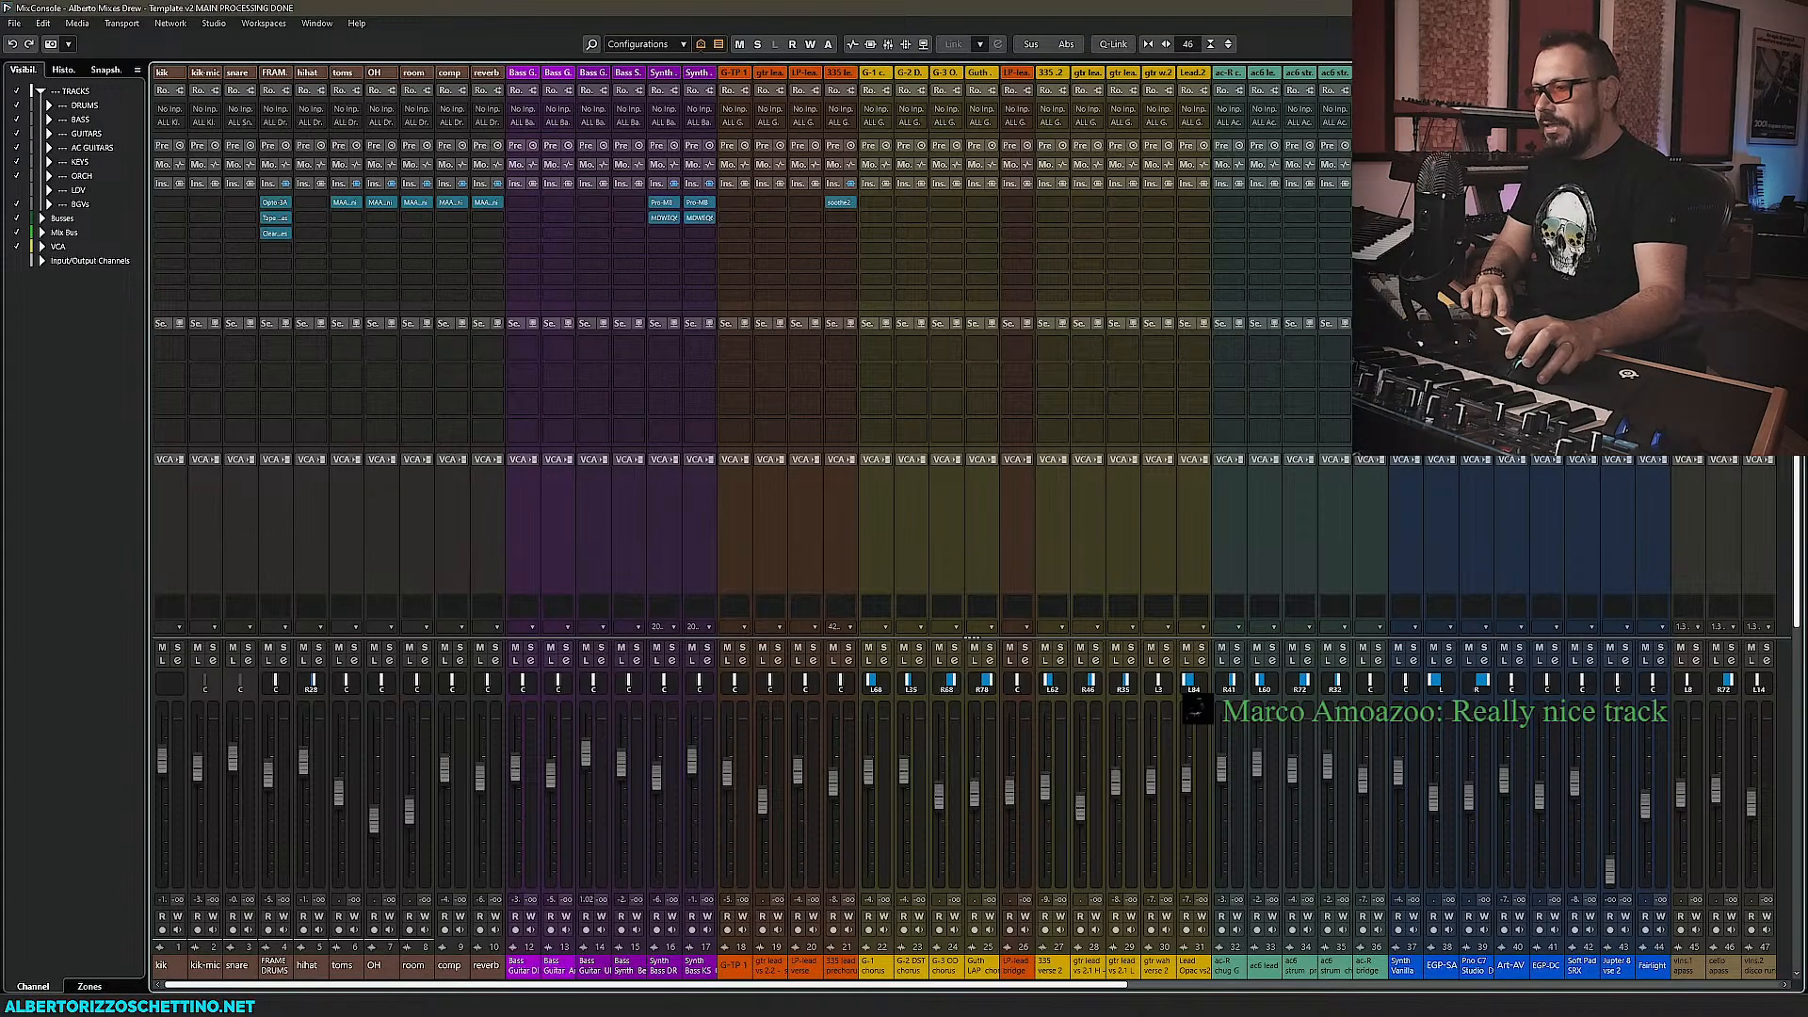
Look over the mixer channels from the drums through the VCA faders, and the track folders in the project window
drag(1029, 985, 1683, 983)
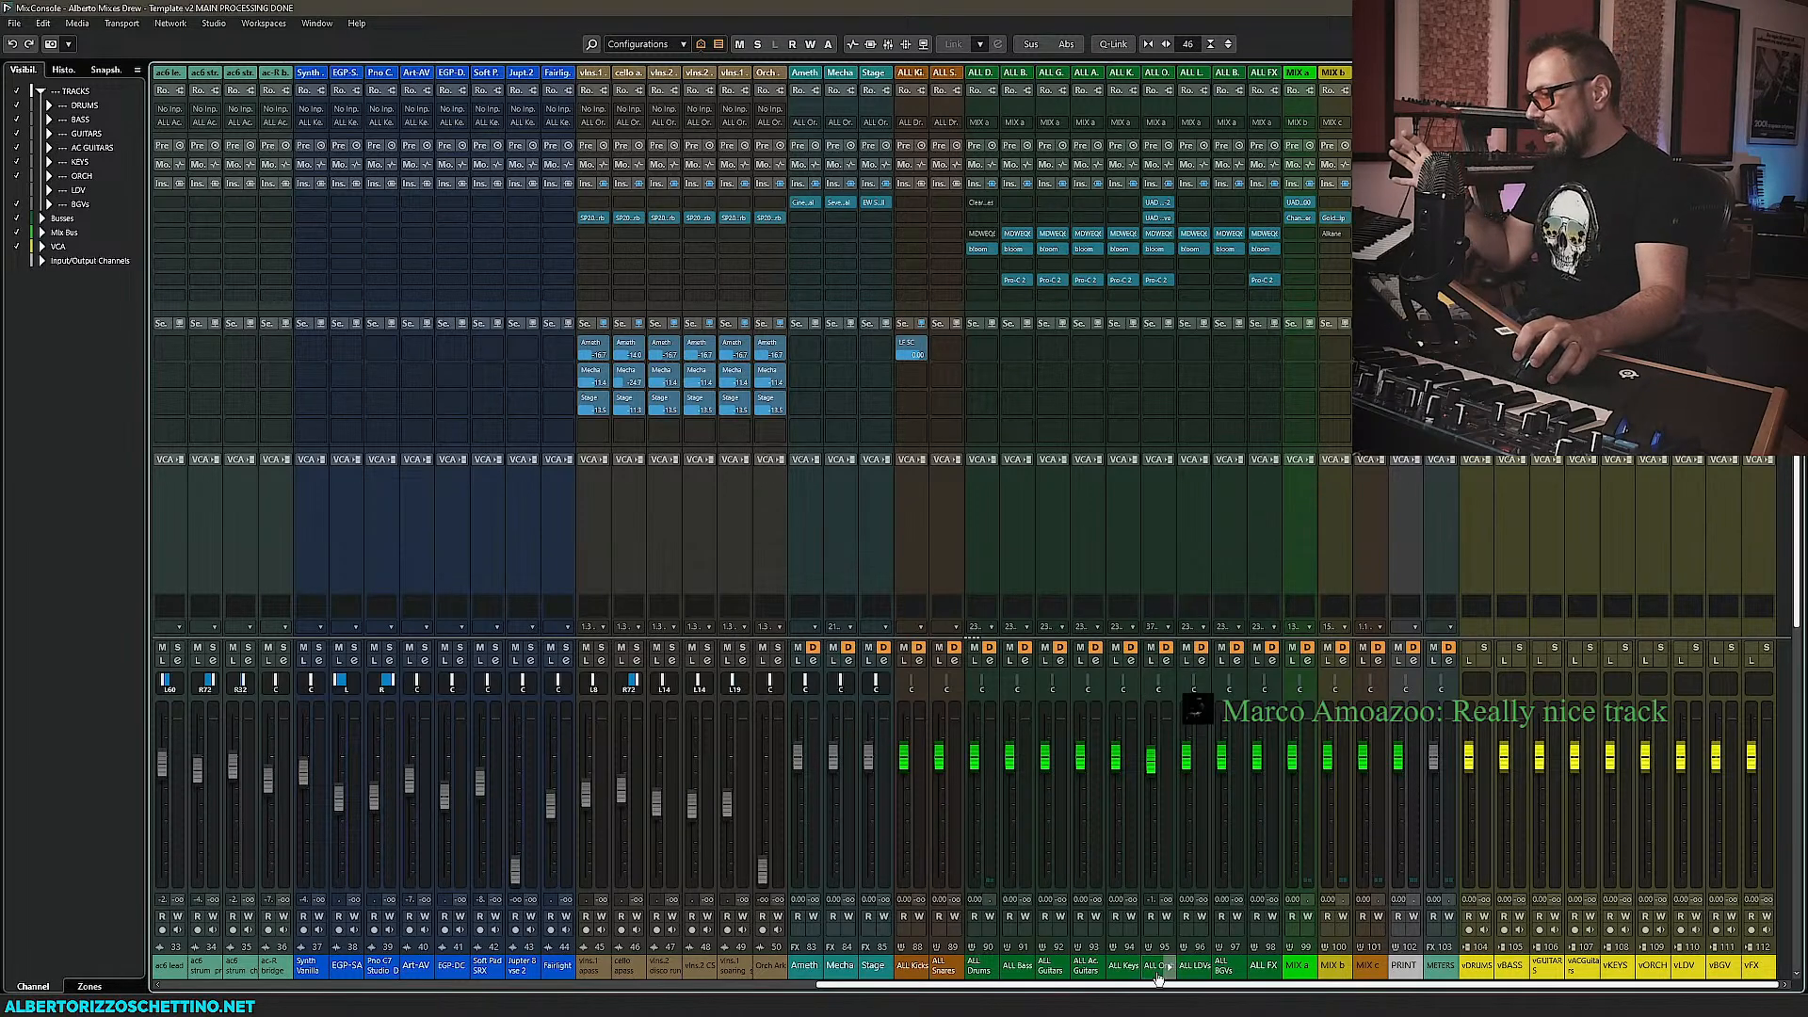
drag(1114, 985, 517, 985)
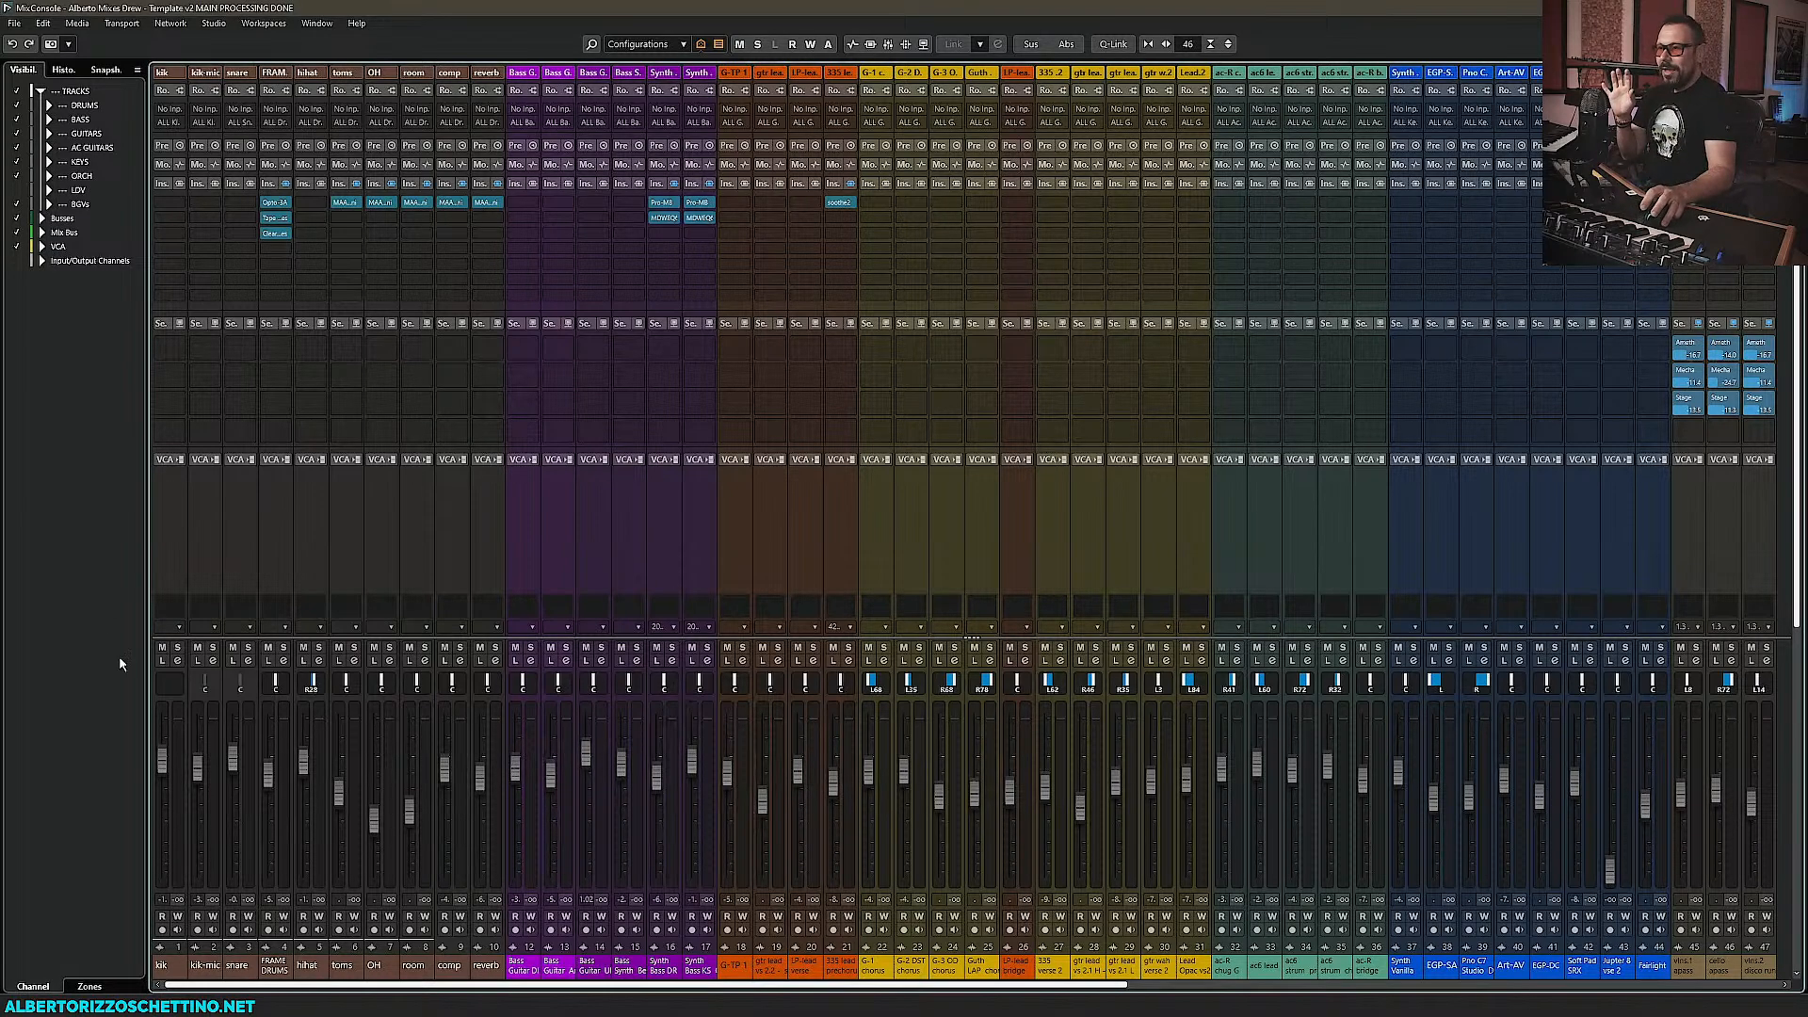
key(F3)
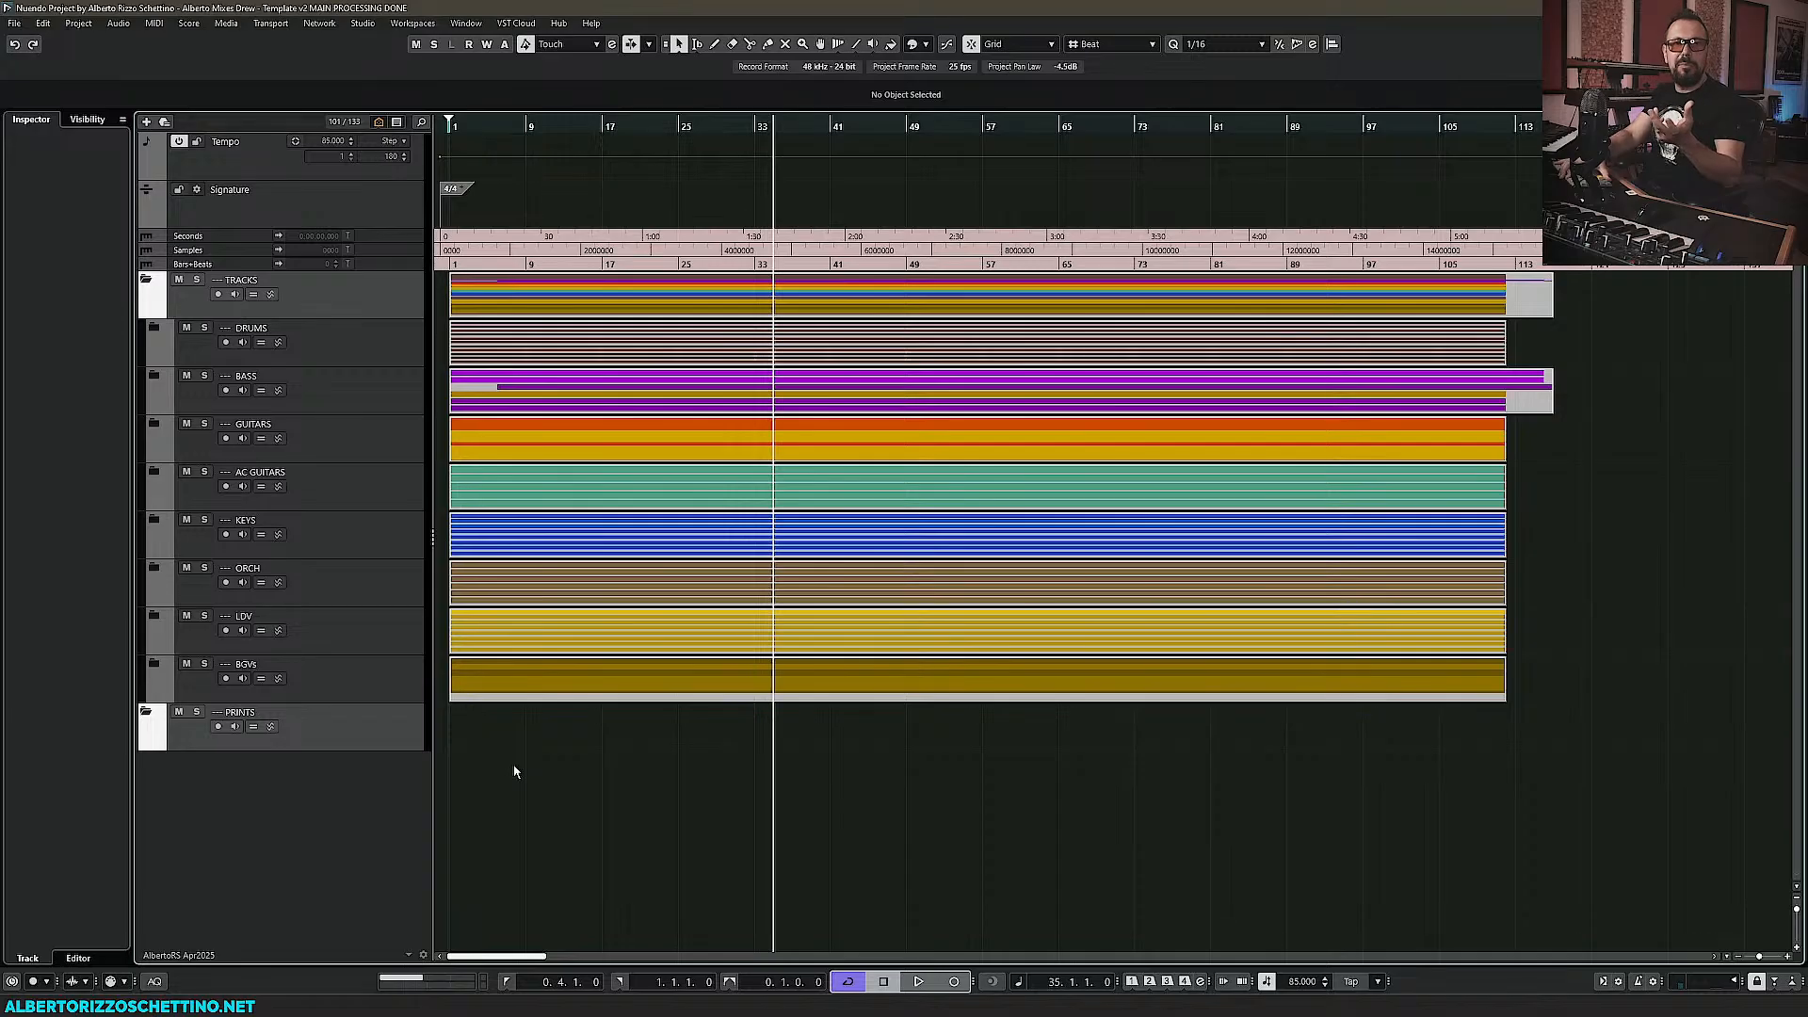
key(F3)
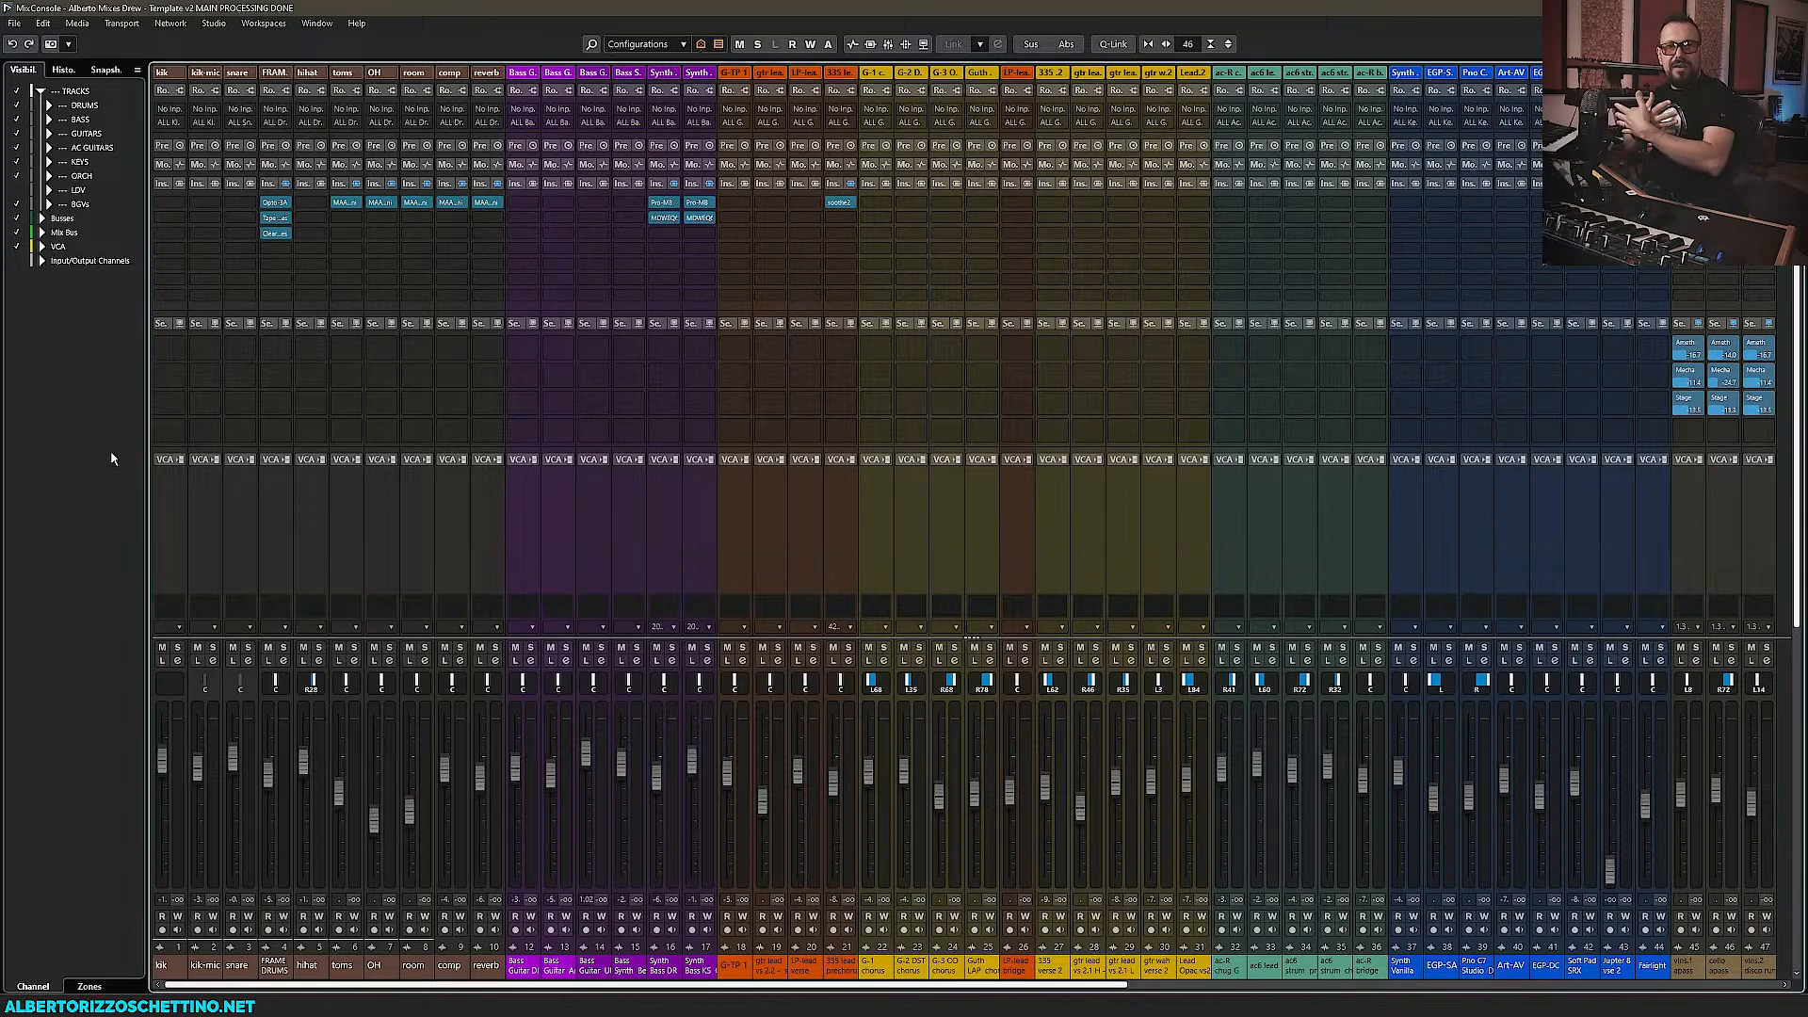
Examine the tracks inside the DRUMS, BASS and GUITARS folders in the project window, collapsing each folder again
click(209, 1004)
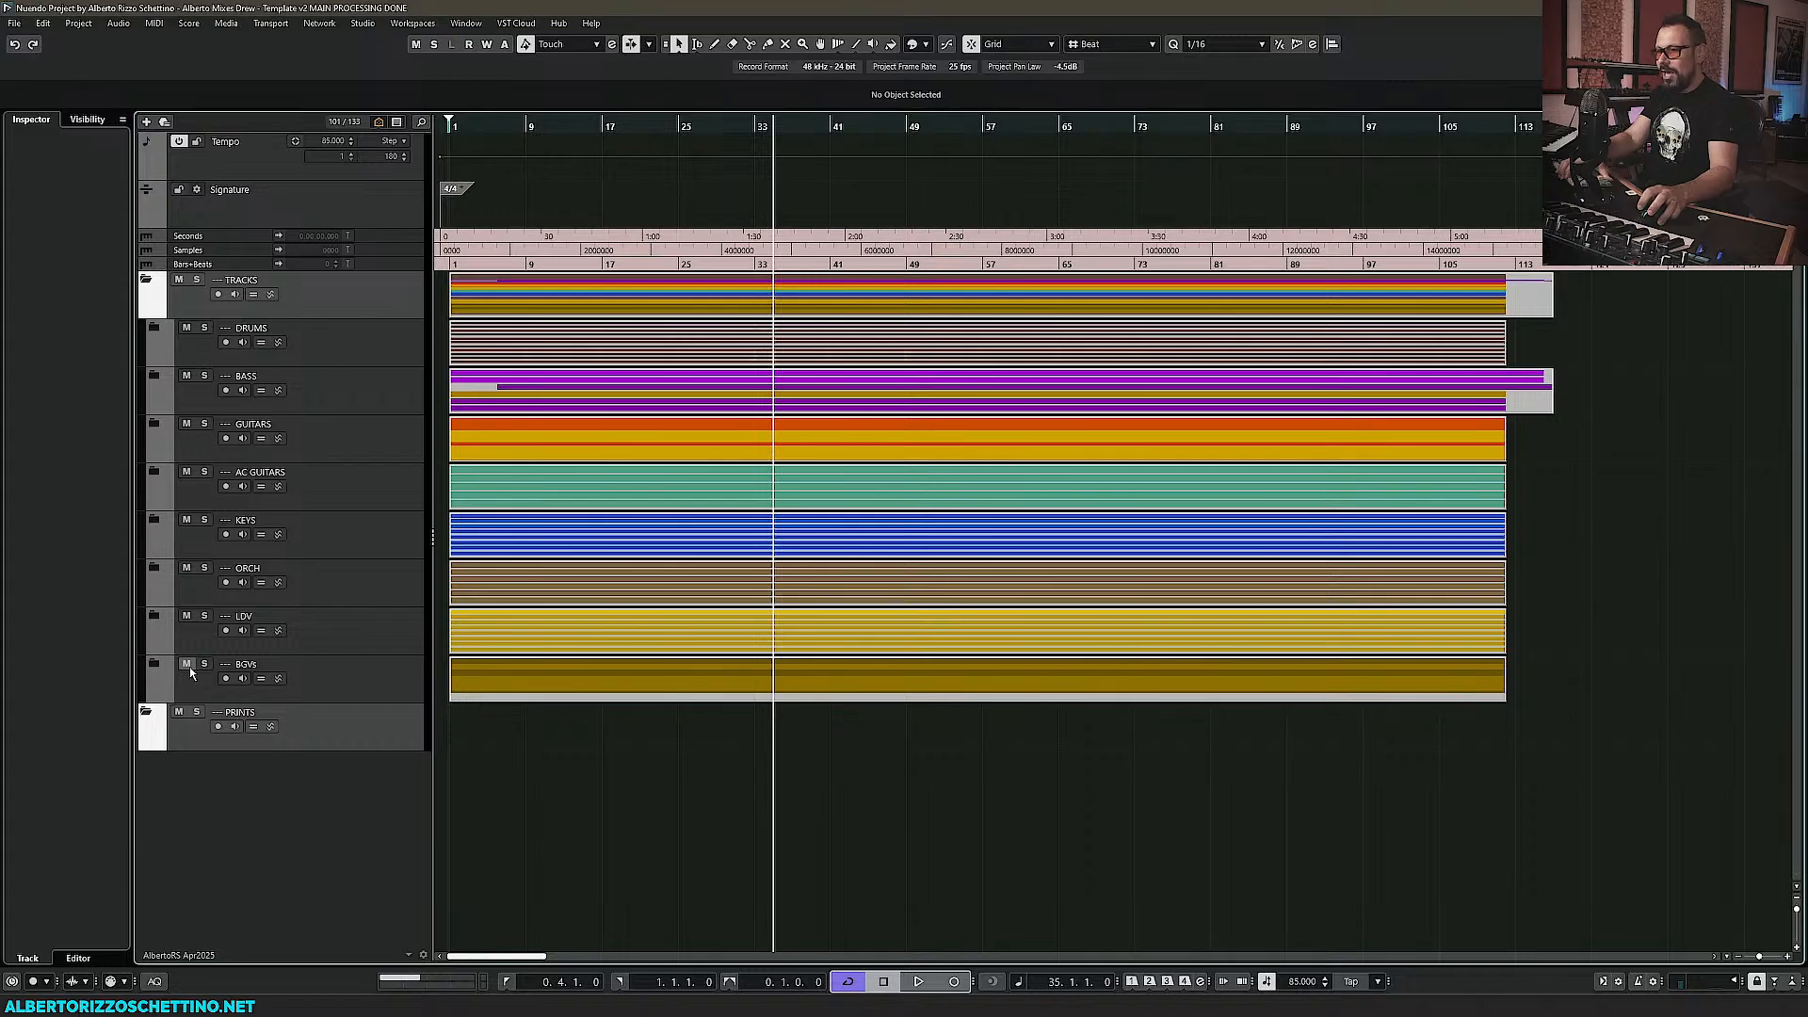
click(154, 328)
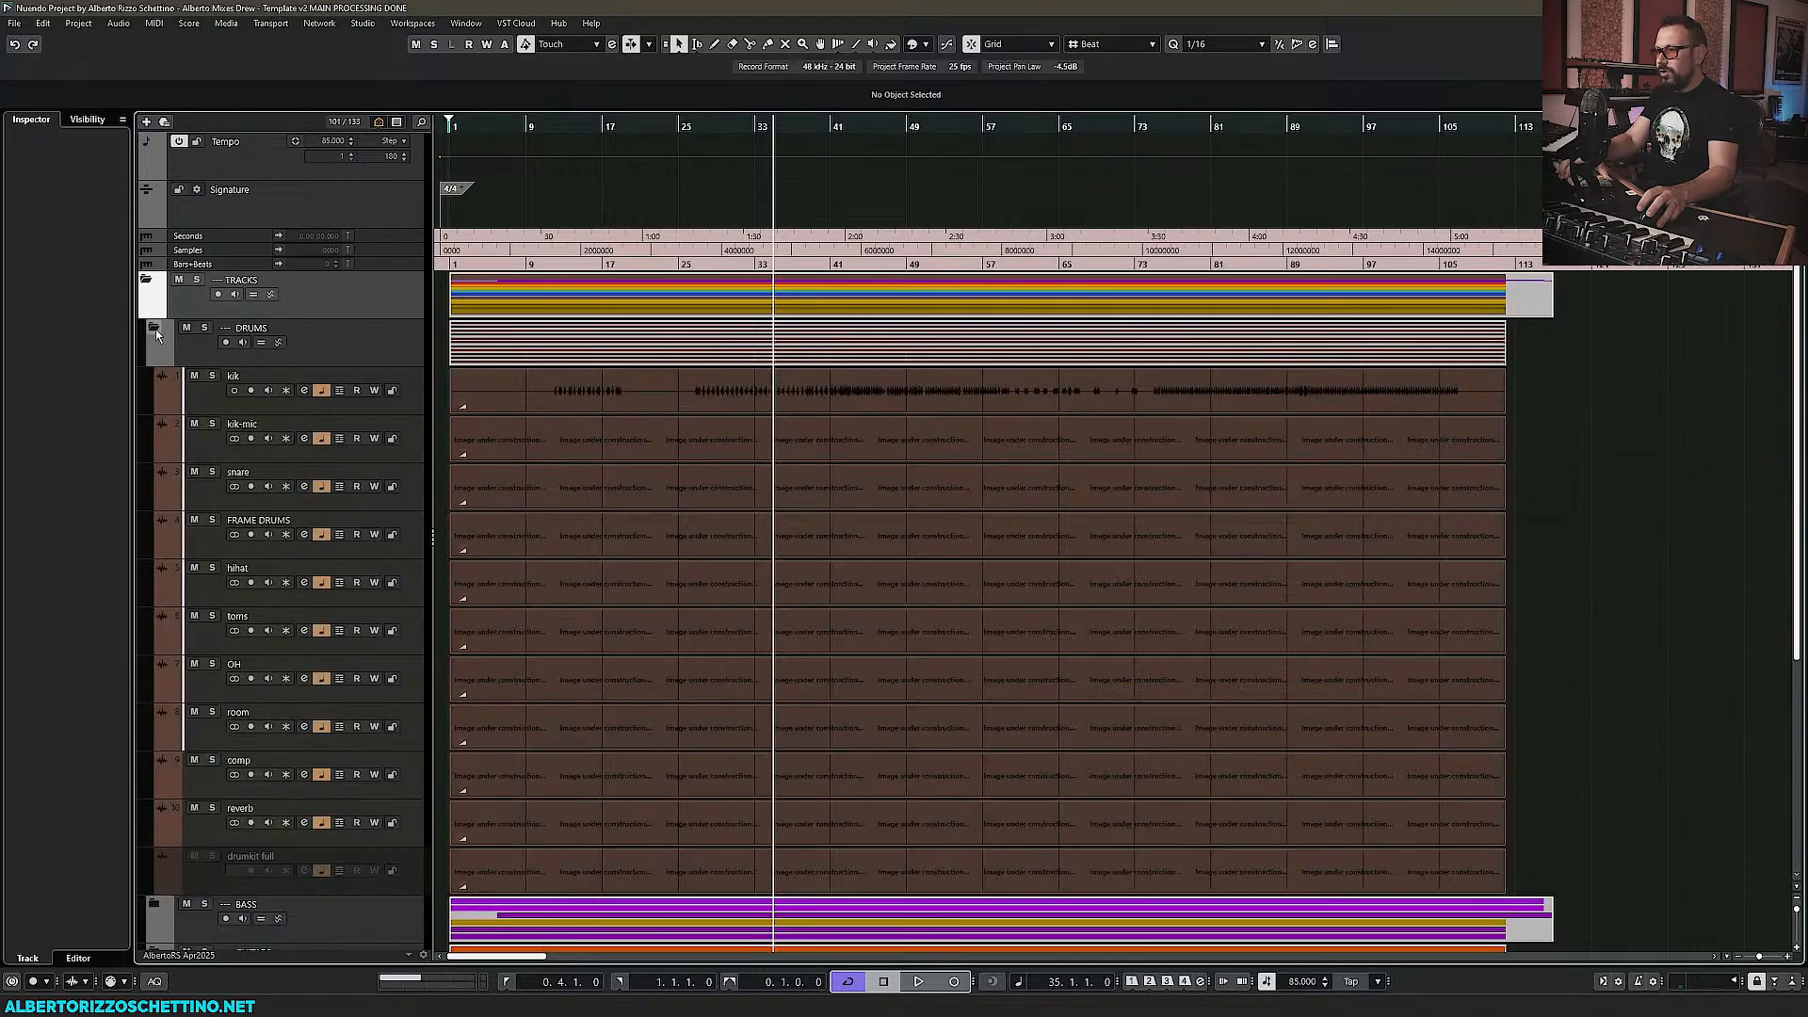
click(155, 328)
click(154, 377)
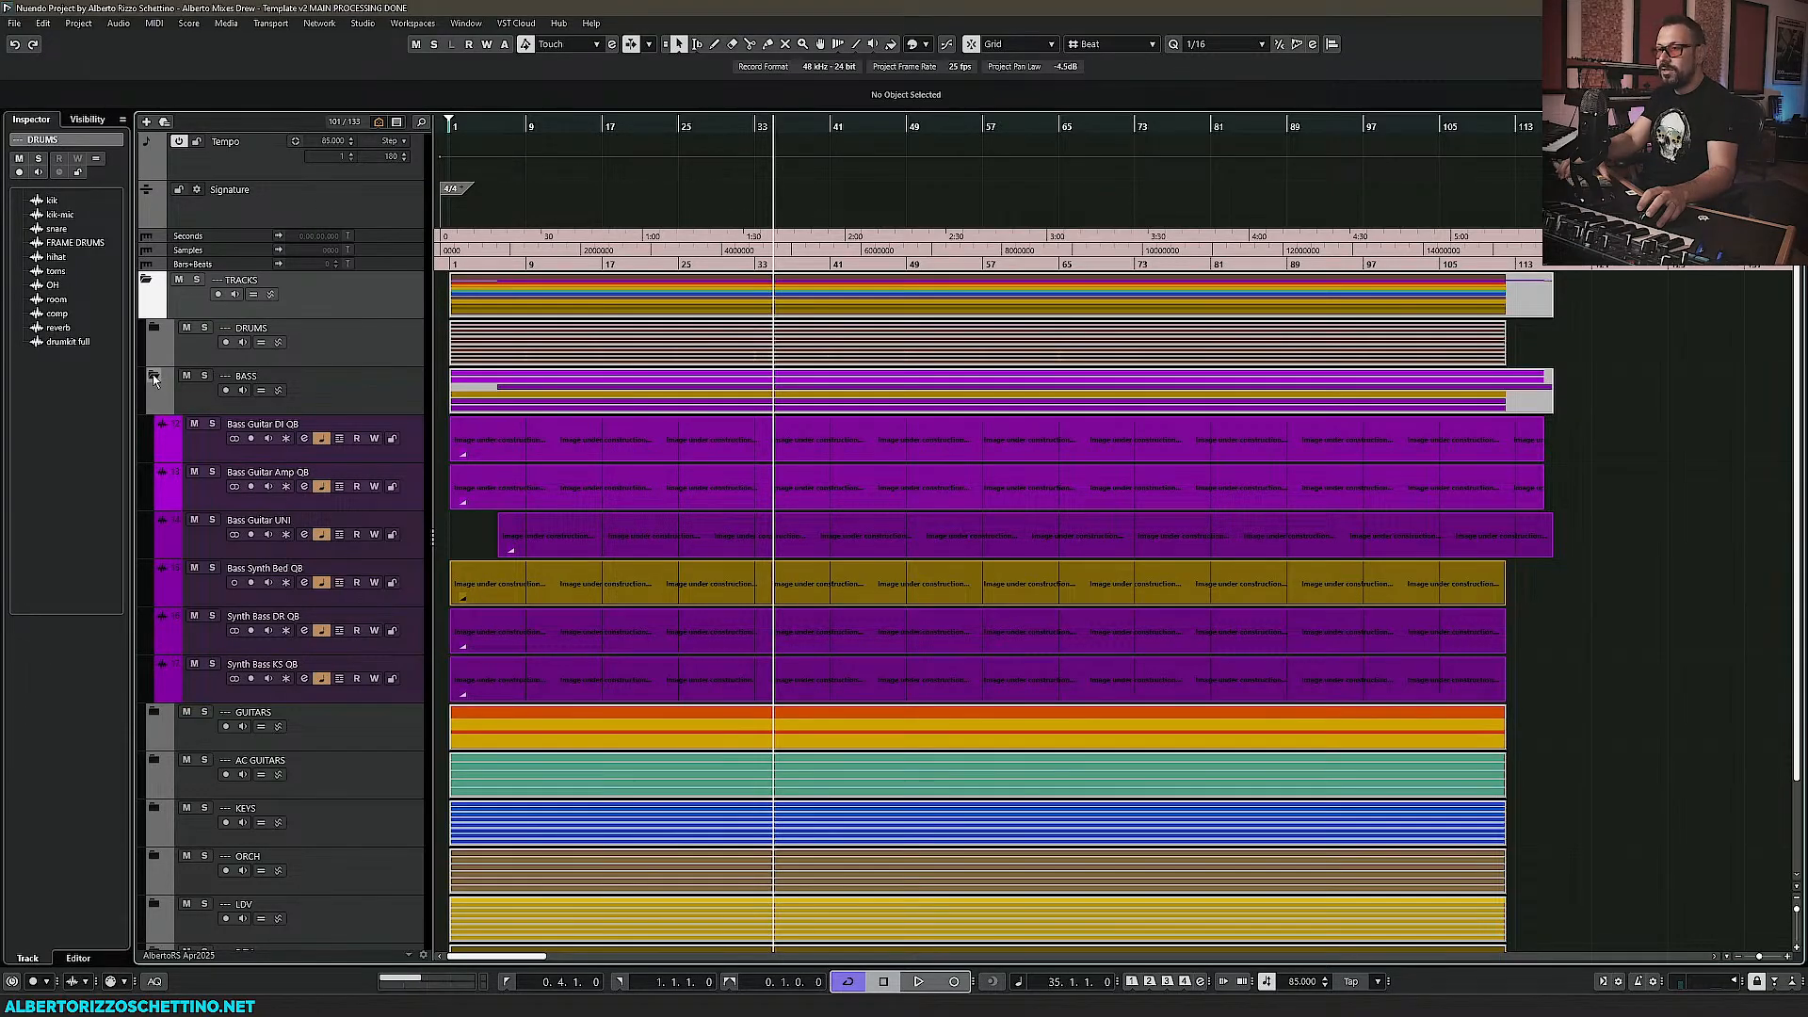
click(154, 377)
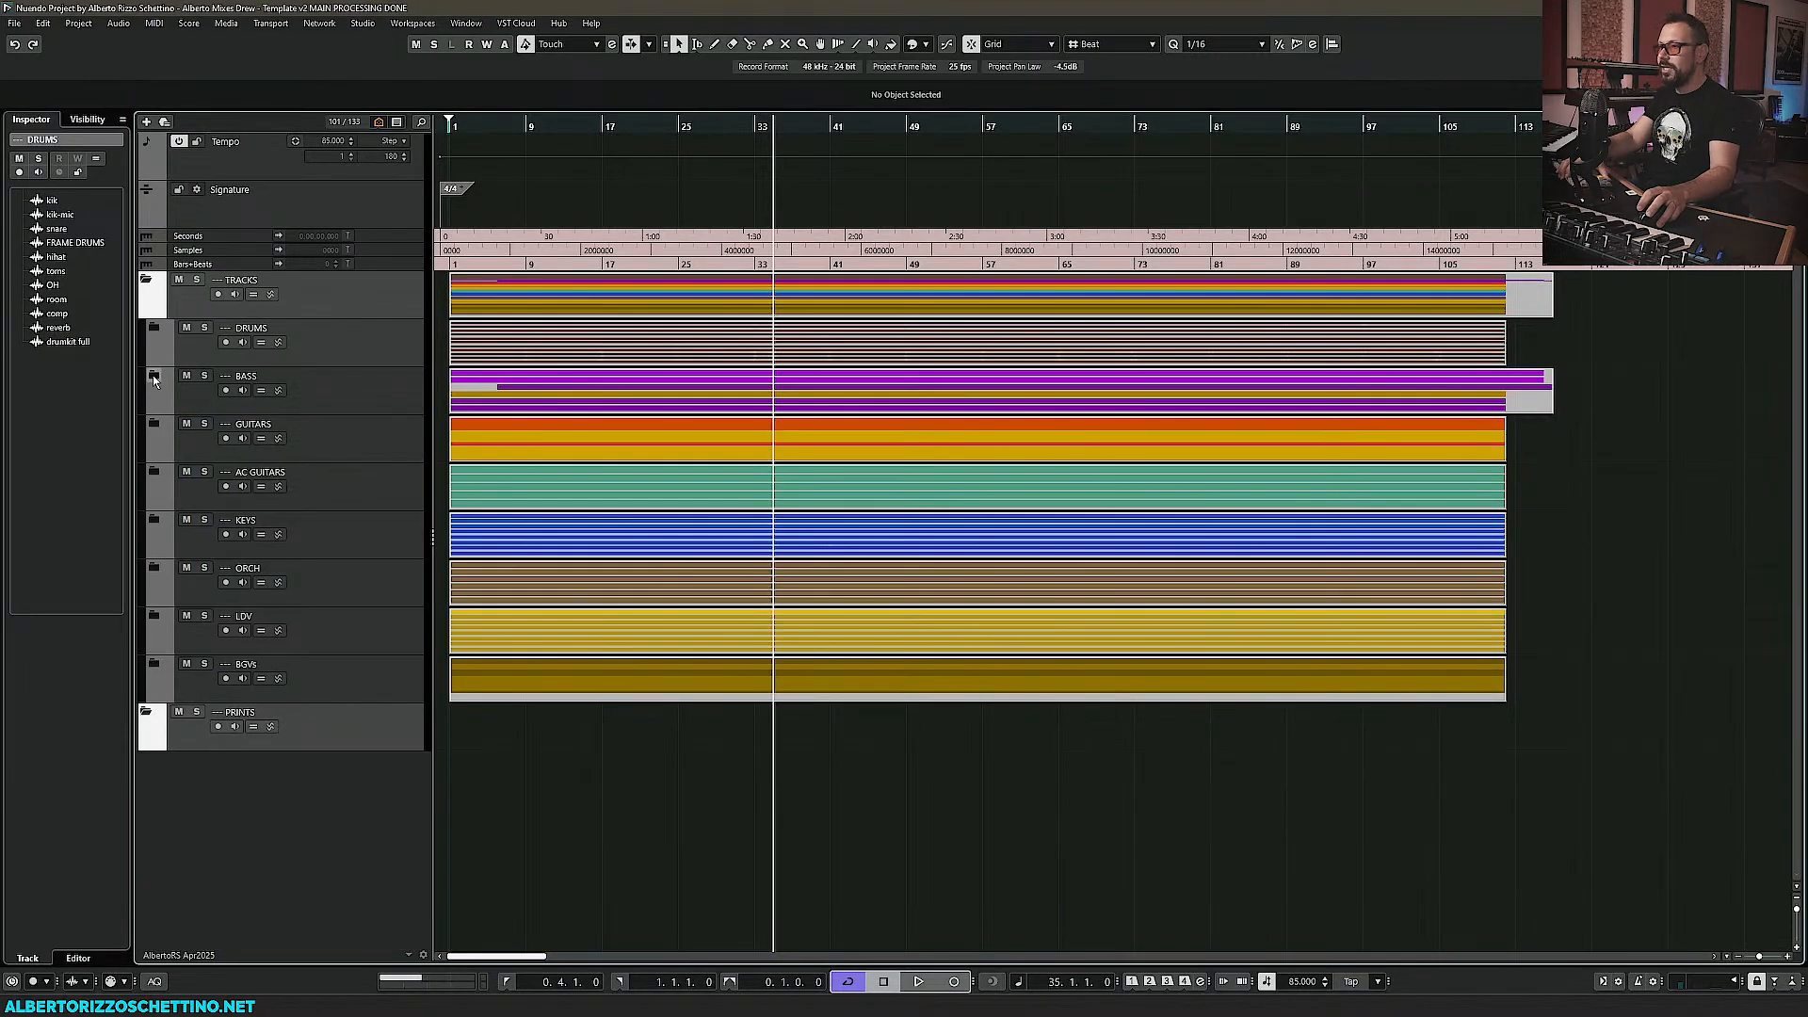
click(155, 425)
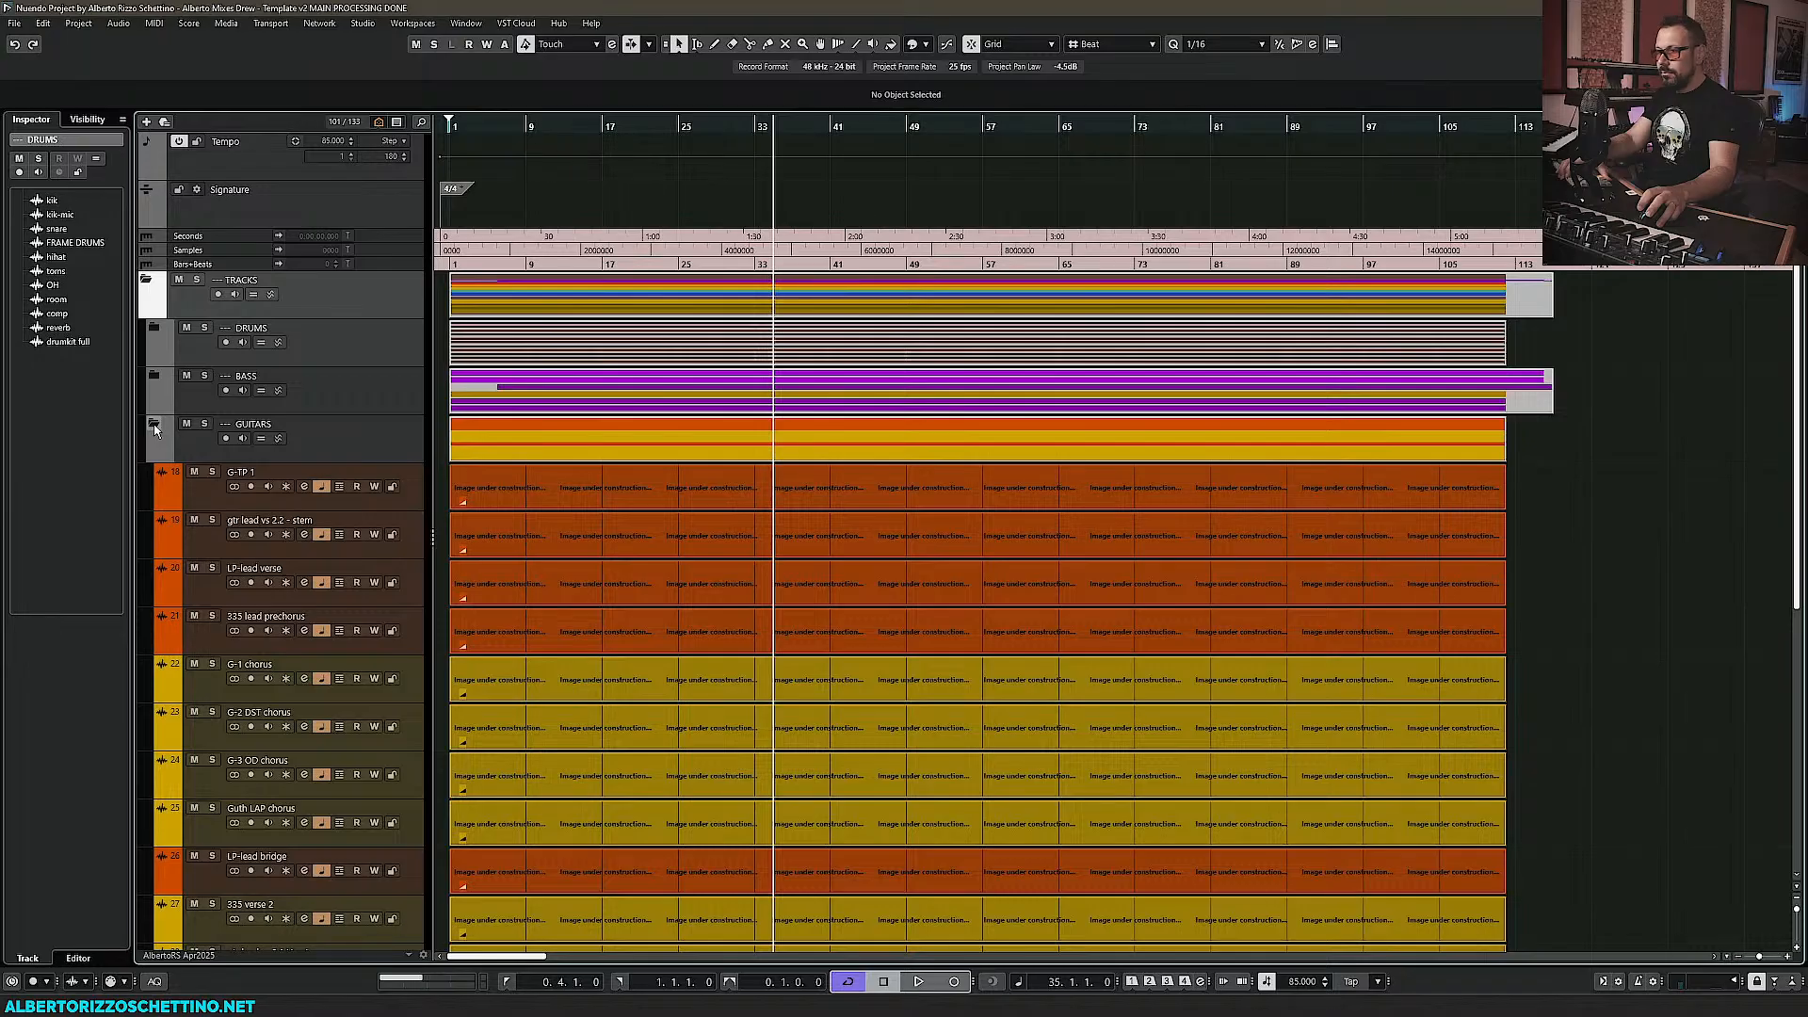
click(154, 424)
Inspect the Tape Echoes insert on the FRAME DRUMS mixer channel and close it
key(F3)
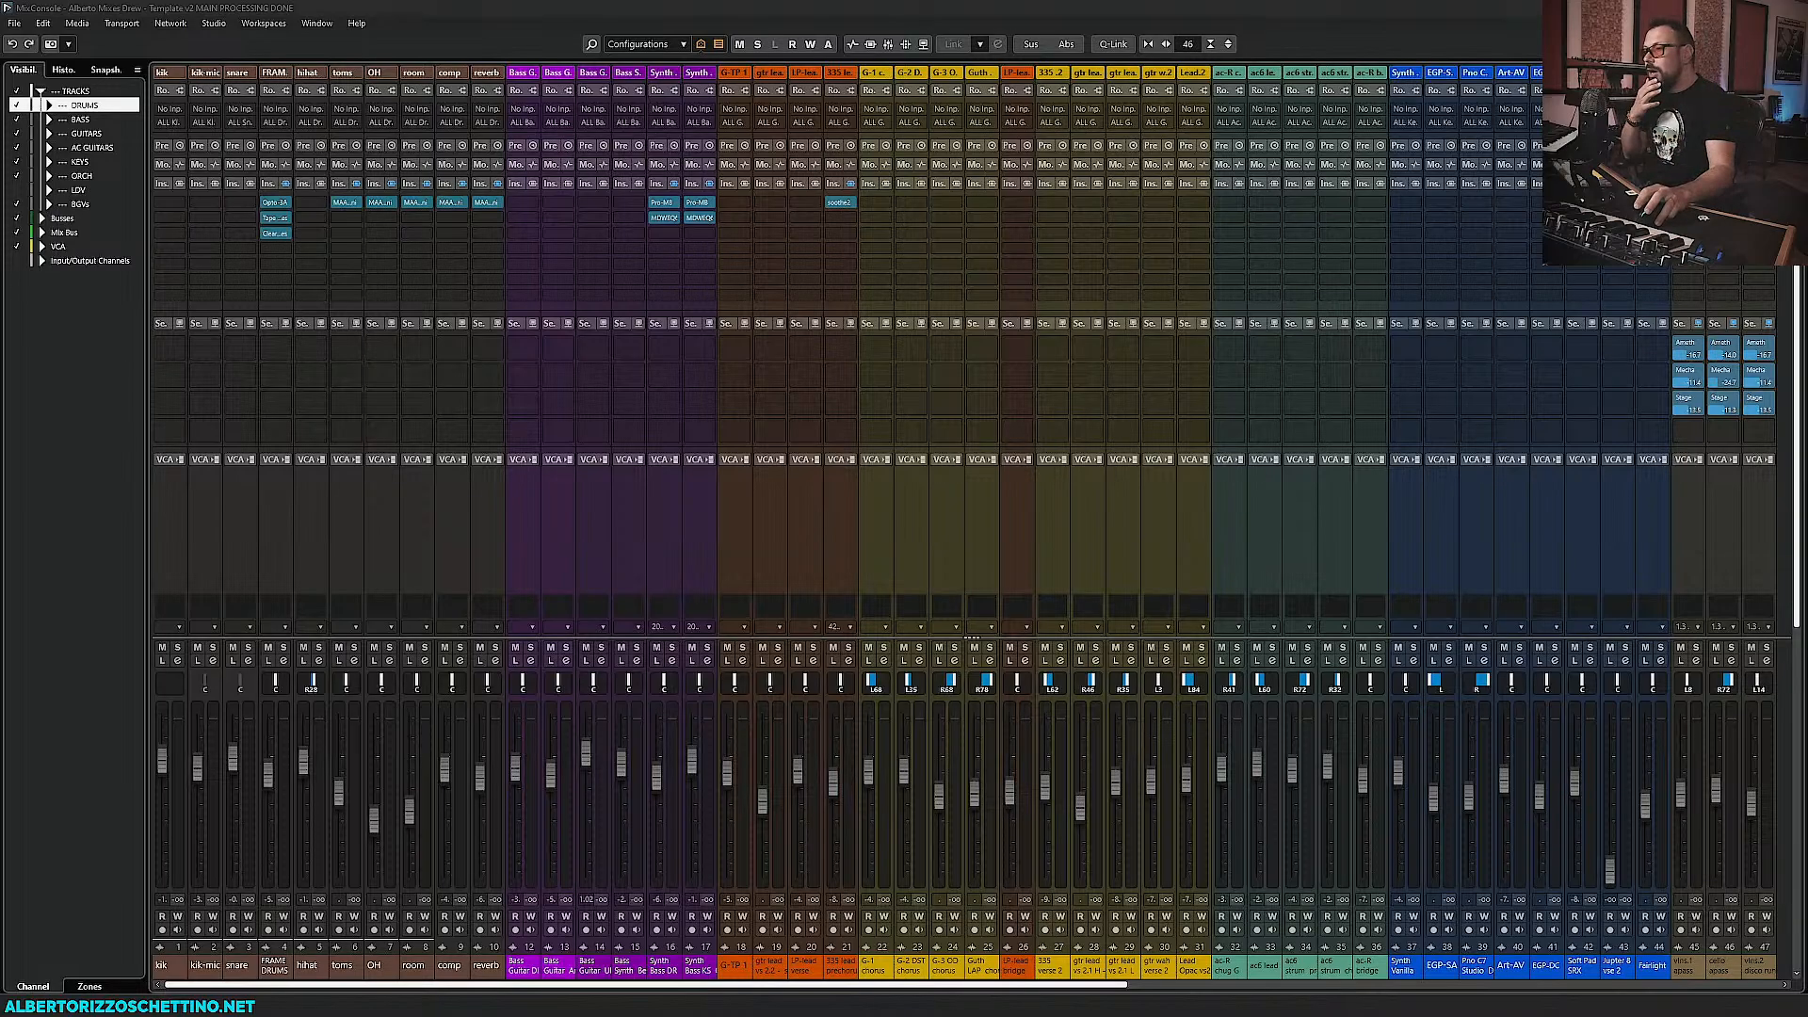
click(273, 218)
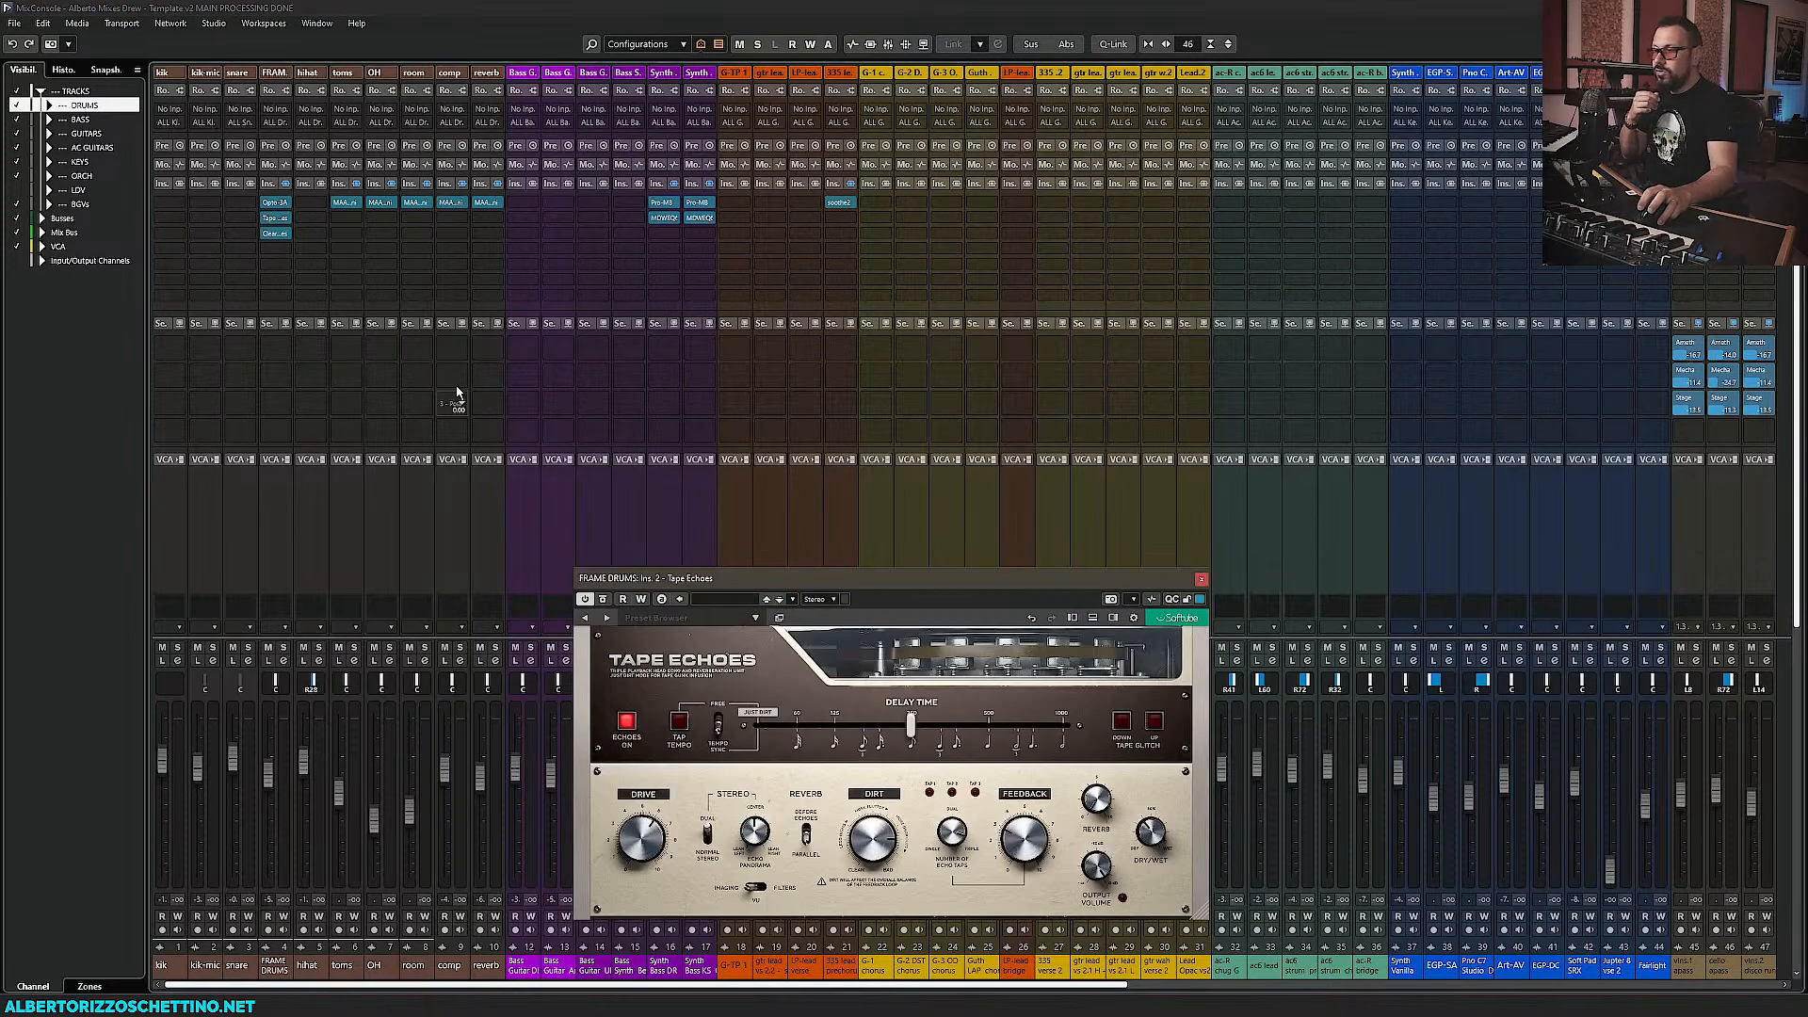
drag(687, 590, 432, 293)
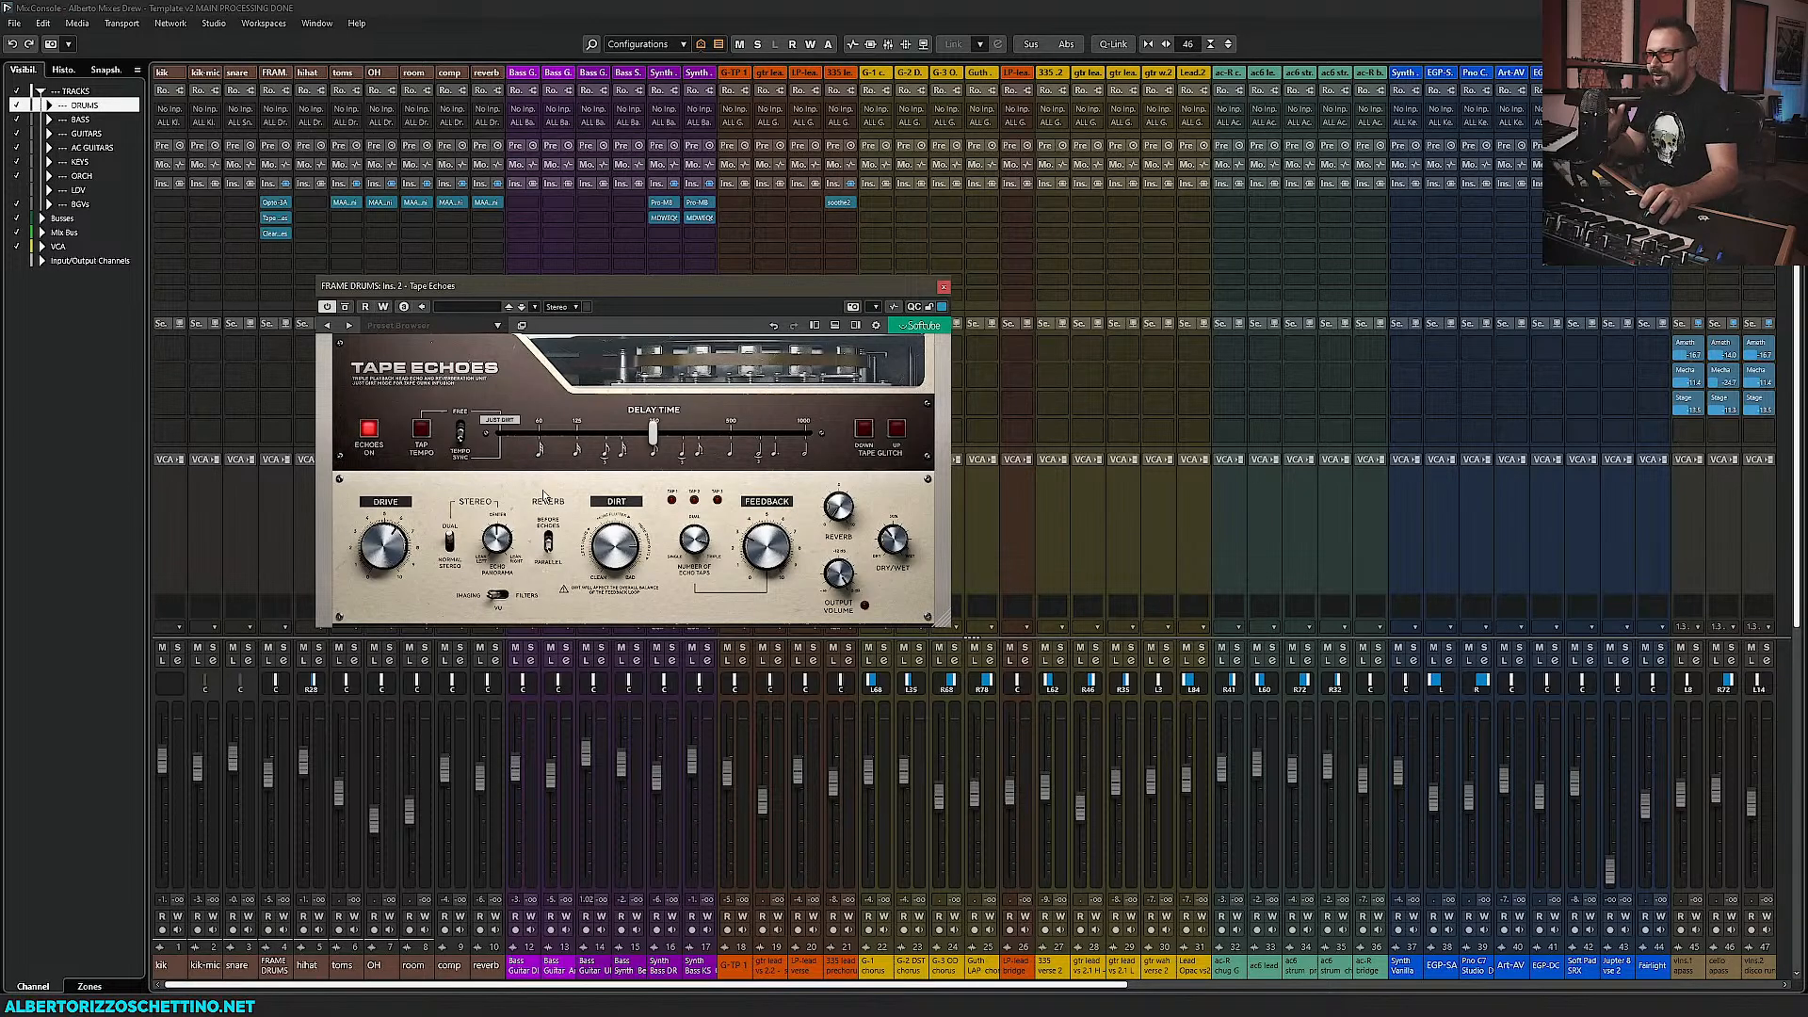
click(944, 287)
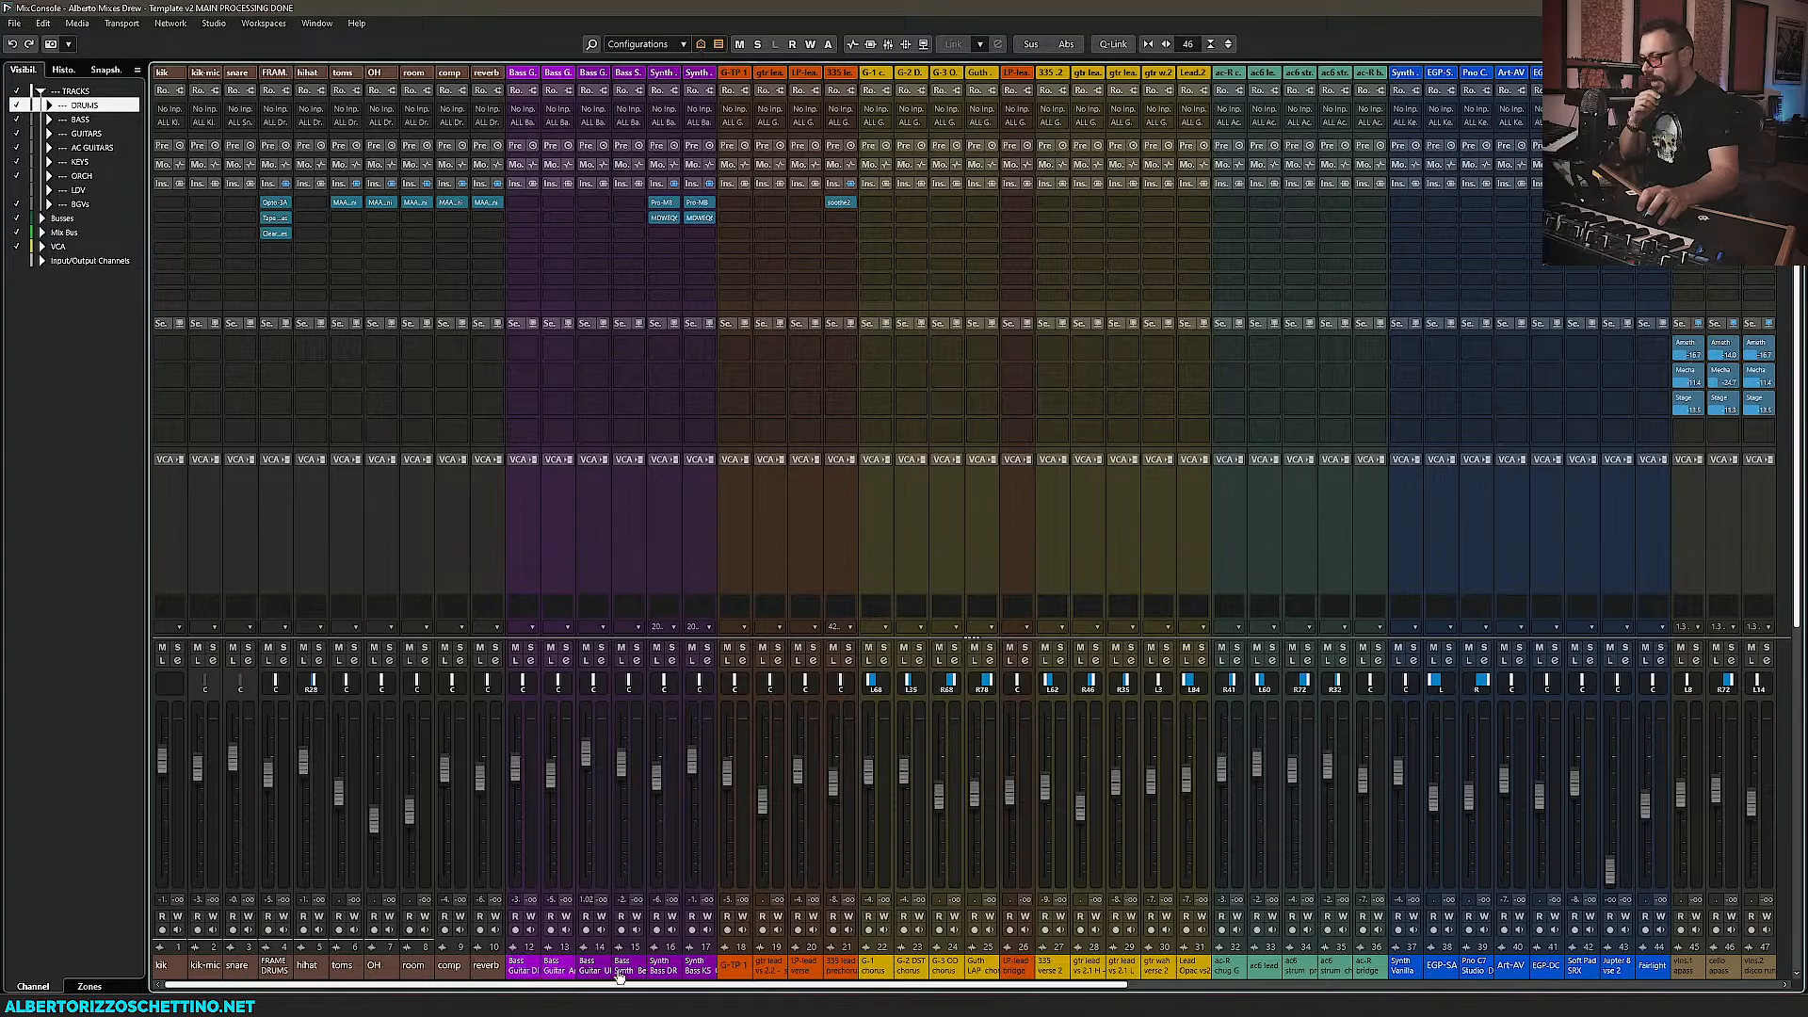
Rename the Bass Guitar DI channel as Bass DI QB and the Bass Guitar Amp channel as Bass Amp QB
click(554, 966)
double_click(521, 966)
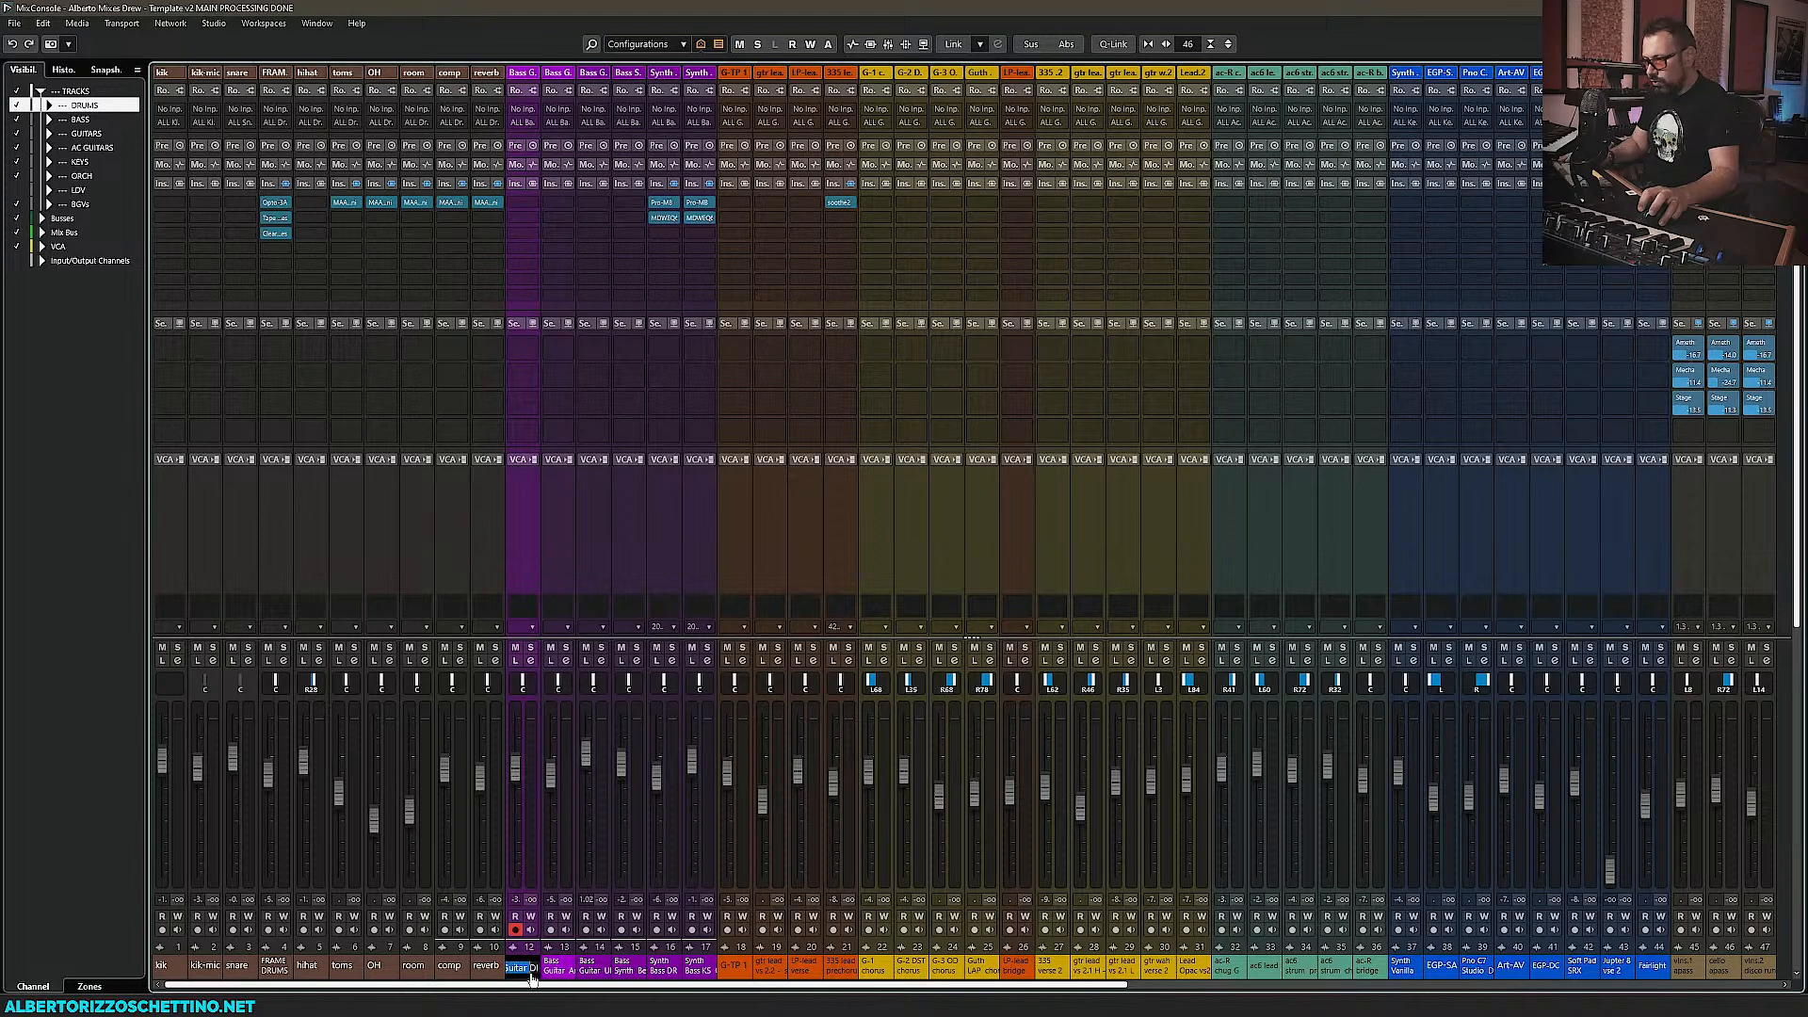
click(556, 973)
double_click(556, 973)
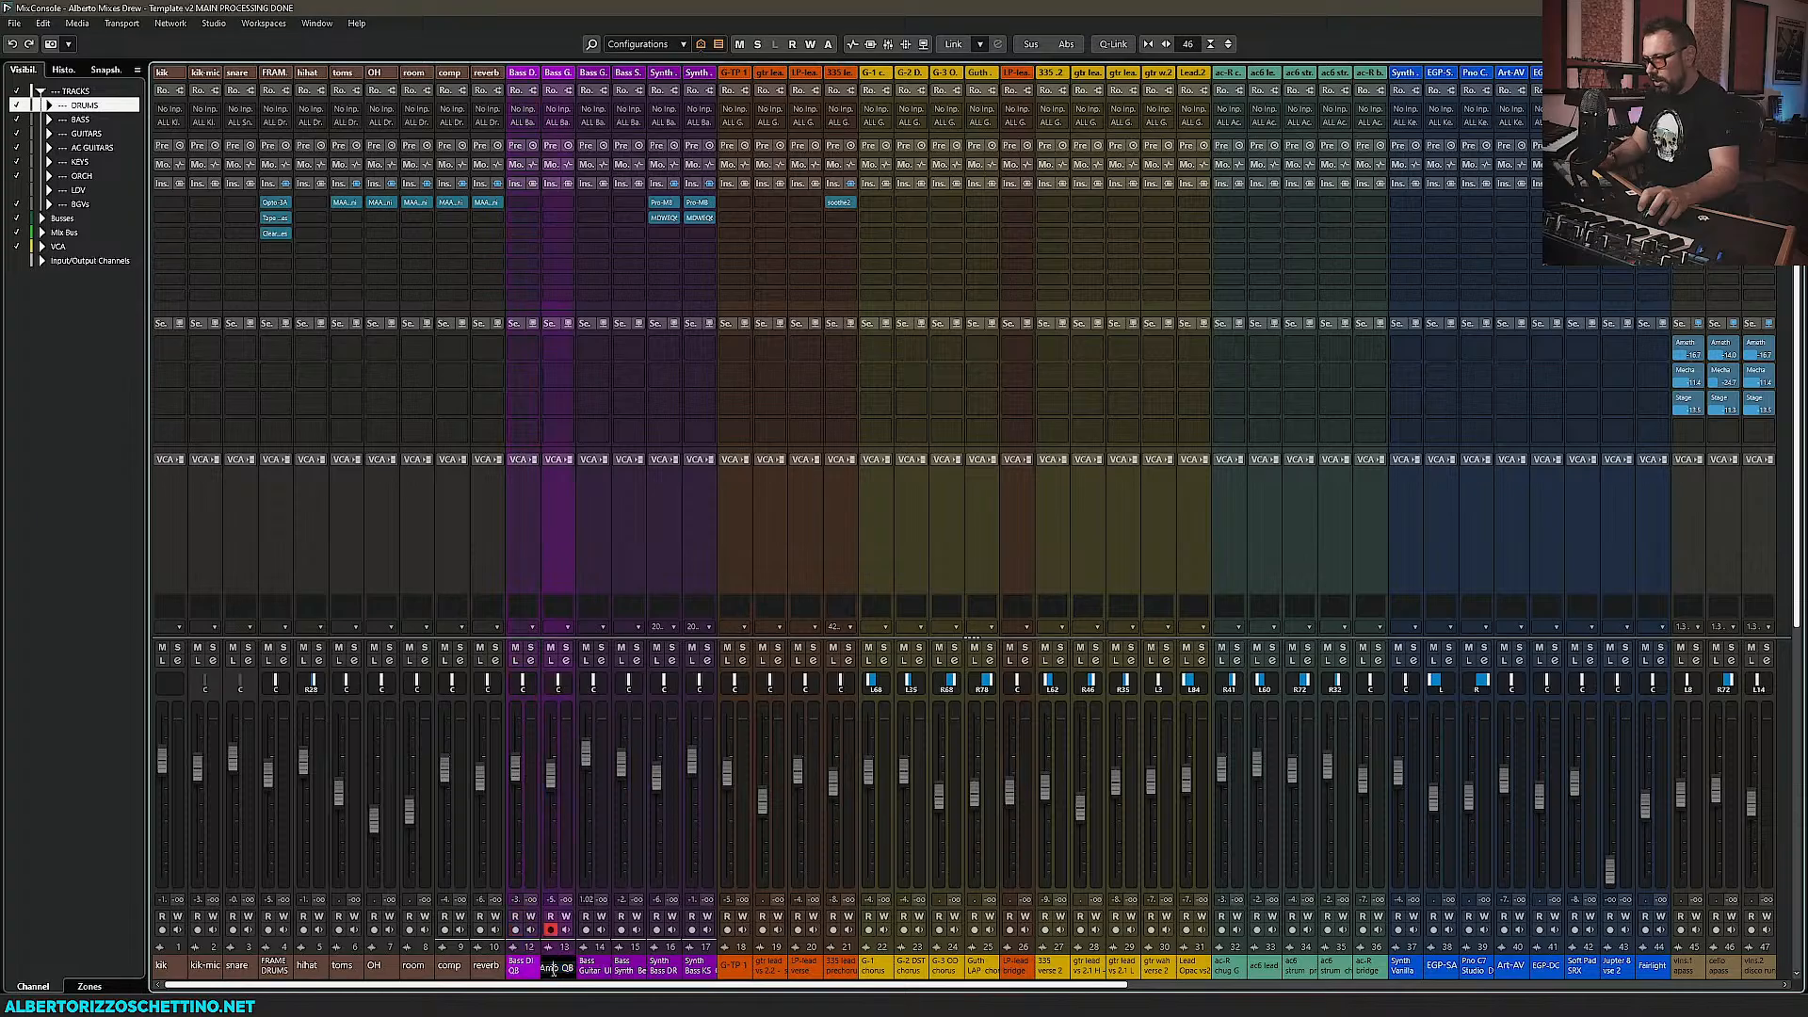
text(Bass Amp QB)
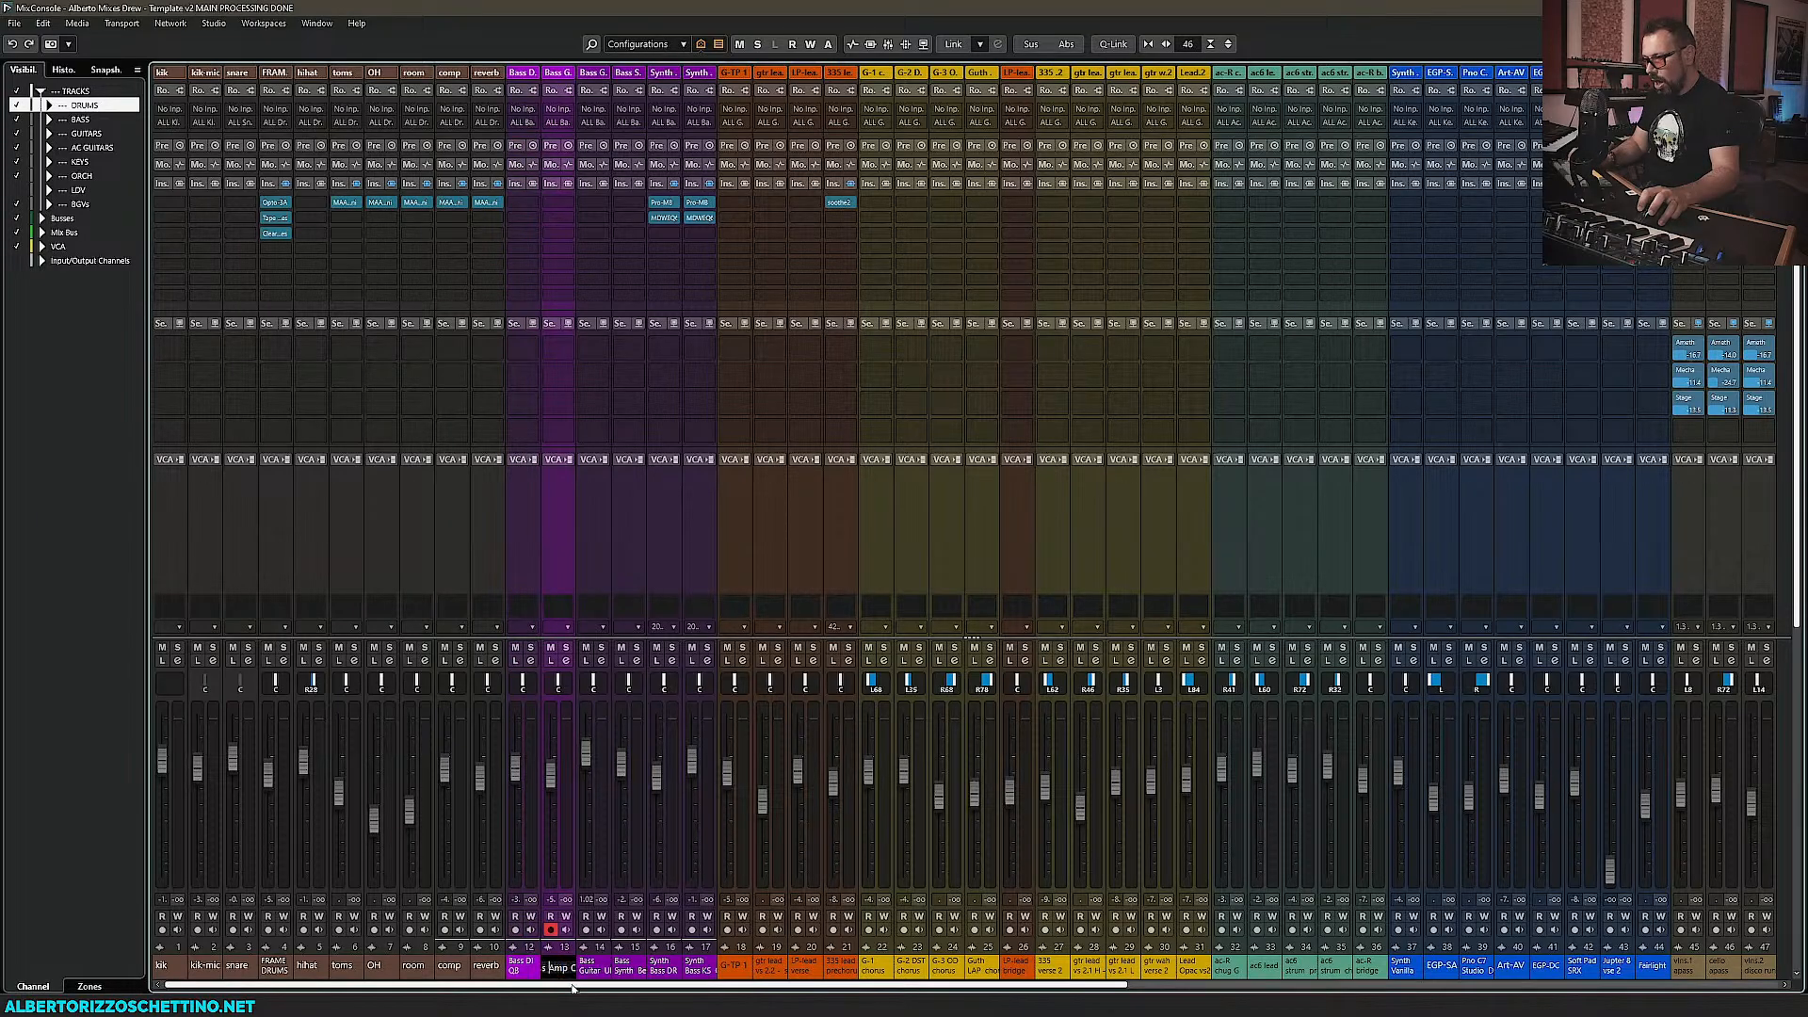
key(Return)
Rename the Bass Guitar UNI channel as Bass UNI and the bass synth bed channel as Bs Synth Bed QB
double_click(590, 973)
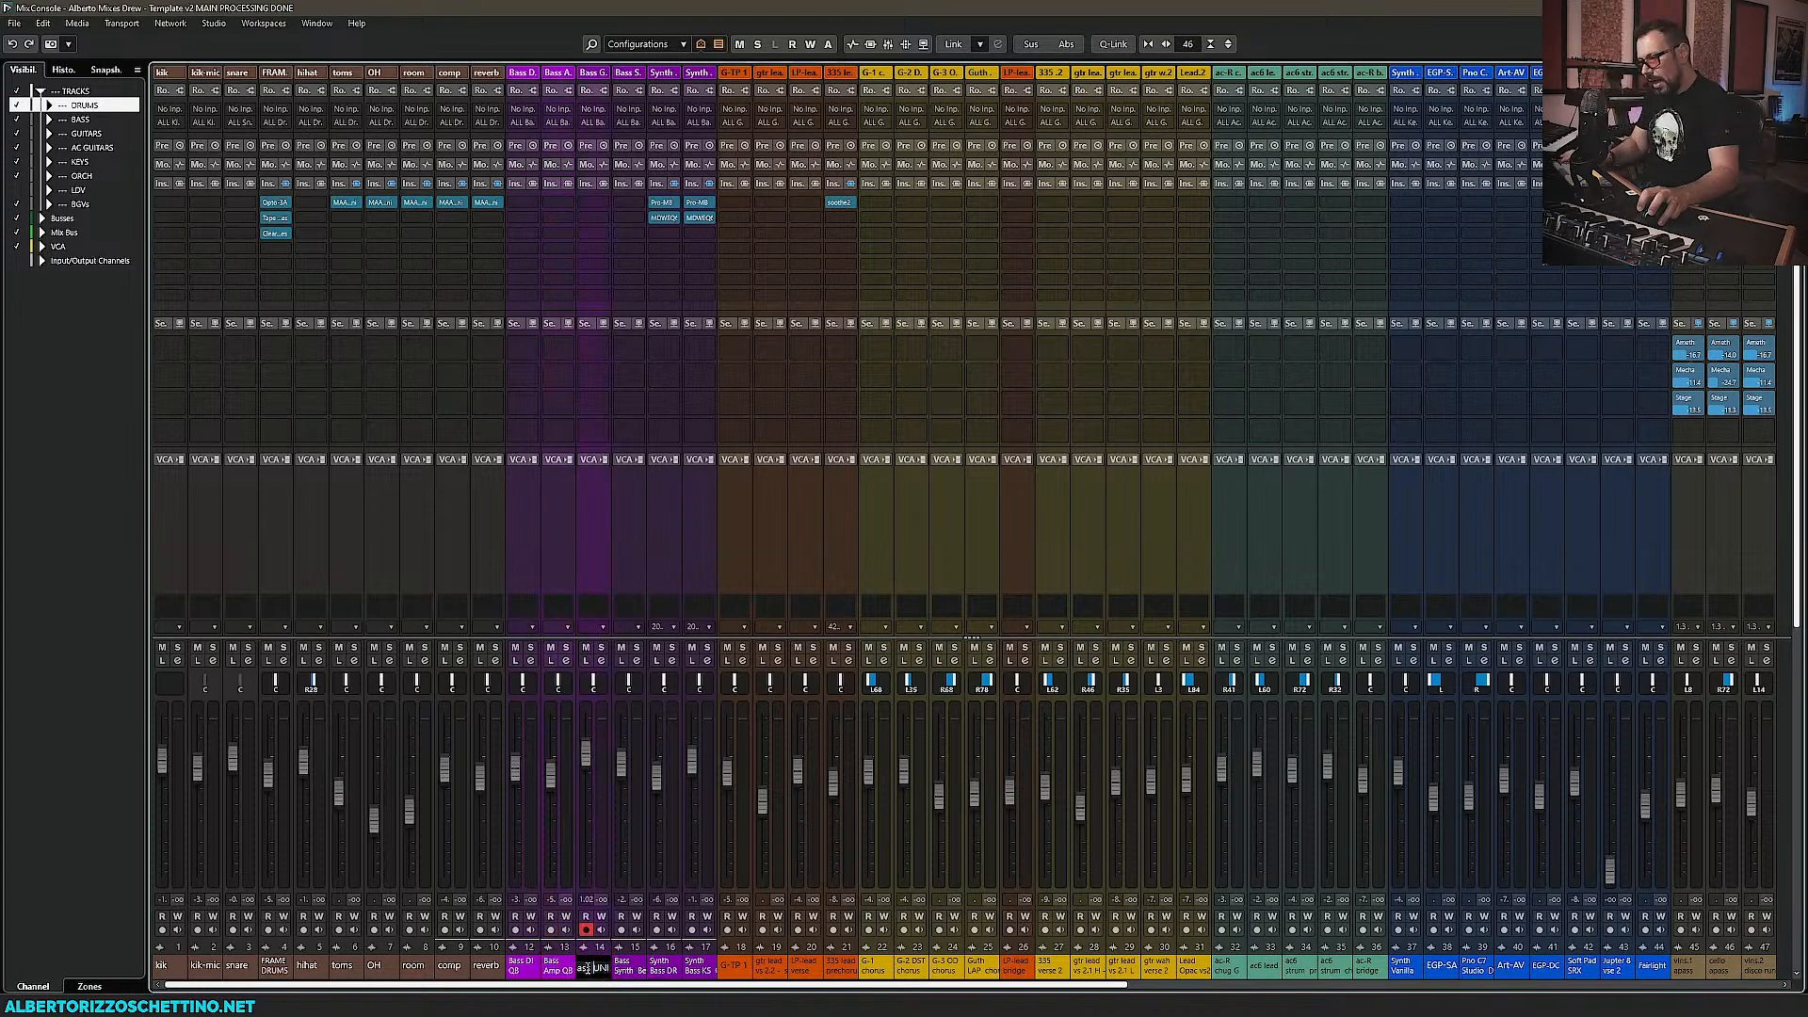
double_click(621, 972)
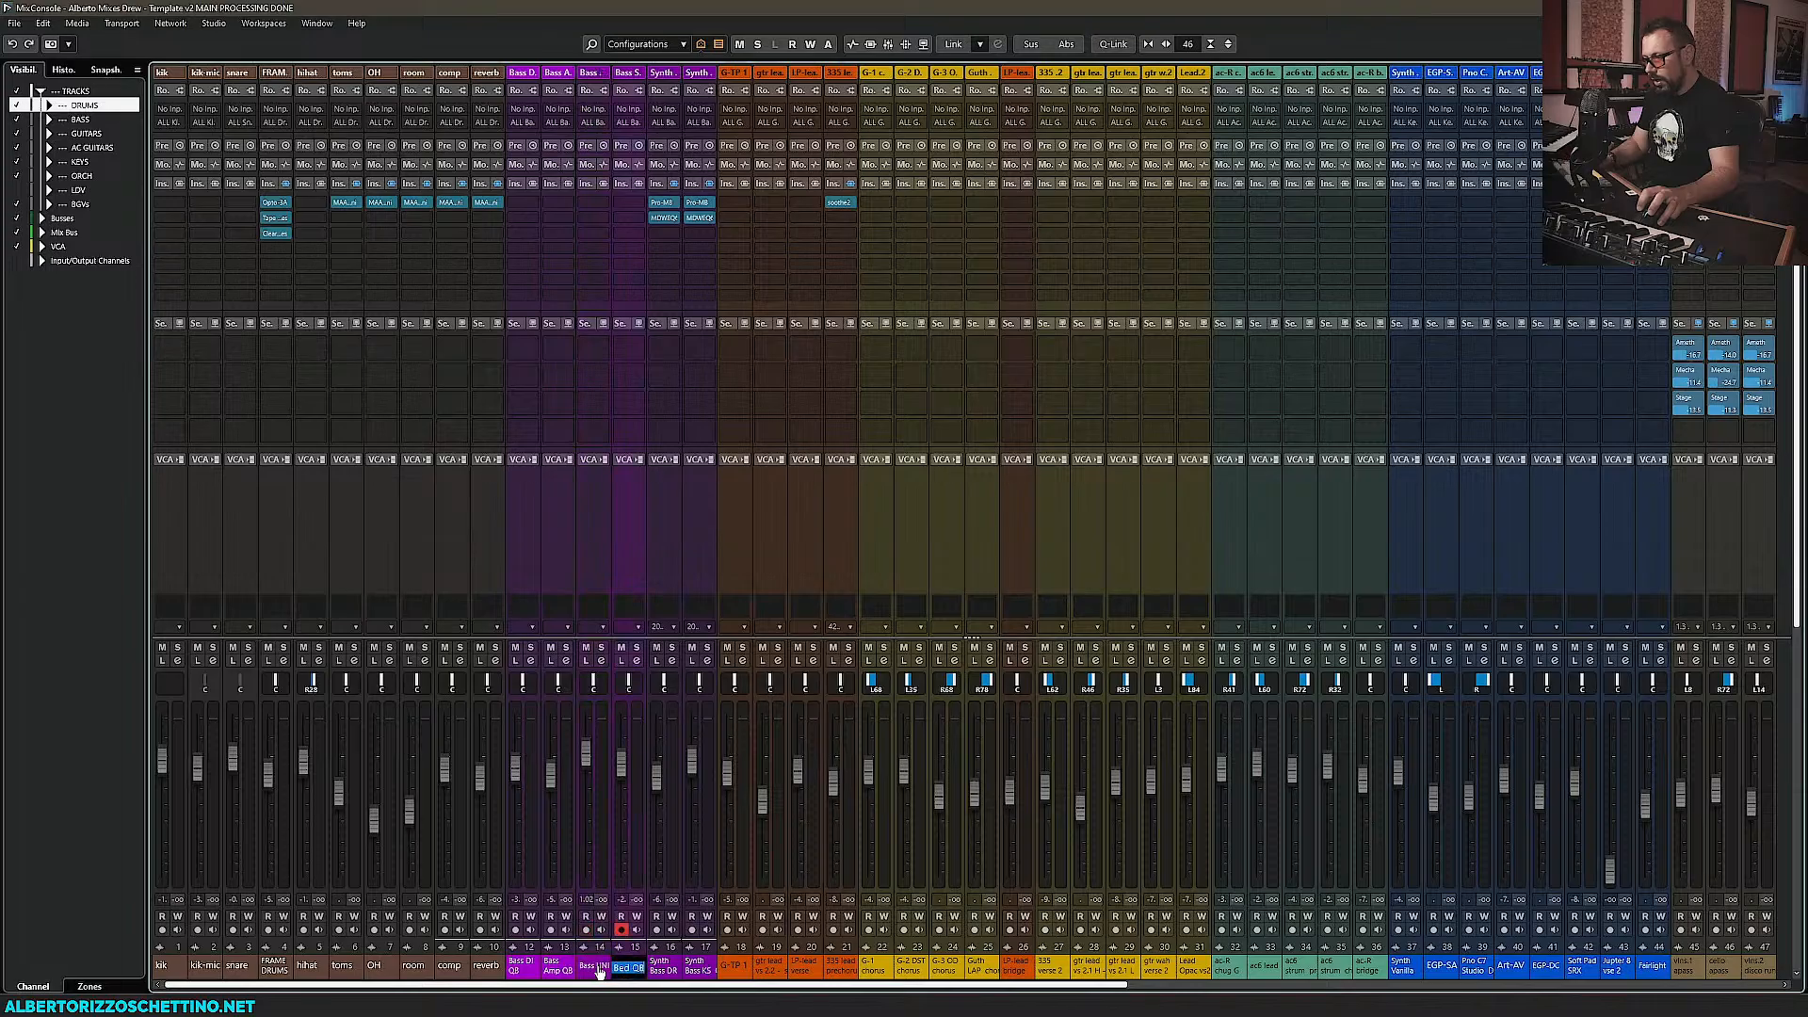
click(600, 973)
double_click(621, 970)
text(Bass Synth Bed QB)
key(Tab)
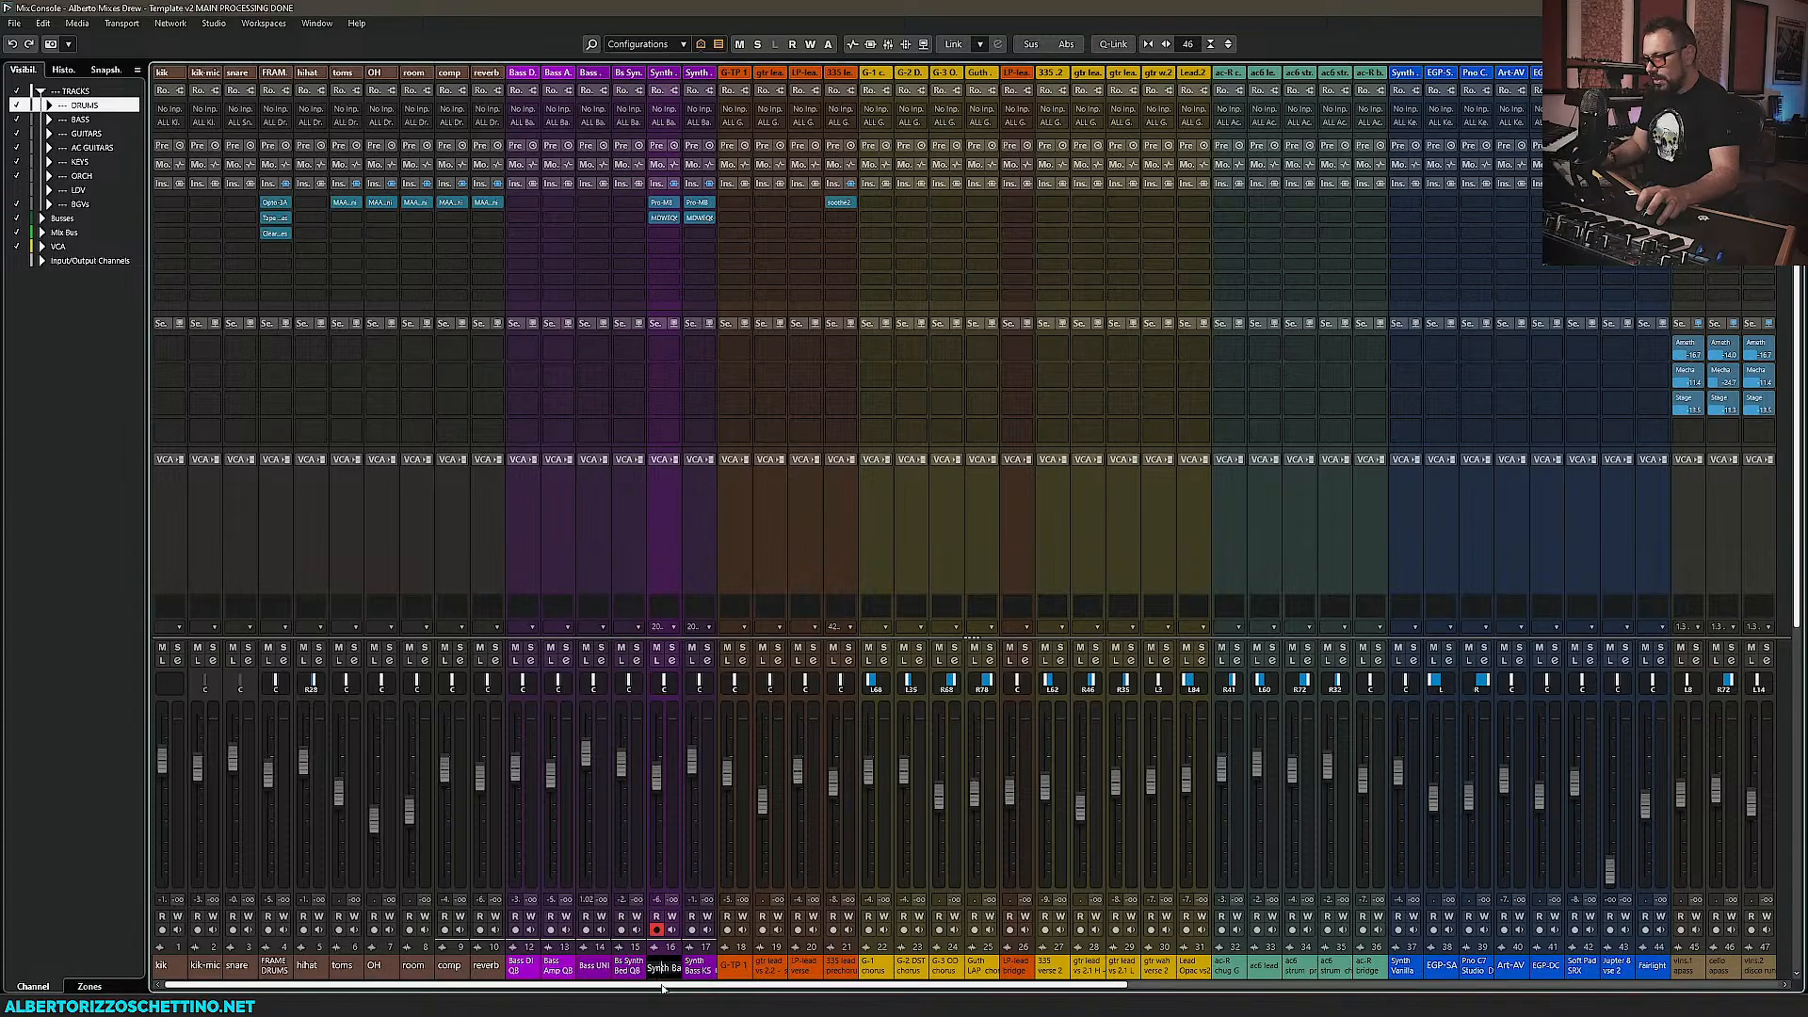
Rename the two Synth Bass channels as Synth Bs DR QB and Synth Bs KS QB
text(Synth Bs DR QB)
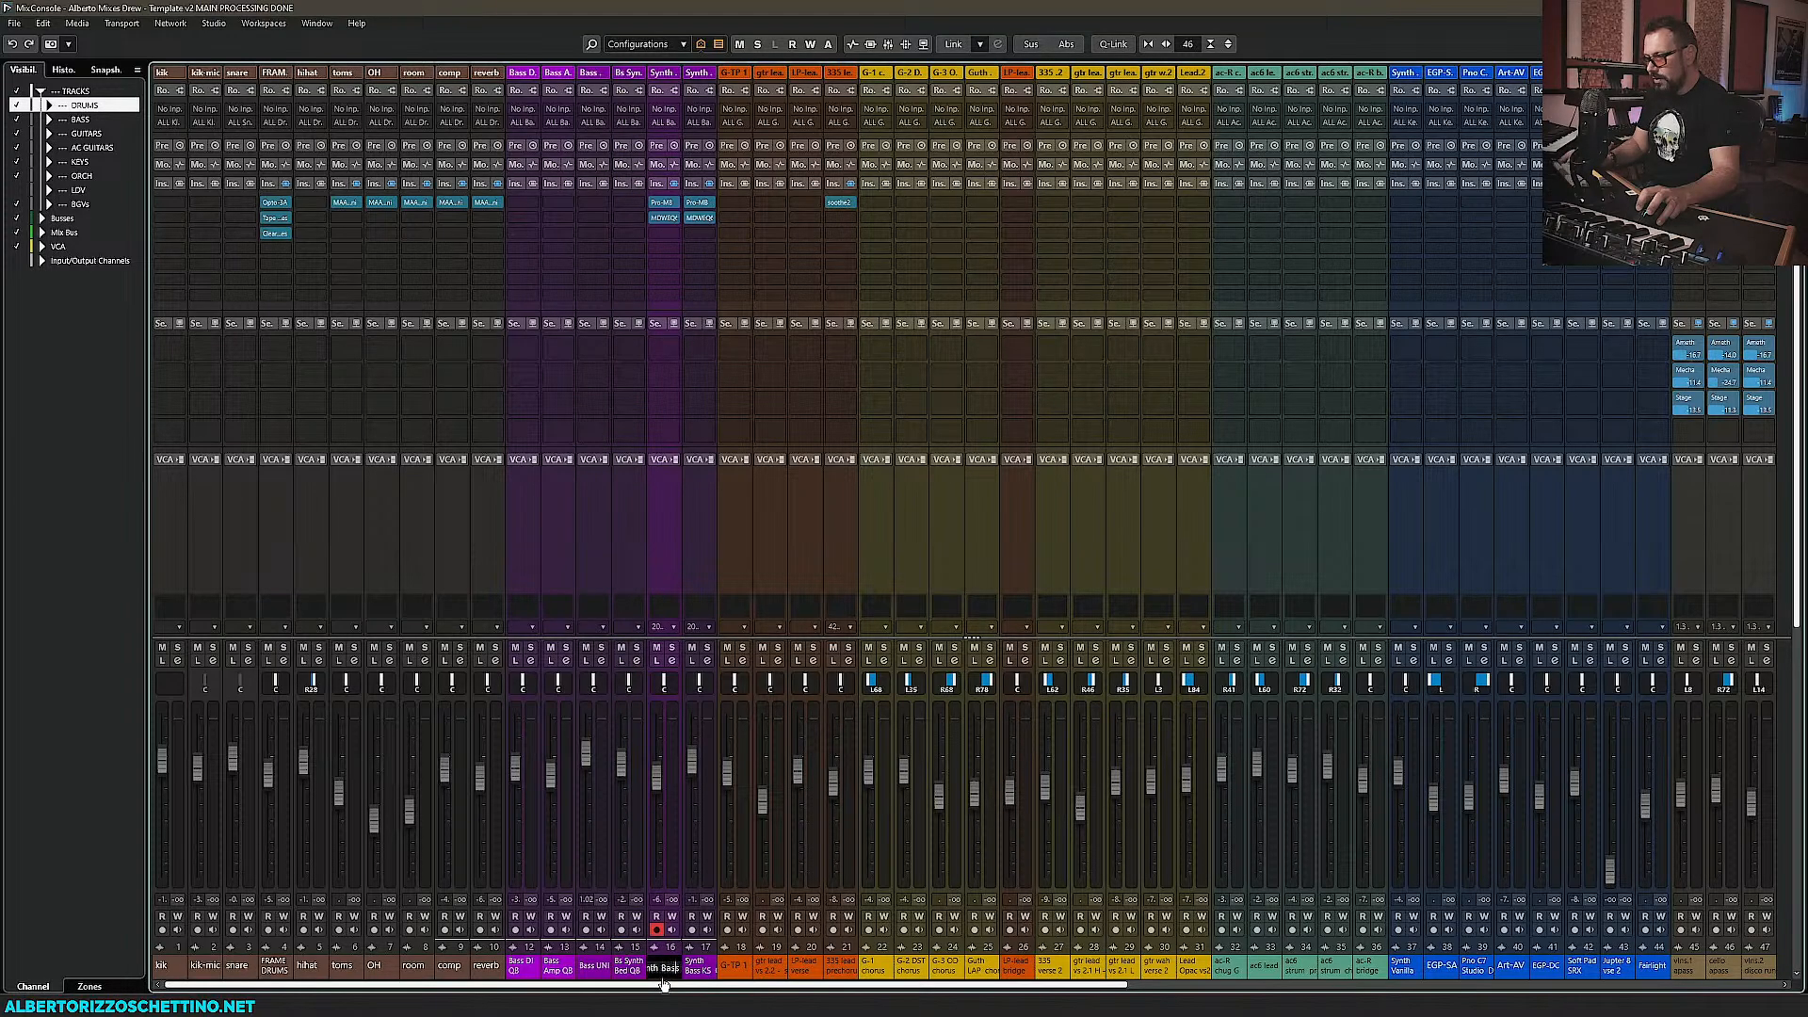
key(Tab)
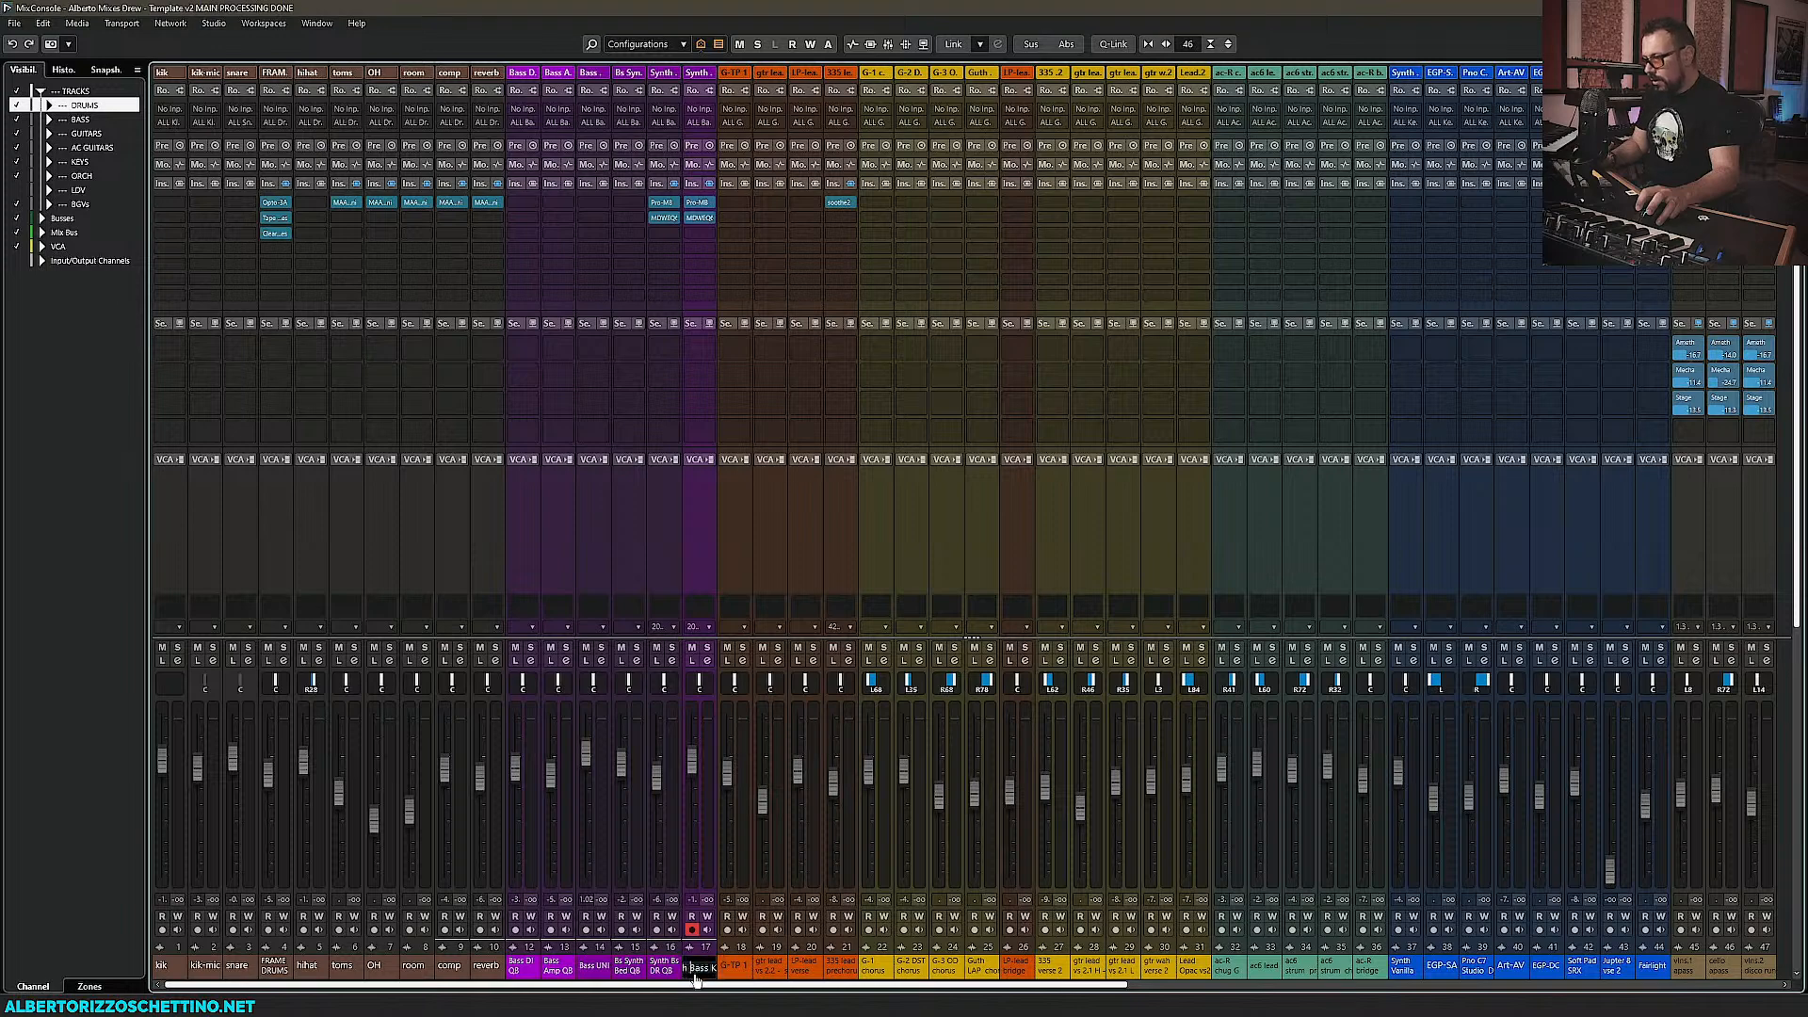
text(Synth Bs KS QB)
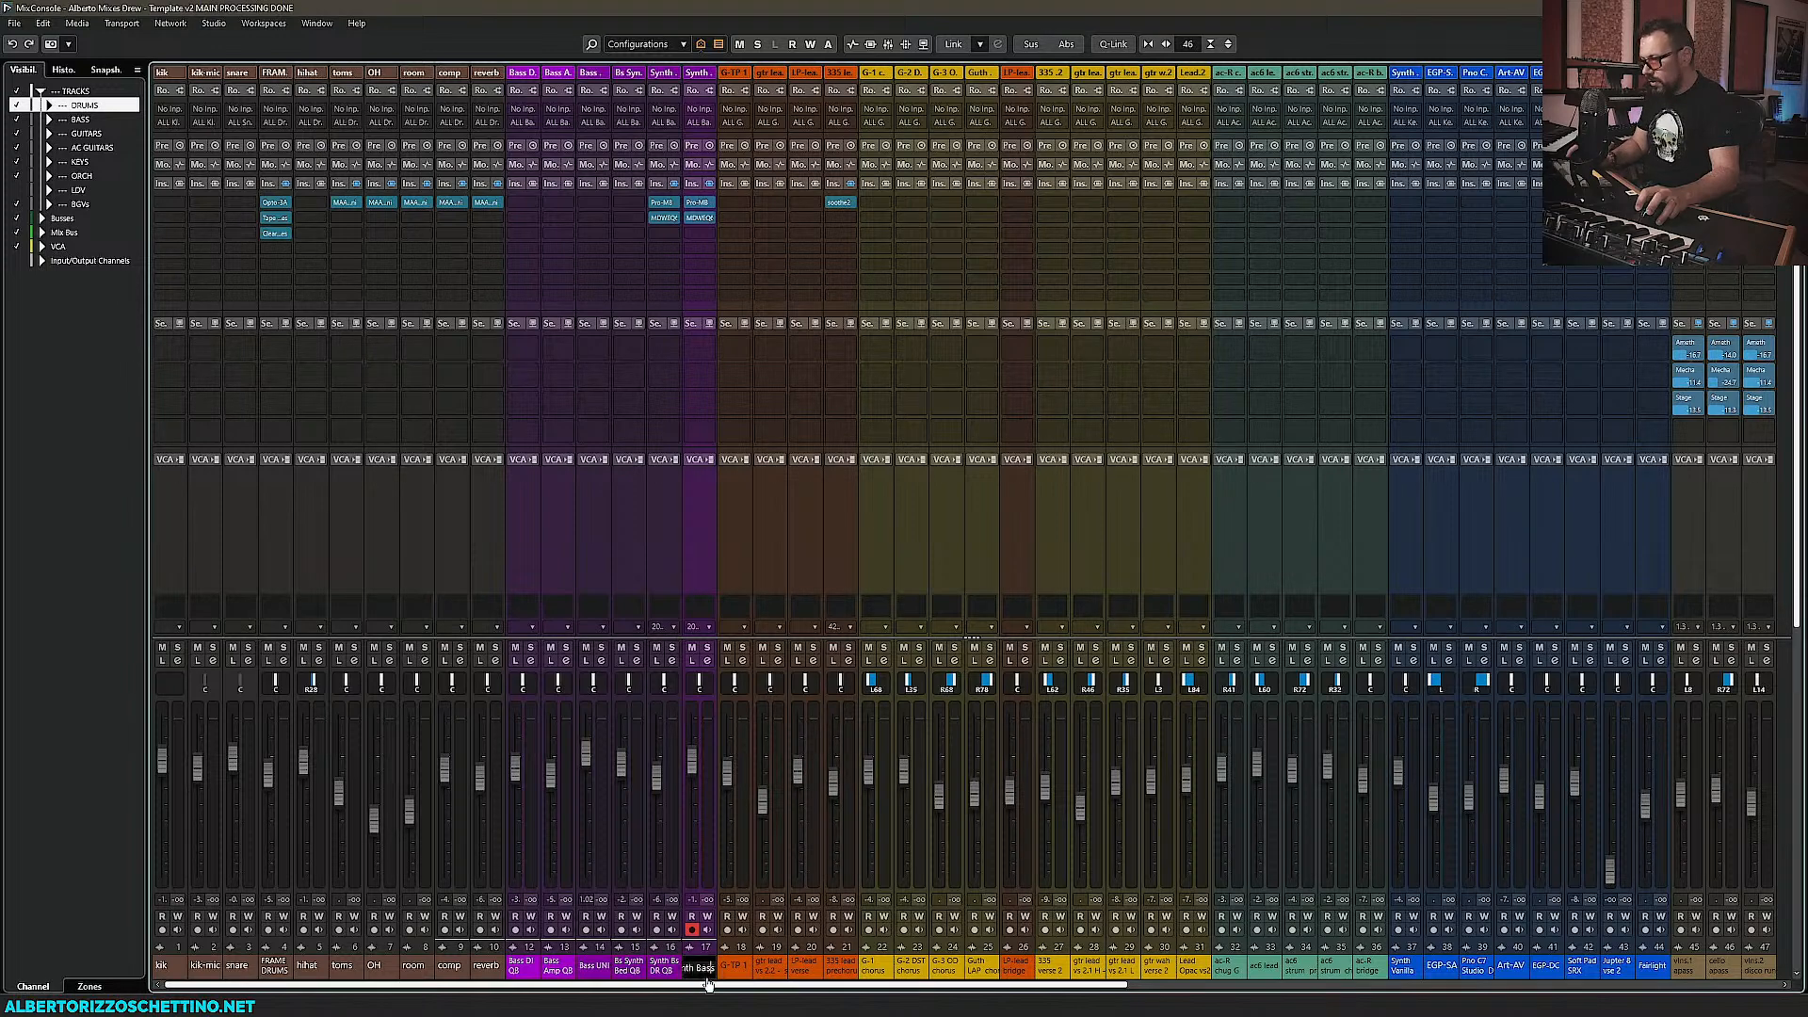
key(Return)
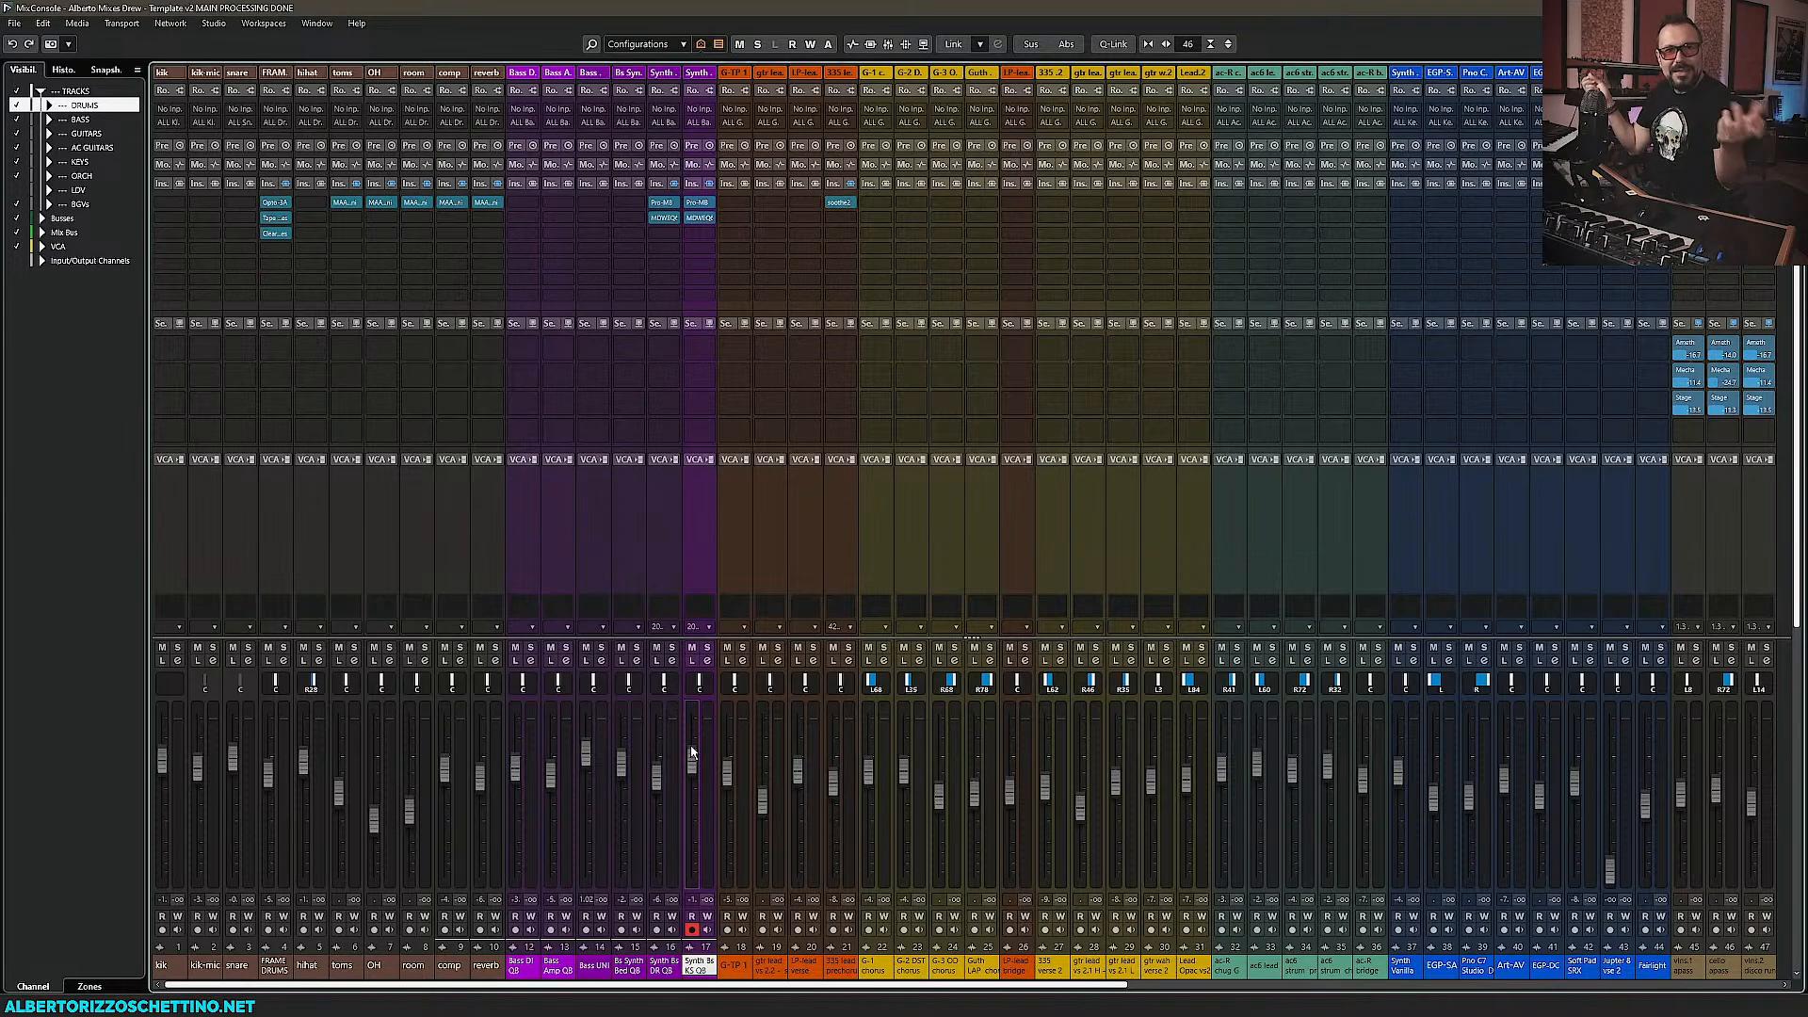
Examine the guitar, acoustic guitar, keys and orchestra channels in the mixer, through the FX channels, buses and VCA faders
click(733, 970)
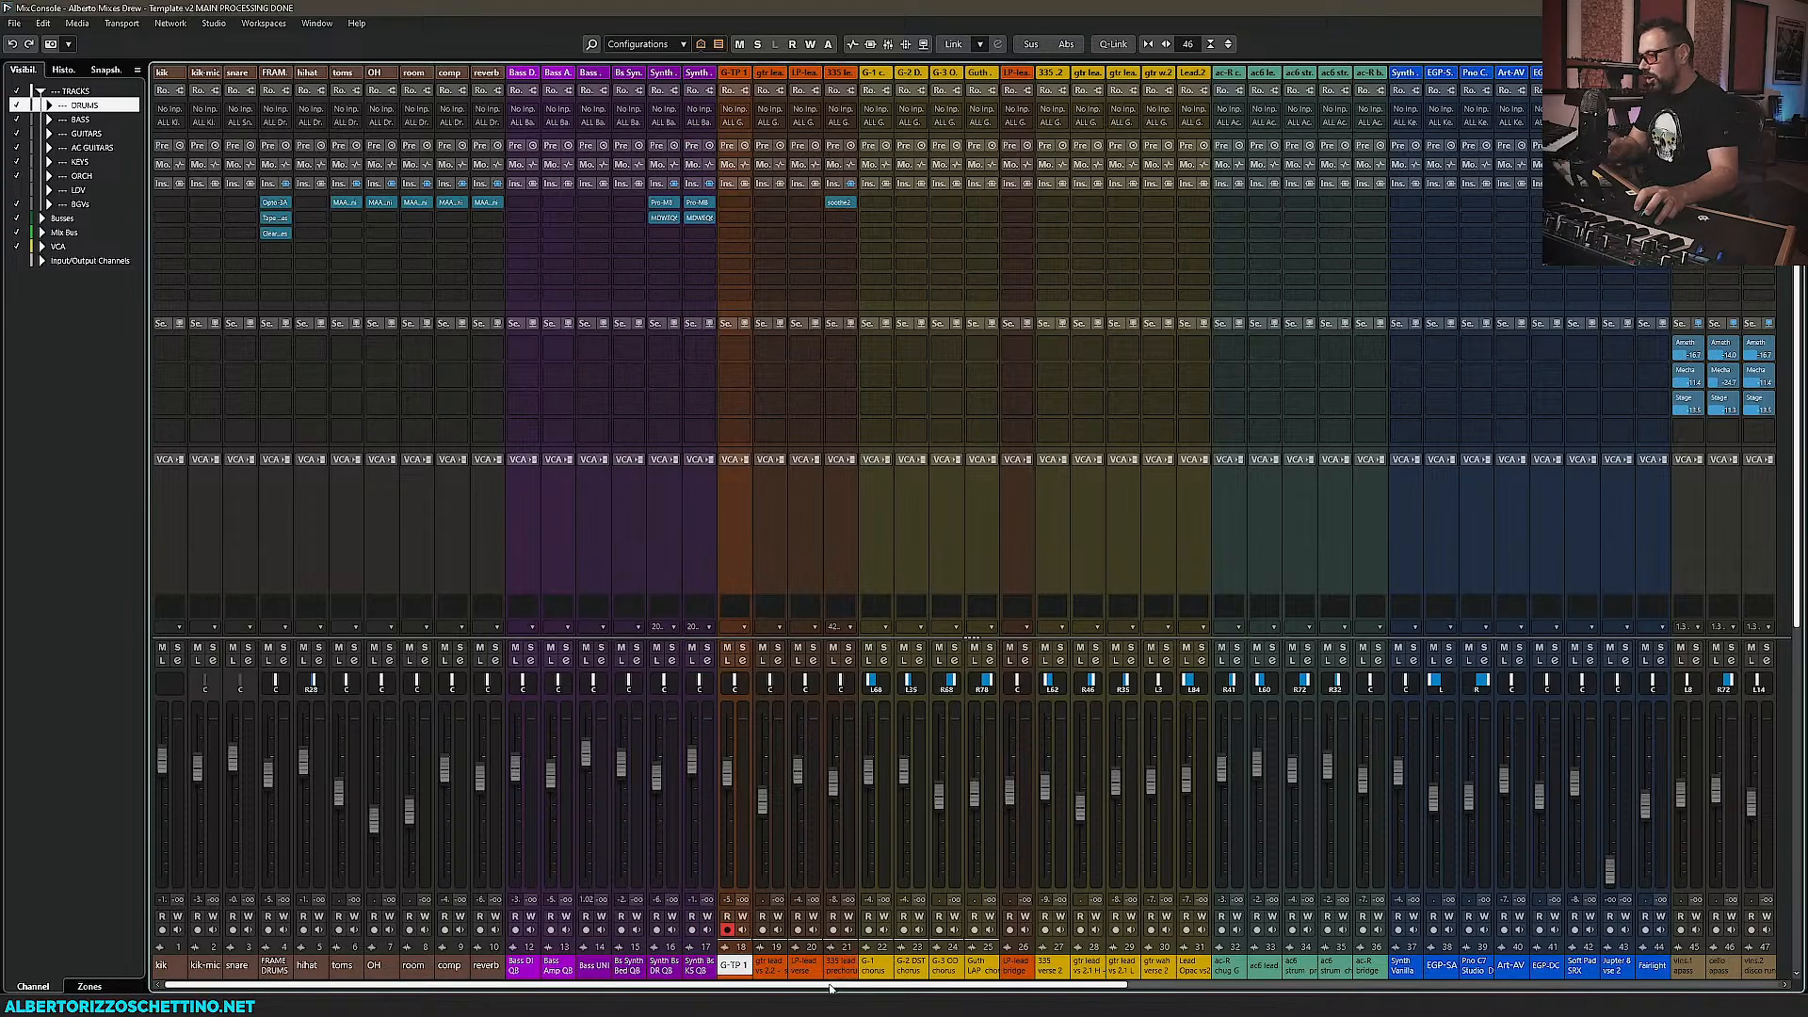
scroll(844, 988, right, 5)
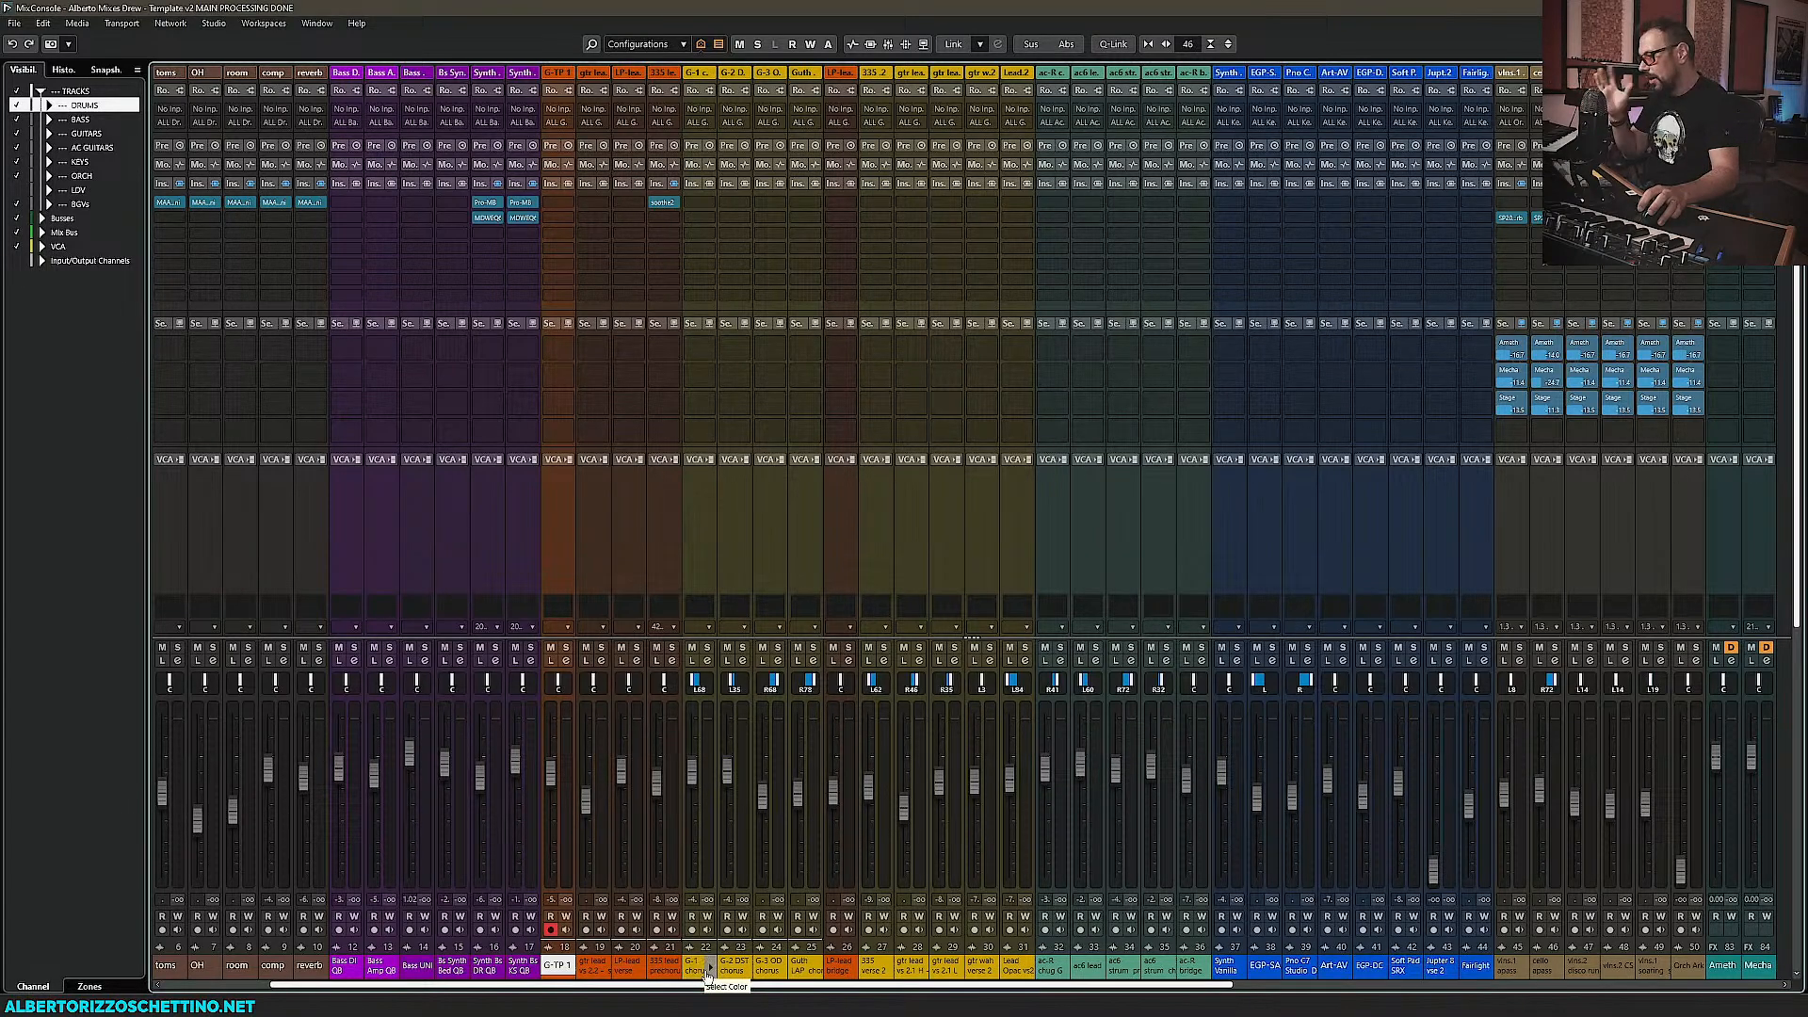
scroll(692, 978, right, 4)
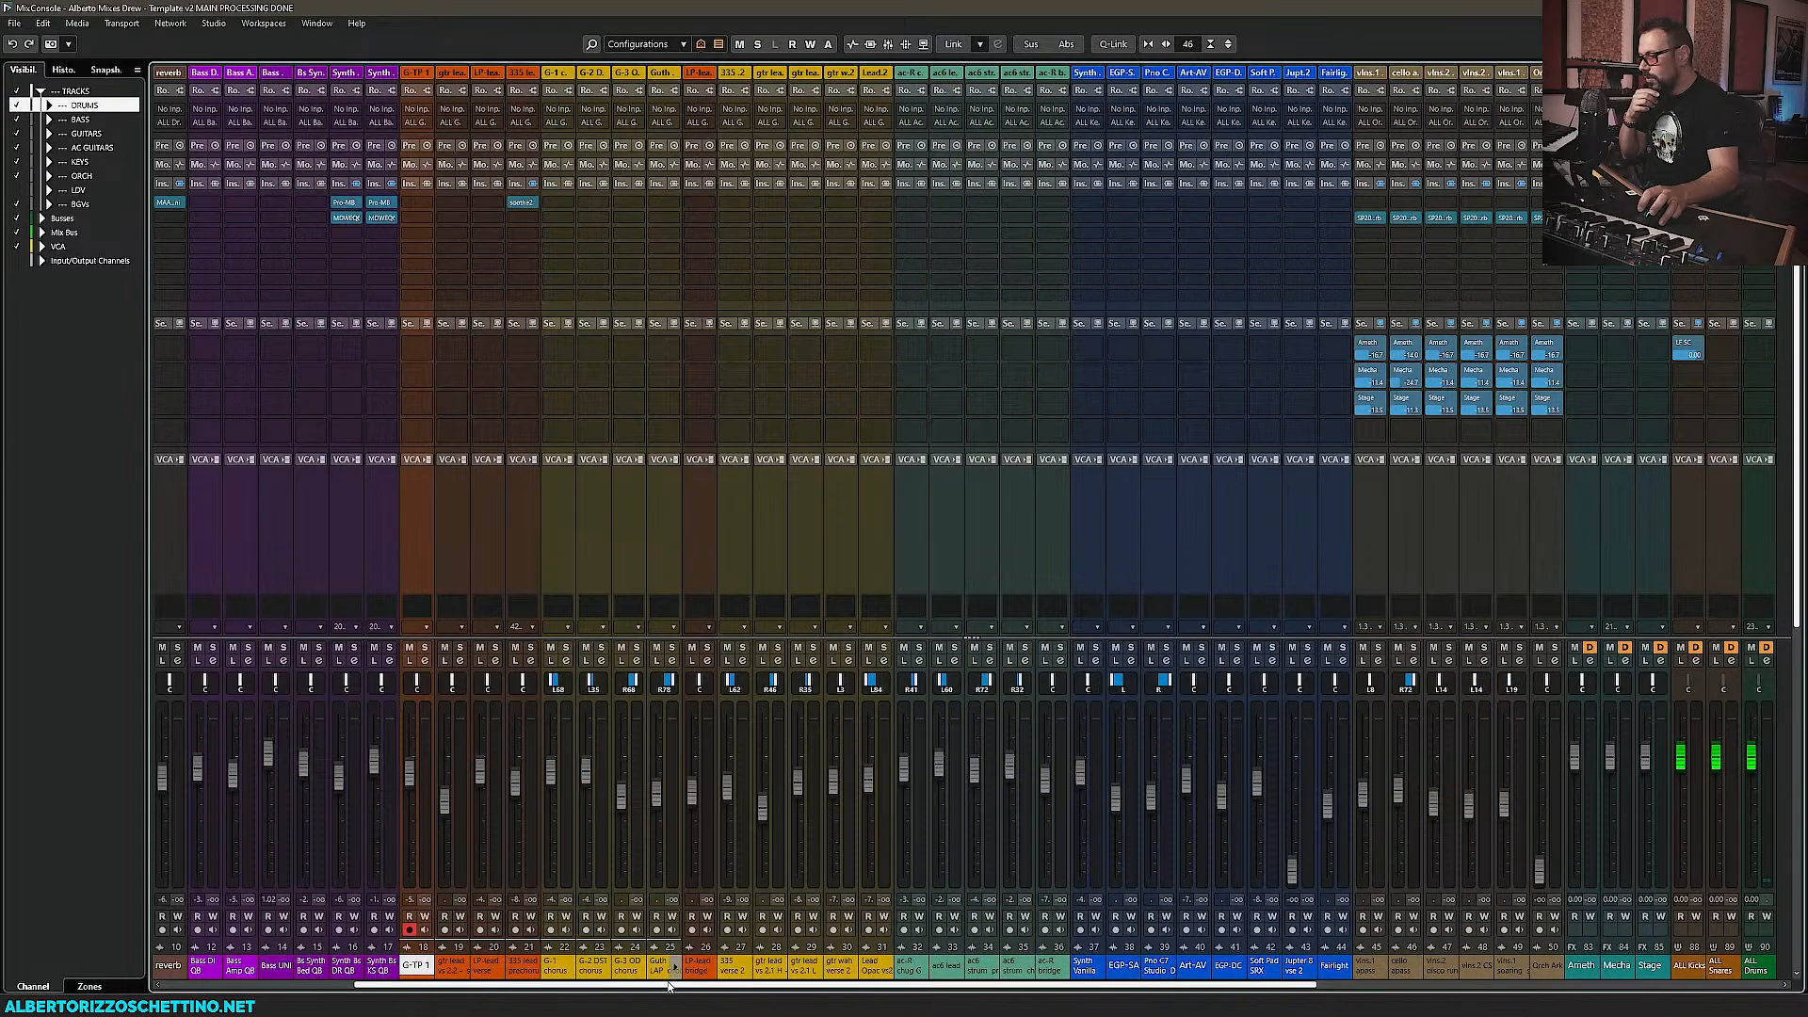
scroll(673, 987, right, 2)
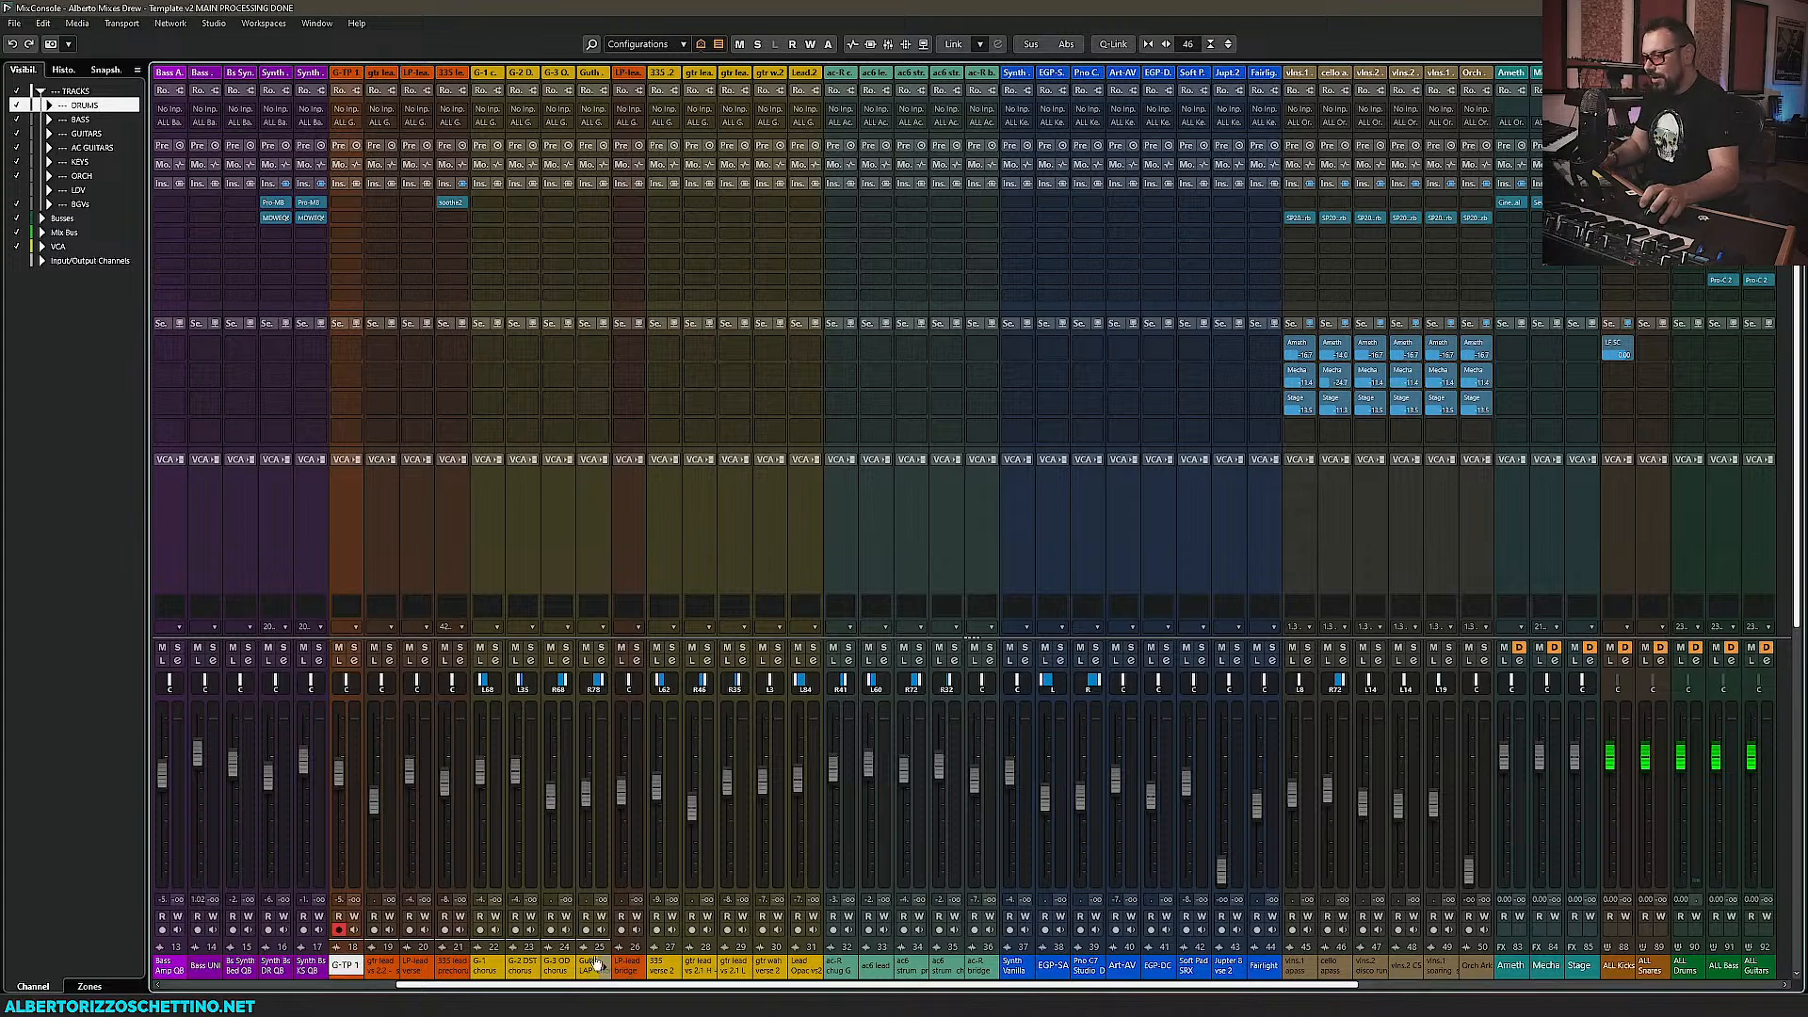
click(837, 970)
scroll(800, 974, right, 6)
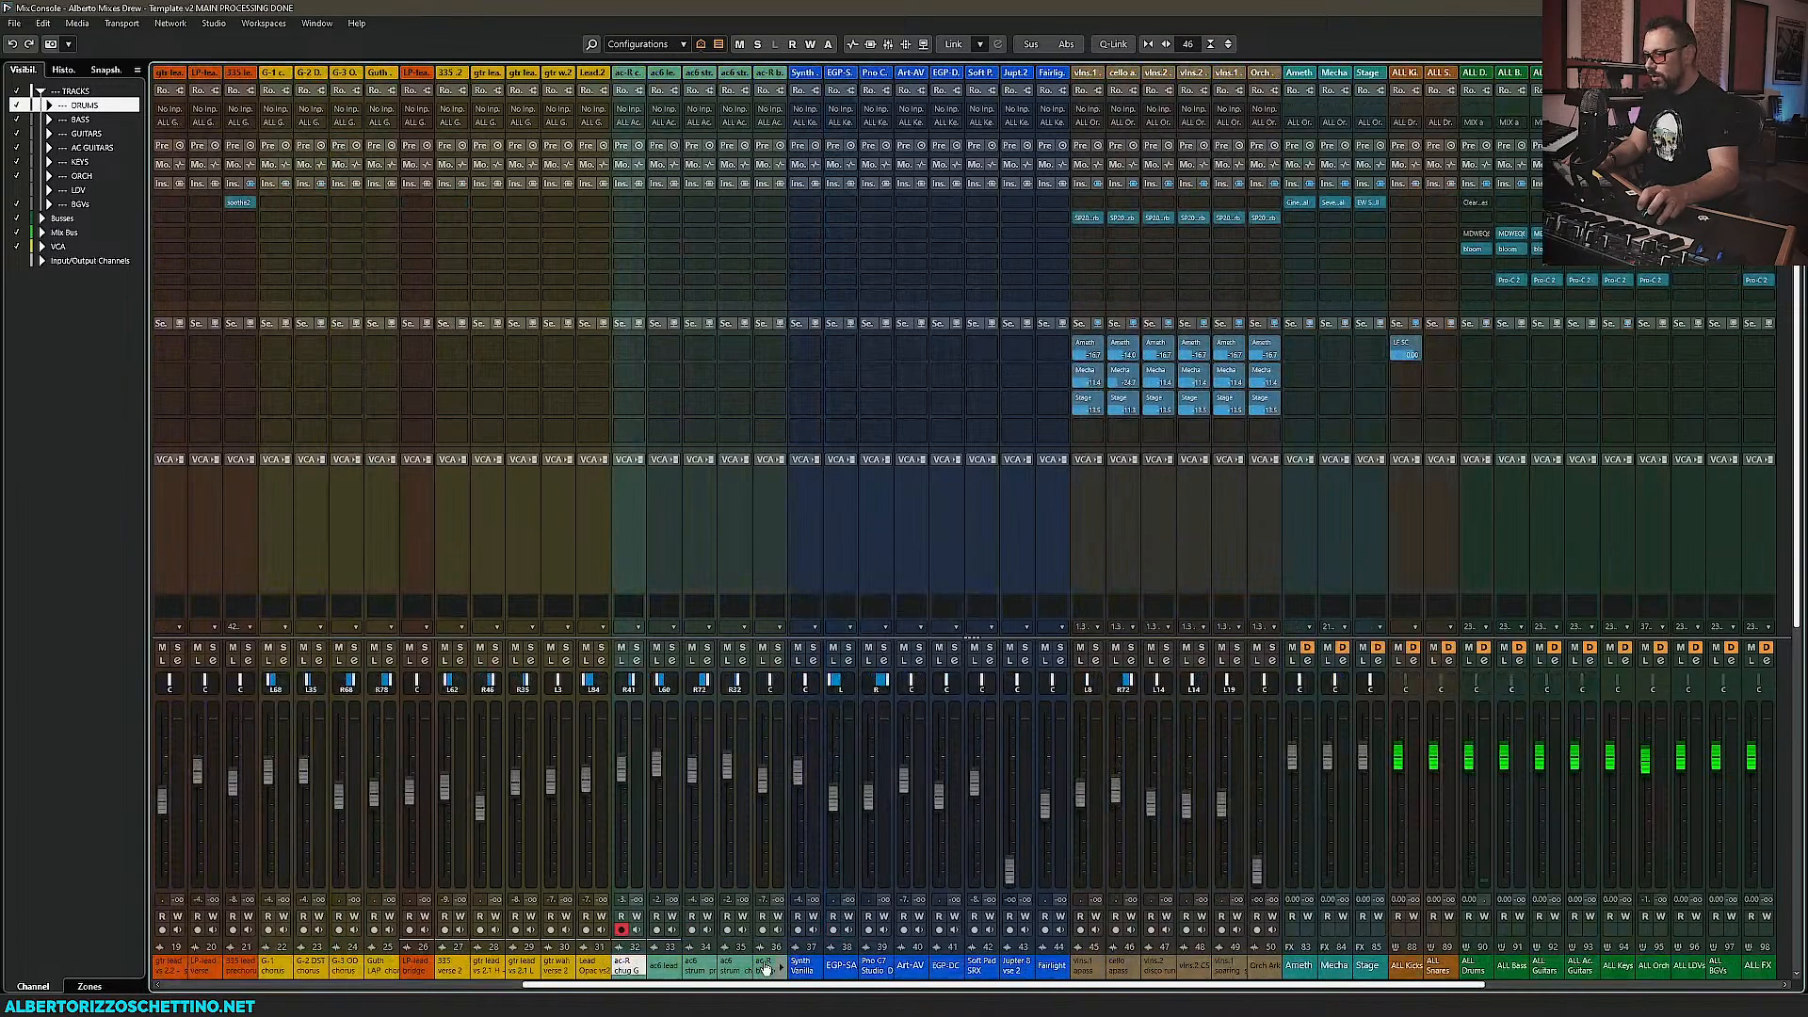
scroll(800, 970, right, 11)
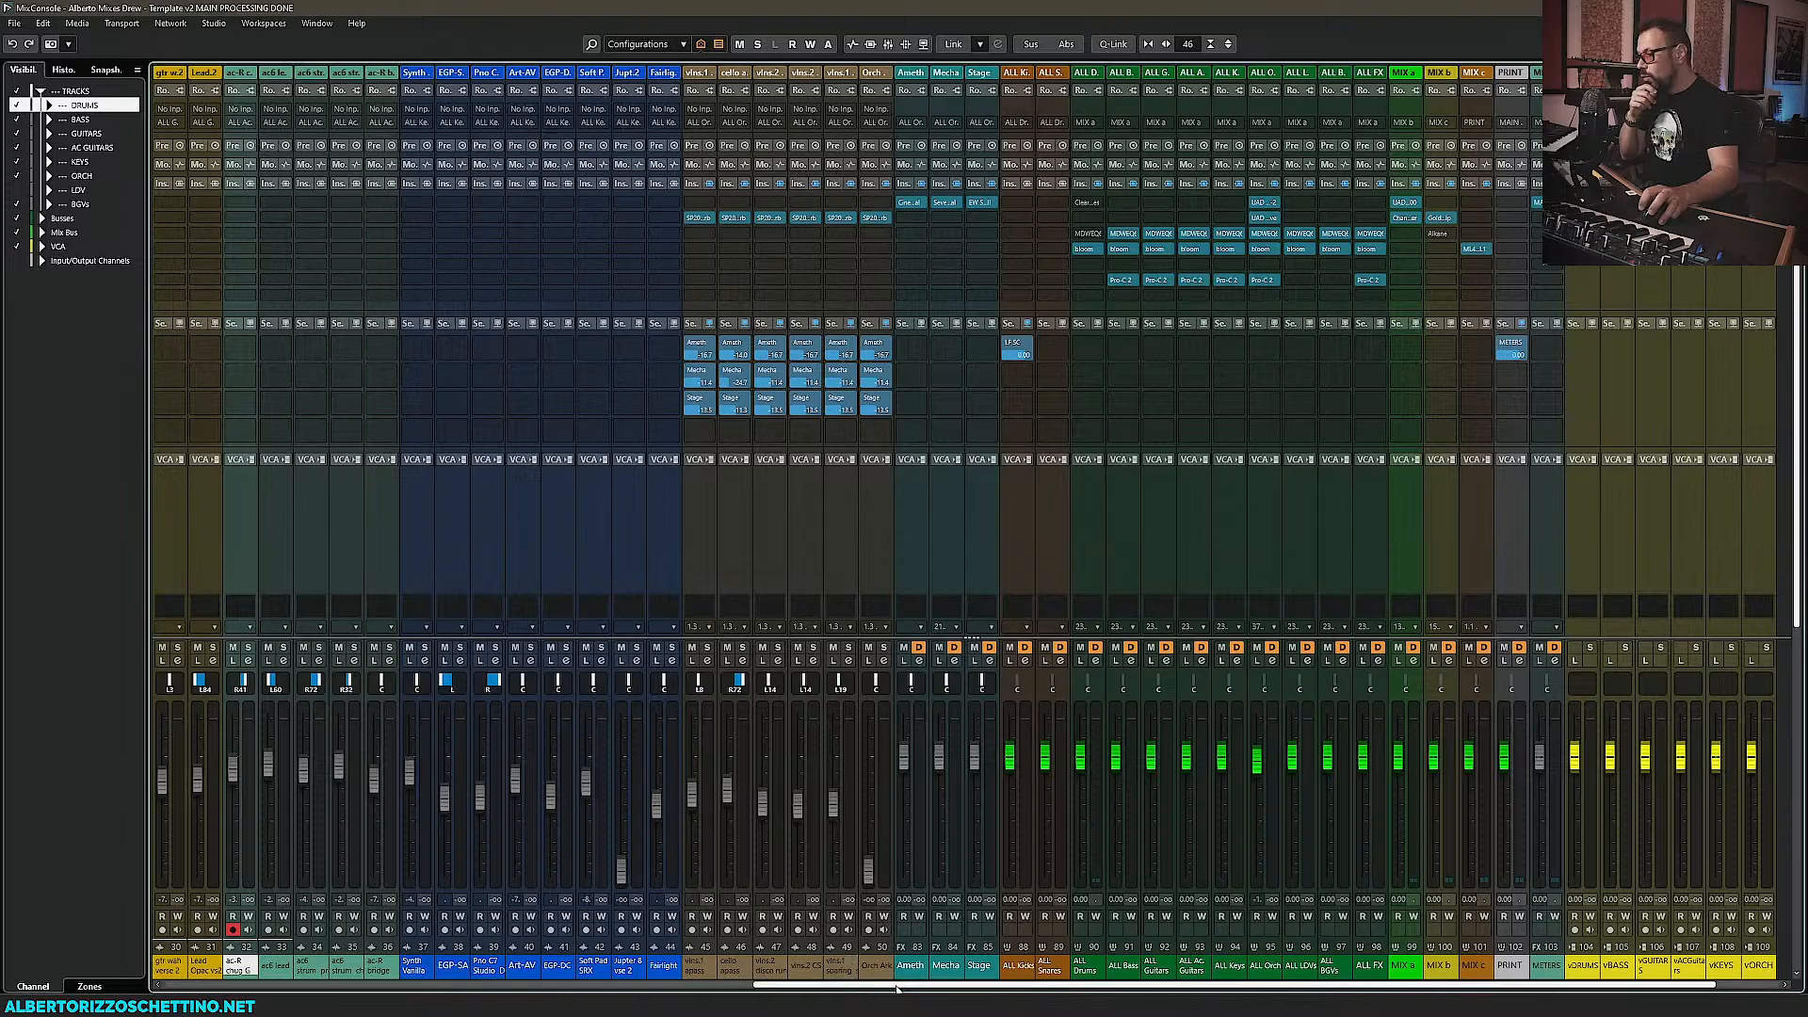
drag(897, 989, 963, 987)
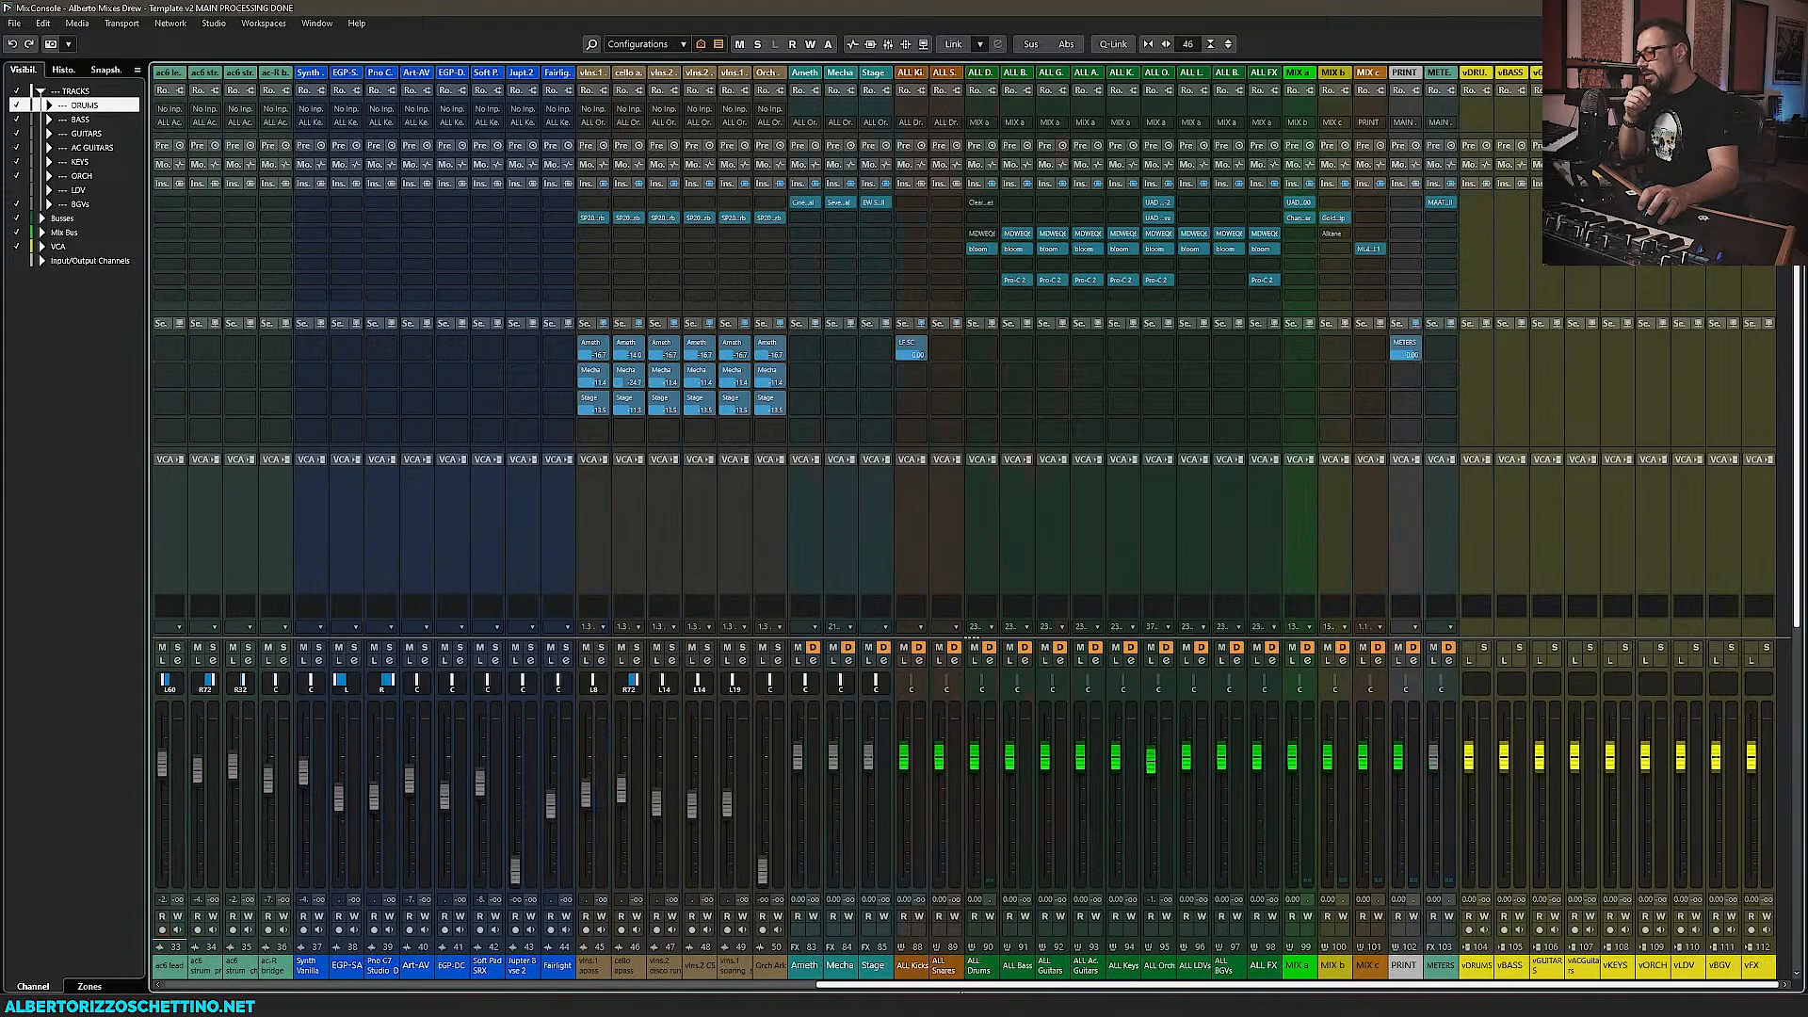
Inspect the inserts on the three reverb FX channels, including Cinematic Rooms and EW Spaces II, and Bloom on the ALL Bass bus
click(807, 203)
drag(895, 196, 463, 125)
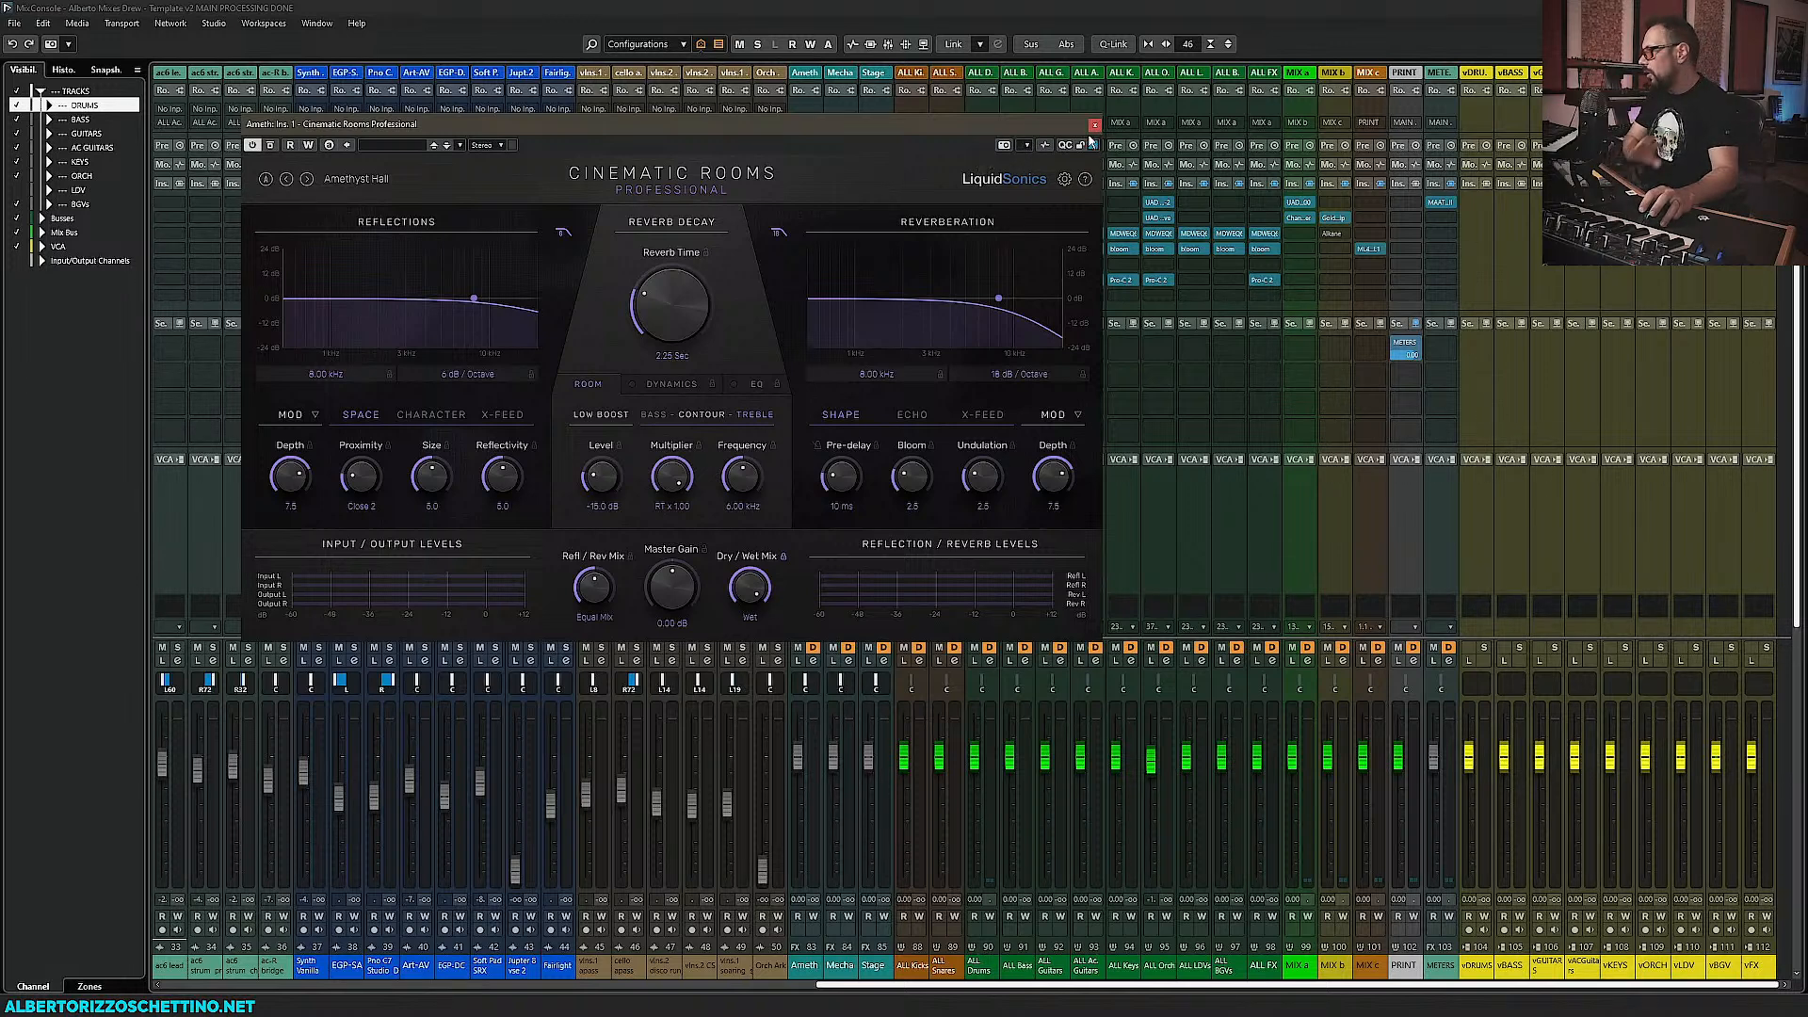
click(1094, 124)
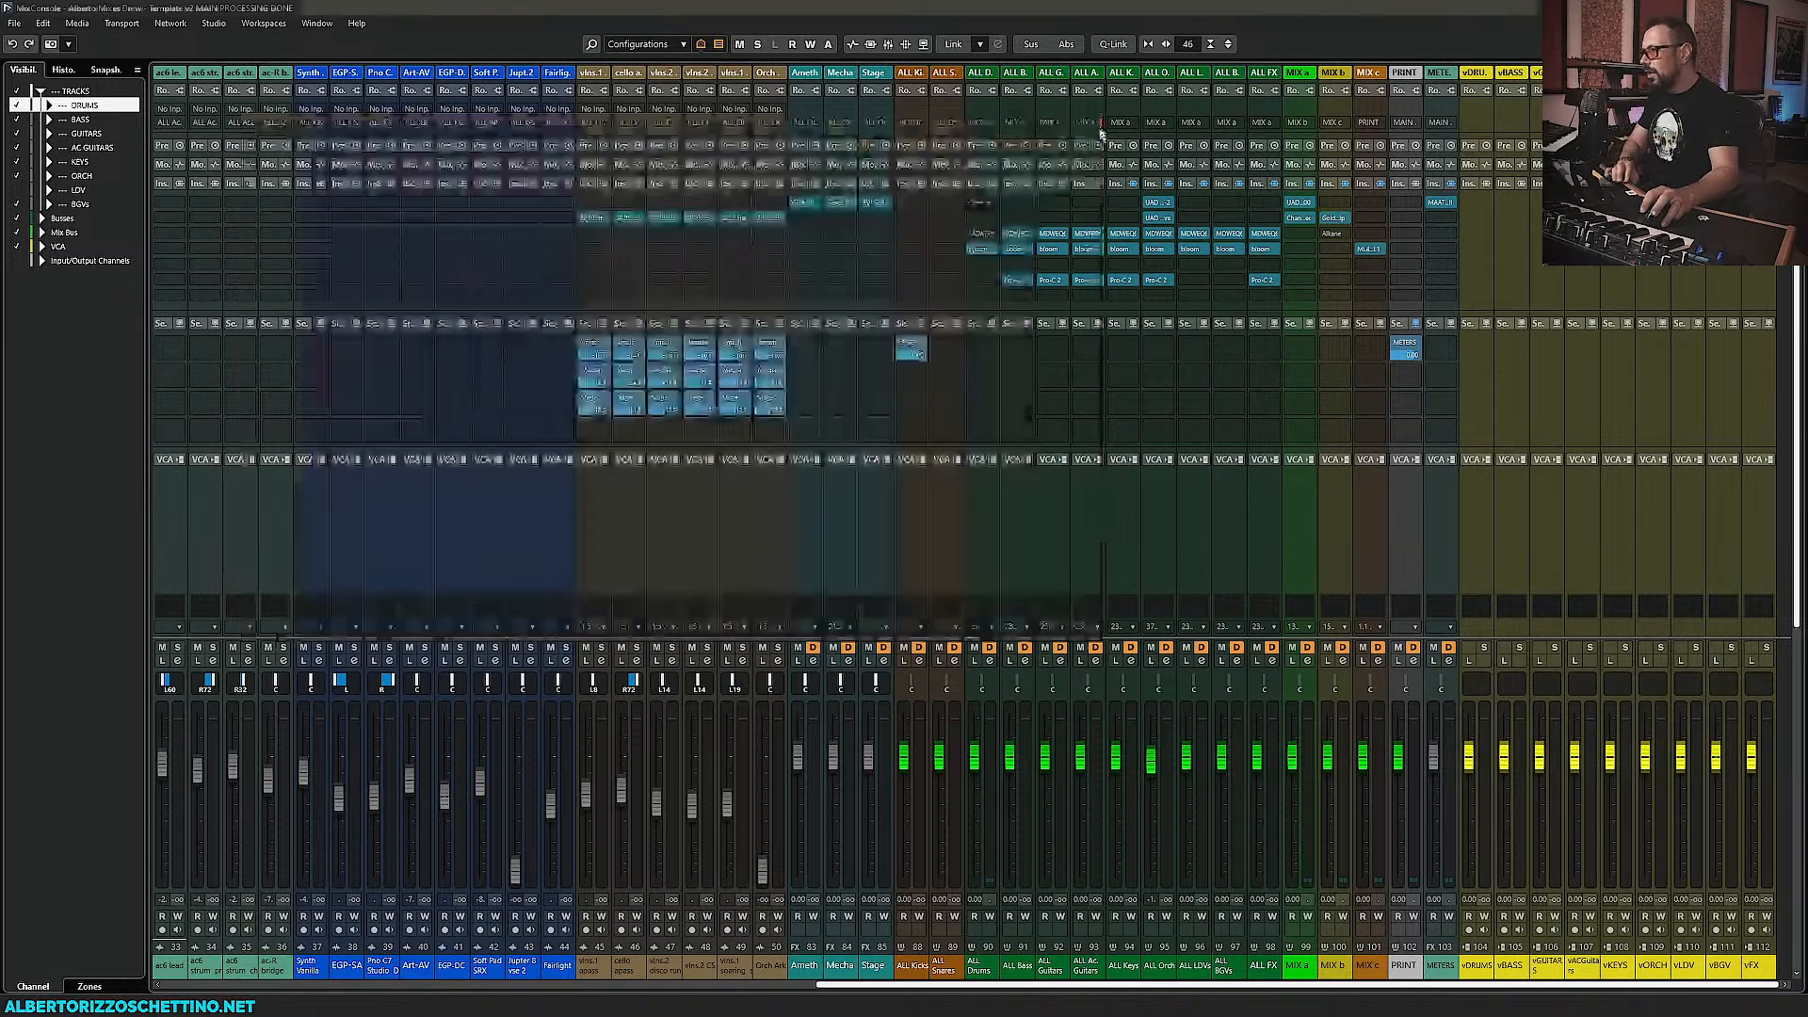
click(839, 201)
click(1532, 248)
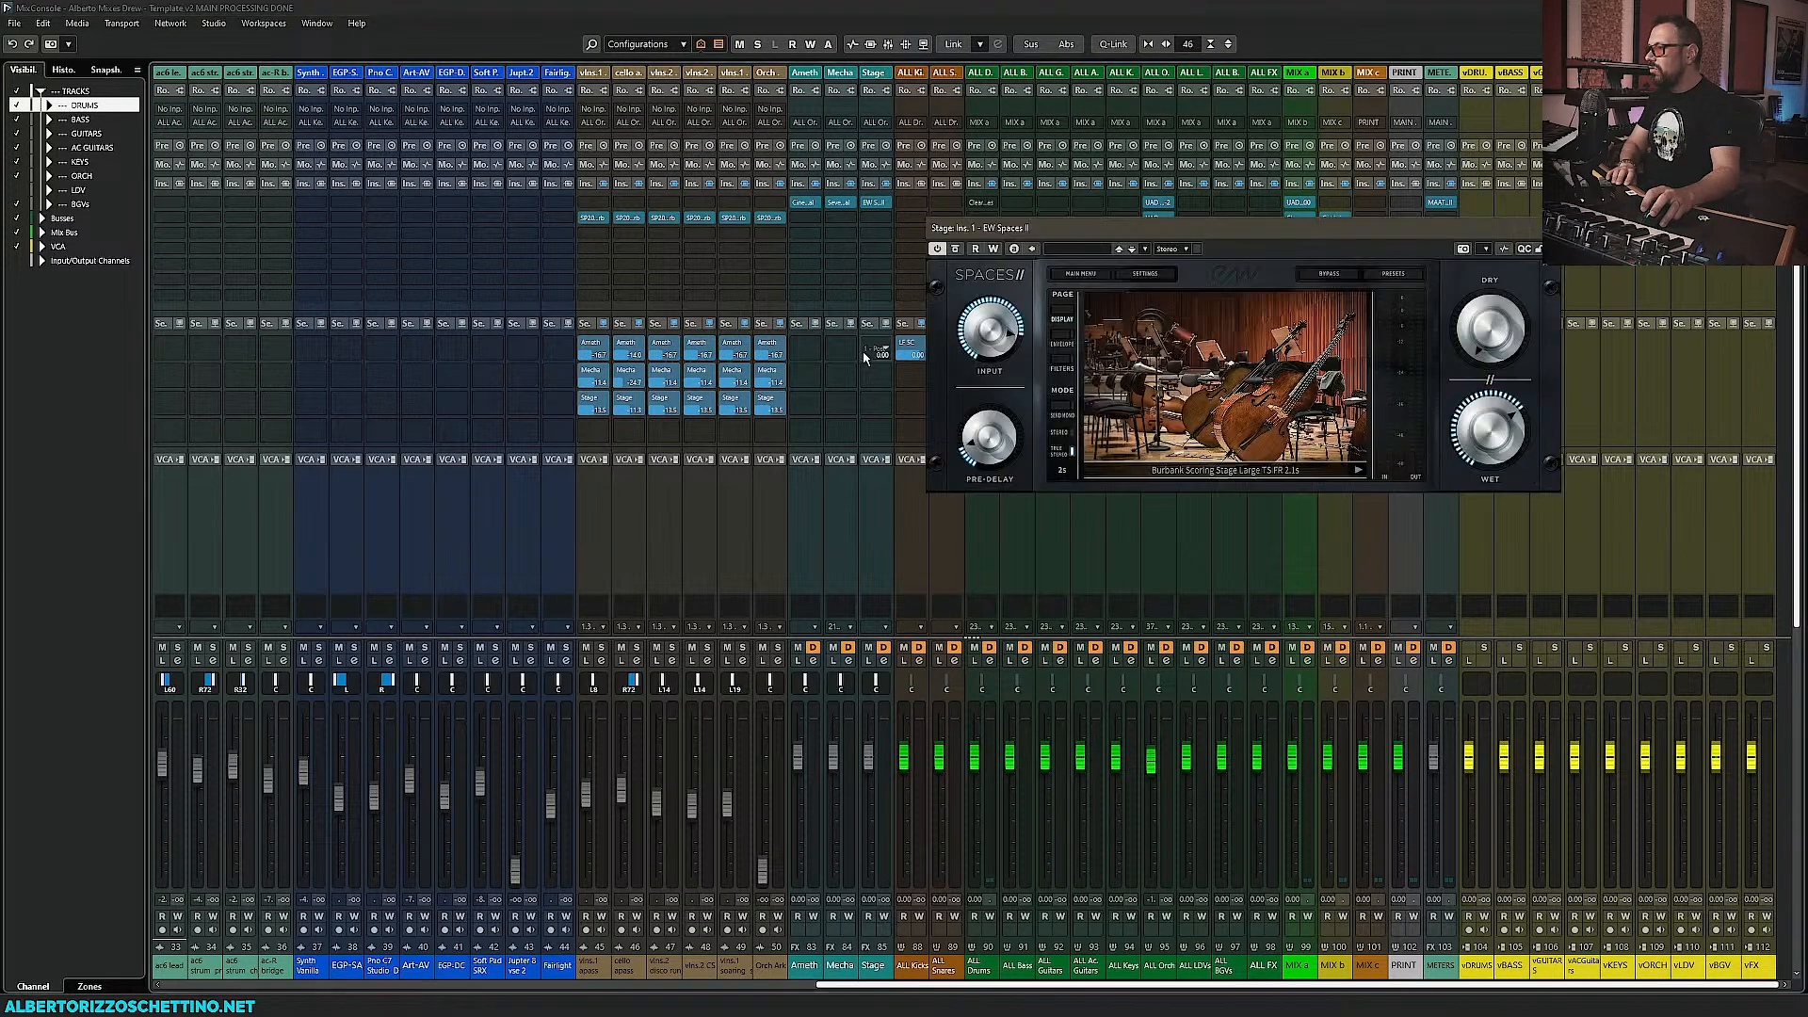
click(1532, 248)
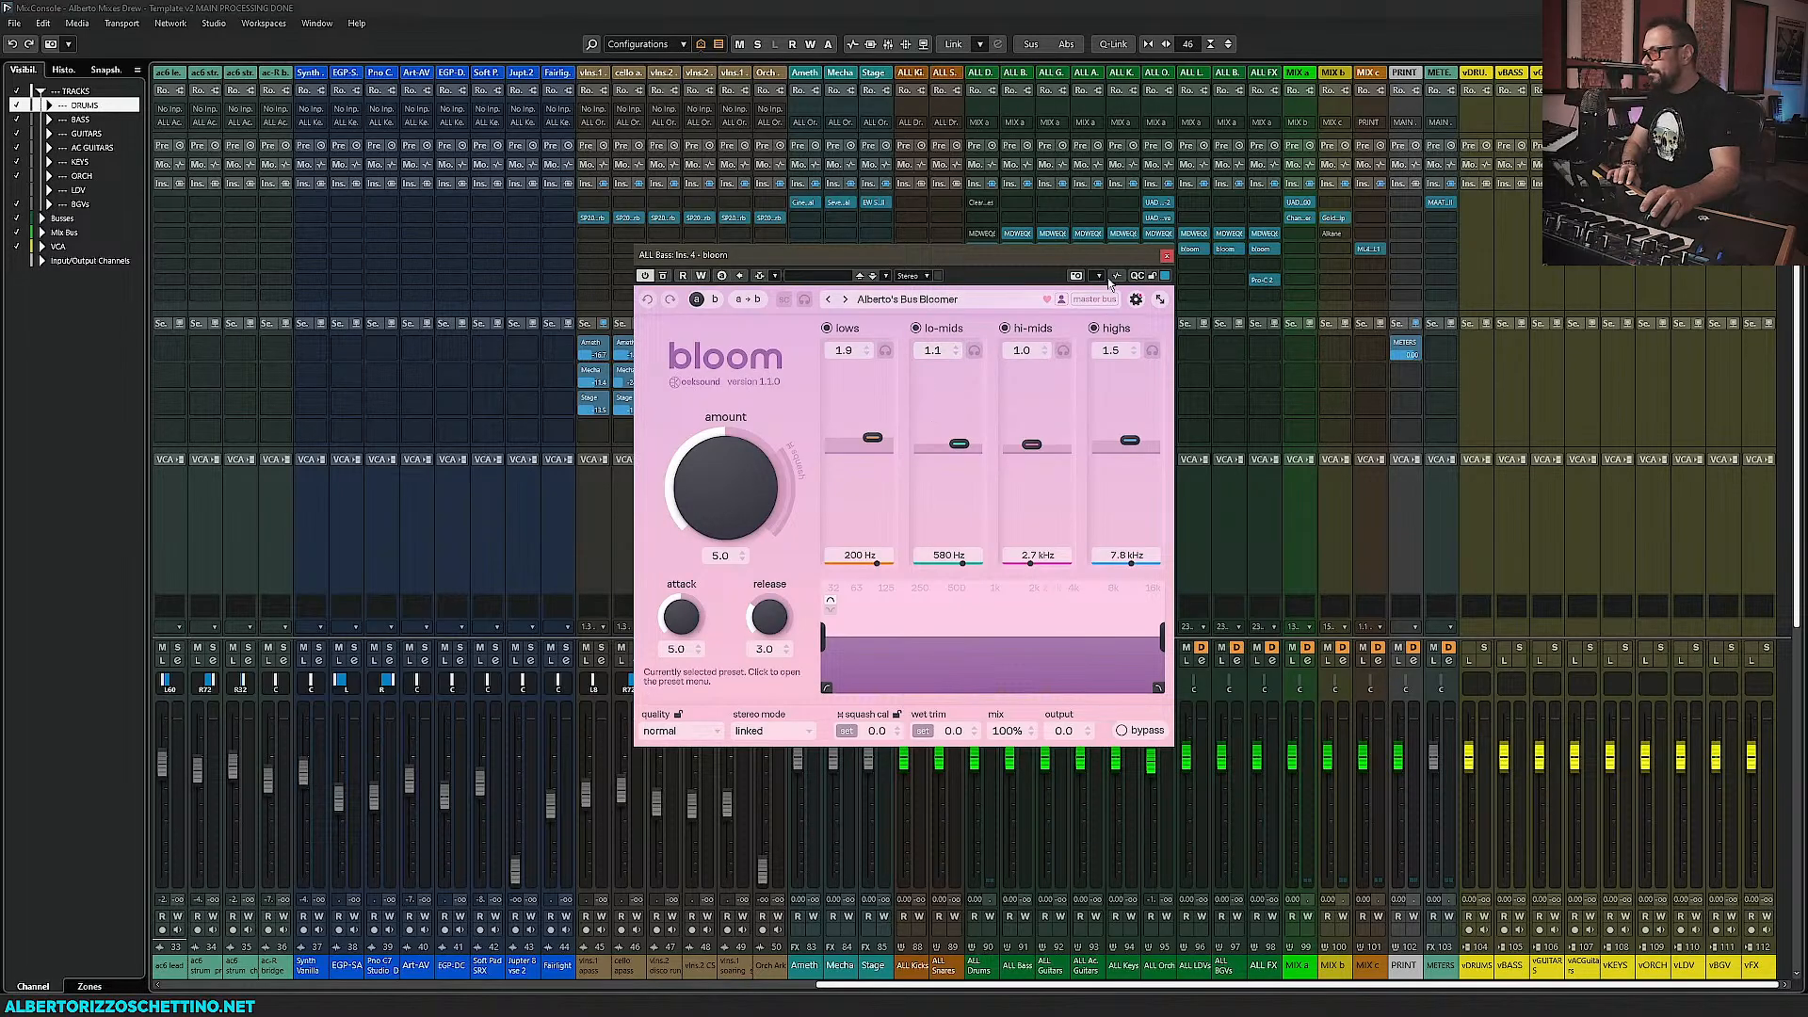
click(1167, 255)
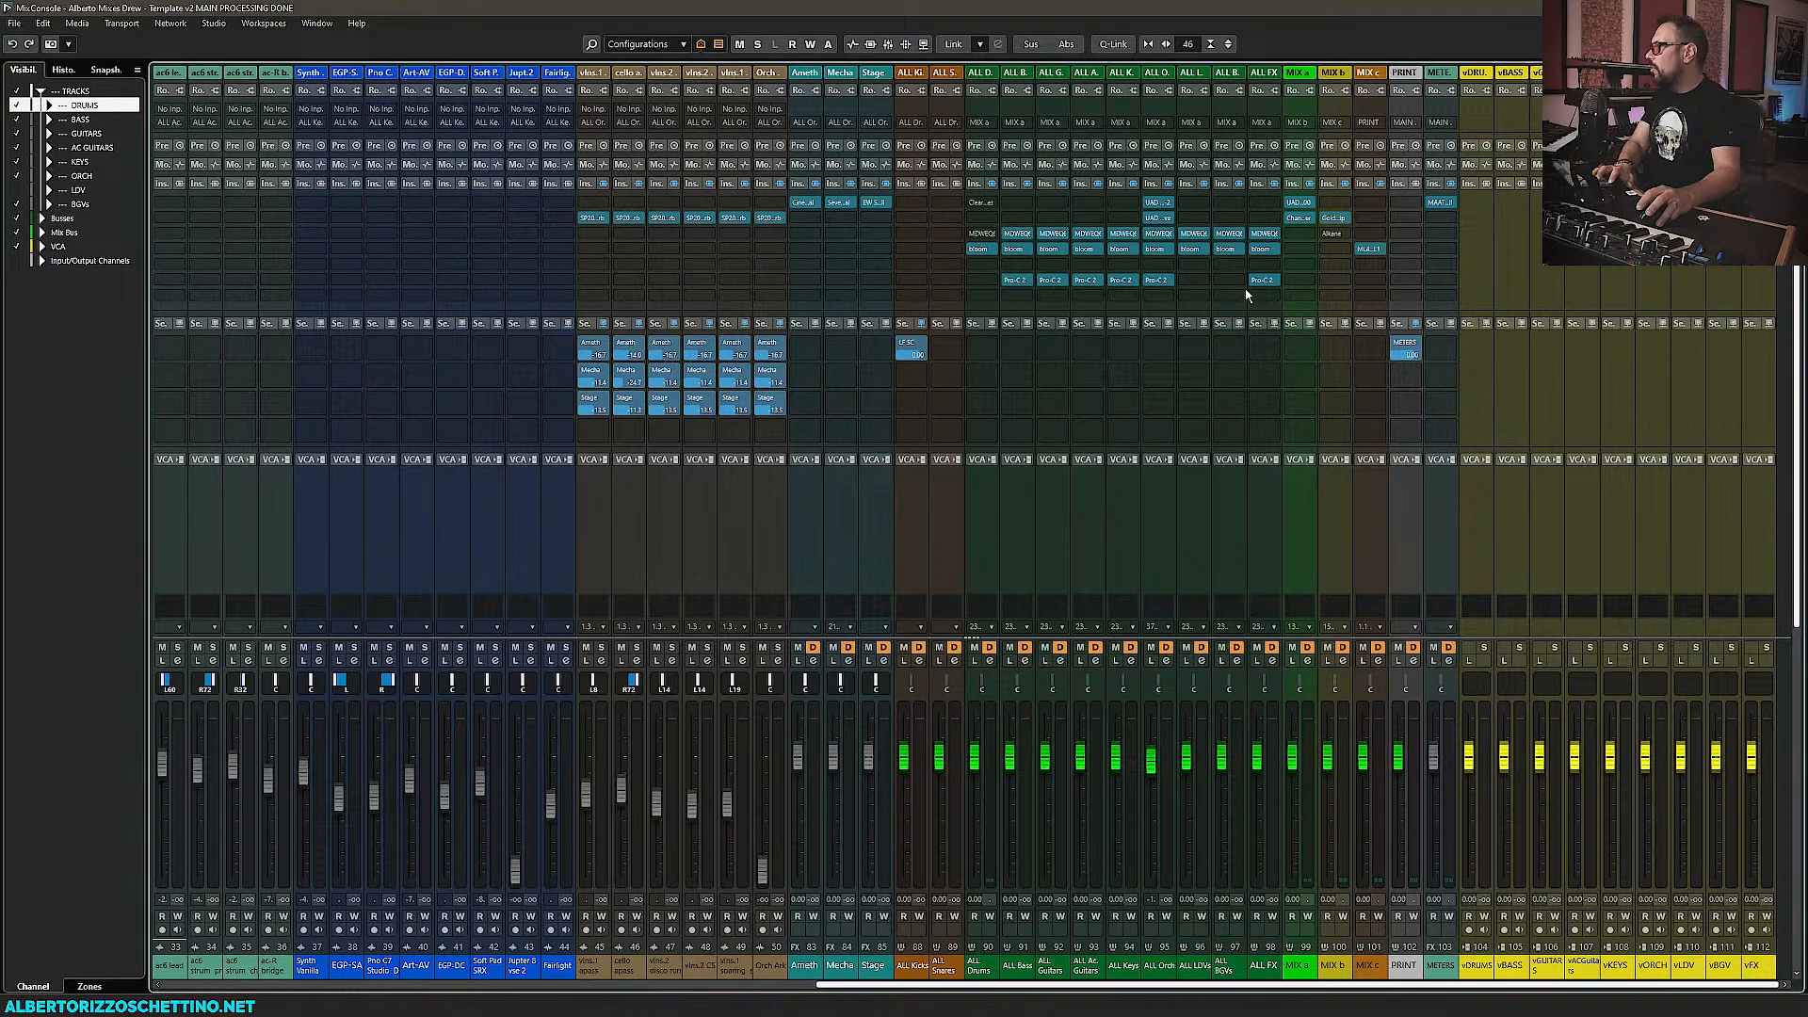
Inspect the UAD API 2500 compressor and Chandler Limited Curve Bender inserts on the MIX a bus
click(1300, 204)
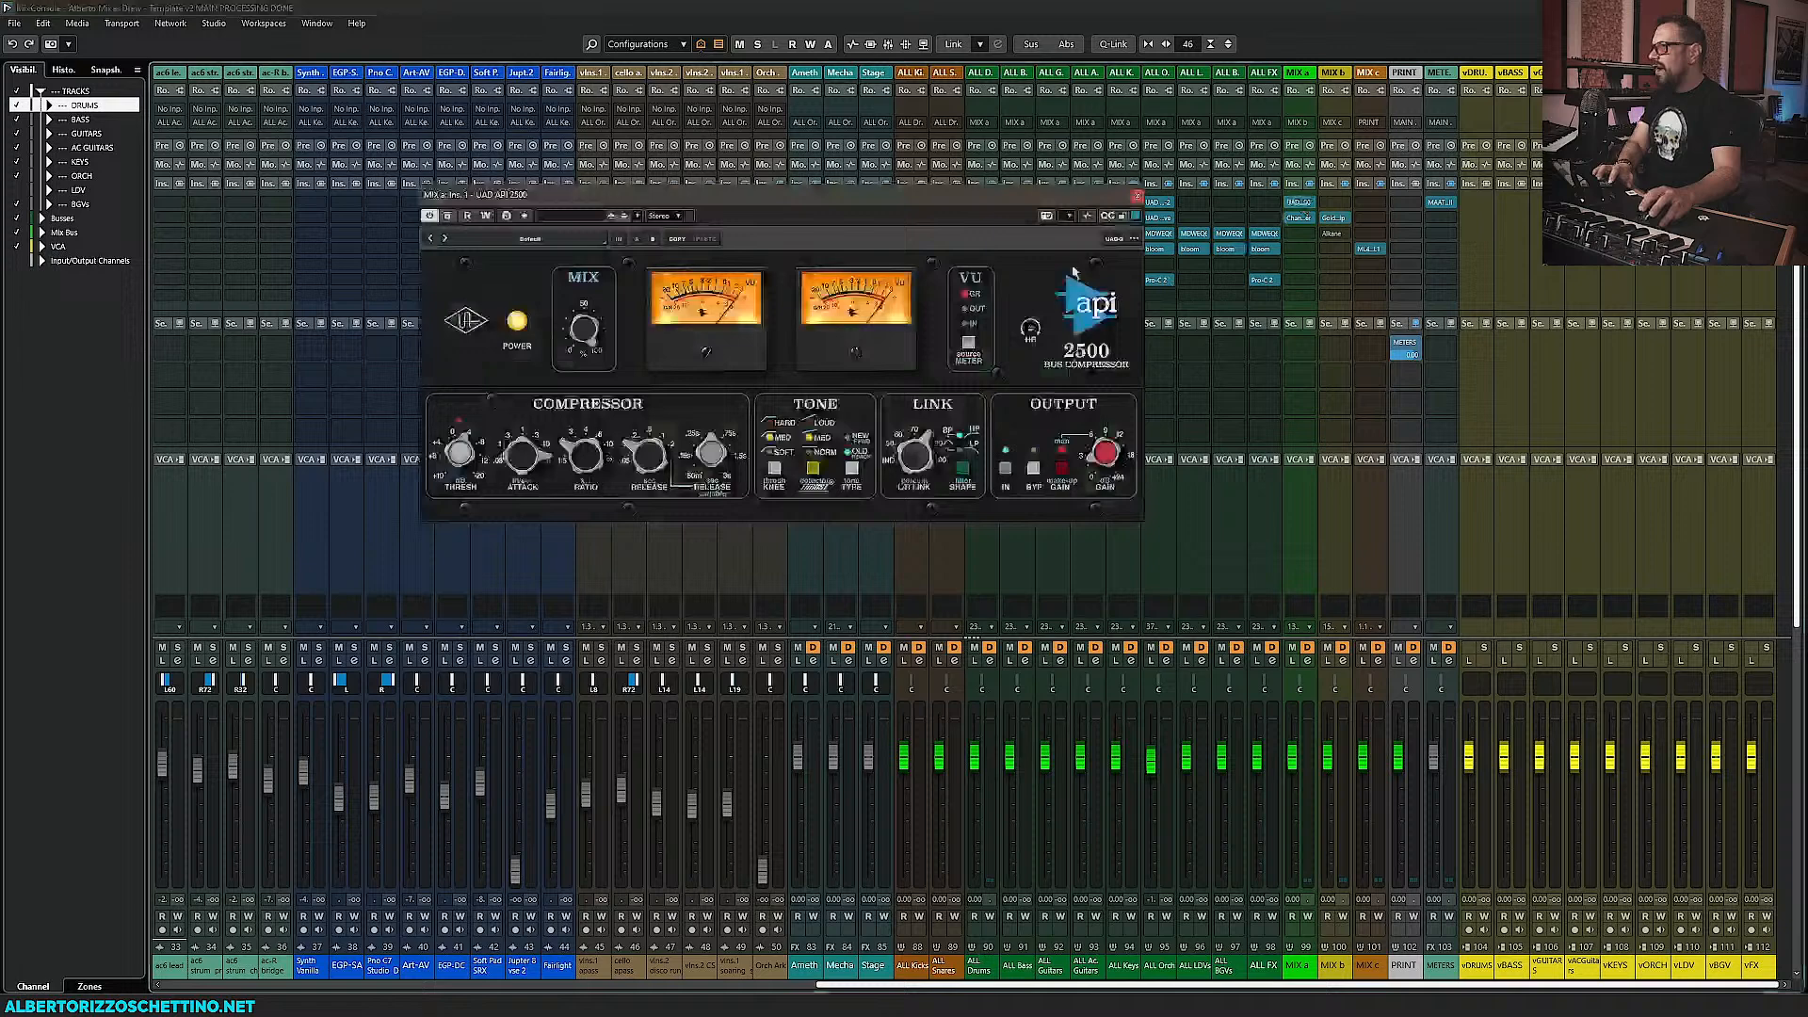
click(1140, 192)
click(1298, 219)
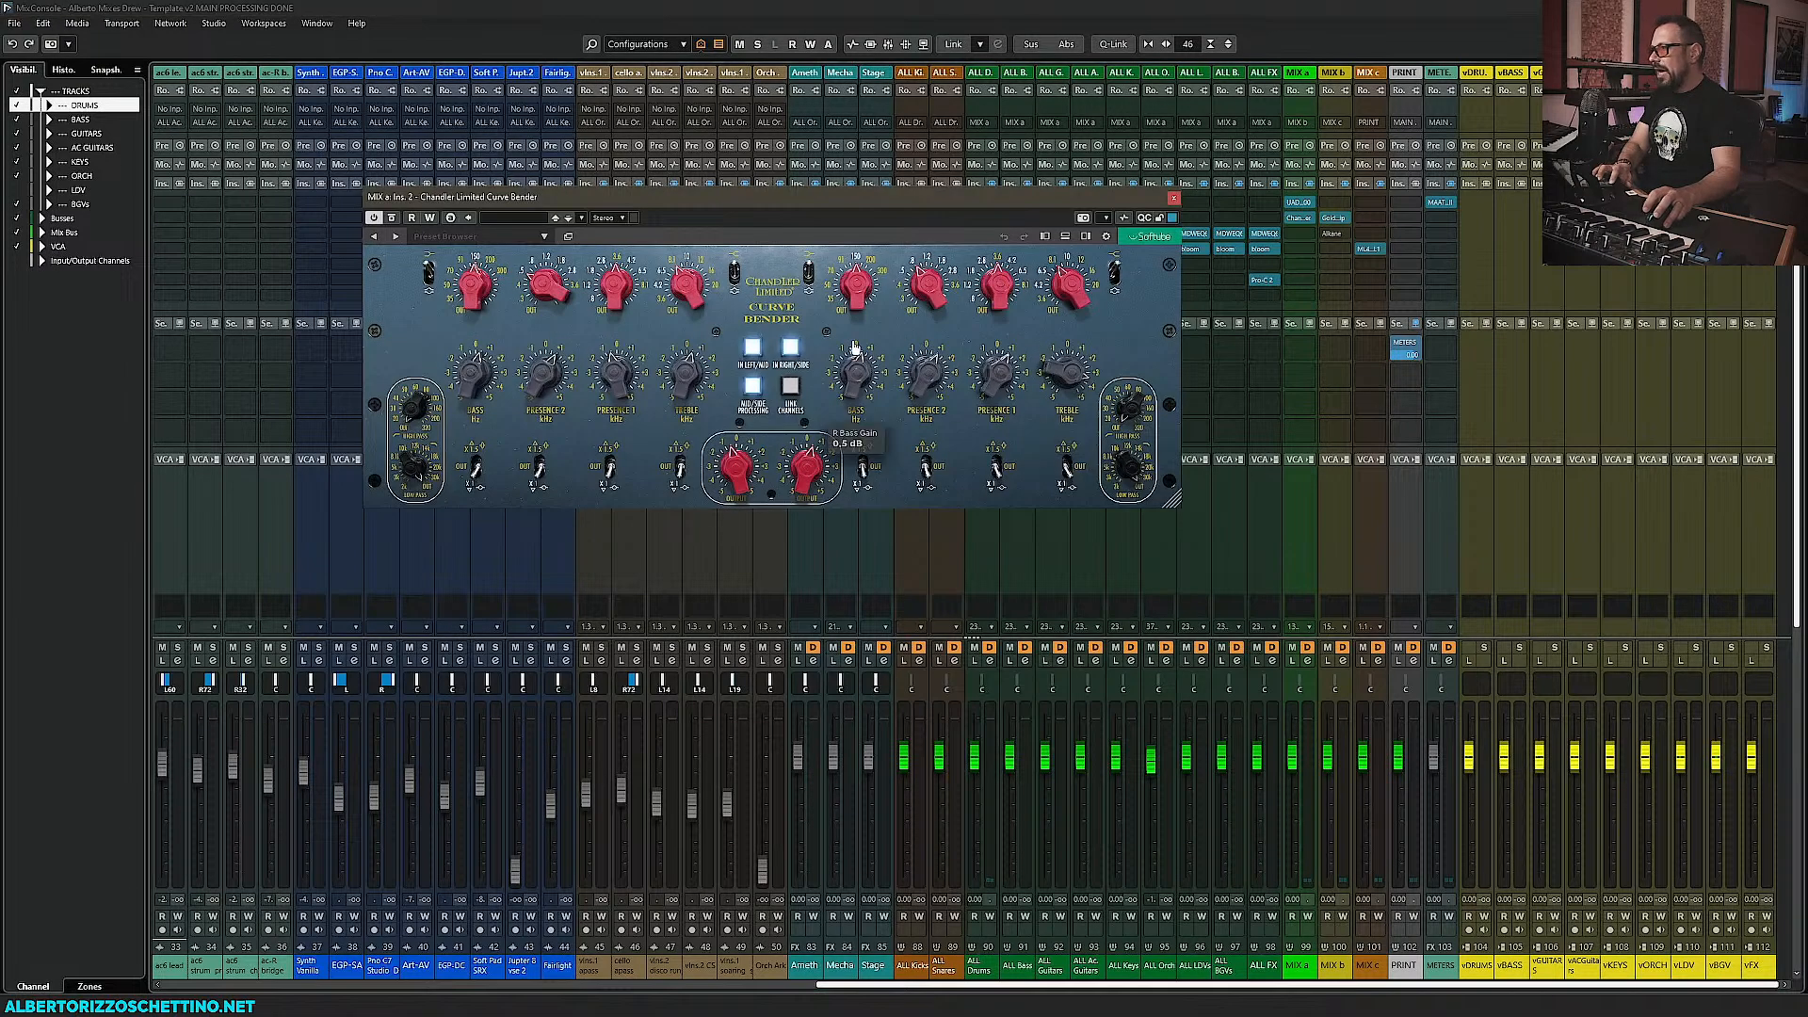
click(1173, 200)
Inspect the Gold Clip insert on the MIX b bus and the ML4000 ML1 limiter on the MIX c bus
click(1336, 219)
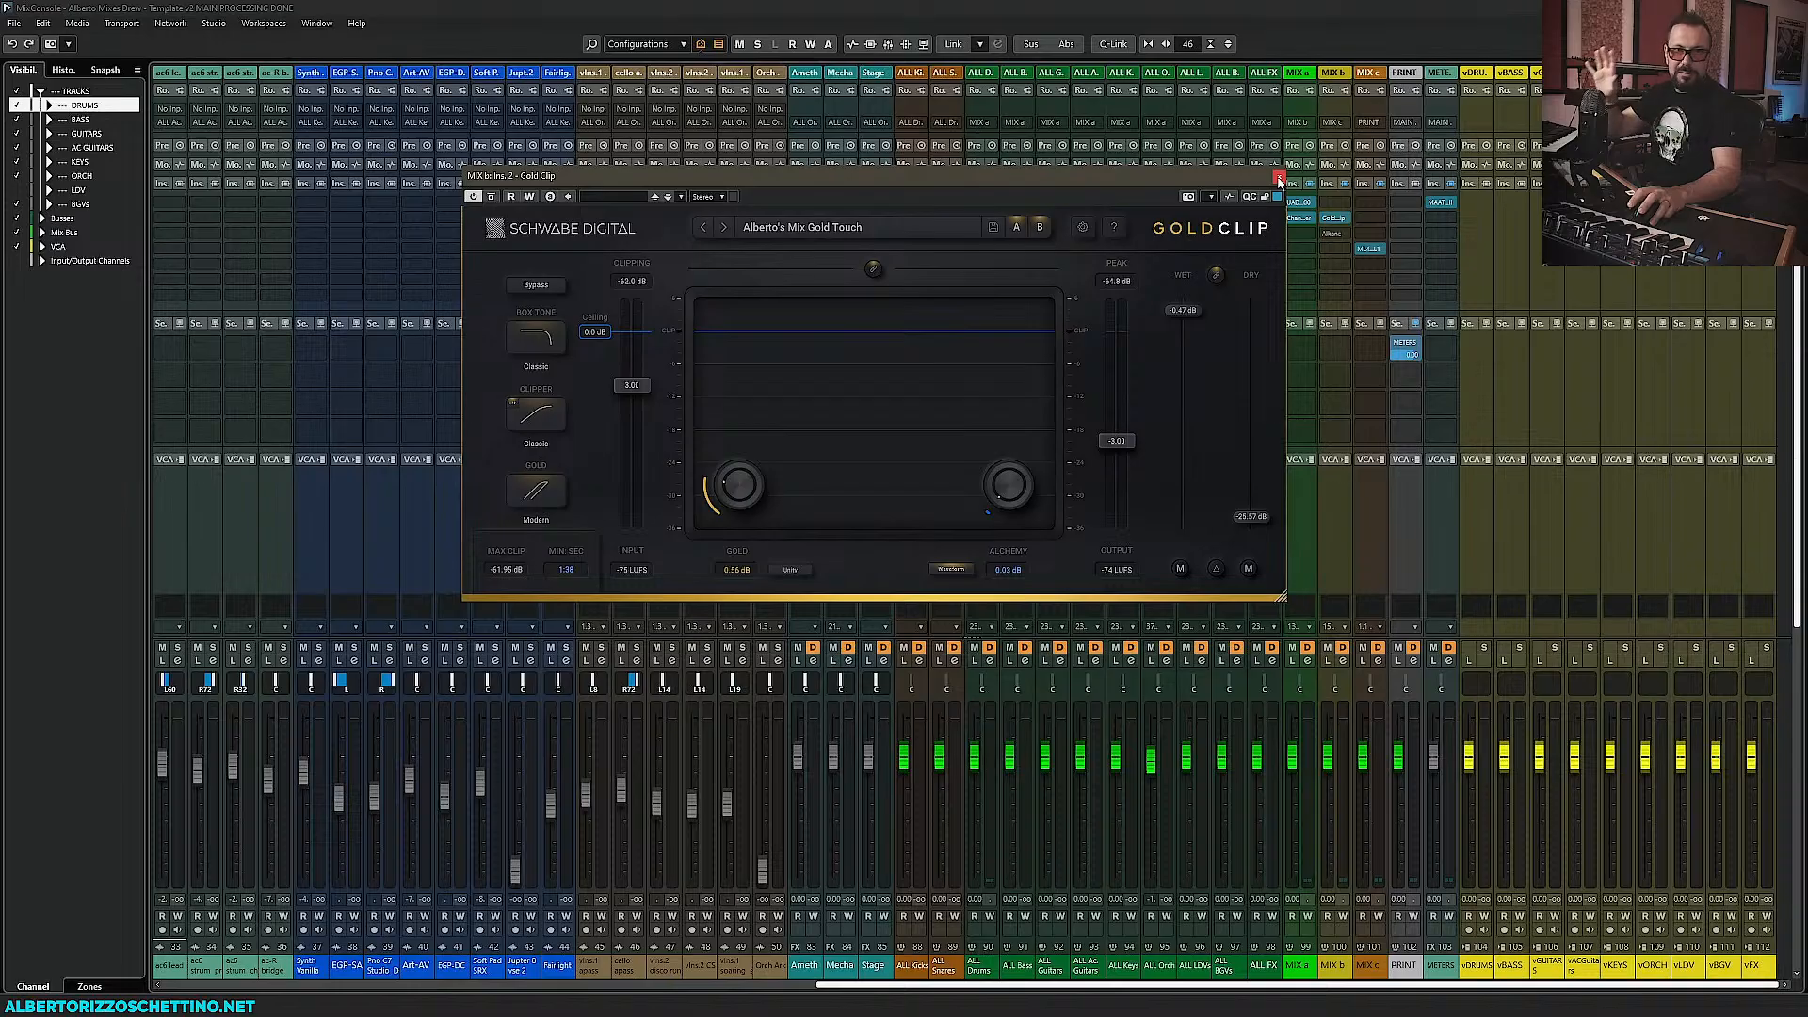
click(1279, 178)
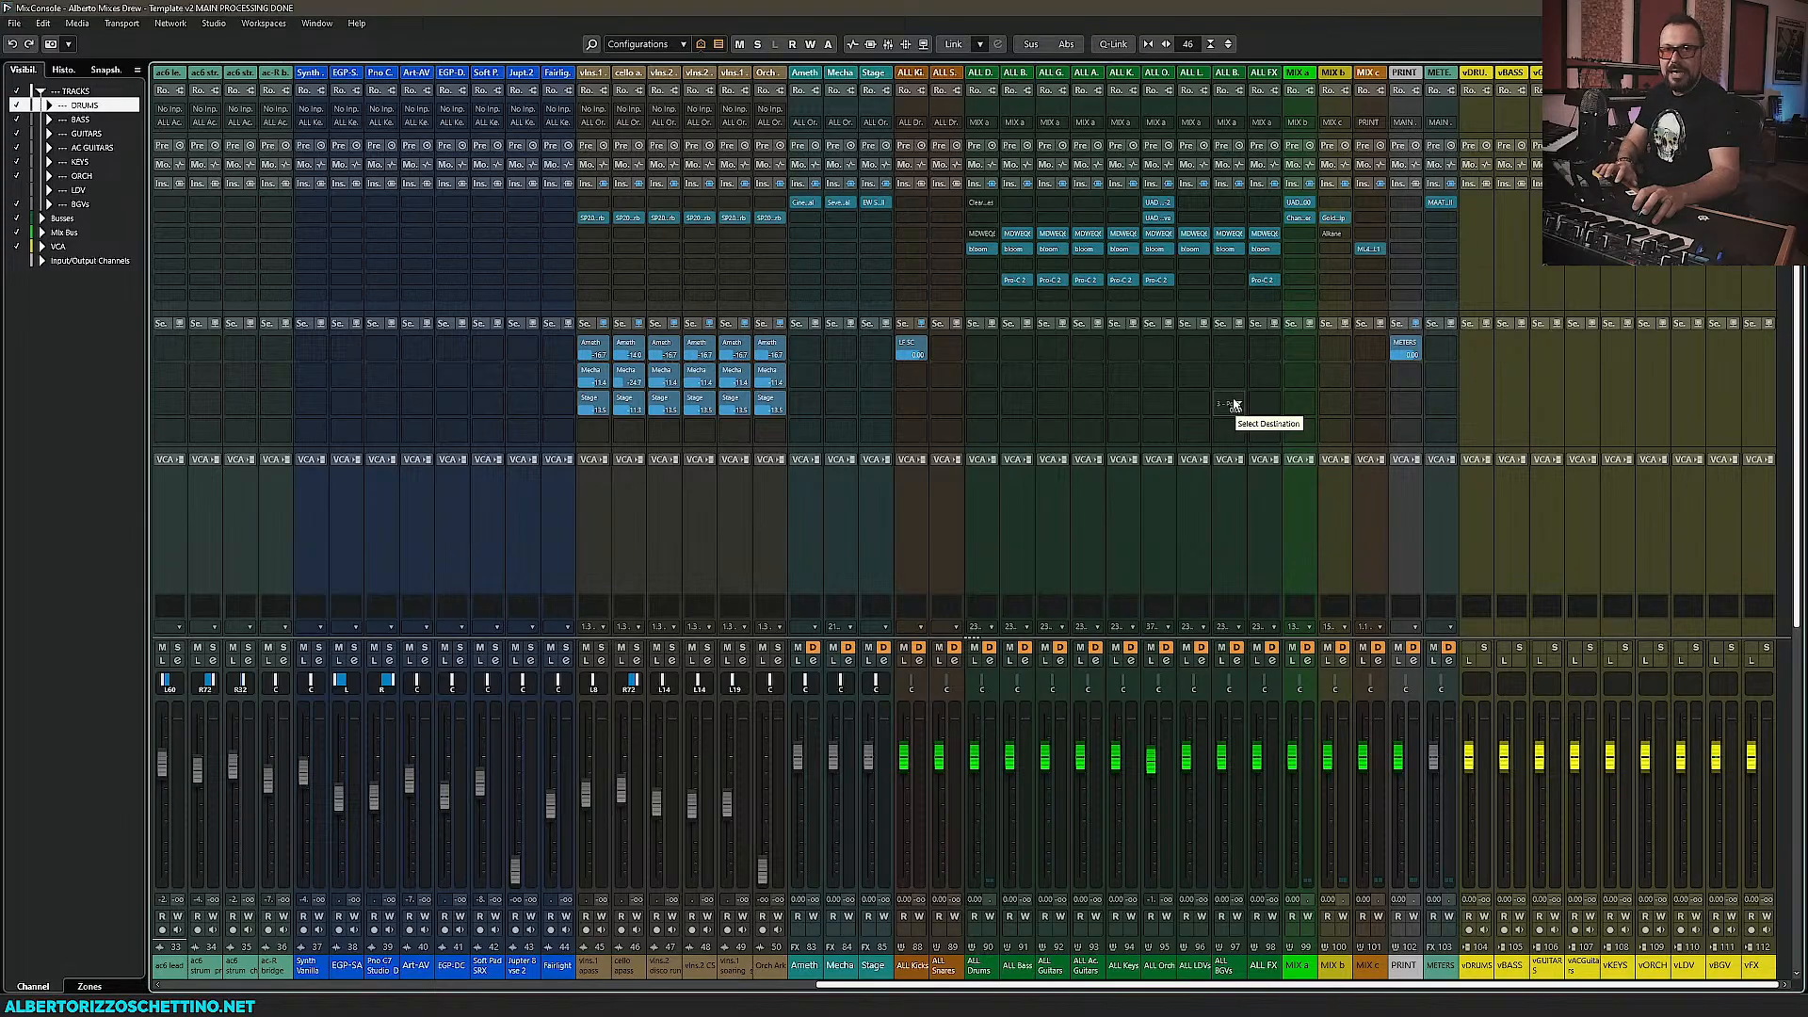
click(1372, 251)
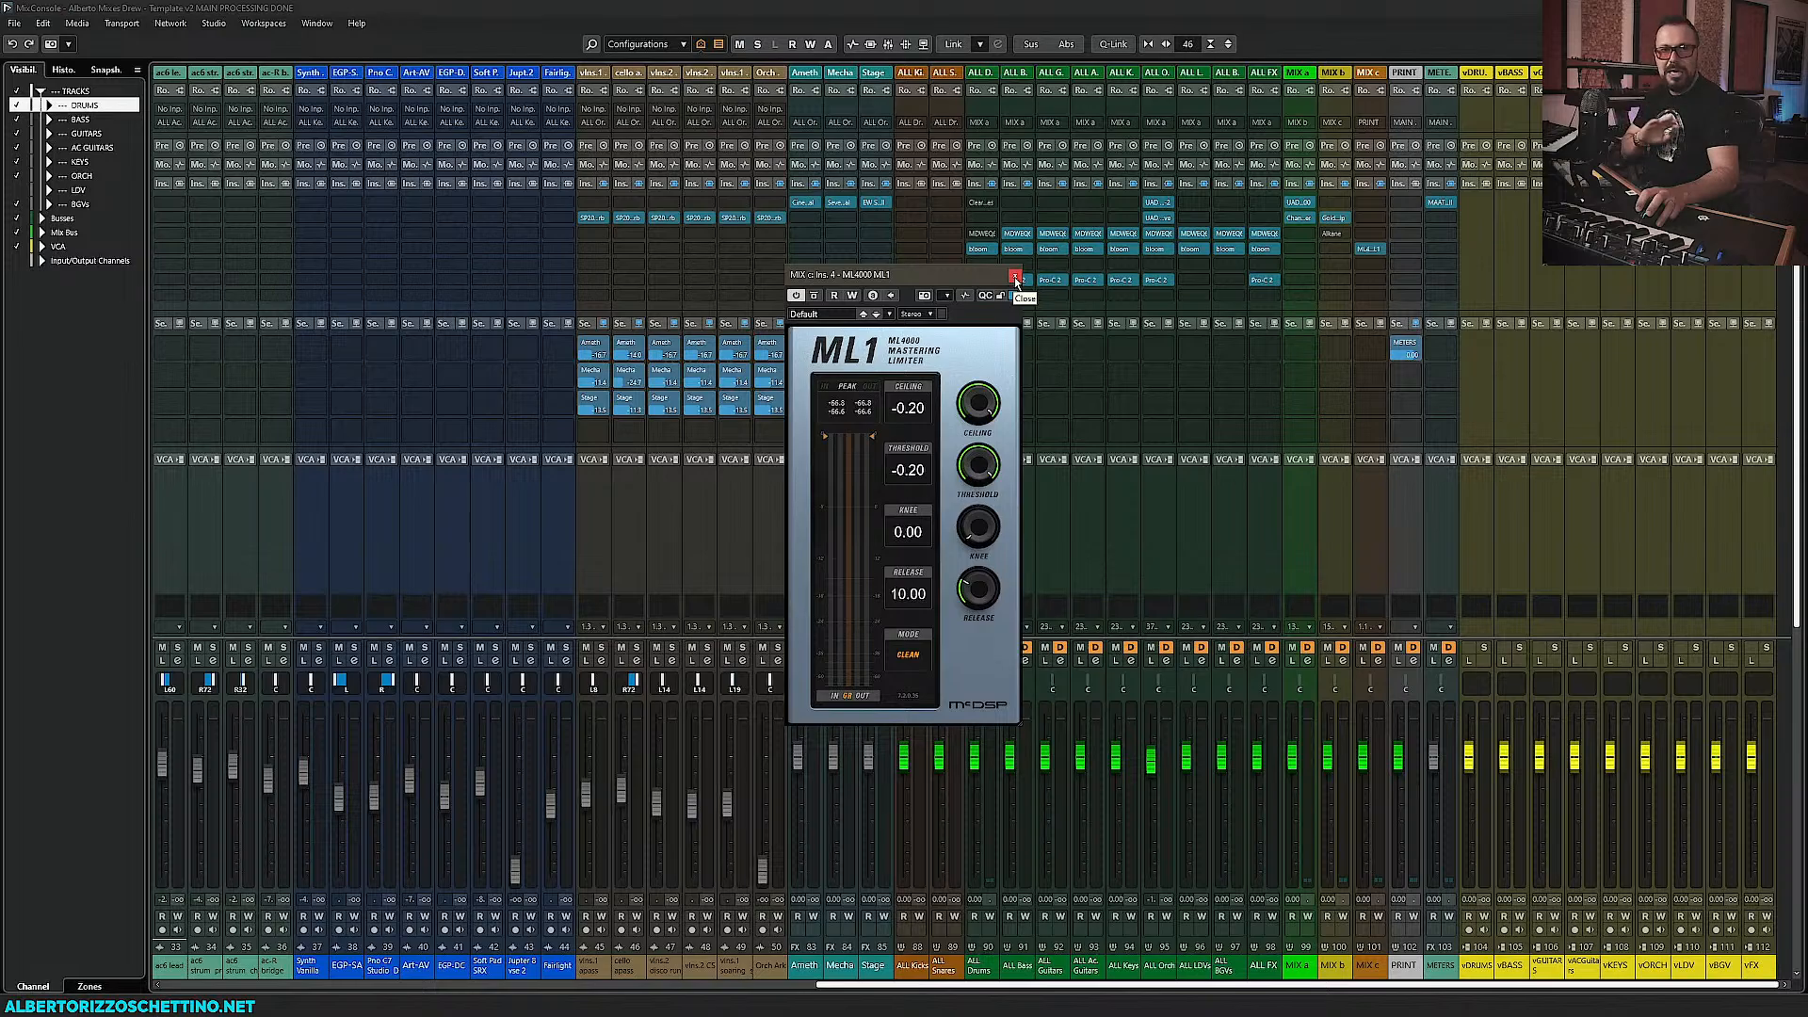
click(1015, 280)
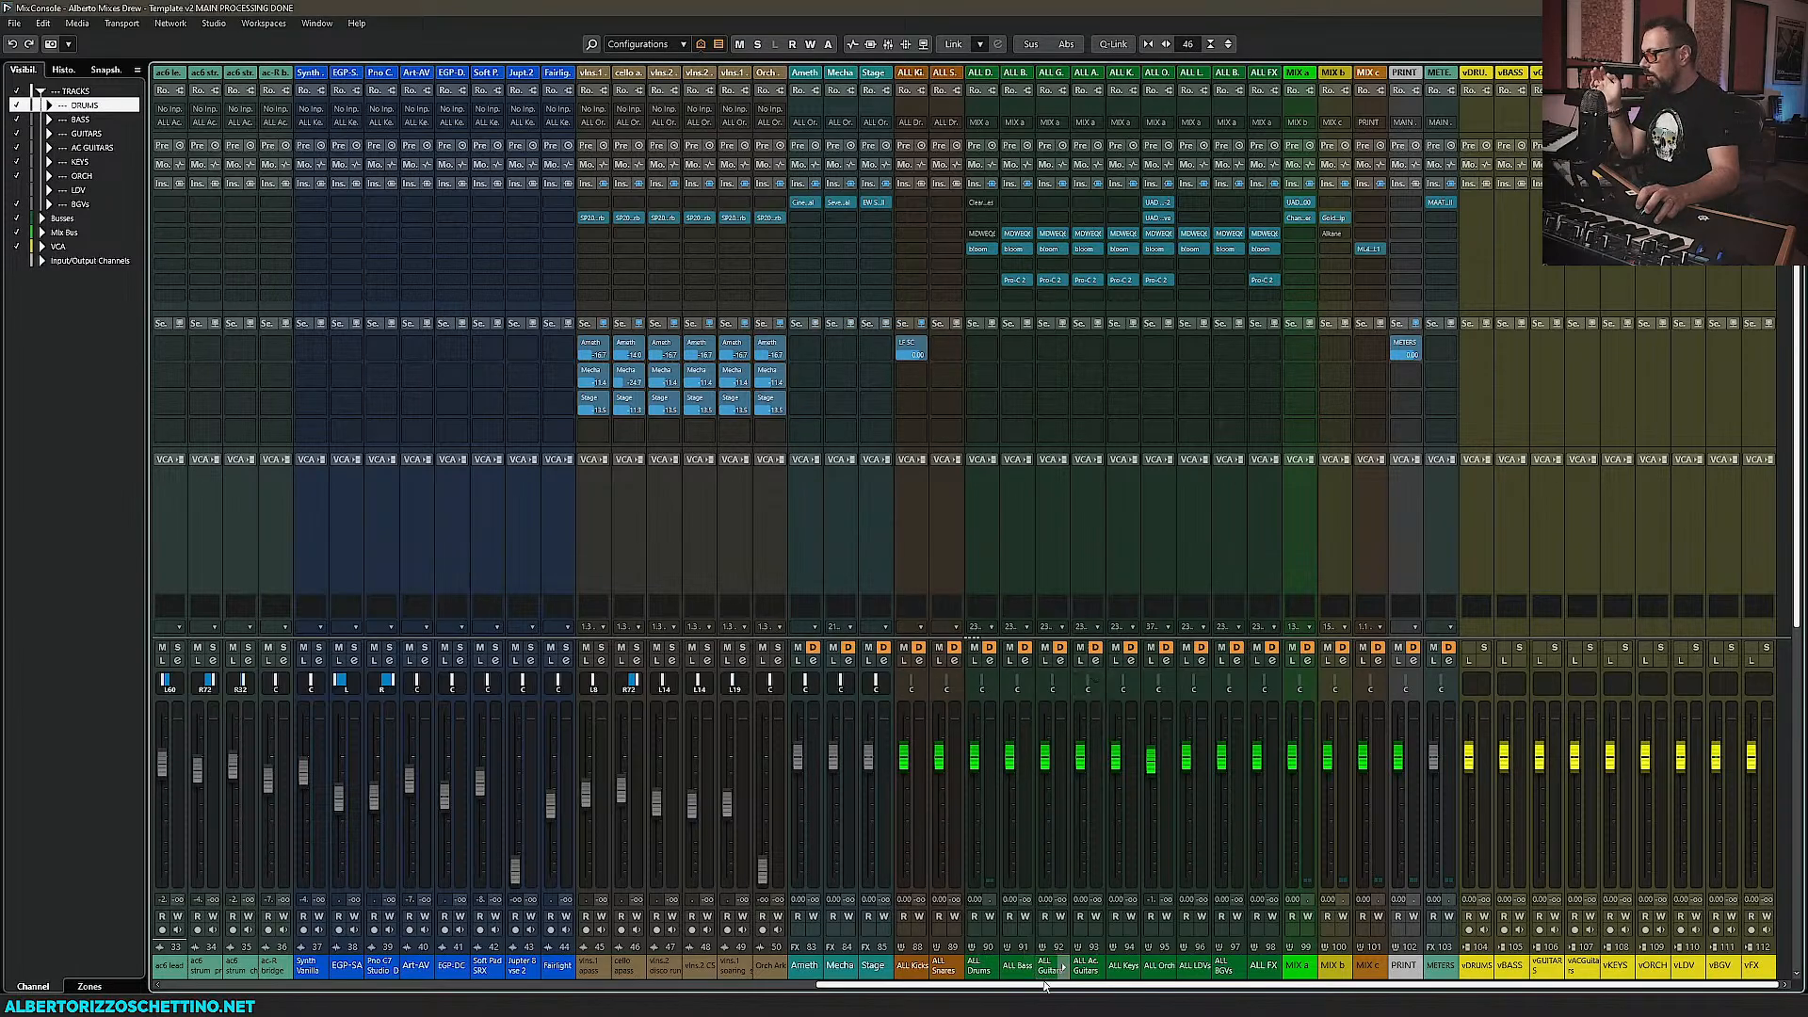
Return from the mixer to the project window and expand all the track folders
drag(1046, 984, 242, 987)
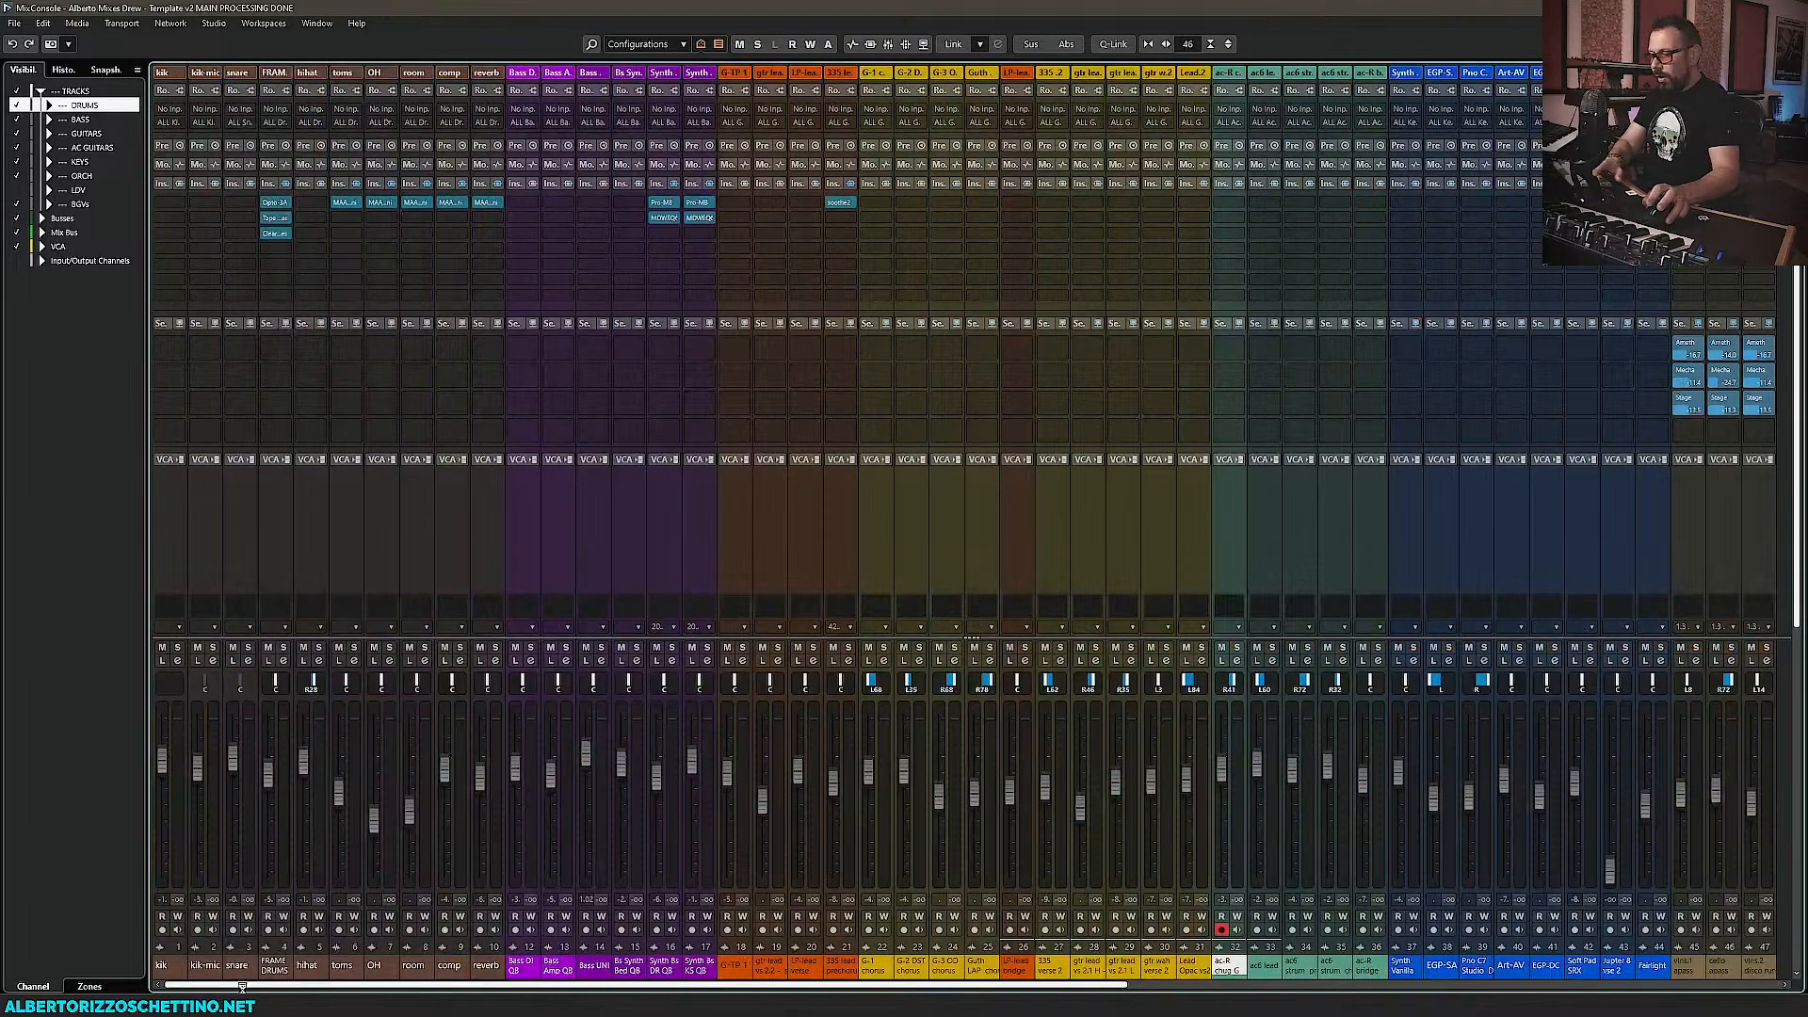
key(F3)
drag(475, 130, 446, 129)
key(F3)
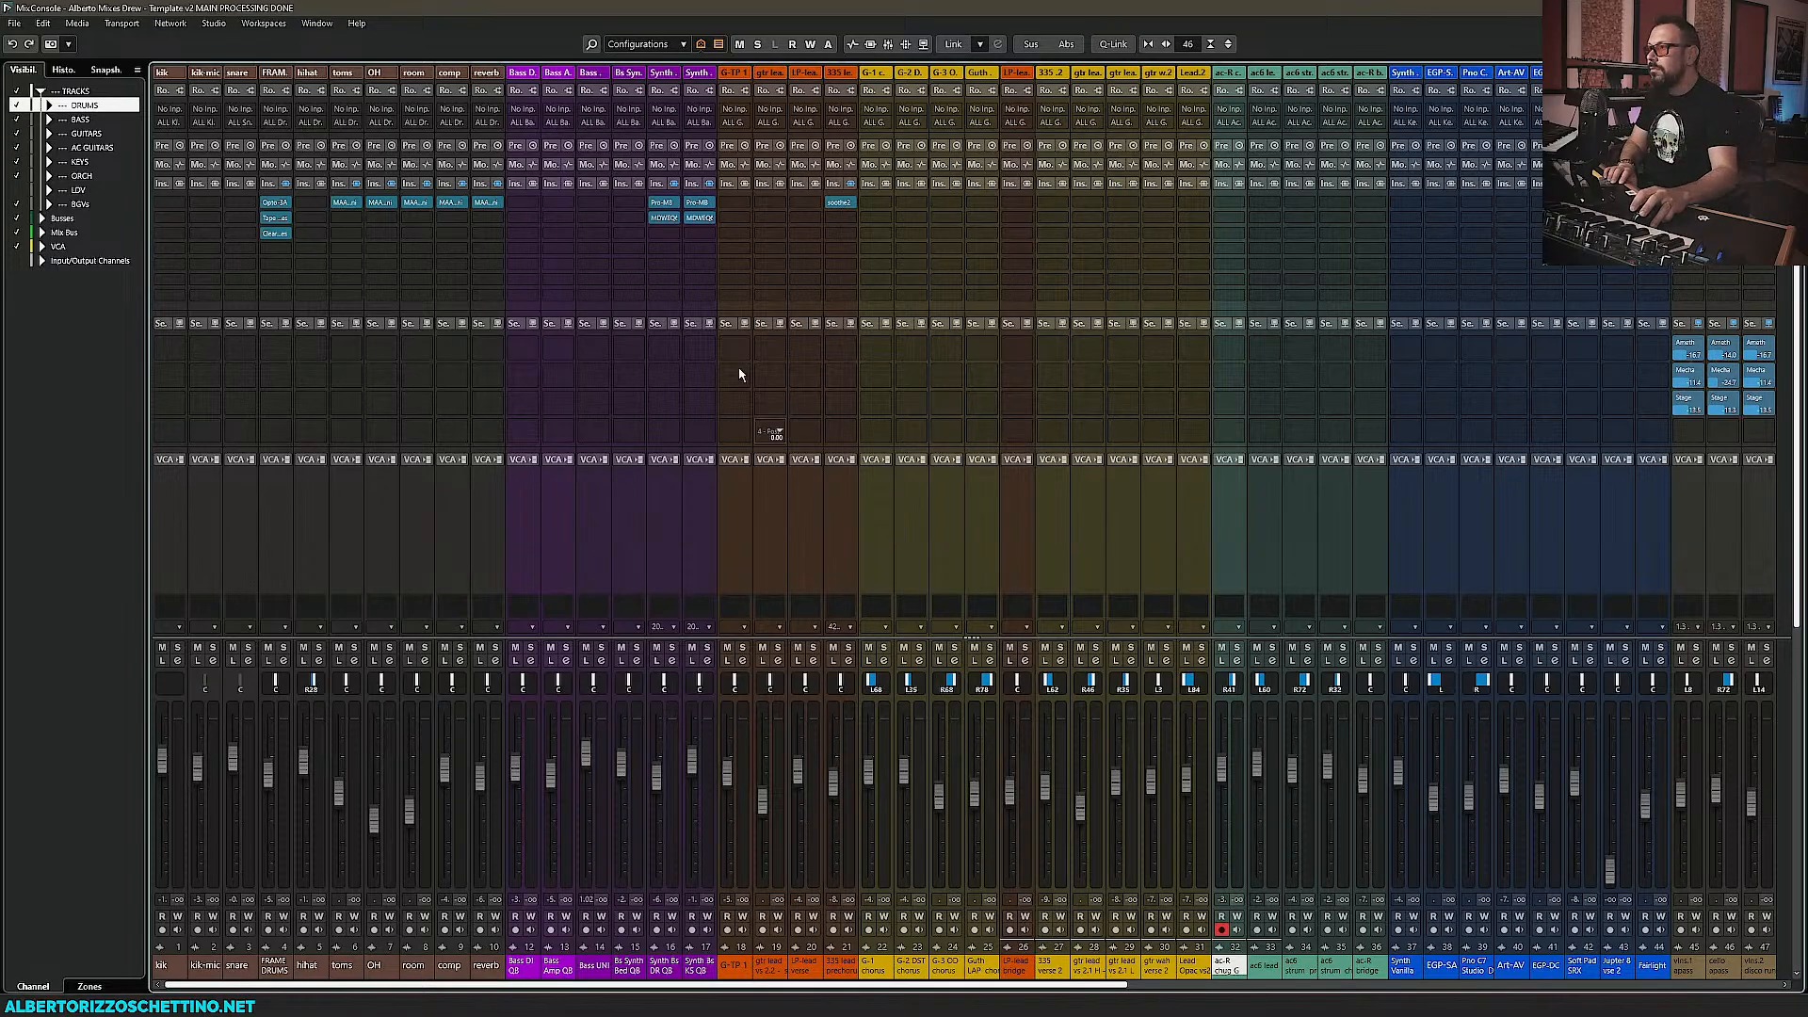
key(F3)
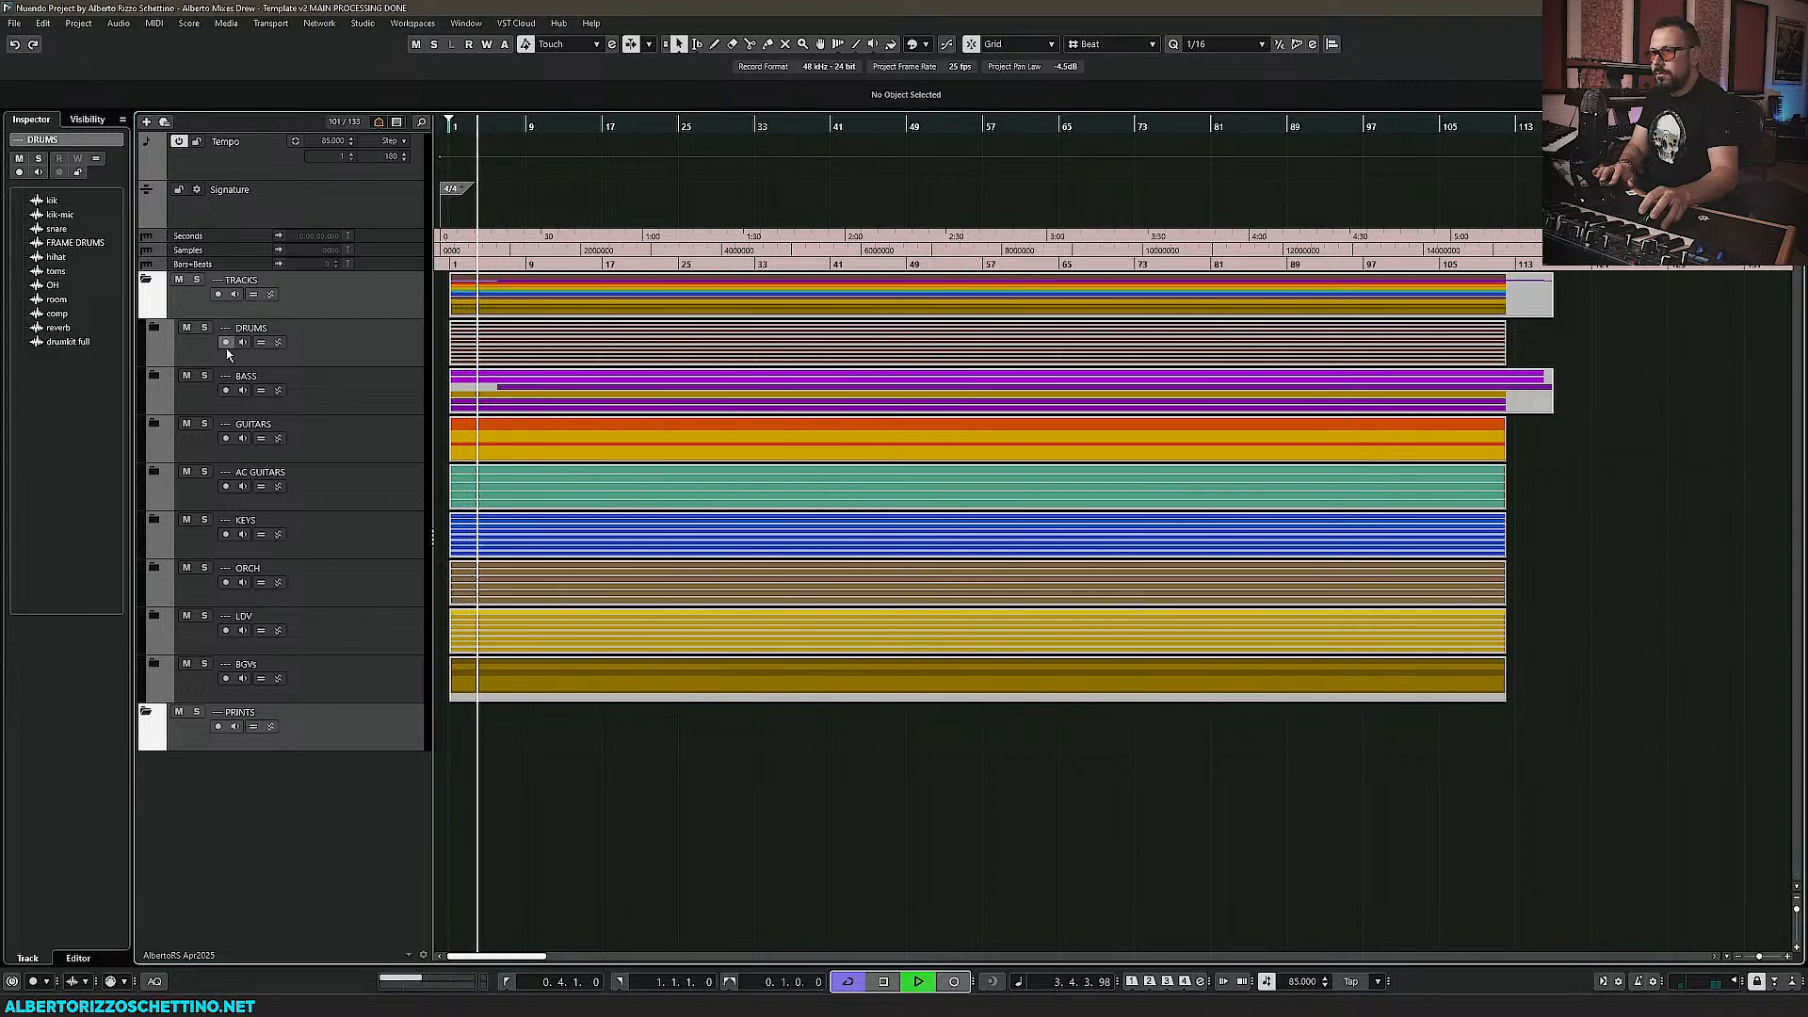
ctrl+click(153, 327)
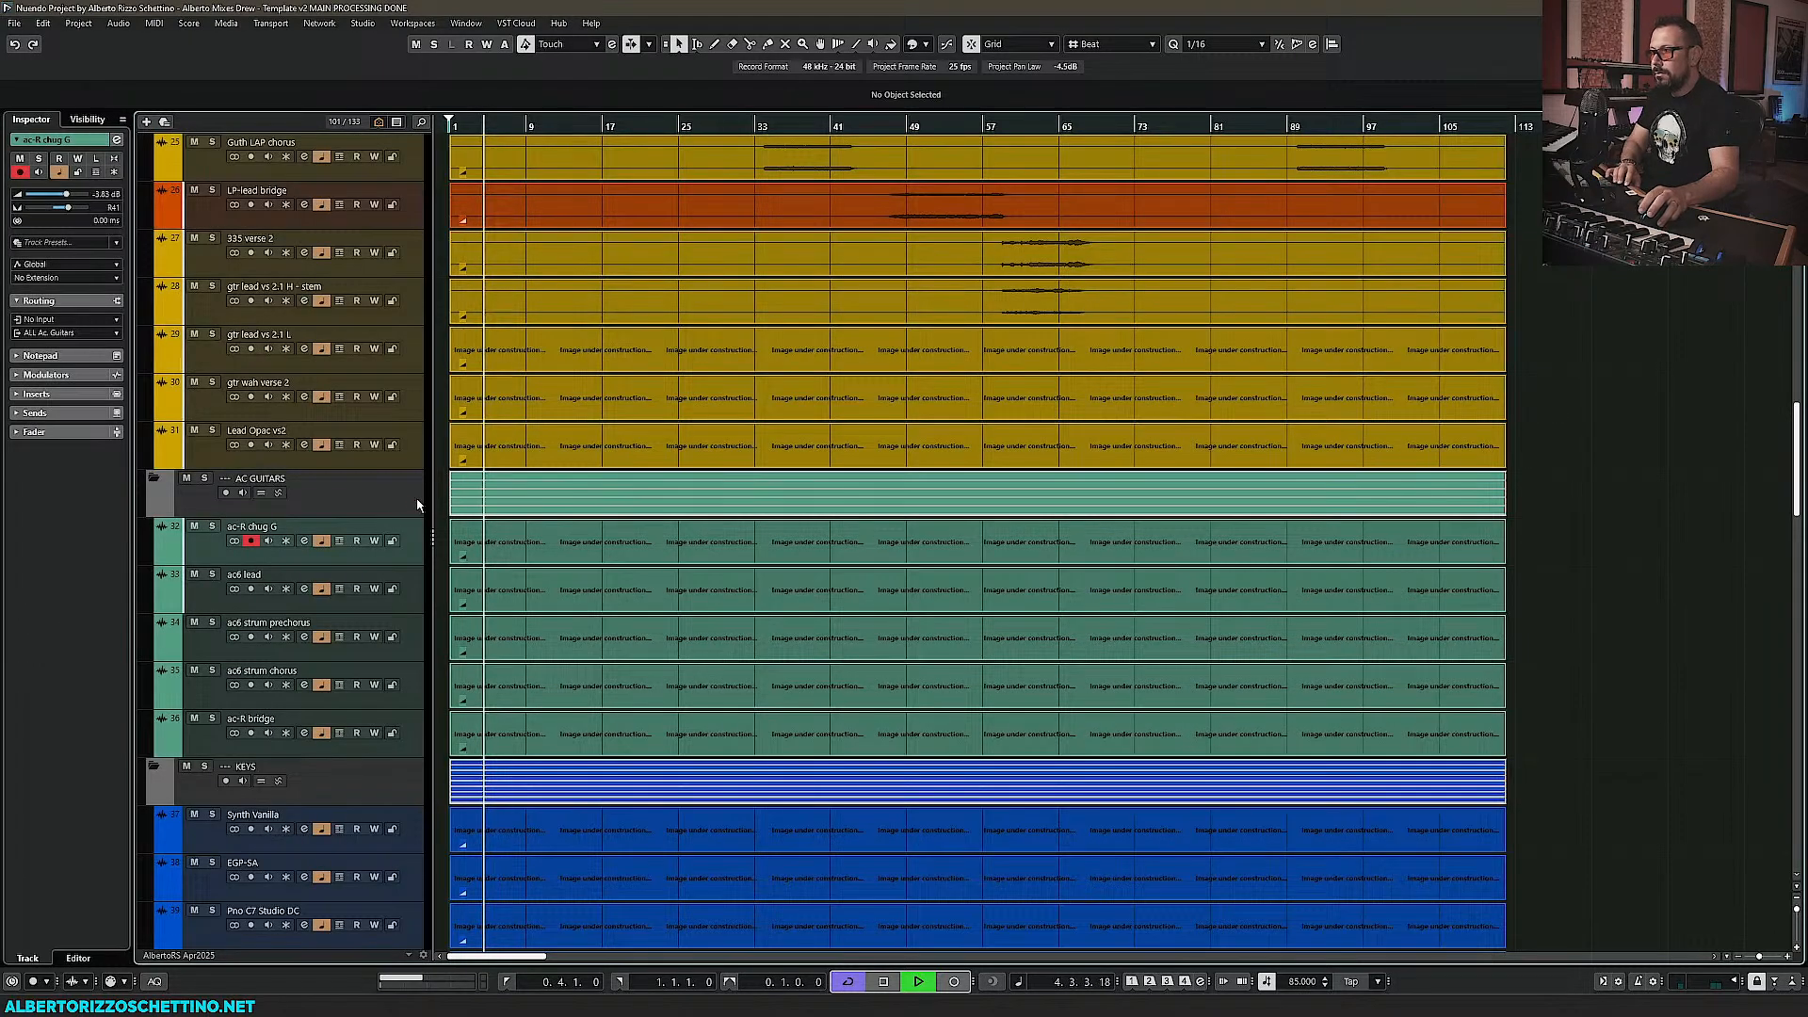
Examine the audio events on the drum, bass and guitar tracks during playback, and stop the transport
scroll(456, 537, up, 4)
scroll(517, 561, up, 4)
scroll(534, 574, up, 6)
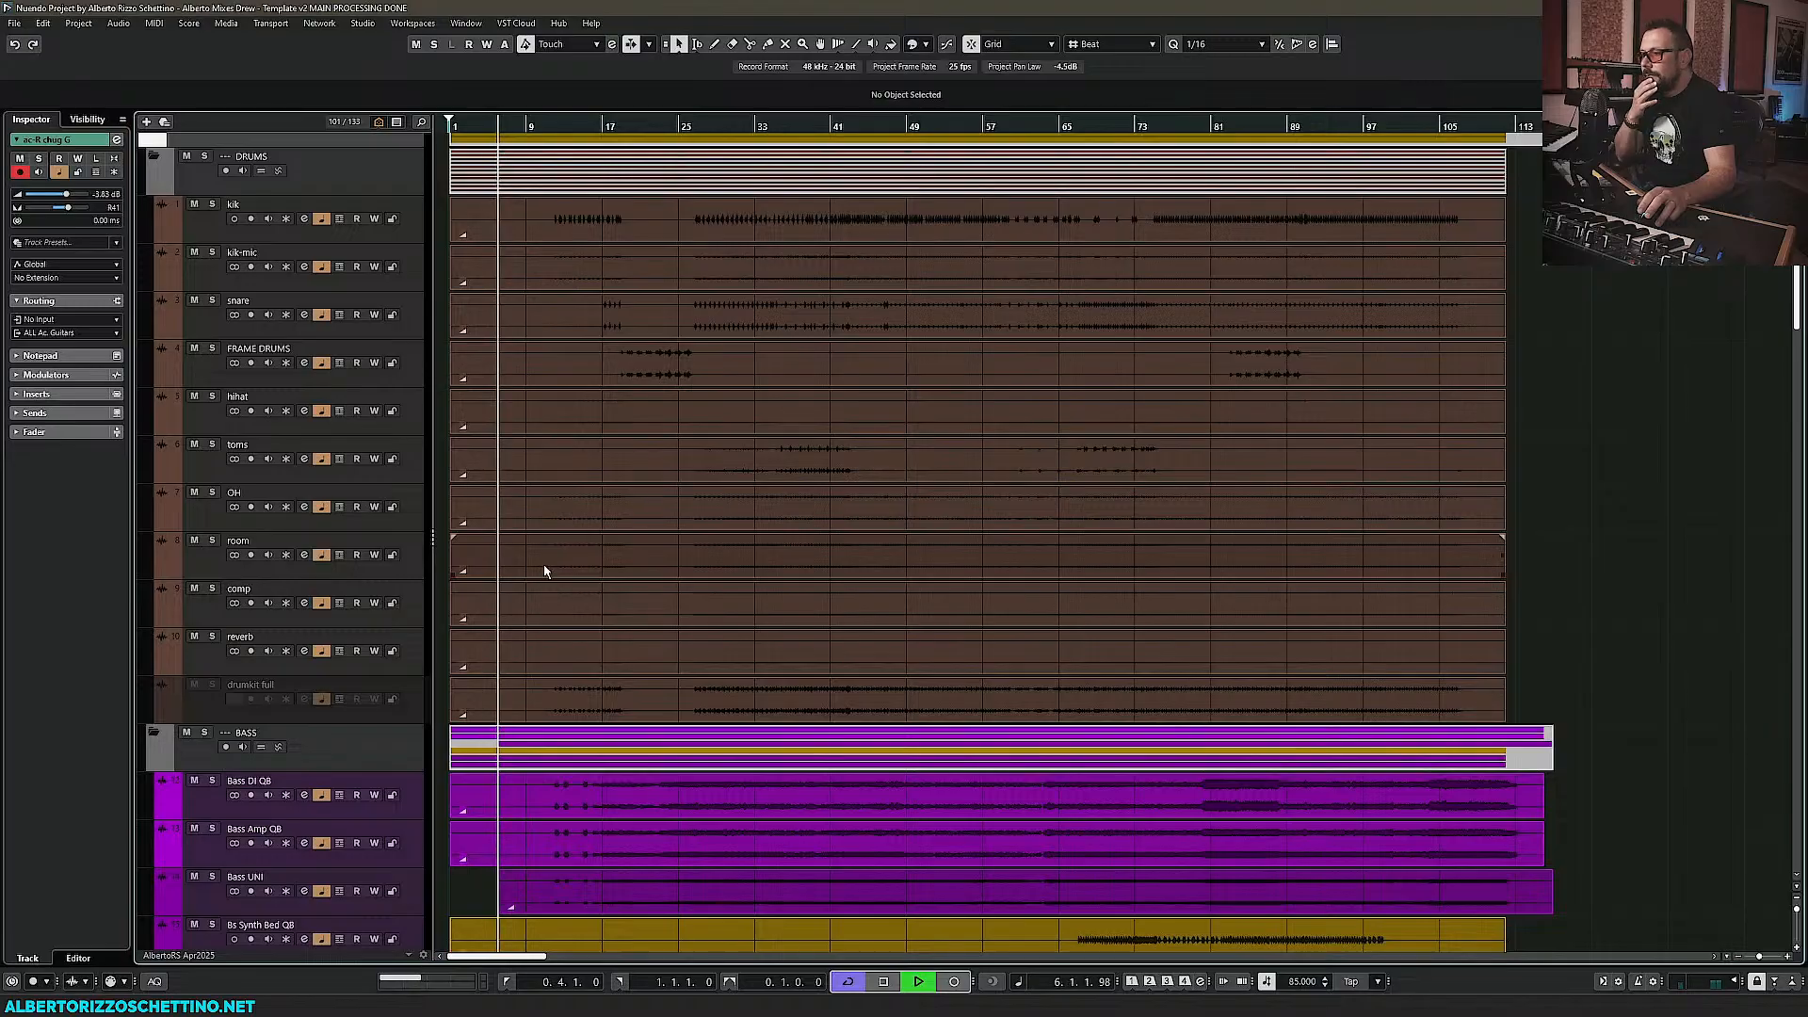
scroll(538, 585, down, 4)
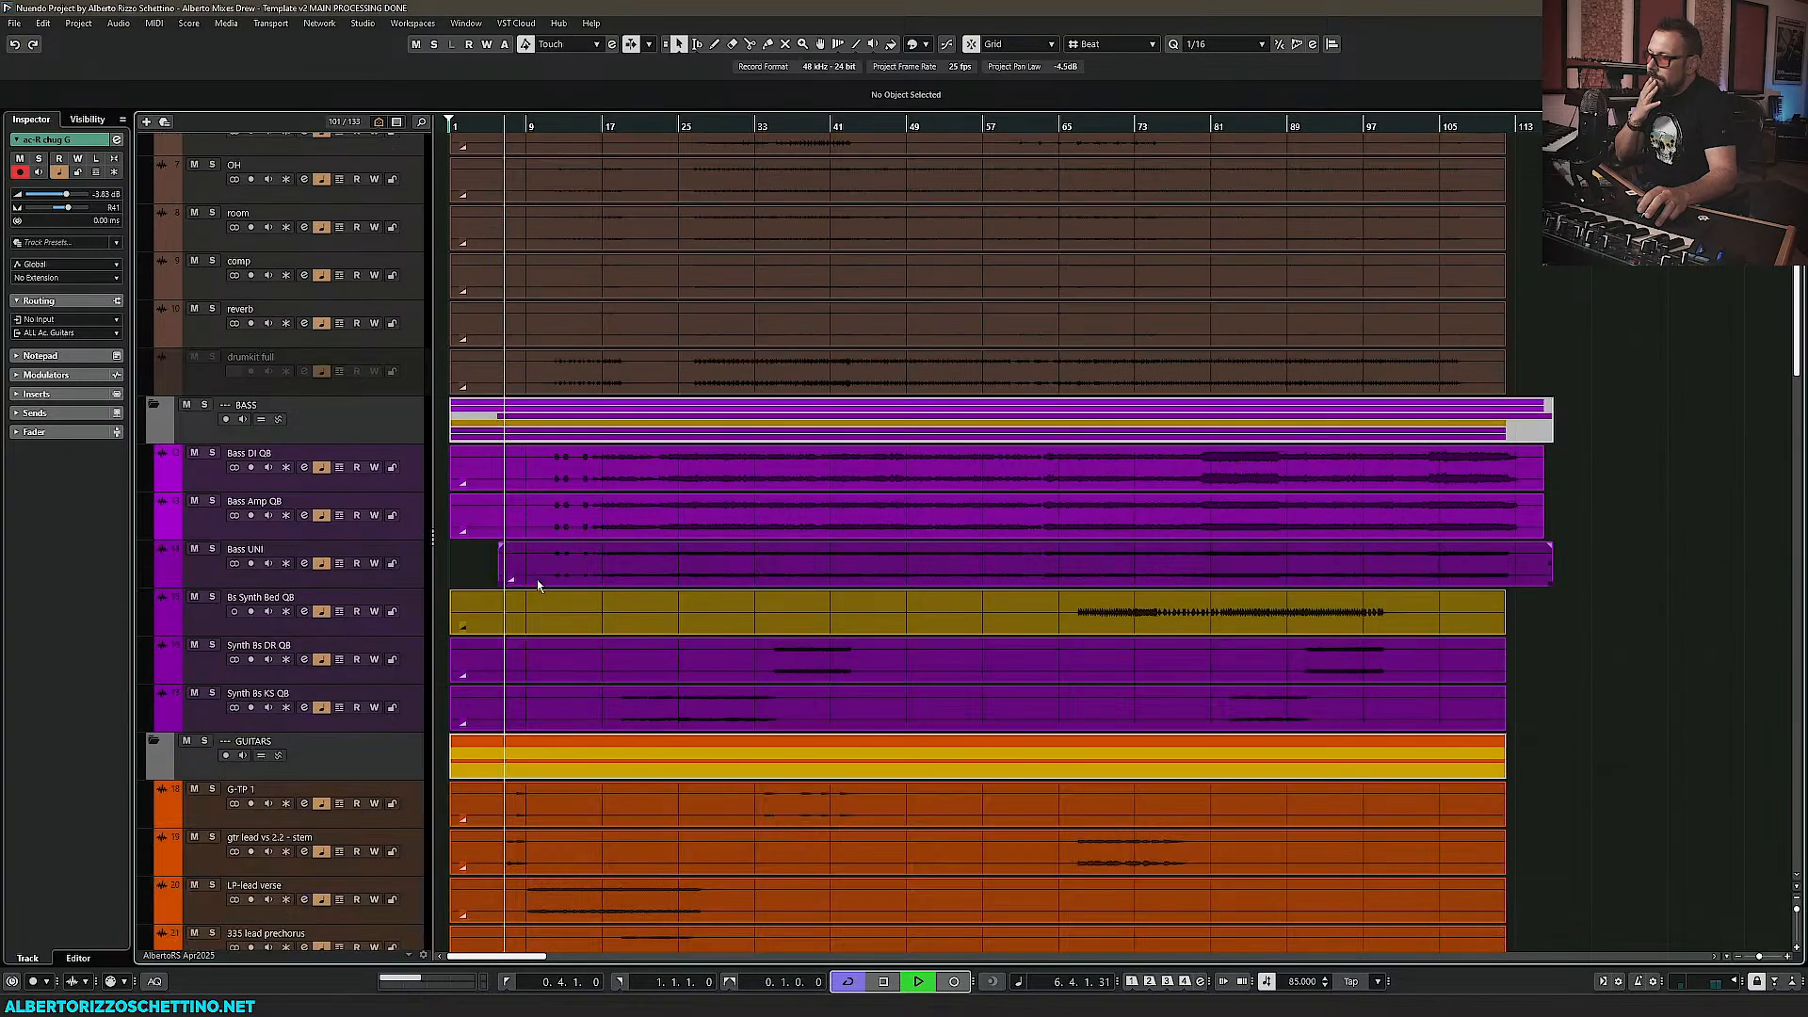
scroll(539, 585, down, 2)
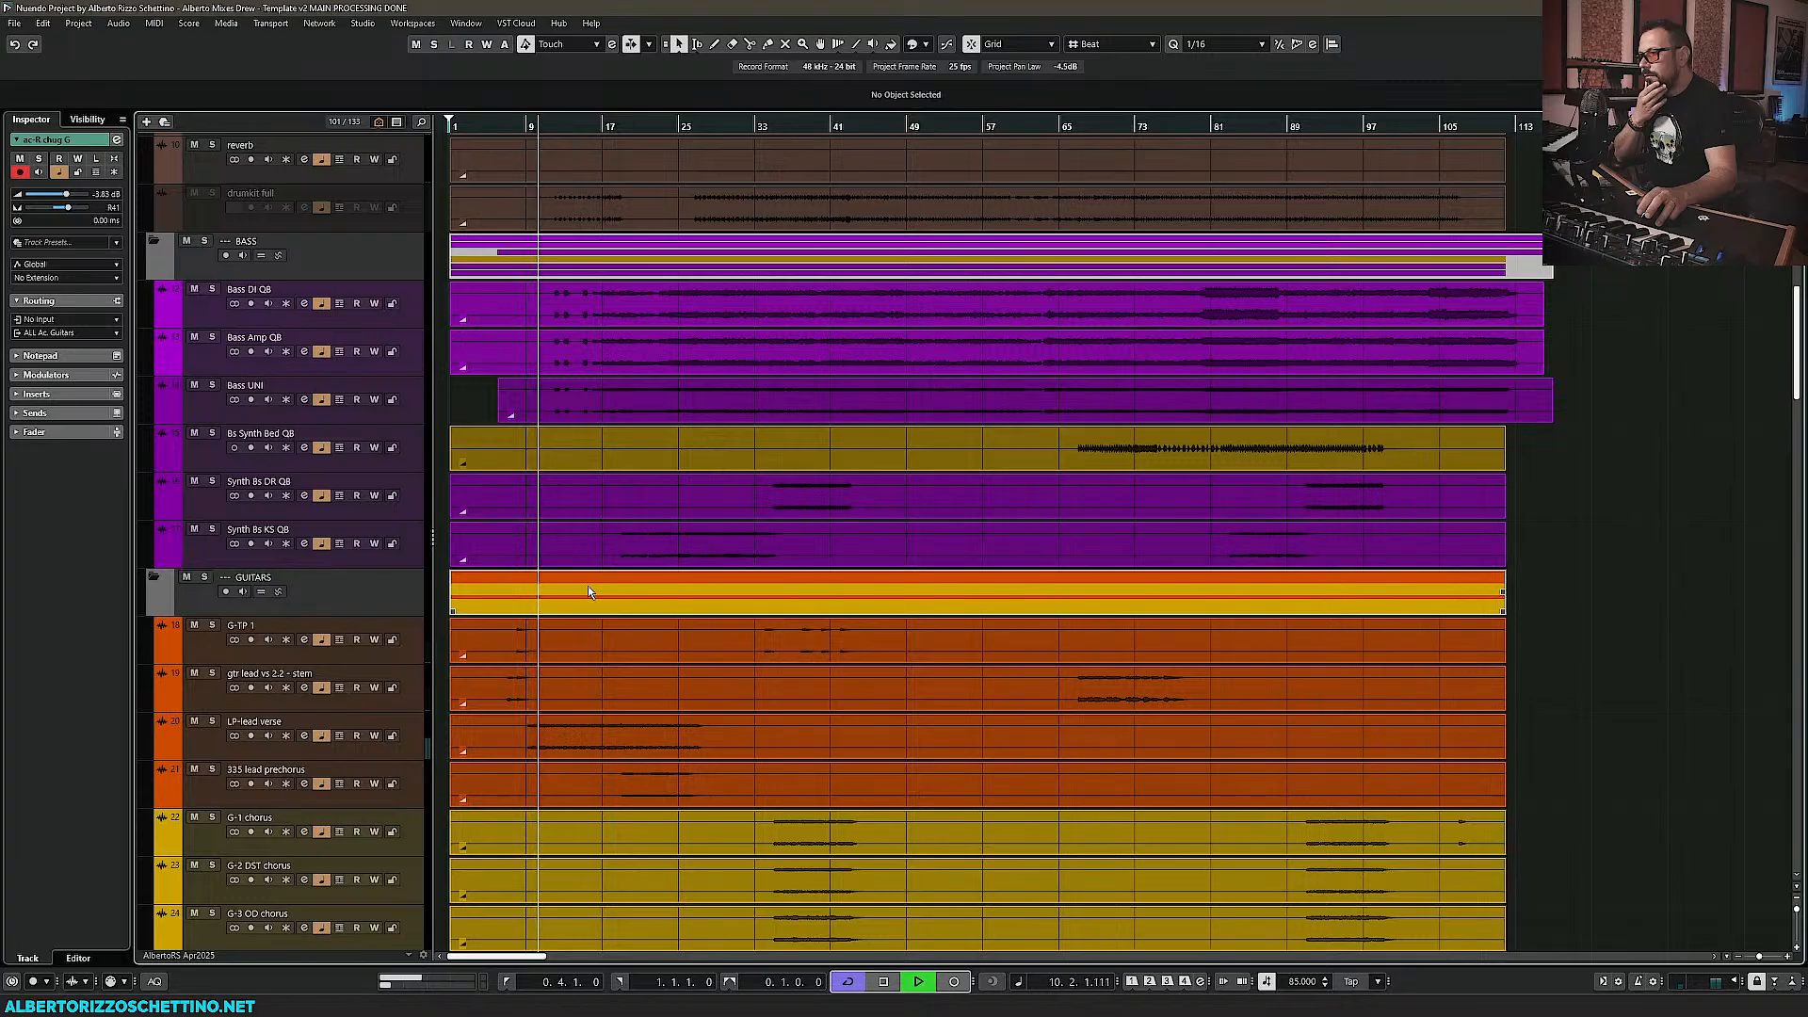
scroll(588, 591, up, 5)
scroll(590, 591, down, 1)
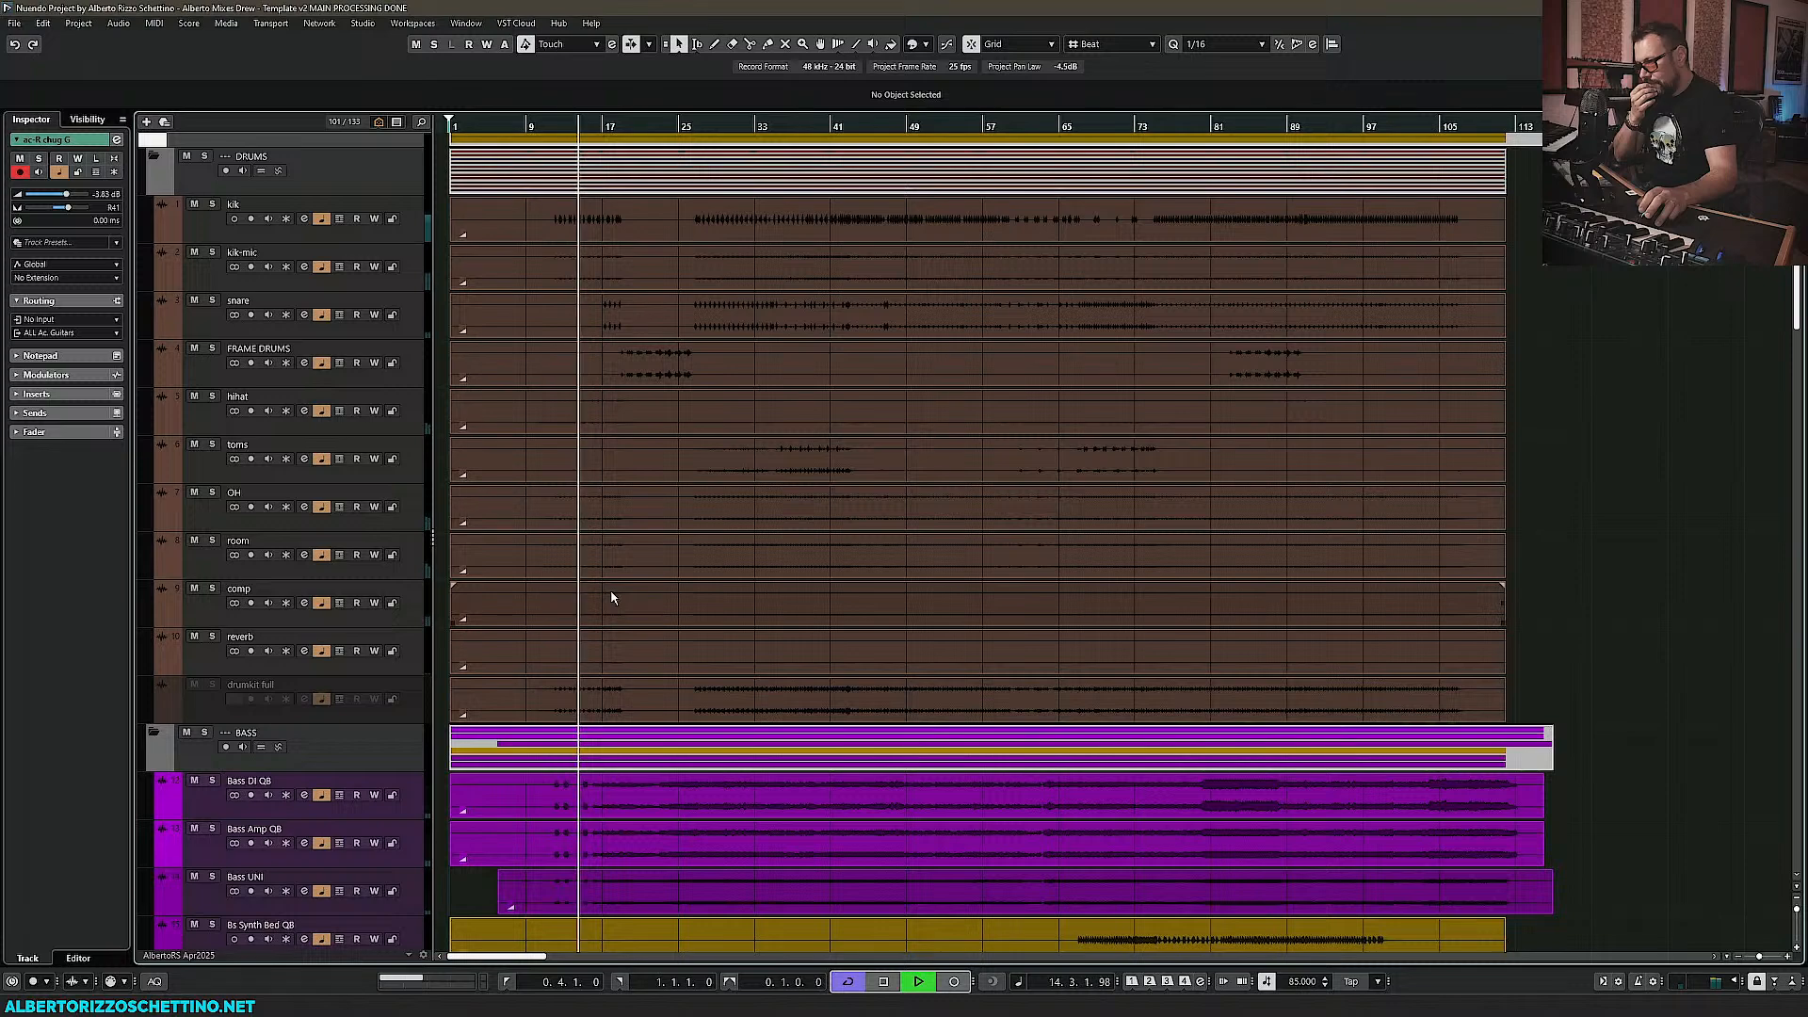
scroll(617, 595, down, 3)
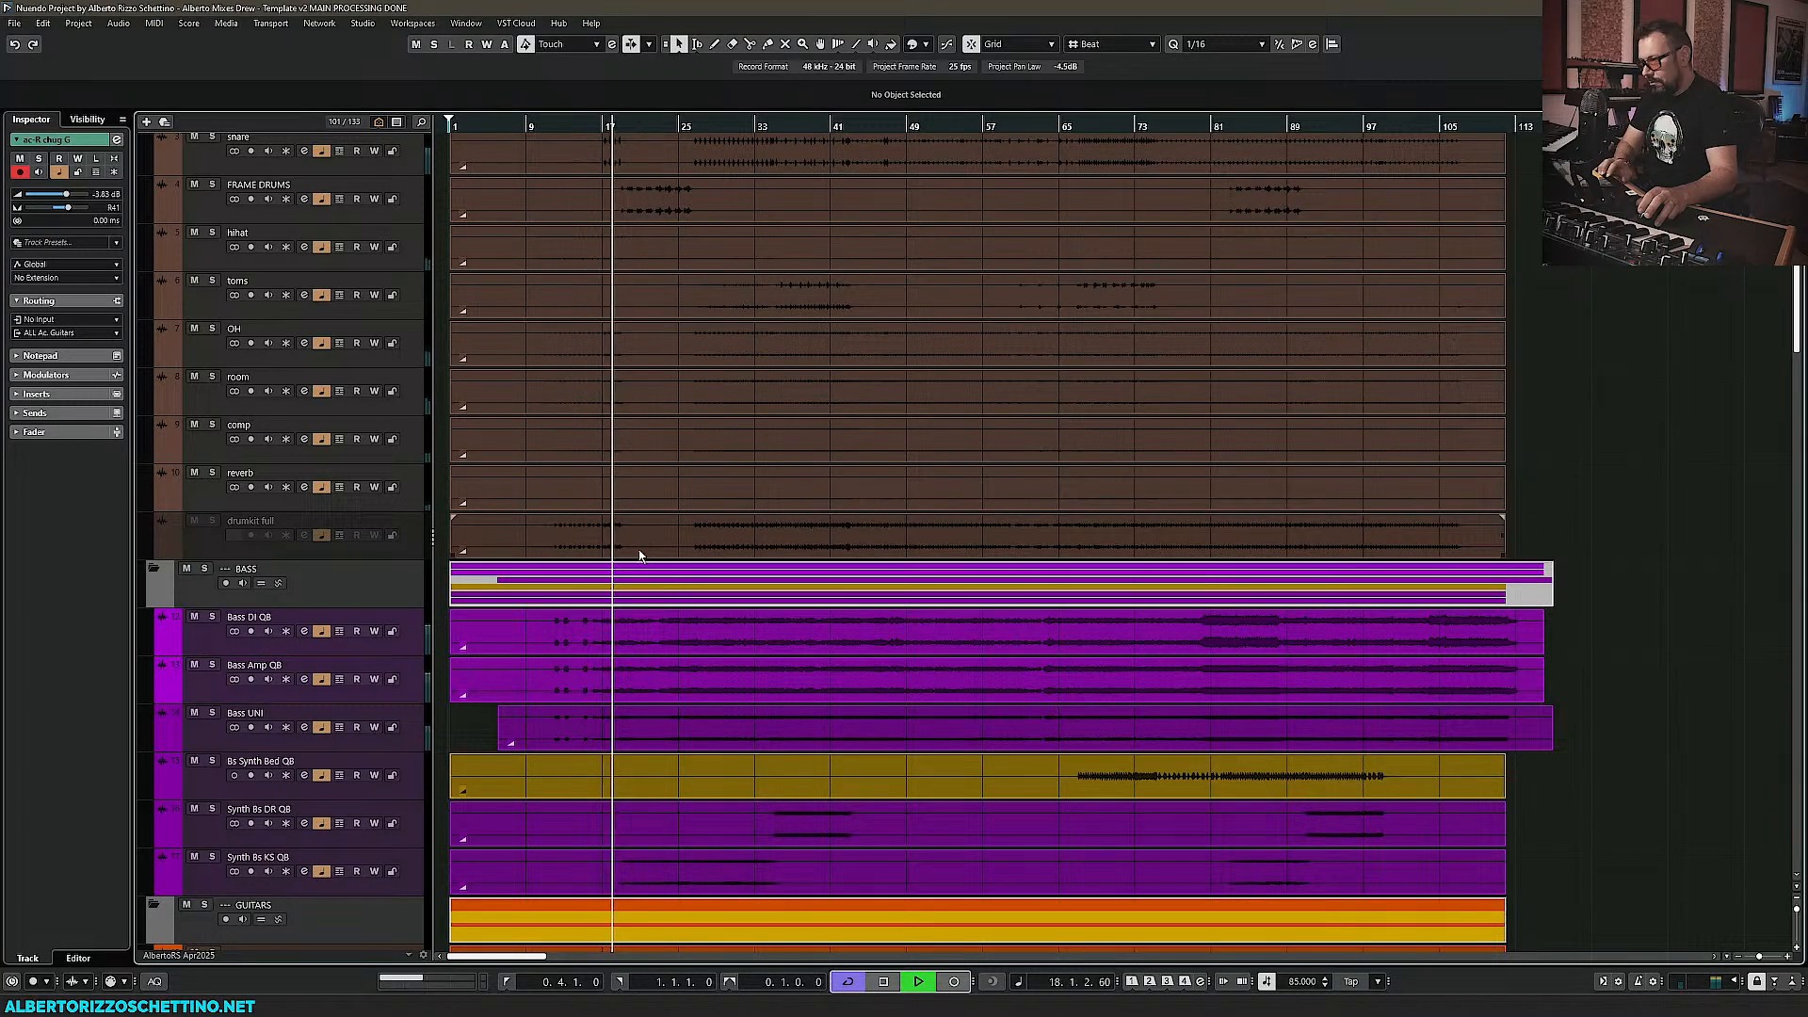
key(space)
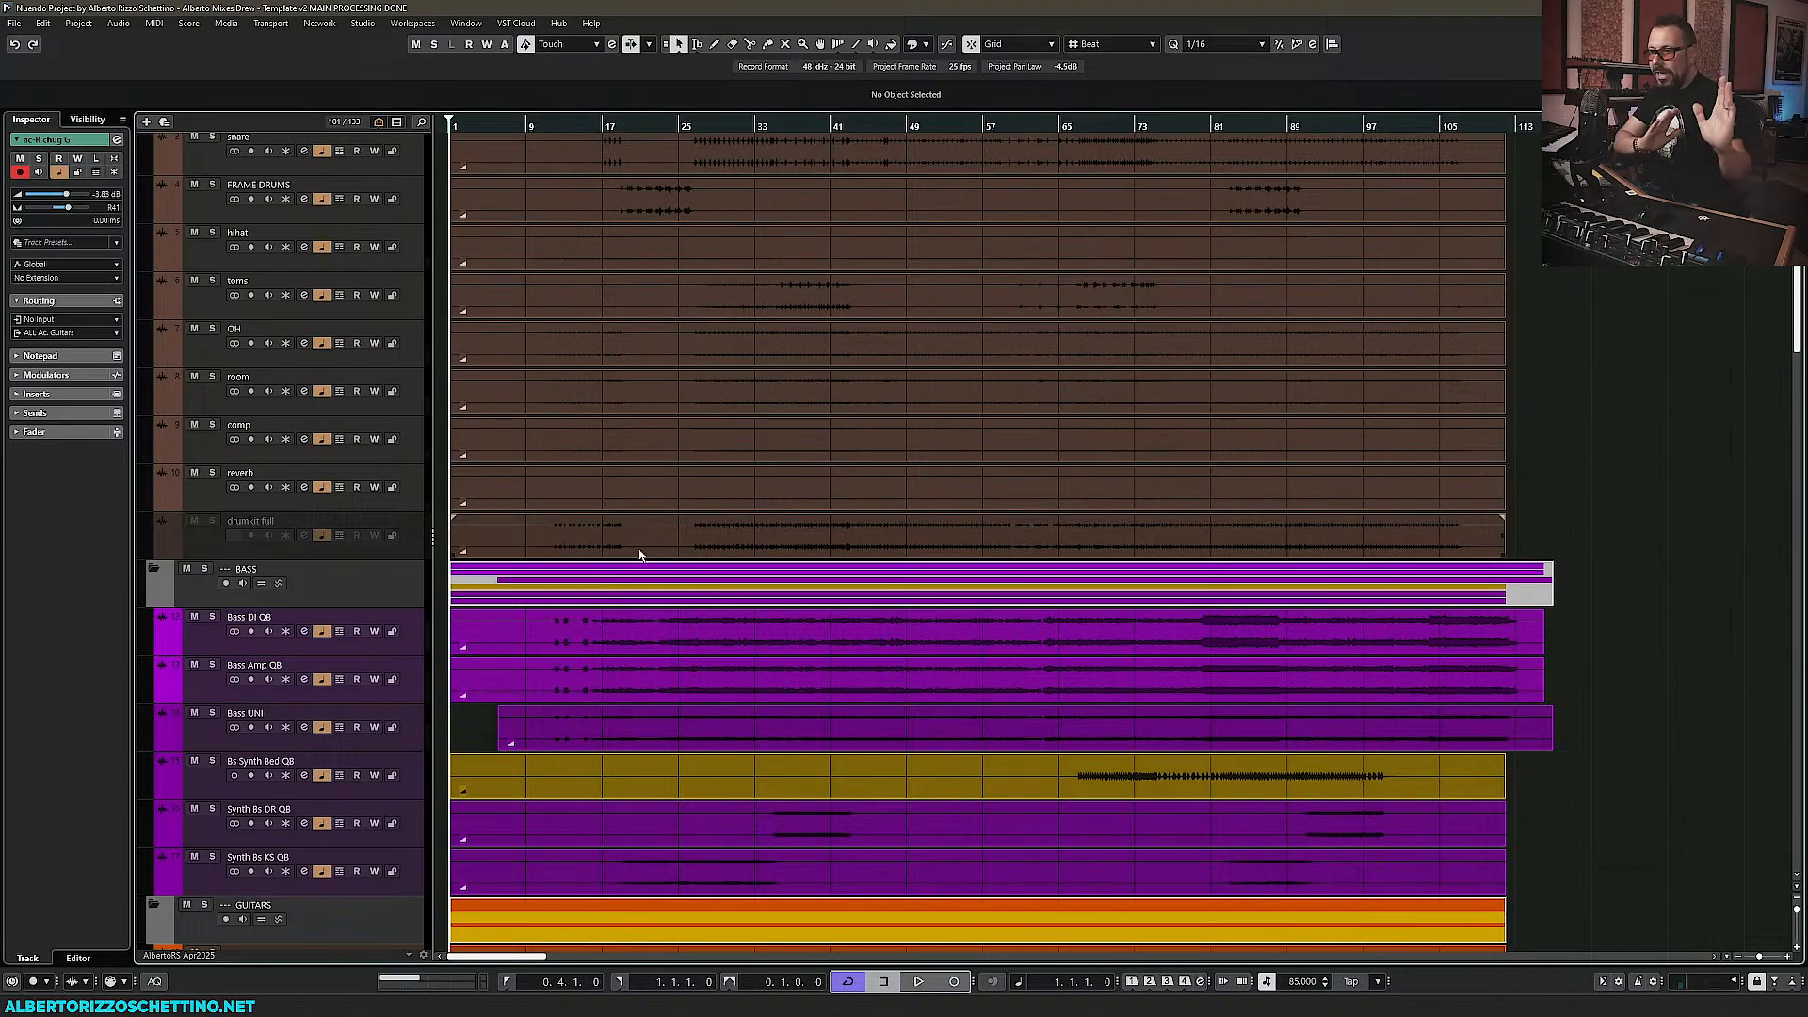
scroll(720, 621, down, 5)
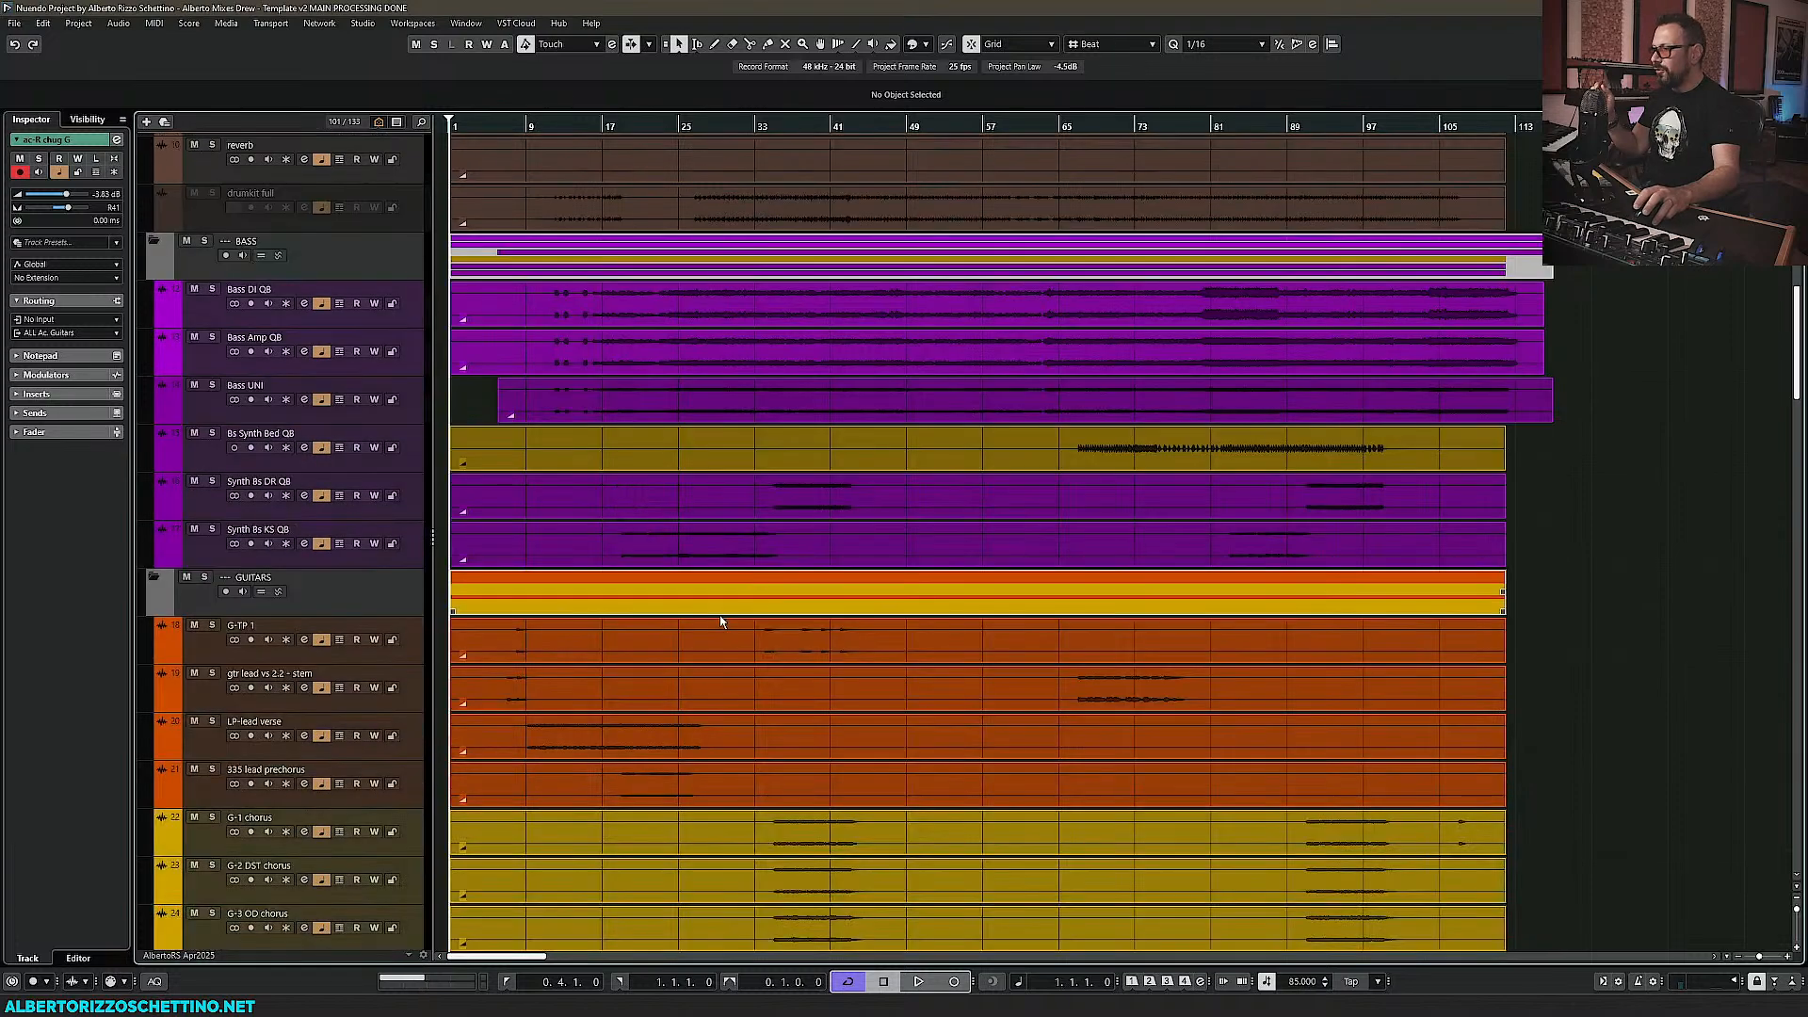
scroll(820, 414, up, 3)
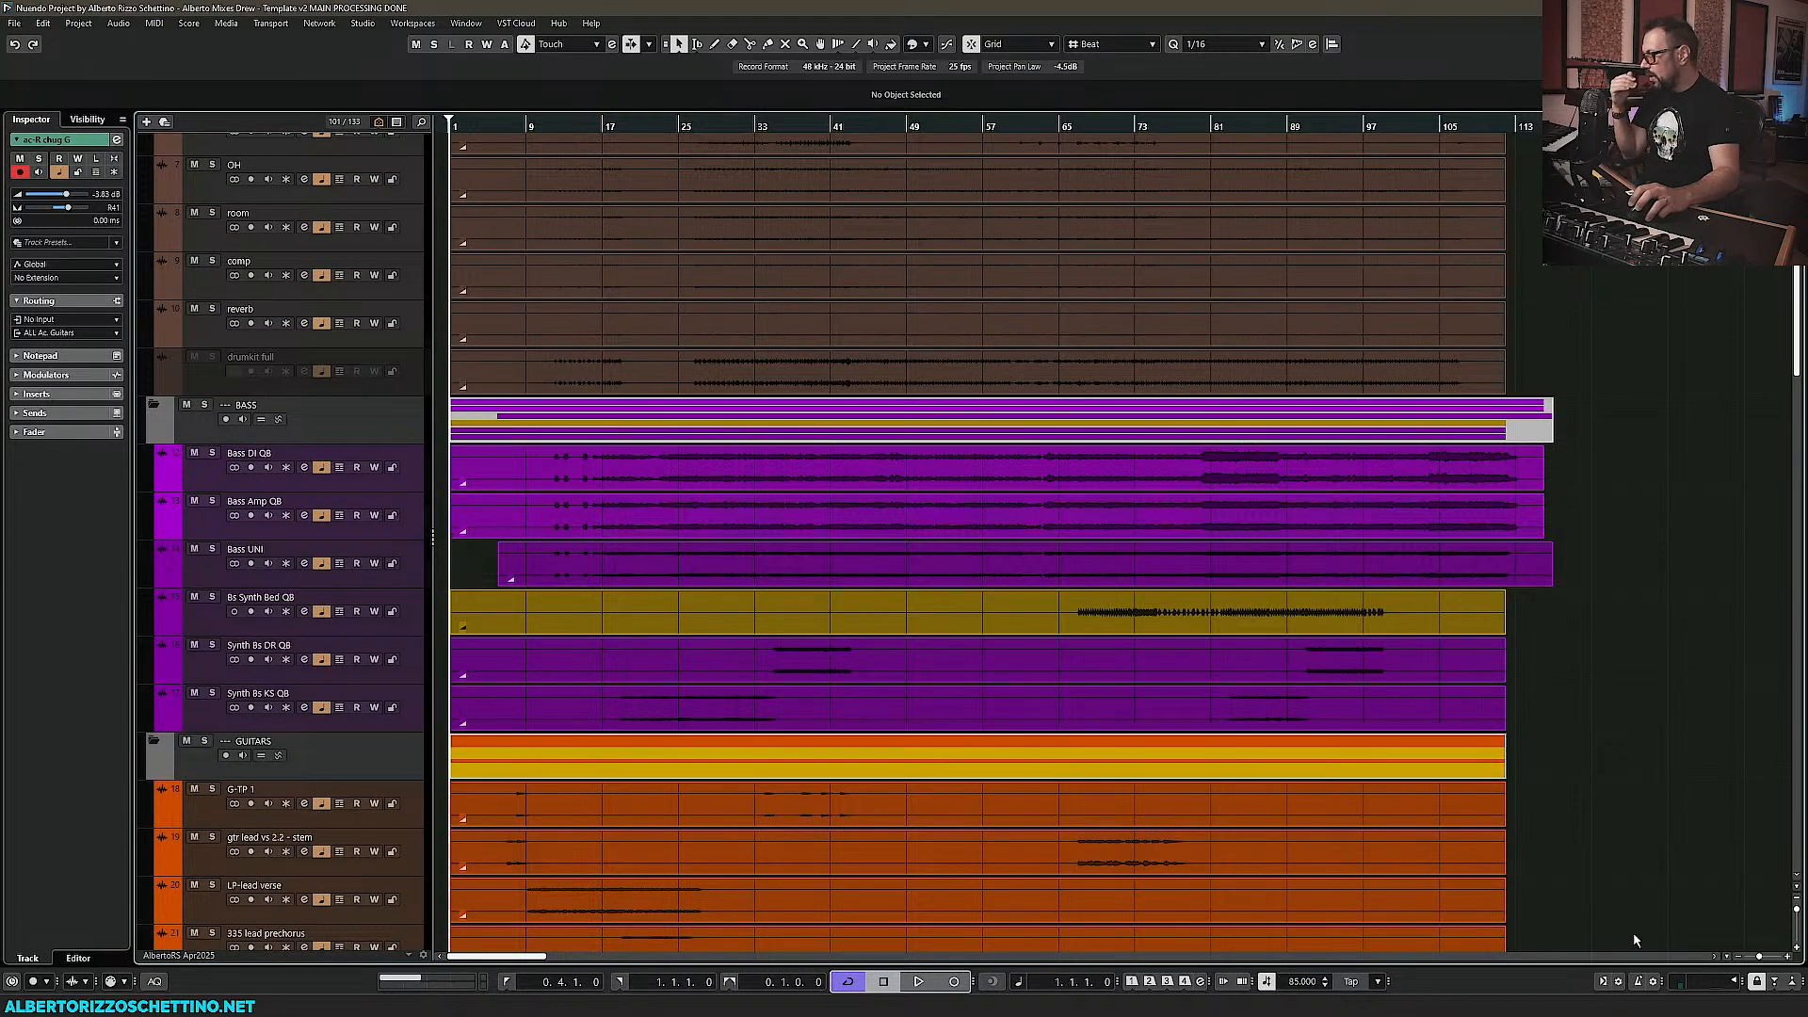
Show the File Browser and list the audio files in the session's bass folder
key(ctrl+alt+l)
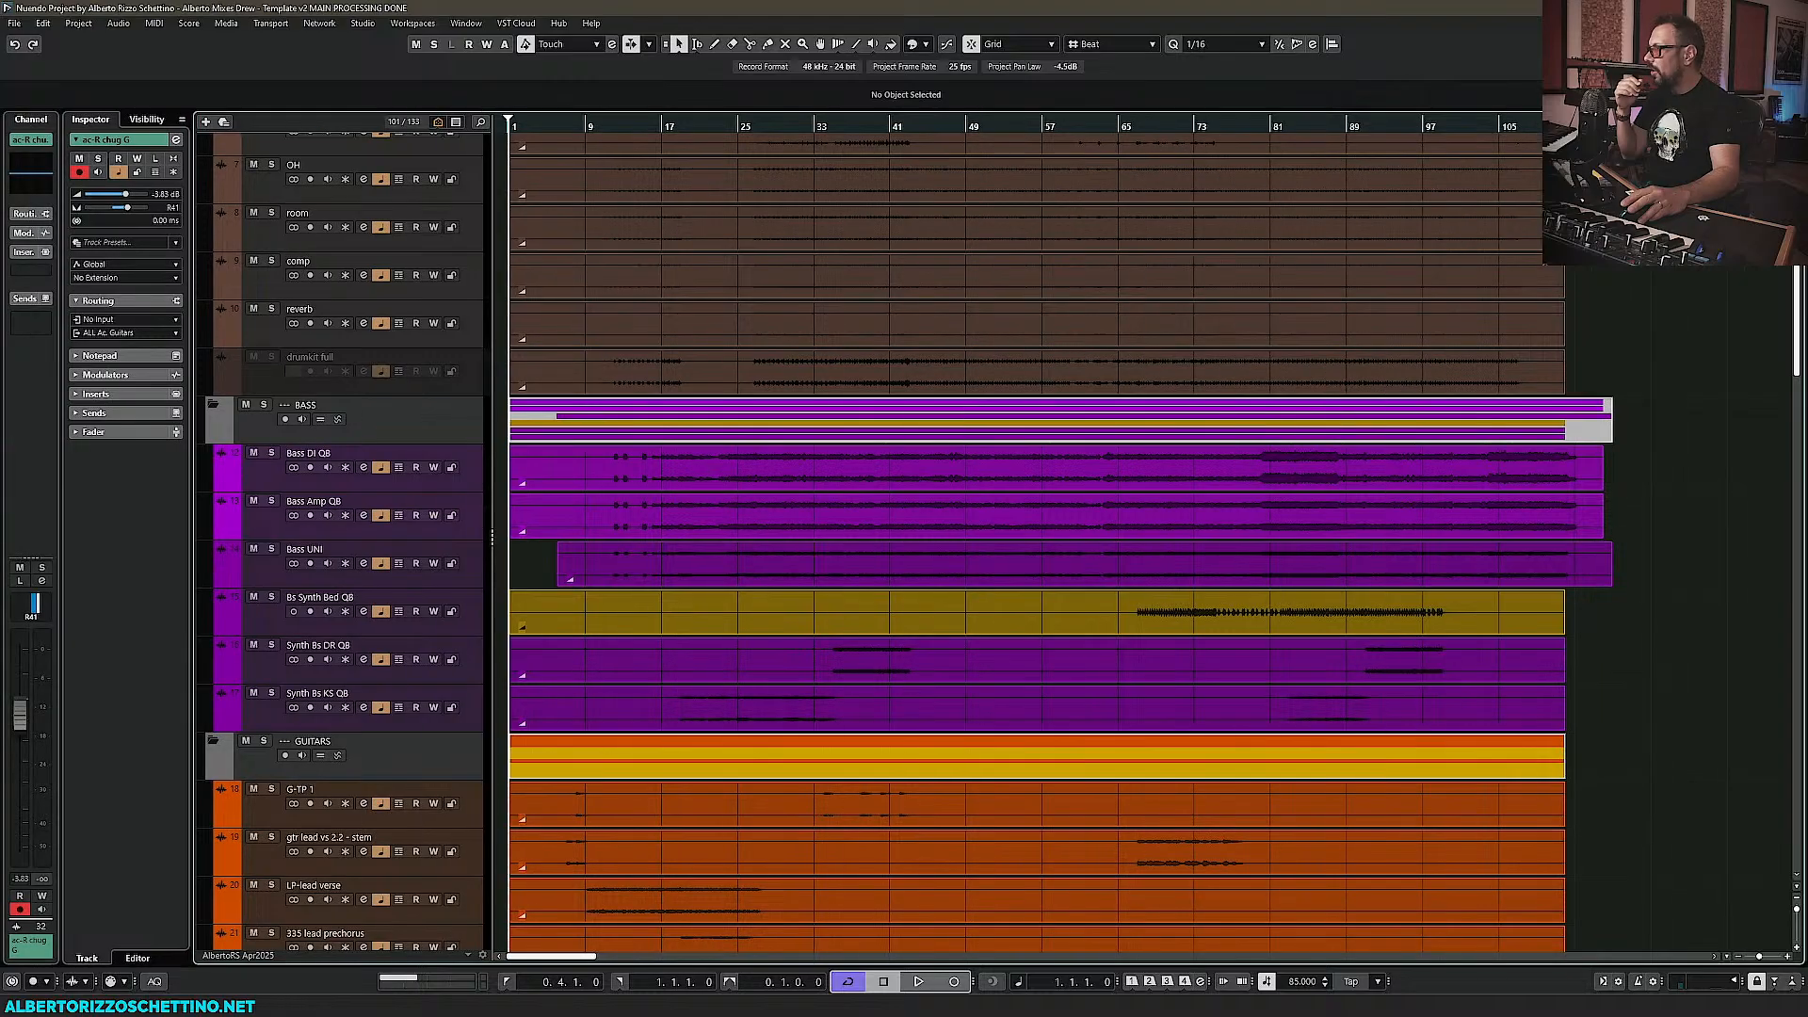
key(ctrl+alt+l)
key(ctrl+alt+r)
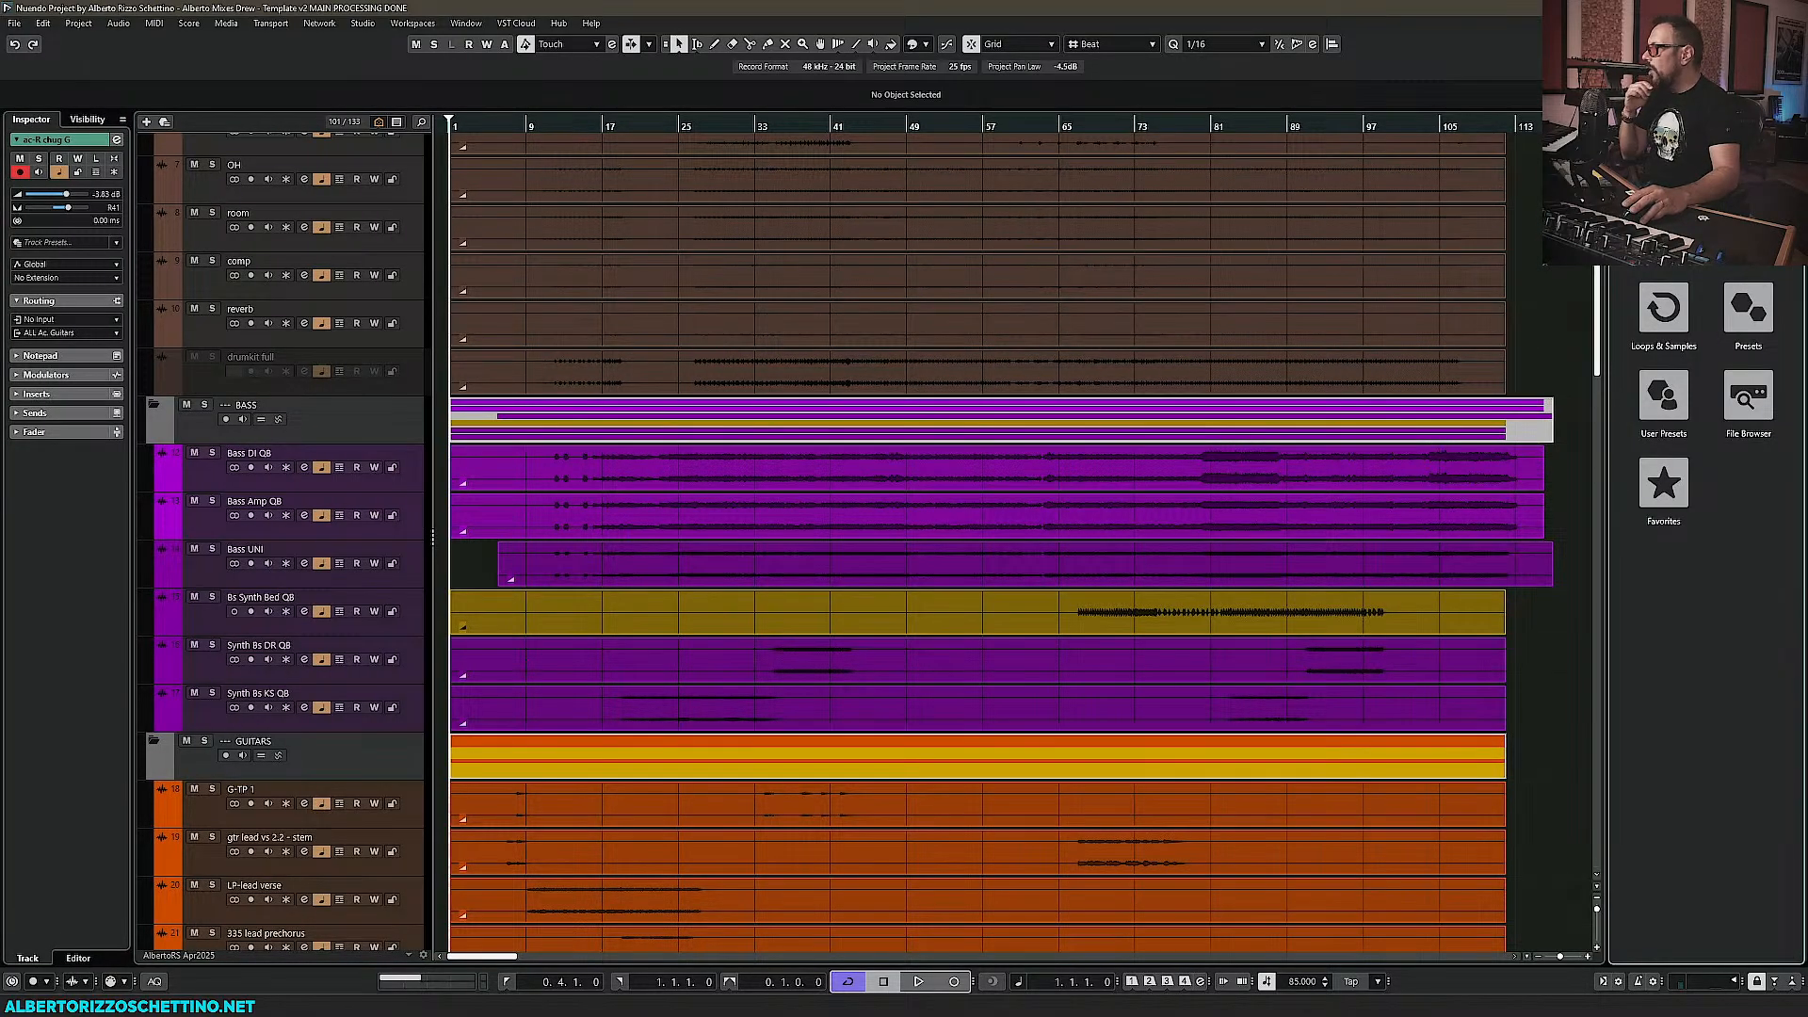
click(1749, 396)
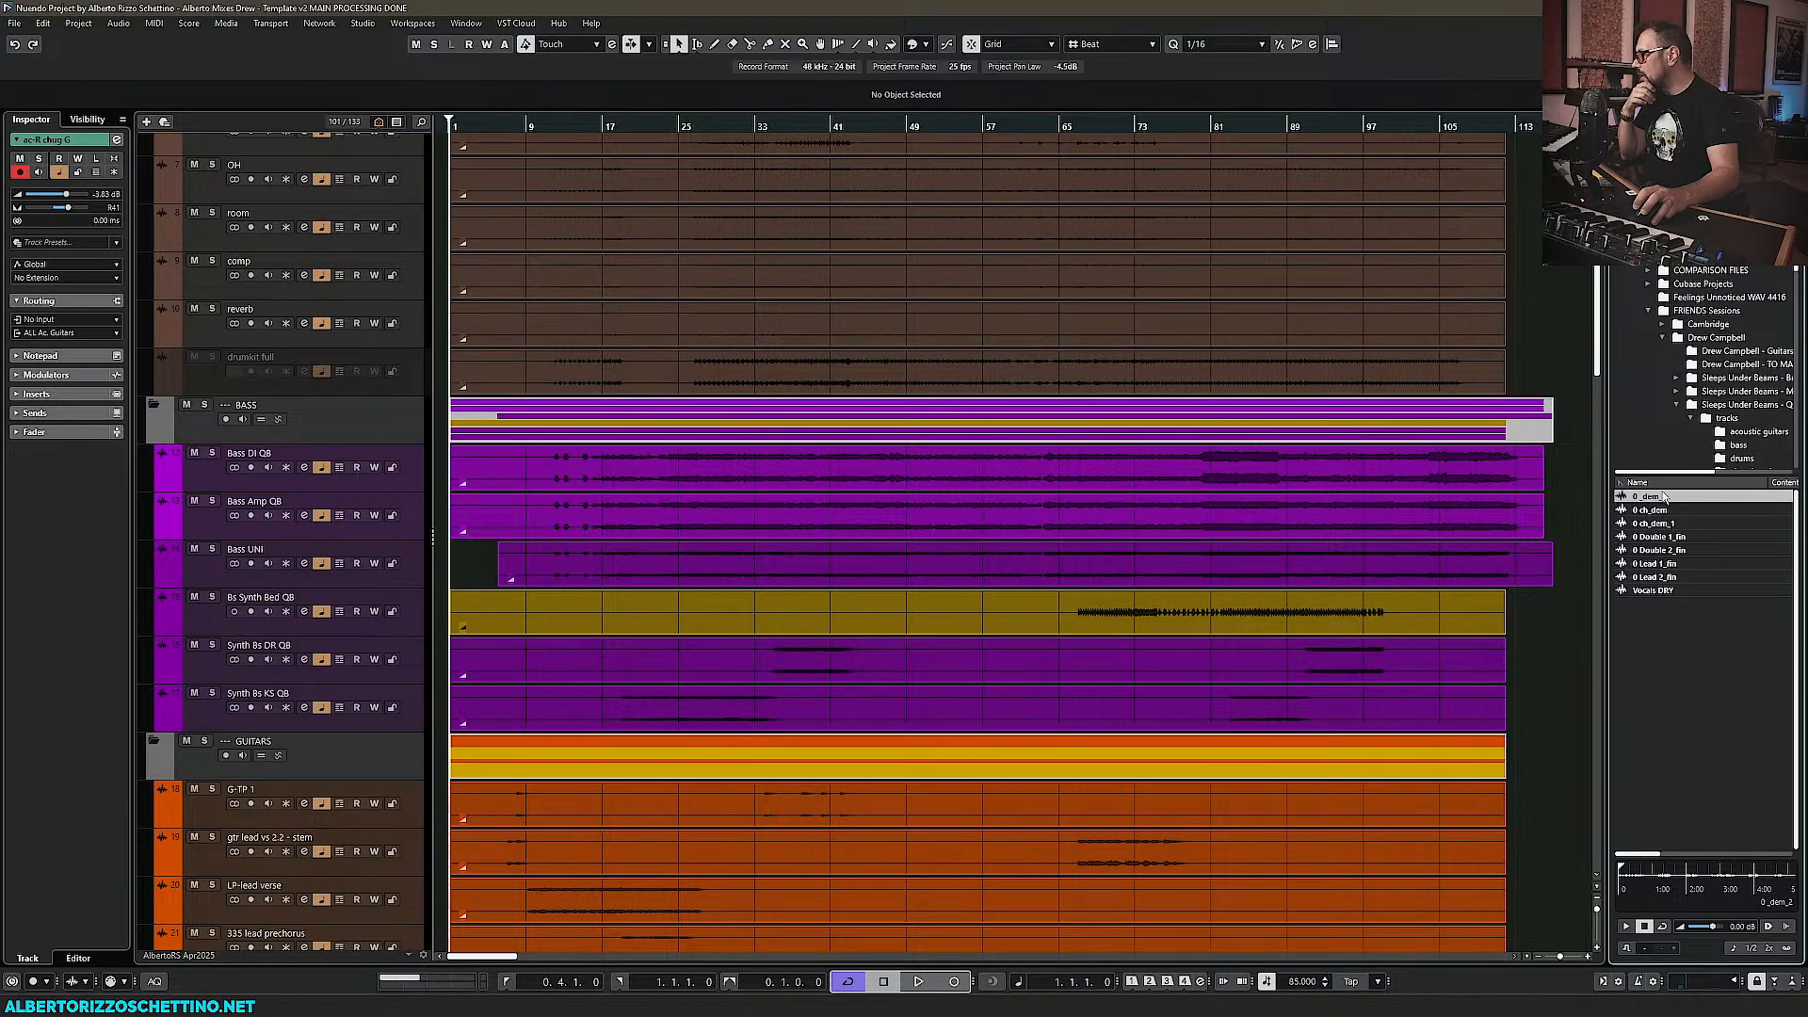
scroll(1723, 419, down, 1)
click(1731, 431)
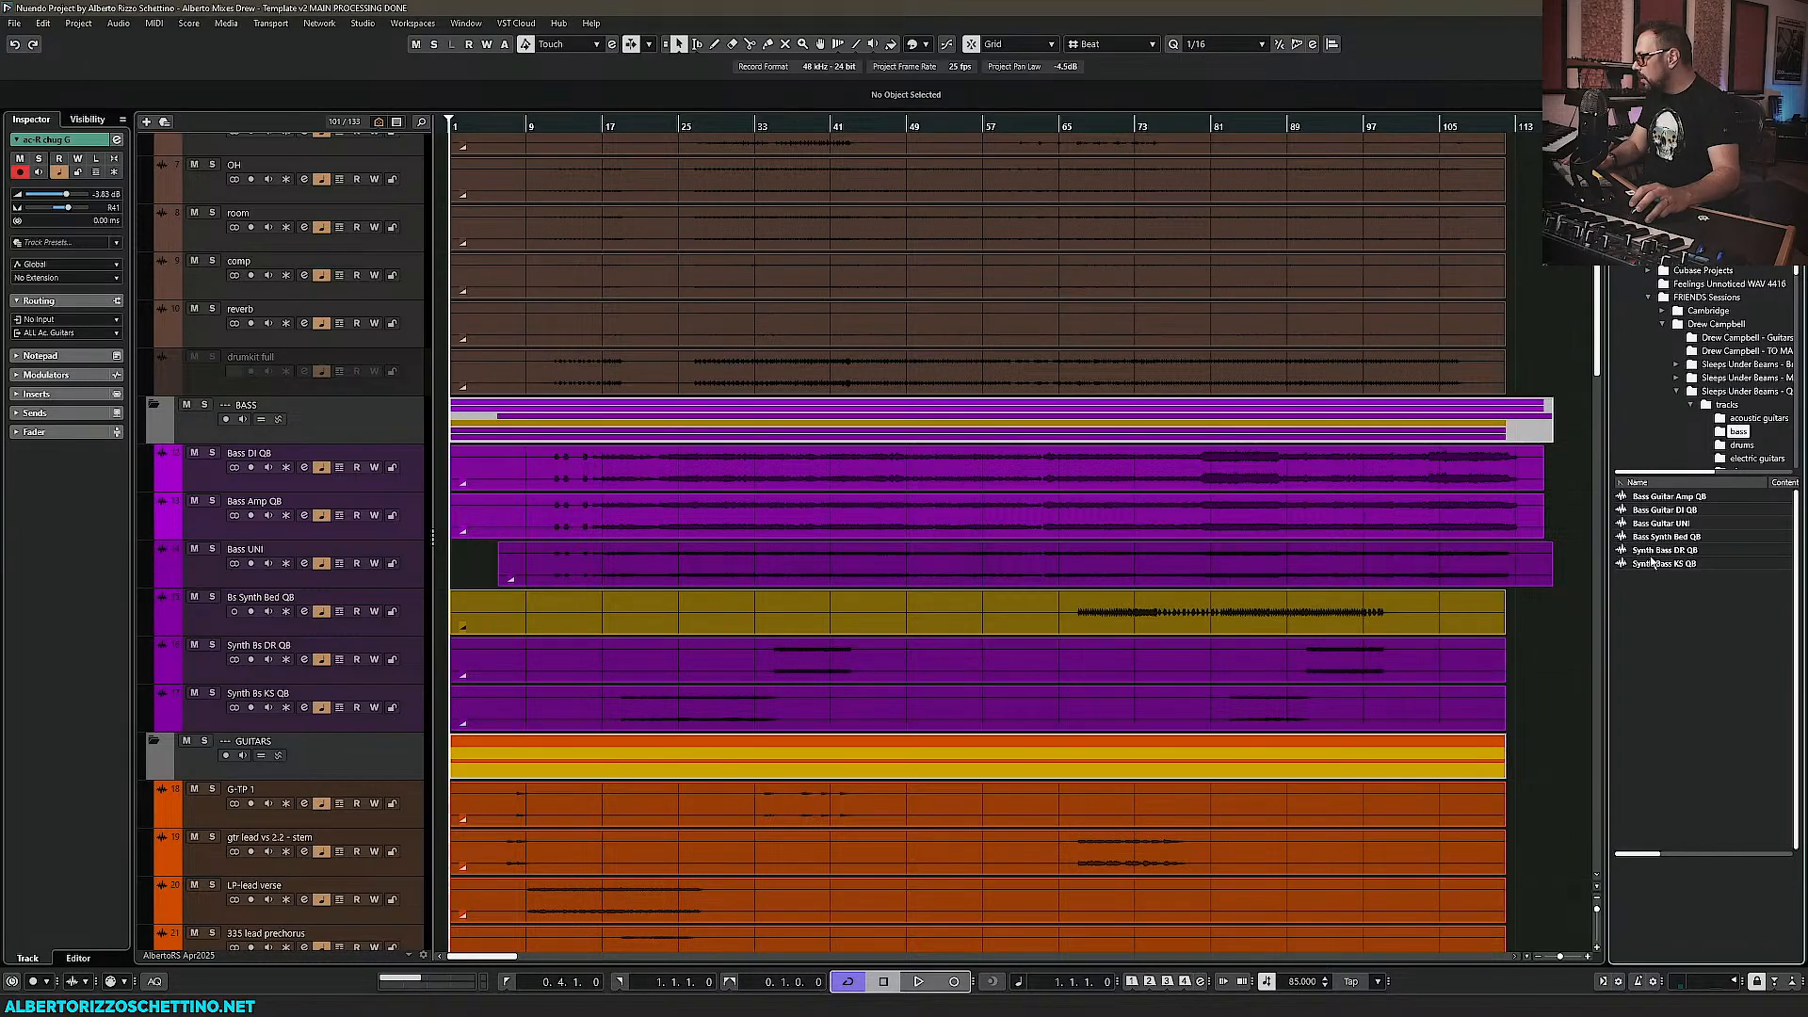
Select the Bass DI QB track and turn off its record arming
click(847, 981)
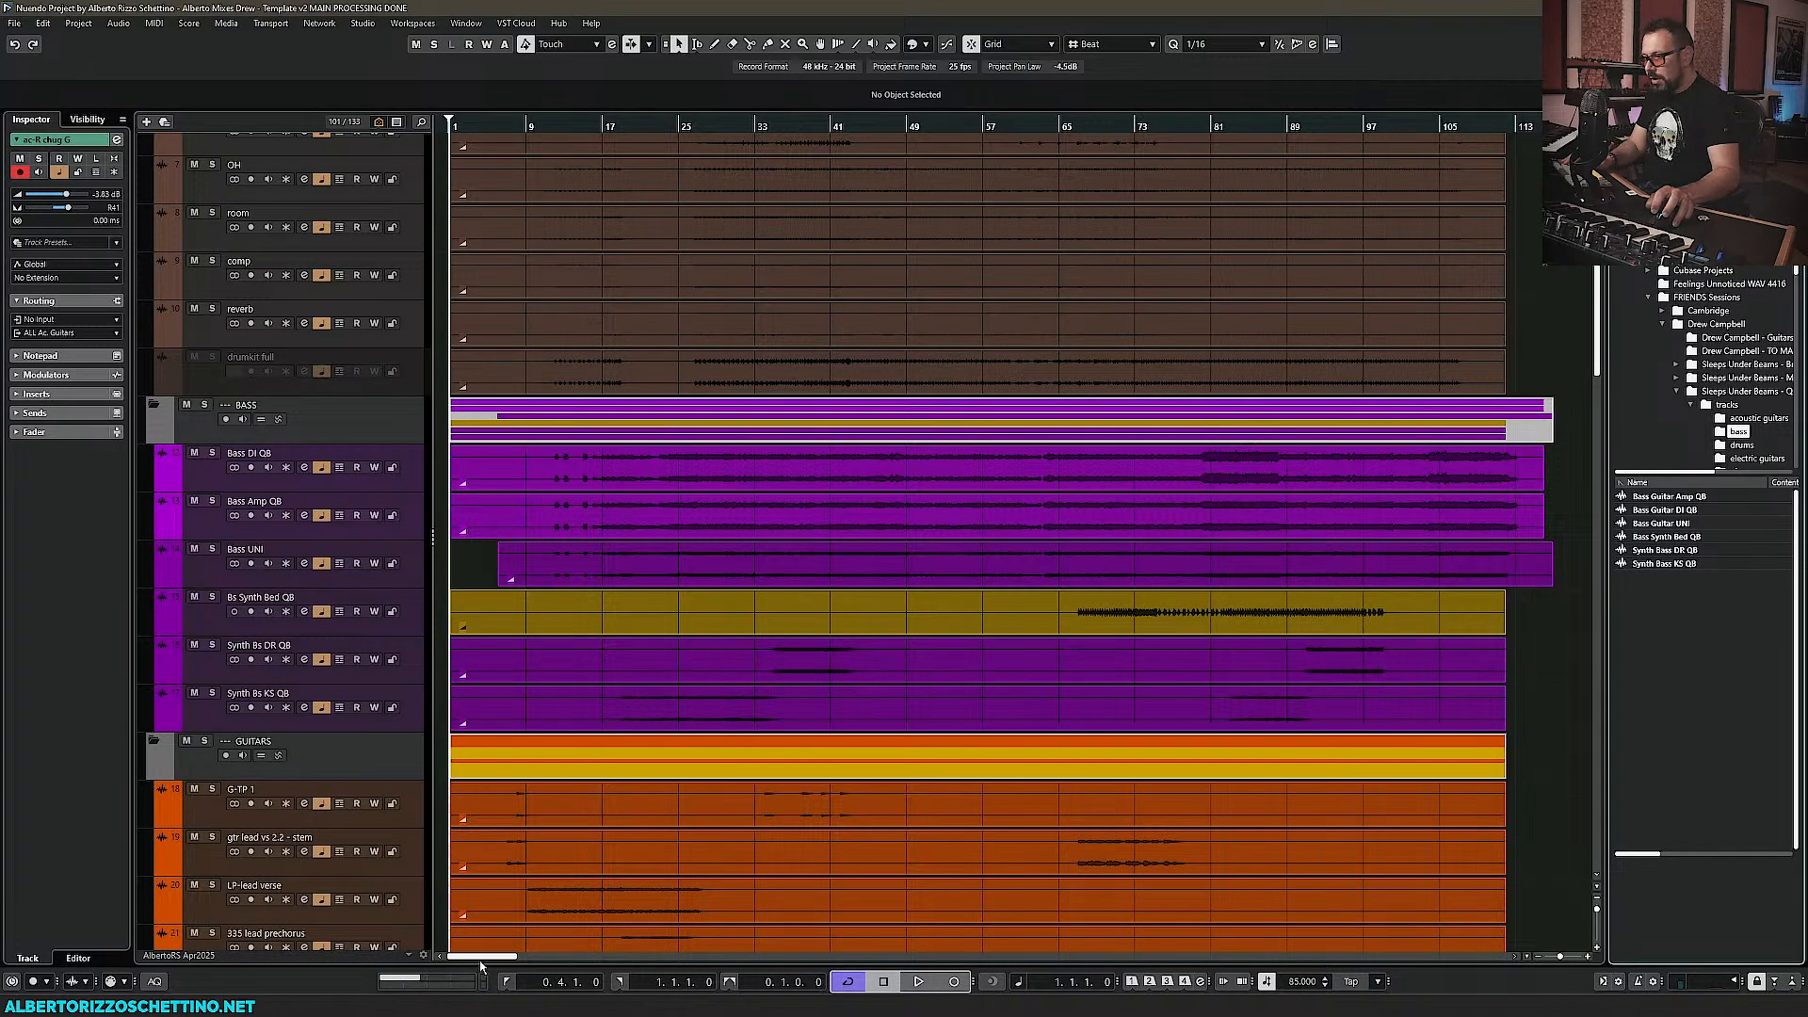
click(227, 470)
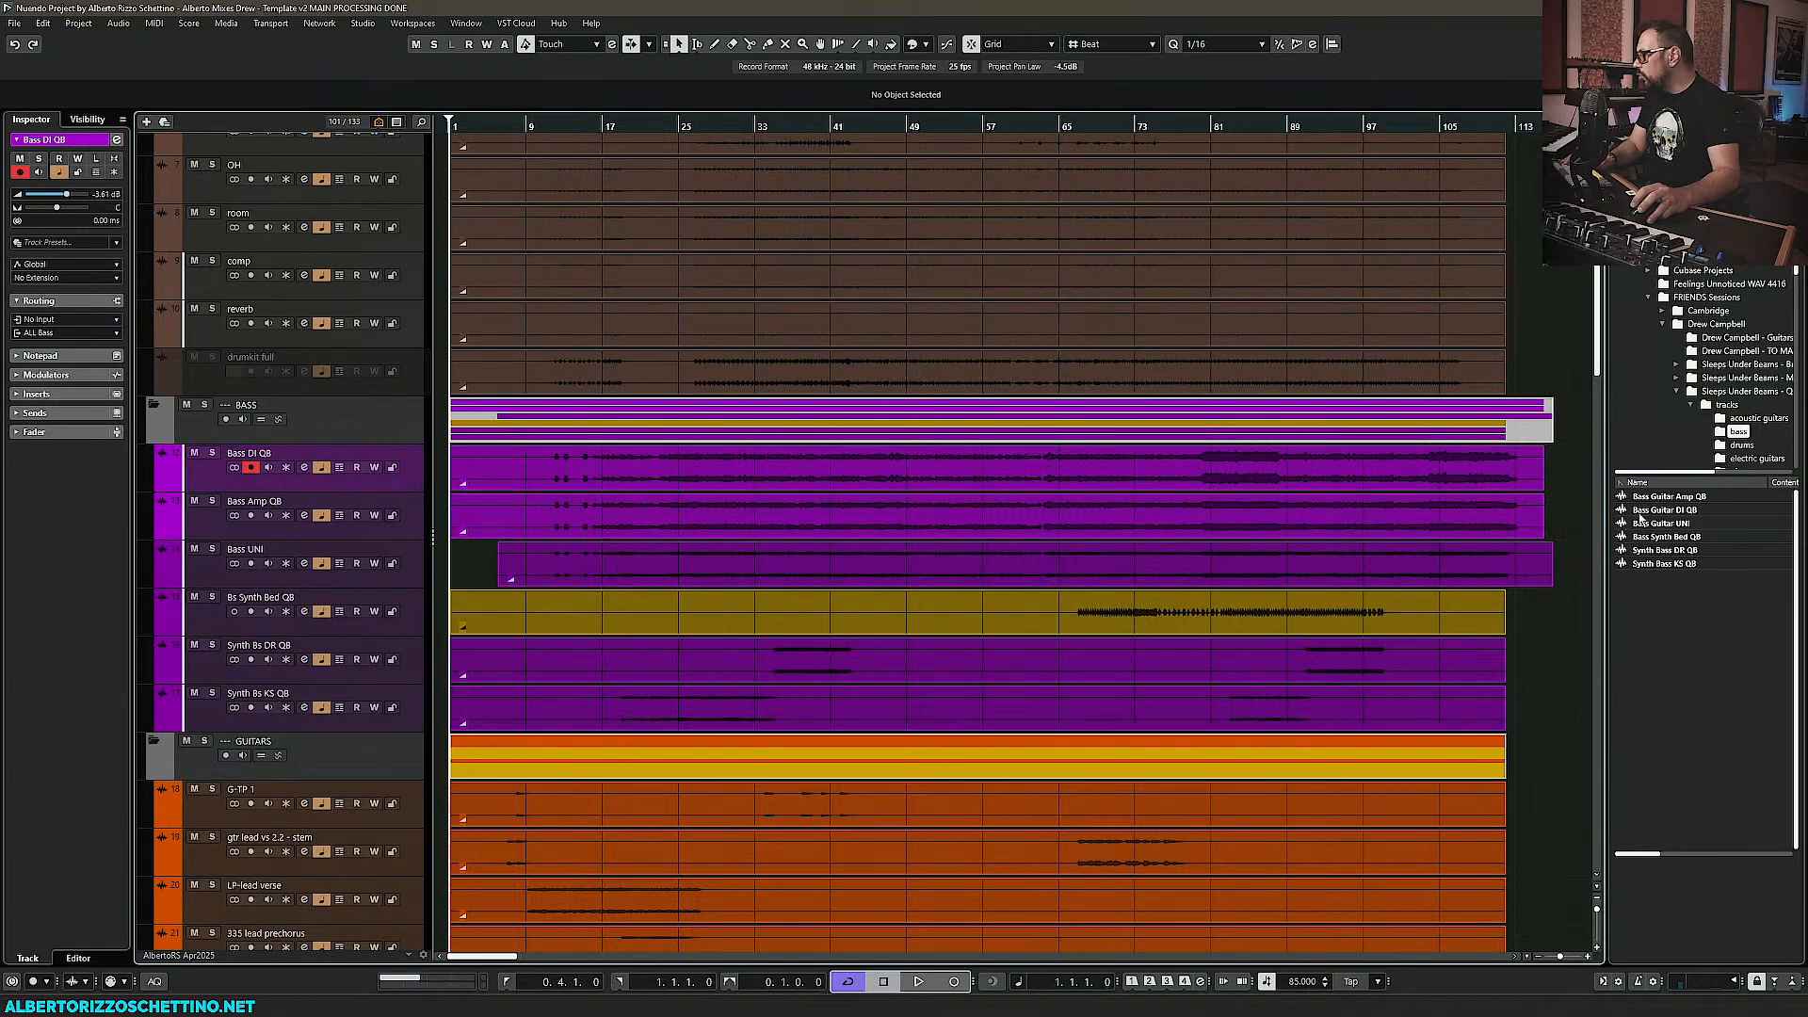
click(250, 467)
Replace the Bass DI QB track's audio event with the Bass Guitar DI QB file, aligned to the start of bar 1
click(565, 480)
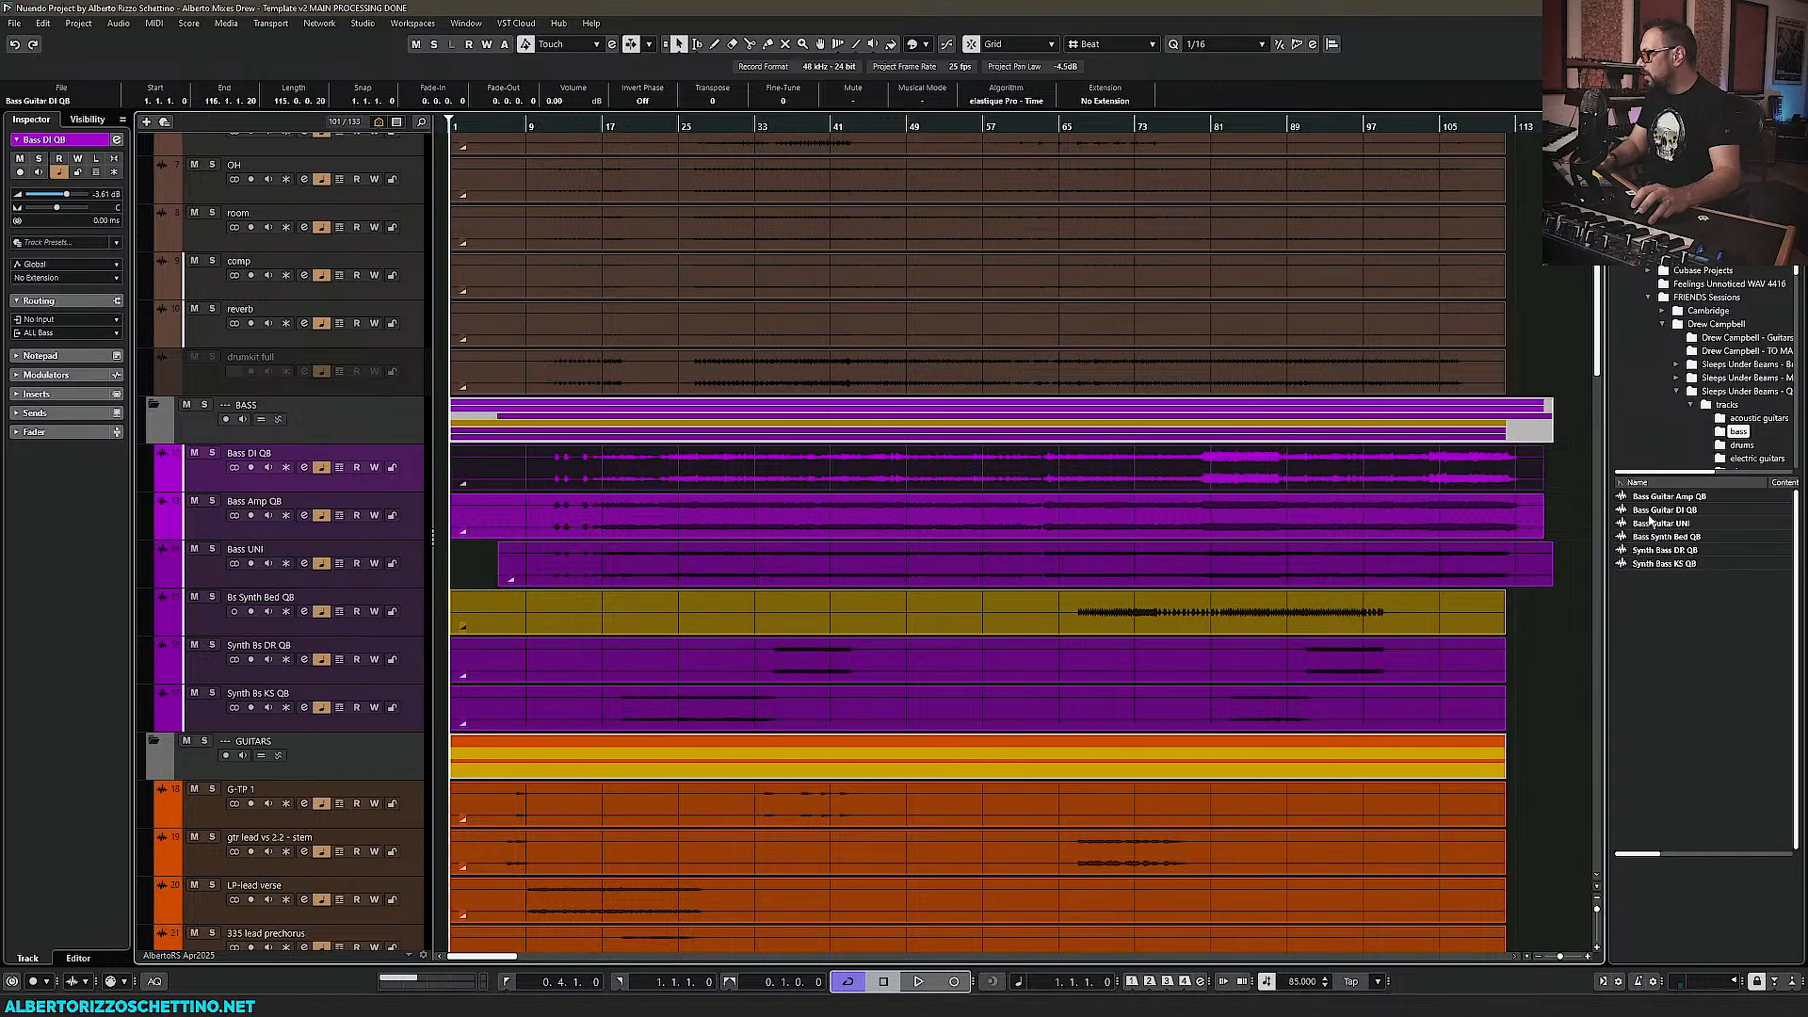
key(Delete)
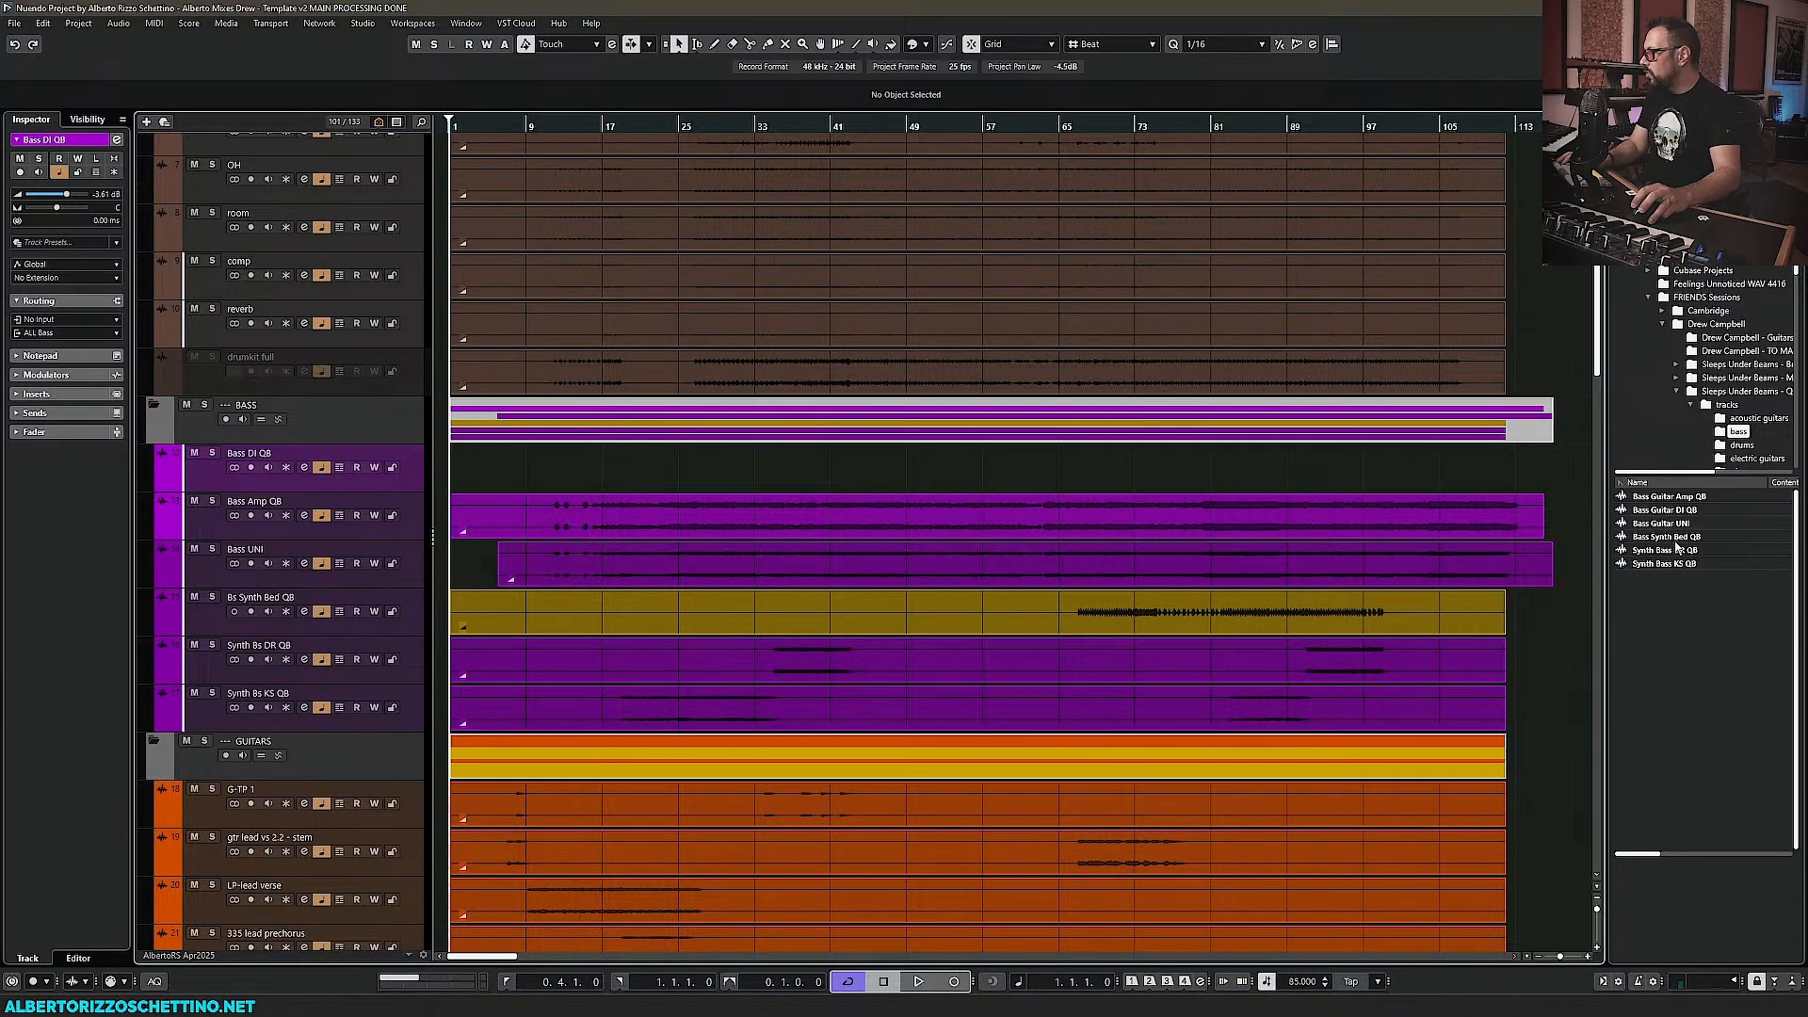
drag(1653, 513, 456, 457)
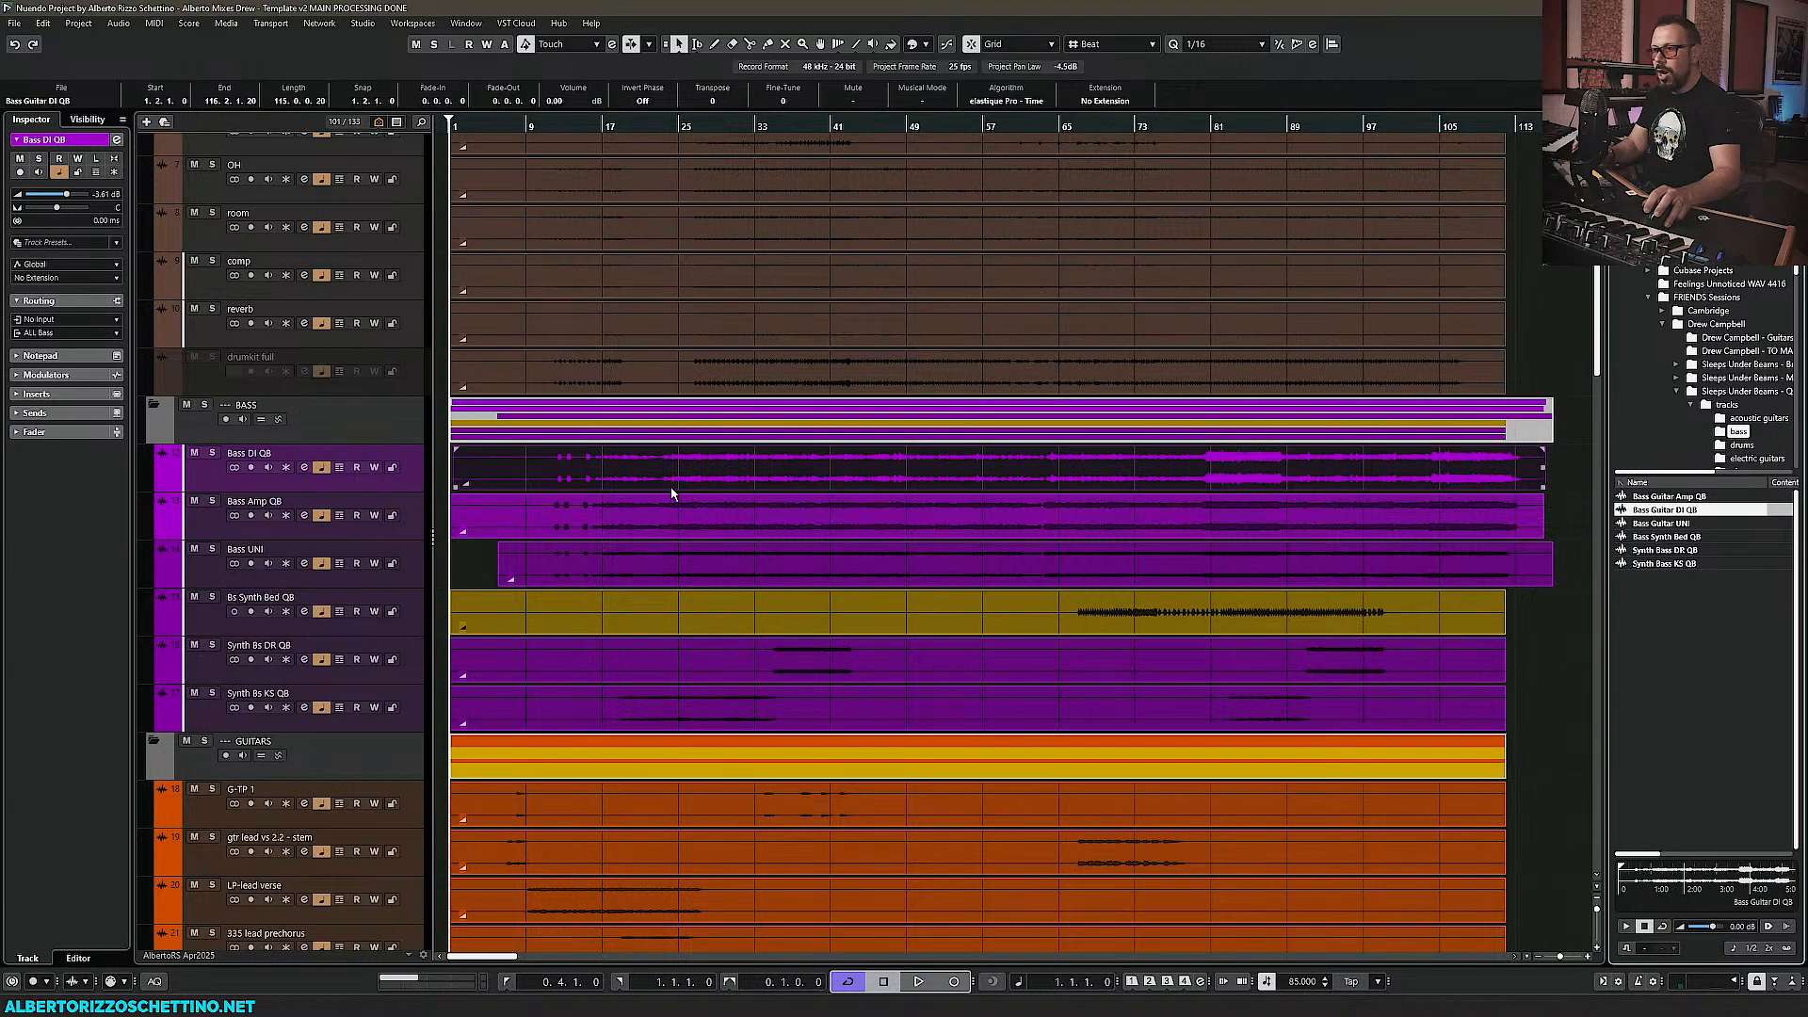
mouse_move(670, 495)
mouse_down()
mouse_move(619, 490)
mouse_move(665, 487)
mouse_up()
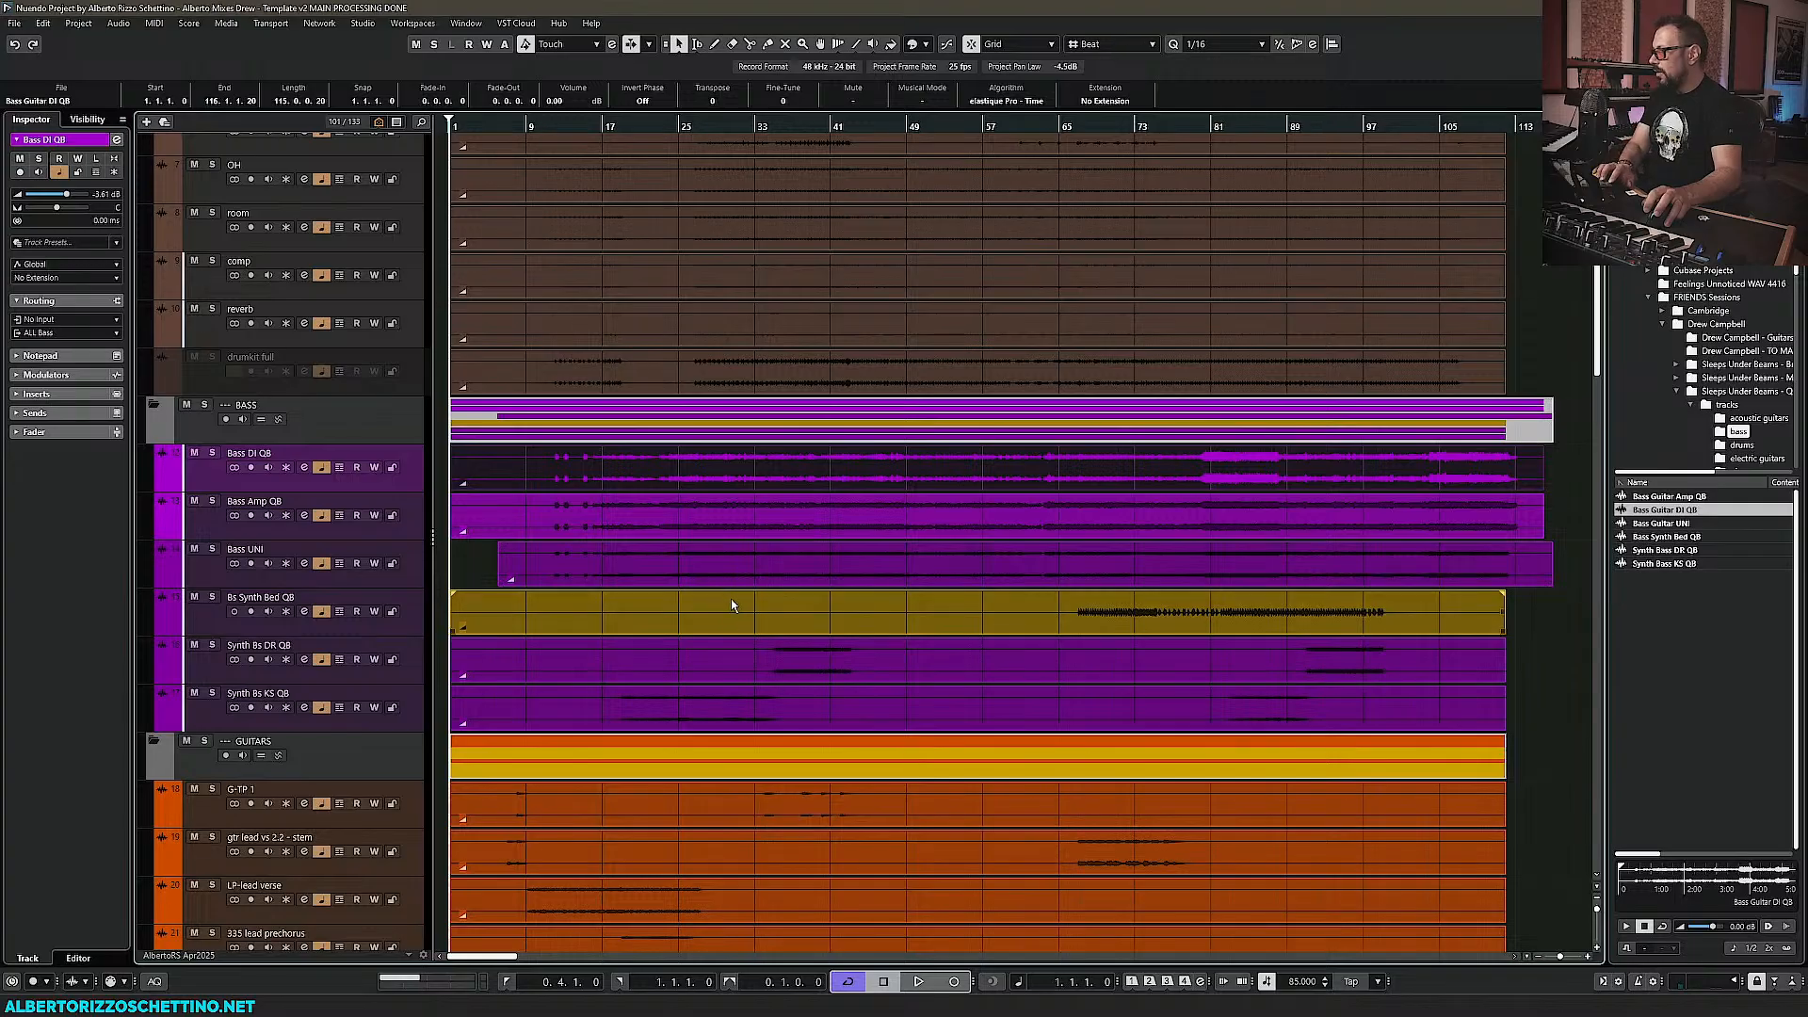
Undo the deletion, import and repositioning of the Bass DI QB audio event
key(ctrl+z)
key(ctrl+z)
key(ctrl+z)
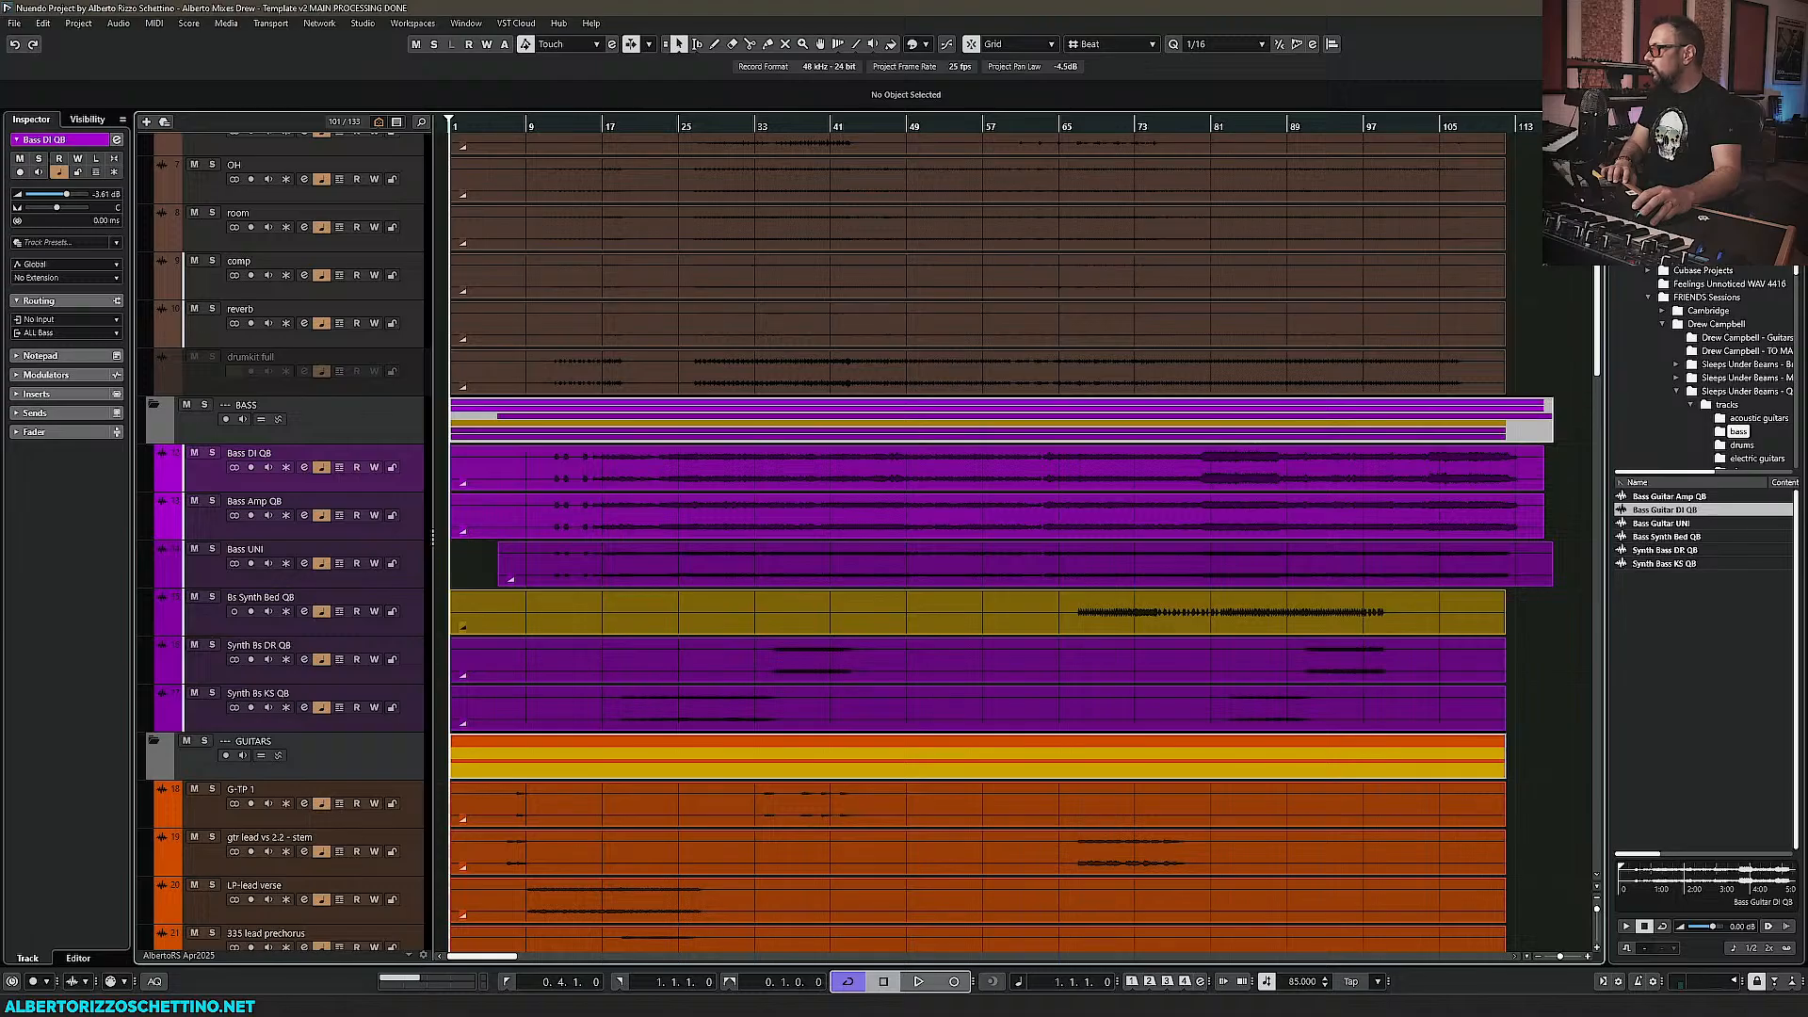
Hide the File Browser and examine the tracks from the DRUMS folder down to ORCH with the playhead near bar 9
key(ctrl+alt+r)
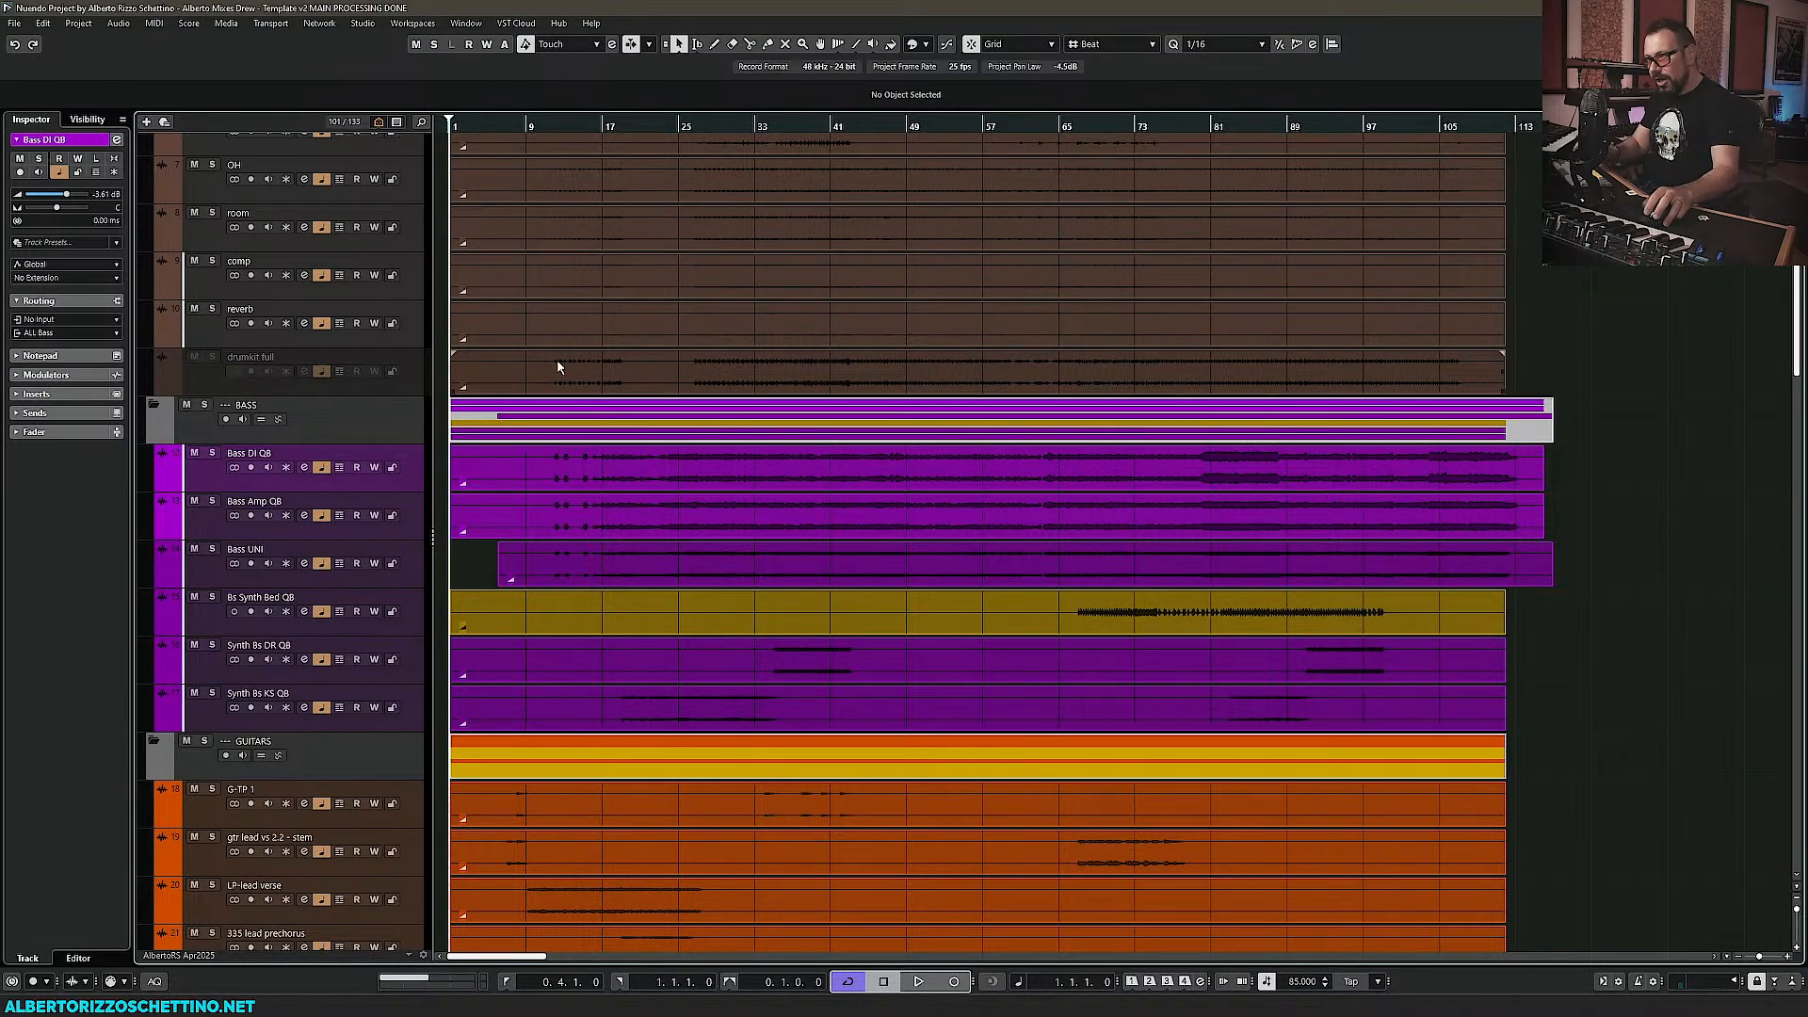
click(528, 188)
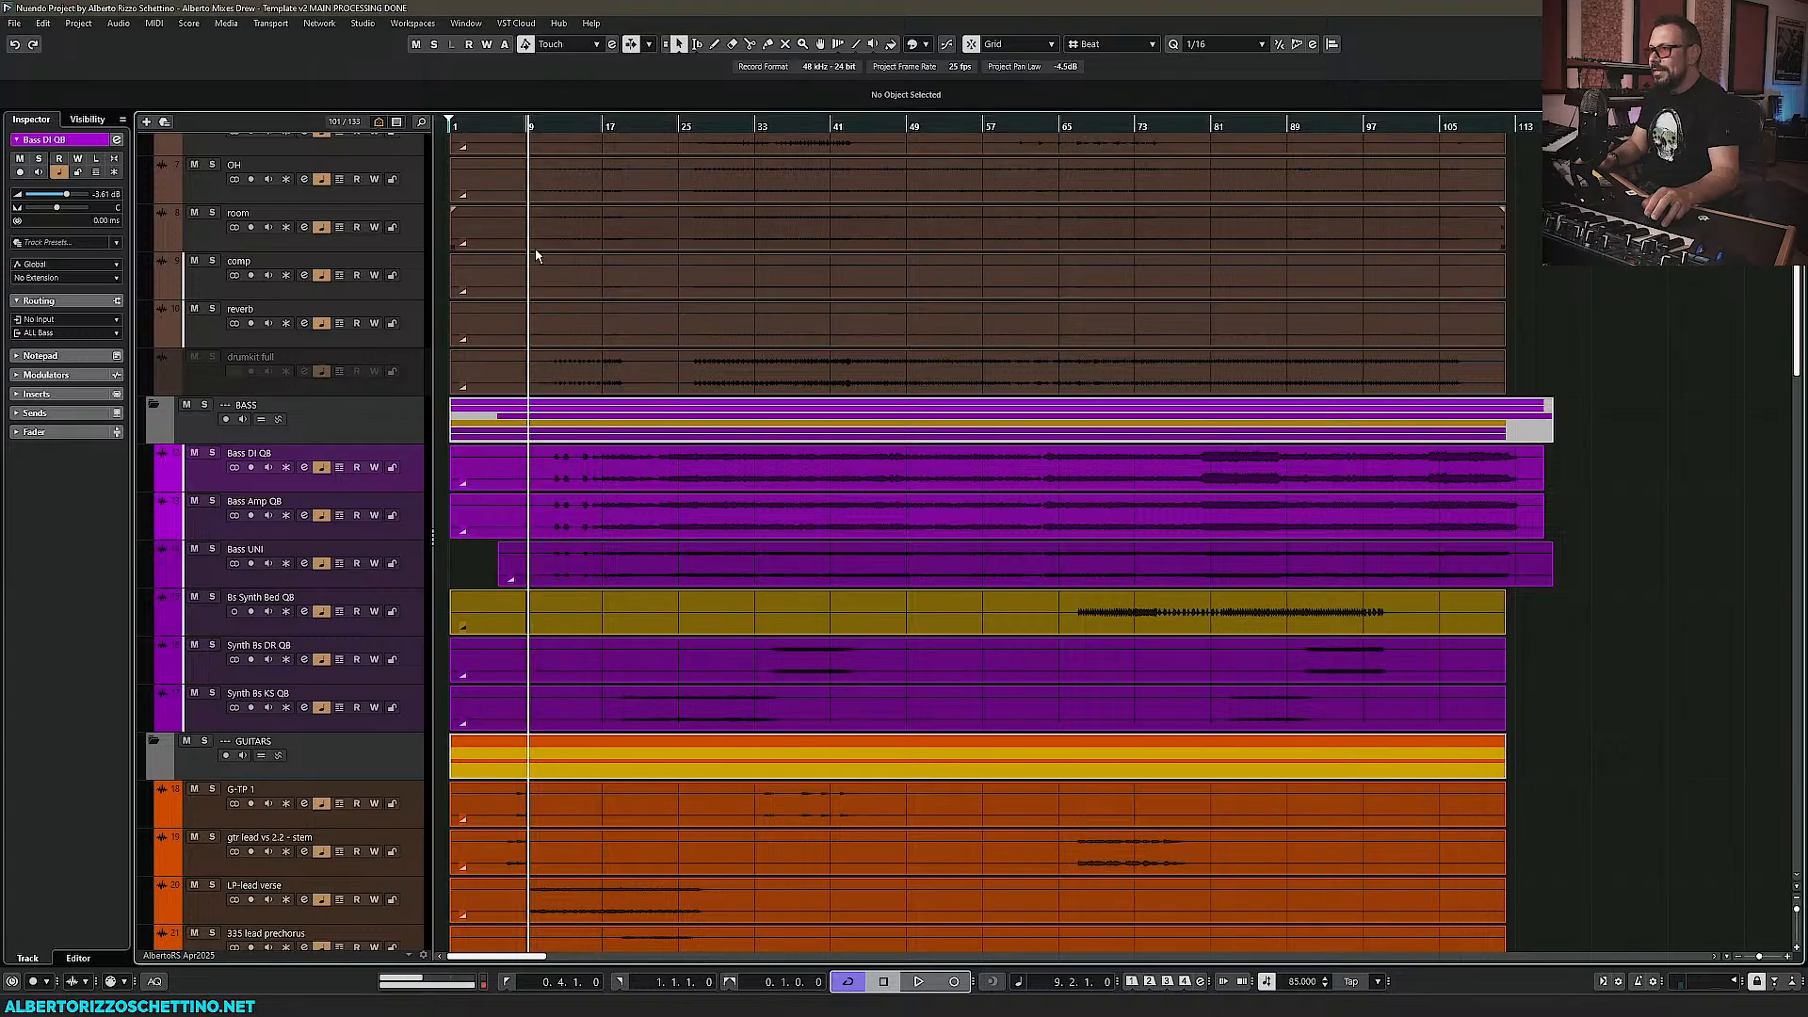
scroll(536, 255, up, 4)
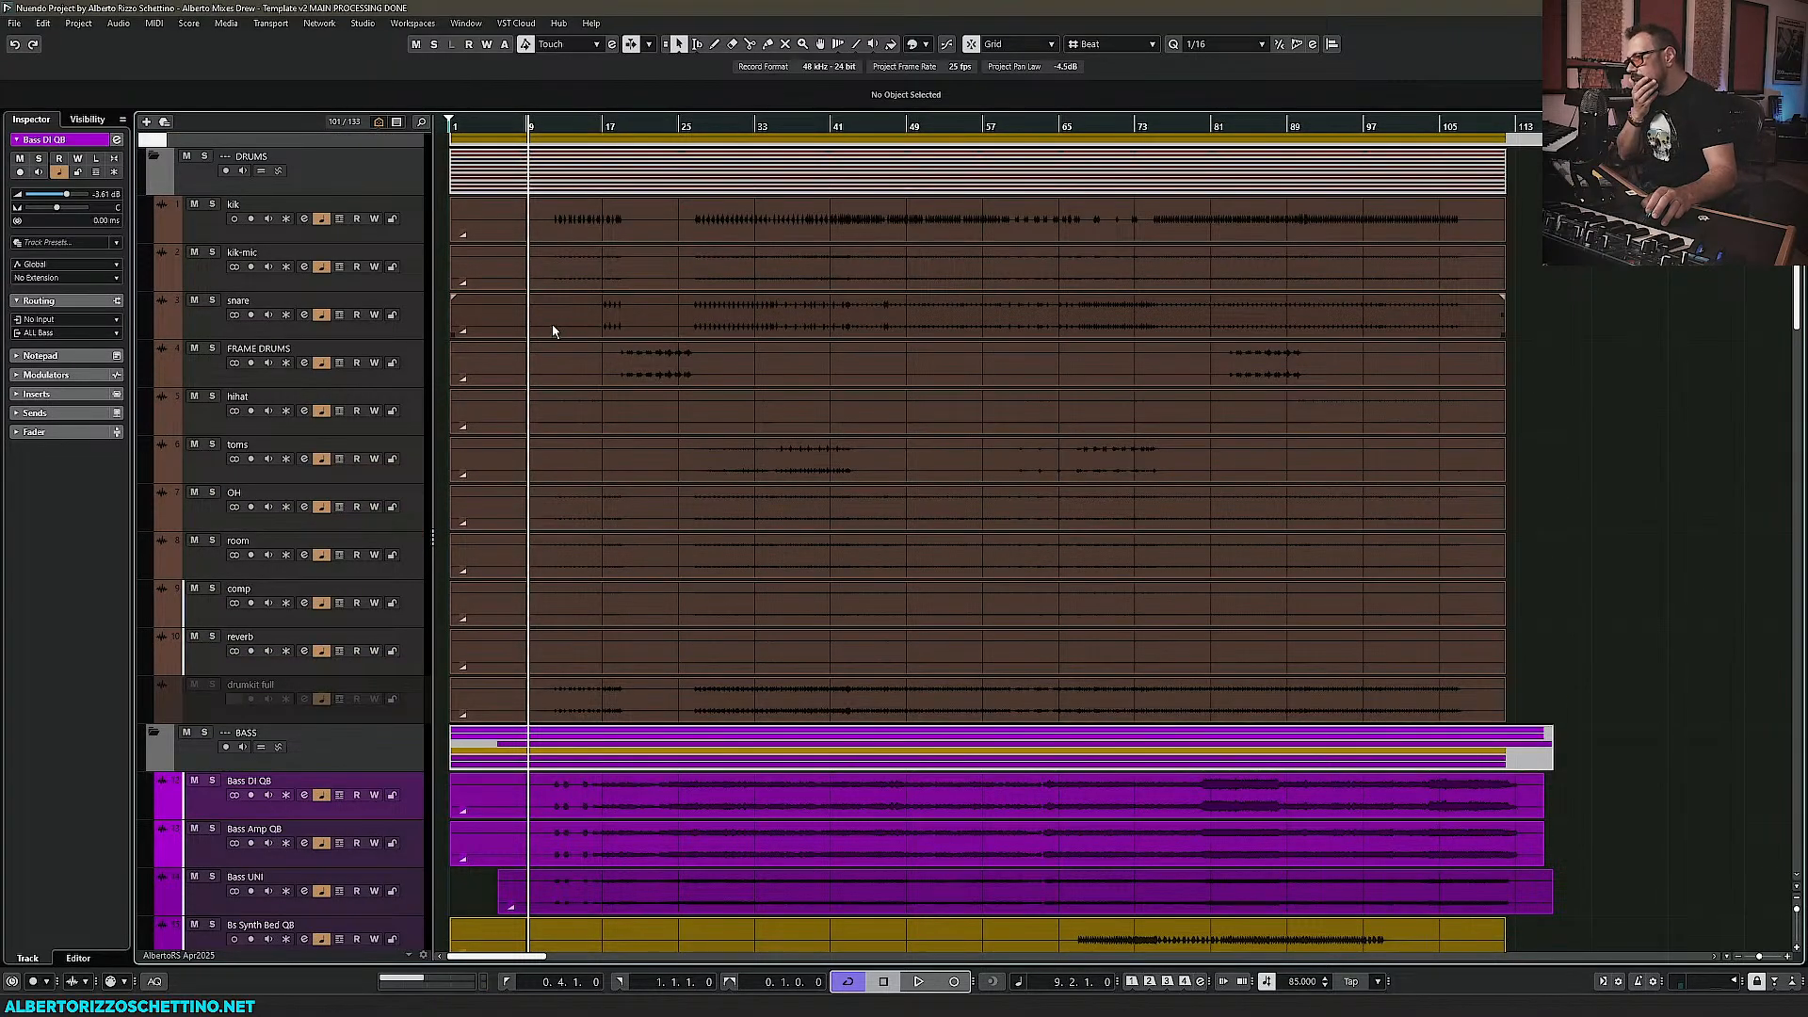
scroll(551, 330, down, 6)
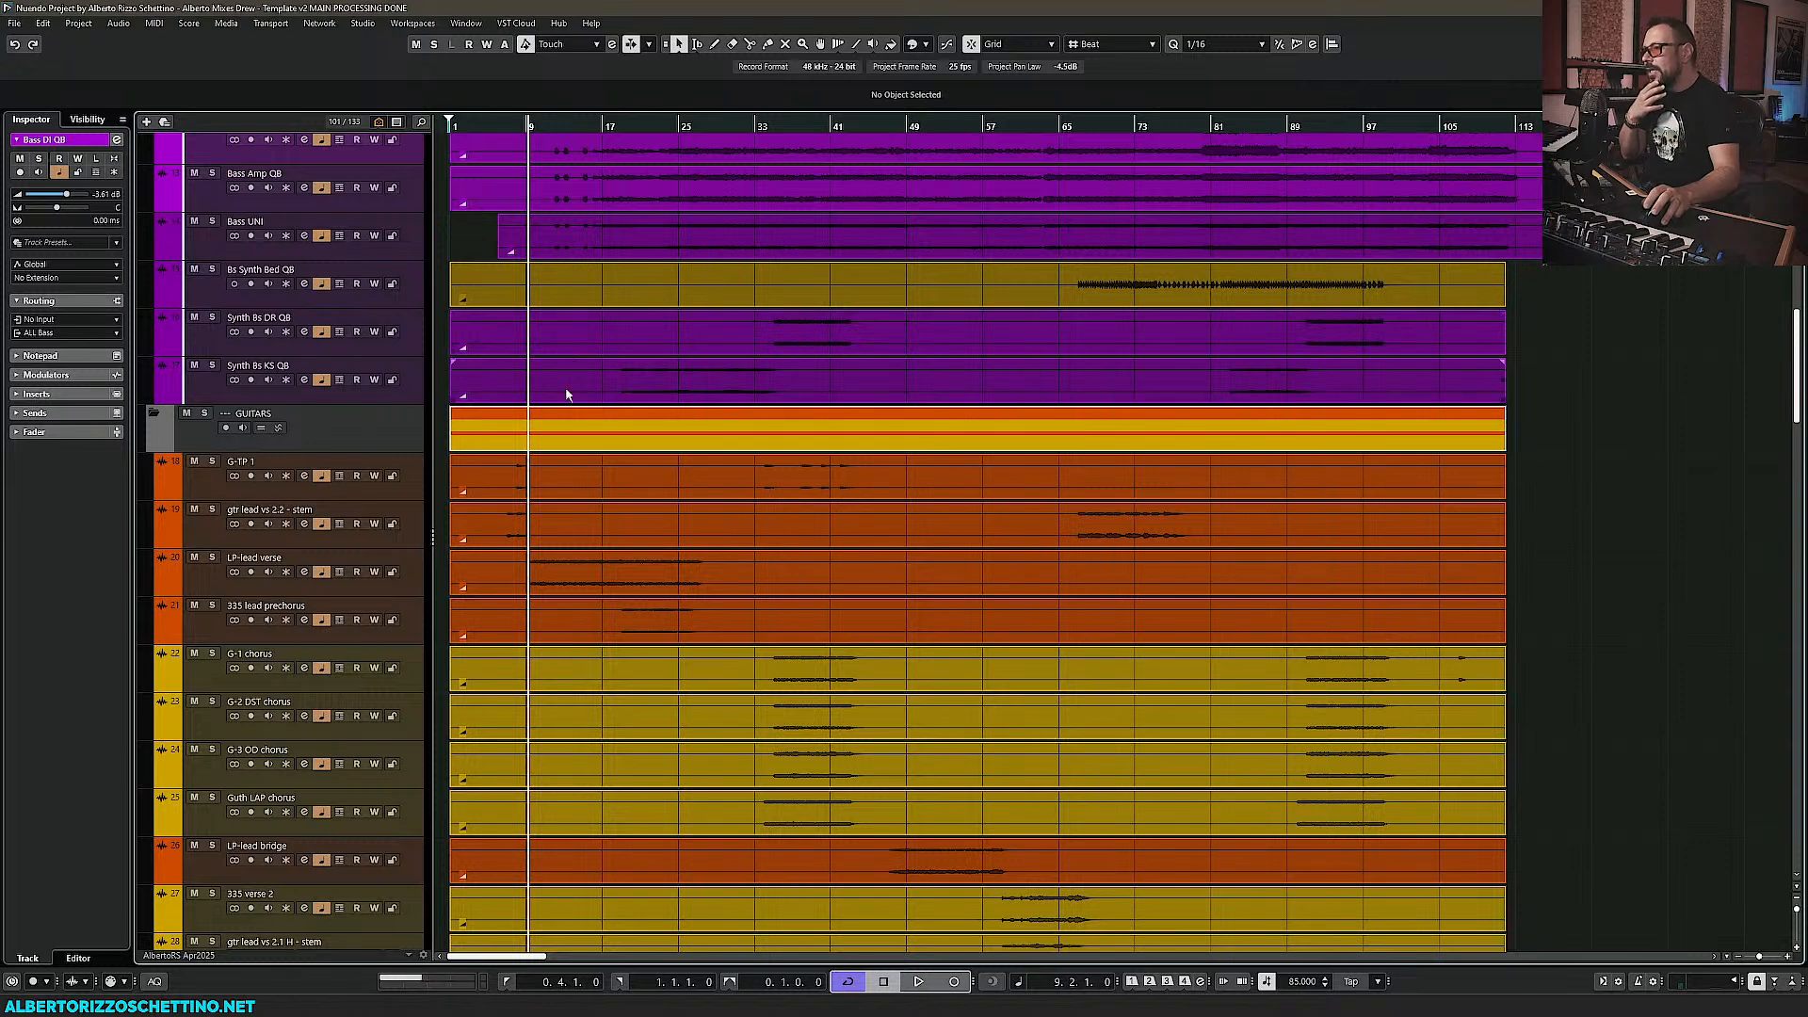
scroll(571, 393, down, 7)
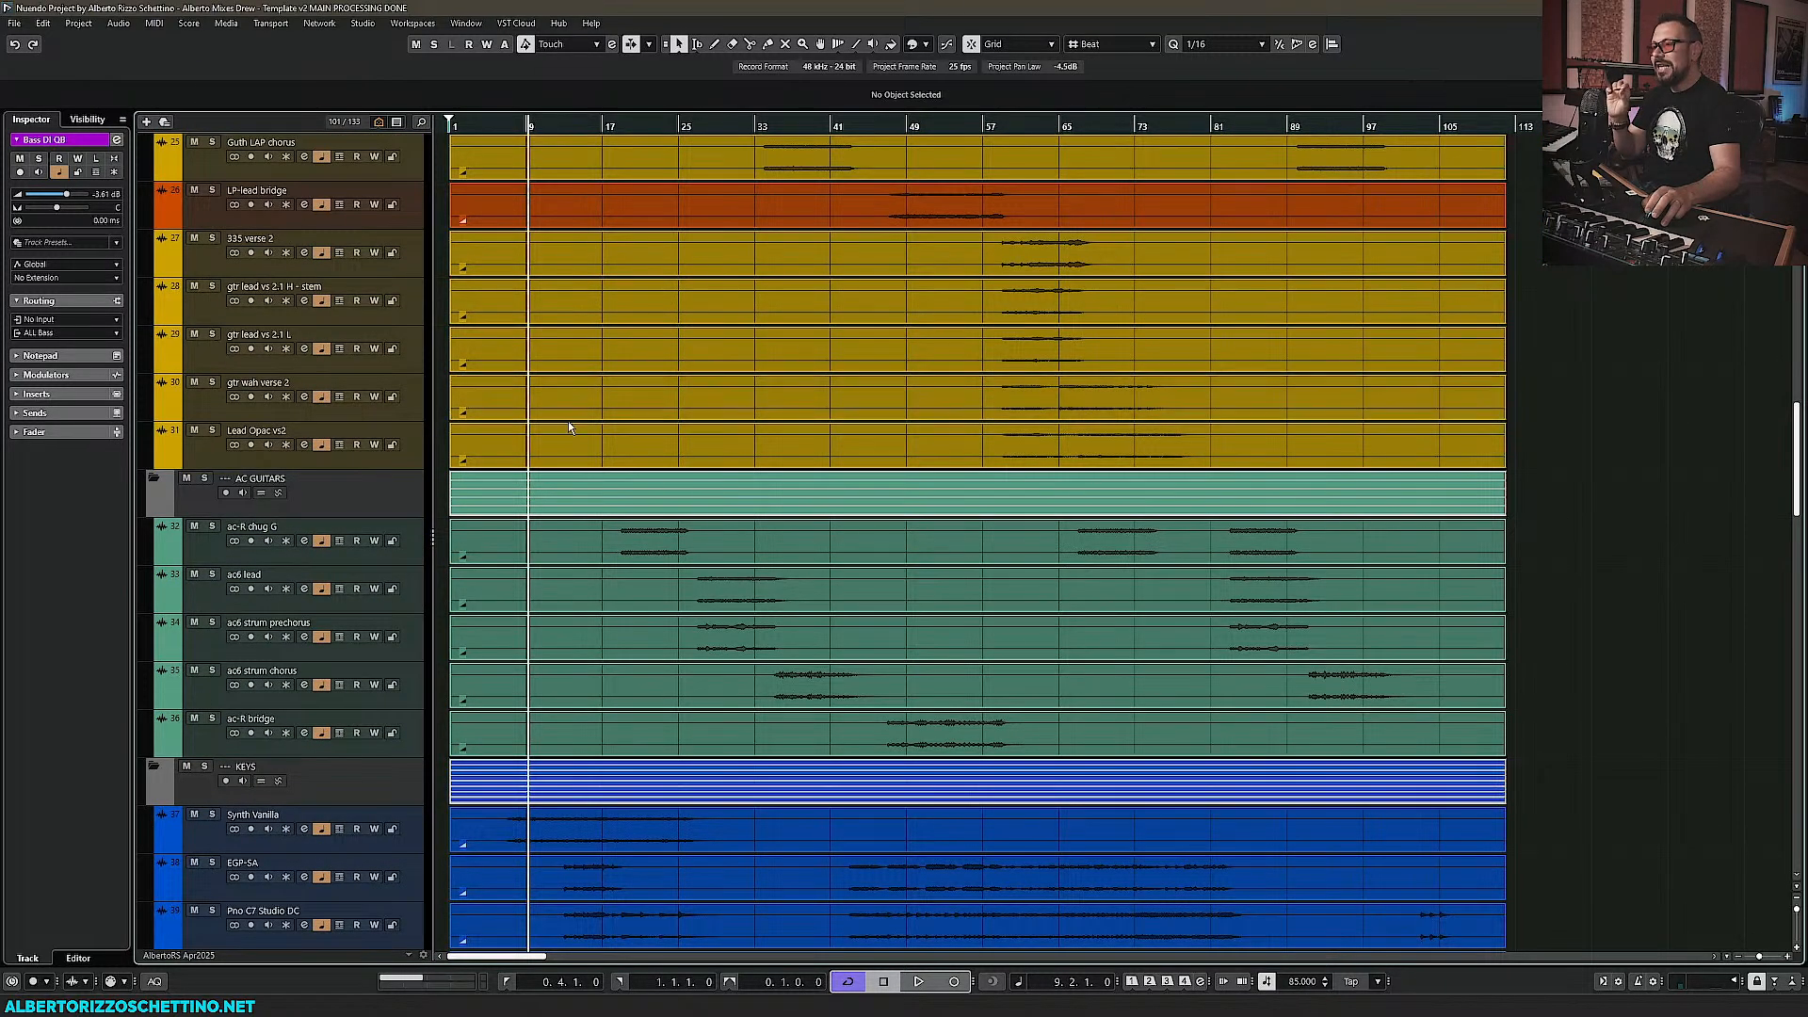
scroll(568, 421, down, 7)
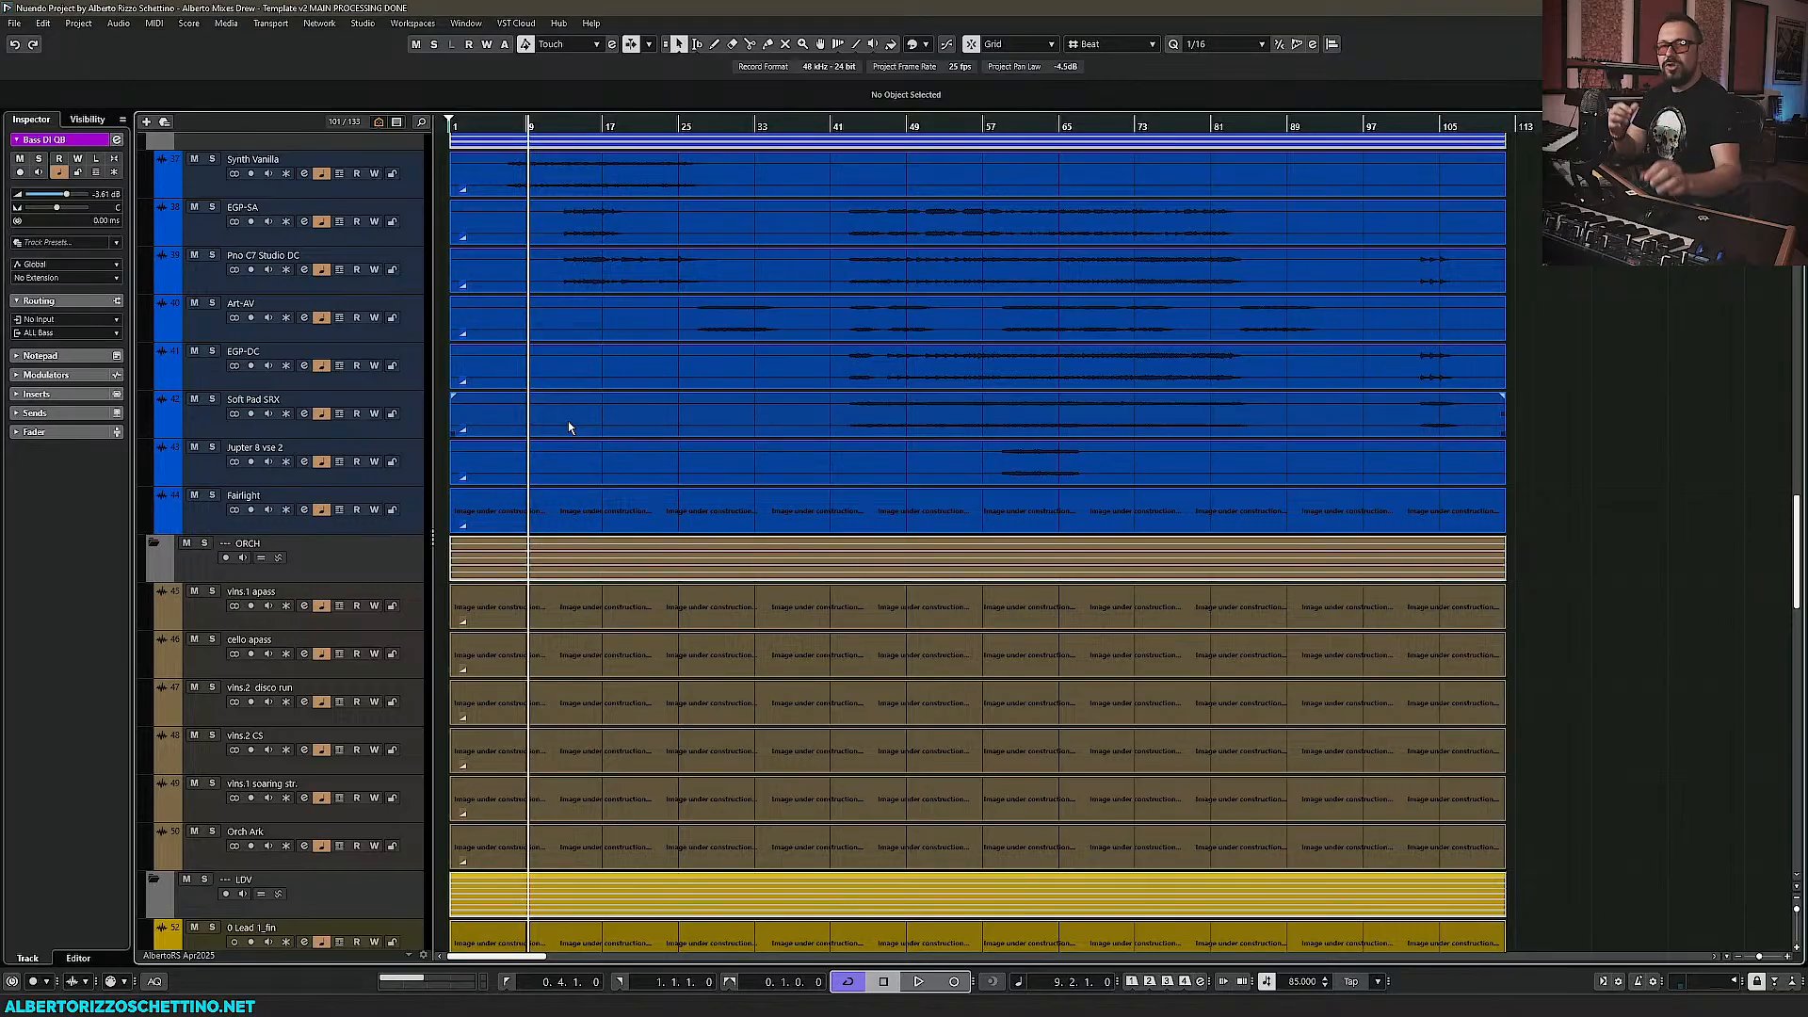
Examine the tracks in the ORCH, LDV and BGVs folders and back up through the guitars to the DRUMS folder
scroll(568, 425, down, 3)
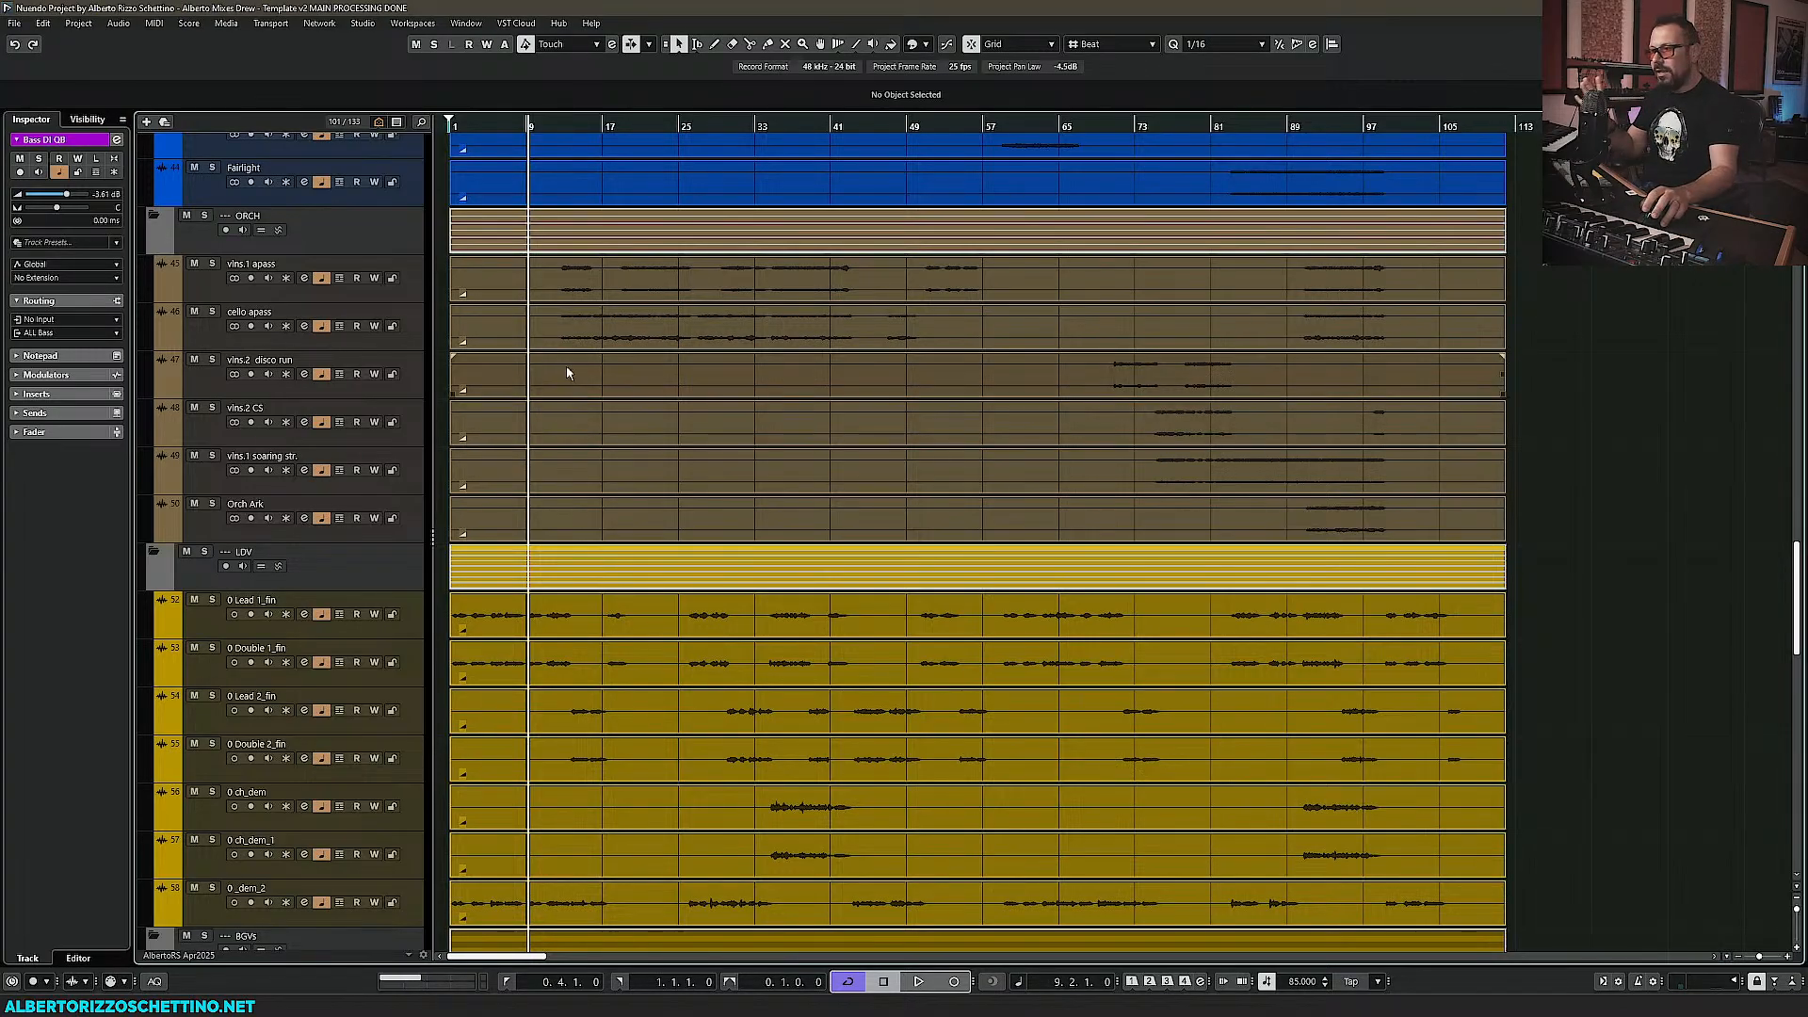
scroll(533, 457, down, 10)
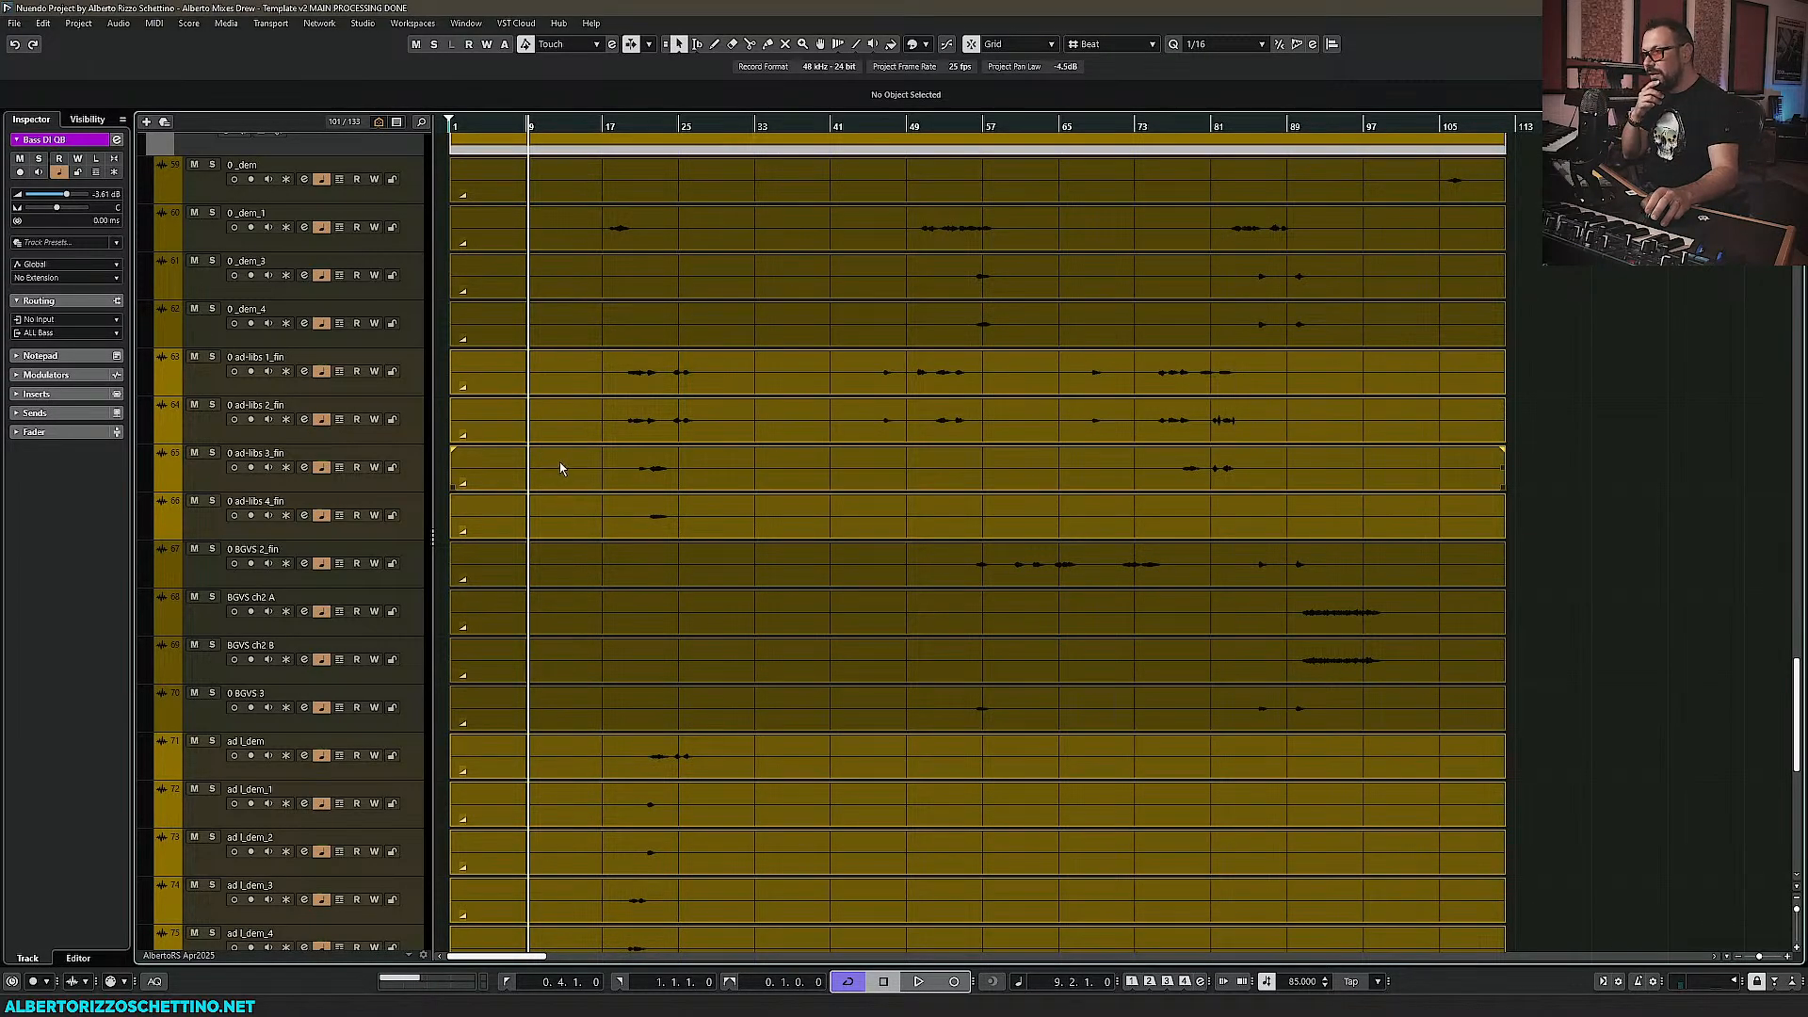
scroll(559, 461, up, 20)
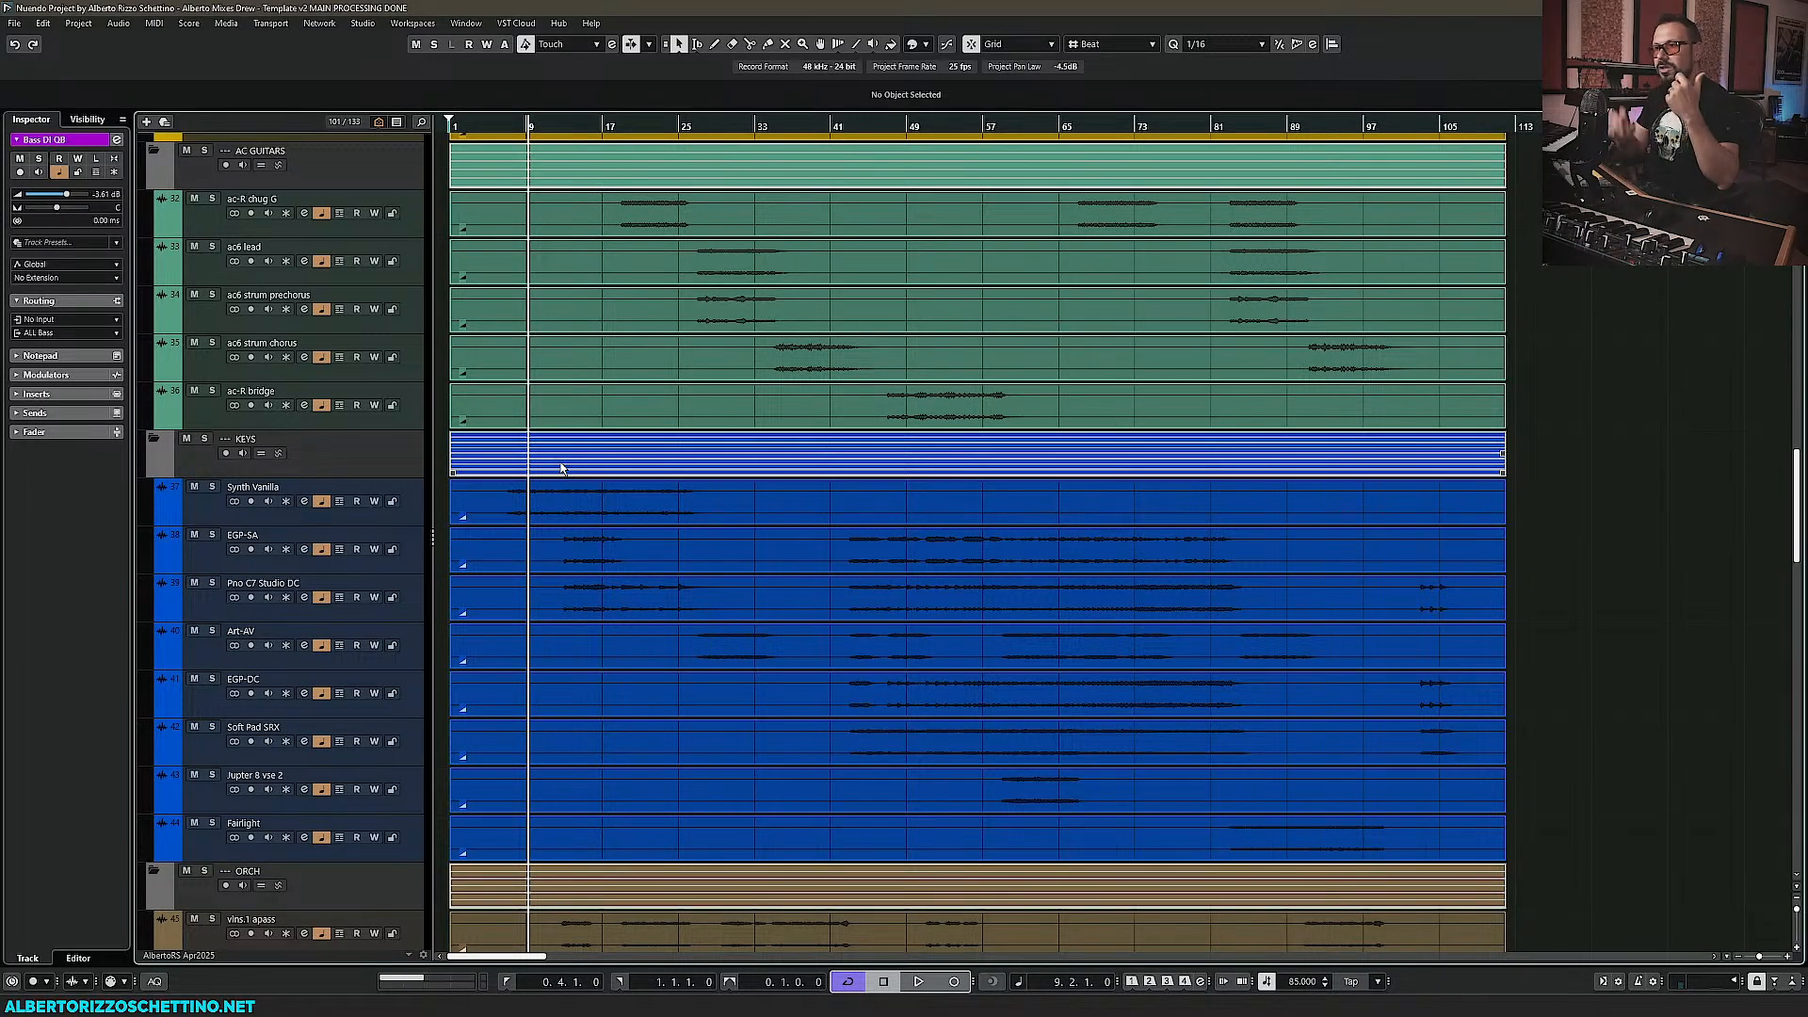
scroll(528, 434, up, 5)
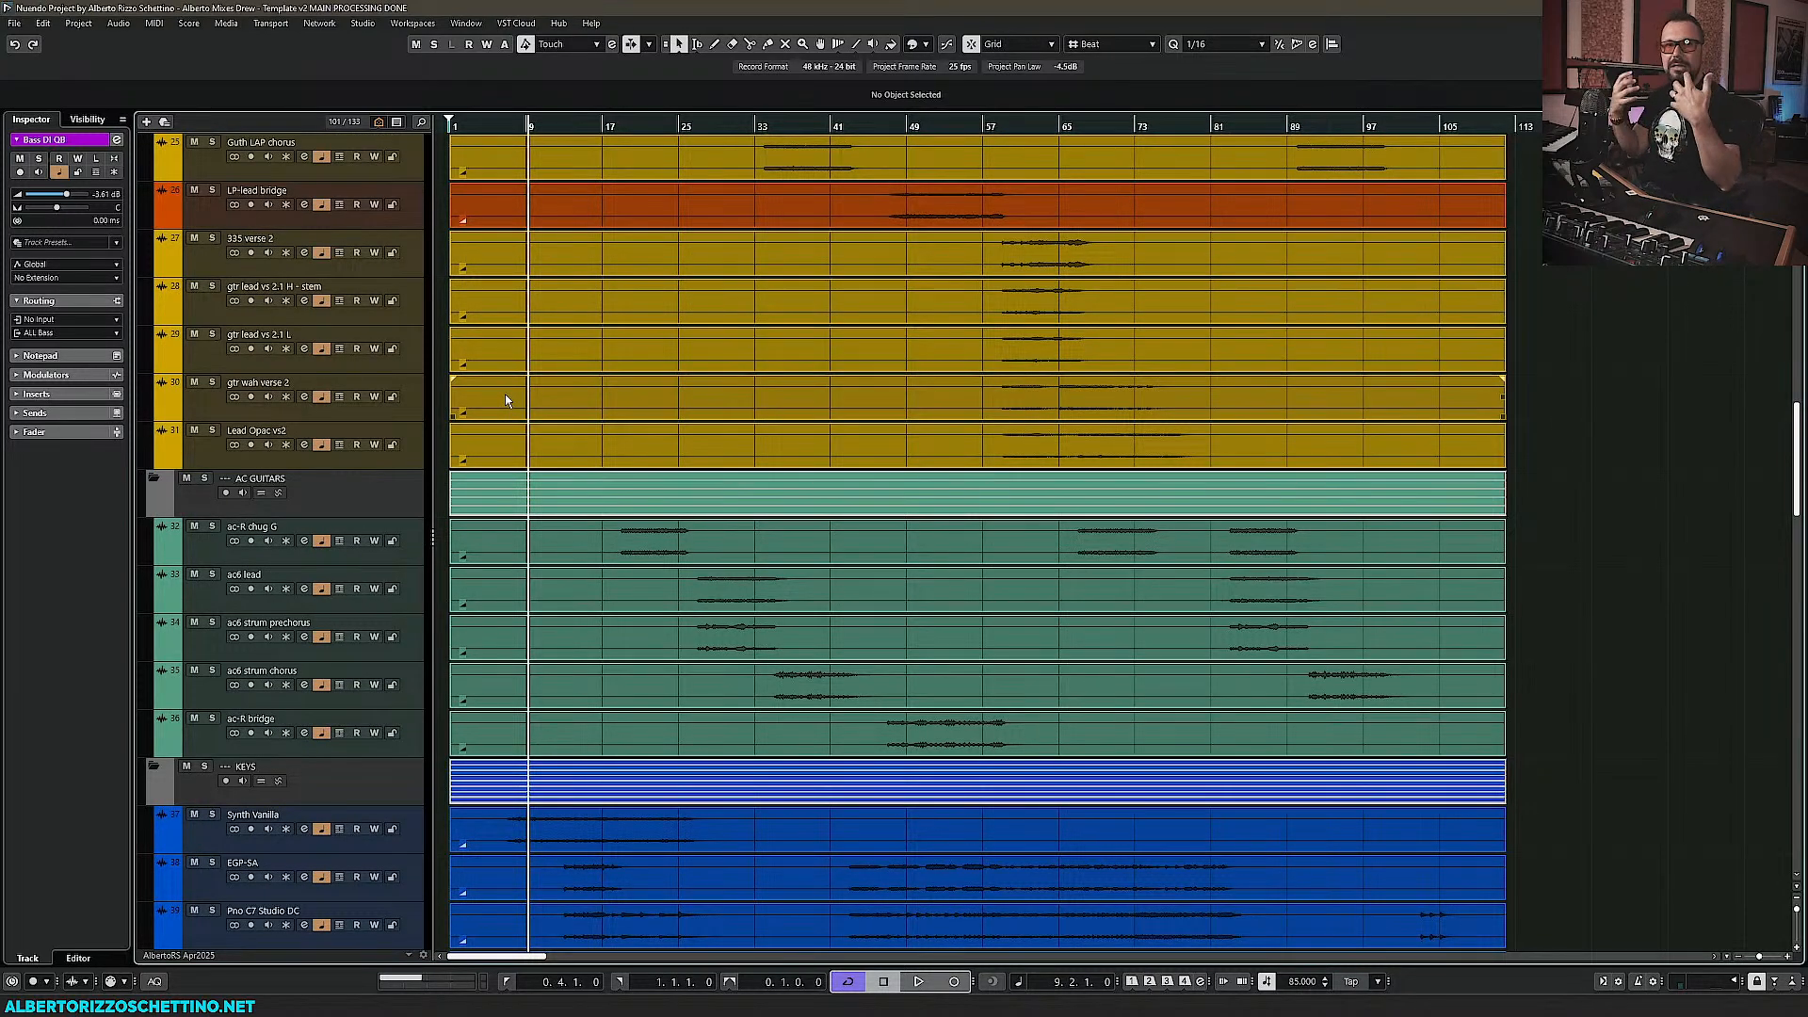
scroll(558, 404, up, 15)
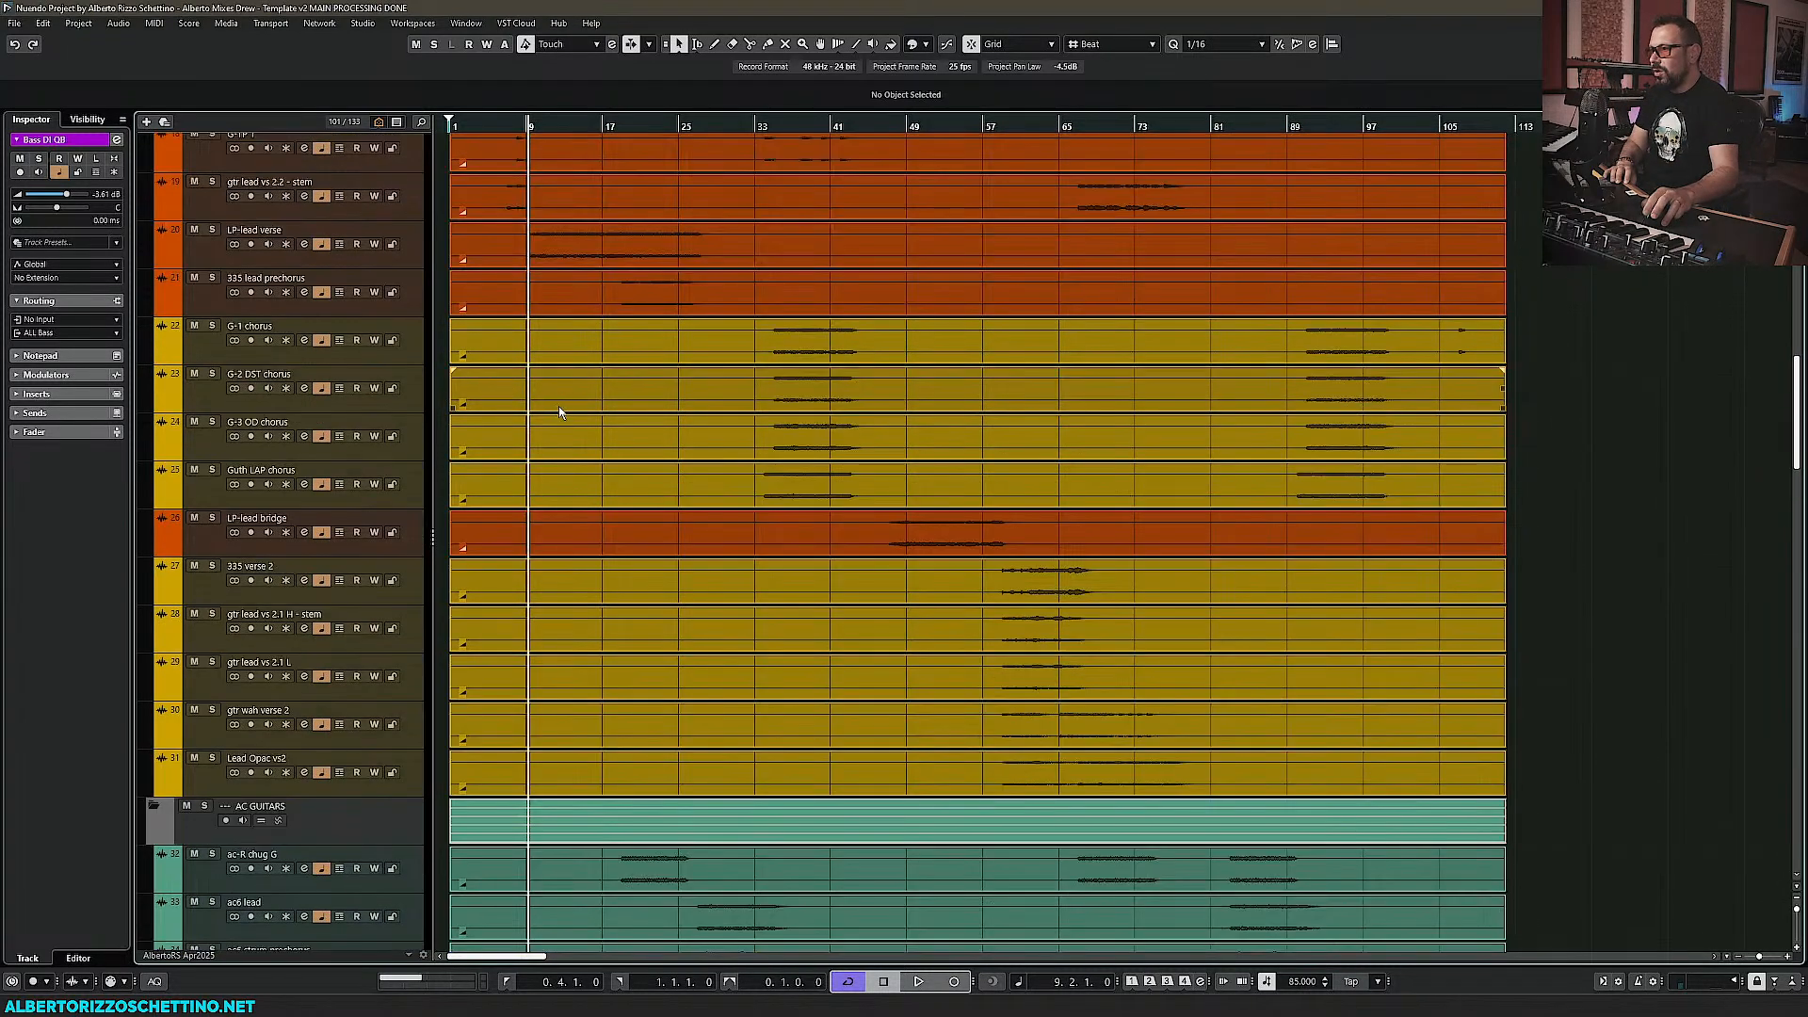
scroll(573, 418, up, 2)
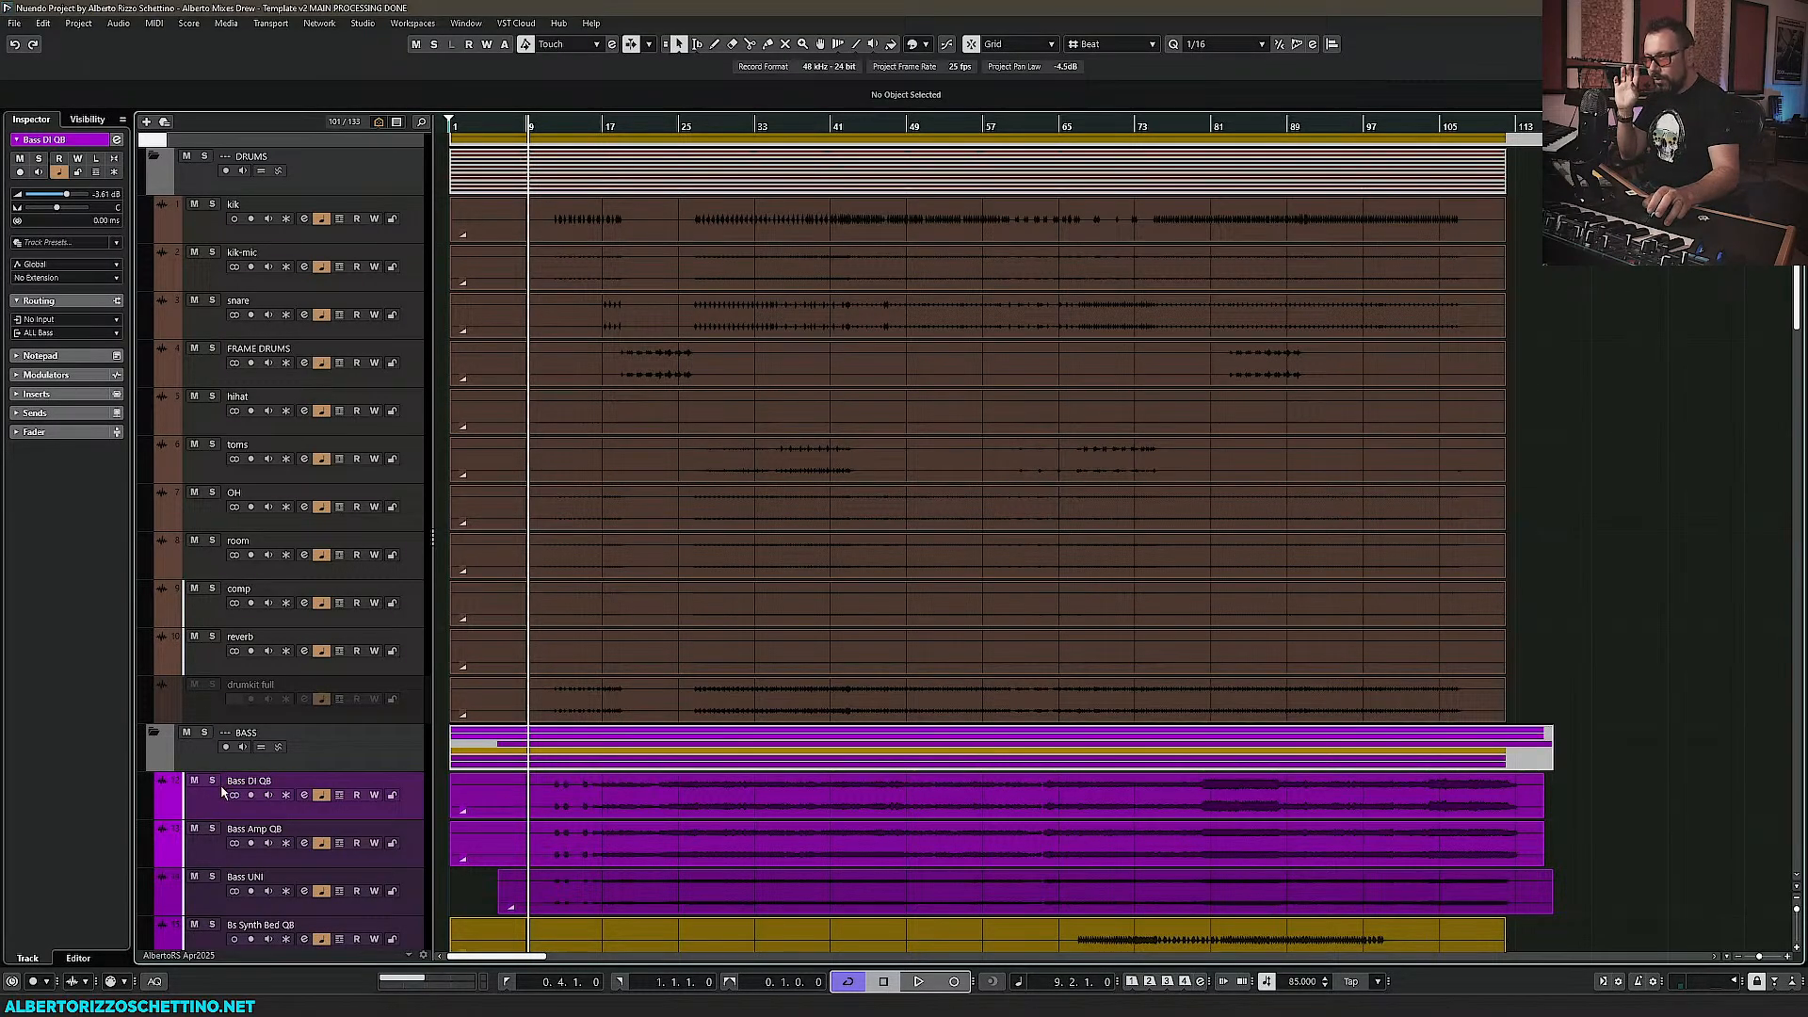
Mute the BASS folder track and unmute it again
scroll(222, 792, down, 3)
click(187, 569)
click(188, 570)
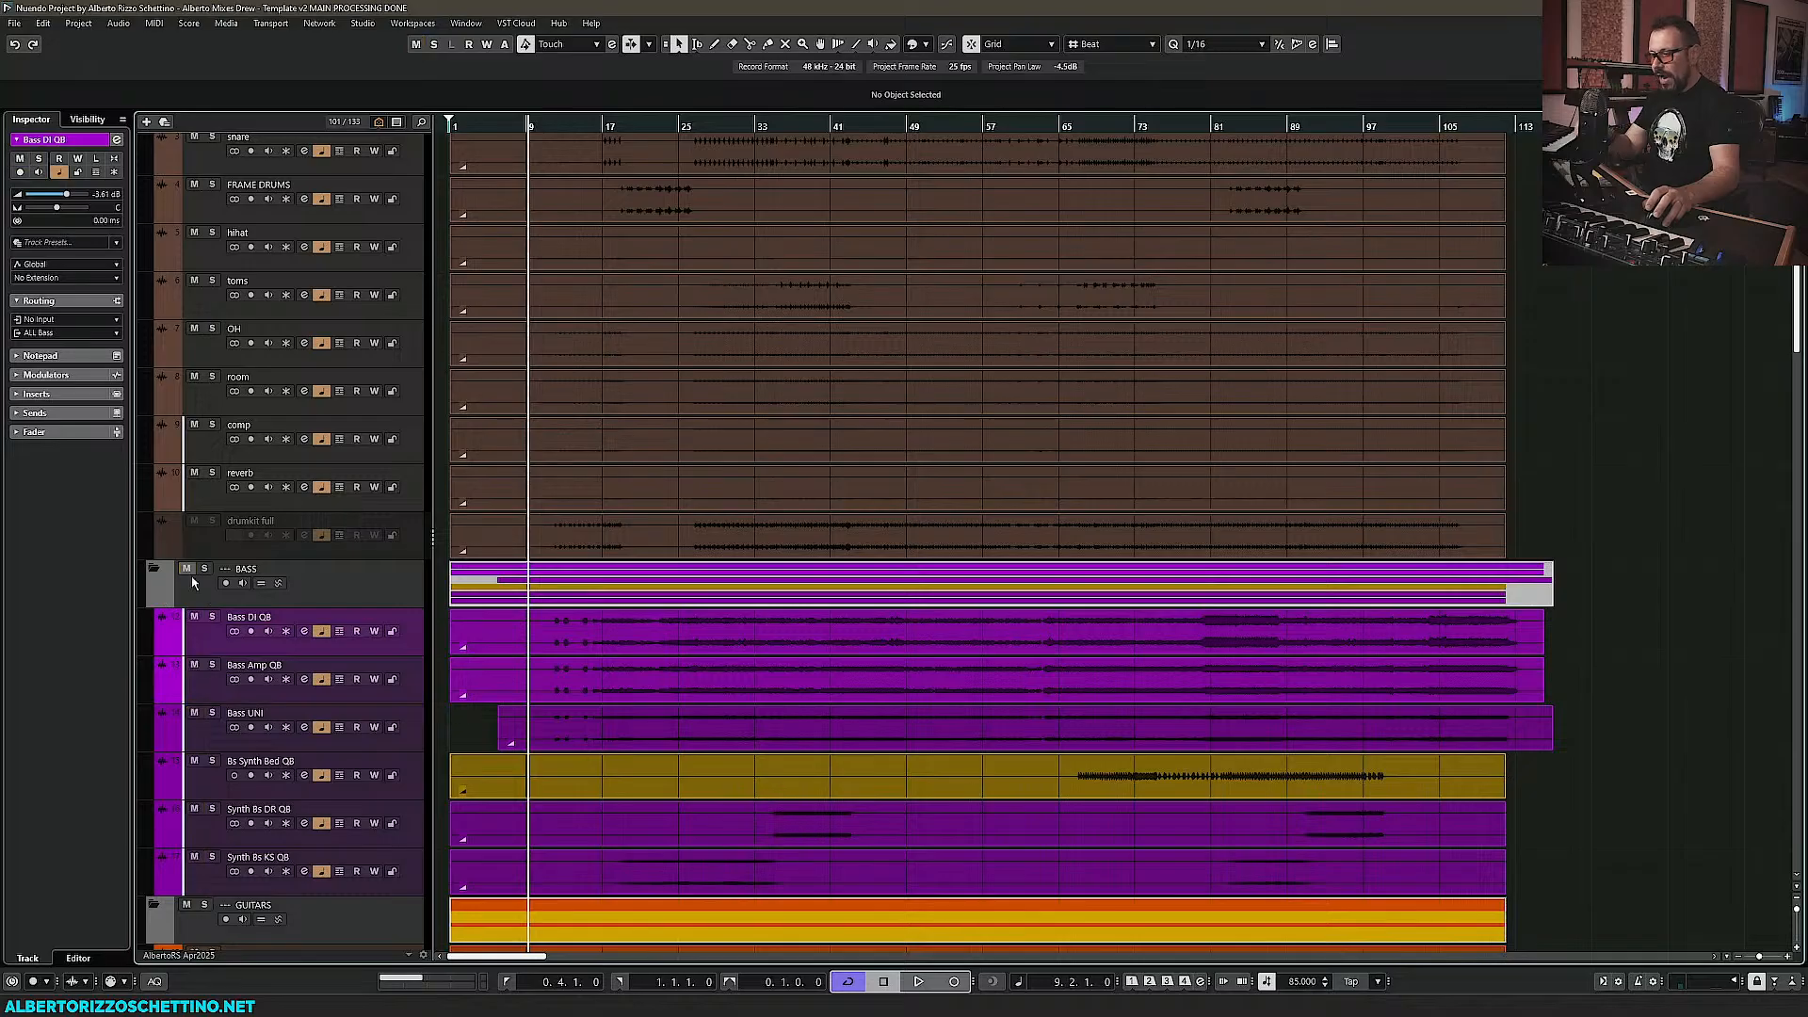
Open the MixConsole, select the bass channels from Bass DI QB to Synth Bs KS QB, and show the channels' VCA assignments
key(F3)
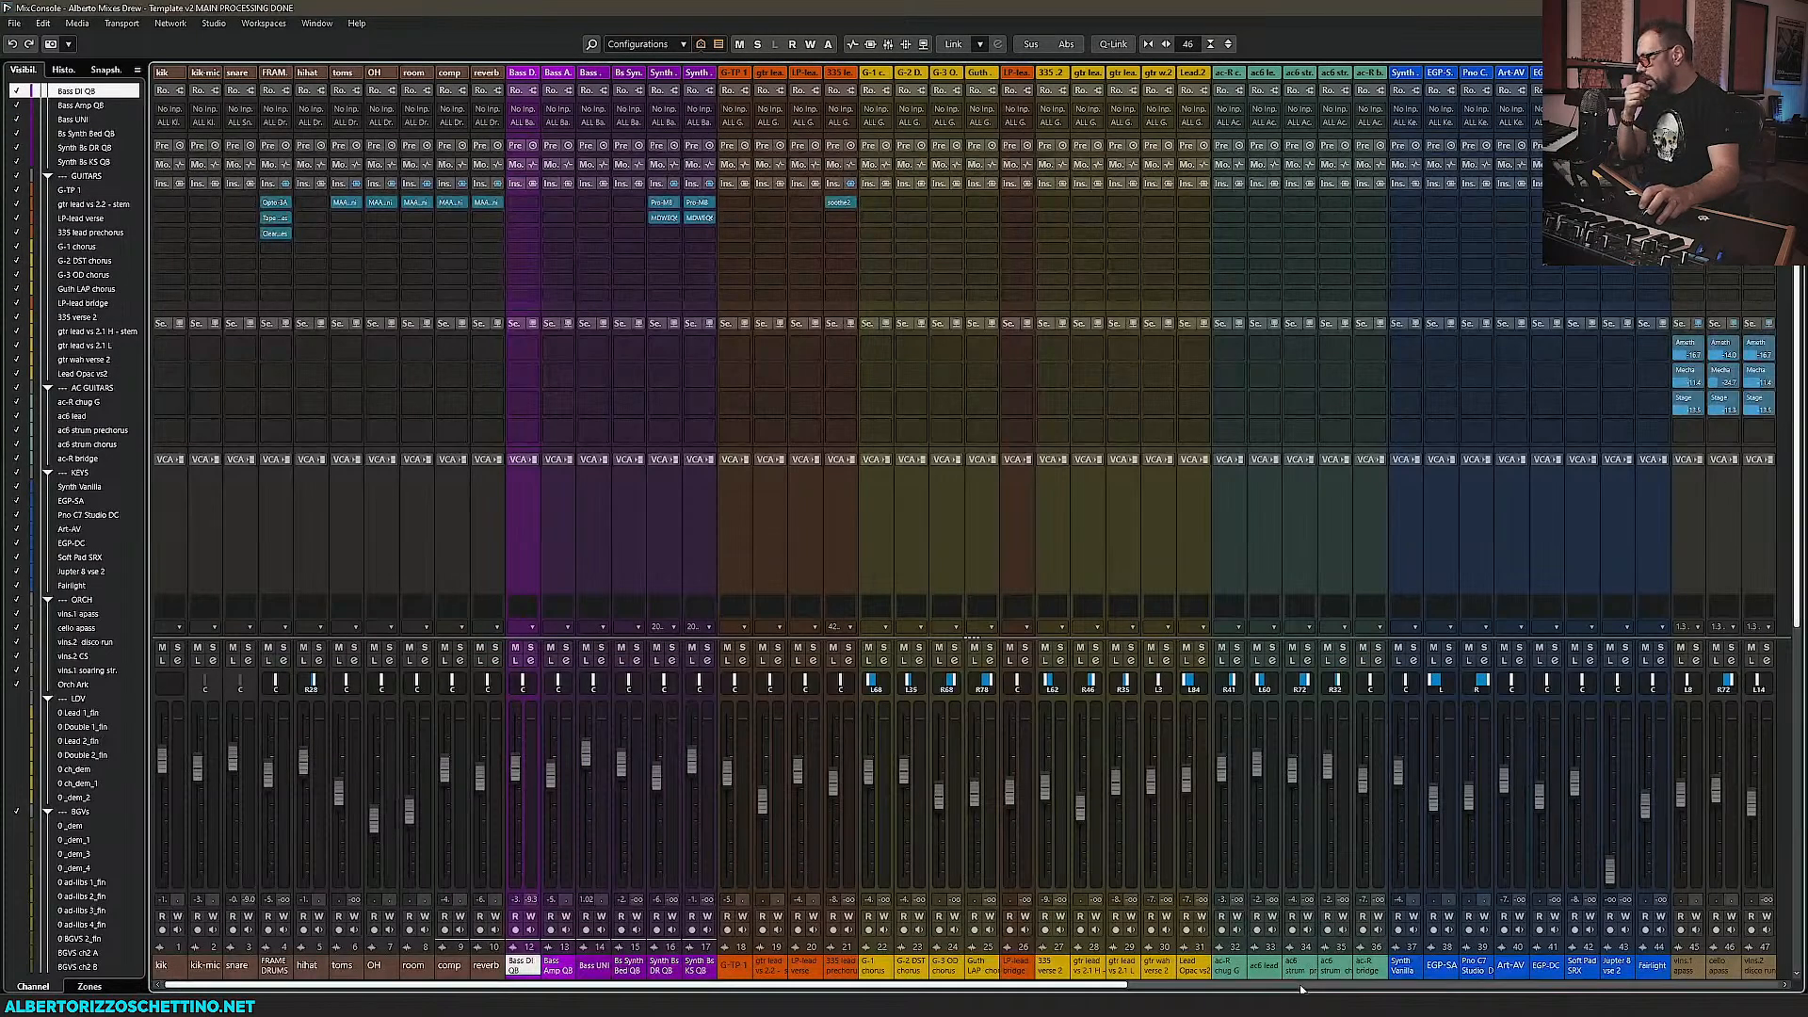
click(1302, 989)
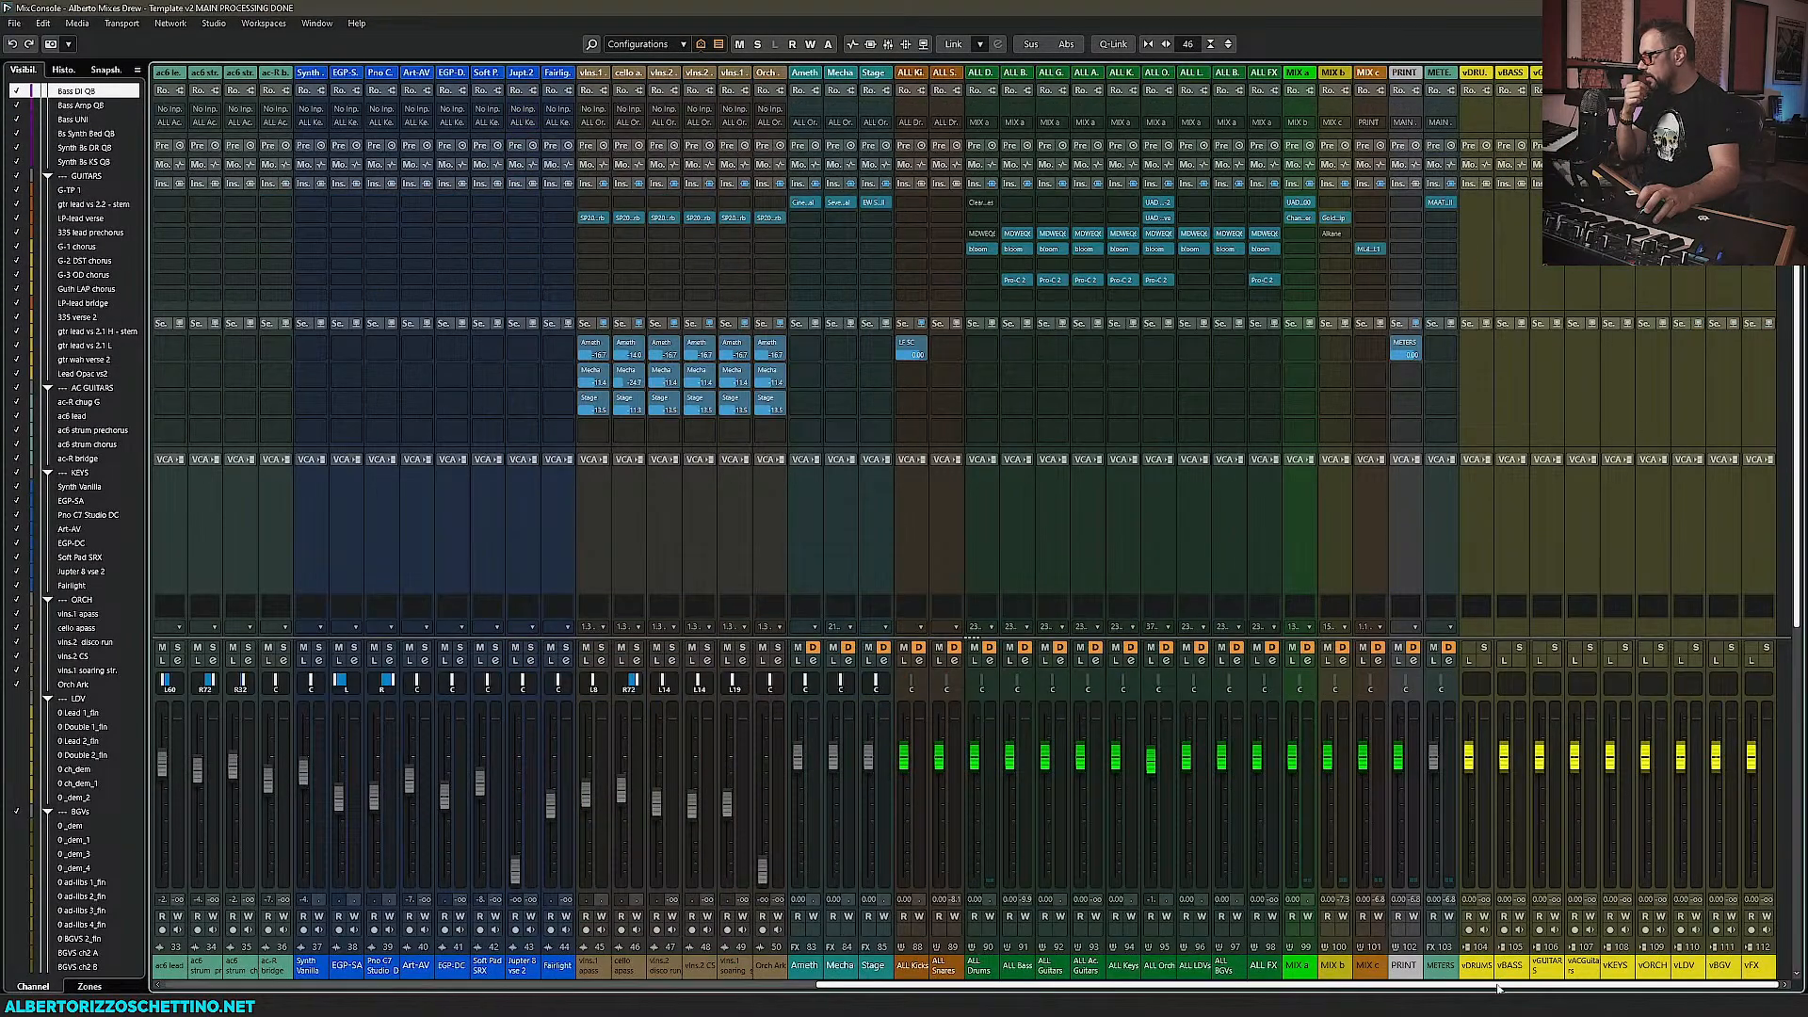
click(557, 988)
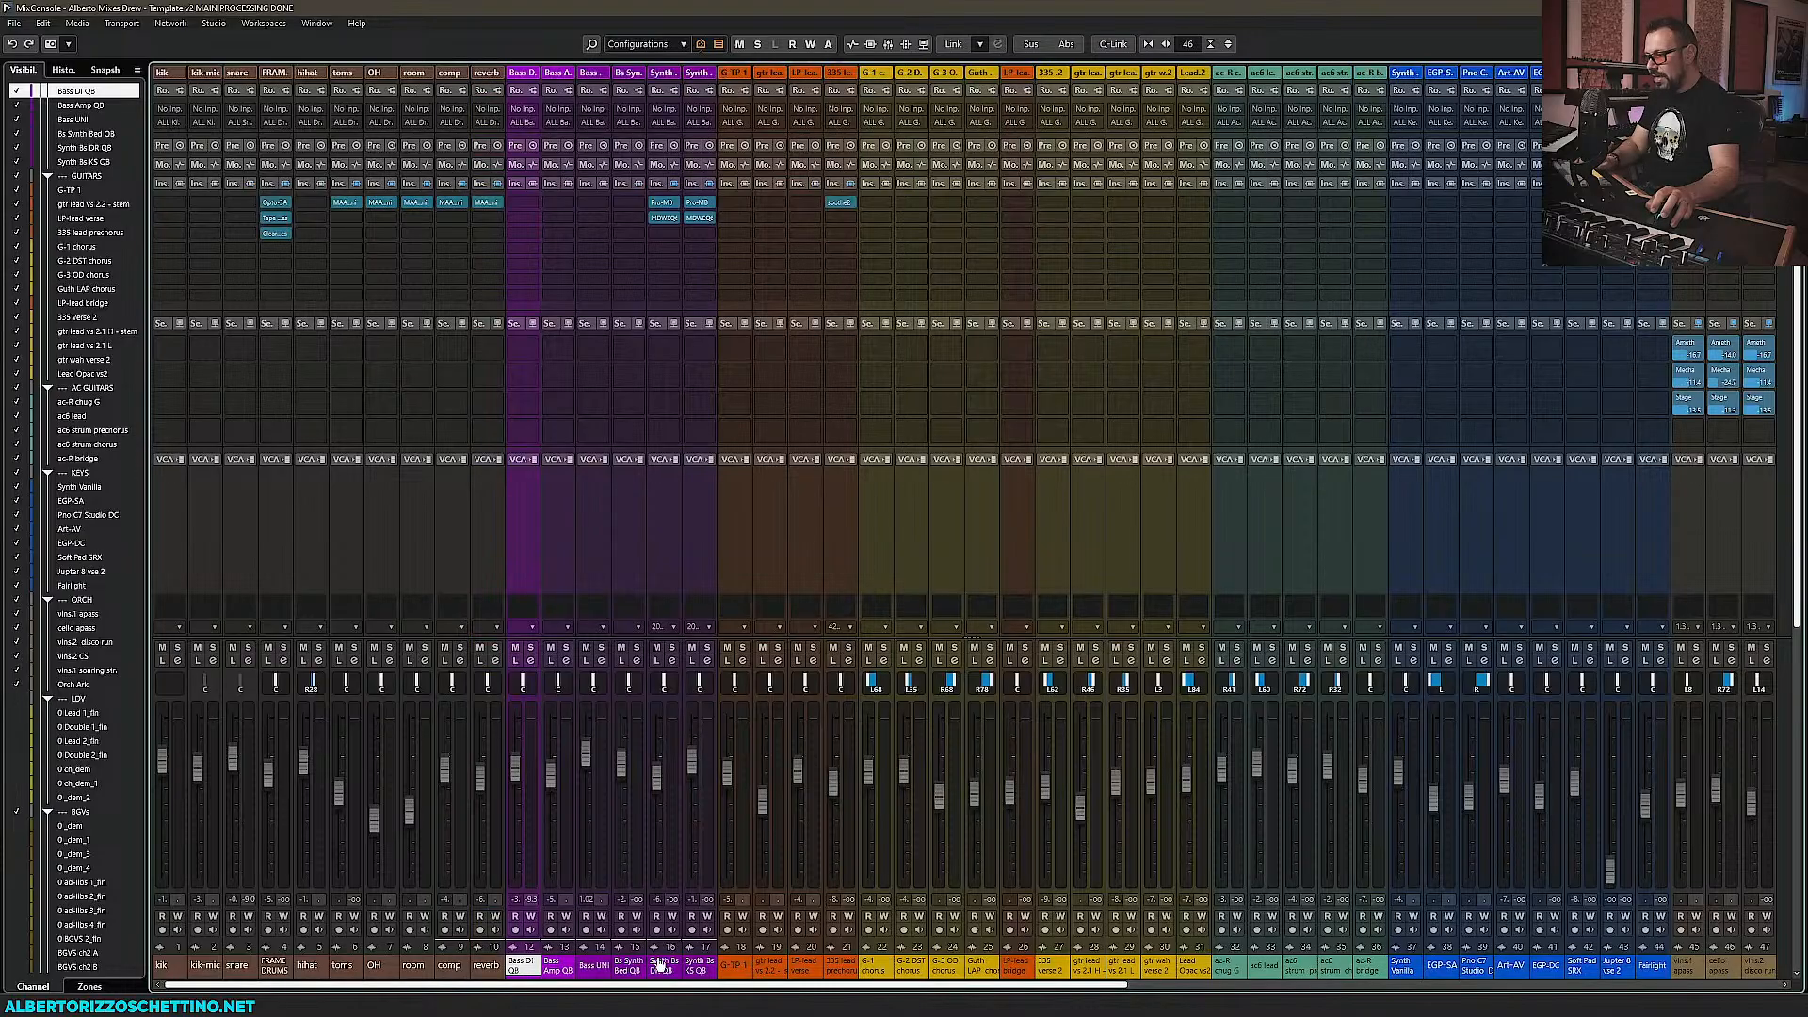
shift+click(698, 966)
scroll(684, 544, down, 2)
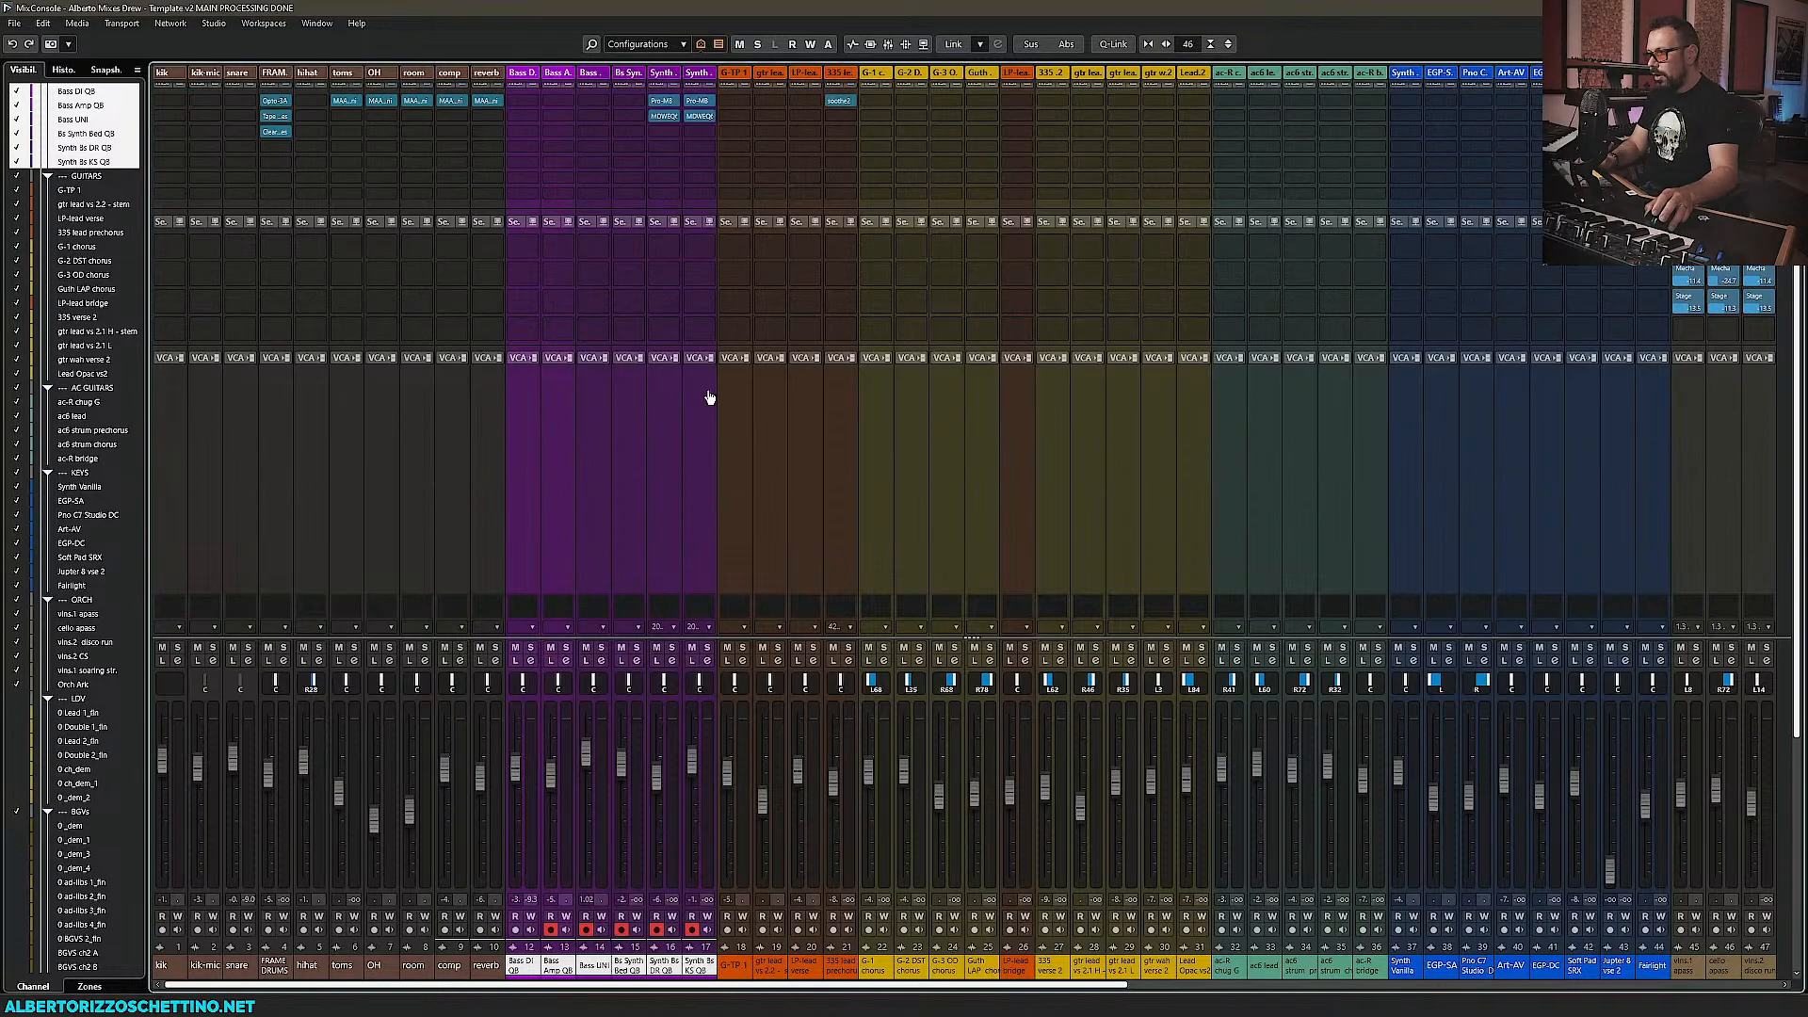
key(shift+alt)
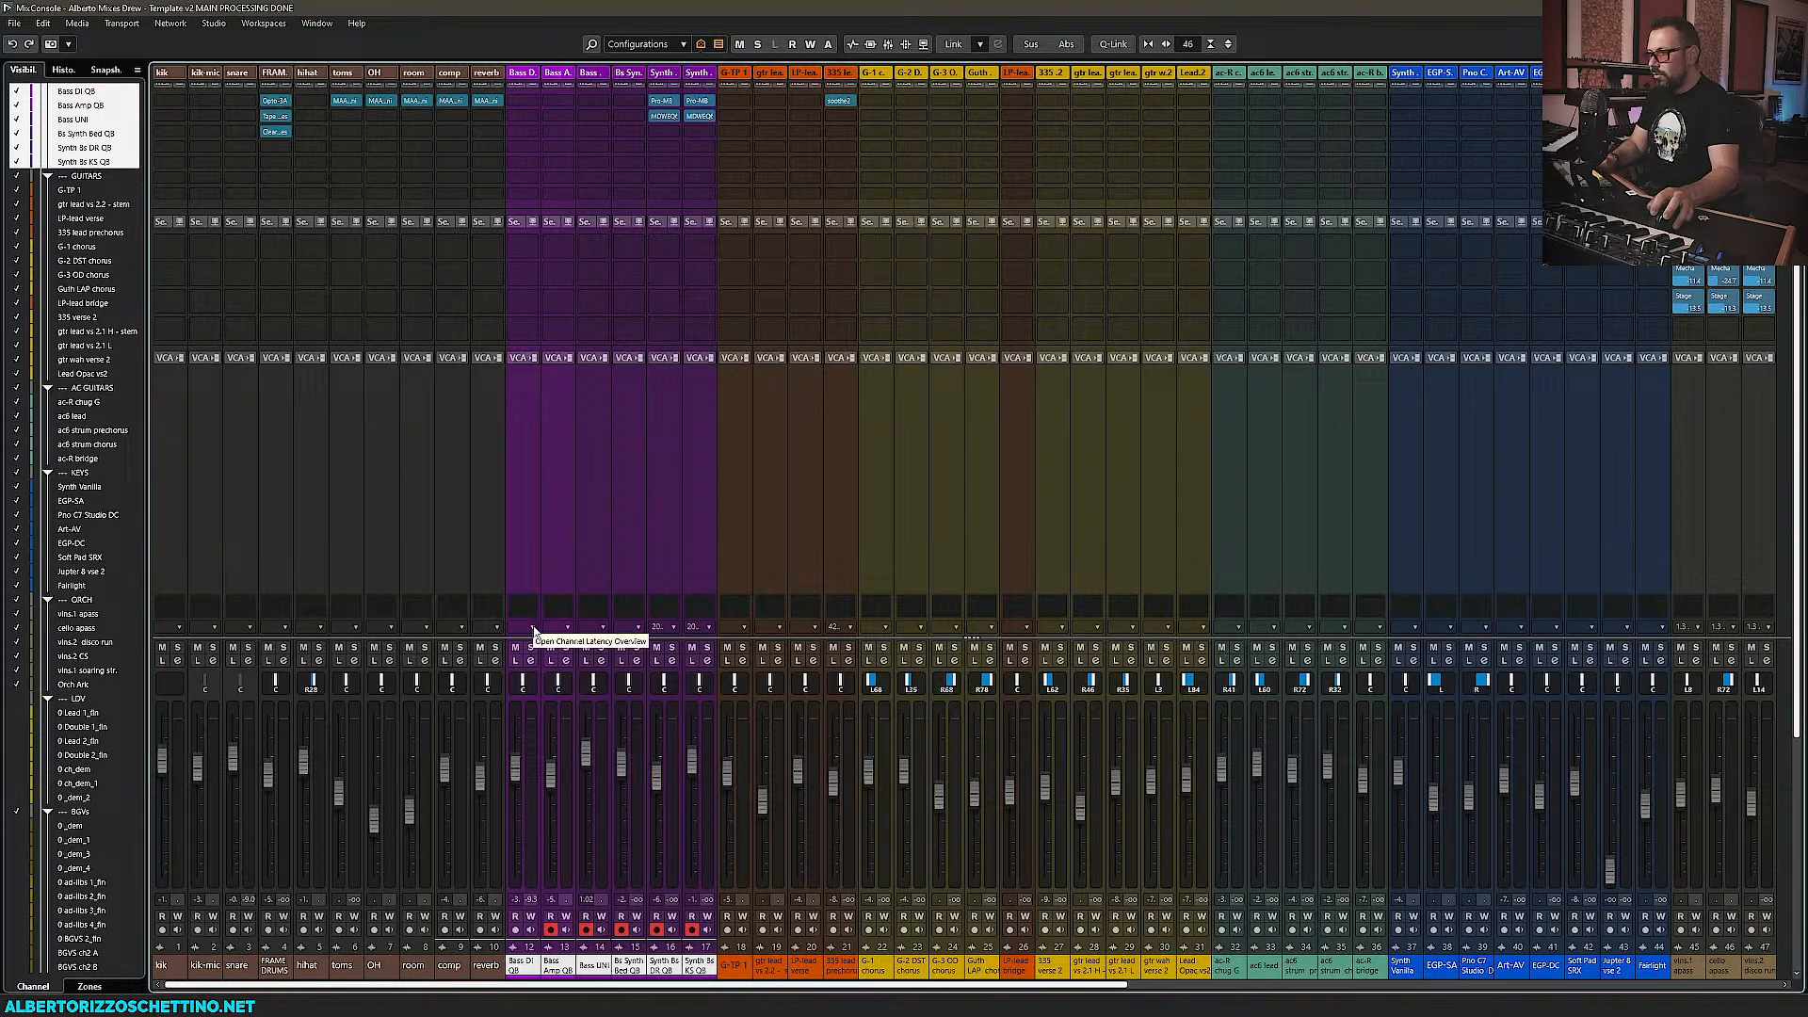
click(527, 358)
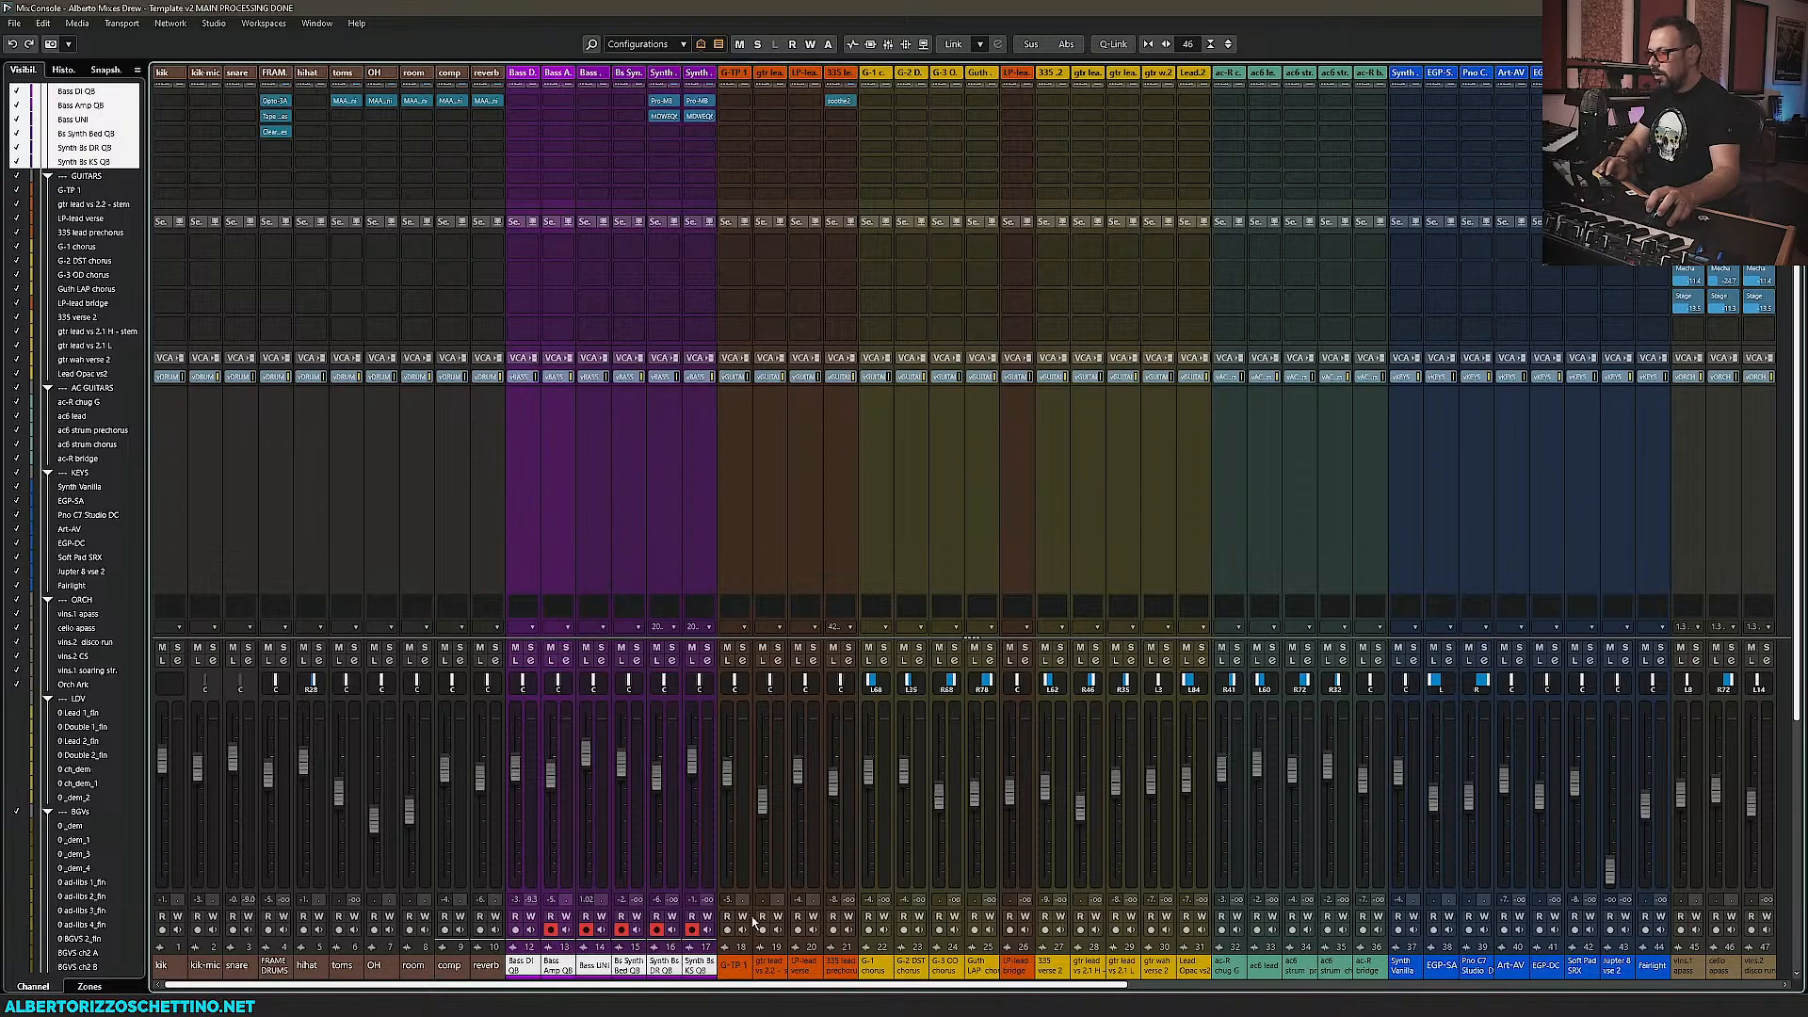
Pull the vBASS VCA fader all the way down and check the faders of the bass channels
drag(995, 989, 1648, 988)
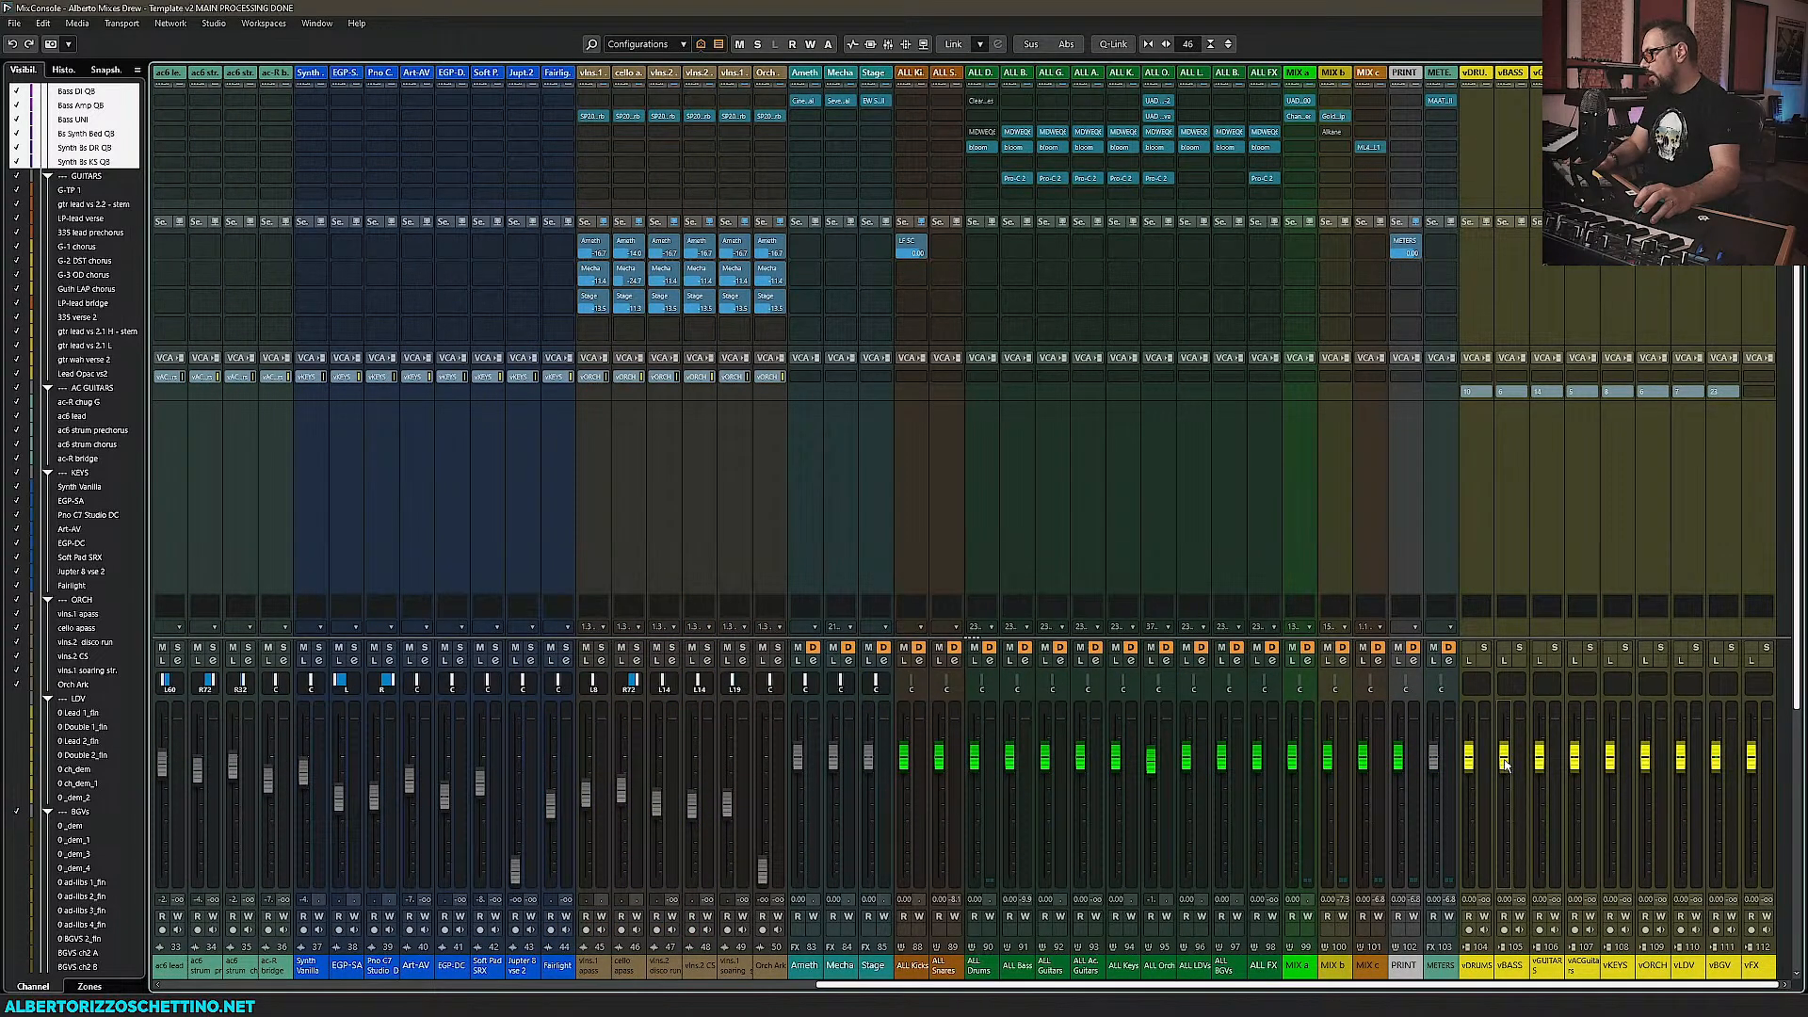
drag(1505, 765, 1505, 871)
drag(1417, 989, 765, 989)
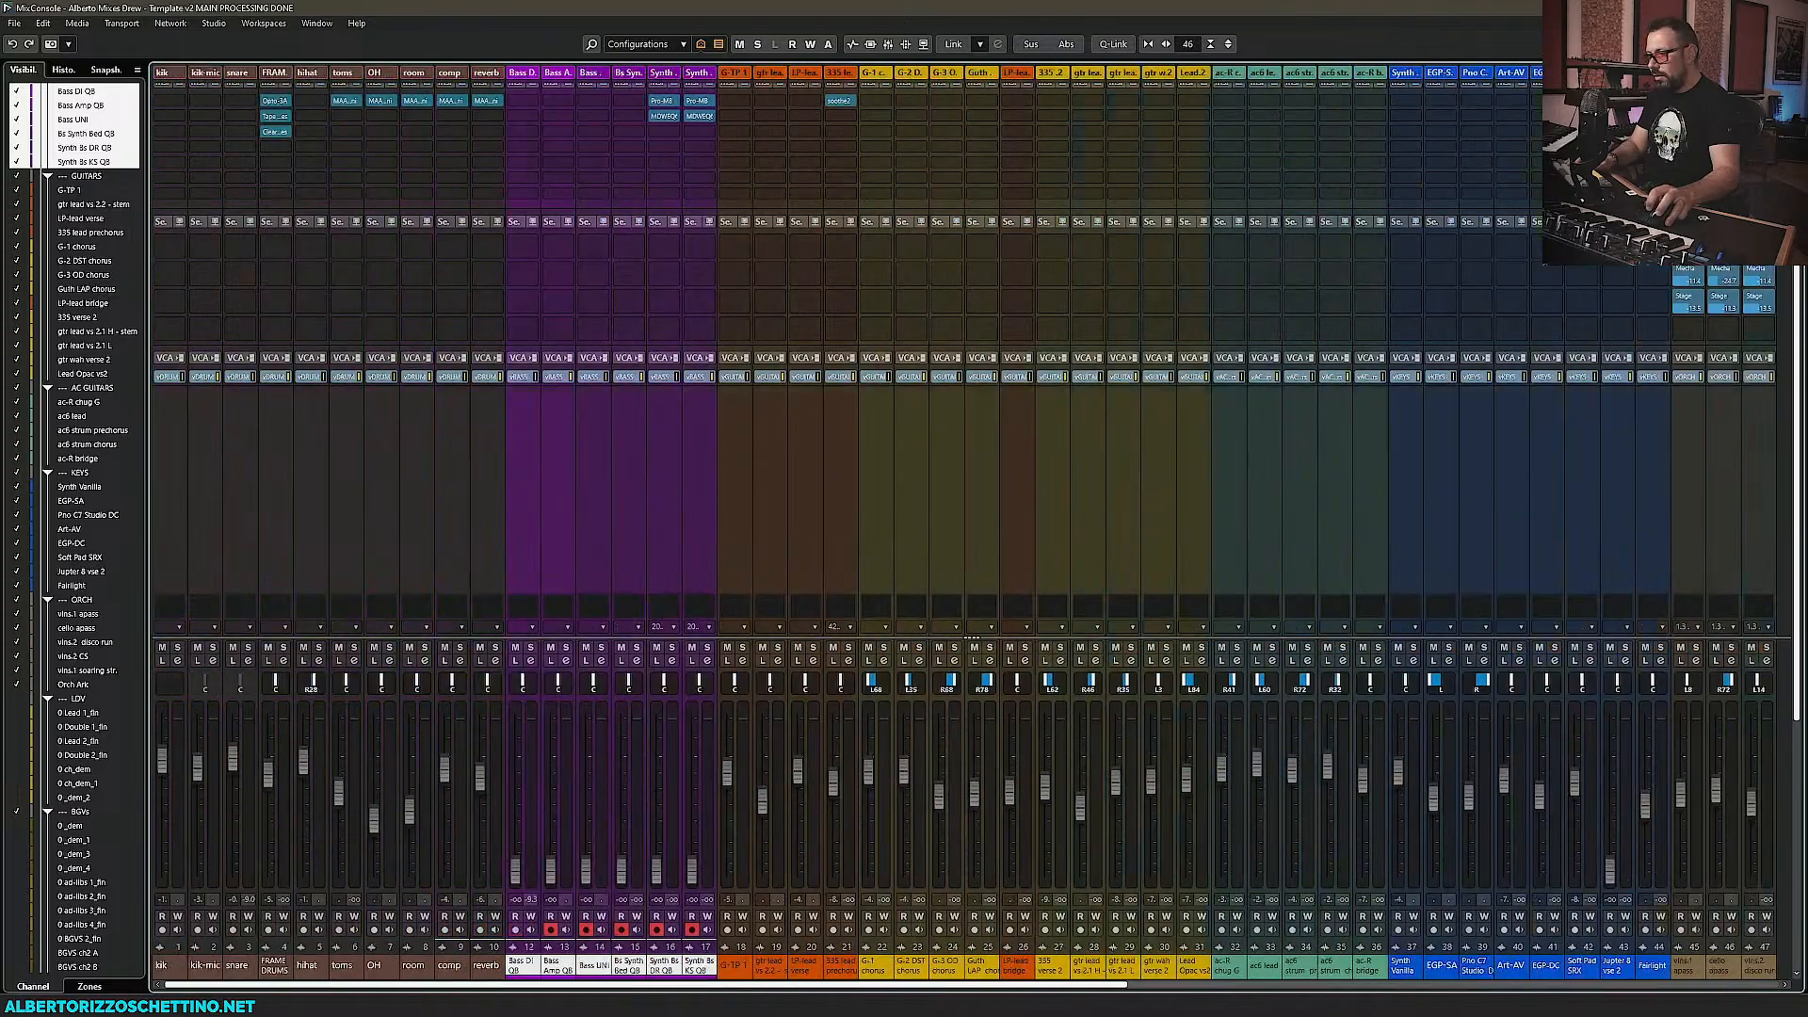
Turn off record arming on the bass channels from Bass Amp QB to Synth Bs KS QB and close the MixConsole
click(552, 930)
click(586, 931)
click(622, 931)
click(658, 930)
click(692, 931)
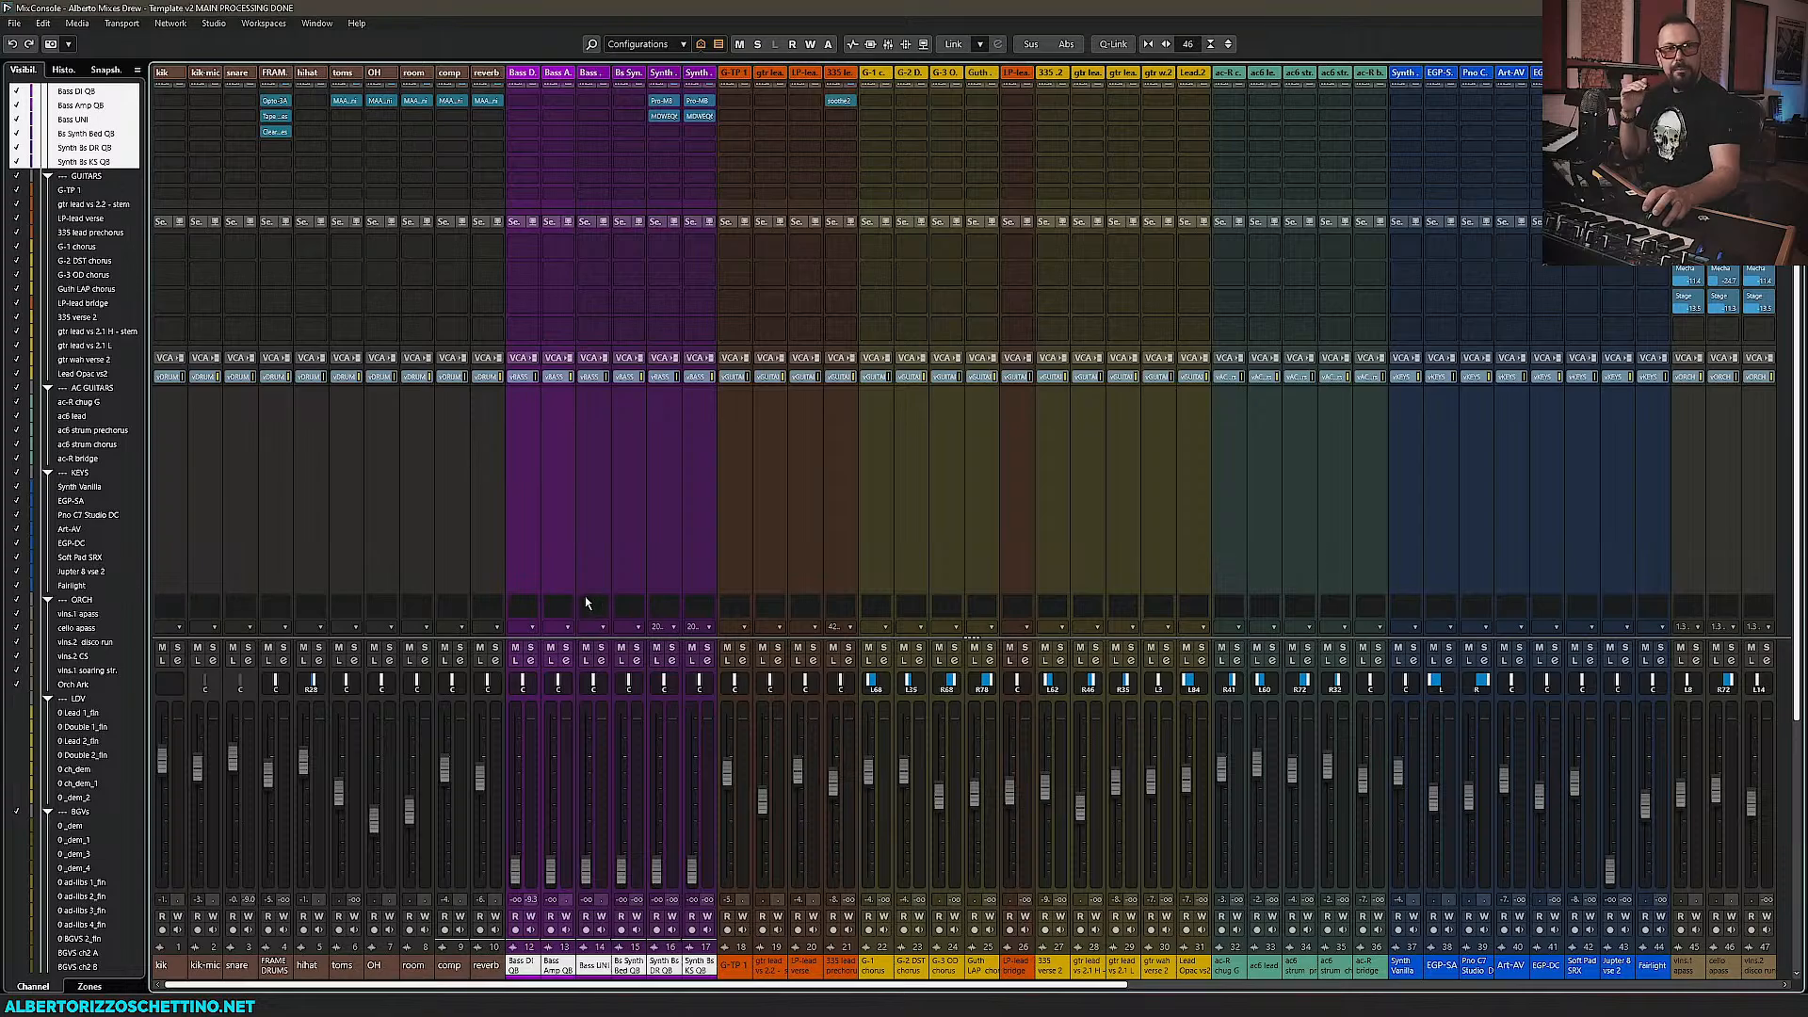
key(F3)
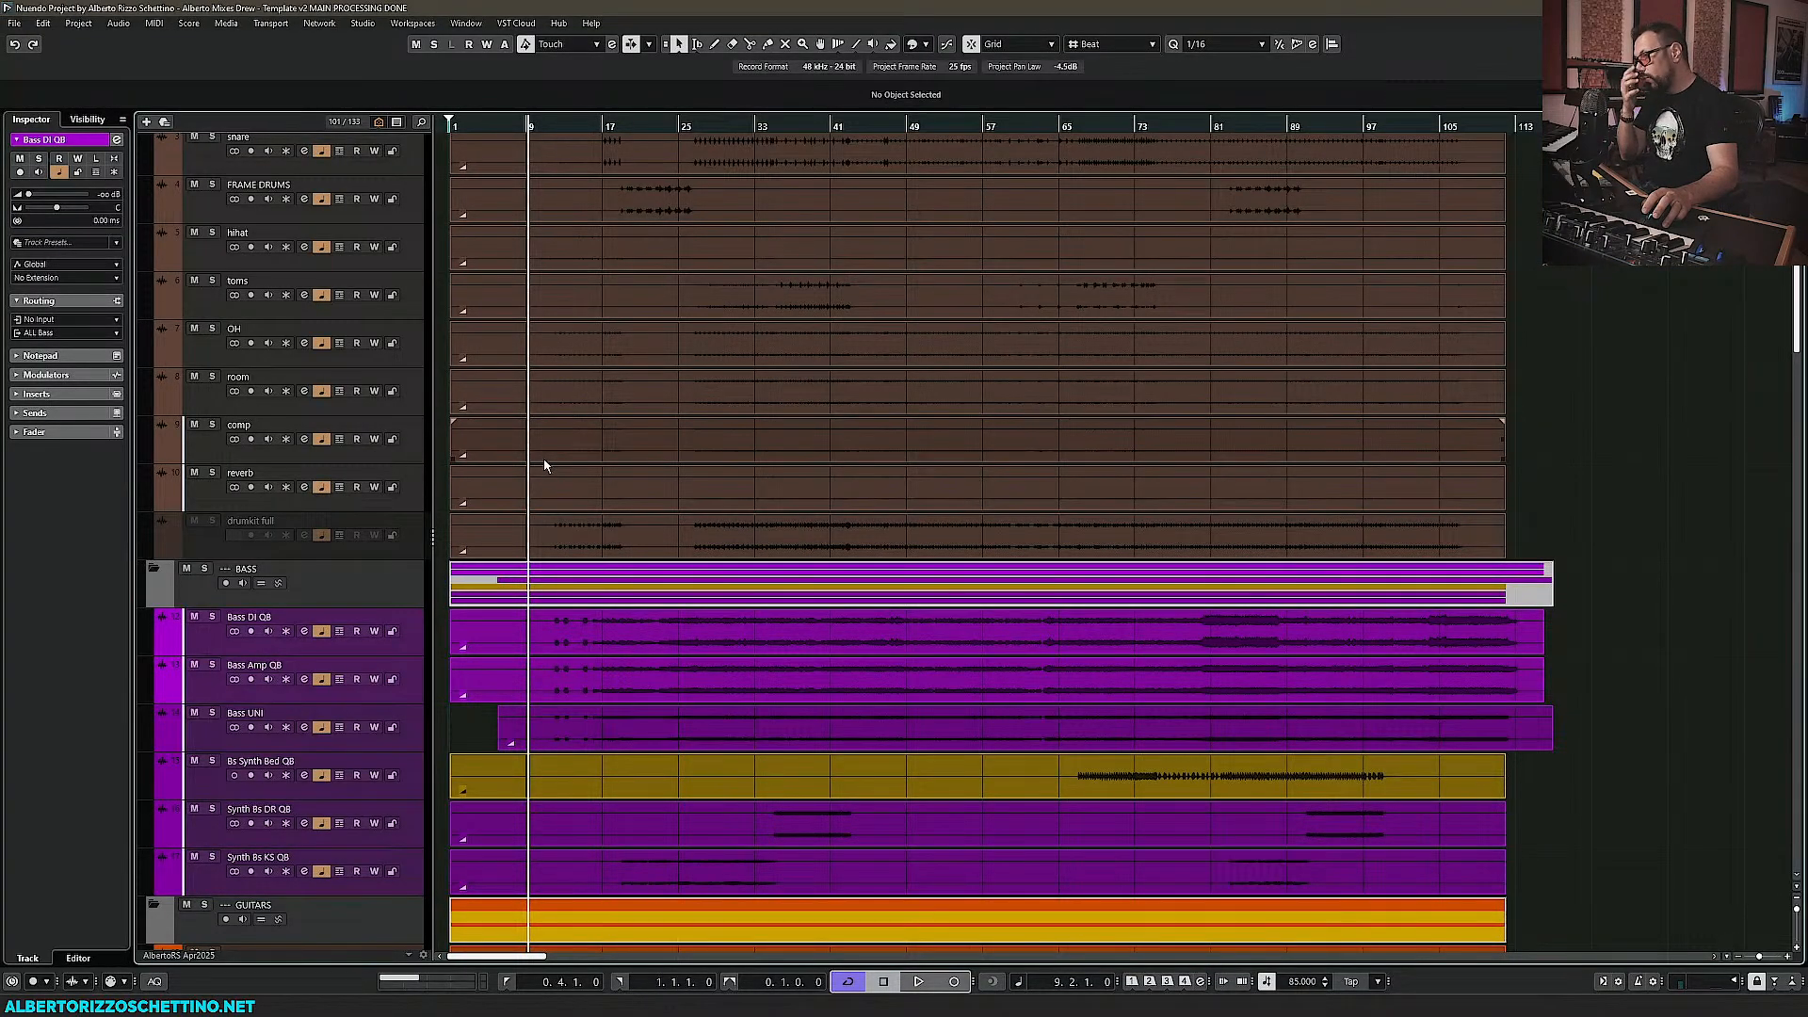
Solo the DRUMS folder and play the drums from bar 9 with the timeline zoomed in, stopping after a few bars
scroll(552, 472, up, 4)
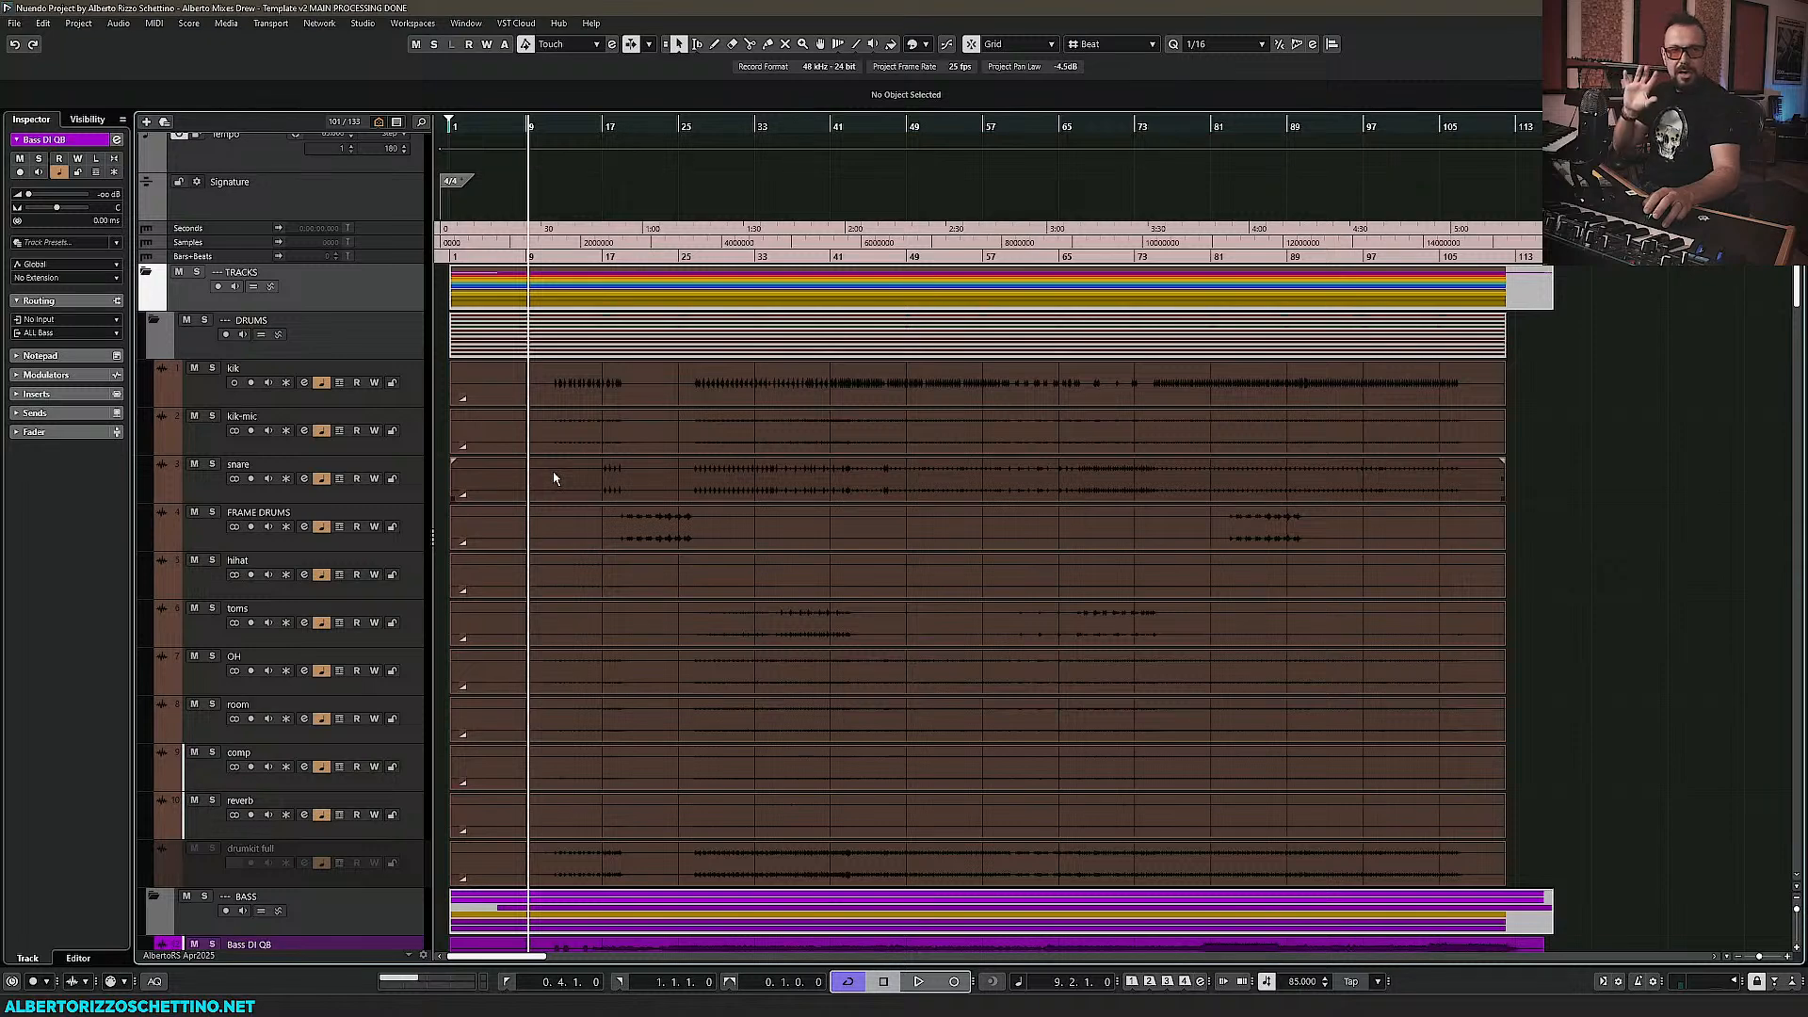
scroll(553, 479, down, 3)
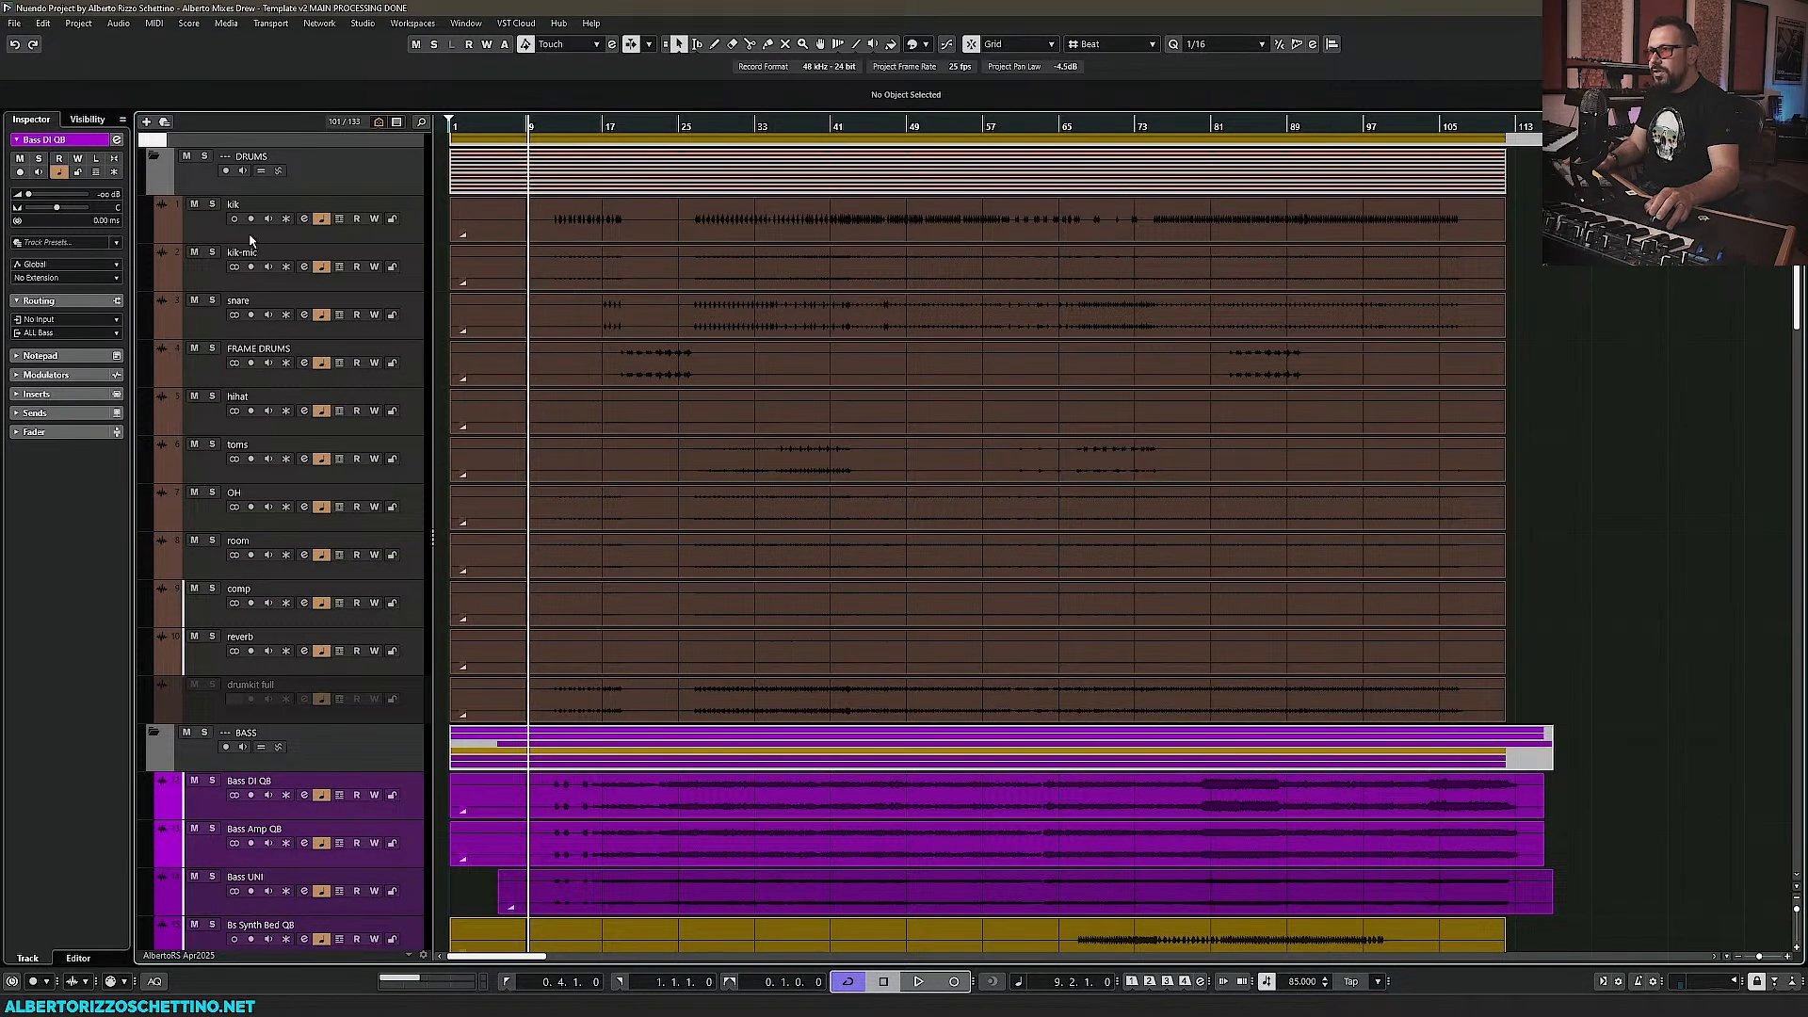
click(203, 156)
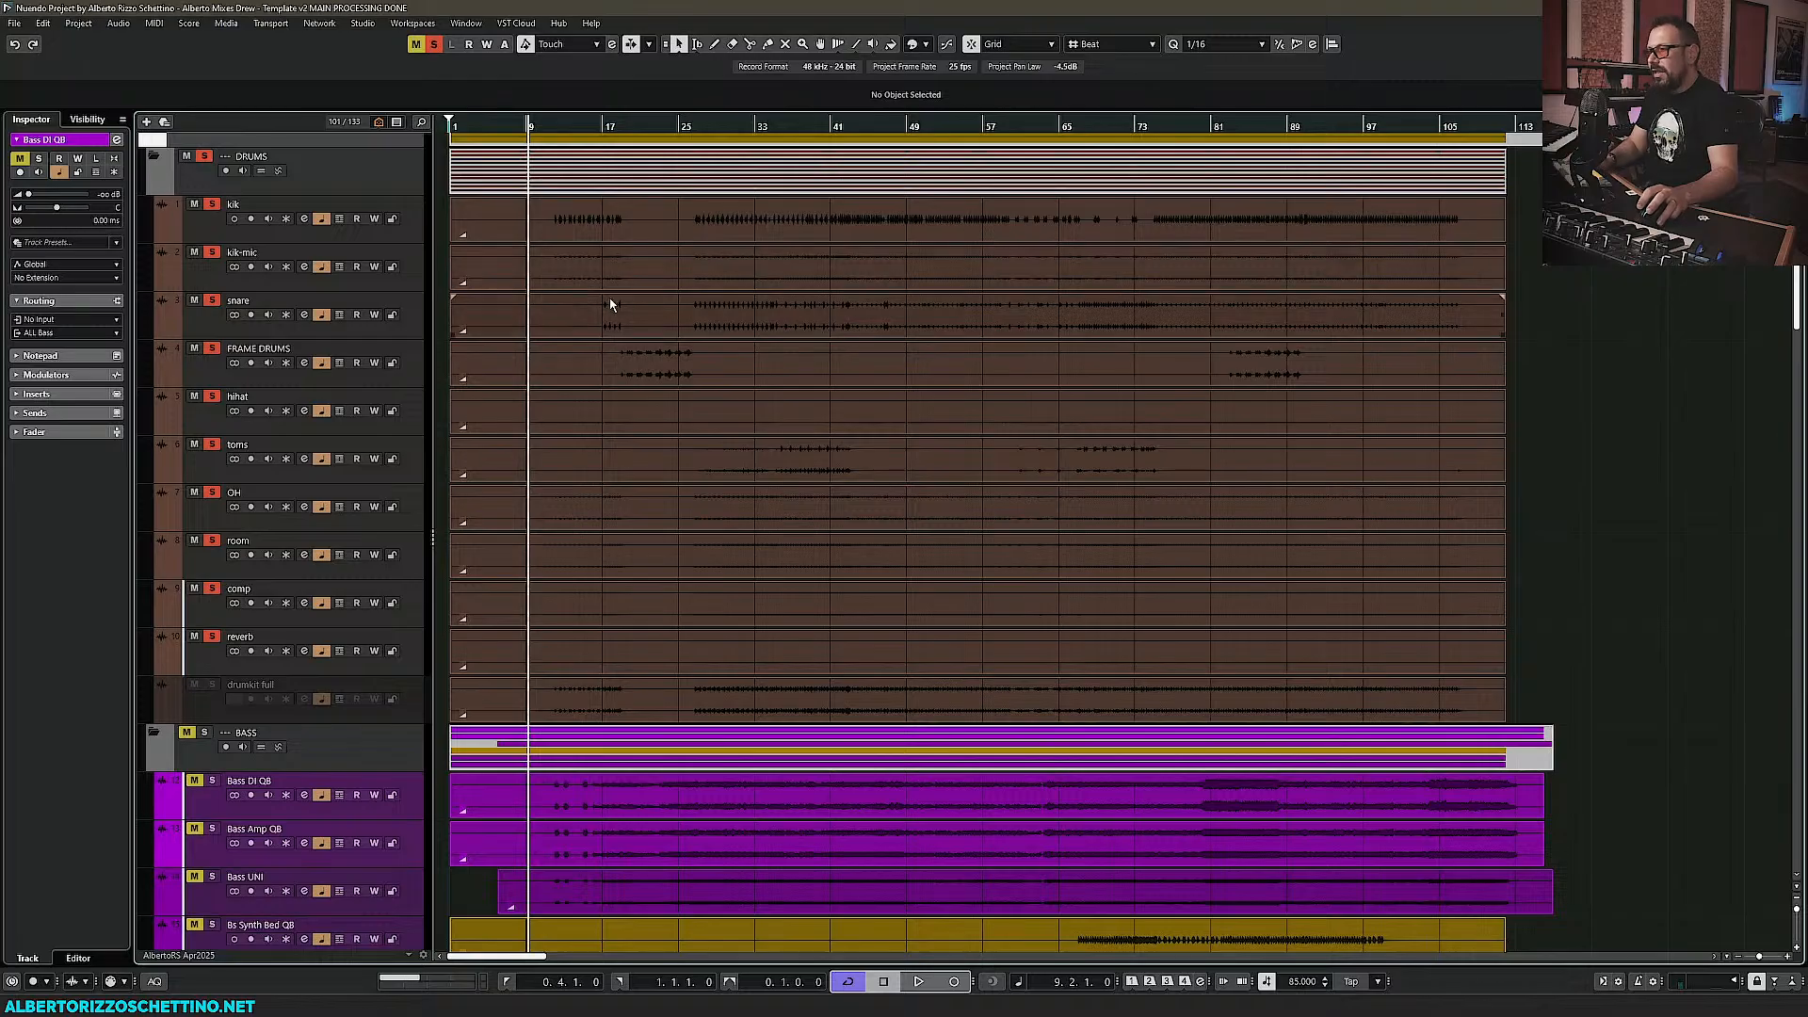
key(space)
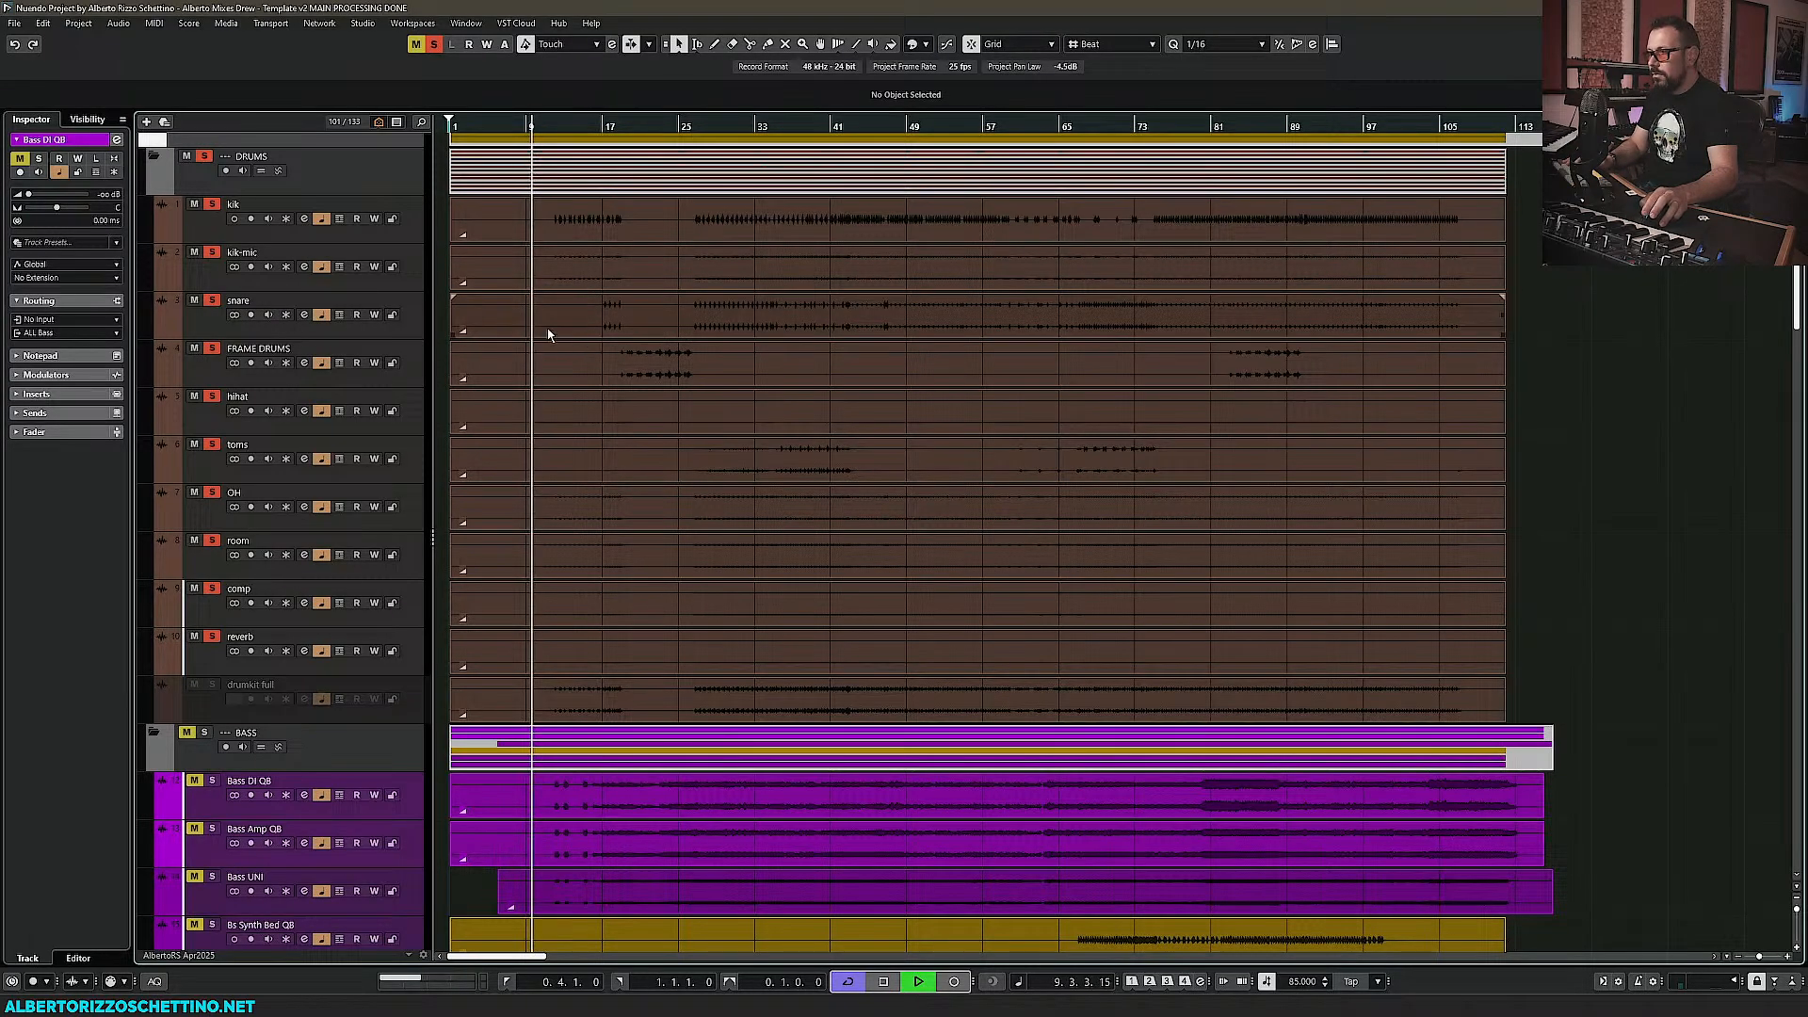
scroll(528, 325, up, 3)
scroll(528, 325, down, 3)
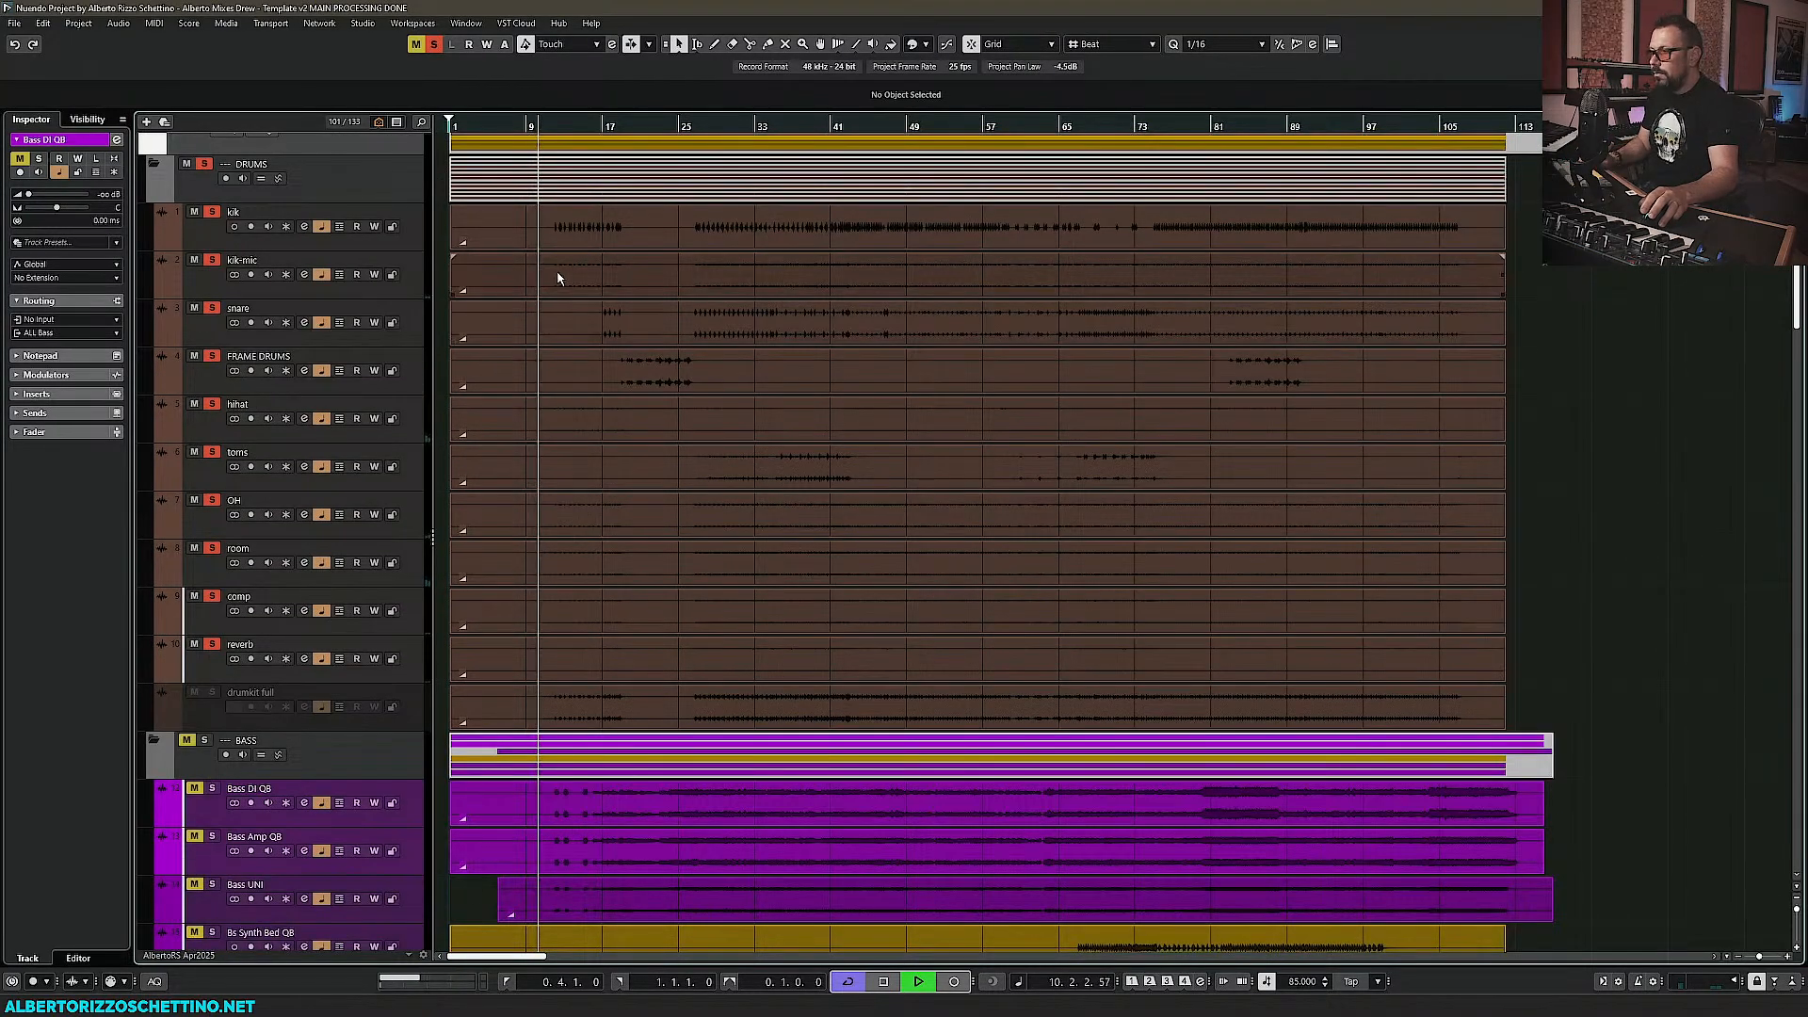
key(h)
key(h)
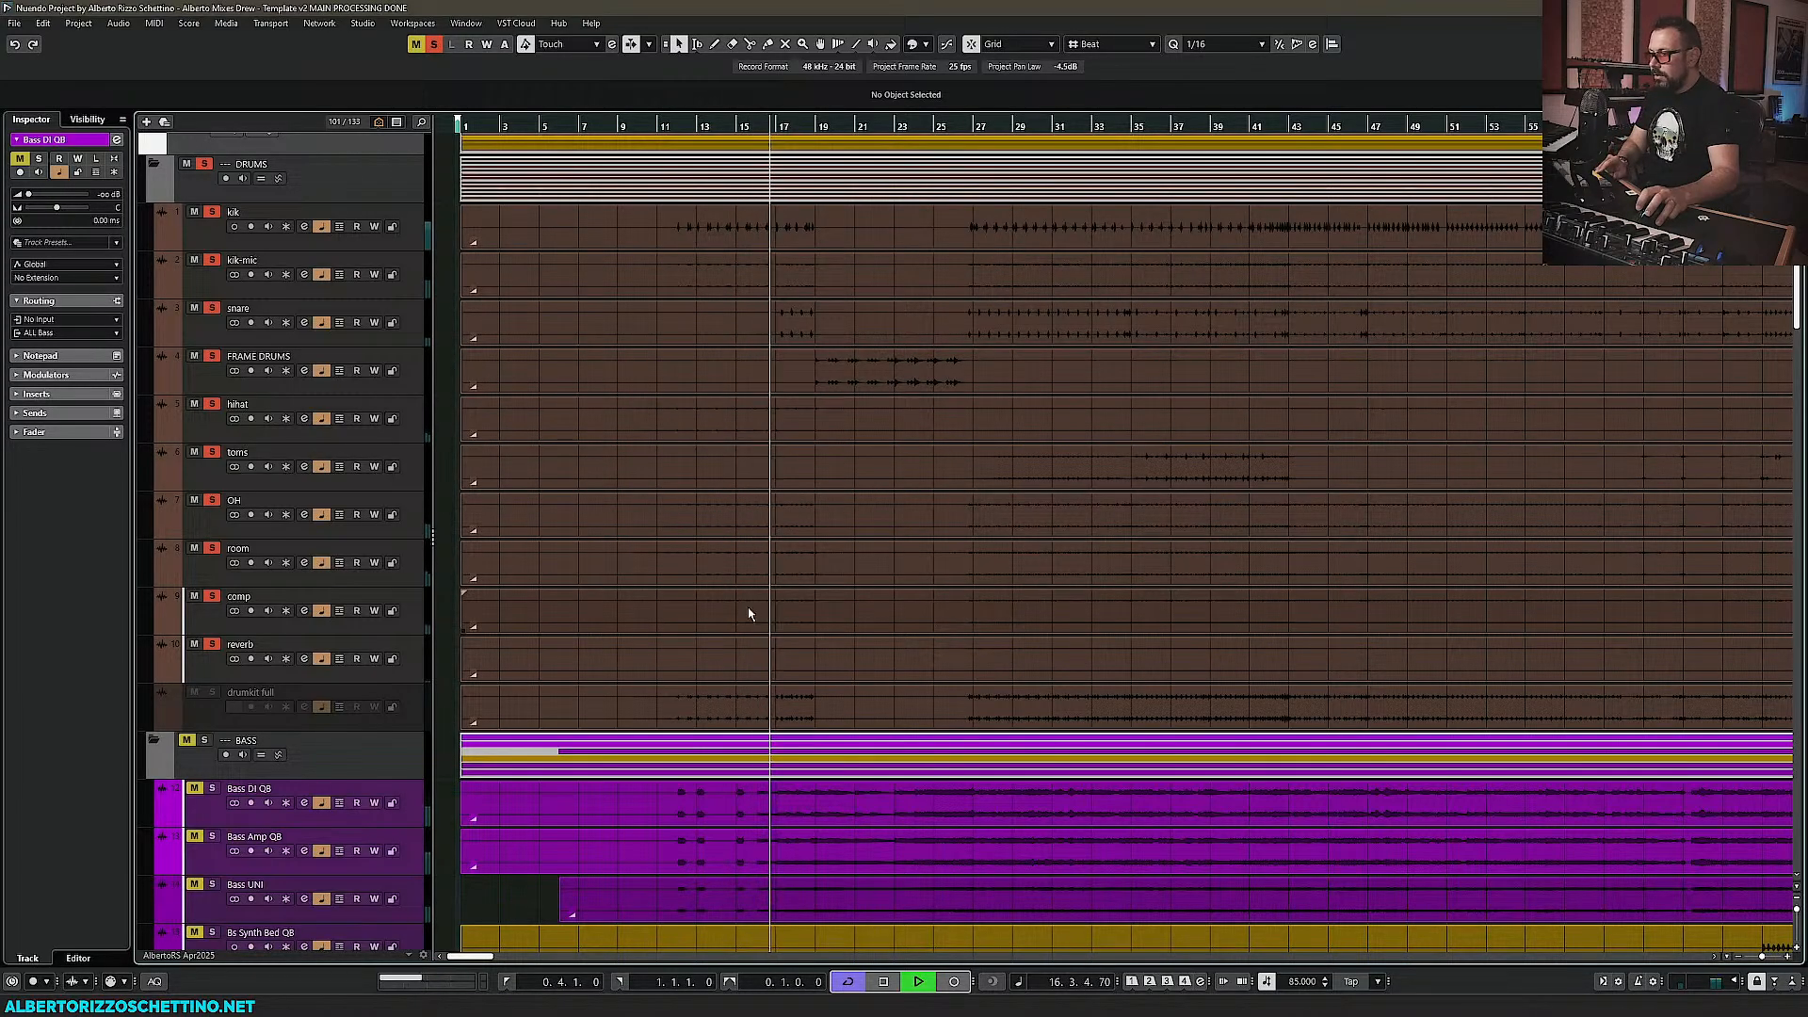
key(space)
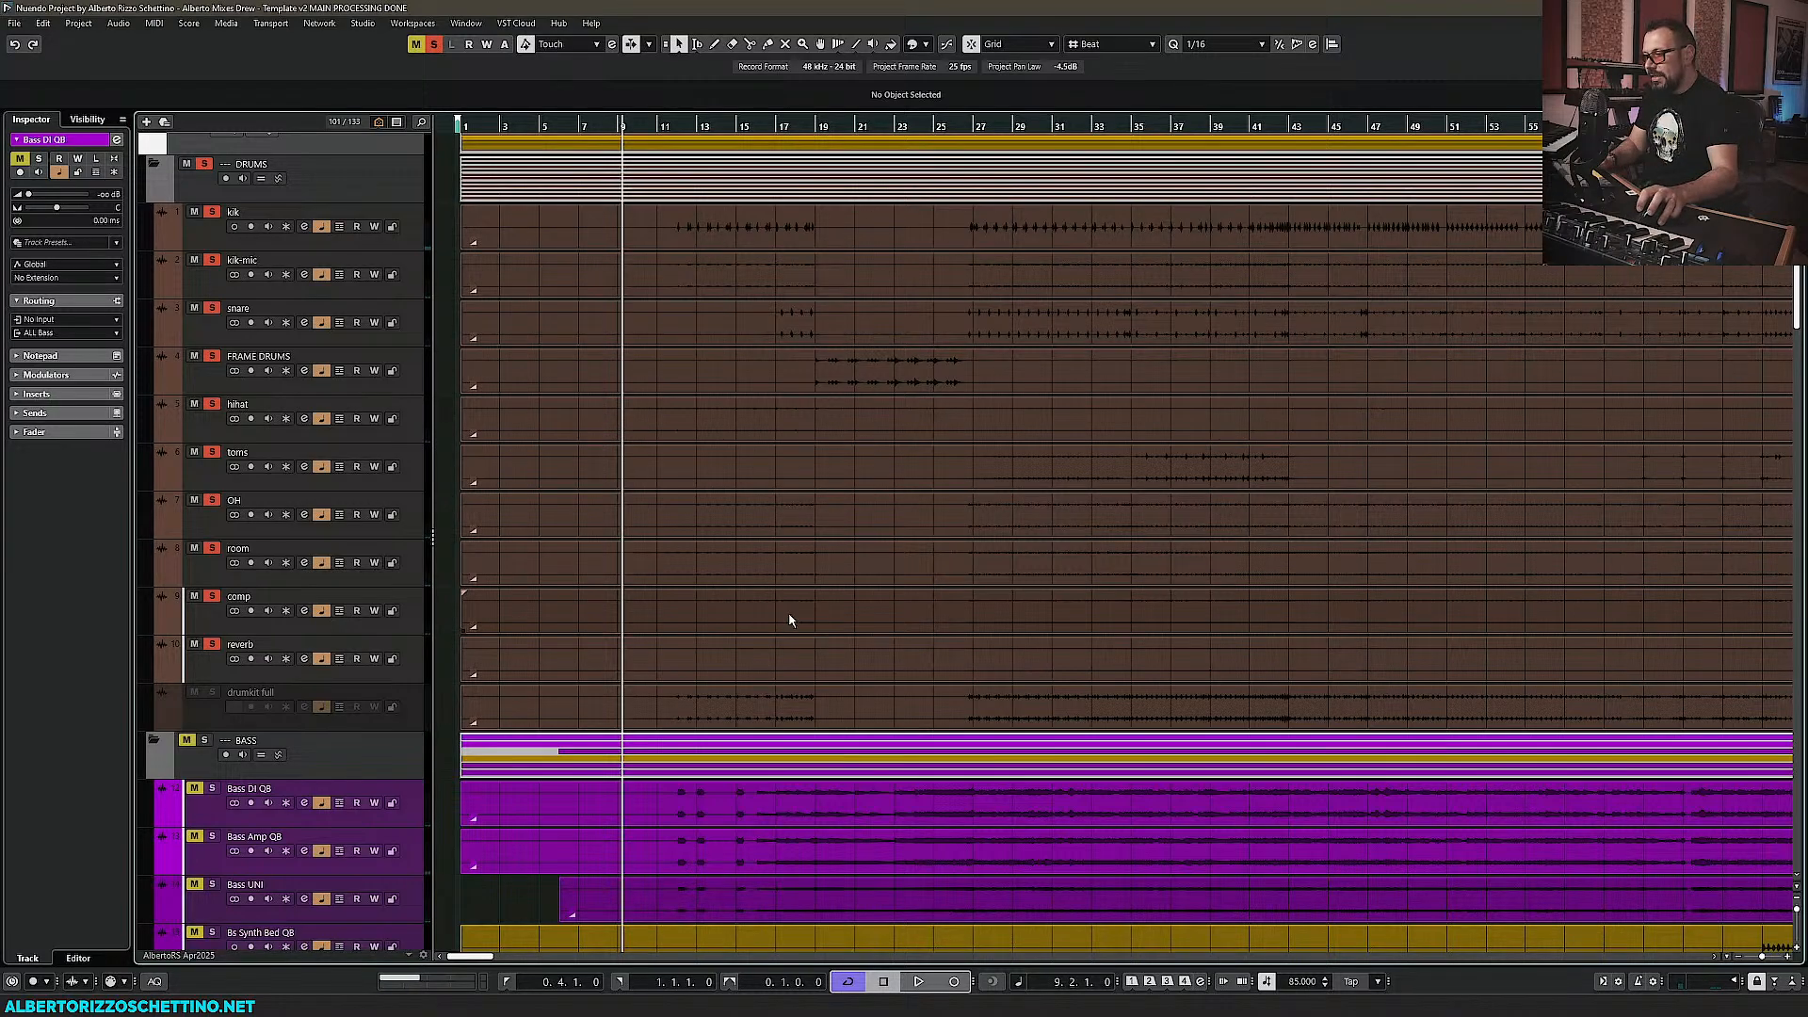
Move the Bass UNI, Bass Amp QB and Bass DI QB audio events so that each starts at bar 11
drag(563, 914, 660, 915)
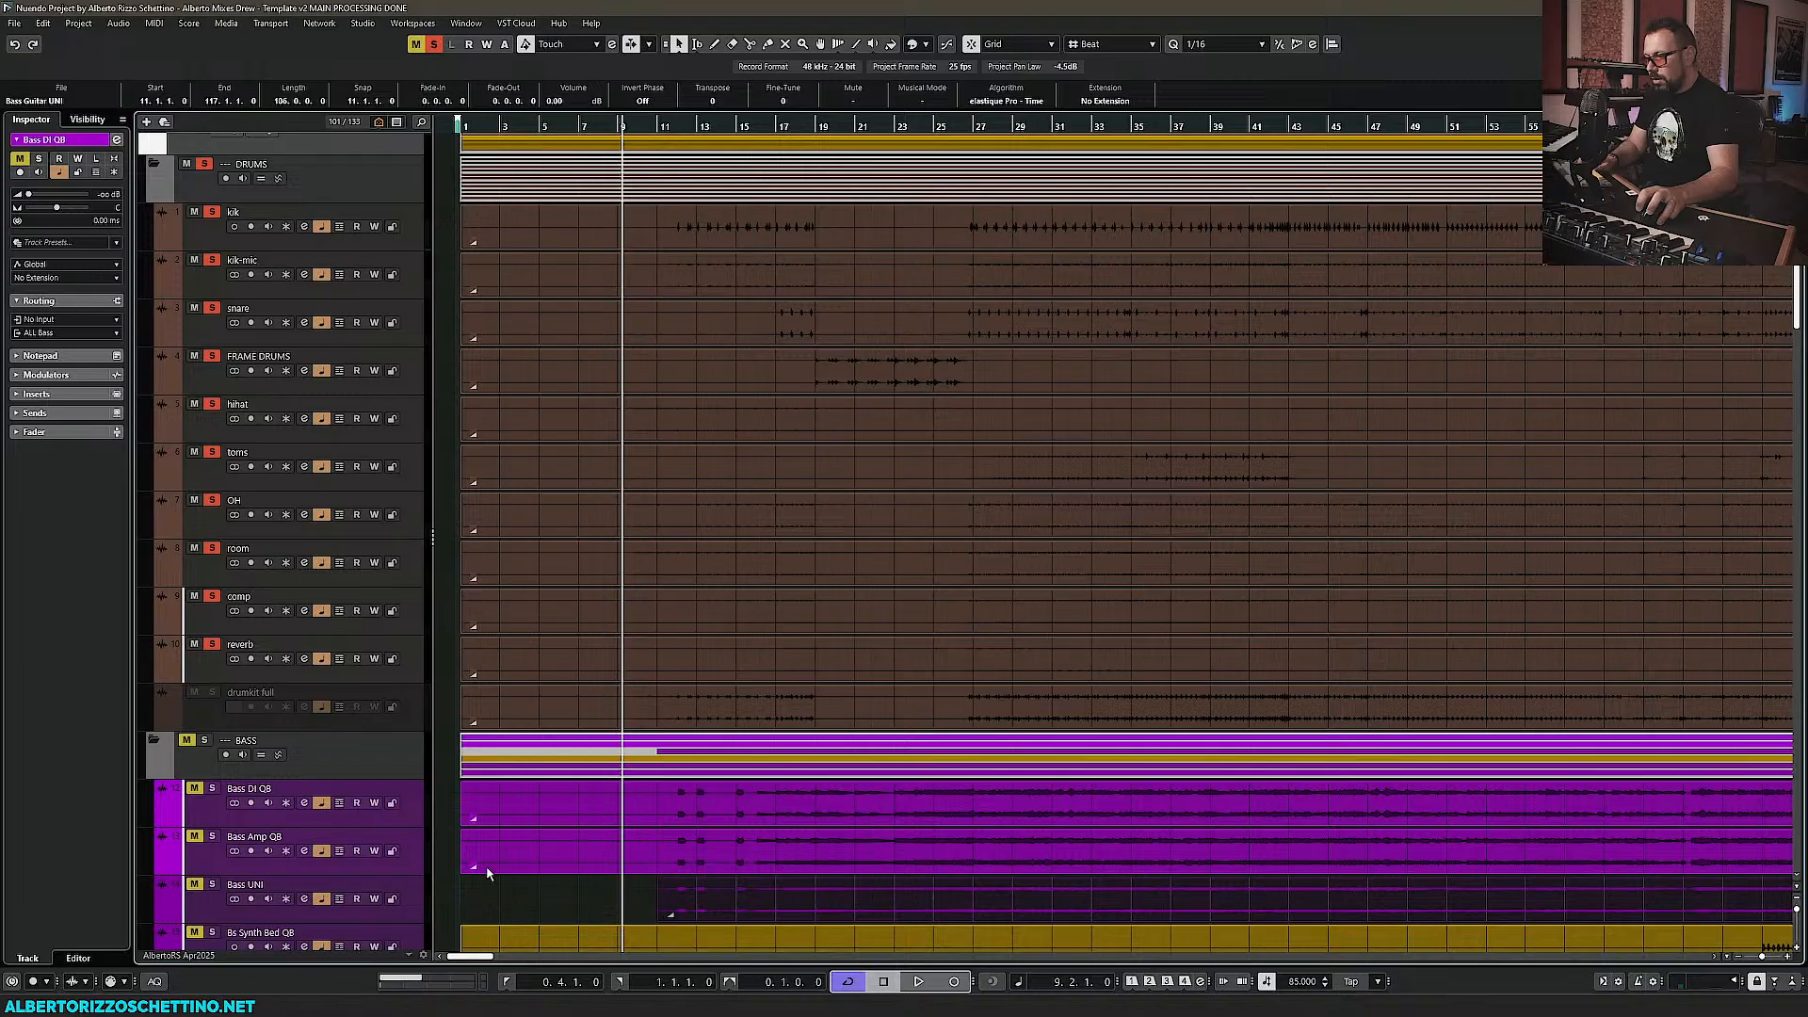
drag(462, 871, 661, 874)
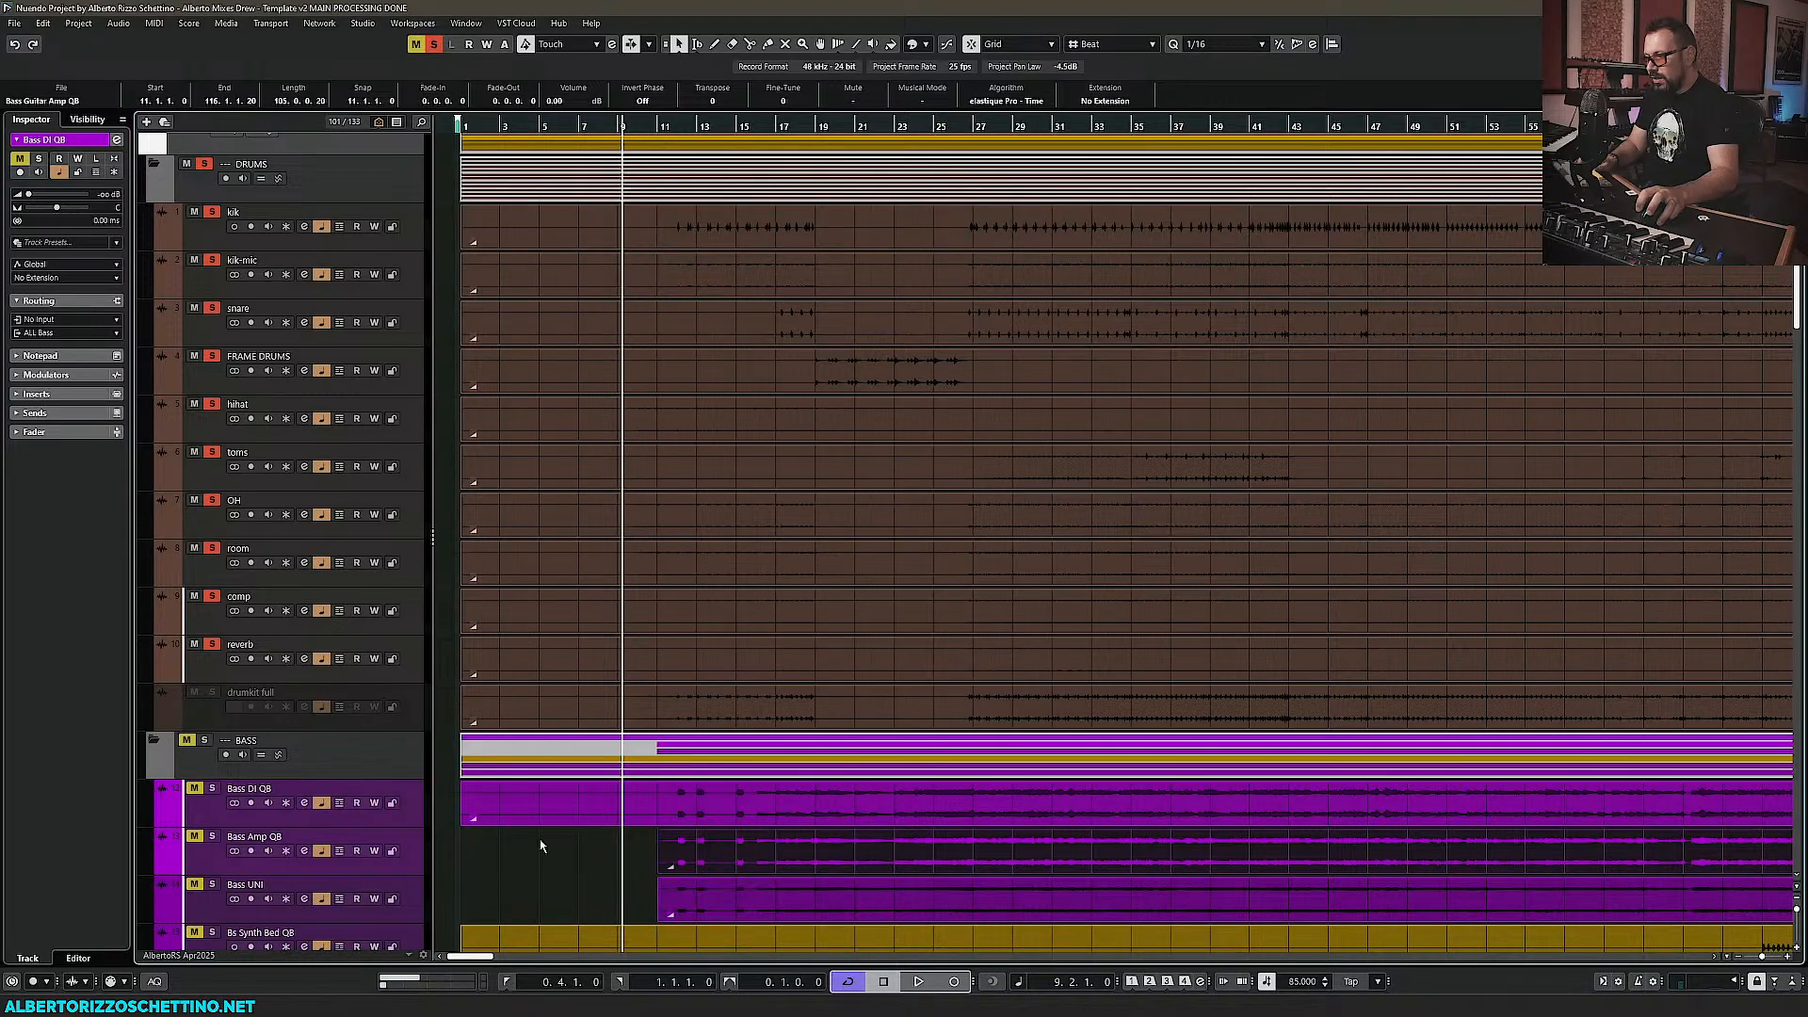
drag(463, 821, 659, 827)
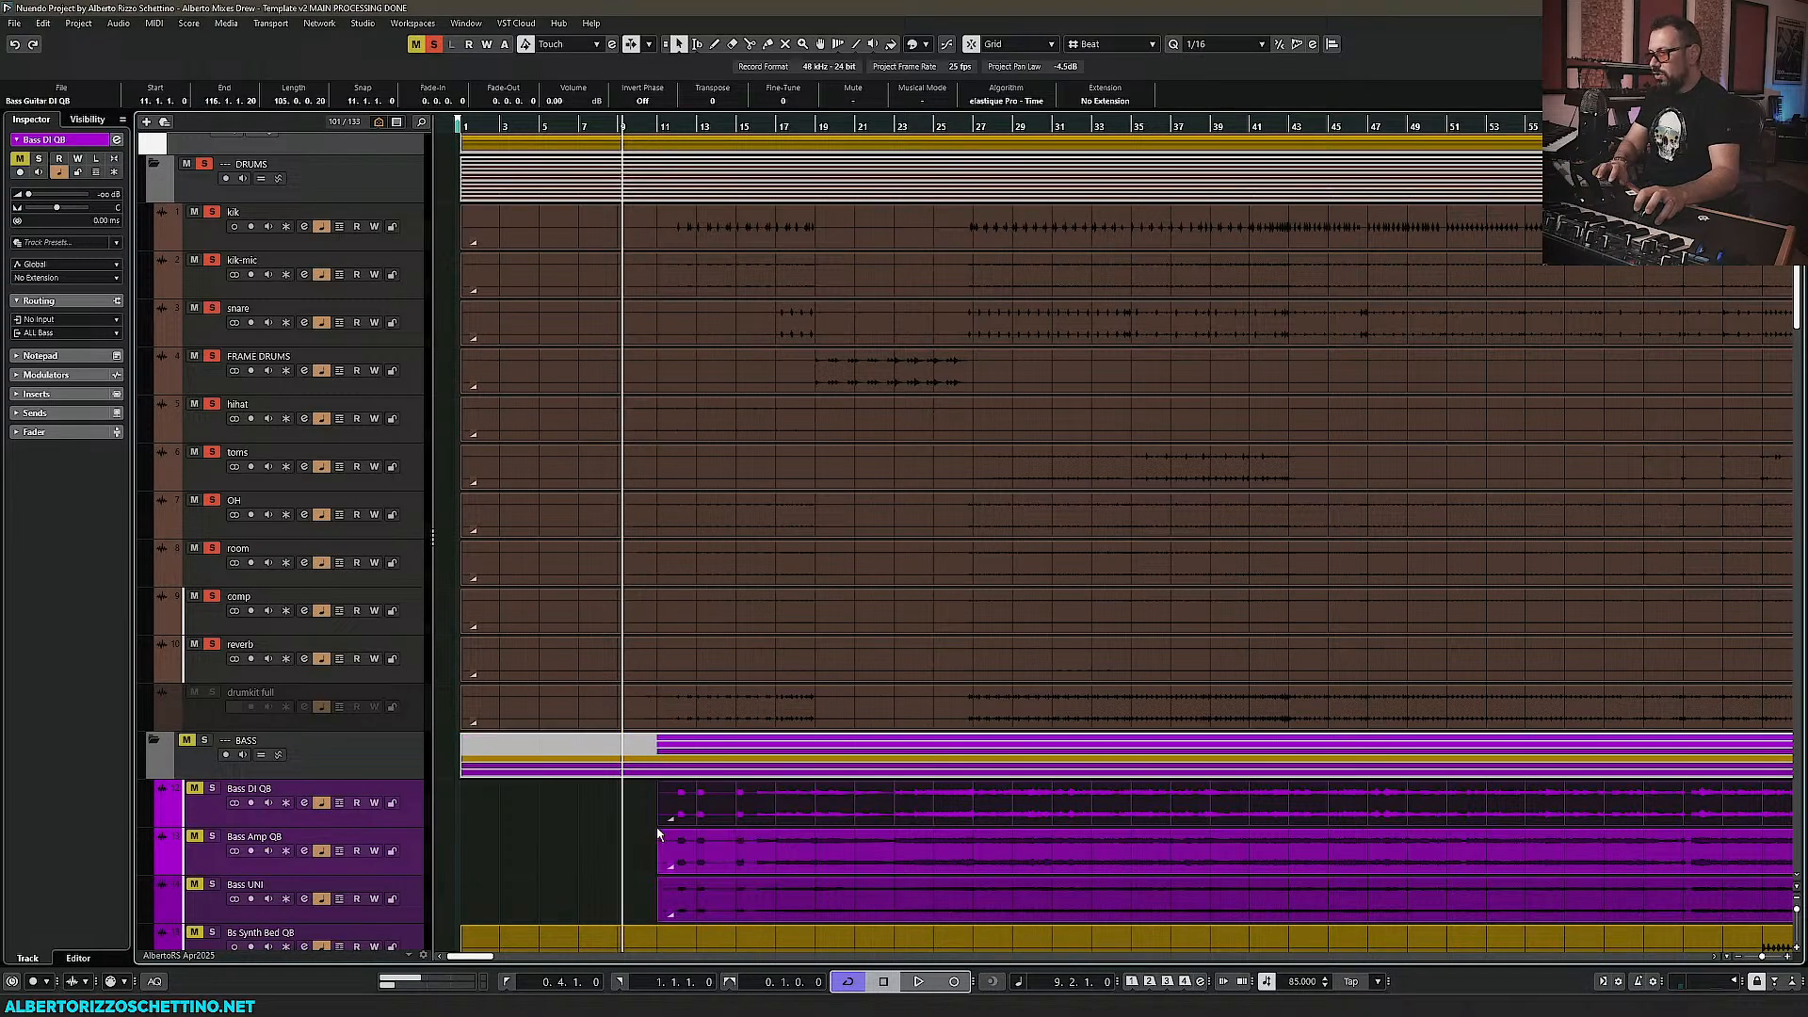
click(545, 837)
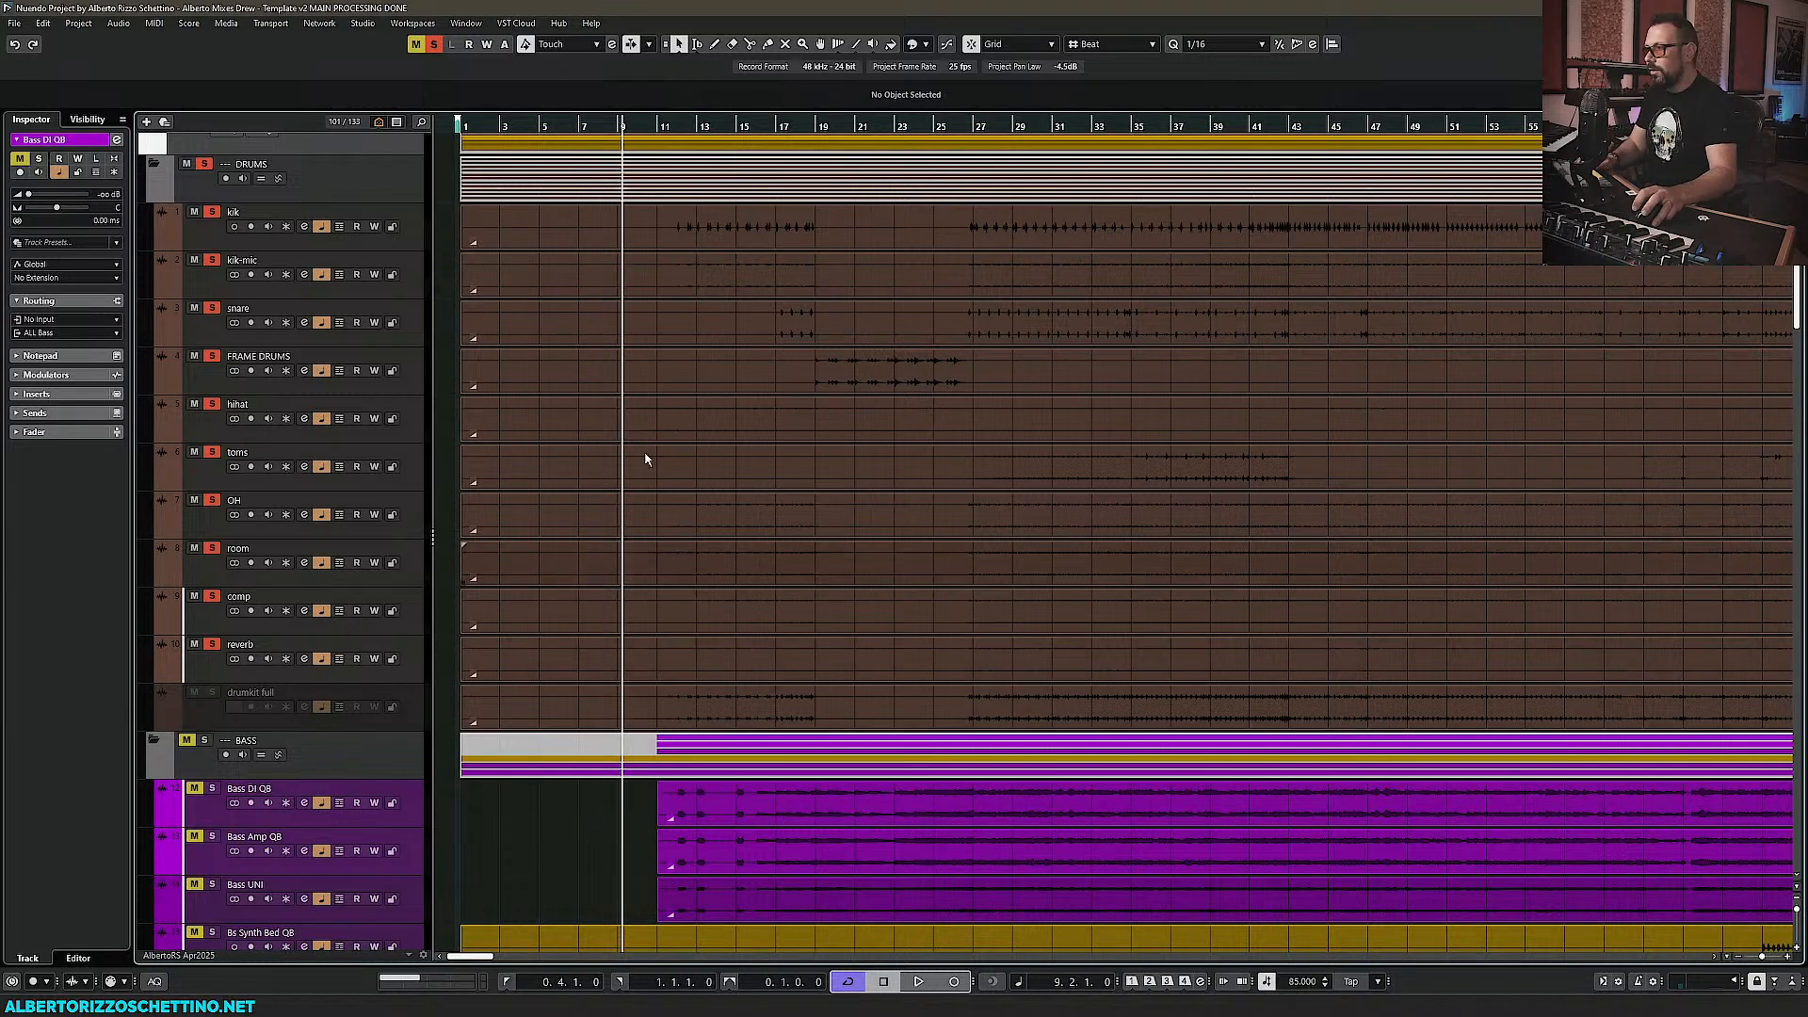
Set the cycle range from bar 27 to bar 45 and play the soloed drums briefly from bar 27
drag(976, 113, 1329, 122)
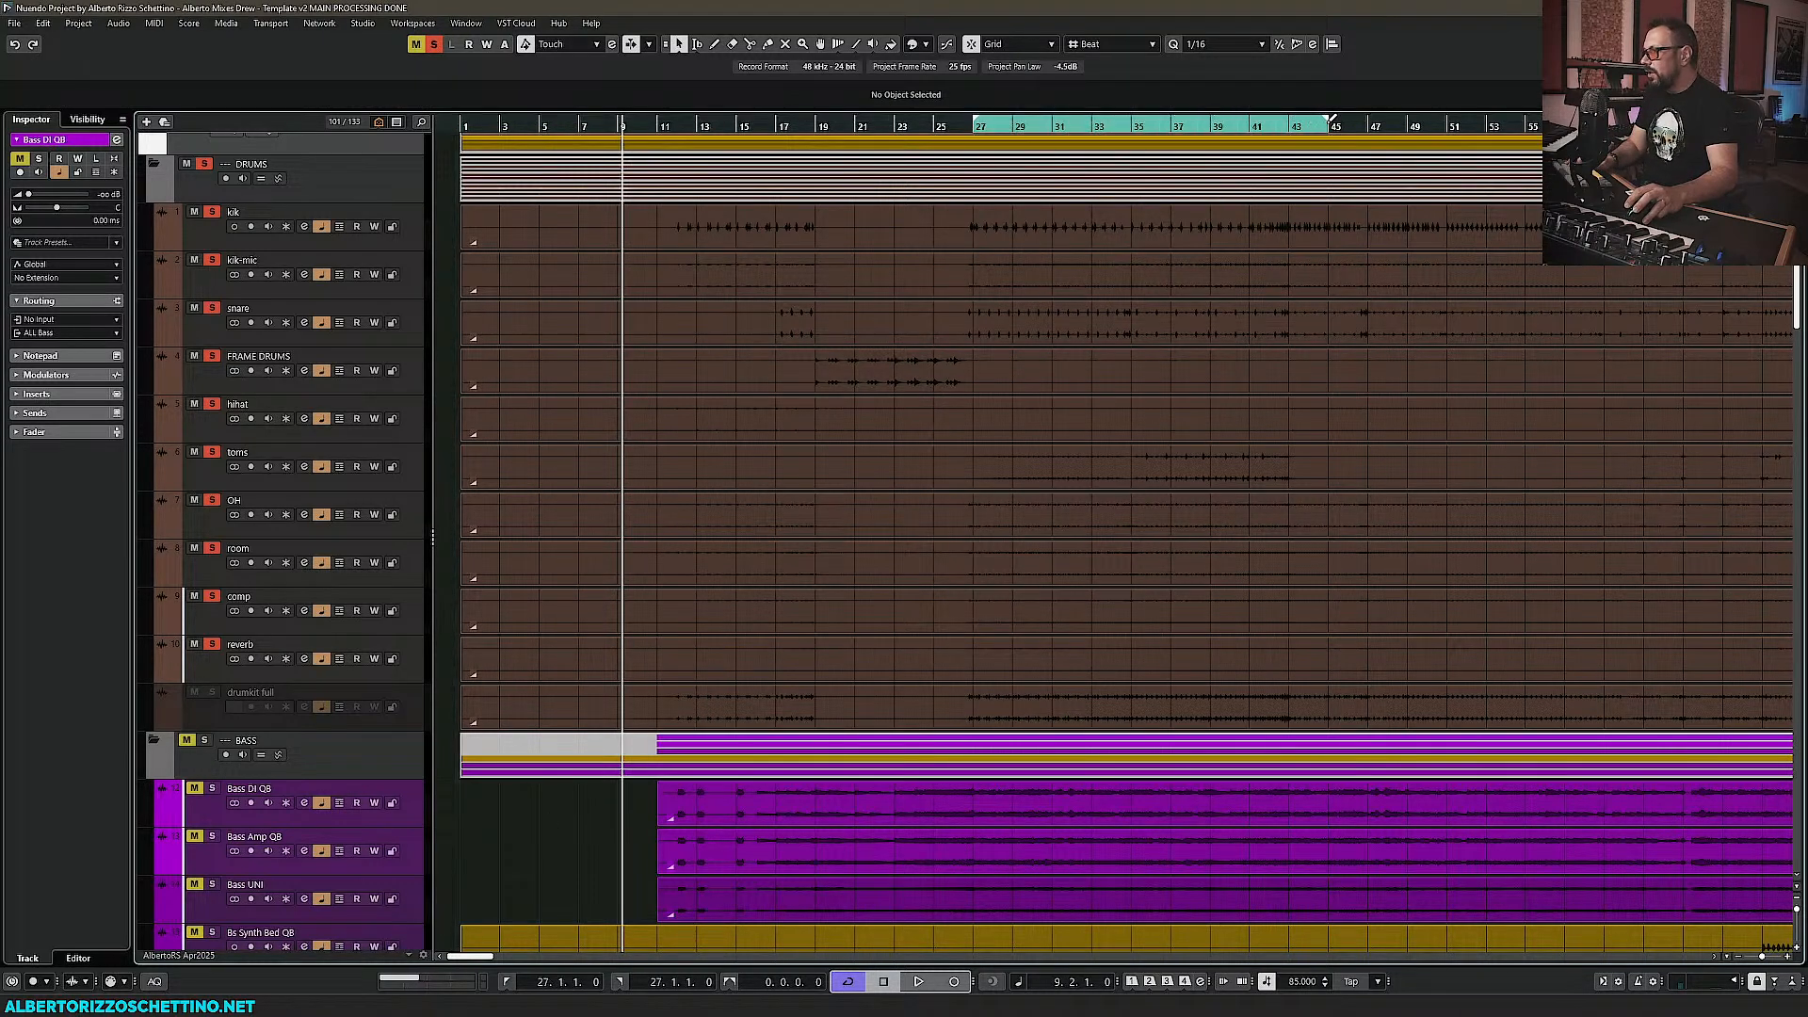
click(973, 126)
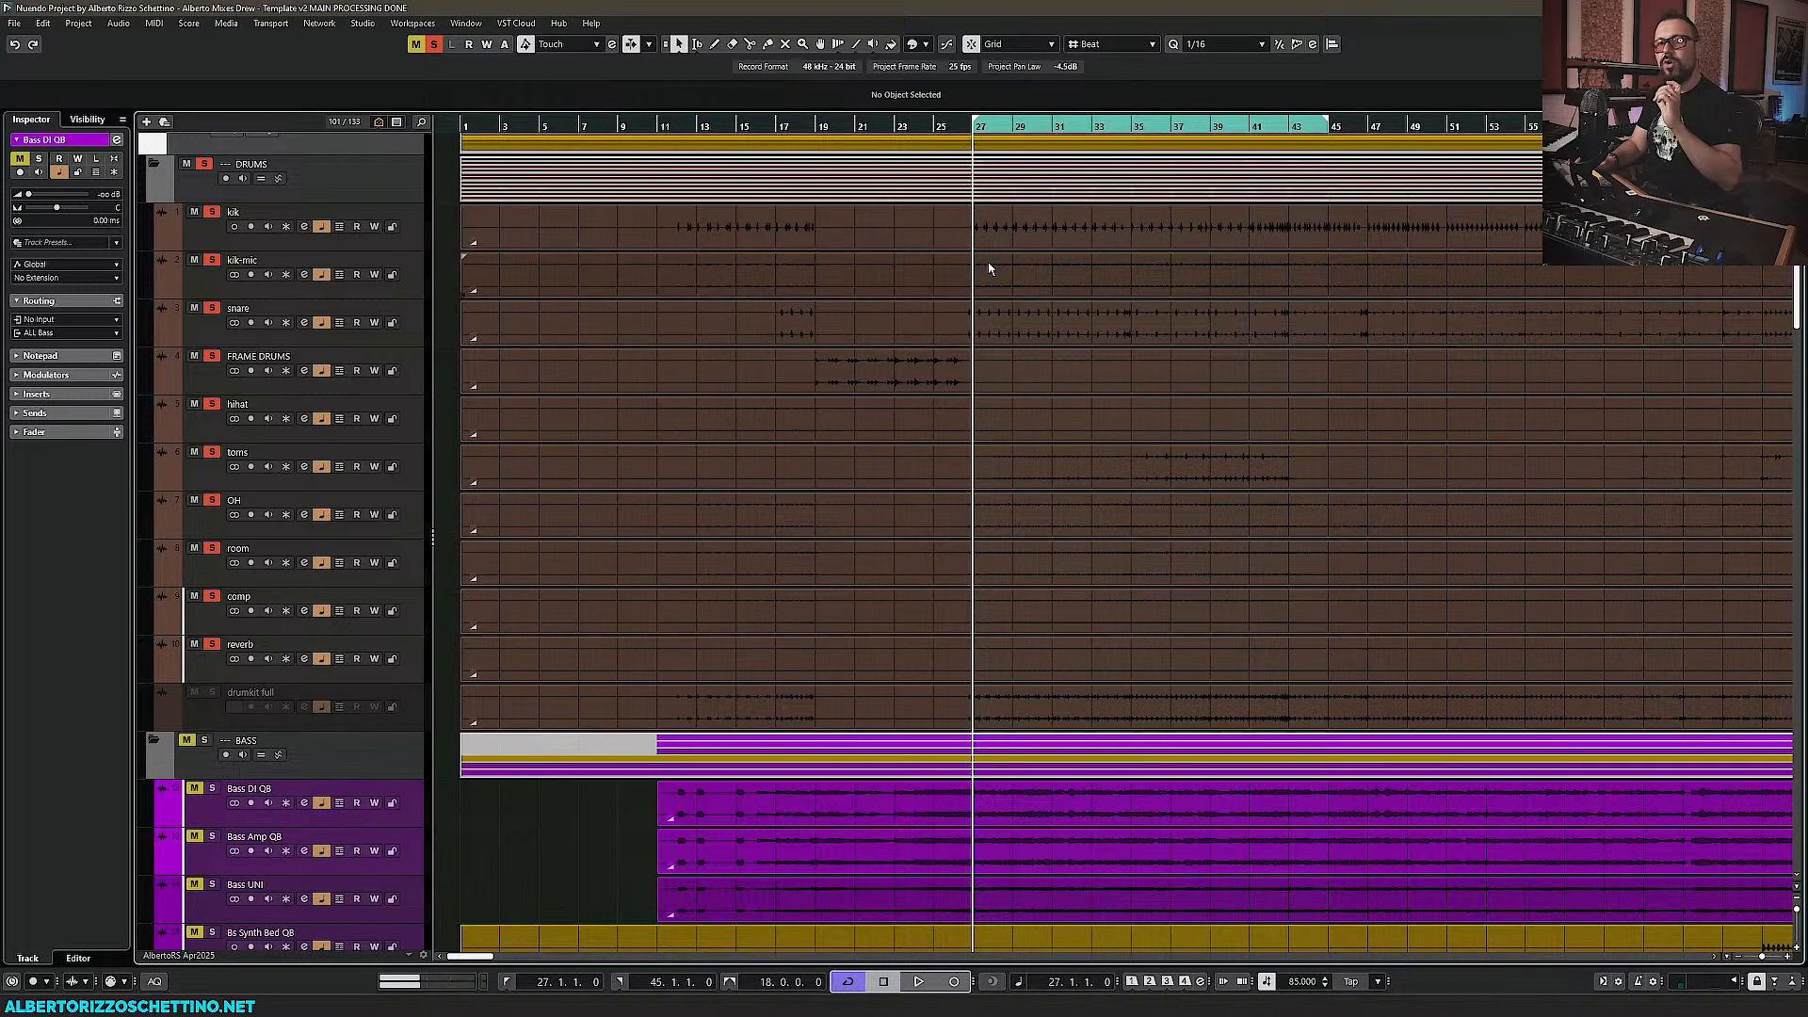
key(space)
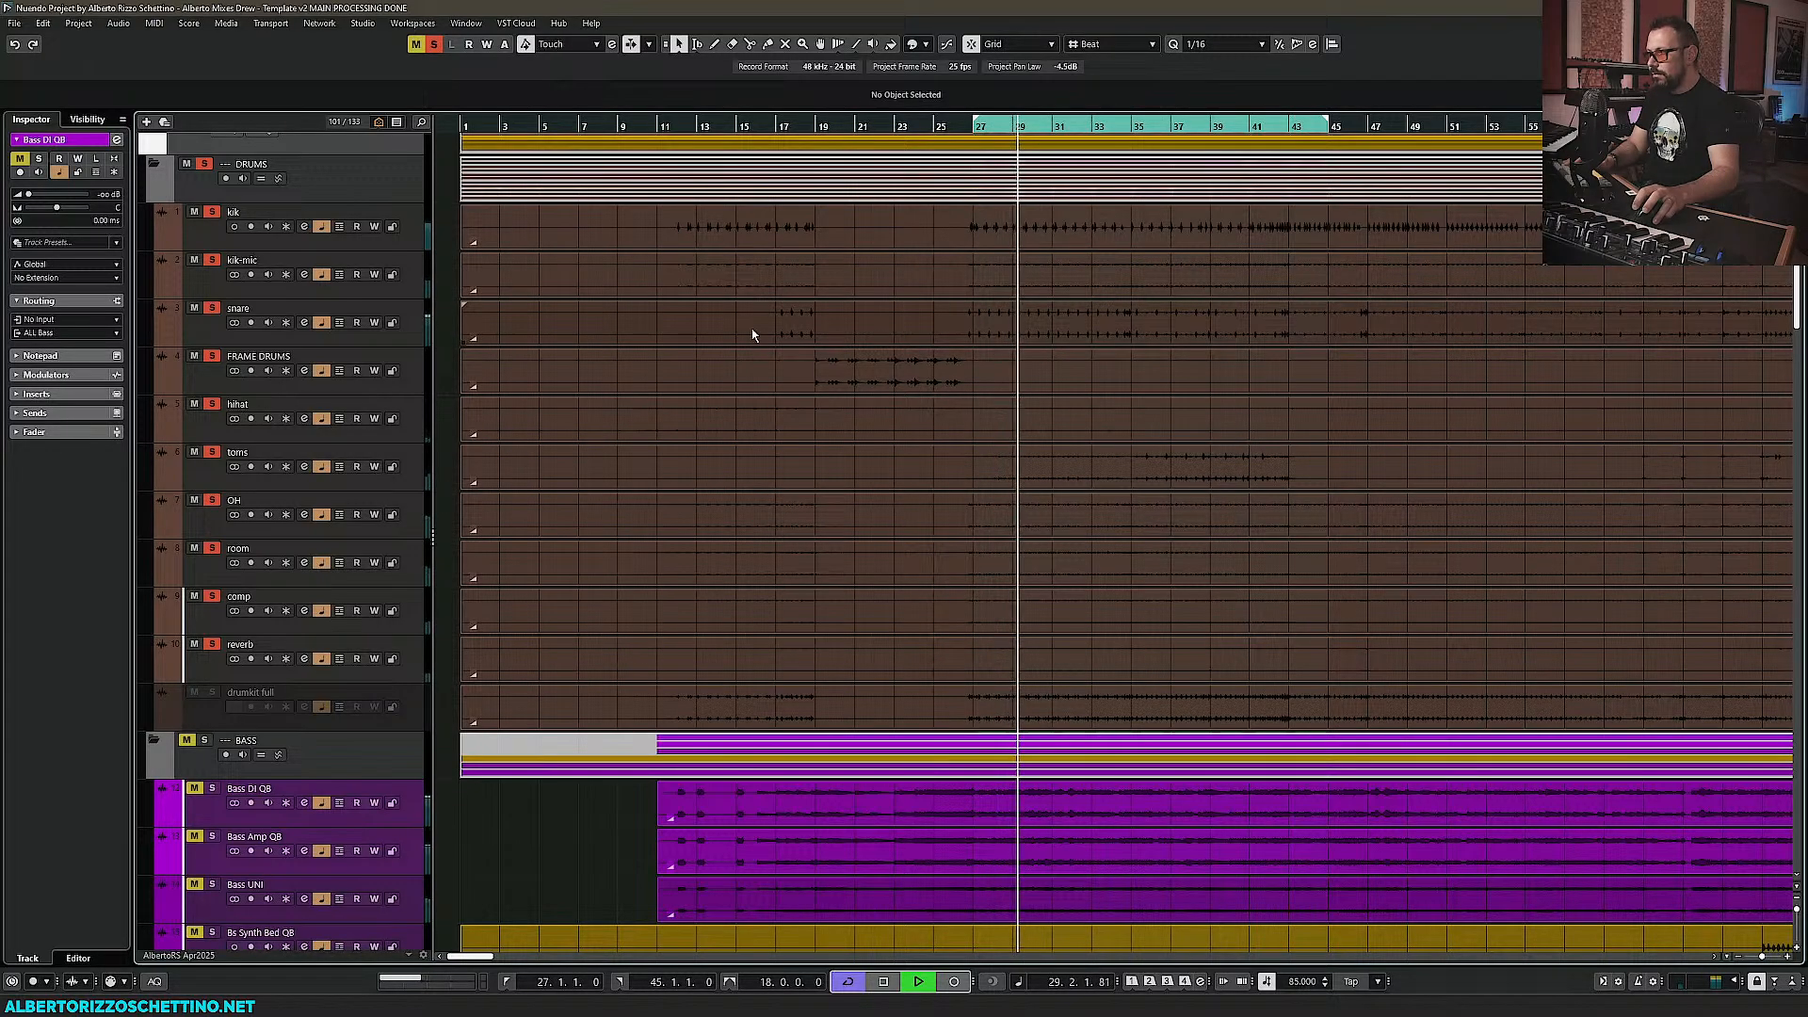
key(space)
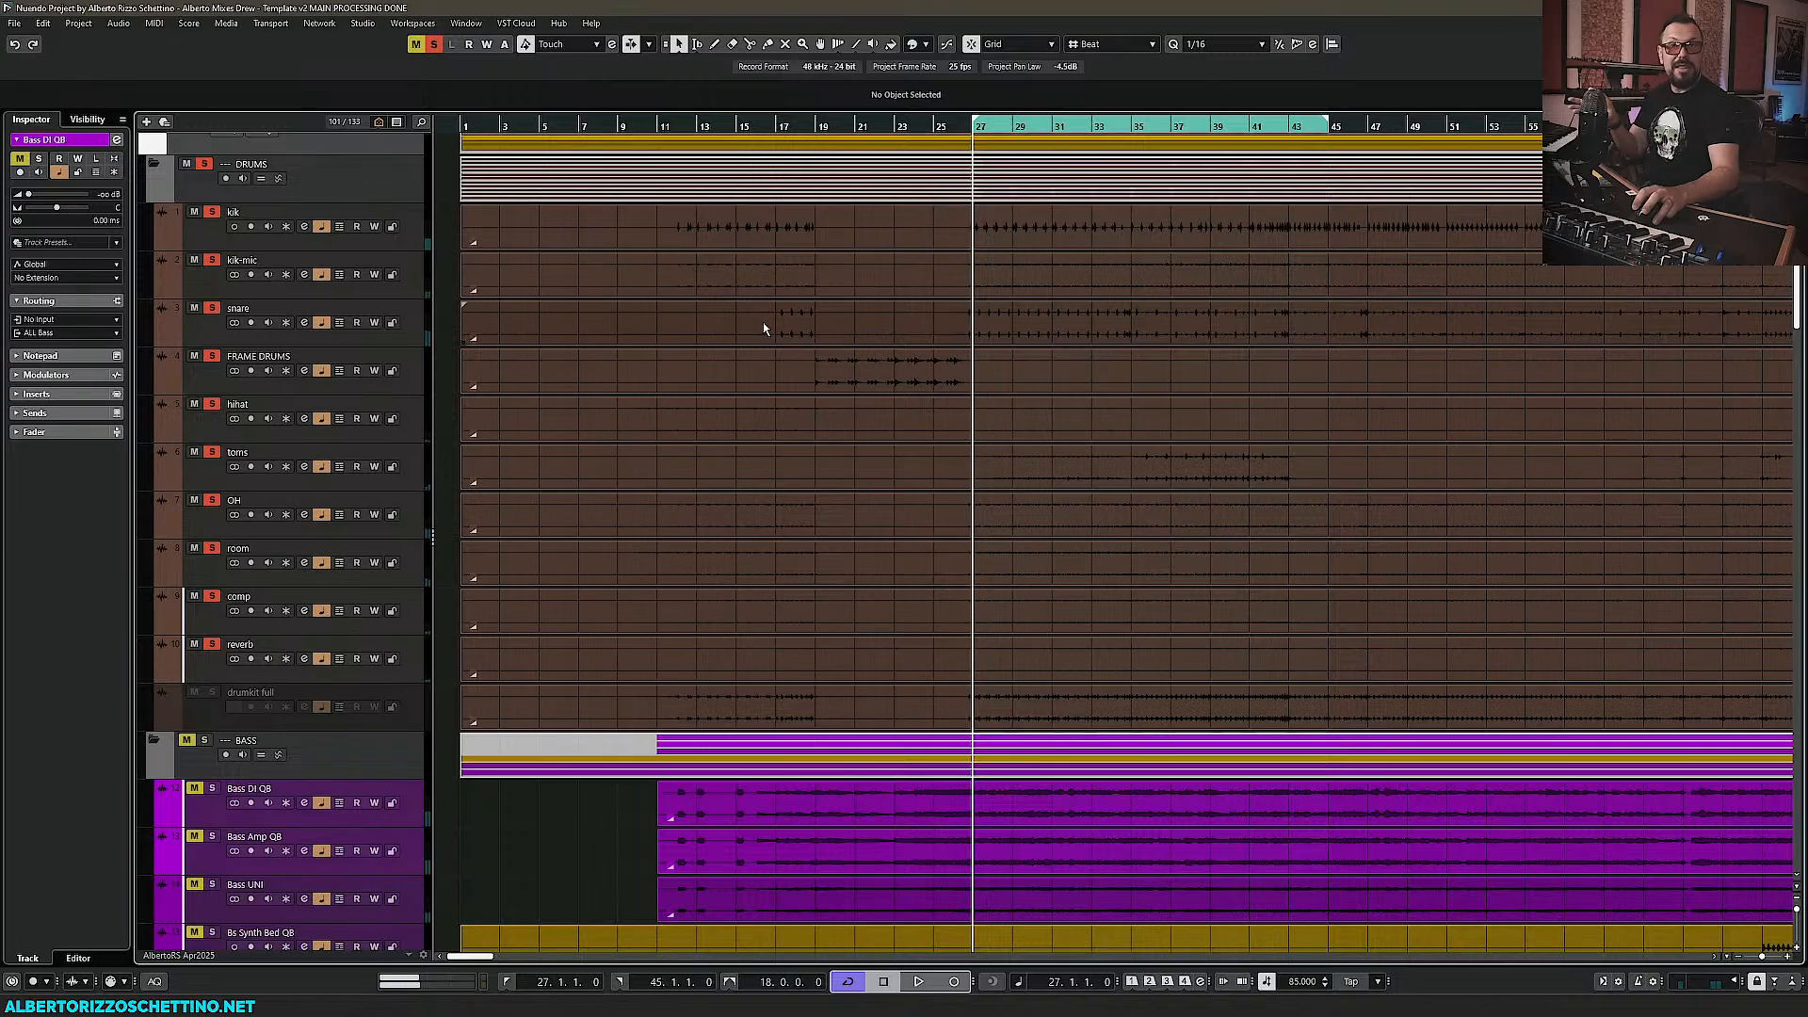
Play the soloed drums from bar 12 for several bars, selecting the hihat track during playback, and stop
click(677, 126)
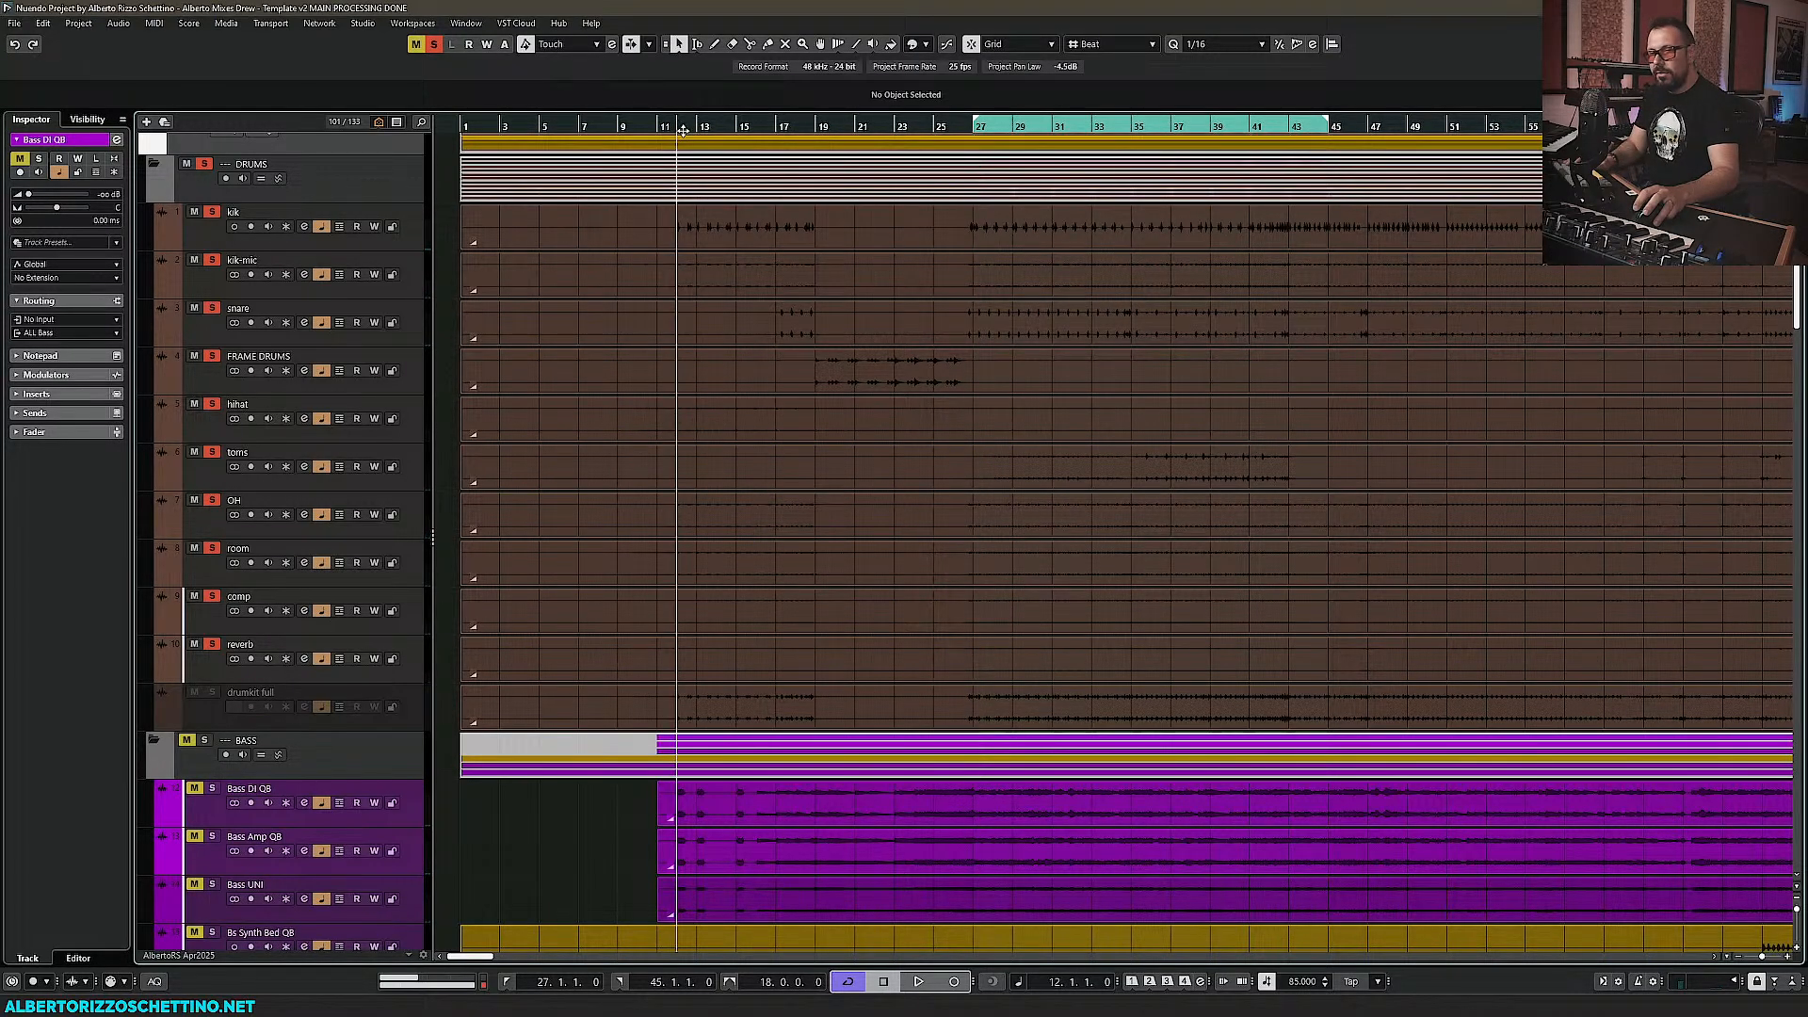
key(space)
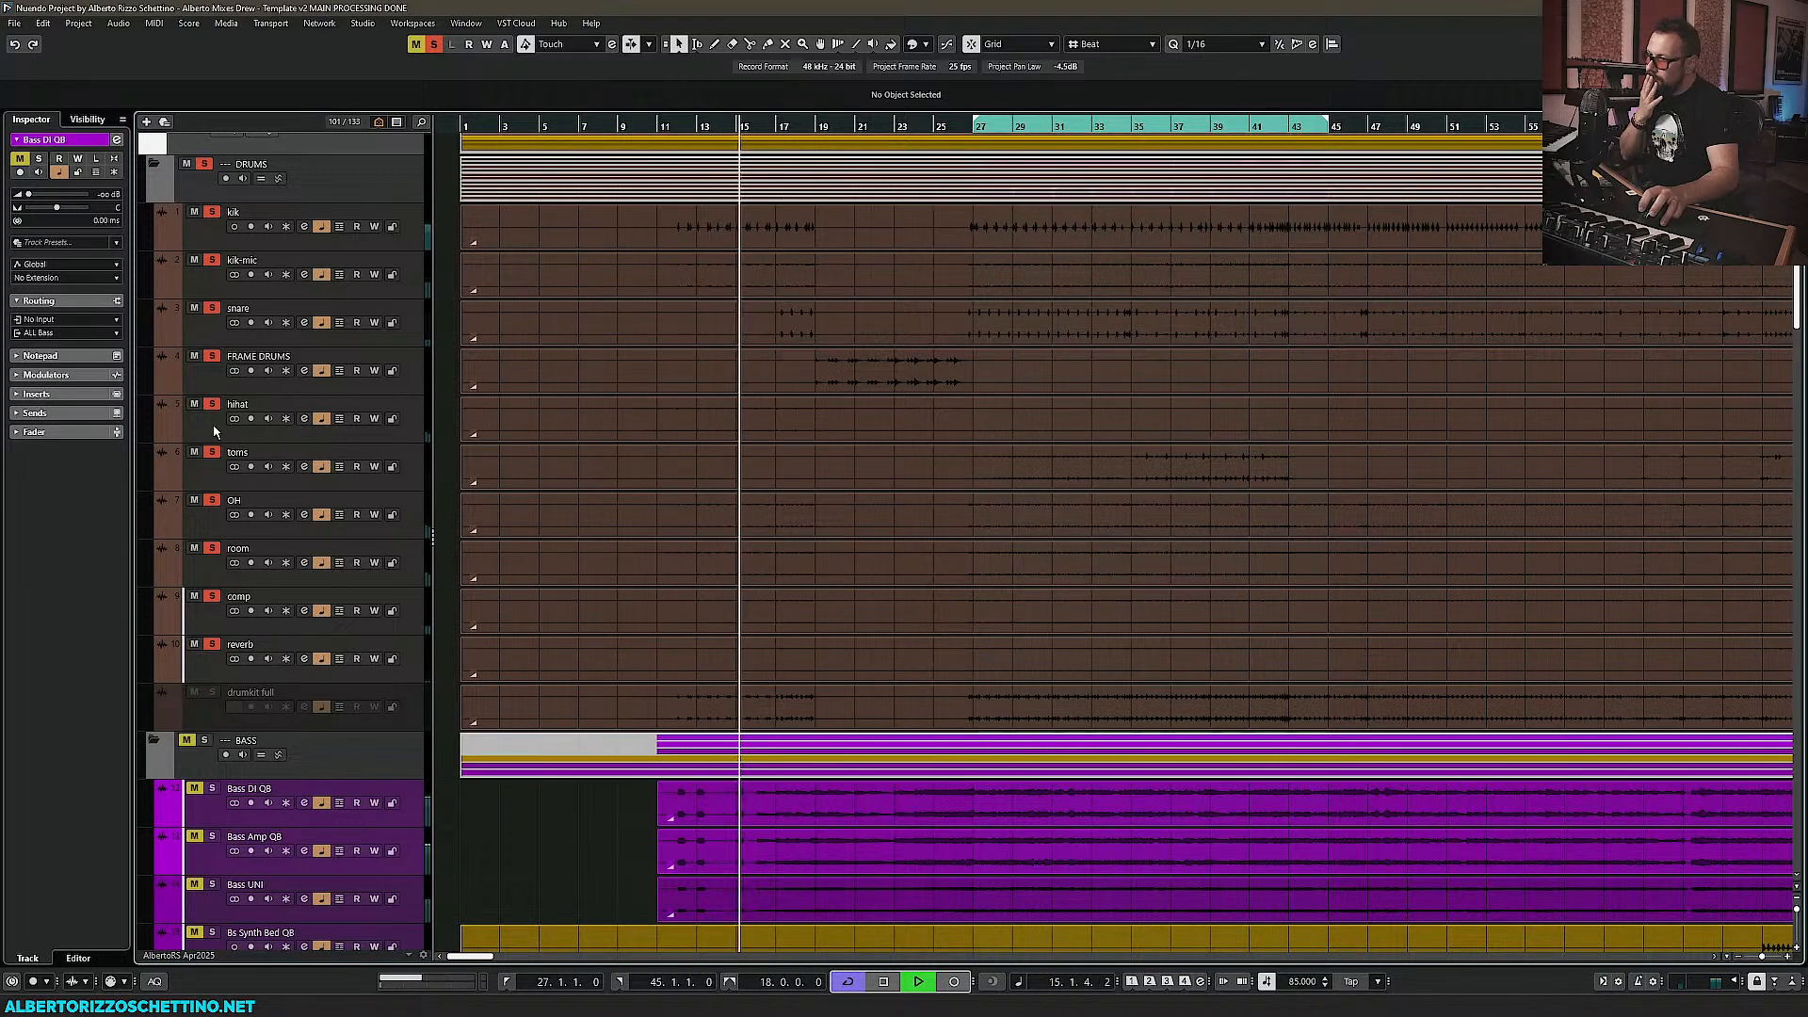
click(195, 405)
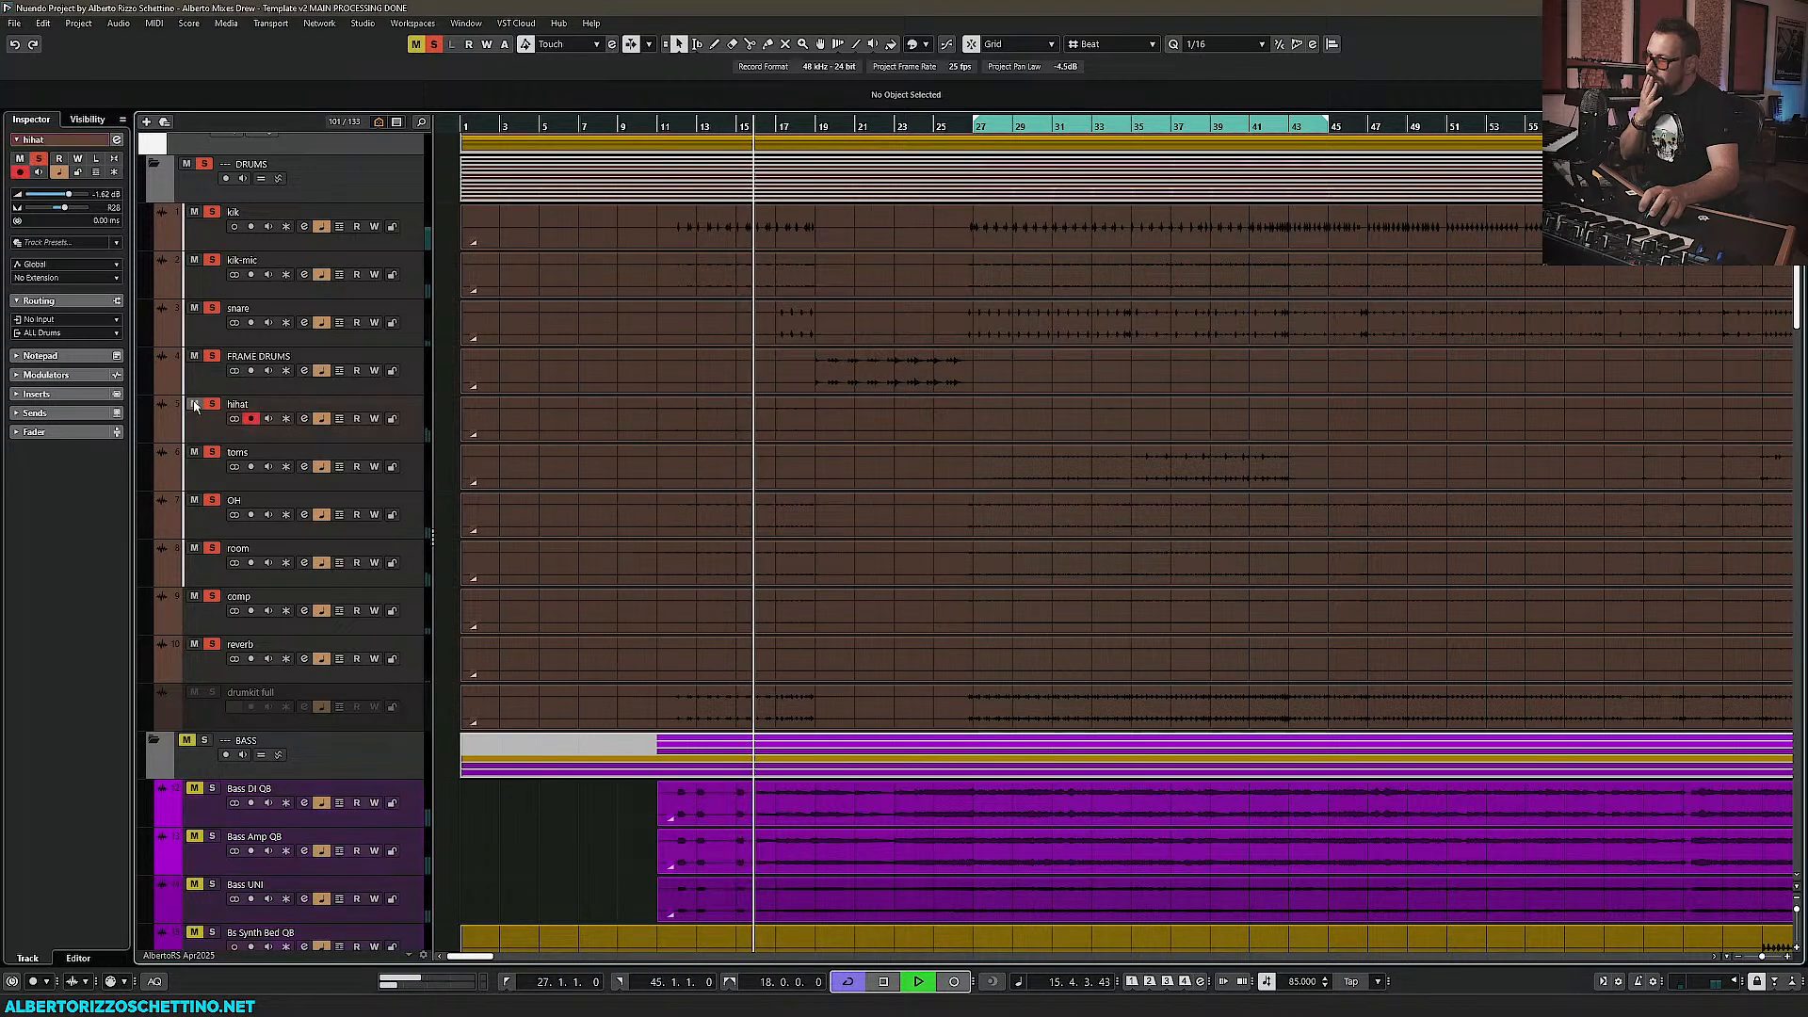
click(213, 405)
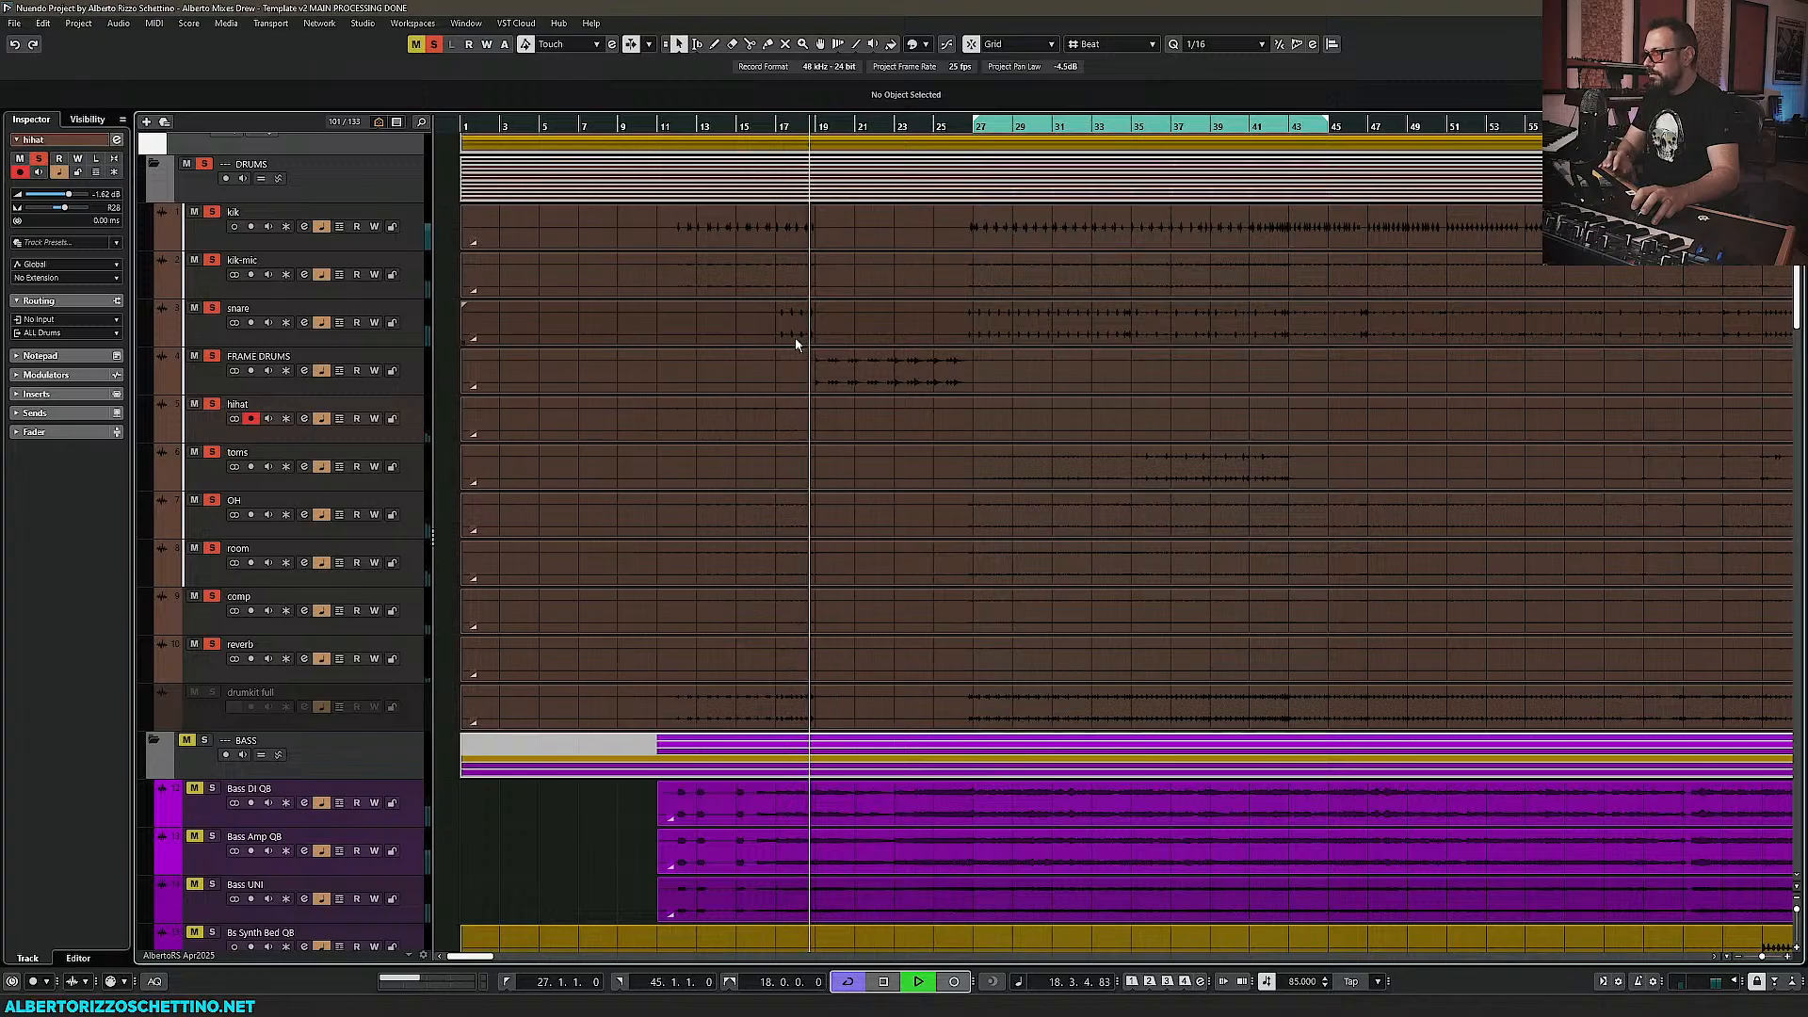
key(space)
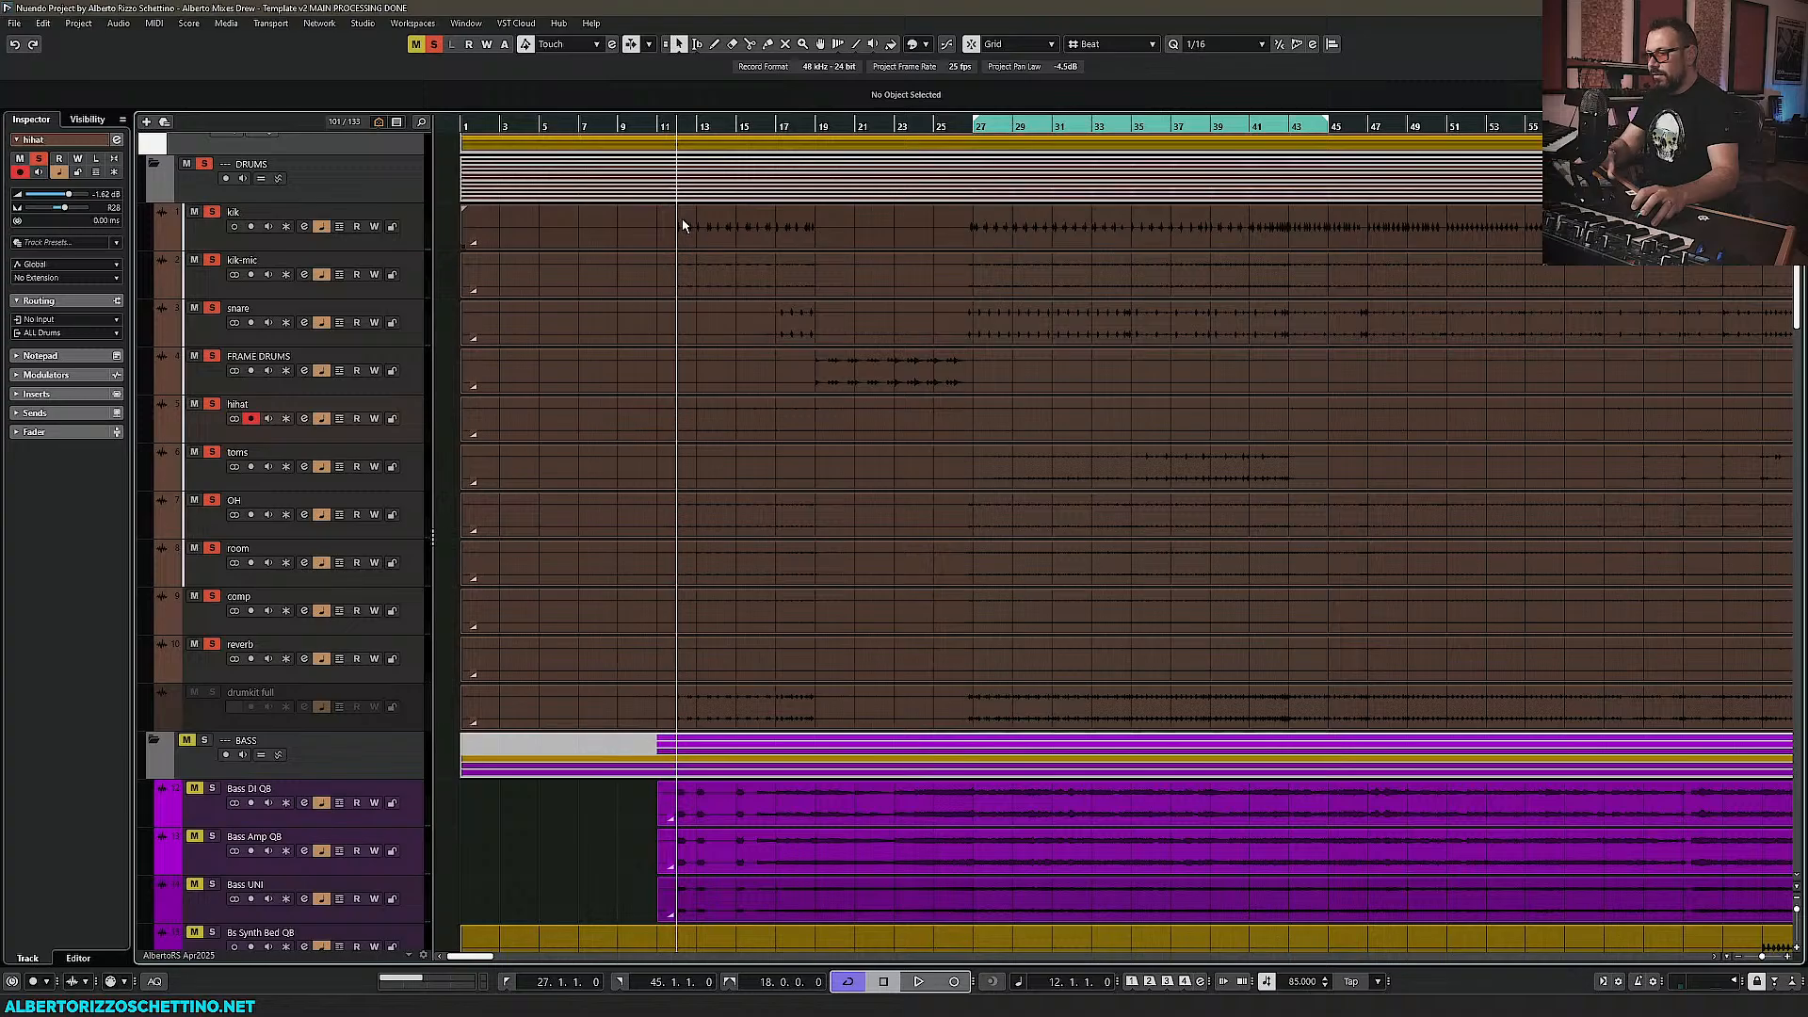
Select the range from 12.3.1 to 19.1.1 on the kik track and set the cycle range to it
key(2)
drag(685, 221, 817, 228)
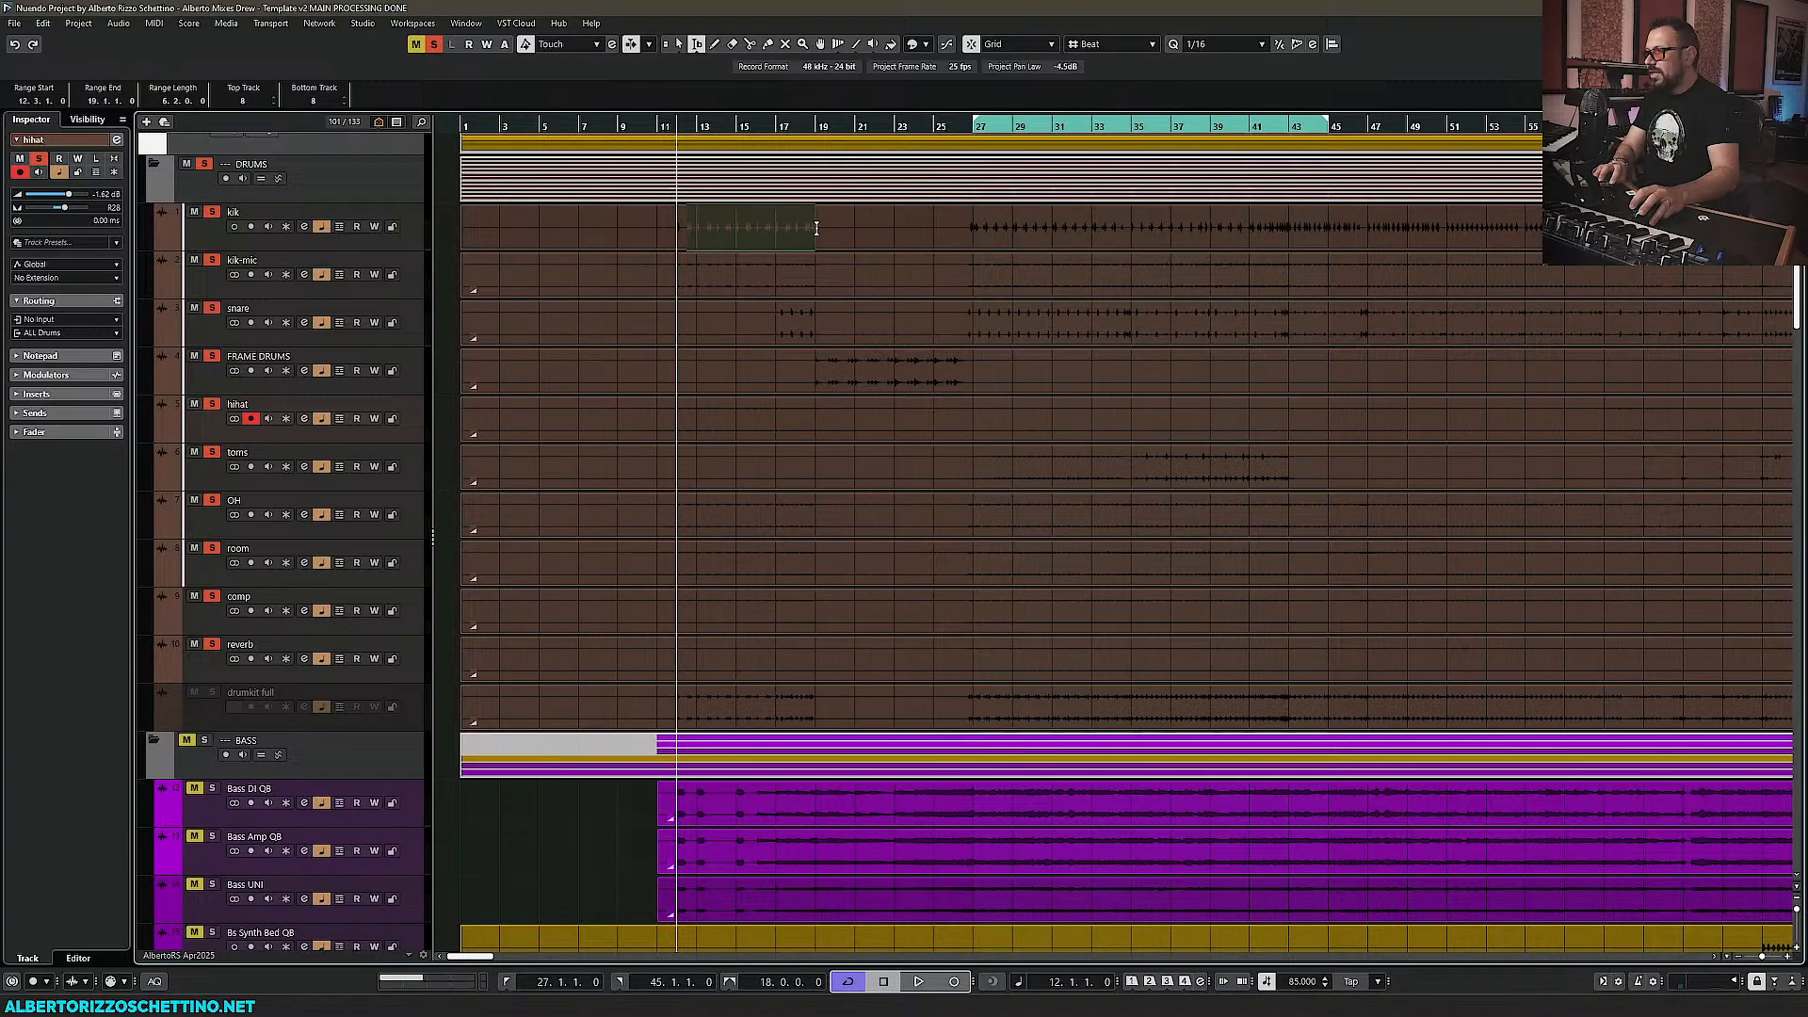
click(689, 141)
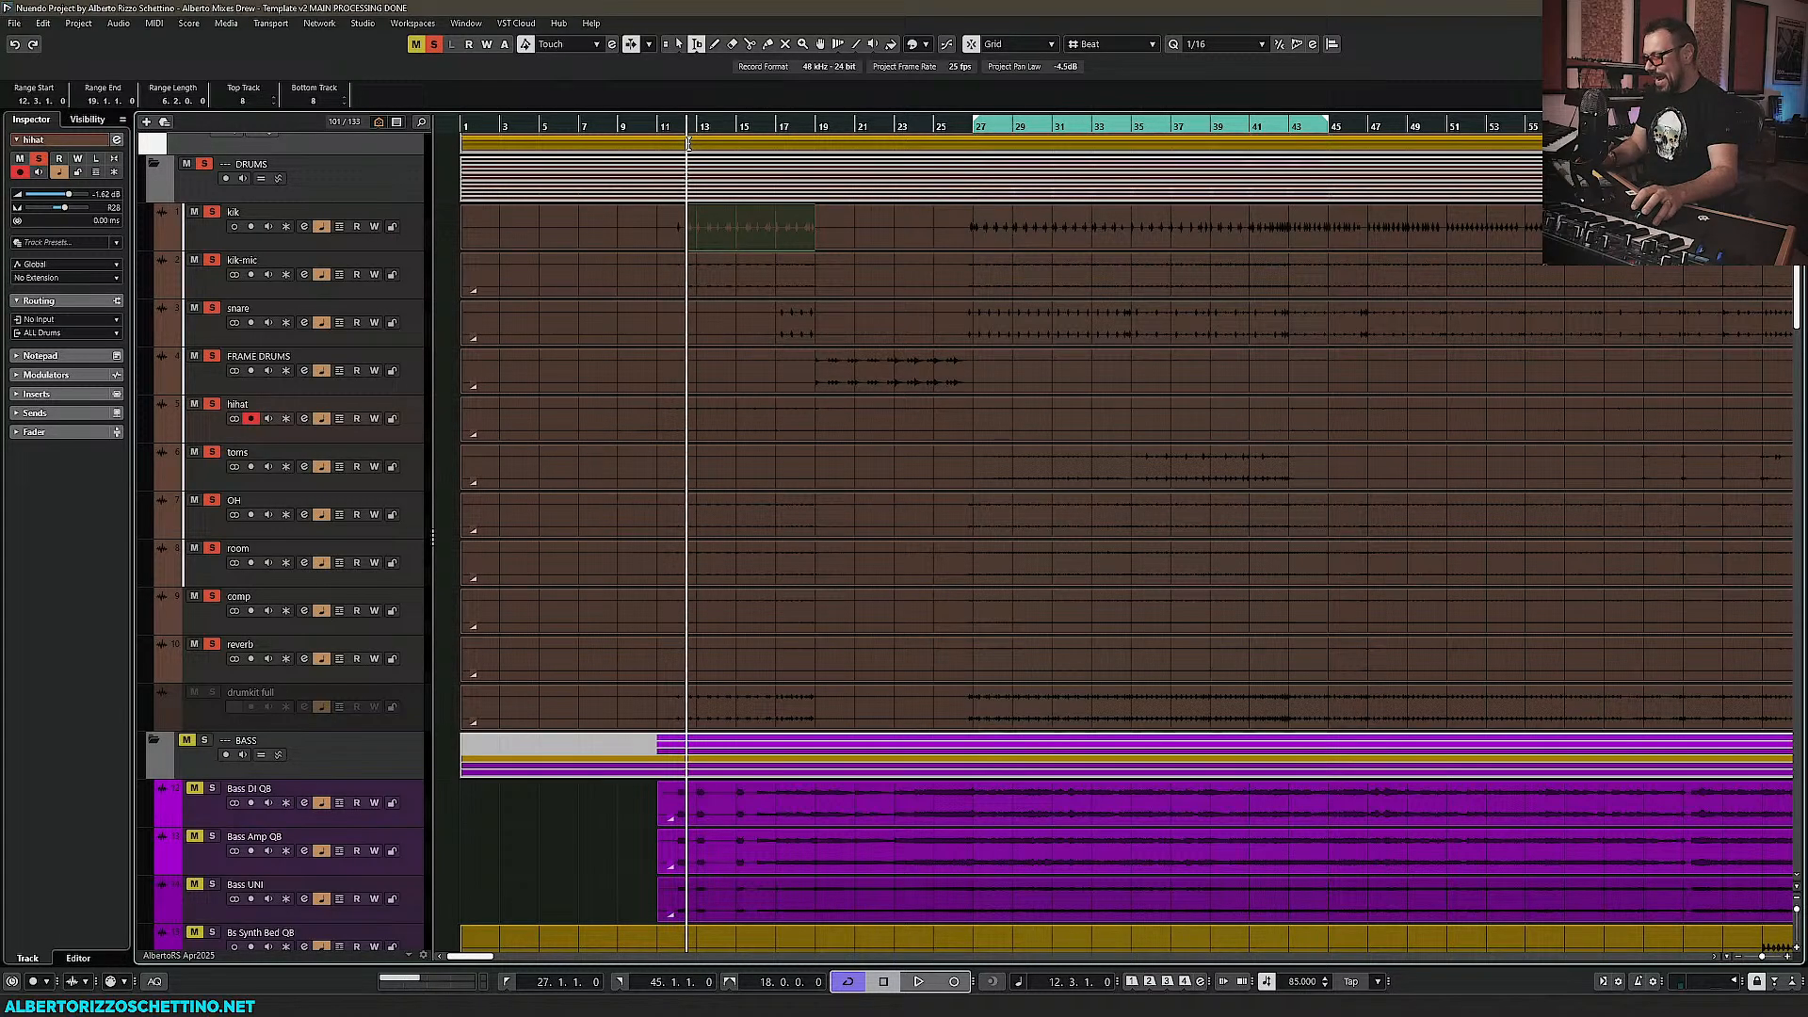
key(p)
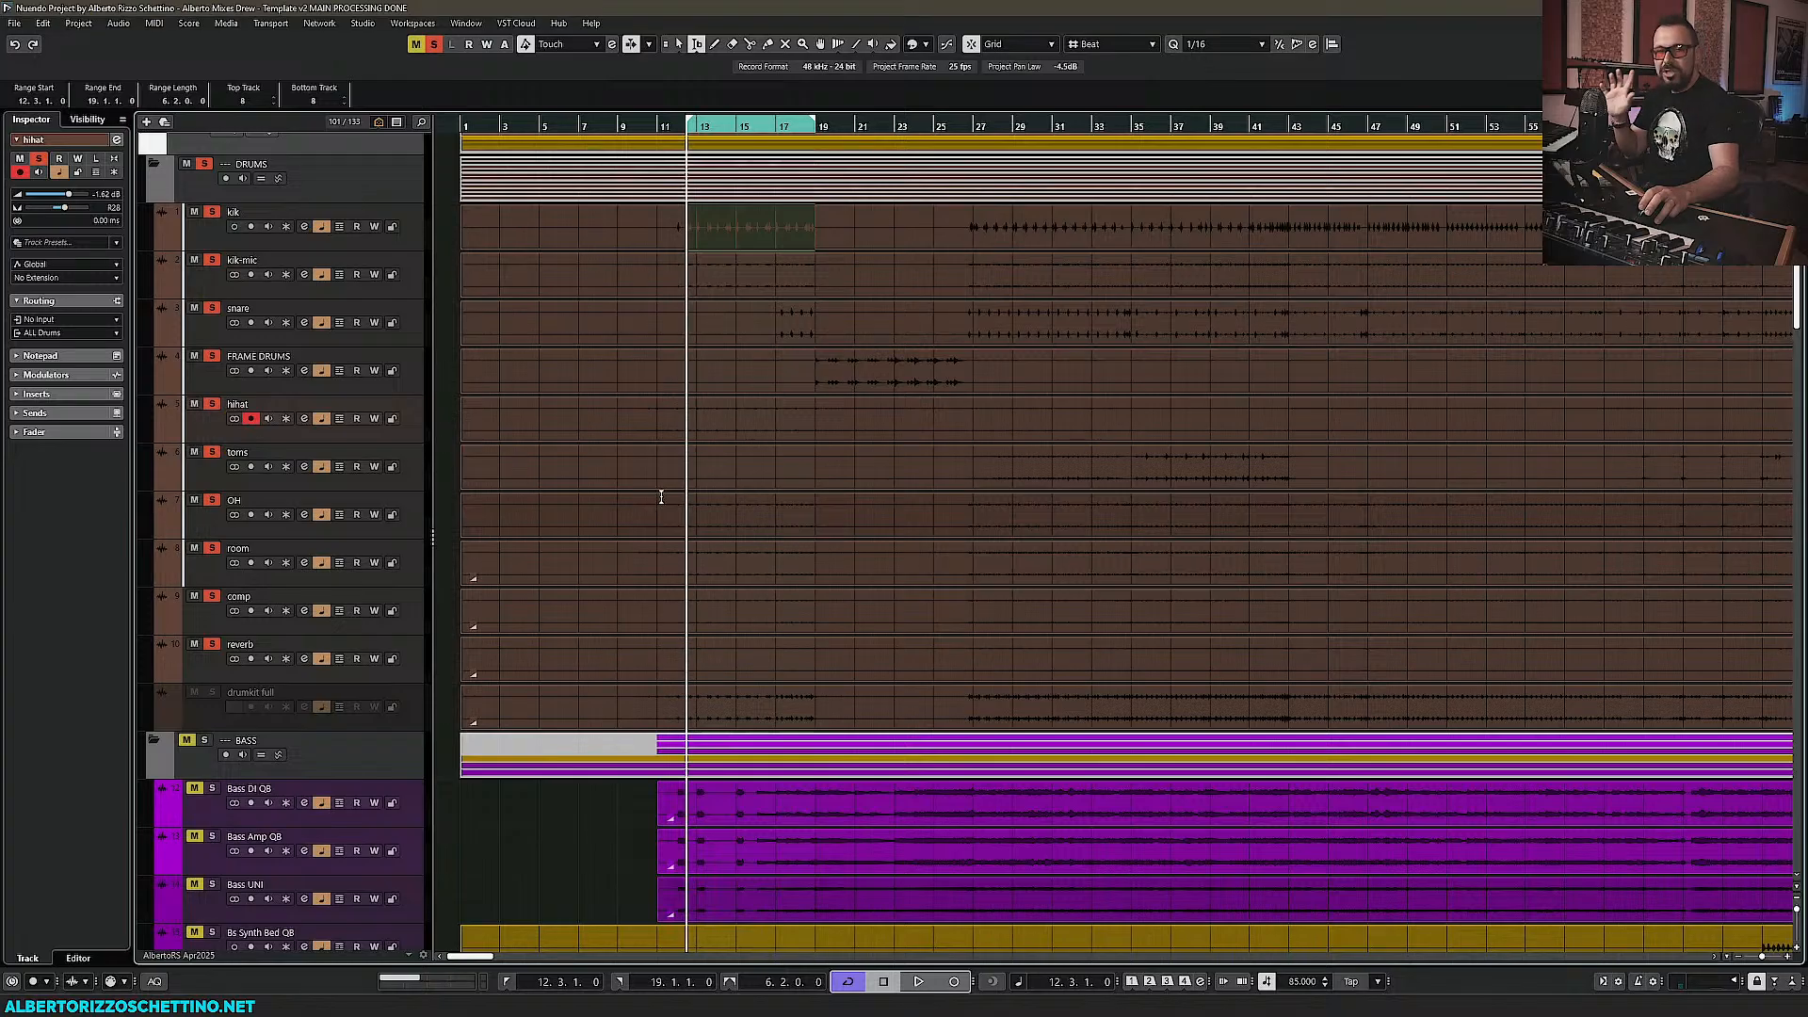
Solo the GUITARS folder too and play it together with the drums from 12.3.1
scroll(661, 496, down, 10)
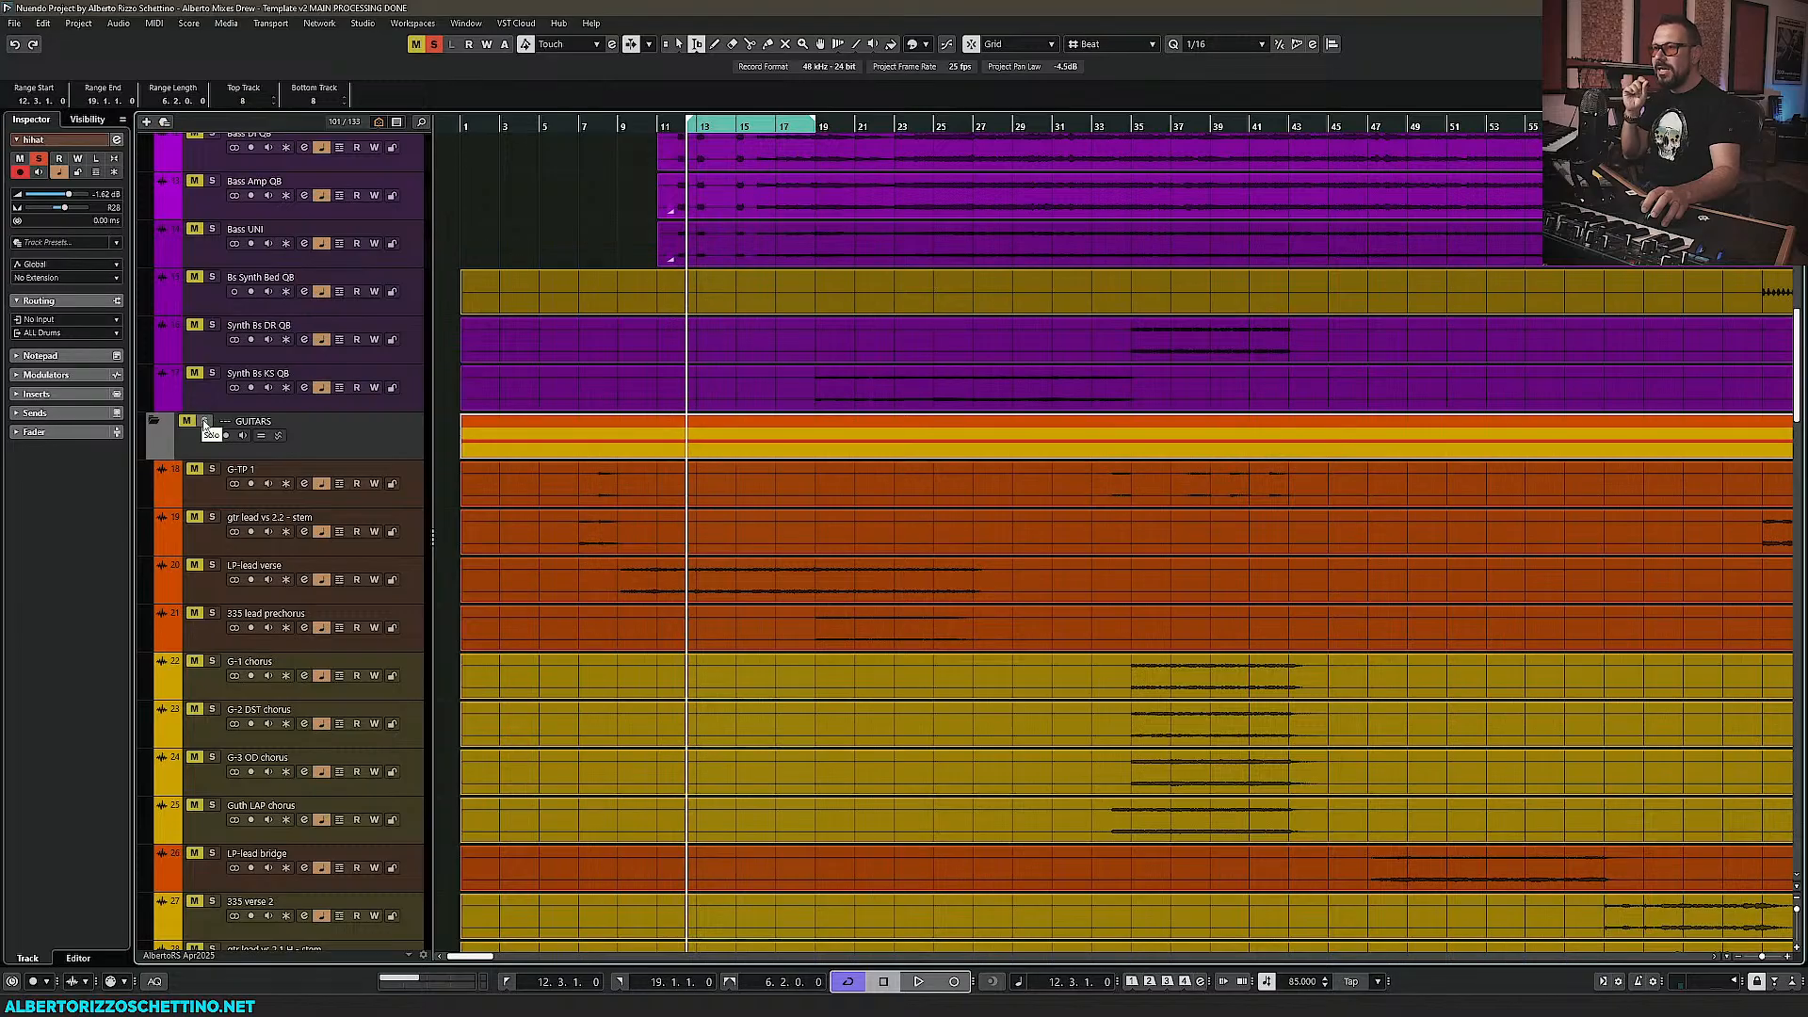
click(204, 422)
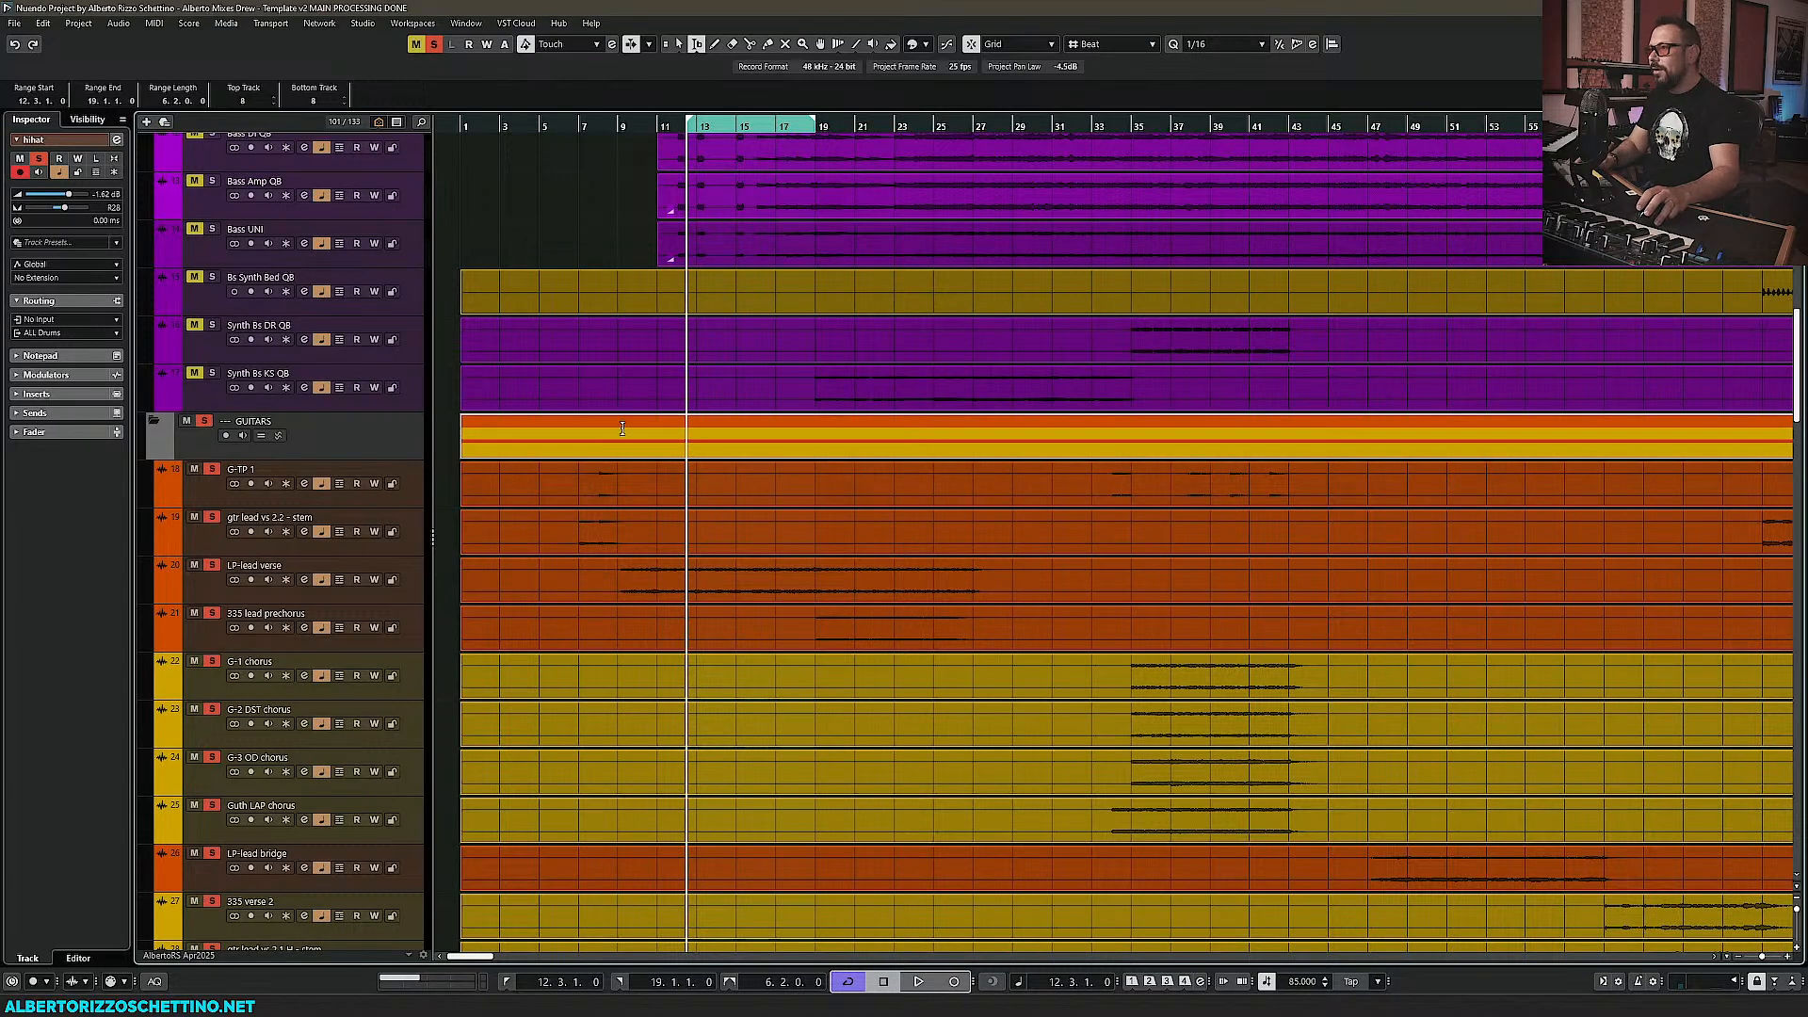
key(space)
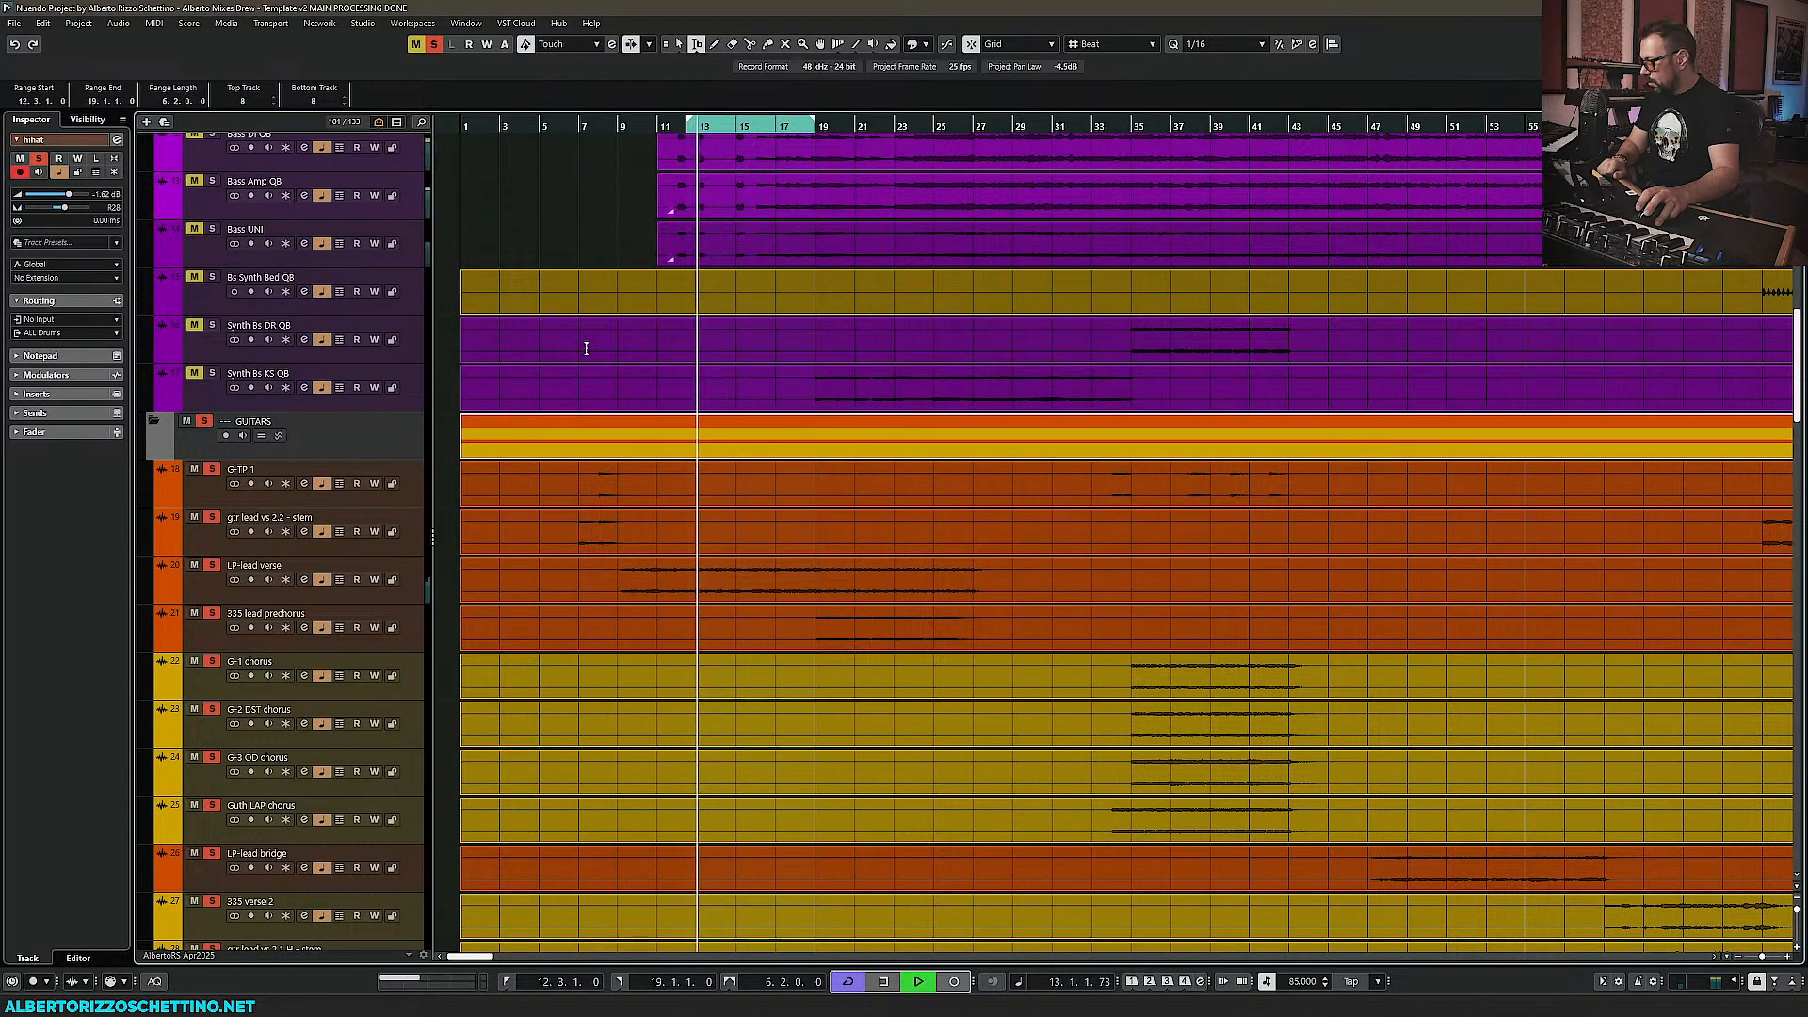
scroll(557, 416, up, 15)
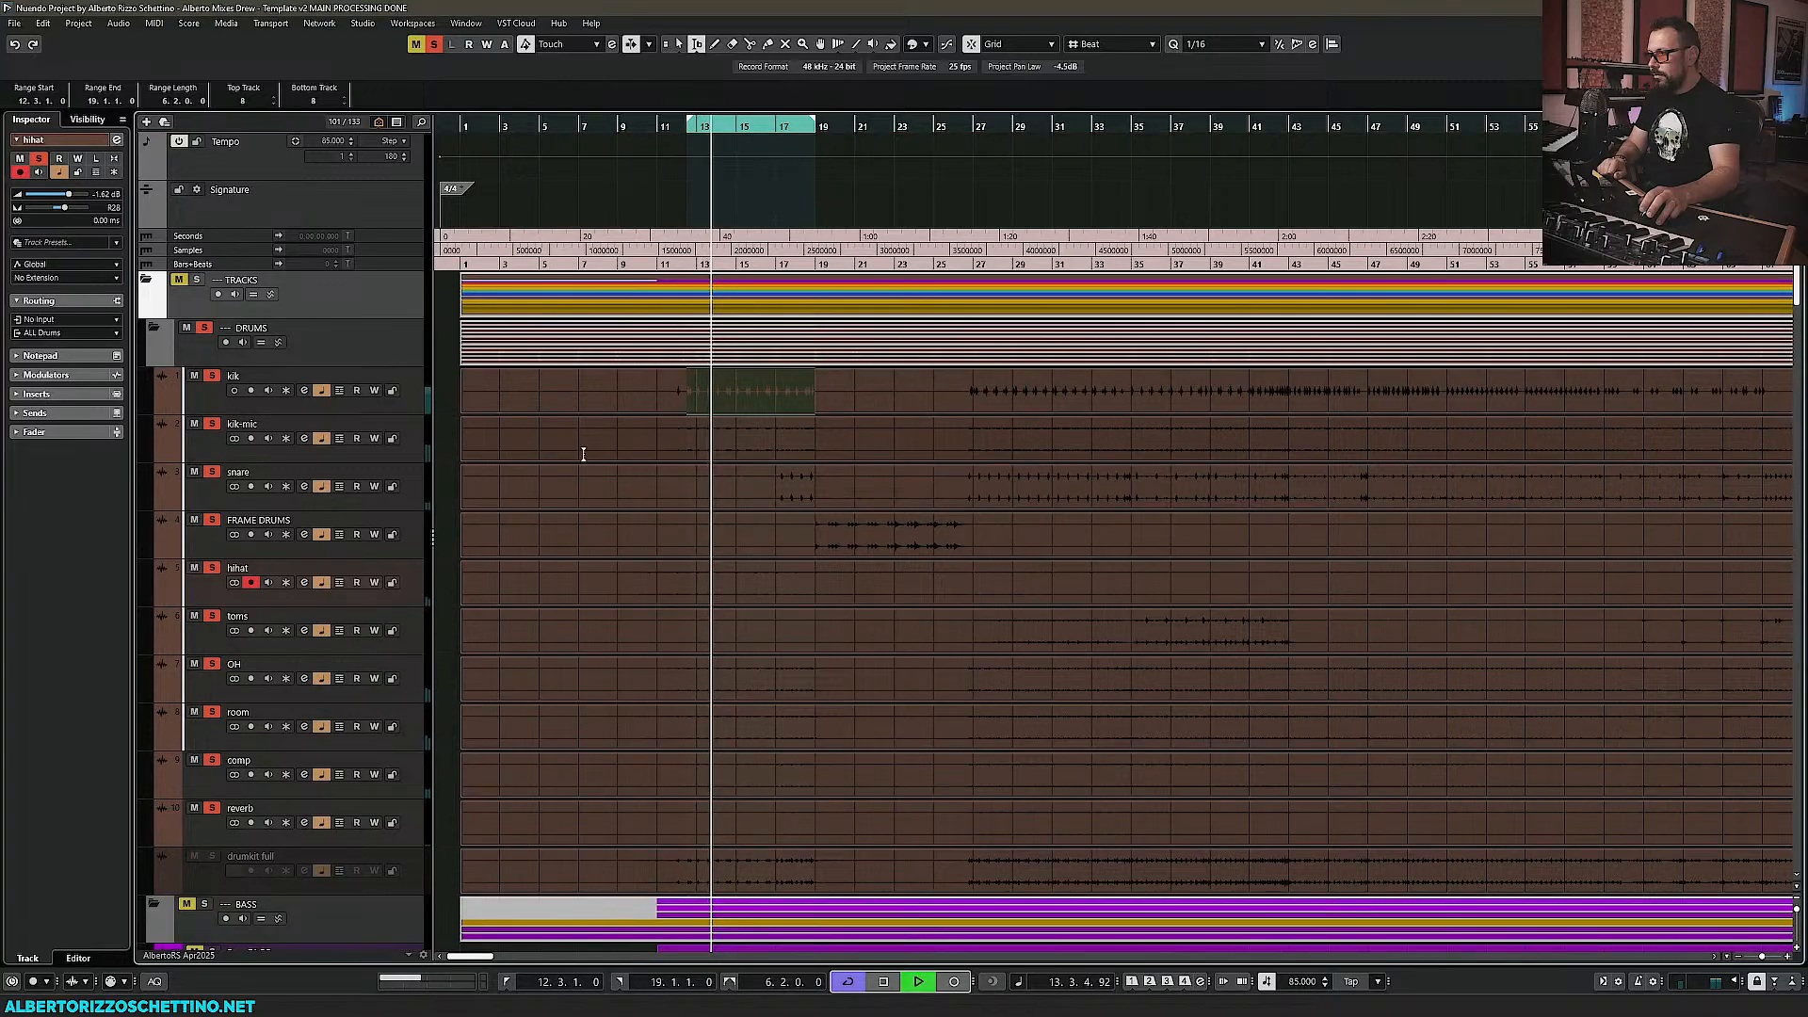
scroll(584, 454, down, 3)
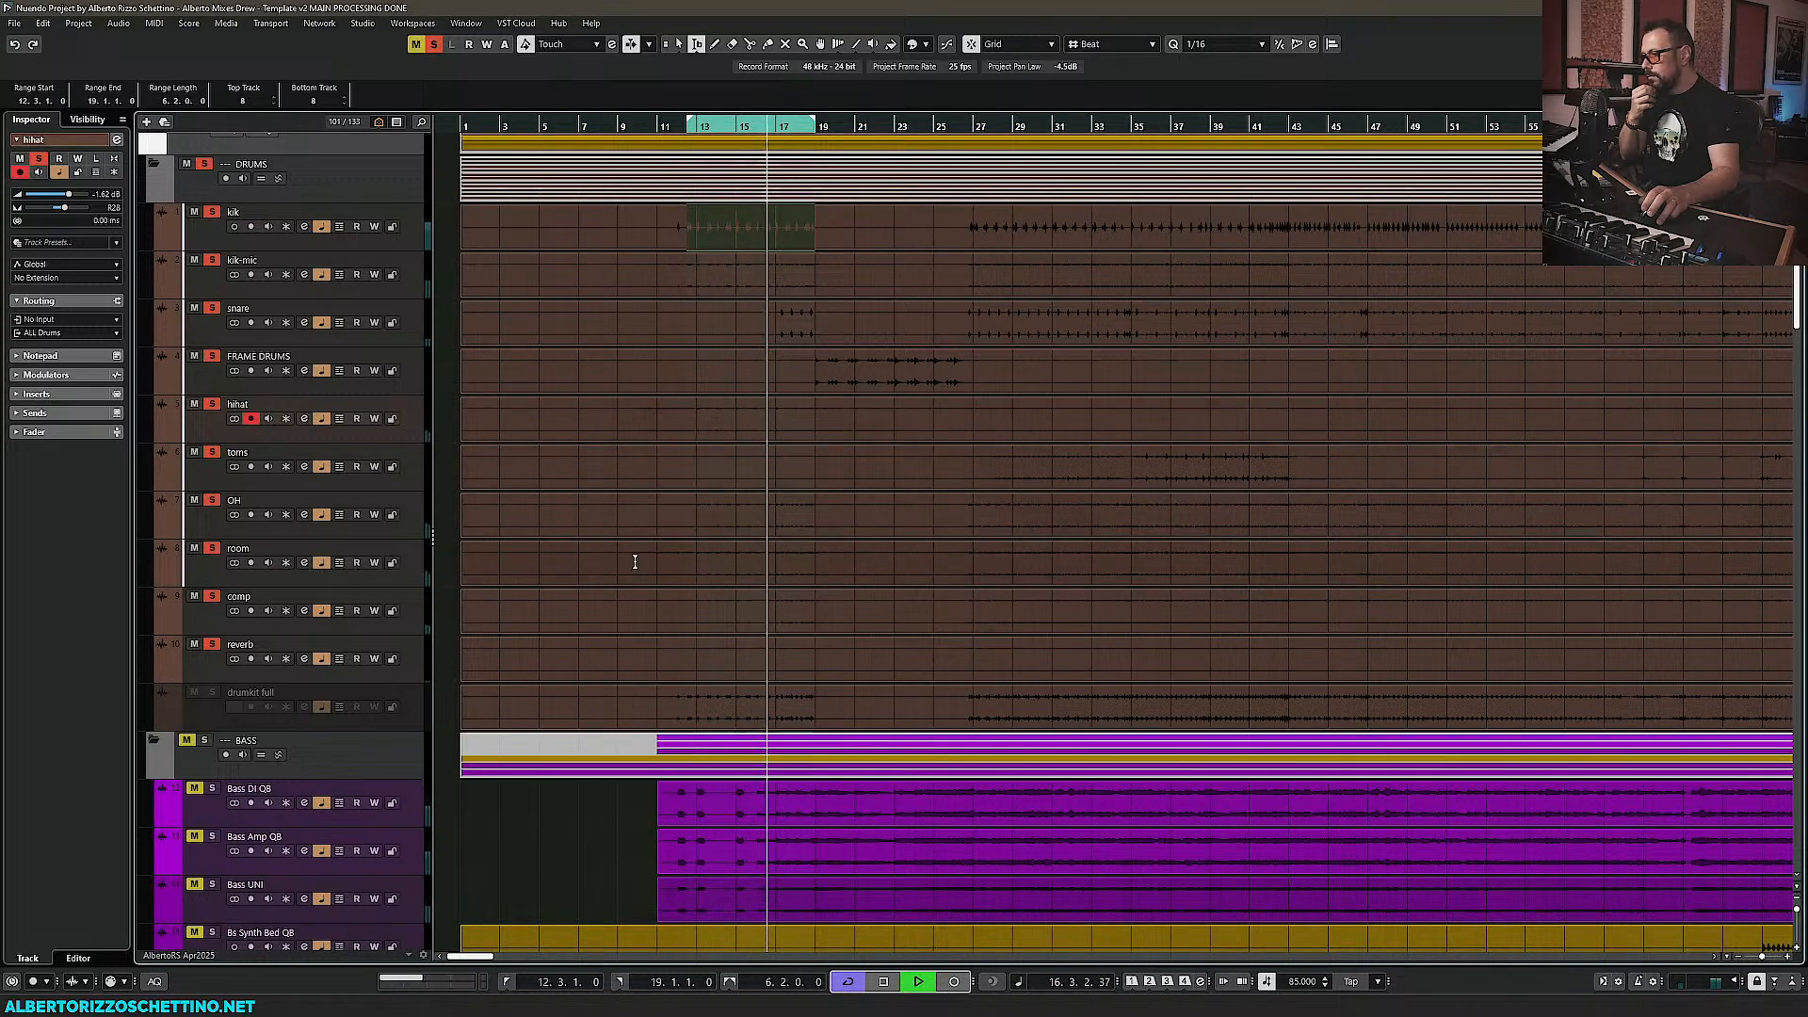
scroll(634, 563, down, 5)
scroll(629, 568, up, 5)
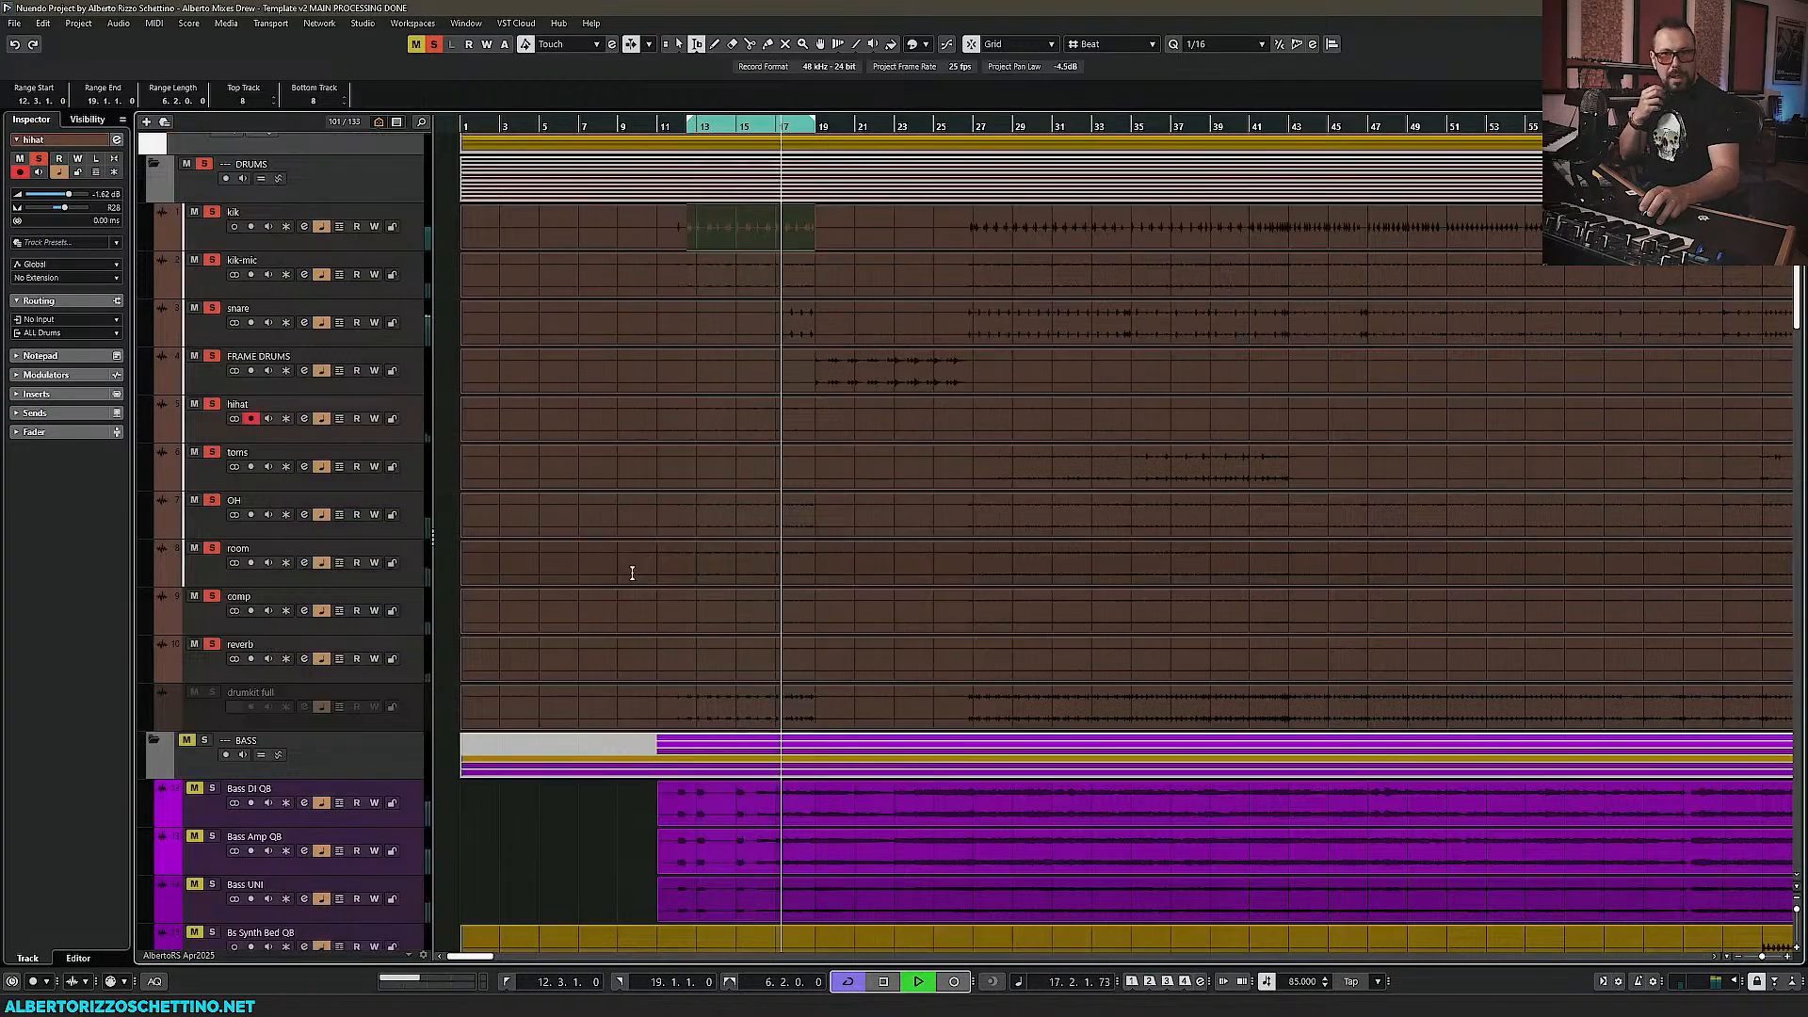
scroll(633, 571, down, 3)
scroll(639, 569, up, 6)
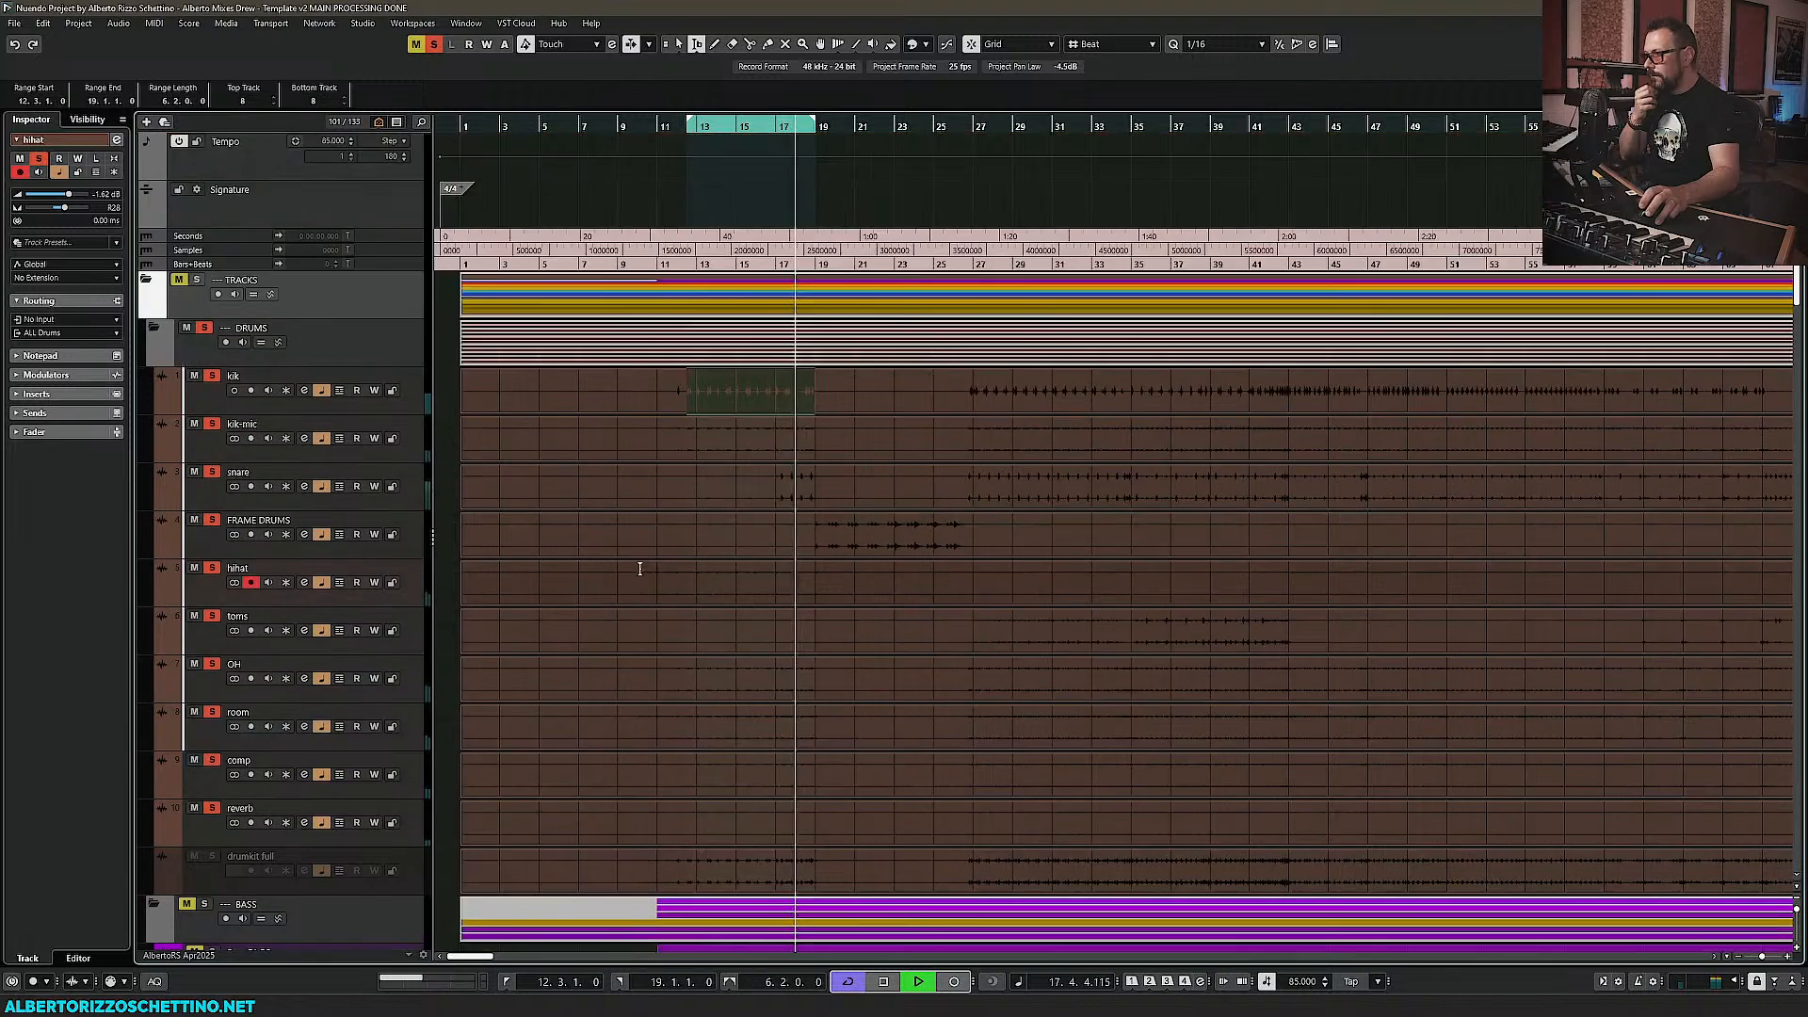
Extend the end of the cycle range to bar 25 while the drums and guitars keep playing
drag(815, 123, 934, 124)
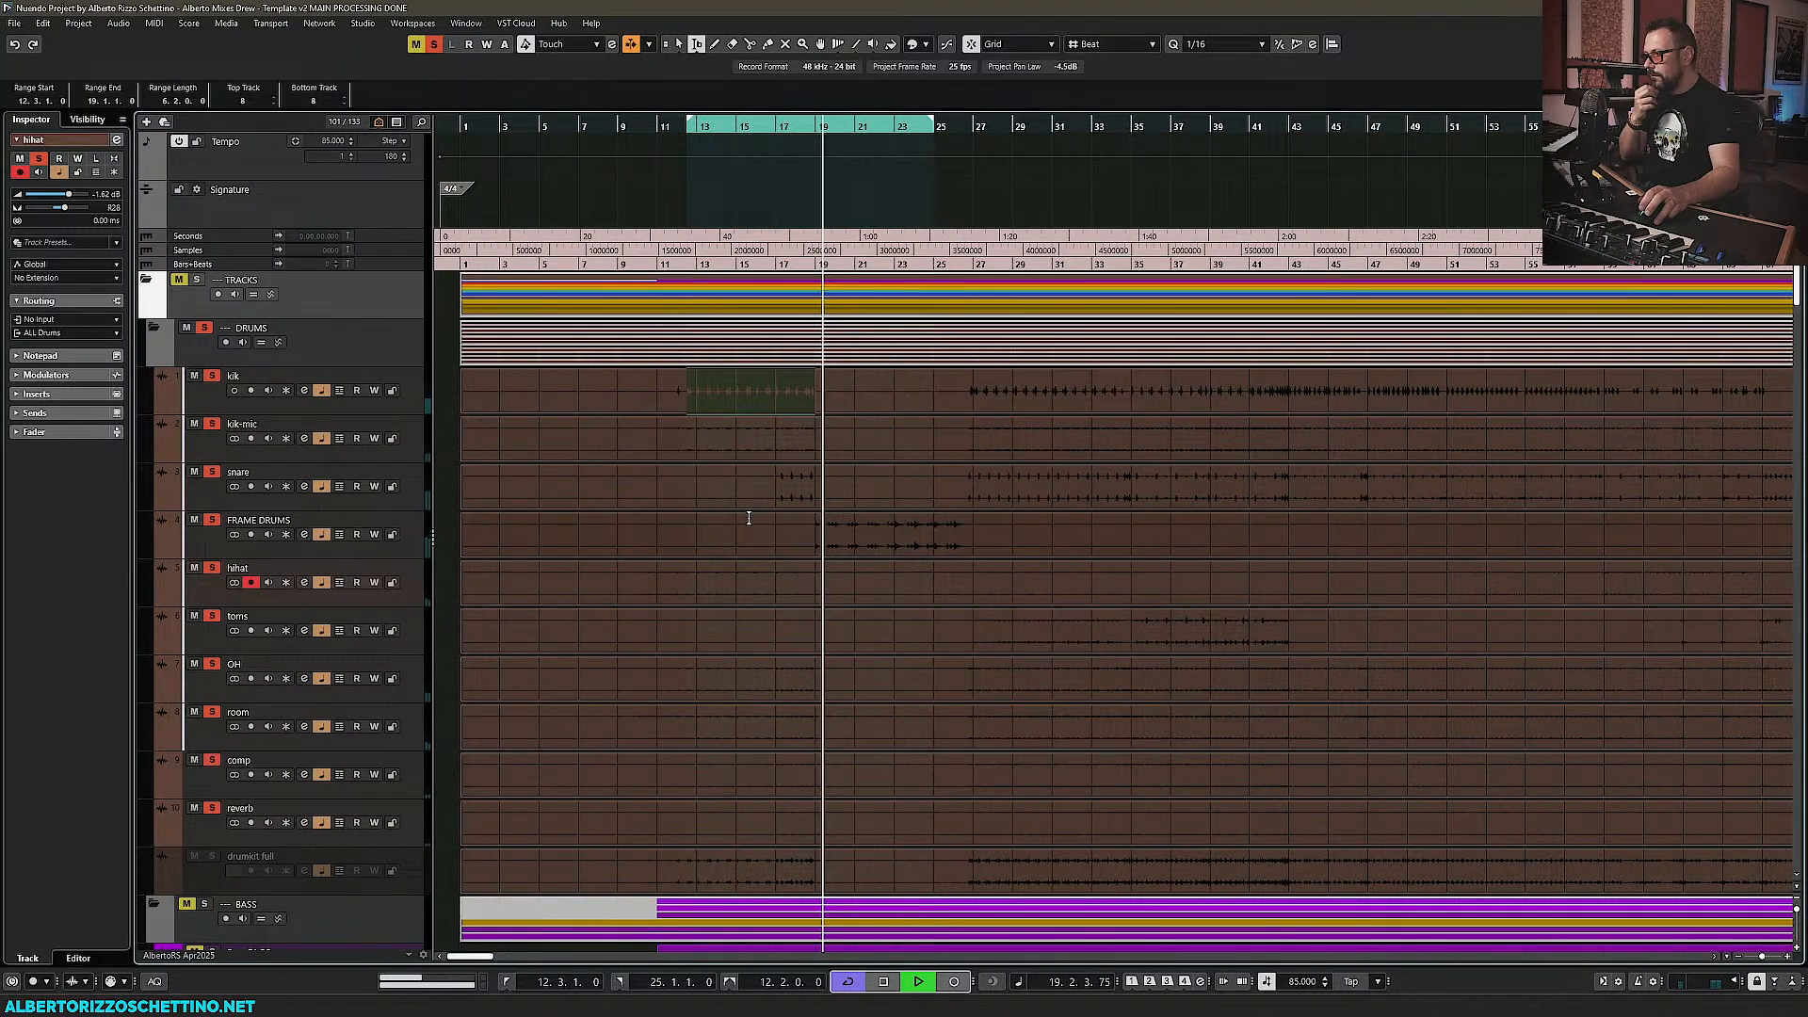
scroll(749, 518, down, 3)
scroll(746, 520, down, 3)
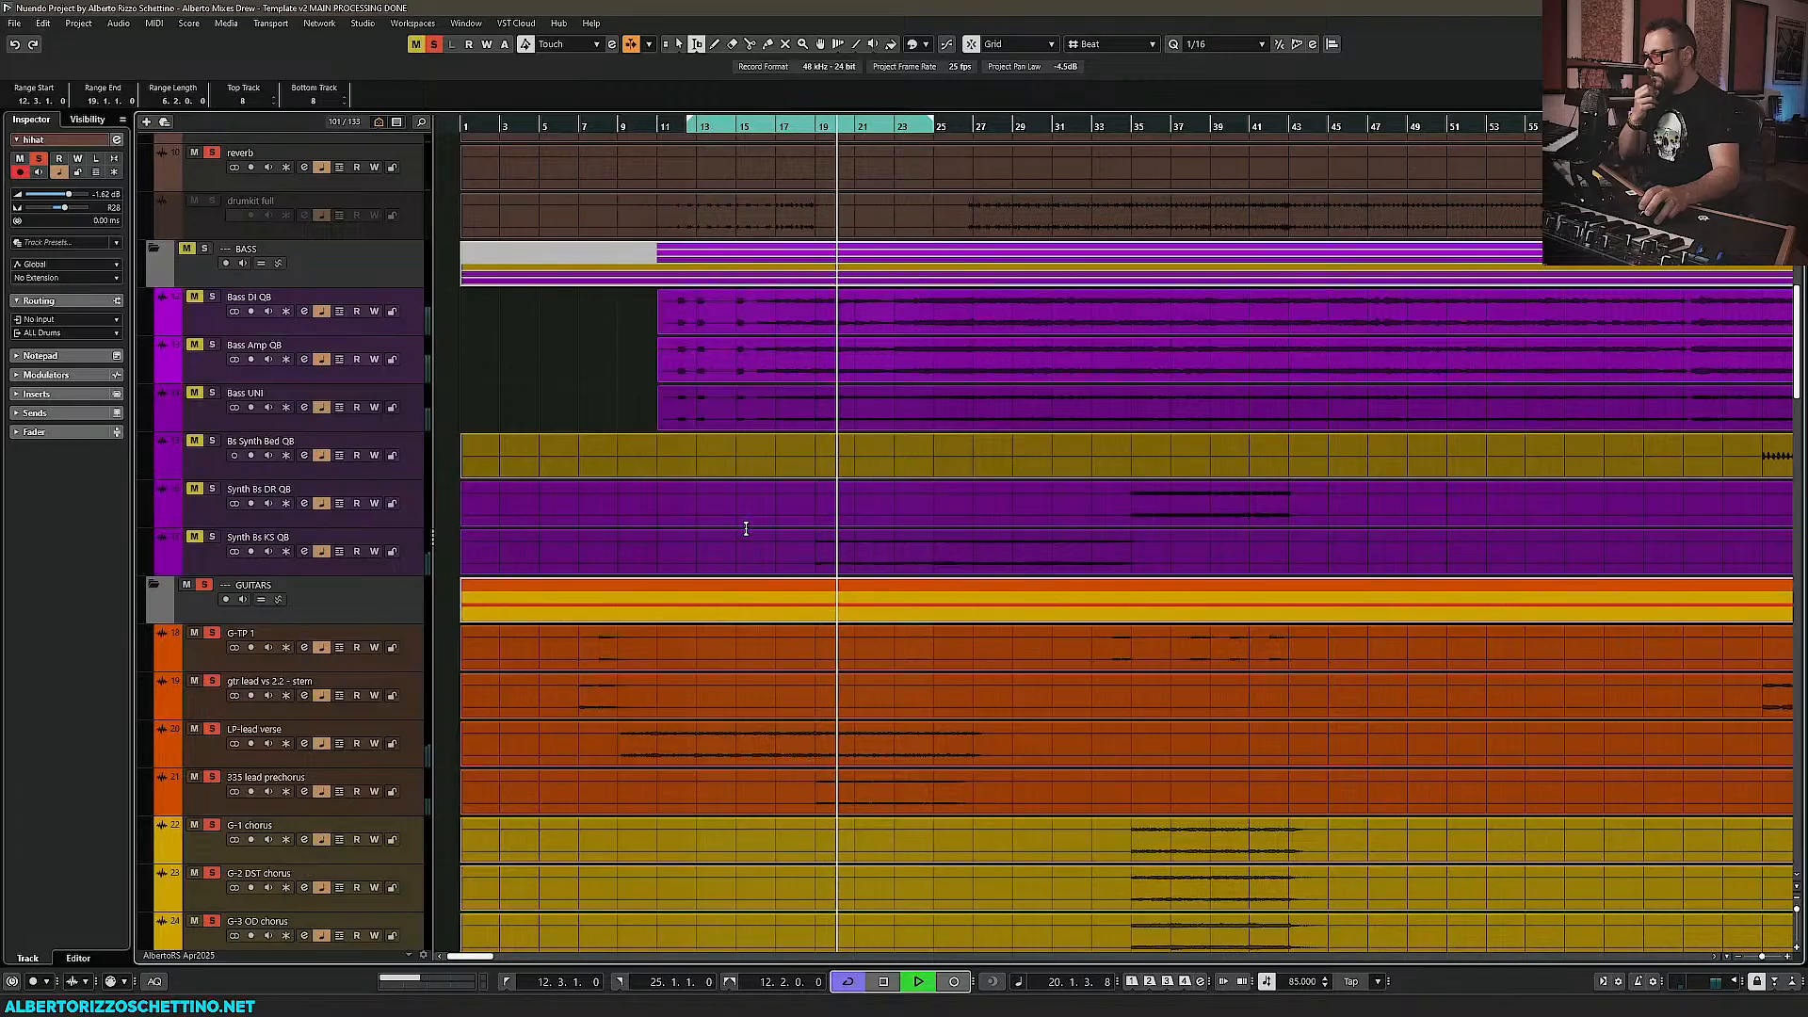
scroll(746, 525, up, 3)
scroll(747, 525, up, 3)
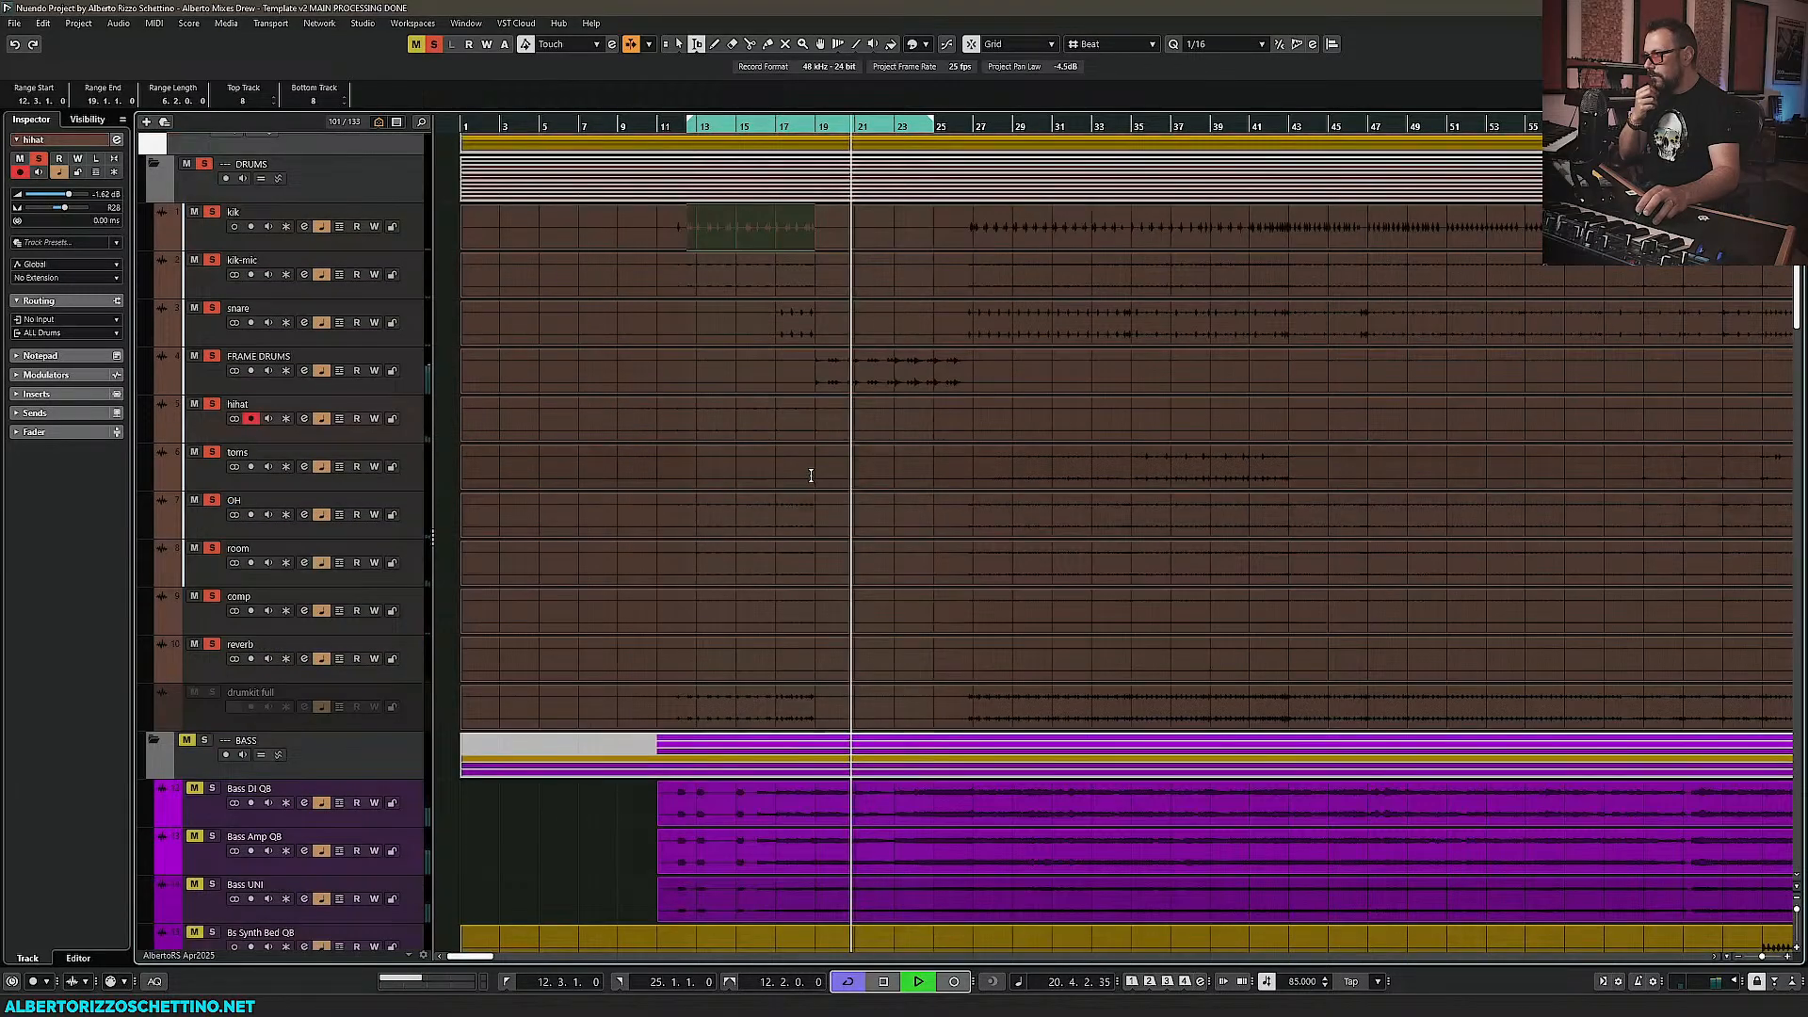
Add the Synth Bs KS QB track to the soloed playback and stop after a few bars
scroll(811, 481, down, 4)
scroll(811, 499, down, 2)
scroll(813, 518, up, 2)
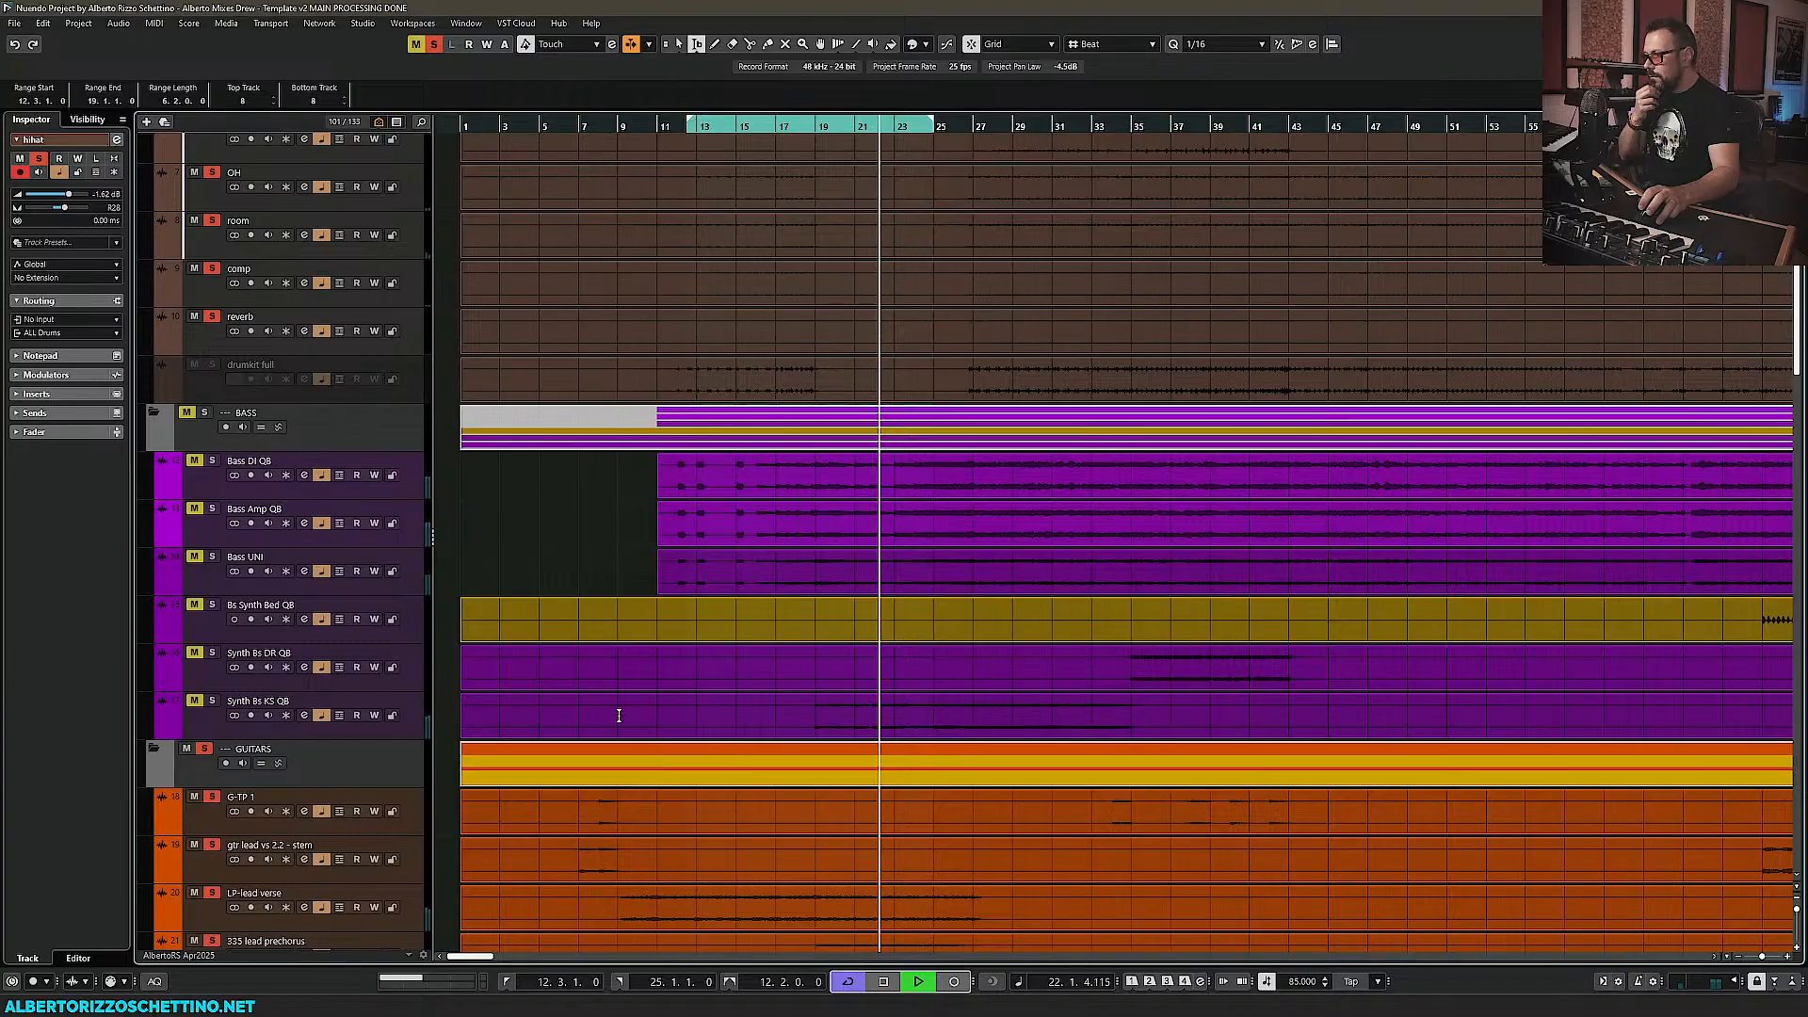
click(212, 701)
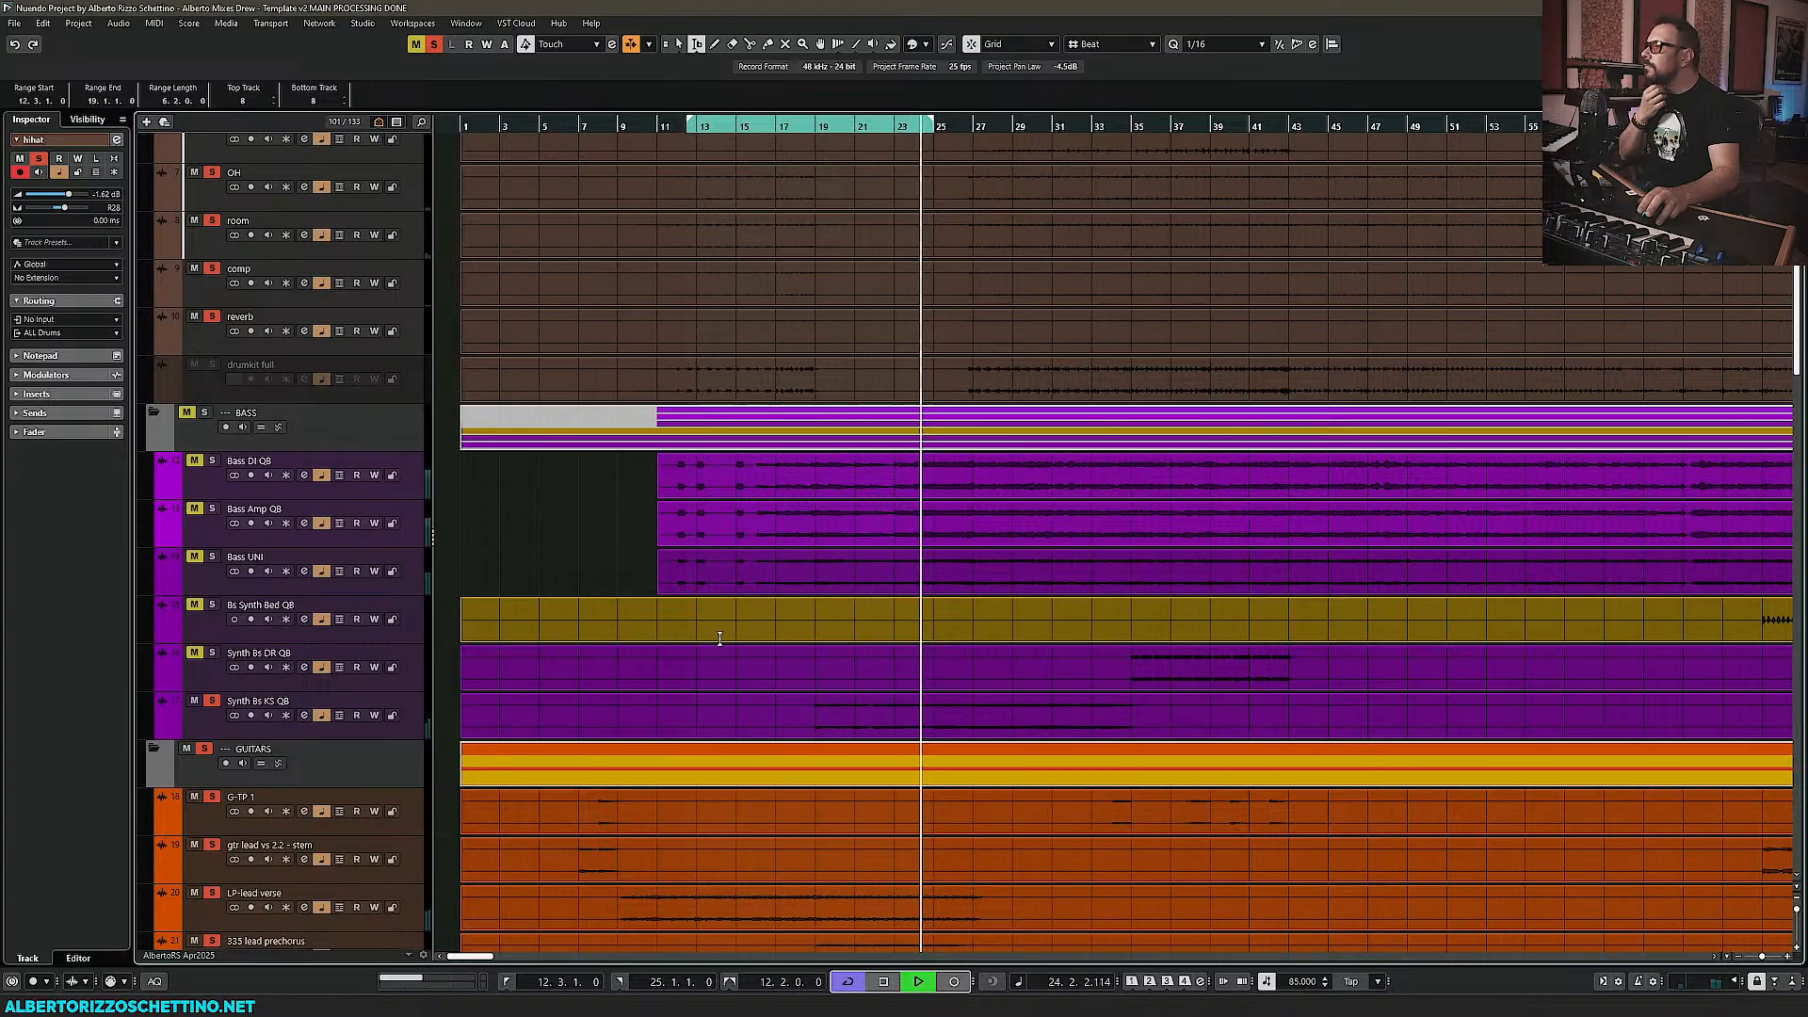
key(space)
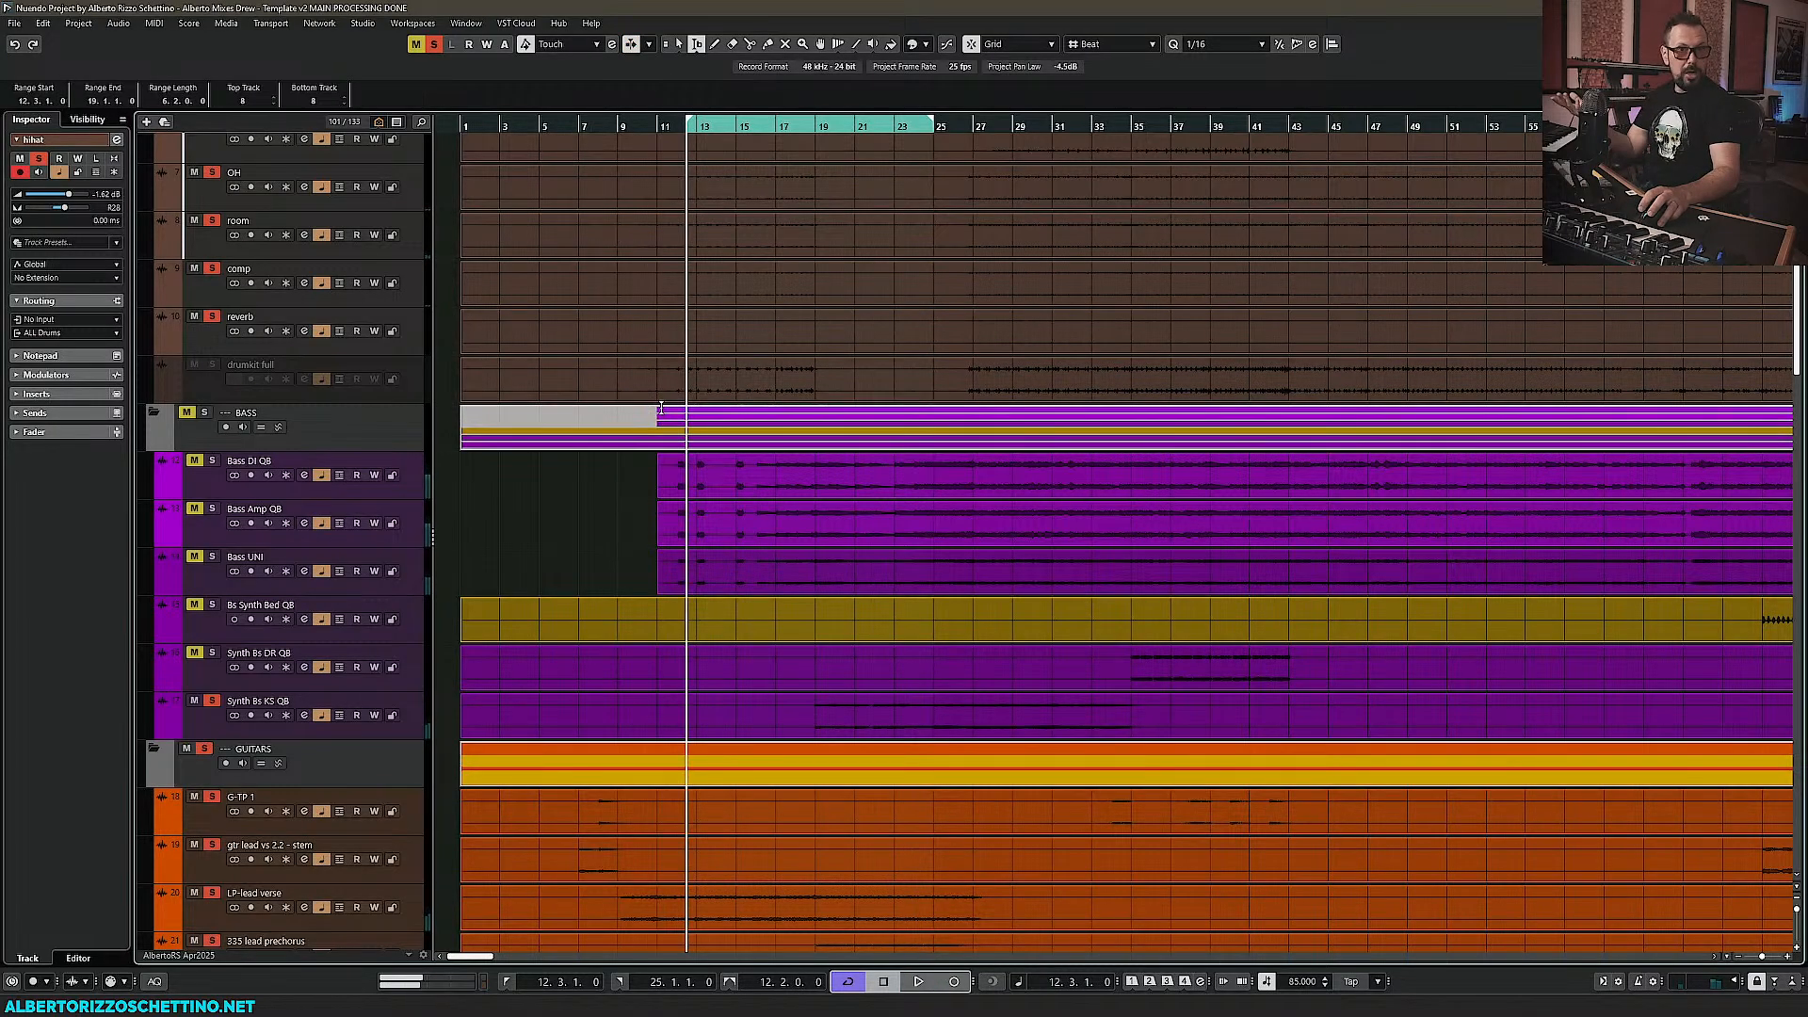
Solo the ORCH folder in addition to the drums and guitars
scroll(695, 499, up, 5)
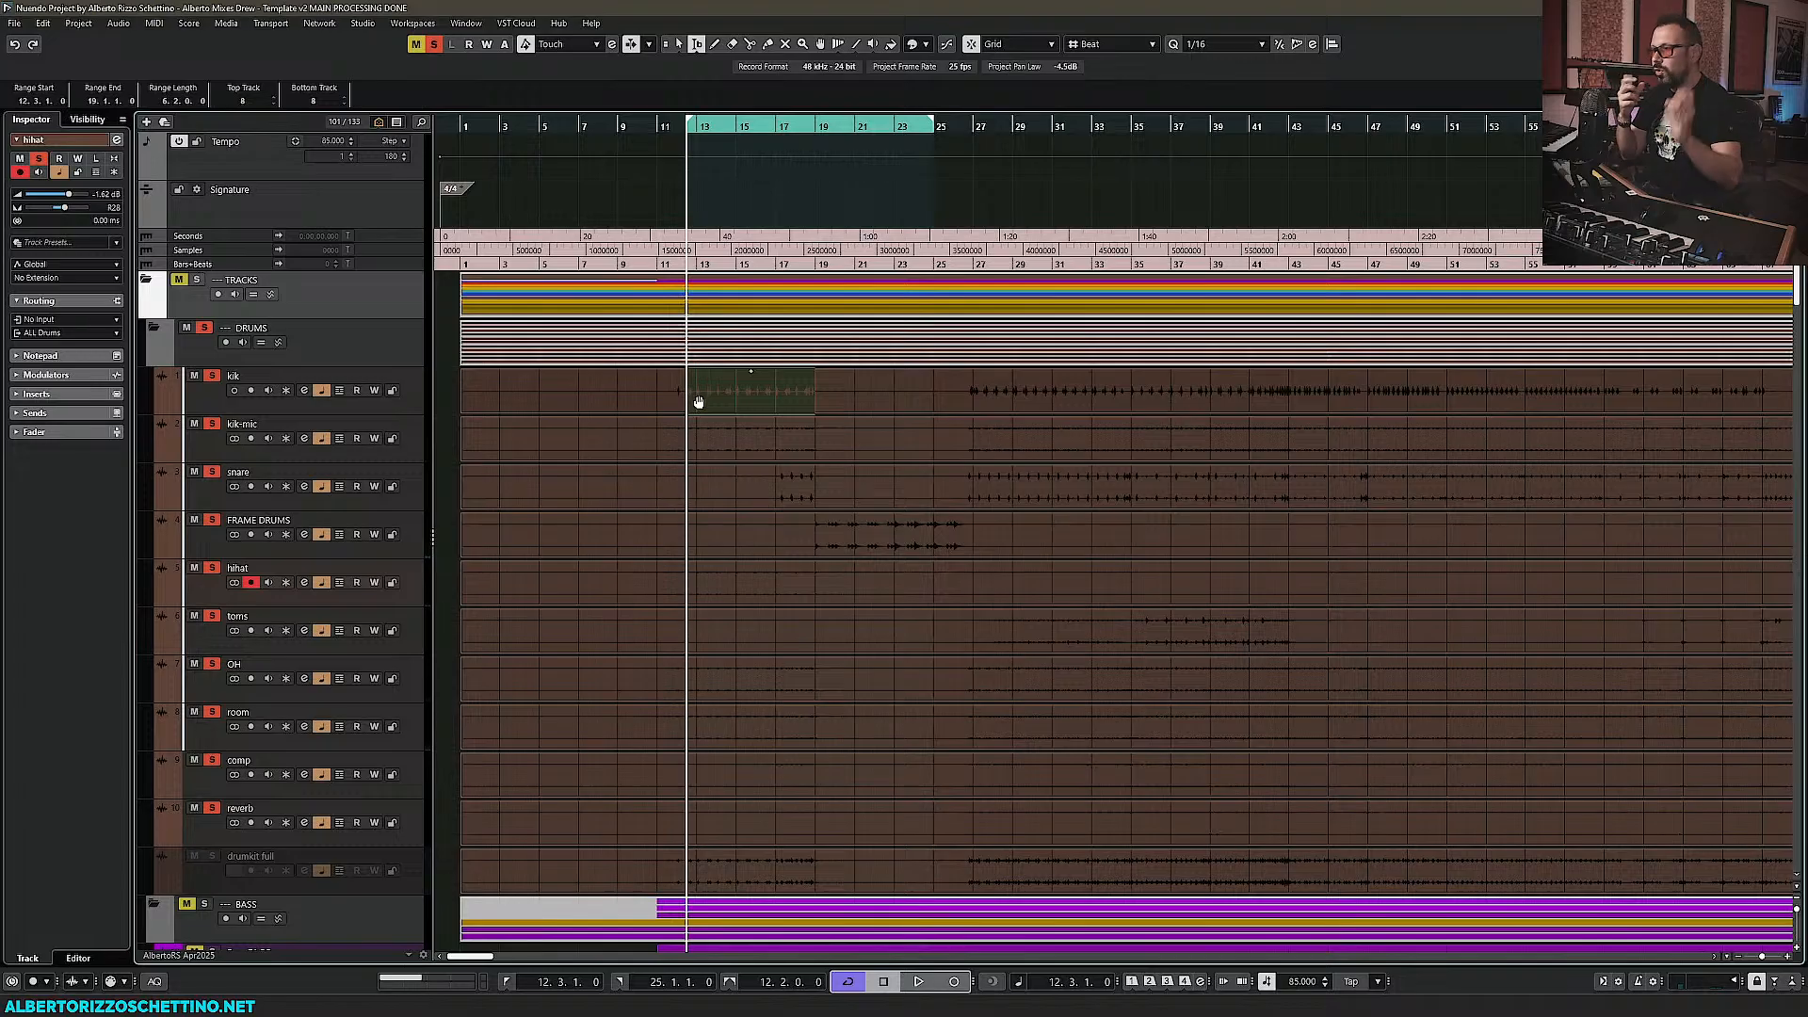
scroll(697, 402, down, 15)
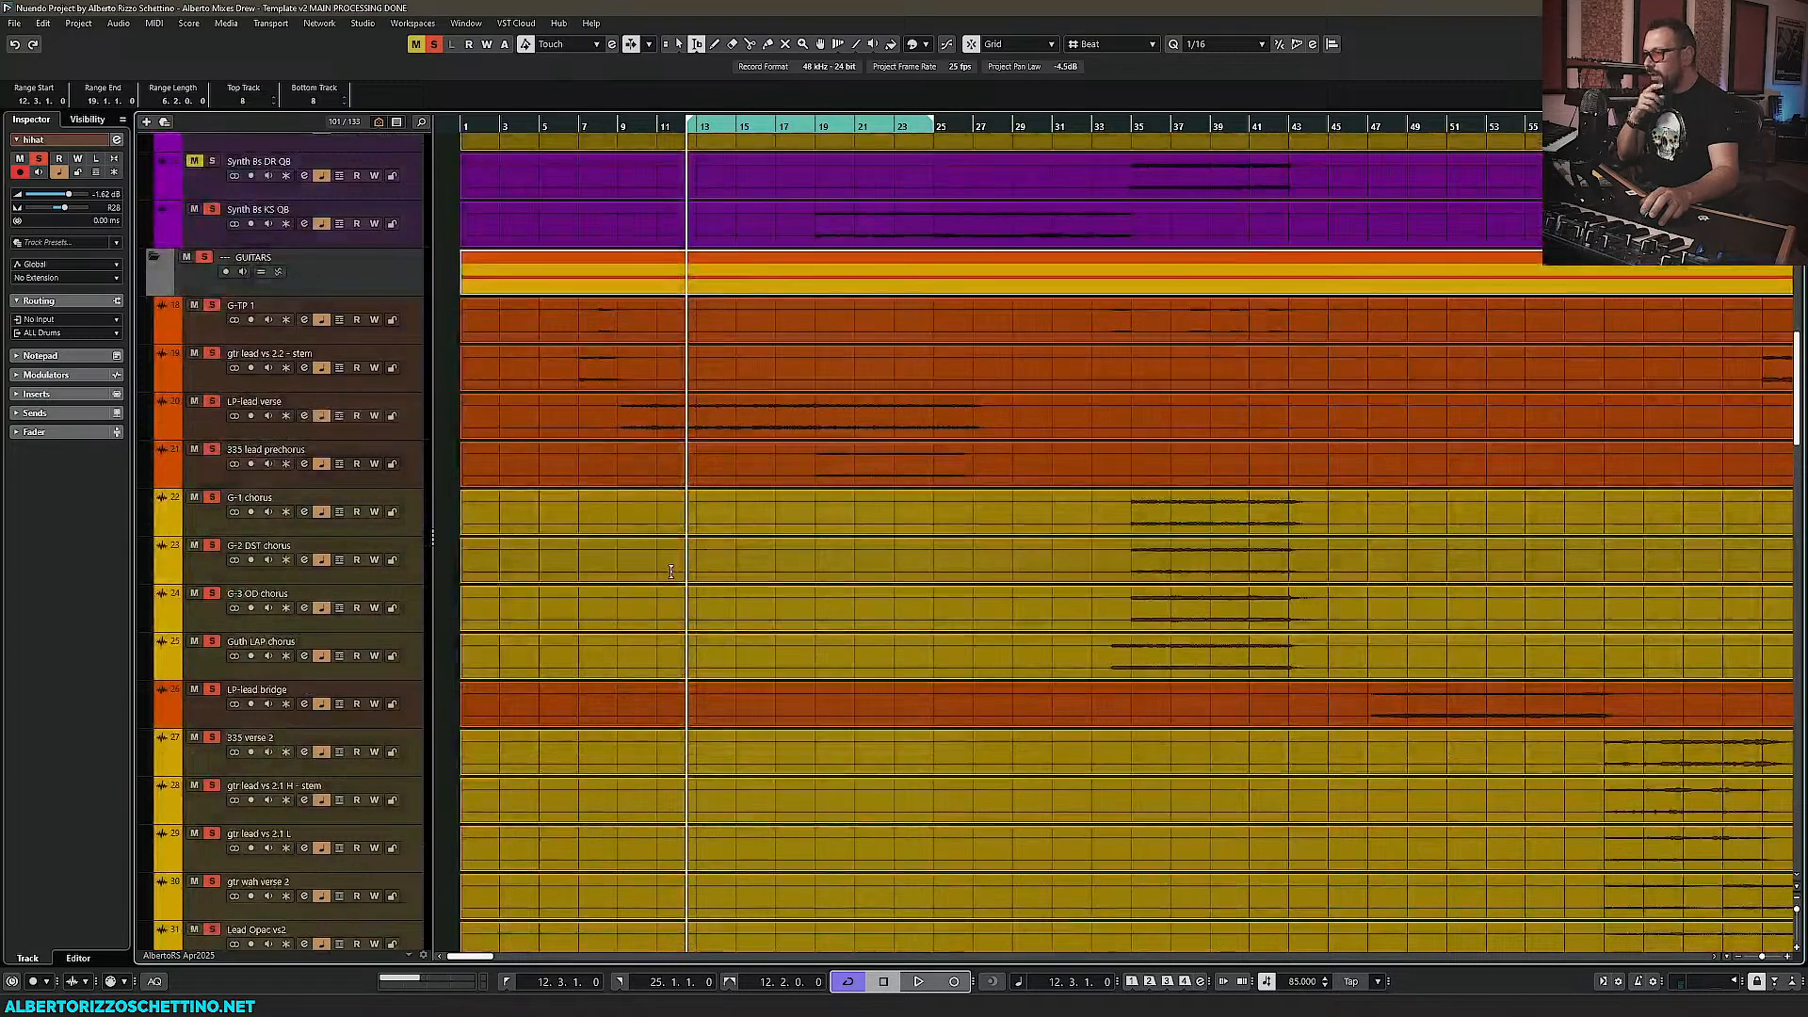
scroll(671, 570, down, 3)
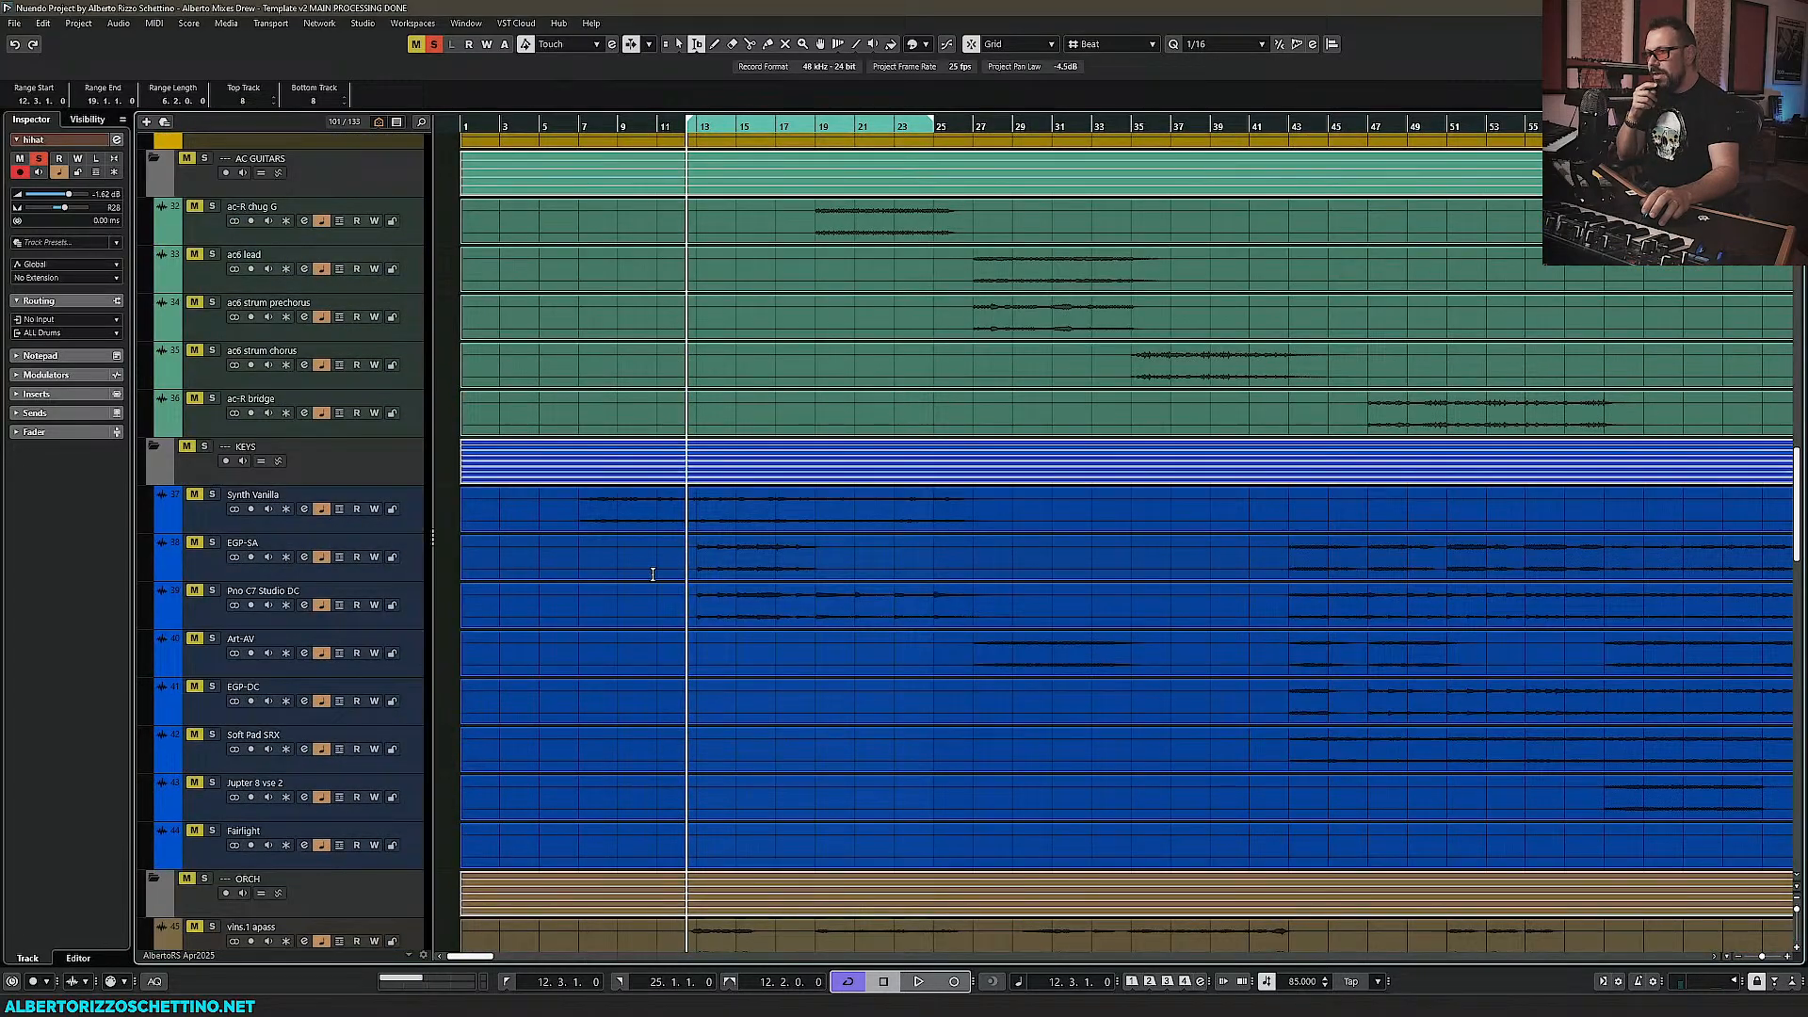
scroll(652, 574, down, 6)
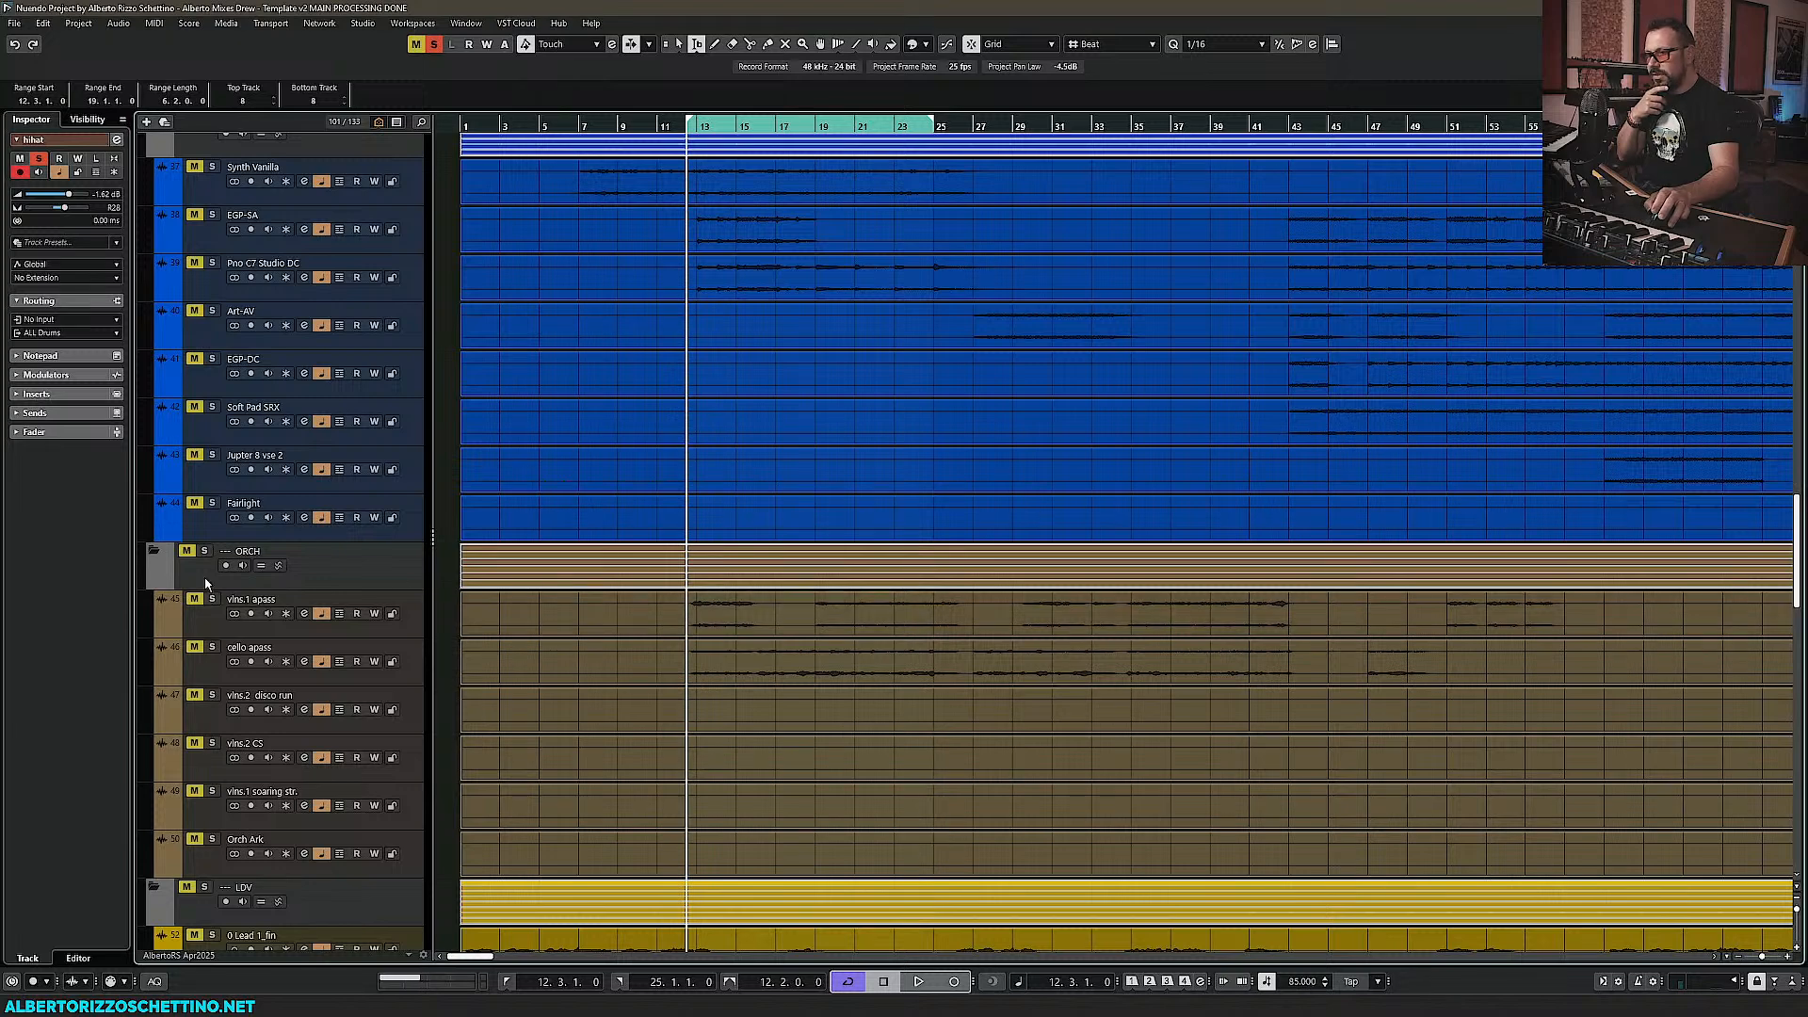
click(203, 552)
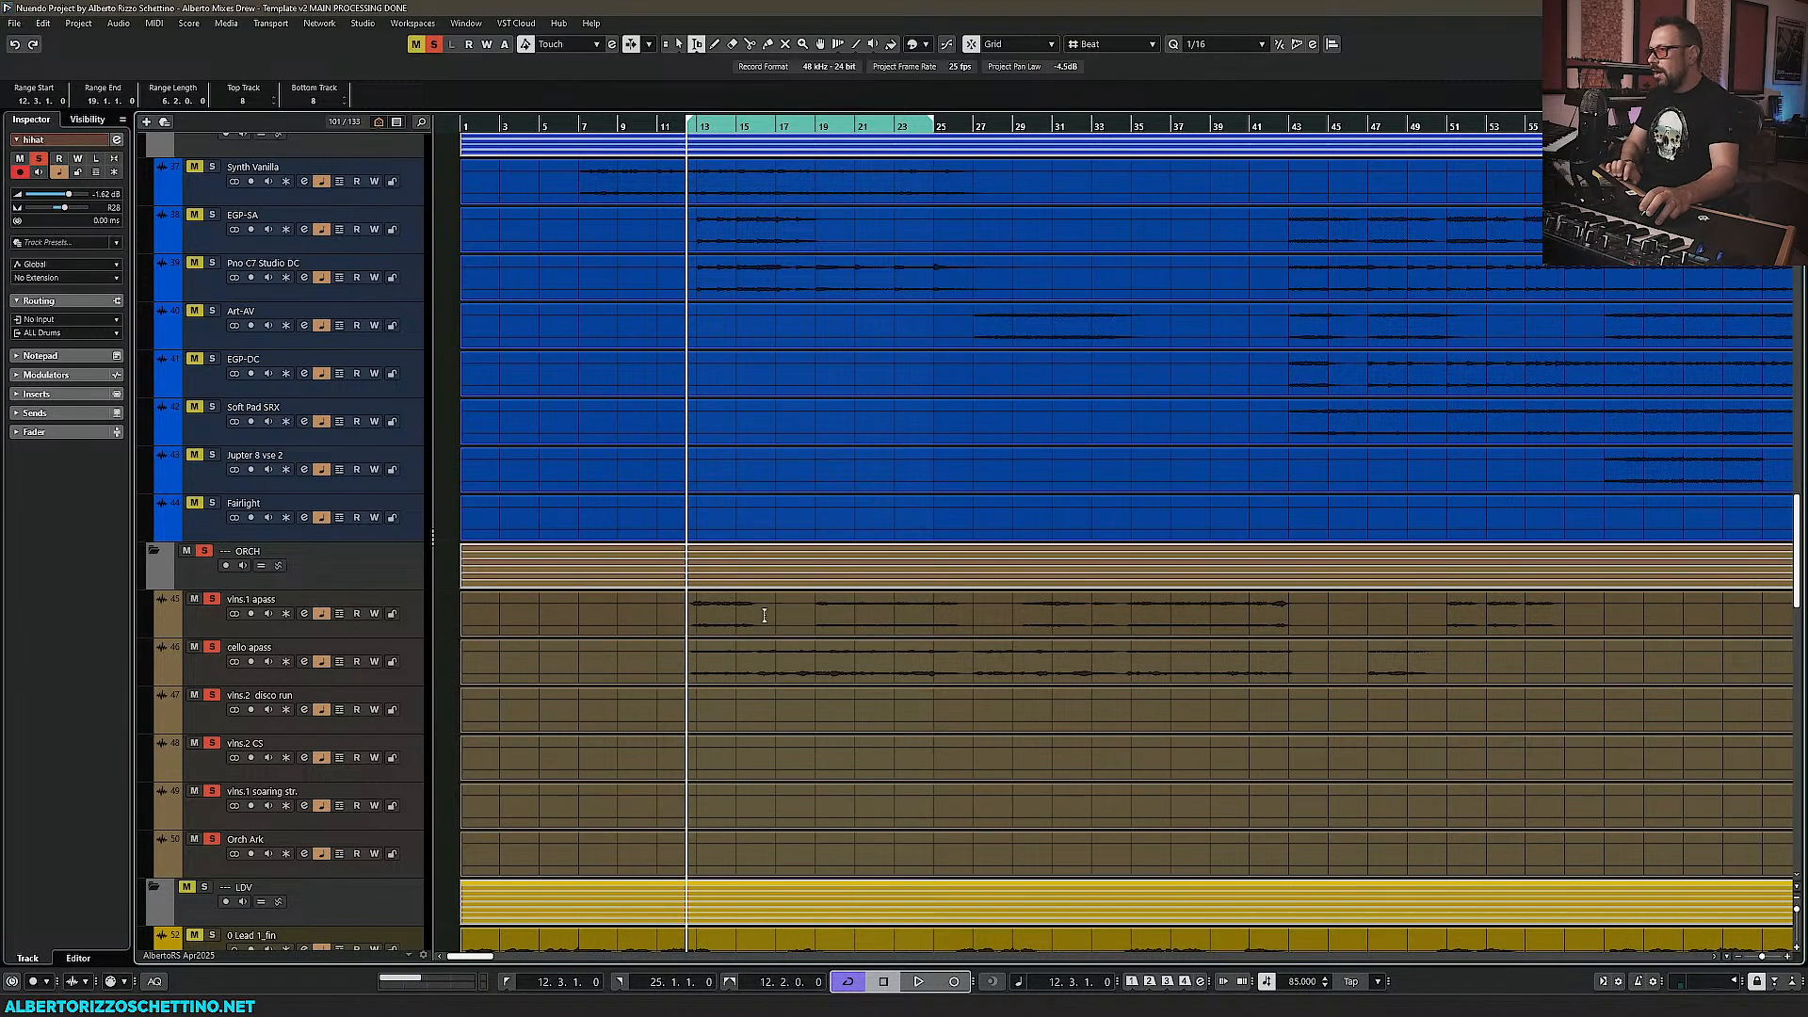
Examine where the drum, bass and guitar parts enter around bar 19
scroll(764, 615, up, 20)
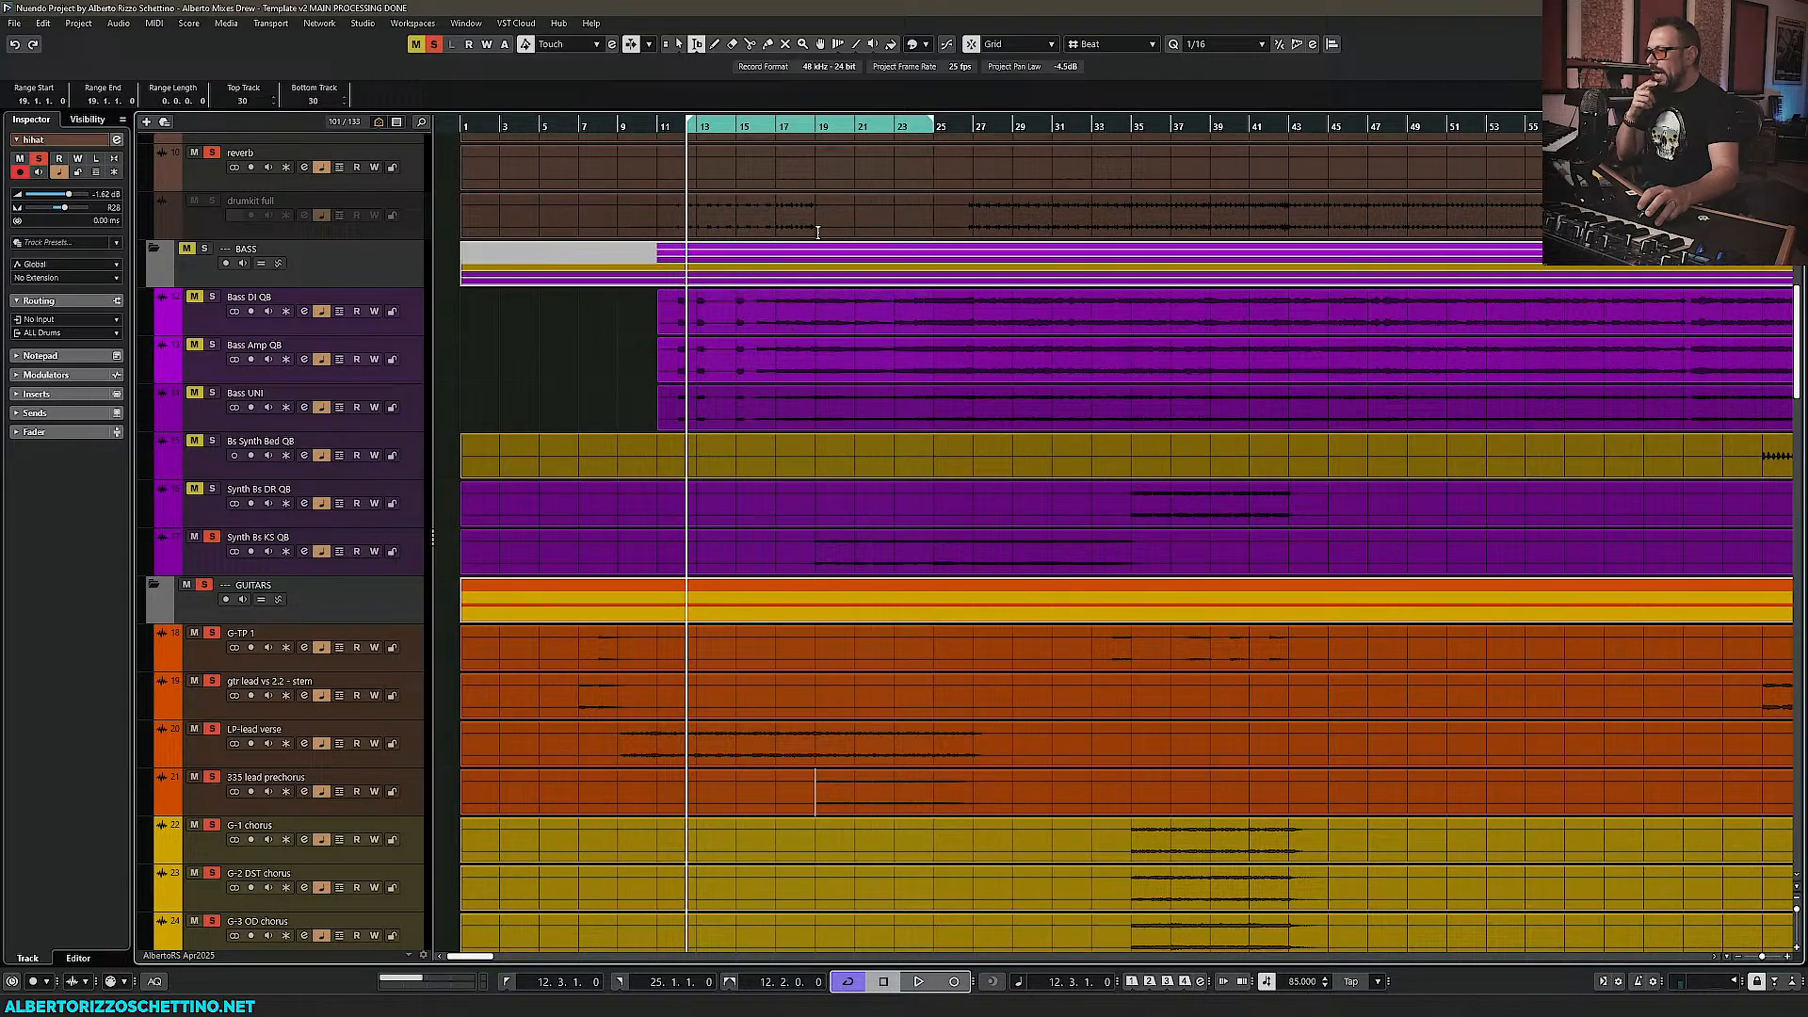
scroll(817, 538, up, 7)
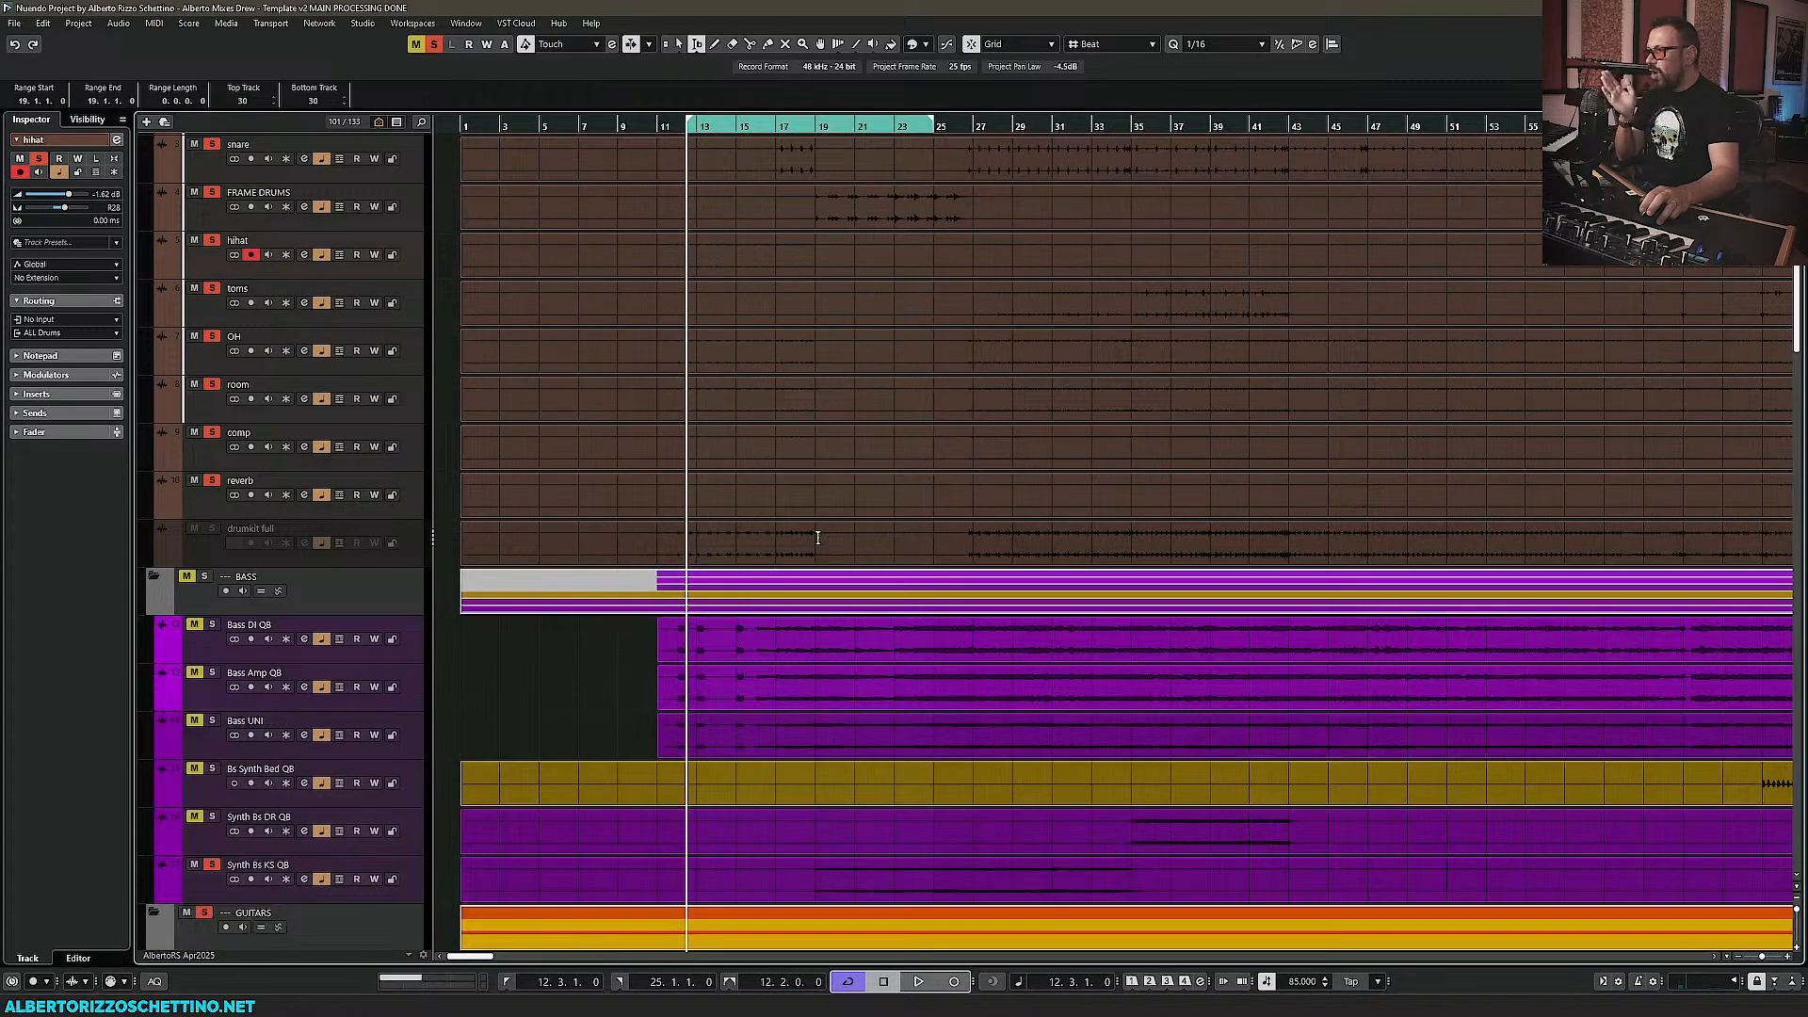
scroll(818, 538, up, 4)
scroll(822, 504, down, 14)
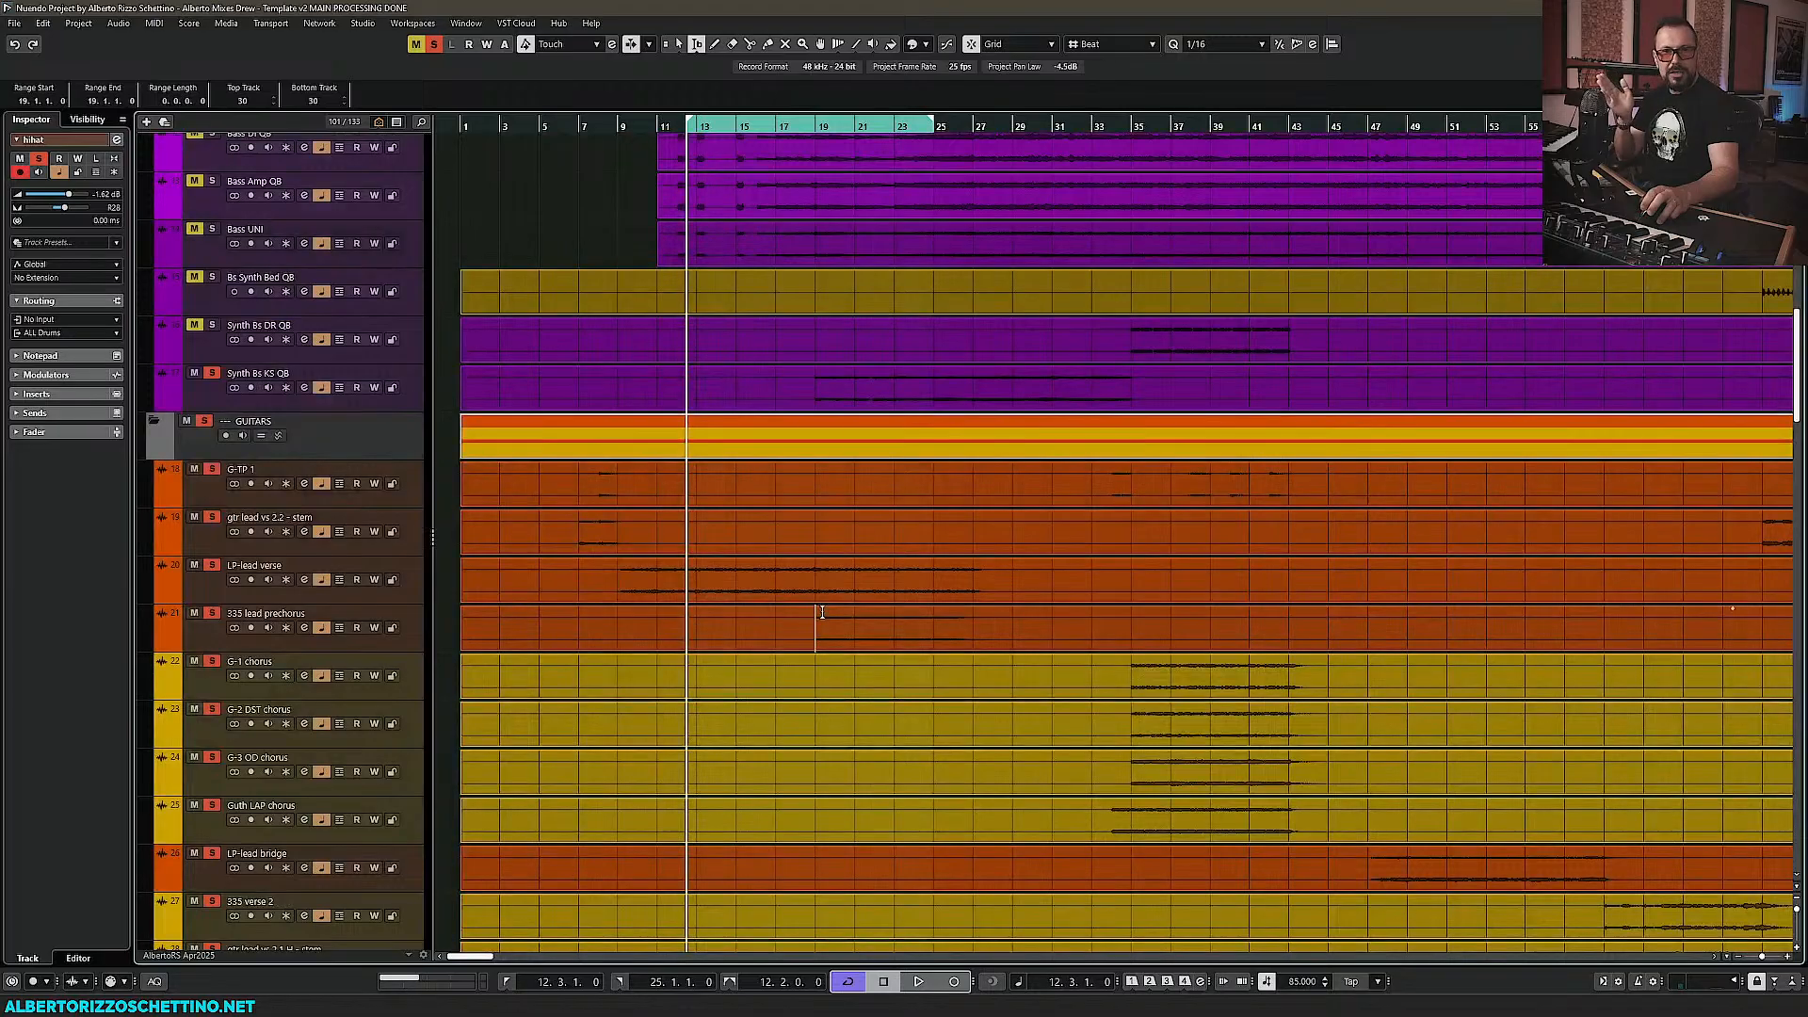
scroll(830, 637, down, 7)
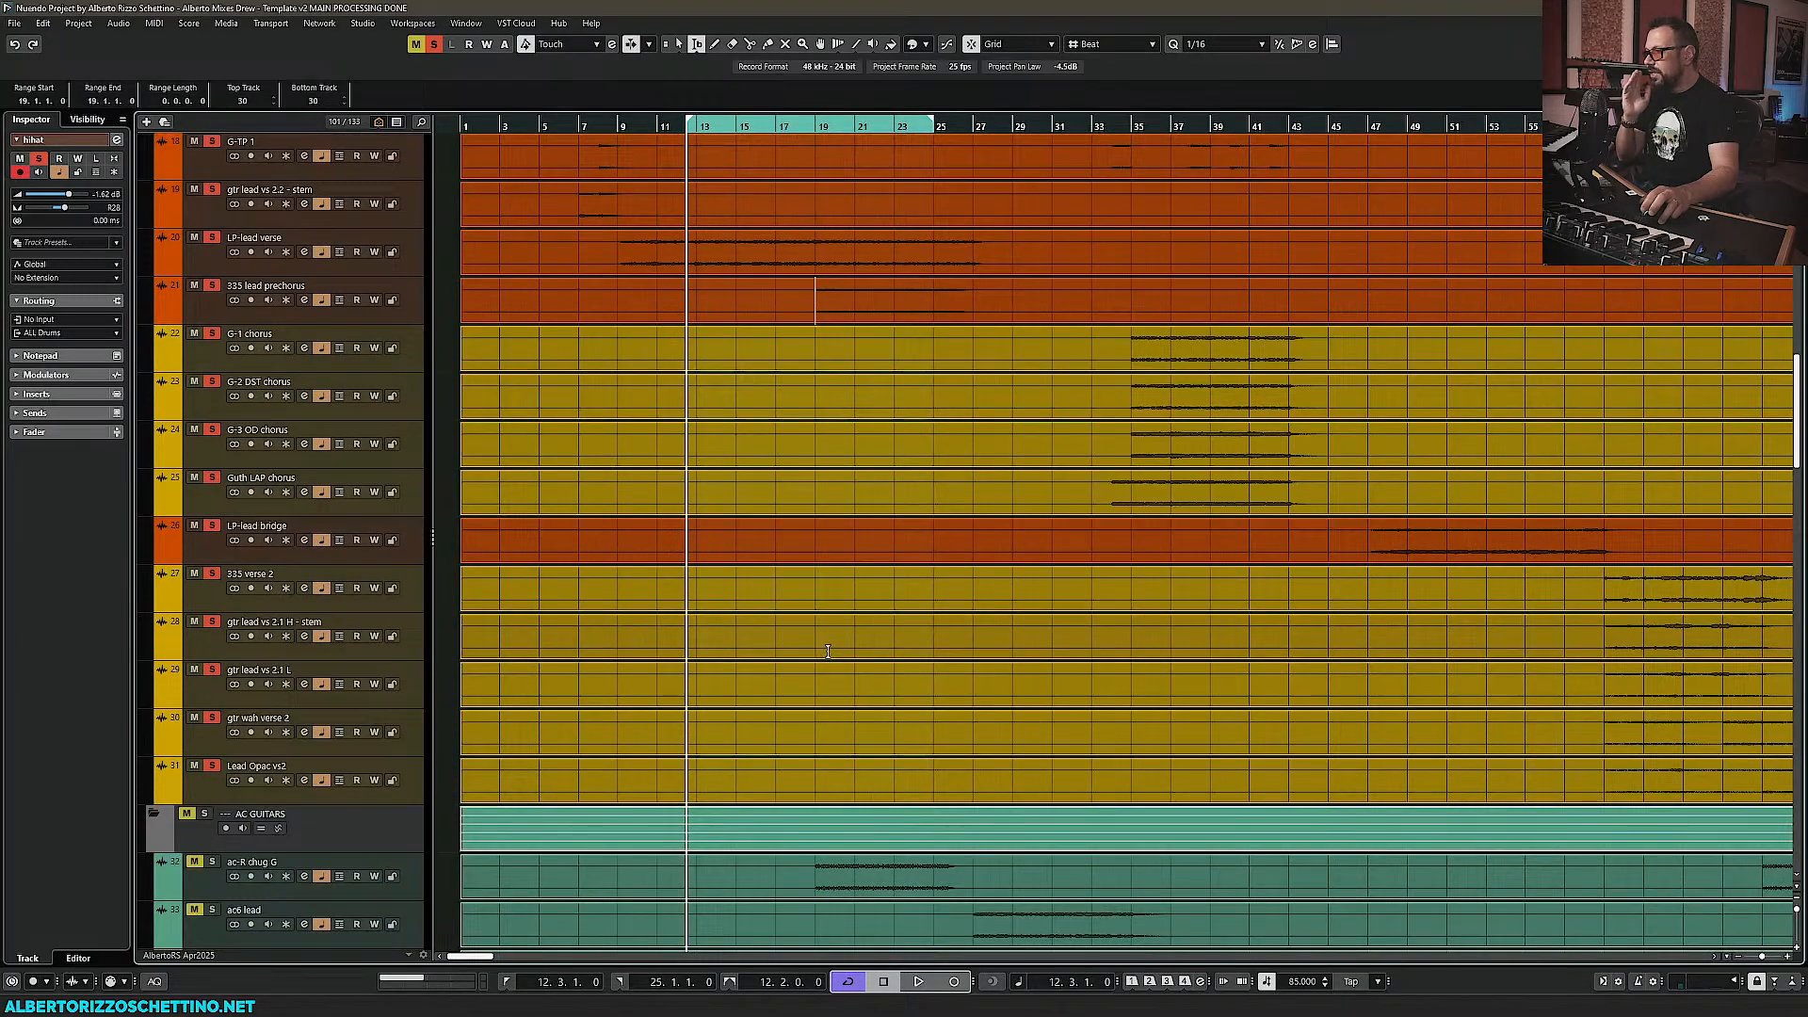
scroll(827, 652, up, 20)
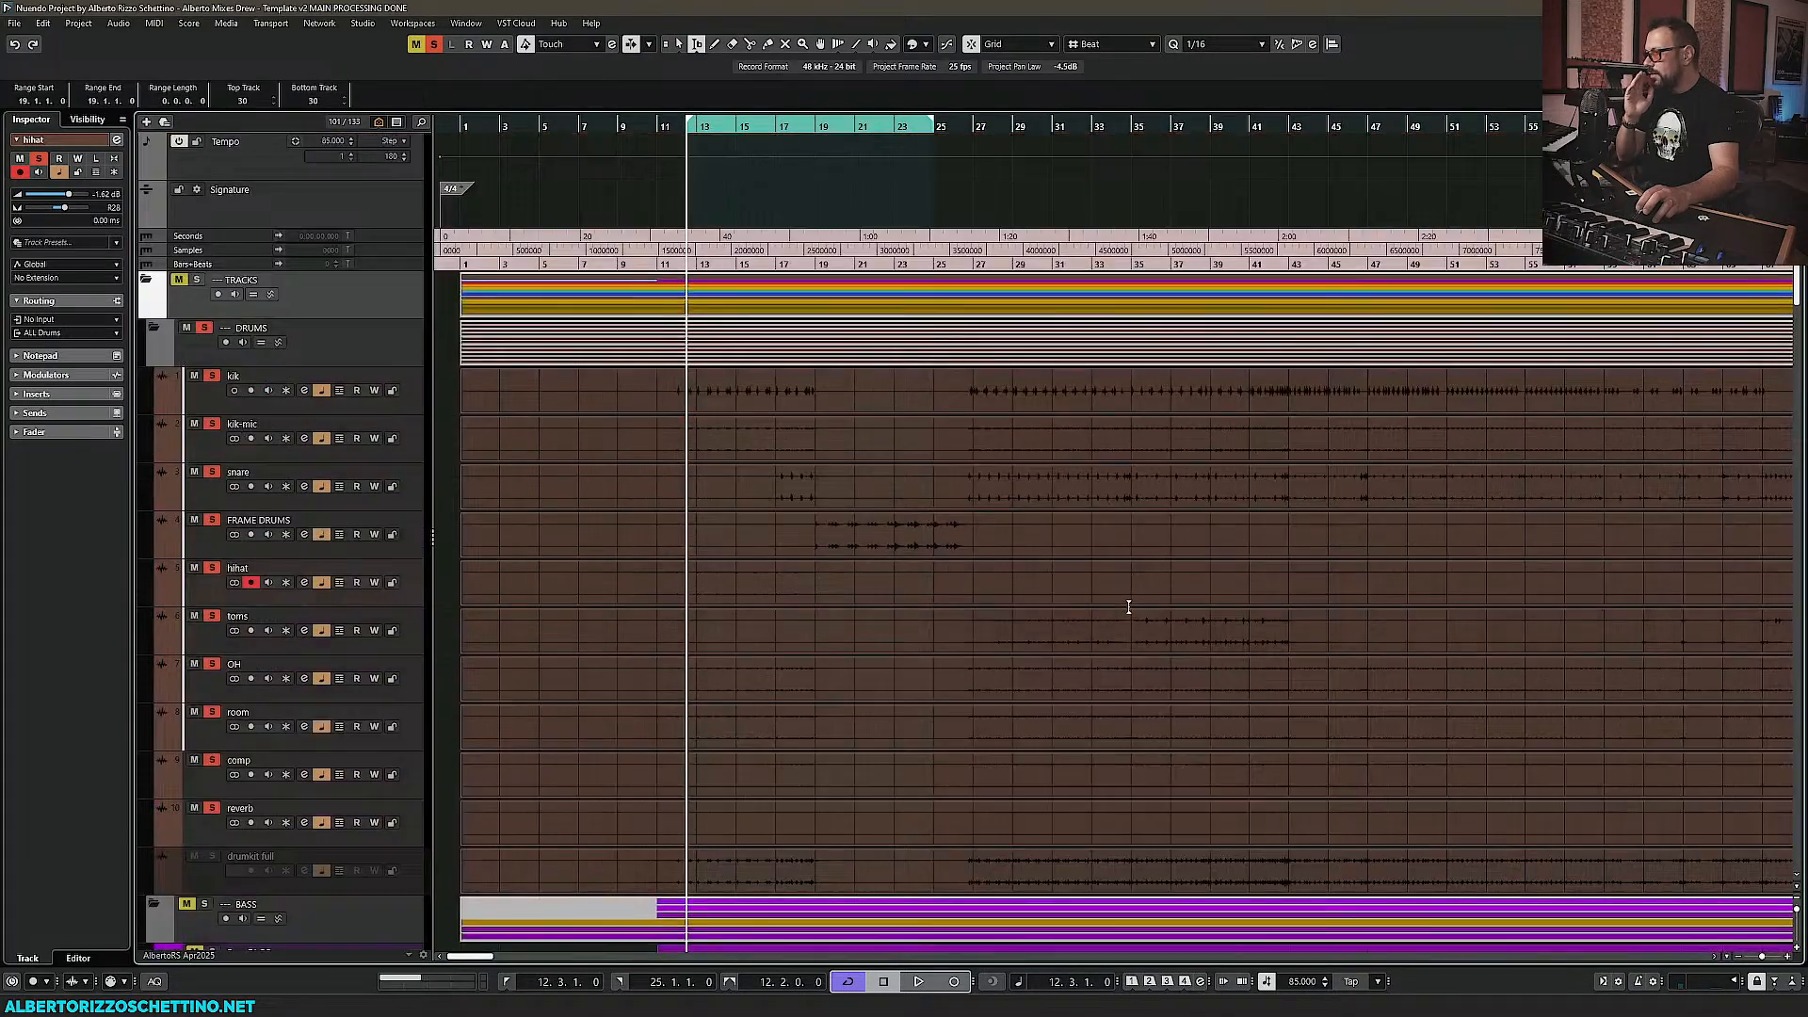
Place the playhead at bar 19, where the ac-R chug G part starts, and solo the AC GUITARS folder
scroll(1128, 606, down, 20)
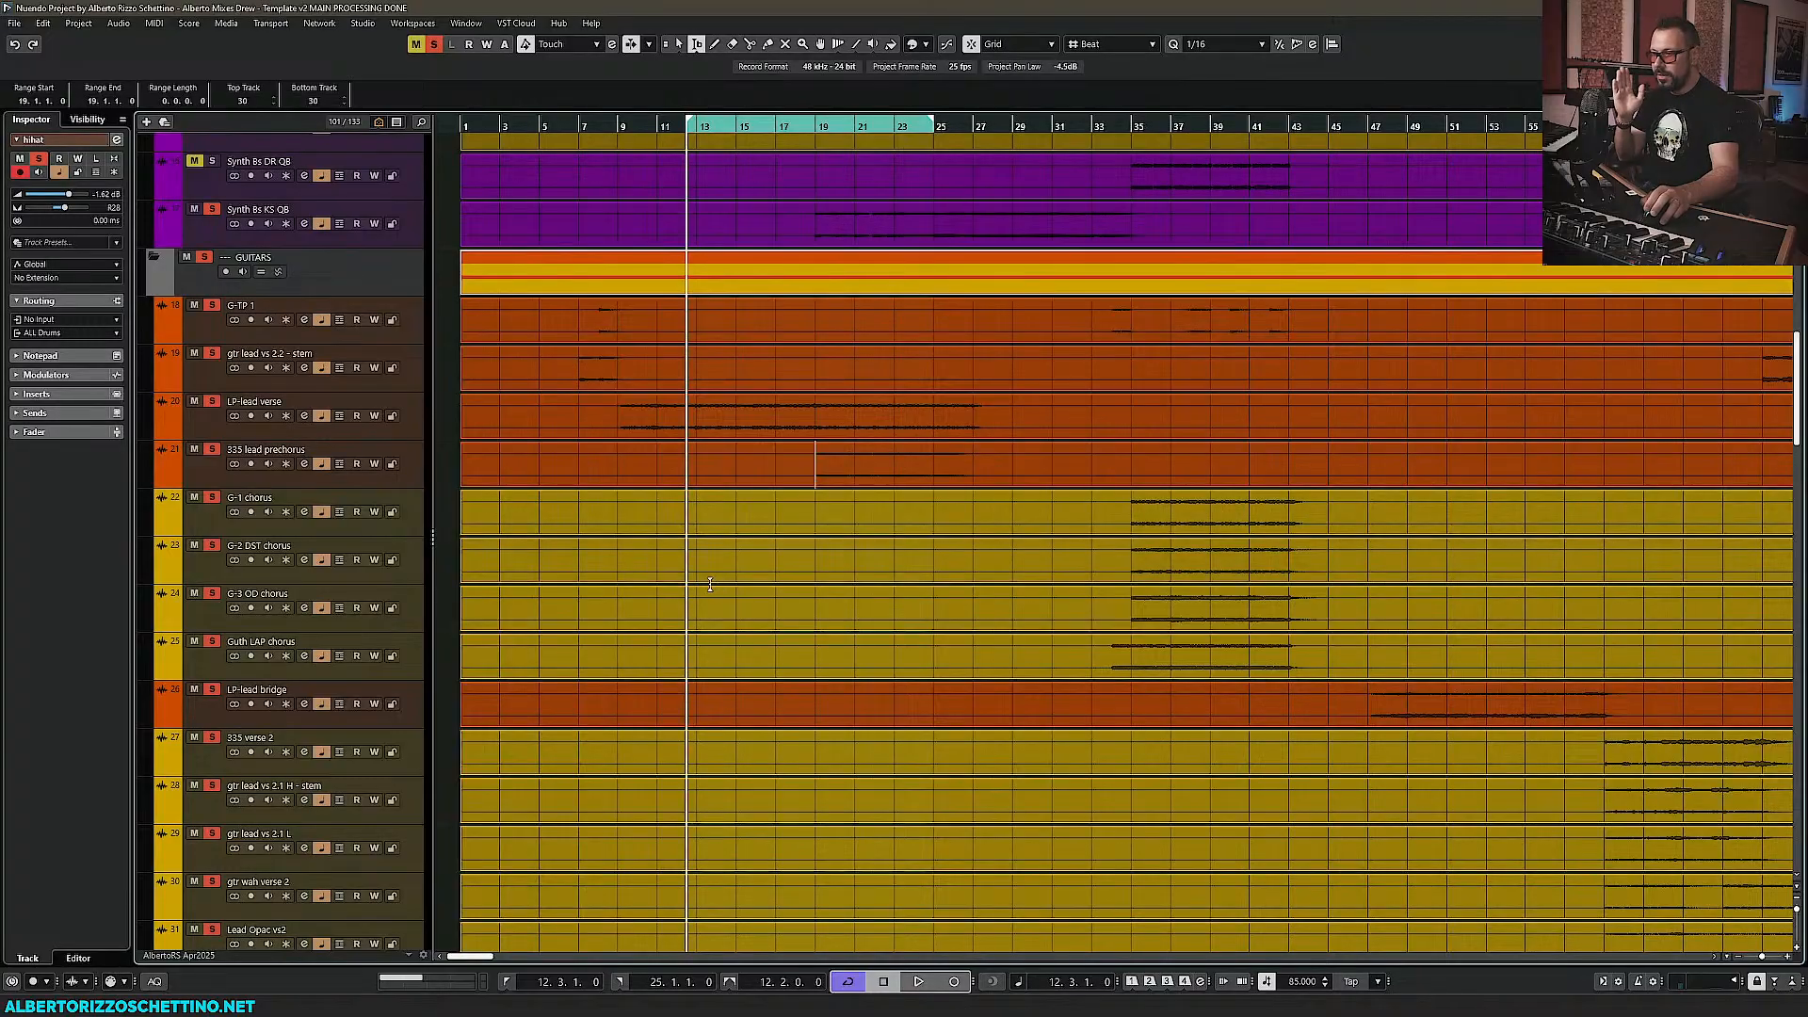
scroll(712, 579, down, 14)
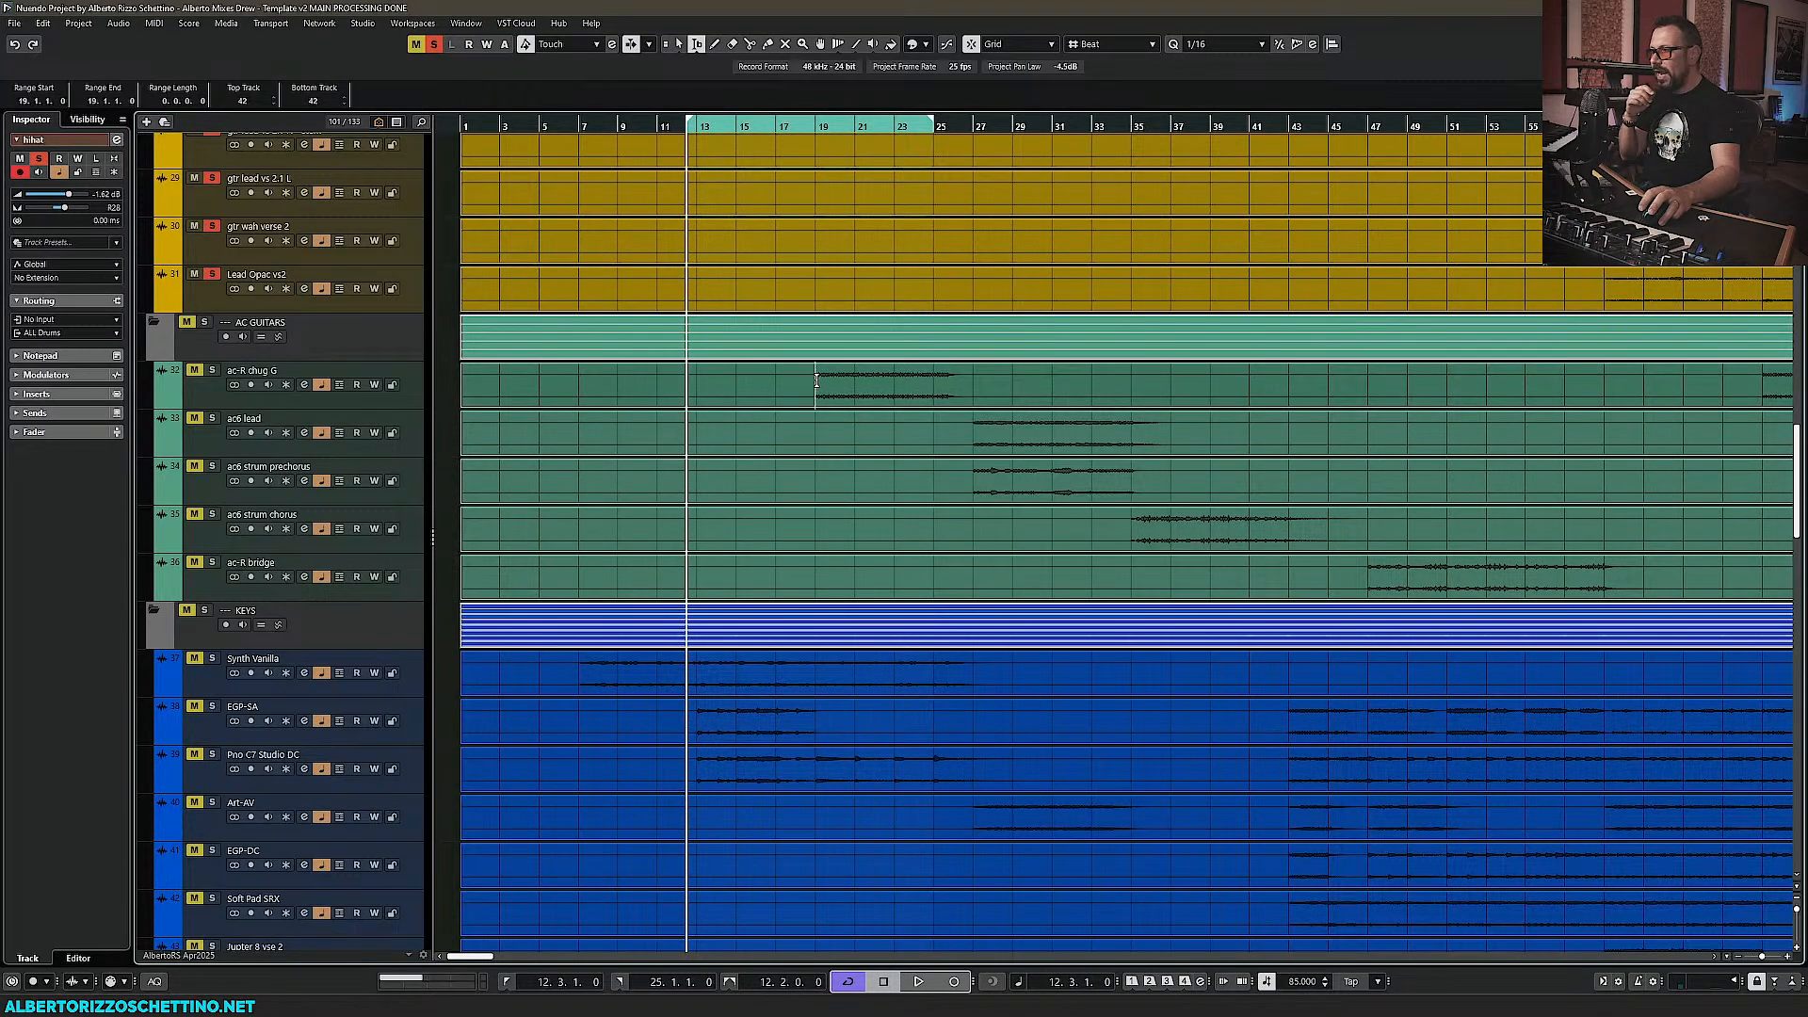
click(814, 126)
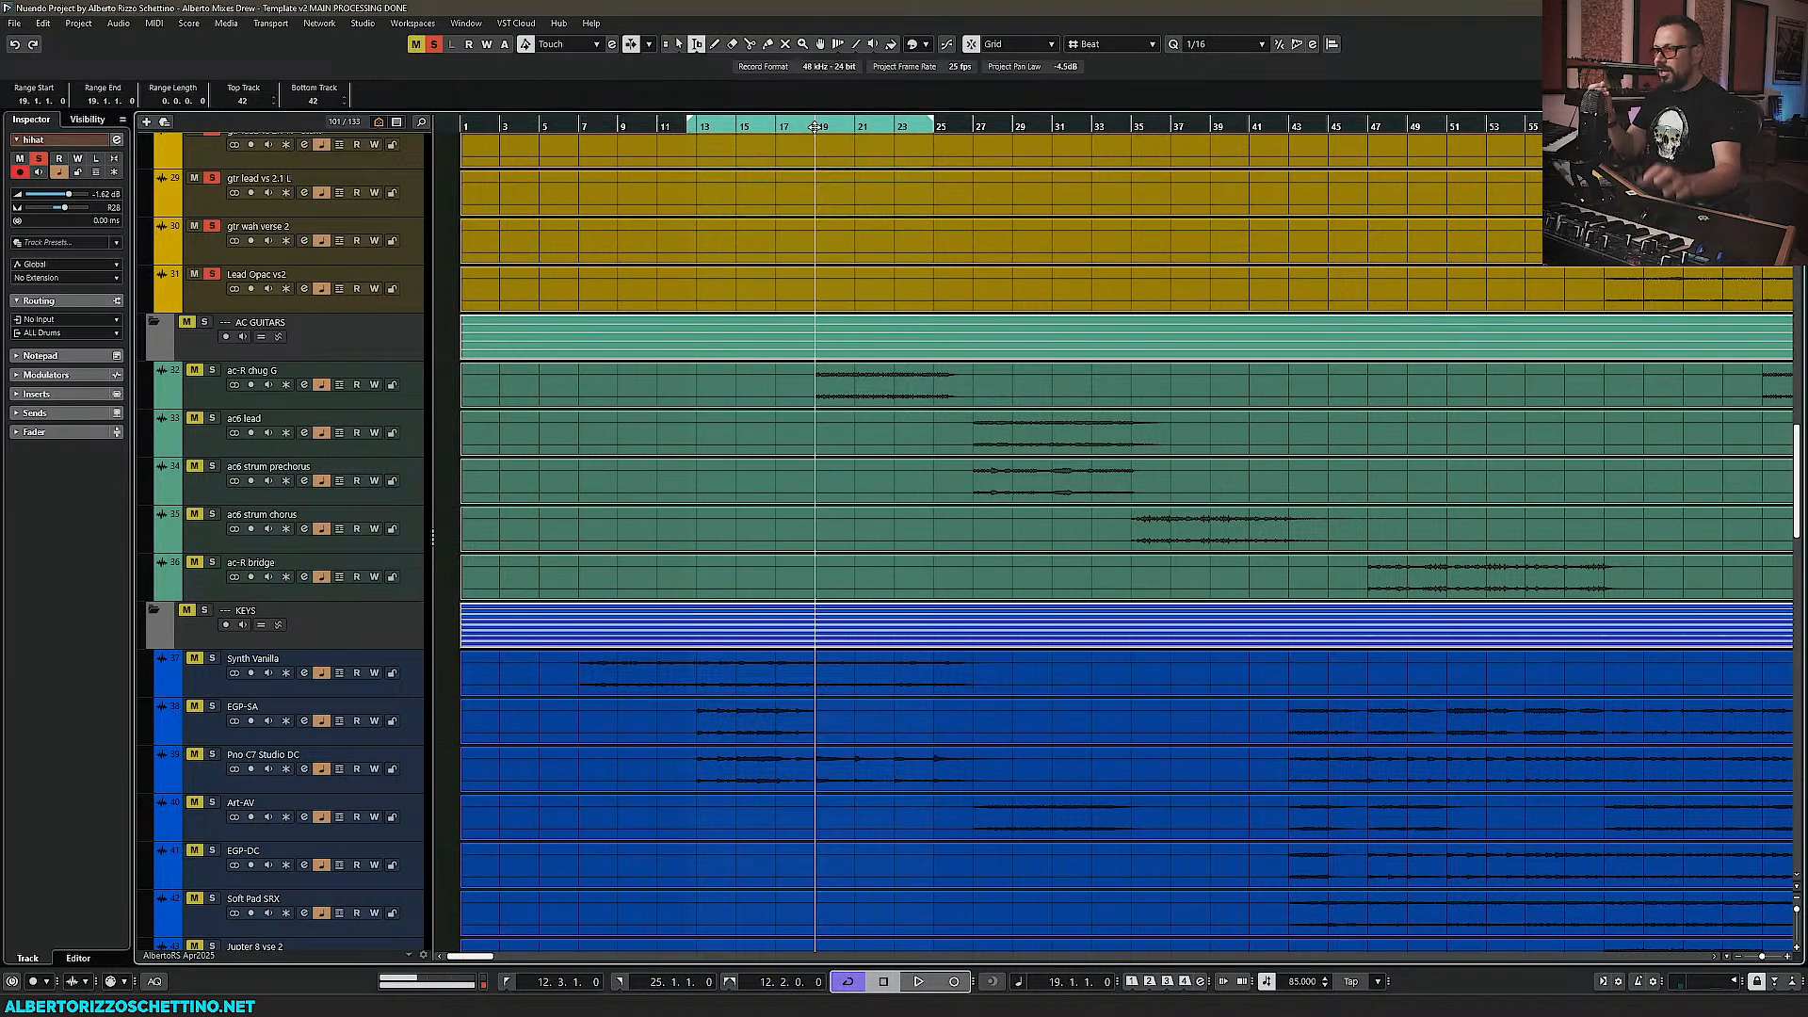
click(205, 322)
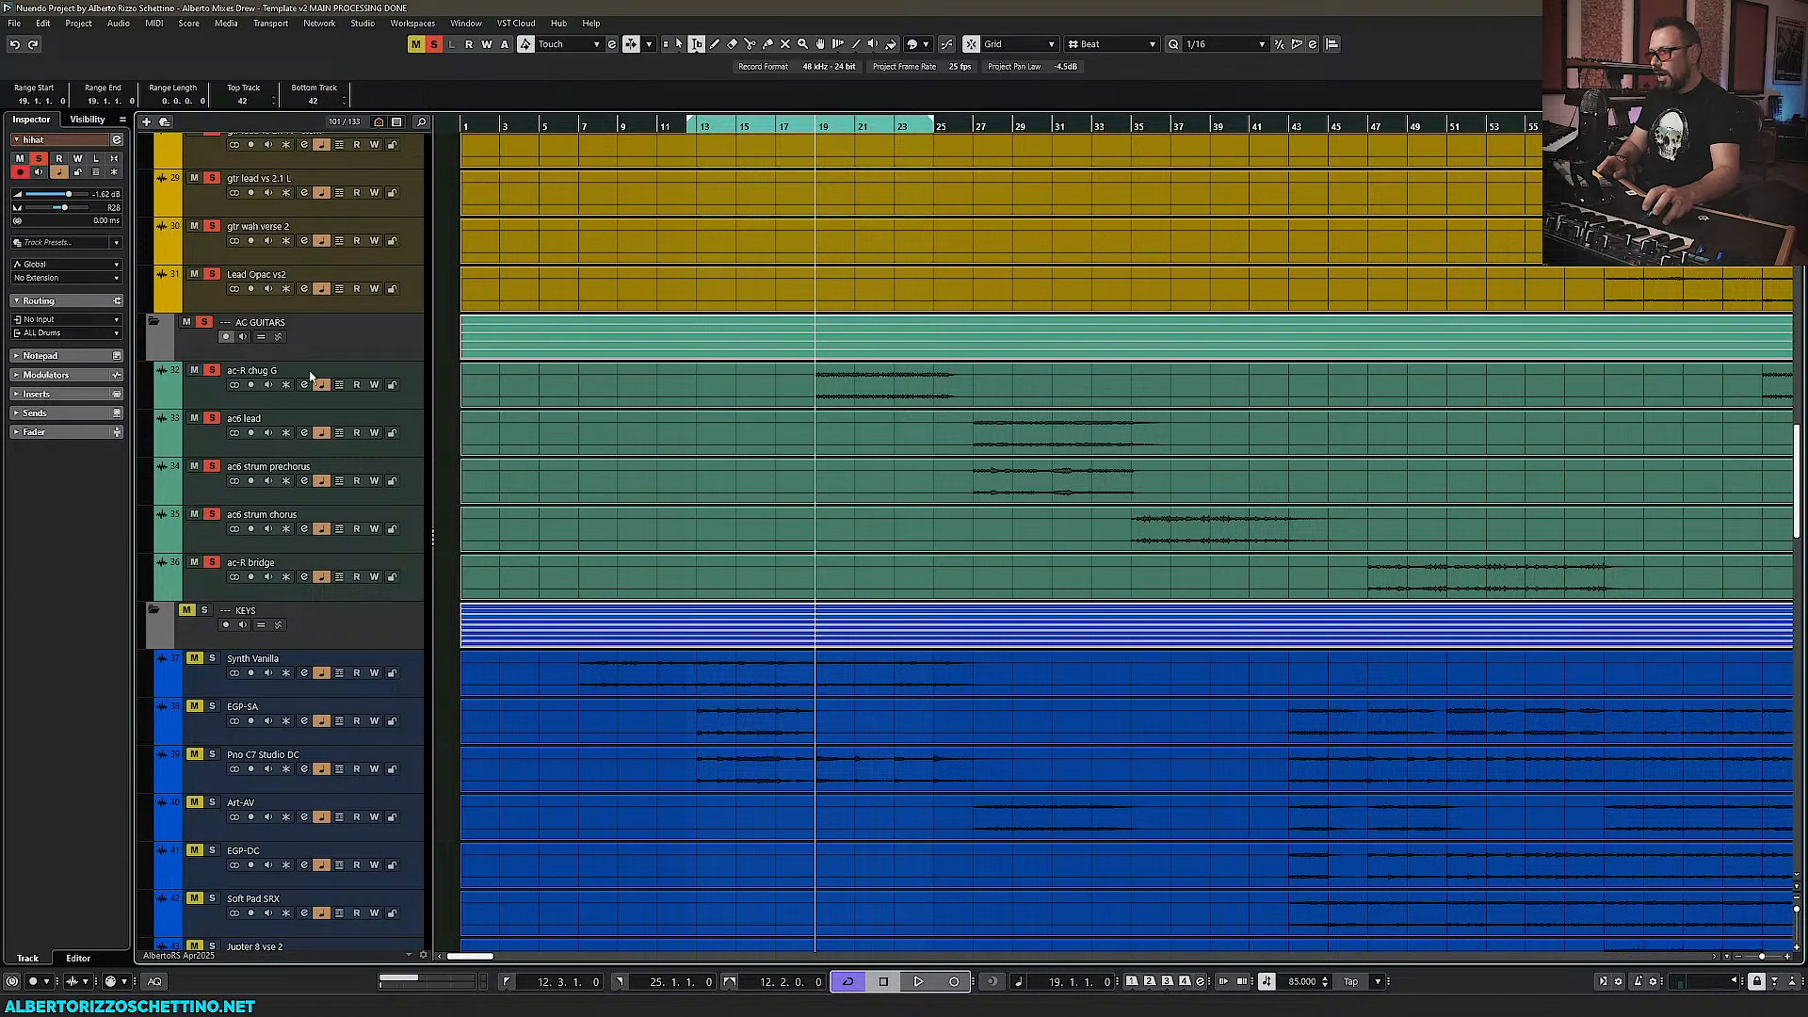
Play the soloed drums, guitars and orchestra from bar 13 and stop after about a bar
click(697, 126)
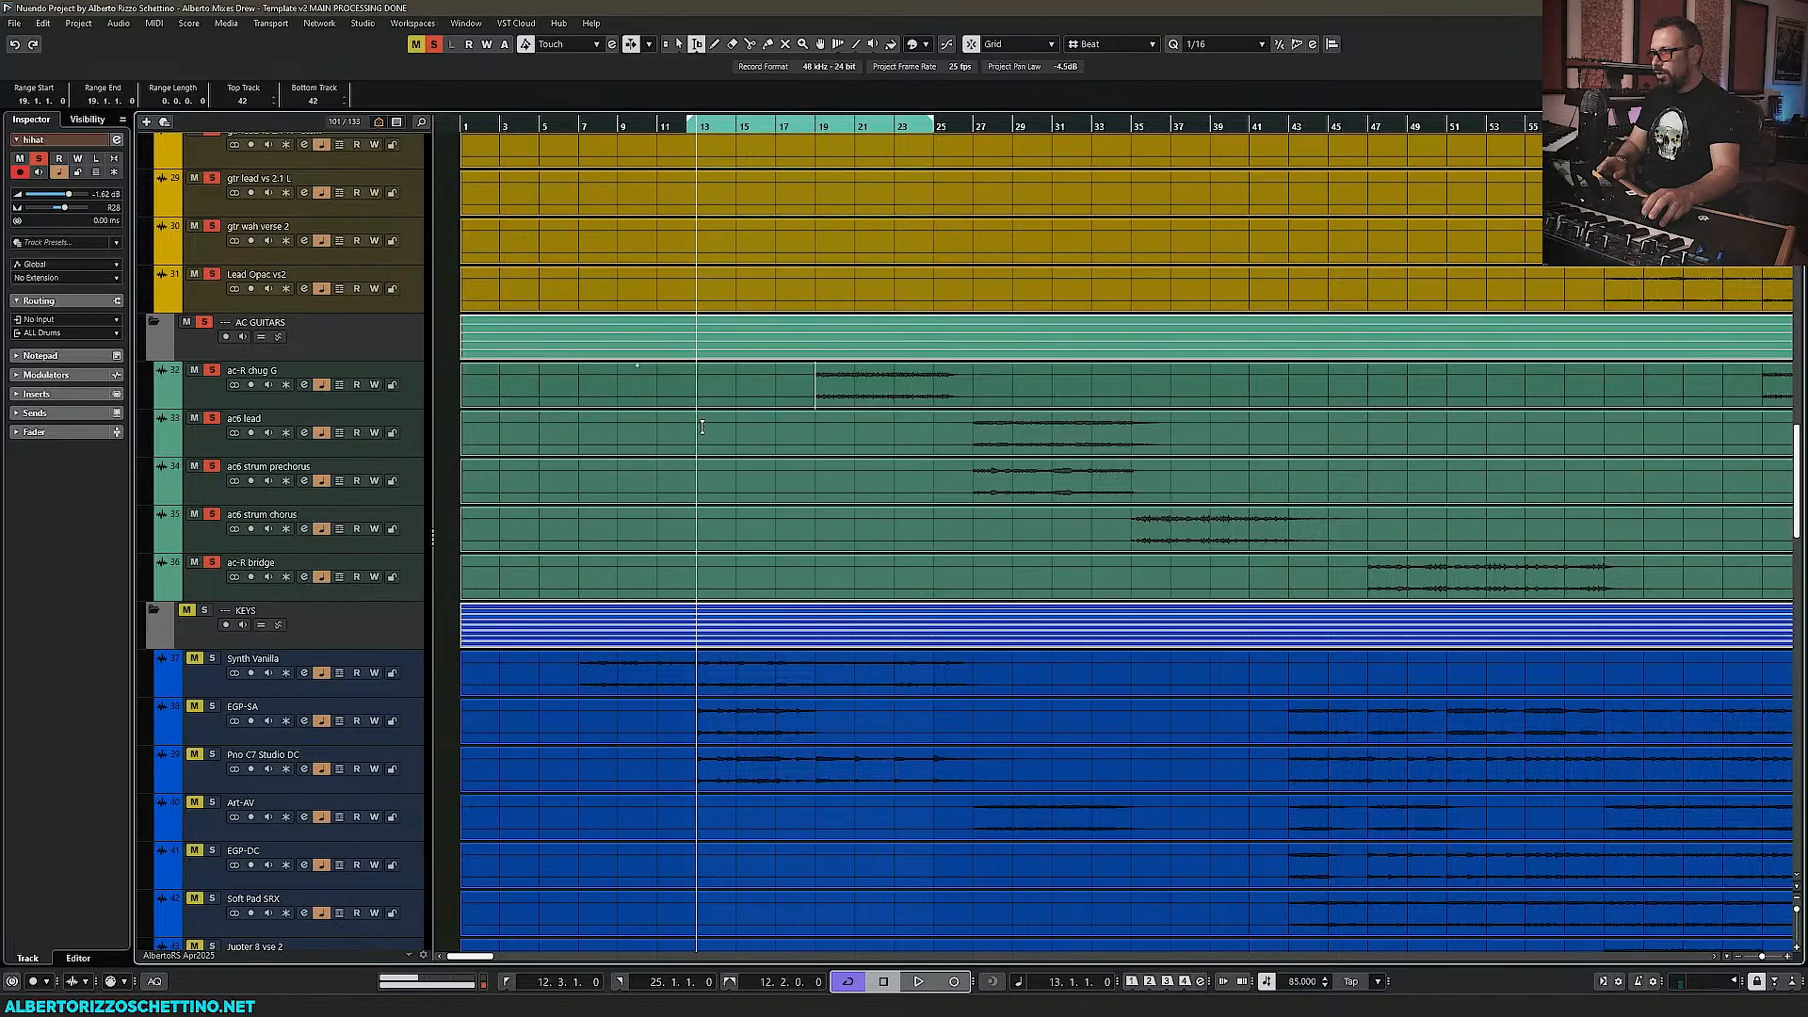
scroll(687, 540, up, 15)
scroll(687, 540, down, 10)
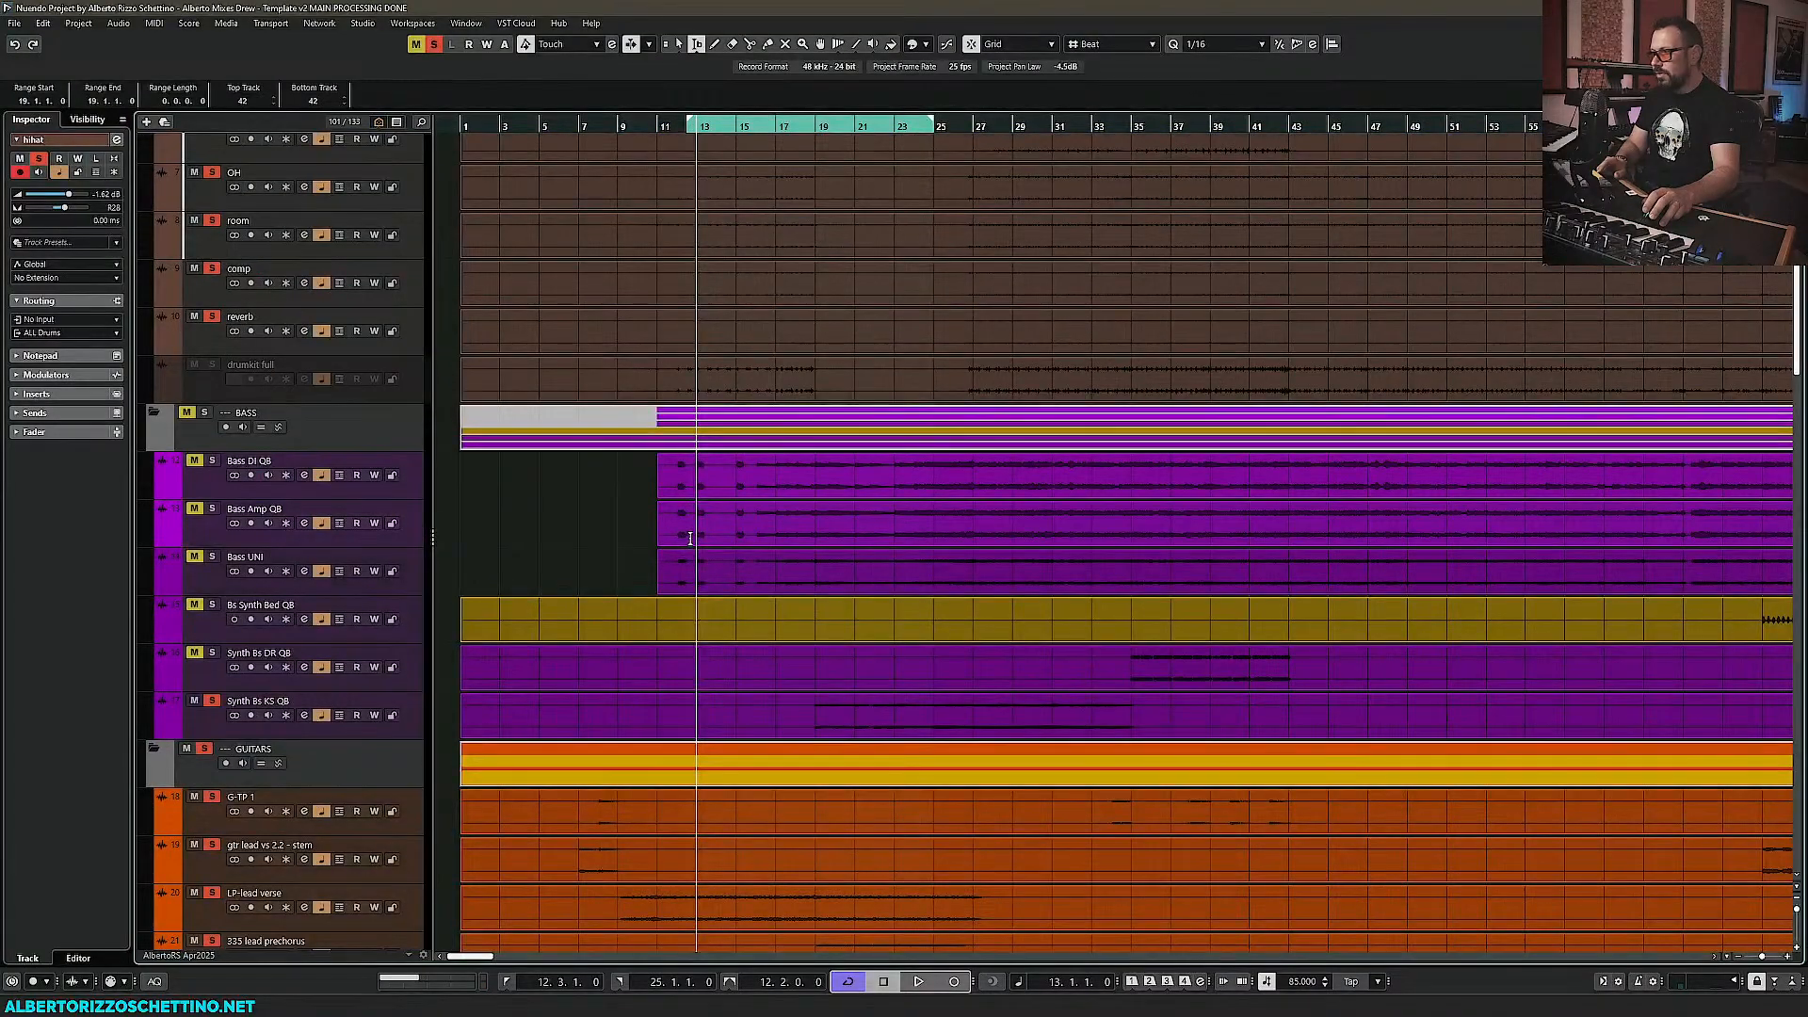
scroll(679, 462, up, 10)
key(space)
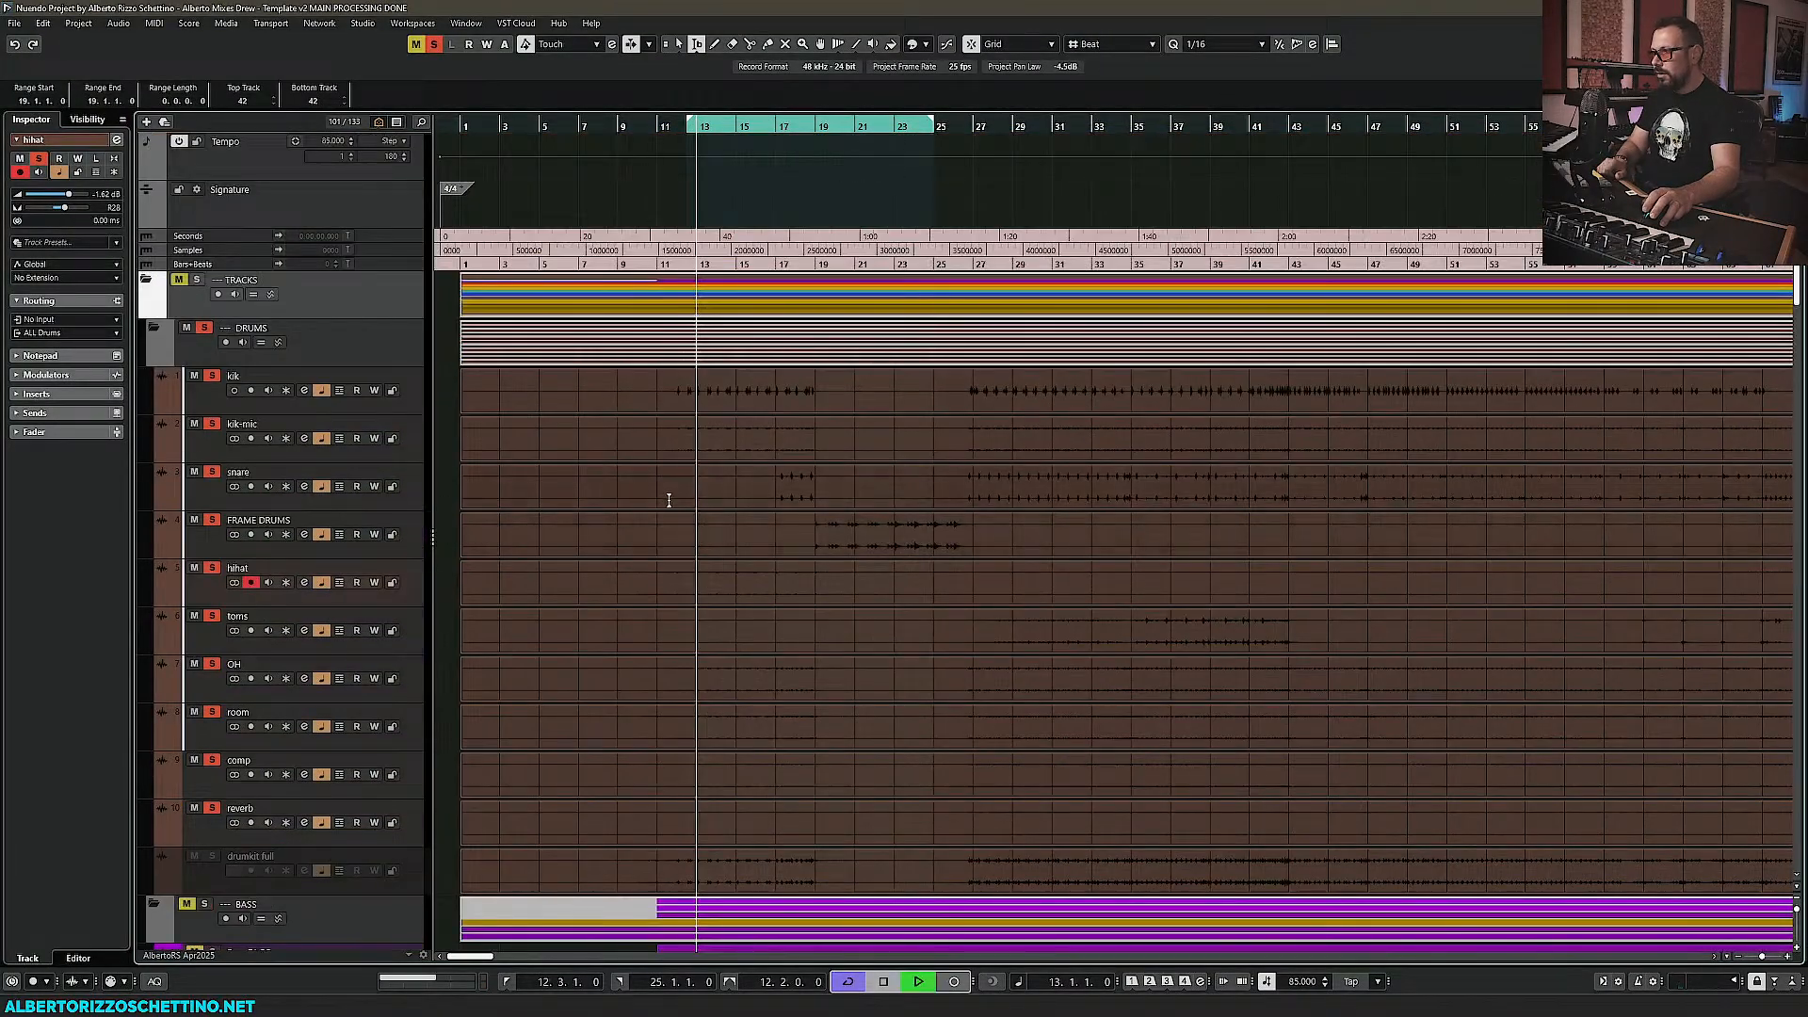
scroll(670, 510, down, 15)
scroll(675, 512, down, 7)
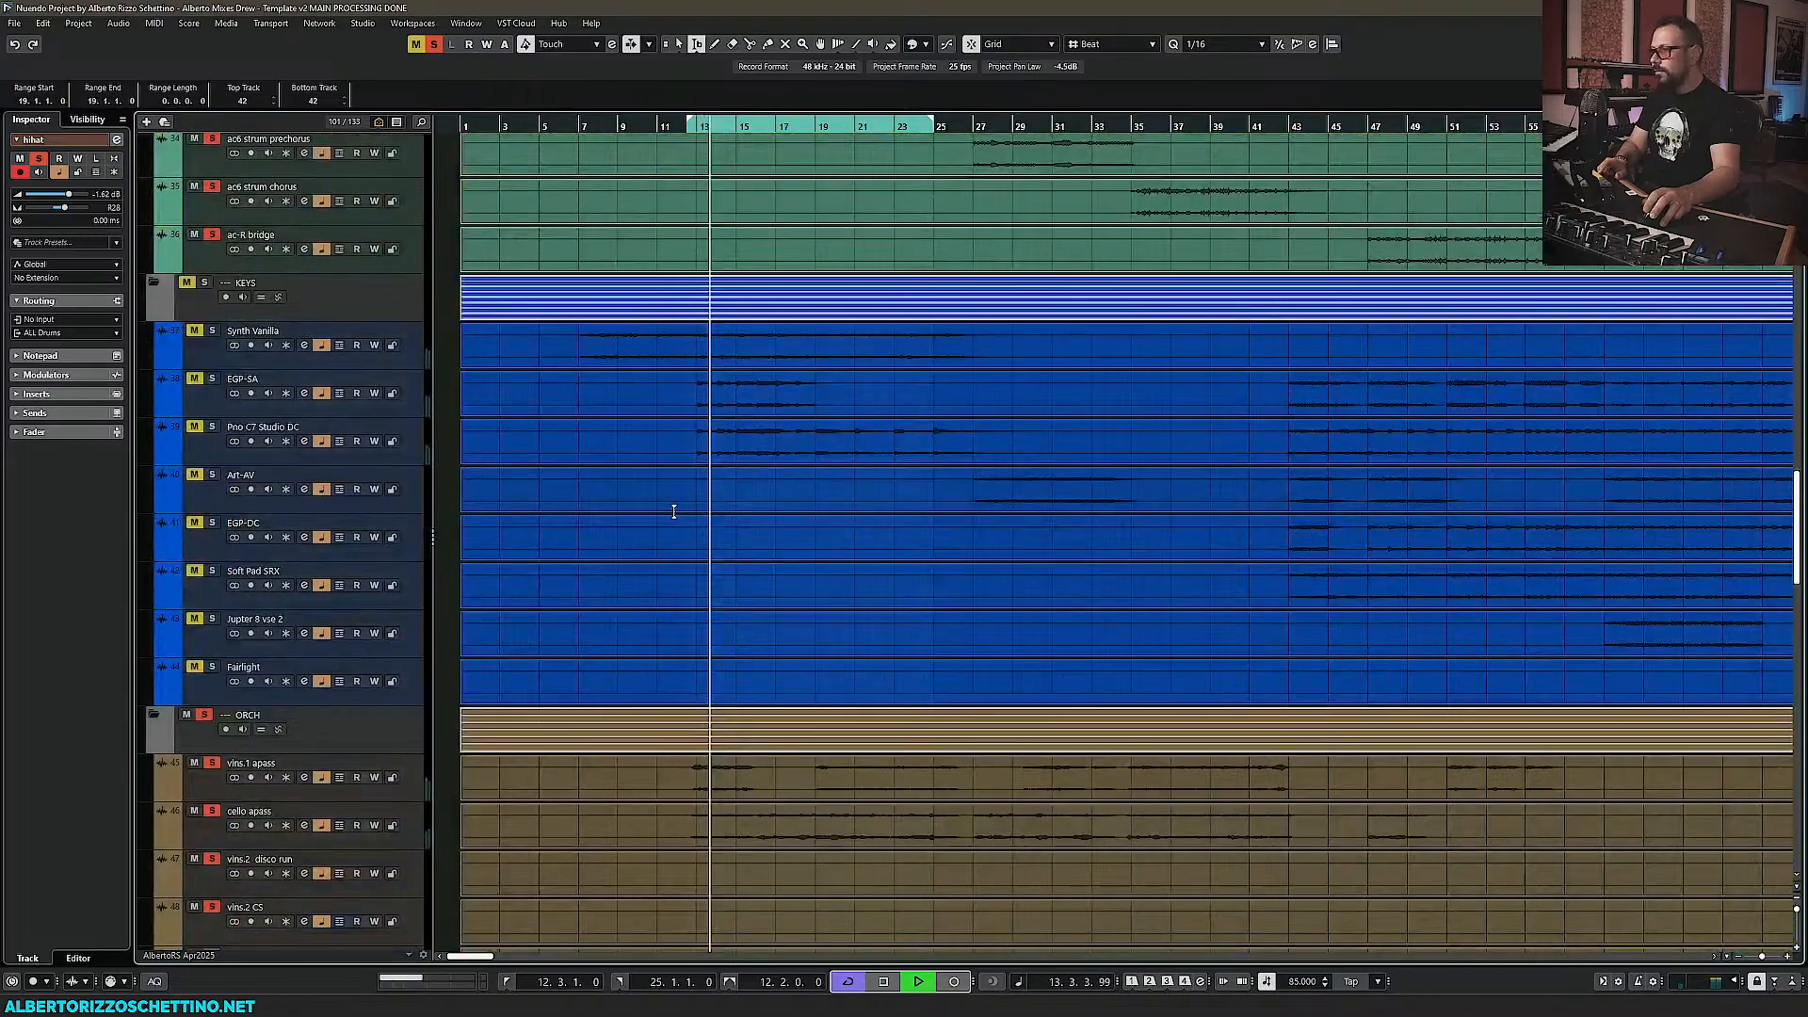
key(space)
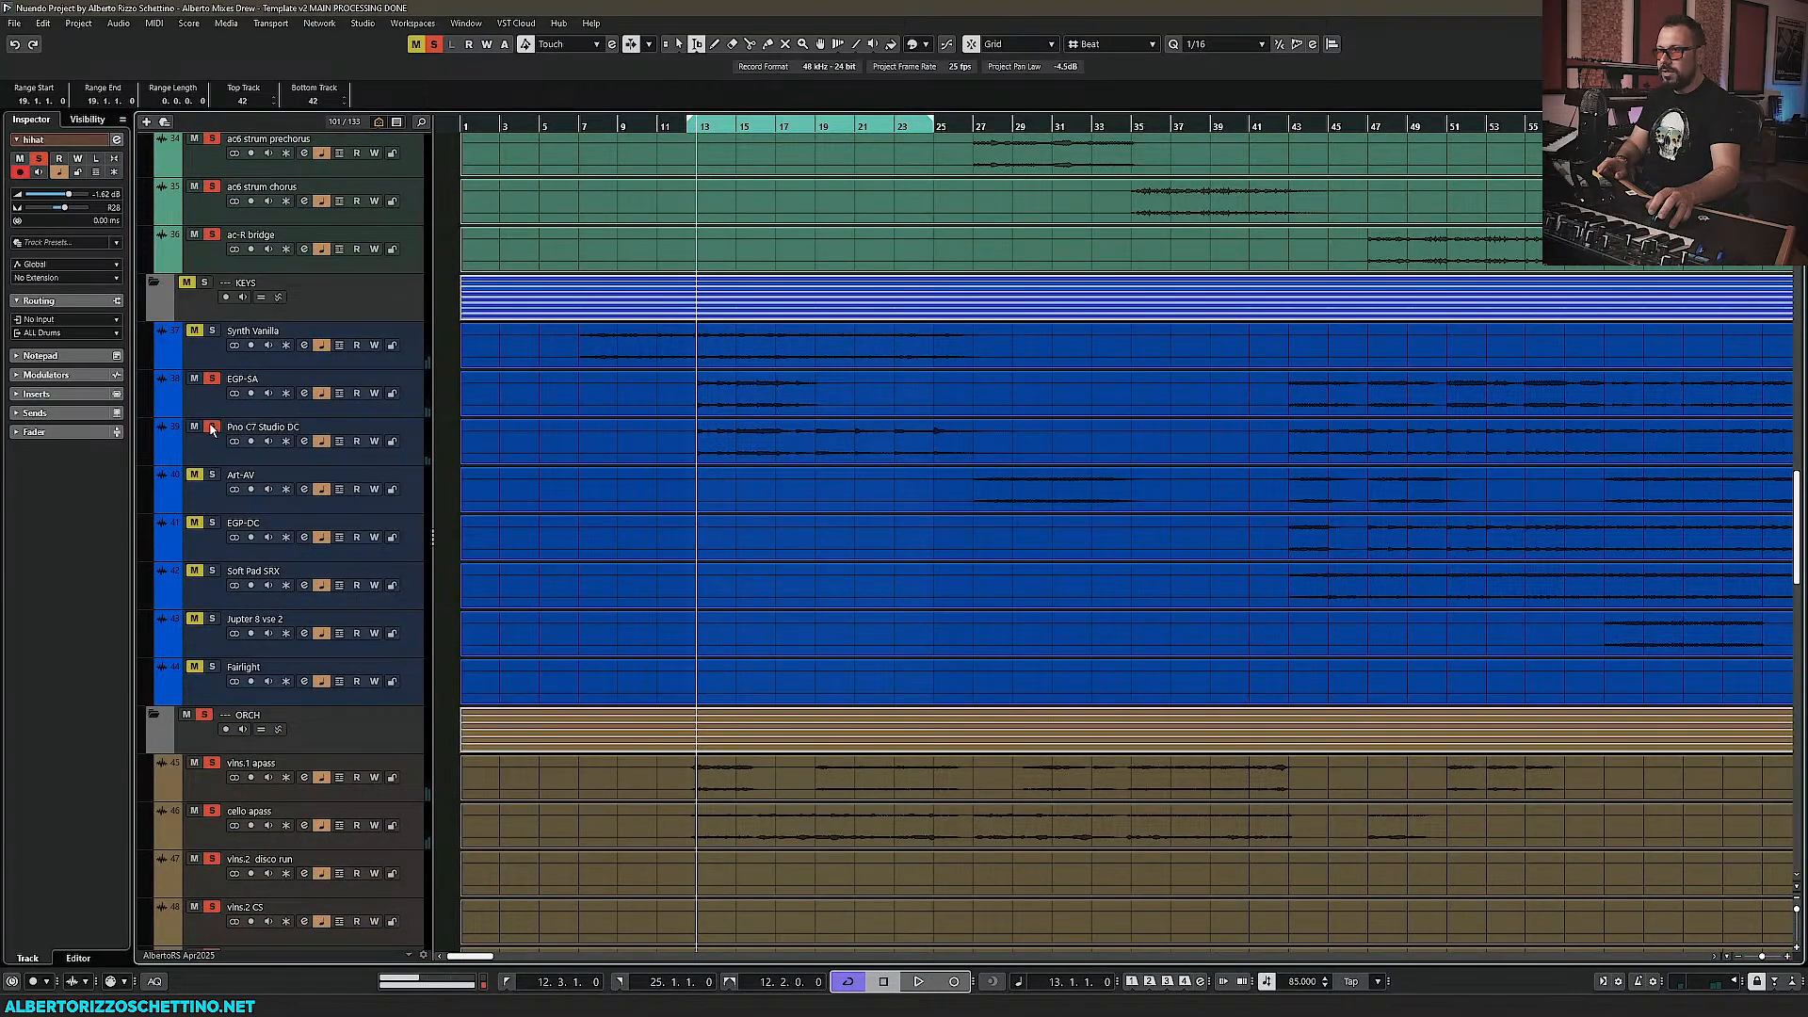
Audition the EGP-SA and Pno C7 Studio DC tracks and the whole KEYS folder soloed during playback, and clear their solos
key(space)
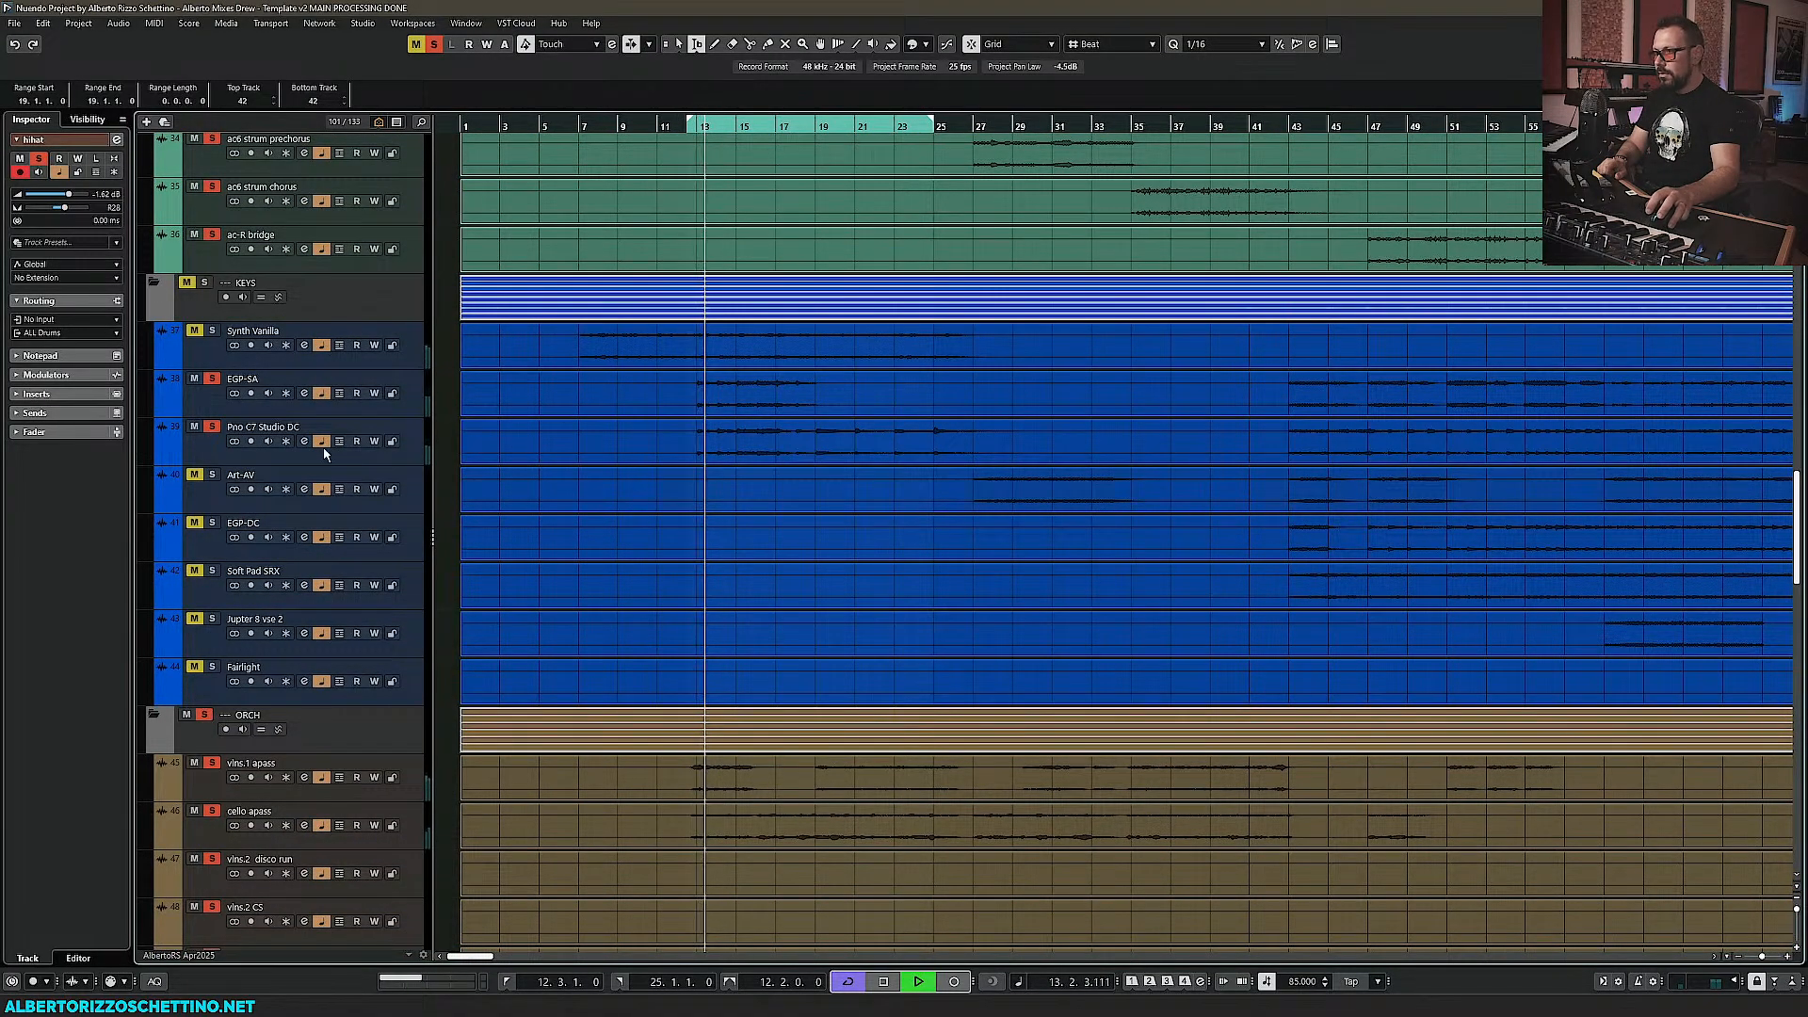
click(205, 284)
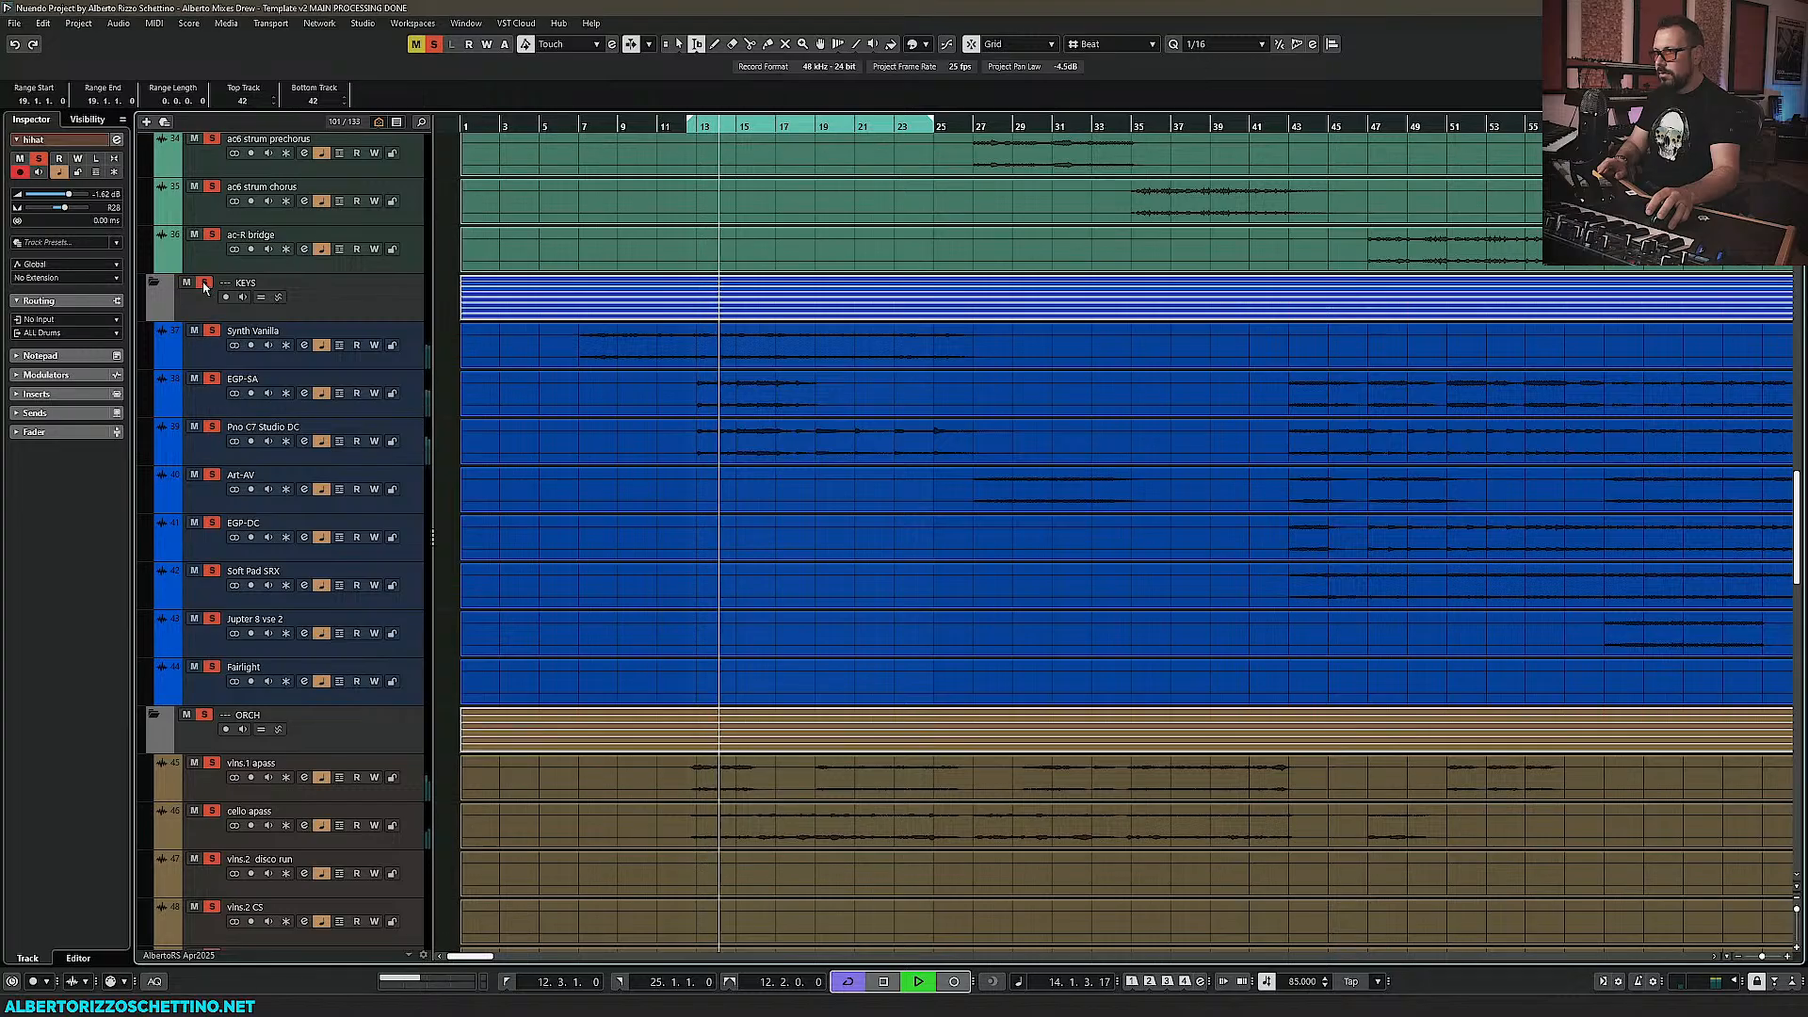
click(204, 283)
click(187, 283)
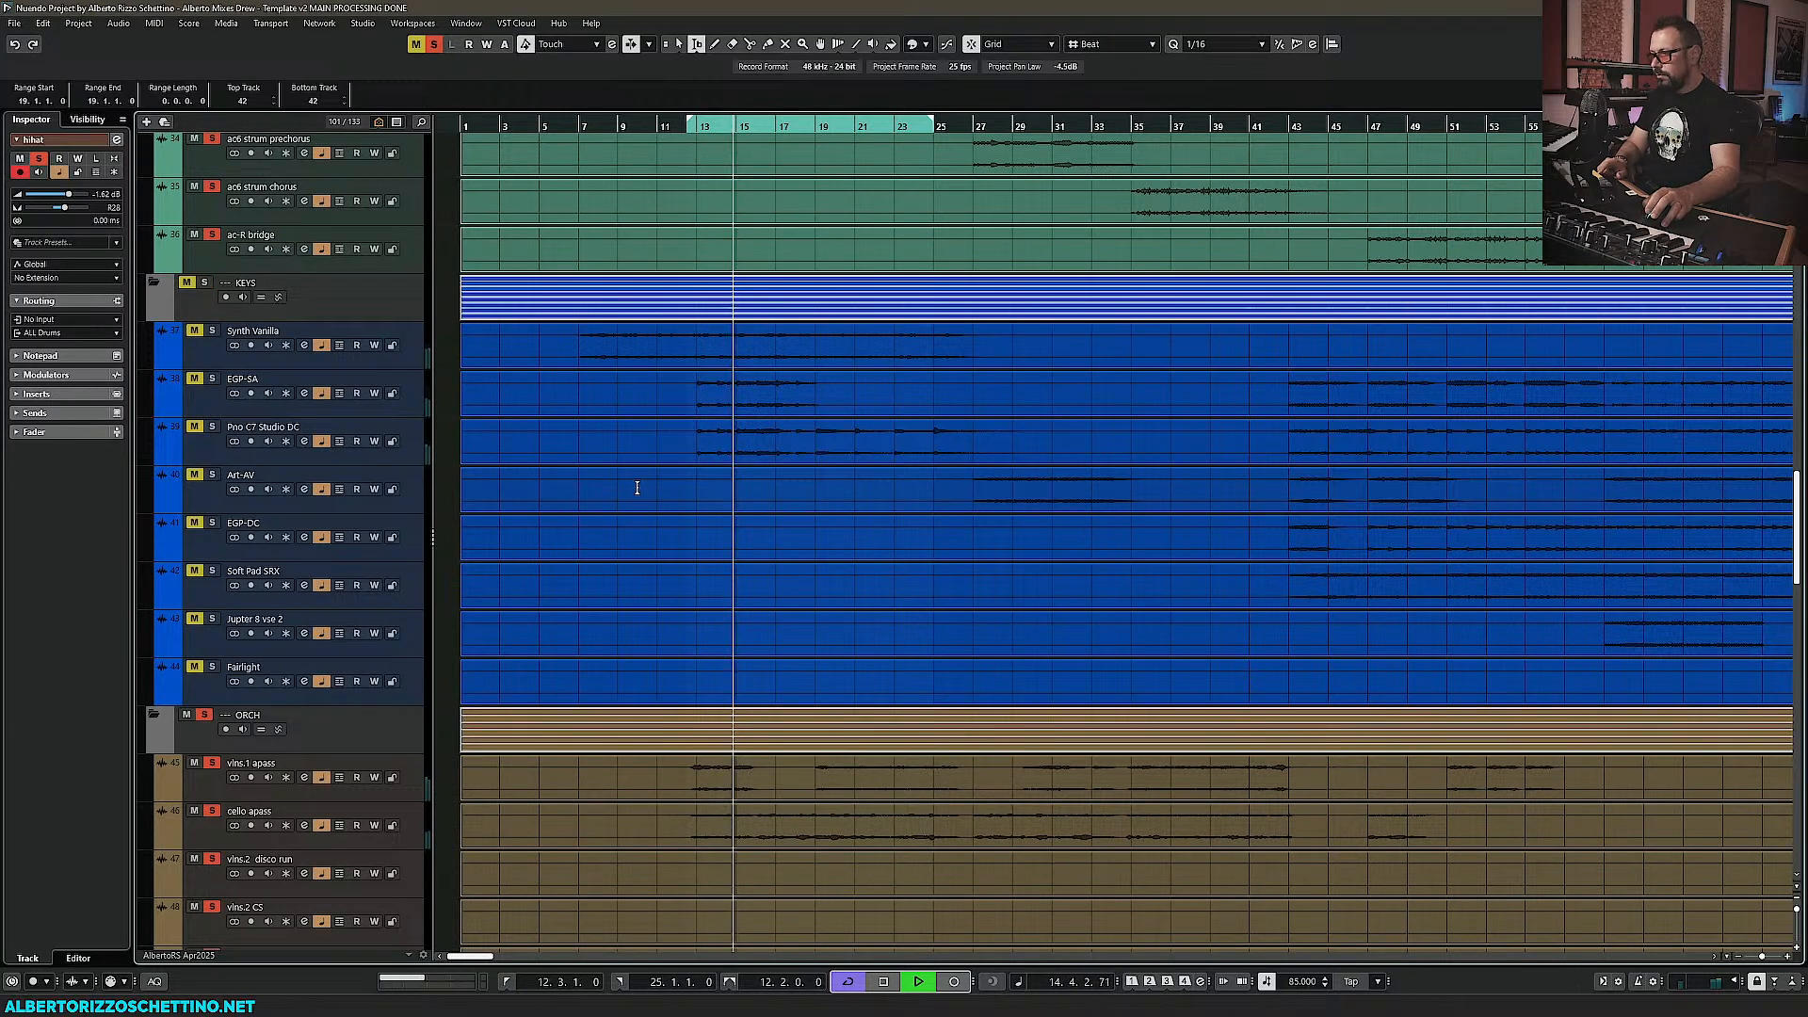
Move the start of the cycle range to bar 13 and stop playback
scroll(637, 488, down, 5)
scroll(633, 503, down, 4)
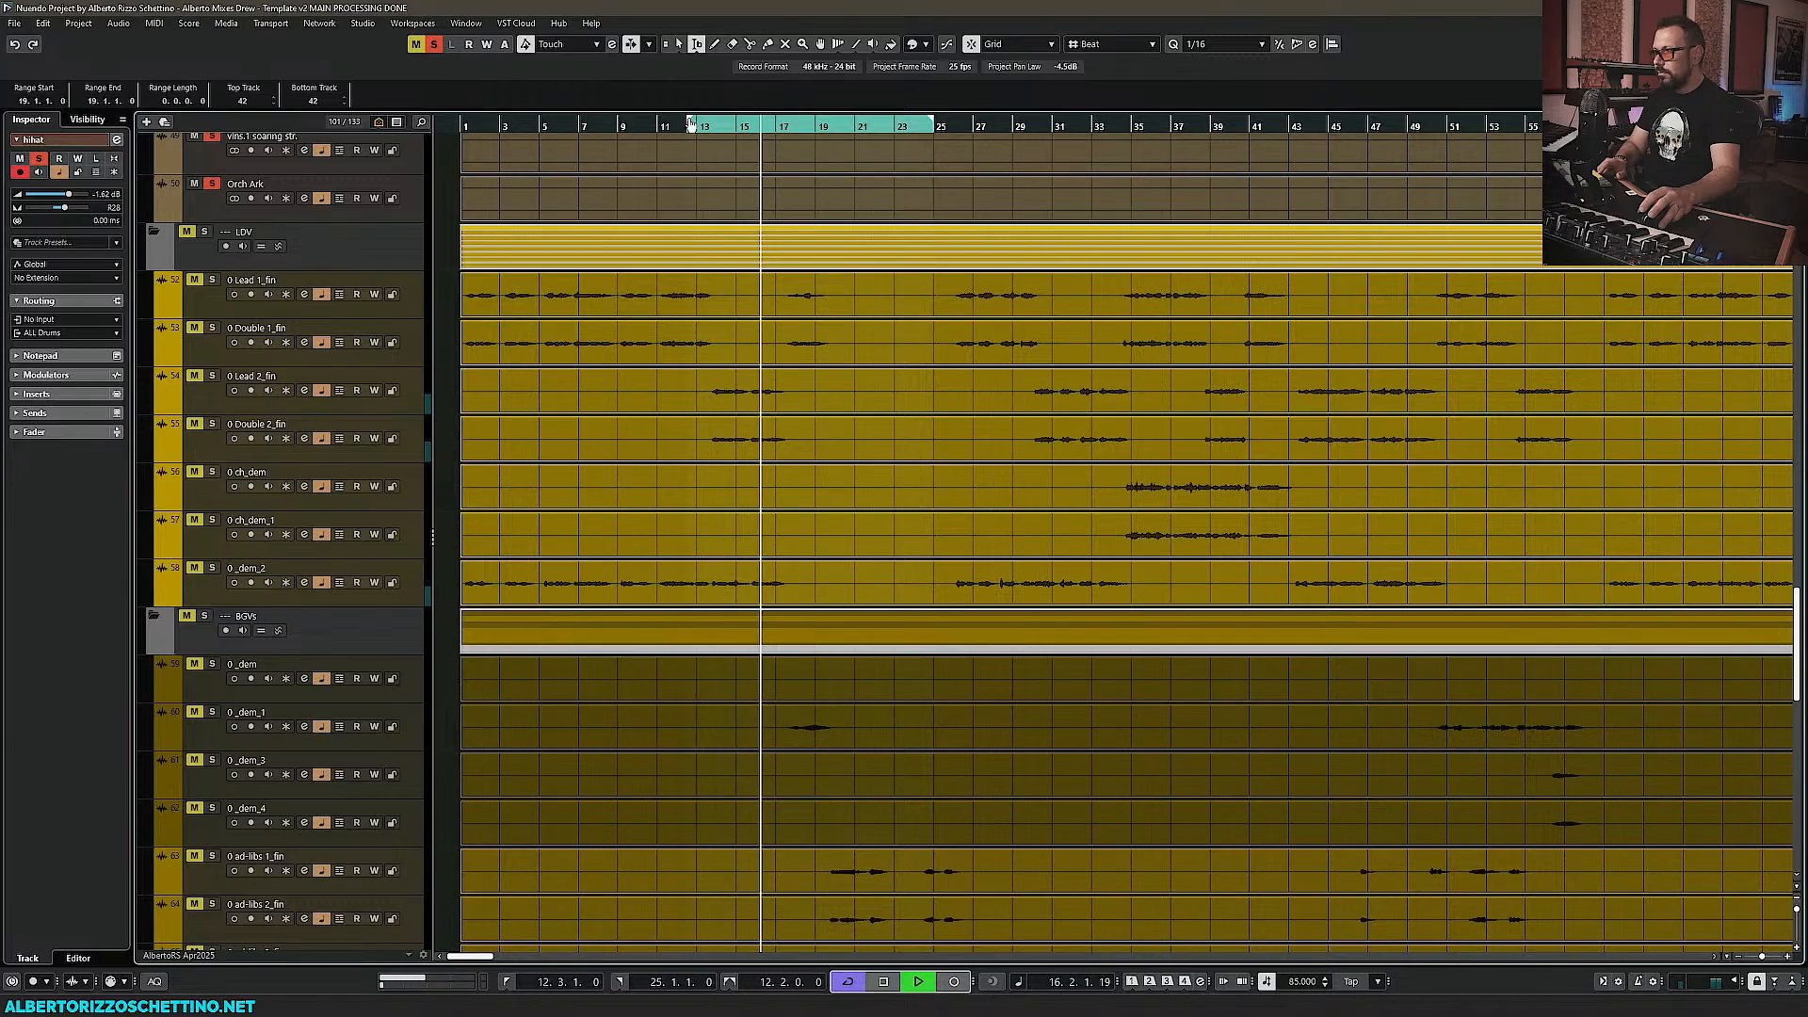
drag(690, 123, 698, 123)
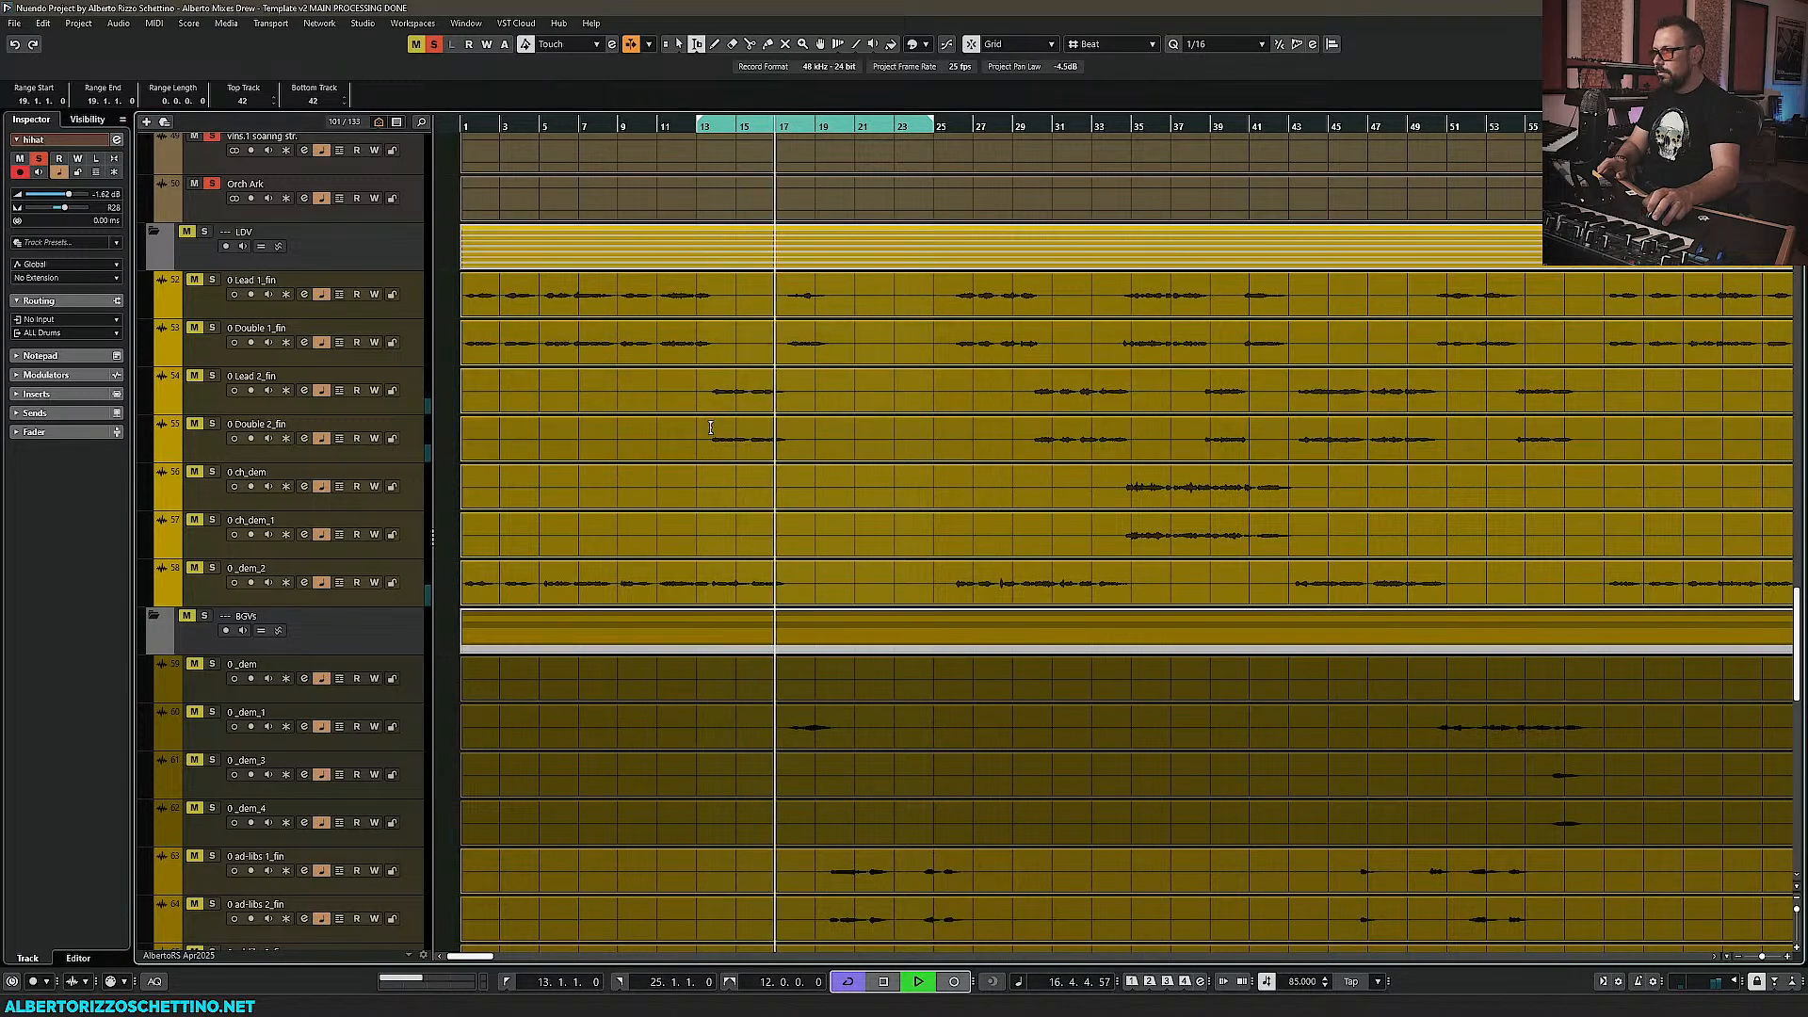
scroll(711, 428, up, 20)
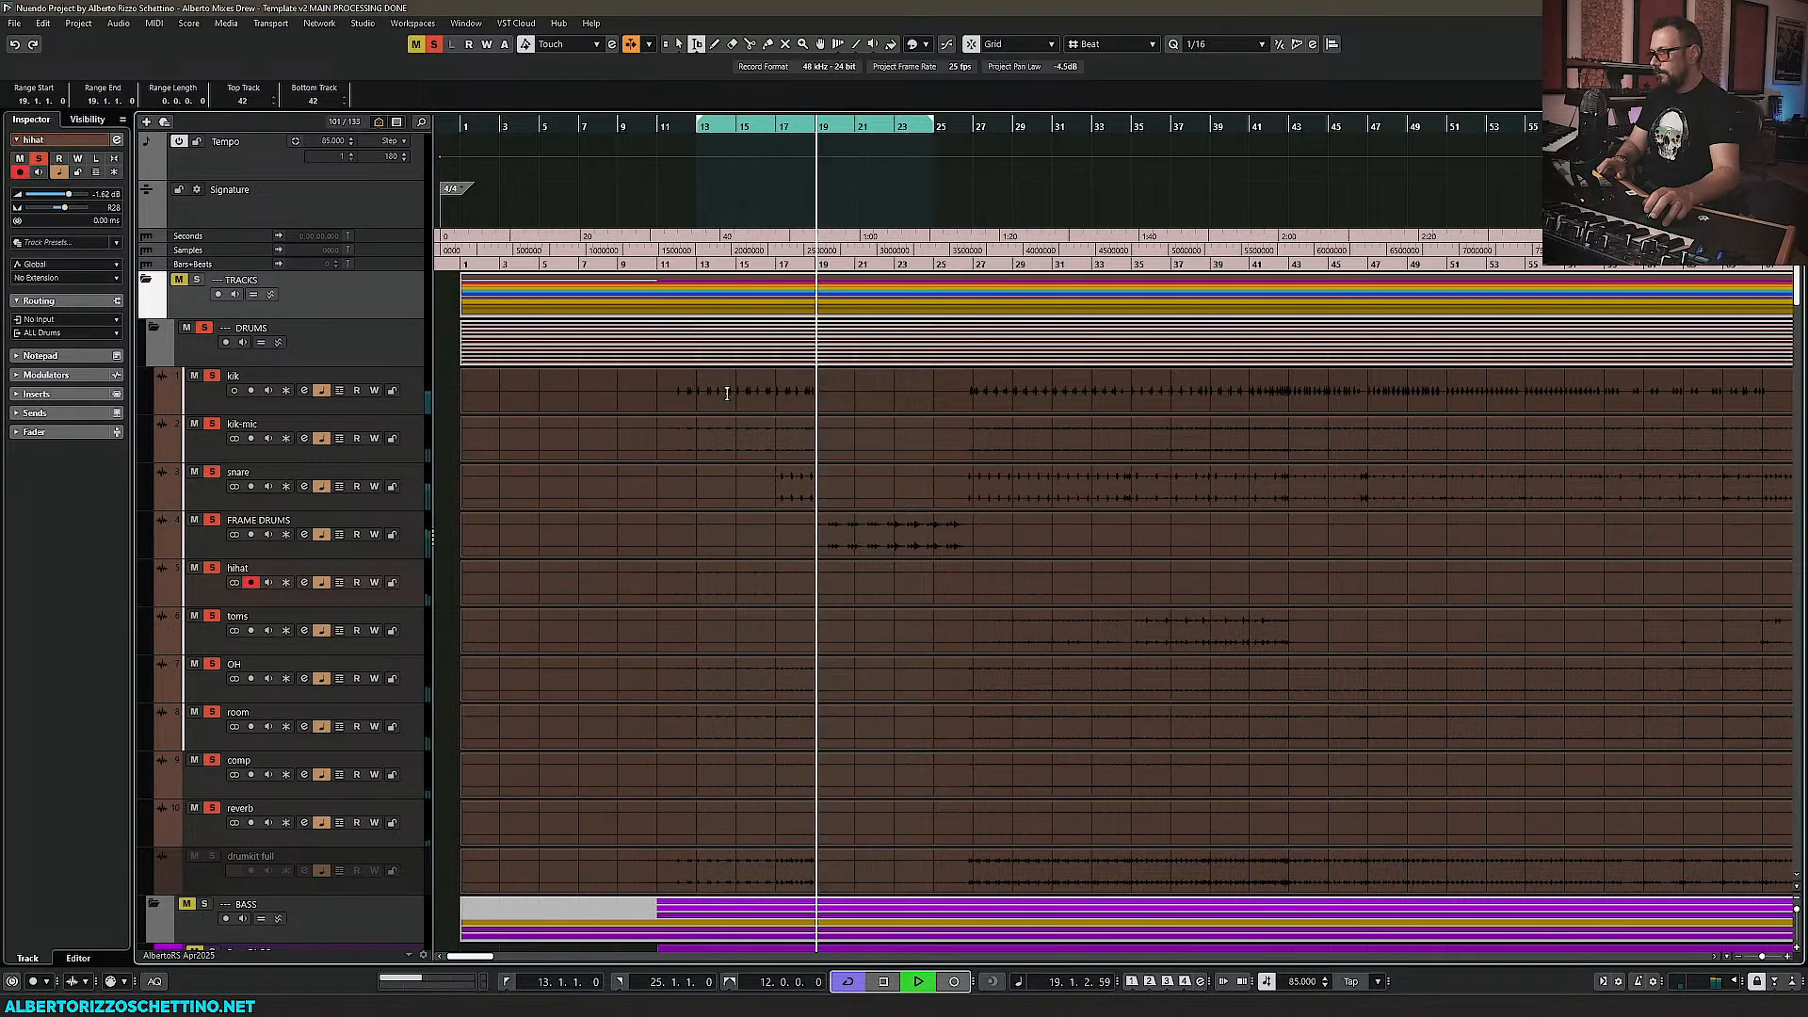
key(space)
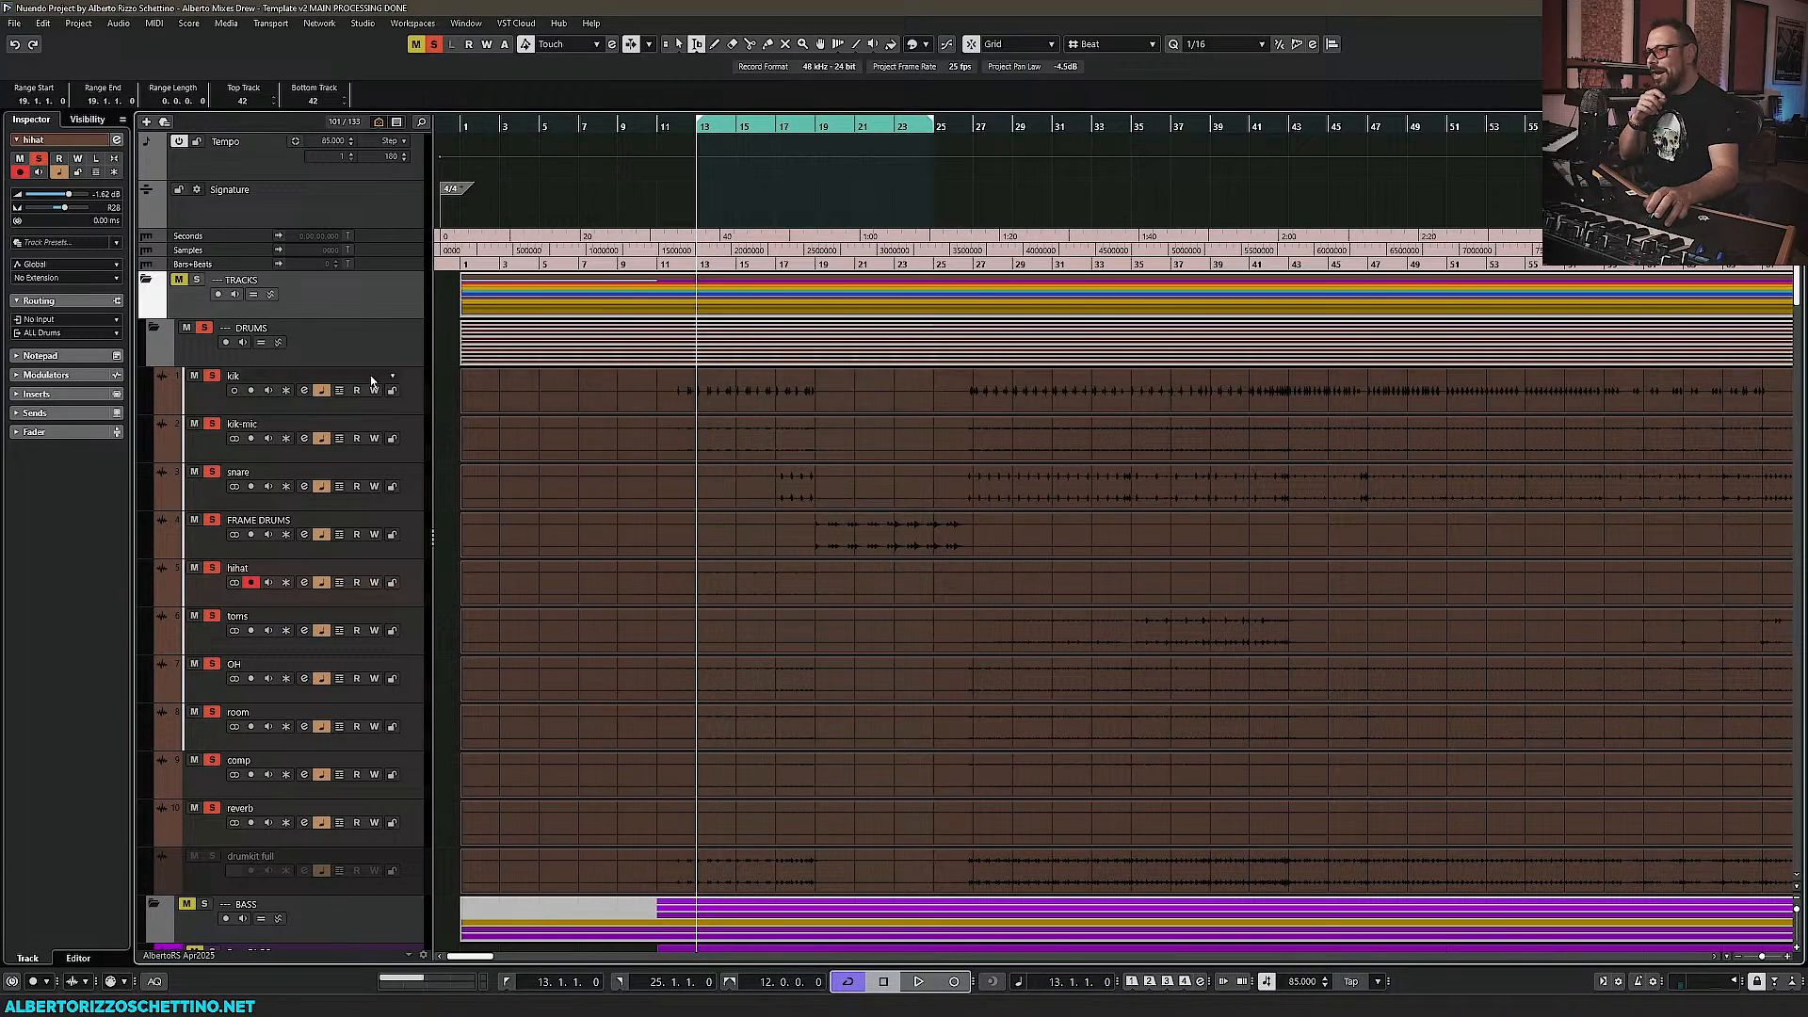
Solo only the kik and kik-mic tracks and show their Pre, insert and send racks in the MixConsole
click(409, 389)
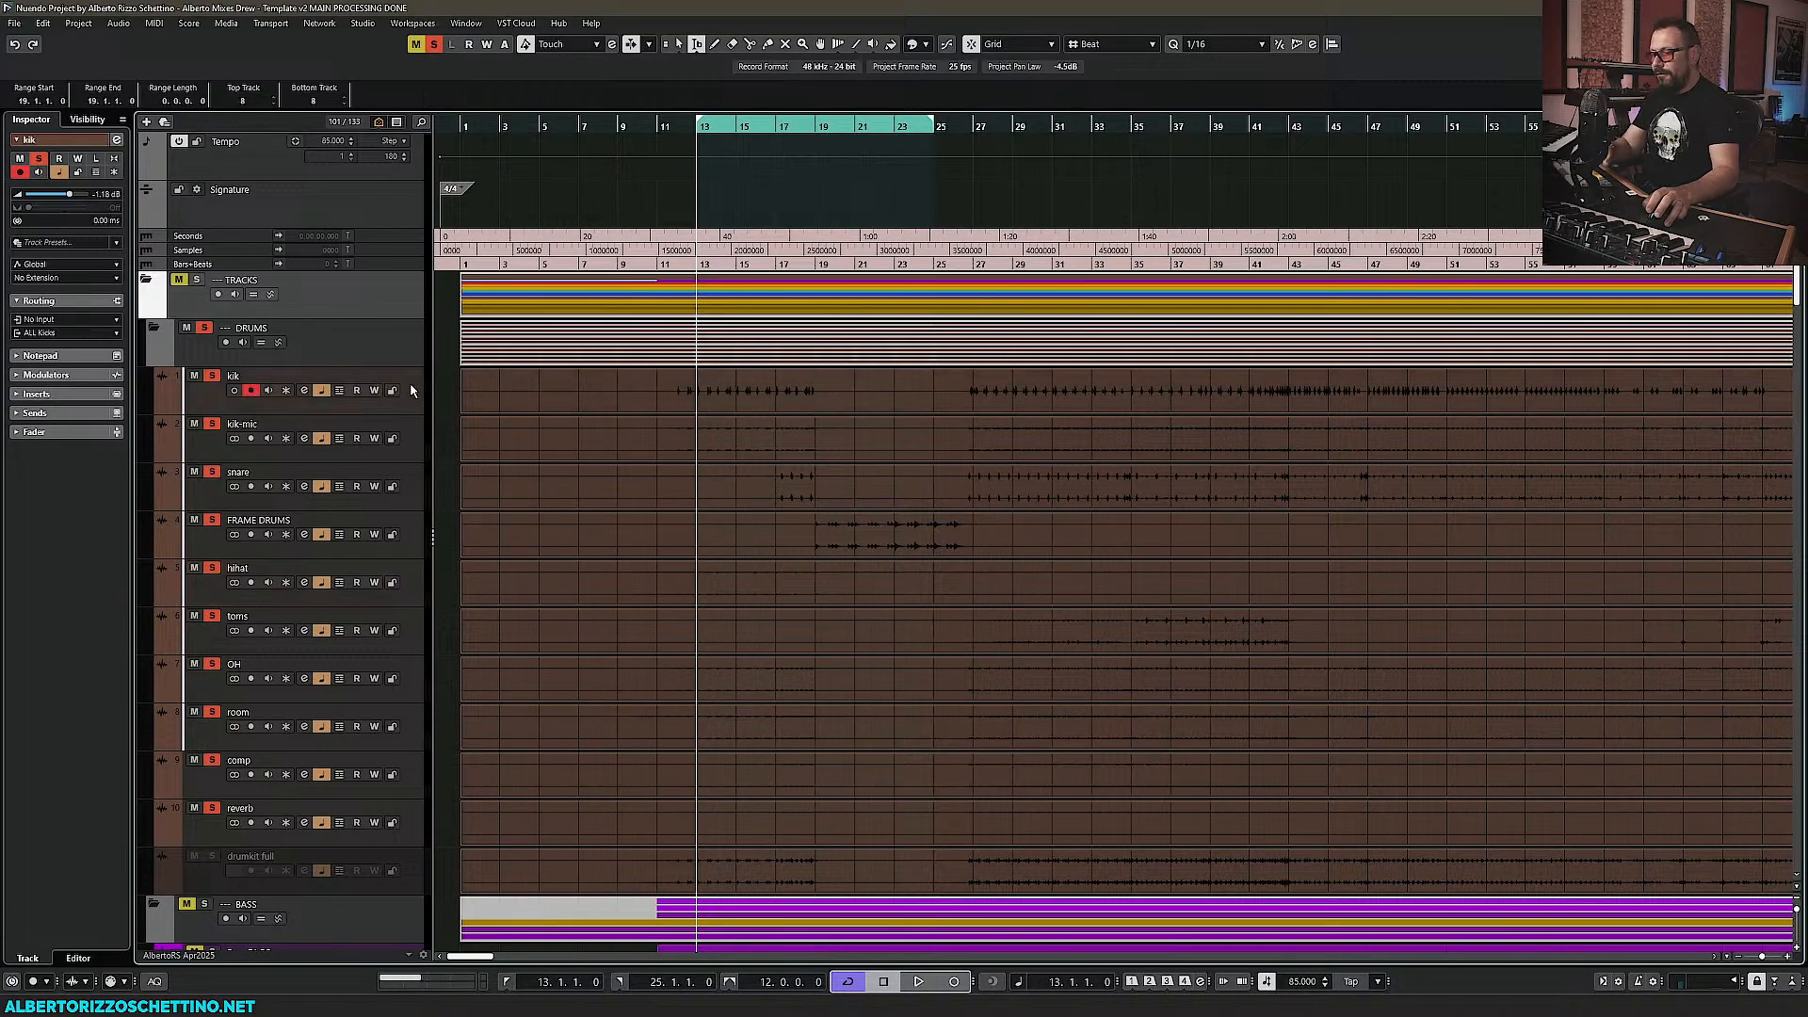
ctrl+click(212, 376)
key(F3)
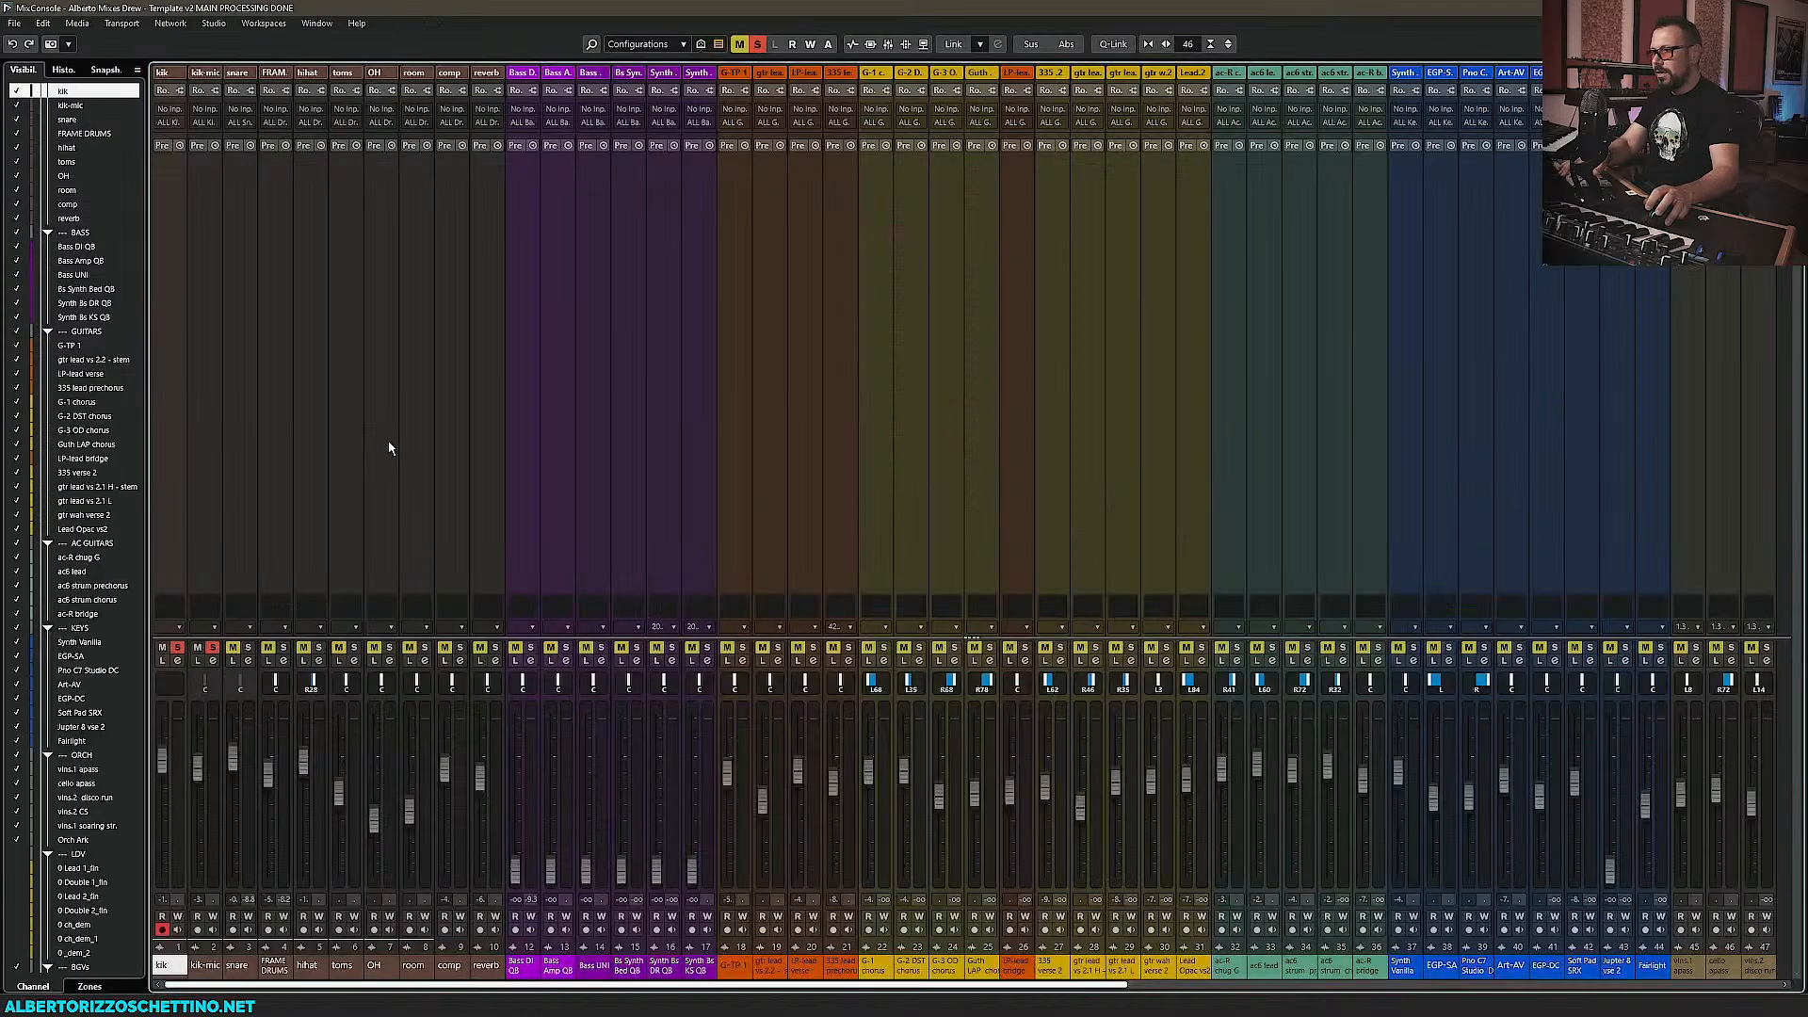
click(198, 146)
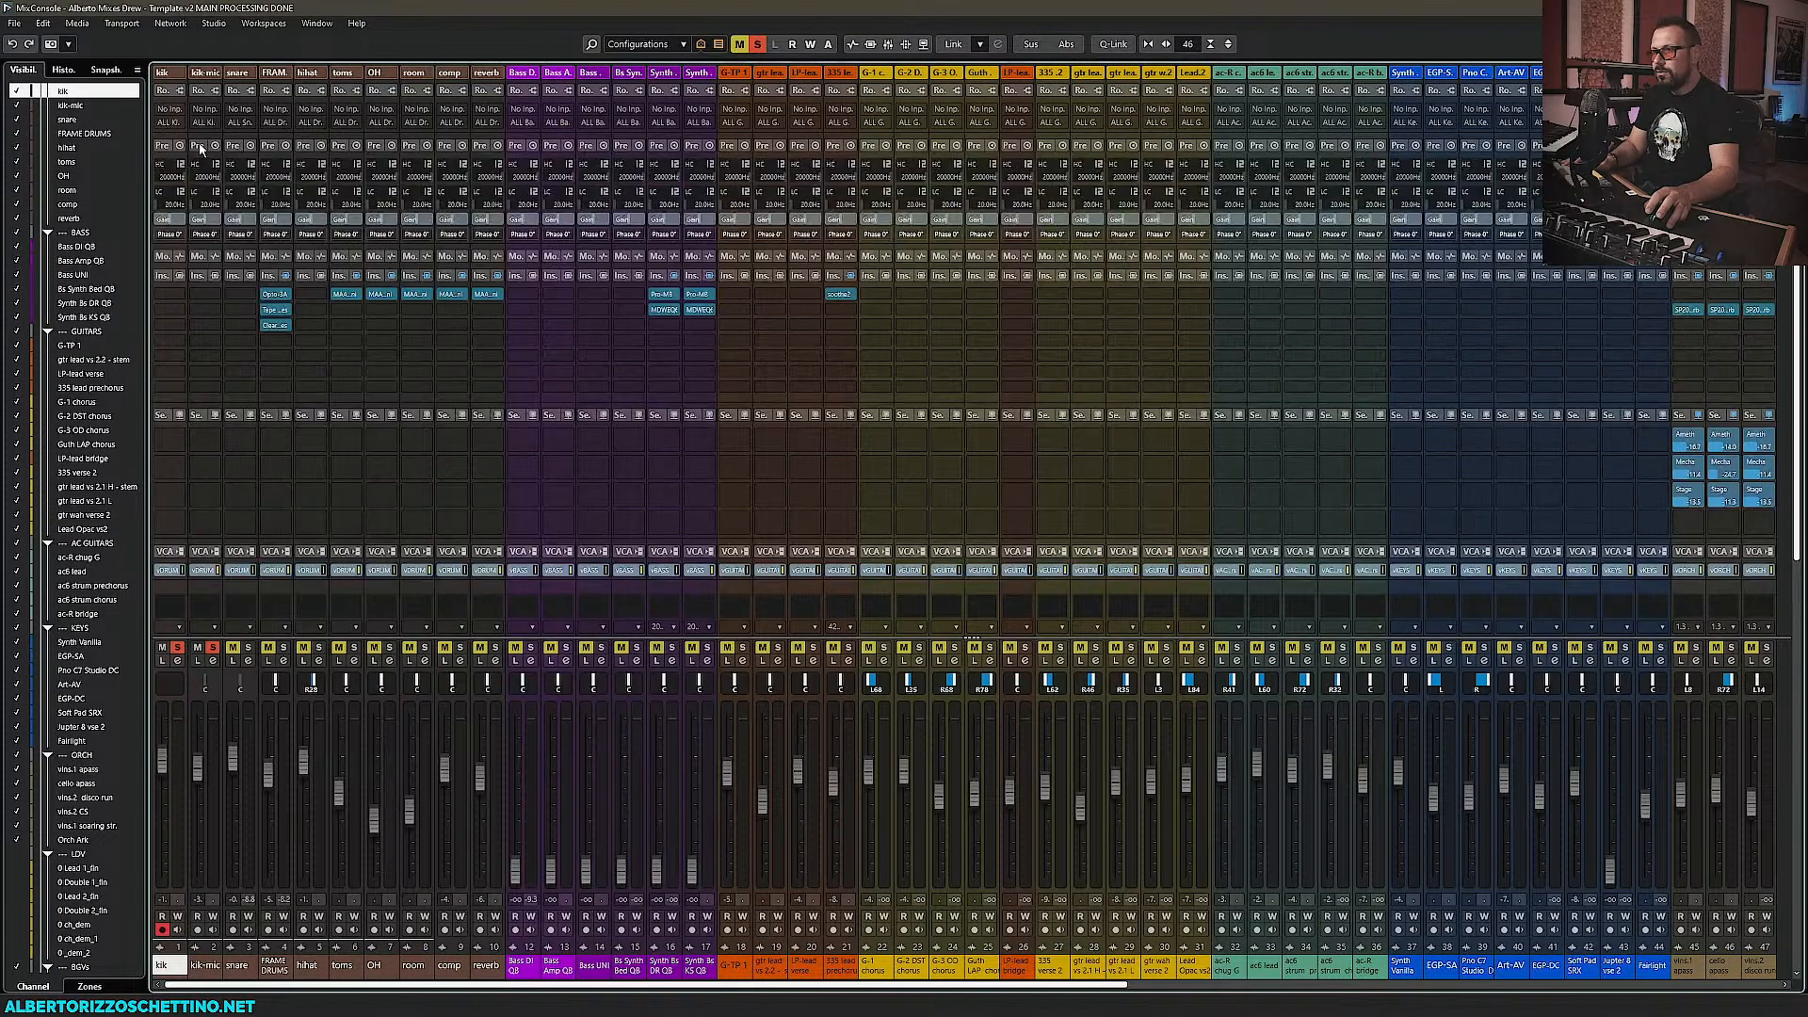
Play the two kick channels while testing kik-mic's phase inversion and a higher fader level, and restore both settings
key(space)
click(207, 235)
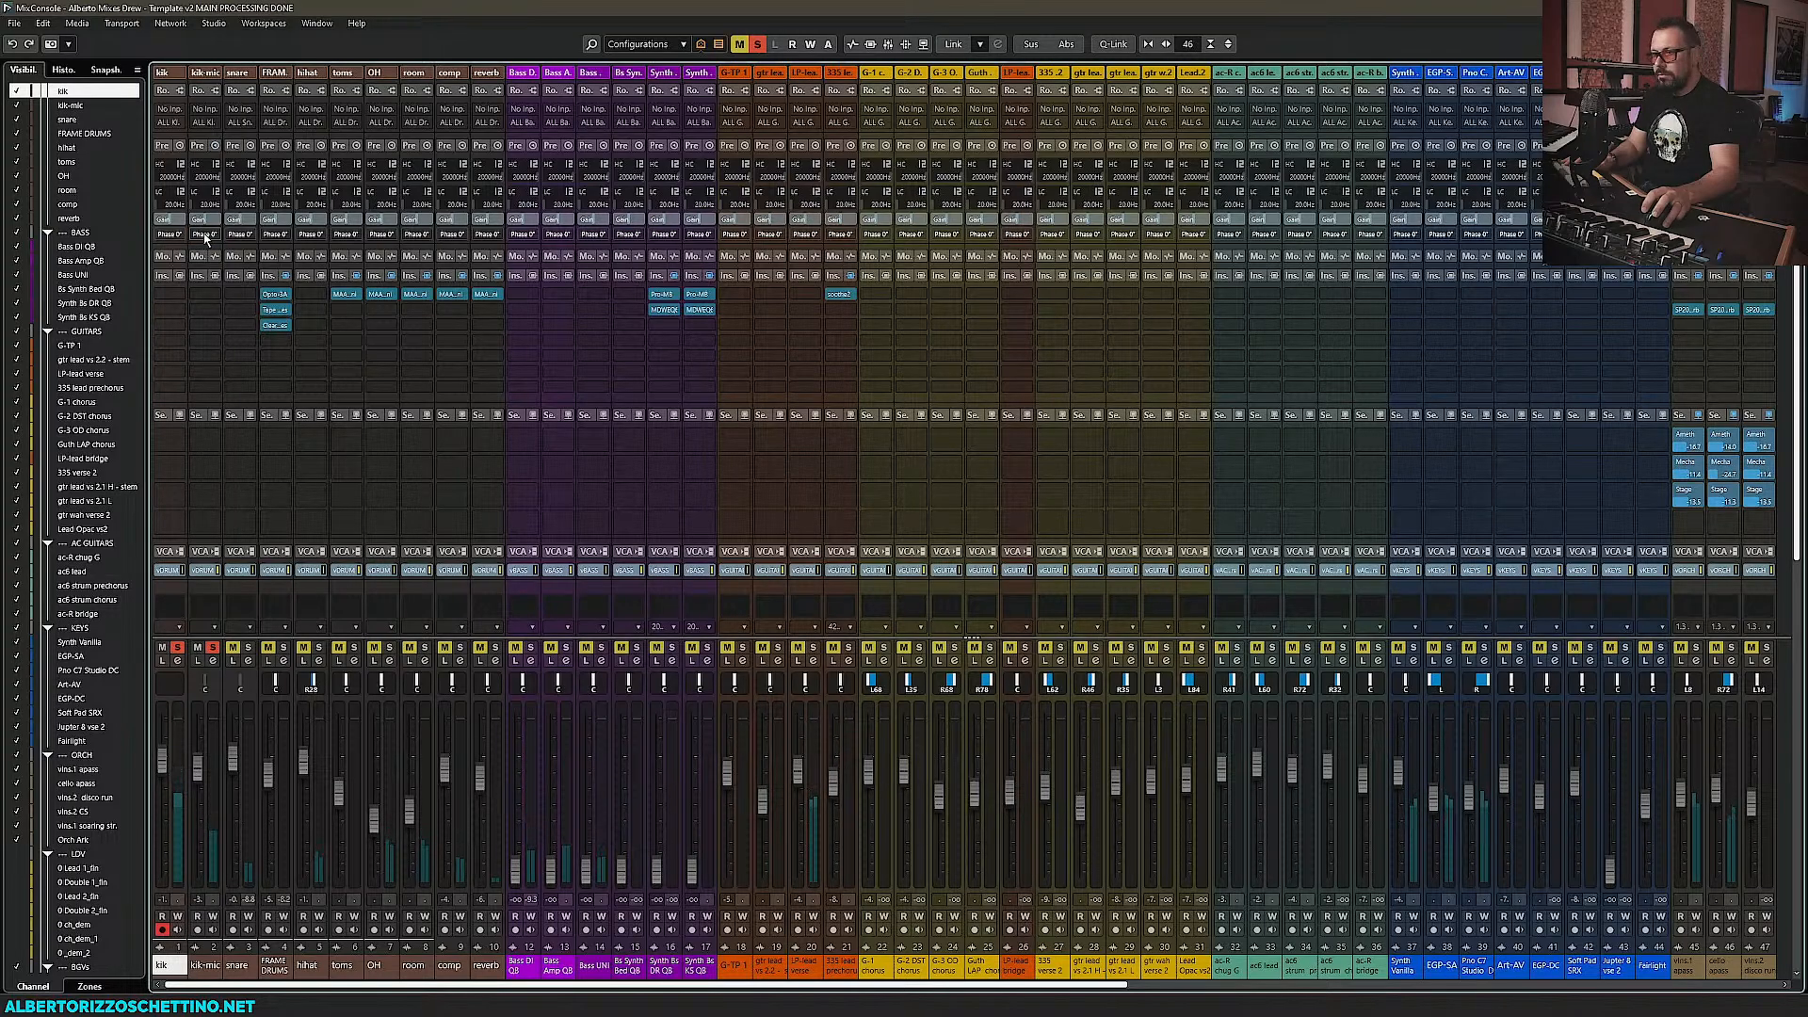
drag(198, 770, 206, 725)
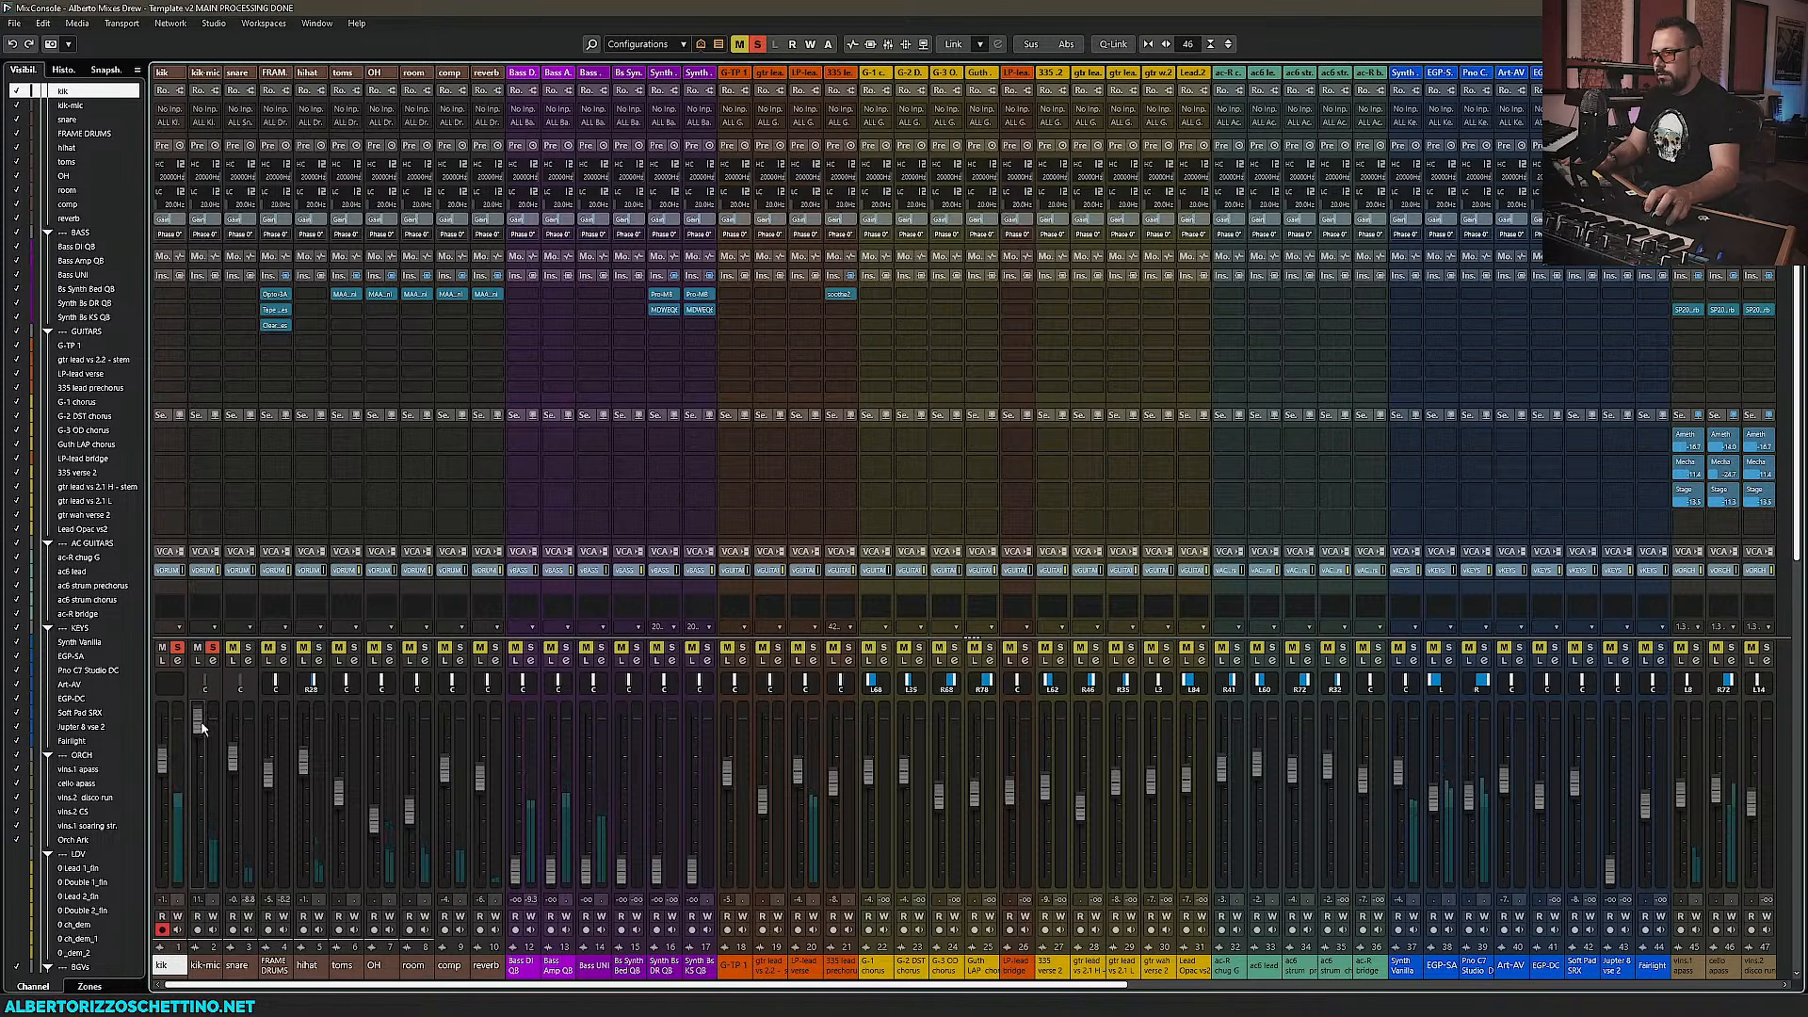
drag(199, 722, 197, 769)
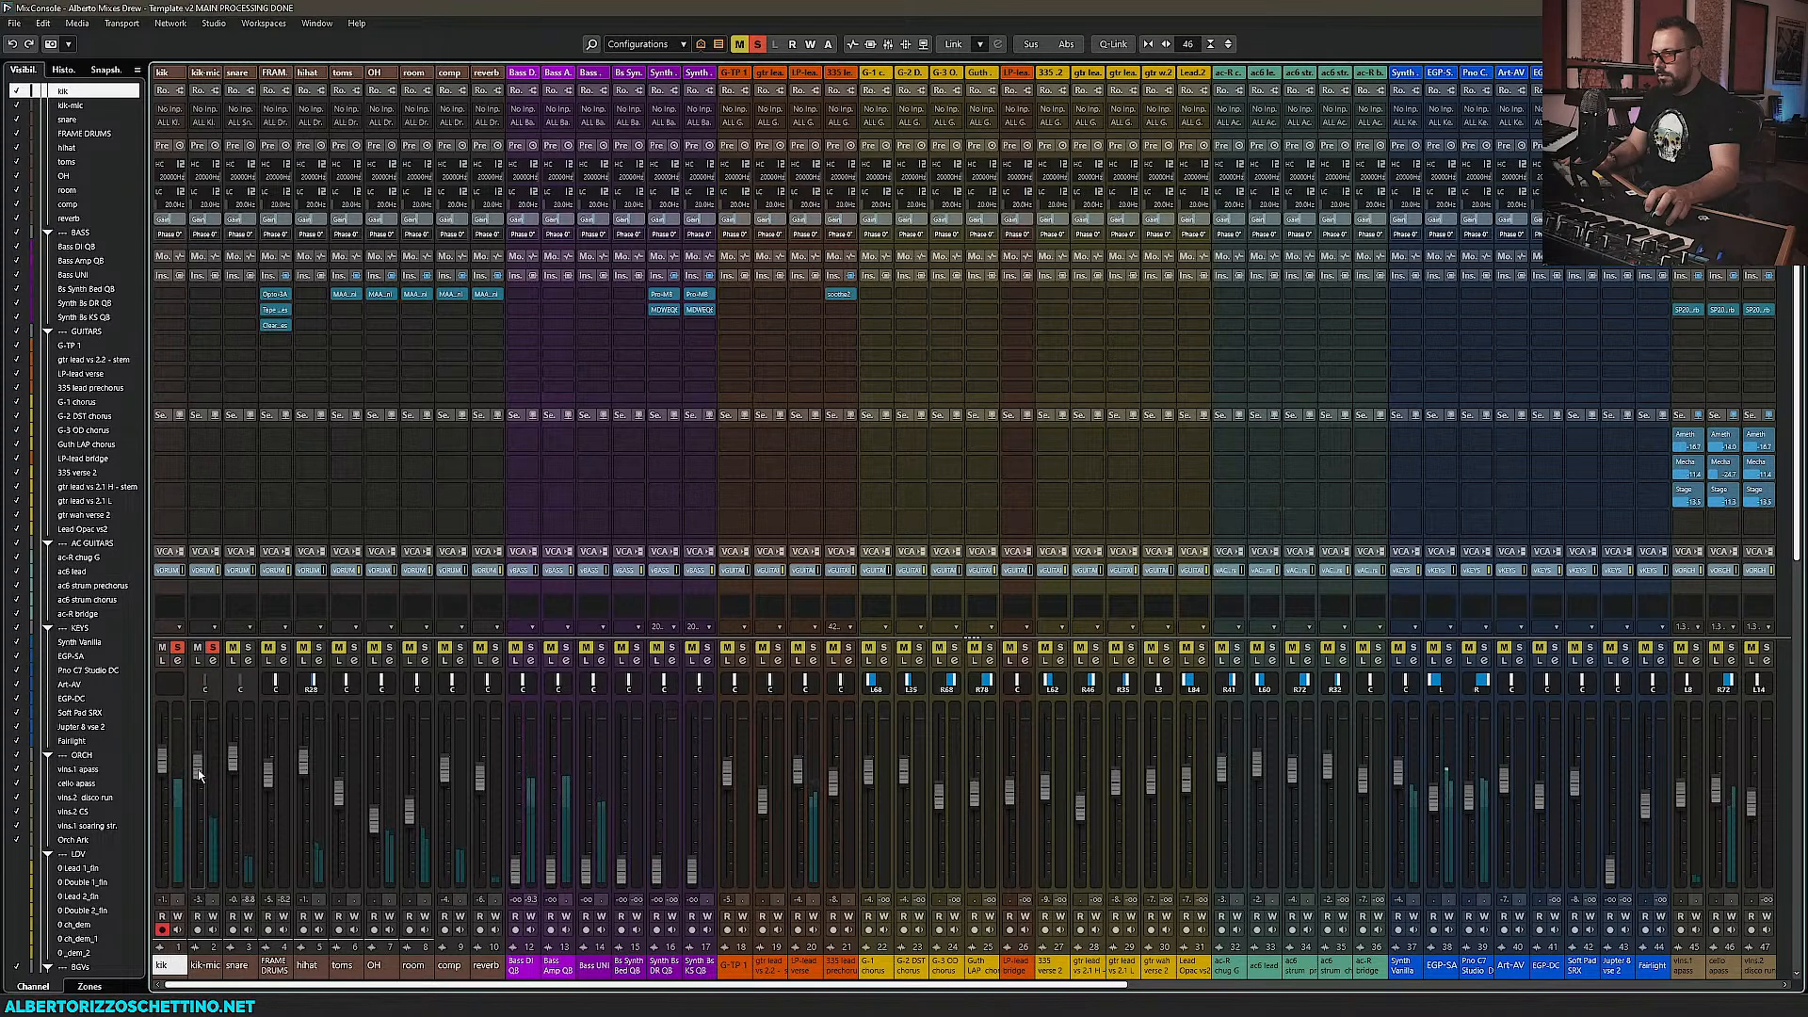
click(203, 235)
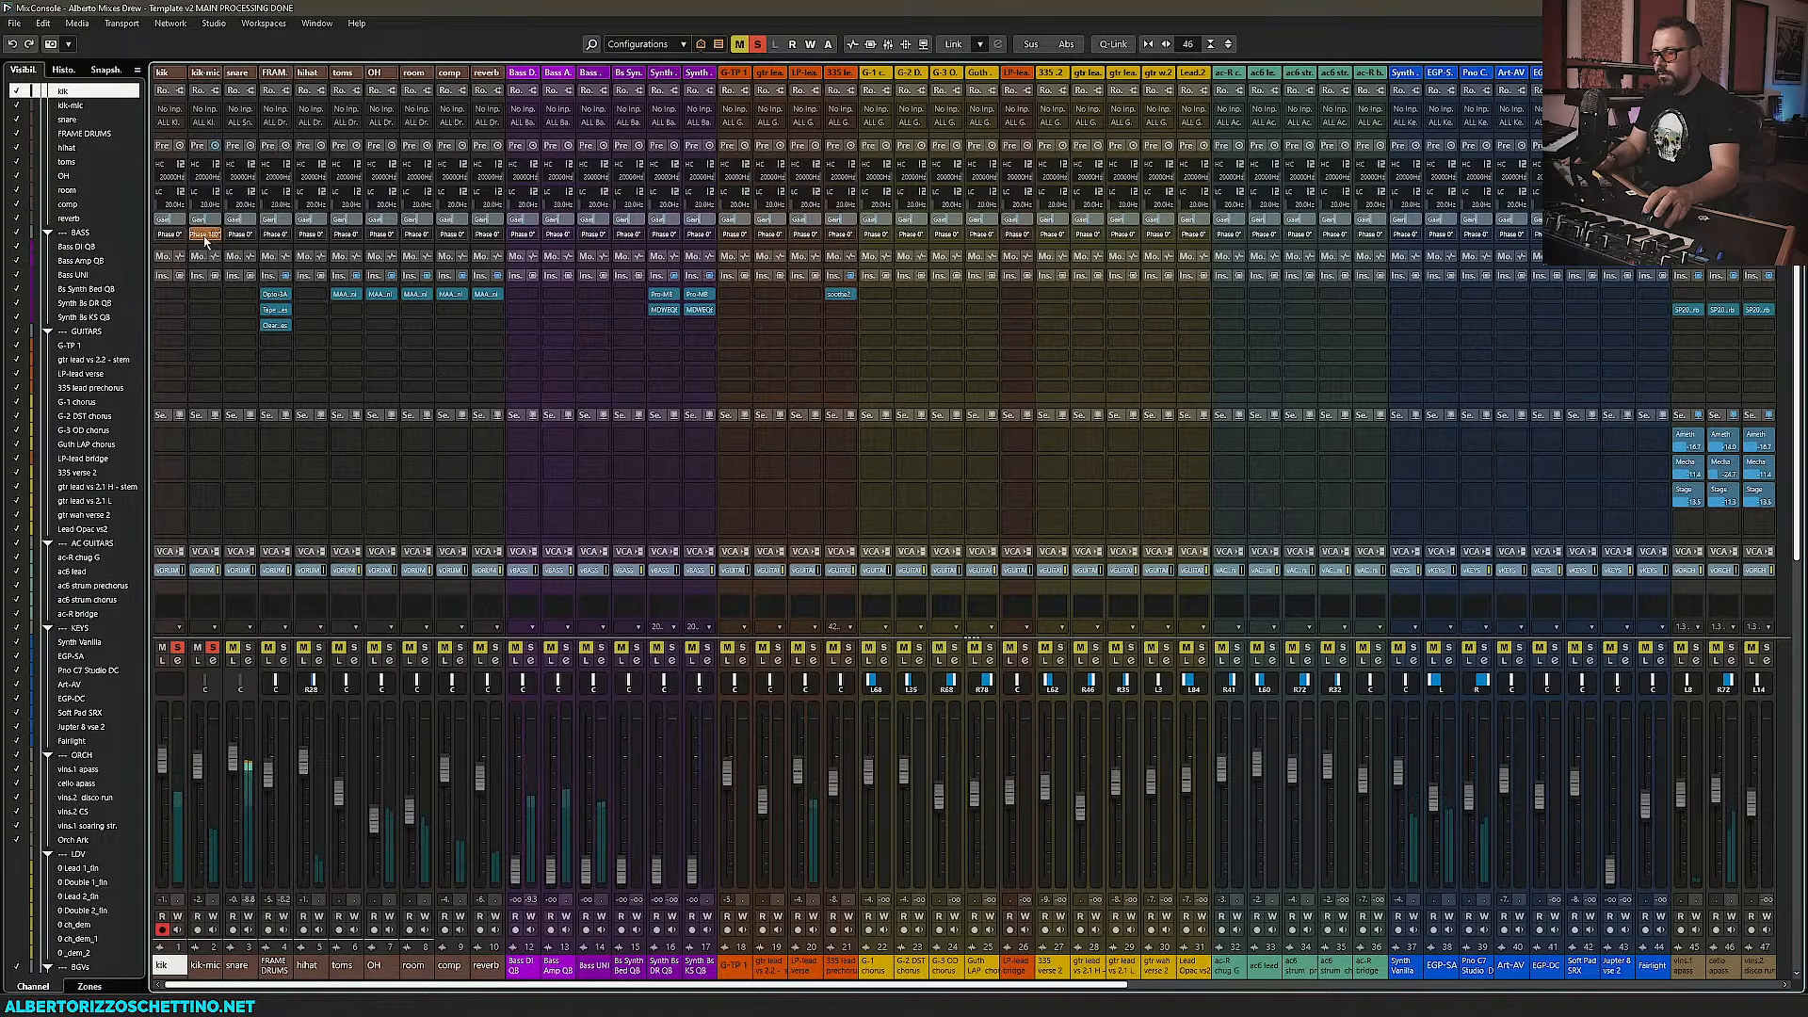
click(203, 235)
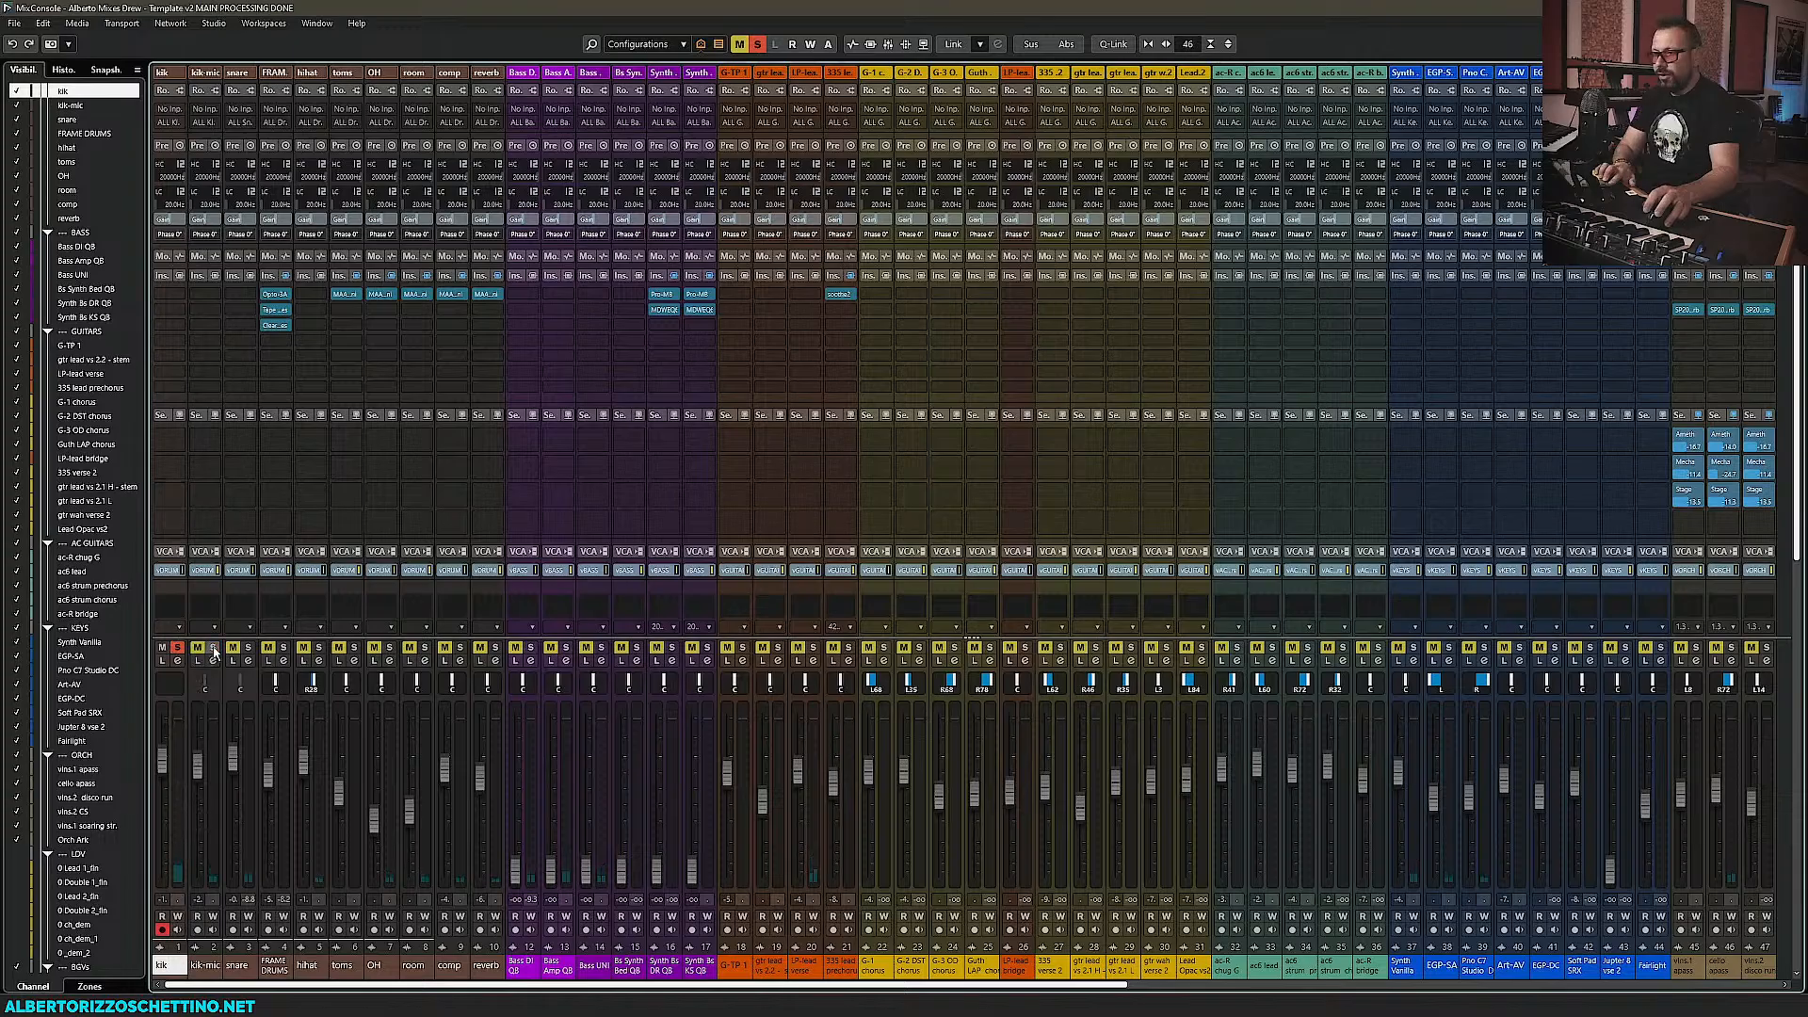
Compare kik-mic and kik soloed individually, and solo both channels together again
click(177, 648)
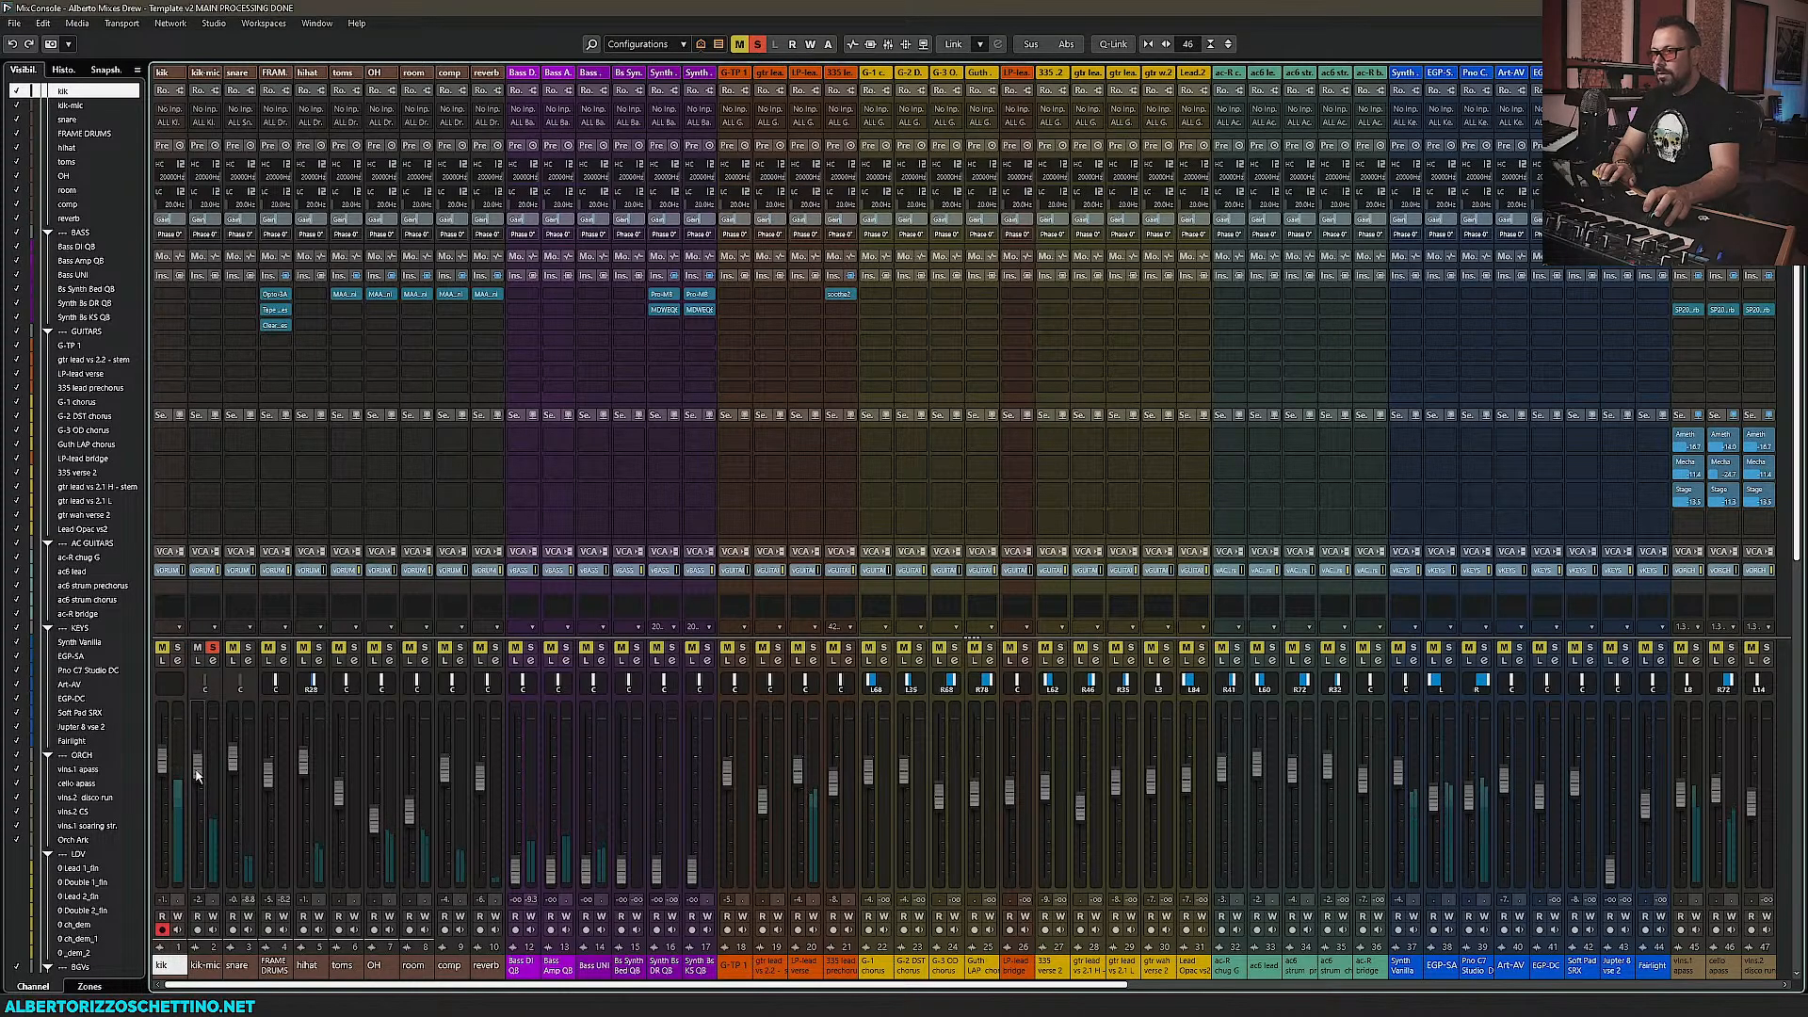
click(178, 648)
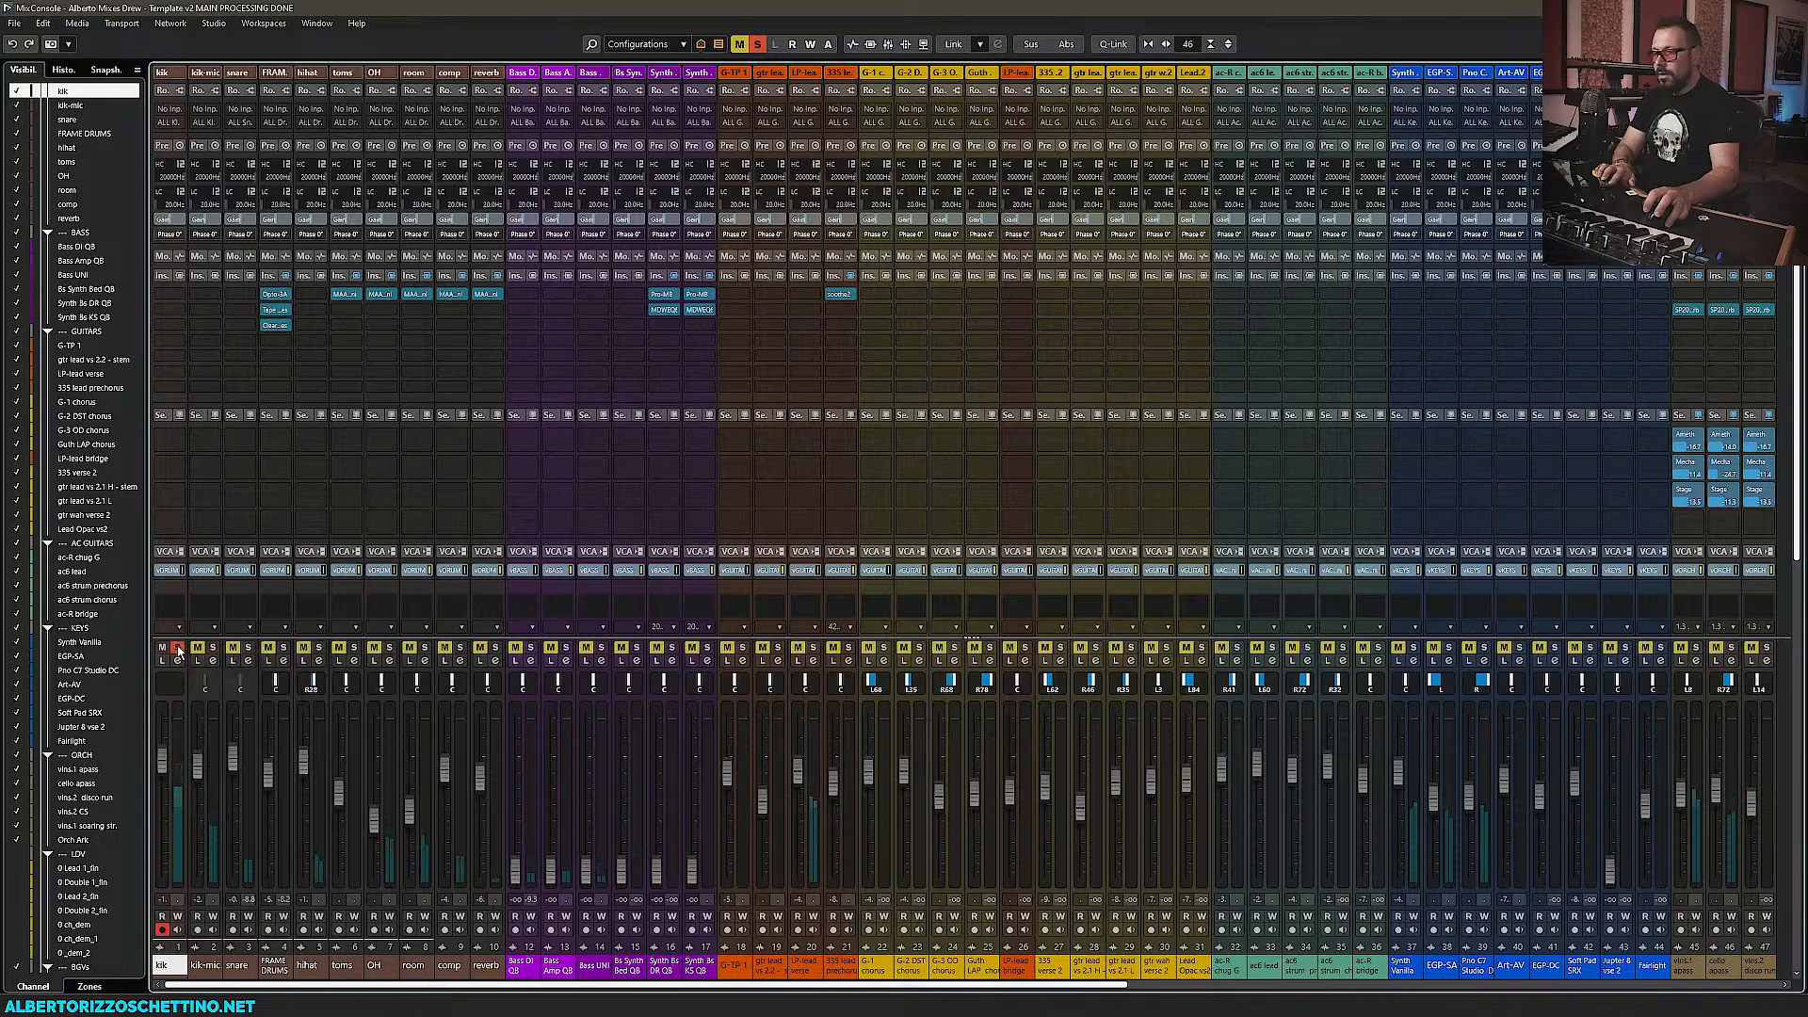
click(213, 649)
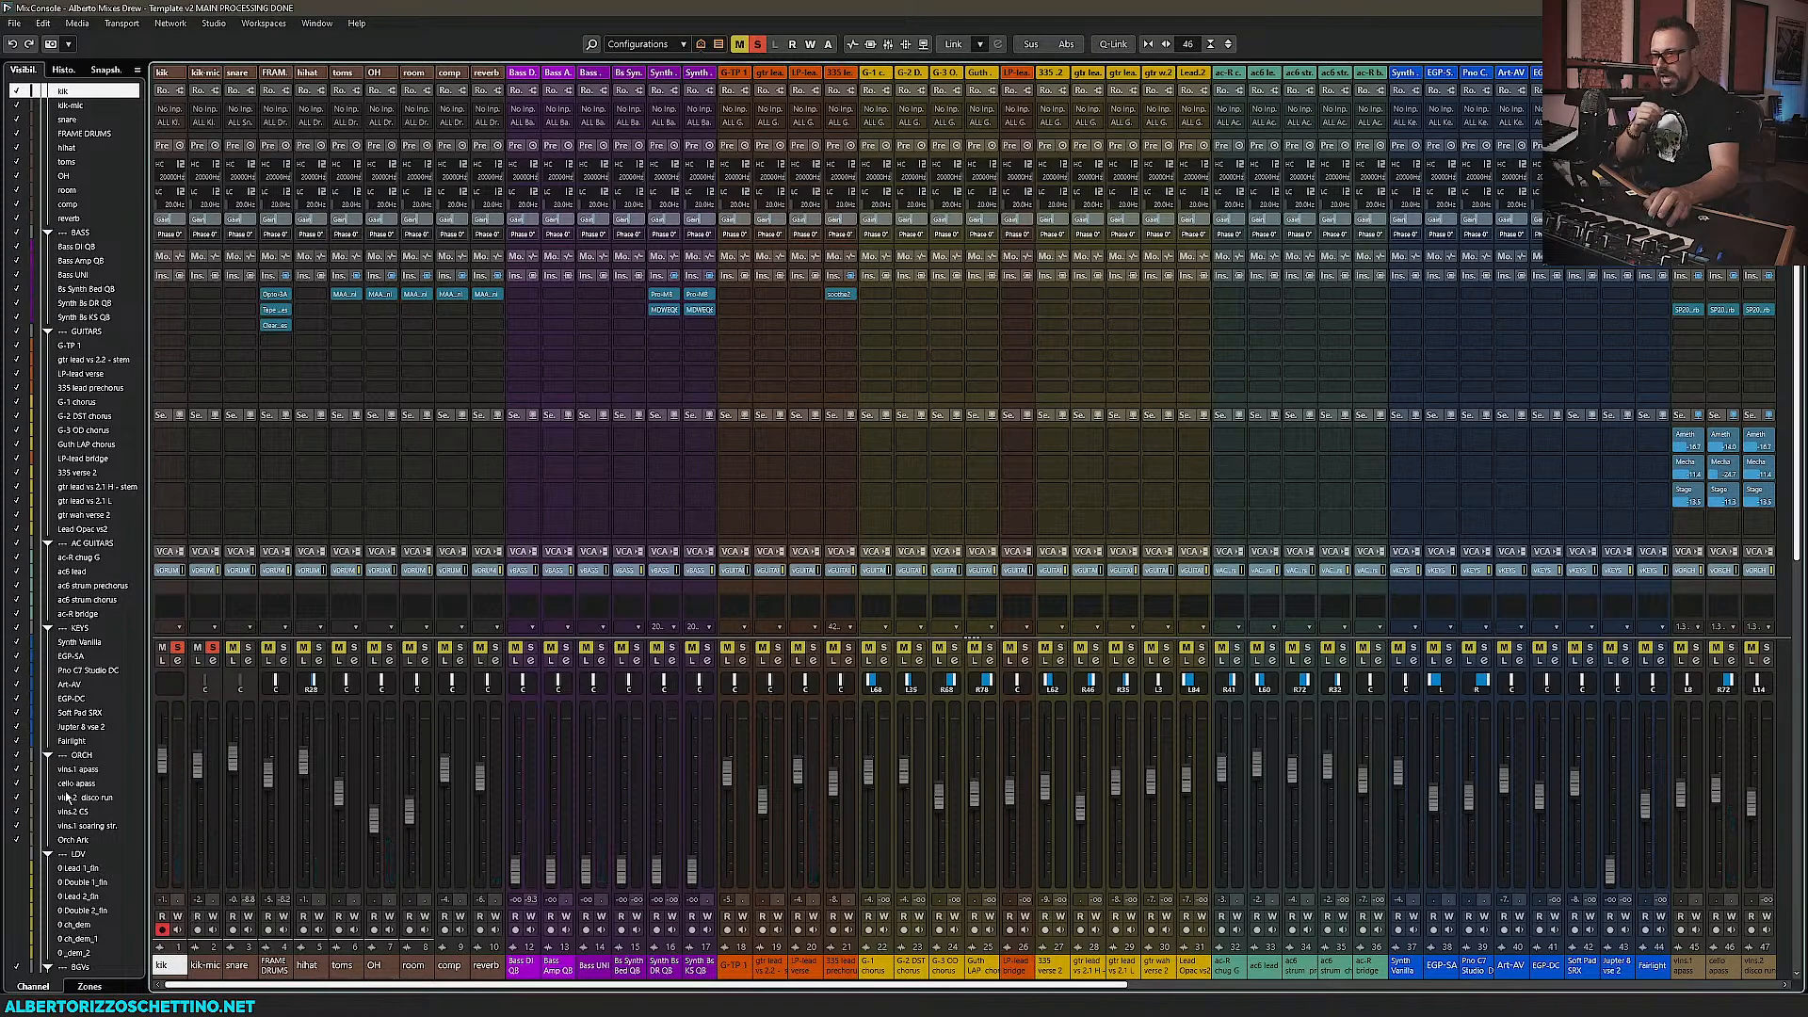
Move the ALL Kicks bus directly after kik-mic in the mixer's channel order and bring the kick channels into view
scroll(82, 827, down, 10)
click(66, 572)
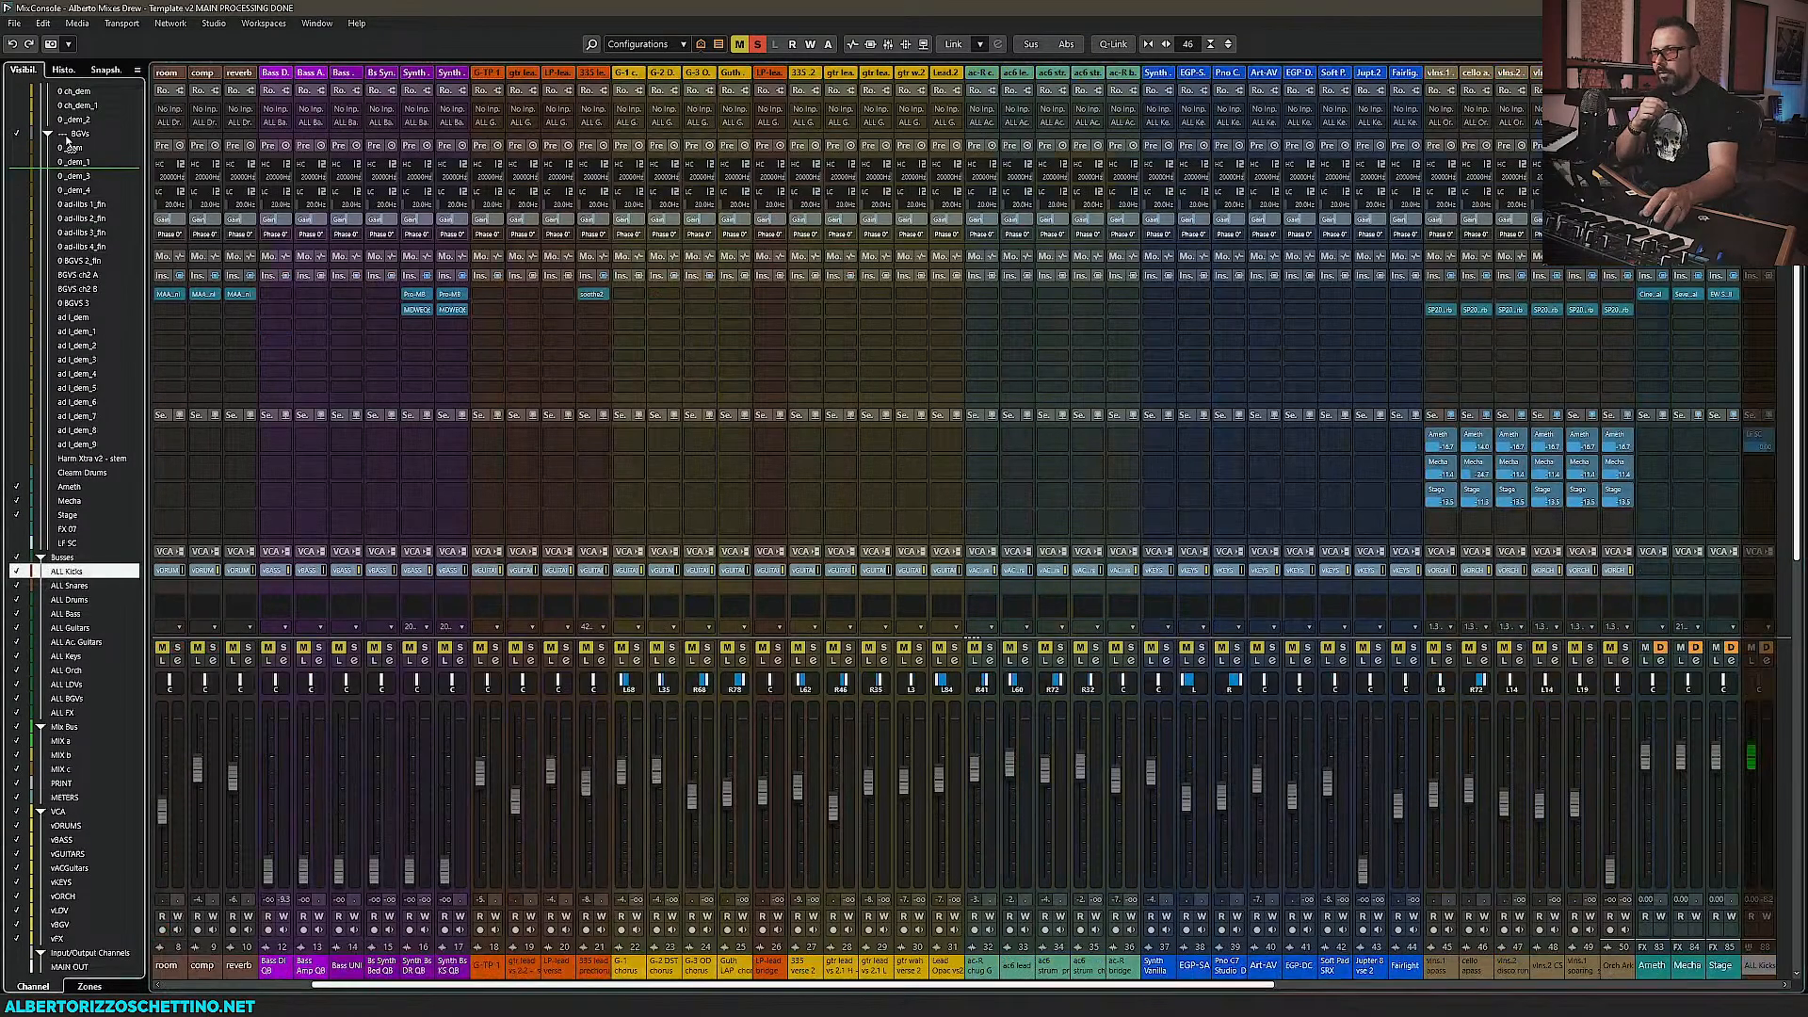
scroll(75, 95, up, 2)
scroll(75, 94, up, 10)
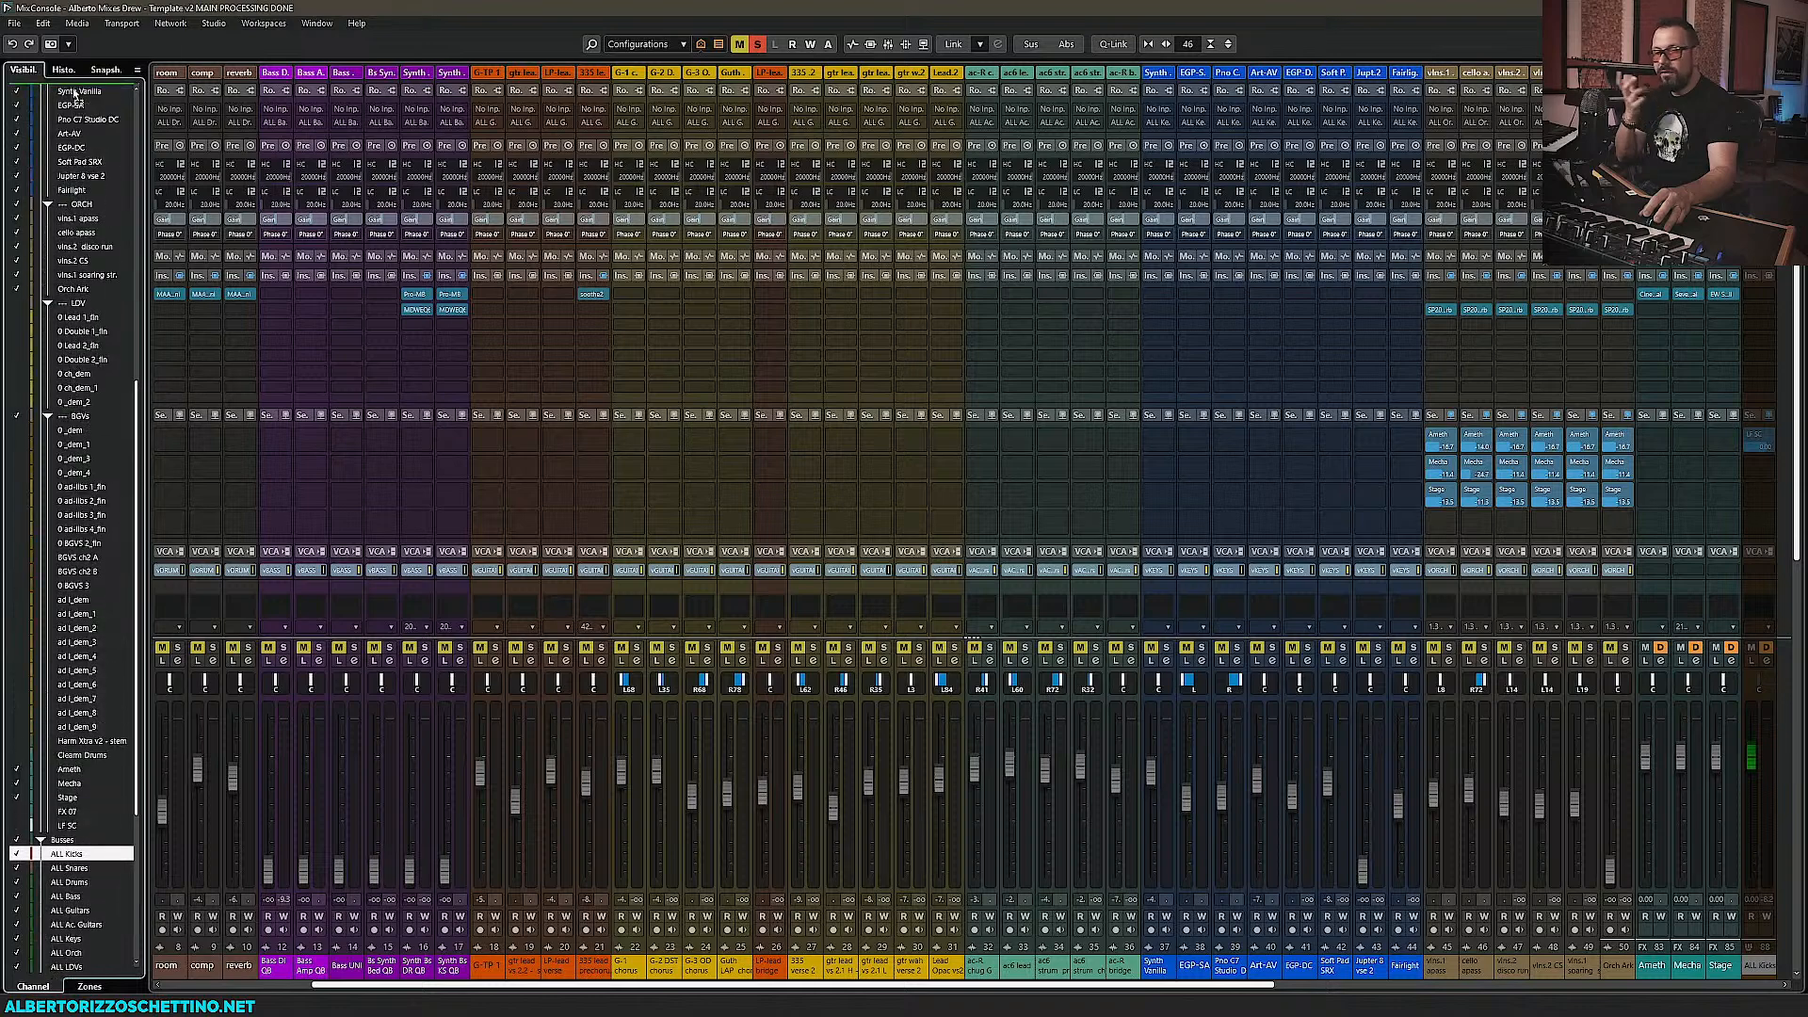
scroll(74, 94, up, 8)
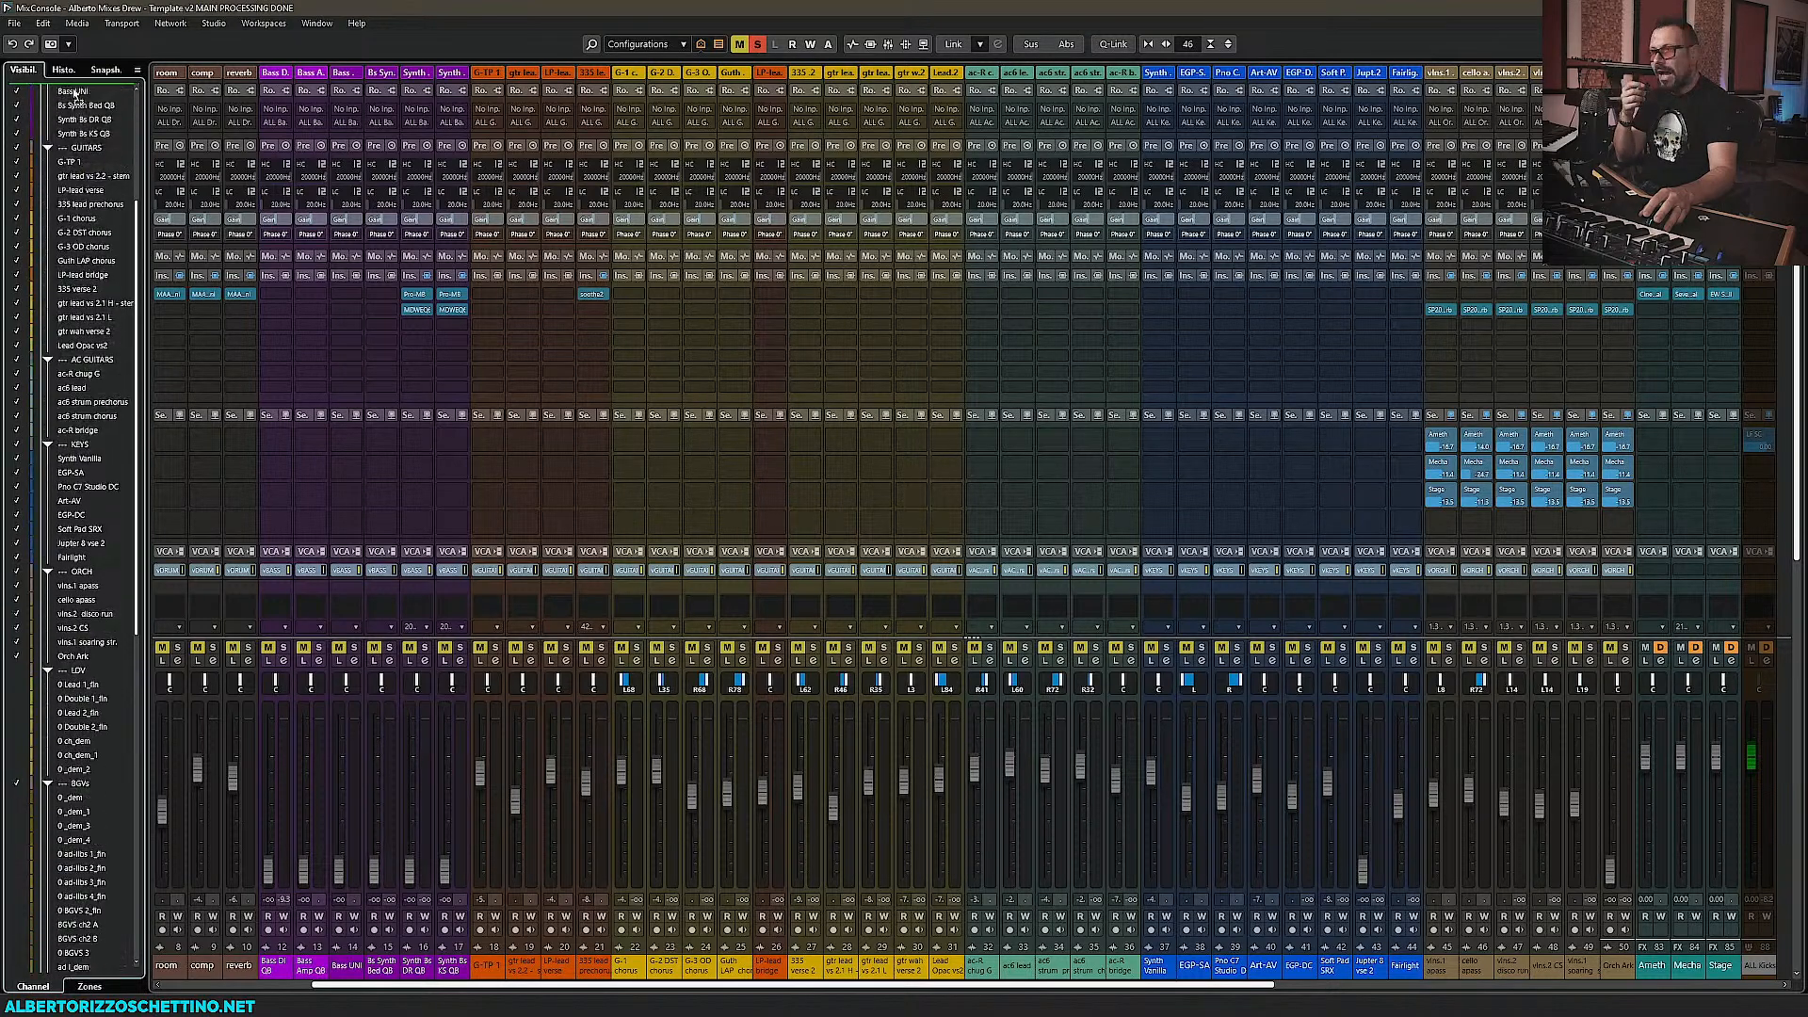
scroll(75, 94, up, 2)
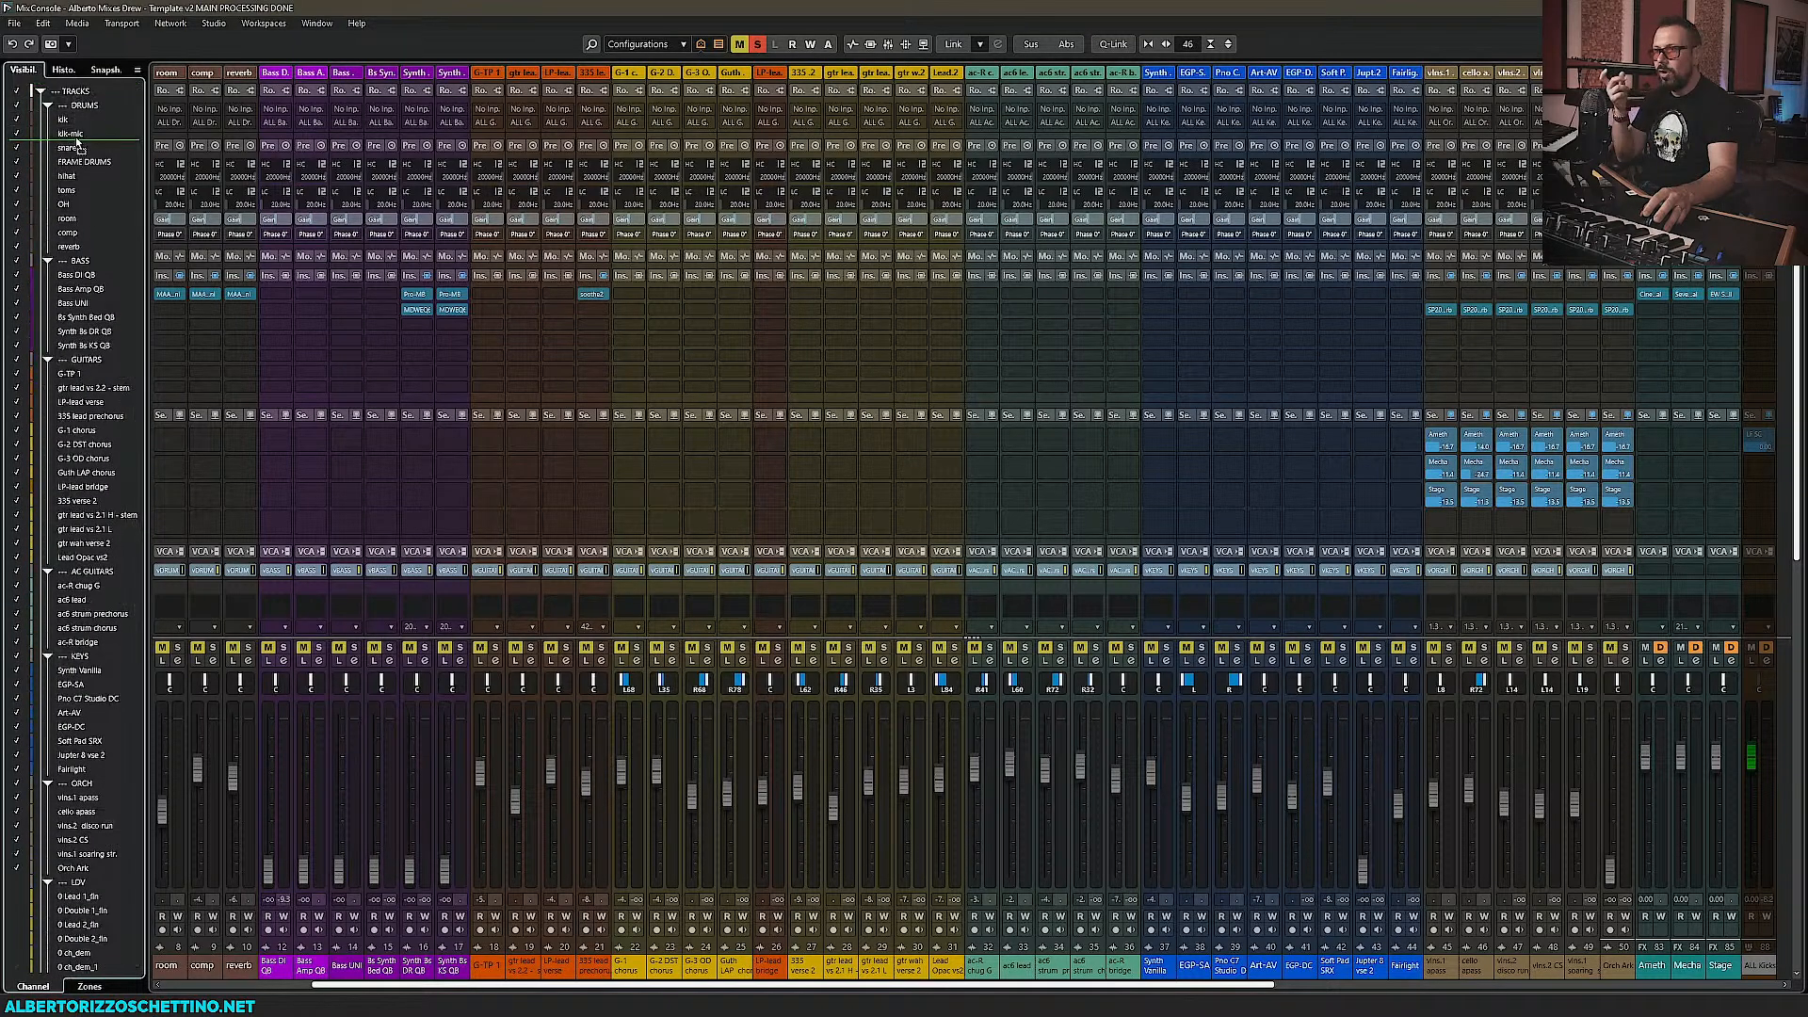
click(83, 149)
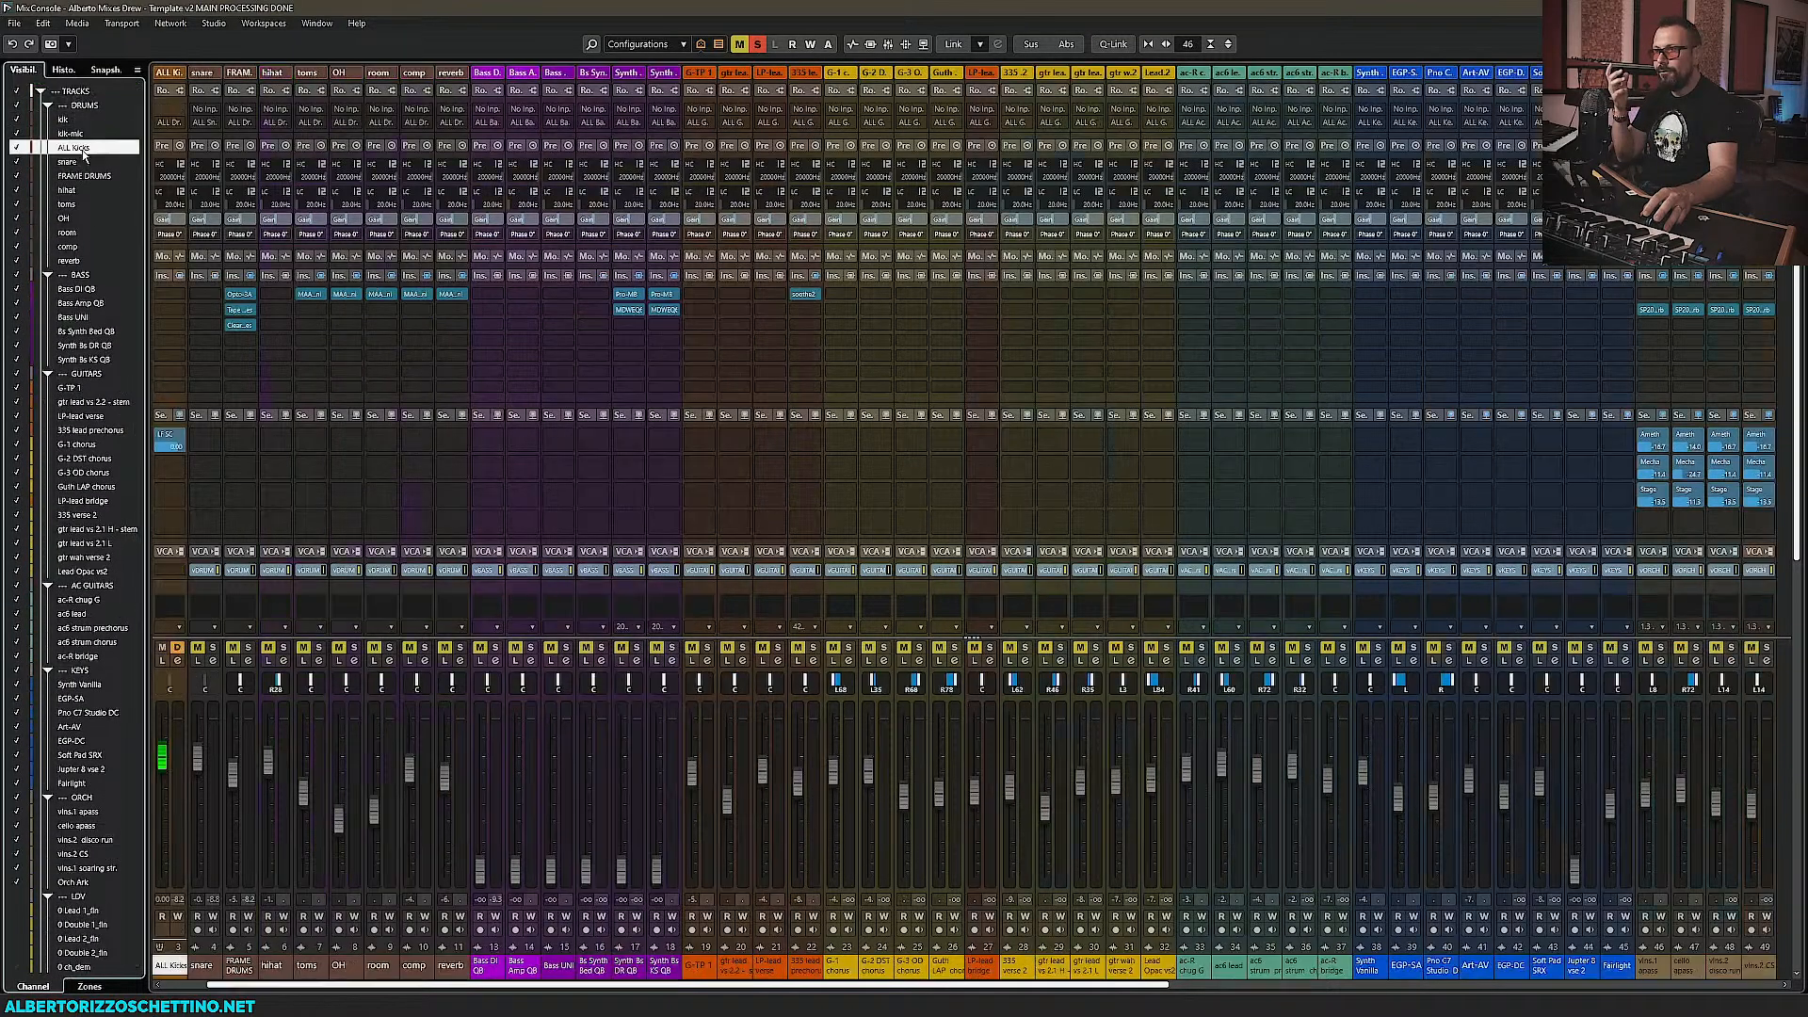
click(178, 985)
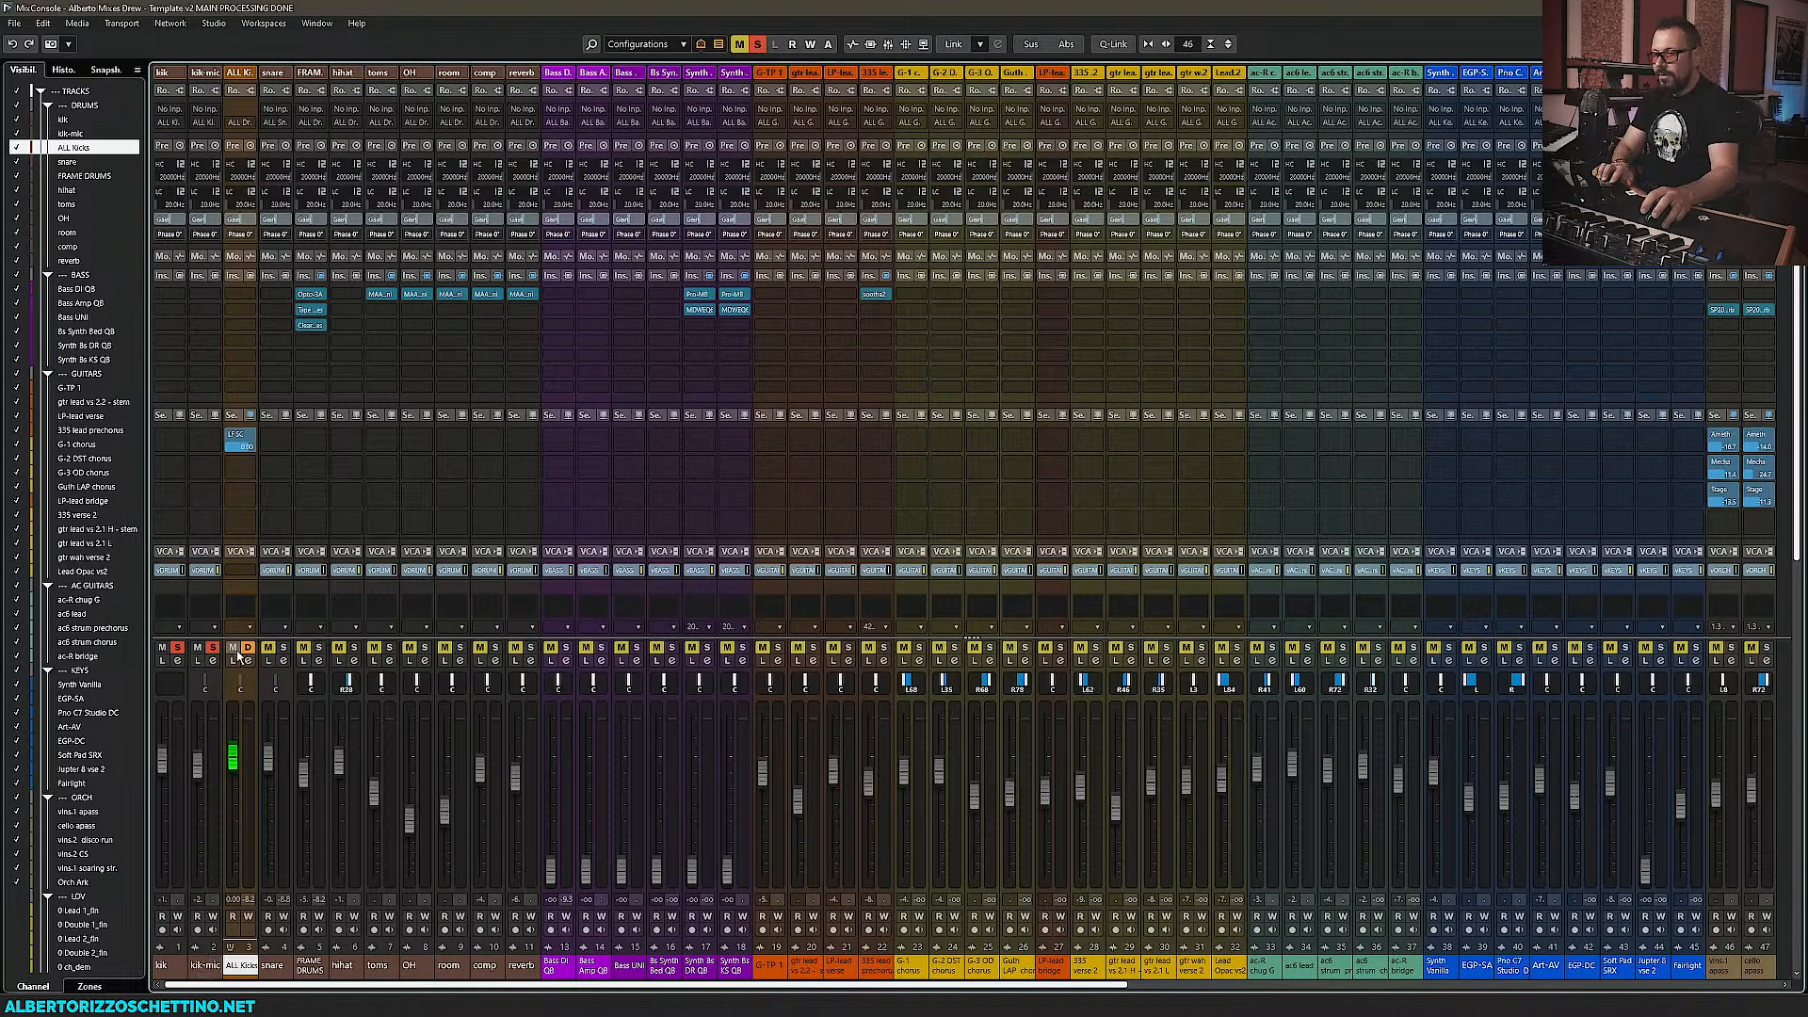
Solo the ALL Kicks bus instead of kik and kik-mic, and fine-tune the kik-mic fader during playback
click(177, 648)
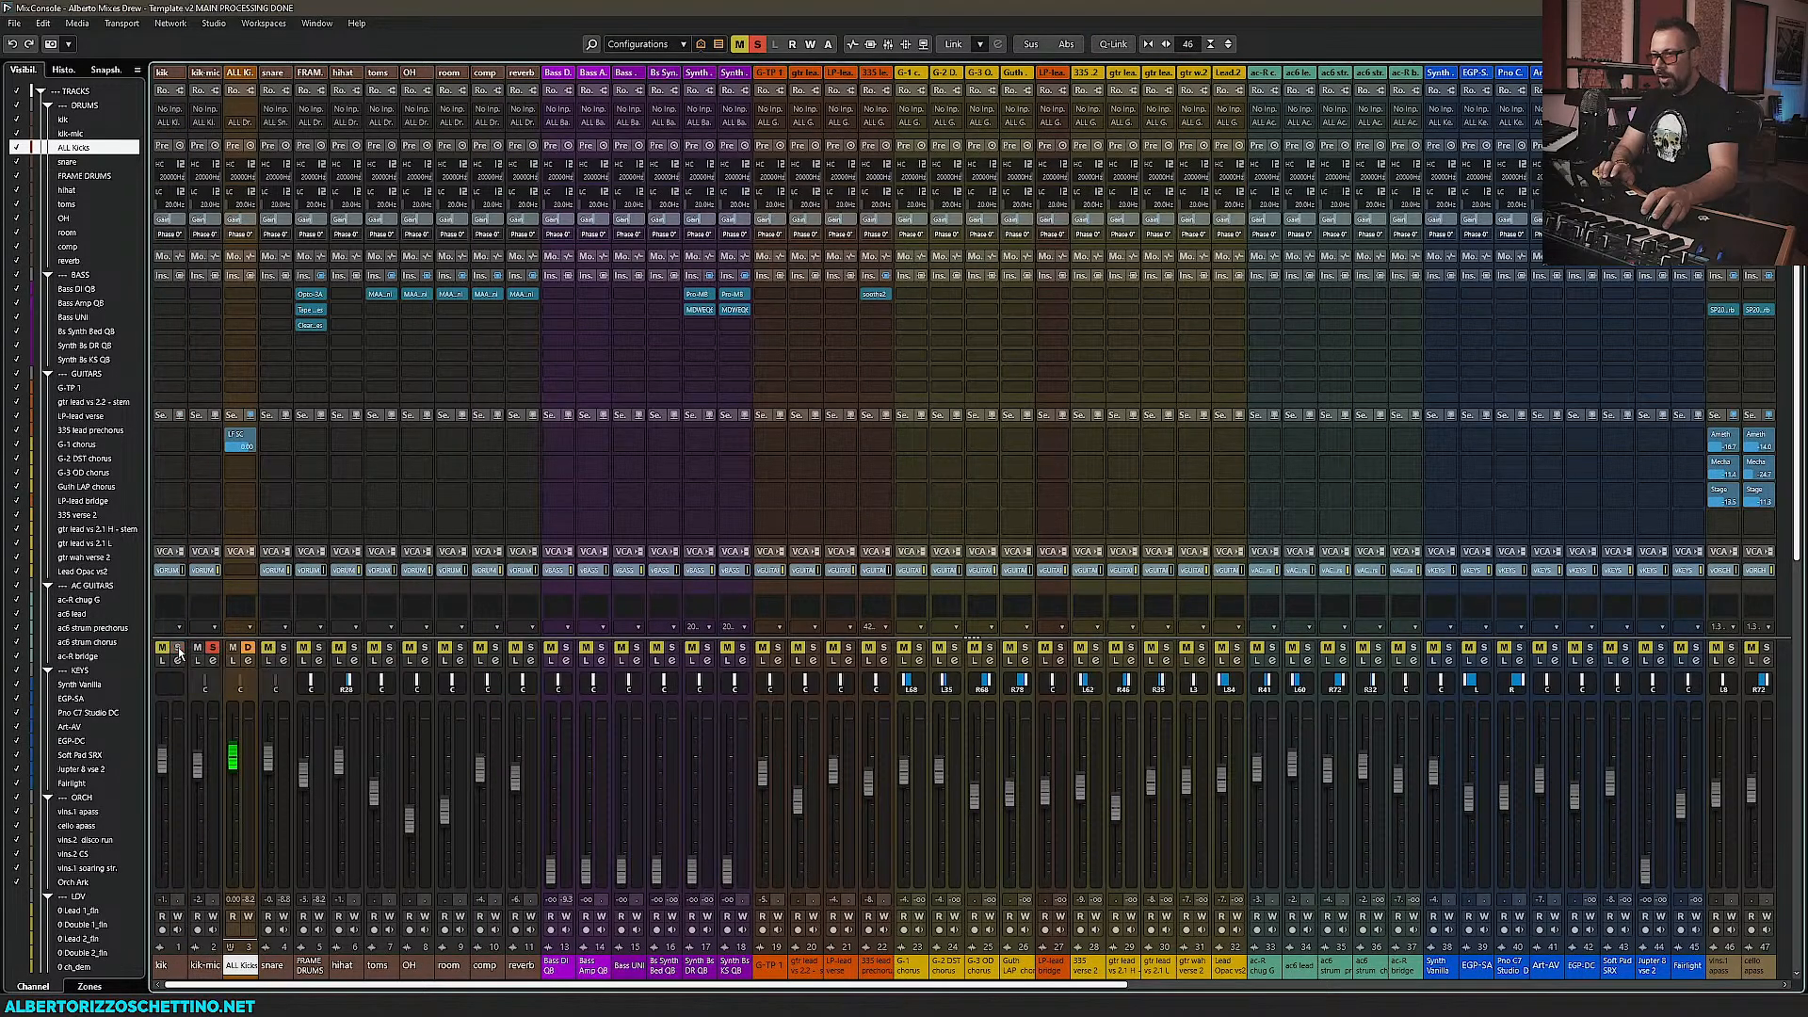
click(212, 648)
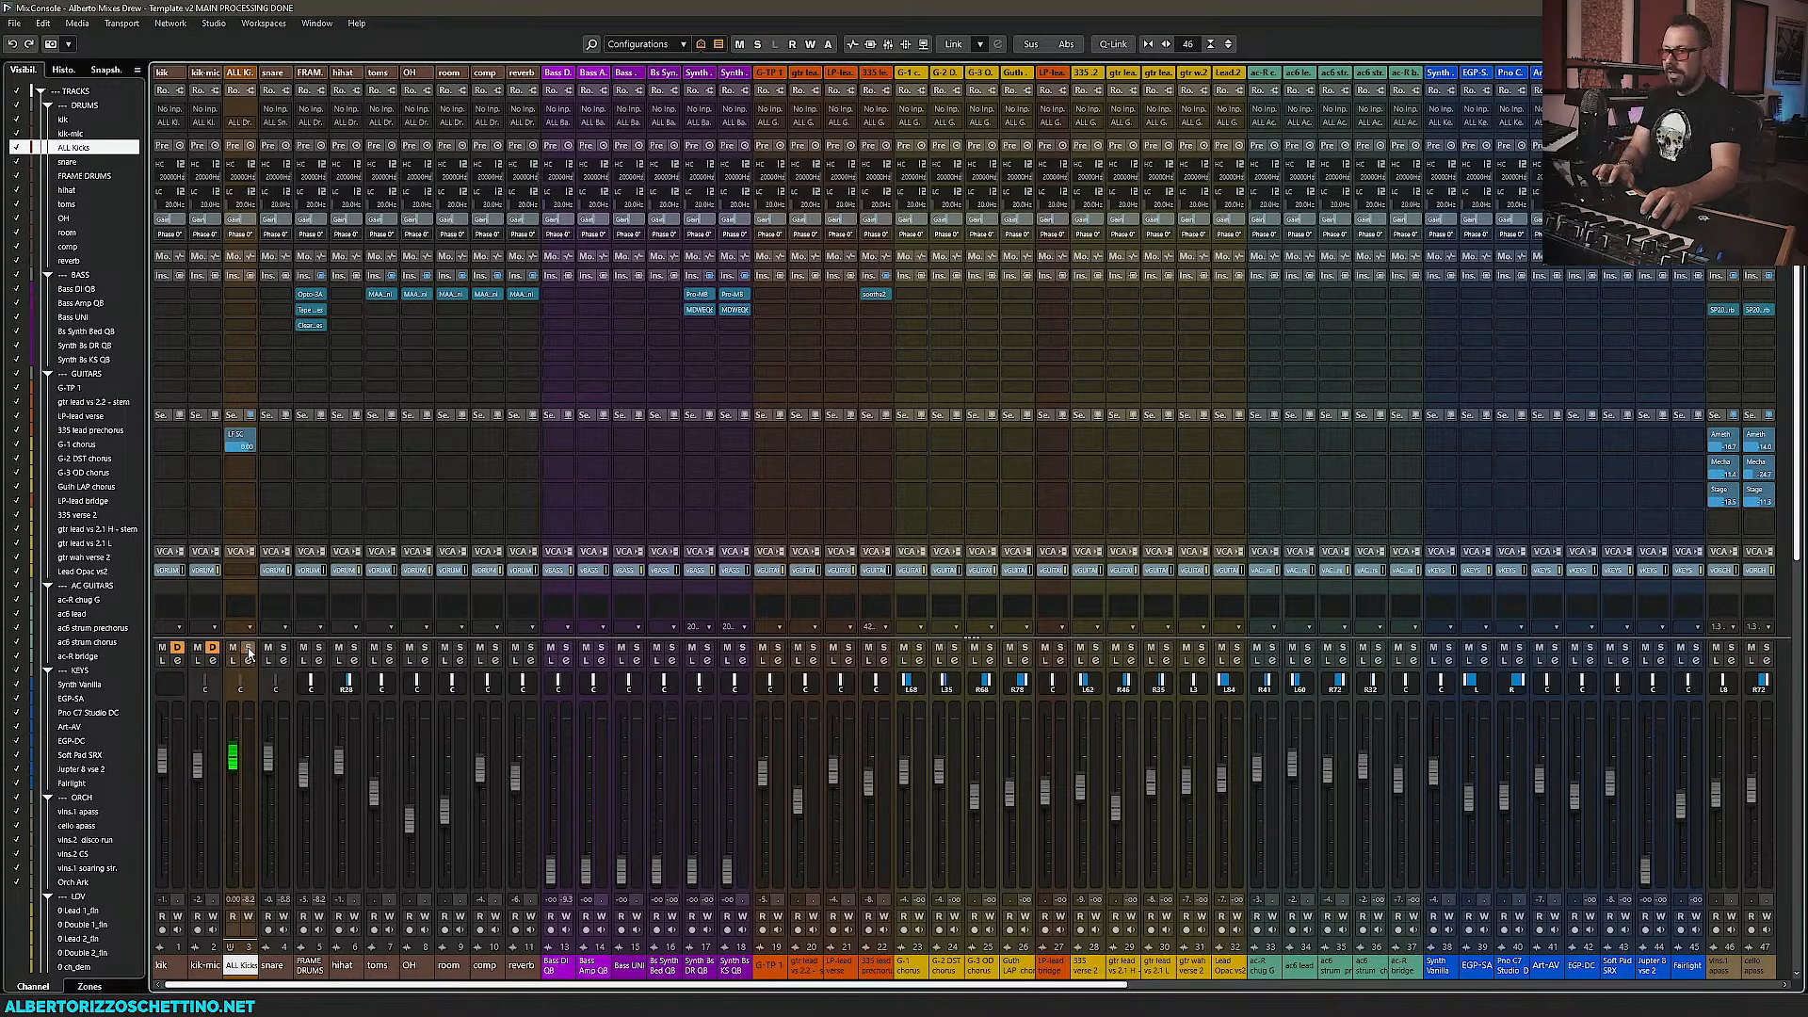
click(248, 648)
key(space)
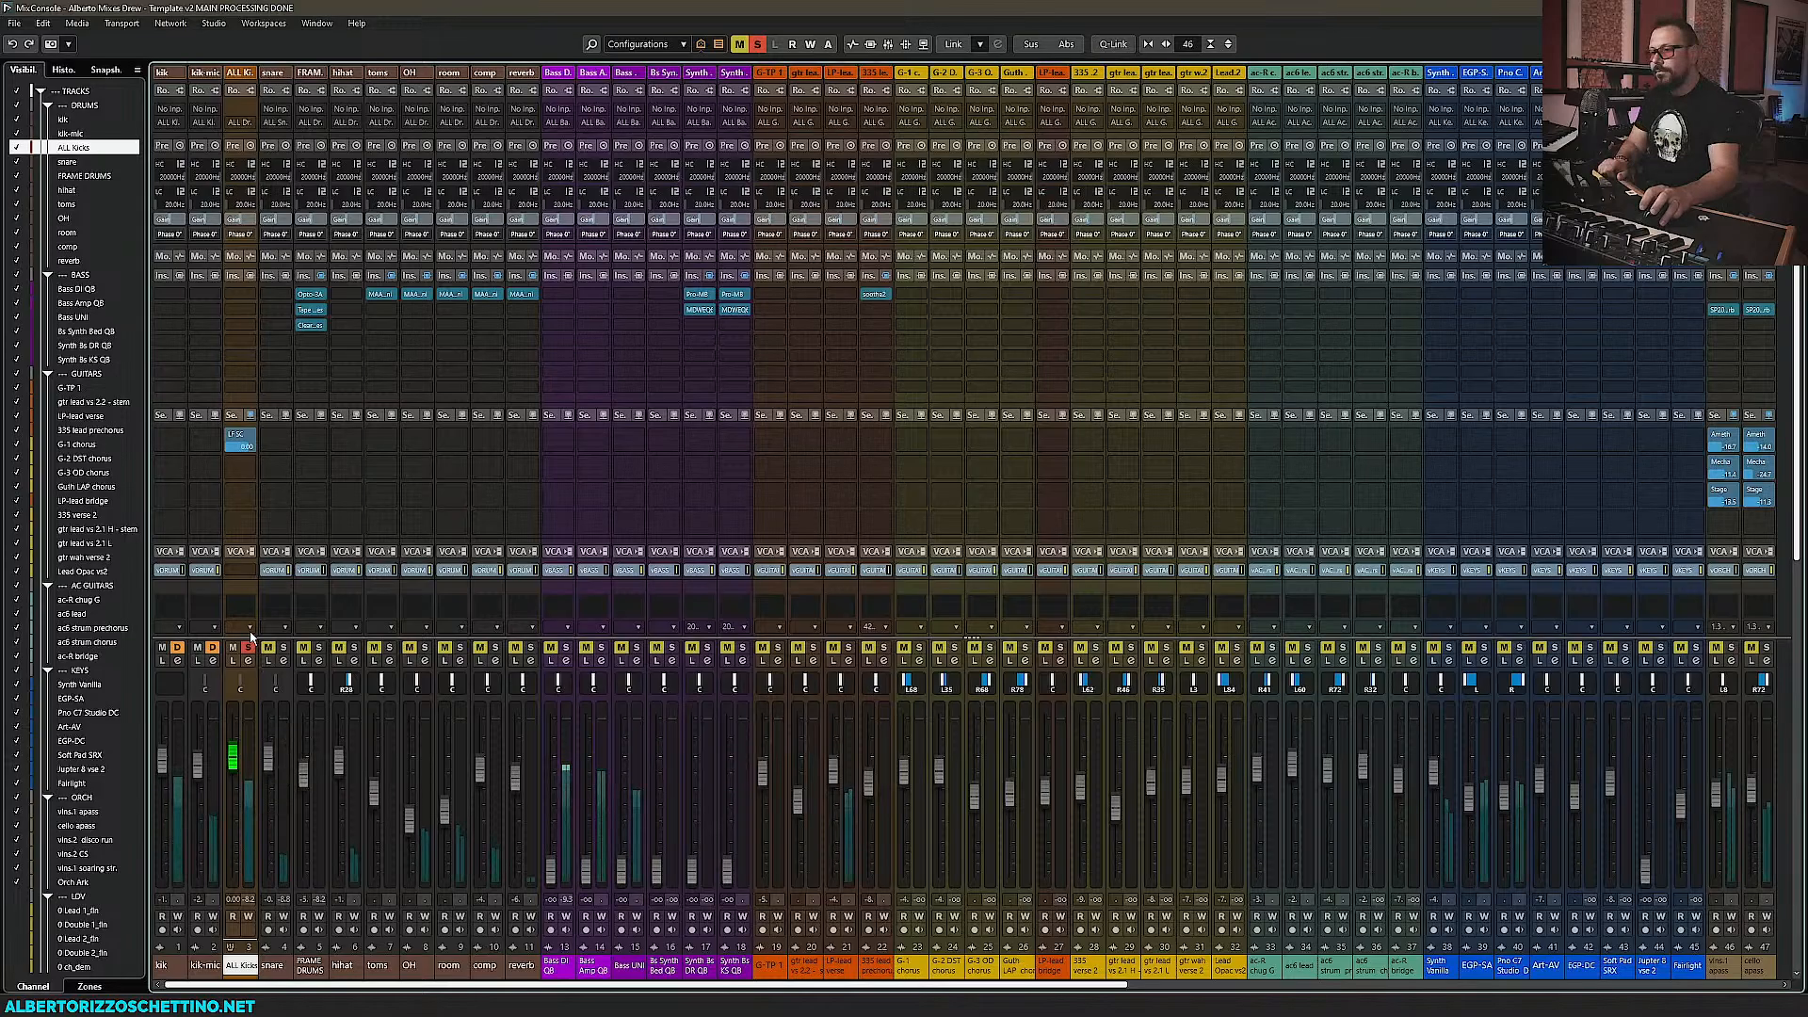
drag(198, 765, 199, 751)
drag(200, 763, 199, 765)
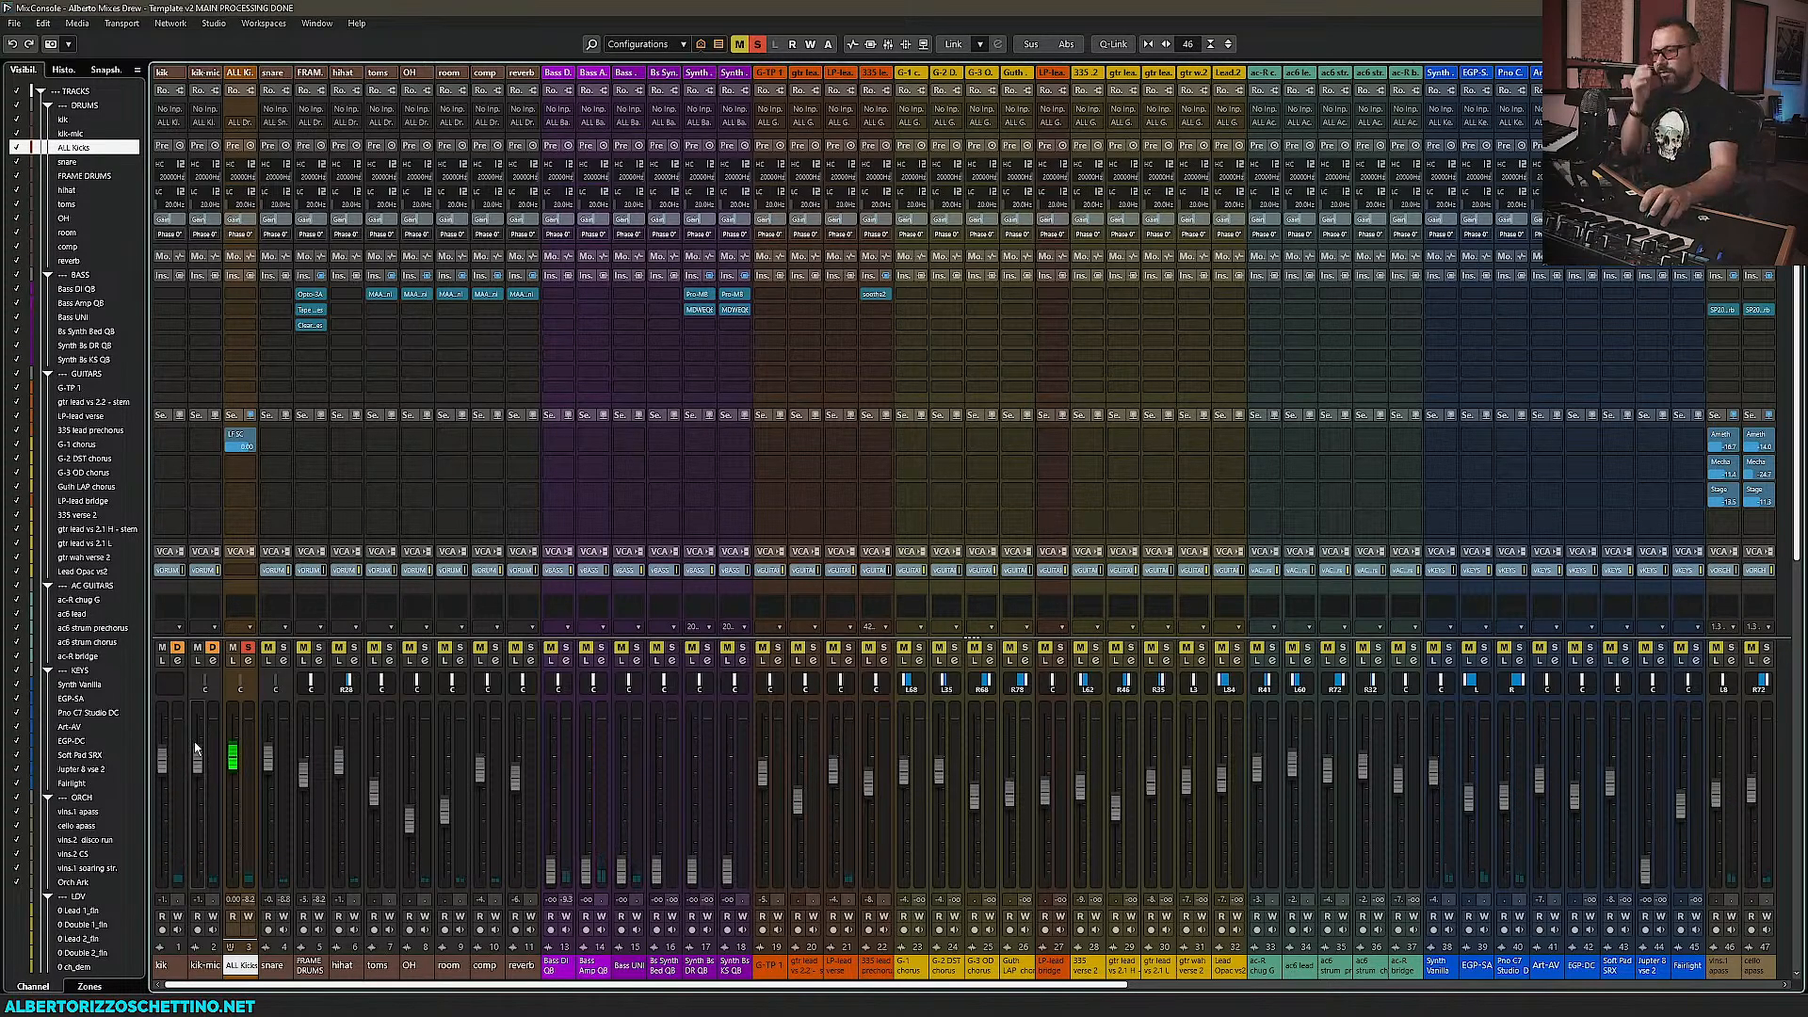
Solo the hihat channel and load Pro-Q 4 into its first insert slot
click(353, 648)
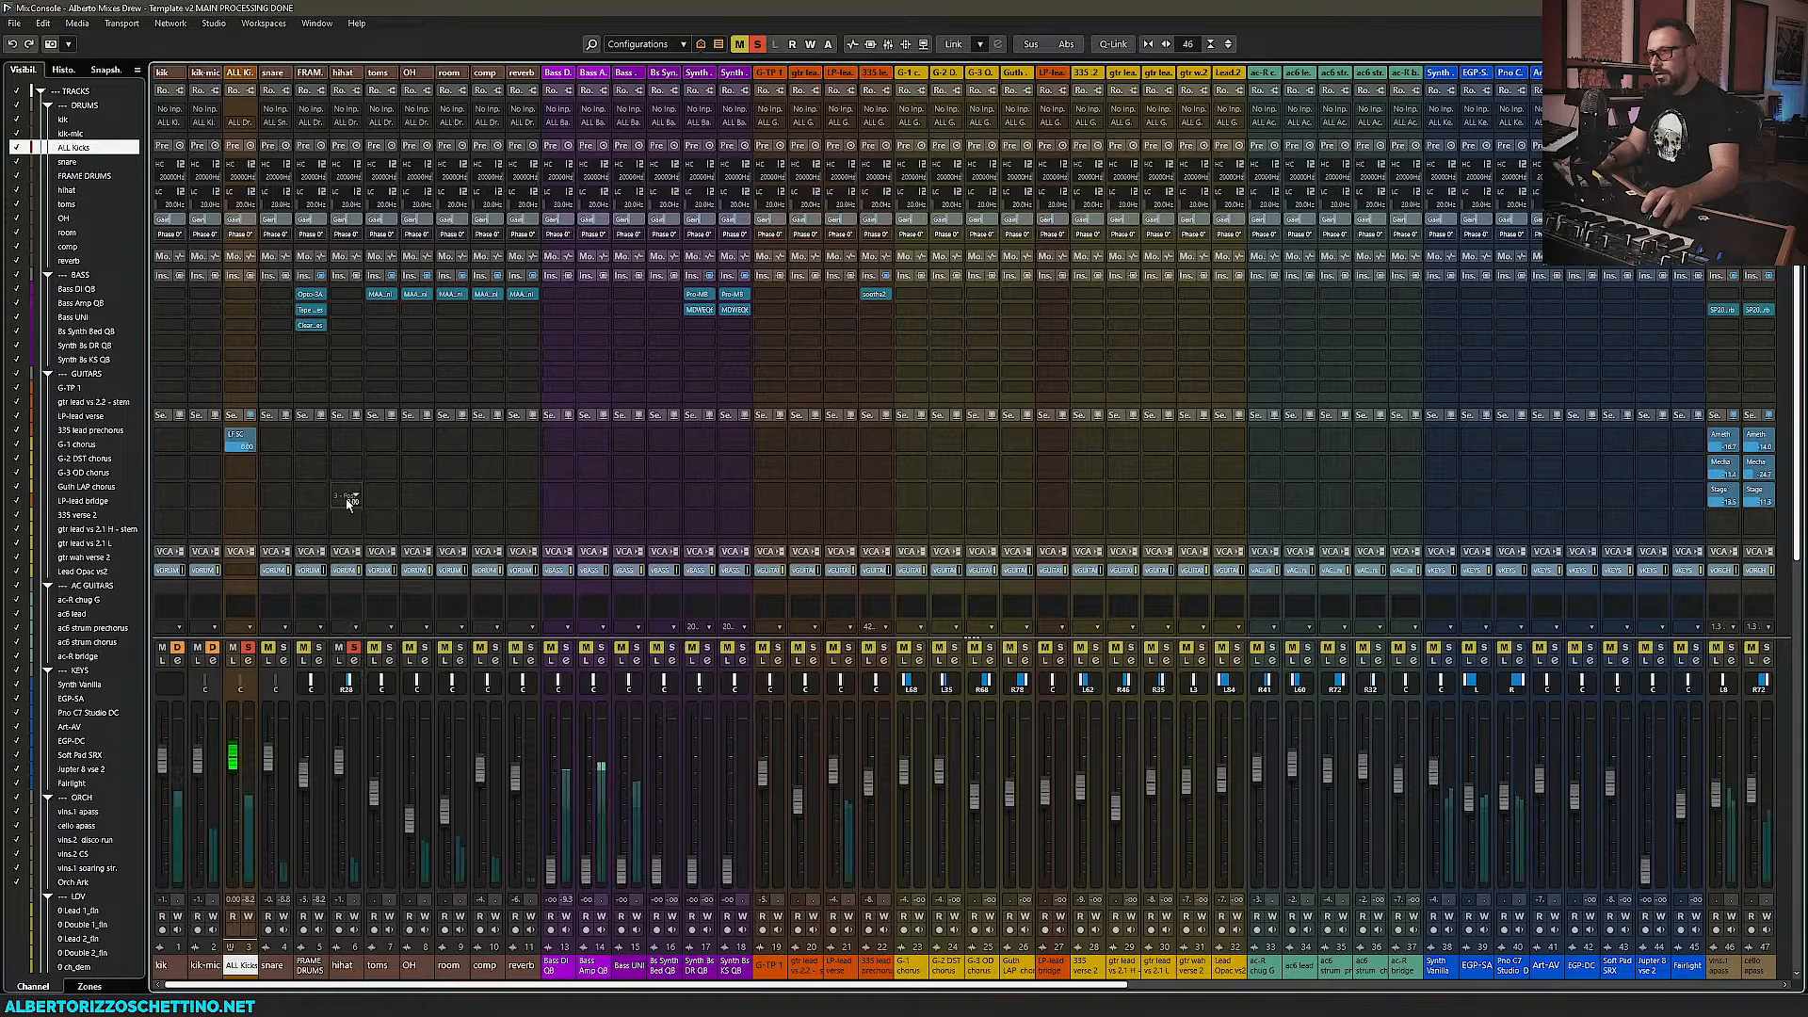
click(356, 295)
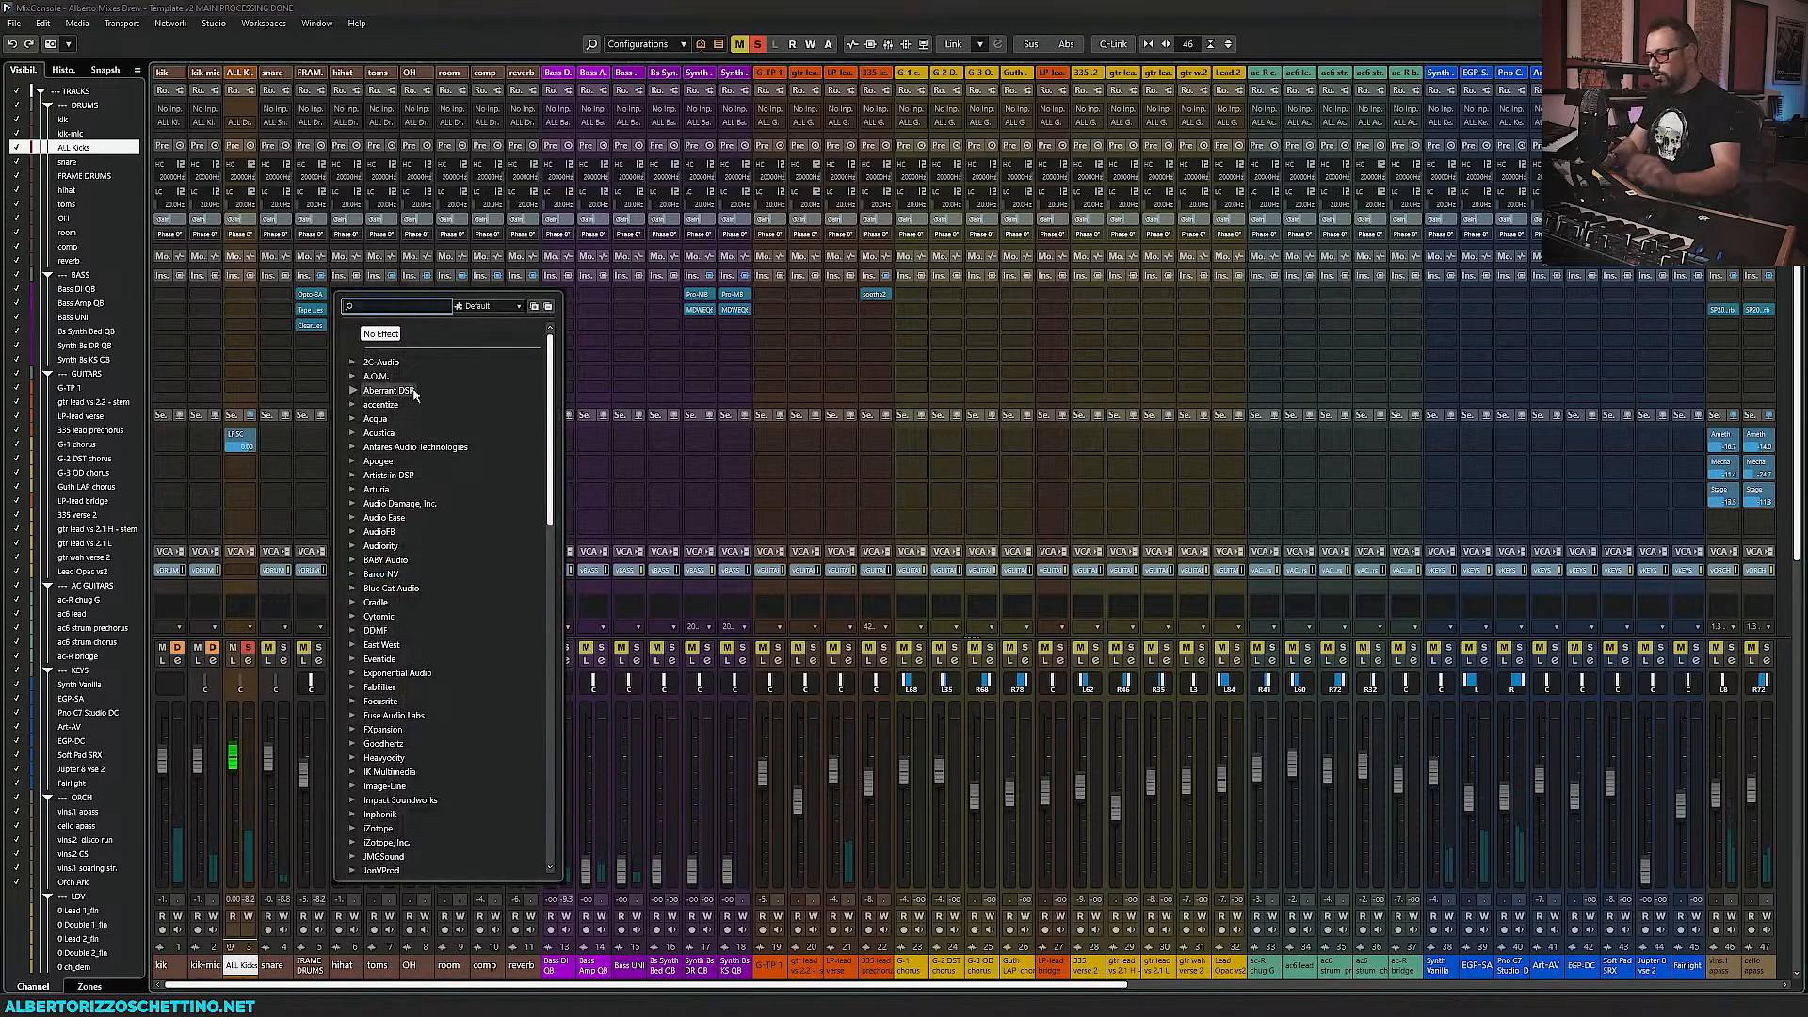
text(pro-q)
key(Return)
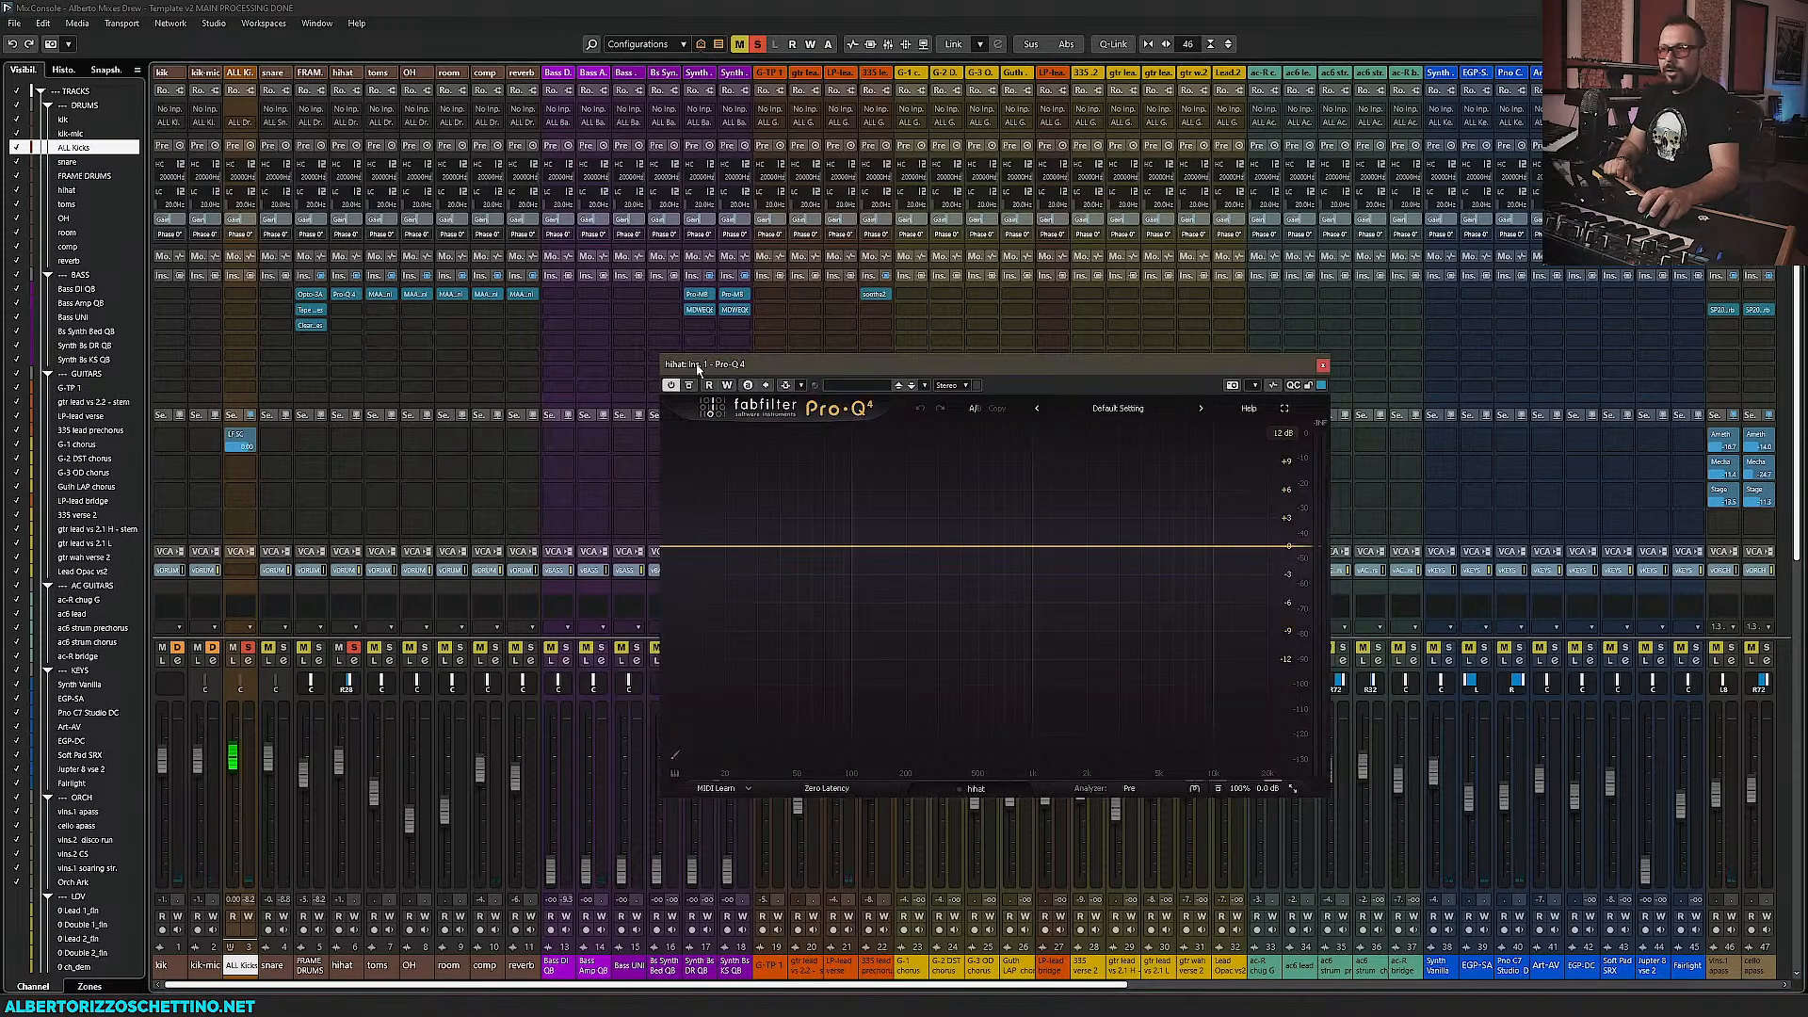
Try to load Clearmountain's 8068 as another hihat insert, quit its activation, and remove the plug-in from the channel
click(336, 325)
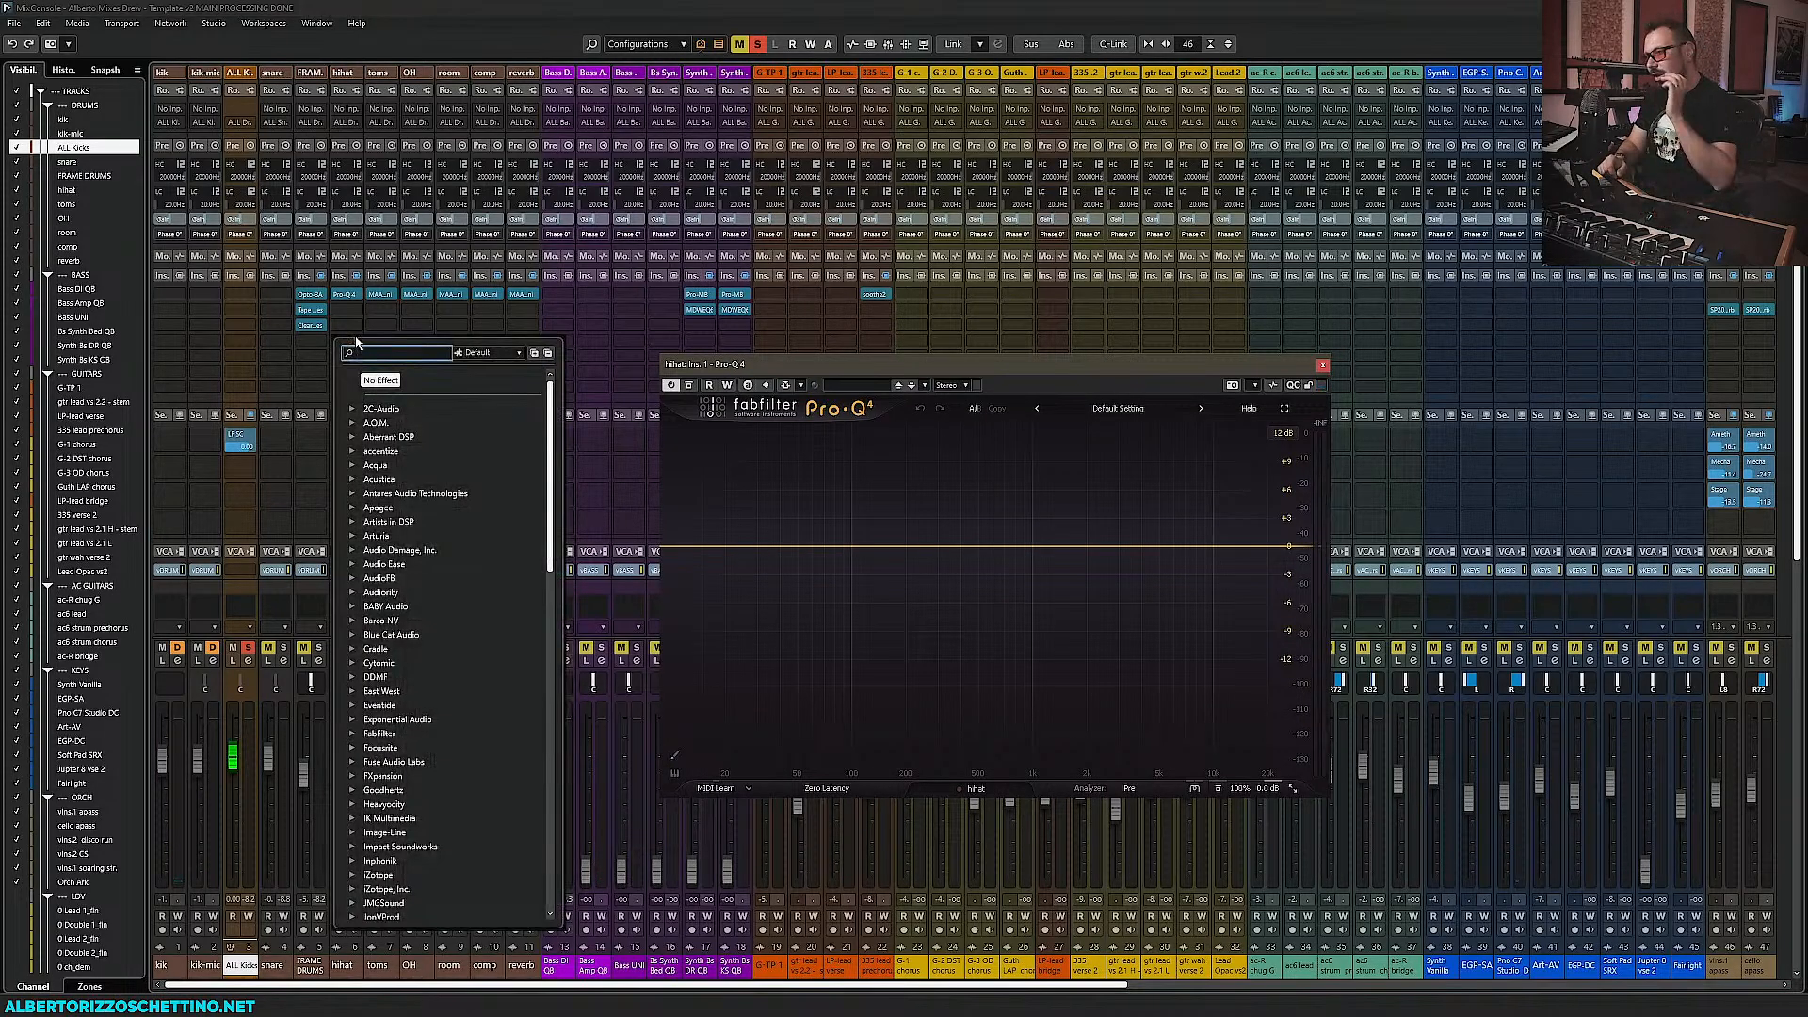
text(8068)
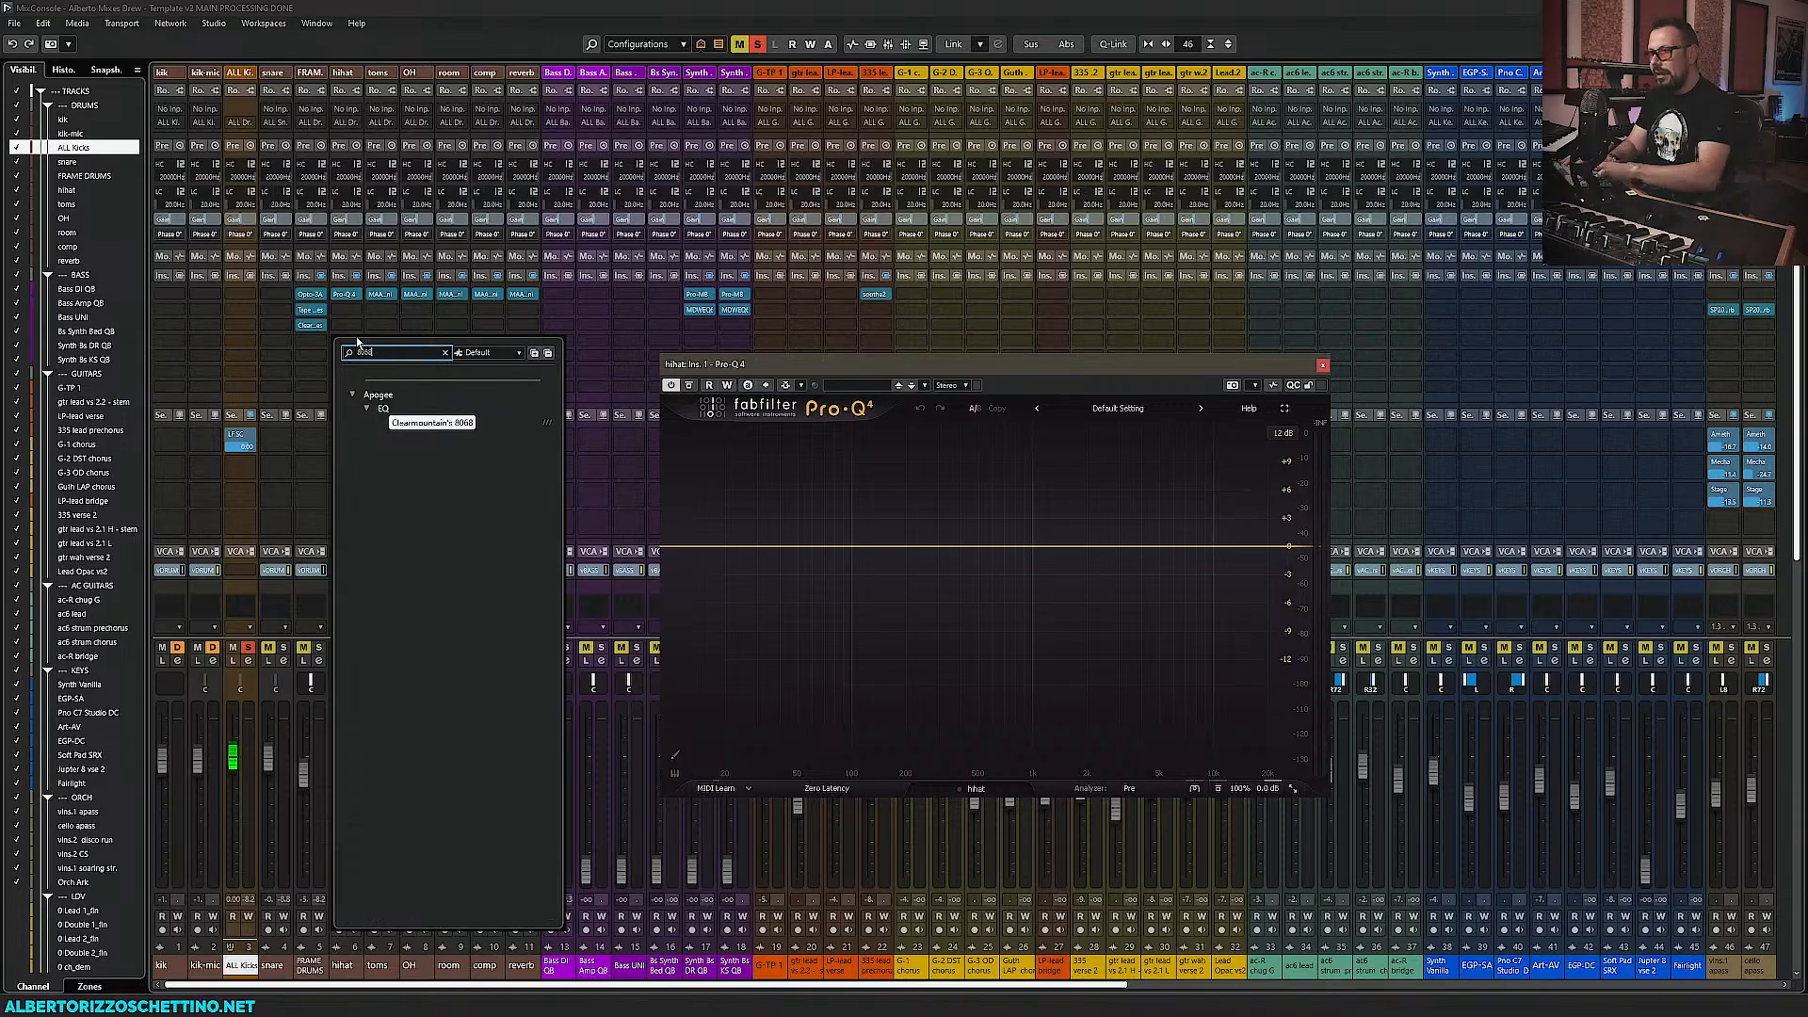
key(Return)
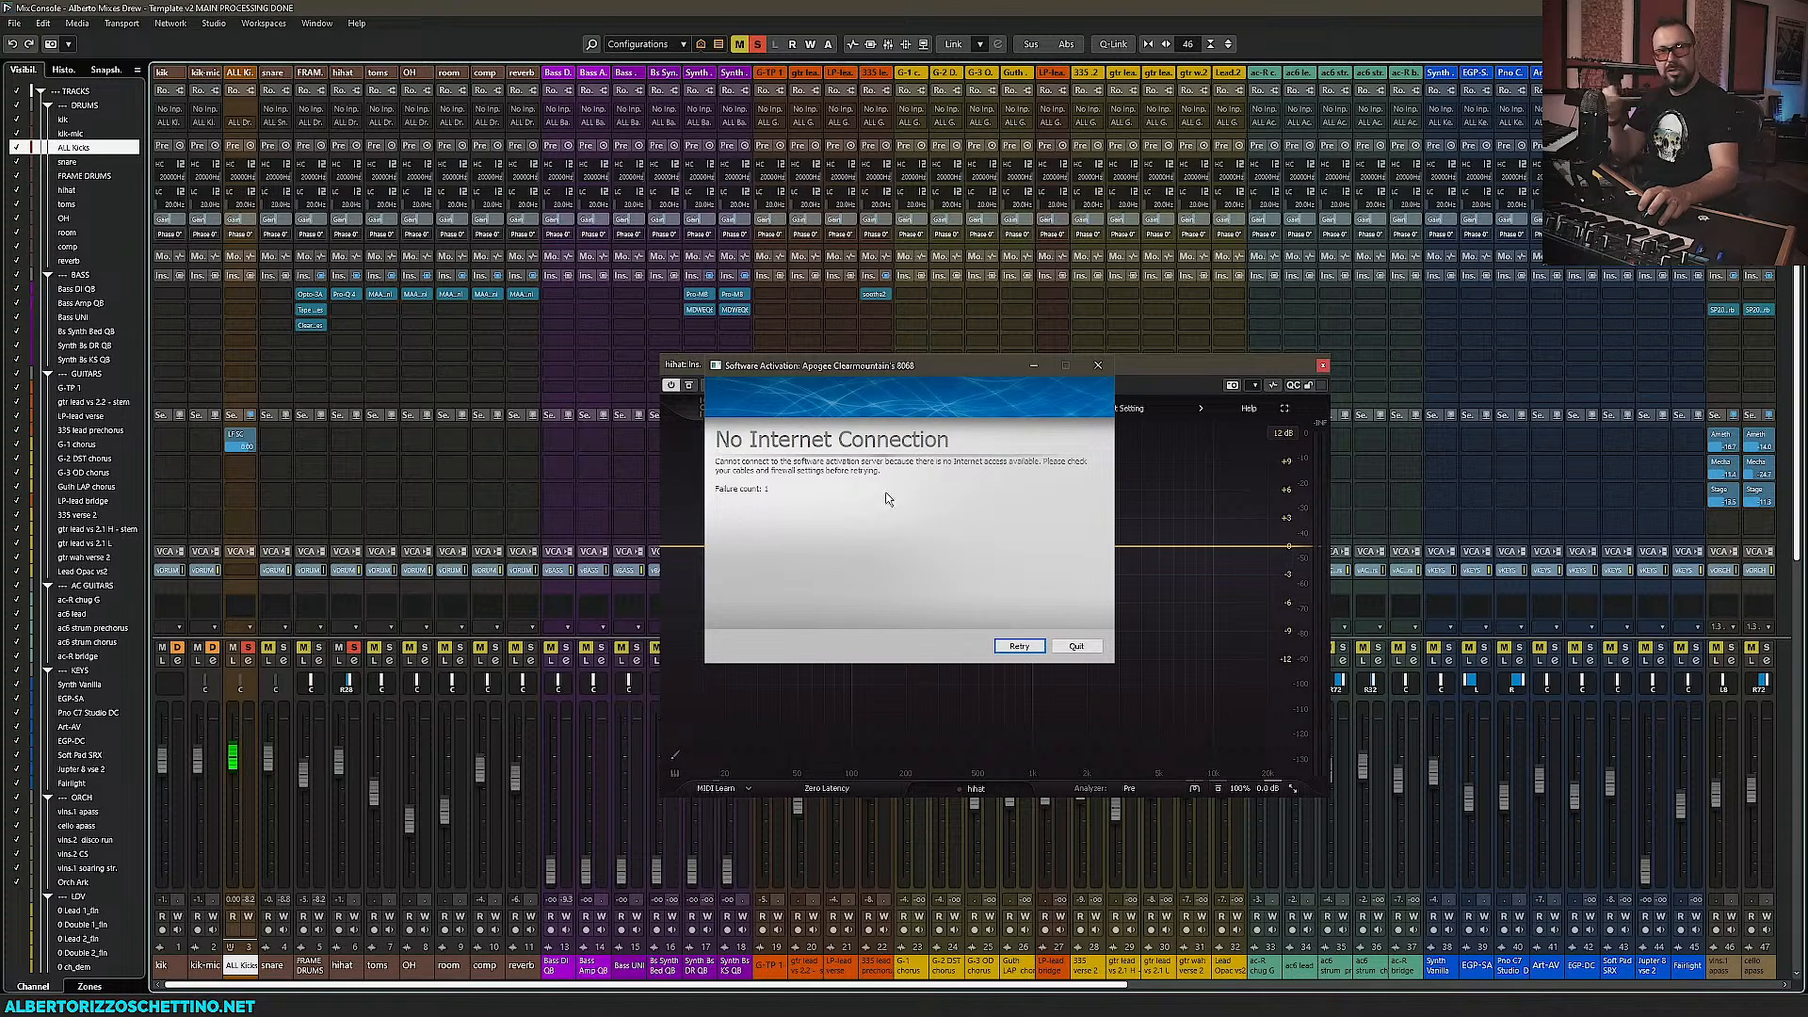
click(1019, 646)
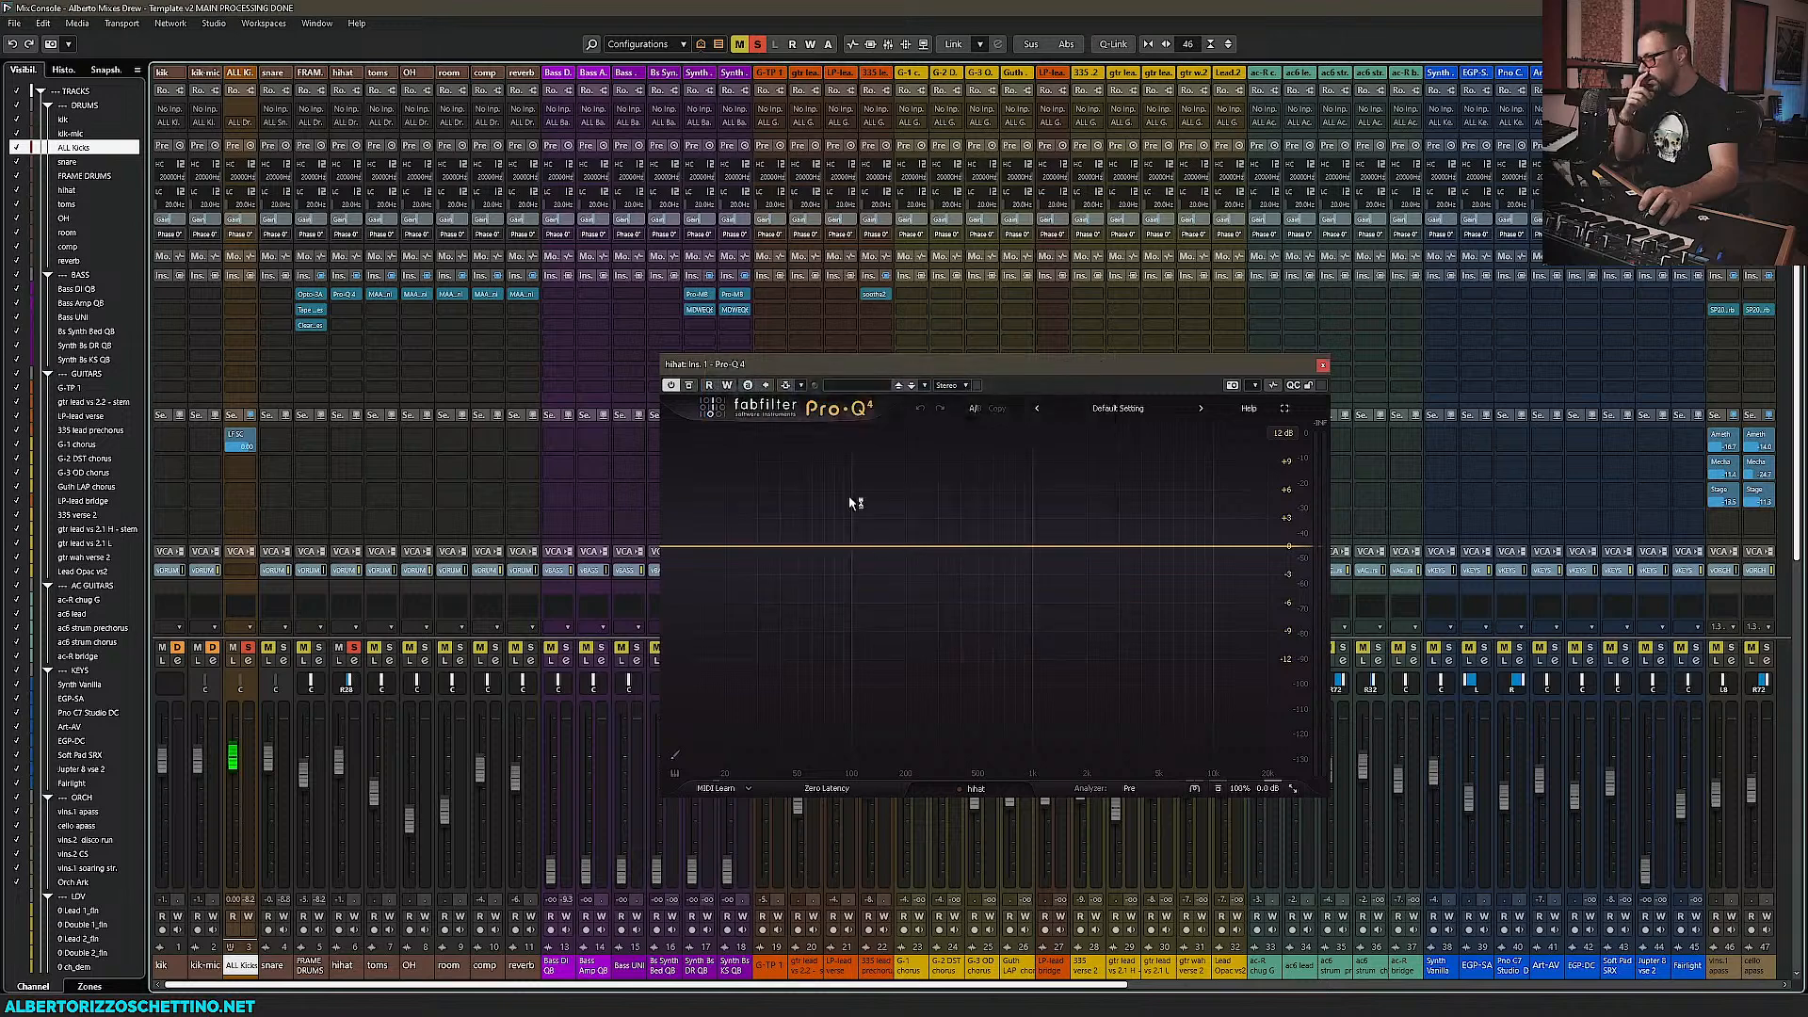
click(1012, 650)
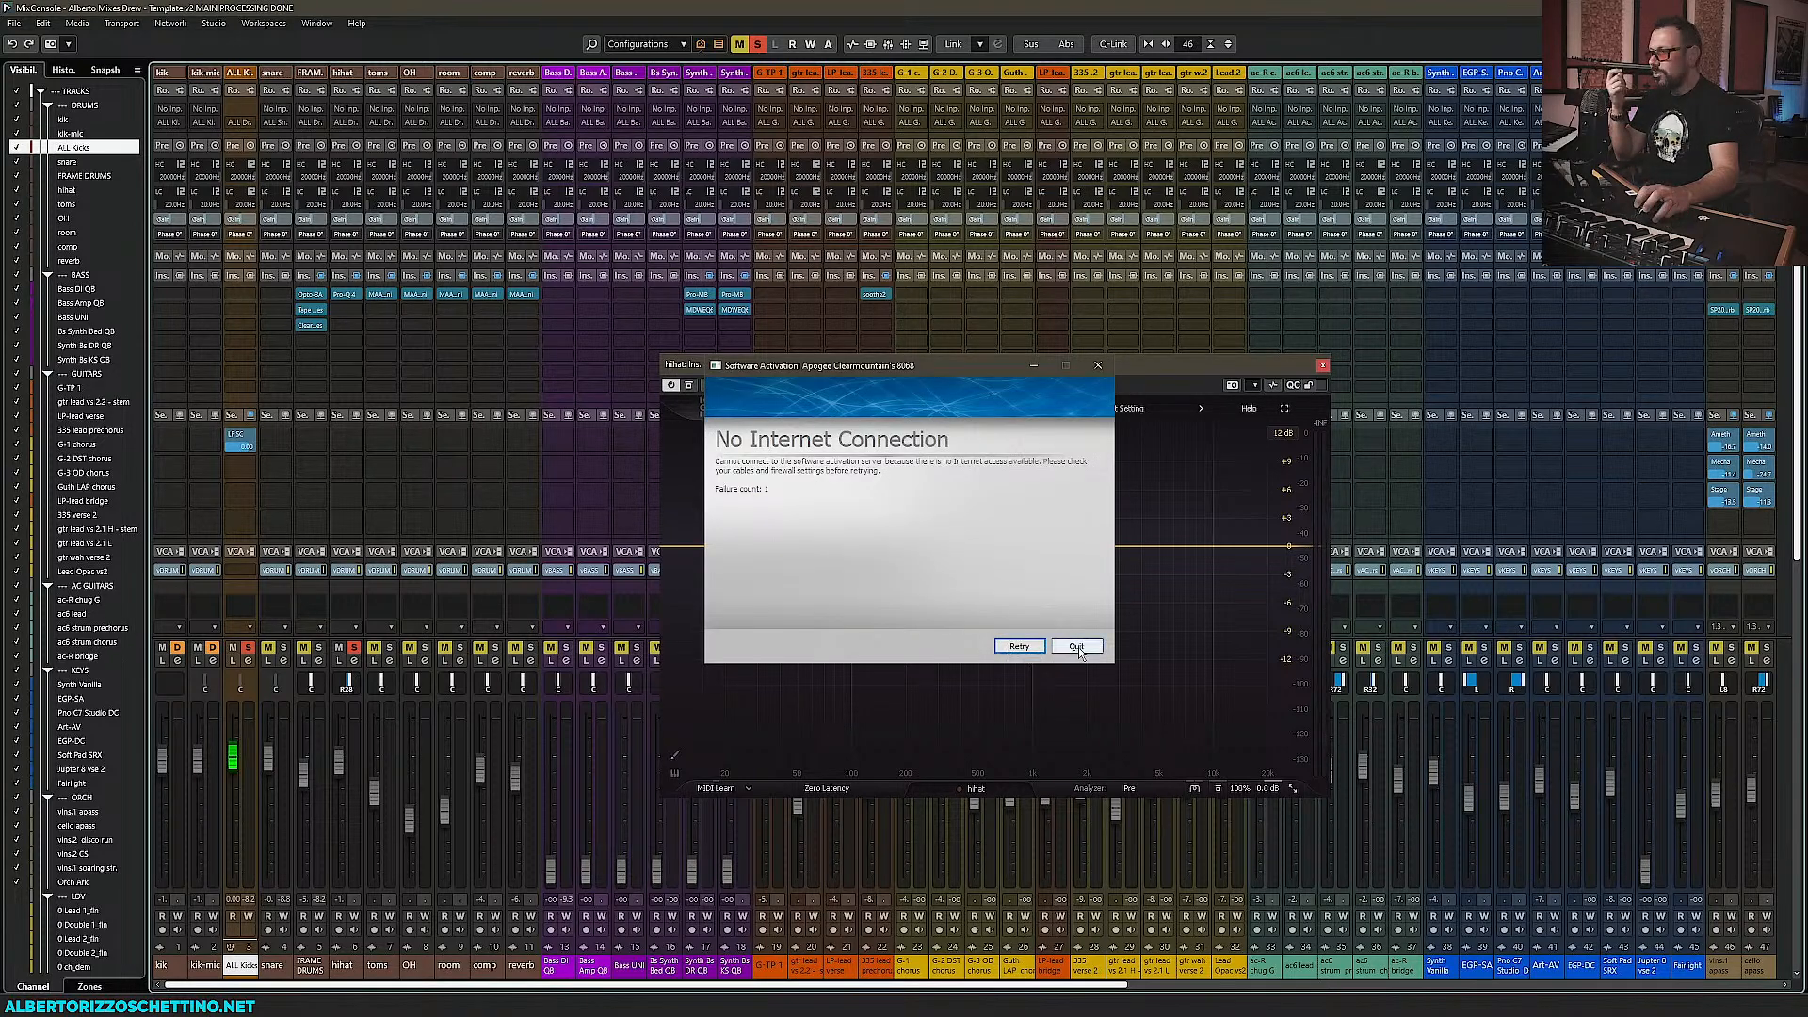
click(1080, 652)
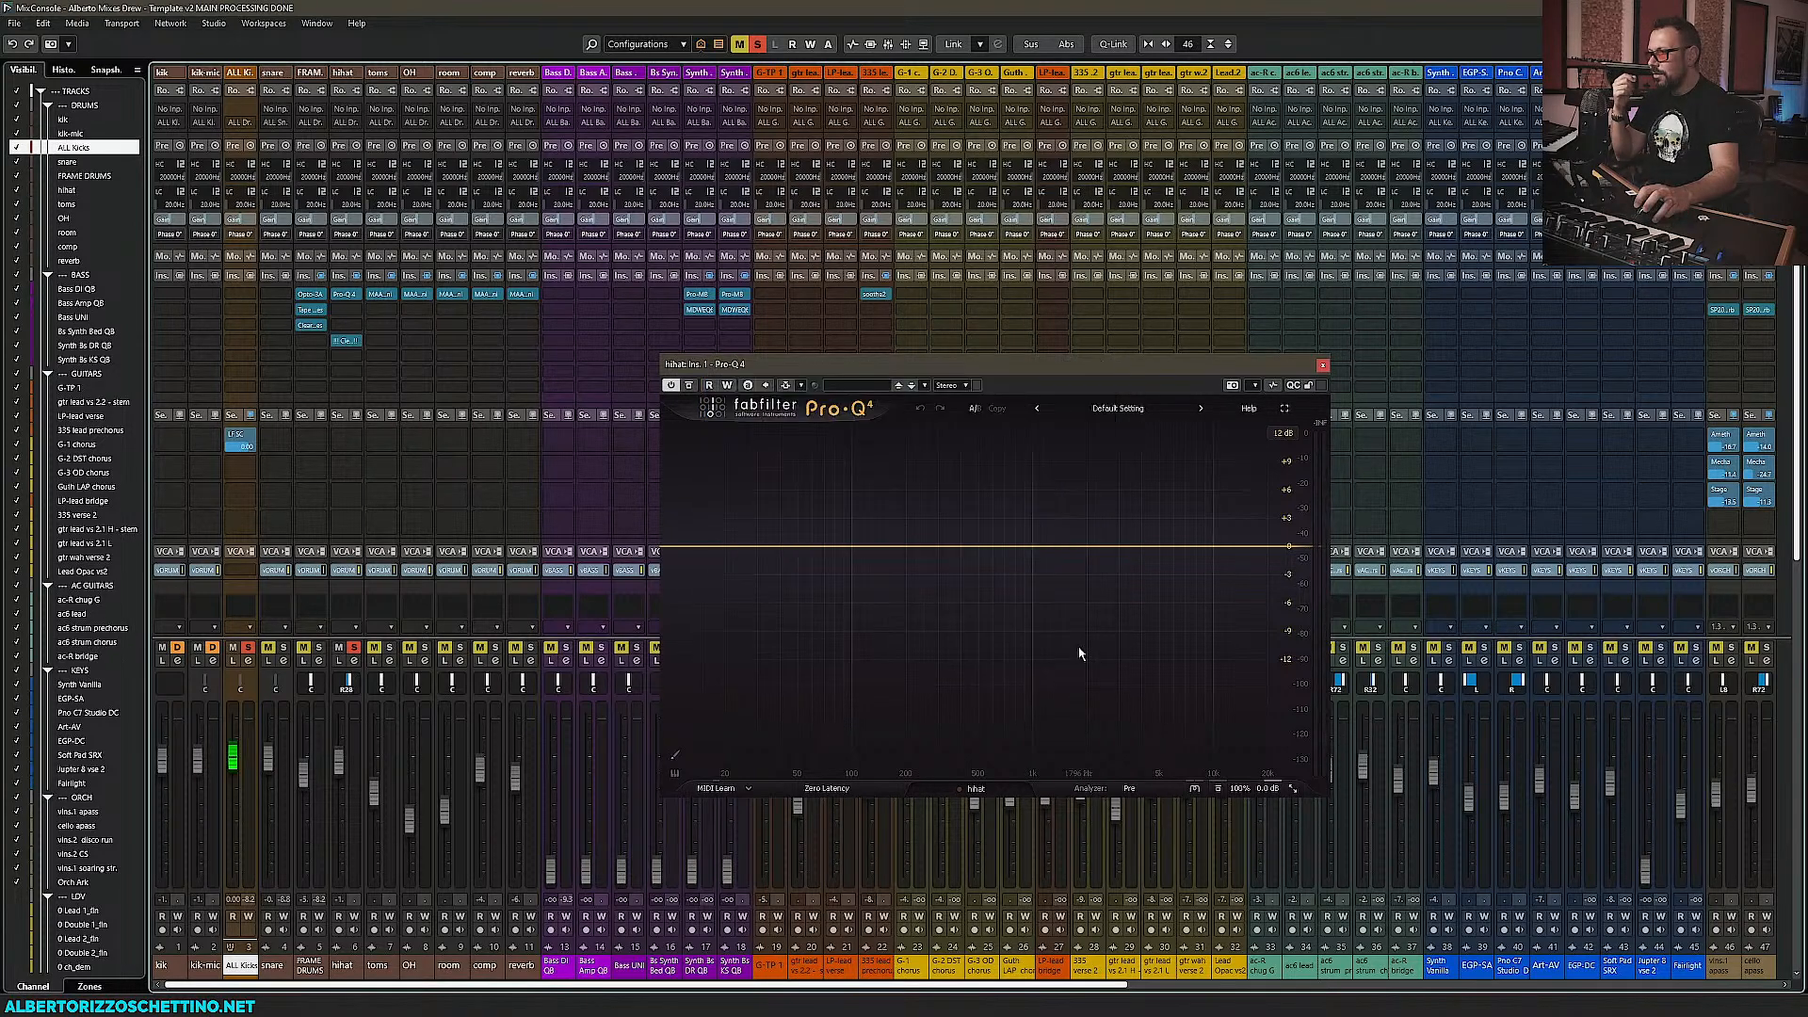
click(362, 342)
key(Escape)
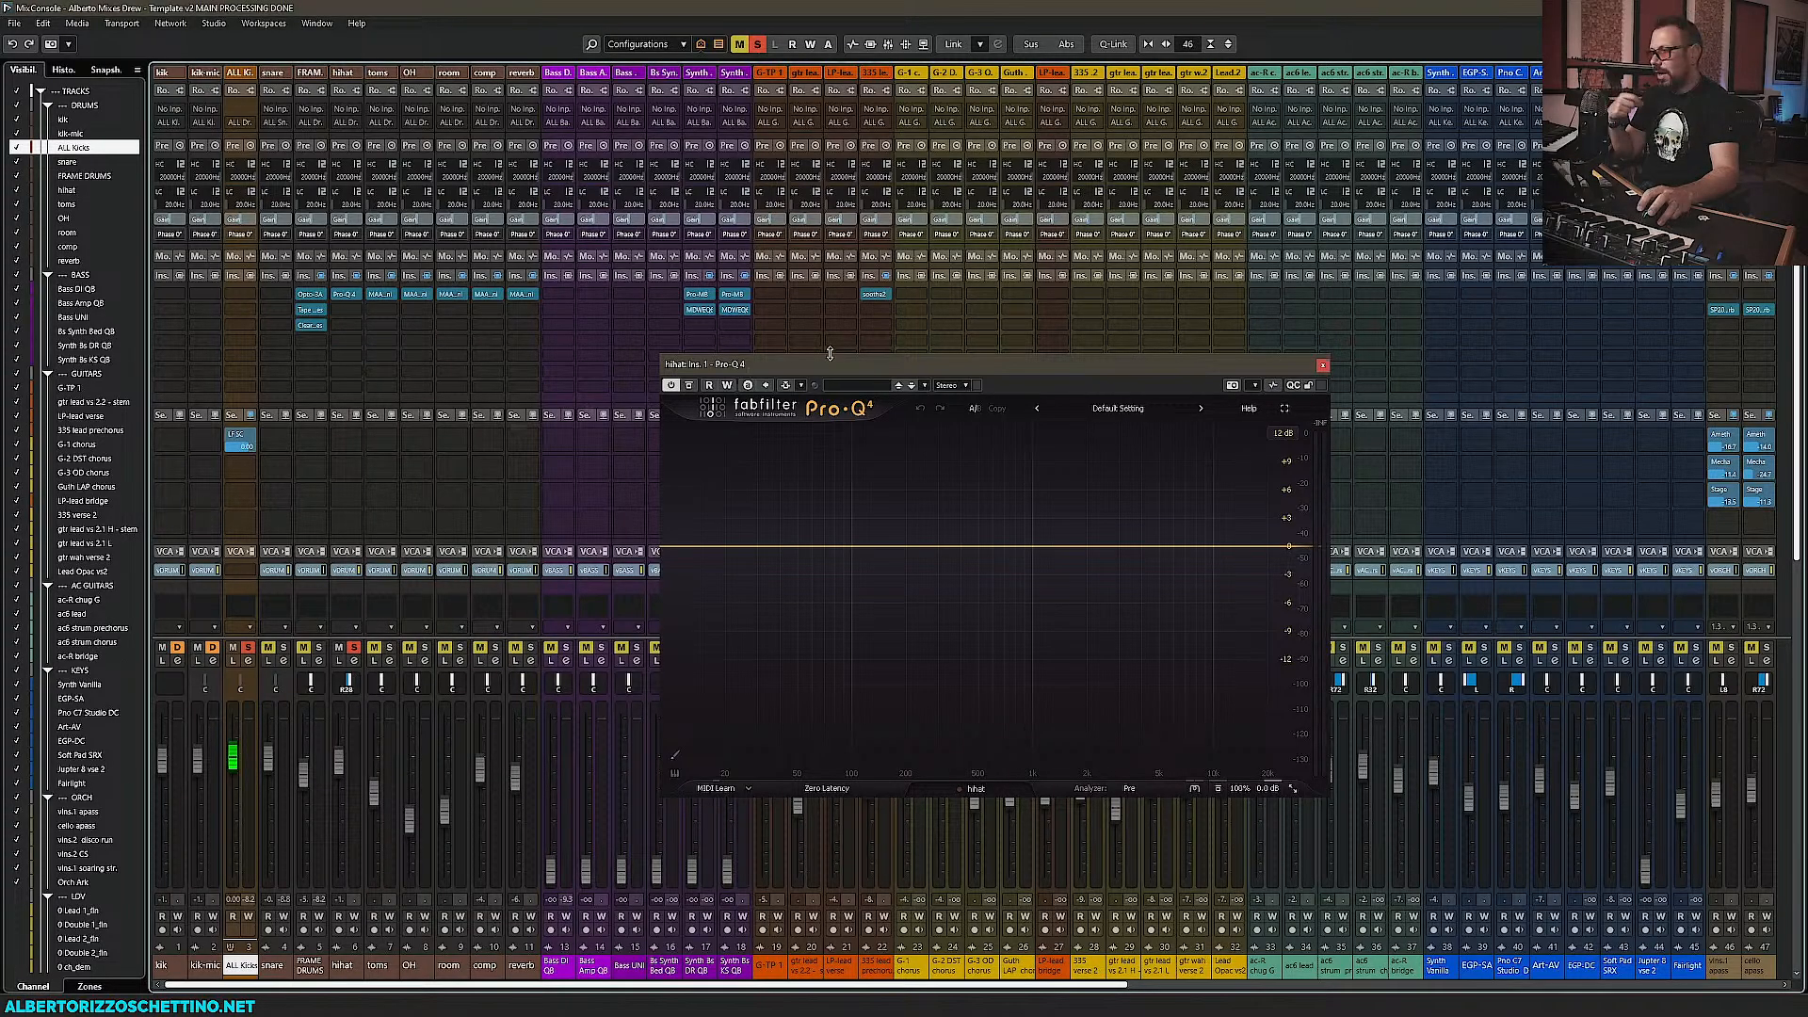
Add a 12 dB/oct low cut at about 585 Hz to the hihat in Pro-Q 4, checking it during playback
drag(825, 366, 720, 224)
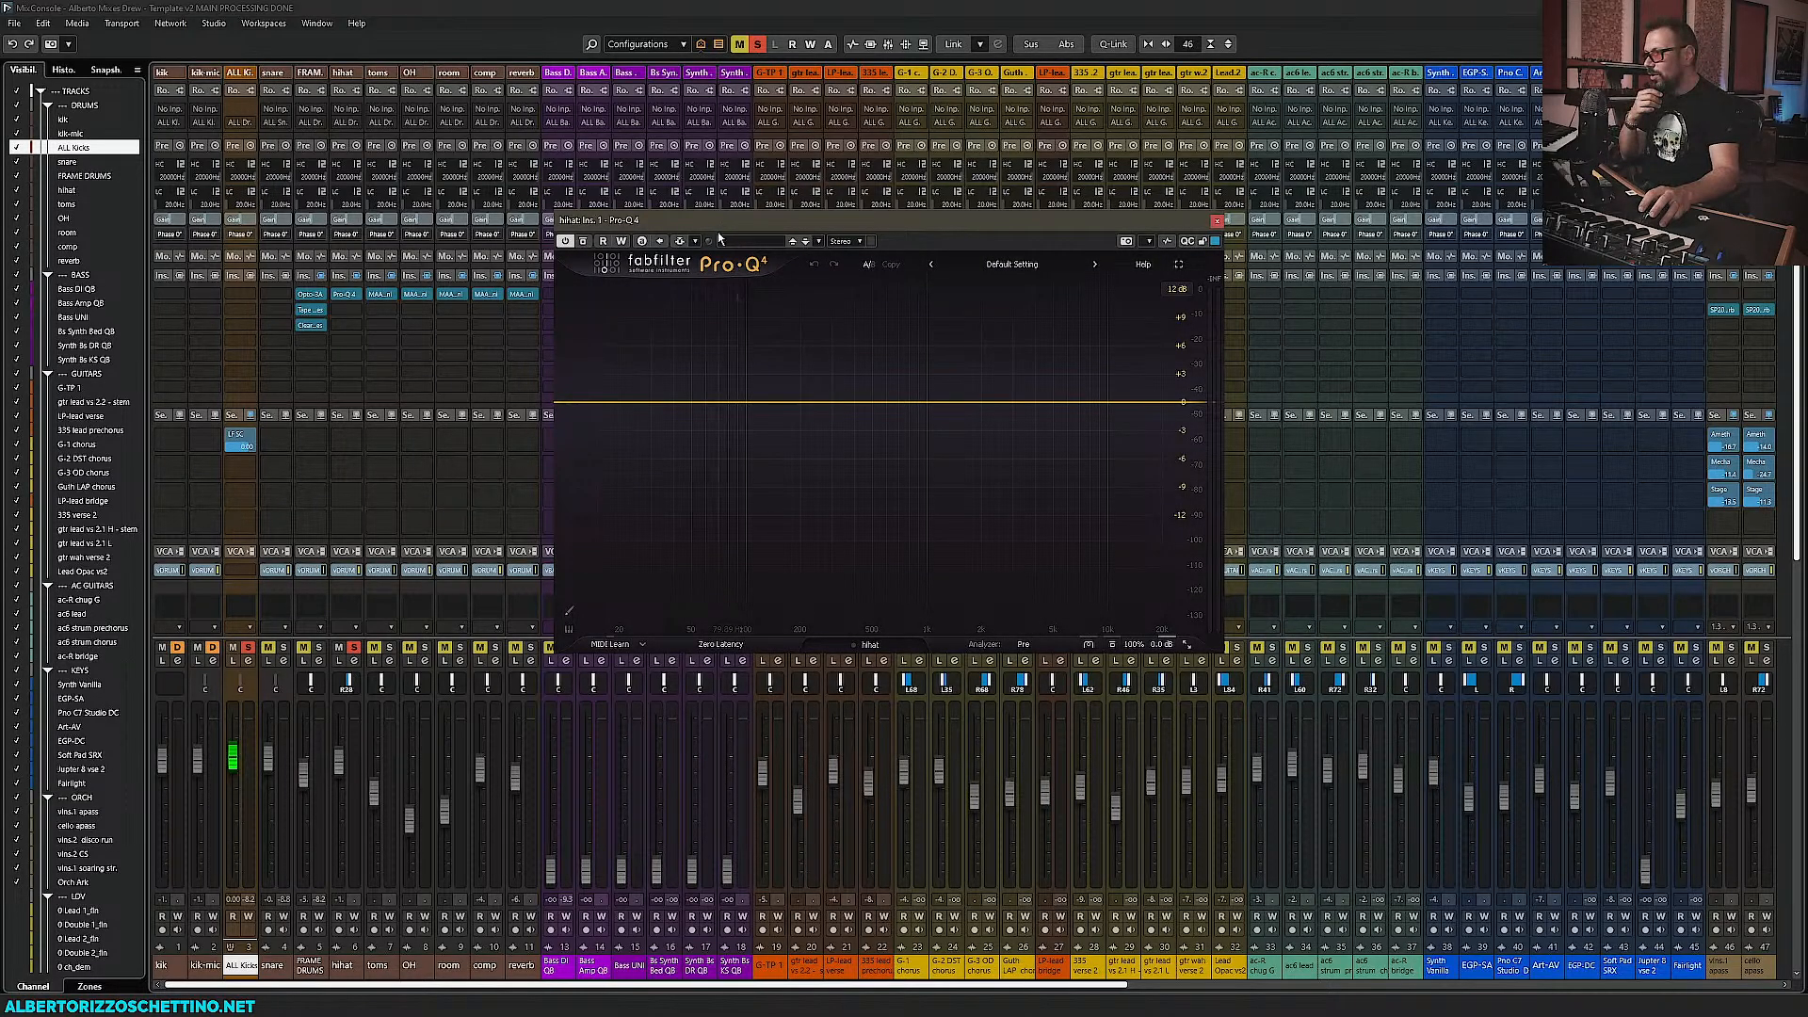
drag(720, 221, 652, 147)
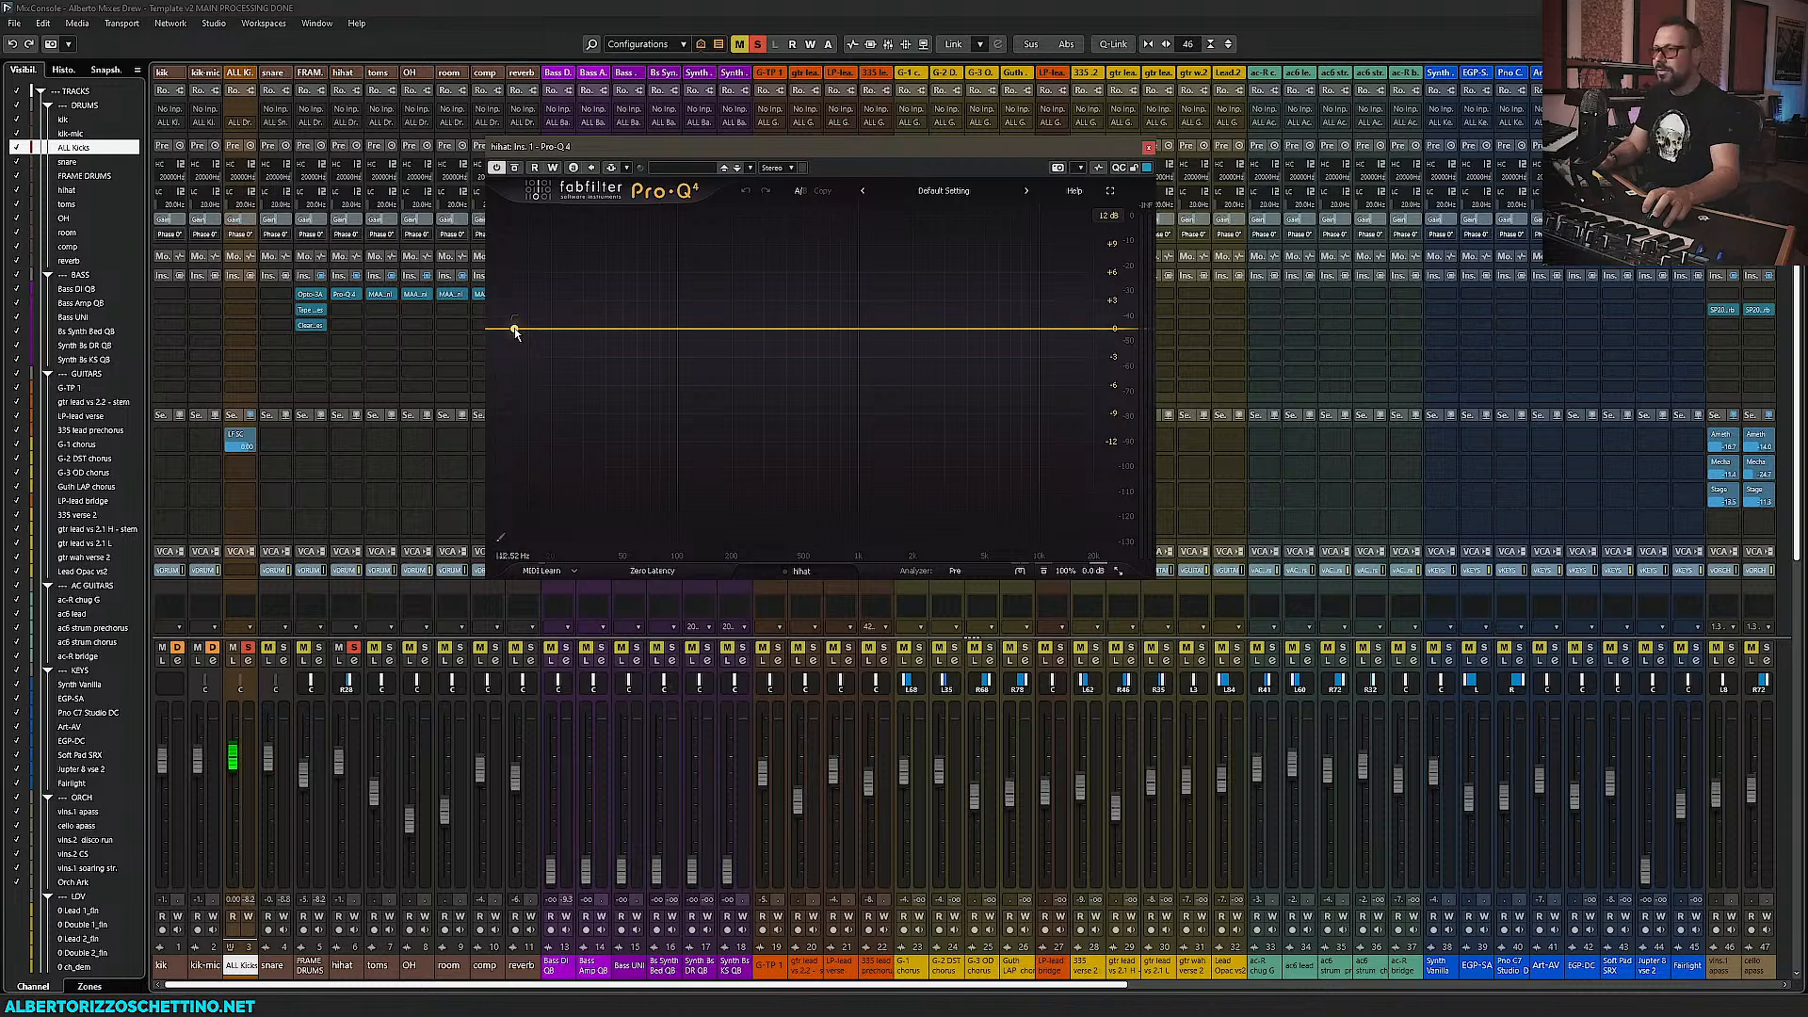
mouse_move(514, 331)
mouse_down()
mouse_move(887, 339)
mouse_move(497, 323)
mouse_up()
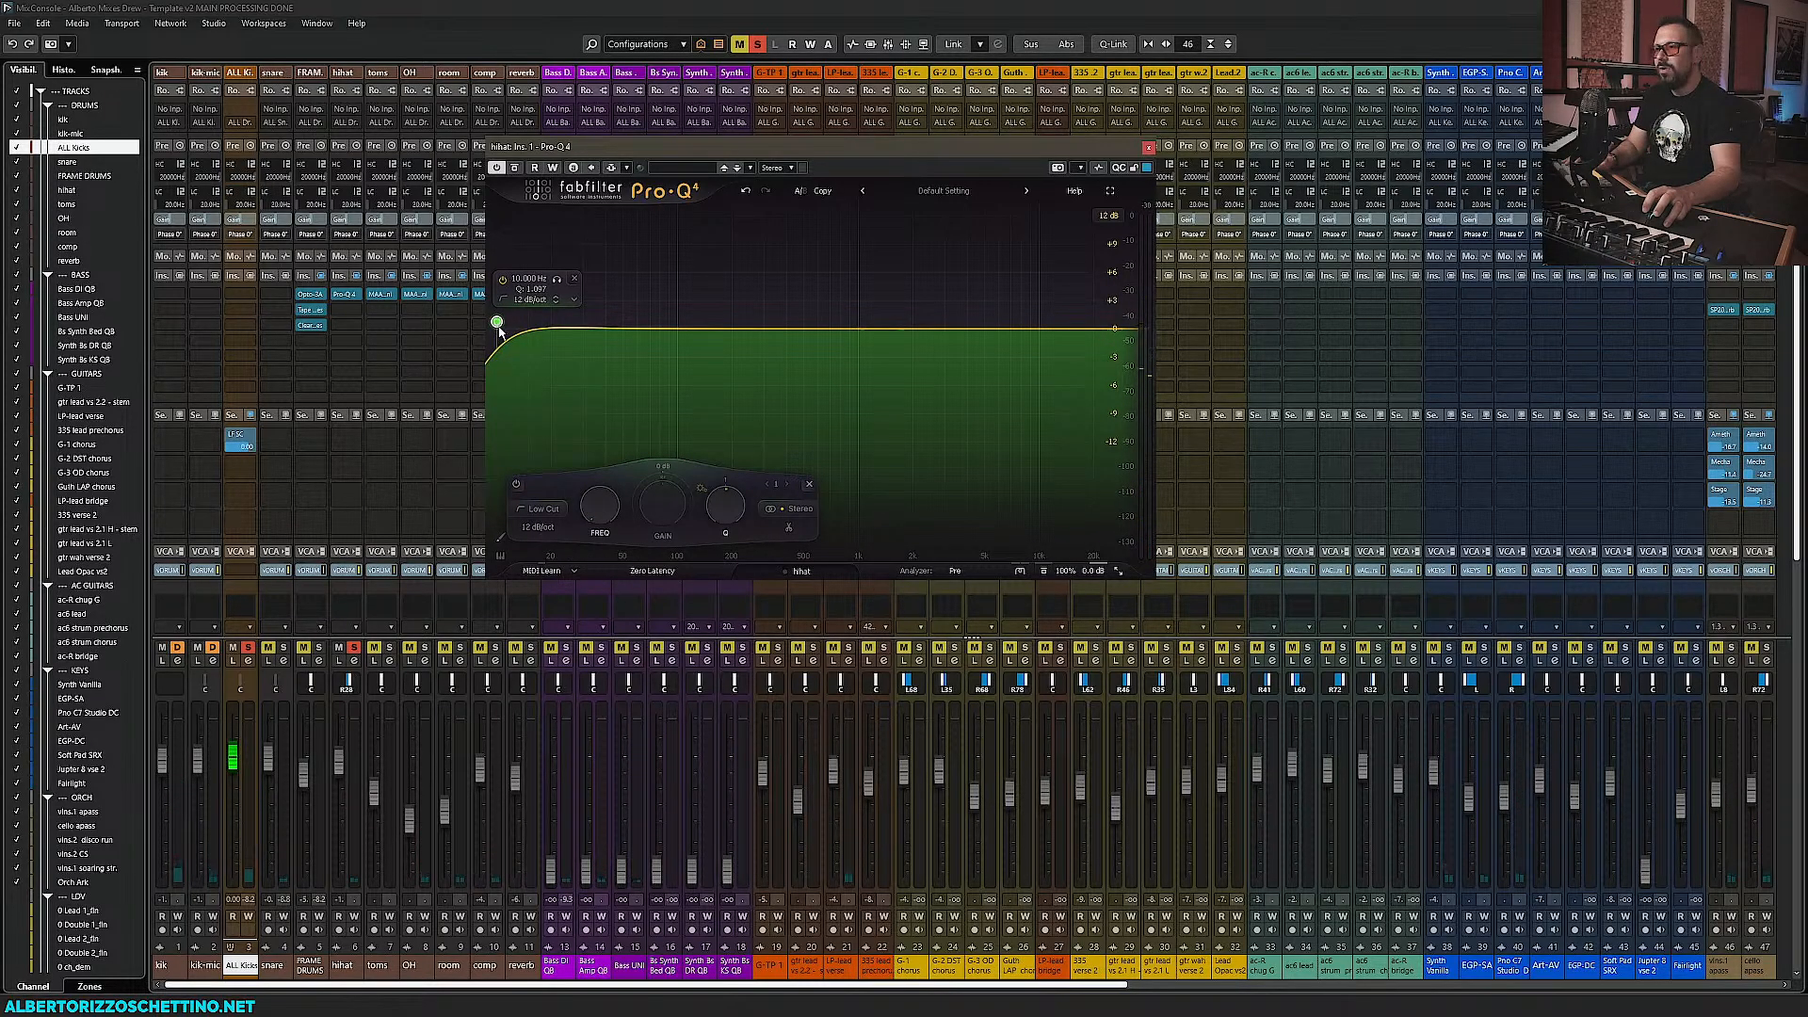
drag(497, 323, 509, 328)
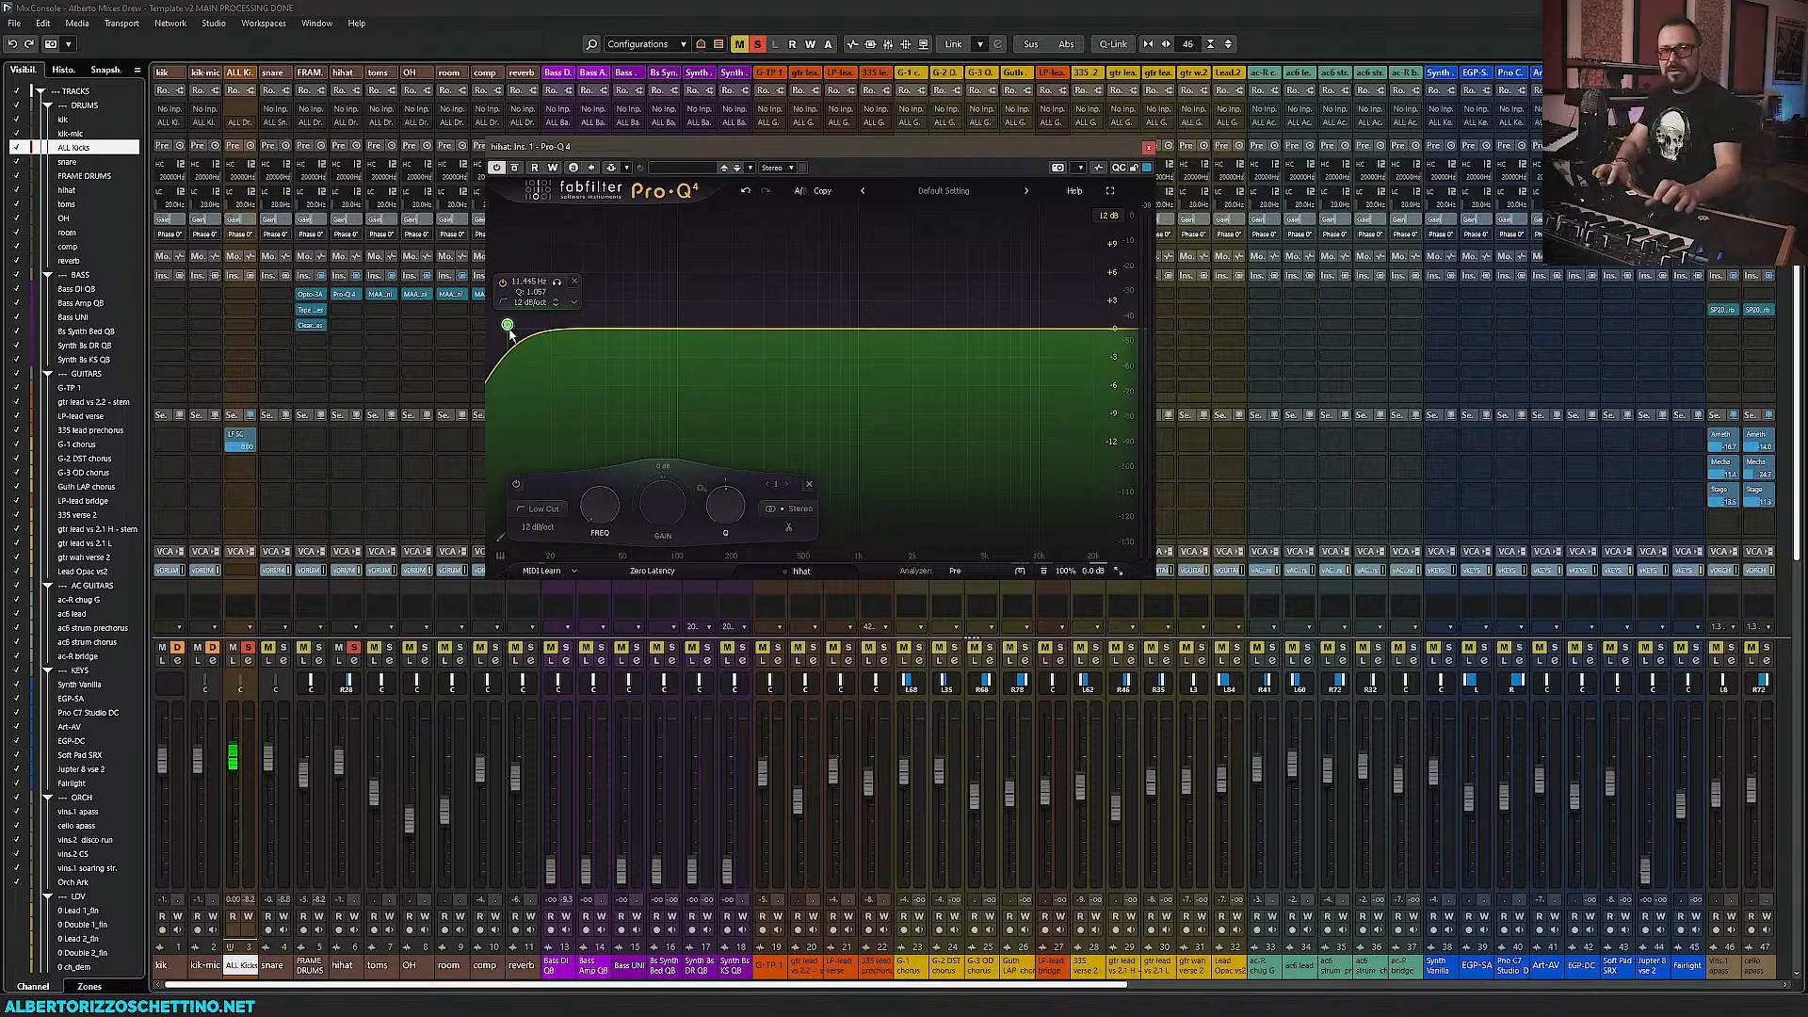
drag(508, 326, 816, 336)
key(space)
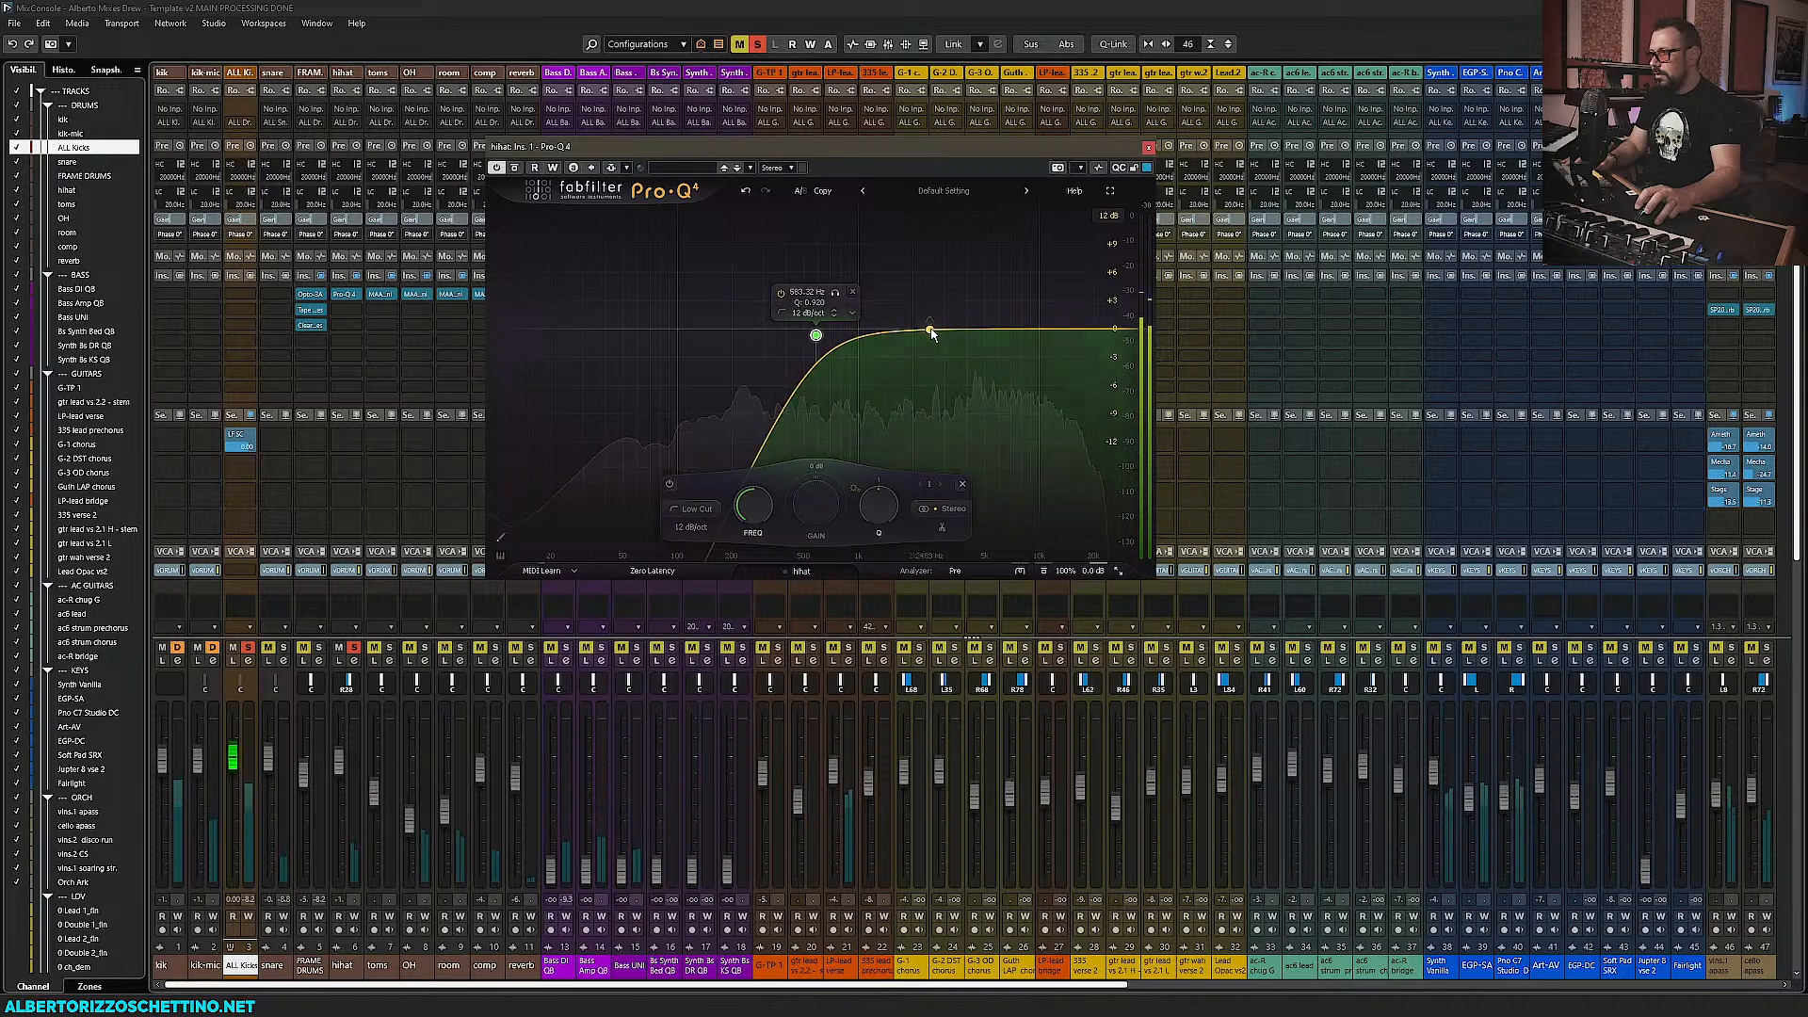
click(1147, 149)
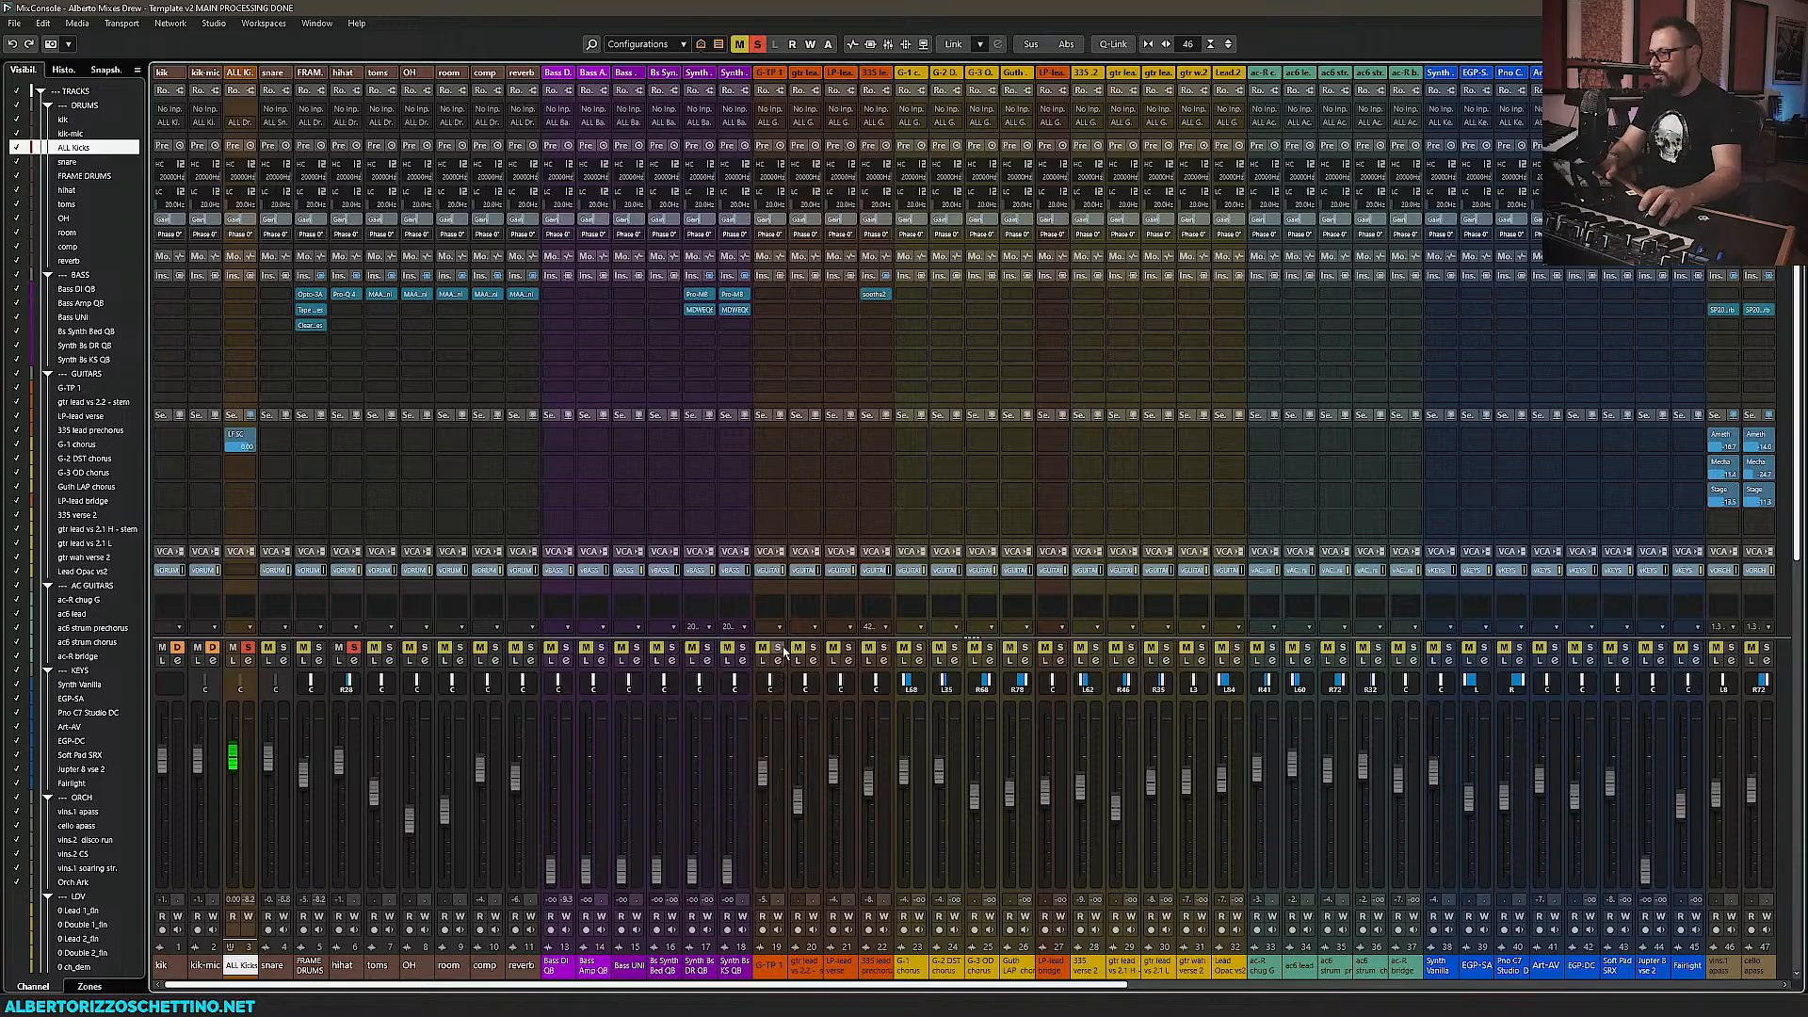
In the project window, solo the GUITARS, AC GUITARS and ORCH folders and collapse the folders from GUITARS through BGVs
key(F3)
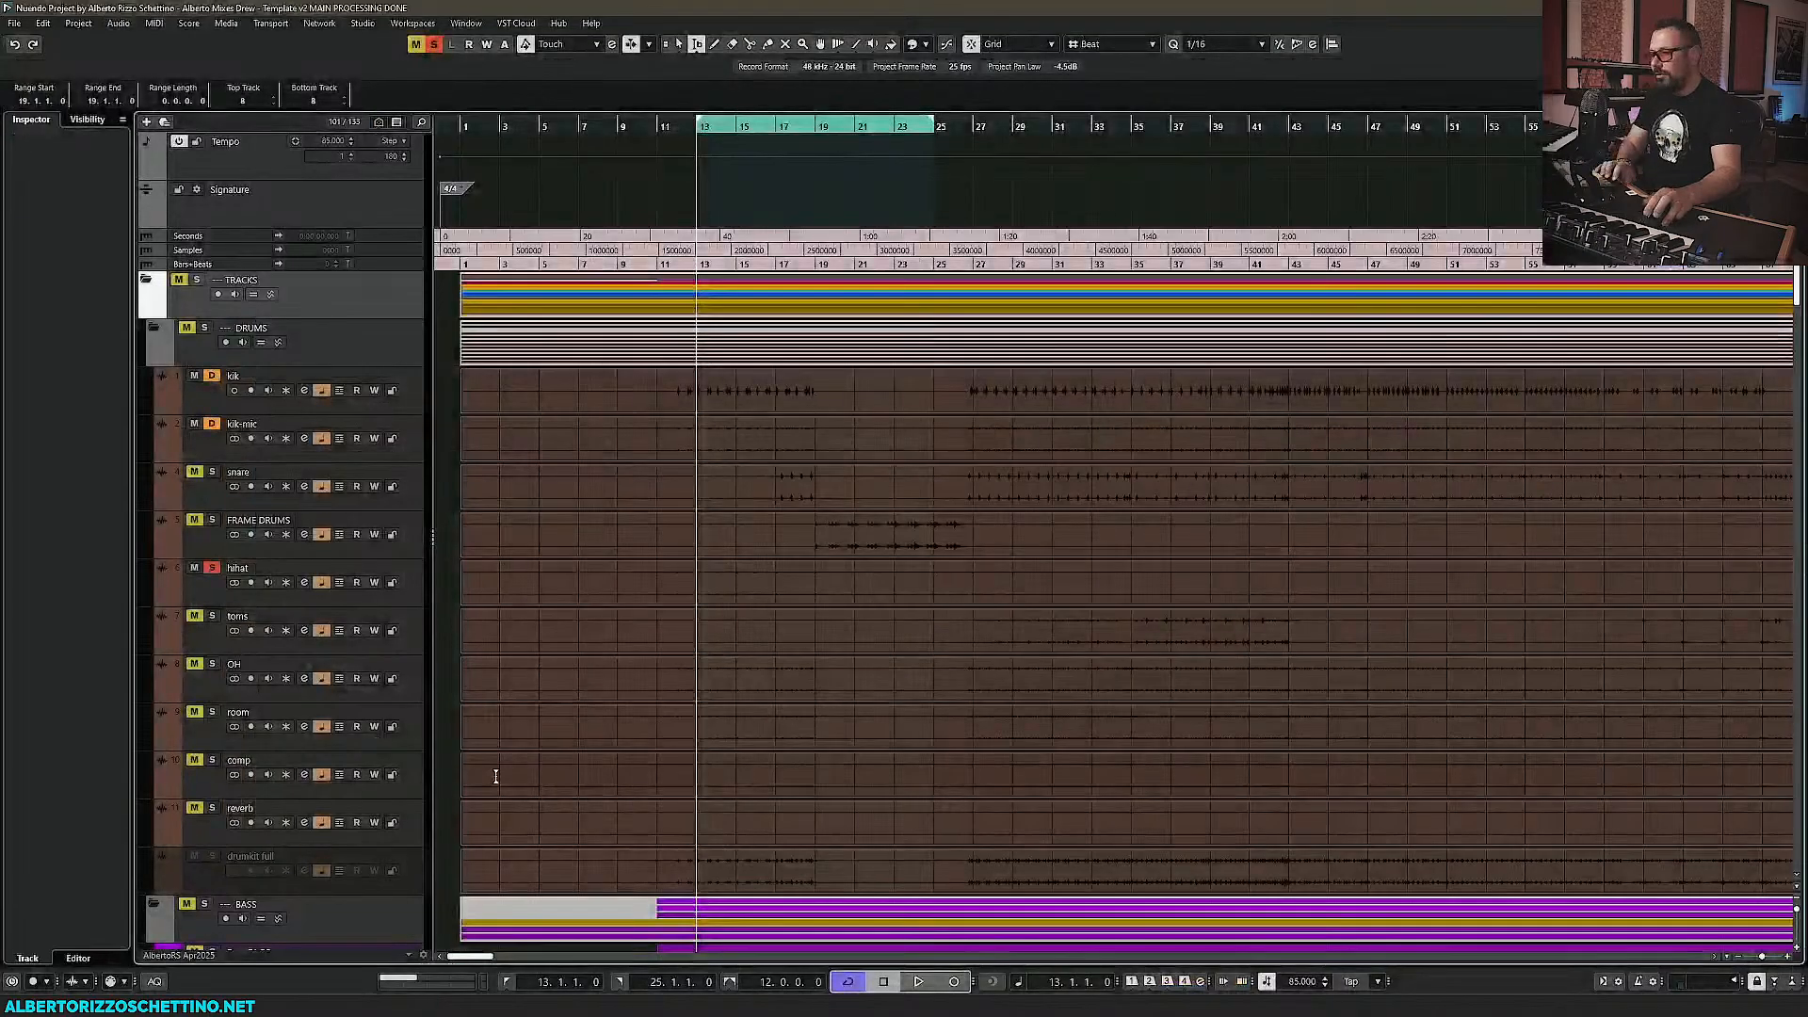
scroll(495, 774, down, 10)
scroll(501, 769, up, 4)
click(205, 420)
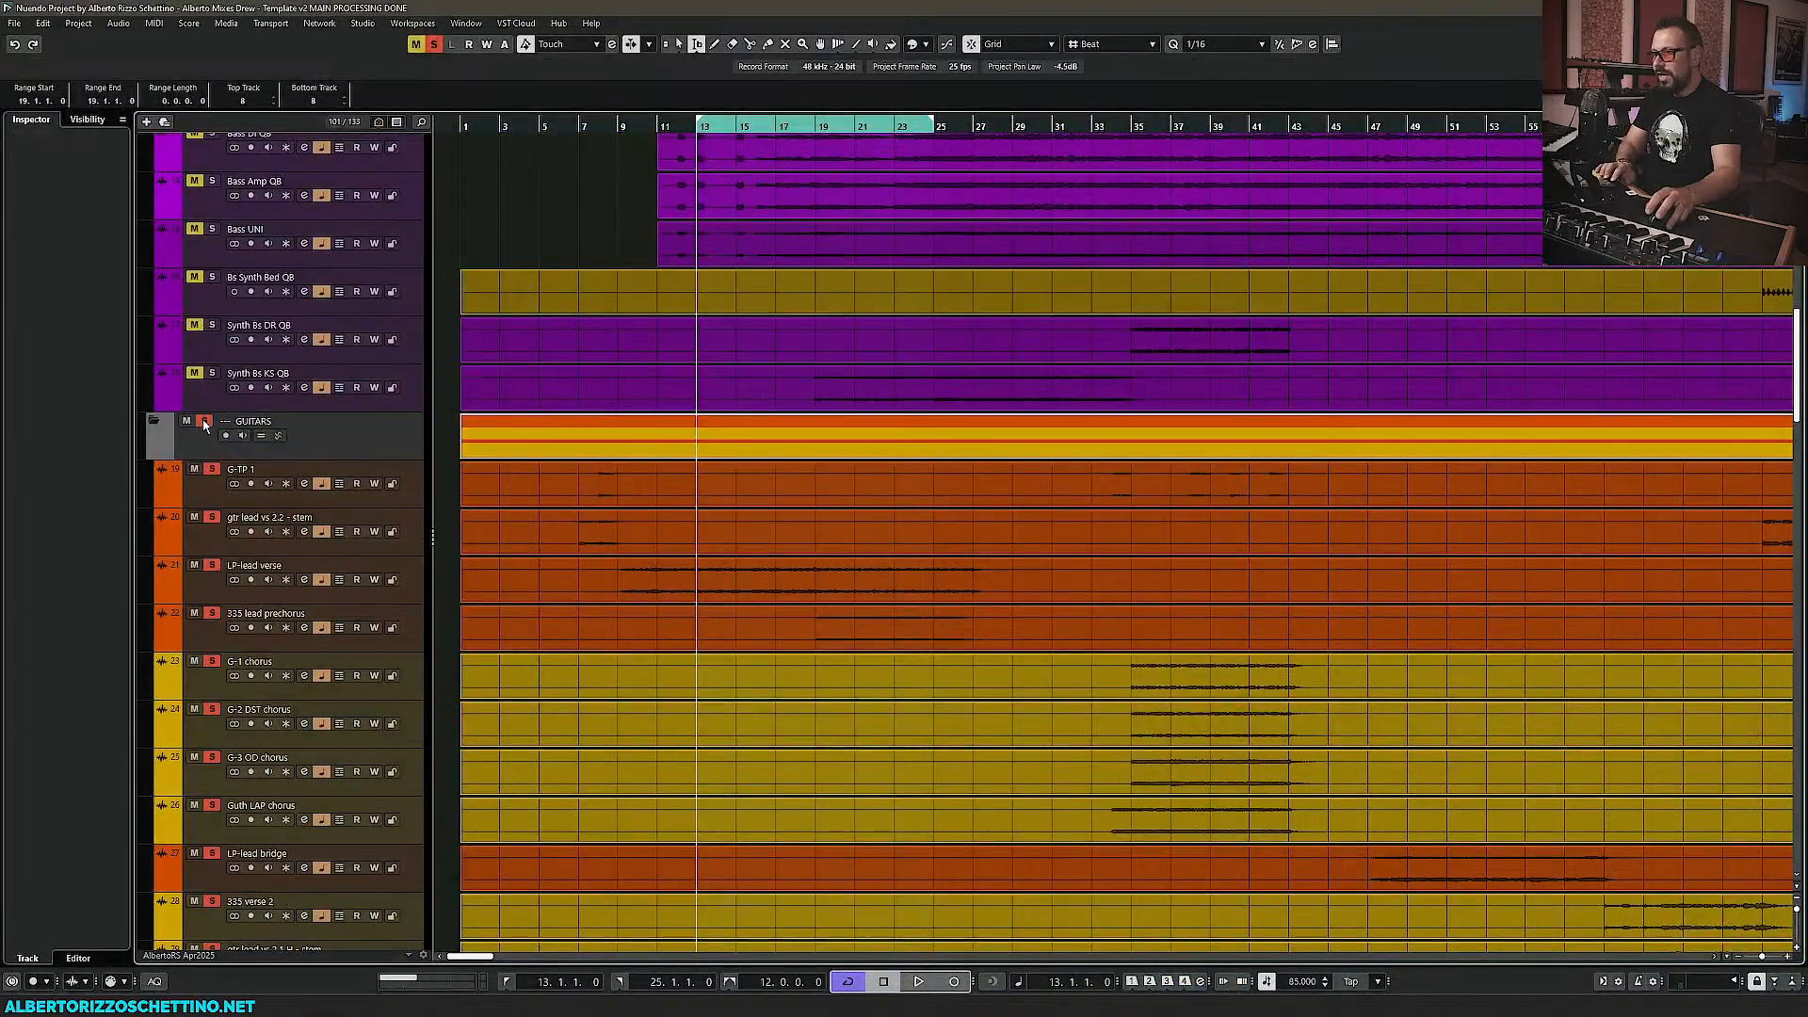
click(154, 420)
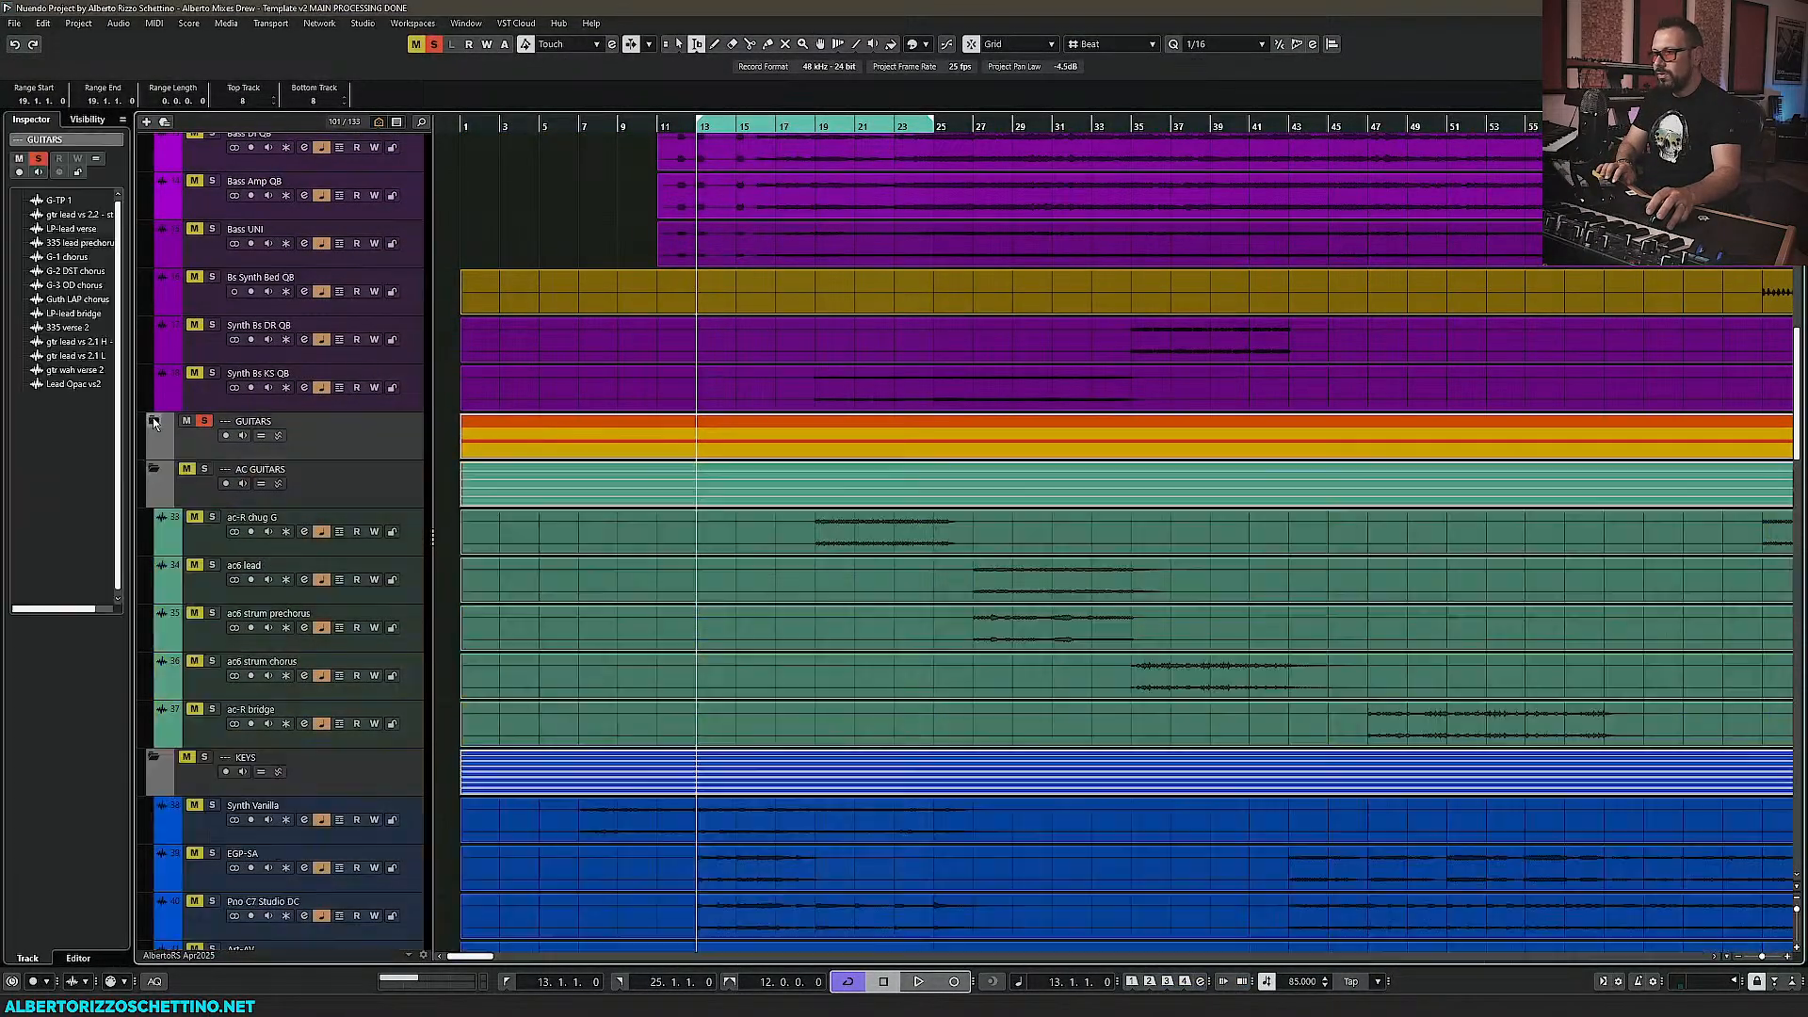
click(153, 468)
click(154, 517)
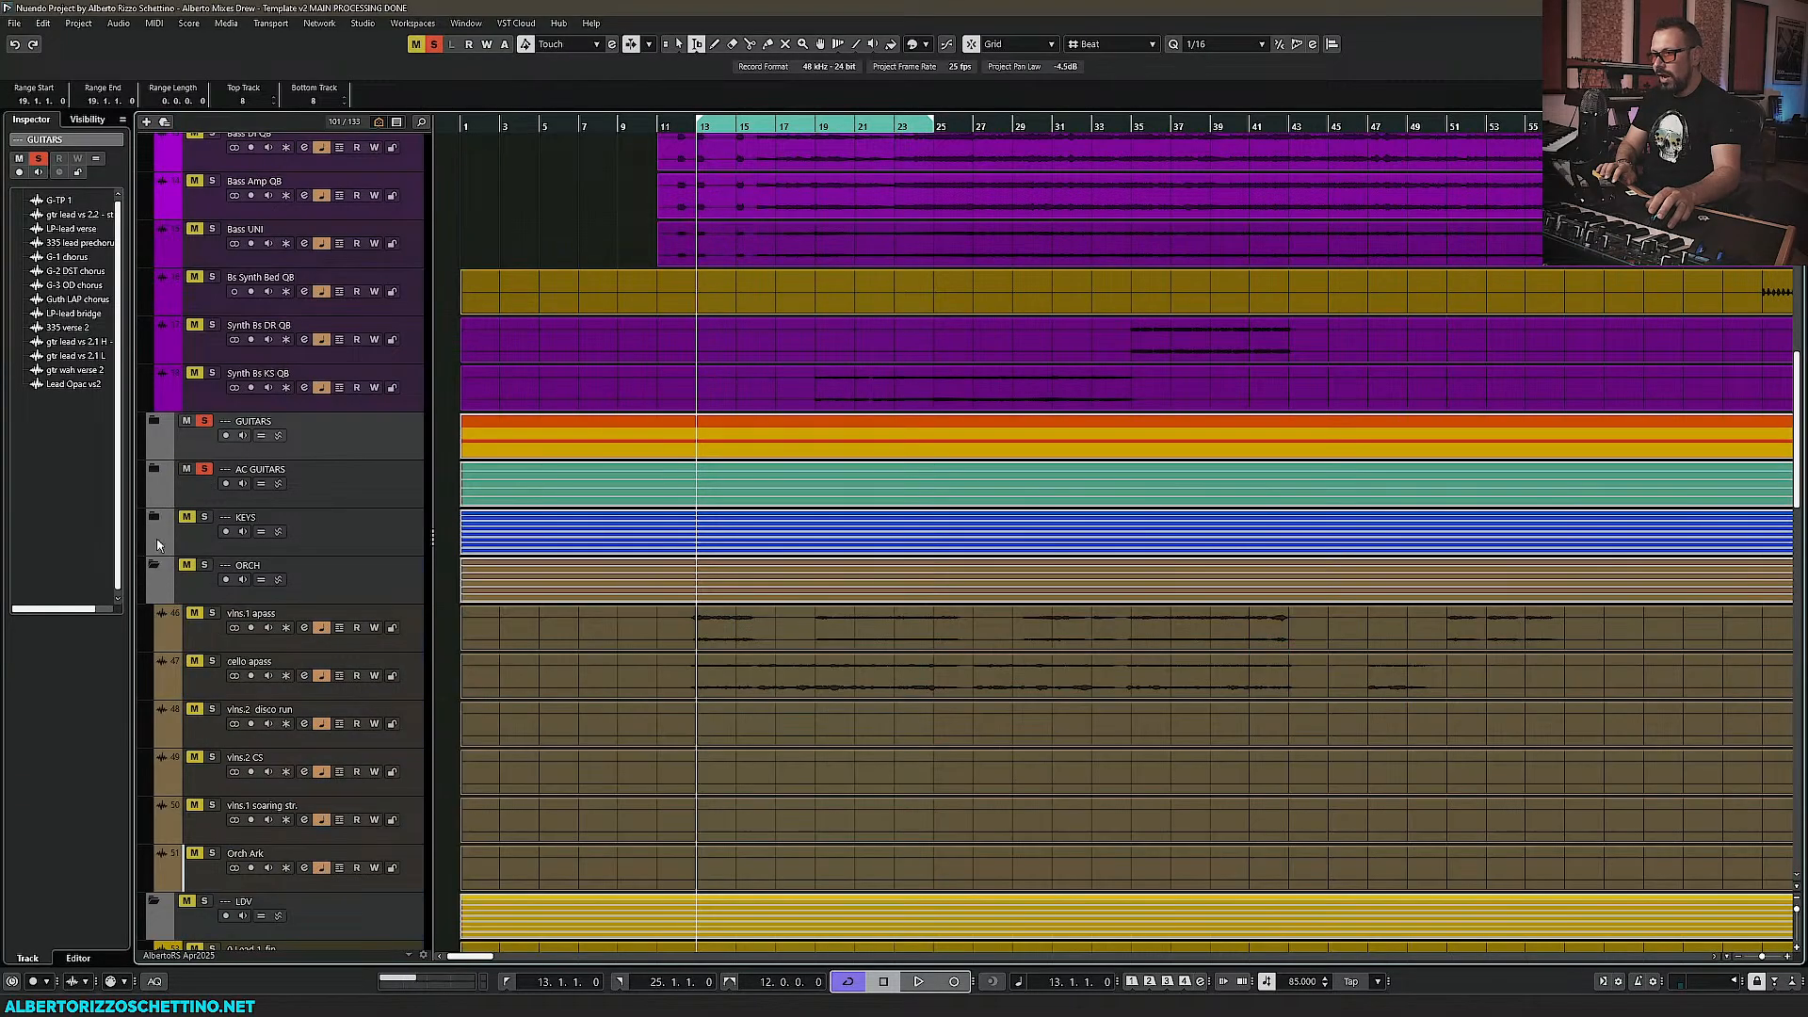
click(154, 565)
click(154, 613)
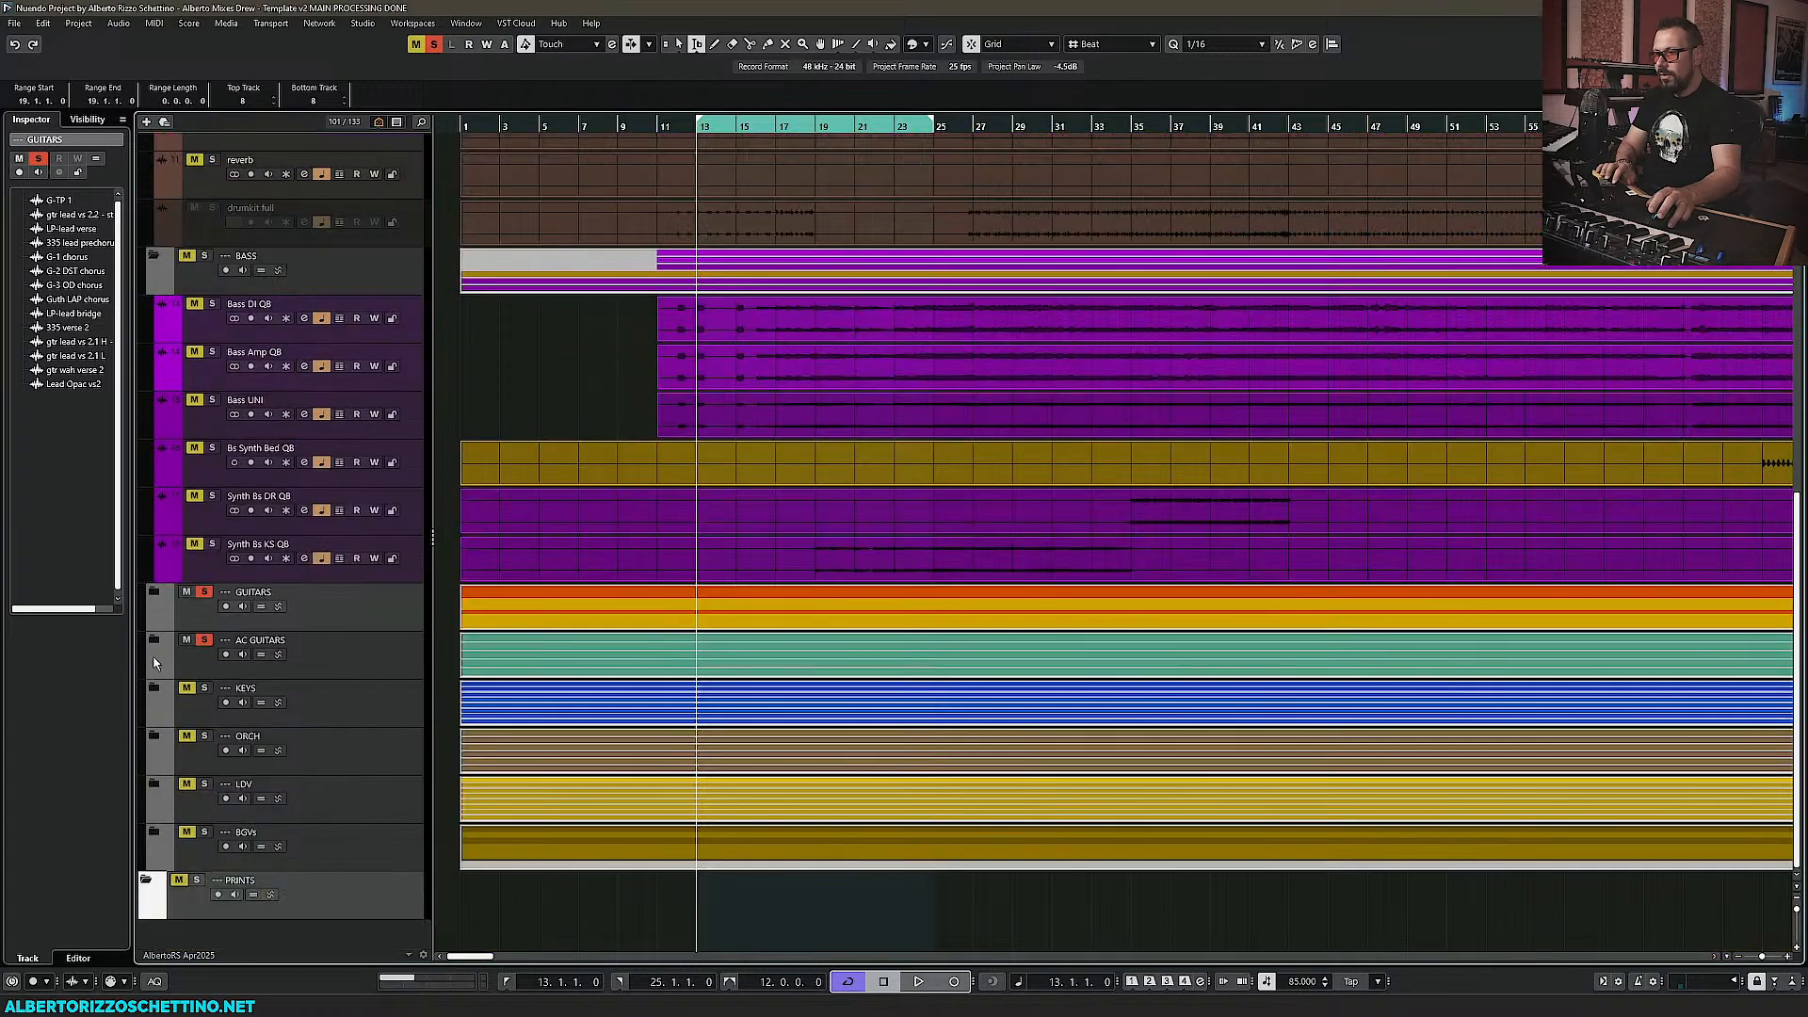
click(202, 739)
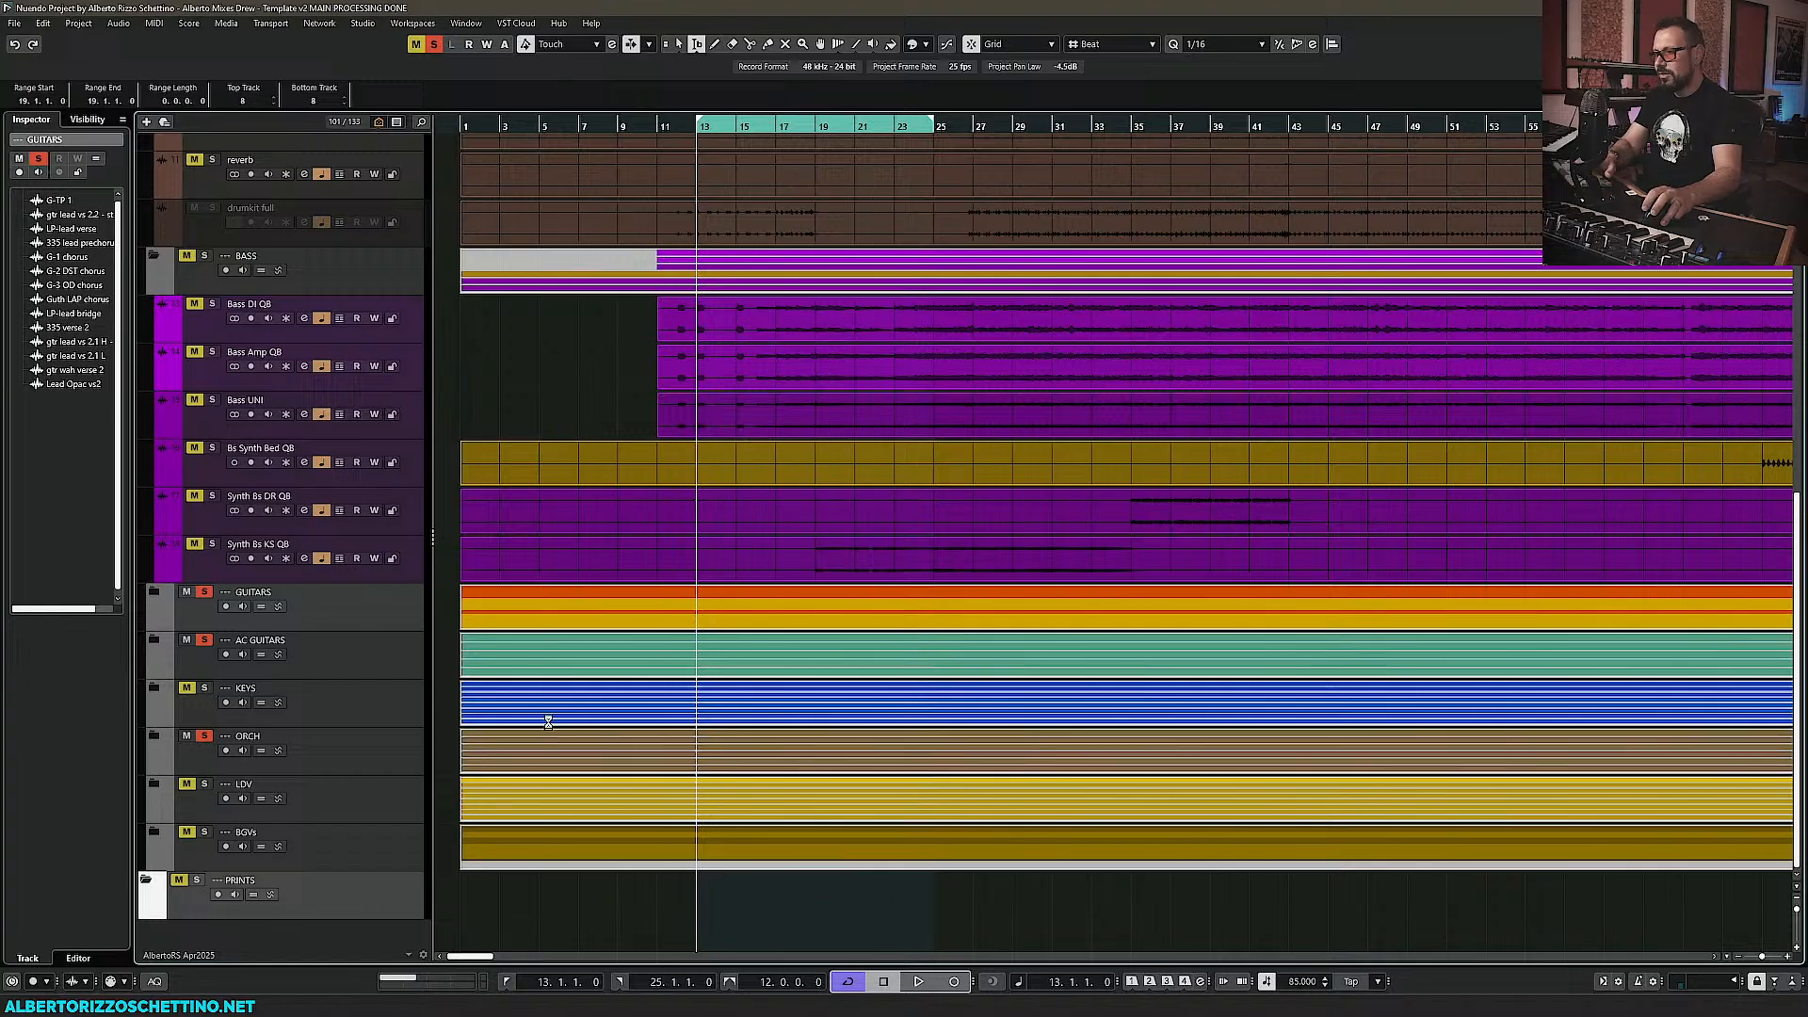
Raise the ALL Kicks fader slightly in the MixConsole and load the Eventide SP2016 Reverb into its first insert slot
key(F3)
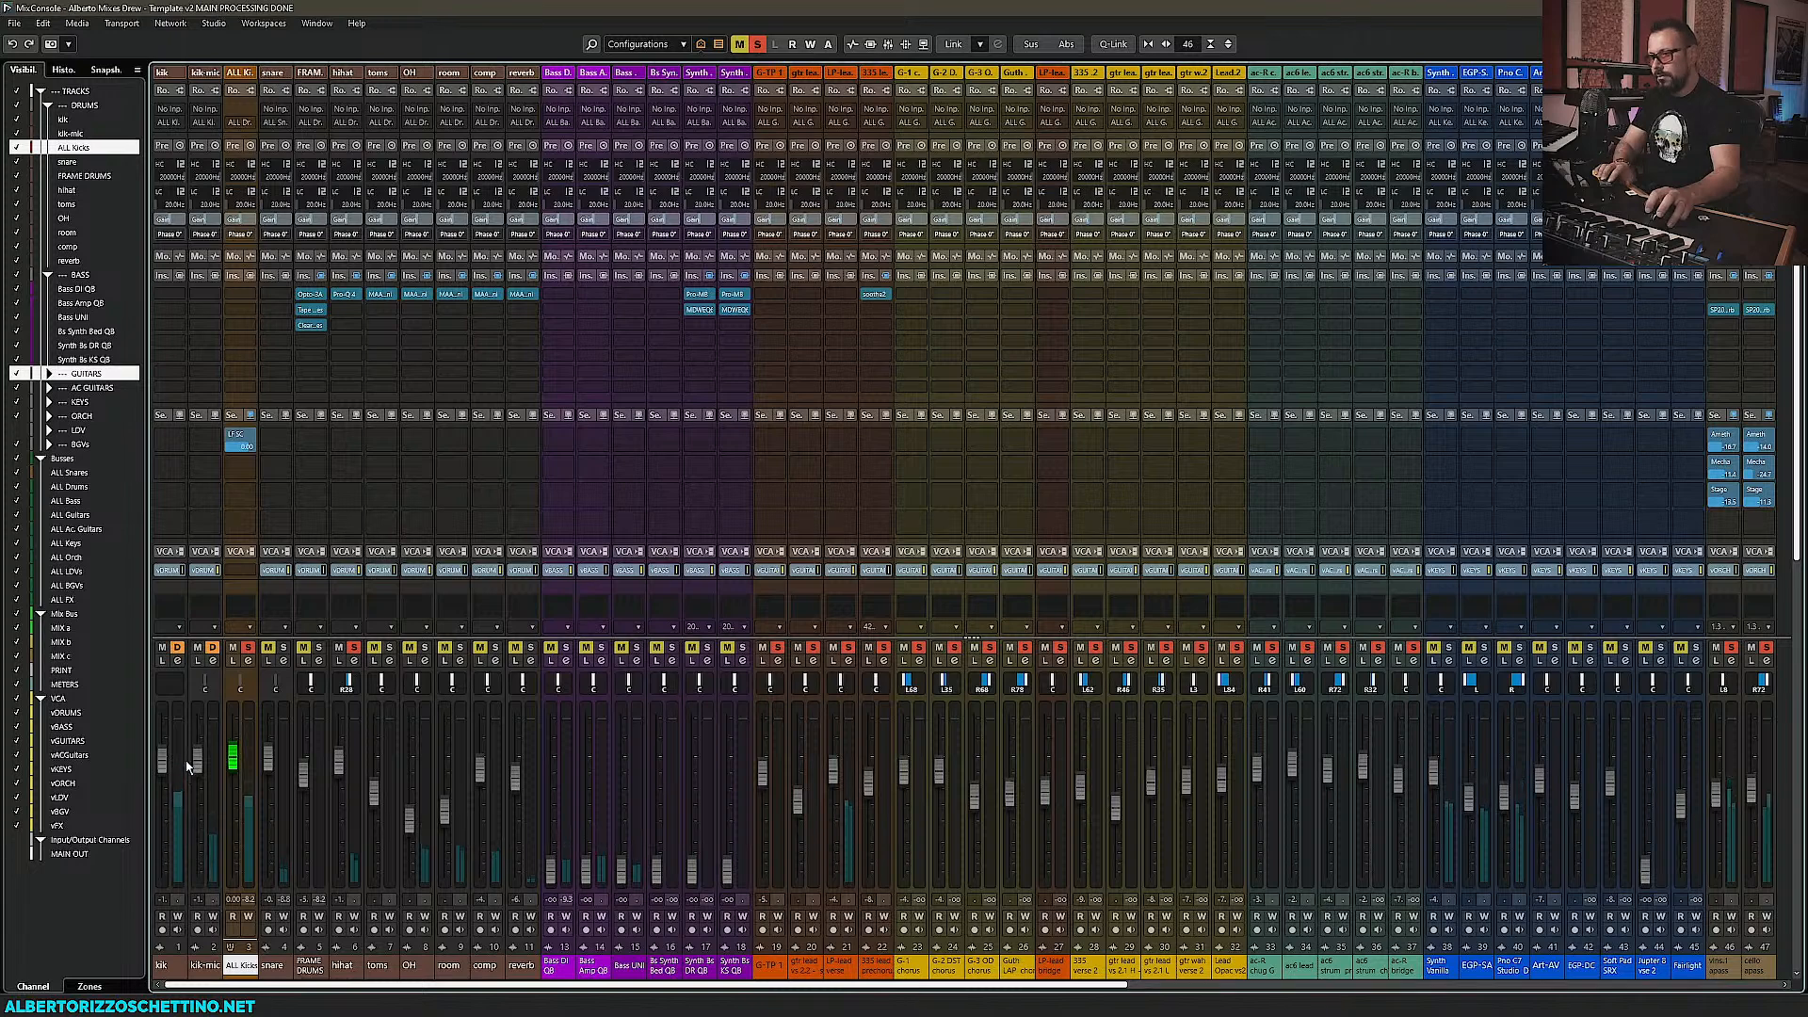
mouse_move(232, 755)
mouse_down()
mouse_move(236, 734)
mouse_move(236, 750)
mouse_up()
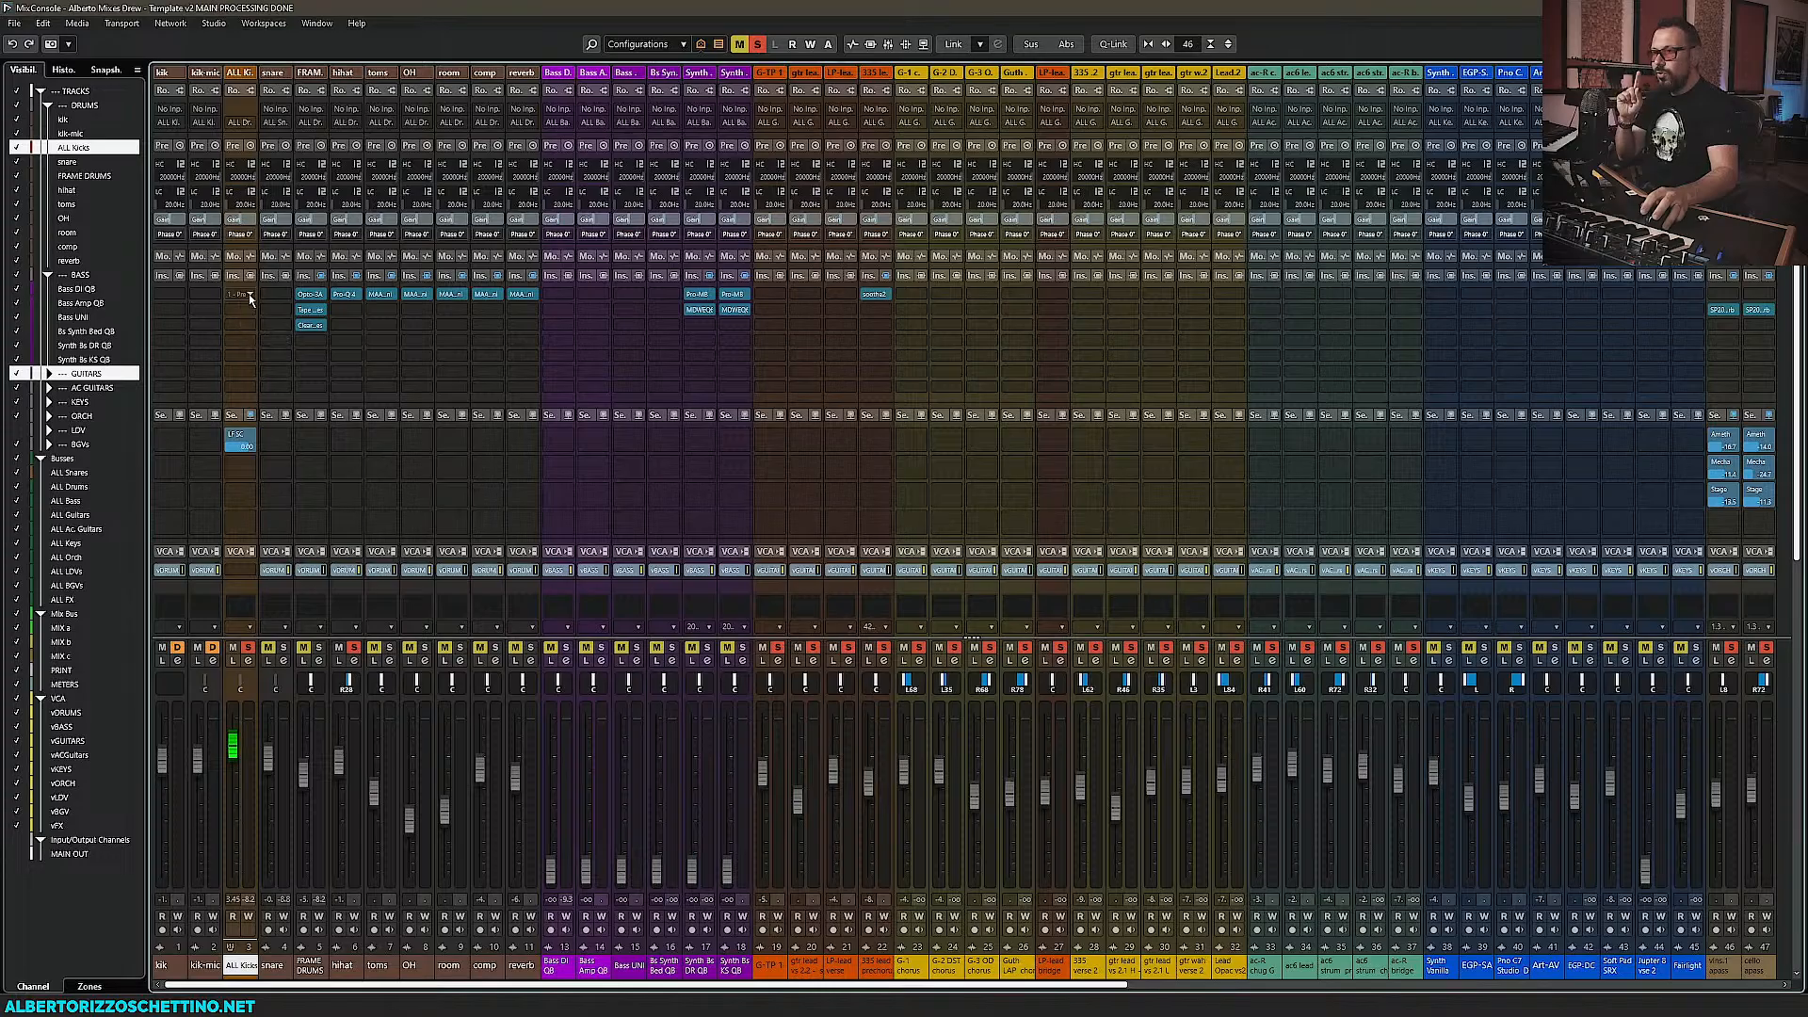
click(249, 294)
text(2016)
key(Return)
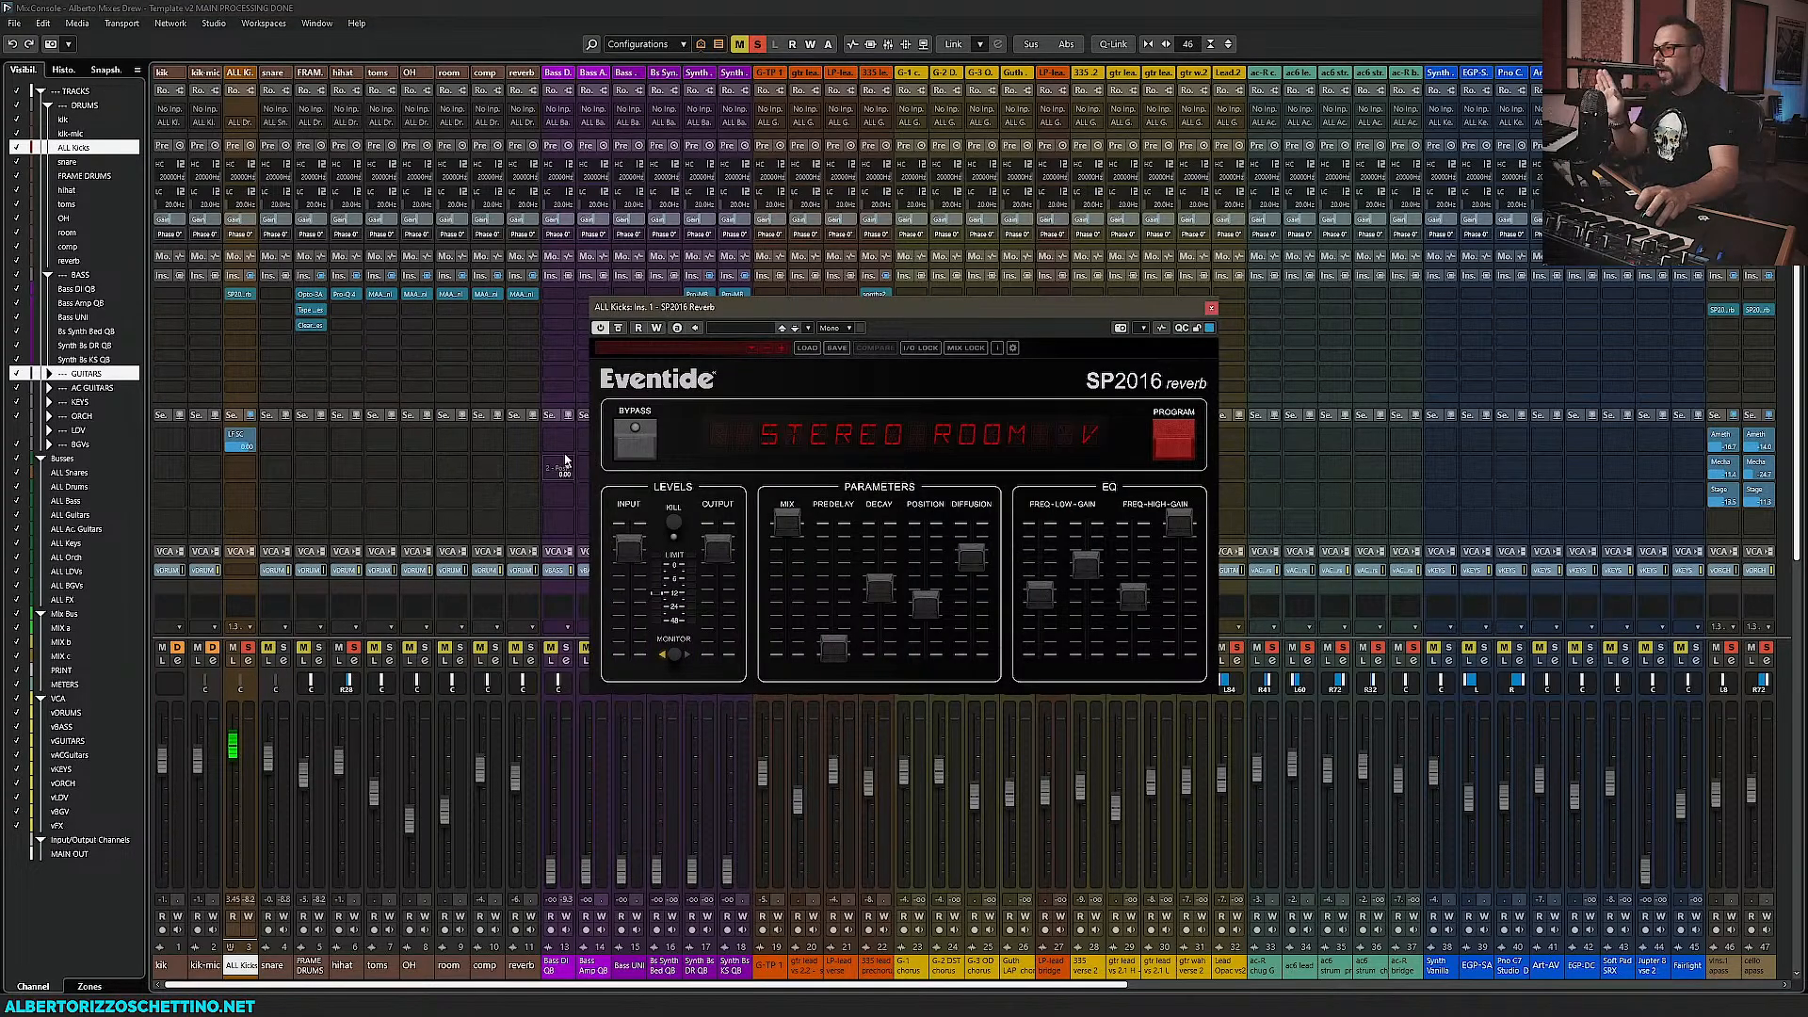
drag(739, 313, 737, 183)
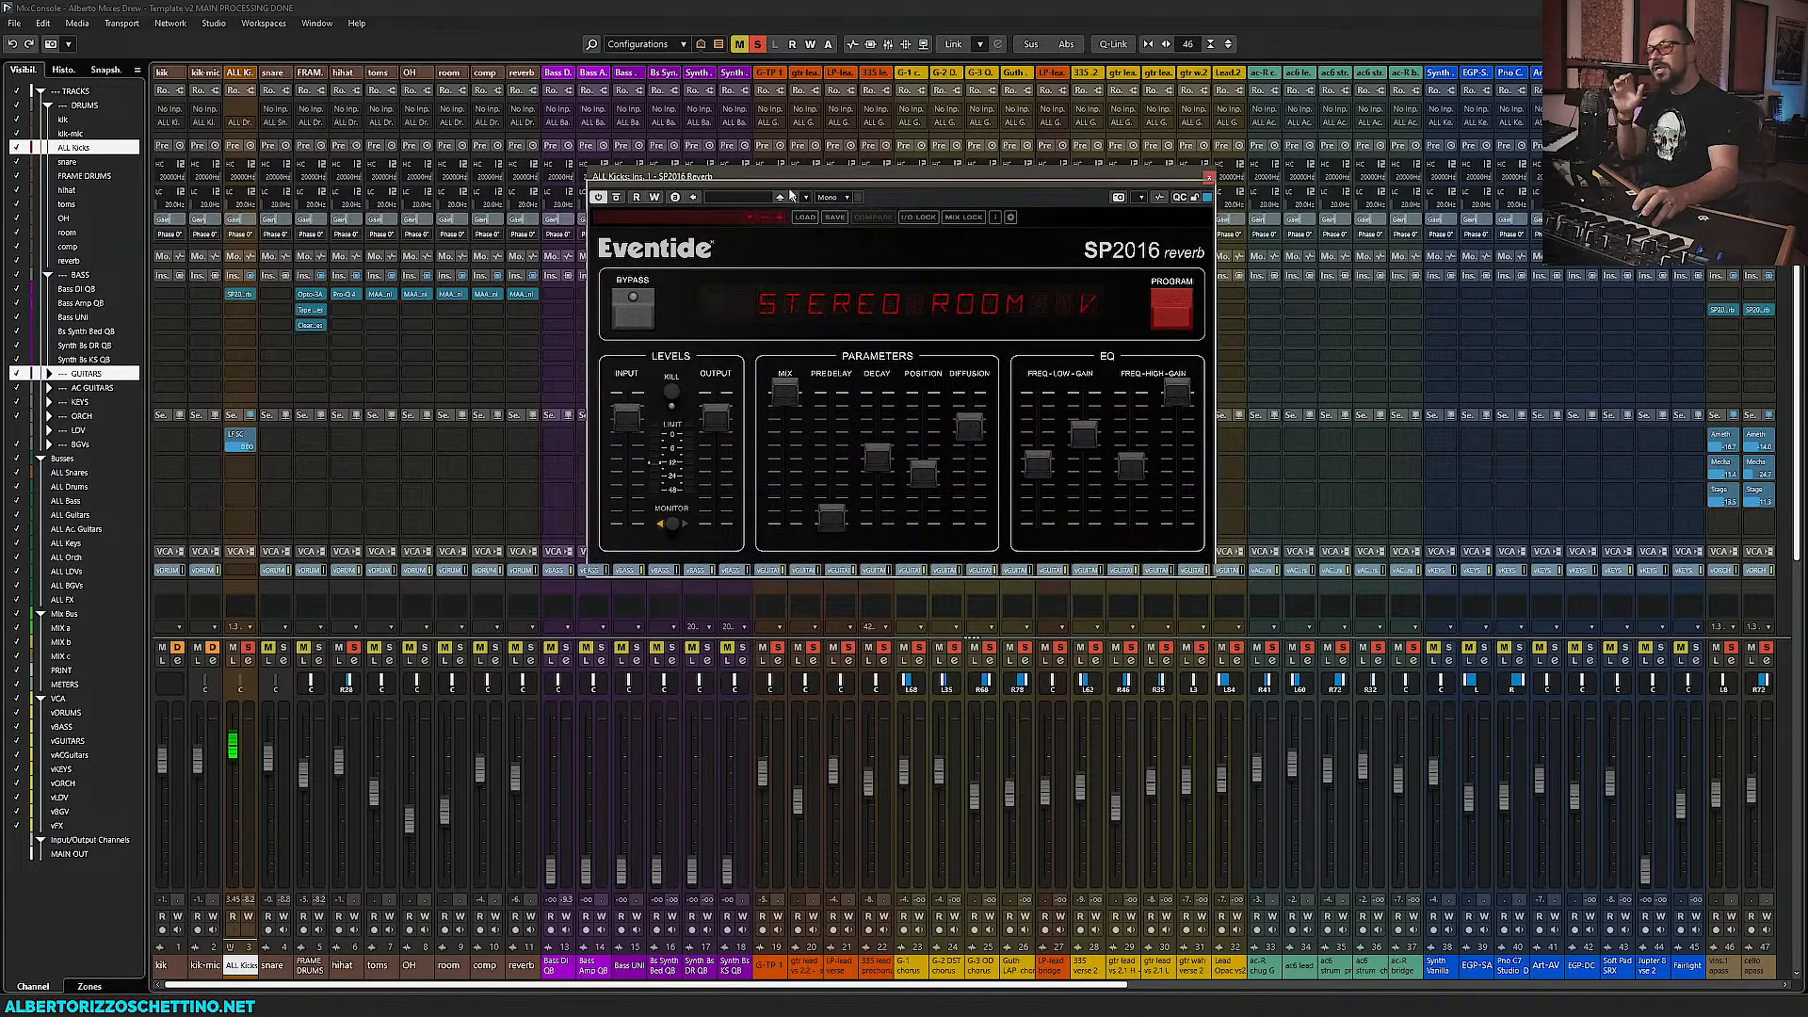
drag(790, 178, 789, 194)
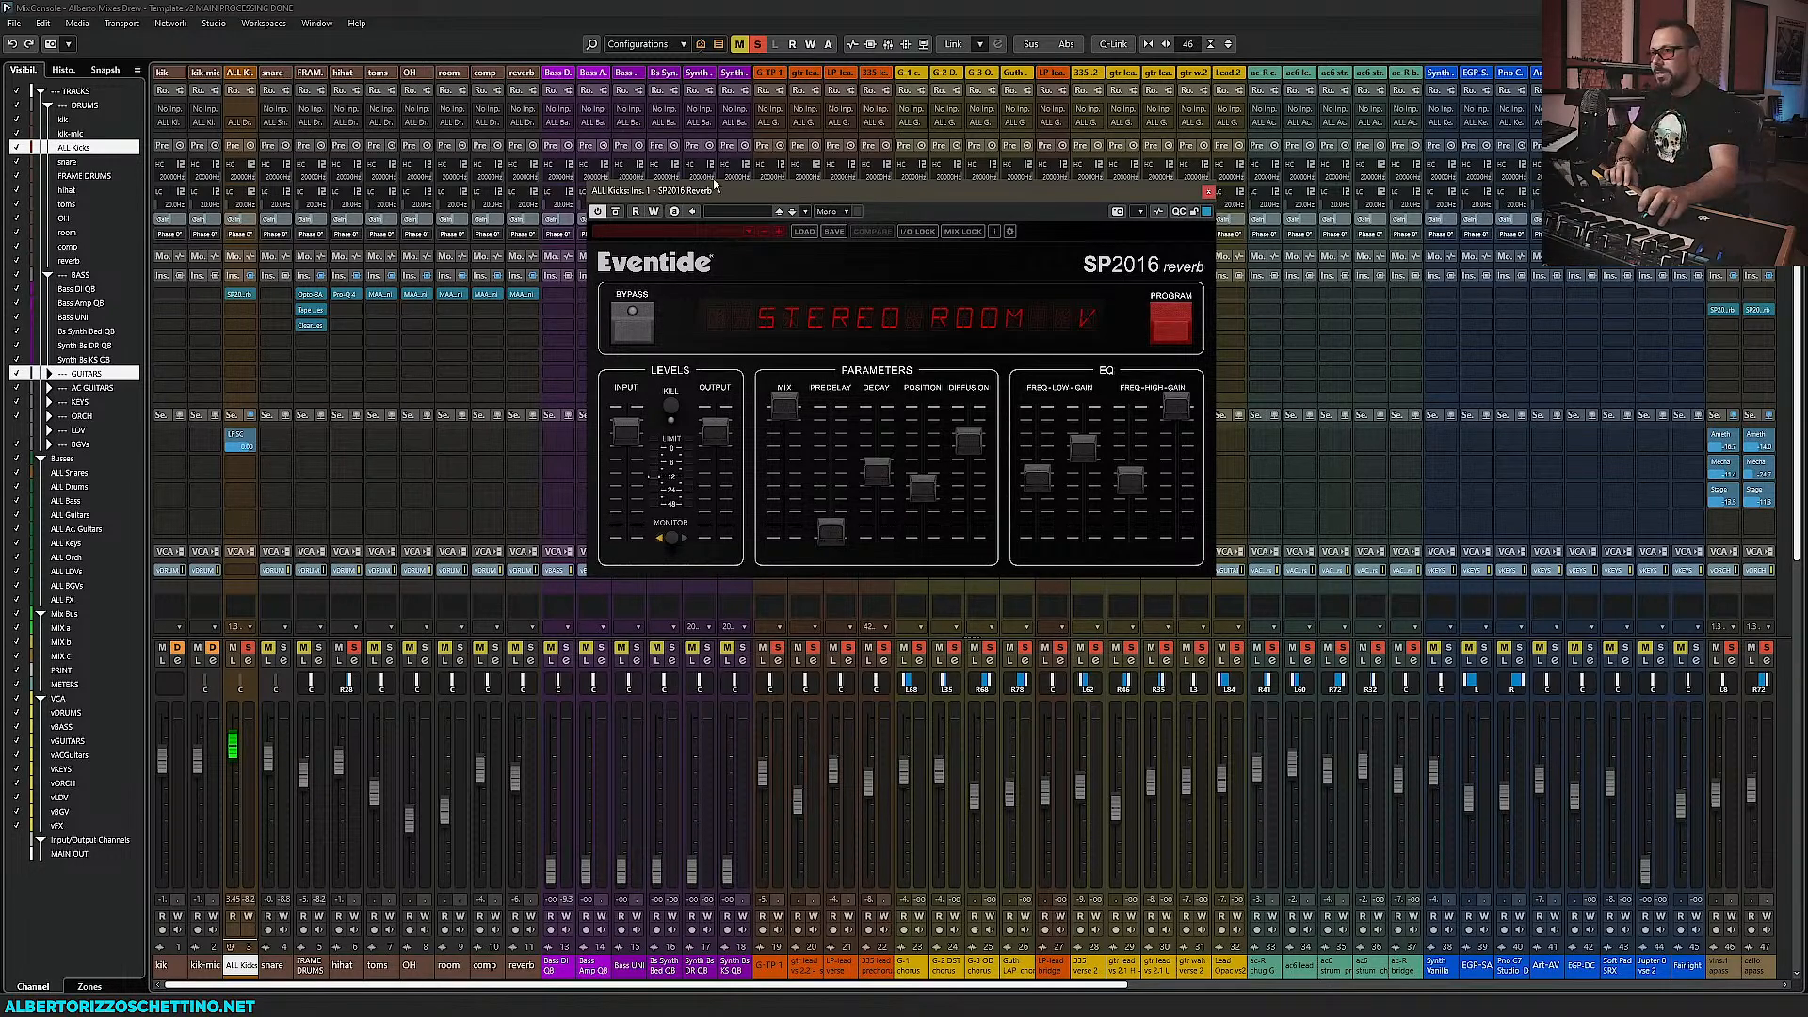
Load Clearmountain's Spaces into the second ALL Kicks insert slot, deactivate it, and close its window
click(240, 309)
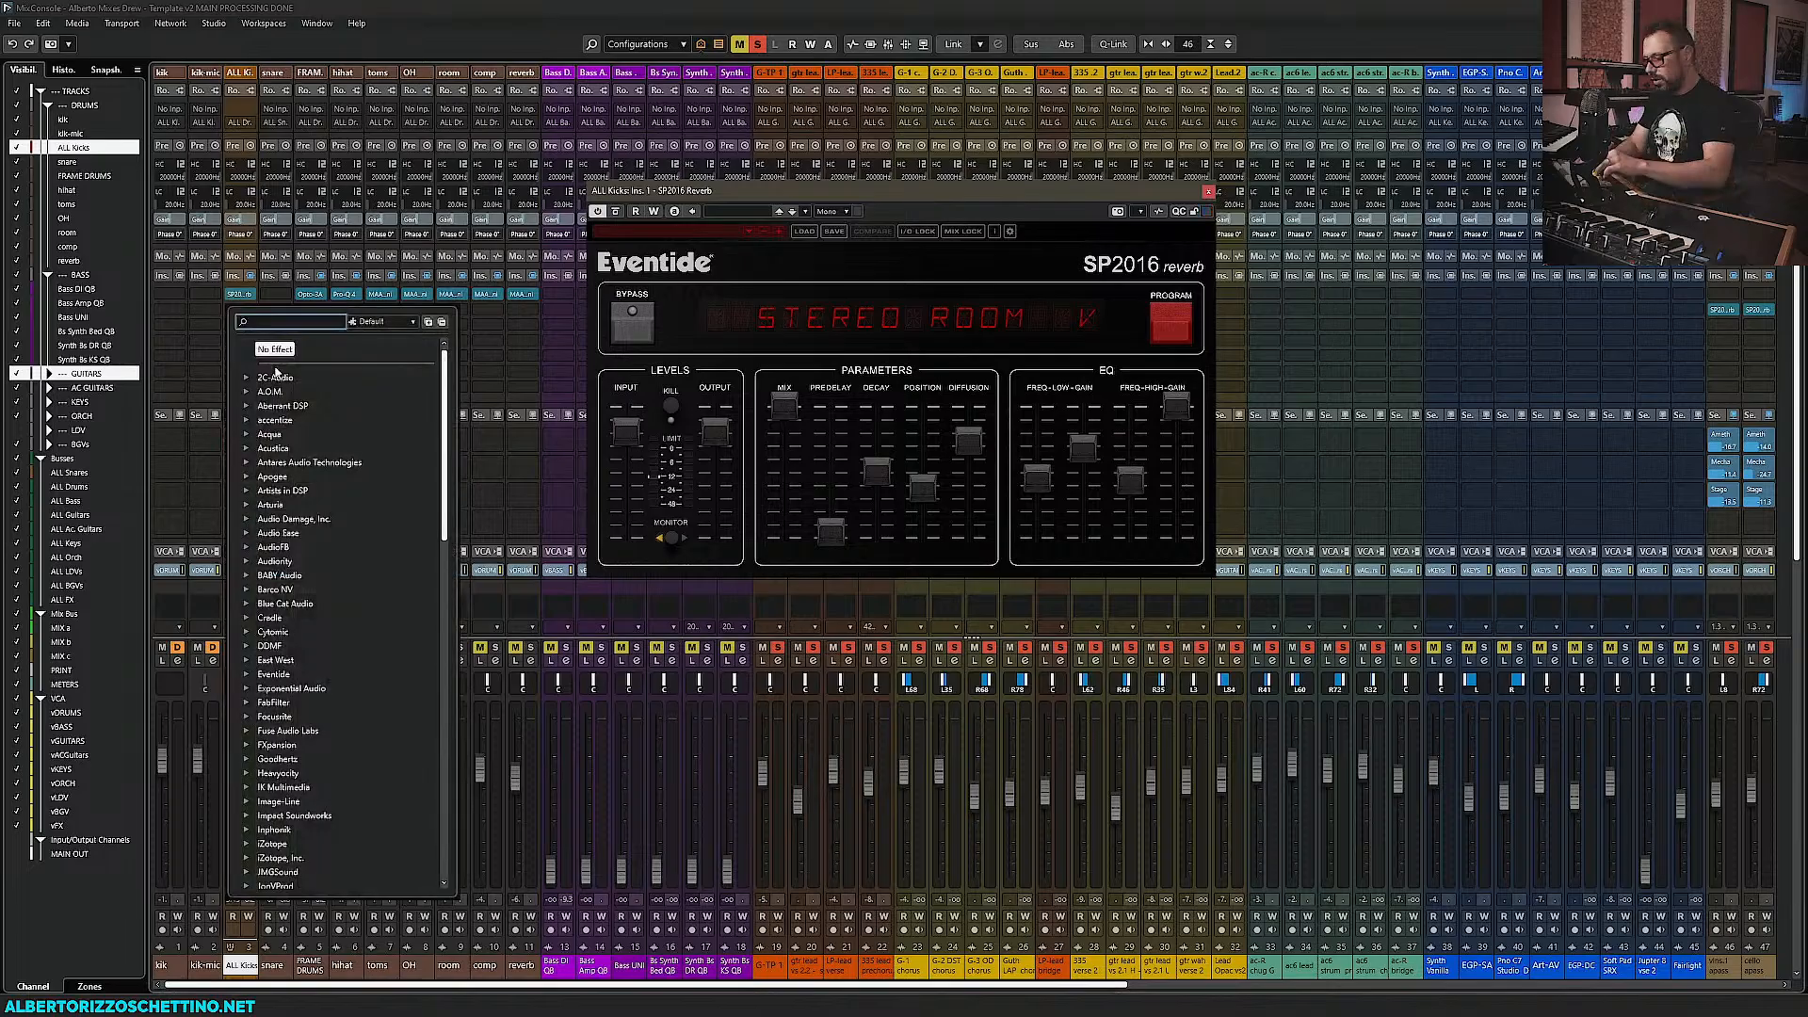
text(spaces)
key(Return)
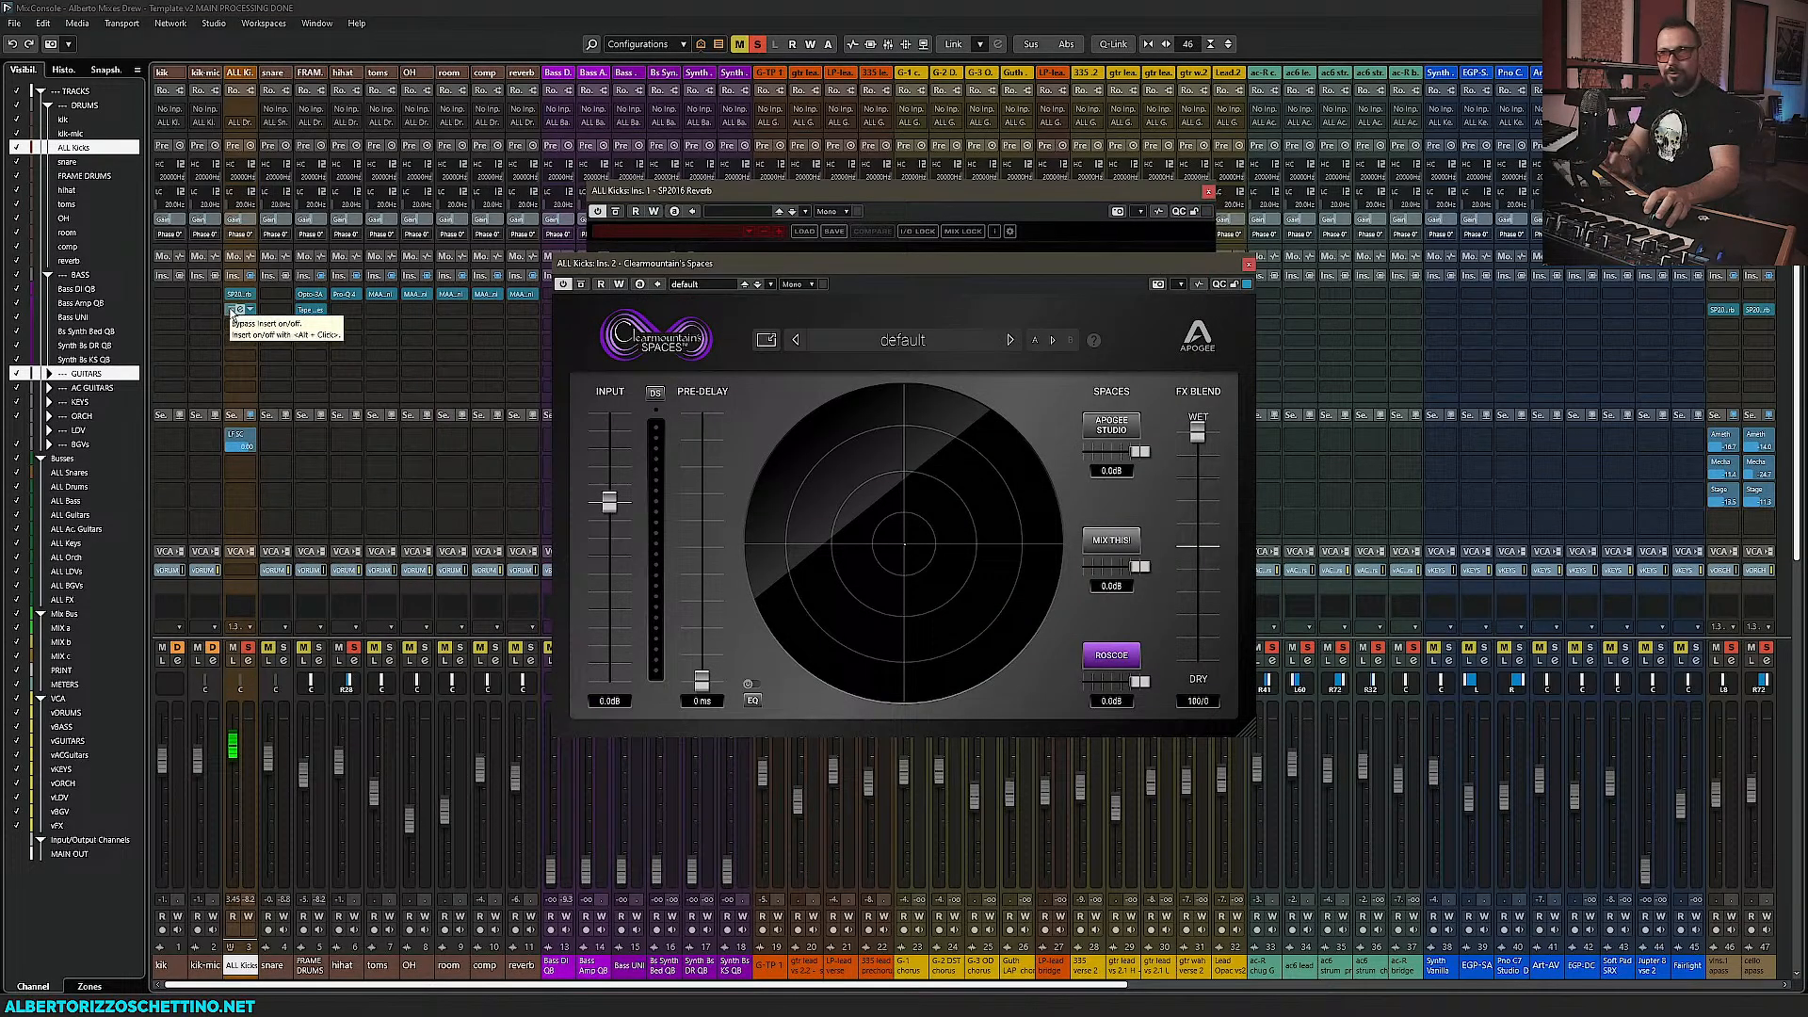
click(1249, 264)
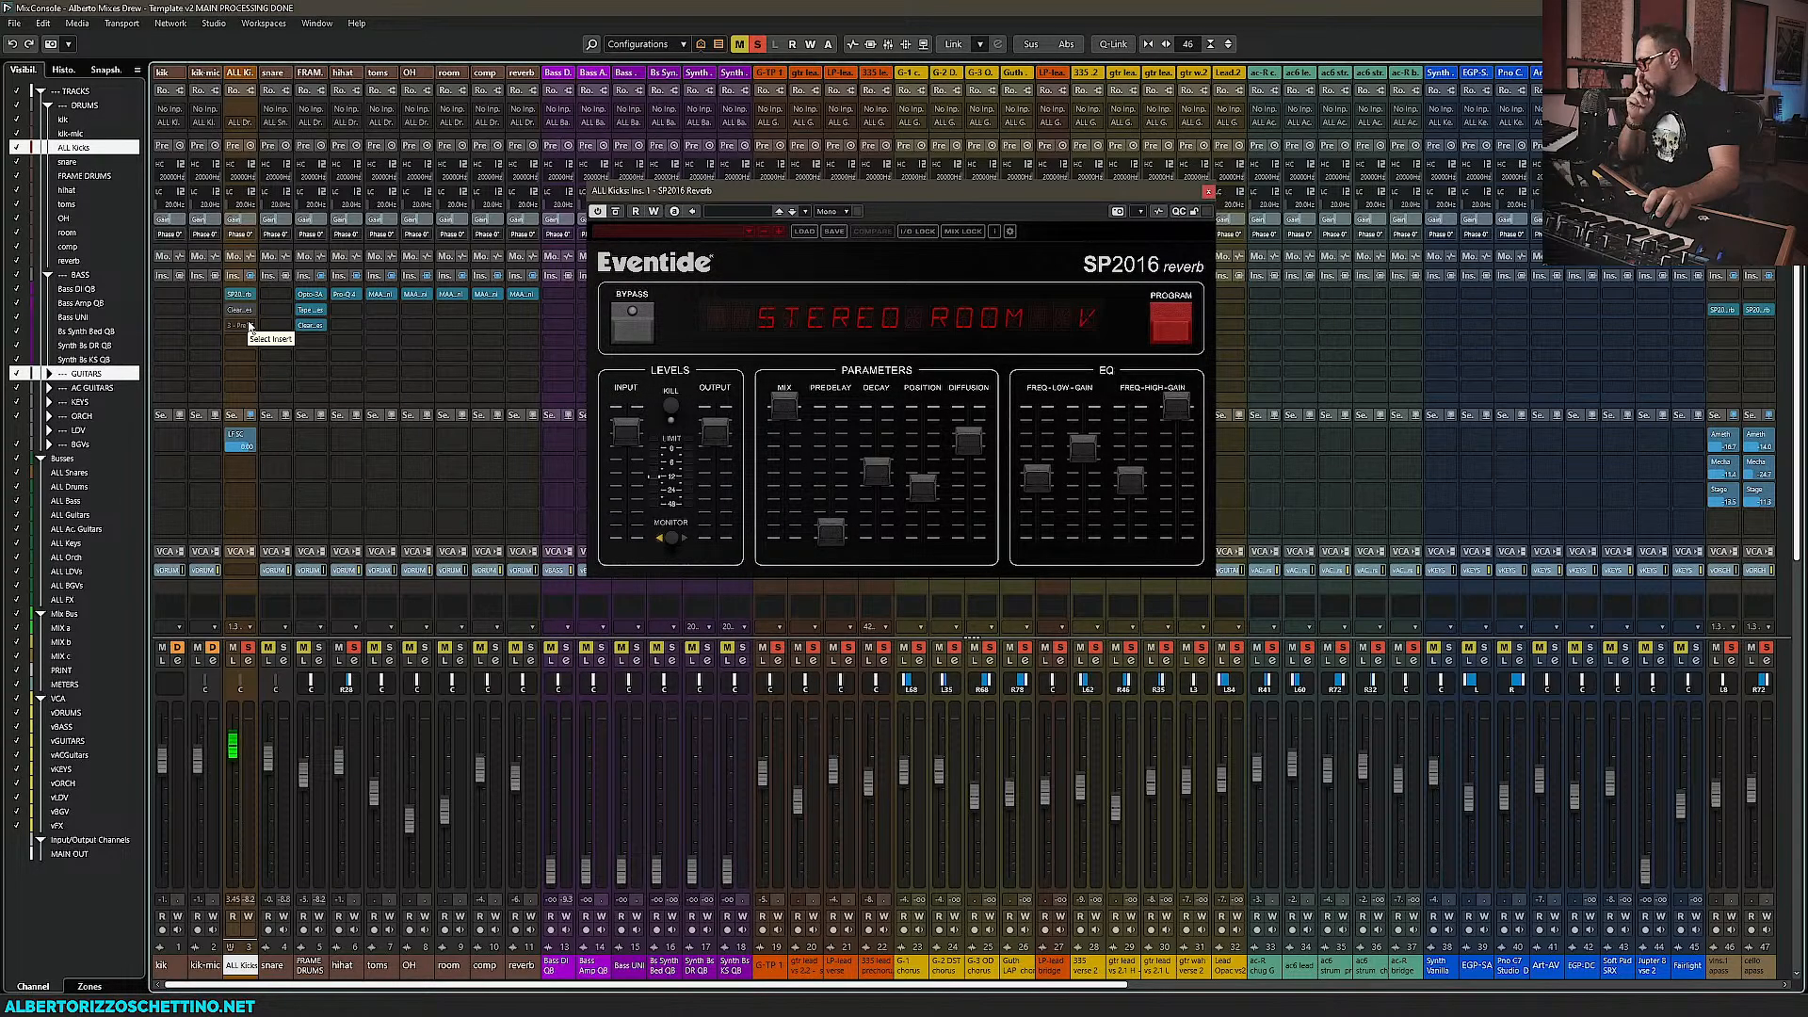
Load UAD Capitol Chambers into the third ALL Kicks insert slot, deactivate it, and close its window
click(250, 326)
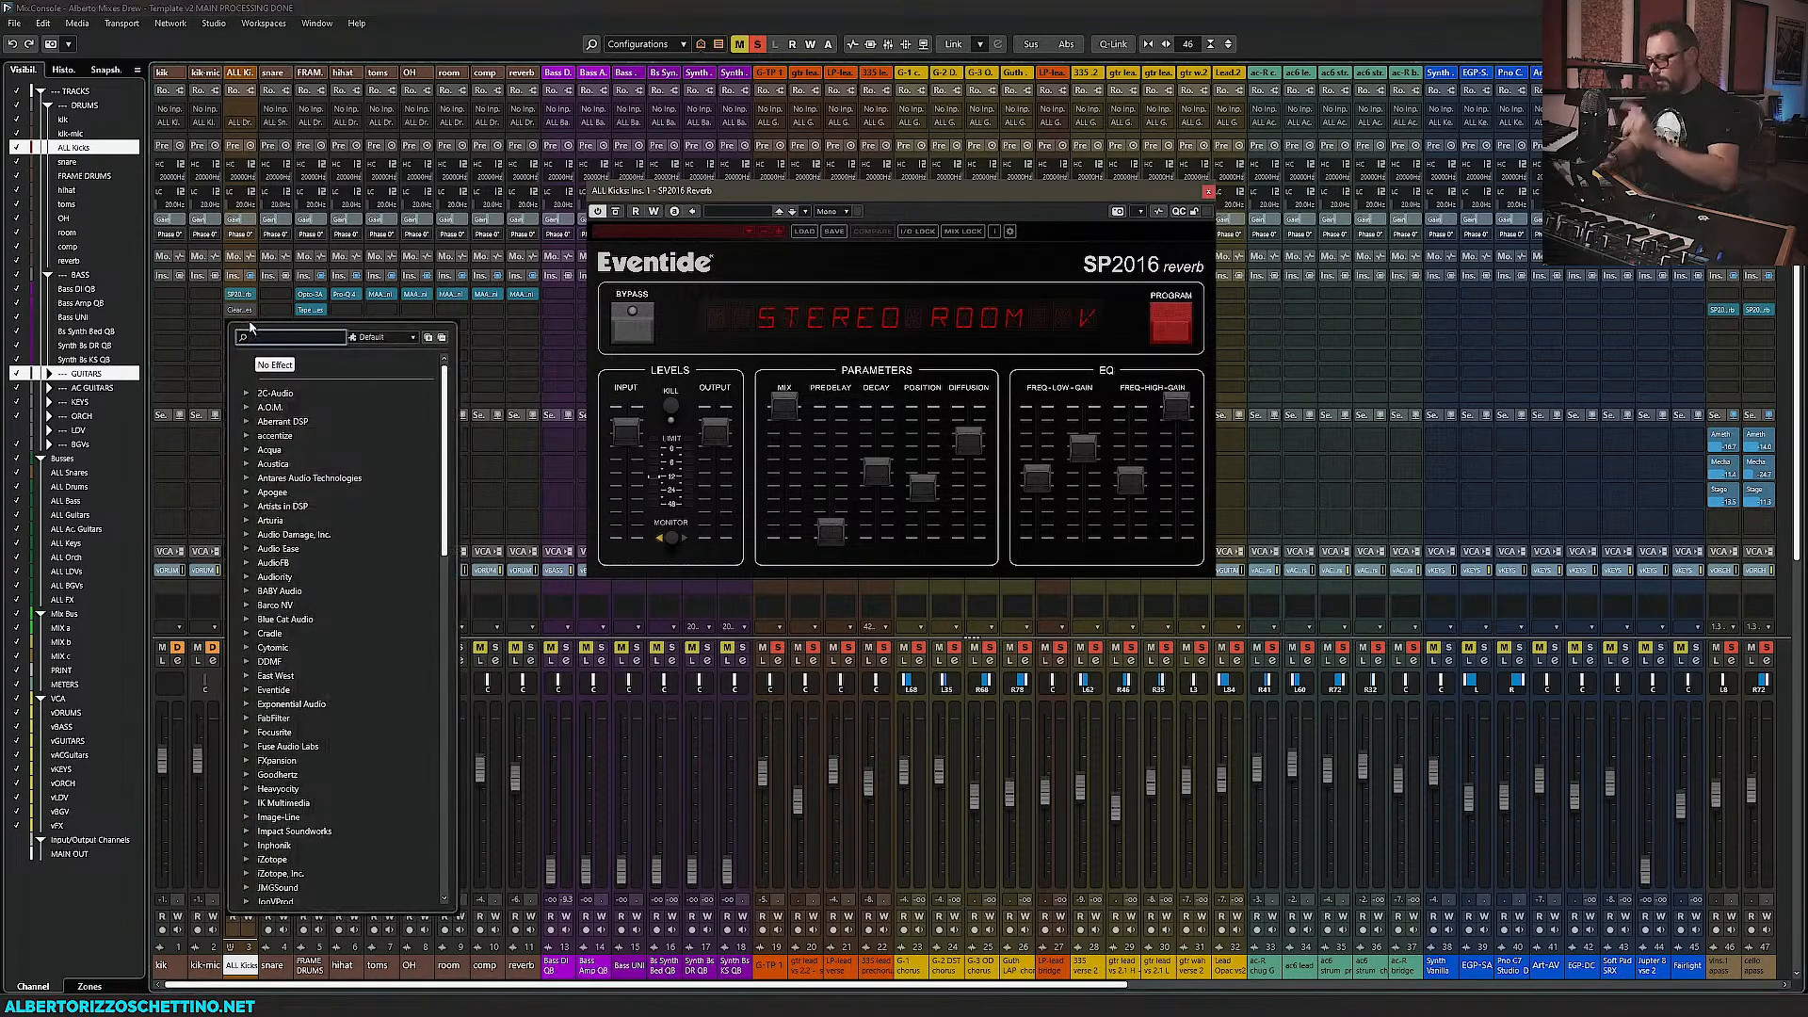
text(capito)
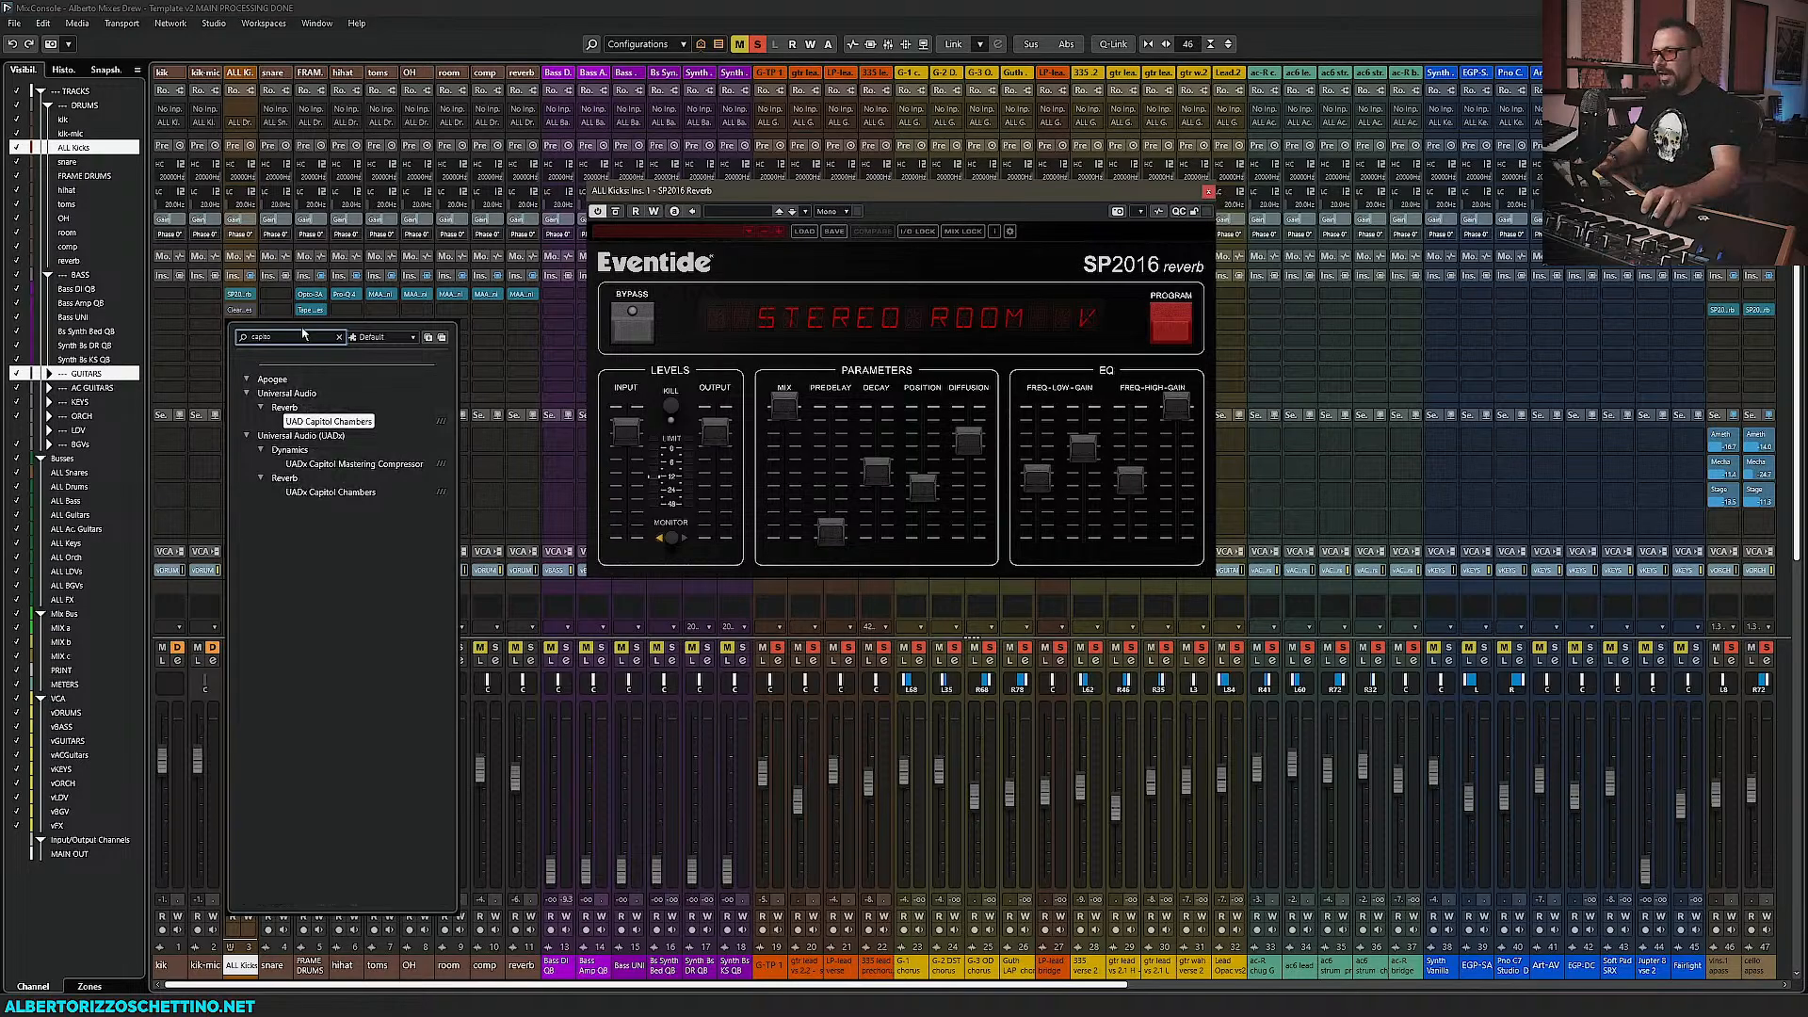
click(324, 423)
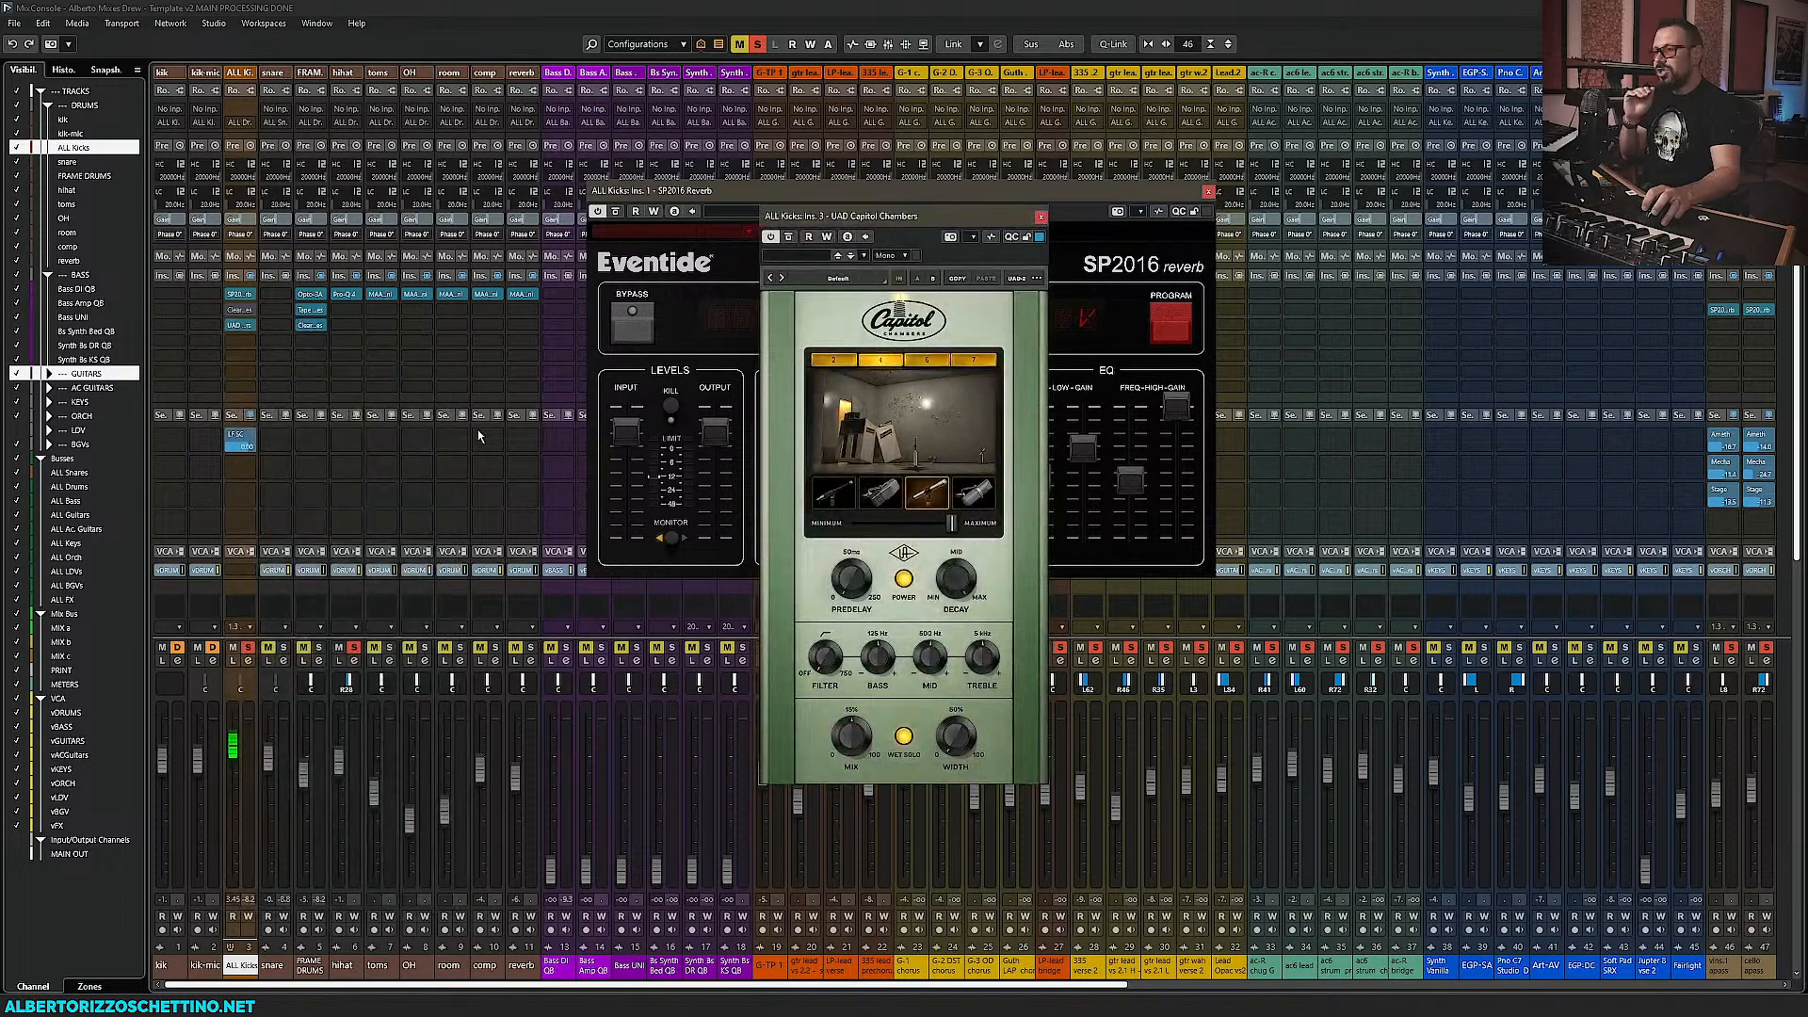
click(1040, 217)
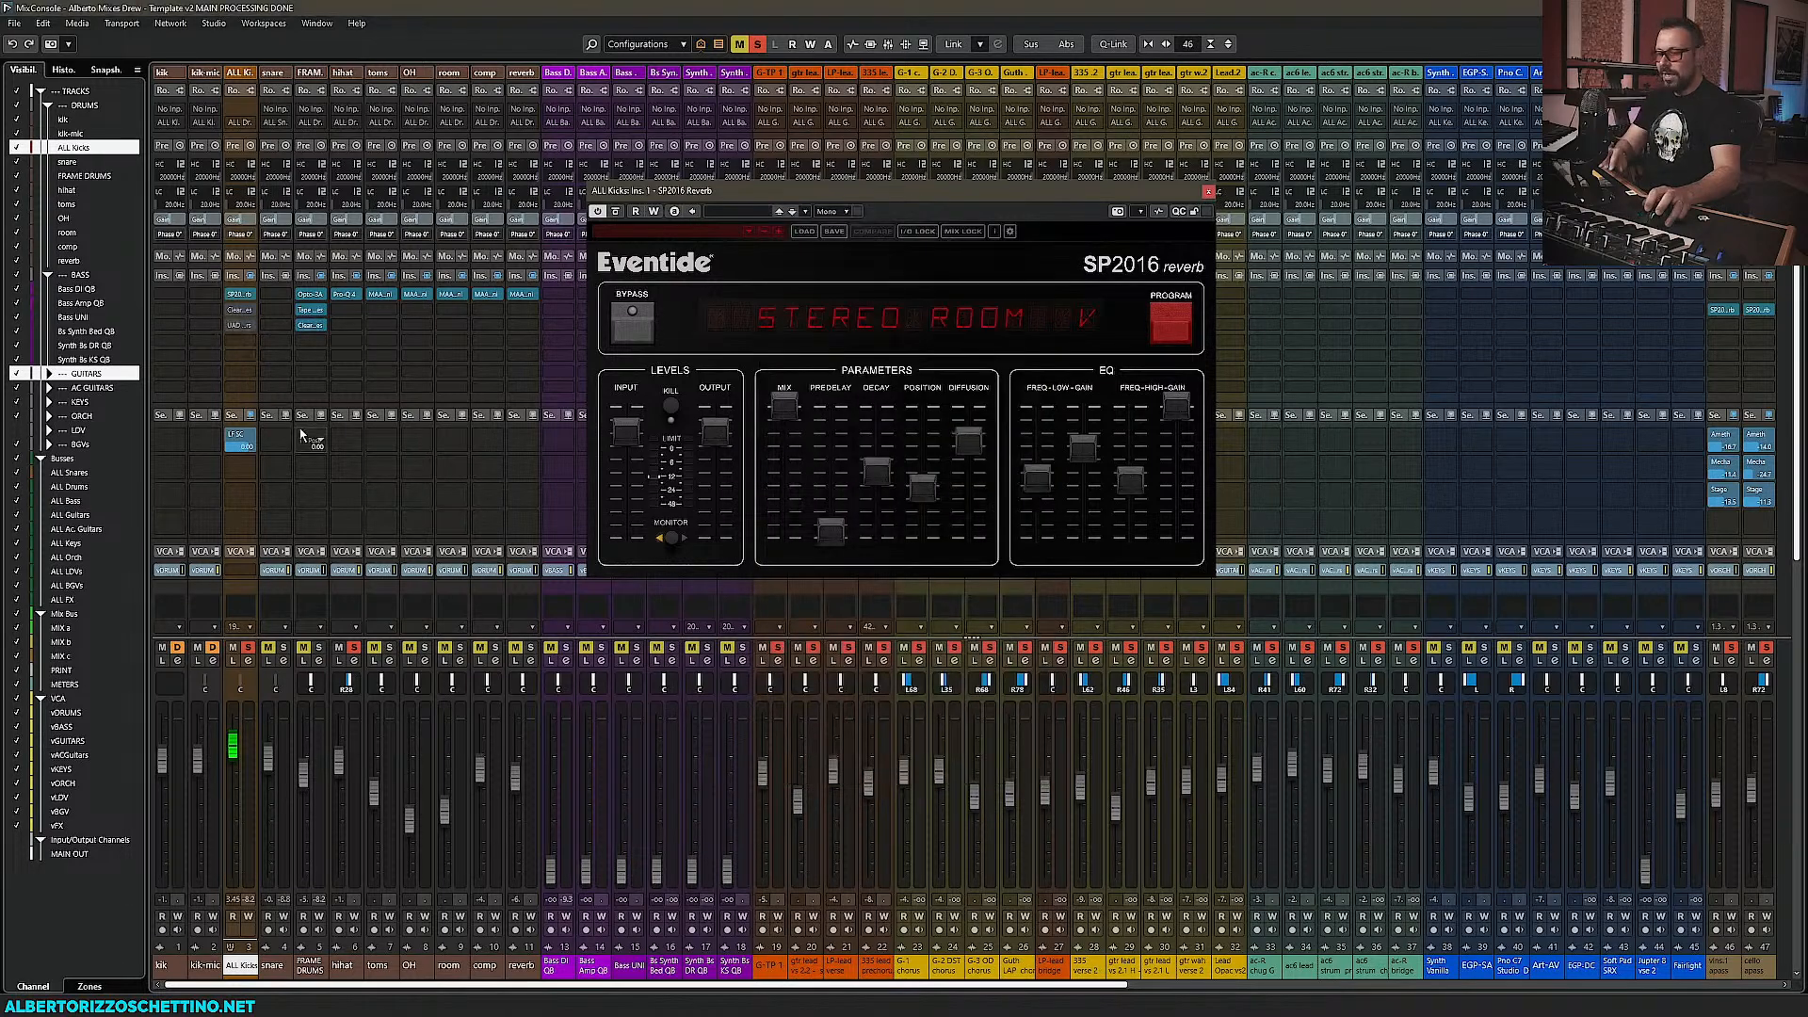
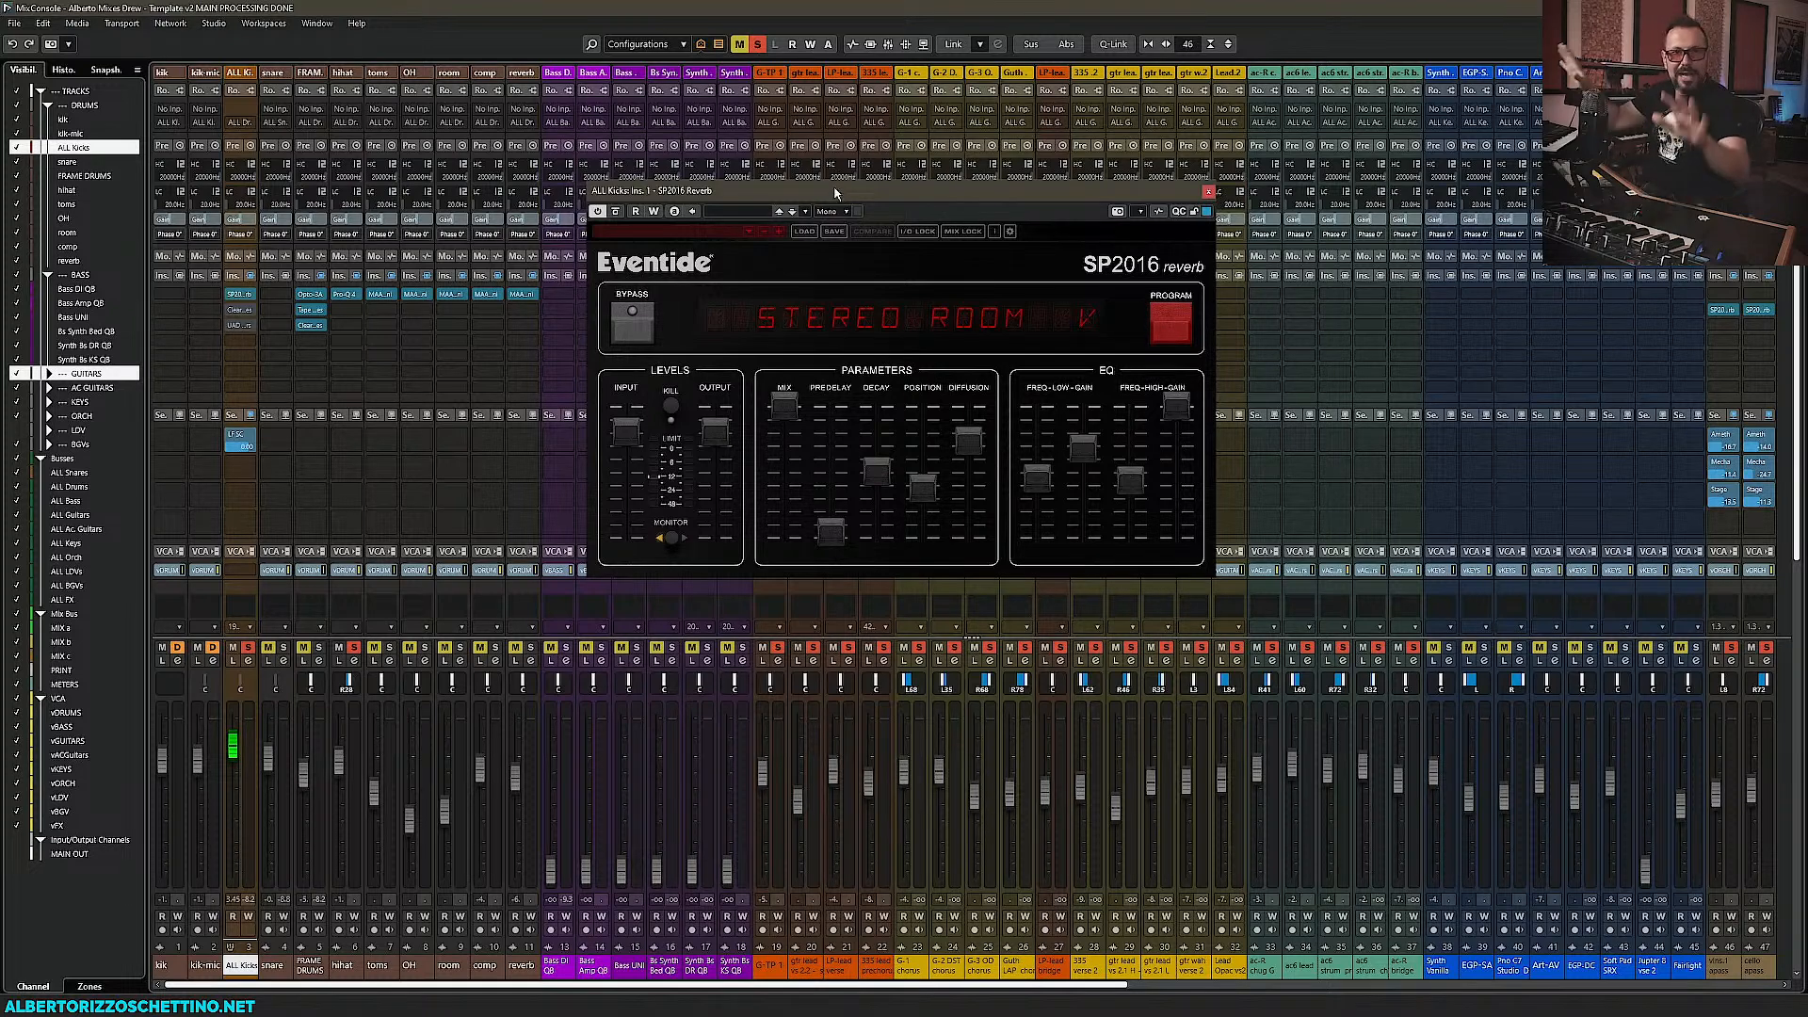
Reduce the SP2016 reverb to its shortest setting, with position 0%, predelay 1 ms and decay 200 ms
drag(808, 192, 727, 205)
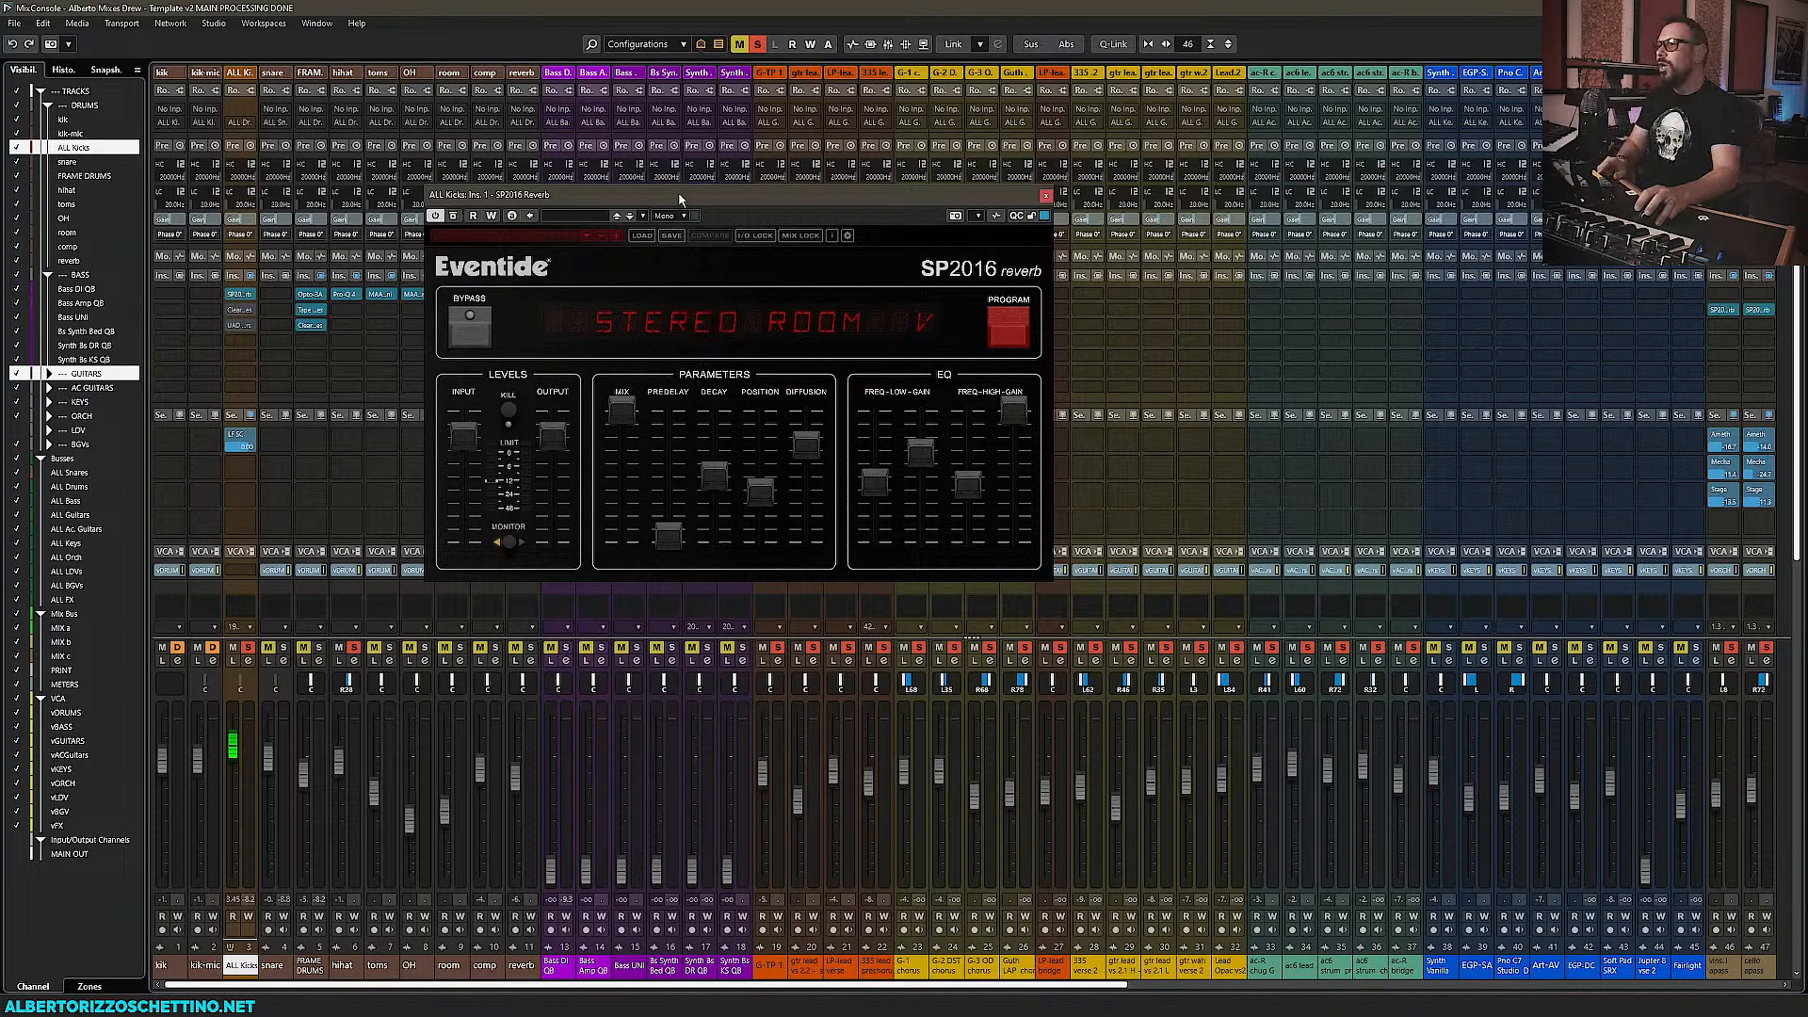
mouse_move(617, 421)
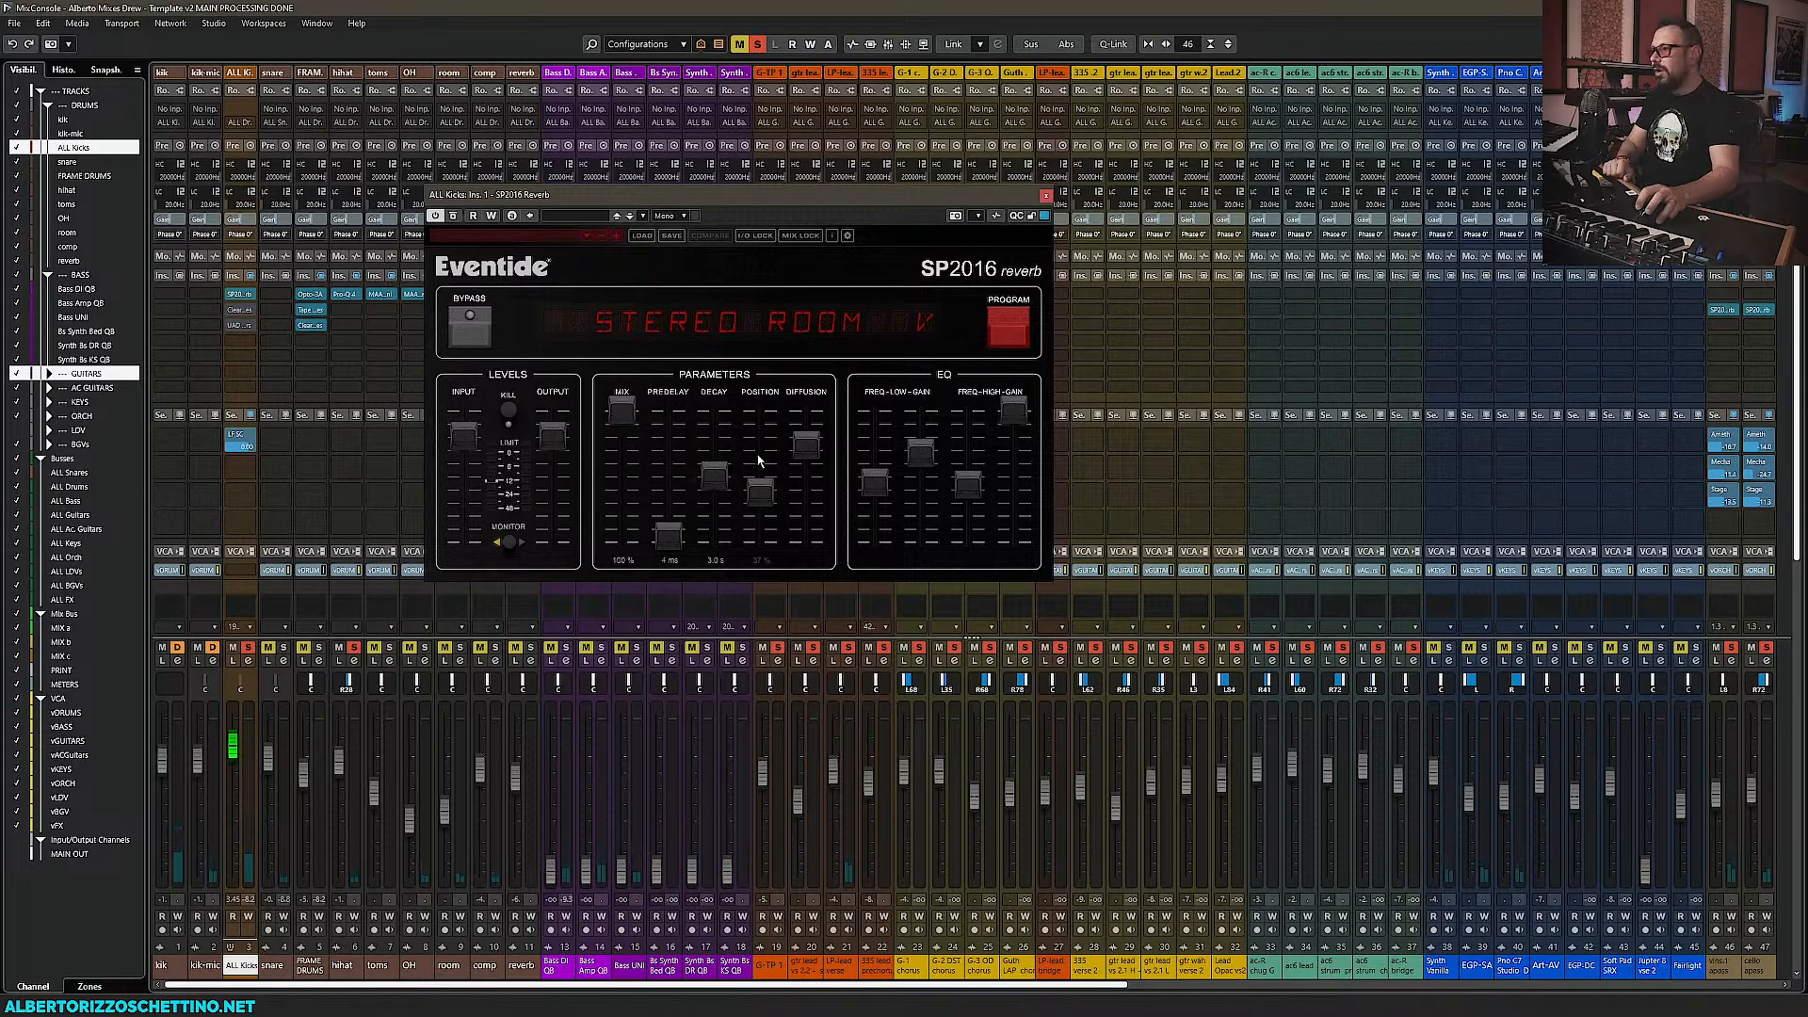
drag(760, 490, 757, 614)
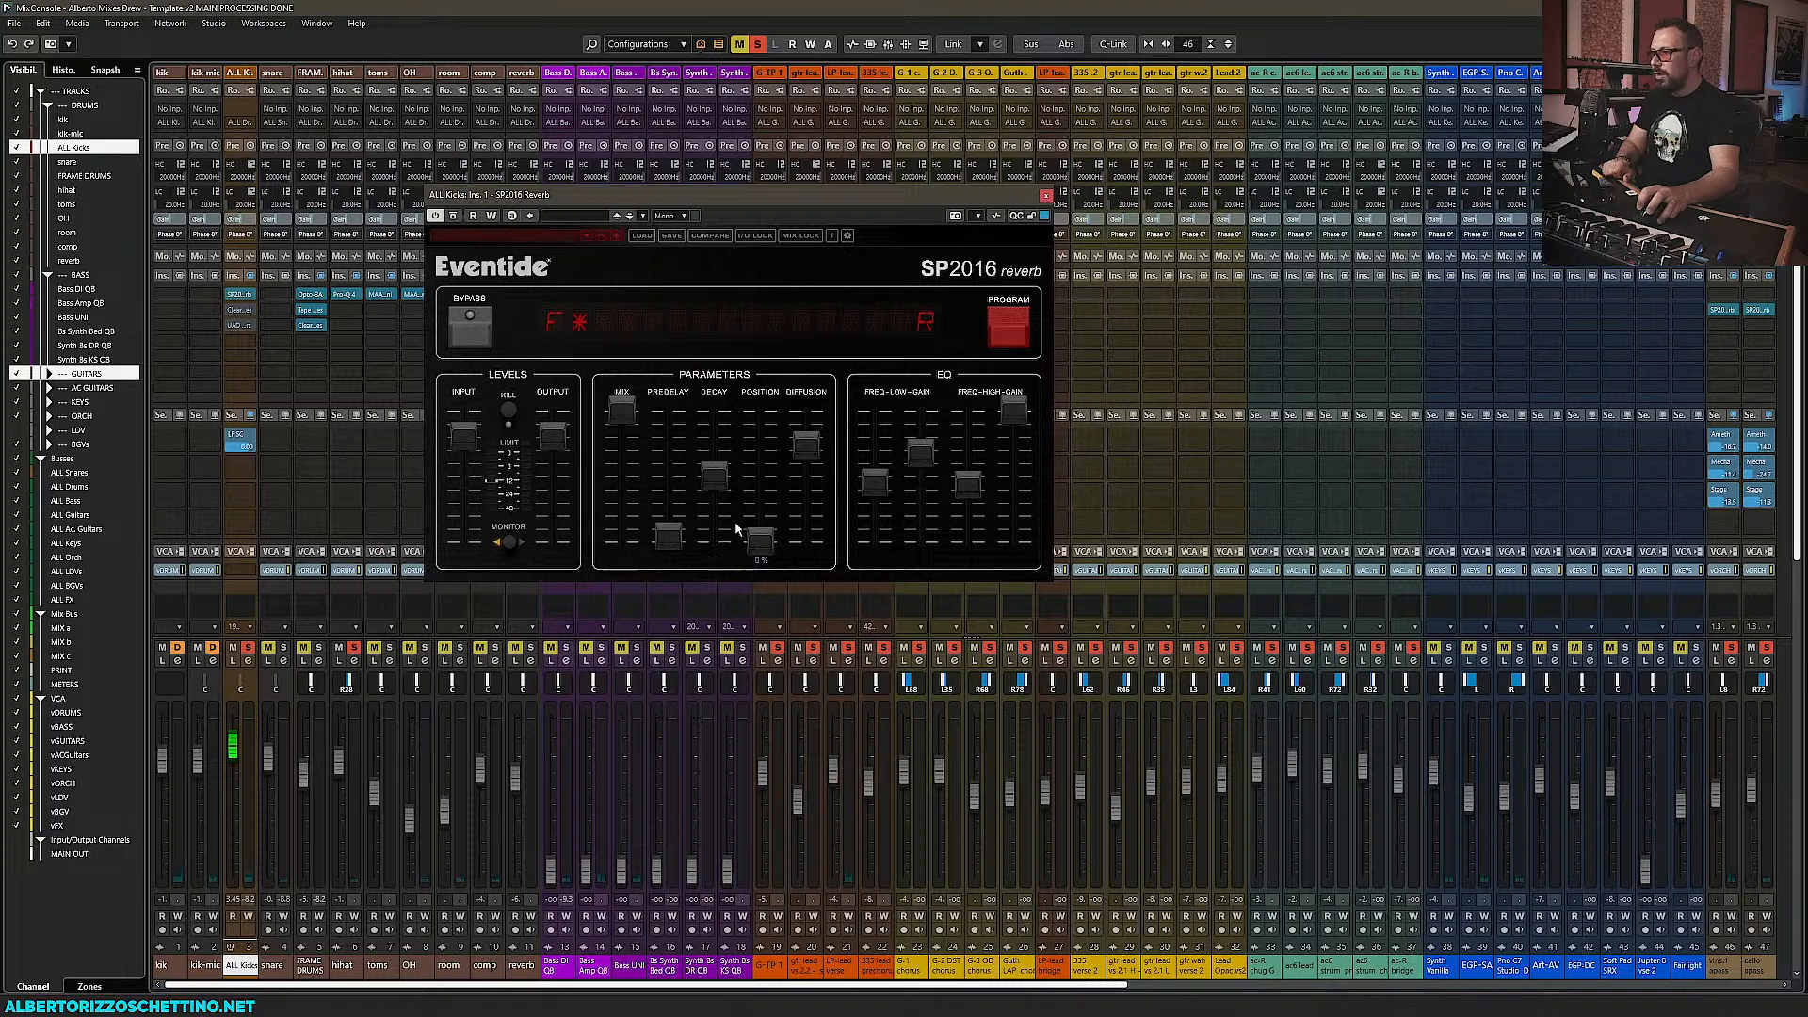
drag(705, 536, 664, 579)
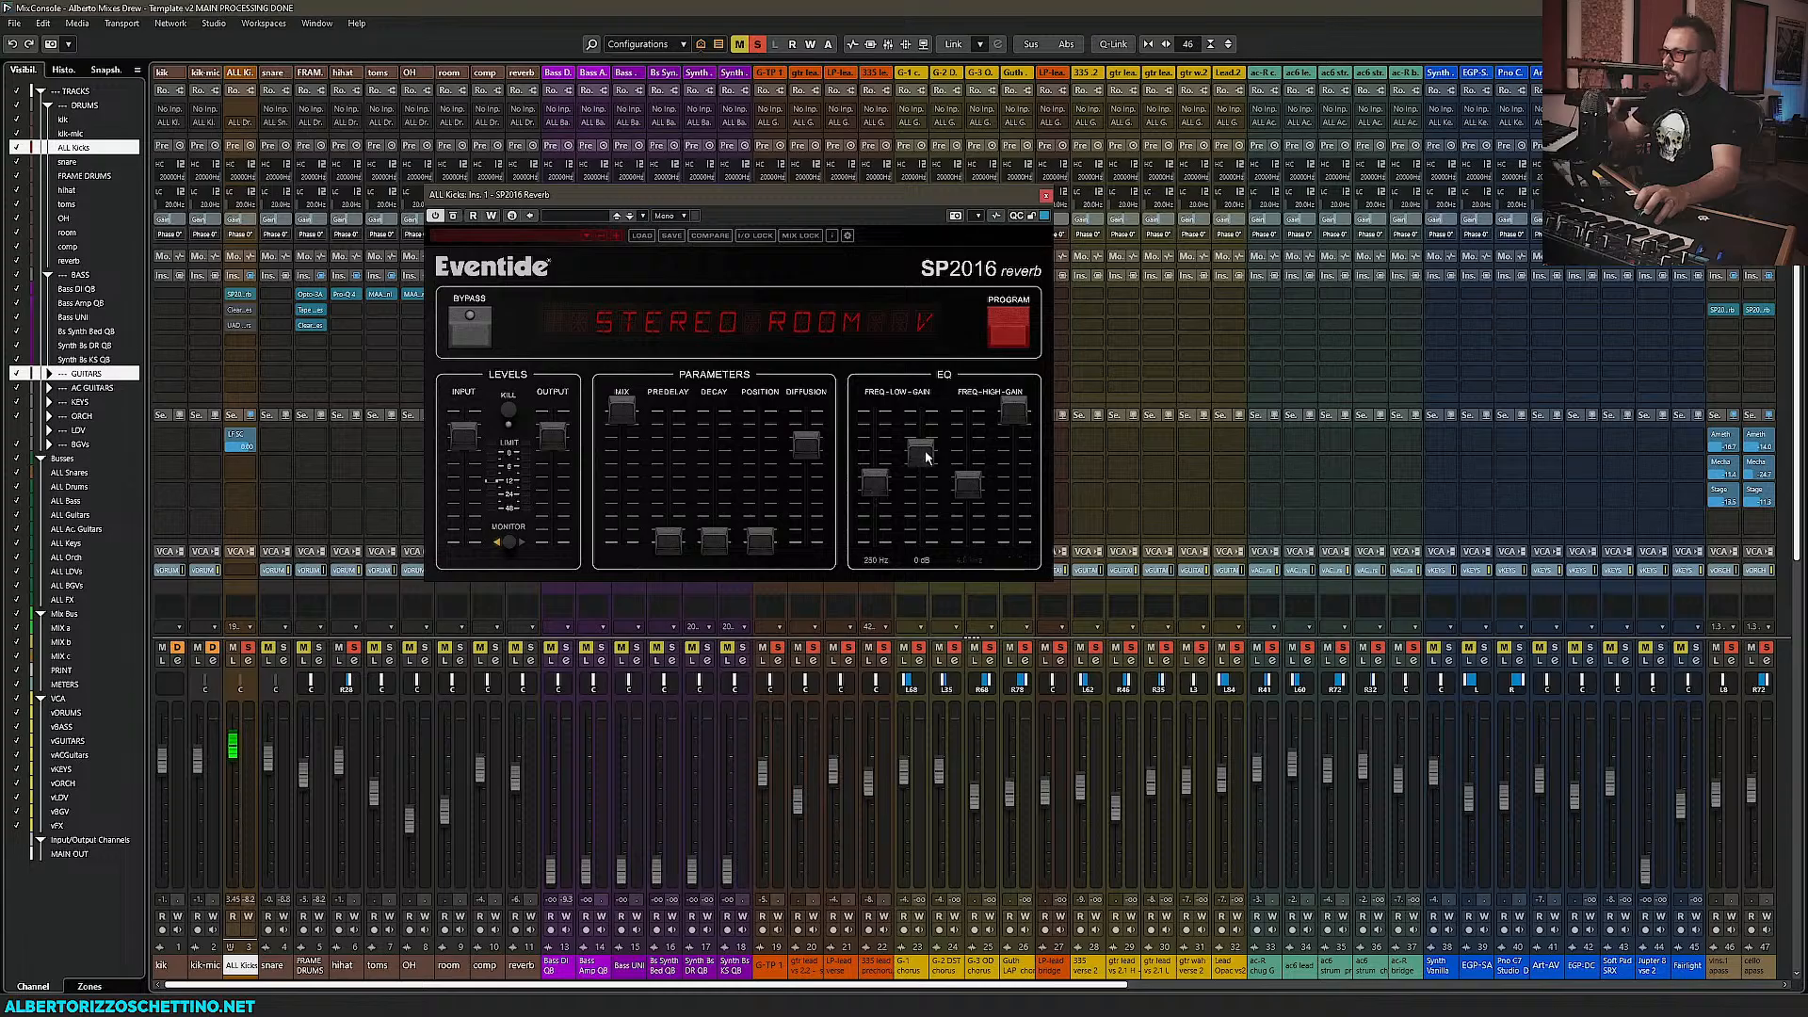
drag(1015, 413, 1020, 403)
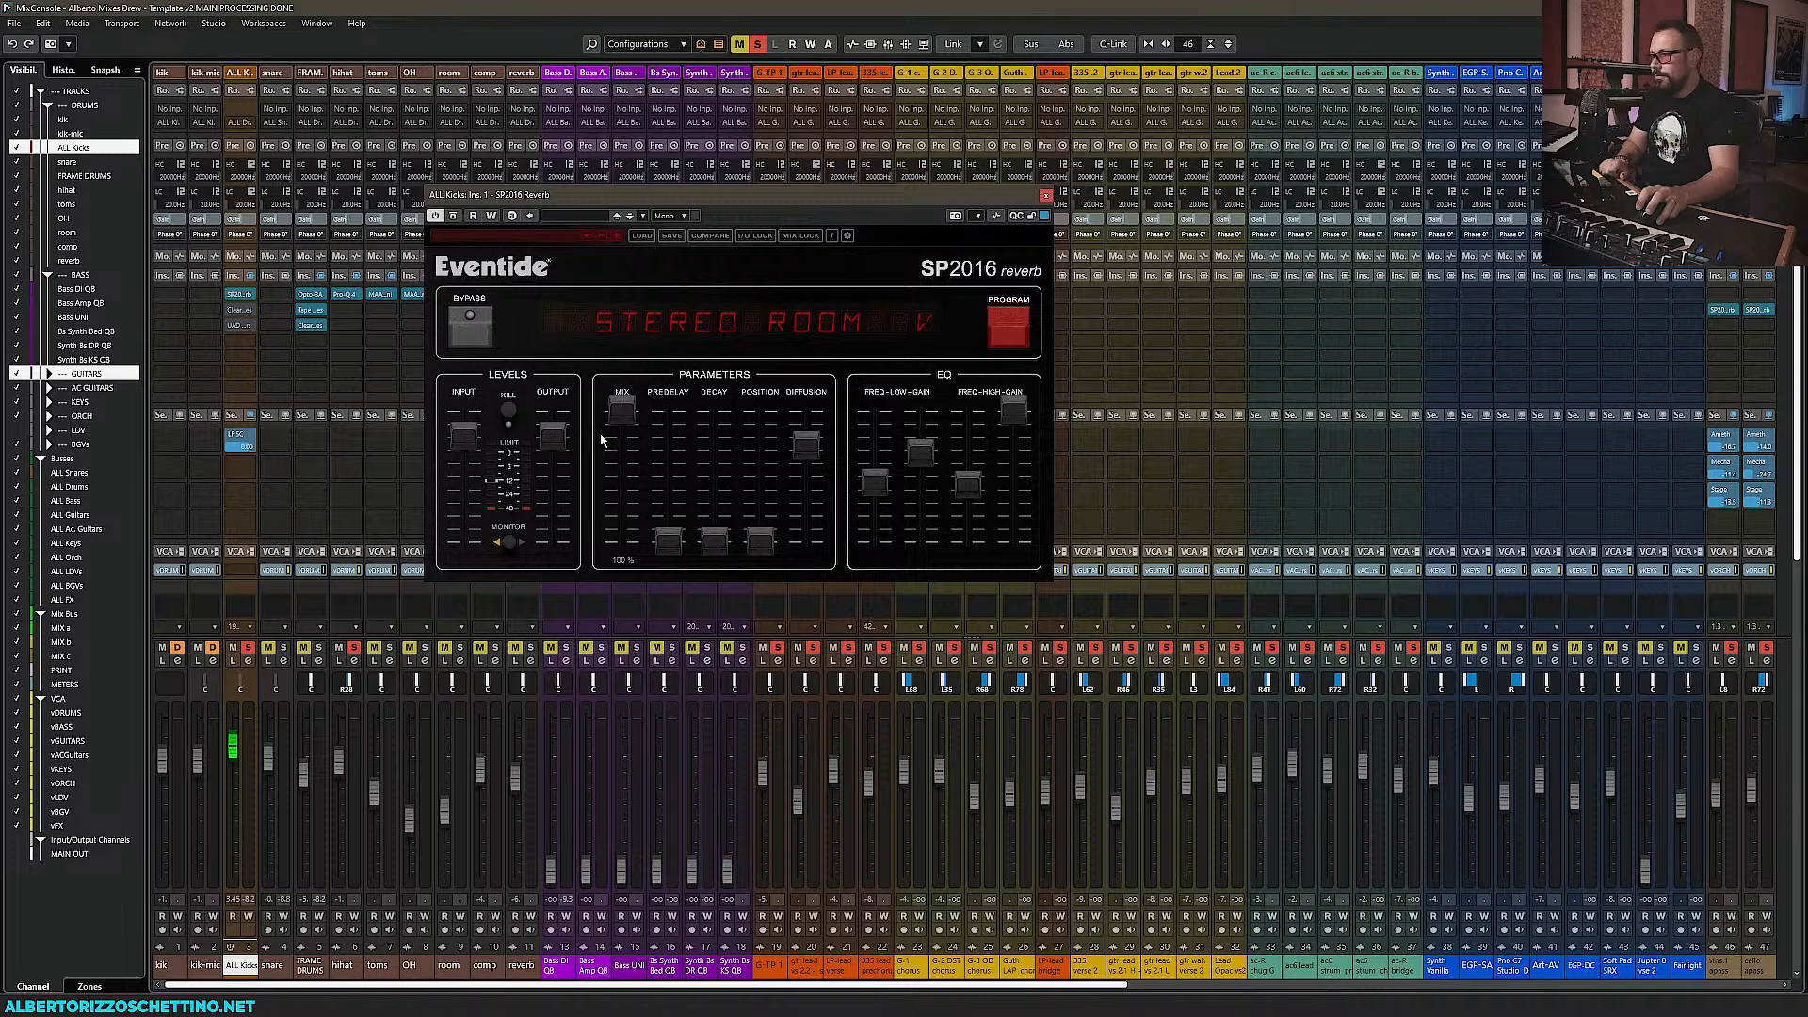
Play the song, lower the SP2016 mix to about 50%, and audition different decay and position settings
key(space)
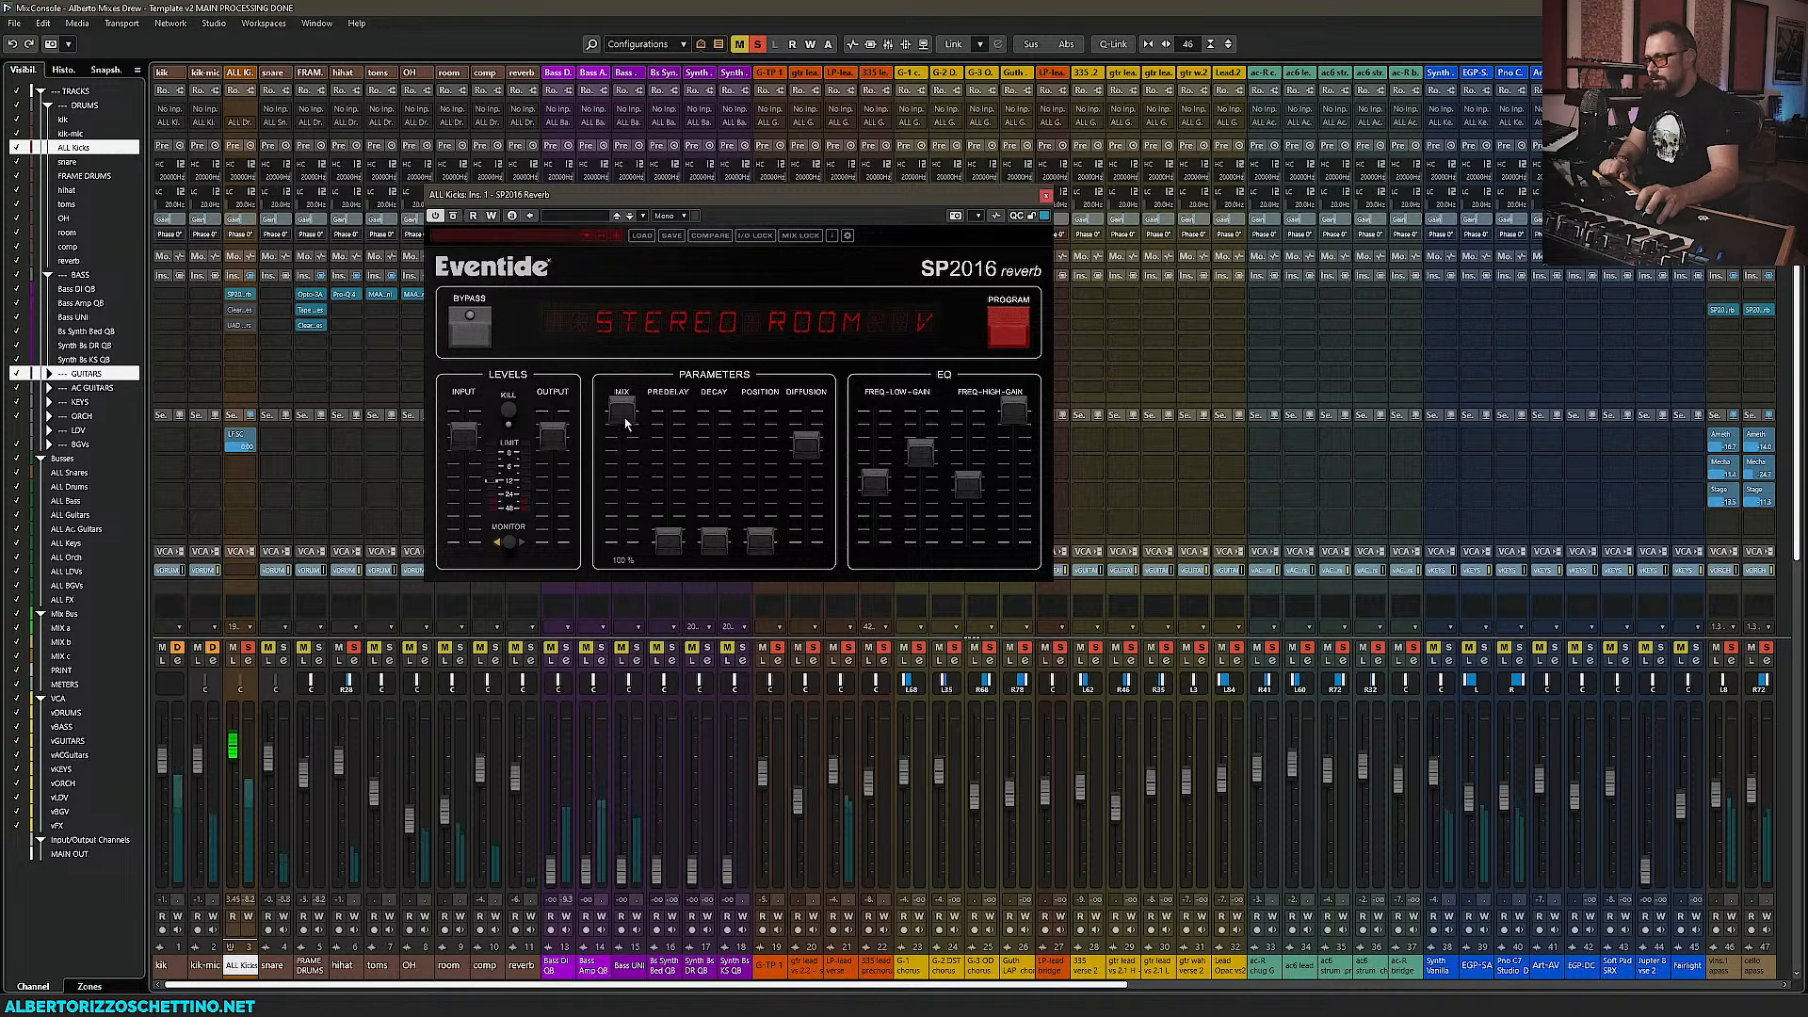
drag(625, 415, 629, 496)
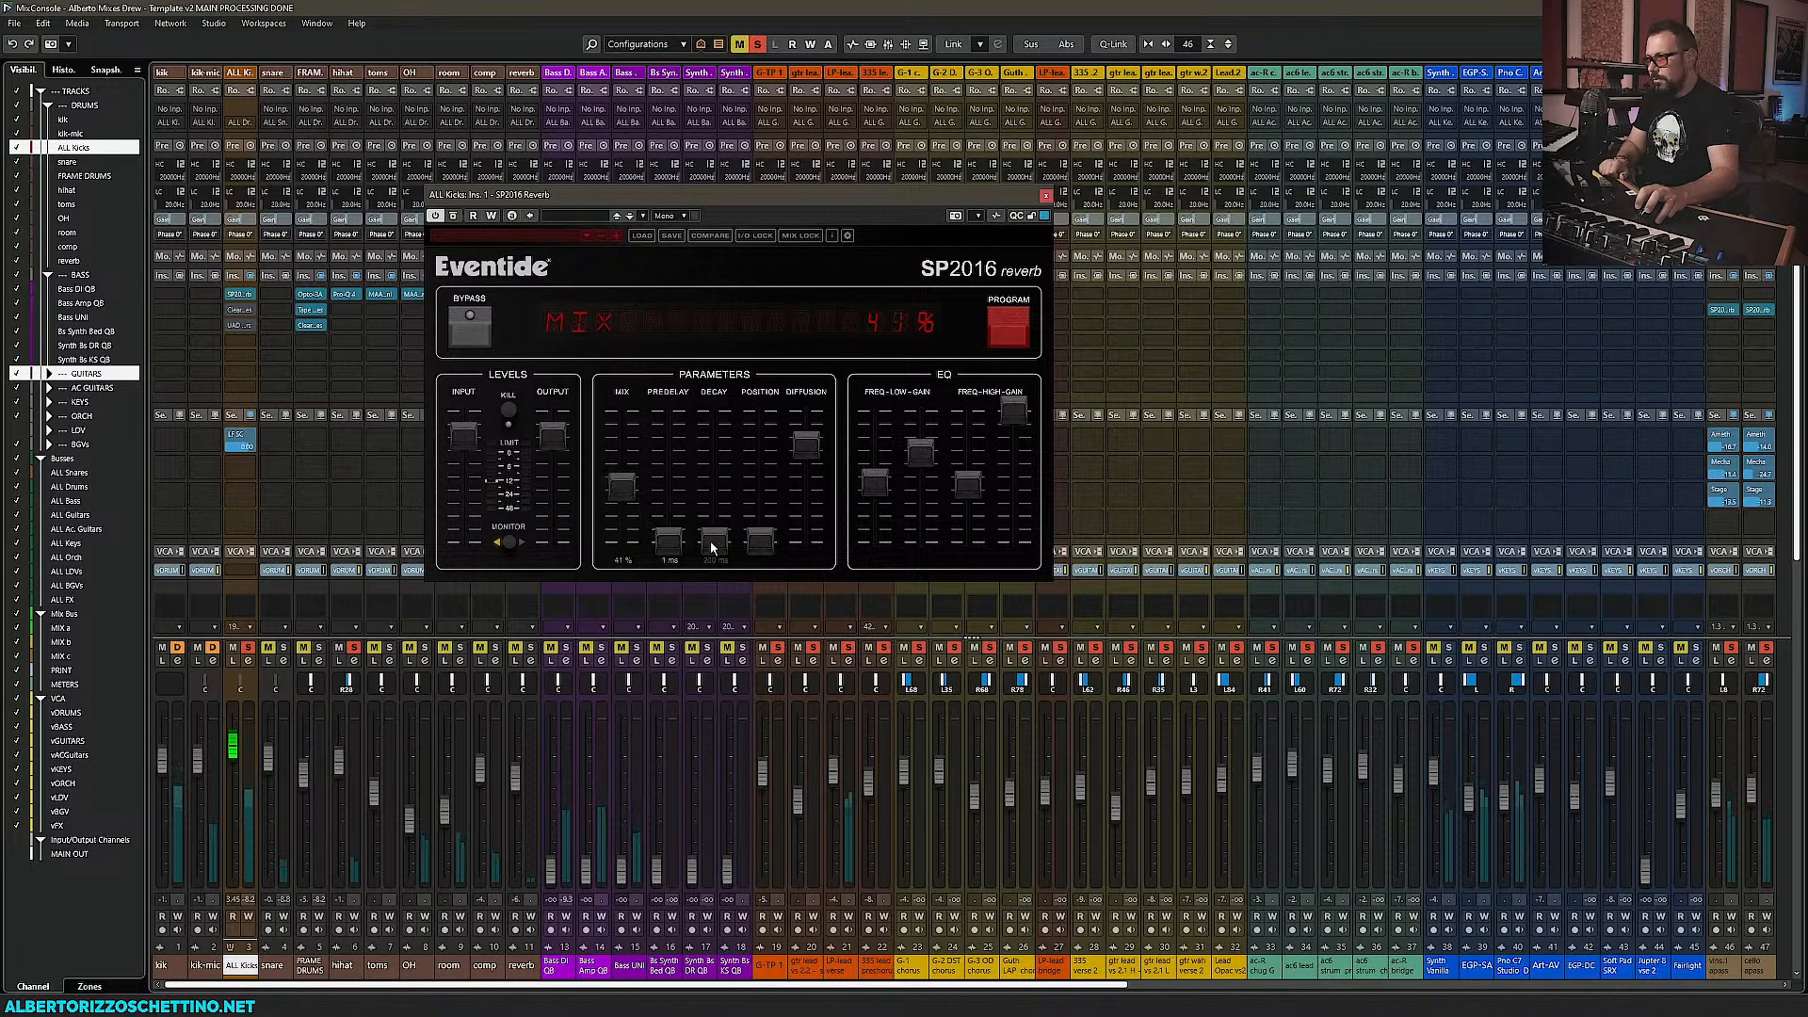
drag(714, 540, 618, 463)
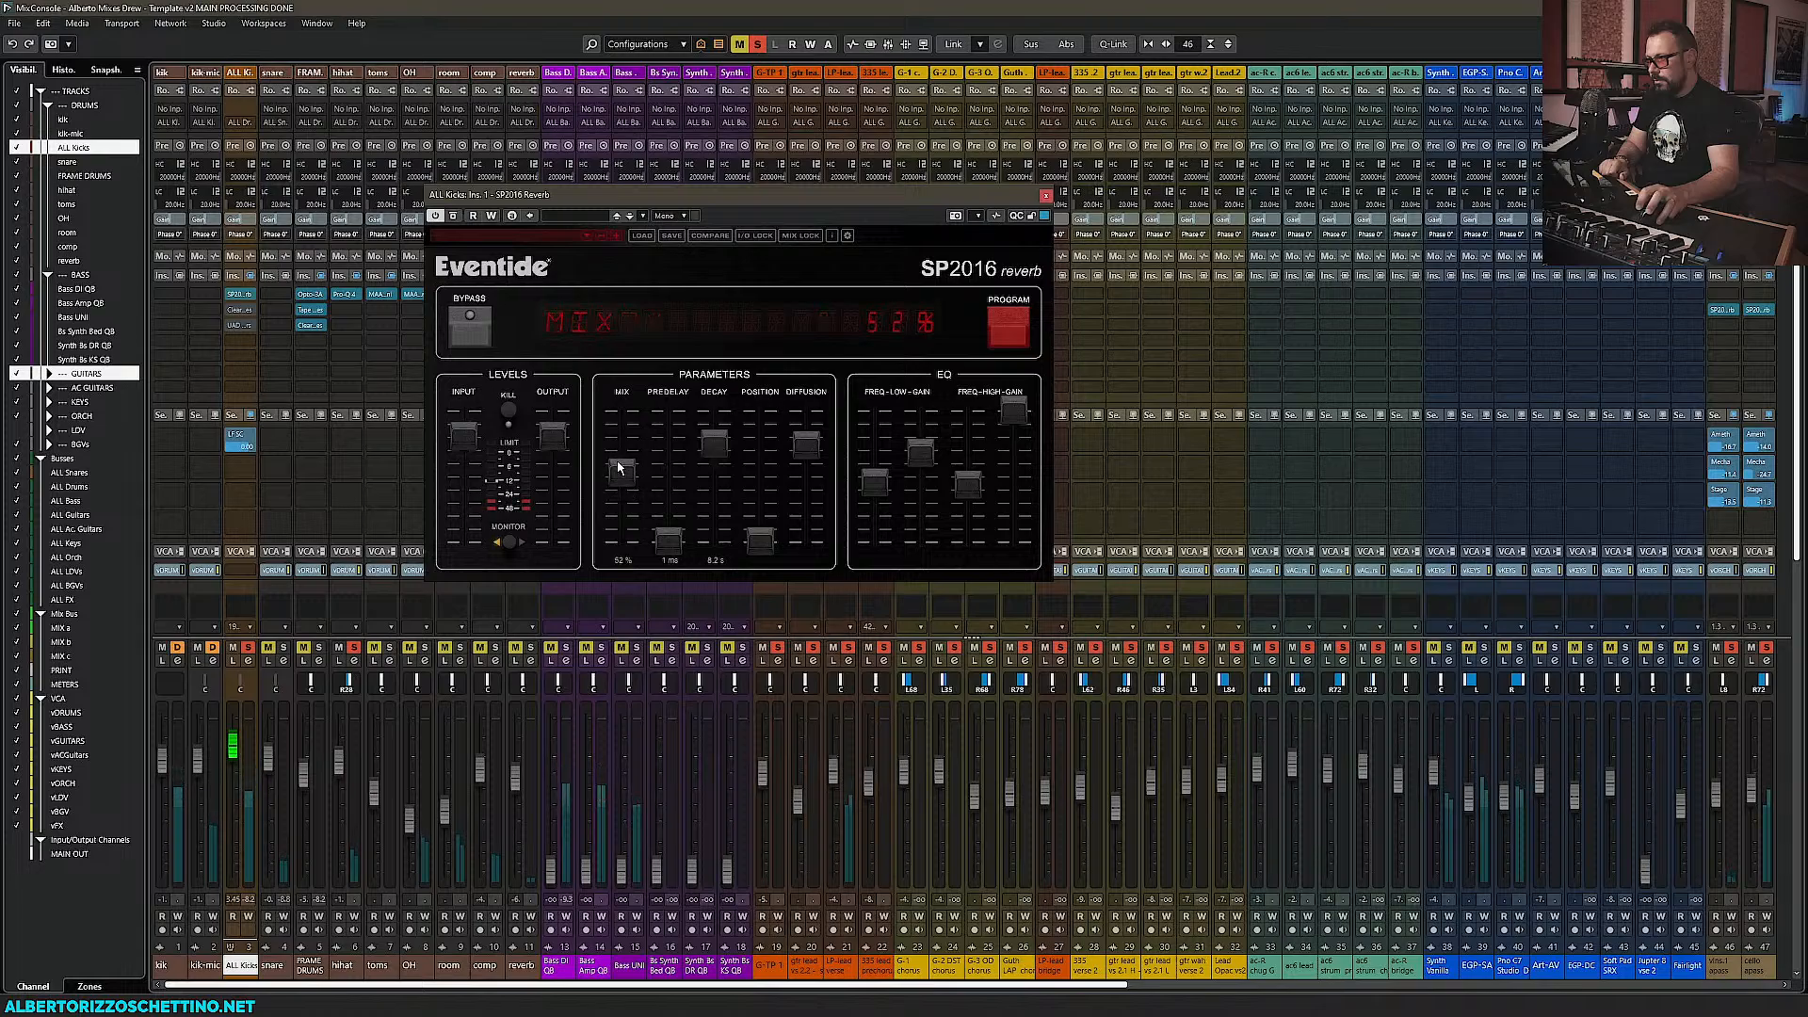
drag(760, 539, 710, 563)
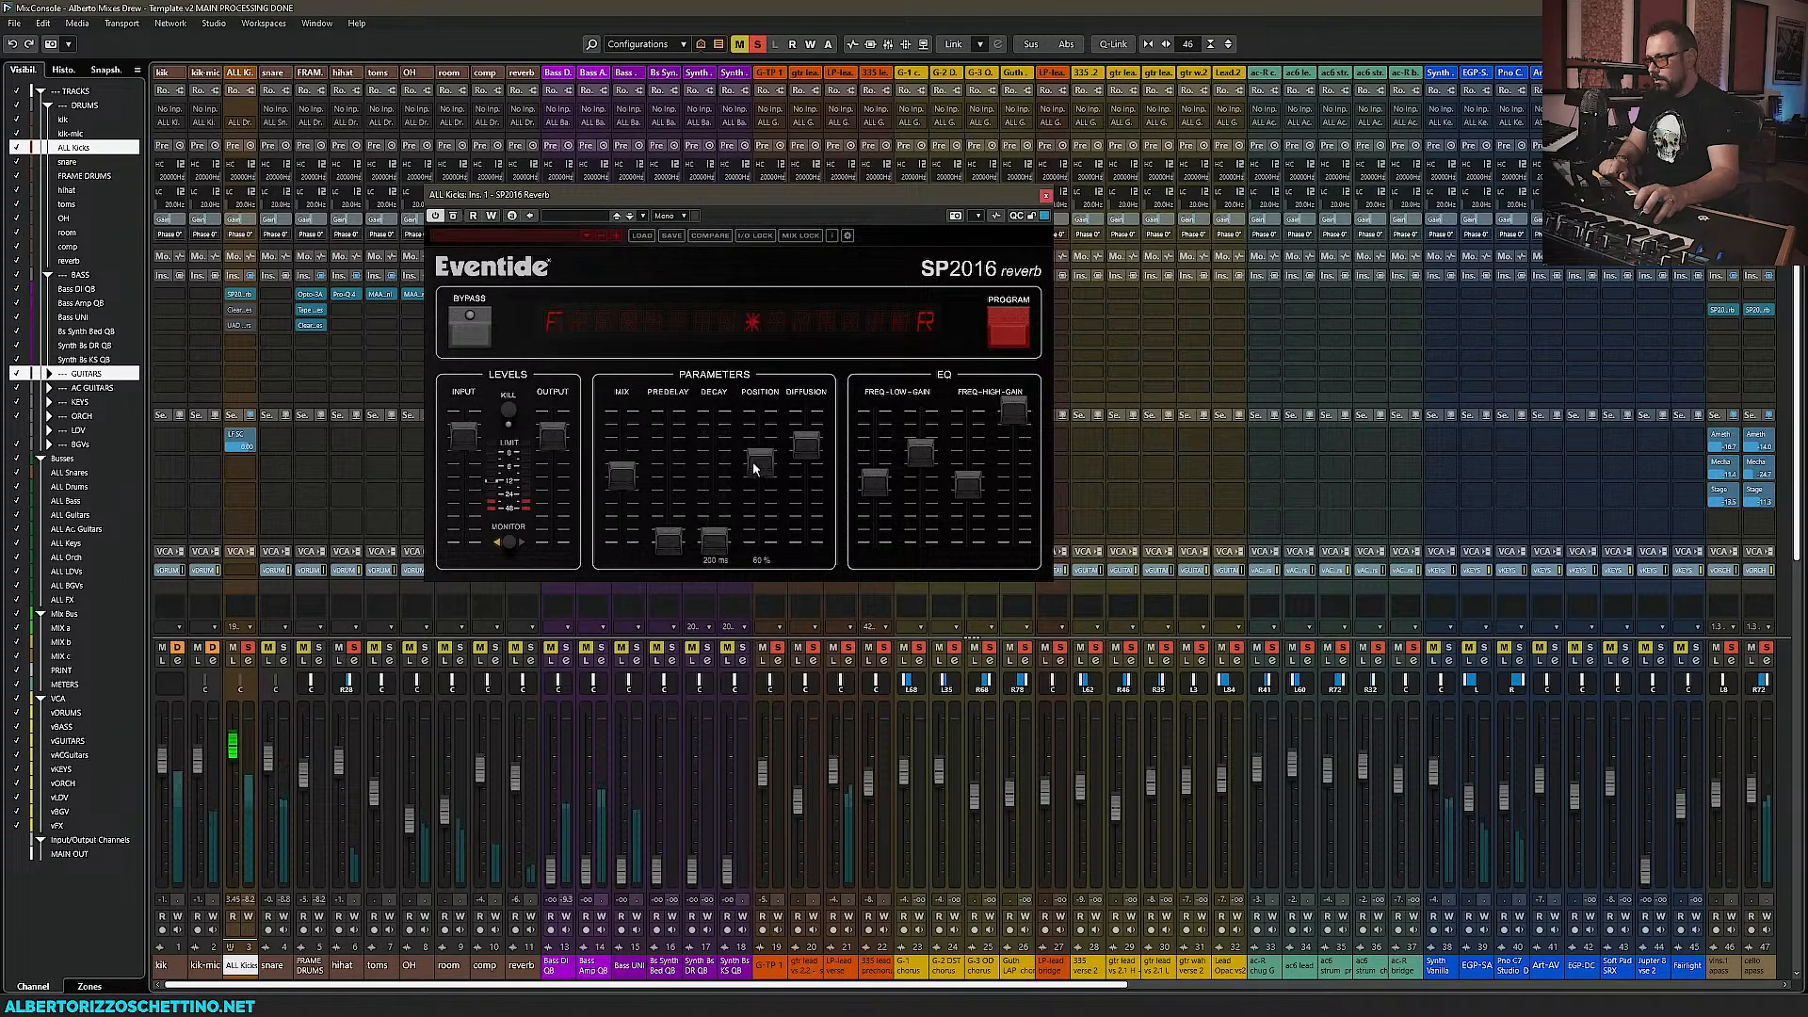
drag(754, 462, 754, 511)
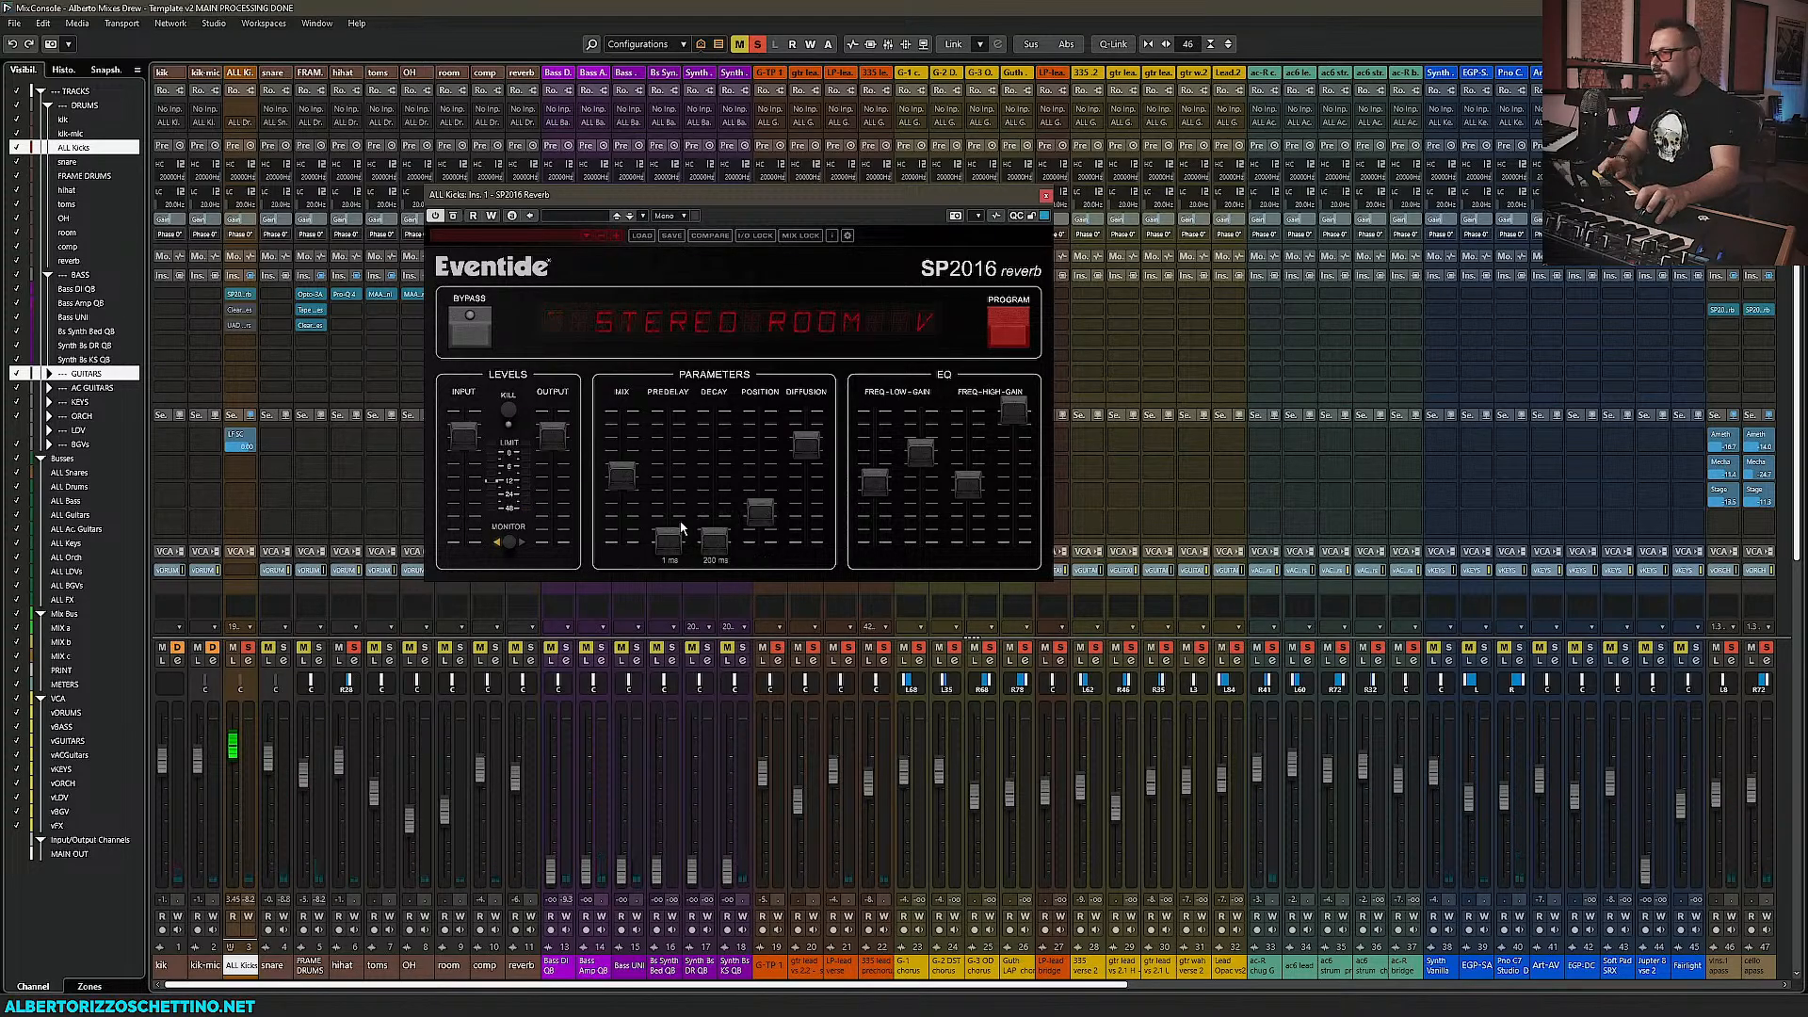
Fine-tune the SP2016 position and raise its decay slightly above the 200 ms minimum
drag(668, 539, 670, 563)
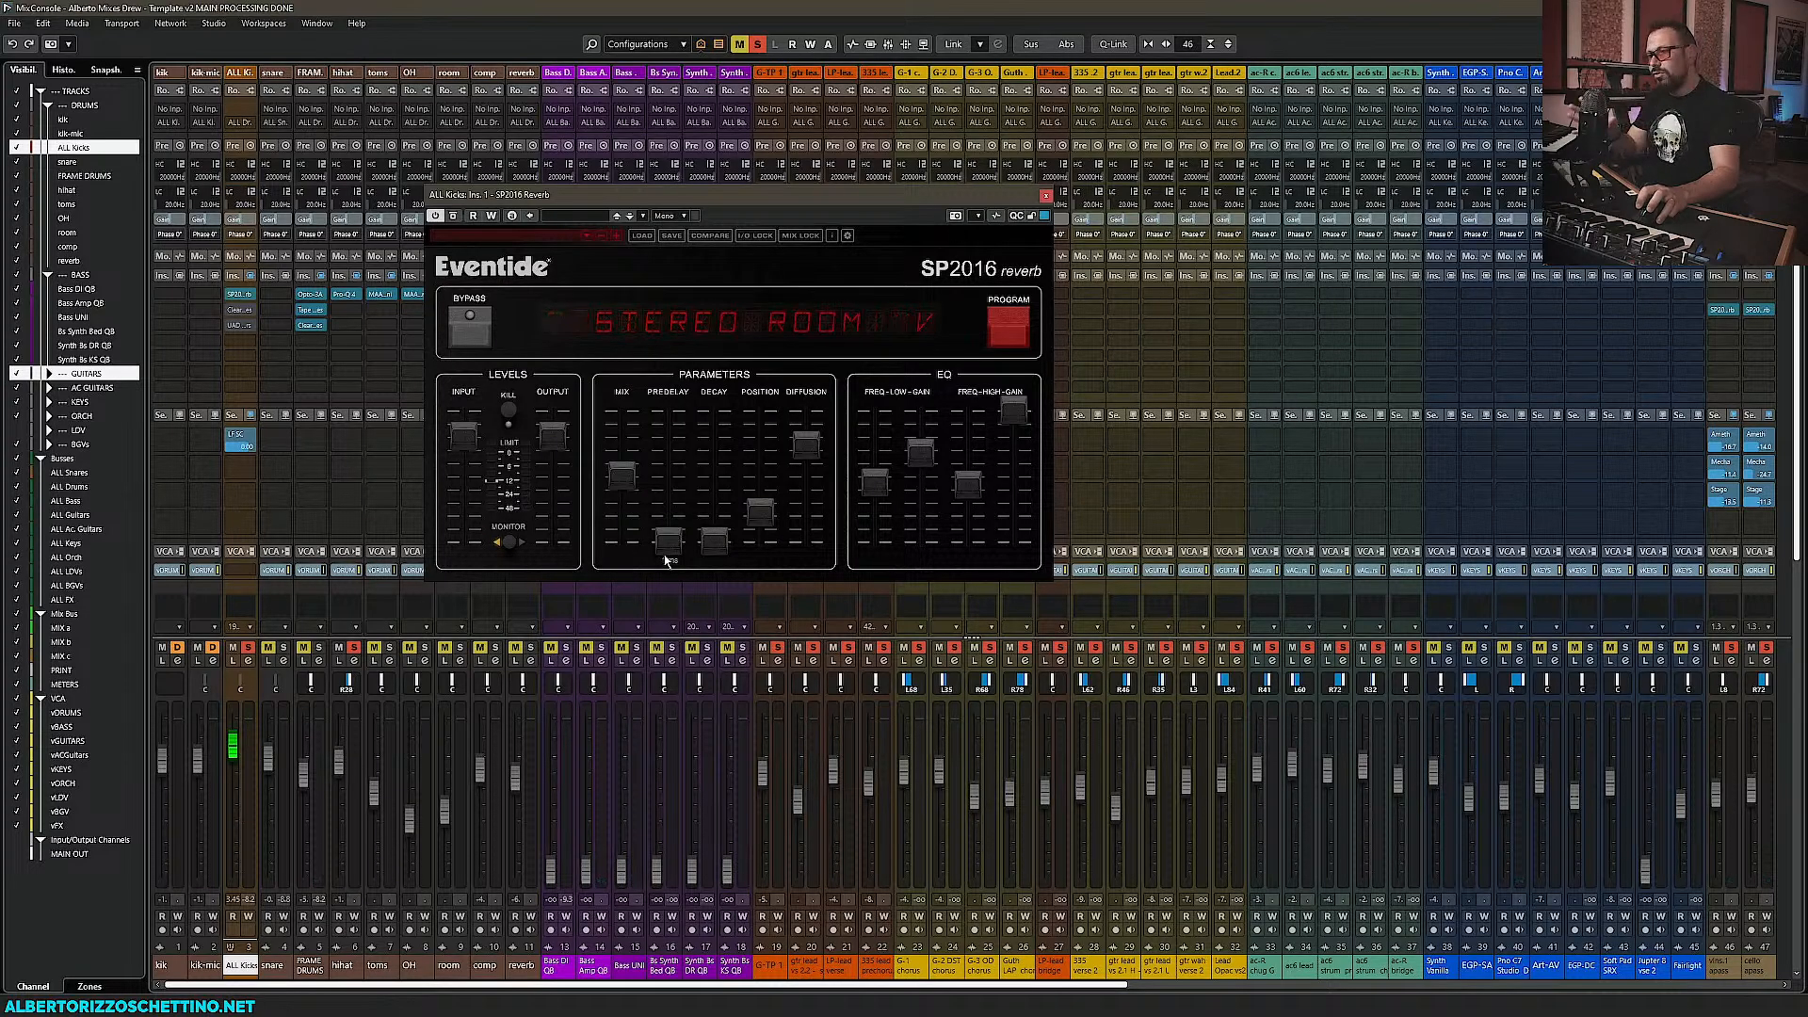
click(716, 549)
drag(755, 519, 762, 530)
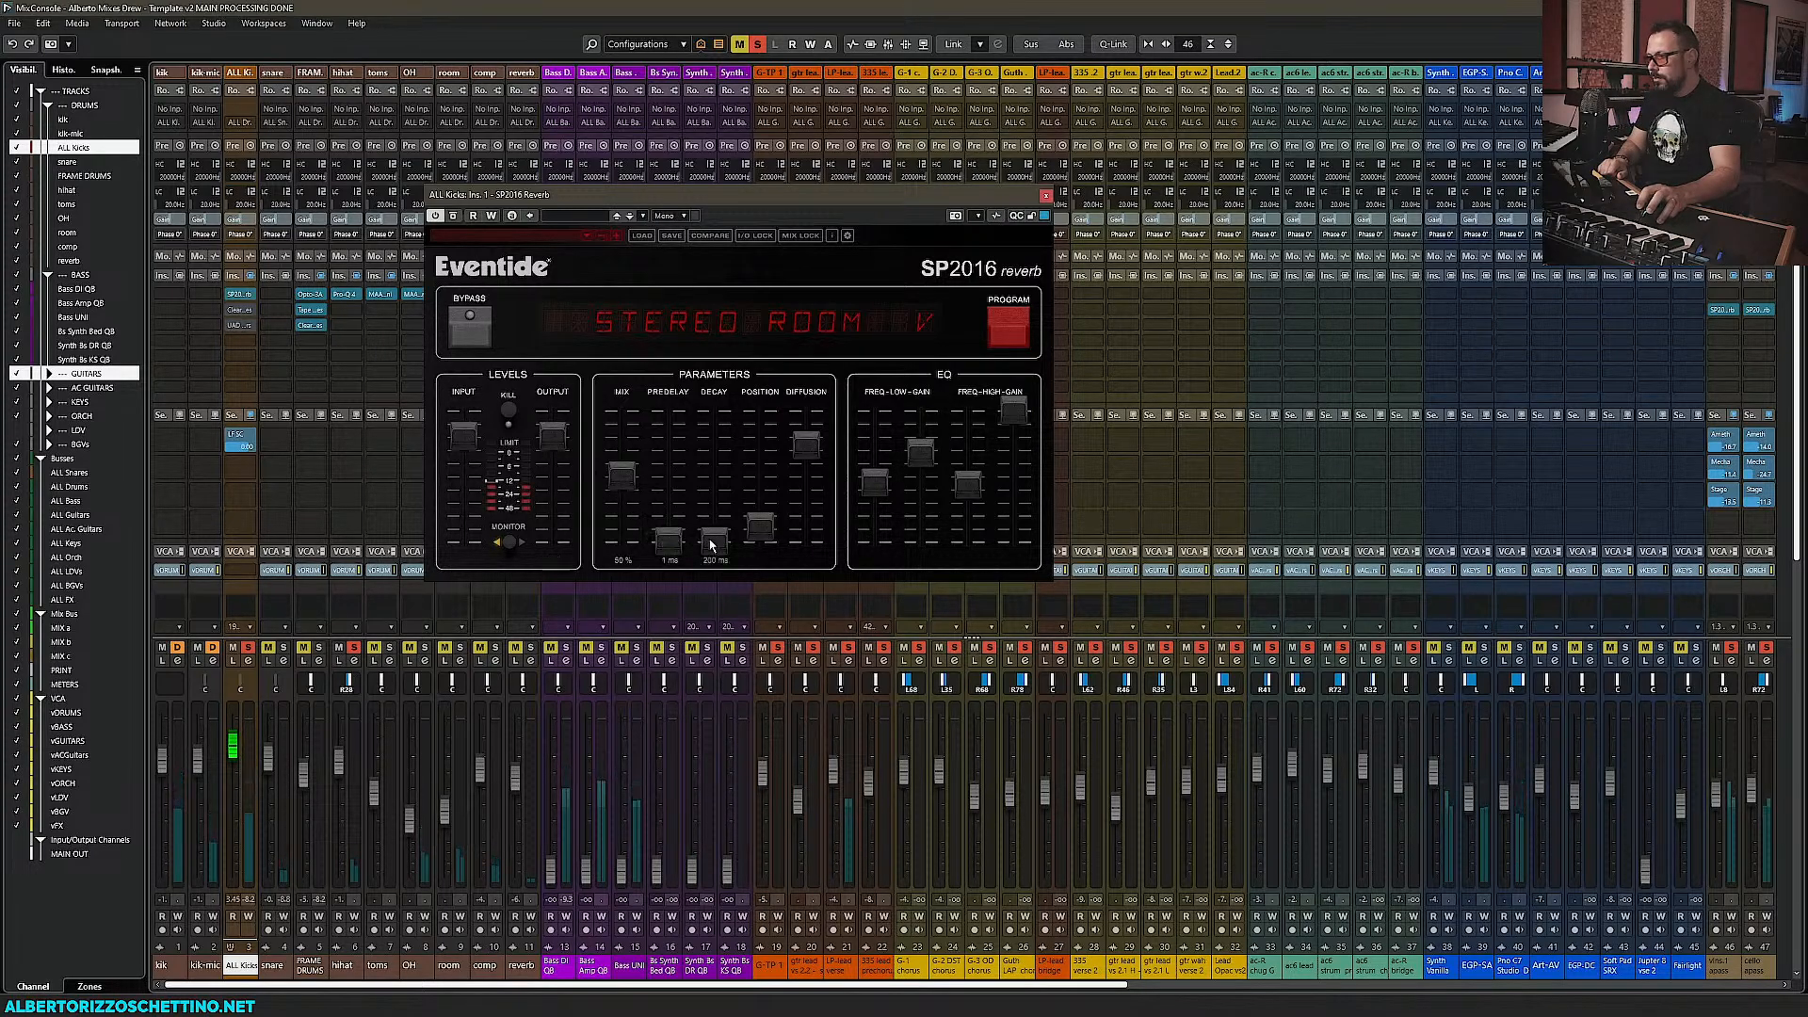
drag(714, 539, 756, 504)
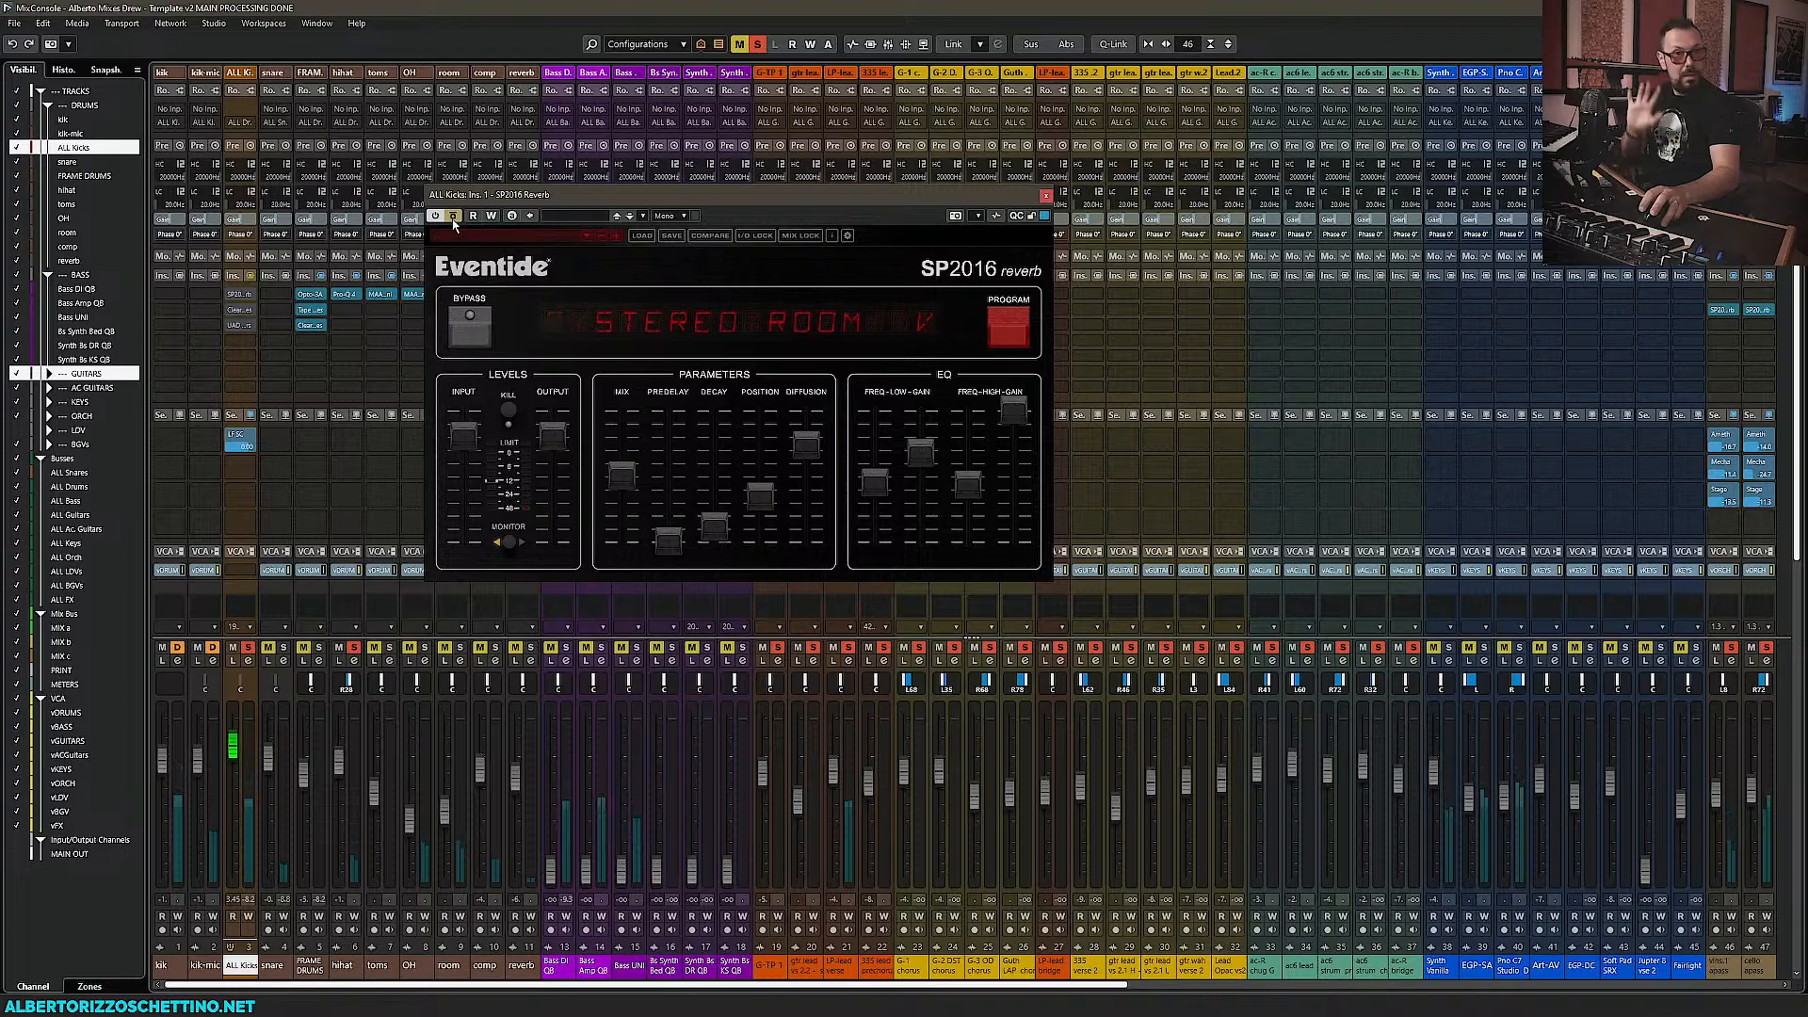
Compare the kicks with the SP2016 reverb bypassed and active, and close its window
click(453, 217)
click(453, 217)
click(453, 218)
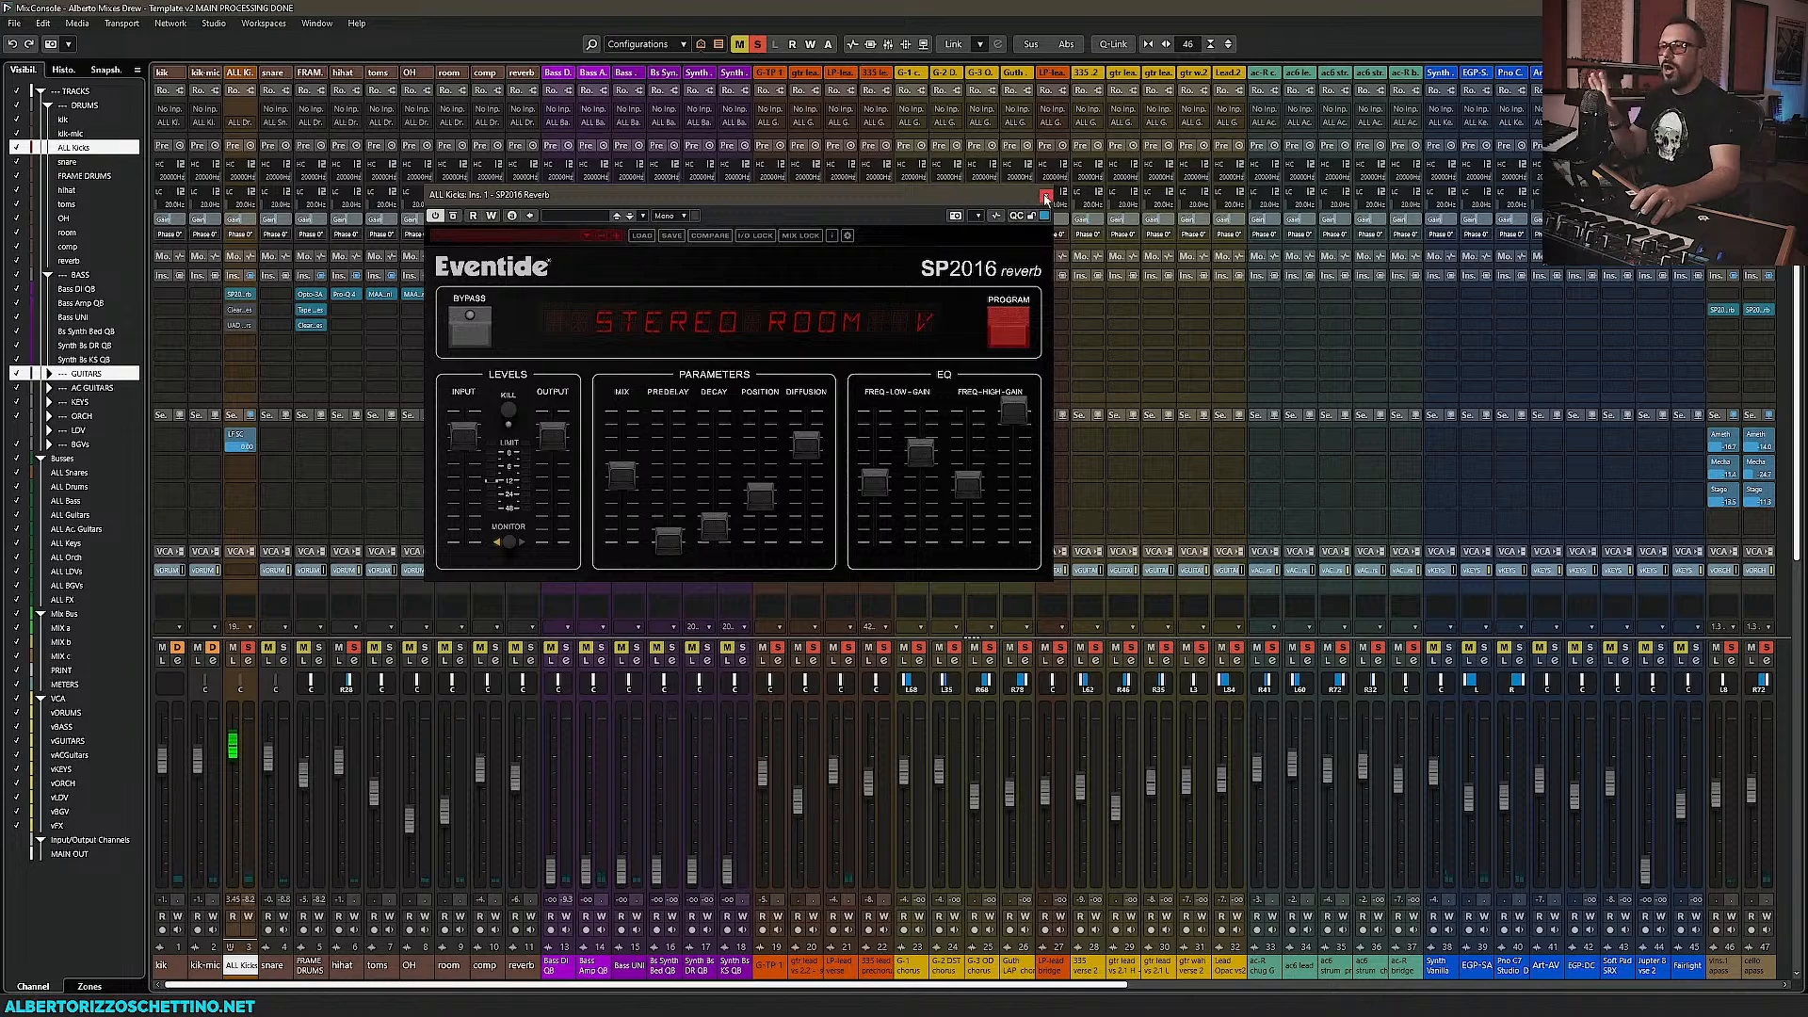
click(1046, 196)
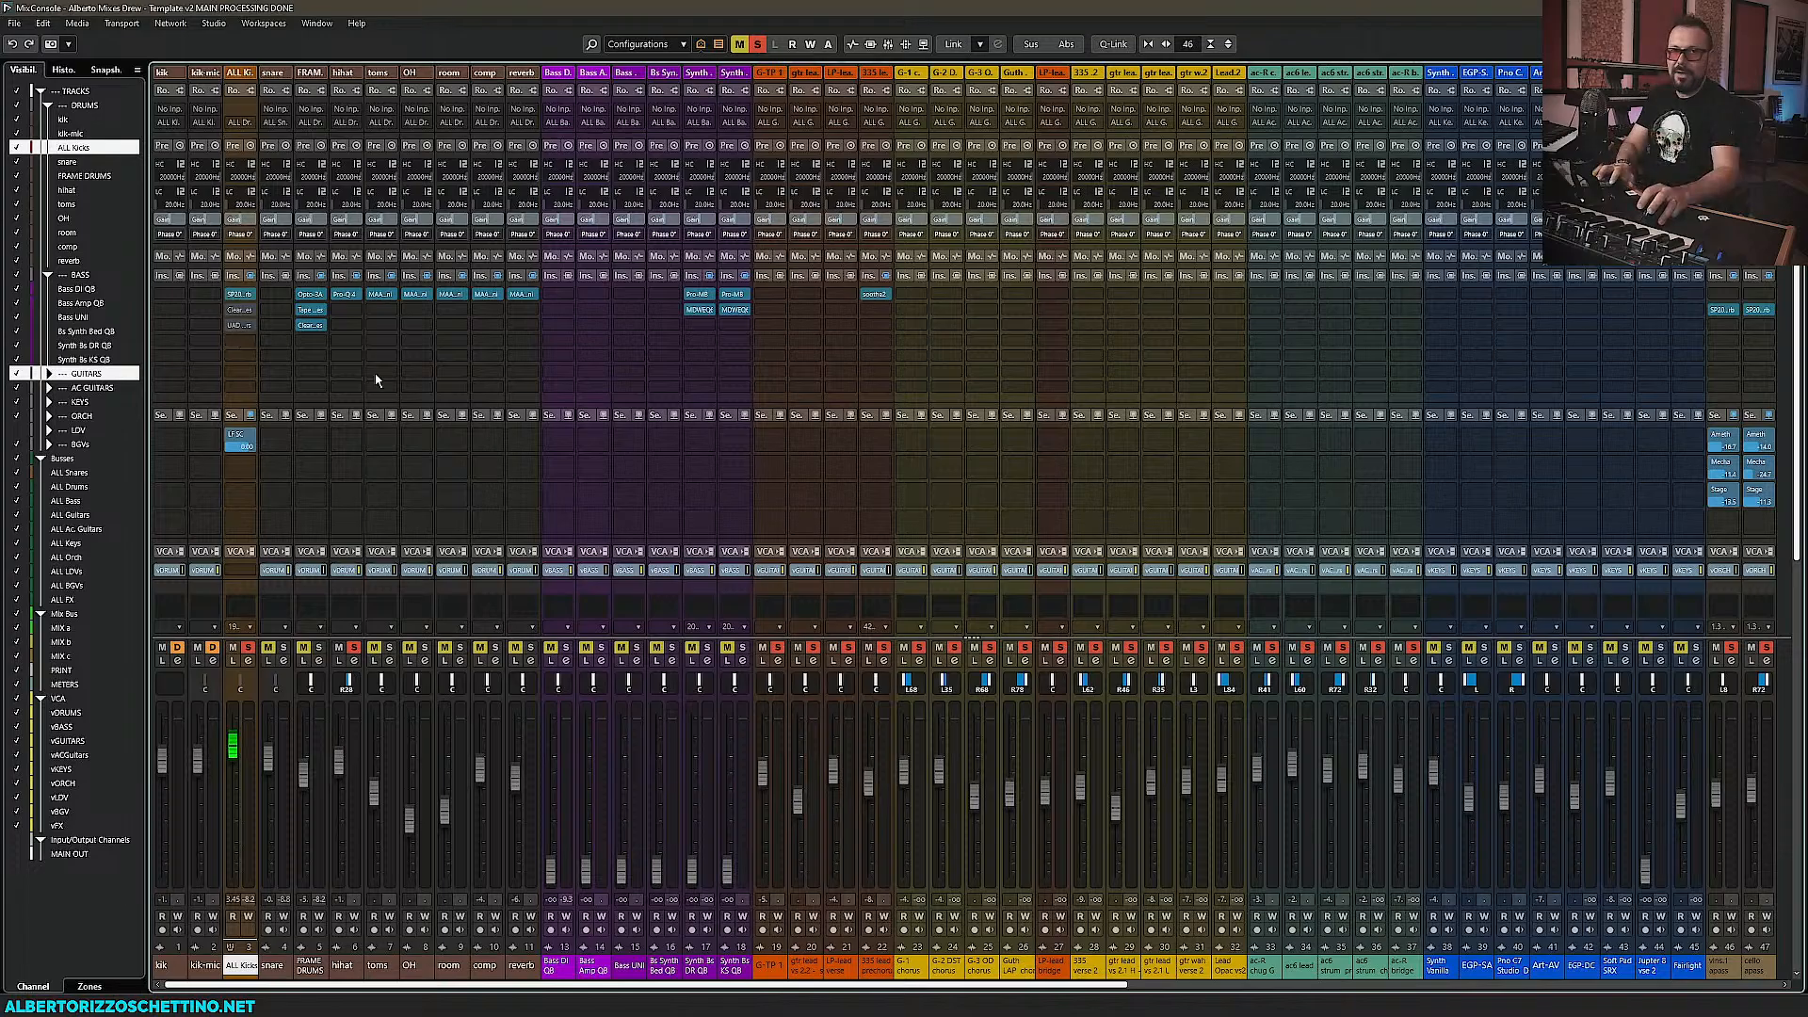
Deactivate the SP2016 reverb on ALL Kicks, and activate and open Clearmountain's Spaces in the second insert slot
click(232, 294)
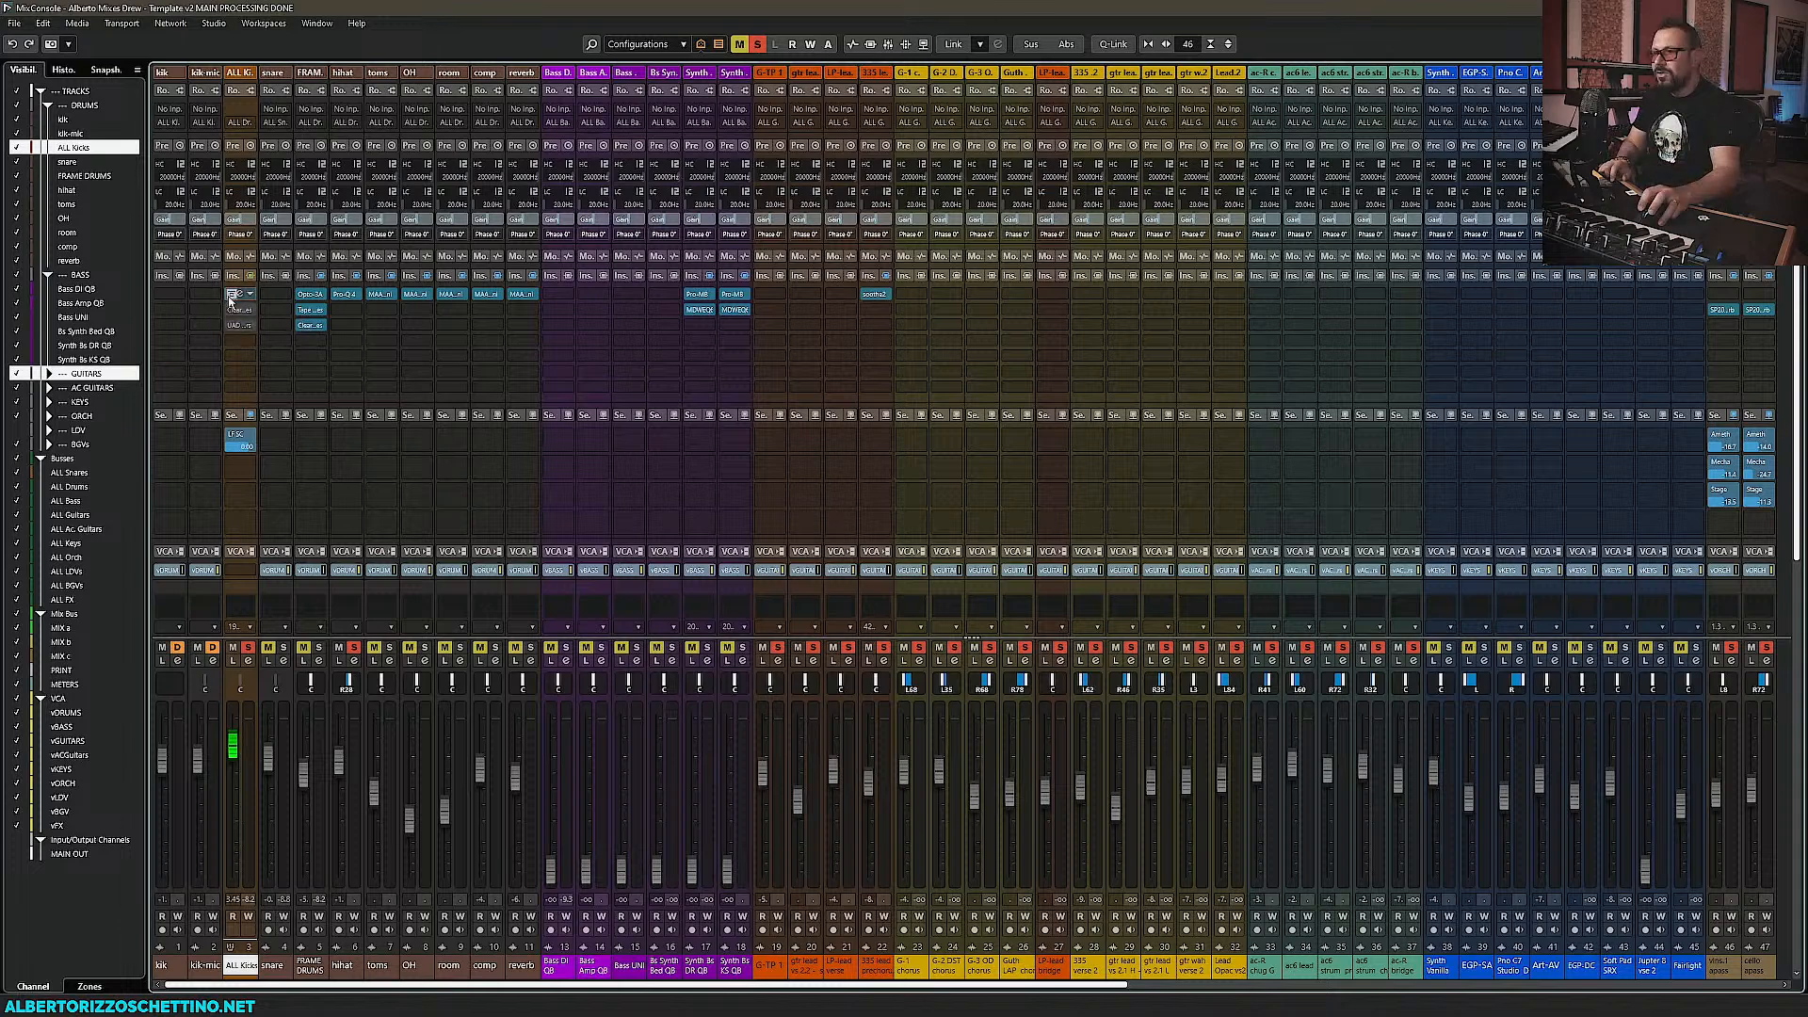
click(232, 309)
click(241, 311)
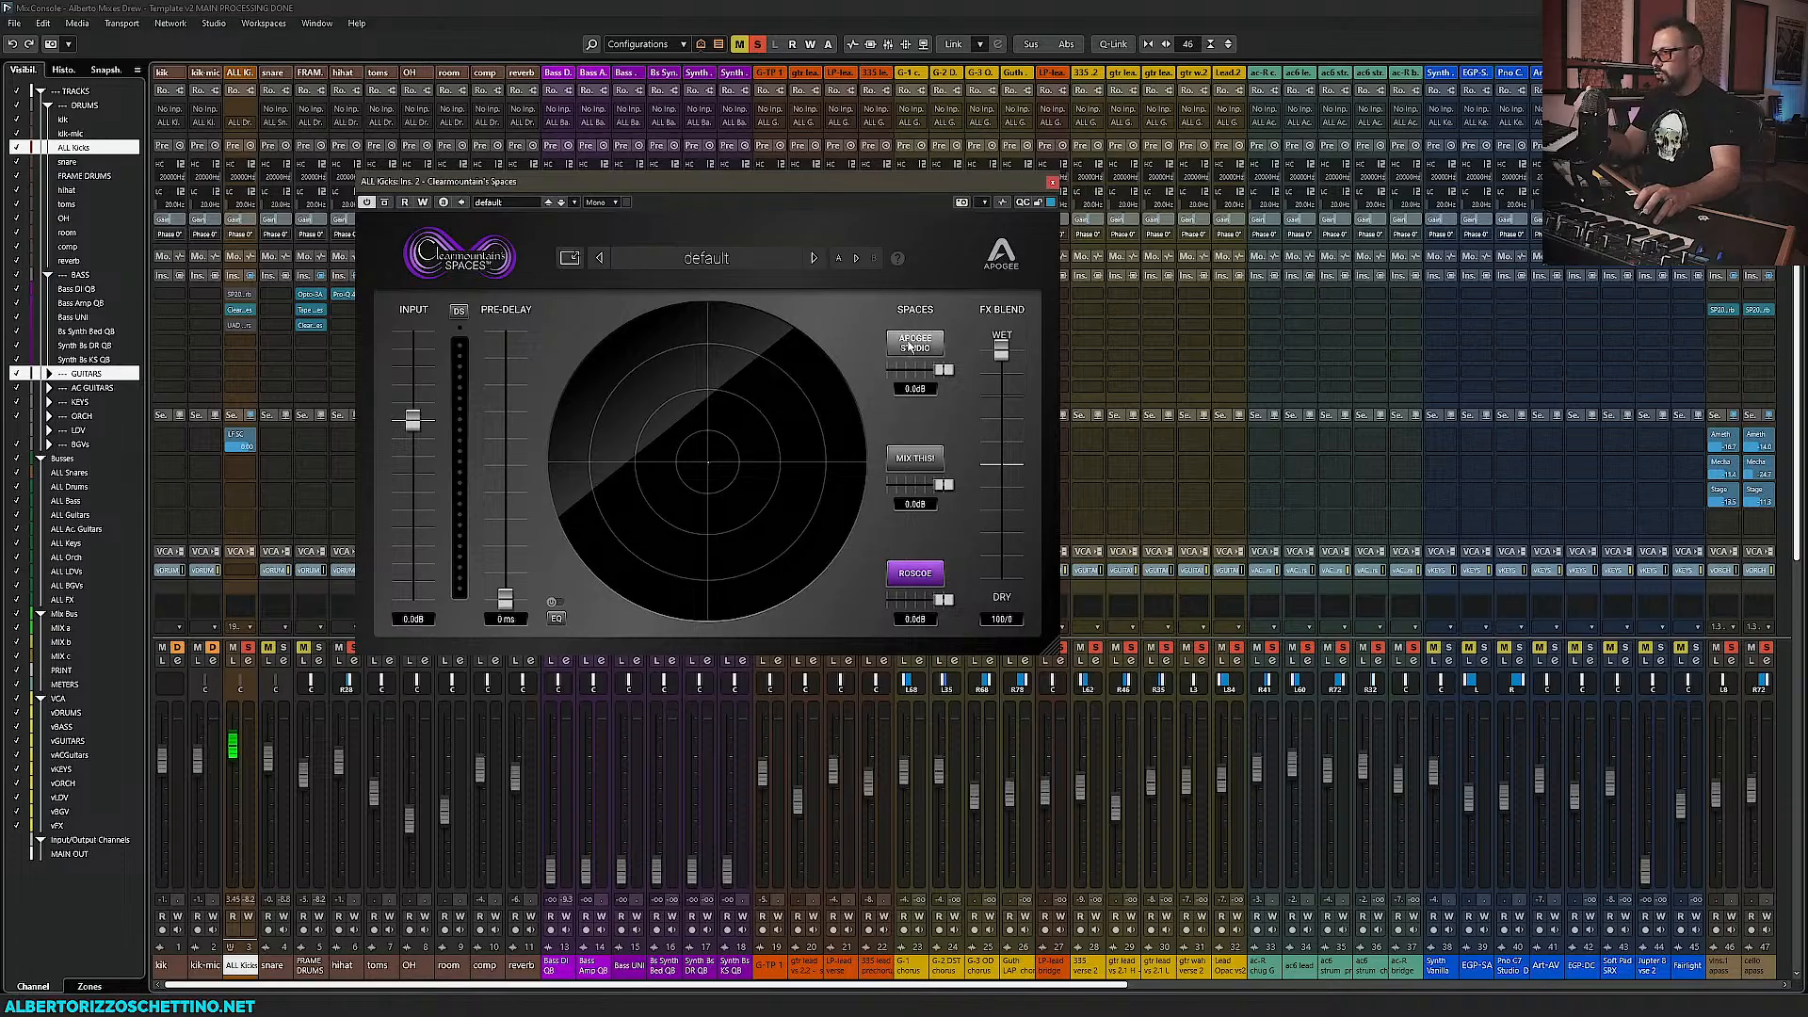
Set the FX blend of Clearmountain's Spaces to 50/50 and lower the levels of all three spaces to -30.0 dB
click(914, 576)
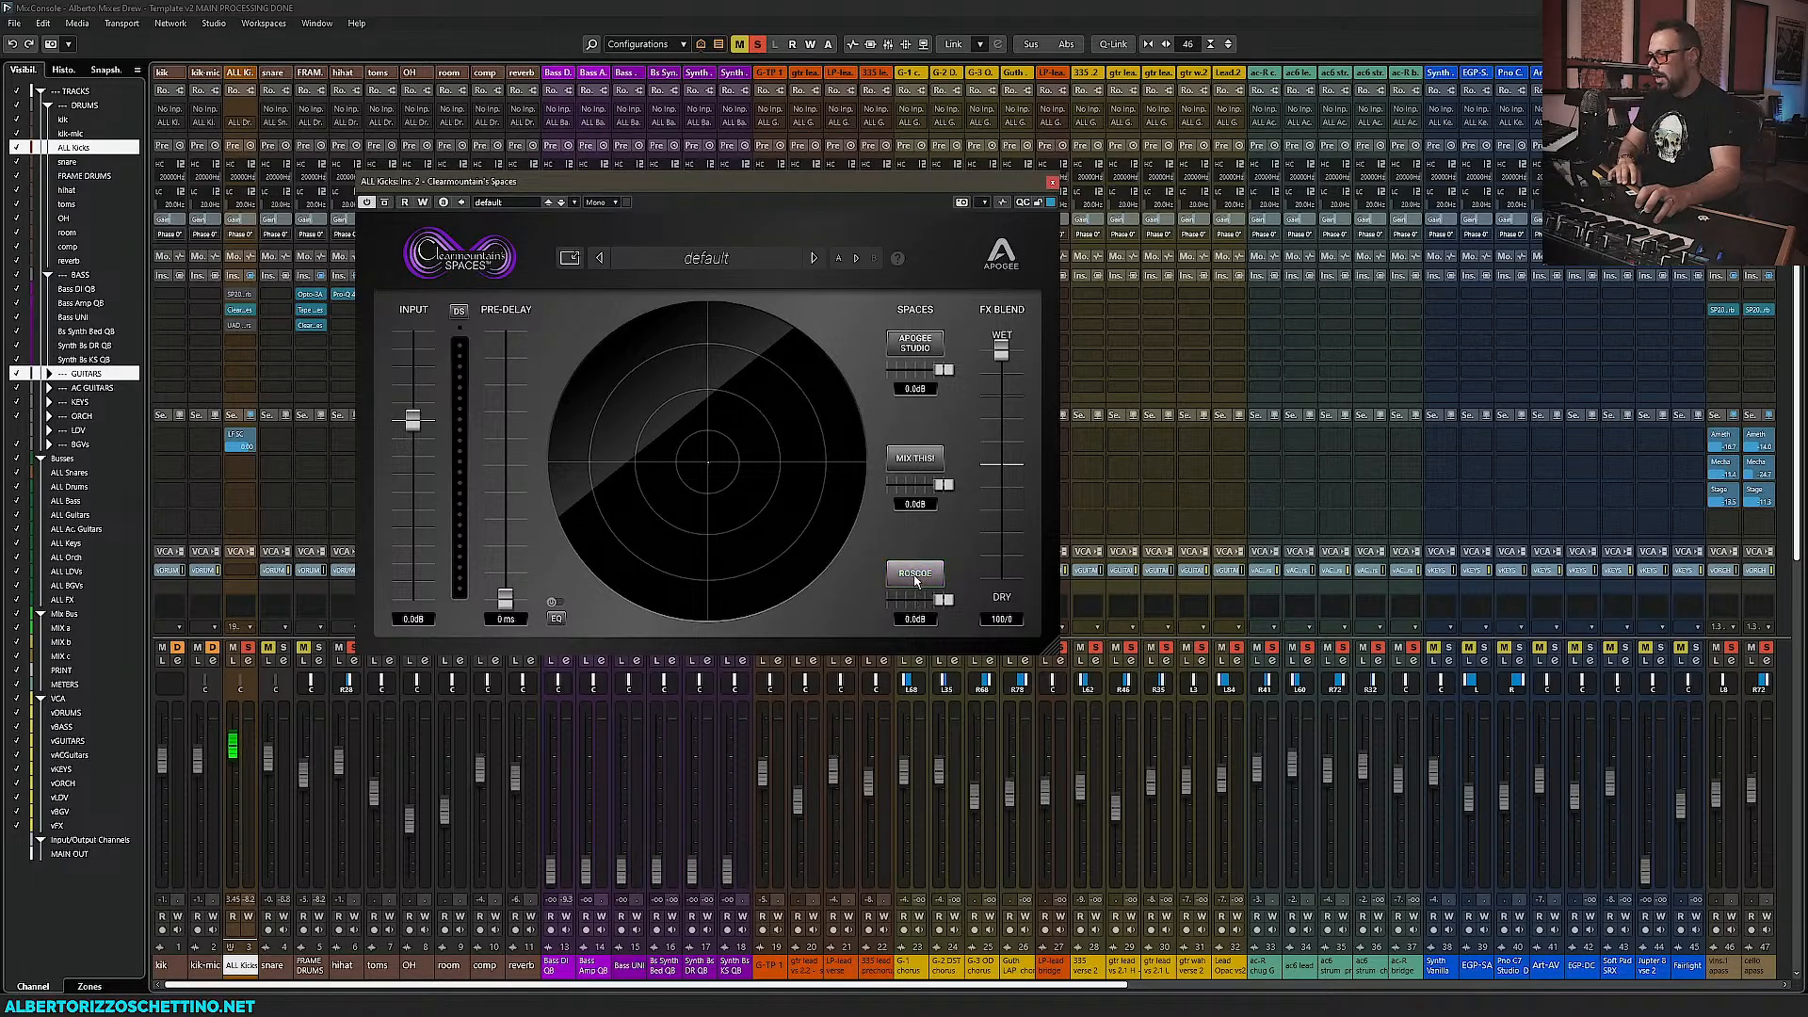
click(914, 576)
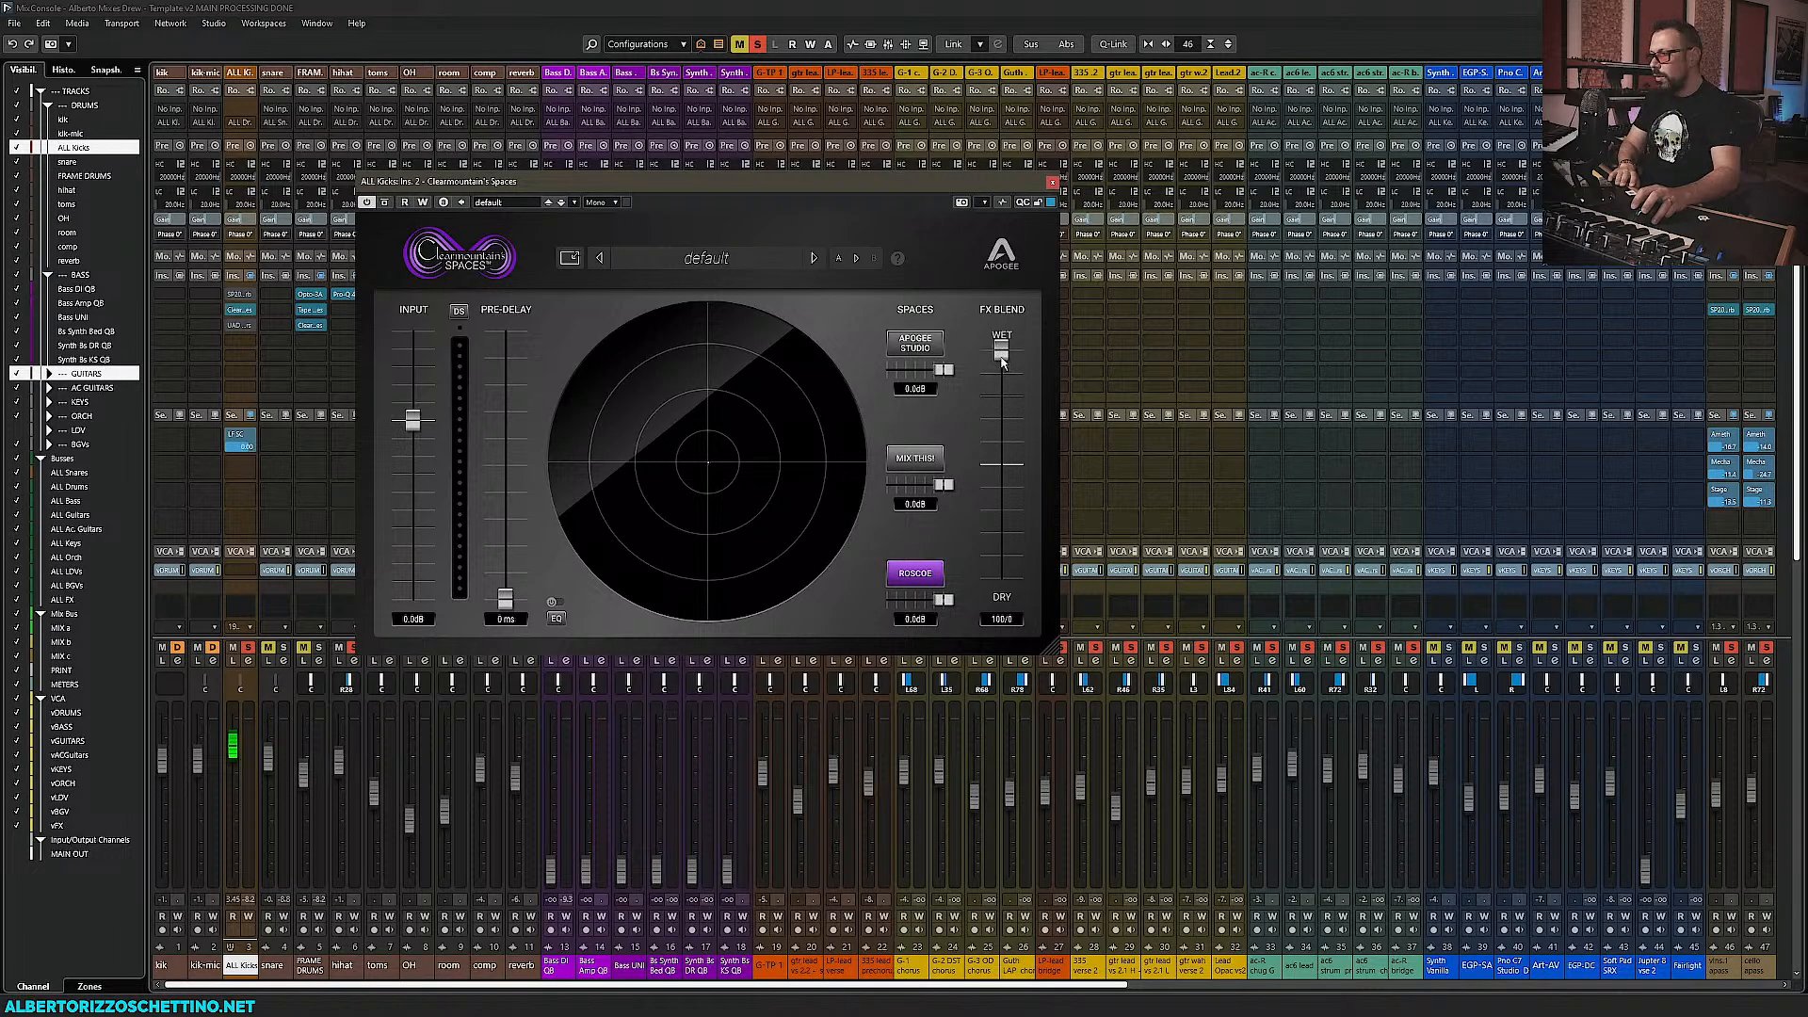
drag(1002, 354, 1014, 452)
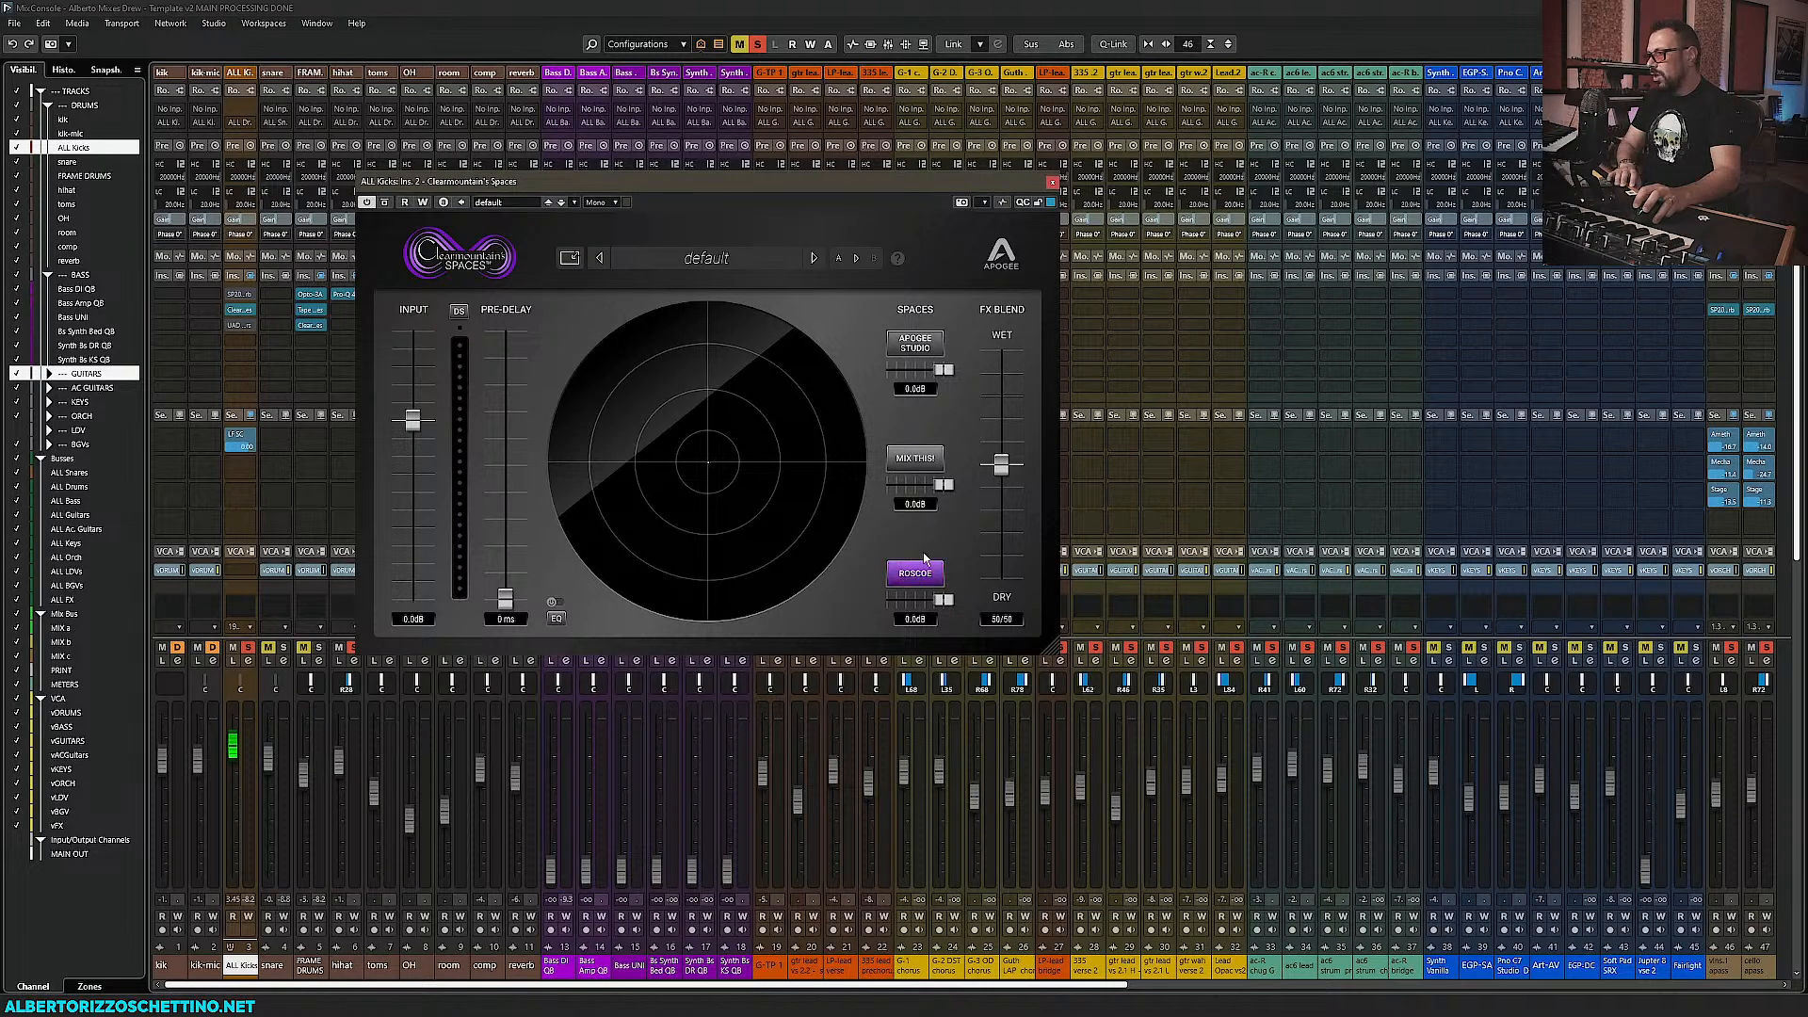
drag(943, 484, 887, 485)
drag(943, 599, 887, 600)
drag(943, 369, 796, 370)
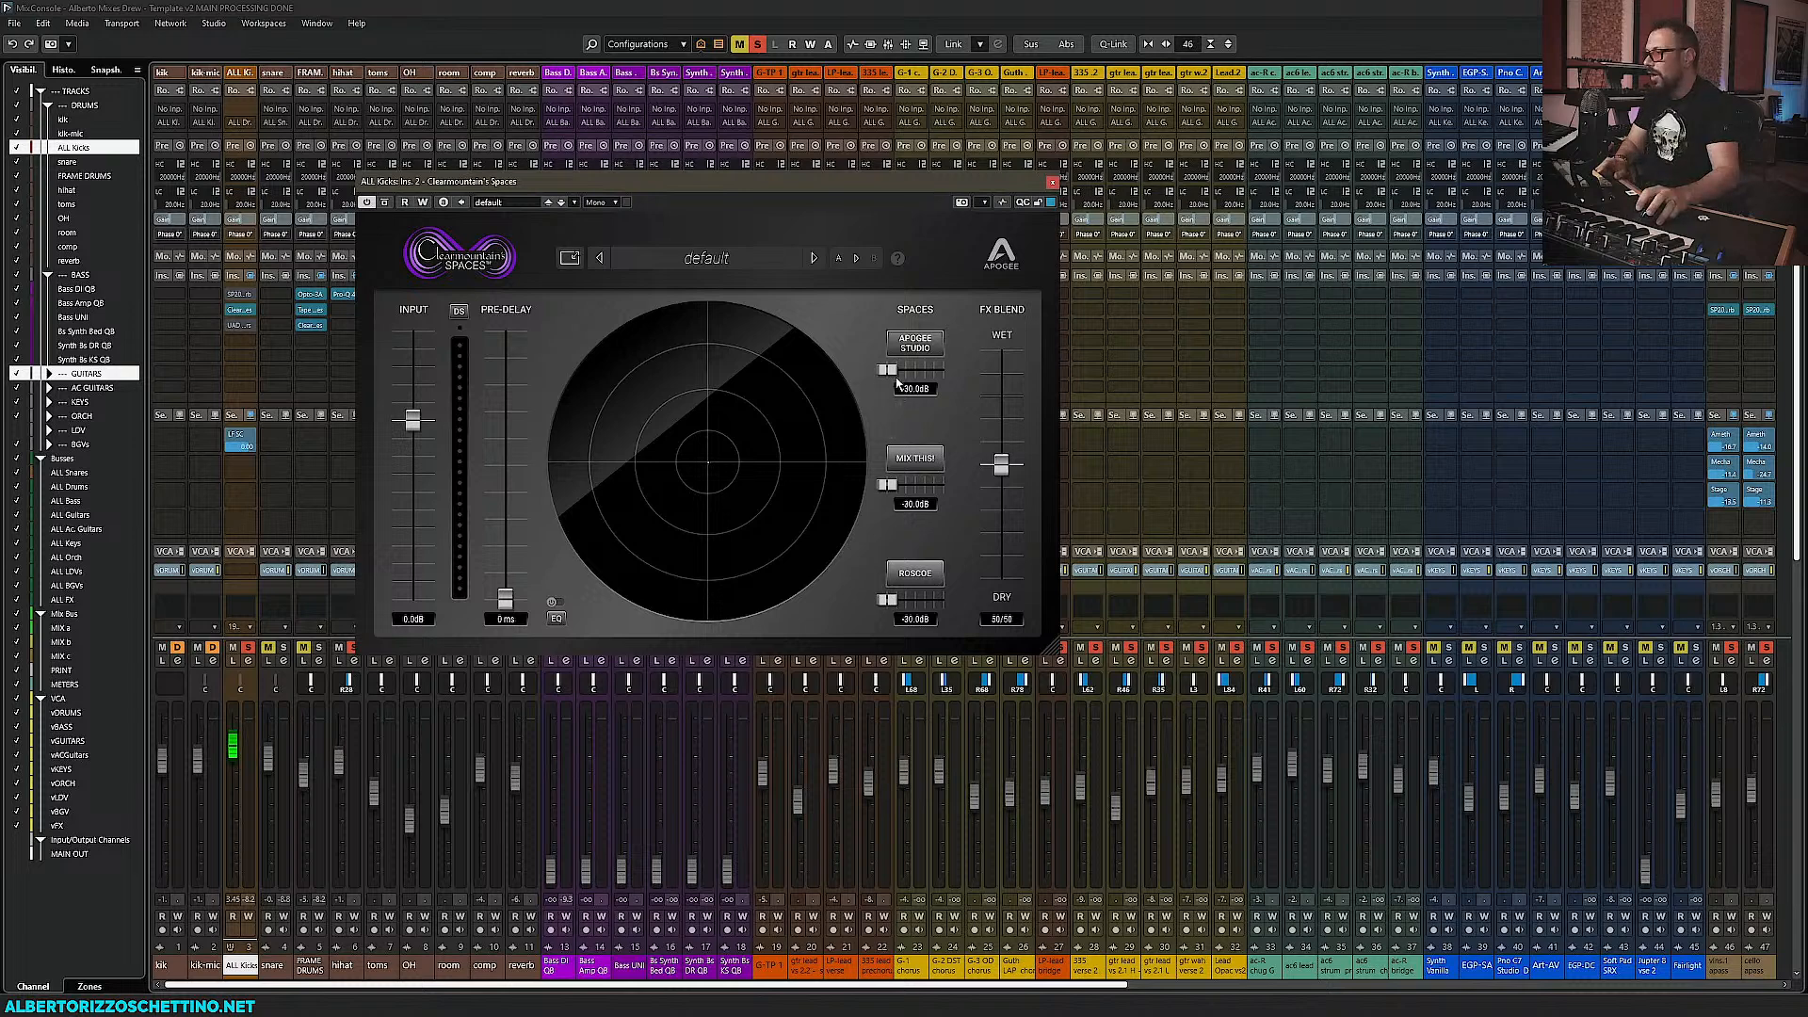
Enable the Apogee Studio space at about -21 dB and the Roscoe space at 0.0 dB
click(915, 343)
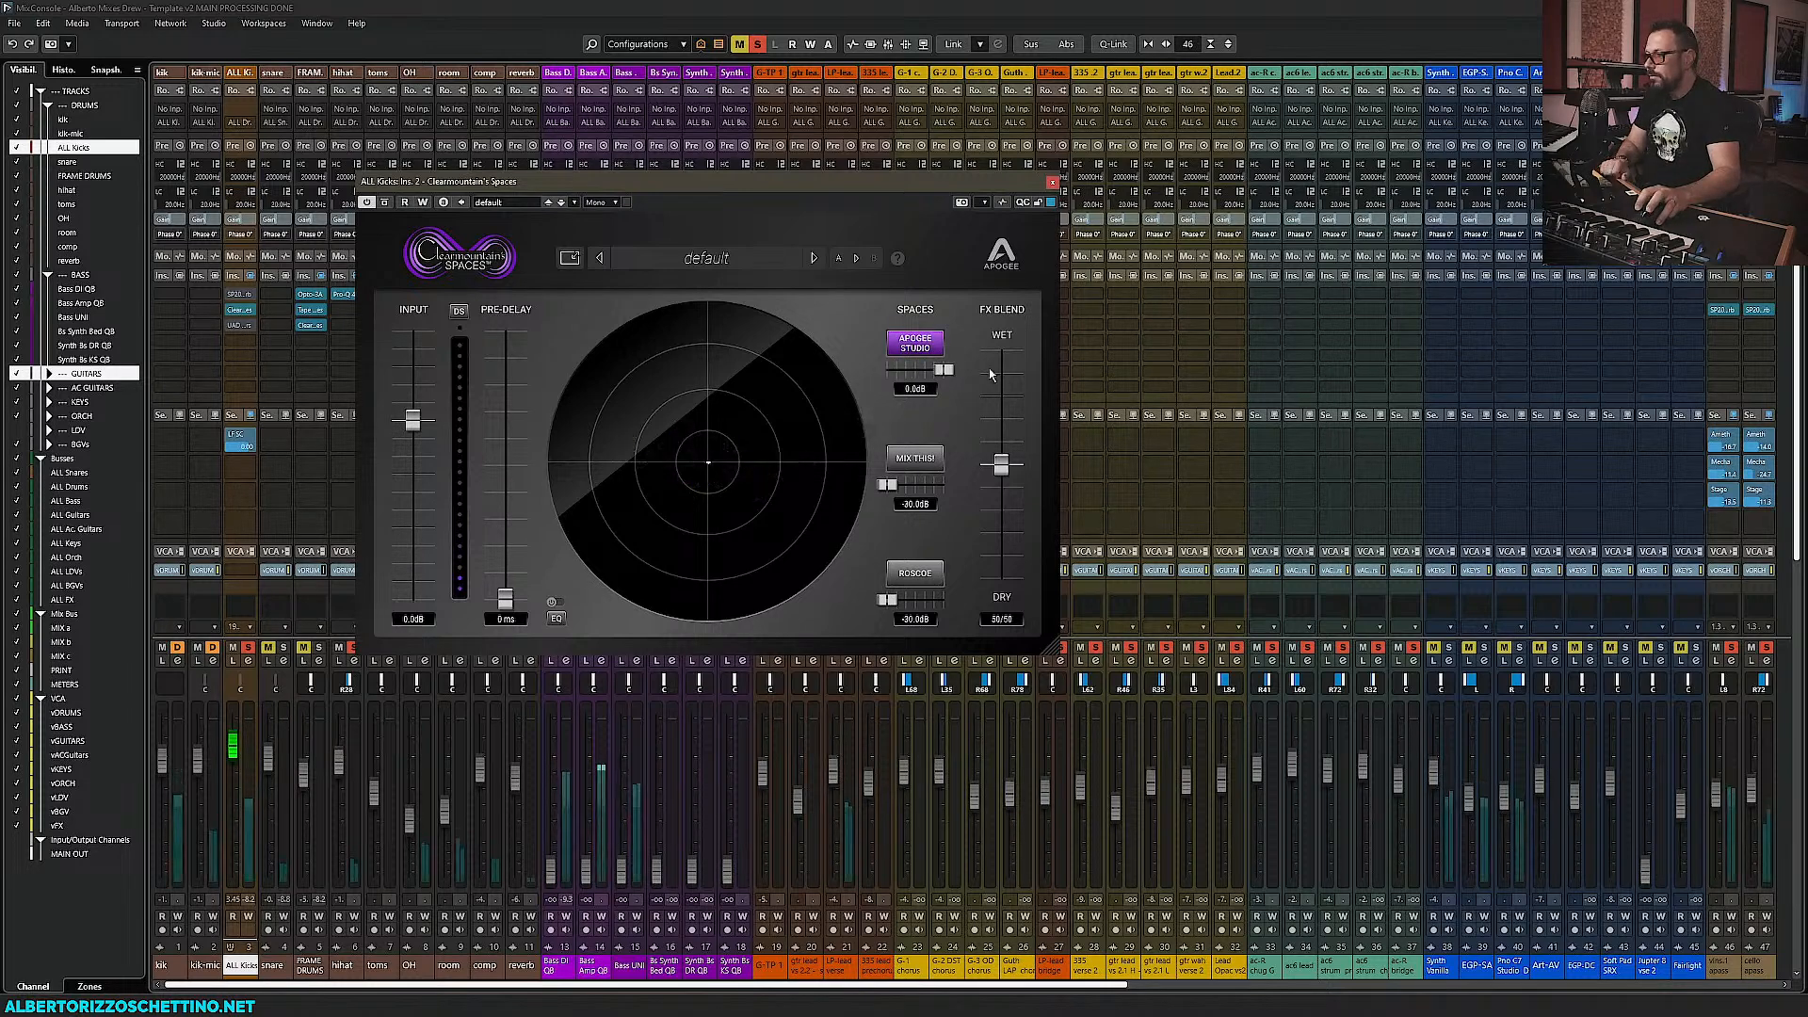
drag(885, 372, 904, 372)
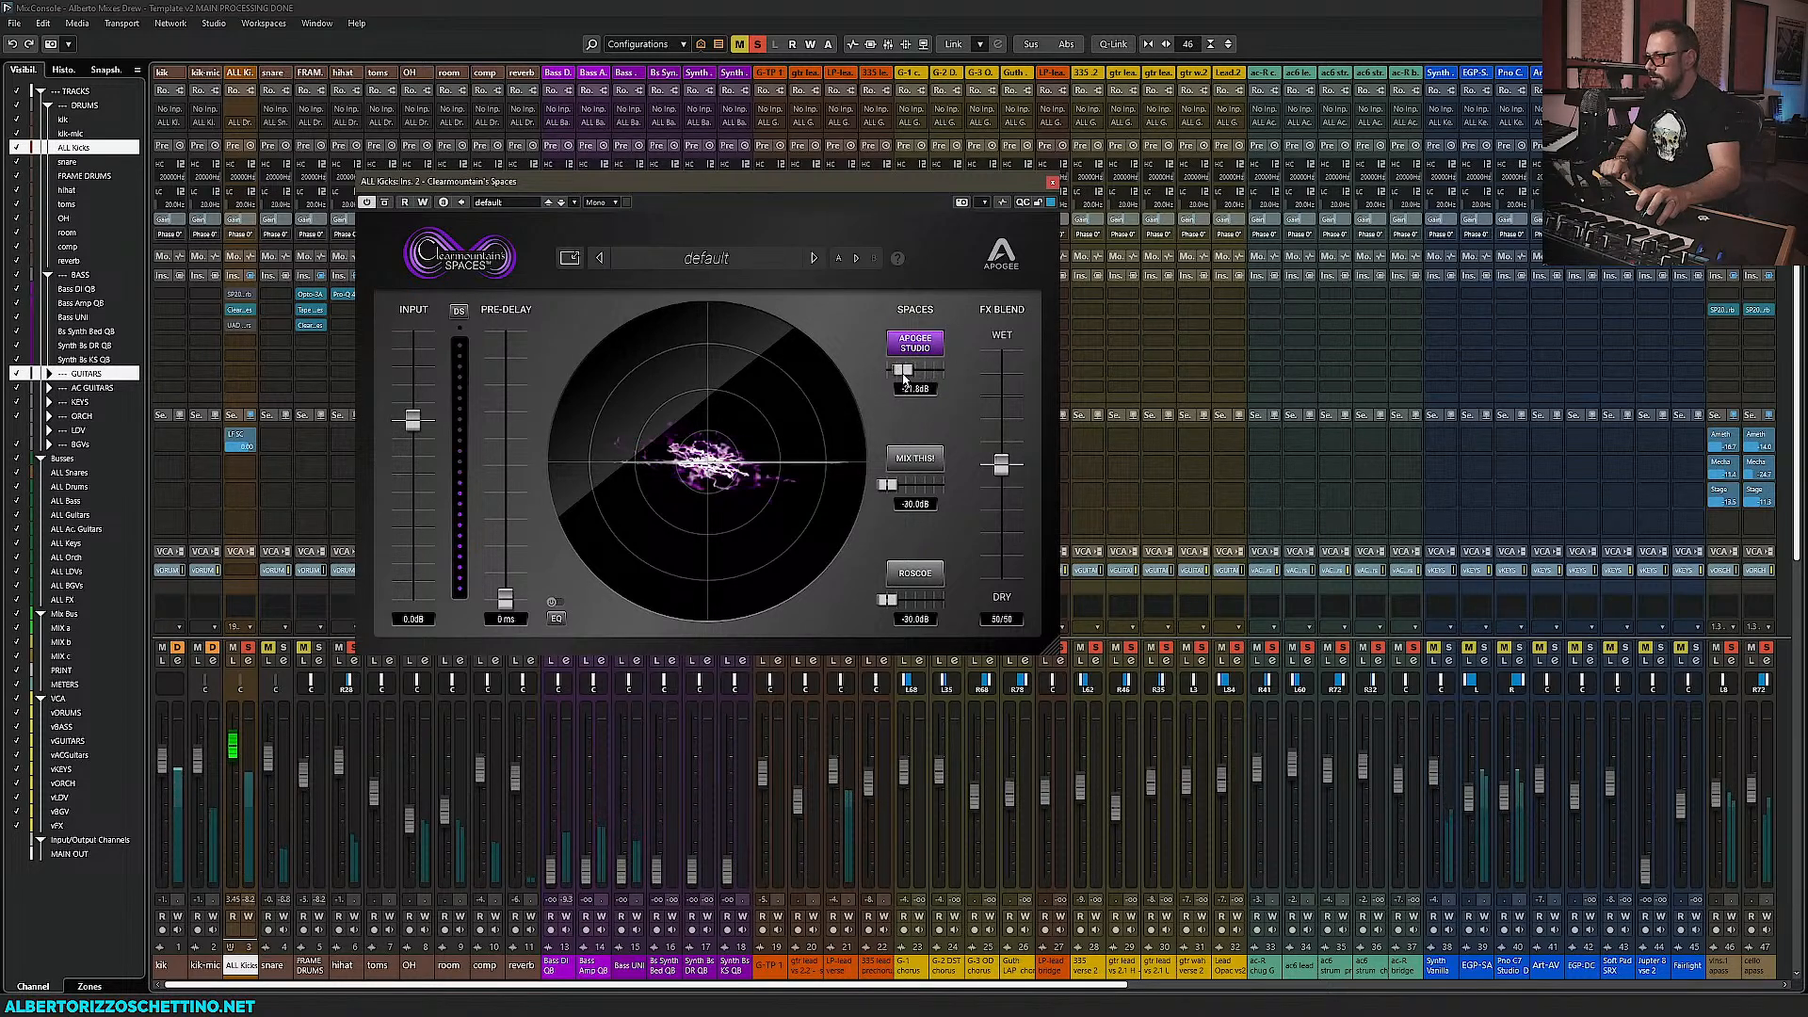
click(914, 573)
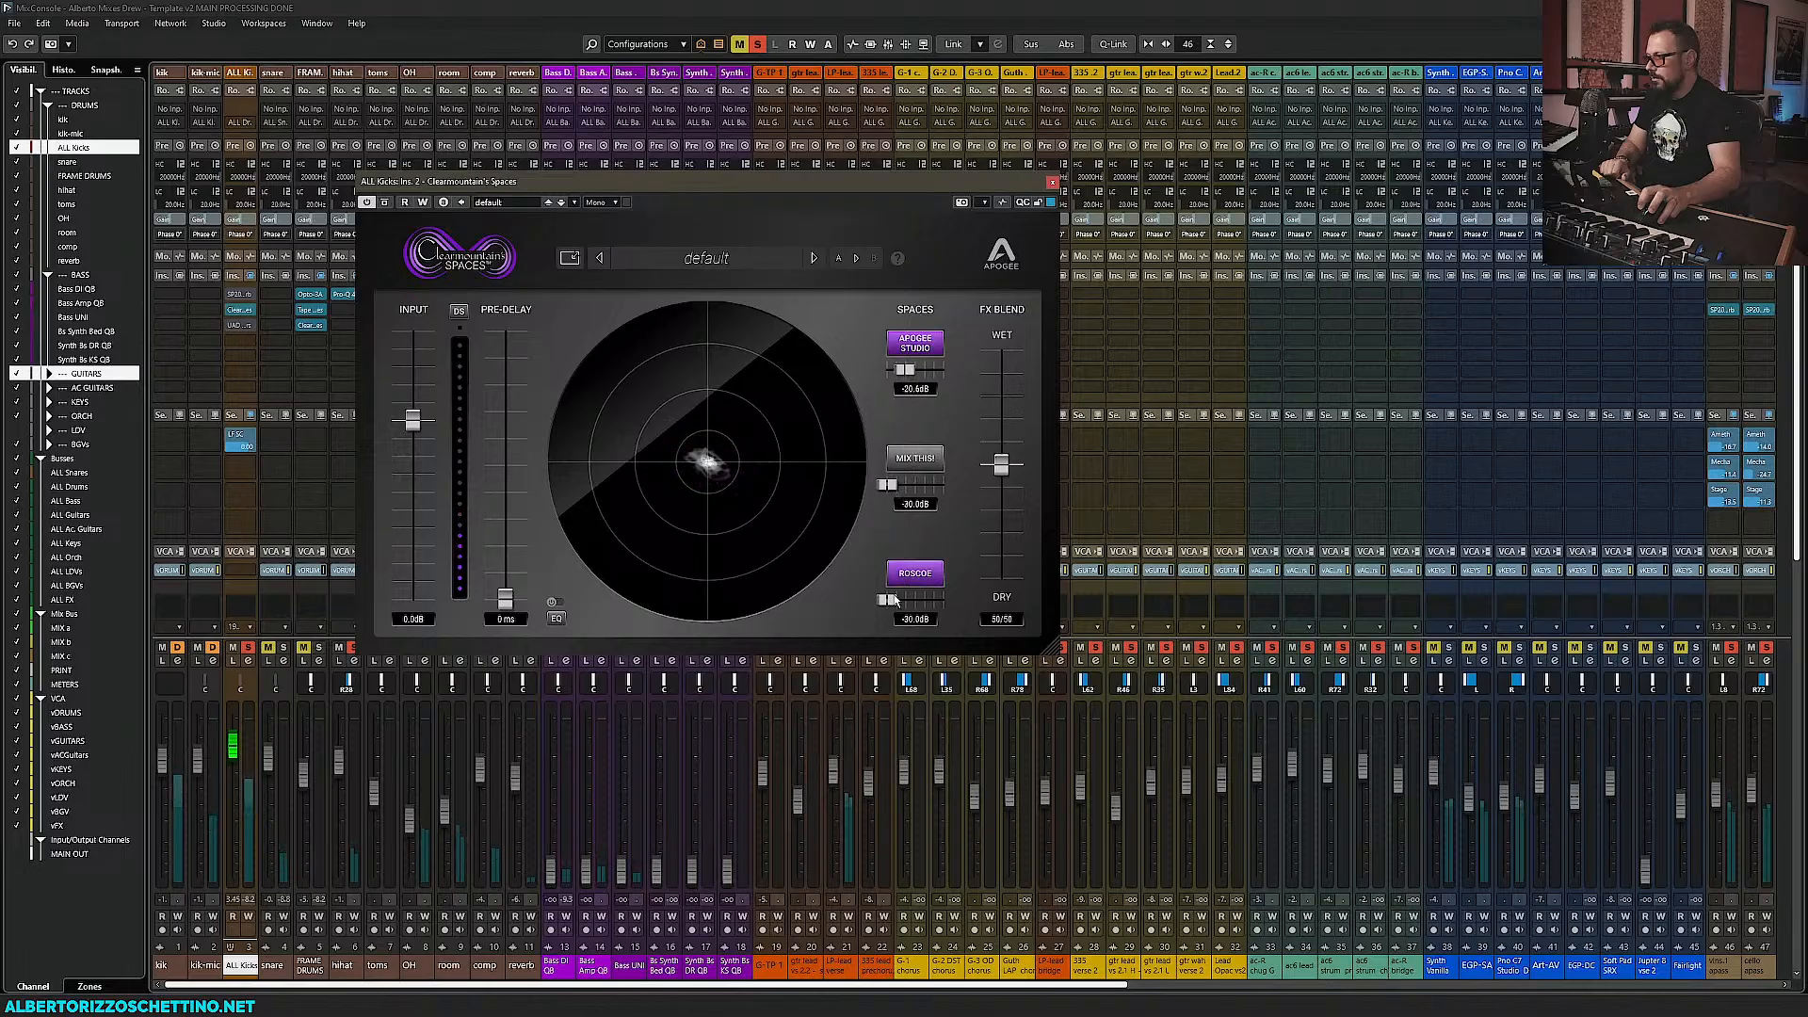
drag(887, 600, 946, 602)
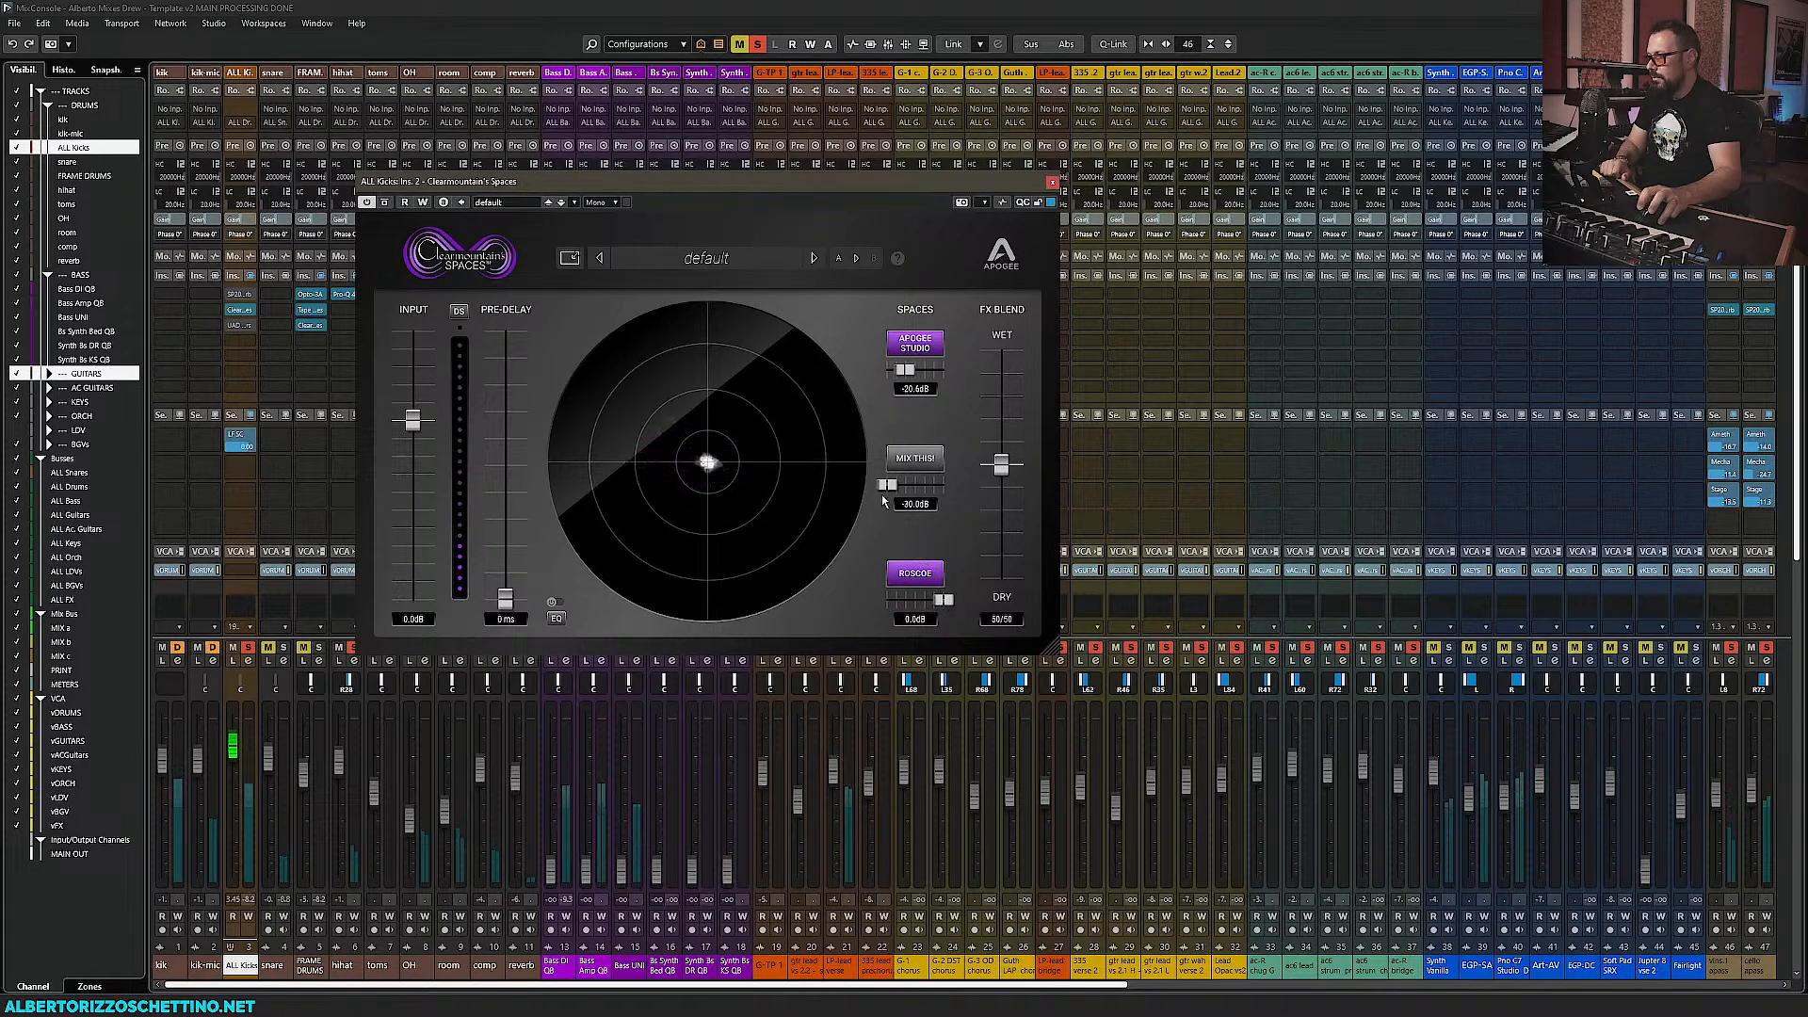
Audition Mix This against Apogee Studio, set Apogee Studio to -15.8 dB, and leave only the Roscoe space enabled
click(914, 458)
mouse_move(887, 484)
mouse_down()
mouse_move(923, 486)
mouse_move(885, 488)
mouse_up()
click(915, 343)
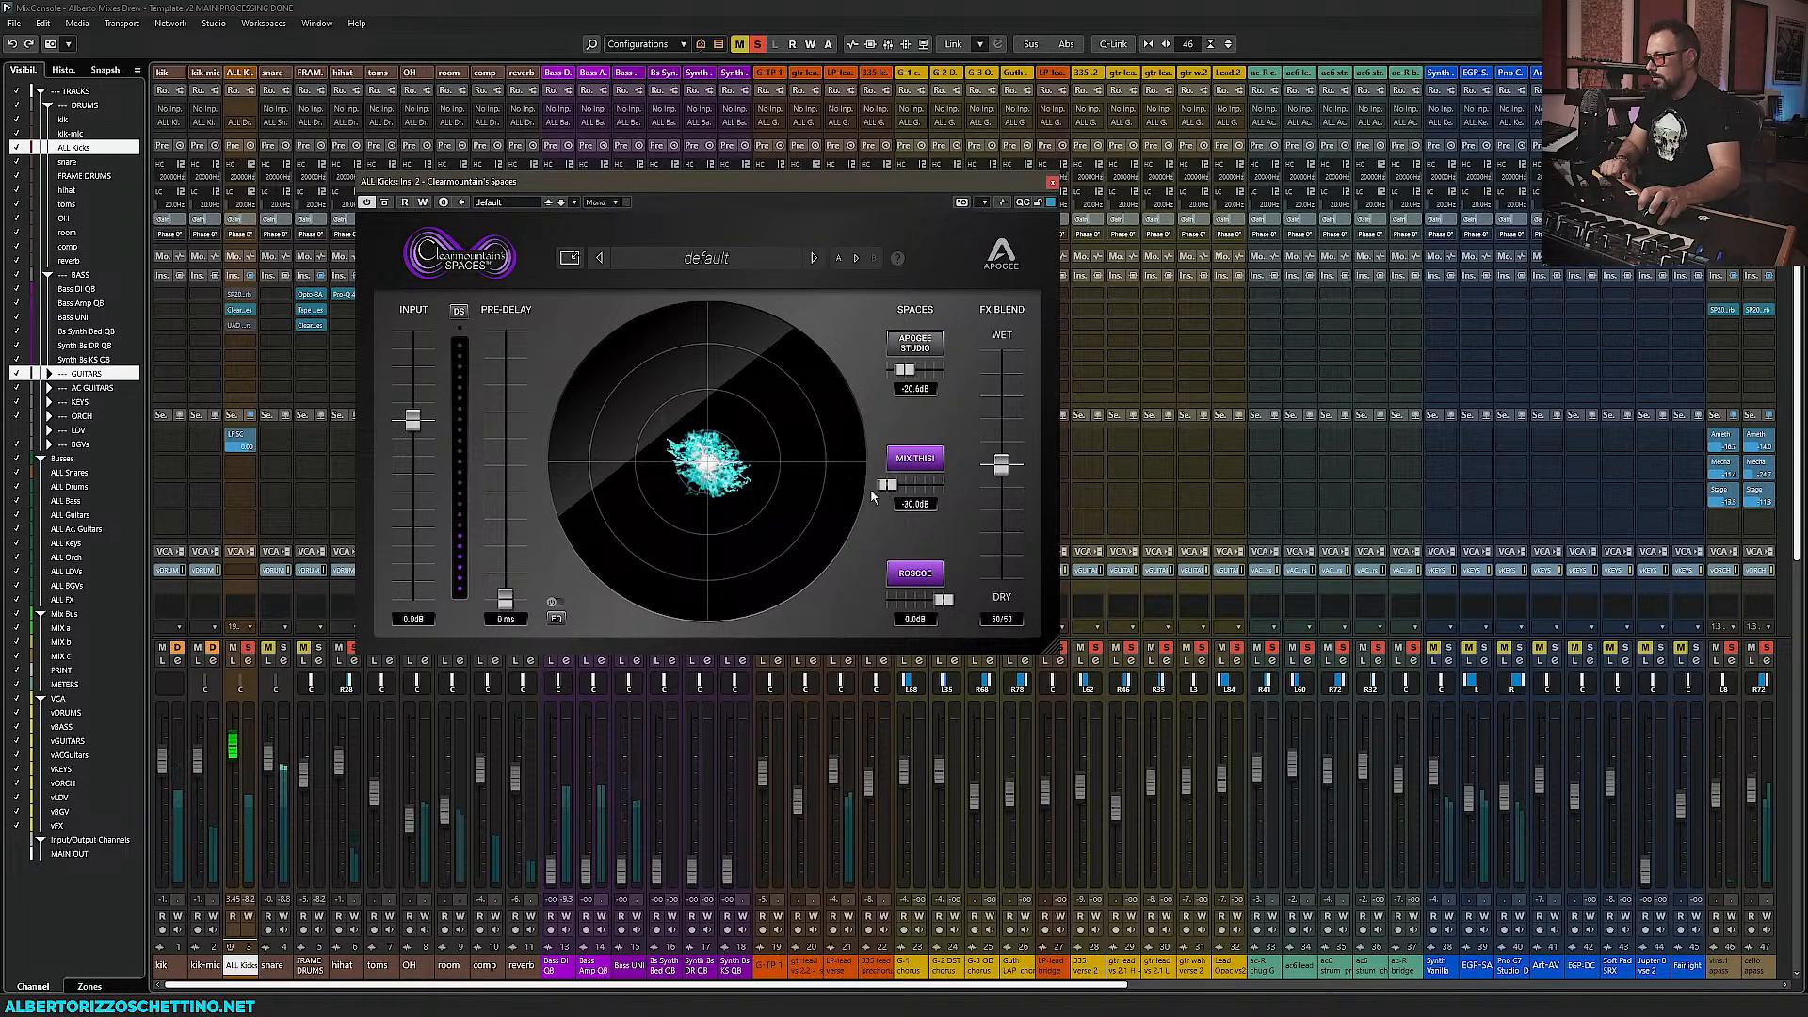
click(914, 458)
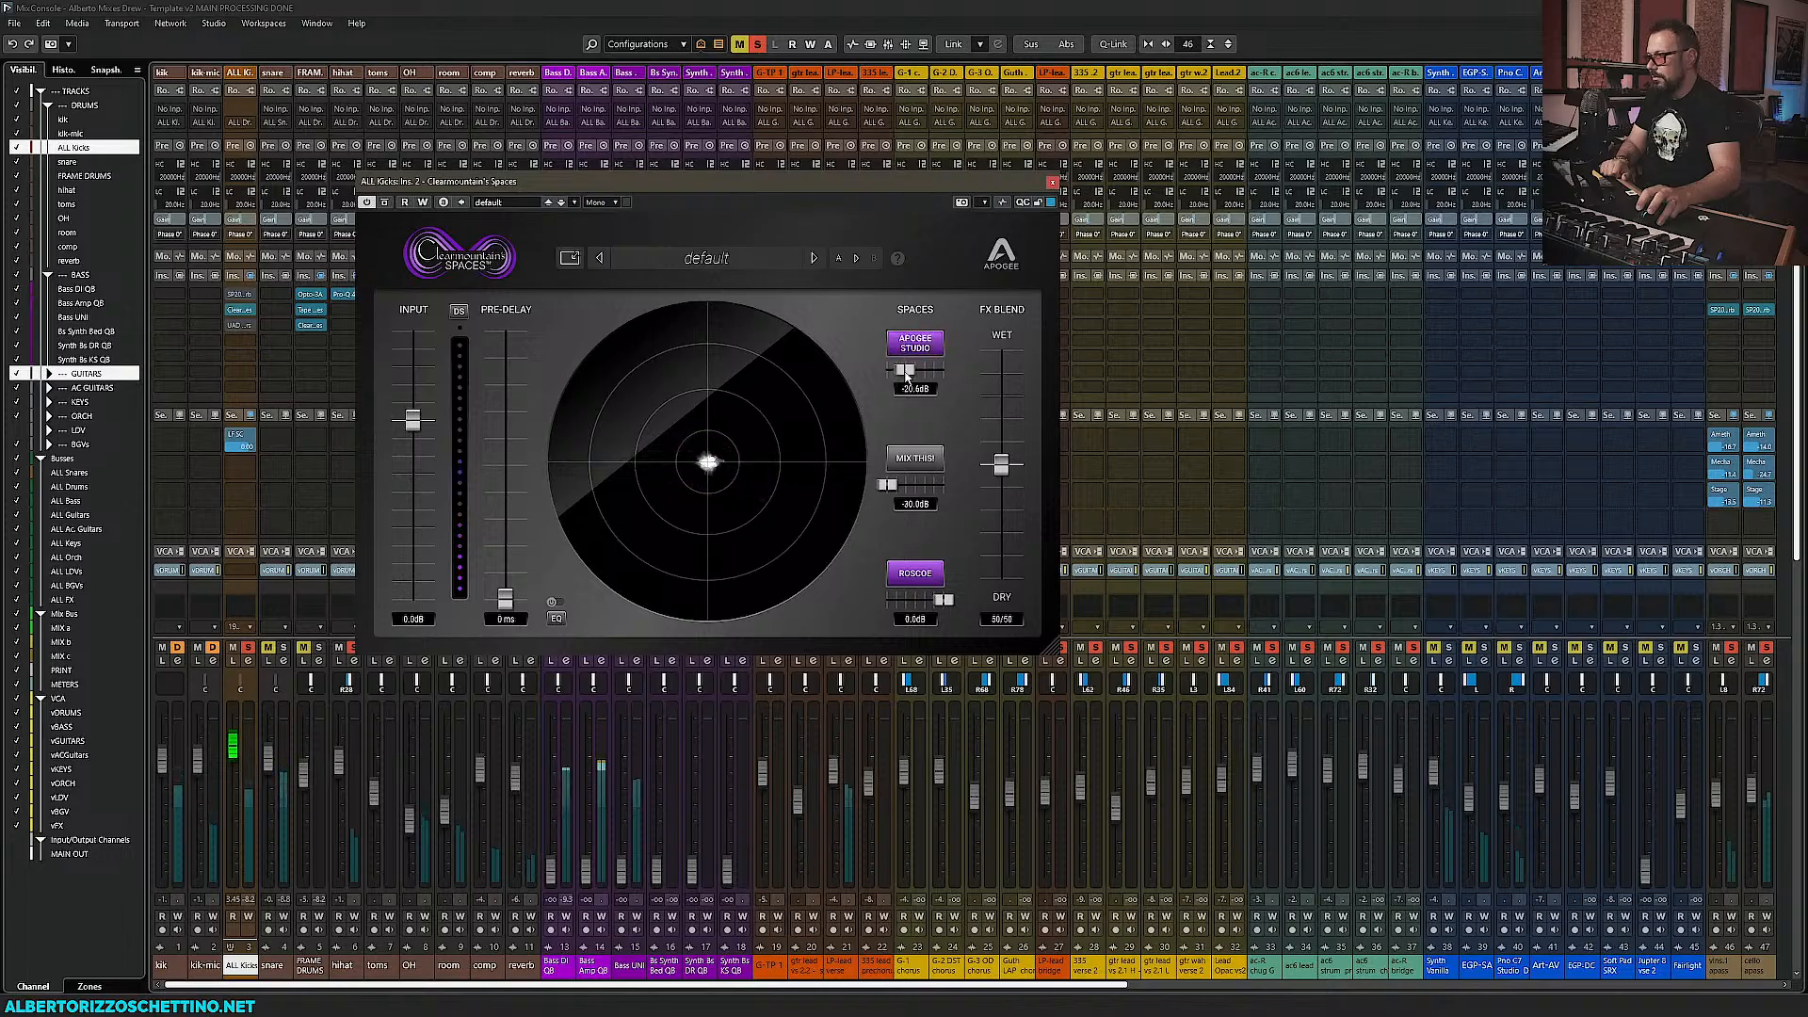
drag(906, 369, 916, 371)
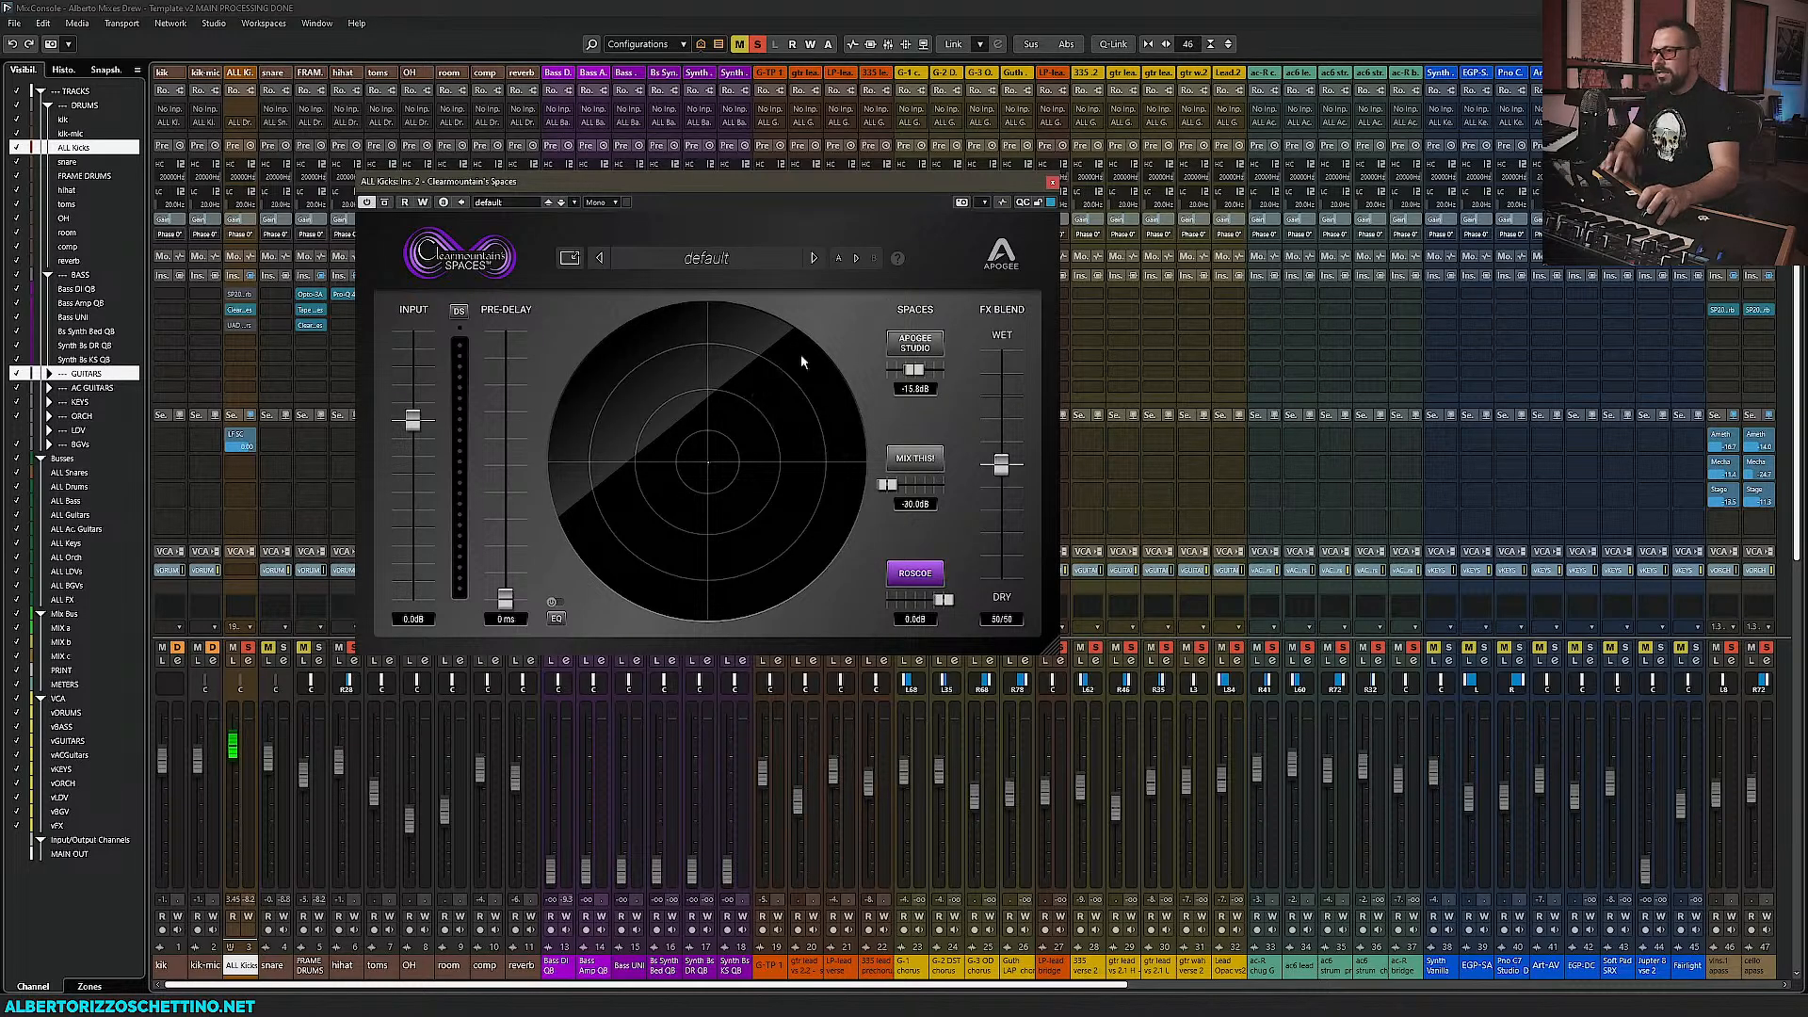
Begin adding a stereo effect track from the ALL Kicks channel with No Effect loaded
click(245, 967)
key(t)
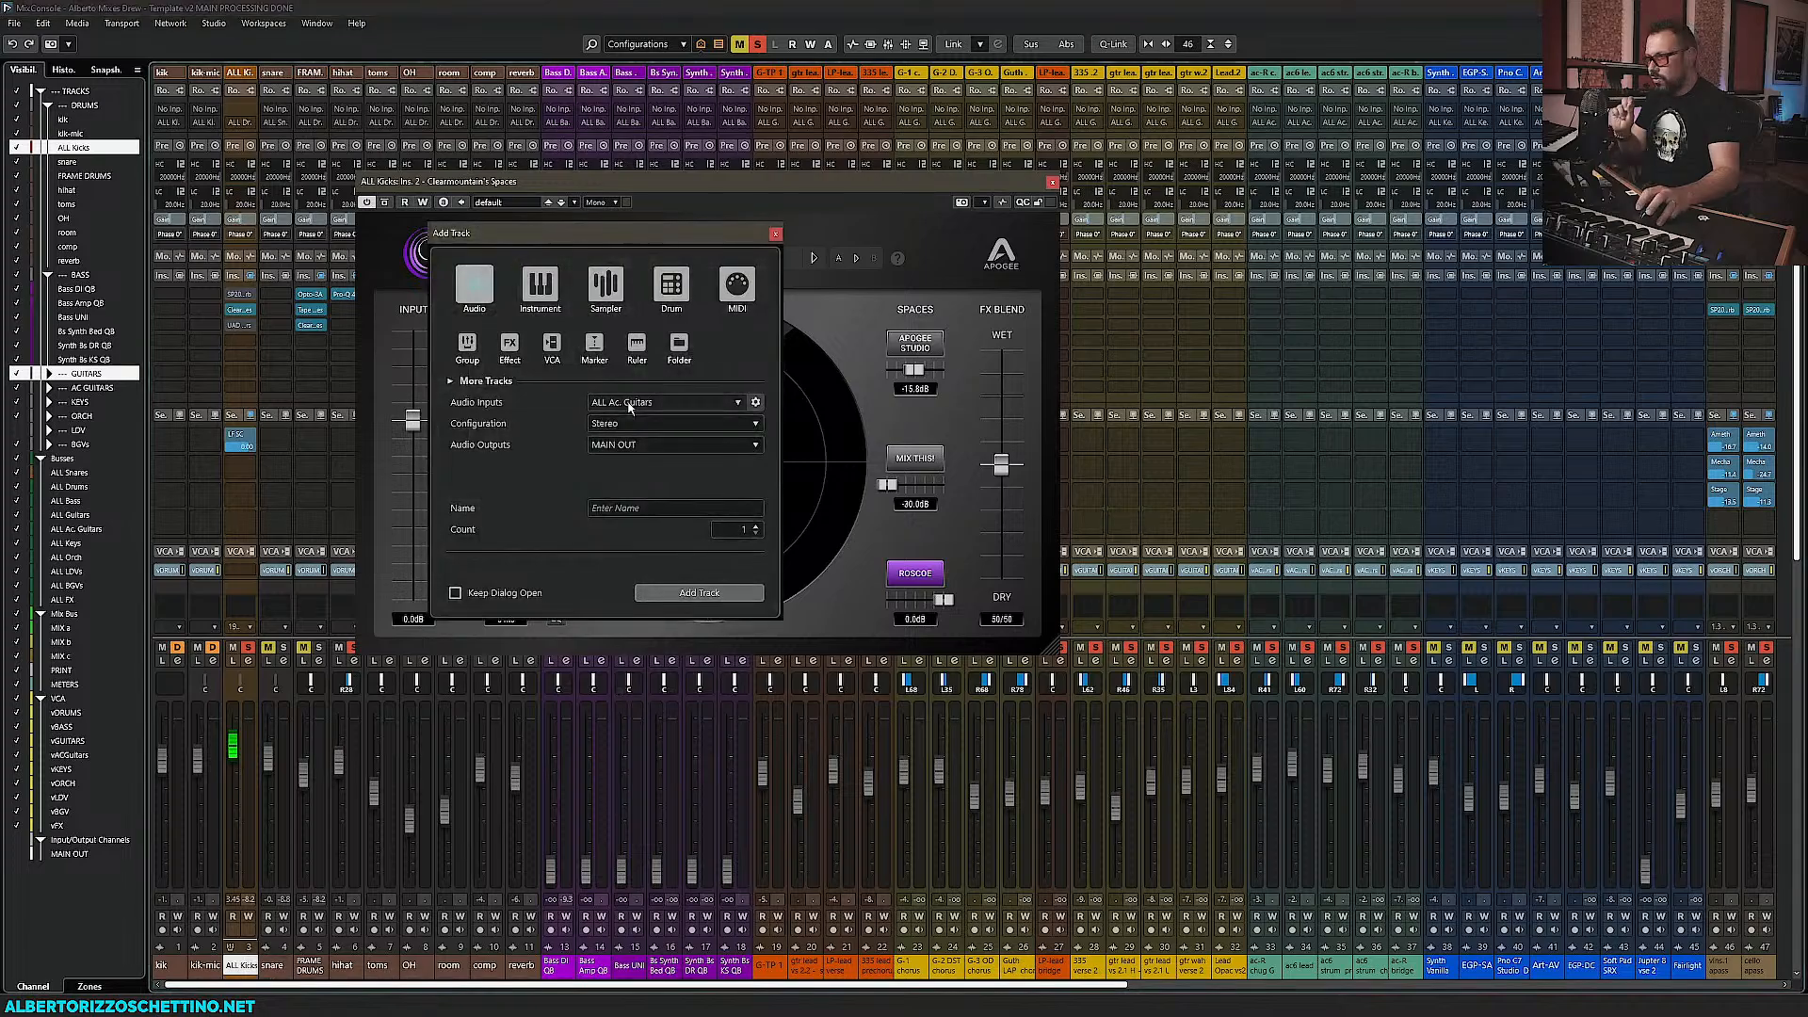
click(514, 349)
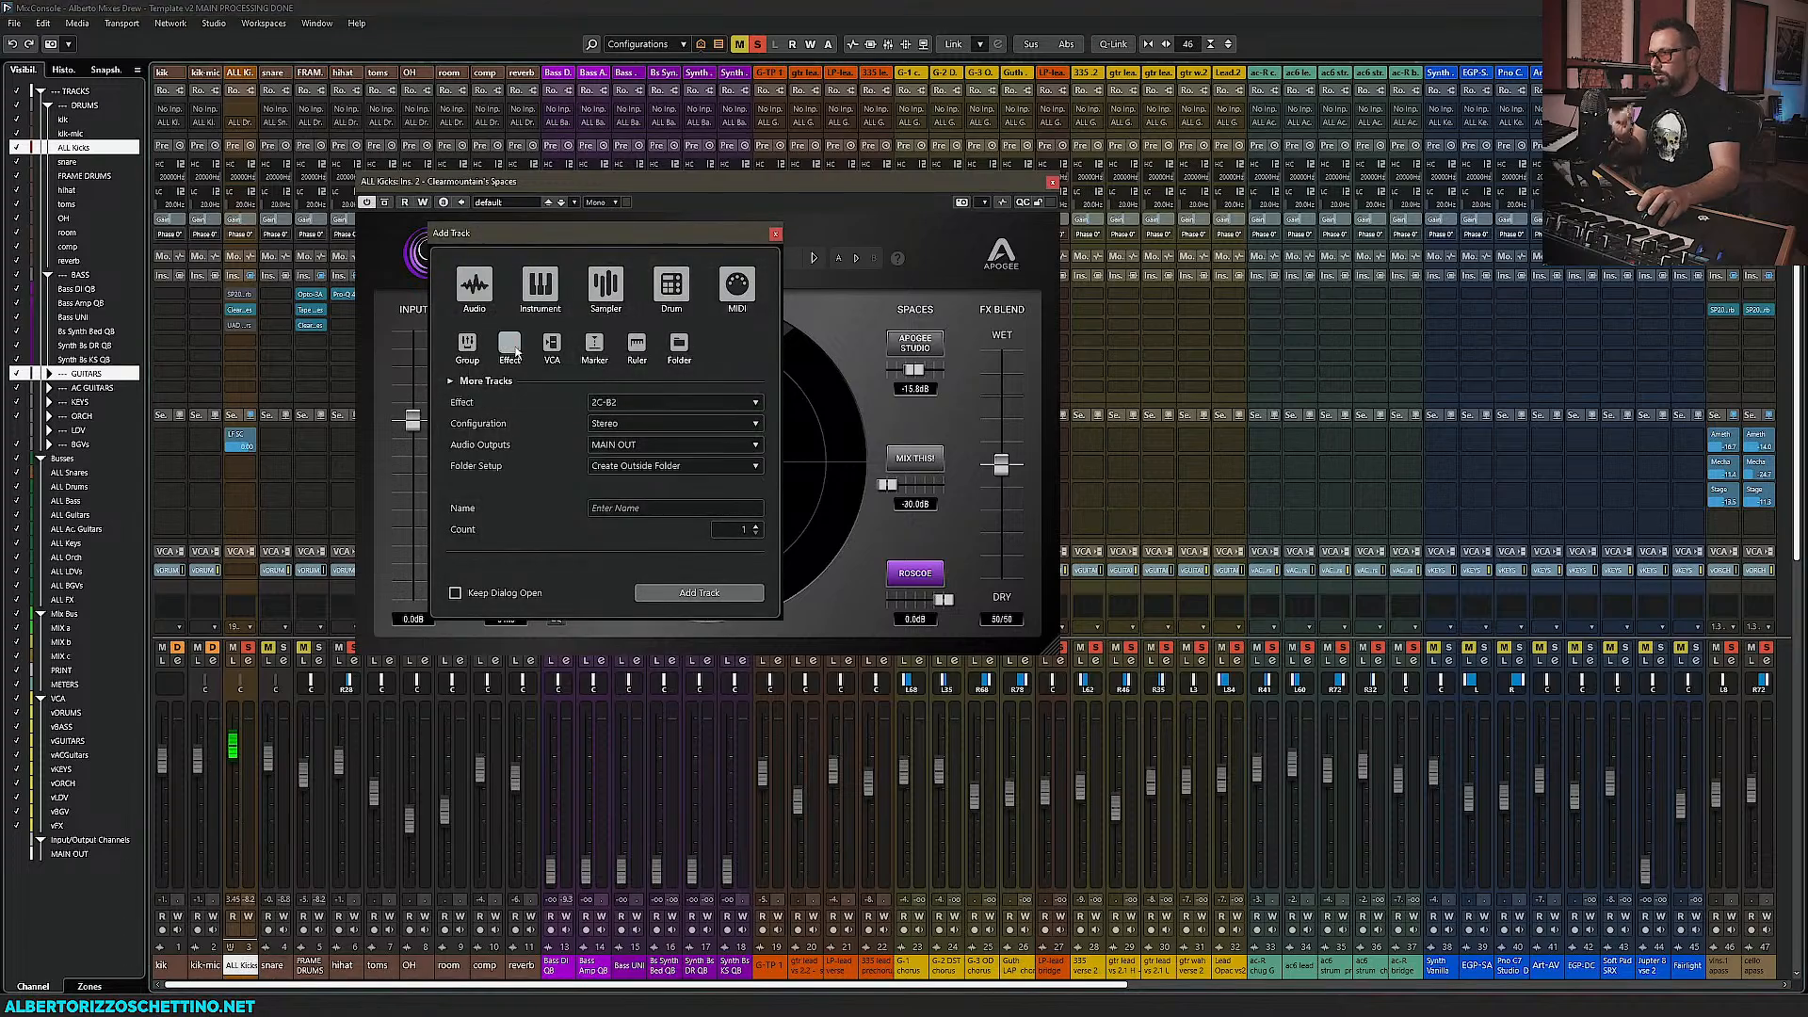
click(631, 403)
click(637, 458)
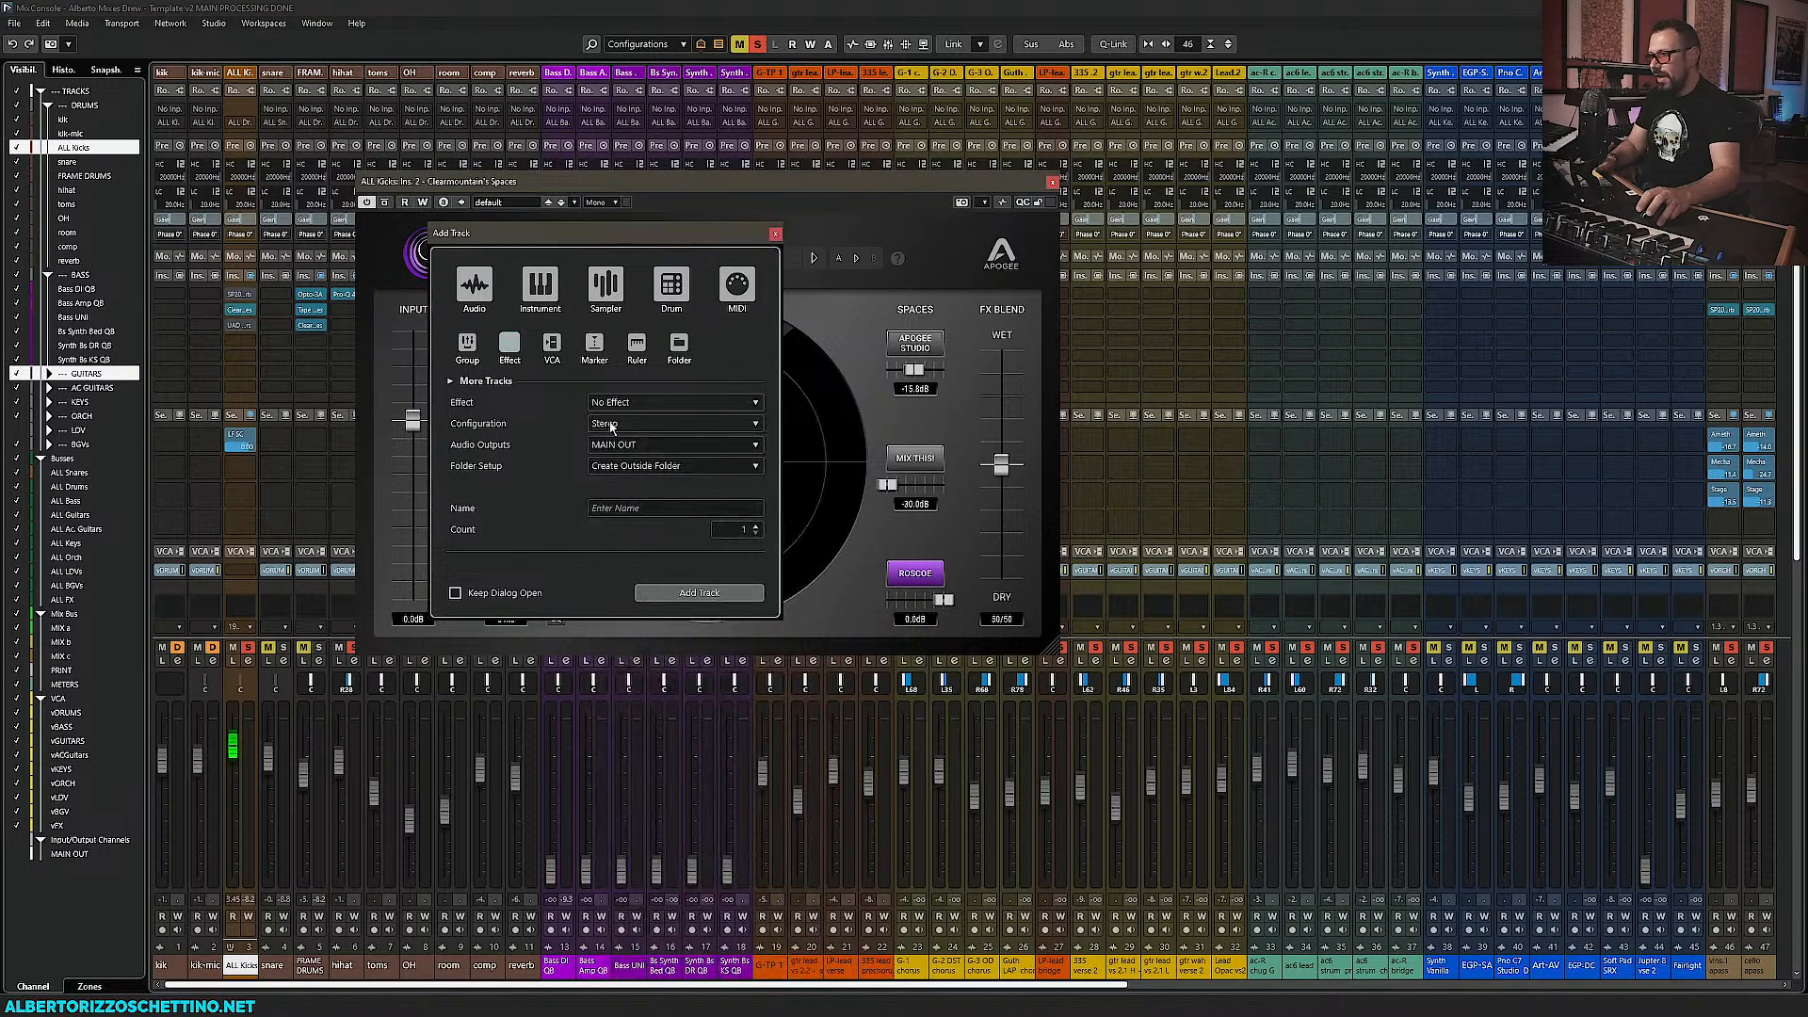
Route the new effect track's output to the ALL FX group, name it KICK TAIL, and add it
click(615, 446)
click(619, 473)
text(all fx)
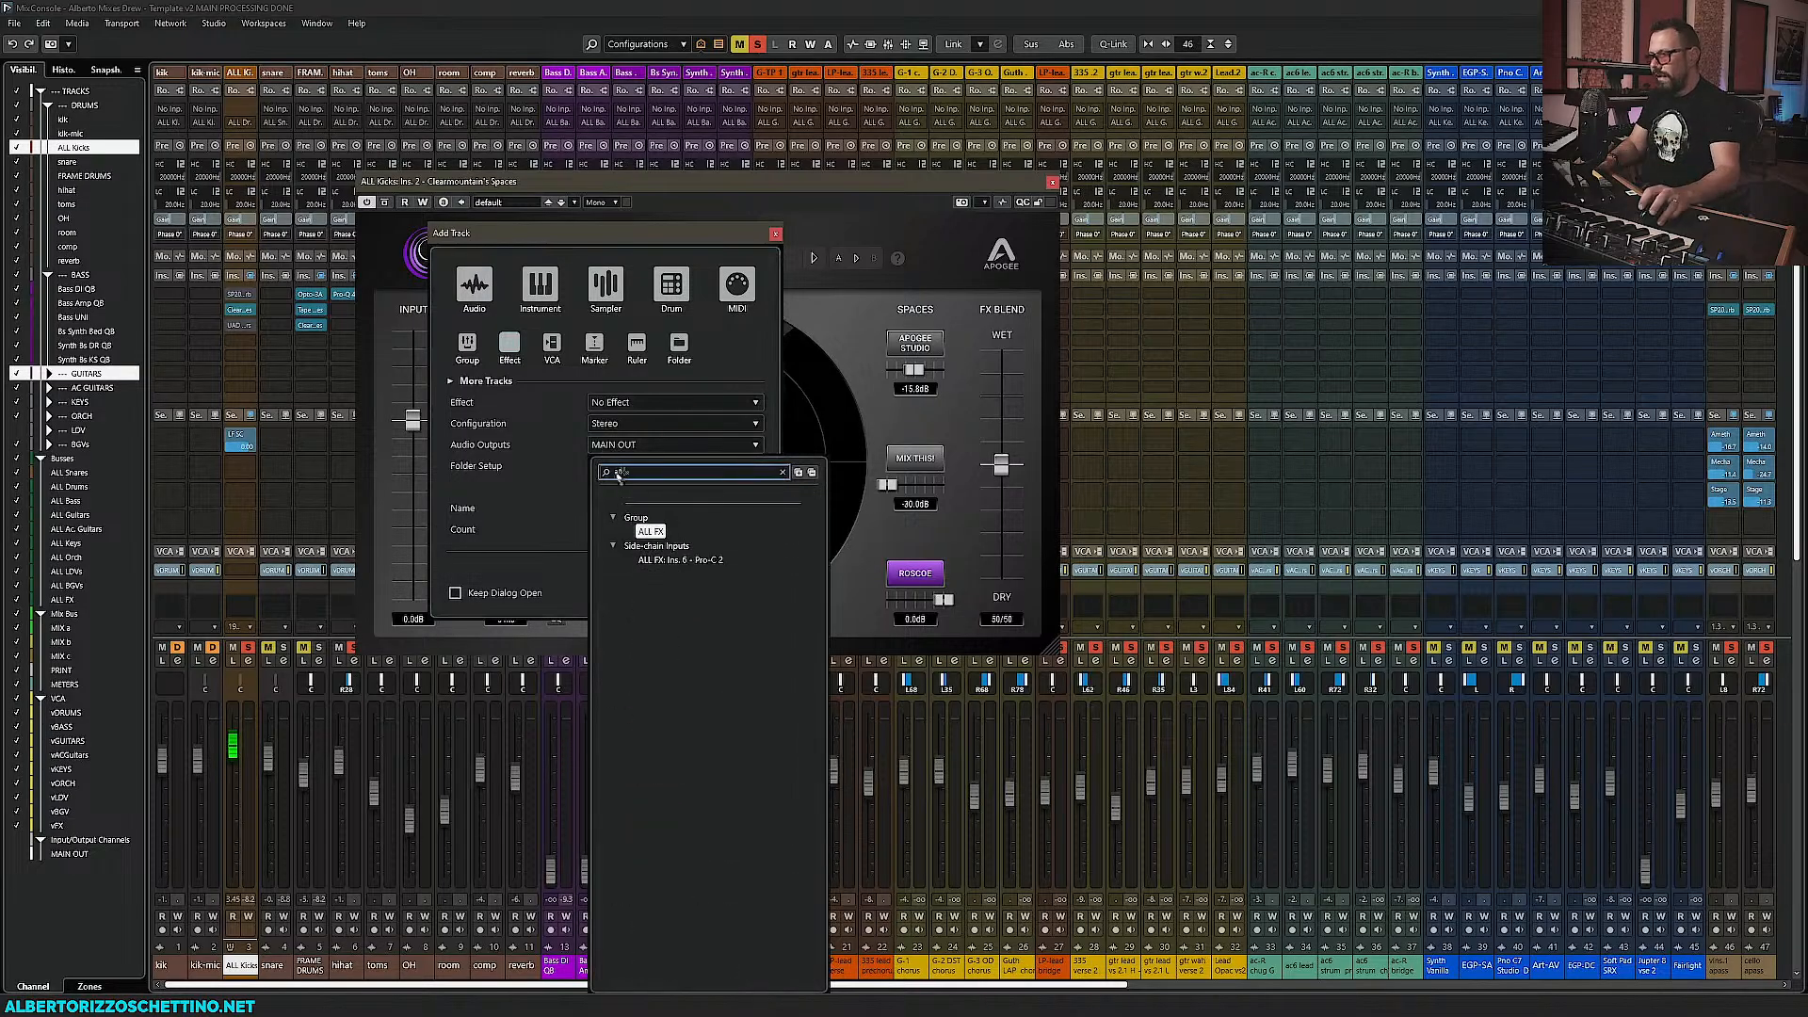
click(650, 531)
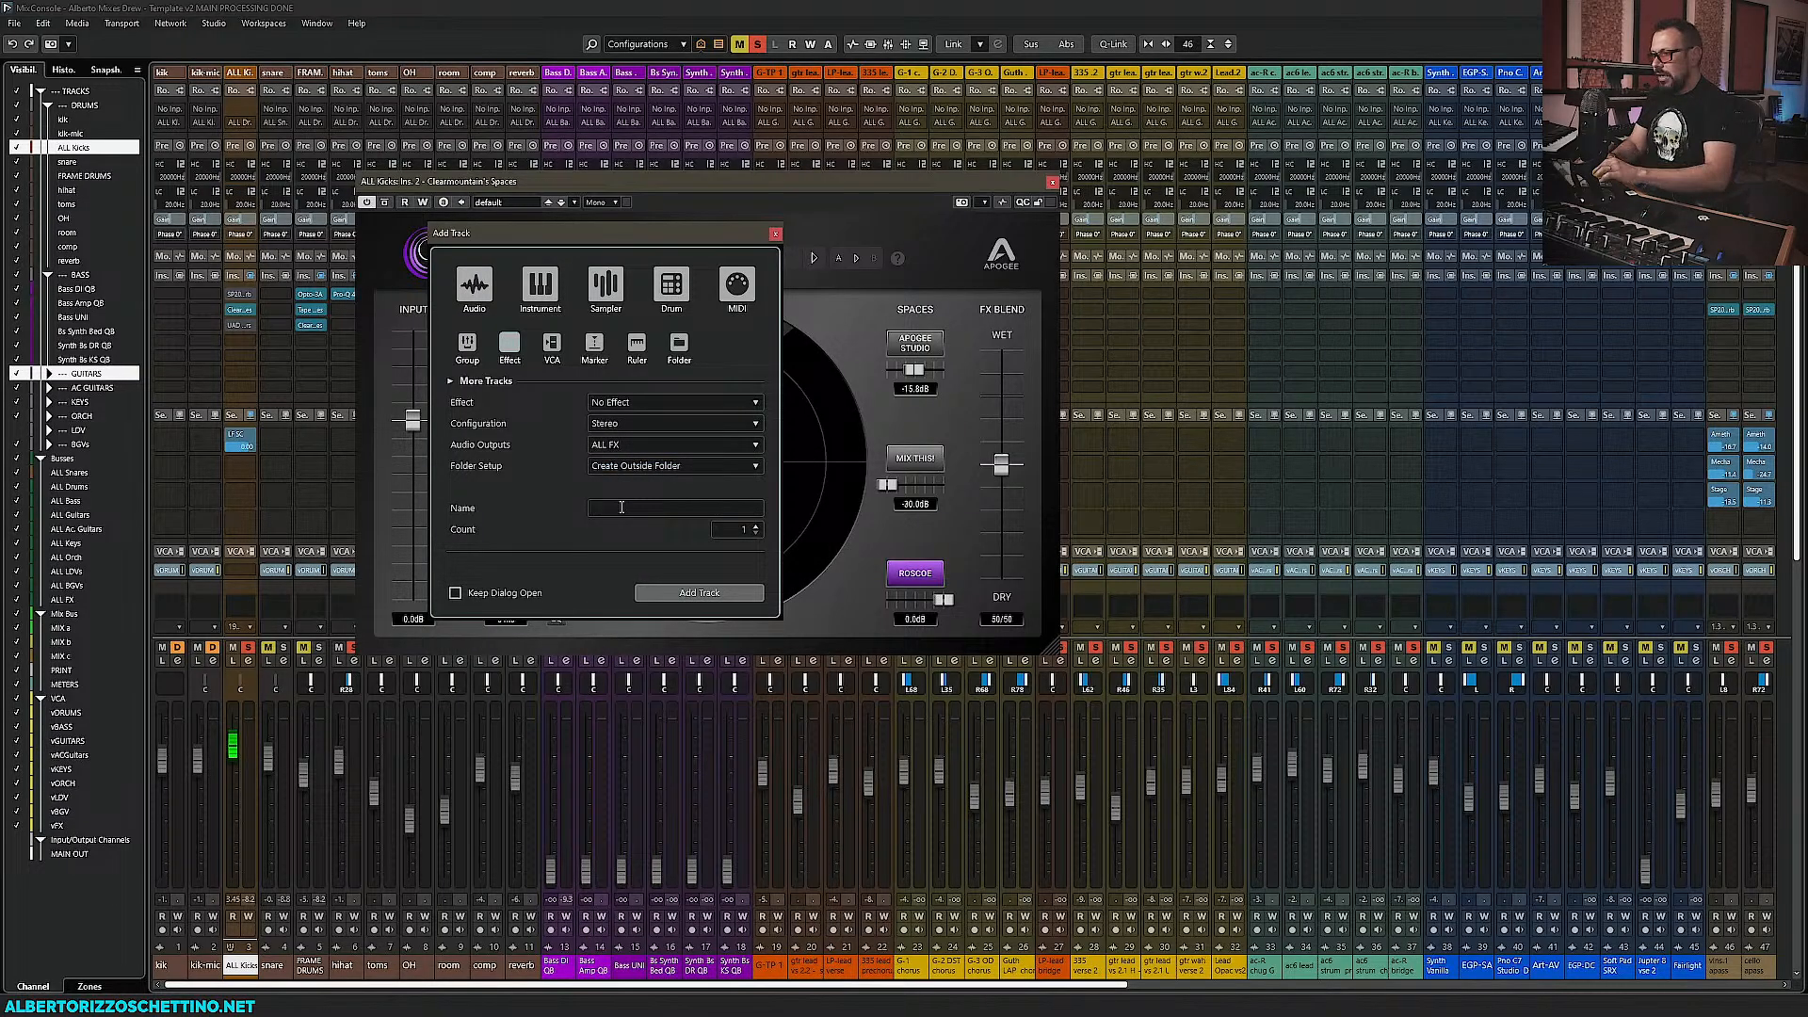
click(607, 507)
text(K)
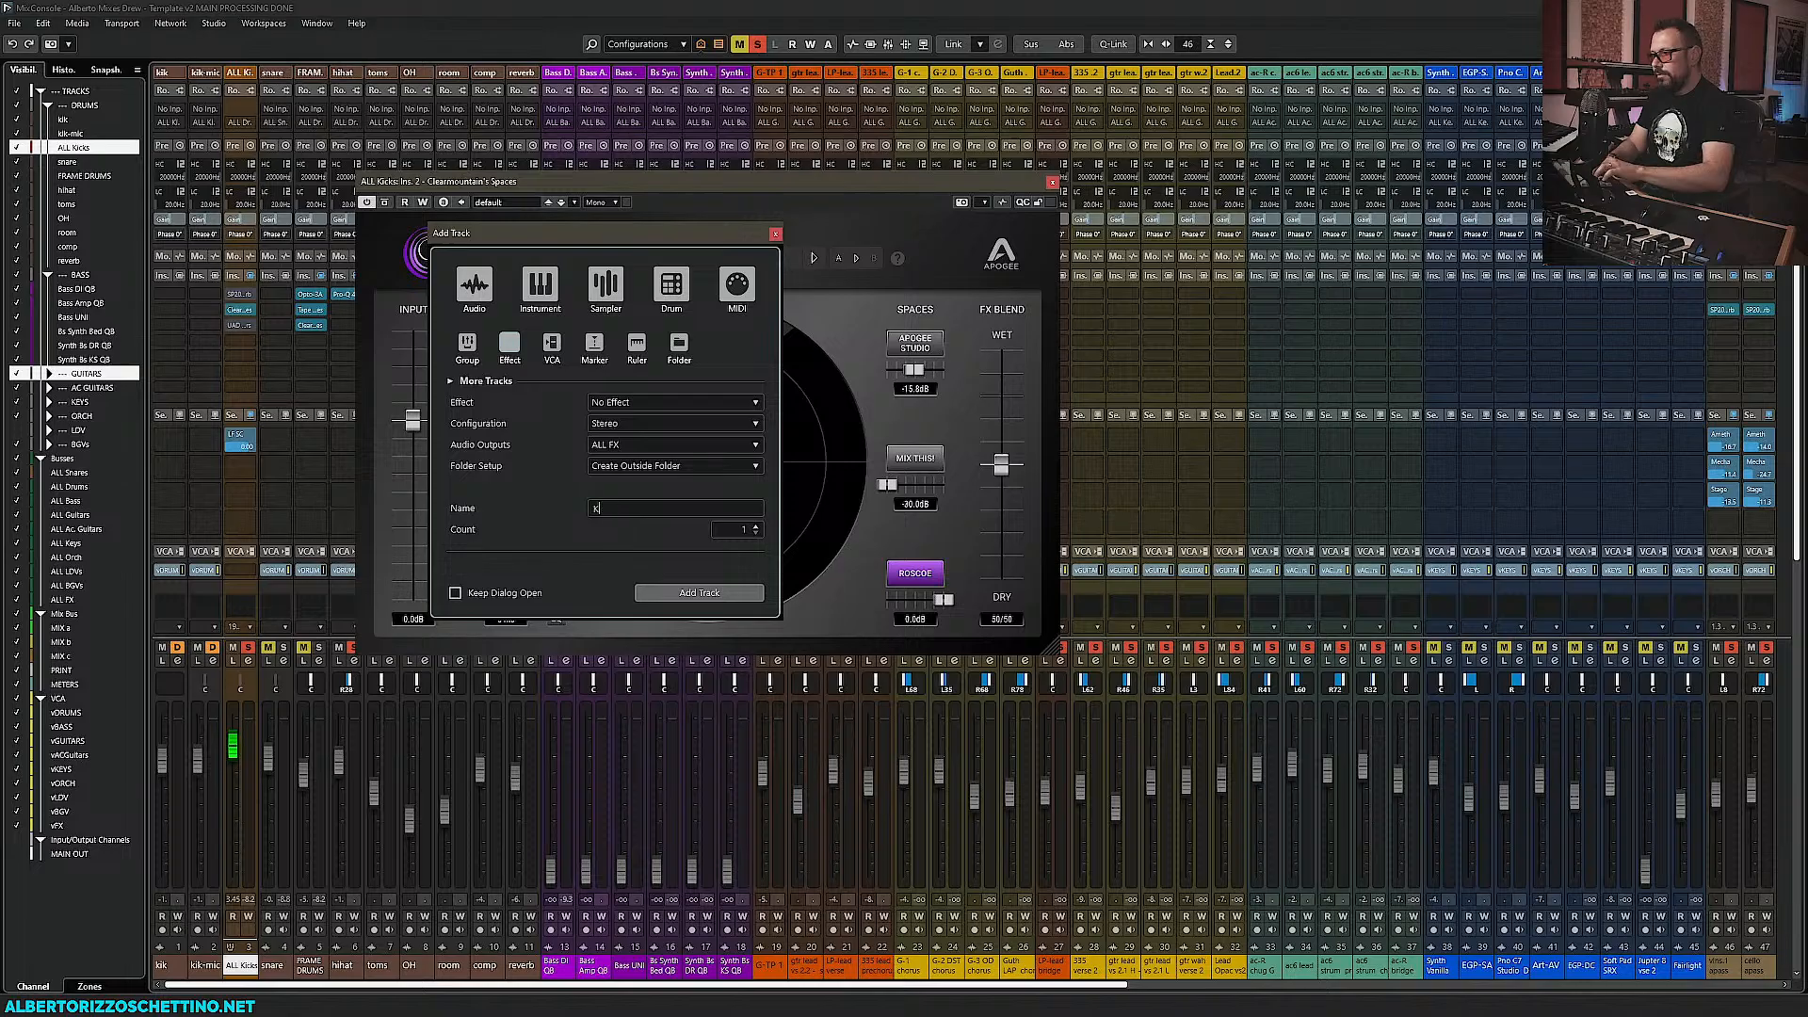
text(ICK TAIL)
key(Return)
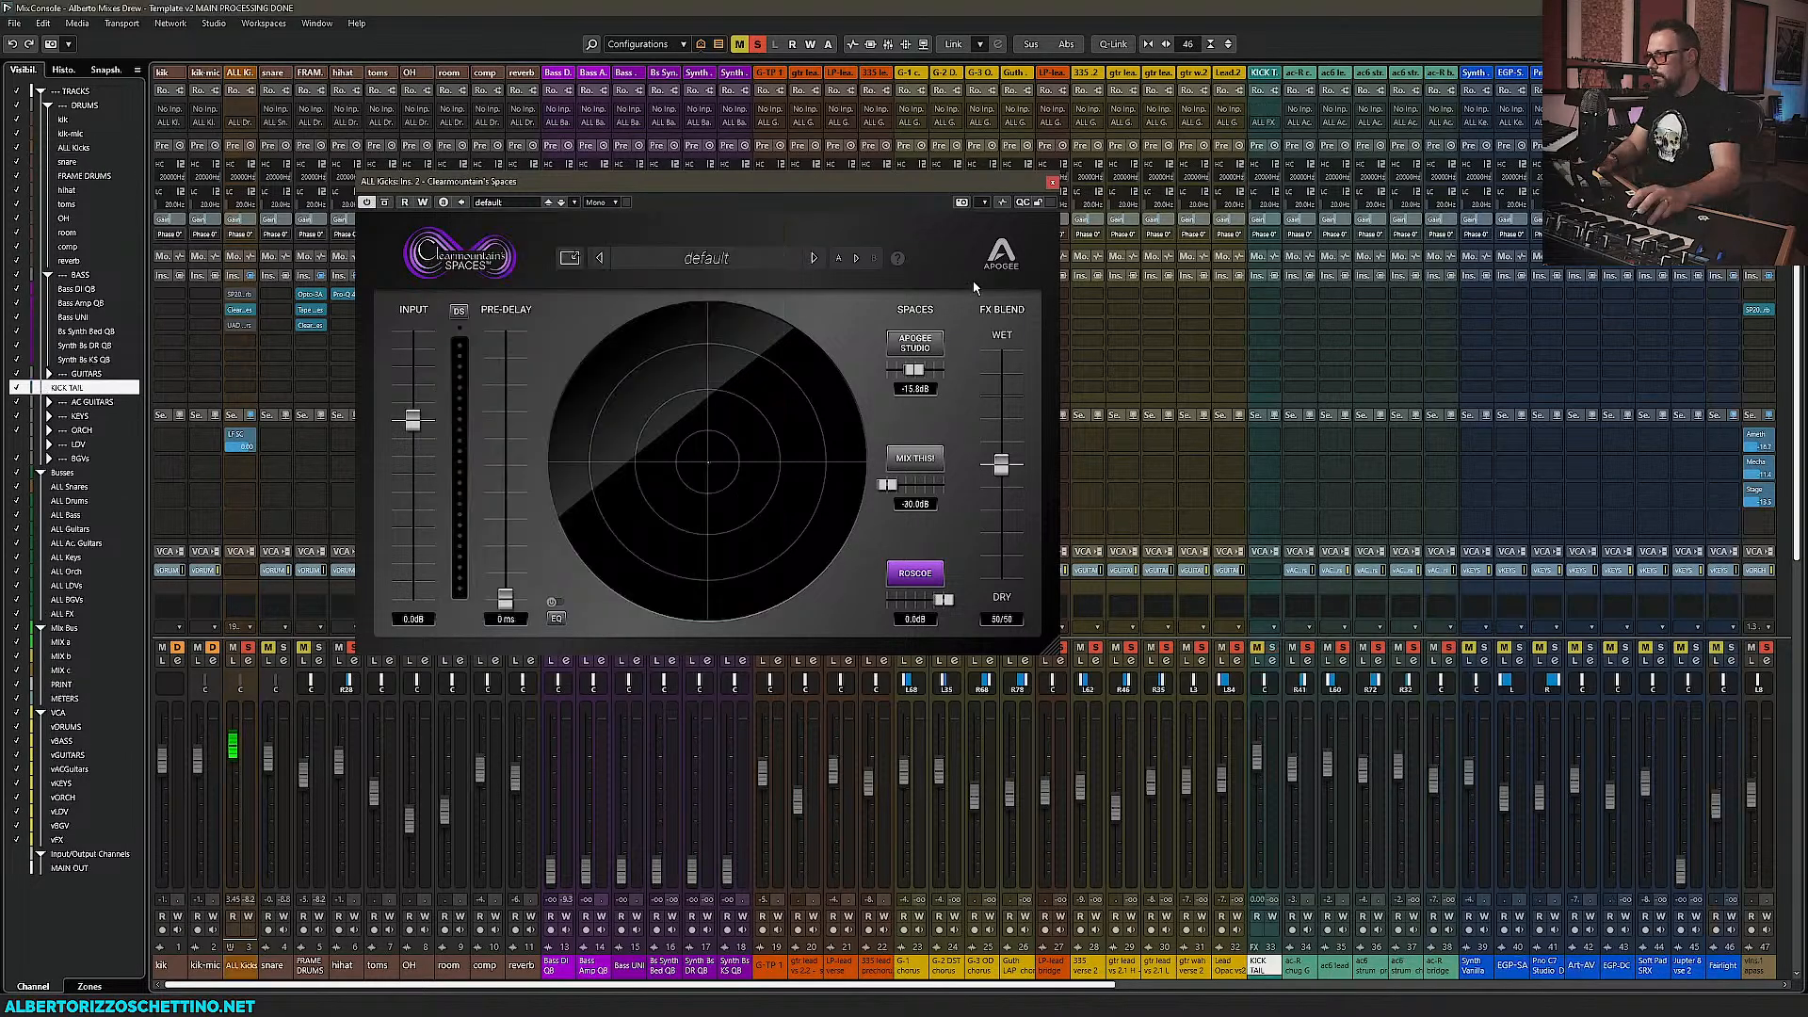
Move Clearmountain's Spaces from ALL Kicks to the KICK TAIL channel, and place that channel right after Stage
click(1052, 183)
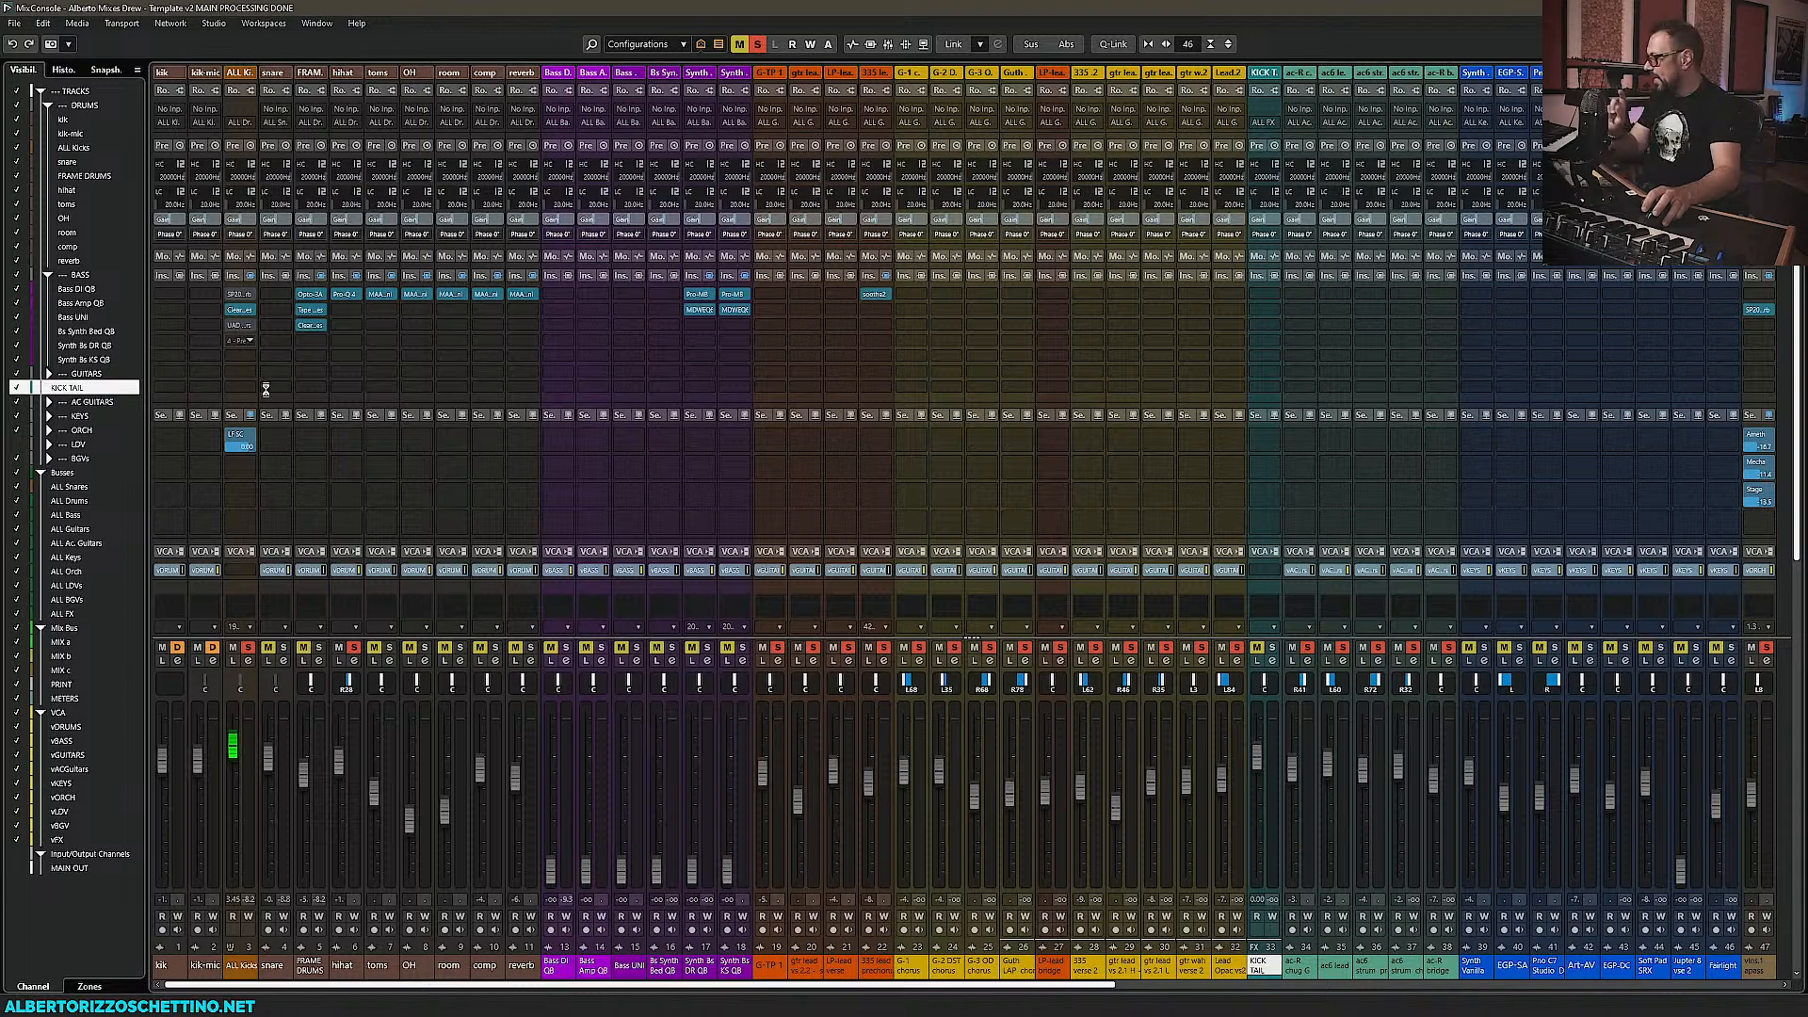
drag(241, 310, 528, 303)
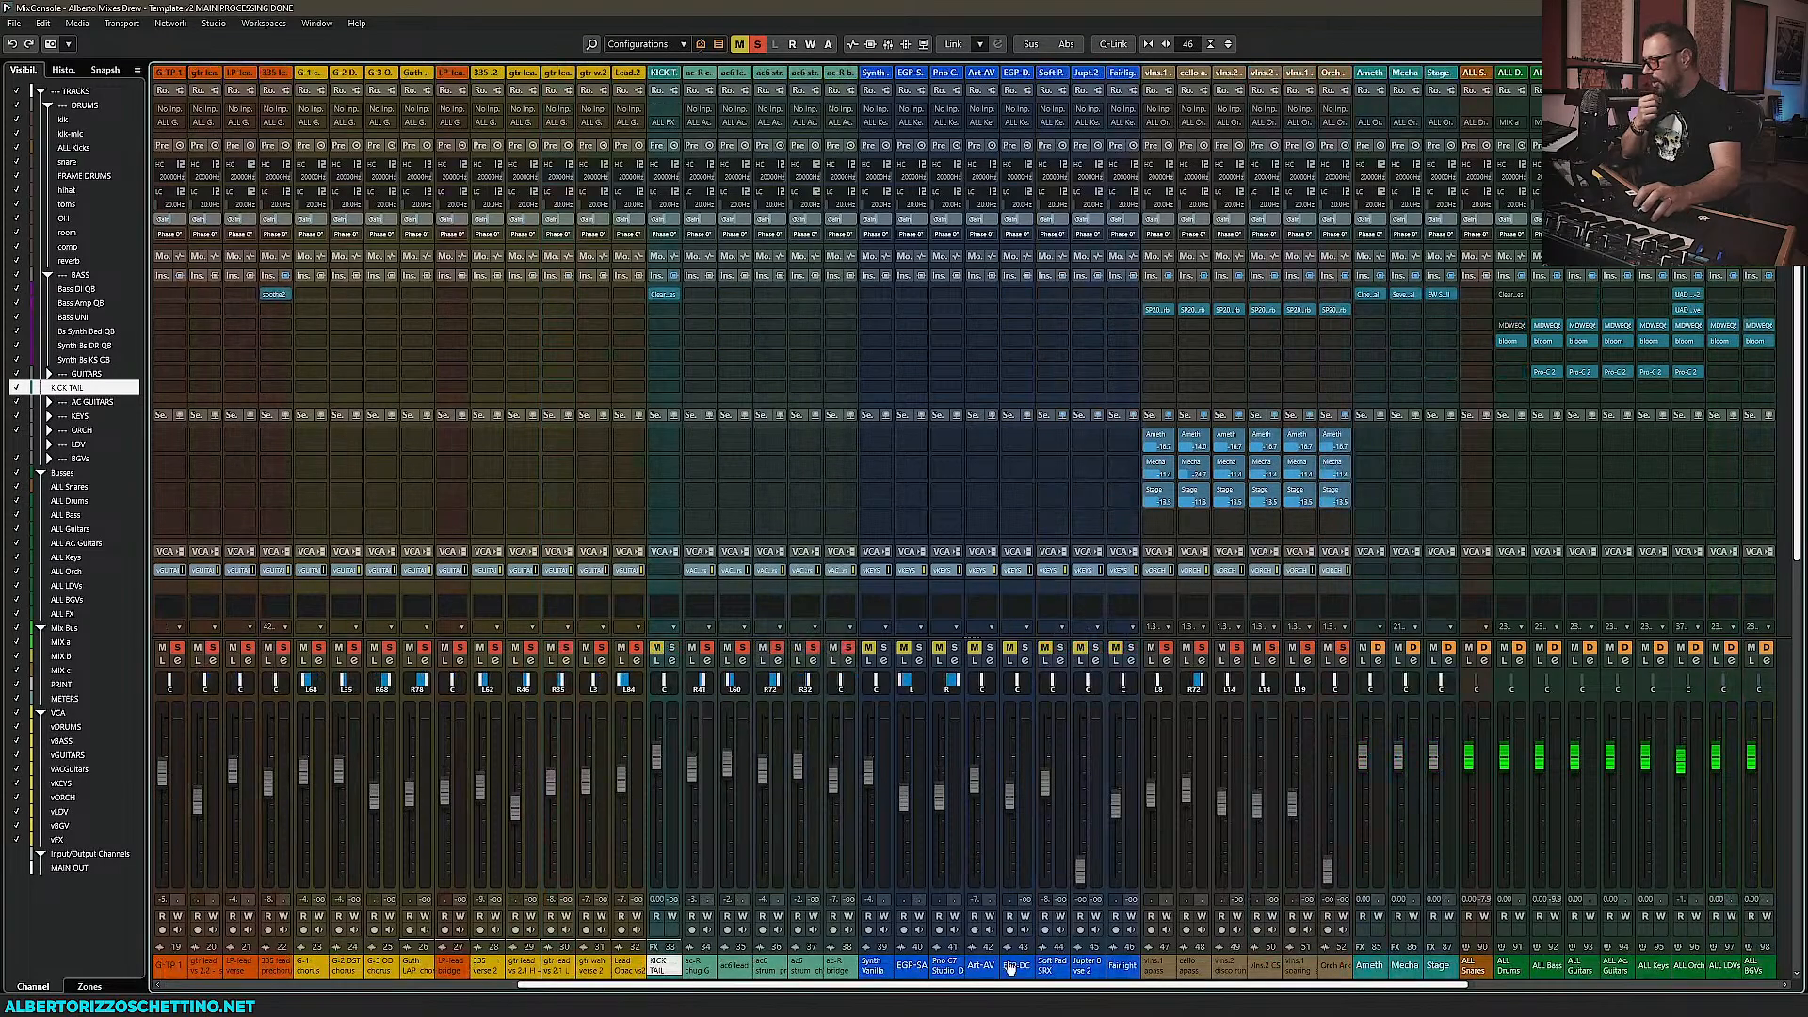
click(615, 971)
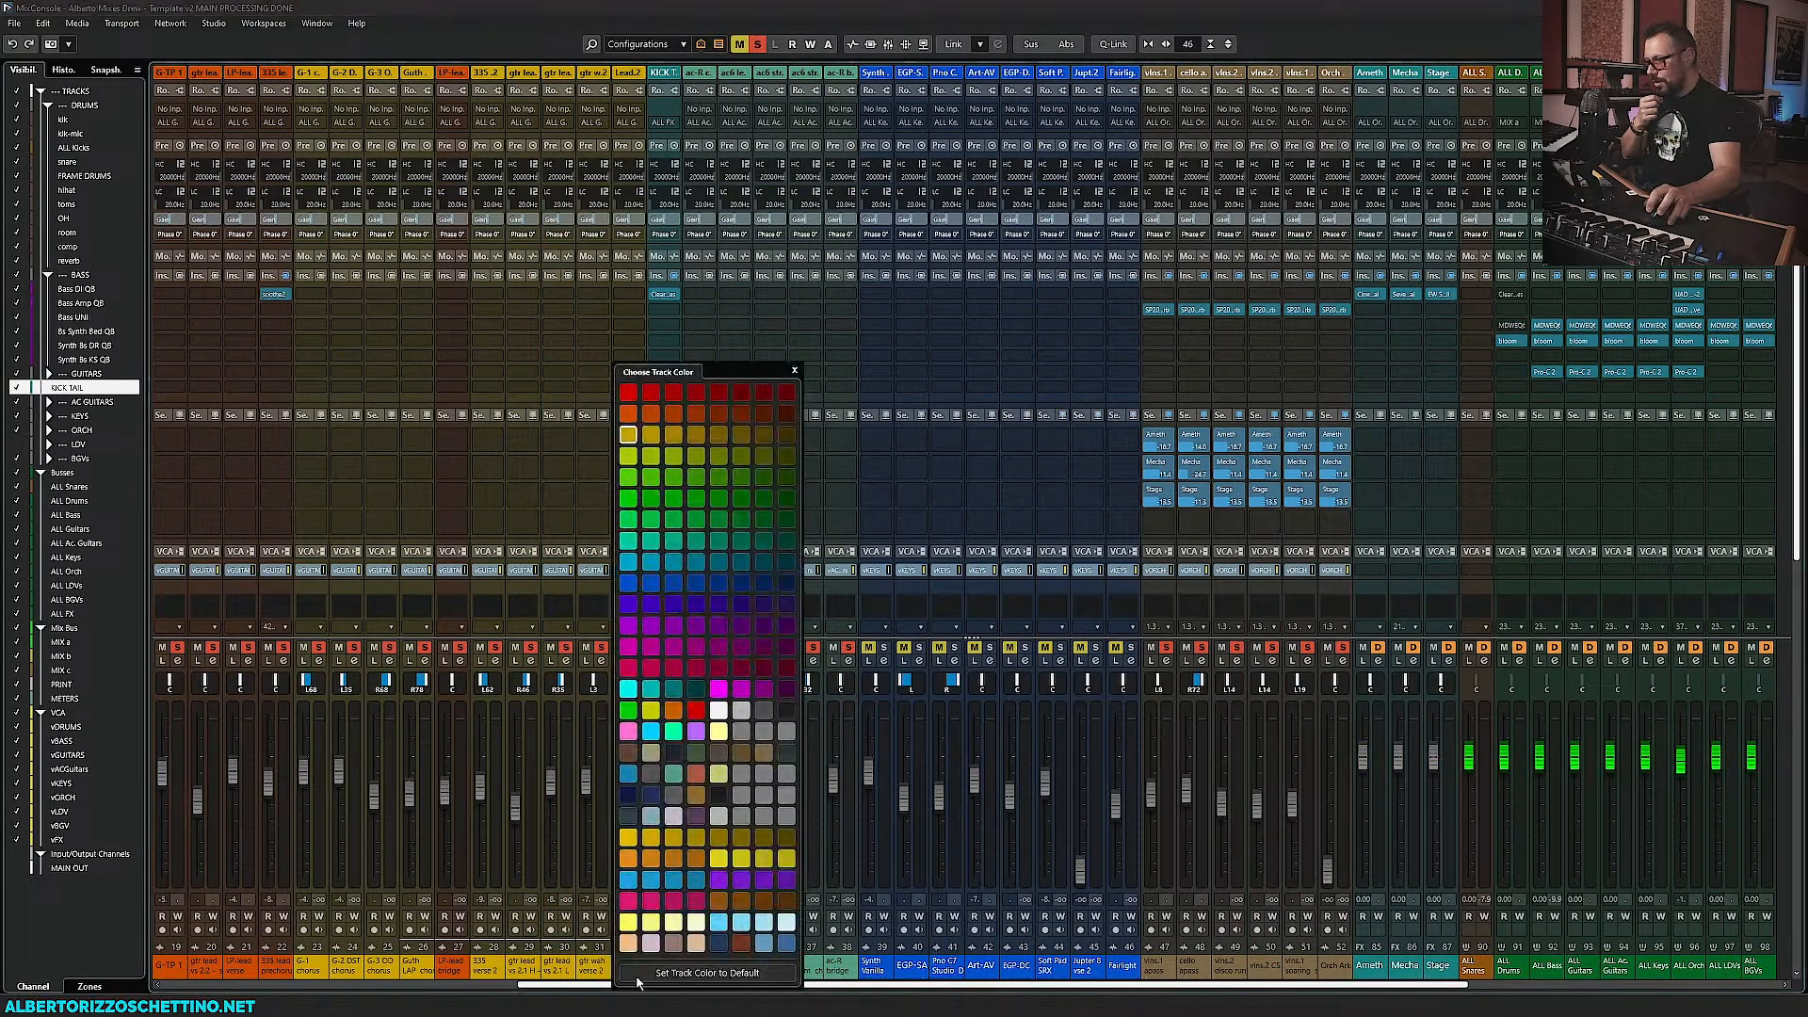
click(561, 356)
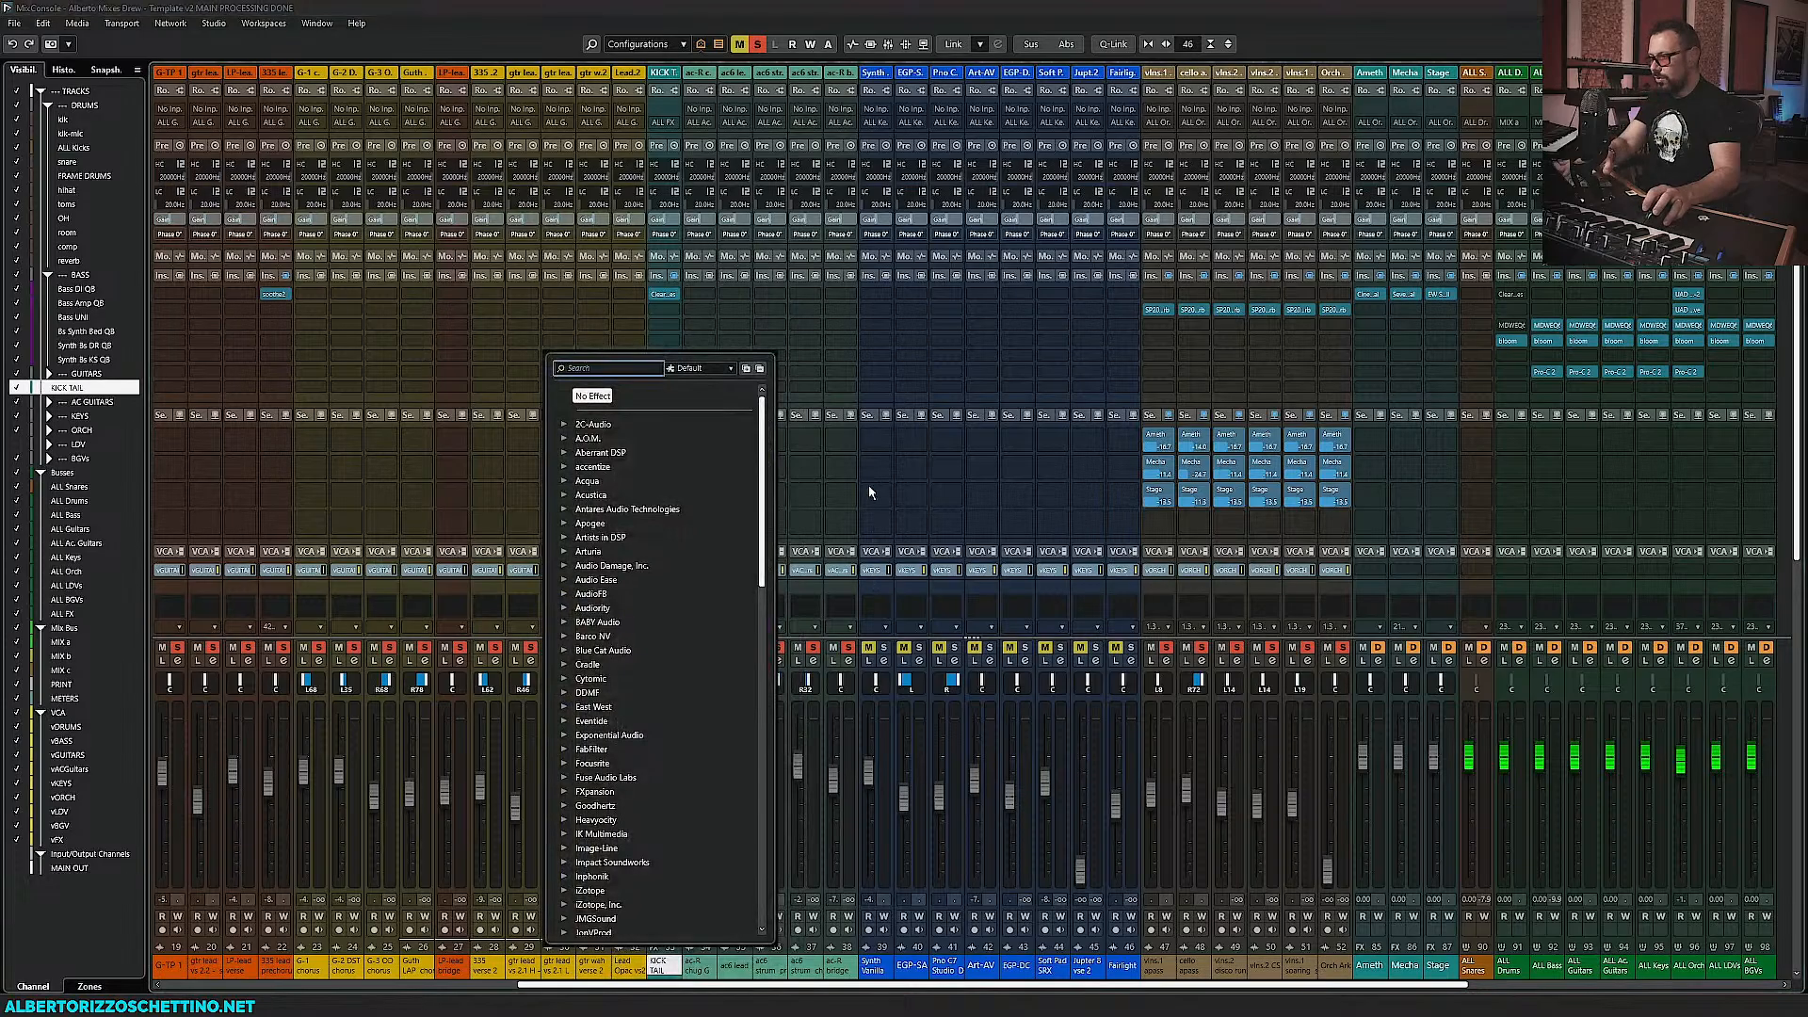
click(672, 969)
click(778, 972)
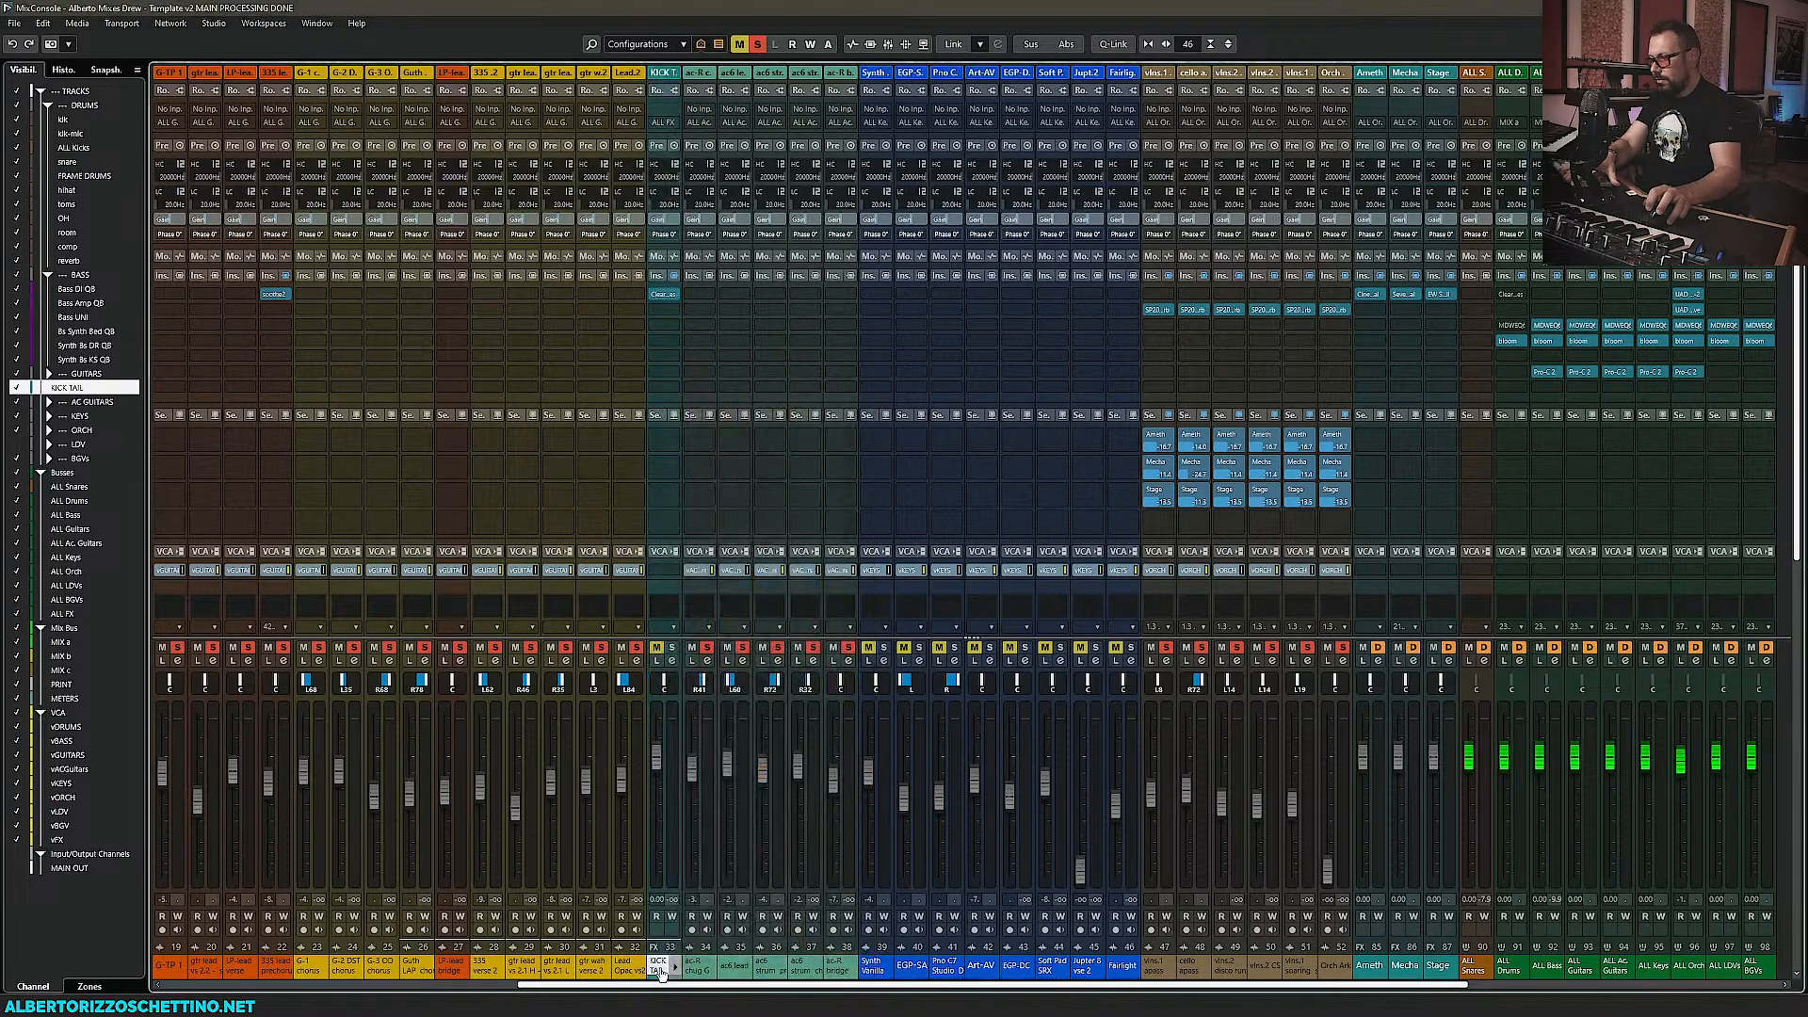
drag(1331, 976, 1441, 981)
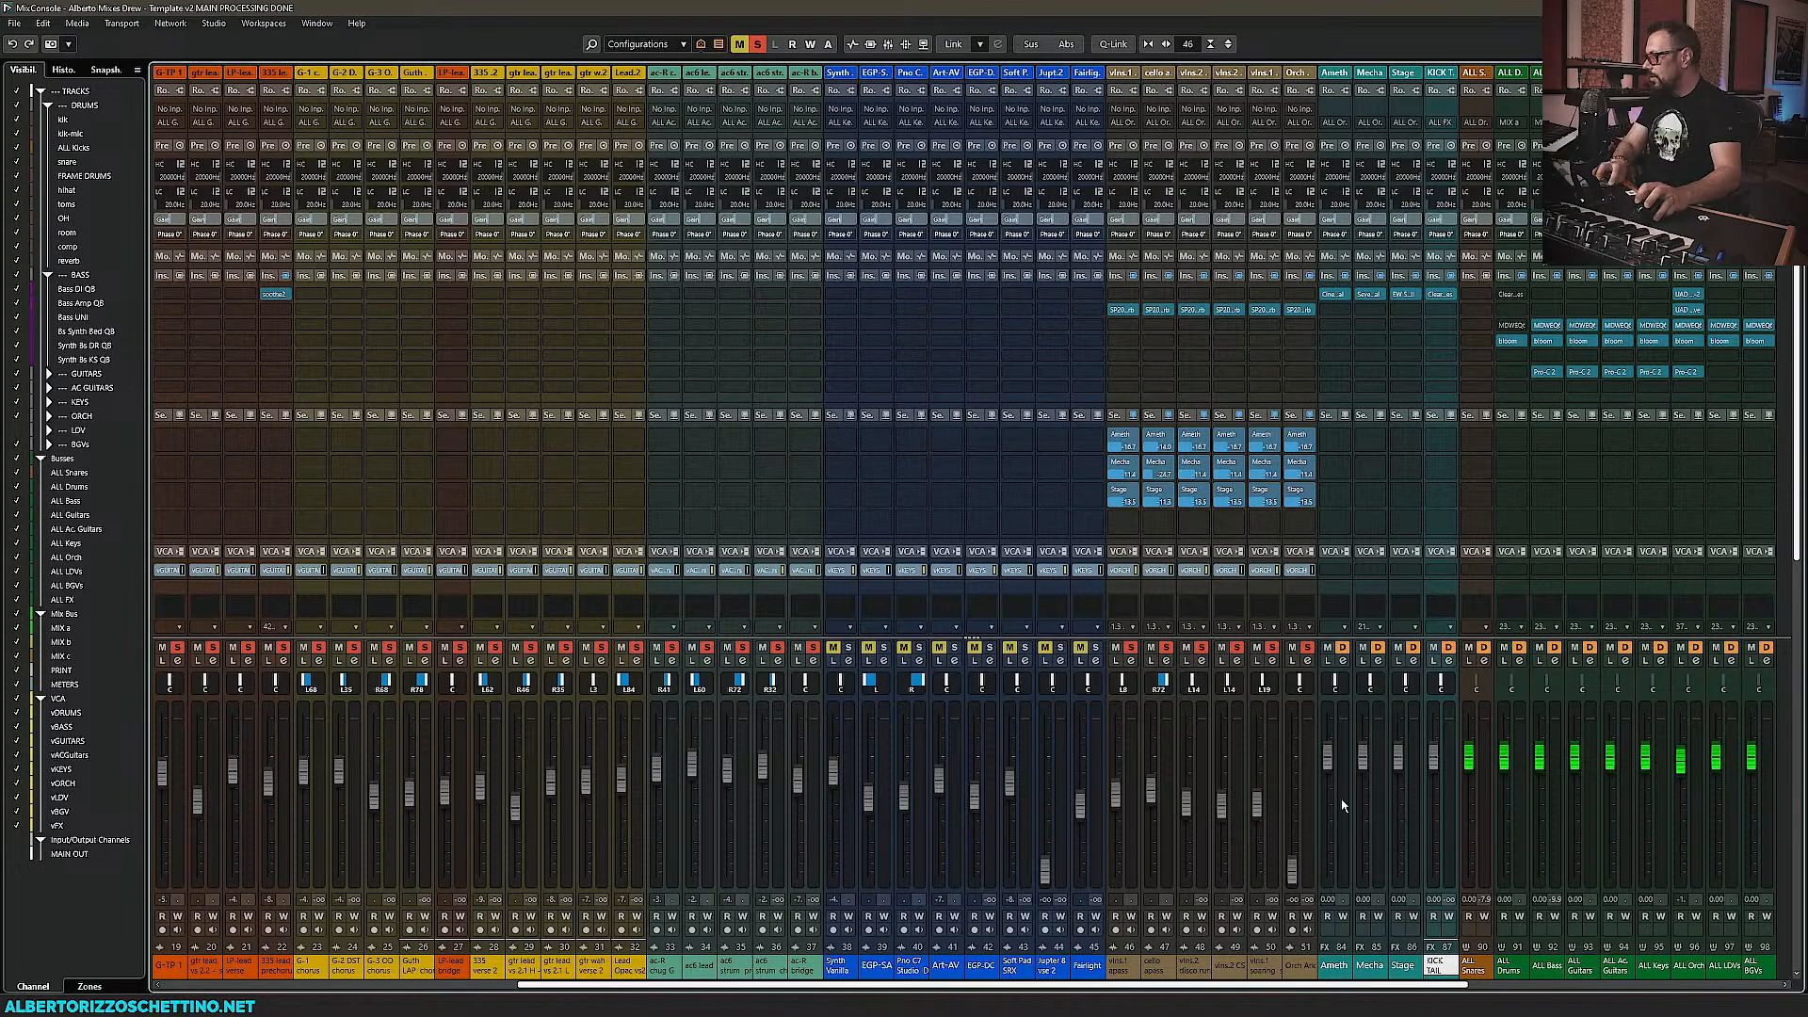
Set the FX blend of Clearmountain's Spaces on KICK TAIL to fully wet, 100/0
click(1441, 294)
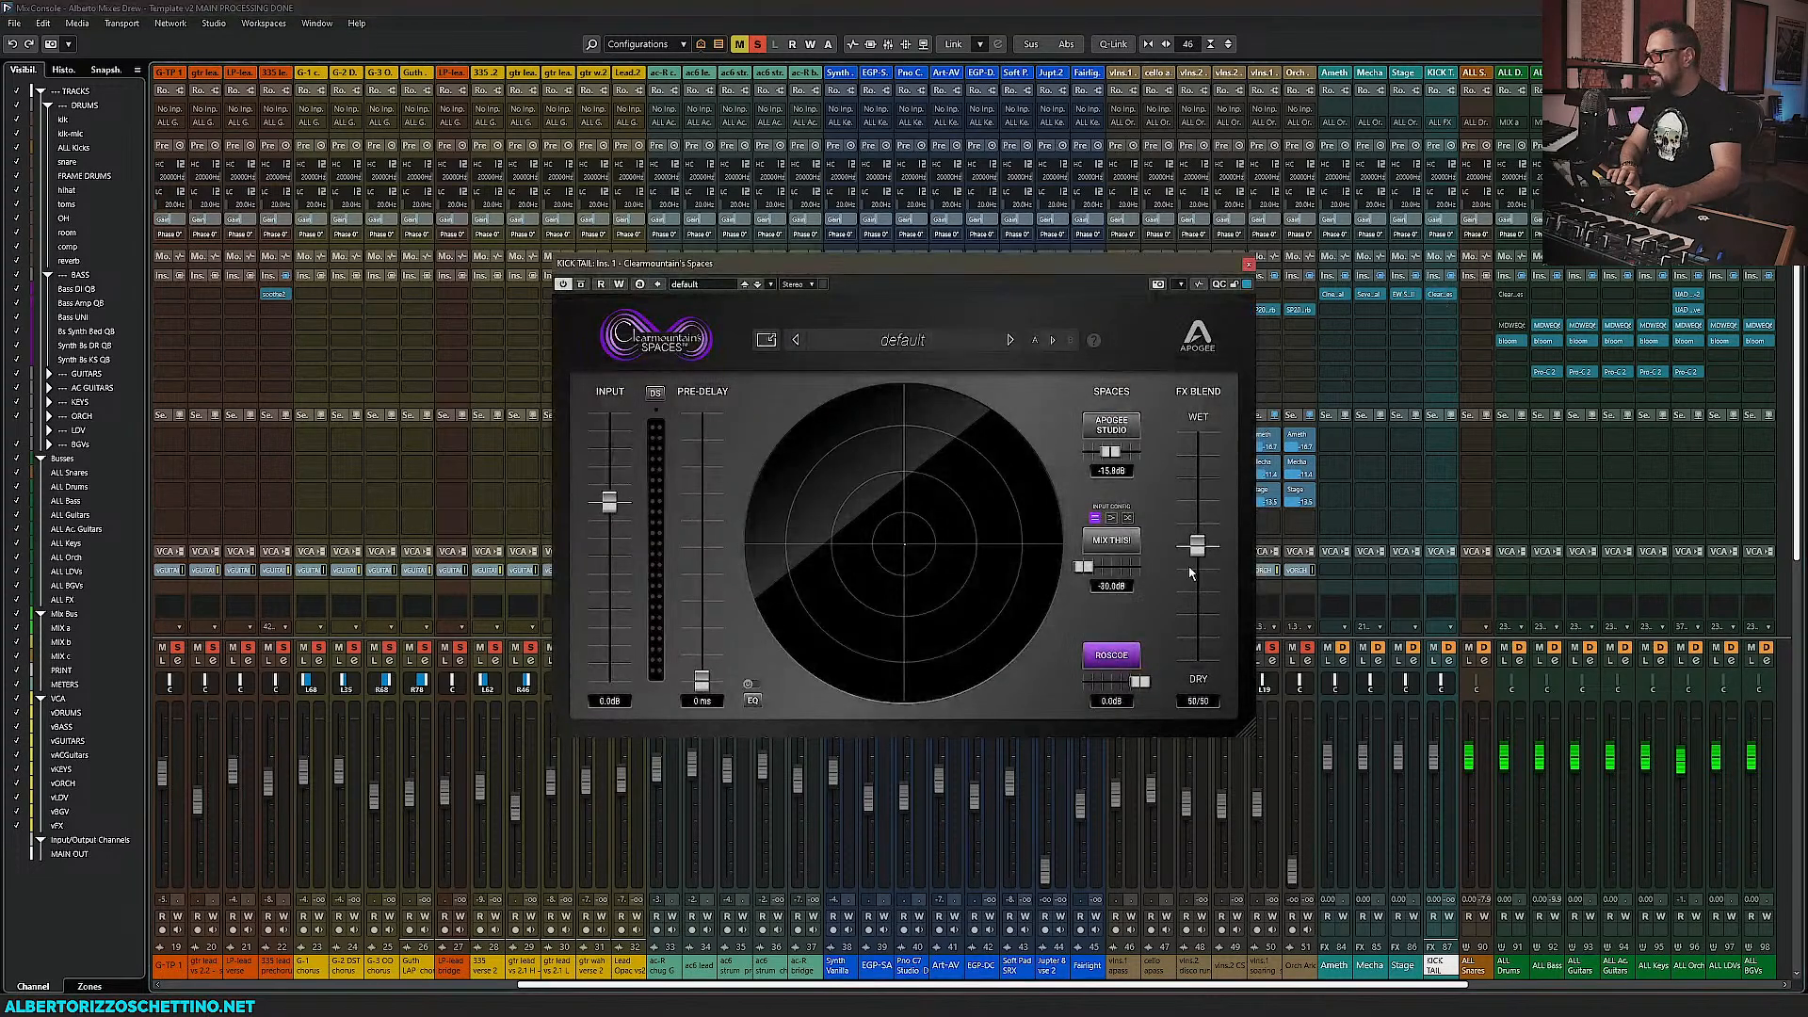
click(1248, 266)
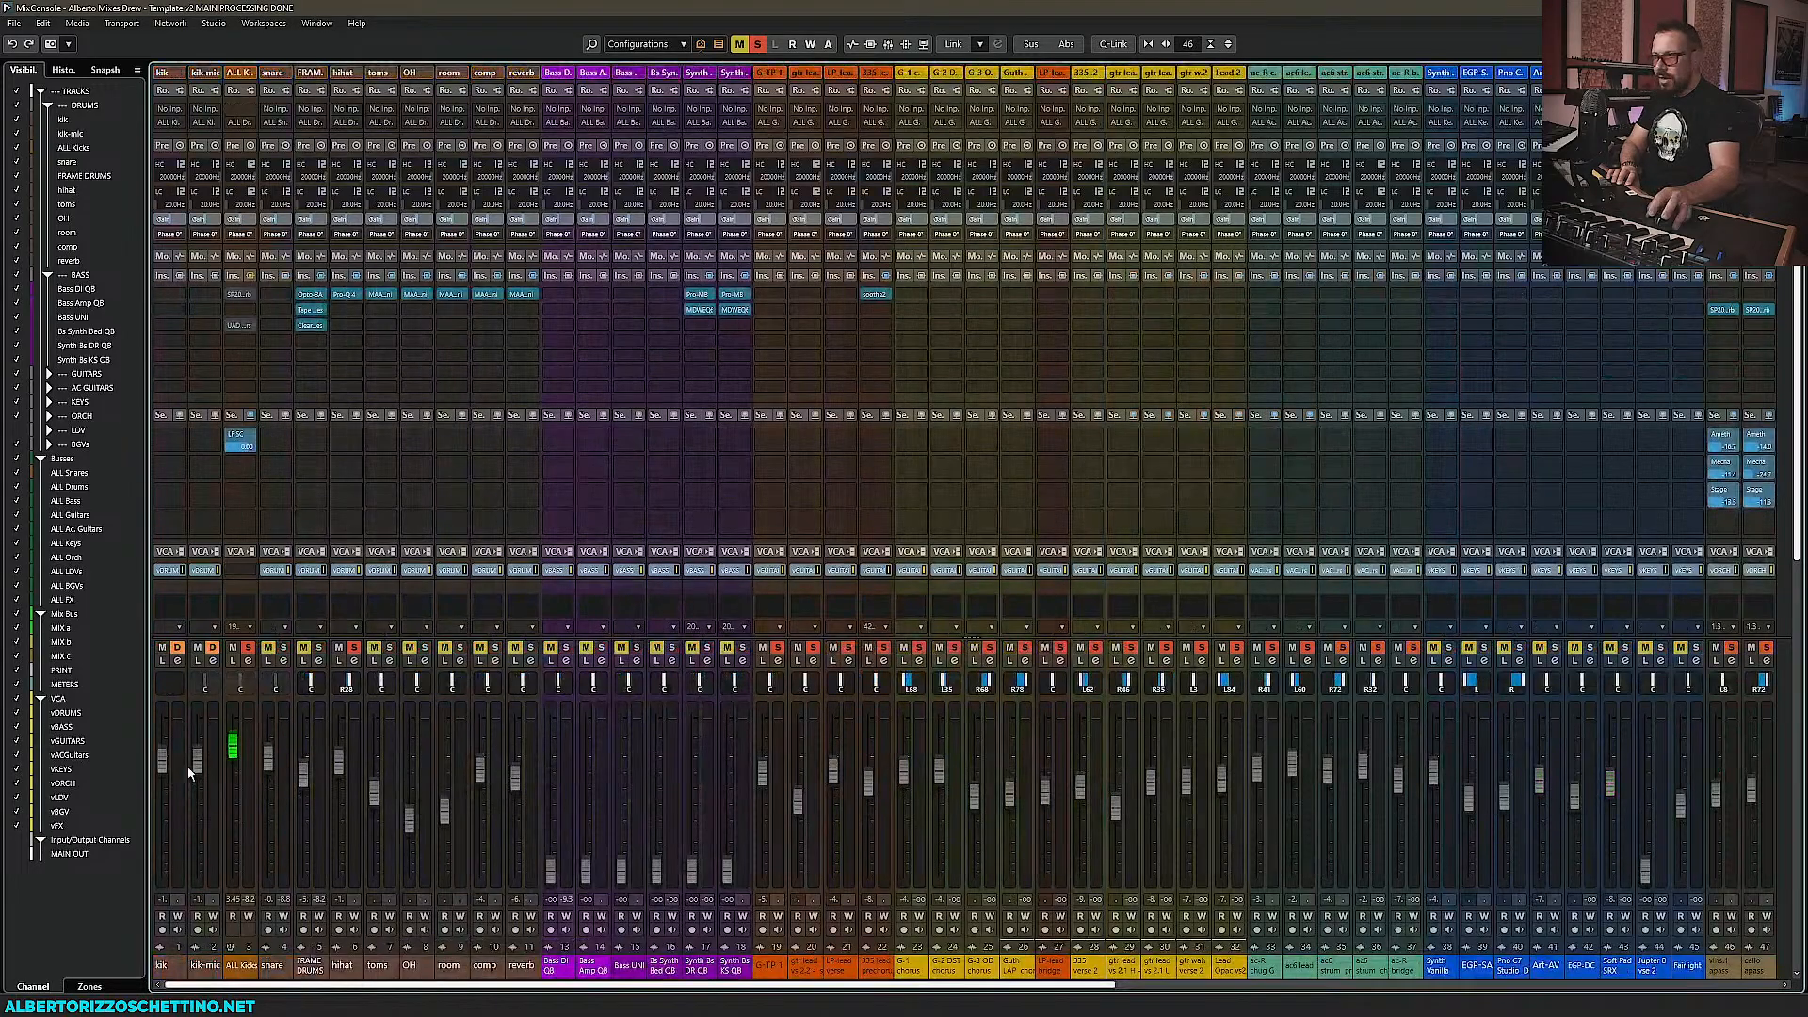
Clear the third insert on ALL Kicks, re-enable its first insert, and assign its second send to KICK TAIL
click(247, 325)
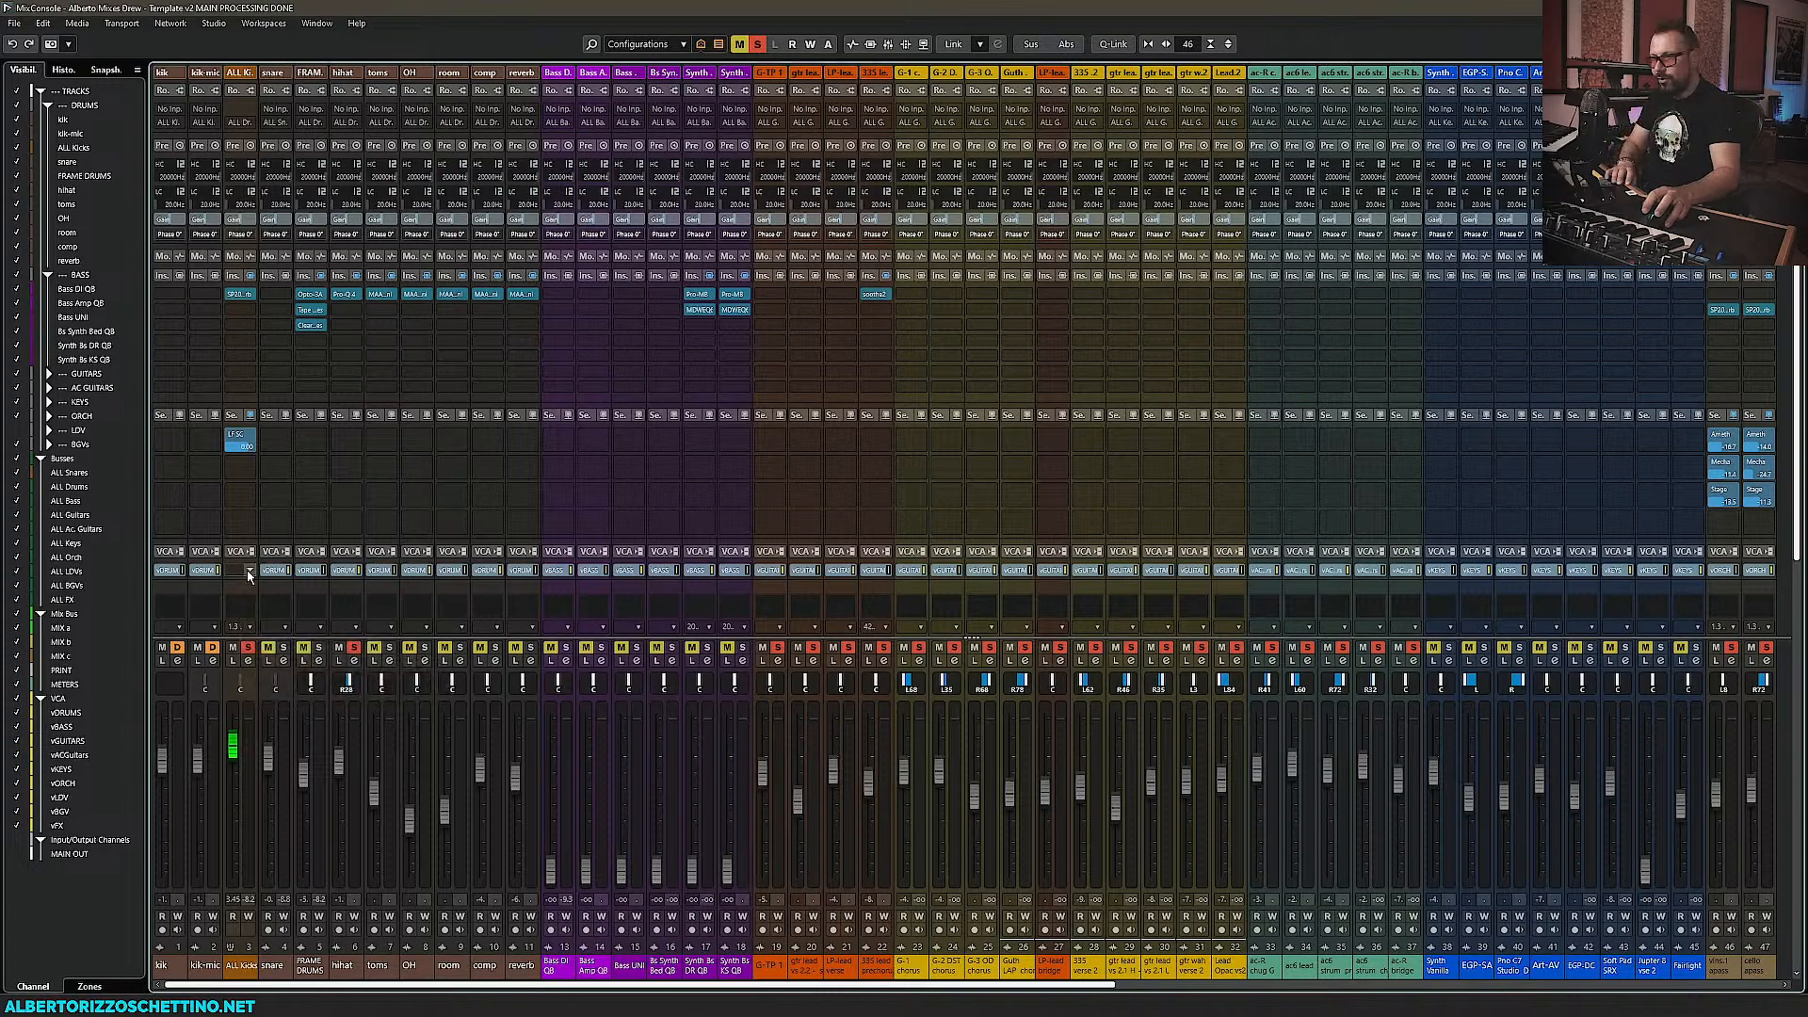
click(250, 577)
click(269, 644)
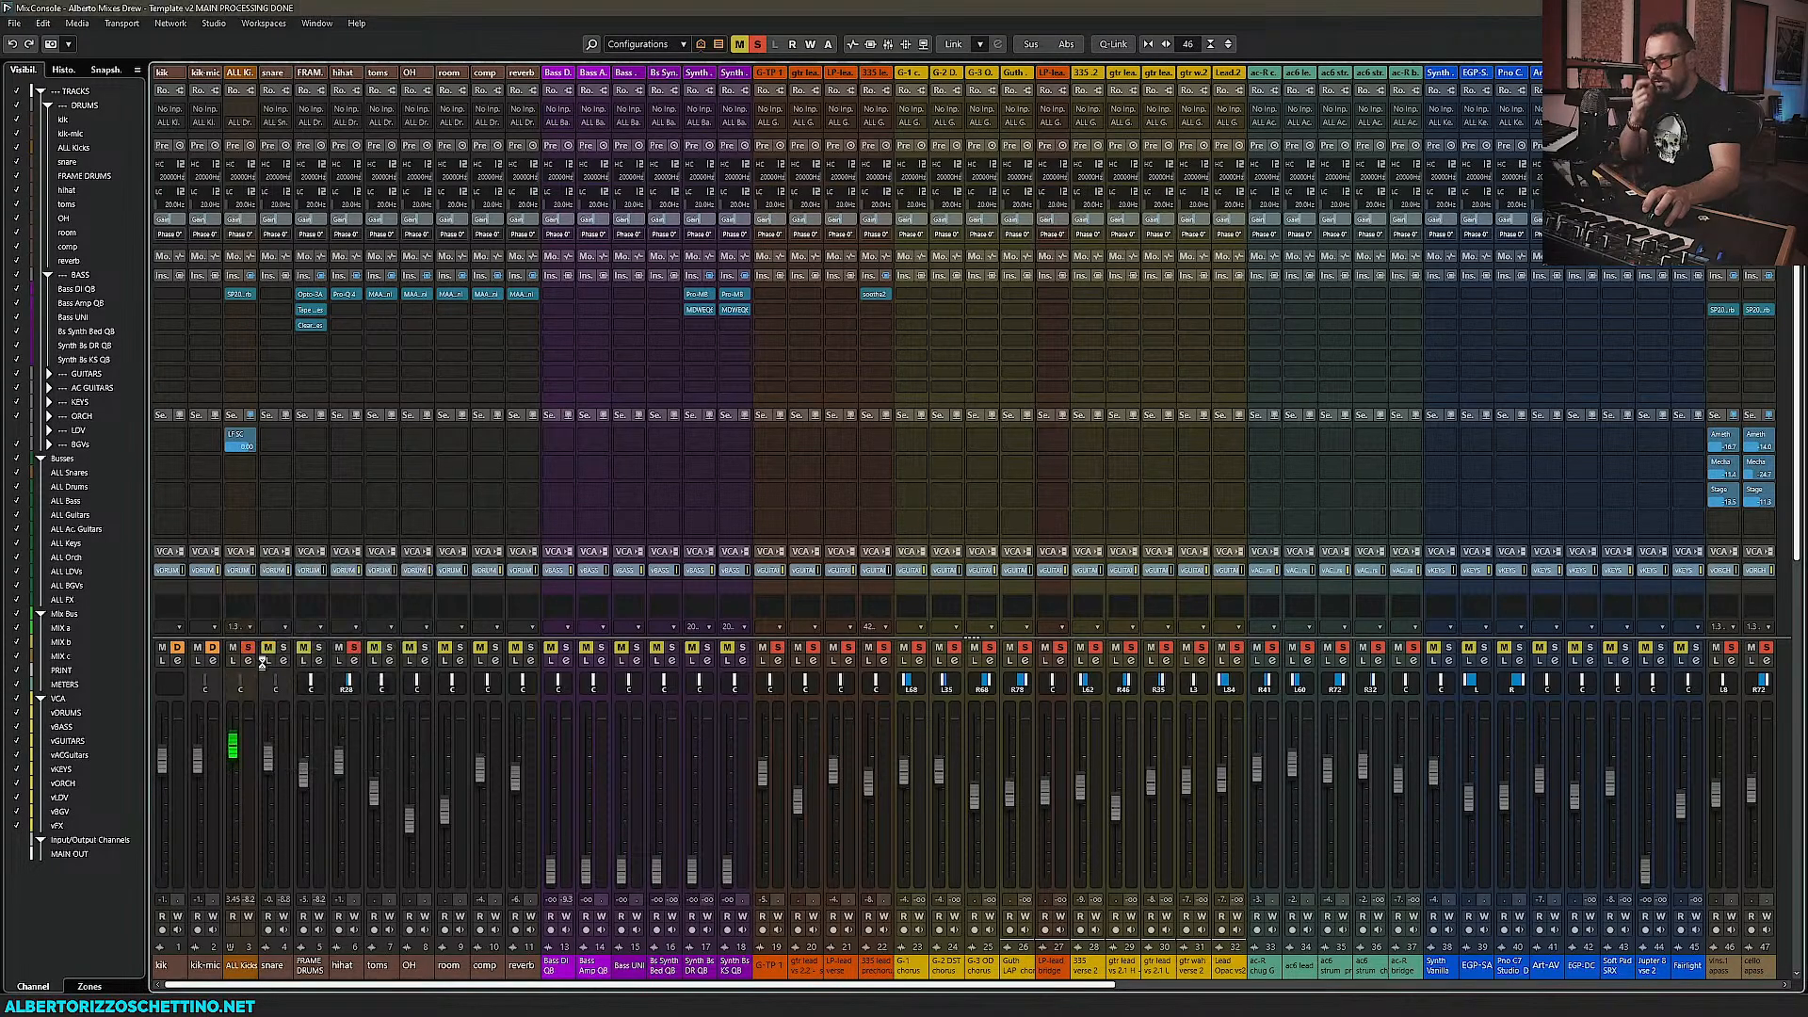
click(244, 469)
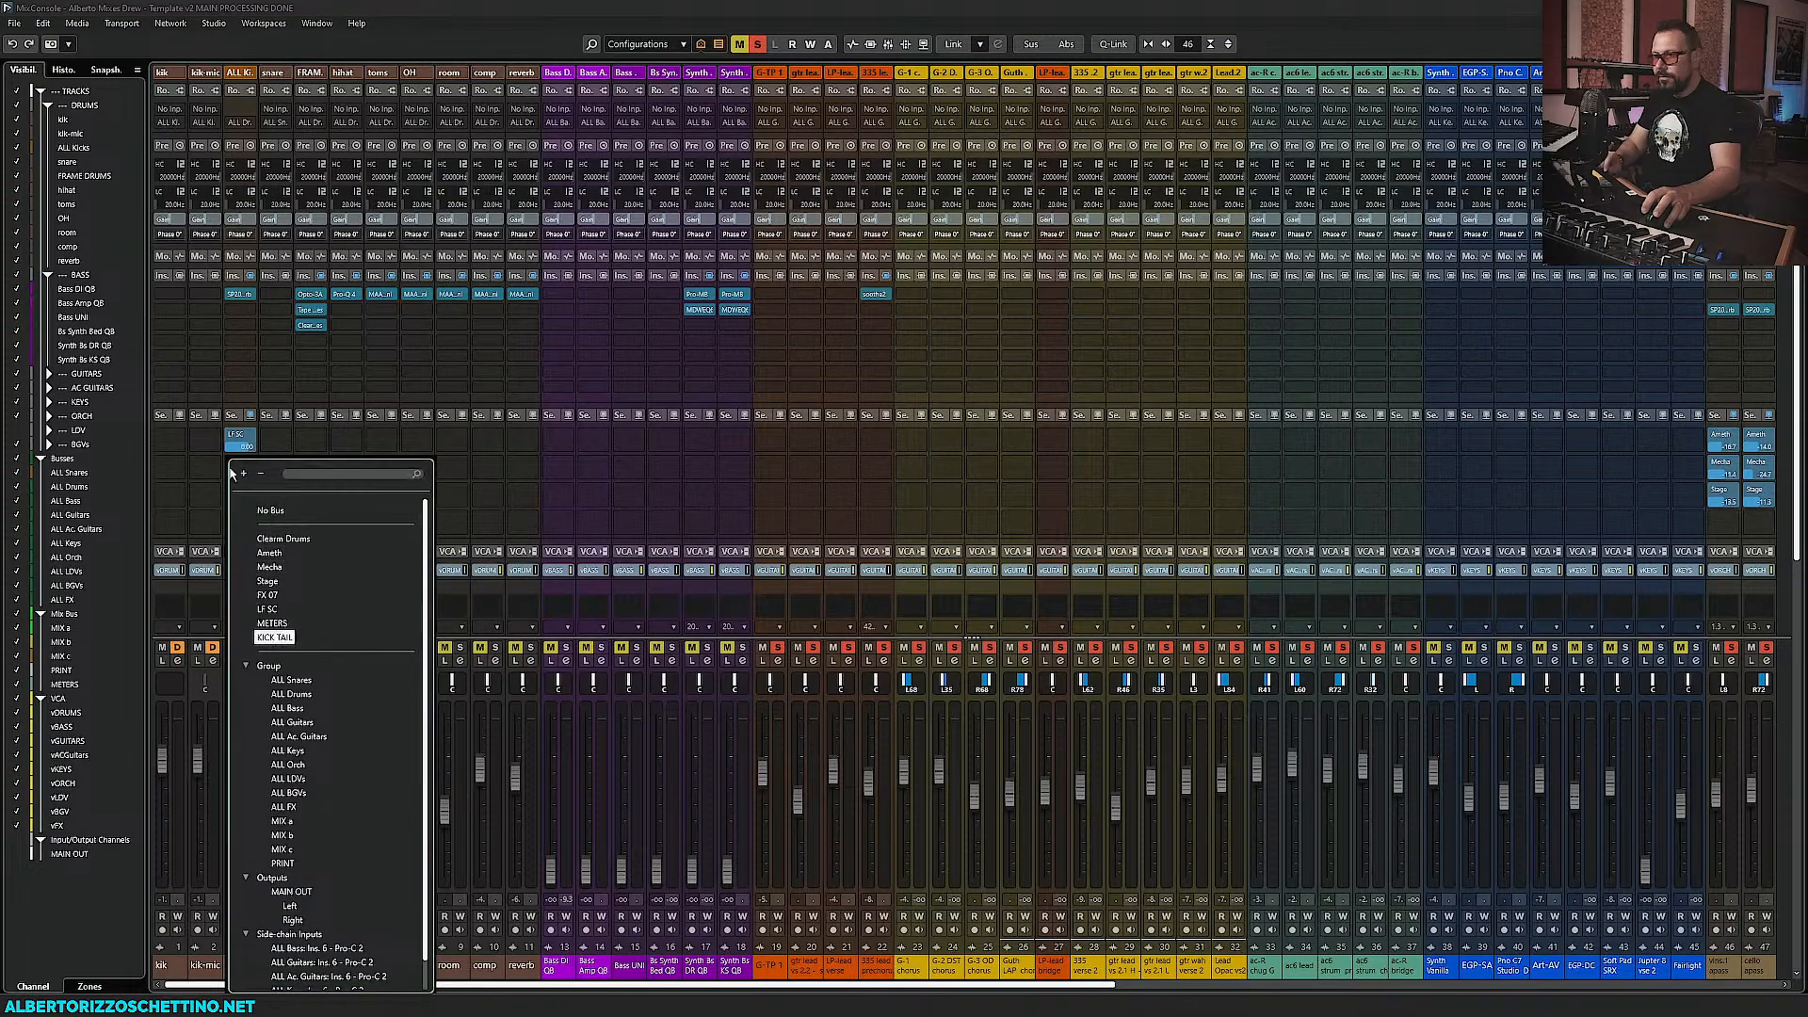
key(Return)
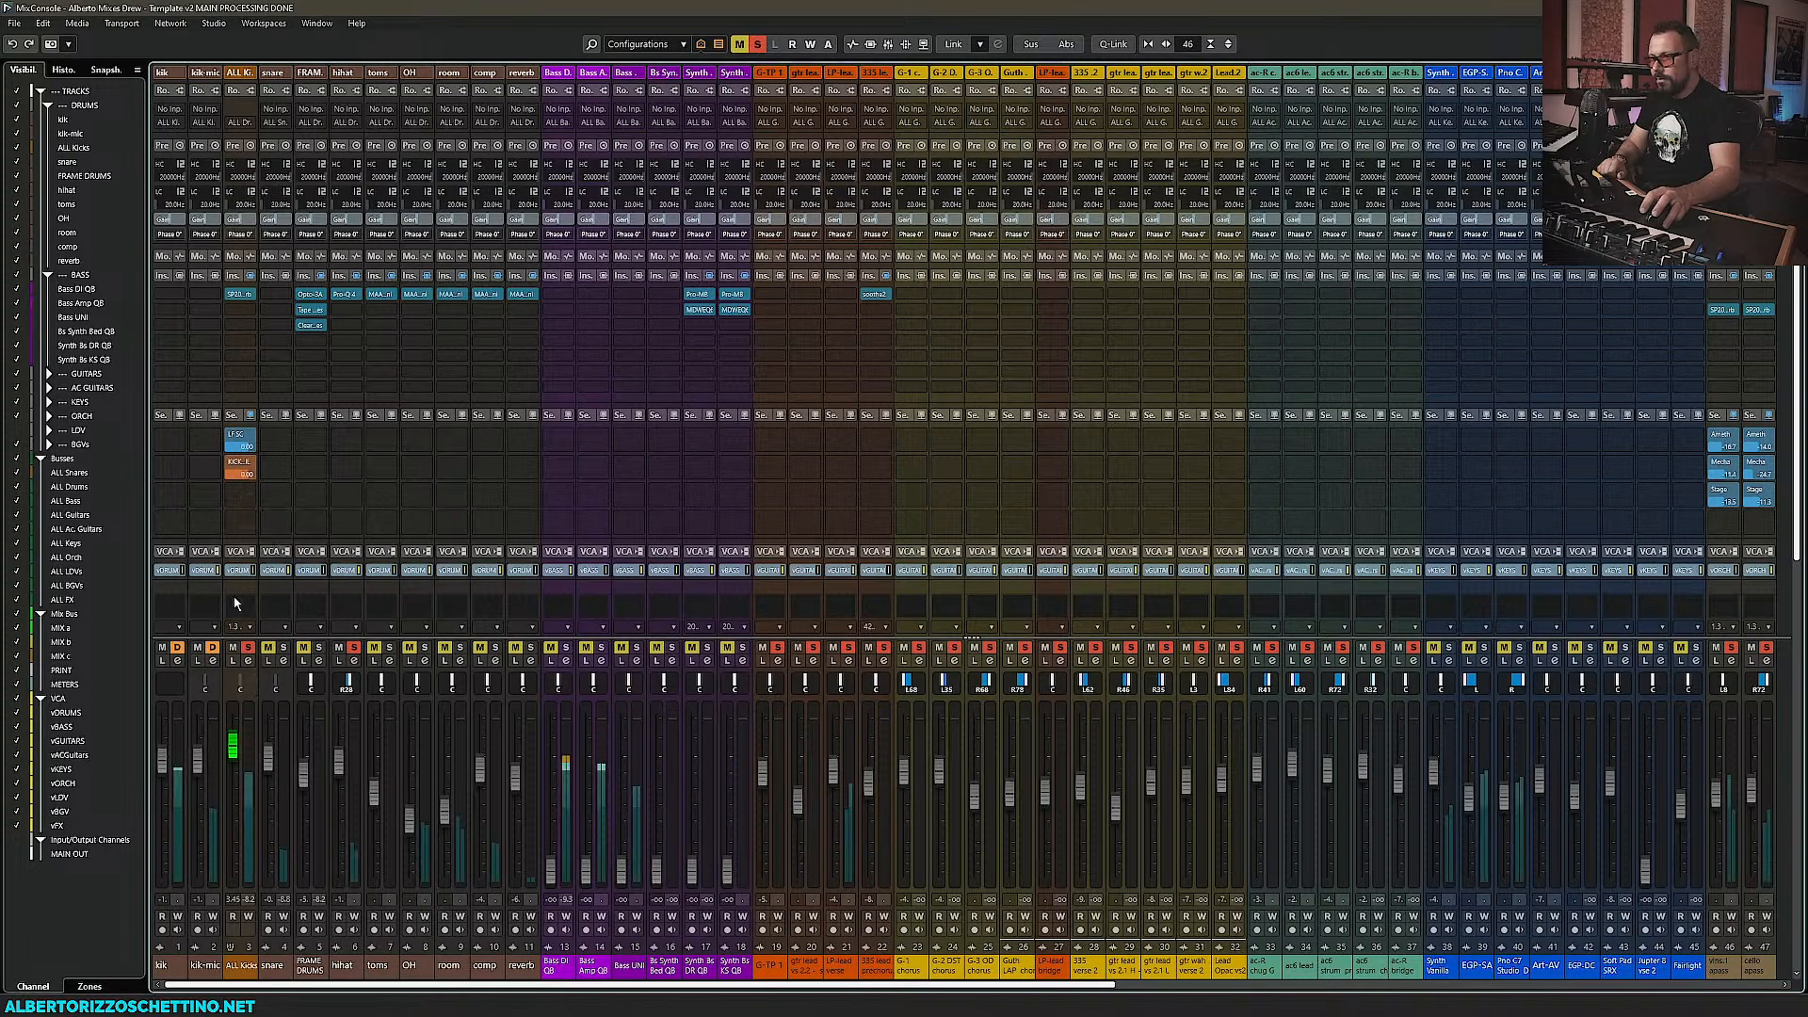
Adjust the KICK TAIL send on ALL Kicks by ear during playback, and set its level to -24 dB
drag(246, 475, 212, 488)
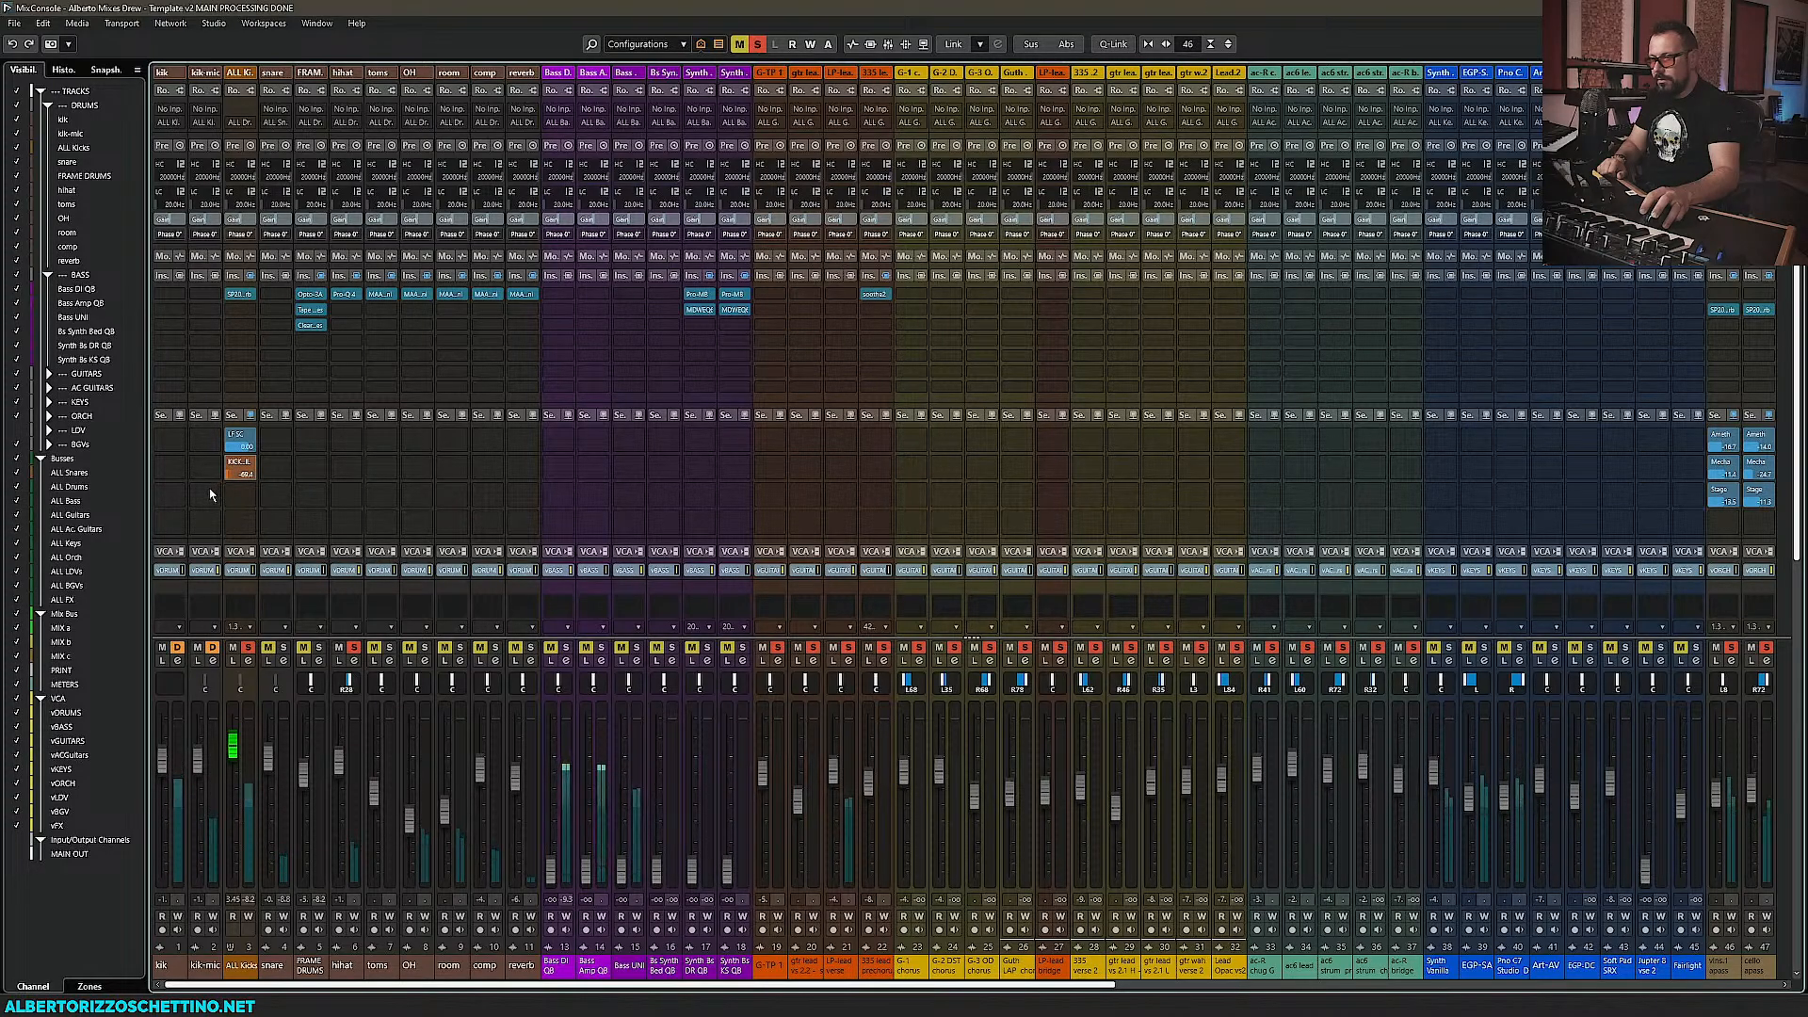
drag(243, 473, 254, 478)
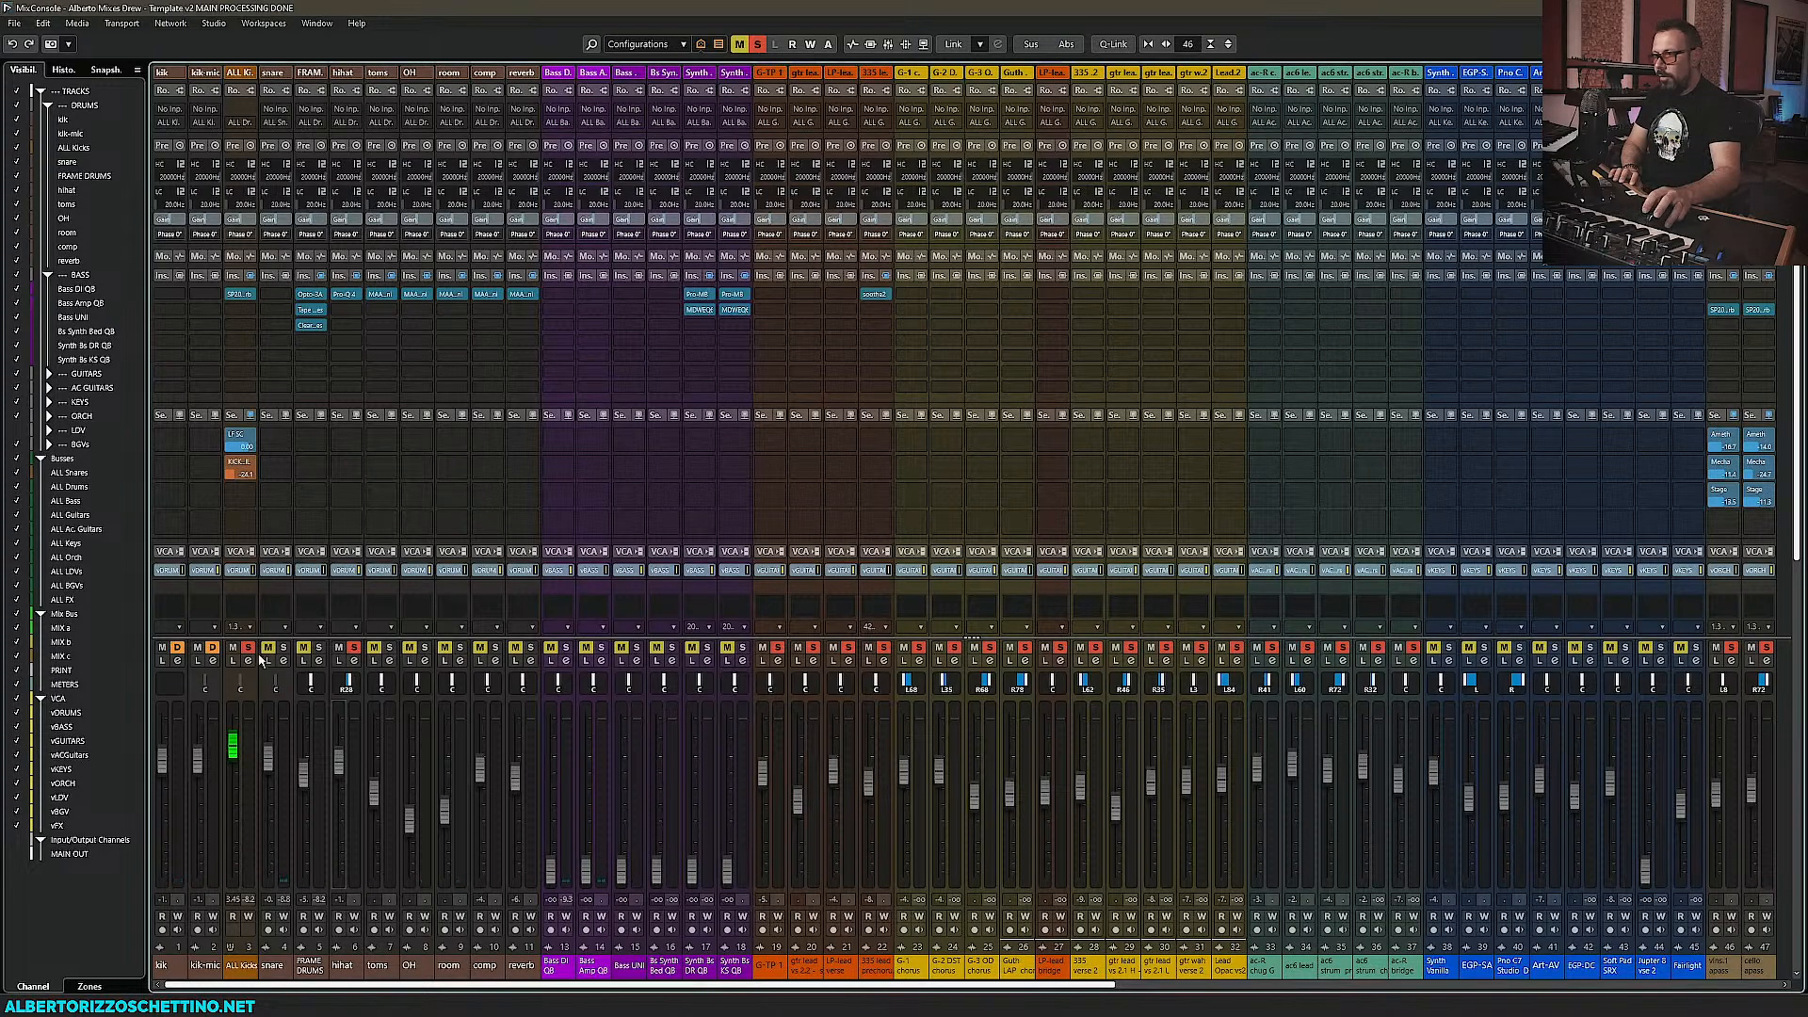
double_click(234, 477)
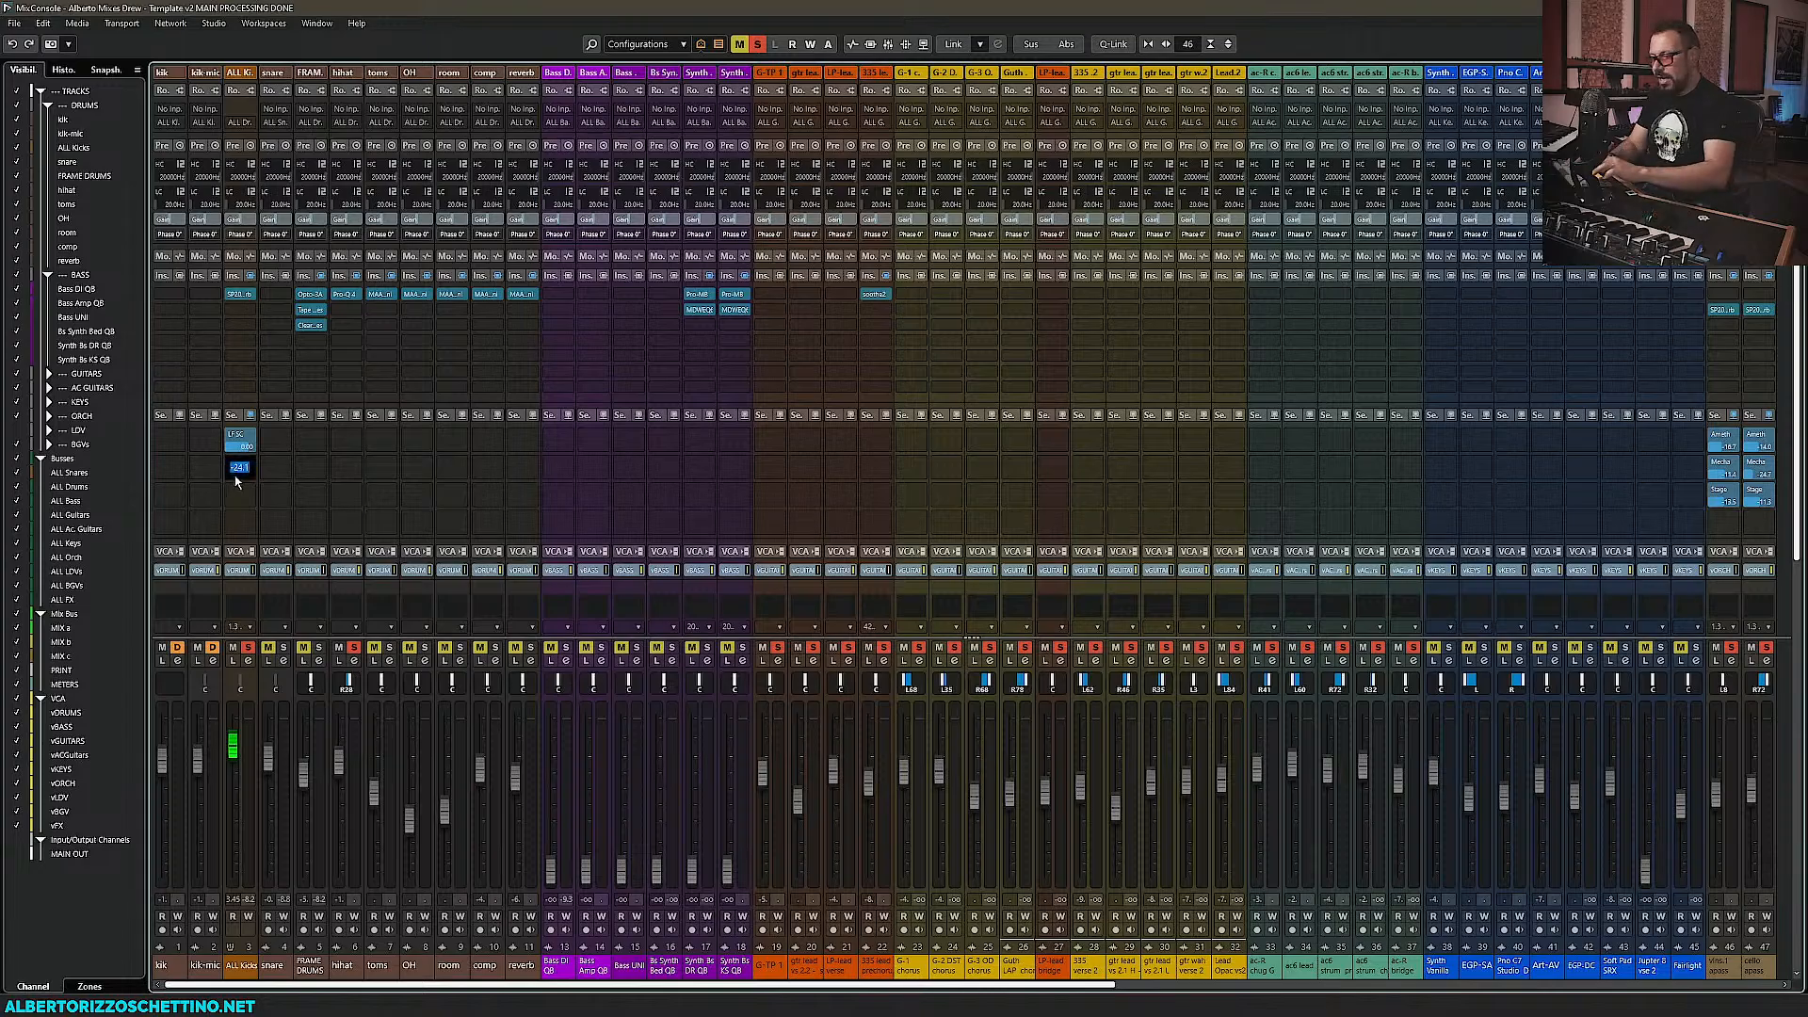
text(-24)
key(Return)
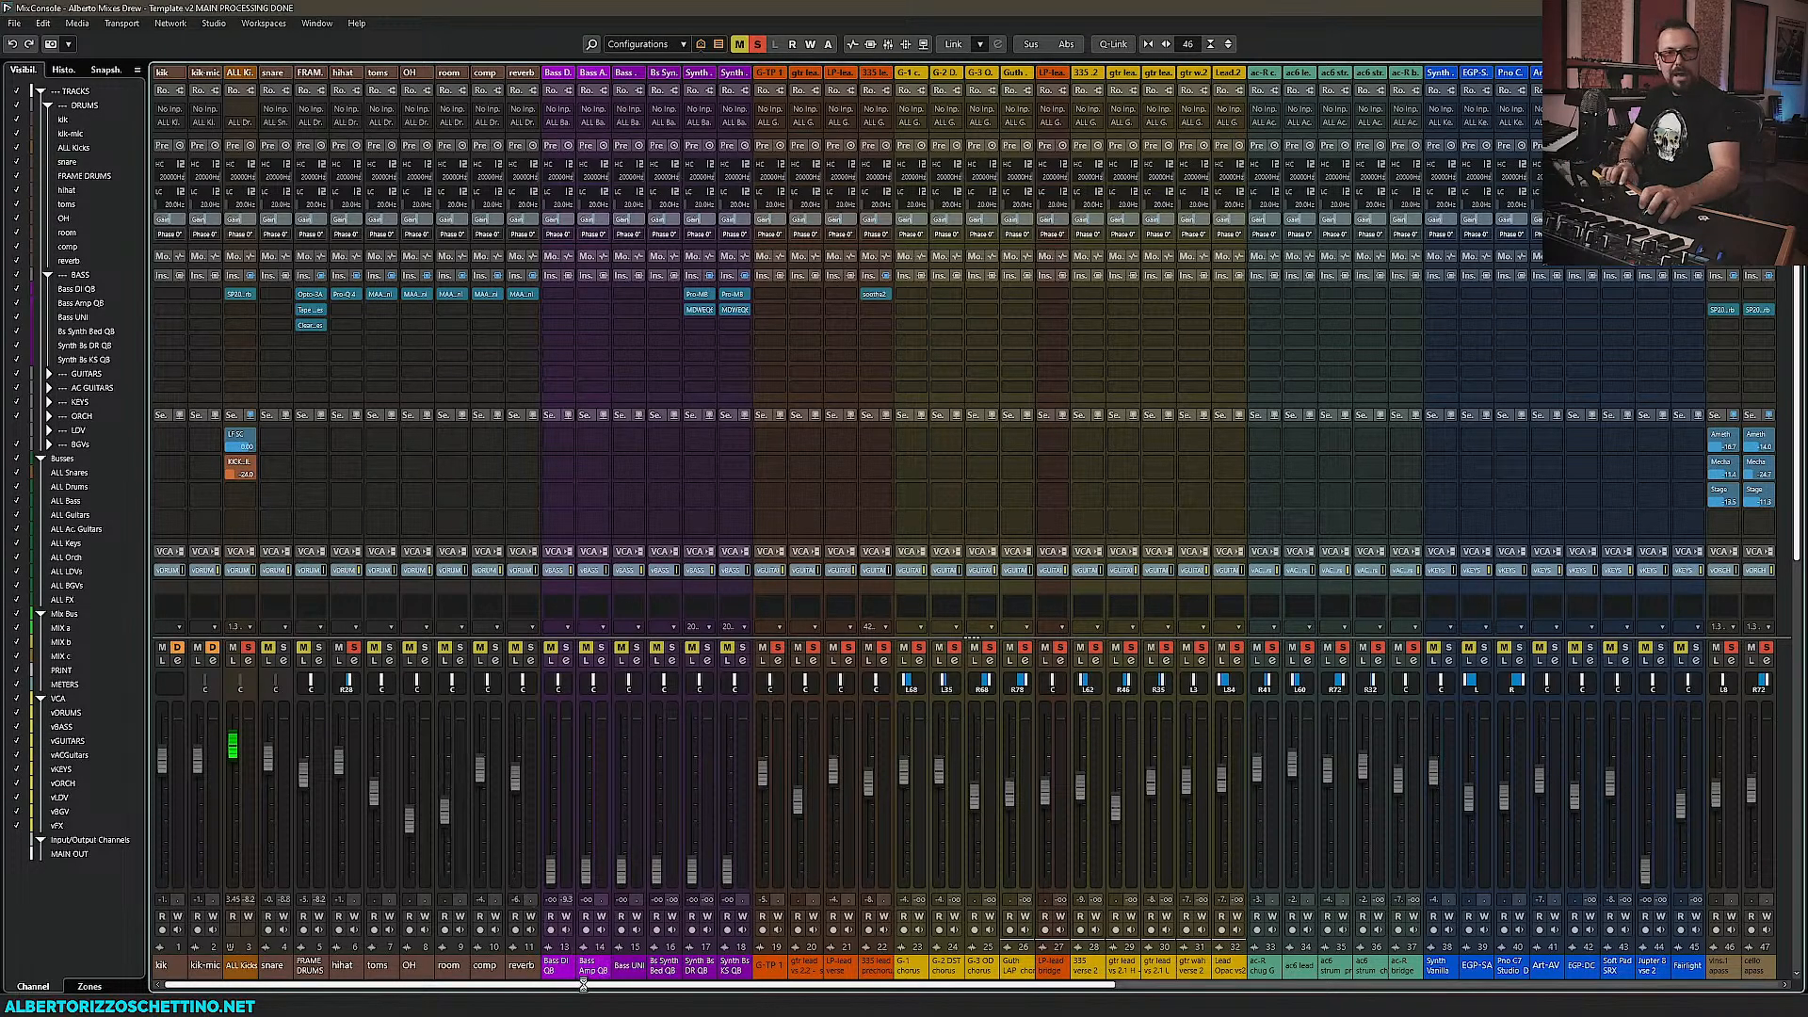
Check the Clearmountain's Spaces settings on the KICK TAIL channel
drag(677, 986, 1233, 987)
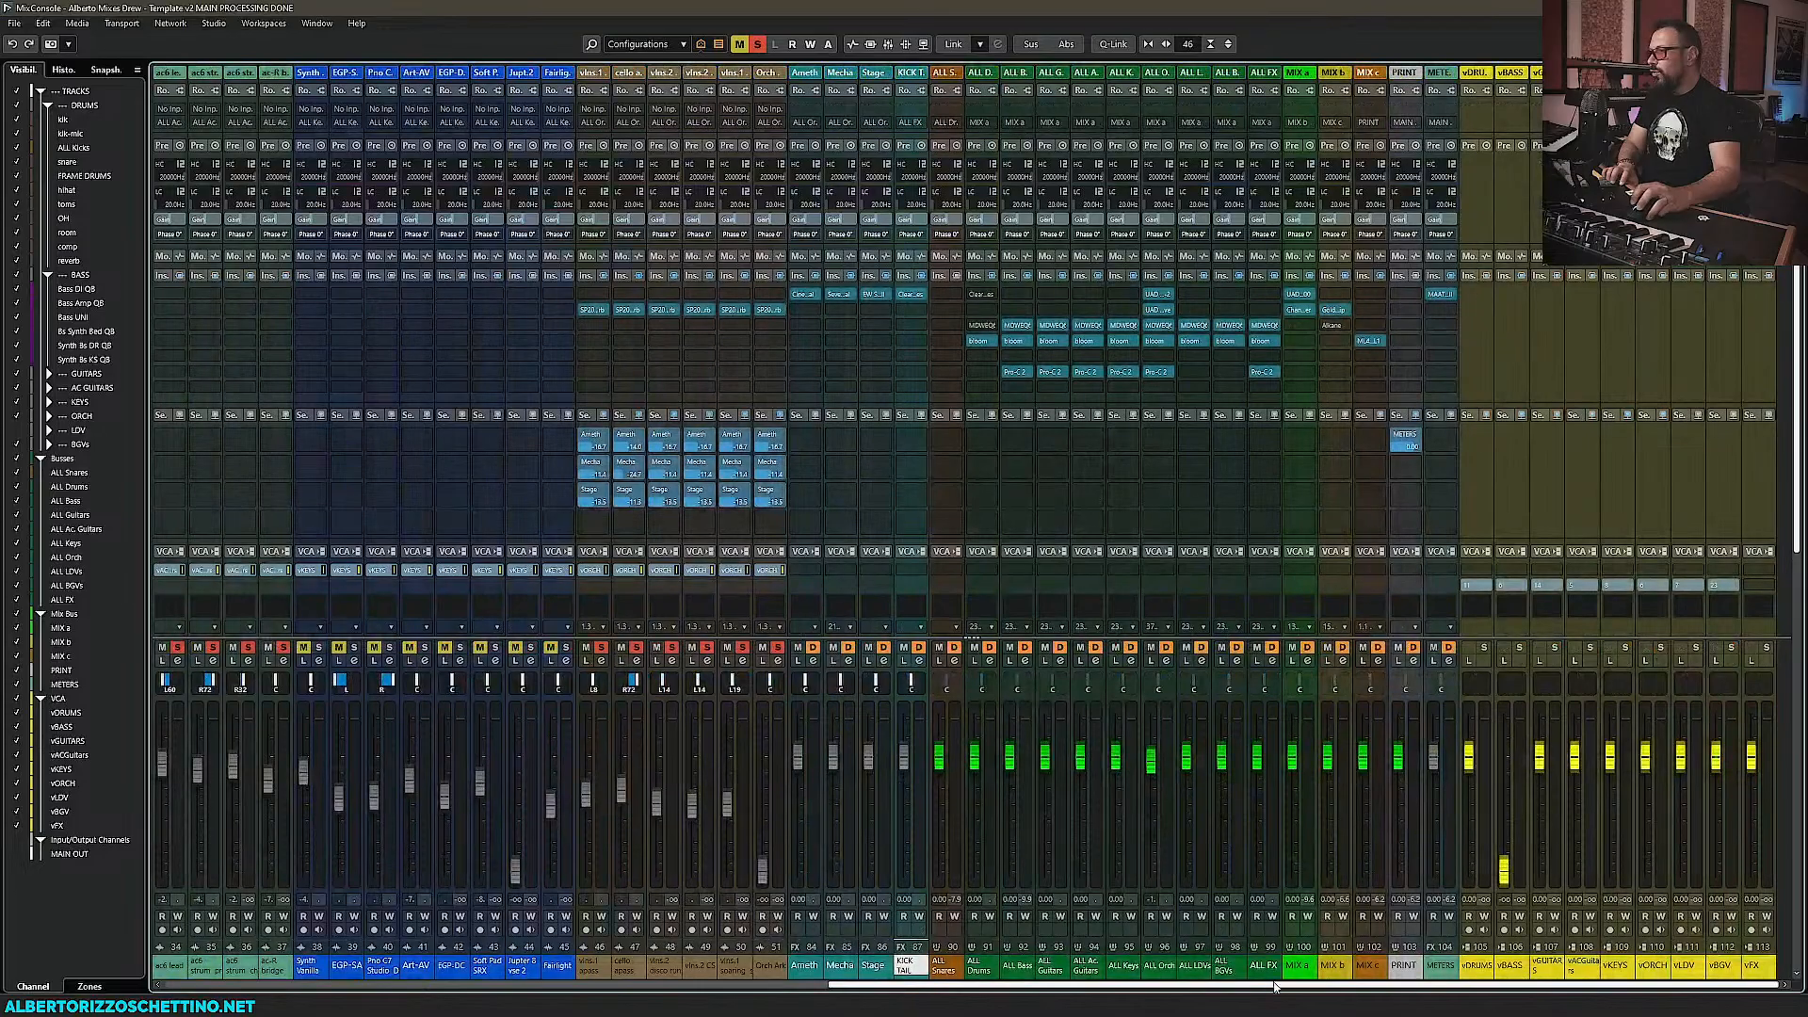
click(945, 294)
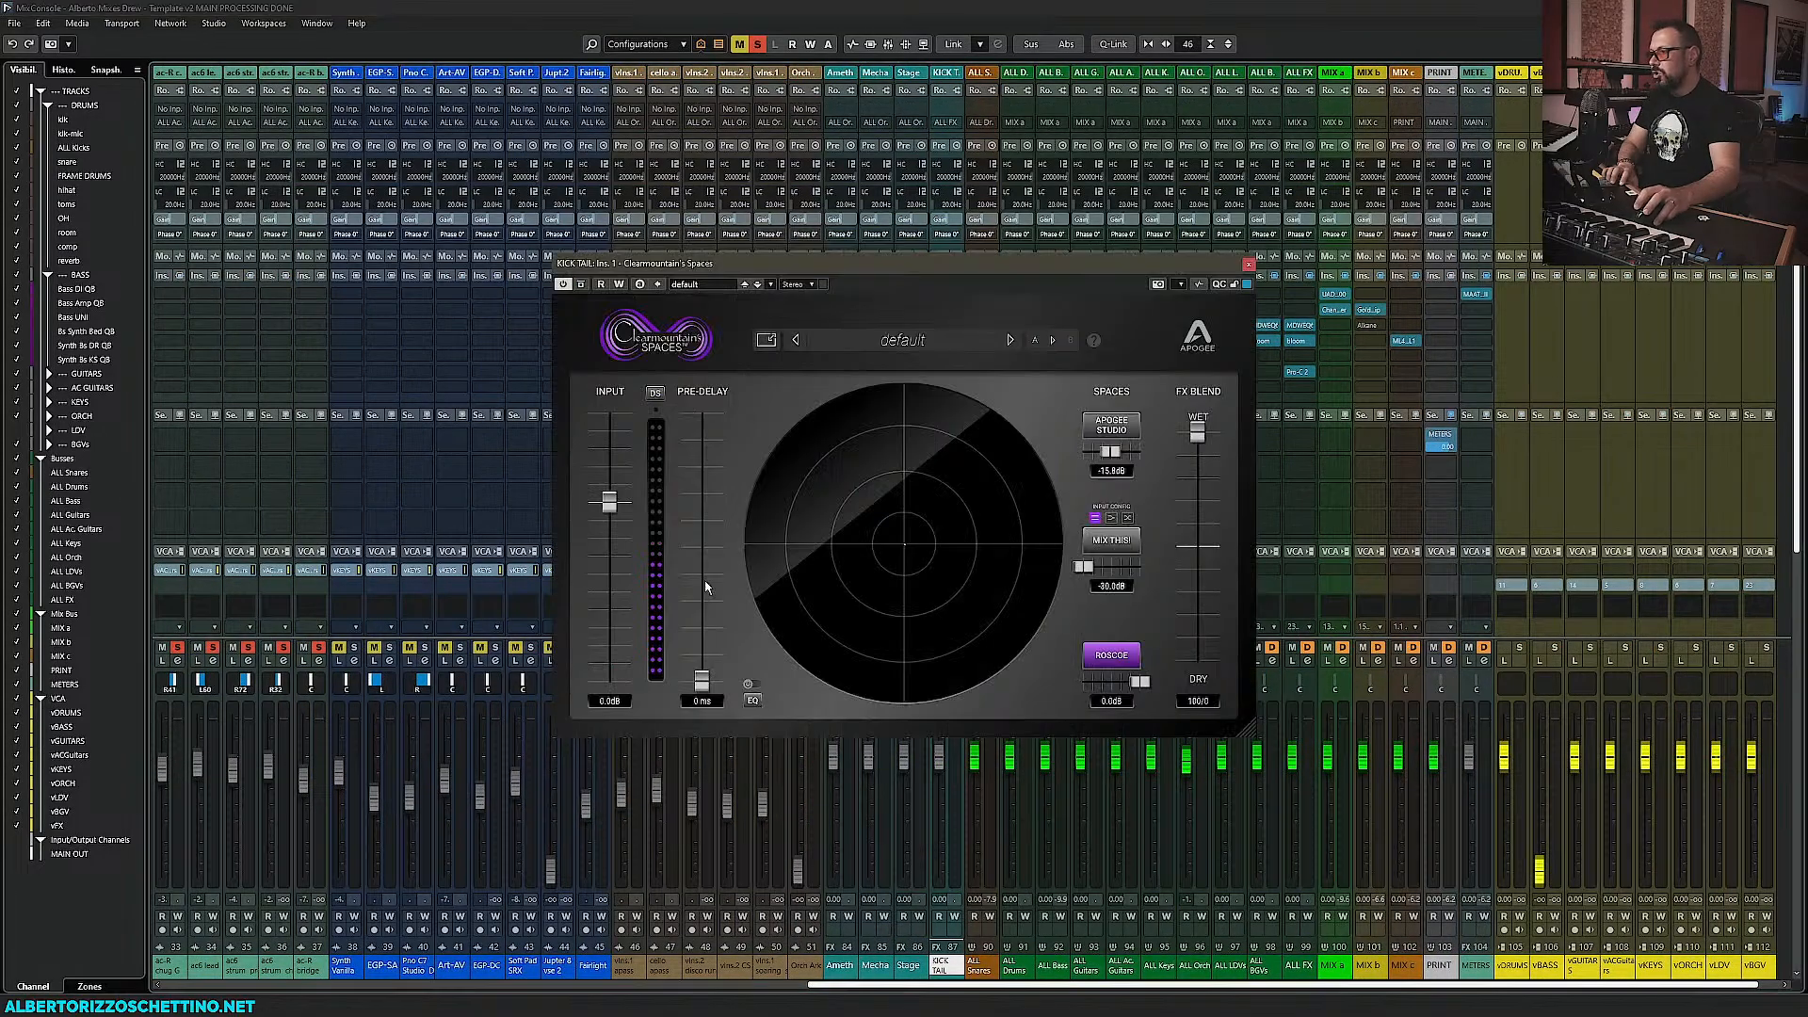
drag(825, 267, 736, 211)
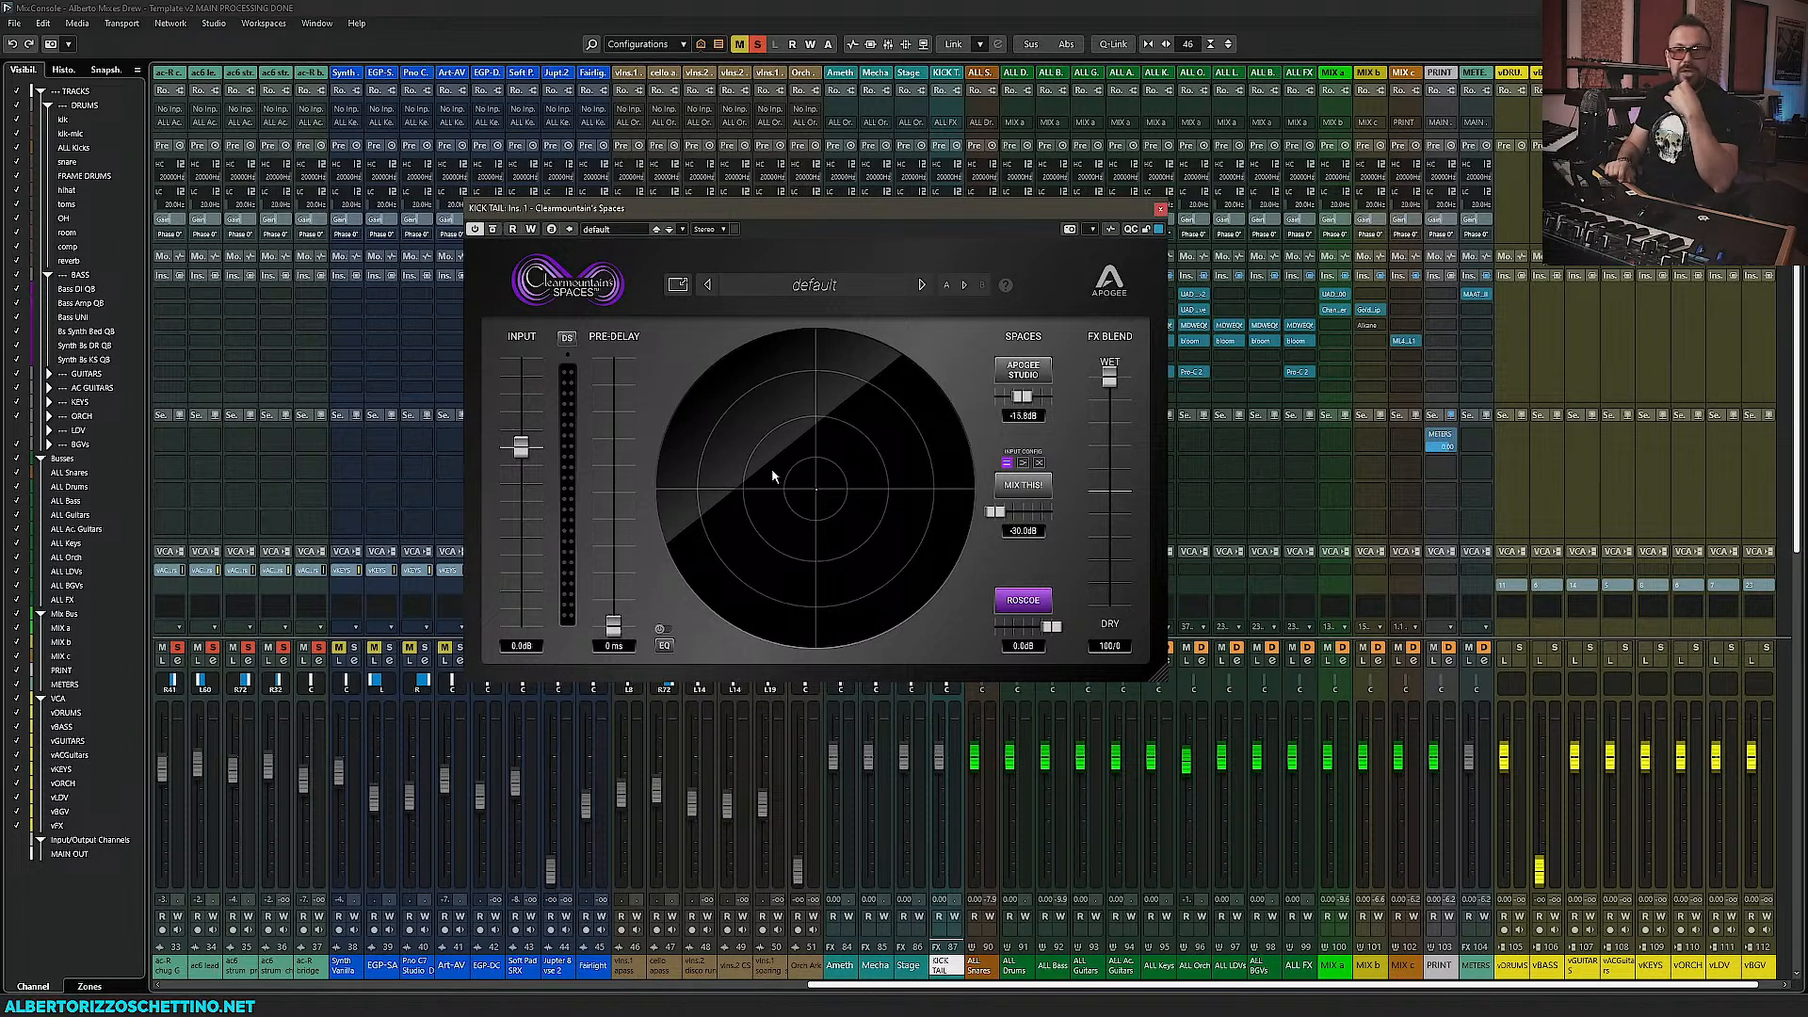
click(1160, 209)
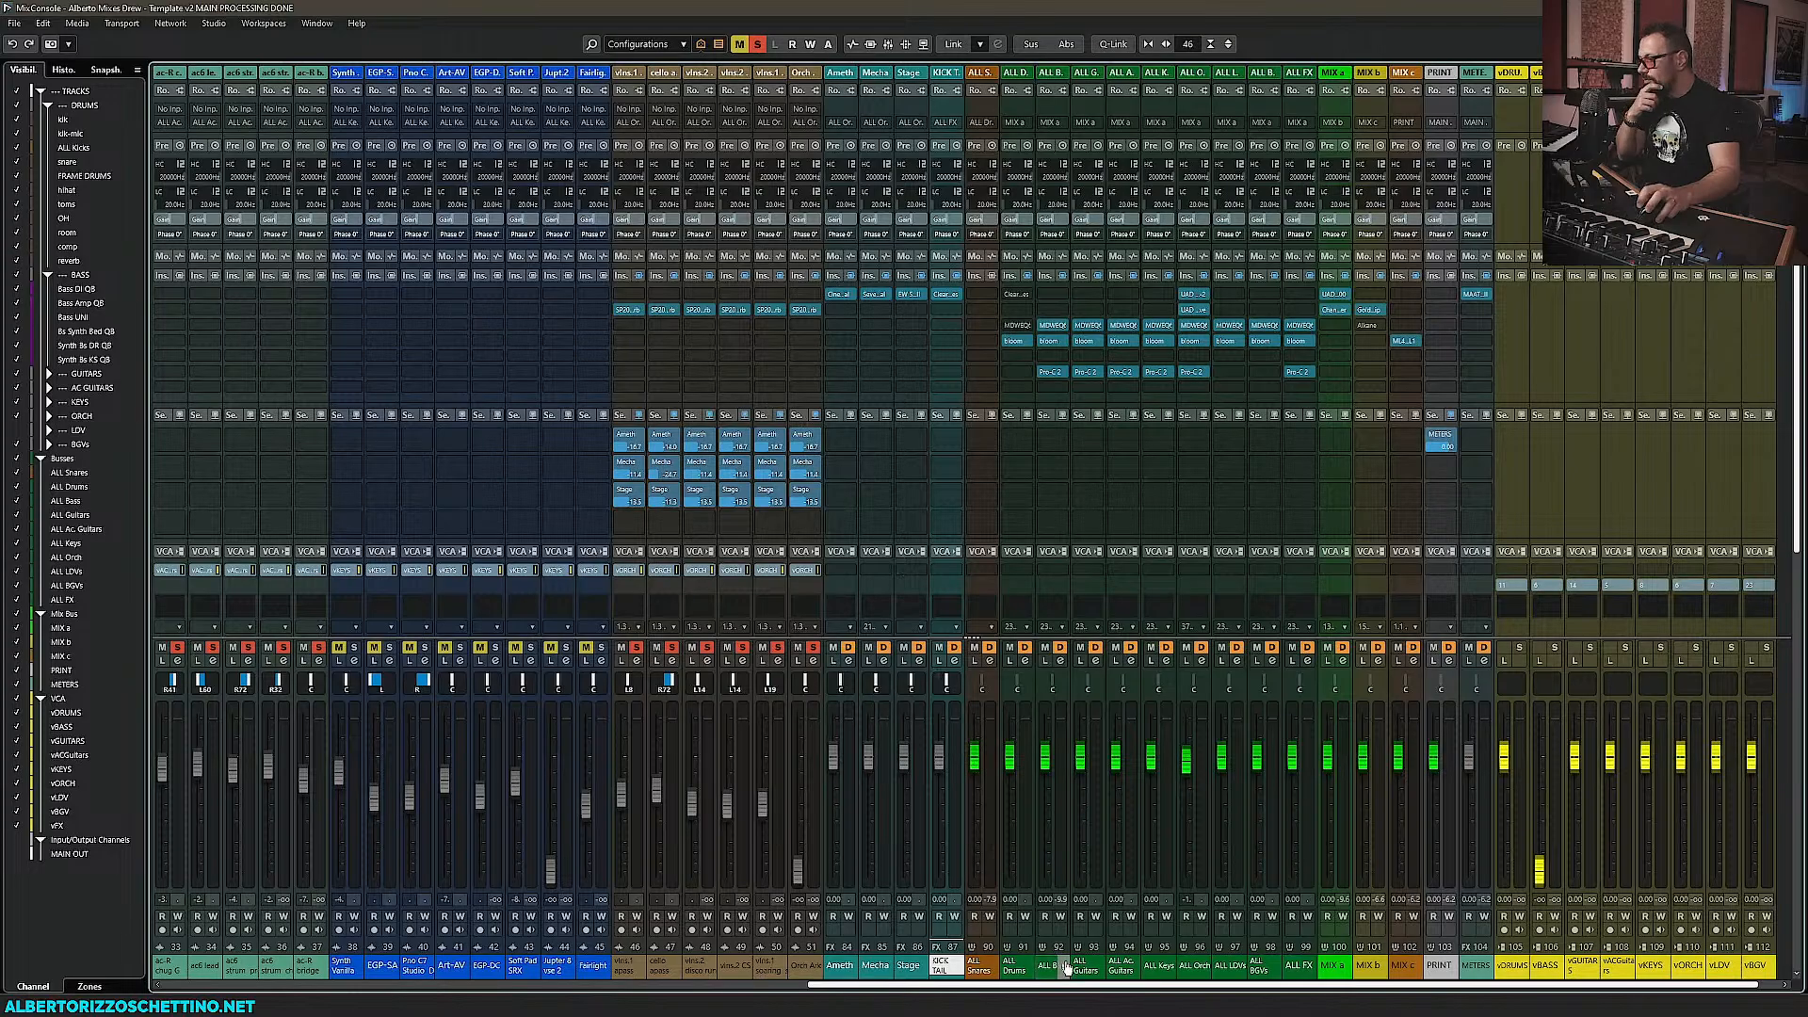
Review the Opto-3A, Tape Echoes and Clearmountain's Spaces inserts on the FRAME DRUMS channel
drag(1062, 984, 415, 984)
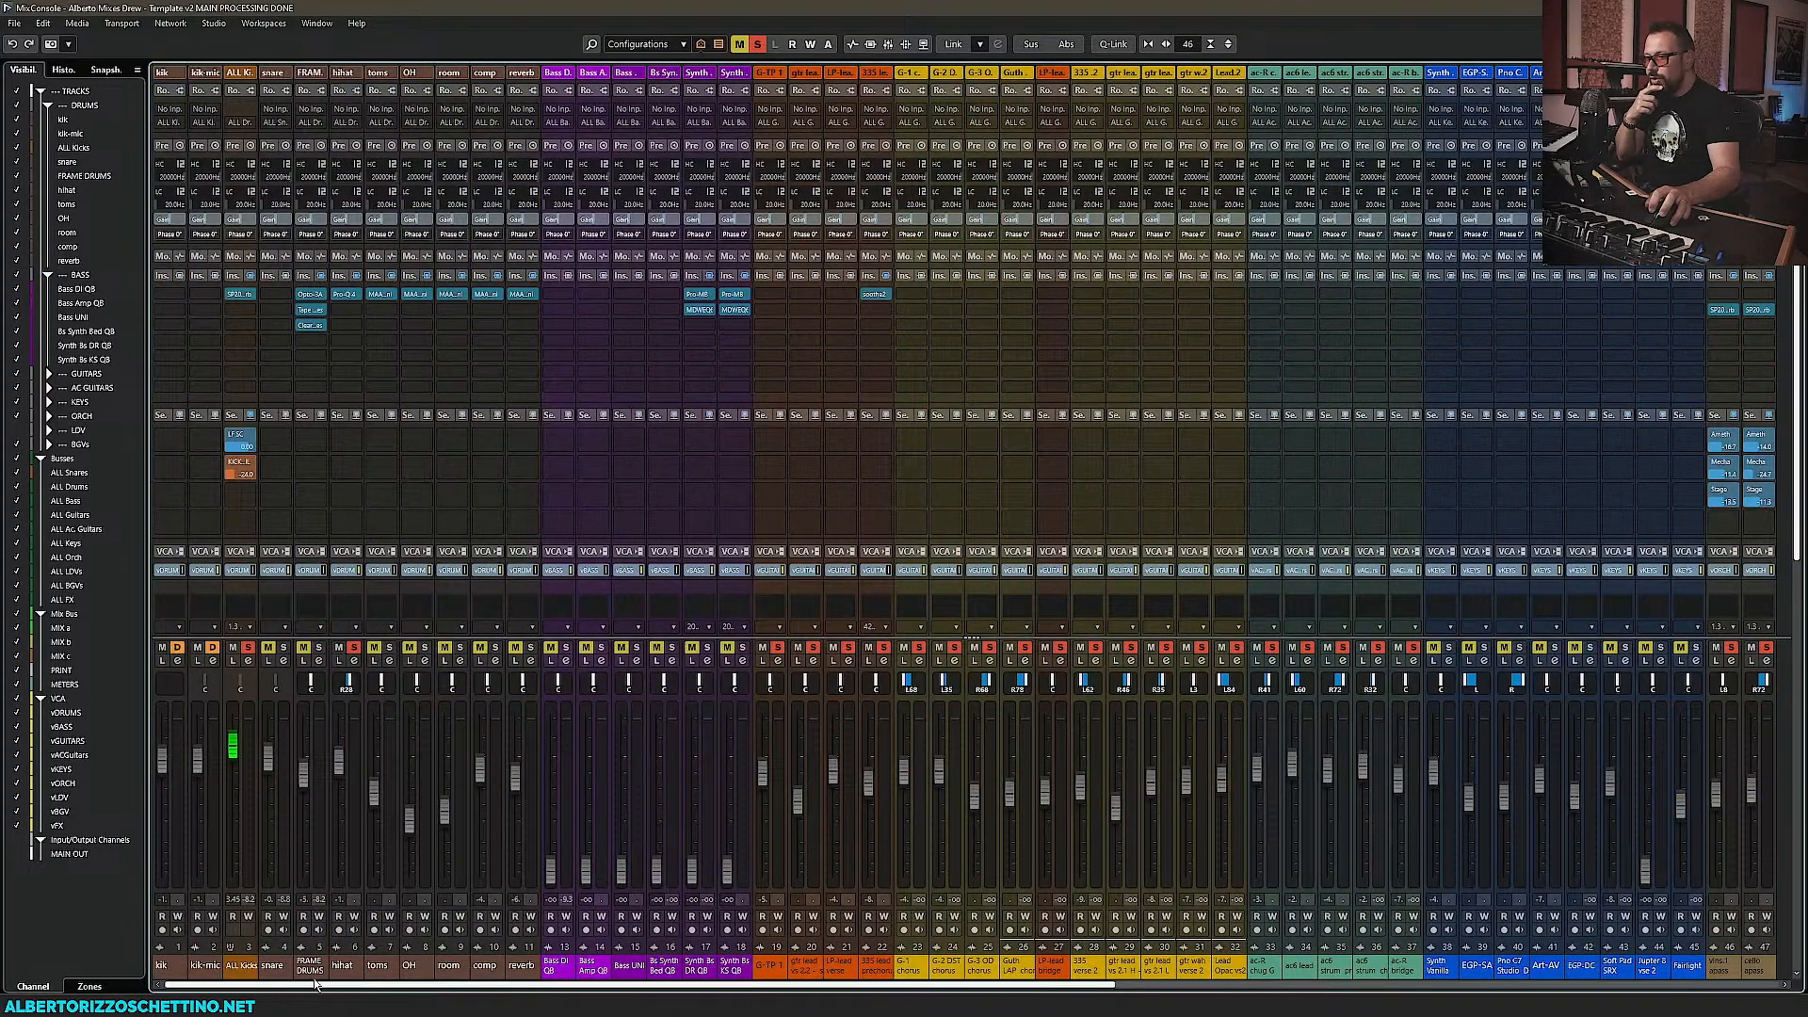
click(308, 294)
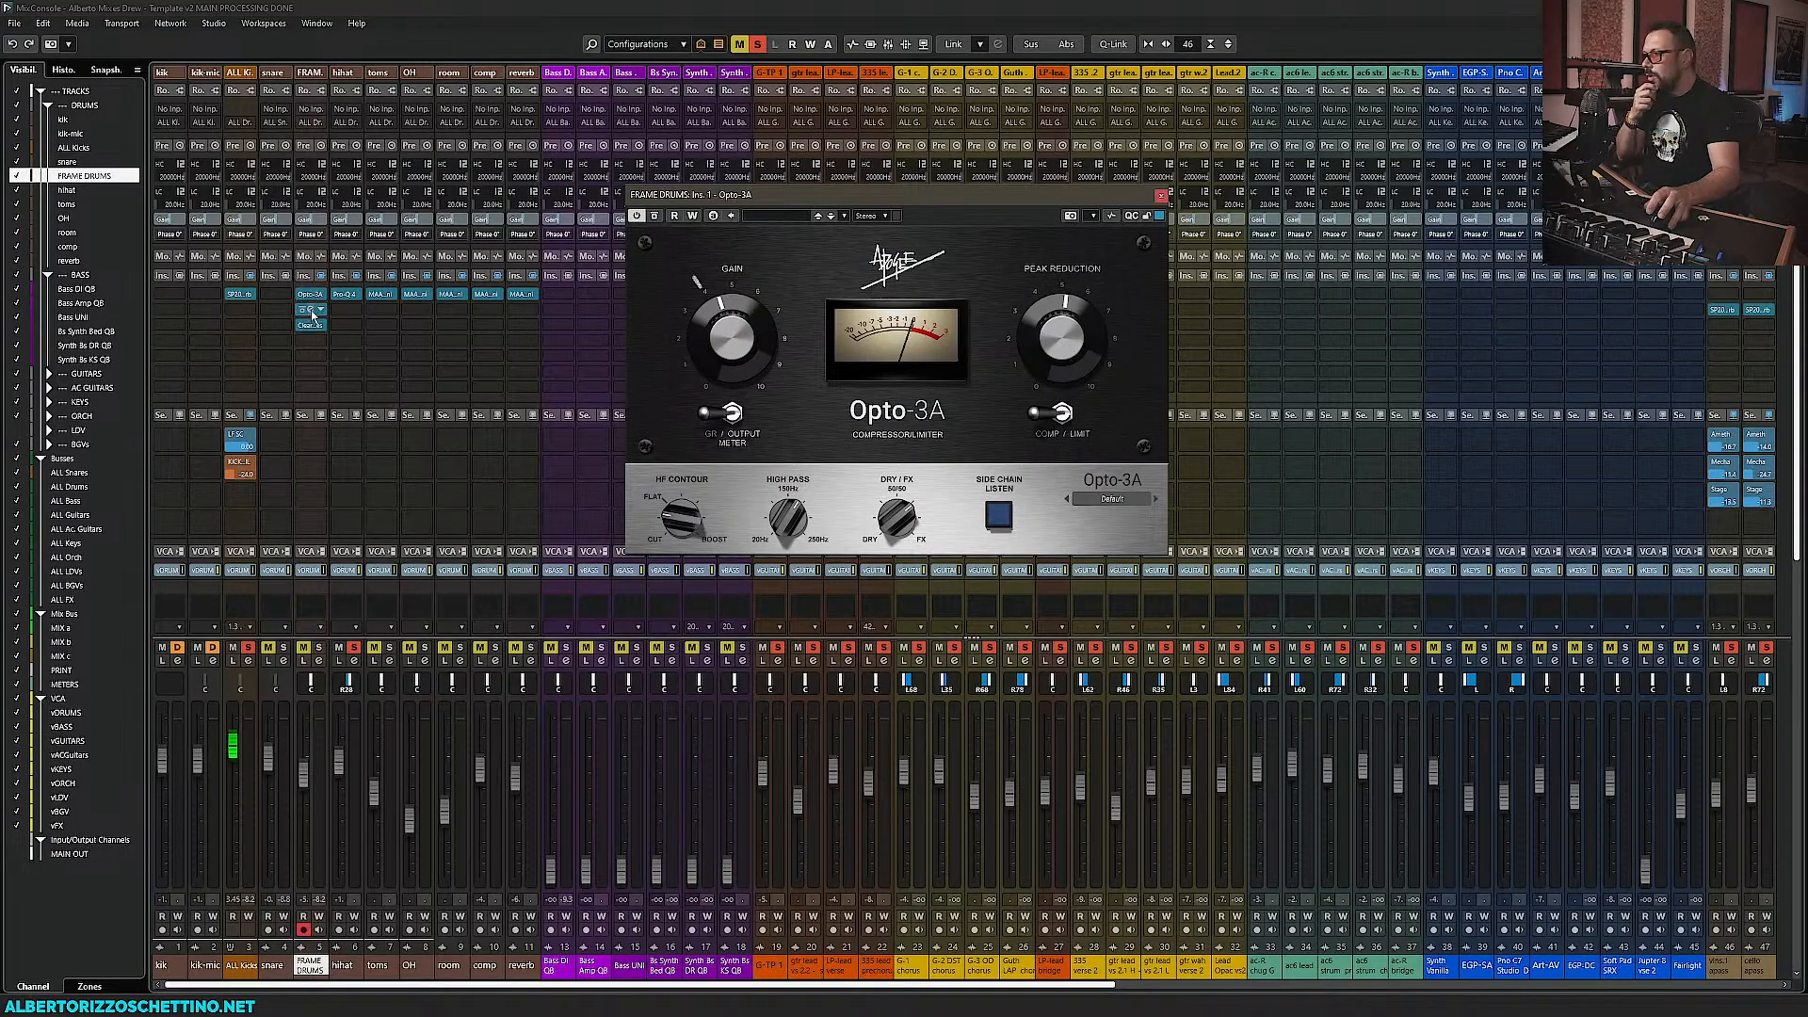
click(310, 308)
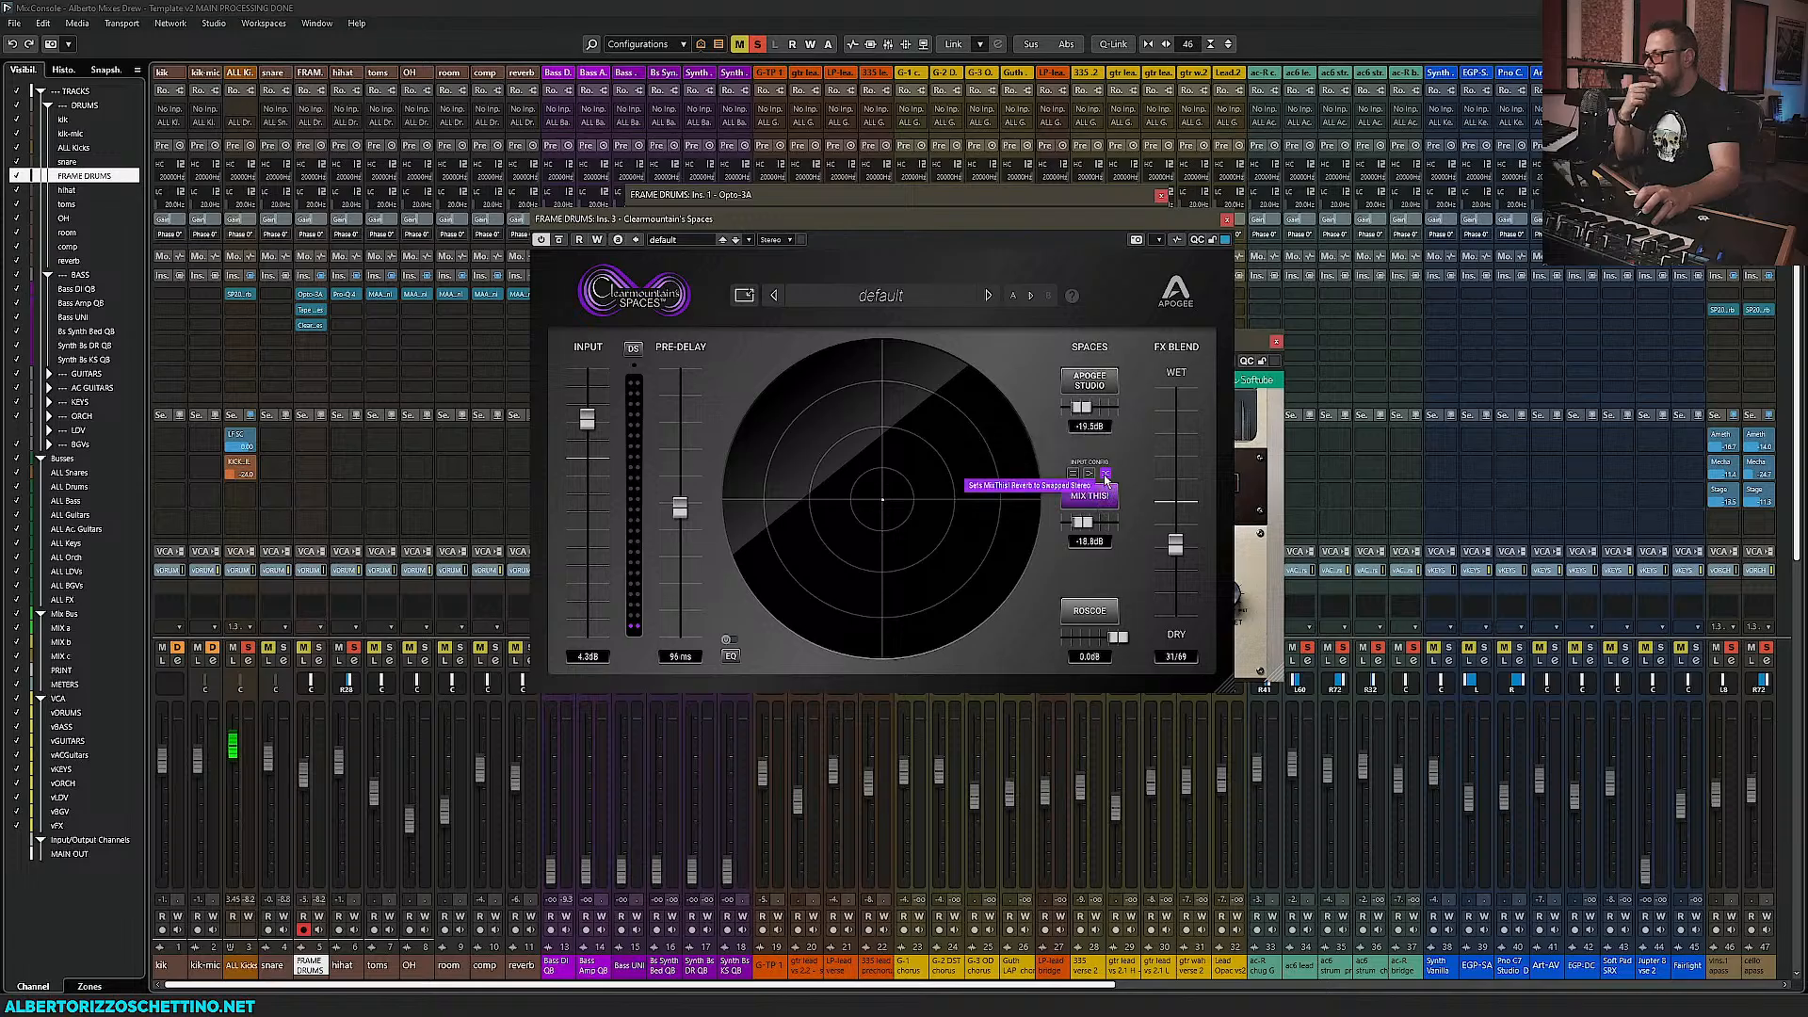
click(1226, 221)
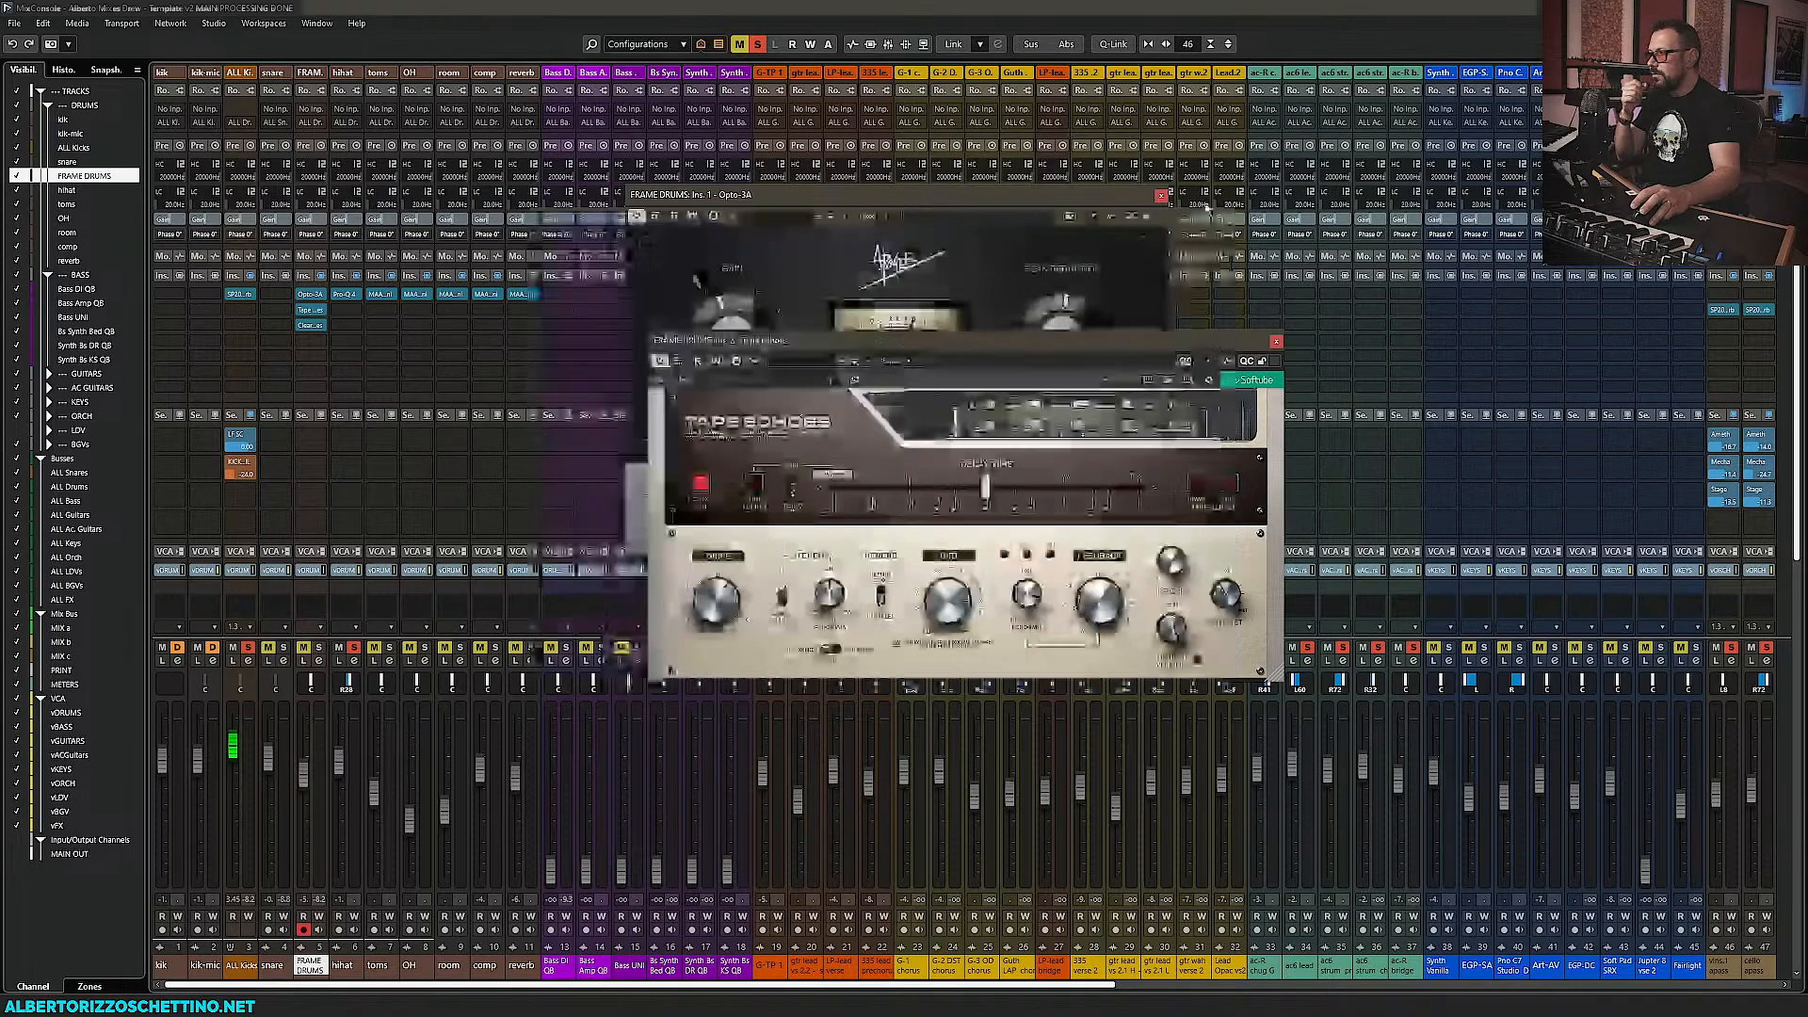
click(1276, 341)
click(1162, 197)
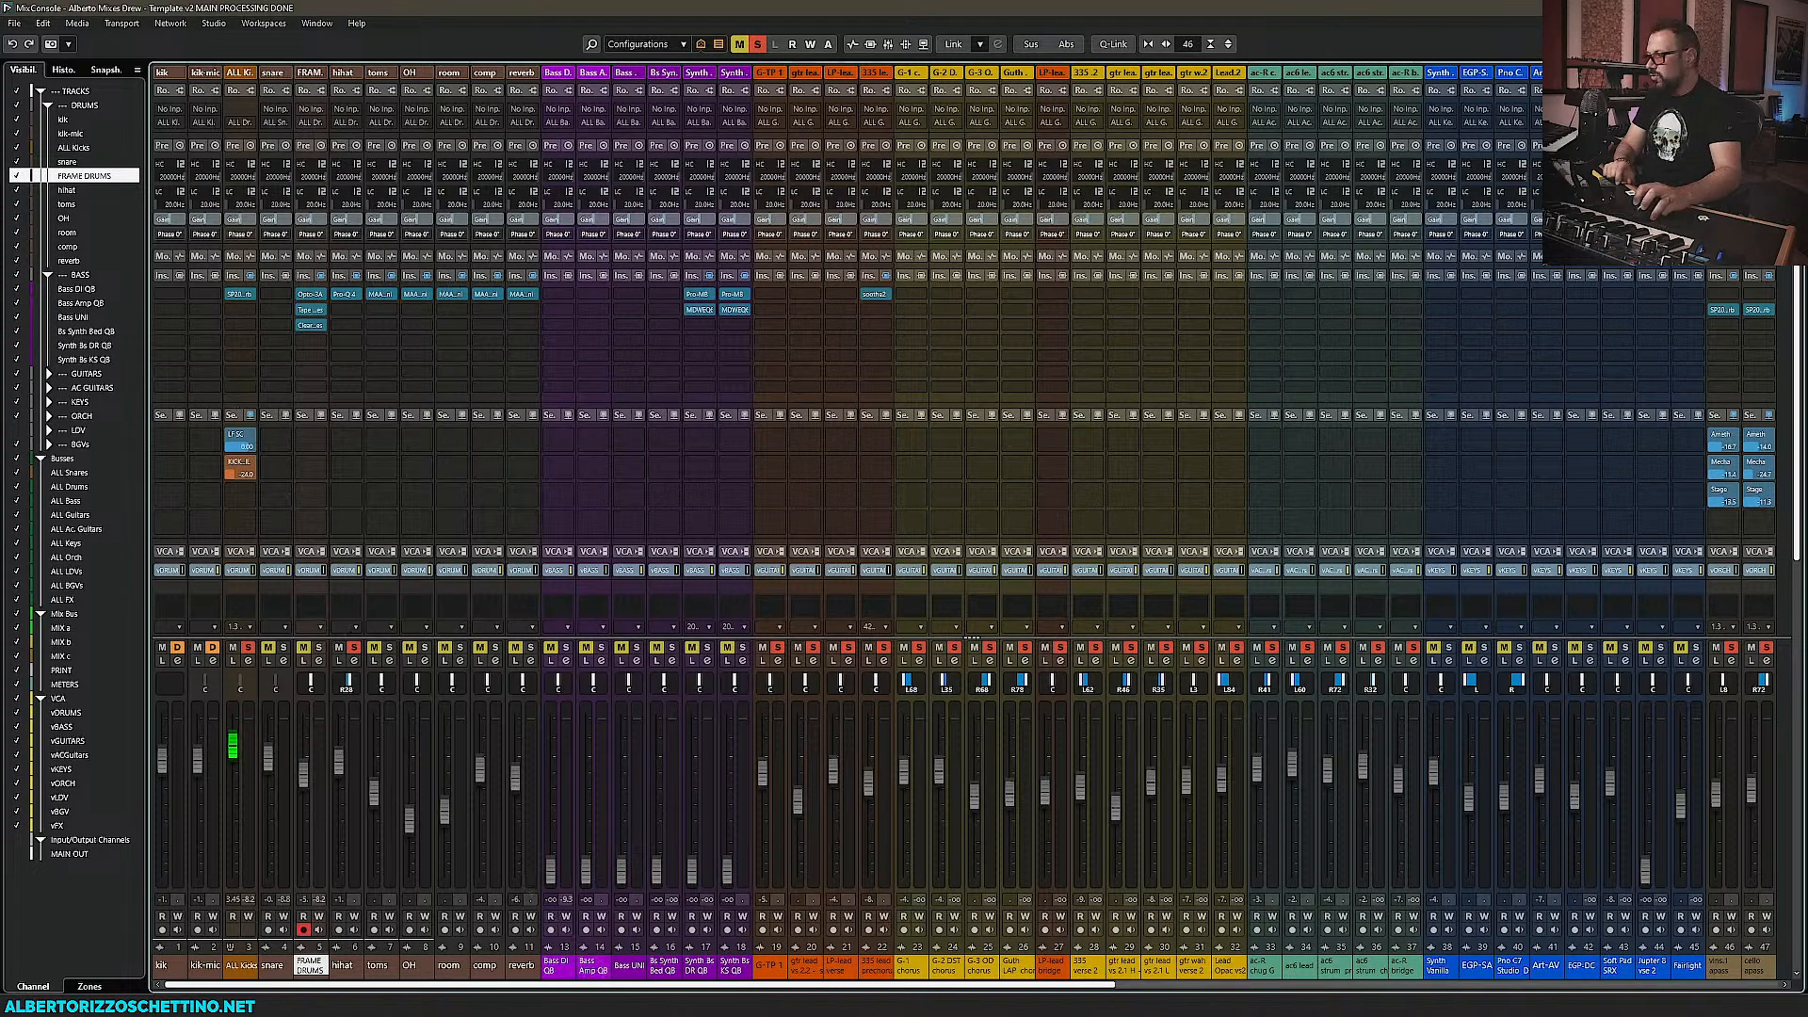
Enable the Apogee Studio space in KICK TAIL's Clearmountain's Spaces and raise it to -7.1 dB
drag(583, 984, 1273, 976)
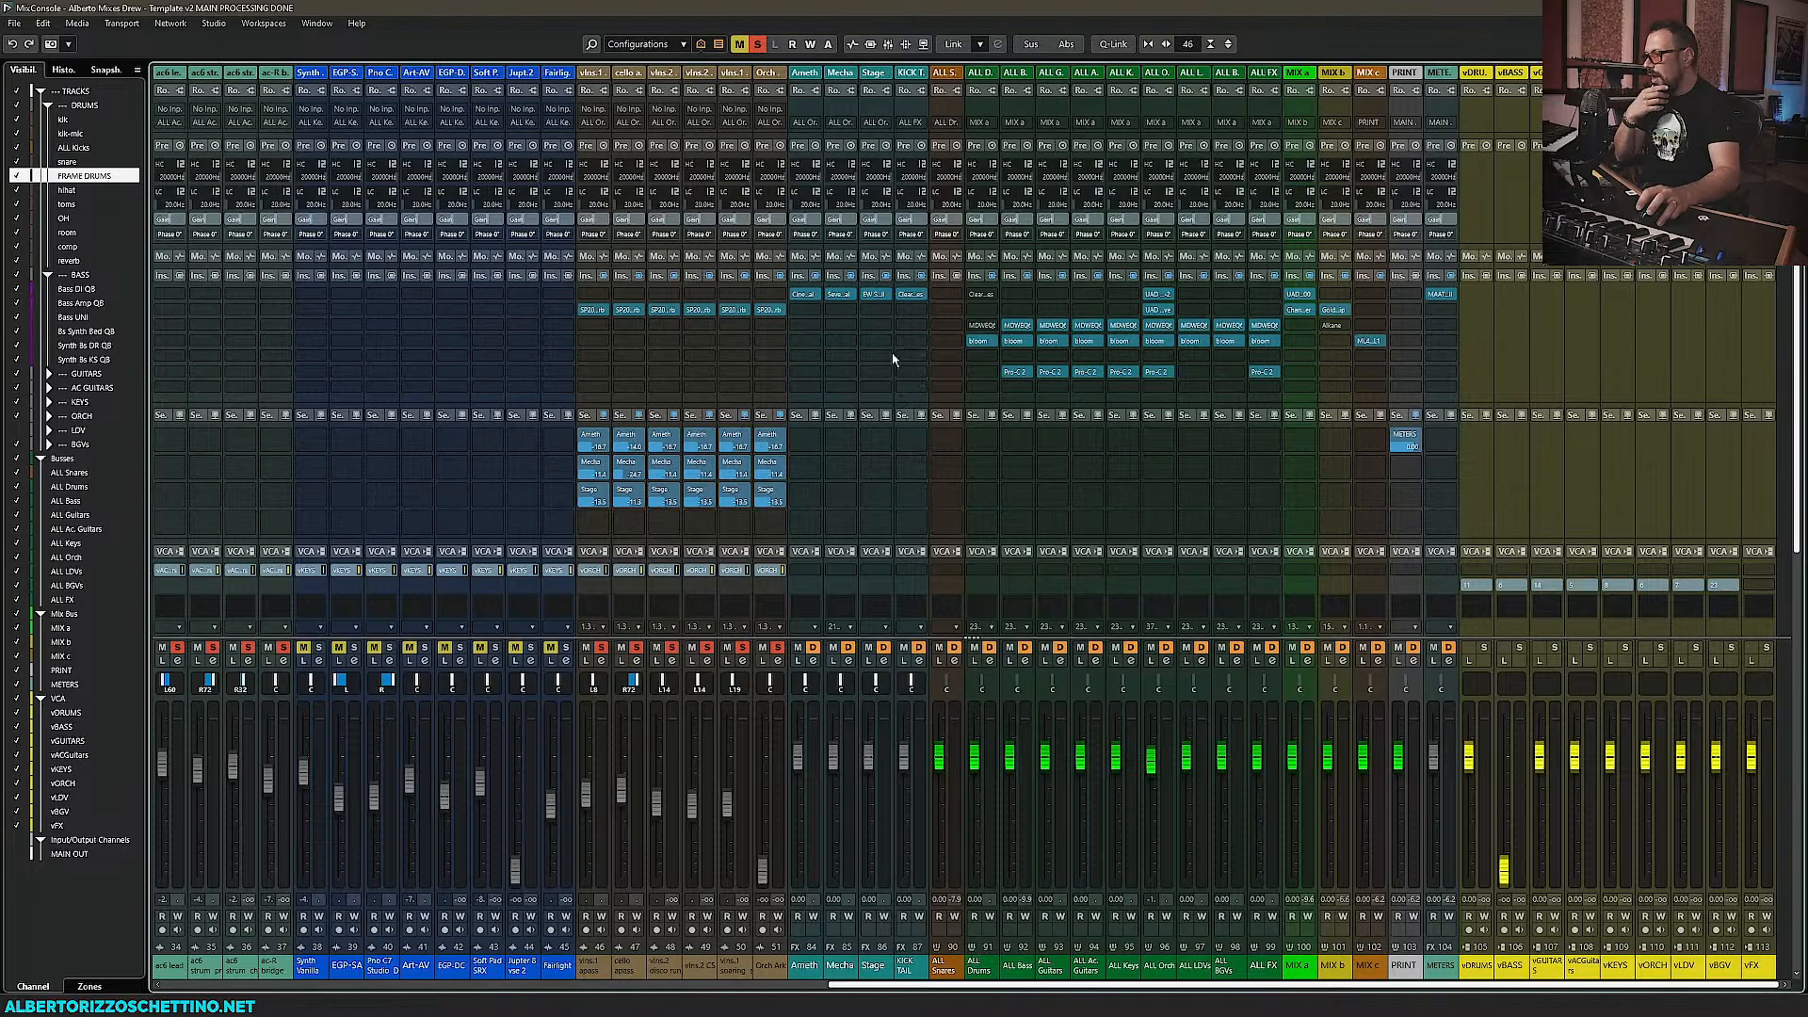
click(910, 295)
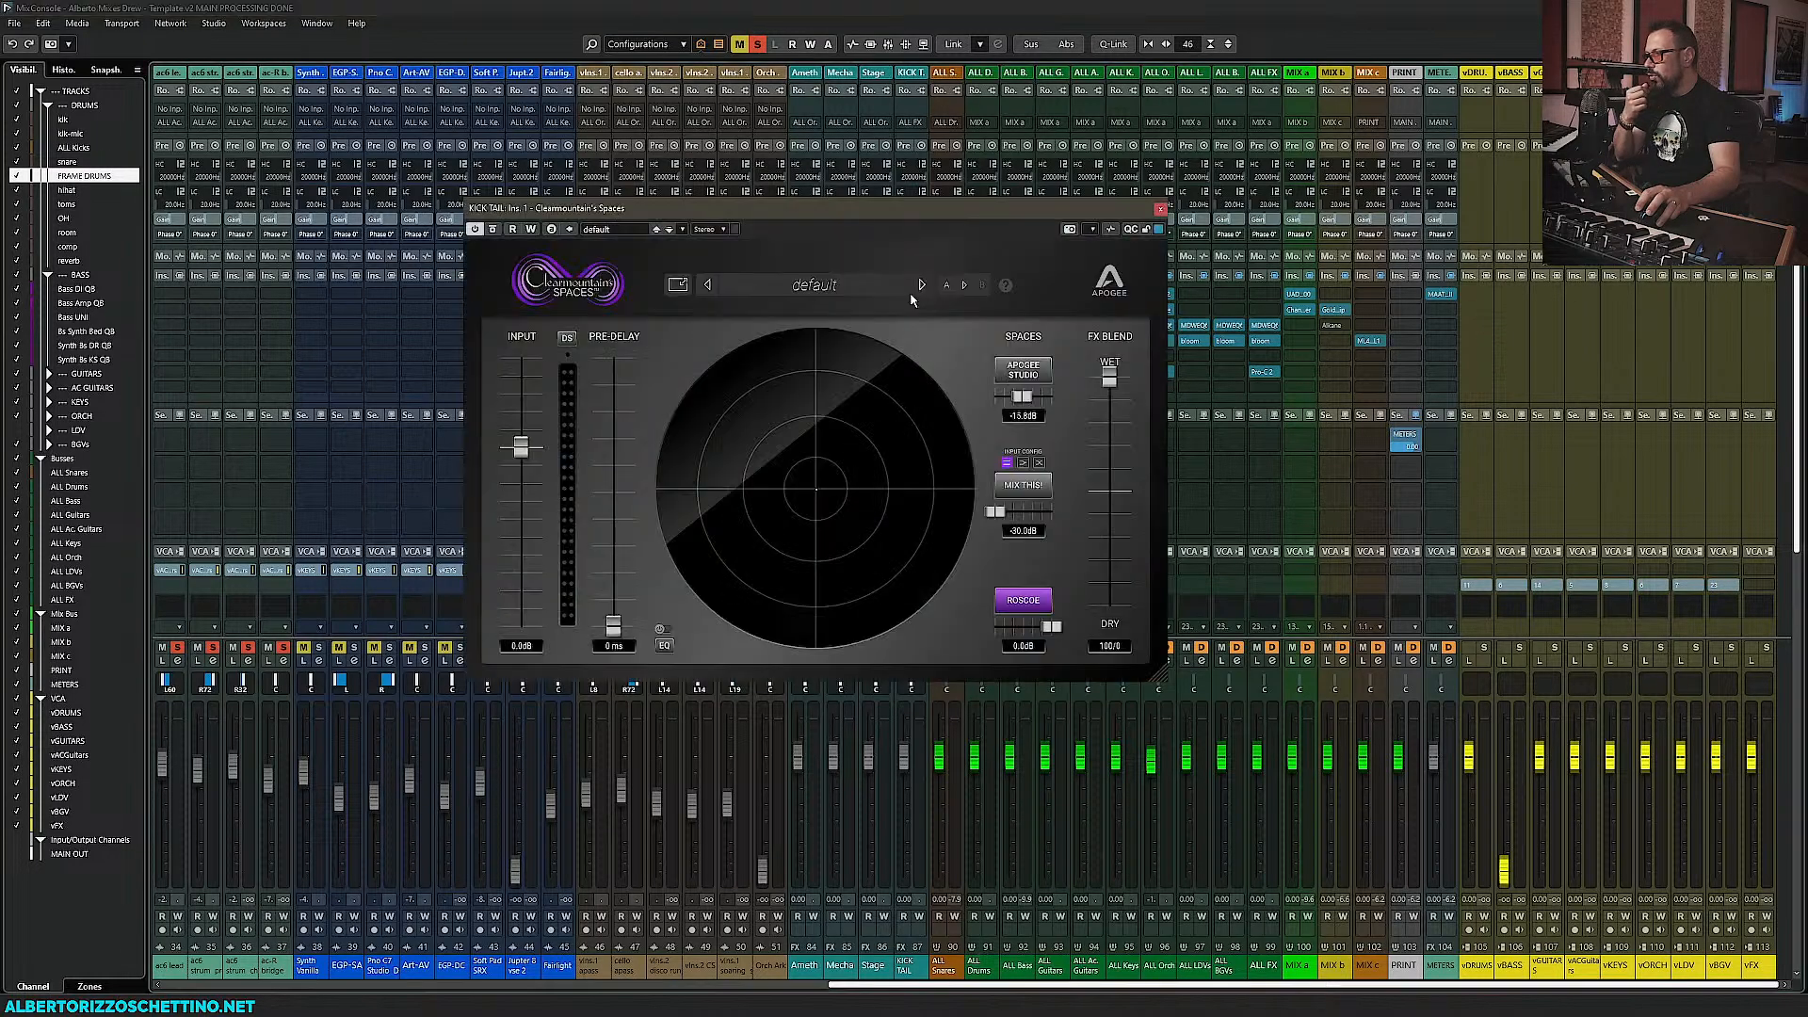
click(1013, 372)
scroll(925, 975, left, 4)
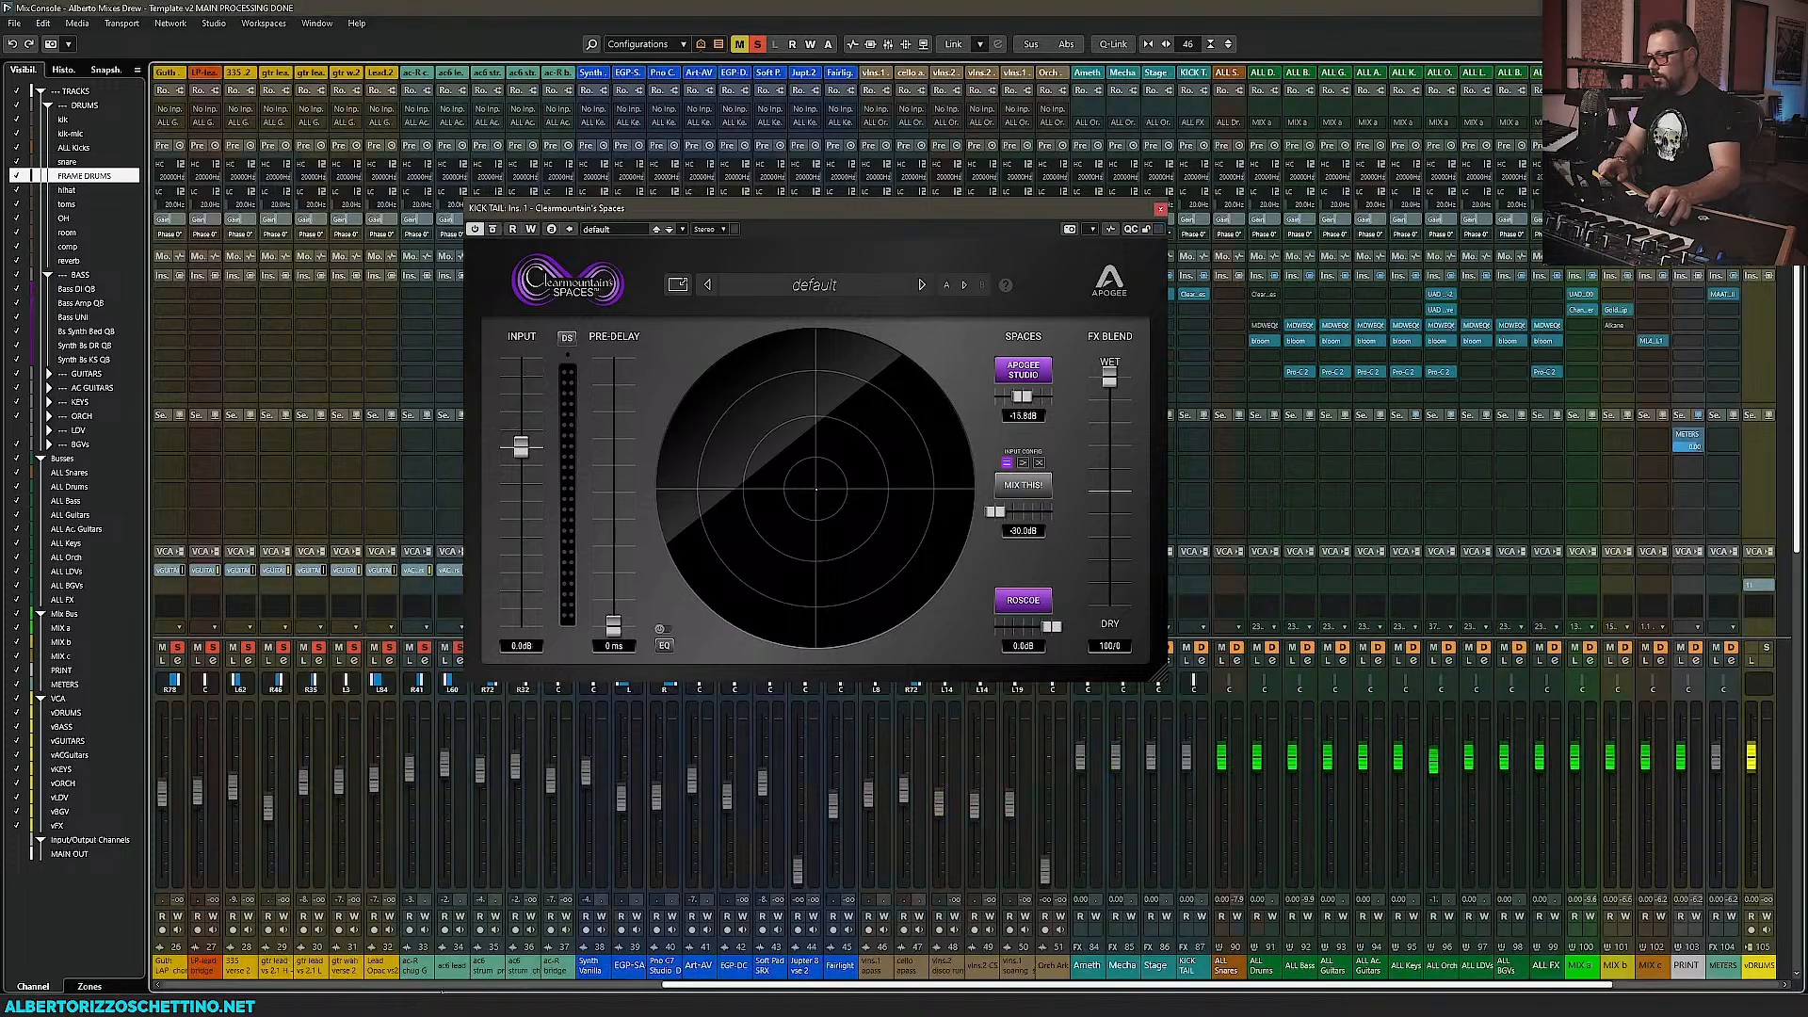
scroll(715, 848, left, 12)
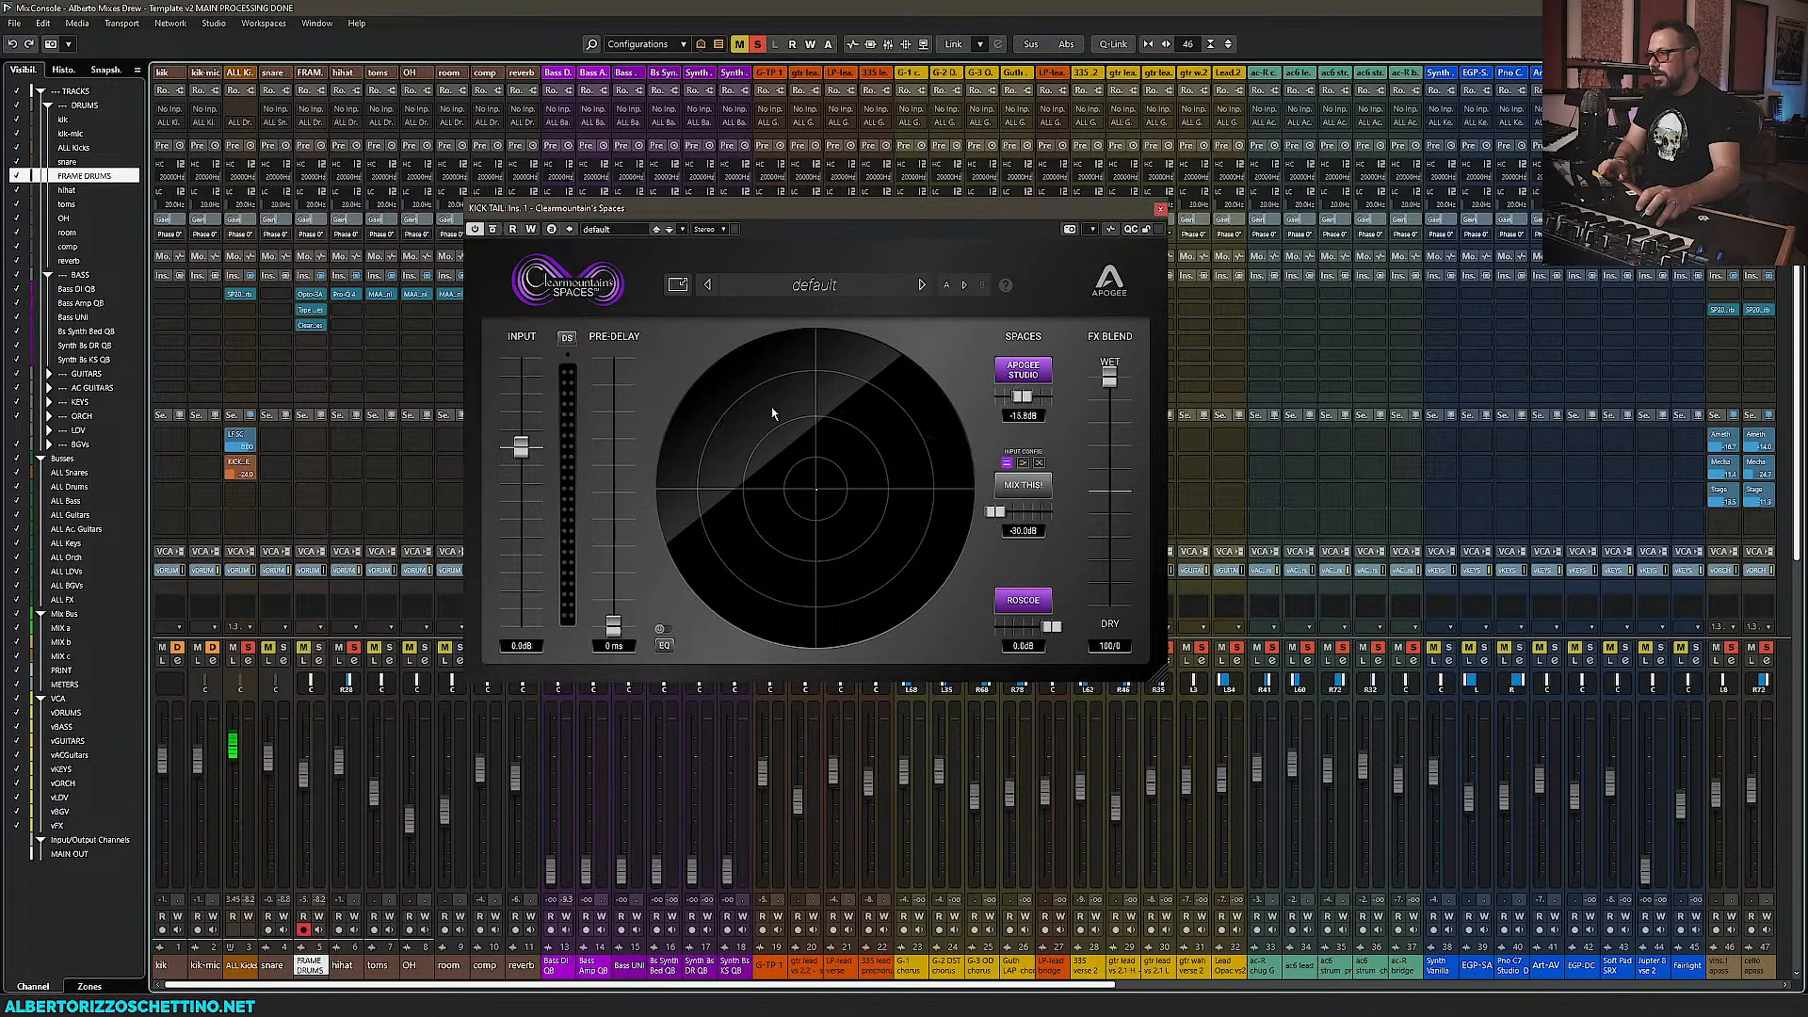
mouse_move(1022, 396)
mouse_down()
mouse_move(1053, 397)
mouse_move(1039, 400)
mouse_up()
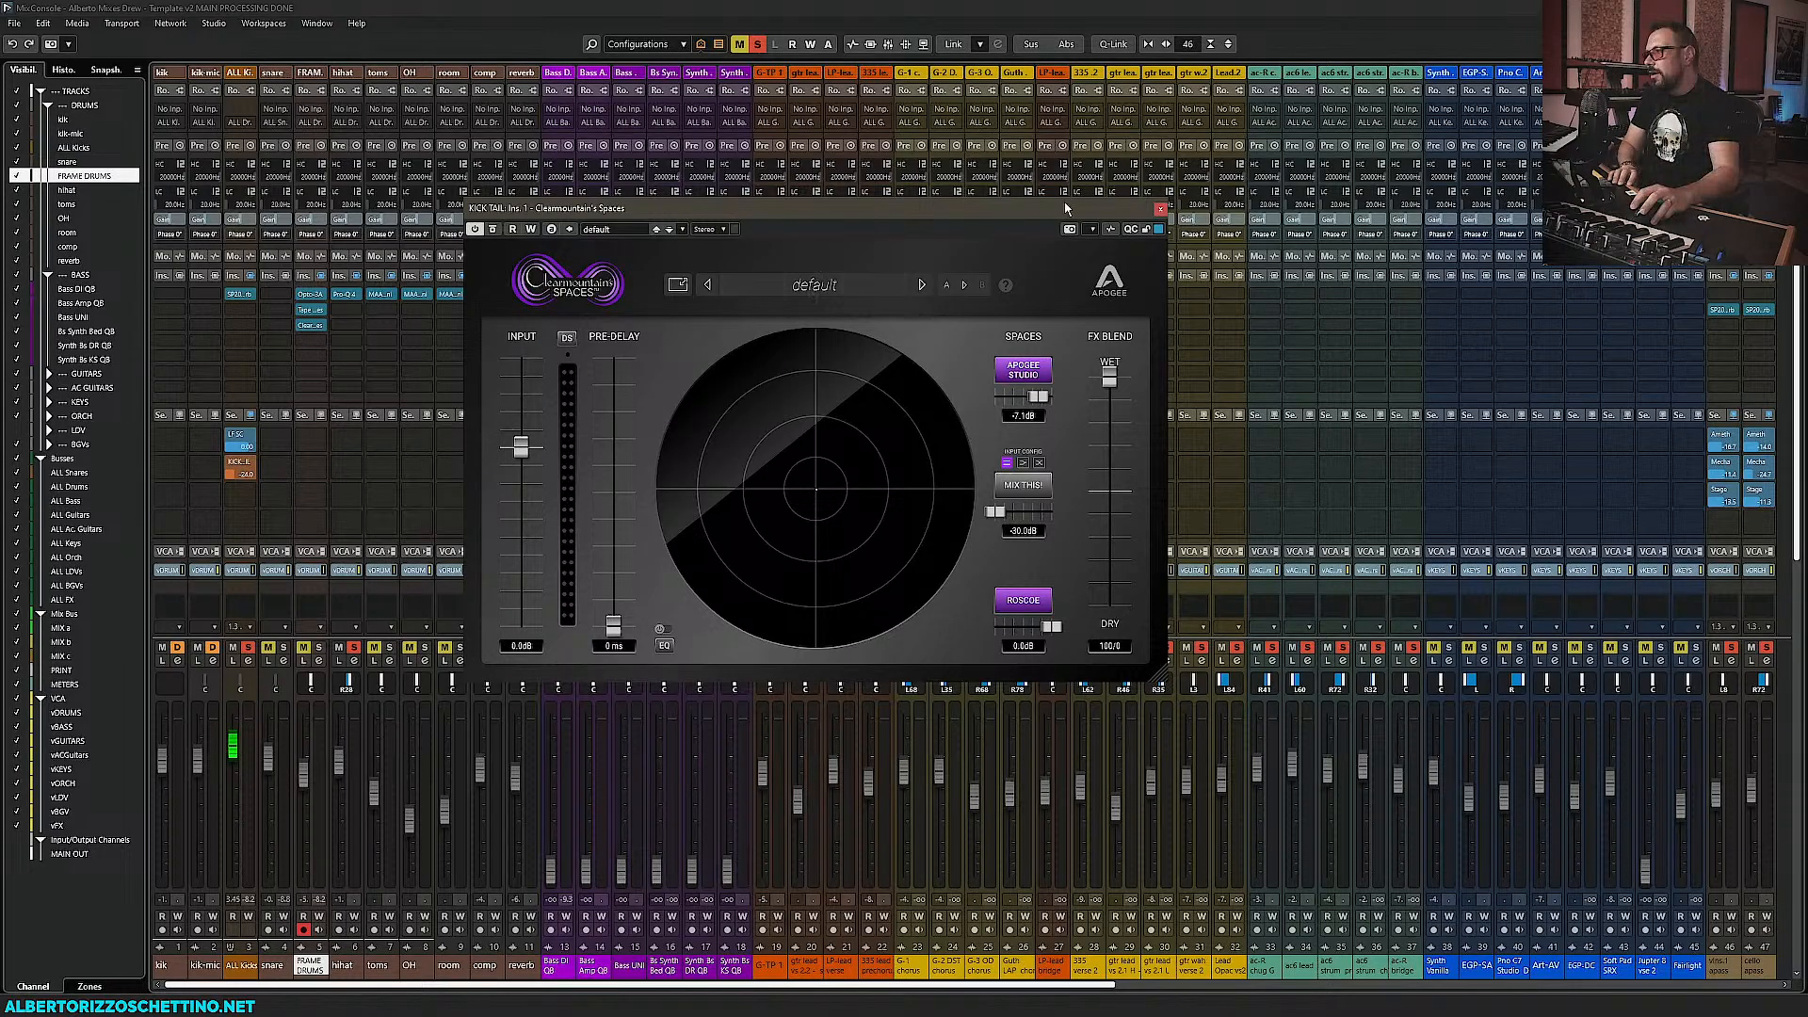
click(1161, 209)
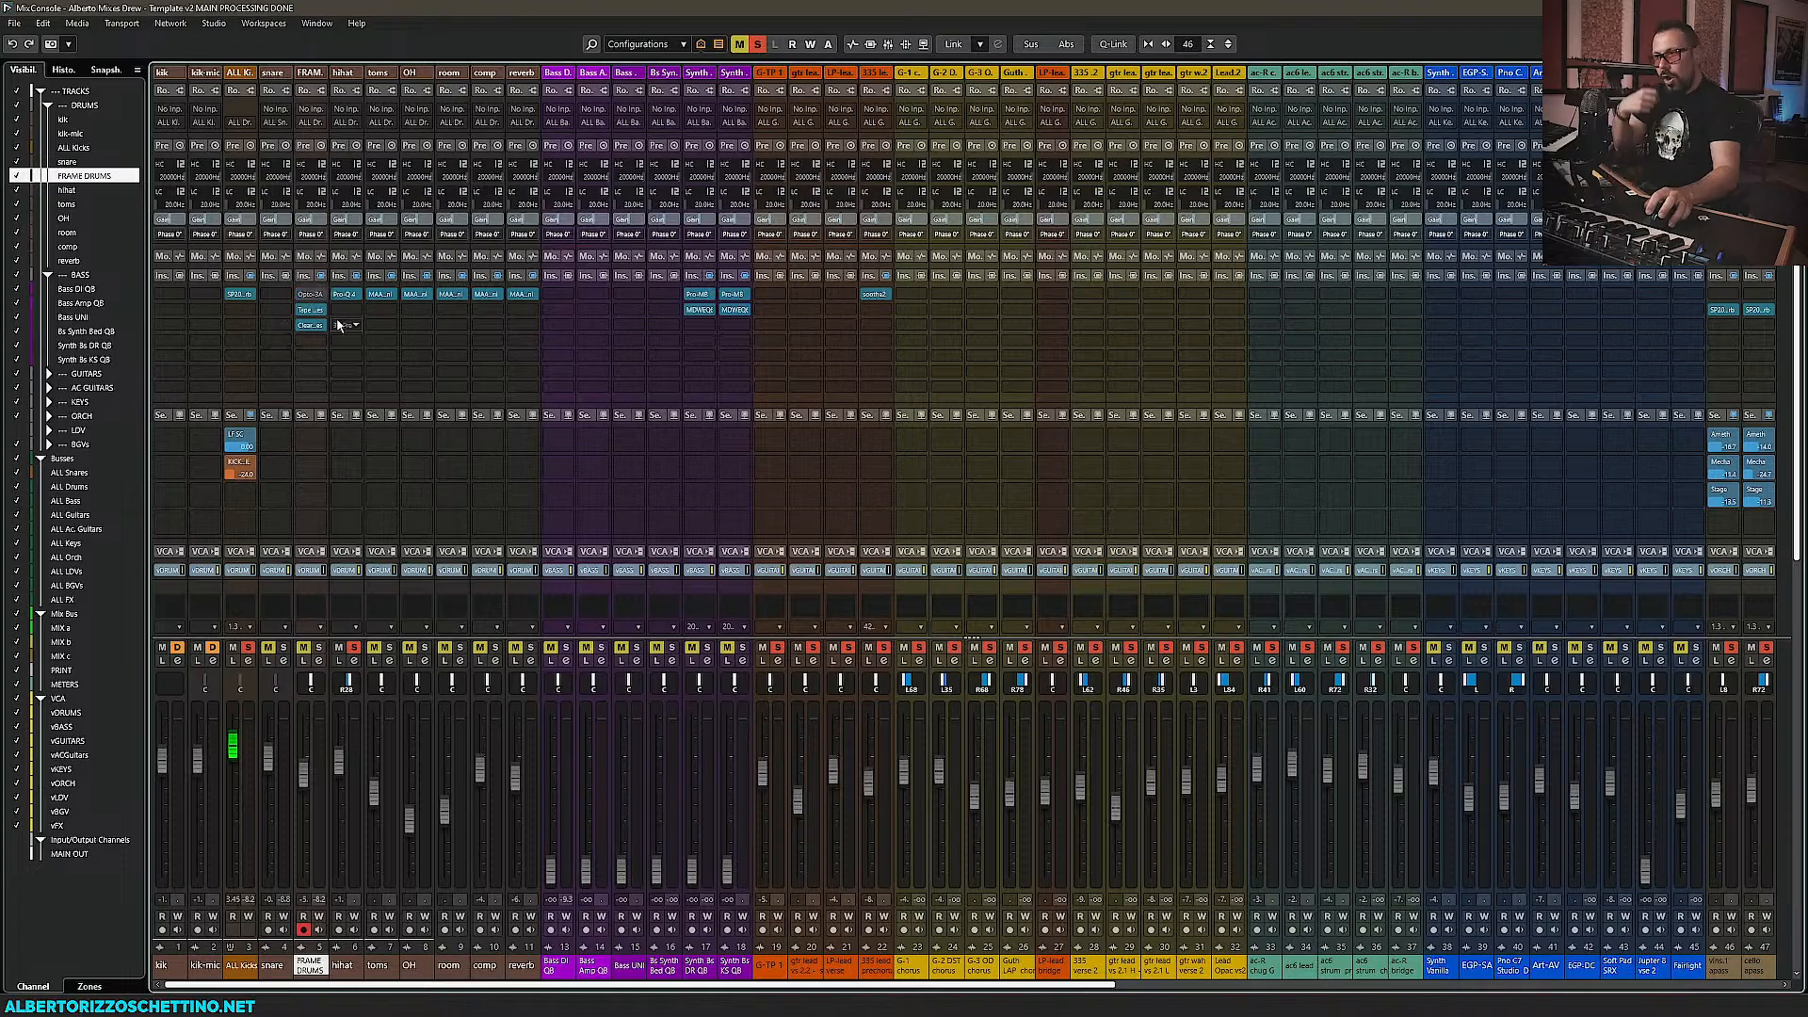
Review the Opto-3A compressor on FRAME DRUMS, and load UAD Teletronix LA-3A in the hihat channel's second insert
click(310, 295)
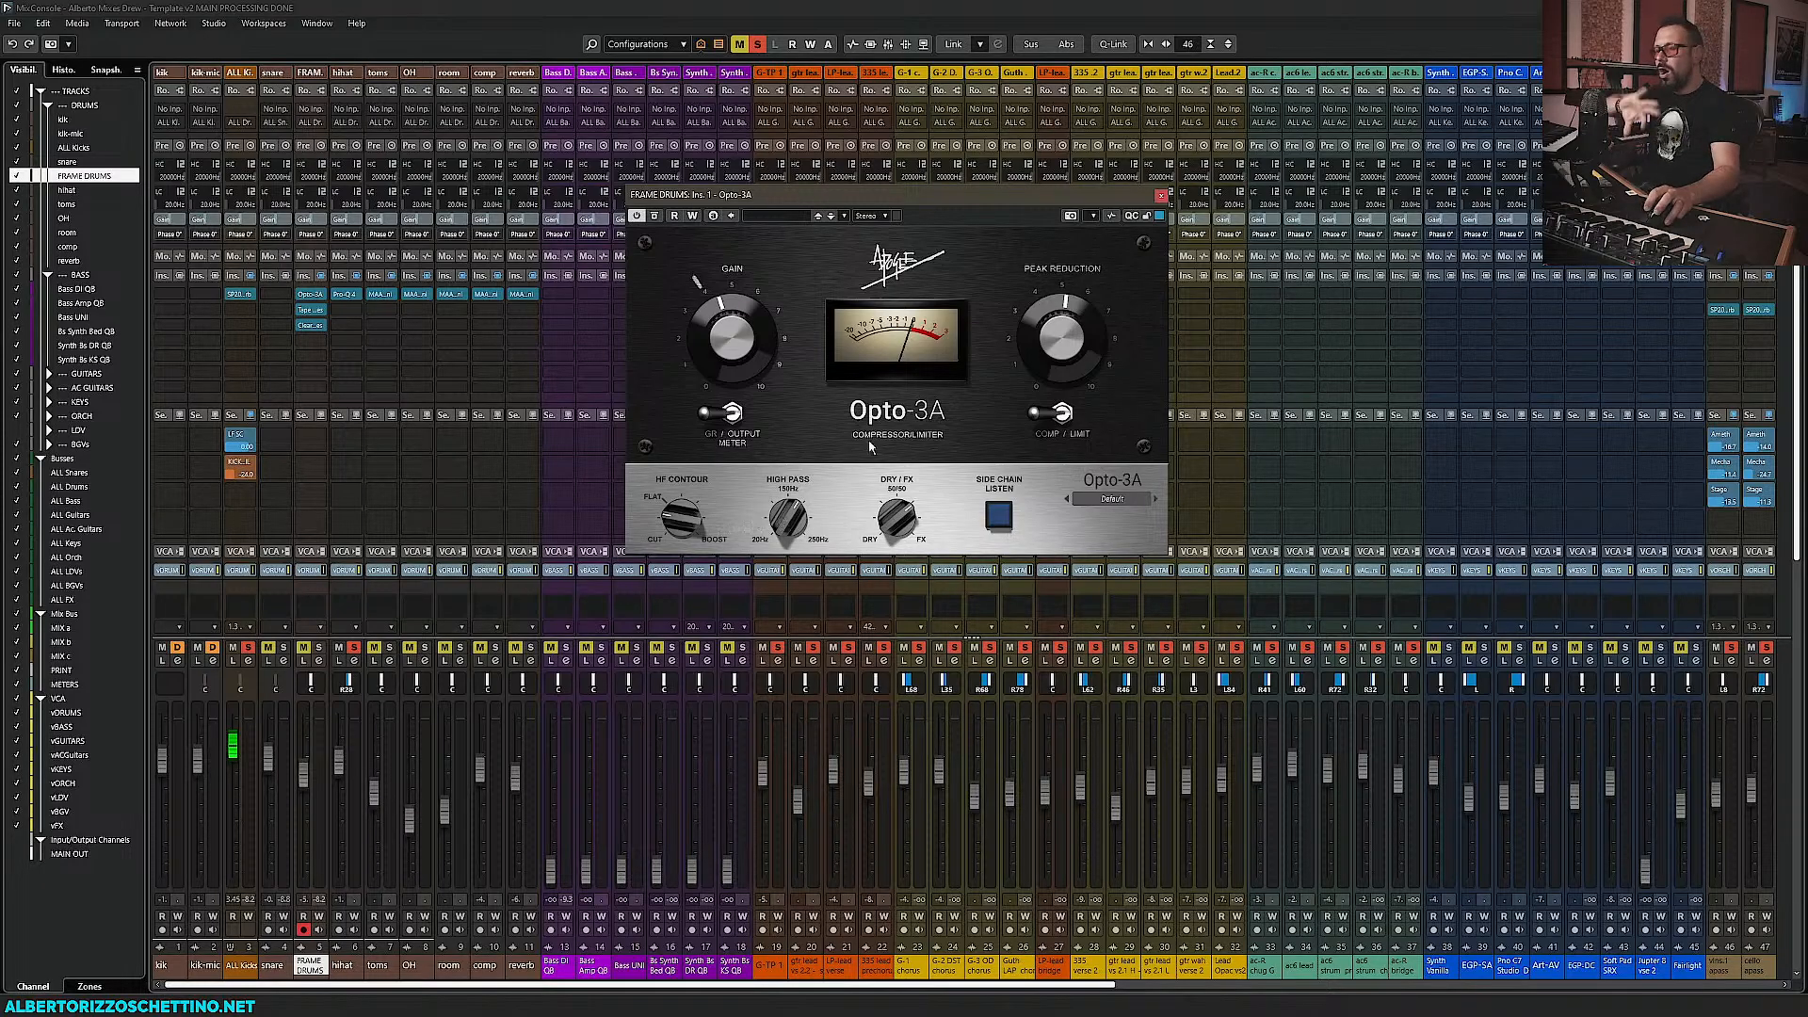
click(1162, 198)
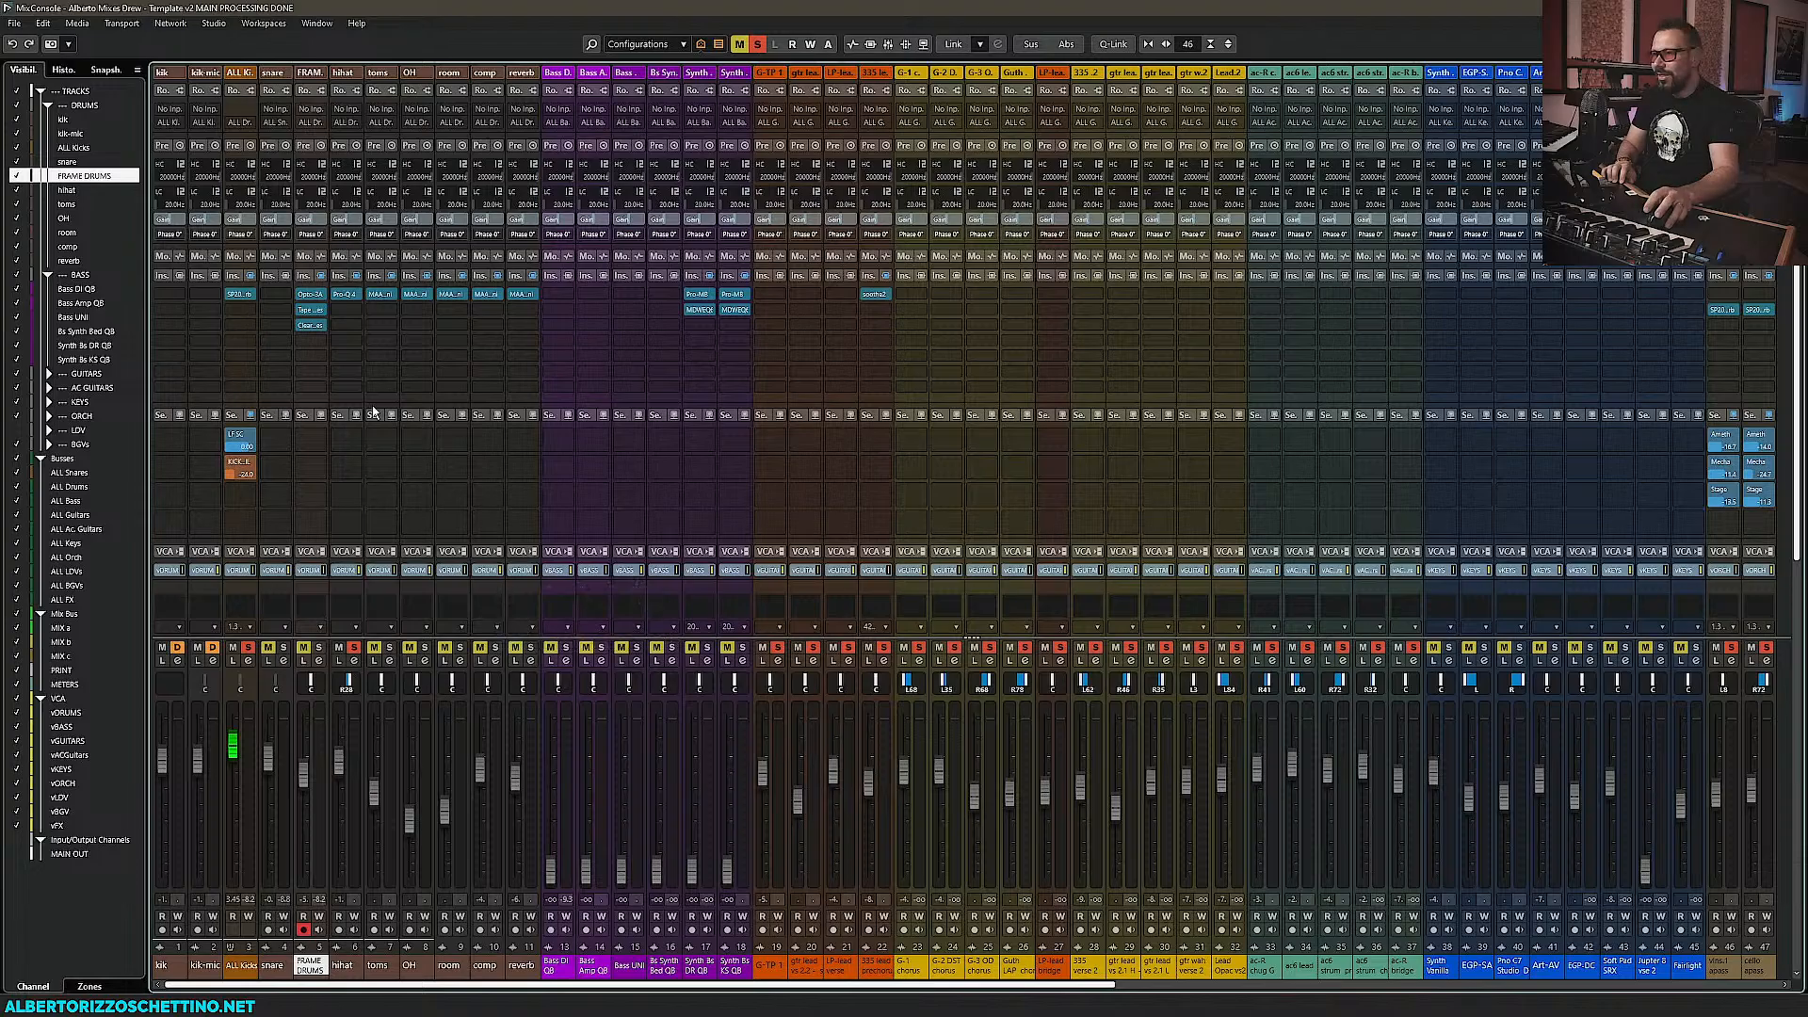
click(358, 315)
text(la-3)
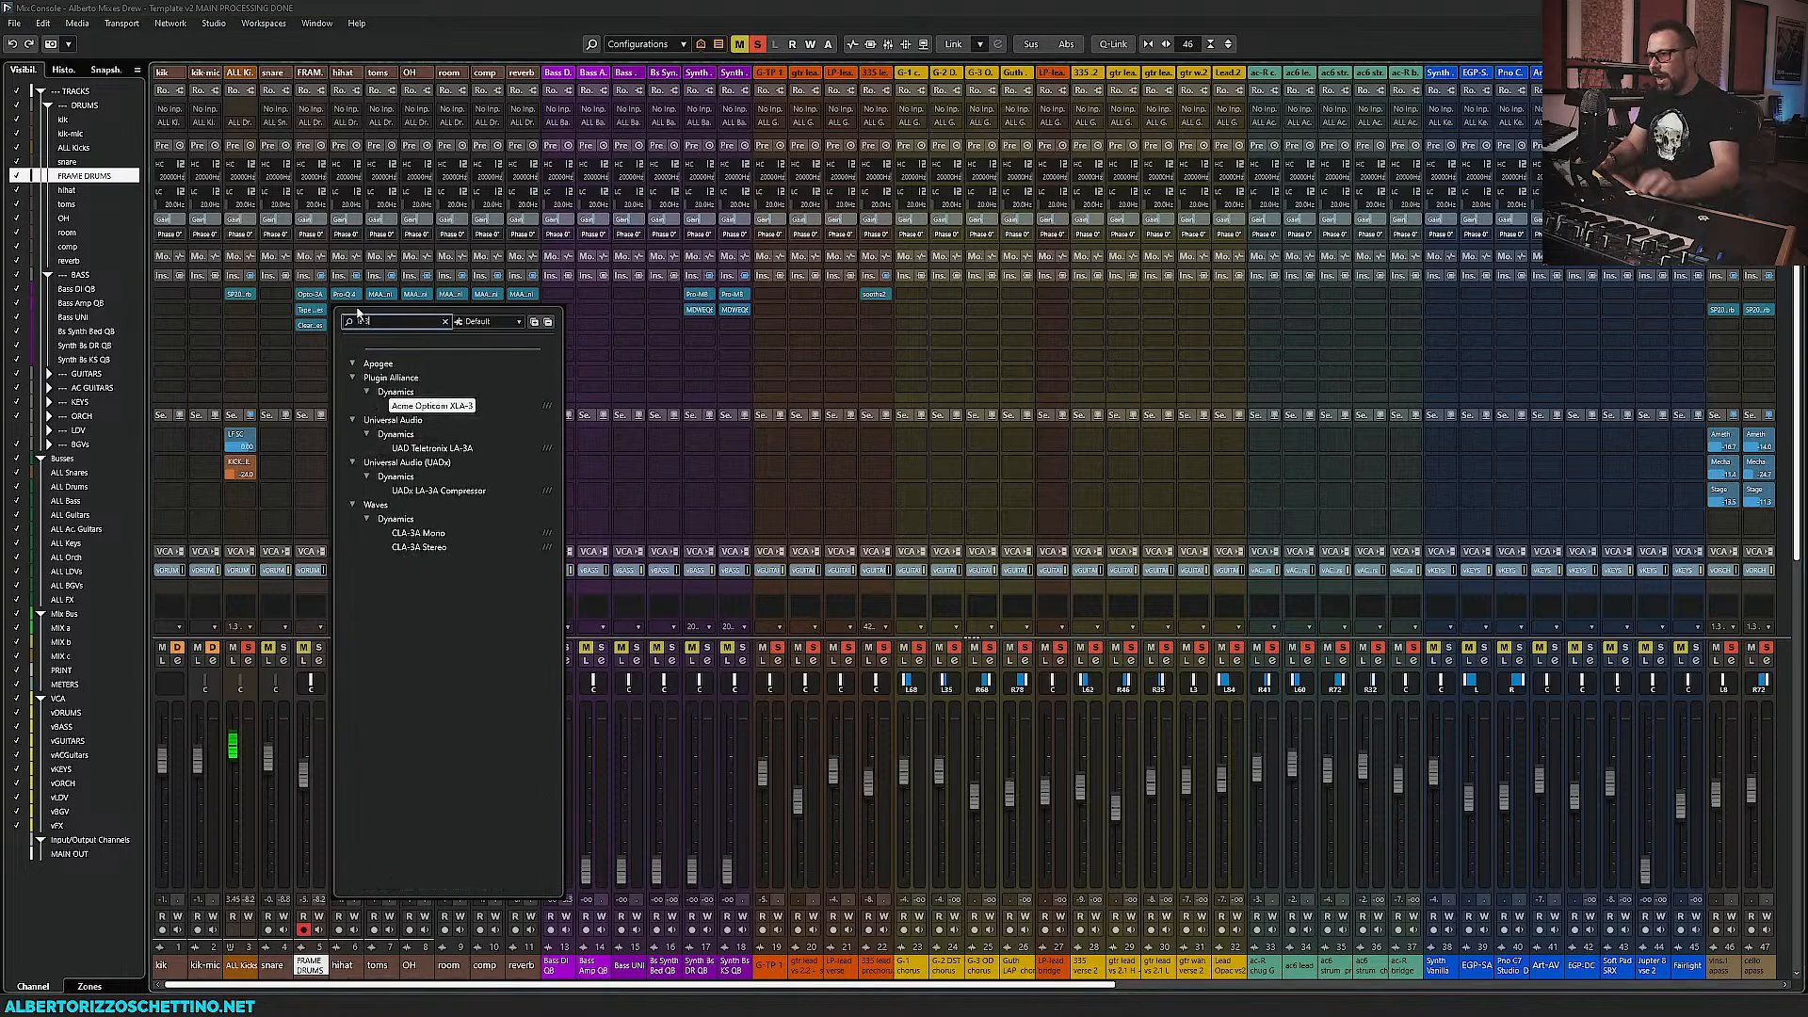
click(424, 448)
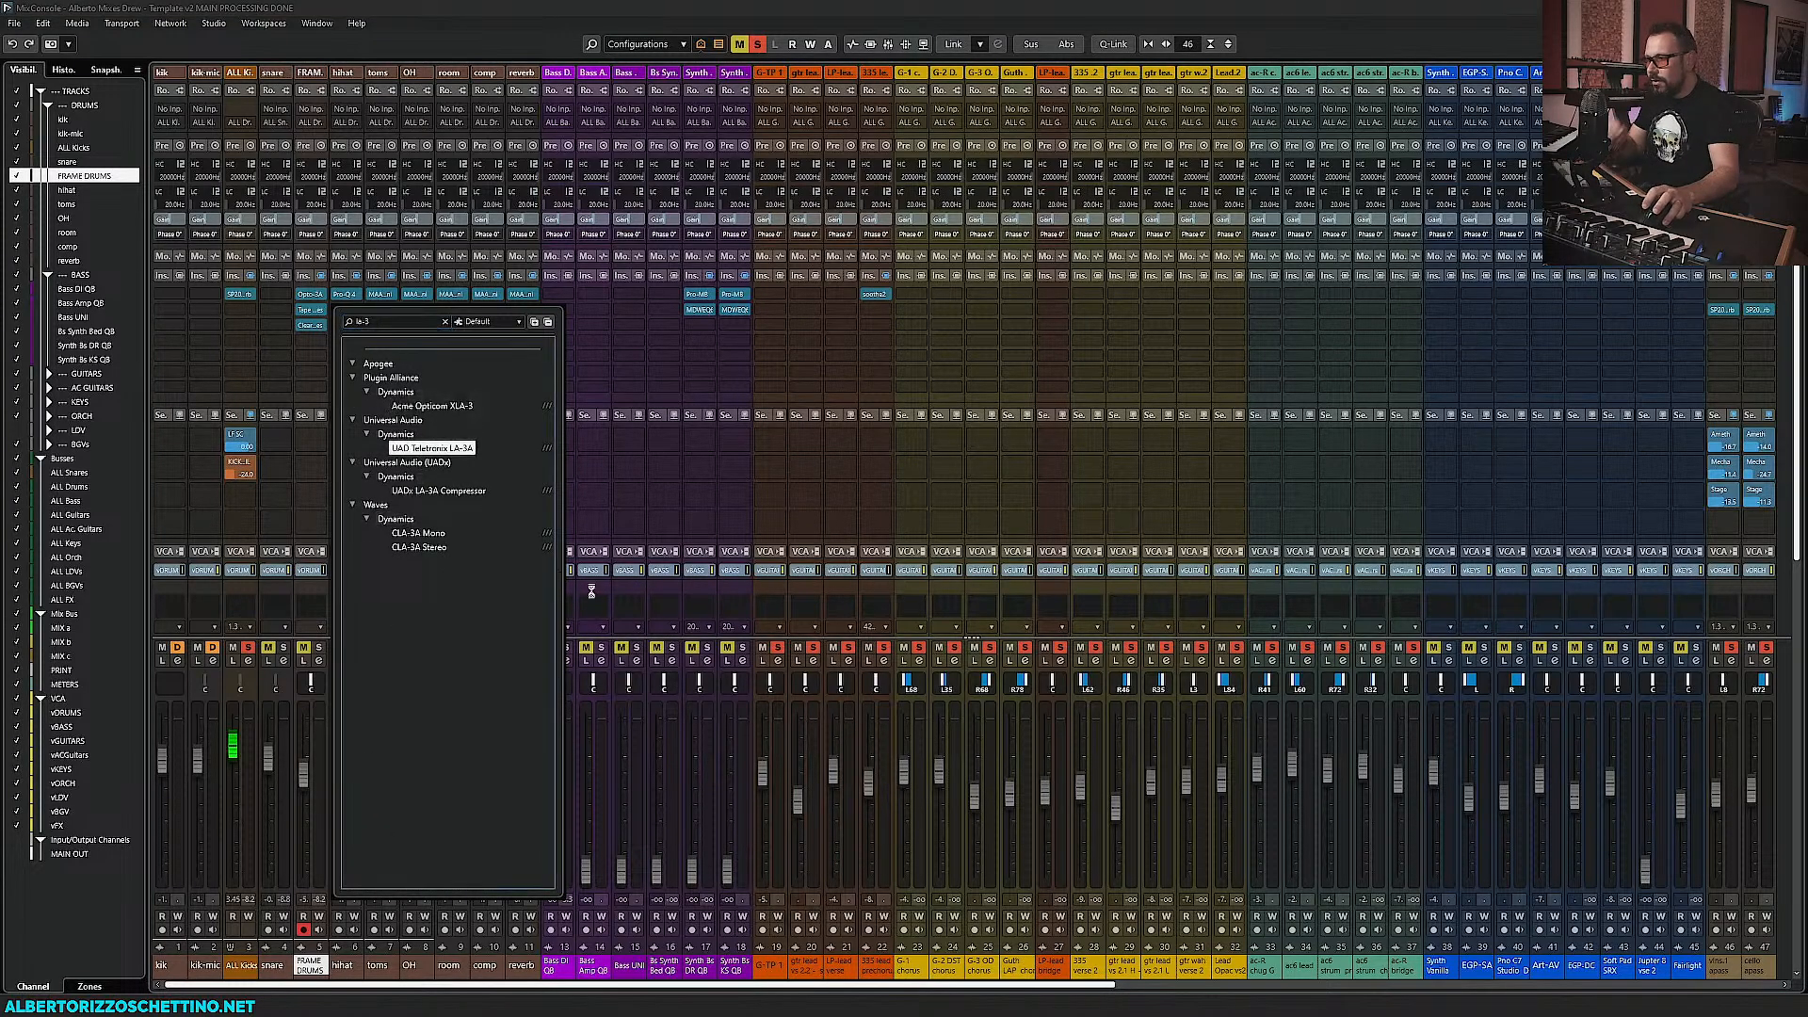
Close the UAD Teletronix LA-3A and remove it from the hihat channel's second insert slot
drag(1204, 286, 671, 345)
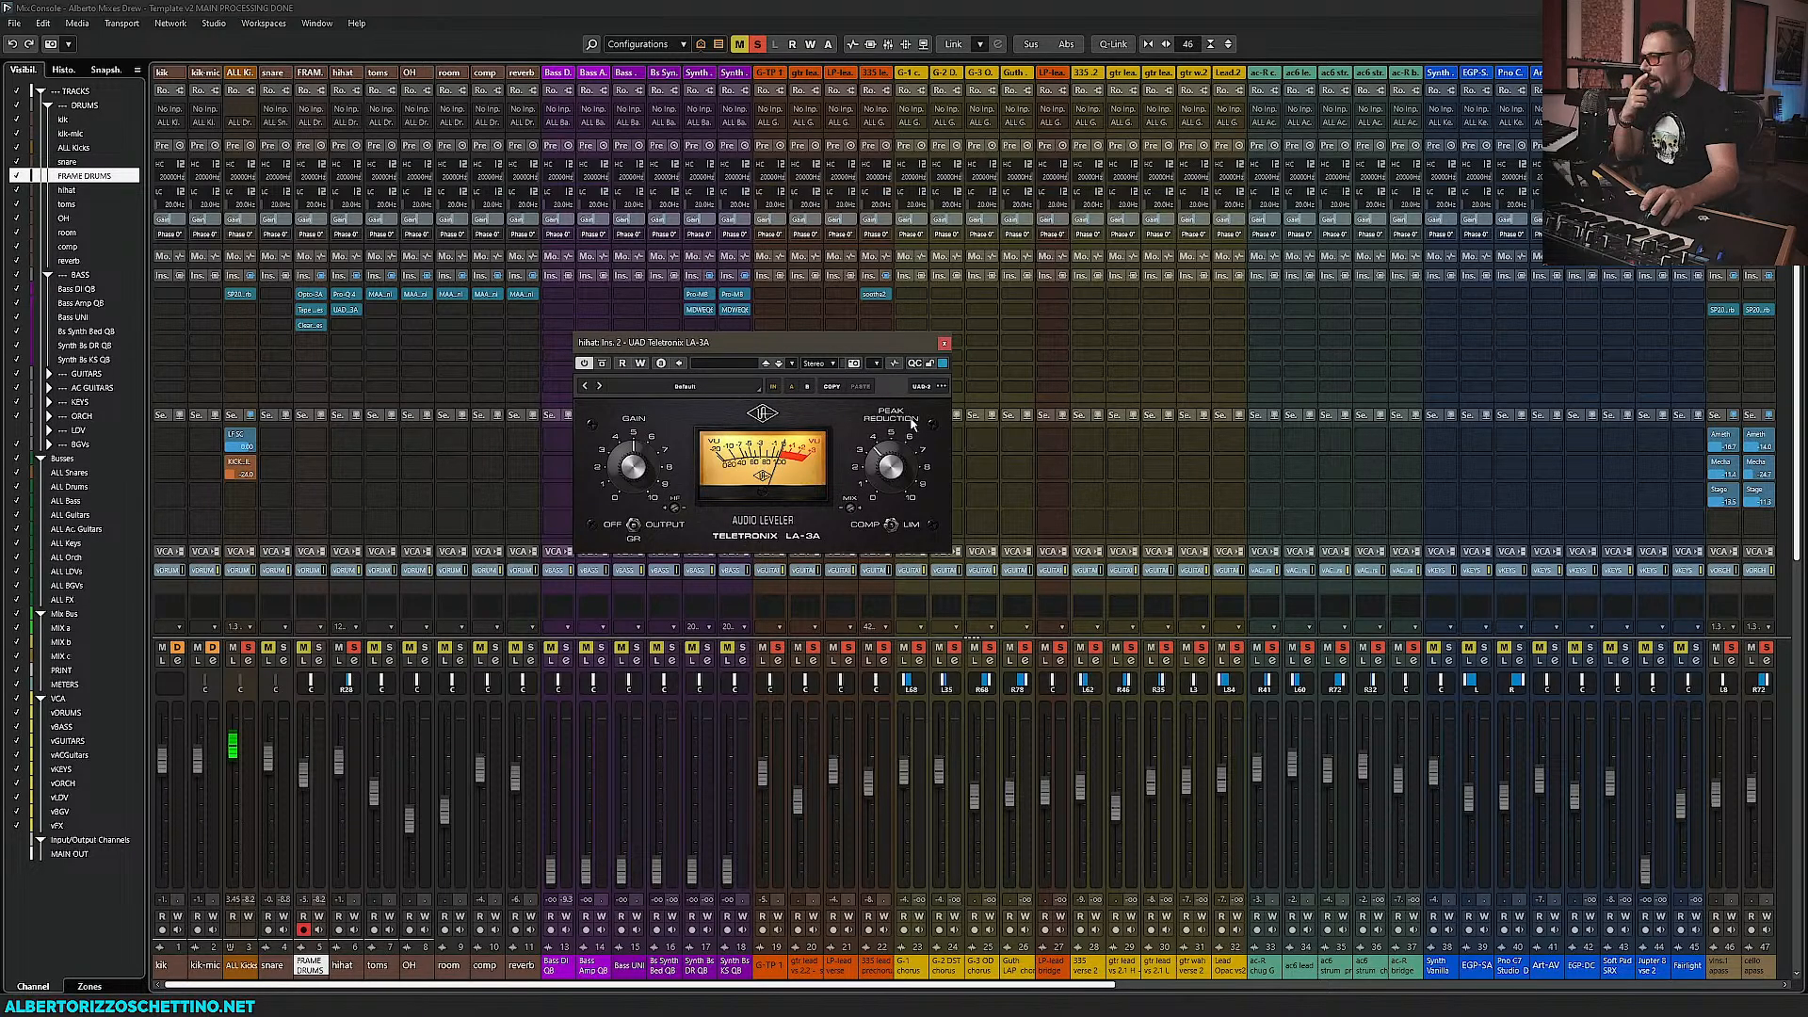
click(945, 342)
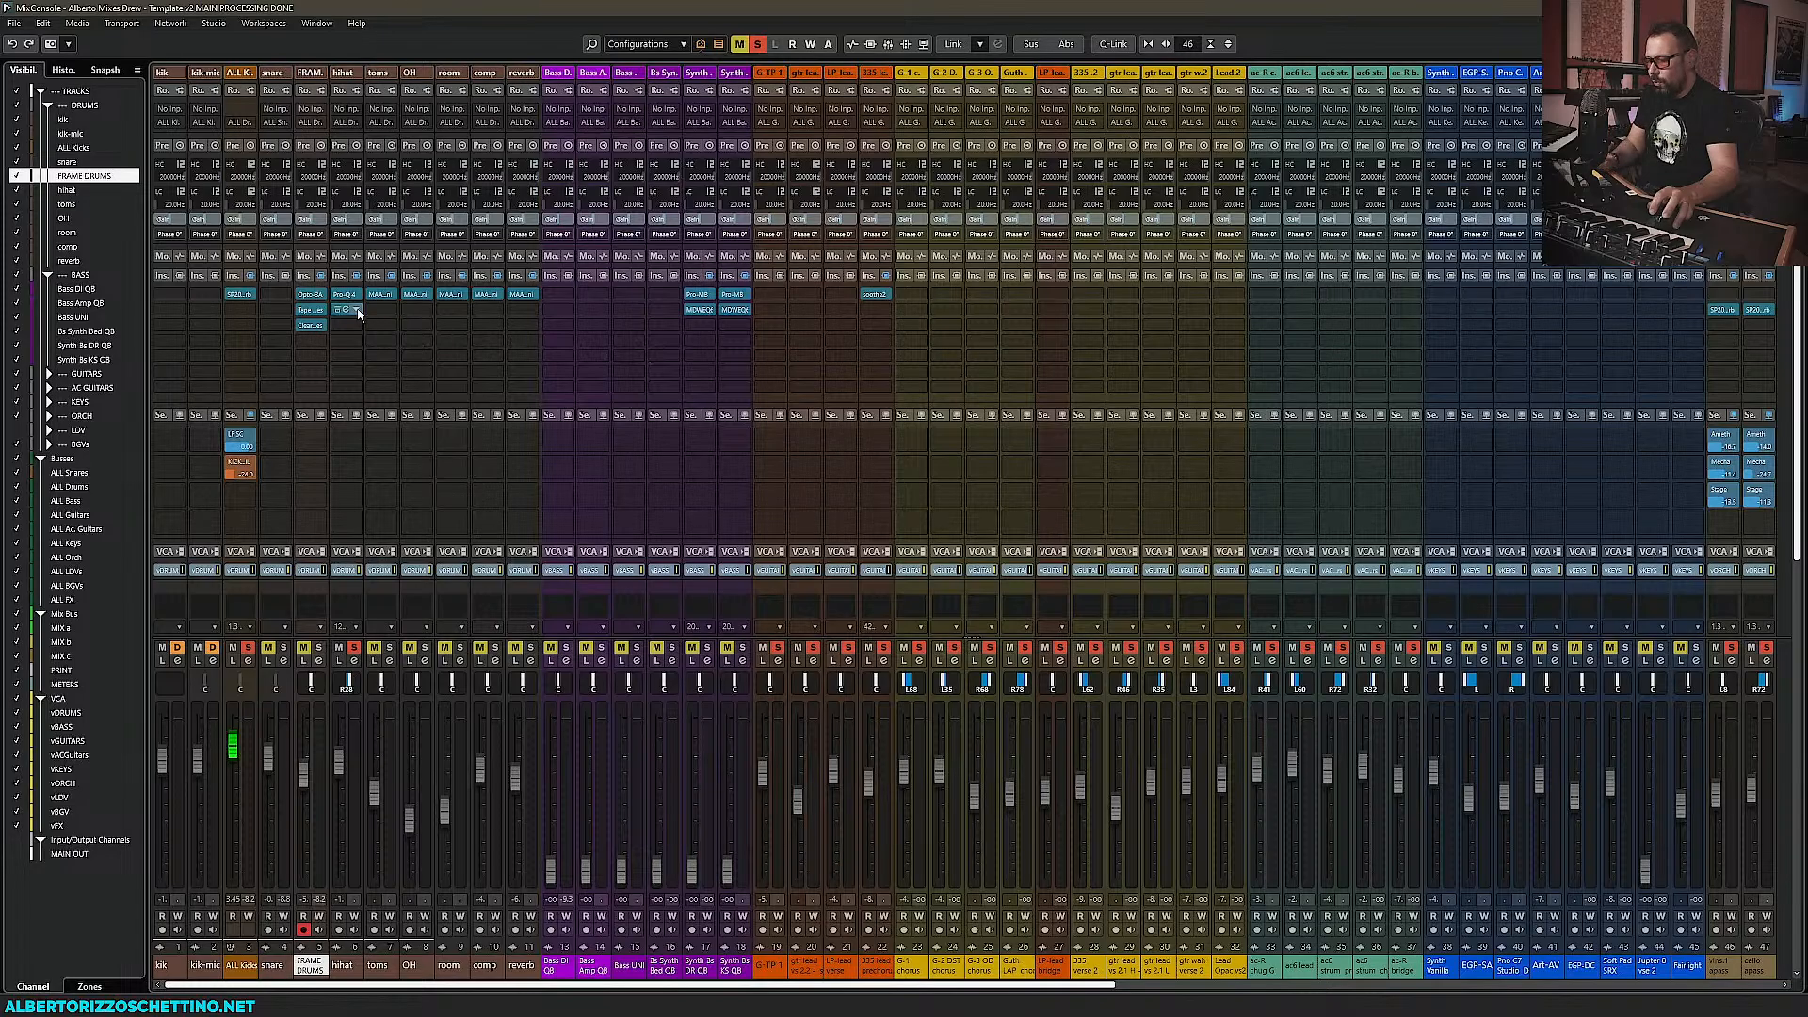
click(358, 314)
click(410, 683)
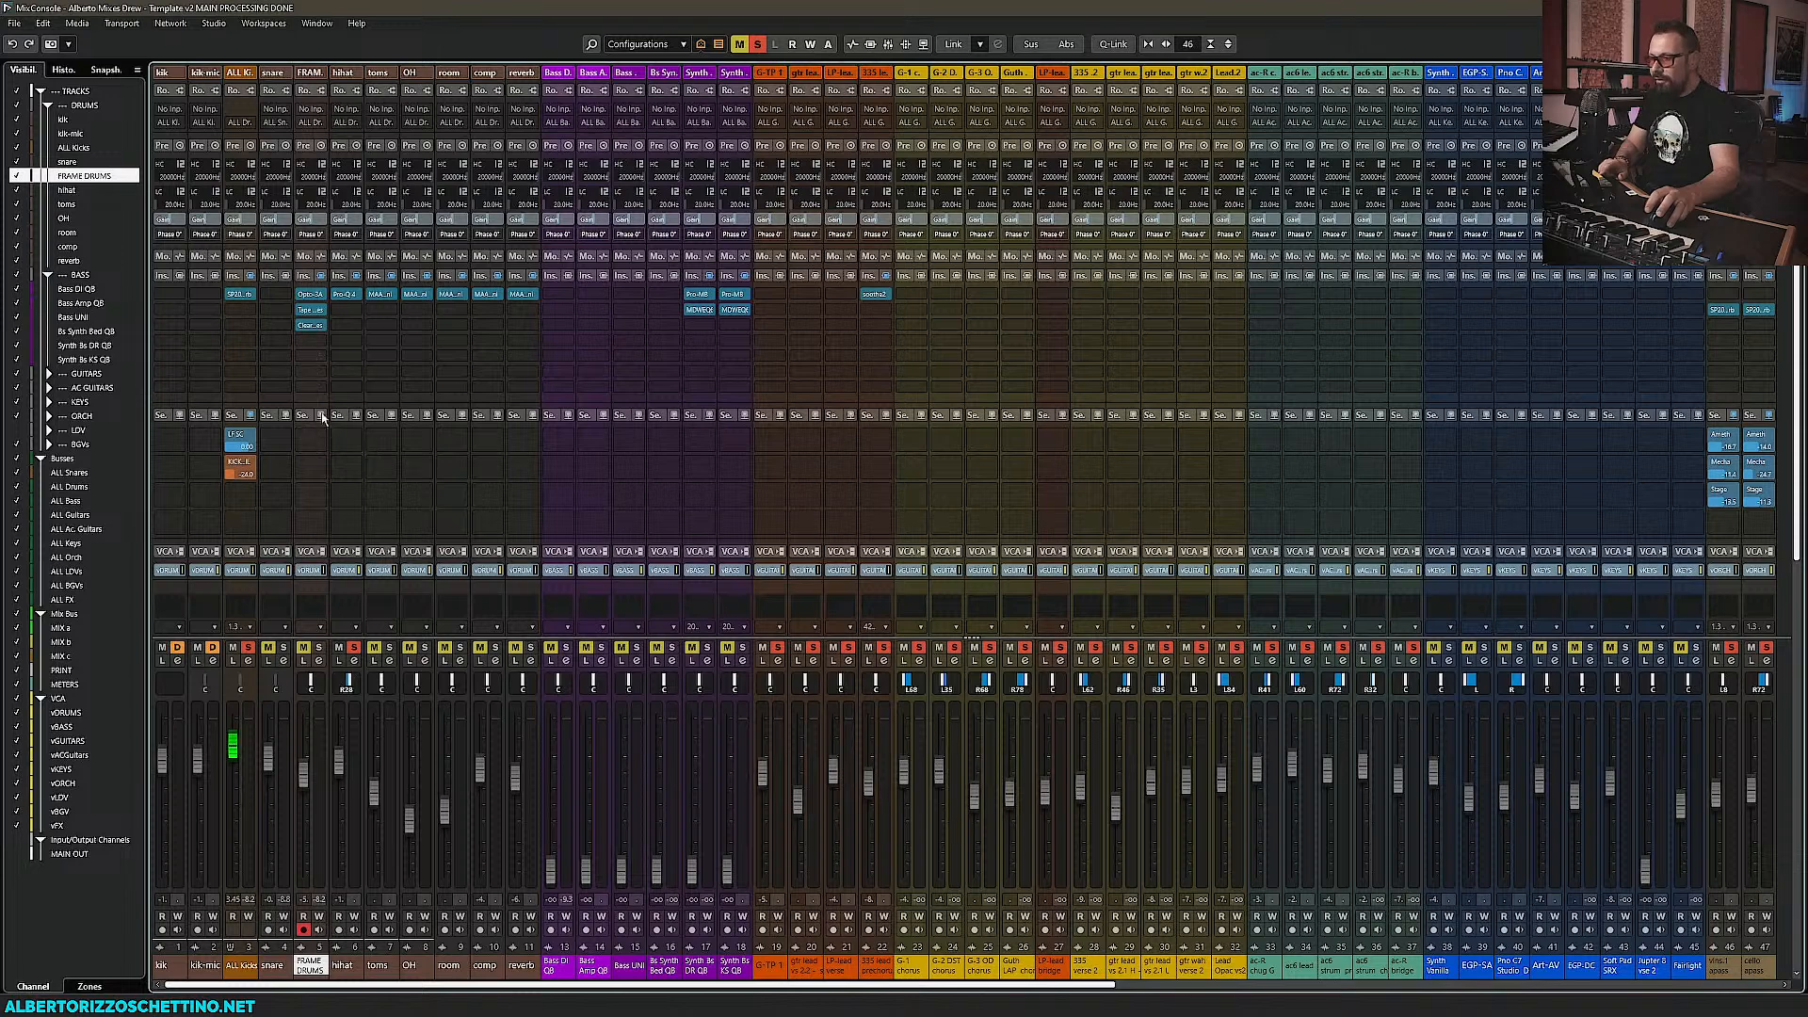
Add a send to KICK TAIL in the hihat channel's second send slot, activate it and adjust its level
click(341, 965)
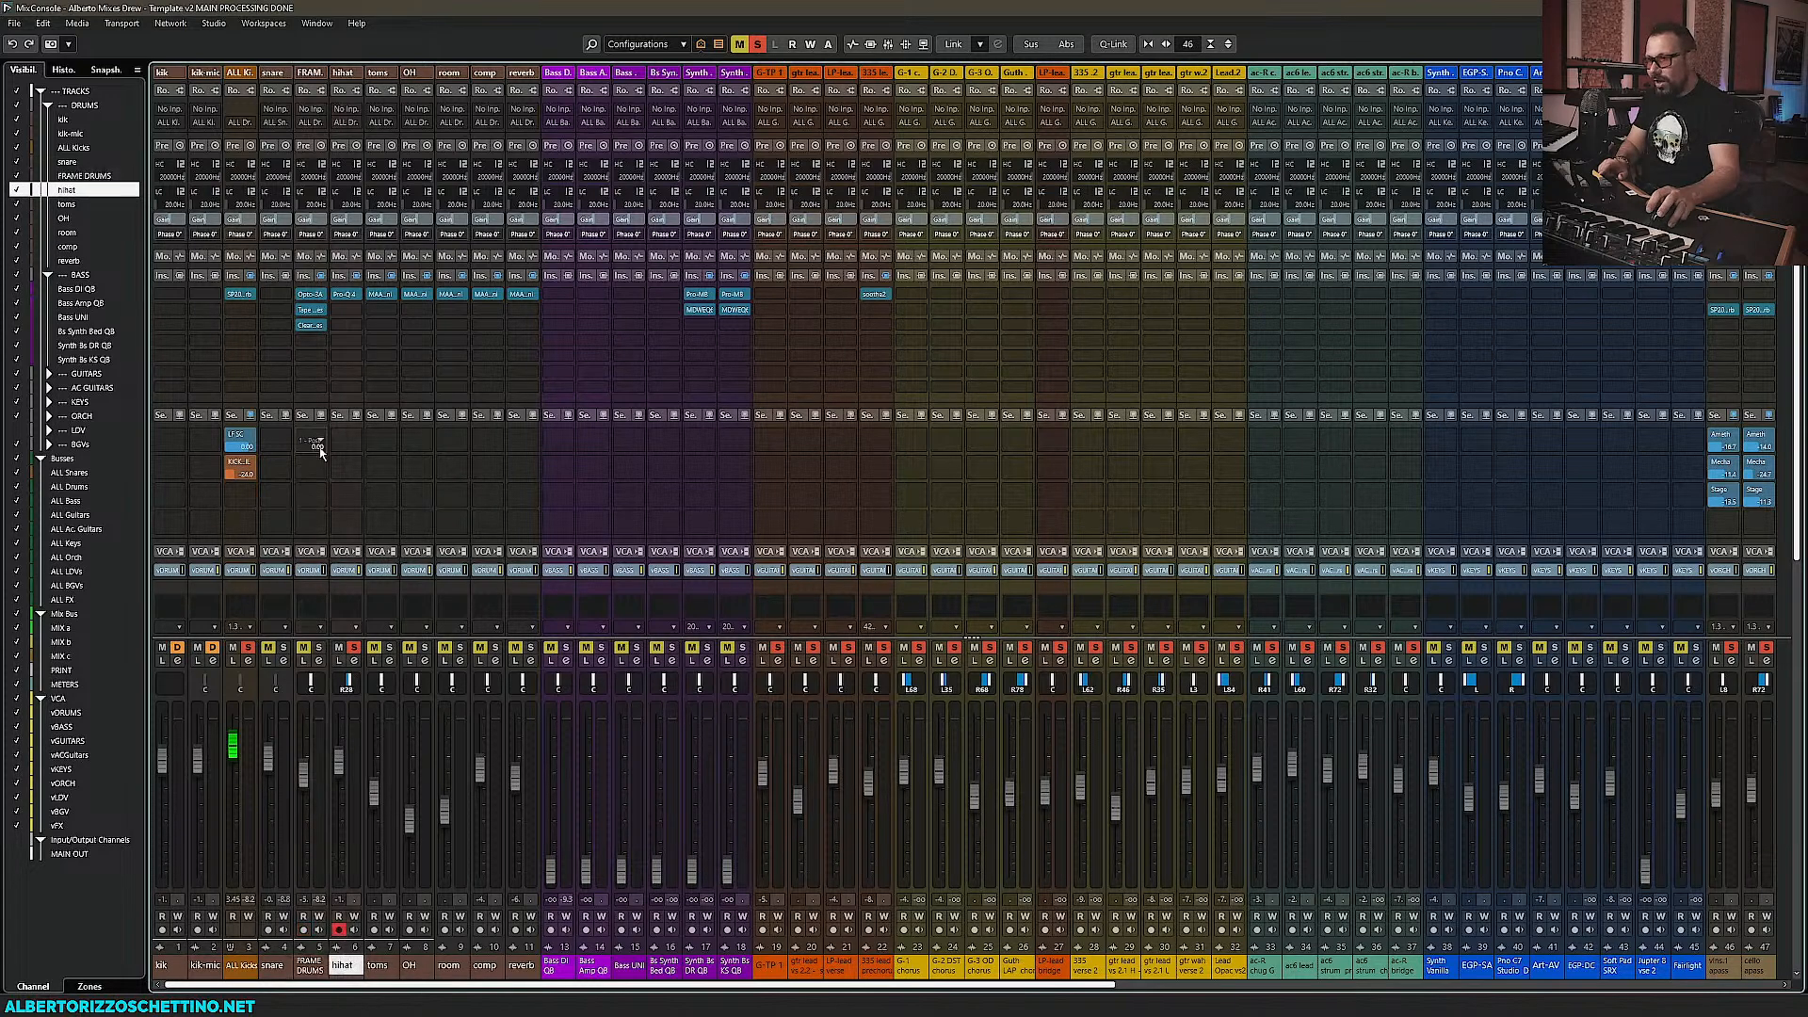
click(356, 464)
text(ki)
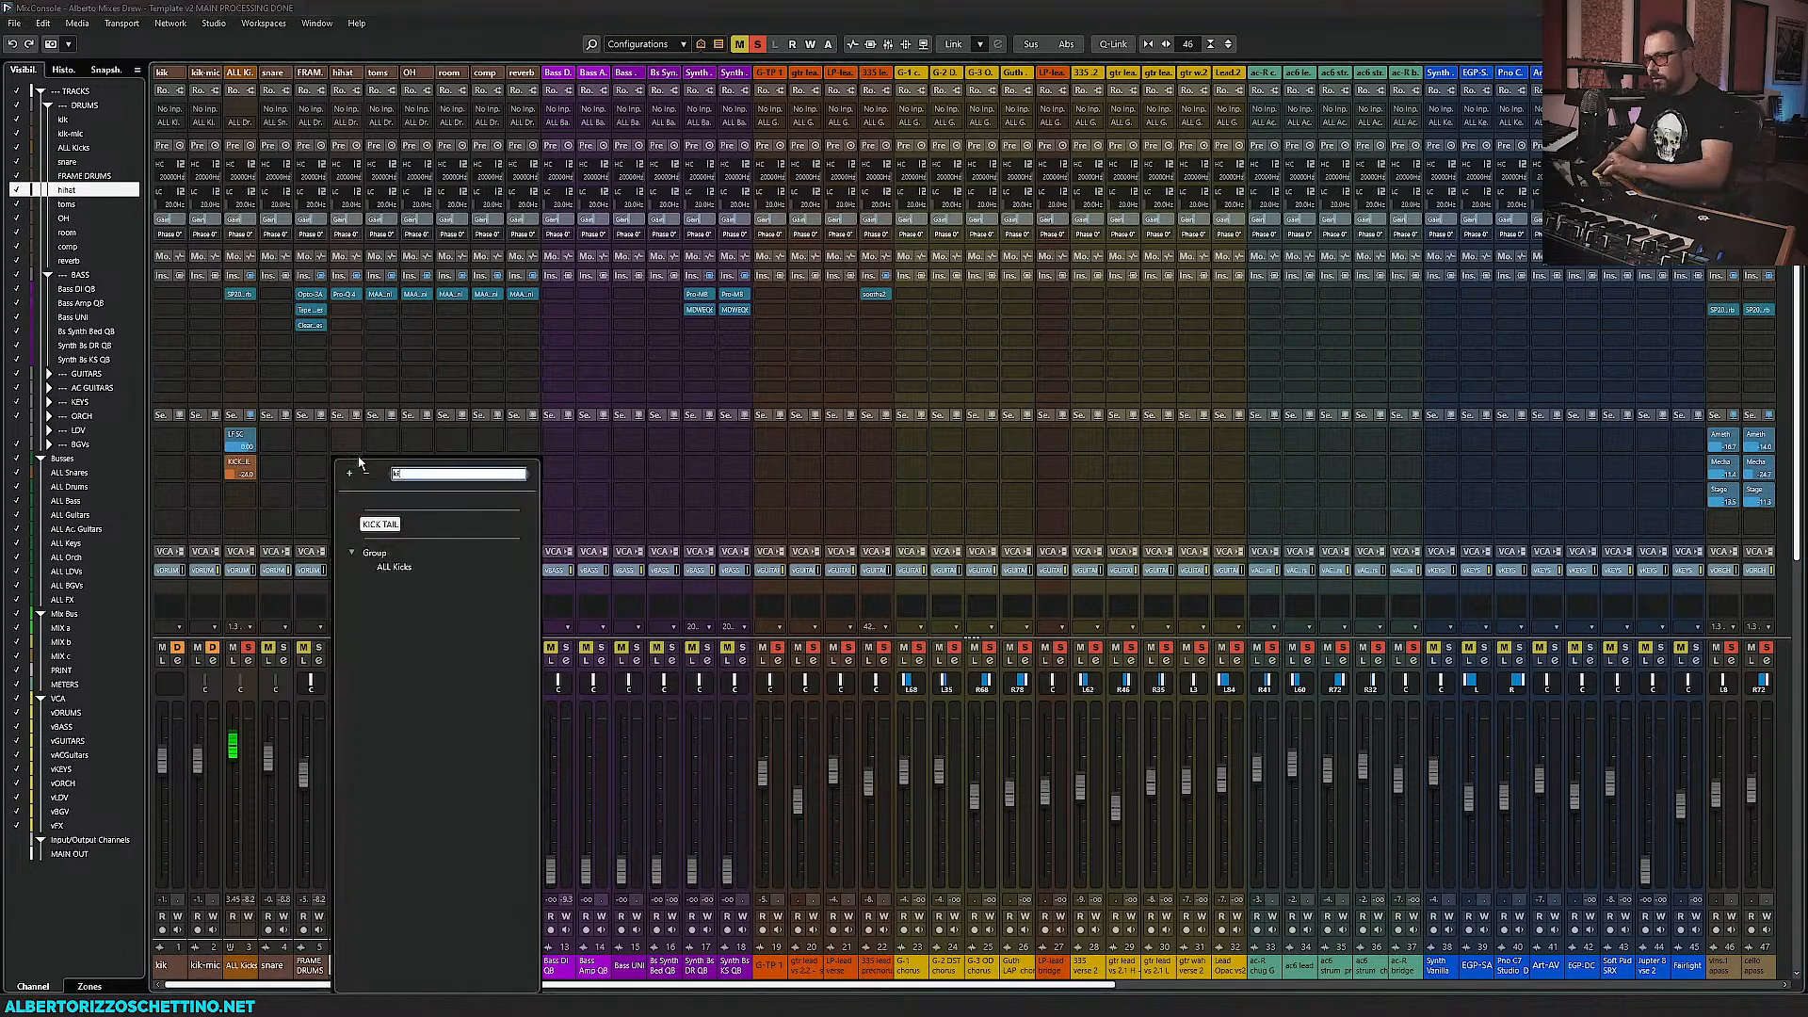
text(ck)
key(Return)
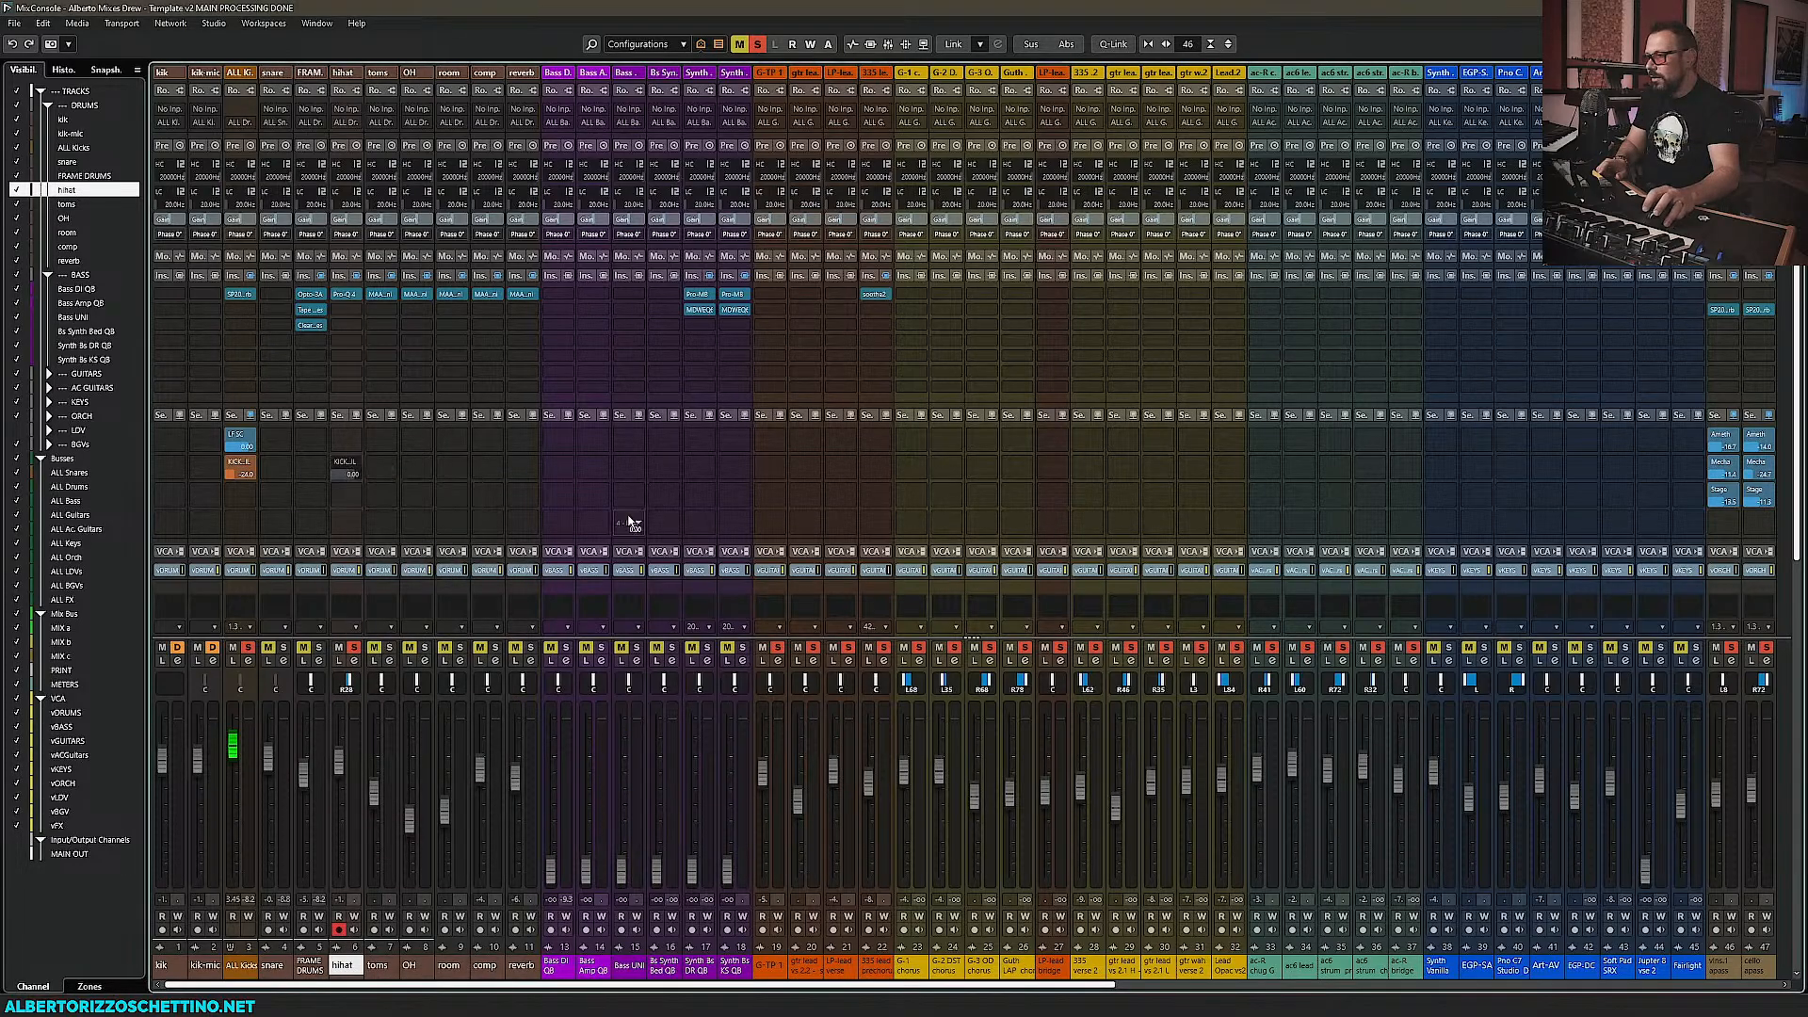
click(341, 465)
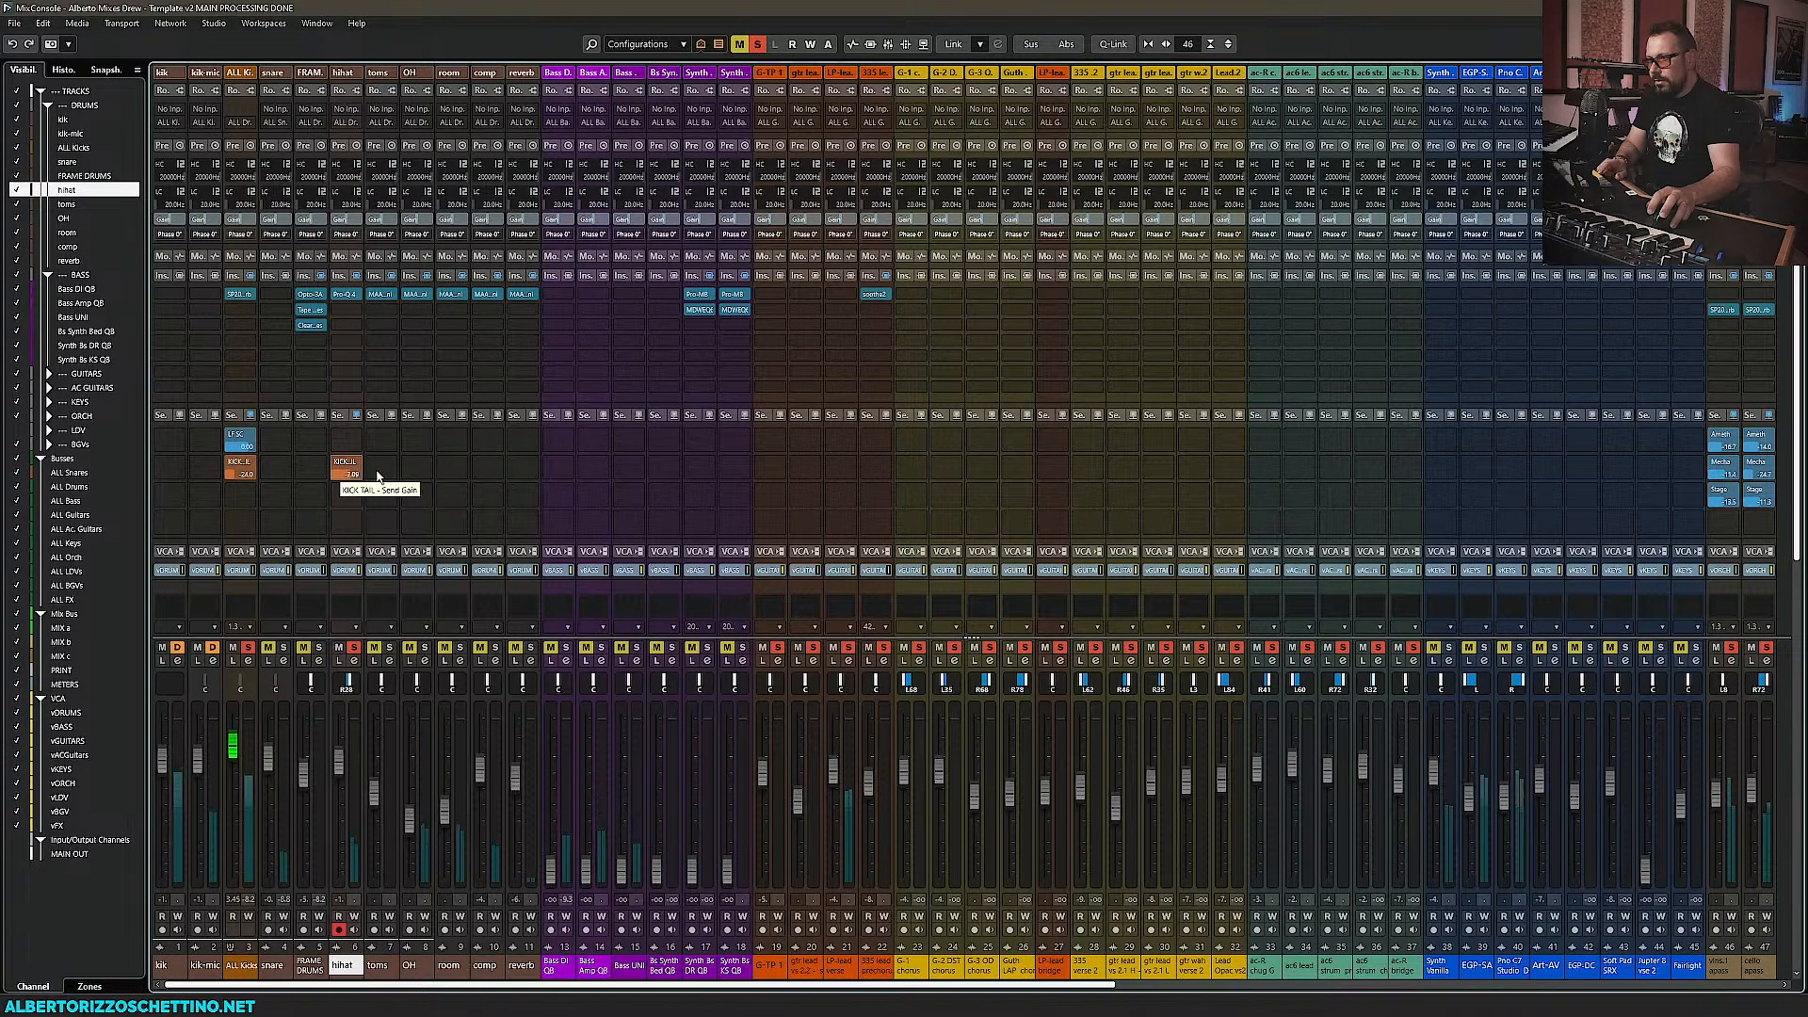
drag(378, 471, 371, 478)
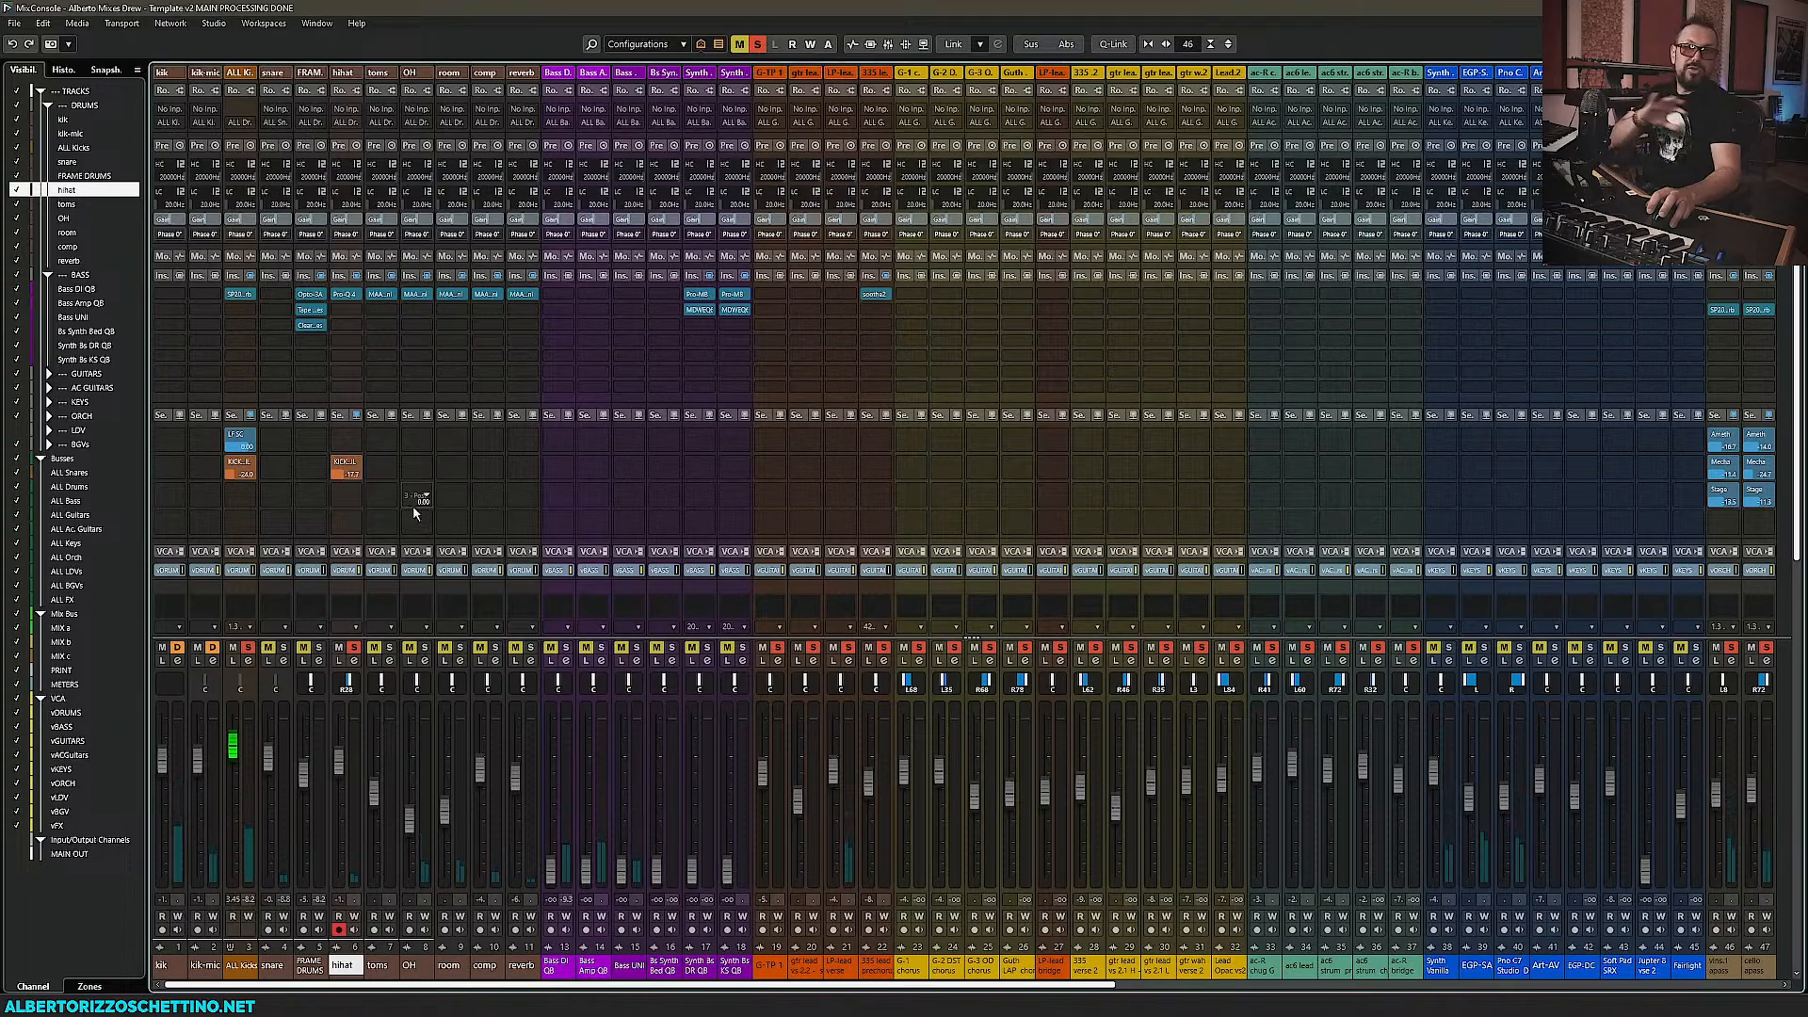
Insert the UAD Ampex ATR-102 in the hihat channel's second insert slot and place its window over the mixer
click(350, 309)
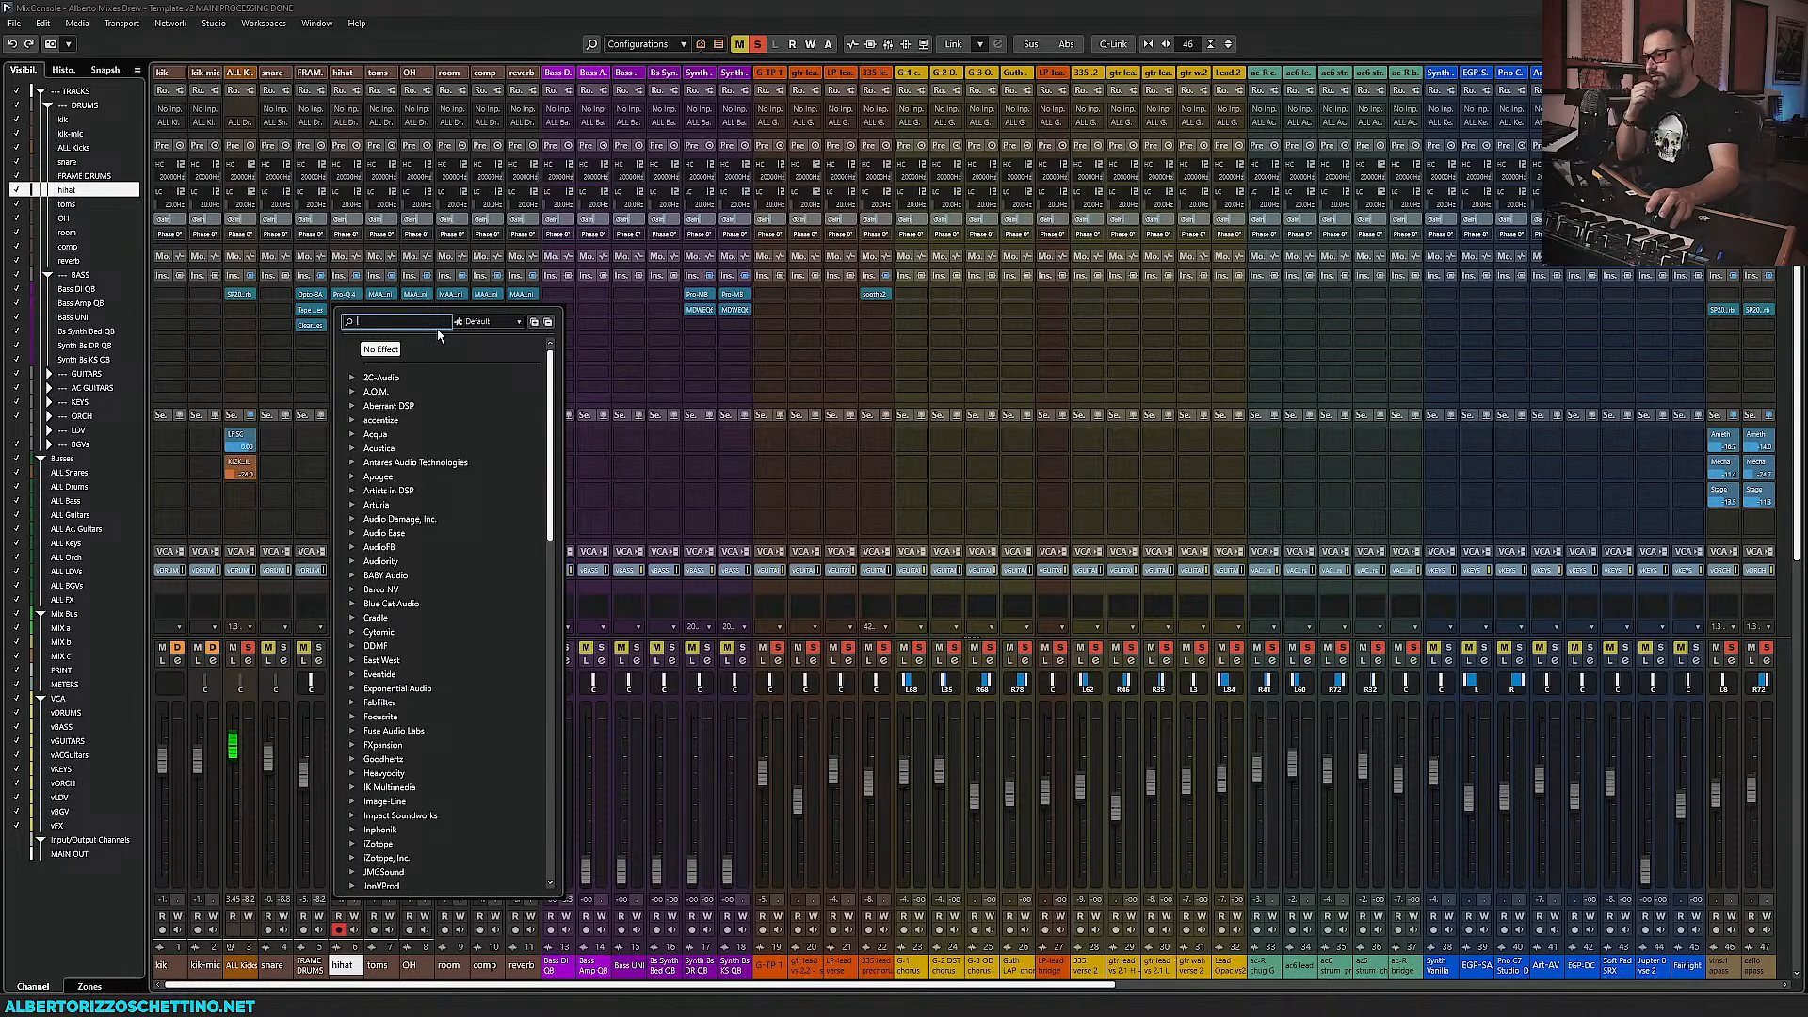
text(ampex)
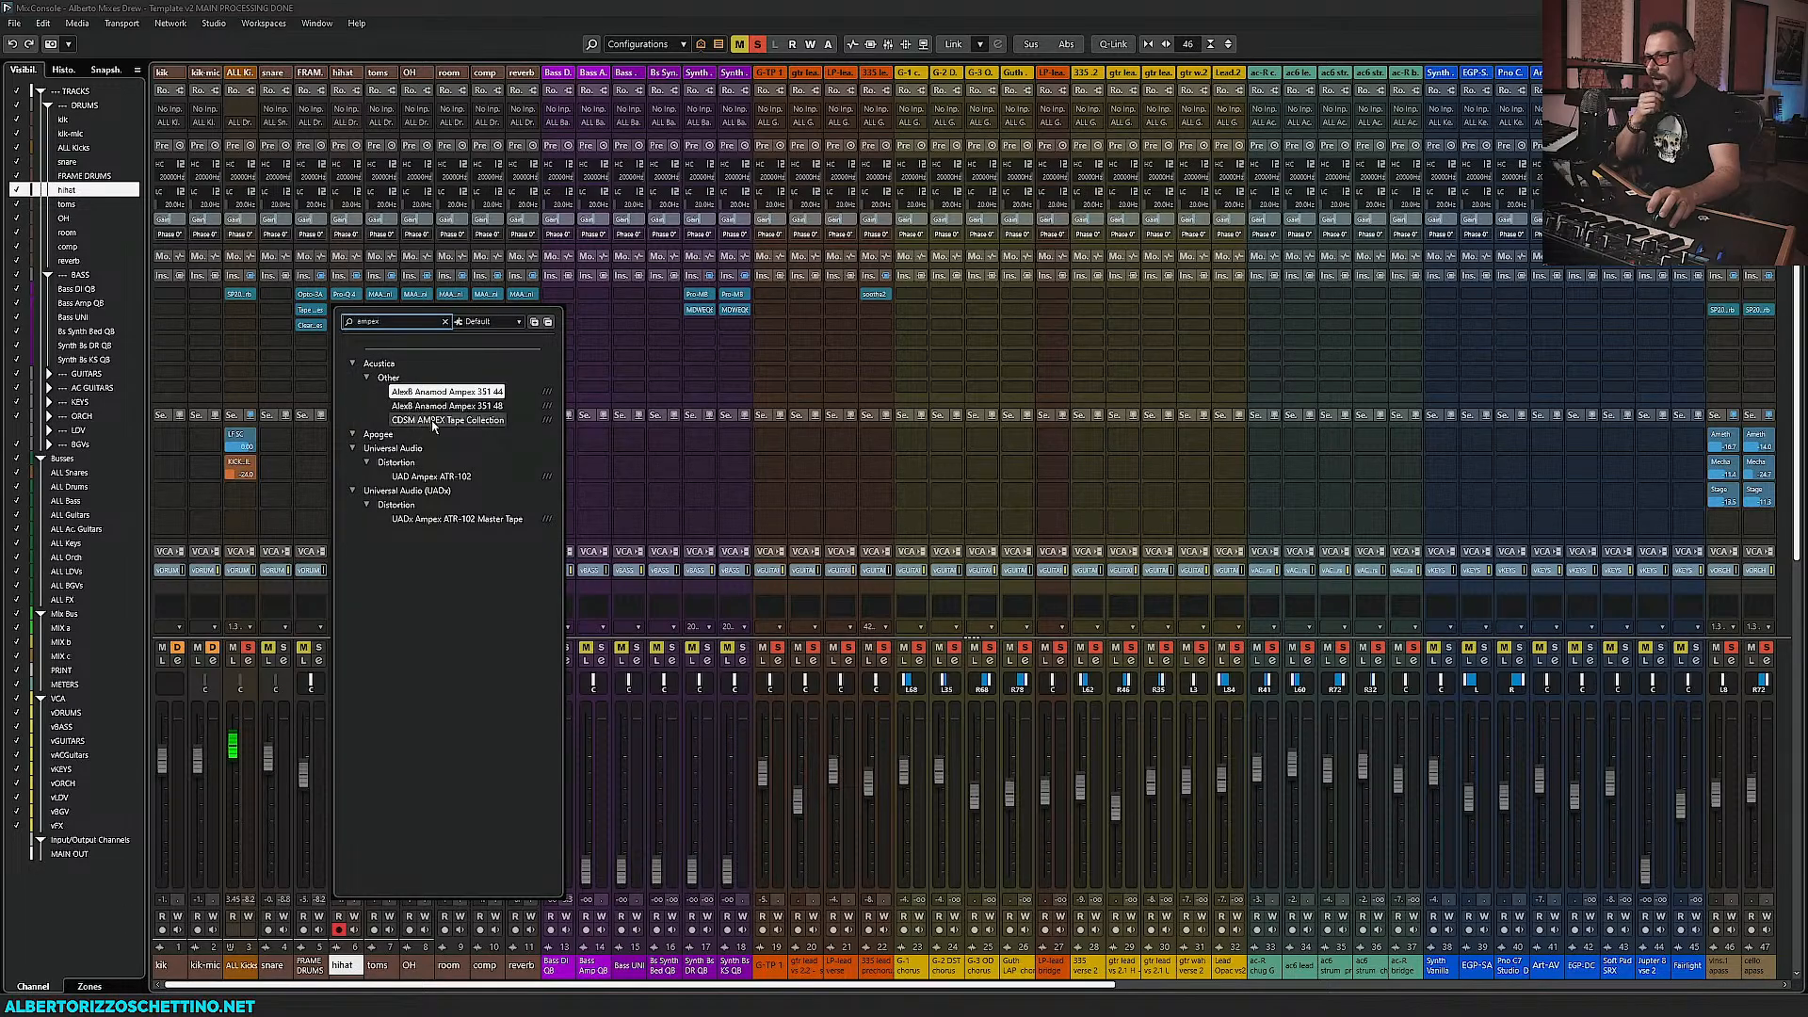
click(432, 477)
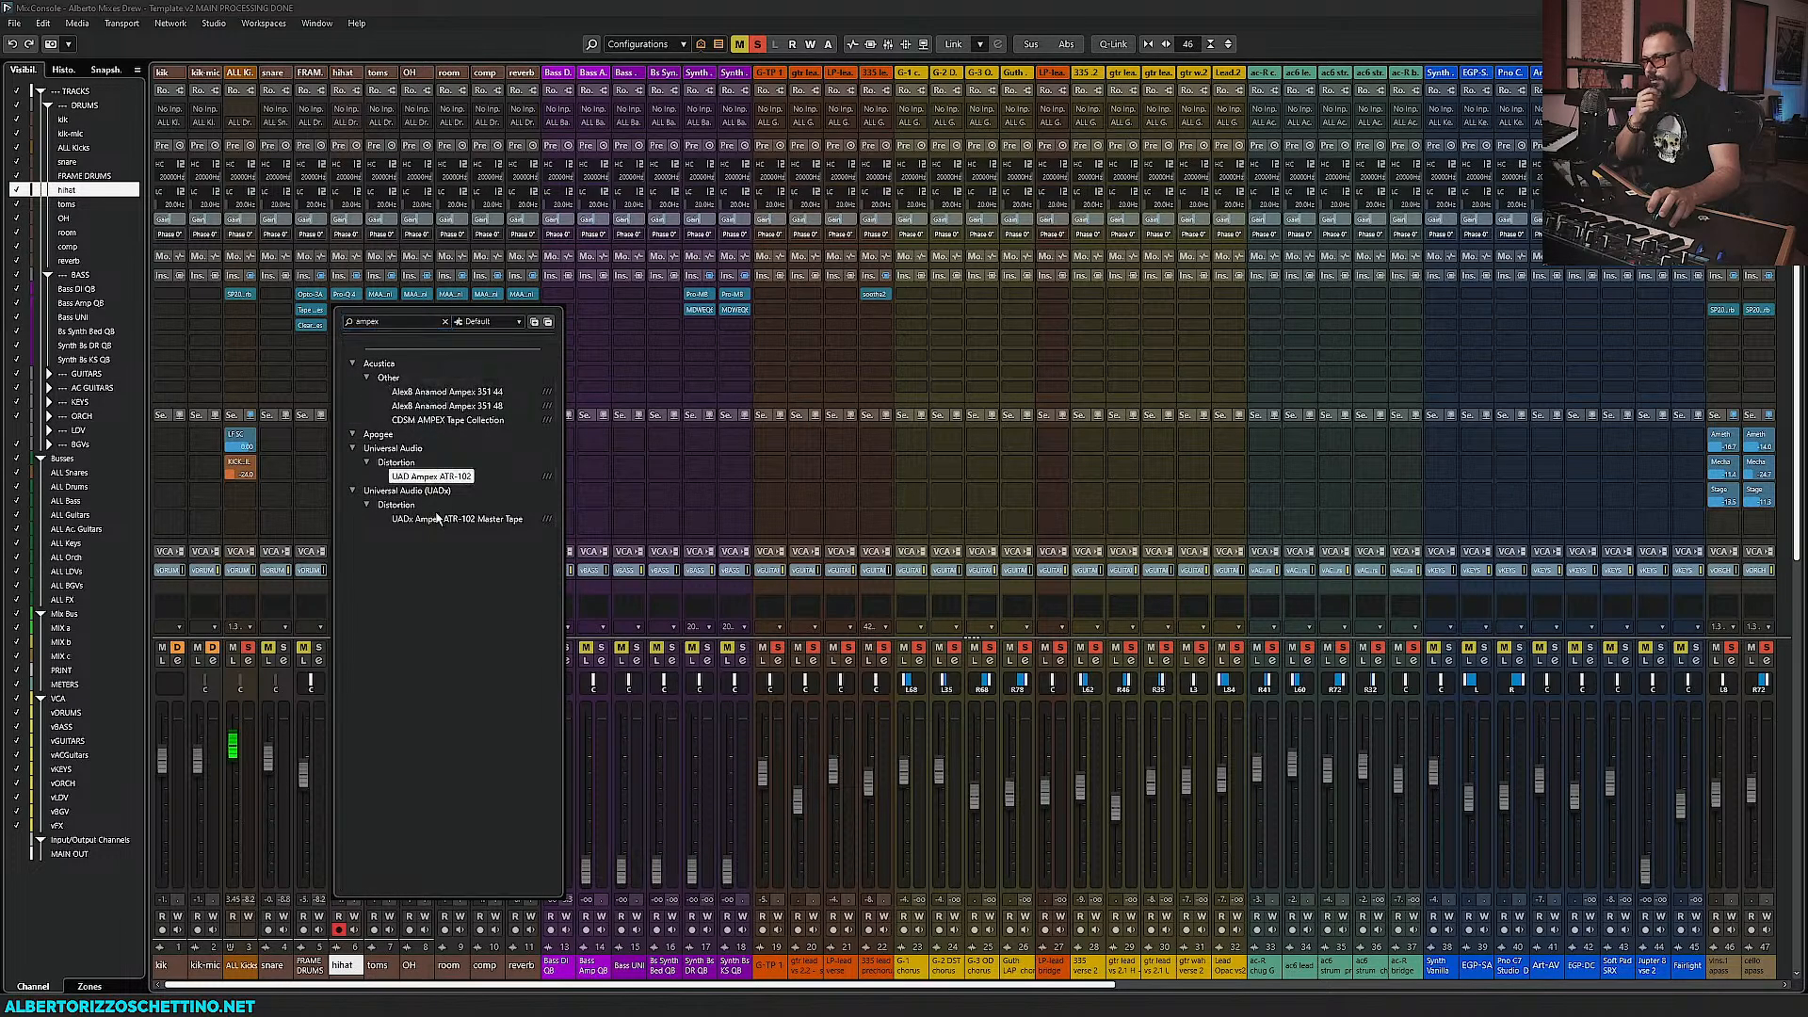
drag(815, 264, 692, 259)
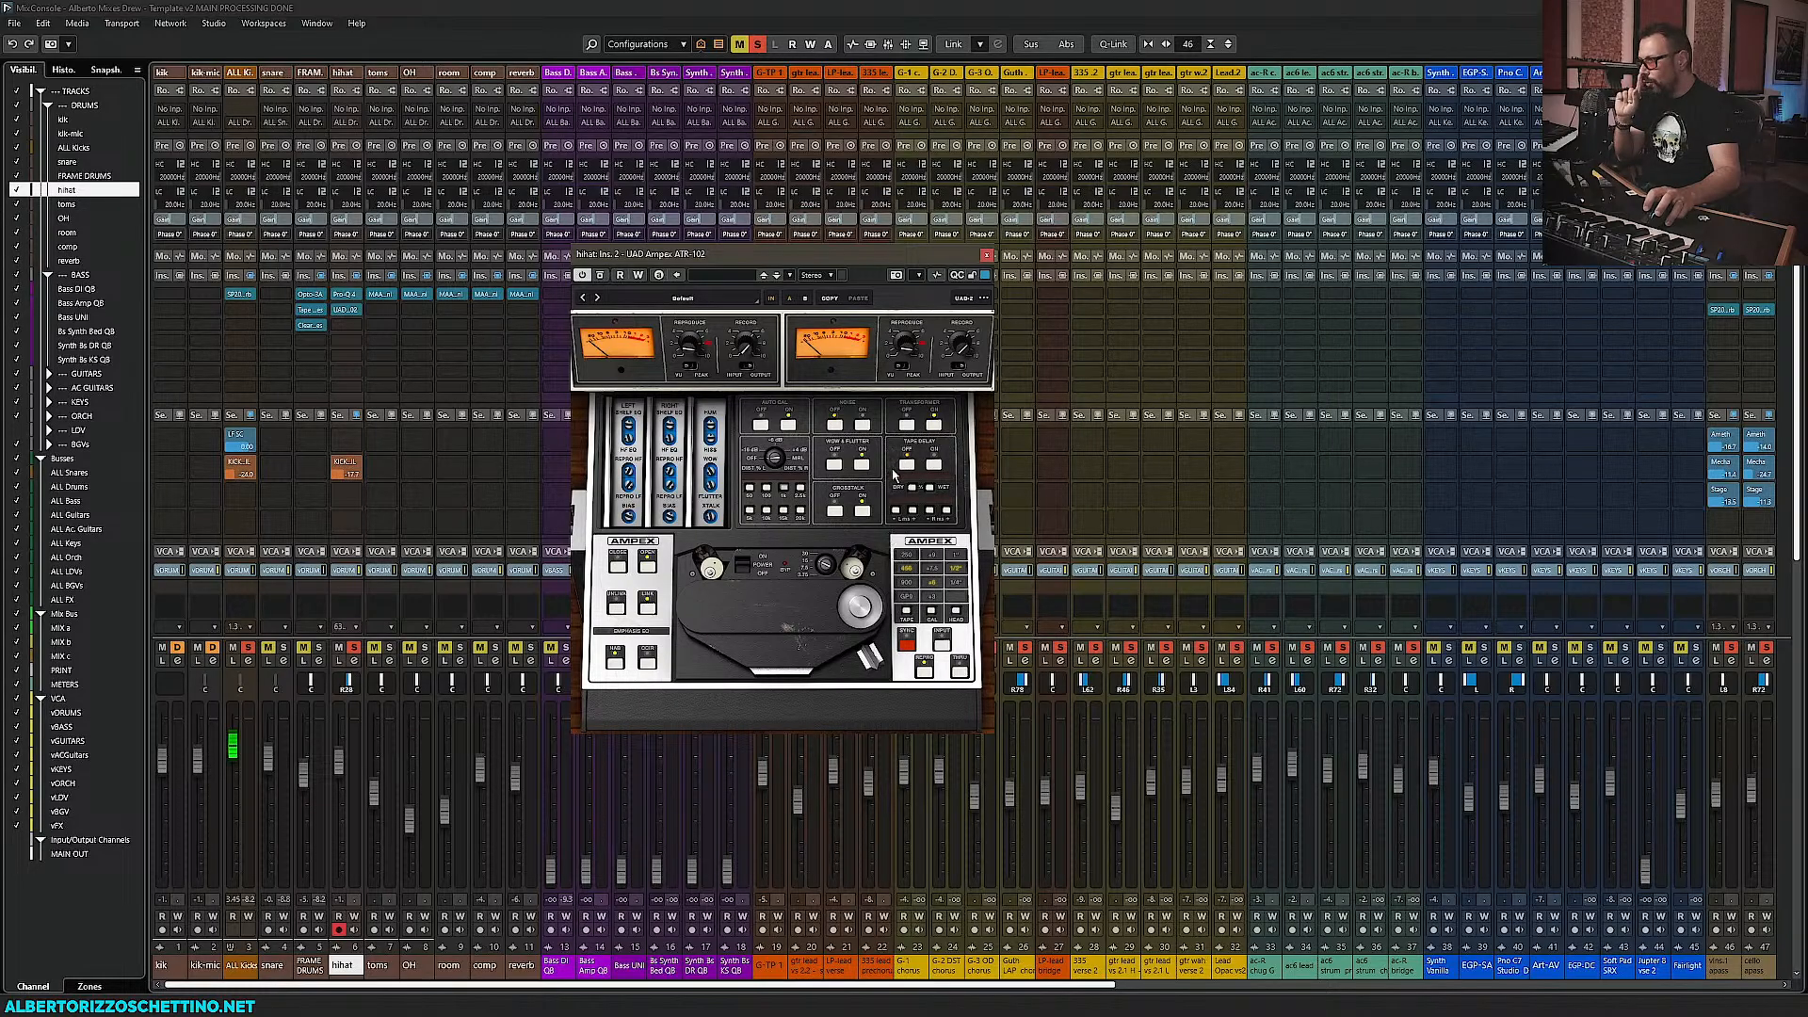
Solo only the hihat channel, play the section and switch on the tape delay in the ATR-102
ctrl+click(354, 648)
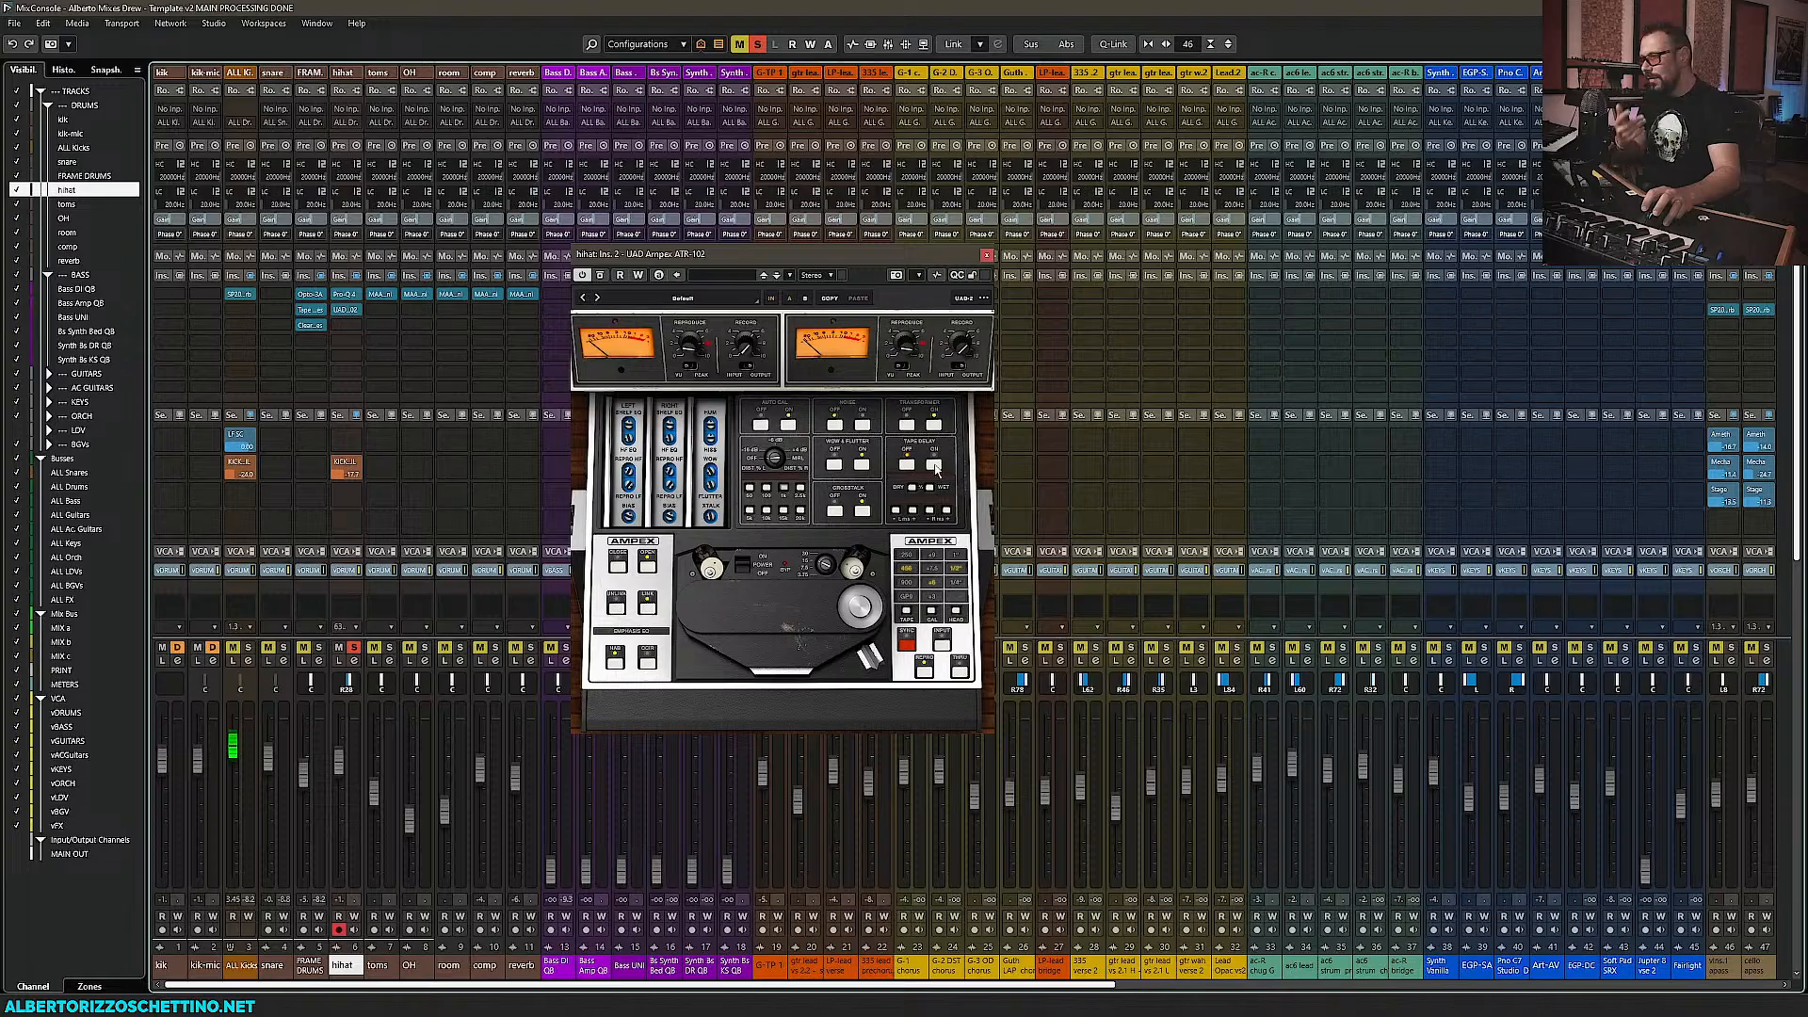
key(space)
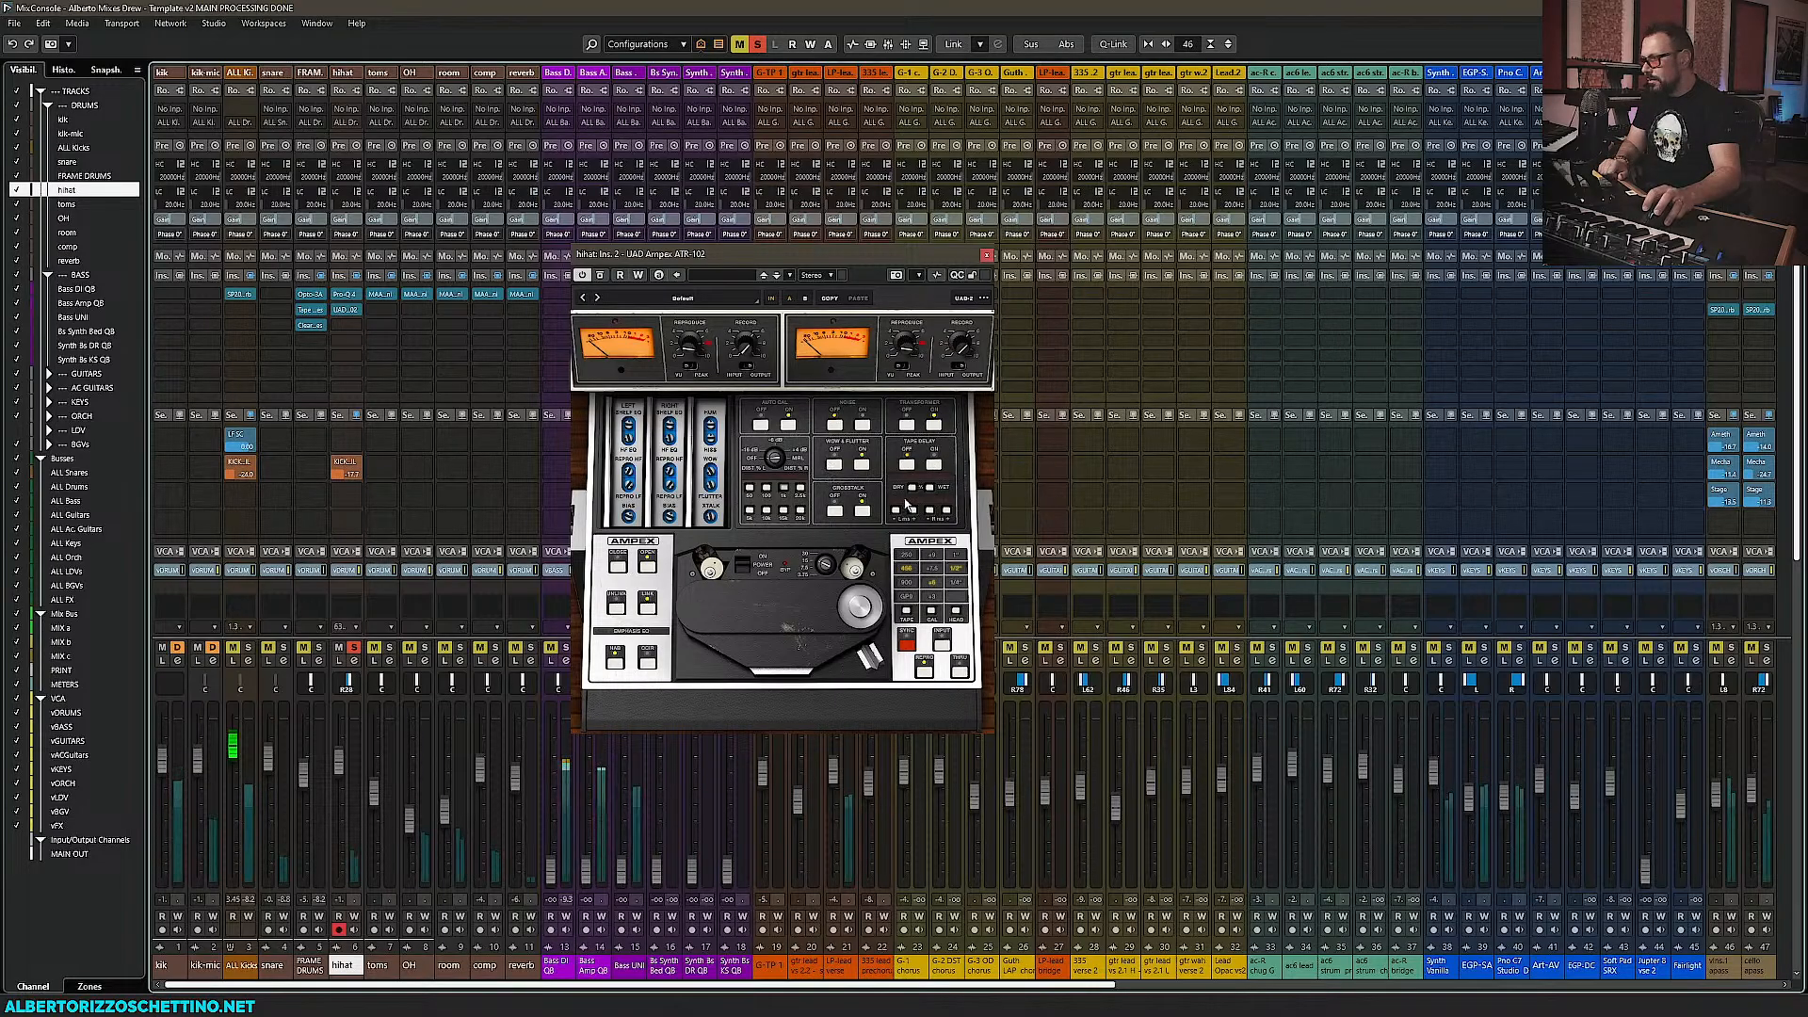
click(933, 465)
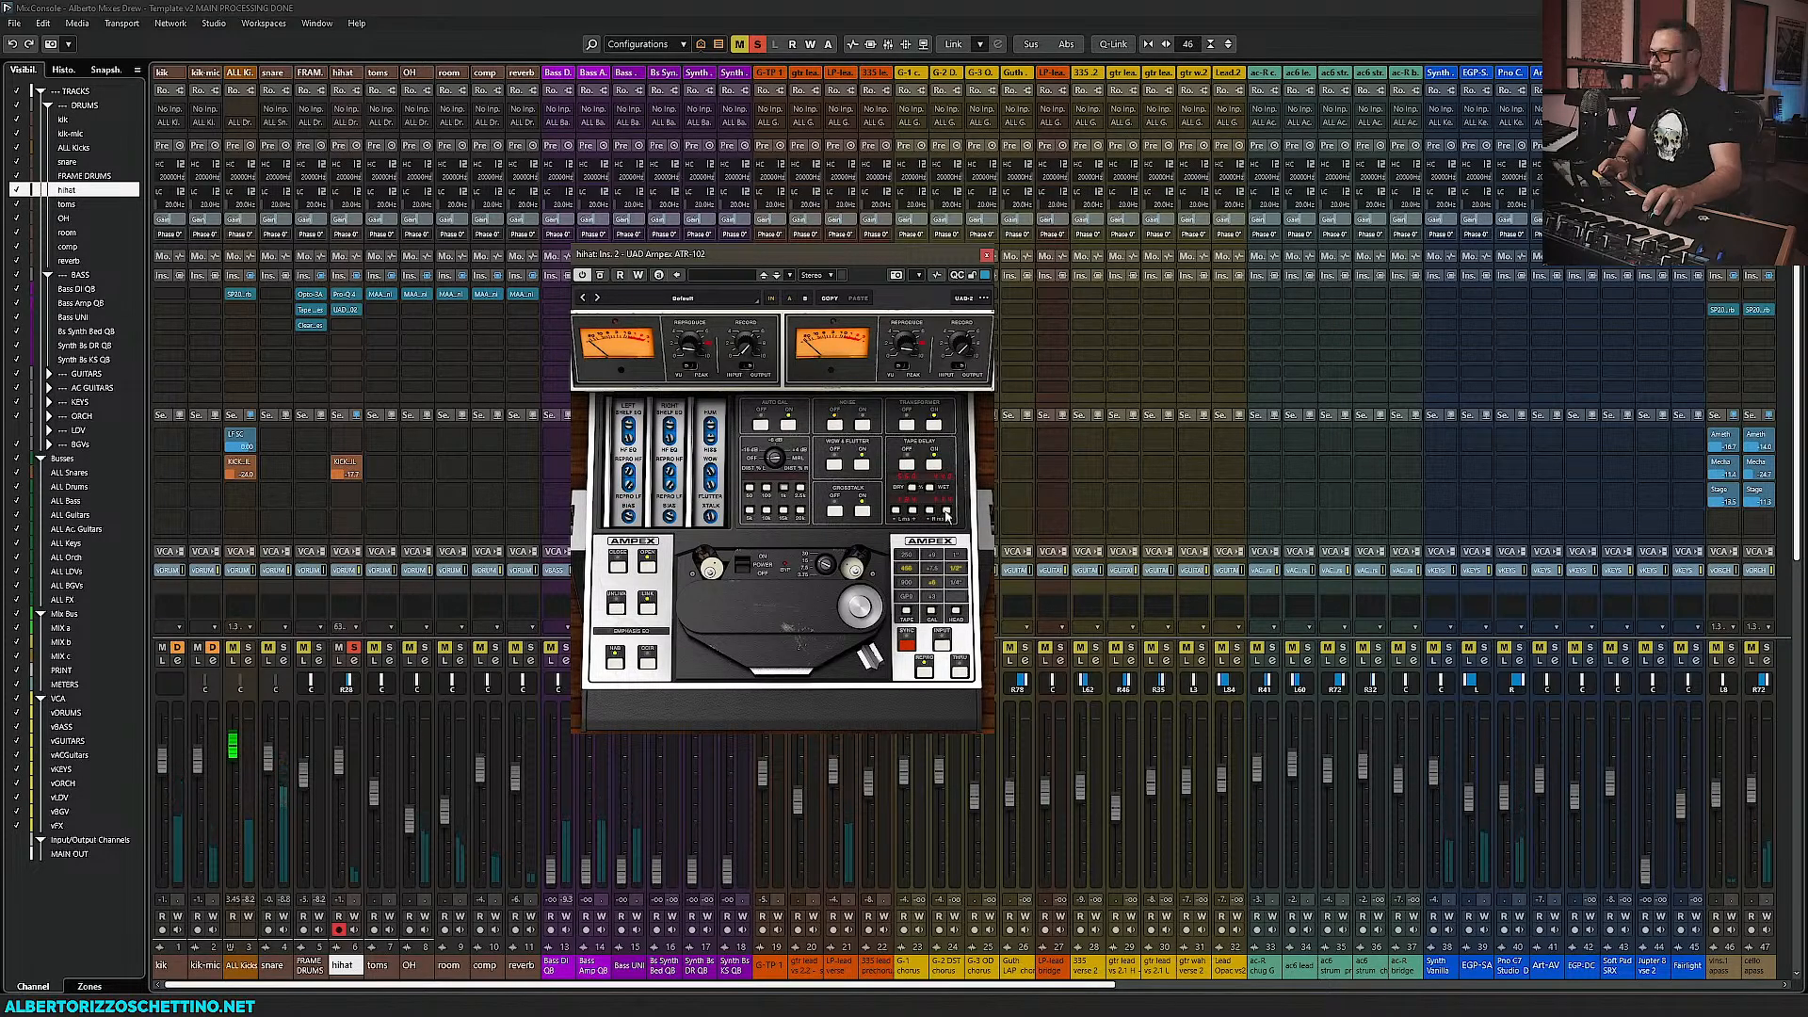
With ALL Kicks also soloed, adjust the ATR-102's tape delay time, compare it against bypass and close the plug-in
click(248, 648)
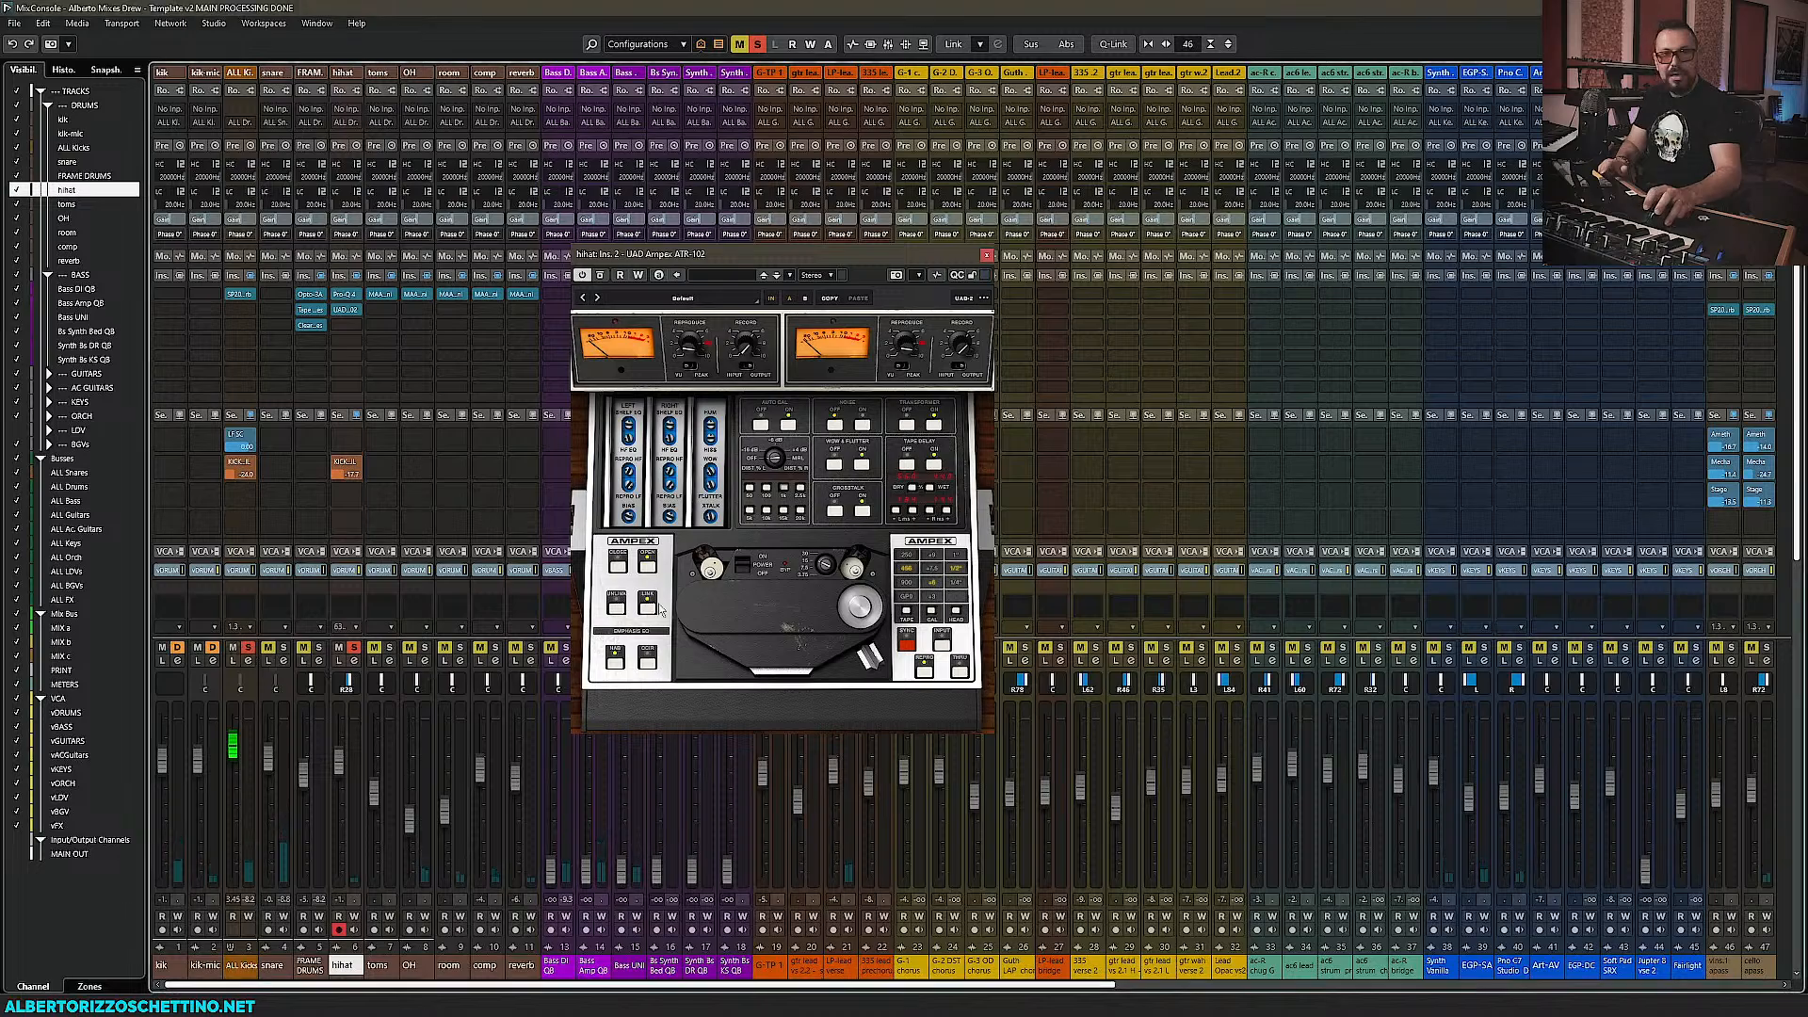
click(946, 510)
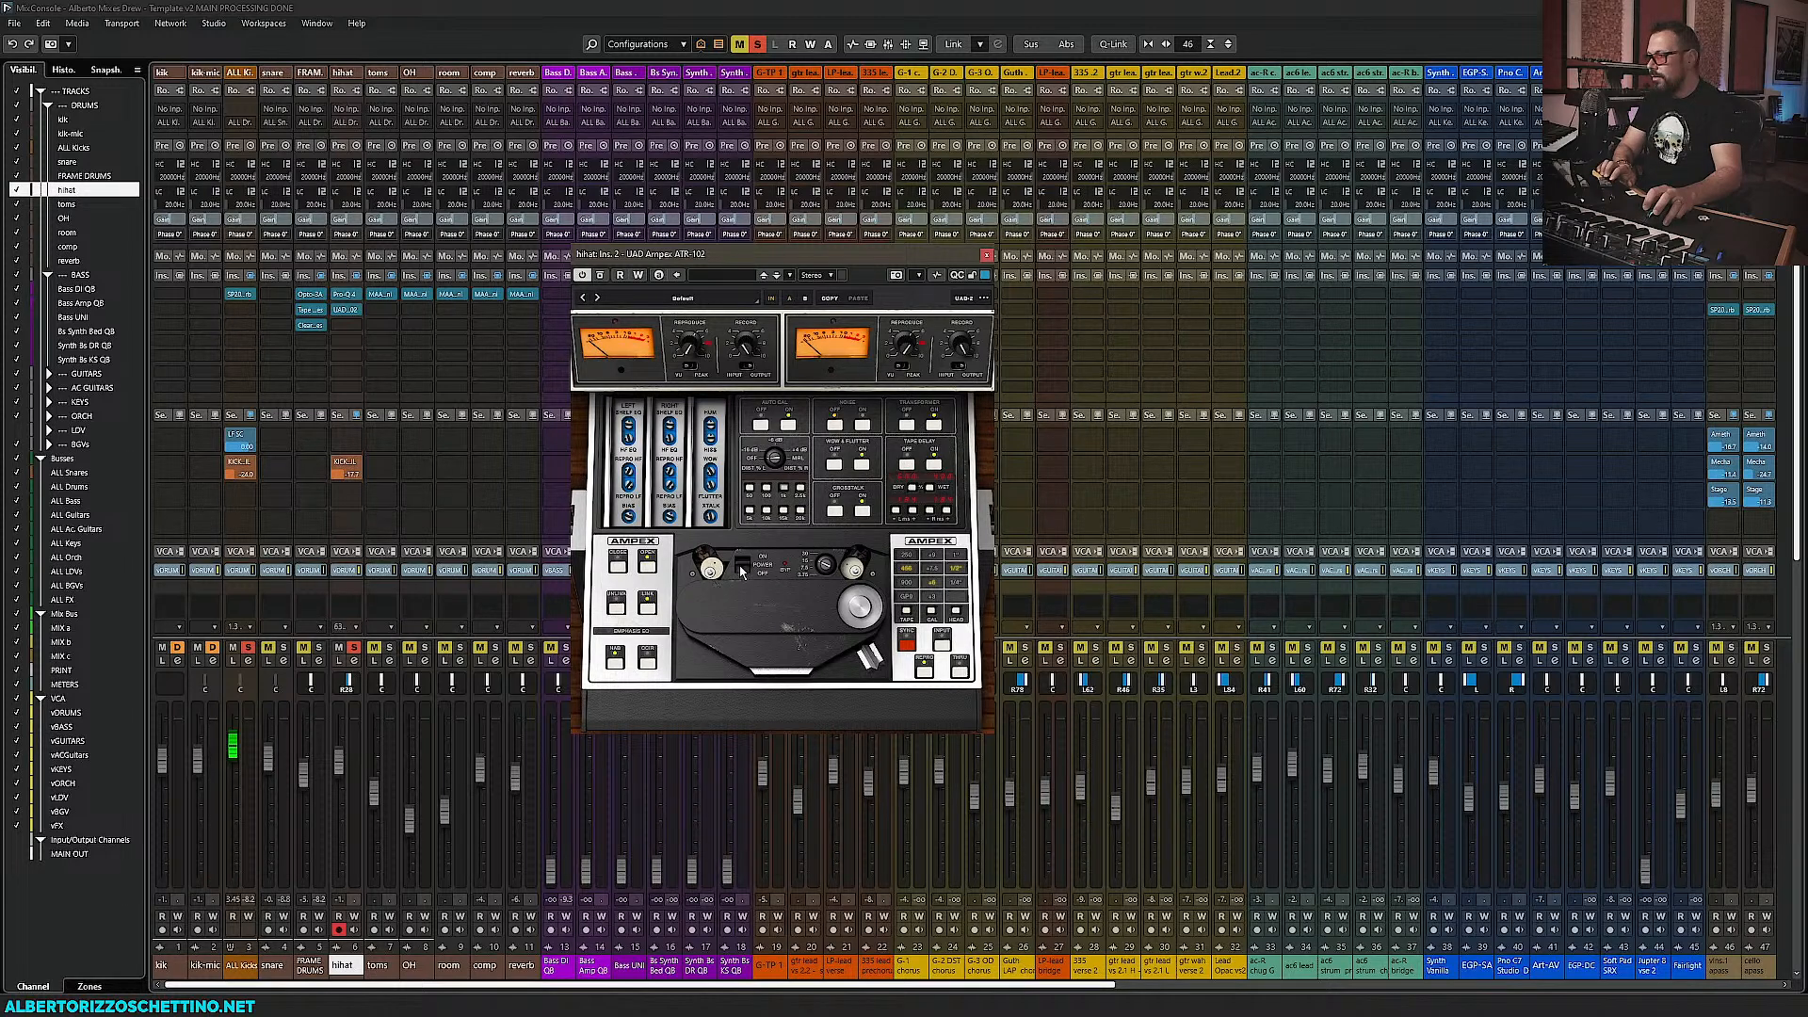
click(338, 310)
click(337, 309)
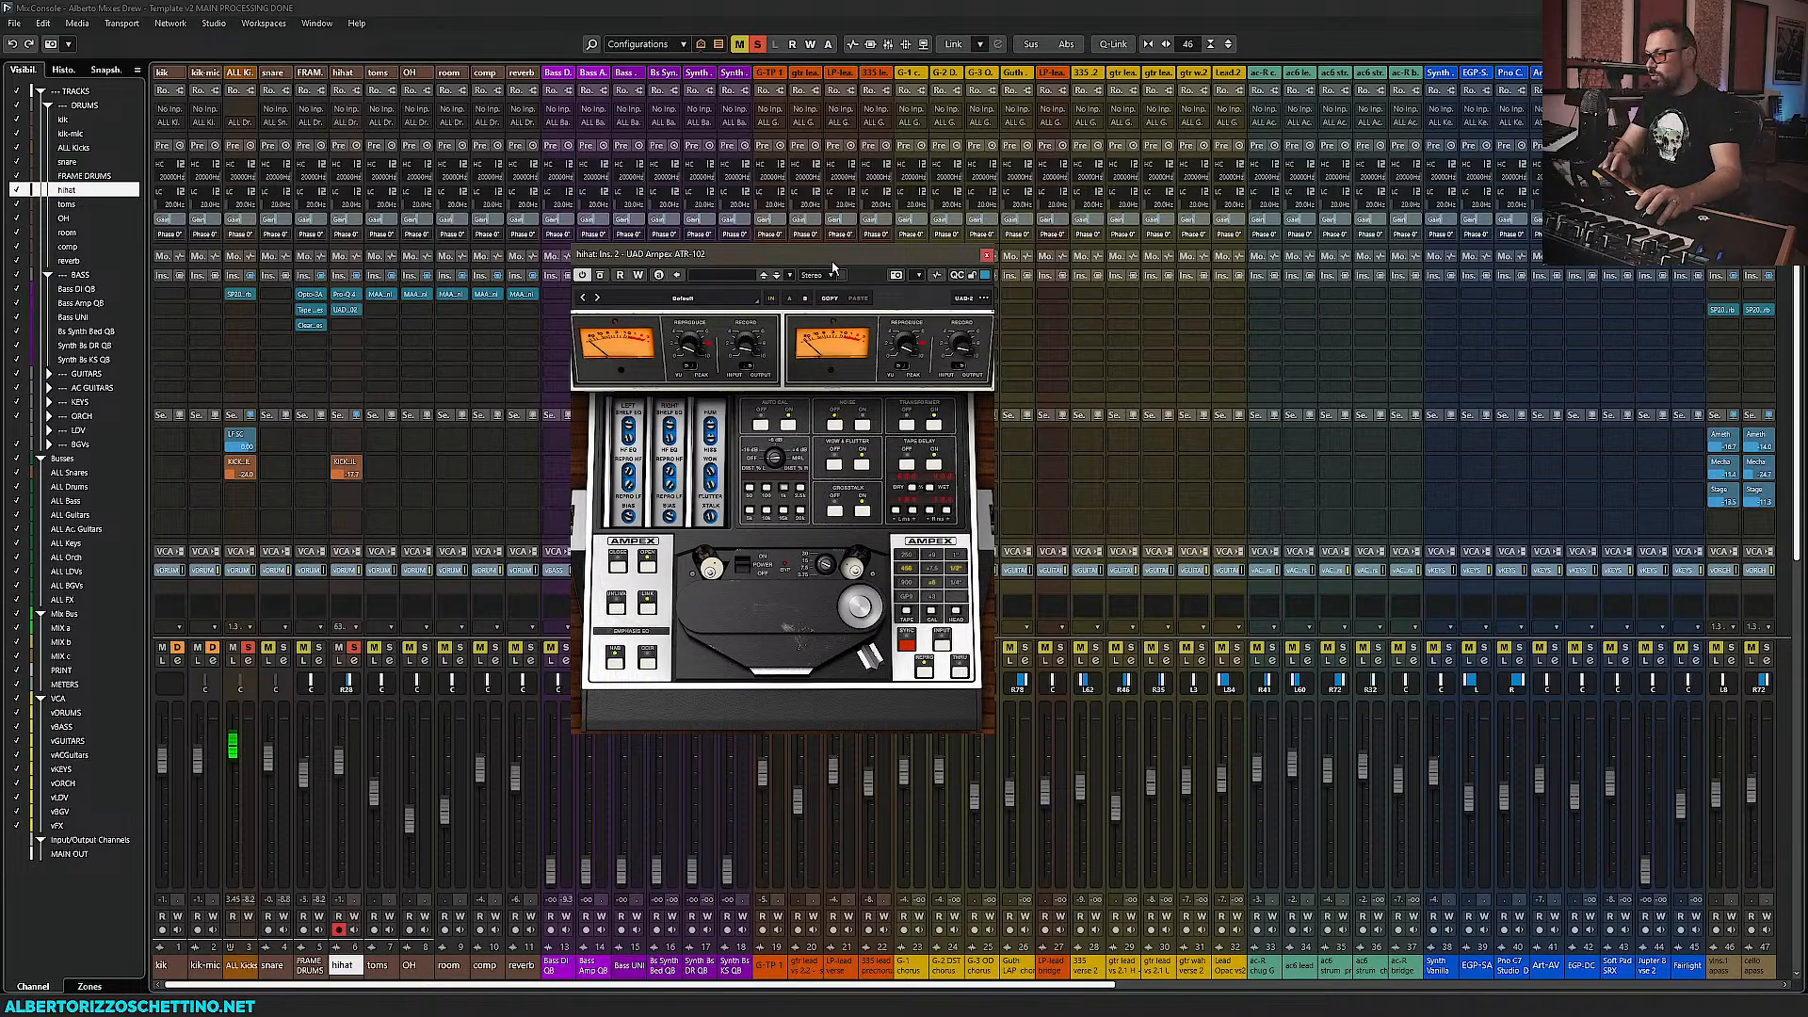
click(986, 255)
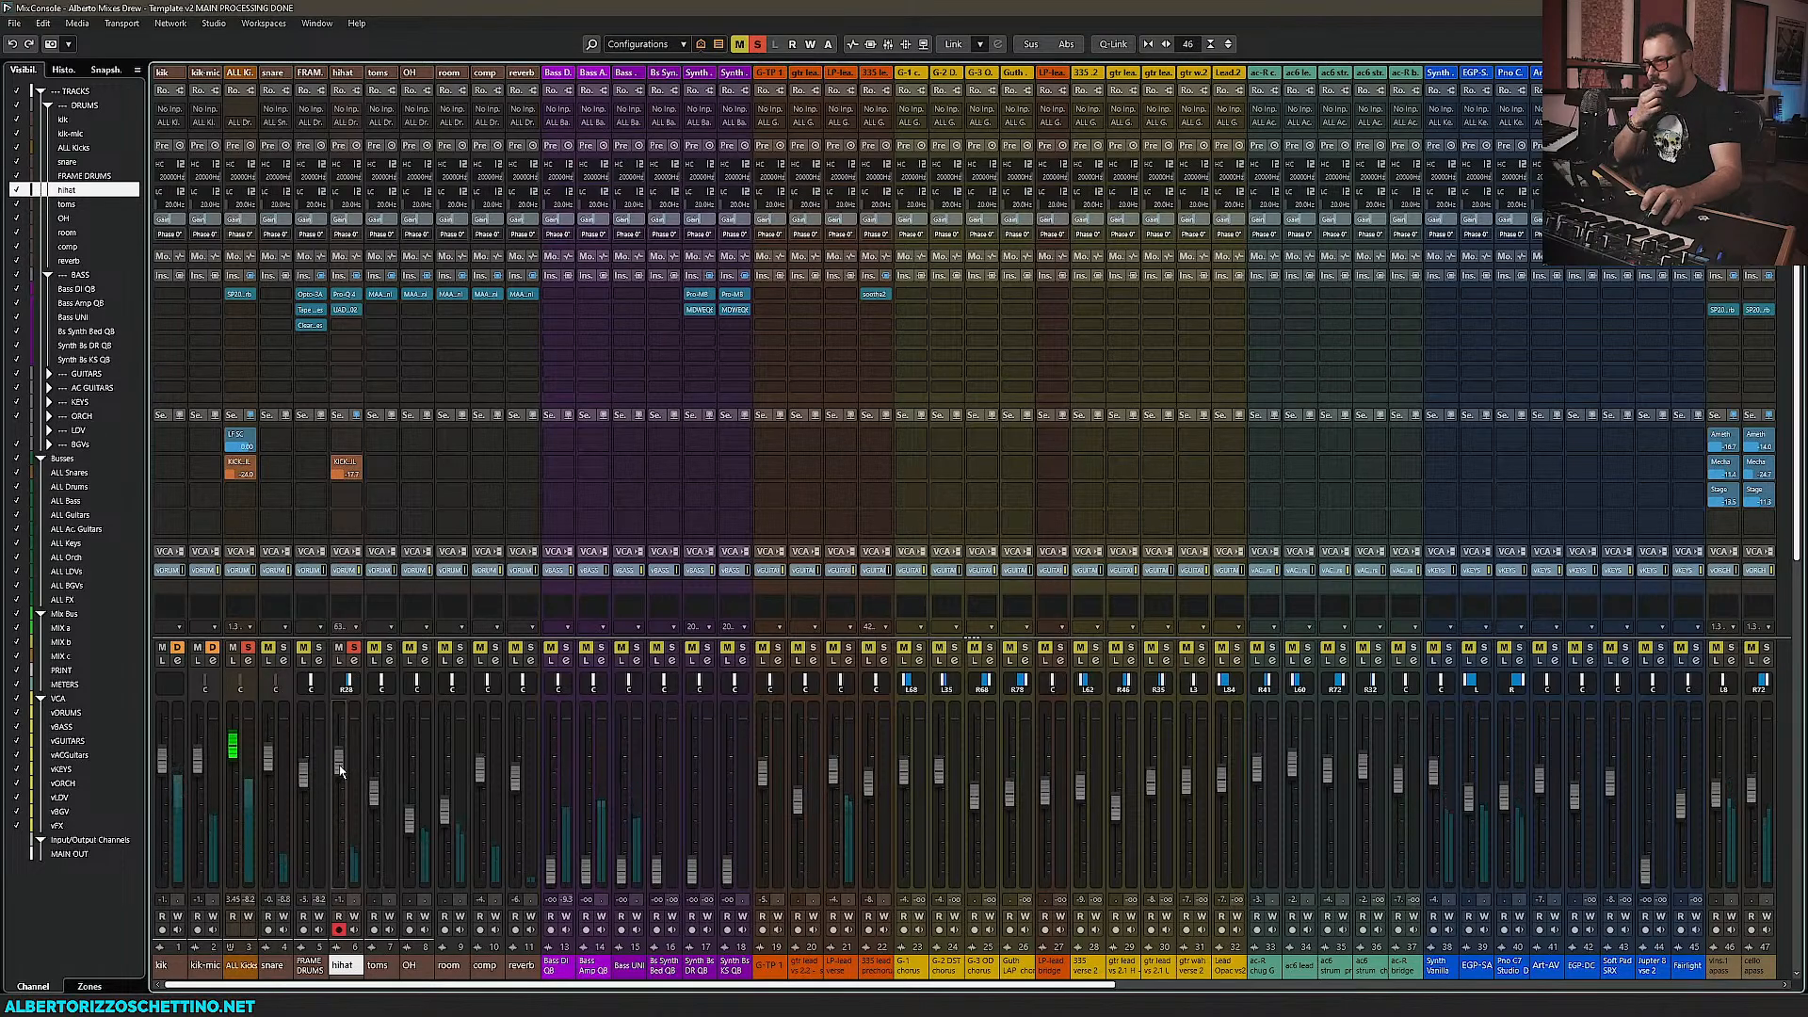
Solo the OH channel along with the hihat and kicks, and raise the OH fader during playback
click(424, 648)
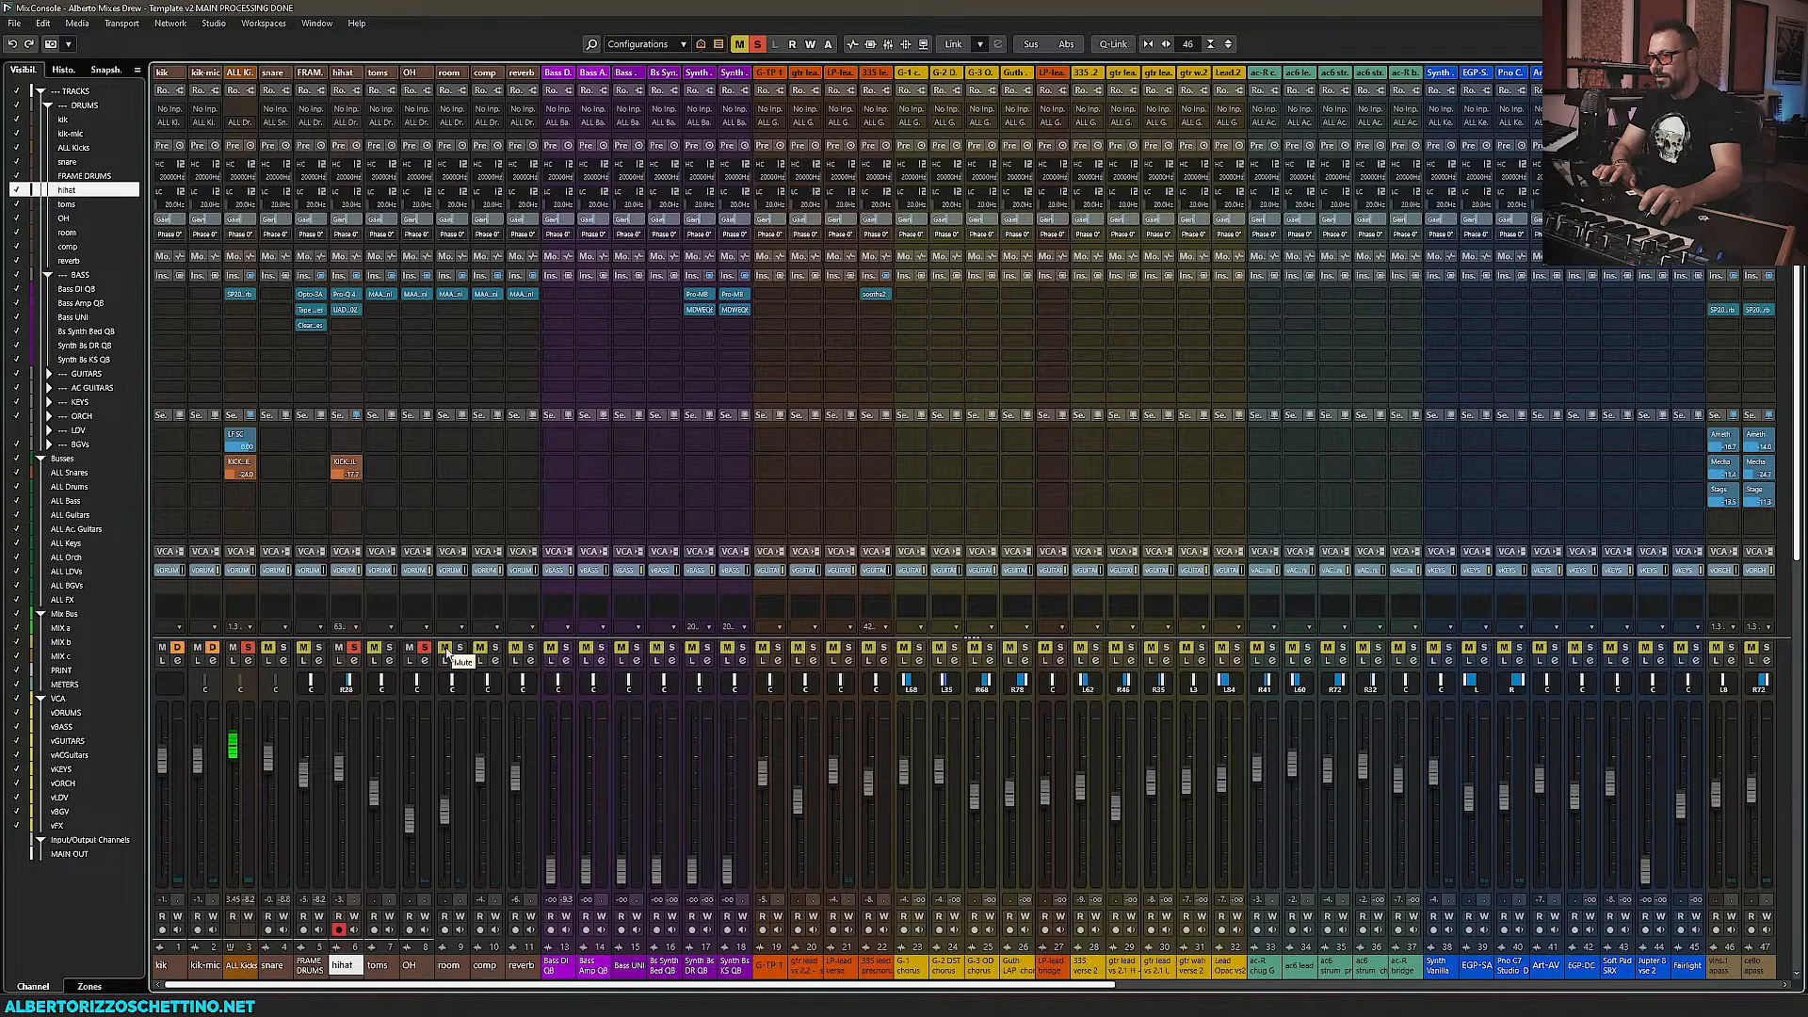
click(425, 650)
click(425, 650)
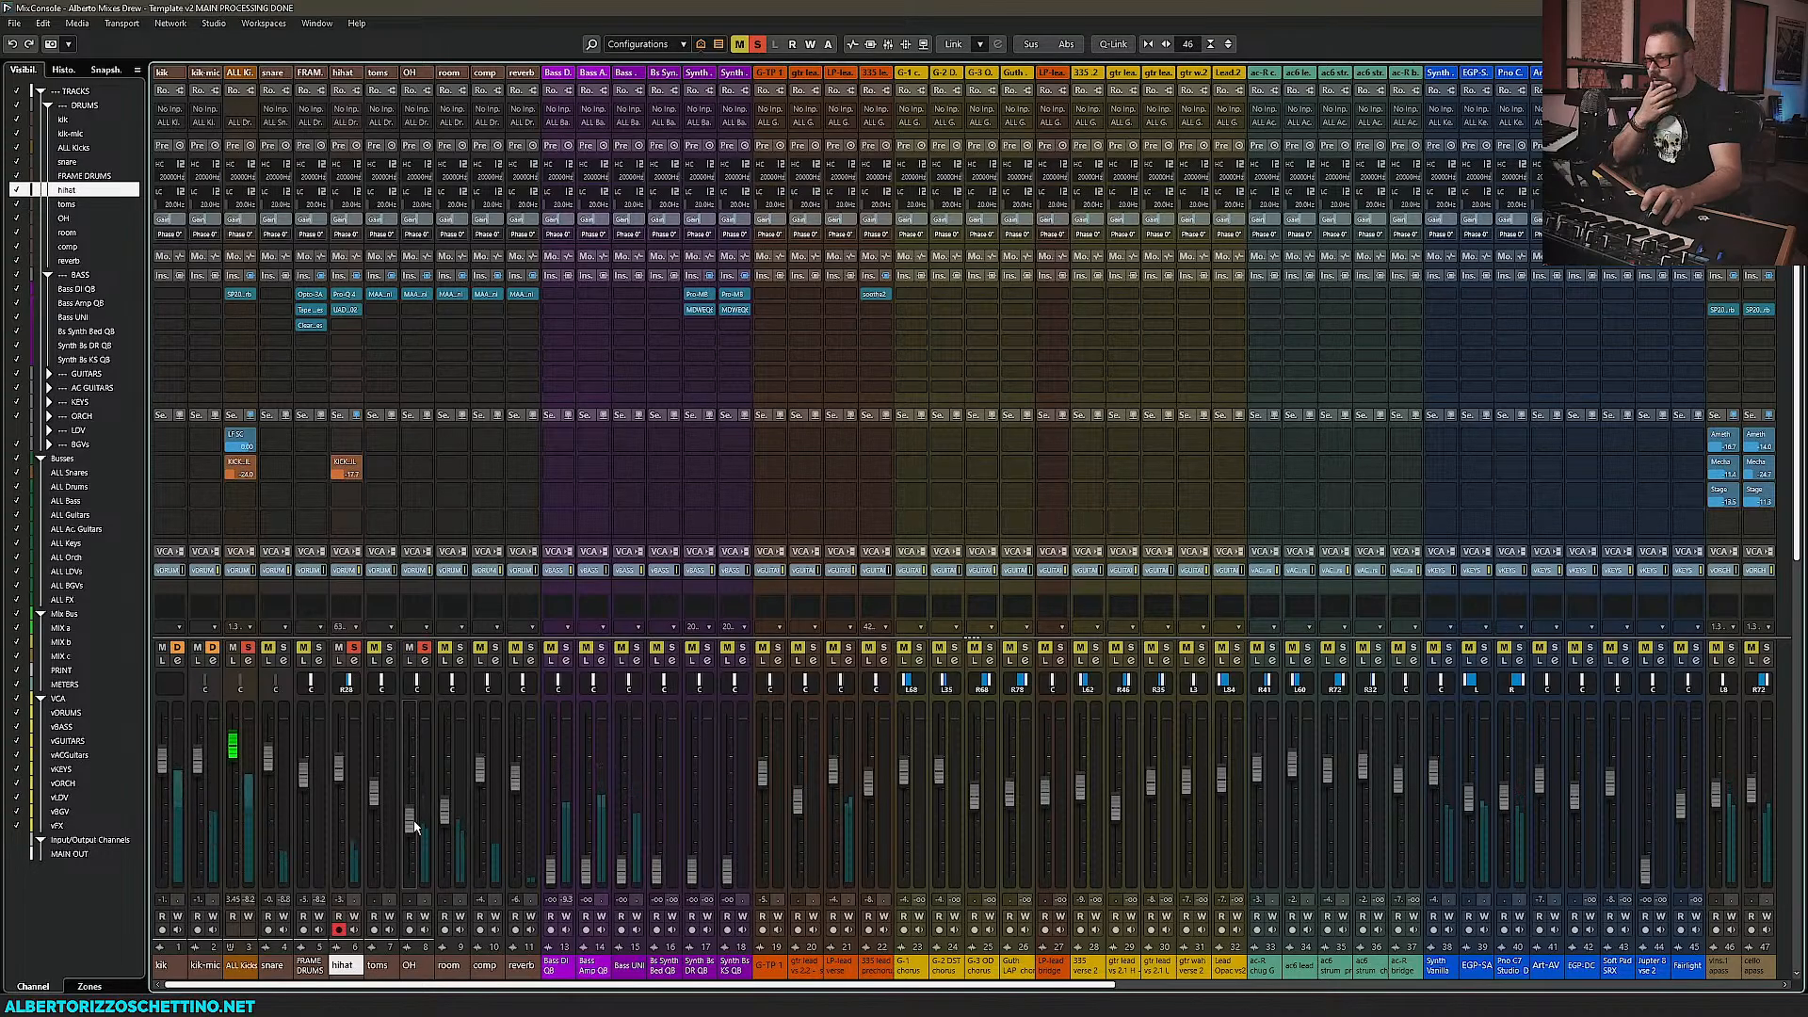
drag(409, 827, 417, 774)
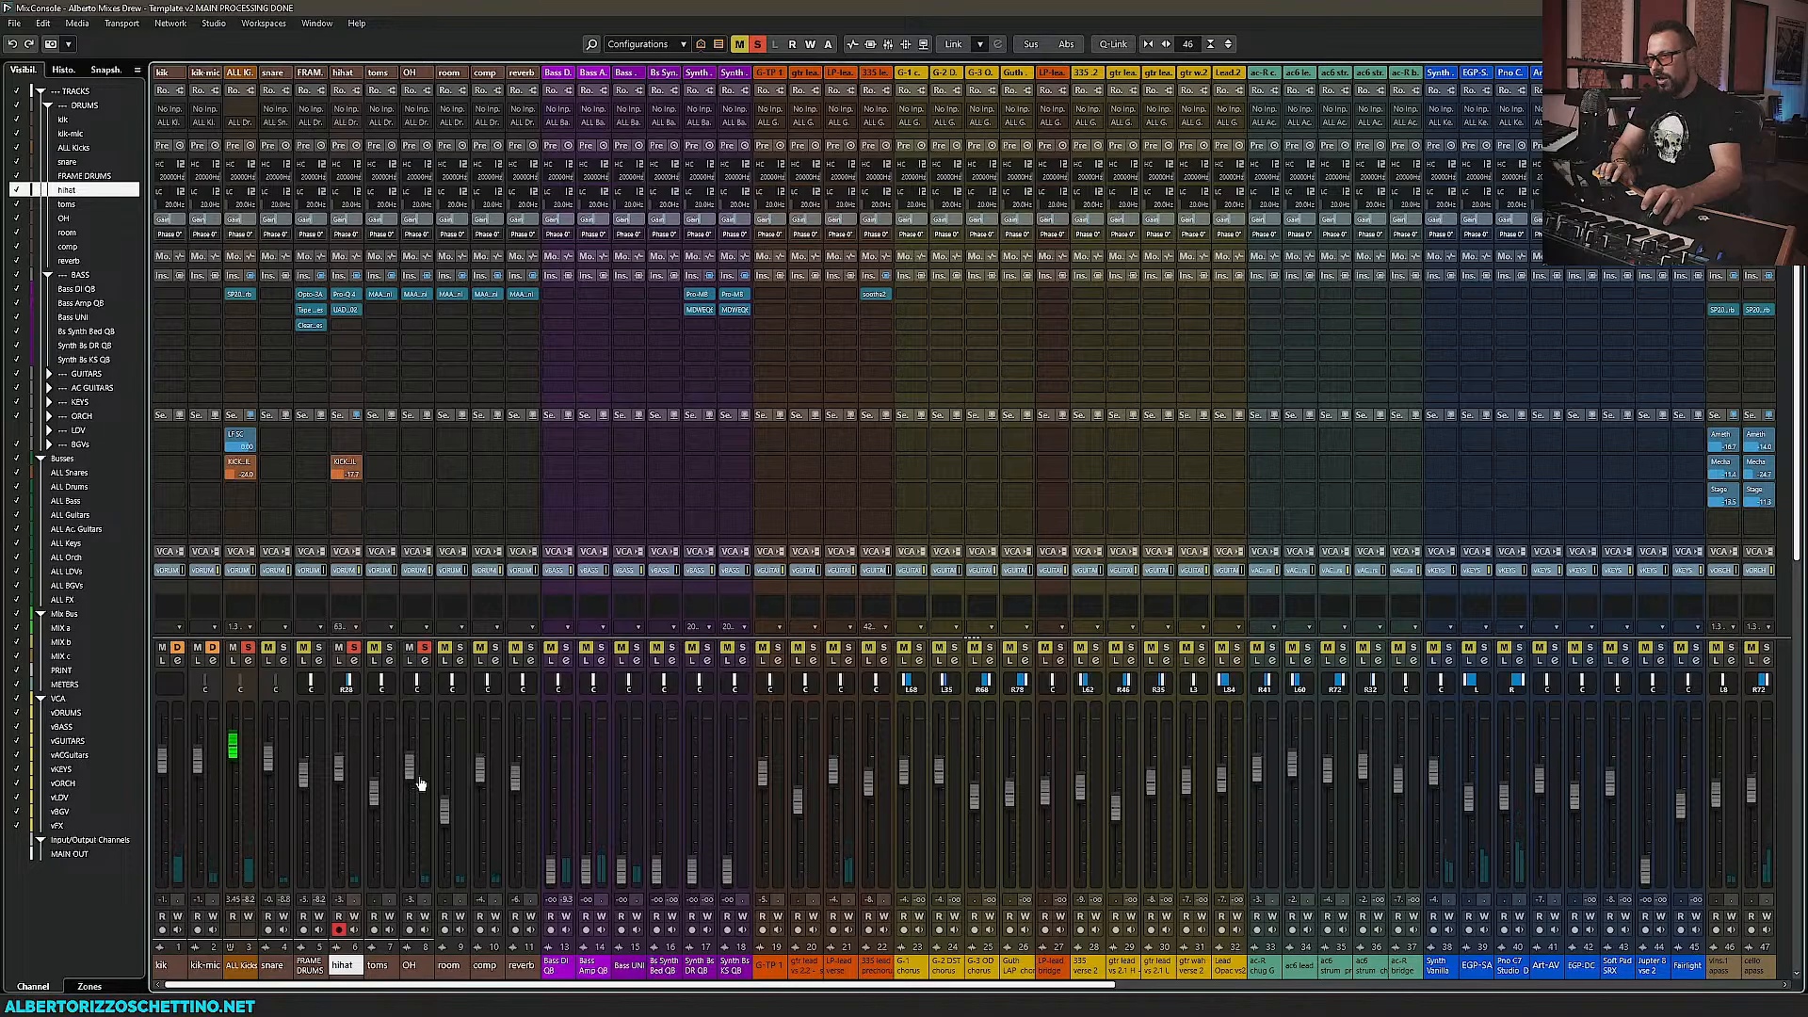
Add the reverb, room and comp channels to the solo and balance the reverb and room faders
click(530, 647)
drag(516, 737, 448, 810)
click(460, 648)
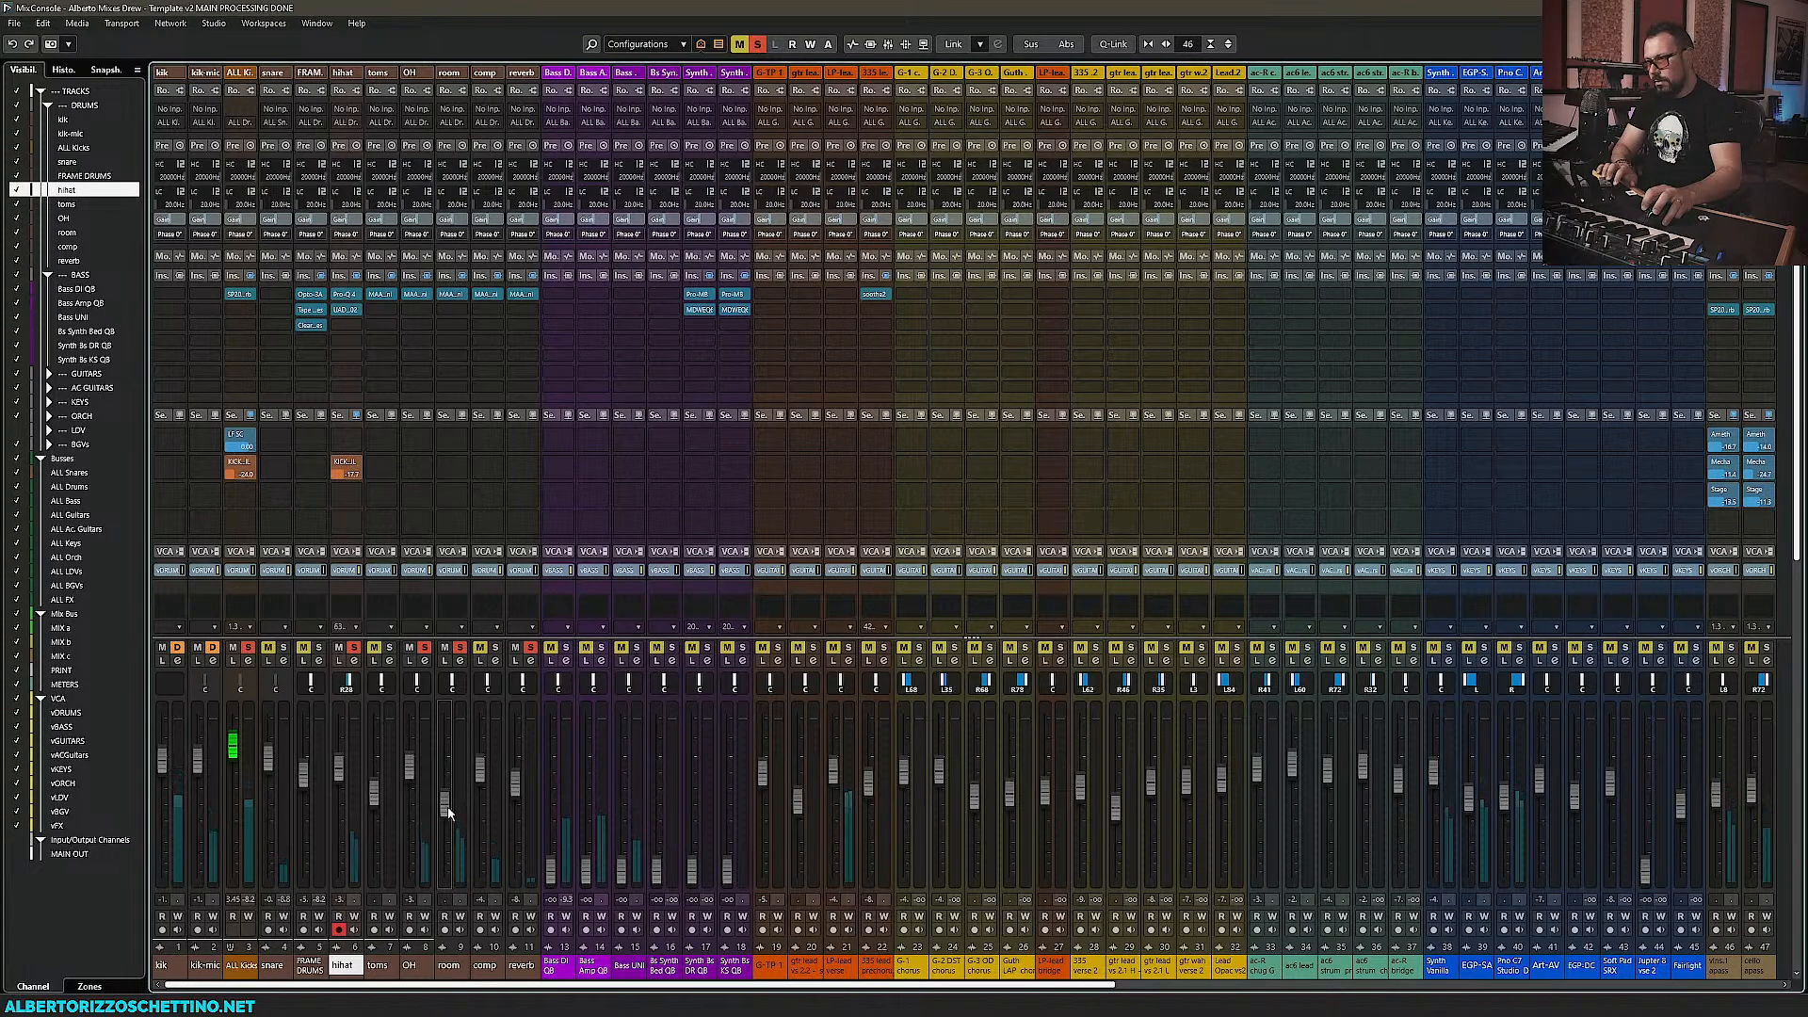
click(494, 650)
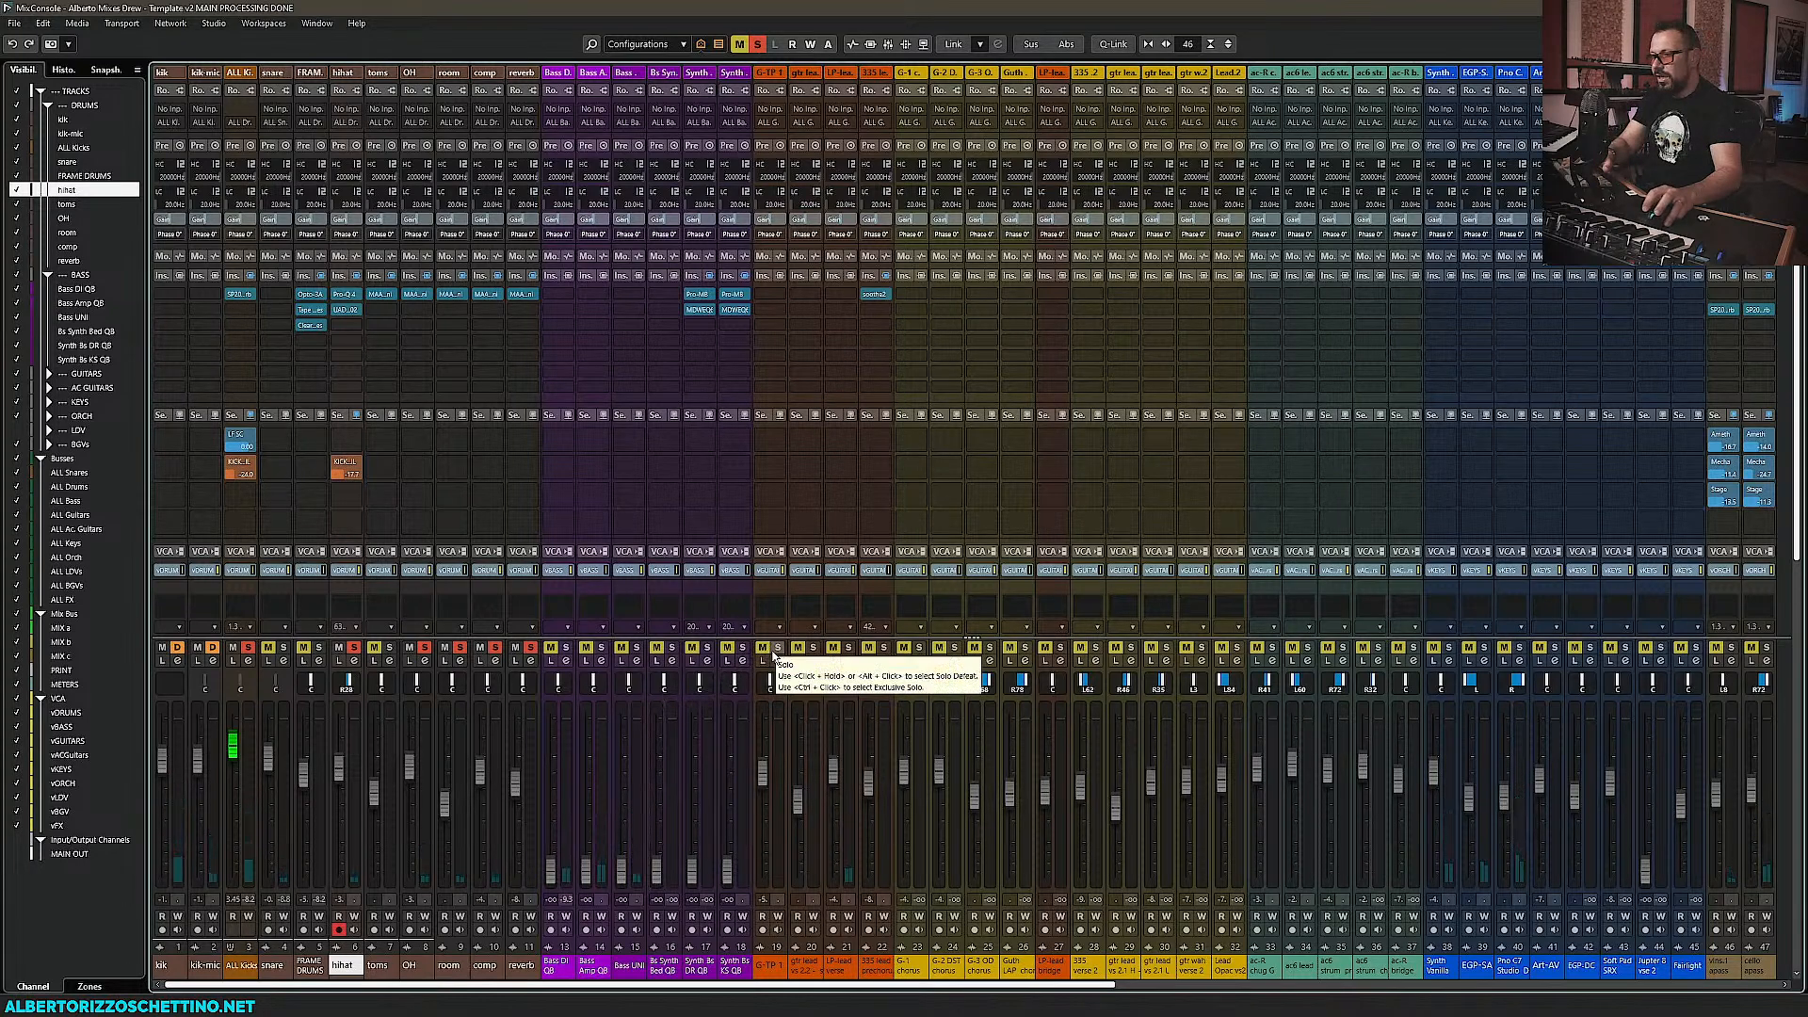
Collapse the BASS folder in the project window and fine-tune the hihat fader in the MixConsole during playback
key(F3)
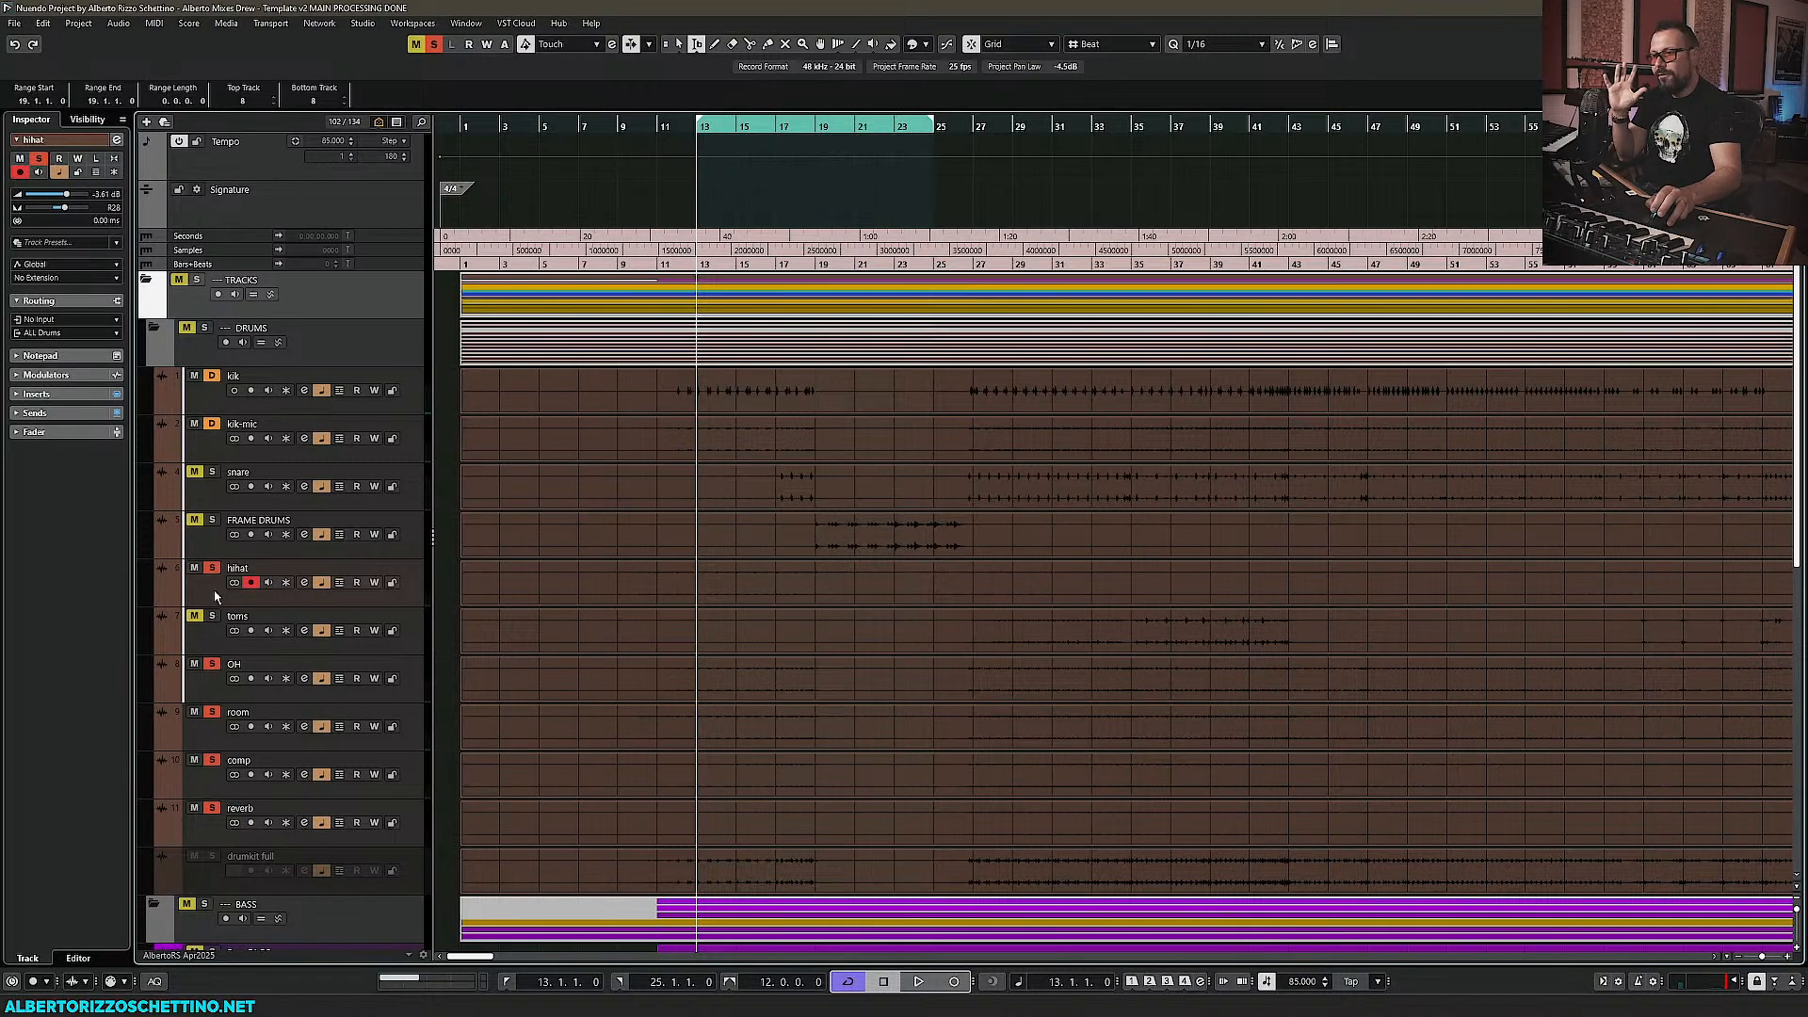
scroll(212, 430, down, 5)
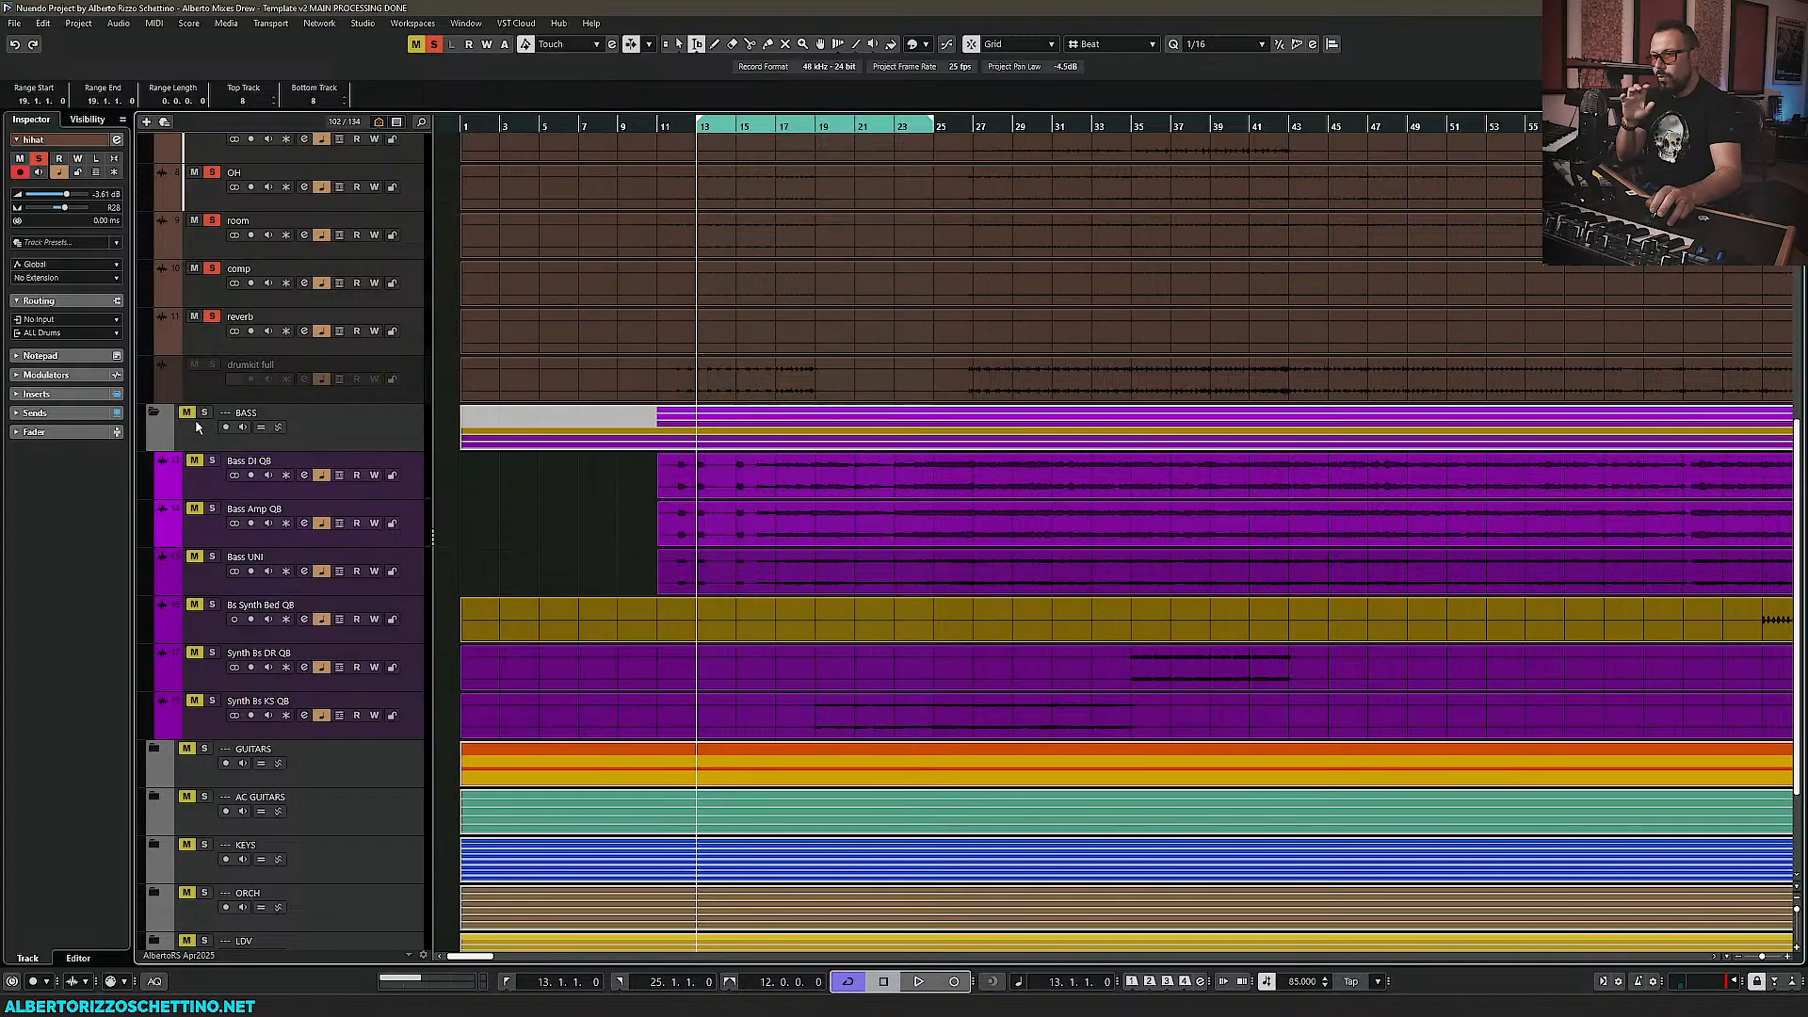
click(156, 413)
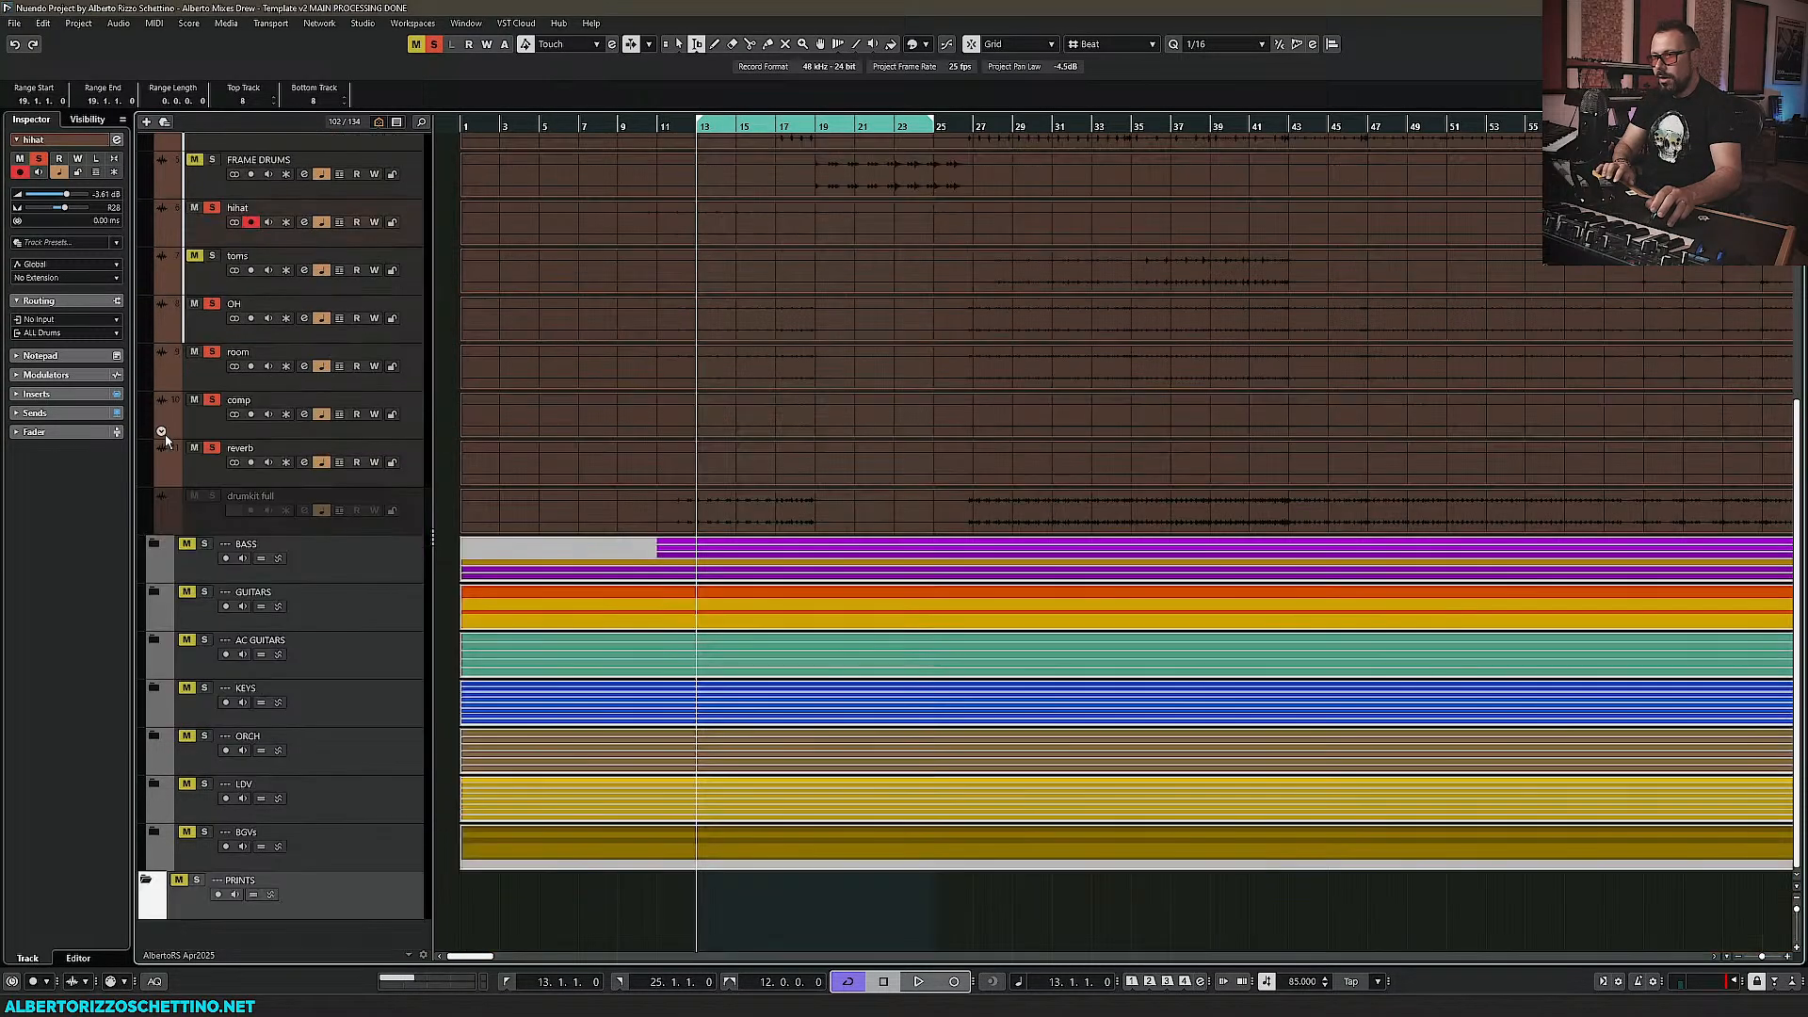
click(204, 591)
scroll(403, 631, up, 4)
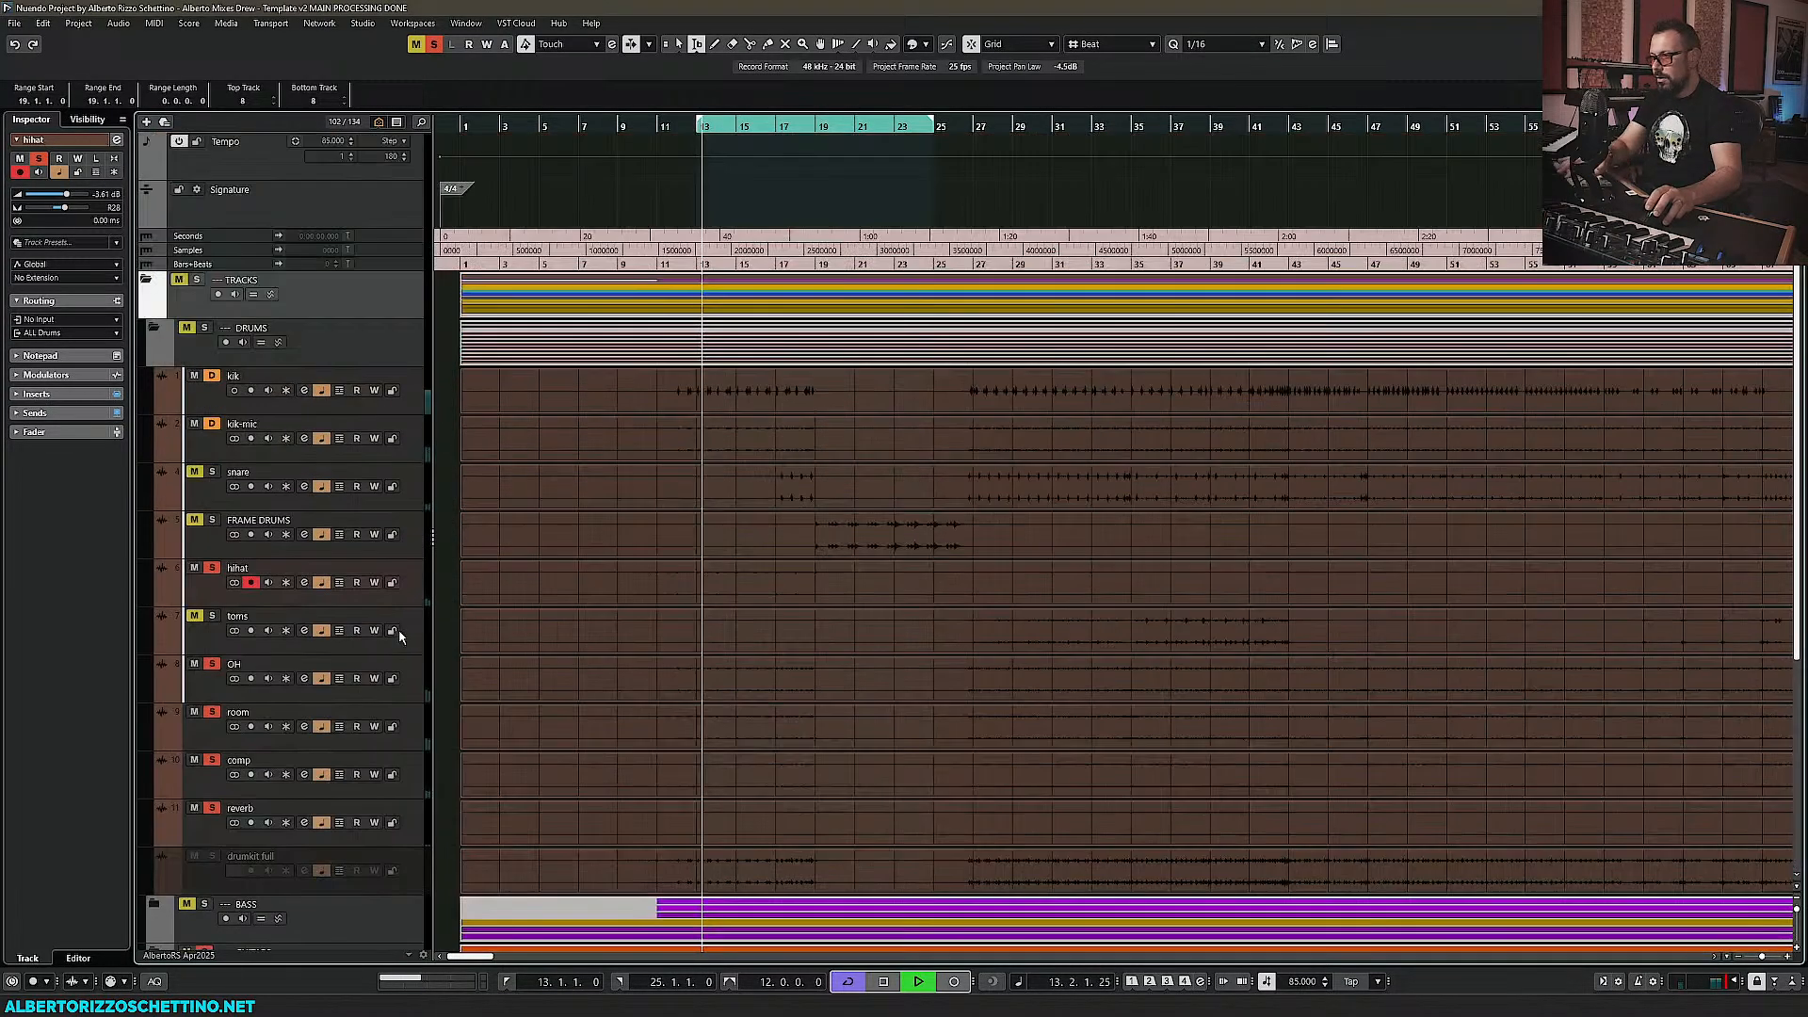
key(F3)
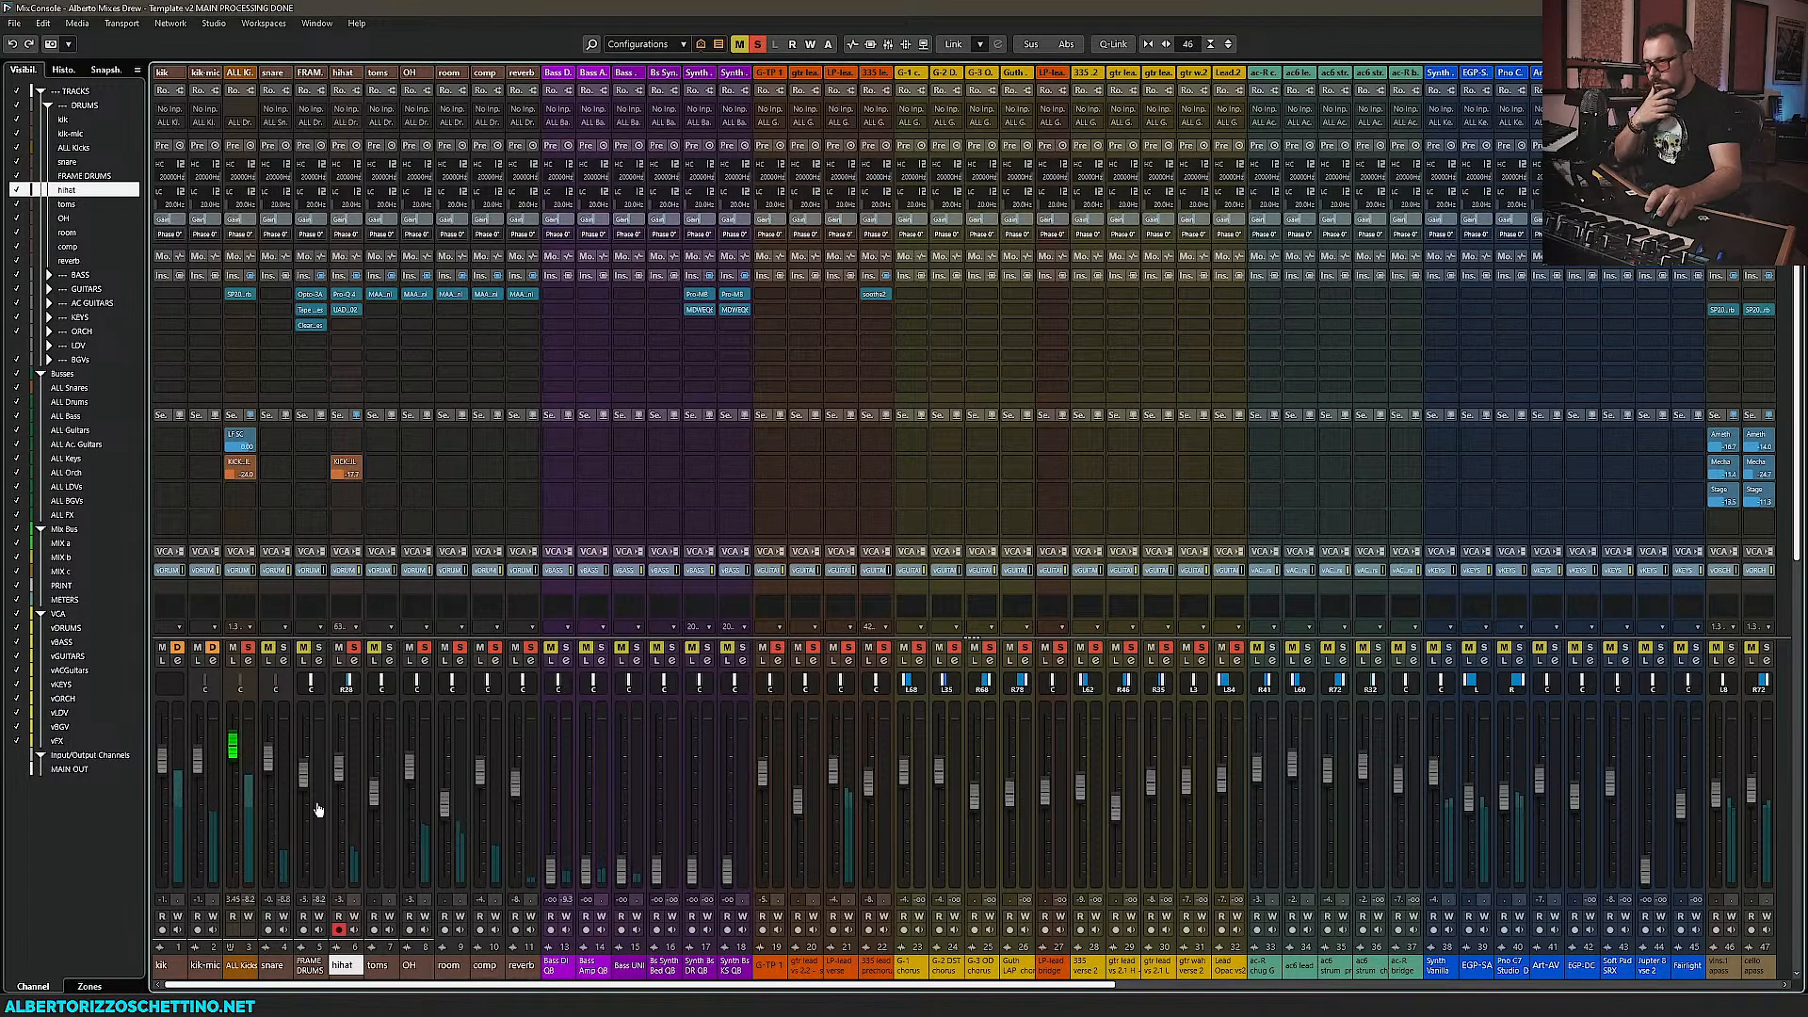
drag(339, 807, 344, 775)
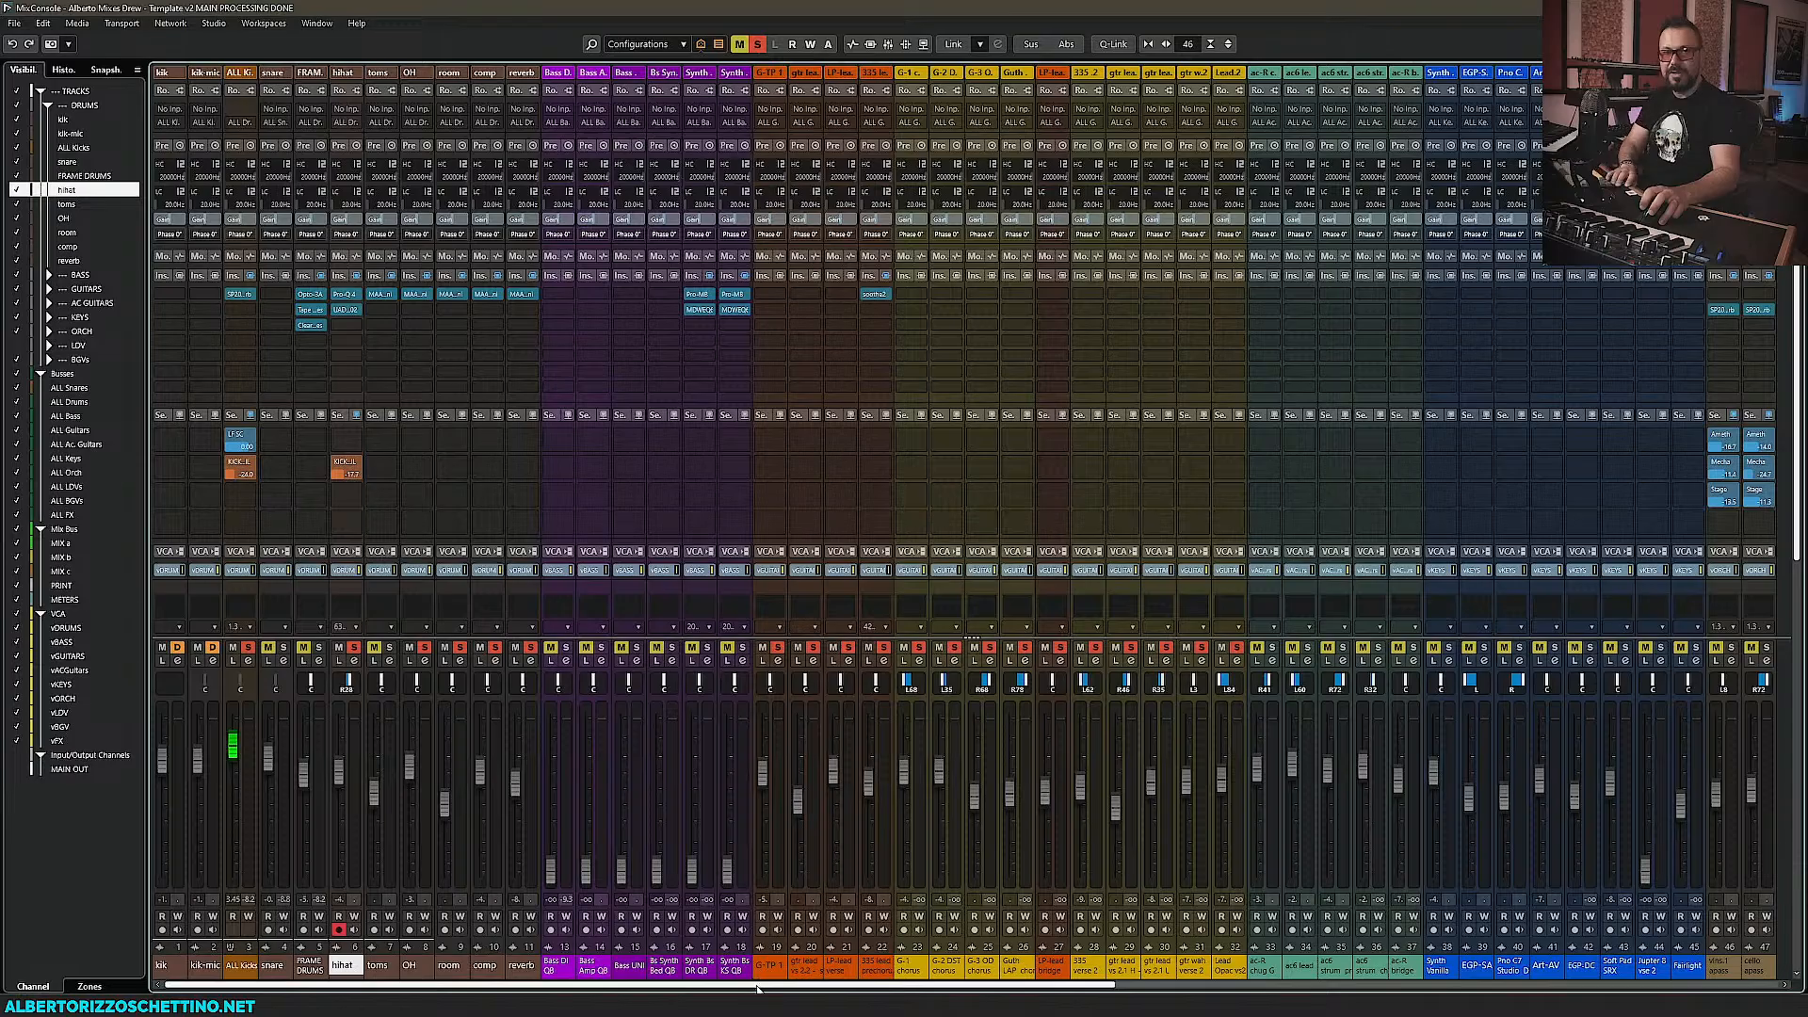
Add a stereo effect track named DRUMS PARA with no effect after the KICK TAIL channel
drag(761, 987, 1529, 991)
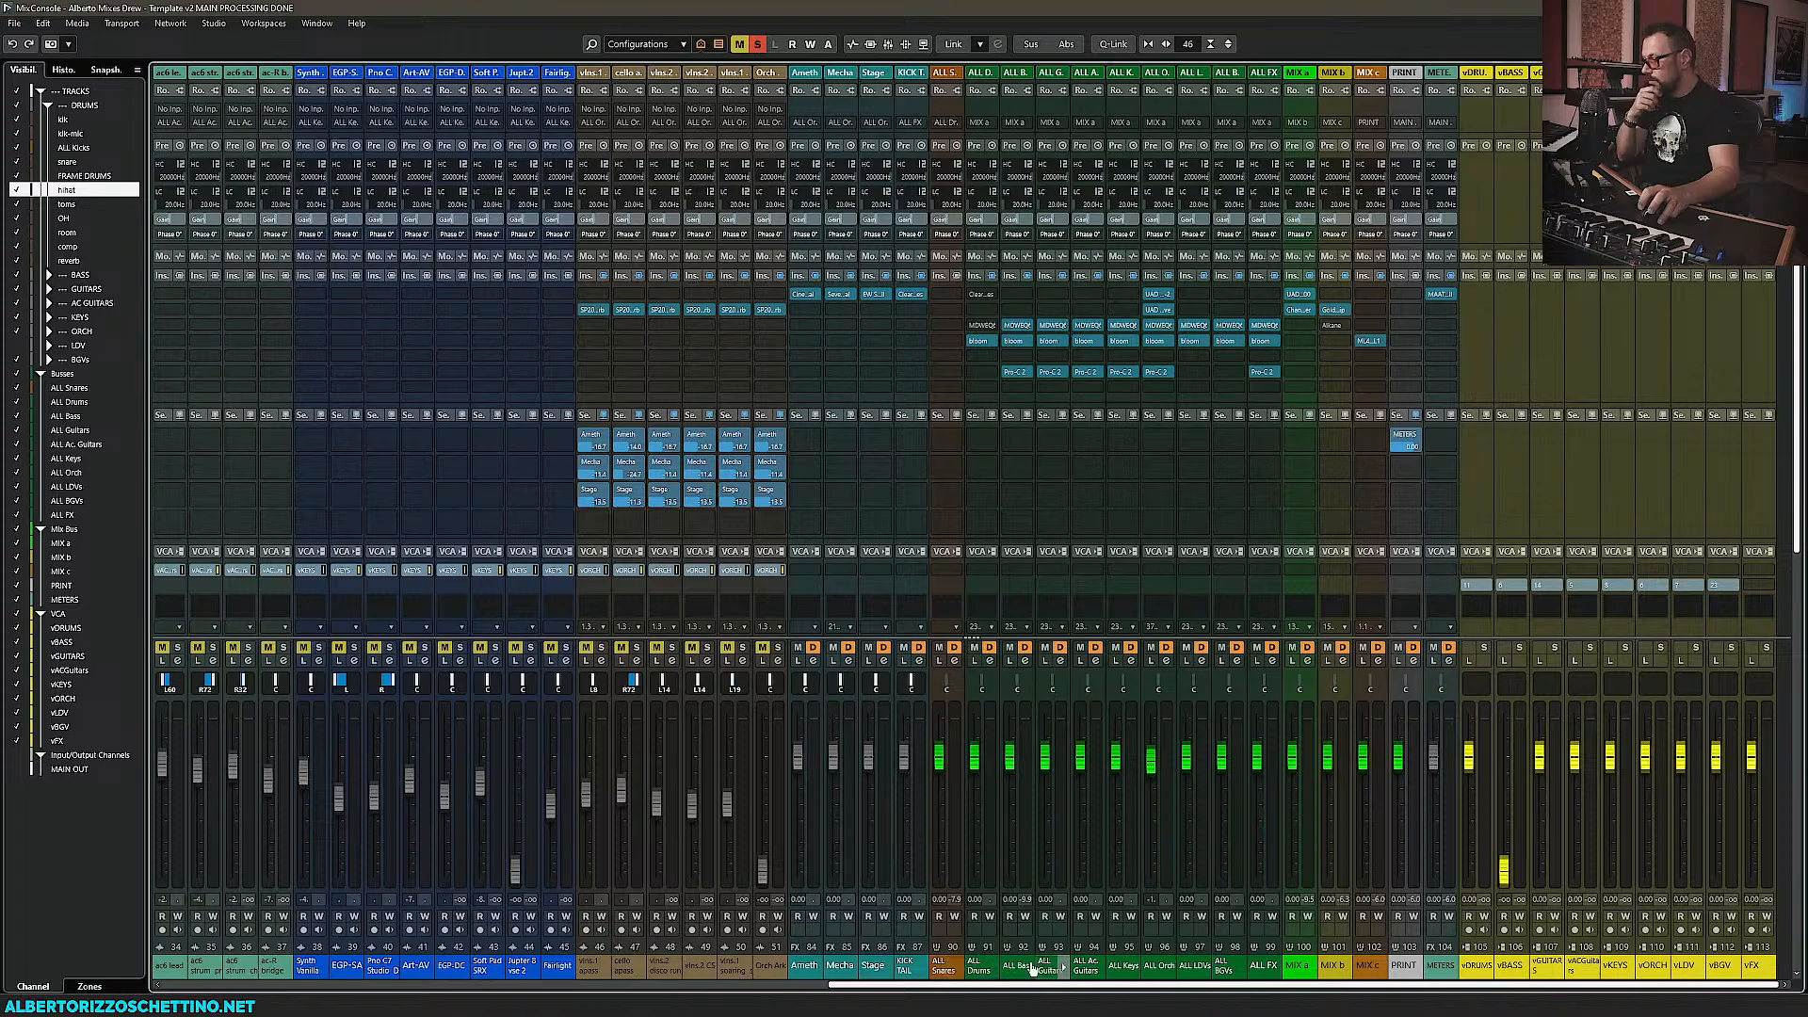
click(907, 970)
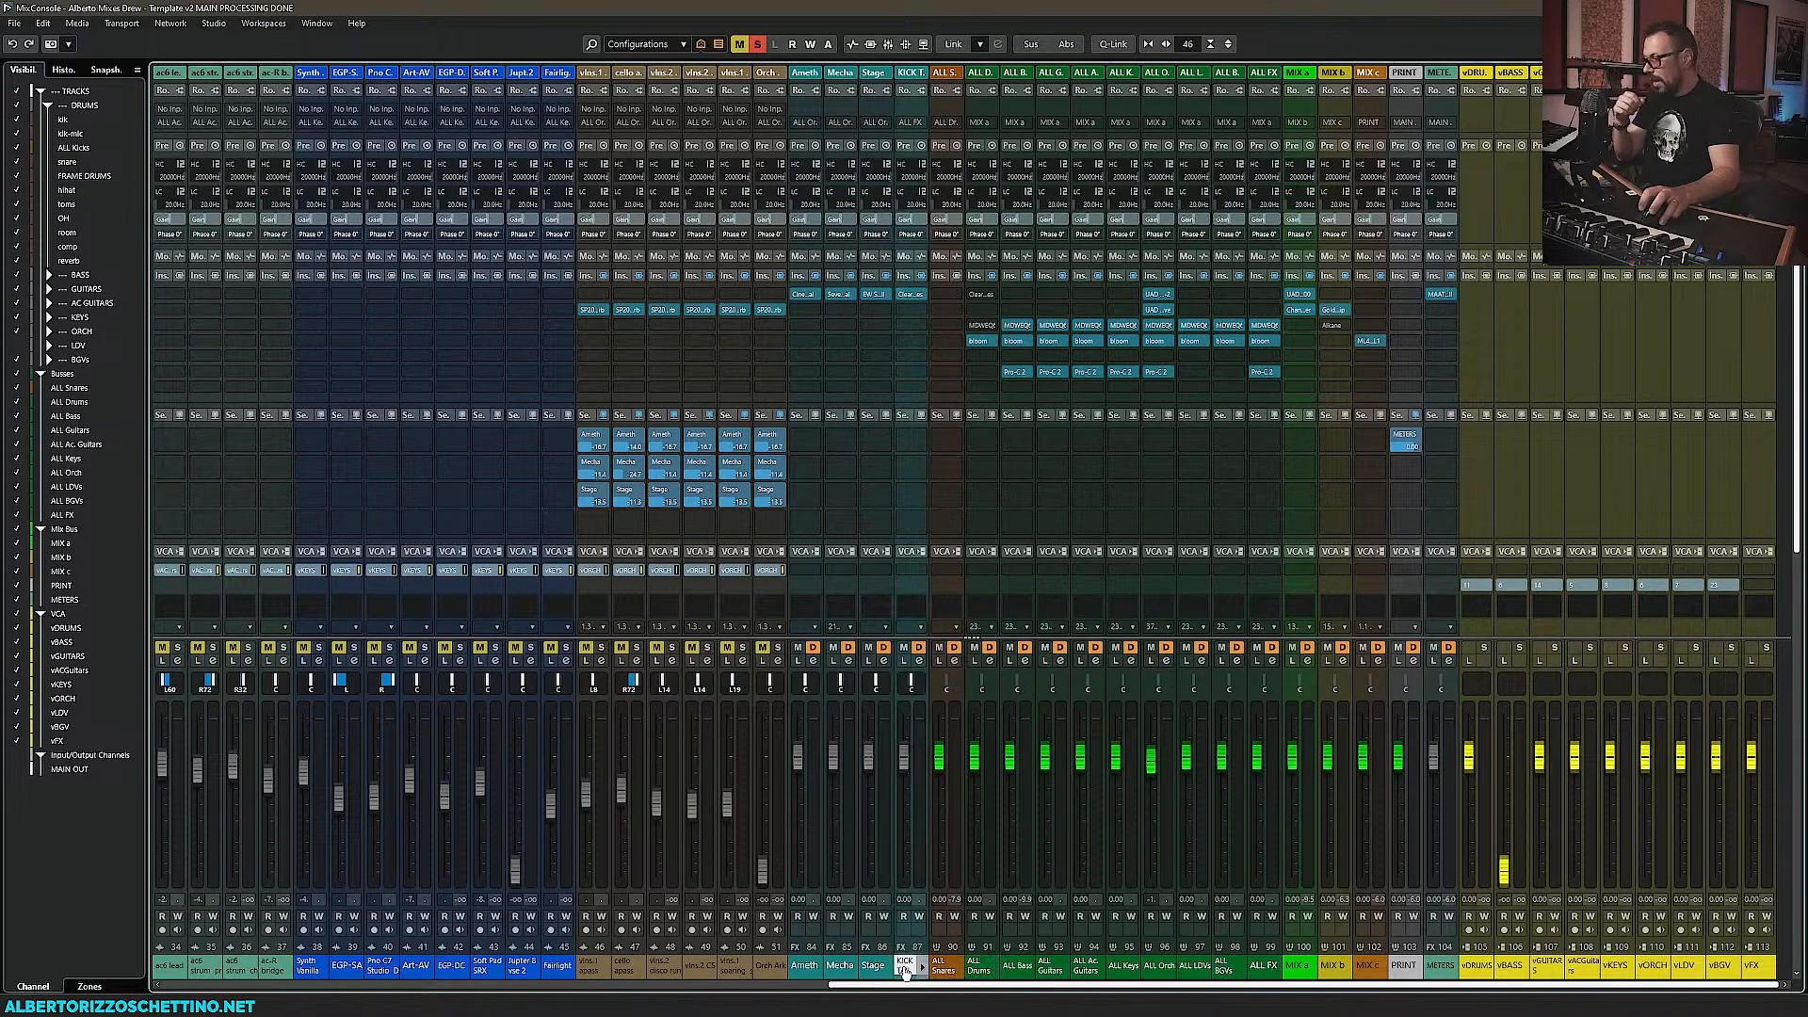
key(t)
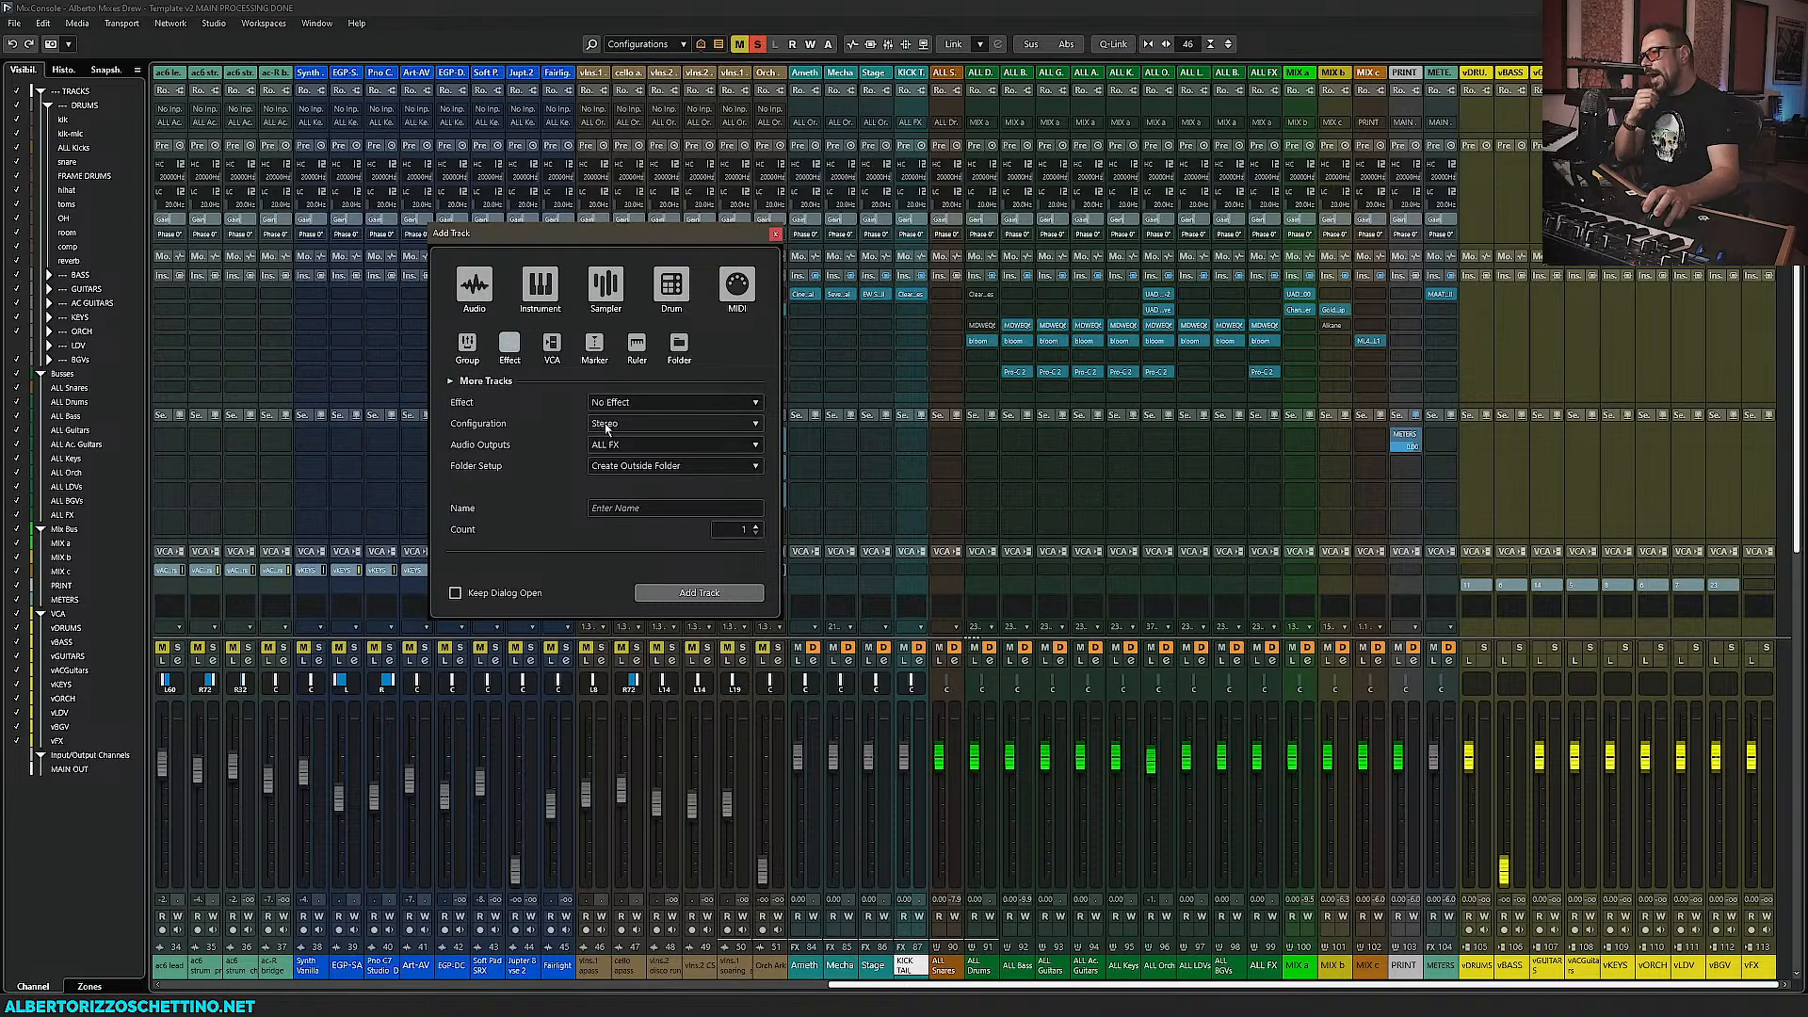
click(636, 508)
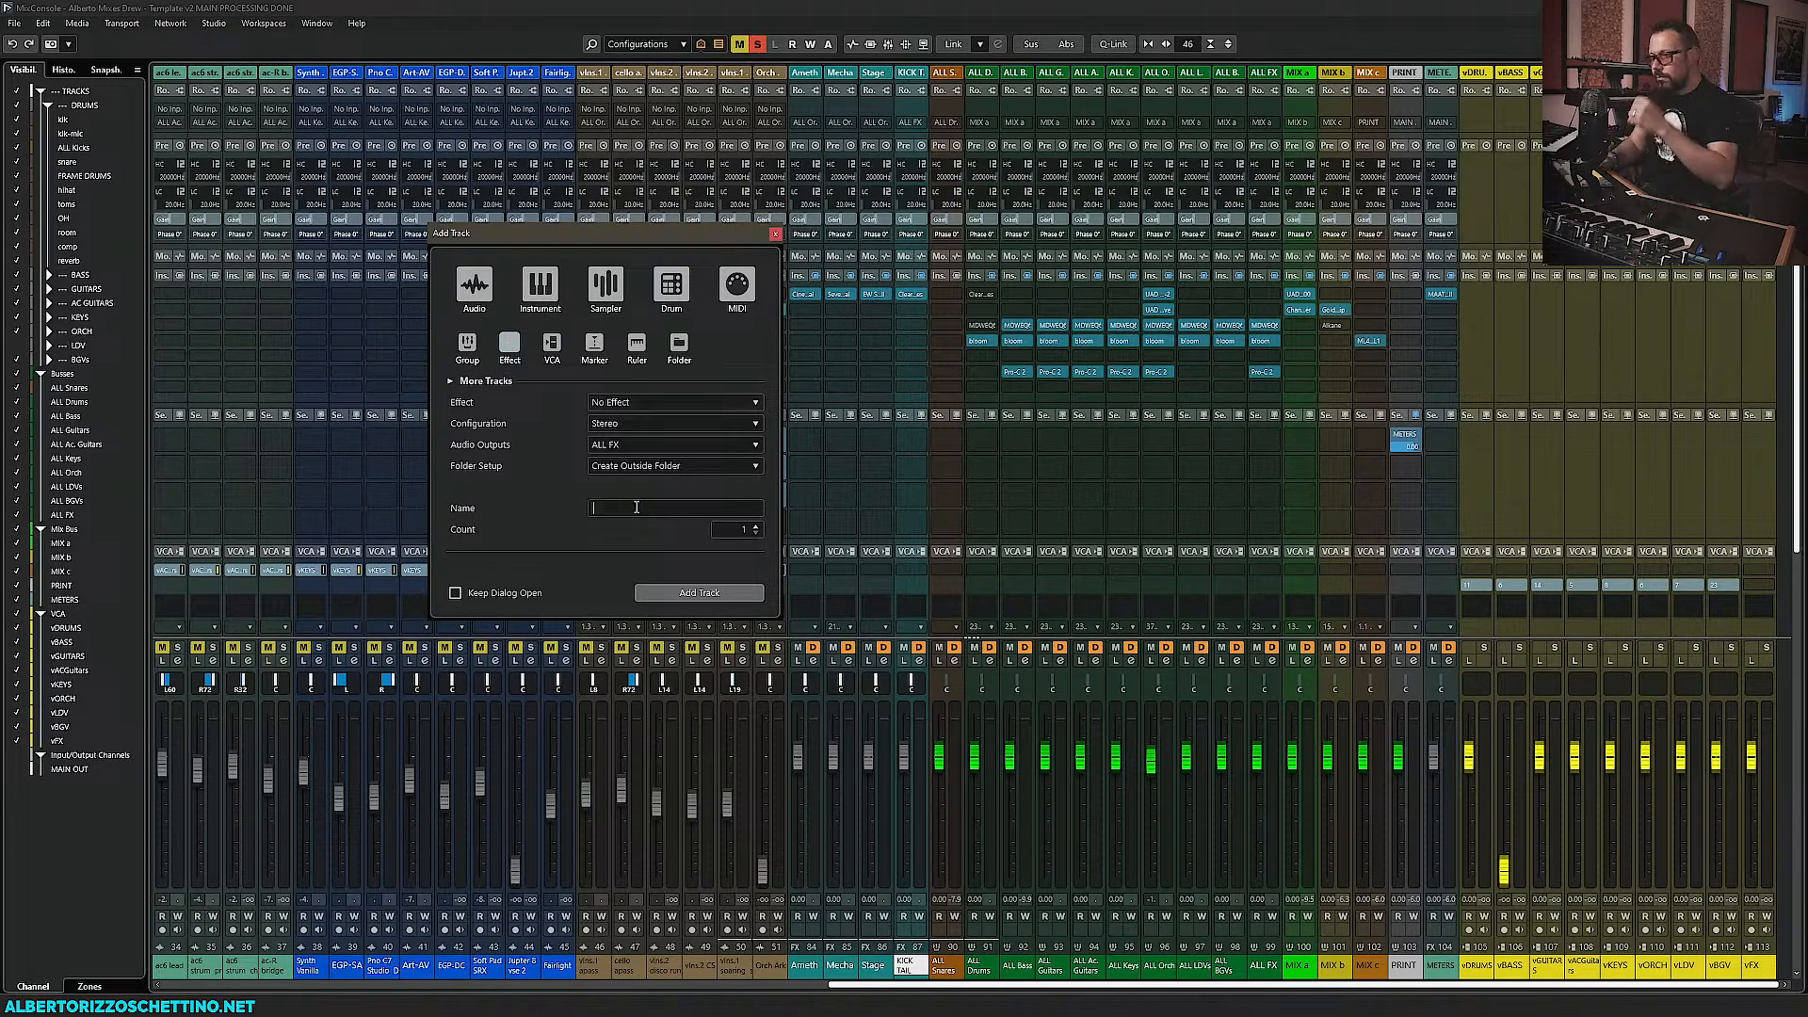
text(DRU)
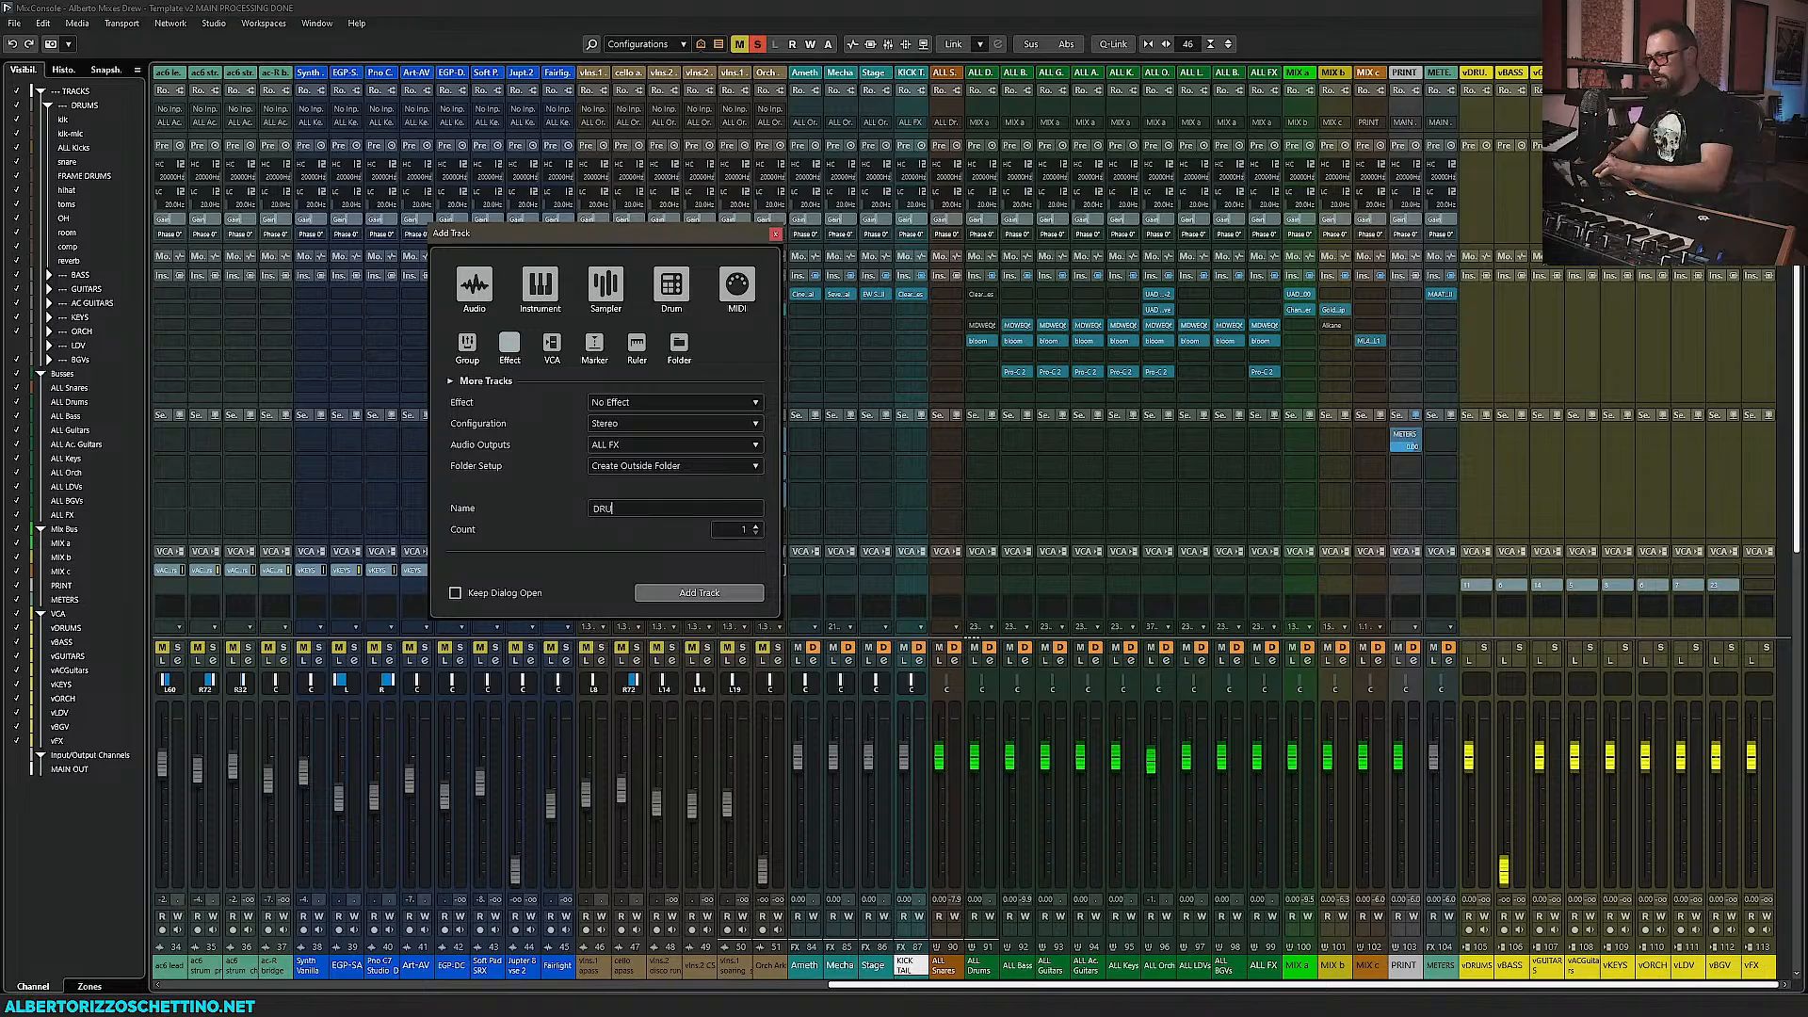
text(MS PARA)
key(Return)
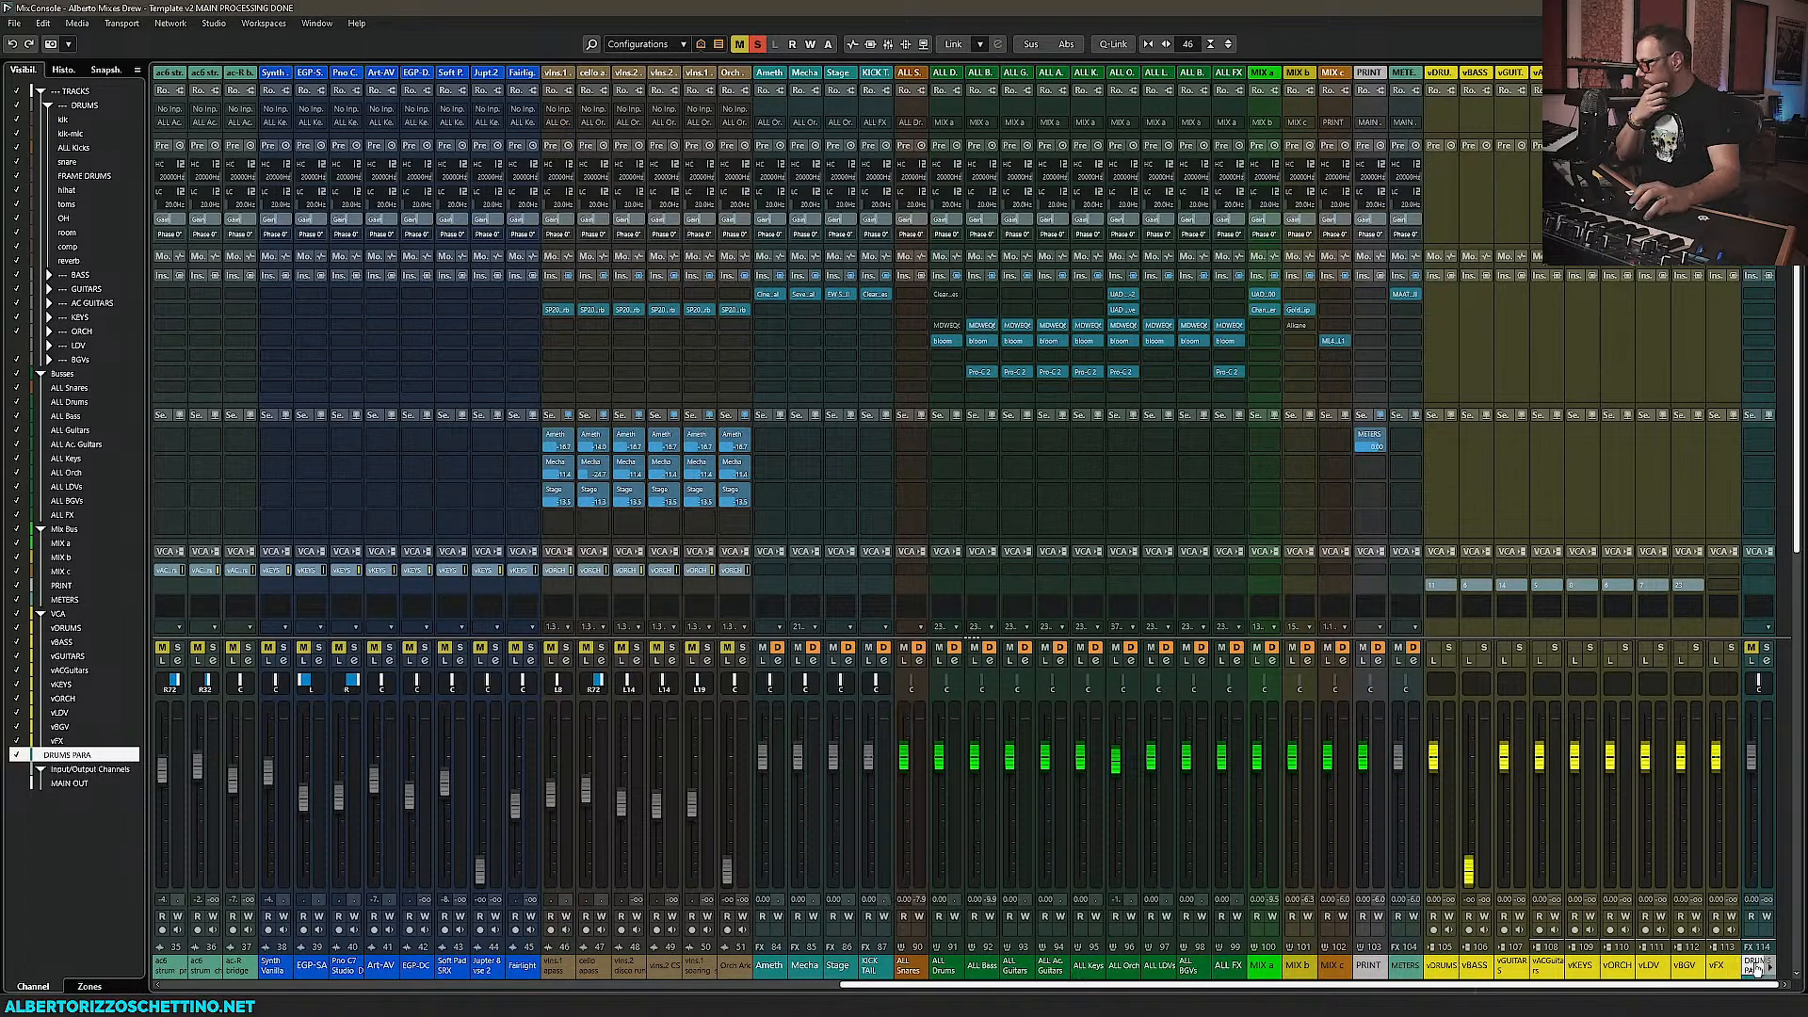
Move the DRUMS PARA channel next to KICK TAIL, enable its solo defeat and route its output to ALL Drums
drag(1758, 966, 893, 982)
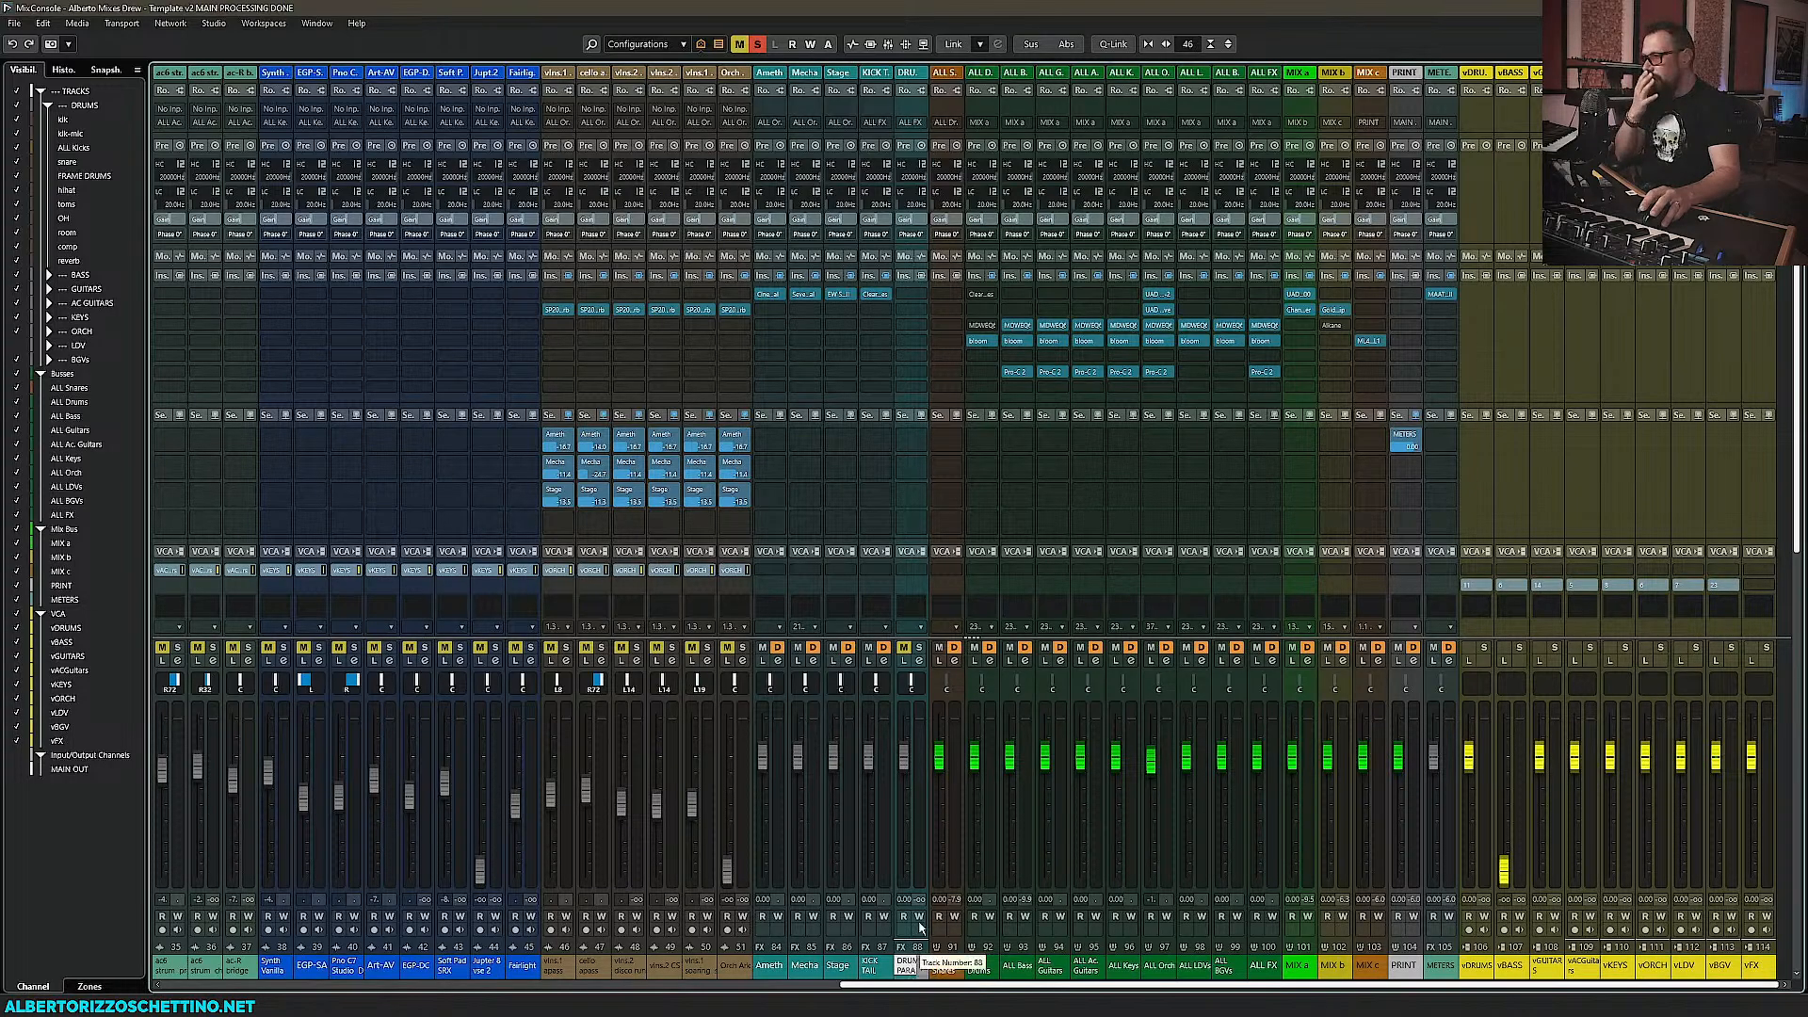
click(918, 648)
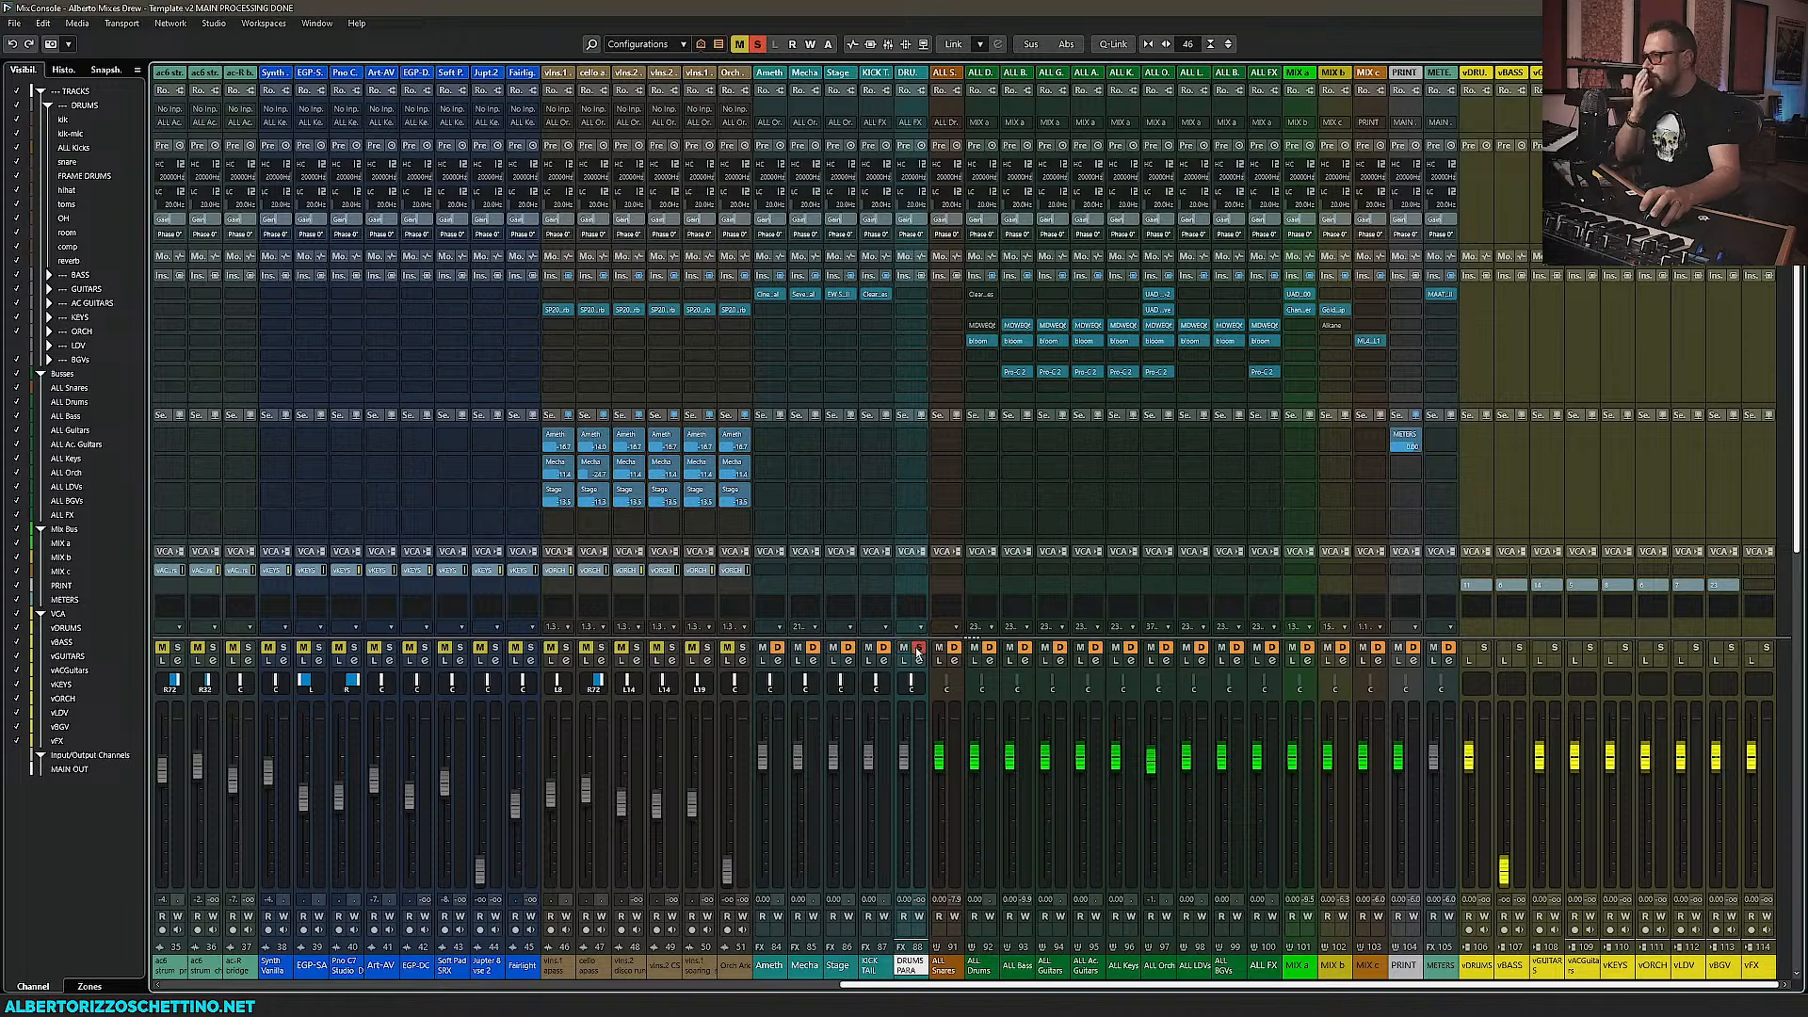
click(910, 122)
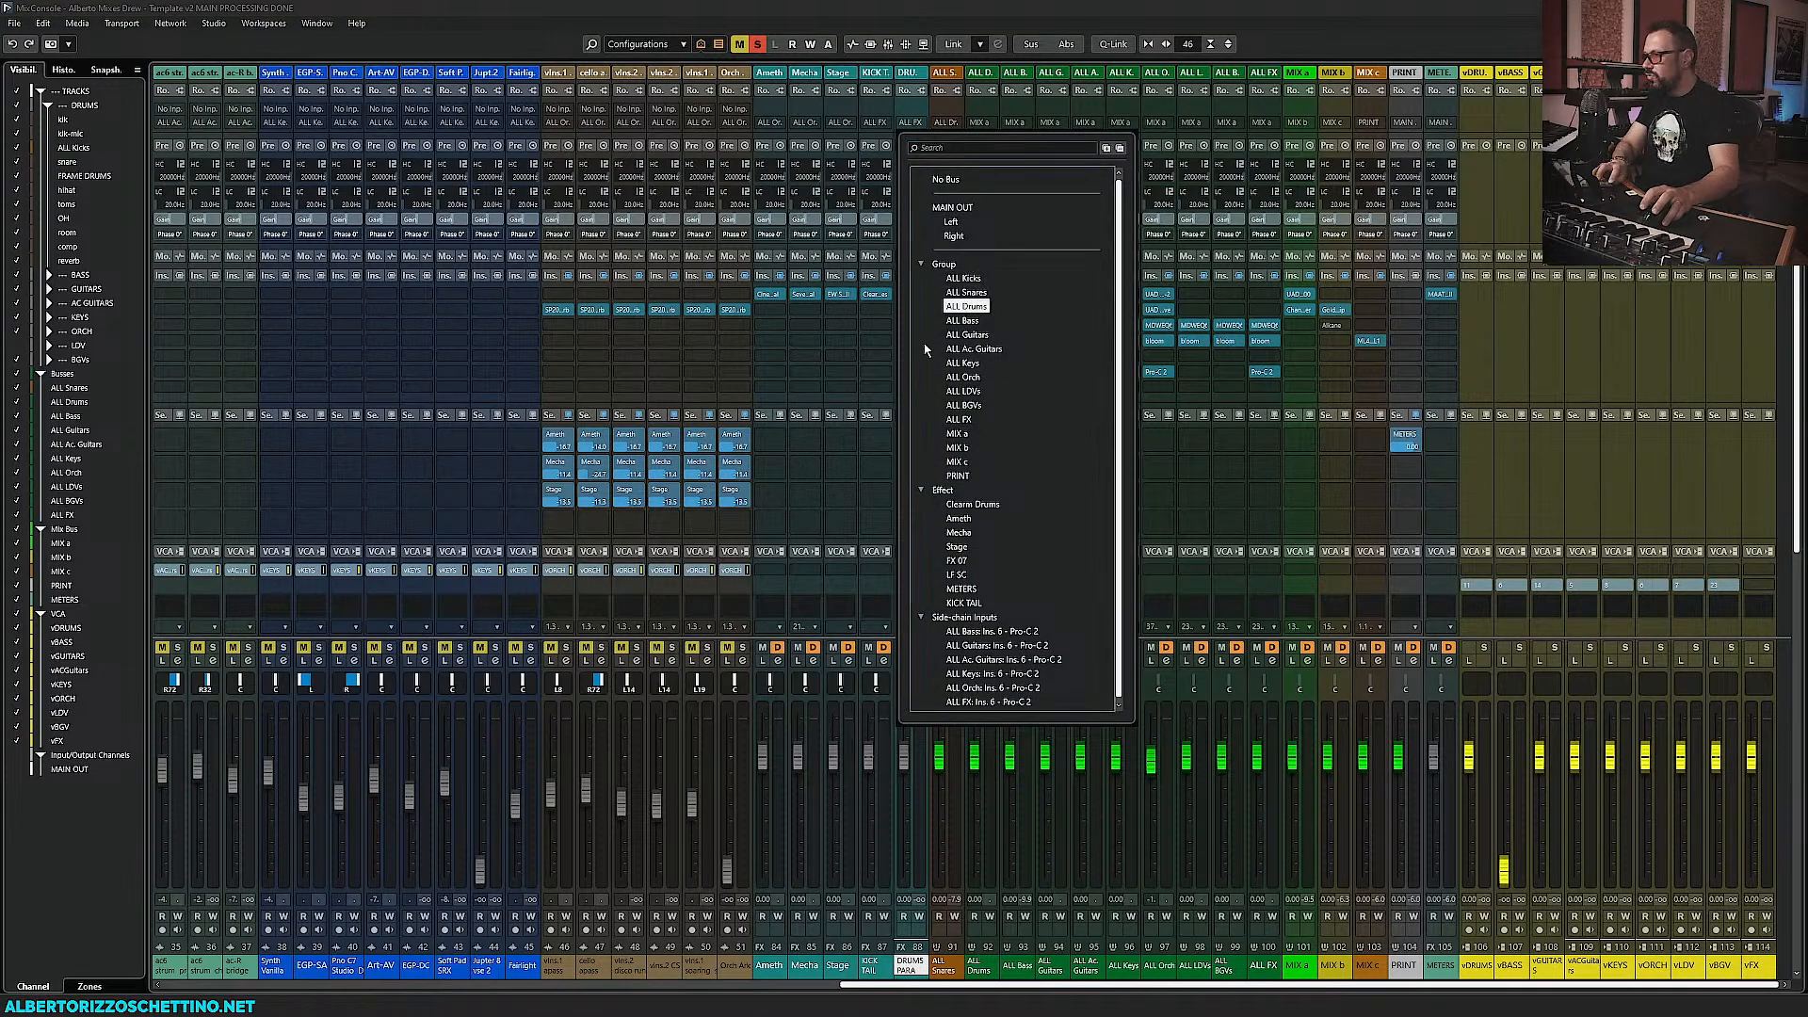
click(966, 306)
Insert the UAD Neve 33609 C compressor on the DRUMS PARA channel and move its window clear of the channel strips
click(922, 296)
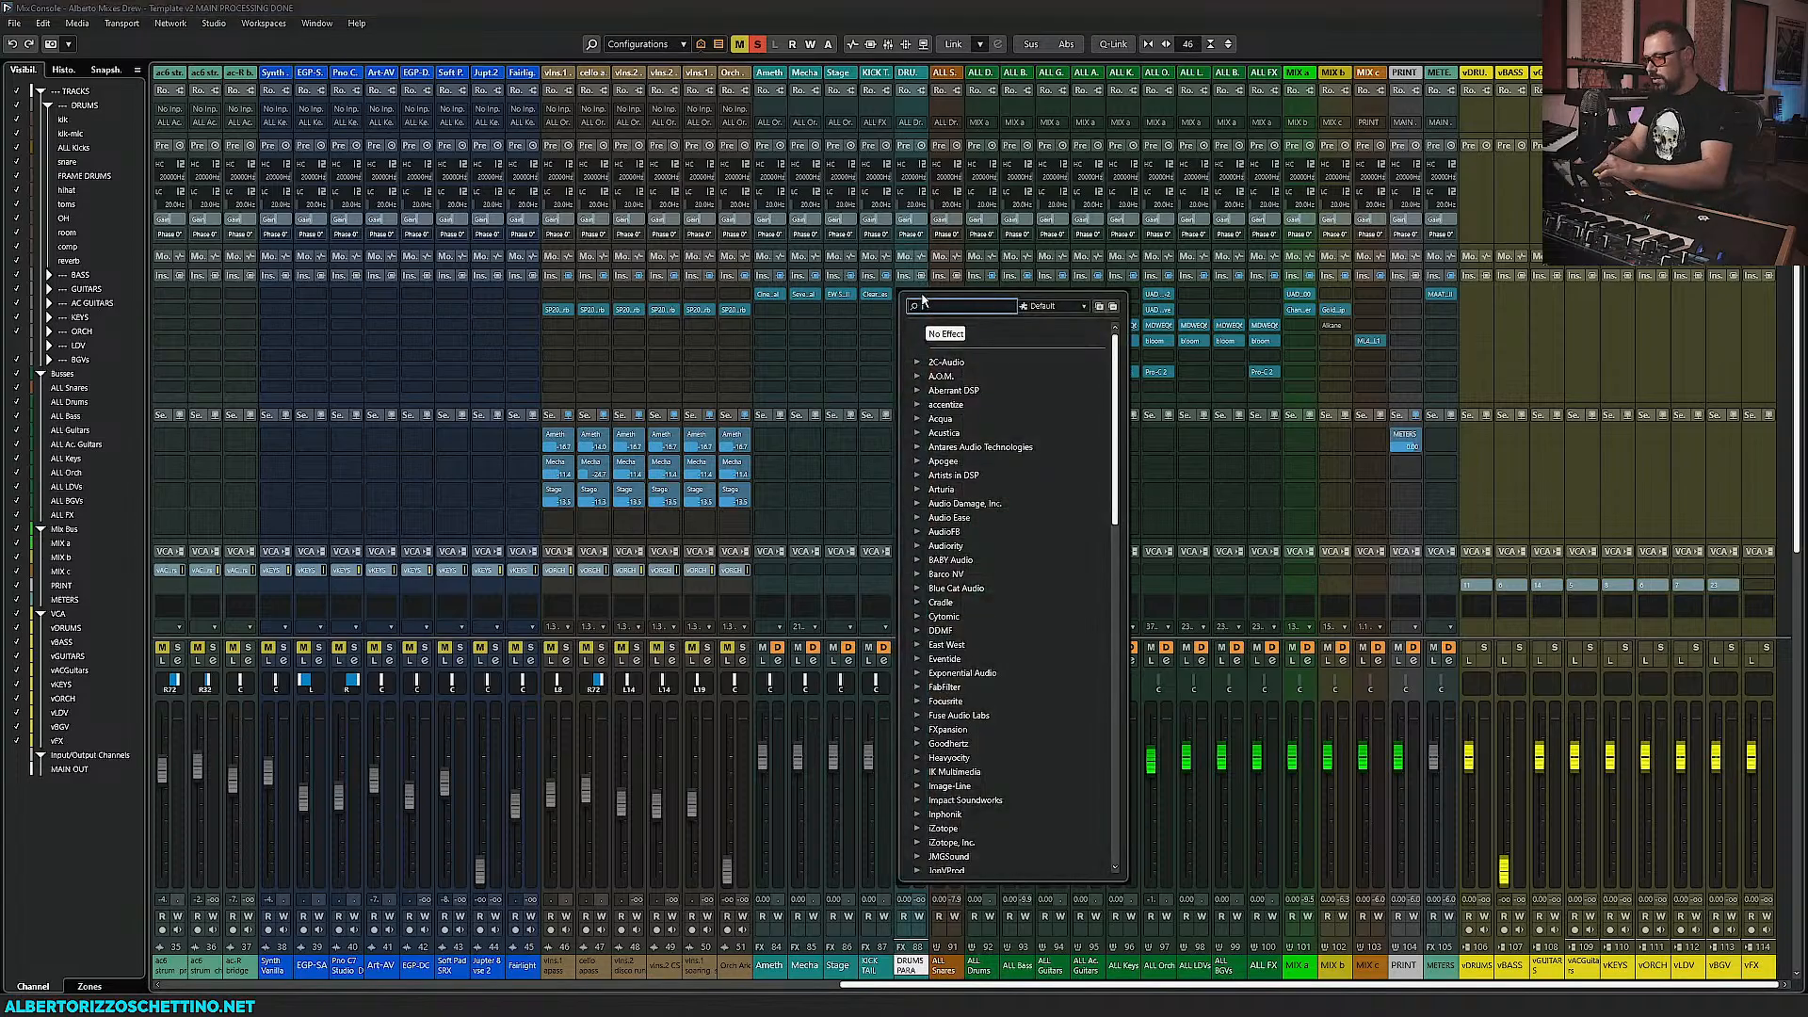
text(3360)
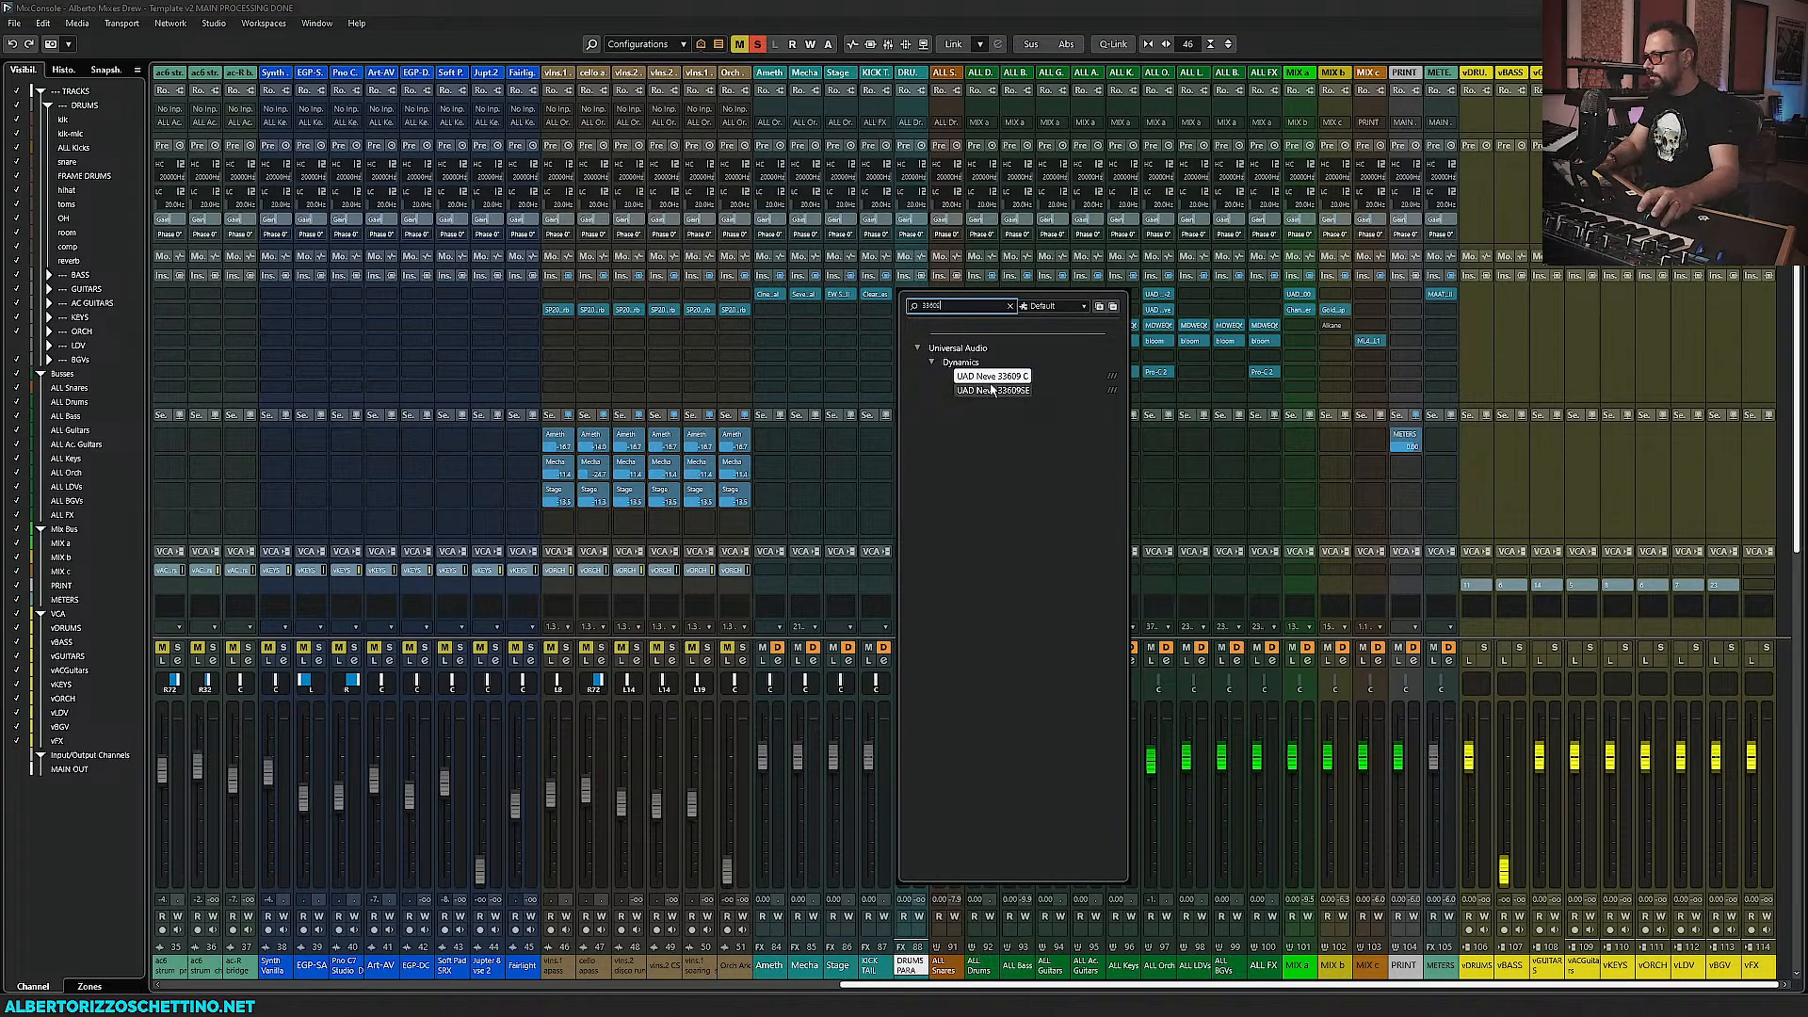
click(993, 380)
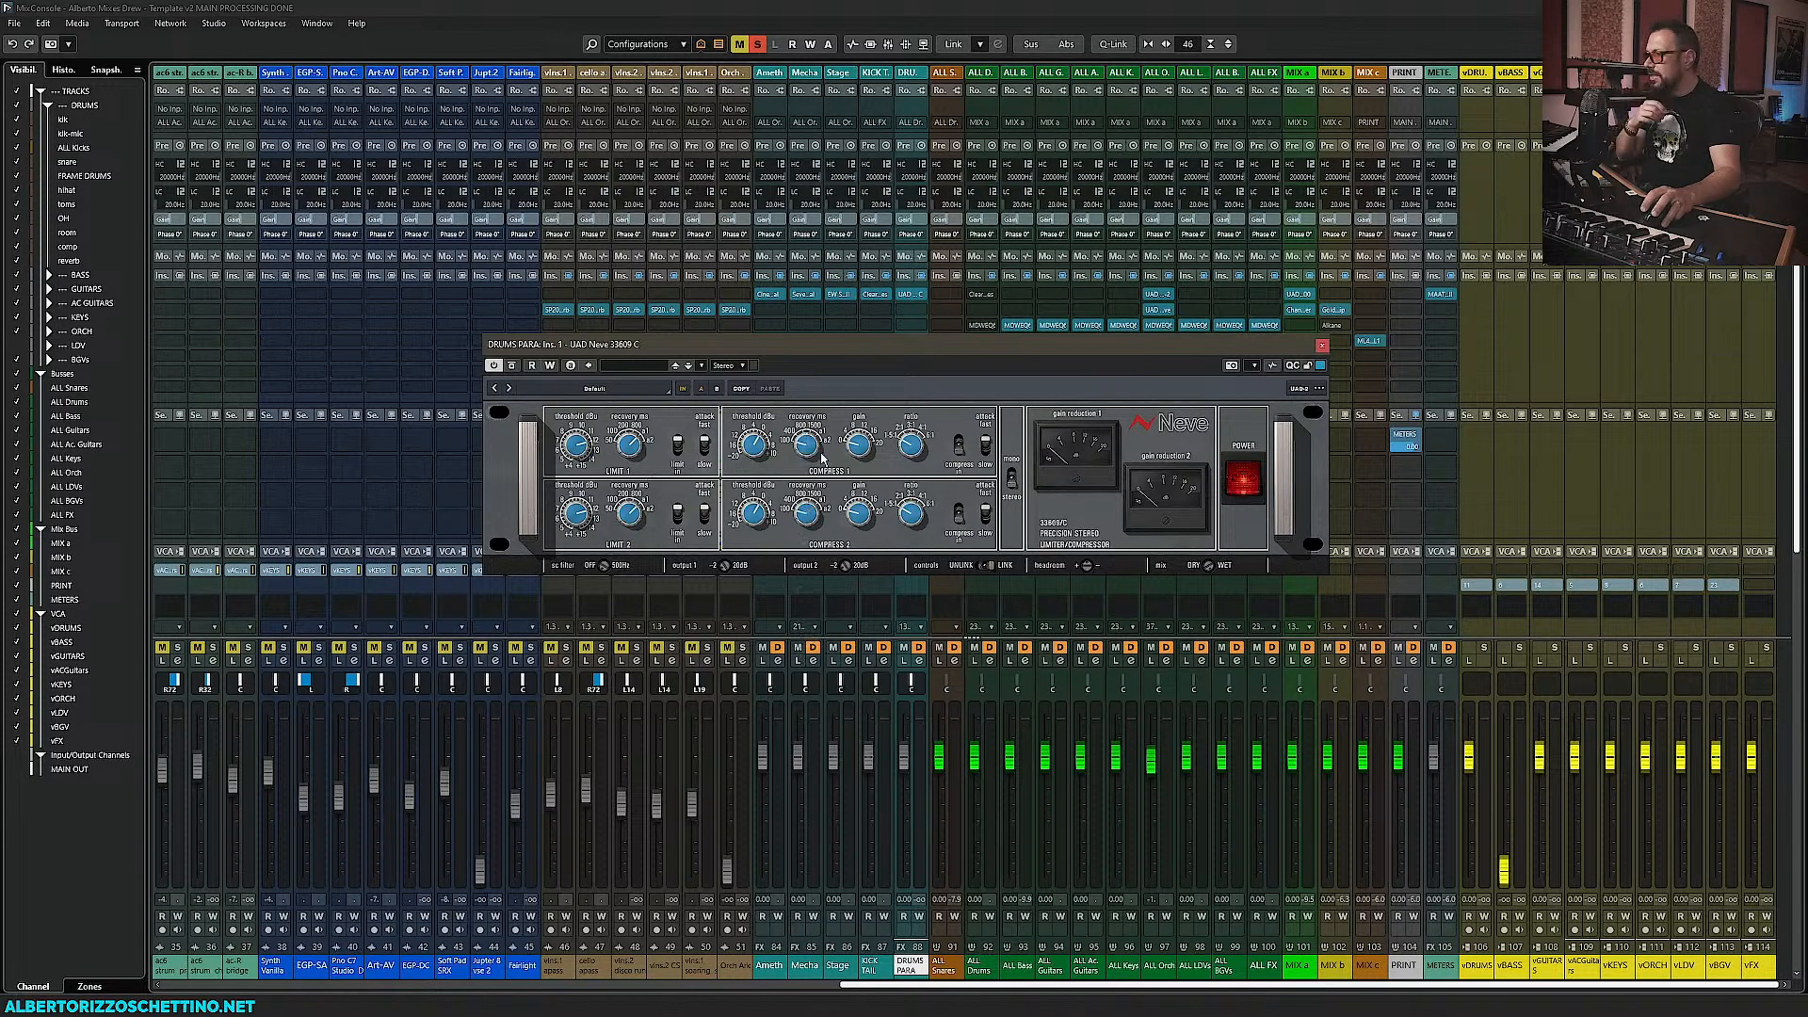
drag(850, 352, 1266, 112)
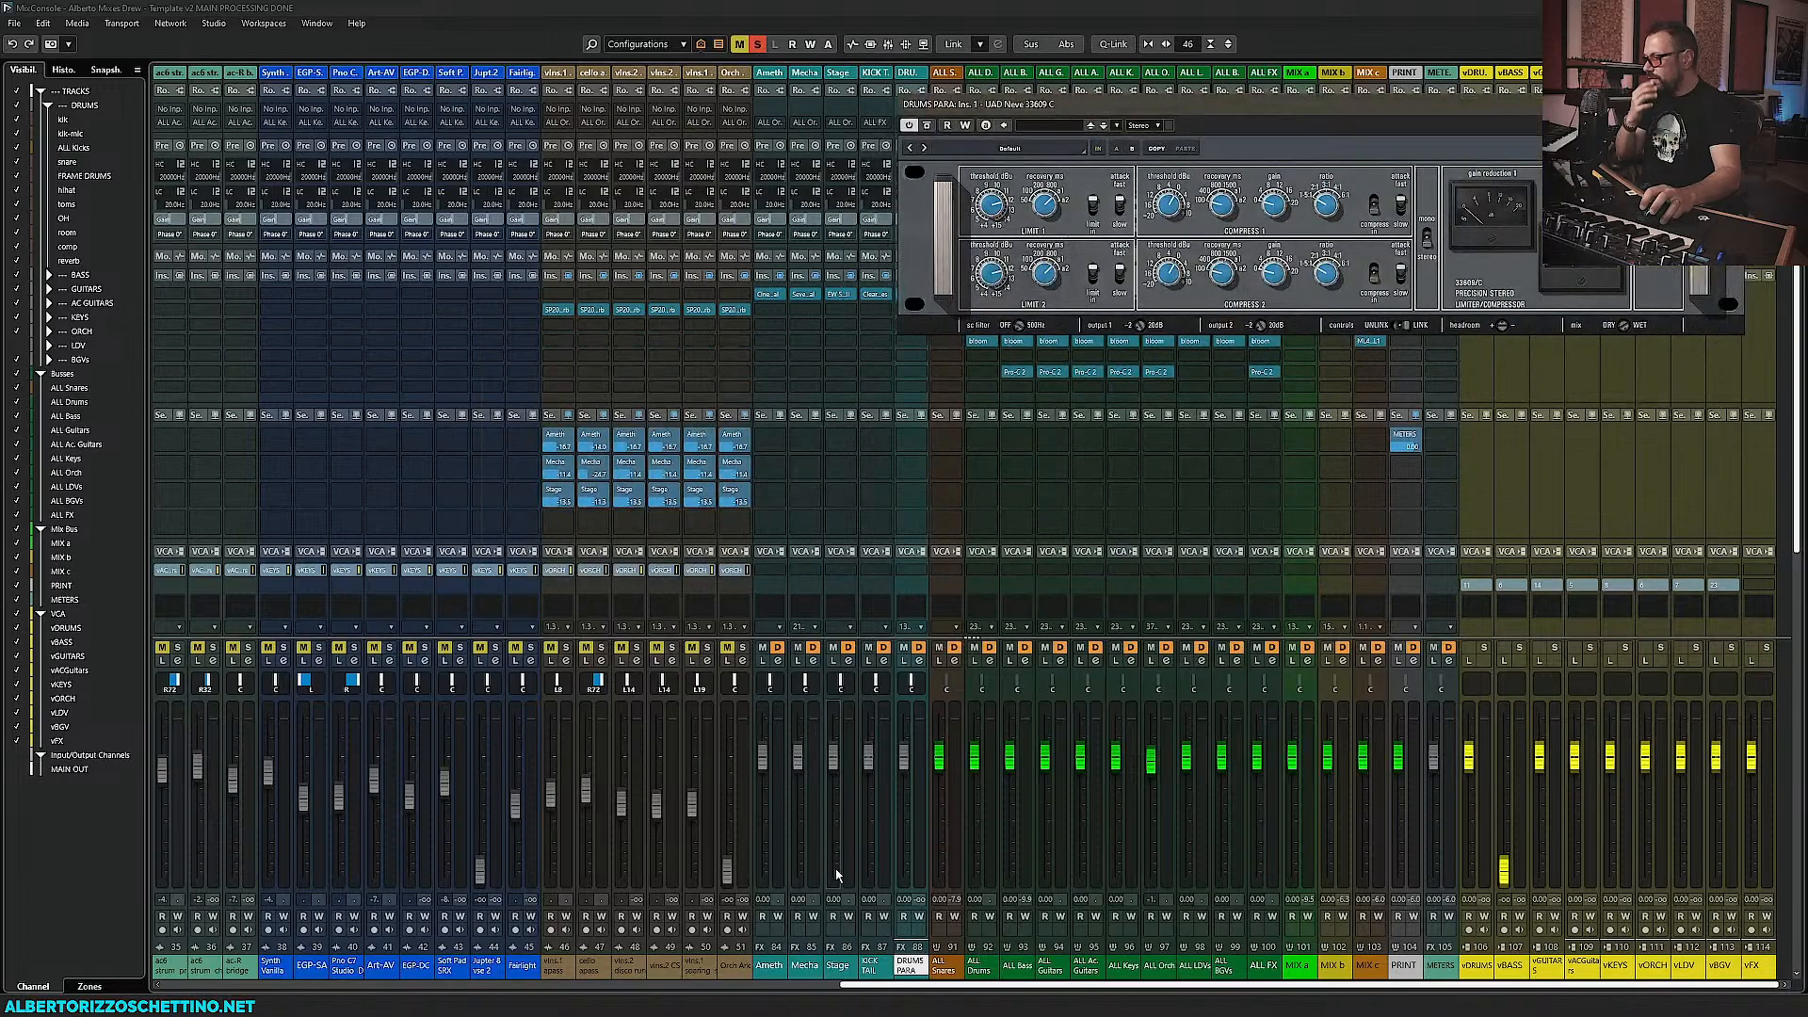
Assign the third send of the ALL Kicks channel to DRUMS PARA
drag(1003, 987, 173, 980)
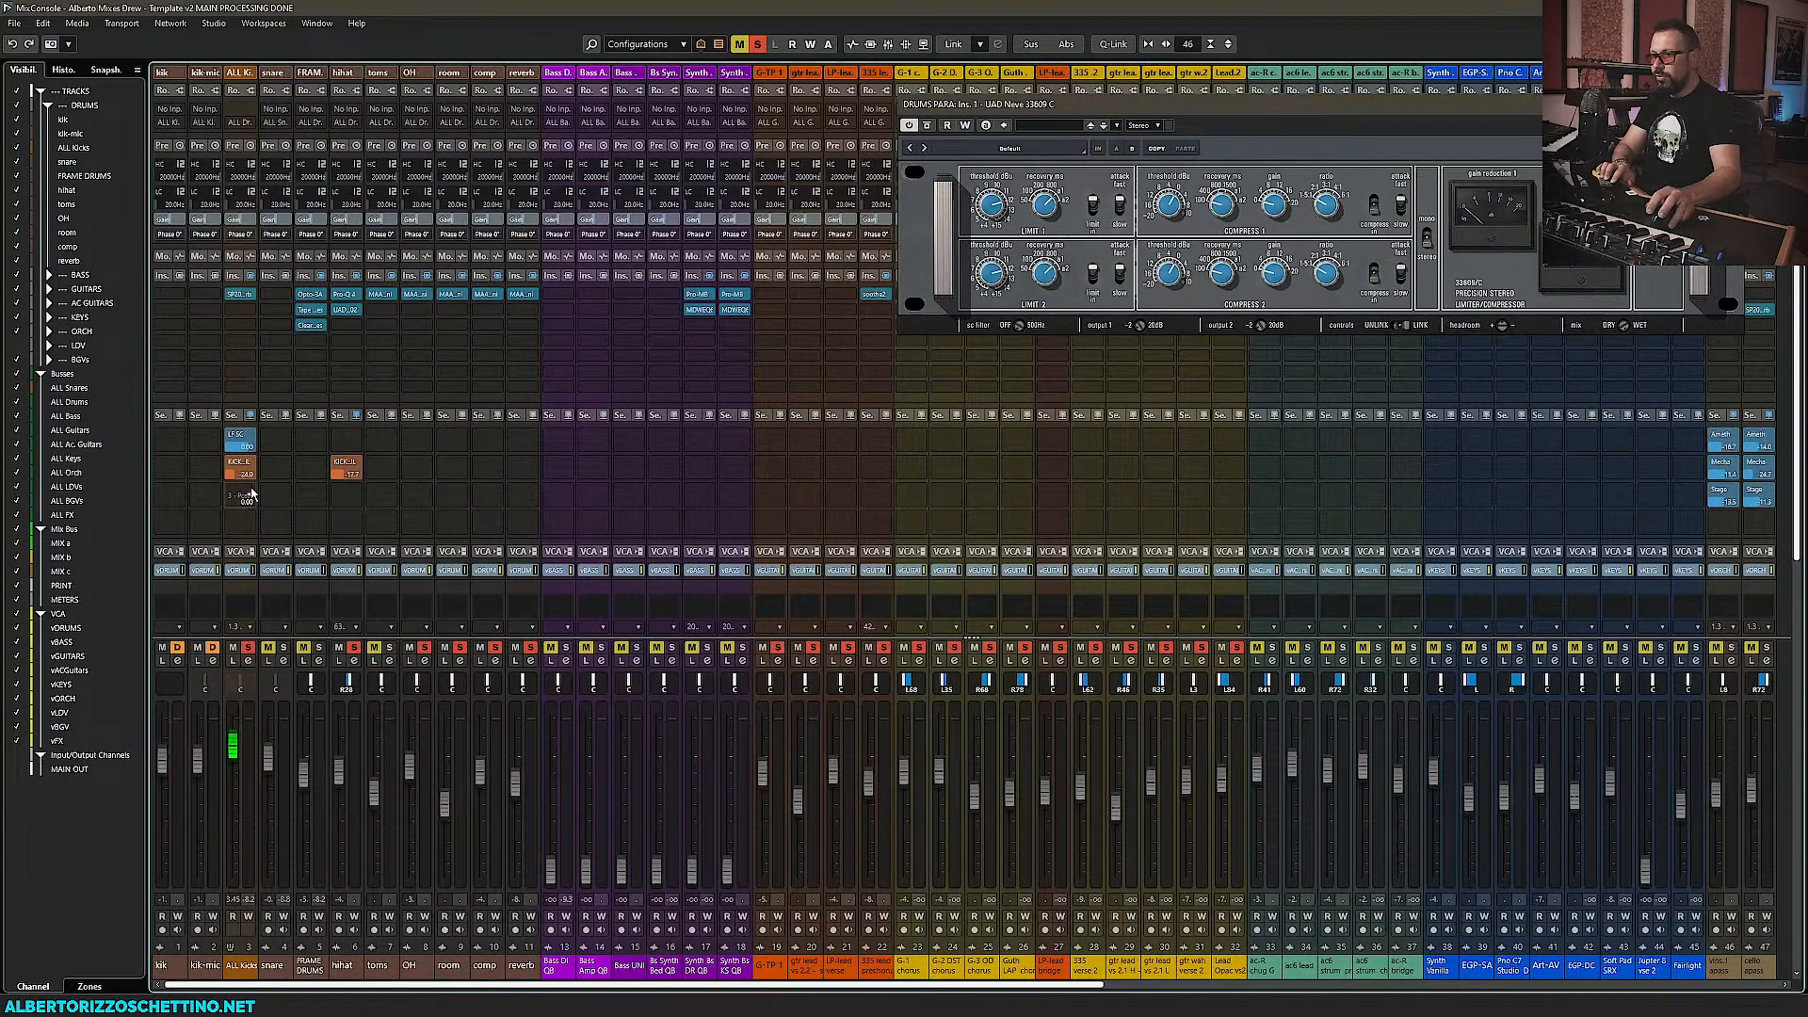
click(248, 494)
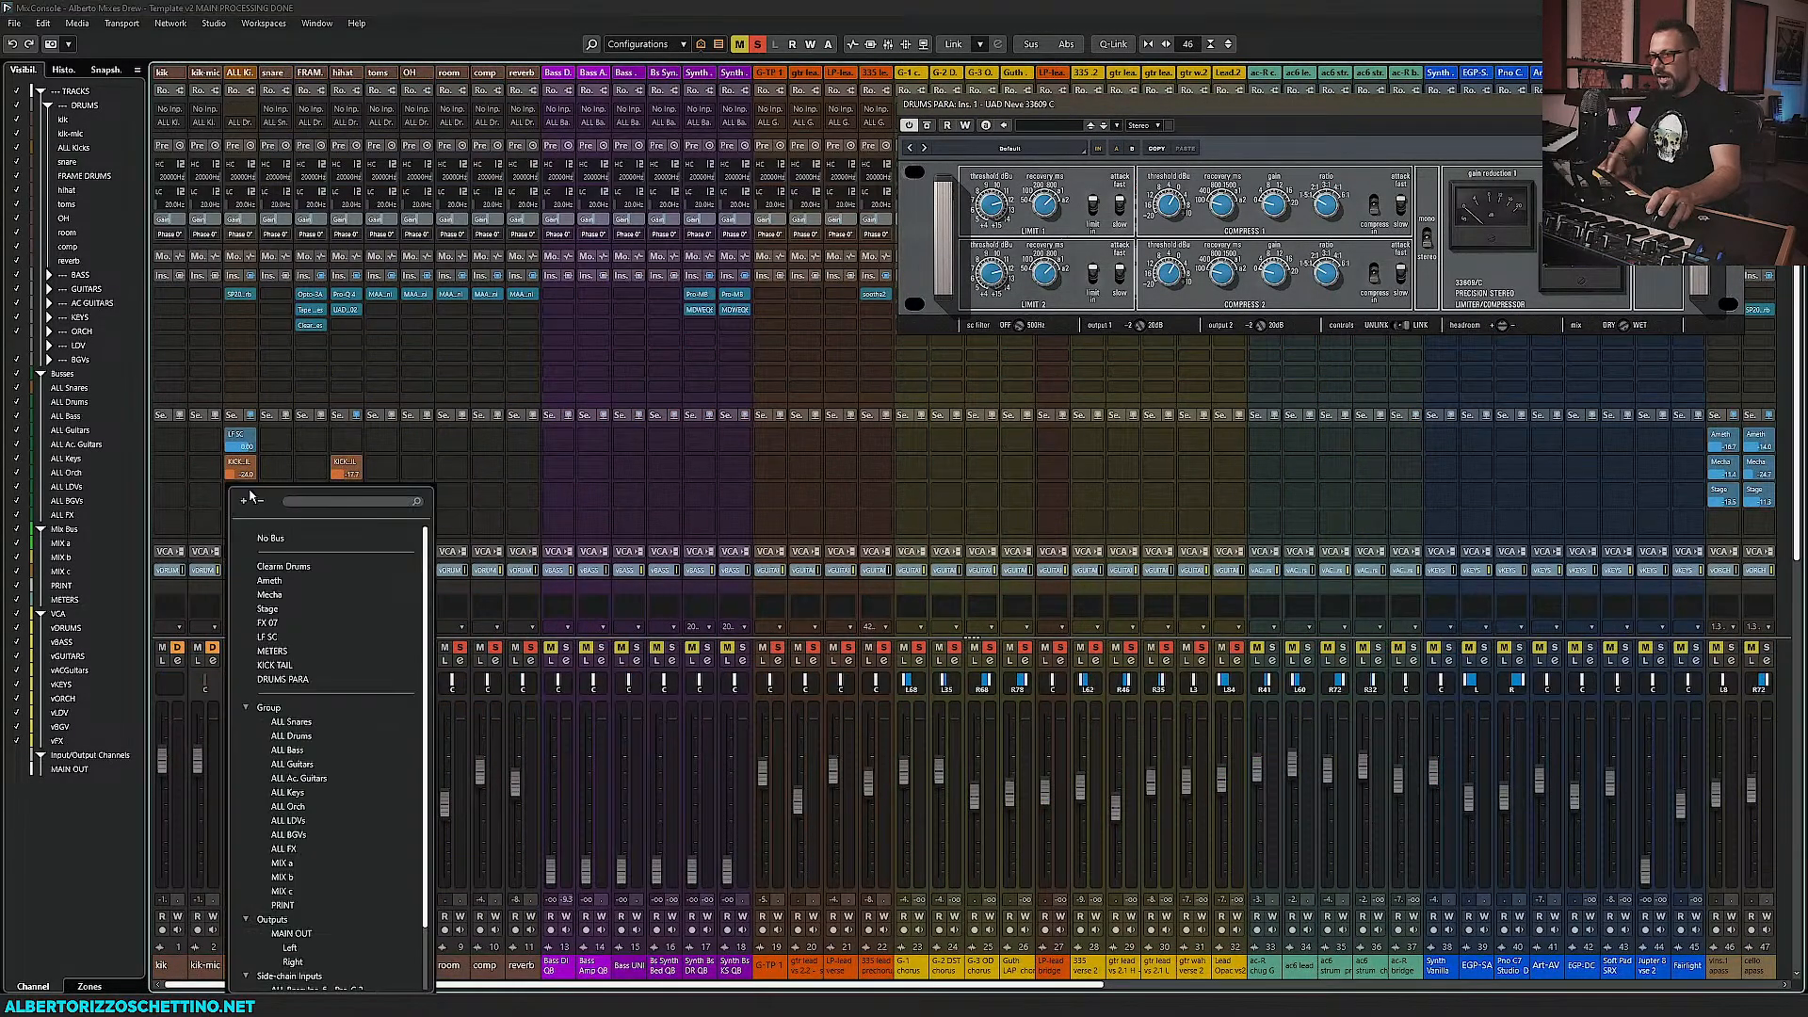
click(282, 679)
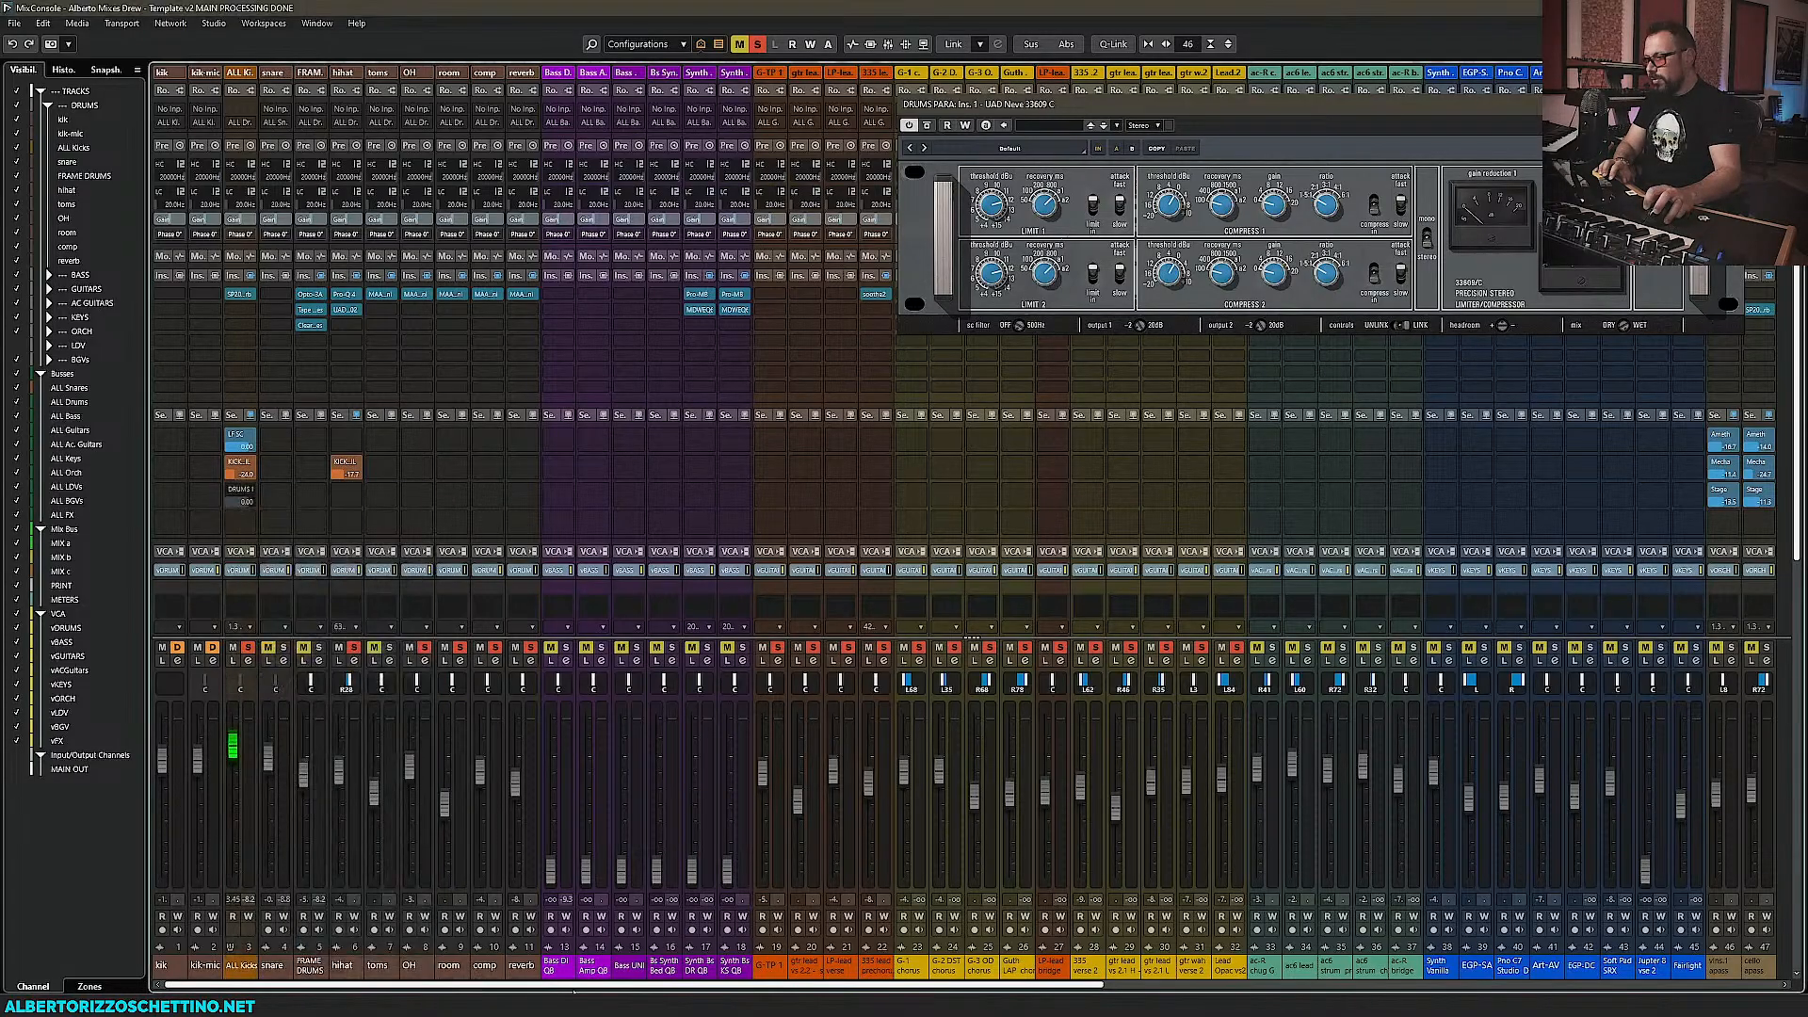
Rename the DRUMS PARA channel to DRUMS 33609 and activate its send on ALL Kicks
click(1122, 987)
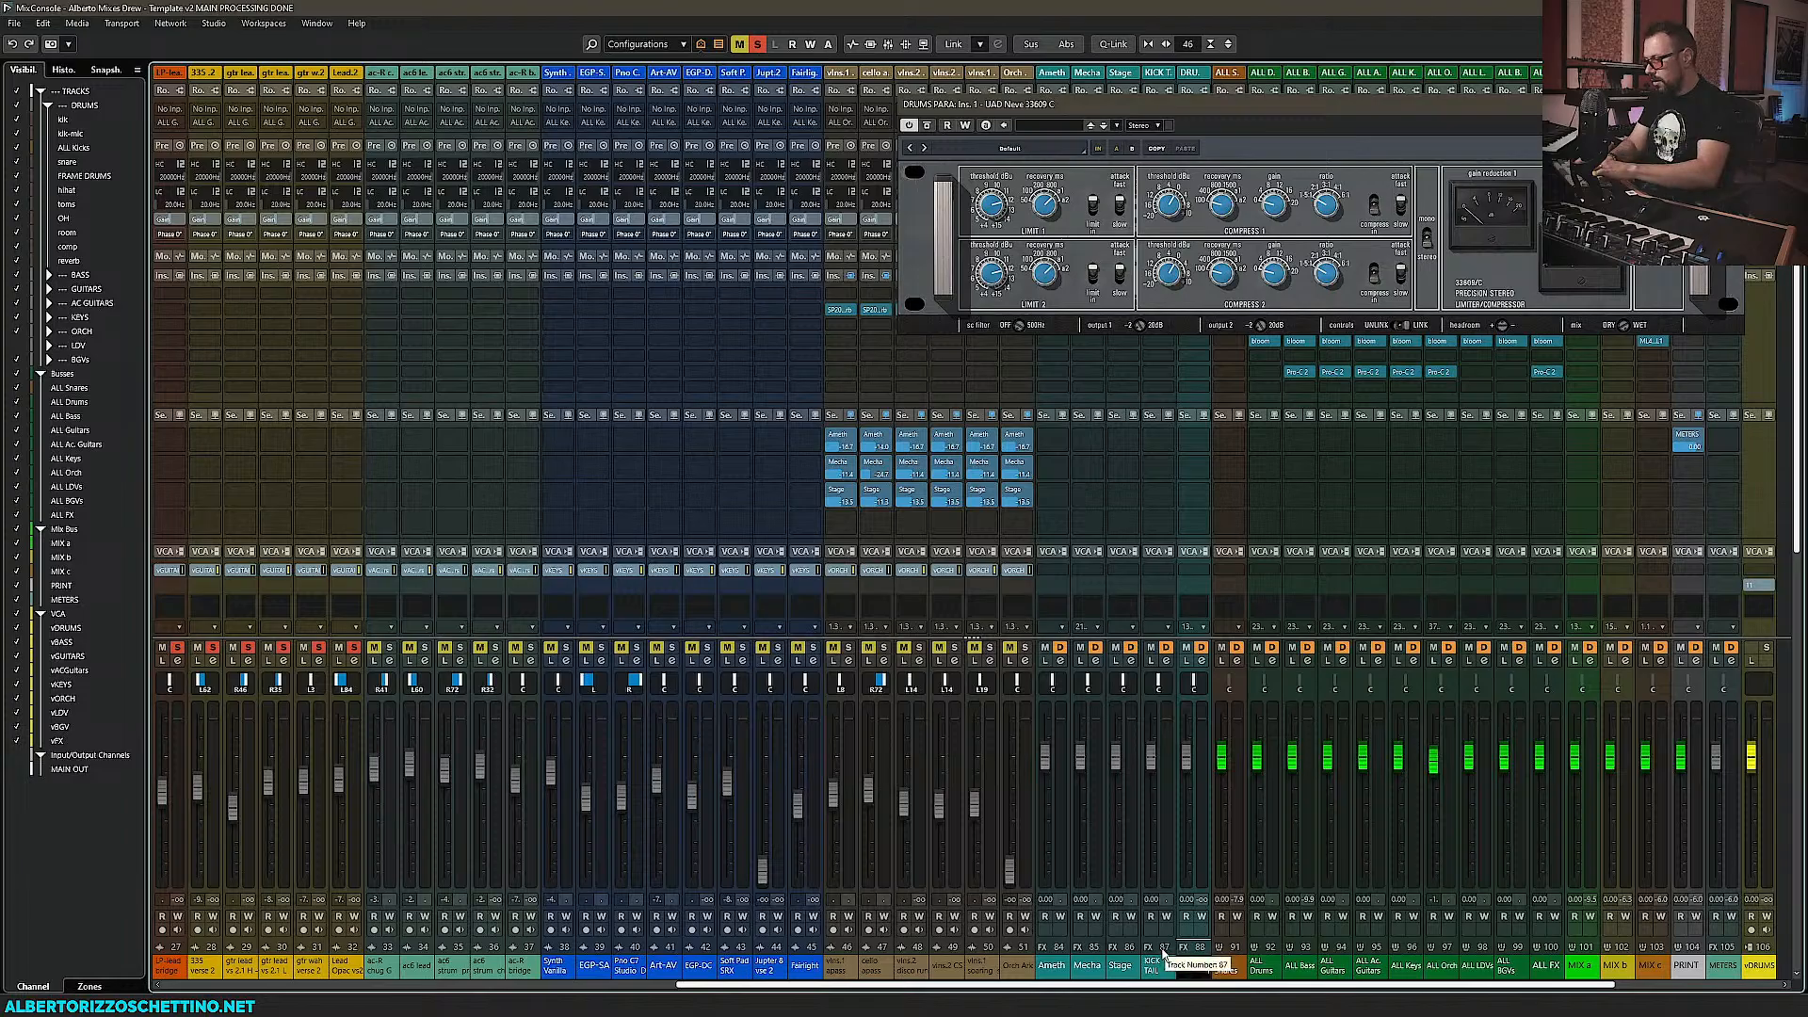
key(Return)
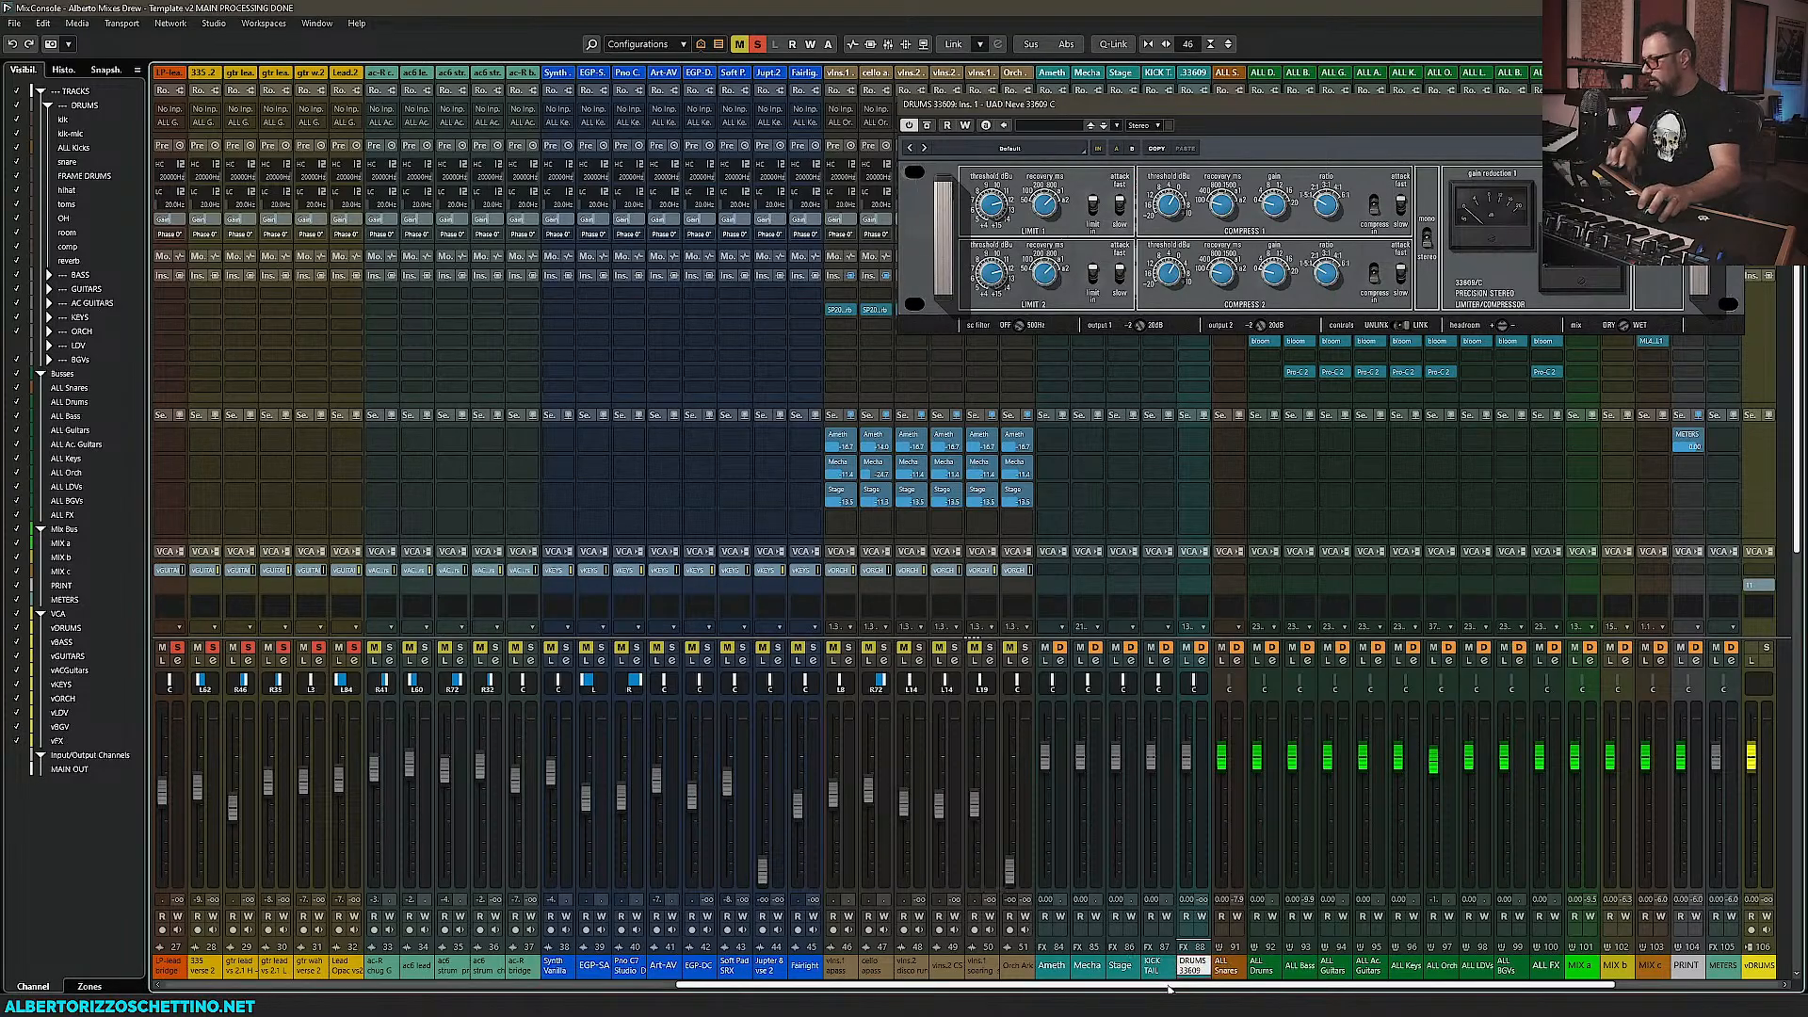
drag(1171, 985, 238, 984)
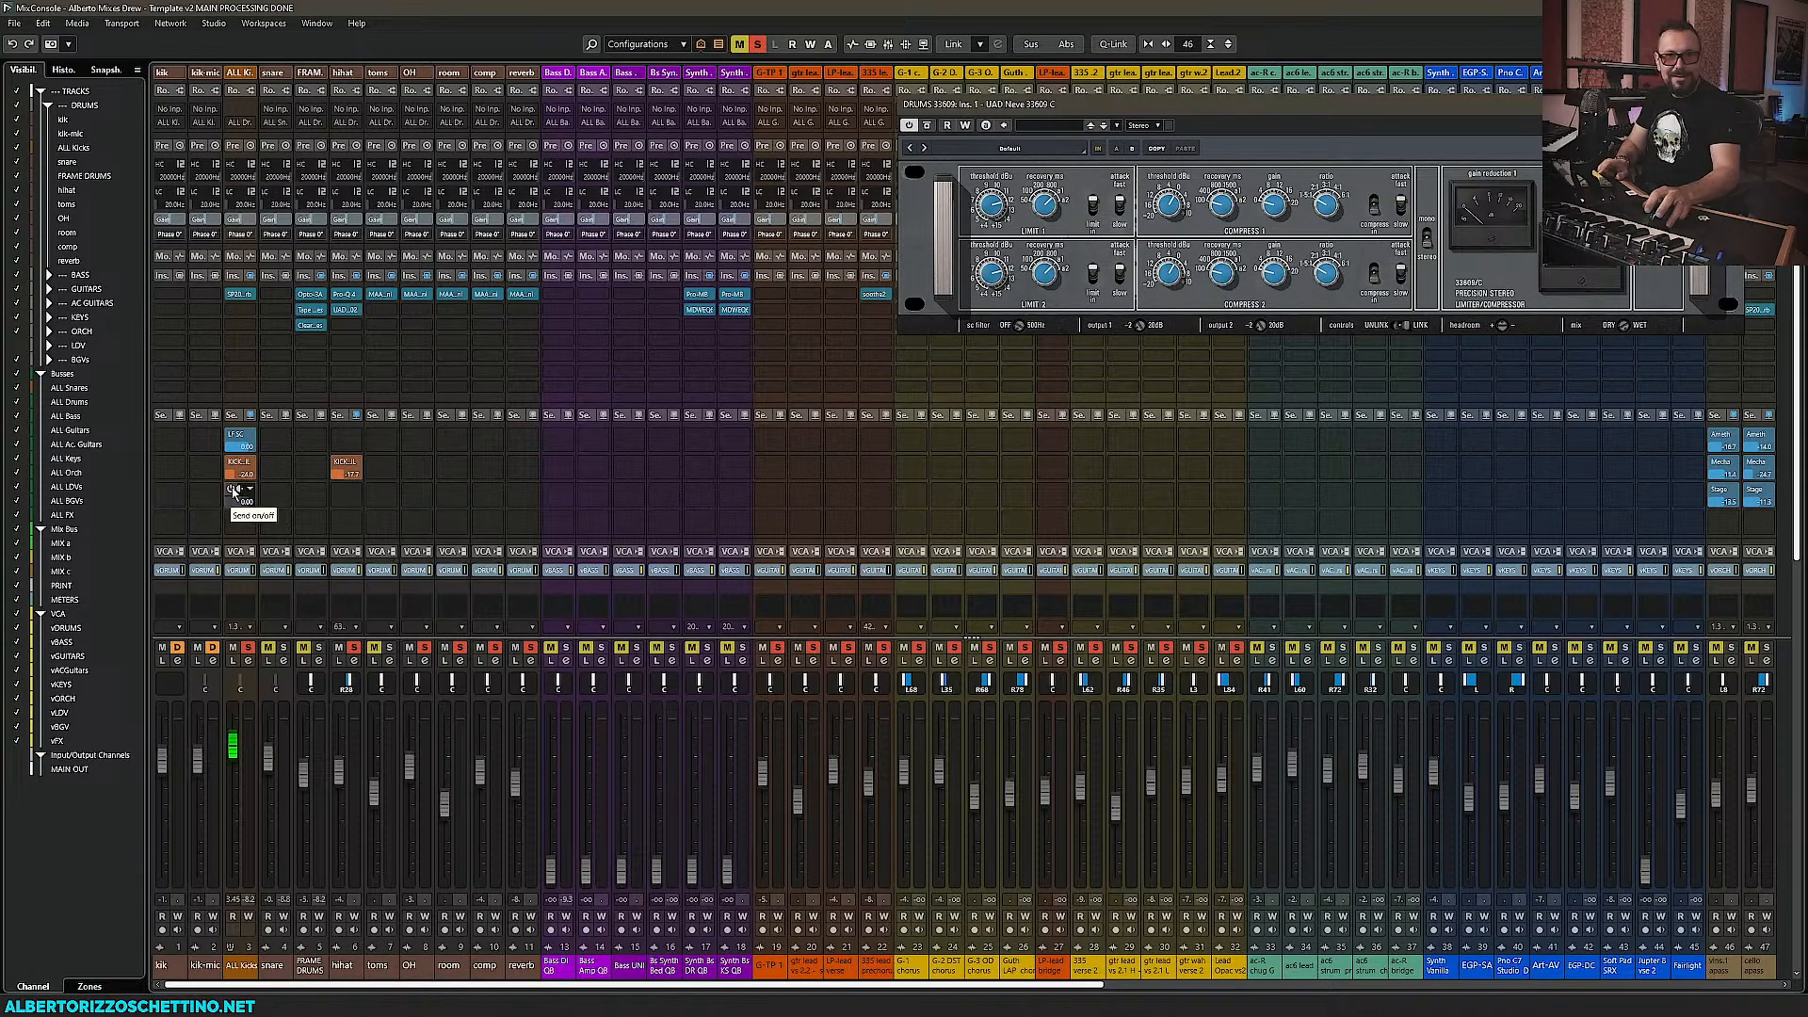
click(237, 492)
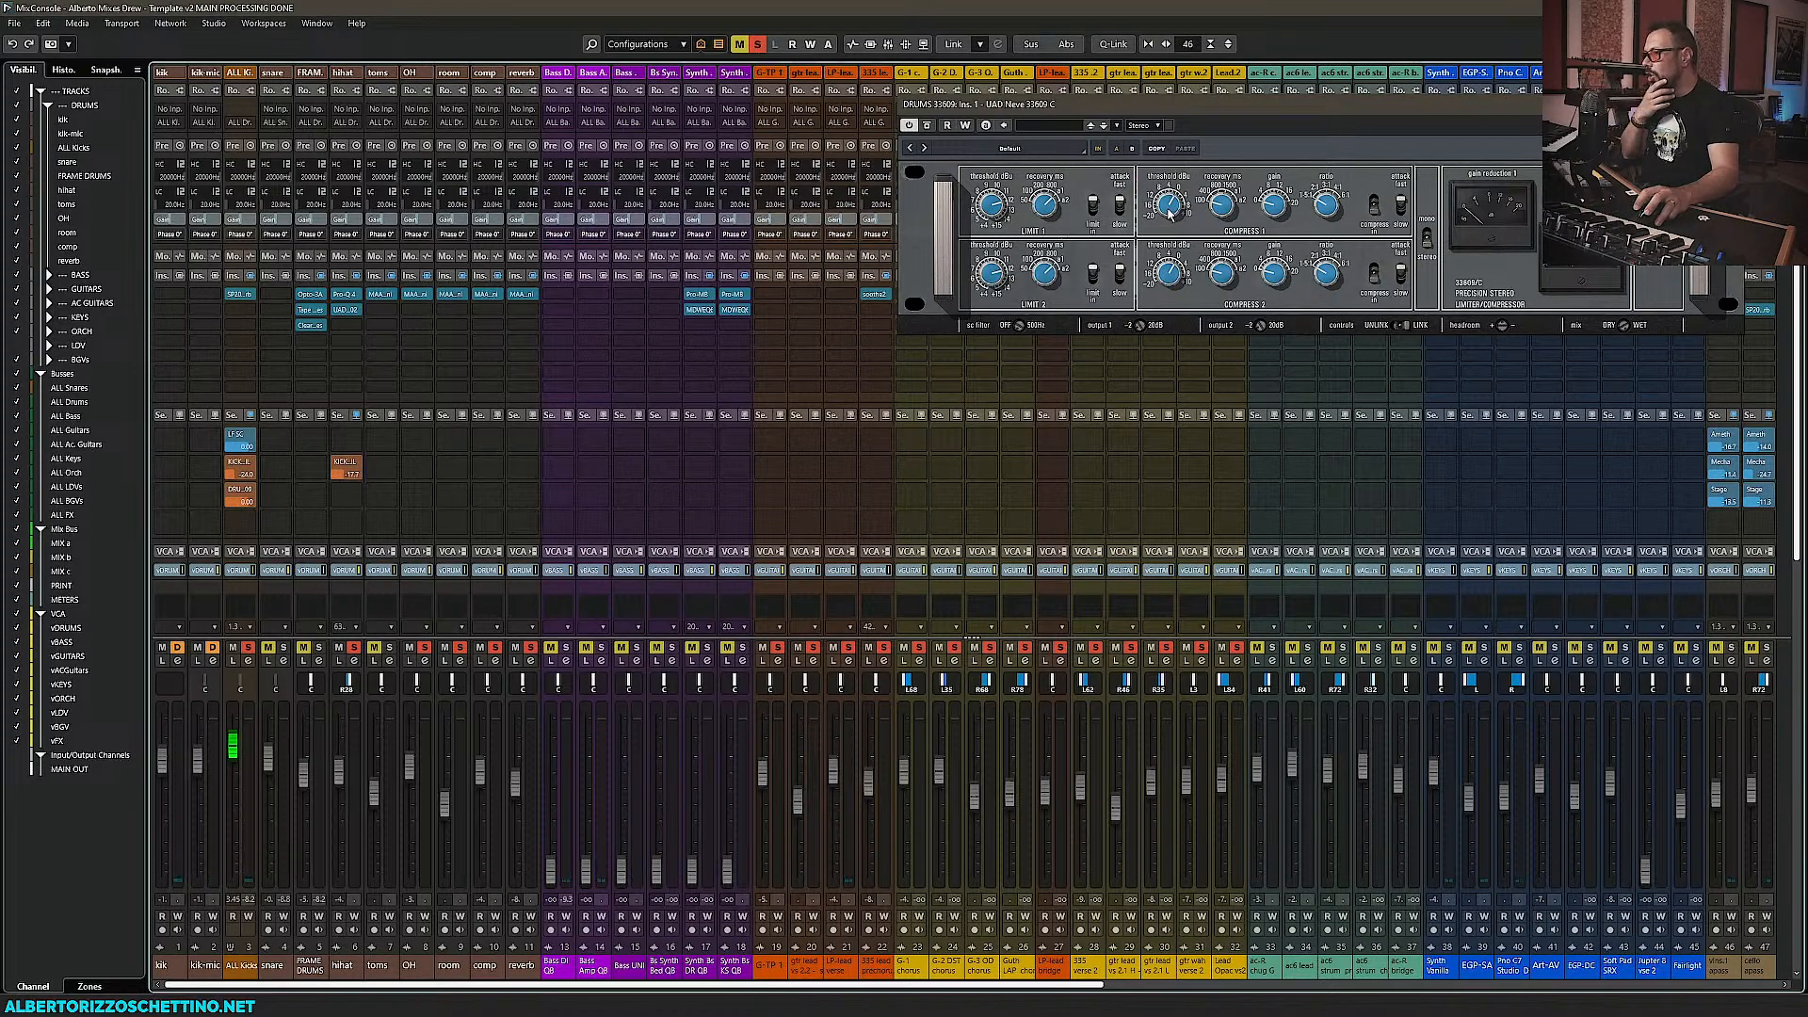
Adjust the threshold of the first compressor section in the Neve 33609 C and move the plug-in to the middle
drag(1167, 210, 1169, 232)
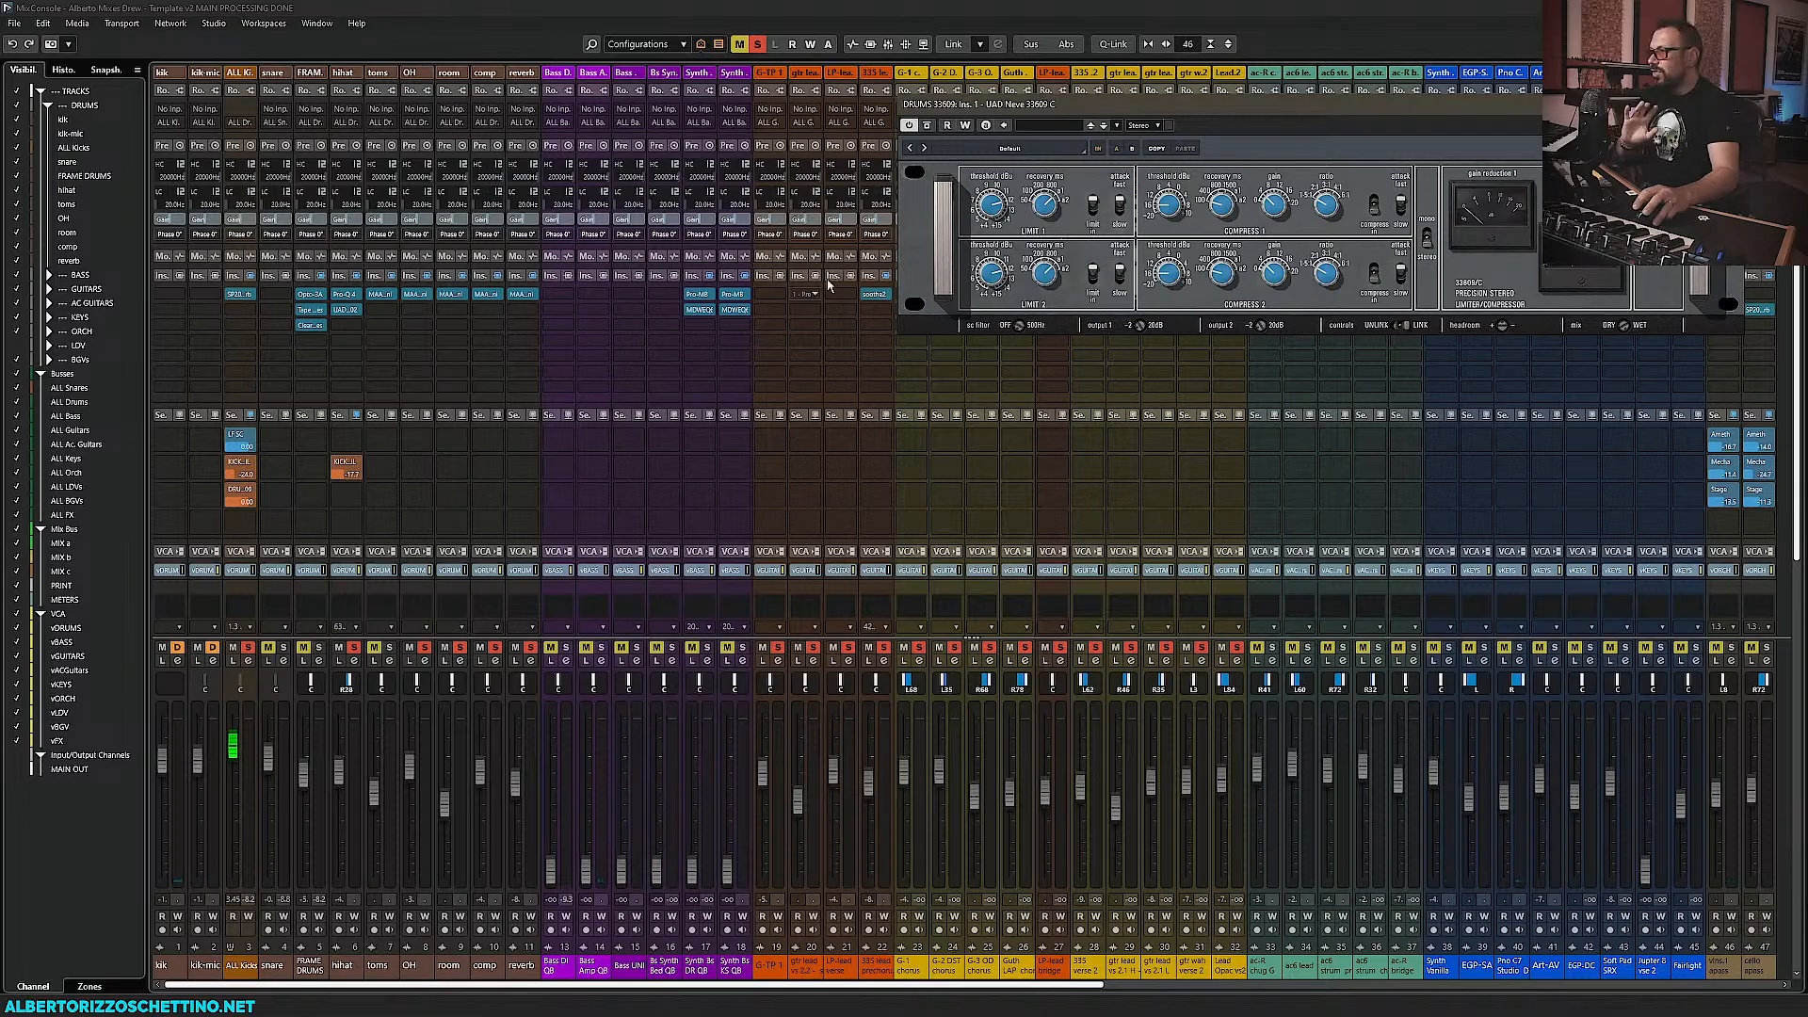
drag(1218, 122, 880, 365)
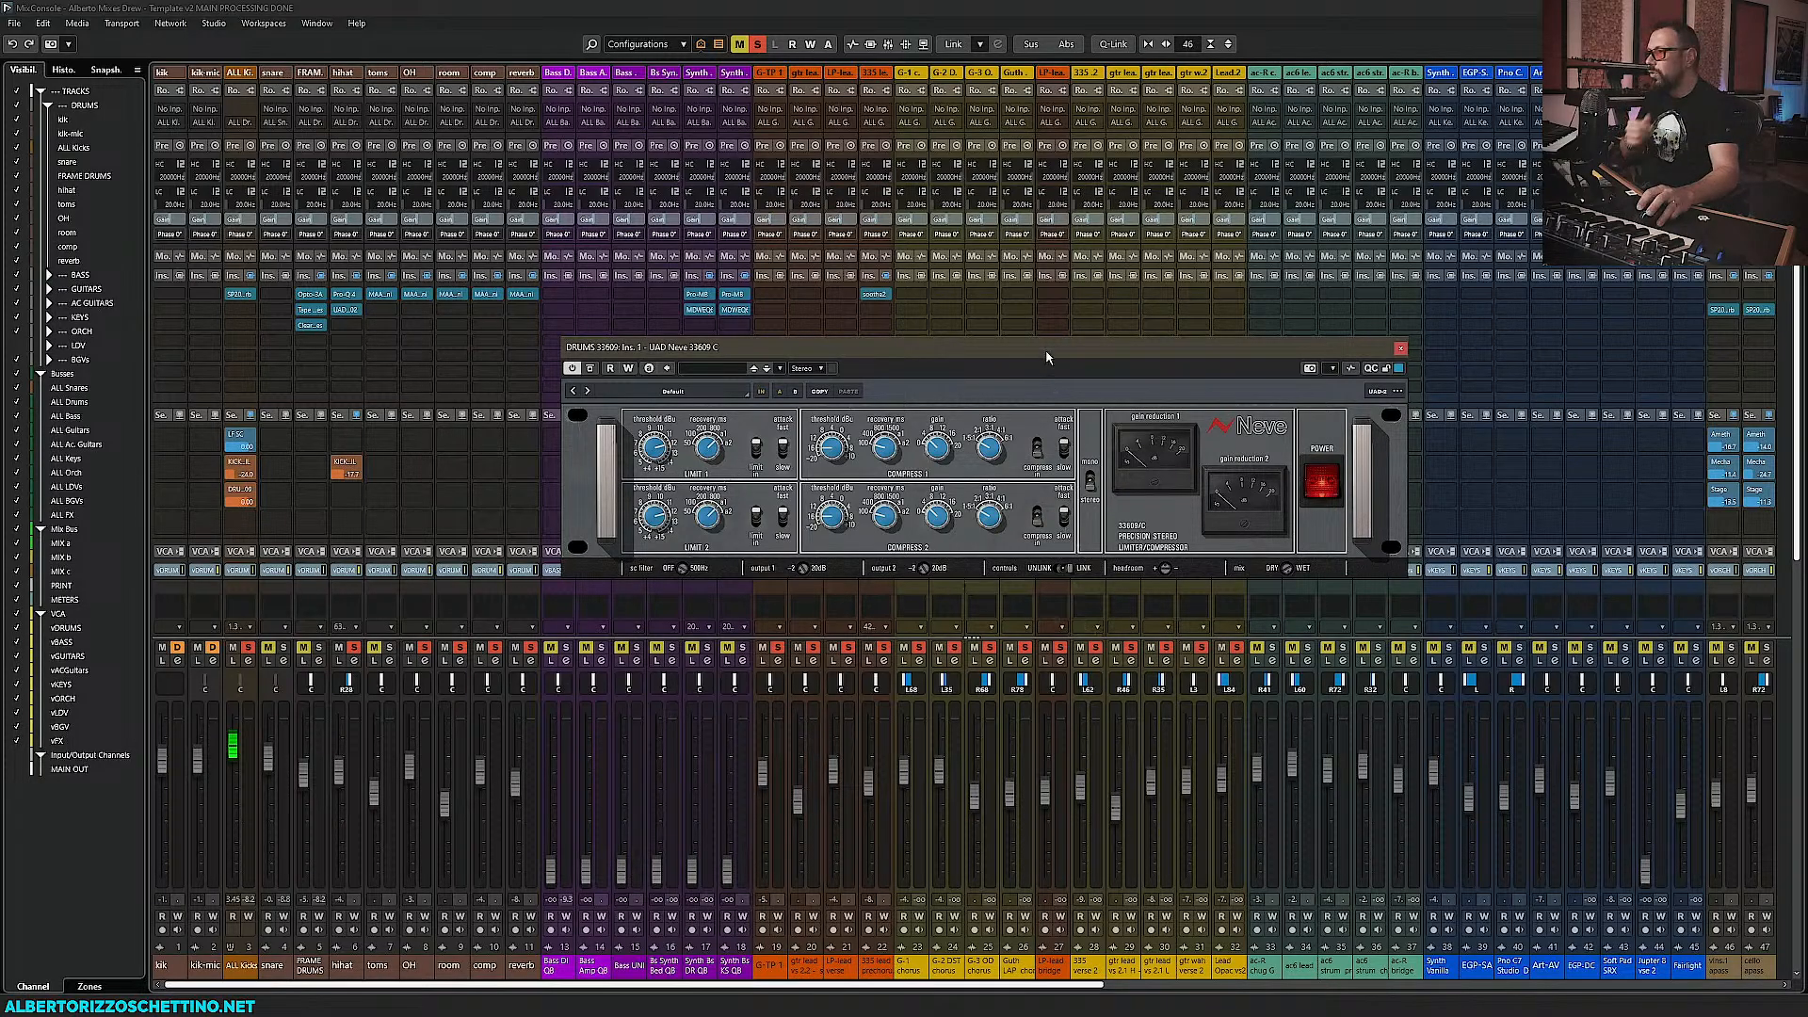
drag(1047, 348, 1054, 332)
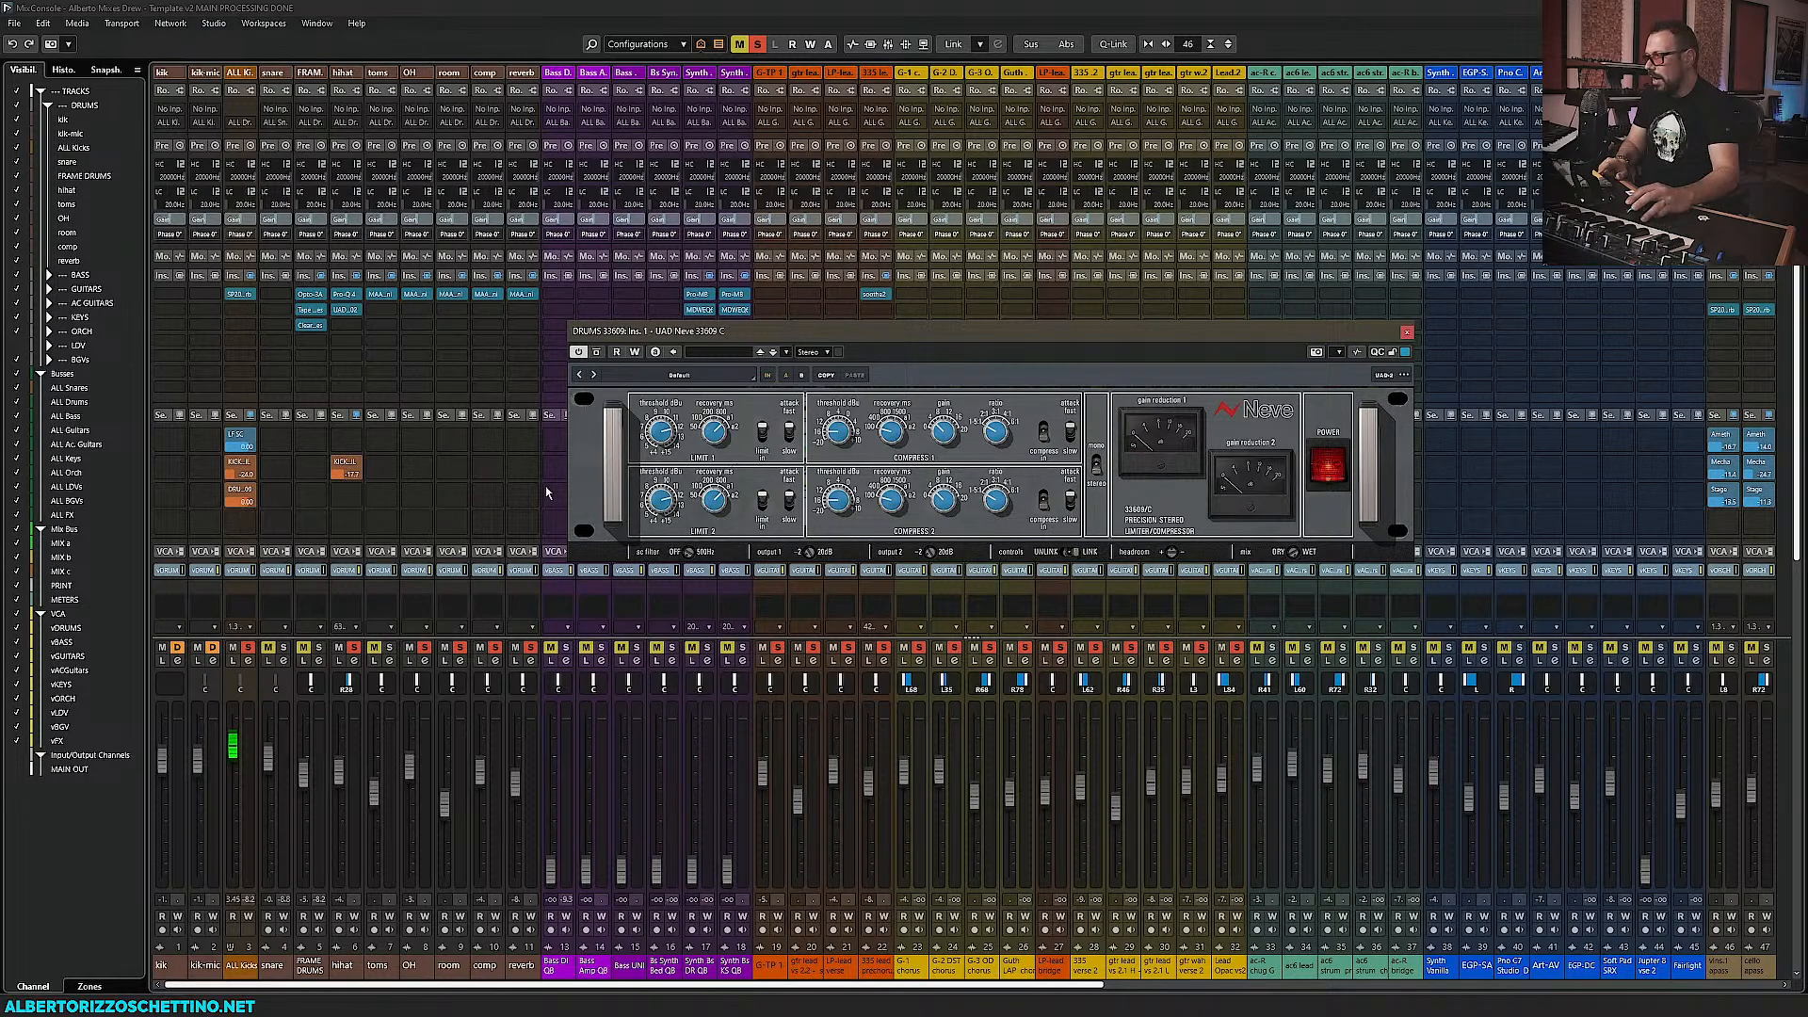
Close the Neve 33609 C and lower the ALL Kicks send to DRUMS 33609 during playback
click(1407, 332)
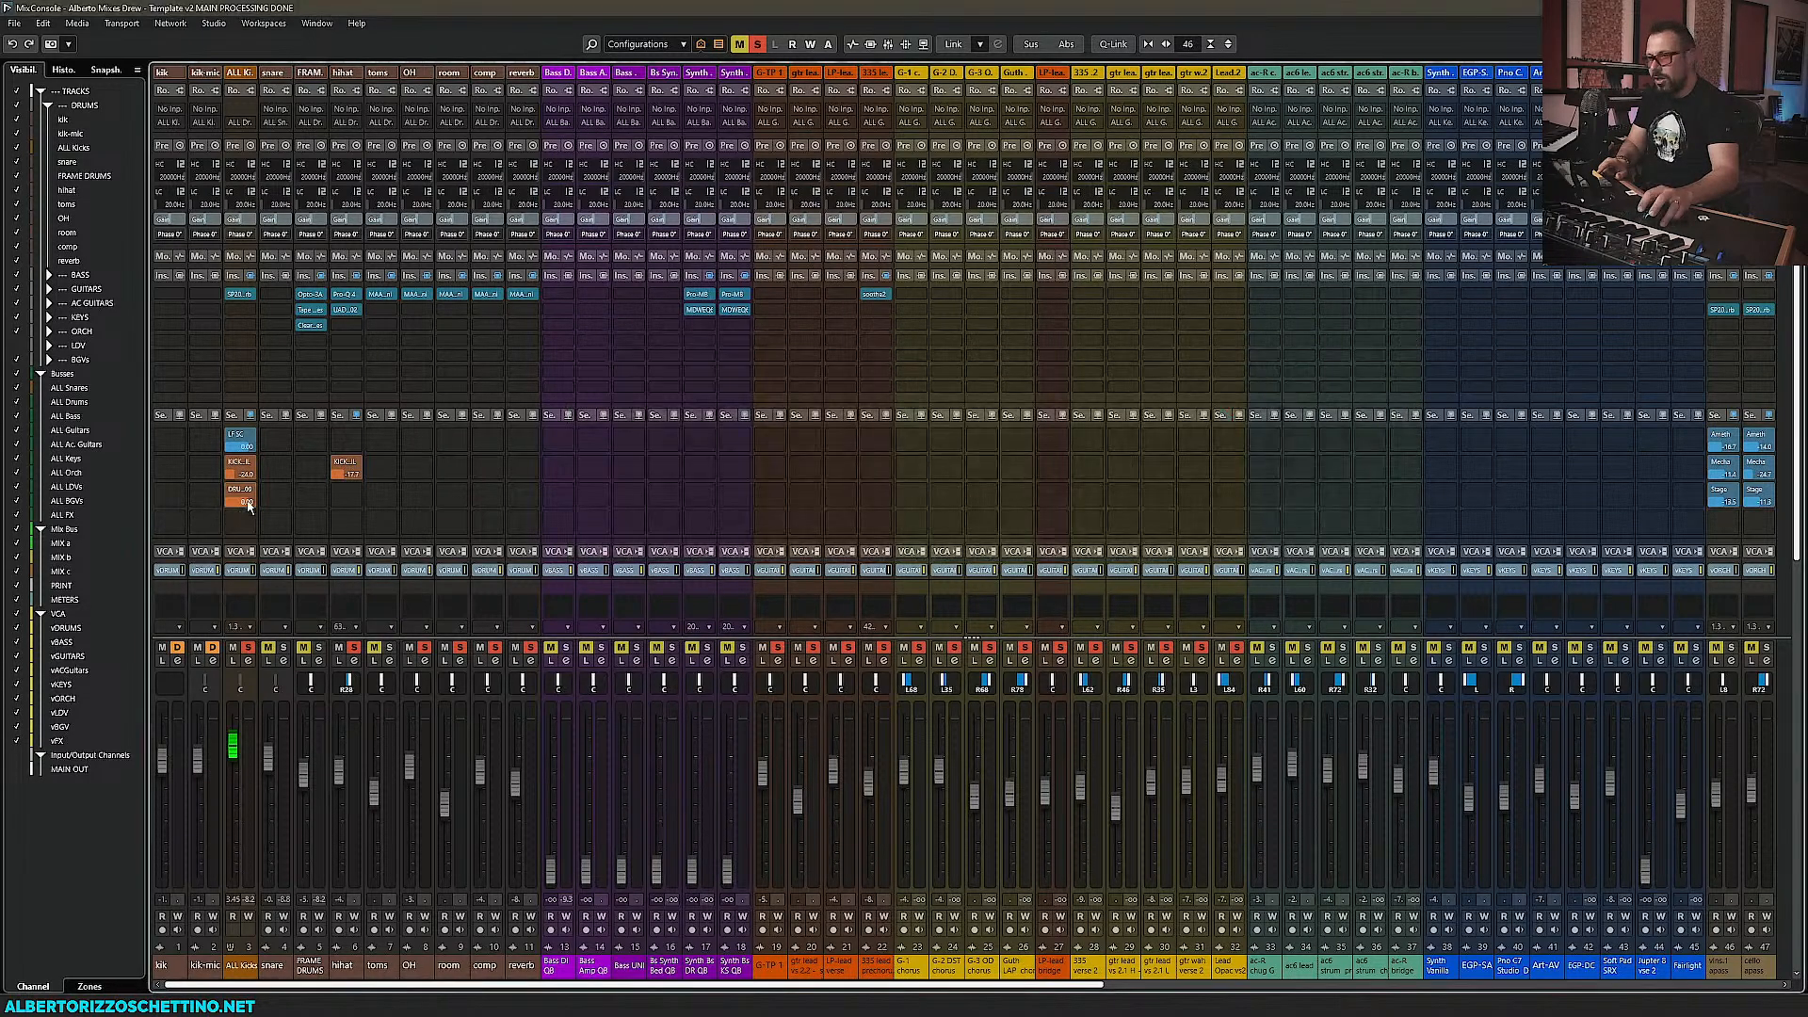
key(space)
drag(248, 503, 215, 520)
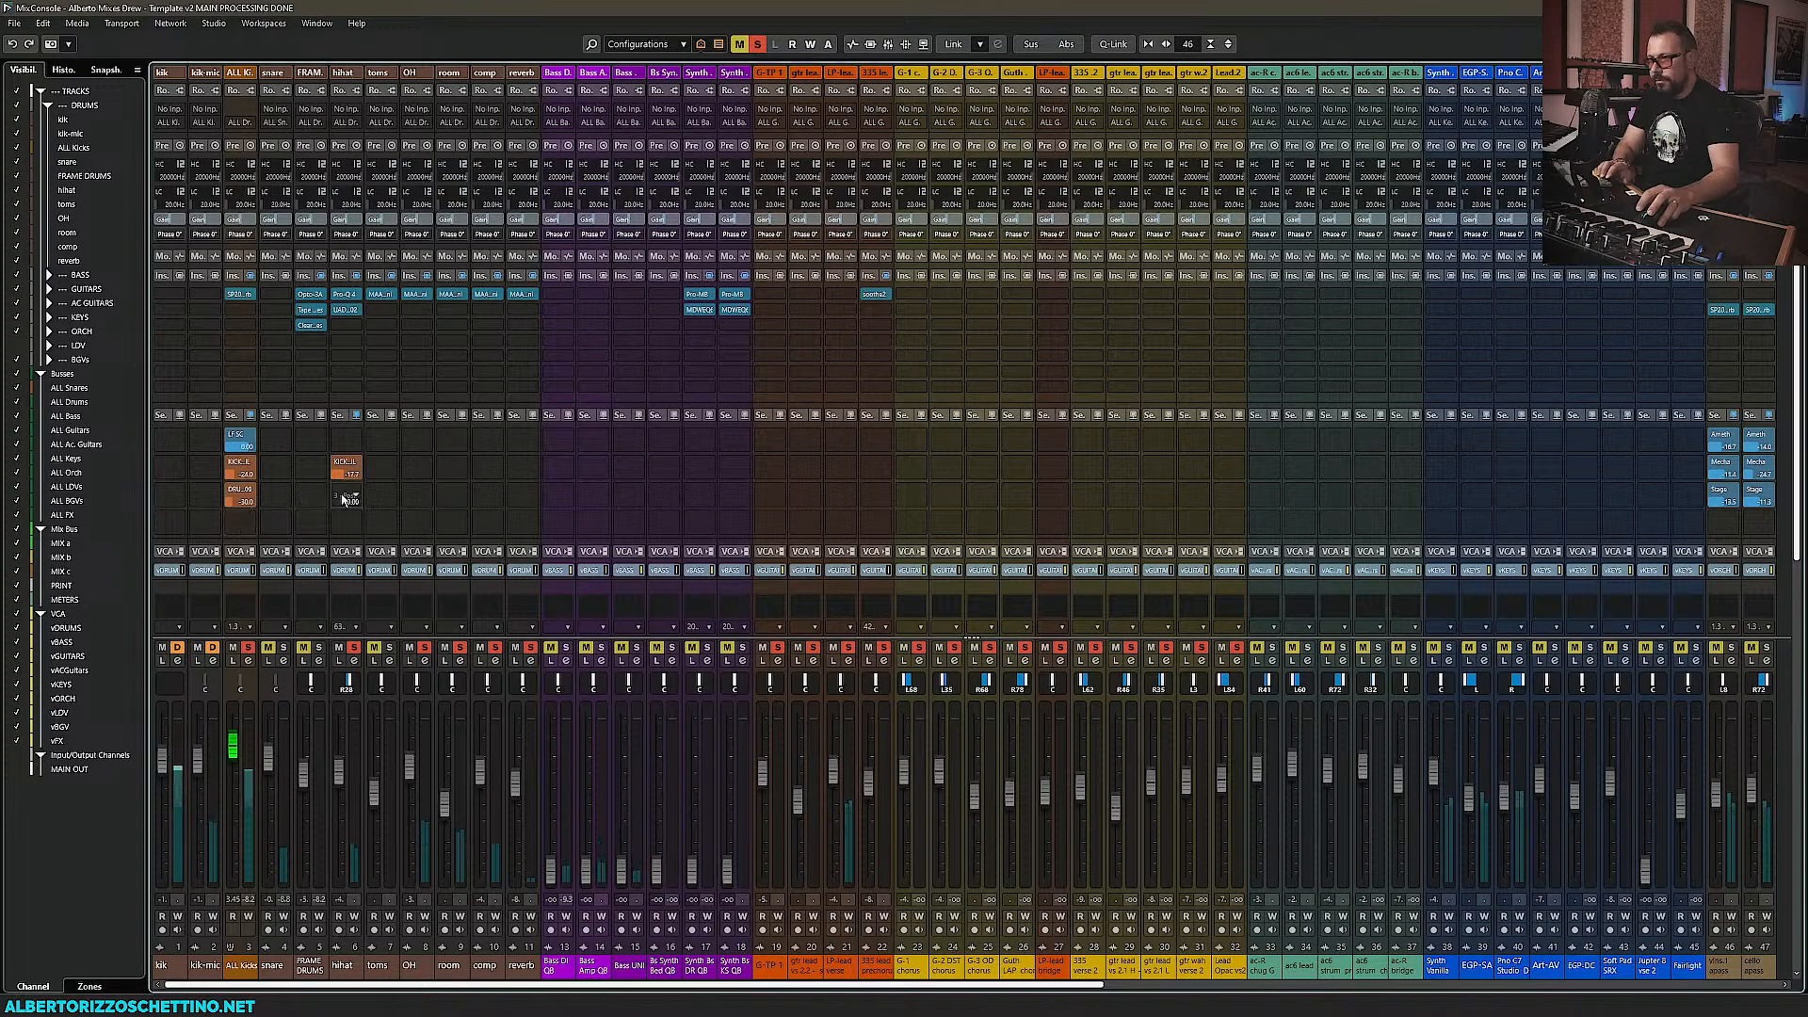
Select the drum channels from snare to reverb, excluding the kicks, and assign a send to DRUMS 33609 on all of them at once
drag(167, 968, 525, 968)
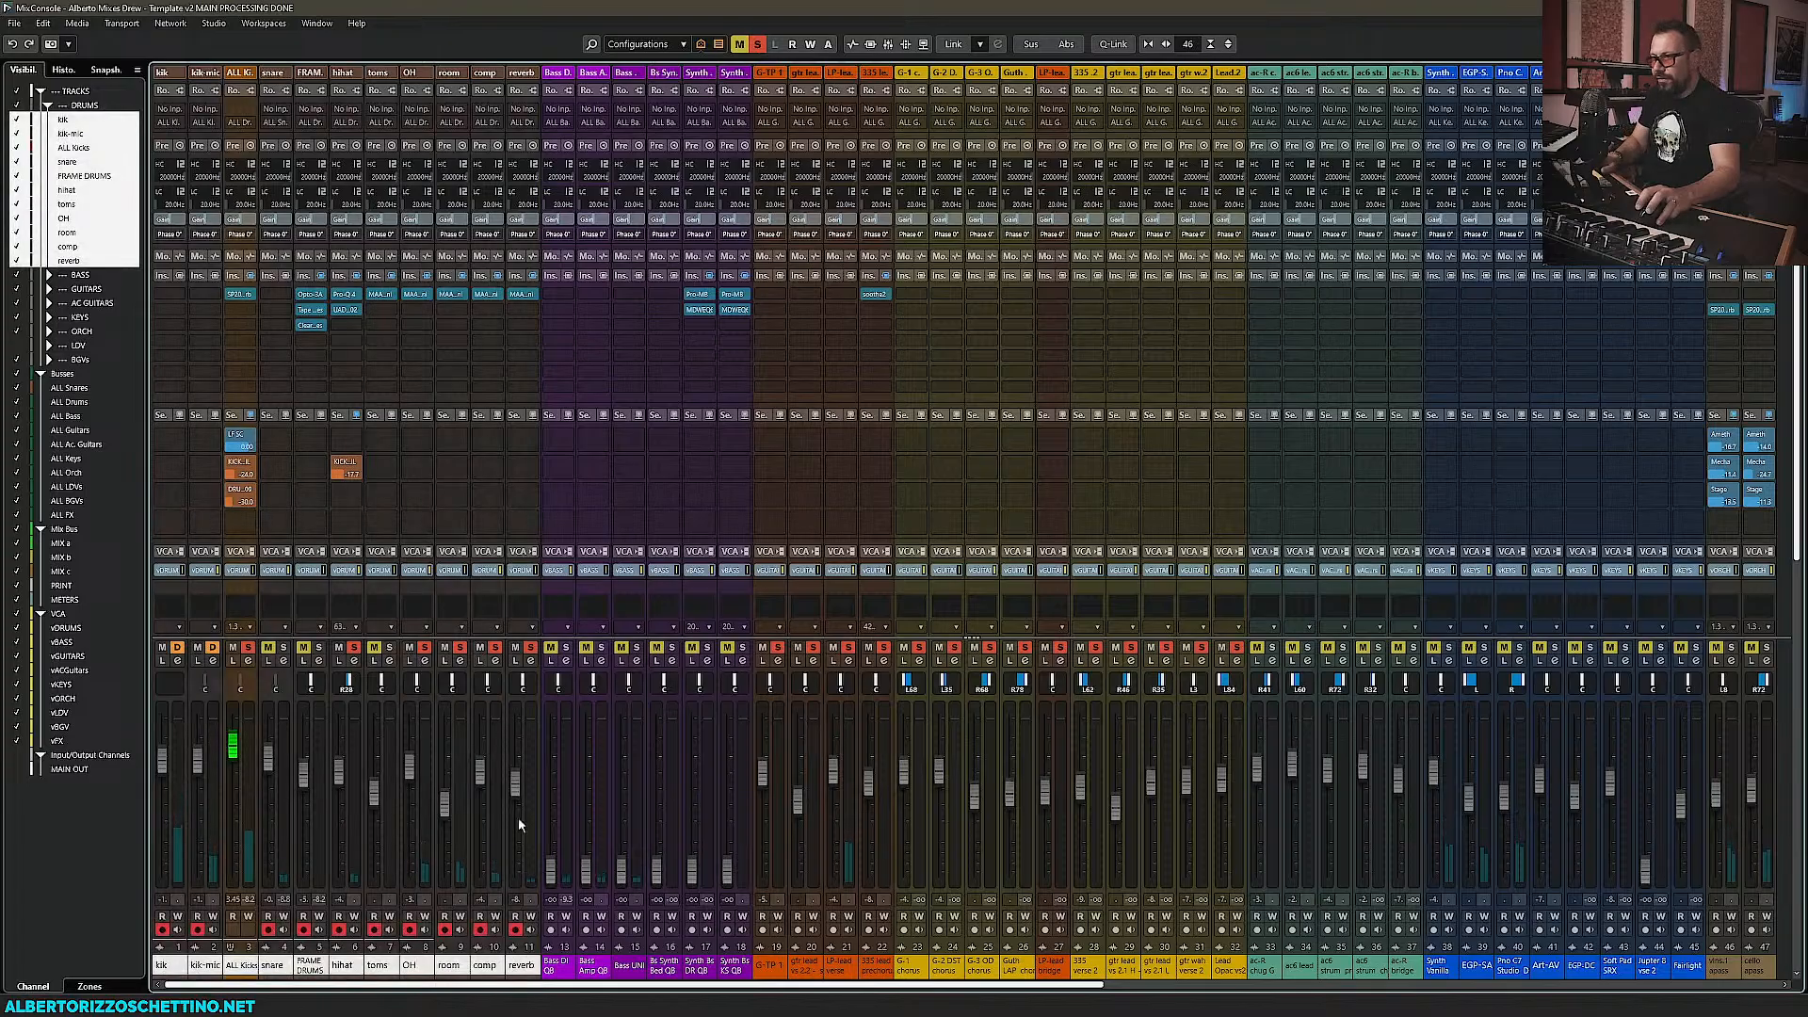
ctrl+click(203, 968)
ctrl+click(237, 969)
ctrl+click(204, 968)
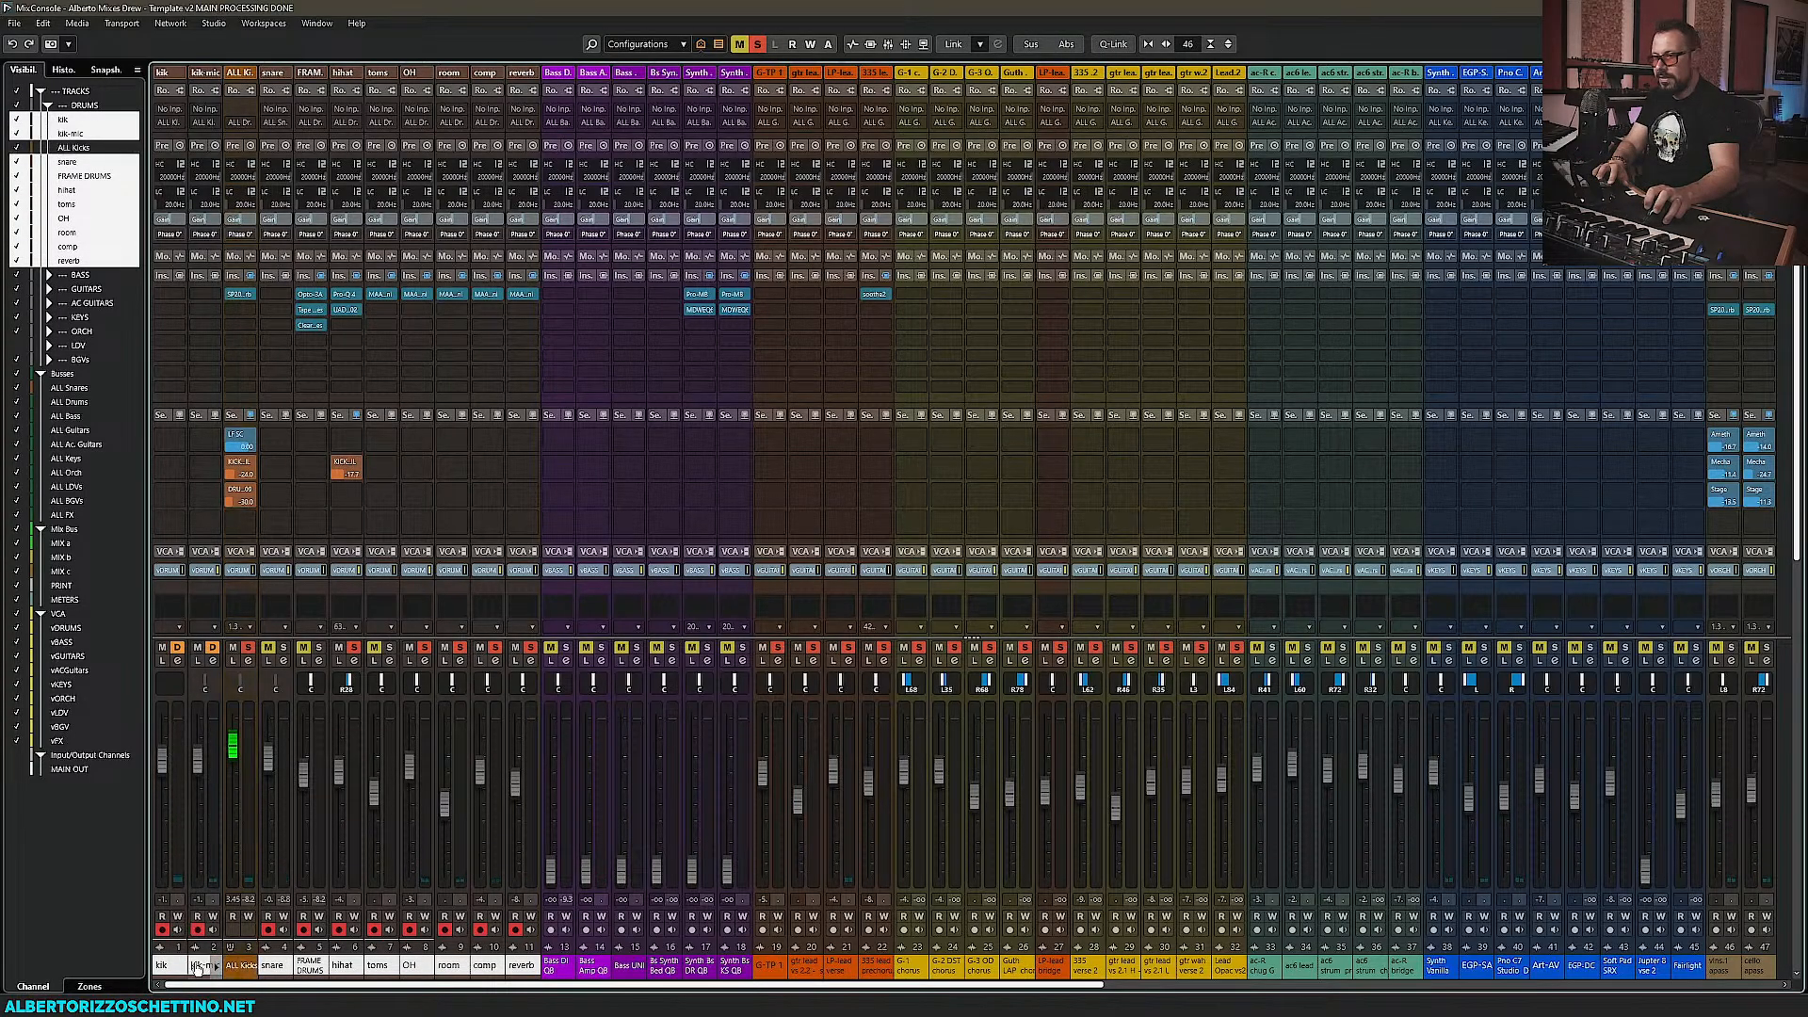
ctrl+click(169, 968)
ctrl+click(202, 968)
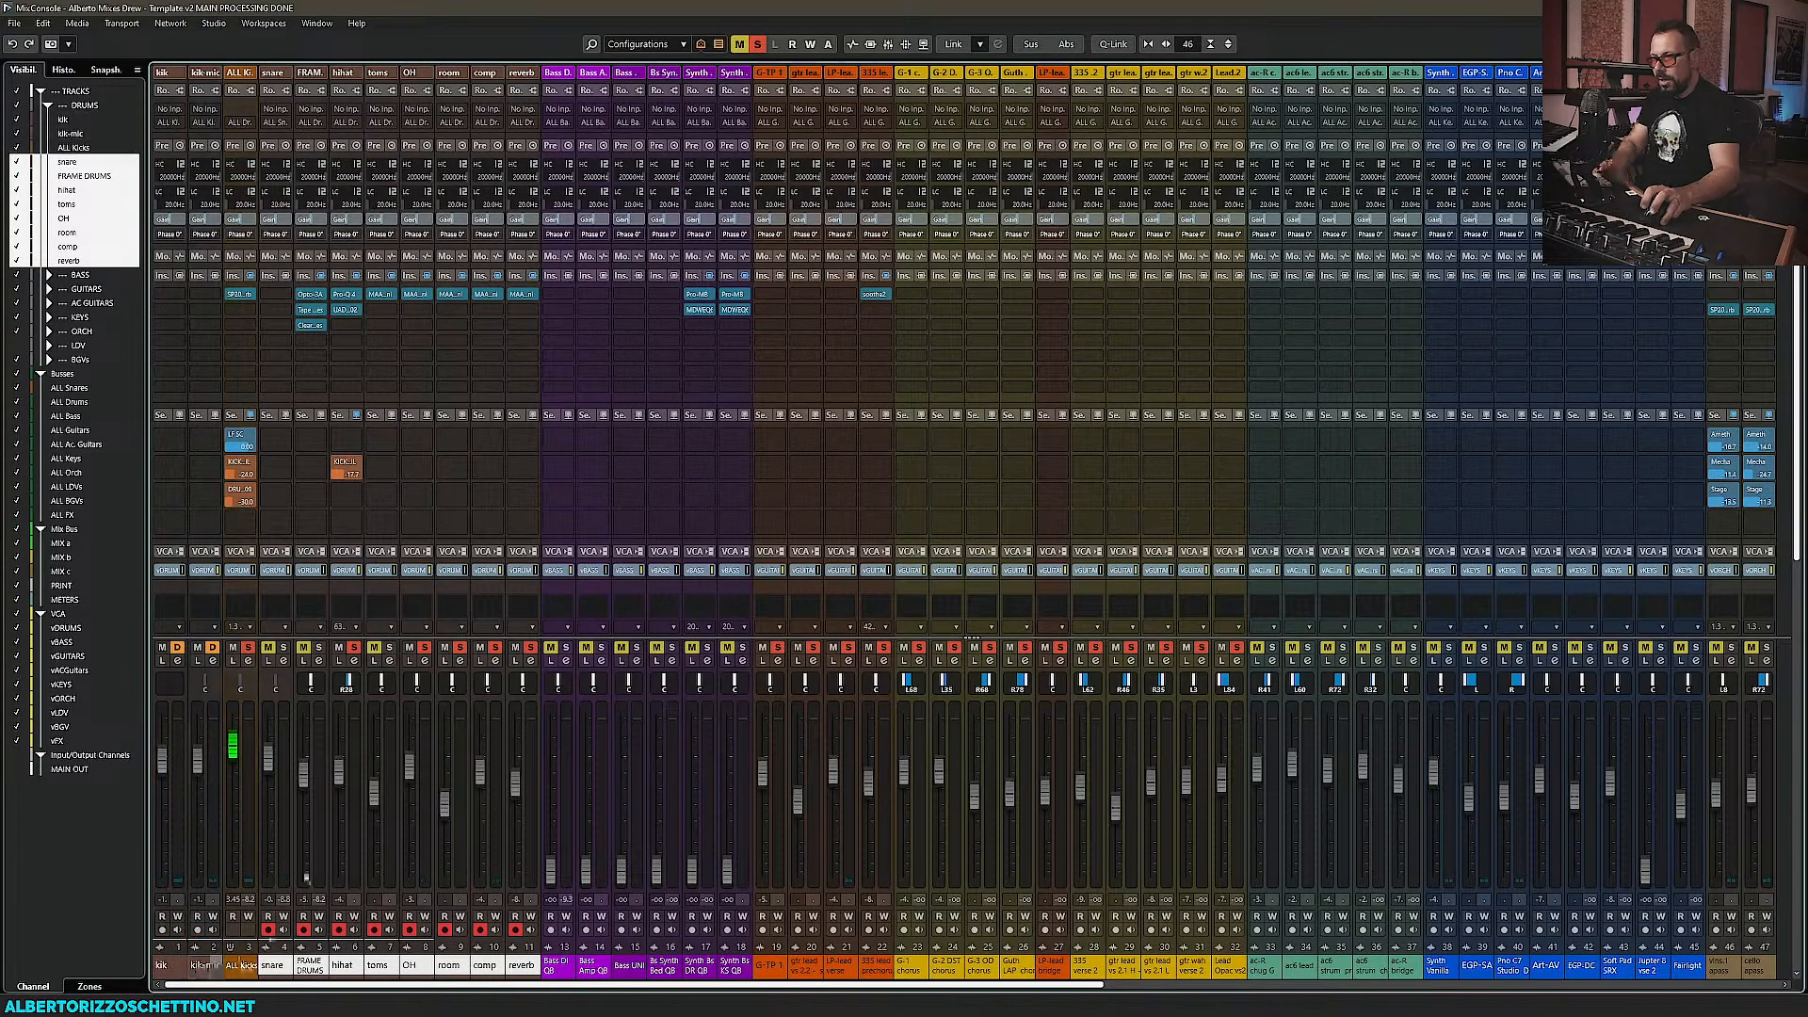
alt+shift+click(316, 497)
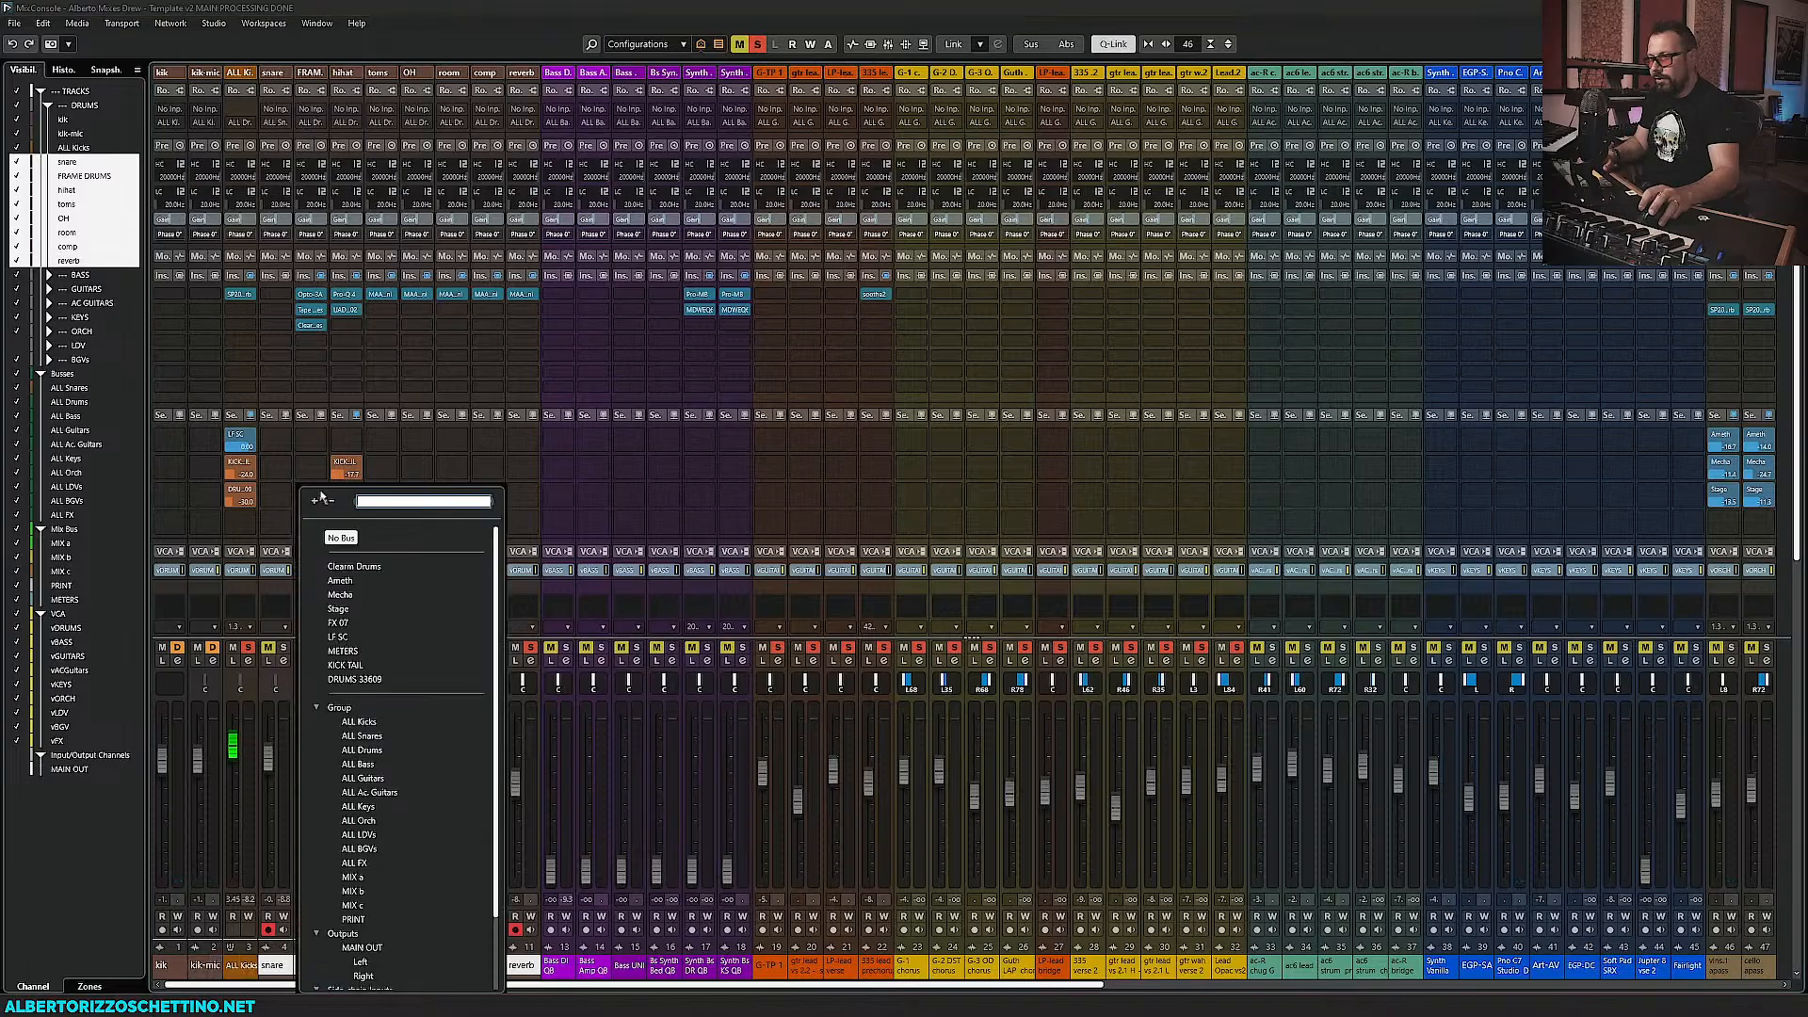
alt+shift+click(342, 679)
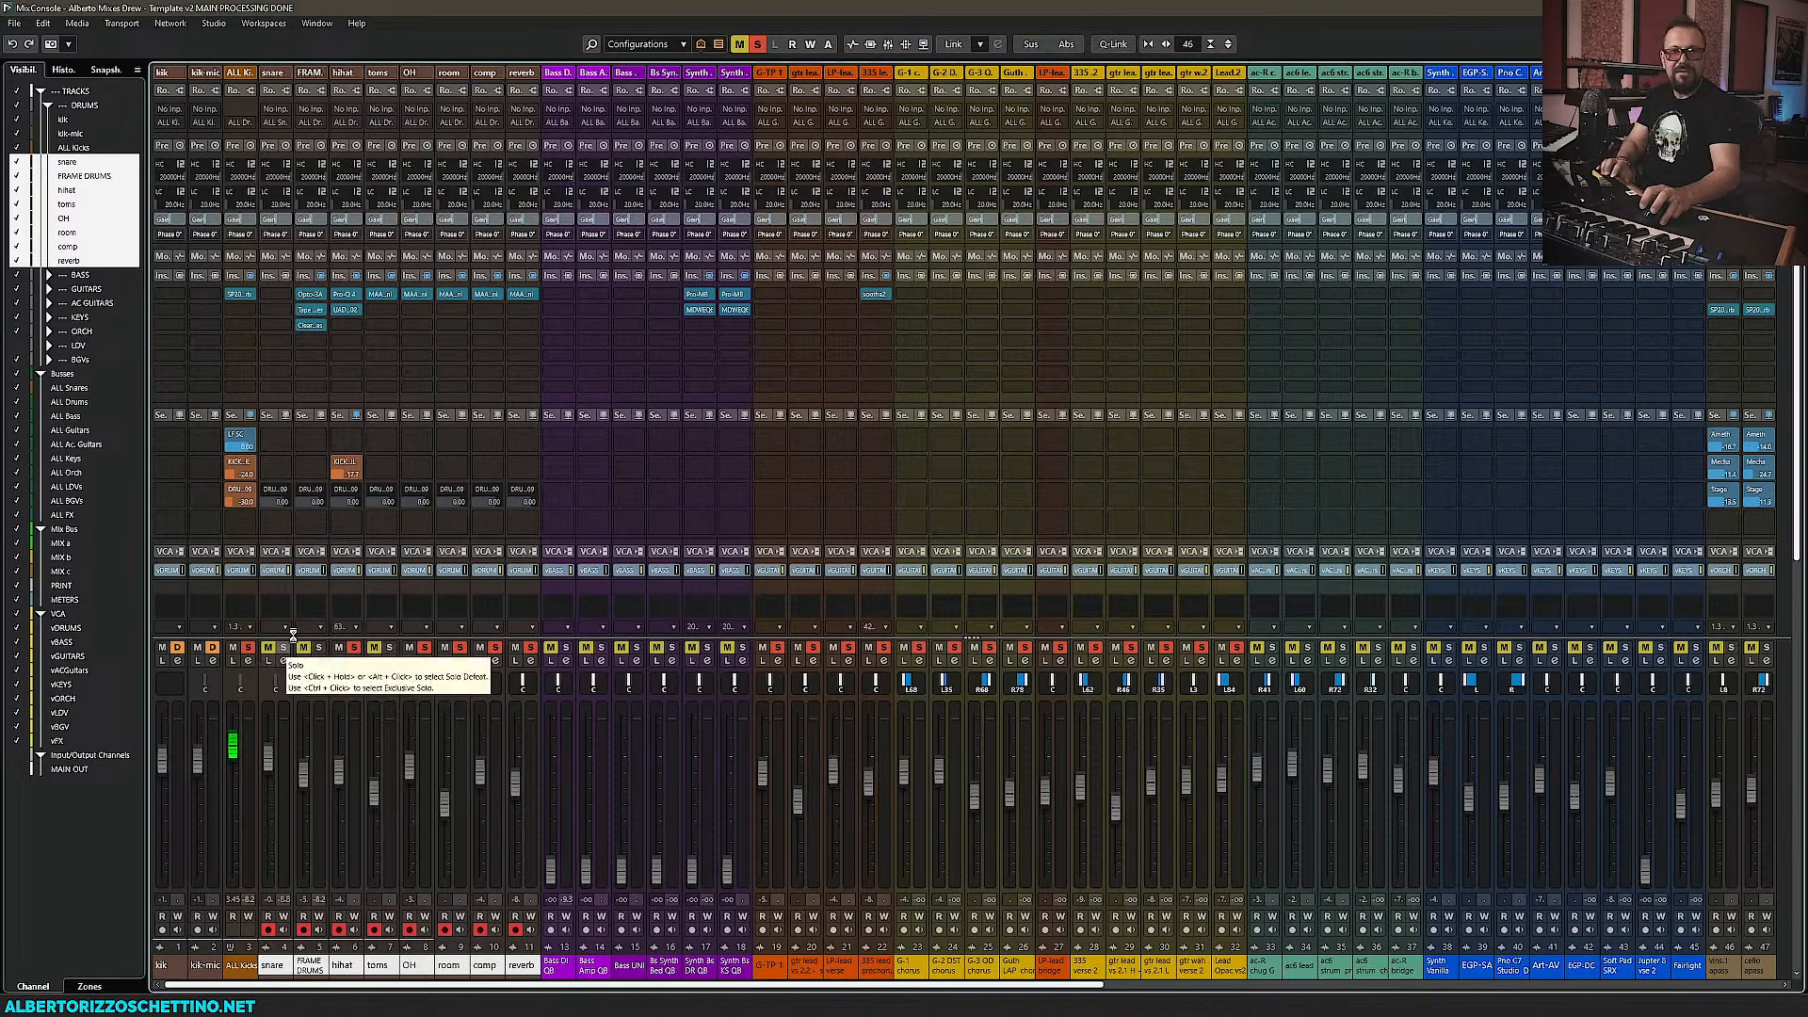
During playback, activate the OH and toms sends to DRUMS 33609 and set their levels
key(space)
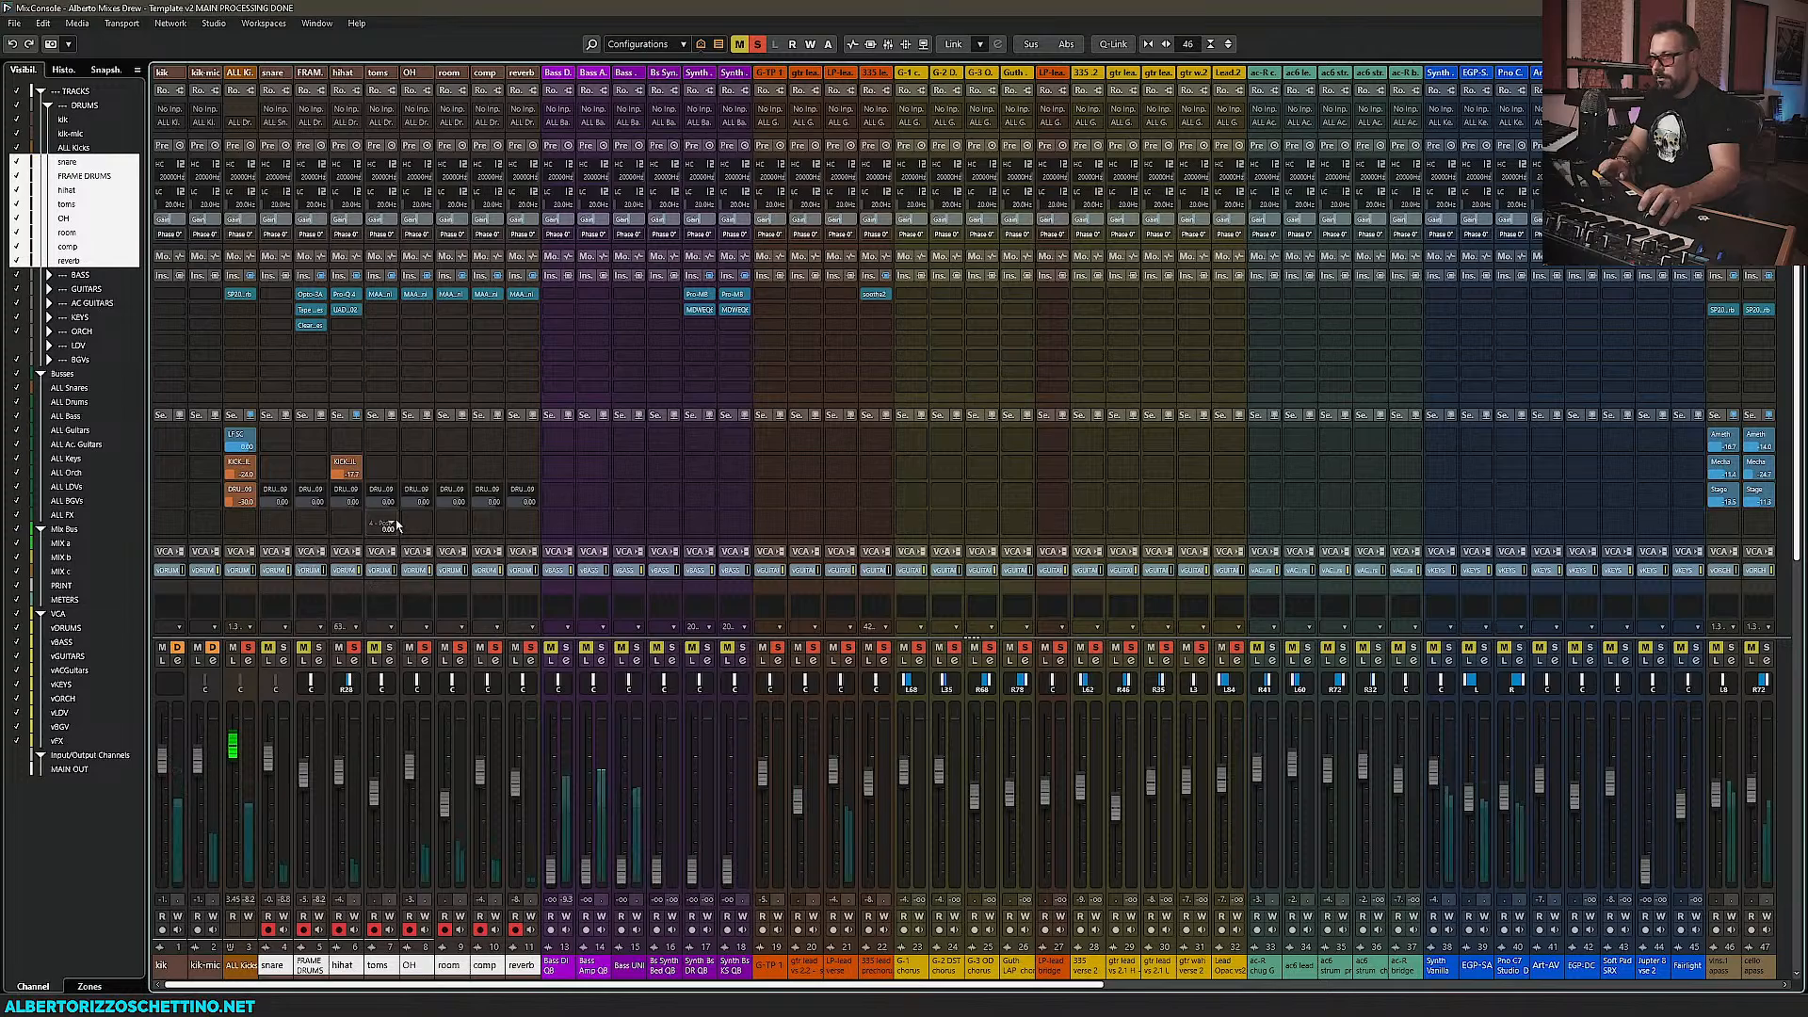
click(409, 491)
click(423, 503)
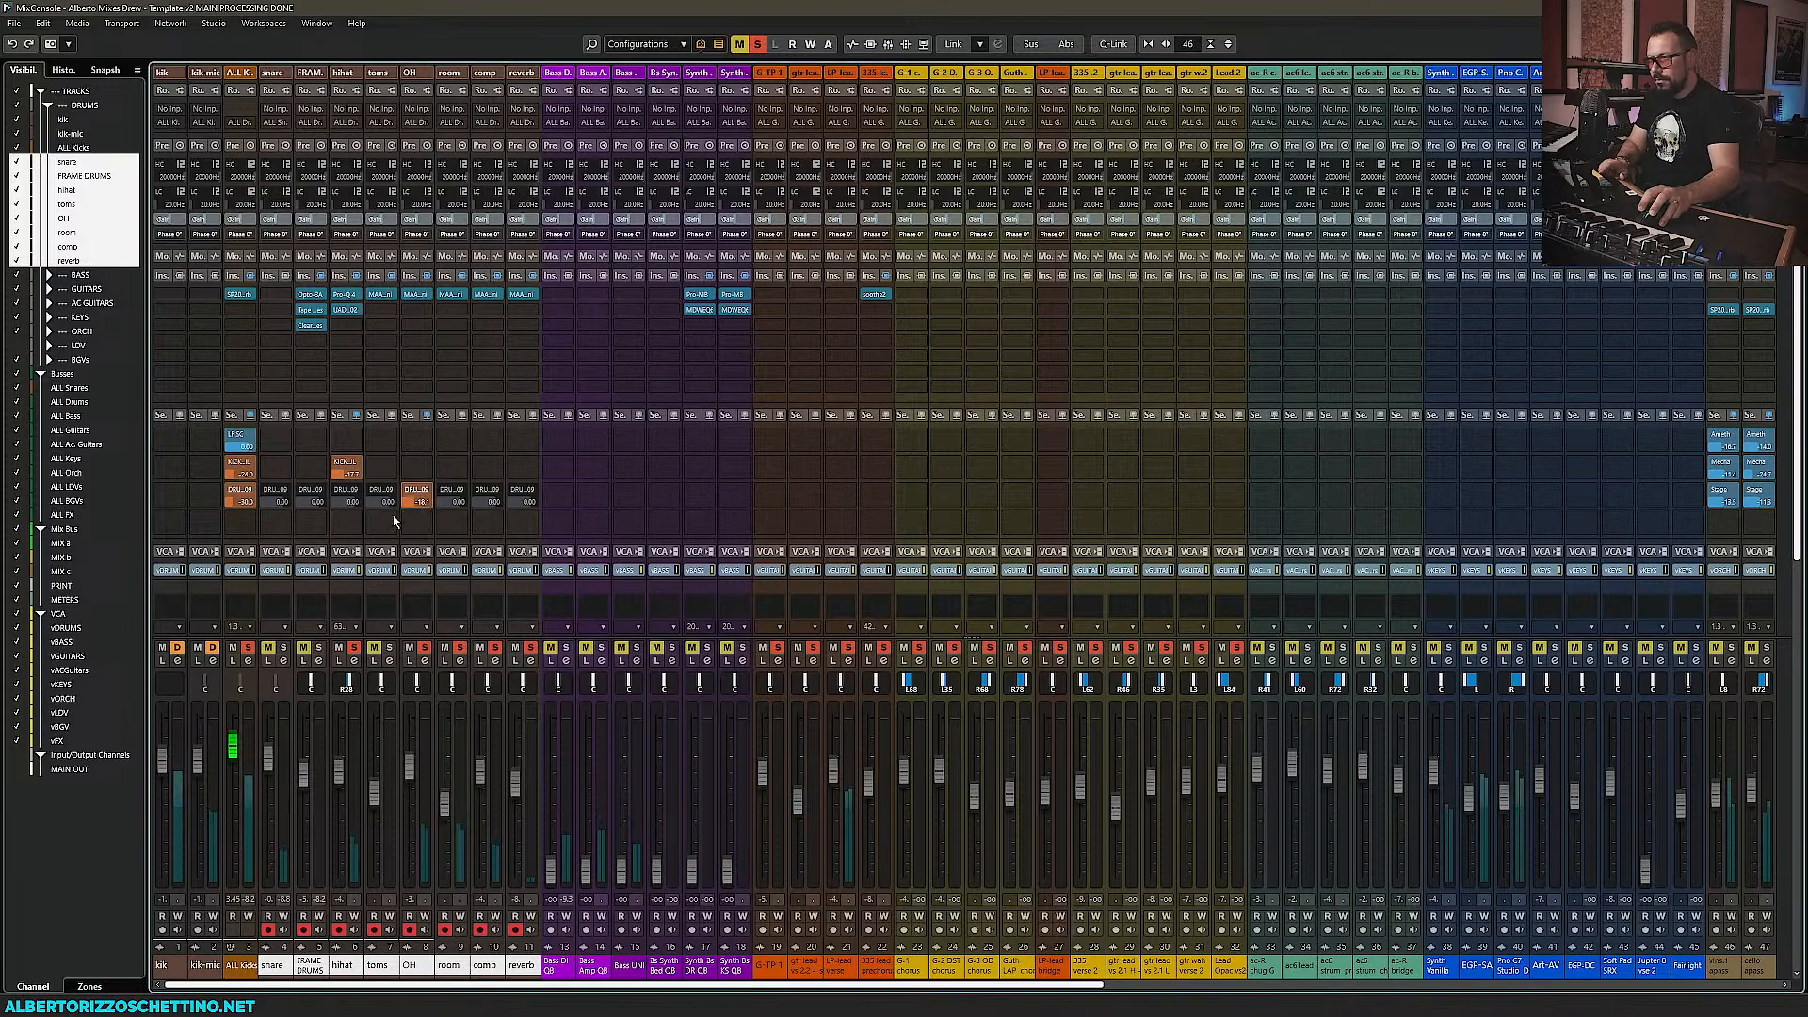
click(373, 490)
drag(388, 504, 375, 507)
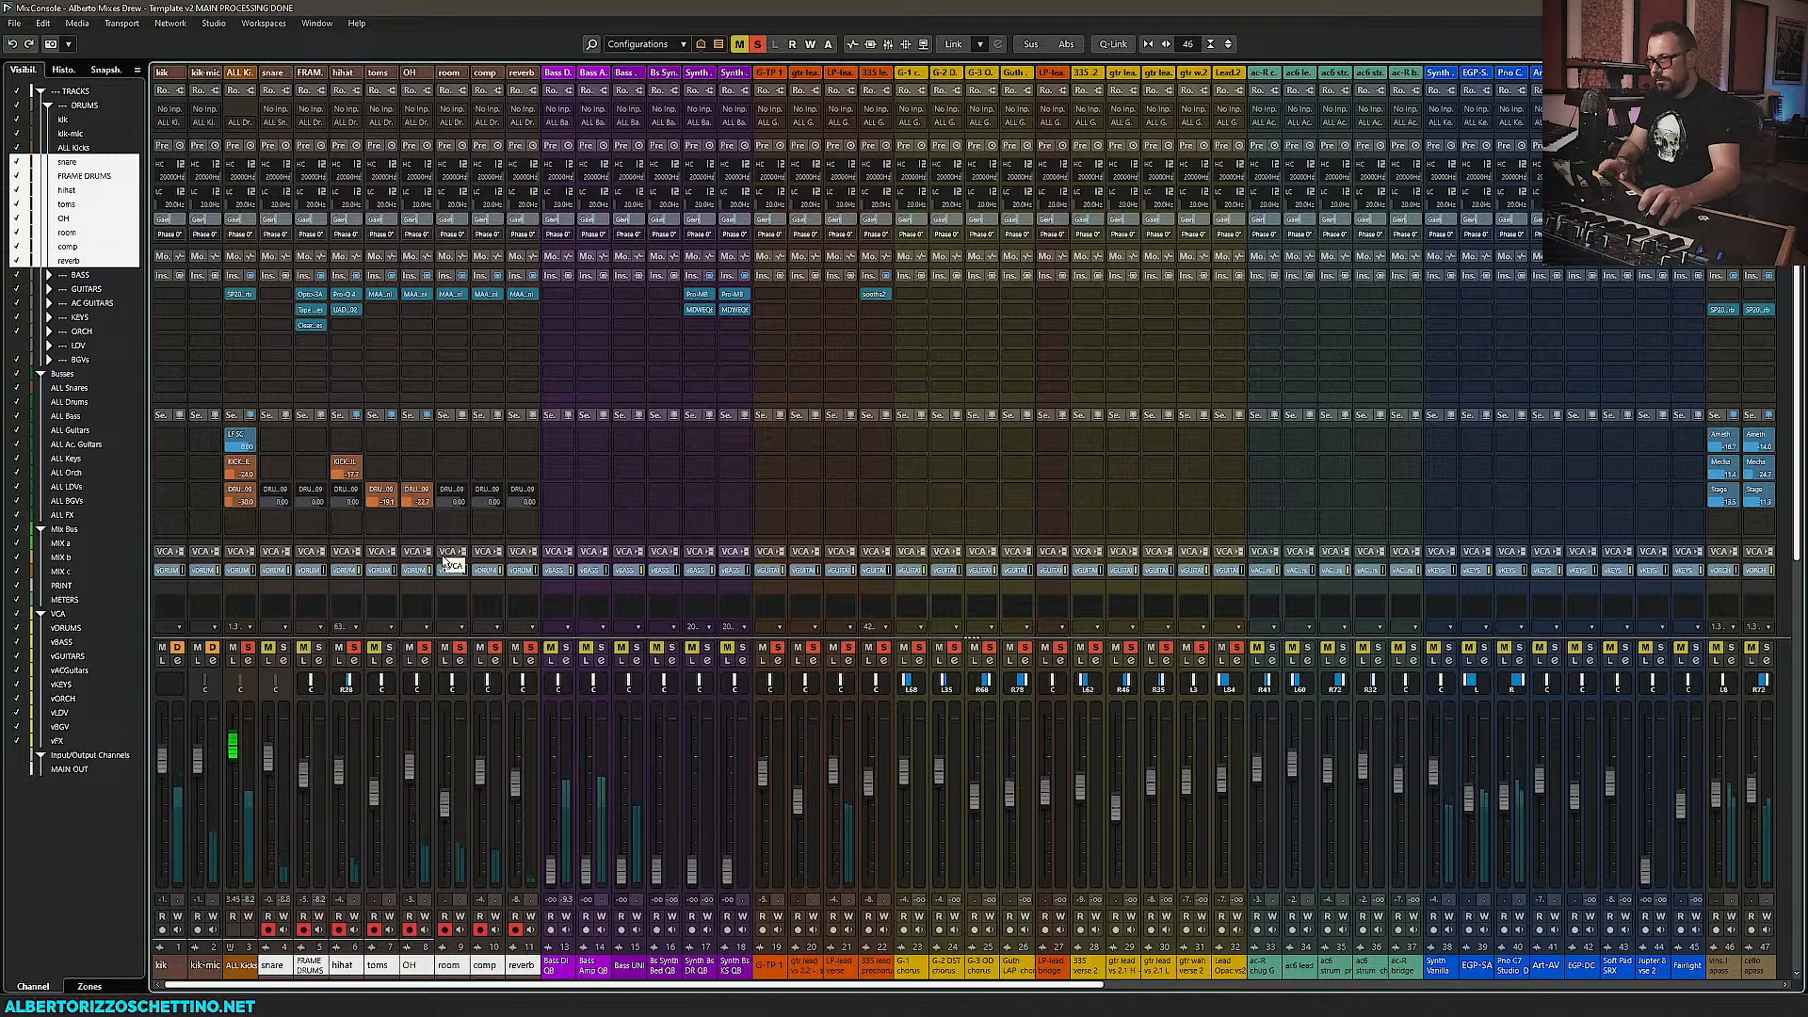
Readjust the ALL Kicks send level to DRUMS 33609 and lower the ALL Kicks fader
drag(242, 504, 236, 509)
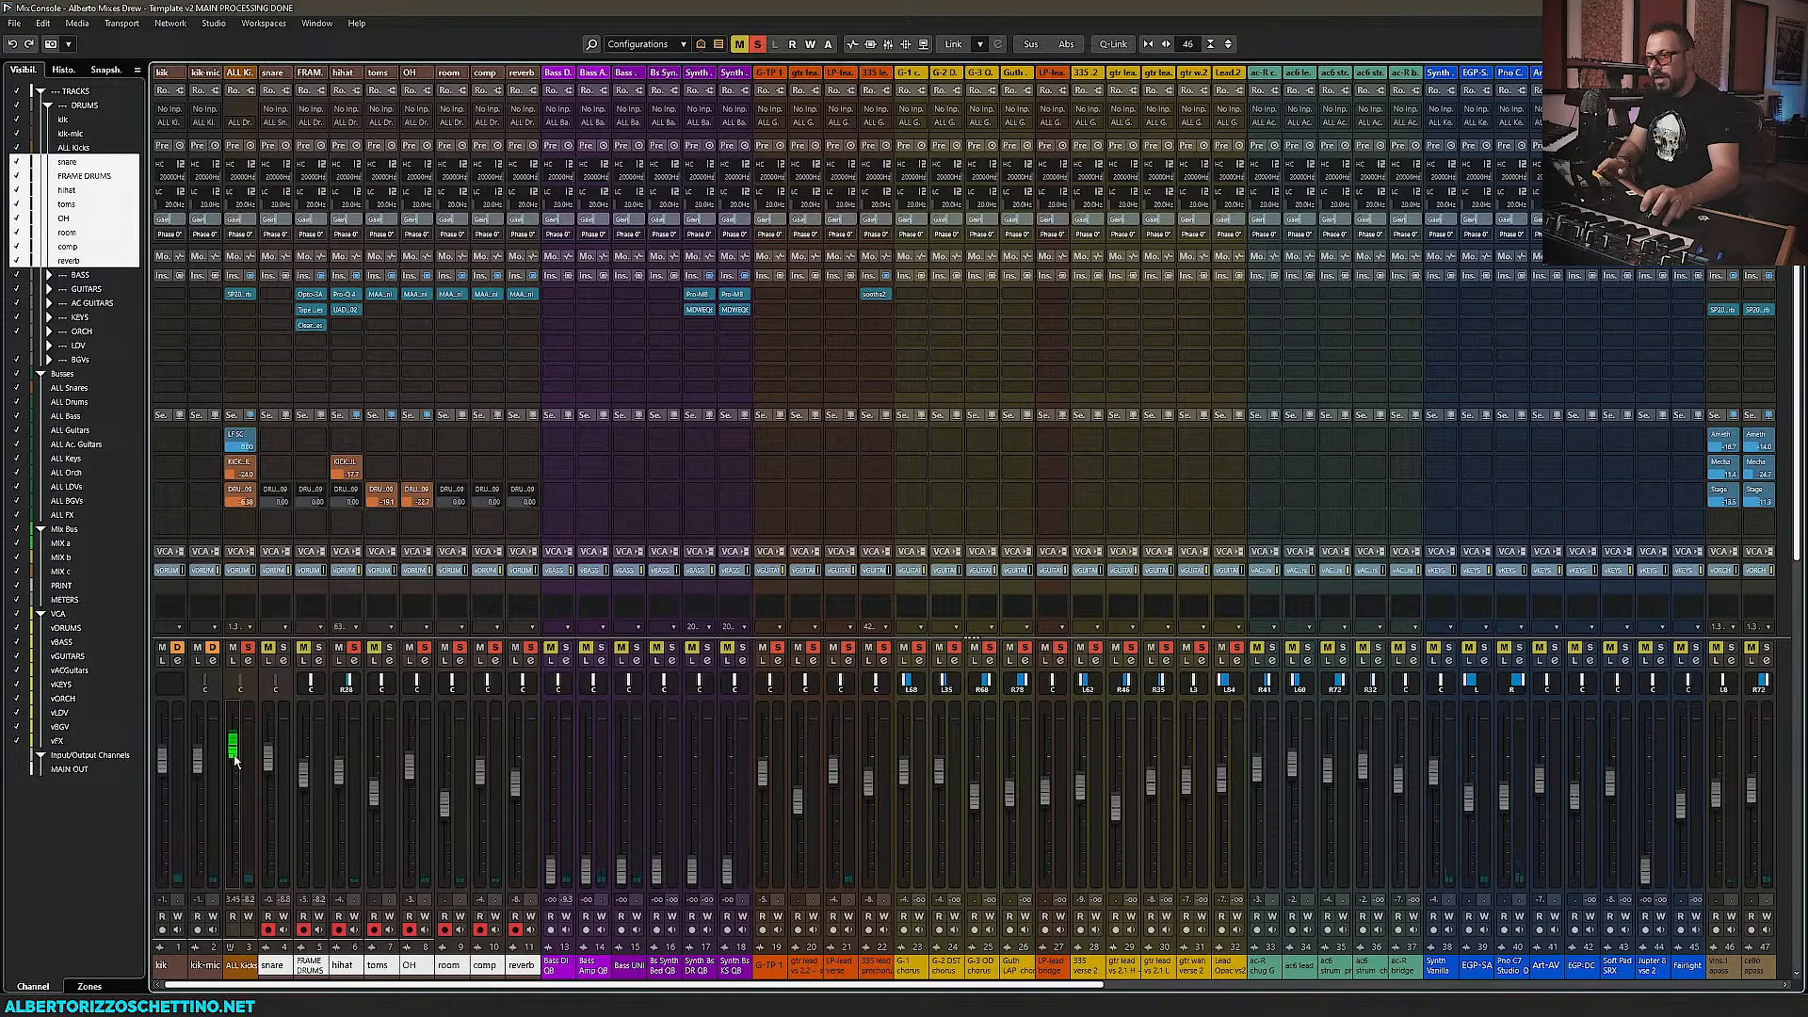
mouse_move(236, 775)
mouse_down()
mouse_move(236, 802)
mouse_move(236, 768)
mouse_up()
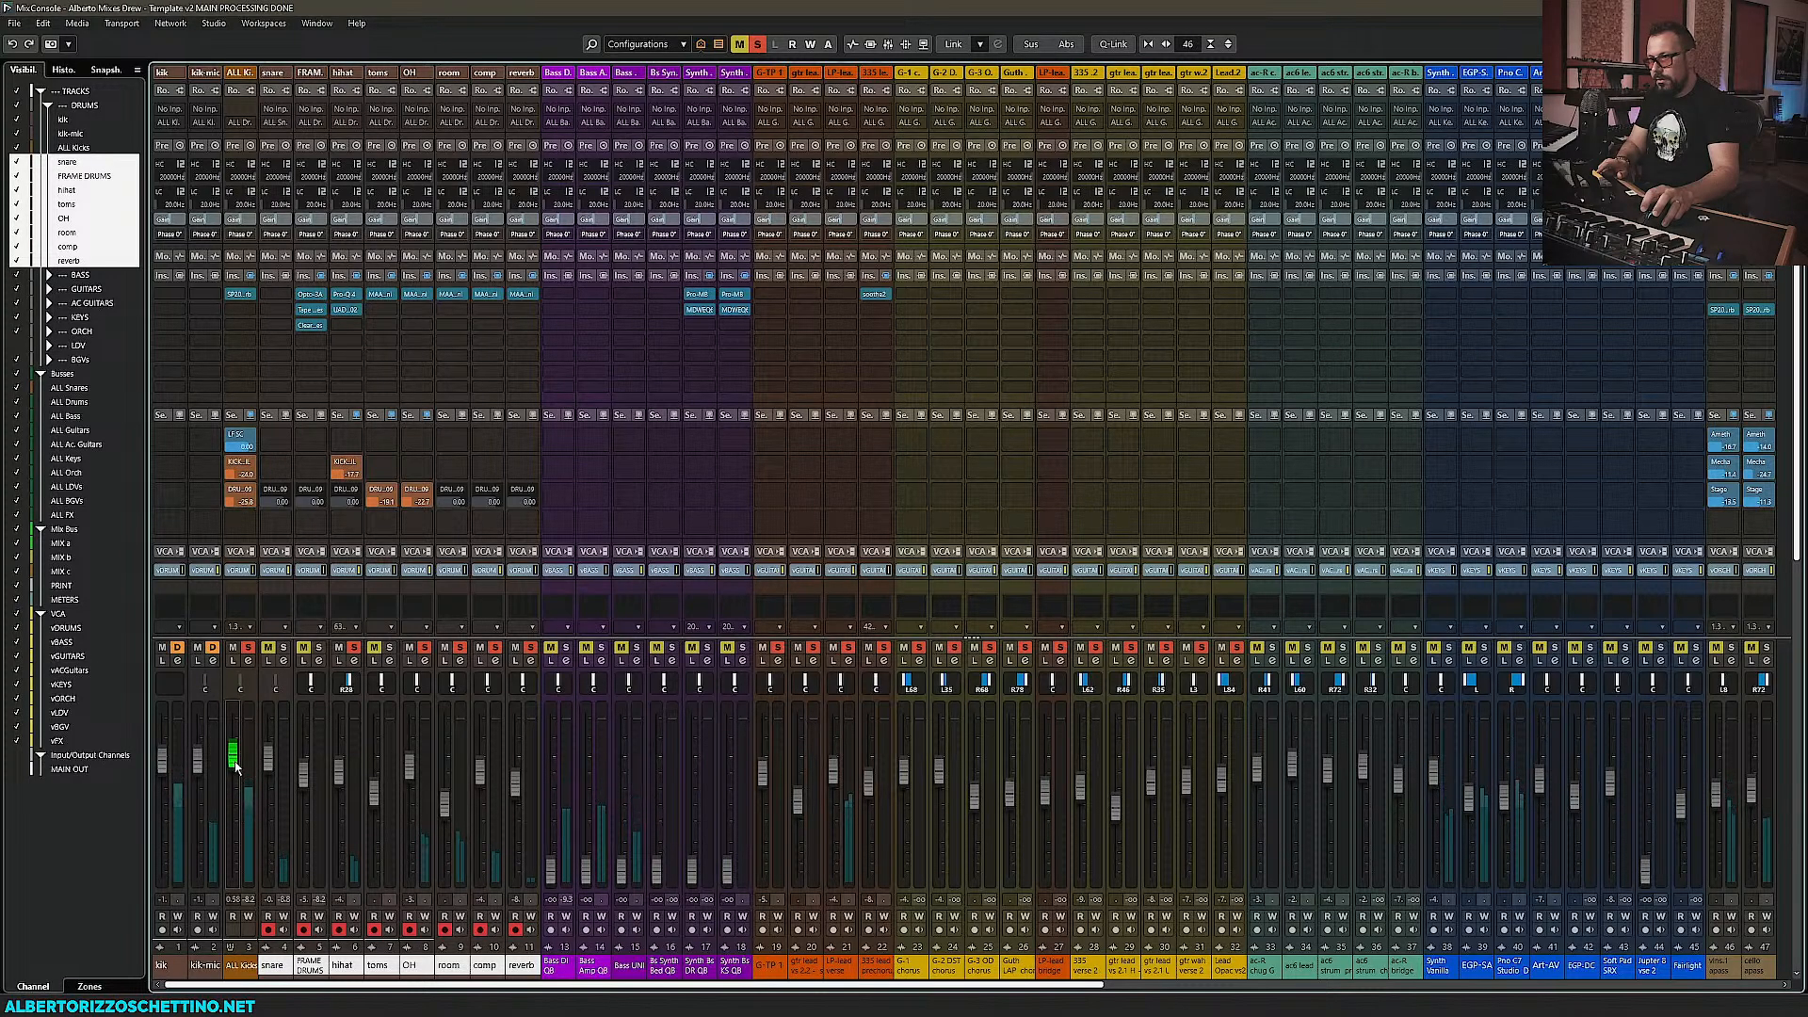
Solo the snare and FRAME DRUMS channels
click(318, 649)
click(284, 649)
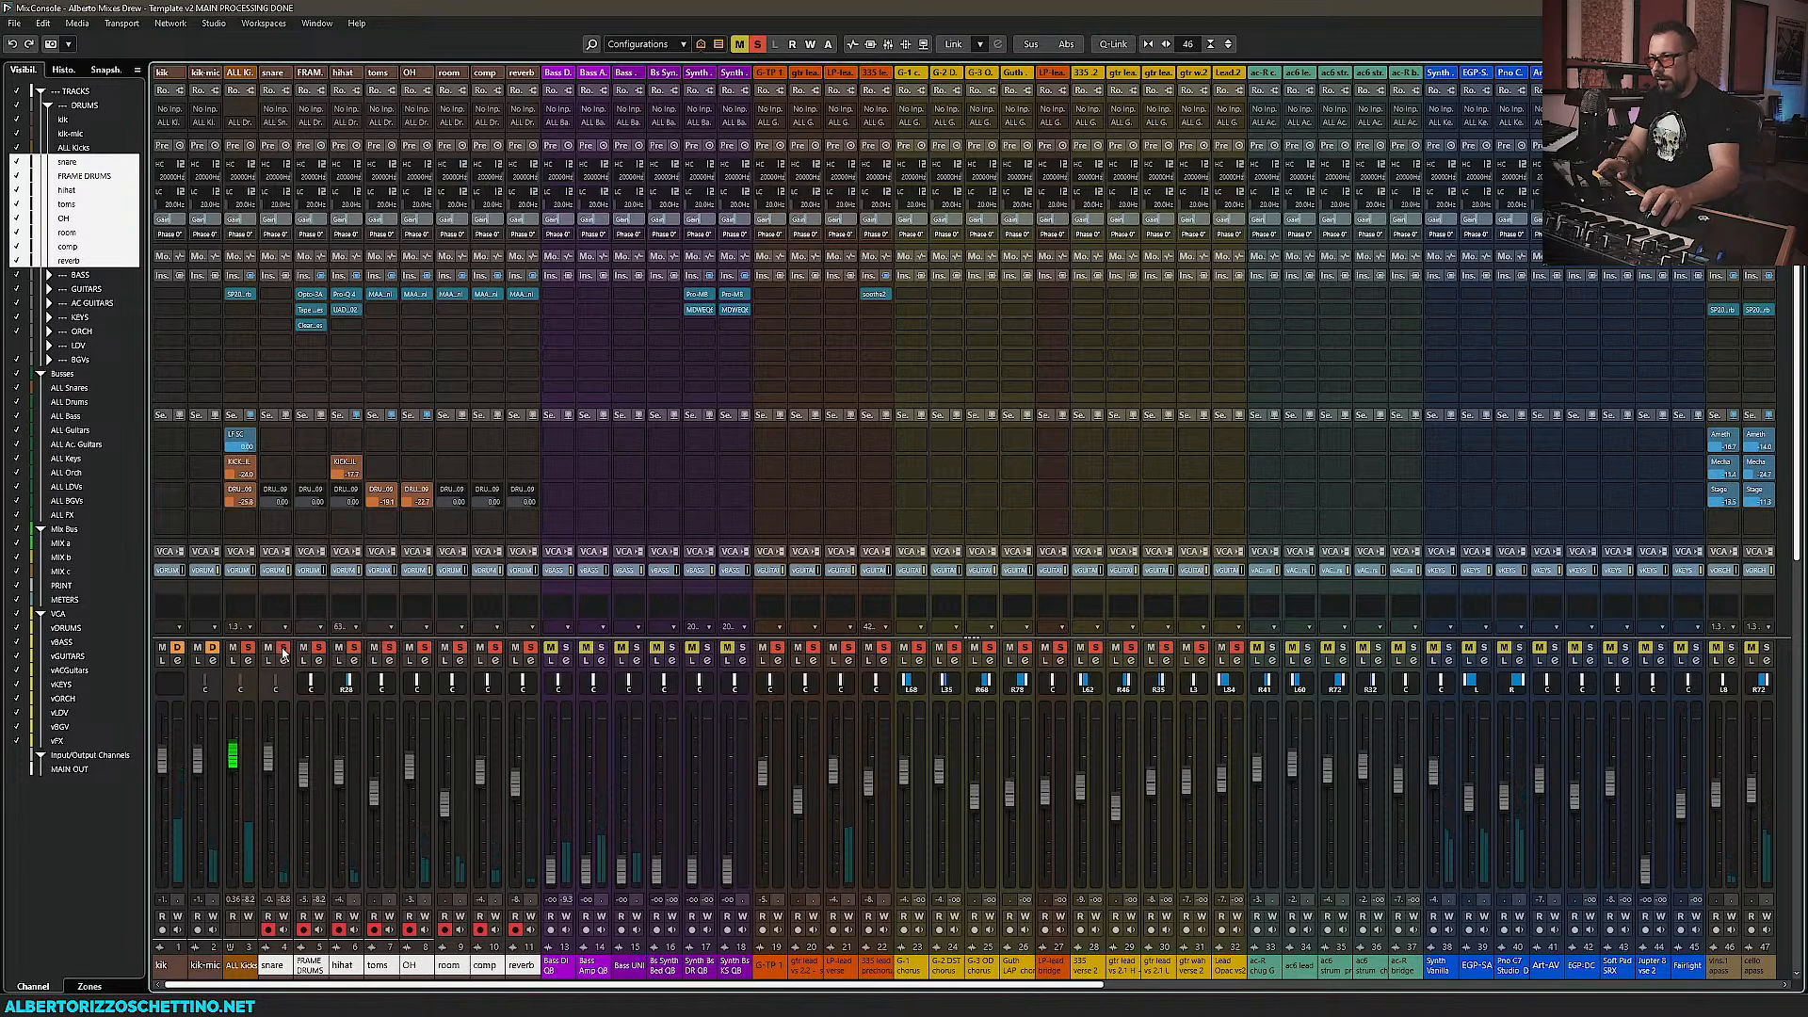
Turn off the toms send to DRUMS 33609, and activate the room send to DRUMS 33609 at a lowered level
click(372, 489)
click(450, 489)
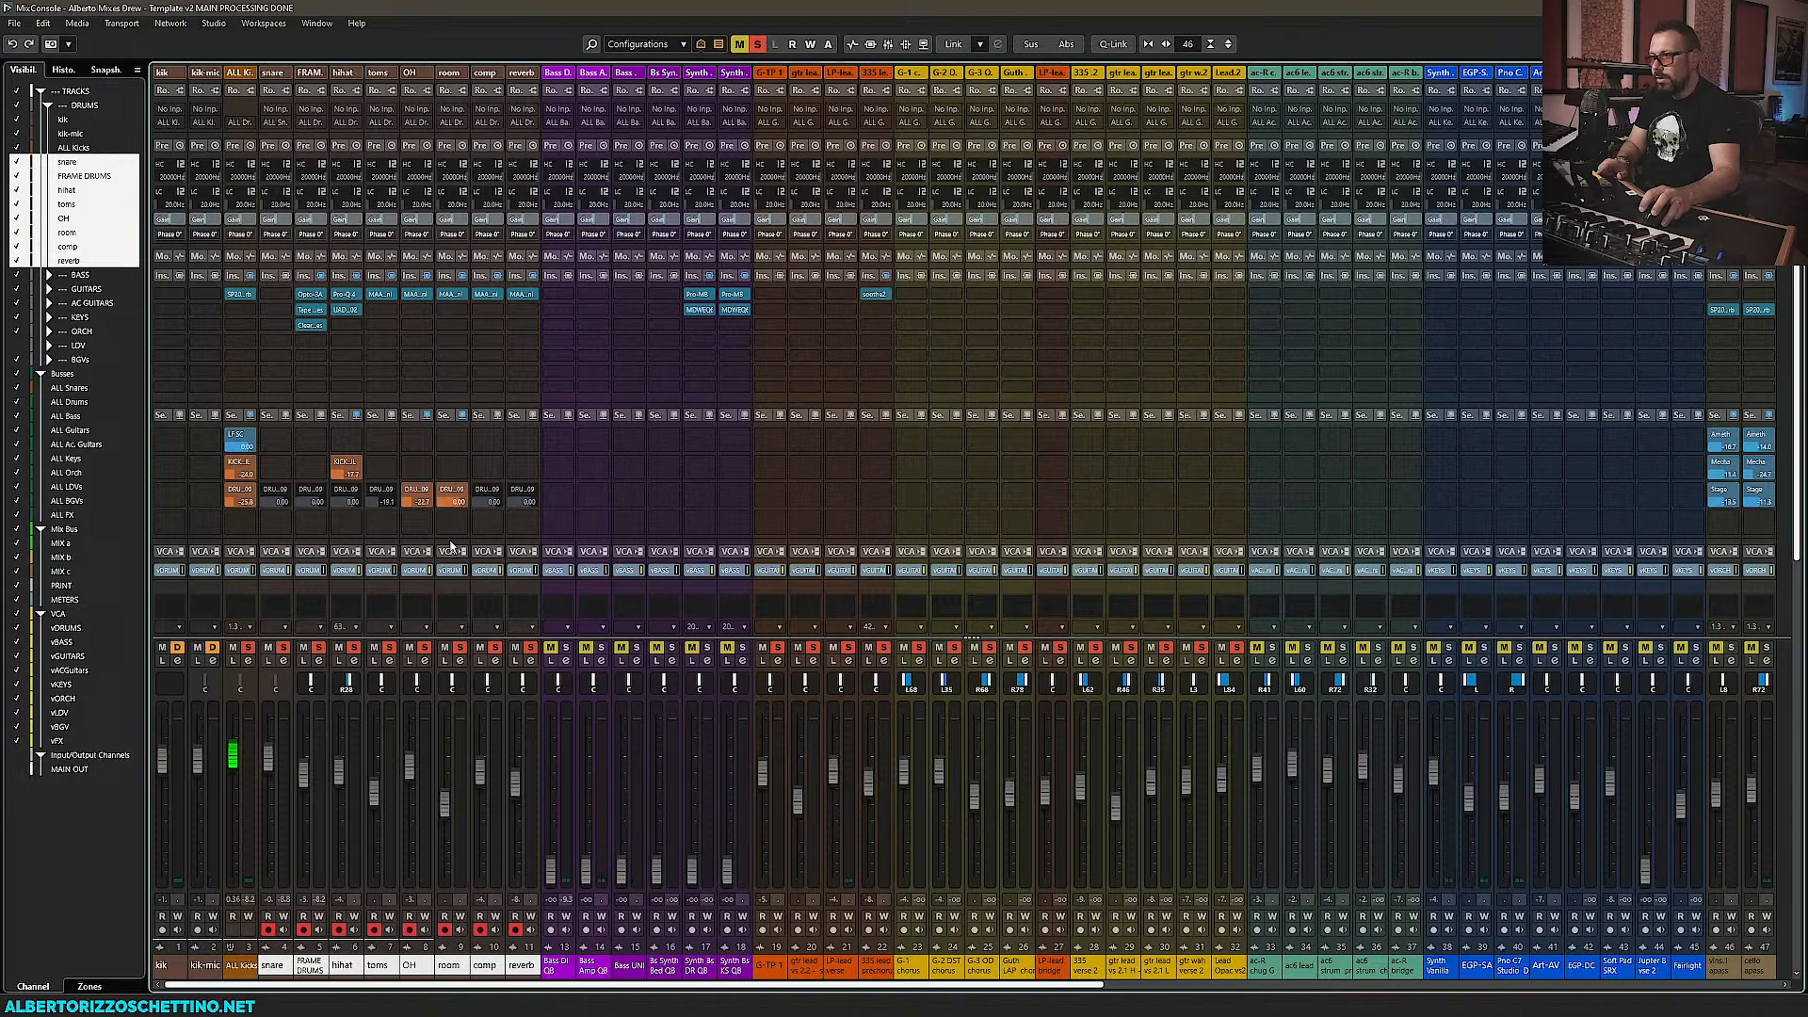
mouse_move(421, 517)
mouse_down()
mouse_move(452, 516)
mouse_move(427, 521)
mouse_up()
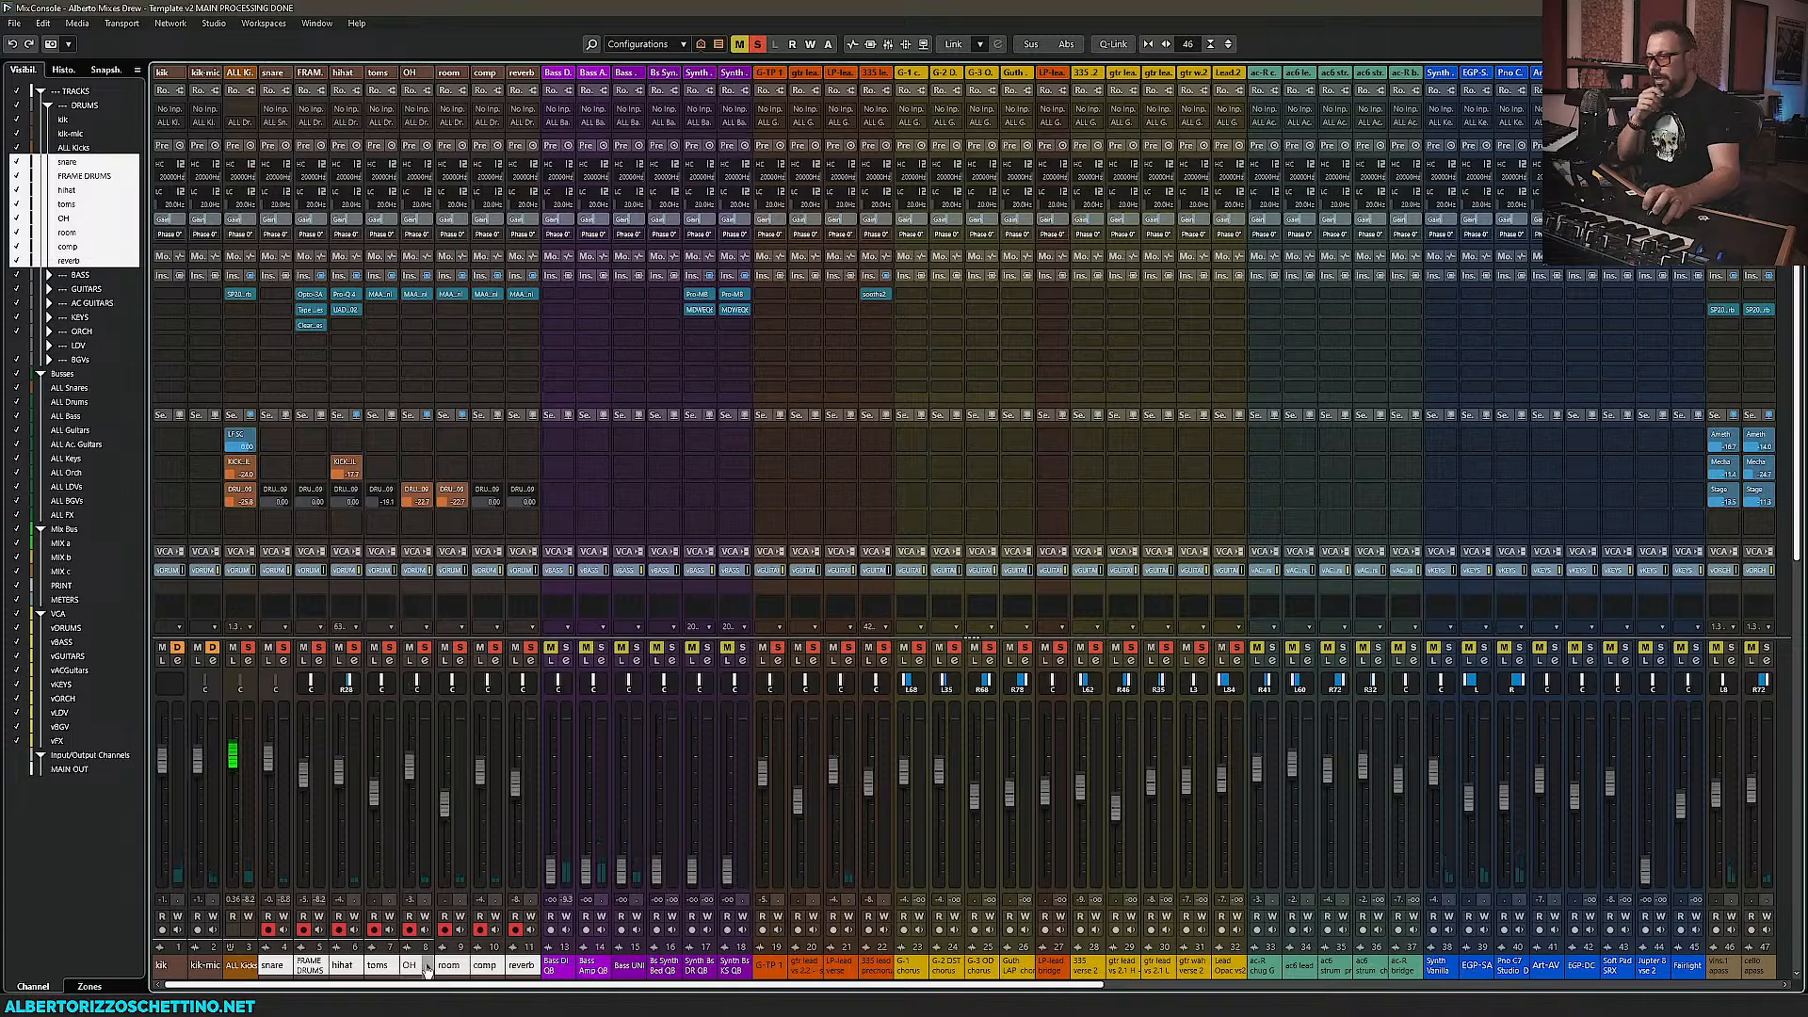
Add a send to the Ameth effect channel on both the OH and room channels
click(426, 468)
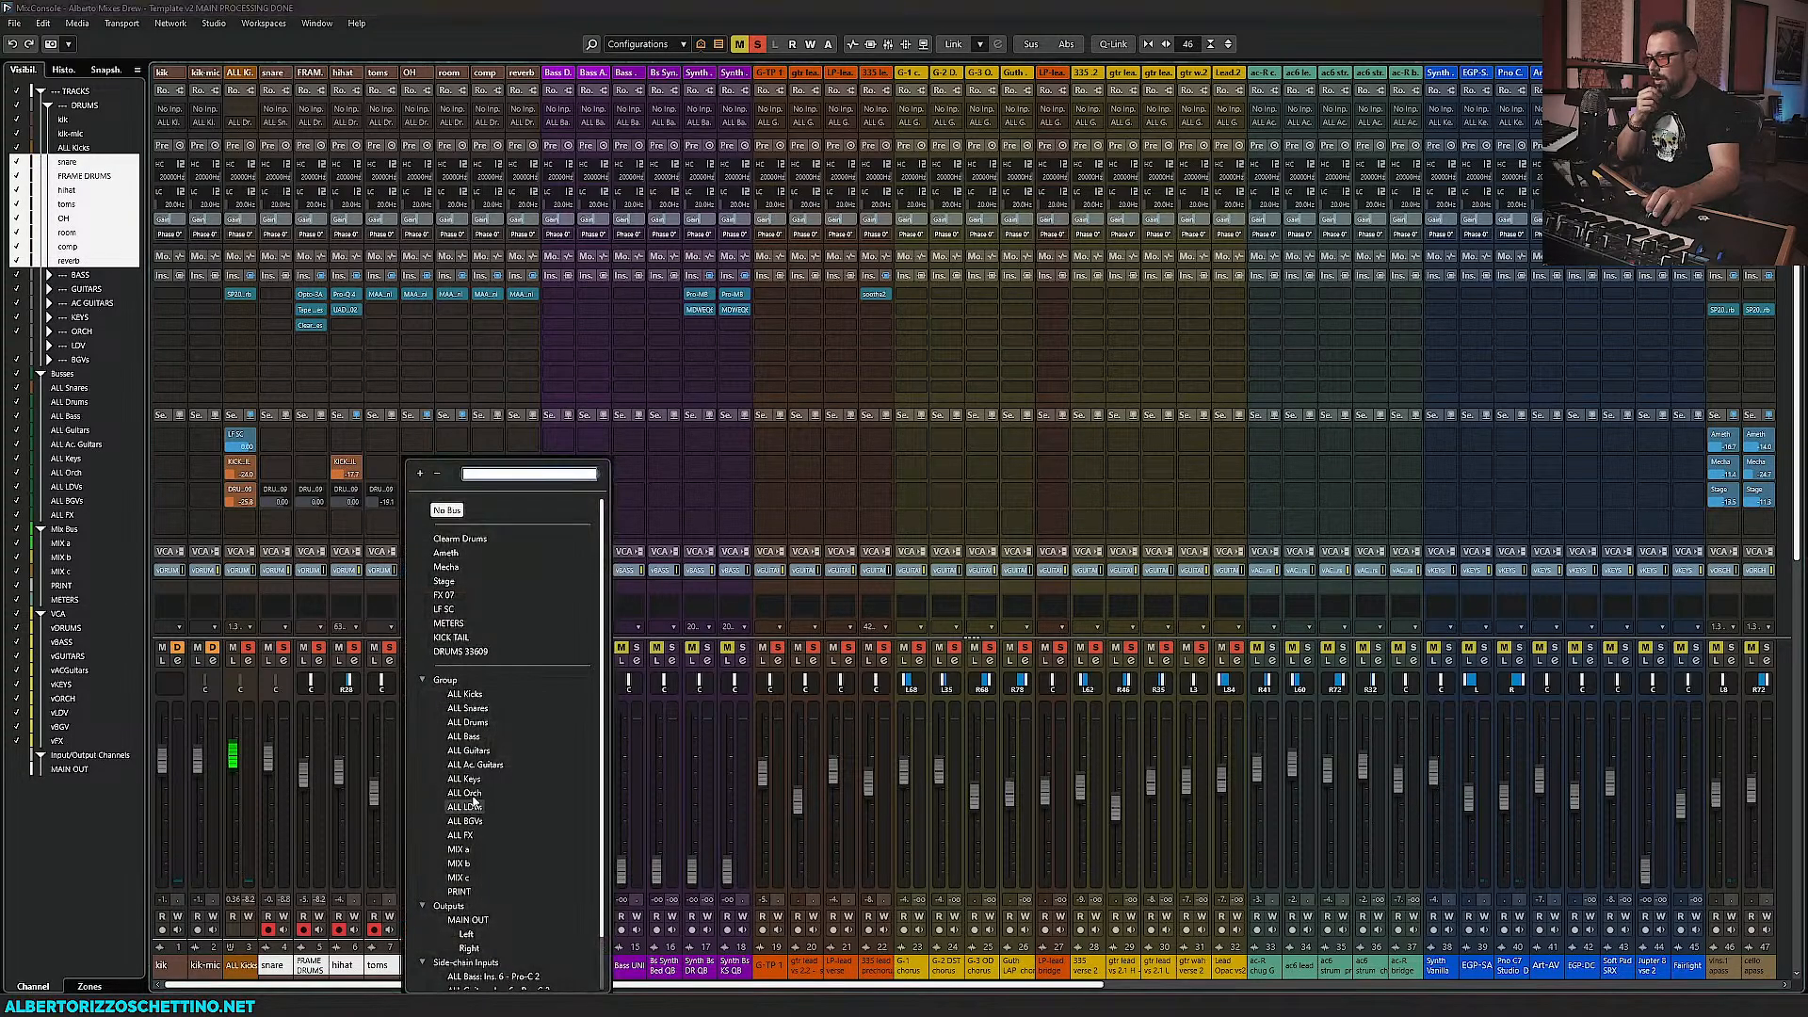
scroll(475, 767, down, 2)
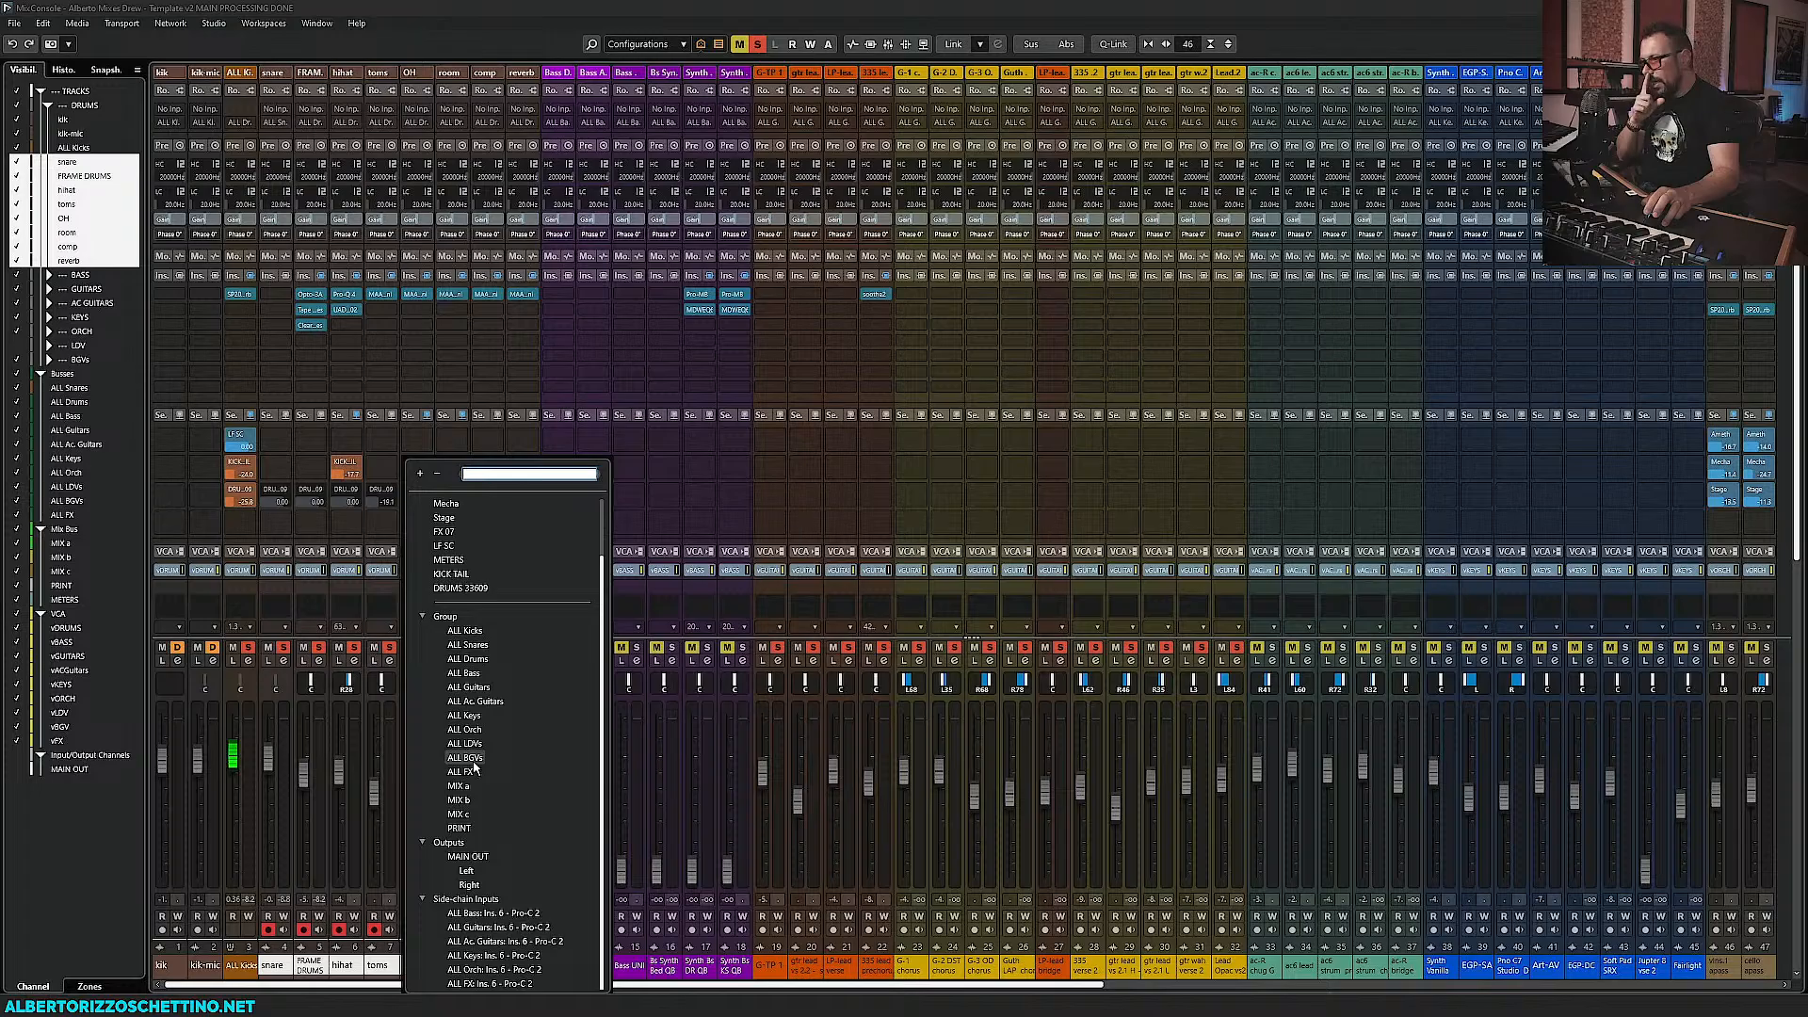
scroll(476, 768, up, 2)
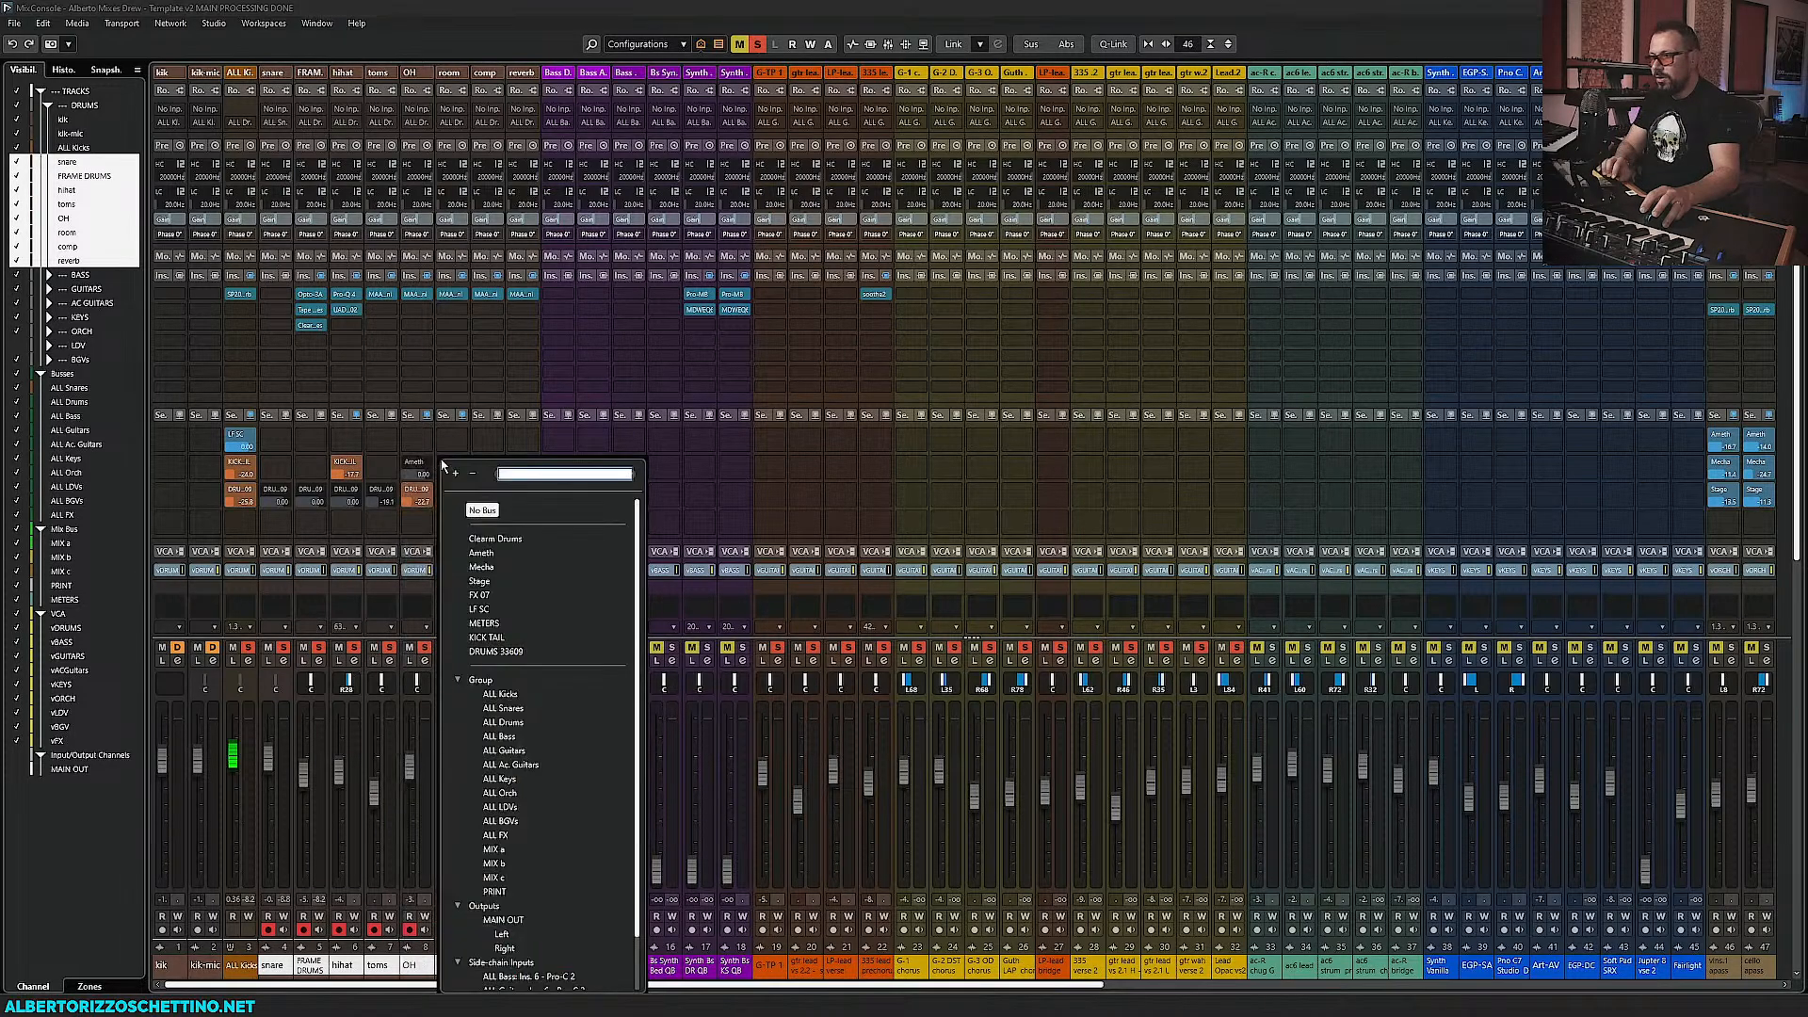
click(475, 544)
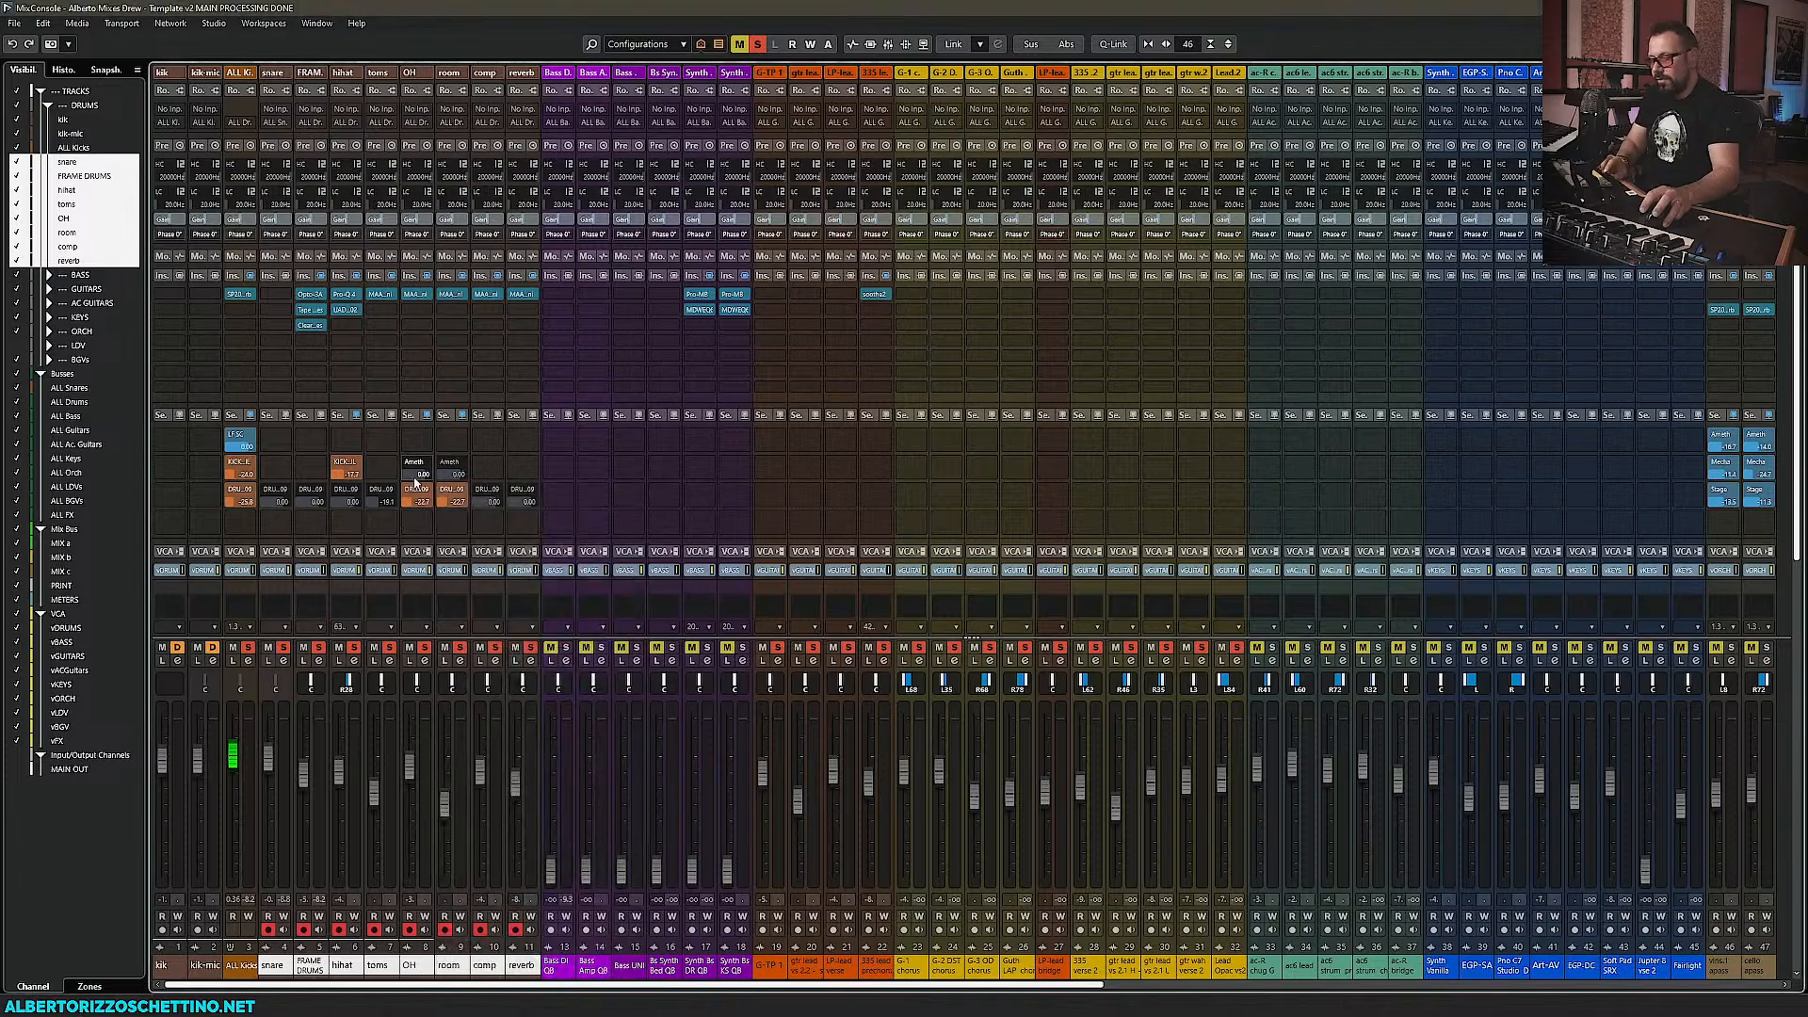
During playback, activate the OH and room sends to Ameth at reduced levels, and lower the hihat fader
click(409, 465)
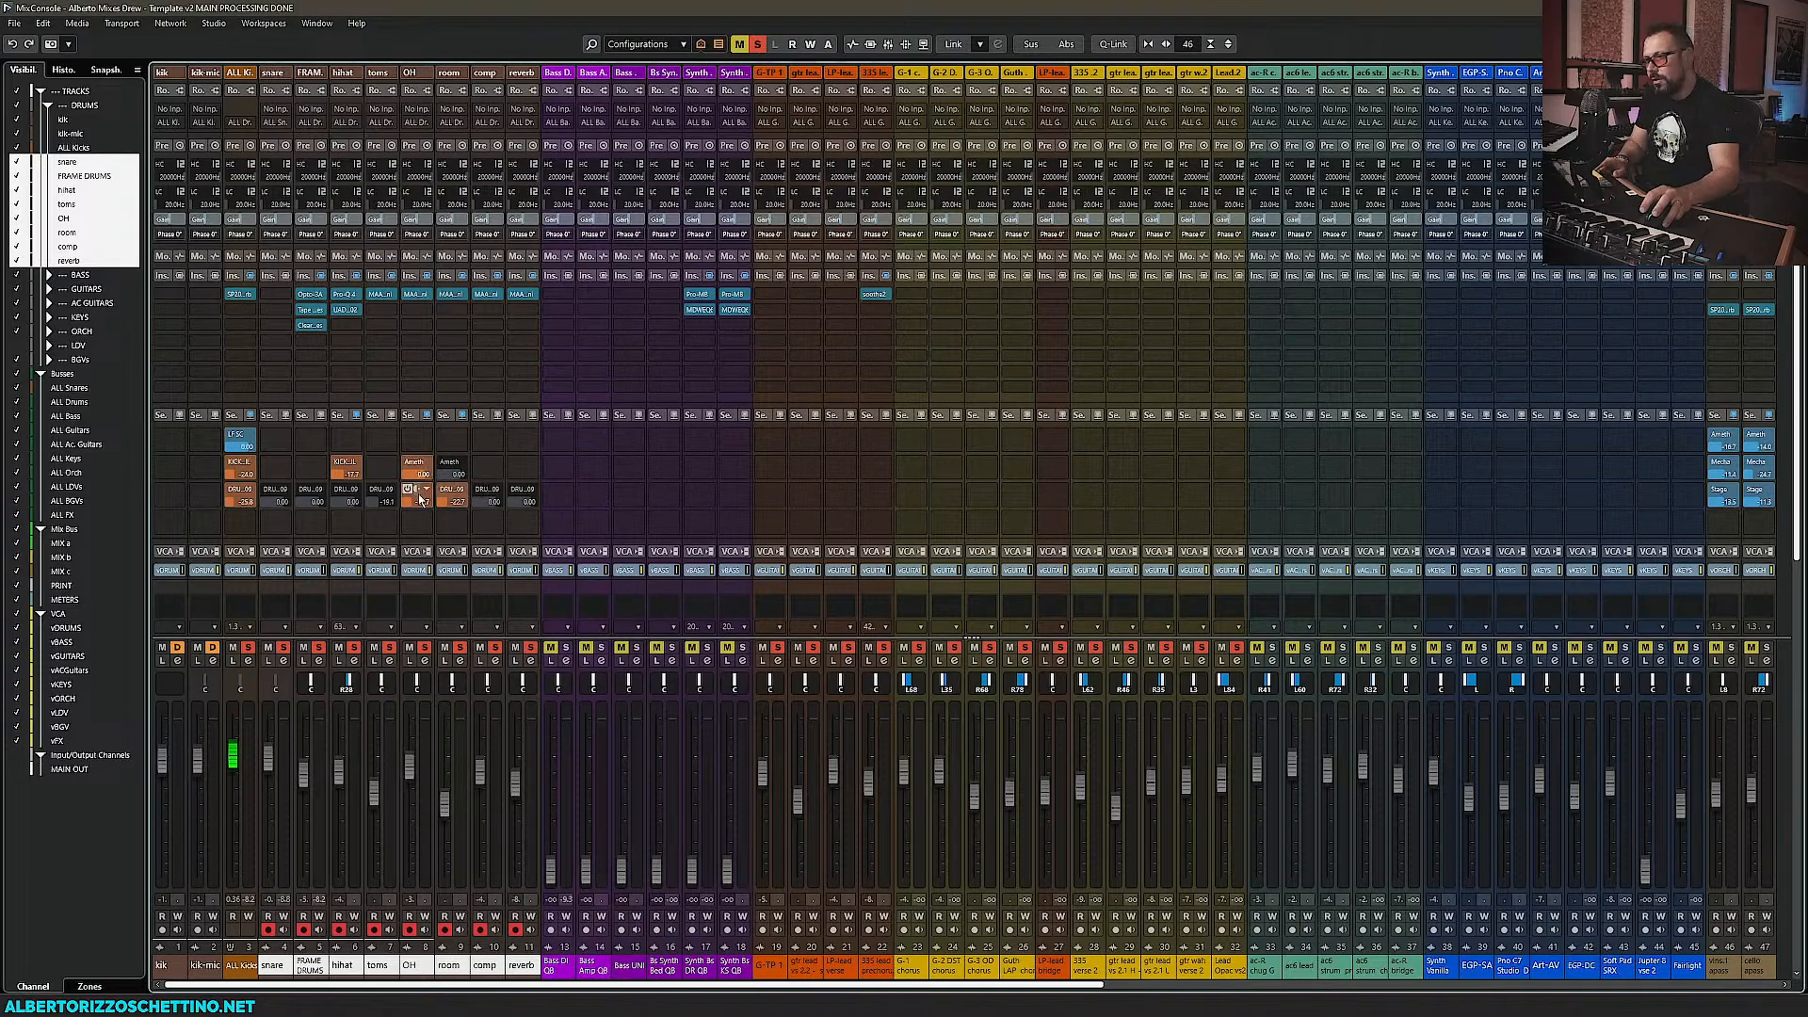
key(space)
drag(388, 499, 472, 480)
click(444, 463)
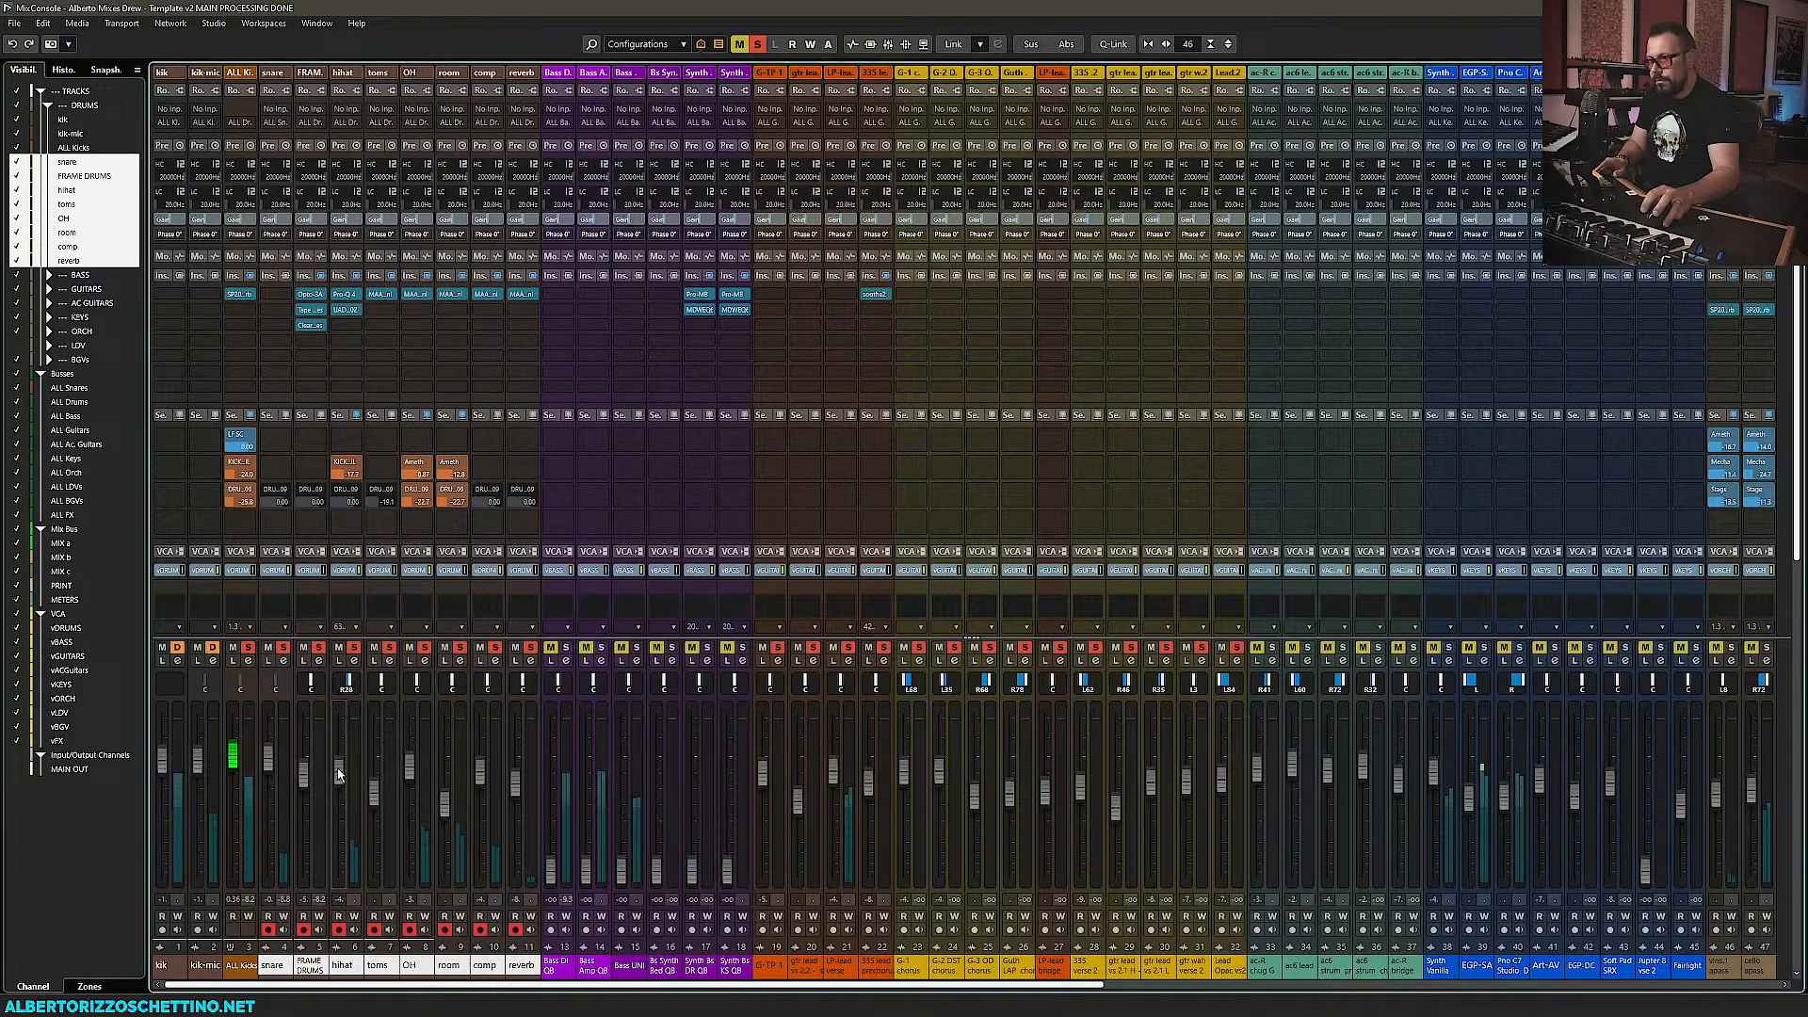
drag(337, 774, 337, 792)
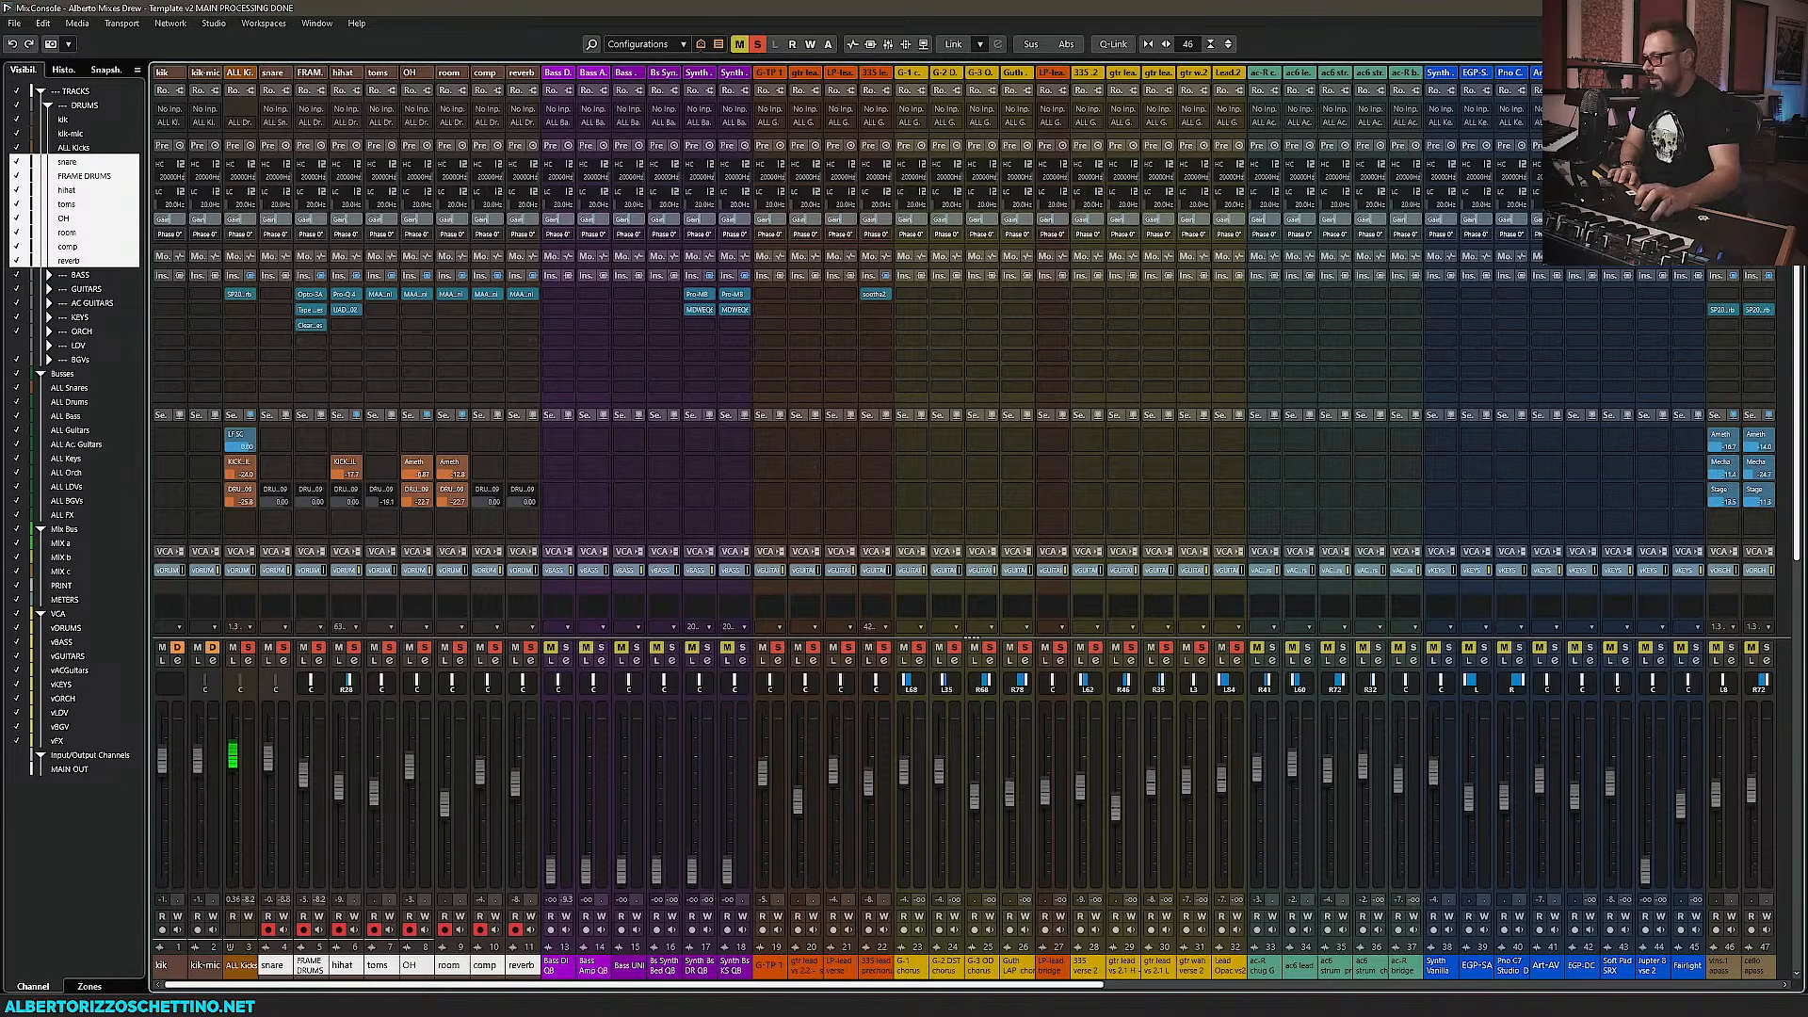
Inspect the UAD Neve 33609 C settings on the DRUMS 33609 effect channel and close the plug-in
drag(908, 985, 1113, 986)
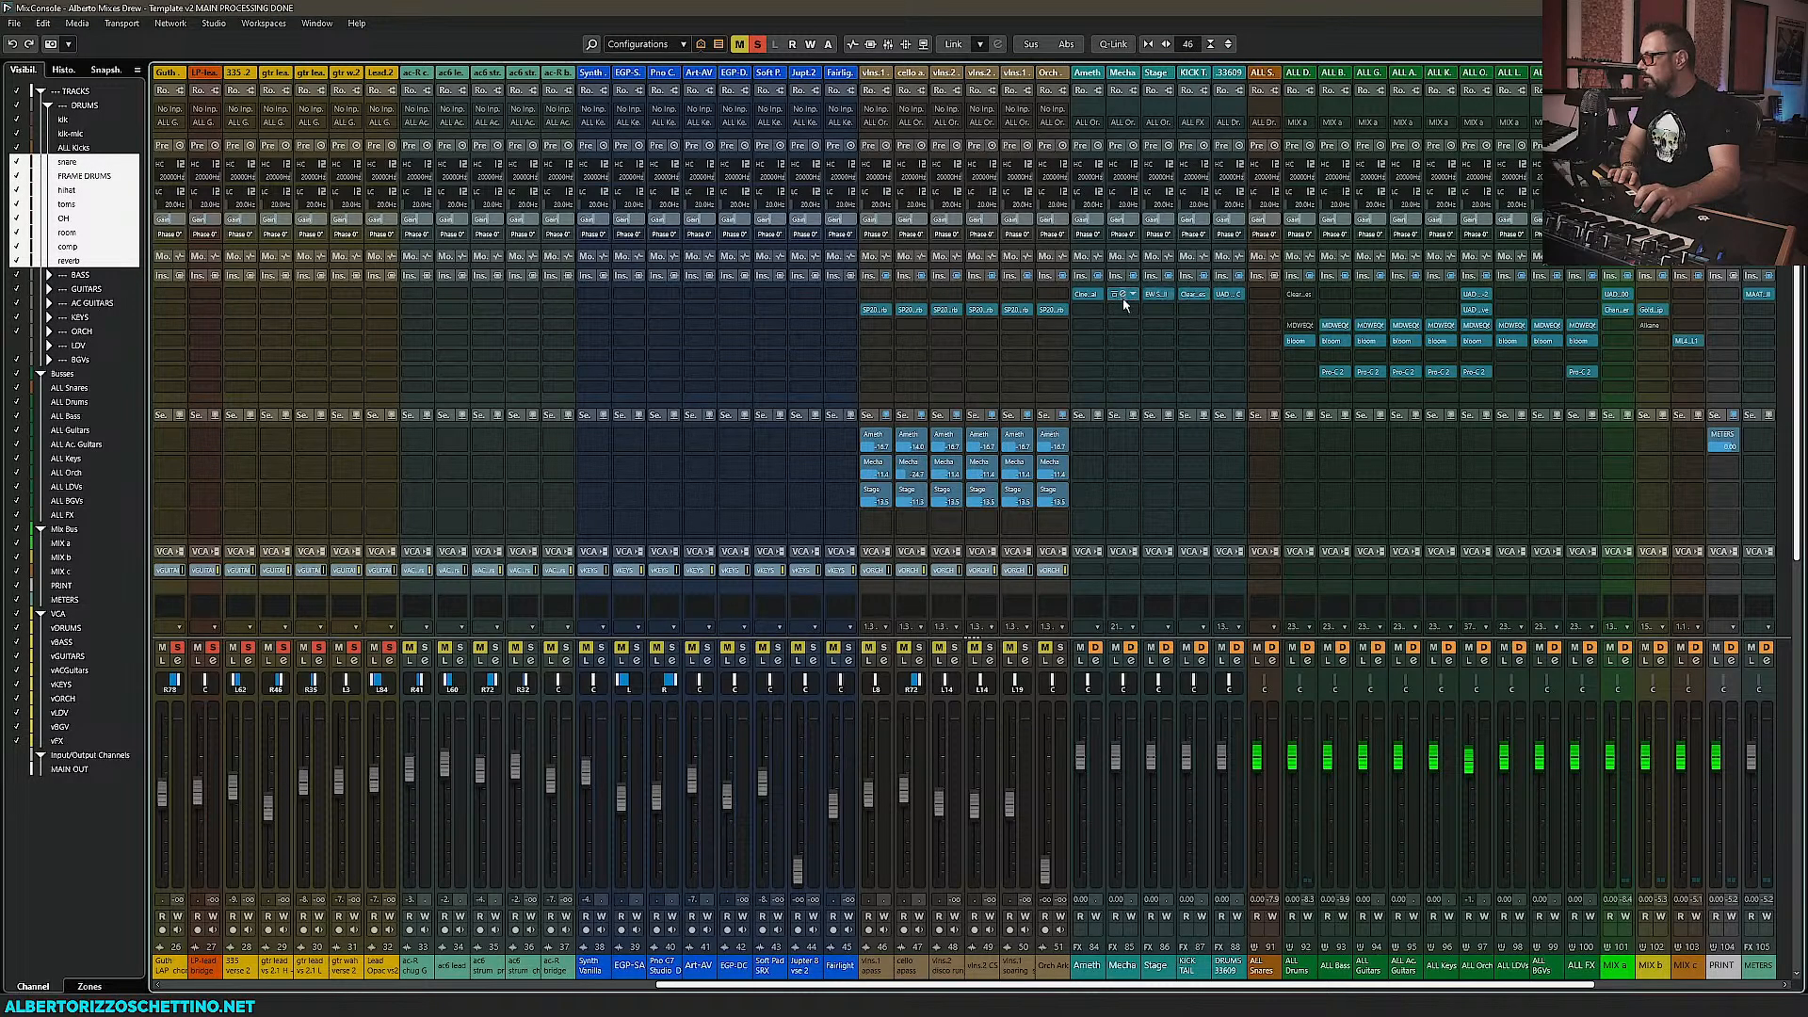
click(1226, 295)
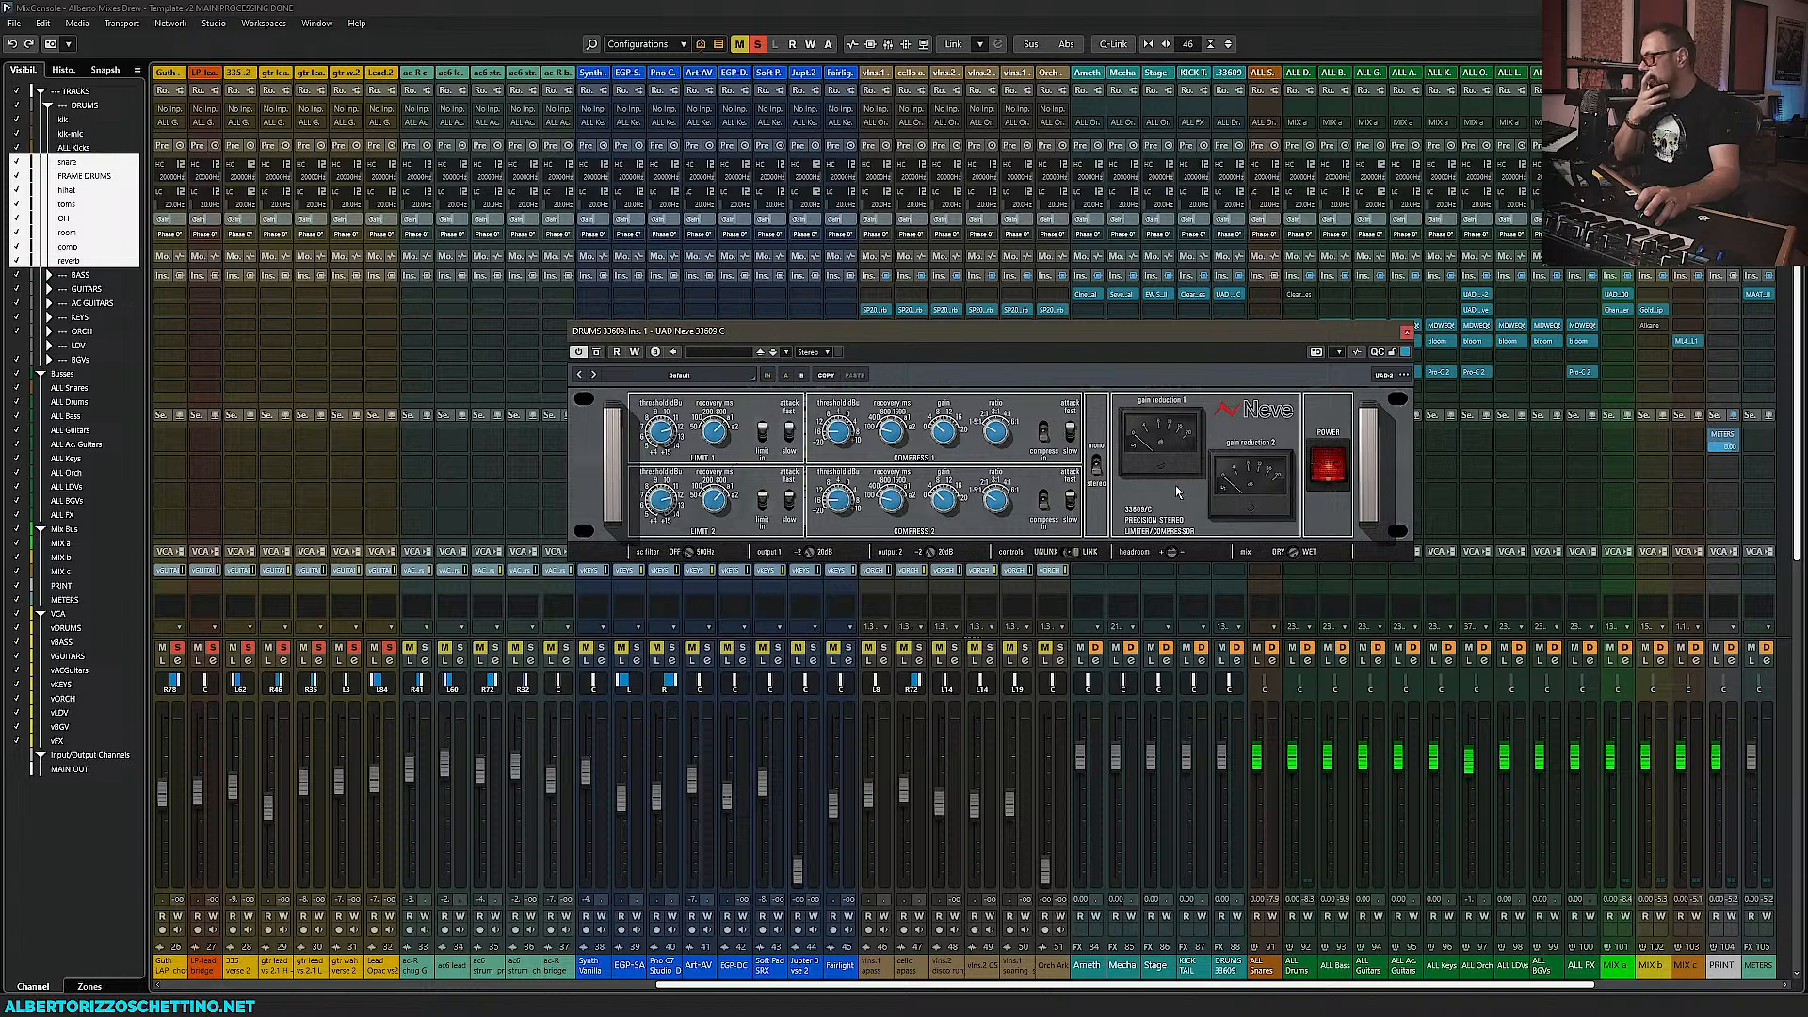
click(1407, 332)
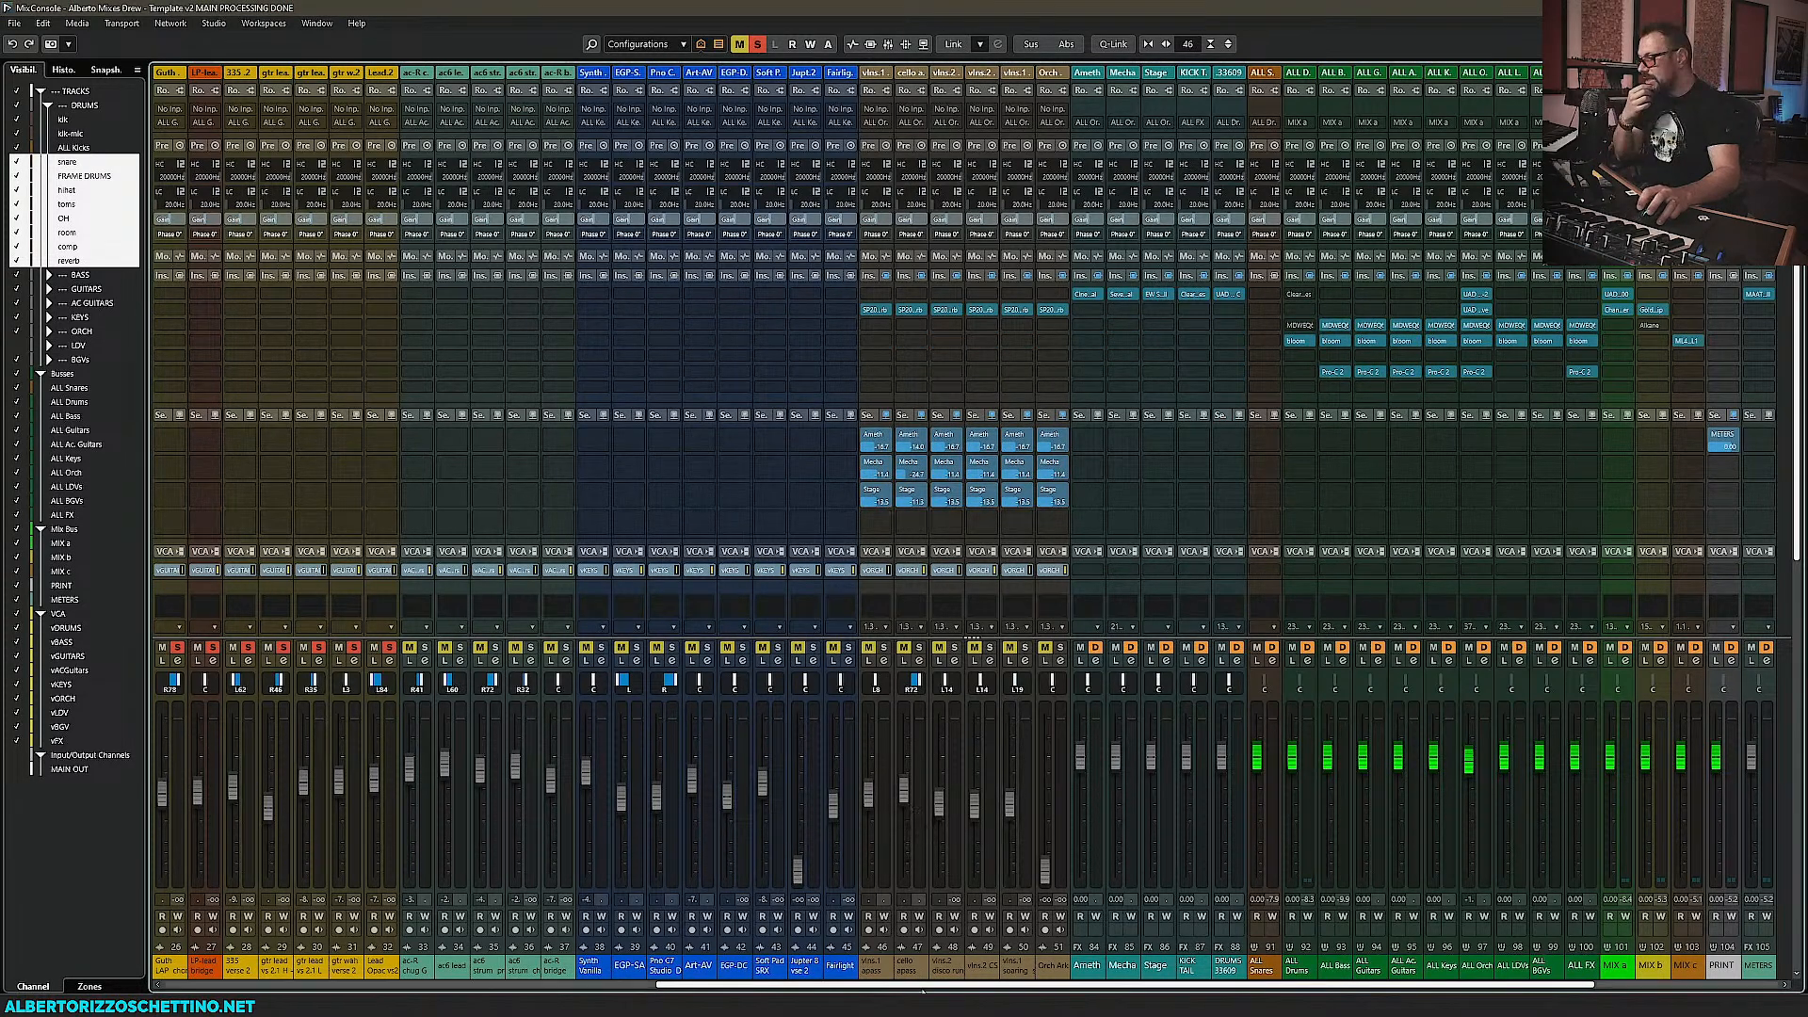
drag(915, 989, 347, 987)
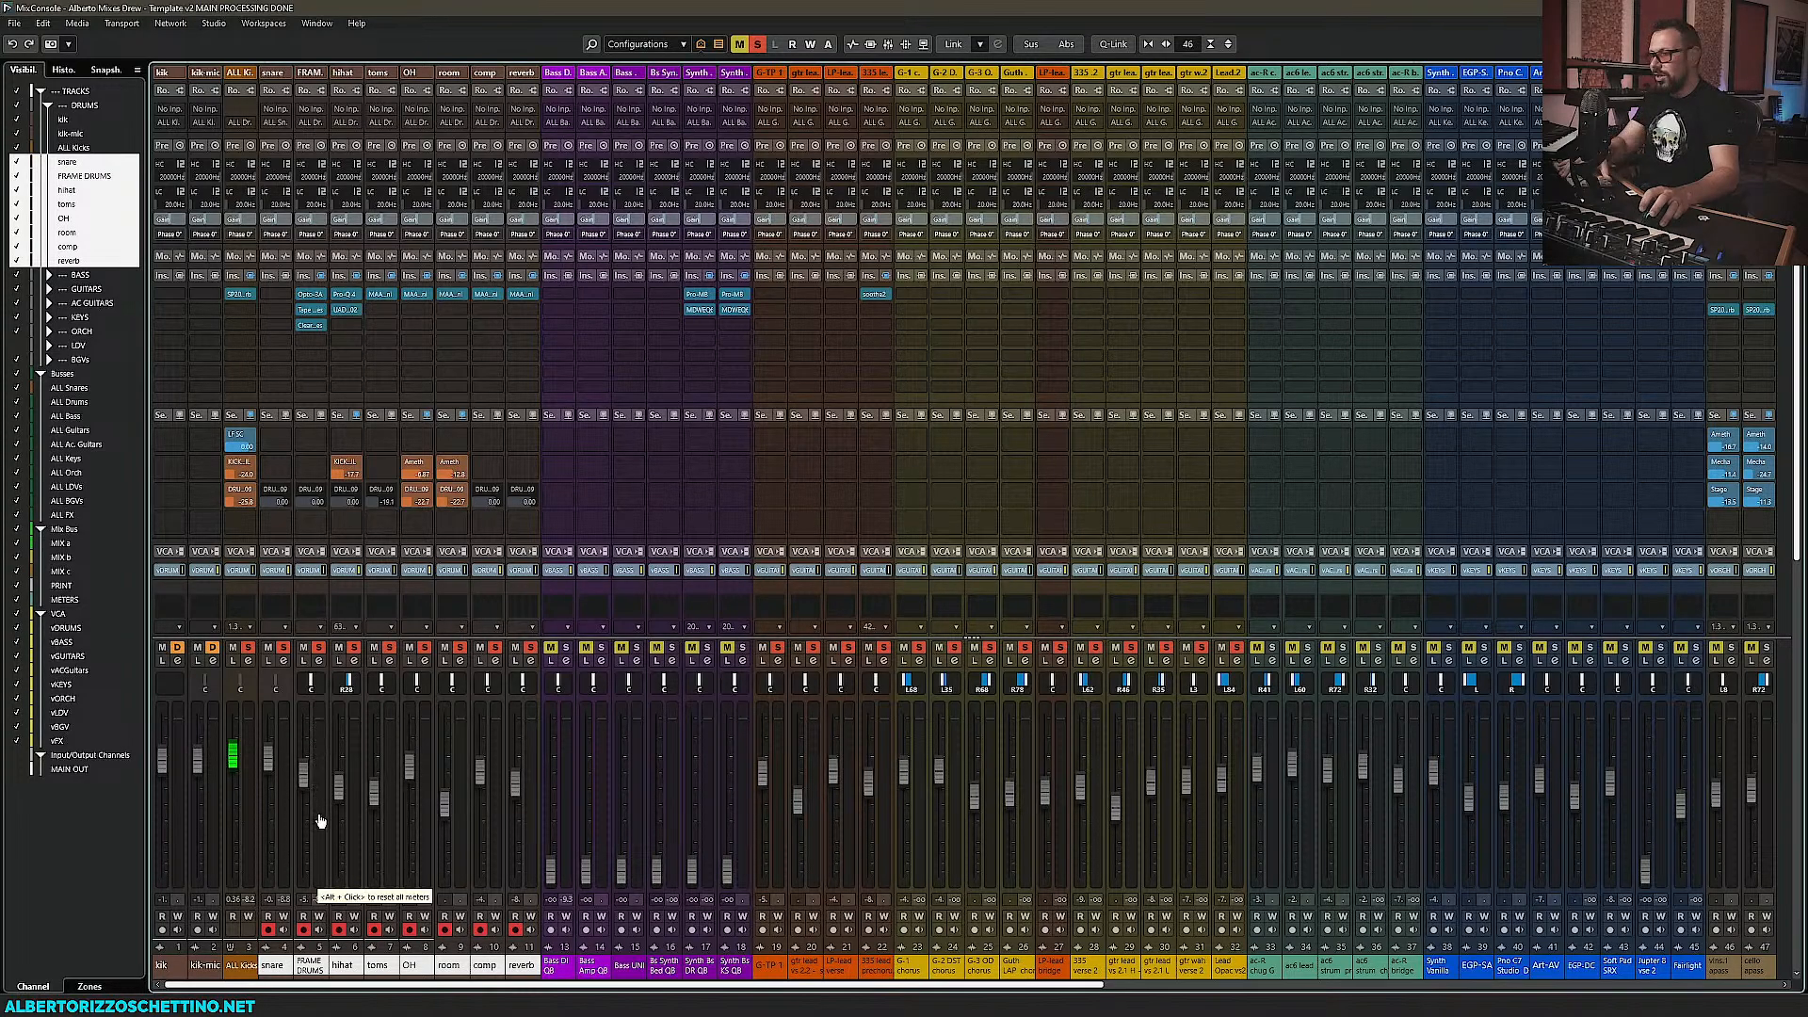
Set the loop in the project window to the snare section from 26.4.1 to 35.4.1 and play it
key(F3)
scroll(659, 791, down, 5)
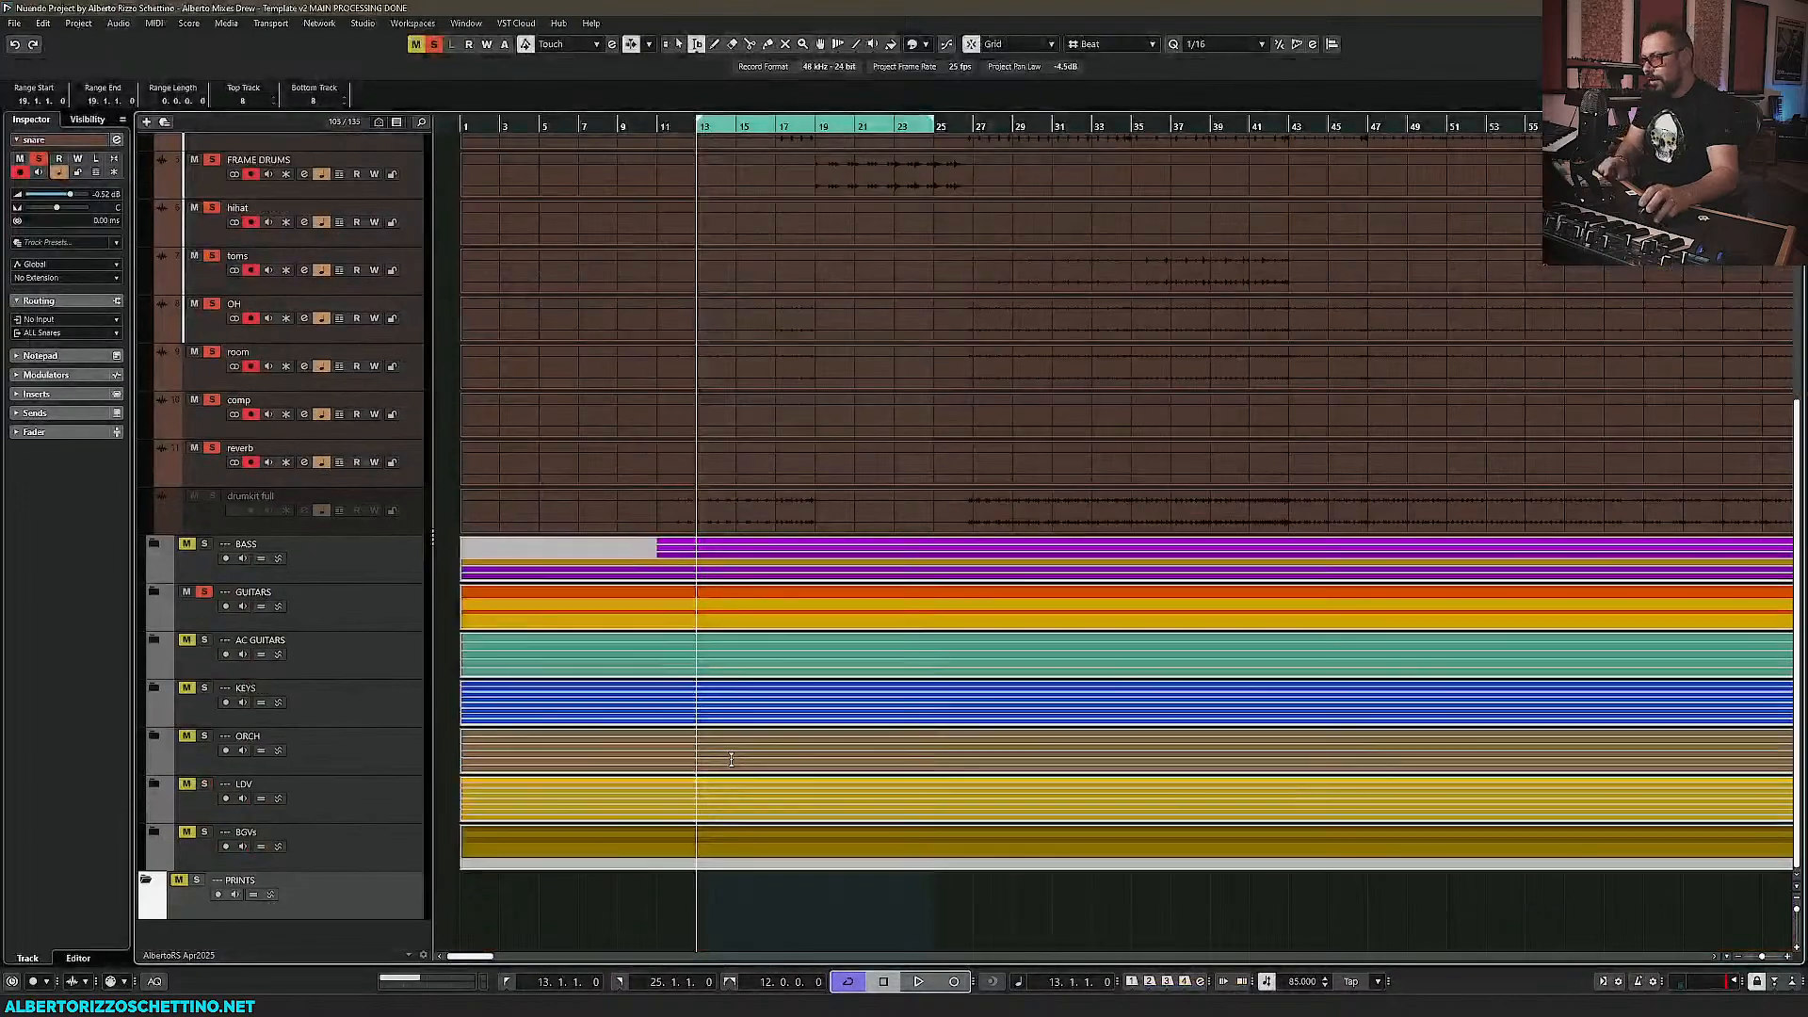
scroll(714, 744, up, 5)
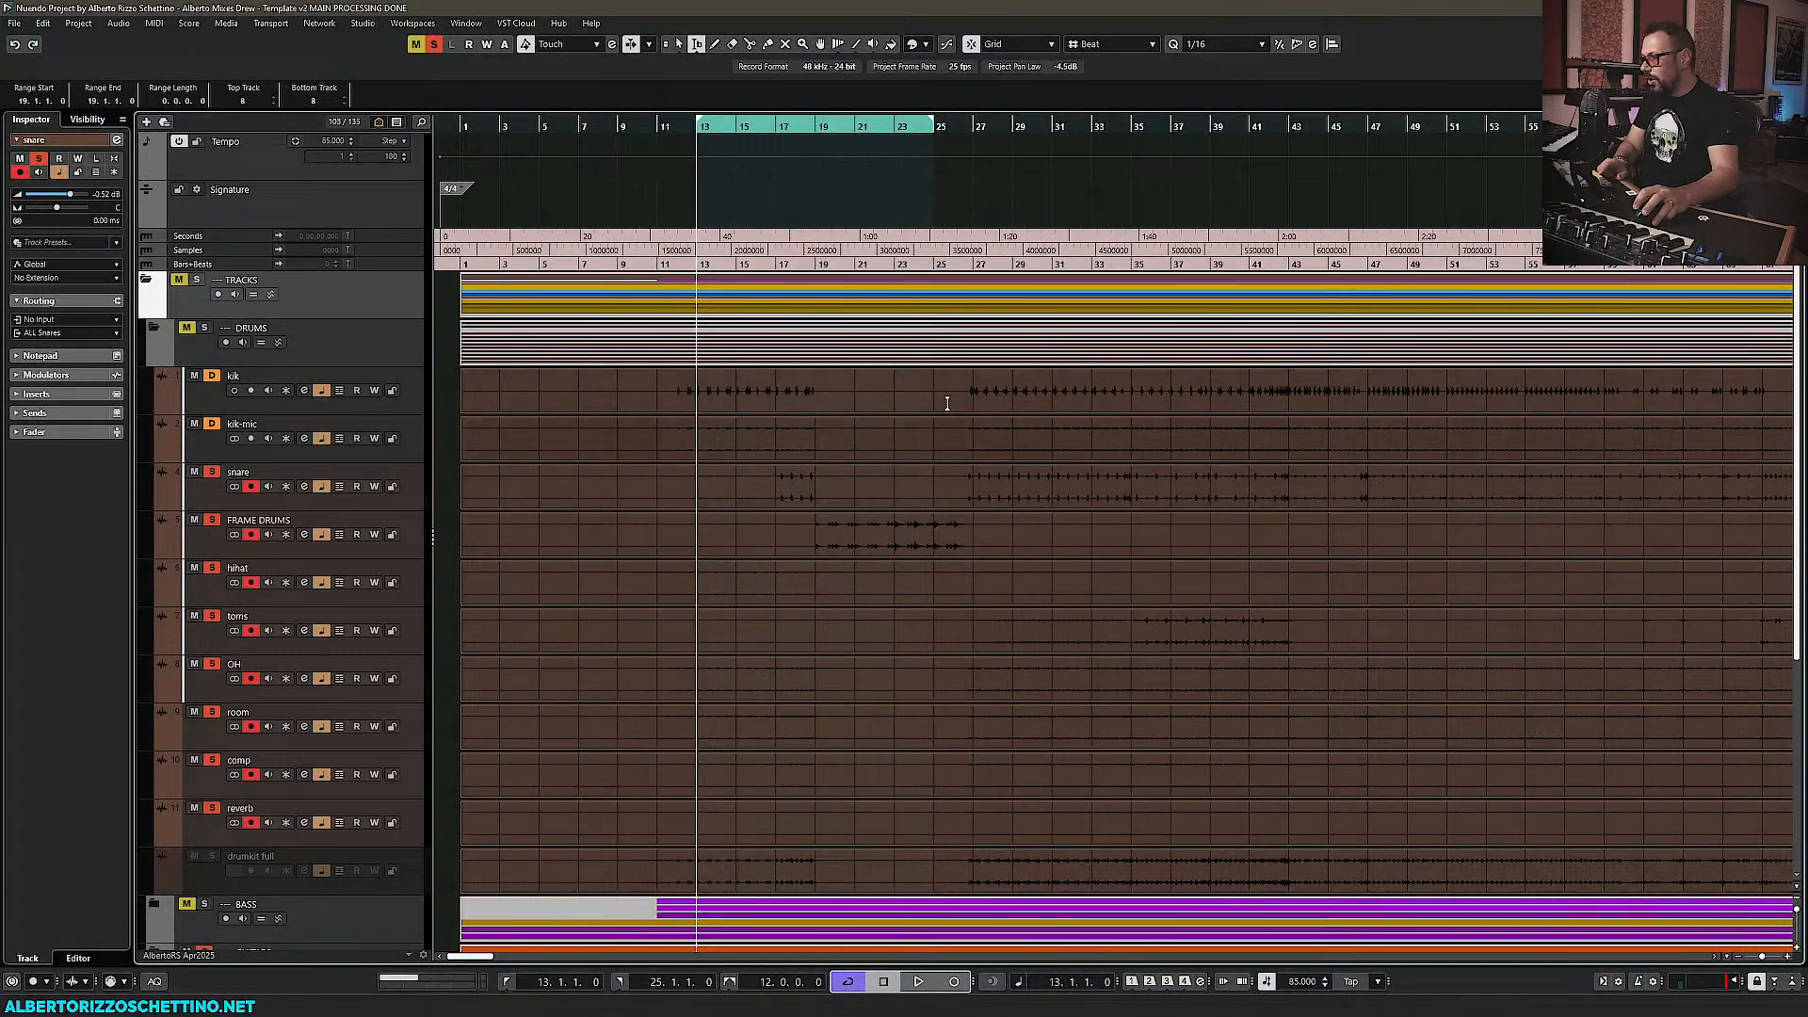
drag(966, 464, 1145, 485)
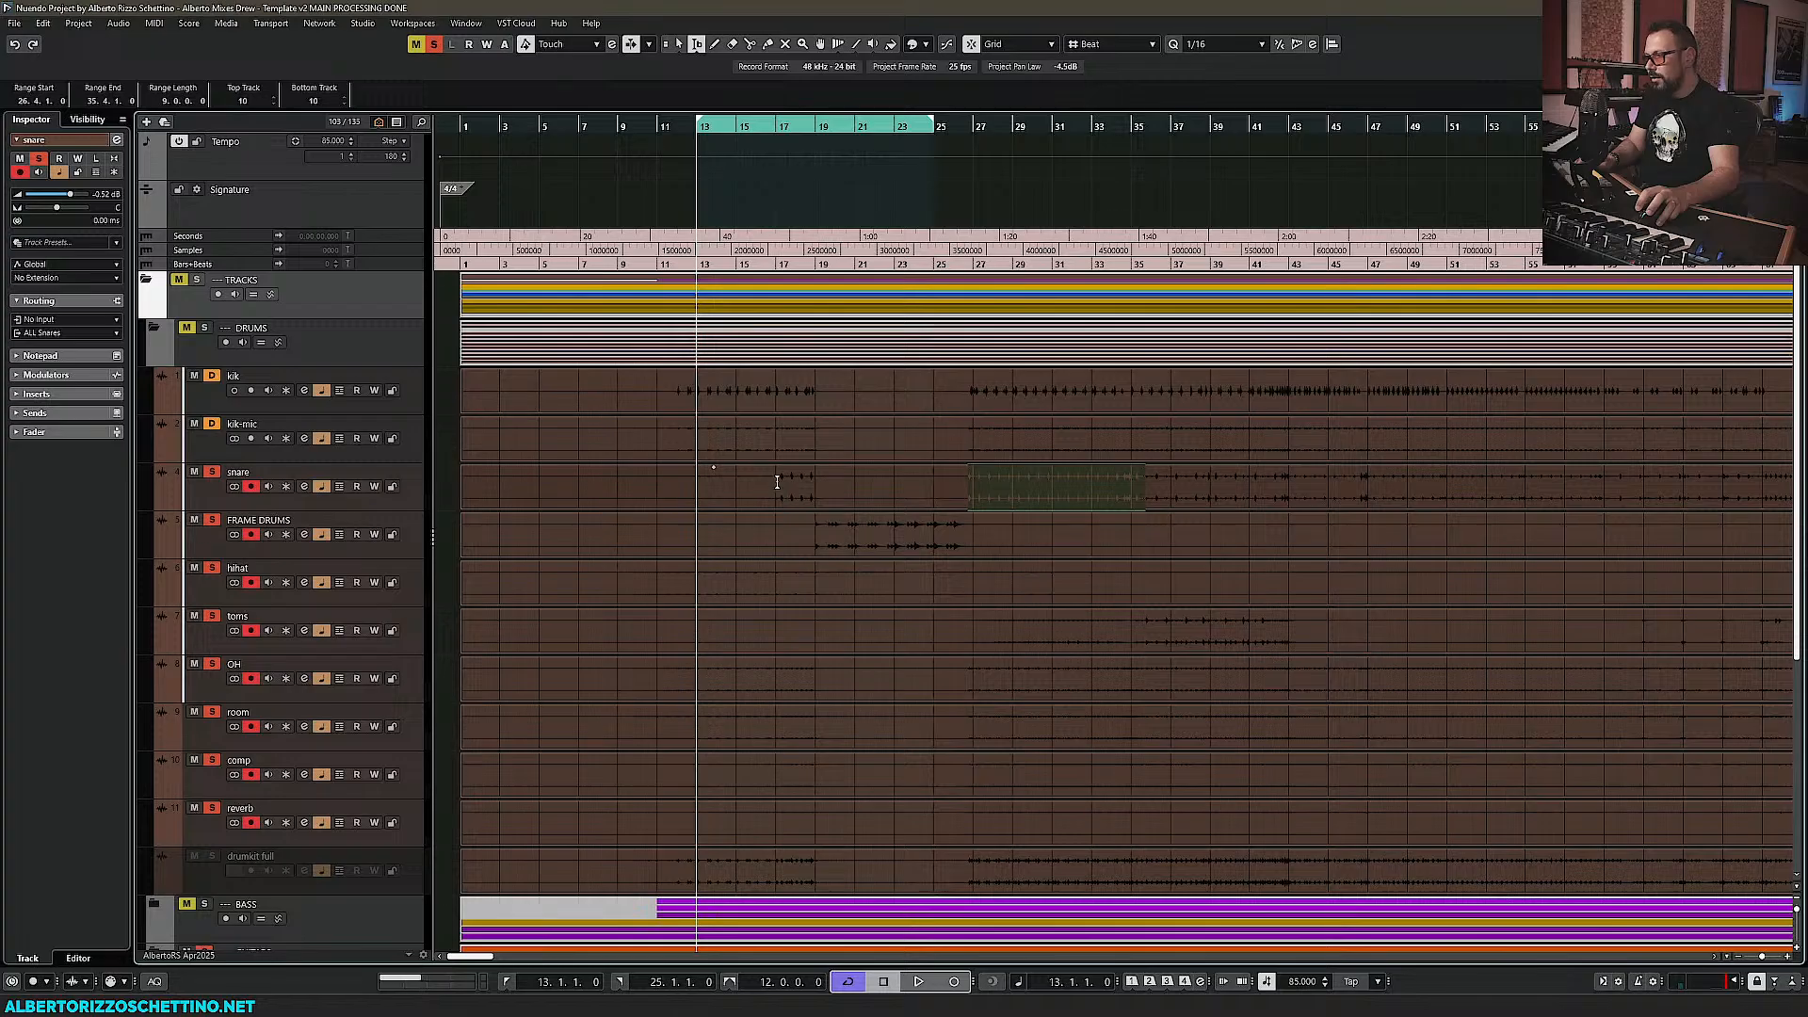
key(p)
key(space)
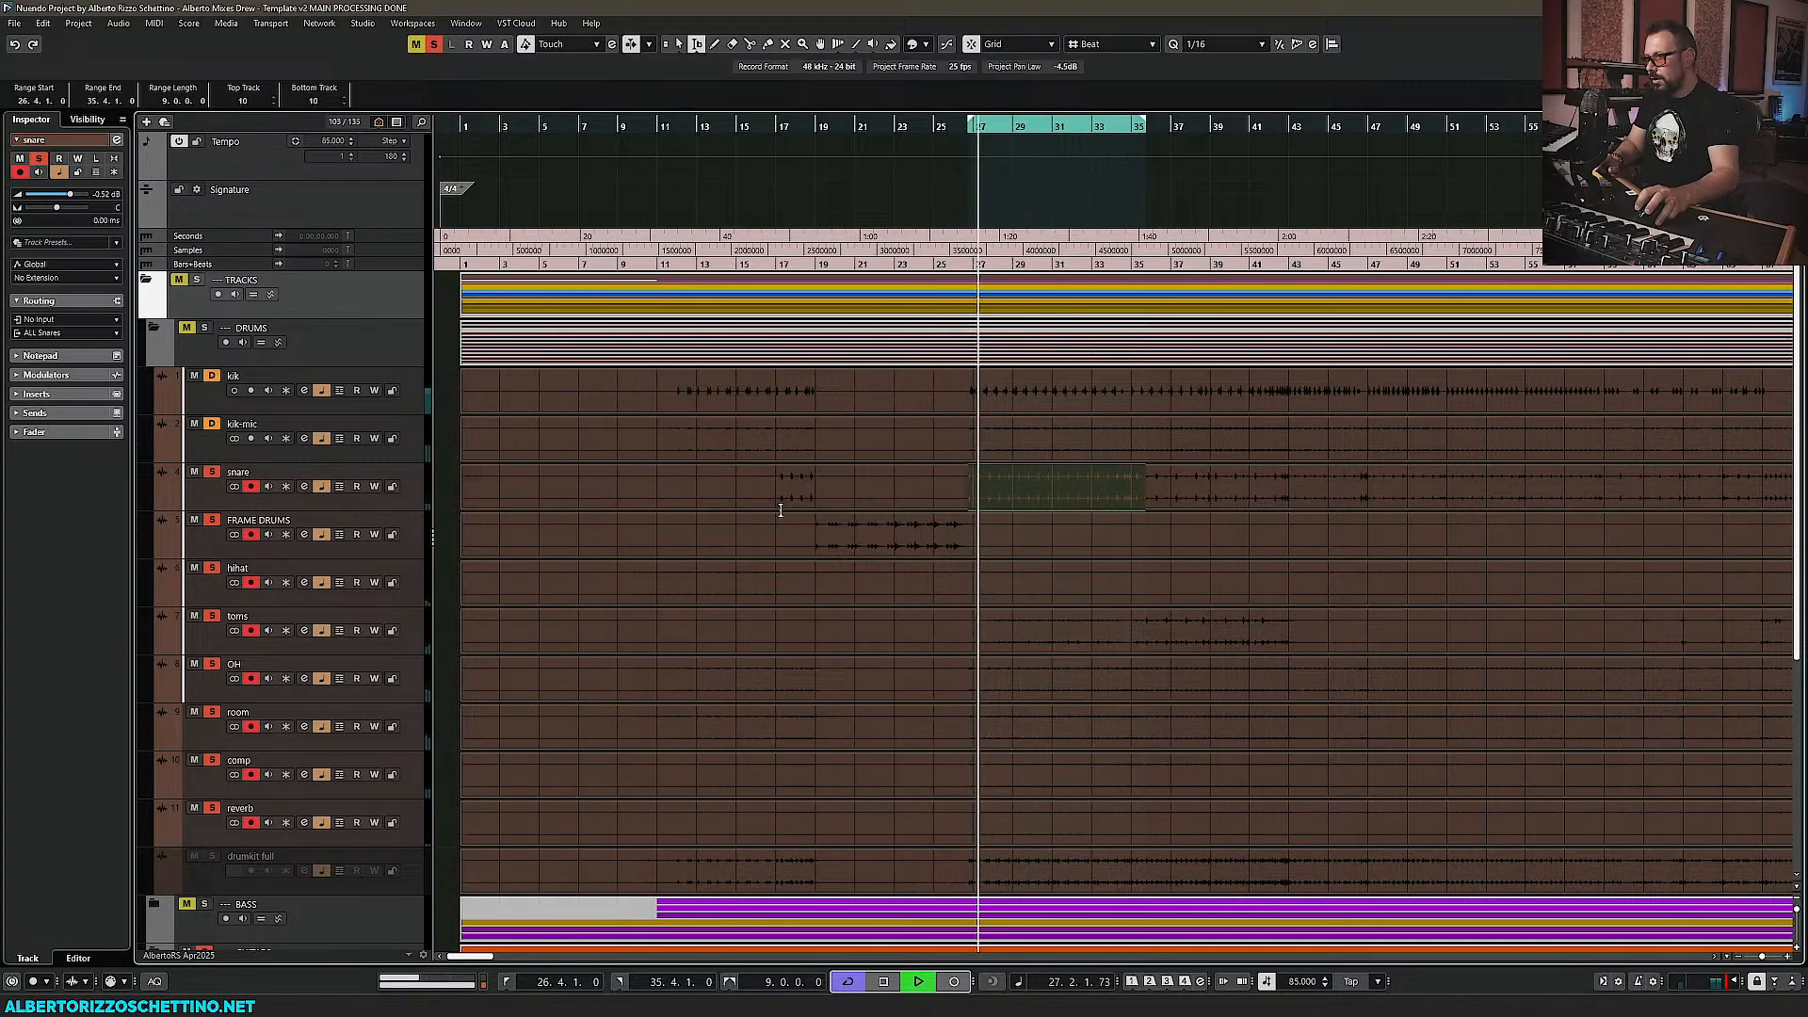
key(space)
key(space)
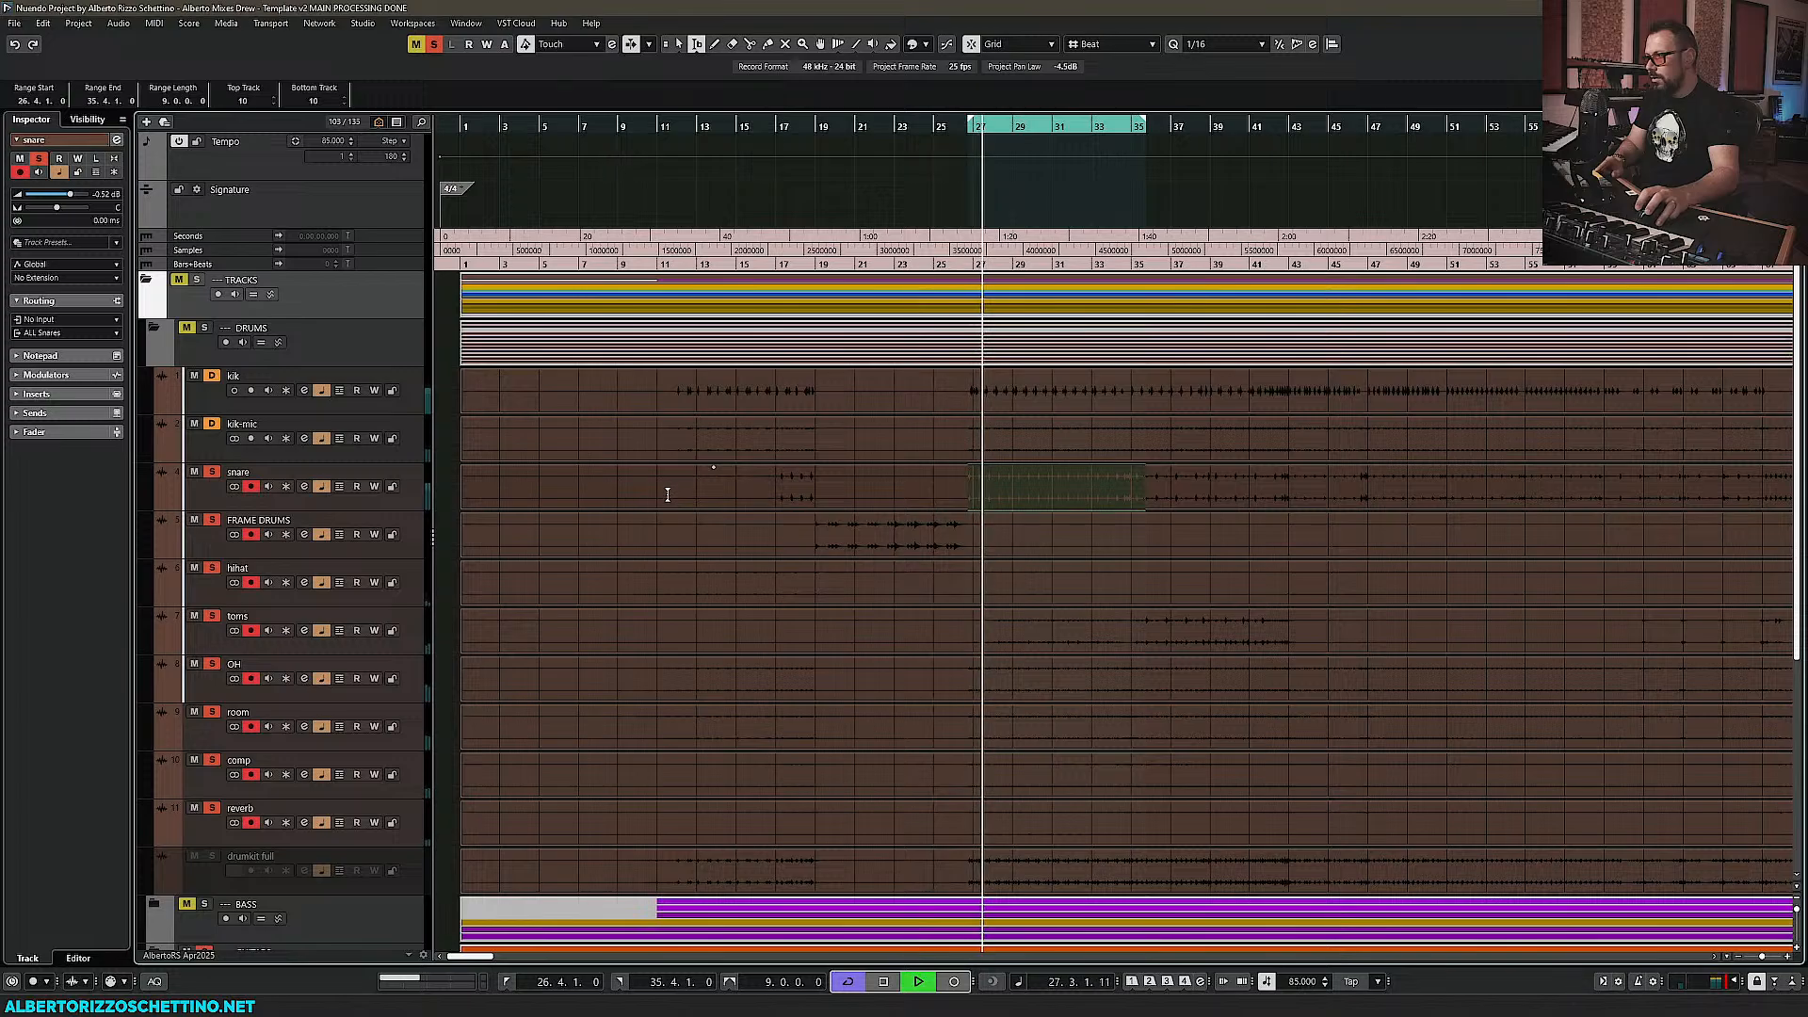
Copy the SP2016 Reverb insert from ALL Kicks to the snare channel and reposition its opened editor
key(F3)
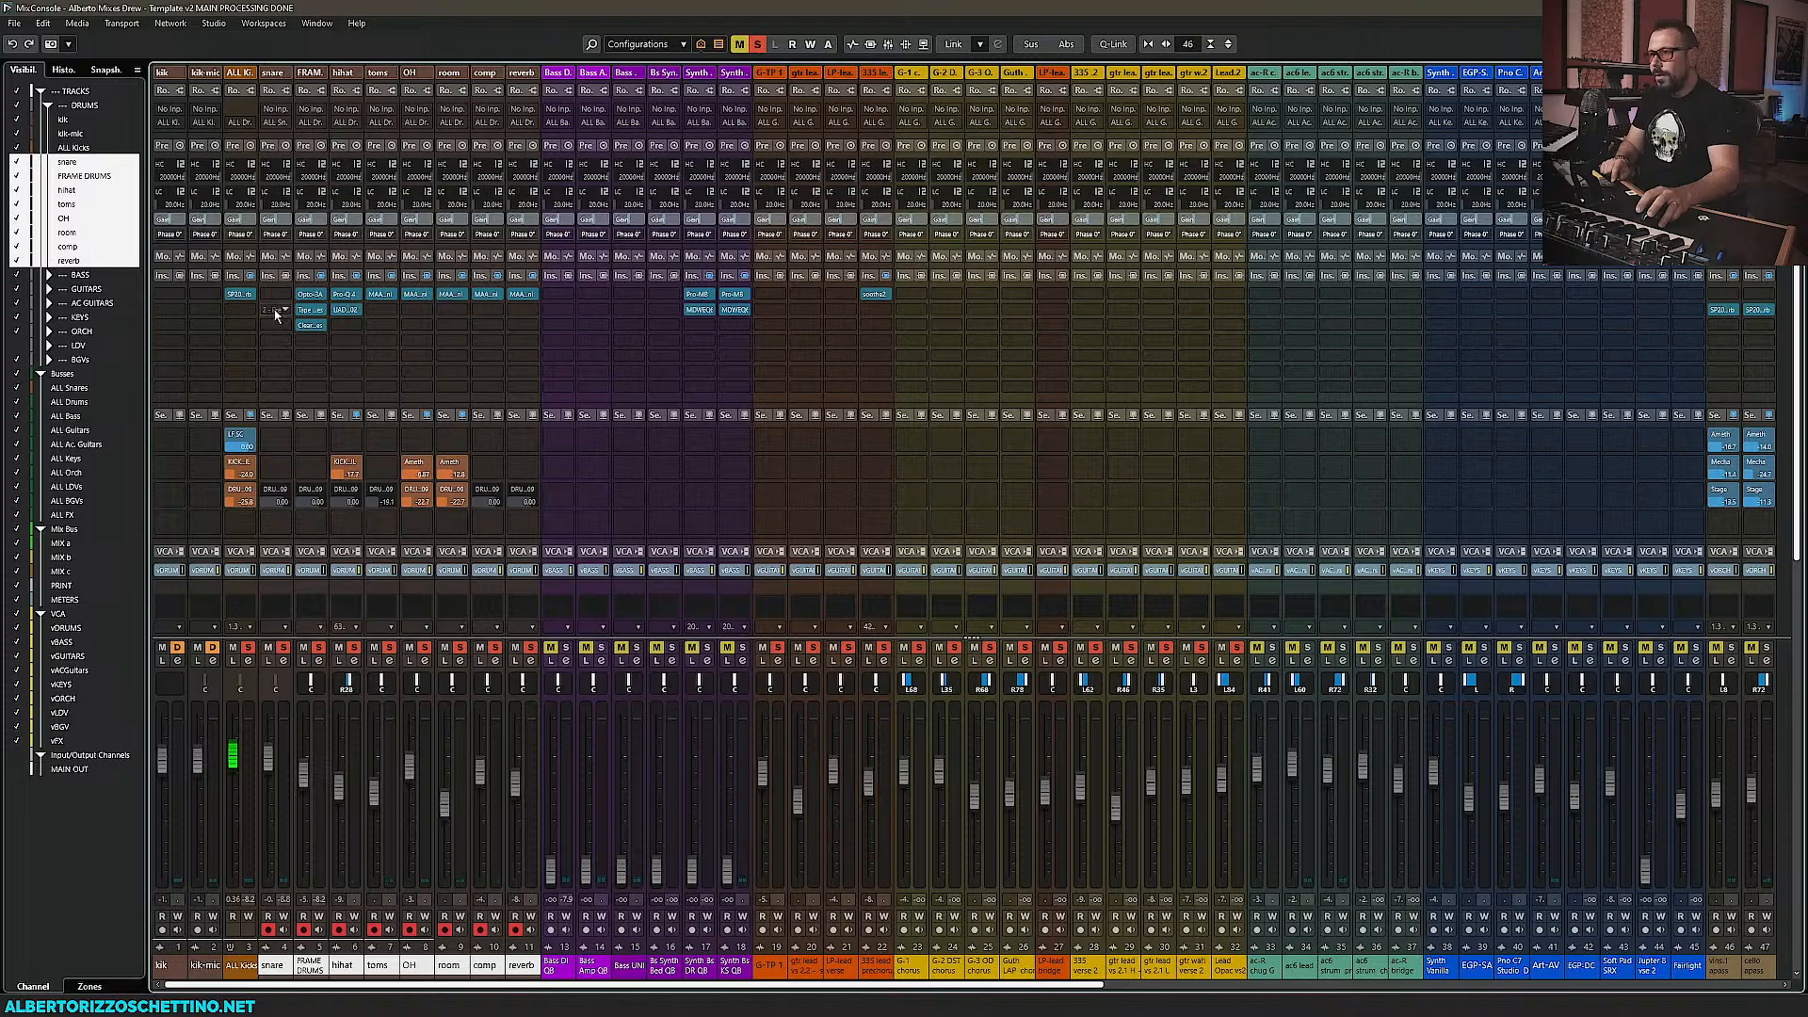
drag(274, 314, 211, 468)
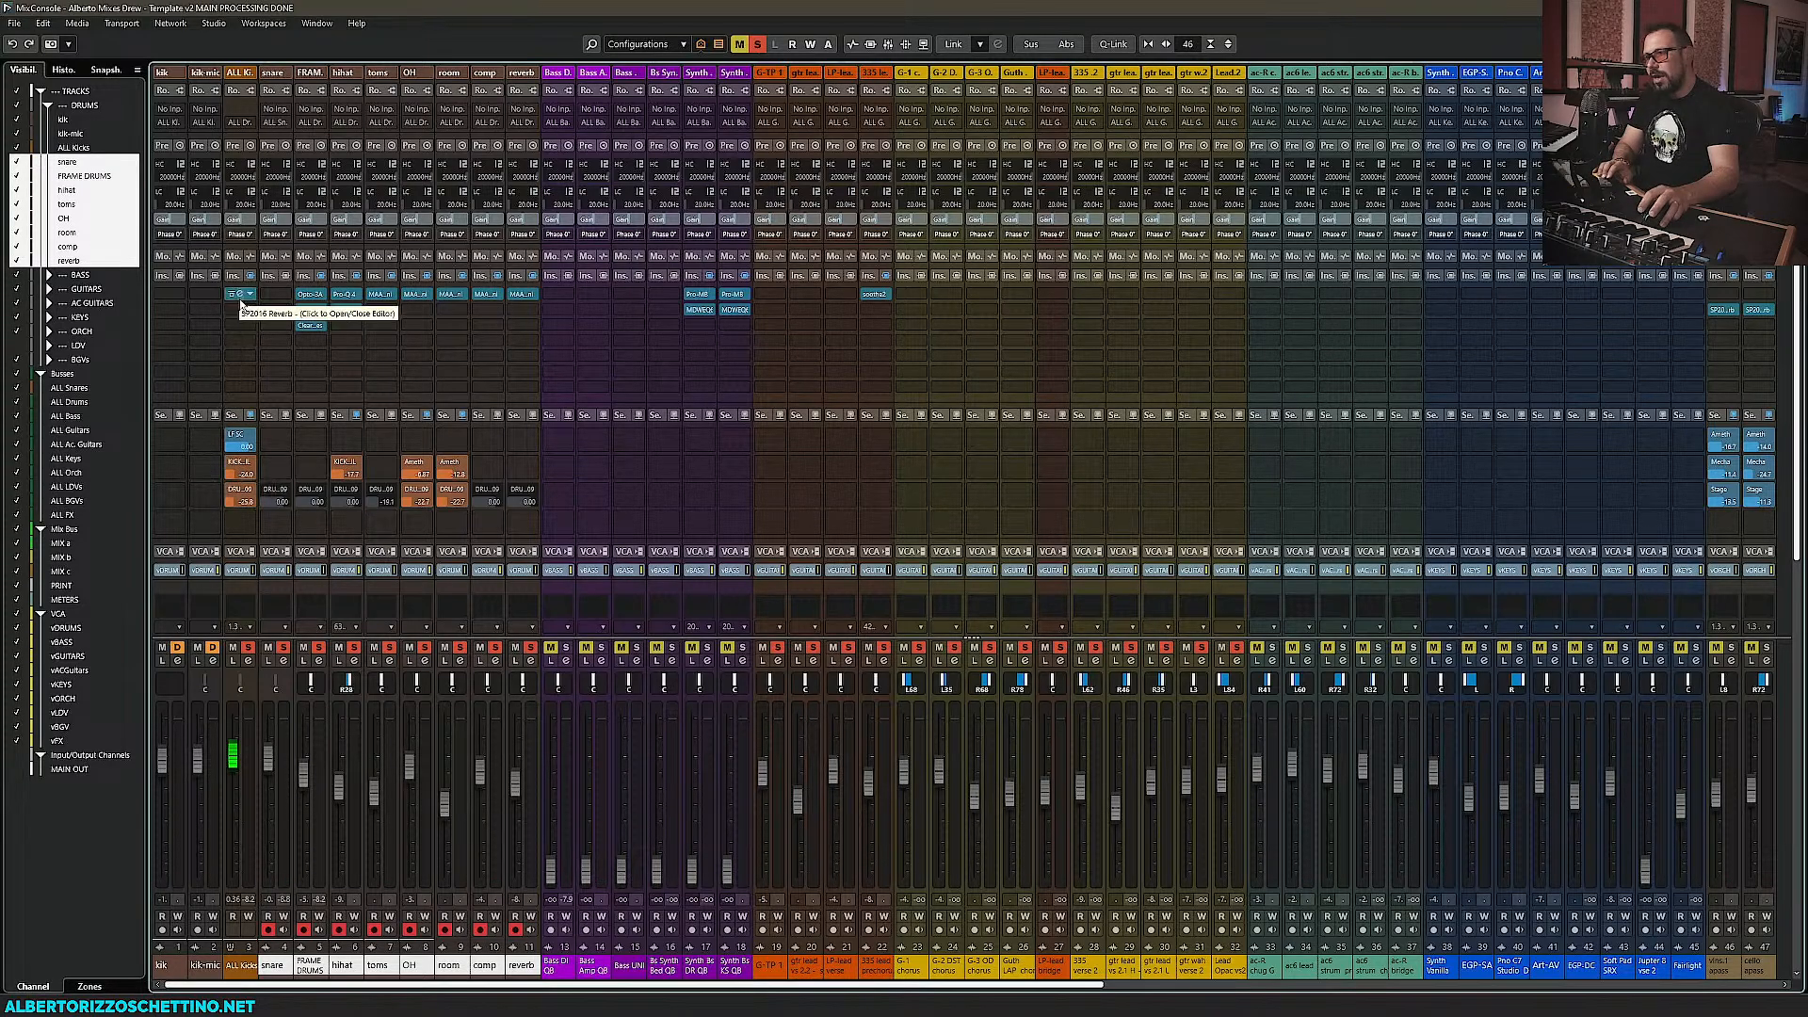
drag(243, 300, 276, 300)
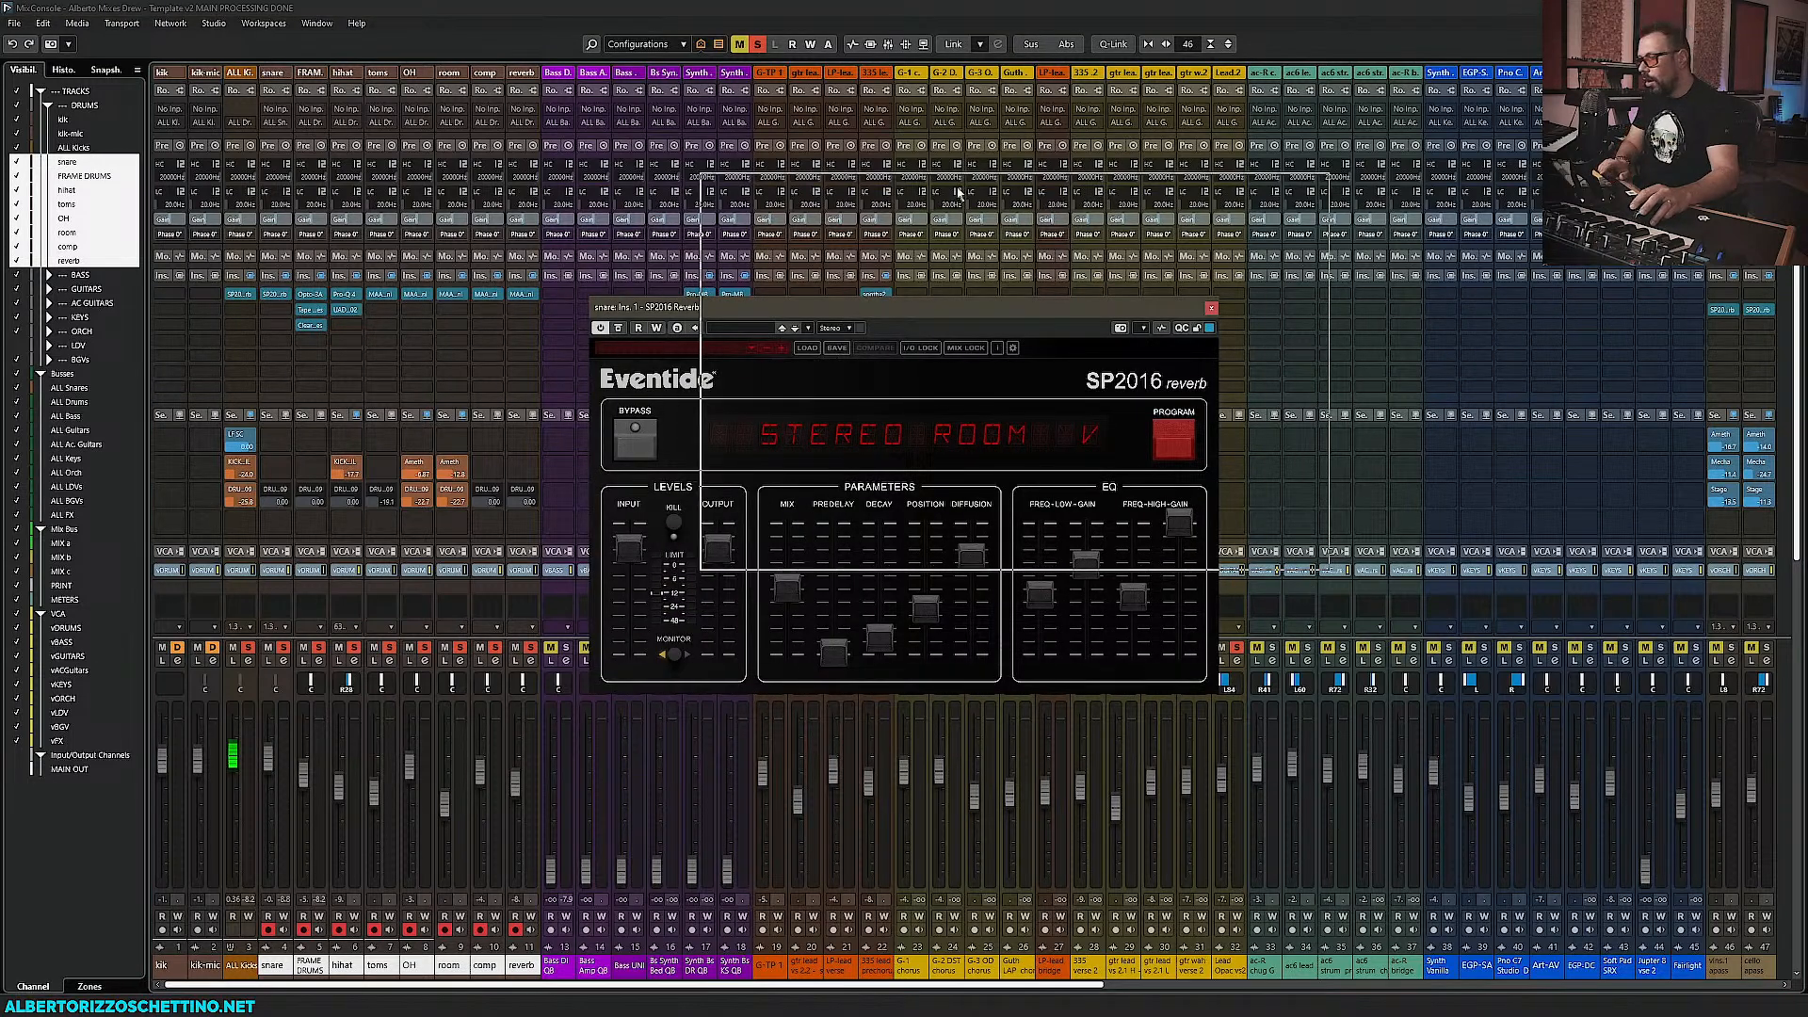
drag(839, 322, 956, 195)
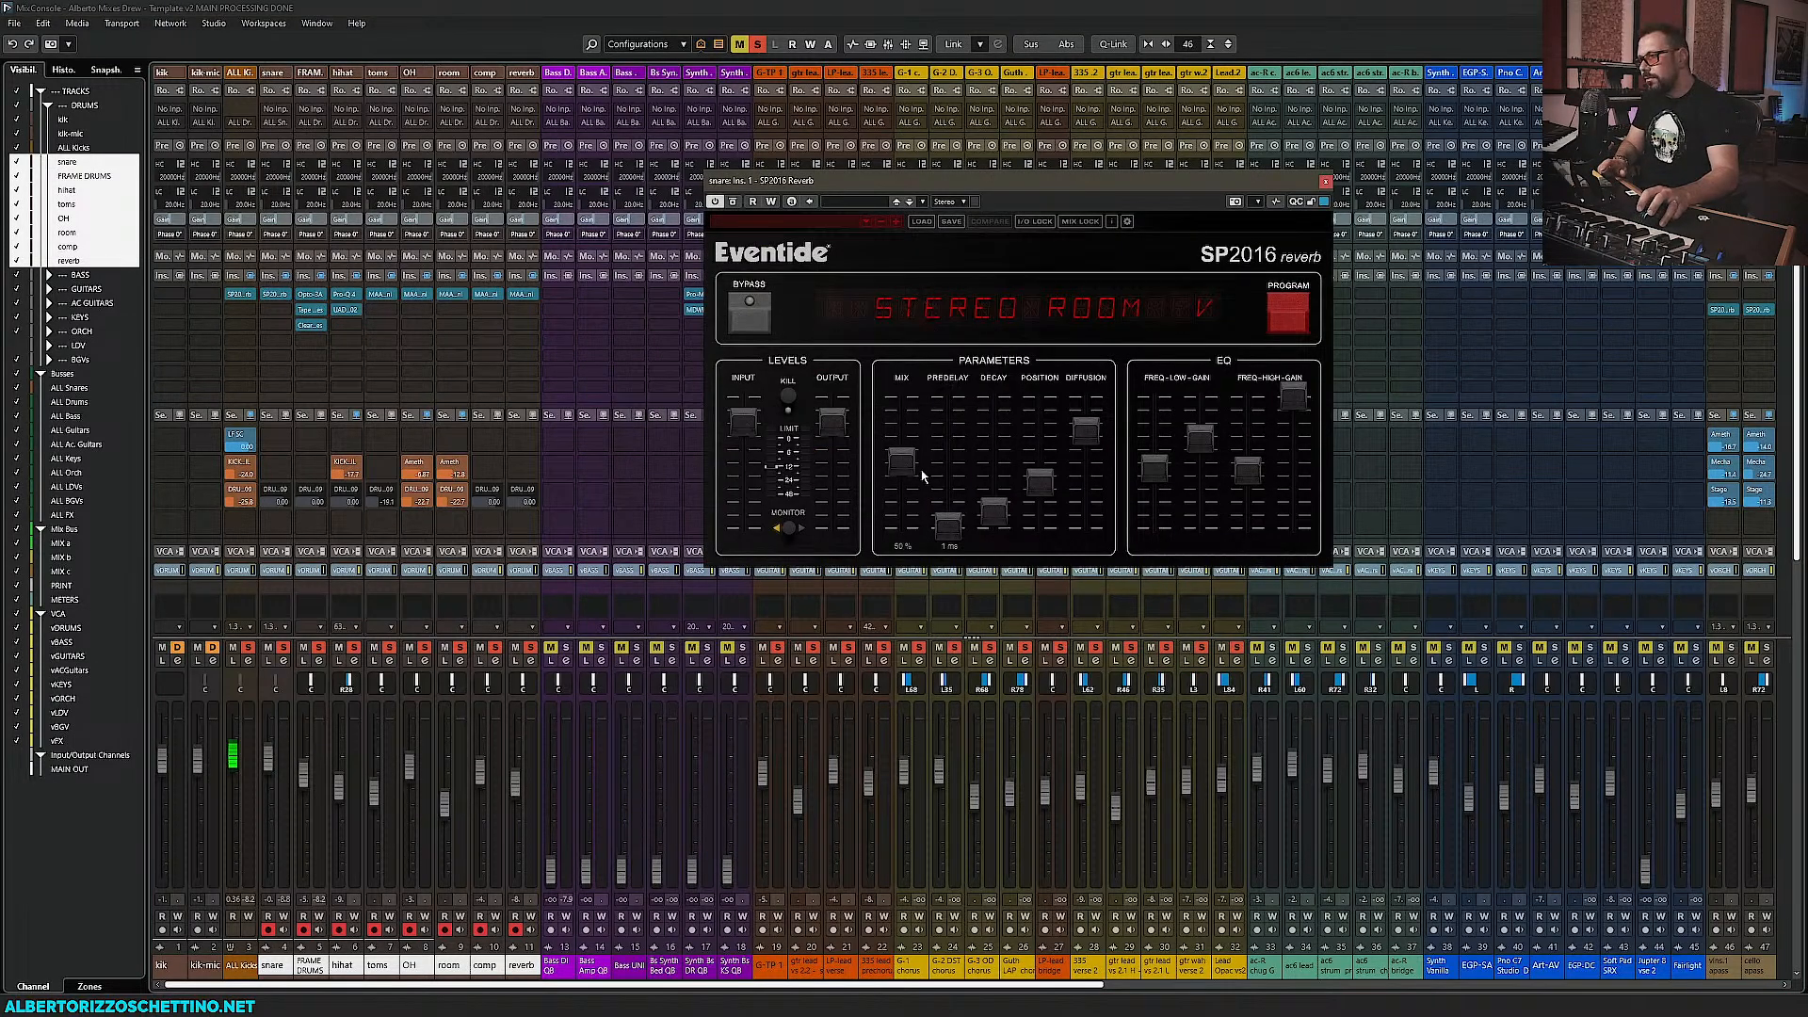
Set the snare's SP2016 Reverb mix to 62% while listening to playback, and close the plug-in
key(space)
drag(902, 463, 908, 425)
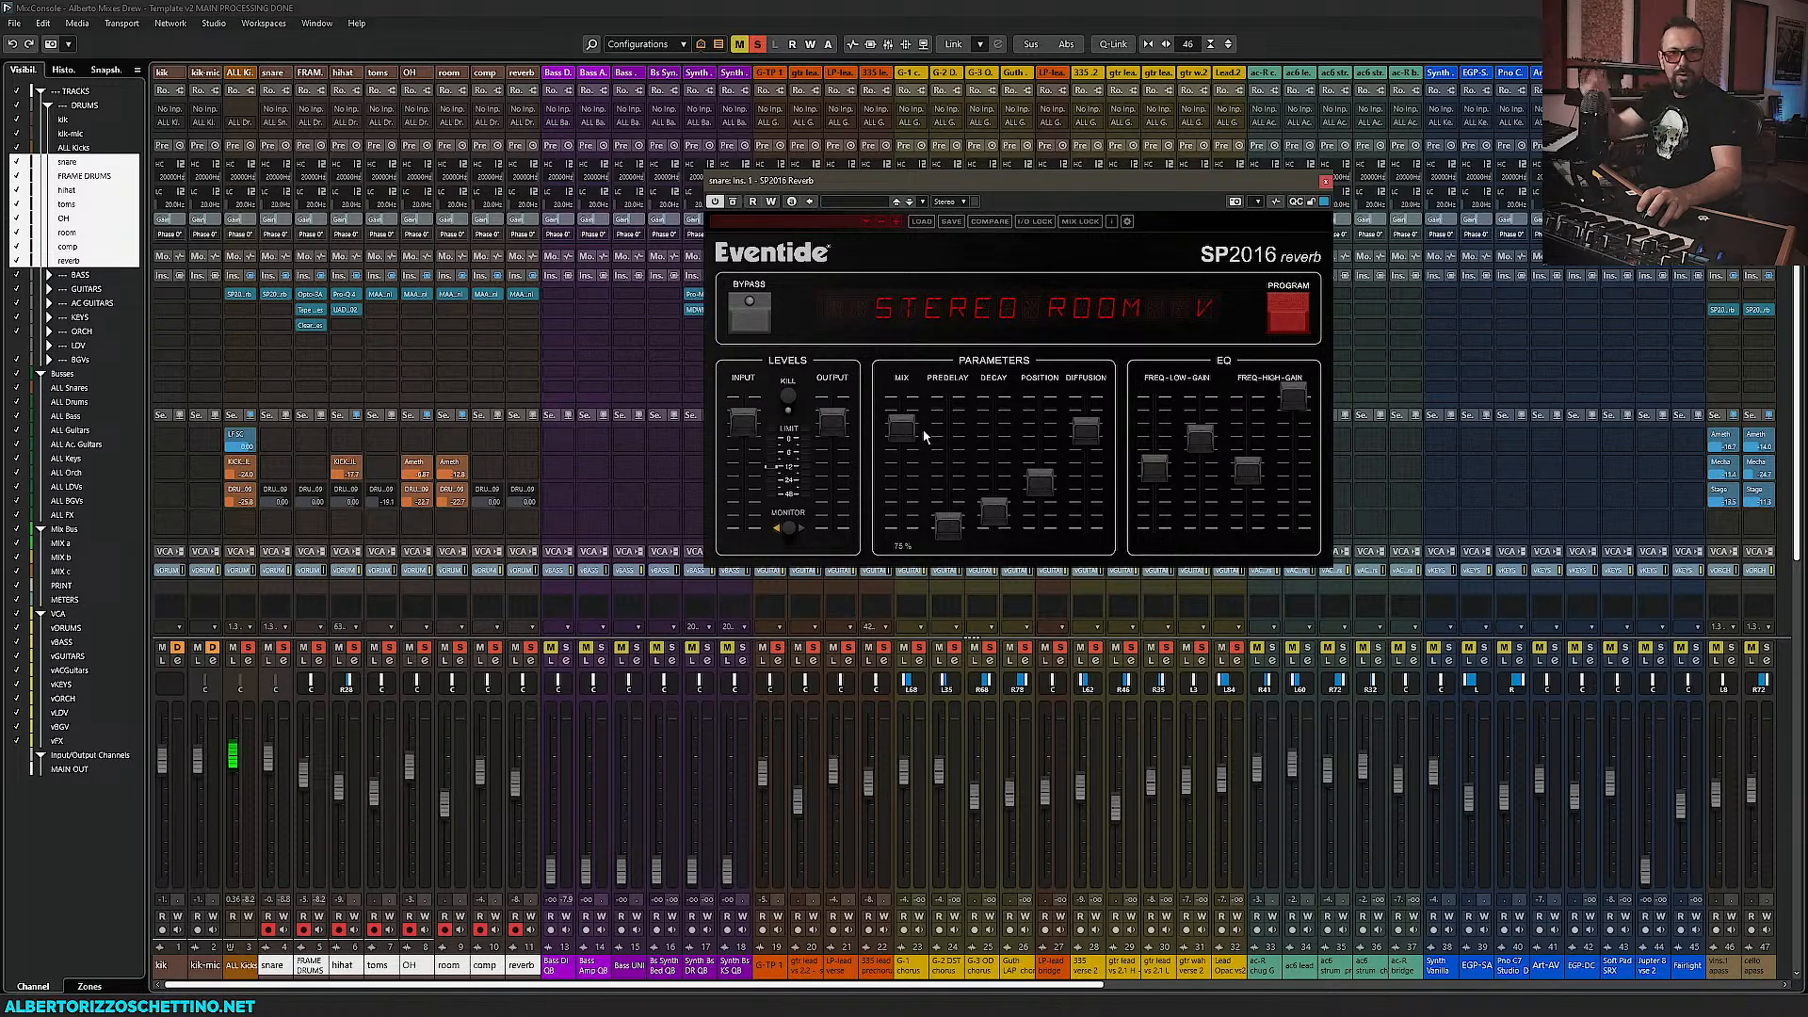
key(space)
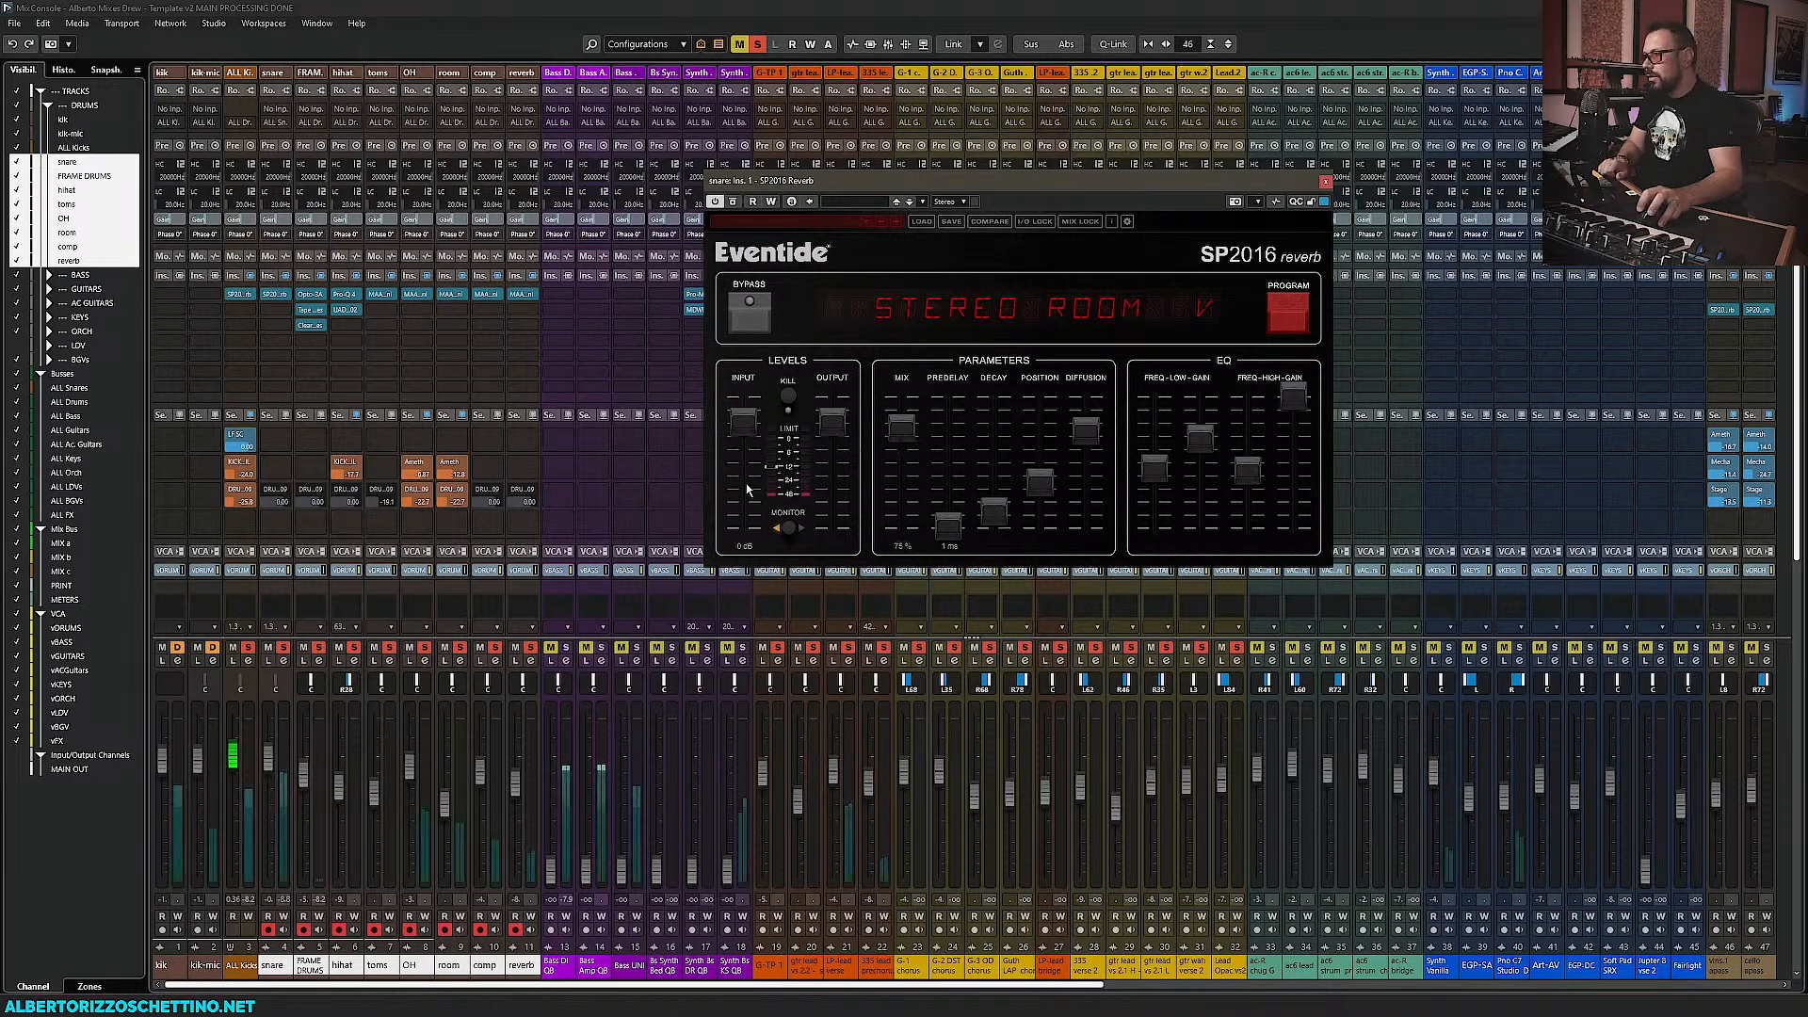
mouse_move(898, 436)
mouse_down()
mouse_move(904, 559)
mouse_move(902, 439)
mouse_up()
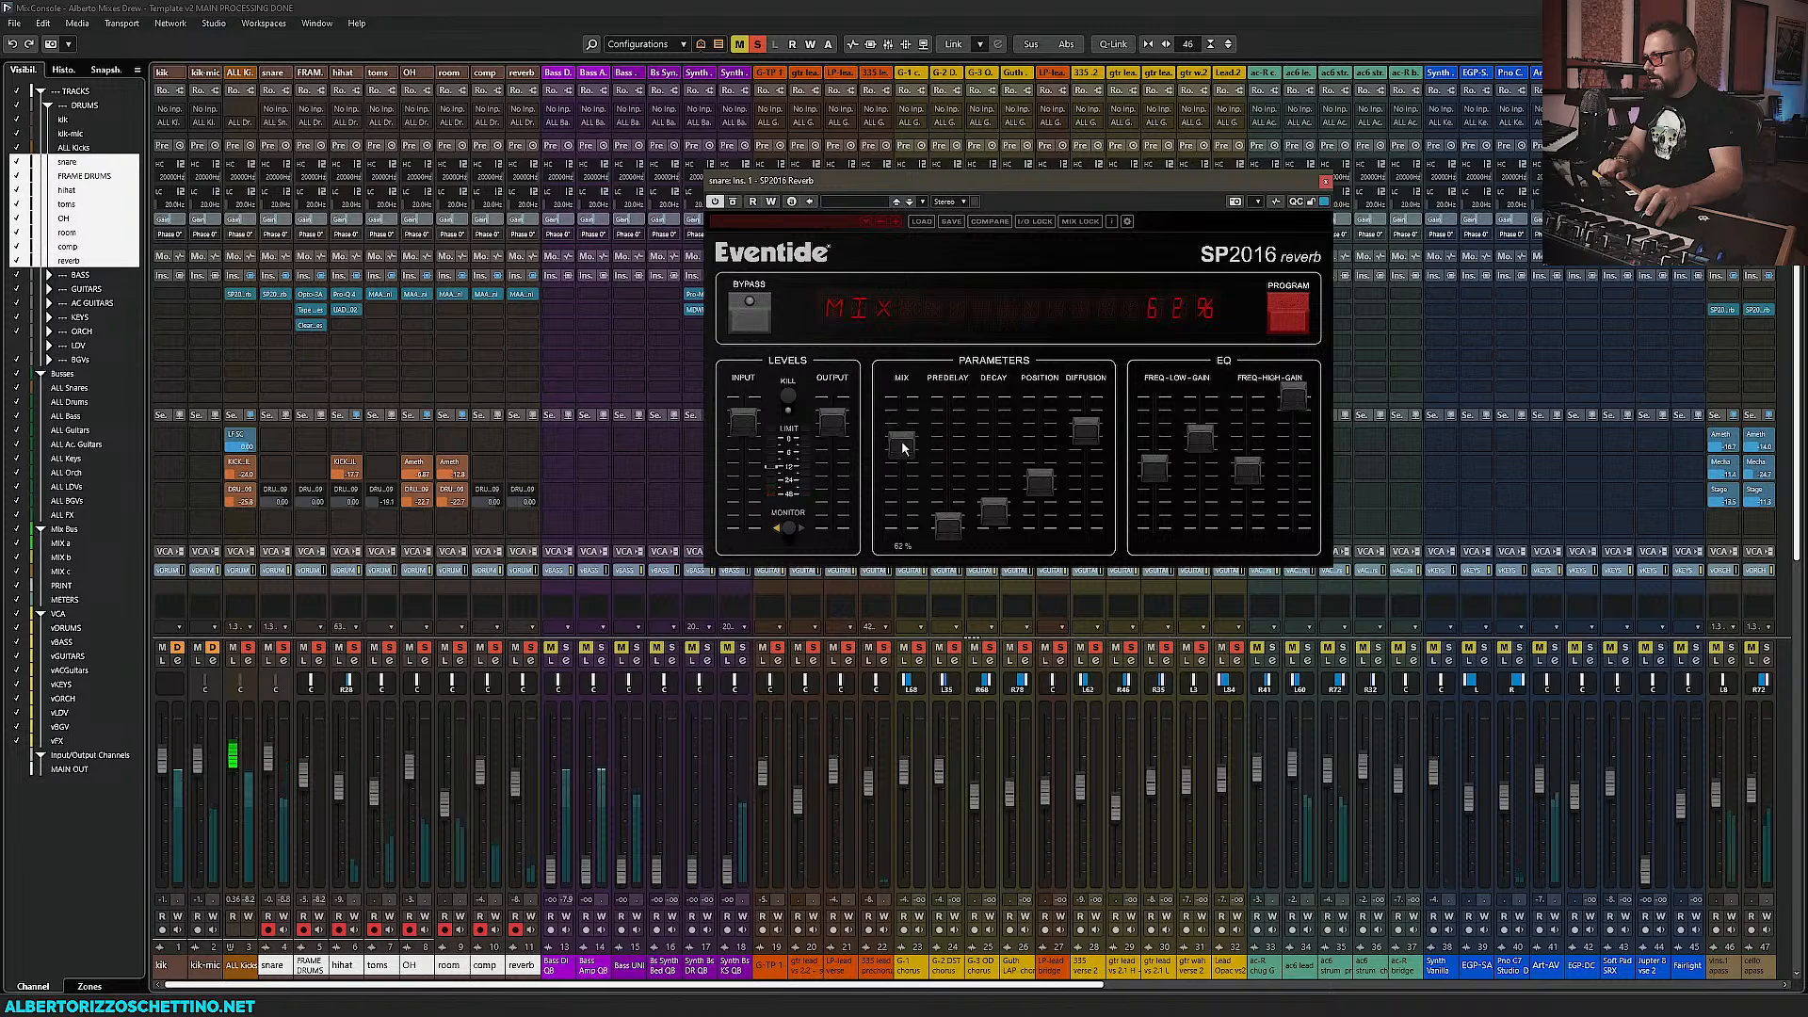
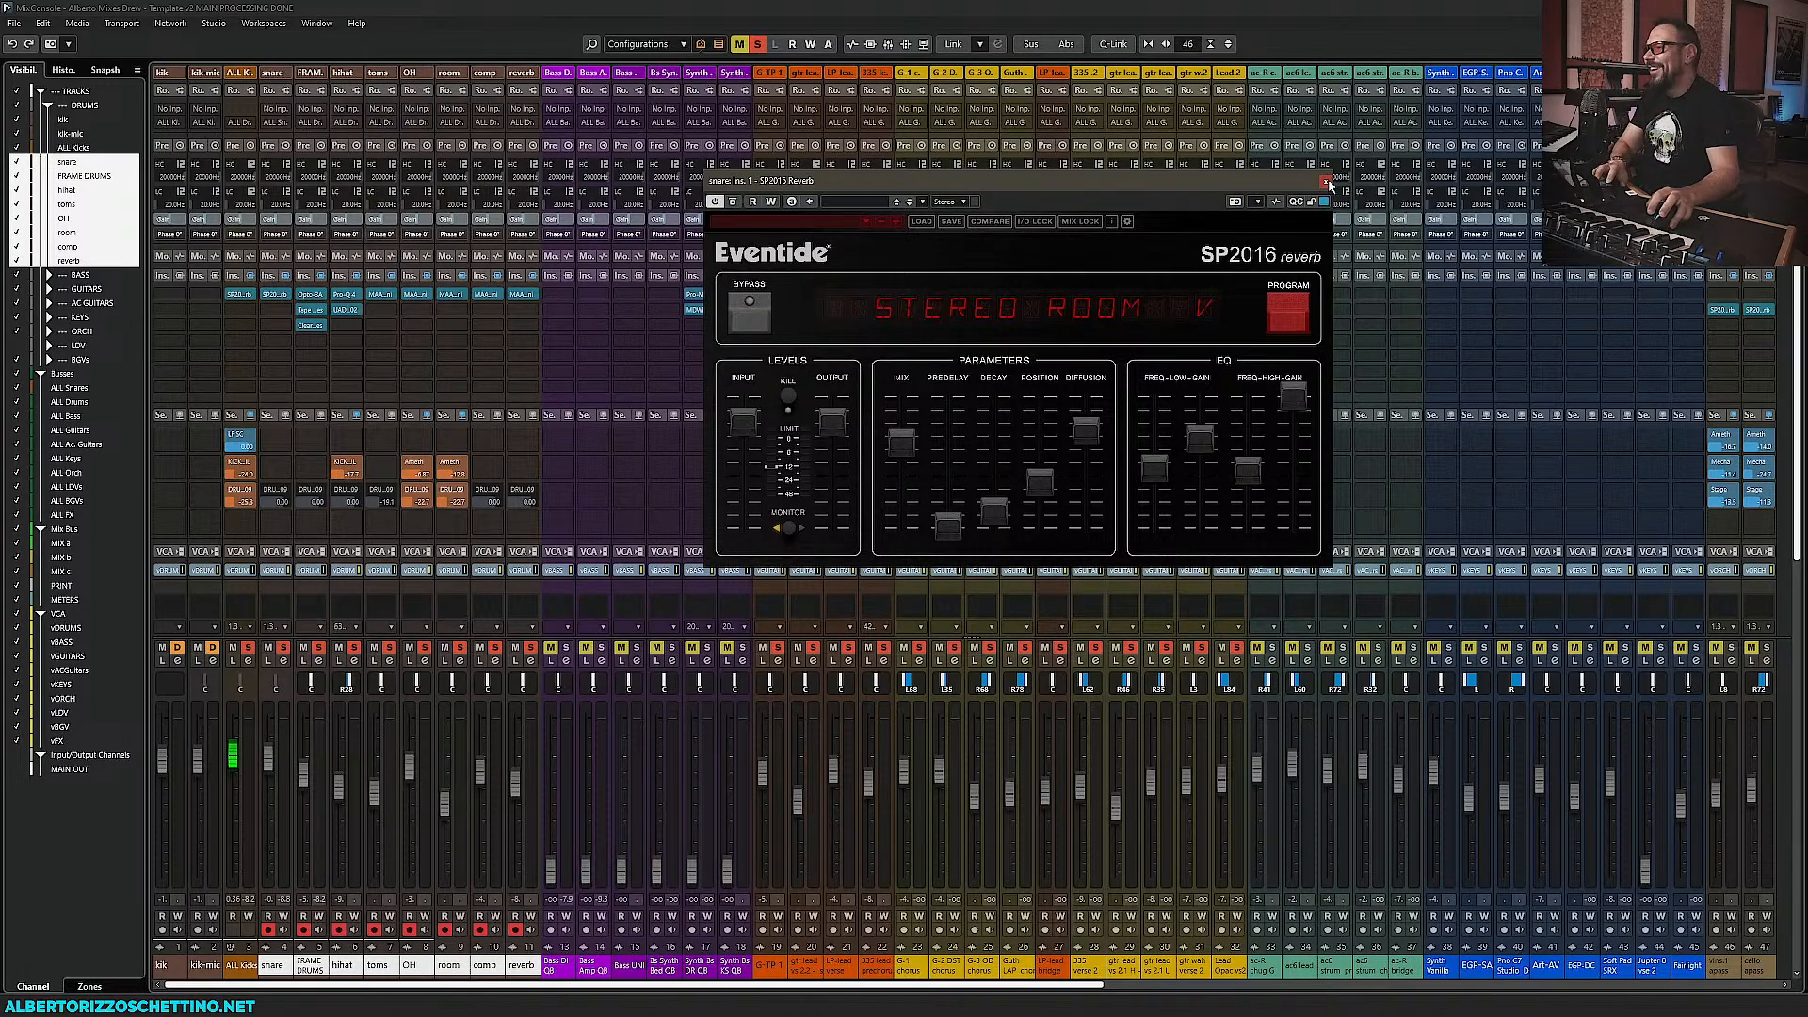
click(1328, 182)
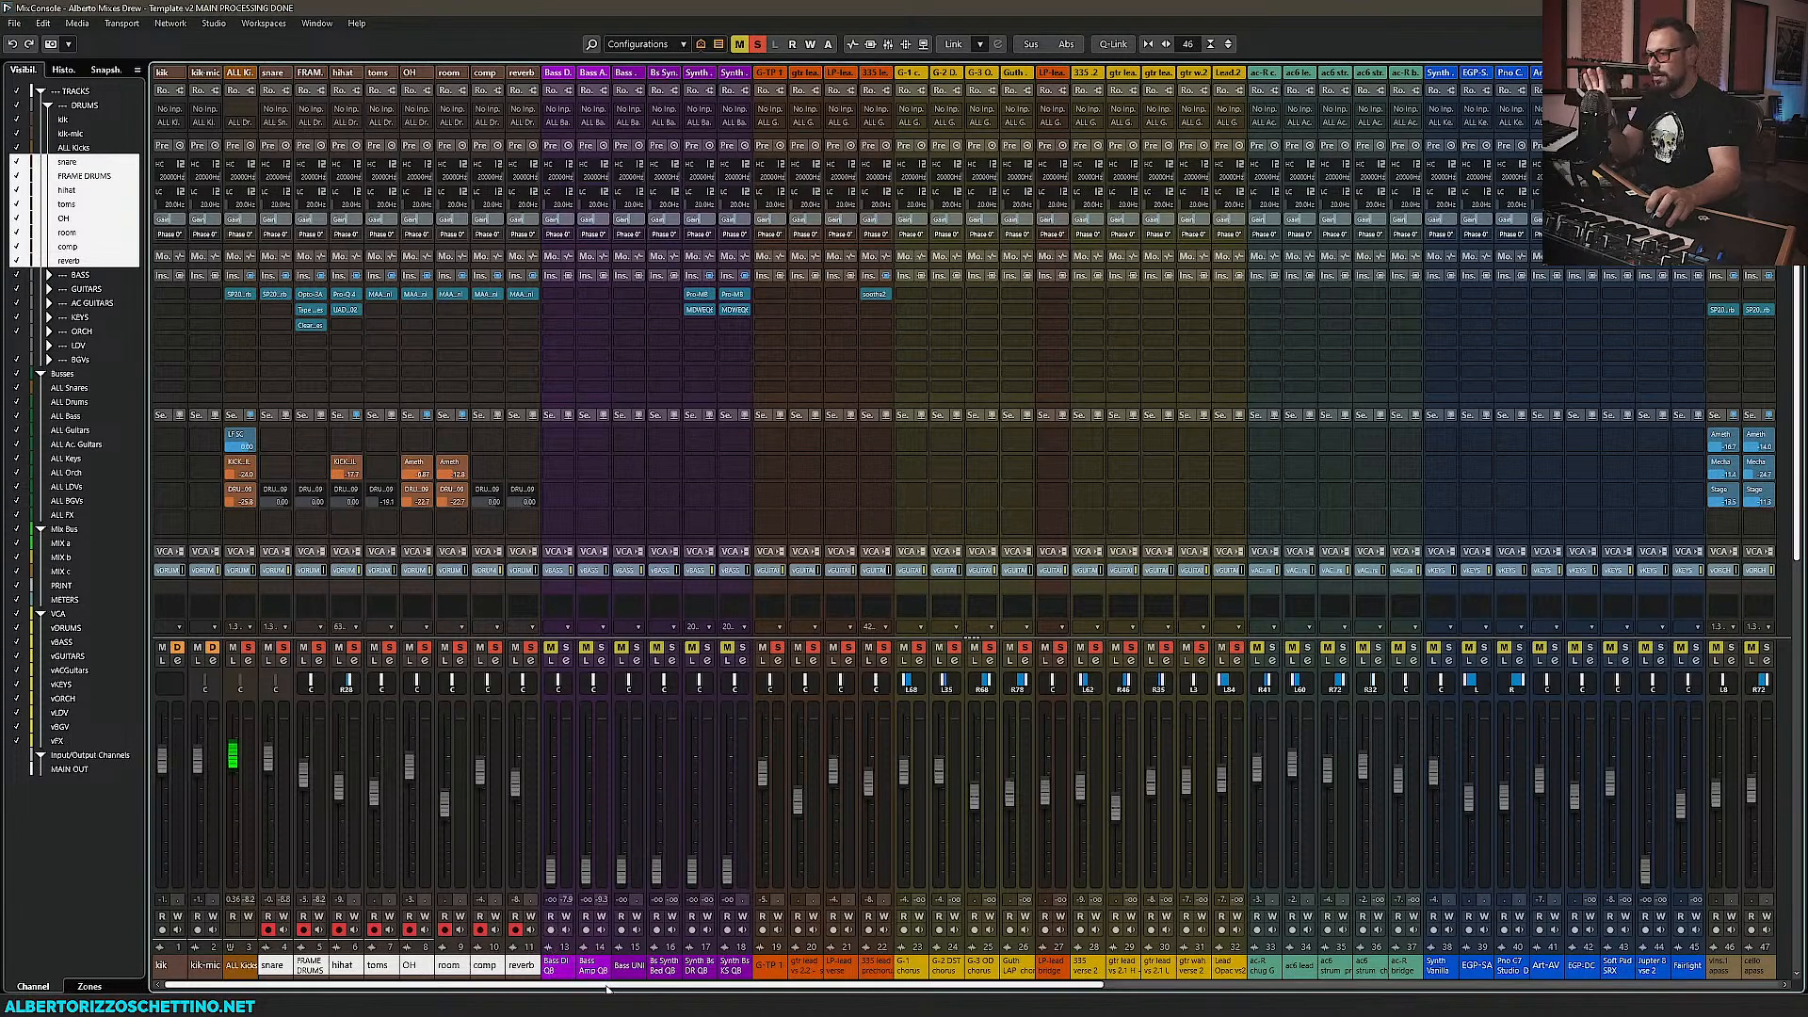
Extend the end of the loop range in the project window to 43.3.1
key(F3)
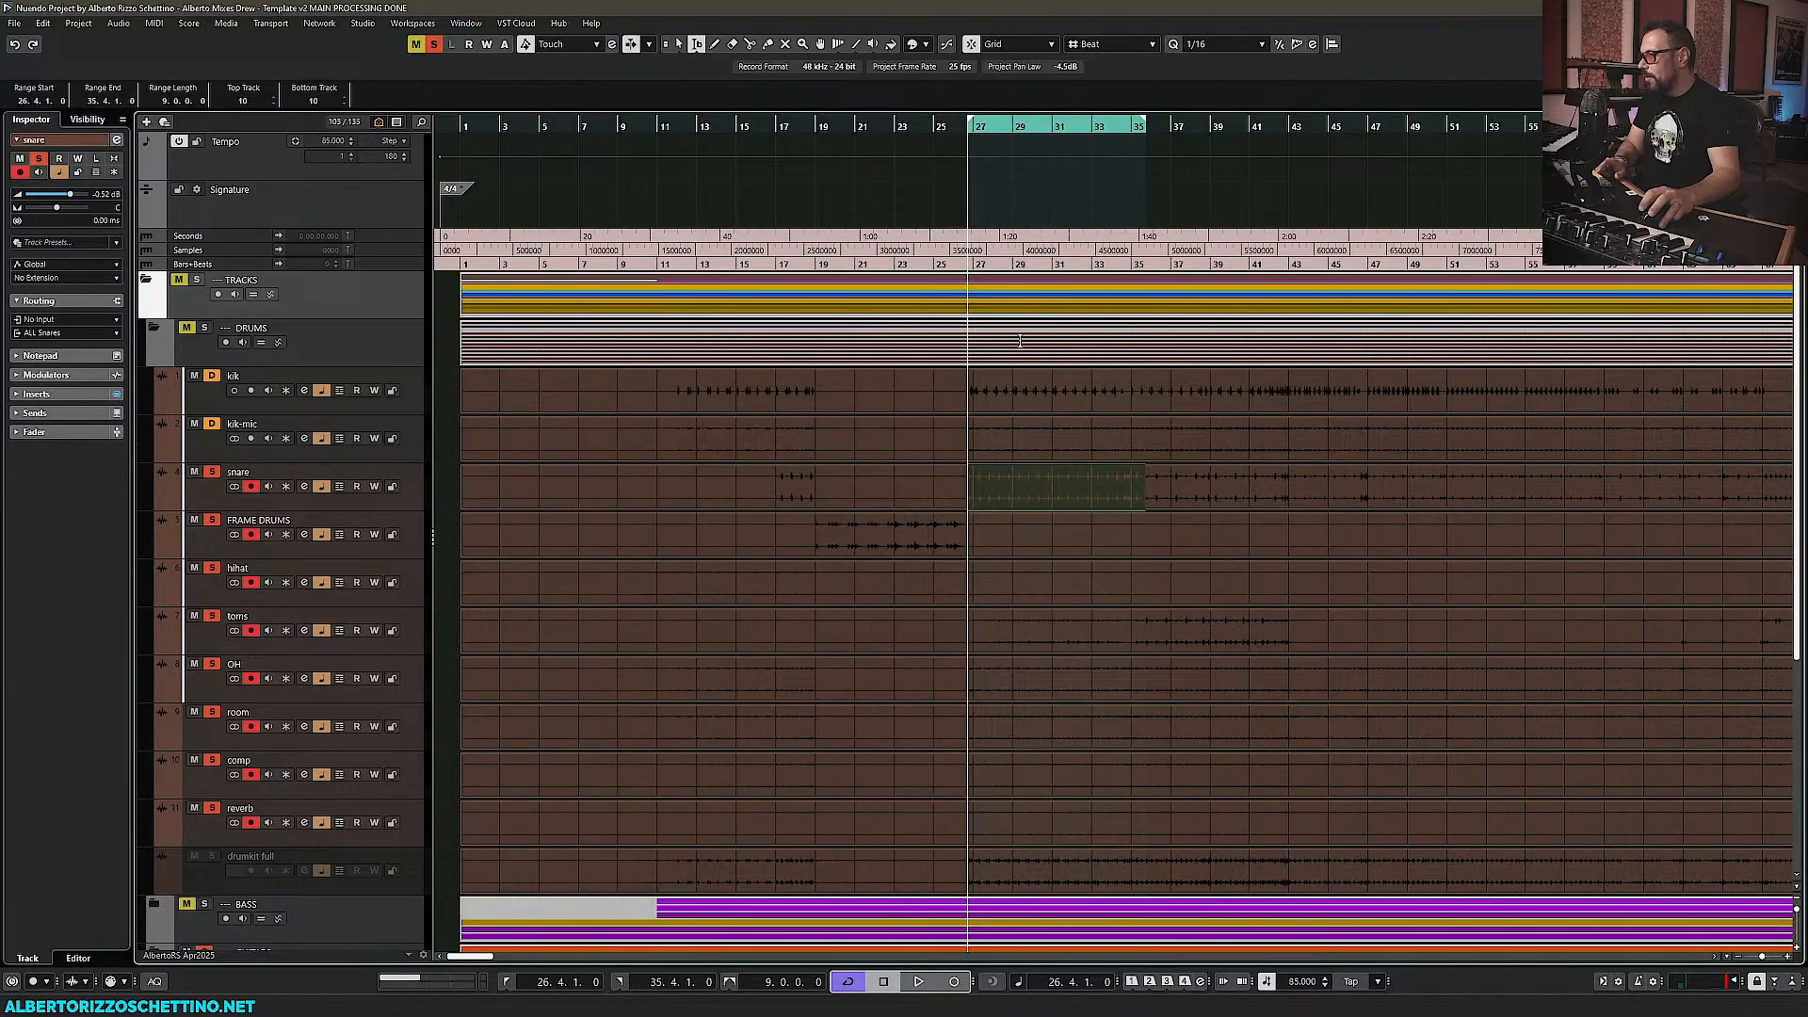
drag(1145, 128, 1299, 127)
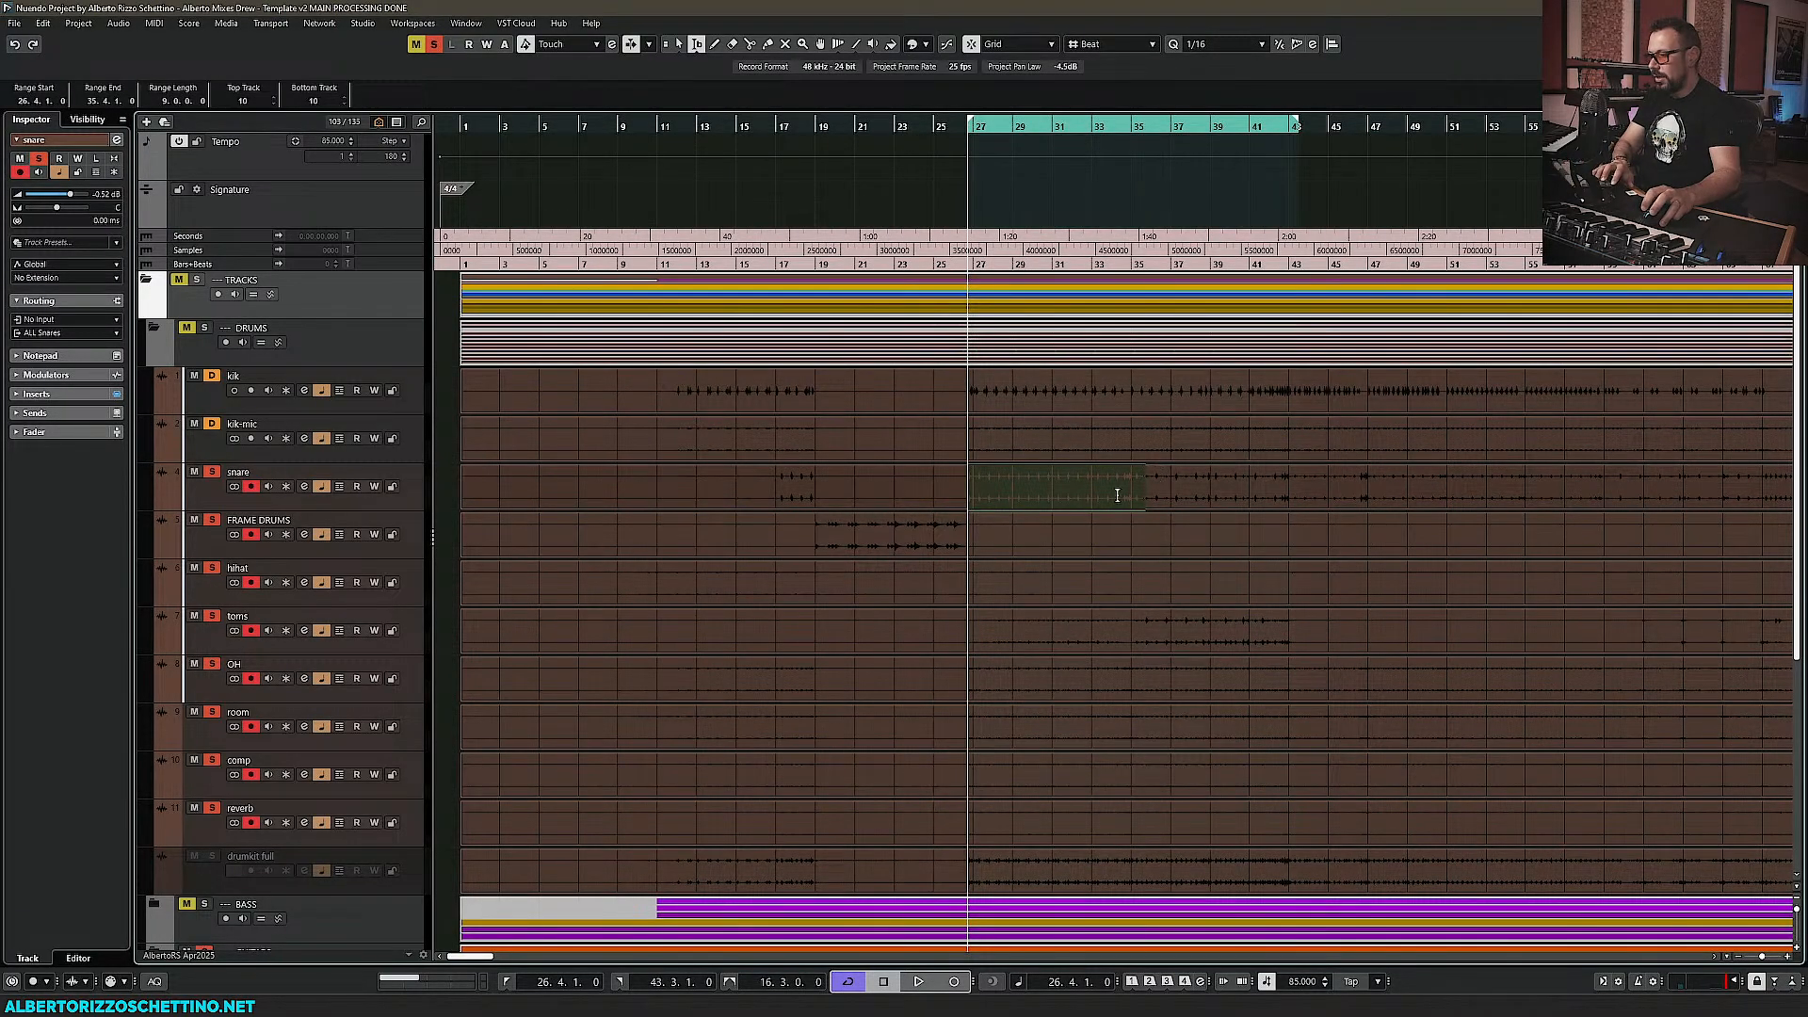
key(F3)
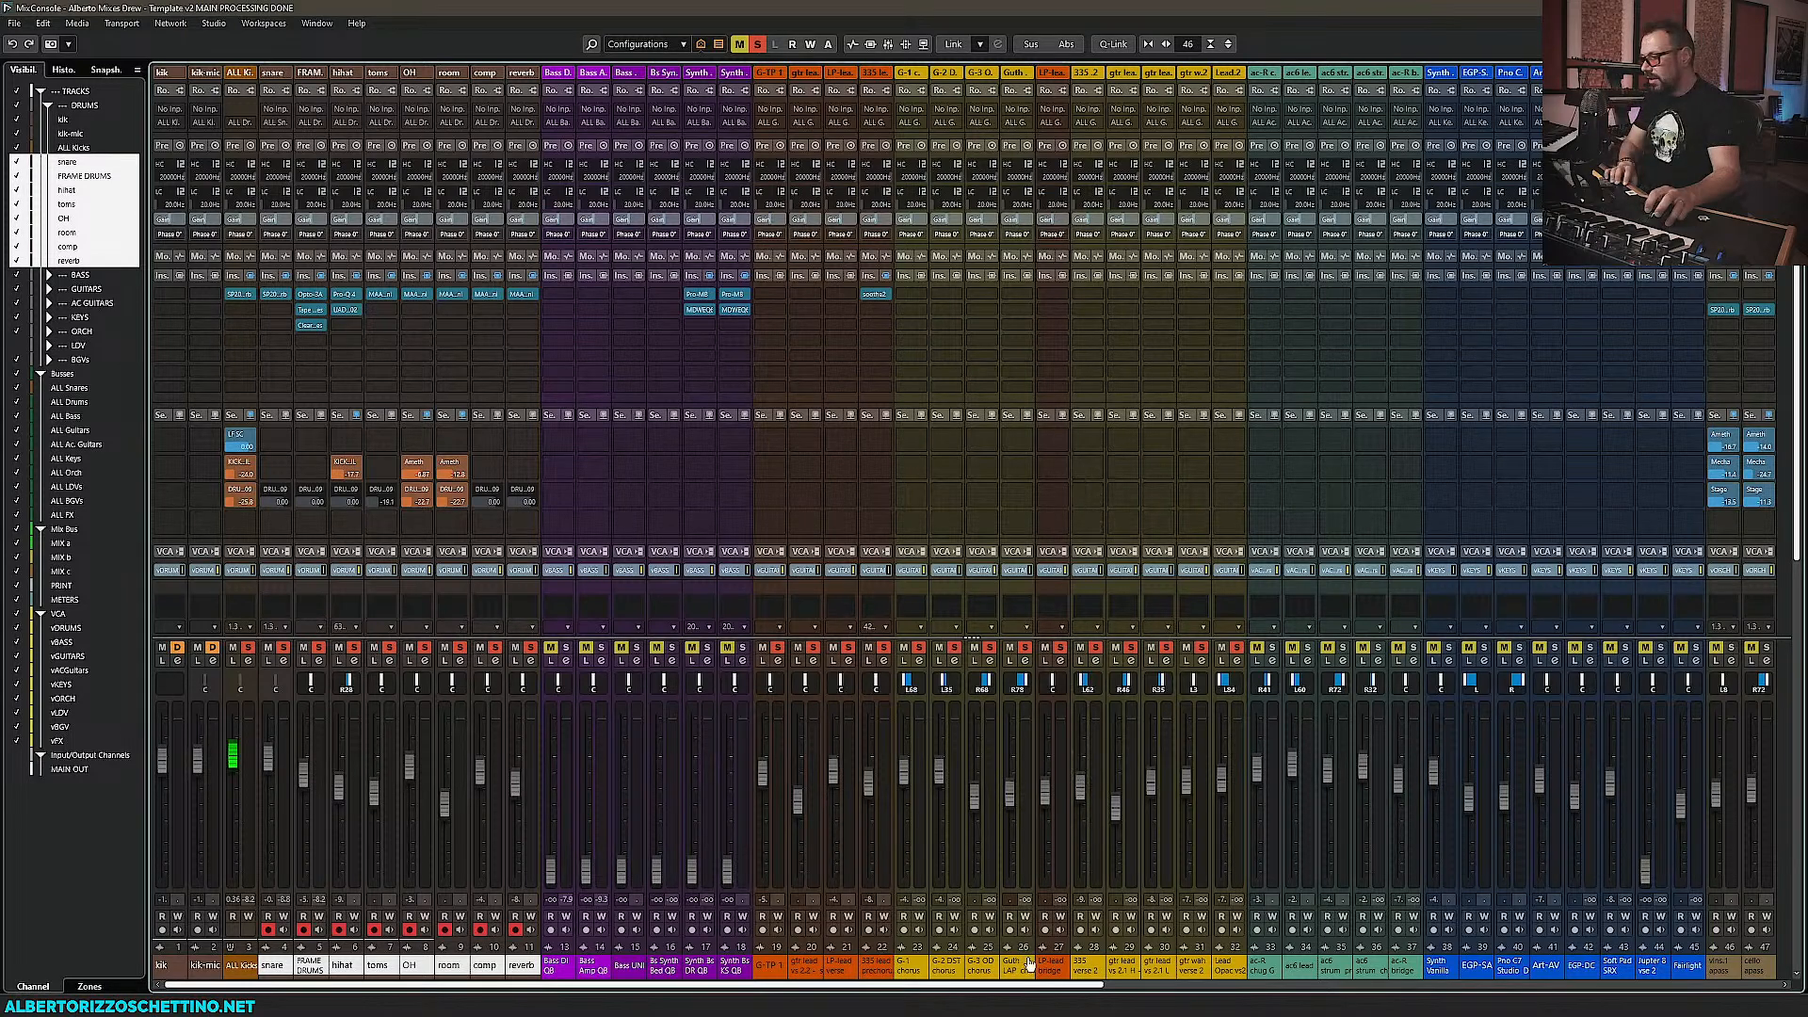
Look over the orchestra, effect and group channels in the mixer, and solo the ORCH folder in the project window
drag(1036, 985, 1344, 985)
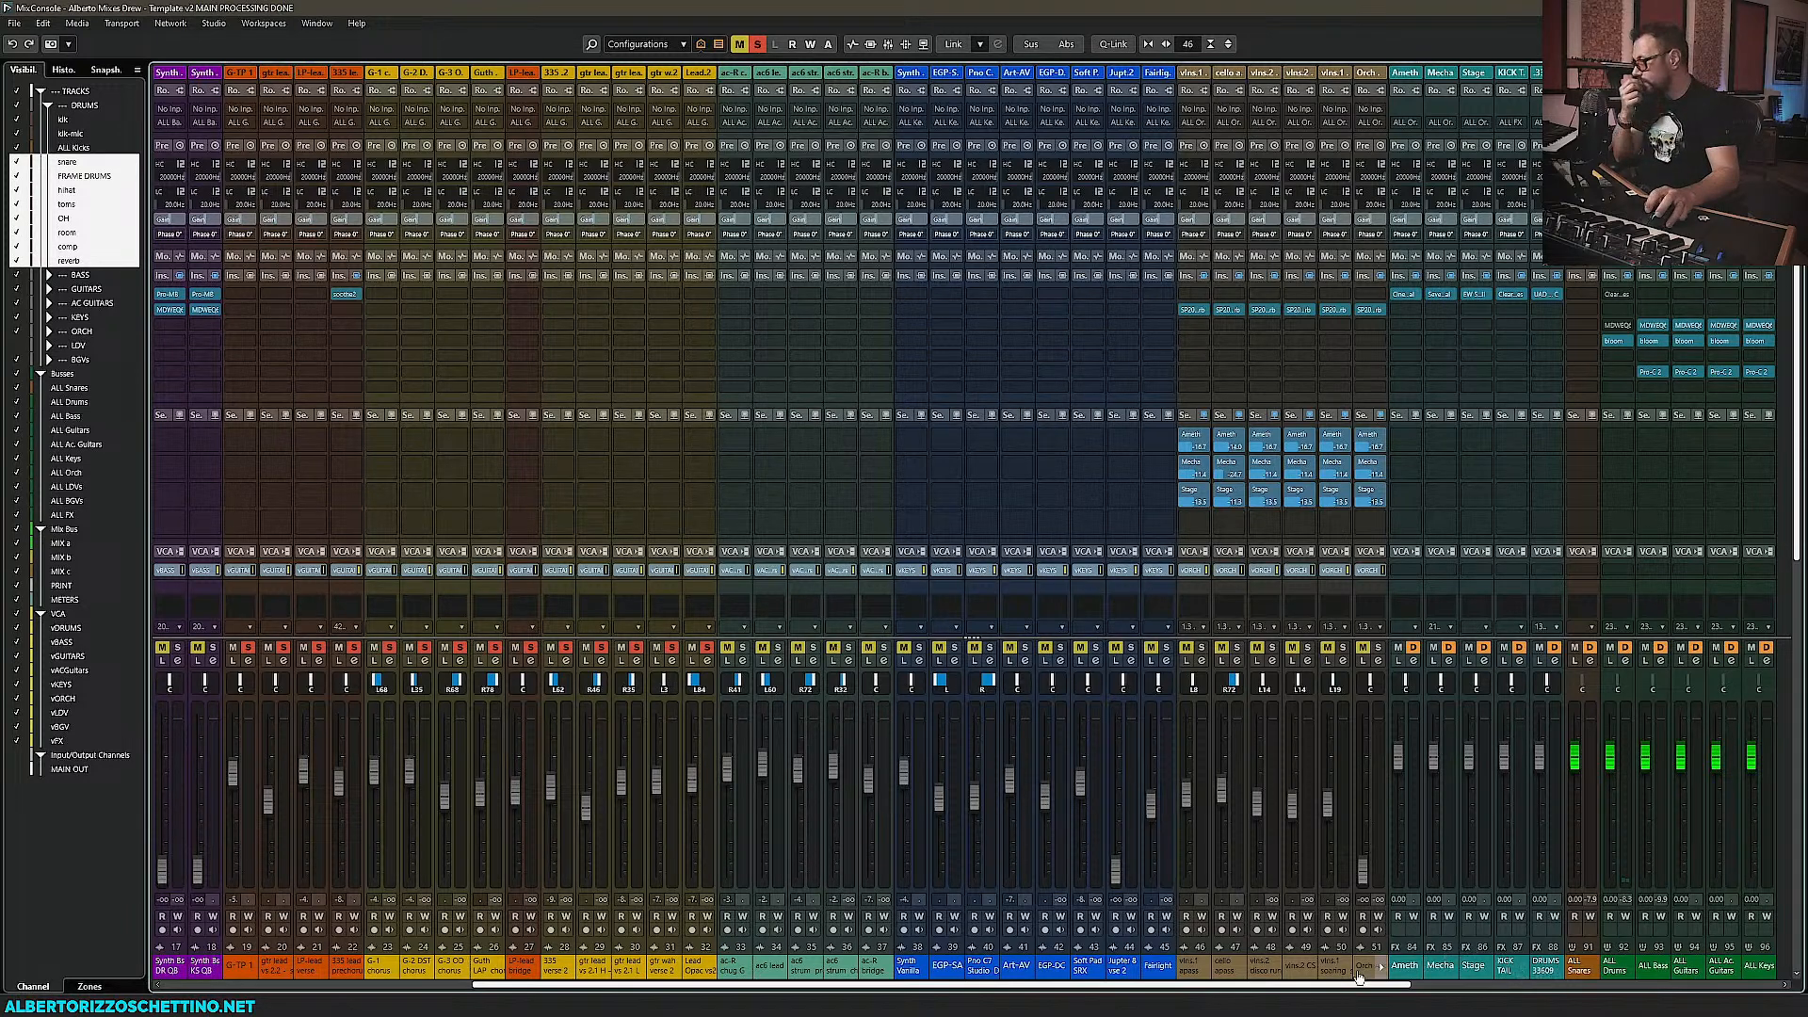
scroll(1359, 978, right, 8)
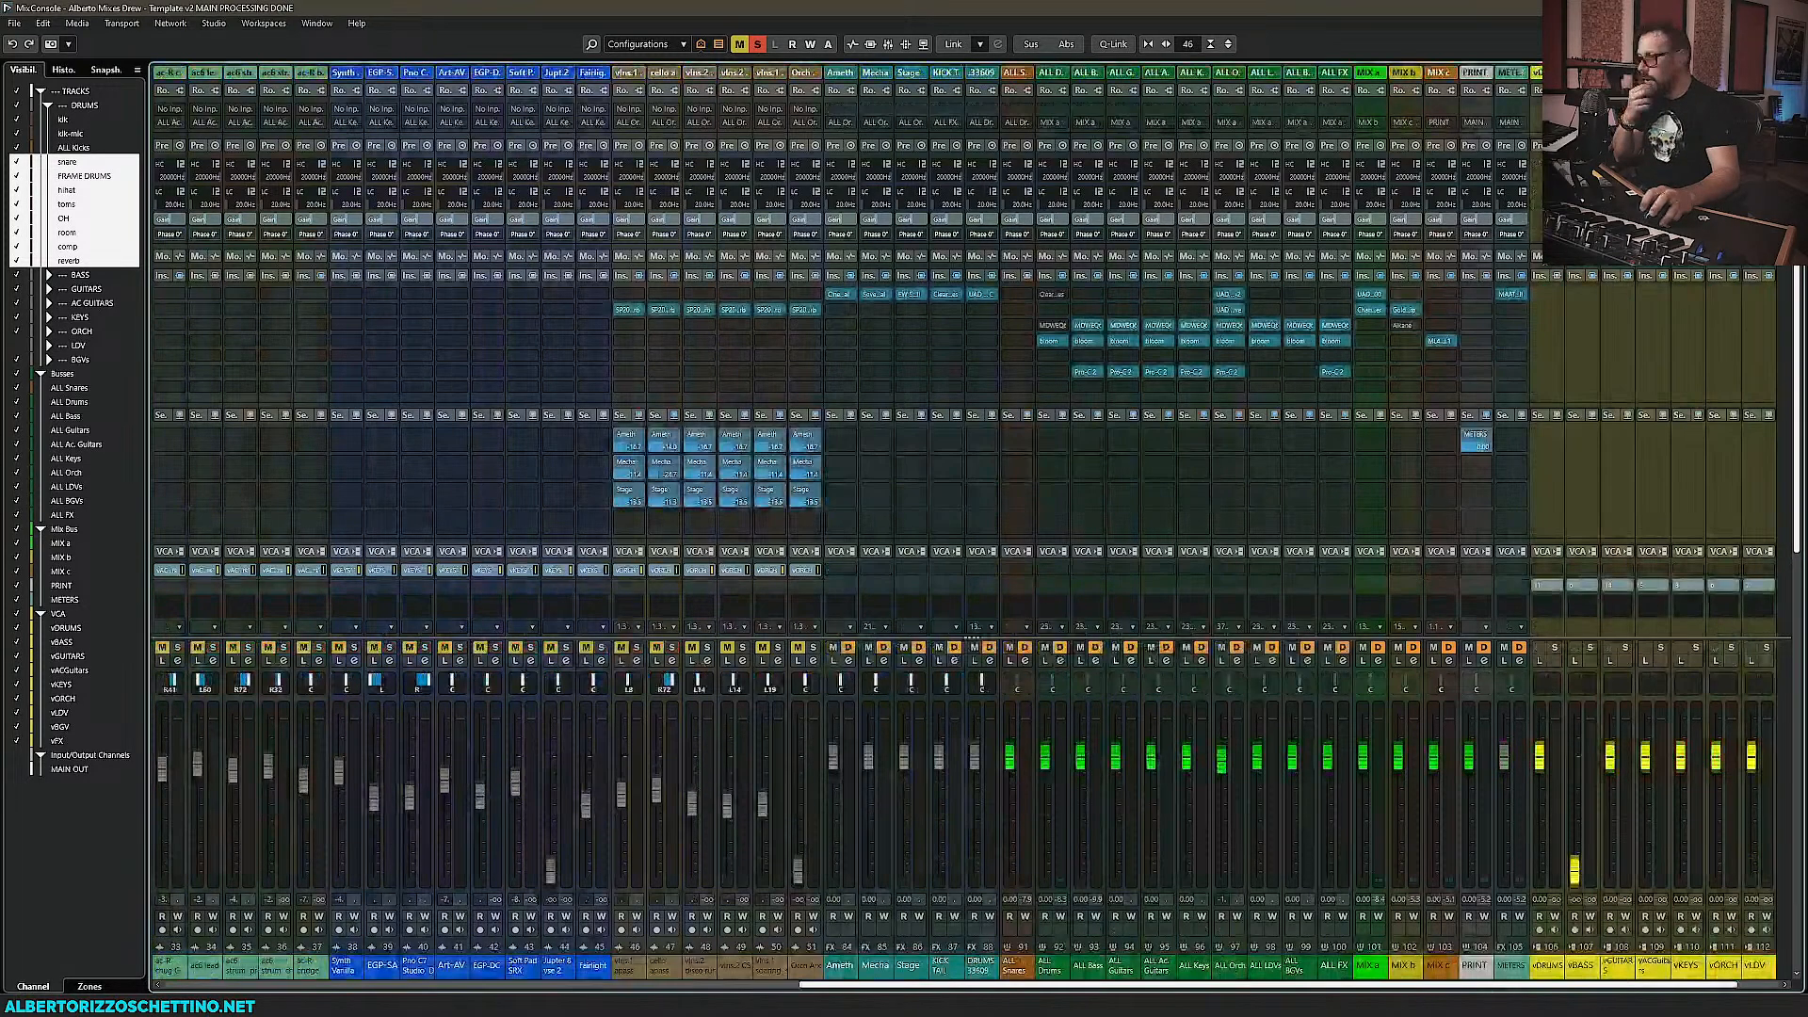
scroll(1560, 988, left, 3)
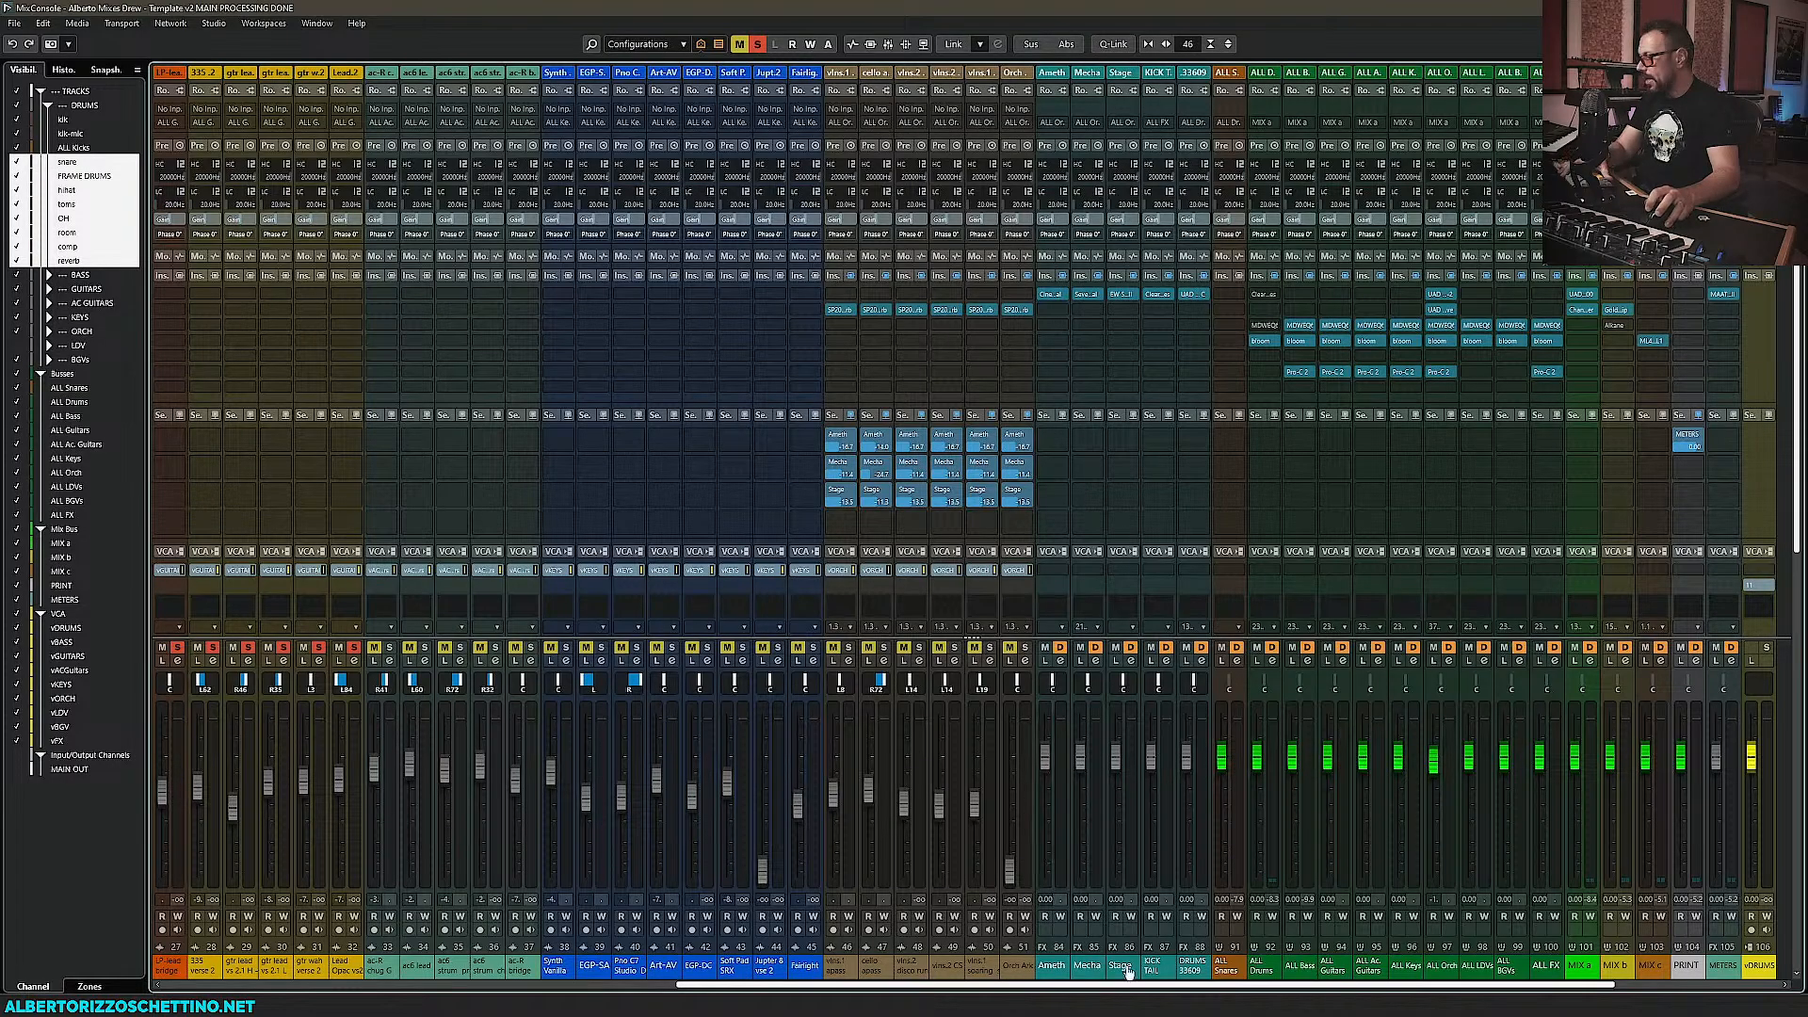
key(F3)
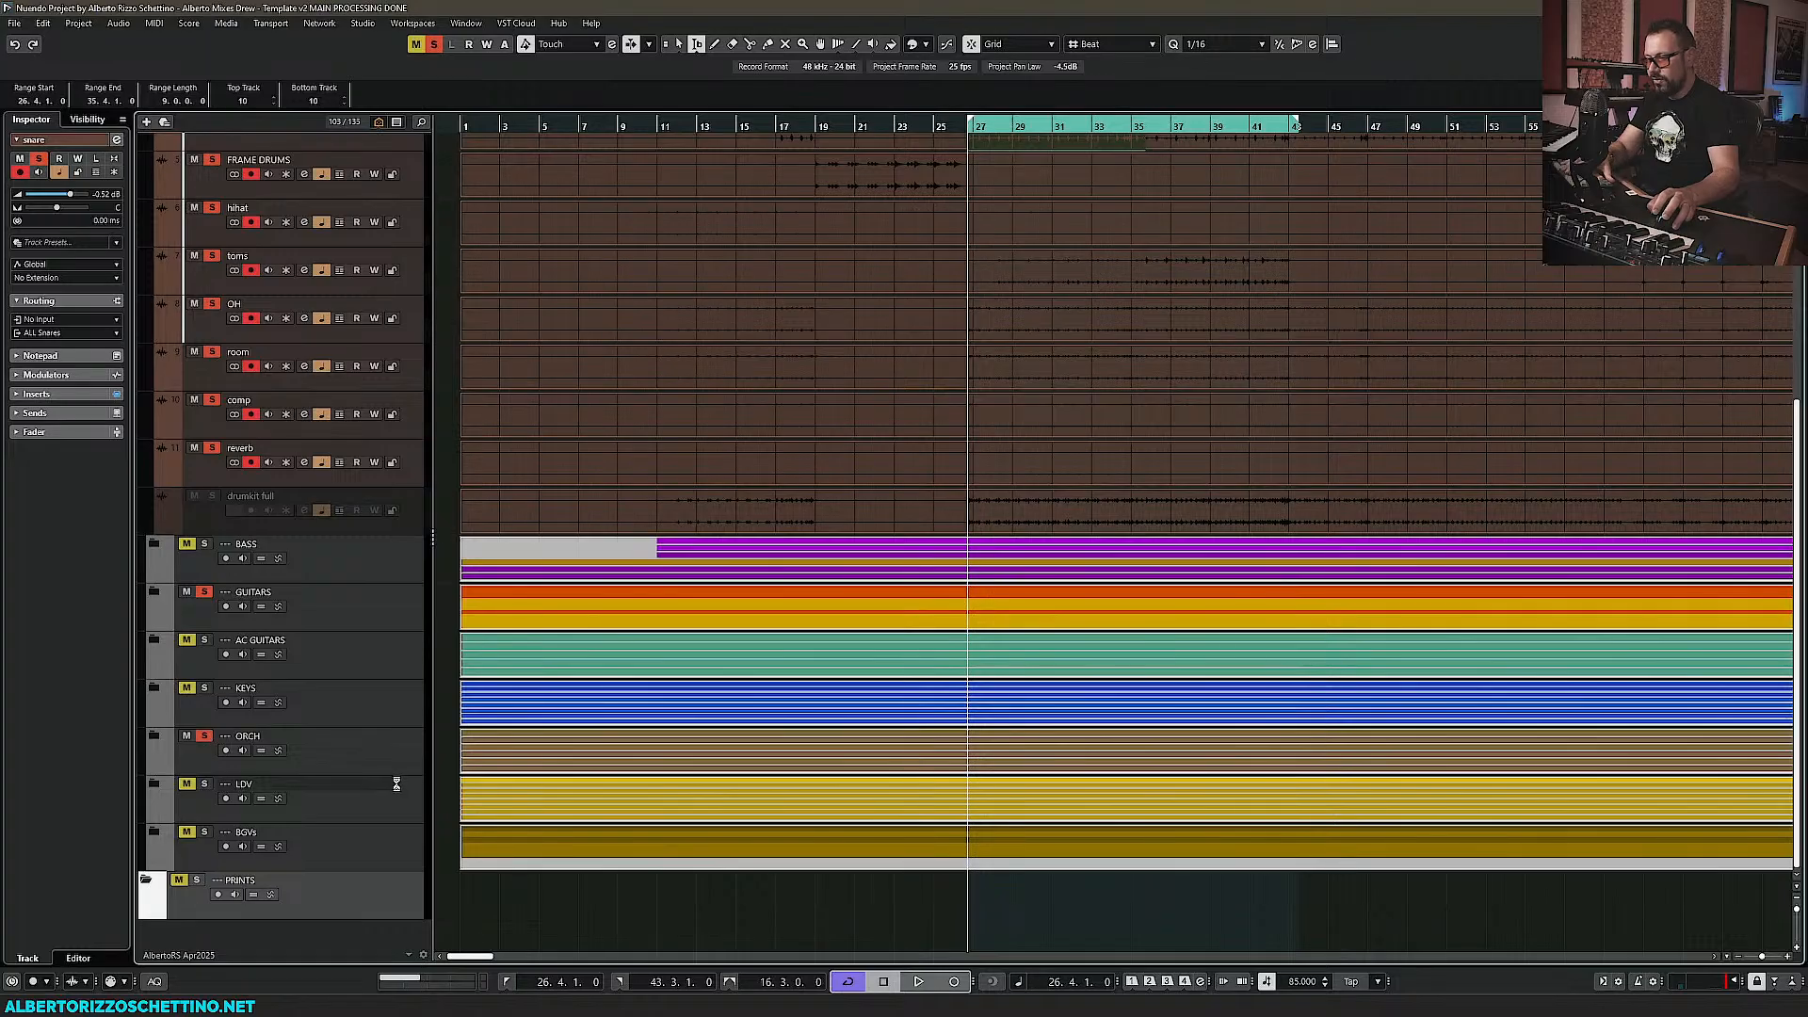
Set the FX blend of Clearmountain's Spaces on the ALL Drums channel to 12/88 while listening to playback, and close the plug-in
key(F3)
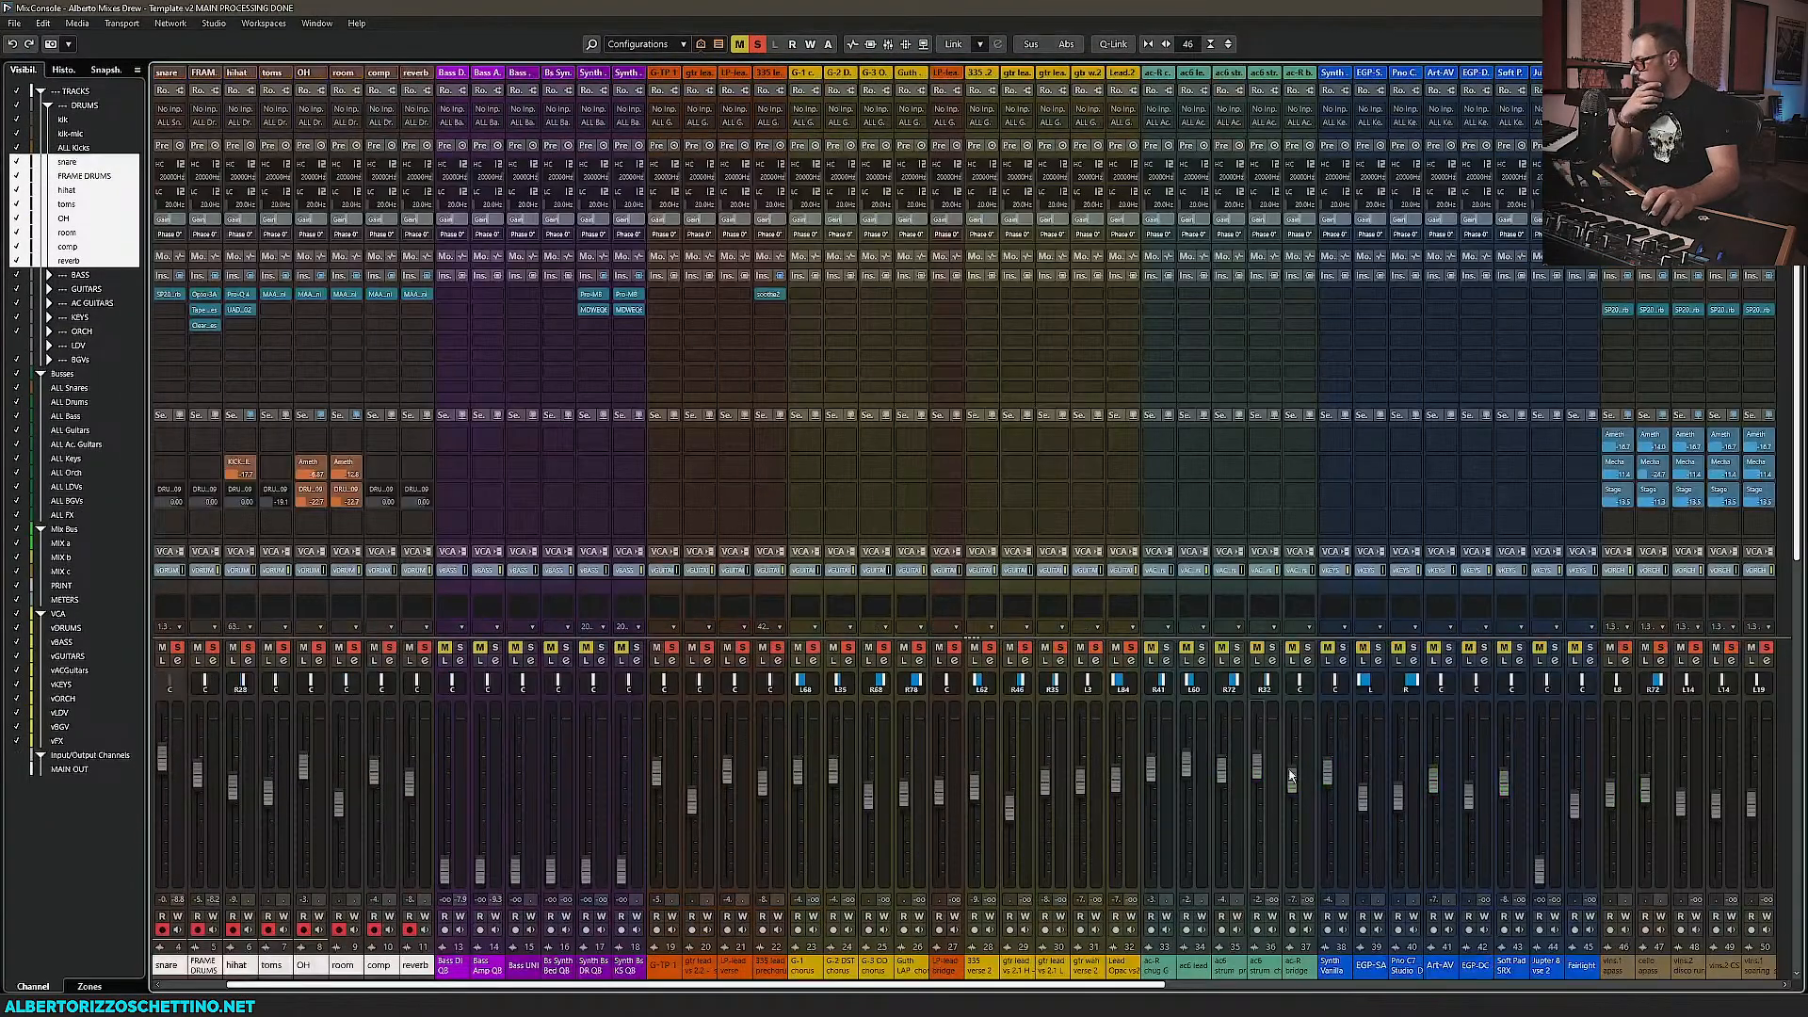
click(1239, 987)
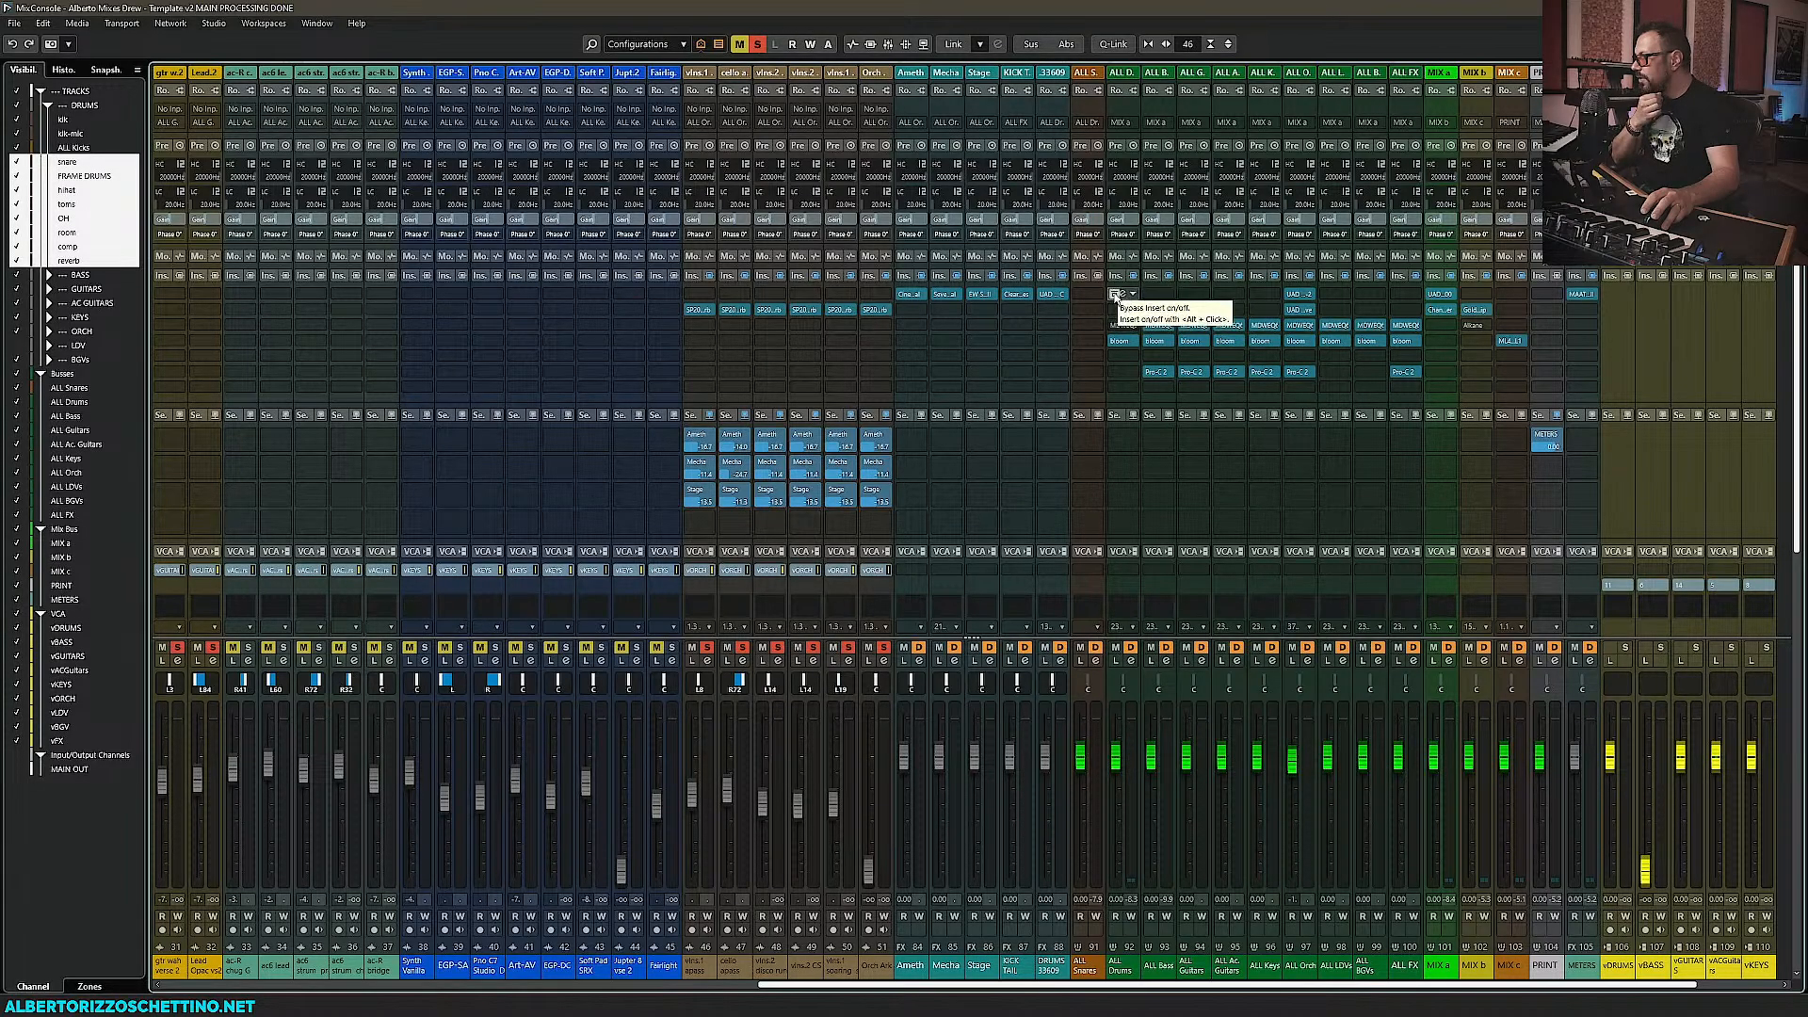
click(1122, 296)
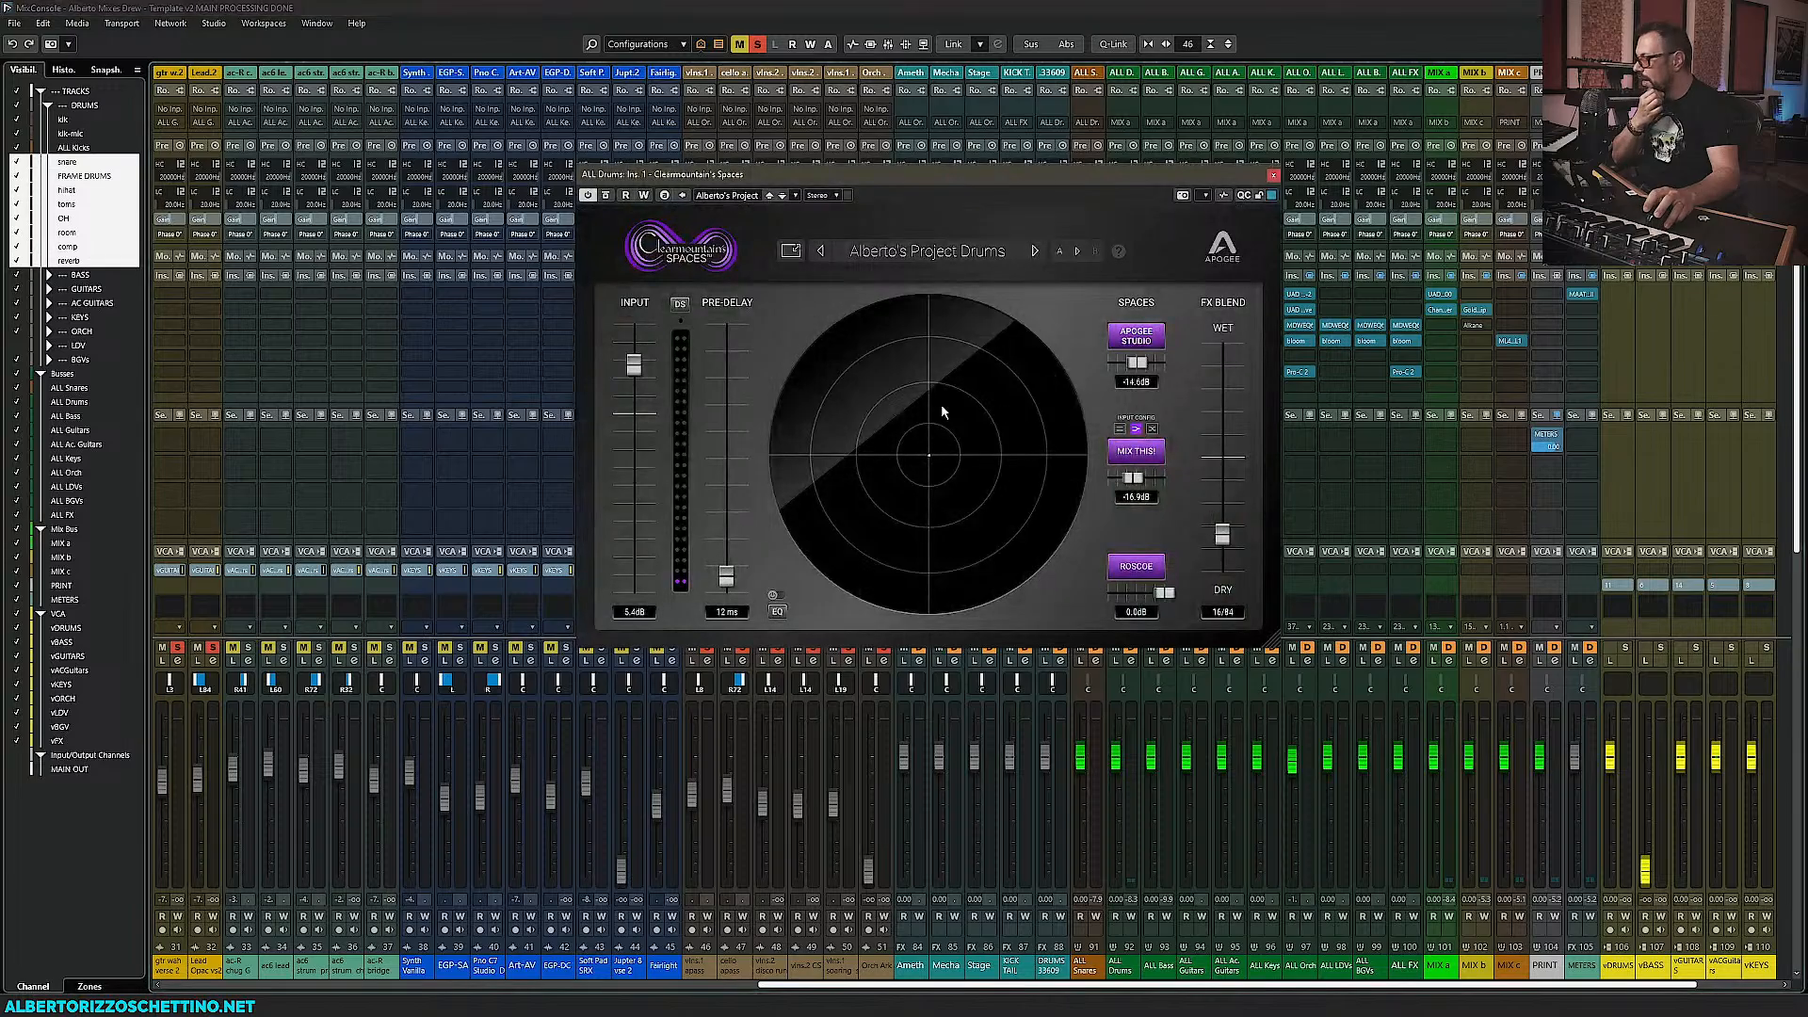
drag(998, 178, 793, 101)
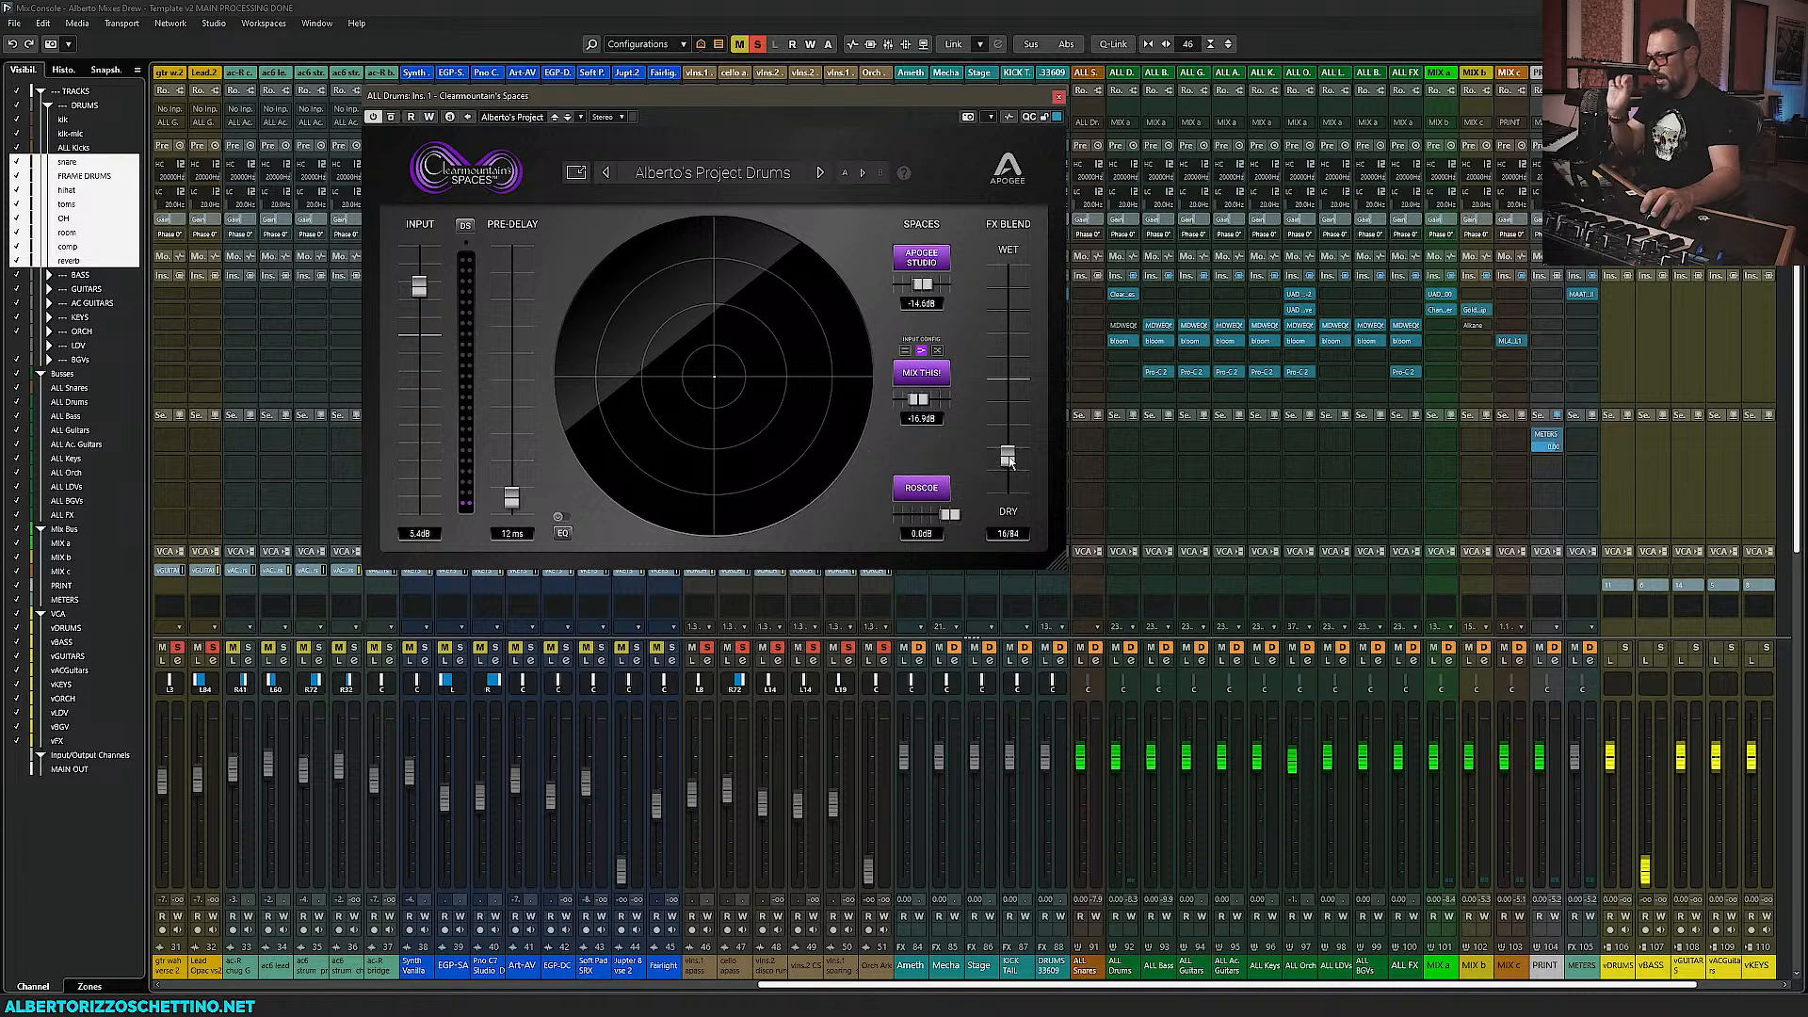
drag(1011, 462, 1017, 547)
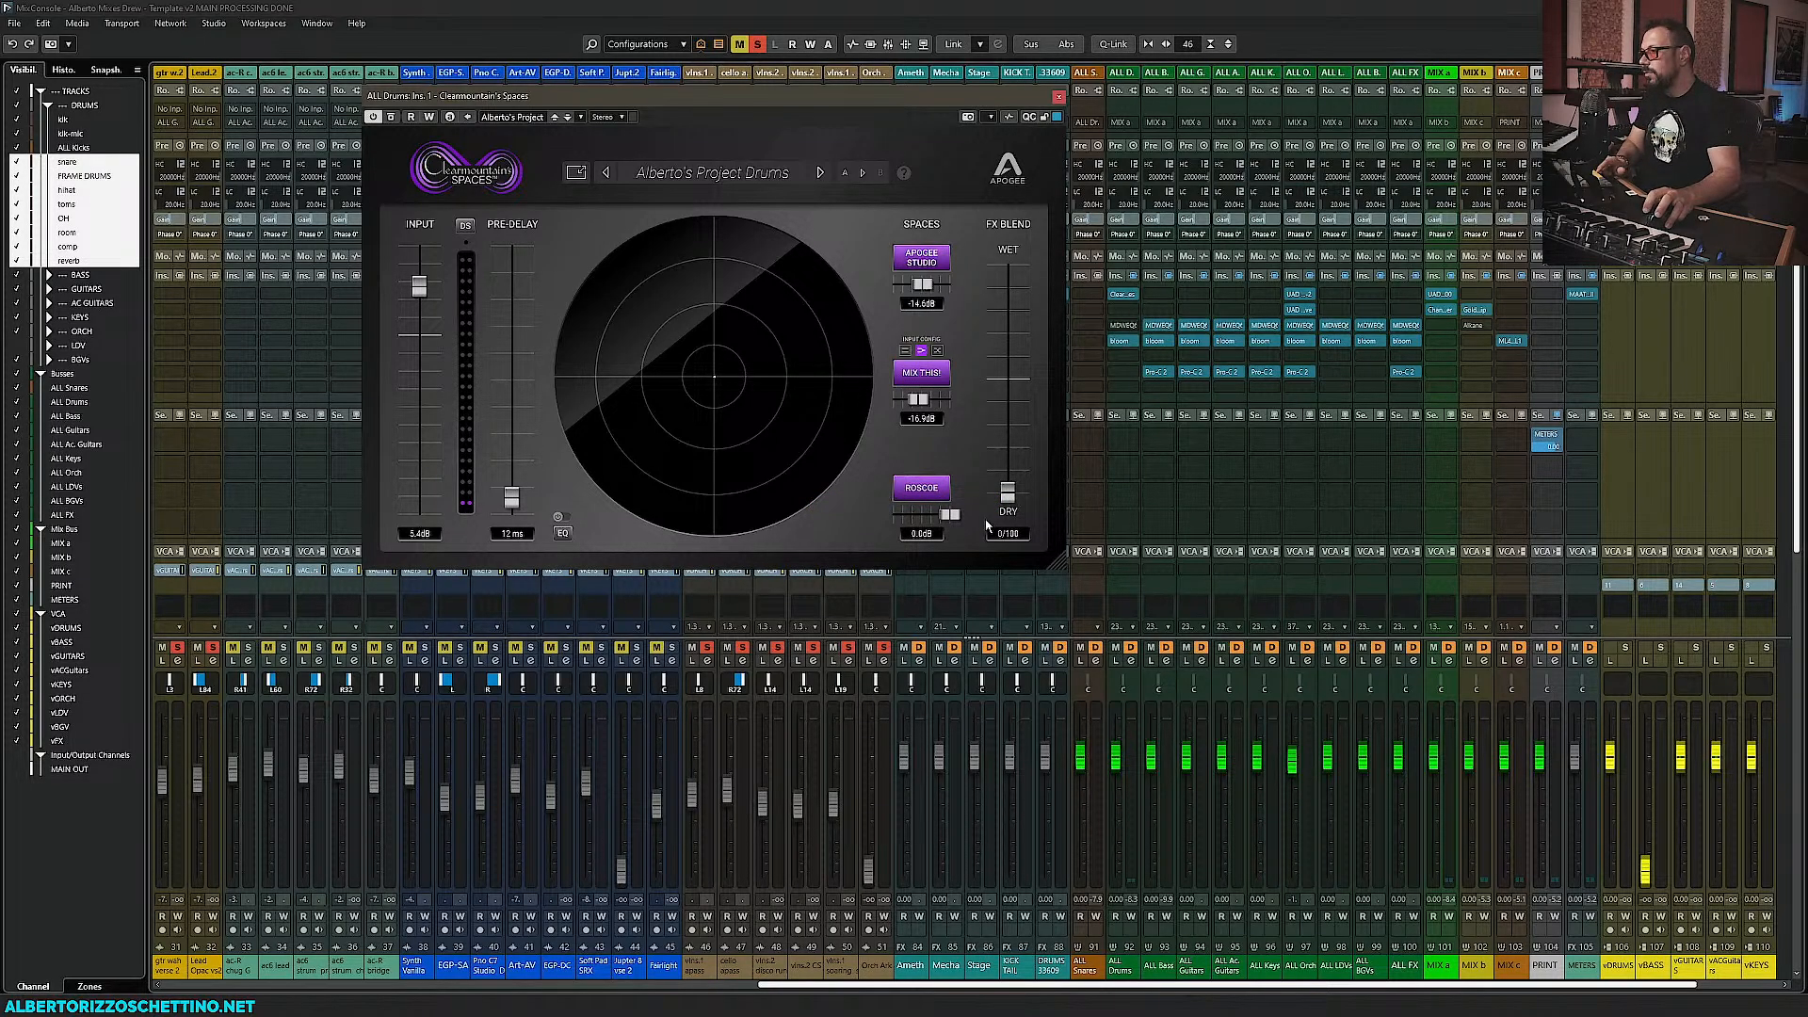
mouse_move(1007, 492)
mouse_down()
mouse_move(1009, 380)
mouse_move(1013, 476)
mouse_up()
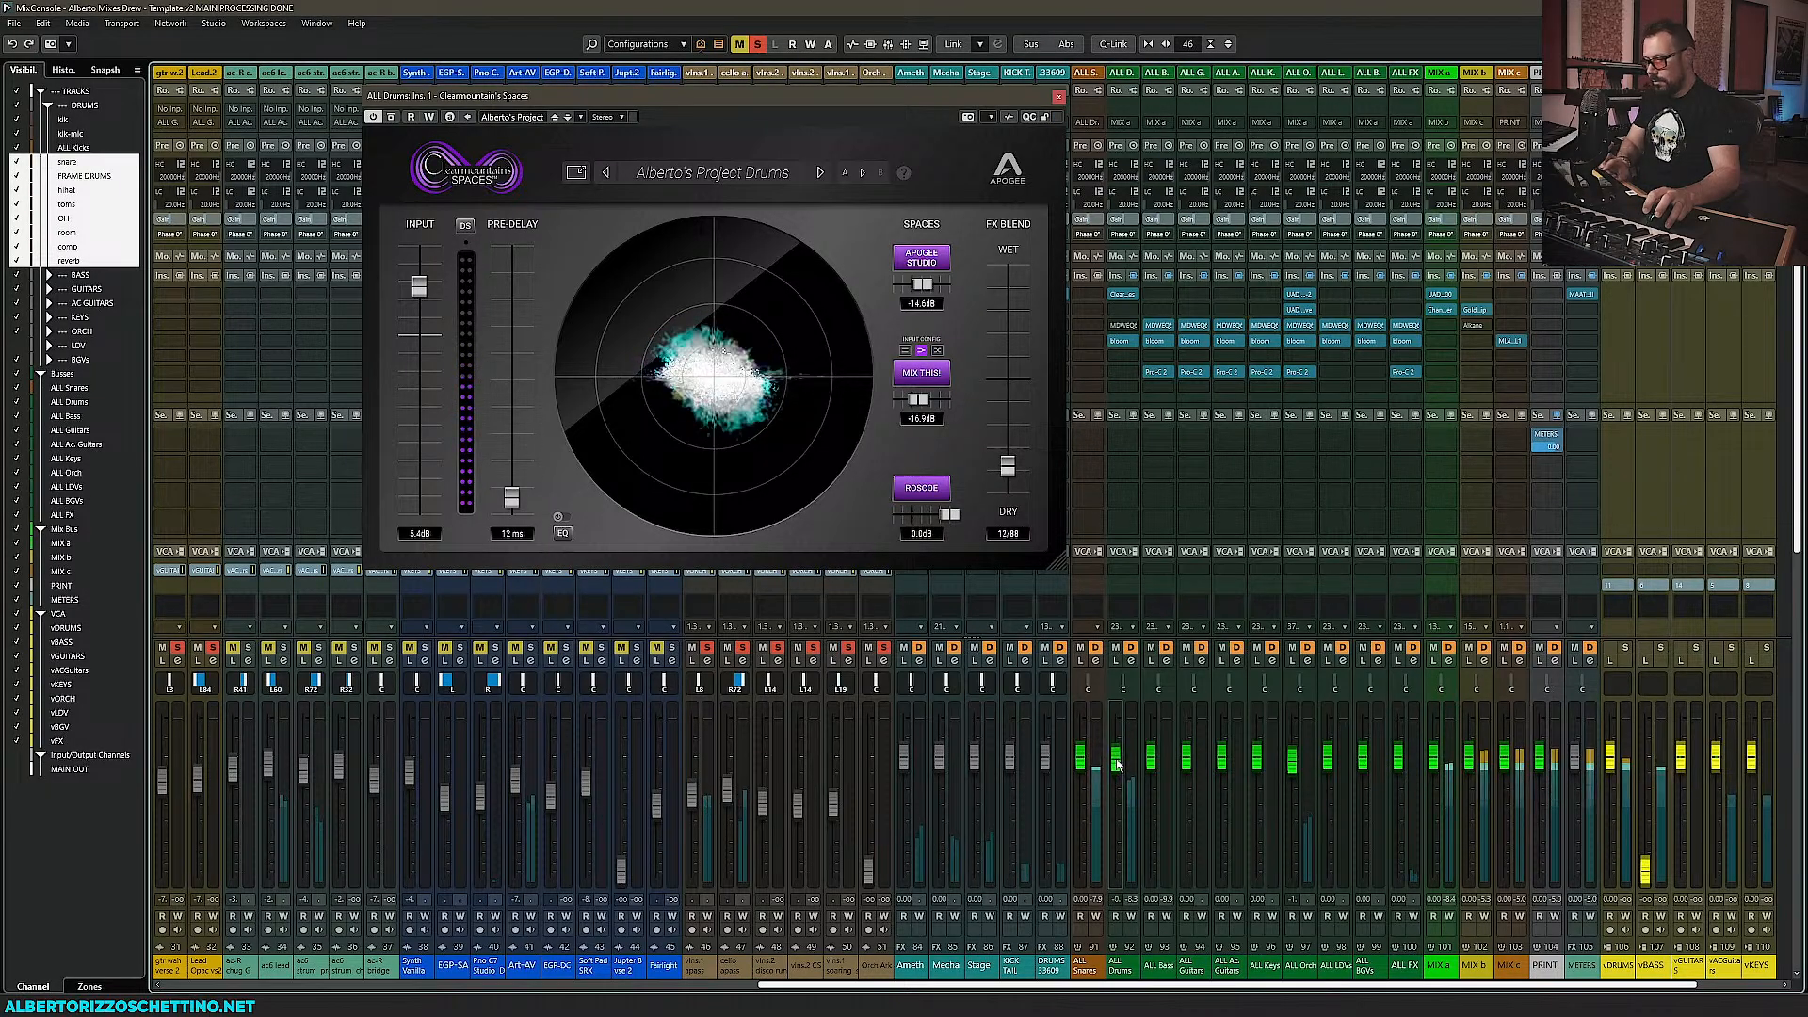
key(space)
key(F3)
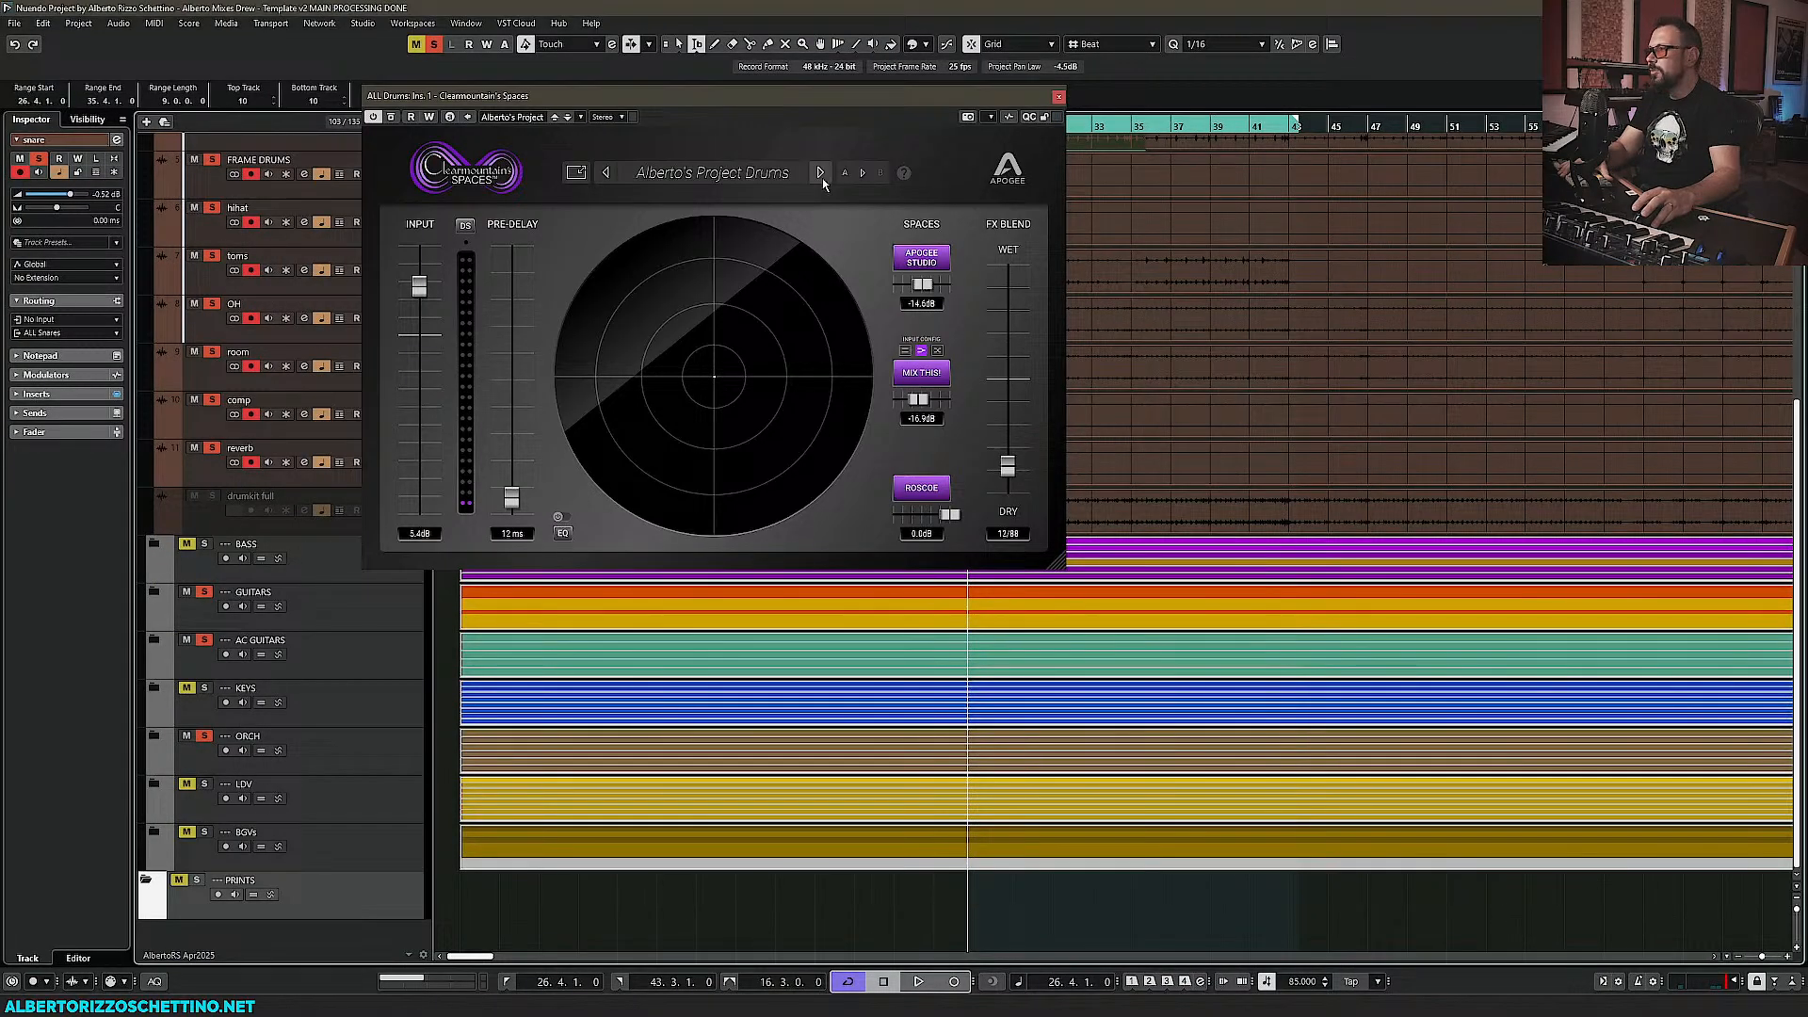
click(1057, 98)
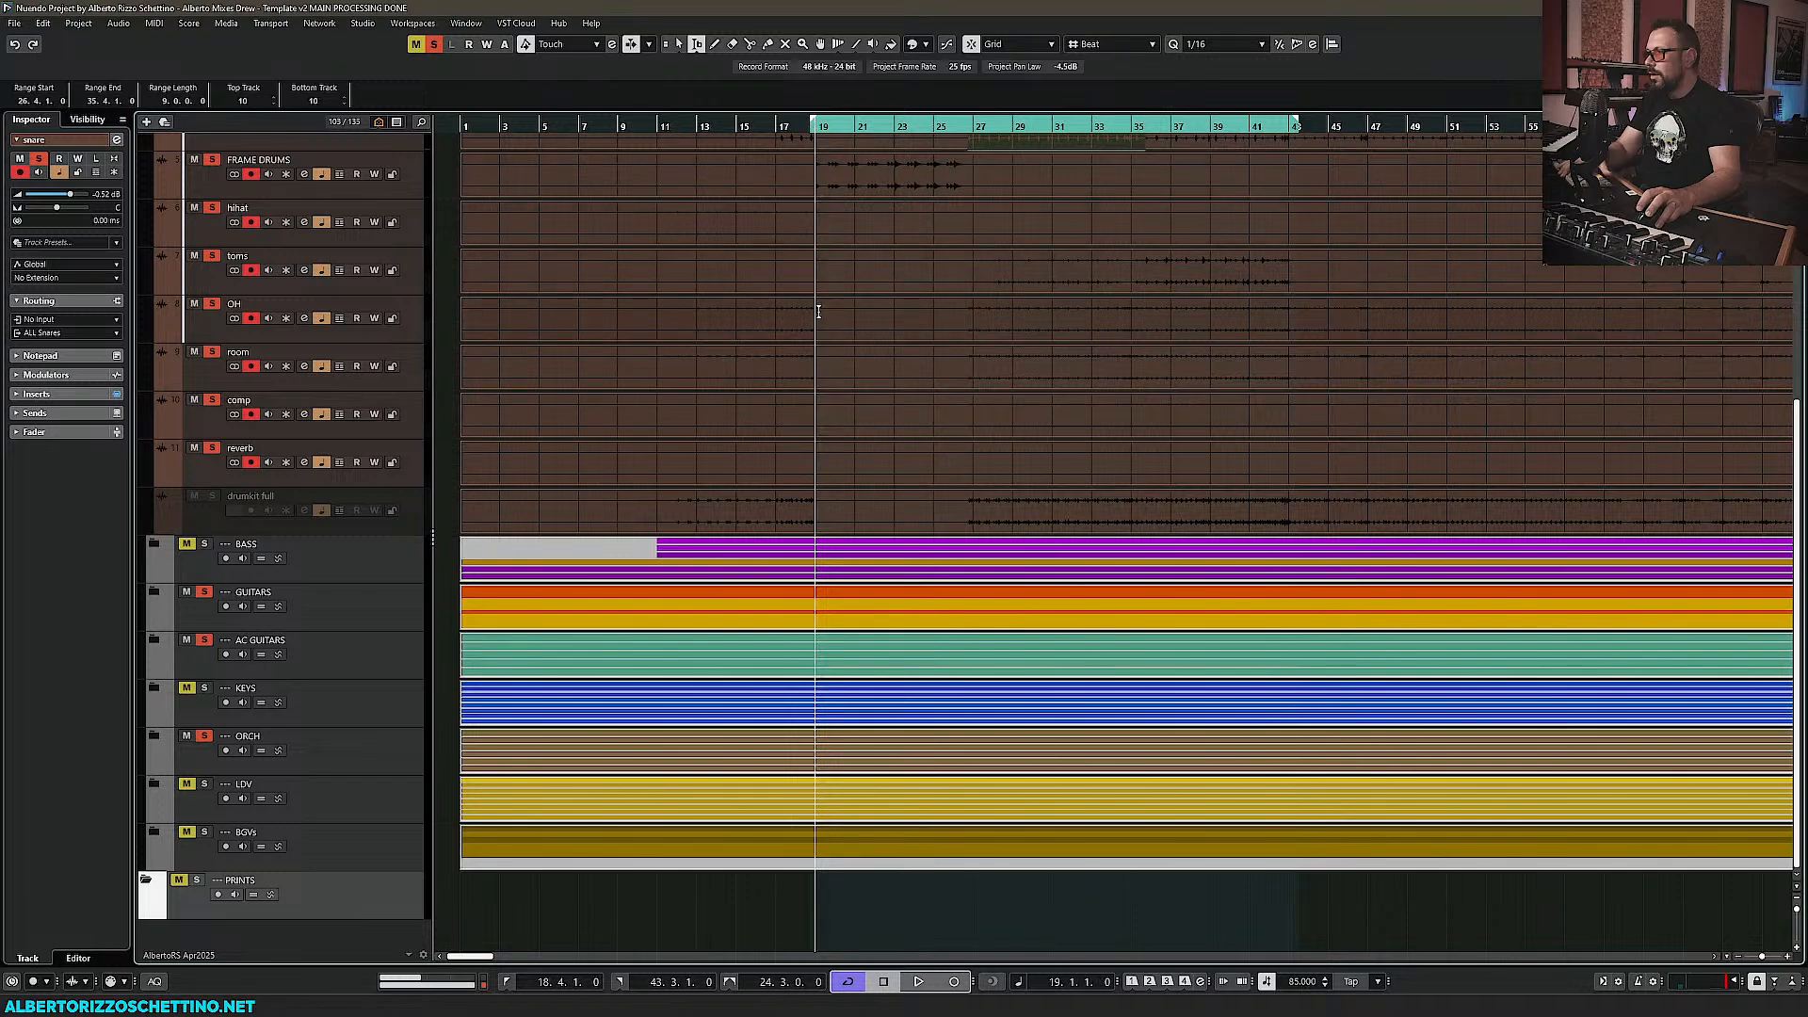
Play the section from bar 18.4.1, slightly lower the FX blend of Clearmountain's Spaces on ALL Drums, and close the plug-in
key(F3)
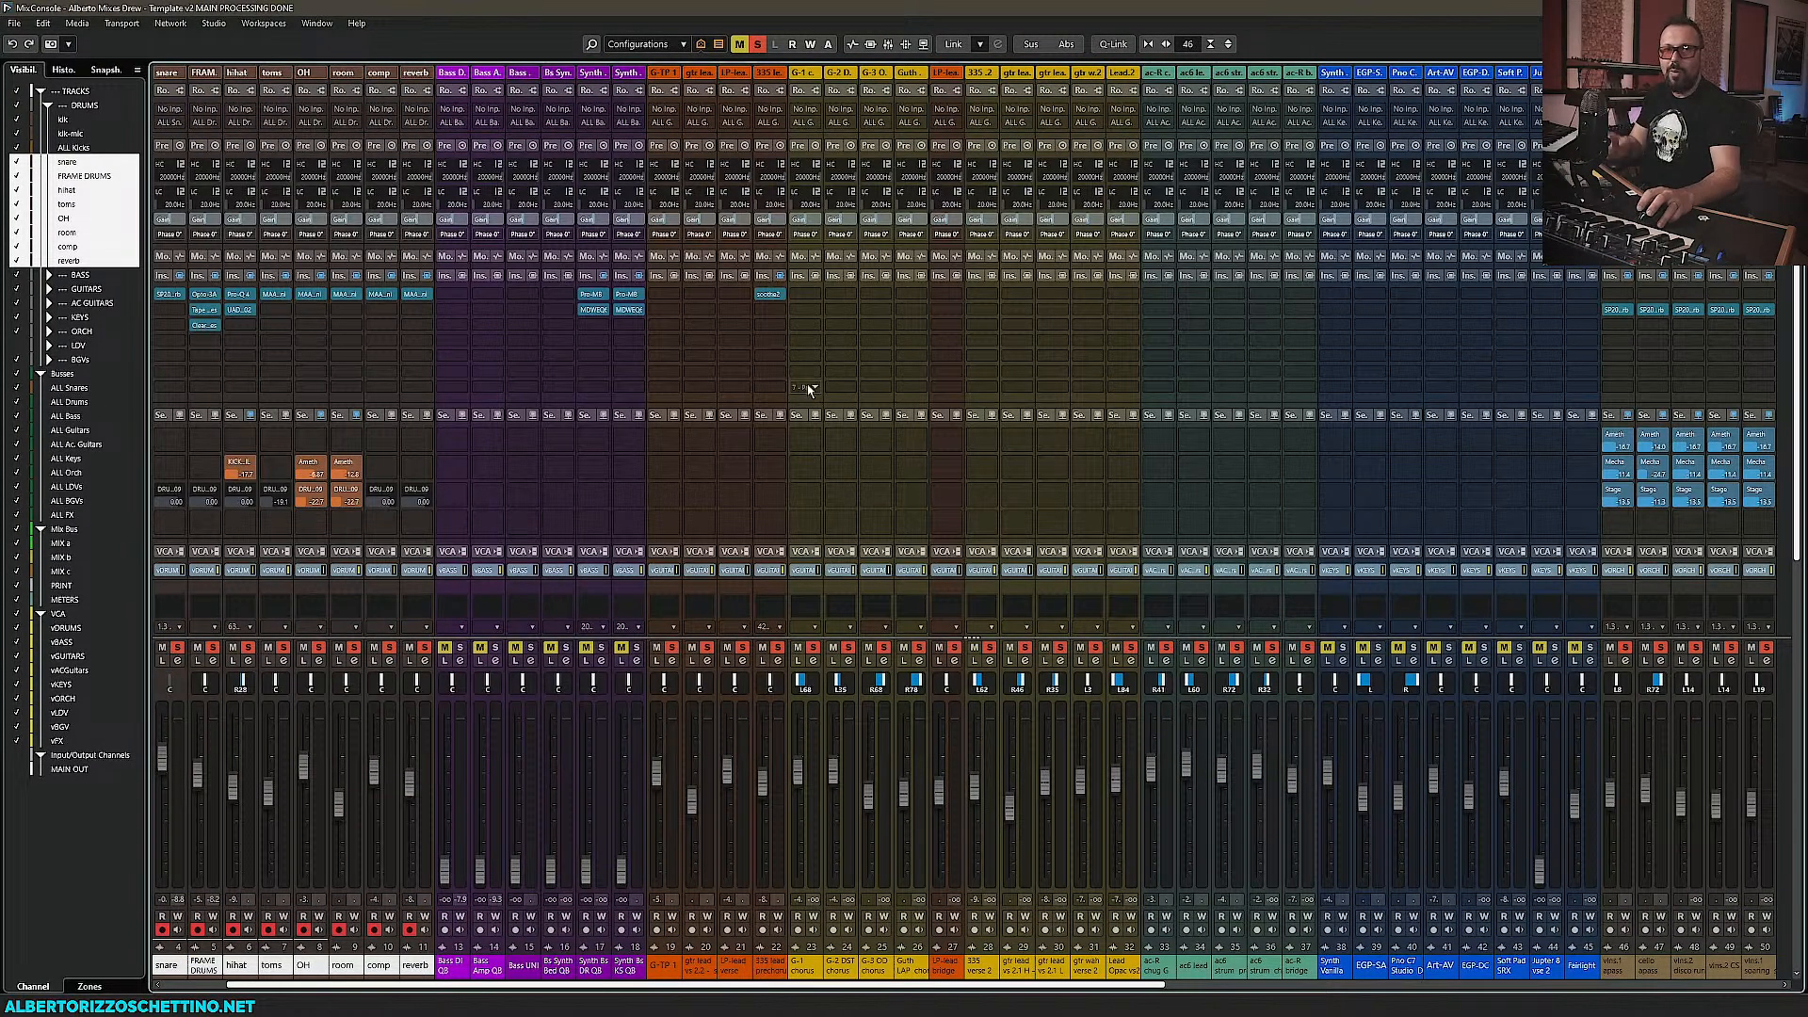
key(space)
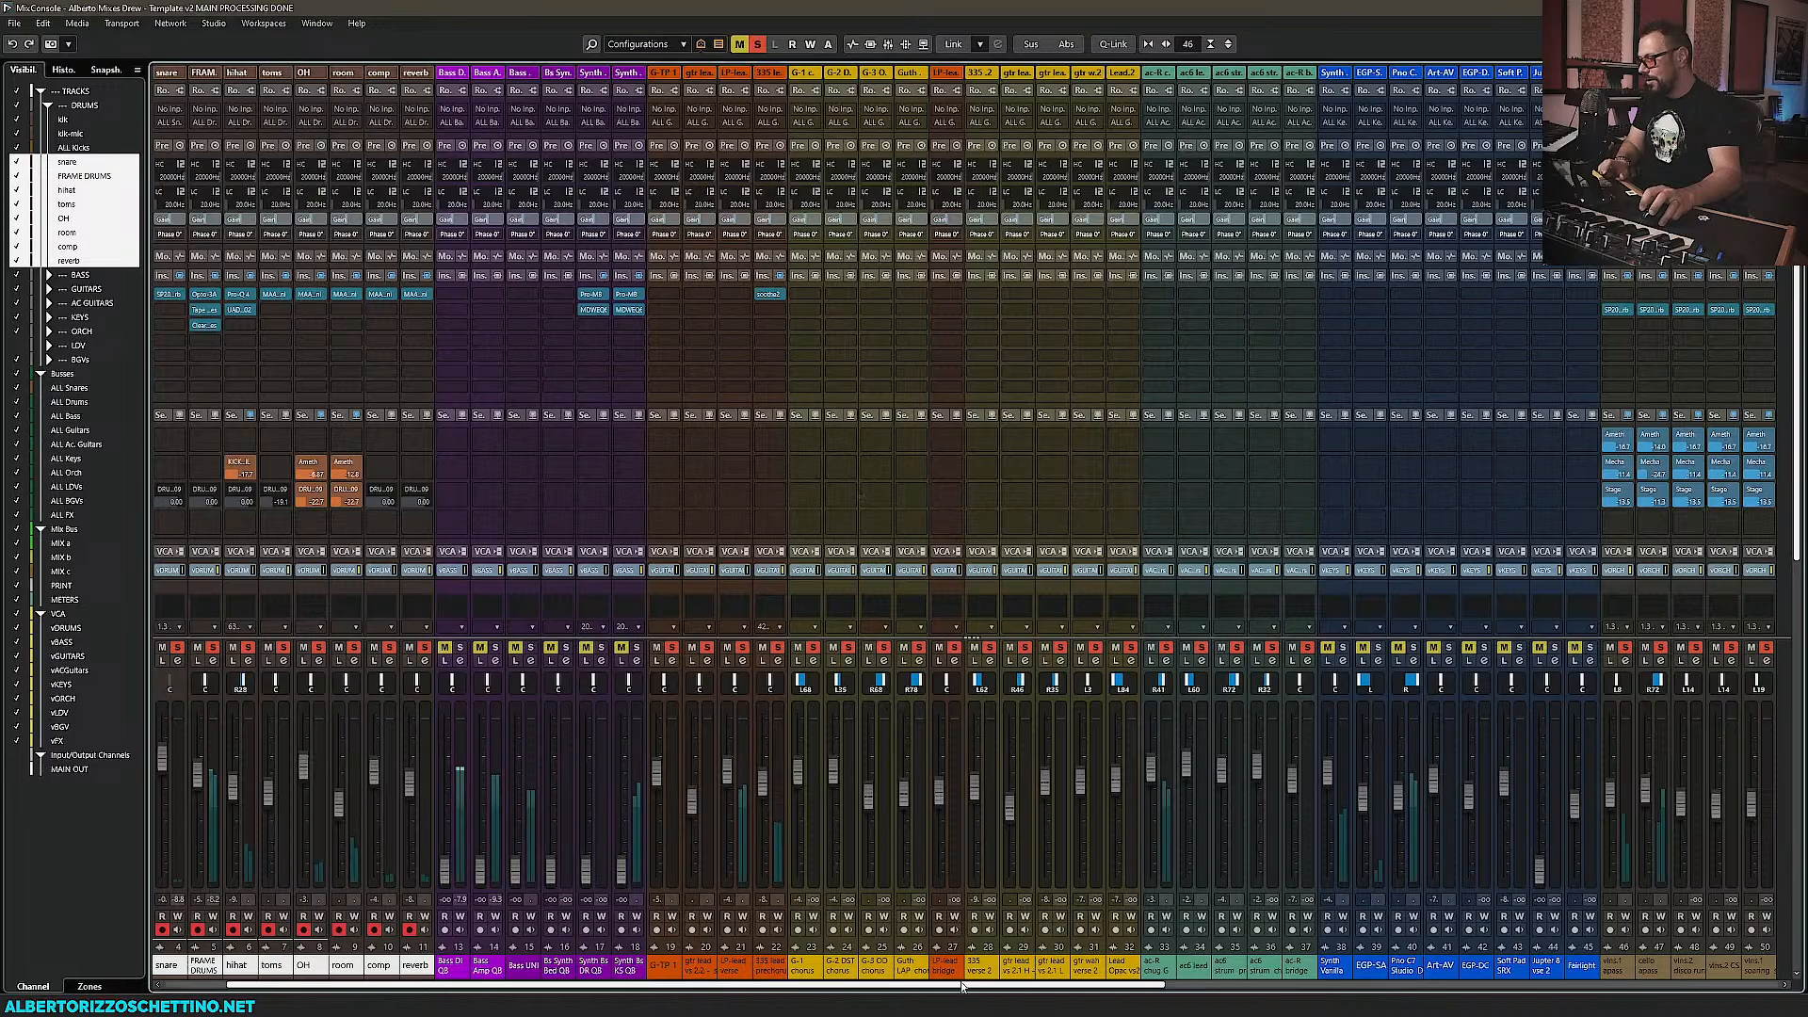
drag(1004, 989, 1588, 986)
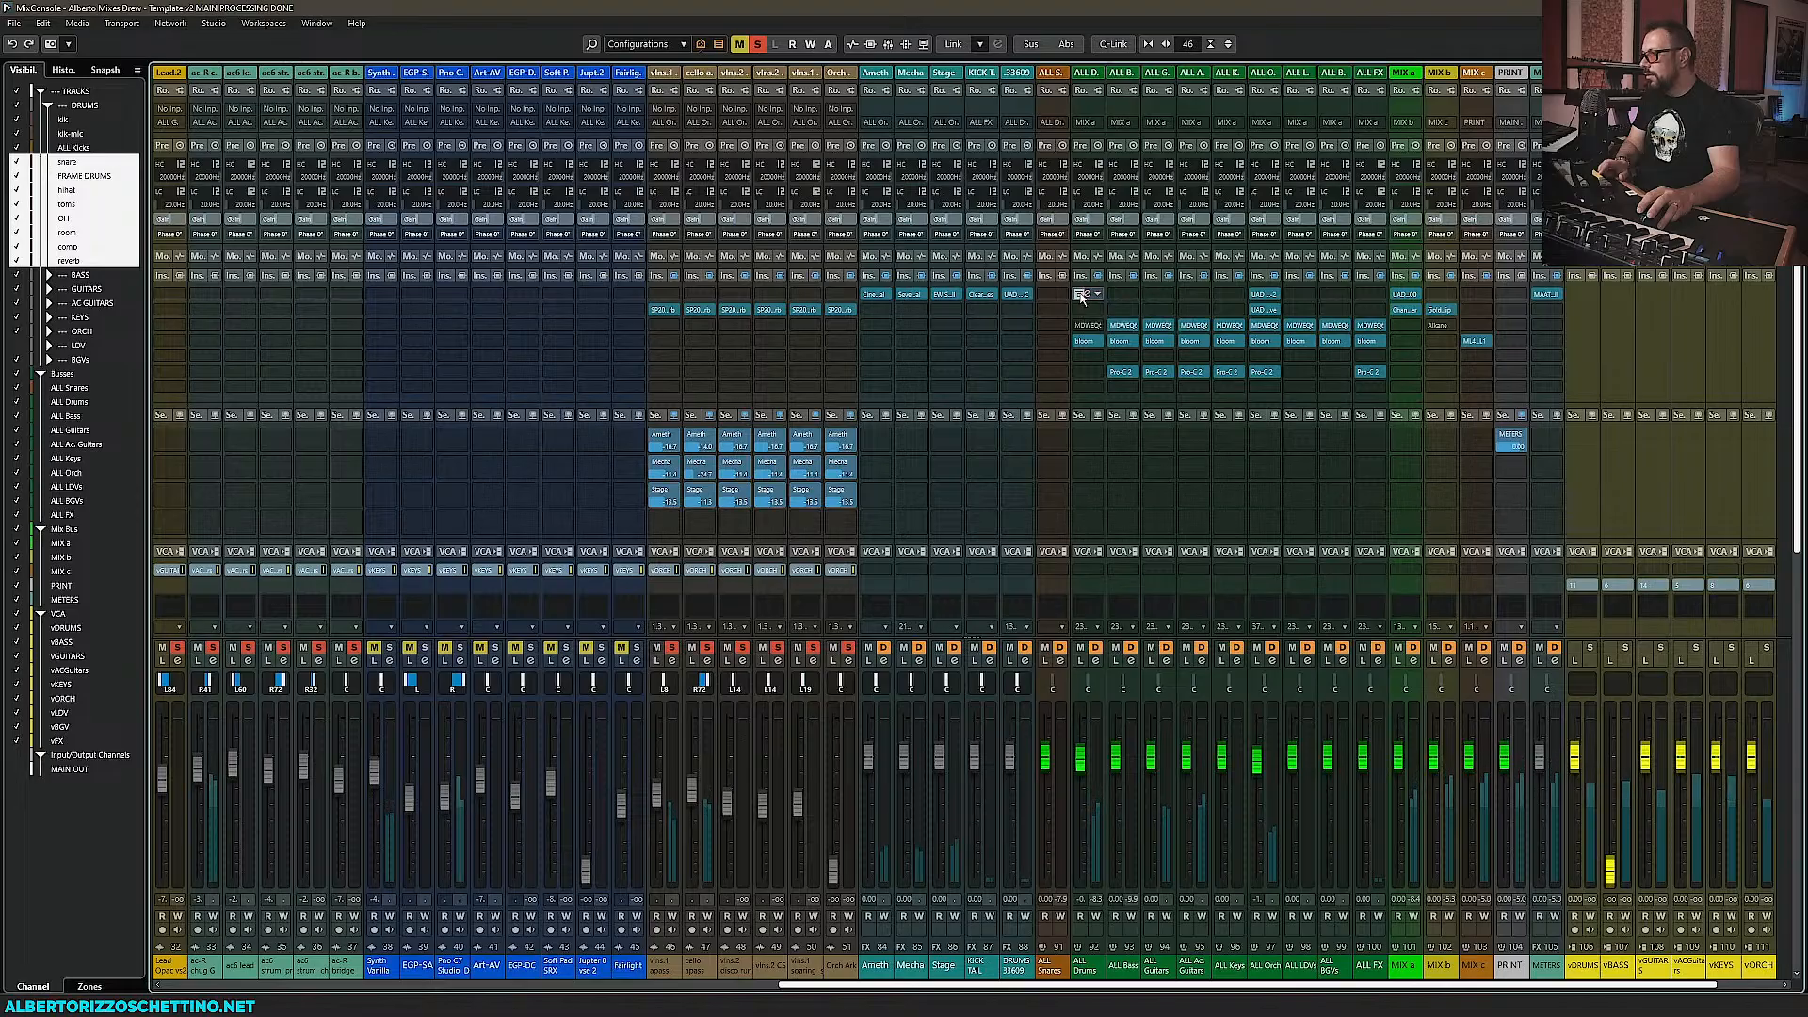
click(1085, 294)
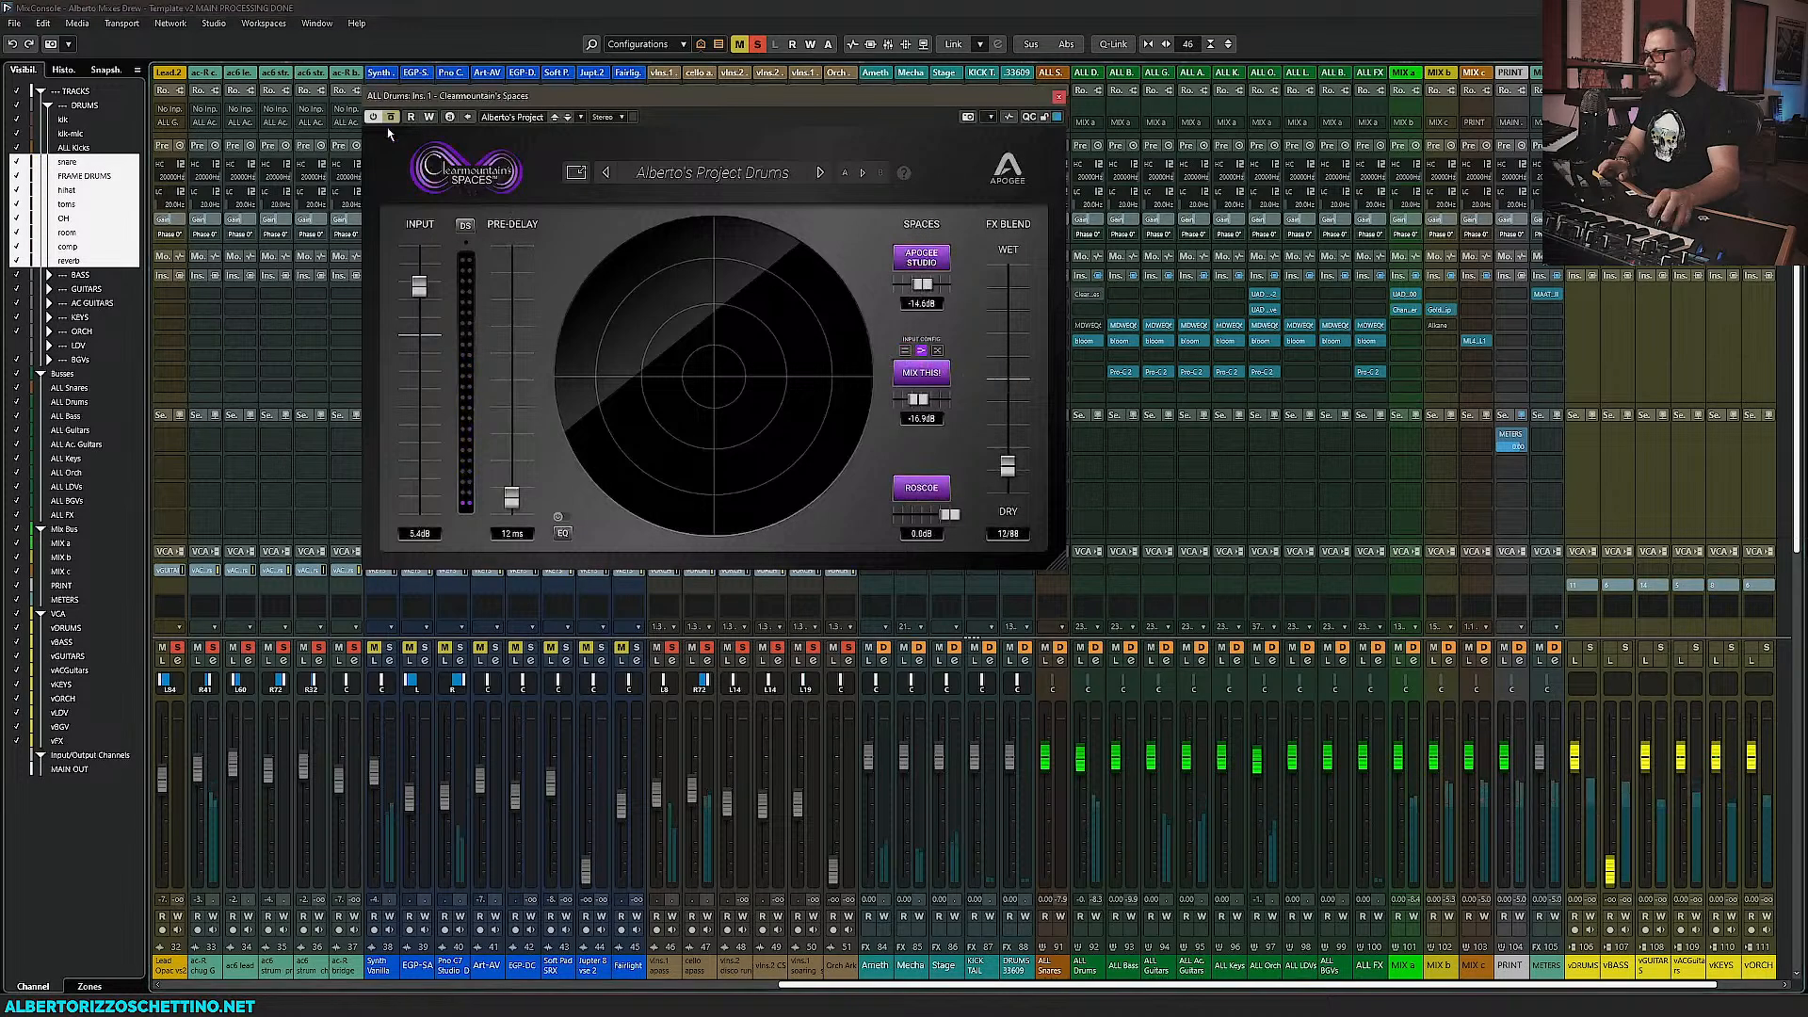
drag(1008, 467, 1007, 473)
click(1059, 96)
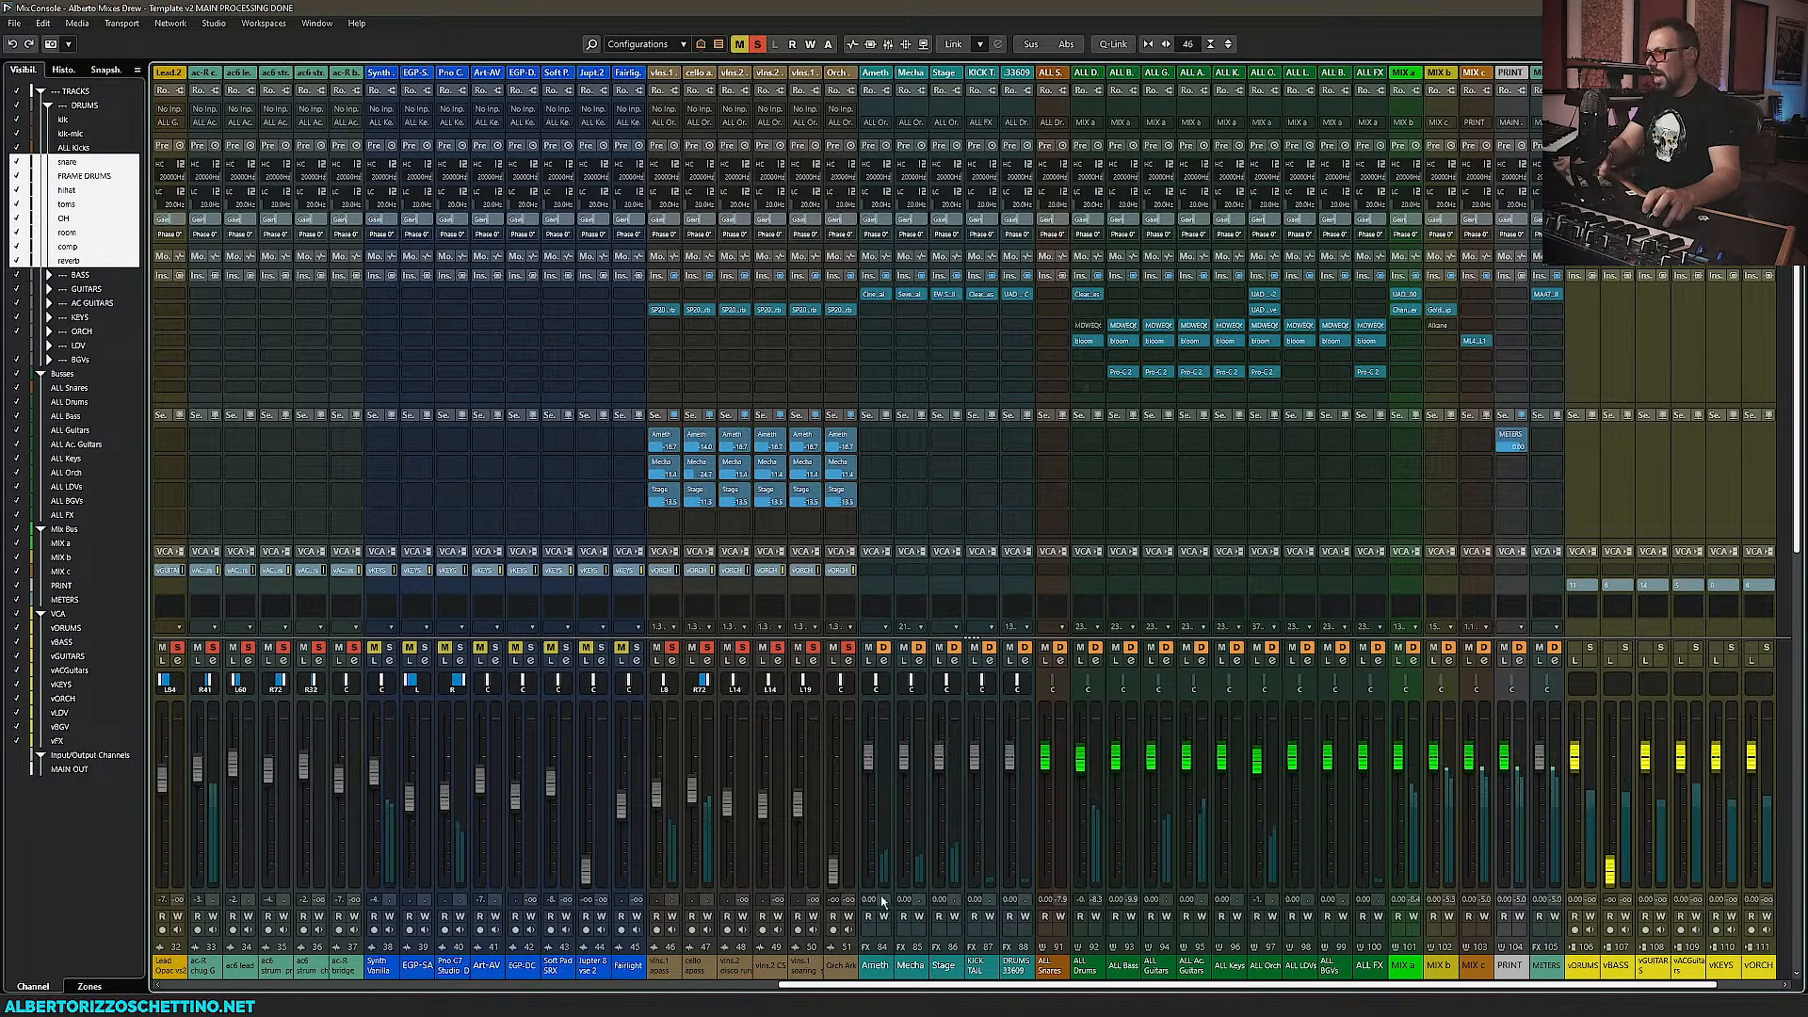
Set the loop range in the project window to the selected snare range, from 26.4.1 to 35.4.1
key(F3)
scroll(597, 389, up, 5)
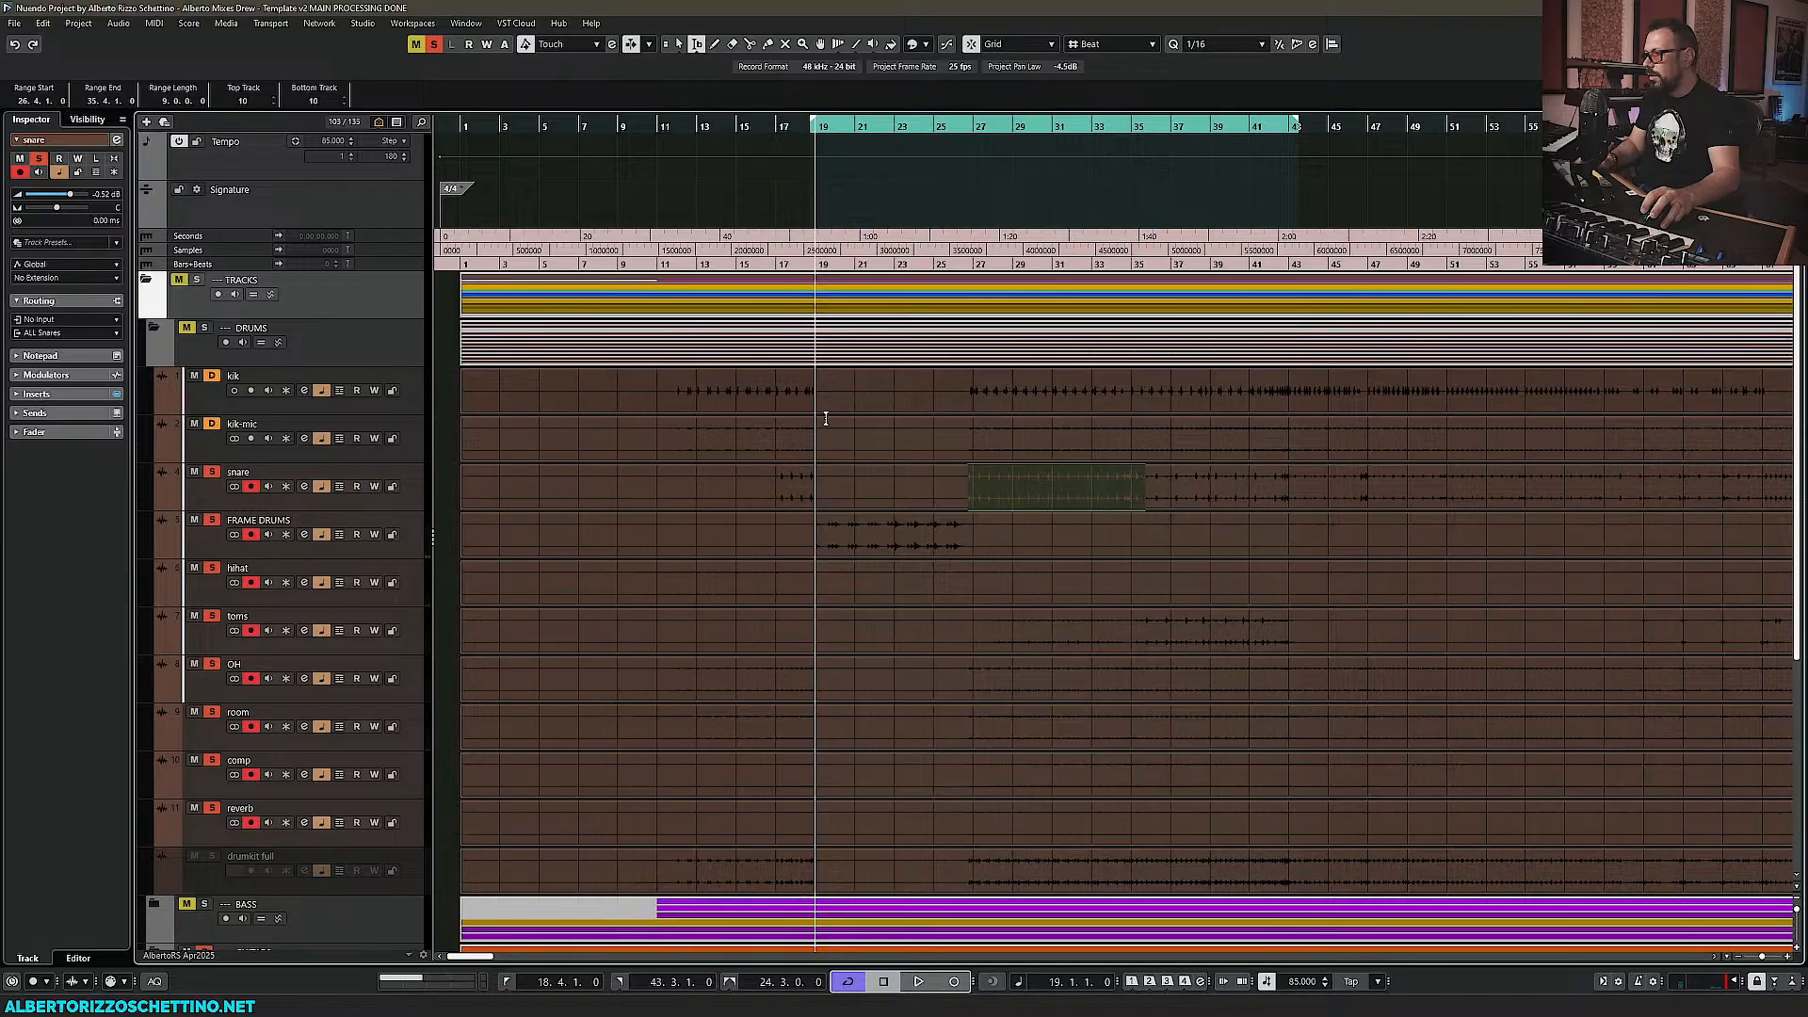
drag(958, 129, 969, 132)
key(p)
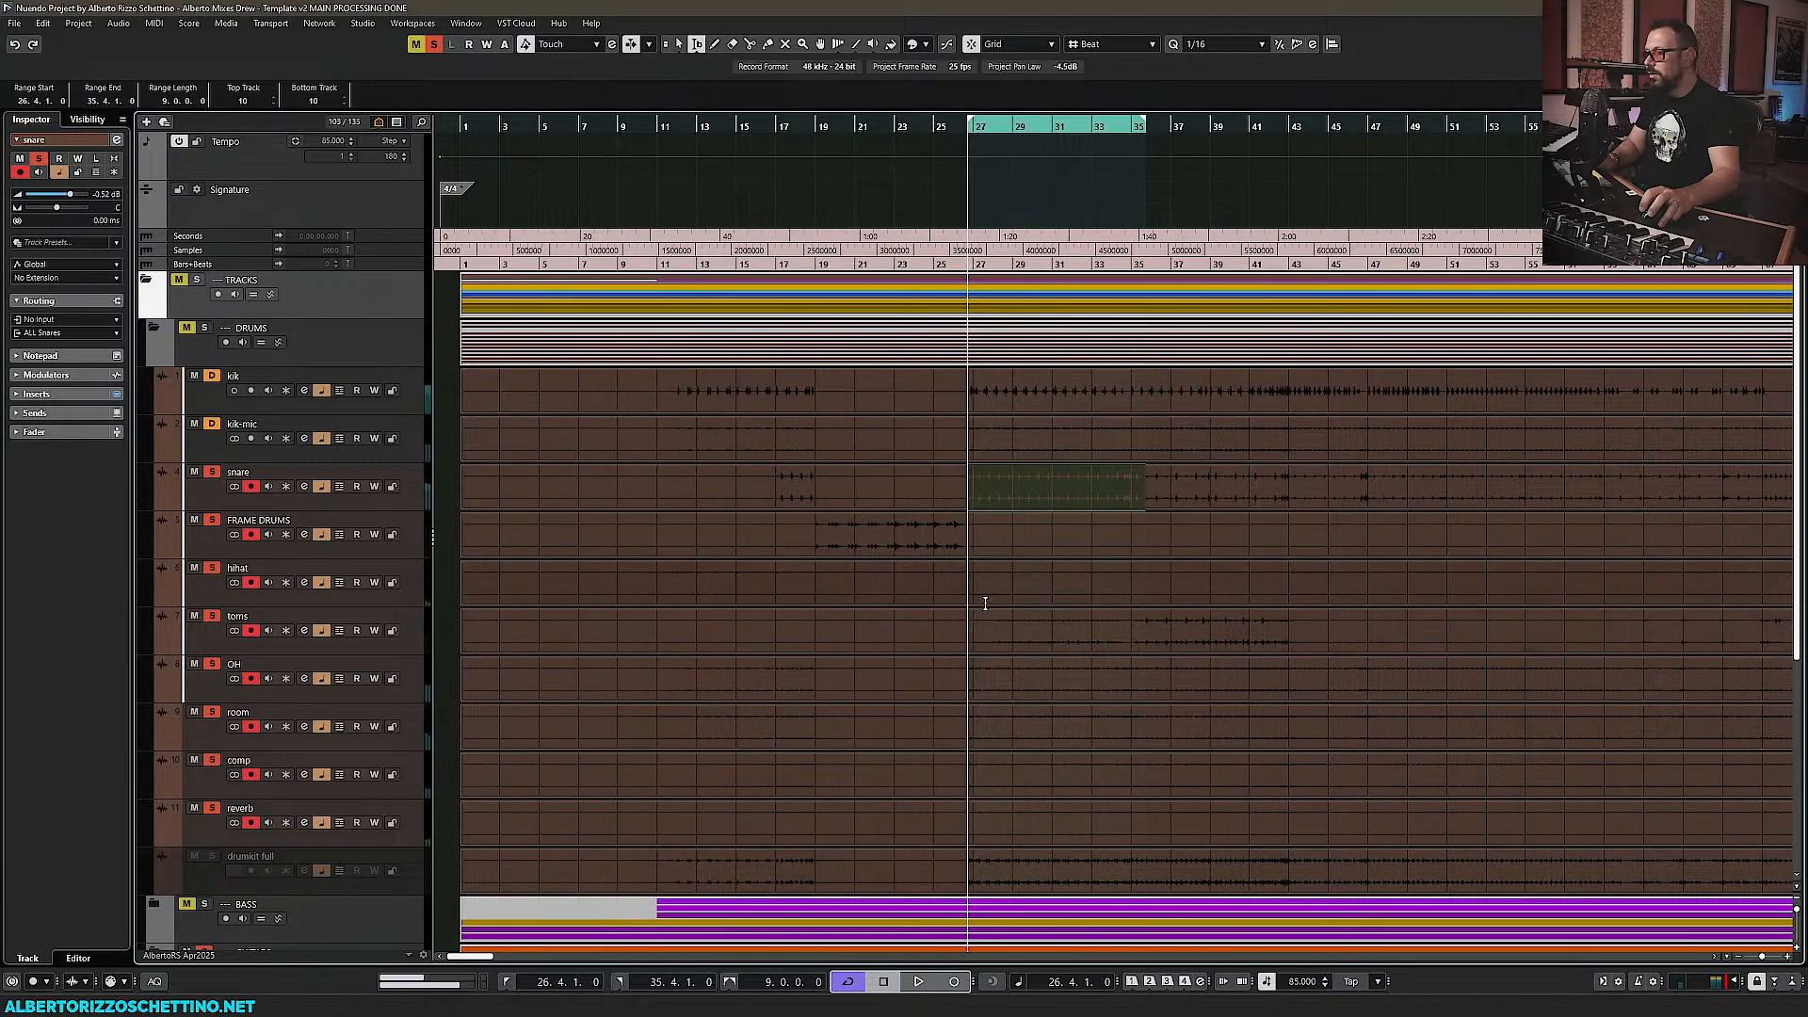
Set the FX blend of Clearmountain's Spaces on ALL Drums to 22/78 while listening, and close the plug-in
key(F3)
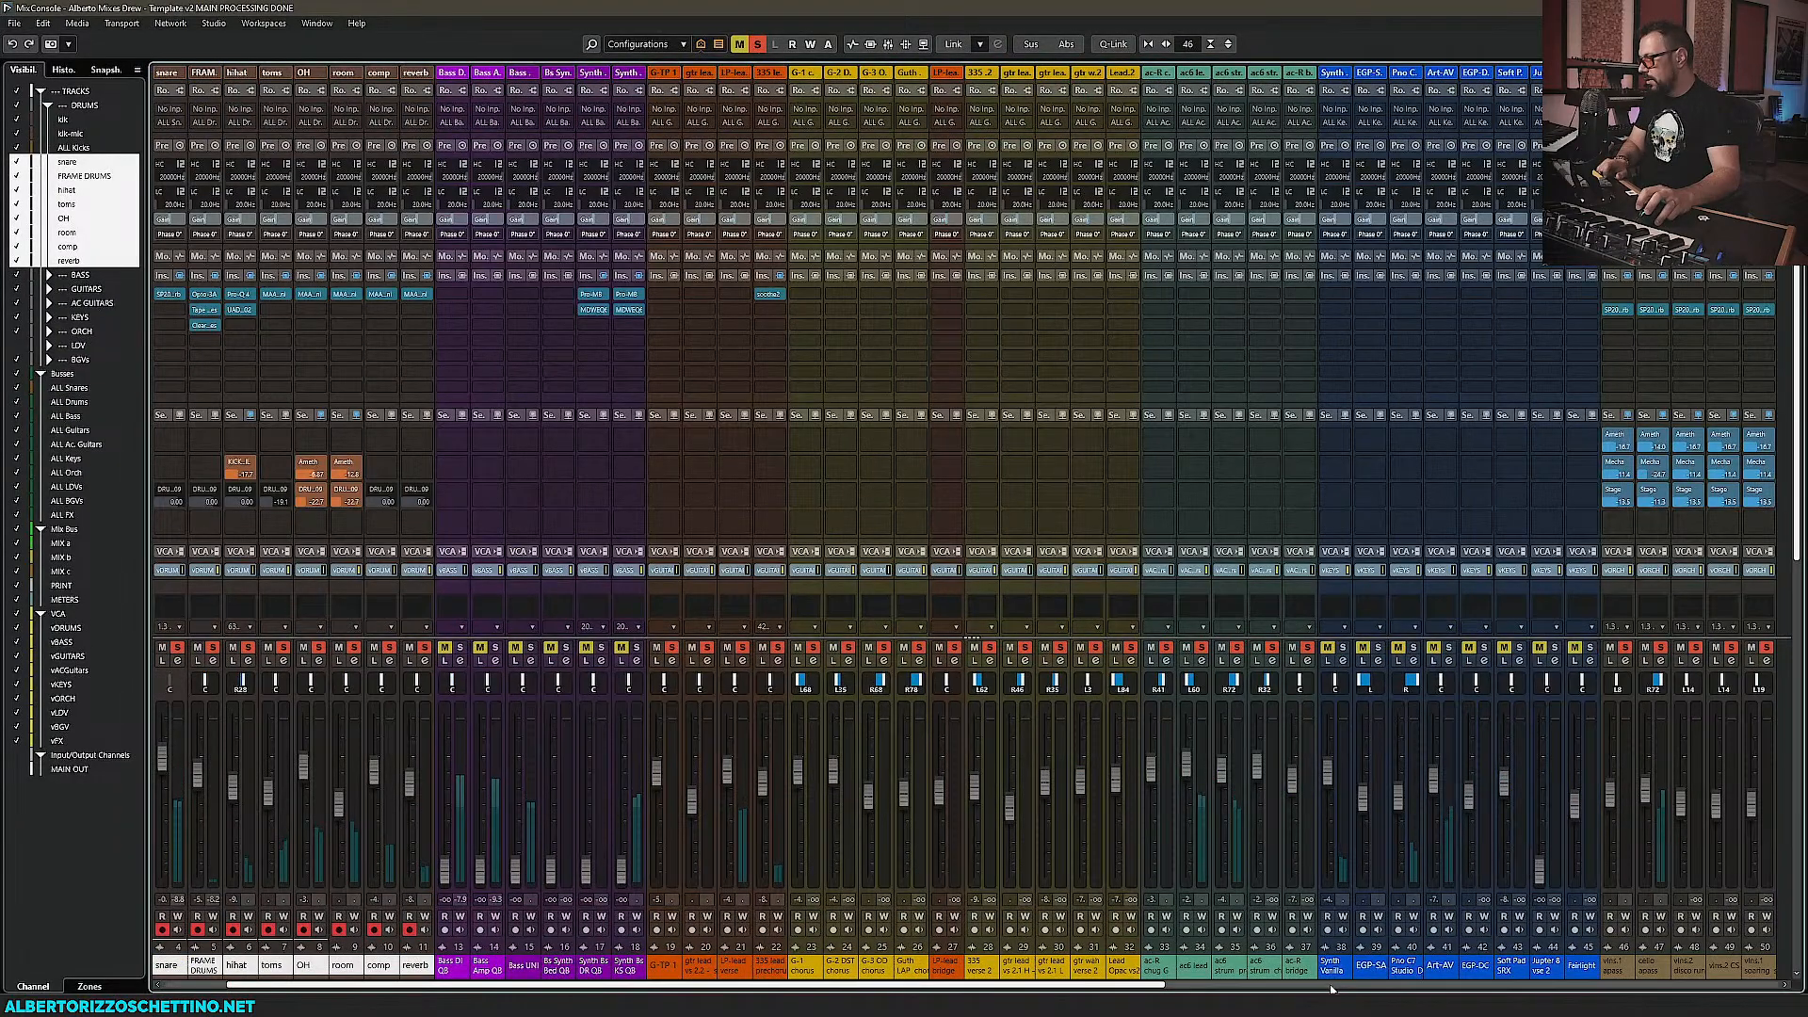
click(1331, 989)
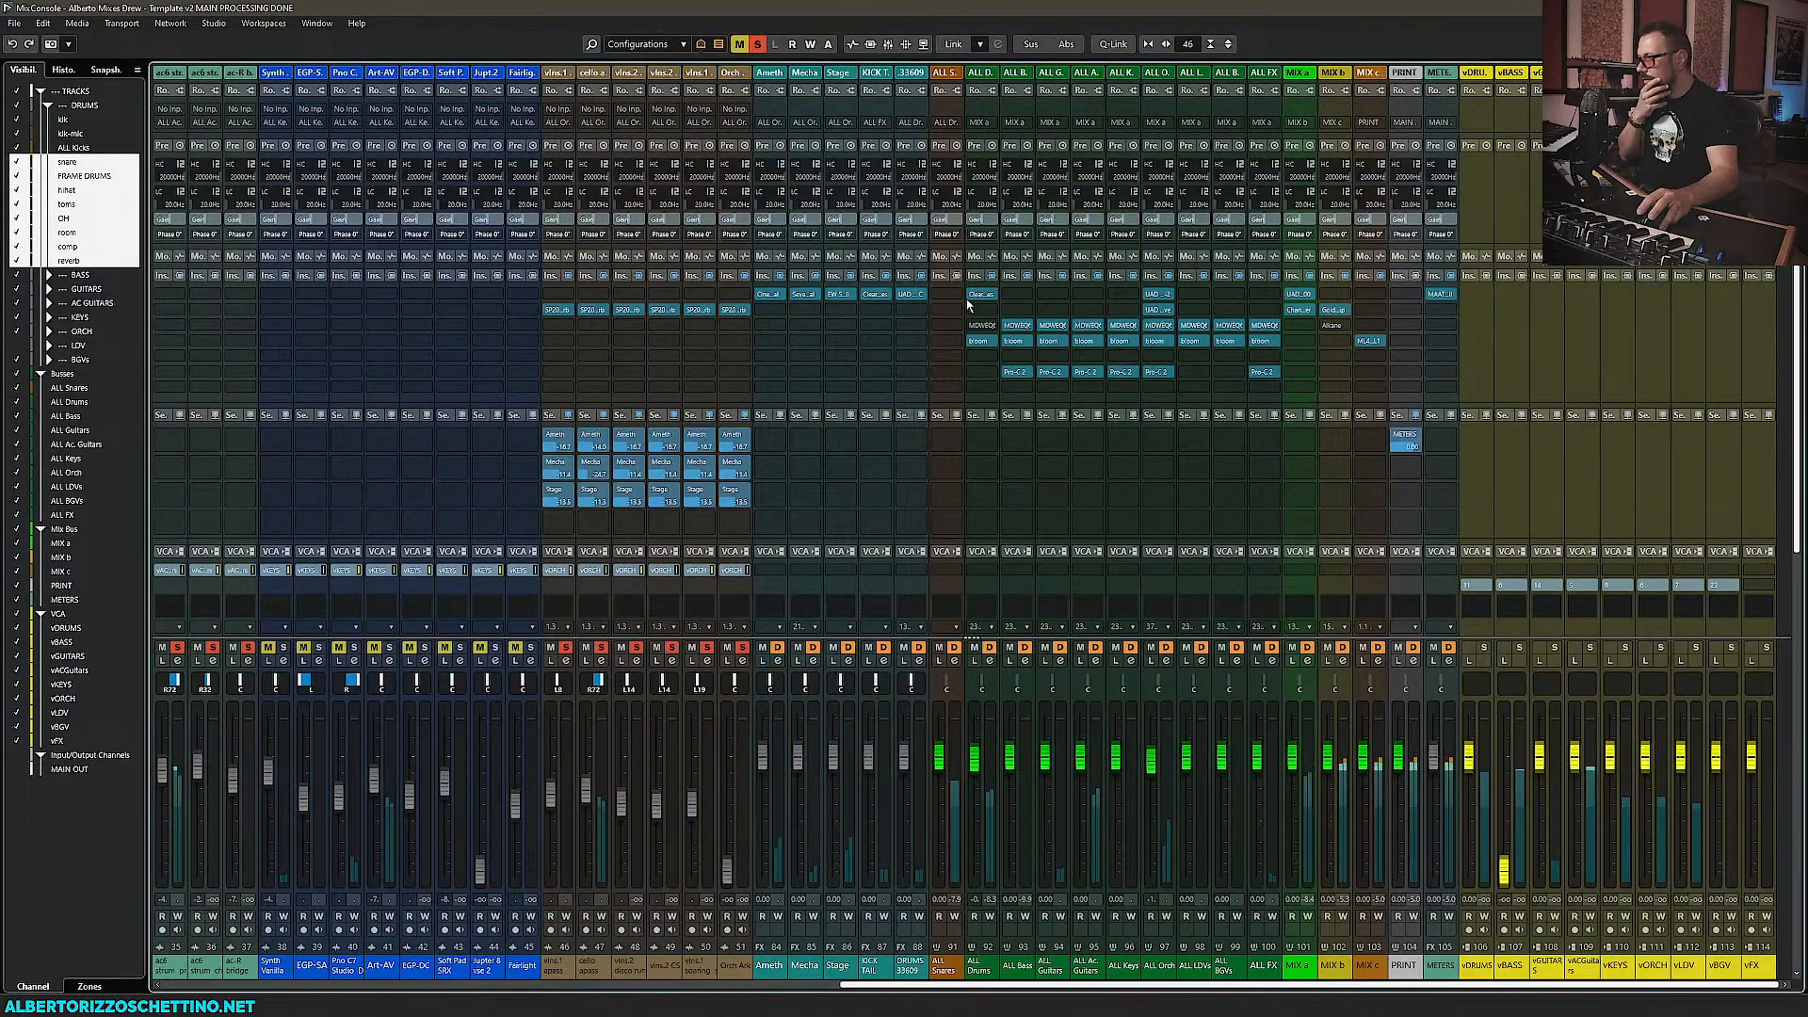
drag(1012, 475, 1014, 449)
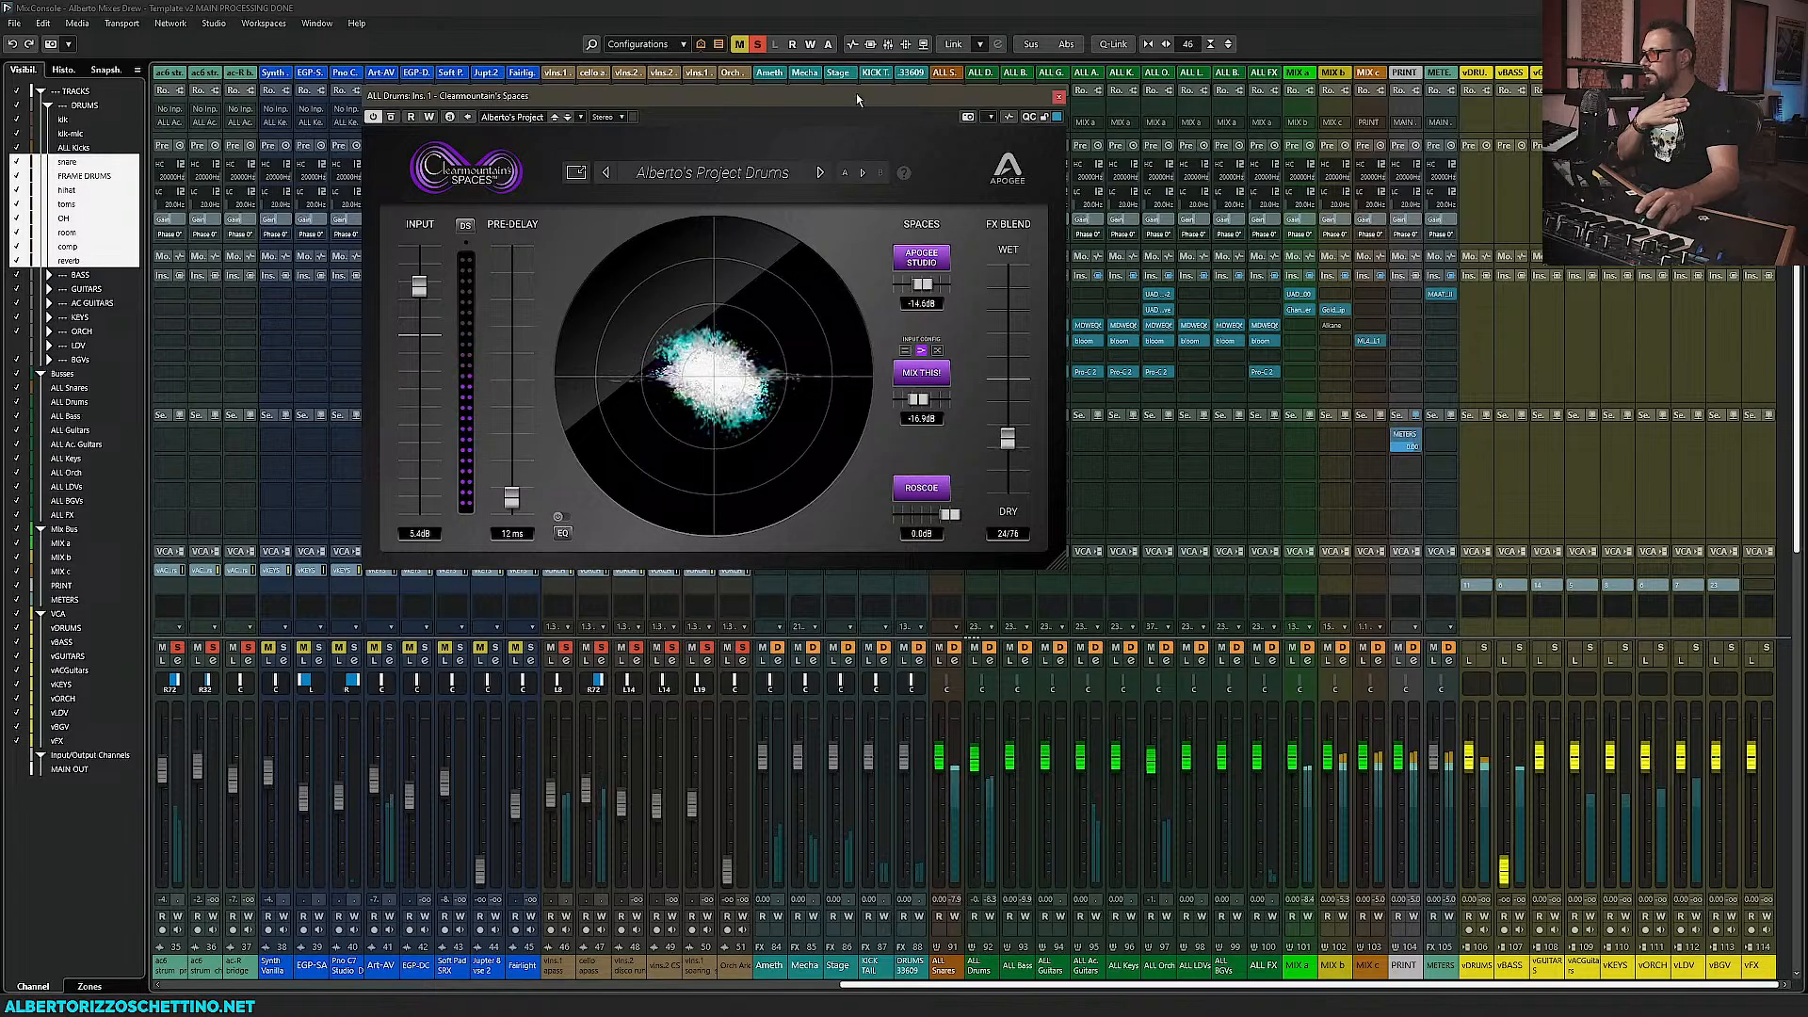
drag(856, 93, 1509, 148)
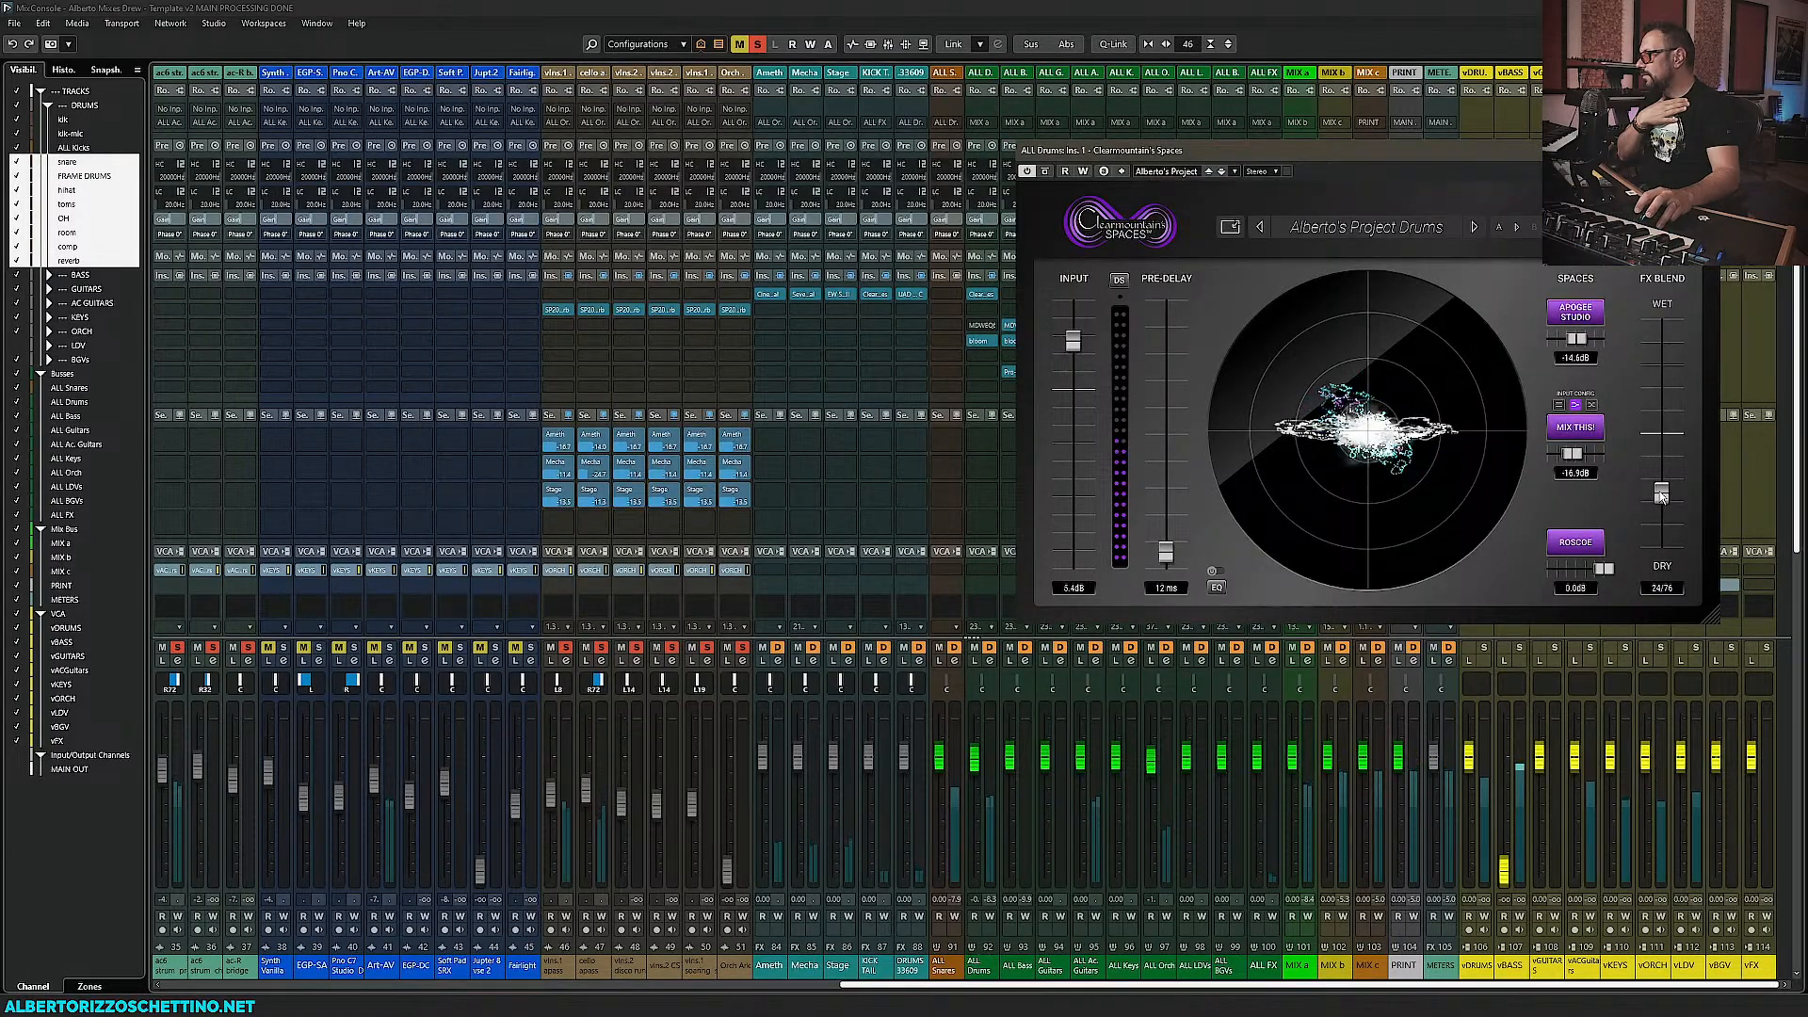
drag(1663, 497, 1663, 501)
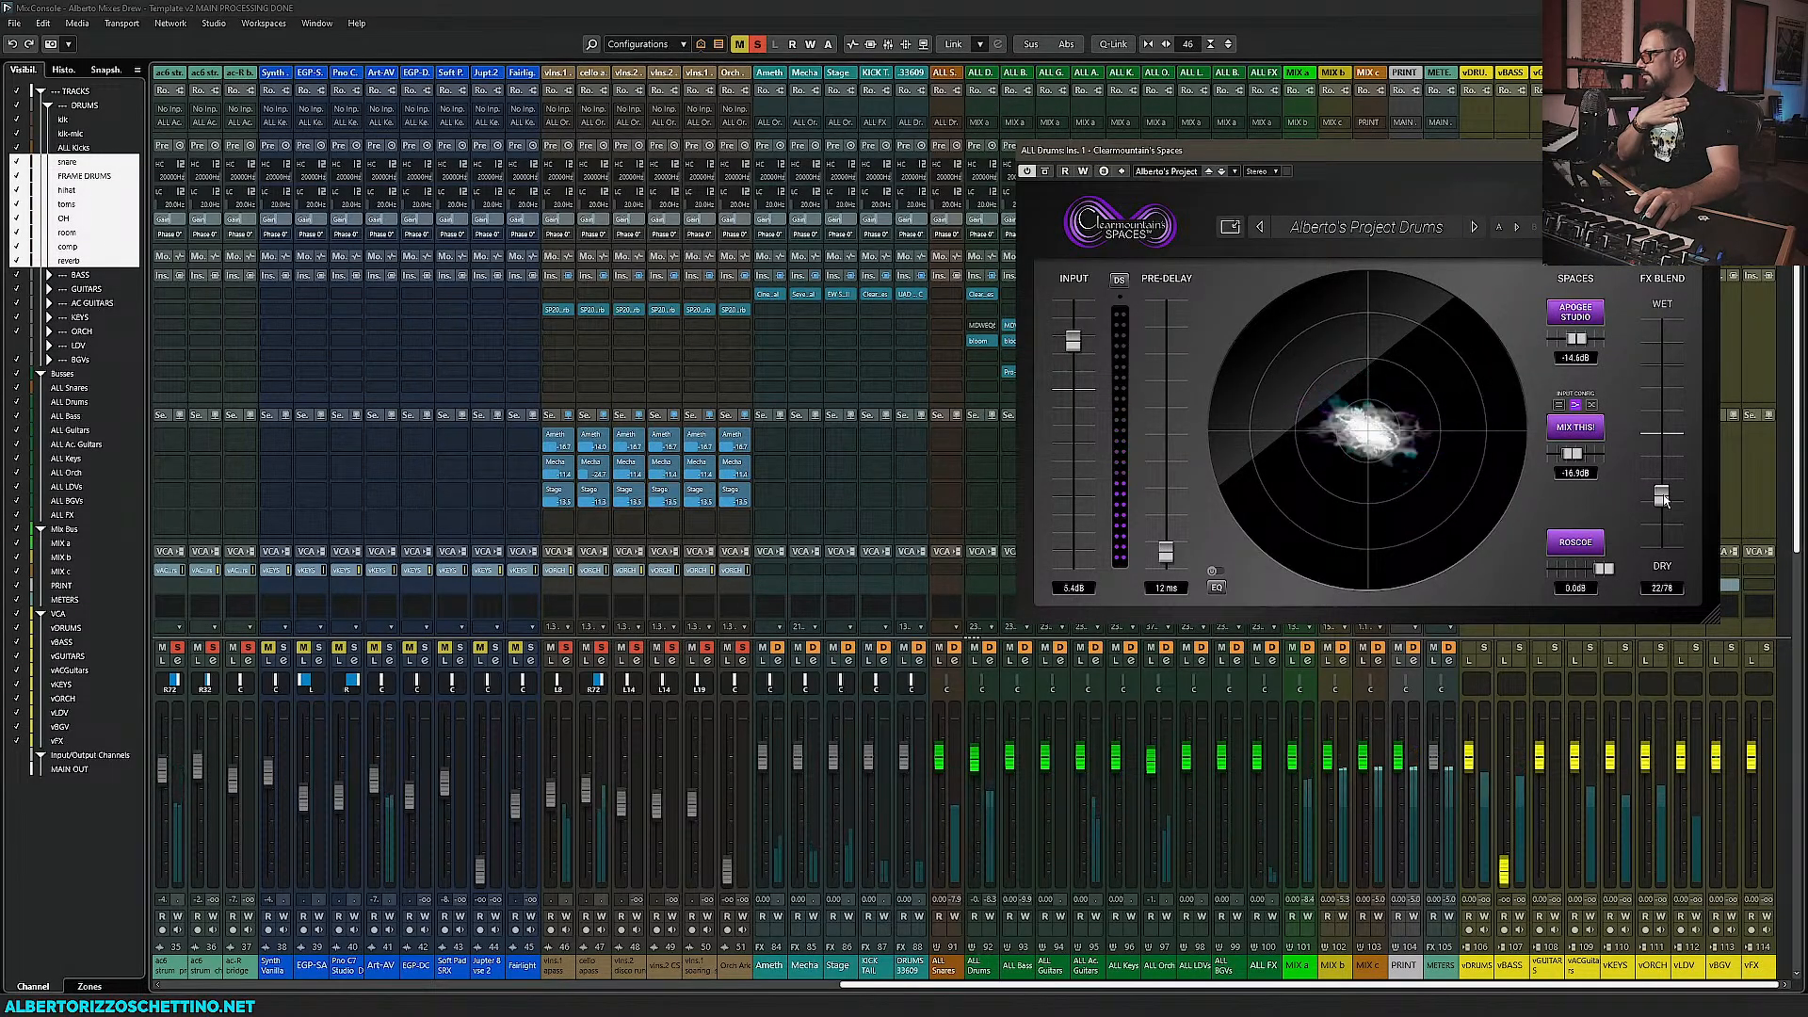
drag(1662, 496, 1663, 506)
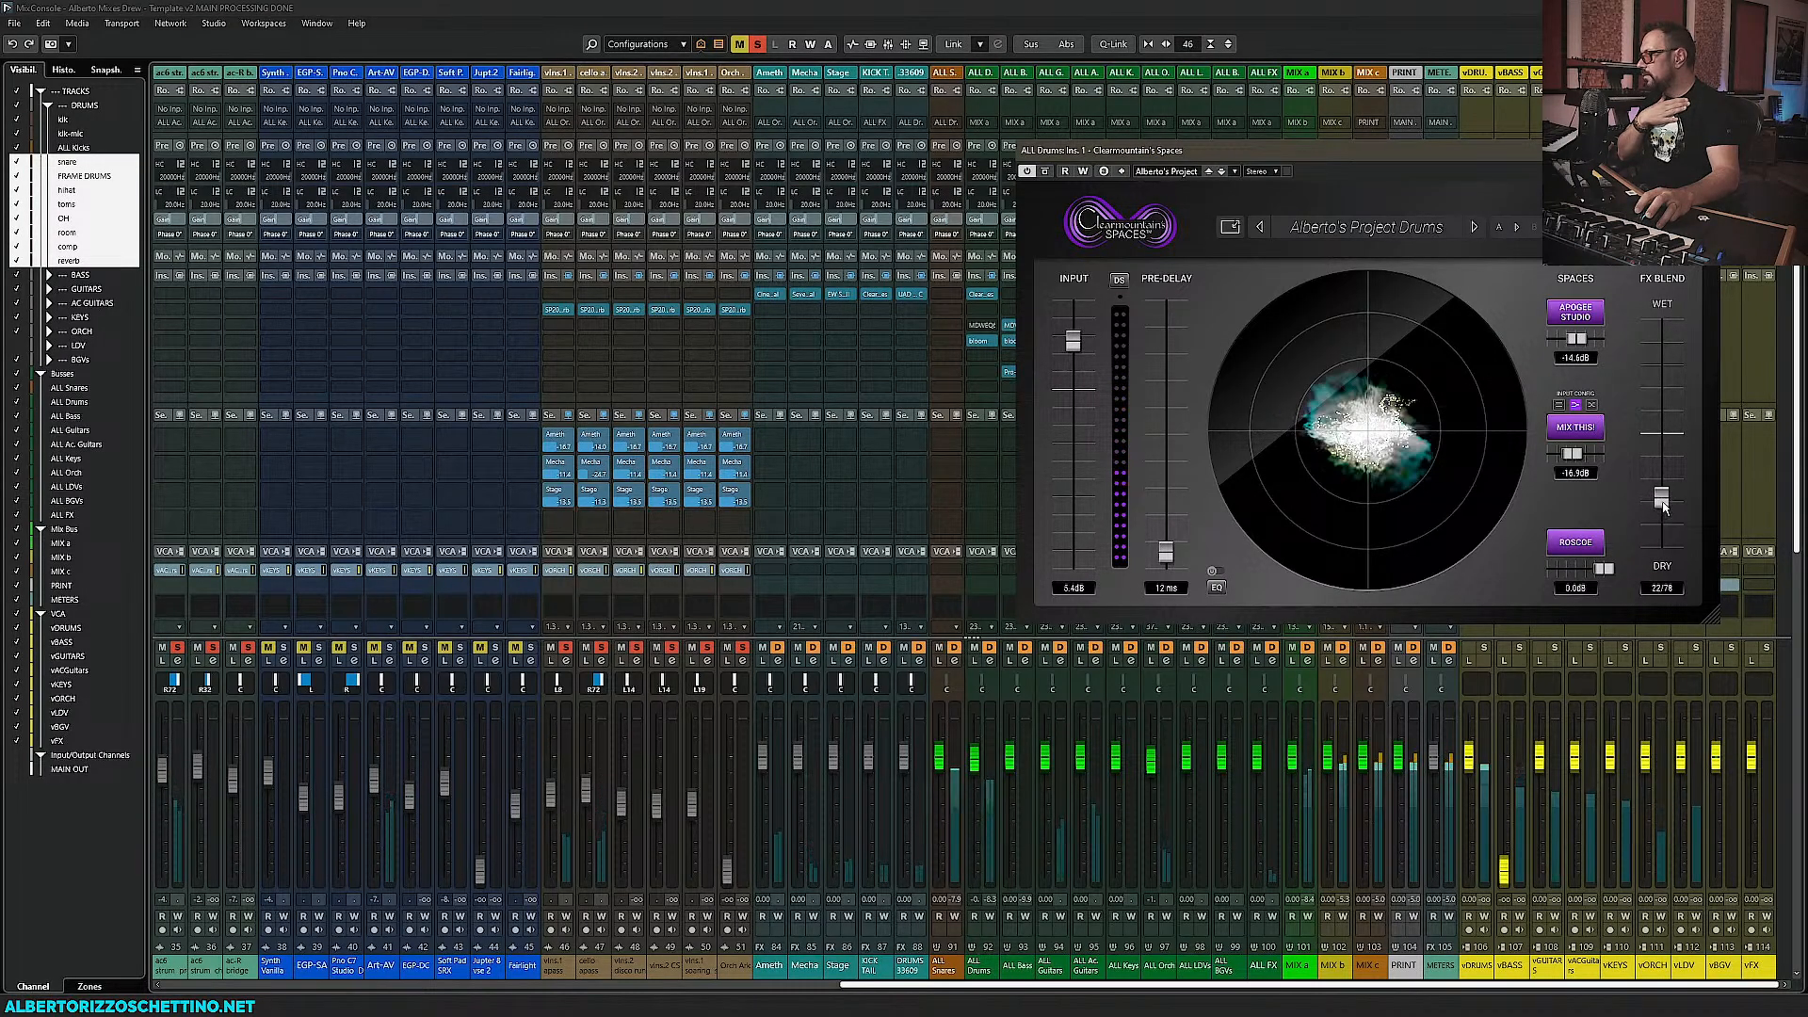
key(ctrl+w)
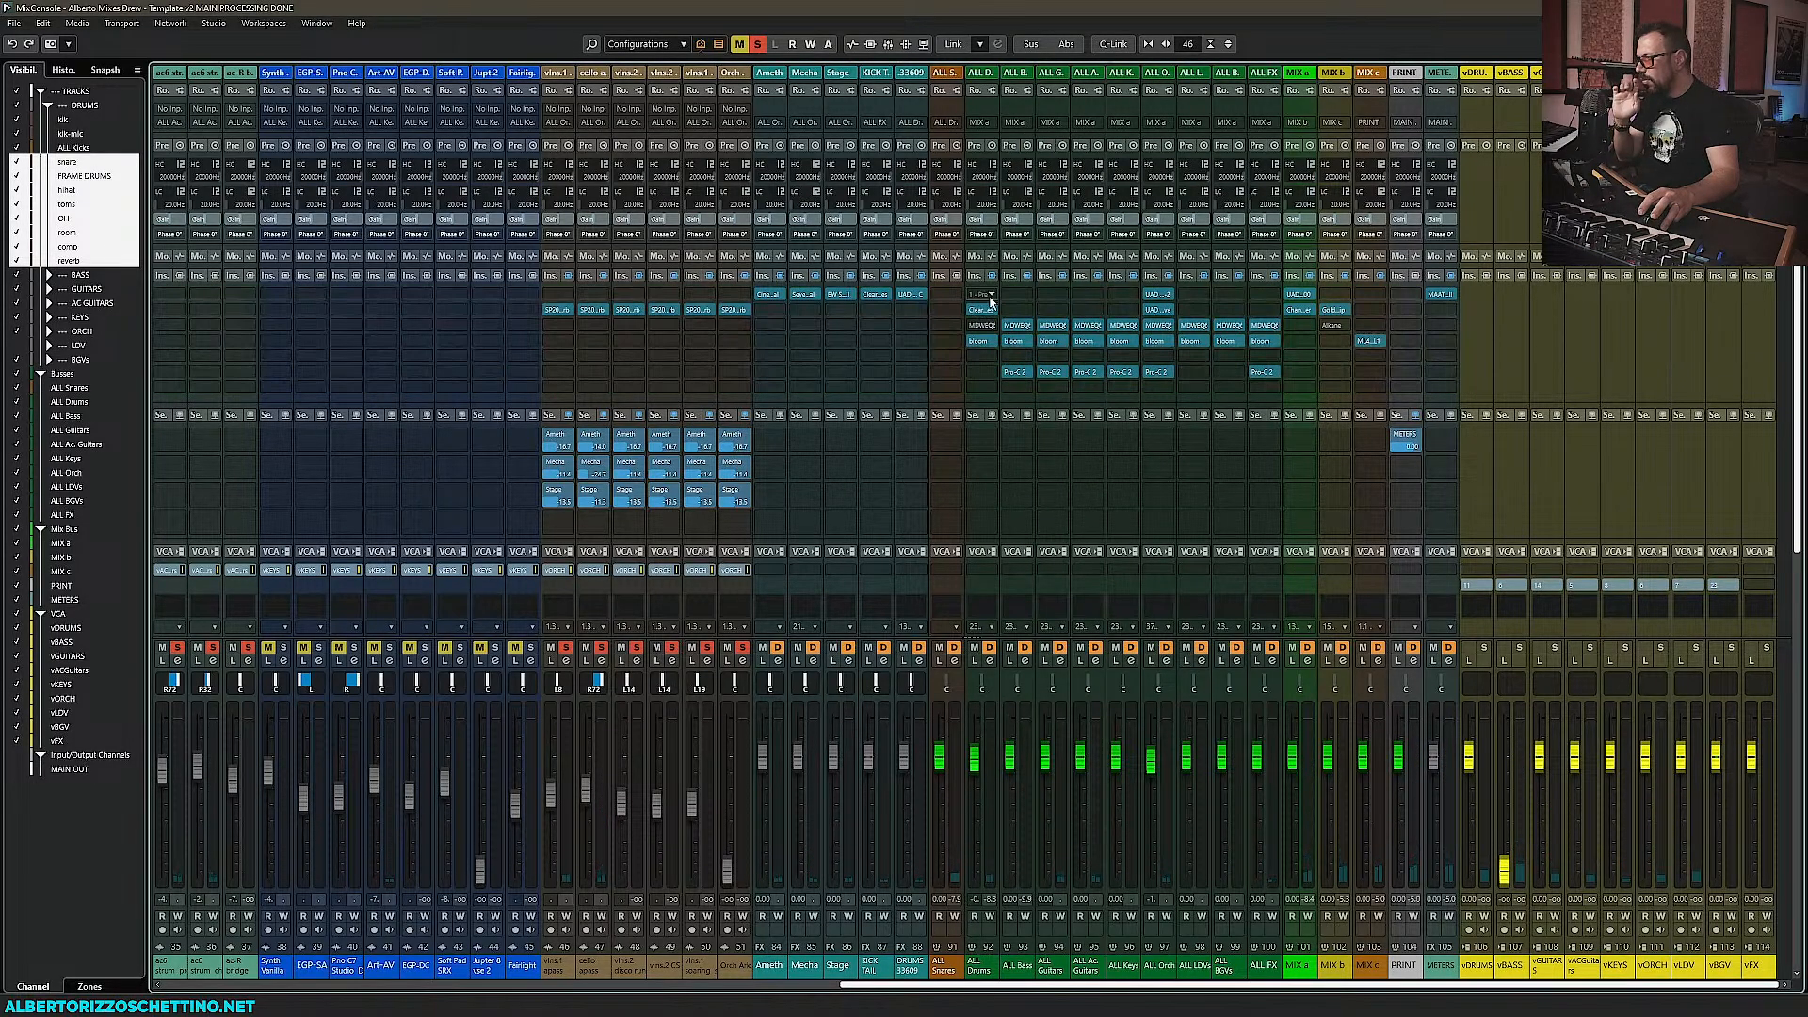
Insert the UAD UA 1176LN Legacy compressor in the first insert slot of ALL Drums
click(987, 308)
click(991, 306)
text(1176)
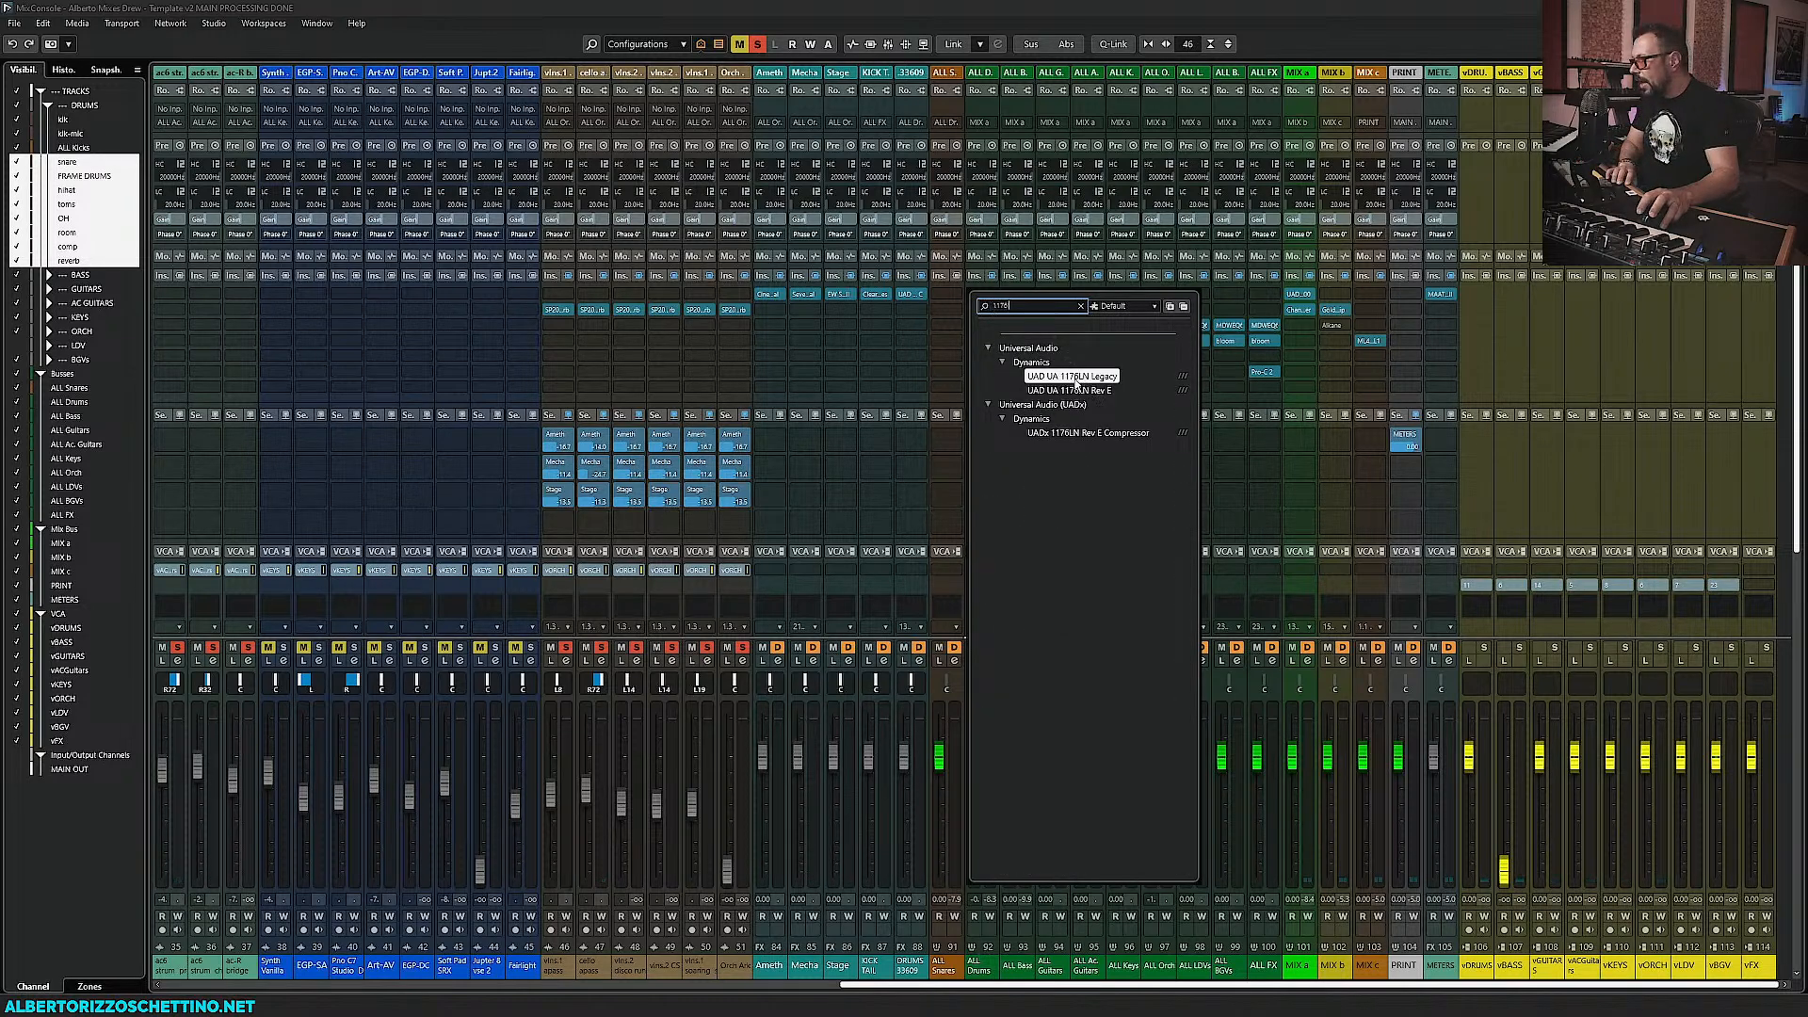
click(1074, 376)
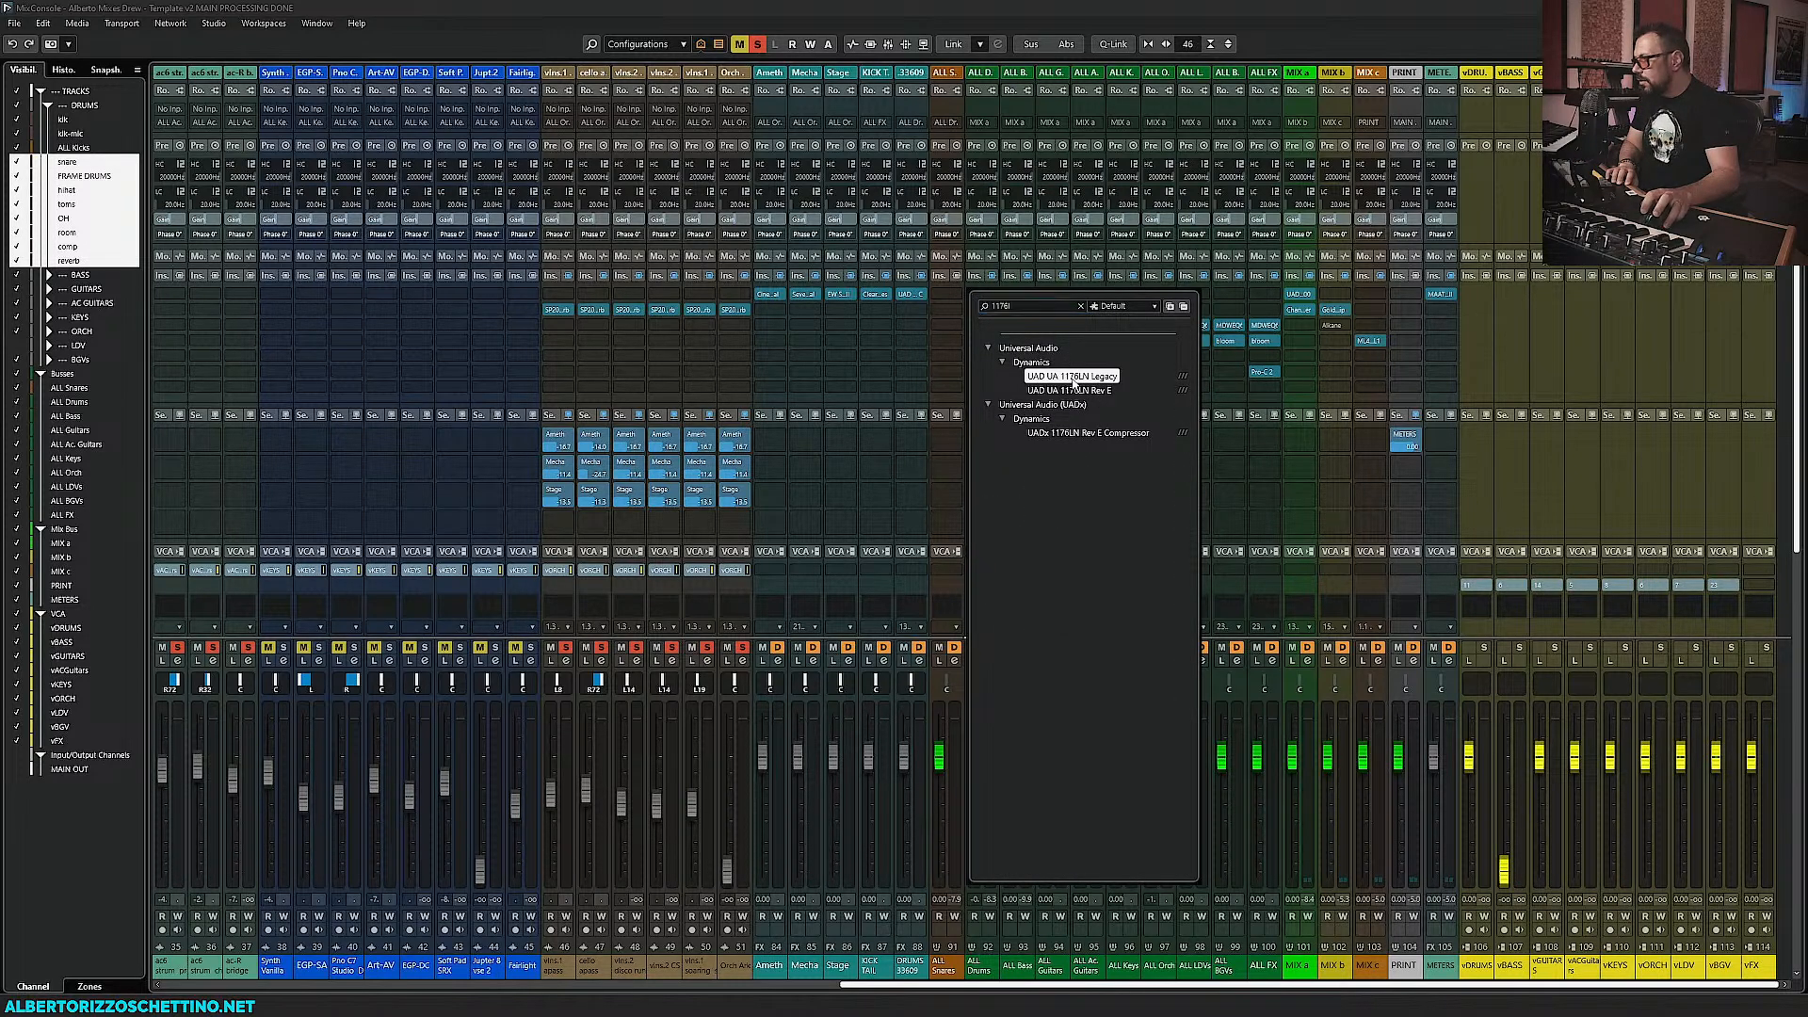
Load the UAD UA 1176LN Rev E compressor in the first insert slot of ALL Drums and reposition its editor
click(993, 298)
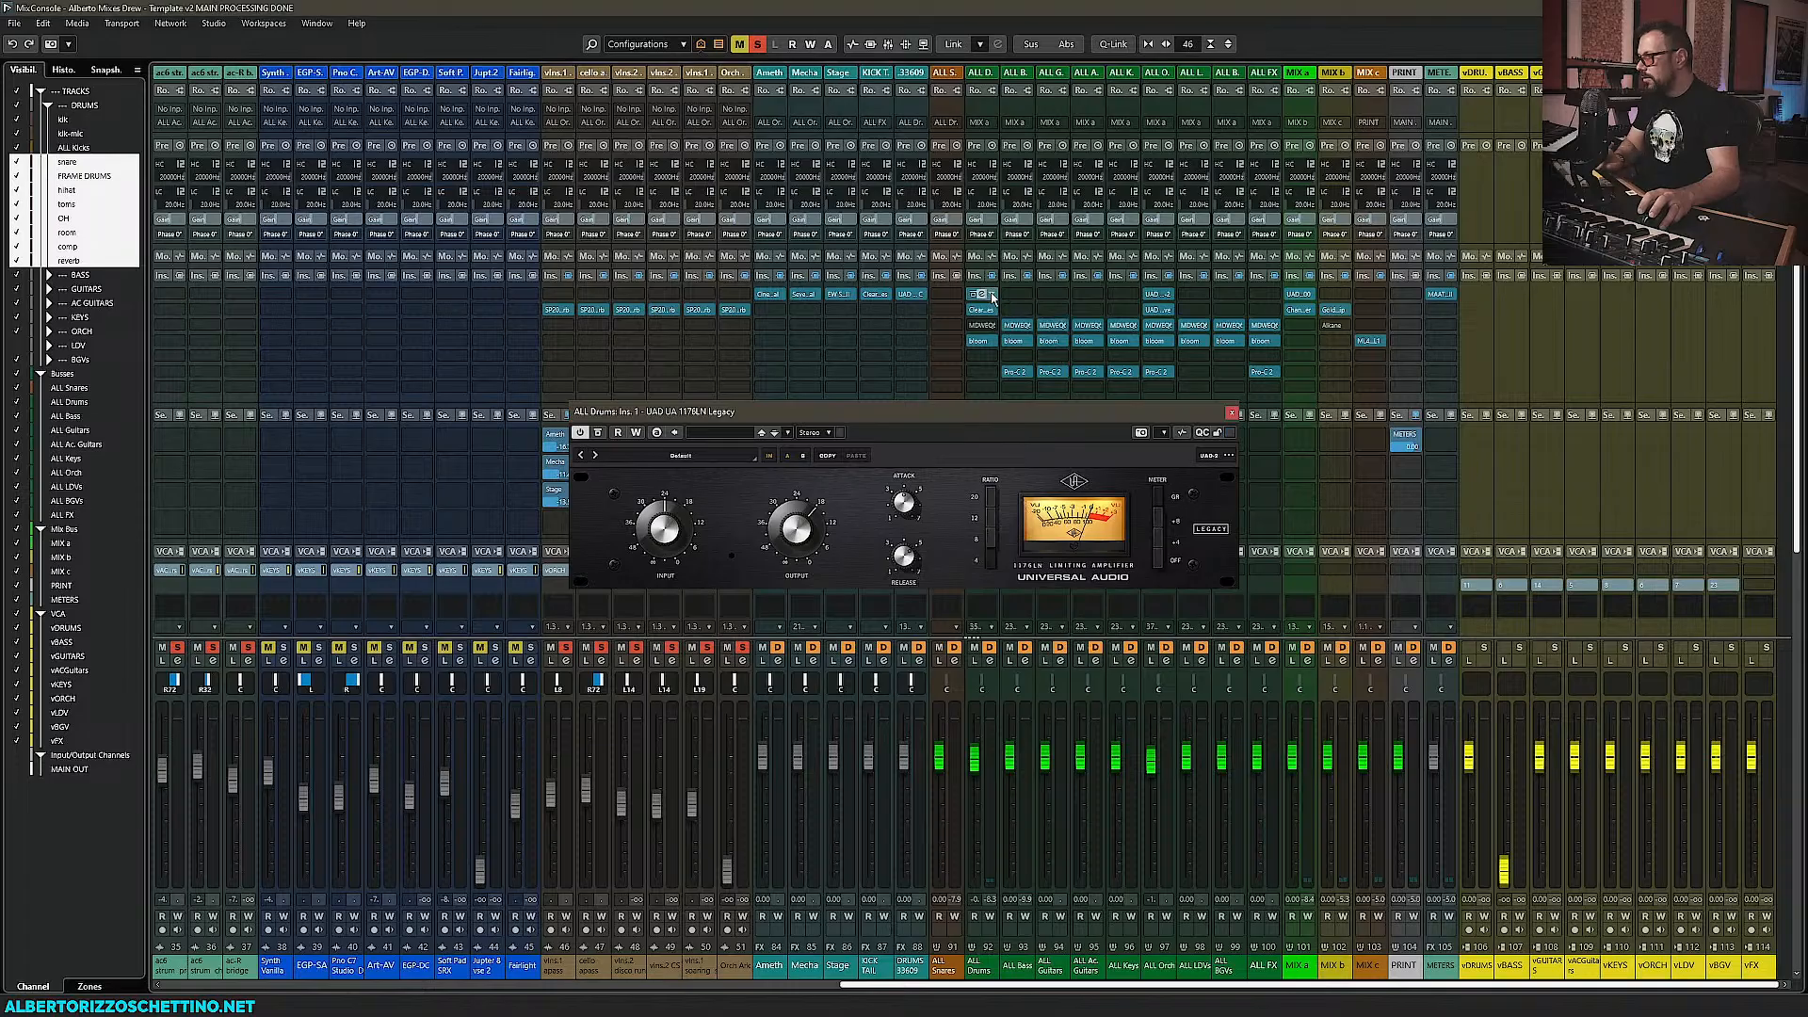
text(1176)
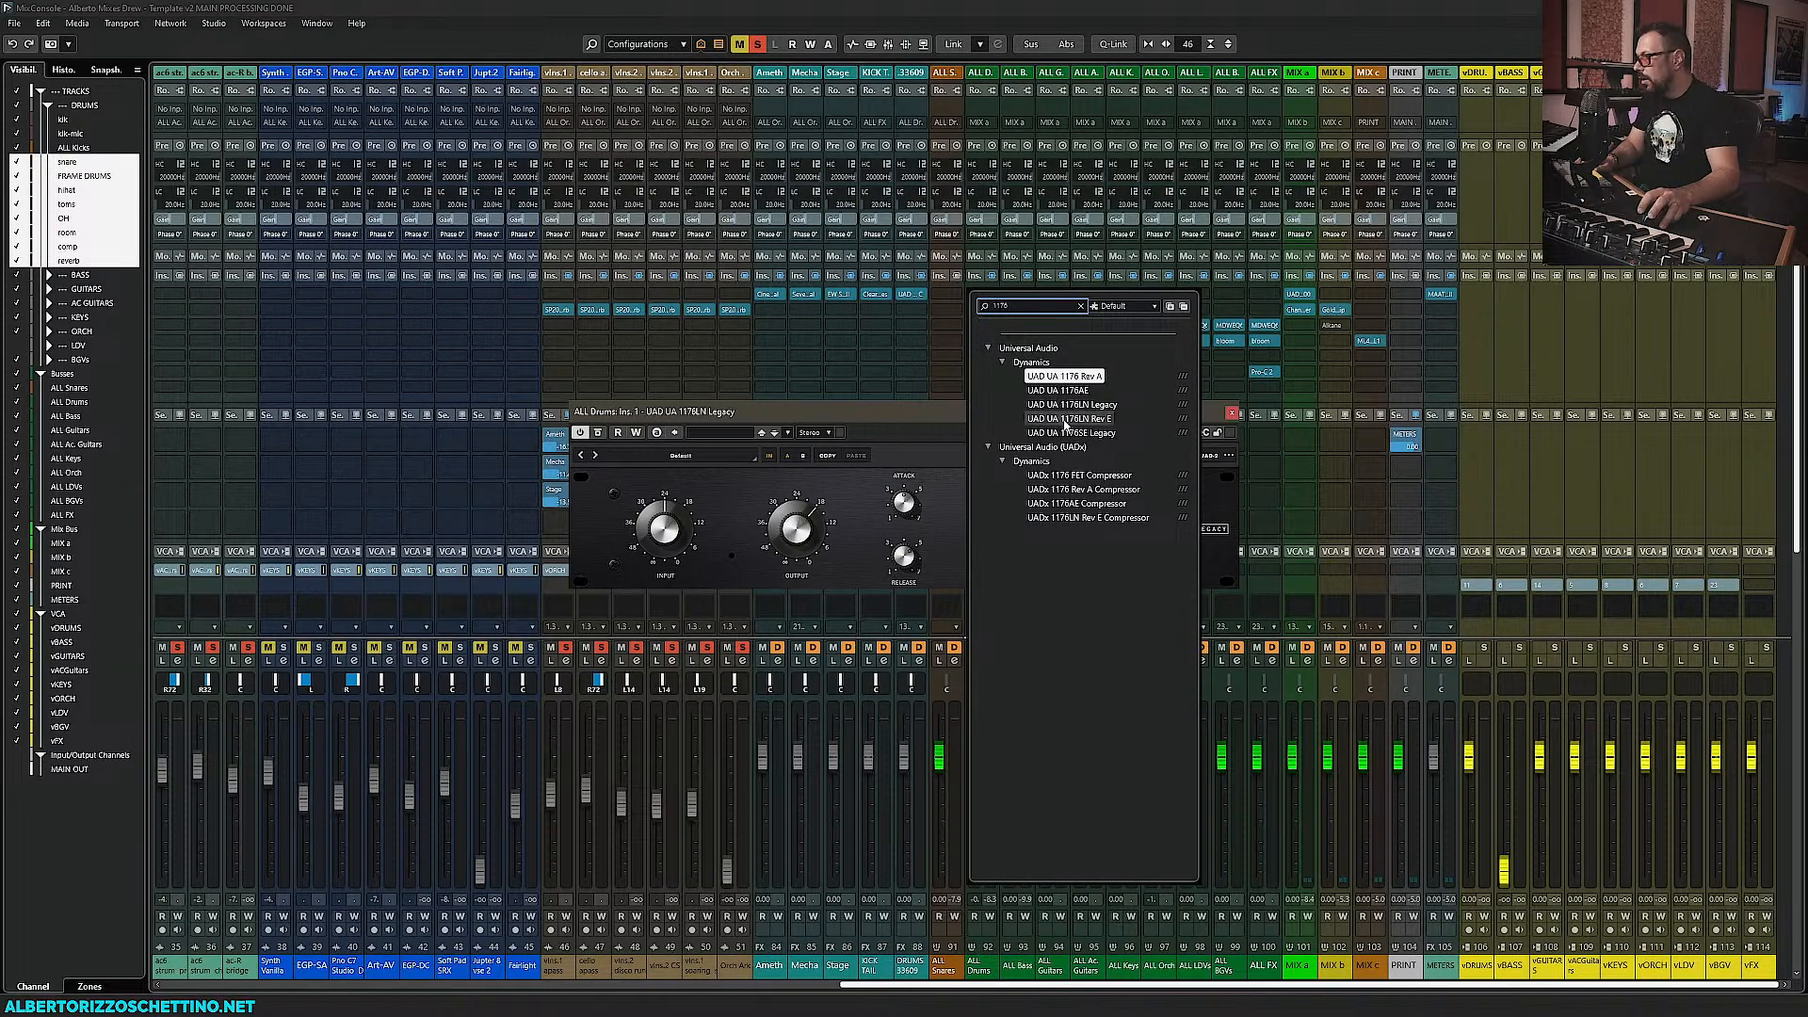
click(1069, 418)
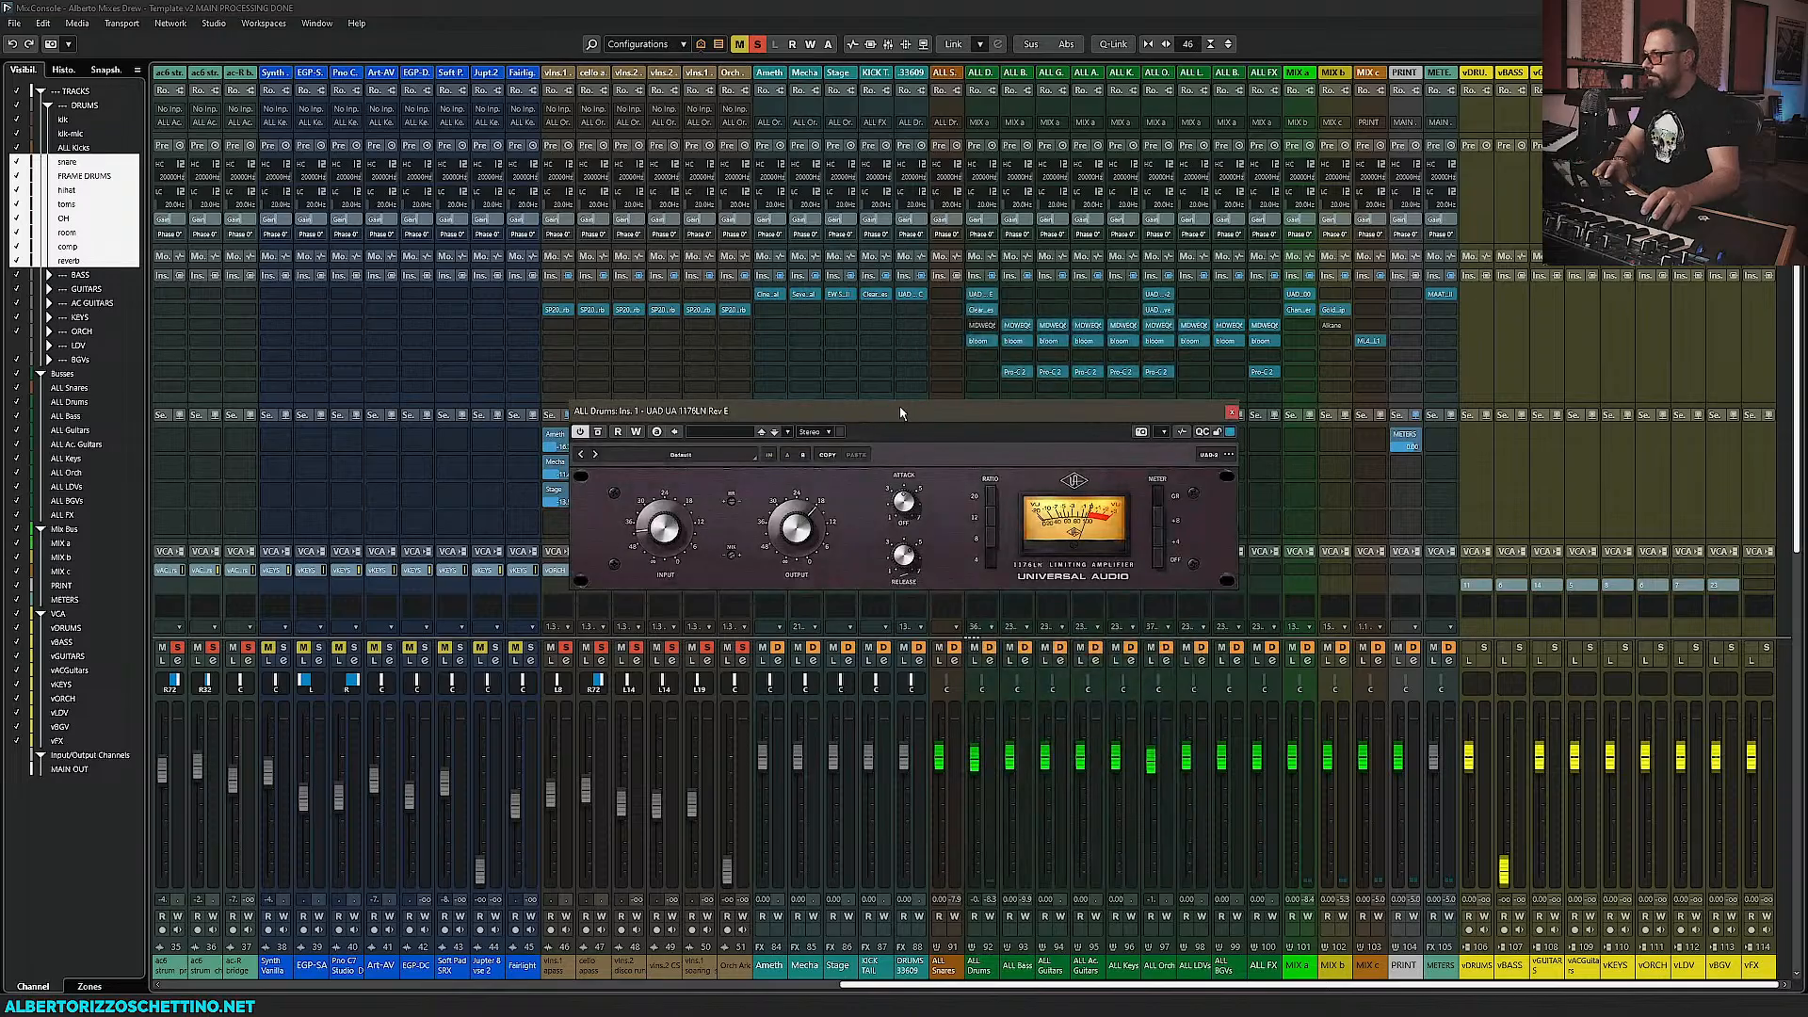
drag(928, 414, 643, 330)
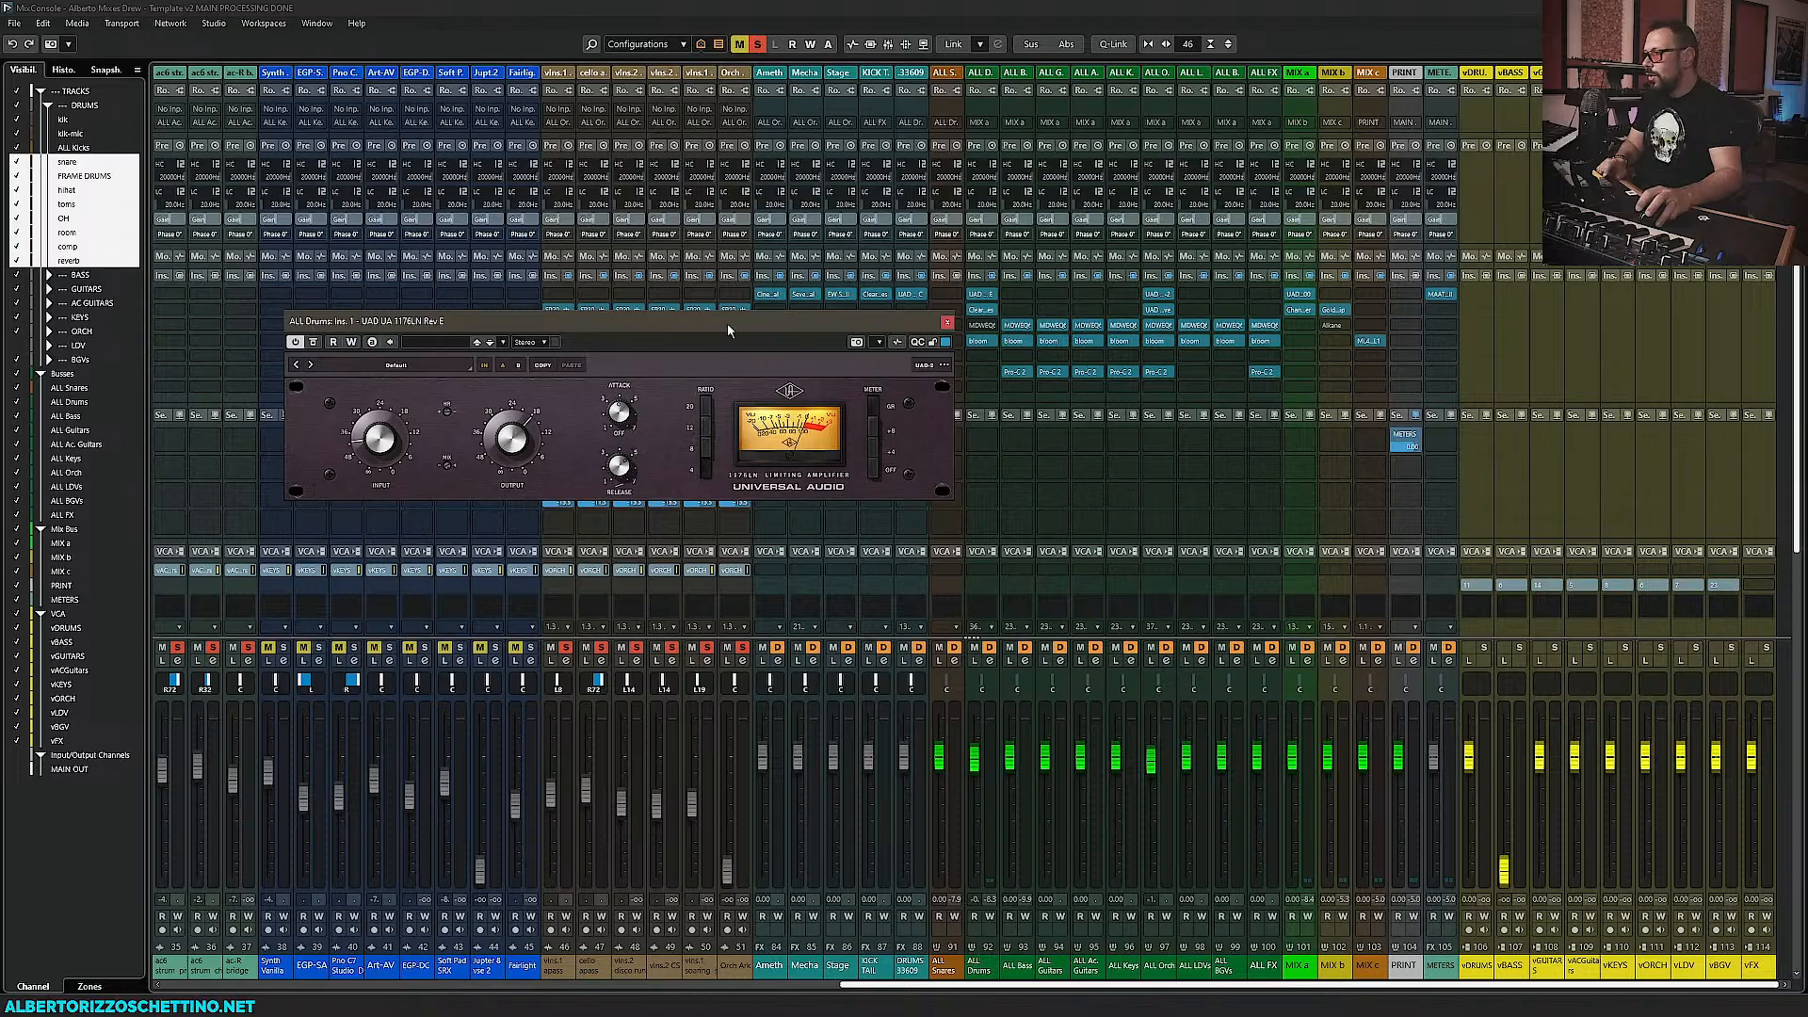
drag(728, 327, 700, 287)
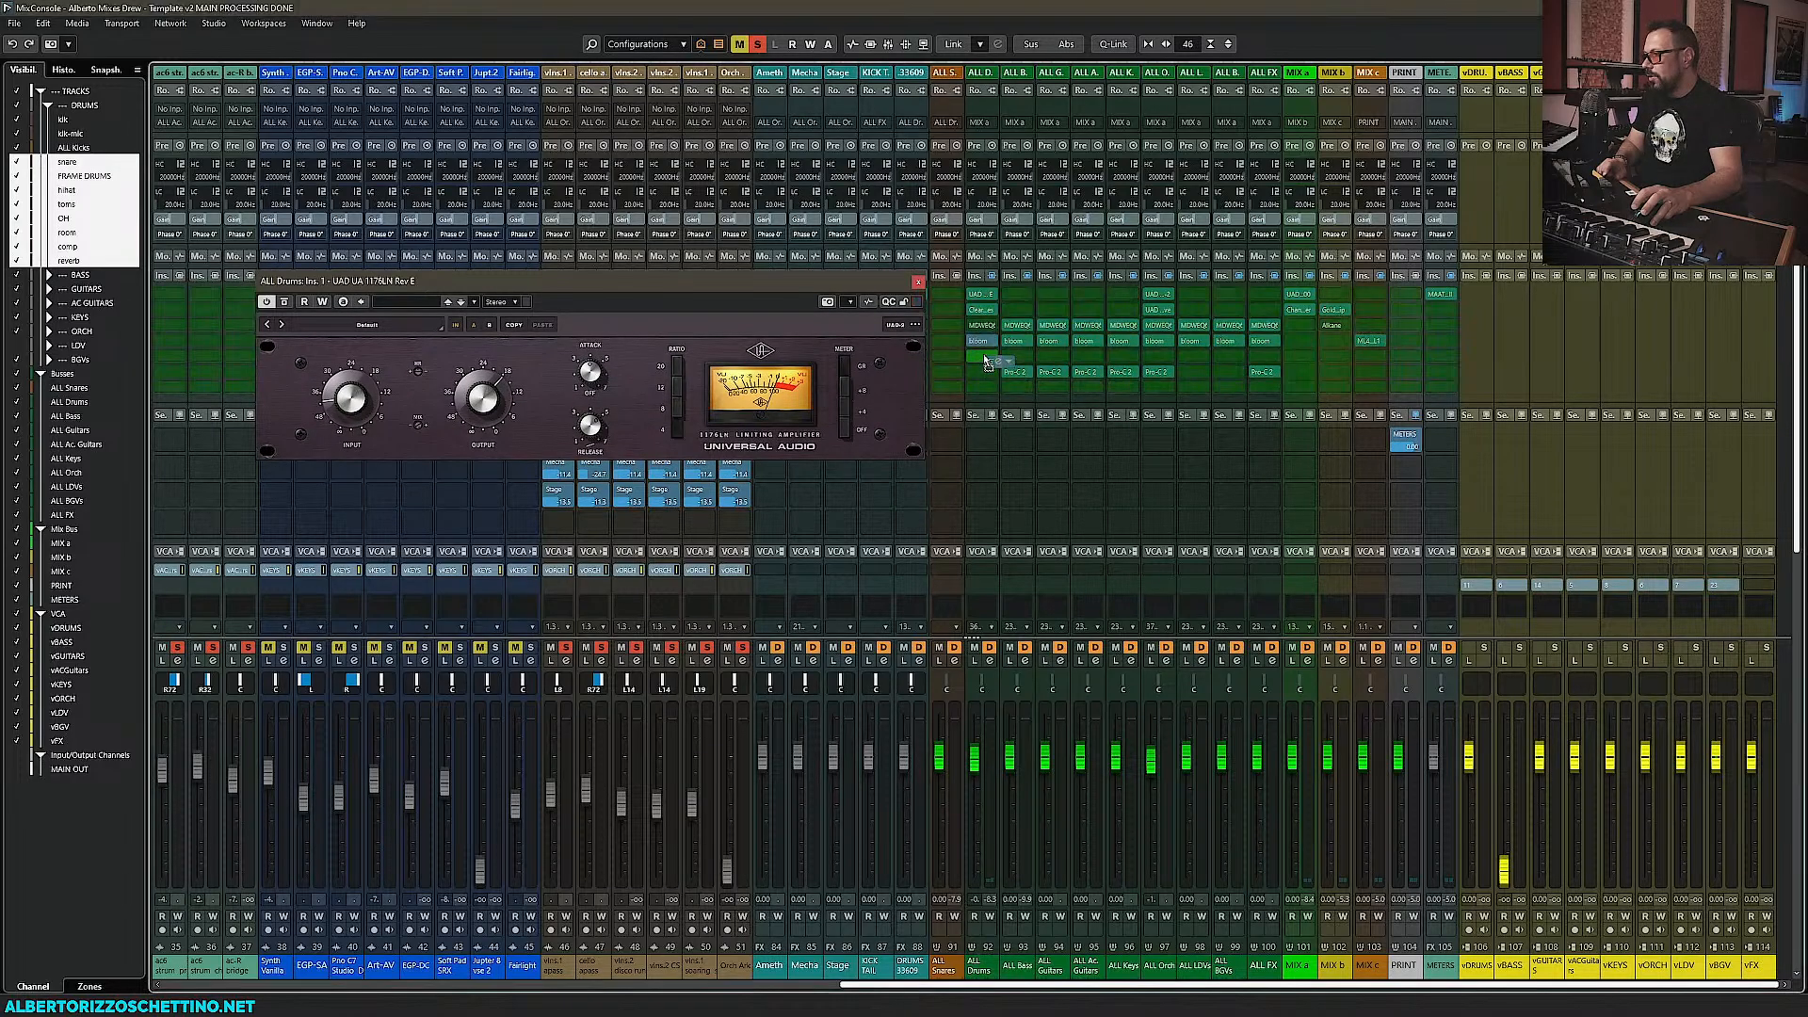
Free the second insert slot of ALL Drums, load CLA-76 Stereo there, and place its editor below the 1176LN Rev E
drag(986, 364, 985, 327)
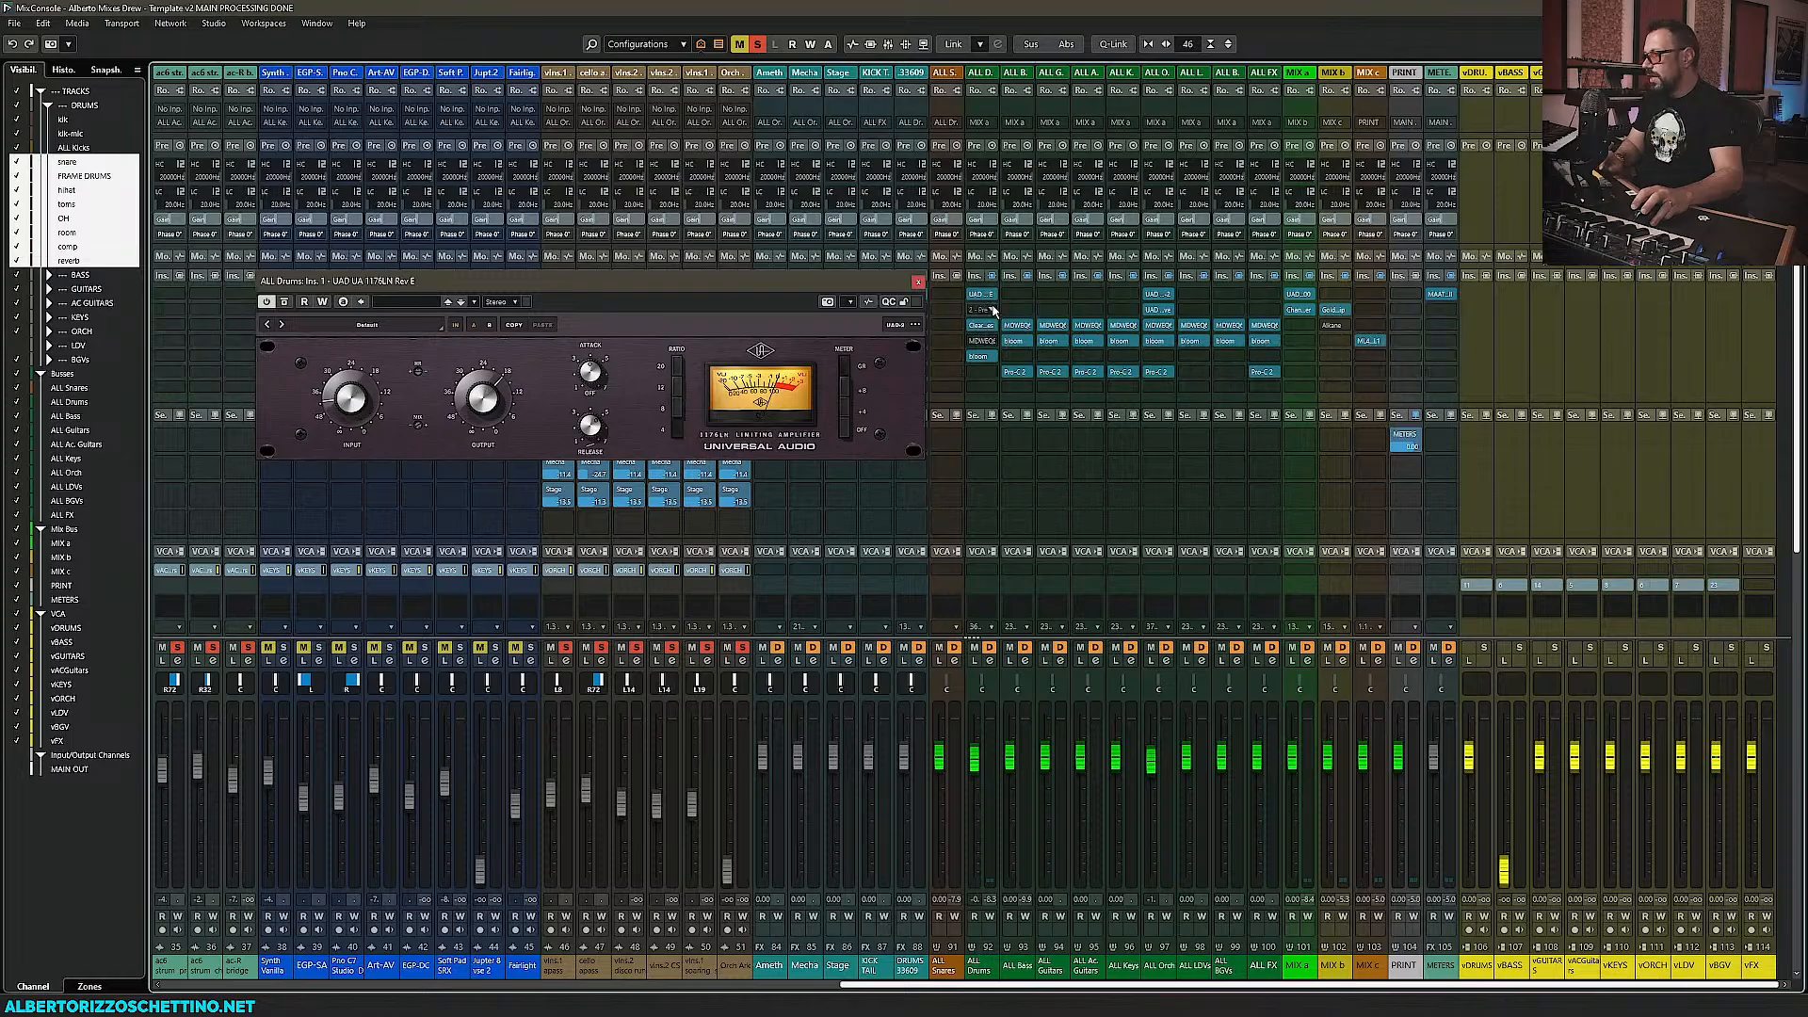
click(991, 310)
text(cla-76)
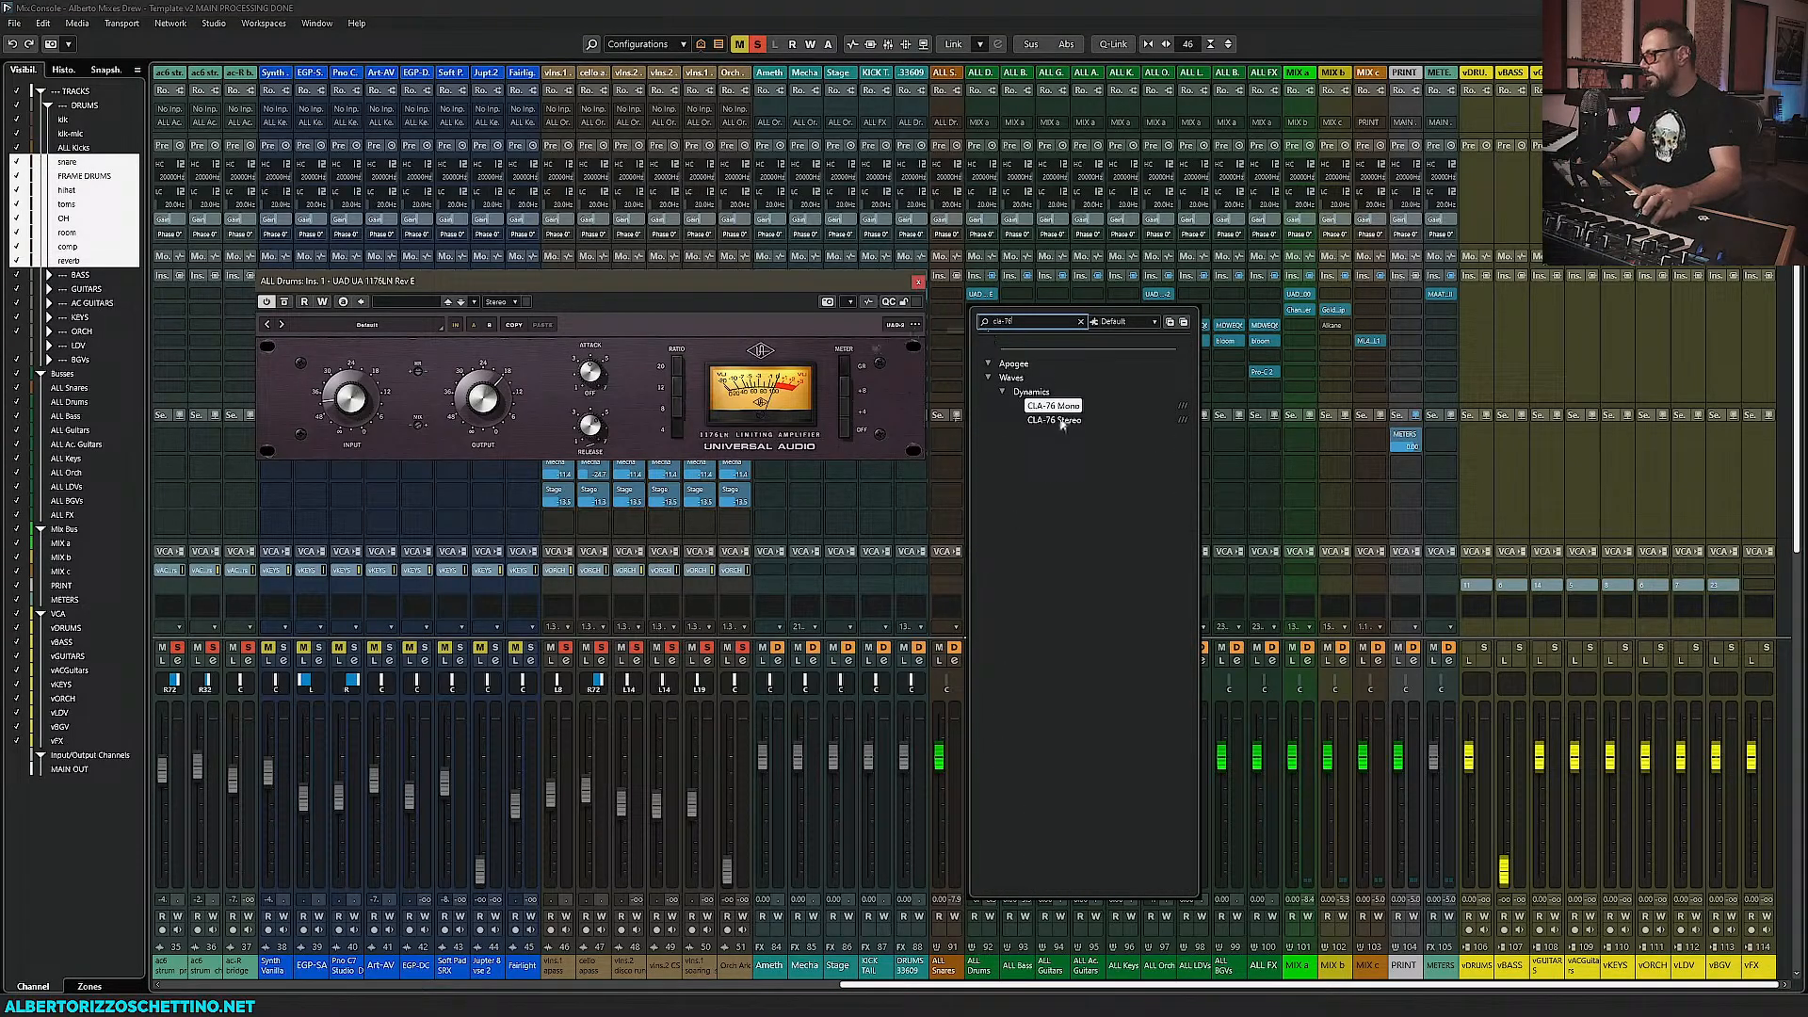
drag(1061, 423, 1071, 429)
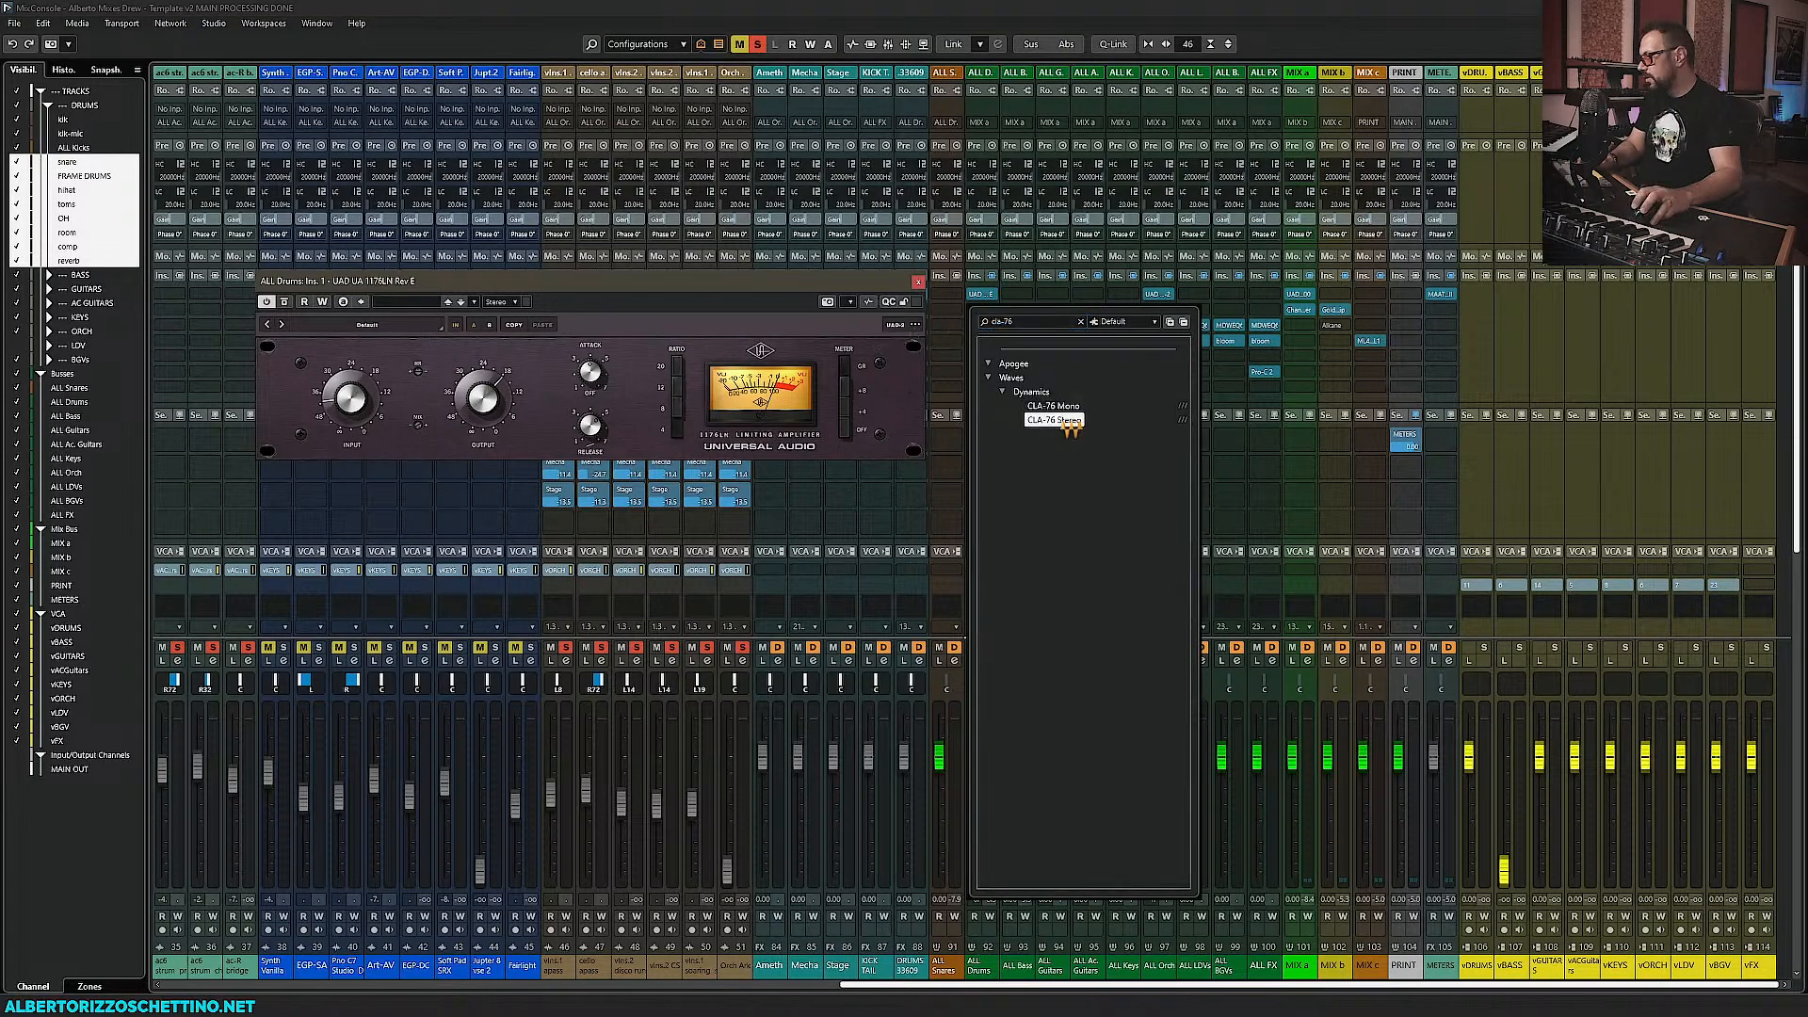
double_click(1062, 421)
drag(659, 395, 372, 501)
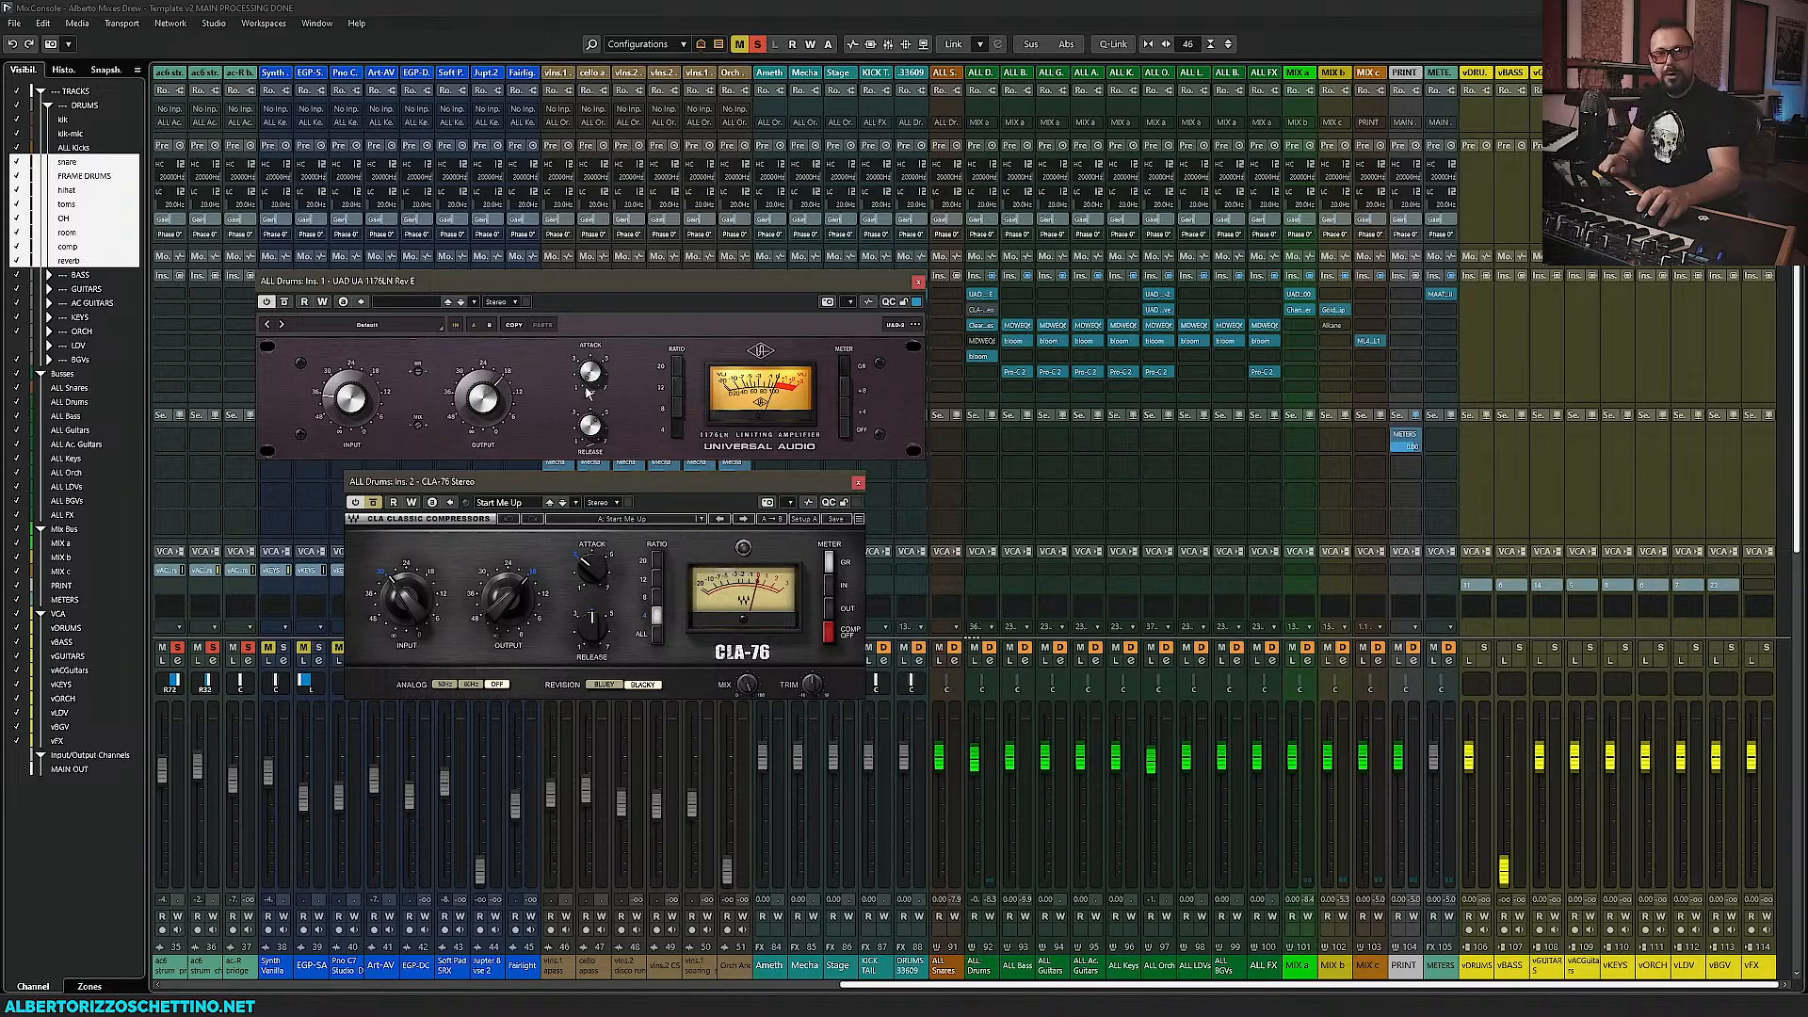
Adjust the attack, release and input of CLA-76 on ALL Drums by ear during playback
key(space)
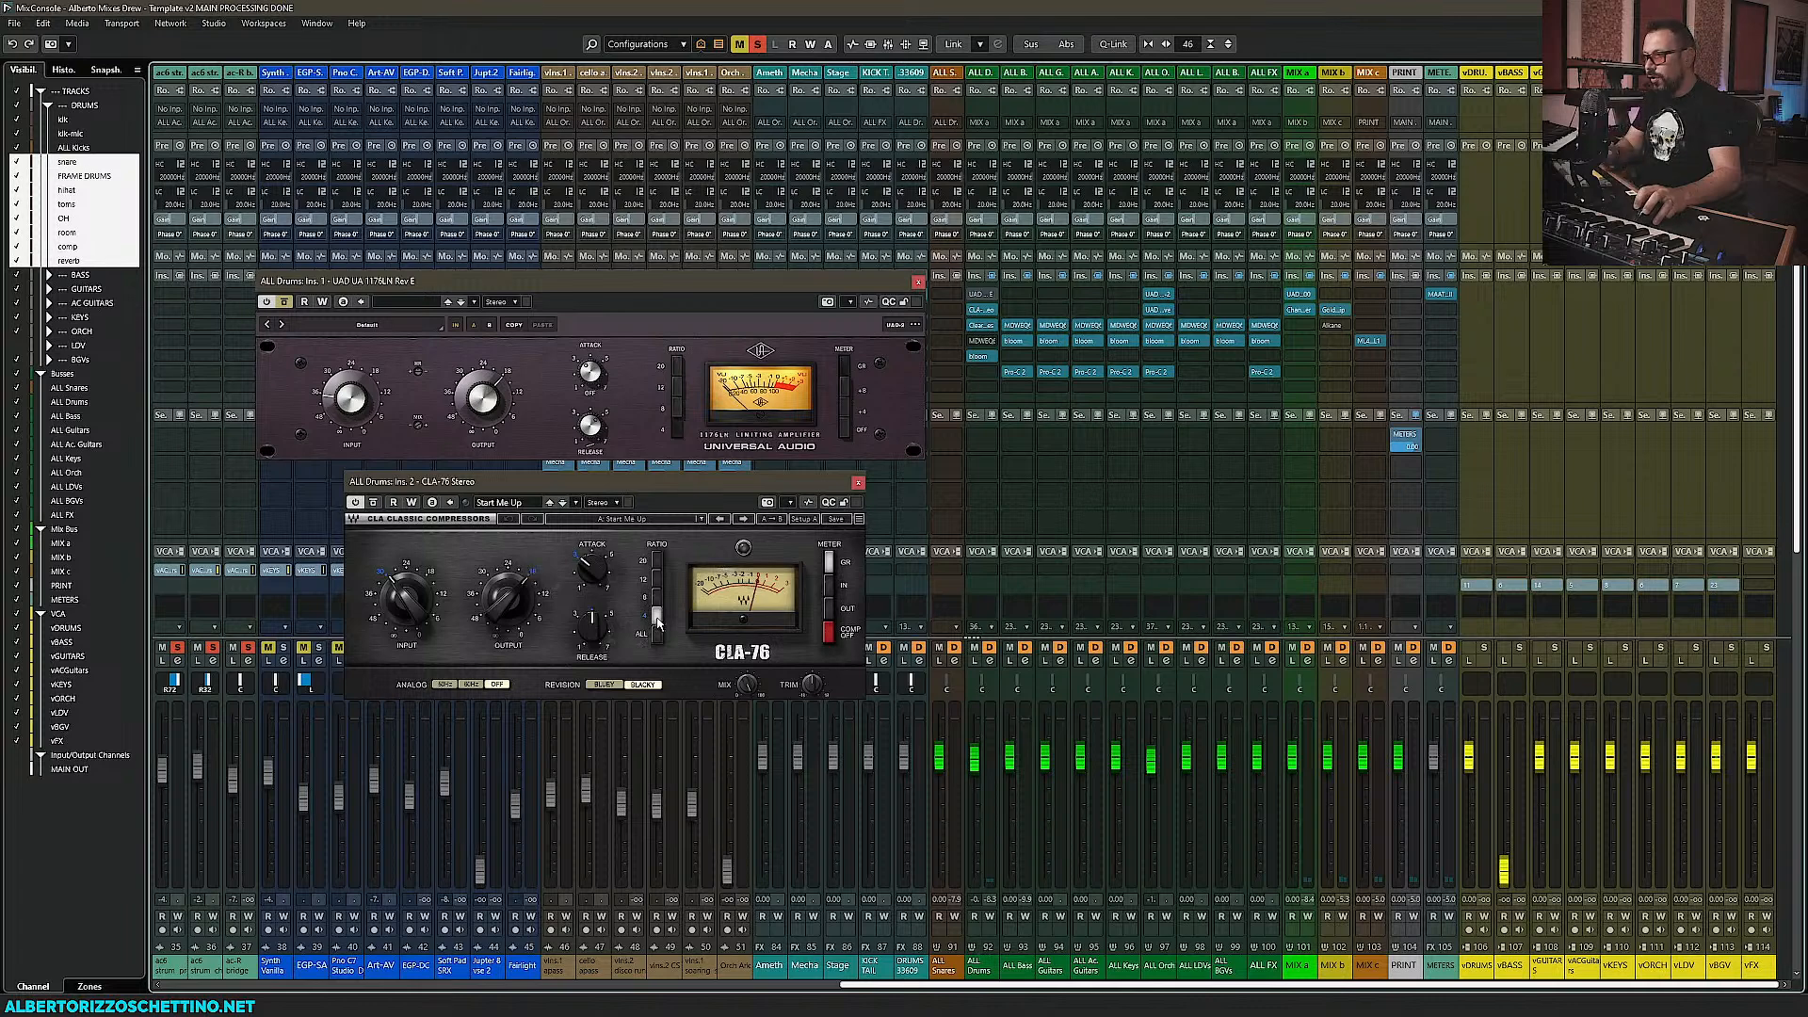
drag(593, 629, 580, 586)
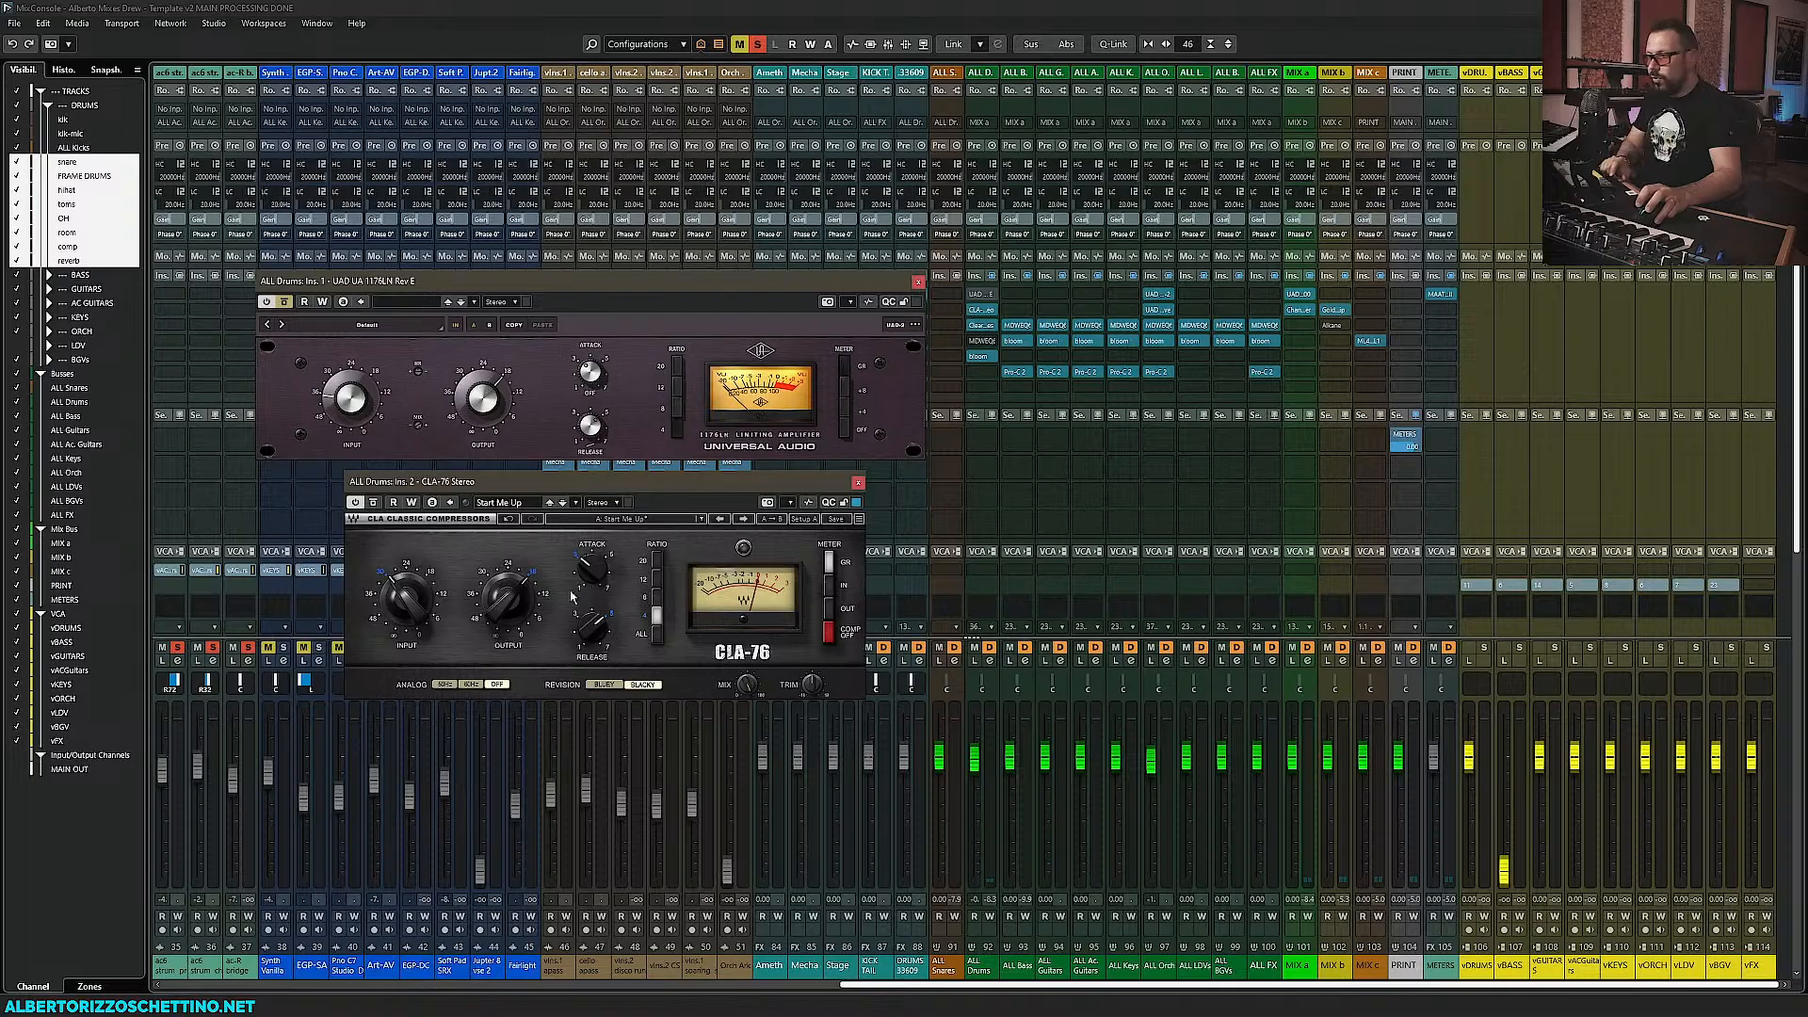
drag(586, 576, 507, 588)
key(space)
drag(591, 569, 591, 623)
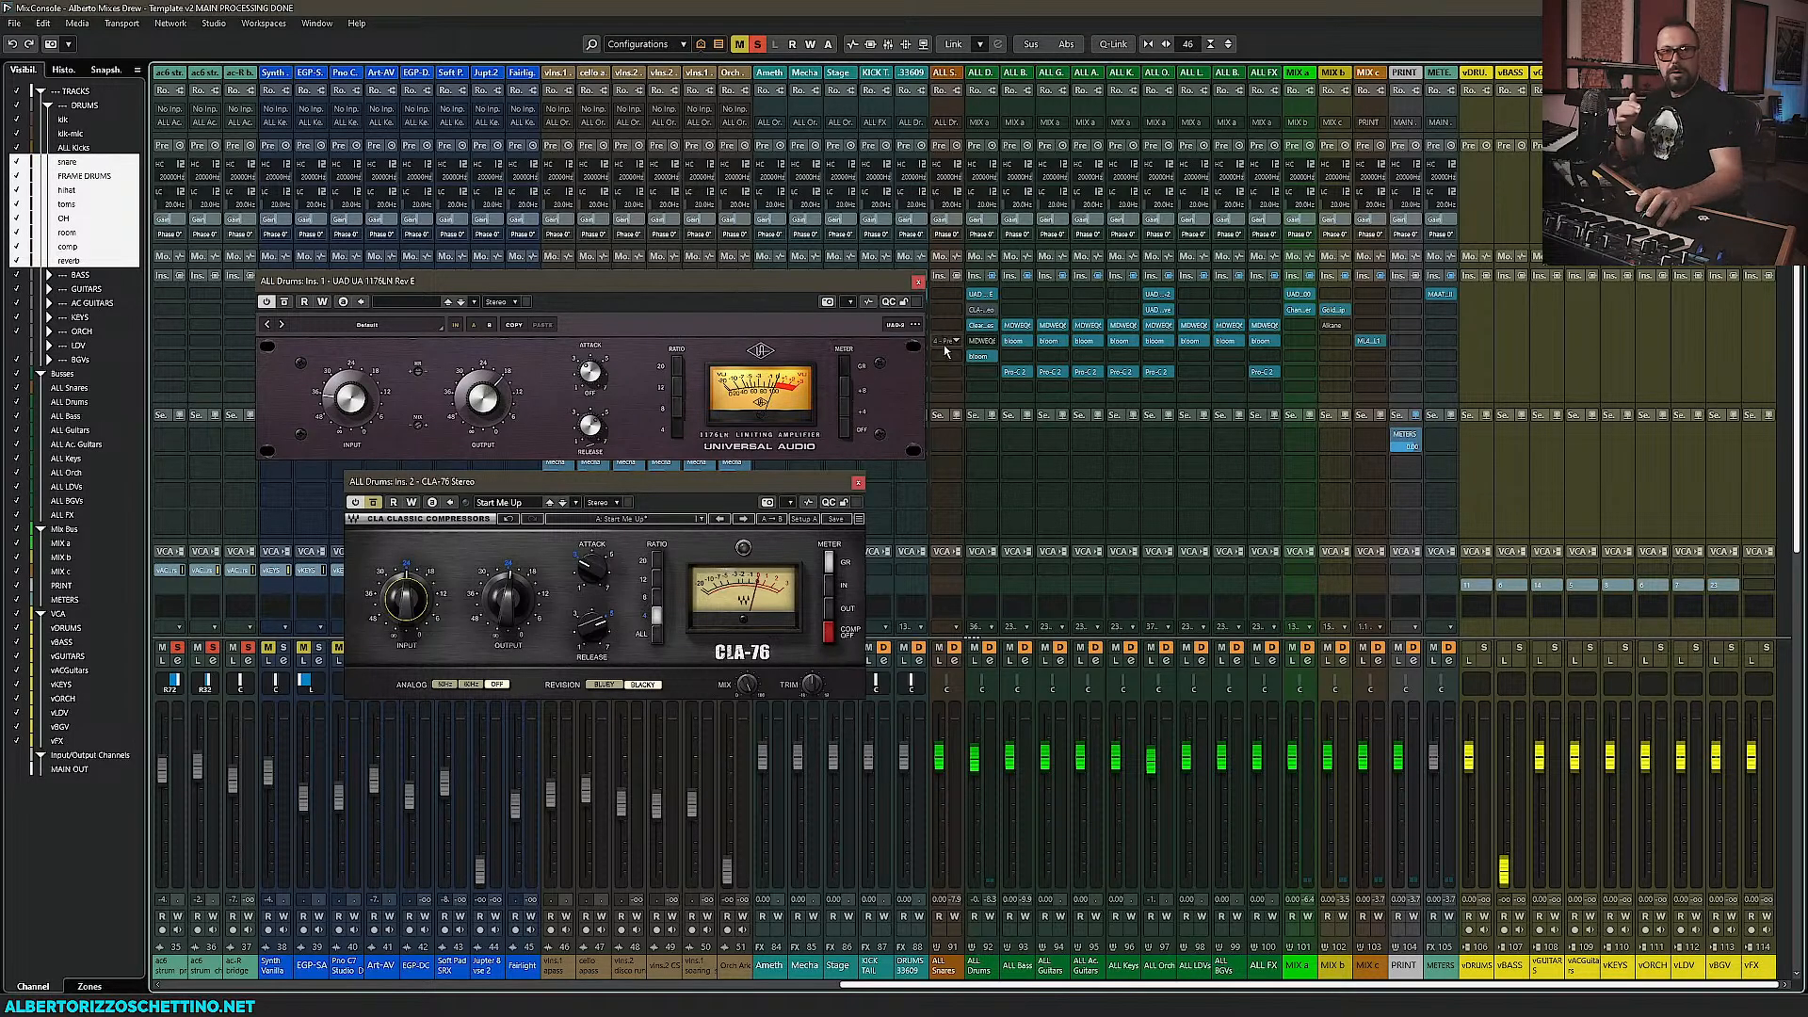
Remove the 1176LN Rev E from ALL Drums, move the remaining inserts up so CLA-76 sits in the first slot, and close its editor
click(993, 297)
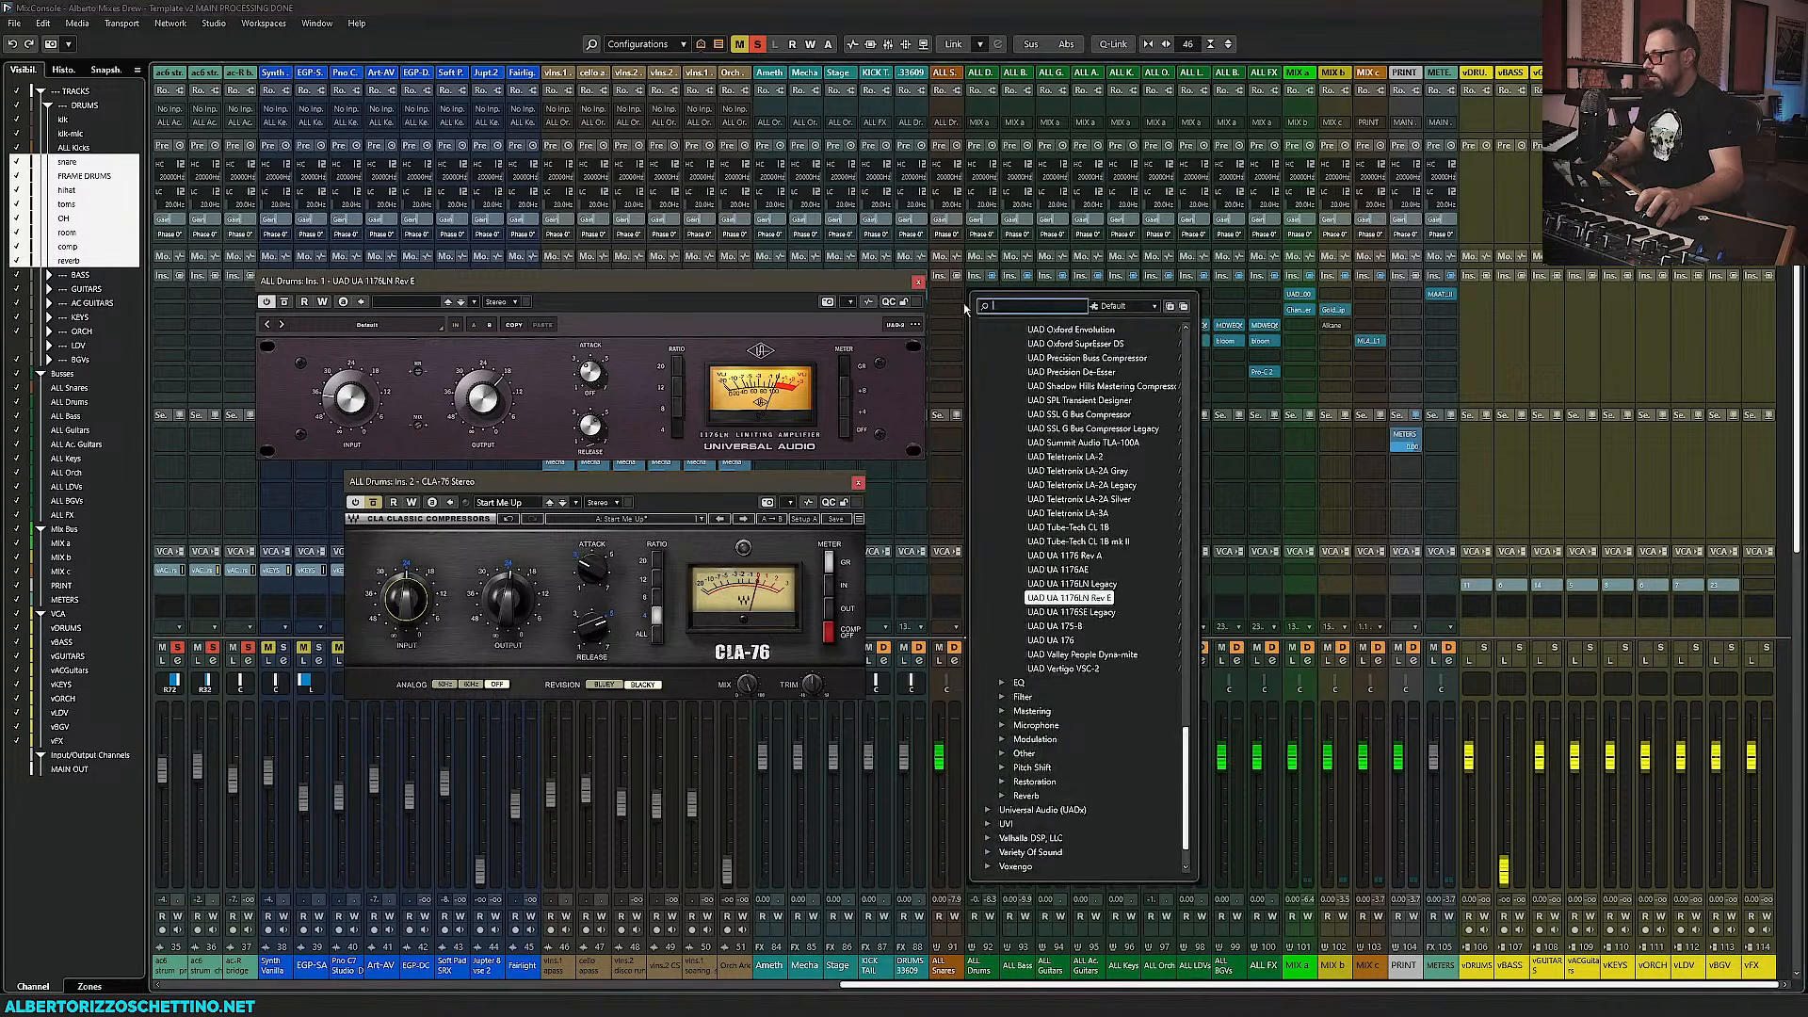
text(no)
key(Return)
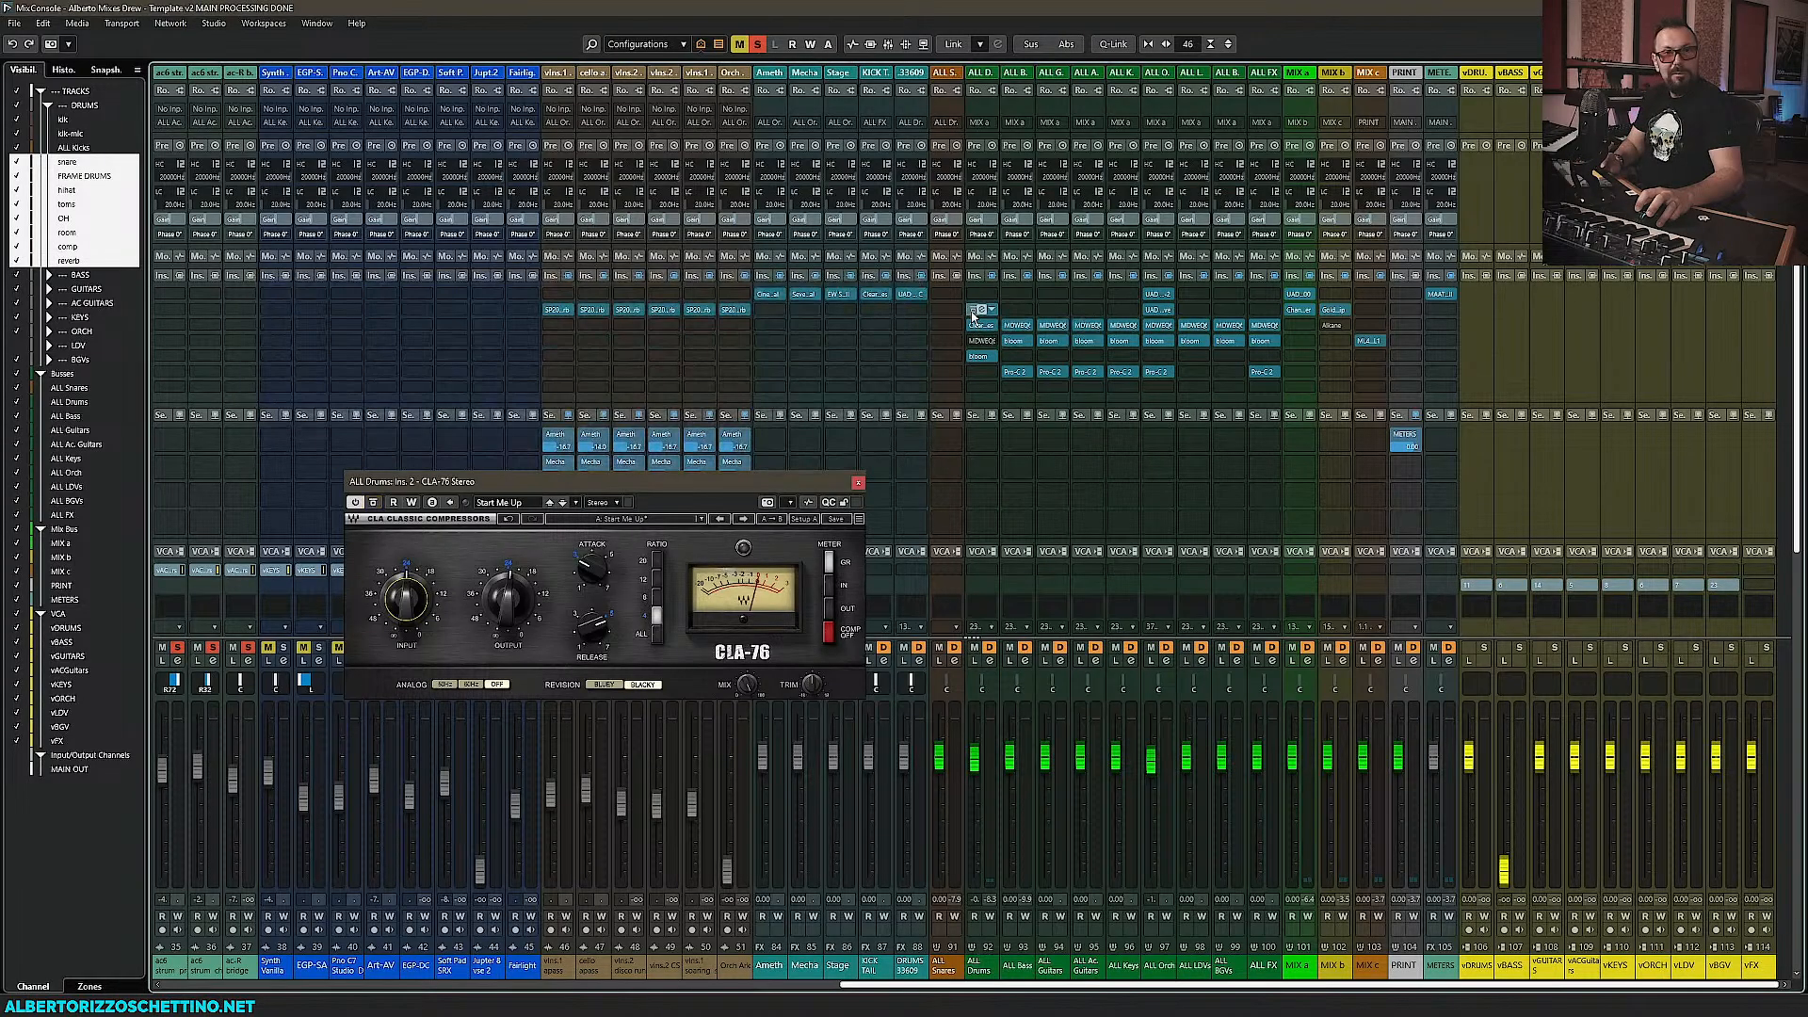
mouse_move(973, 315)
mouse_down()
mouse_move(987, 295)
mouse_move(985, 343)
mouse_up()
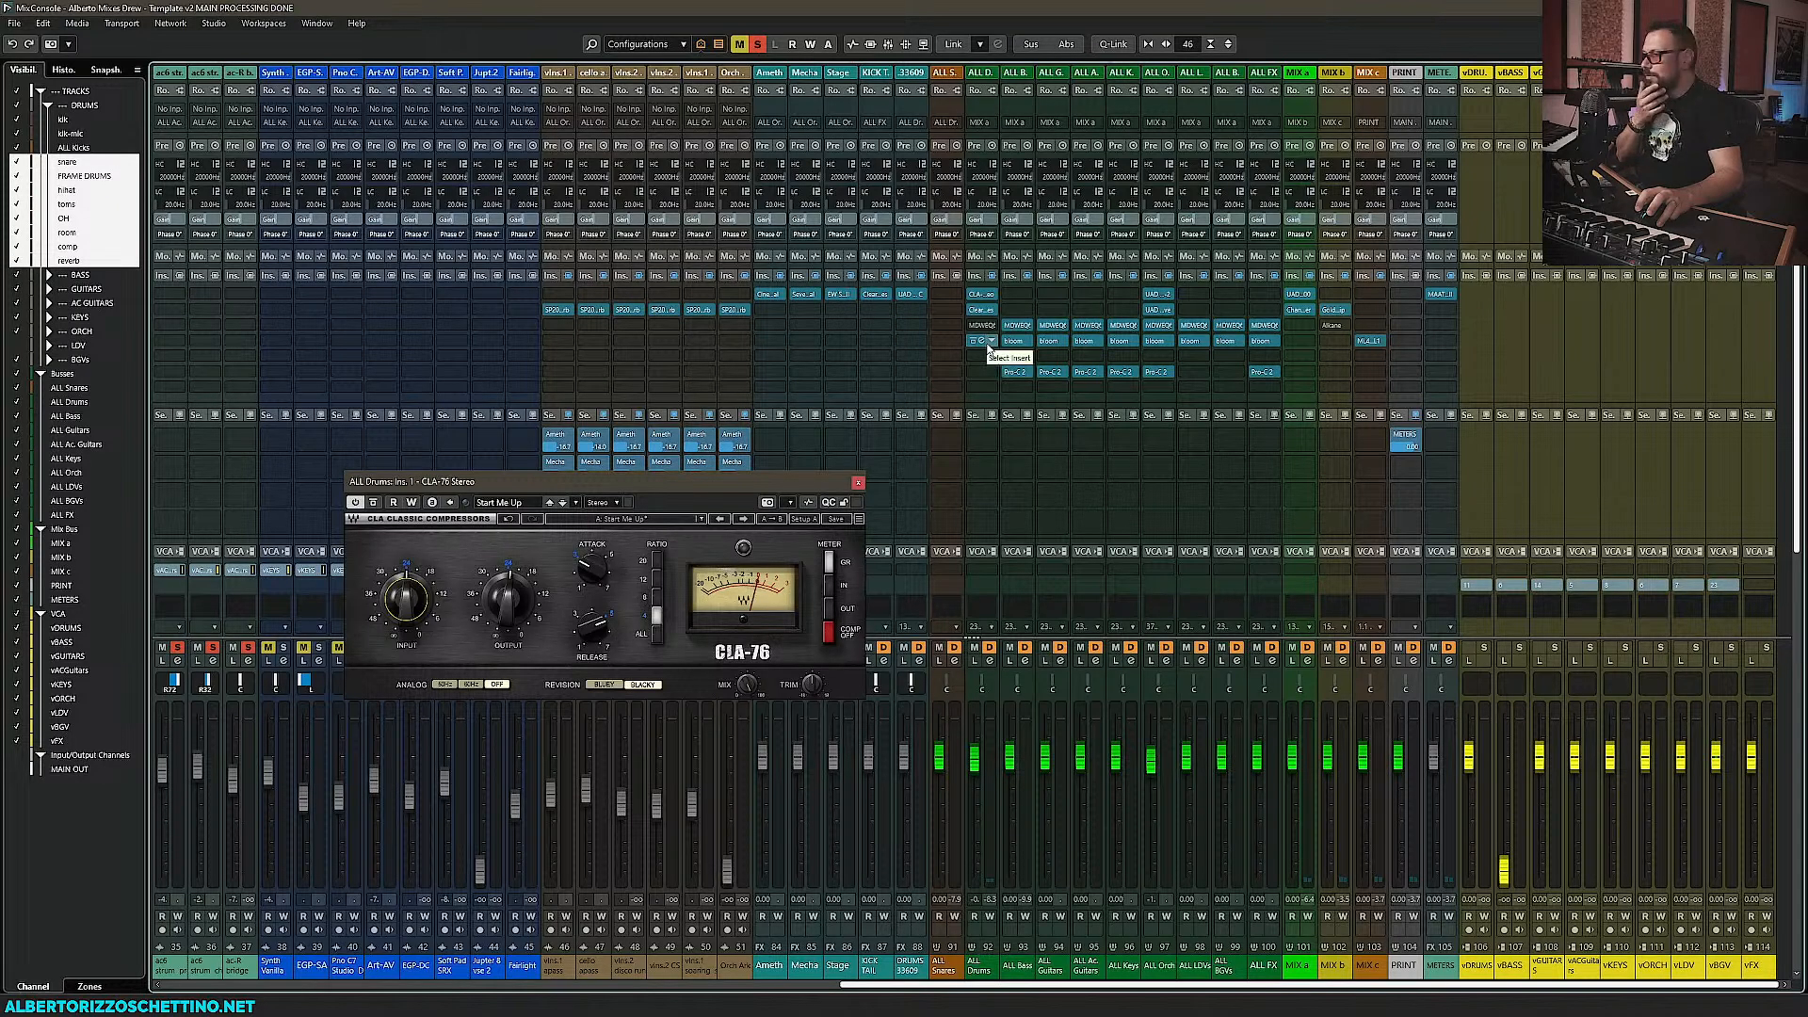
click(859, 483)
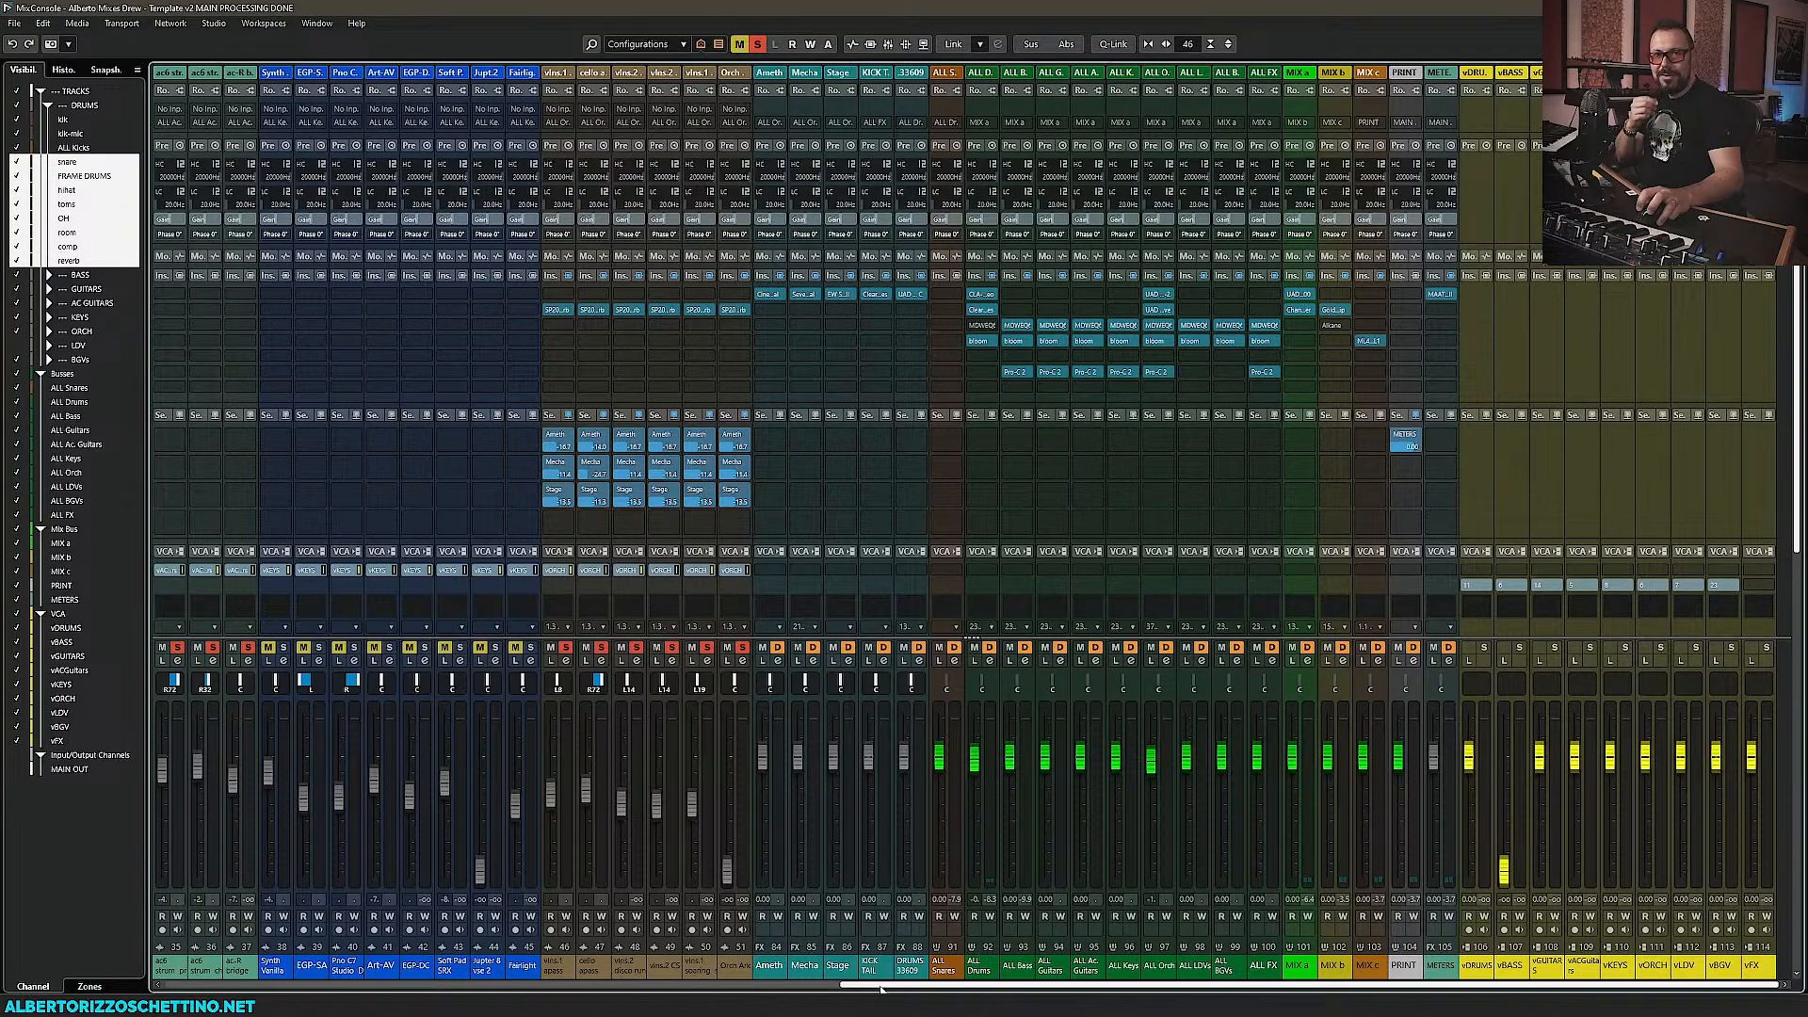
click(980, 294)
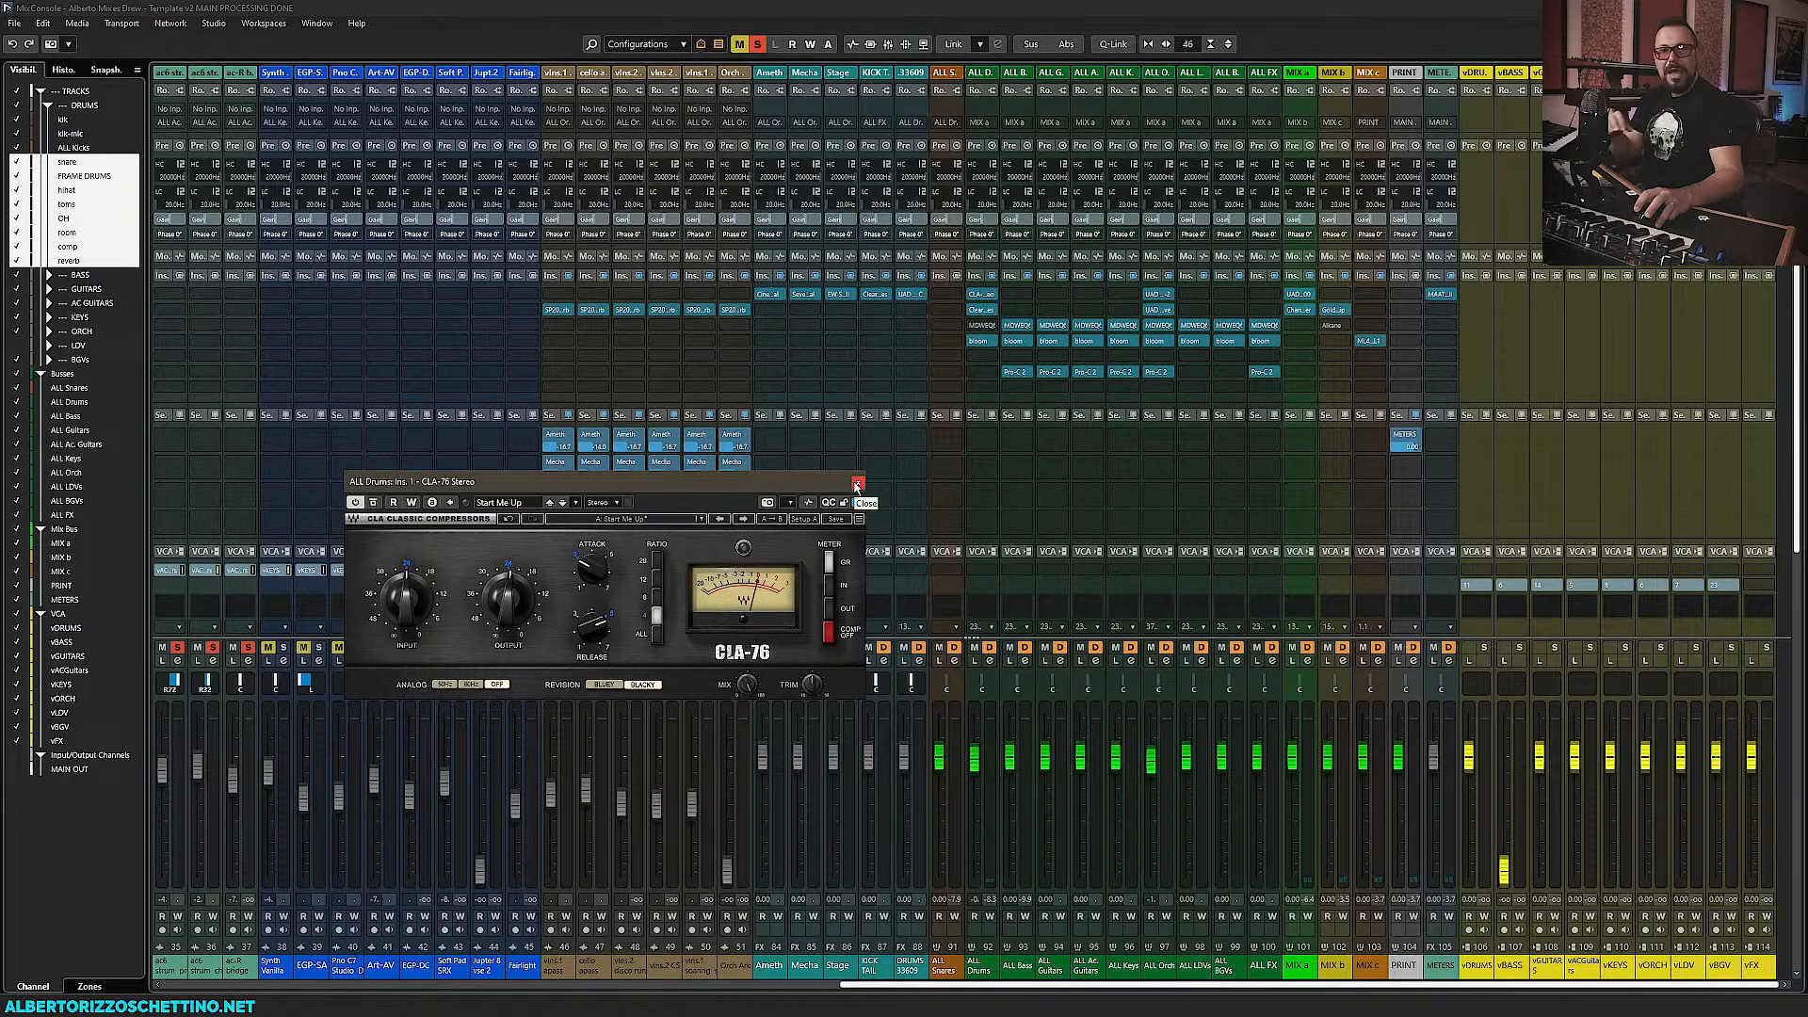
click(857, 483)
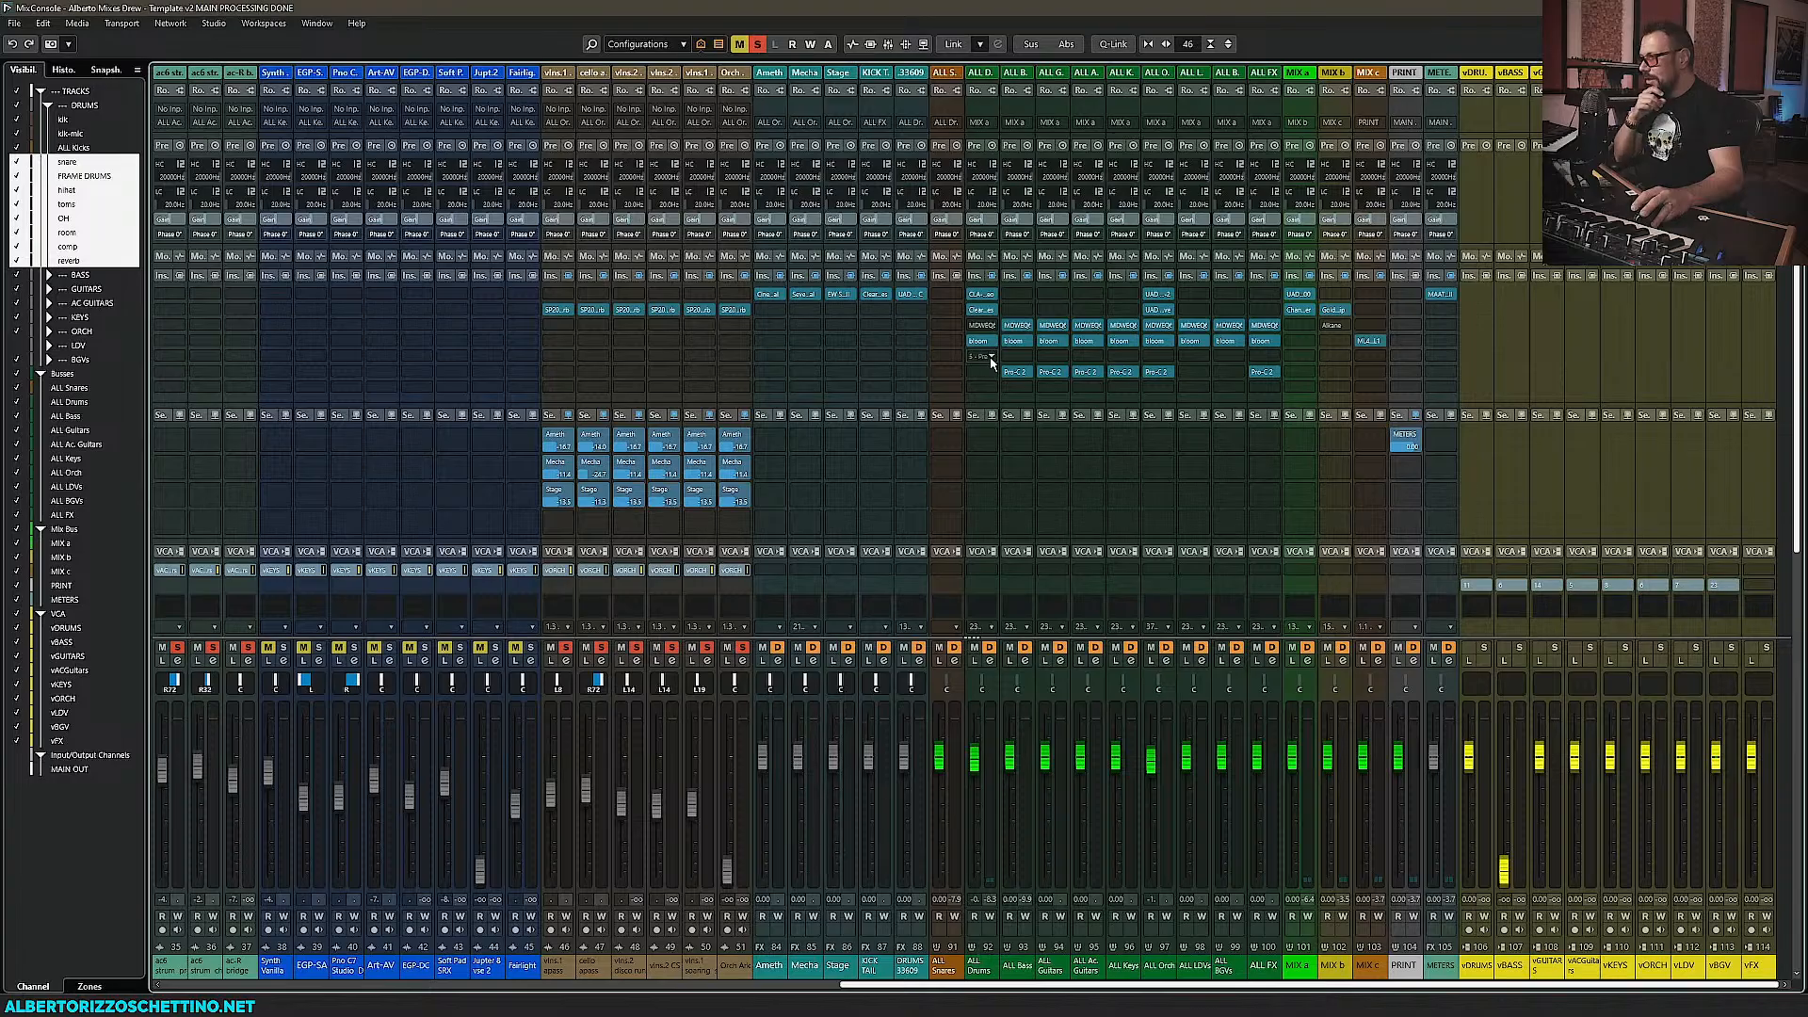
Shift the fourth-slot inserts of ALL Drums and the neighbouring buses down one slot, and load Cradle Orion in the fourth slot of ALL Drums
click(981, 357)
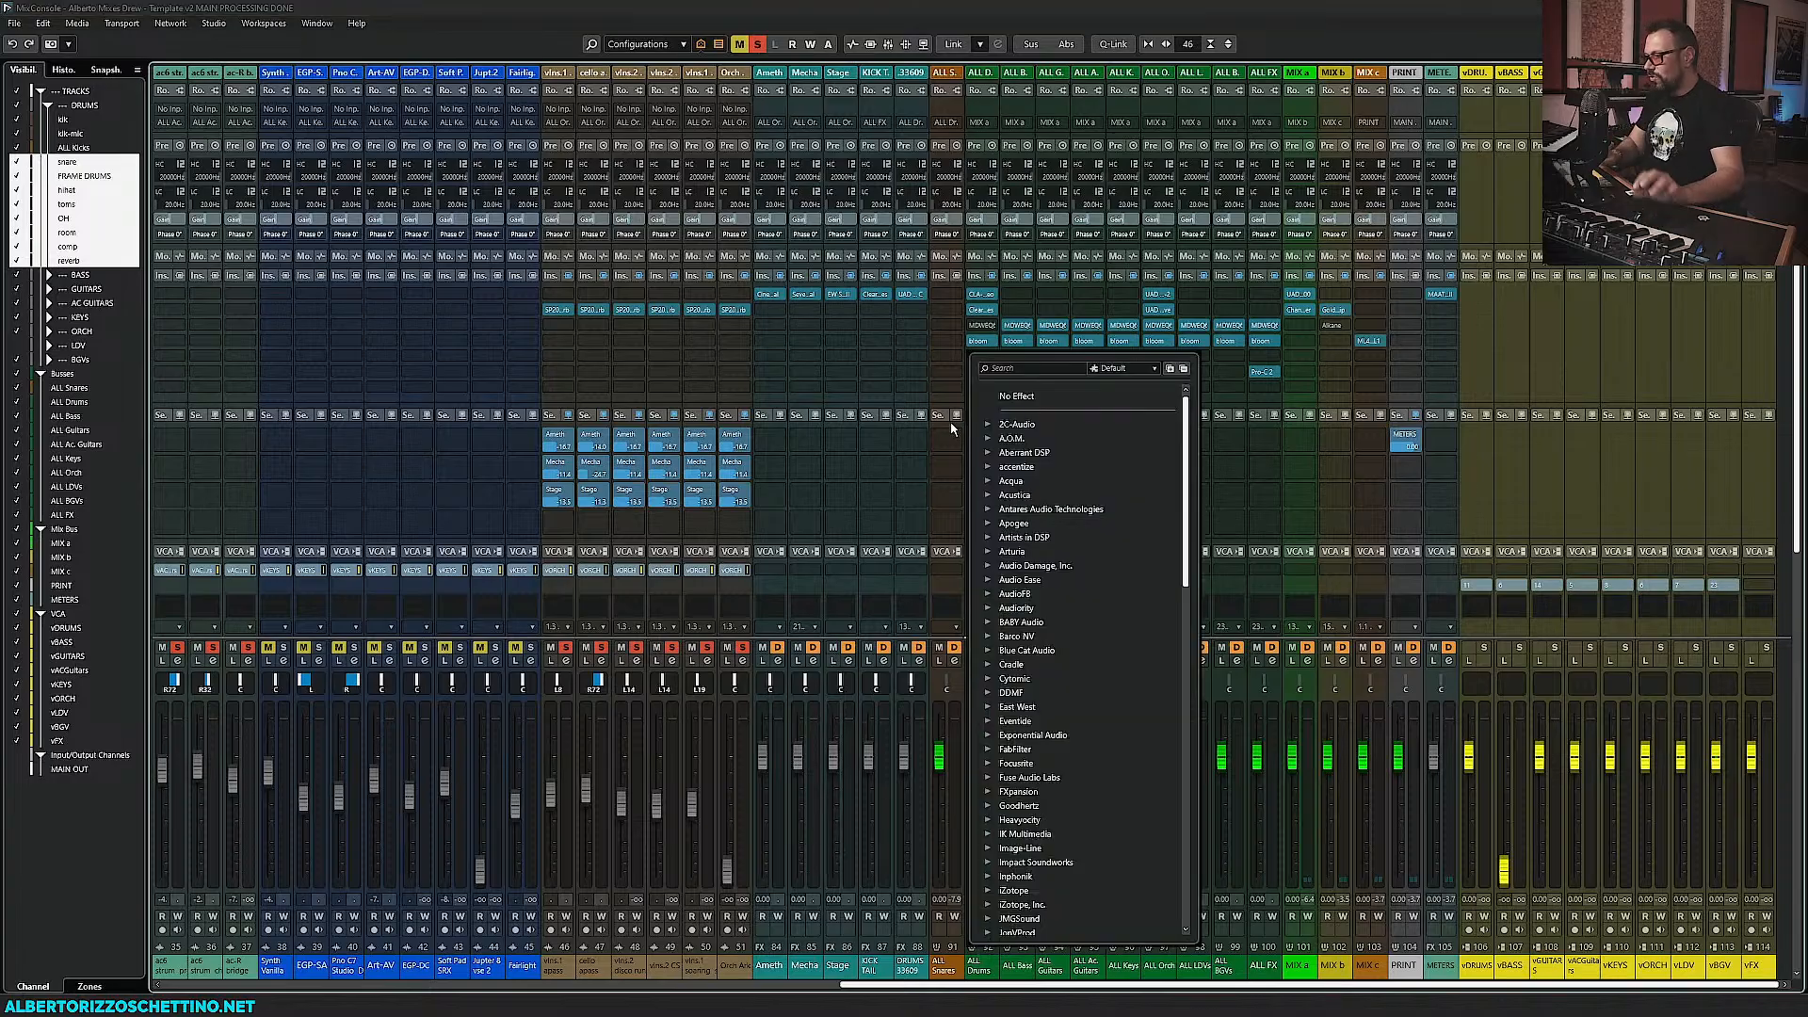
click(986, 347)
drag(984, 351, 1226, 358)
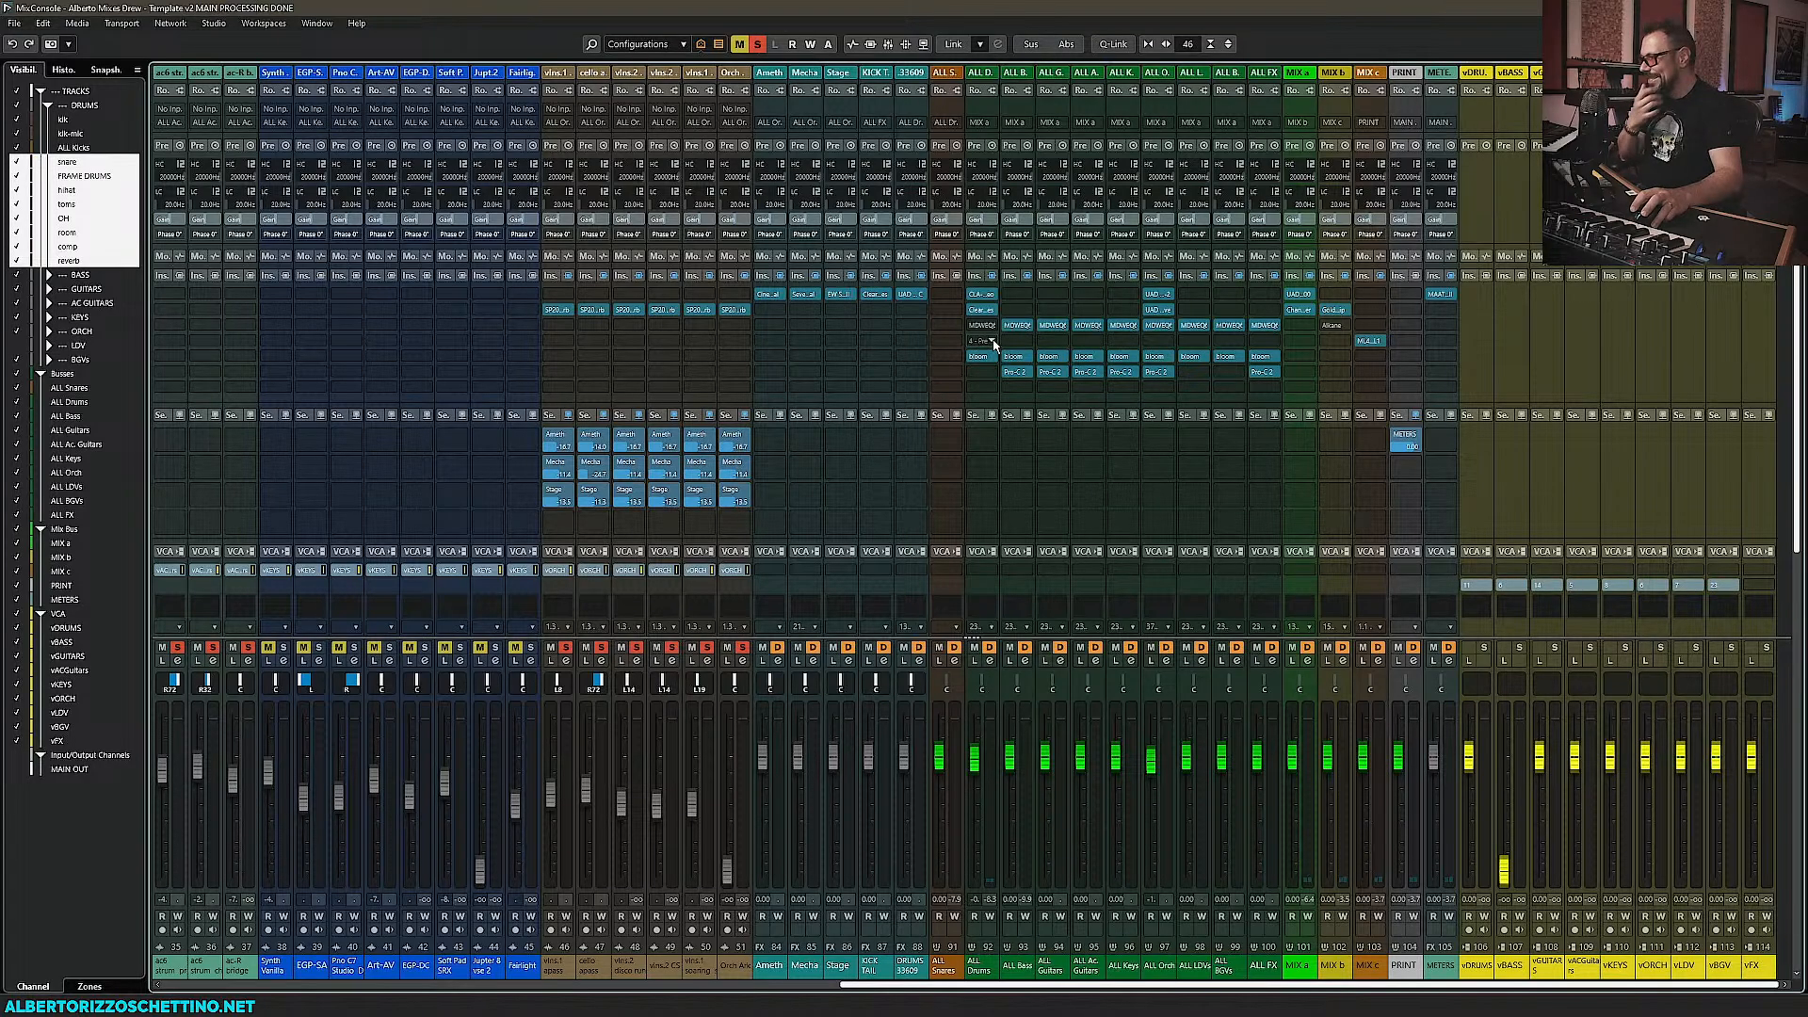
click(980, 342)
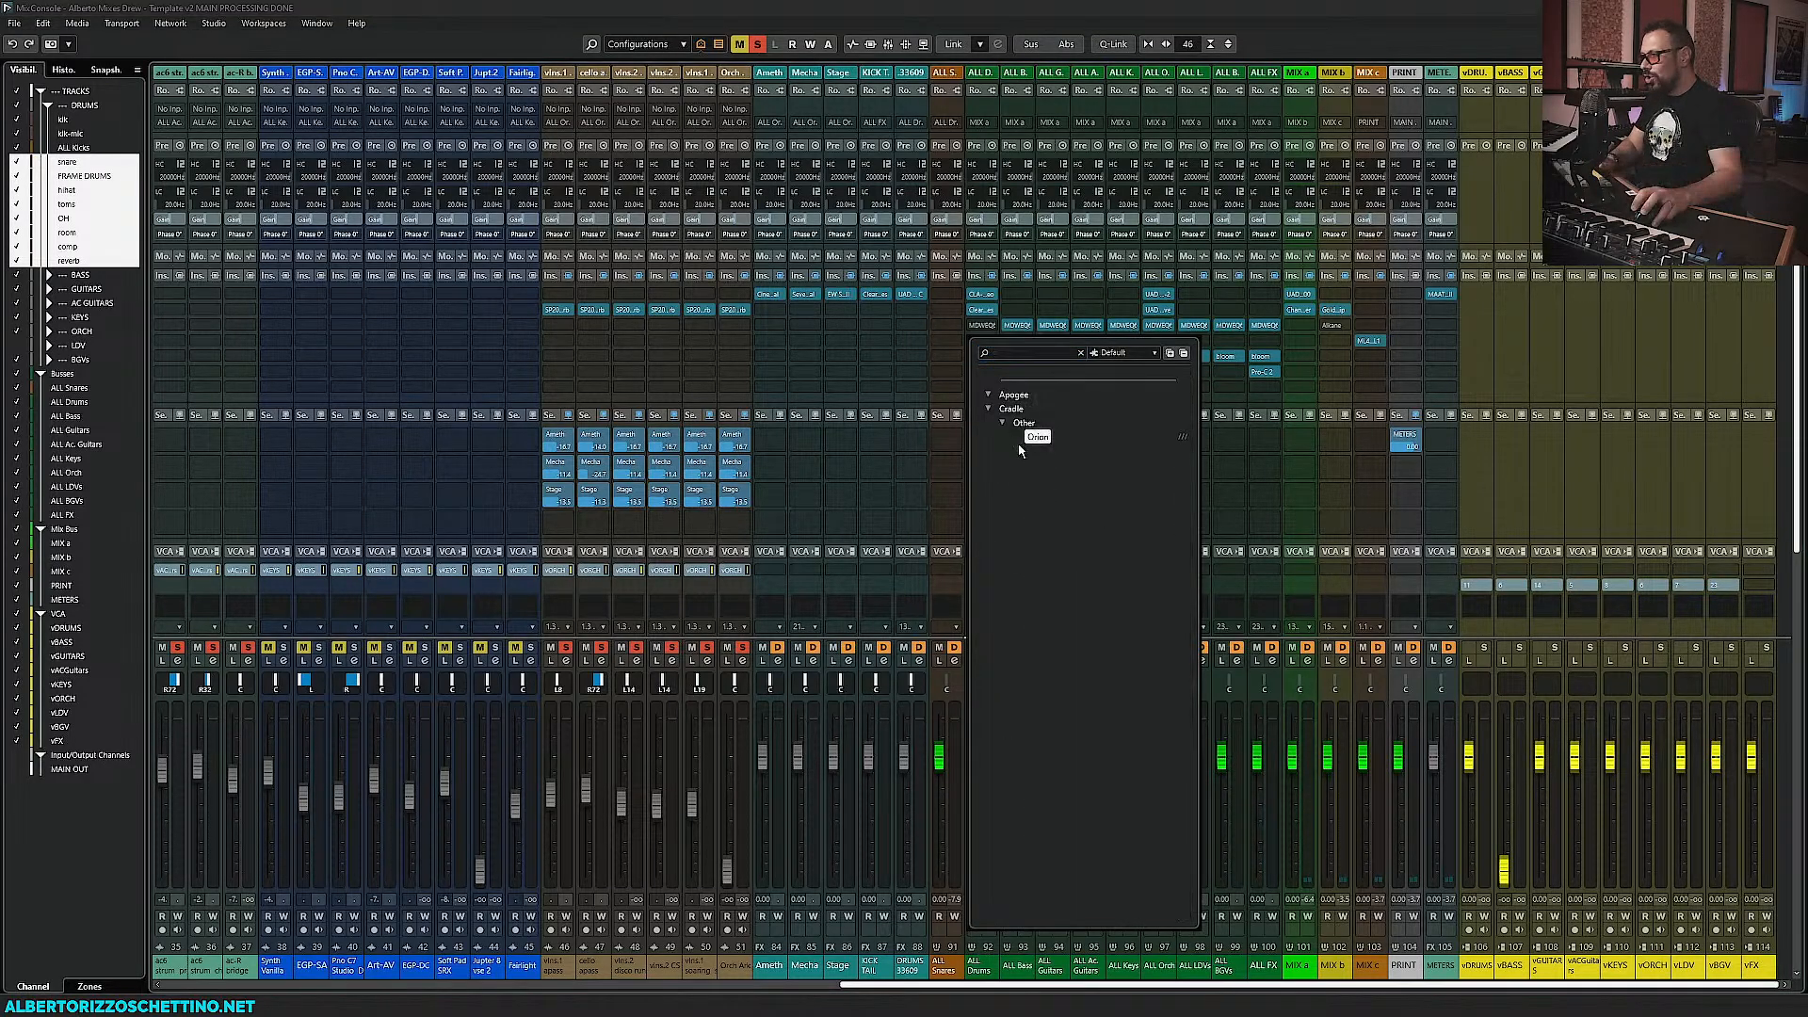
click(1032, 438)
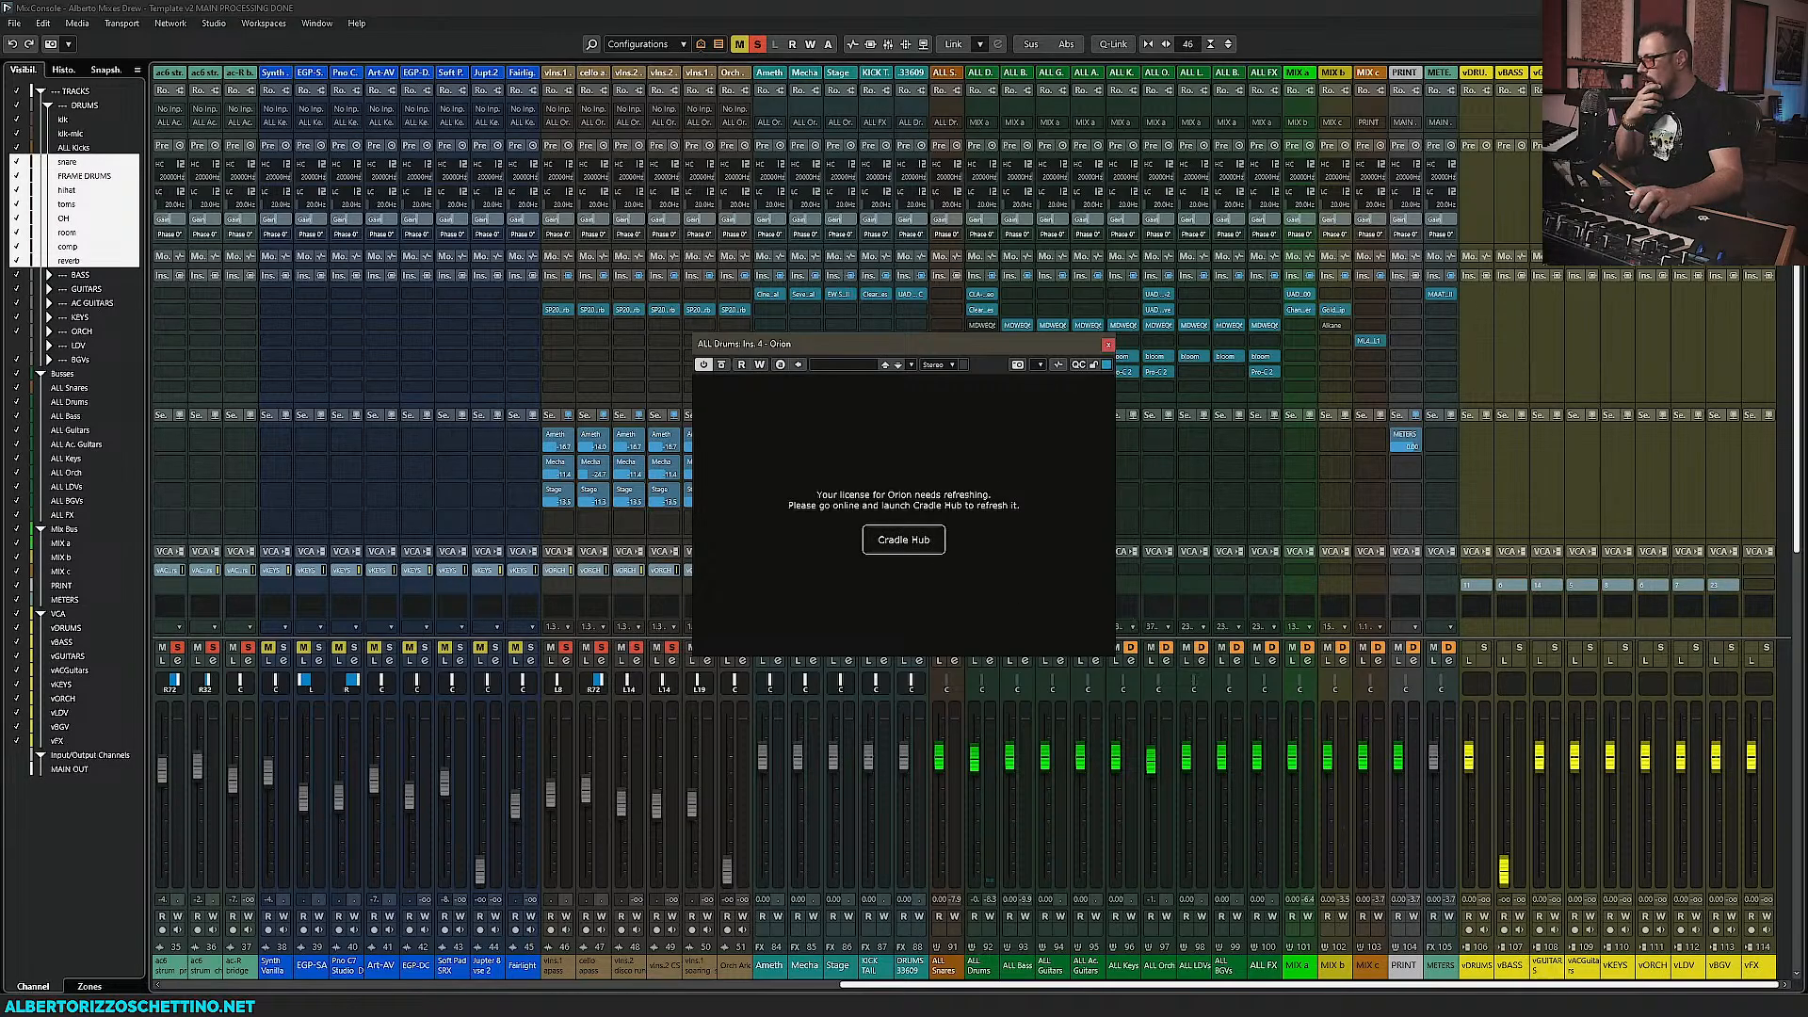
Launch Cradle Hub to refresh the Orion license
key(super)
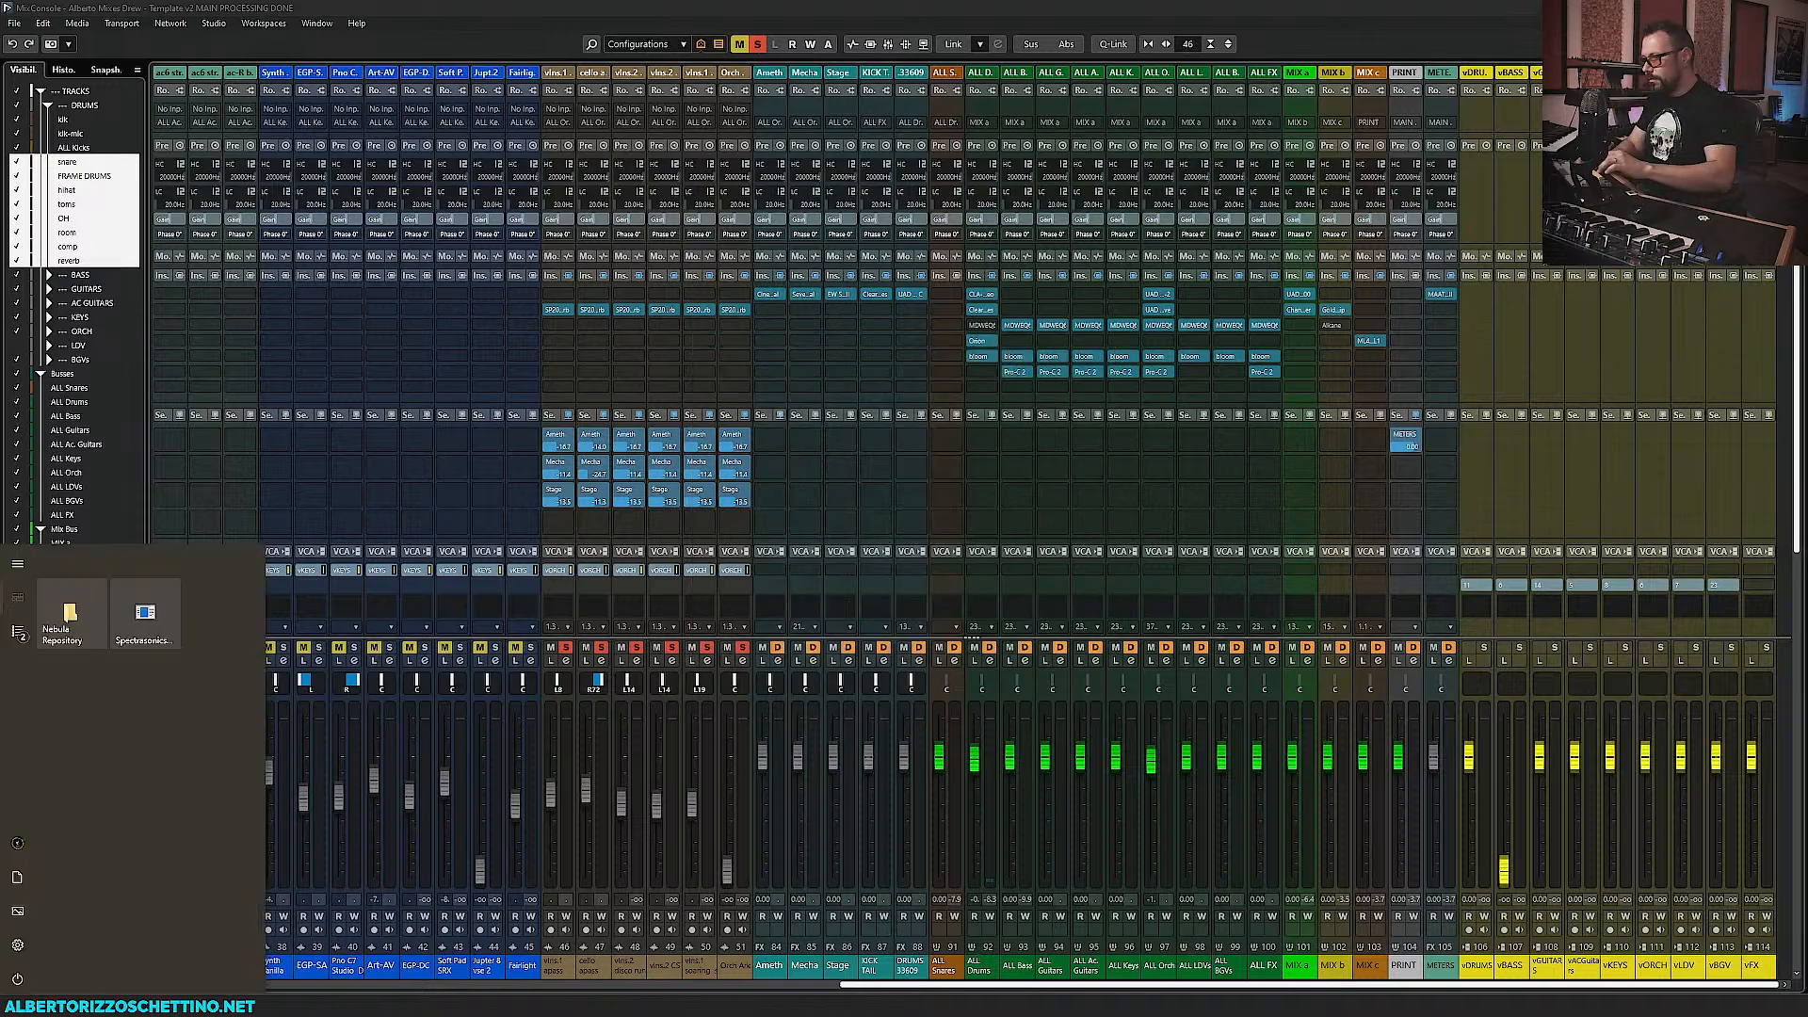
text(crad)
key(Return)
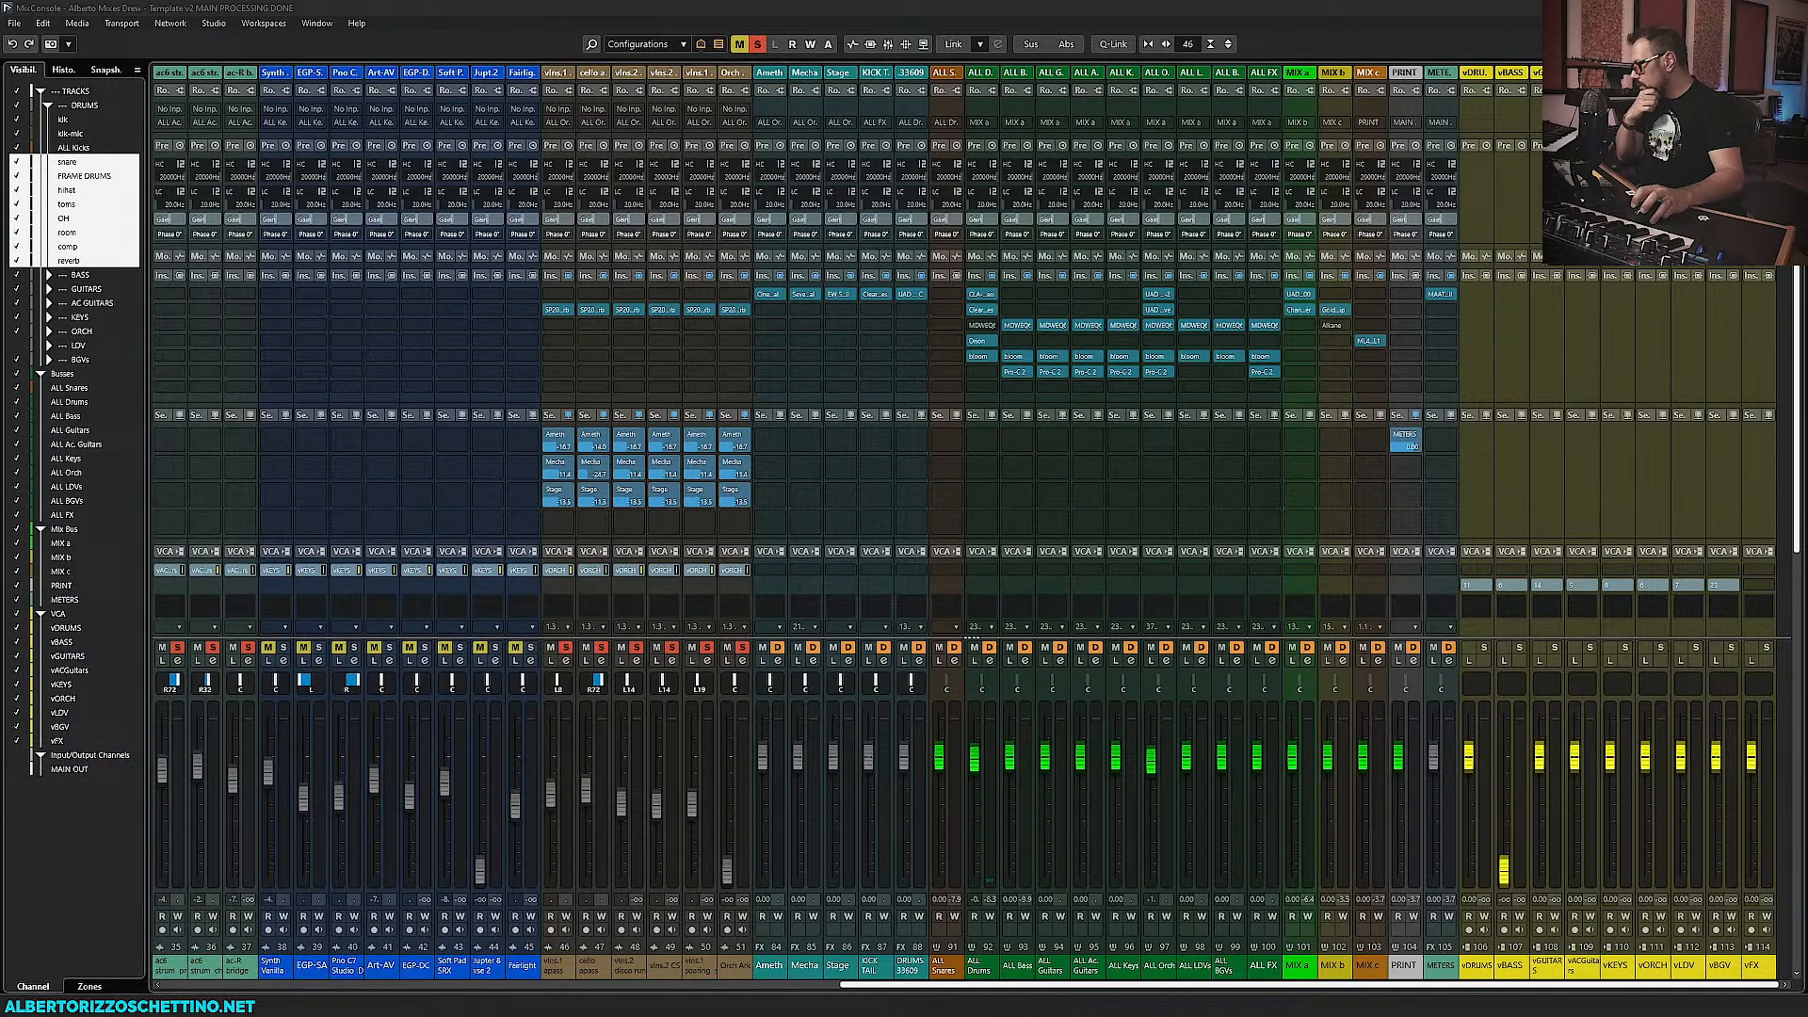
Disable the simplewall filters to restore network access, and recheck the Orion license in its editor on ALL Drums
right_click(1641, 1000)
click(1672, 857)
right_click(1641, 1000)
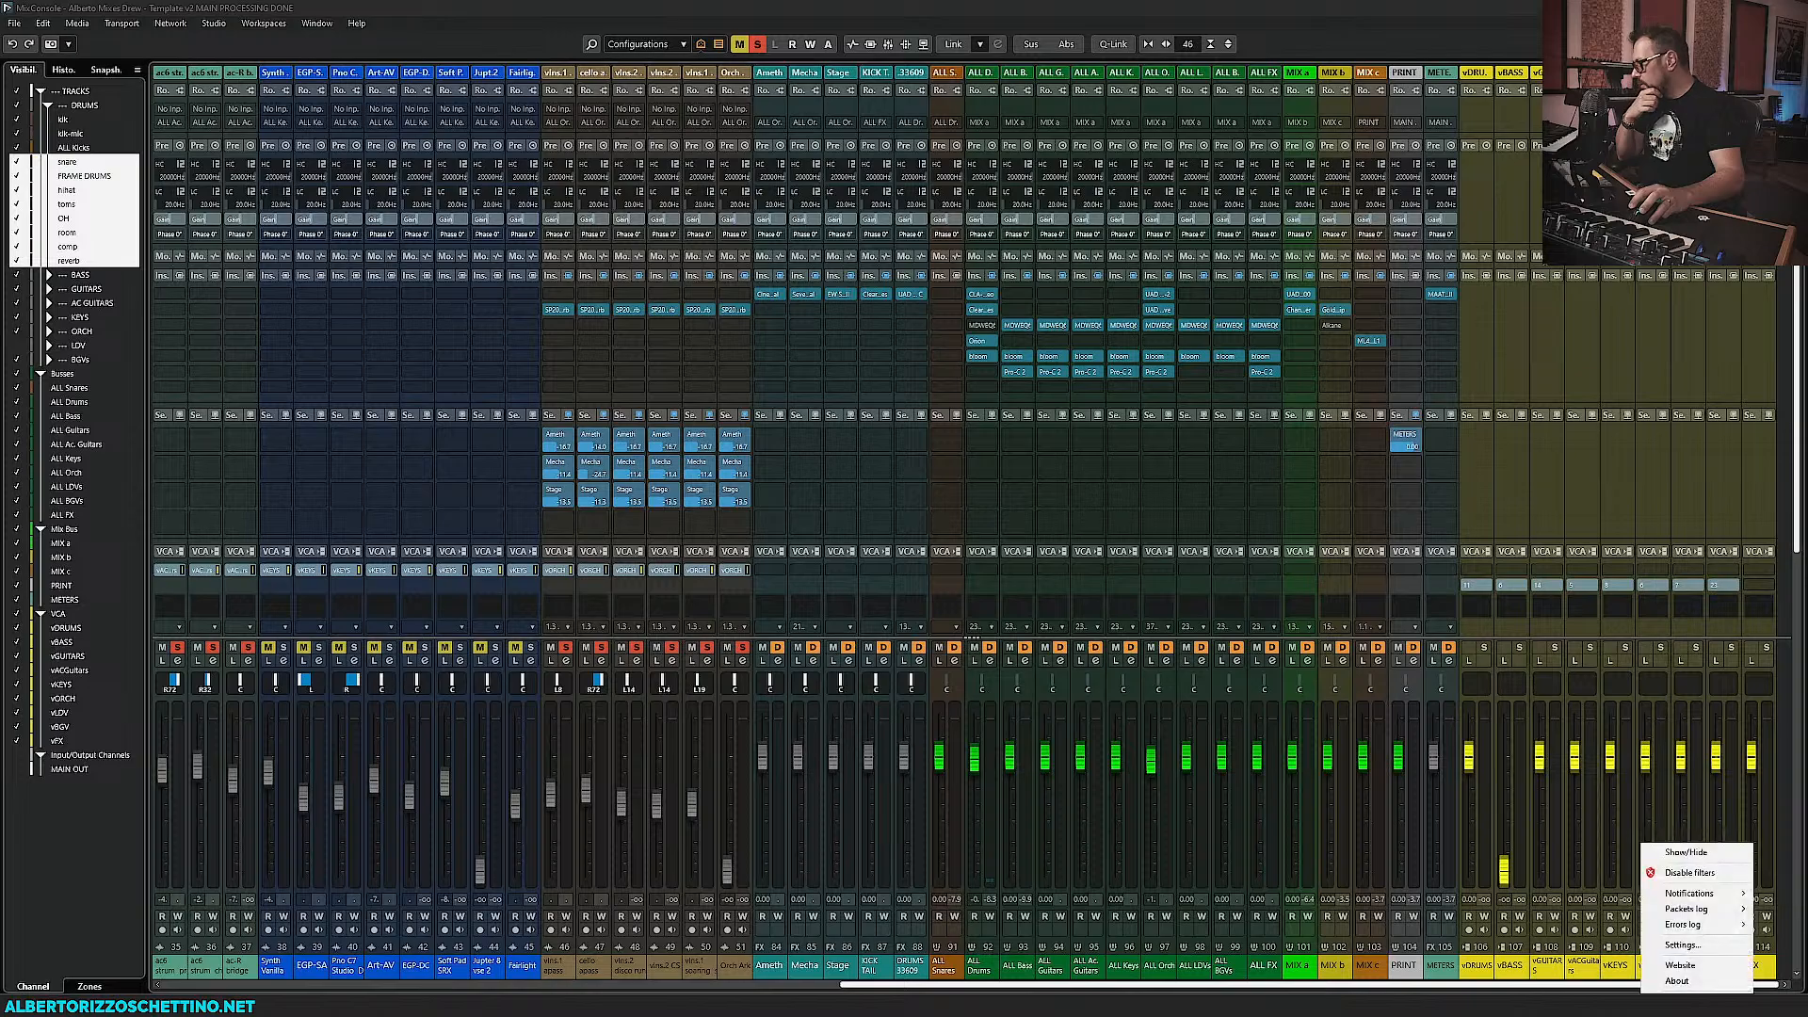
click(1672, 859)
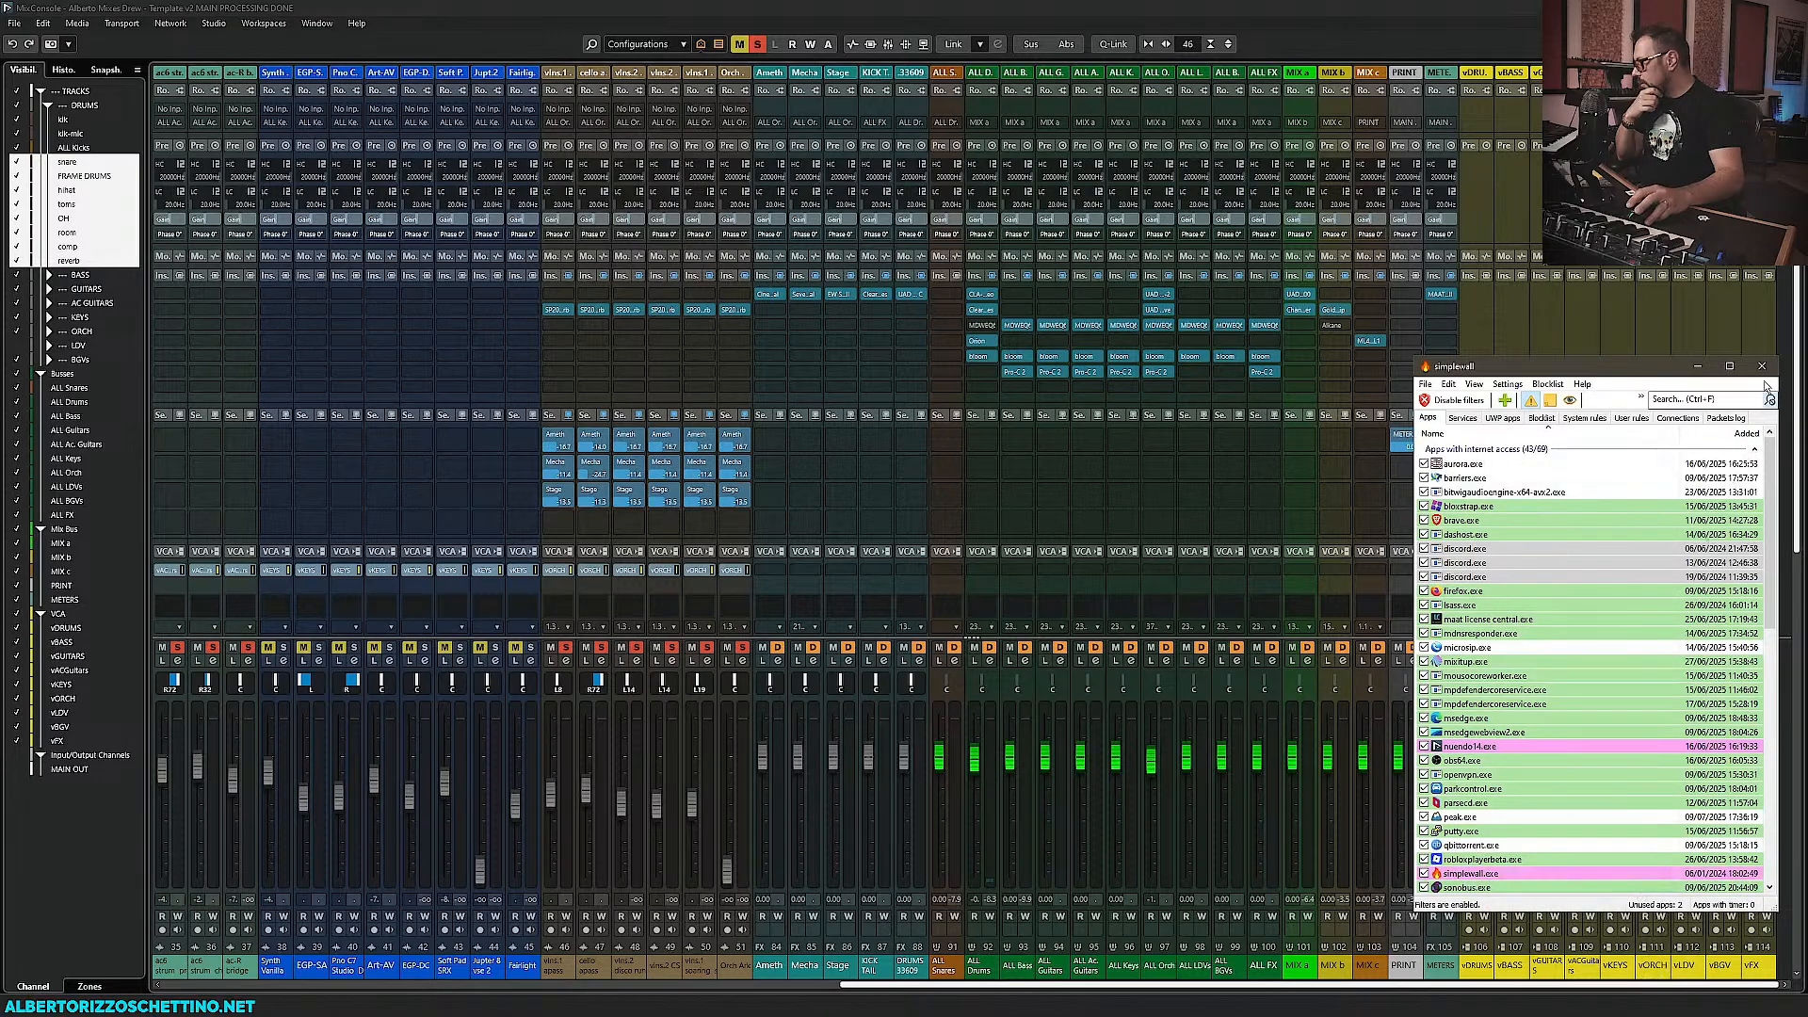
click(1762, 366)
right_click(1642, 1000)
click(1679, 874)
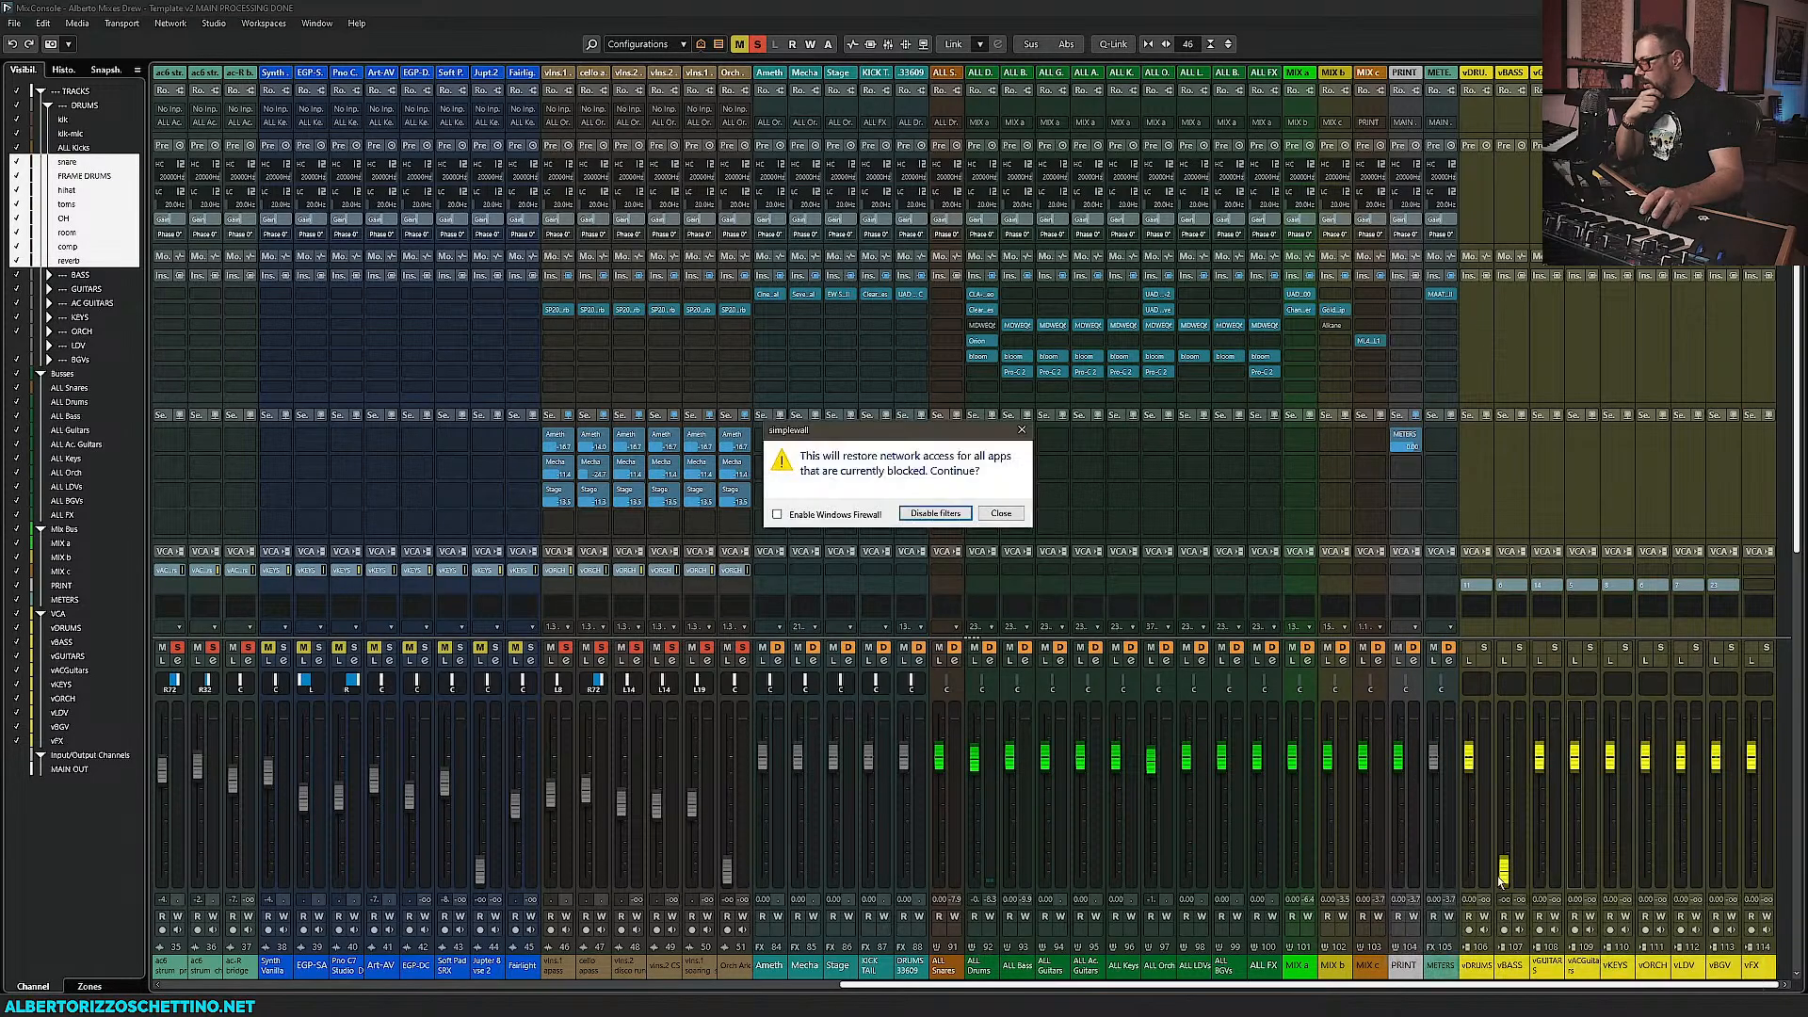
click(930, 514)
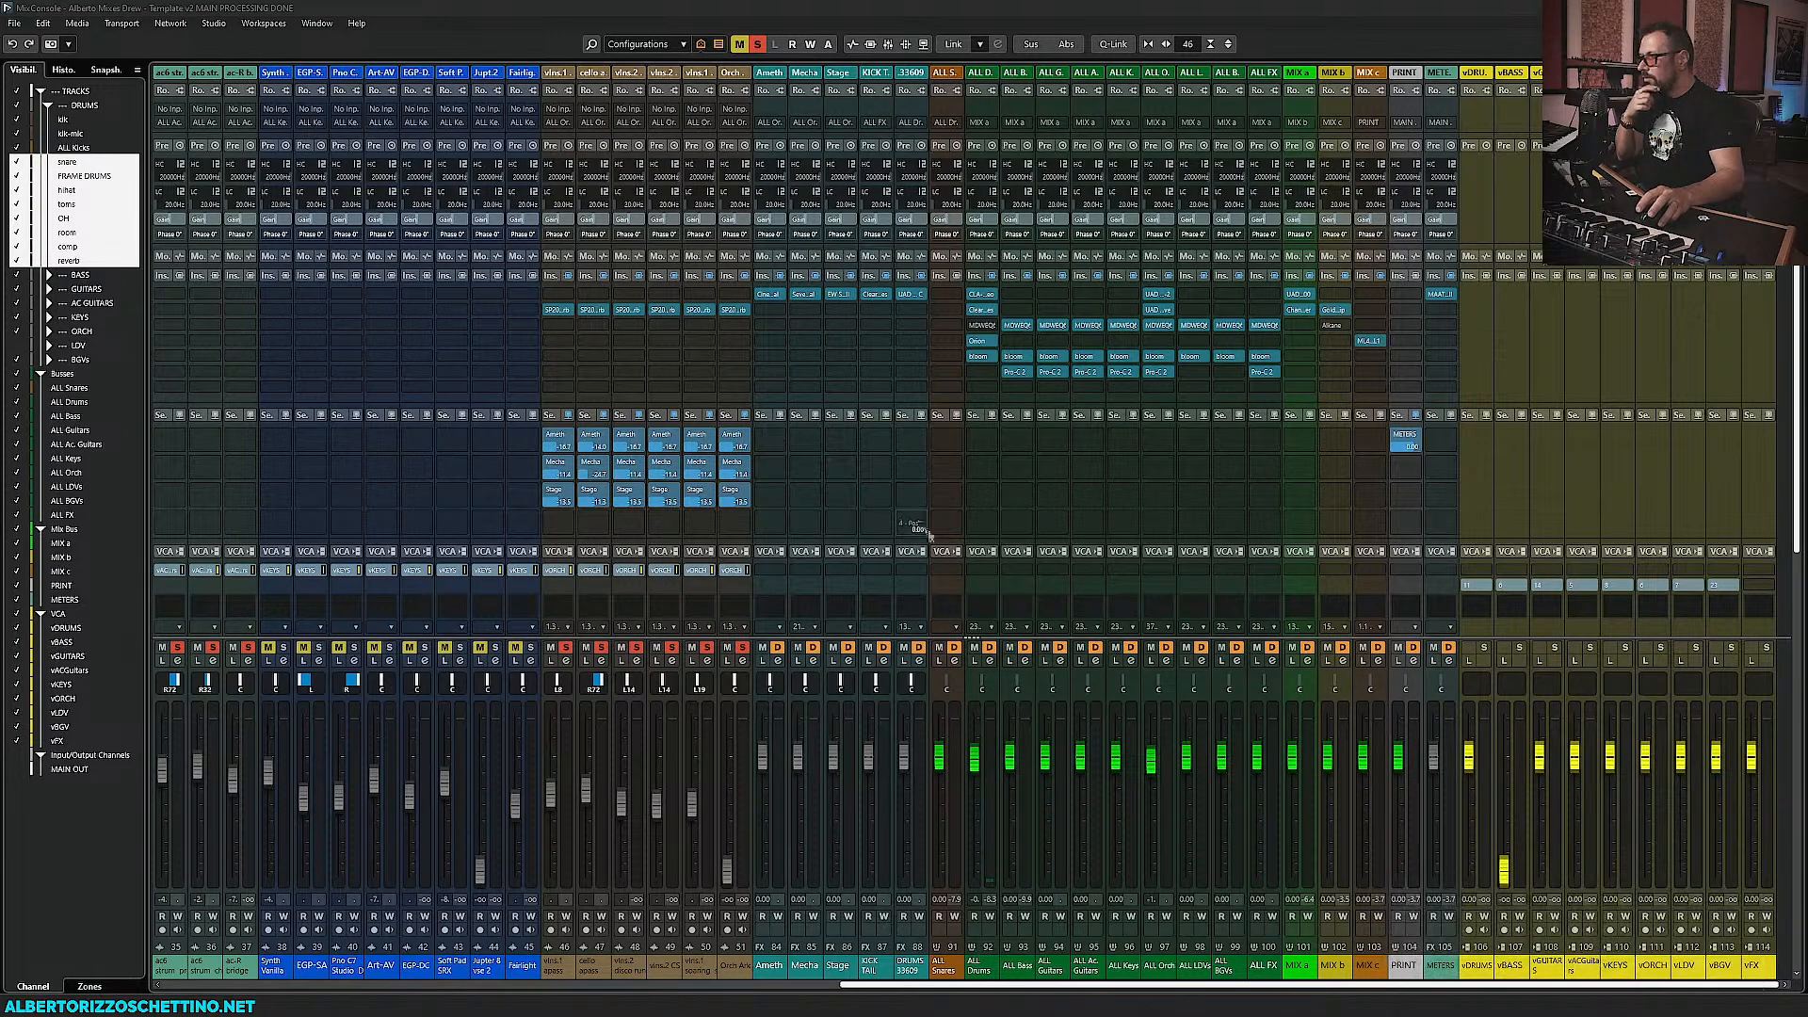
click(980, 340)
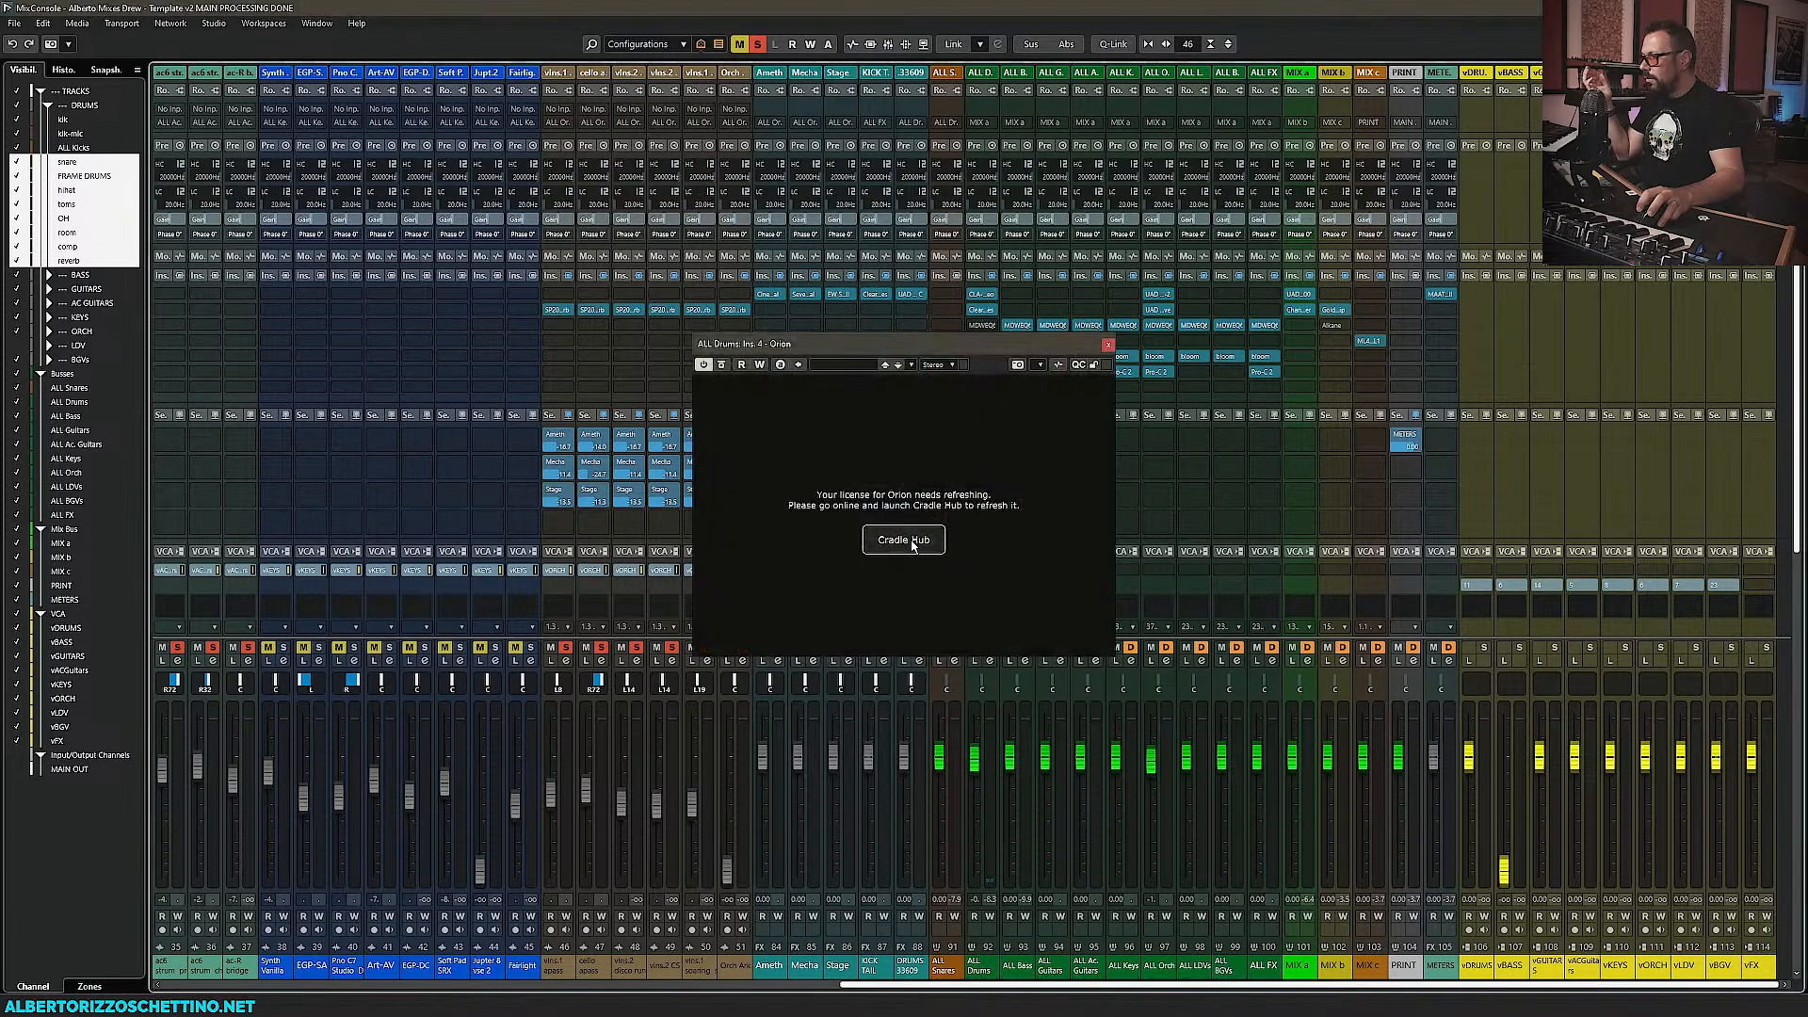
click(1109, 344)
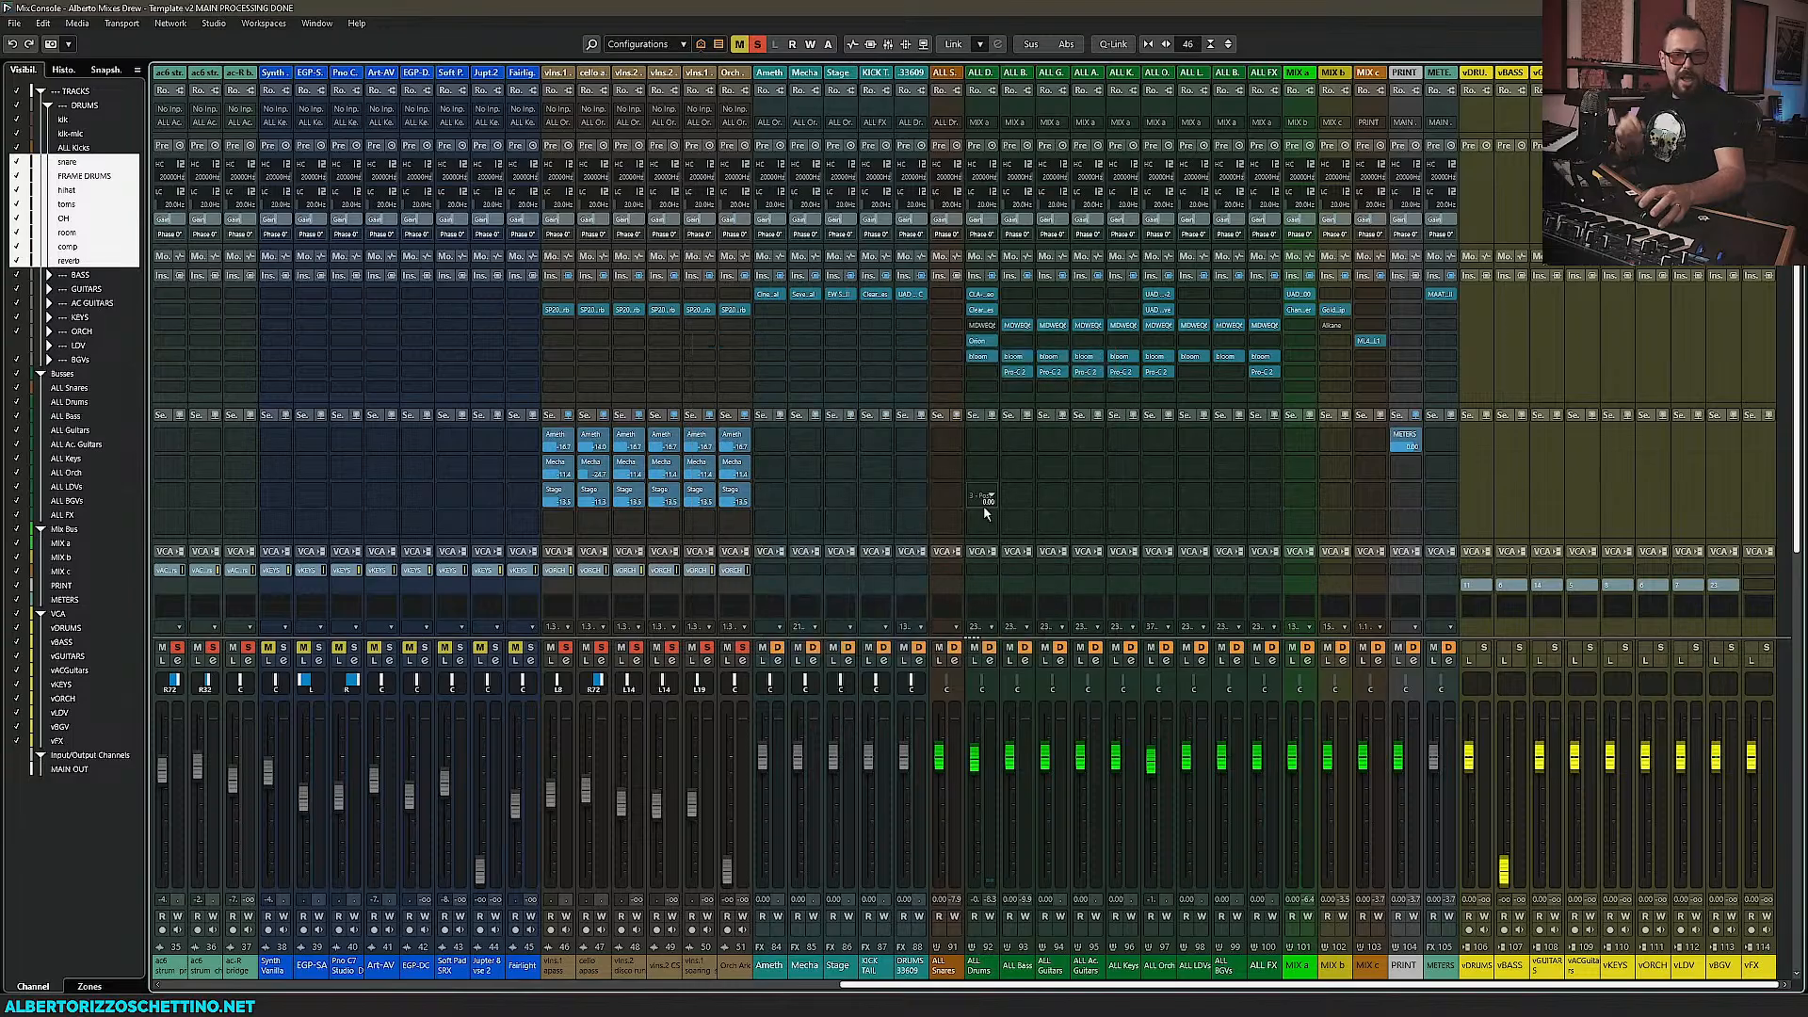
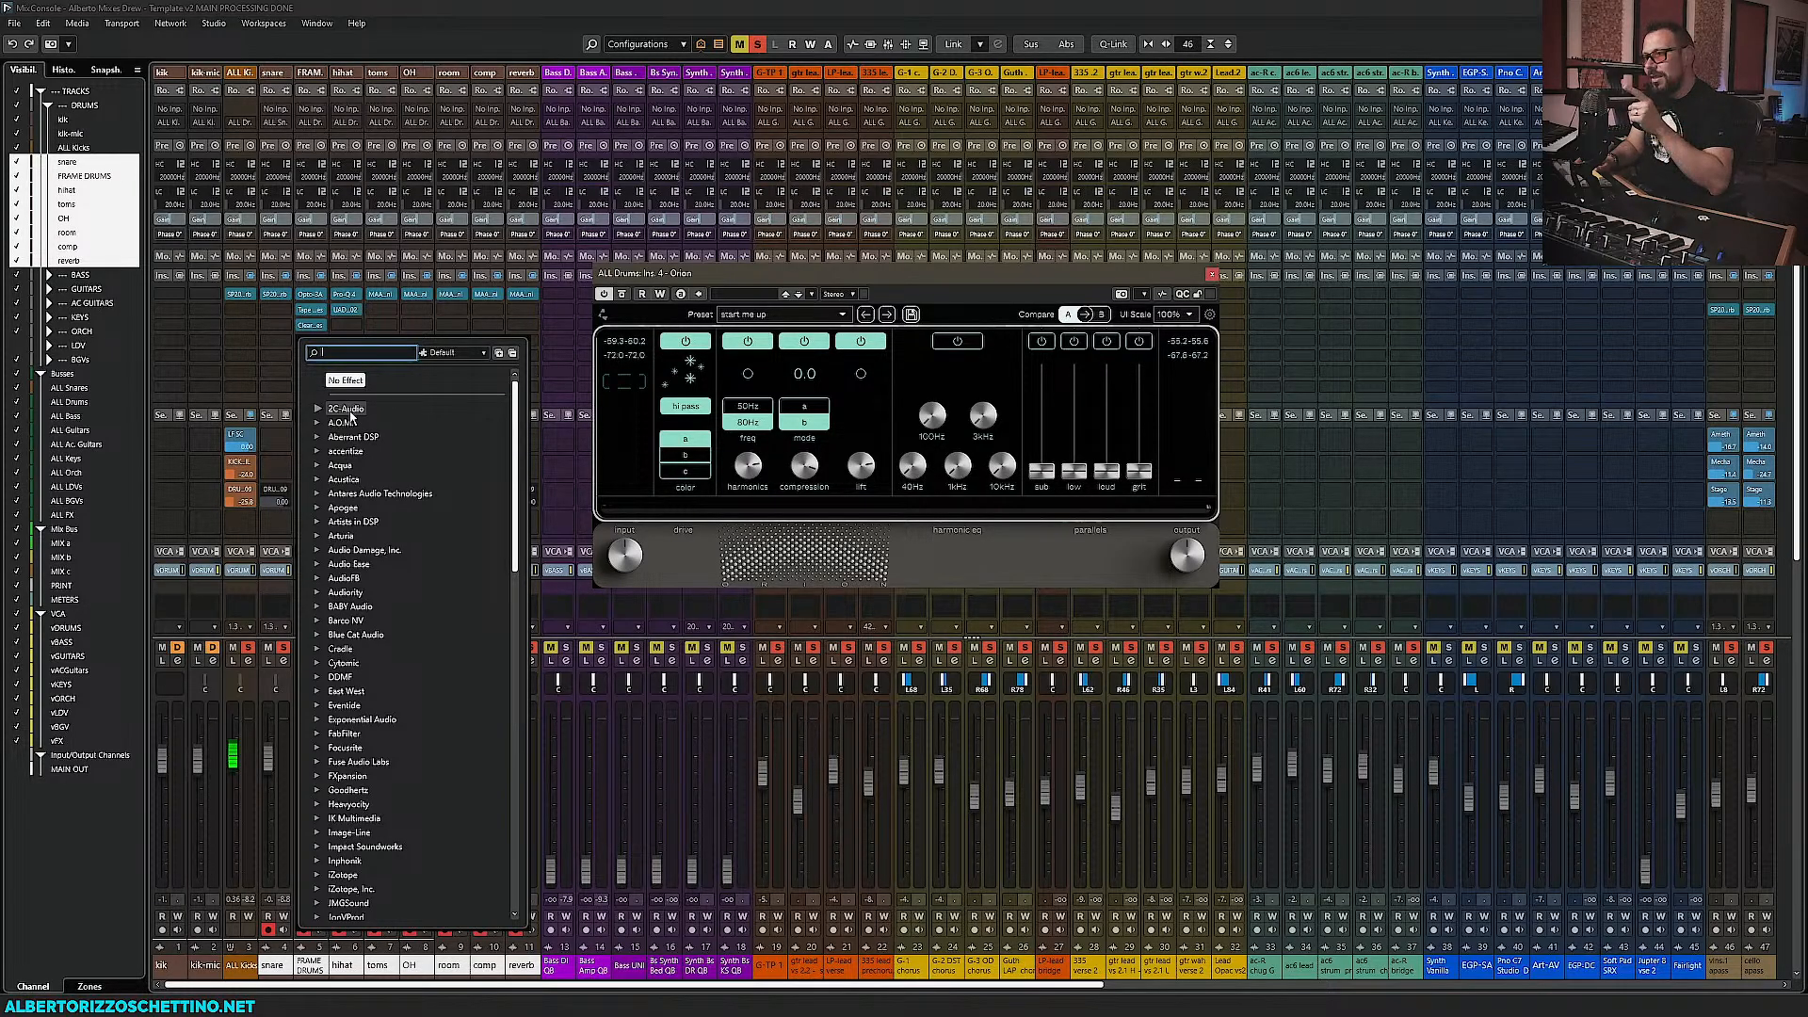
Load the McDSP 6030 Ultimate Comp in the fourth insert slot of FRAME DRUMS
text(60)
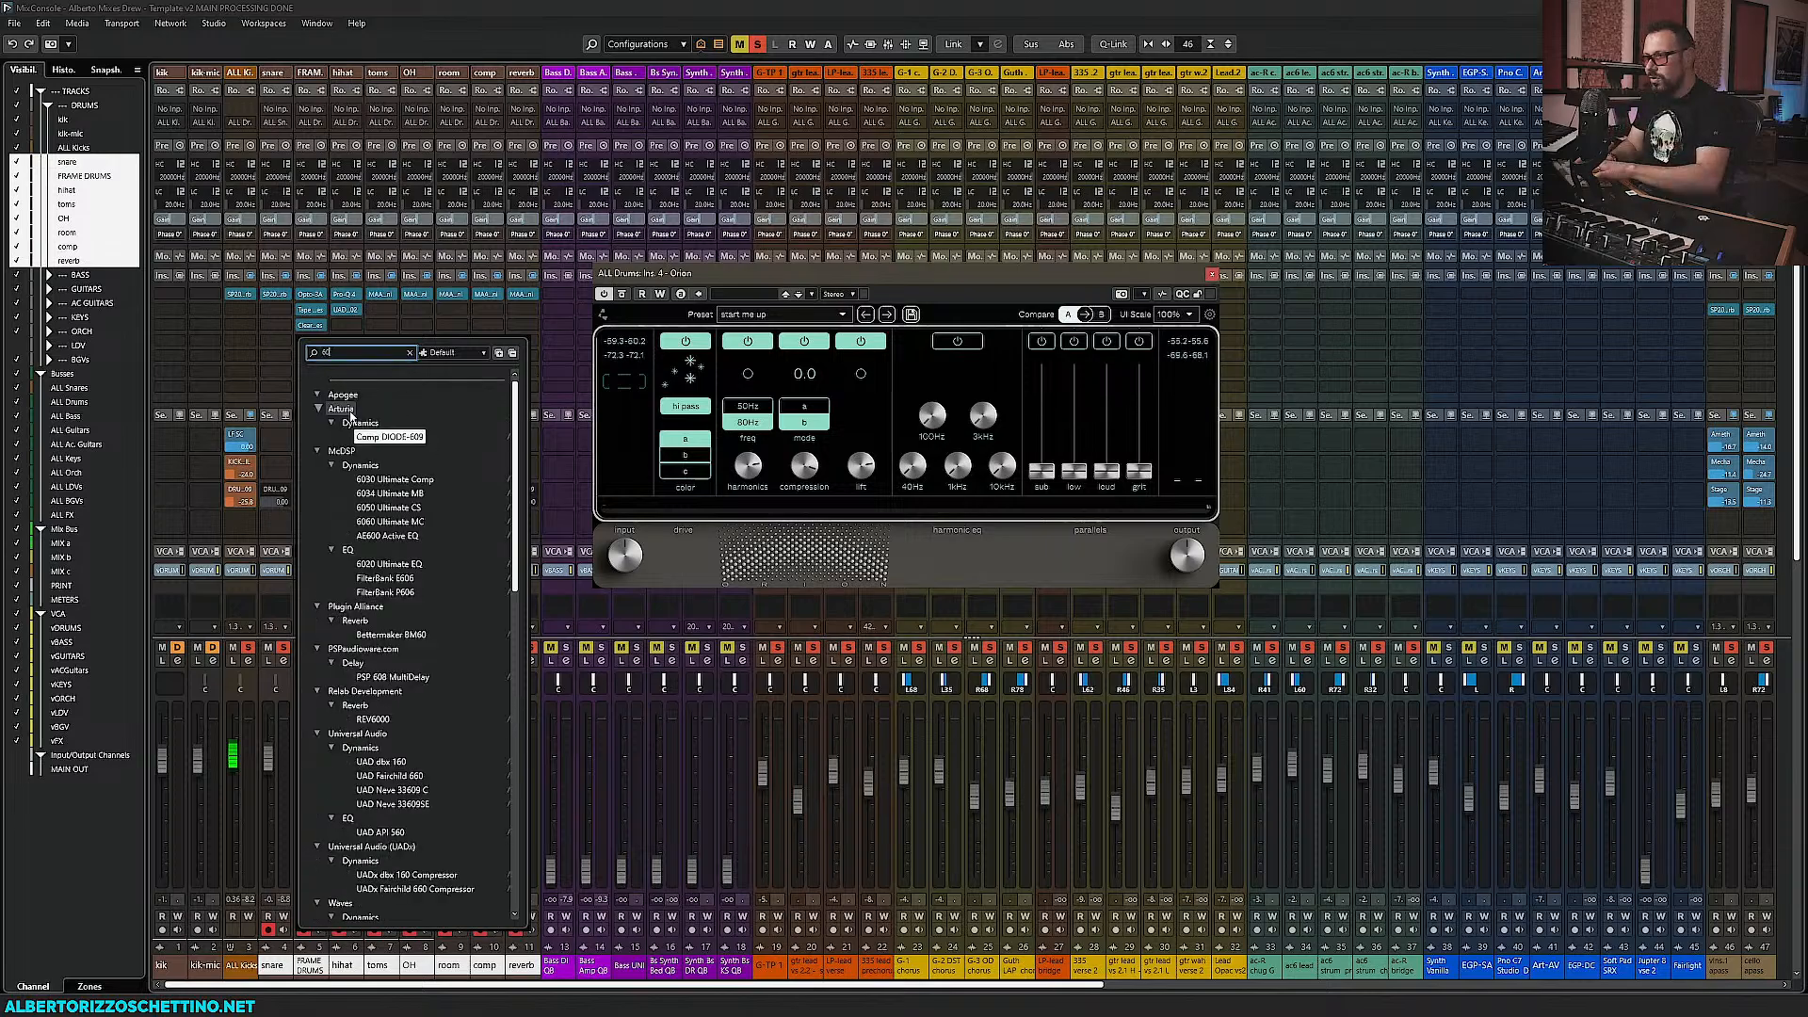
text(3)
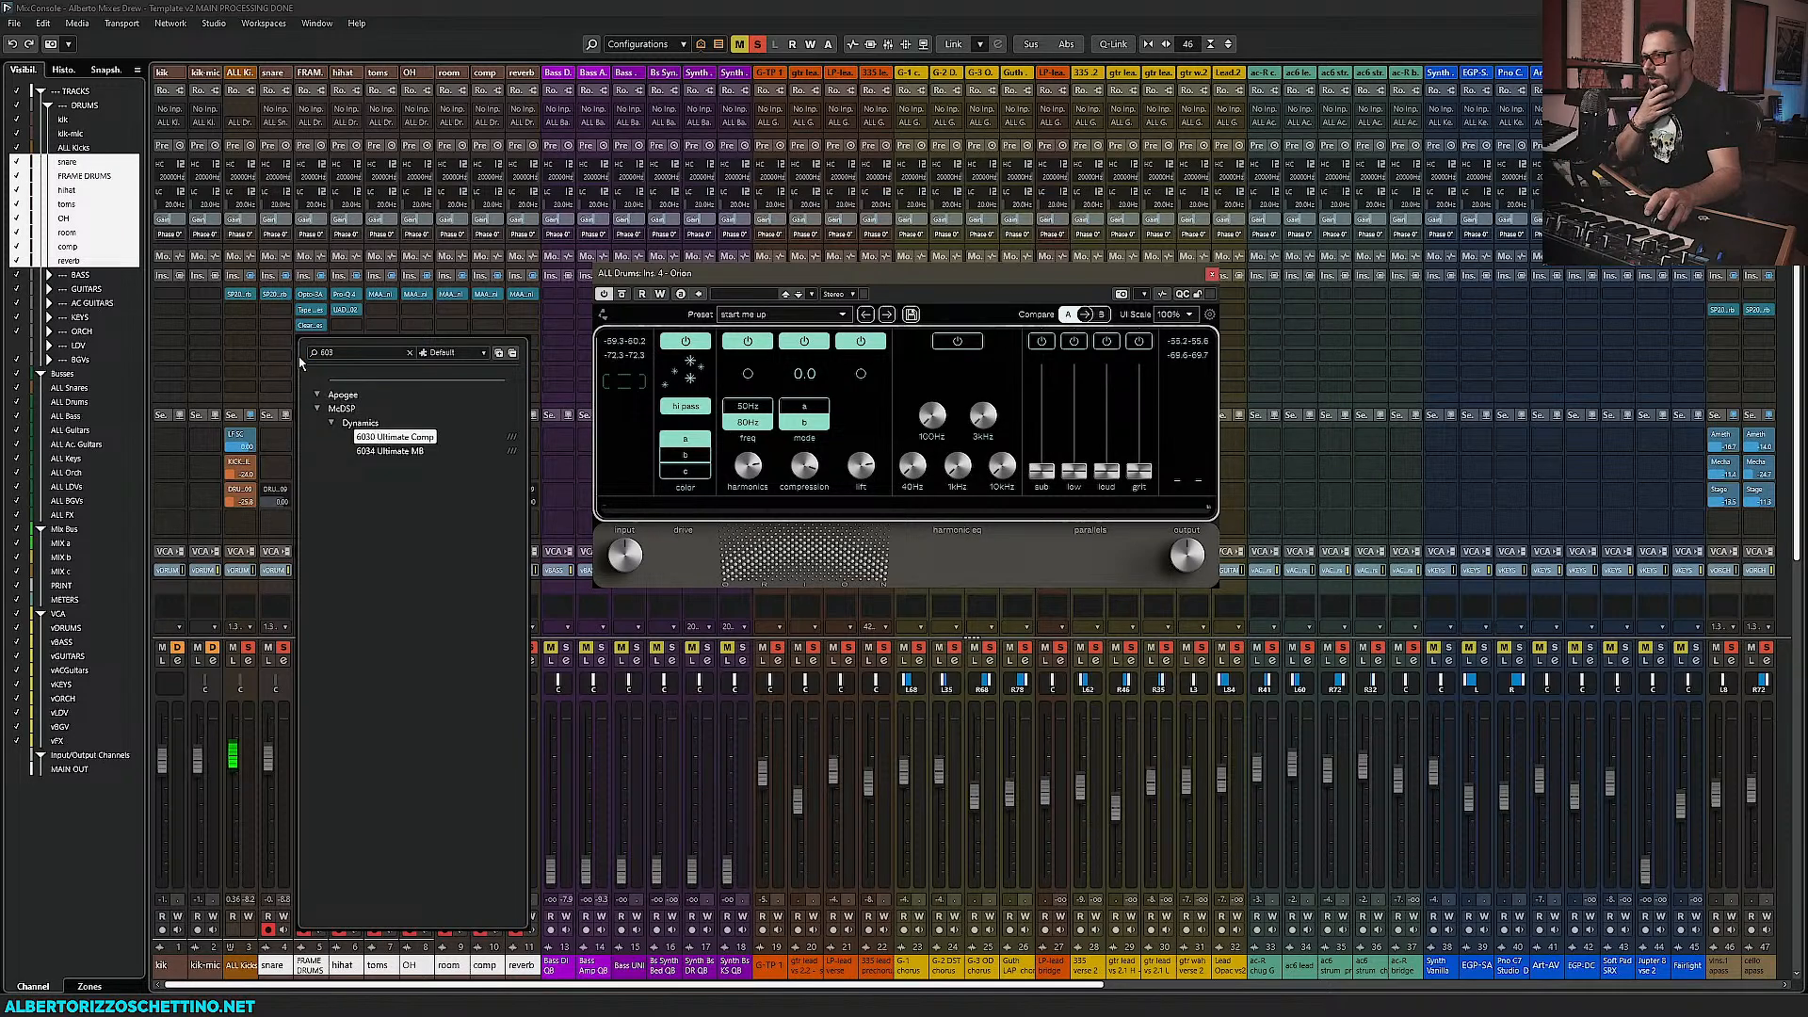
key(Return)
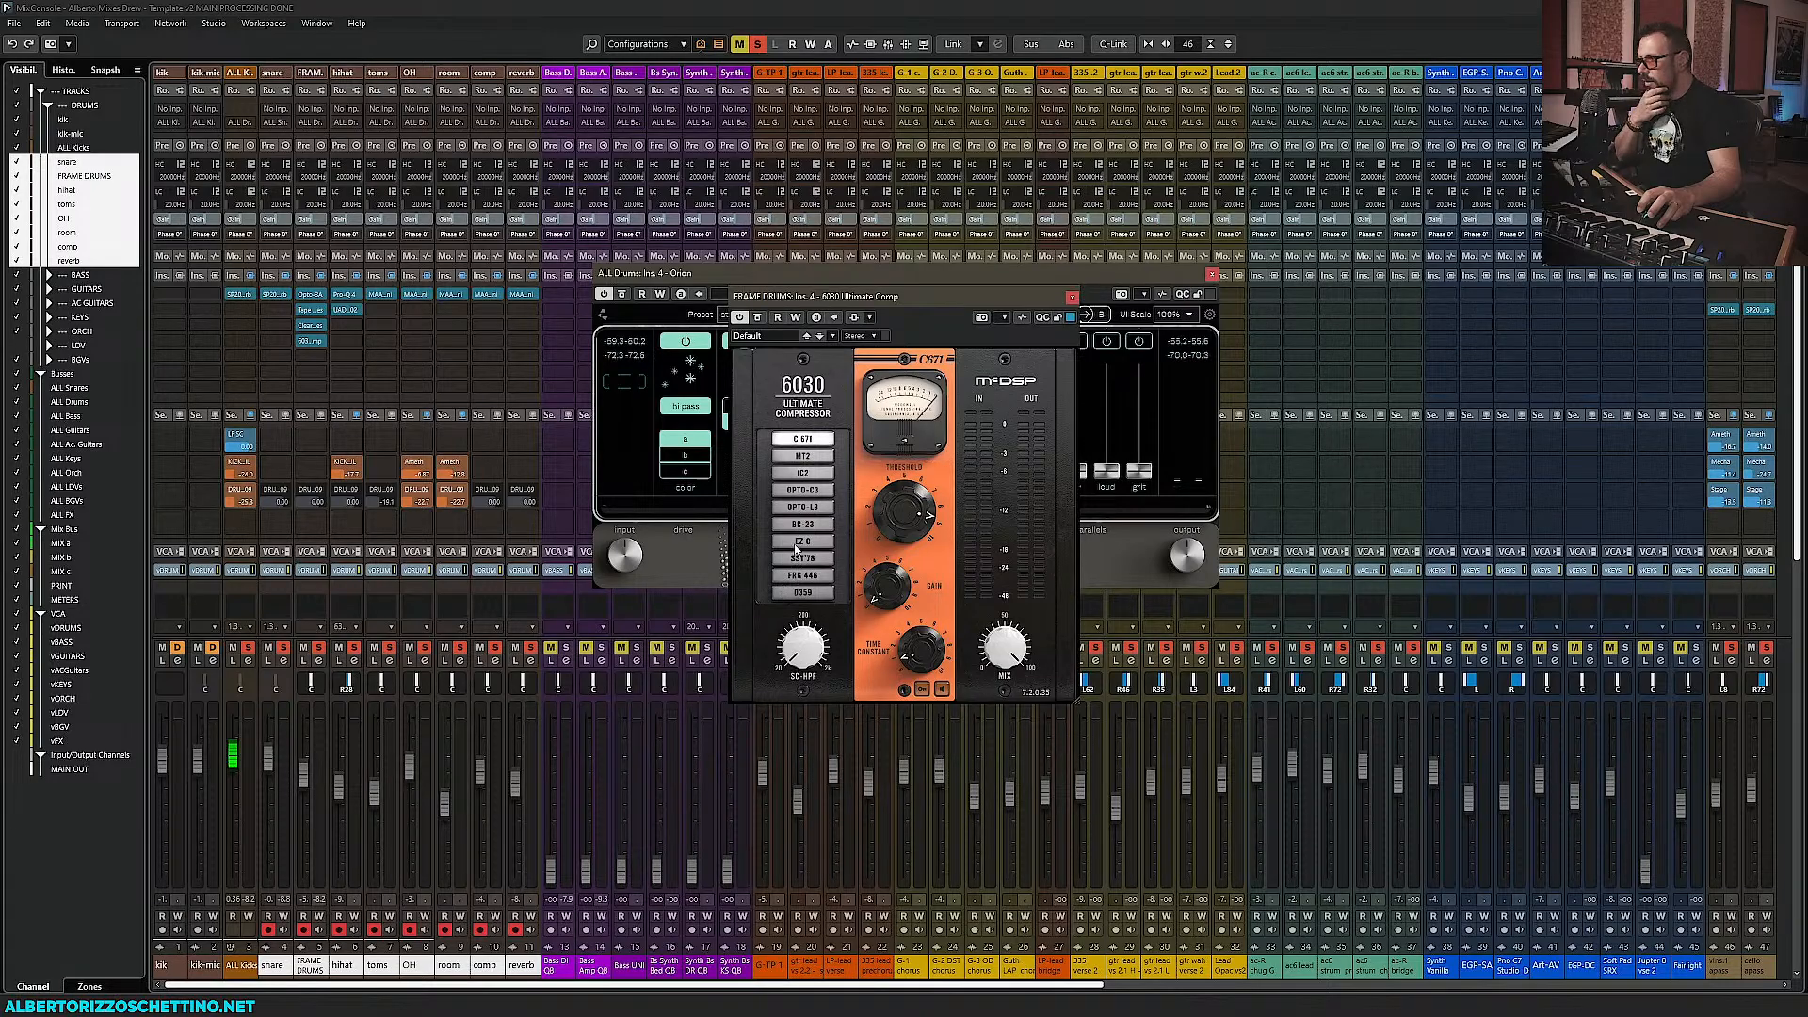
Replace the 6030 Ultimate Comp on FRAME DRUMS with the 6060 Ultimate MC and reposition its editor
click(313, 341)
click(325, 352)
text(dist)
key(Return)
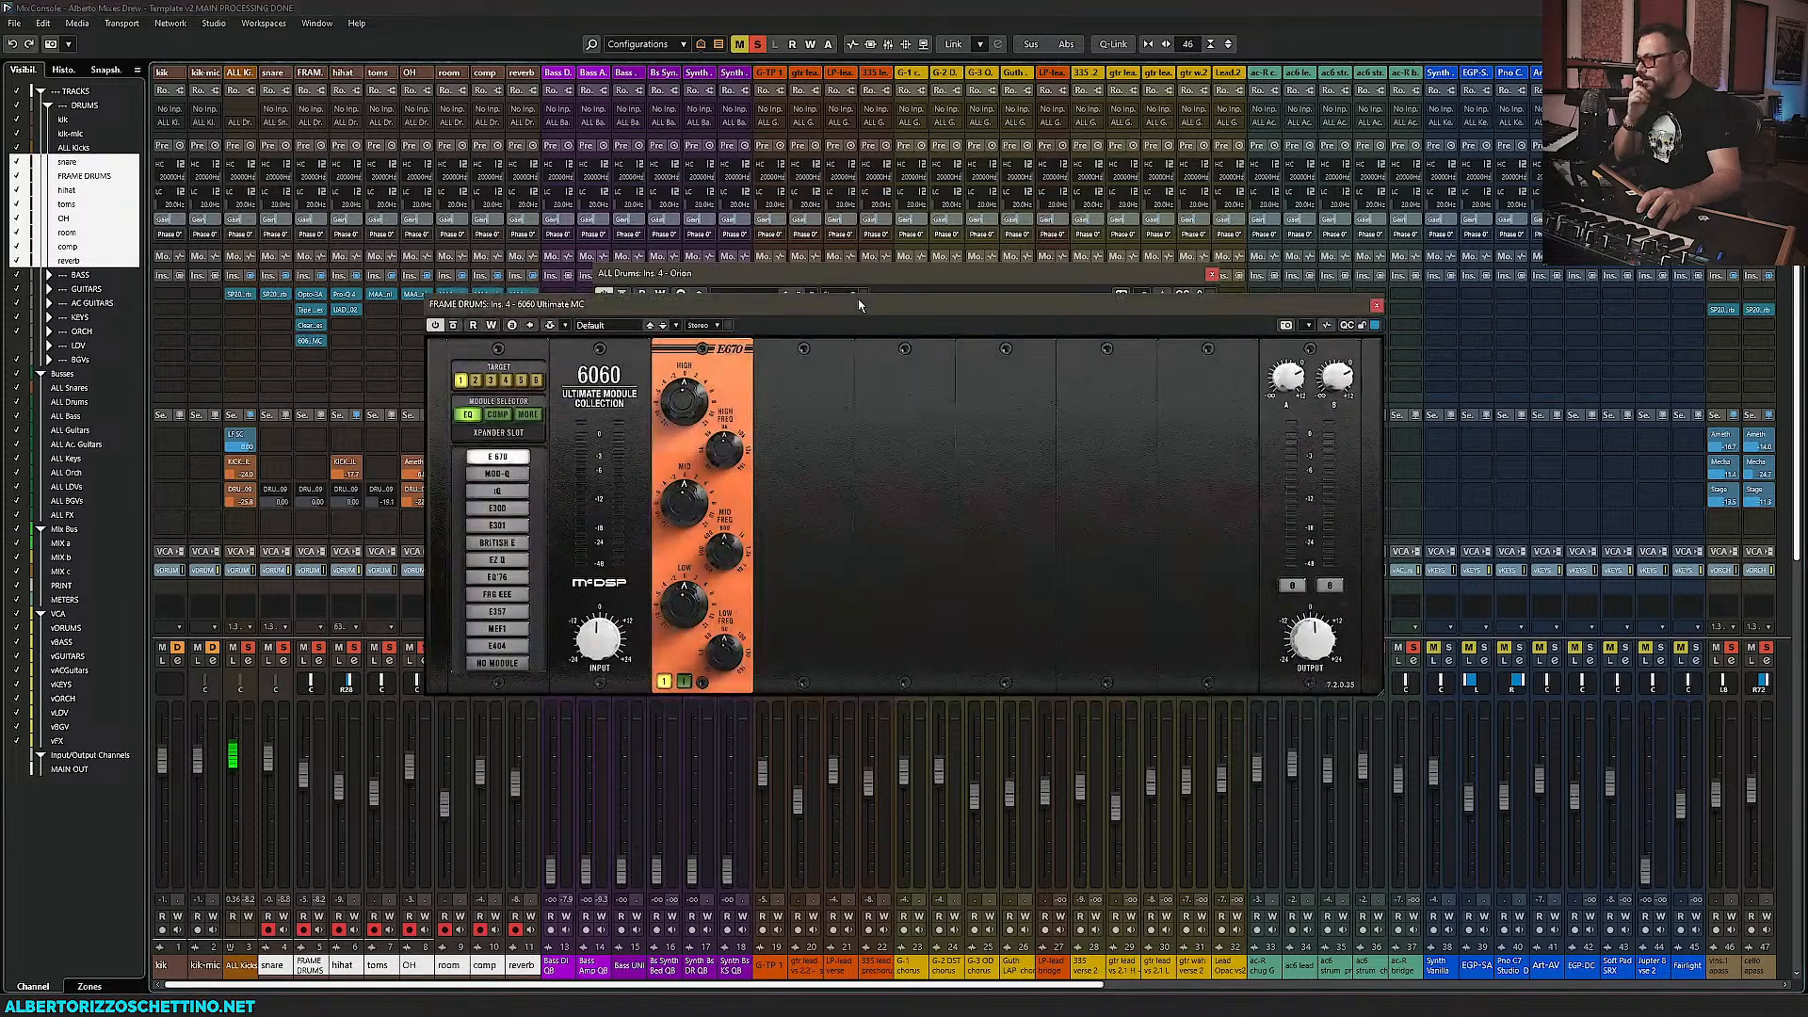
drag(825, 308, 760, 246)
Browse the 6060's module categories and load the EZ G gate module in its first module position
click(432, 351)
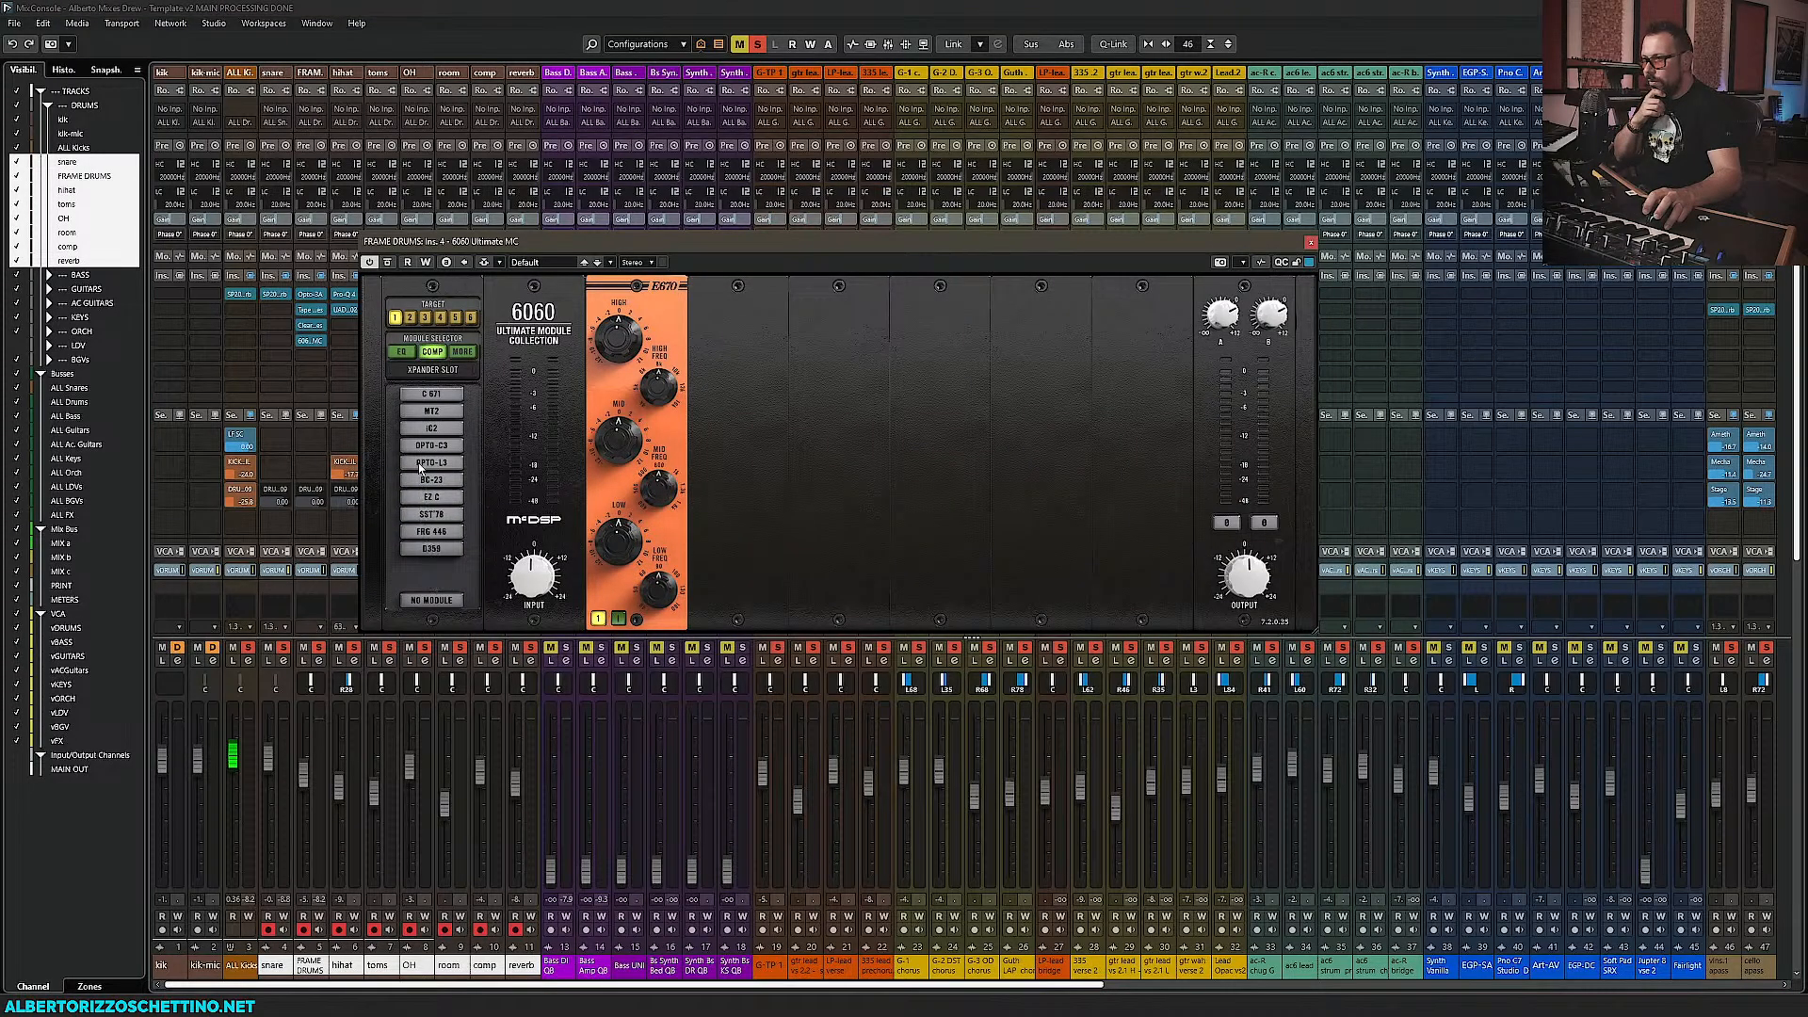
click(467, 352)
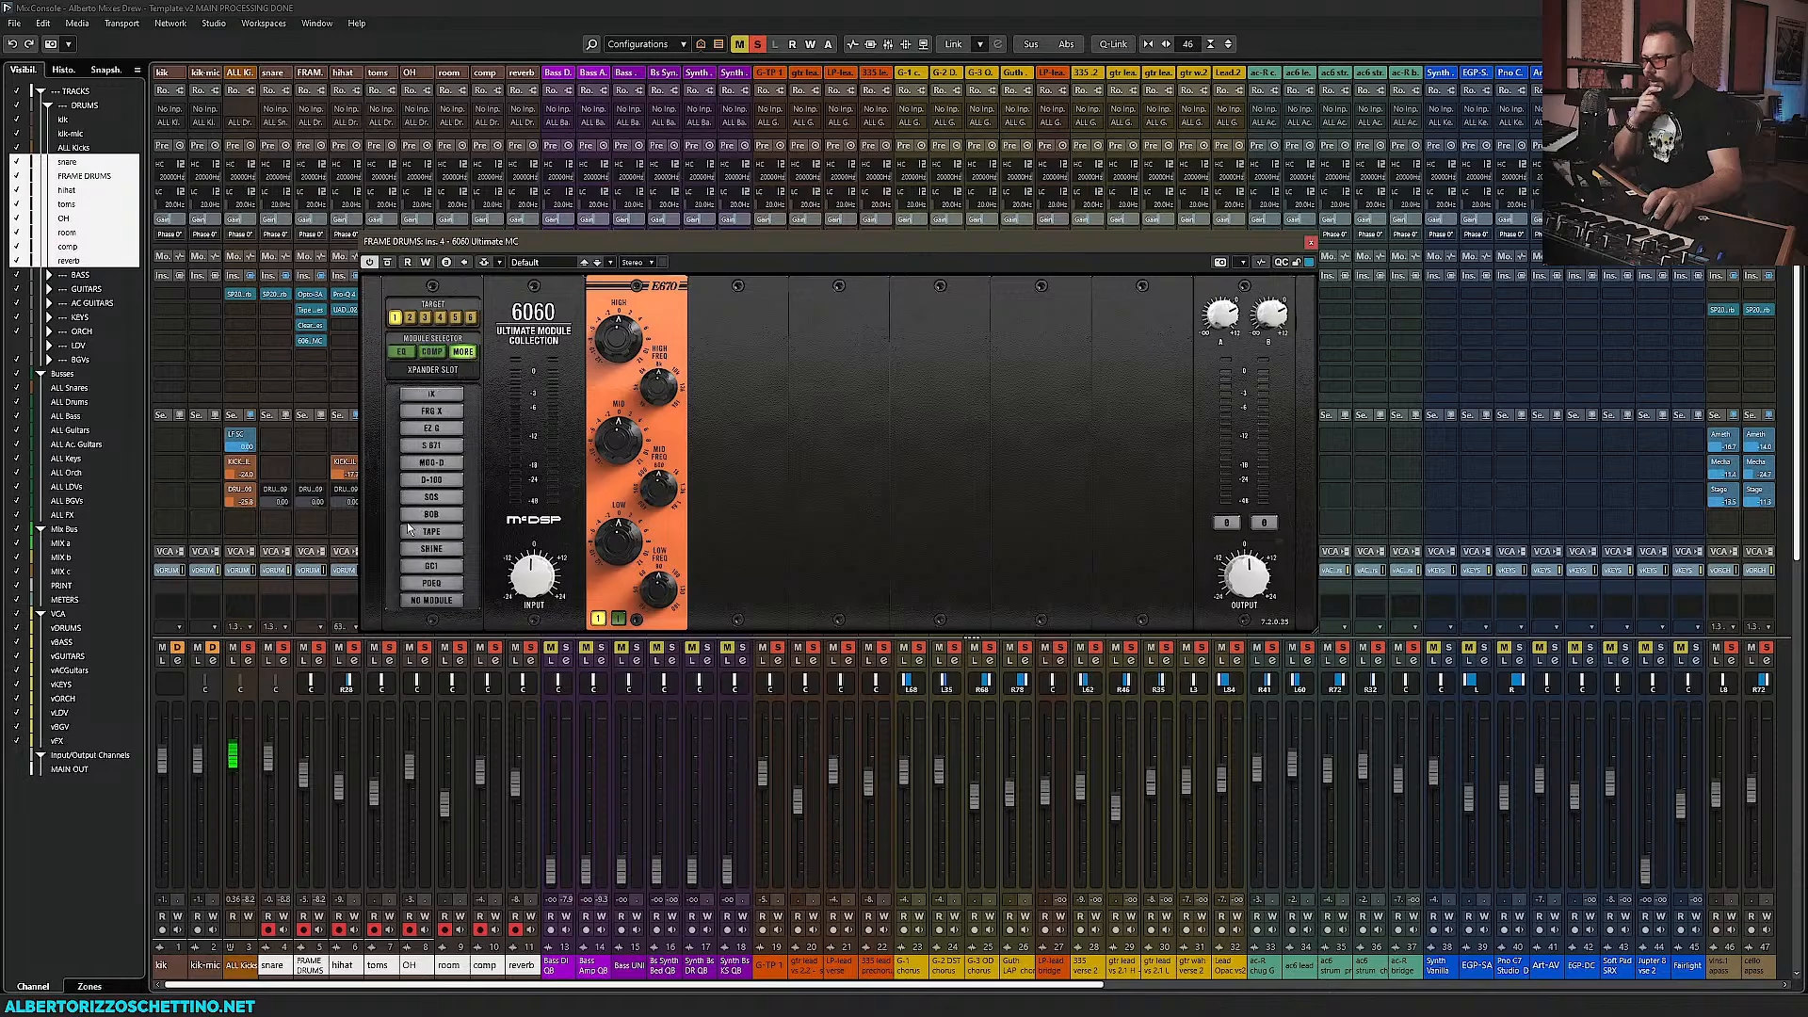
click(407, 566)
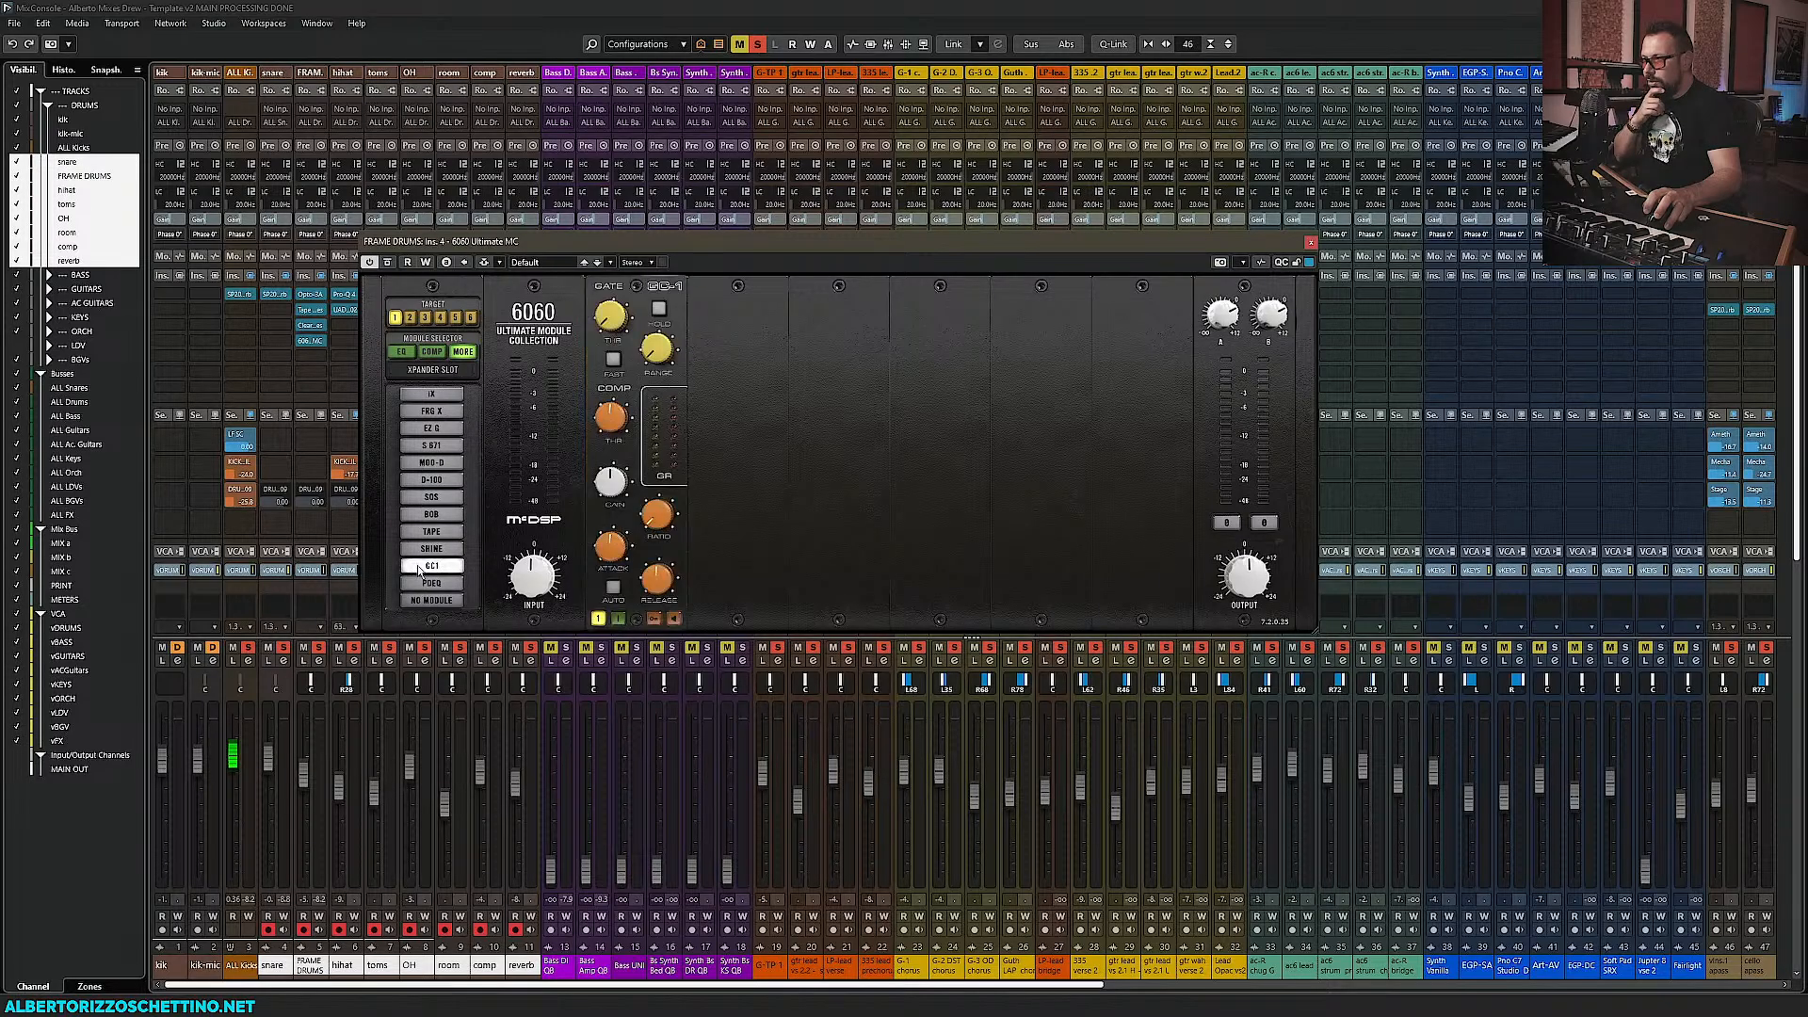
drag(627, 242, 617, 369)
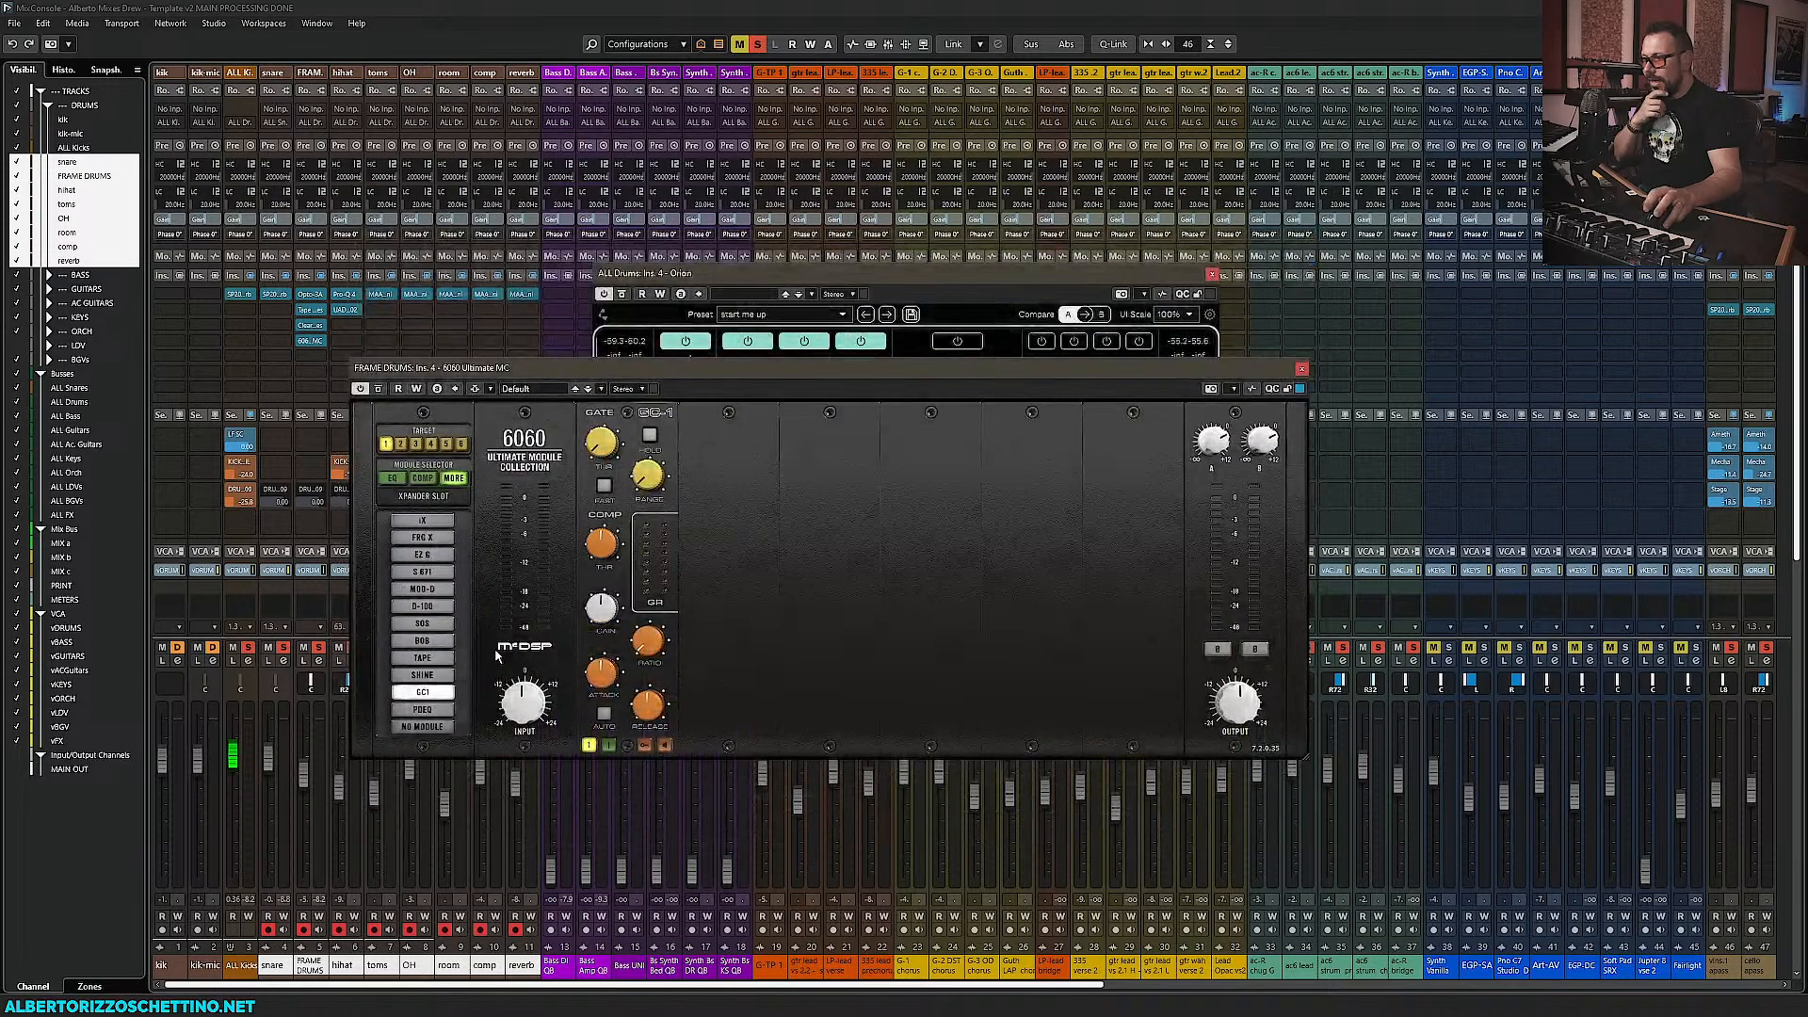
click(423, 556)
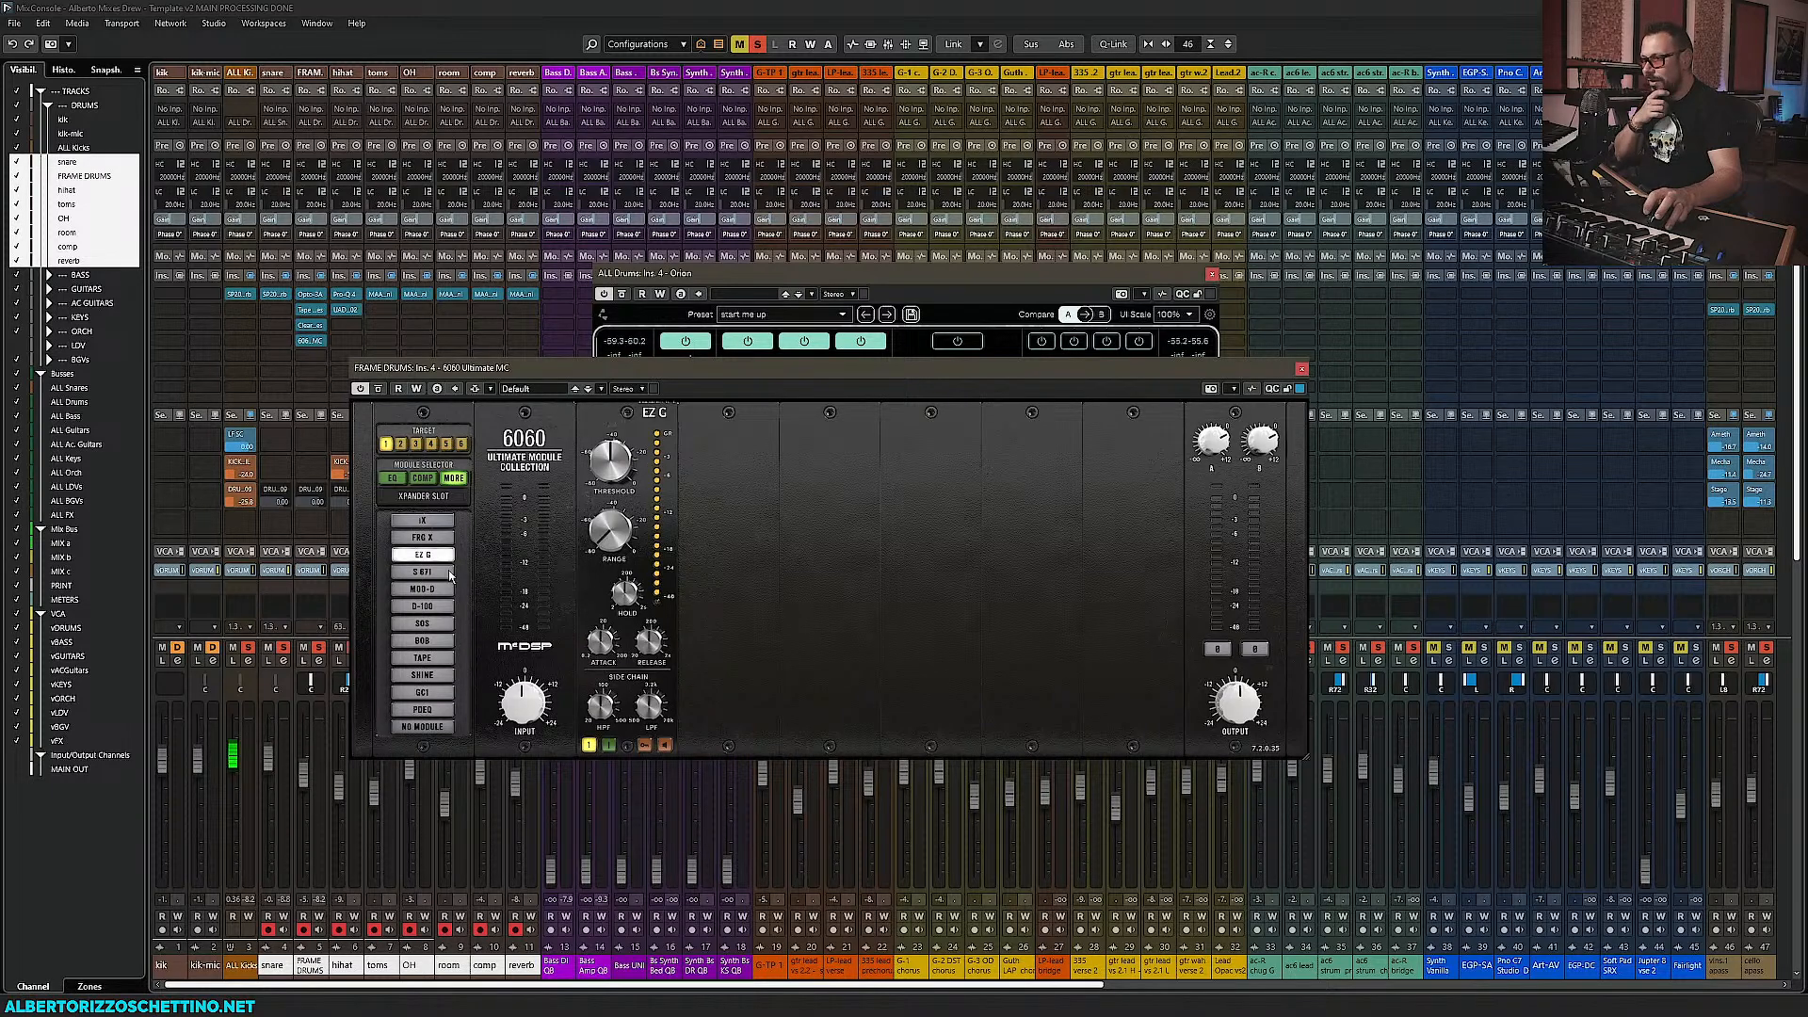
Raise the range of the EZ G gate on FRAME DRUMS, compare it with bypass, and close the editor
mouse_move(607, 472)
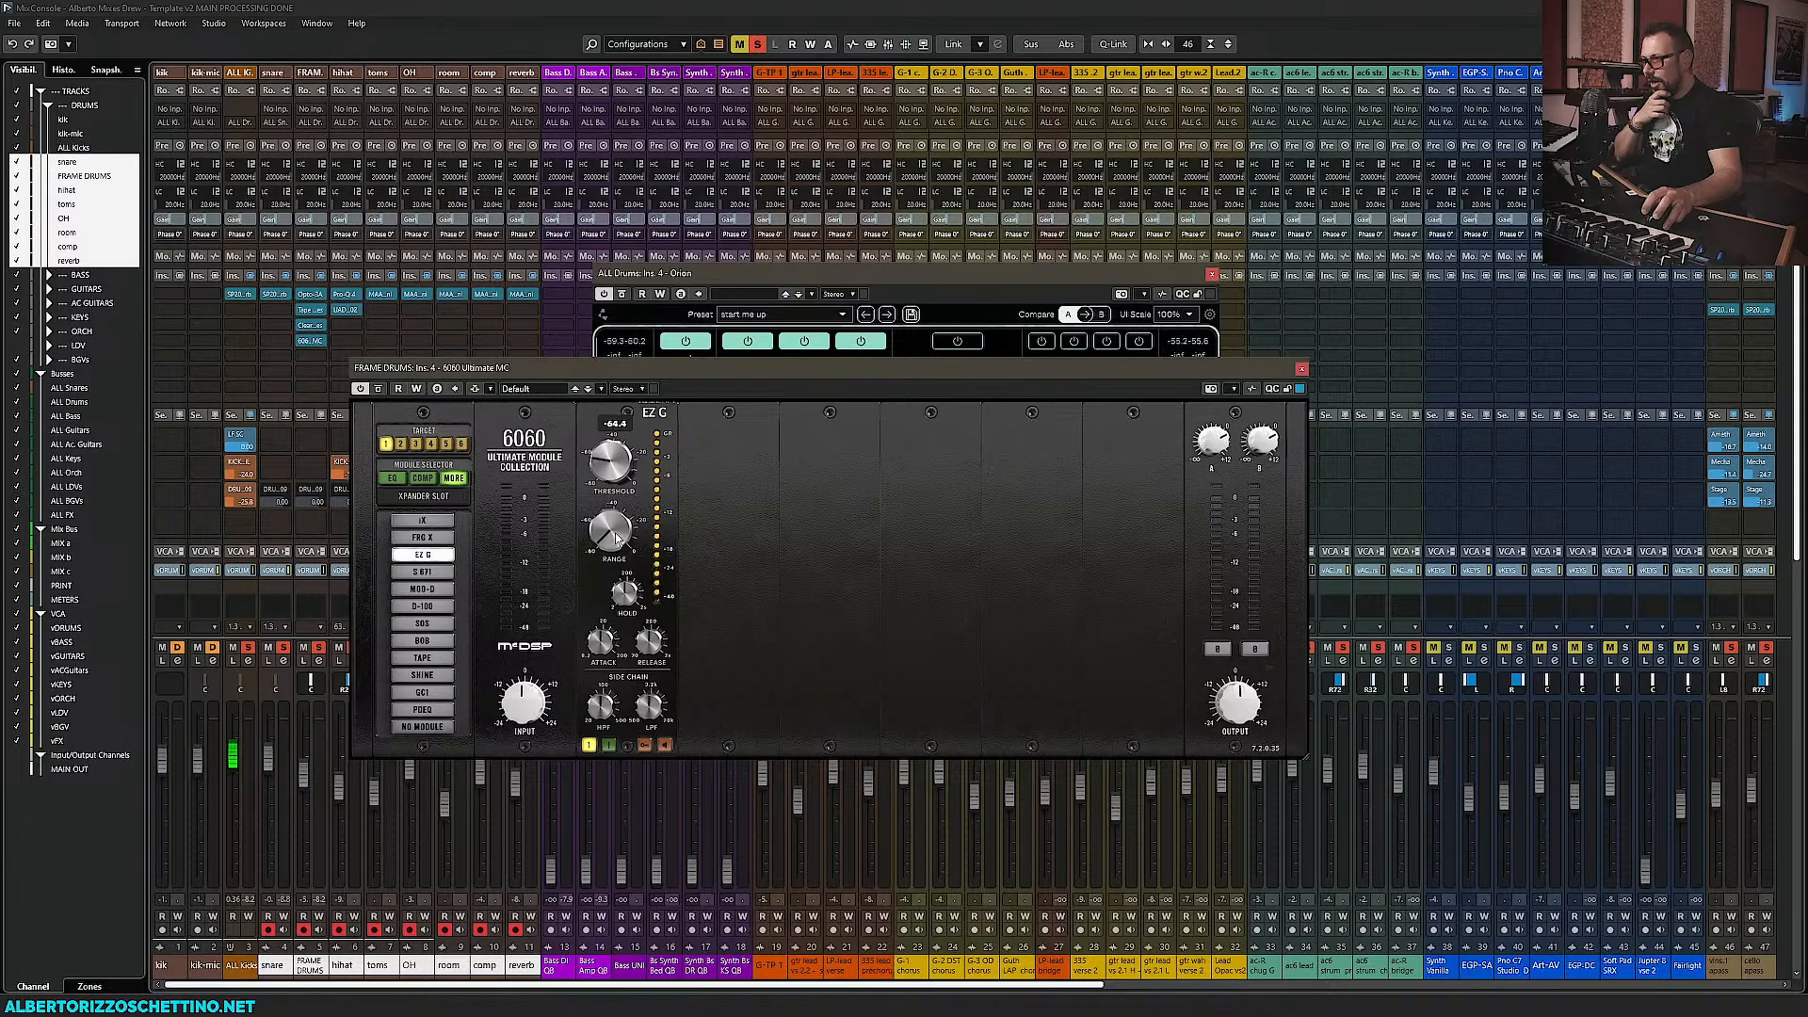
drag(619, 570, 637, 438)
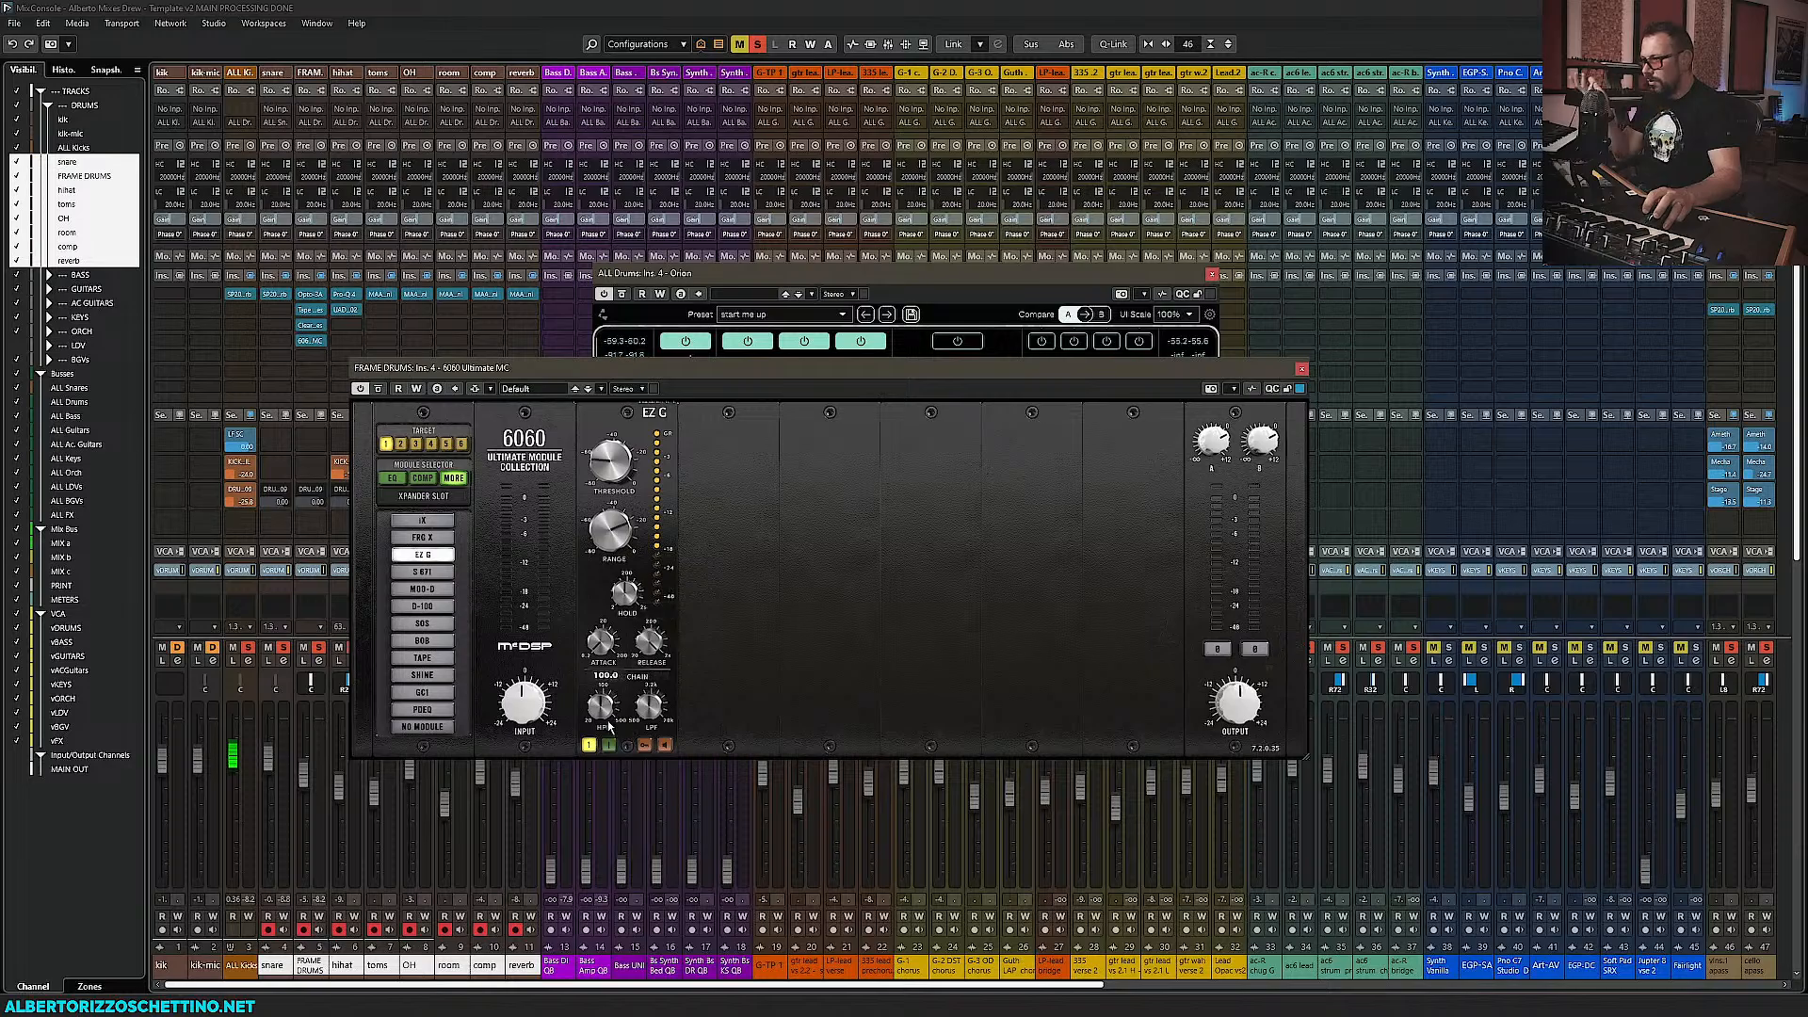
click(378, 388)
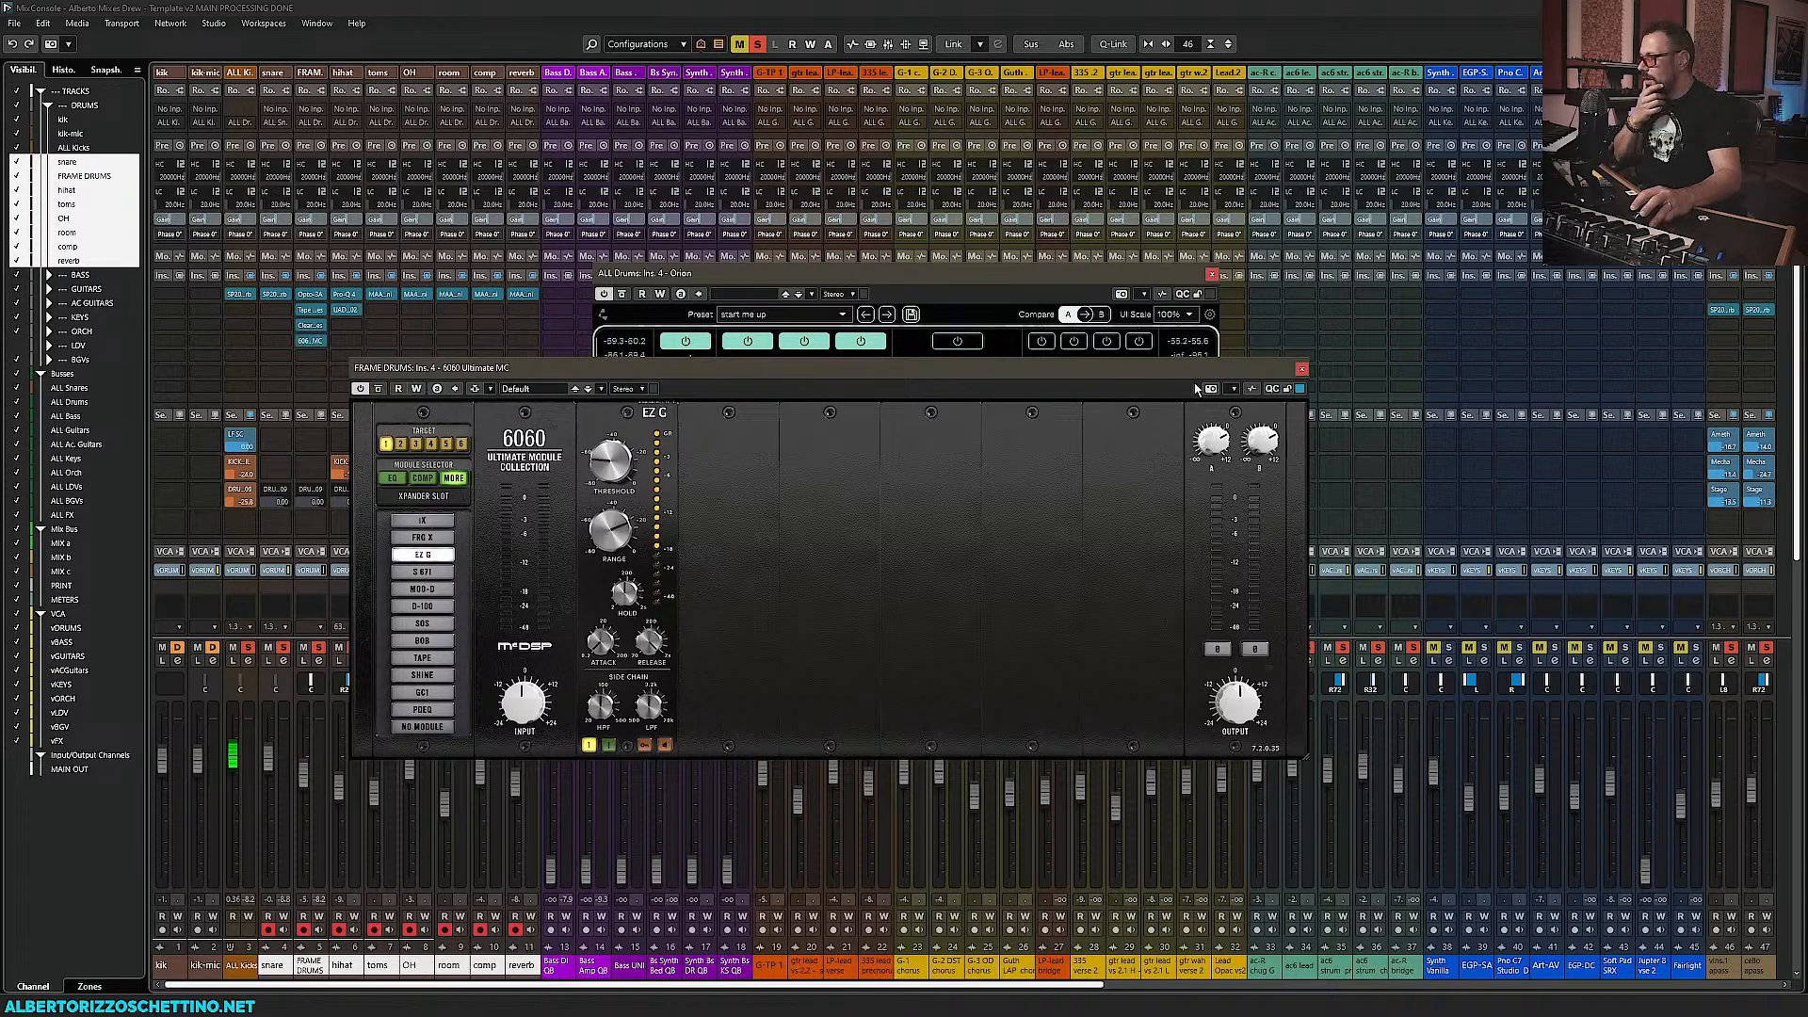
click(1301, 369)
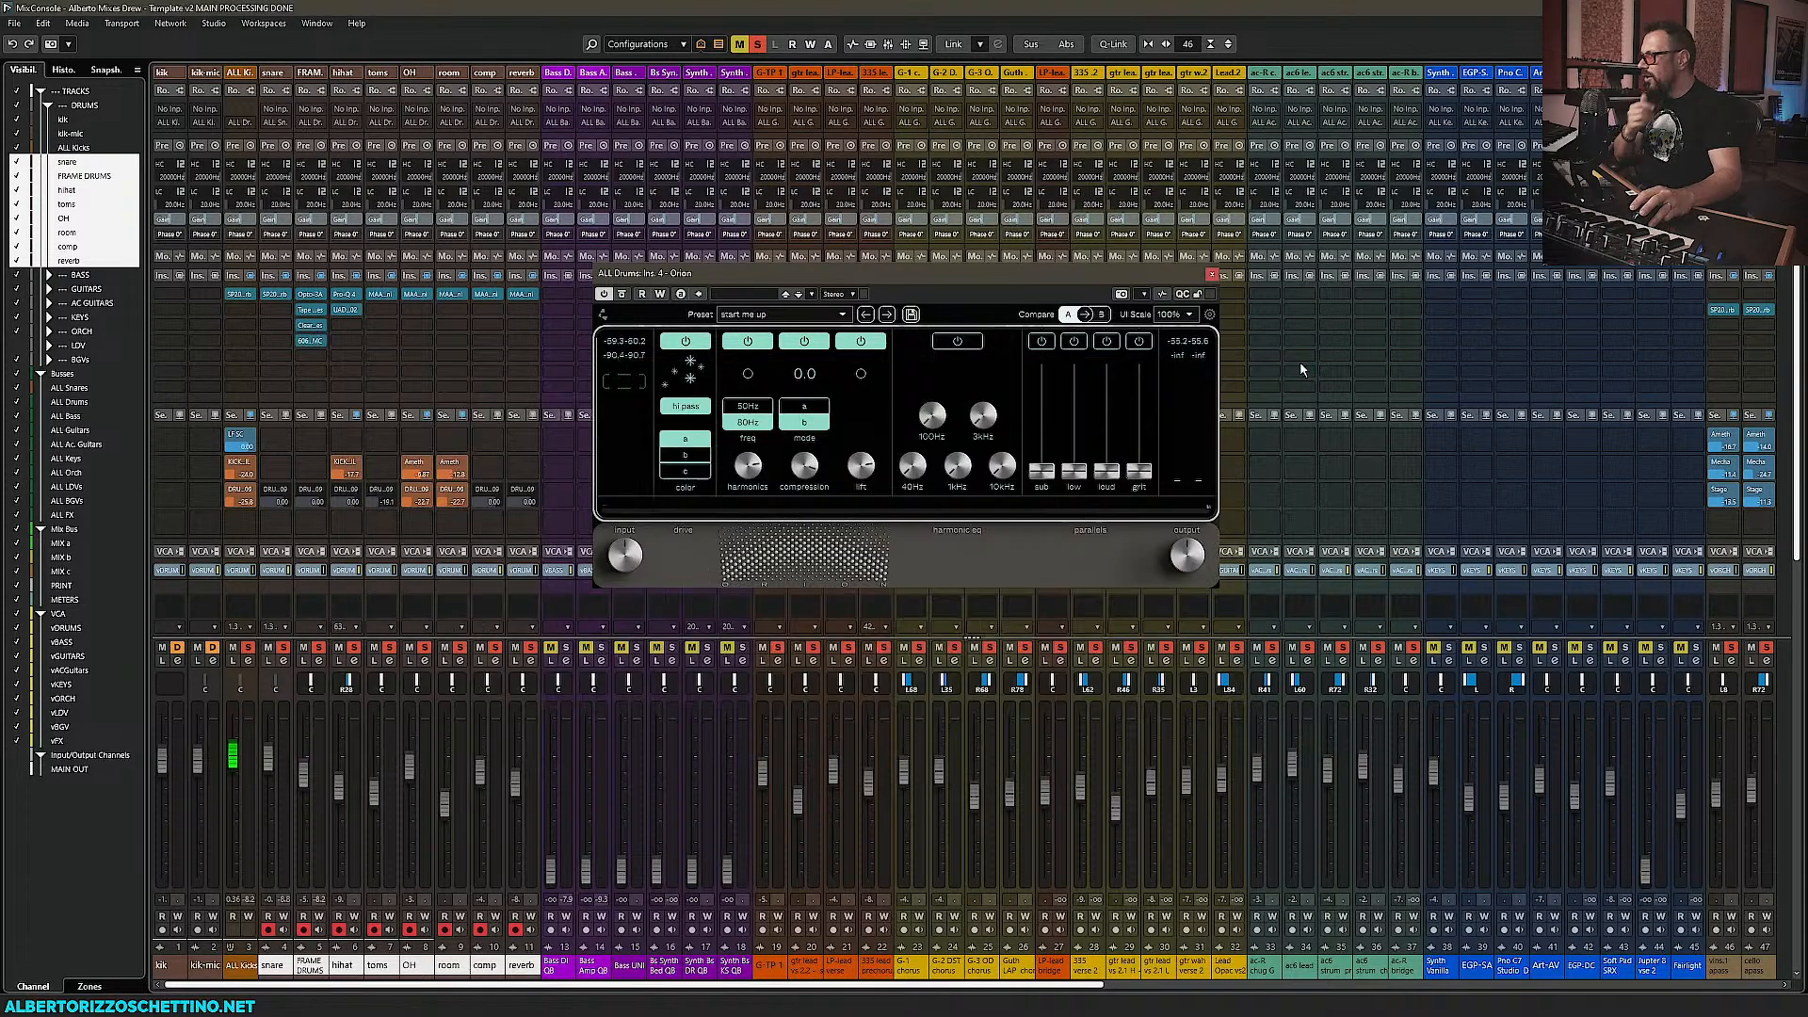
Close the Orion editor, locate the ALL Drums bus in the mixer, and reopen and reposition its Orion insert
click(1212, 276)
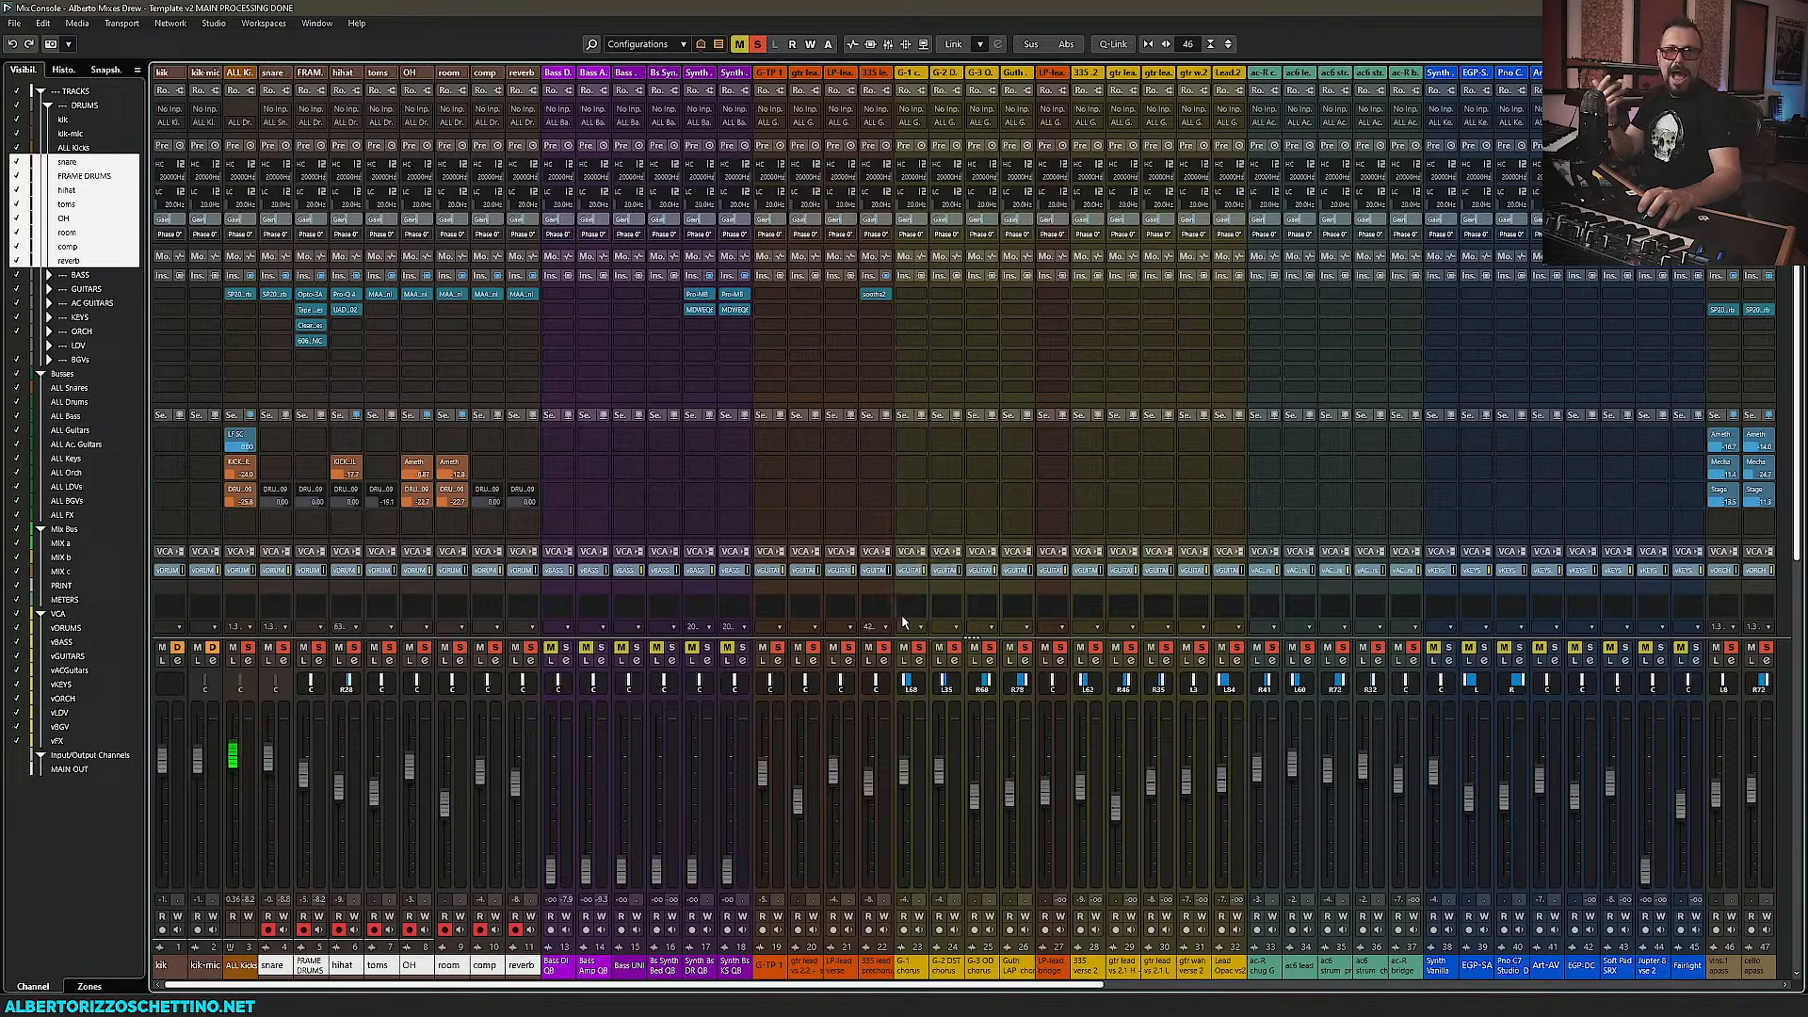
click(1278, 986)
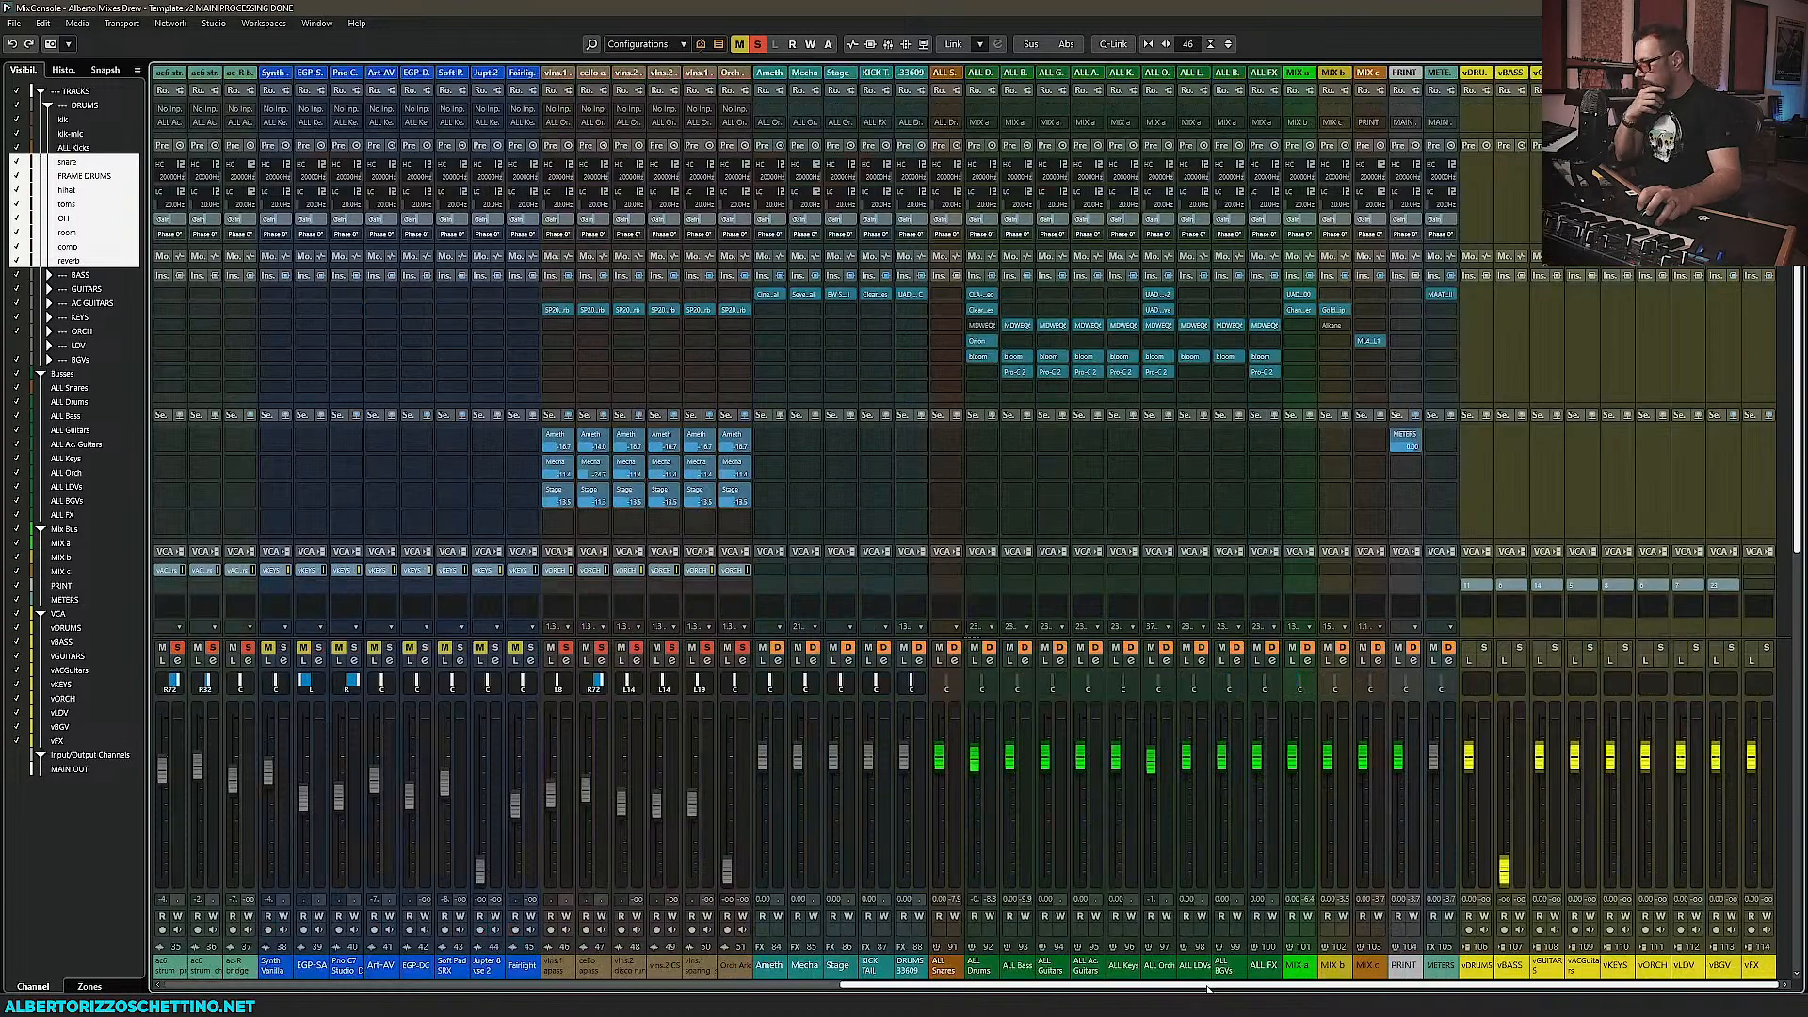
click(1012, 342)
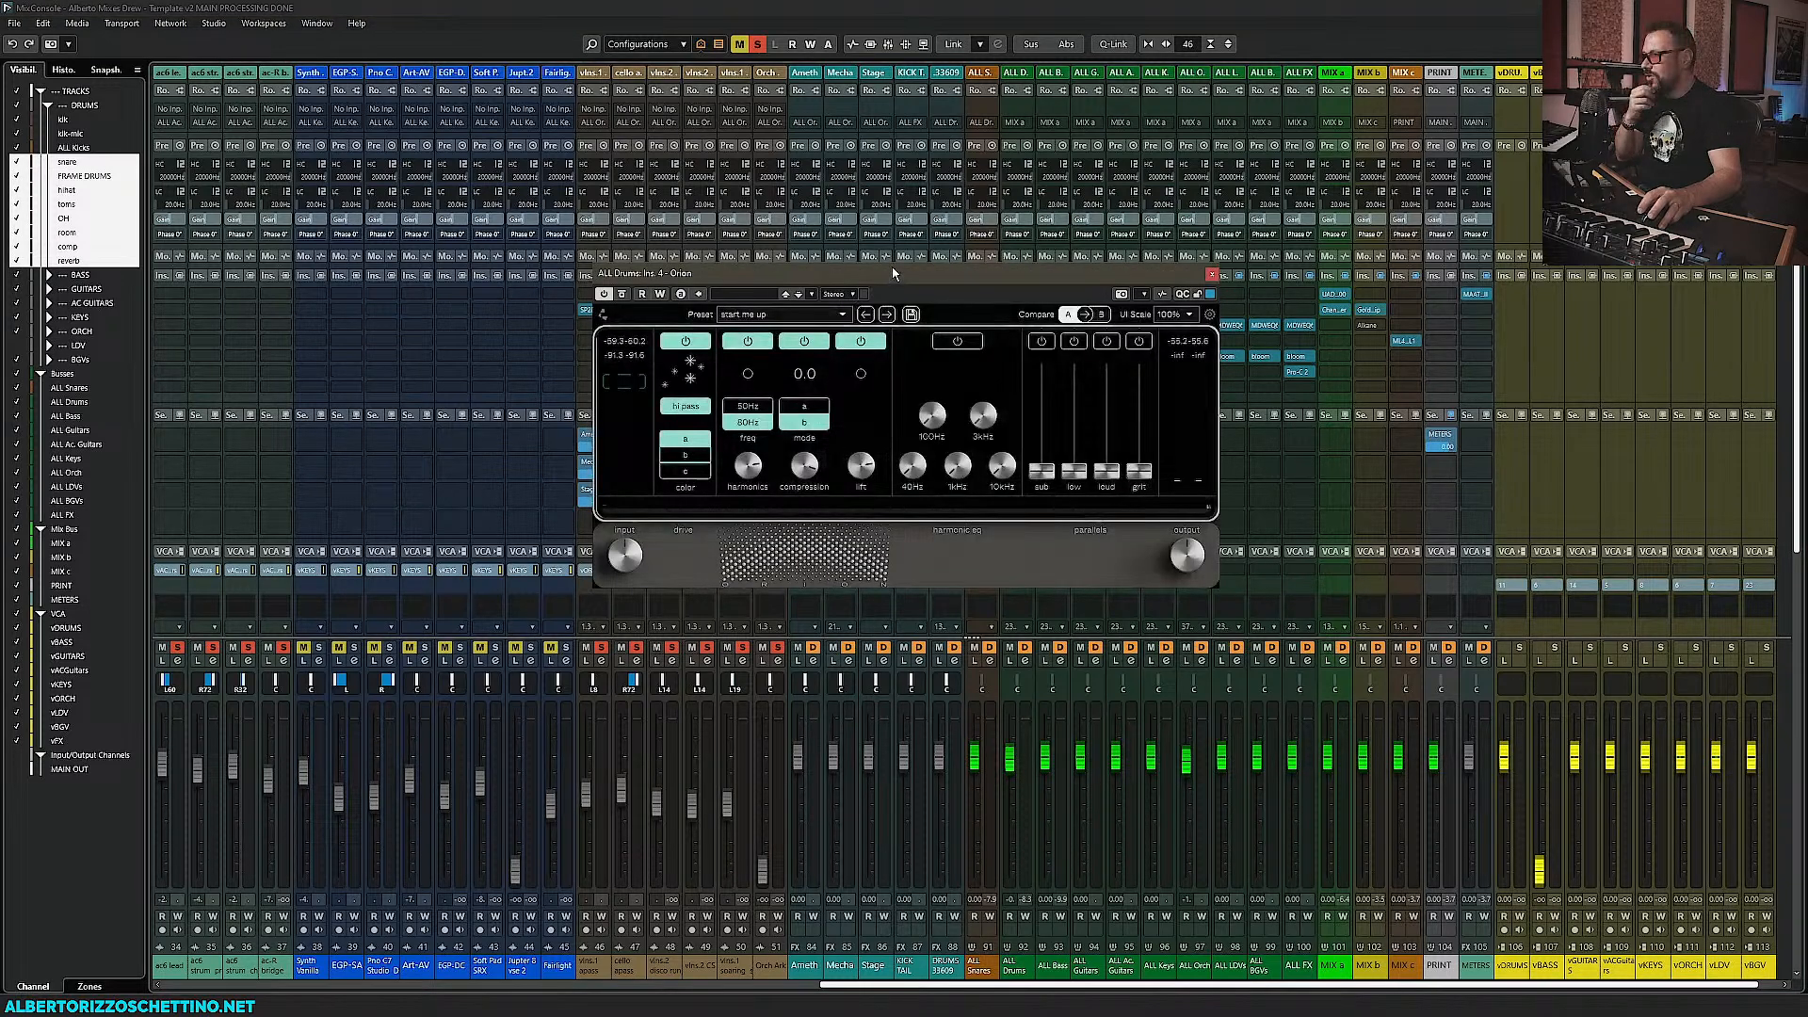
drag(894, 273, 906, 238)
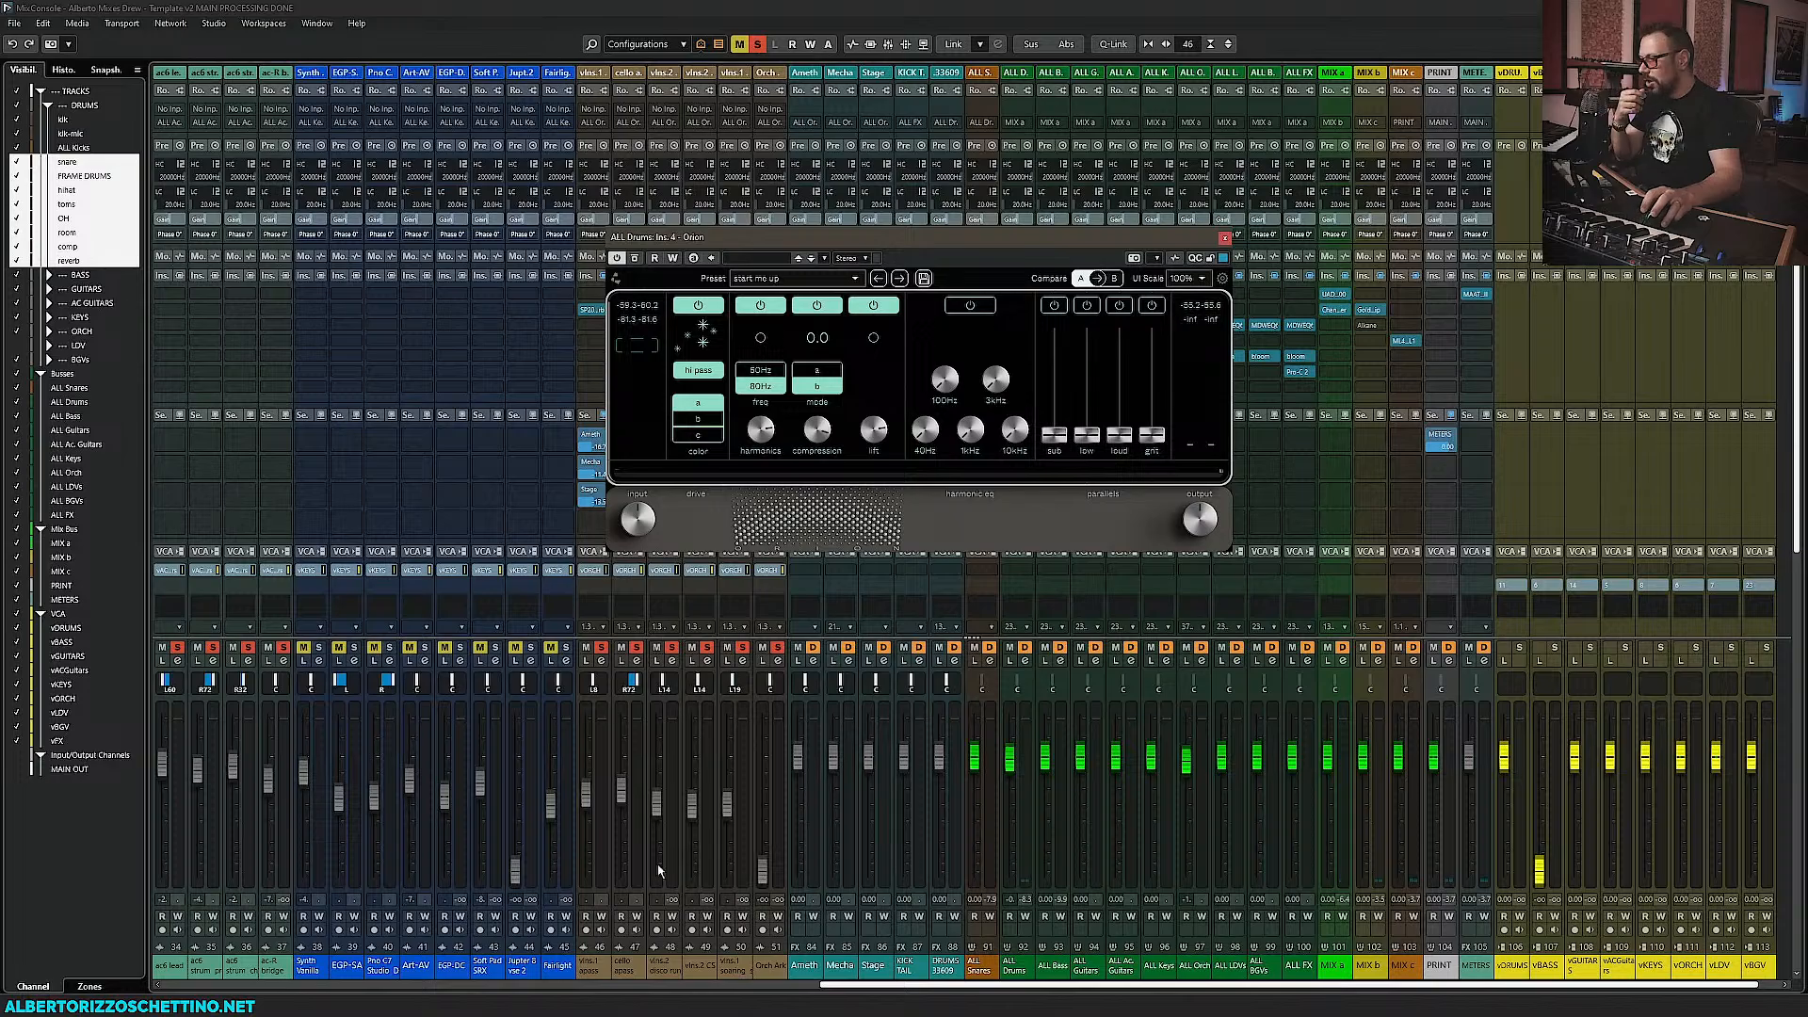
Return to FRAME DRUMS, adjust the threshold and hold of its EZ G gate, and close the 6060 editor
drag(885, 985, 436, 985)
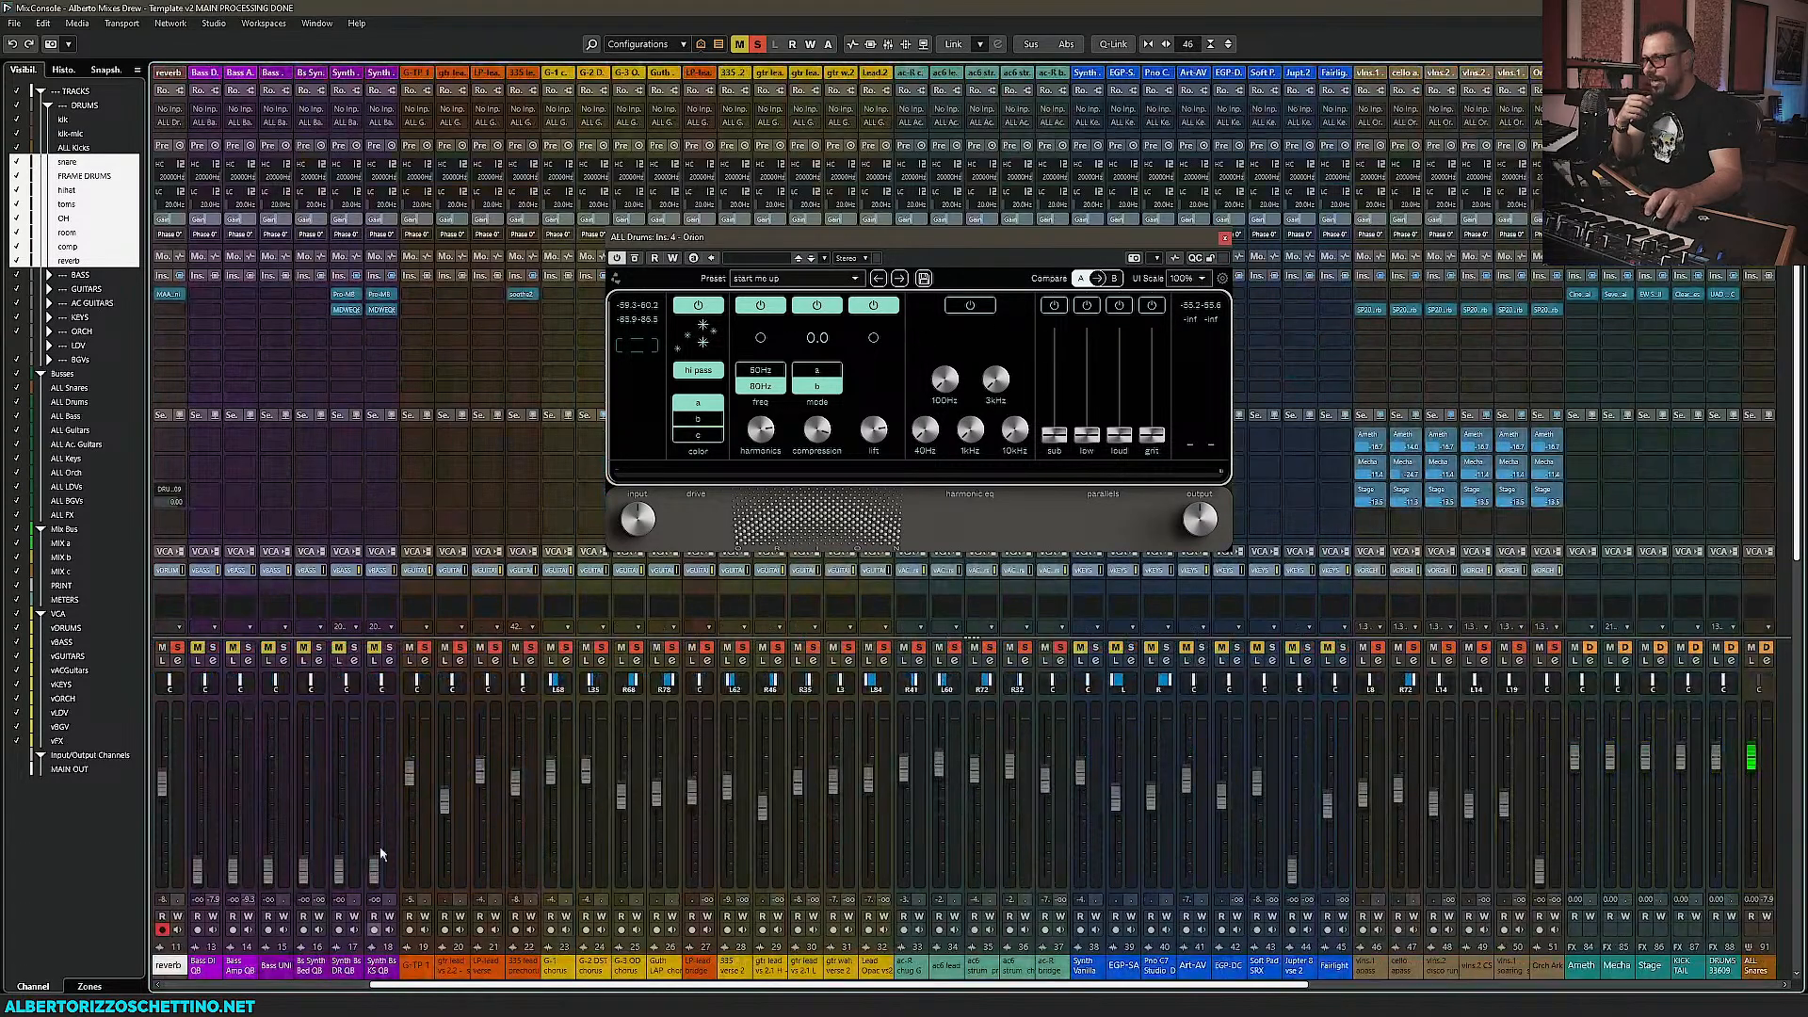
click(296, 985)
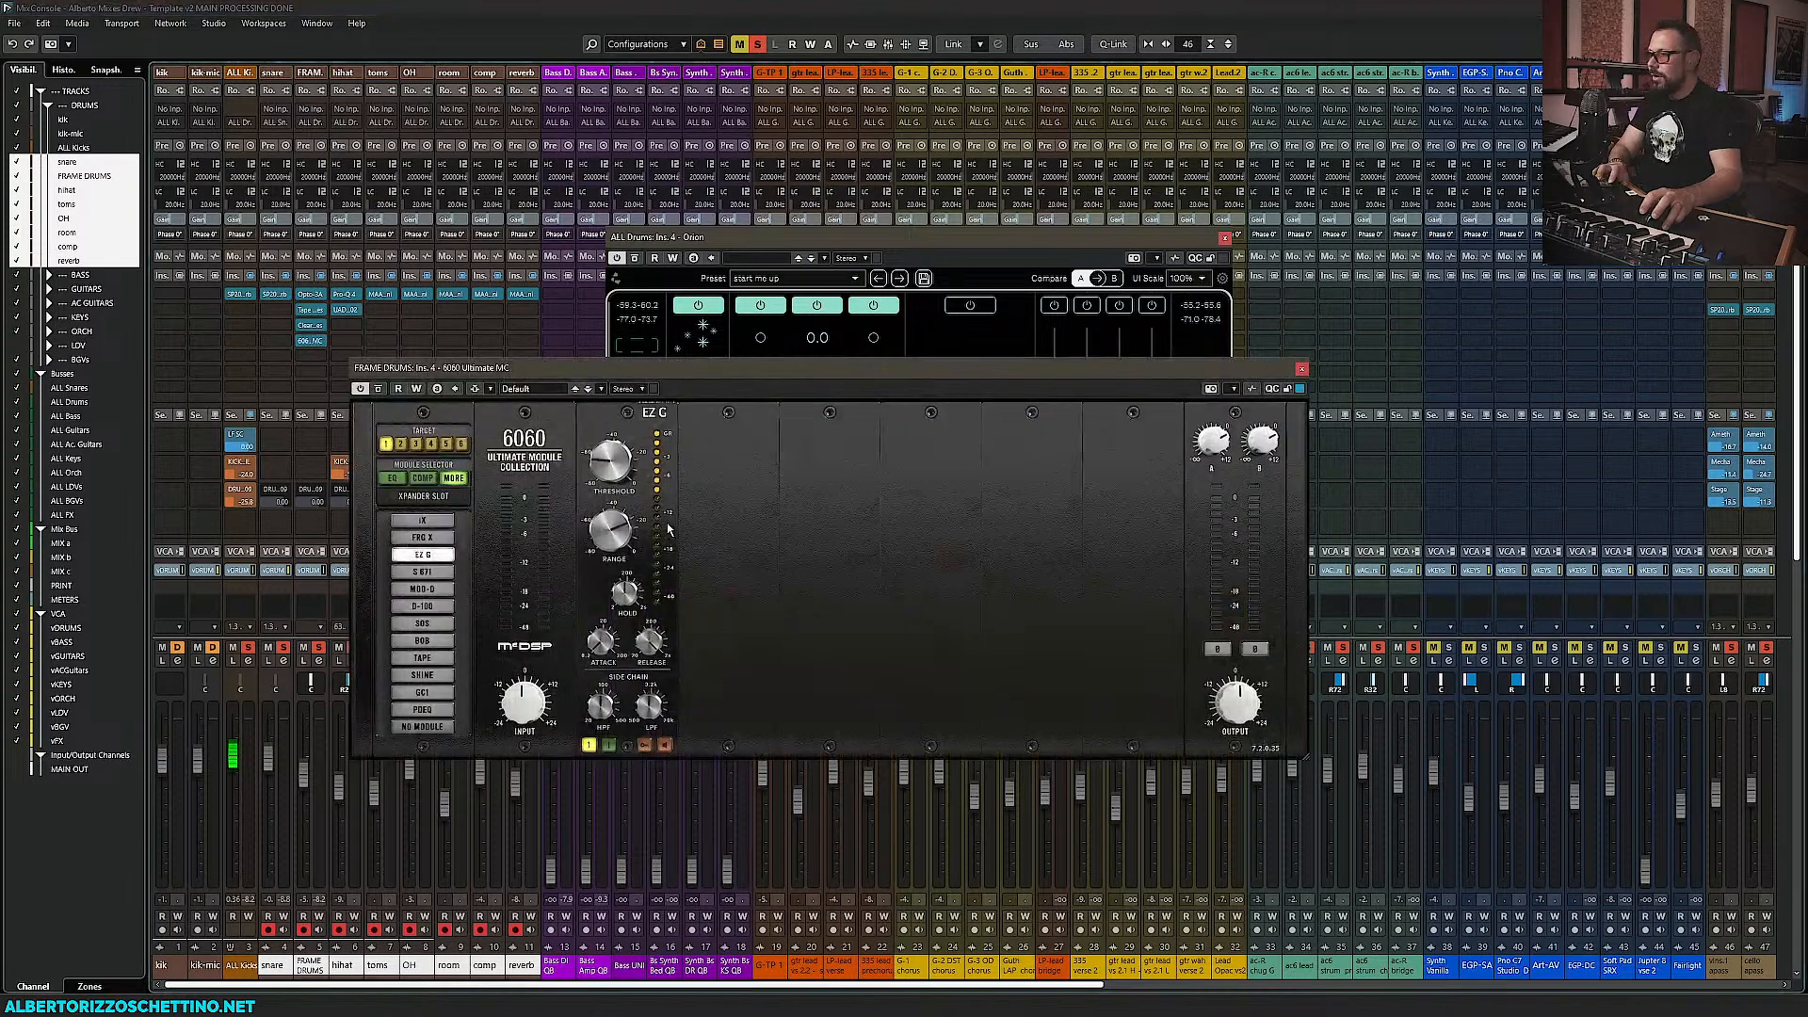
drag(609, 478, 622, 471)
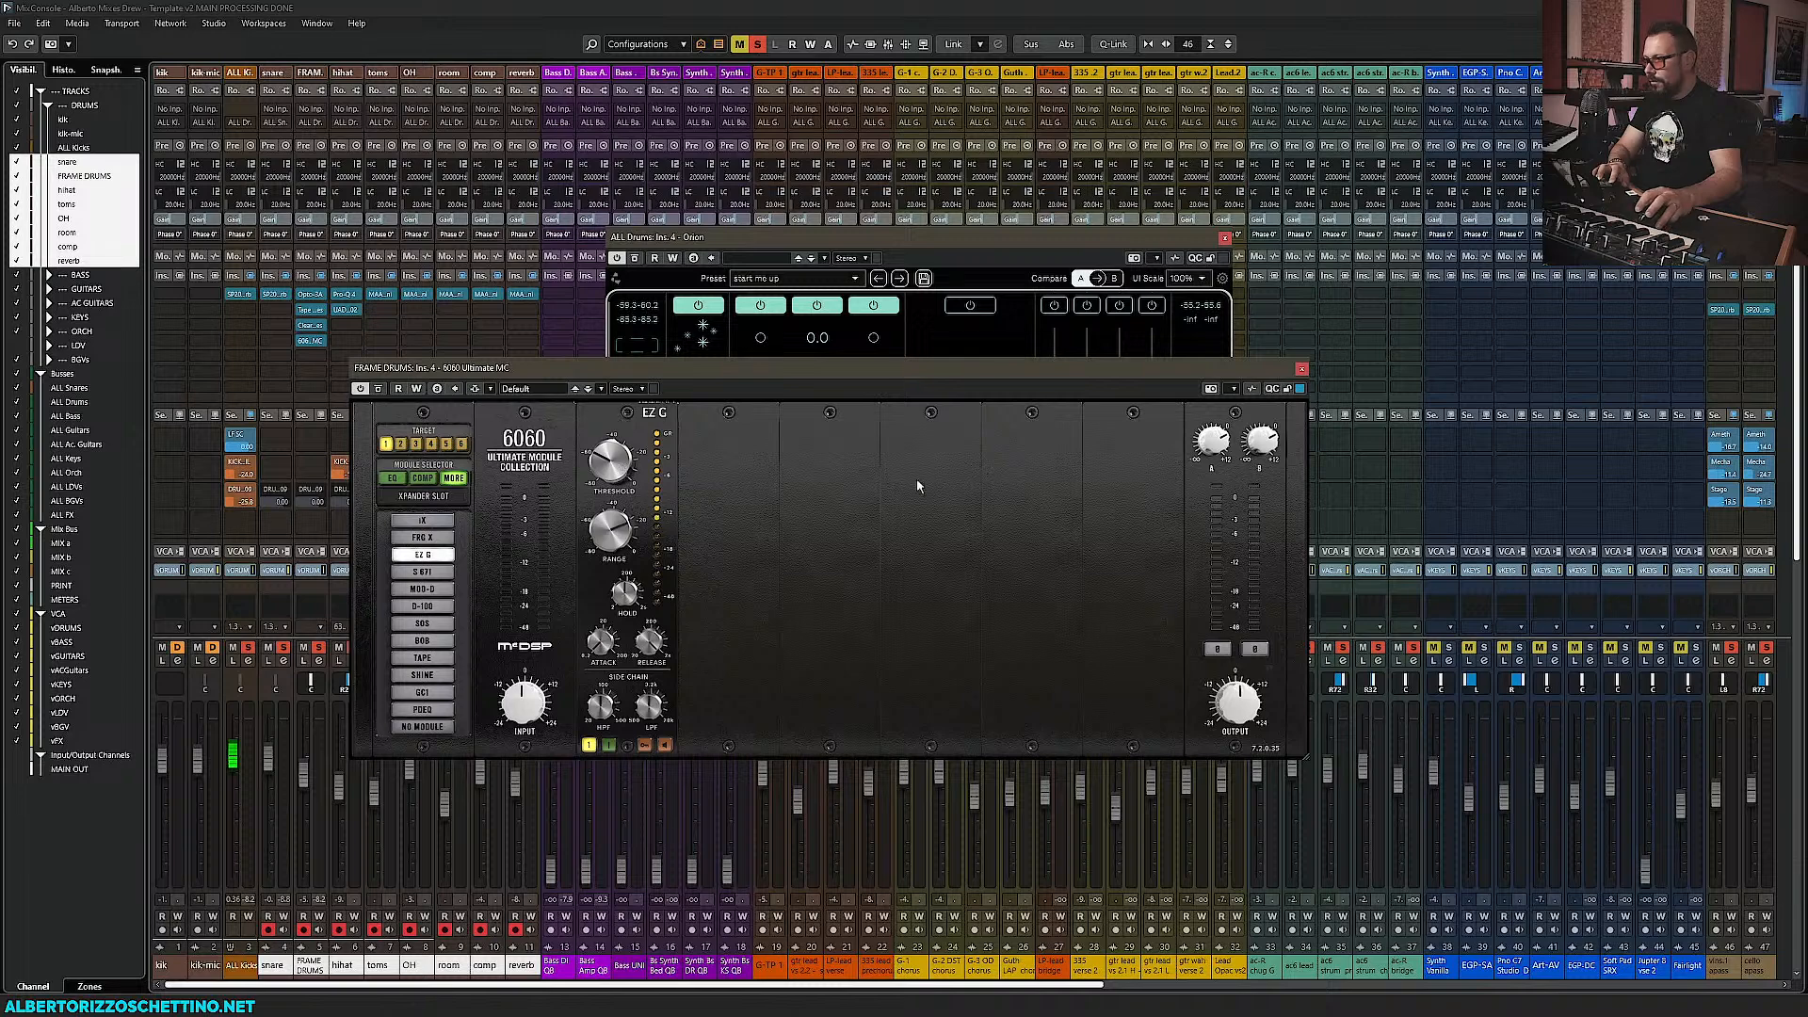
drag(629, 597, 621, 643)
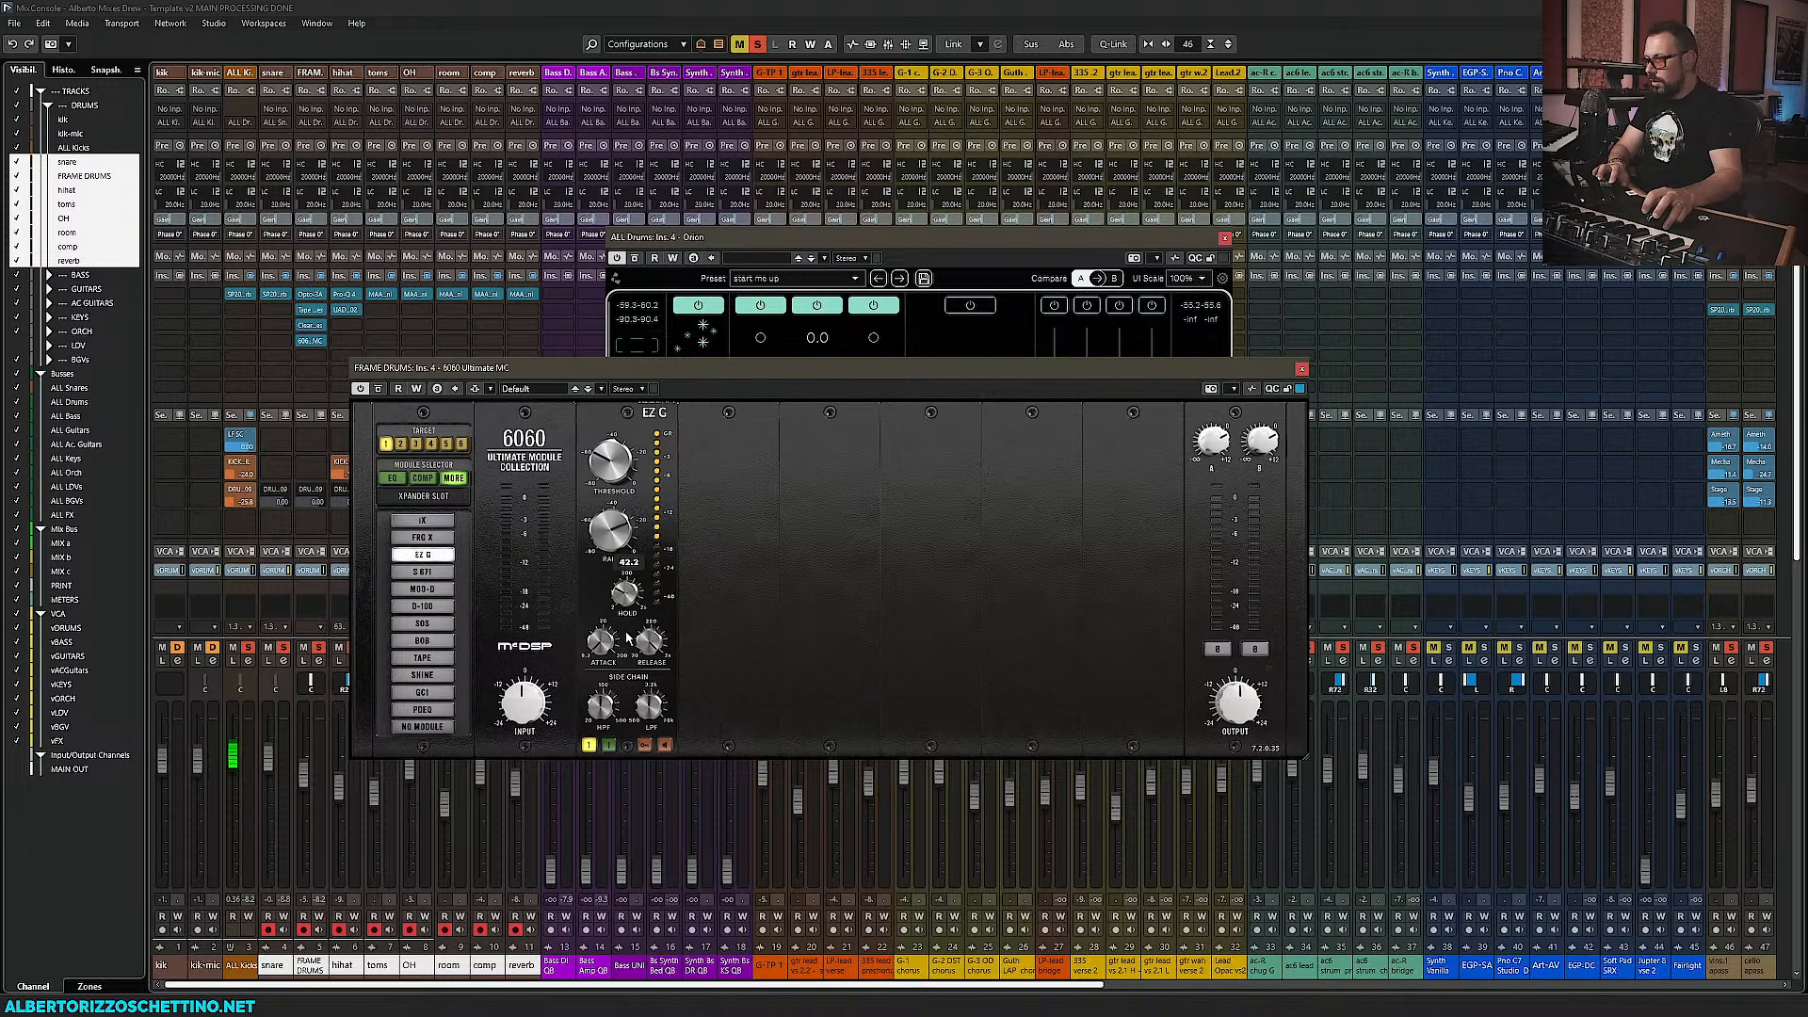
click(1301, 369)
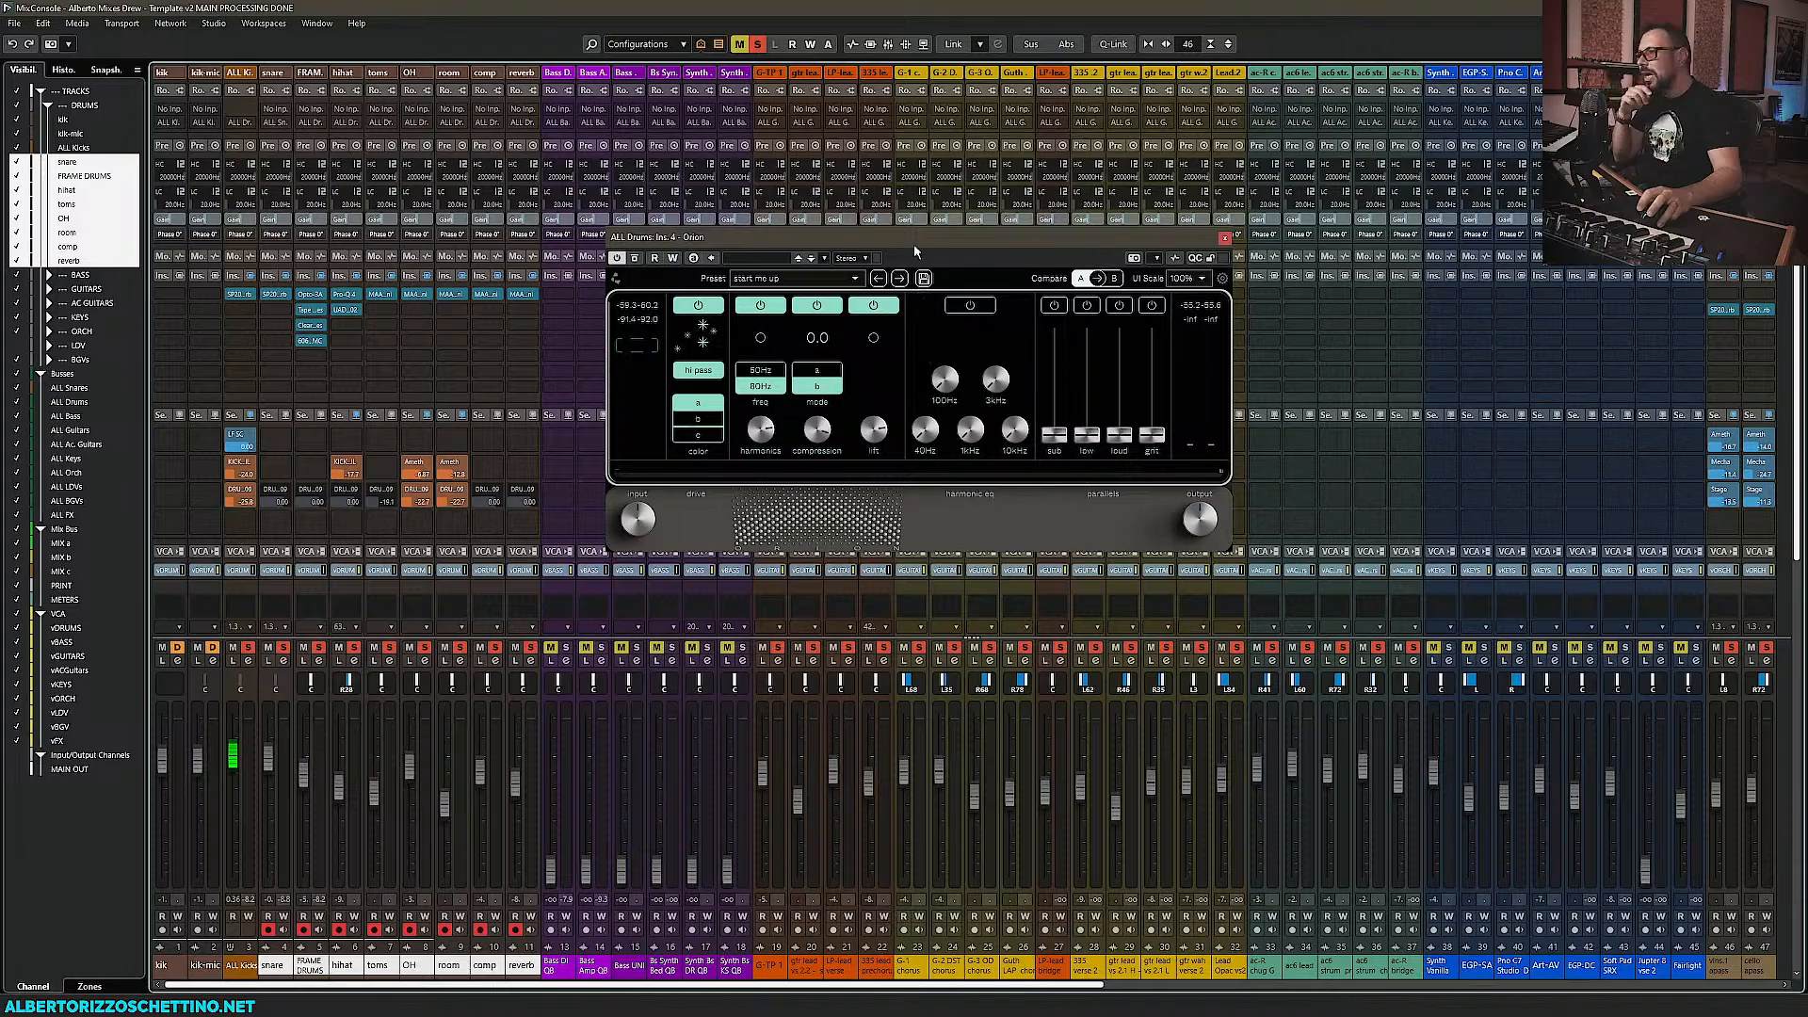
Switch off Orion's active color, harmonics, compression and lift sections on ALL Drums and move its editor aside
drag(920, 236, 893, 252)
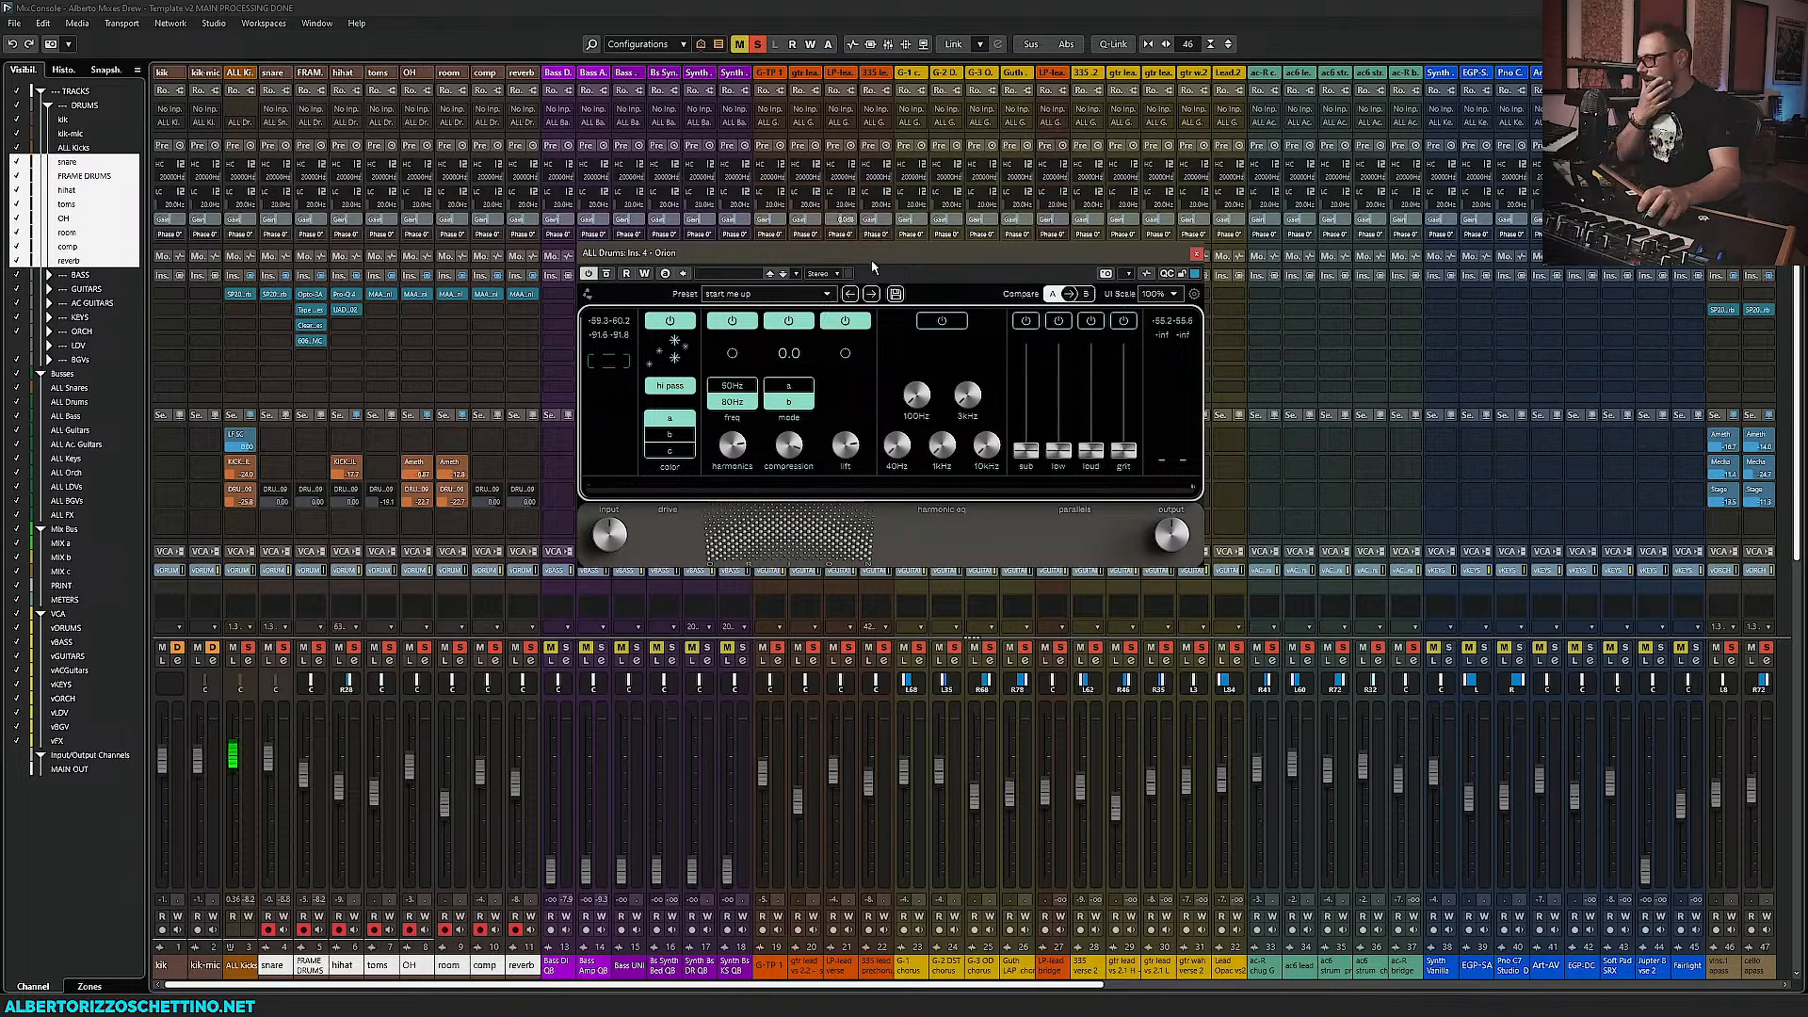
drag(874, 253, 862, 239)
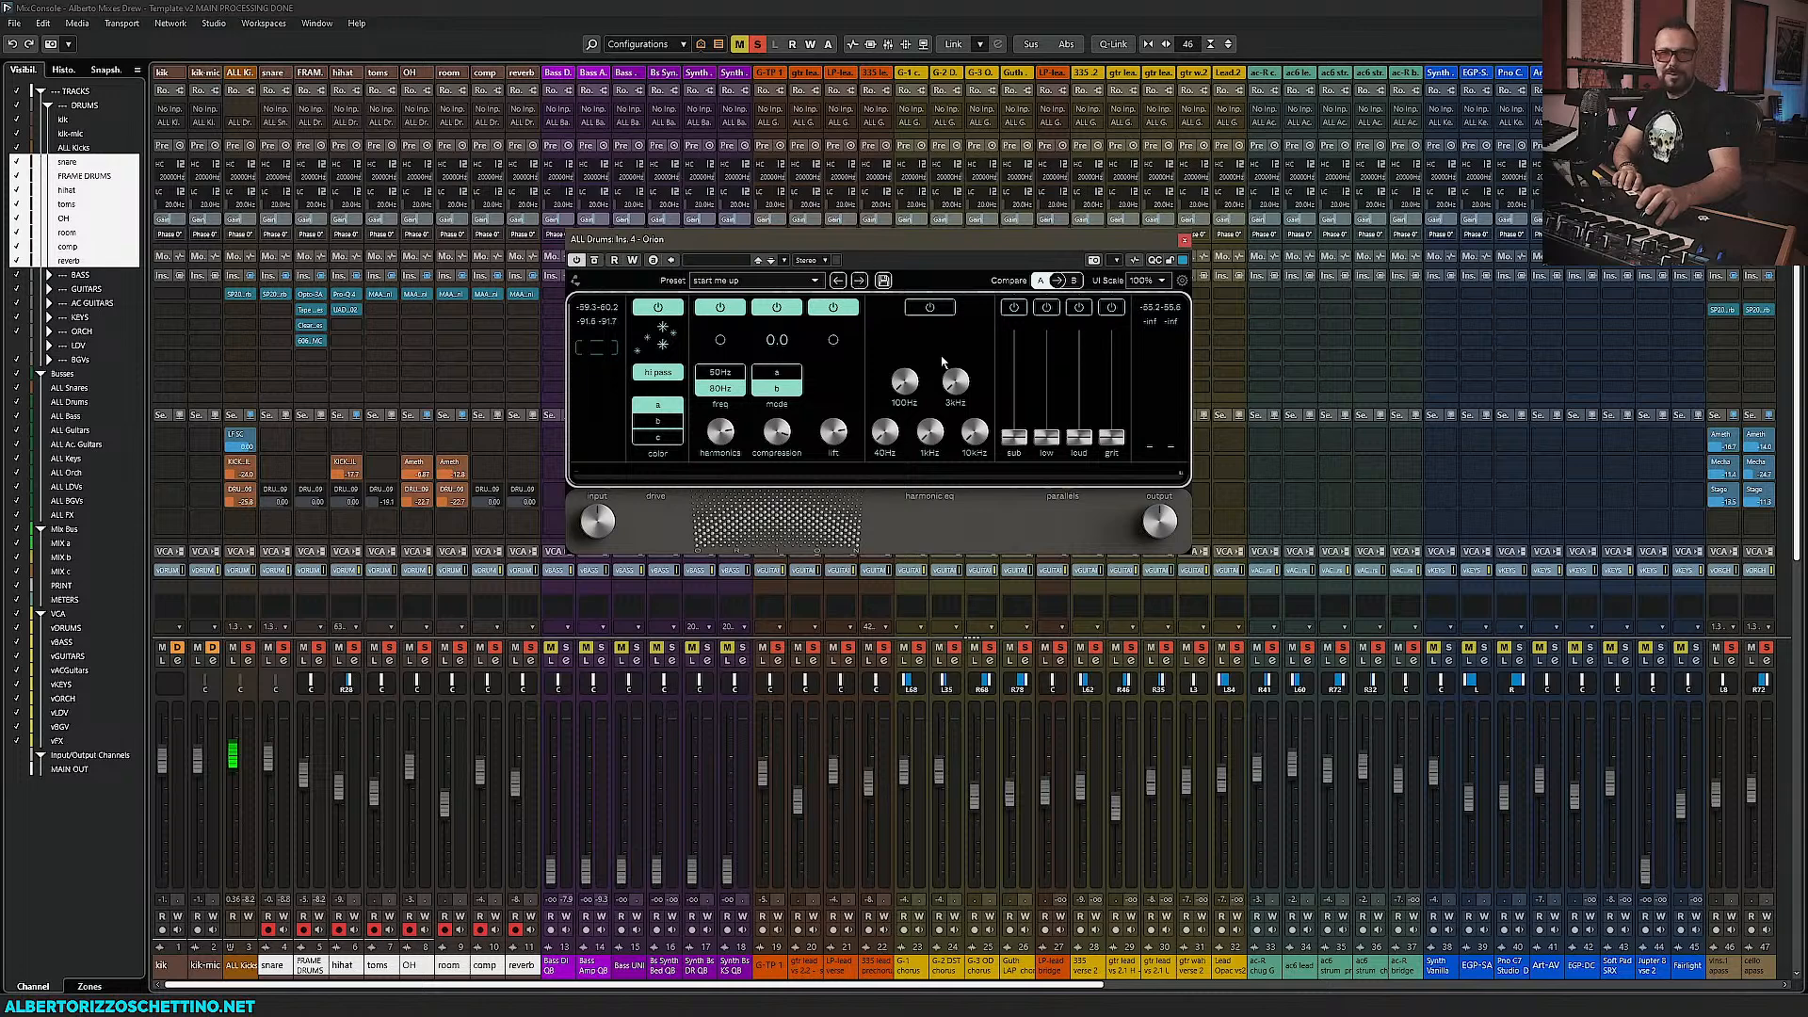
drag(875, 248, 869, 247)
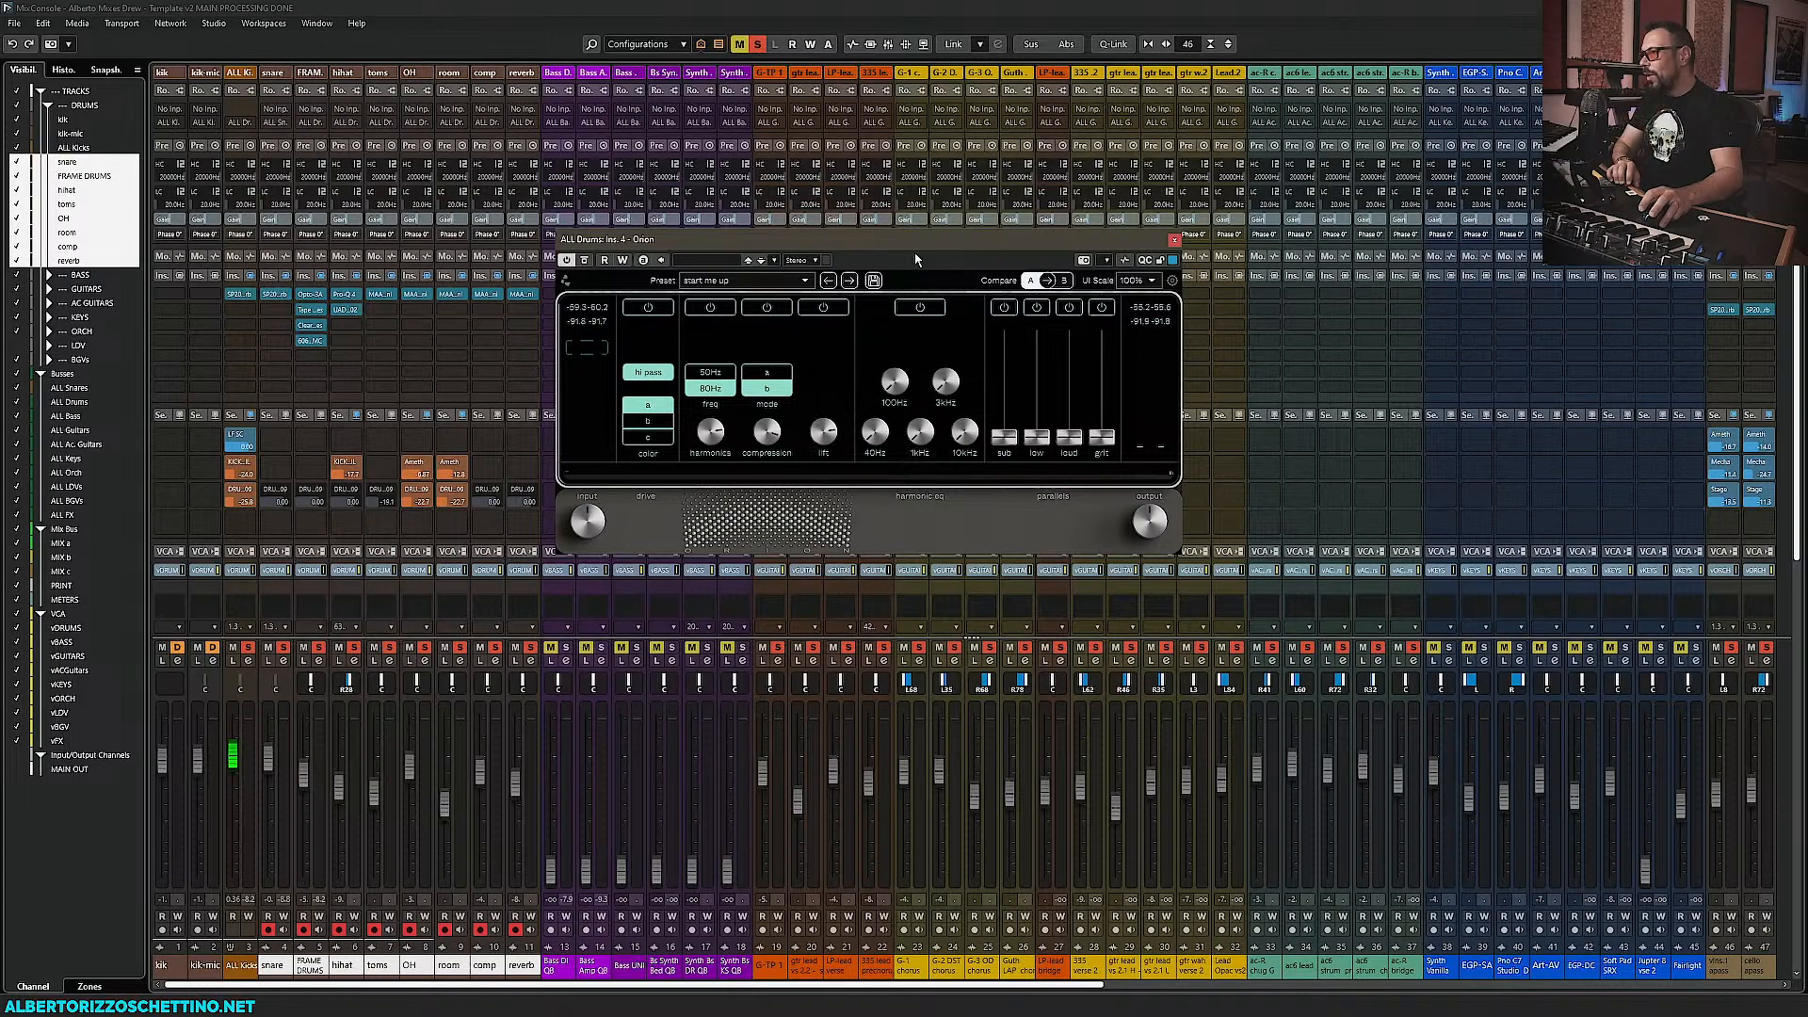
drag(912, 255, 792, 248)
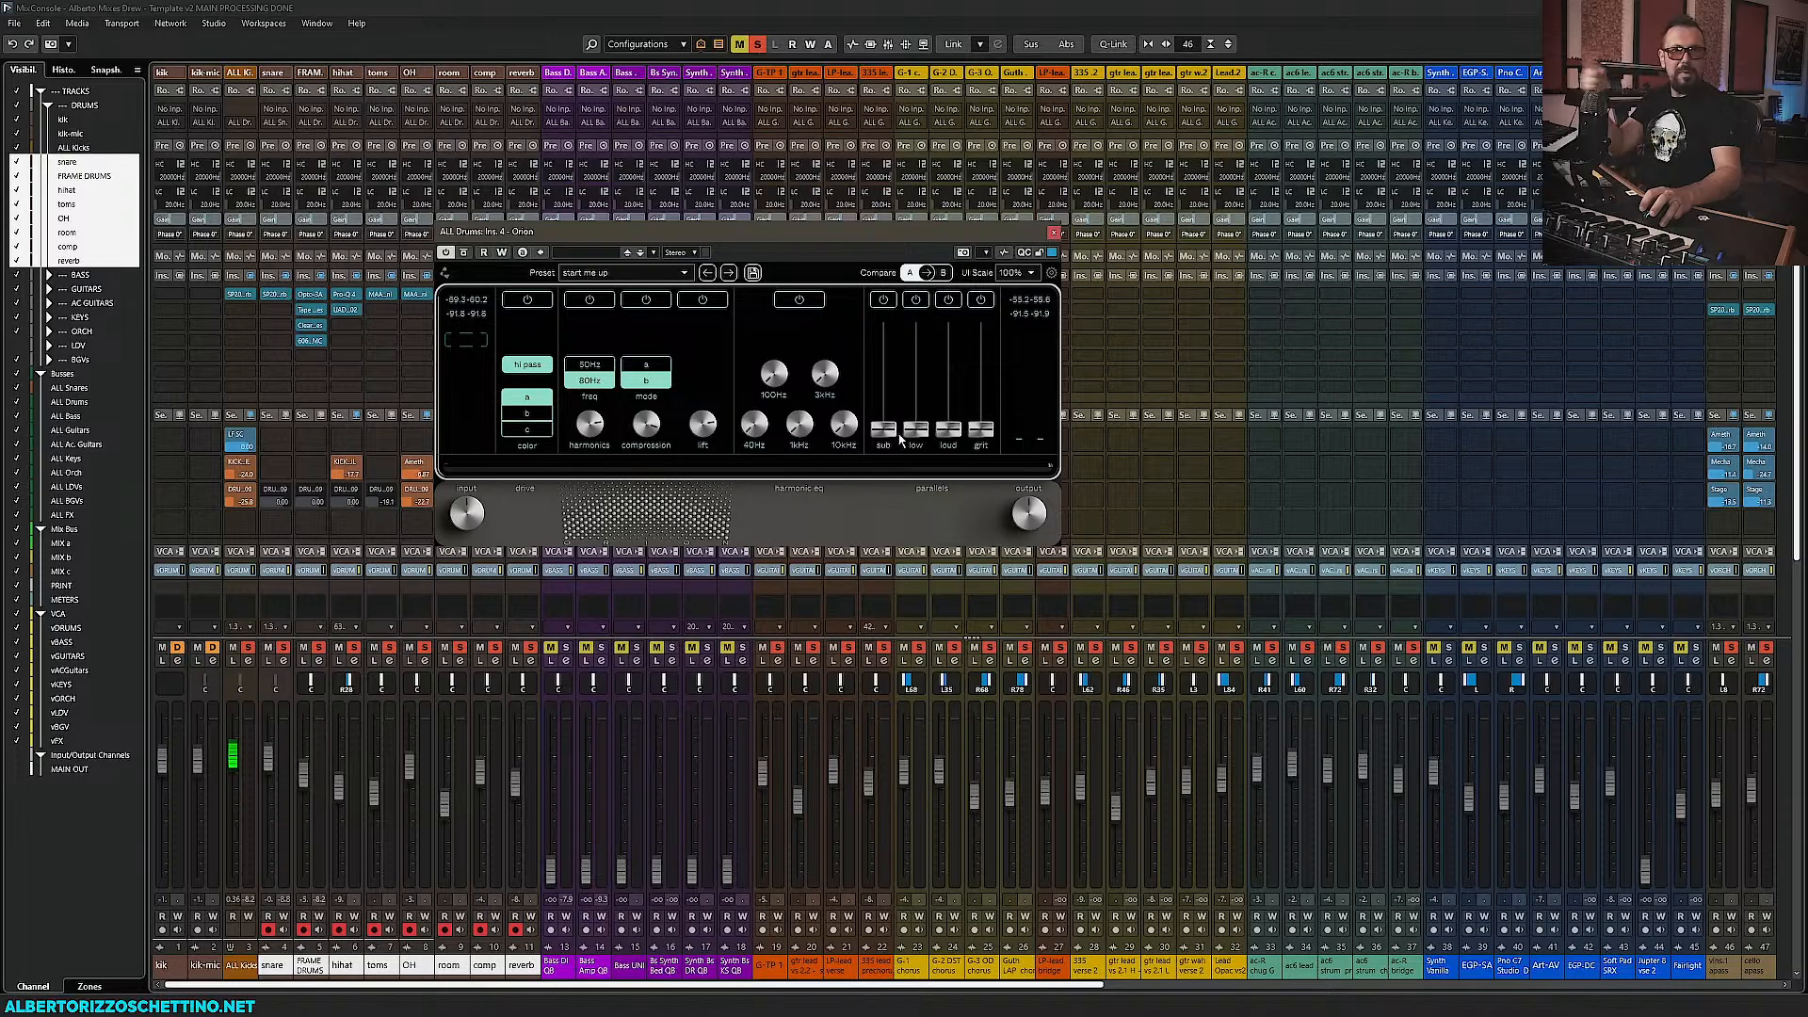
drag(823, 230, 686, 213)
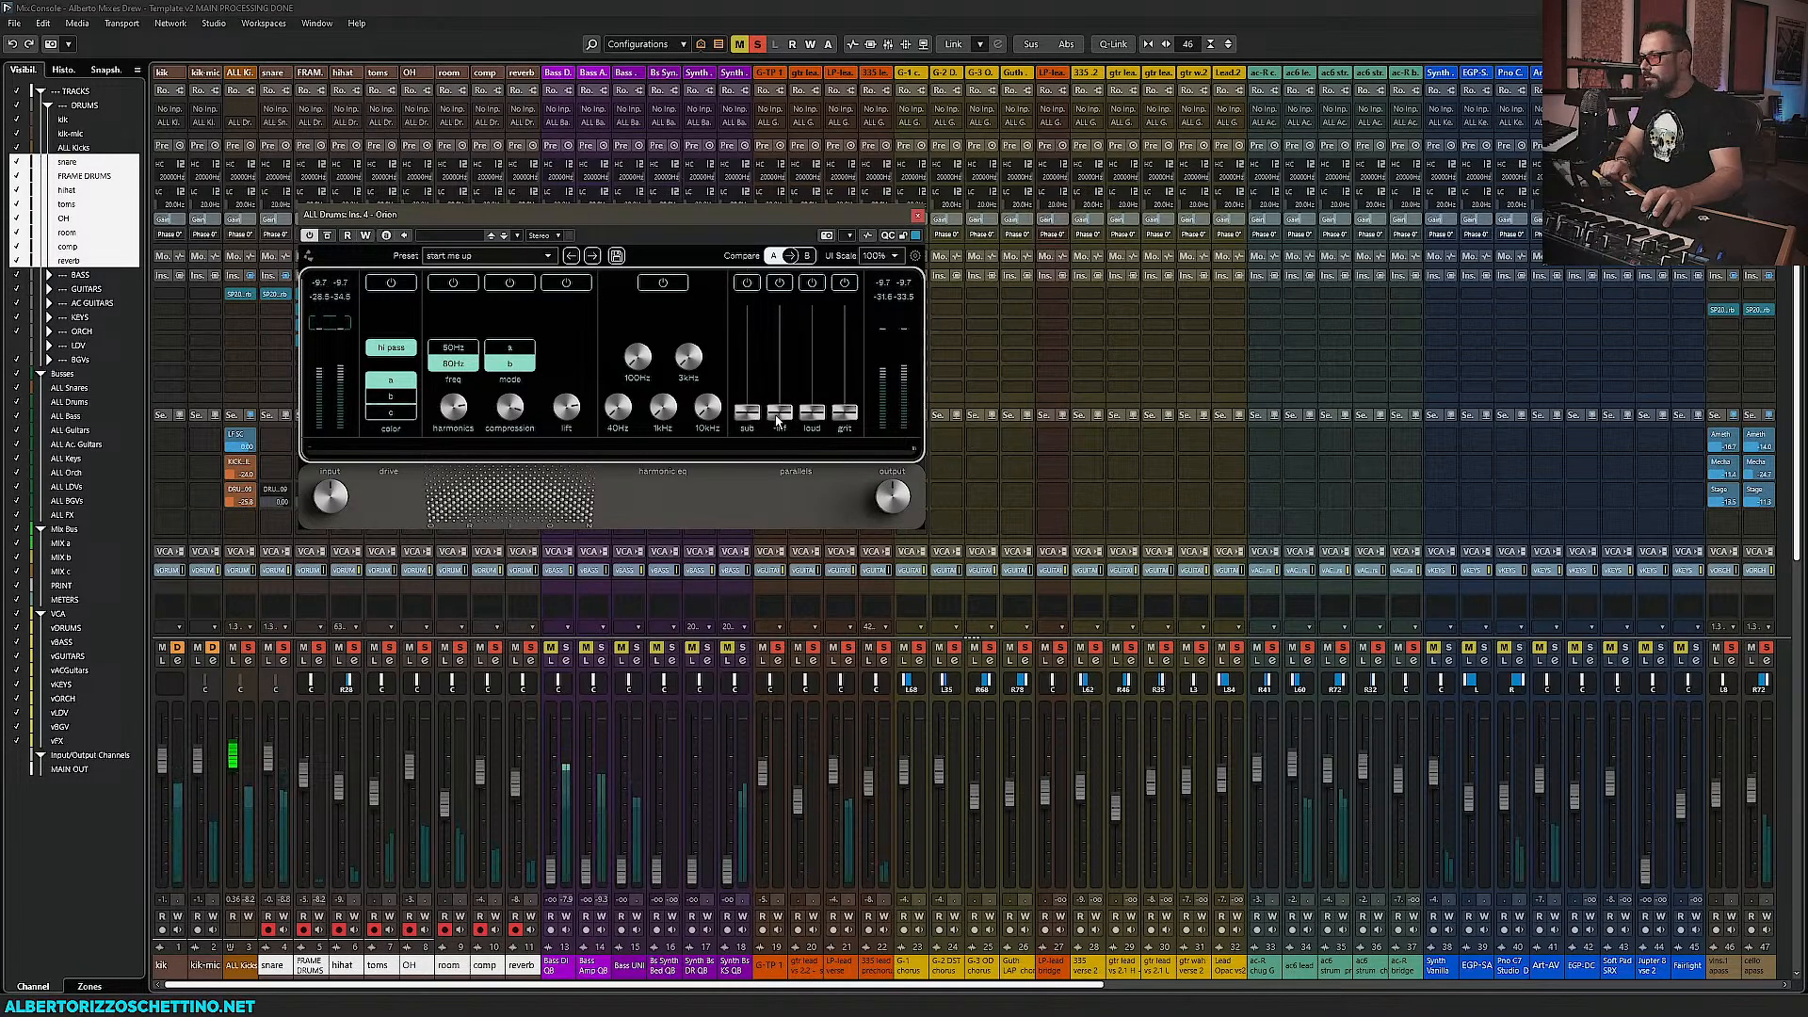
Enable Orion's low and sub parallels on ALL Drums and raise both faders while listening to the drums
drag(780, 412, 786, 316)
drag(763, 406, 751, 347)
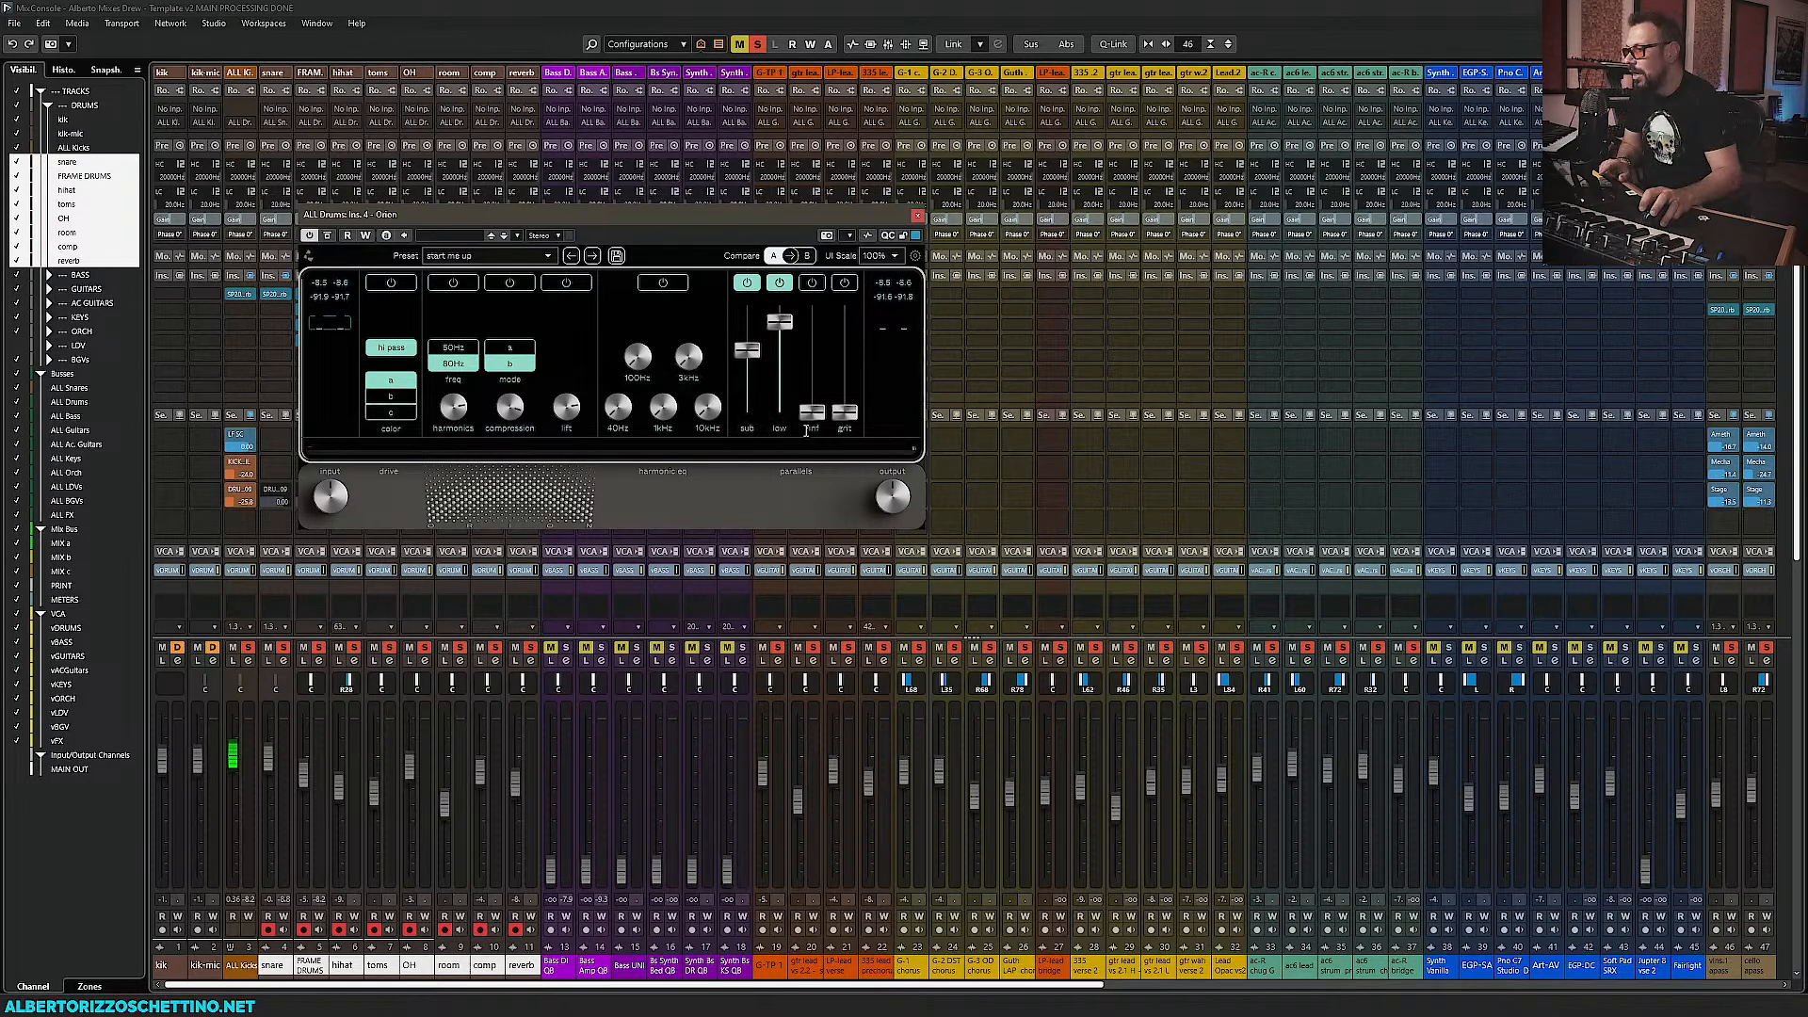
key(space)
Add Orion's grit parallel at -20.3 and loud parallel at -0.9, and lower the low parallel to balance them
click(845, 283)
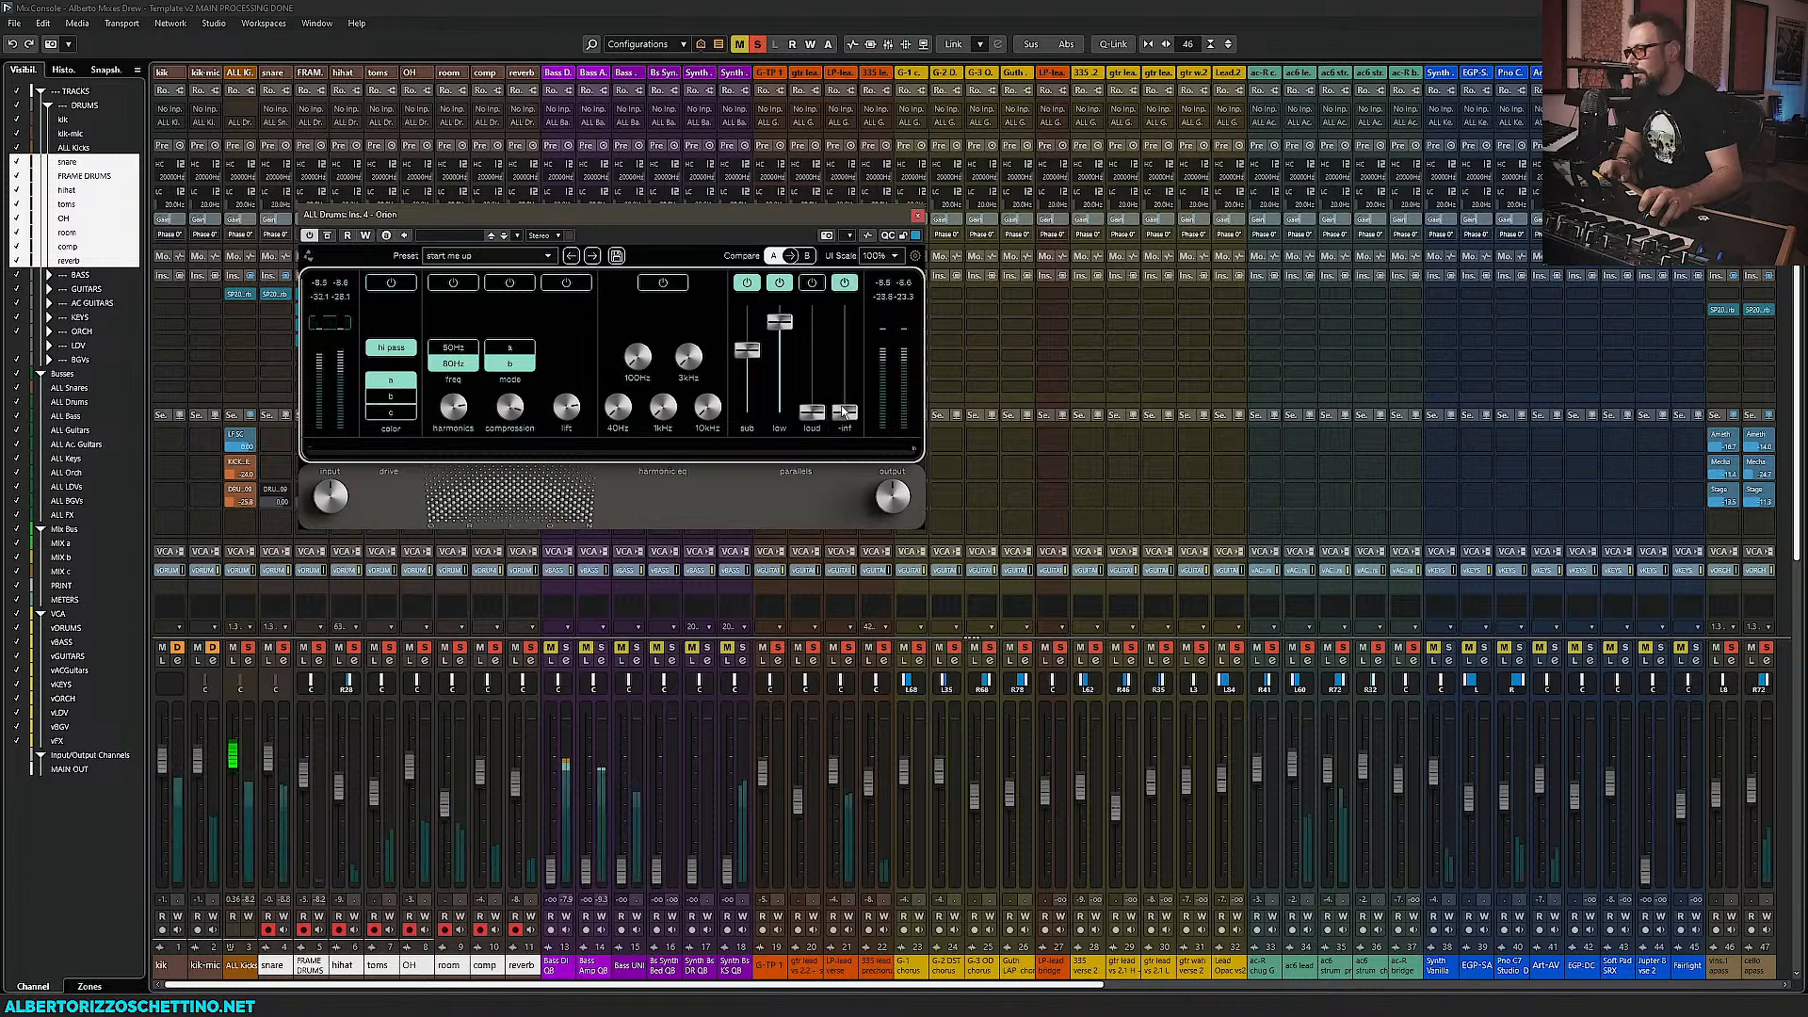
mouse_move(844, 408)
mouse_down()
mouse_move(846, 308)
mouse_move(849, 399)
mouse_up()
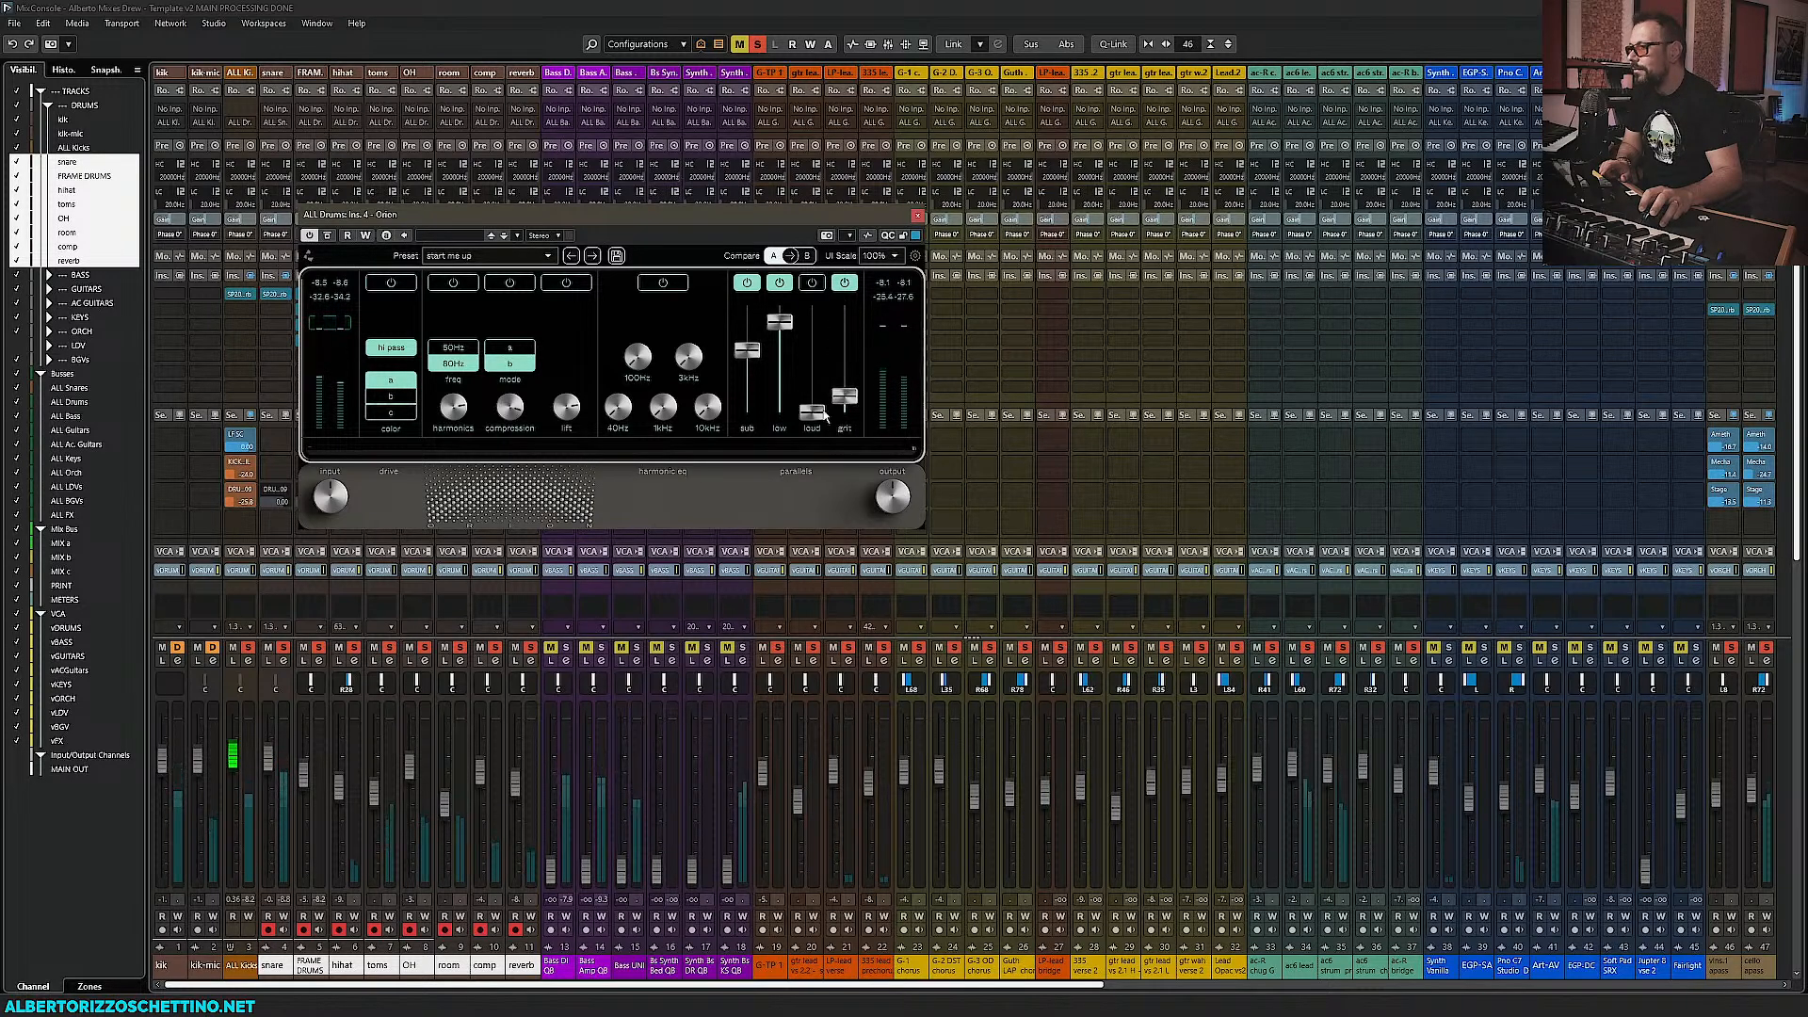
click(810, 285)
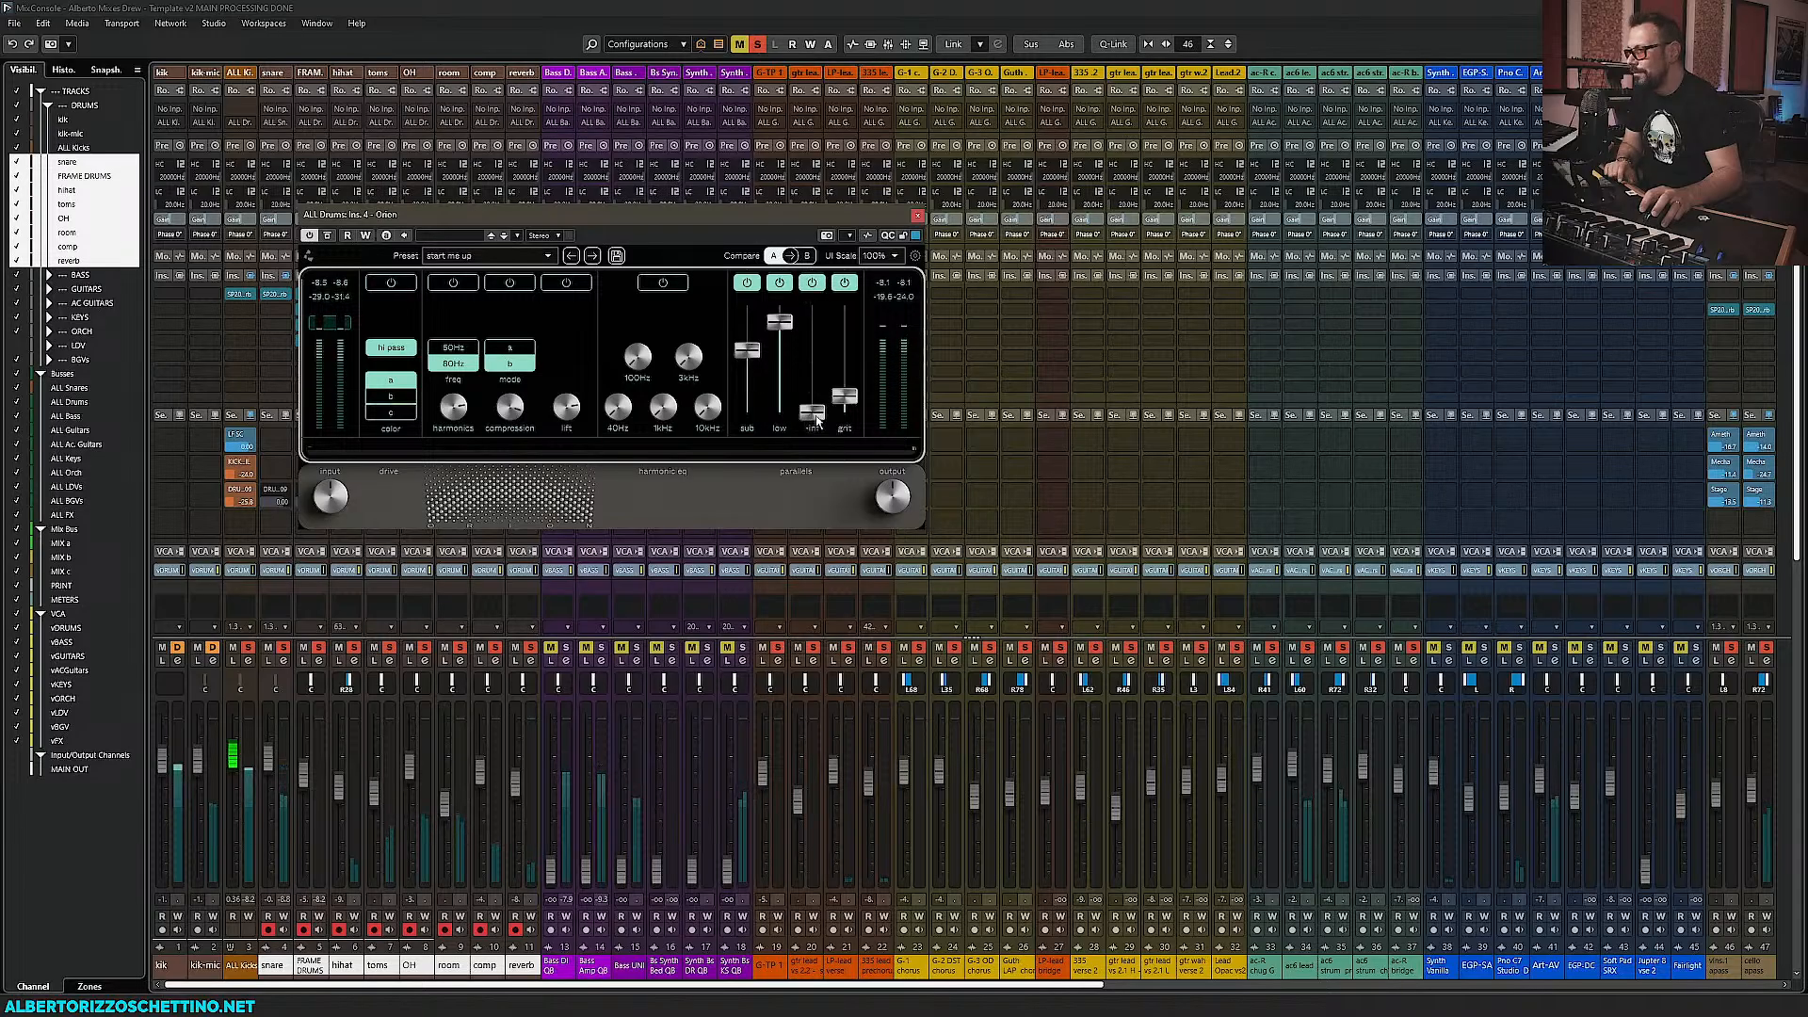
mouse_move(811, 412)
mouse_down()
mouse_move(812, 309)
mouse_move(811, 413)
mouse_up()
drag(780, 323, 780, 377)
Try Orion's harmonic EQ with a slight 3 kHz boost on the drums and switch it off again
click(663, 283)
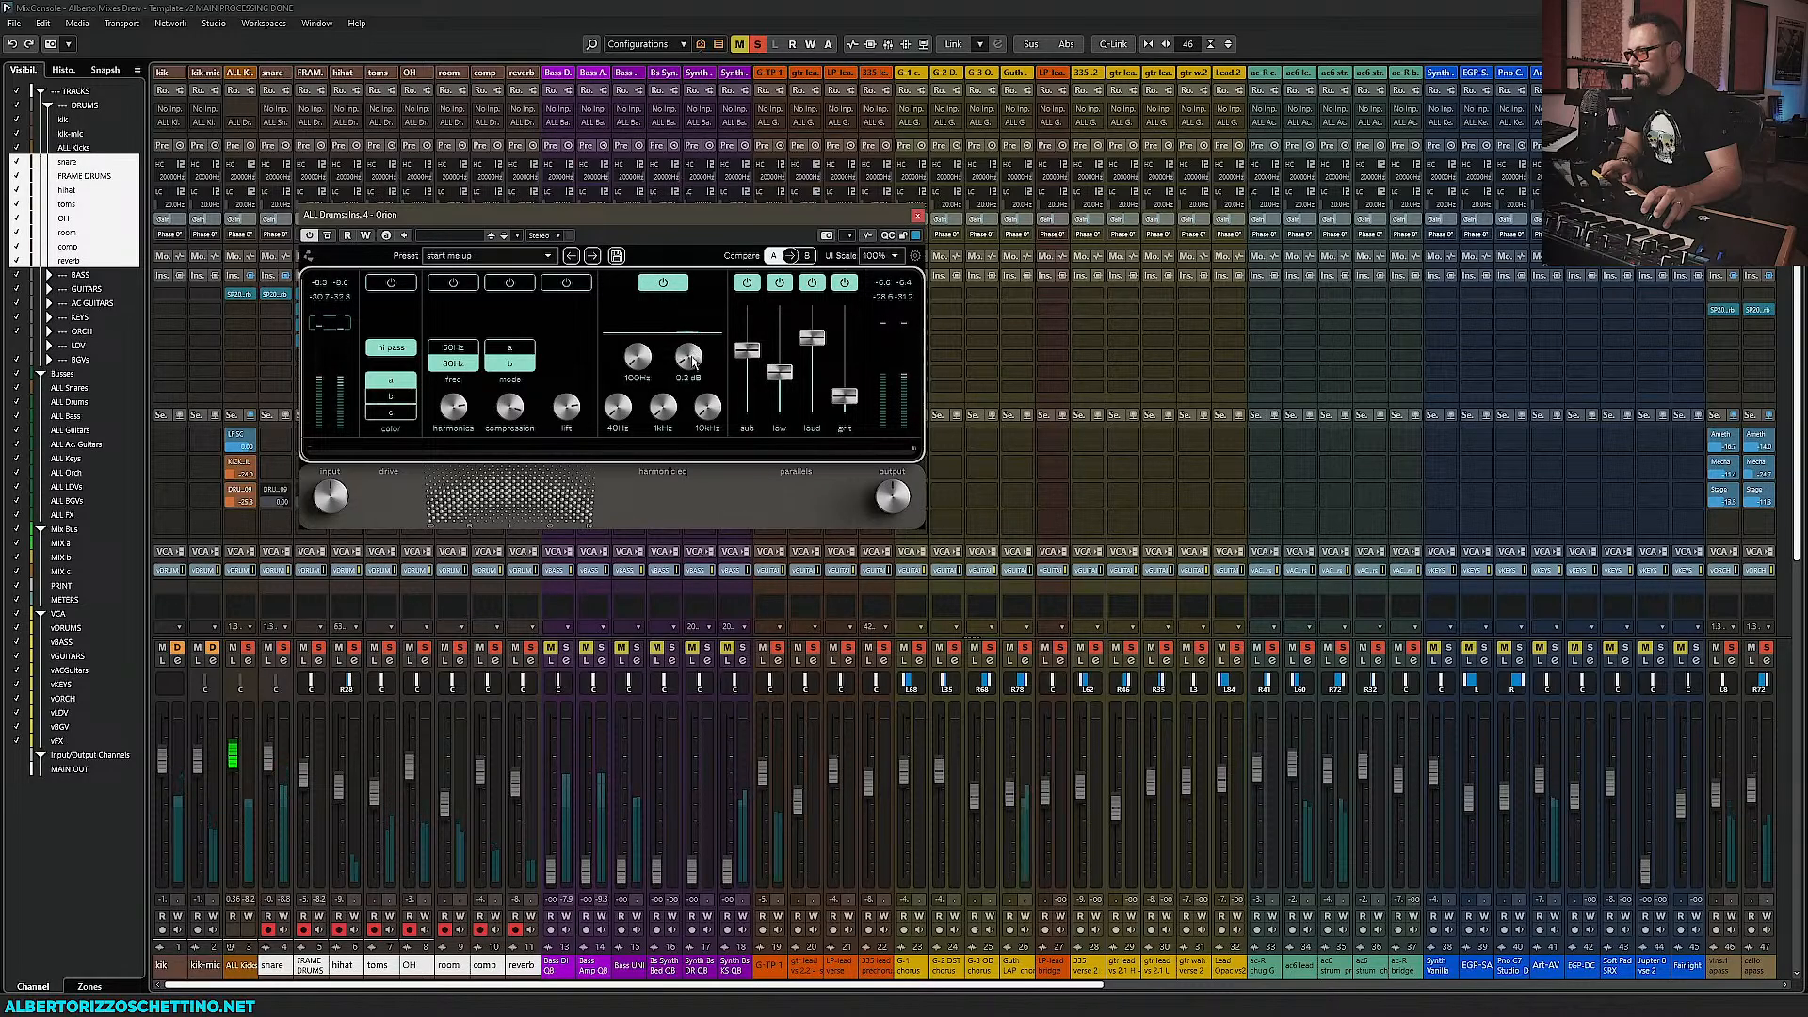
click(665, 283)
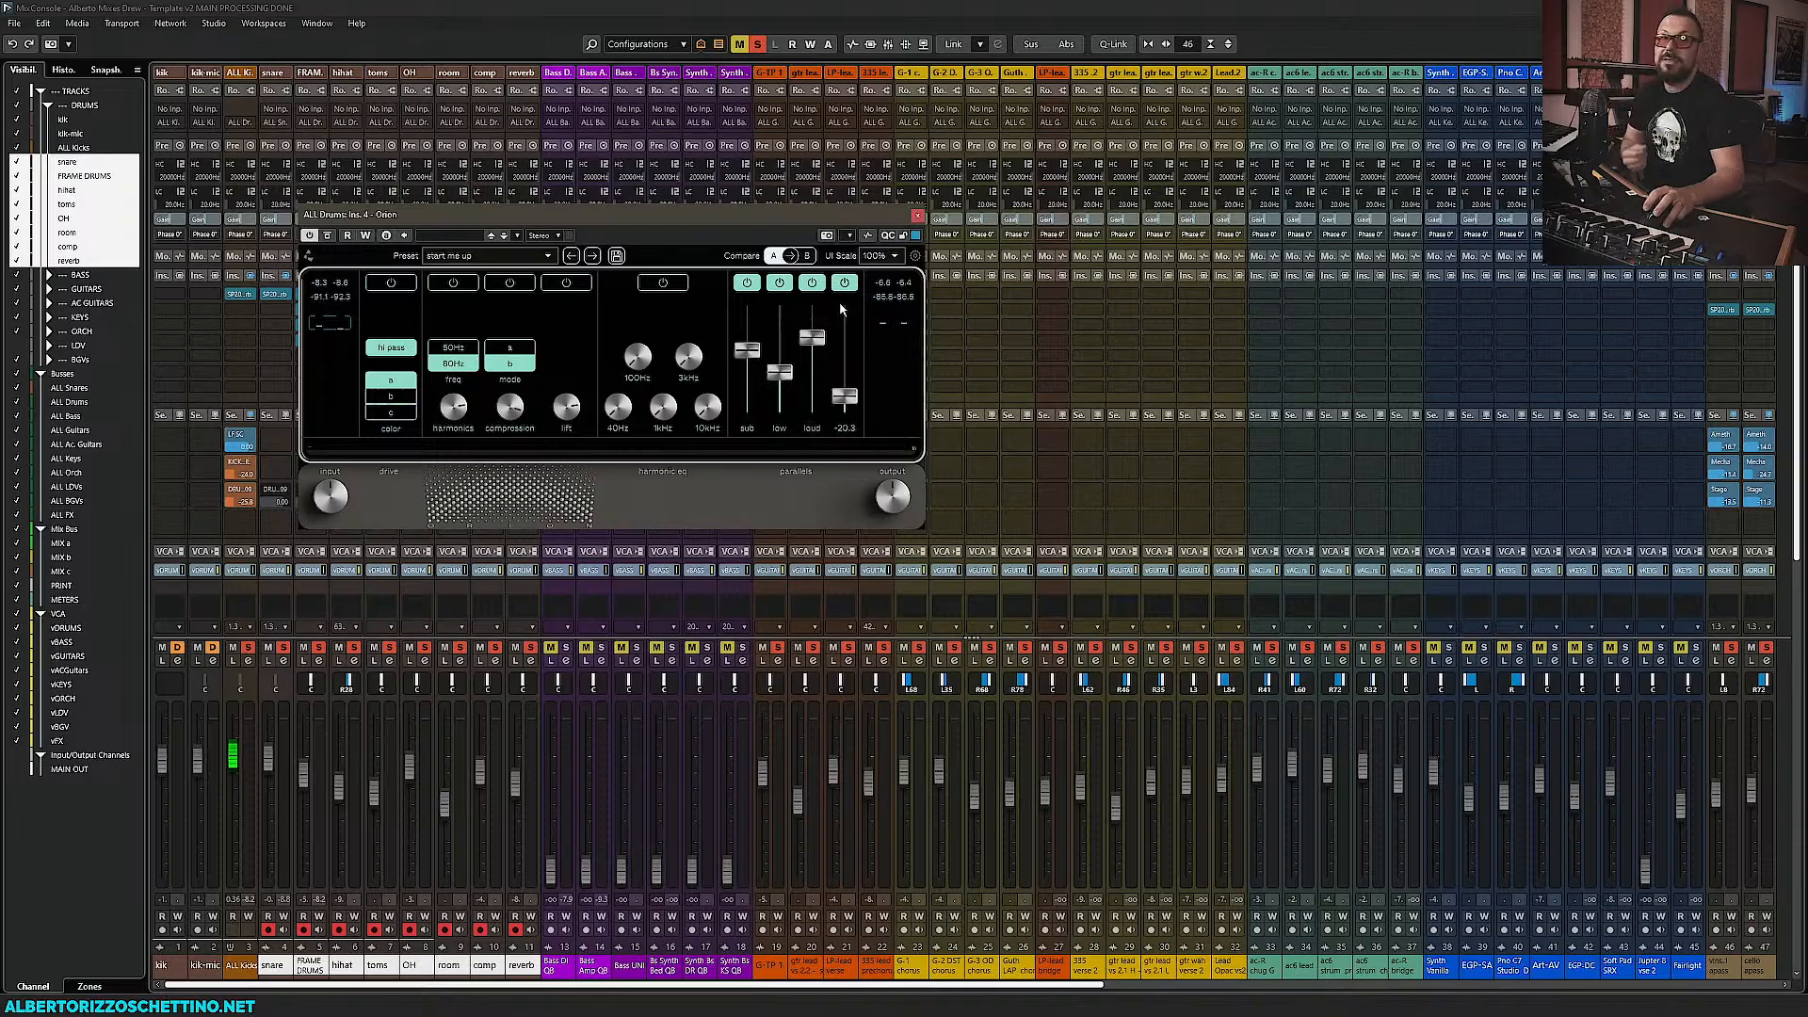
Switch off Orion's loud and grit parallels, keeping sub and low active on ALL Drums
mouse_move(798, 216)
mouse_down()
mouse_move(818, 240)
mouse_move(804, 236)
mouse_up()
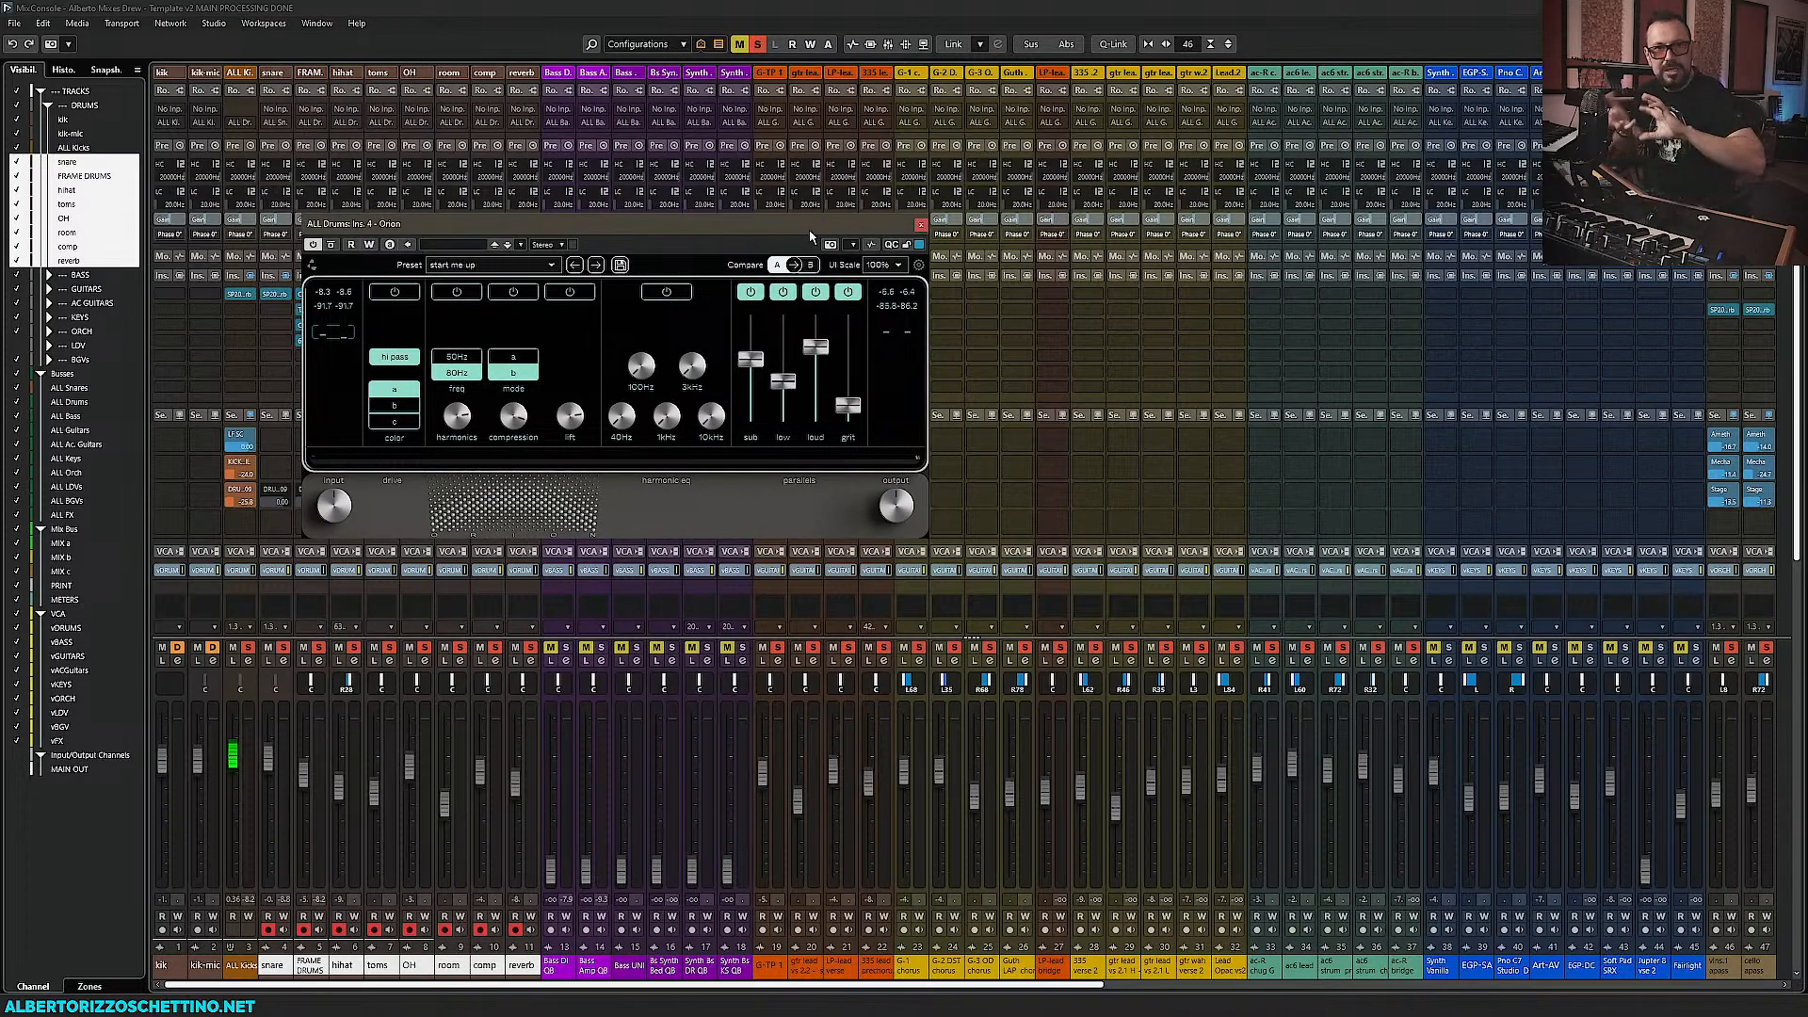
click(749, 291)
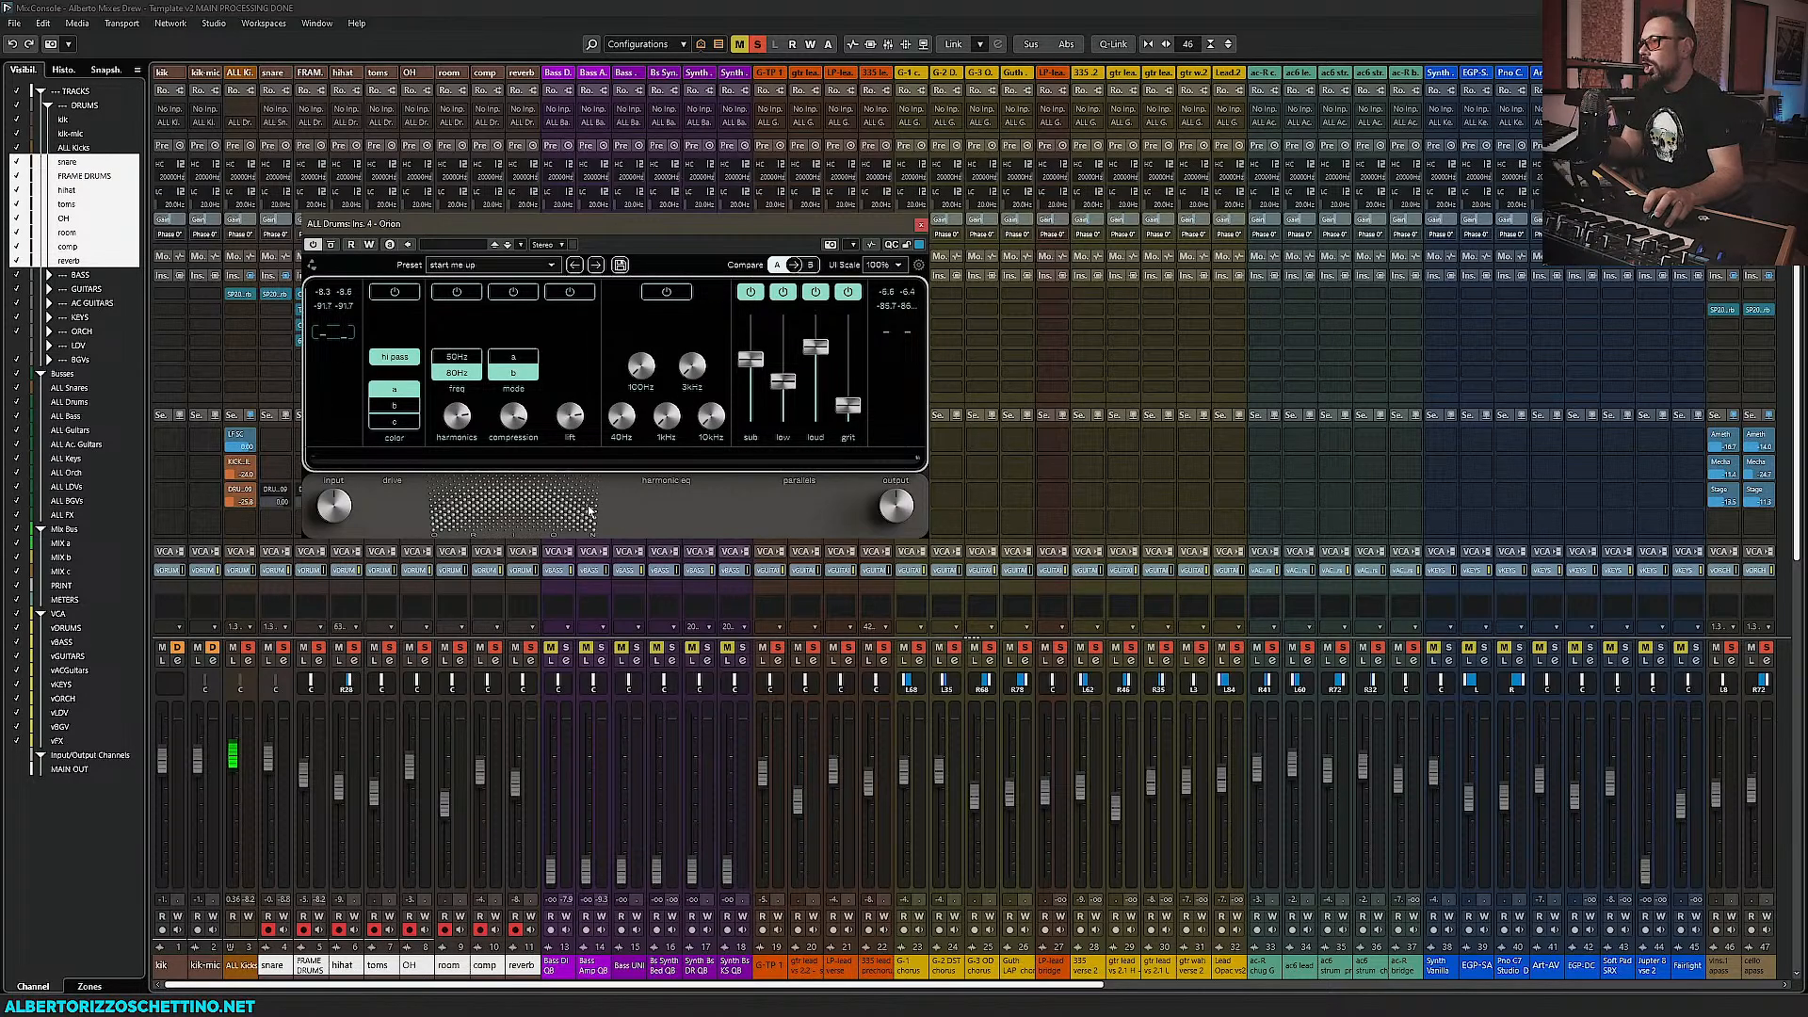
click(815, 293)
click(847, 293)
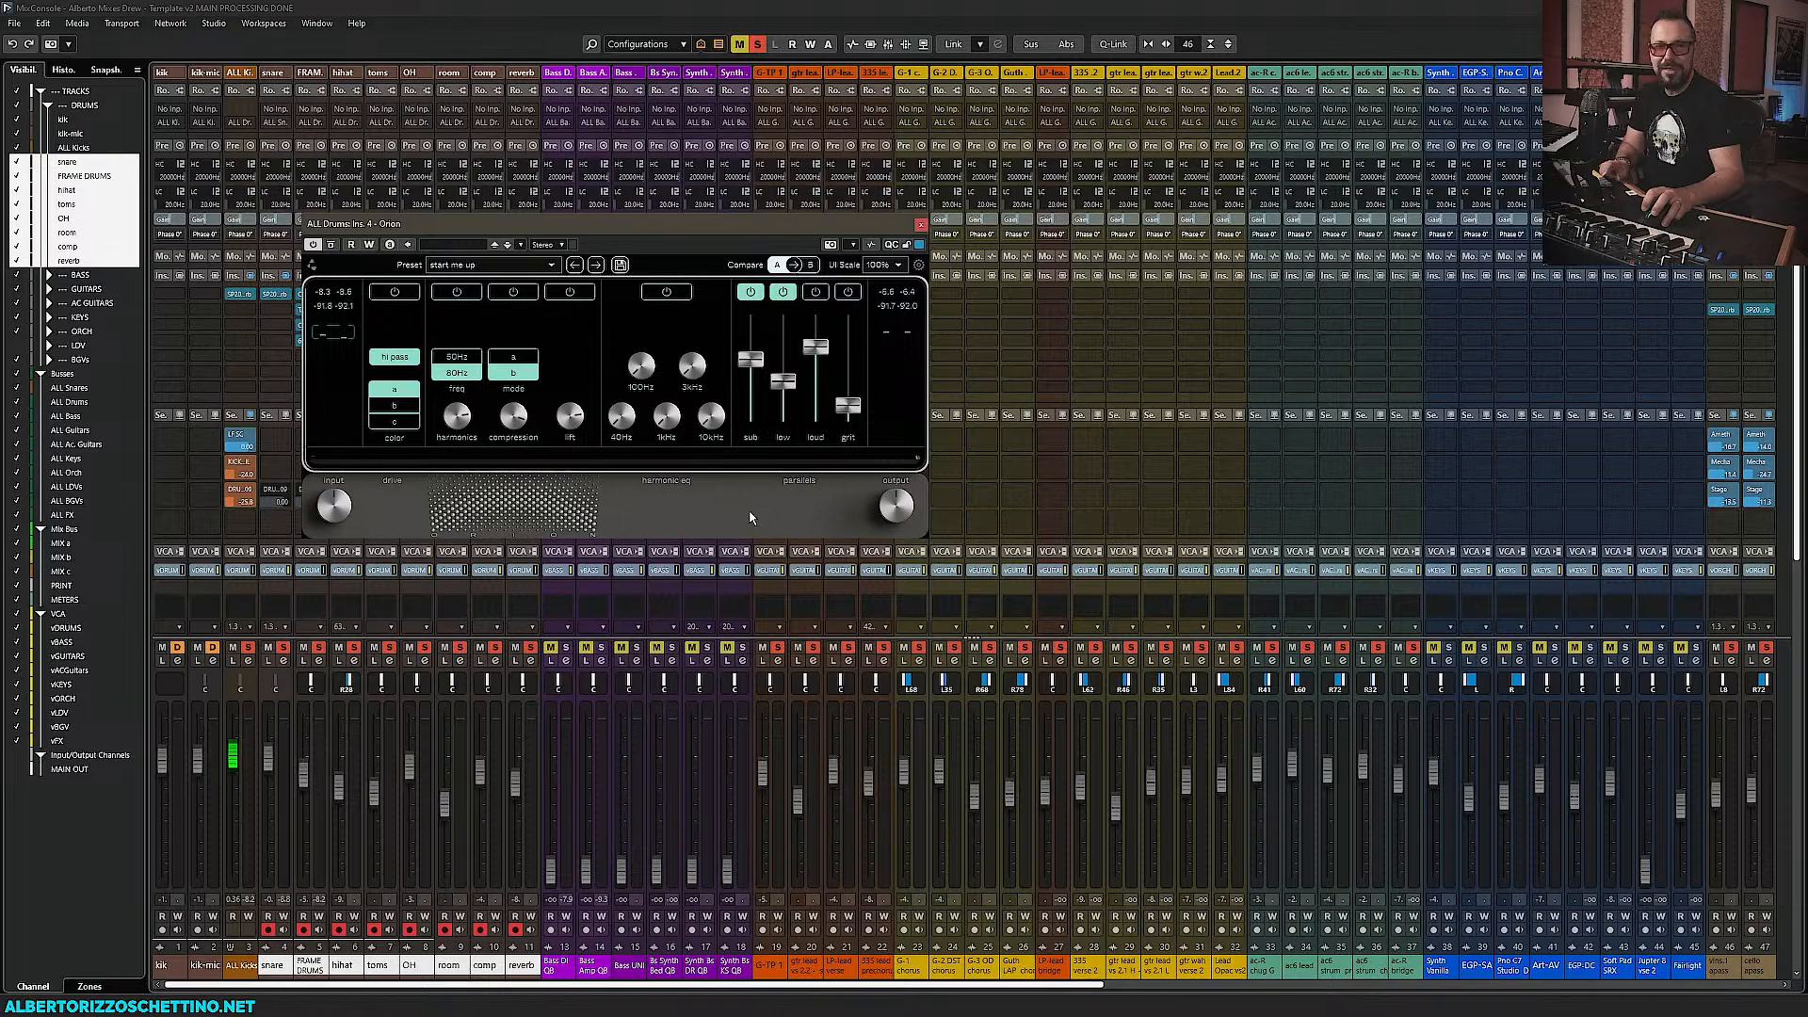
Play the drums, trim Orion's output level slightly down, and compare the processing with bypass
key(space)
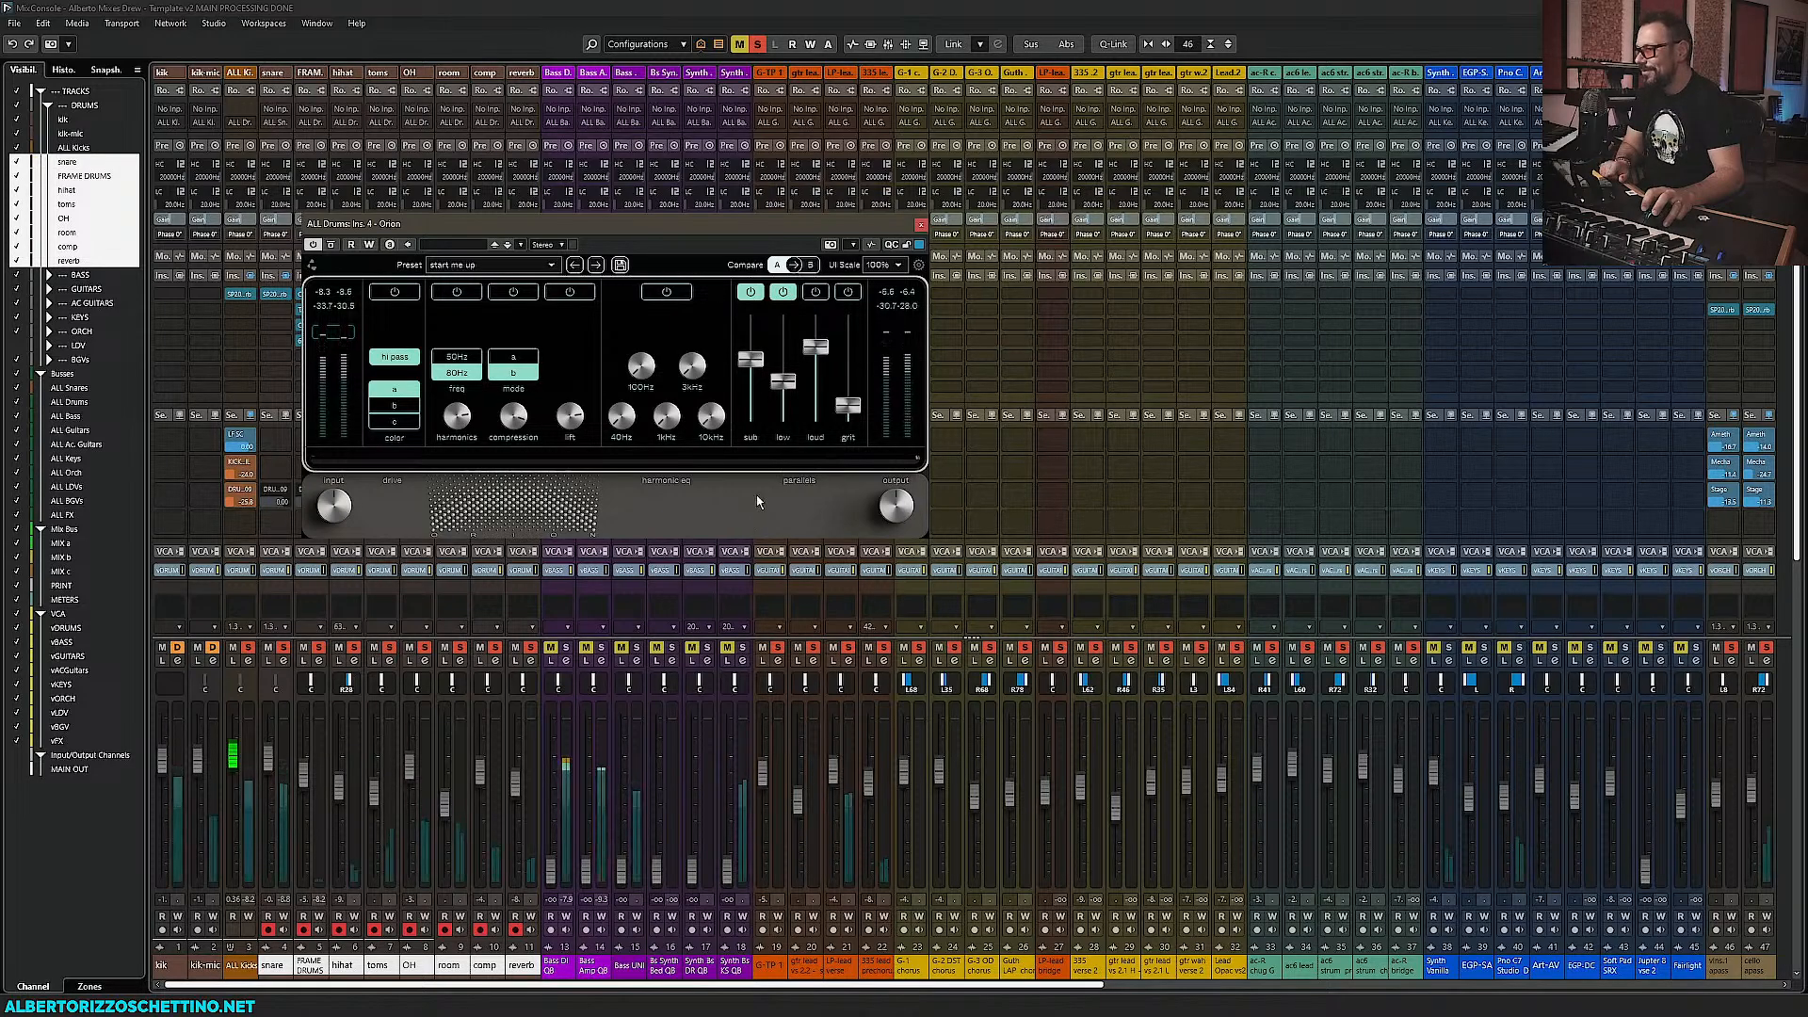
mouse_move(895, 508)
mouse_down()
mouse_move(895, 525)
mouse_move(896, 510)
mouse_up()
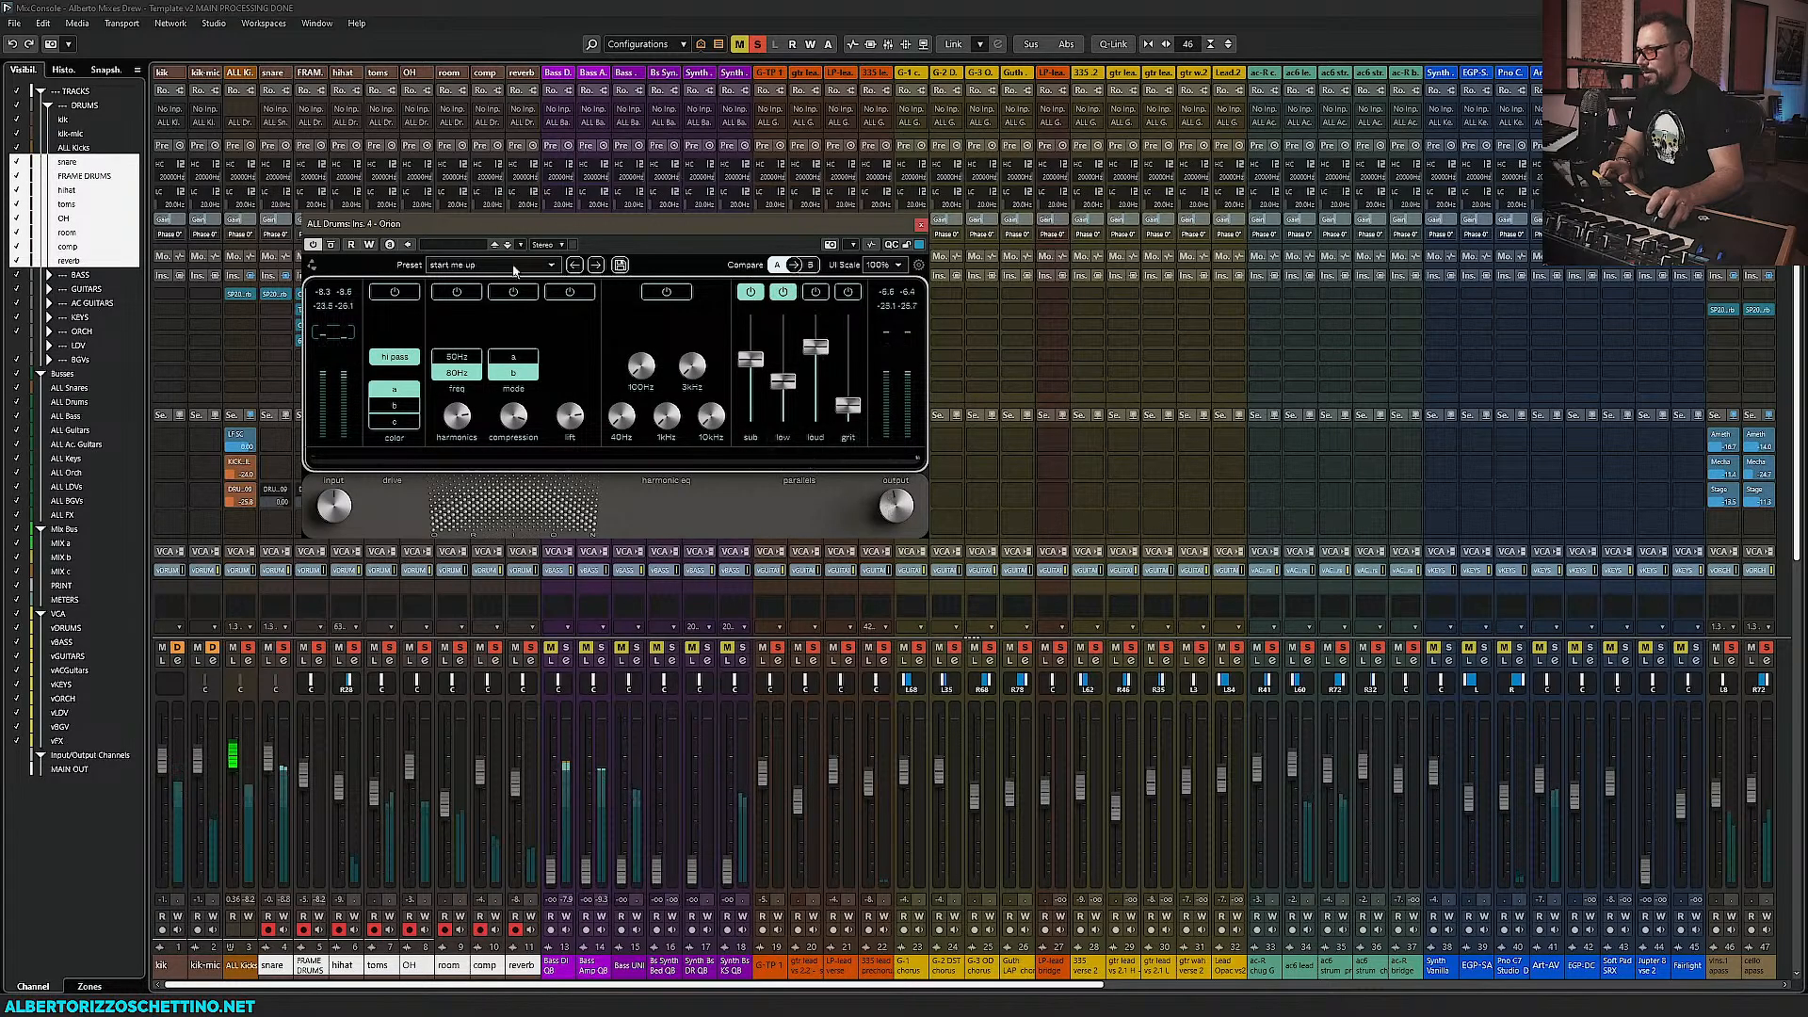
click(333, 246)
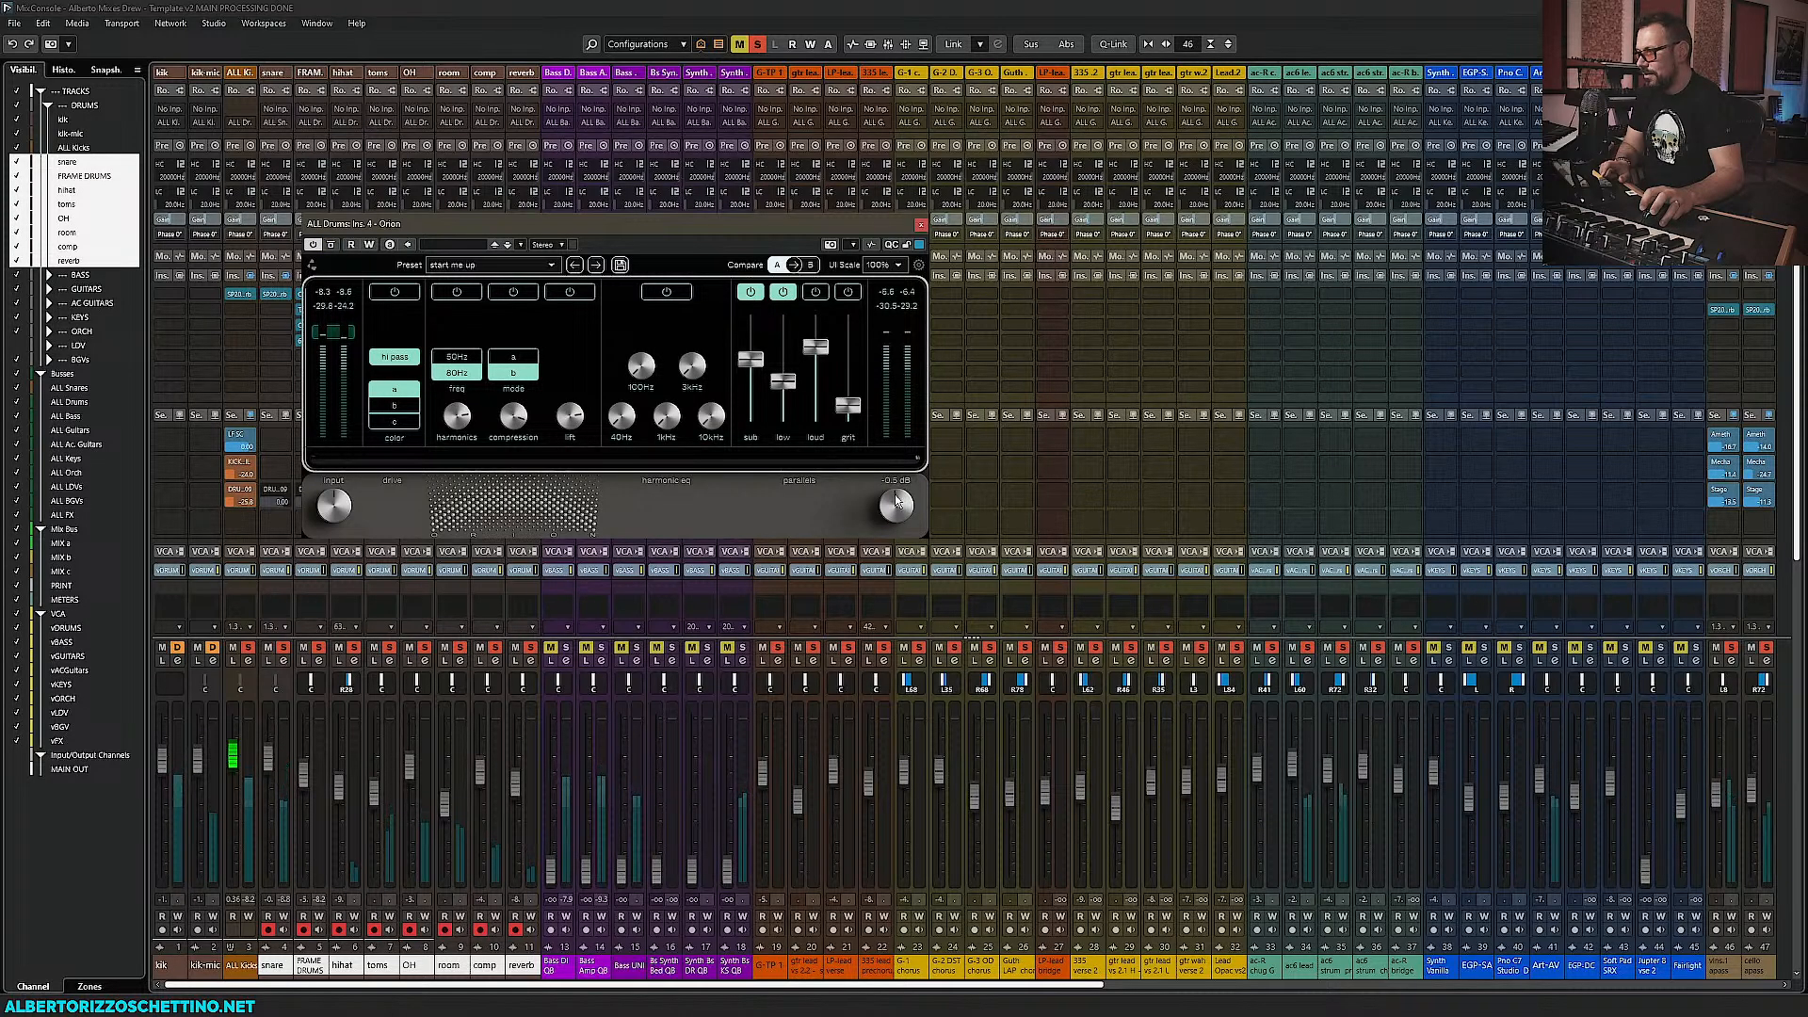
Audition Orion's loud parallel lowered to -22.0, switch it off, and close the editor
click(815, 292)
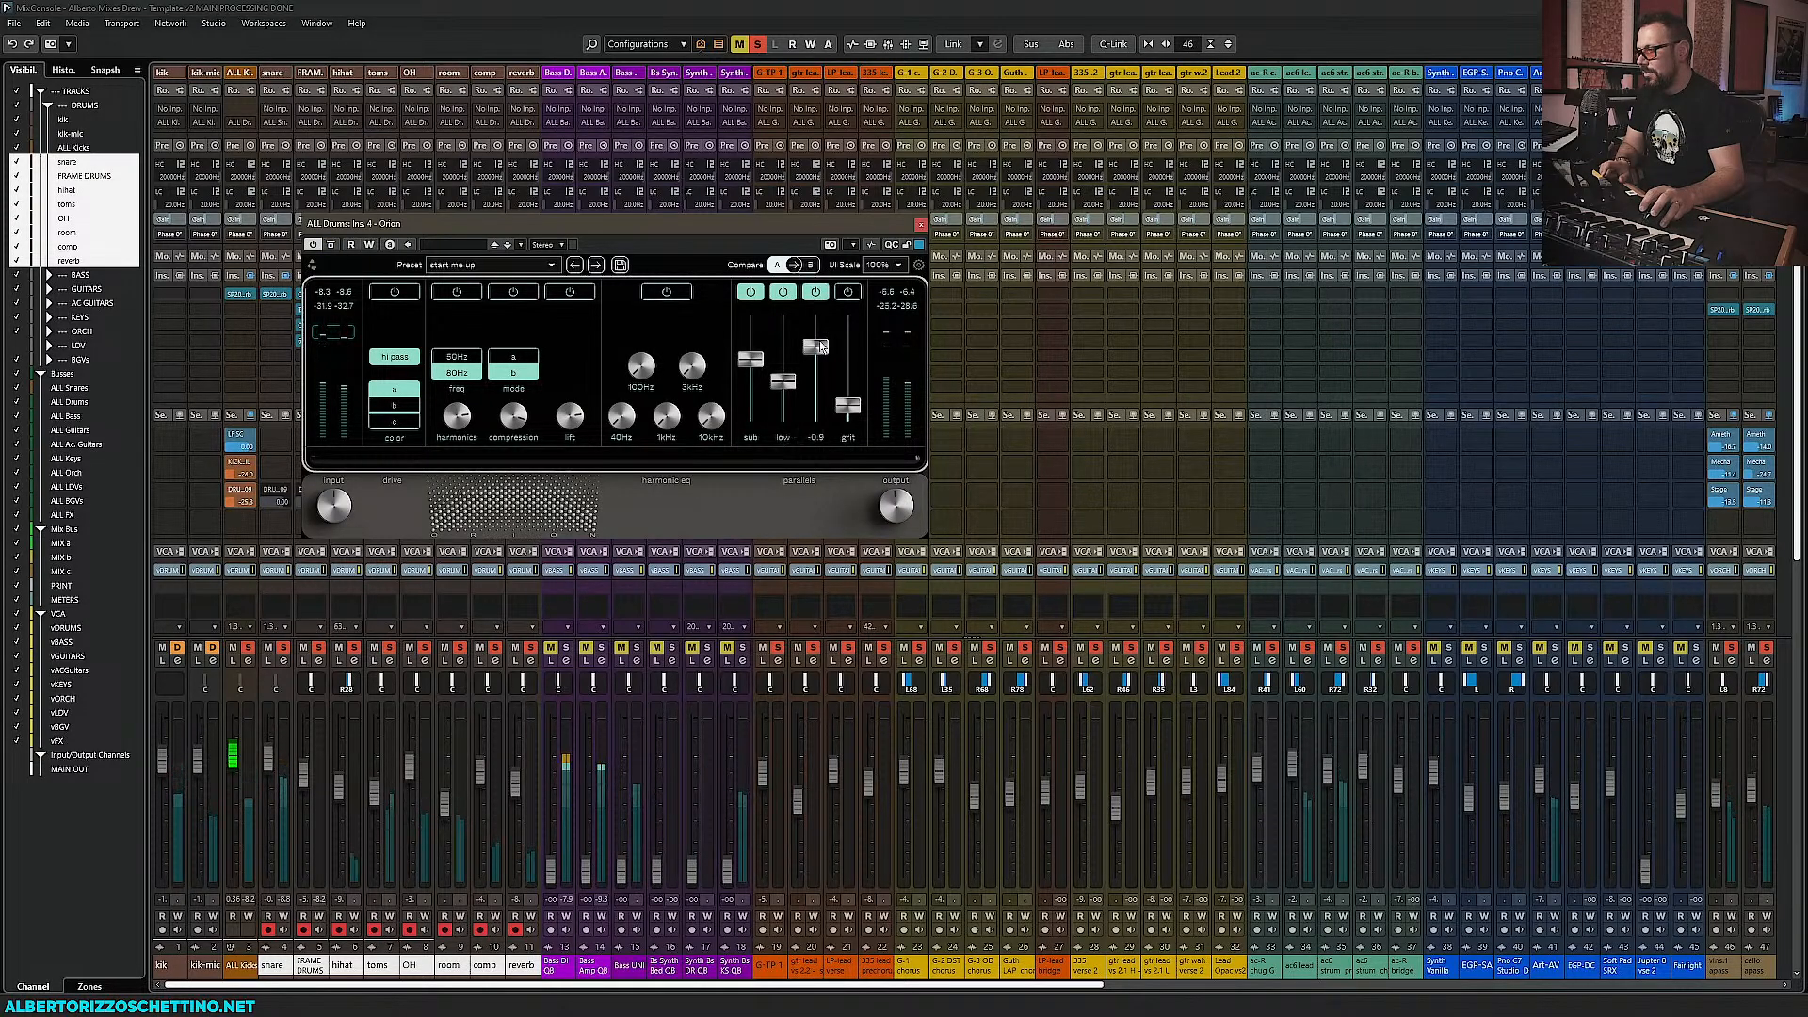
drag(820, 346, 818, 409)
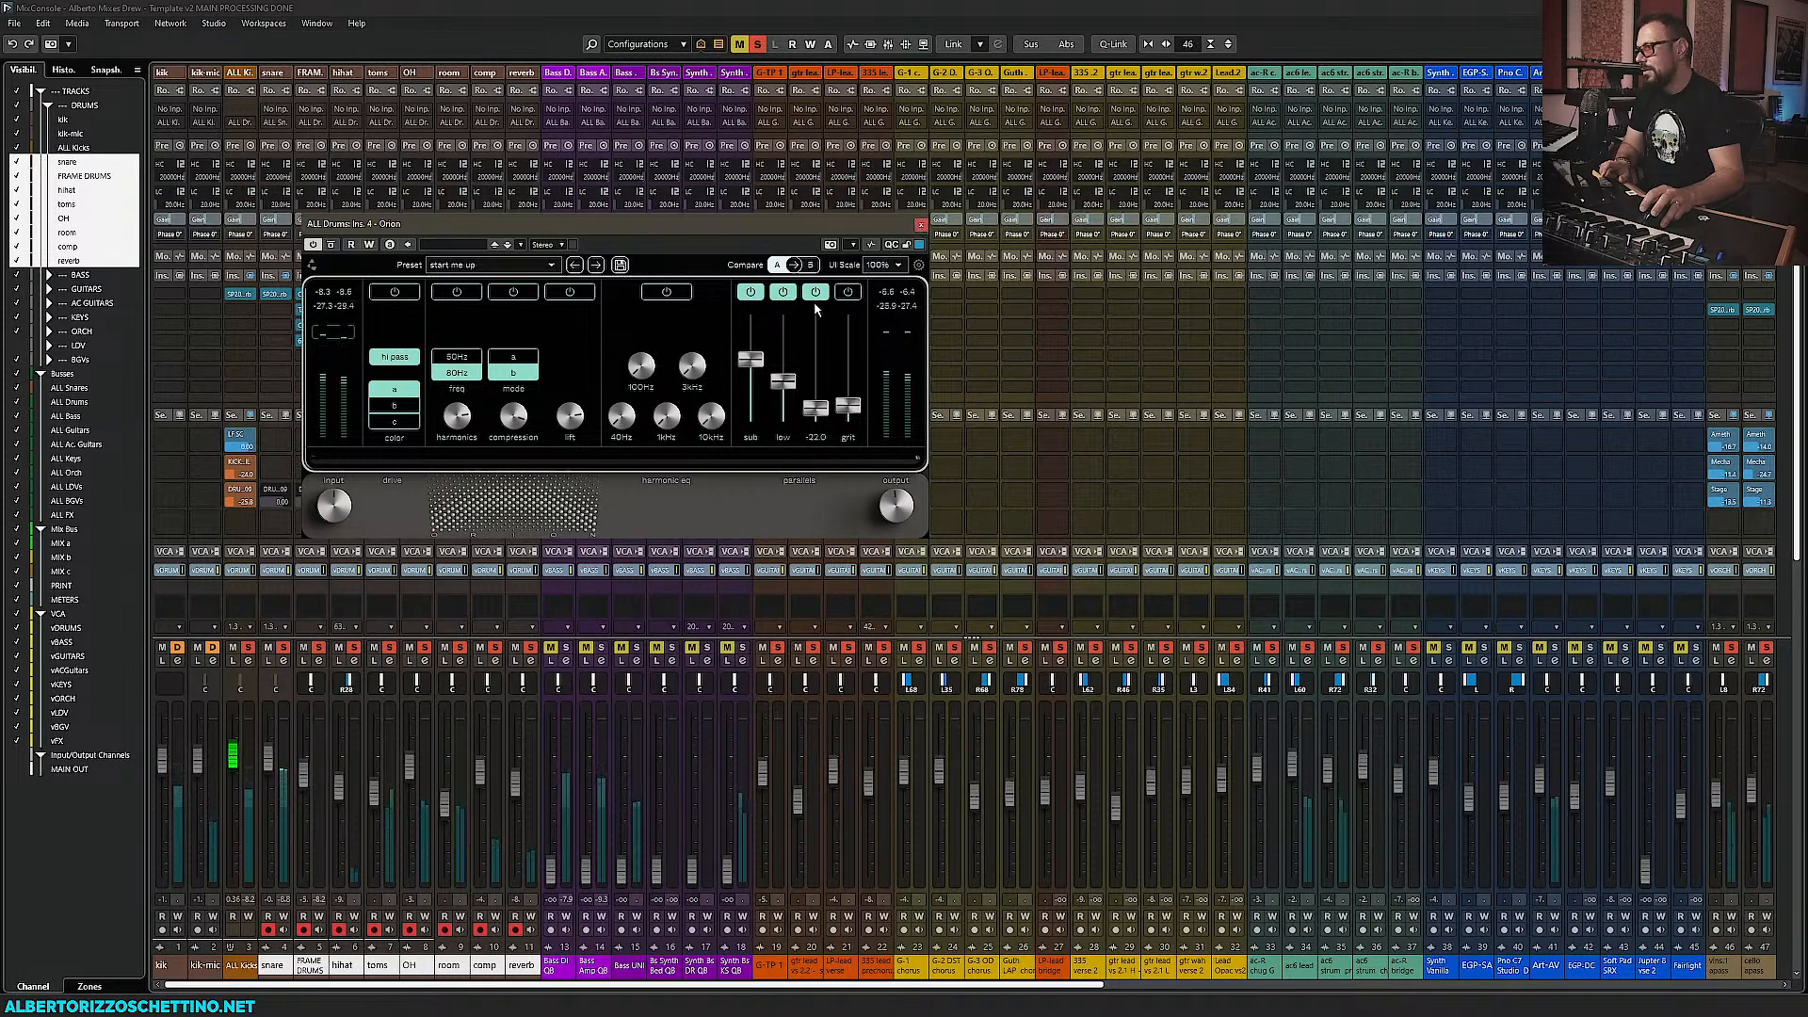
click(921, 224)
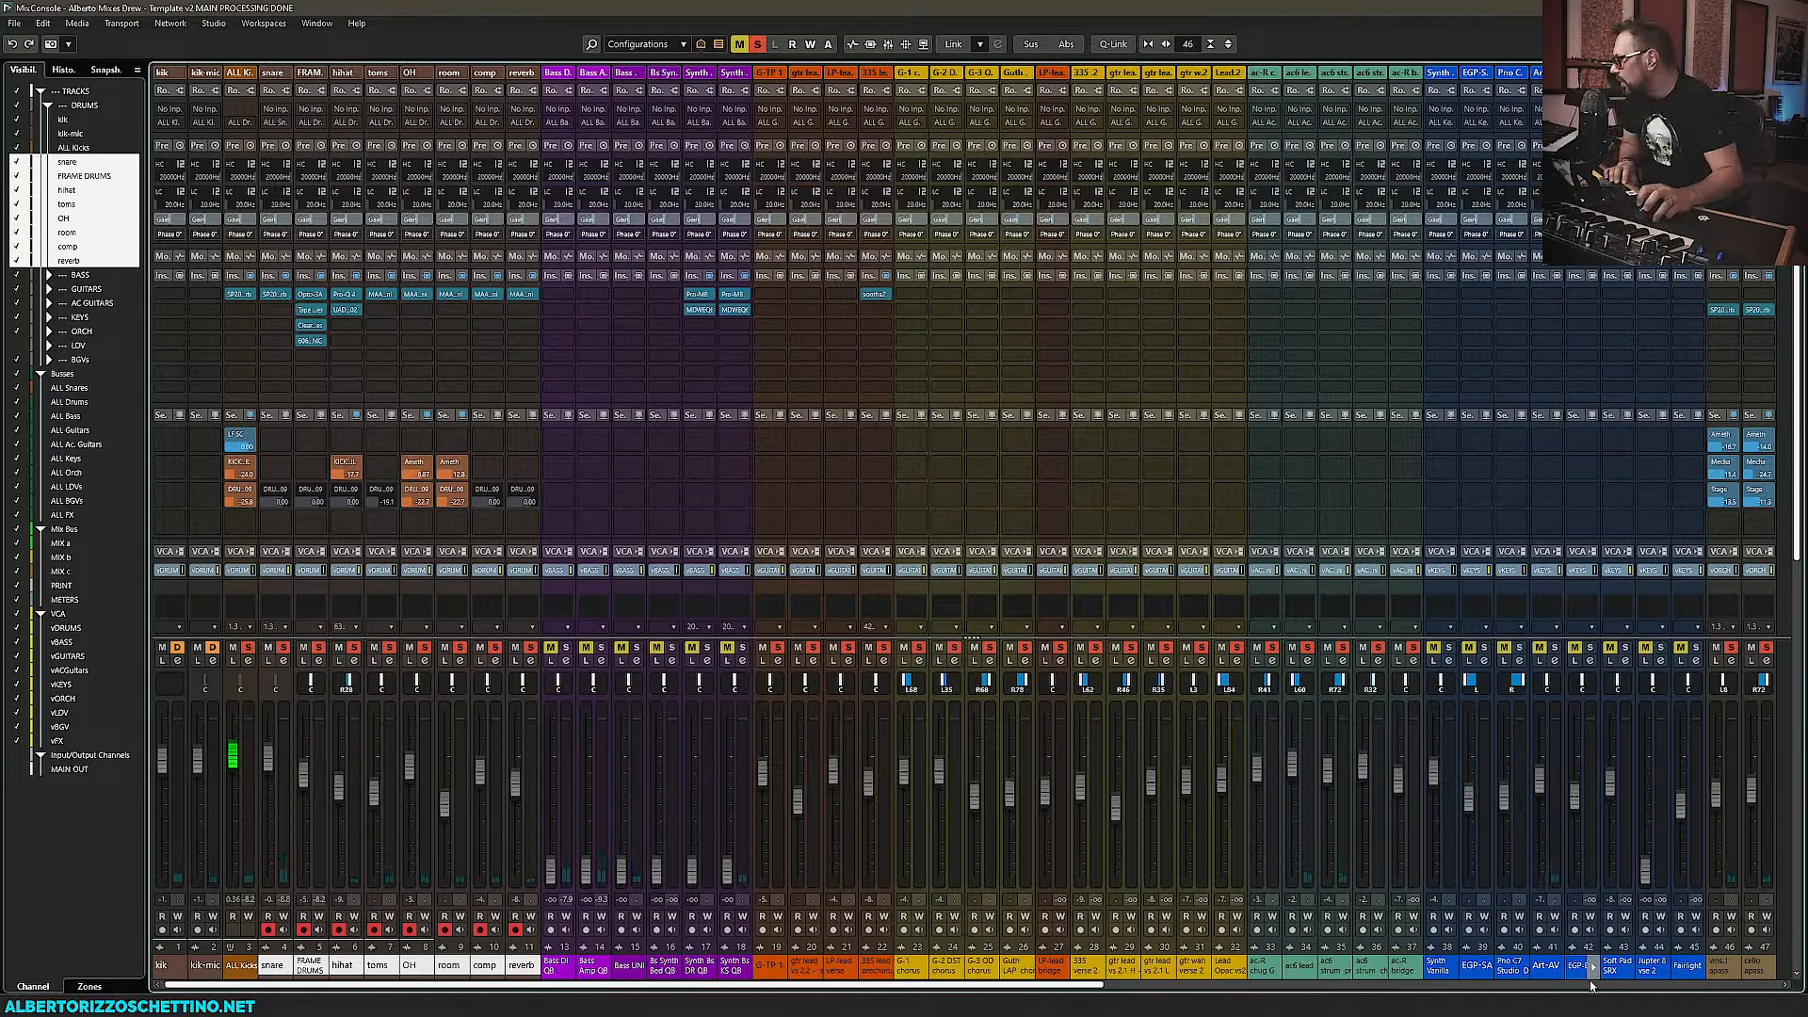
Bring the Orion editor of the ALL Drums bus back up from the bus section of the mixer
click(1562, 985)
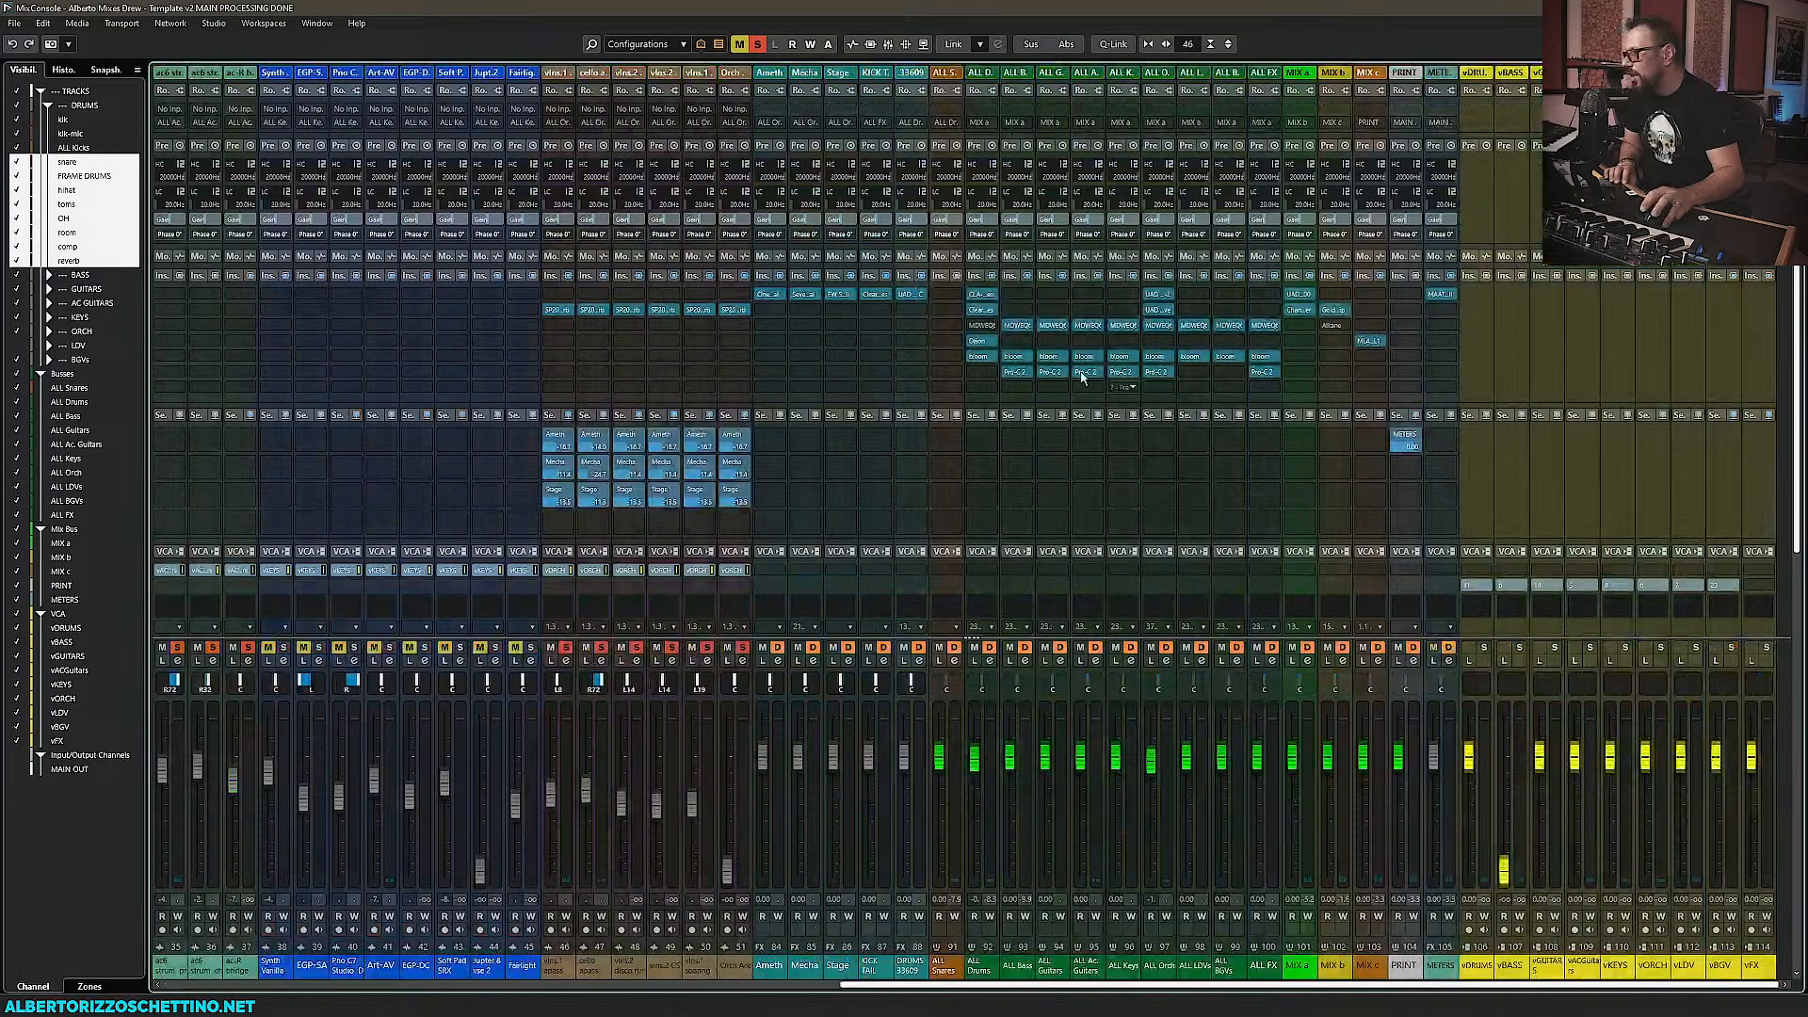
click(978, 343)
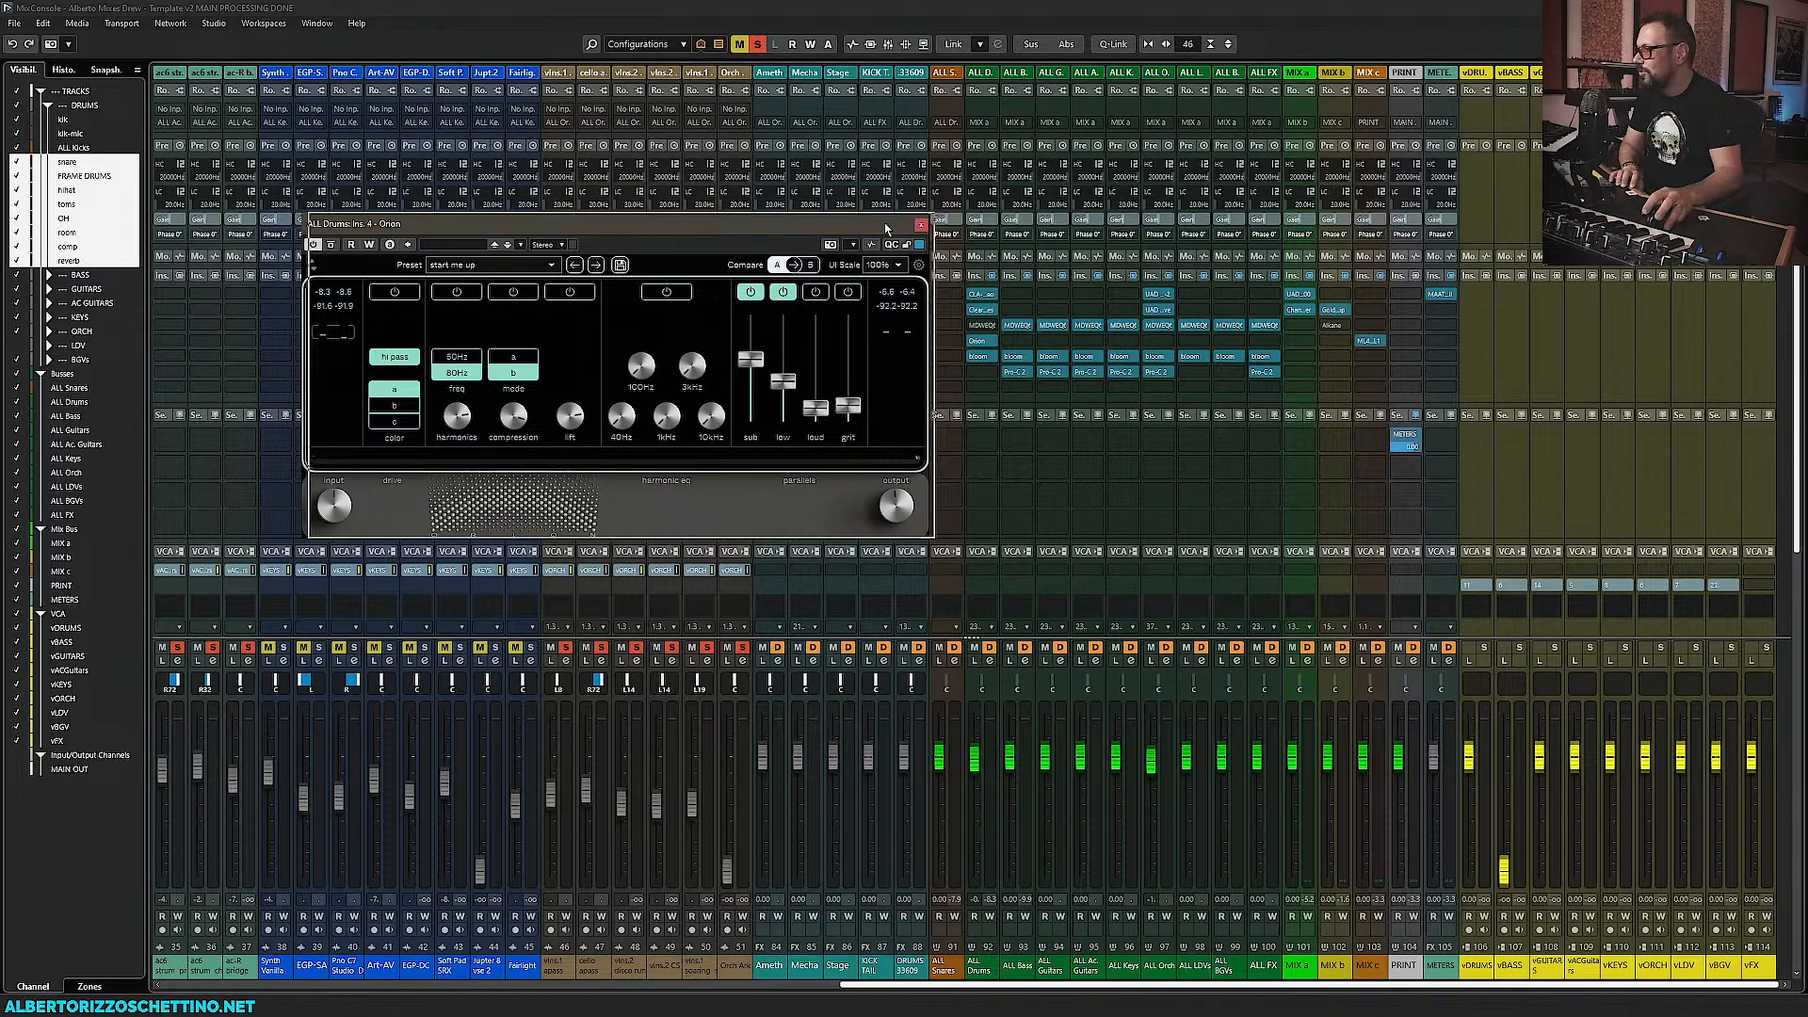
drag(884, 223, 890, 221)
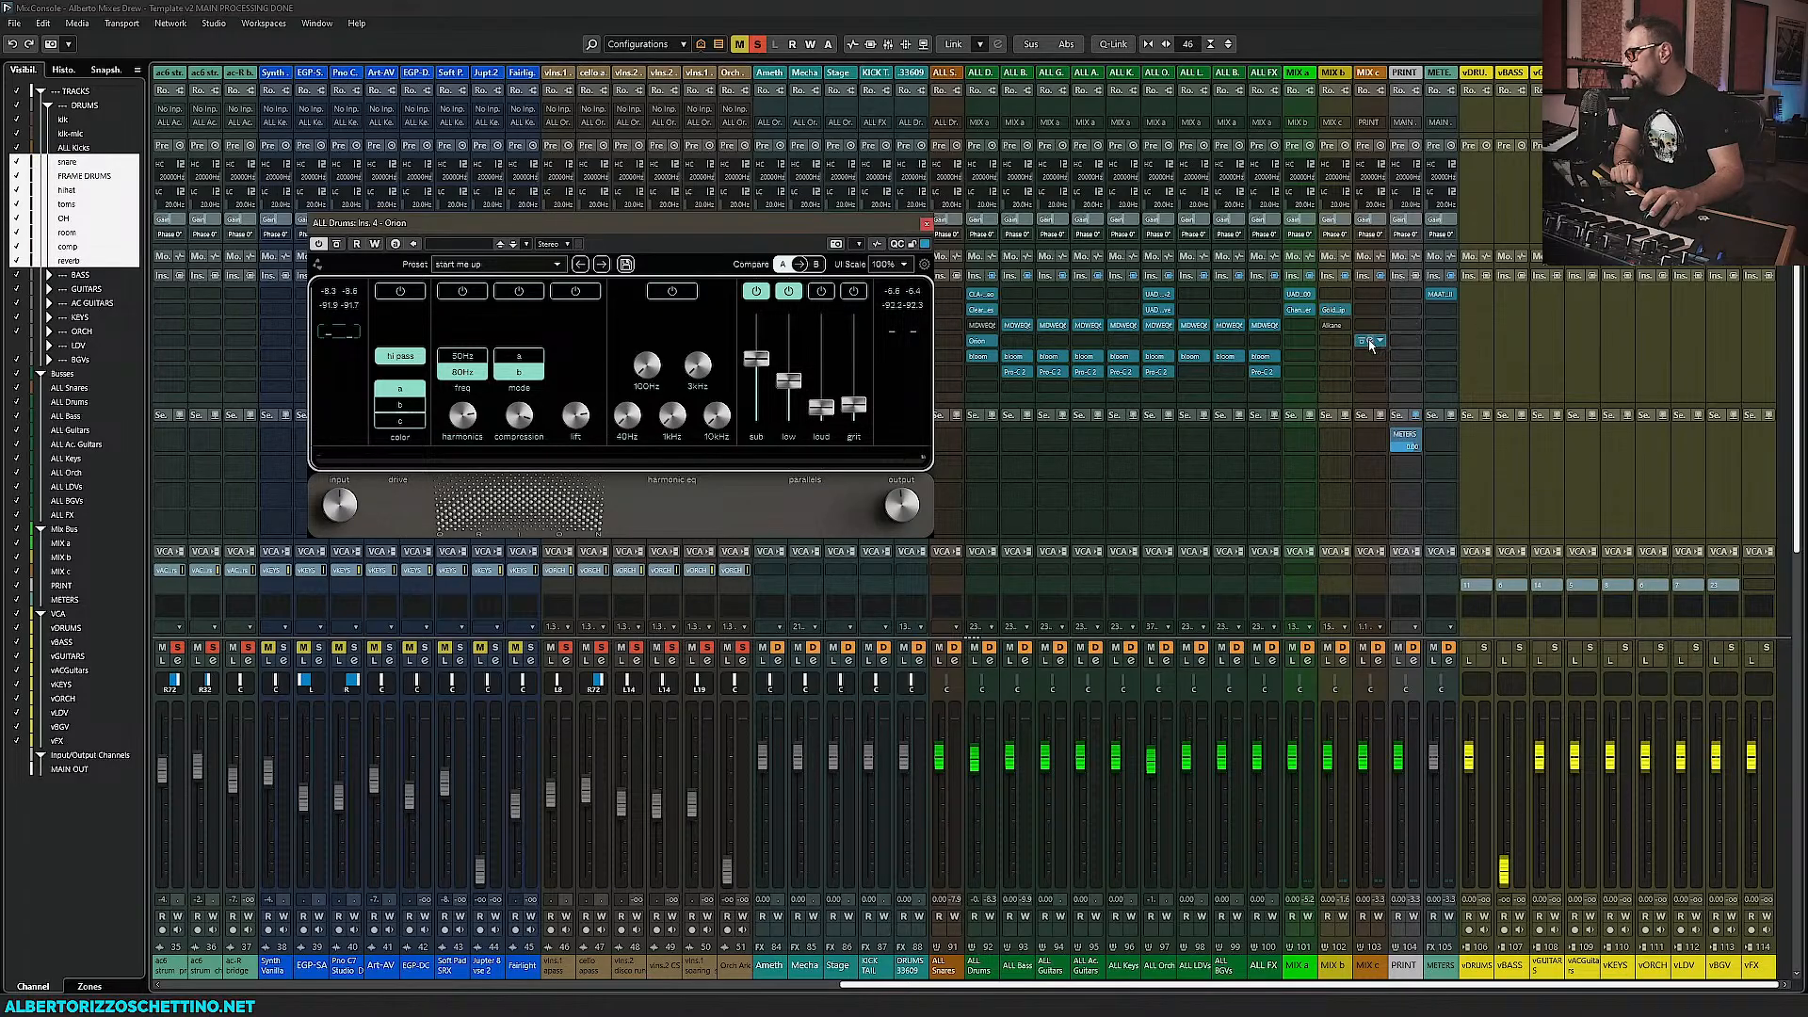
Open the ML4000 ML1 limiter on MIX c and the MAAT Dynamic Range Meter on METERS beside the Orion editor
click(1368, 340)
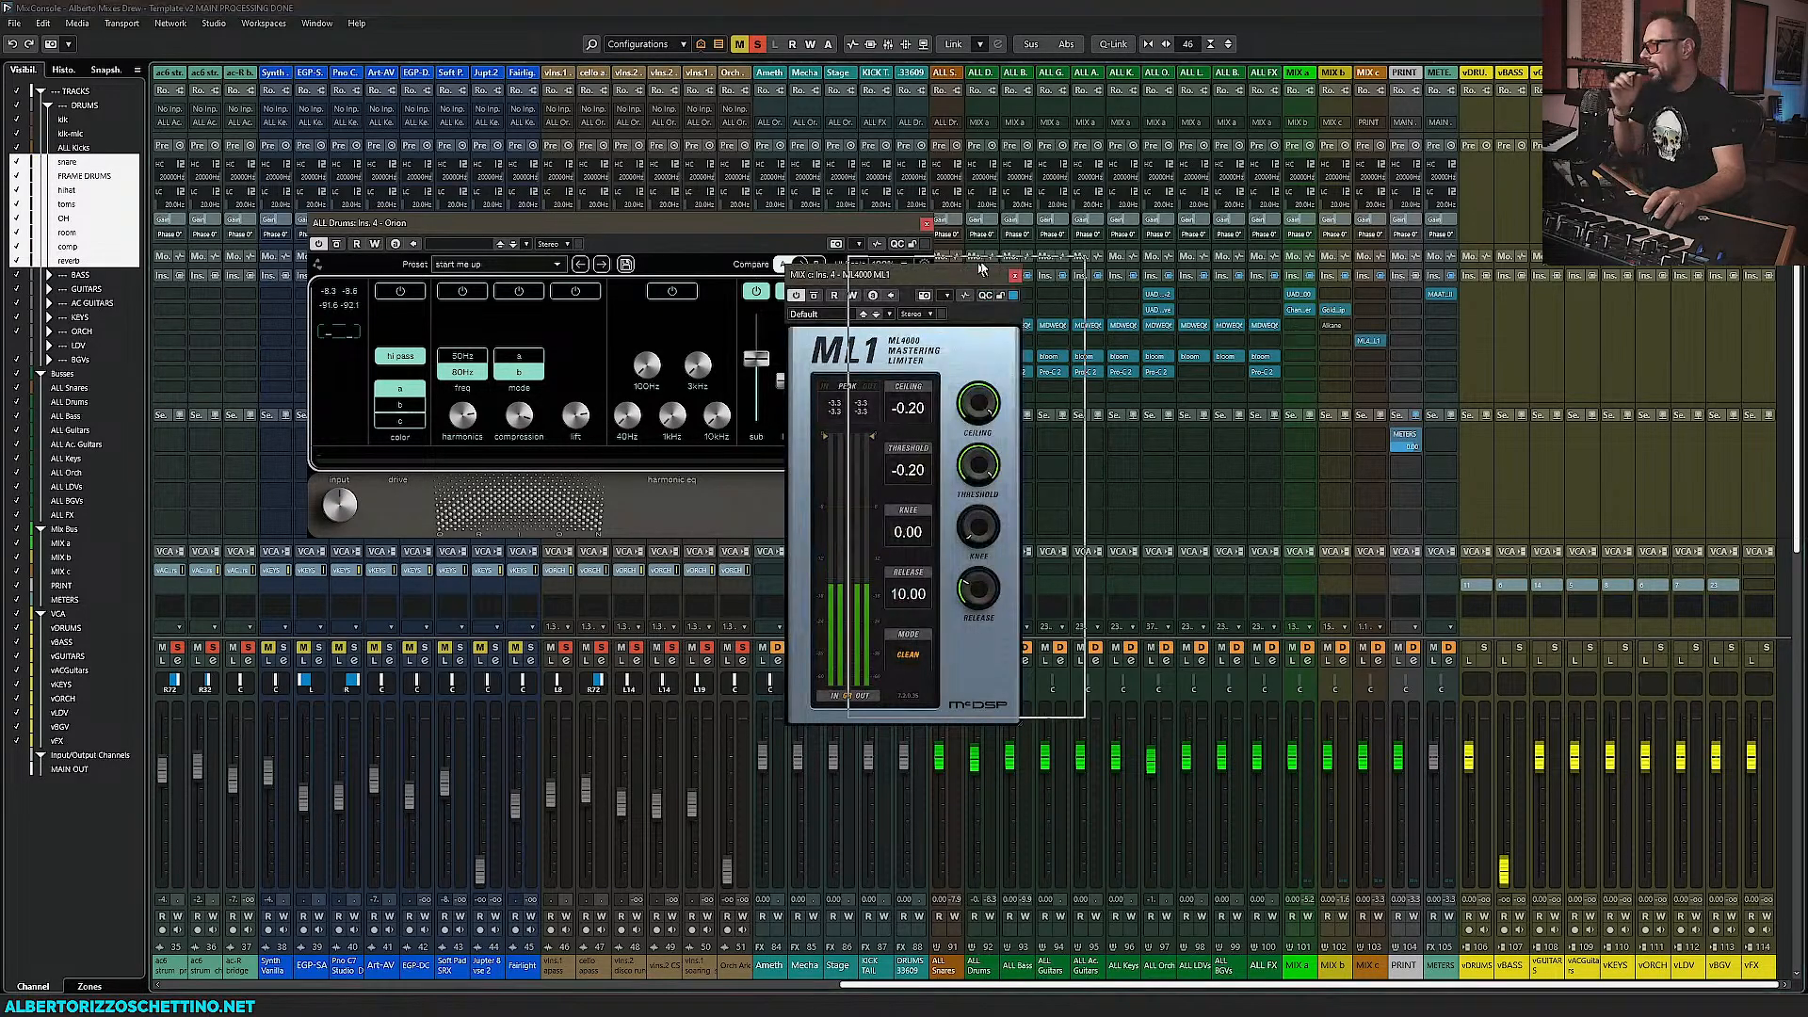
drag(1229, 126, 1229, 125)
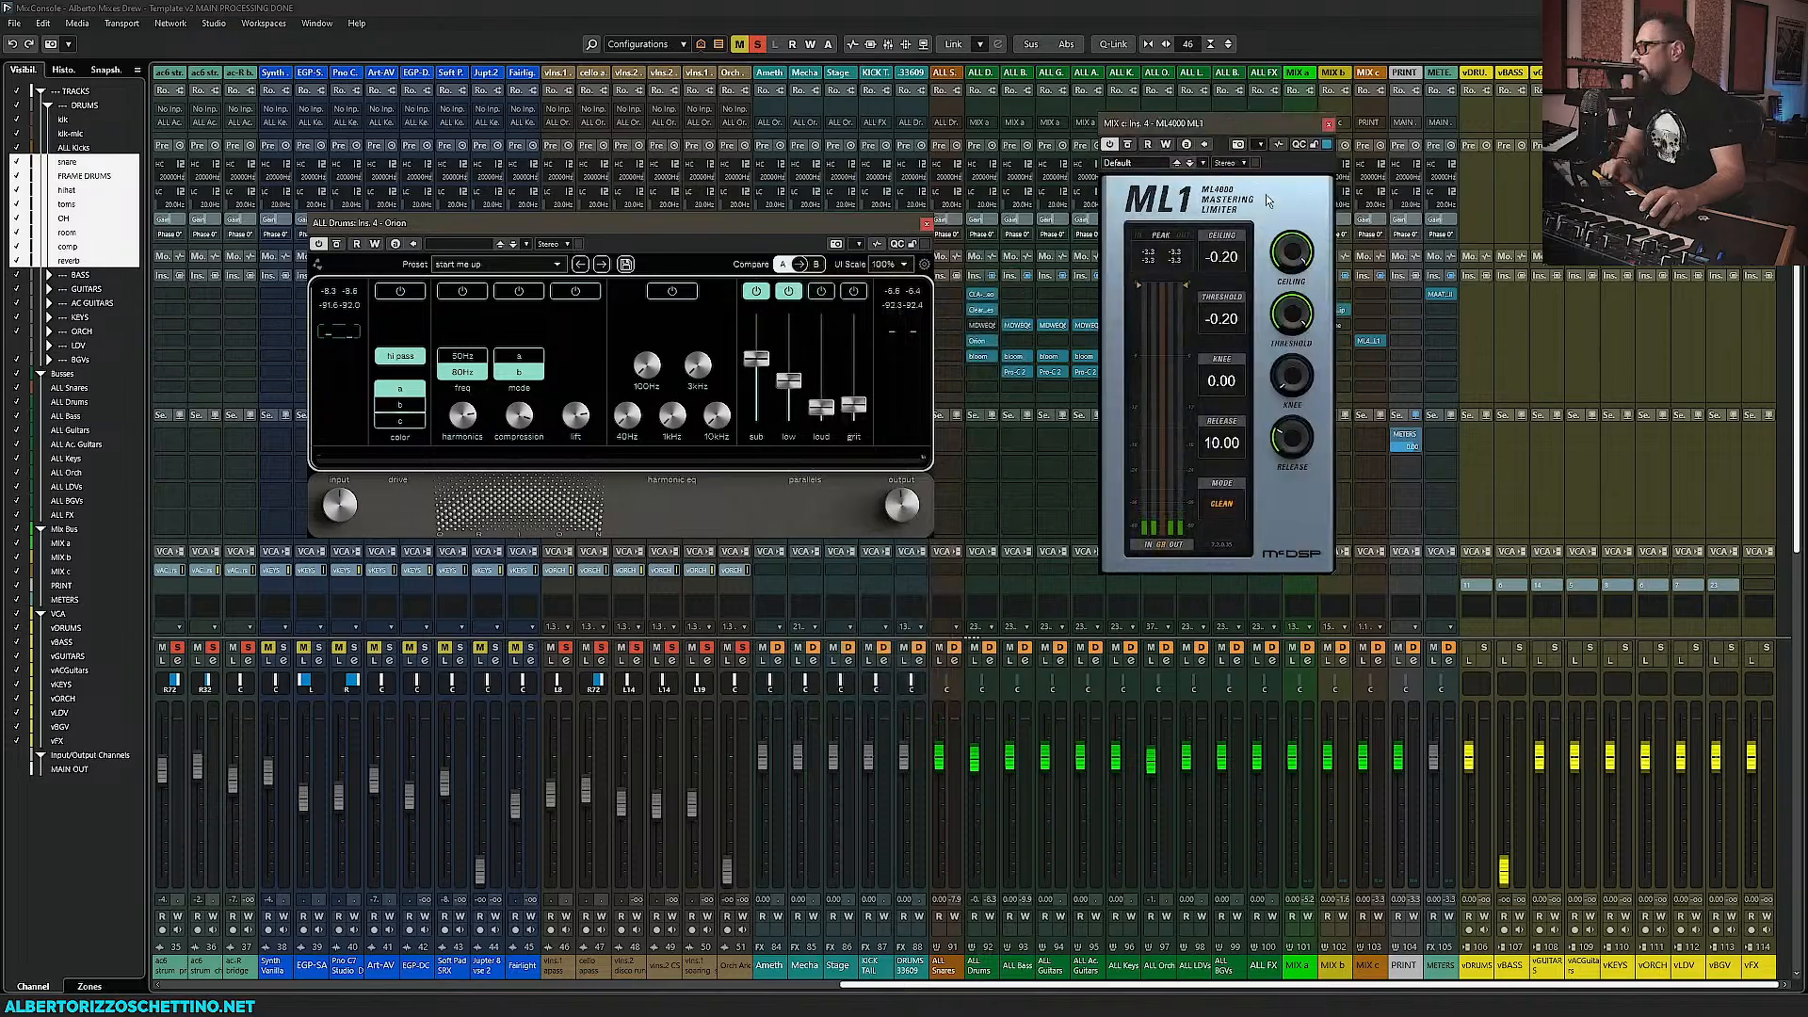
click(1432, 295)
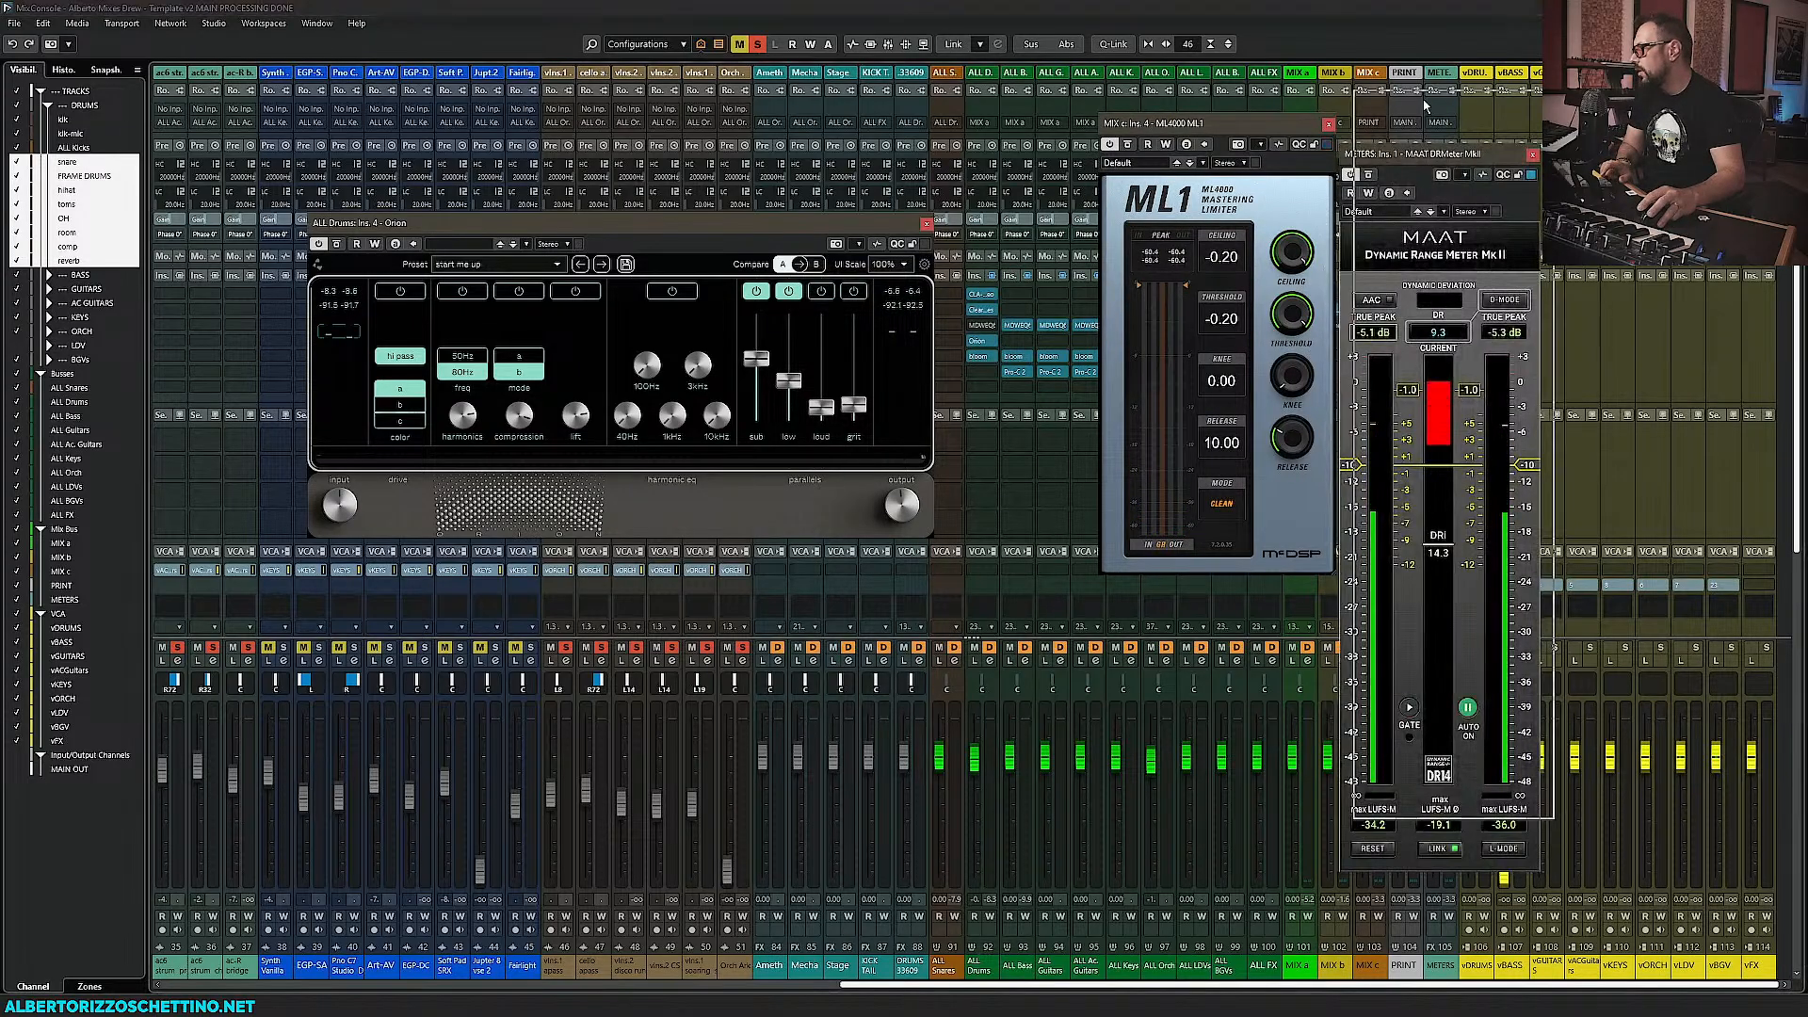
Play the drums and arrange the Dynamic Range Meter and ML1 limiter windows clear of the Orion editor
key(space)
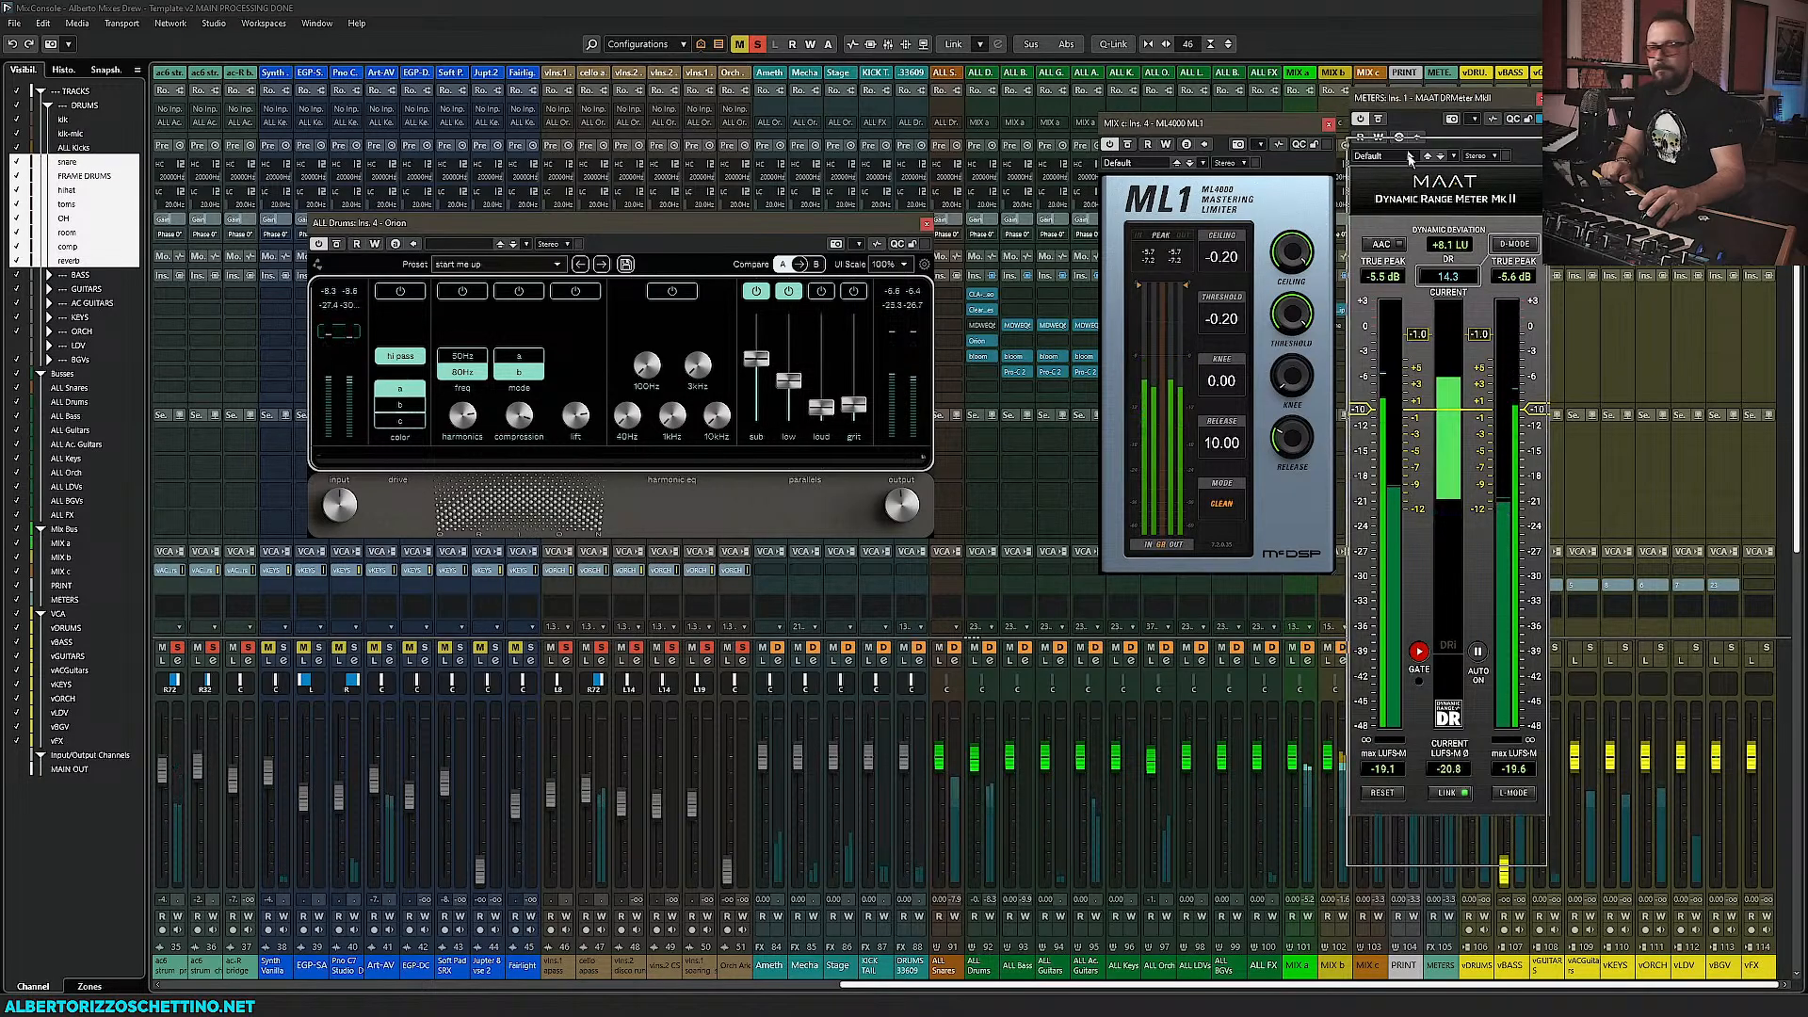
drag(1633, 296, 1646, 277)
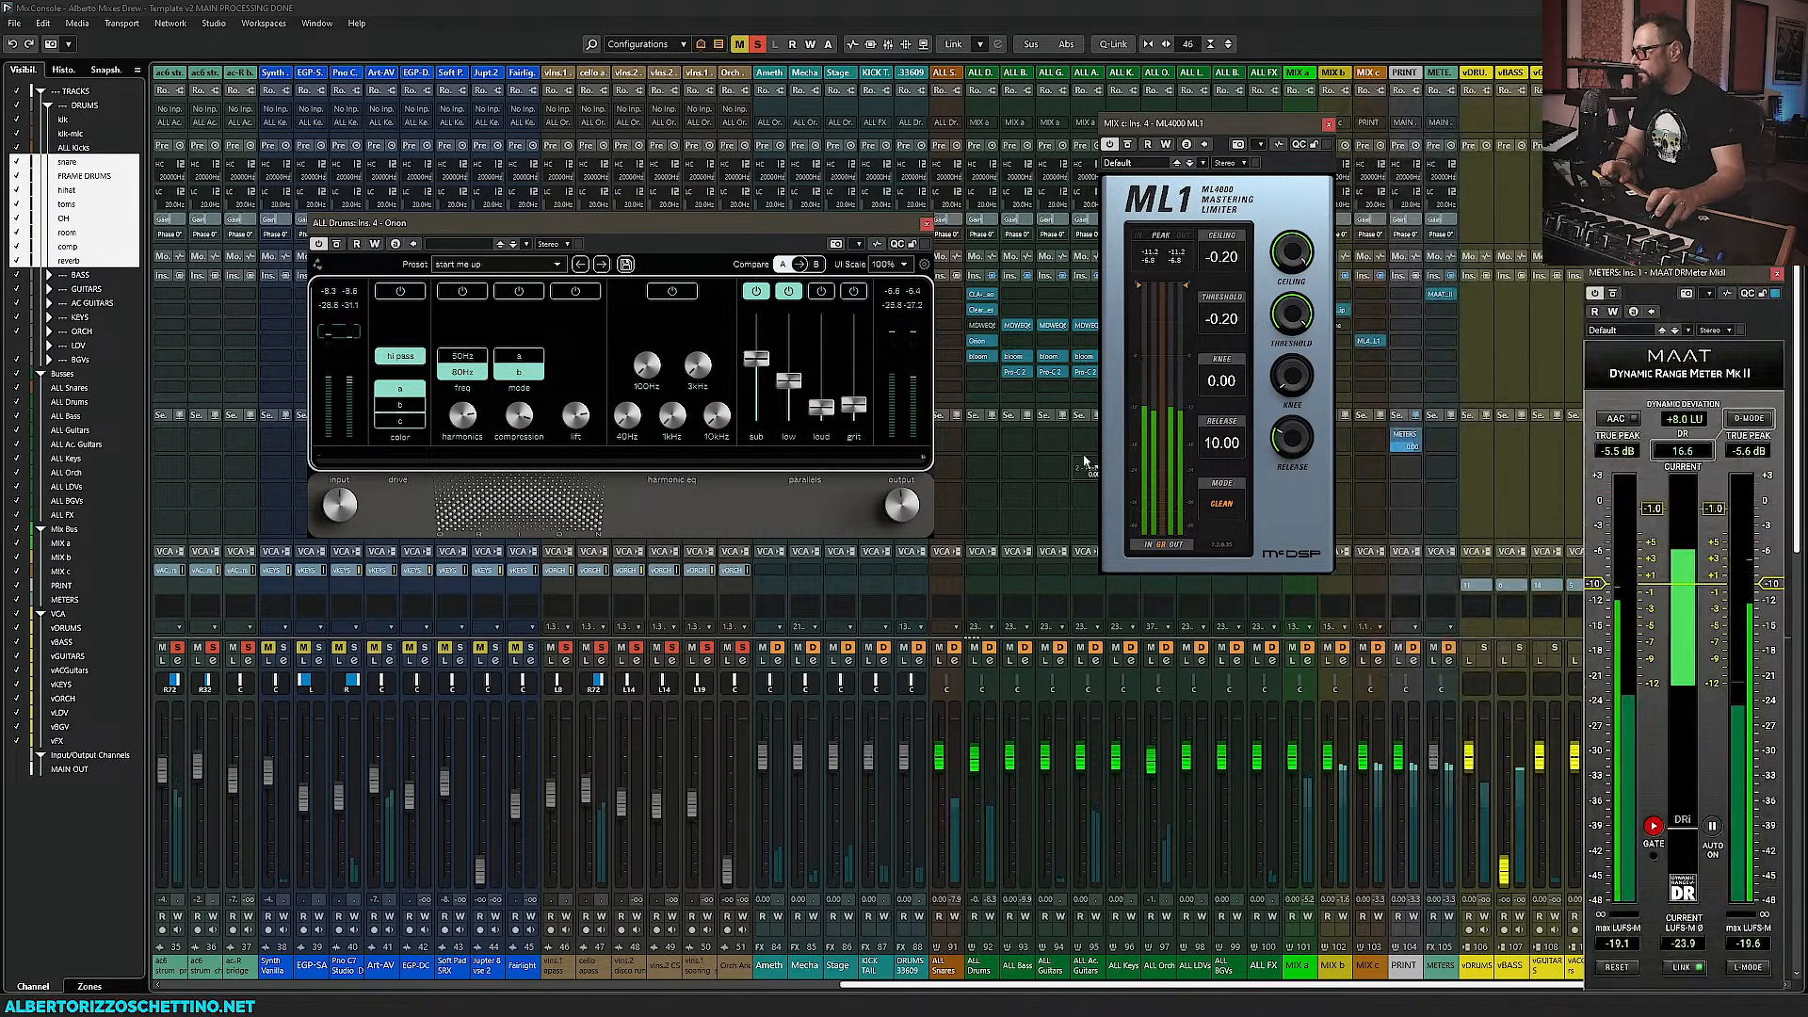
drag(1271, 135, 1517, 530)
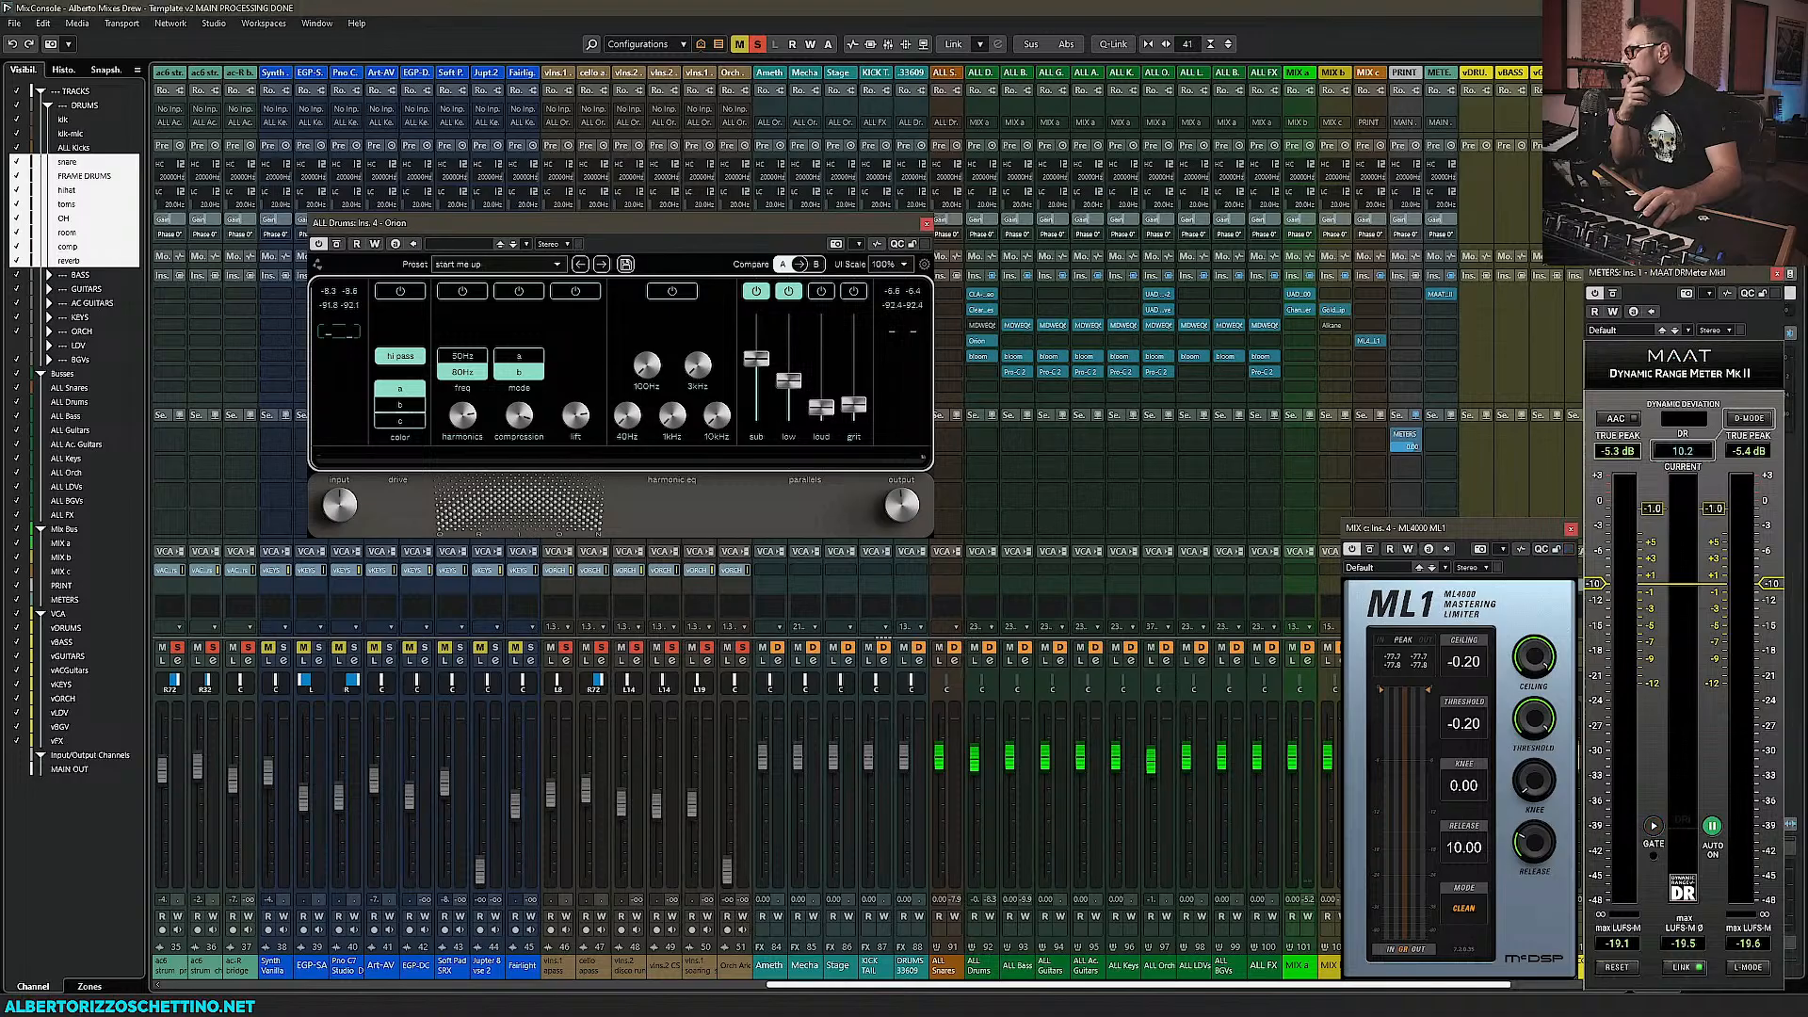
Close the meter, open SonoBus from the Control Room's stream inserts to check the muted peer's level, and close it again
click(1777, 274)
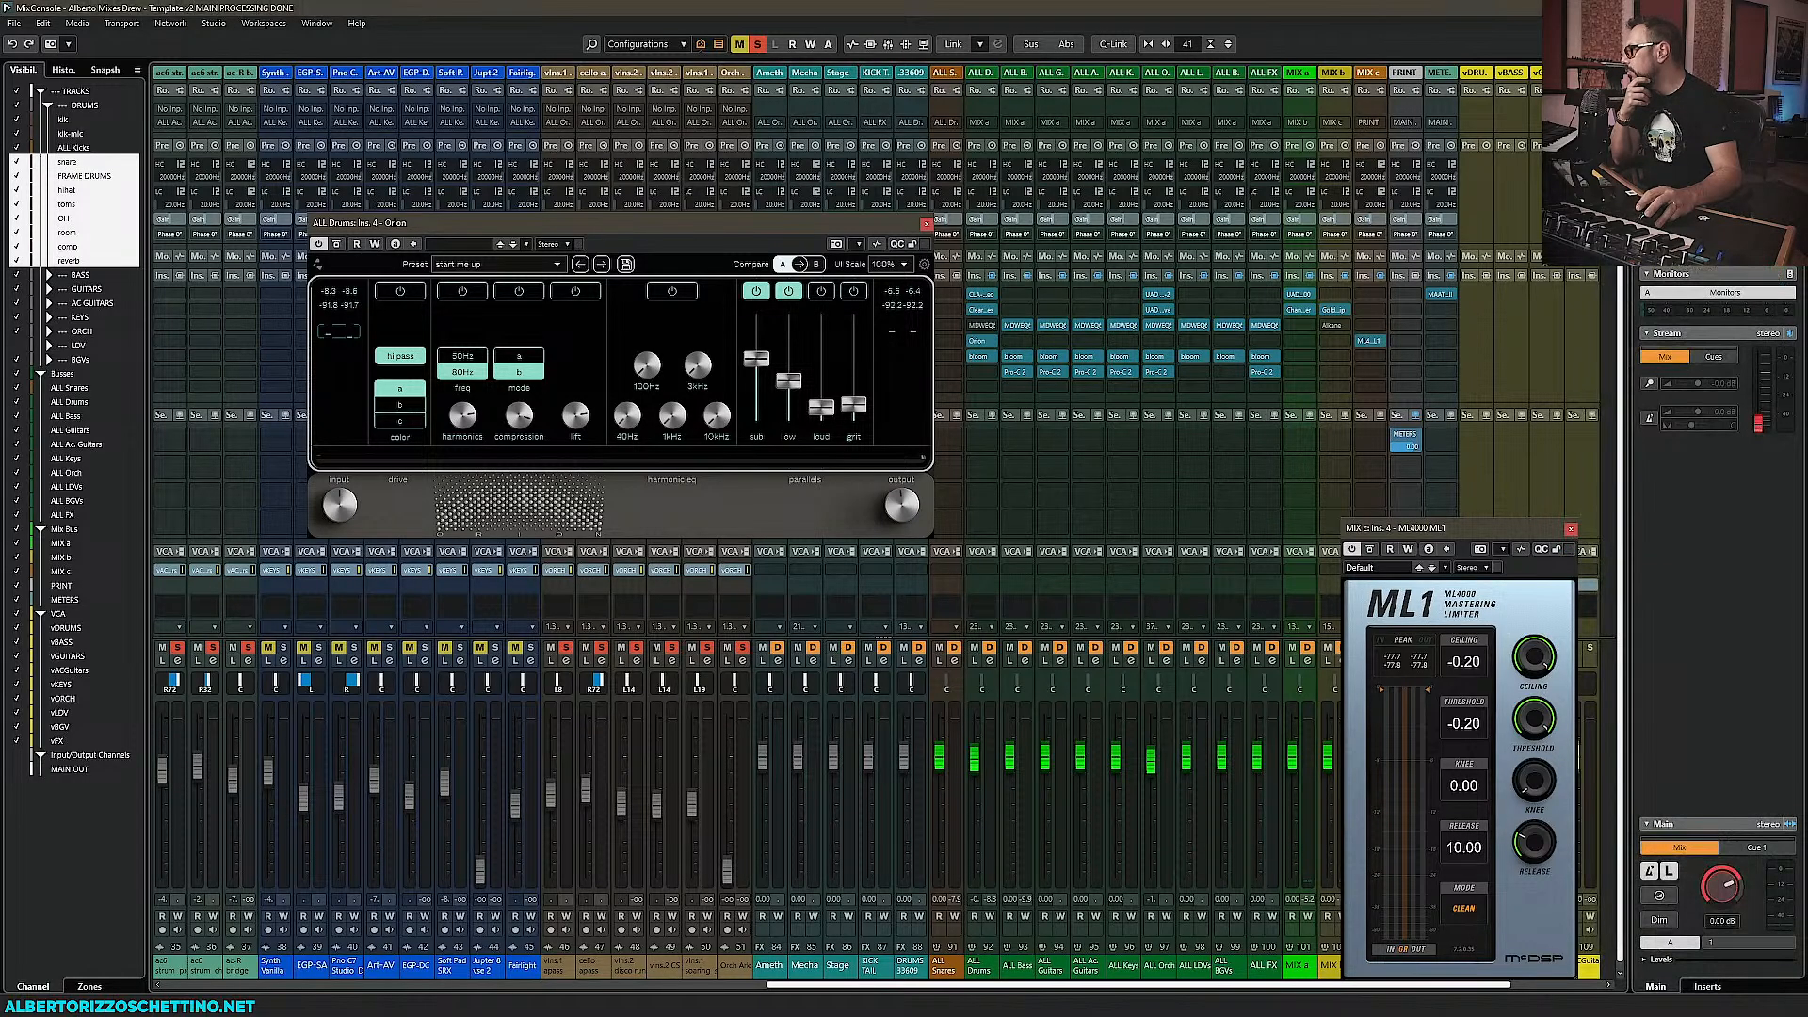
click(1665, 70)
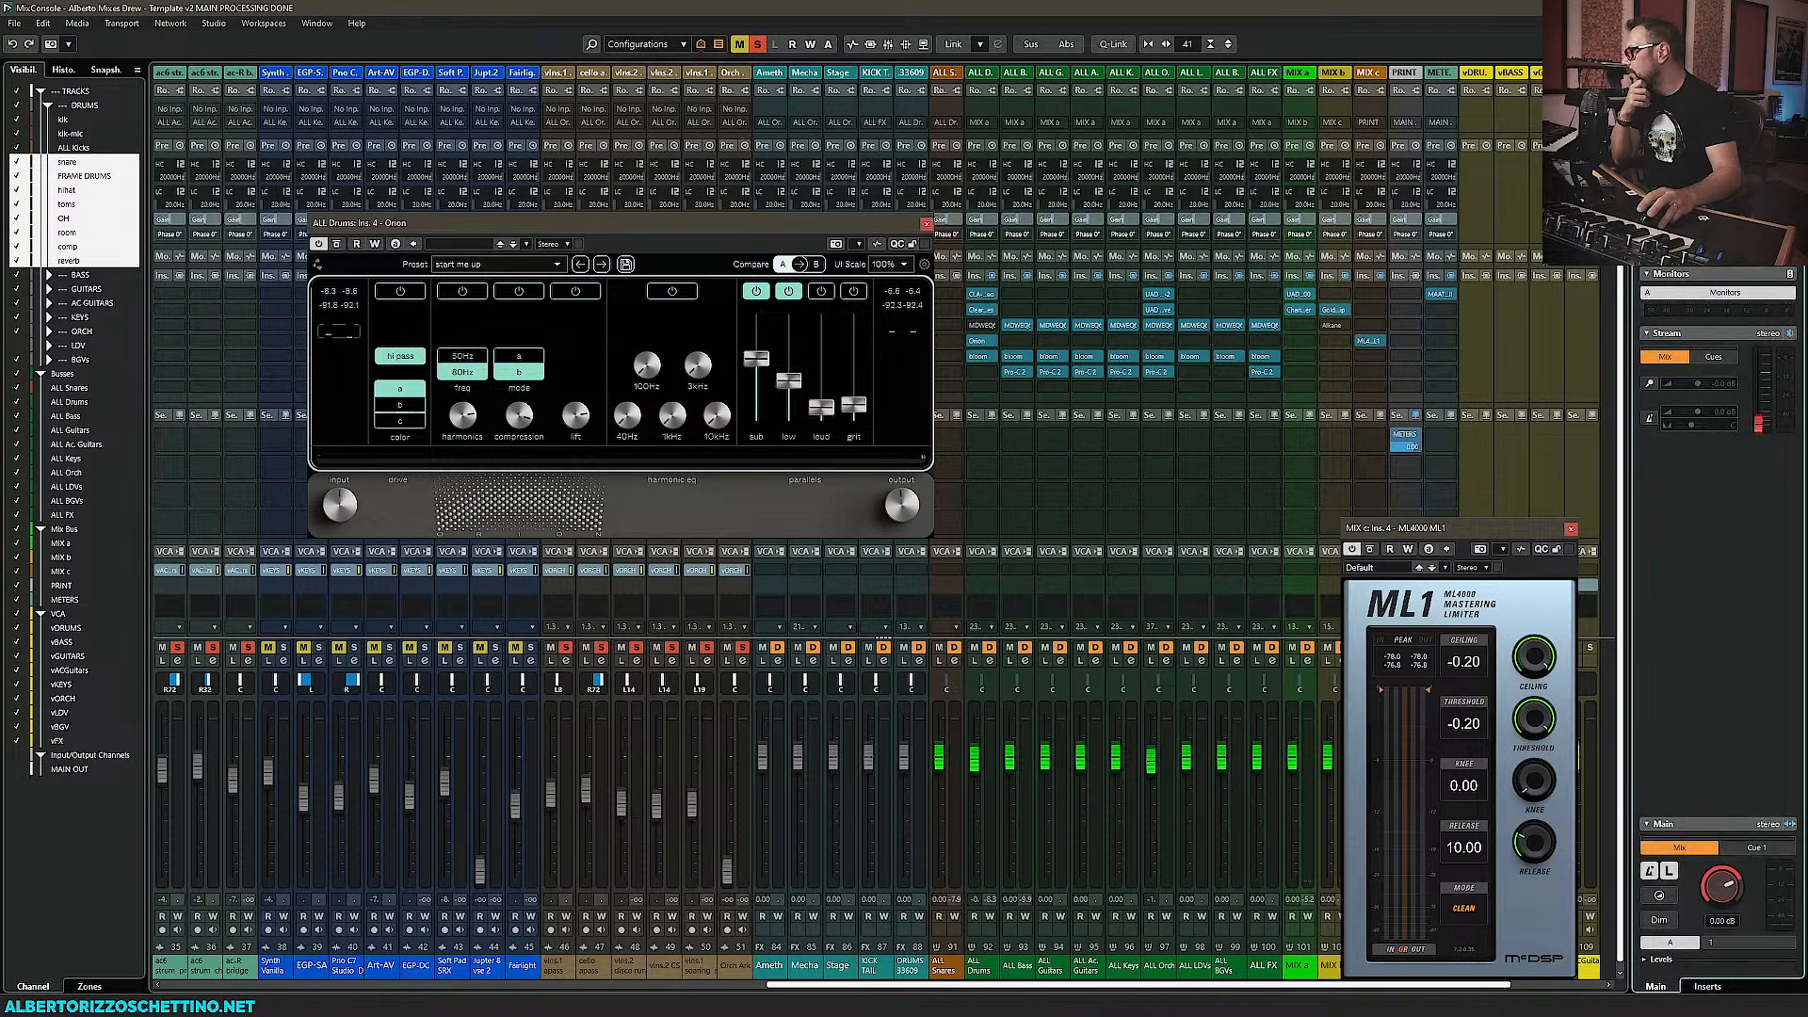
click(1701, 987)
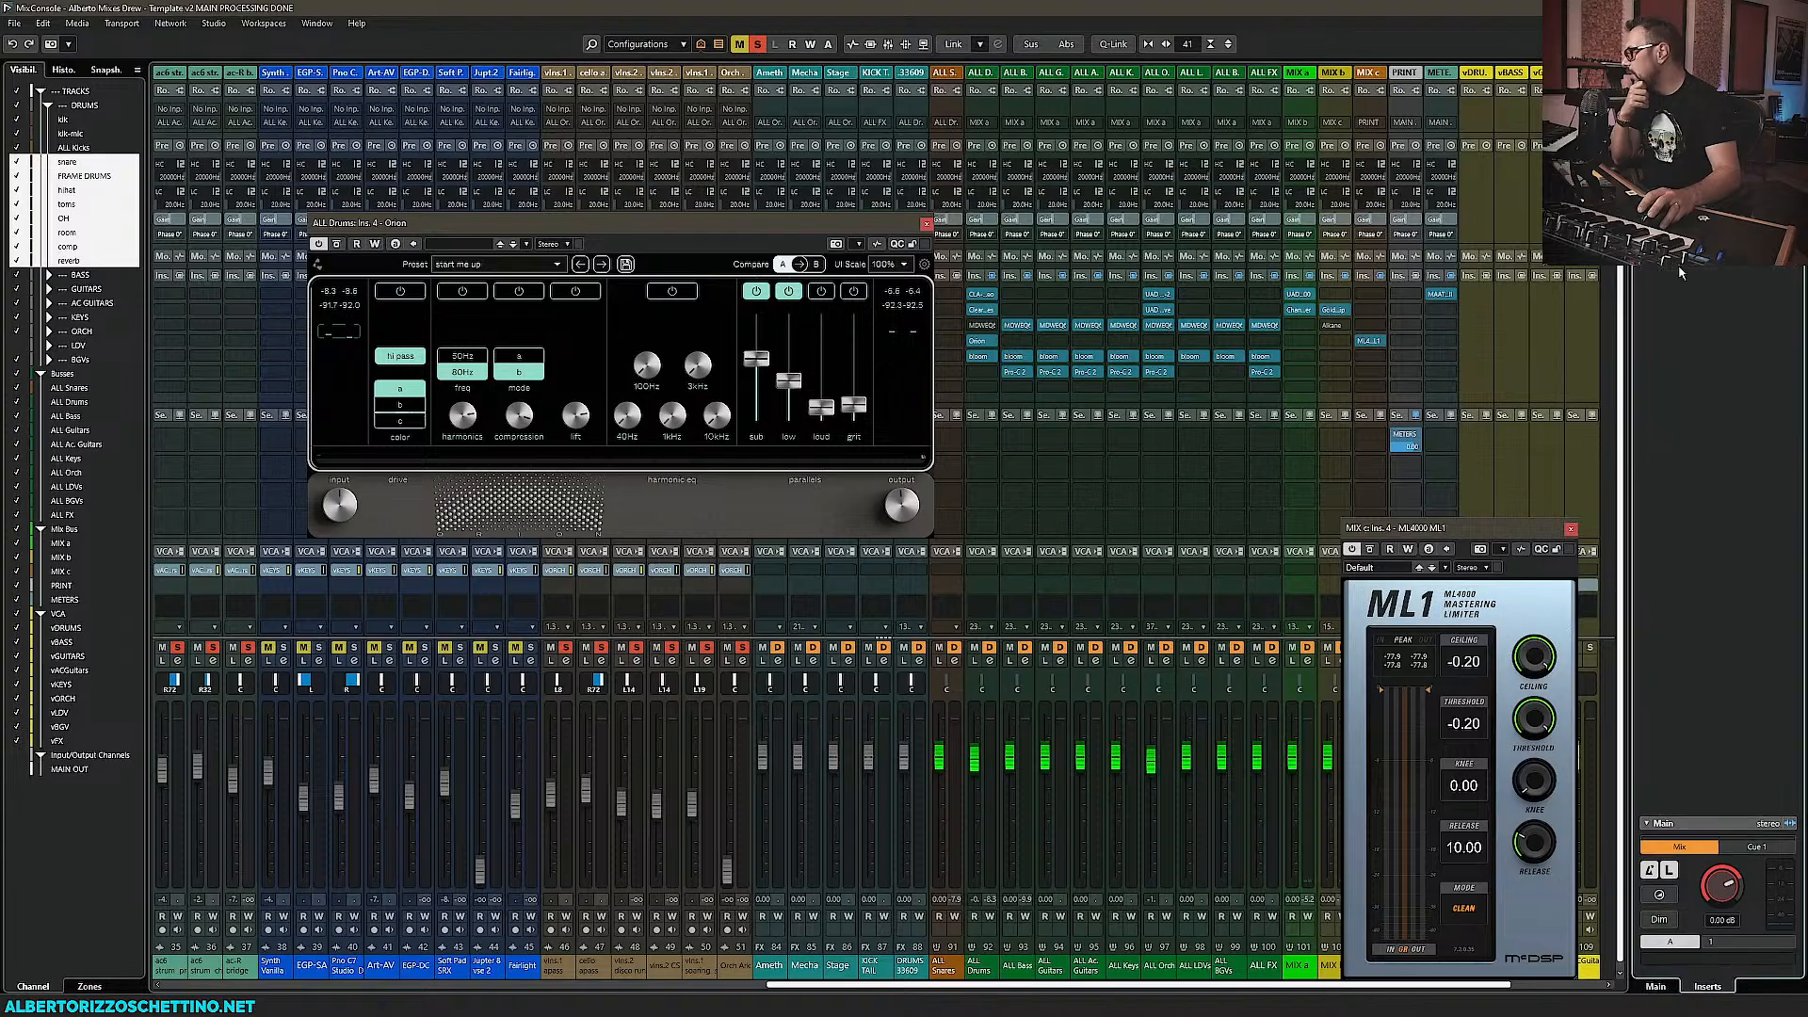
click(1716, 141)
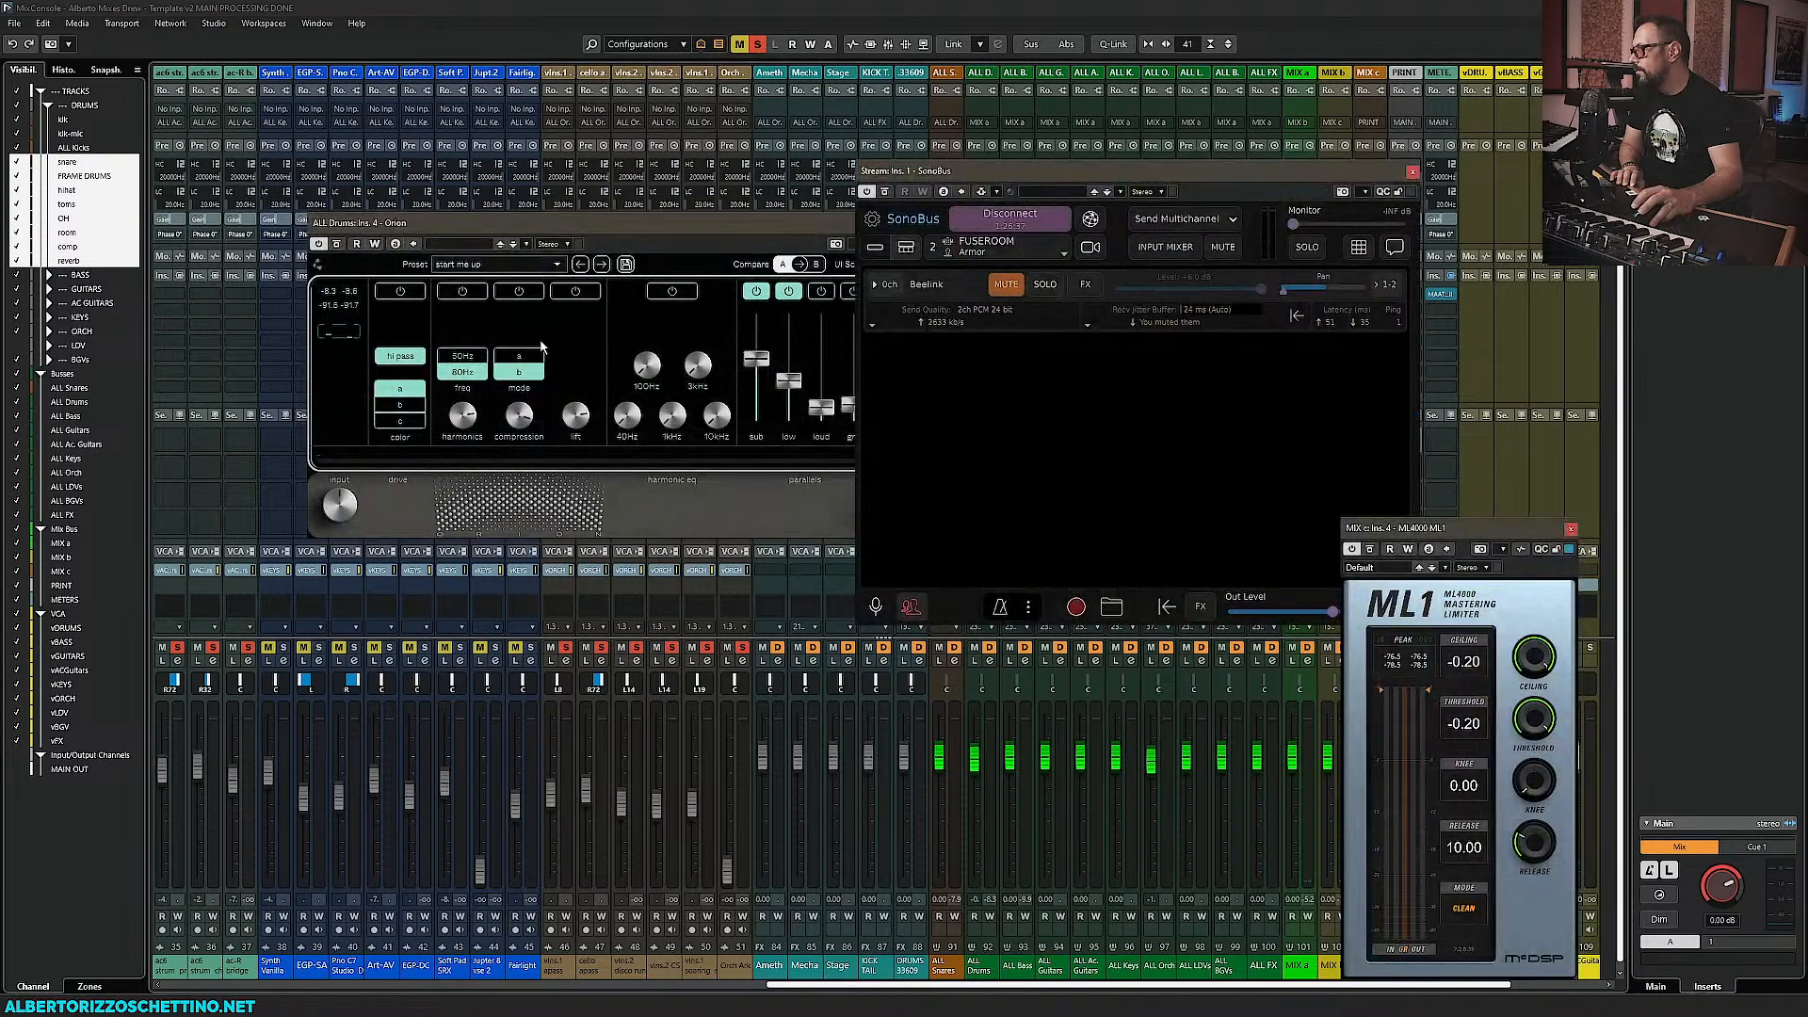
drag(1175, 288, 1265, 292)
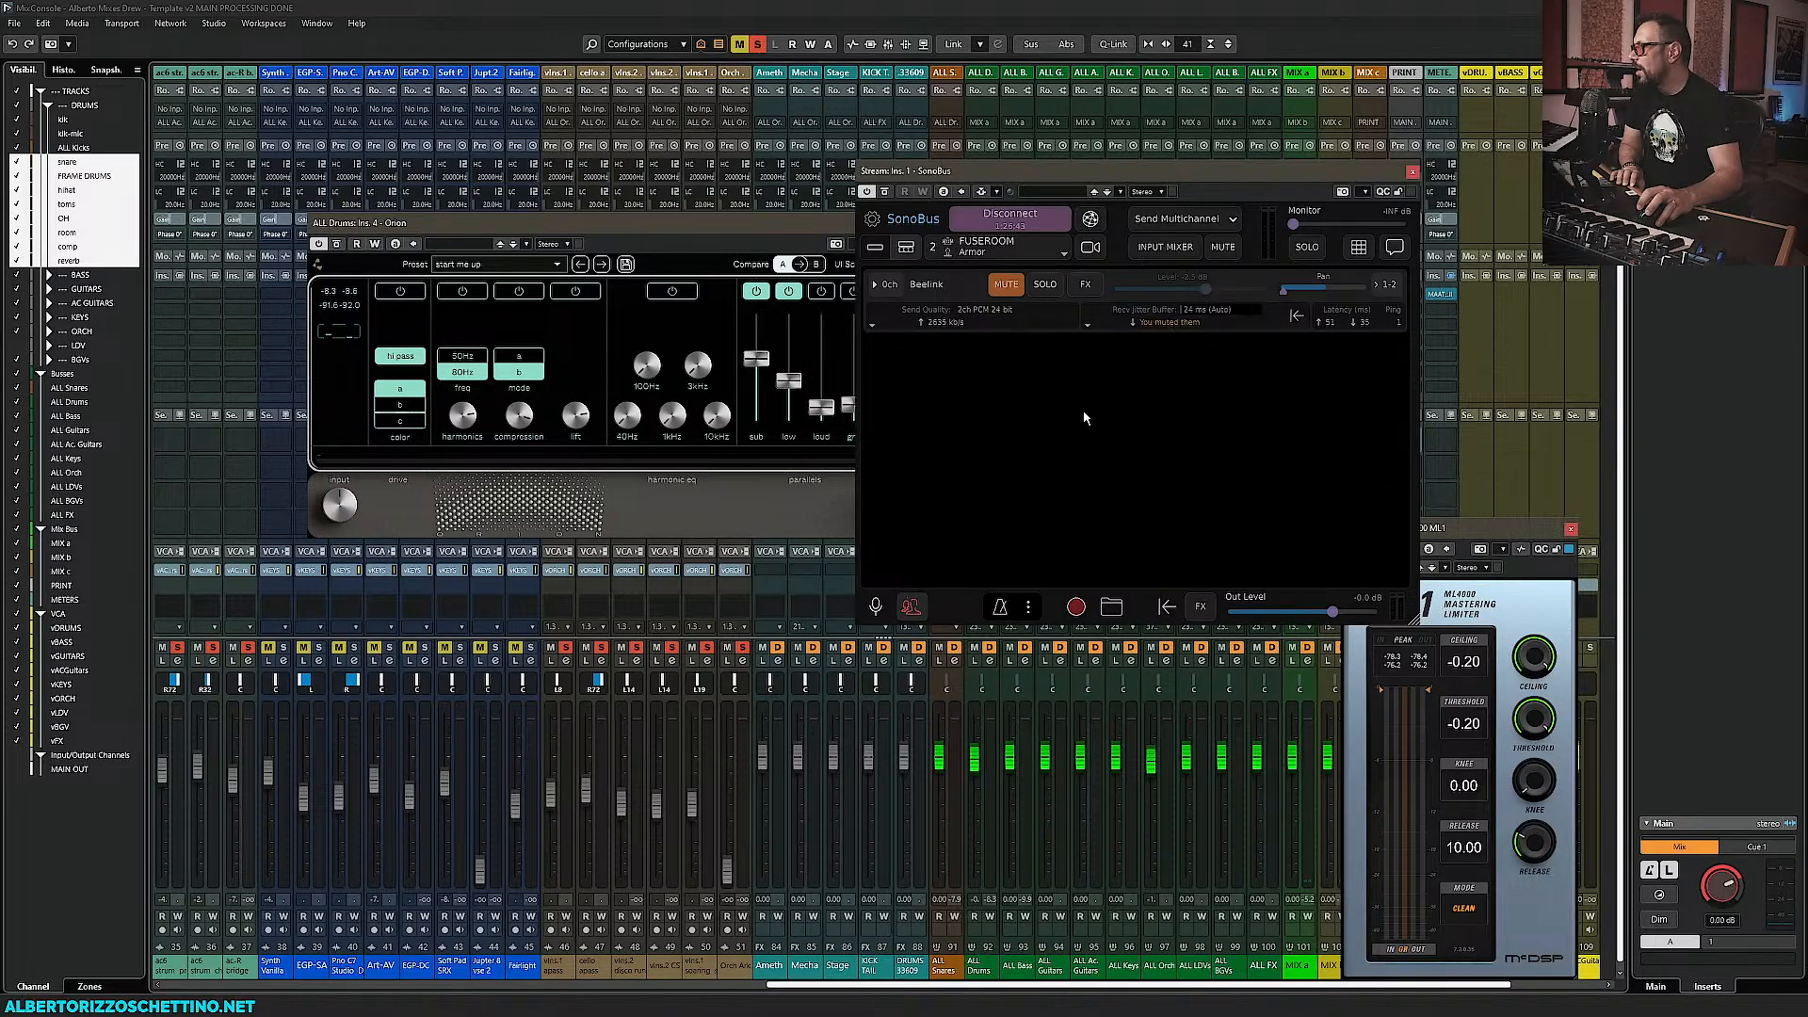
key(alt+Tab)
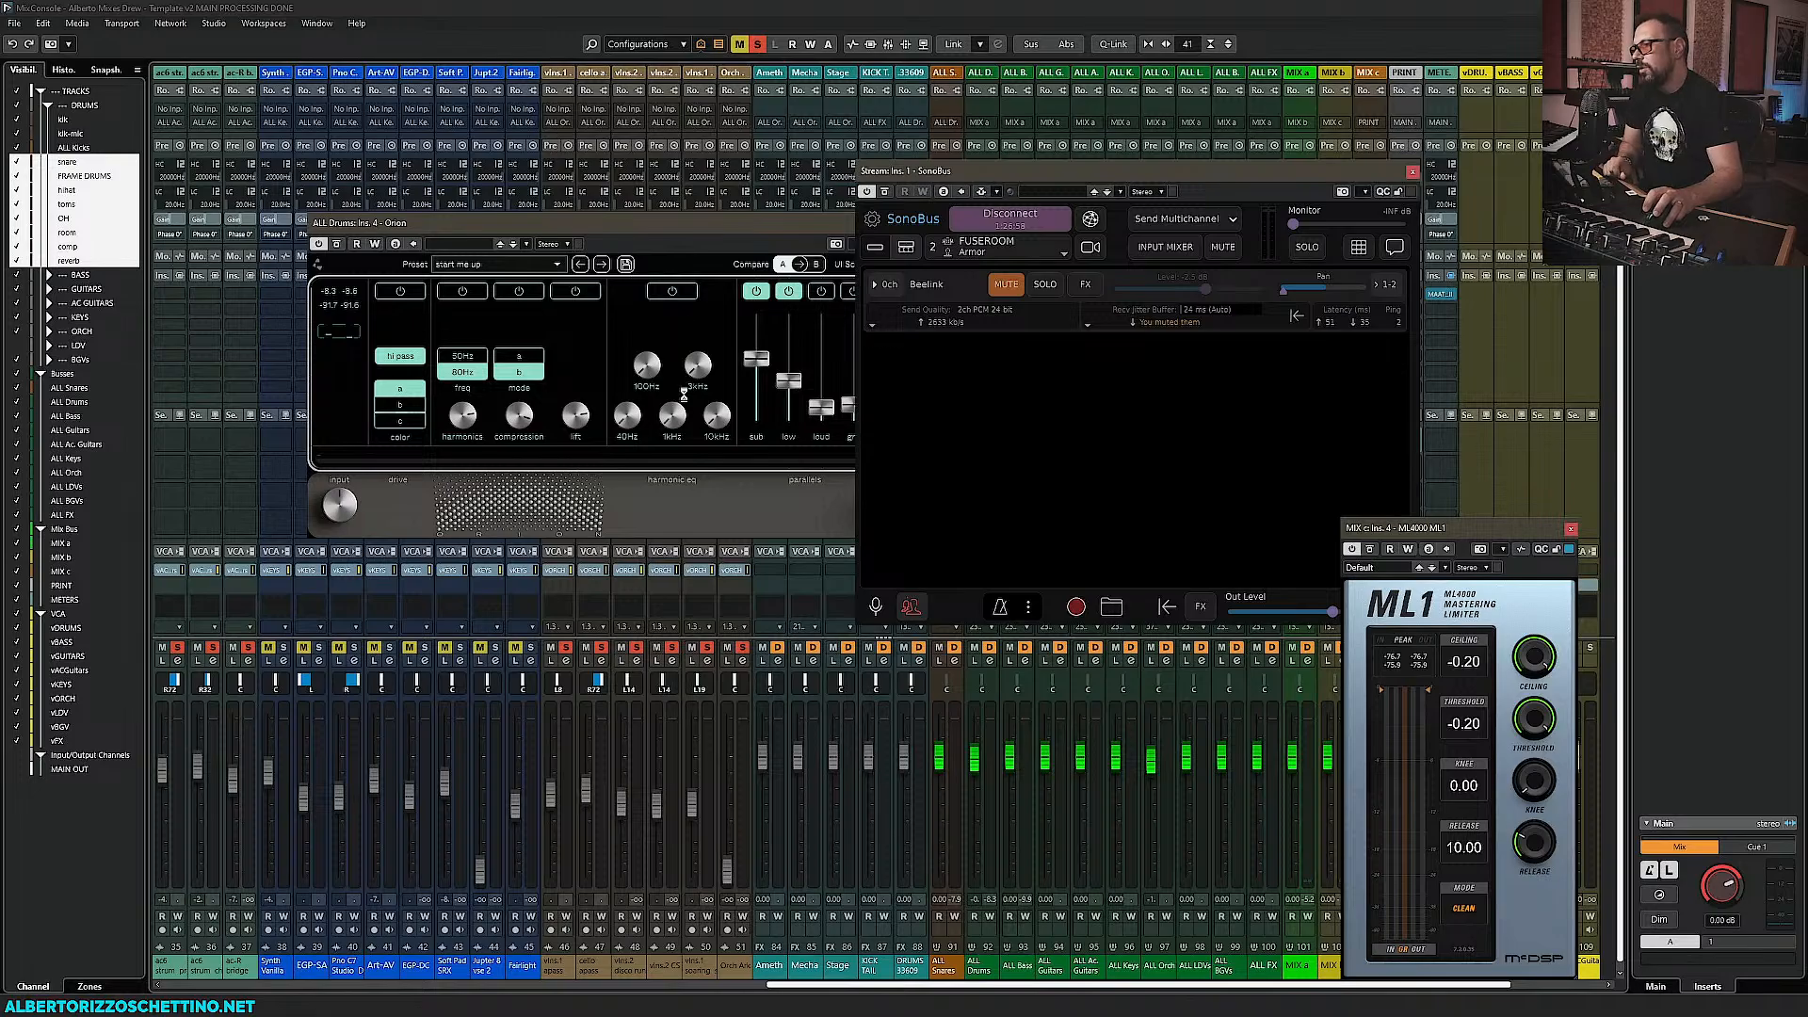
click(1412, 174)
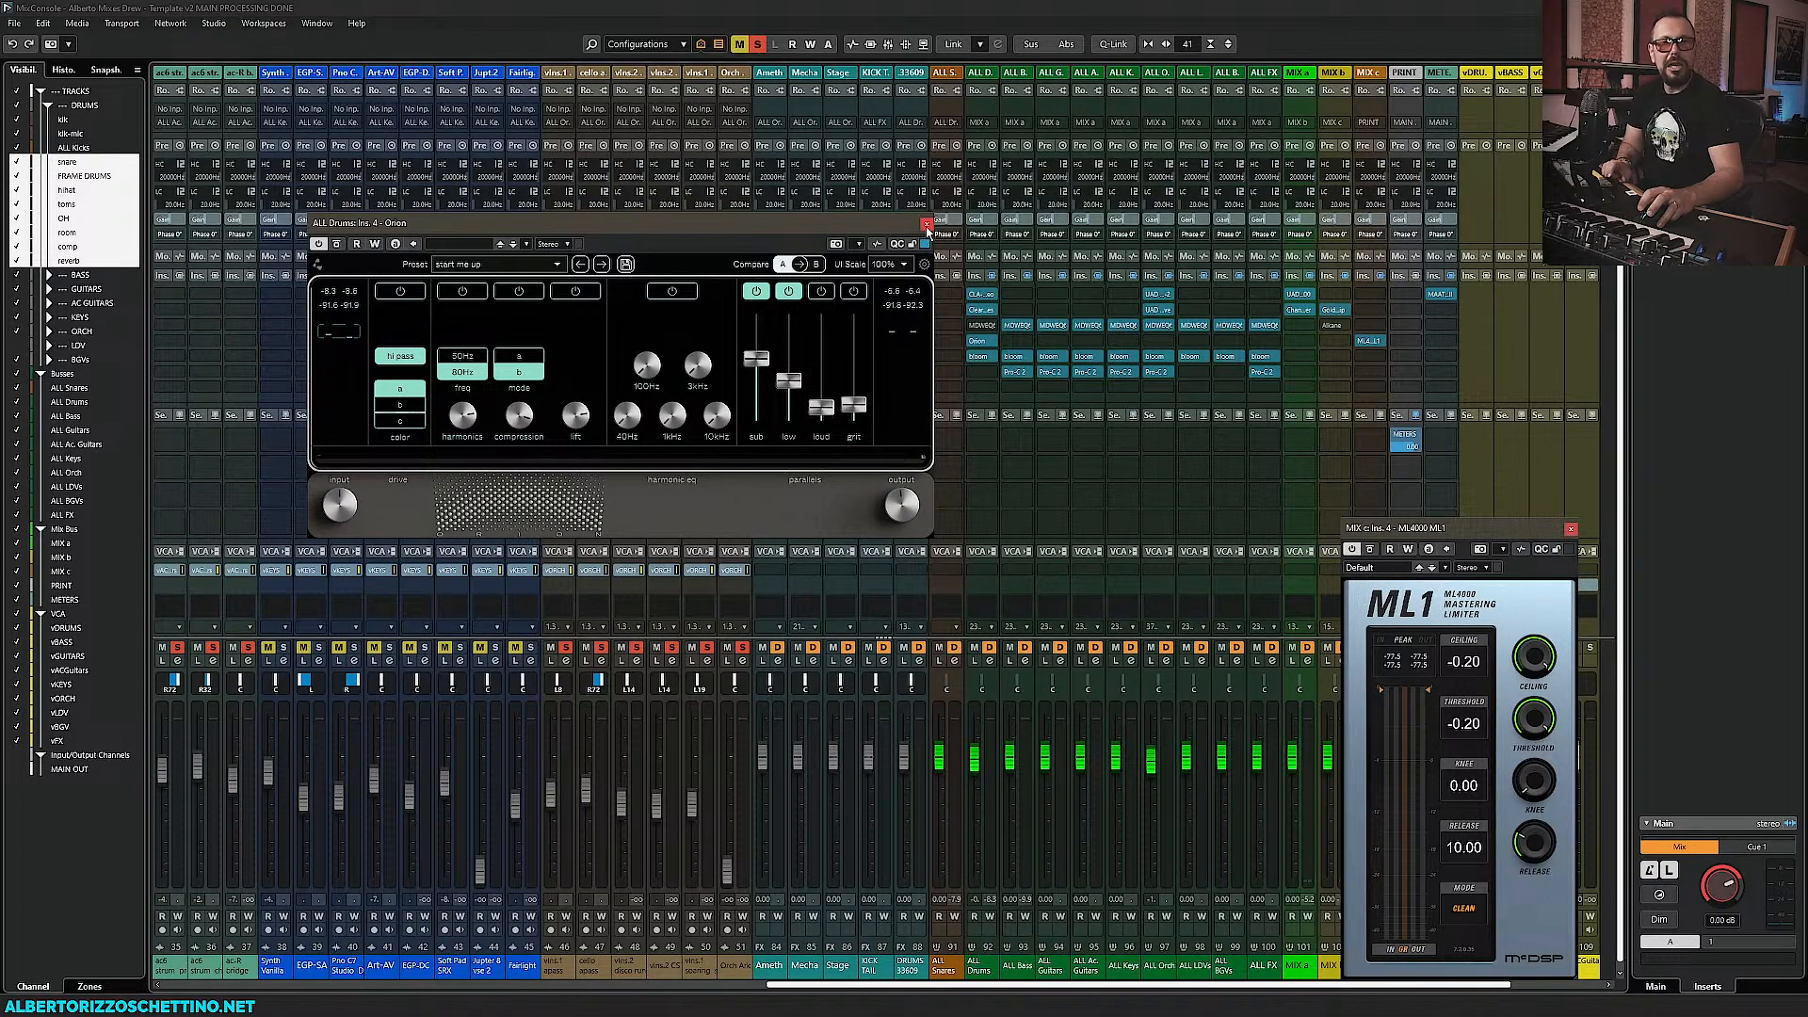
Close the ML1 limiter and Orion editors, and reopen the Dynamic Range Meter on the METERS channel
click(1570, 530)
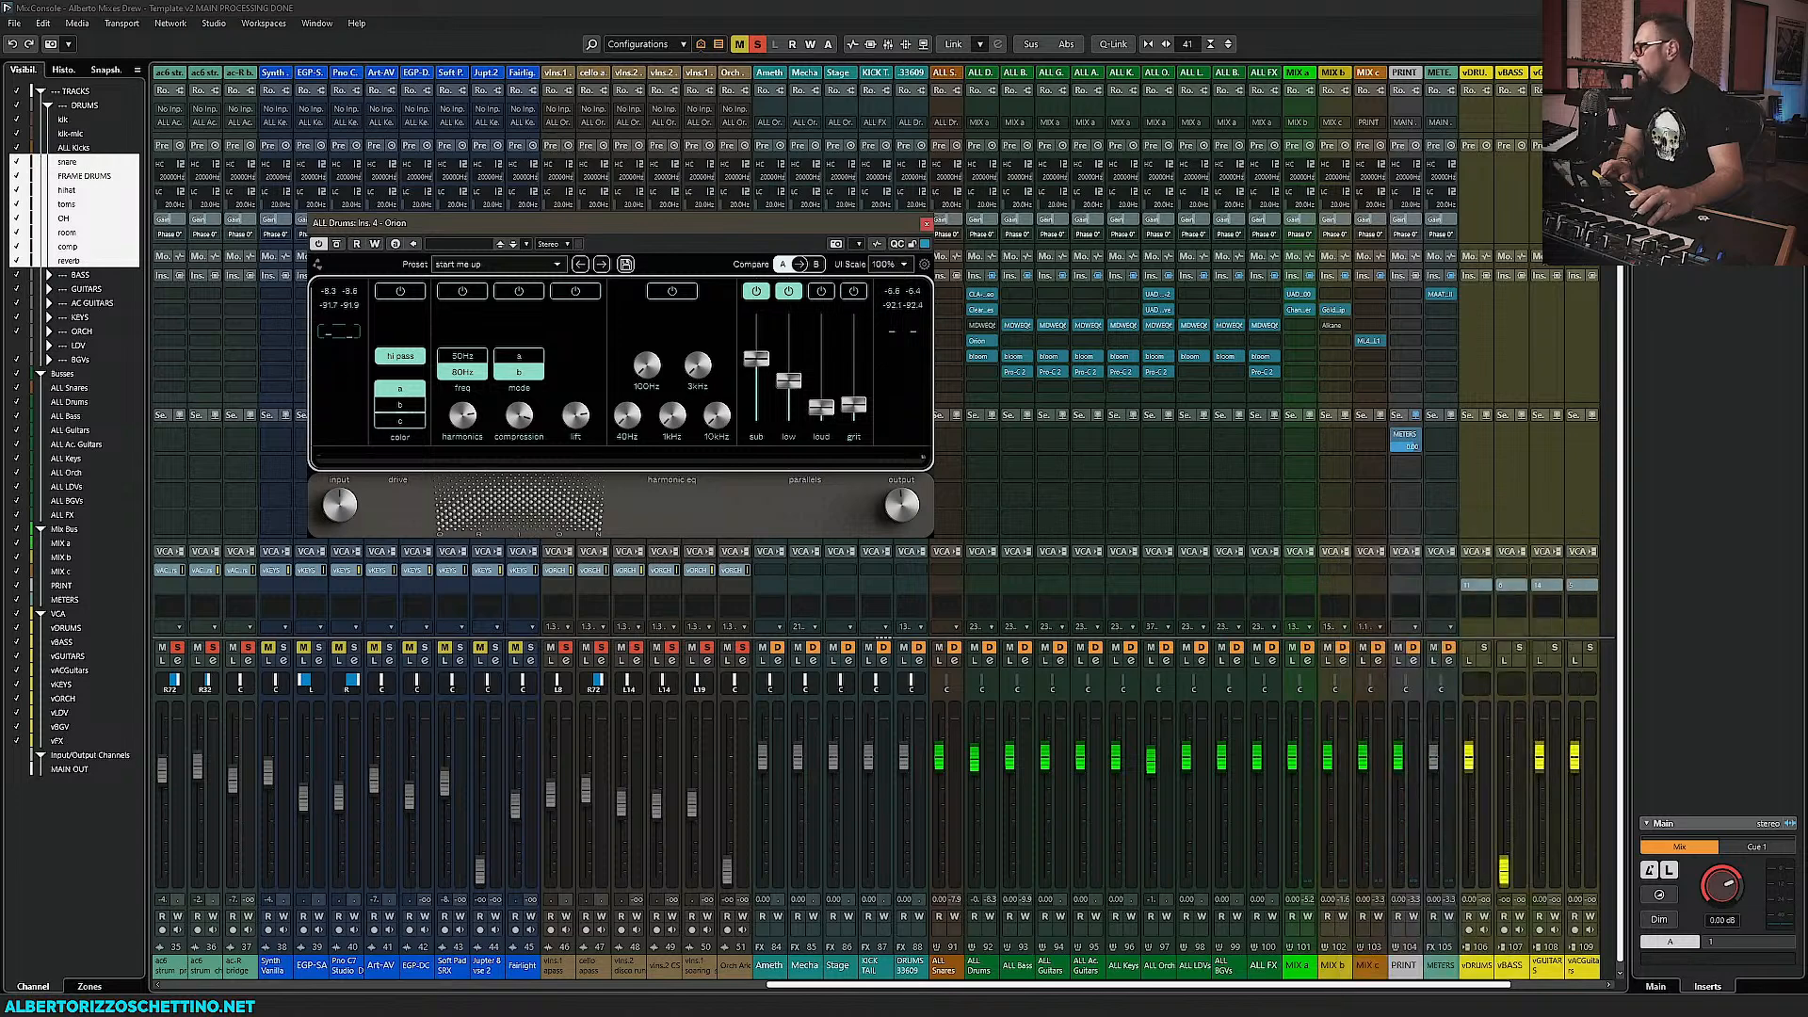
click(1440, 293)
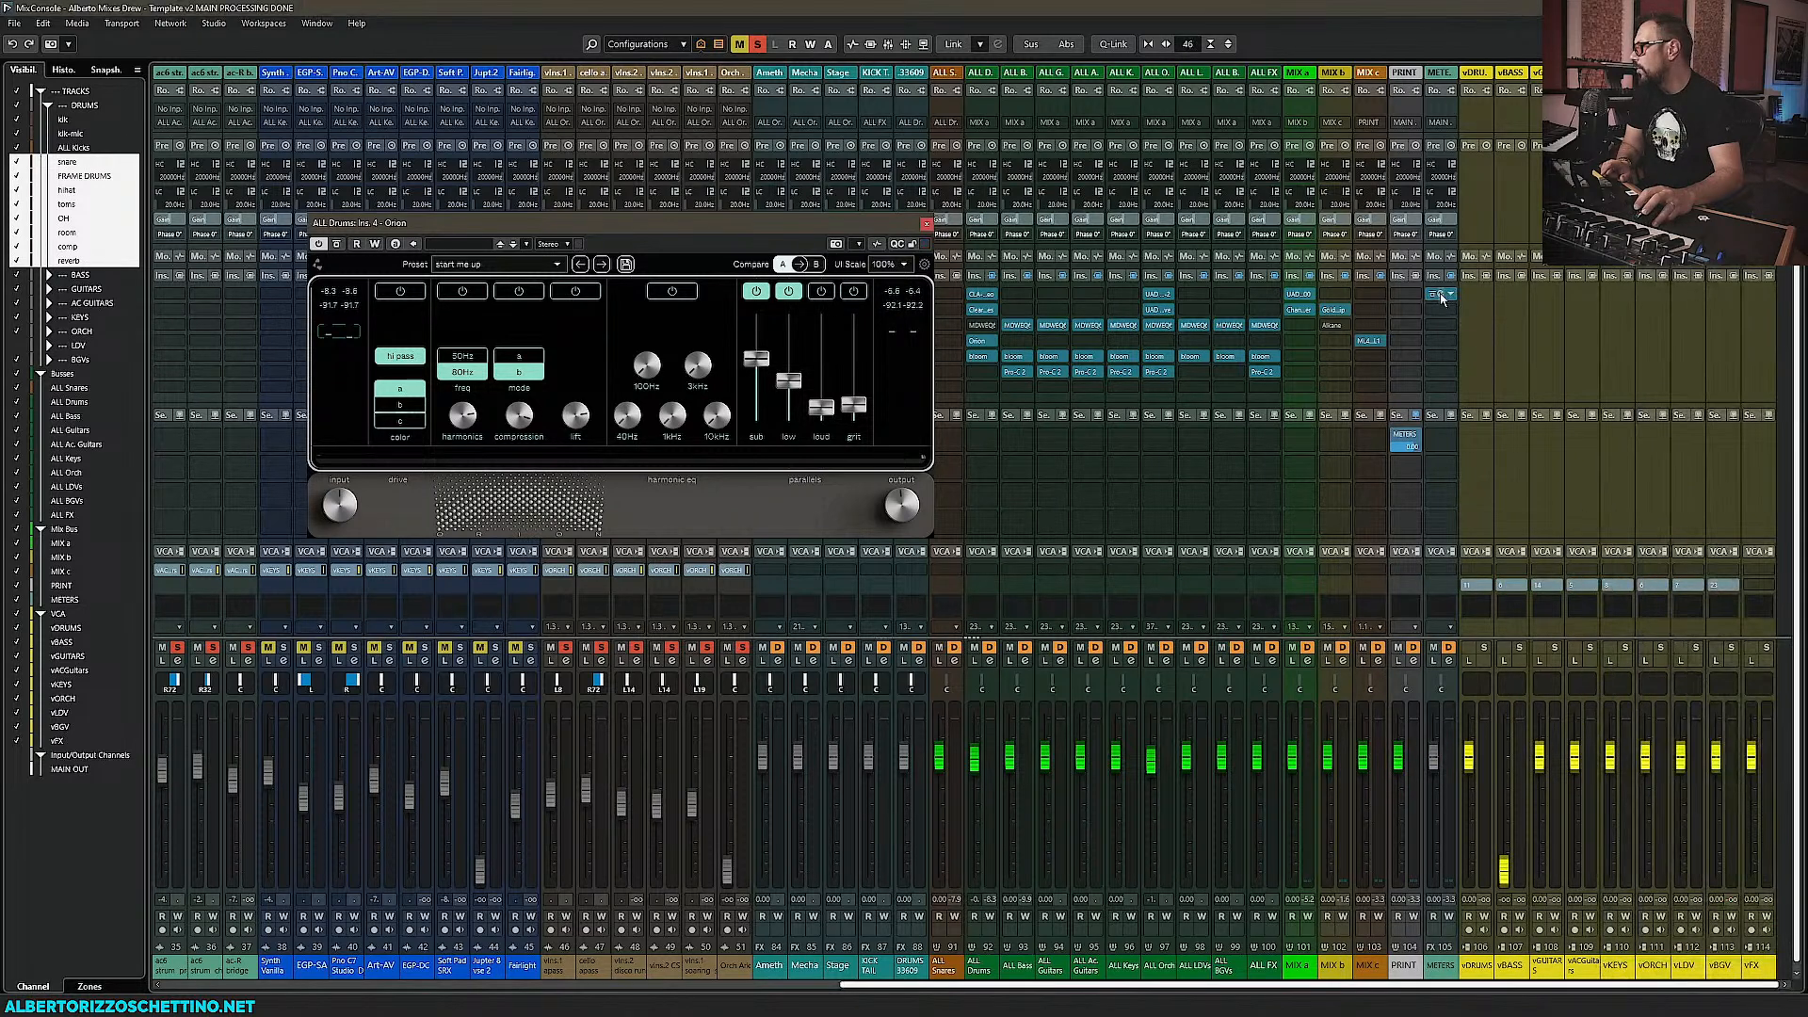
key(space)
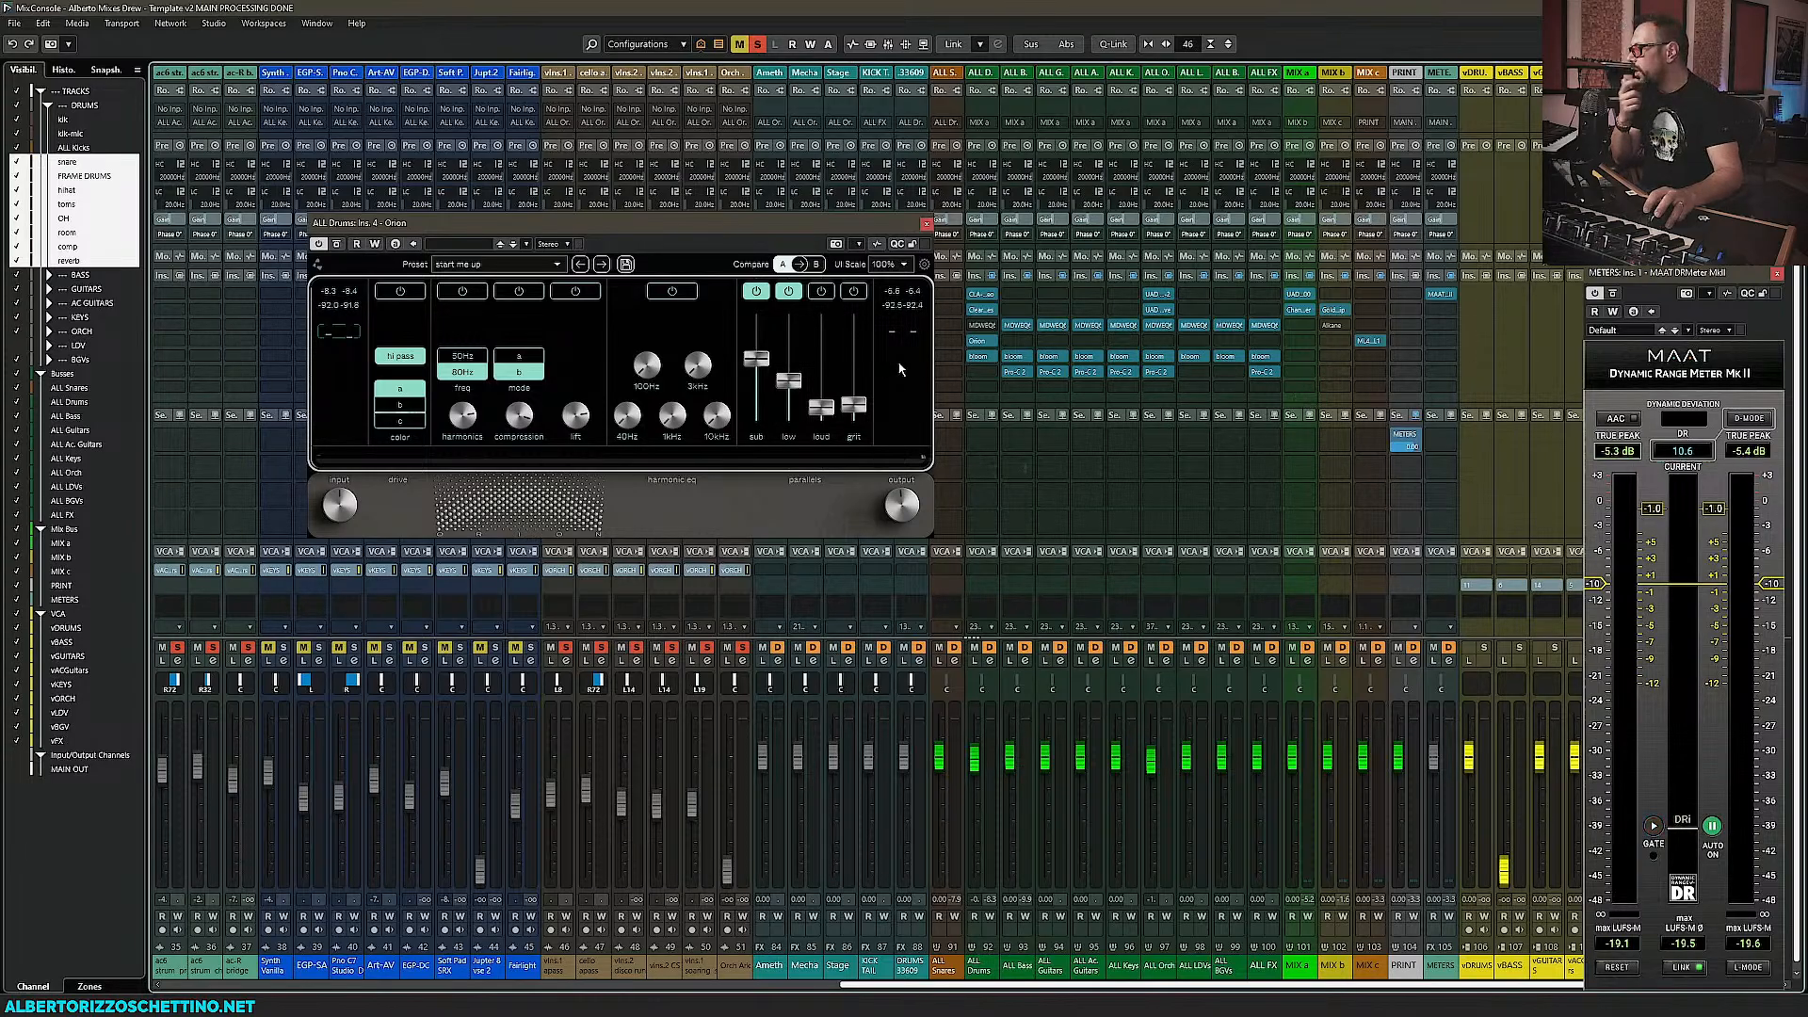
click(927, 223)
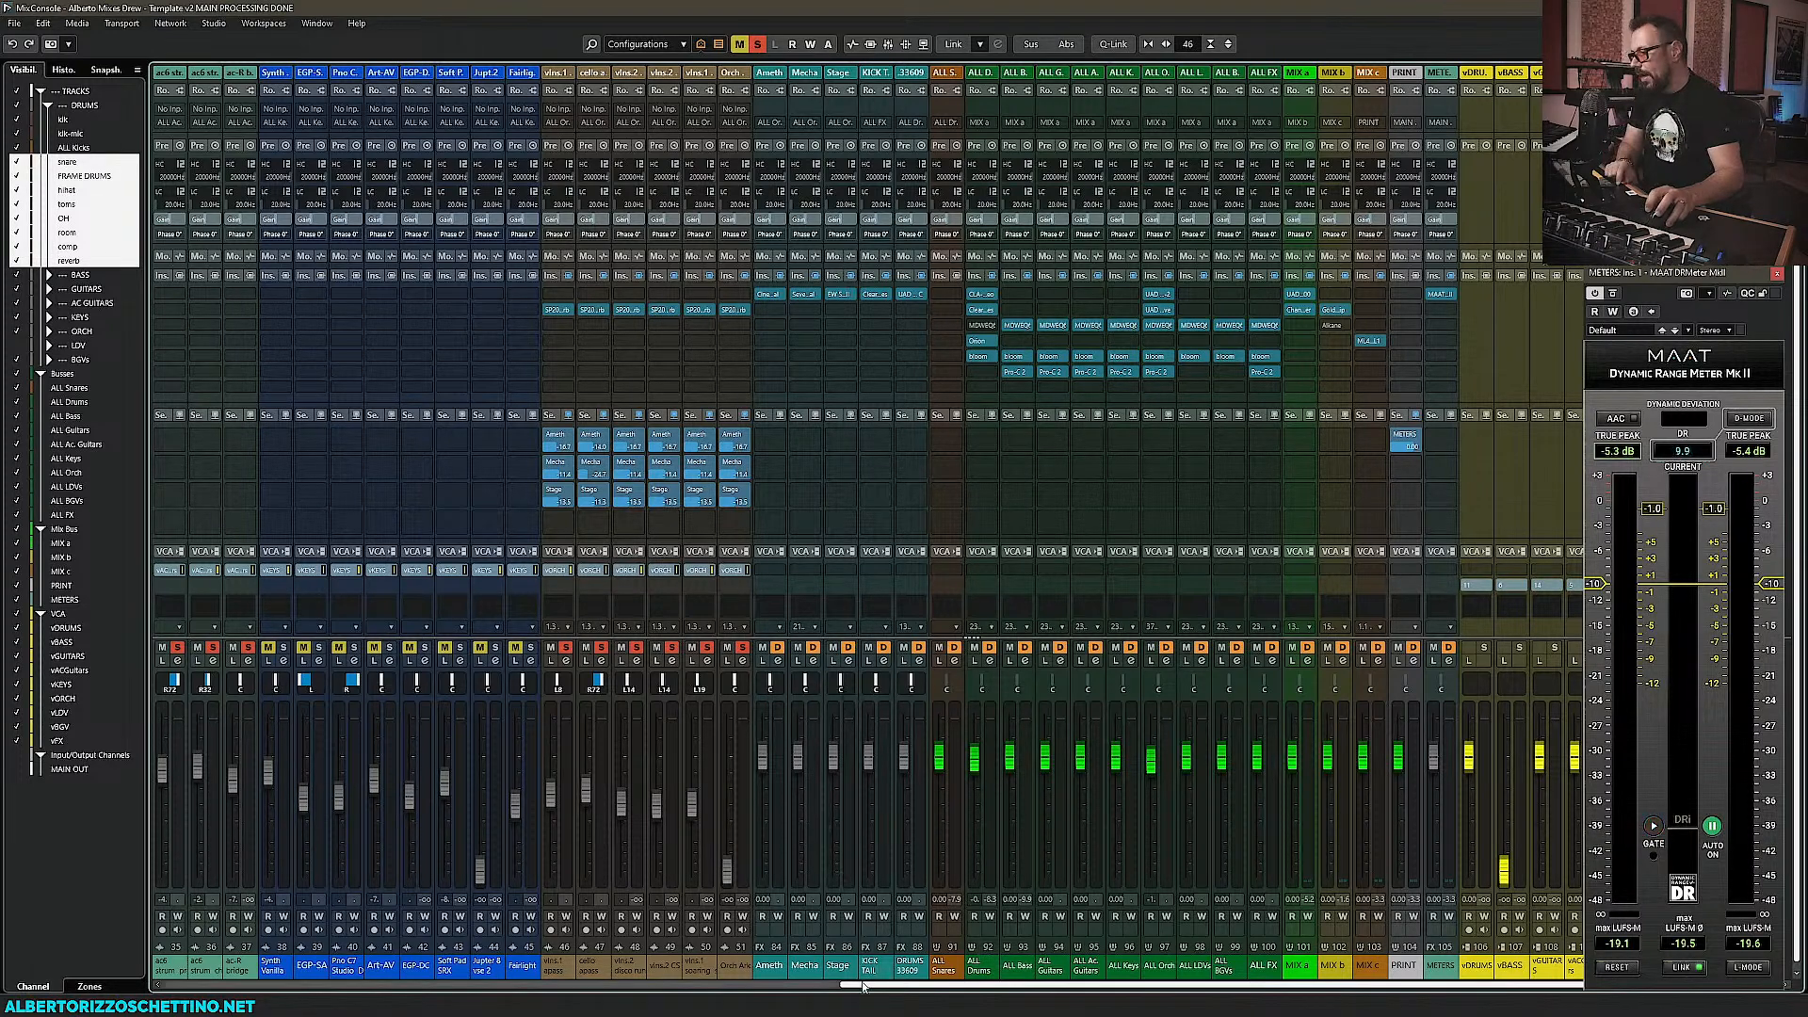
Extend the loop range's end to 43.3.1.0 in the project window, and return to the mixer
drag(904, 986, 800, 986)
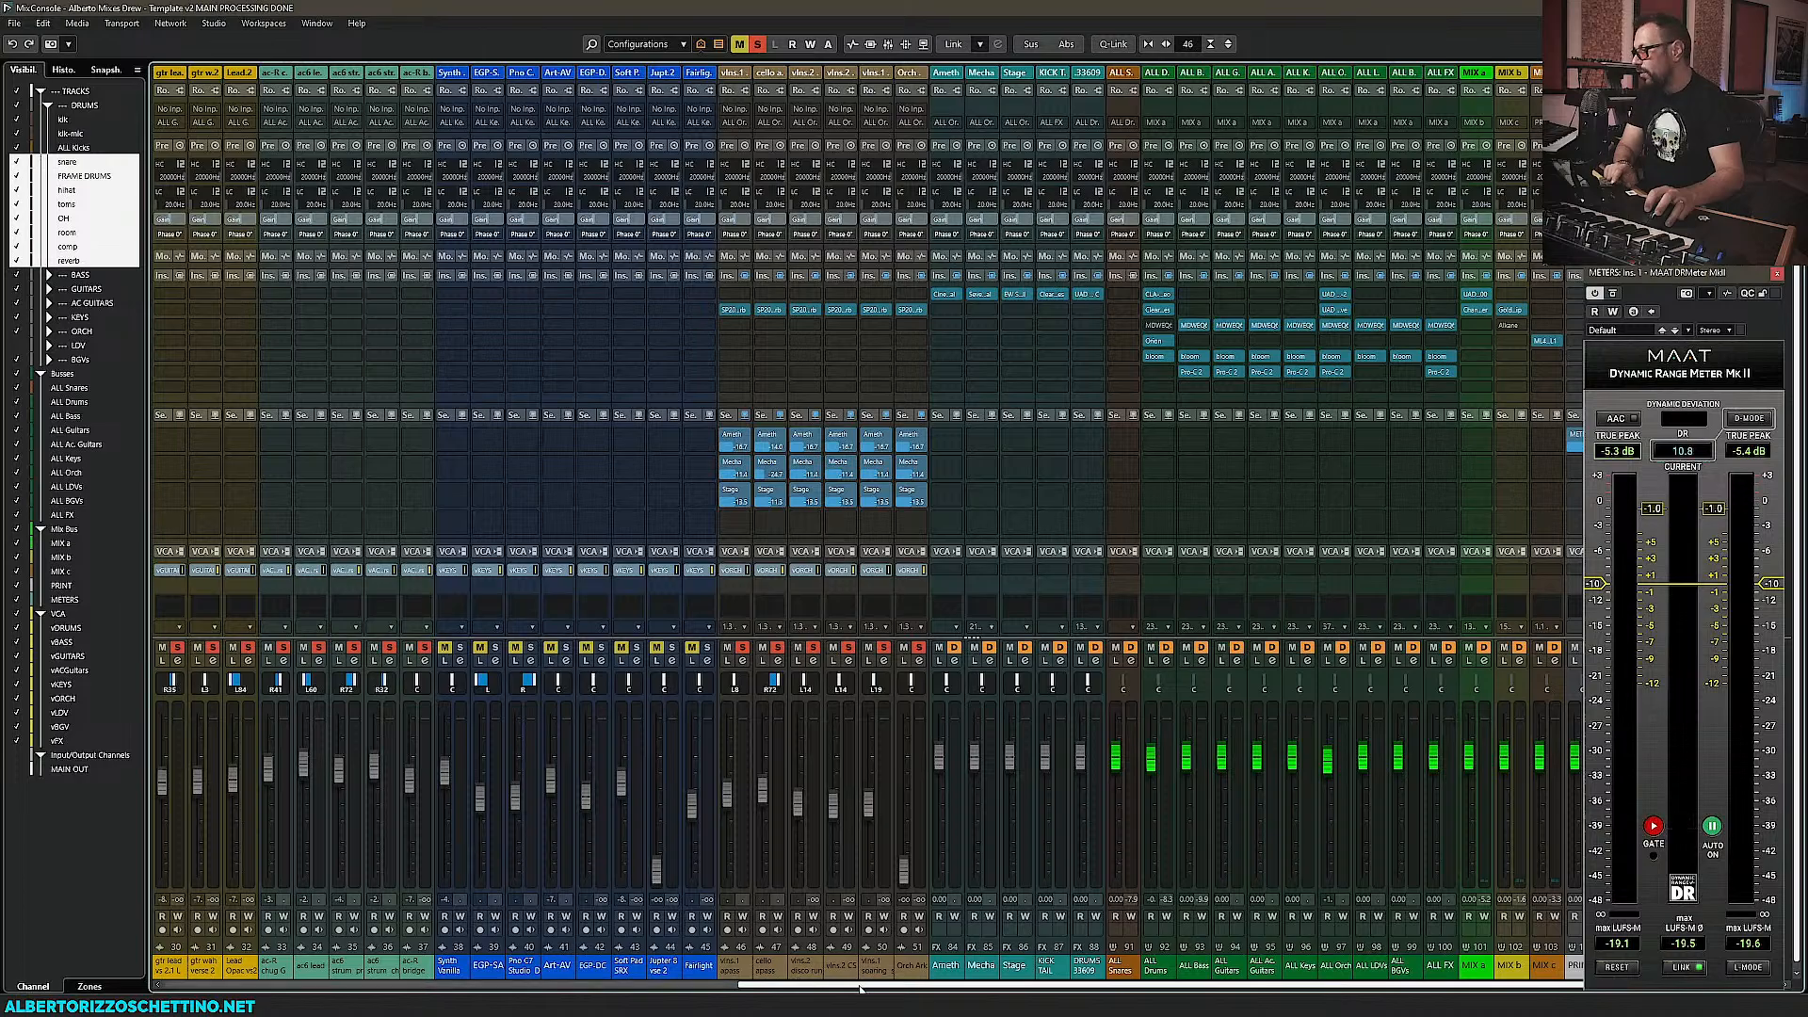
drag(847, 986, 827, 986)
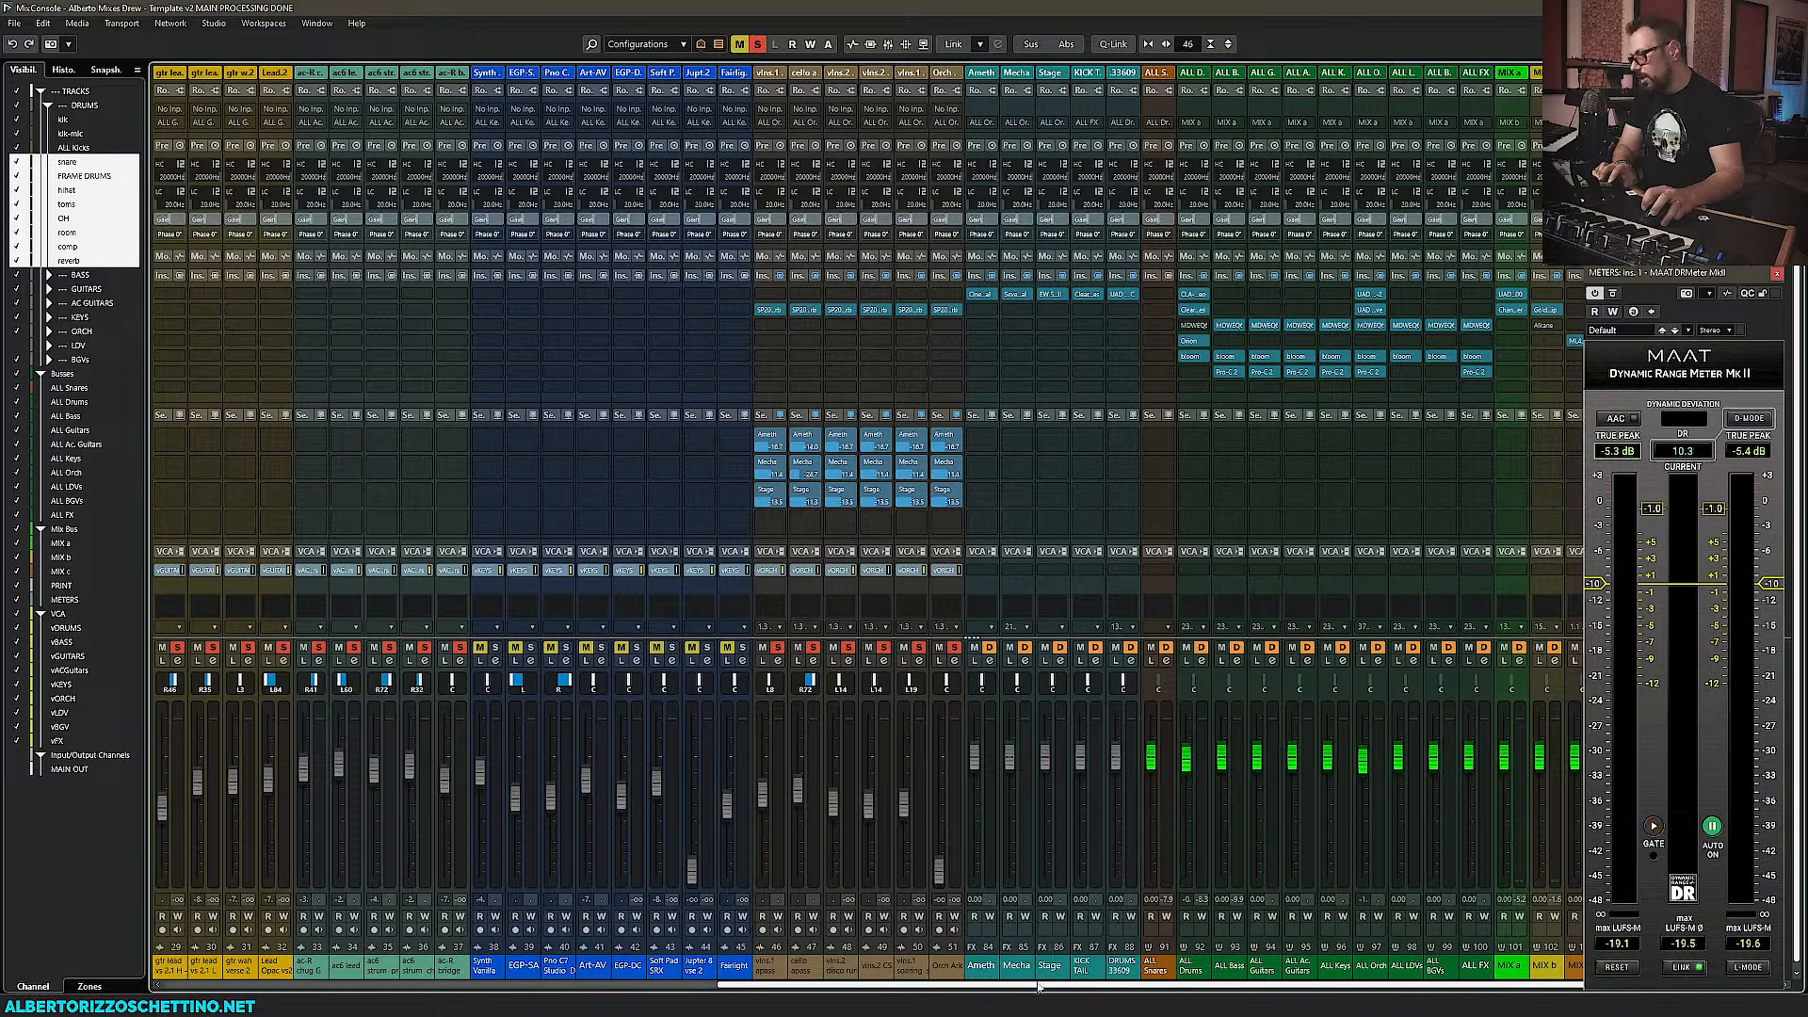
drag(1039, 985, 604, 990)
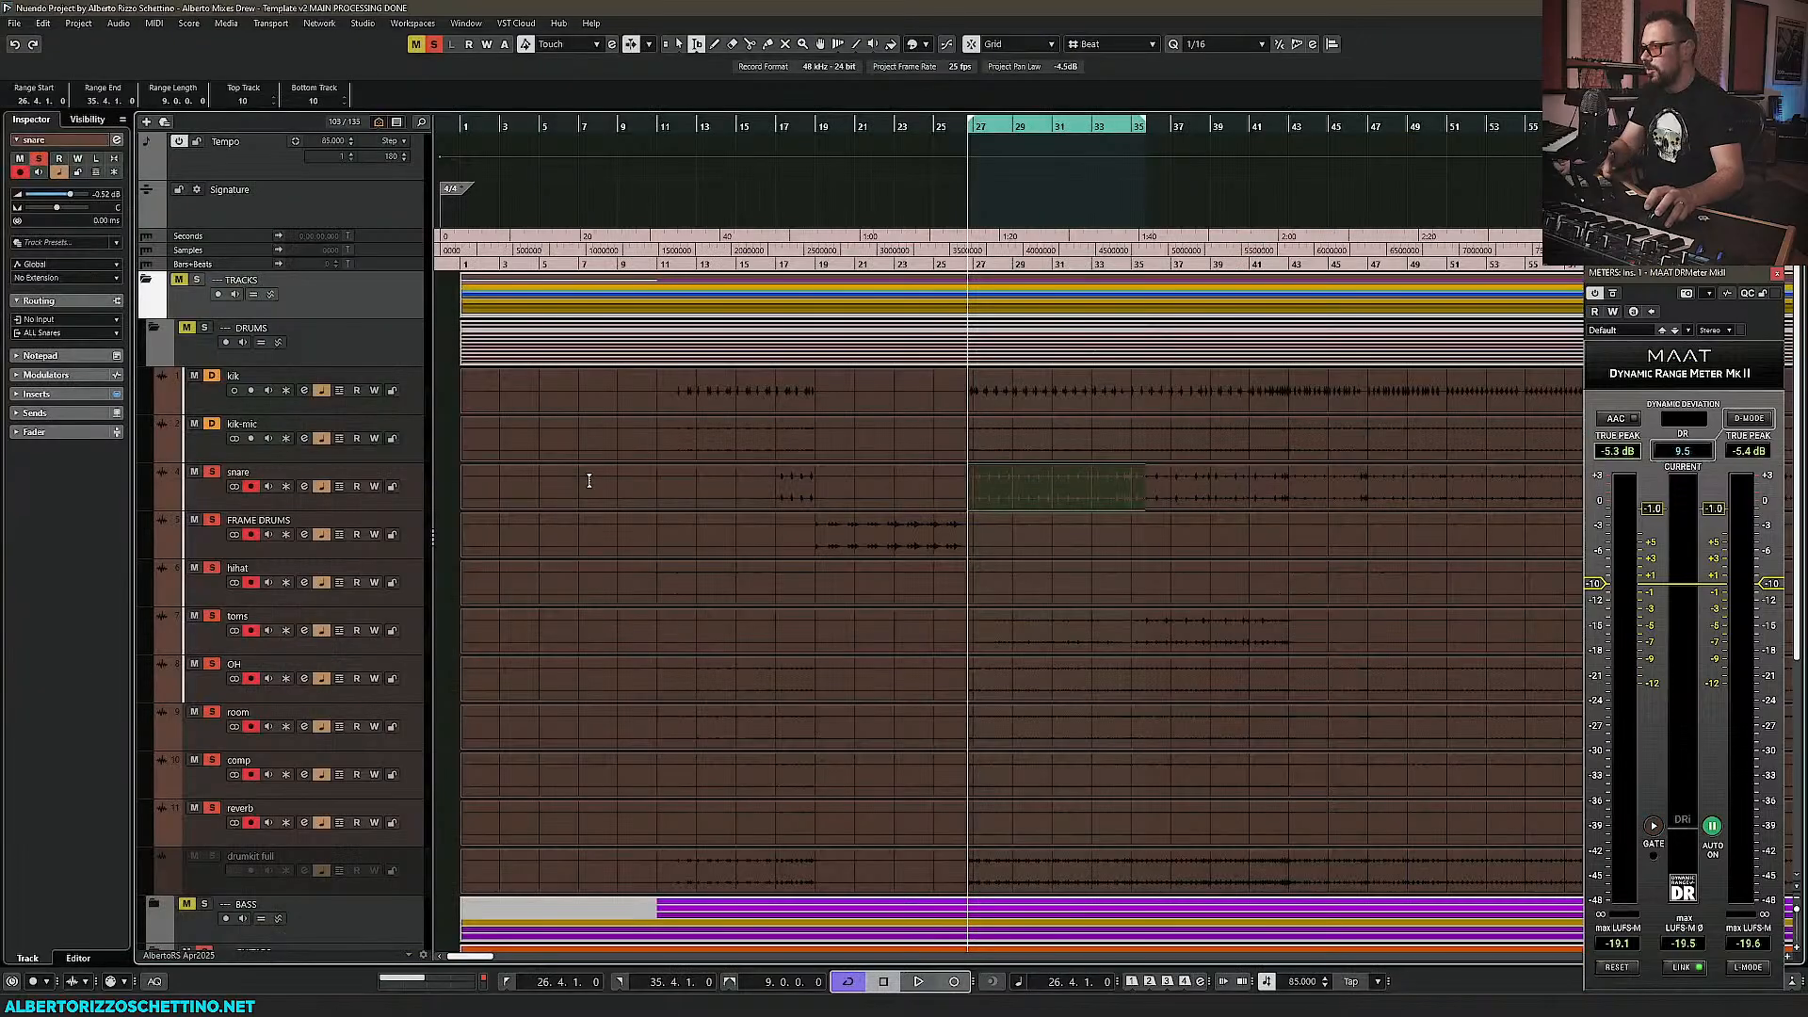
key(F3)
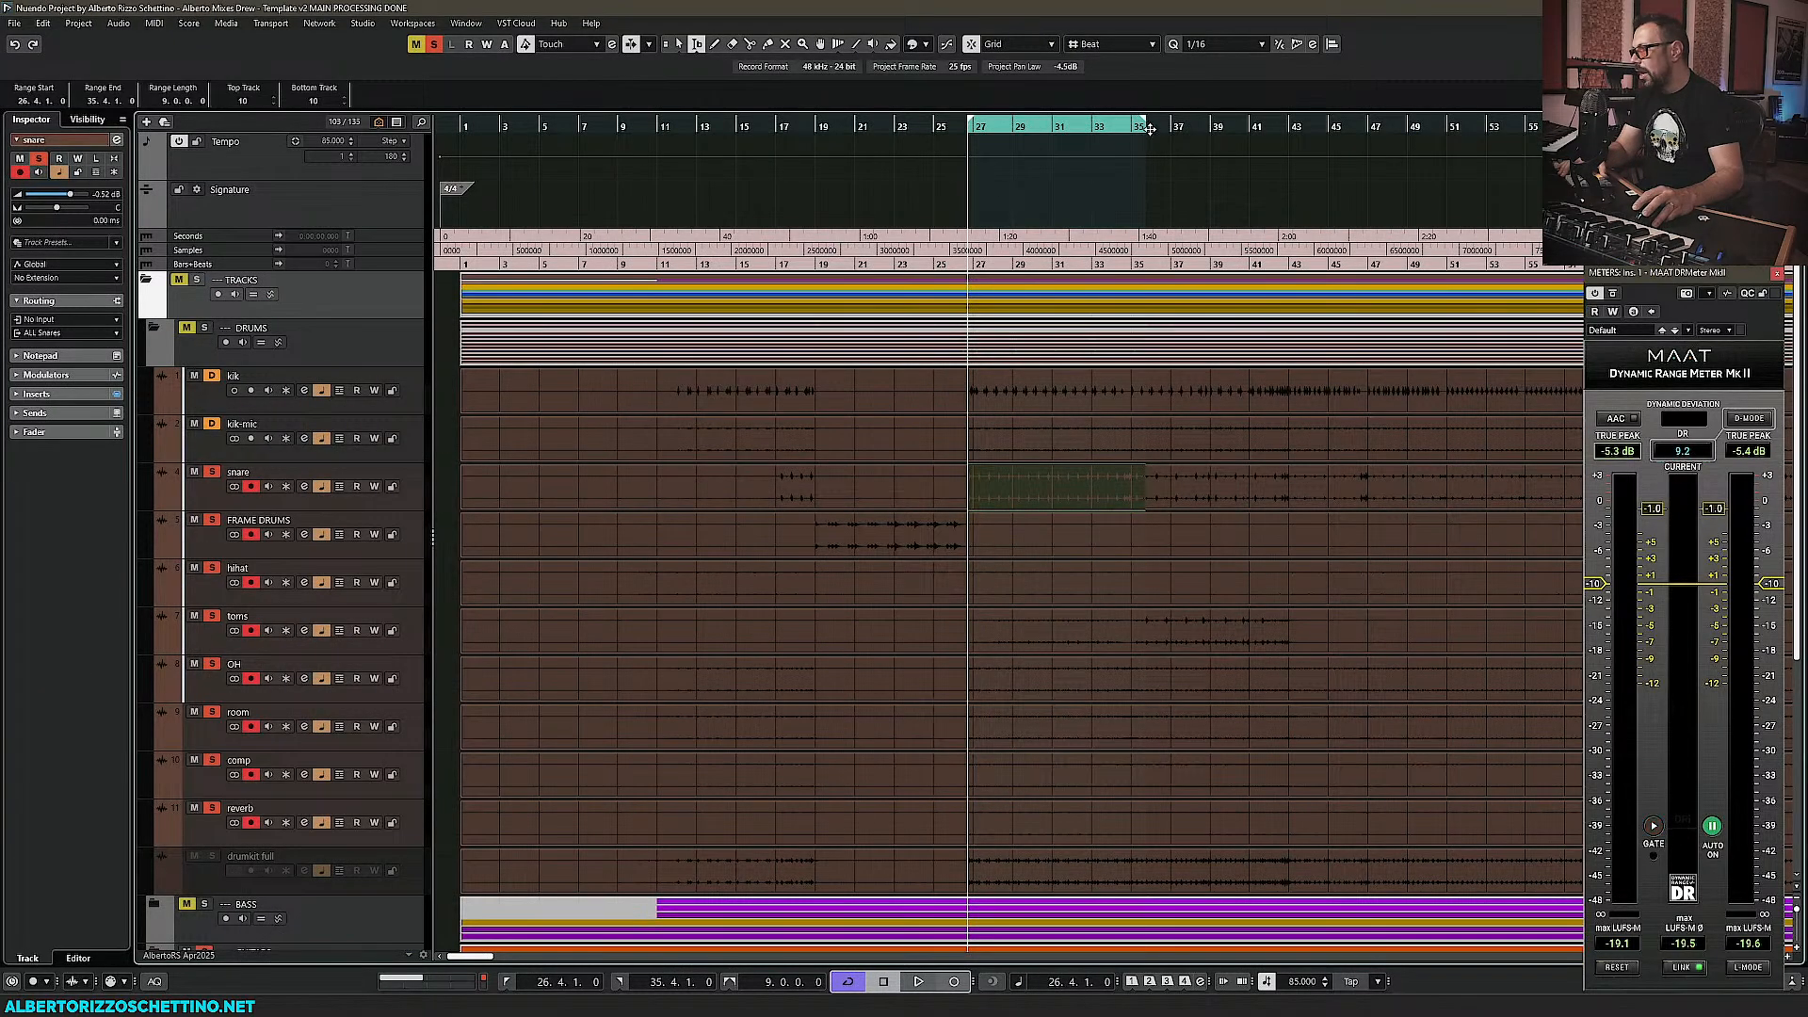
drag(1150, 129, 1297, 123)
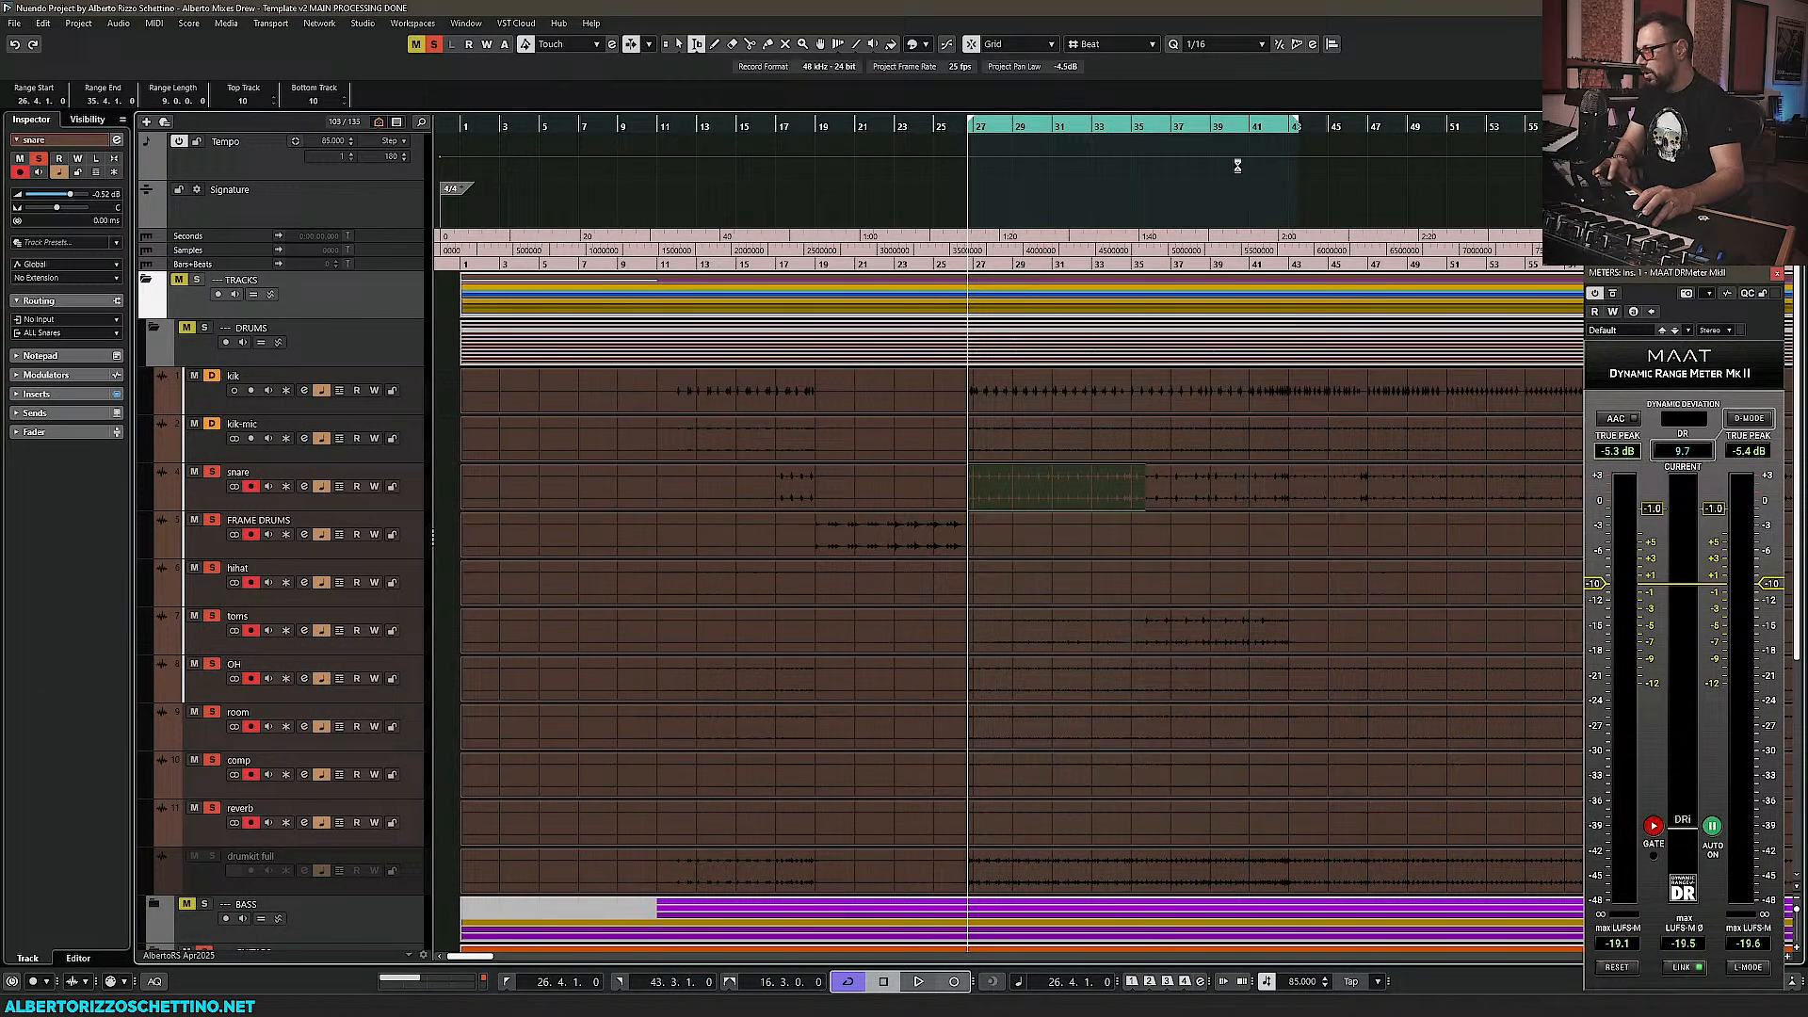
key(F3)
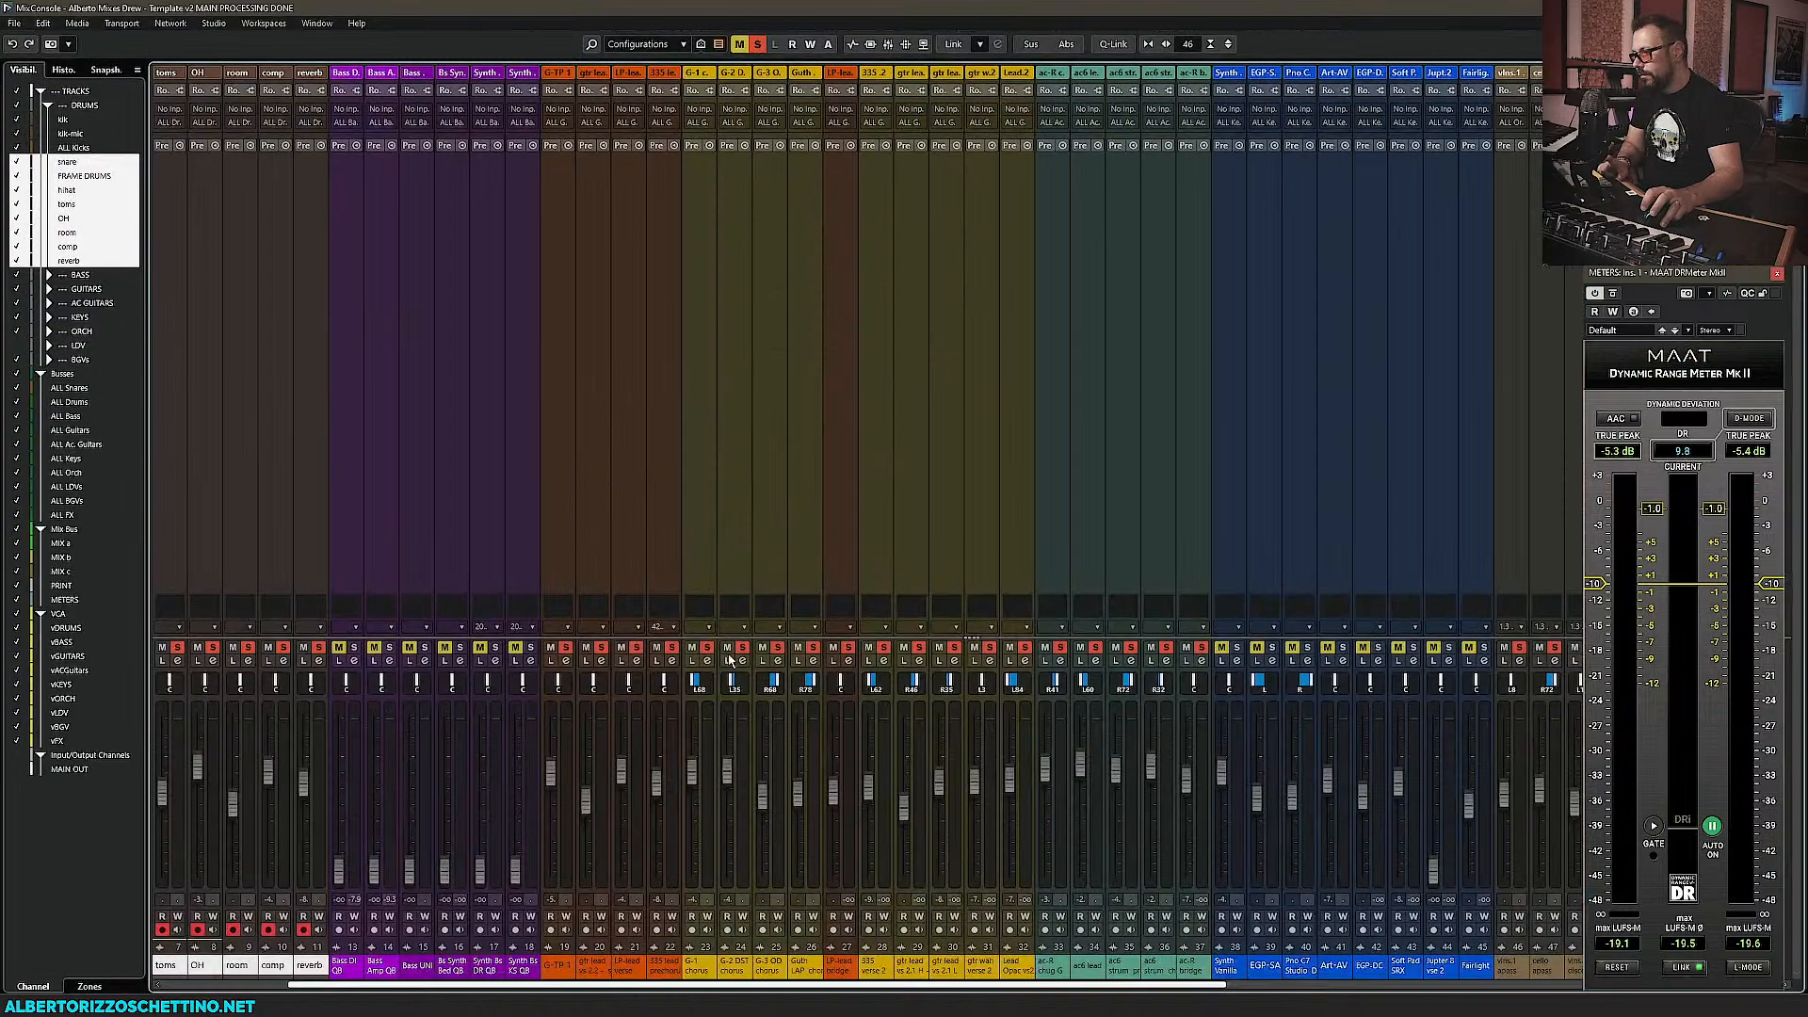
Play the mix and raise the LP lead guitar fader slightly, checking it against the drums and meter
key(space)
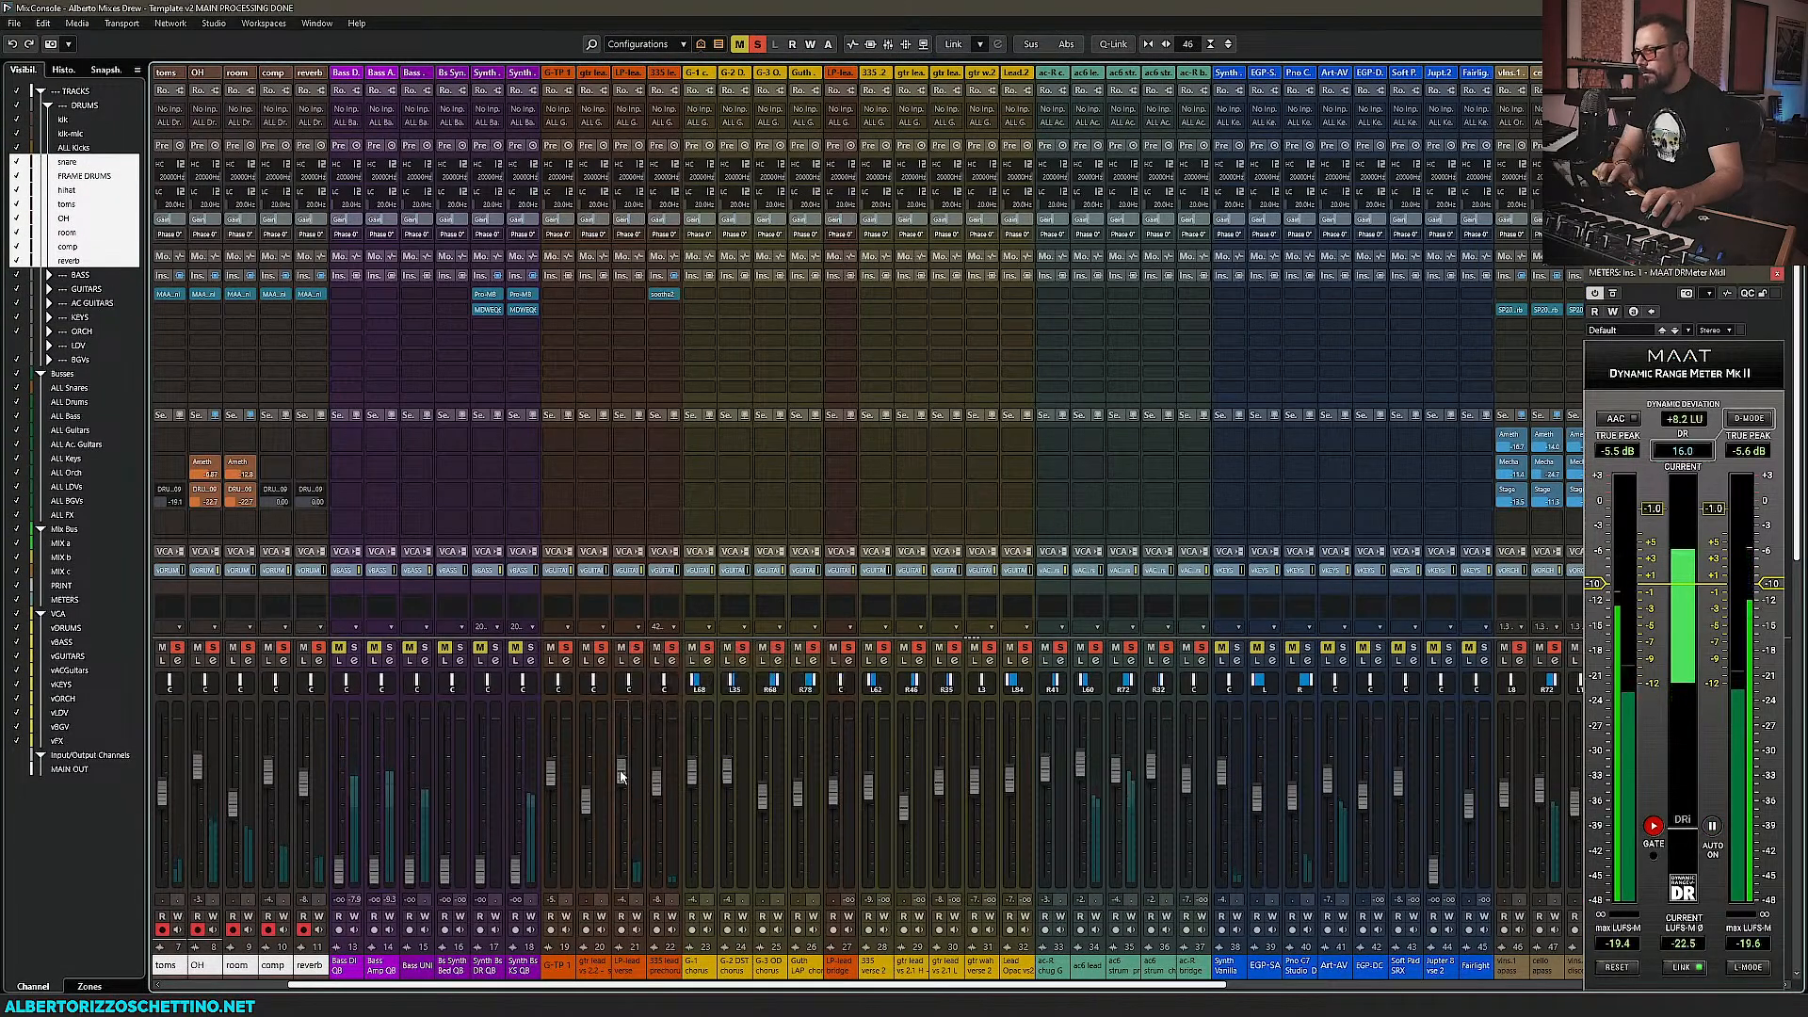
mouse_move(621, 771)
mouse_down()
mouse_move(625, 726)
mouse_move(623, 767)
mouse_up()
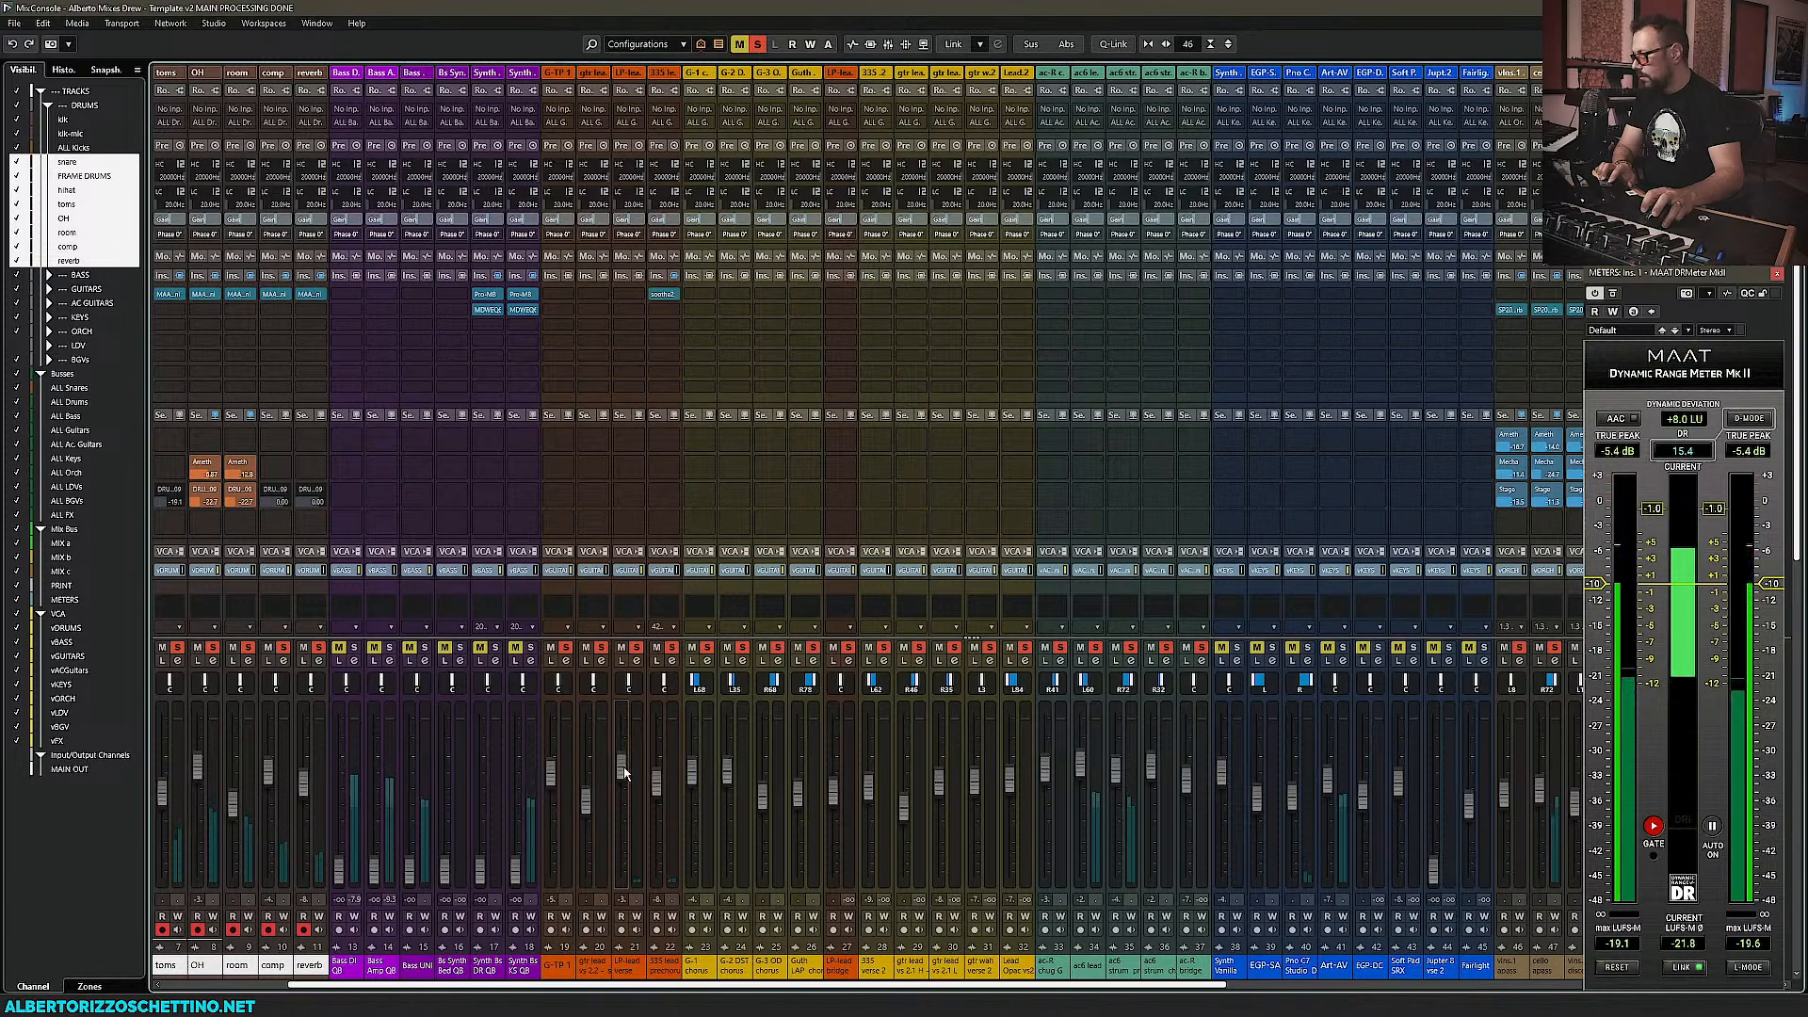
key(space)
drag(801, 986, 737, 986)
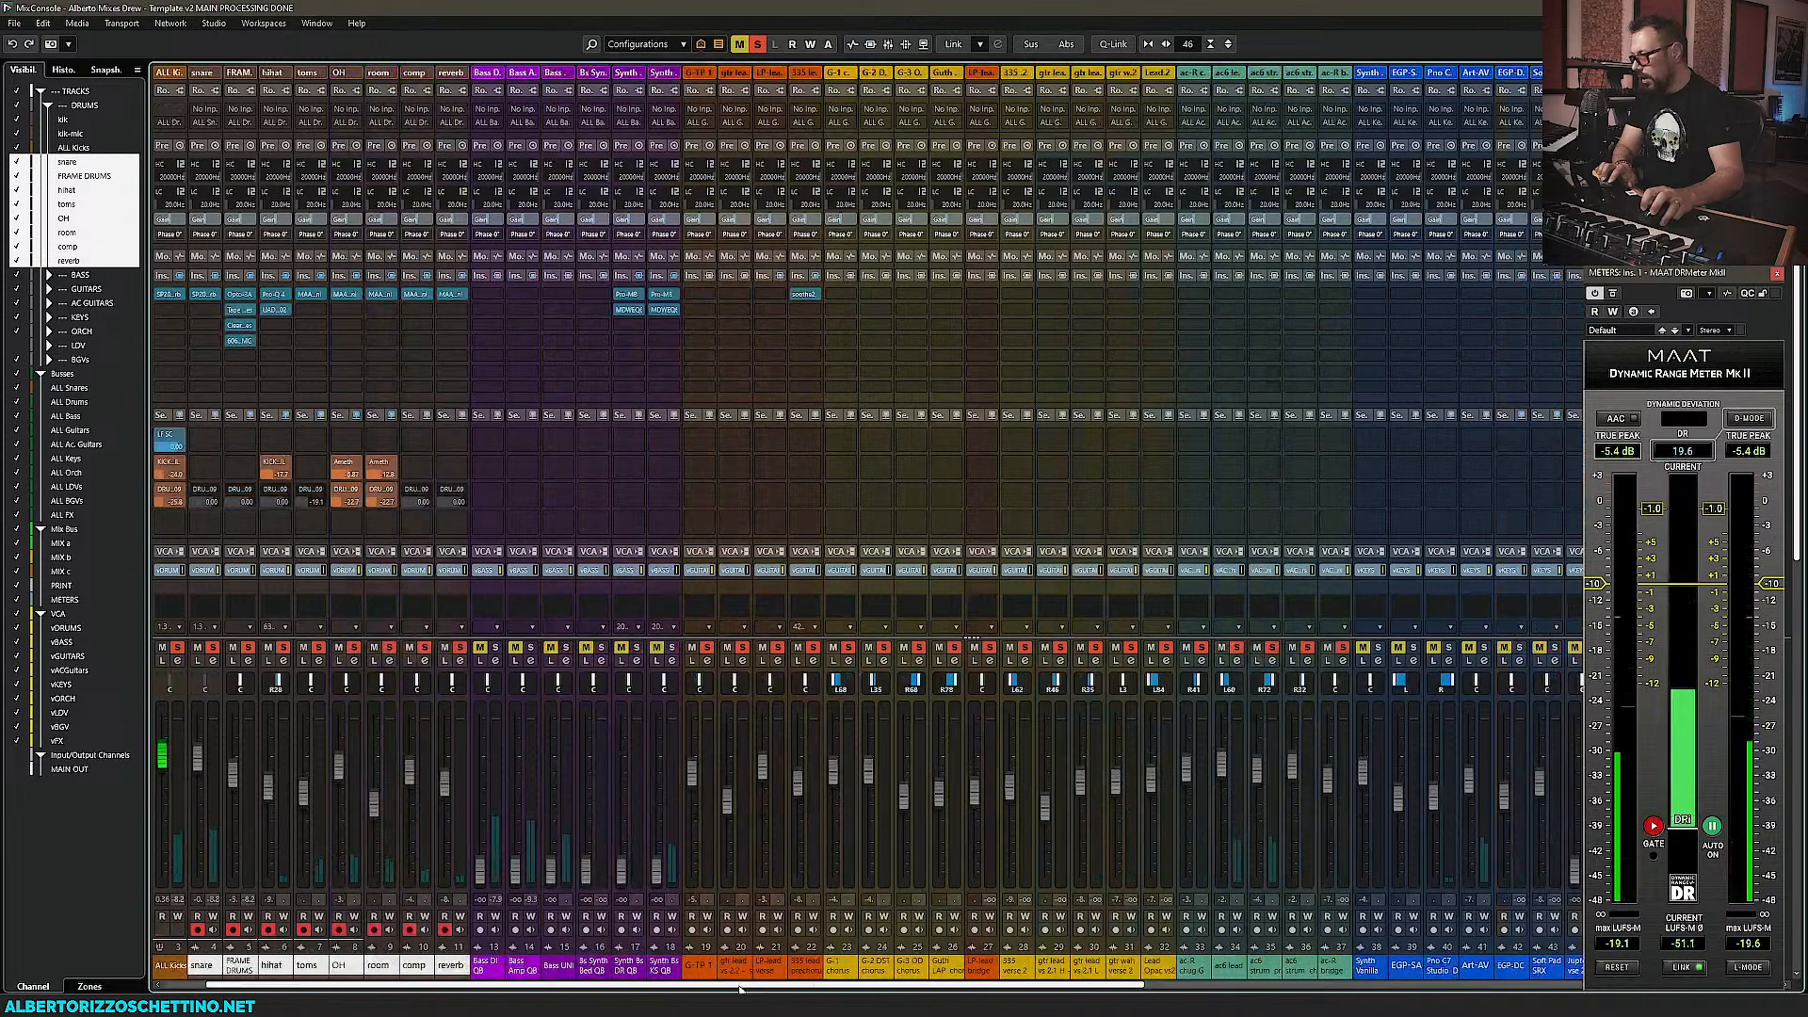
key(space)
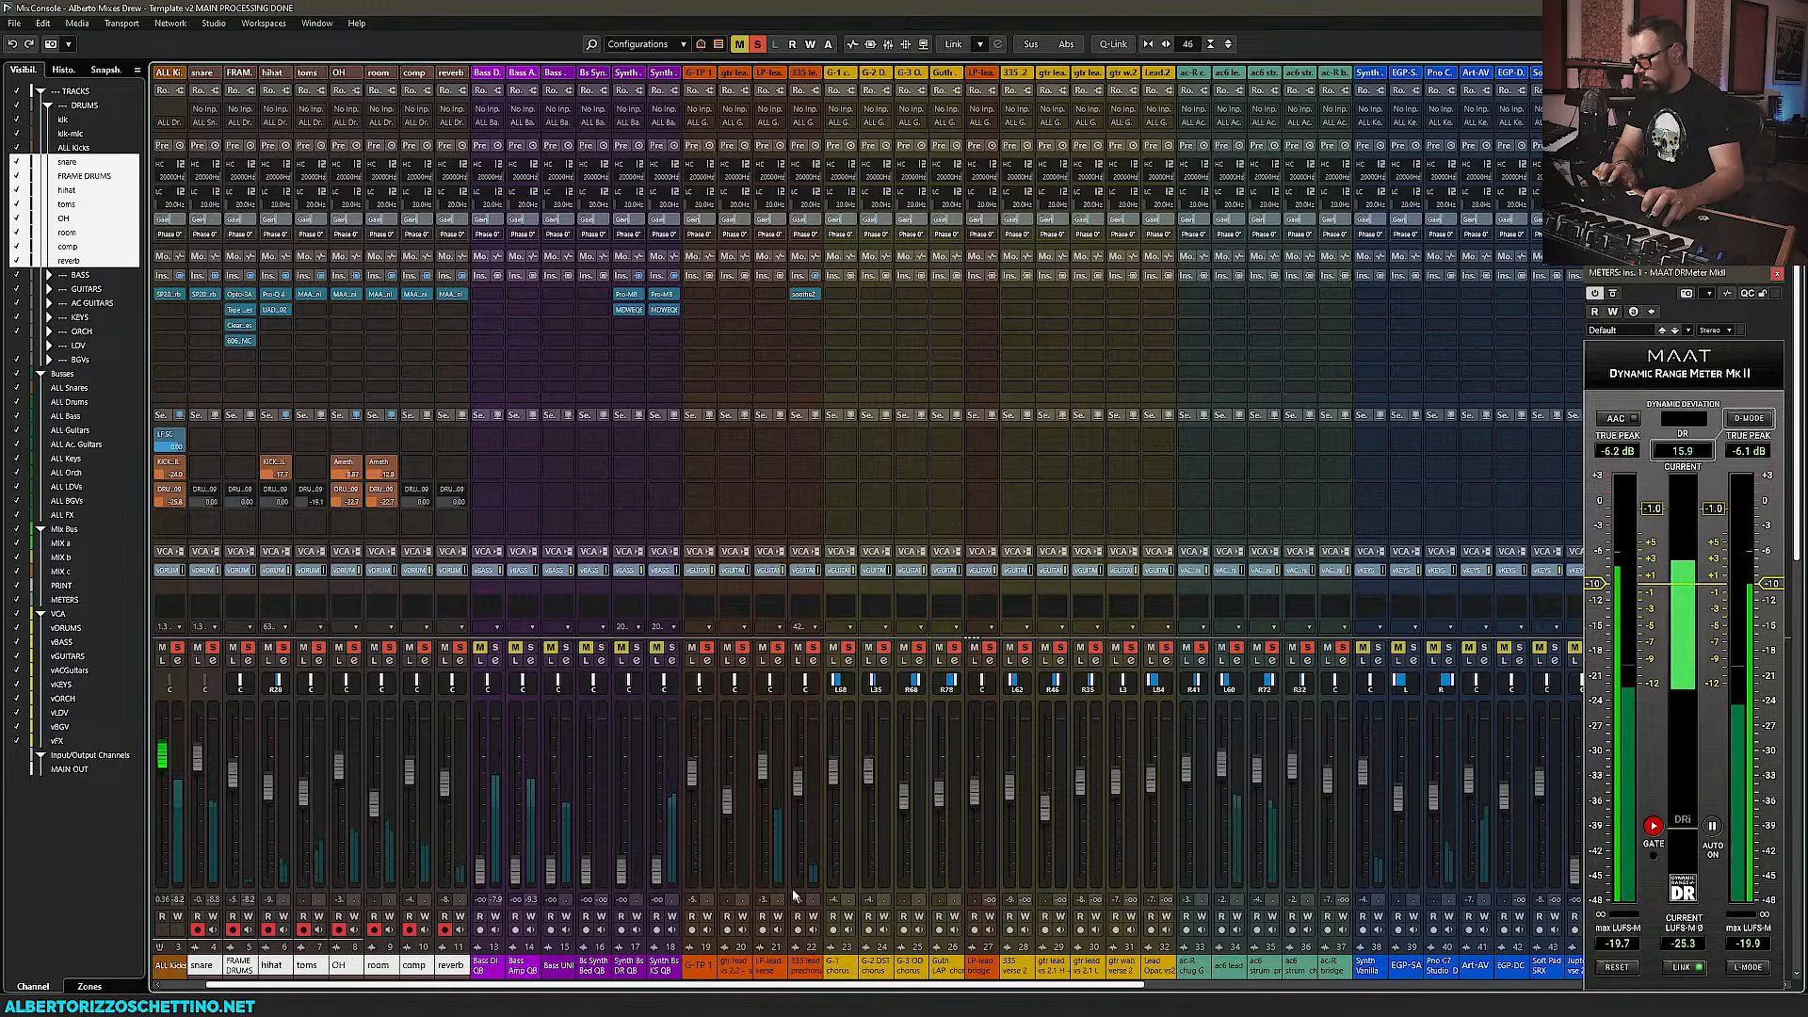
key(space)
Solo the acoustic lead guitar exclusively, play it, and add the acoustic strum prechorus channel to the solo
click(1240, 649)
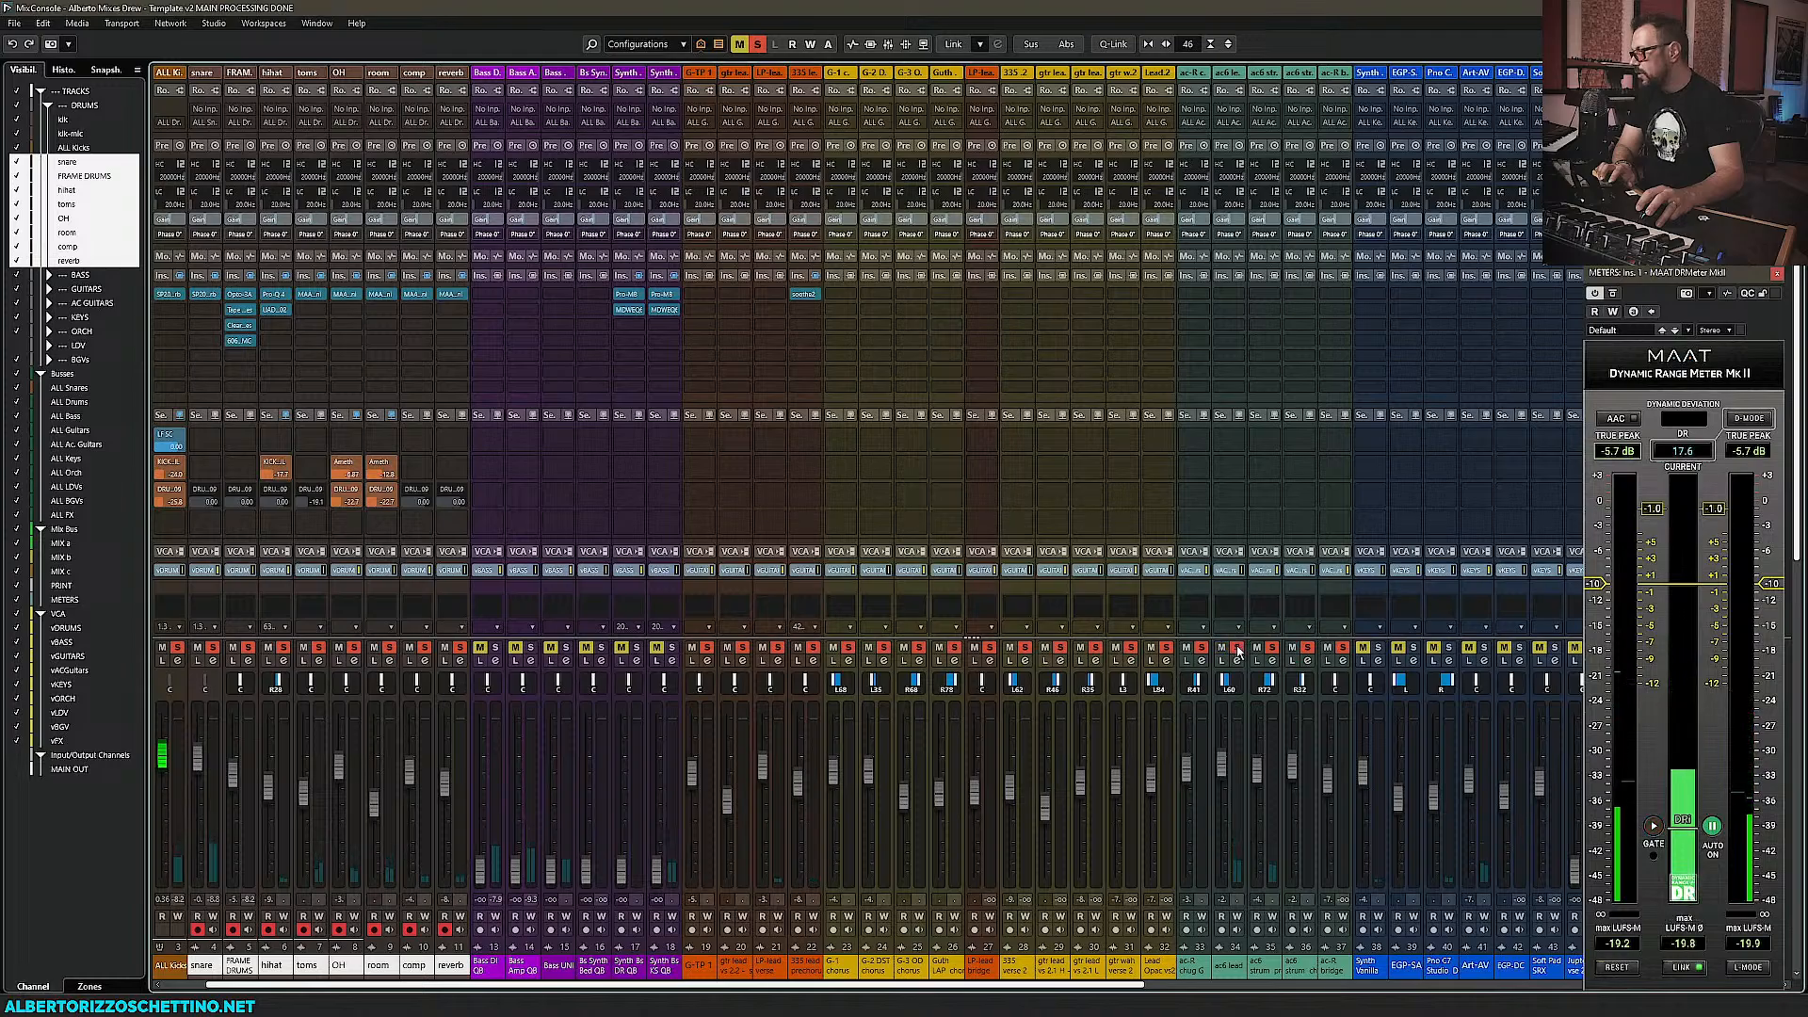
ctrl+click(1238, 649)
key(space)
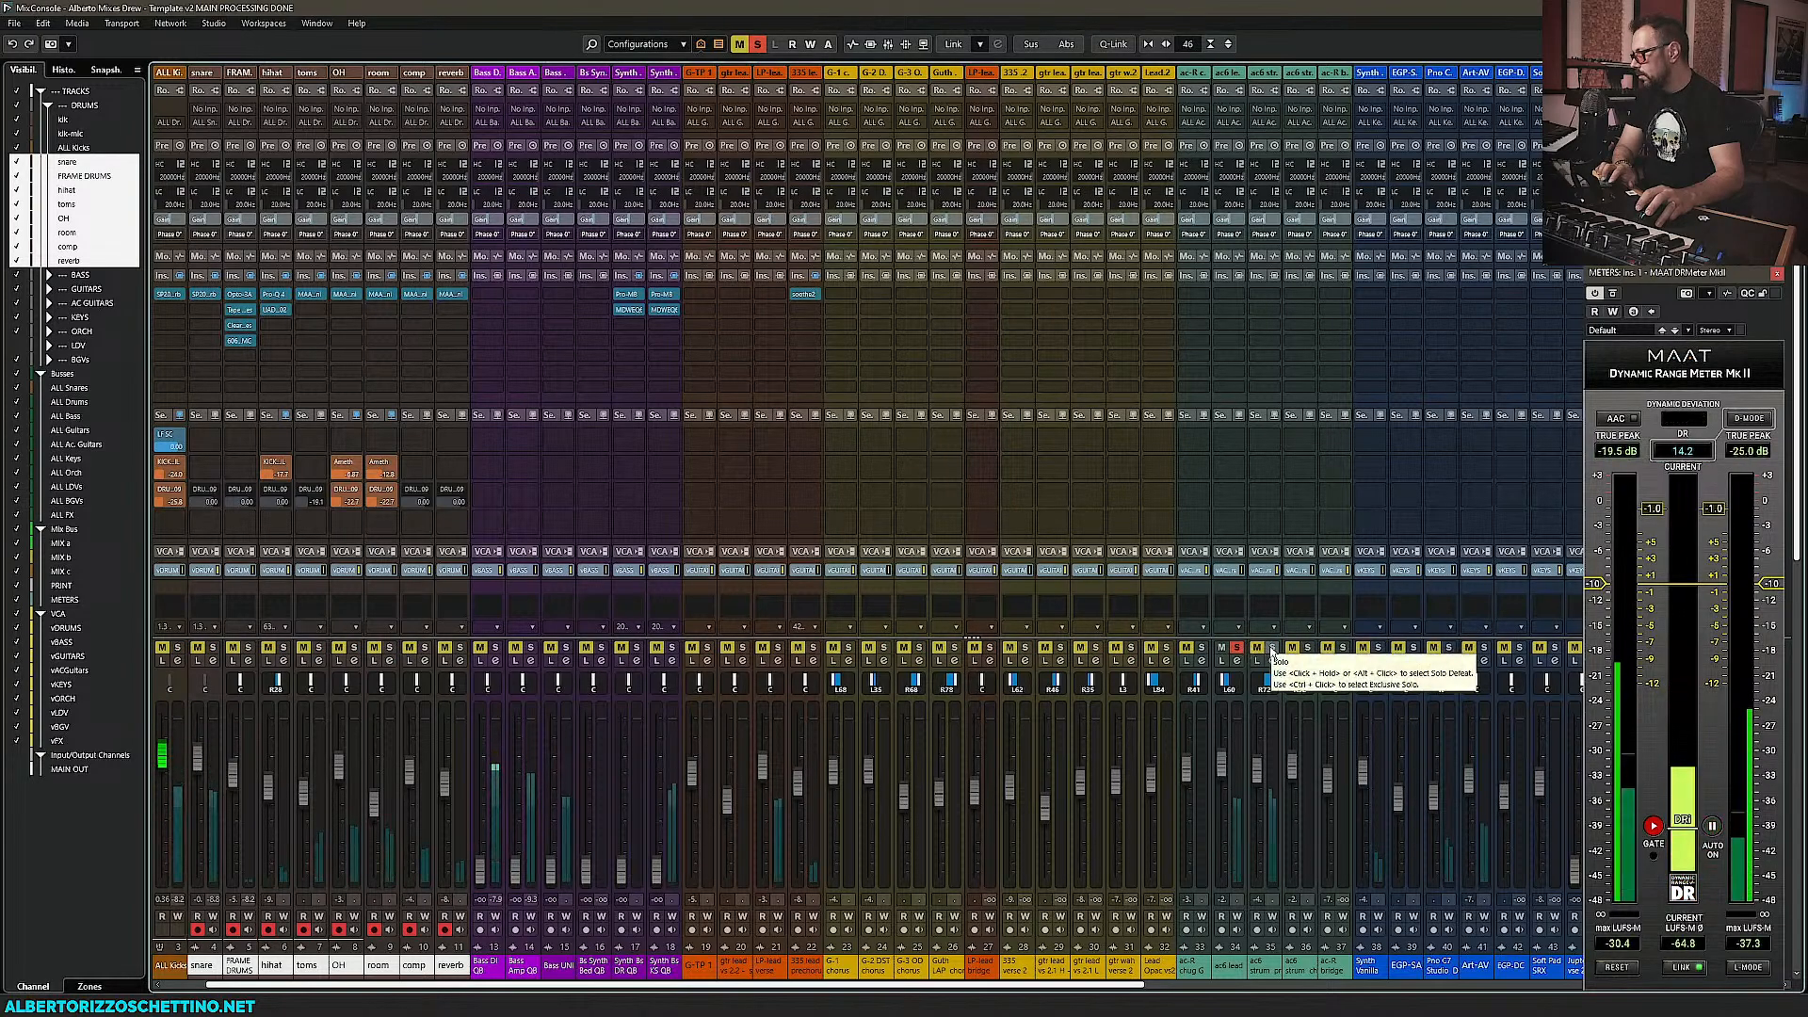
click(1272, 649)
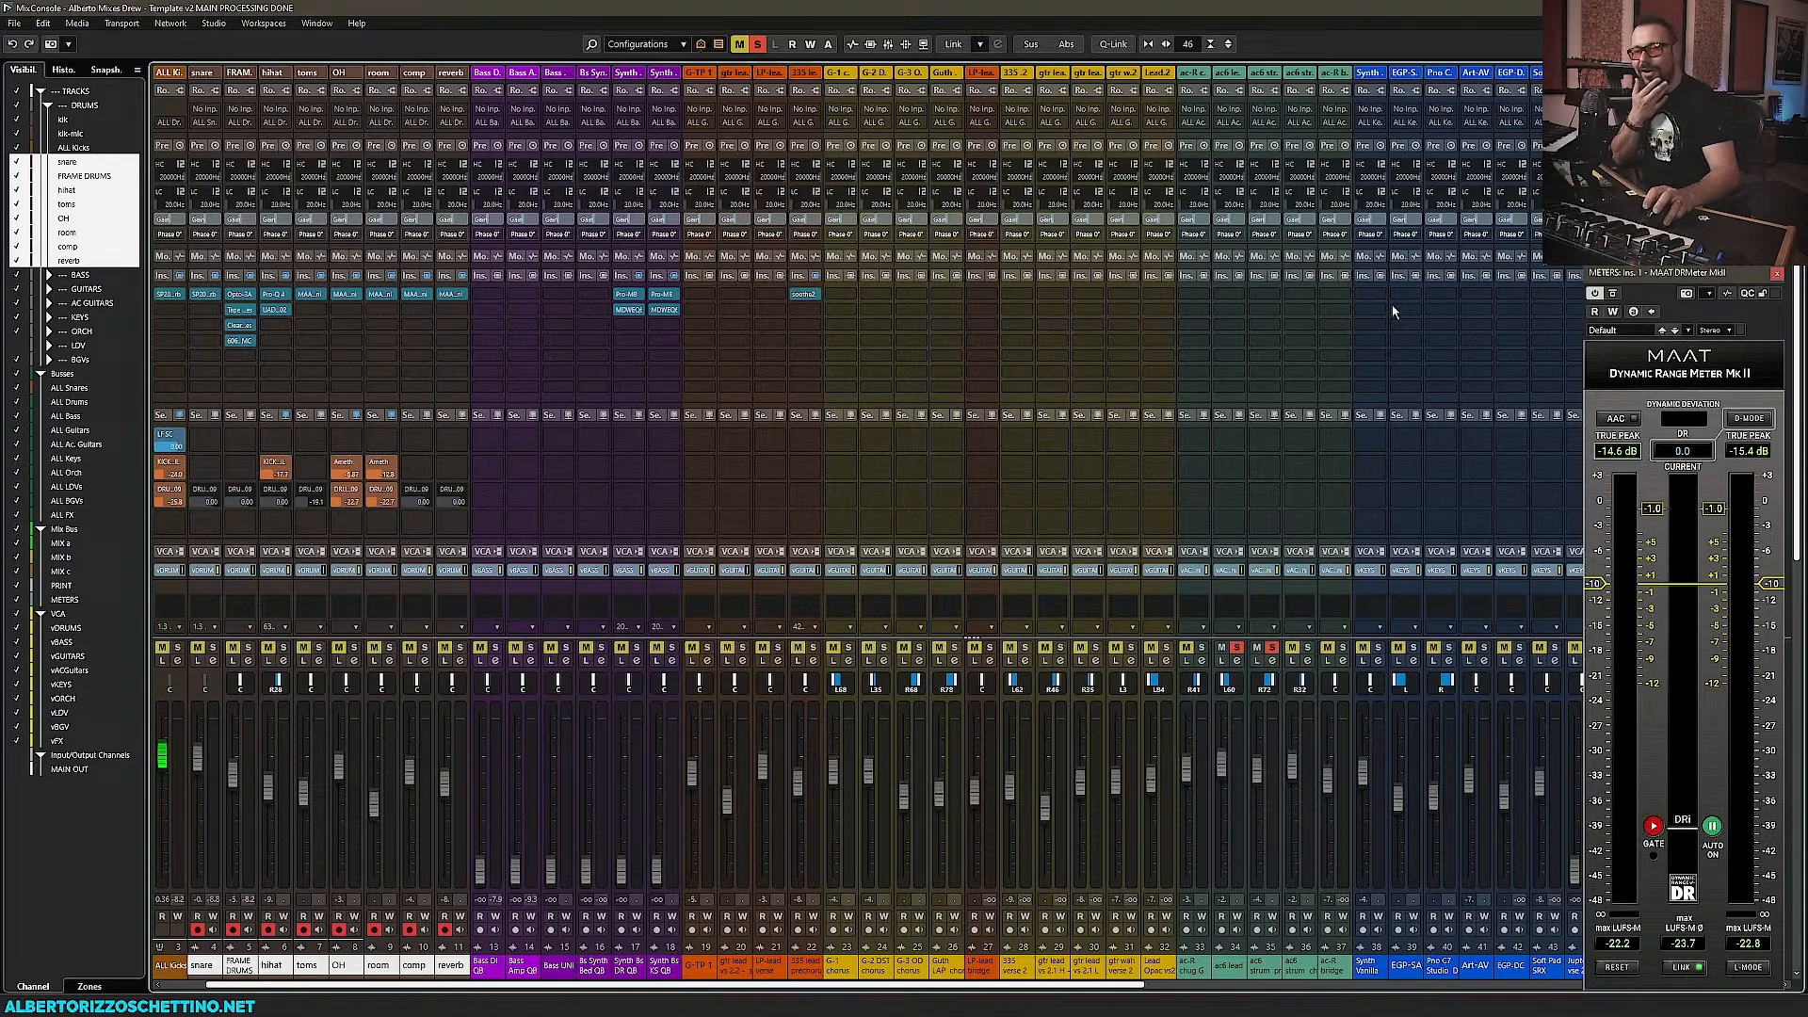
Insert FabFilter Pro-Q 4 in the first slot of the acoustic strum prechorus channel, and move its editor higher up
click(1275, 300)
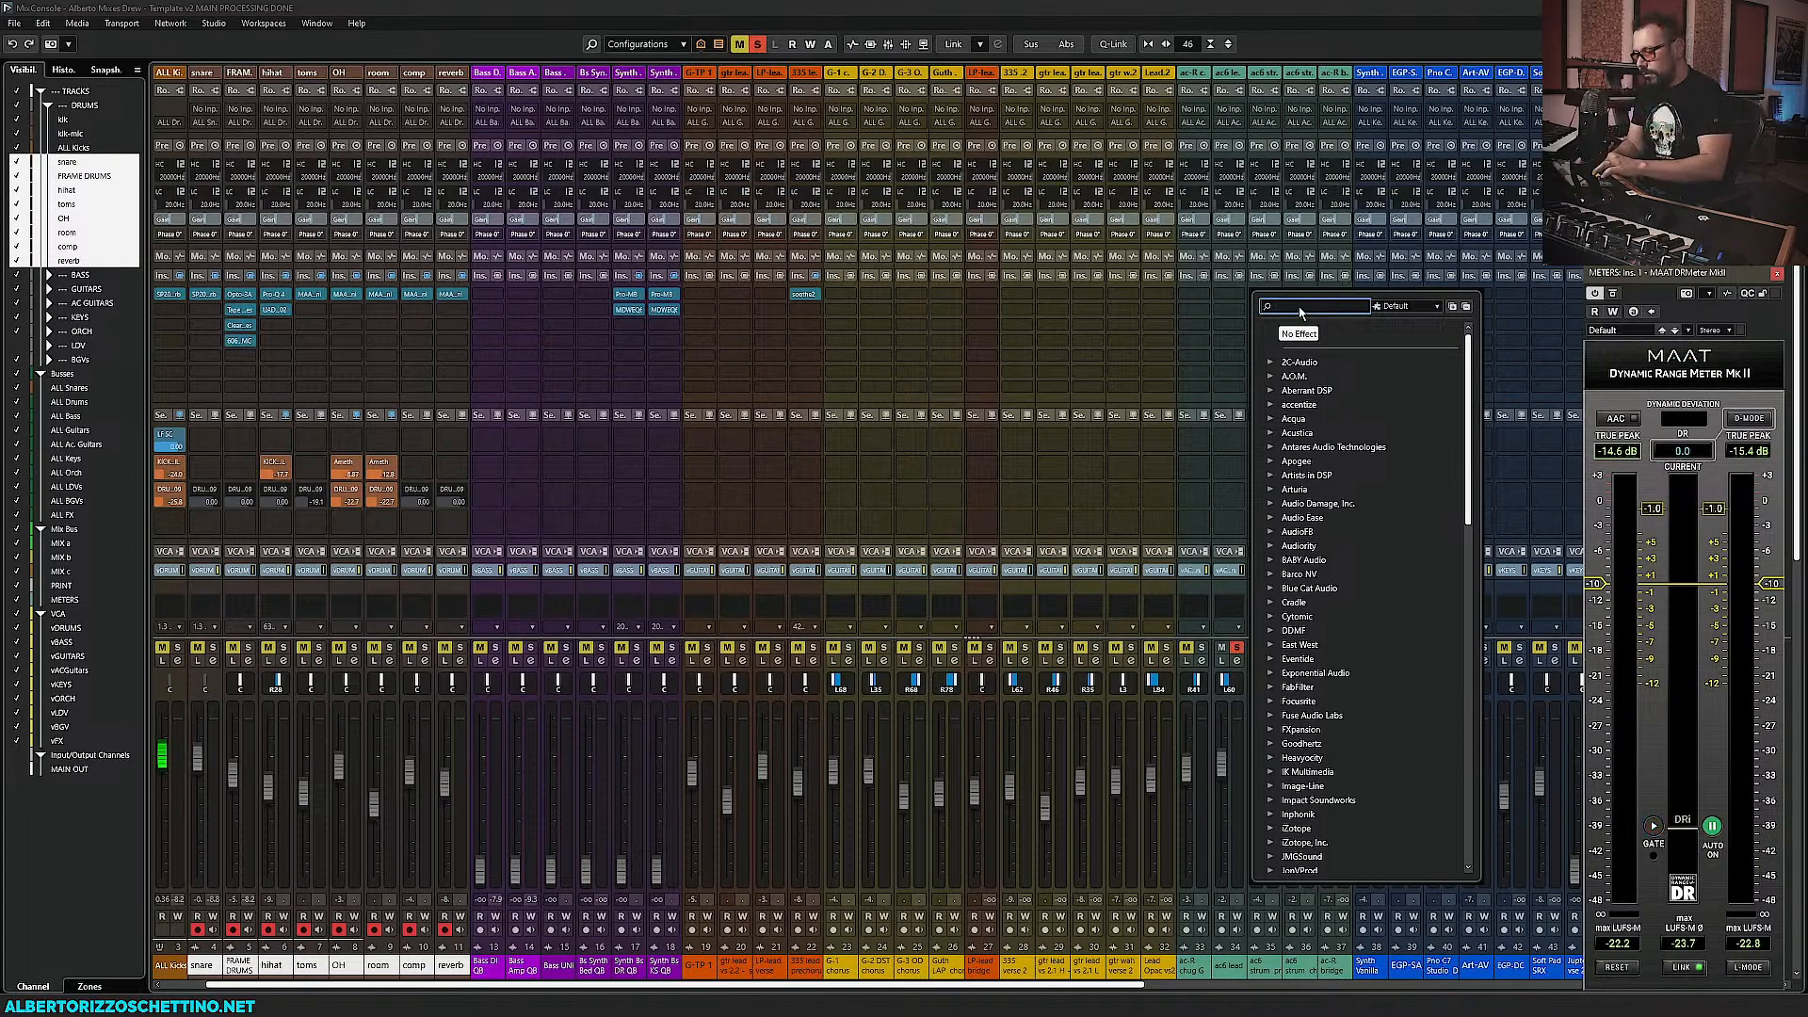
text(pro-)
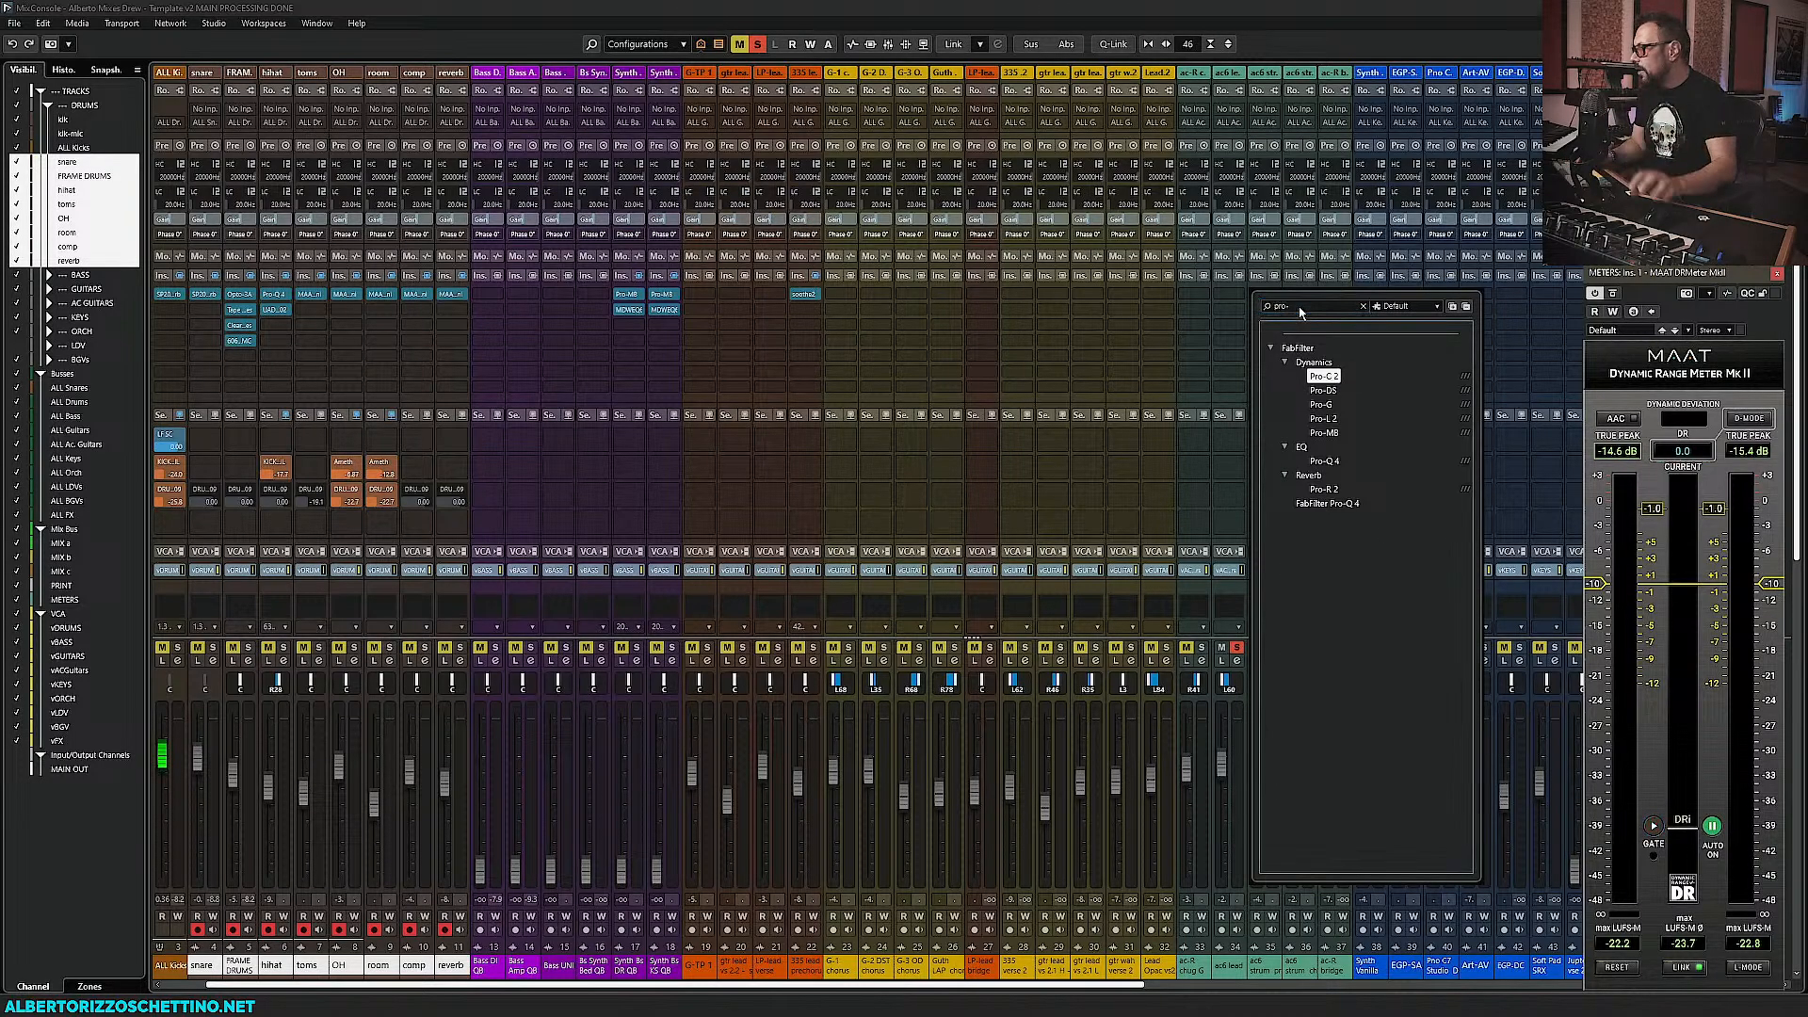
click(1324, 461)
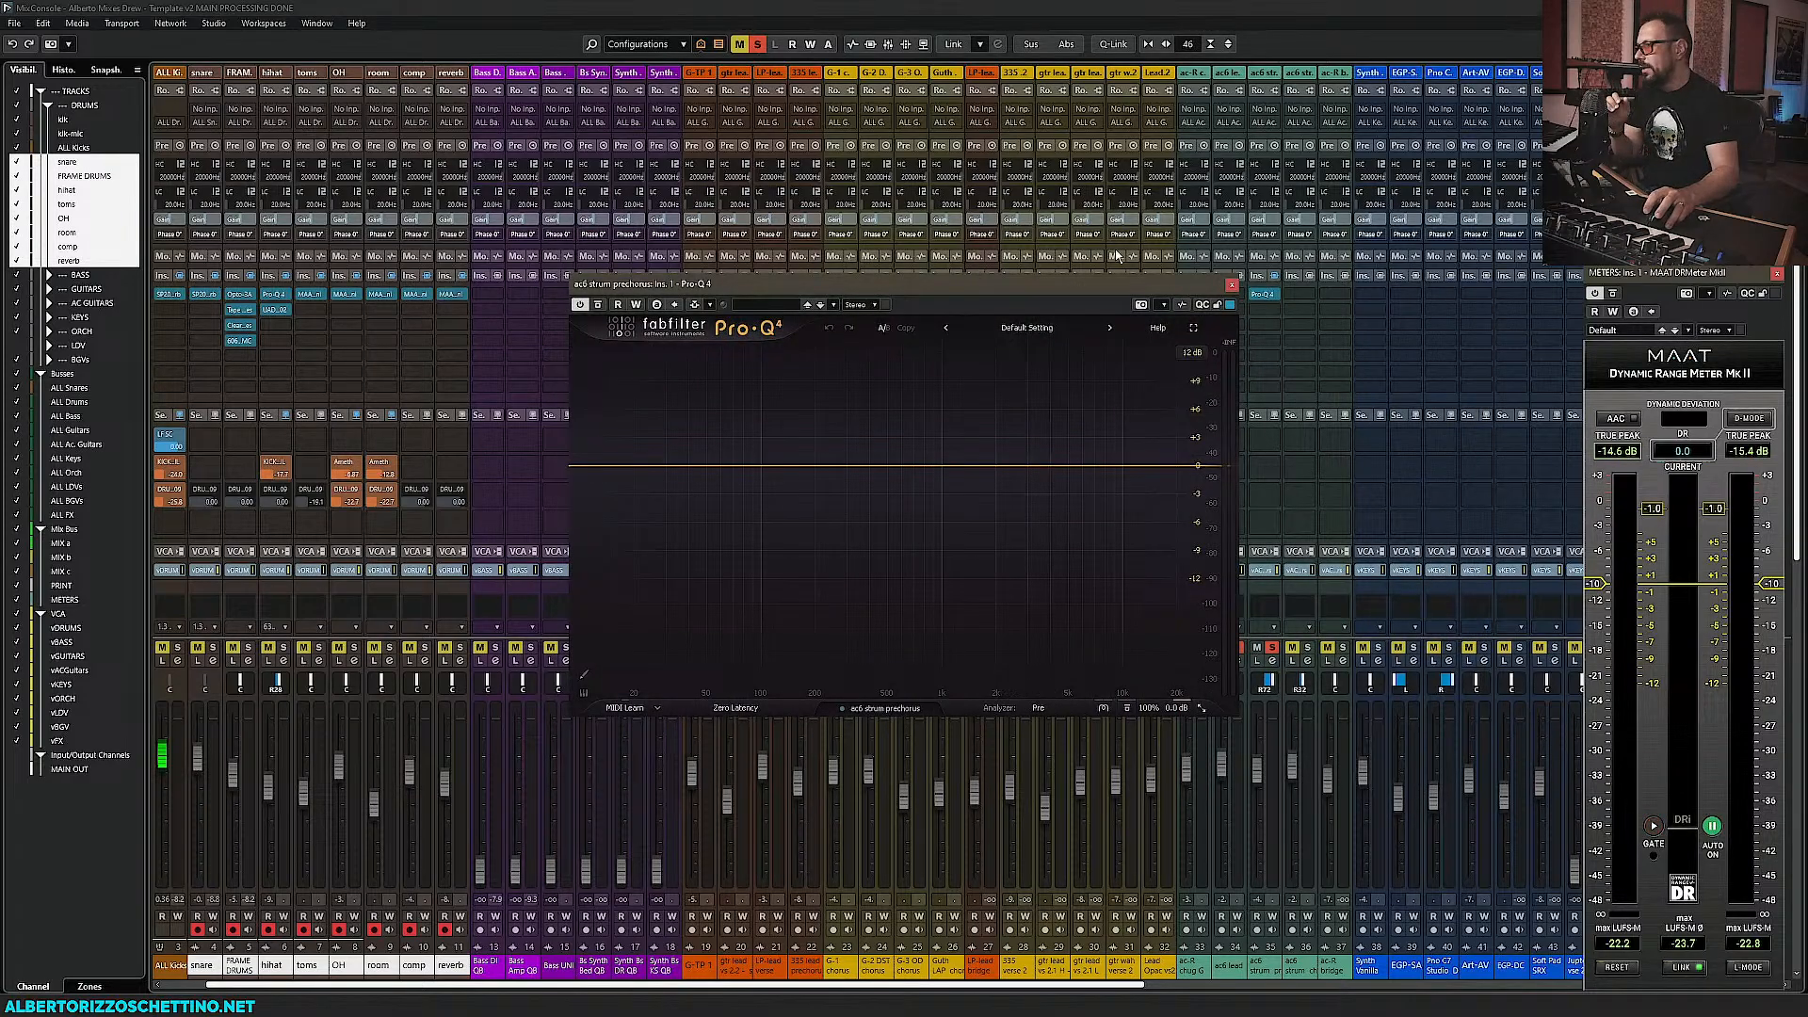
drag(1063, 282, 1003, 160)
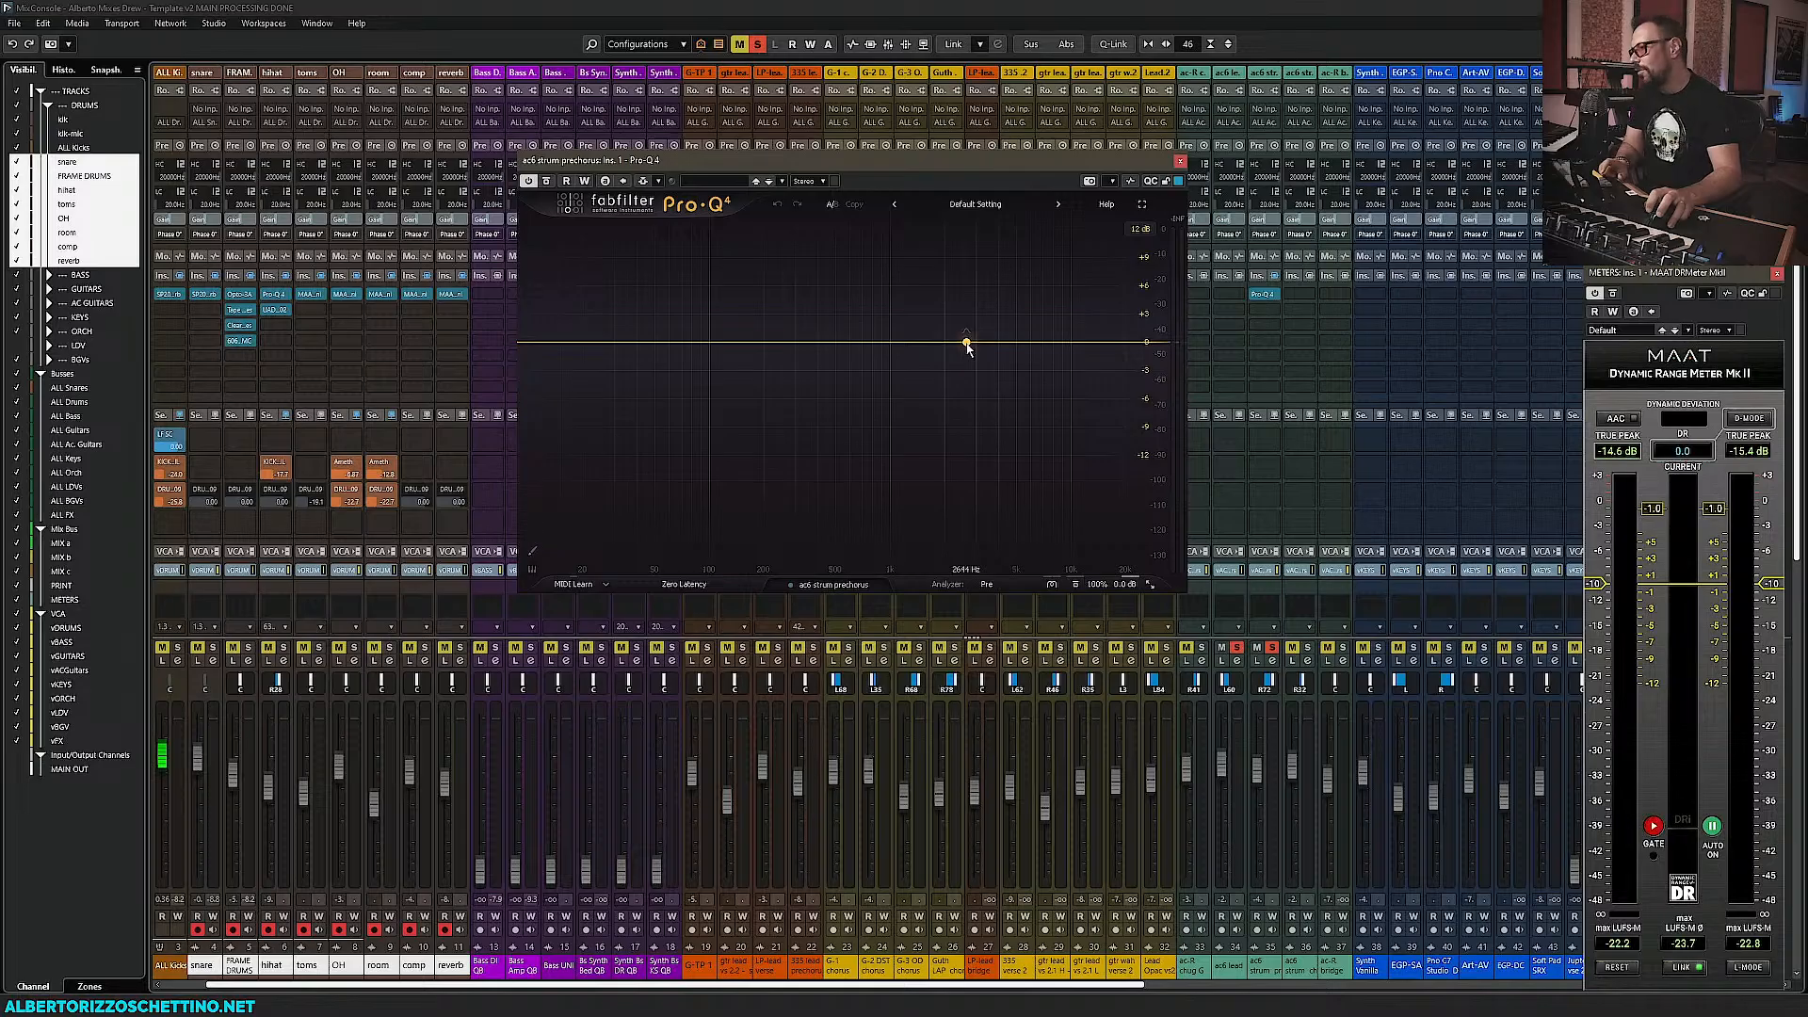
Play the soloed guitars and add a Pro-Q 4 bell boost of about 3.8 dB around 3.5 kHz on the strum prechorus
key(space)
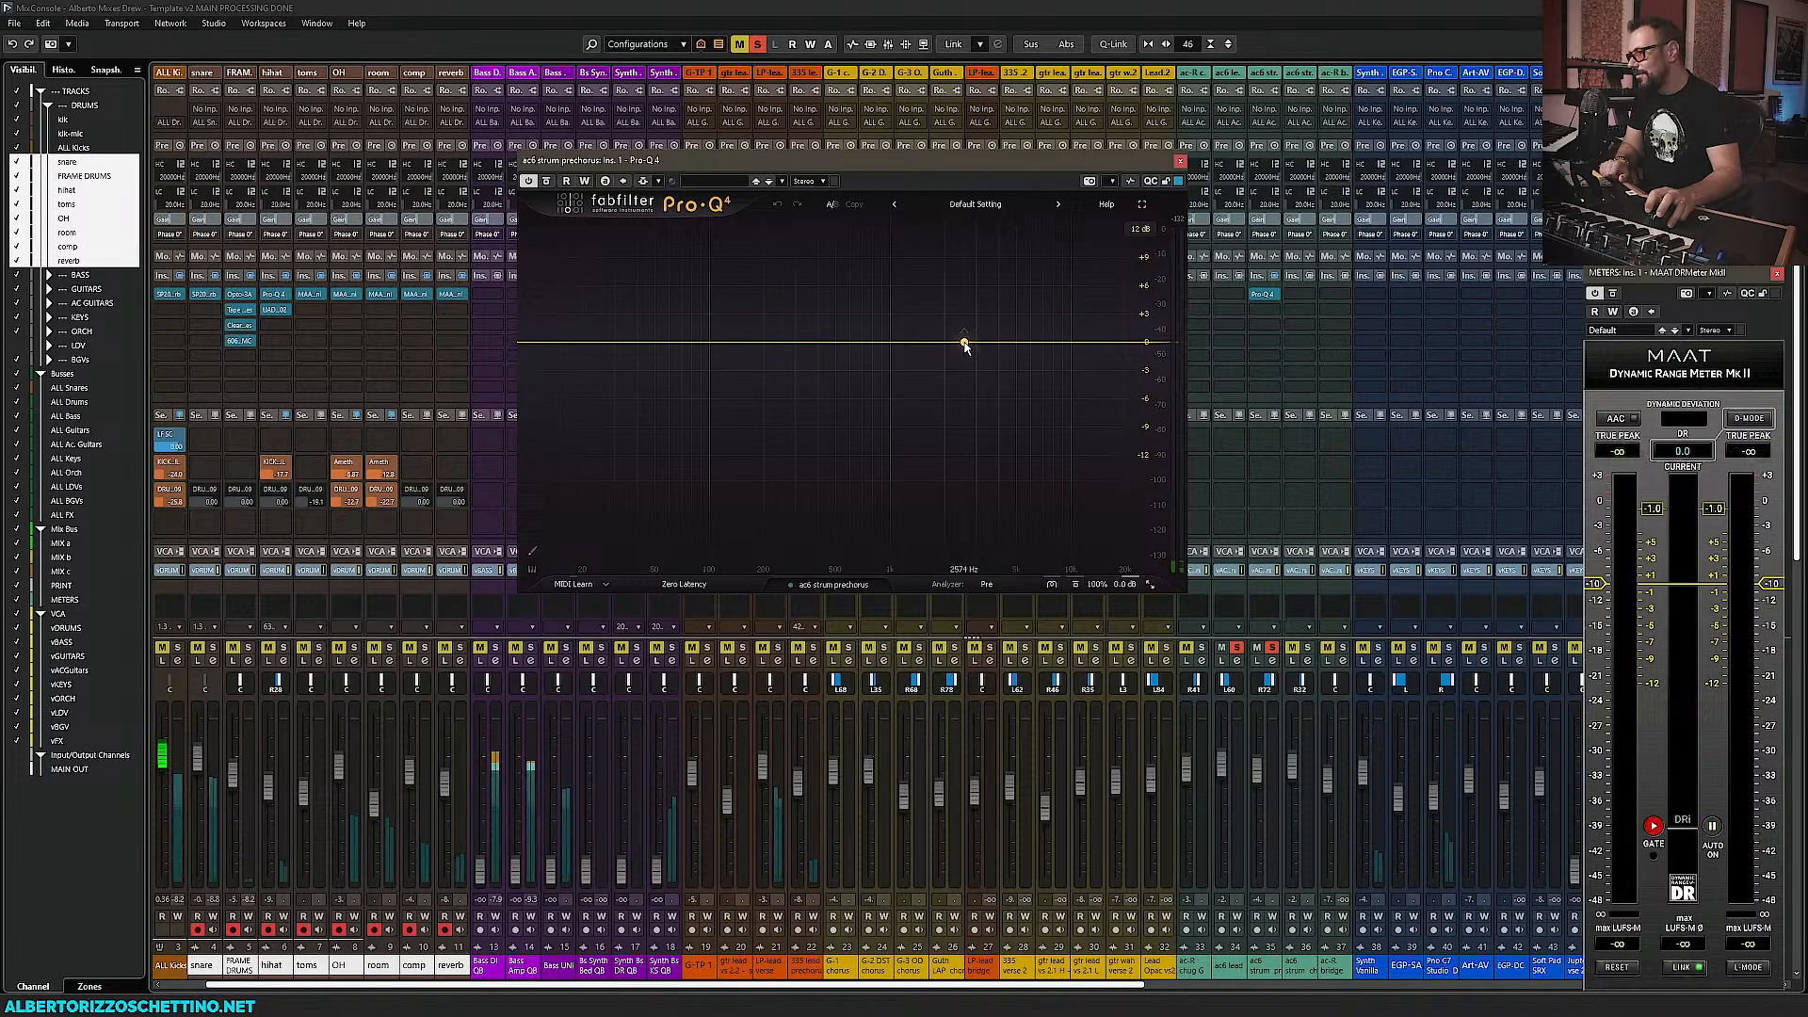
click(966, 343)
drag(966, 342, 991, 308)
Bypass the bell boost on the strum prechorus EQ, and play the soloed guitars without it
key(space)
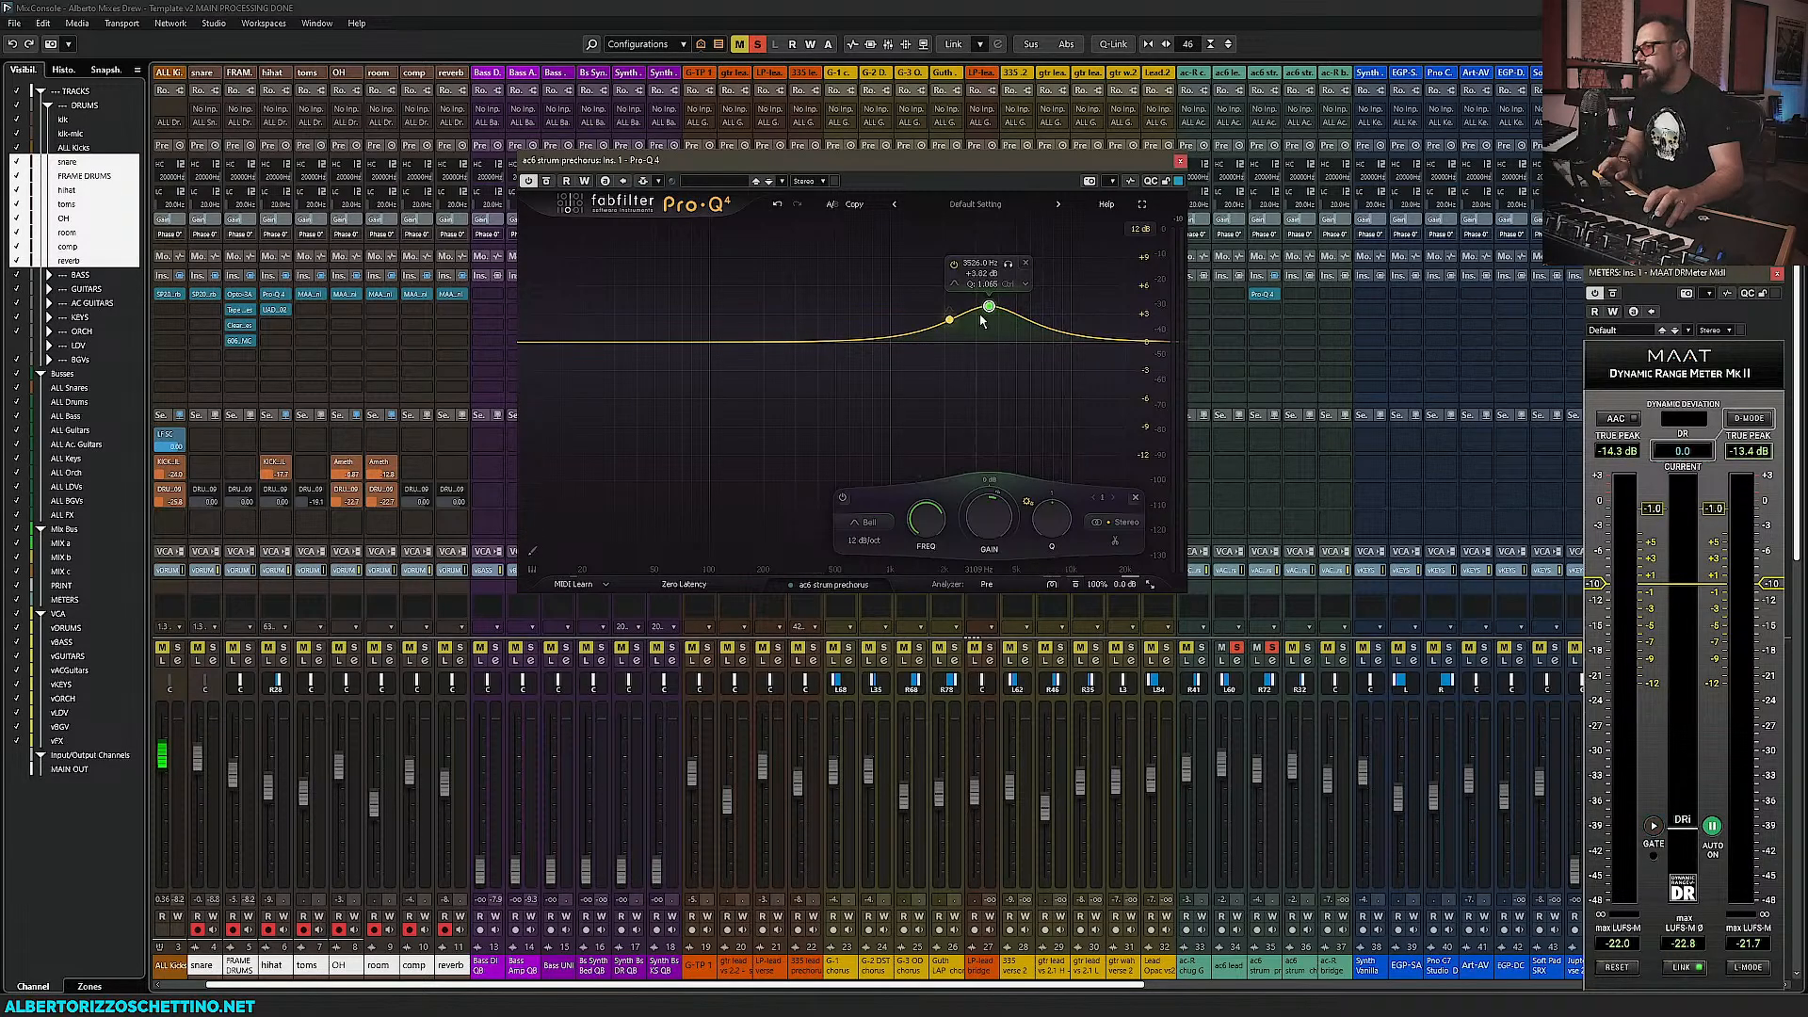
click(843, 497)
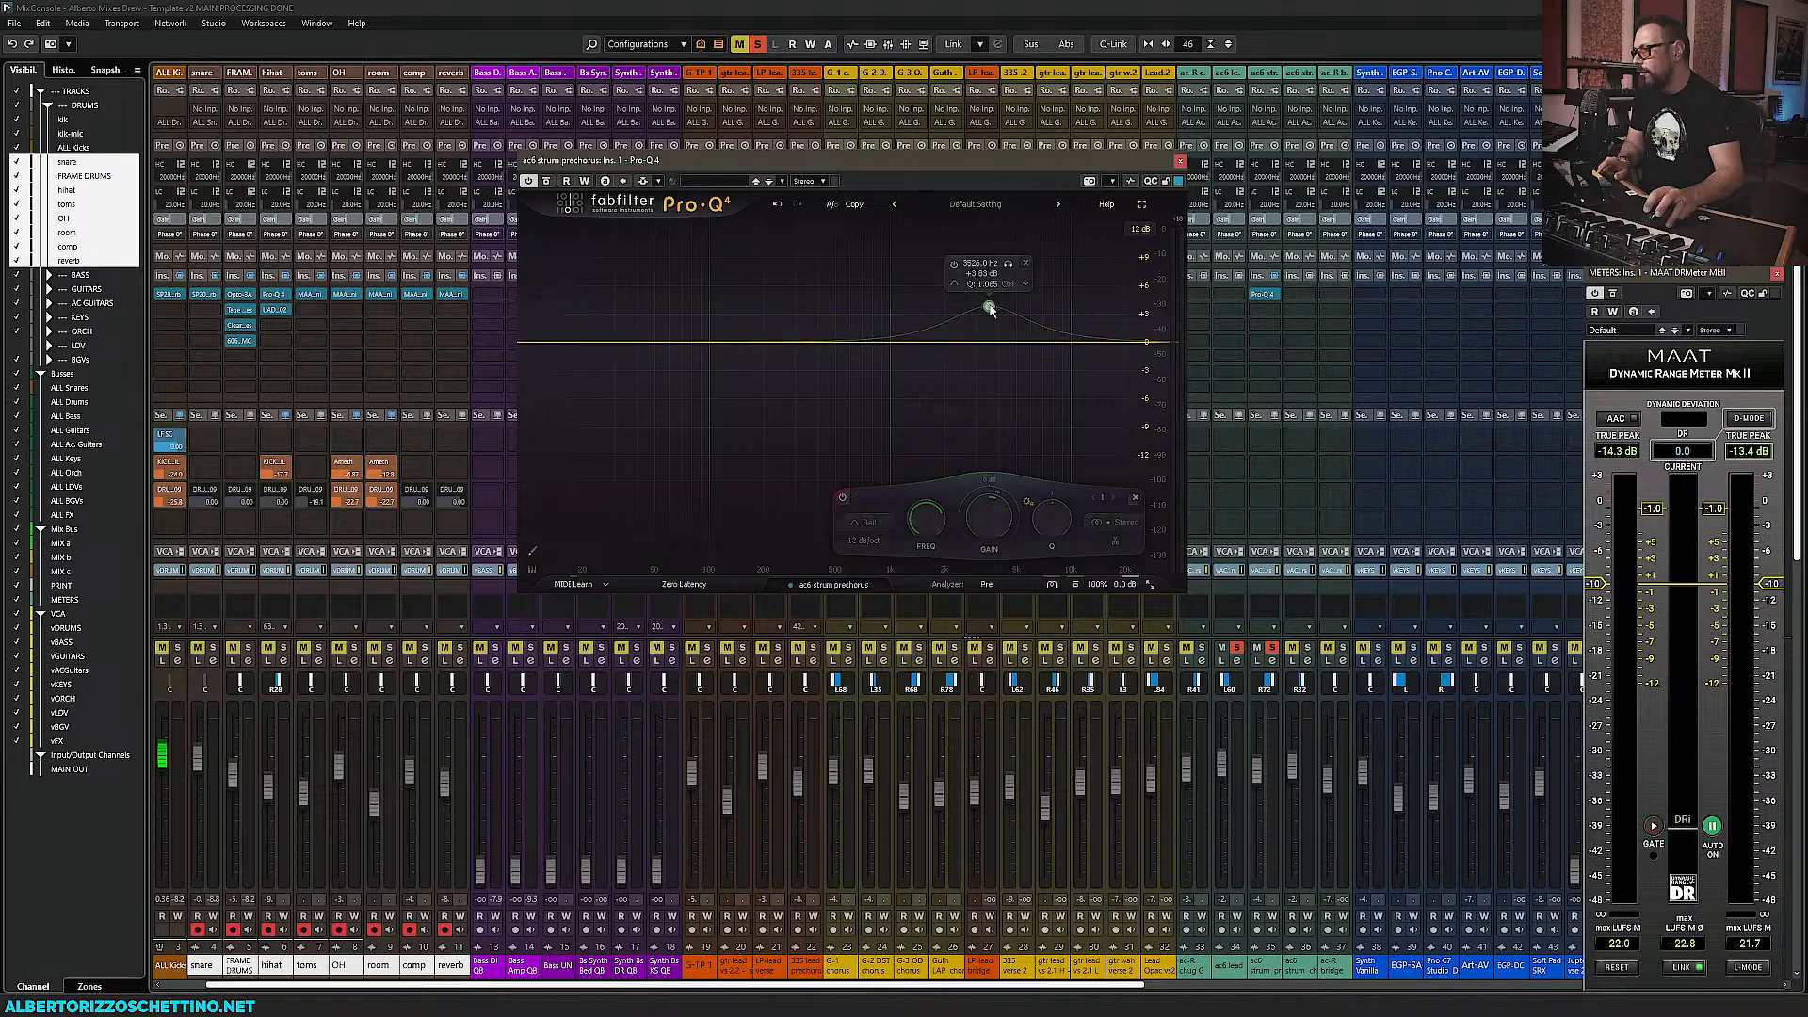
key(space)
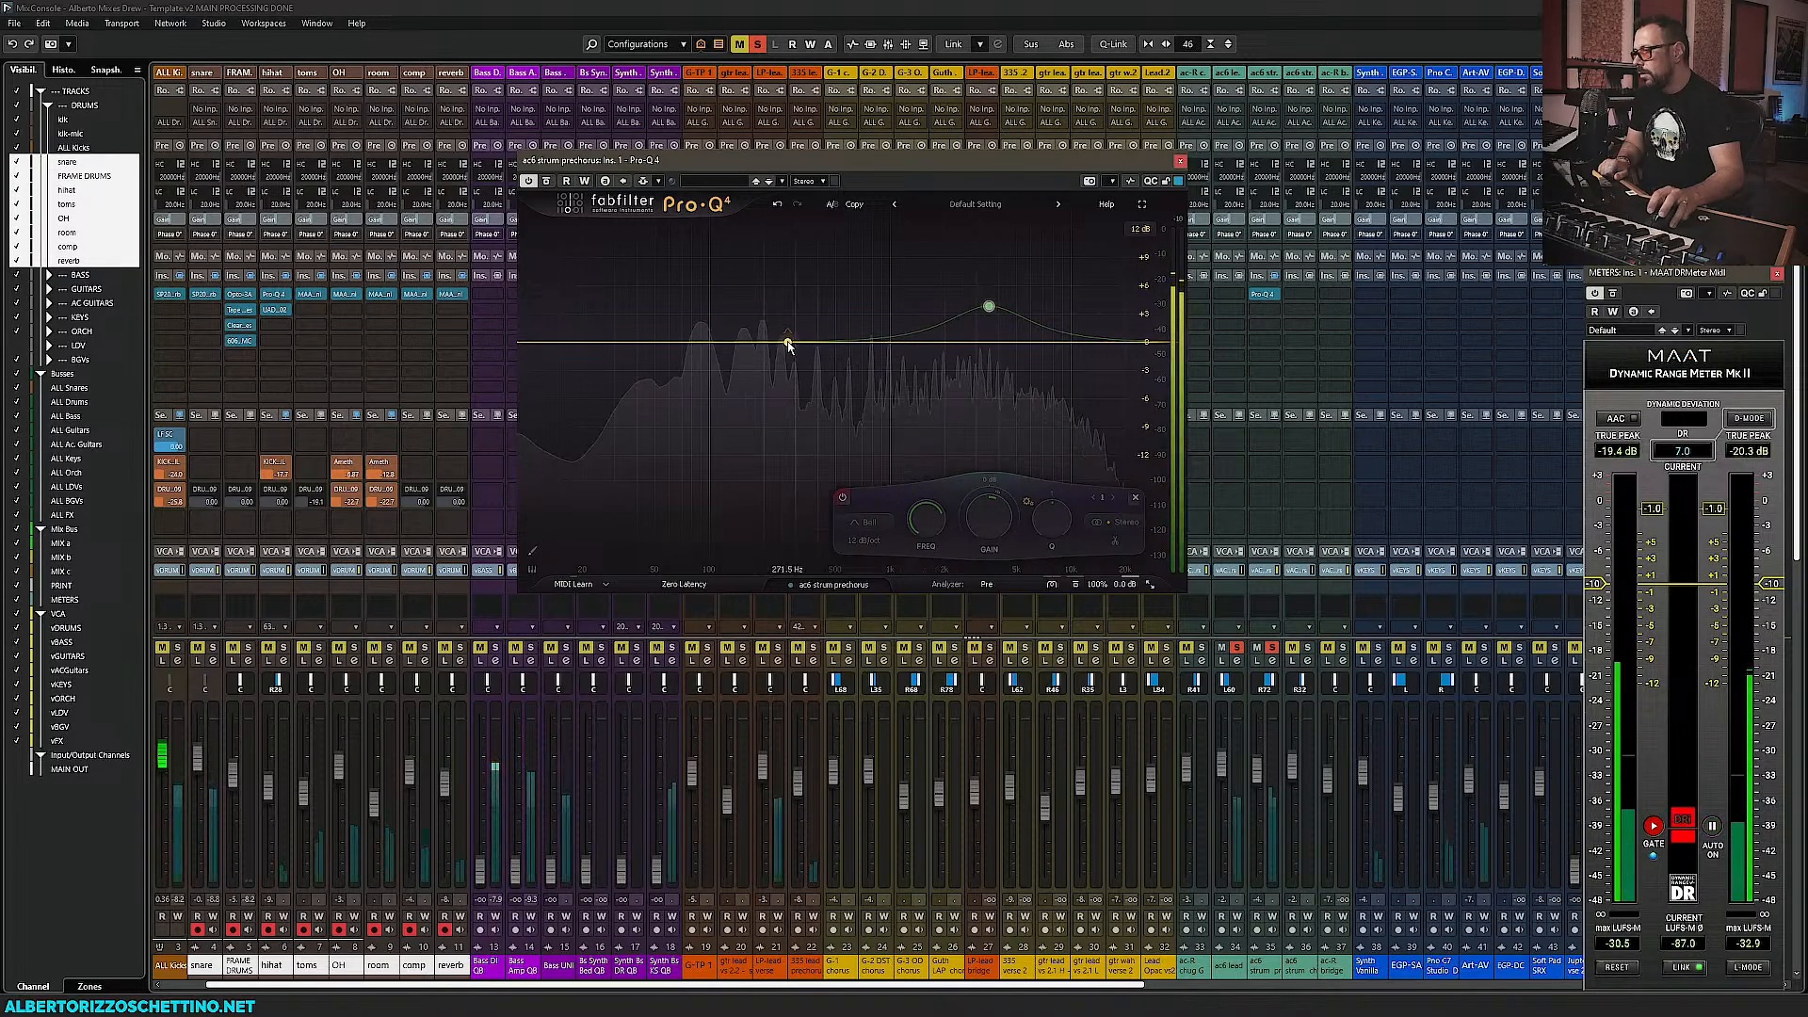
Add a second Pro-Q 4 bell boost of about 4.4 dB around 540 Hz on the strum prechorus and stop playback
drag(799, 350, 841, 300)
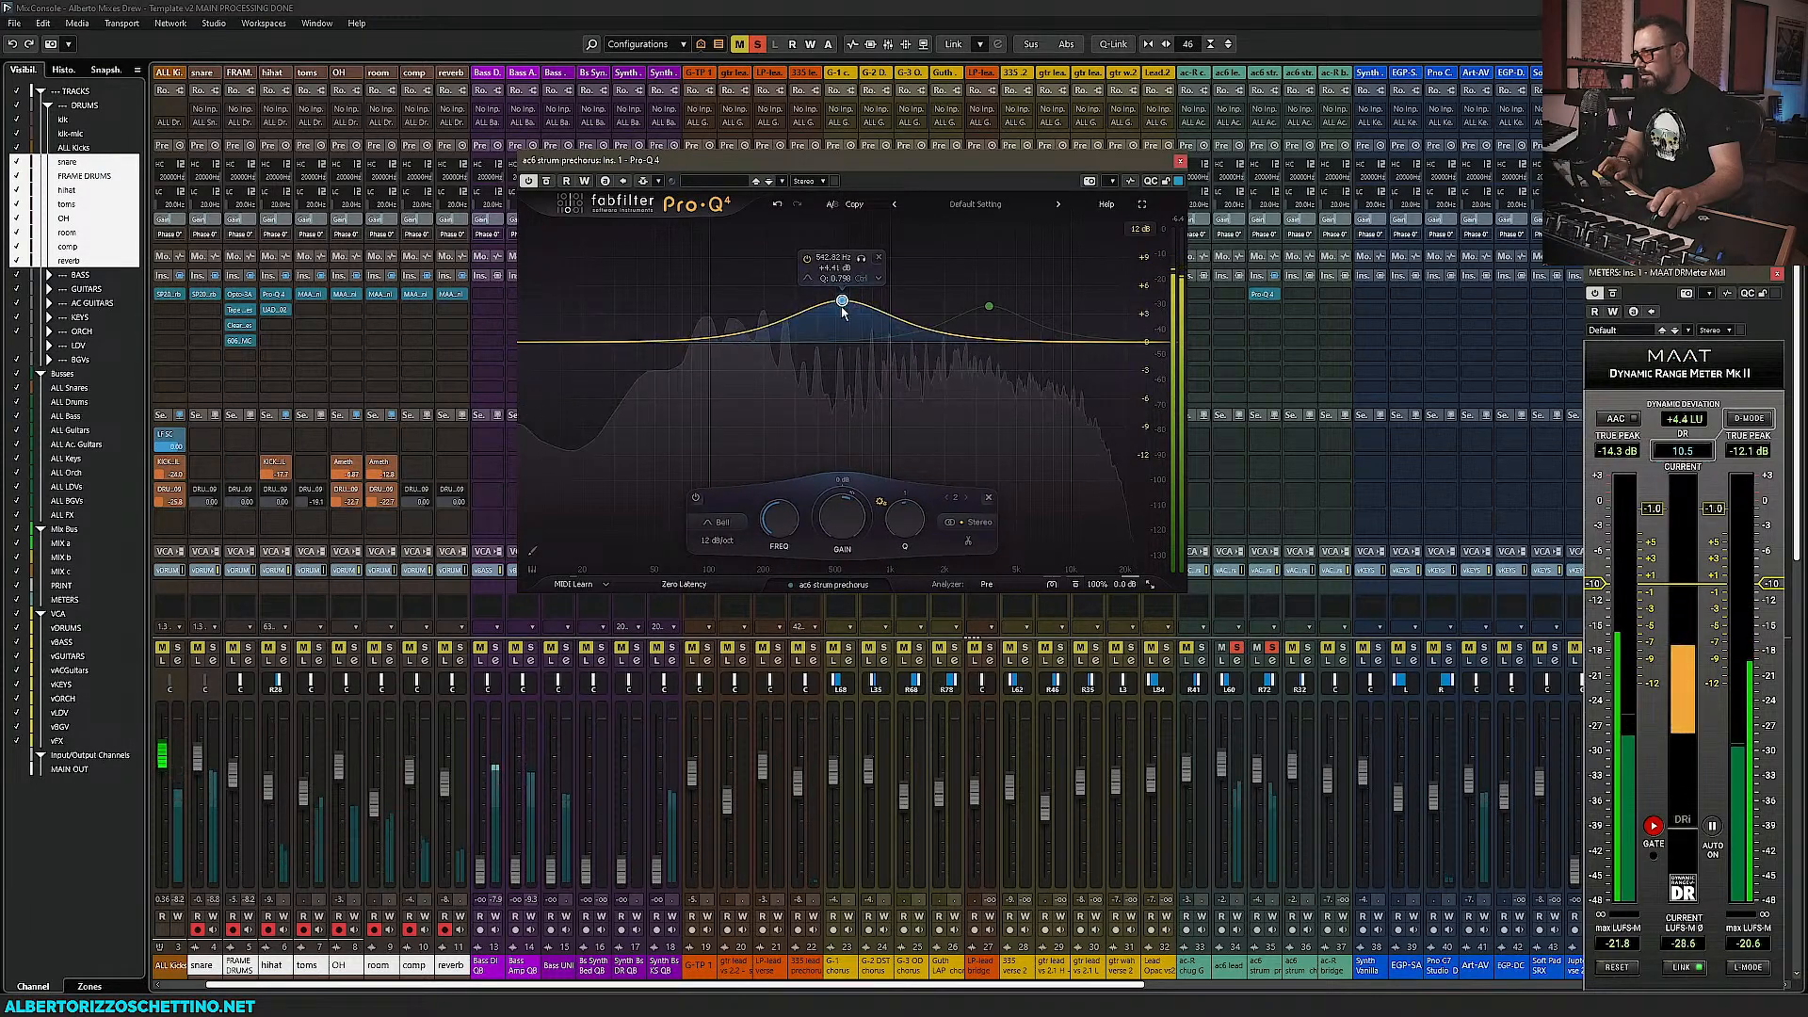
key(space)
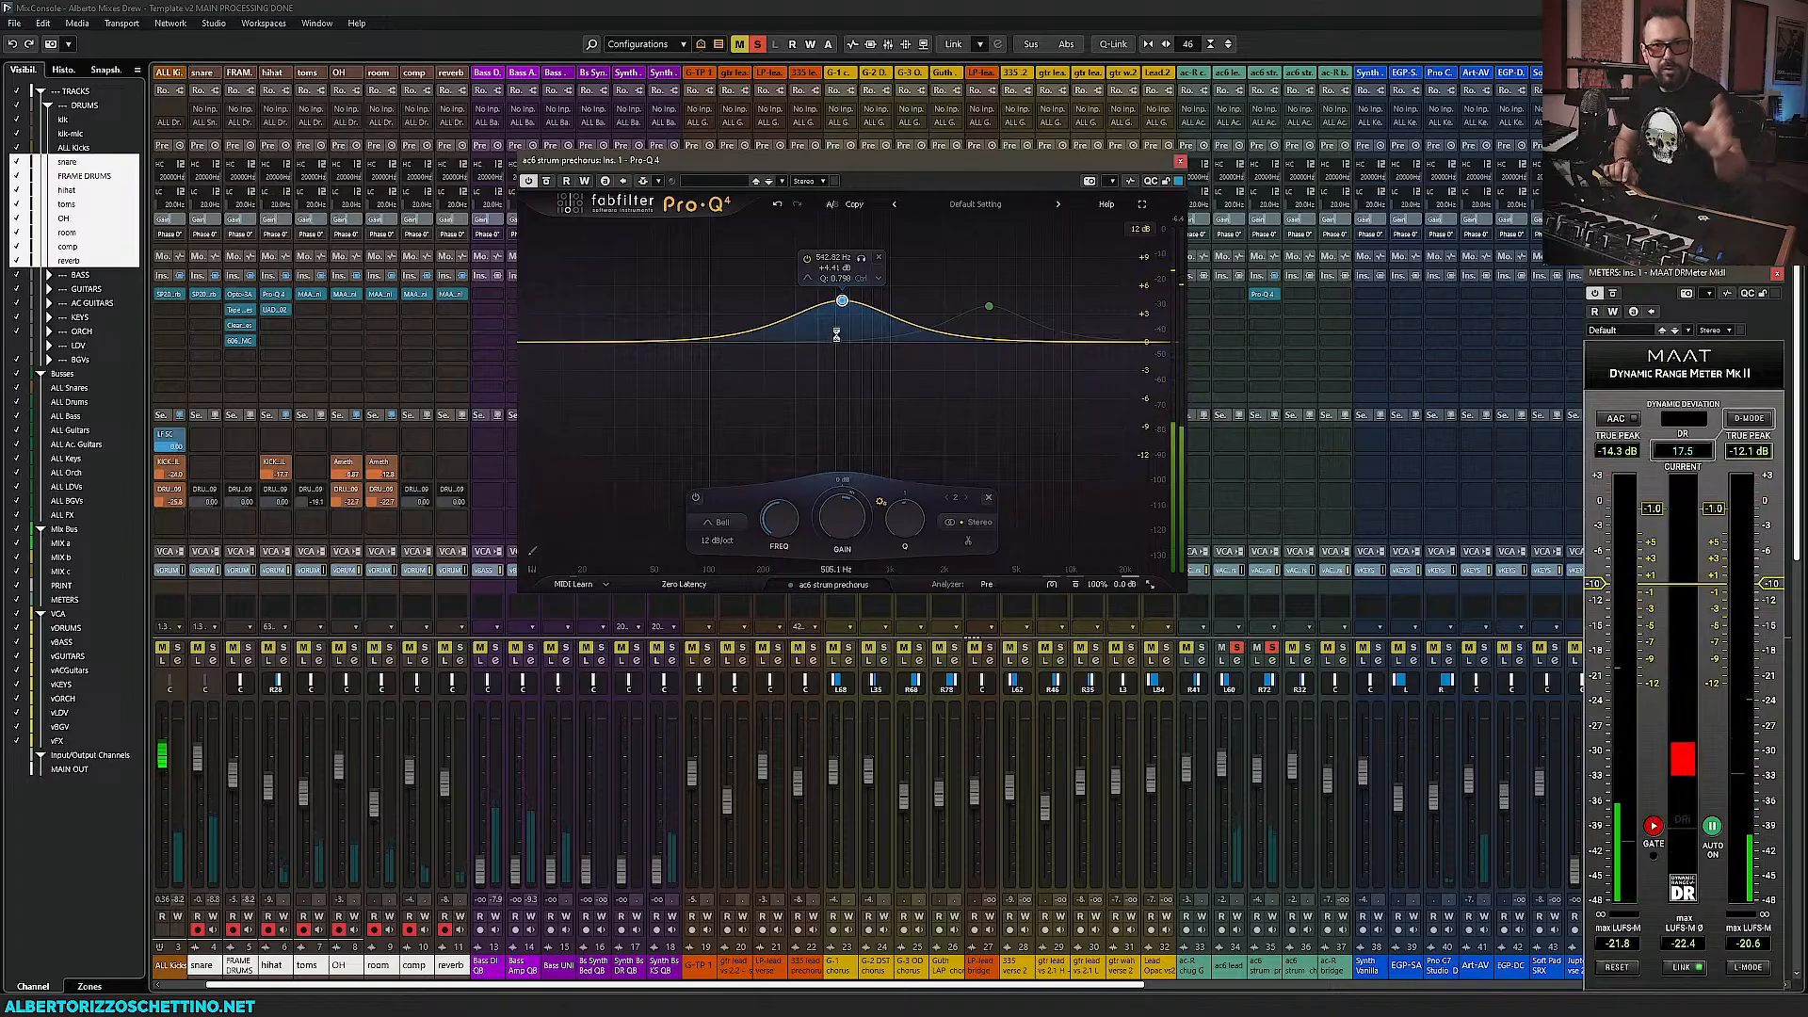
Compare the strum prechorus with the low-mid bell boost bypassed and enabled during playback, and close the EQ editor
click(806, 260)
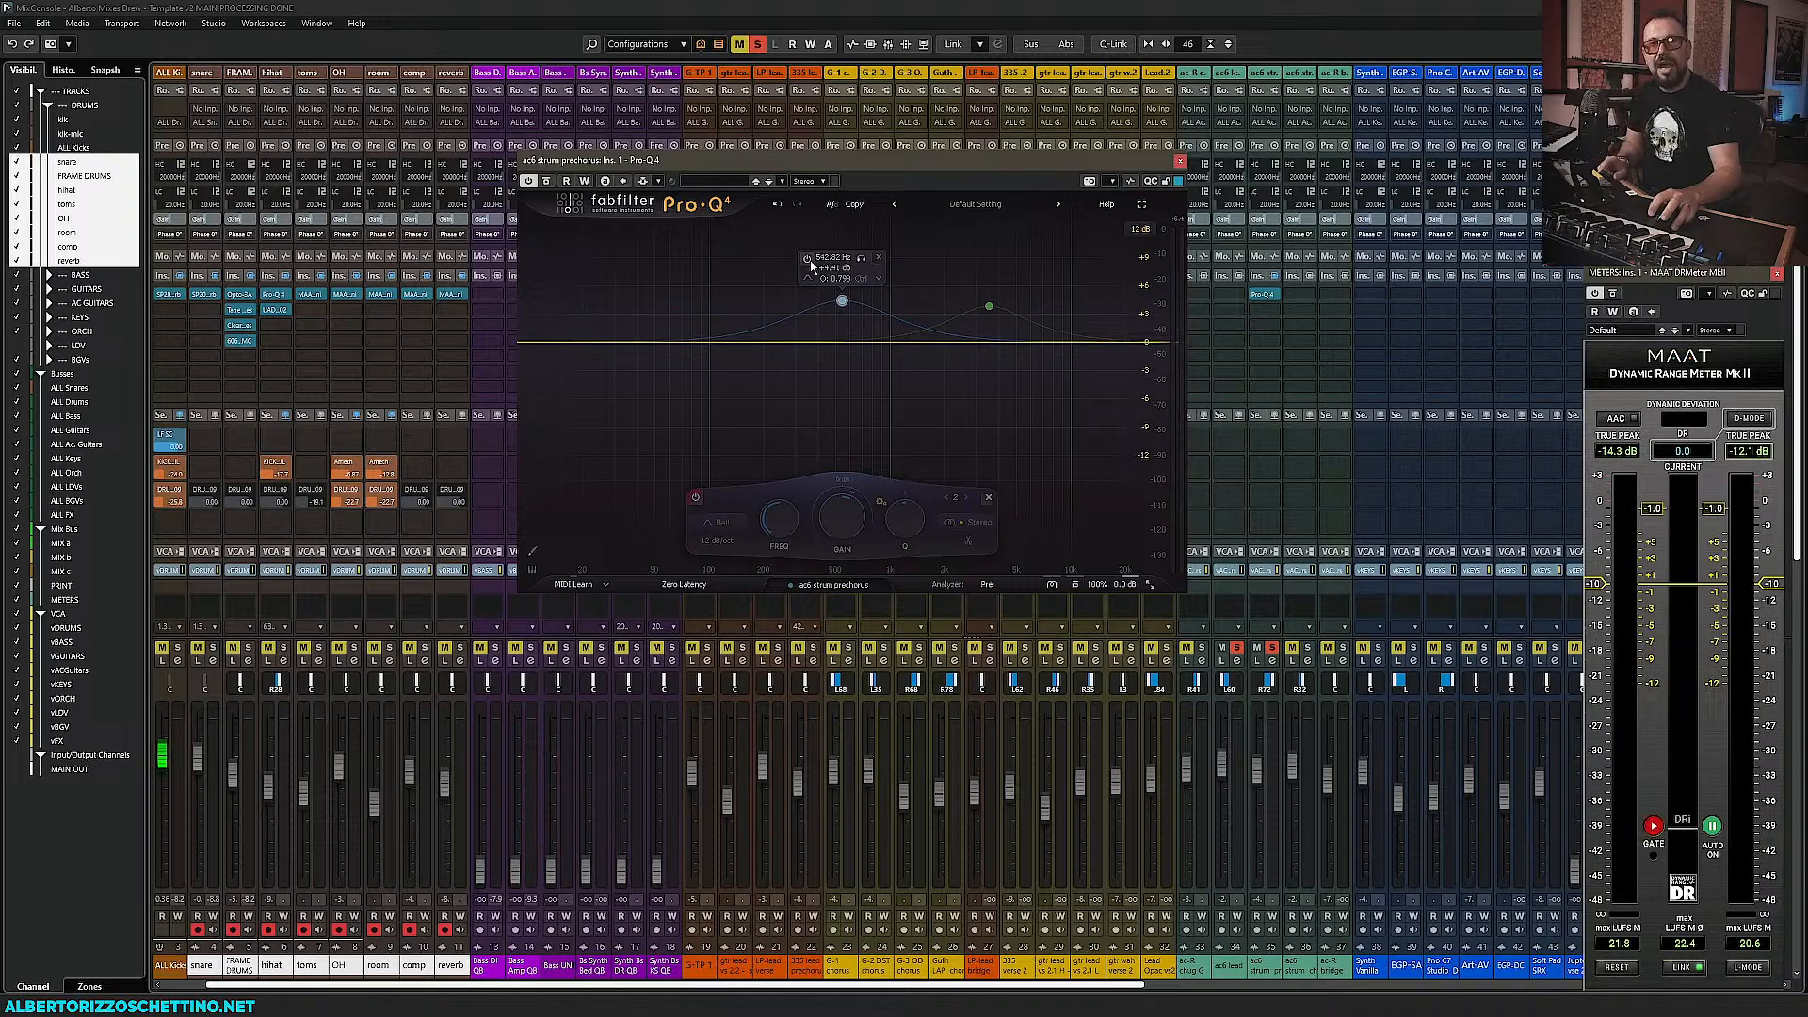
key(space)
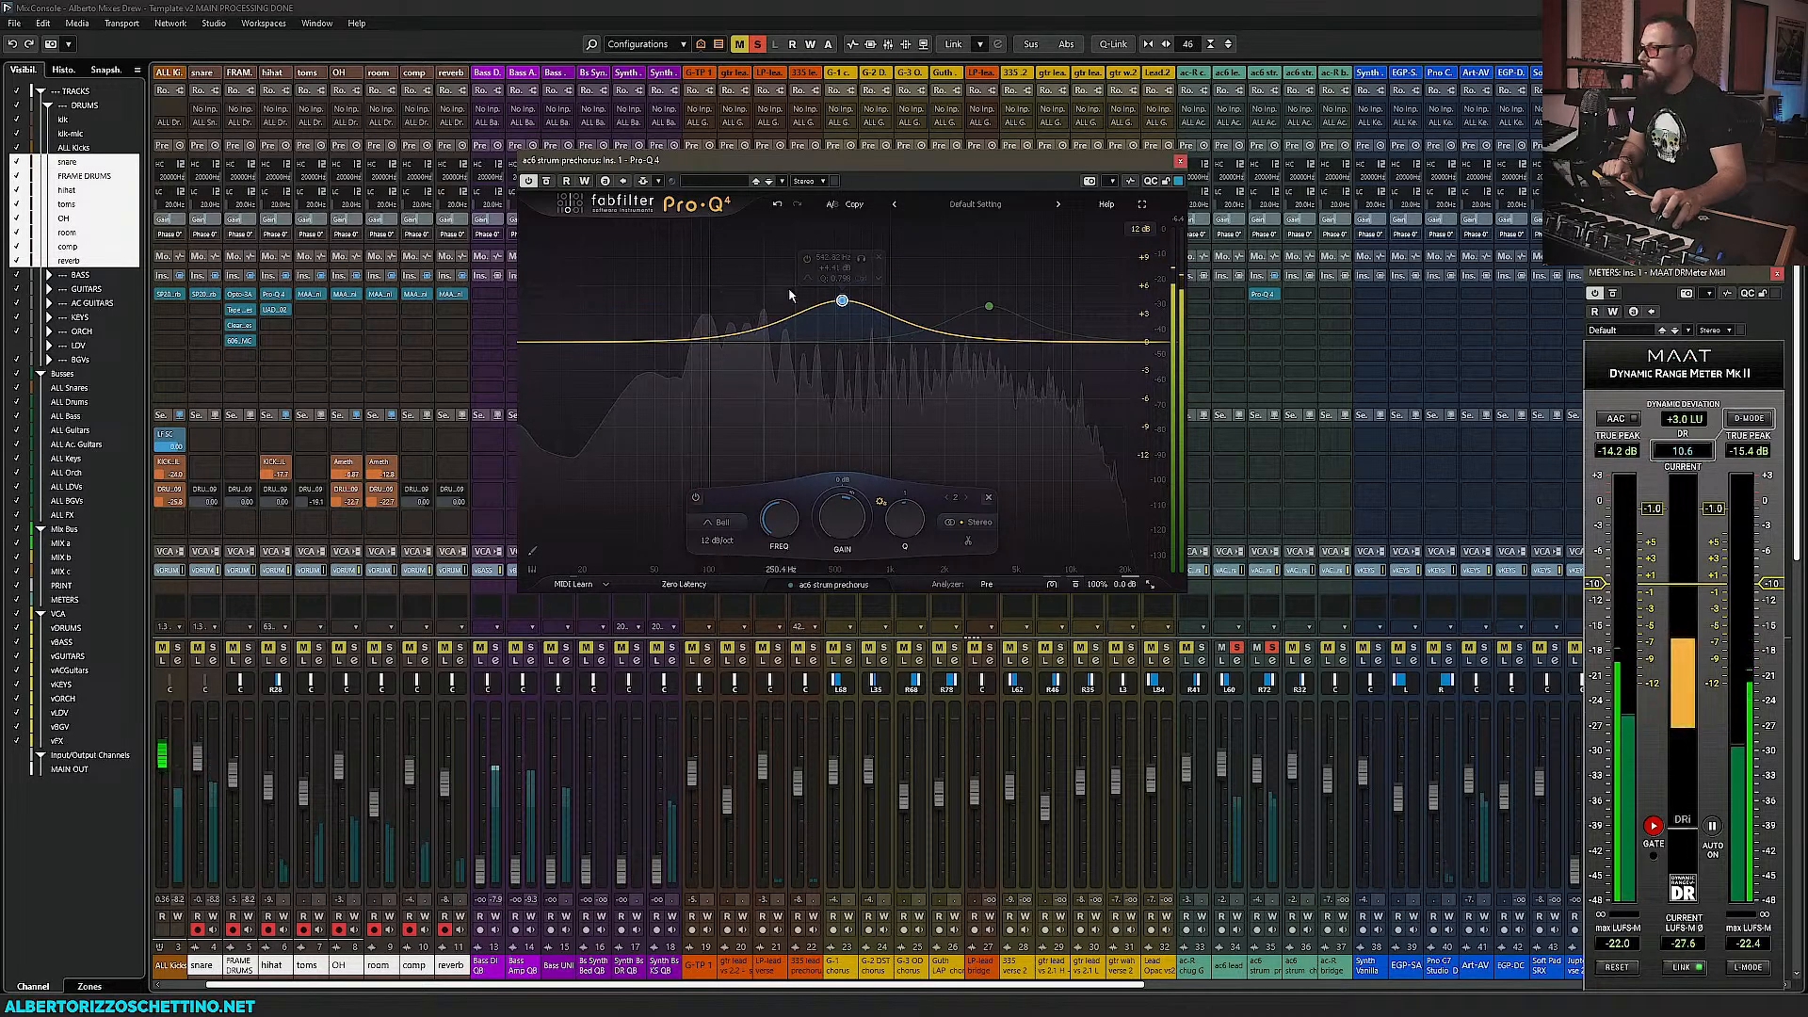
click(807, 259)
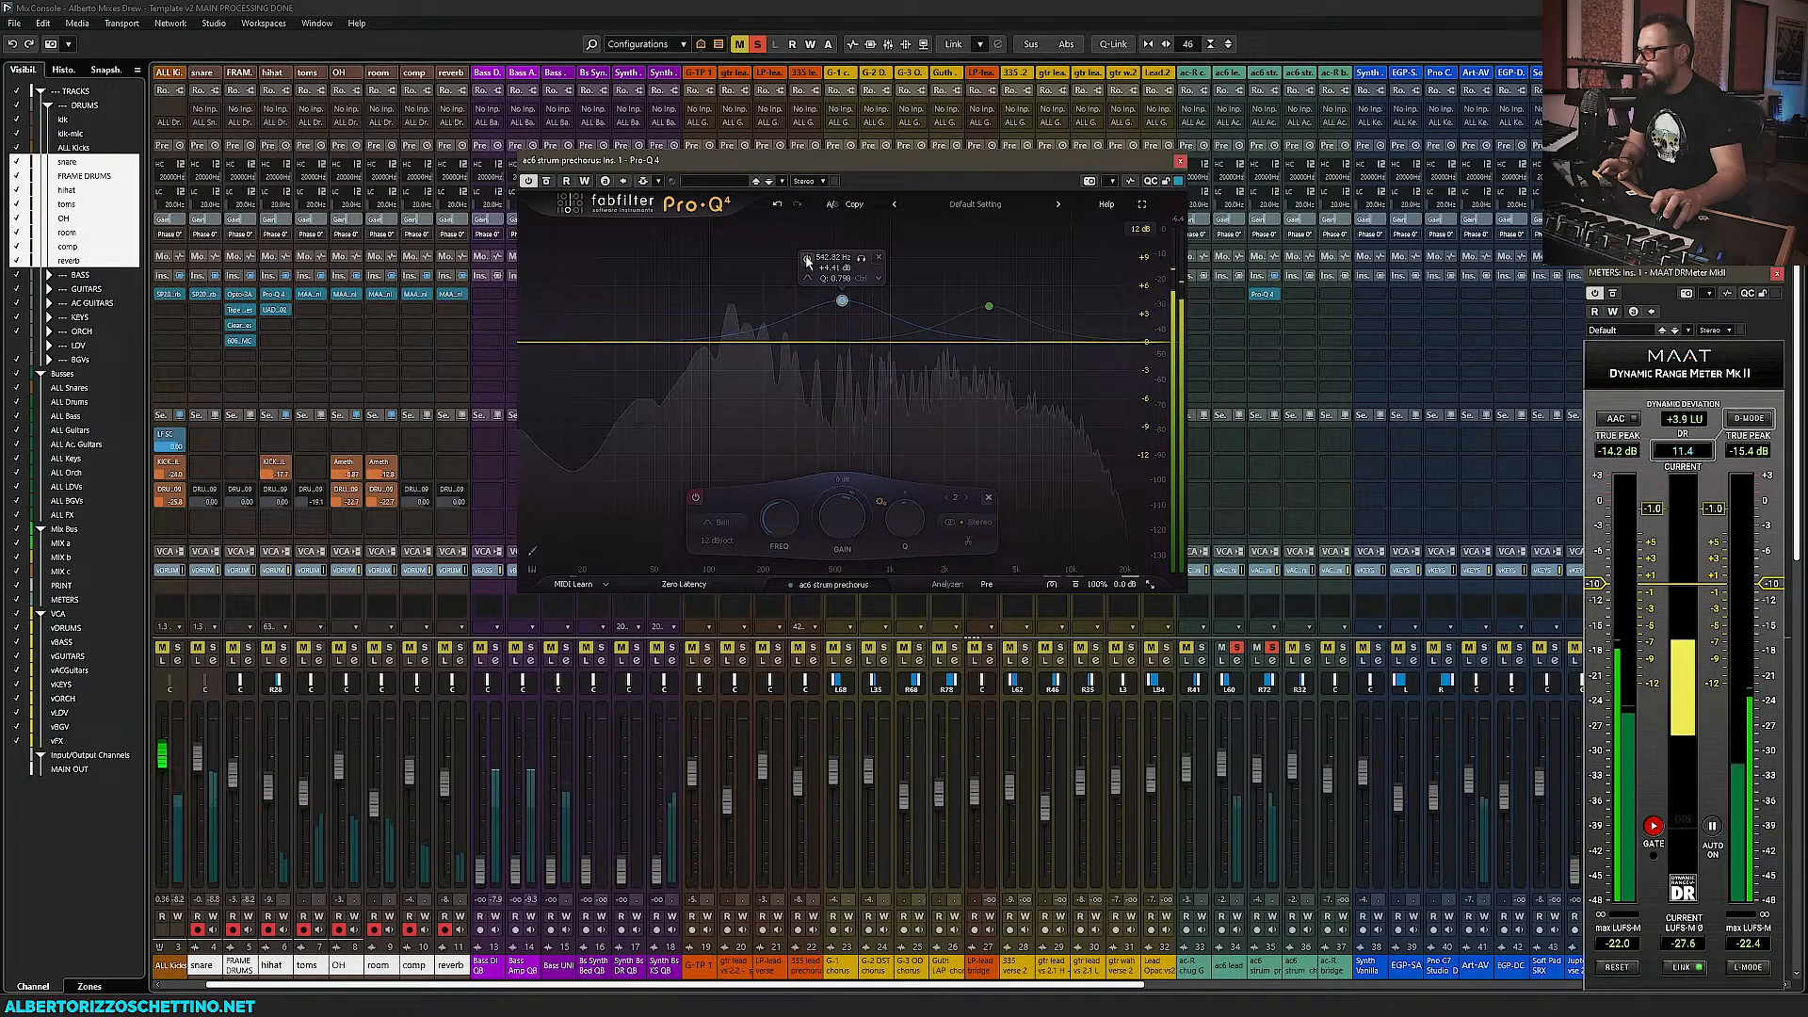
click(807, 258)
key(space)
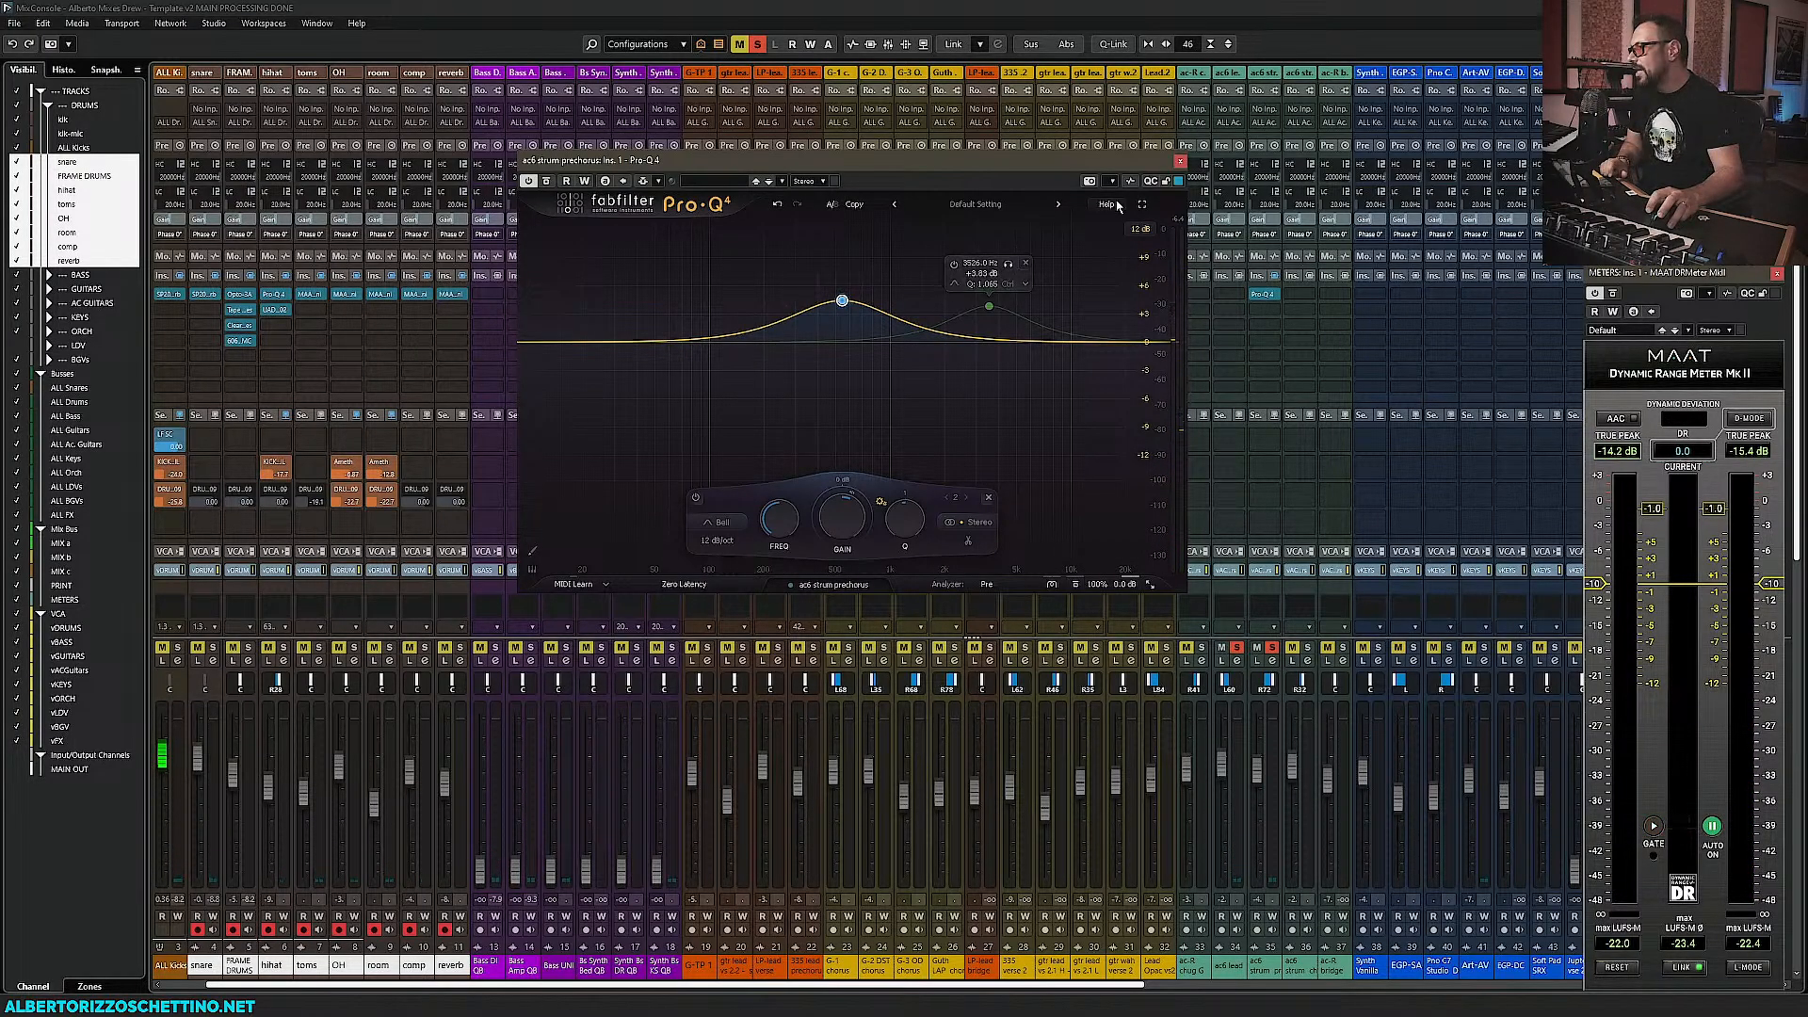
click(1179, 165)
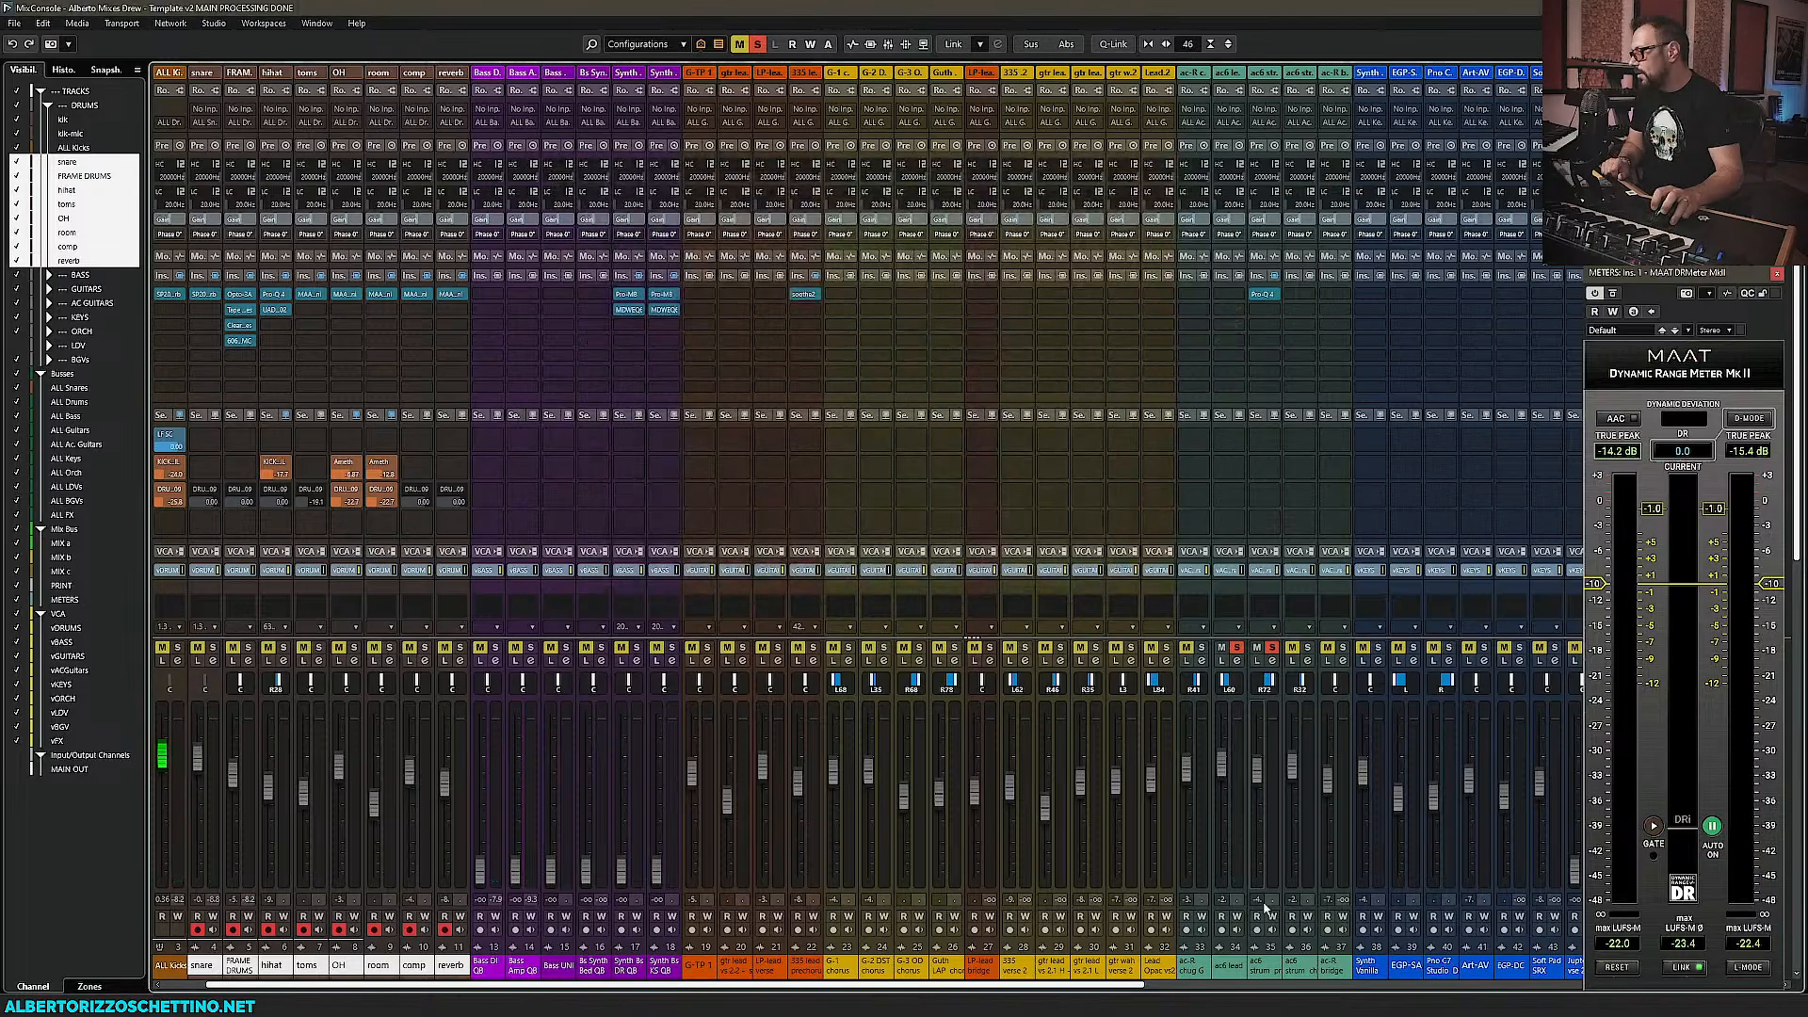
Add a stereo effect track named ACG Space with no effect loaded, routed to ALL FX
click(1265, 974)
key(t)
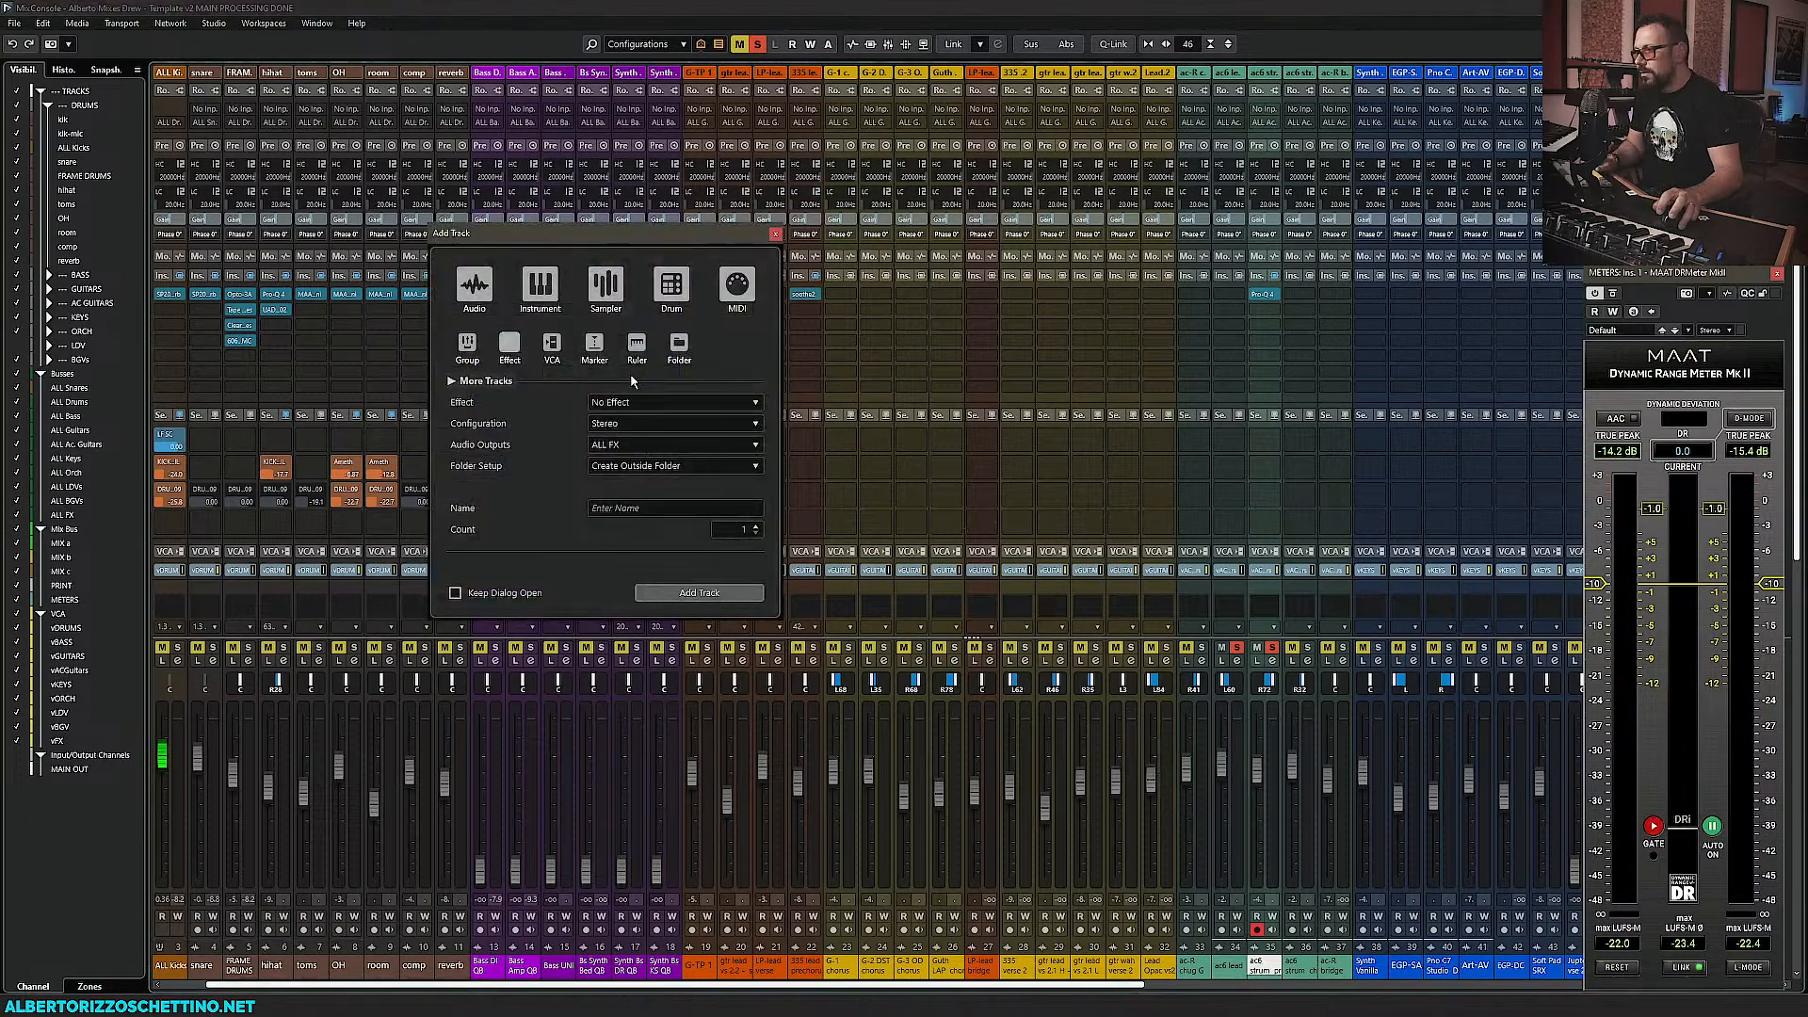
click(624, 509)
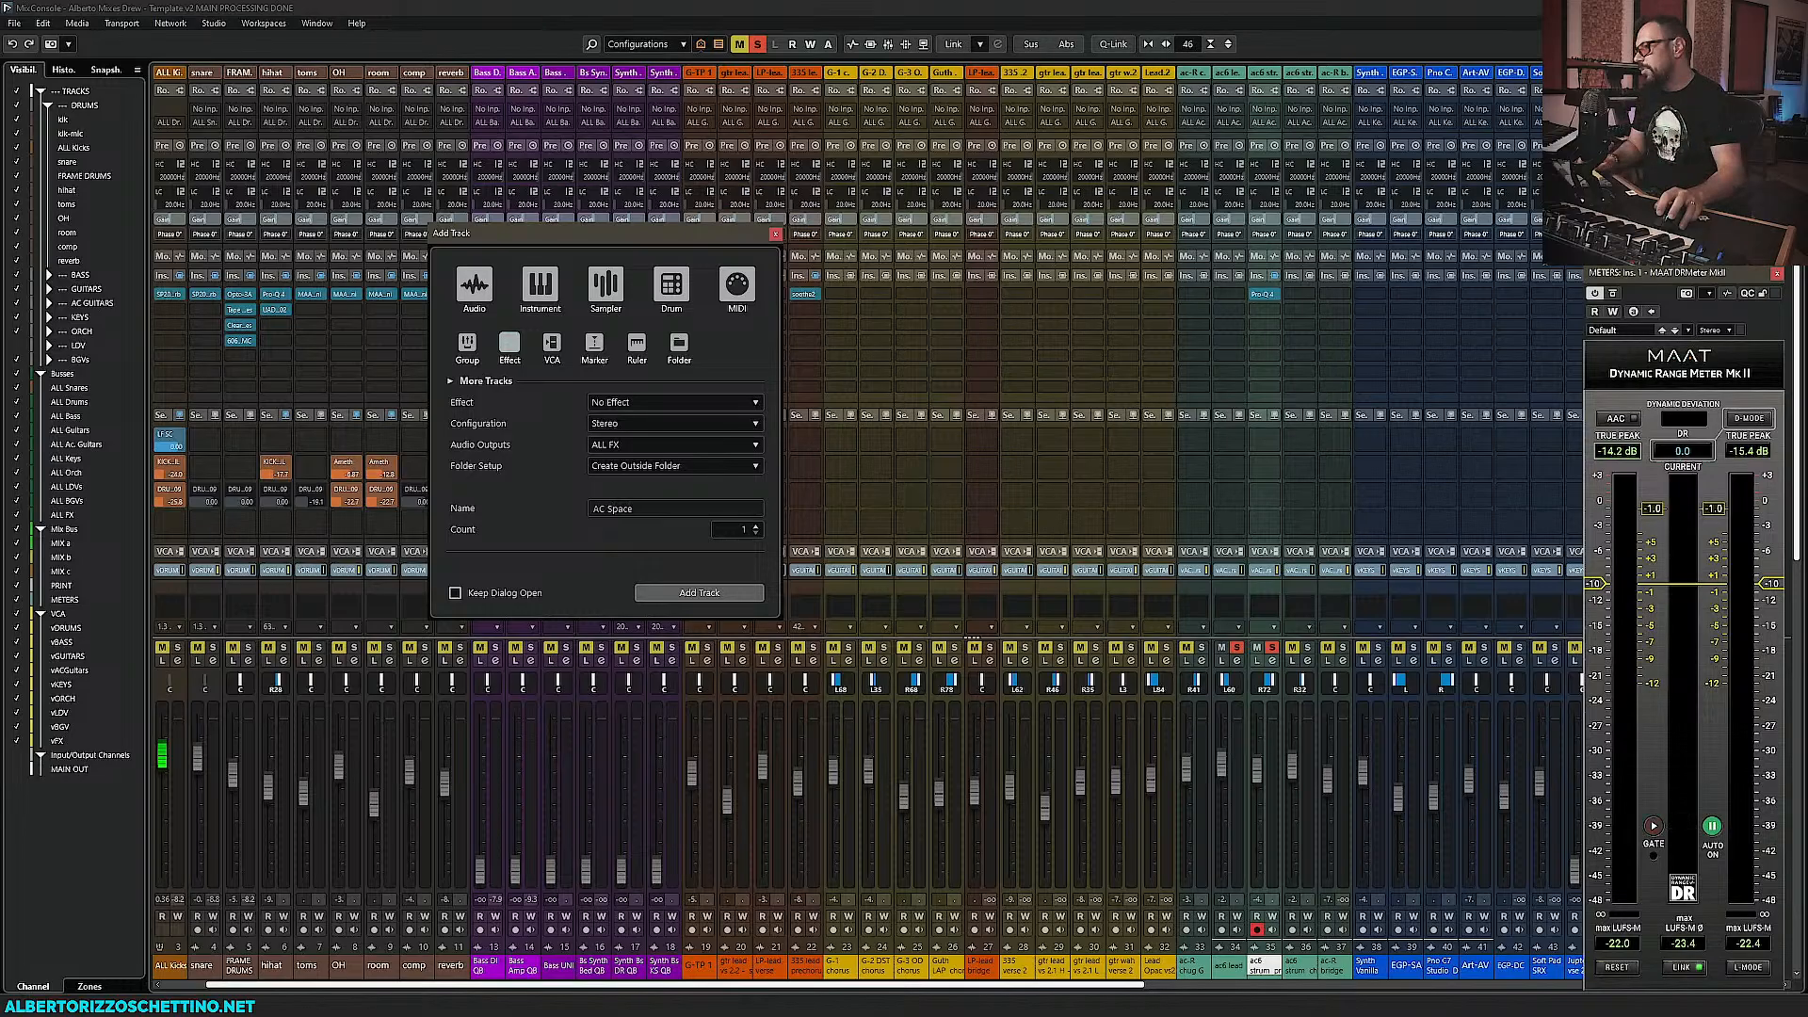
text(G)
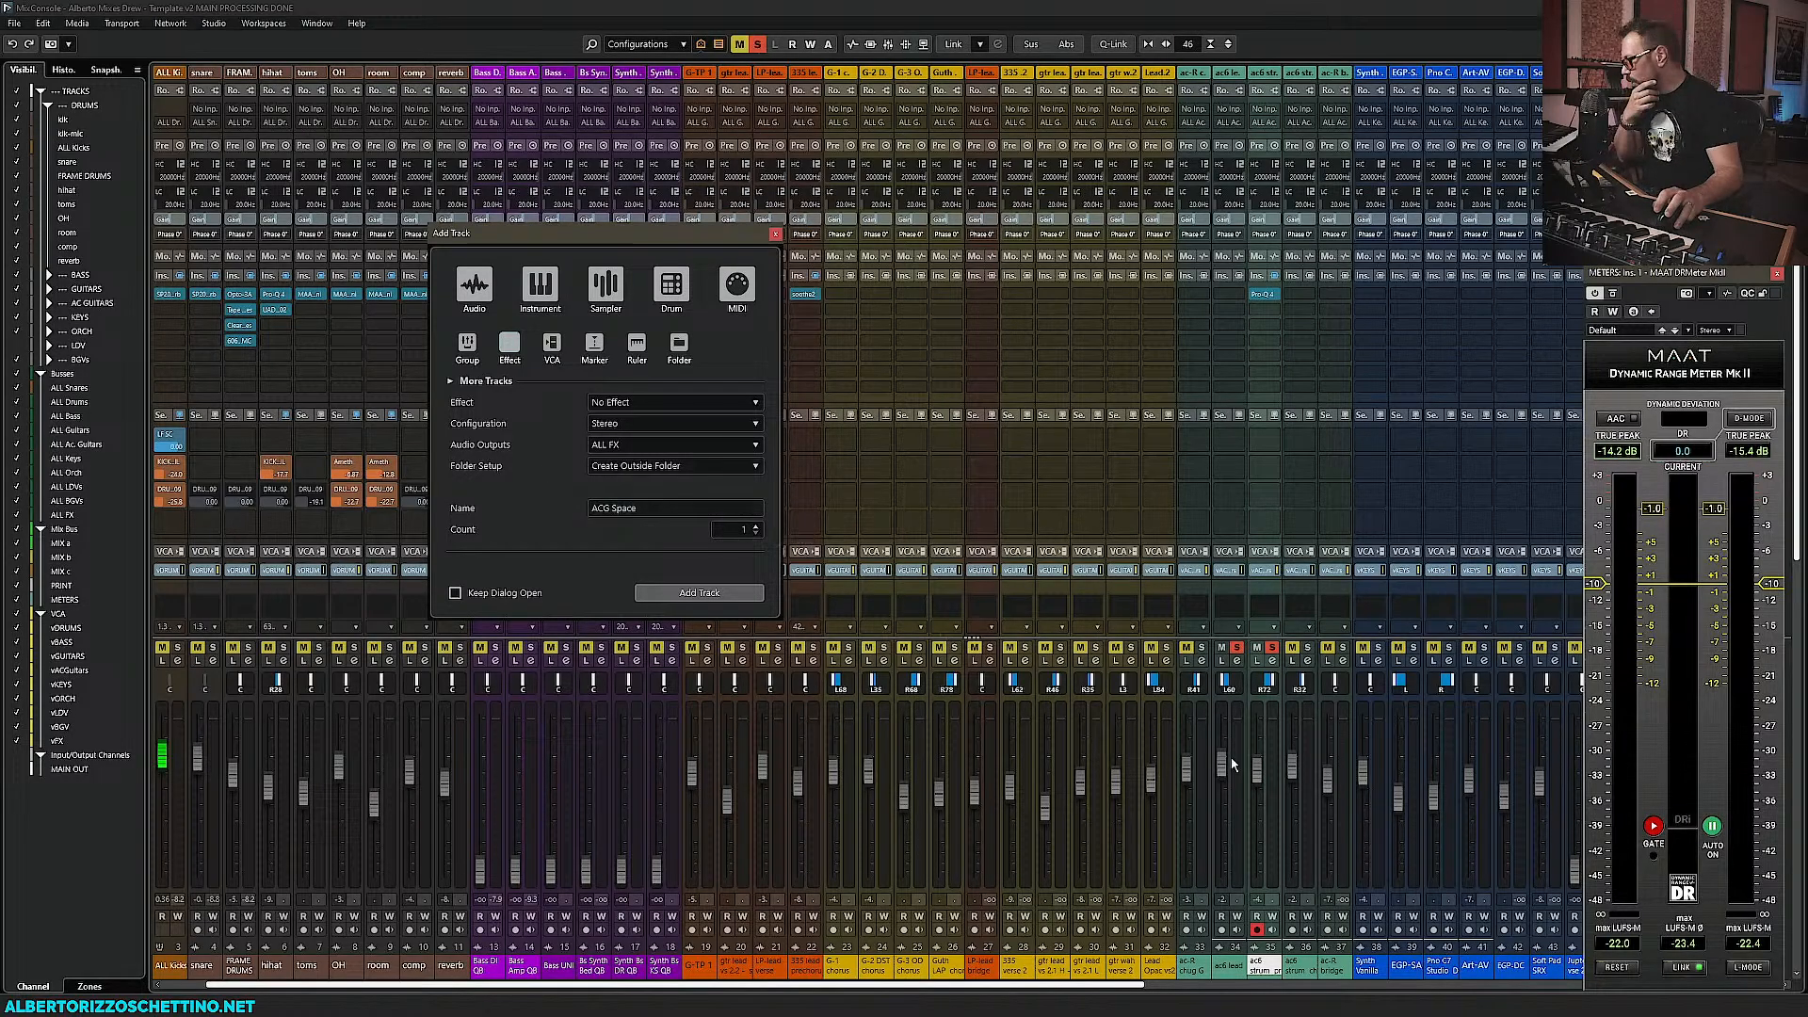
key(Return)
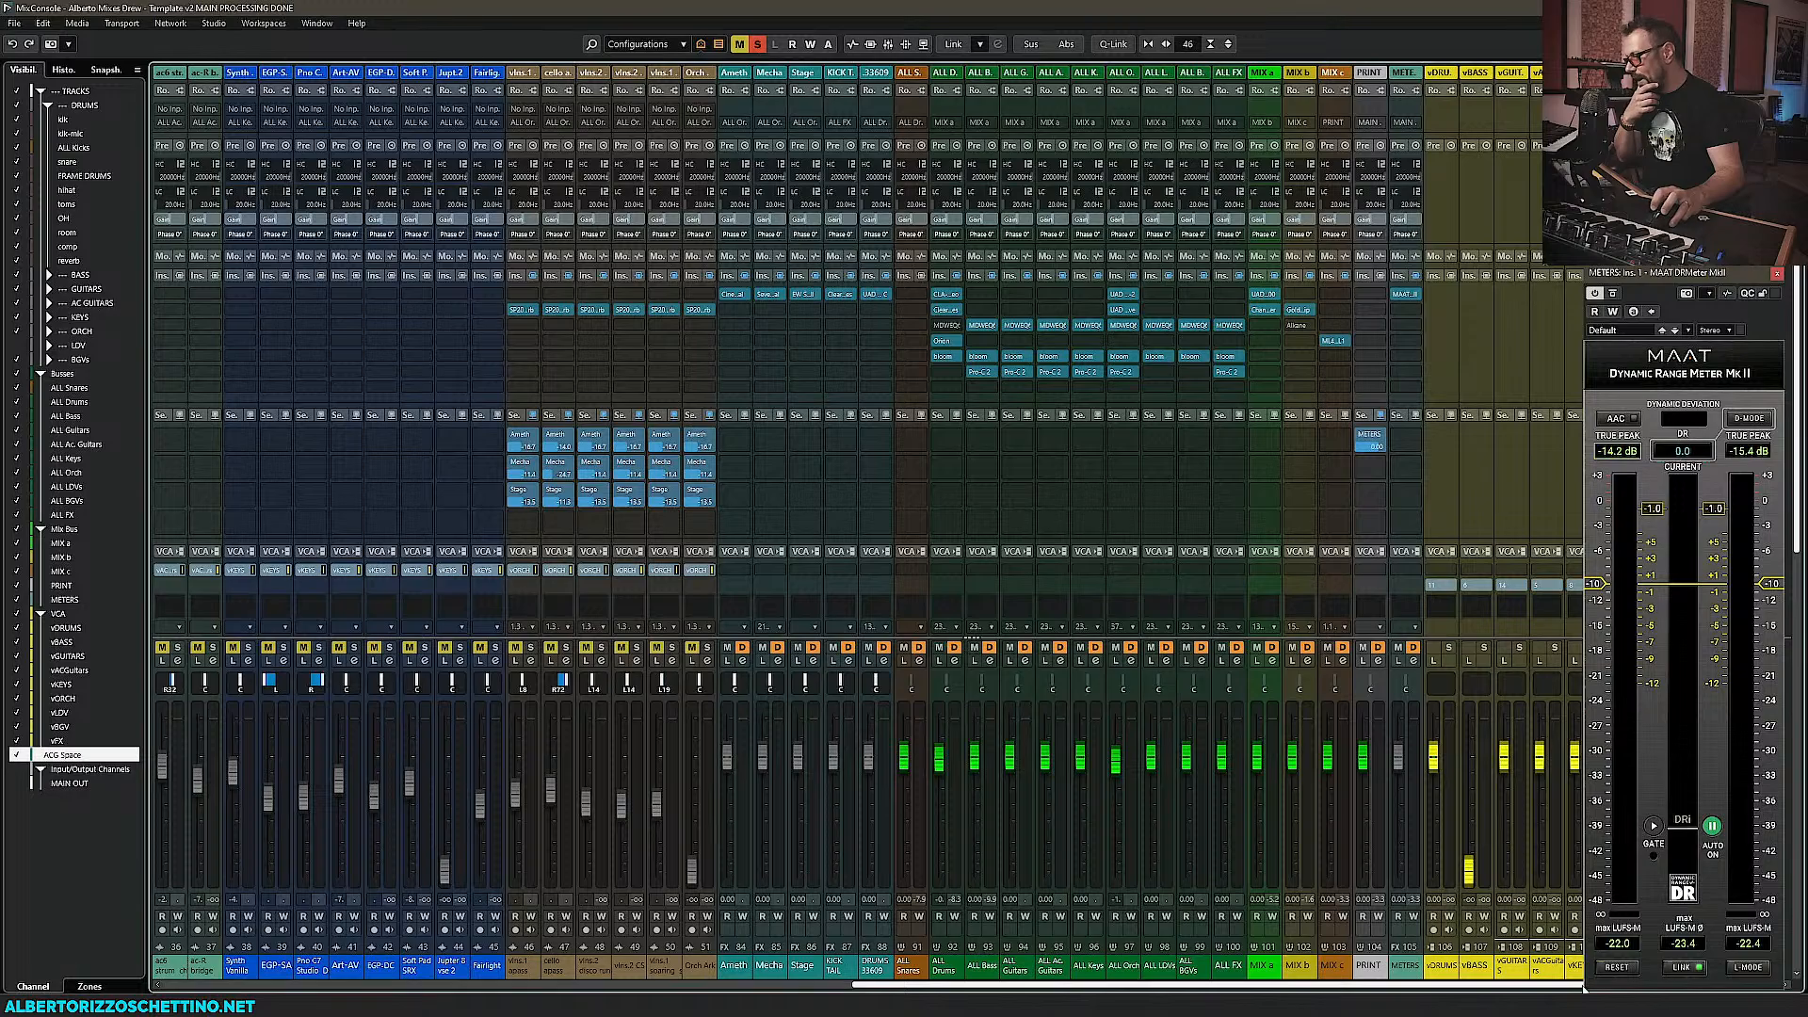
Close the meter window and move the ACG Space channel beside the DRUMS 33609 effect channel
click(1777, 273)
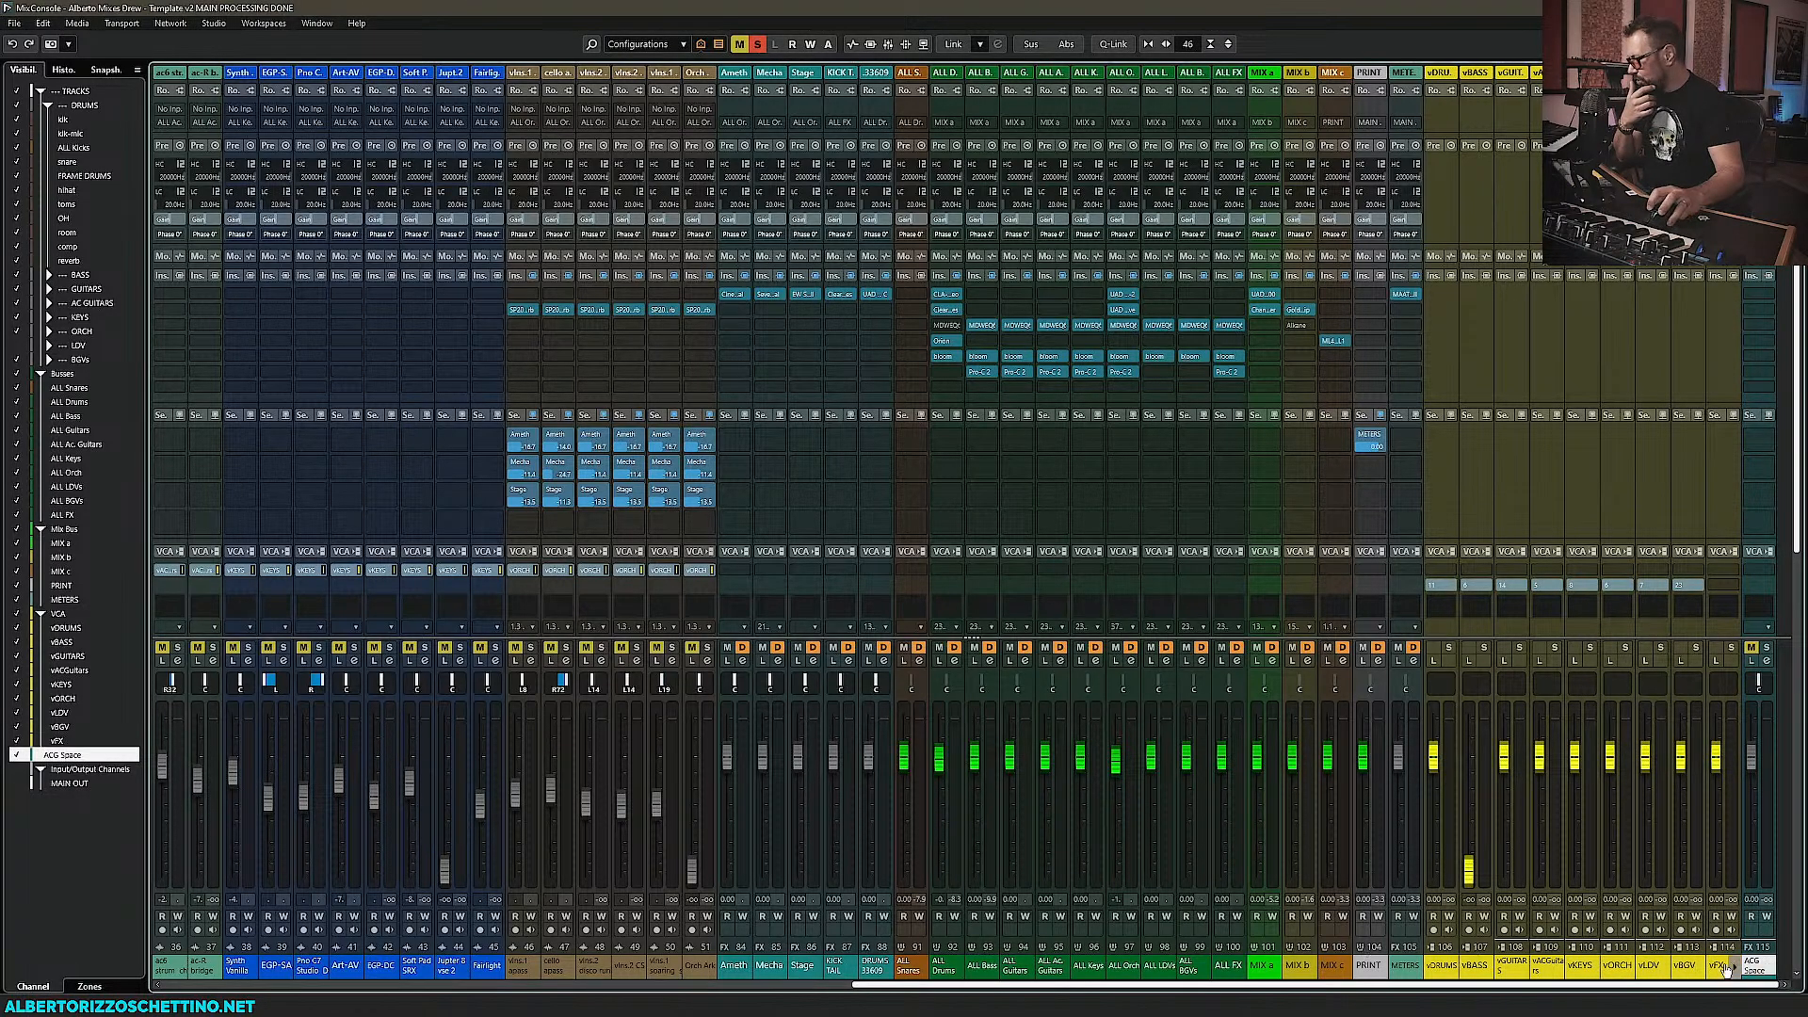
drag(1749, 975, 930, 970)
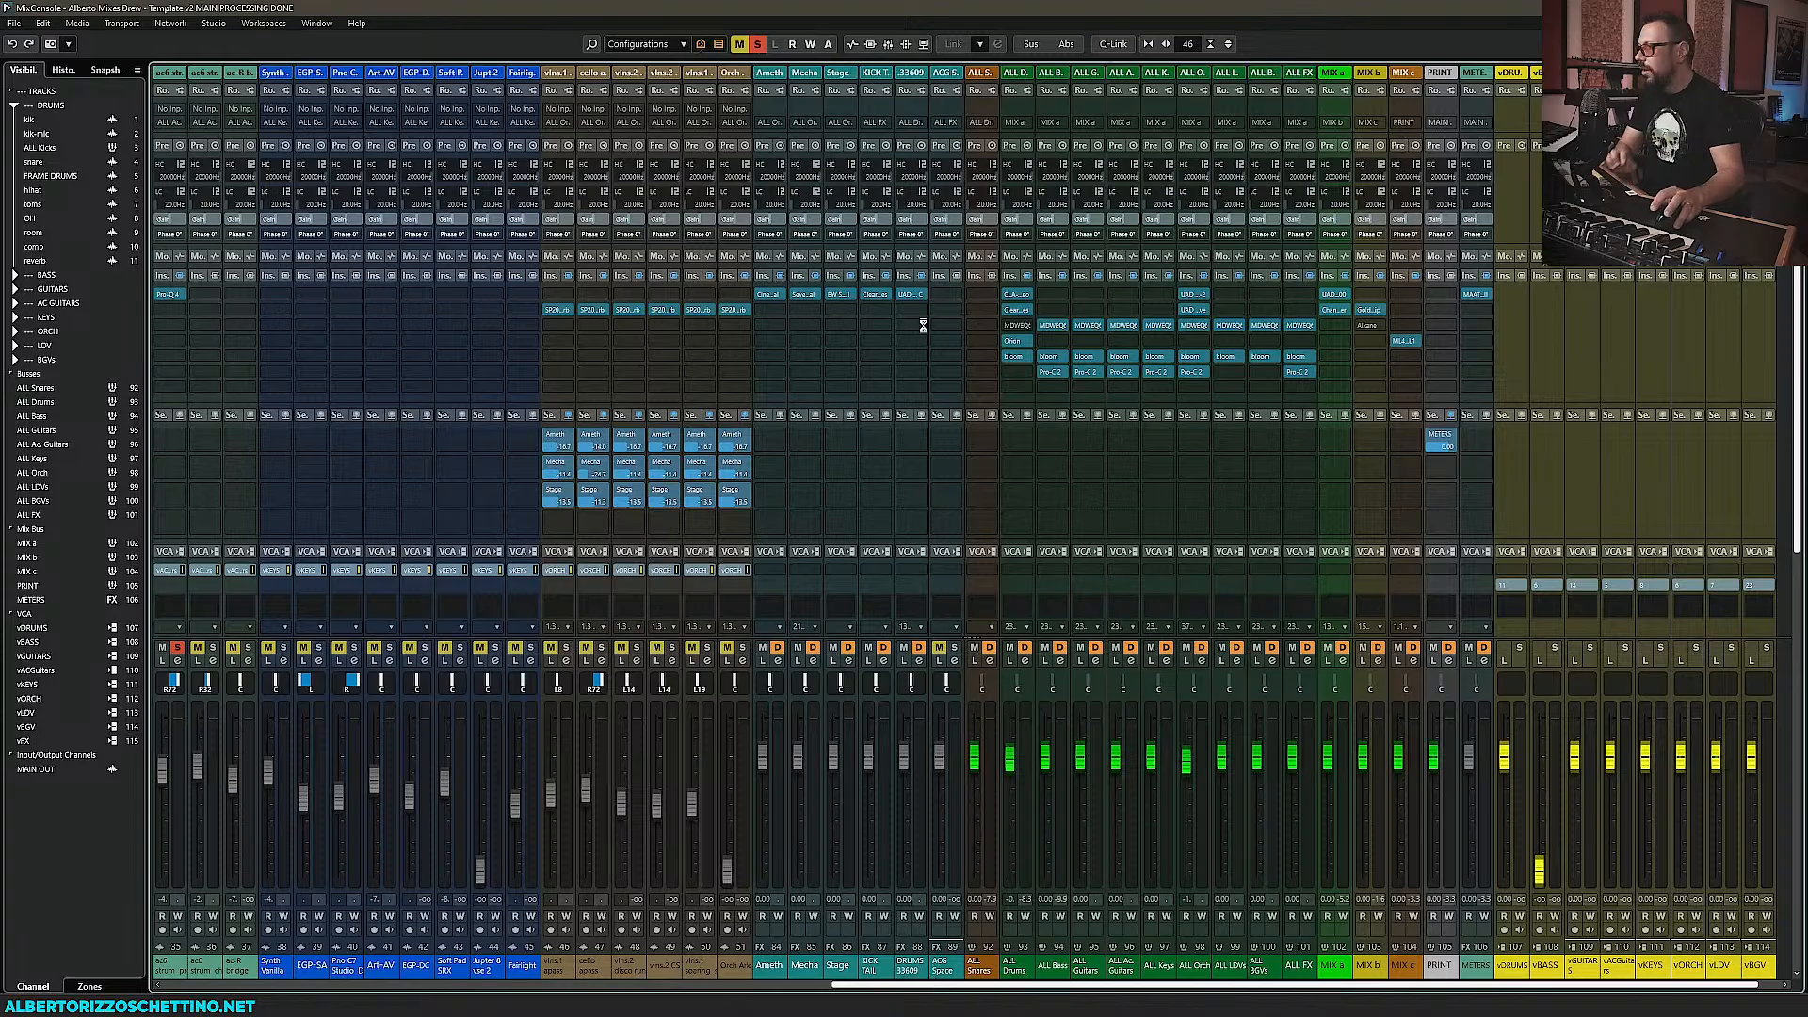
Check the output routing of ACG Space and turn on solo defeat for that channel
scroll(927, 988, left, 4)
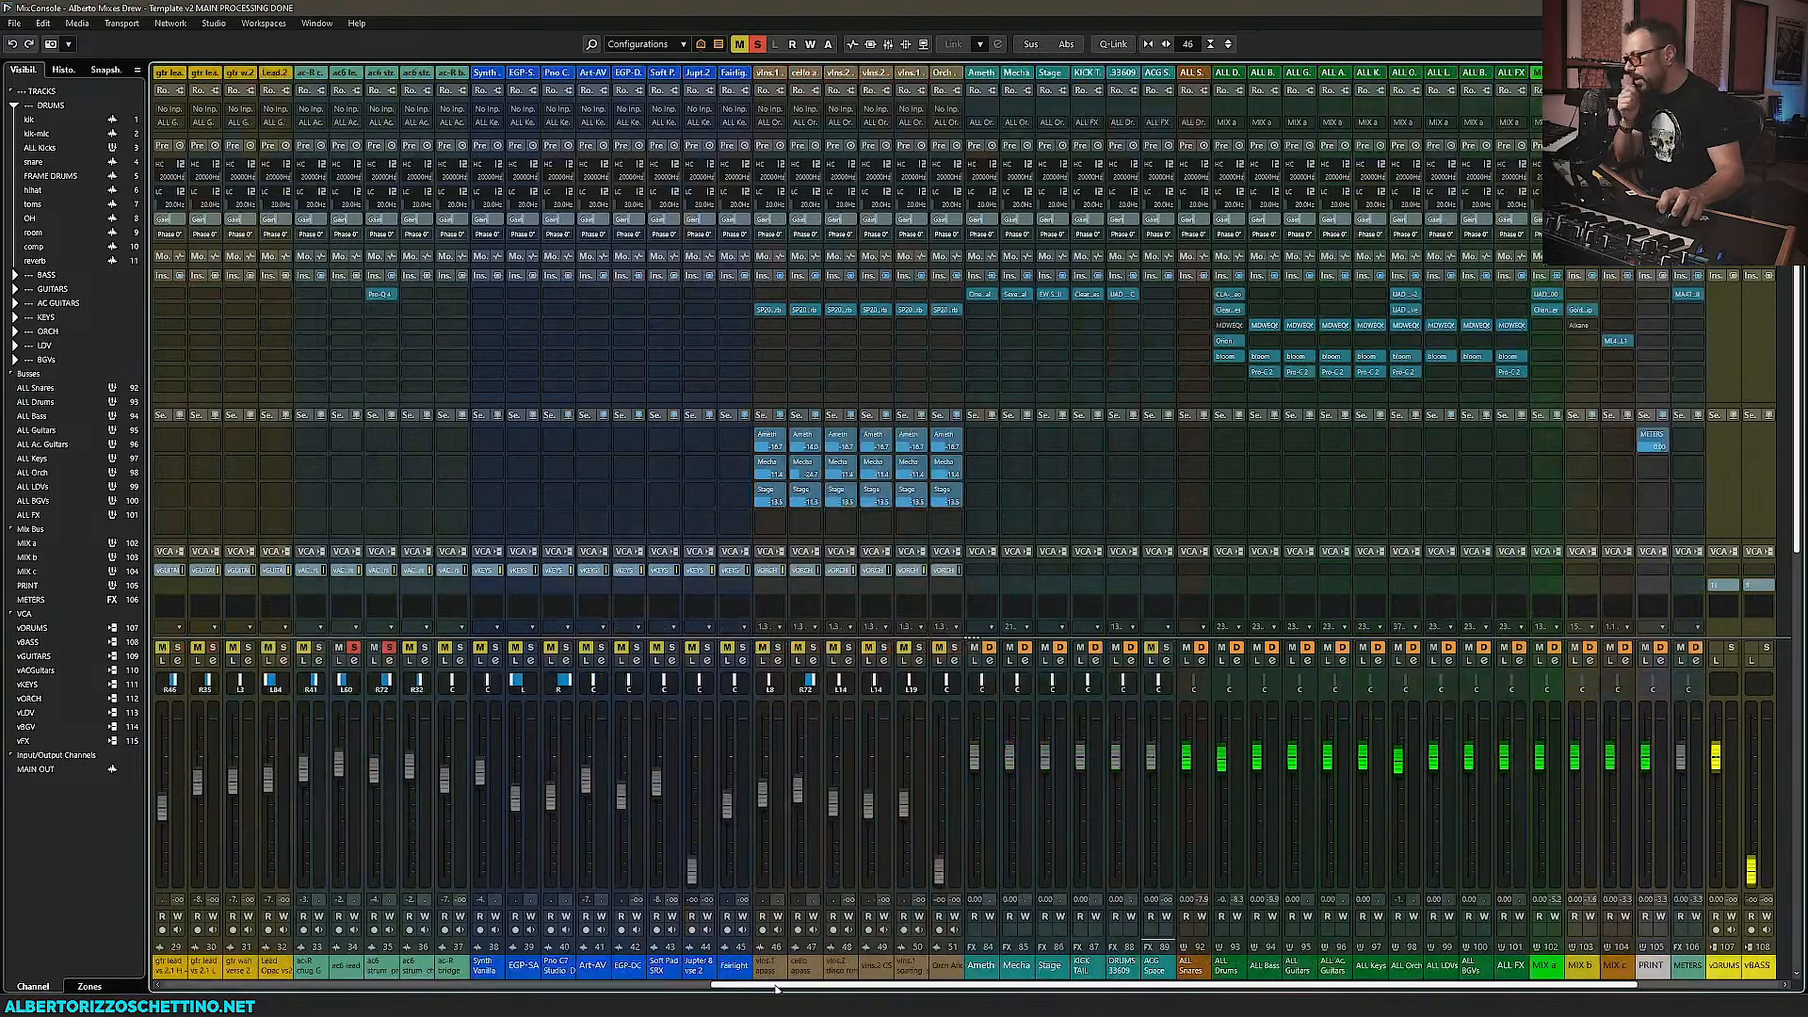
click(1229, 123)
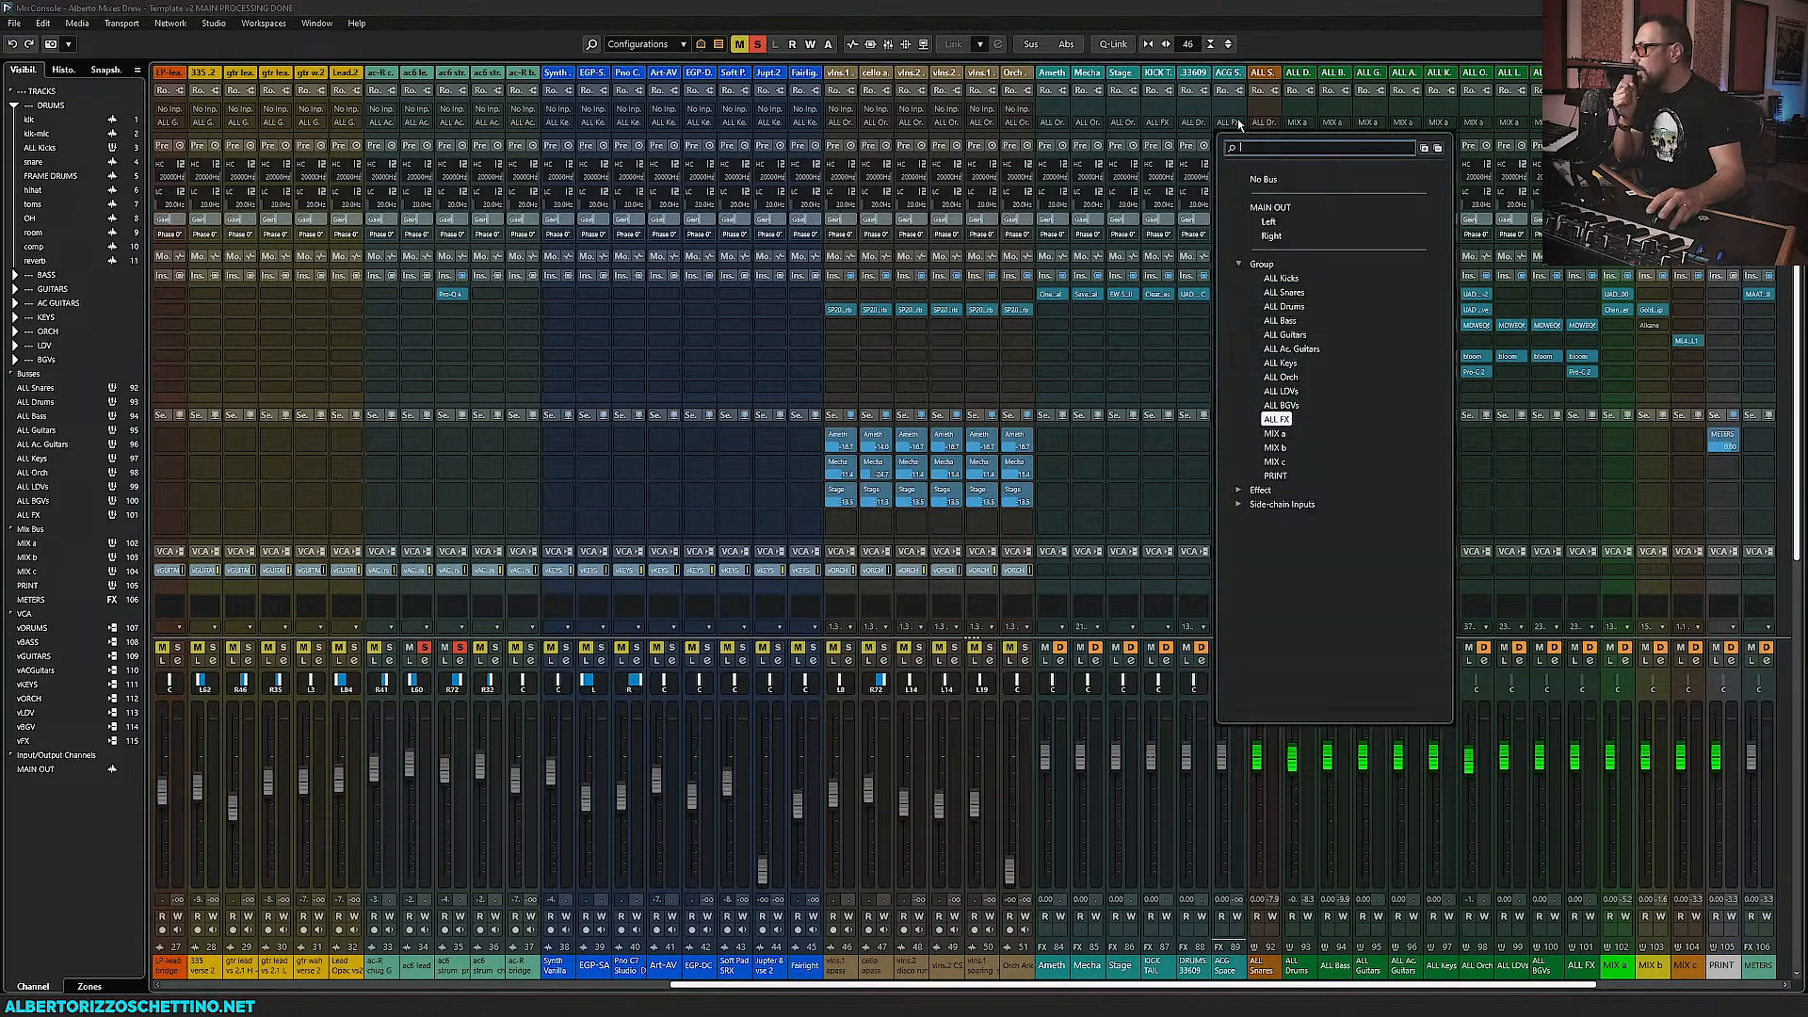
click(1206, 614)
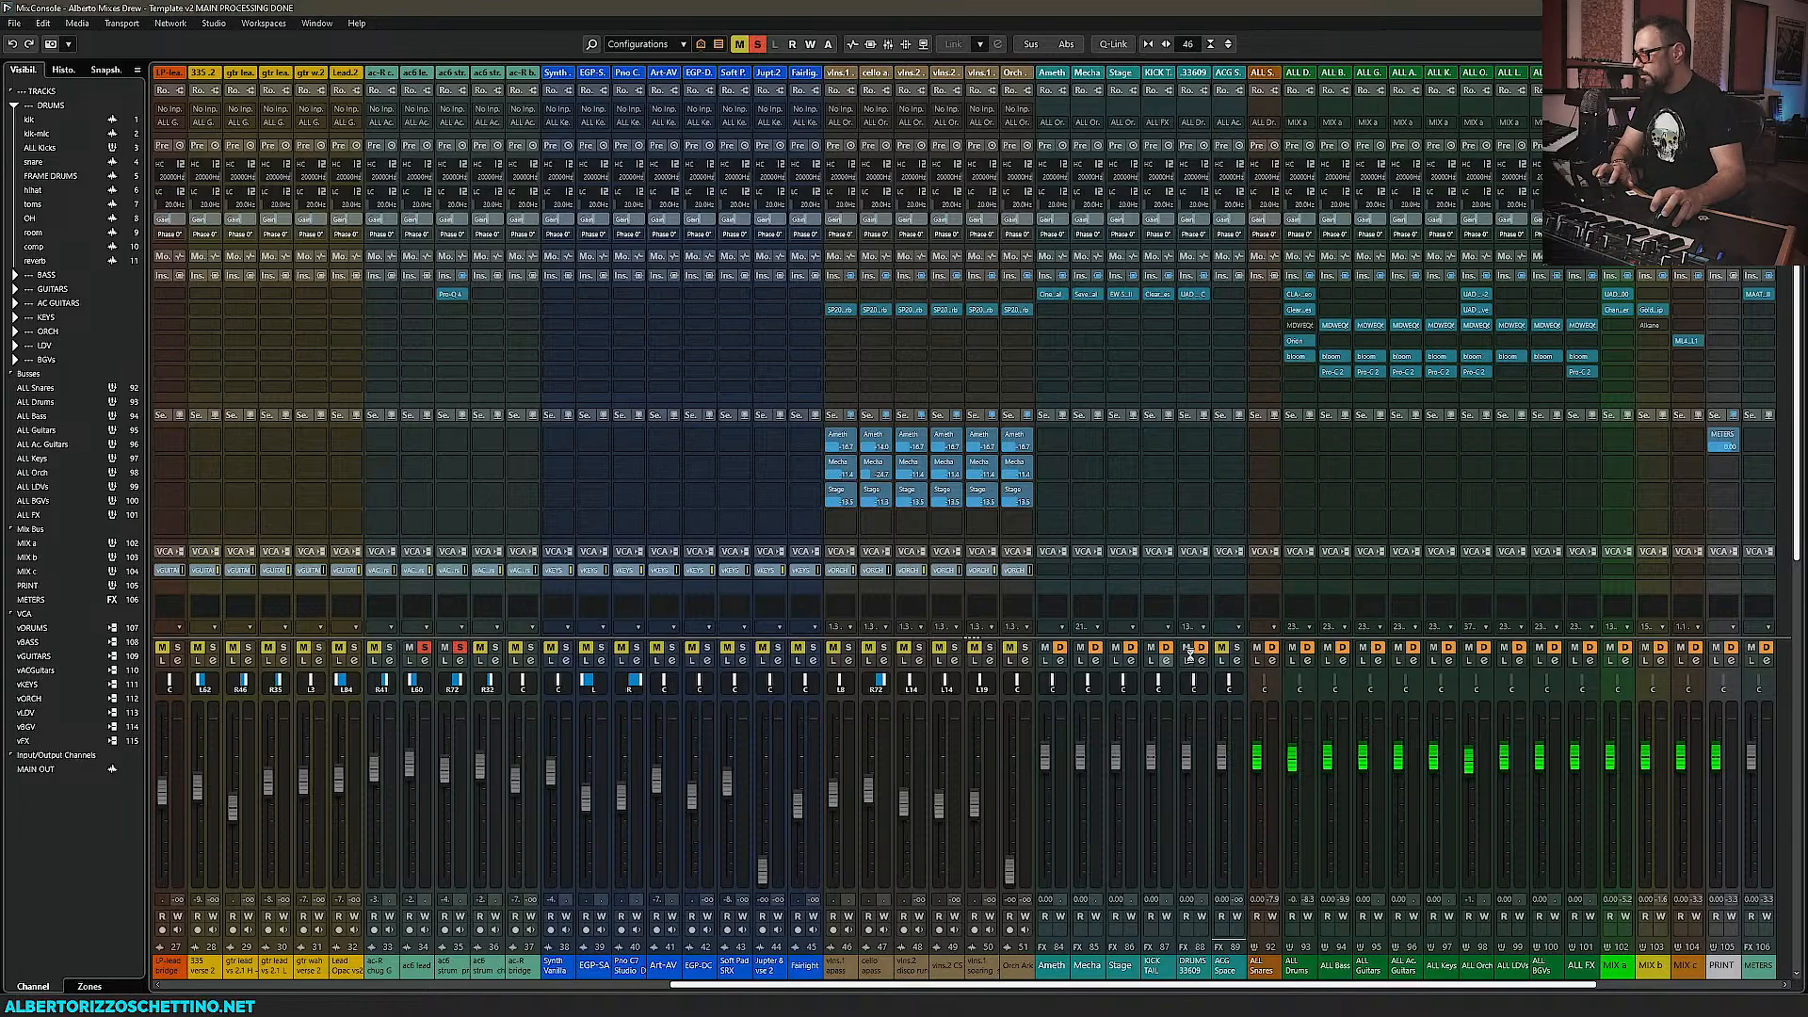
click(1236, 647)
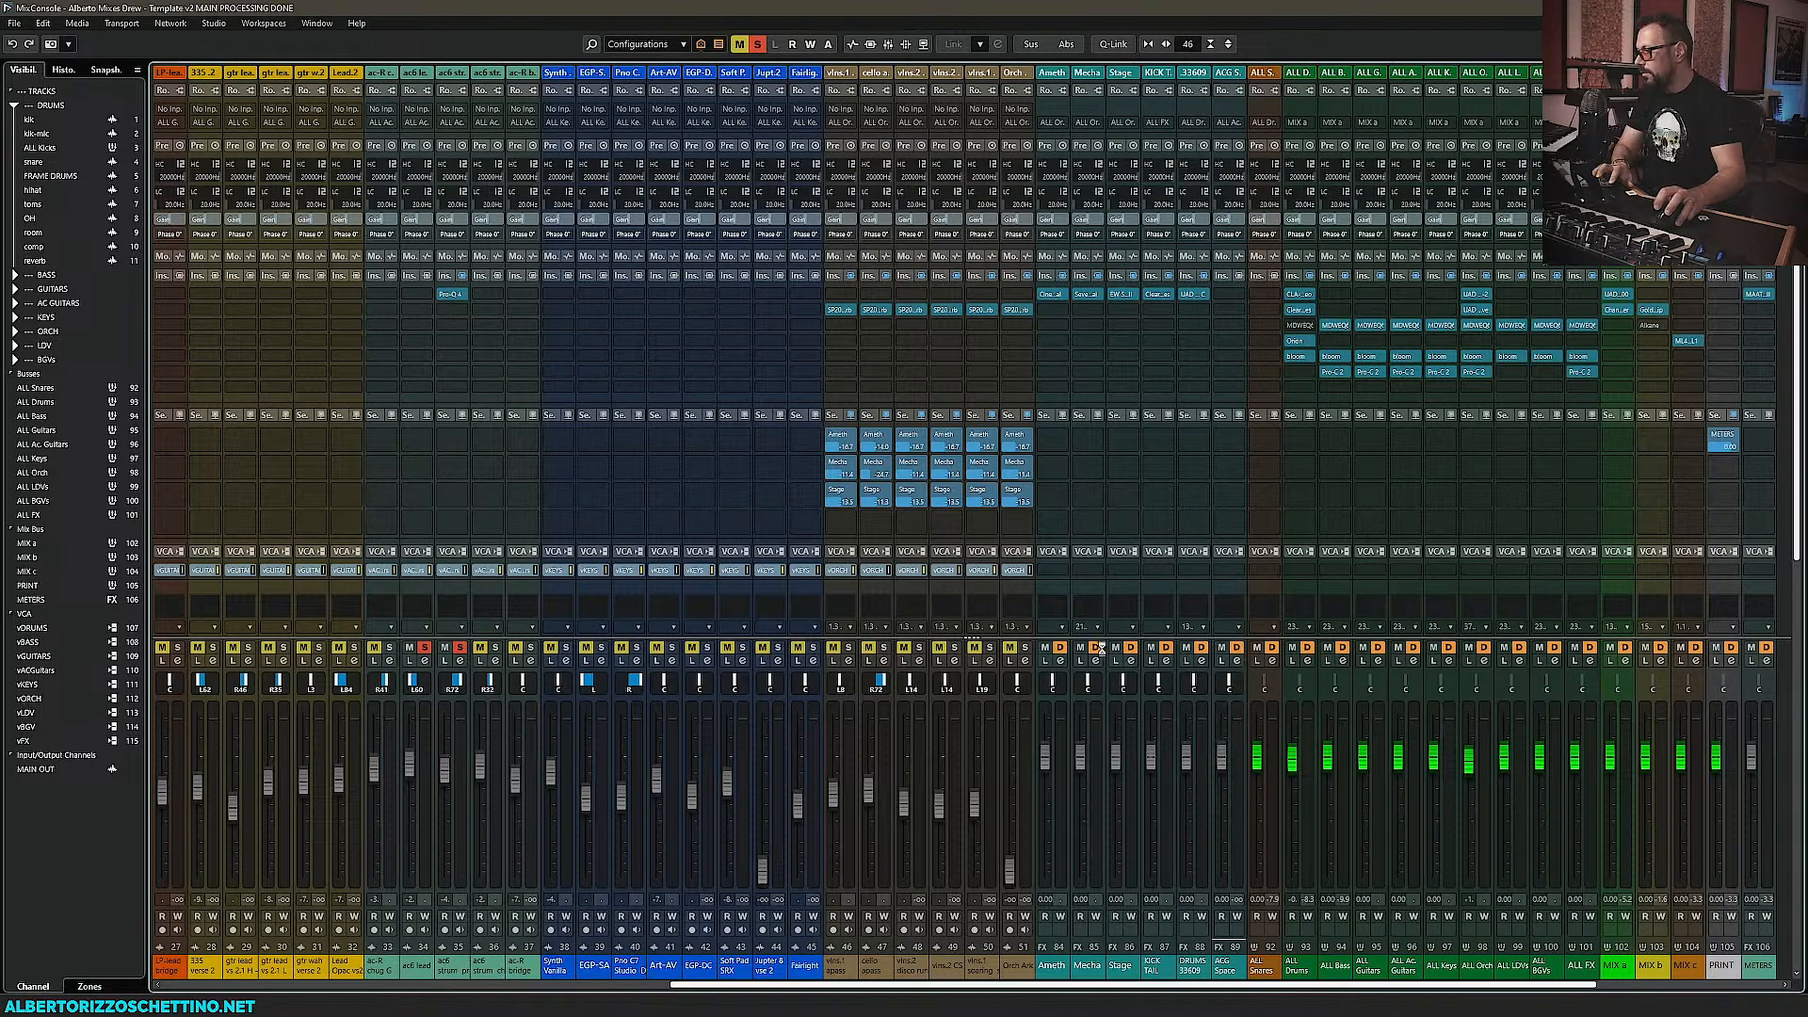
Add a send to ACG Space in the first send slot of the acoustic strum prechorus channel
drag(1132, 987, 970, 987)
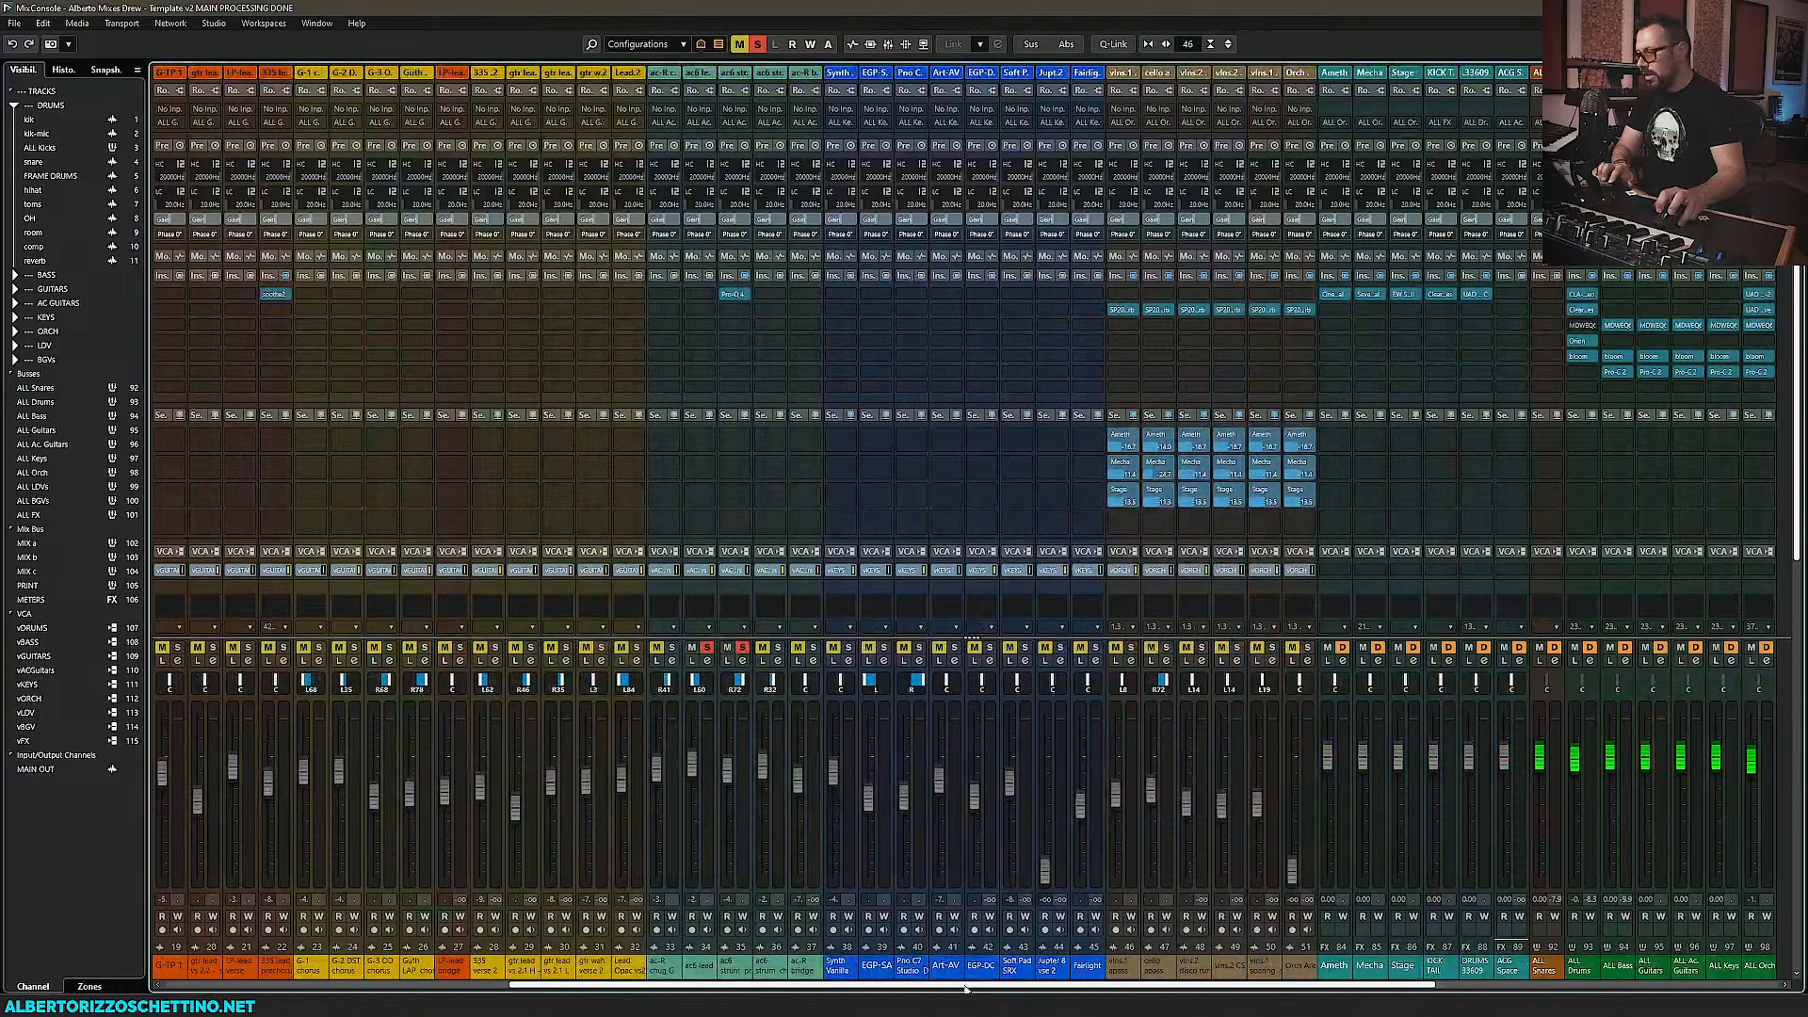
click(744, 438)
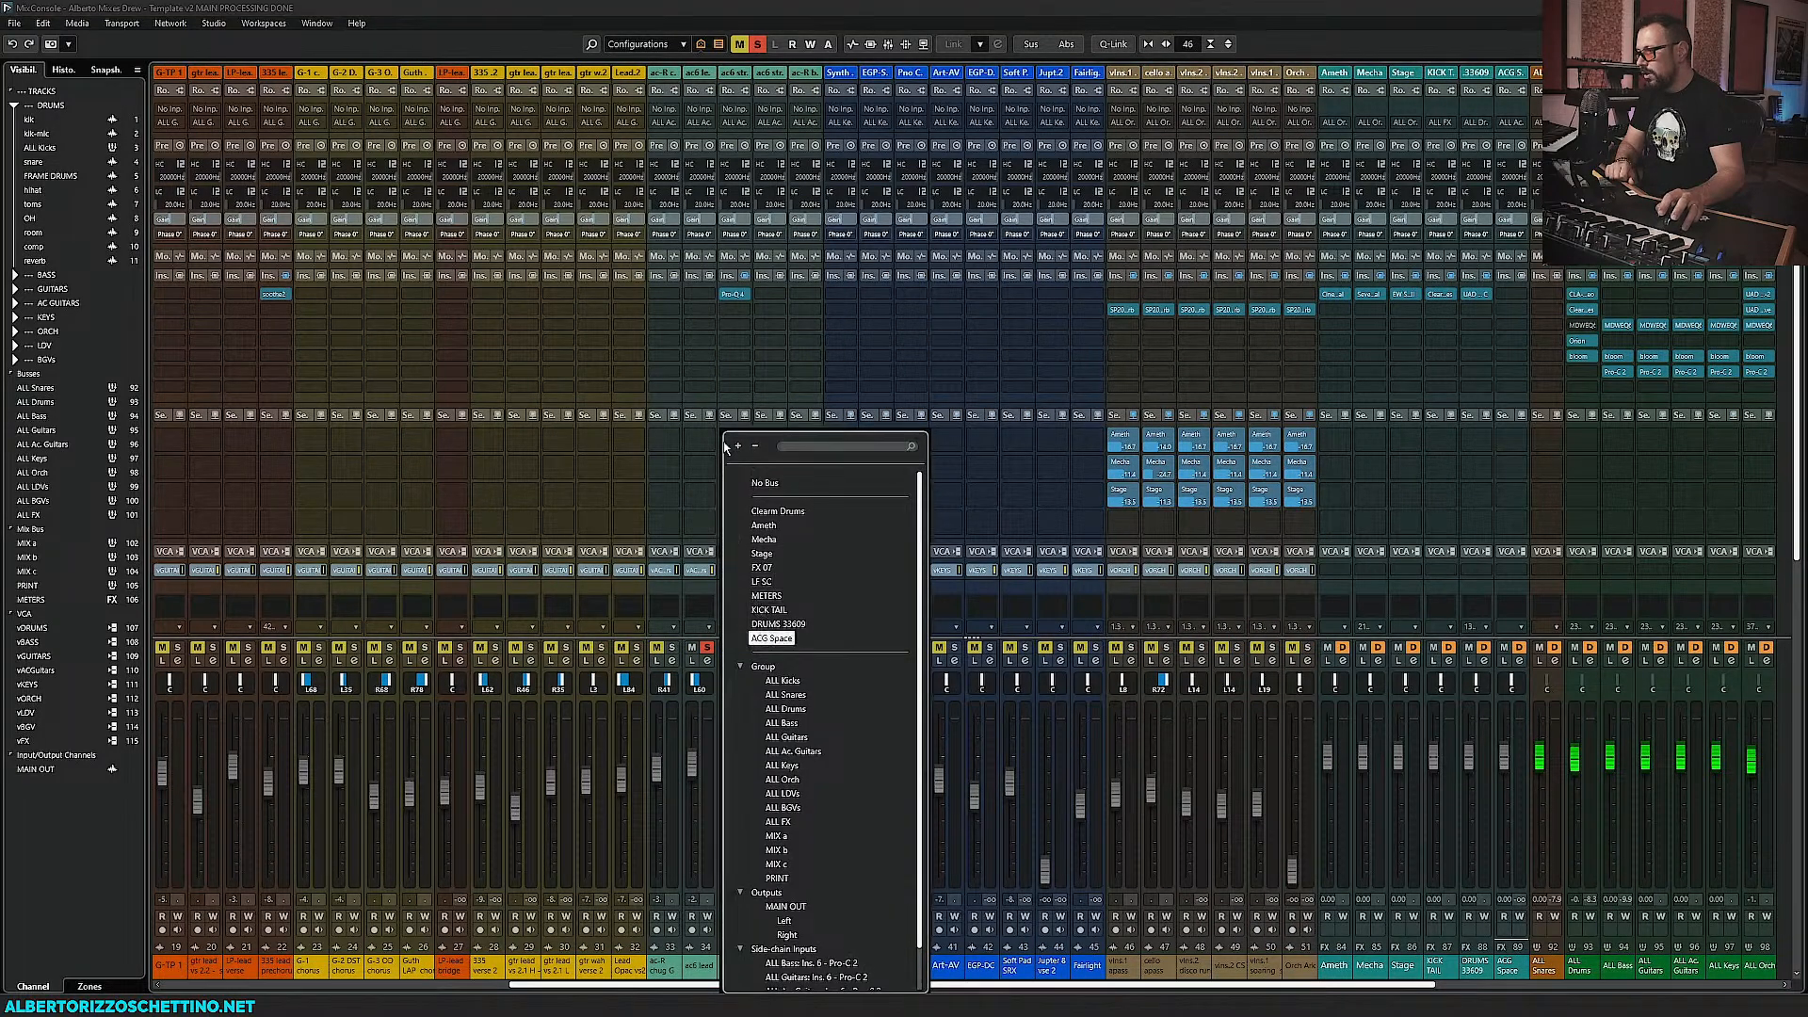
click(771, 638)
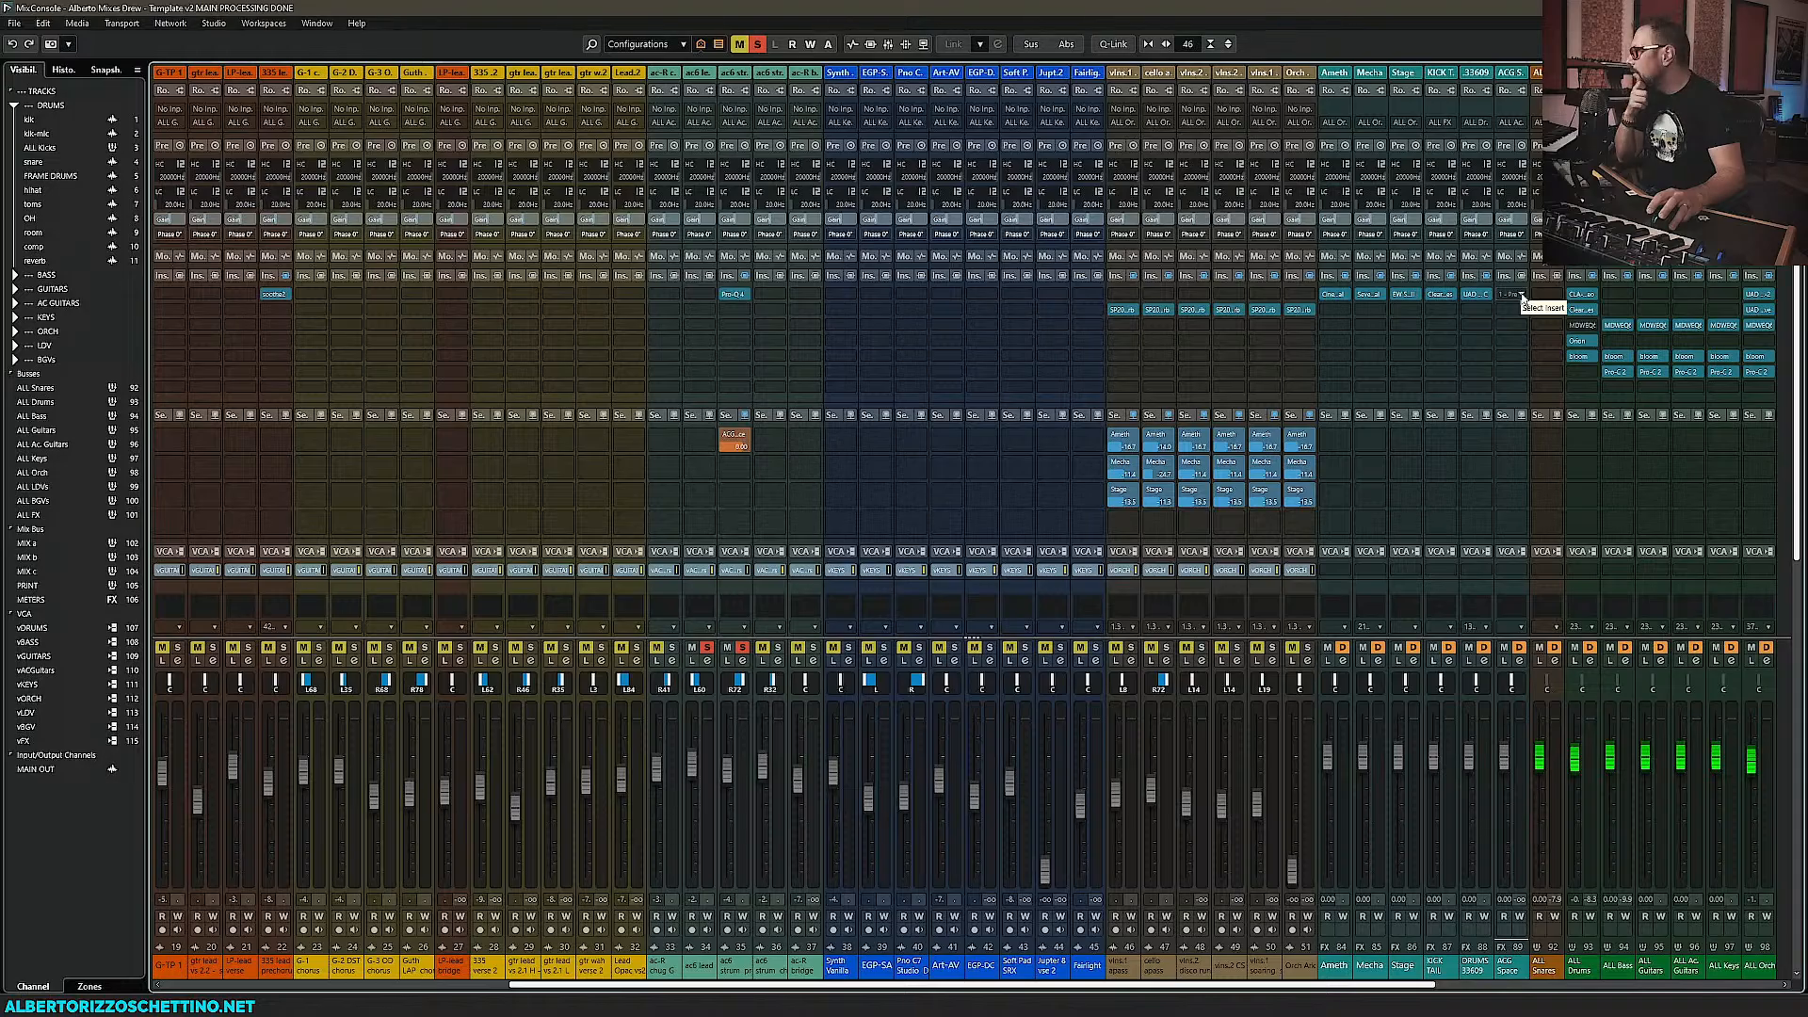
Insert the Relab LX480 v4 reverb in the first insert slot of the ACG Space channel
click(1523, 298)
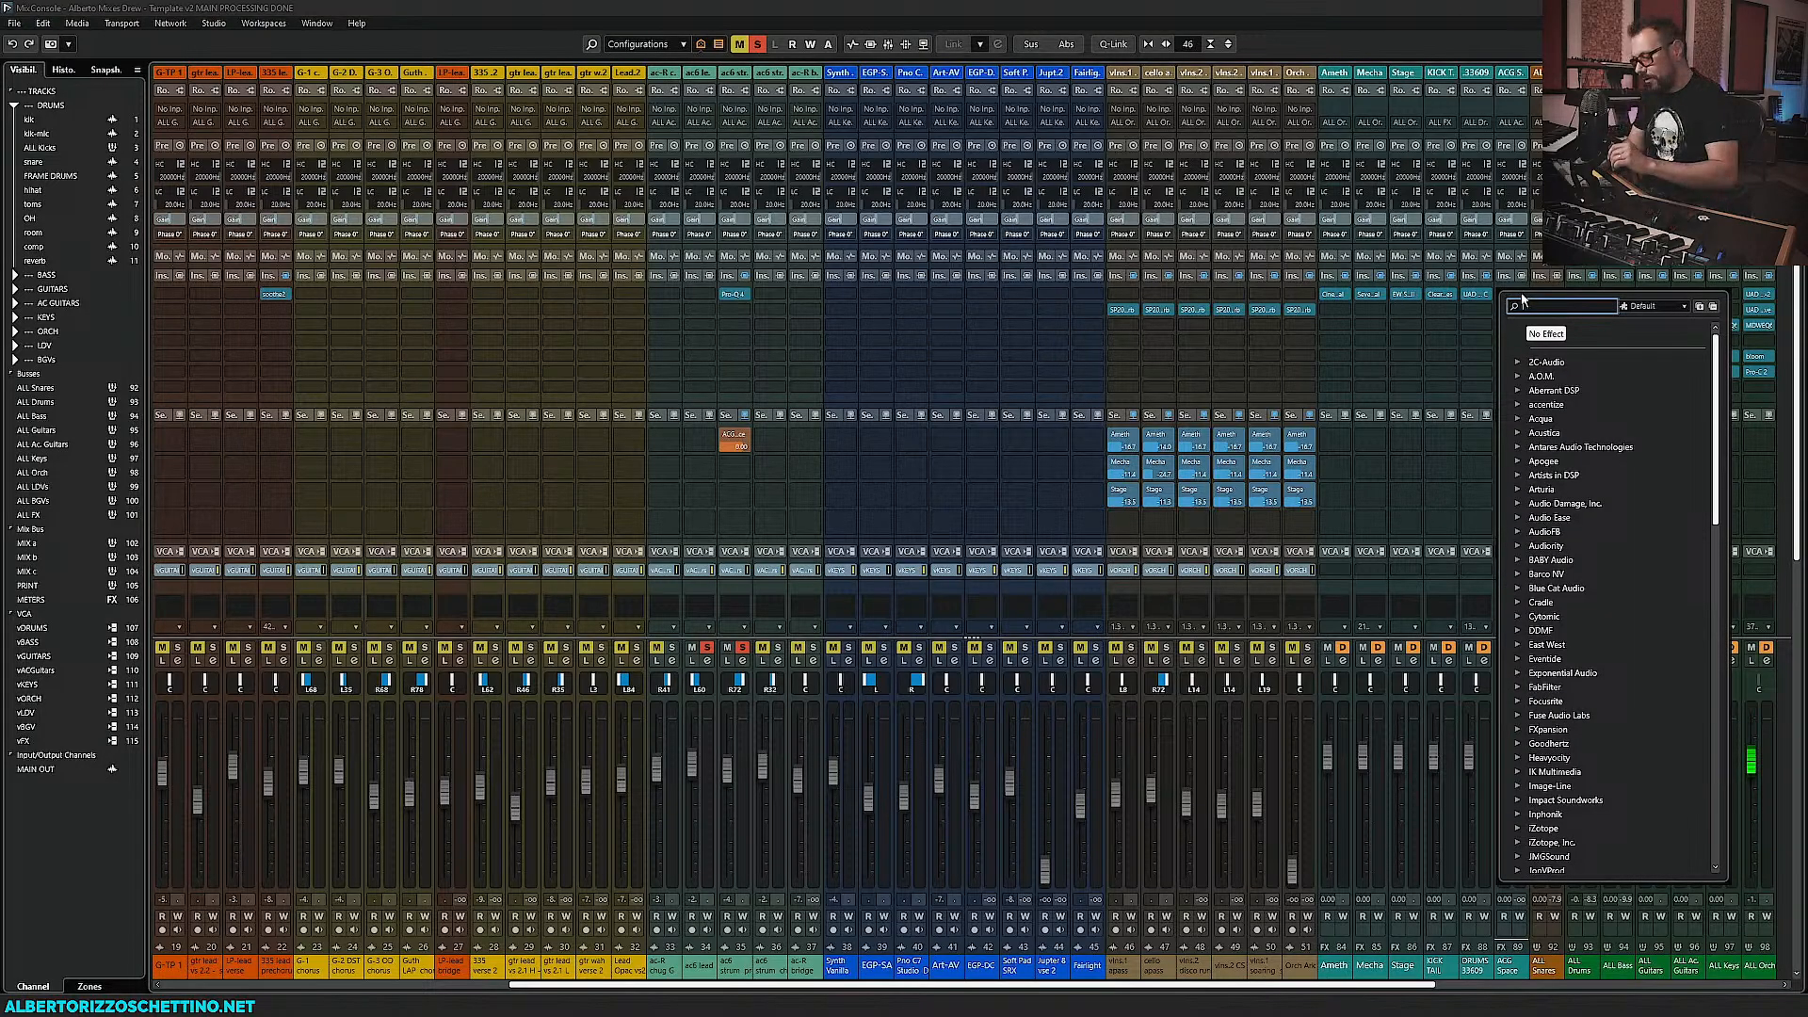
text(lx)
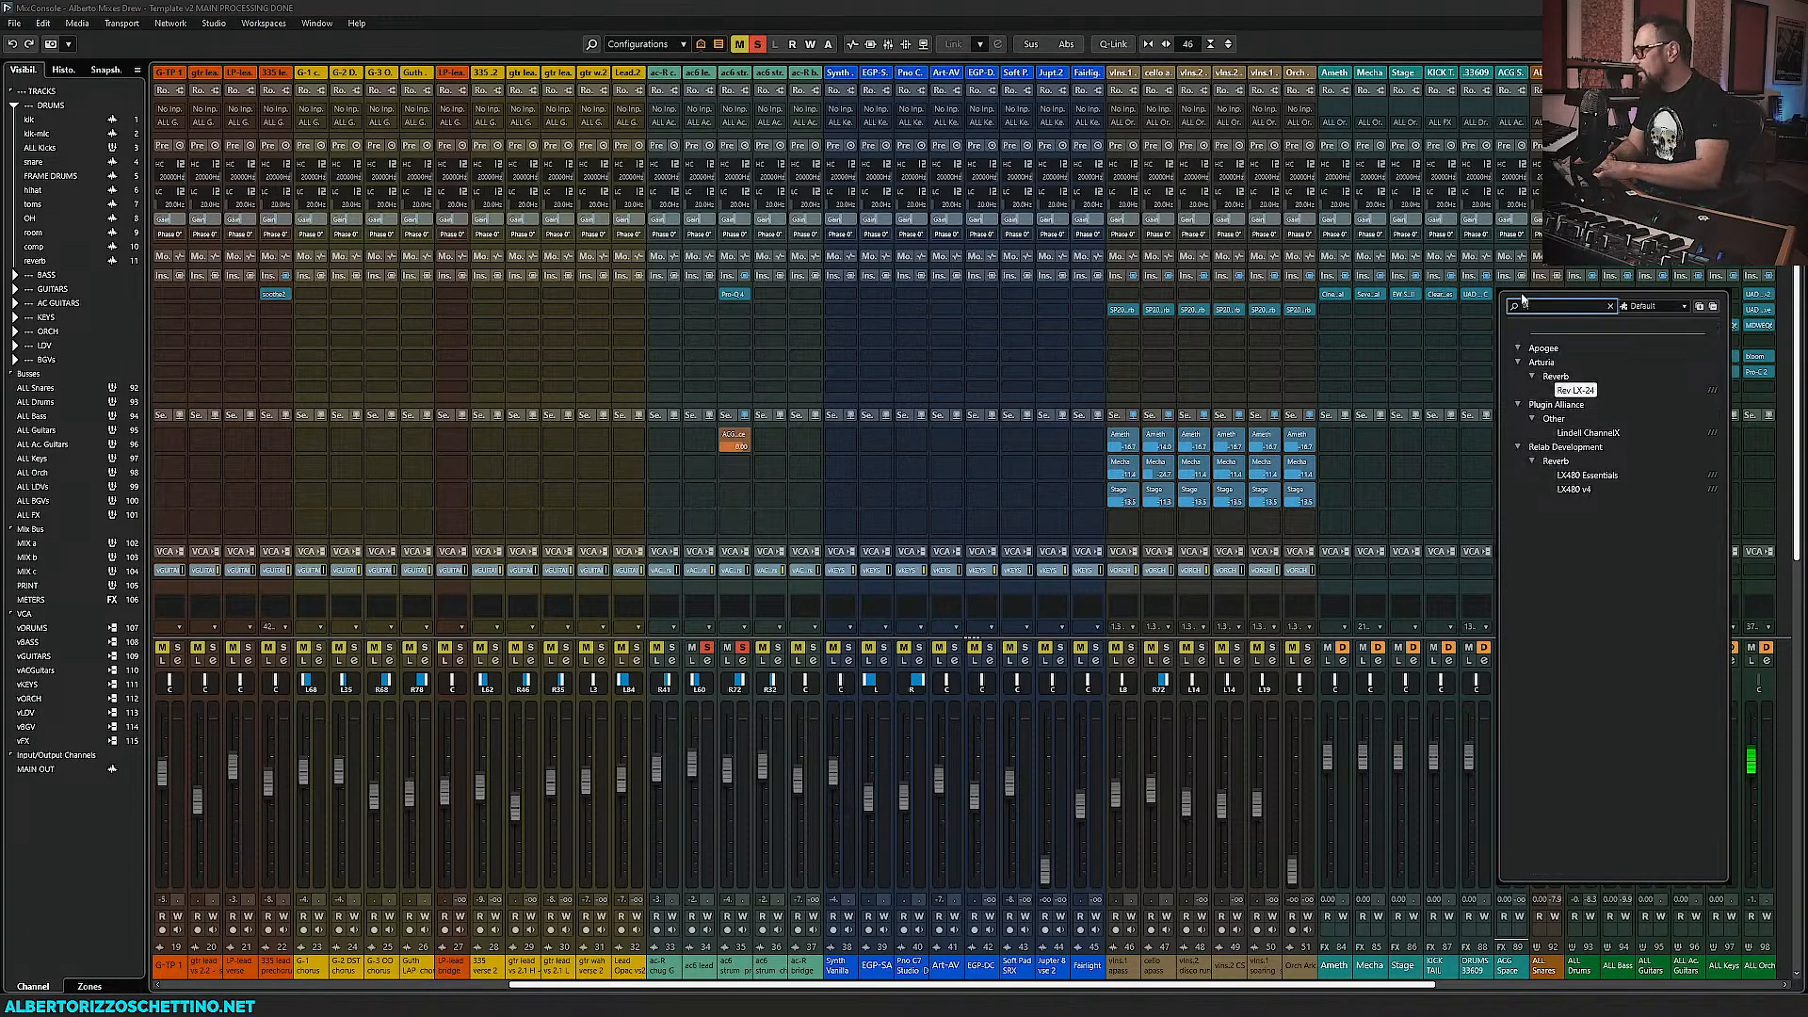
click(1573, 490)
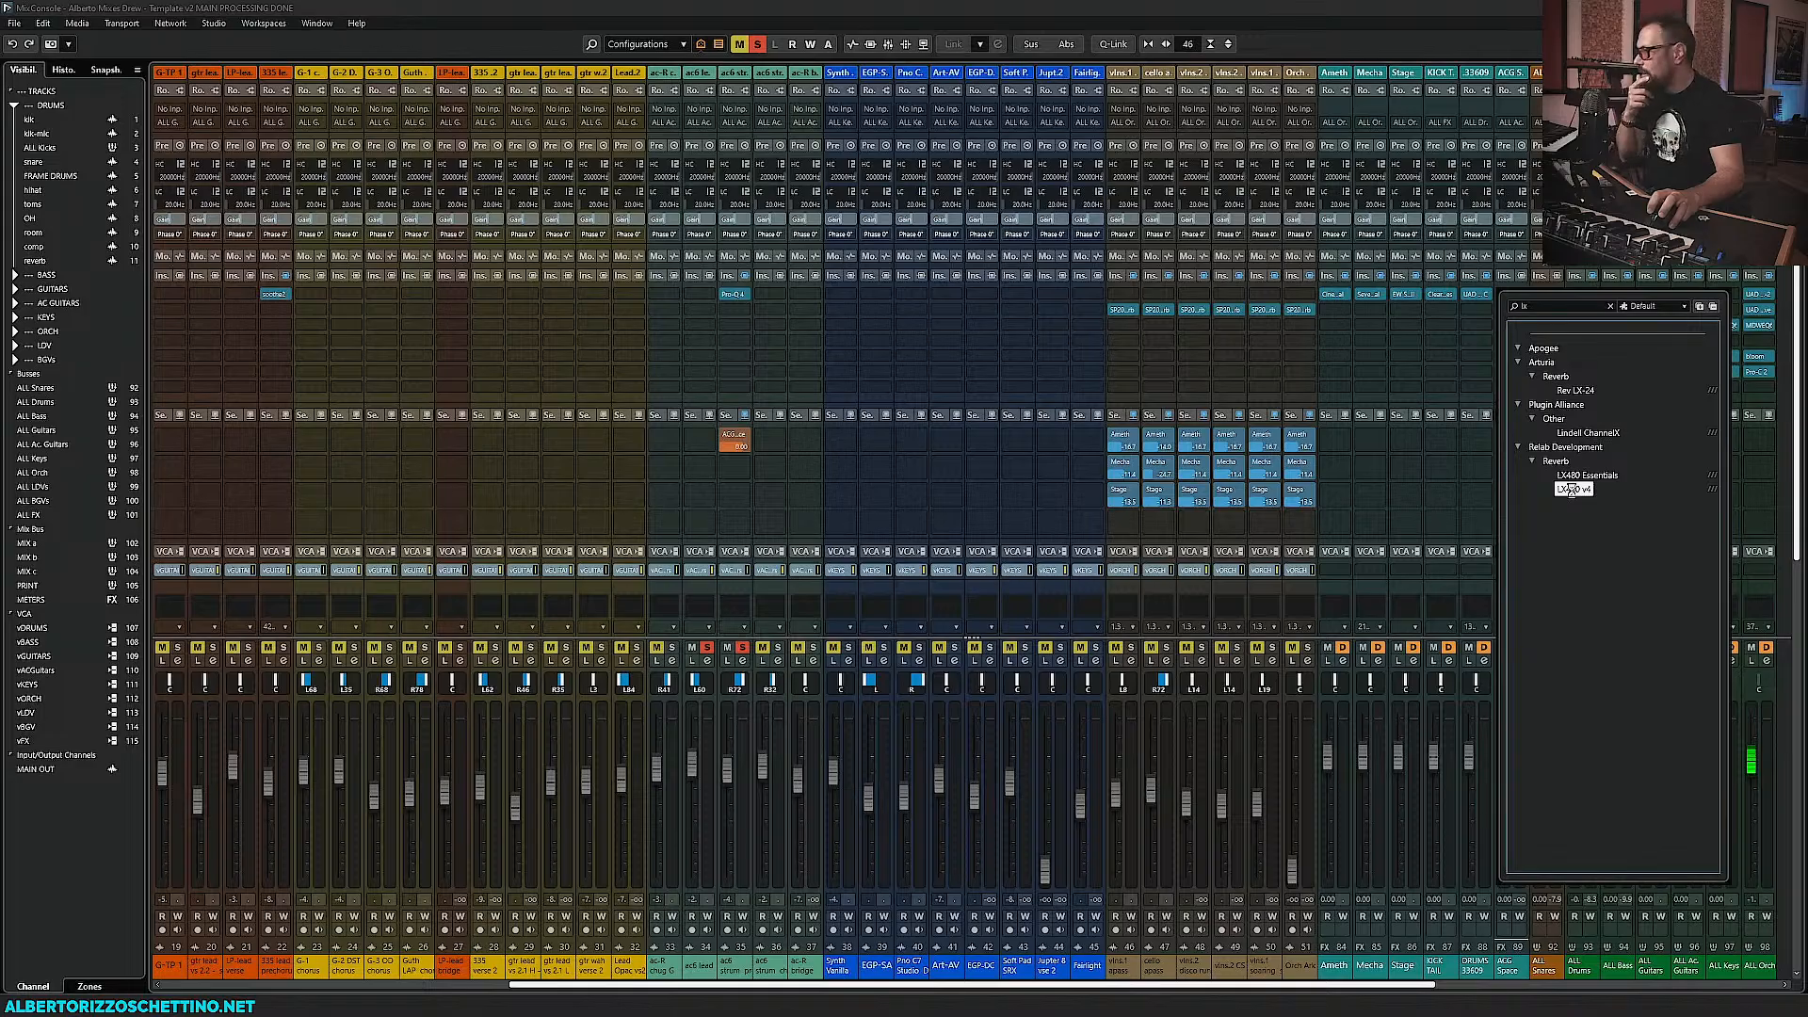
double_click(1571, 490)
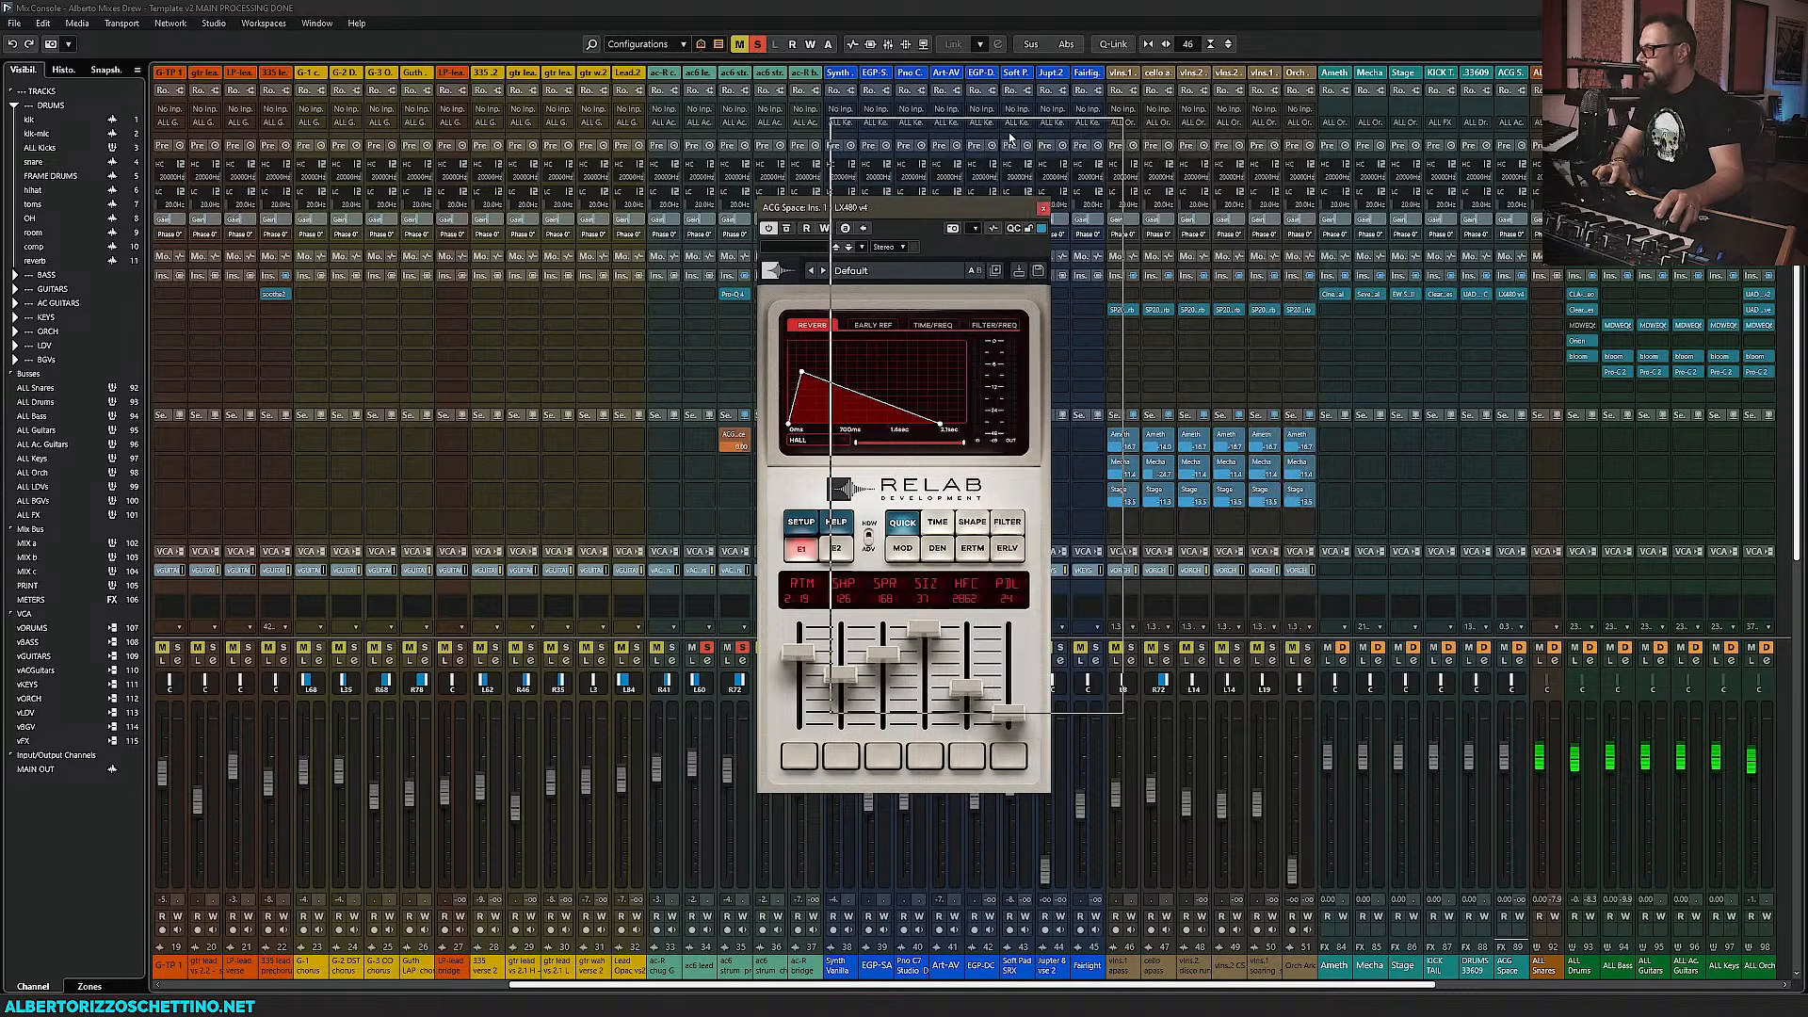
Move the LX480 to the third insert slot of ACG Space and reposition its editor clear of the guitar channels
drag(937, 216, 987, 139)
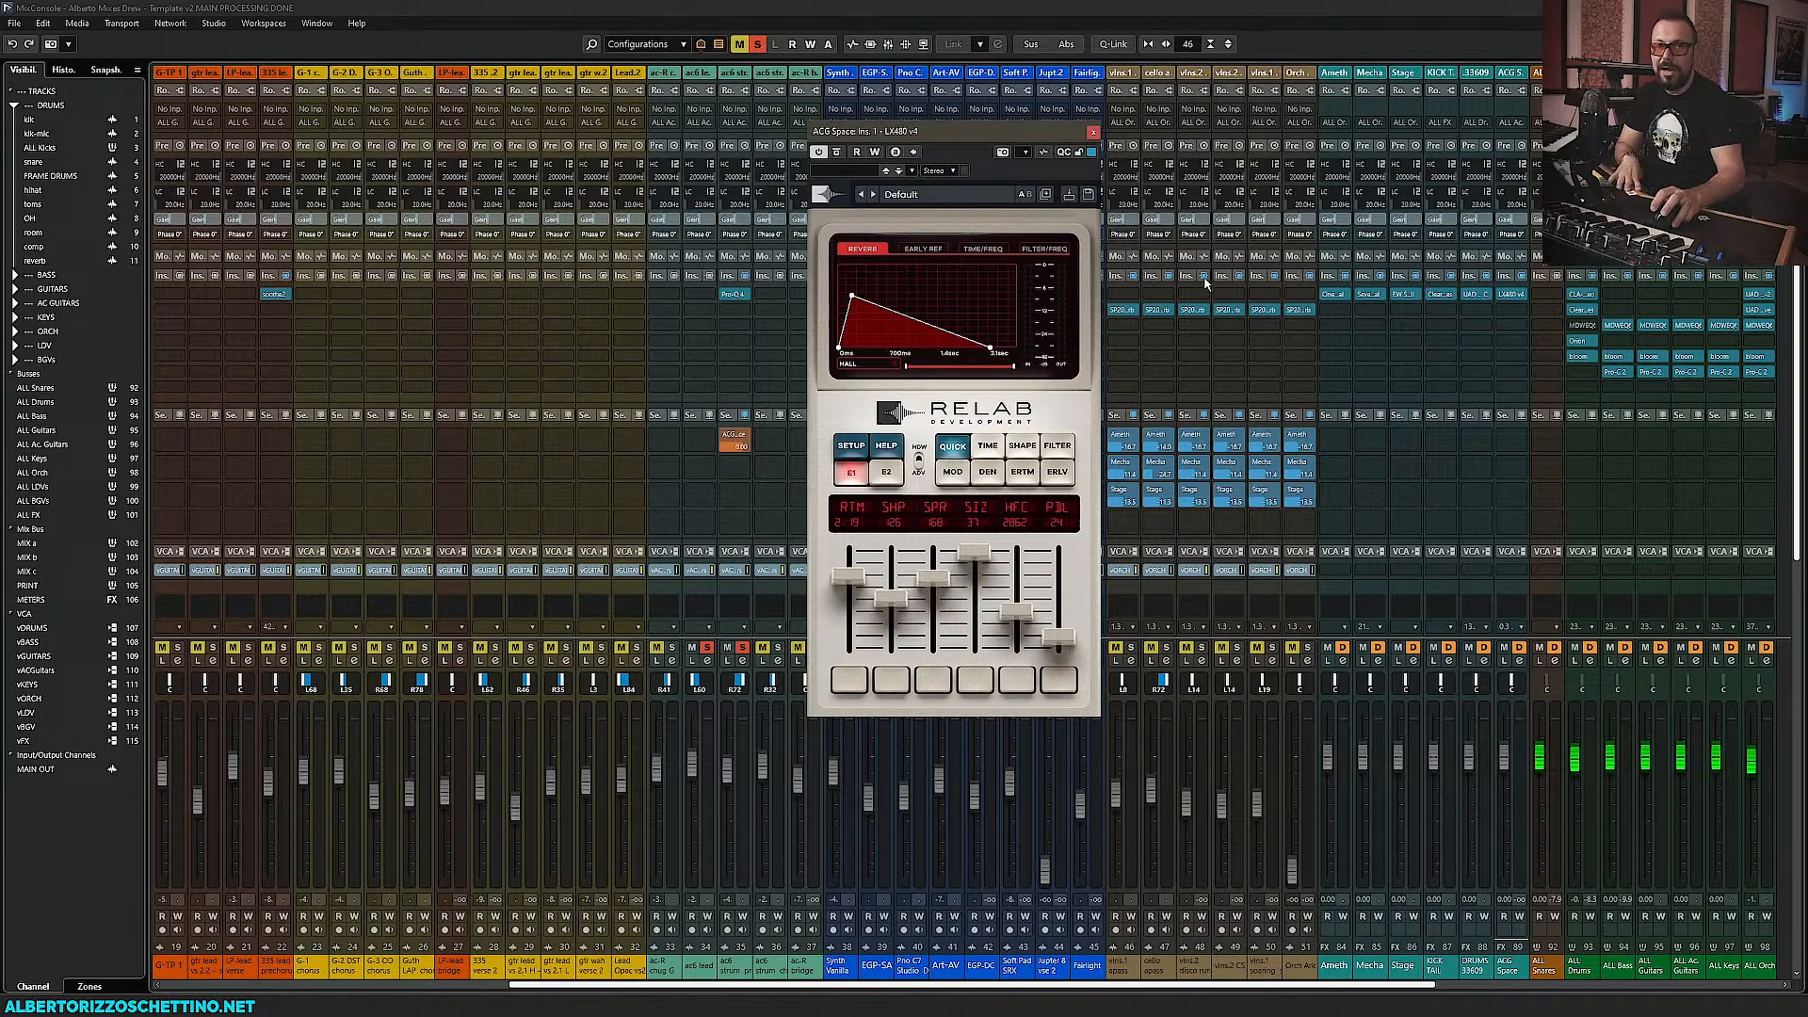
drag(968, 138, 1013, 139)
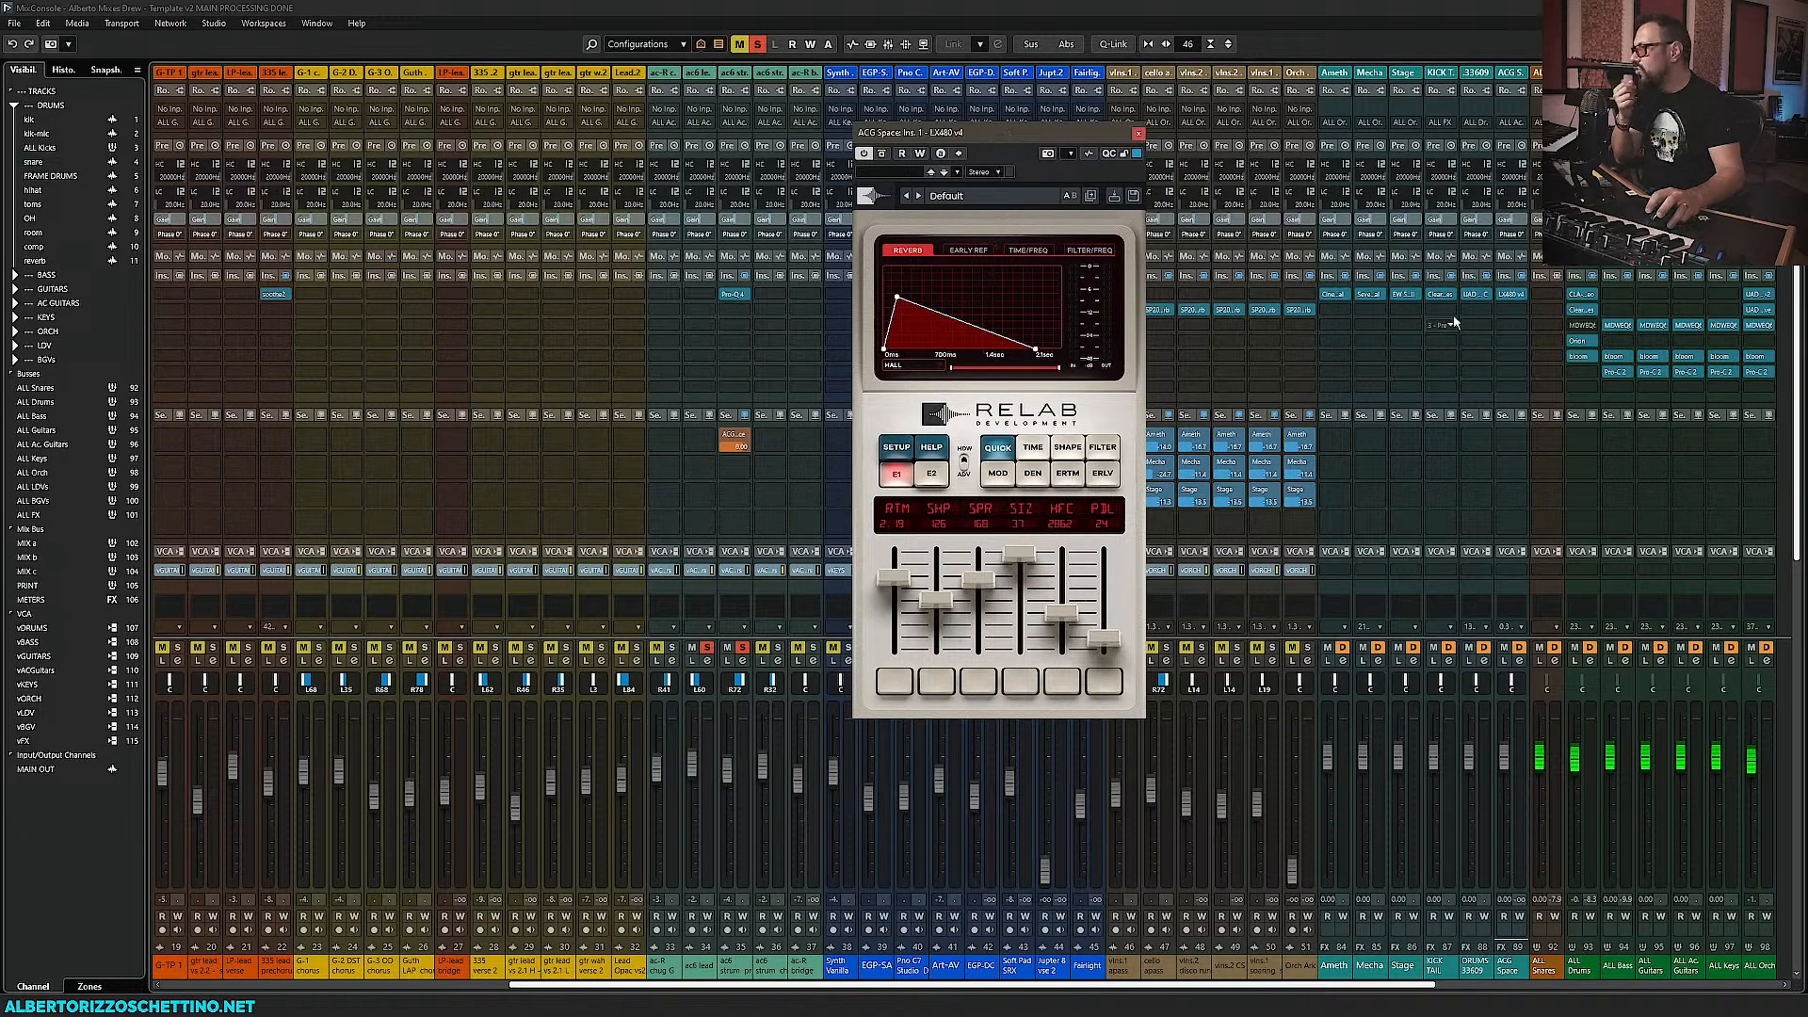
drag(1509, 301, 1511, 326)
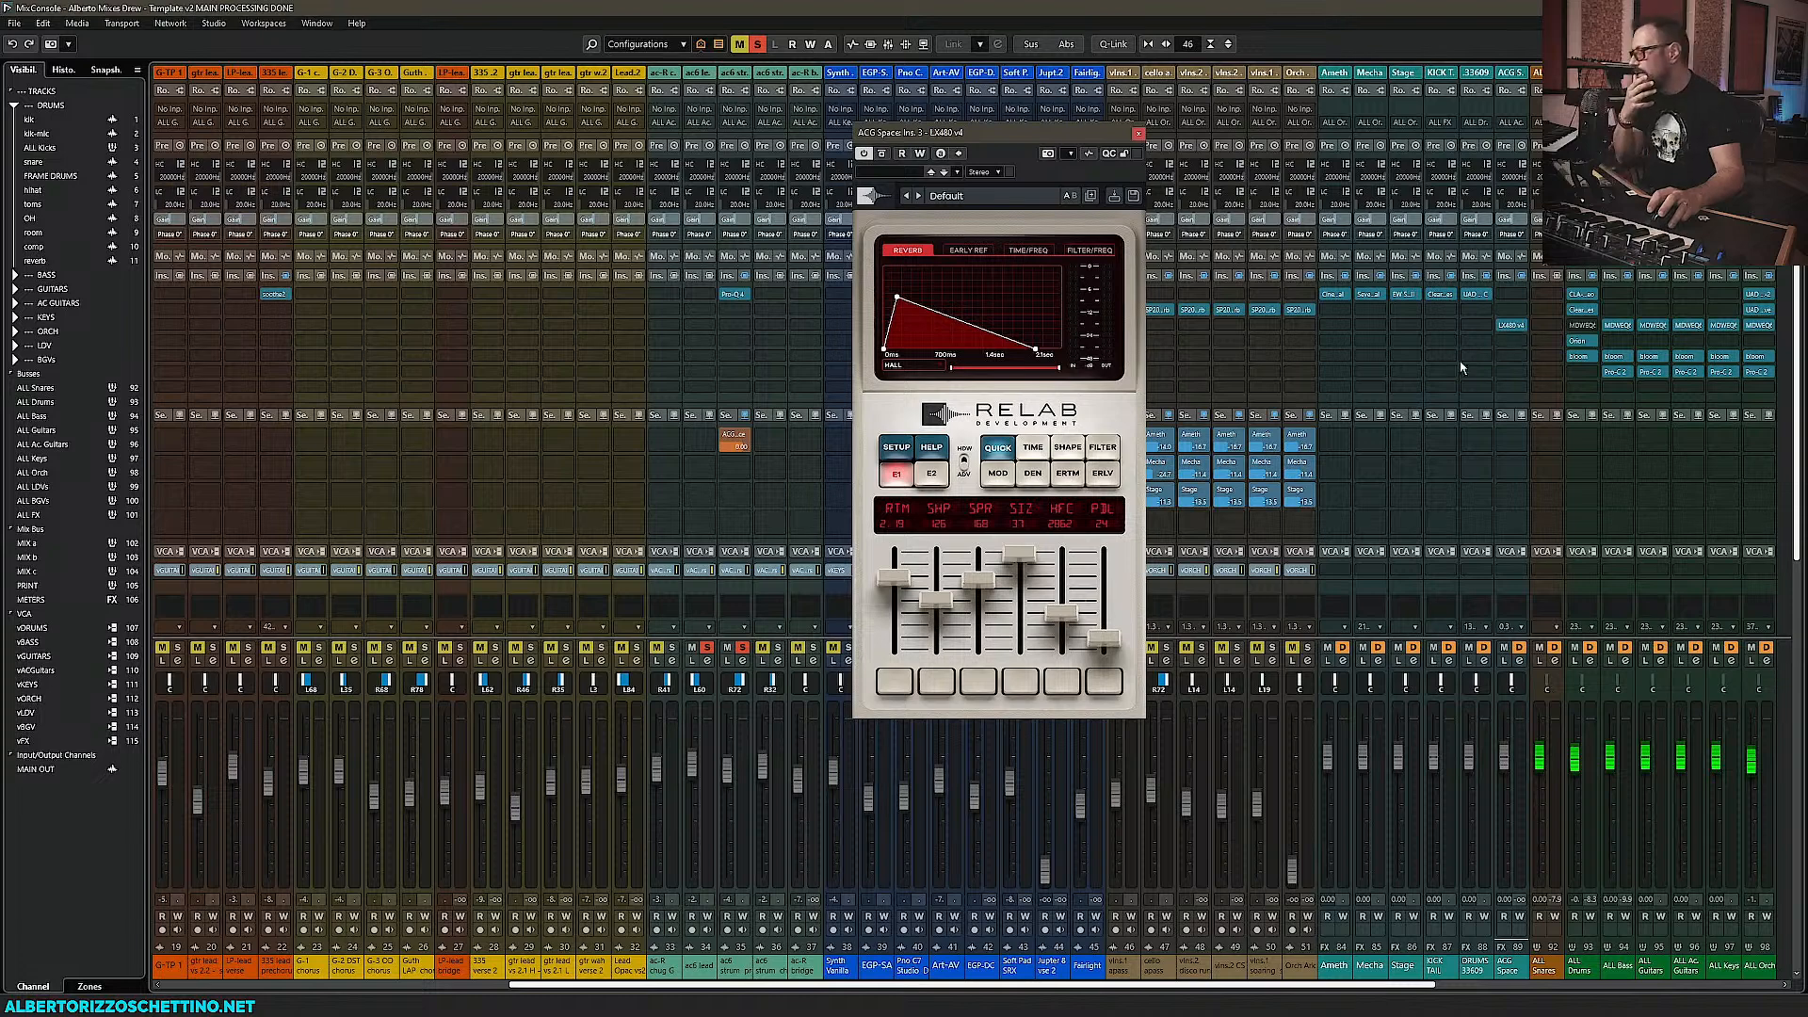
drag(1033, 139, 1190, 136)
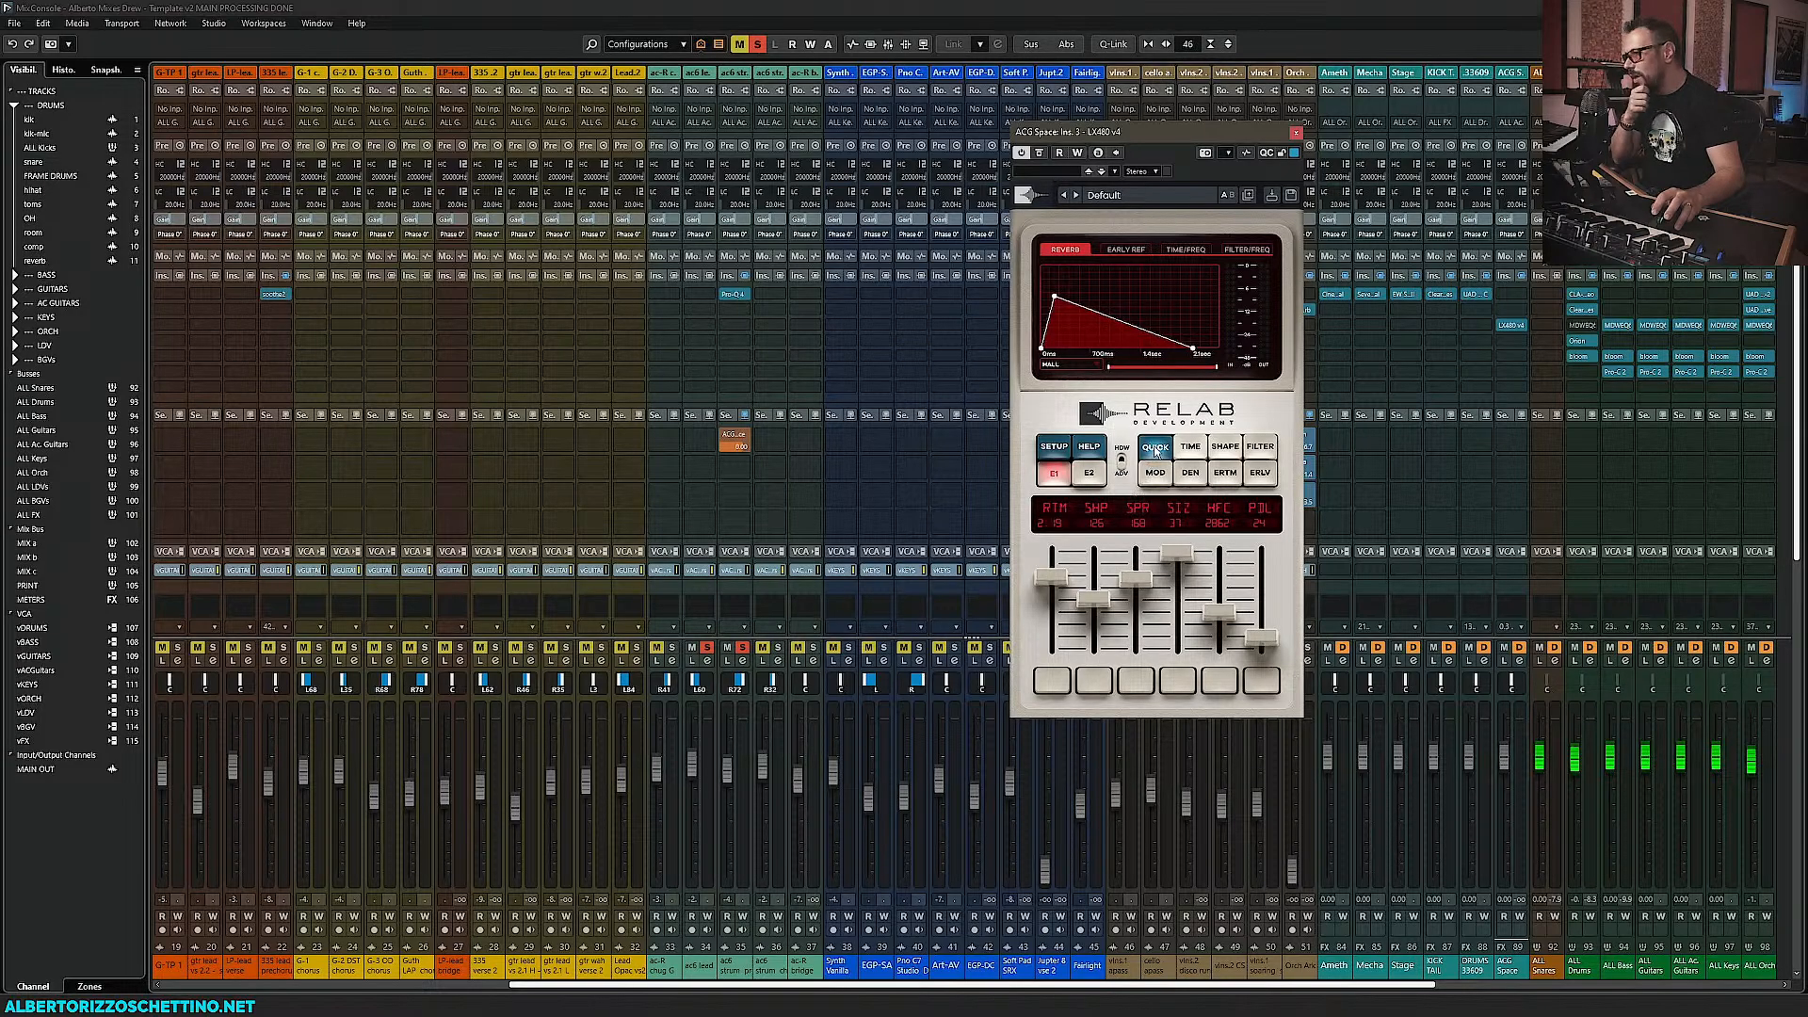
Set the LX480's E1 reverb to RTM 2.40, SHP 101, SPR 66, SIZ 27, HFC 4746 and PDL 6
click(1085, 481)
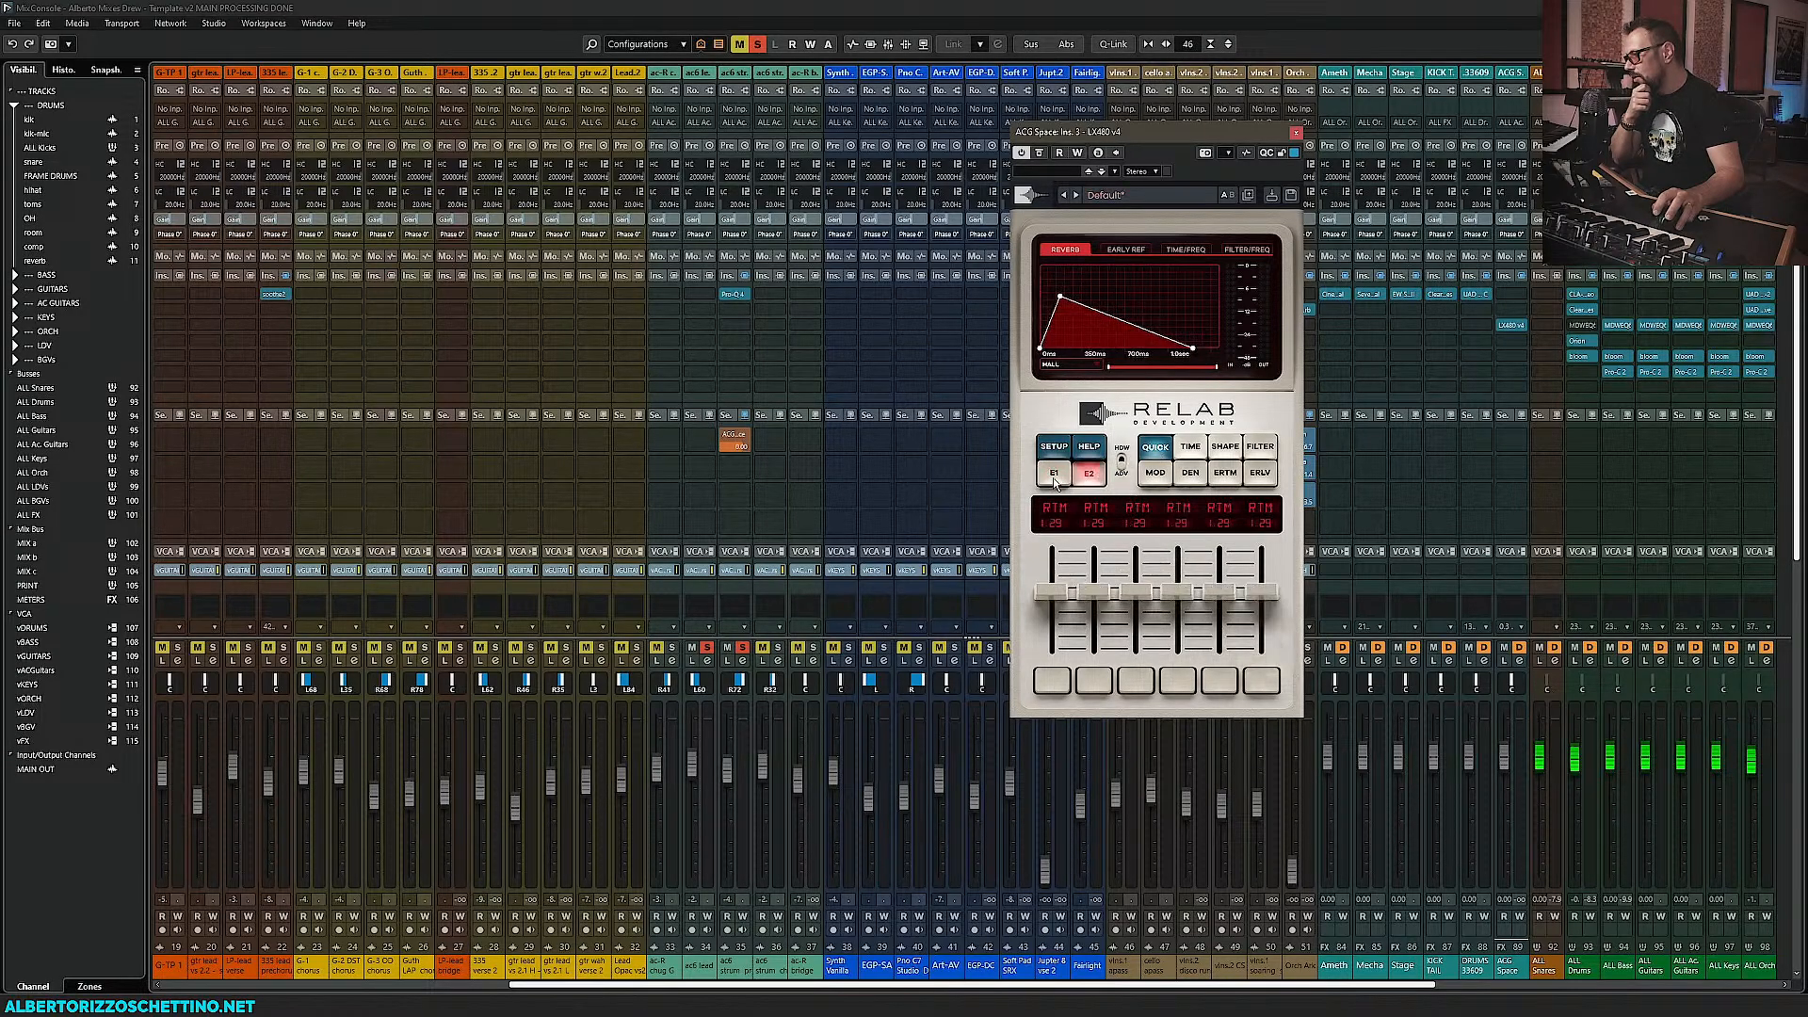
click(1058, 482)
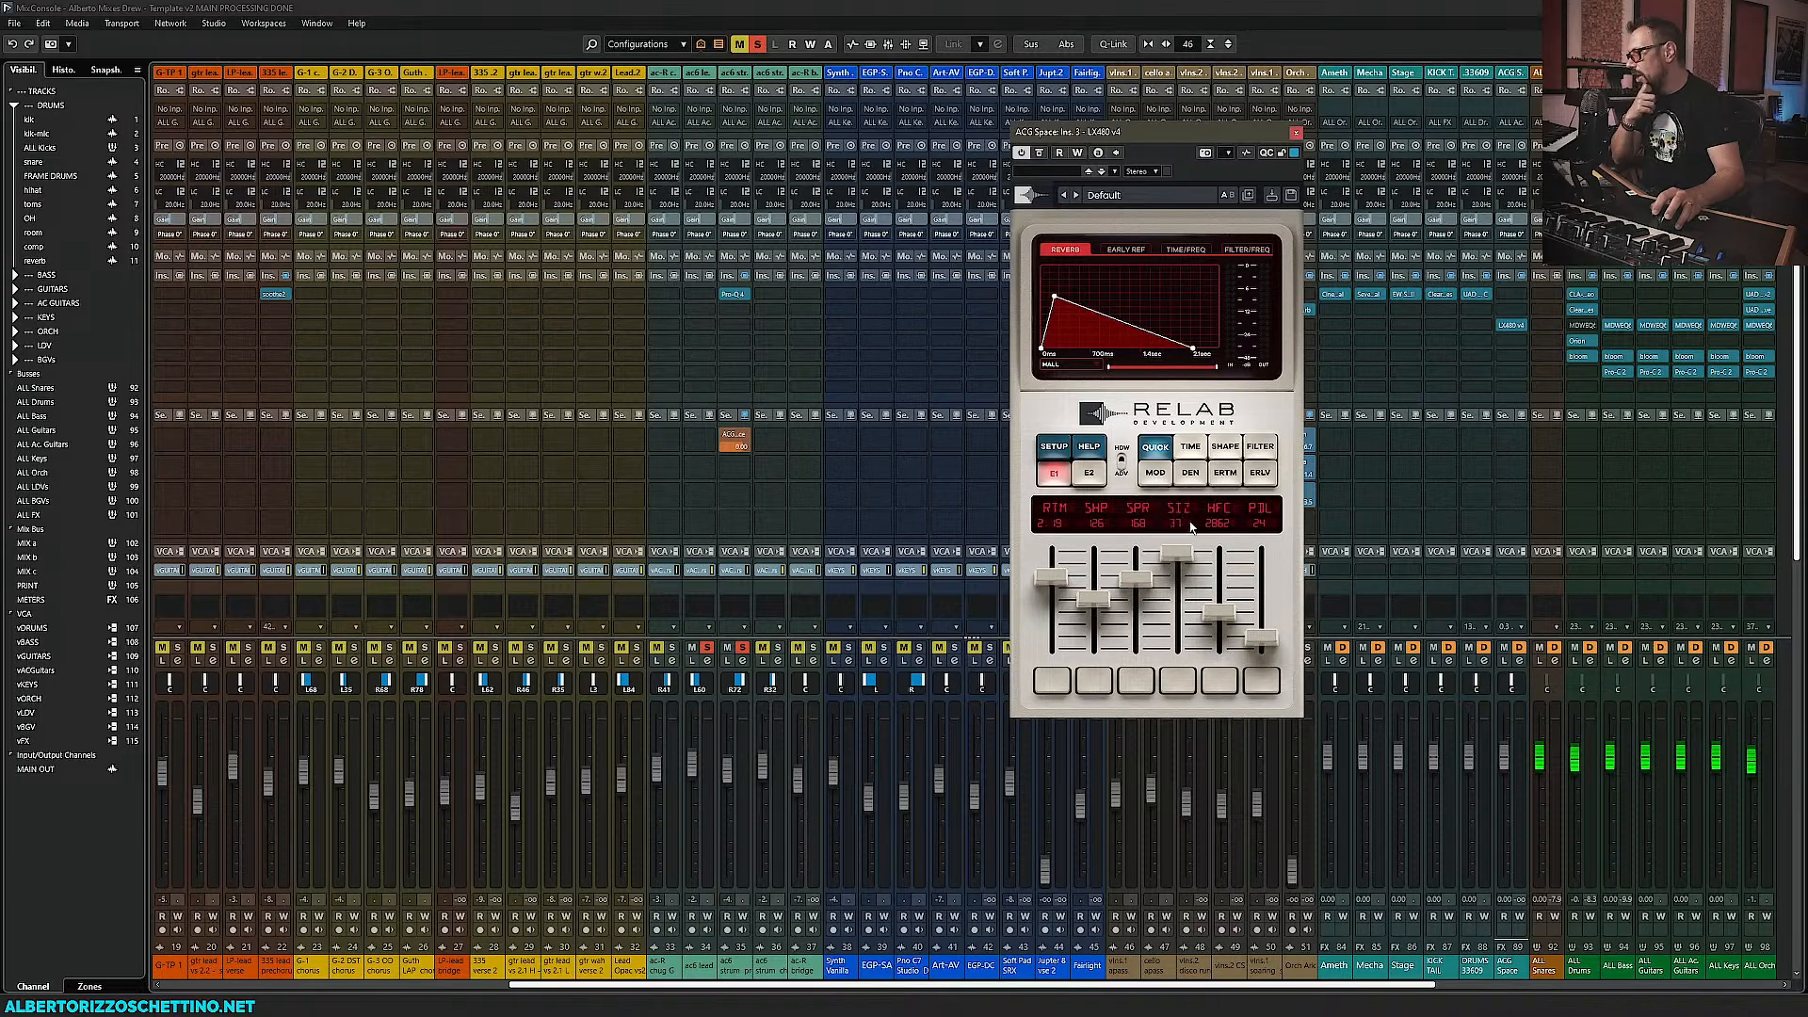
mouse_move(1177, 558)
mouse_down()
mouse_move(1177, 607)
mouse_move(1175, 530)
mouse_up()
drag(1261, 639, 1058, 560)
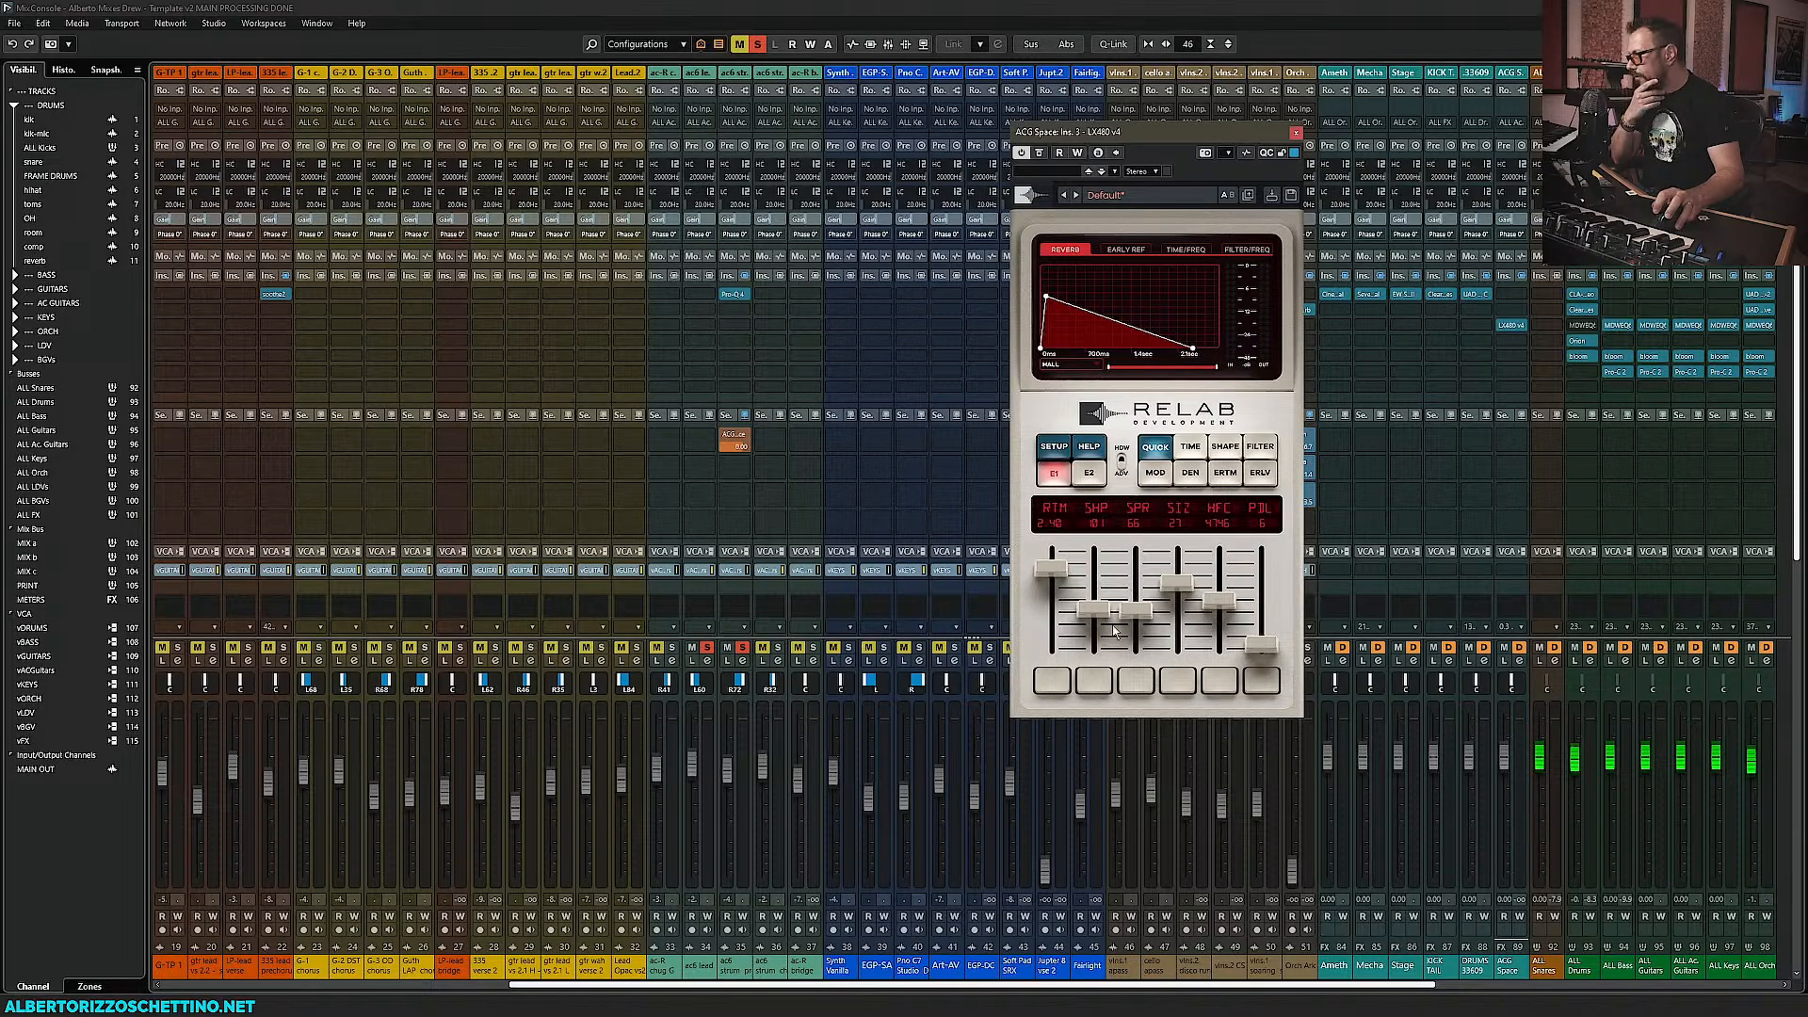
Examine the LX480's second engine and the first engine's shape, filter, early reflection and density settings
click(1086, 478)
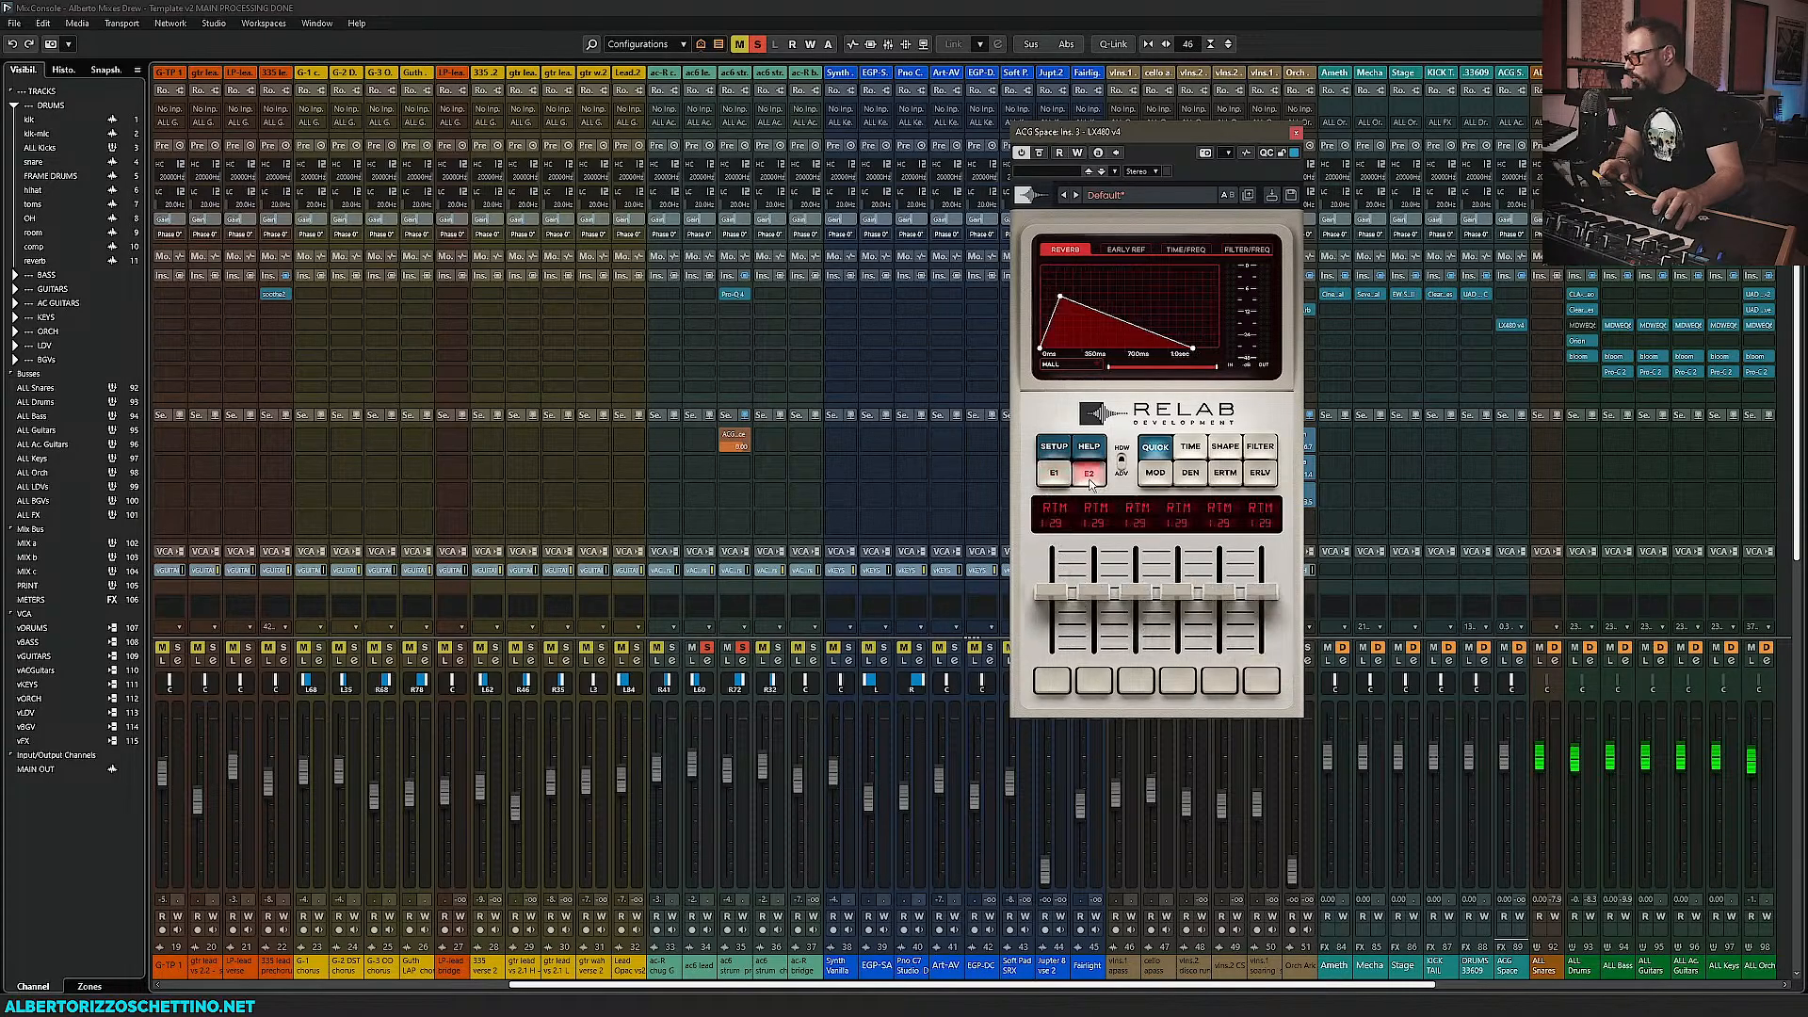
click(1056, 477)
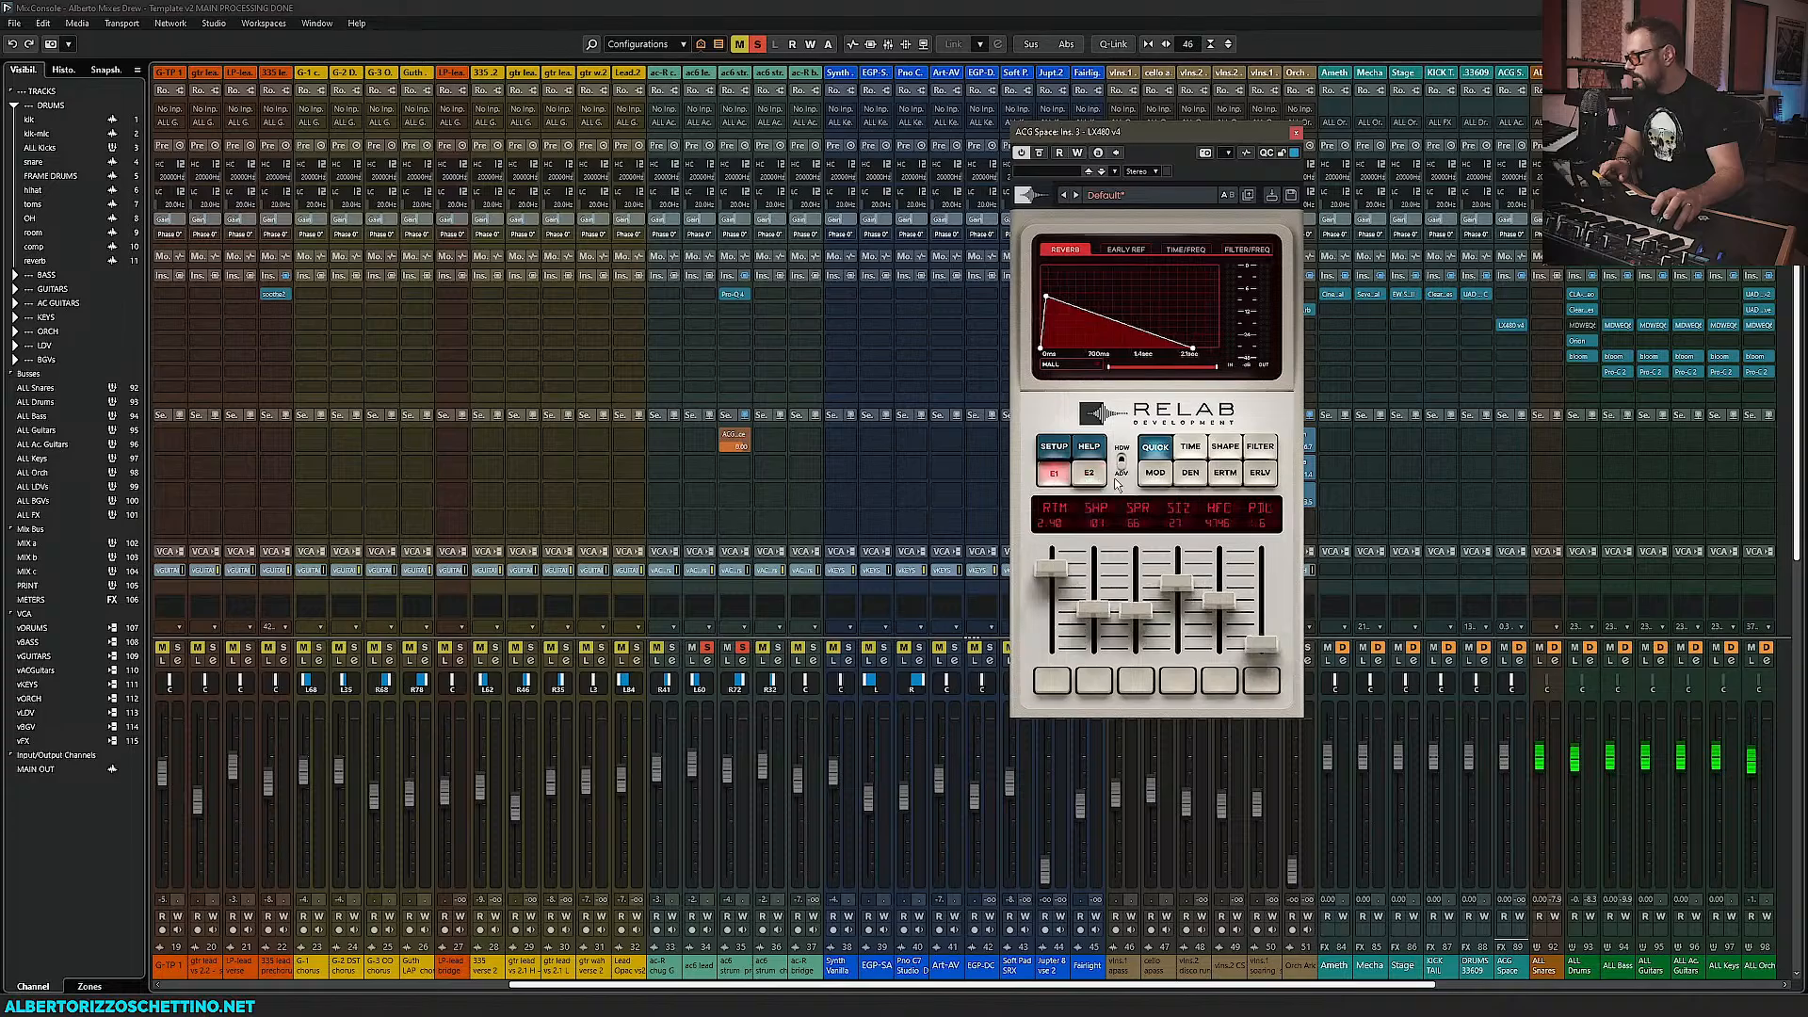
click(1224, 450)
click(1260, 448)
click(1260, 473)
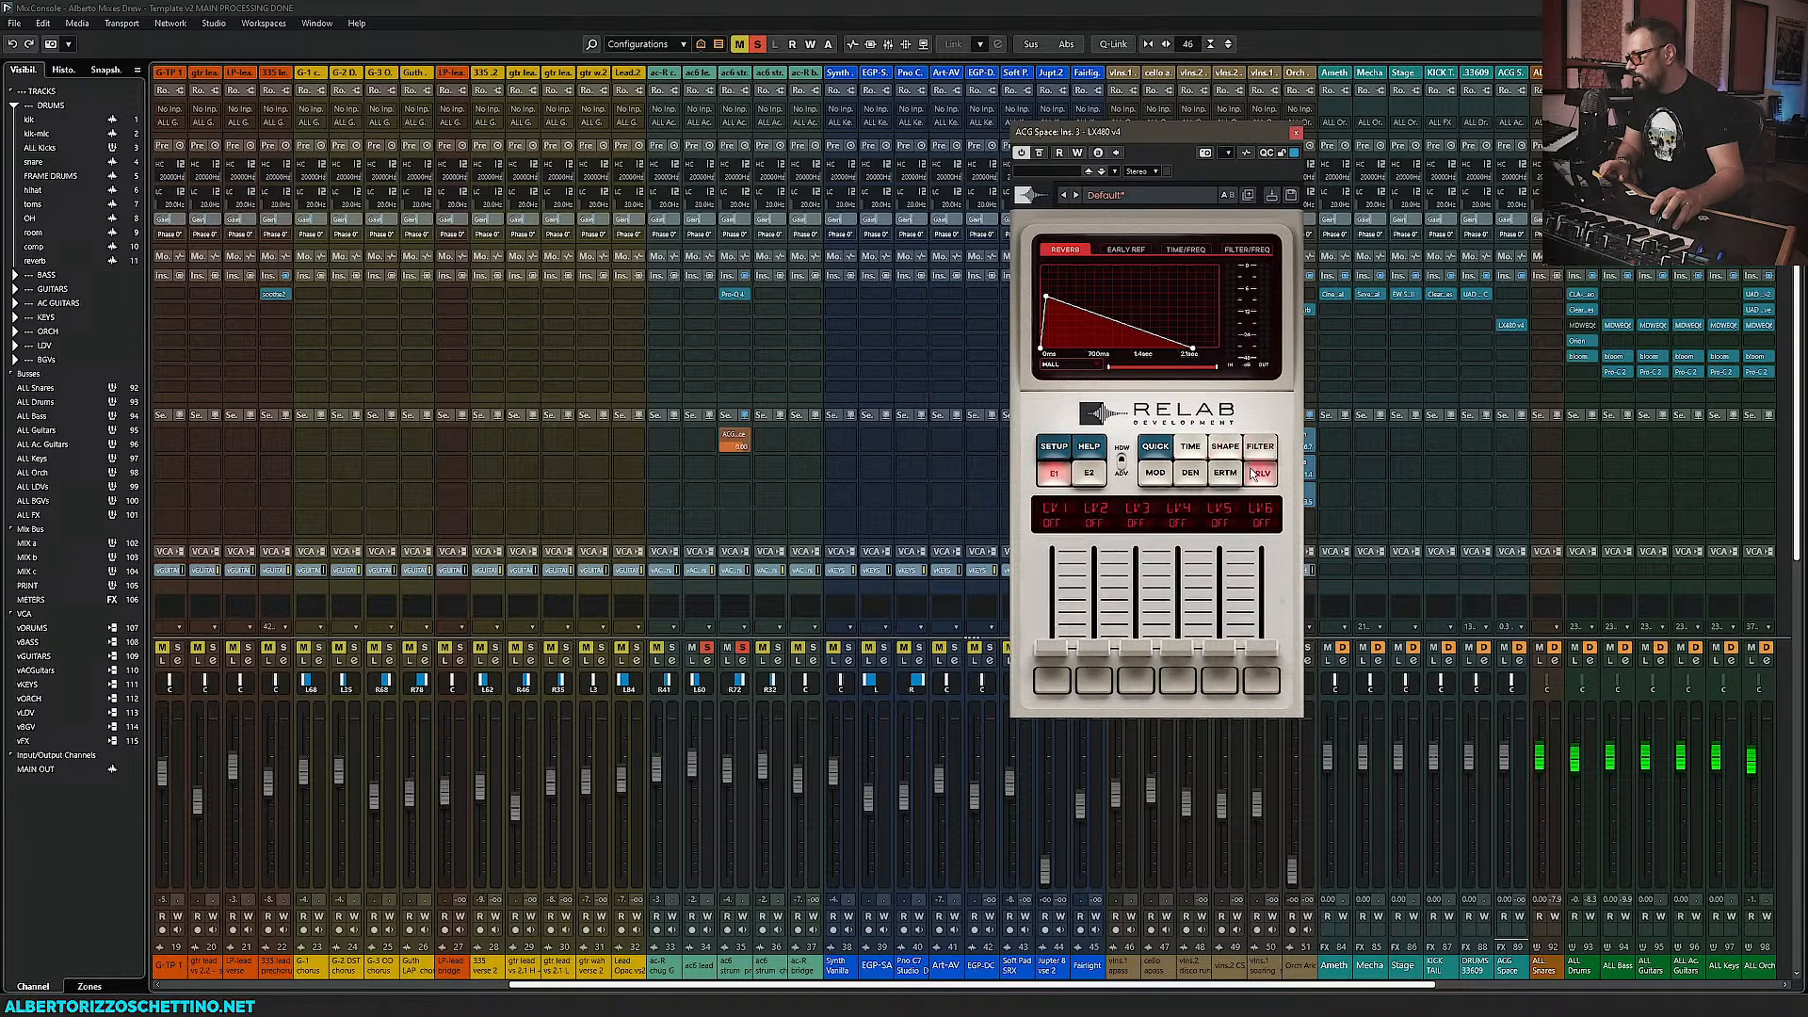
click(1225, 475)
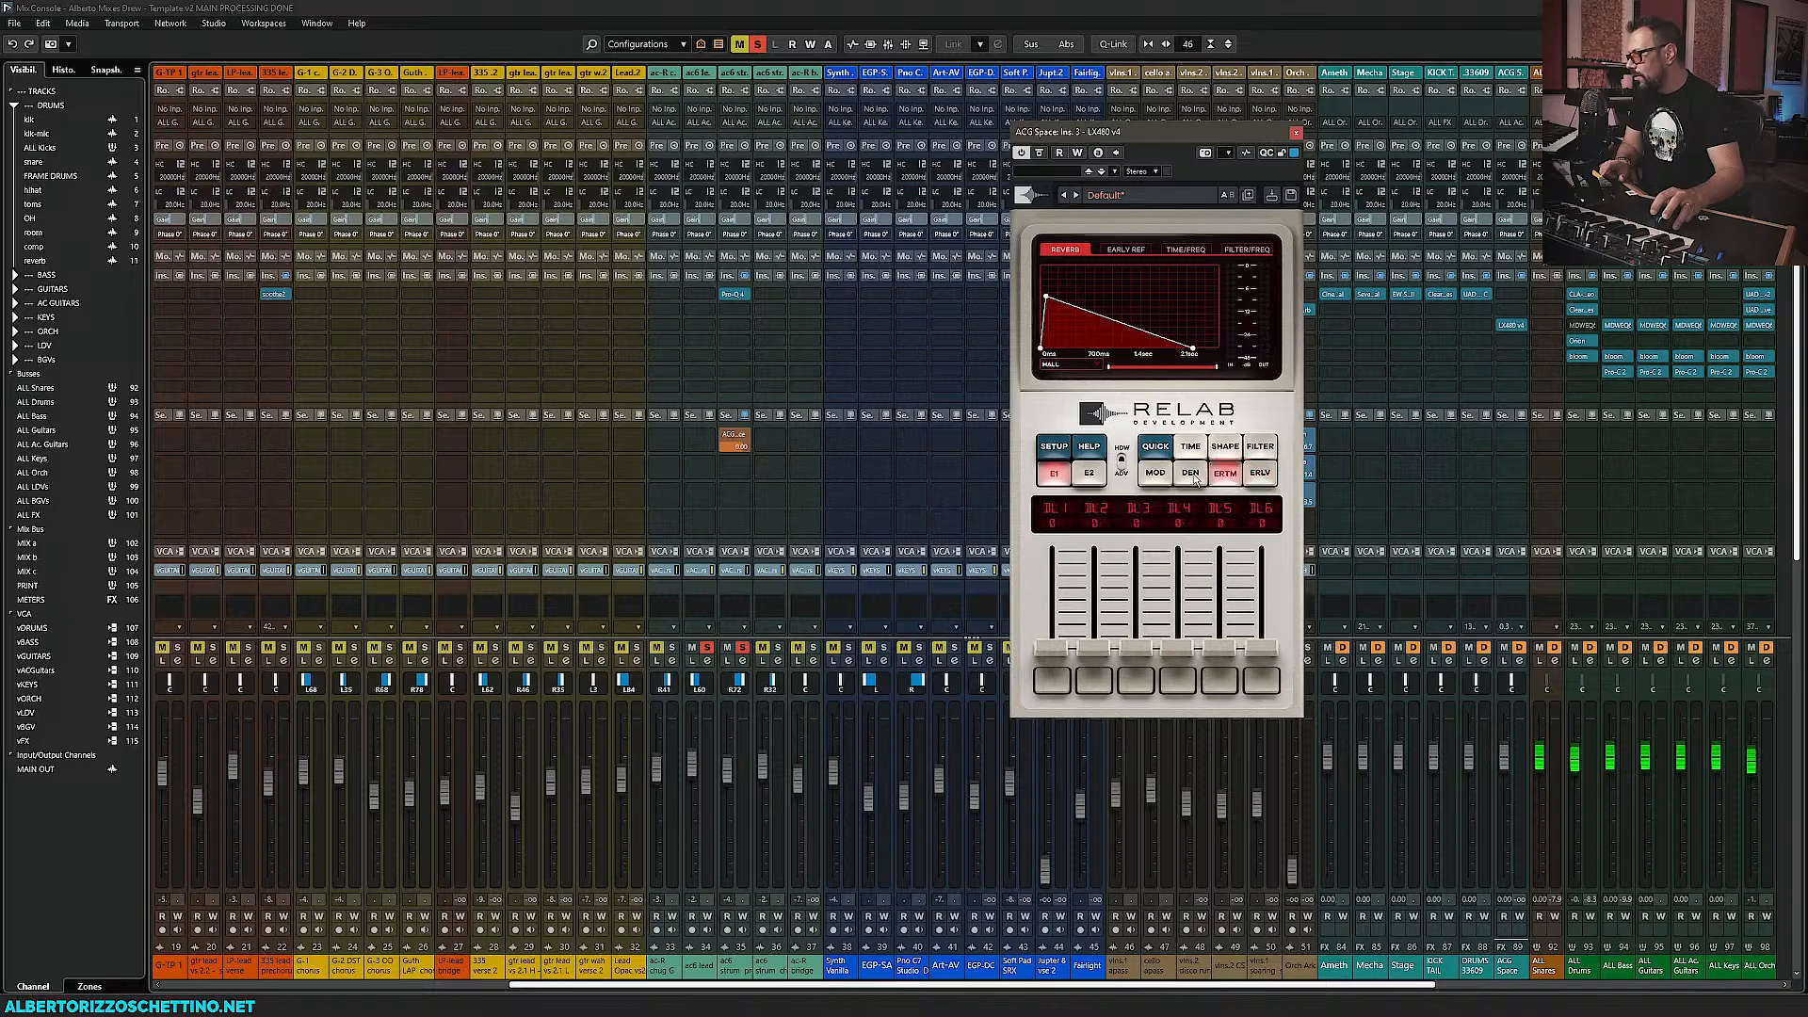
click(1189, 475)
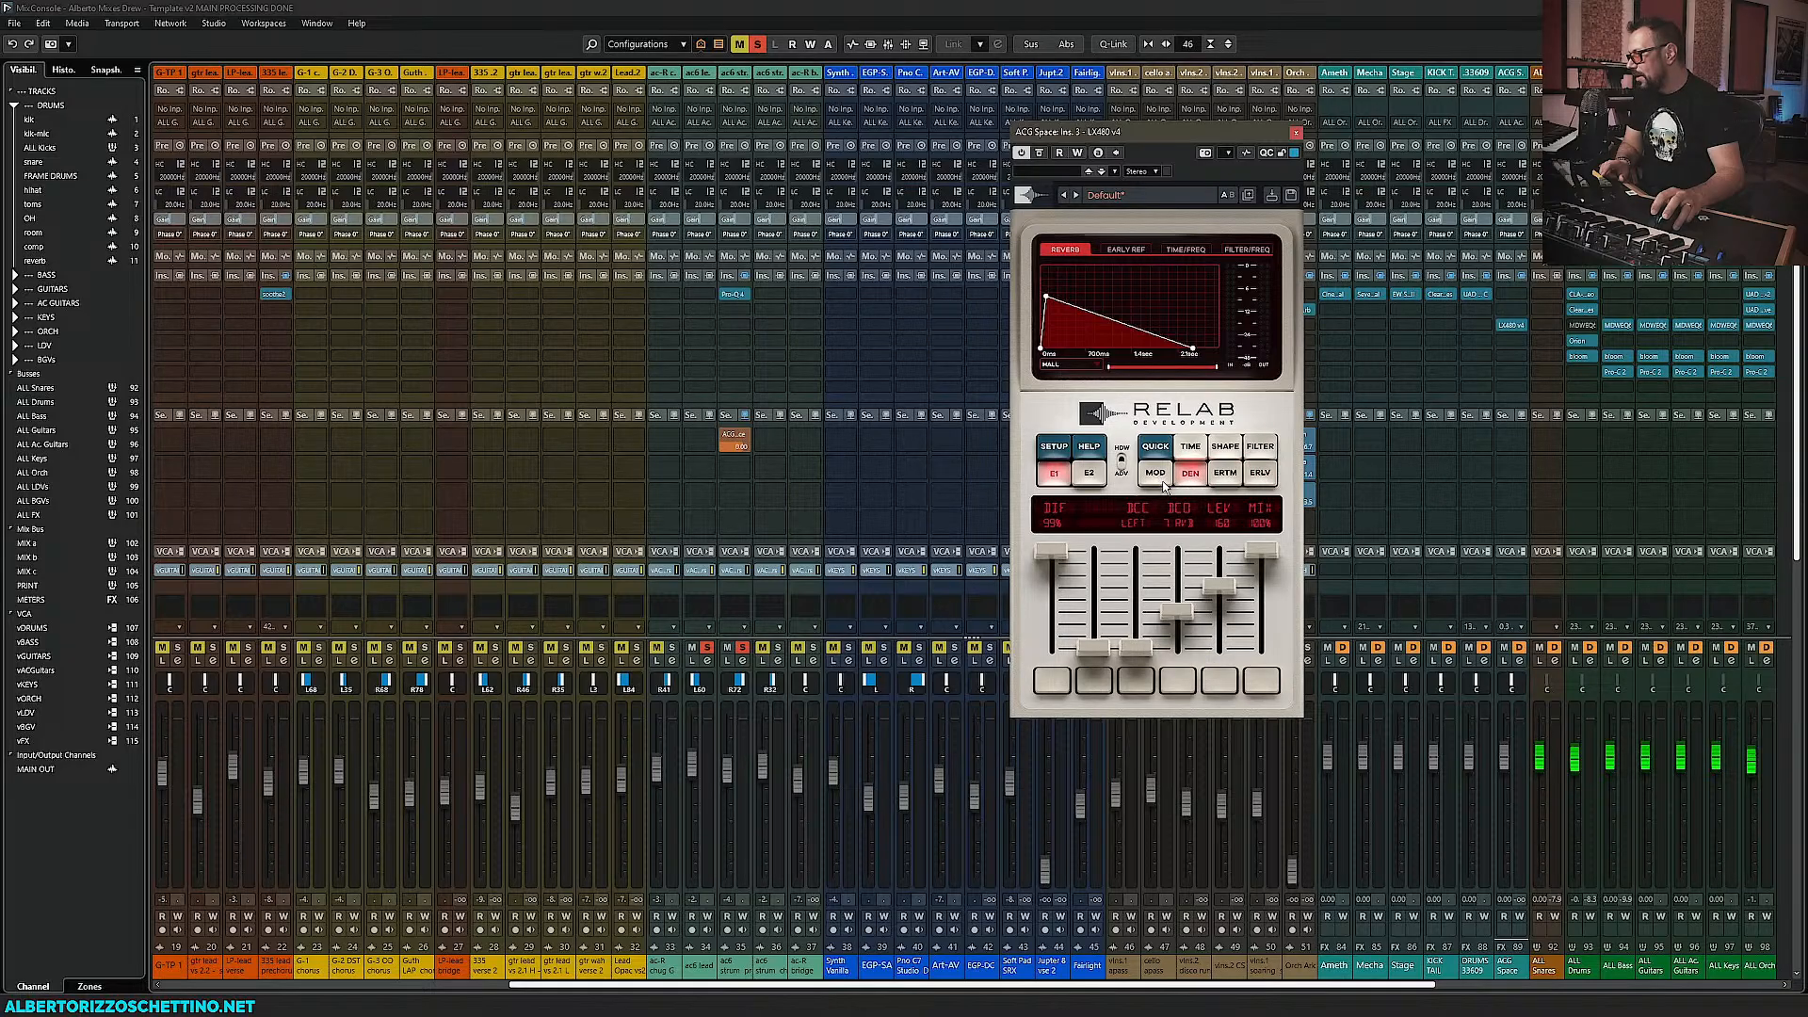
Show the LX480 setup display, then lower the density page's diffusion and DCO and bring the reverb level down to about 145
click(1160, 479)
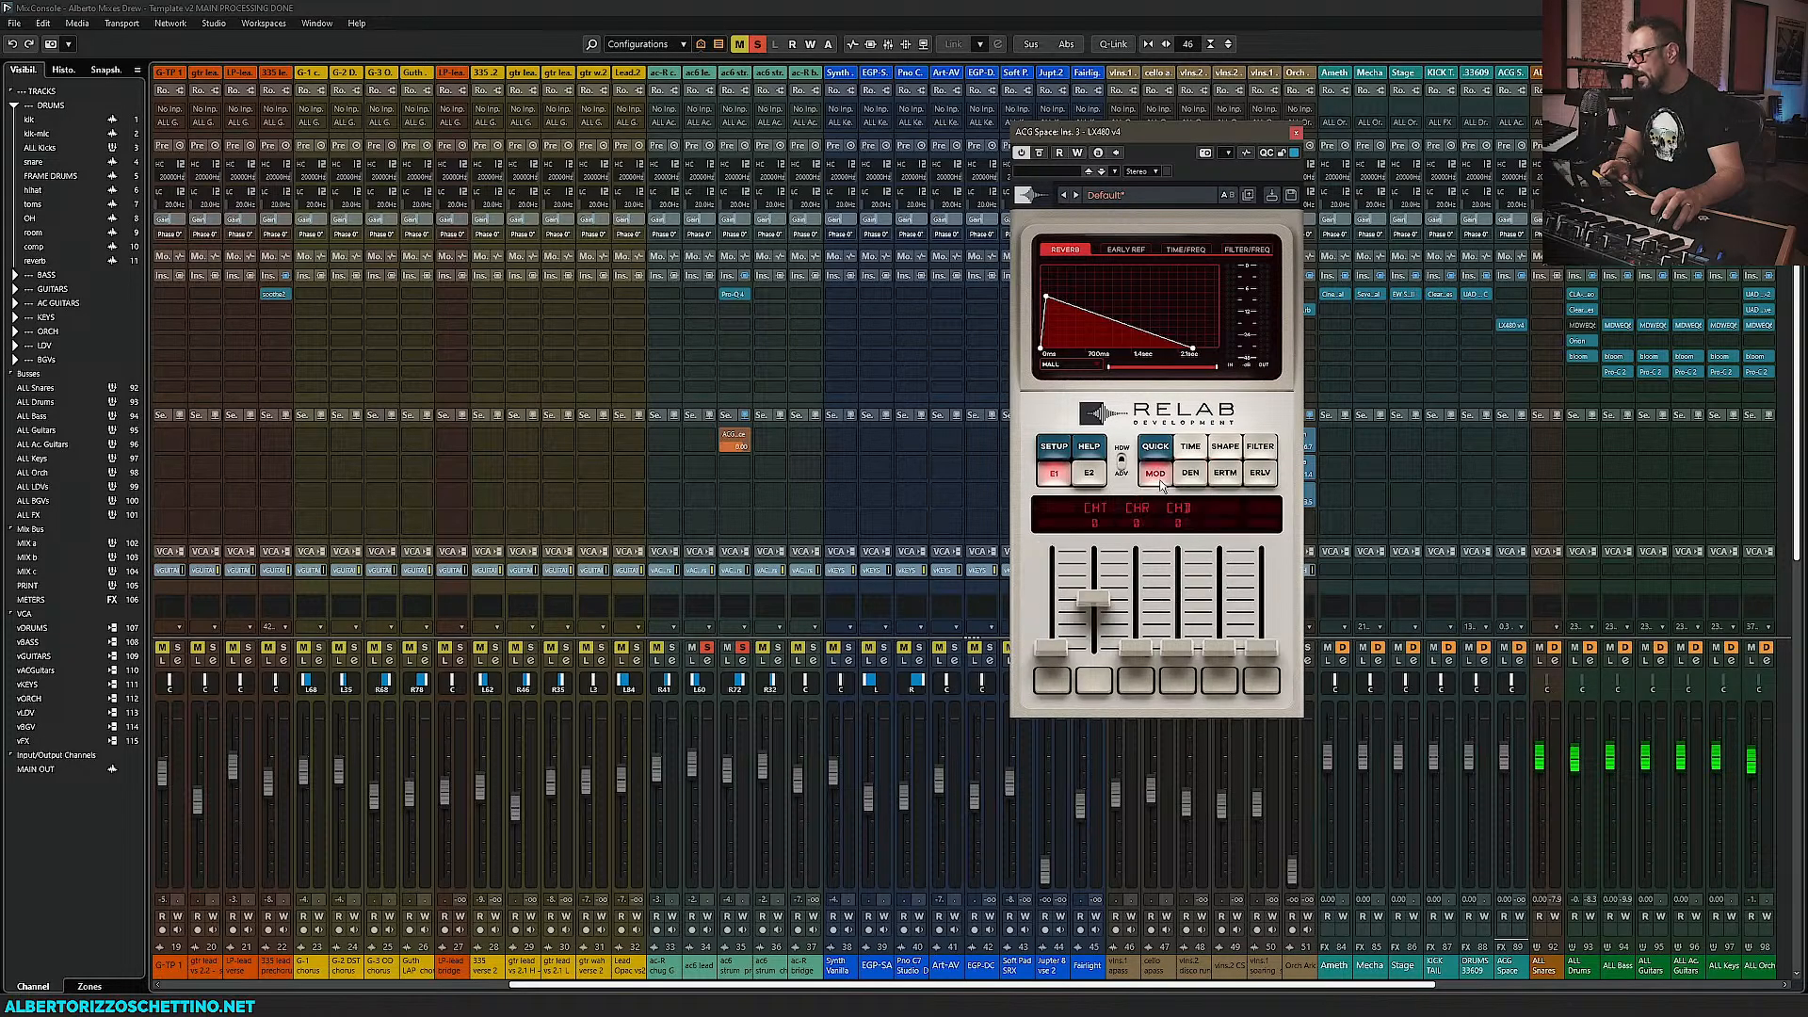
click(1163, 453)
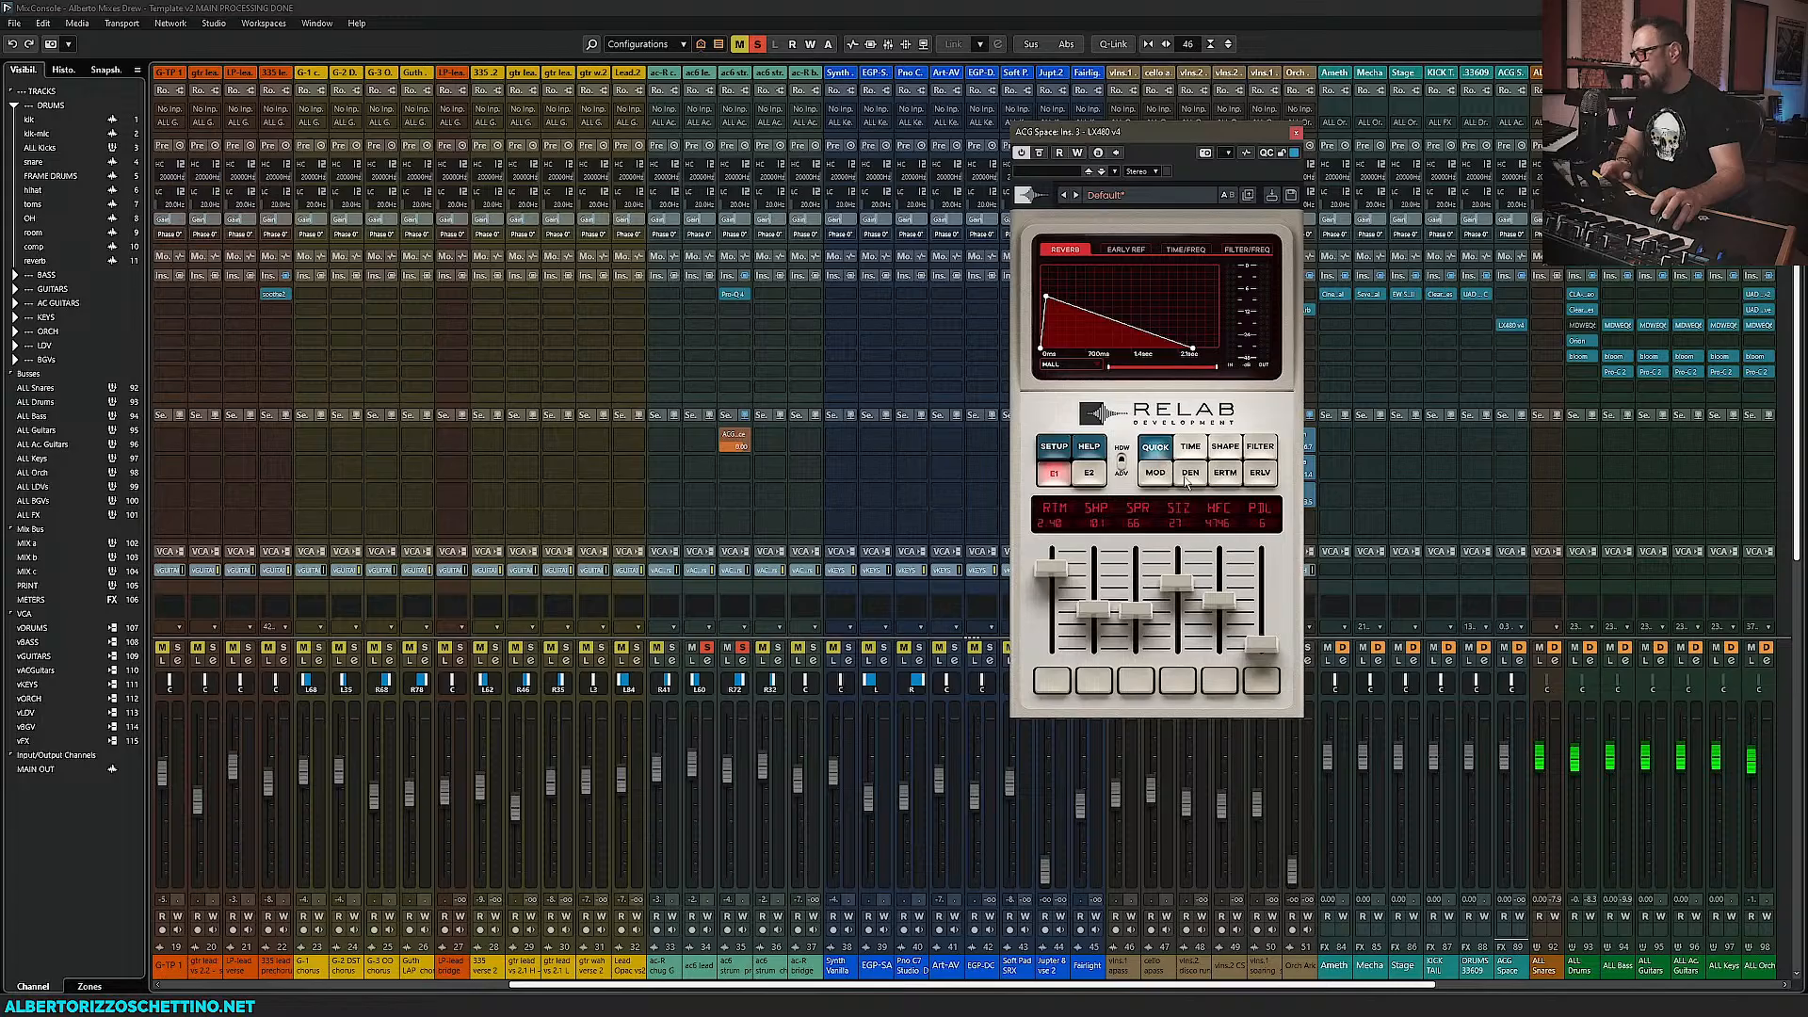
click(1187, 476)
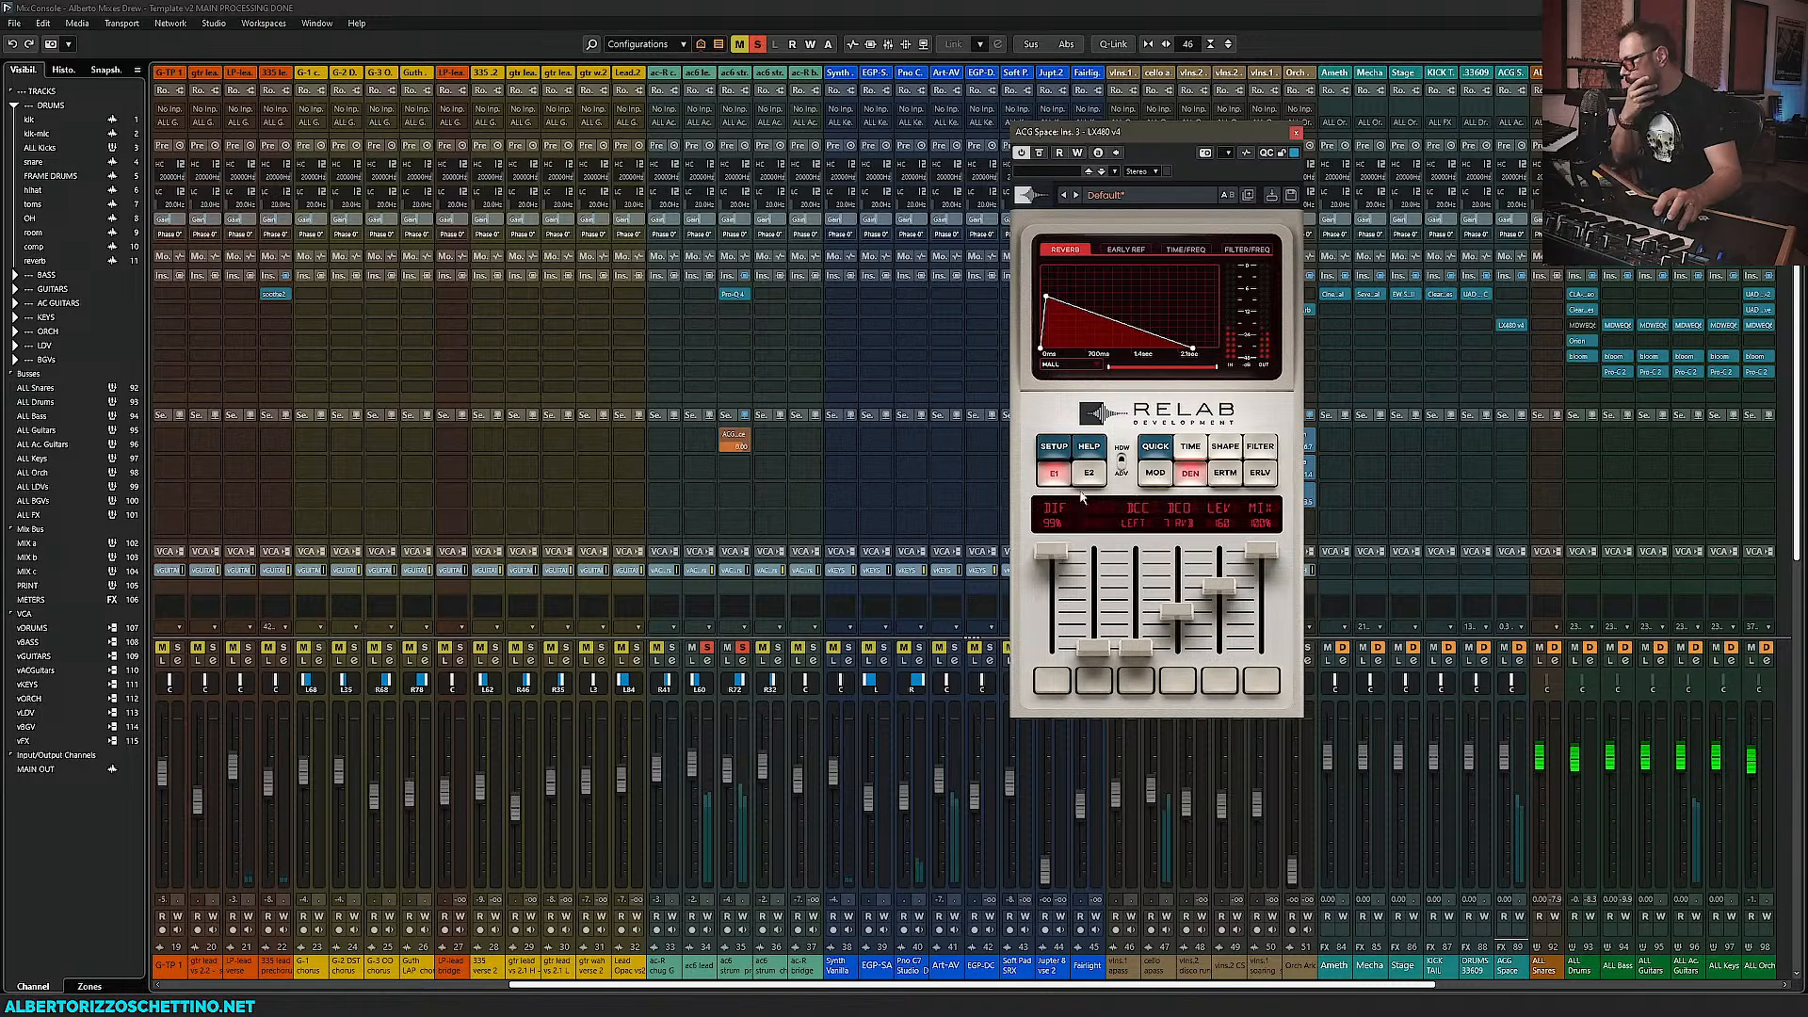
mouse_move(1509, 759)
mouse_down()
mouse_move(1510, 732)
mouse_move(1509, 757)
mouse_up()
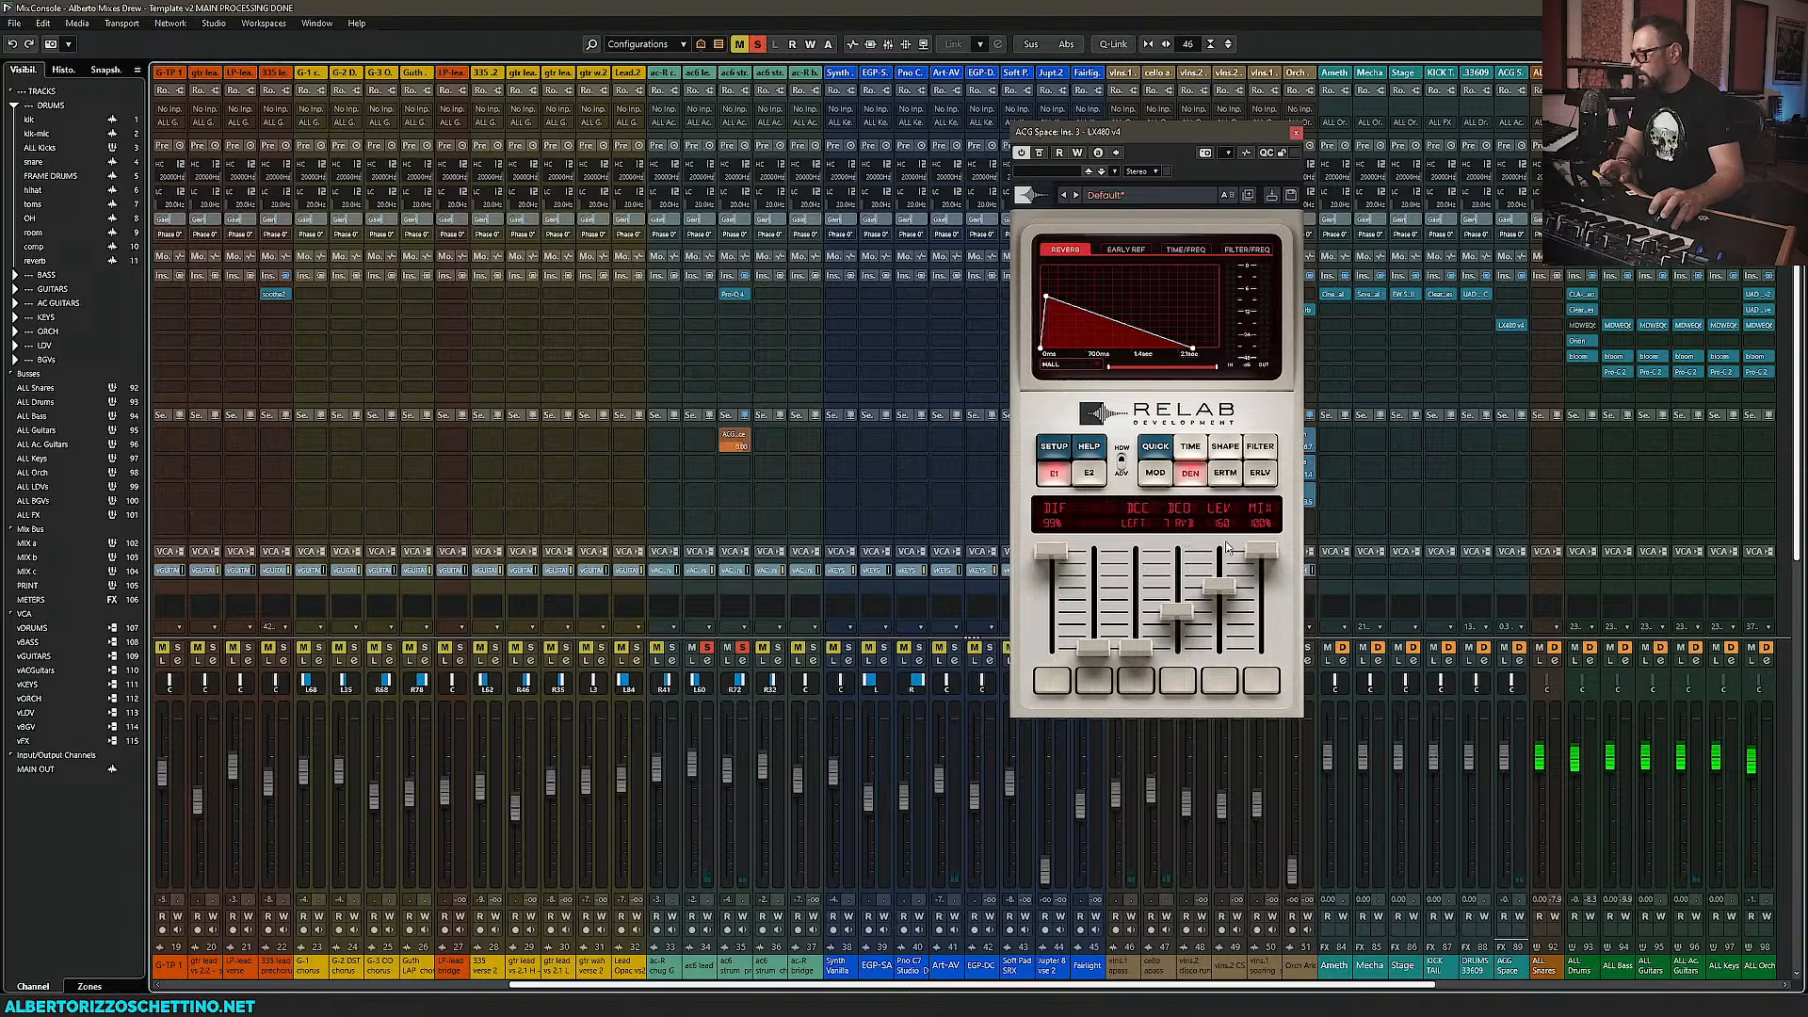
click(1056, 449)
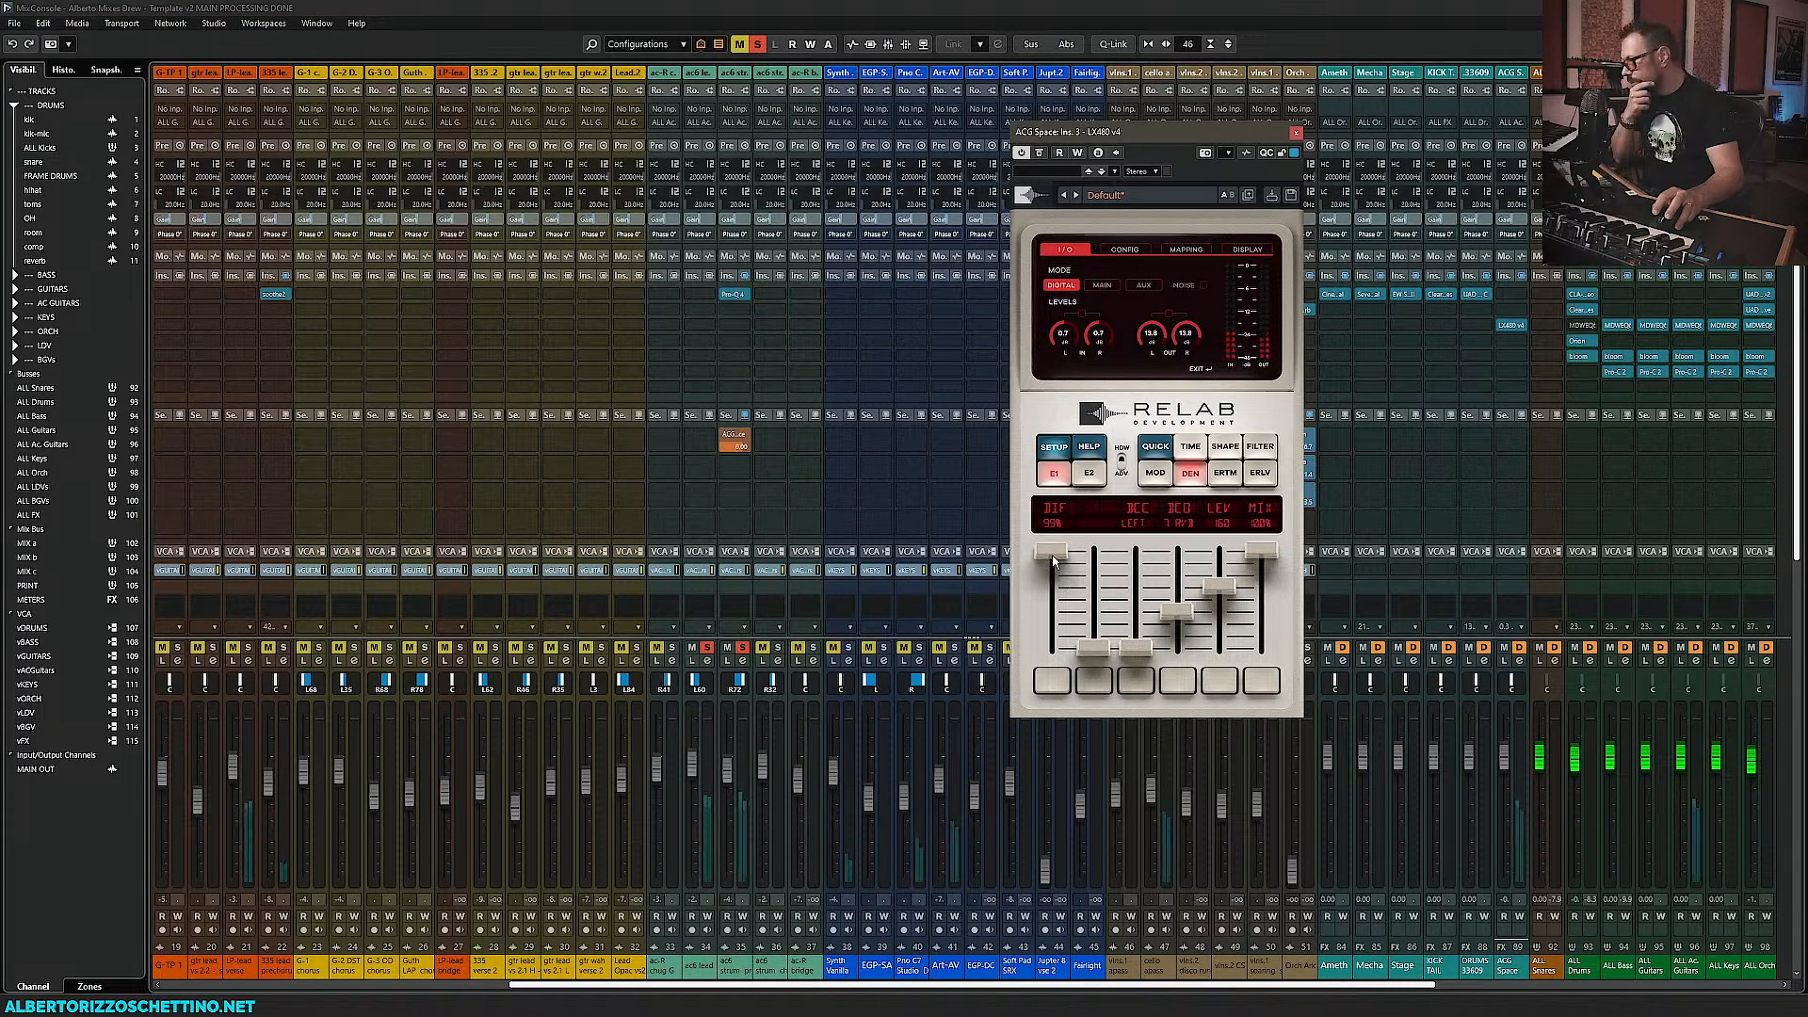
drag(1051, 554, 1053, 629)
mouse_move(1178, 614)
mouse_down()
mouse_move(1192, 577)
mouse_move(1194, 625)
mouse_up()
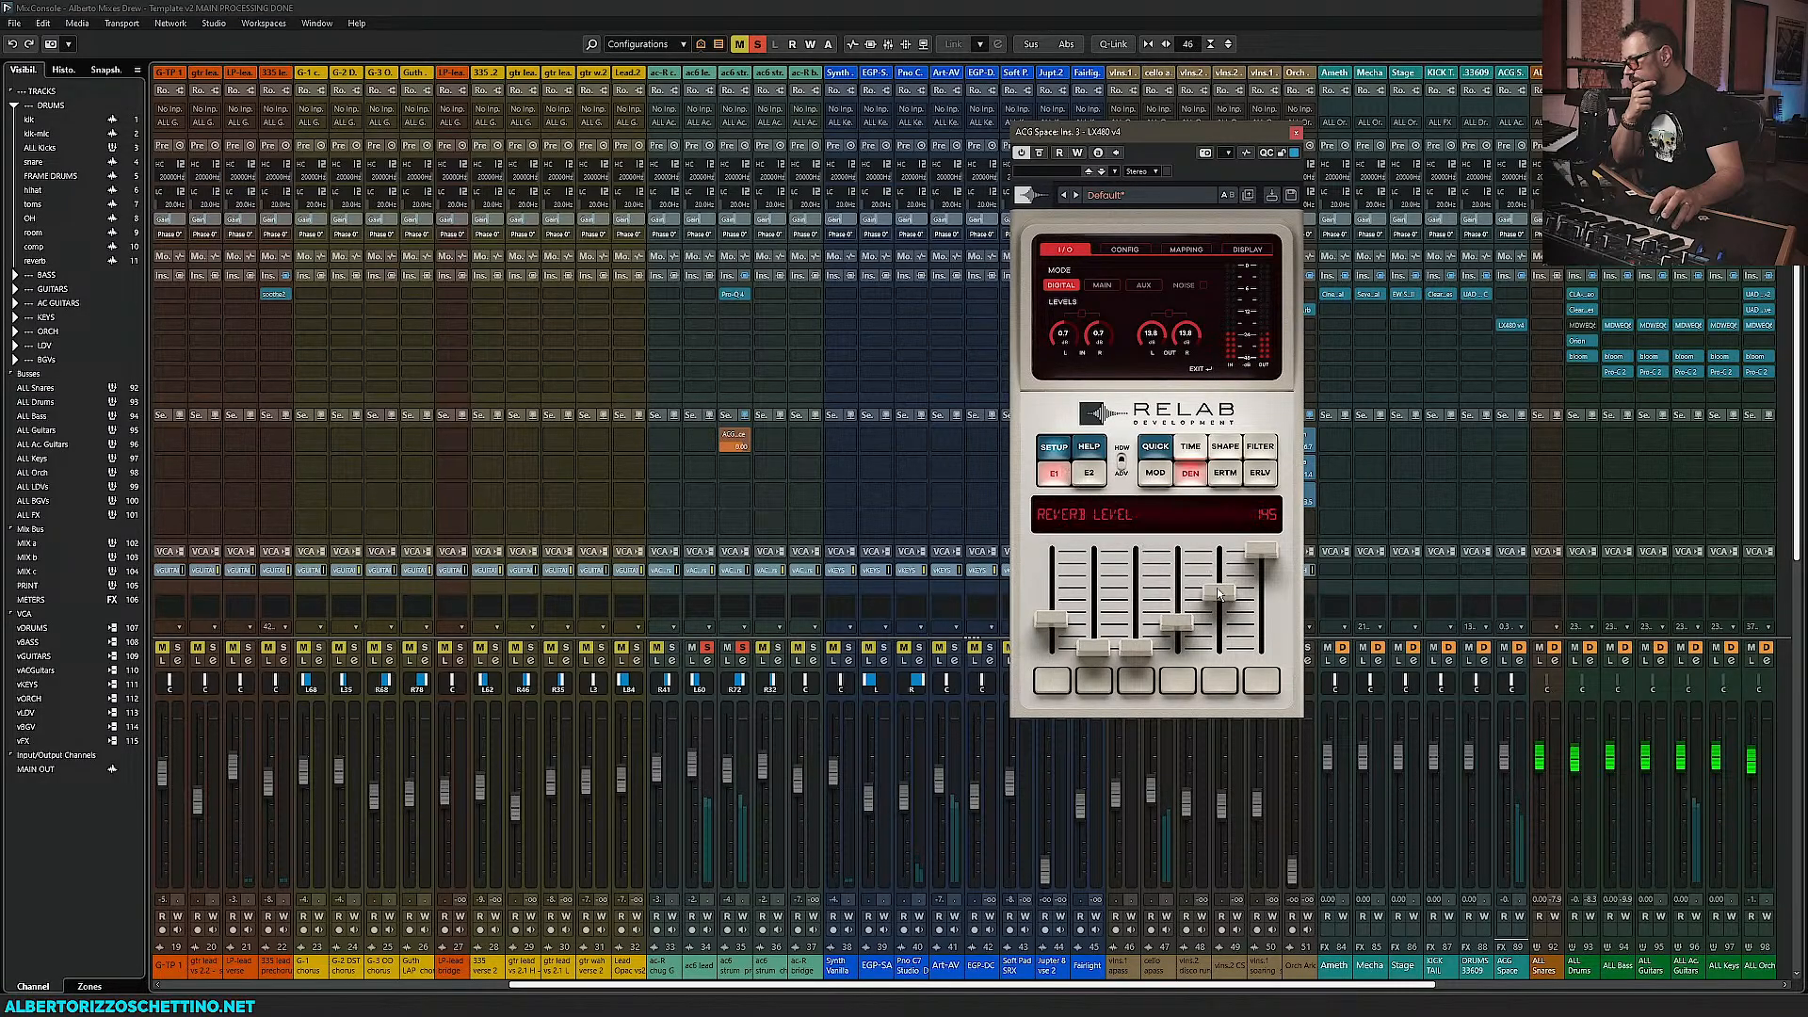
Adjust the LX480's main reverb parameters: shorten the reverb time, raise the shape to 200, reduce spread and size, and raise the HF cutoff
click(1156, 448)
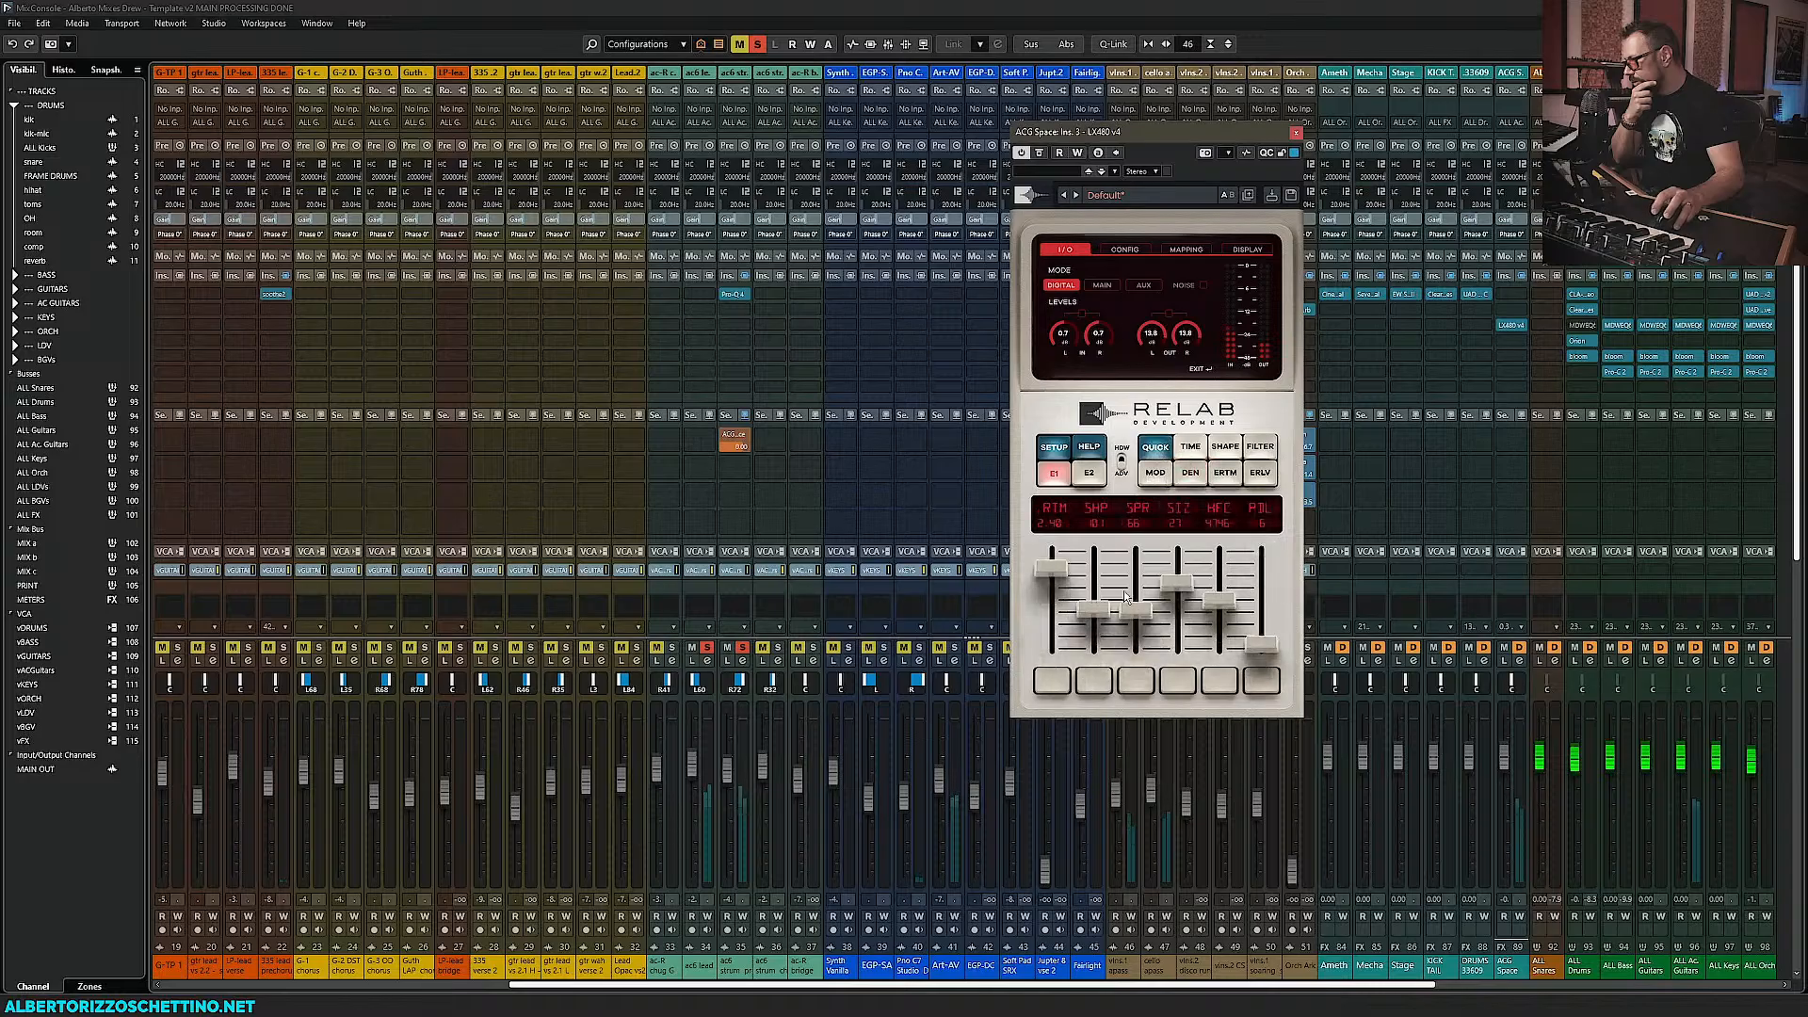
mouse_move(1059, 586)
mouse_down()
mouse_move(1056, 608)
mouse_move(1147, 582)
mouse_move(1138, 636)
mouse_move(1055, 579)
mouse_up()
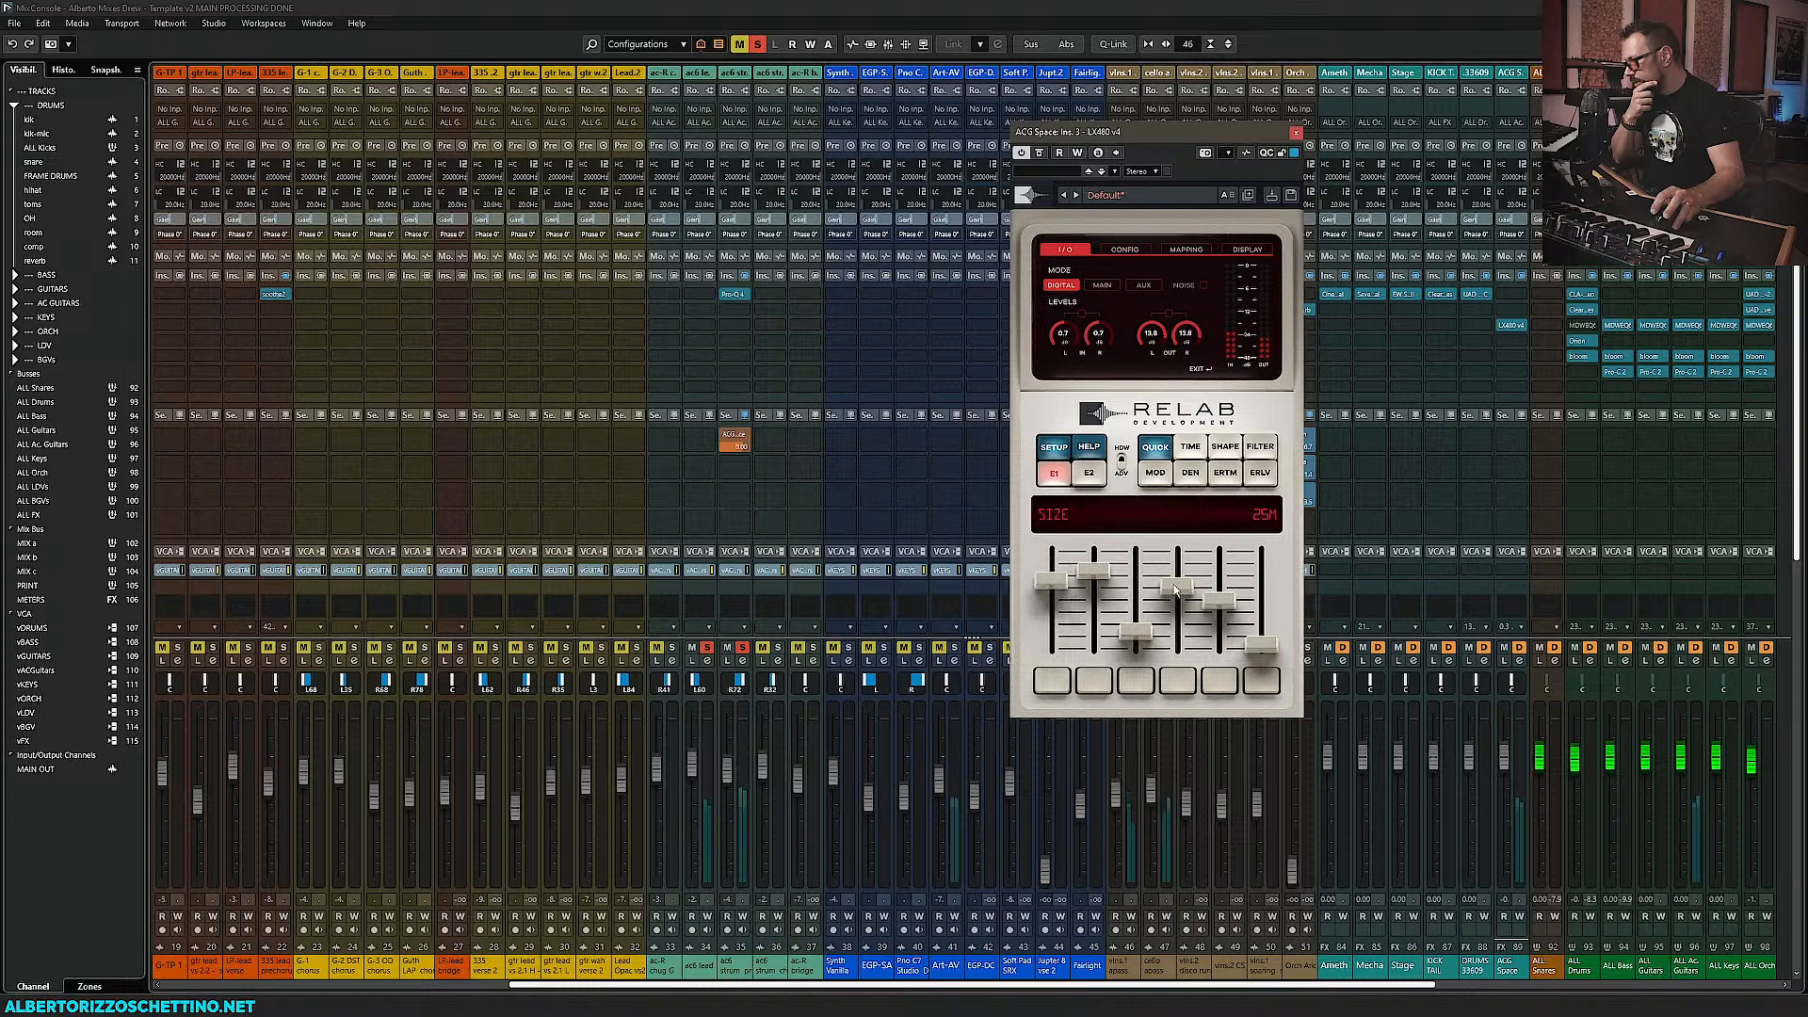
drag(1178, 582, 1224, 590)
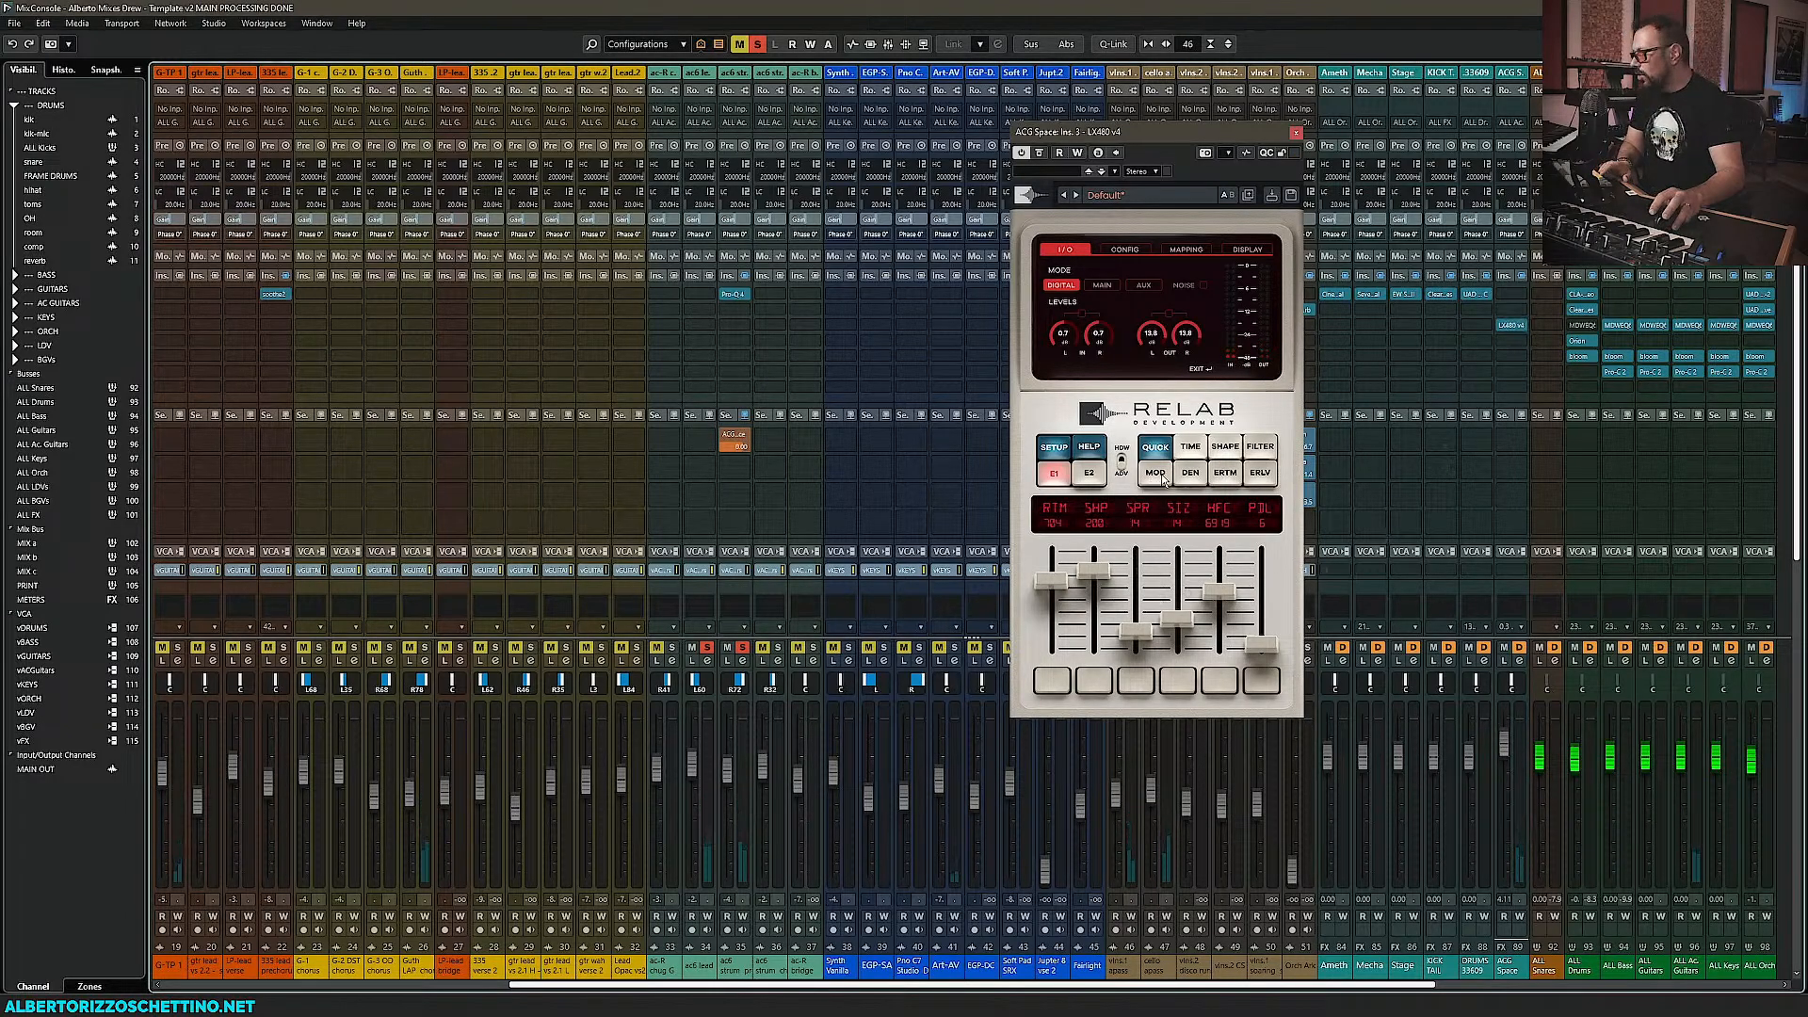
Adjust the LX480's time settings: bass multiplier 0.76, high multiplier 0.46, and lower the high crossover to about 3073
click(1188, 448)
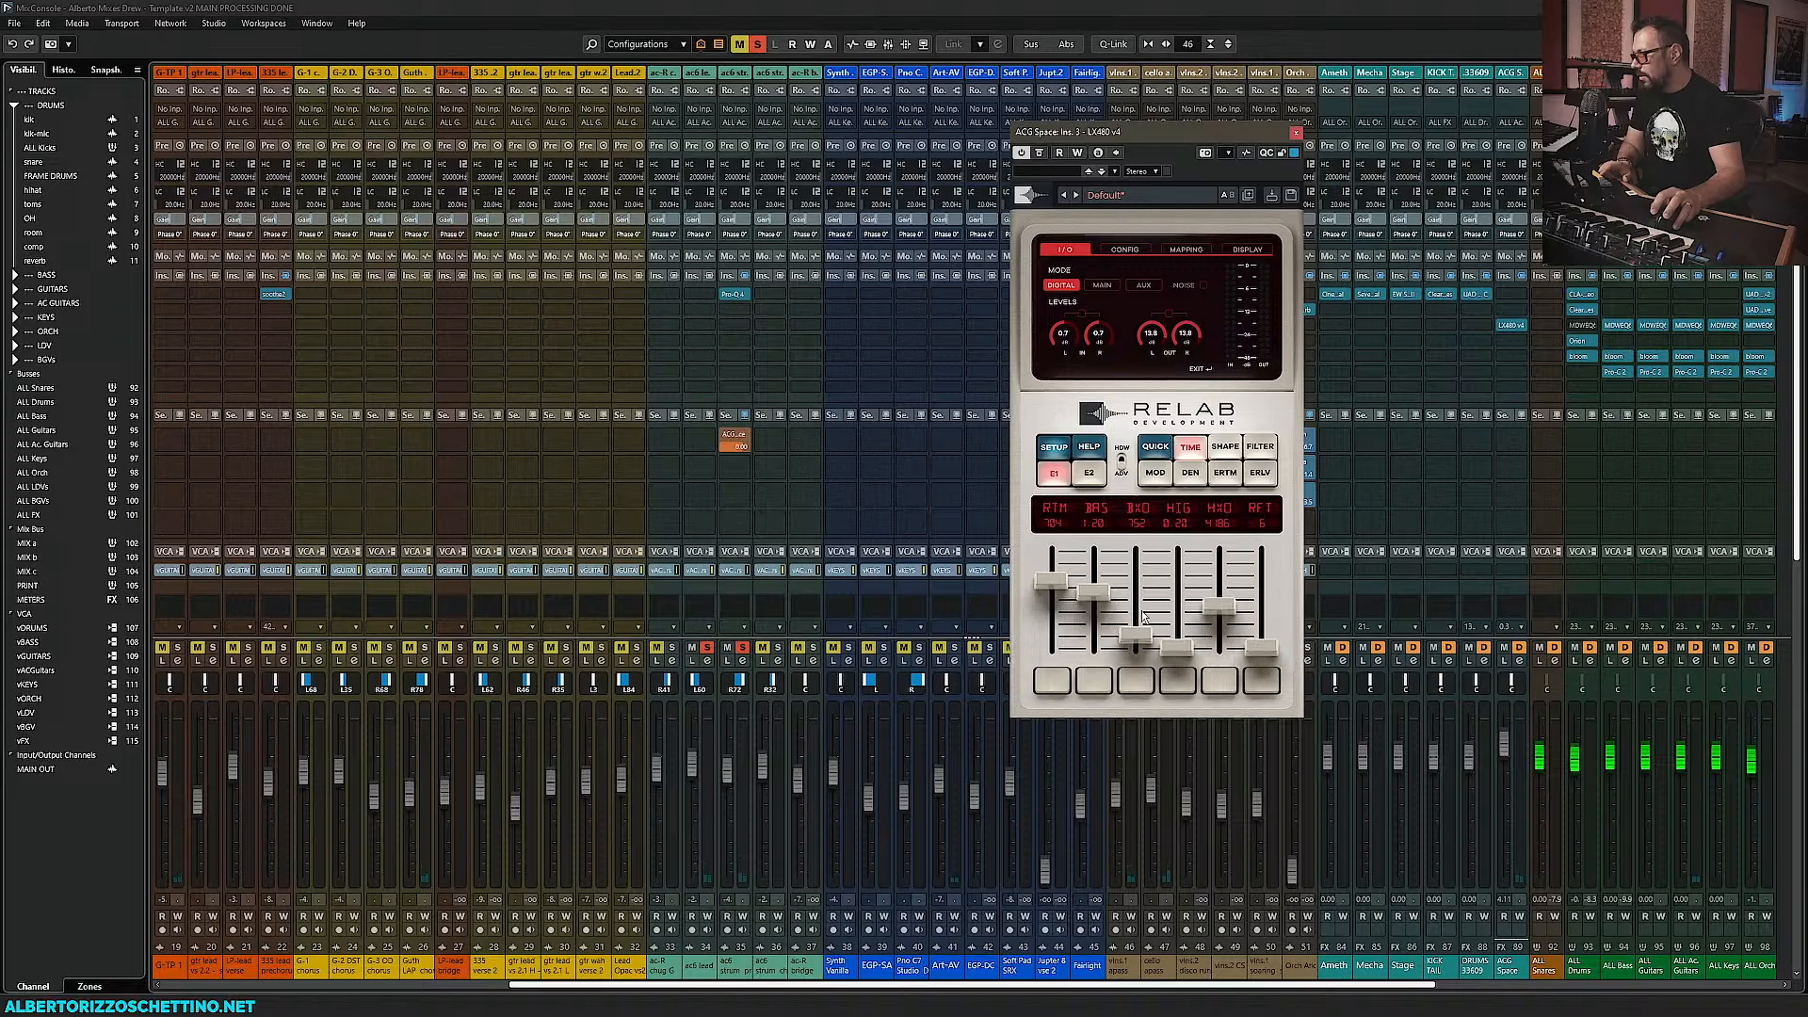
click(1172, 655)
drag(1176, 647, 1098, 618)
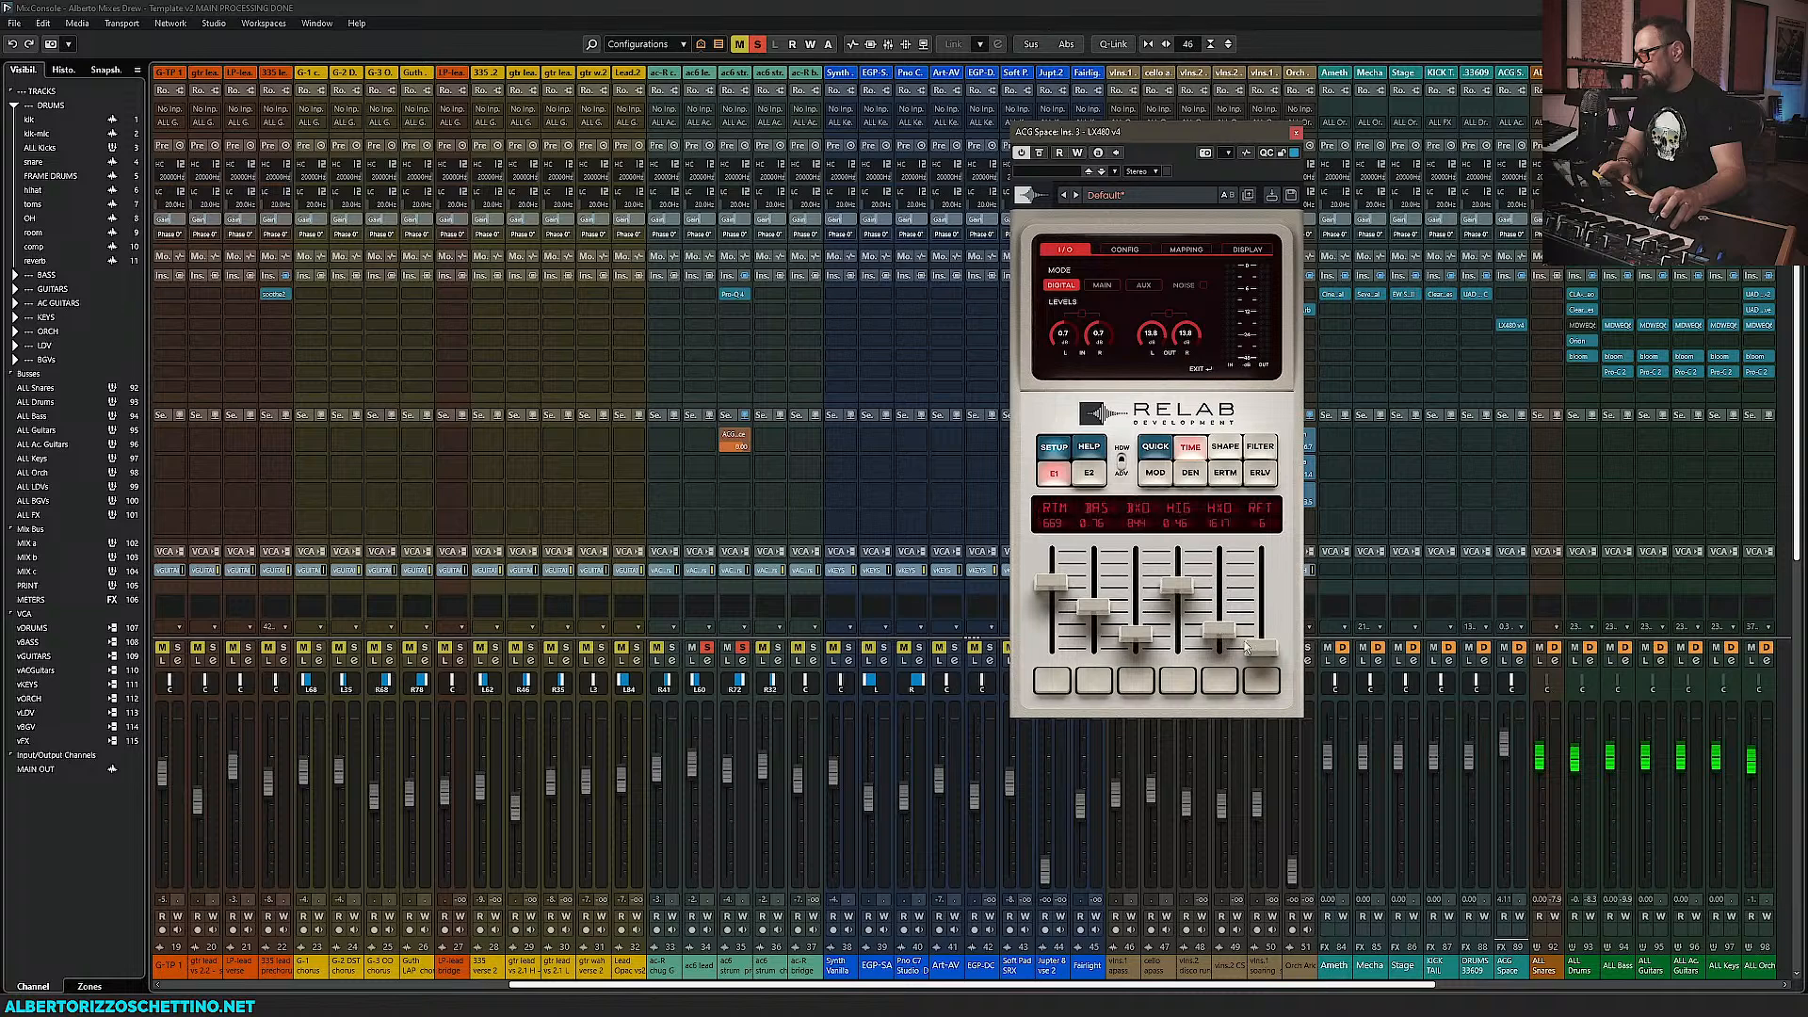
drag(1222, 631, 1228, 623)
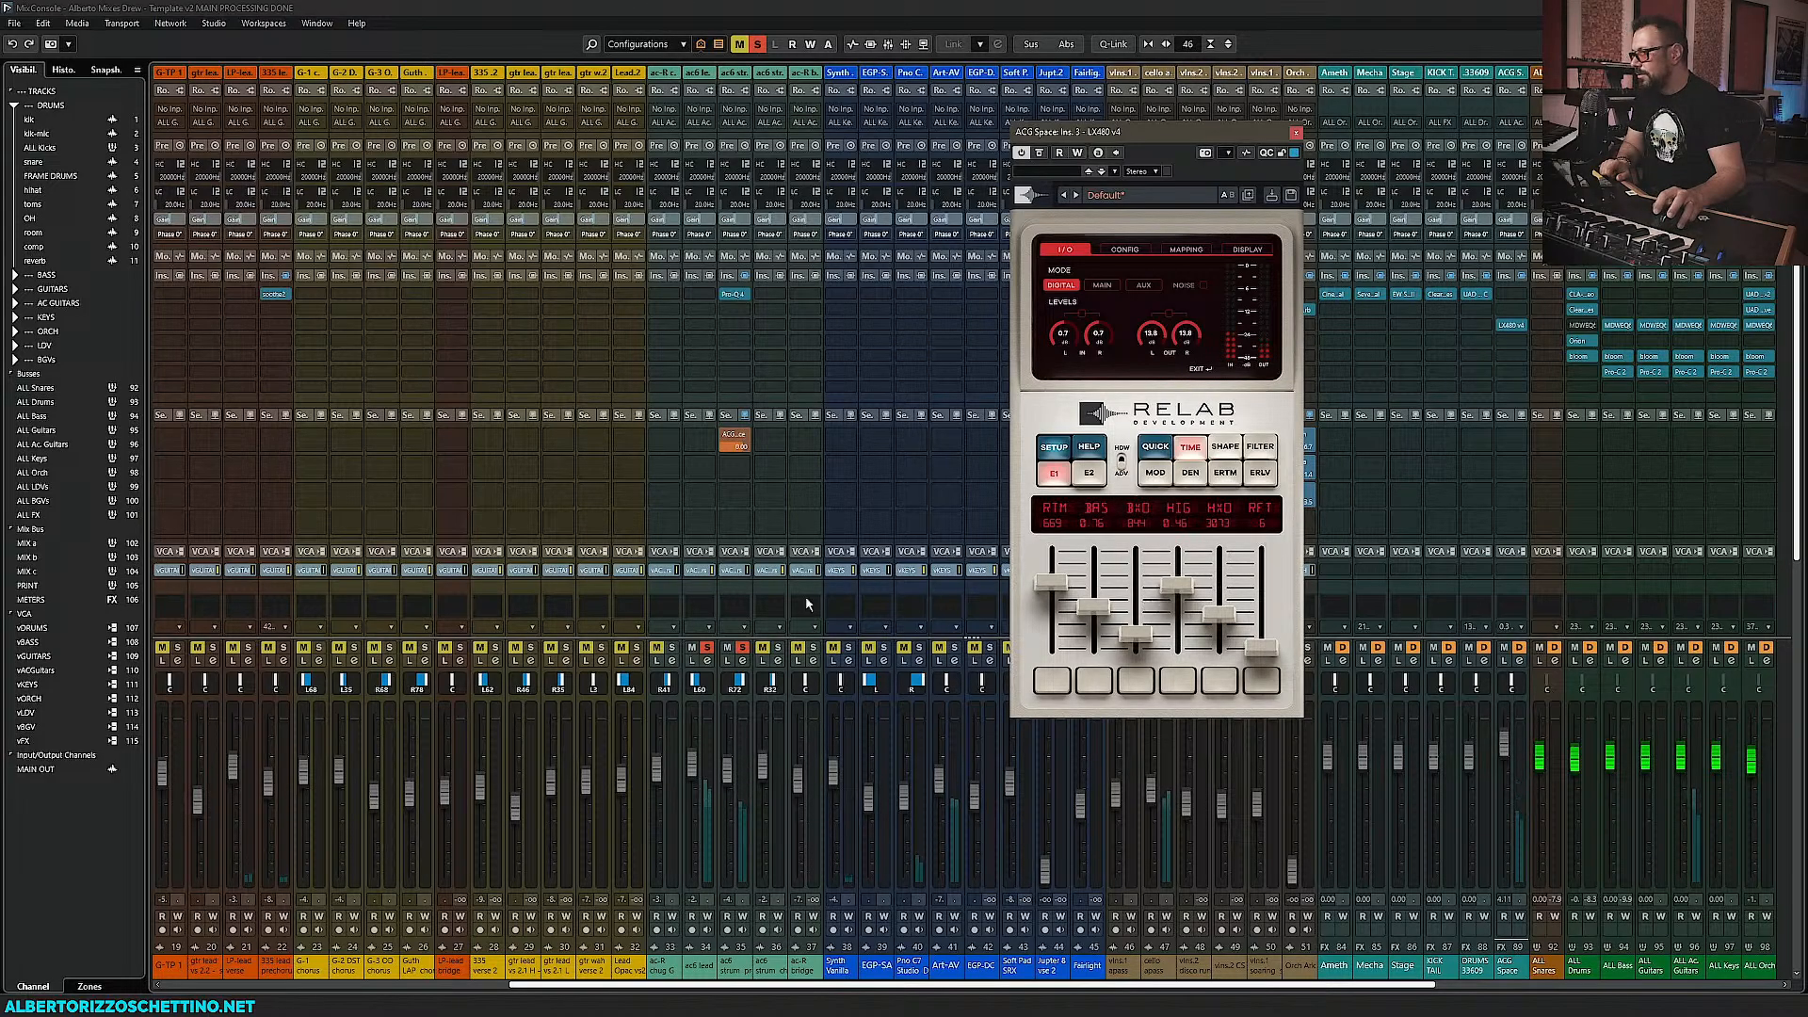
Unsolo the acl lead channel and slightly lower the ACG Space fader
click(707, 649)
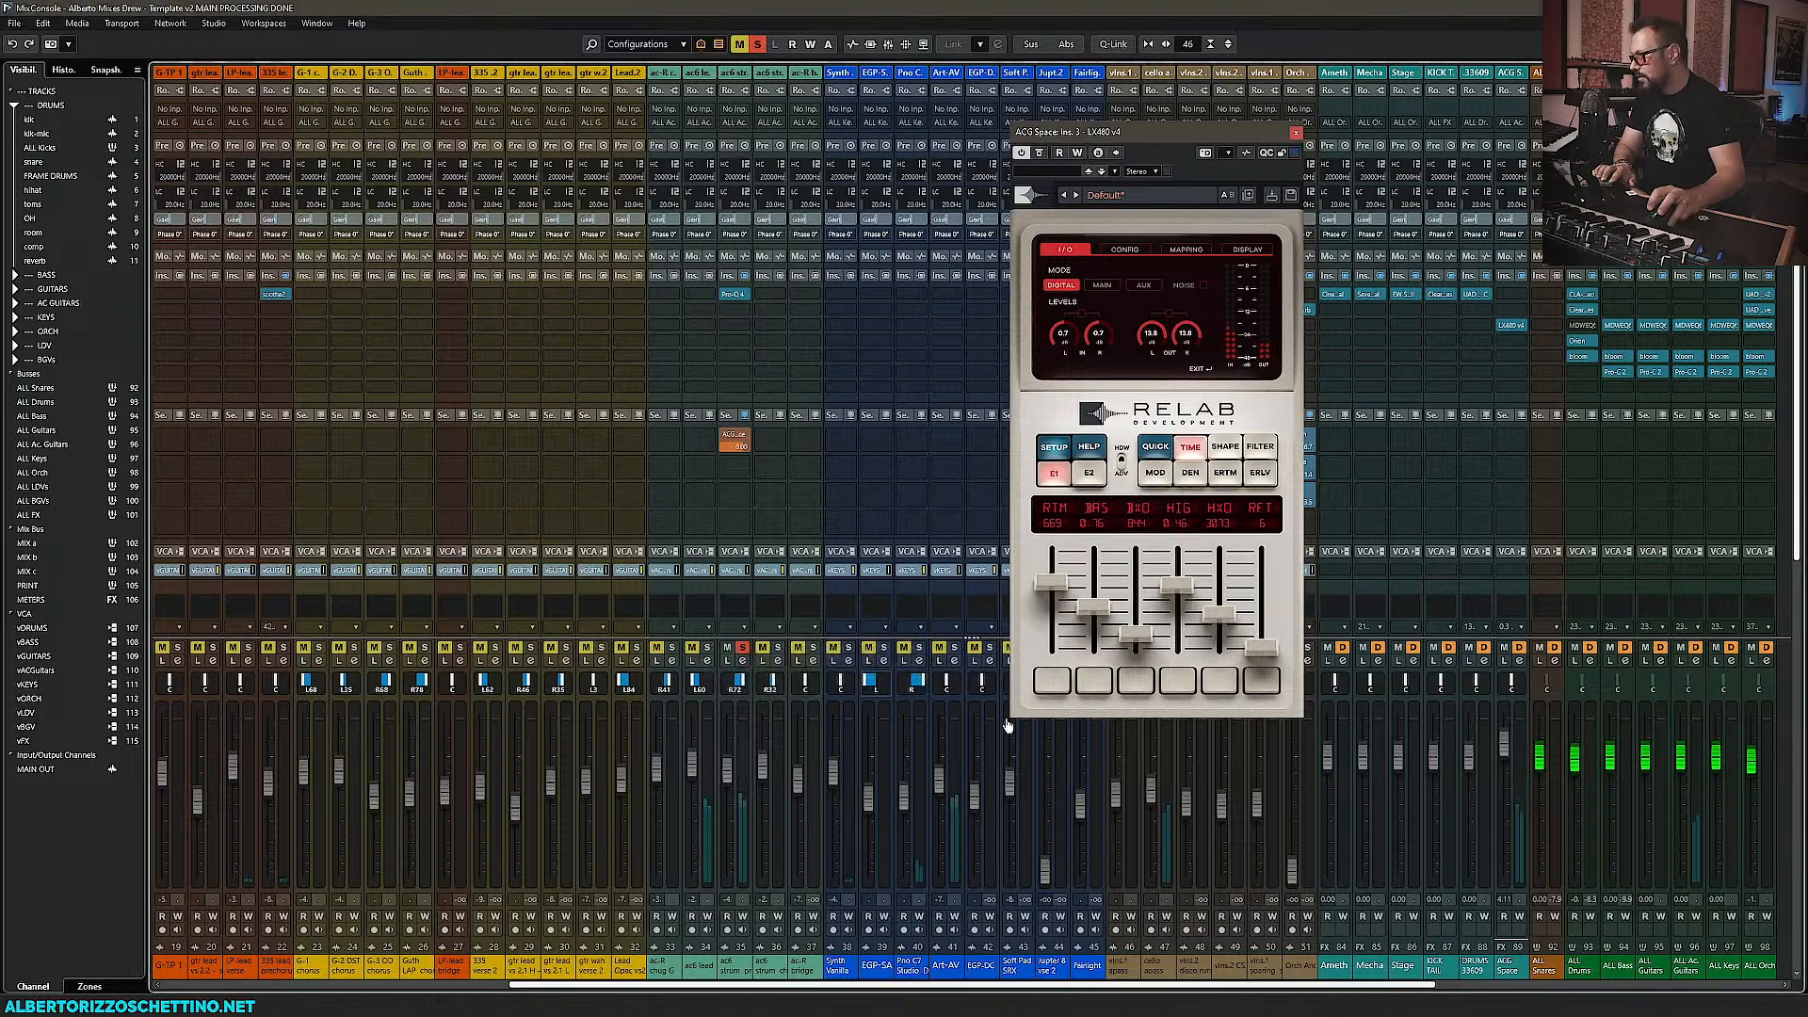
drag(1504, 753, 1505, 748)
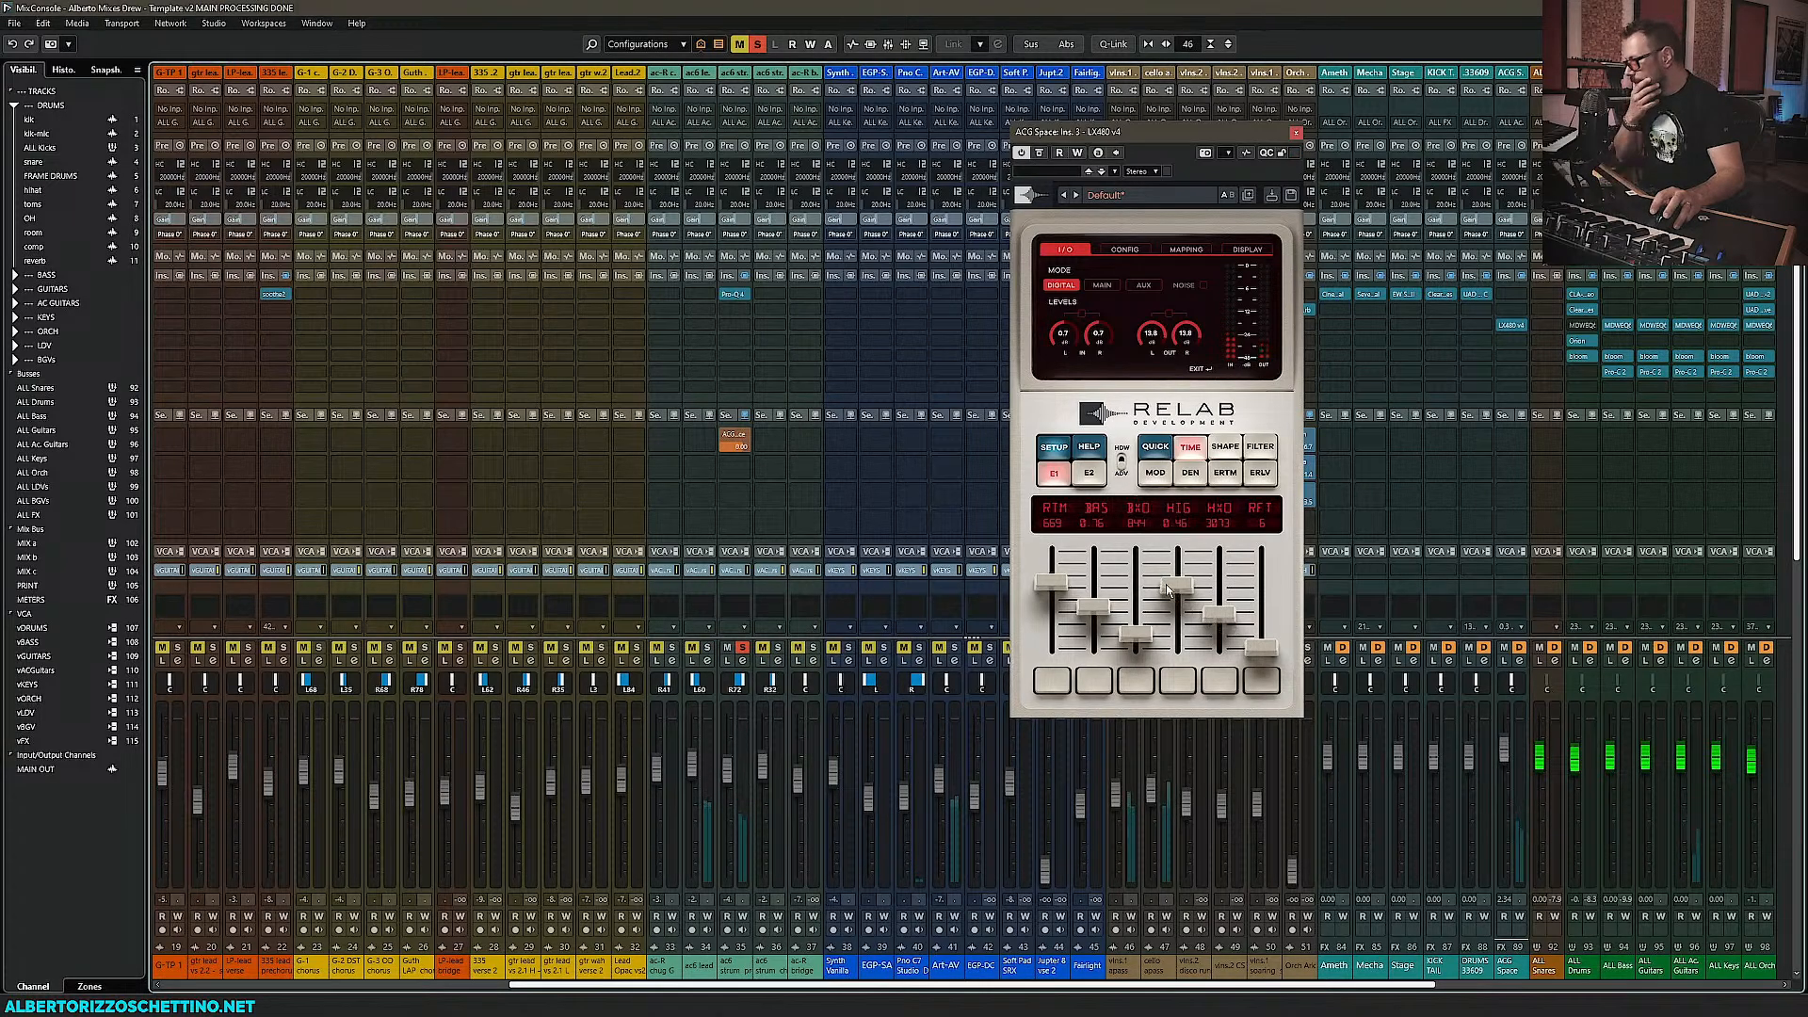
Retune the LX480's time settings: bass multiplier 0.95, high multiplier 0.56, higher bass crossover, longer reverb time, and 12 dB reverb filter type
drag(1171, 591, 1065, 579)
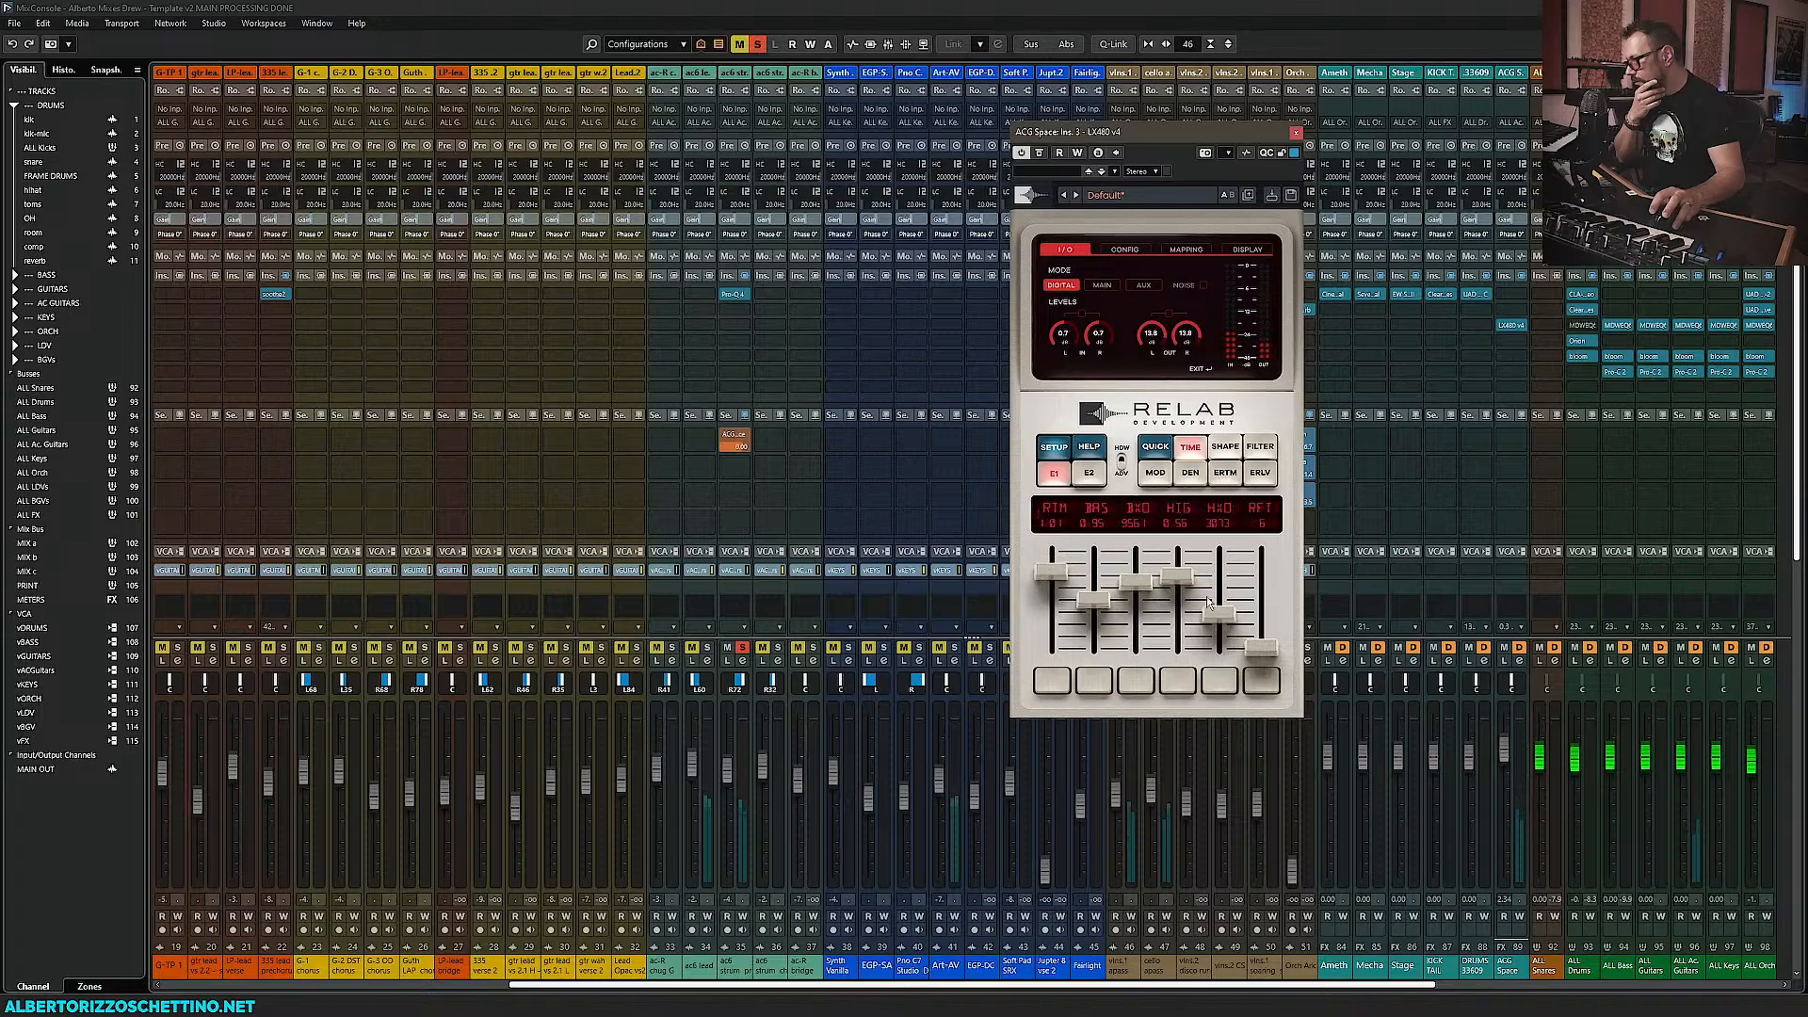
drag(1218, 613, 1263, 582)
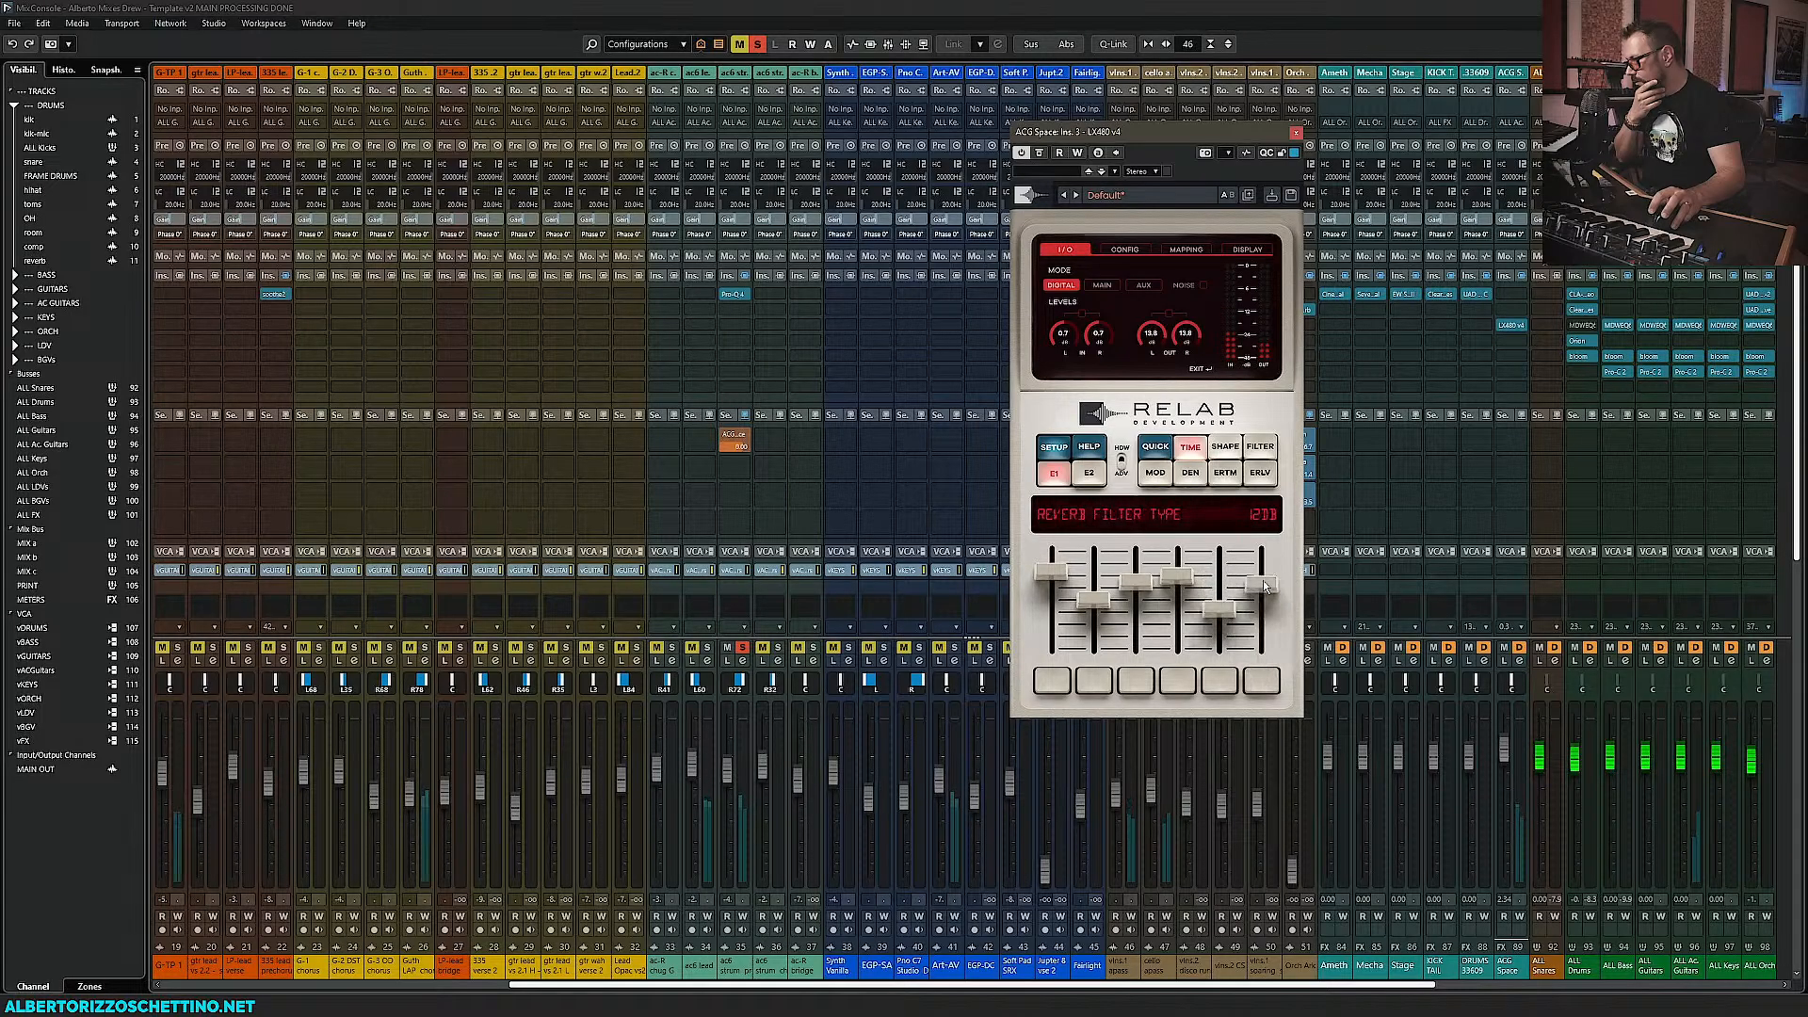
Set the LX480's shape to about 56, spread to 0, size to 12 m and pre-delay to about 17, and raise the HF cutoff
click(1155, 447)
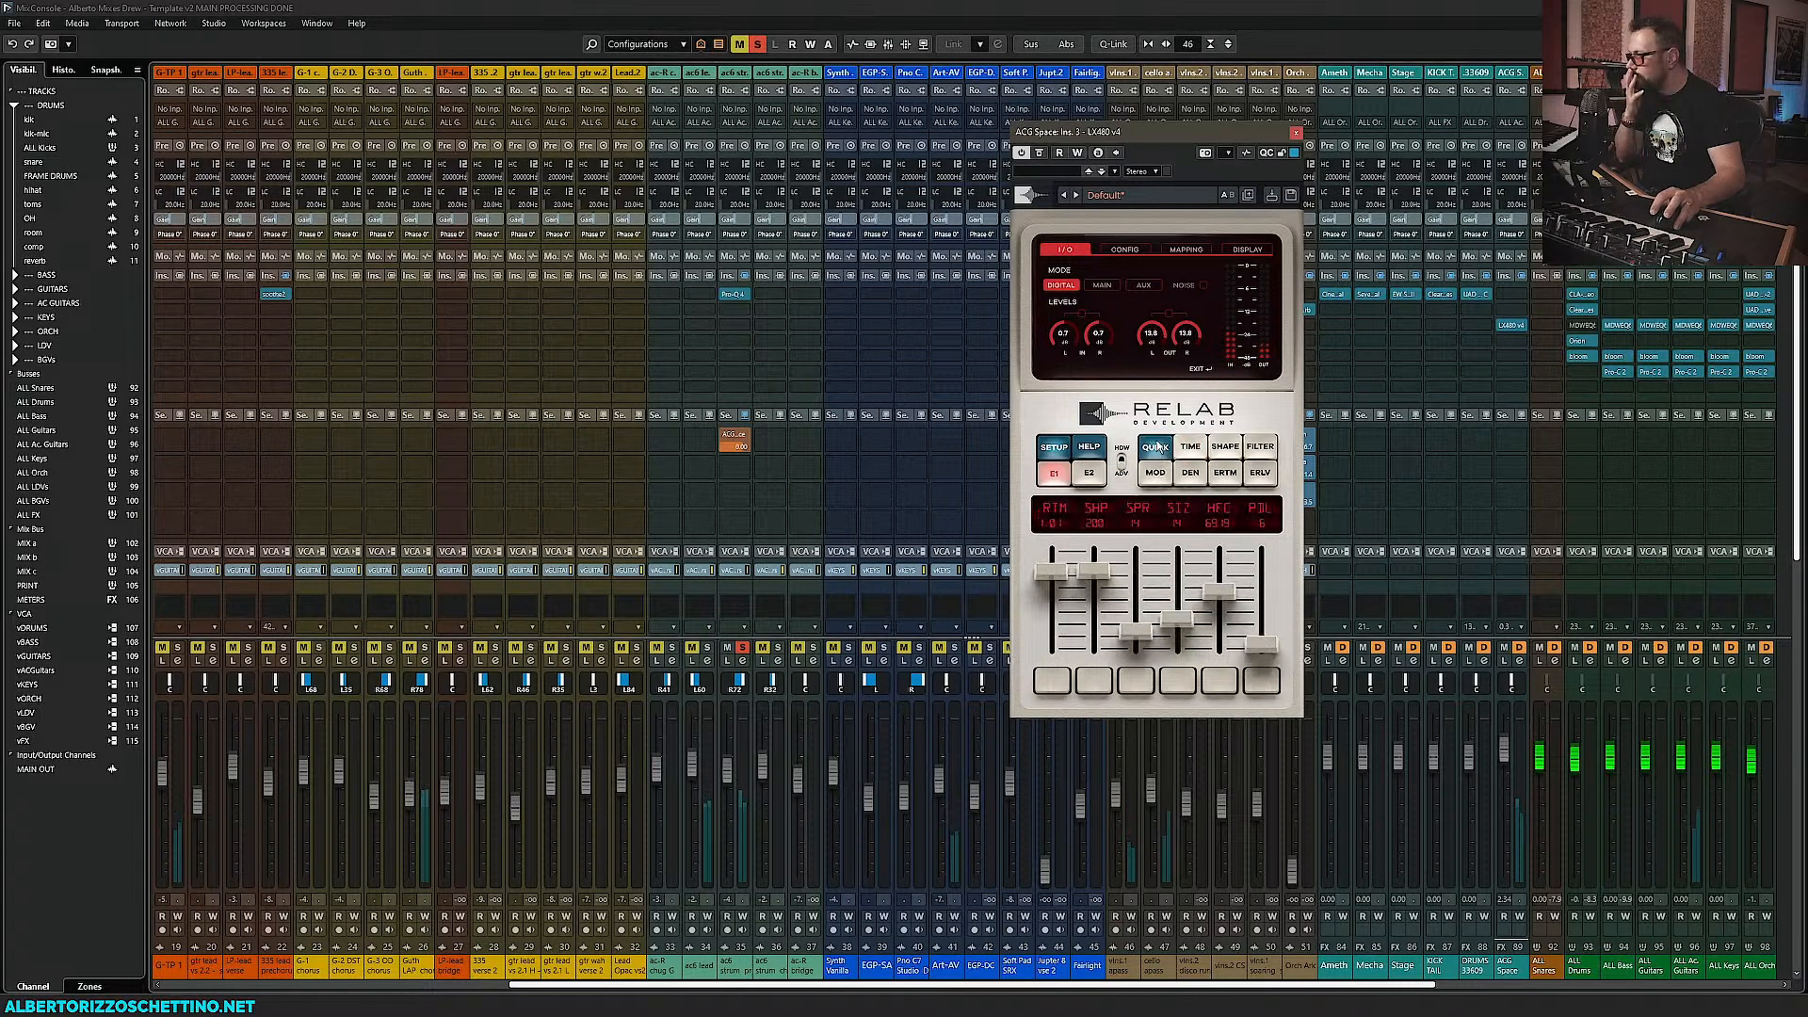
drag(1176, 622, 1176, 563)
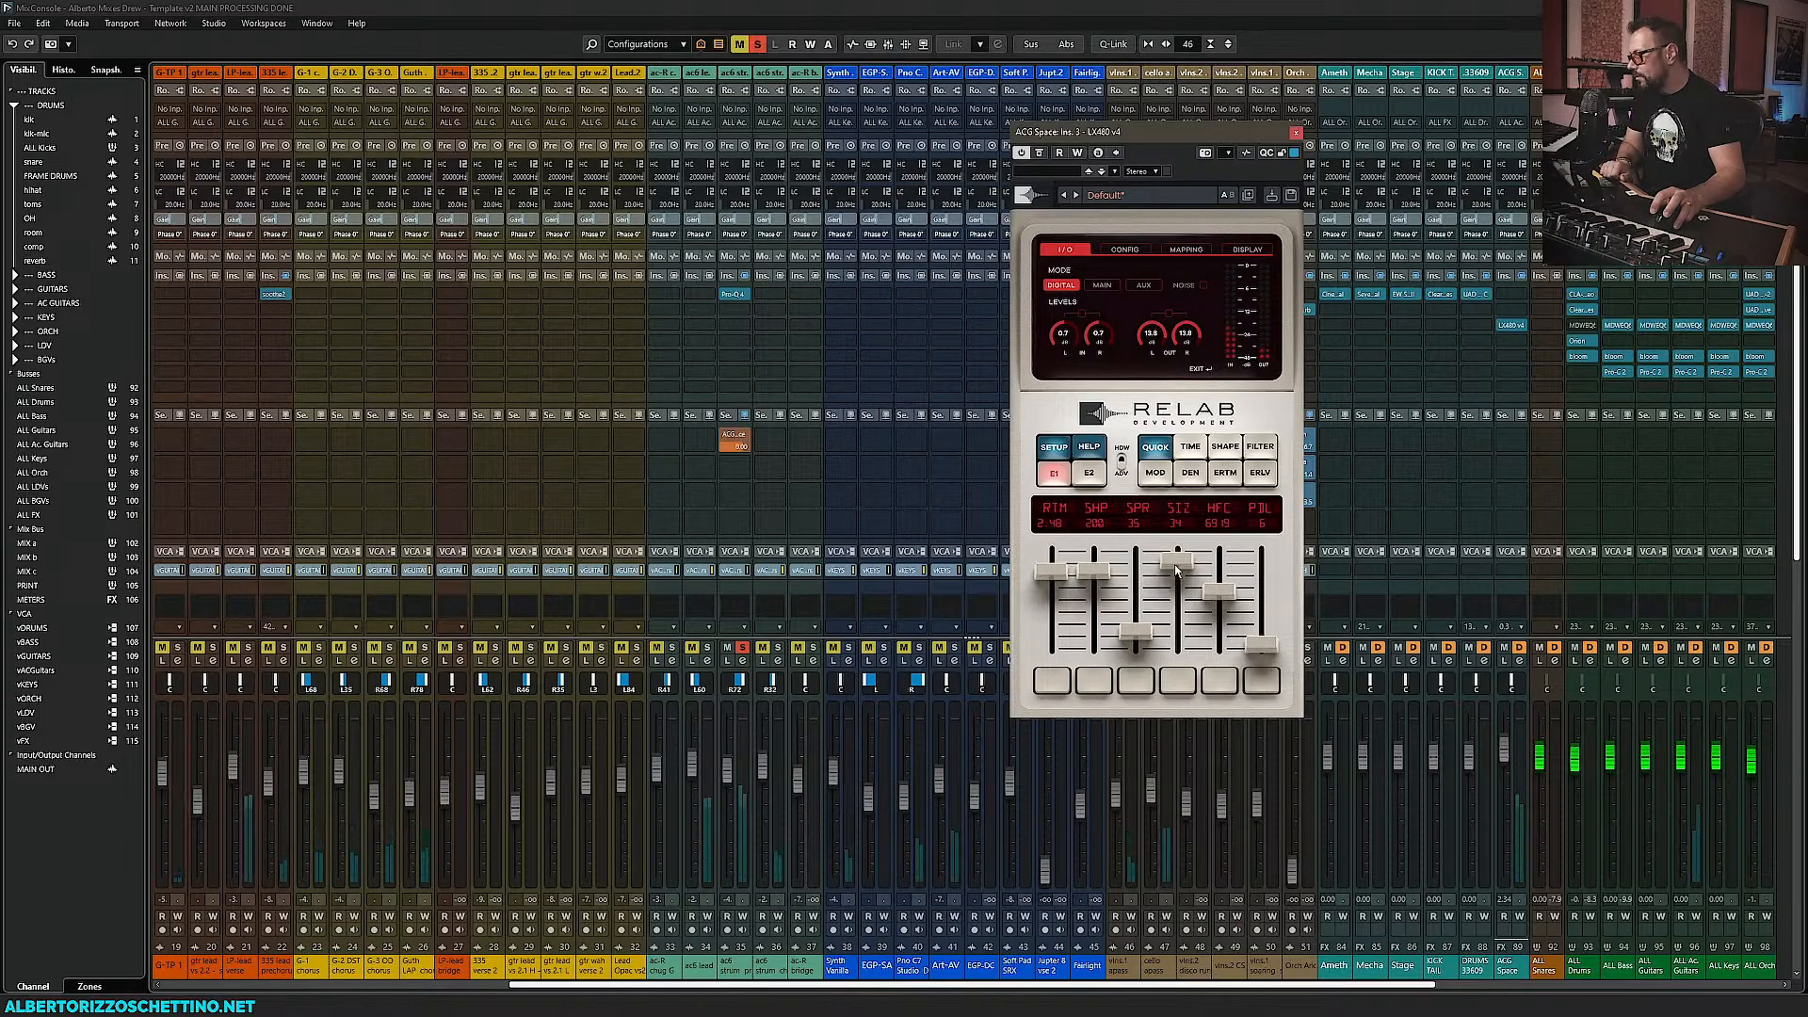
drag(1176, 563, 1138, 647)
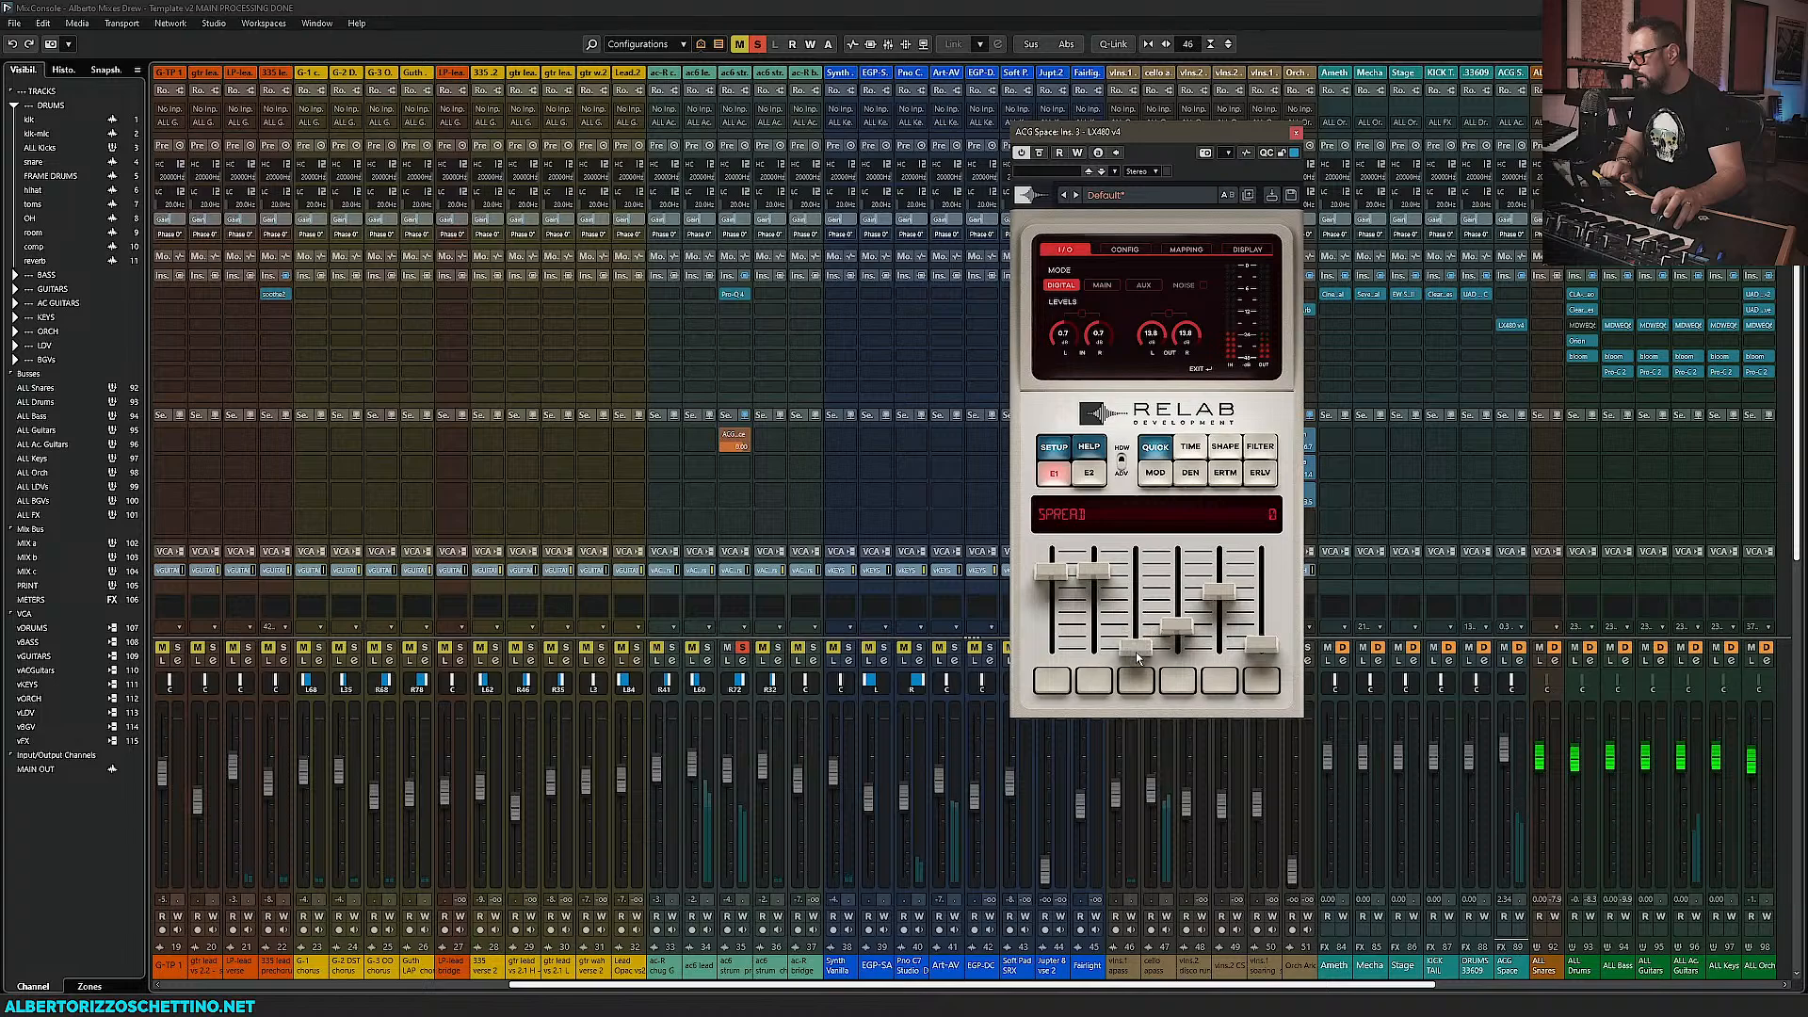
drag(1102, 576, 1096, 629)
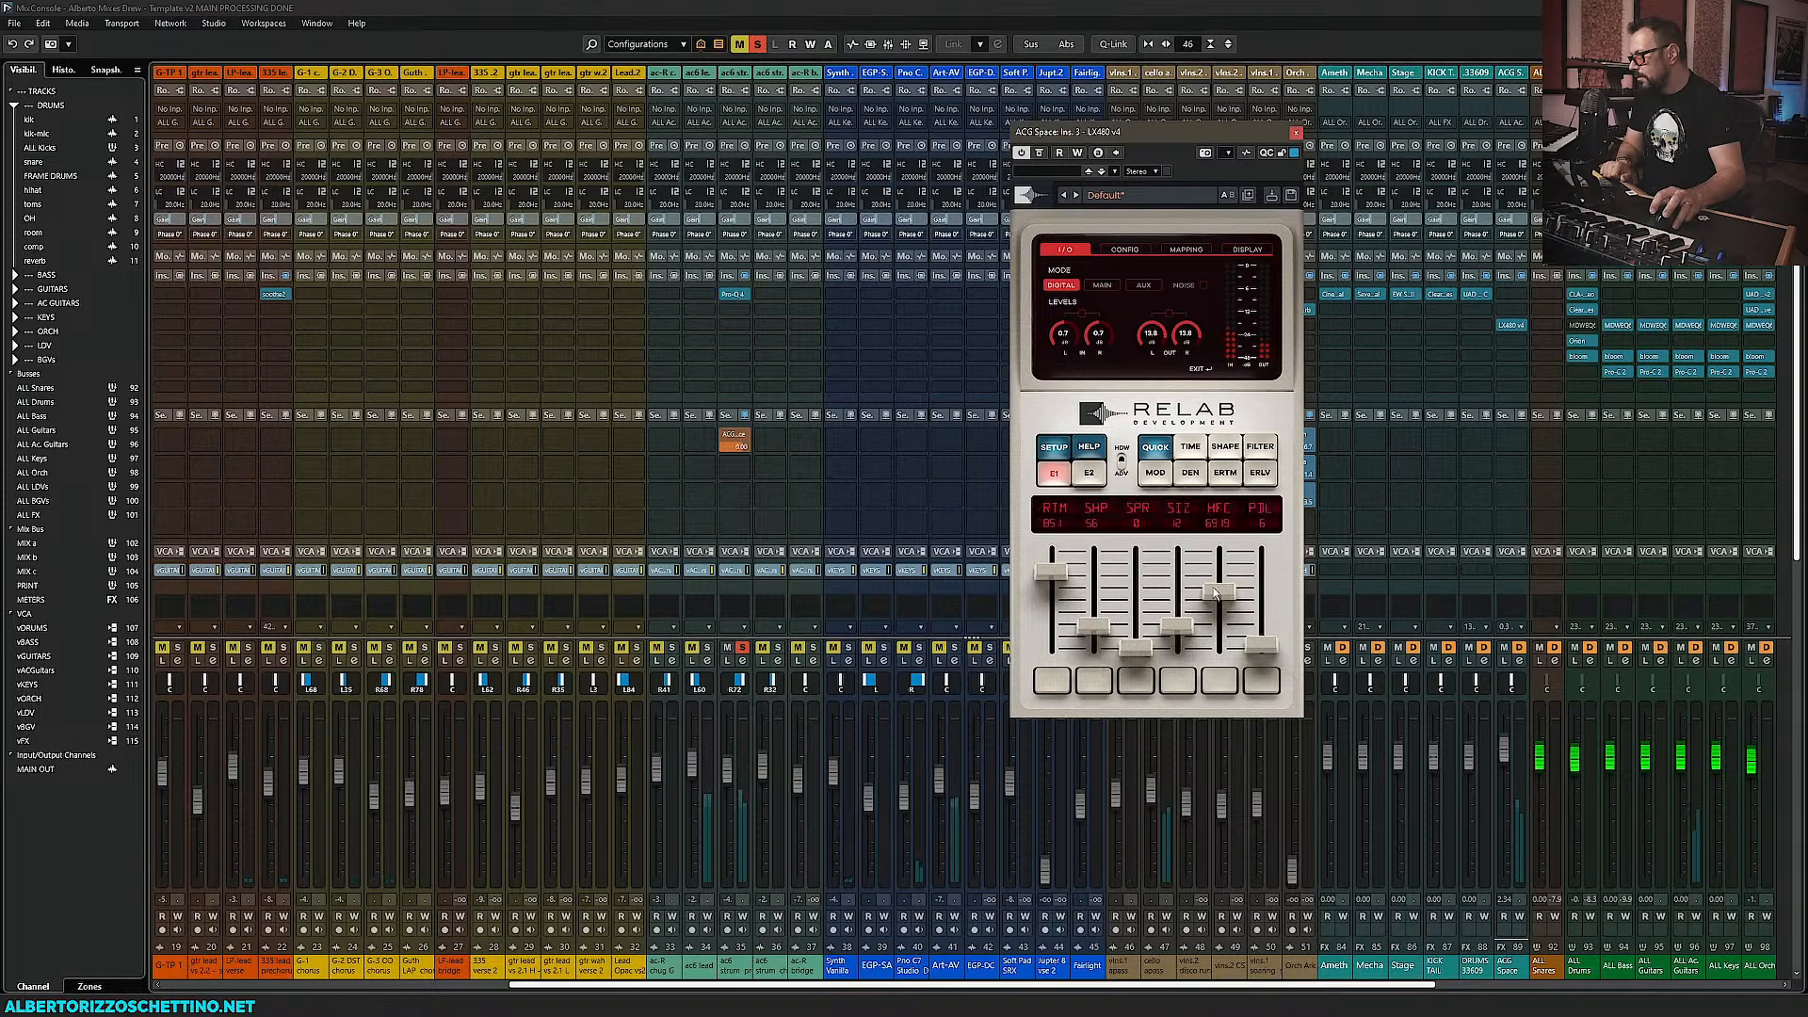
drag(1219, 591, 1217, 573)
mouse_move(1262, 646)
mouse_down()
mouse_move(1262, 579)
mouse_move(1266, 648)
mouse_up()
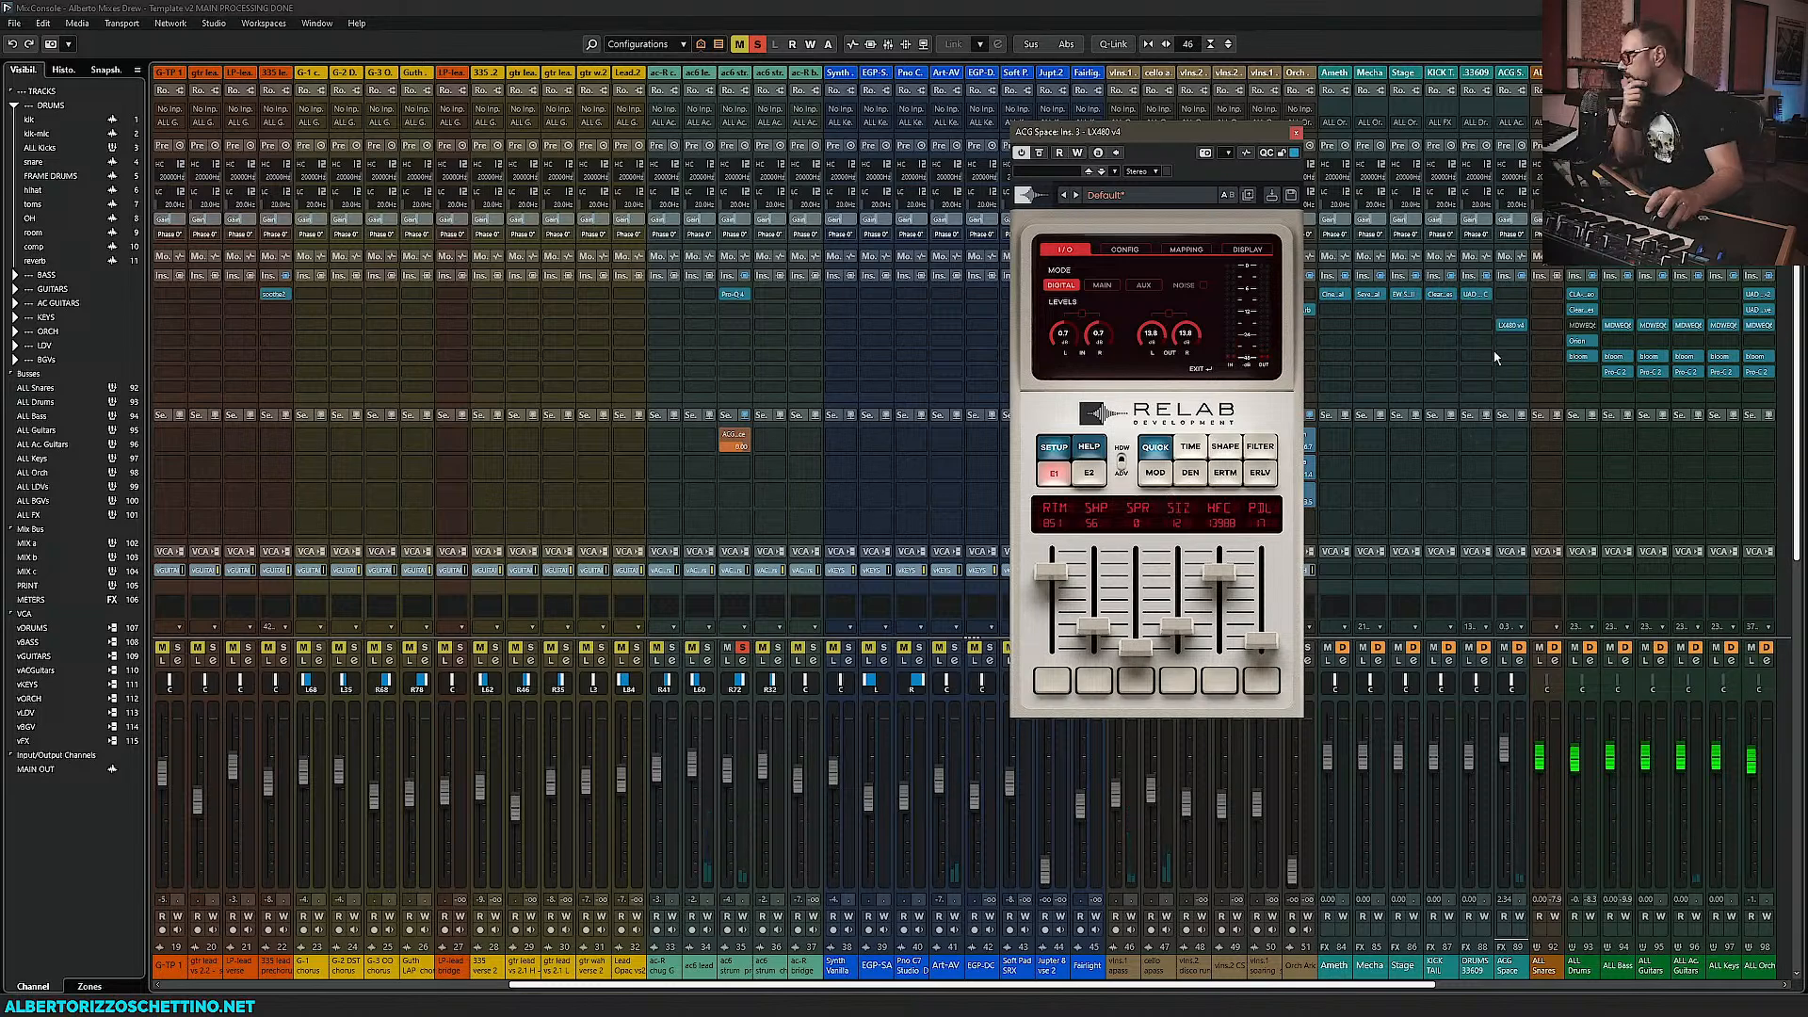
Insert Pro-Q 4 in the first insert slot of the ACG Space channel and move its window clear of the channel's inserts
click(1522, 313)
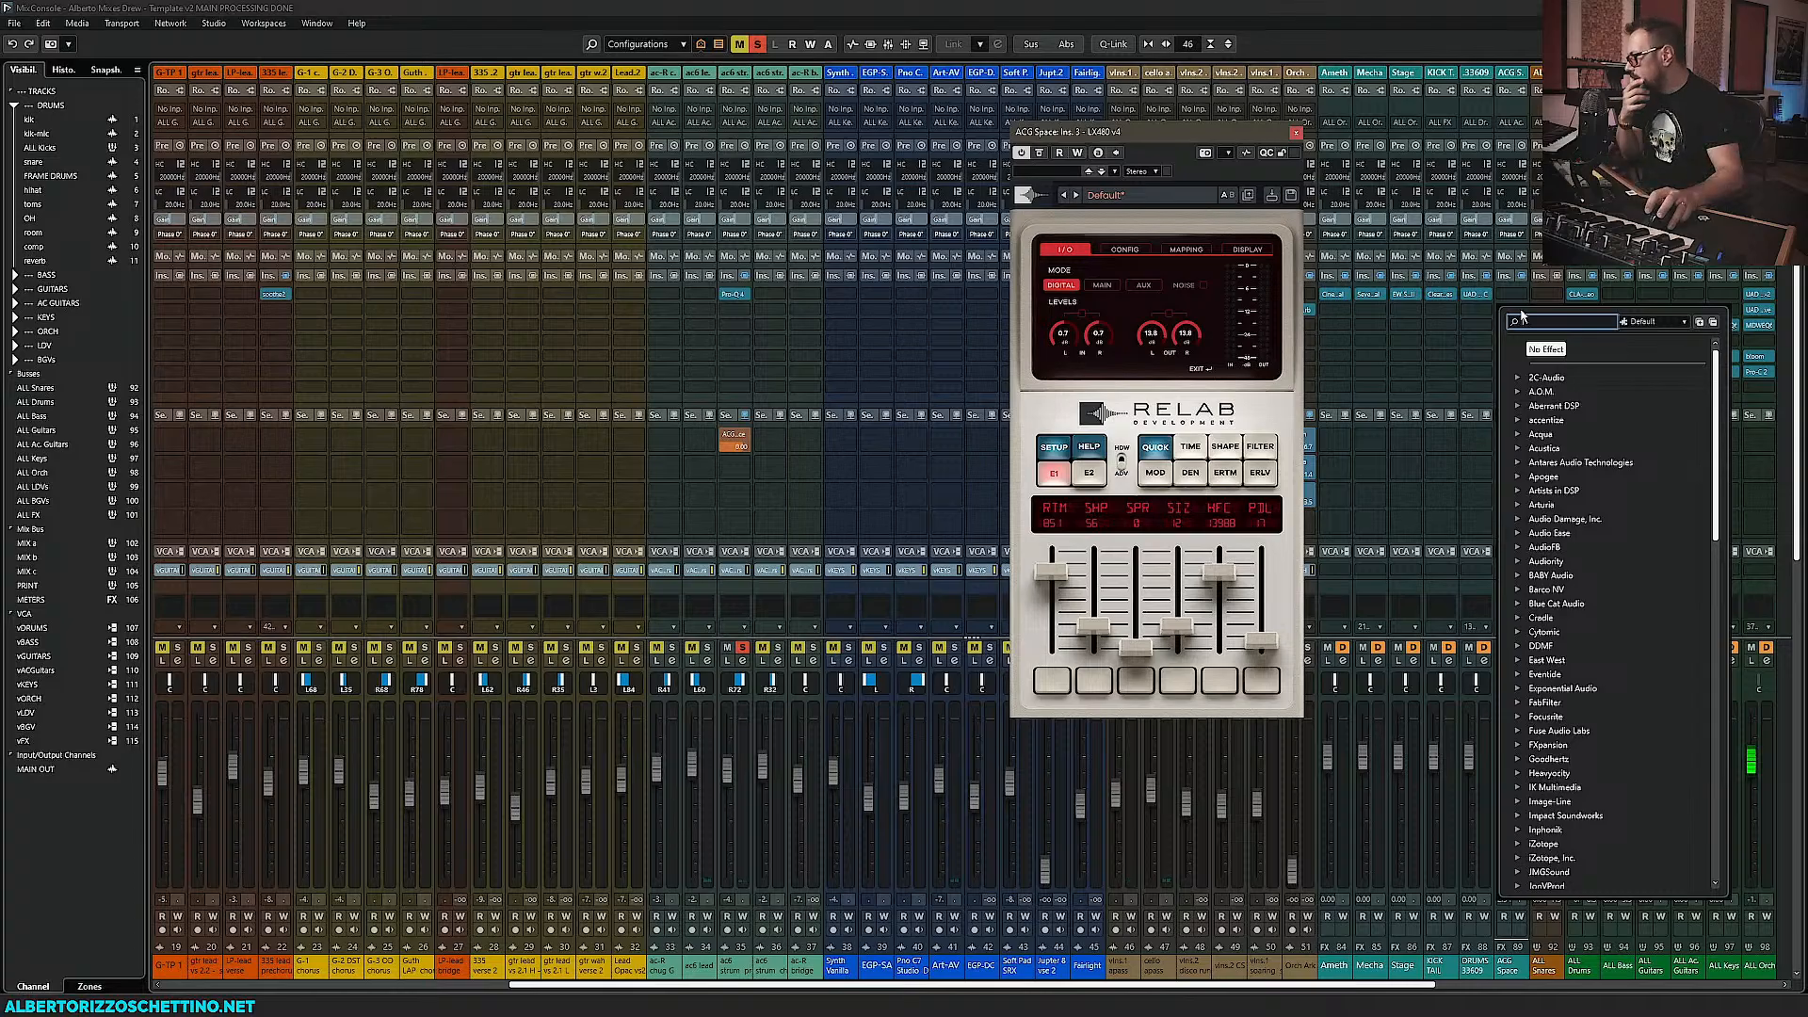
click(1518, 303)
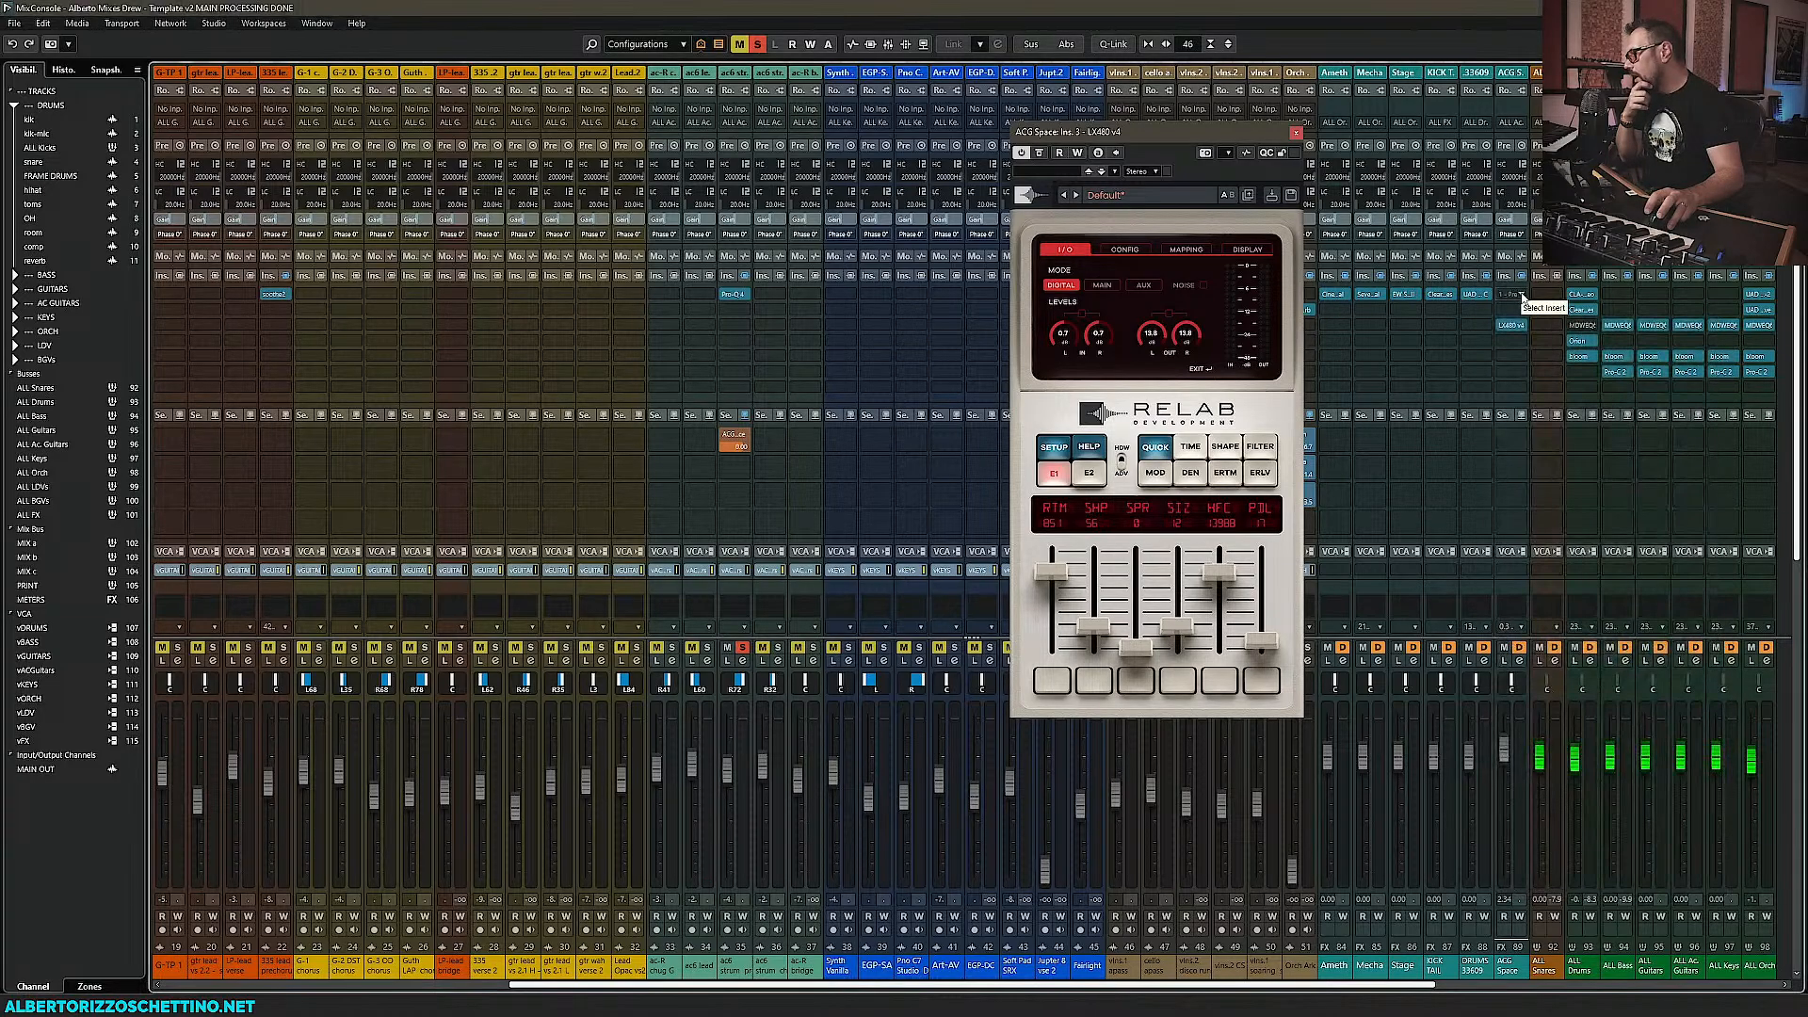
click(1522, 299)
text(pro-q)
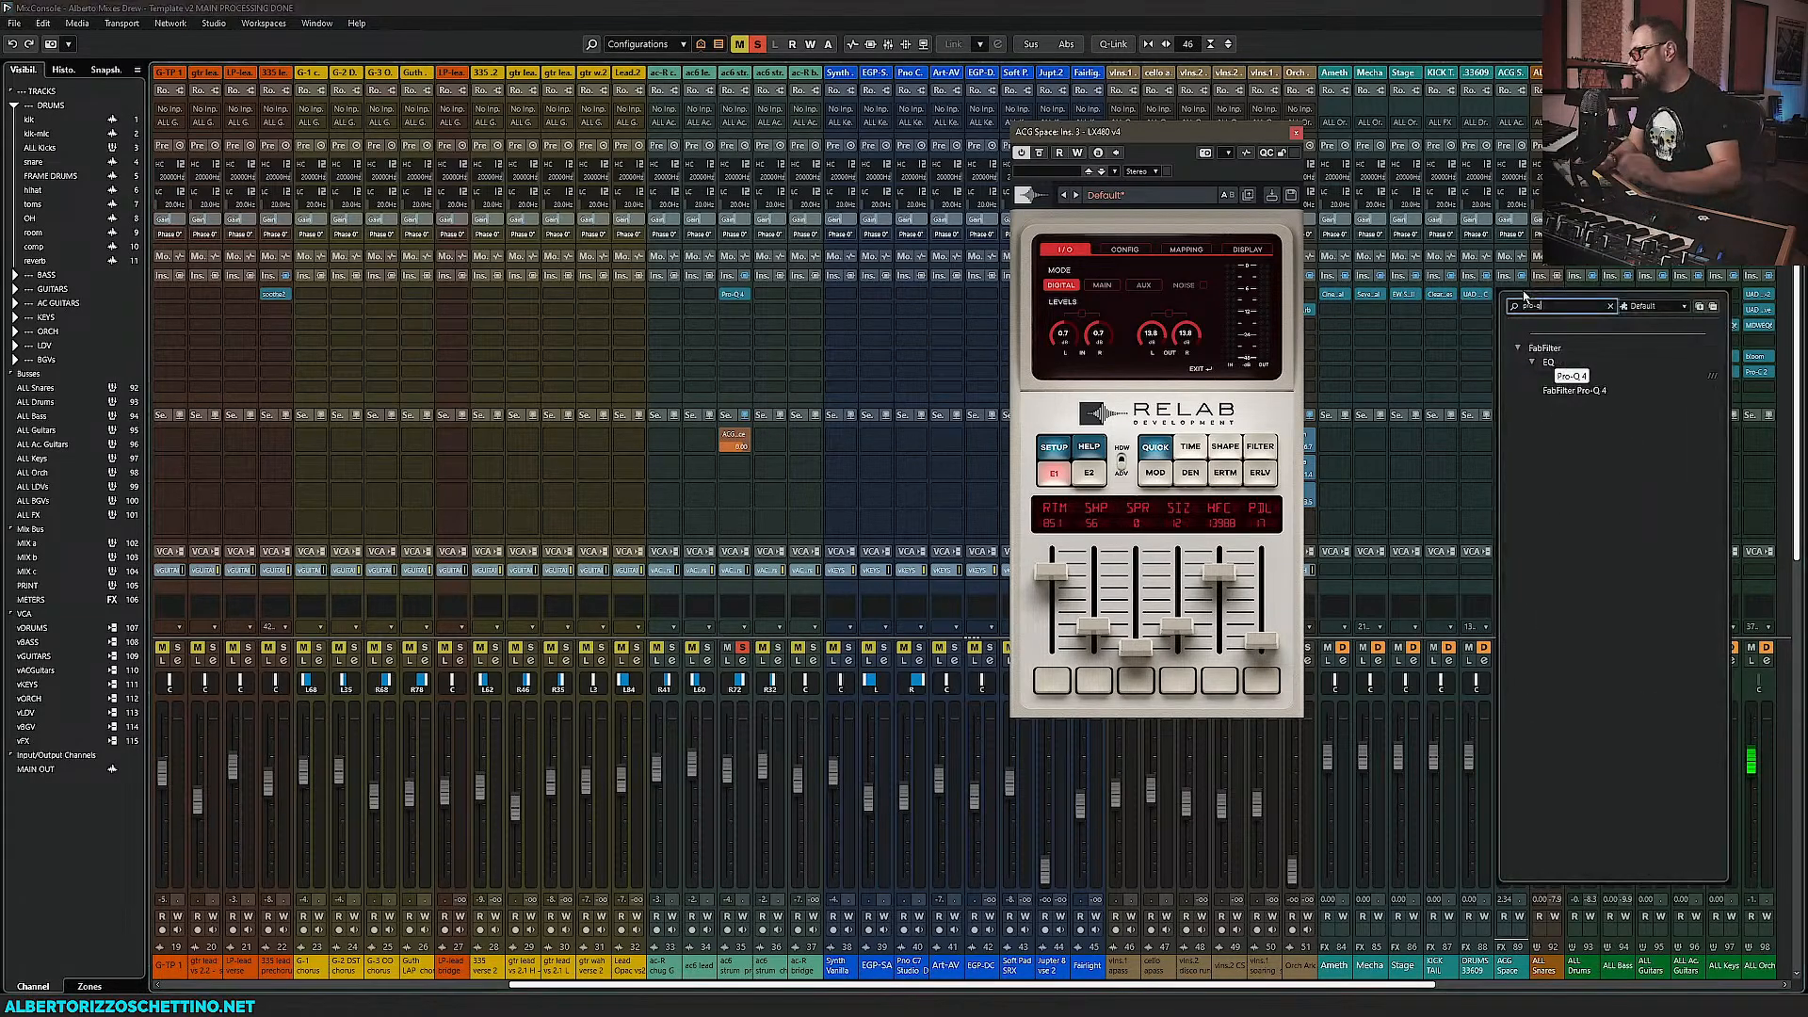
key(Return)
drag(1154, 457, 772, 339)
Try to find another effect for the ACG Space channel's fourth insert slot by searching the effect list by name
click(1518, 349)
text(arturia)
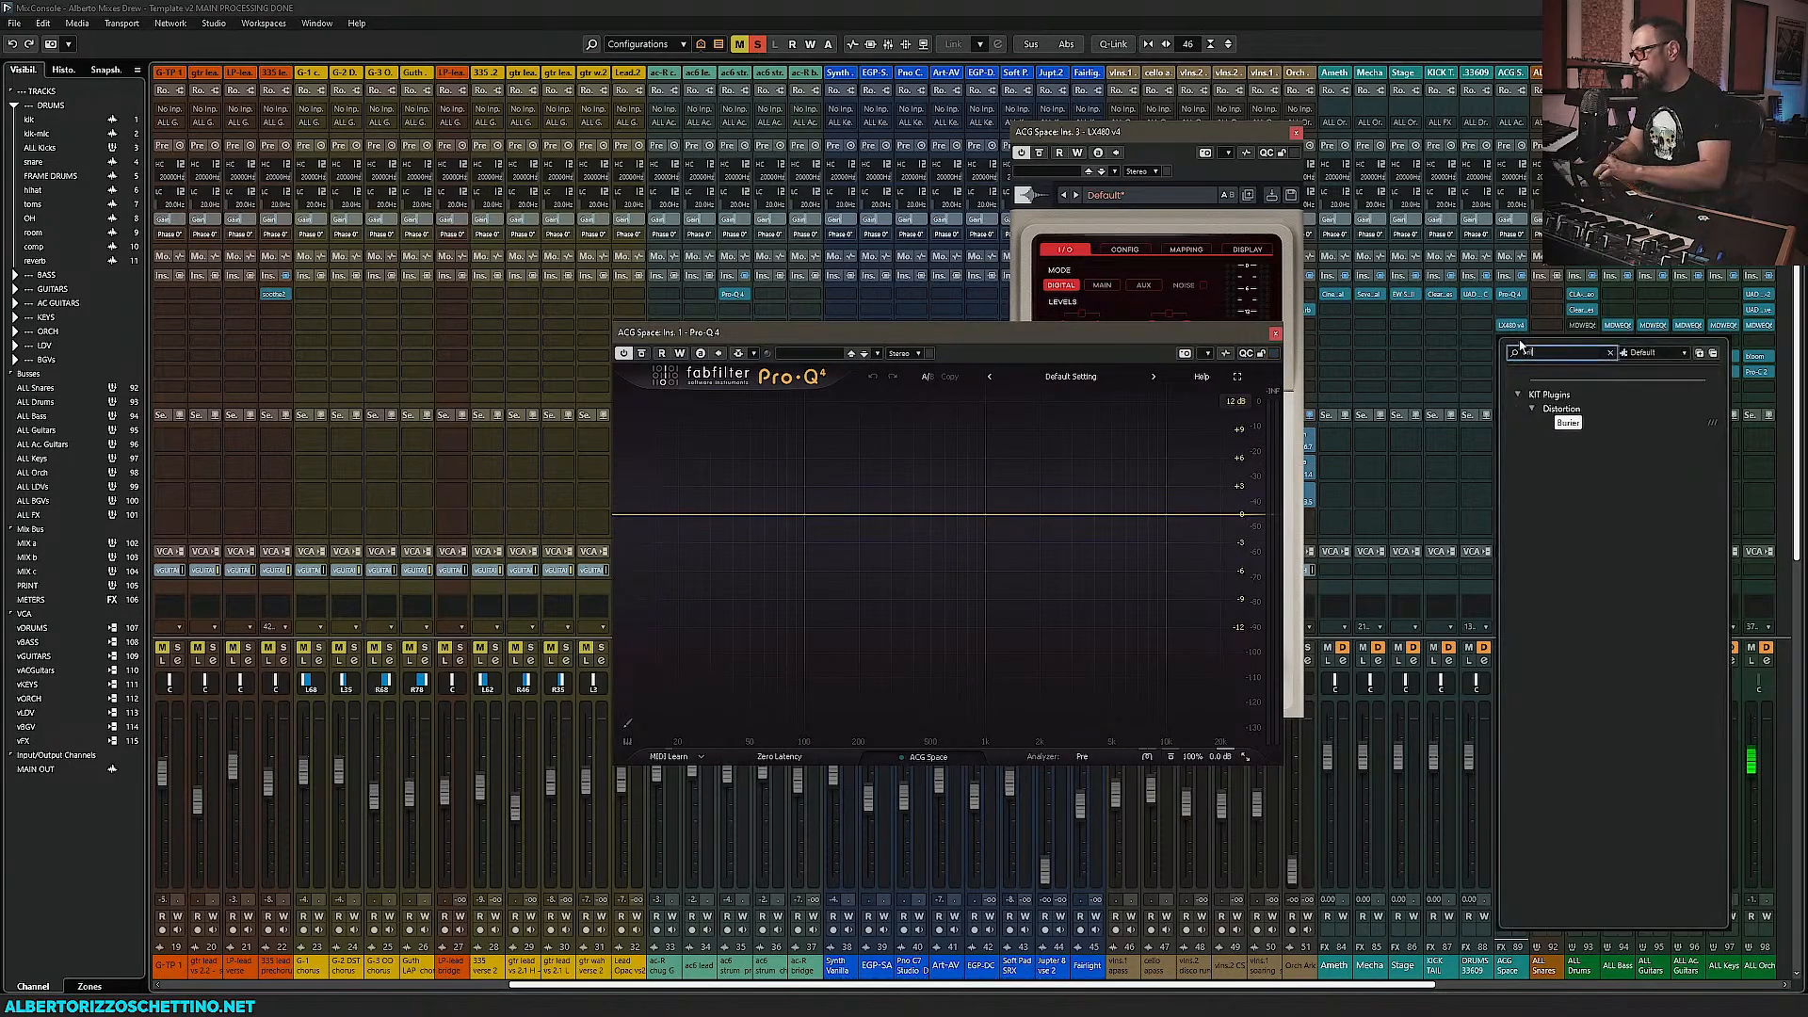
key(BackSpace)
key(BackSpace)
key(BackSpace)
key(BackSpace)
key(BackSpace)
key(BackSpace)
key(BackSpace)
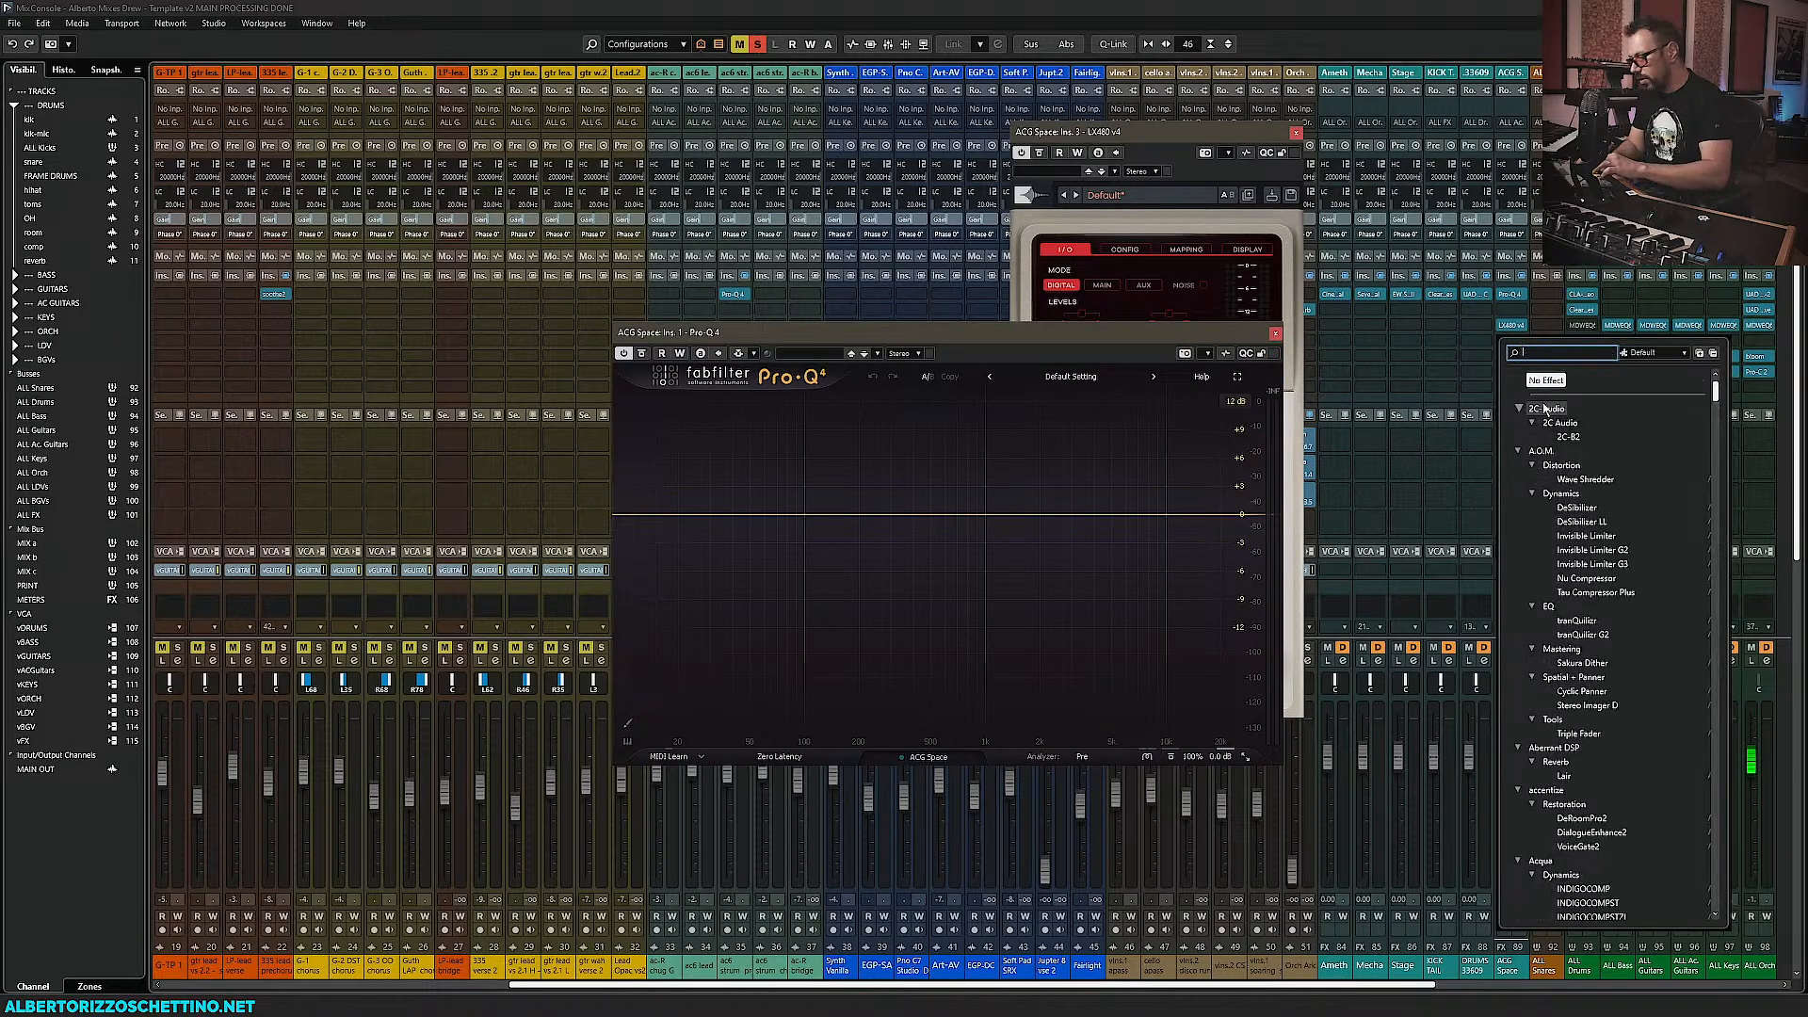
text(buri)
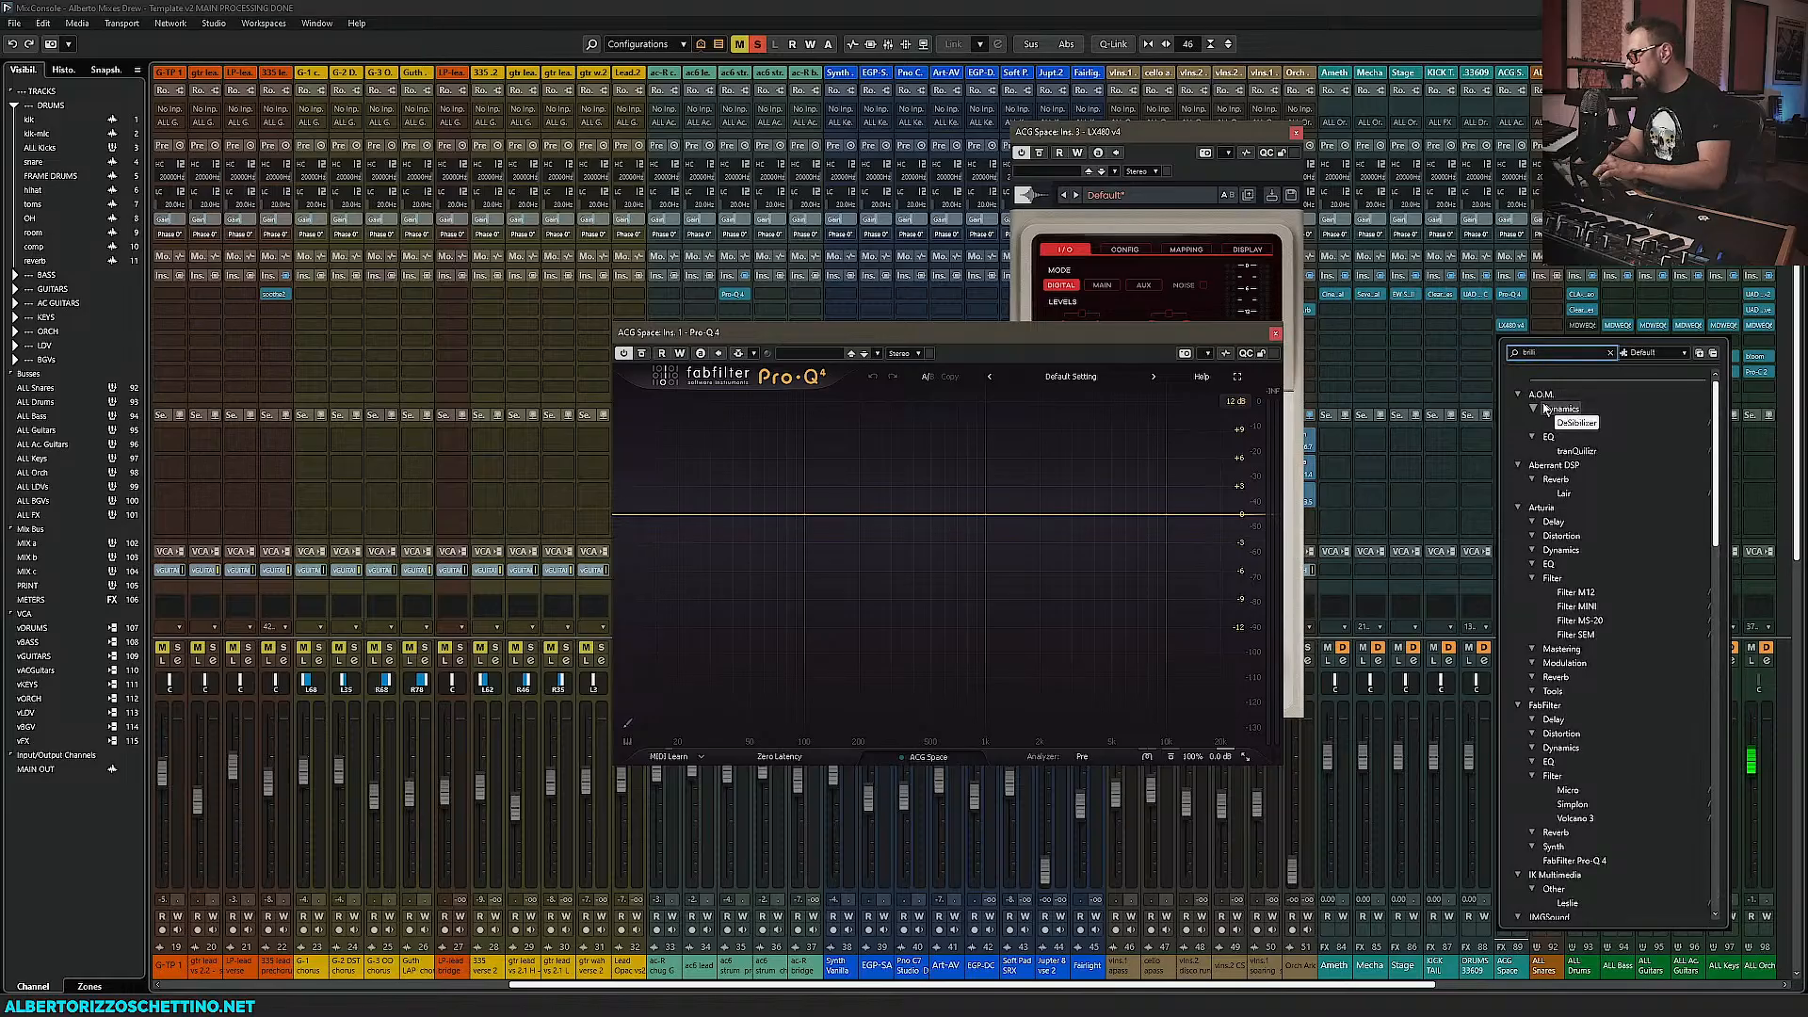
key(BackSpace)
key(BackSpace)
key(BackSpace)
key(BackSpace)
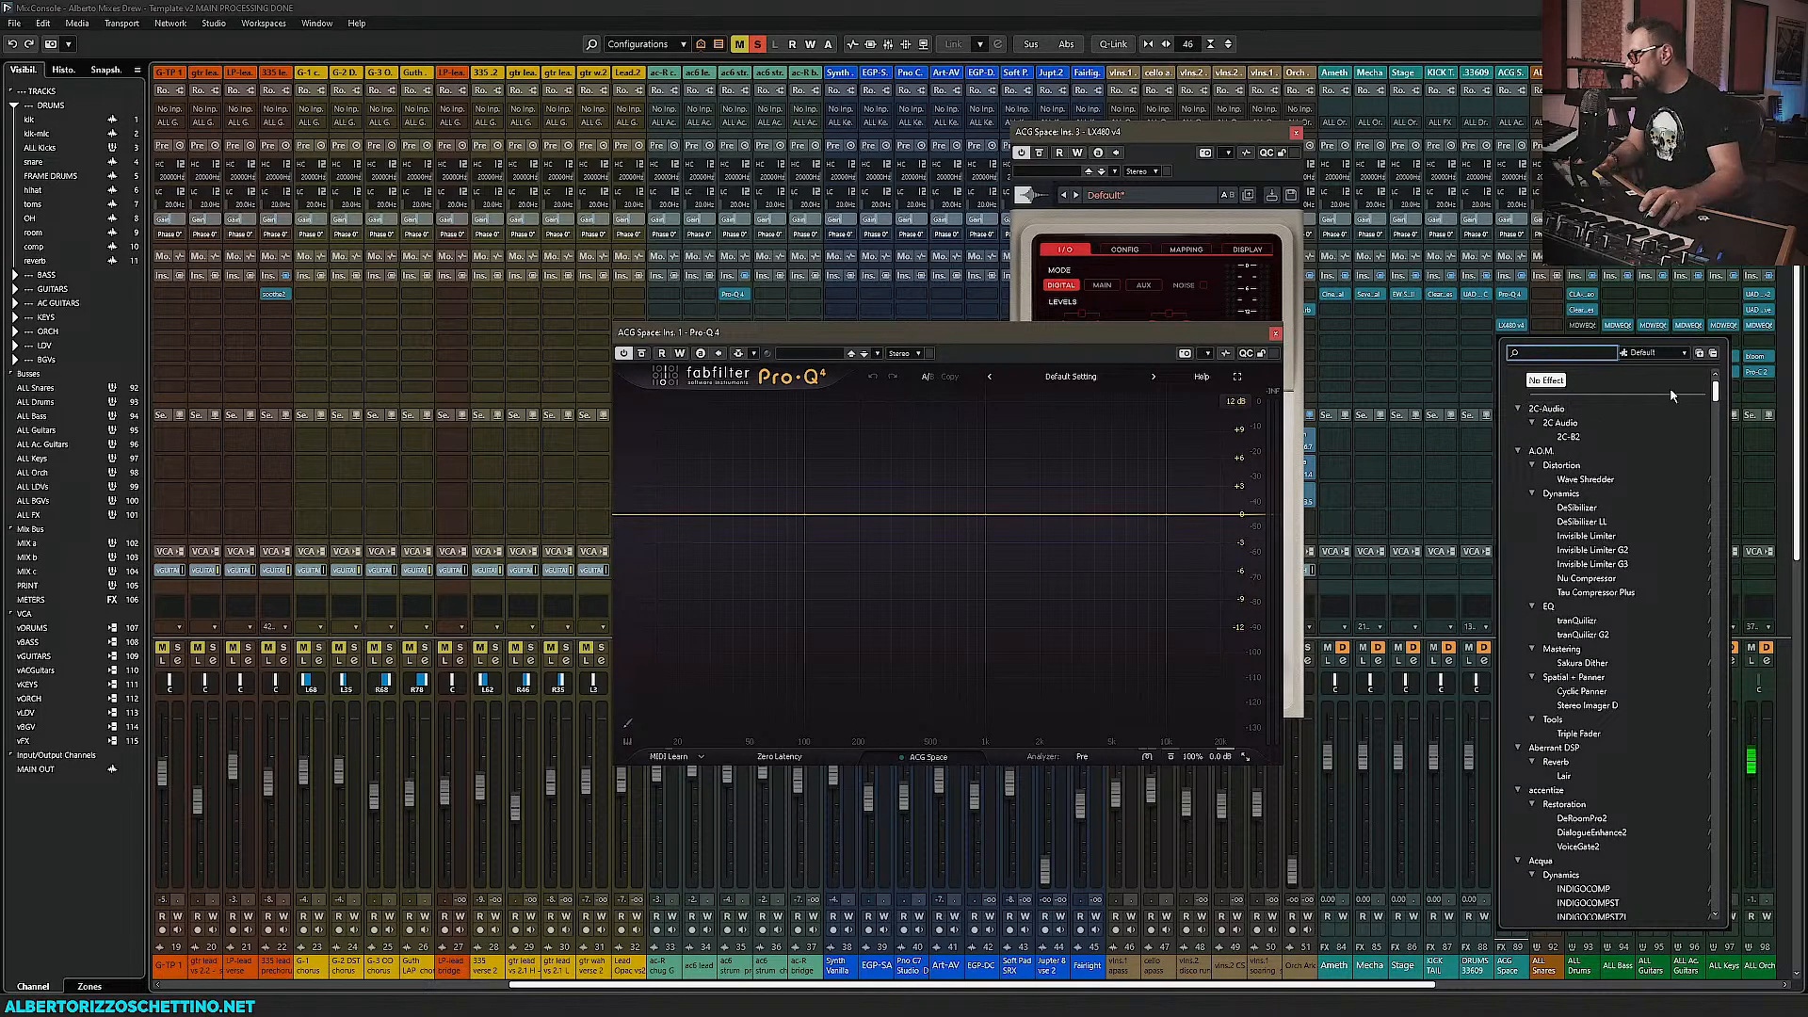
Load Softube's Abbey Road RS127 Box EQ into ACG Space's fourth insert and place its window clear of Pro-Q 4
click(1517, 408)
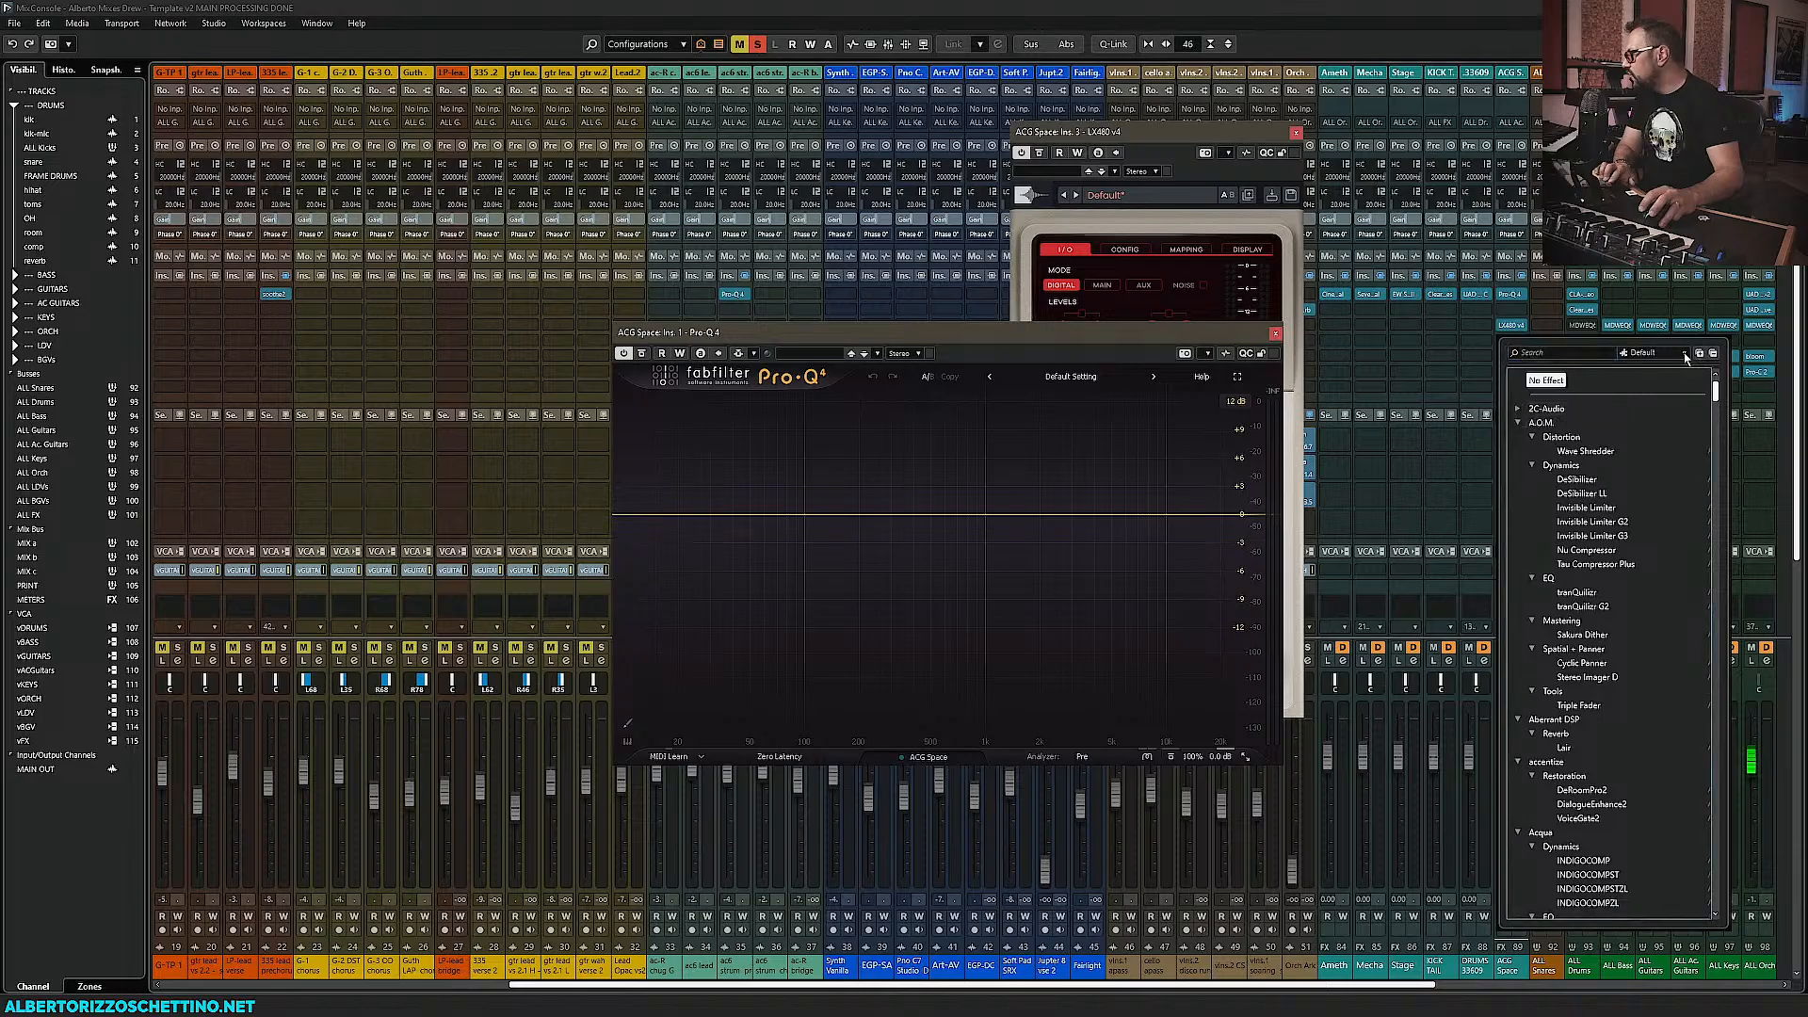
click(1653, 352)
click(1675, 404)
click(1713, 354)
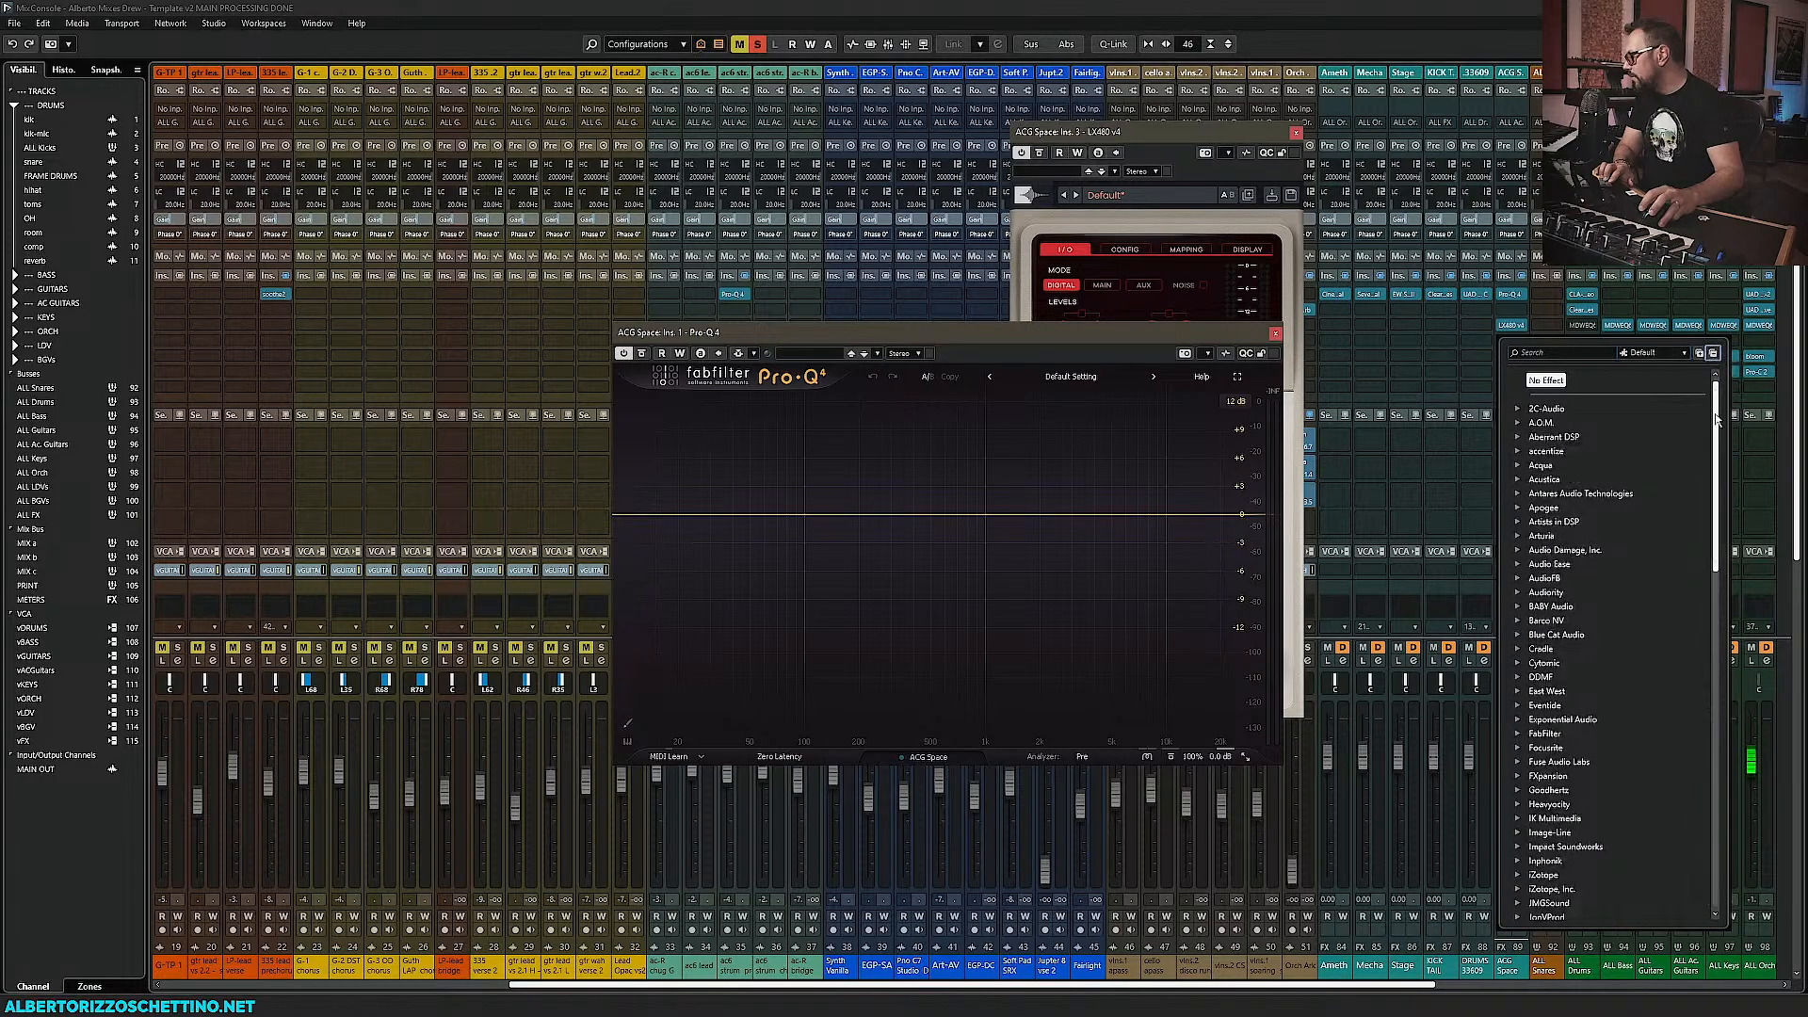
drag(1715, 419, 1715, 660)
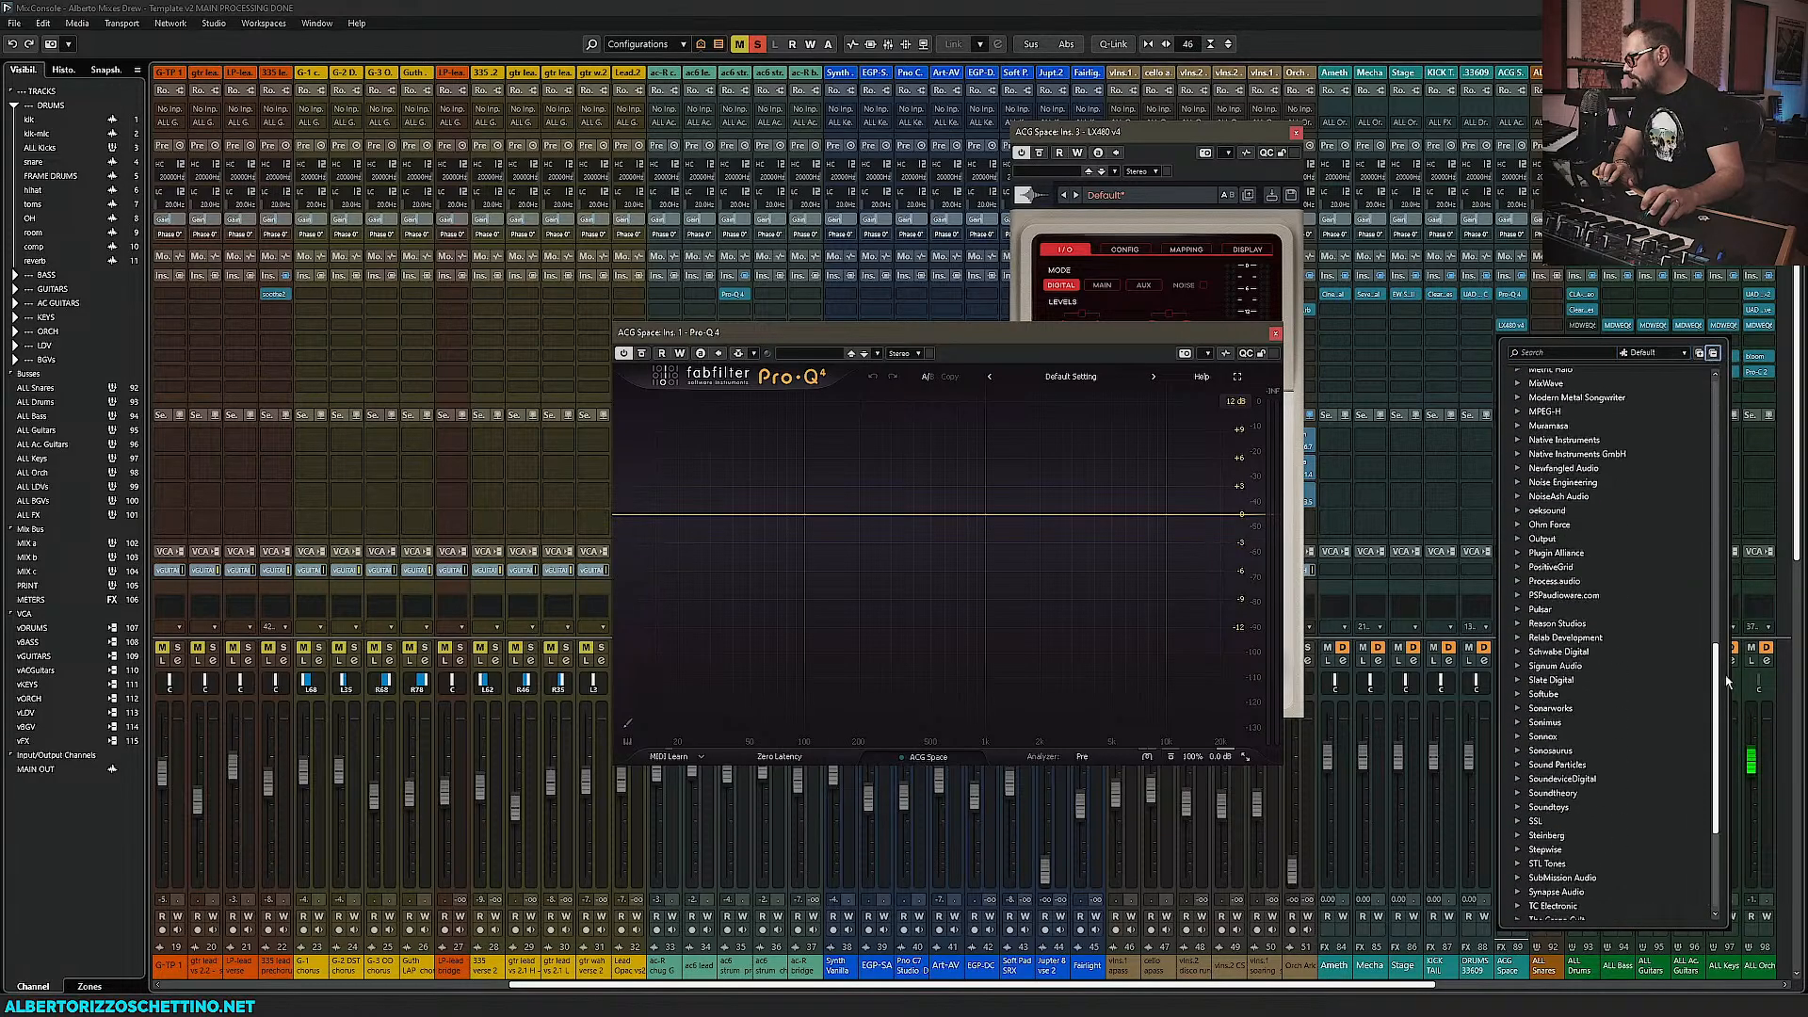
click(1518, 694)
click(1532, 750)
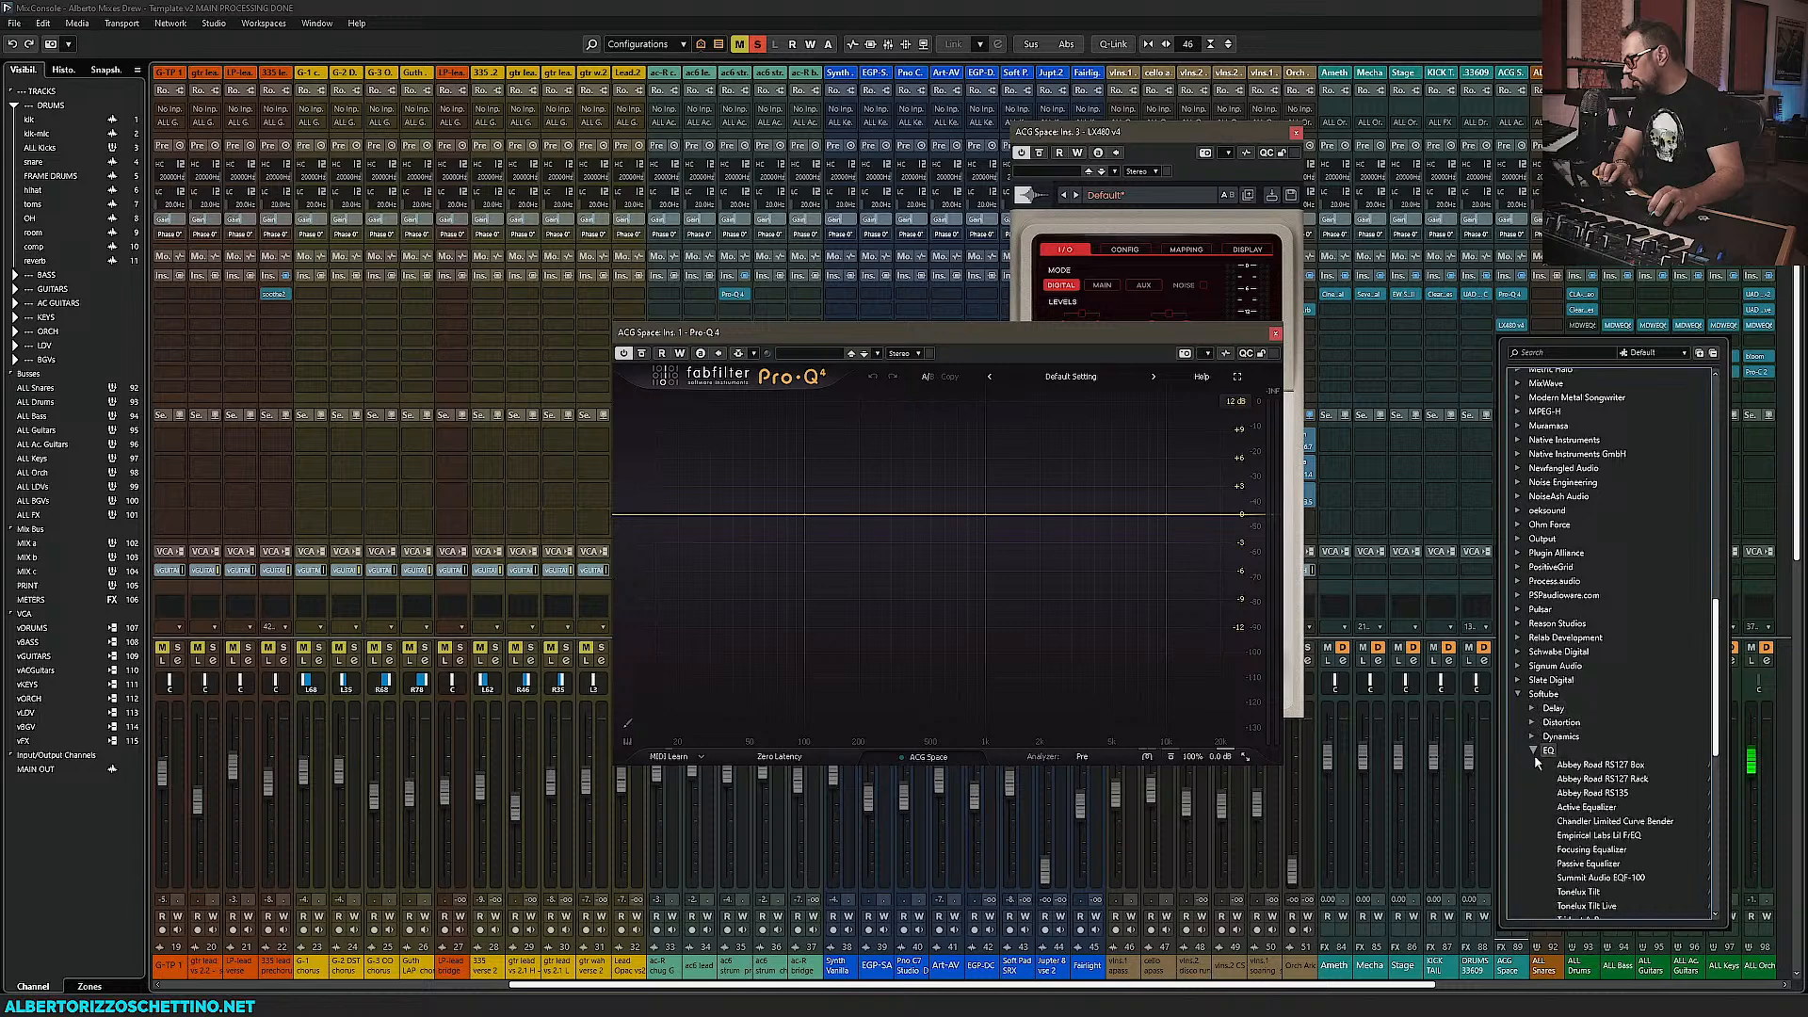
scroll(1554, 715, down, 3)
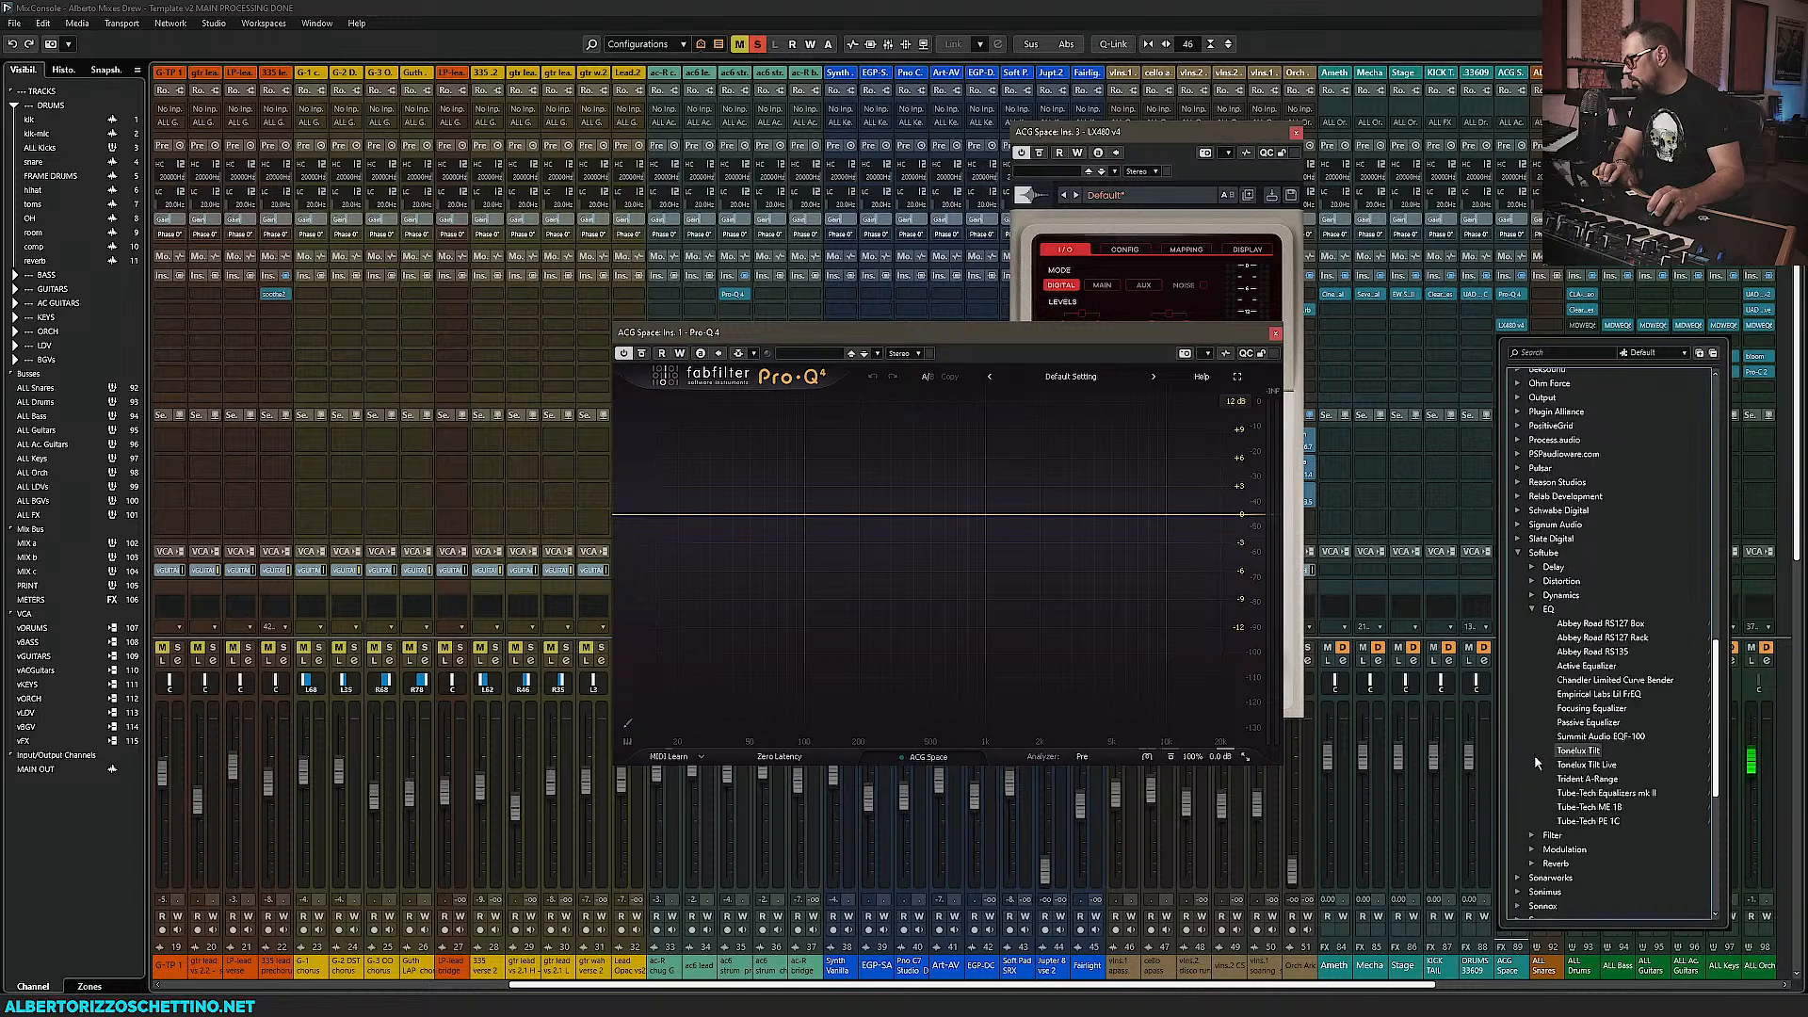
click(1593, 626)
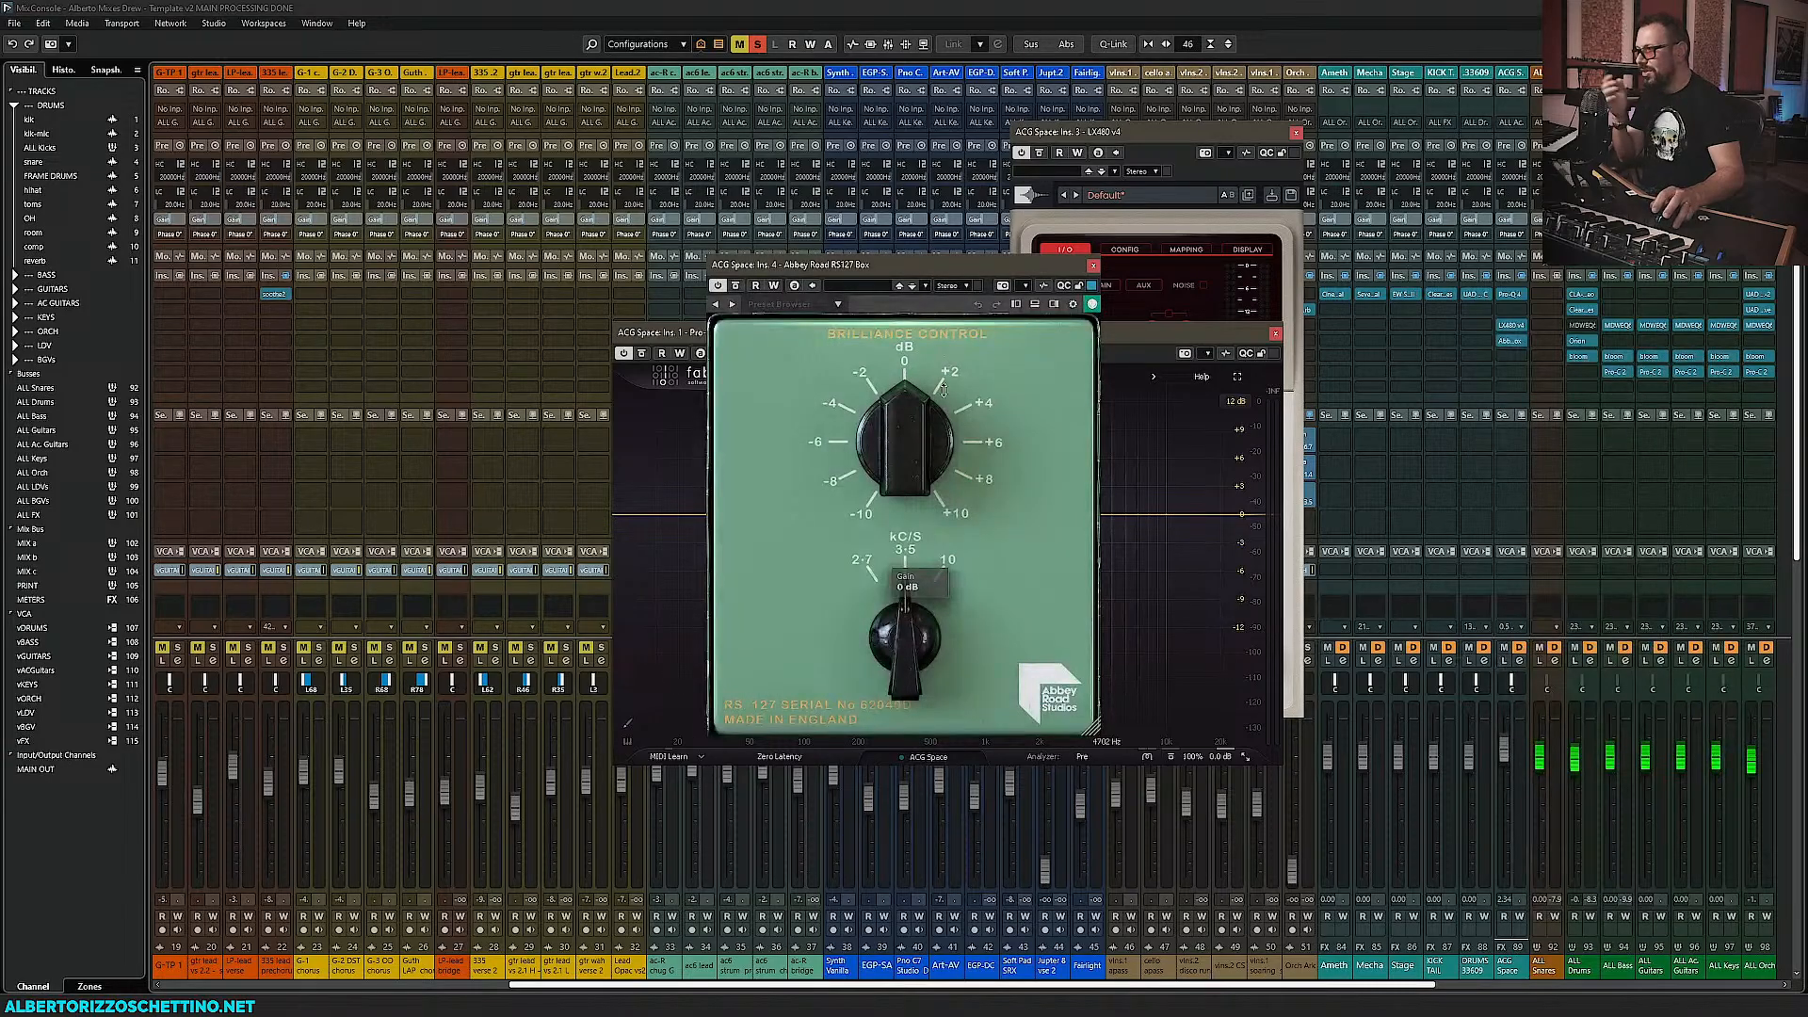
mouse_move(889, 268)
mouse_down()
mouse_move(376, 334)
mouse_move(1191, 487)
mouse_move(683, 376)
mouse_up()
drag(489, 339, 1574, 465)
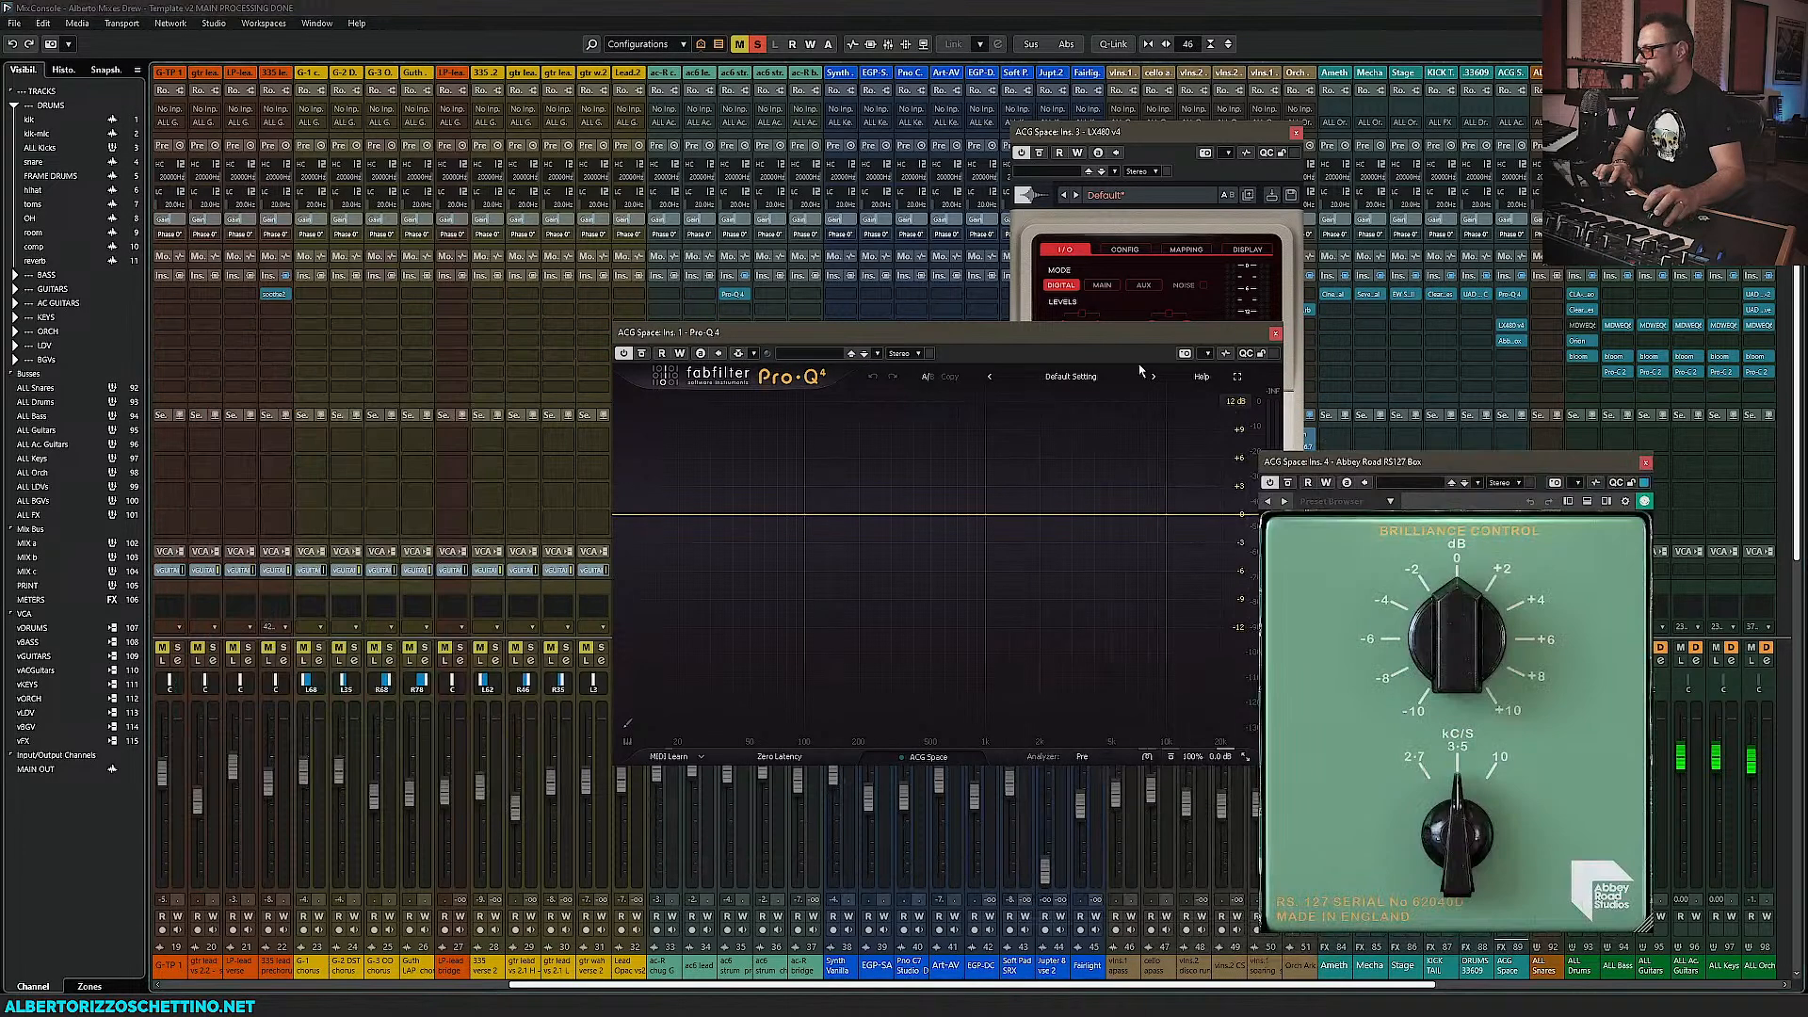
Arrange the Pro-Q 4, LX480 and RS127 Box windows side by side so that all three are fully visible
drag(1109, 335, 1032, 457)
drag(1130, 133, 294, 279)
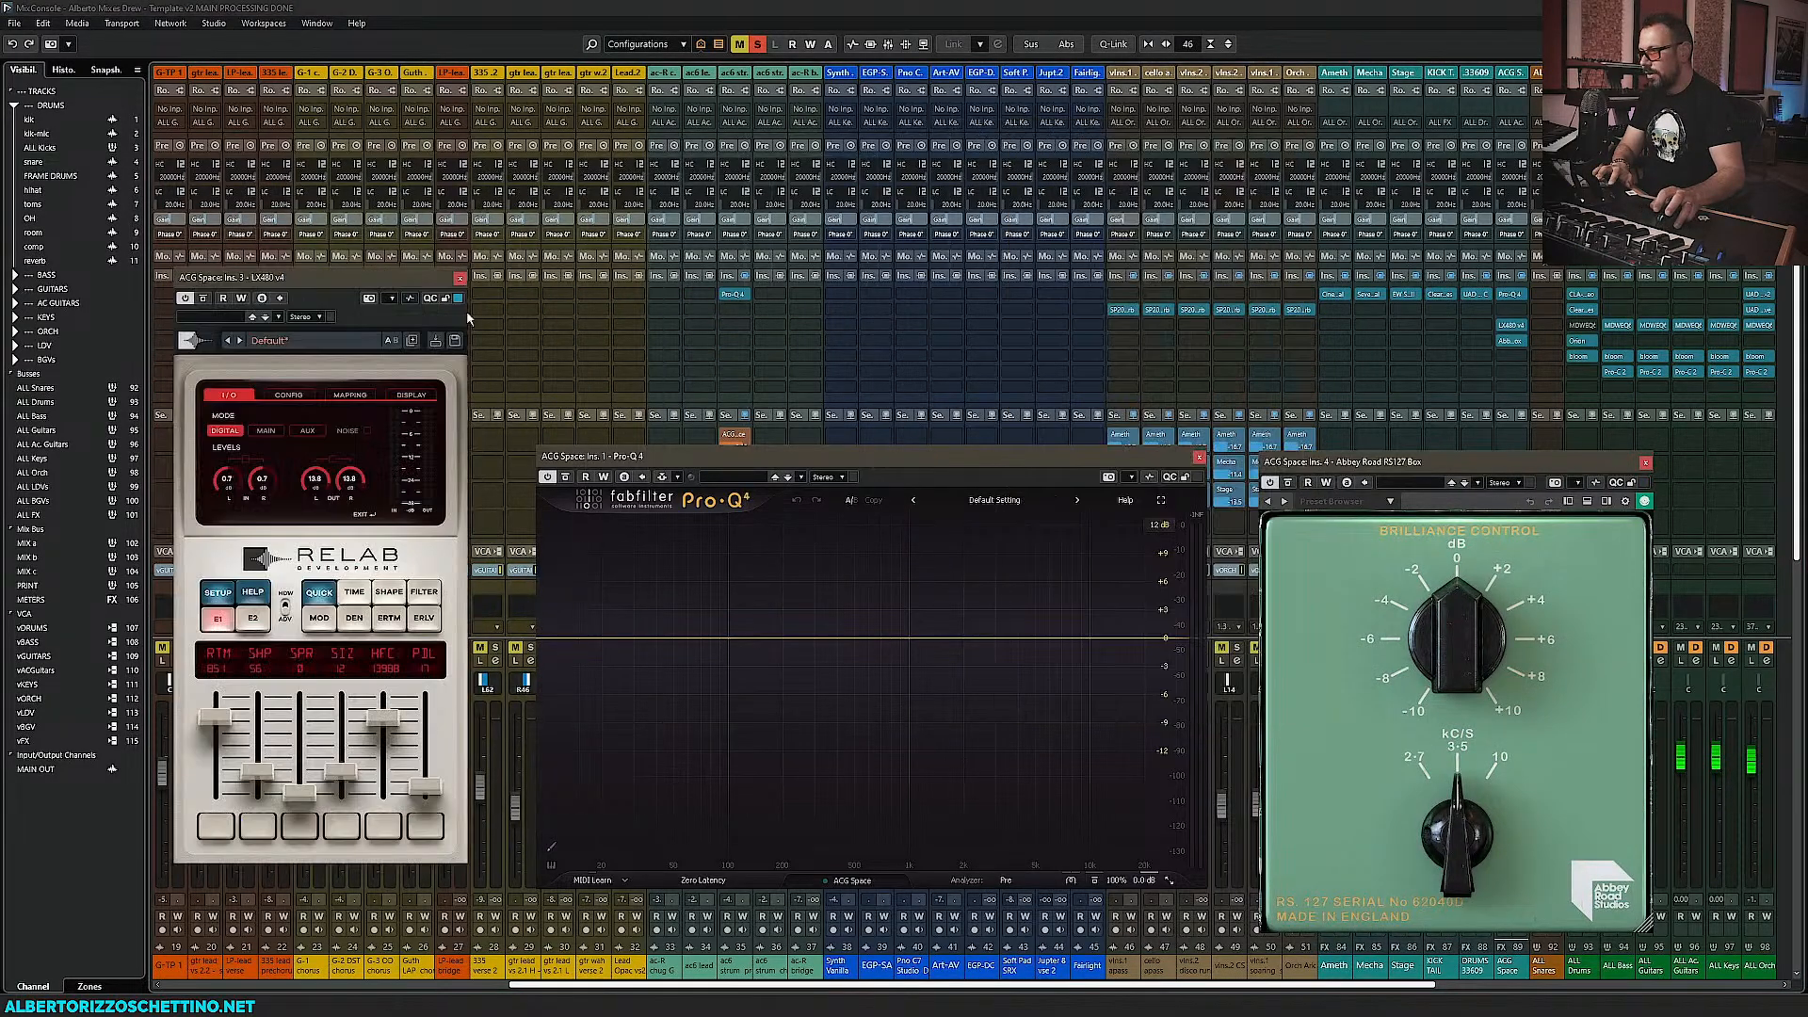
drag(627, 464, 277, 427)
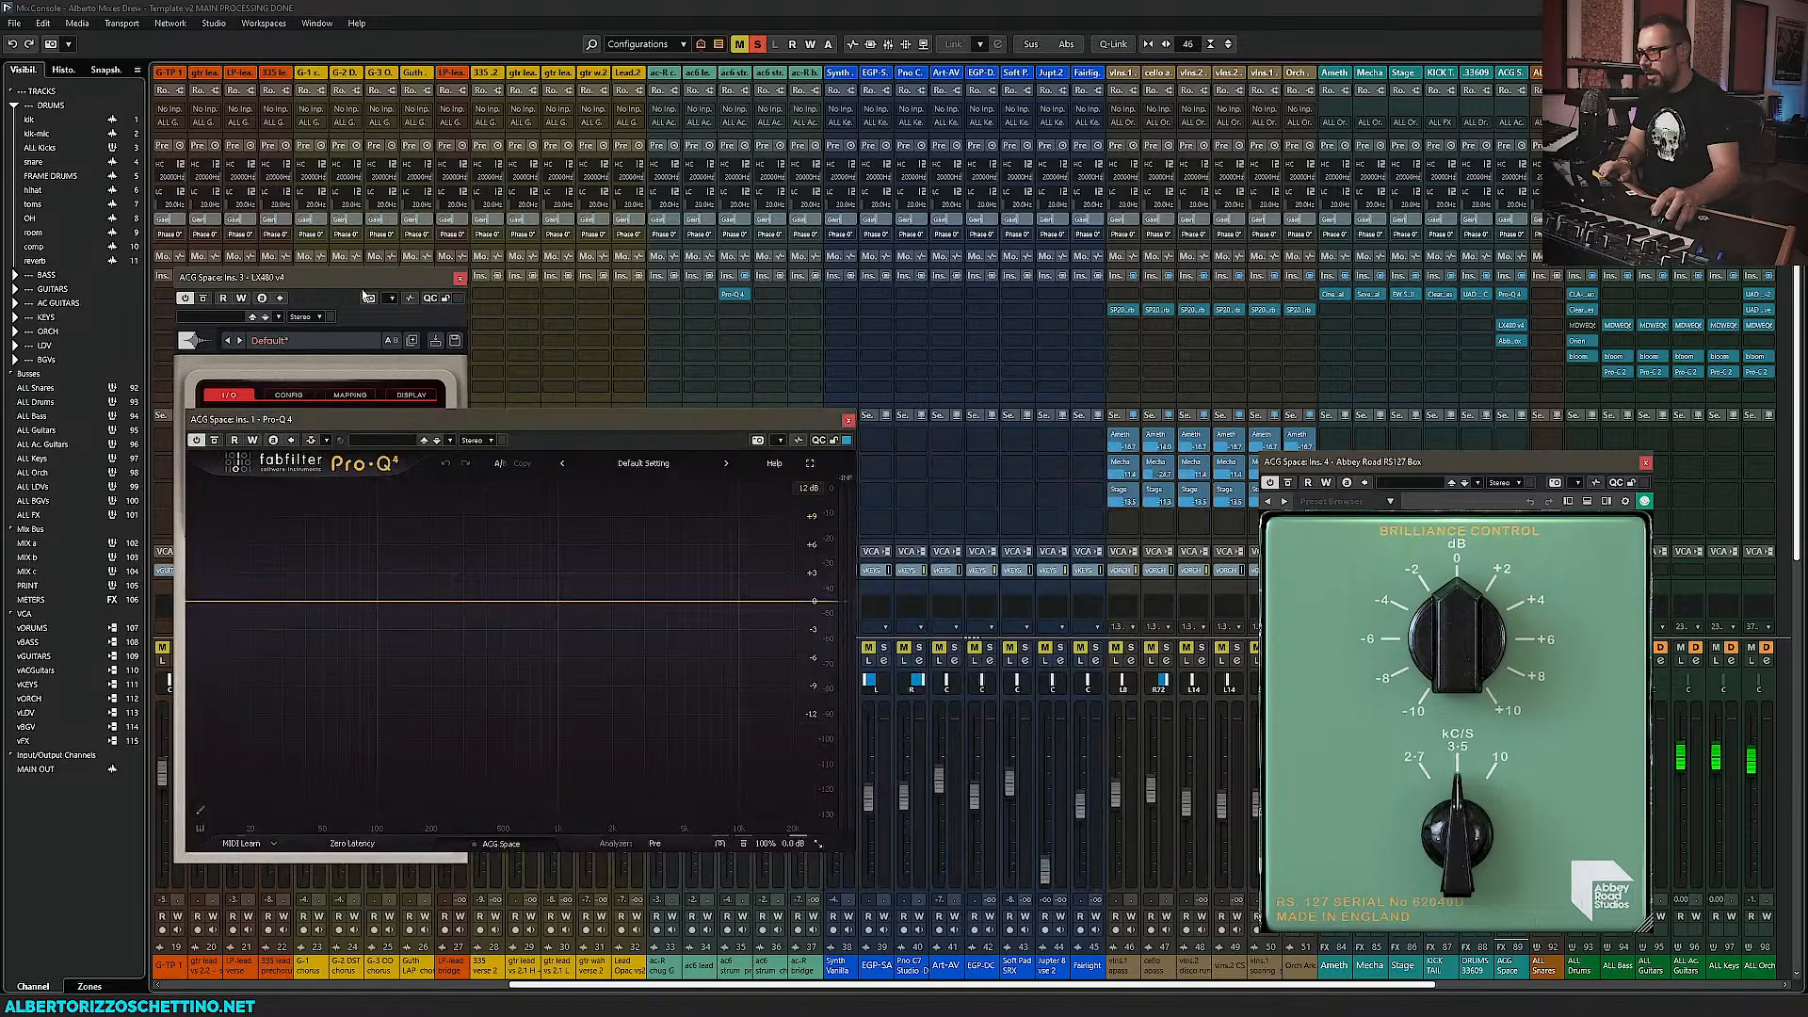
drag(283, 277, 1048, 343)
drag(715, 437, 773, 414)
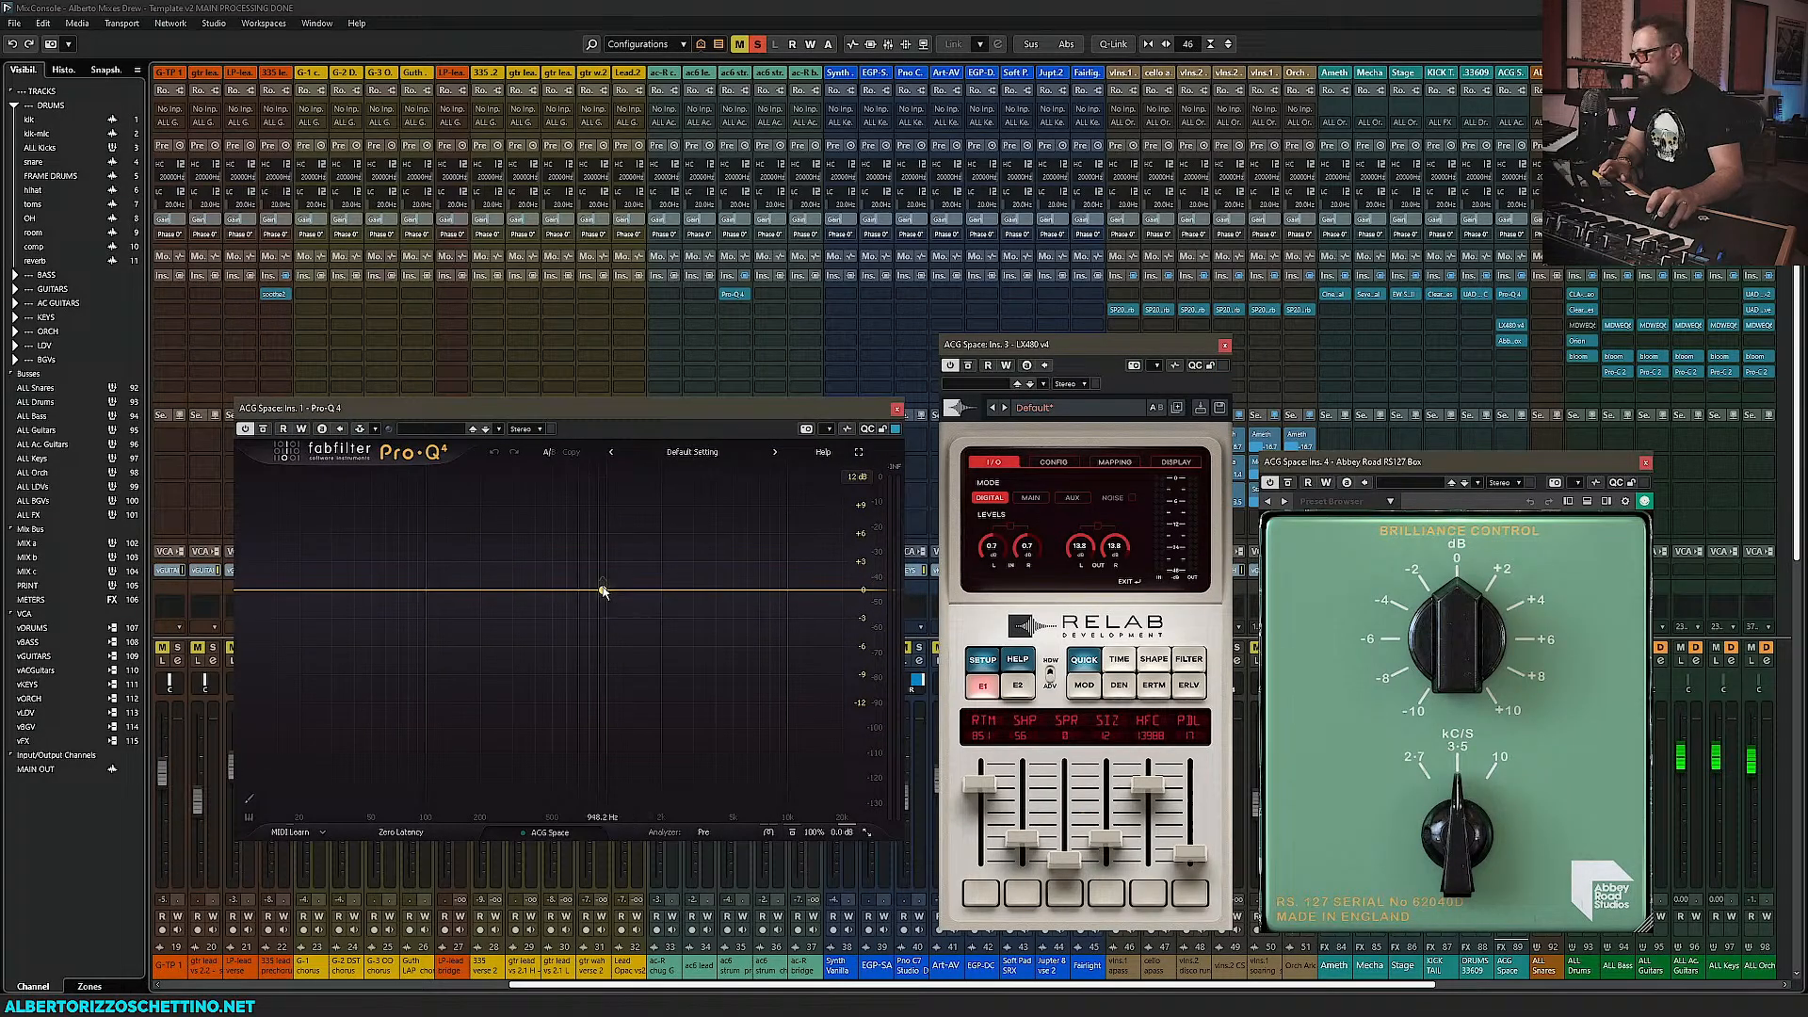
During playback, add two Pro-Q 4 bell cuts: about 3 dB near 3.4 kHz and about 6 dB in the low mids
key(space)
mouse_move(680, 594)
mouse_down()
mouse_move(687, 520)
mouse_move(699, 701)
mouse_move(703, 619)
mouse_up()
drag(505, 591, 497, 665)
Try a low cut in Pro-Q 4, remove it and add a low shelf cutting about 6 dB in the low mids instead
drag(251, 593, 591, 603)
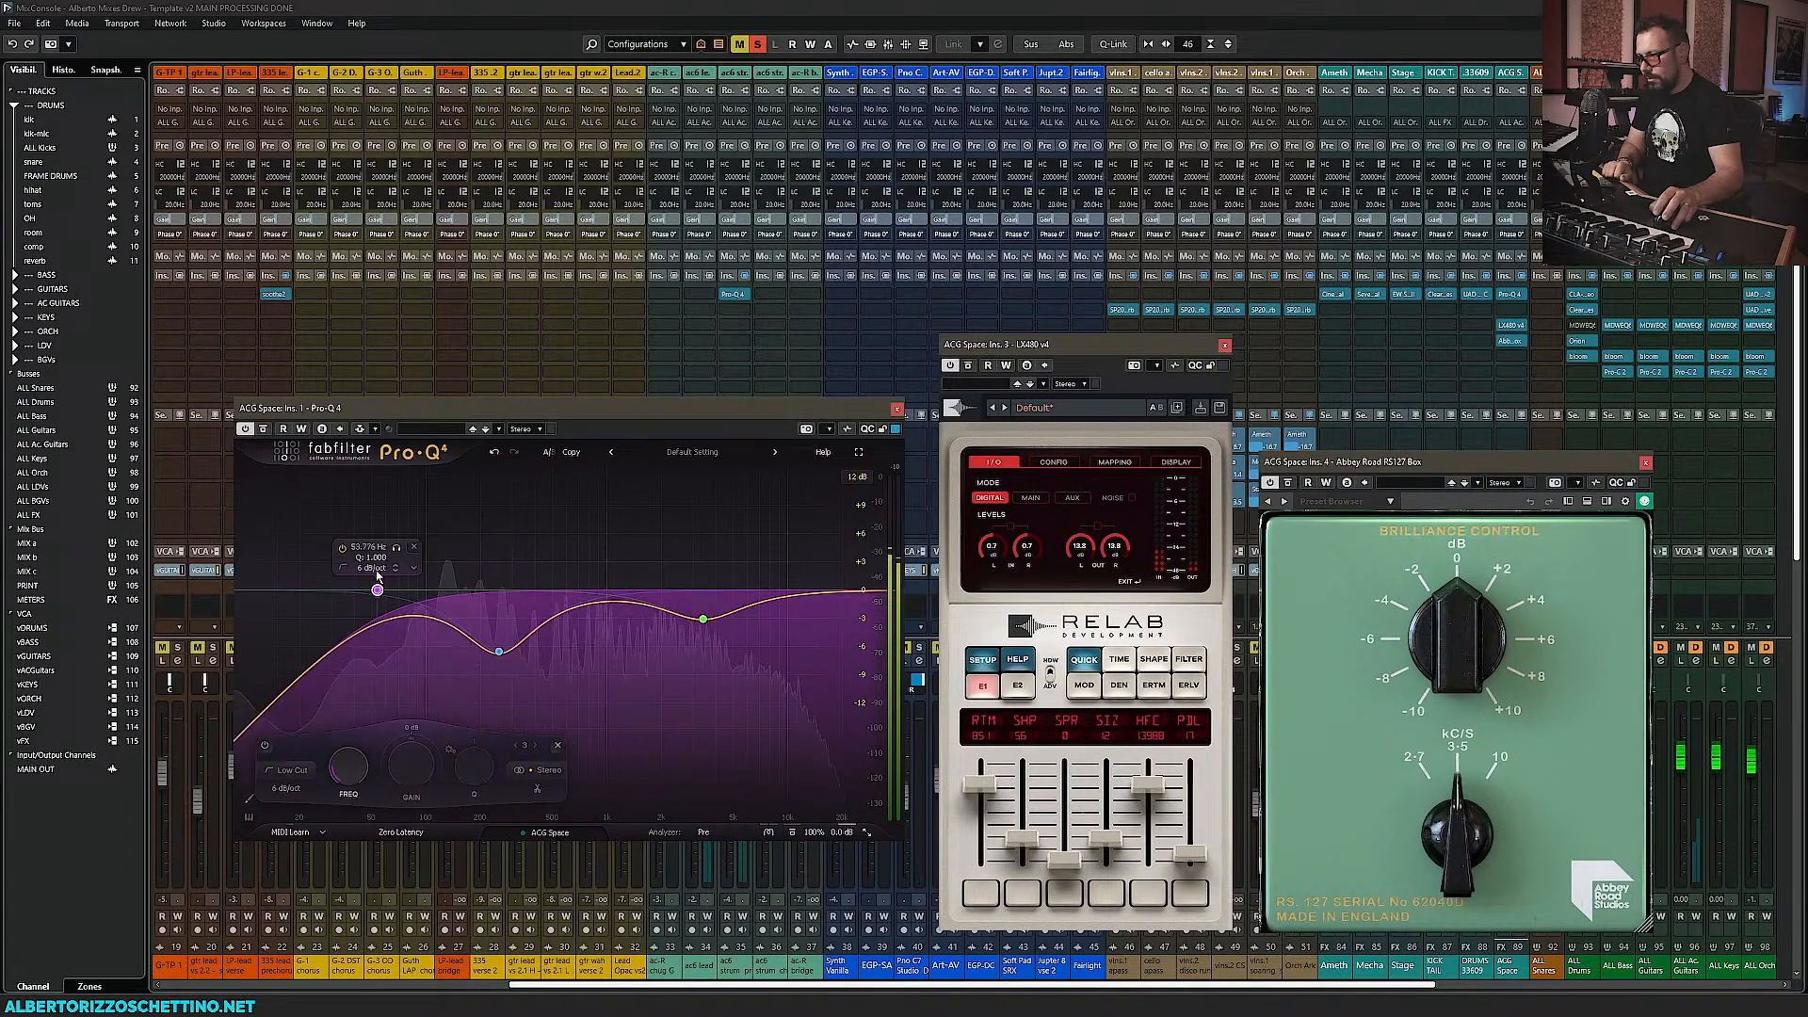
click(433, 546)
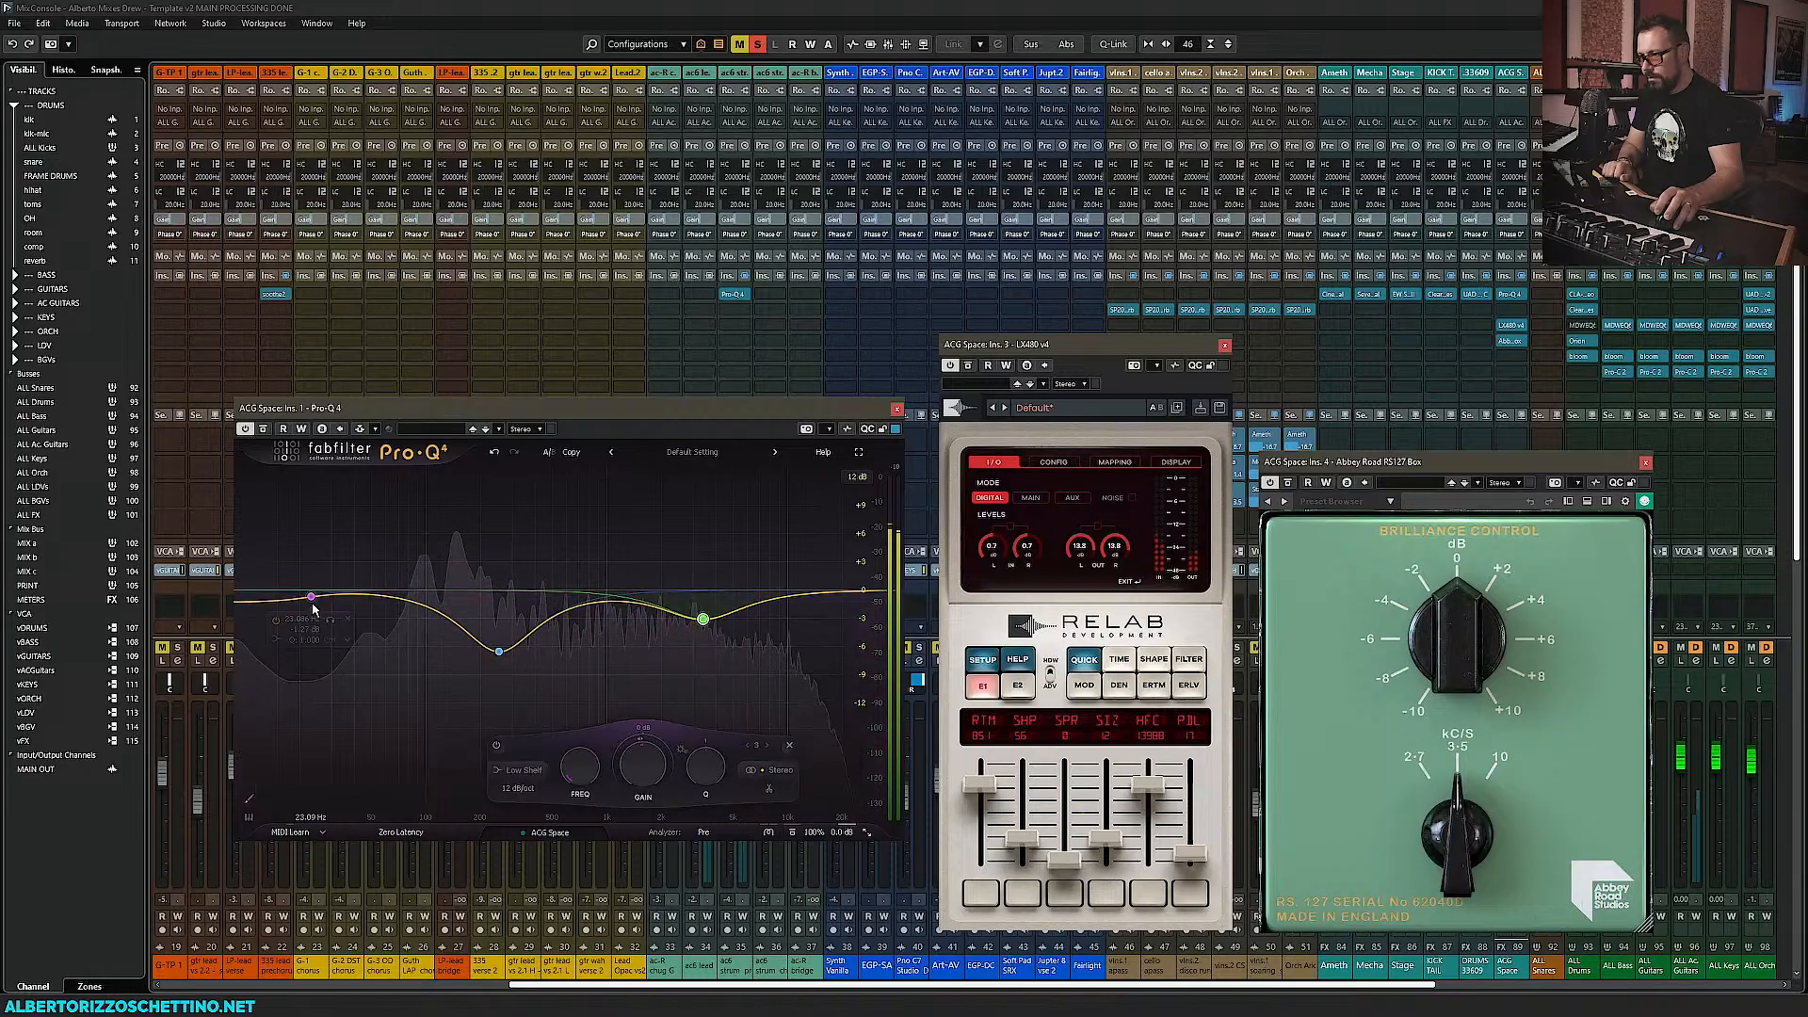
drag(314, 607, 490, 678)
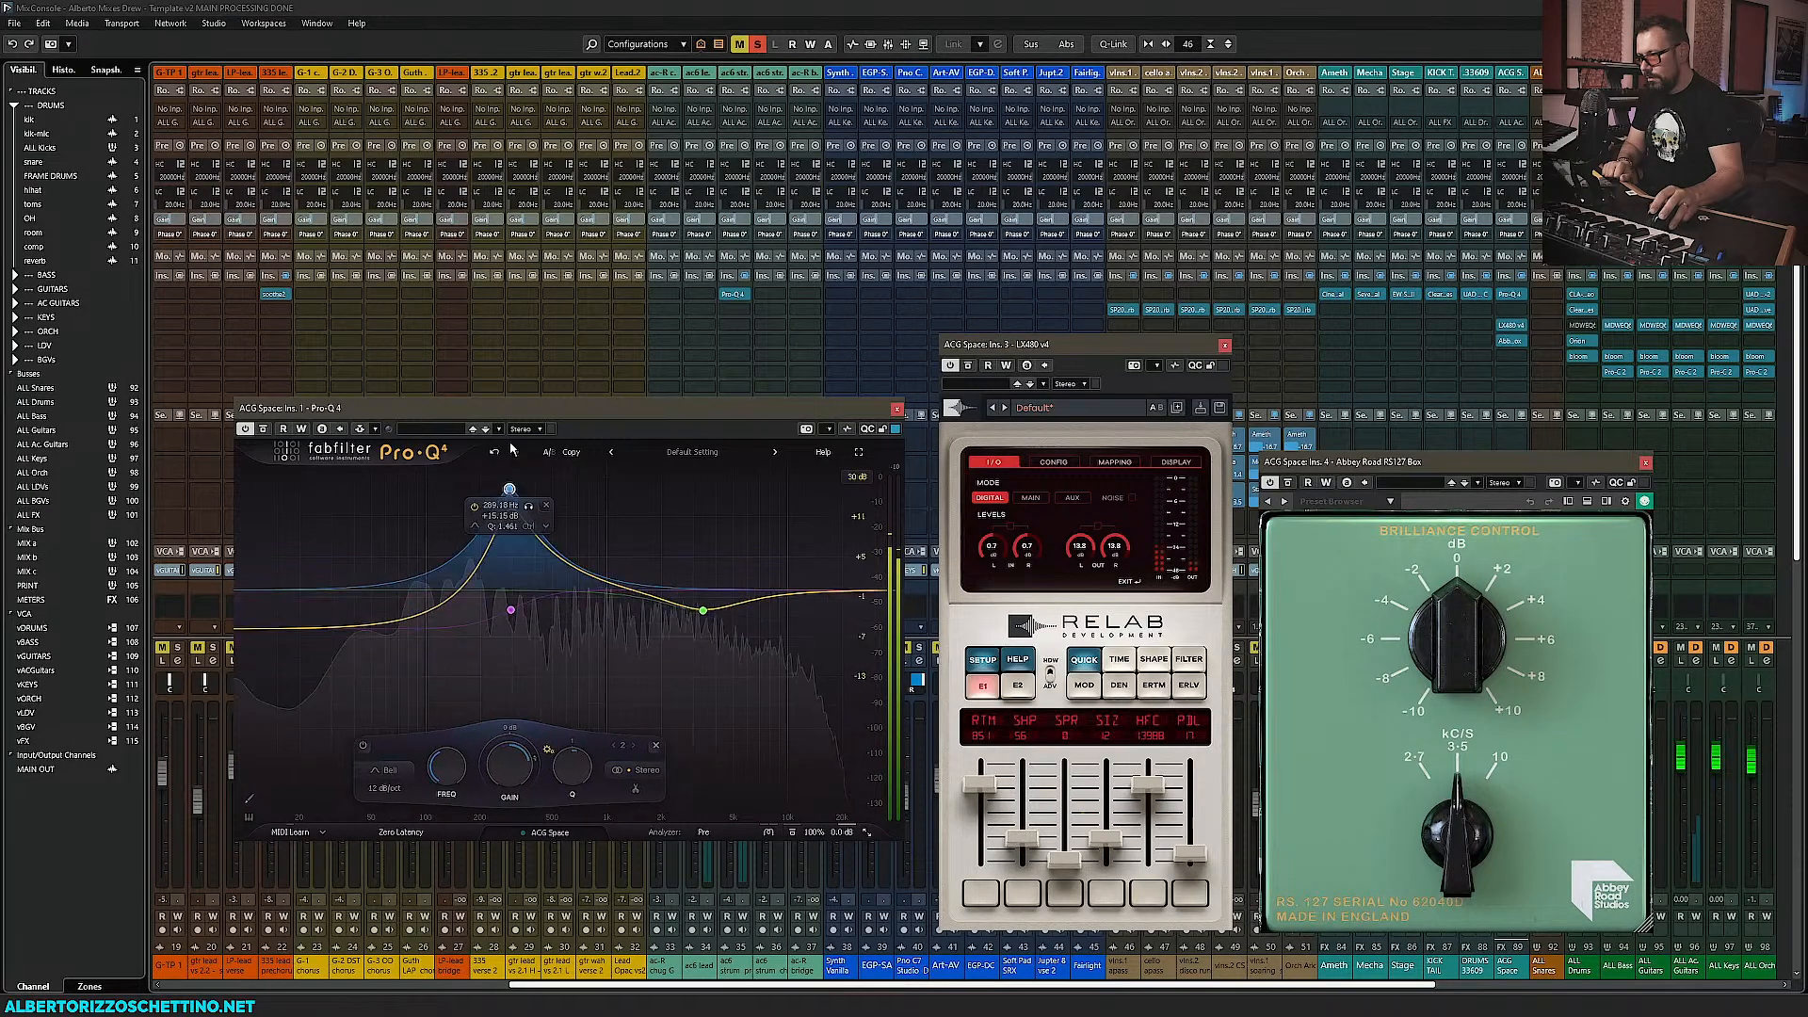
Reshape the low-mid bell into a broad boost of about 4.6 dB near 302 Hz and move Pro-Q 4 clear of the faders
drag(509, 489, 531, 550)
scroll(550, 517, down, 8)
scroll(531, 550, up, 3)
drag(573, 406, 559, 104)
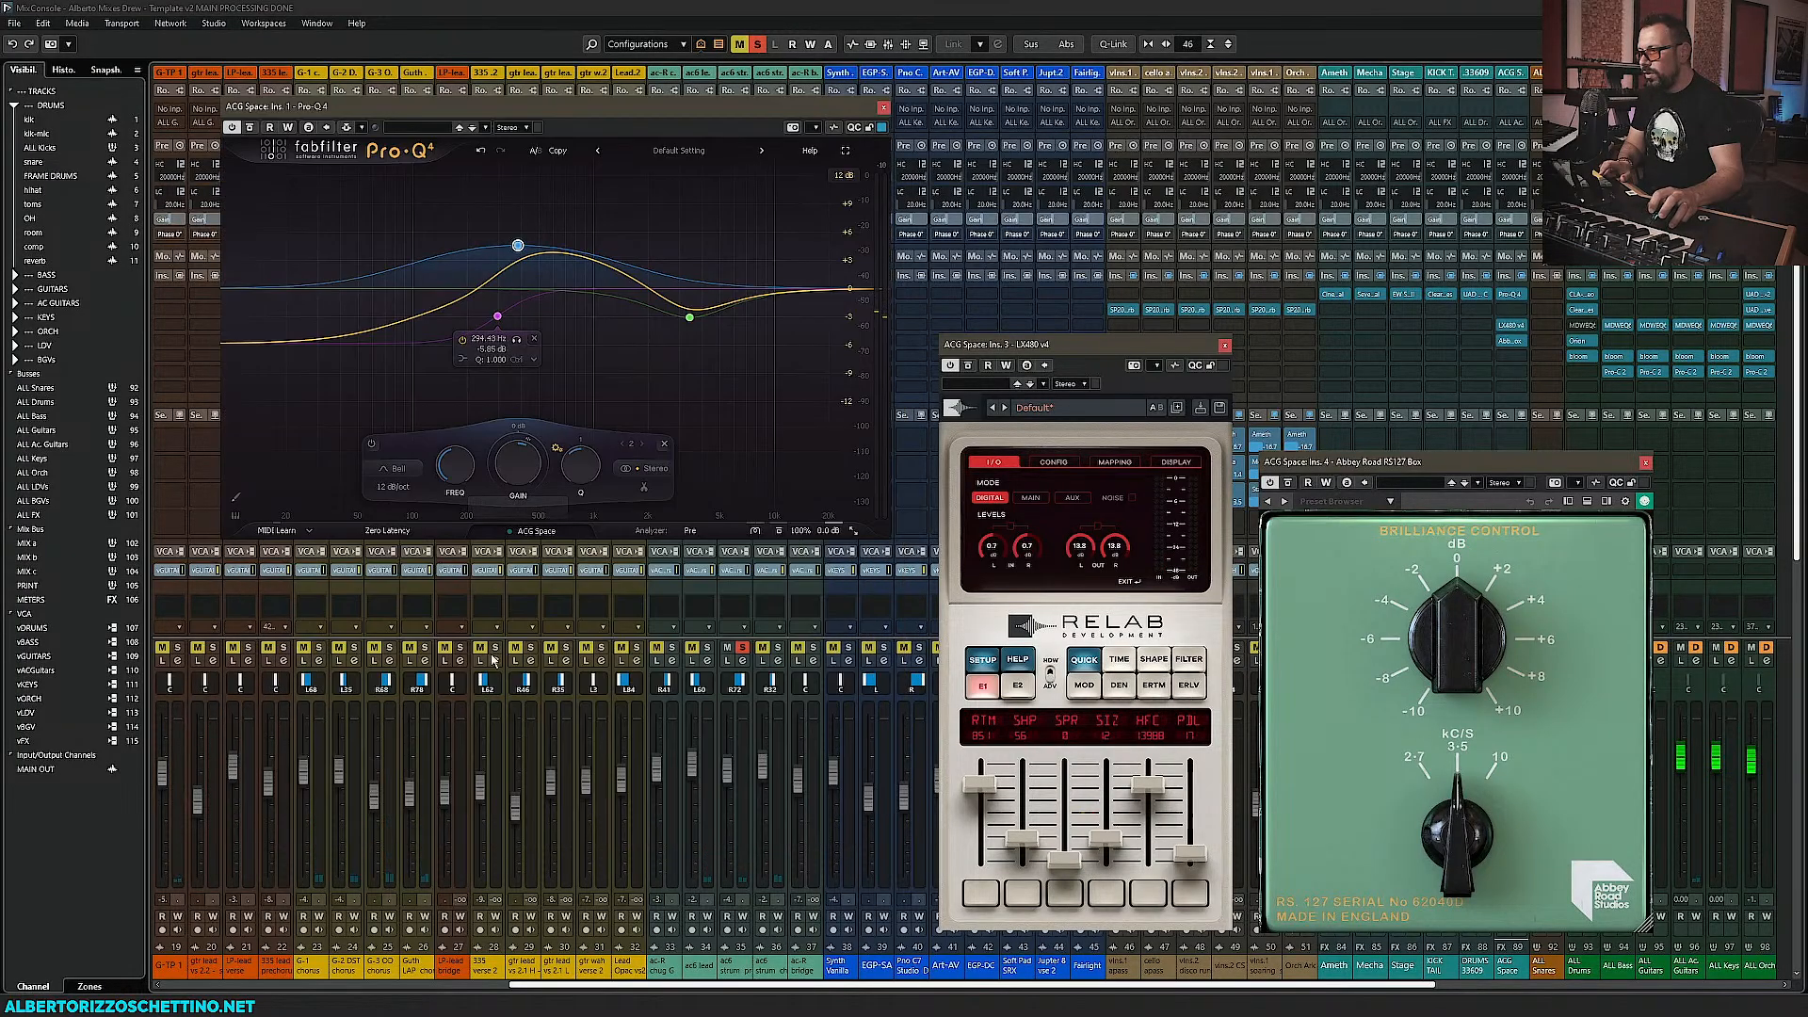
Solo the acoustic lead track as well and slightly reduce the low-mid boost in Pro-Q 4
click(708, 650)
mouse_move(518, 250)
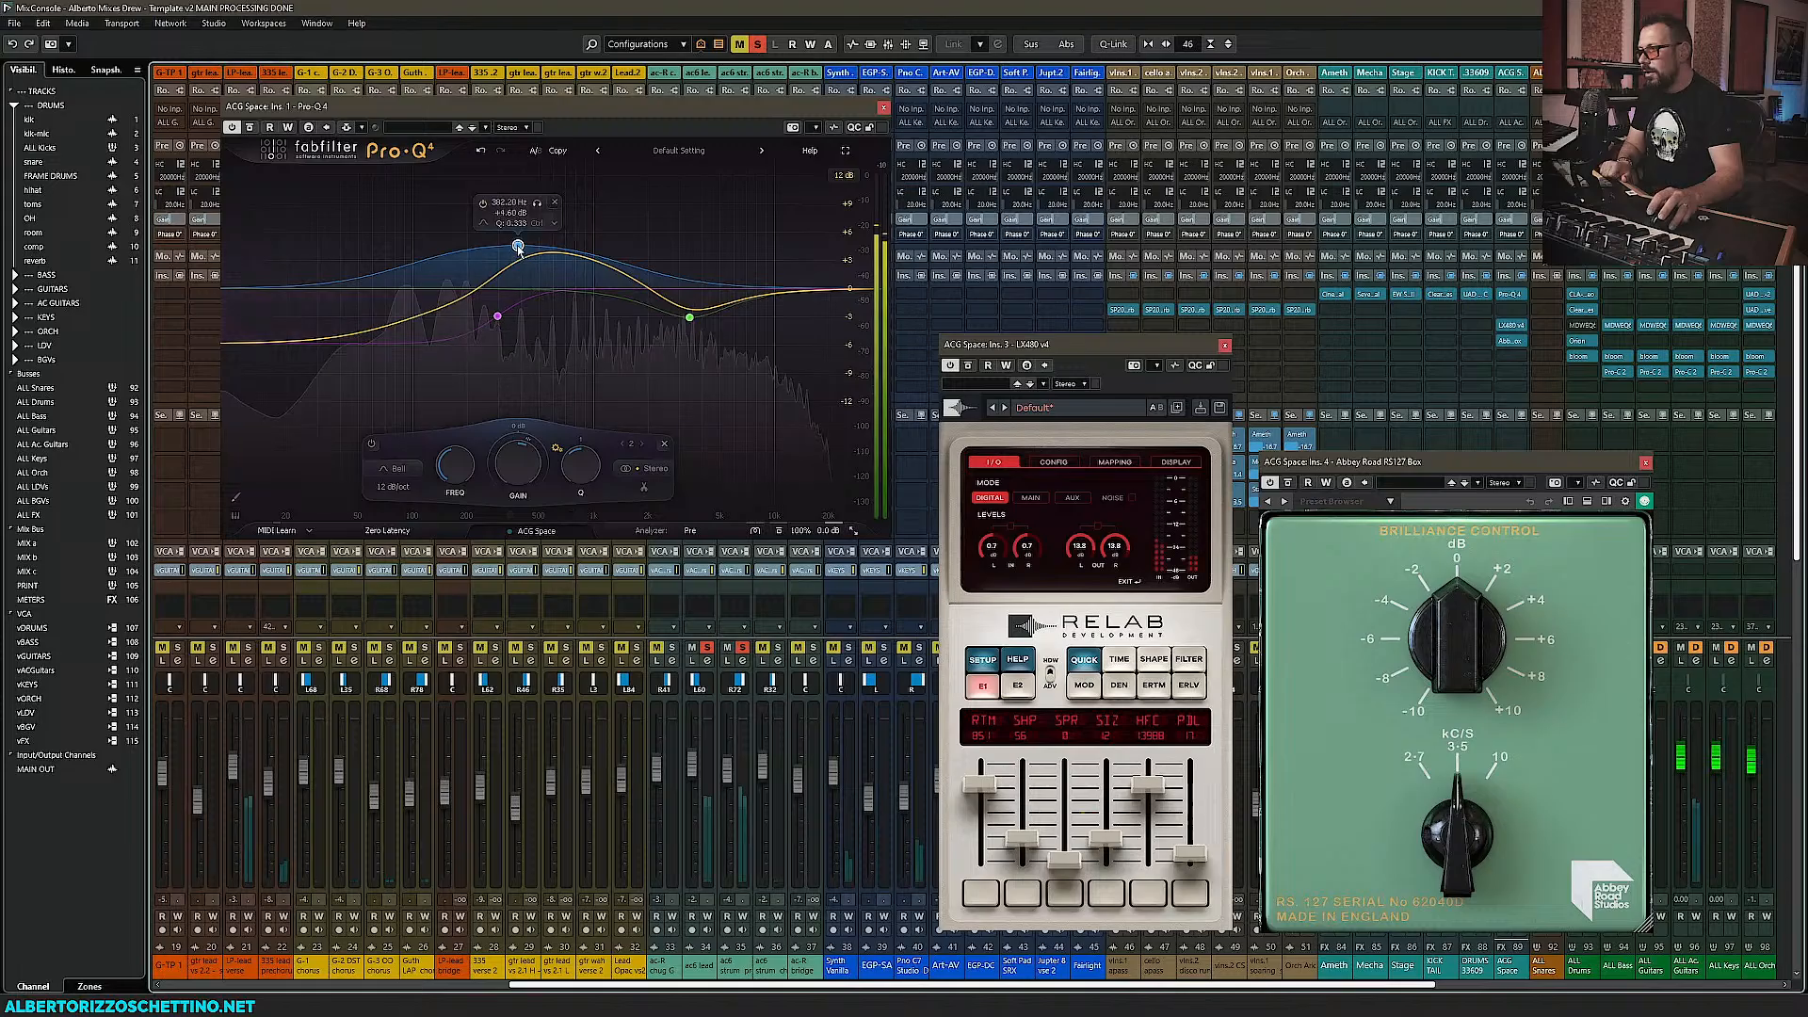
drag(518, 249, 513, 253)
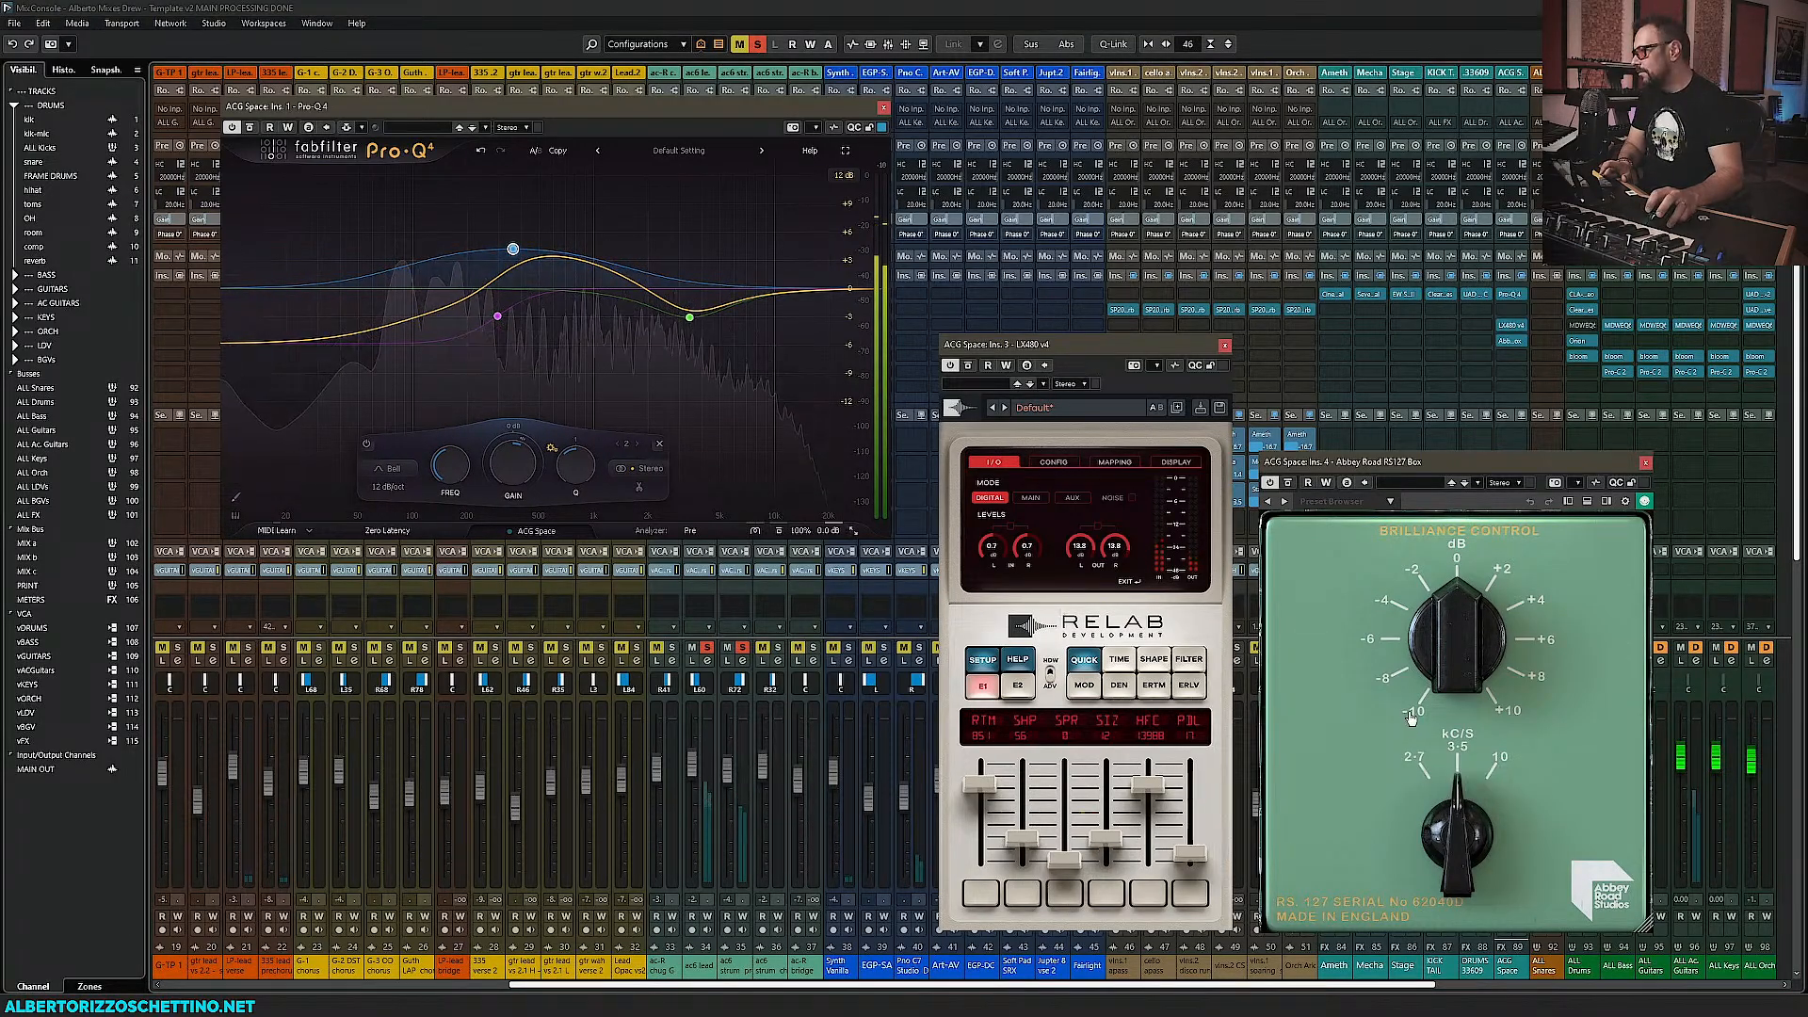
Move Pro-Q 4's high-mid bell higher in frequency, deepen its cut to about 10 dB and widen it with a lower Q
mouse_move(1361, 667)
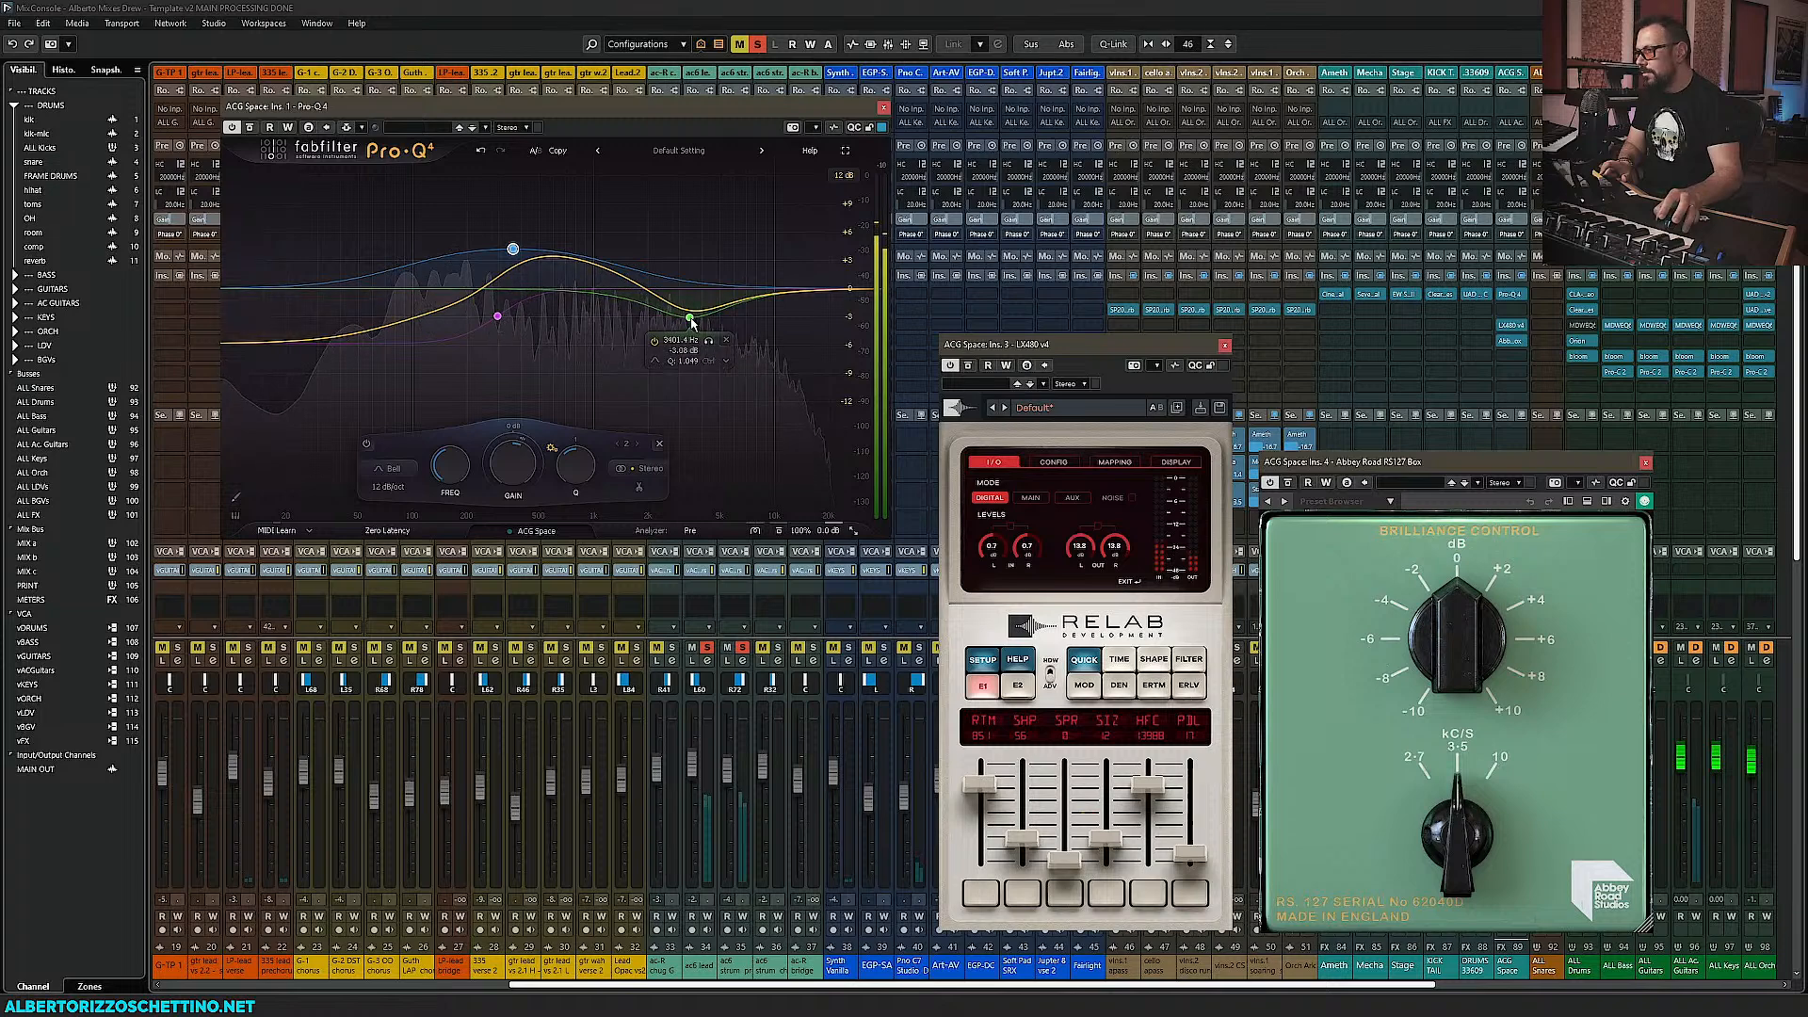
drag(692, 323, 706, 205)
mouse_move(709, 87)
mouse_down()
mouse_move(695, 82)
mouse_move(743, 77)
mouse_up()
drag(704, 463, 681, 604)
drag(766, 467, 764, 499)
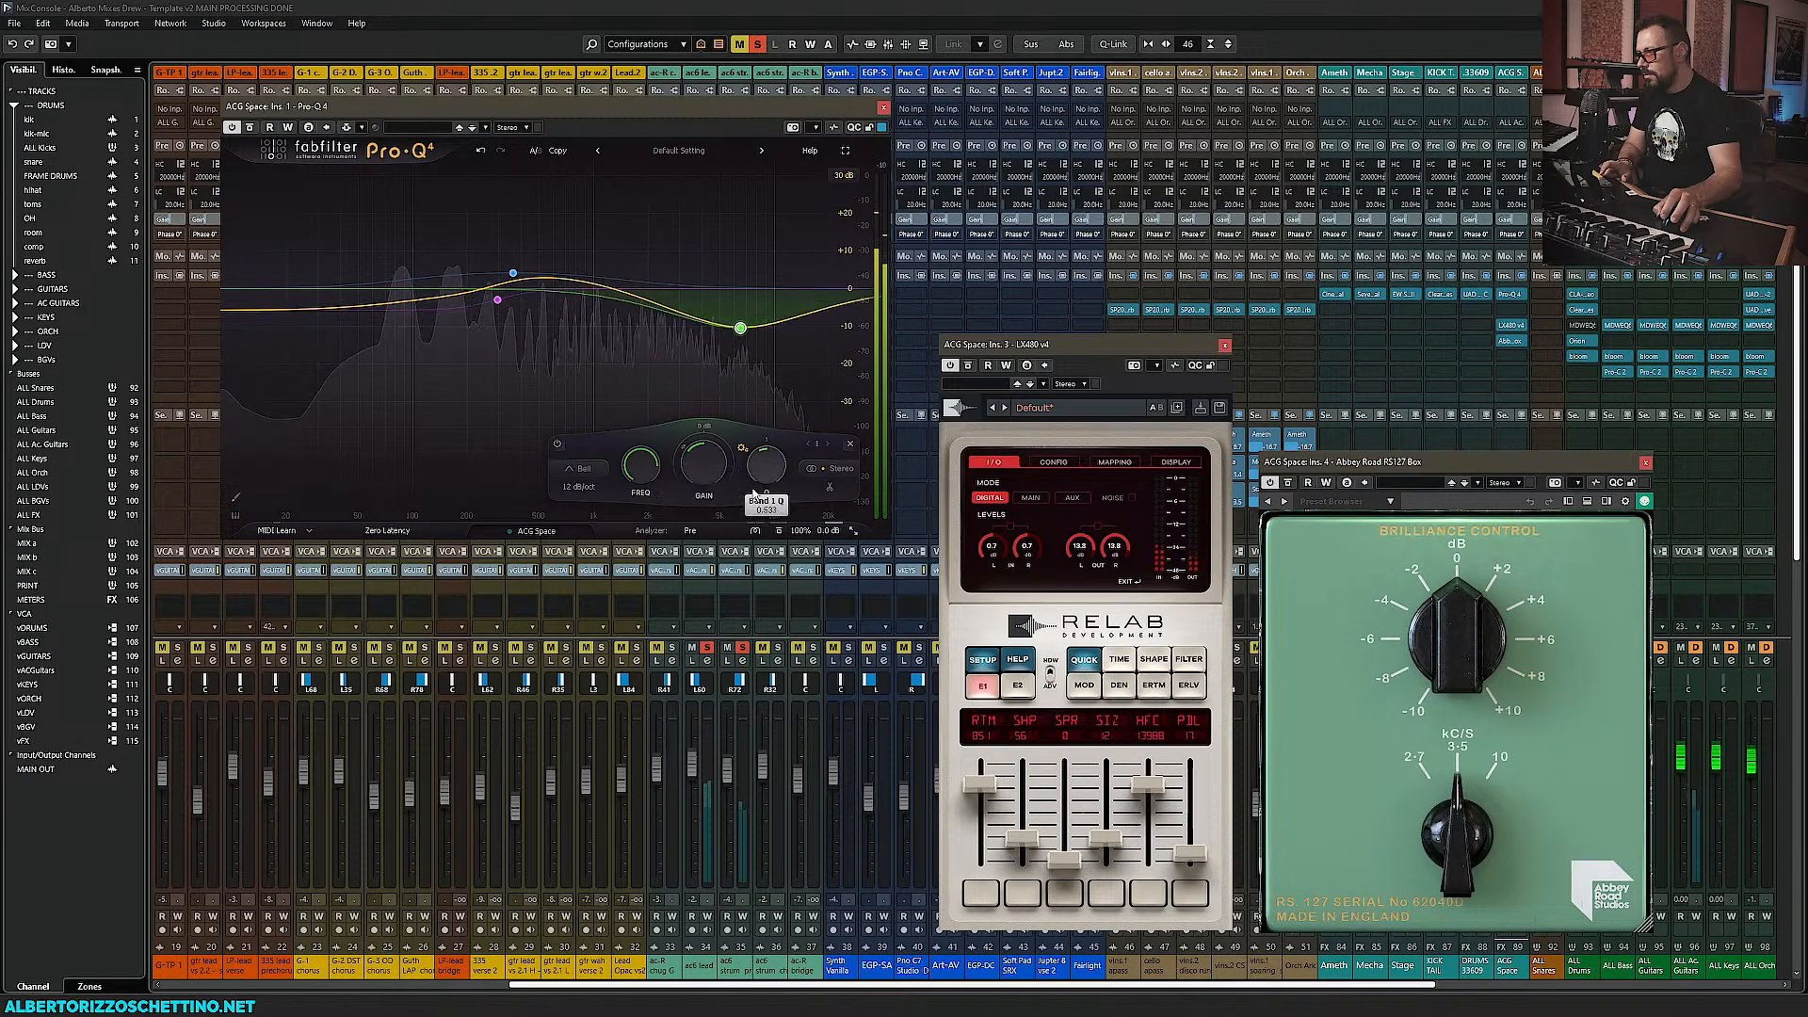
Turn the RS127 Box's brilliance control down to about -4 dB and move the three plug-in windows clear of the FX channels
mouse_move(1470, 805)
mouse_move(1451, 631)
mouse_down()
mouse_move(1440, 590)
mouse_move(1439, 606)
mouse_up()
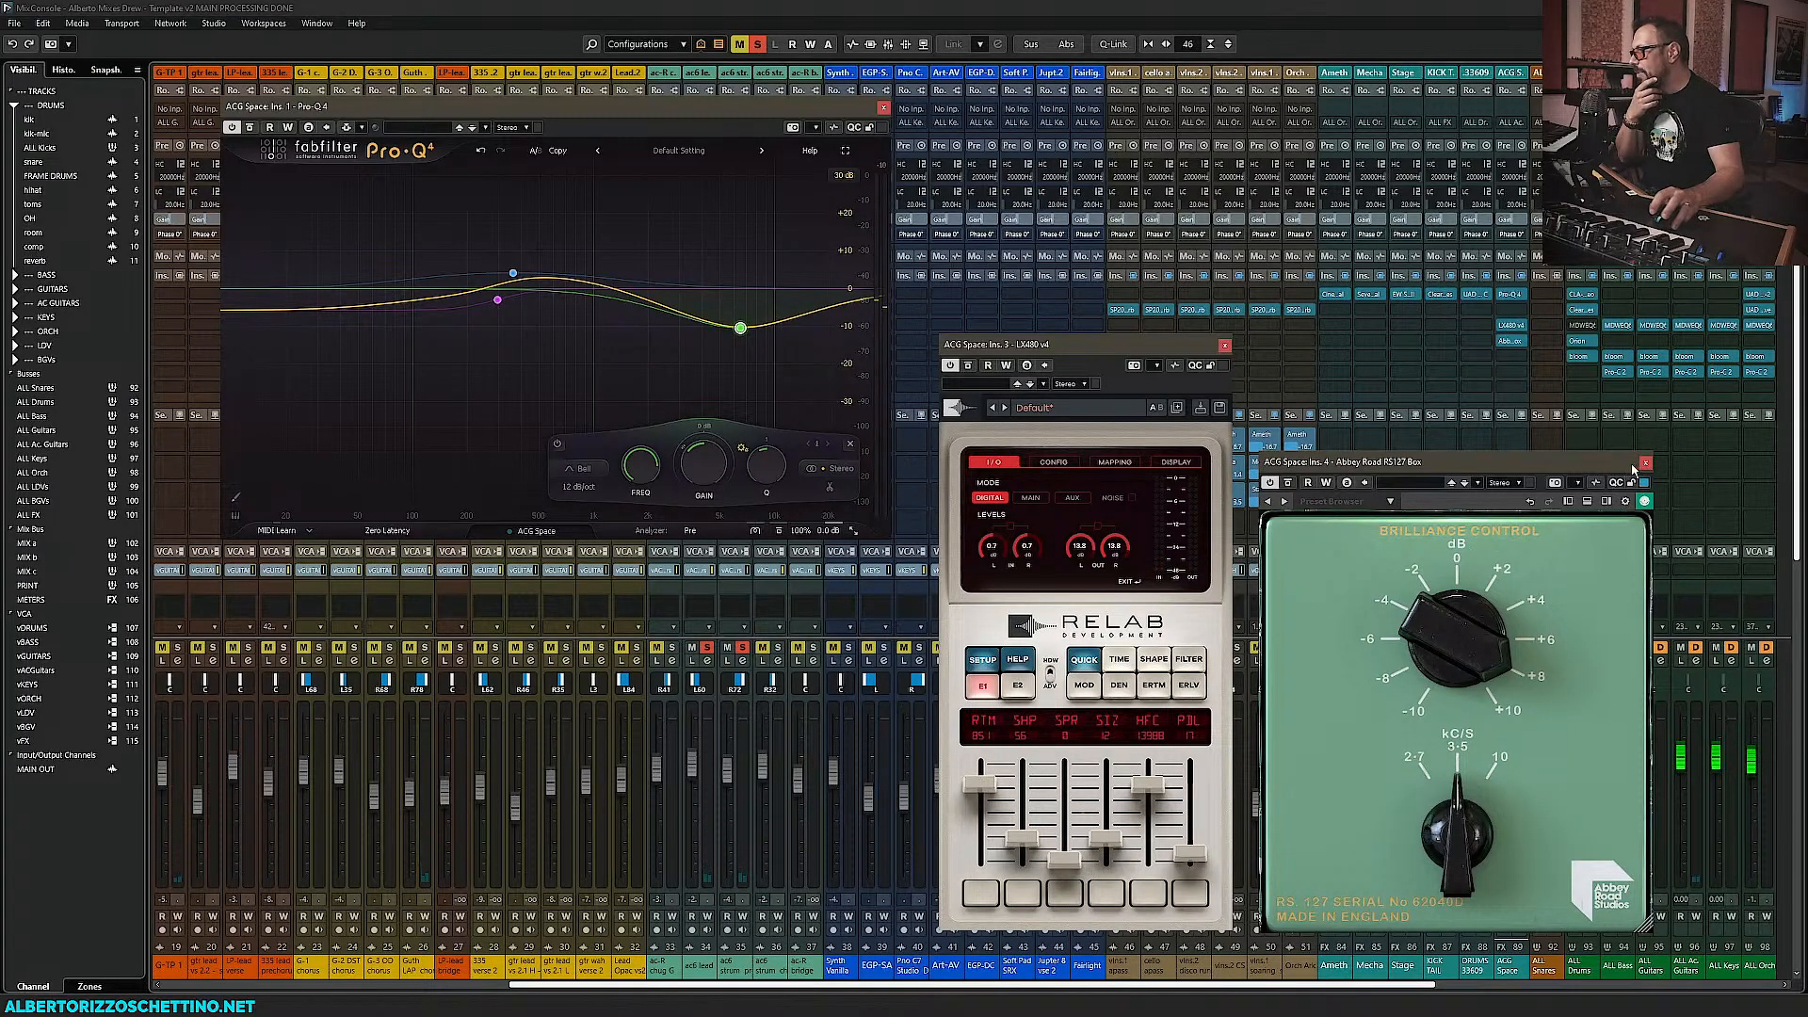
drag(1046, 341, 735, 295)
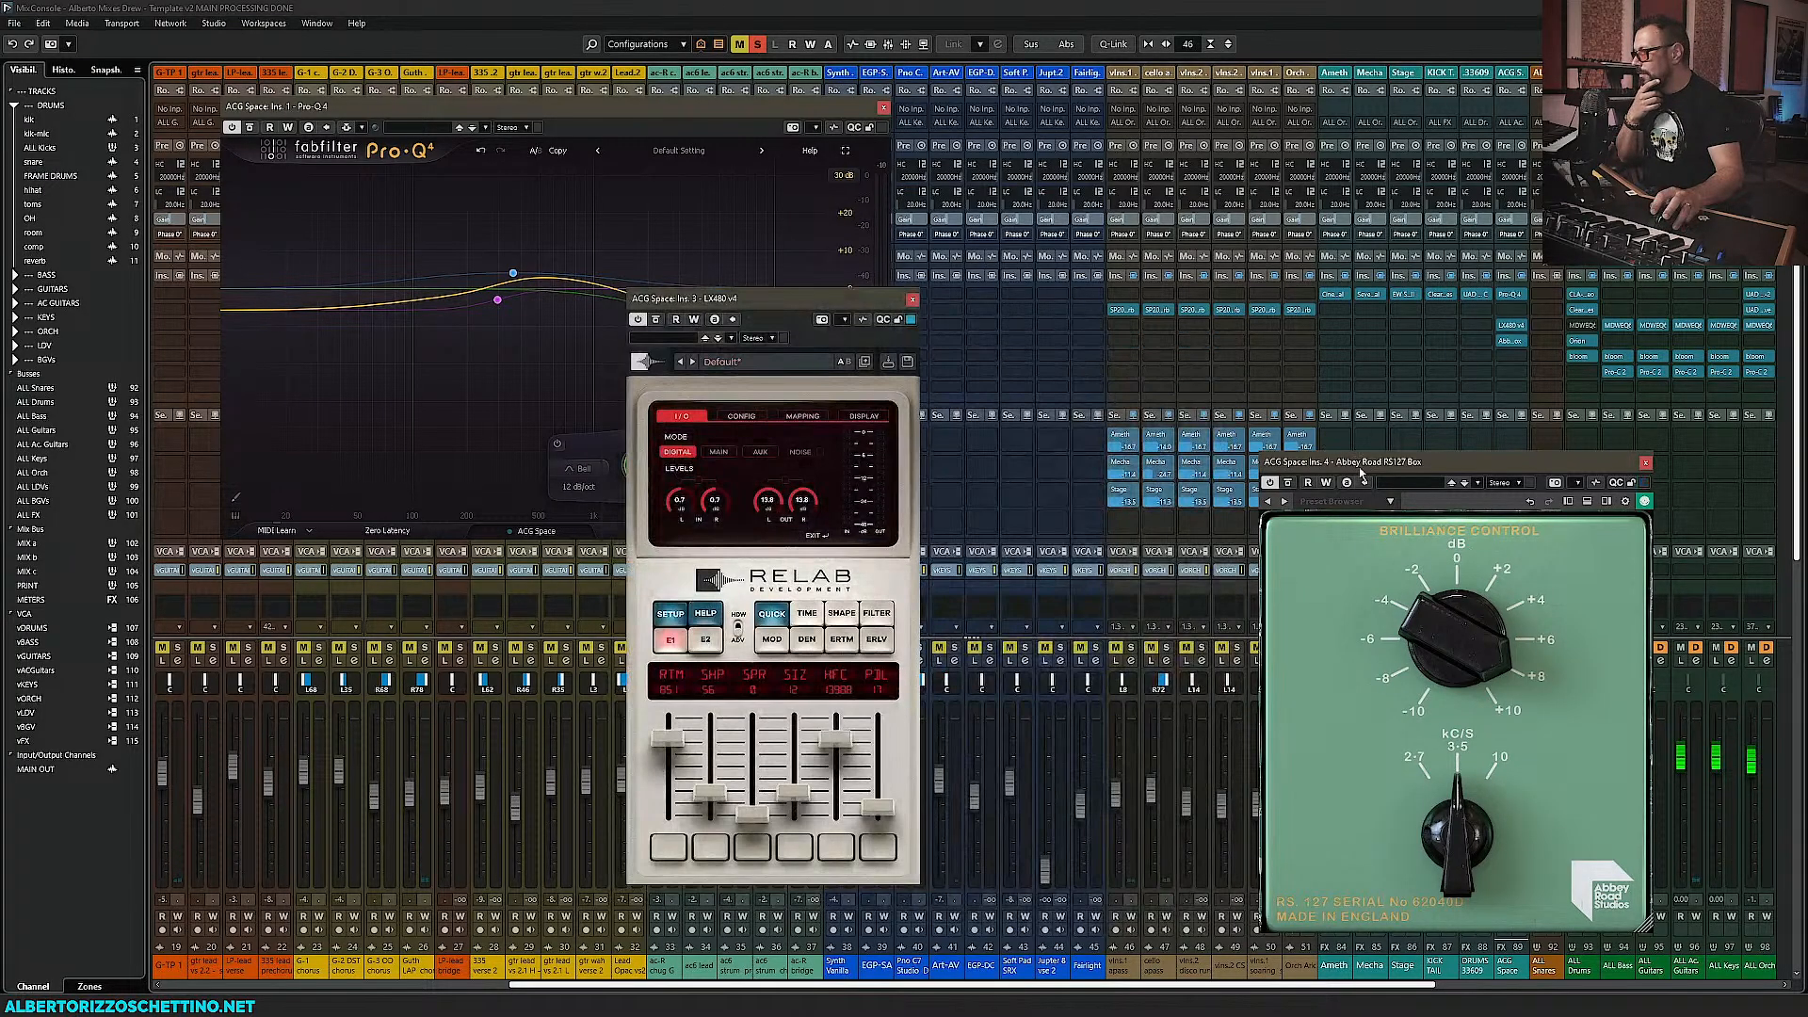
drag(1362, 473, 1036, 360)
drag(686, 109, 503, 163)
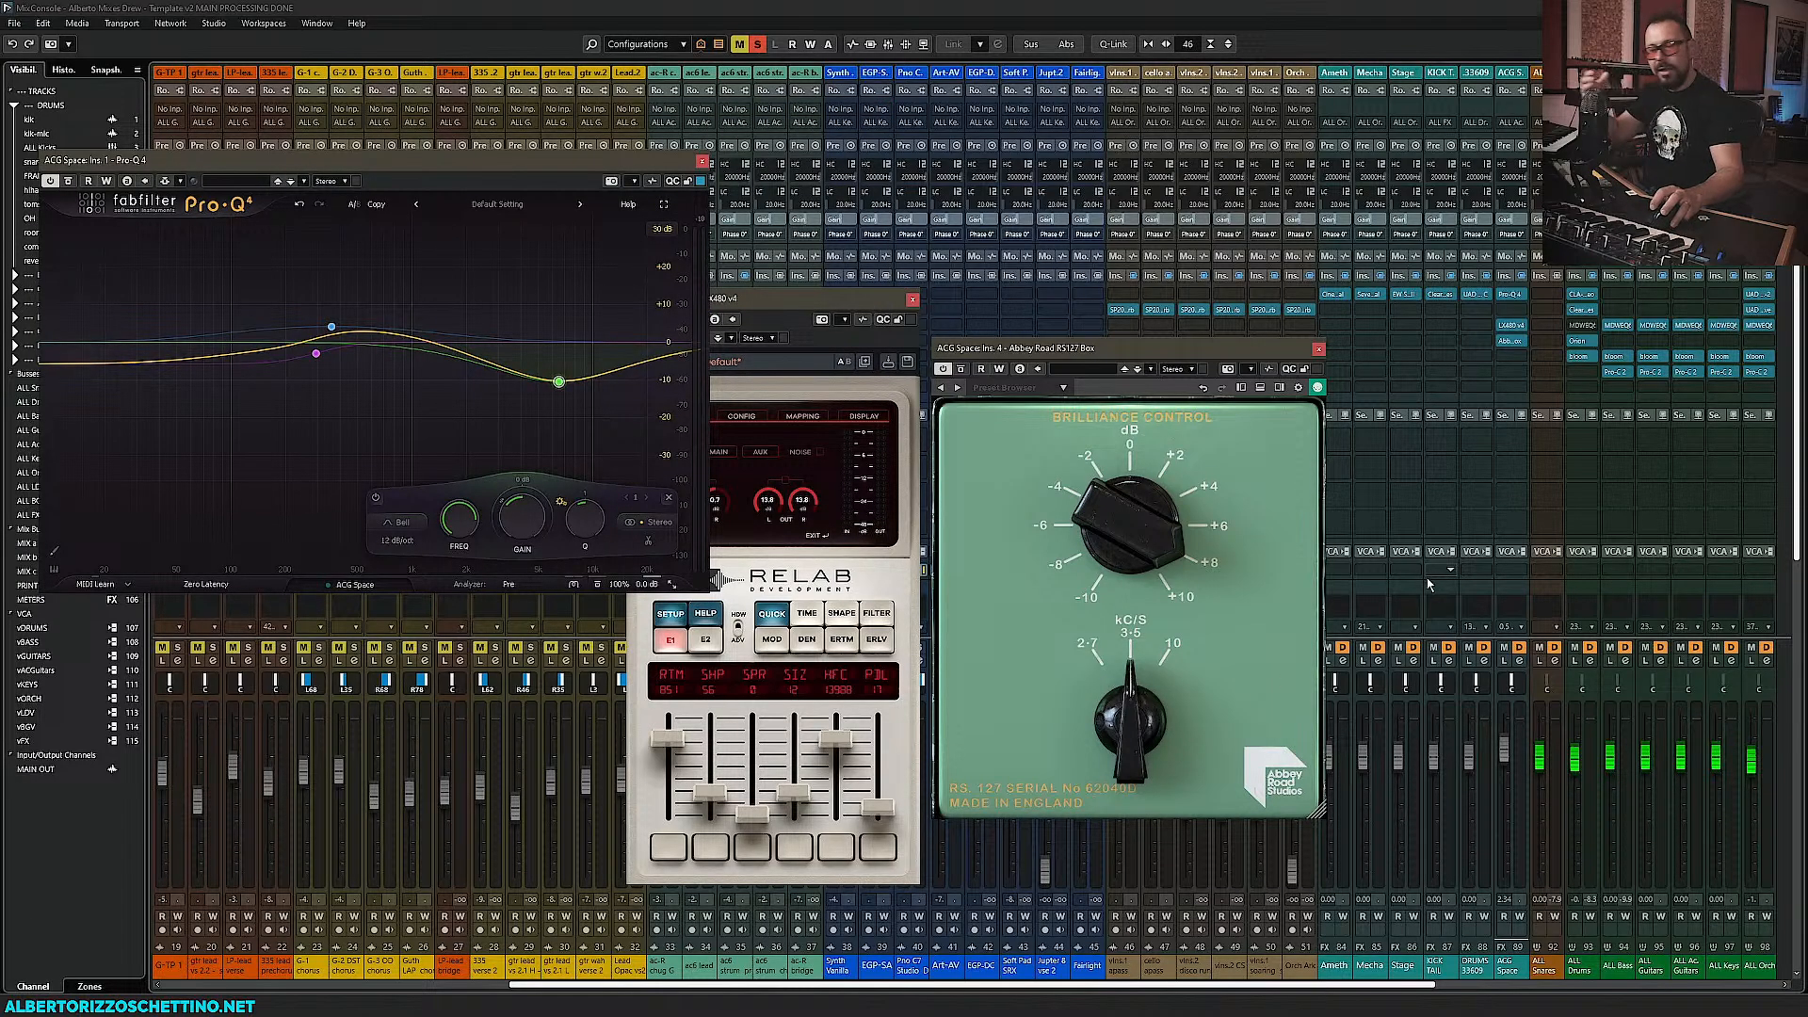
Compare the playback with the ACG Space channel muted and unmuted
click(1507, 649)
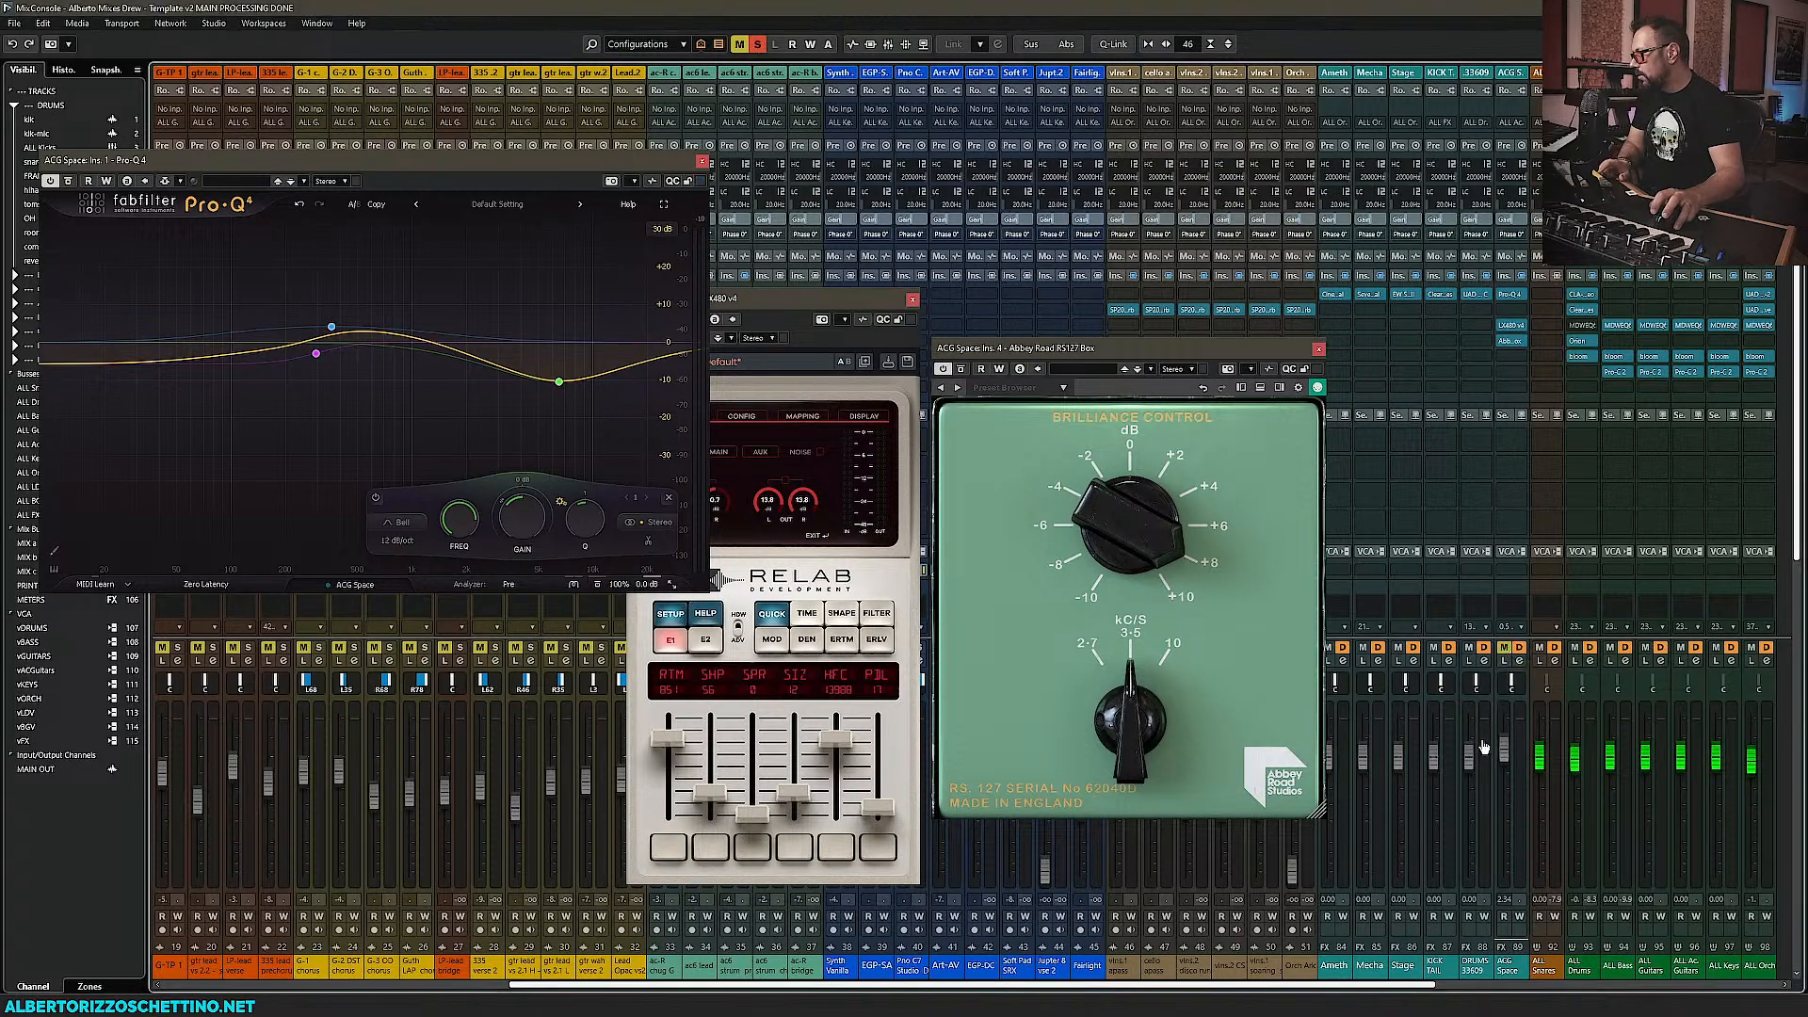
key(space)
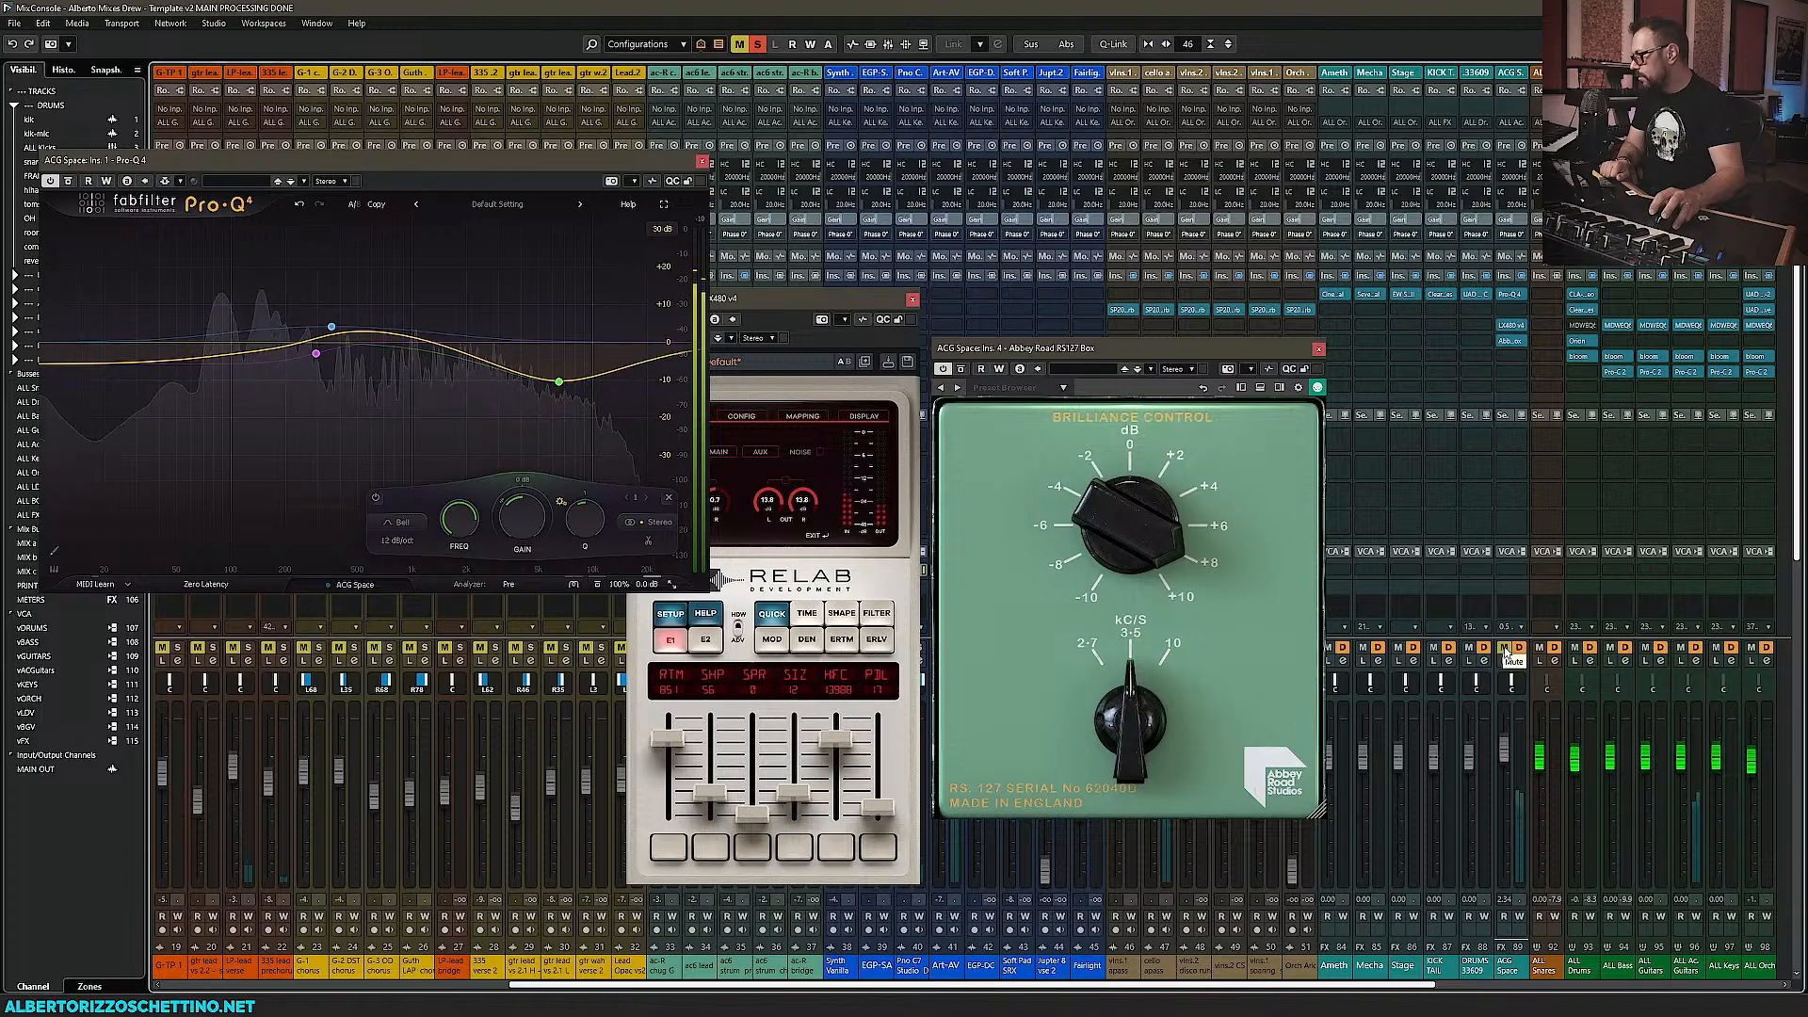
click(1505, 650)
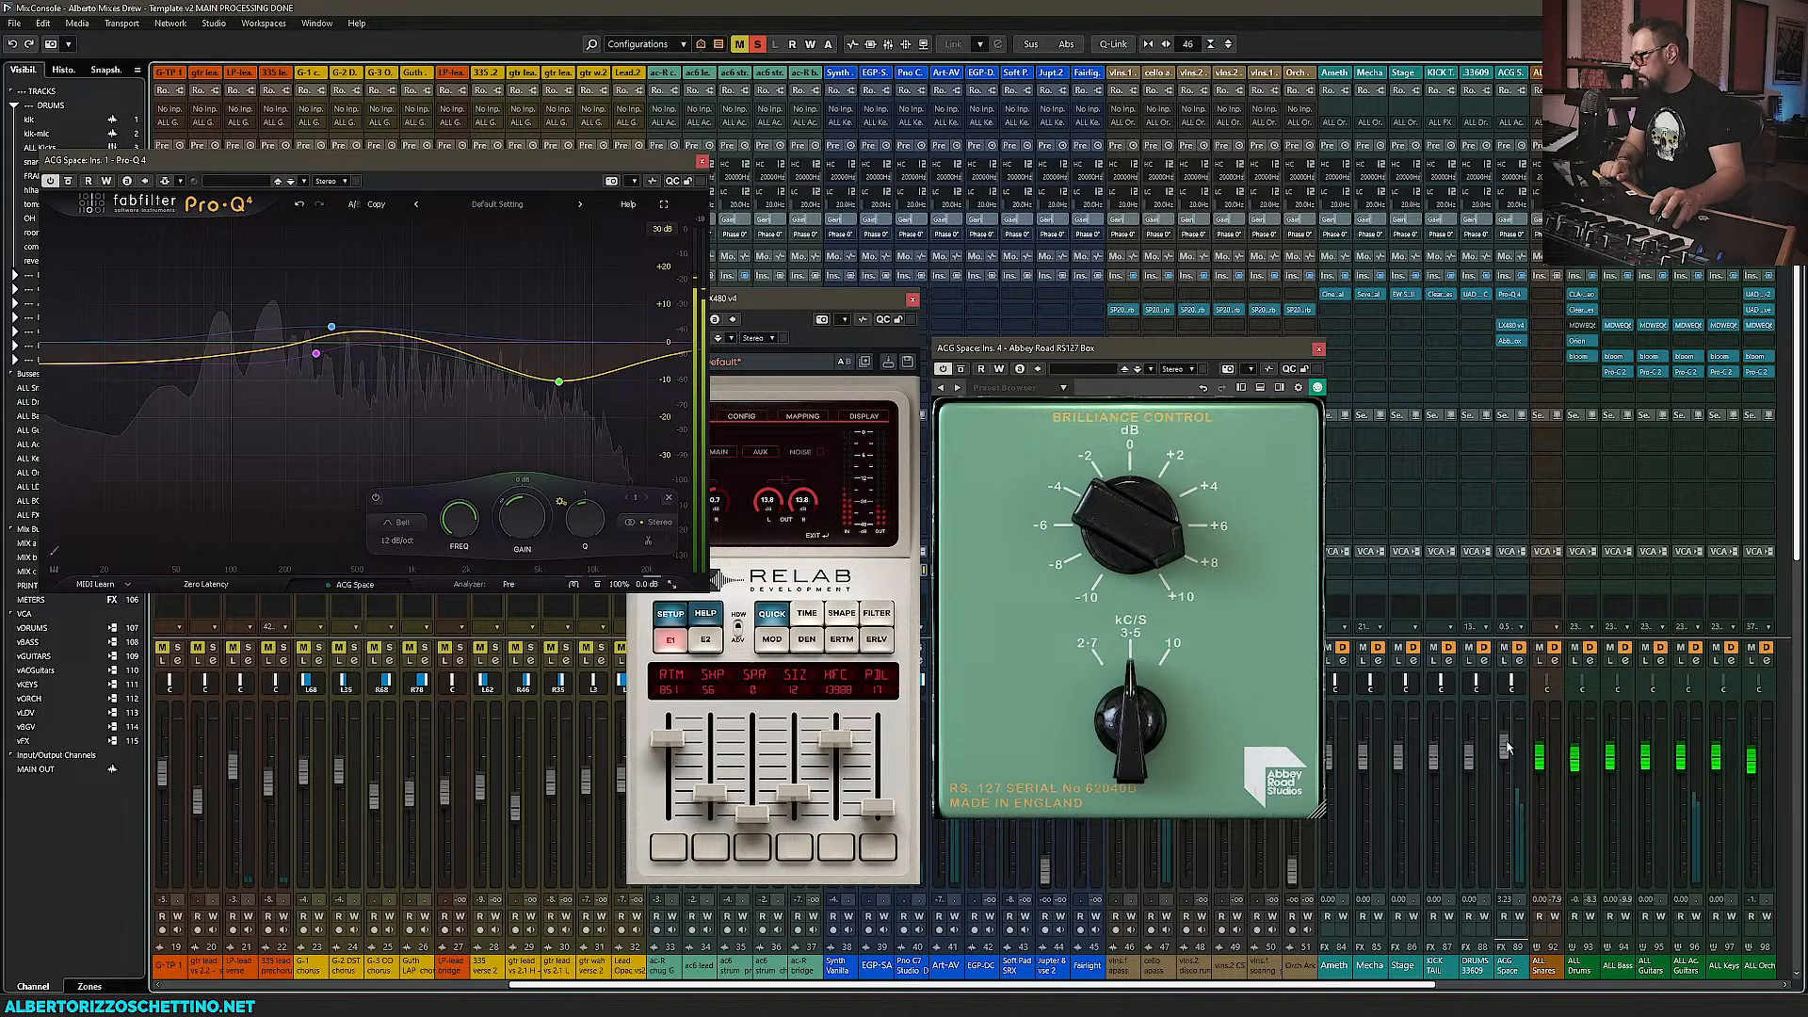
Trim the ACG Space channel's fader slightly and pan the channel to about 41 left
mouse_move(1506, 747)
mouse_down()
mouse_move(1508, 723)
mouse_move(1507, 762)
mouse_up()
drag(1512, 687, 1501, 686)
drag(1505, 761, 1505, 752)
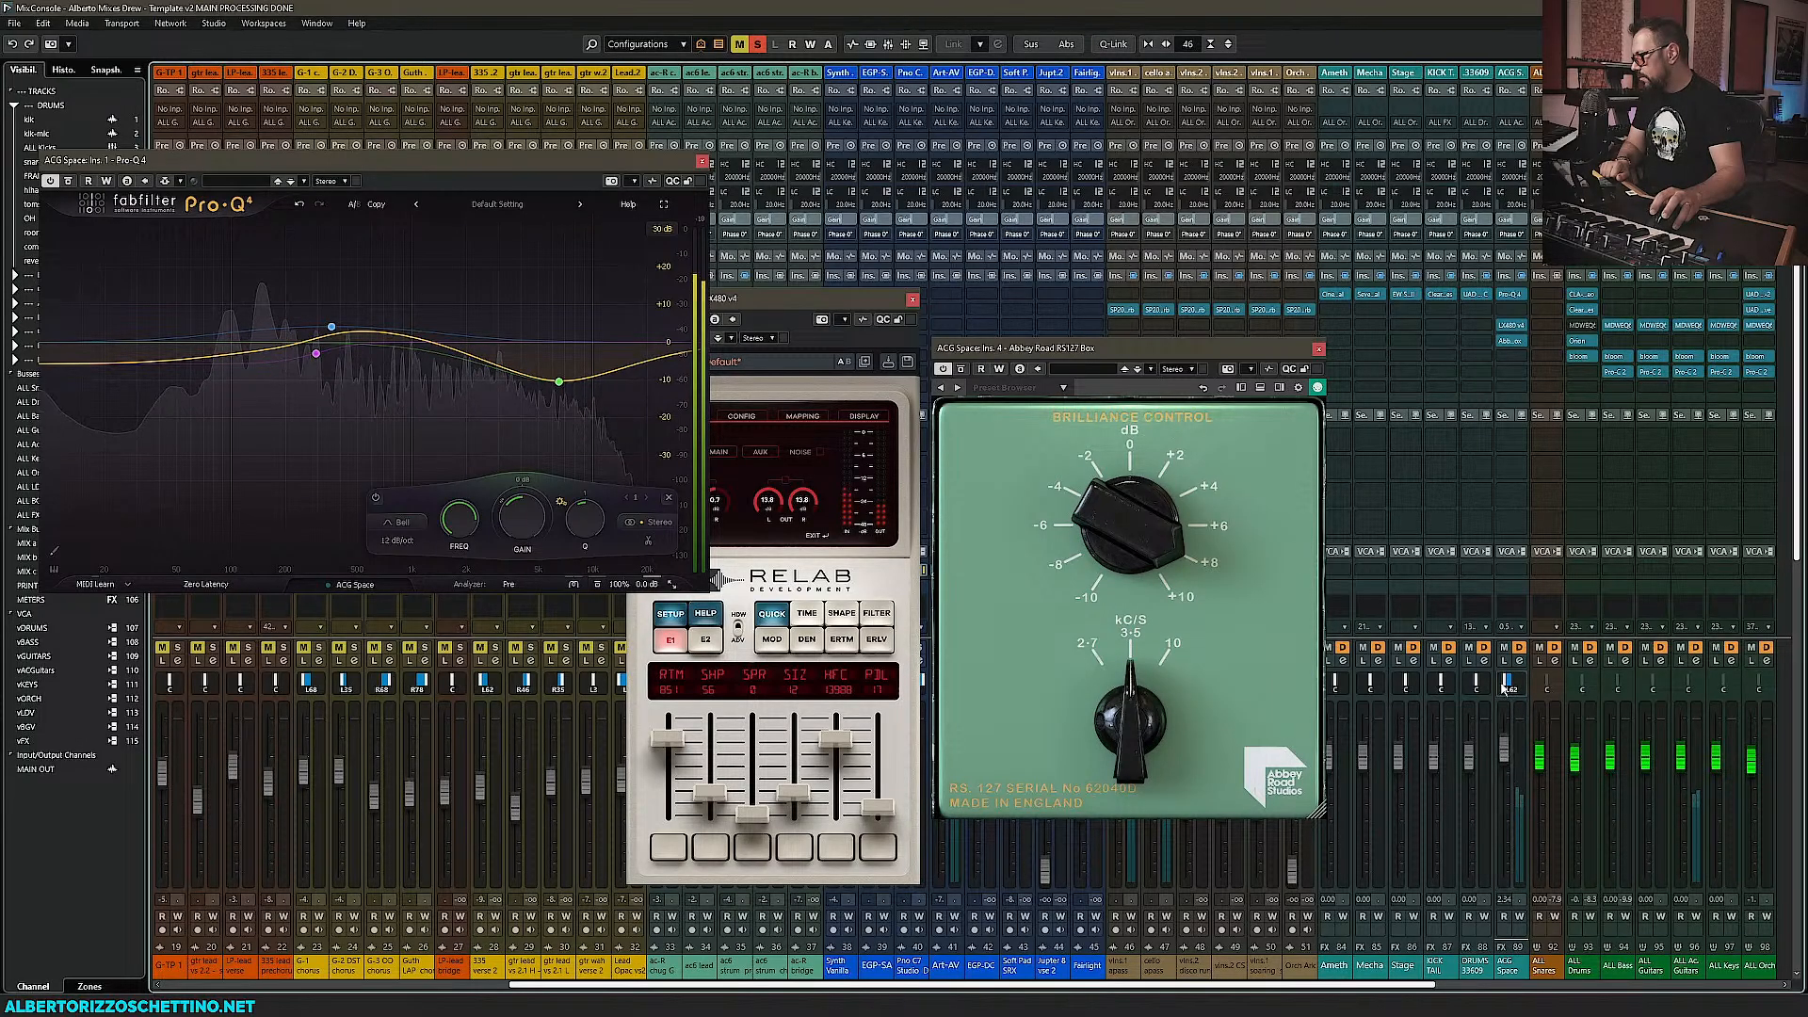
drag(1507, 687, 1511, 687)
drag(1504, 751, 1505, 753)
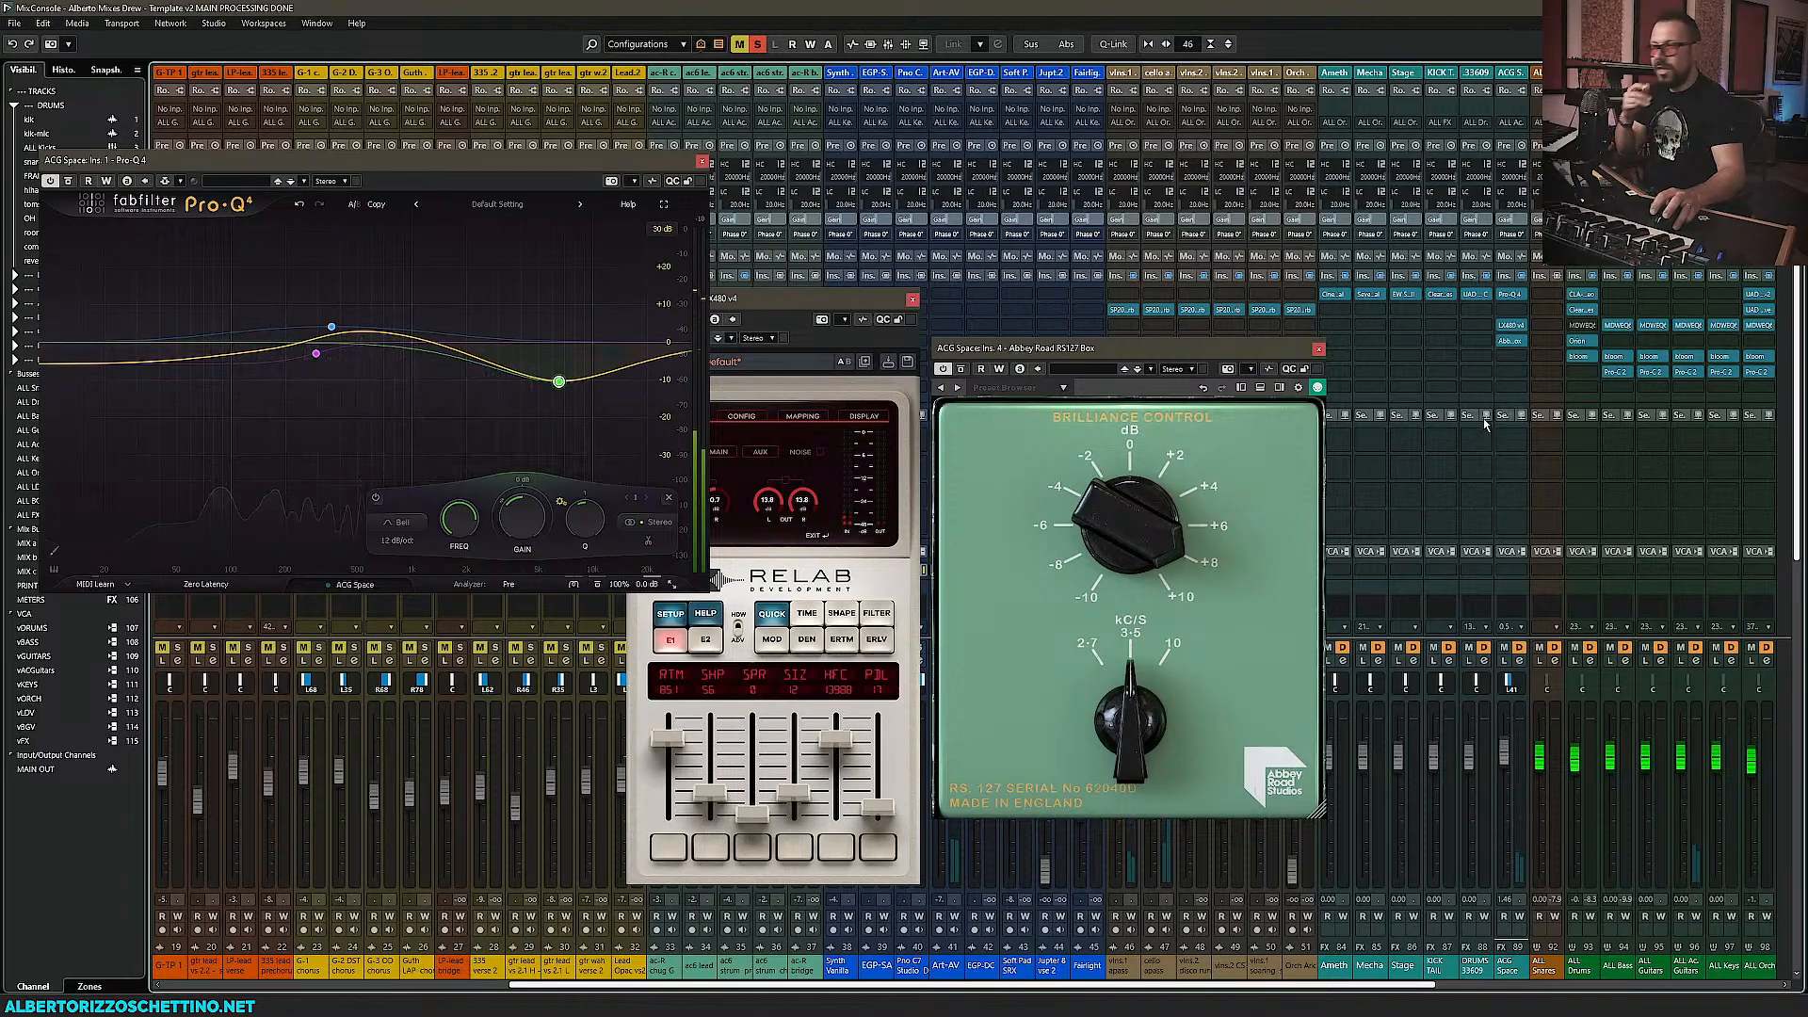
Load EchoBoy into ACG Space's fifth insert slot and set its echo style to Tube Tape
click(1520, 359)
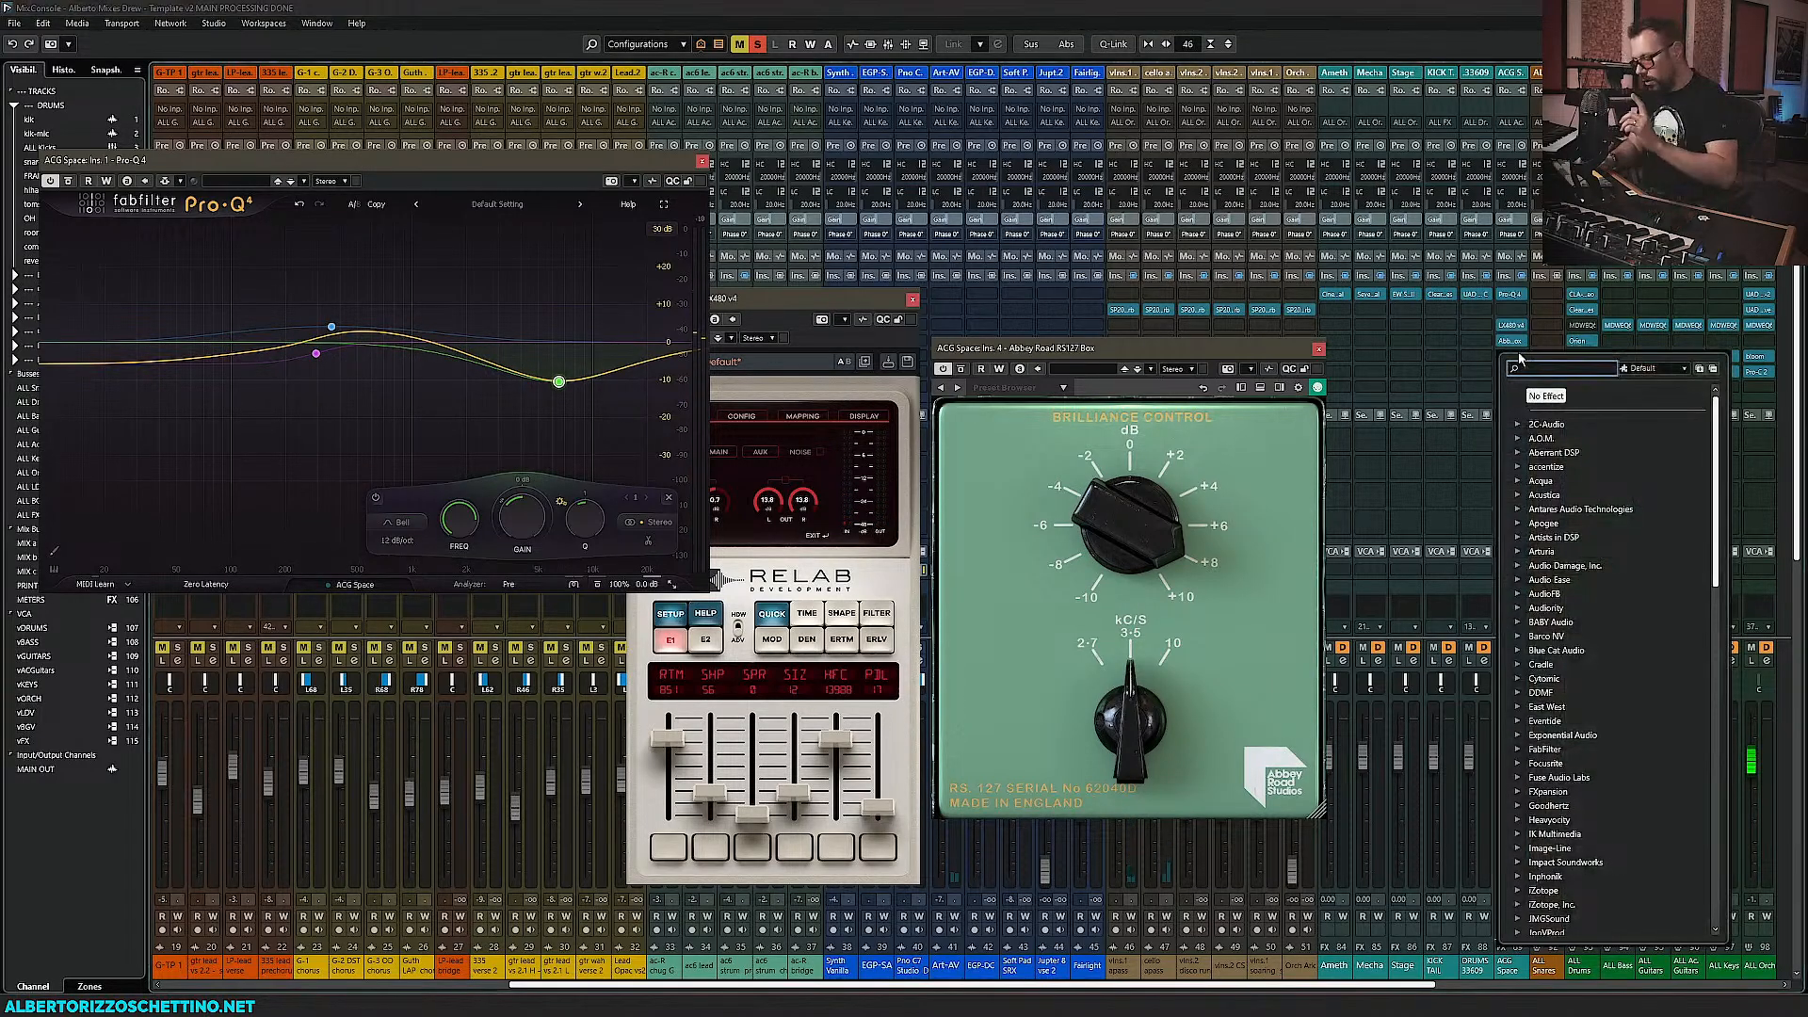
text(echobo)
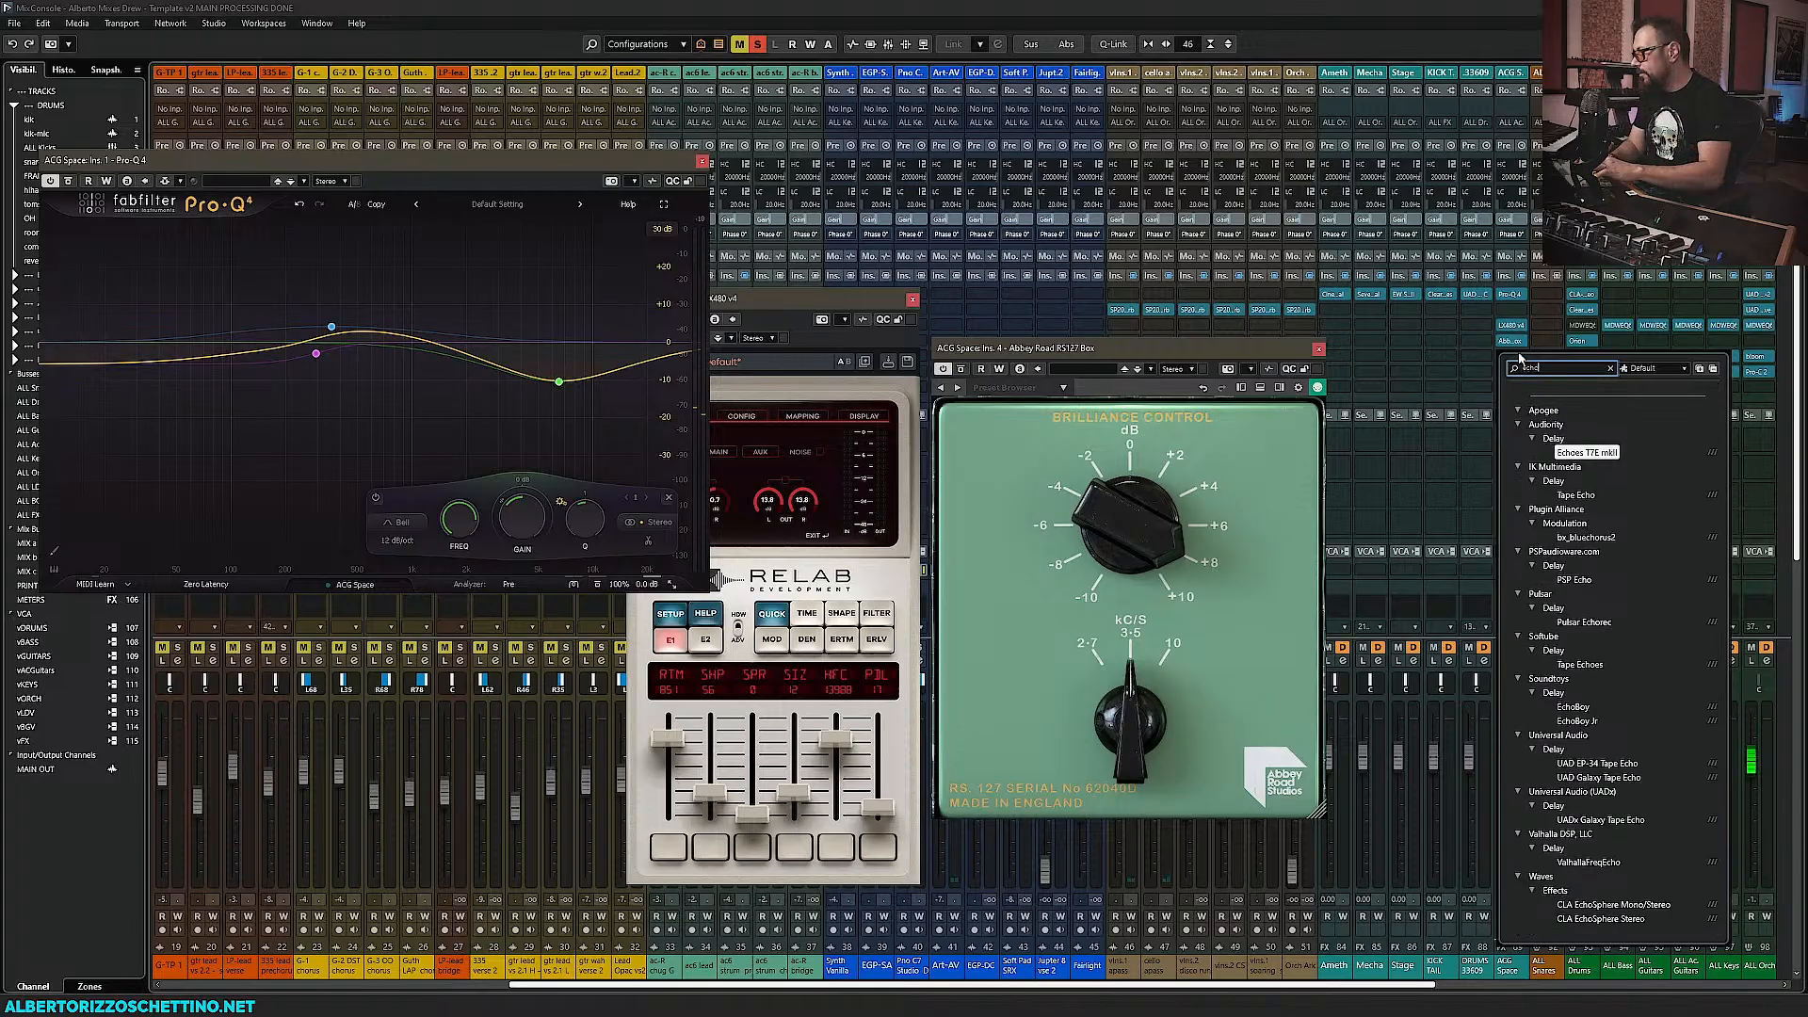
key(Return)
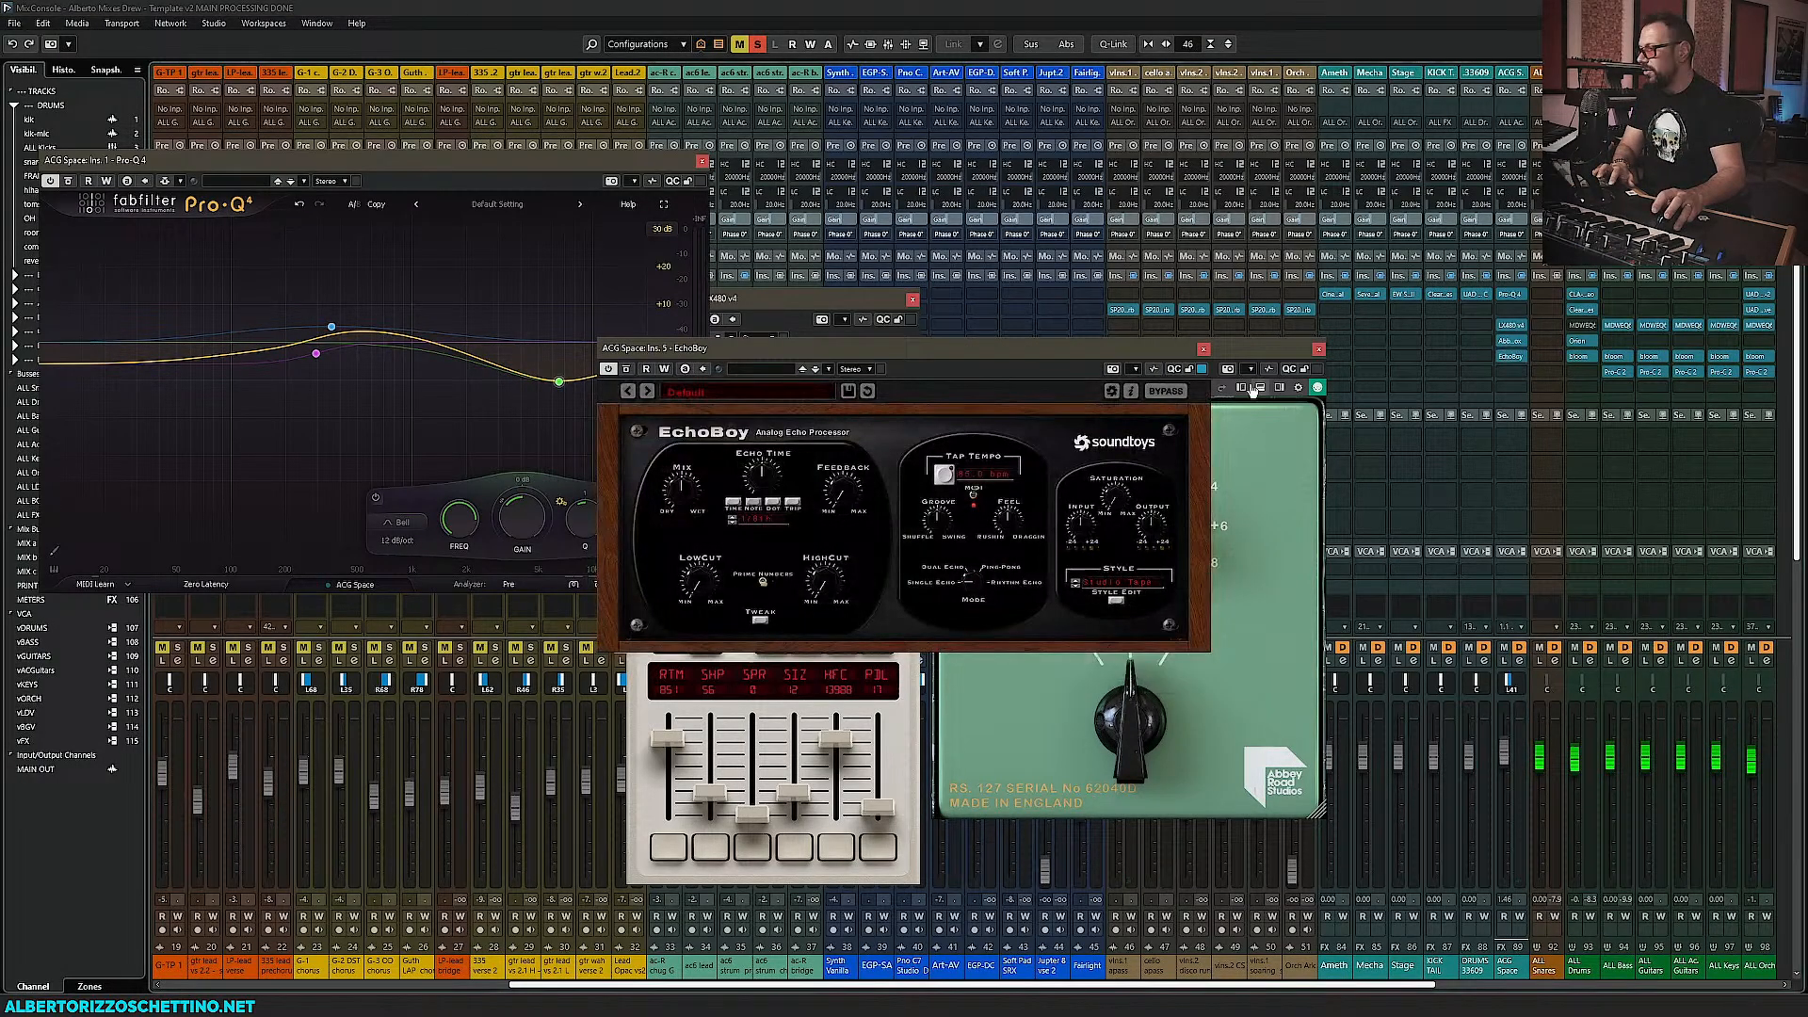
drag(1050, 358, 1069, 291)
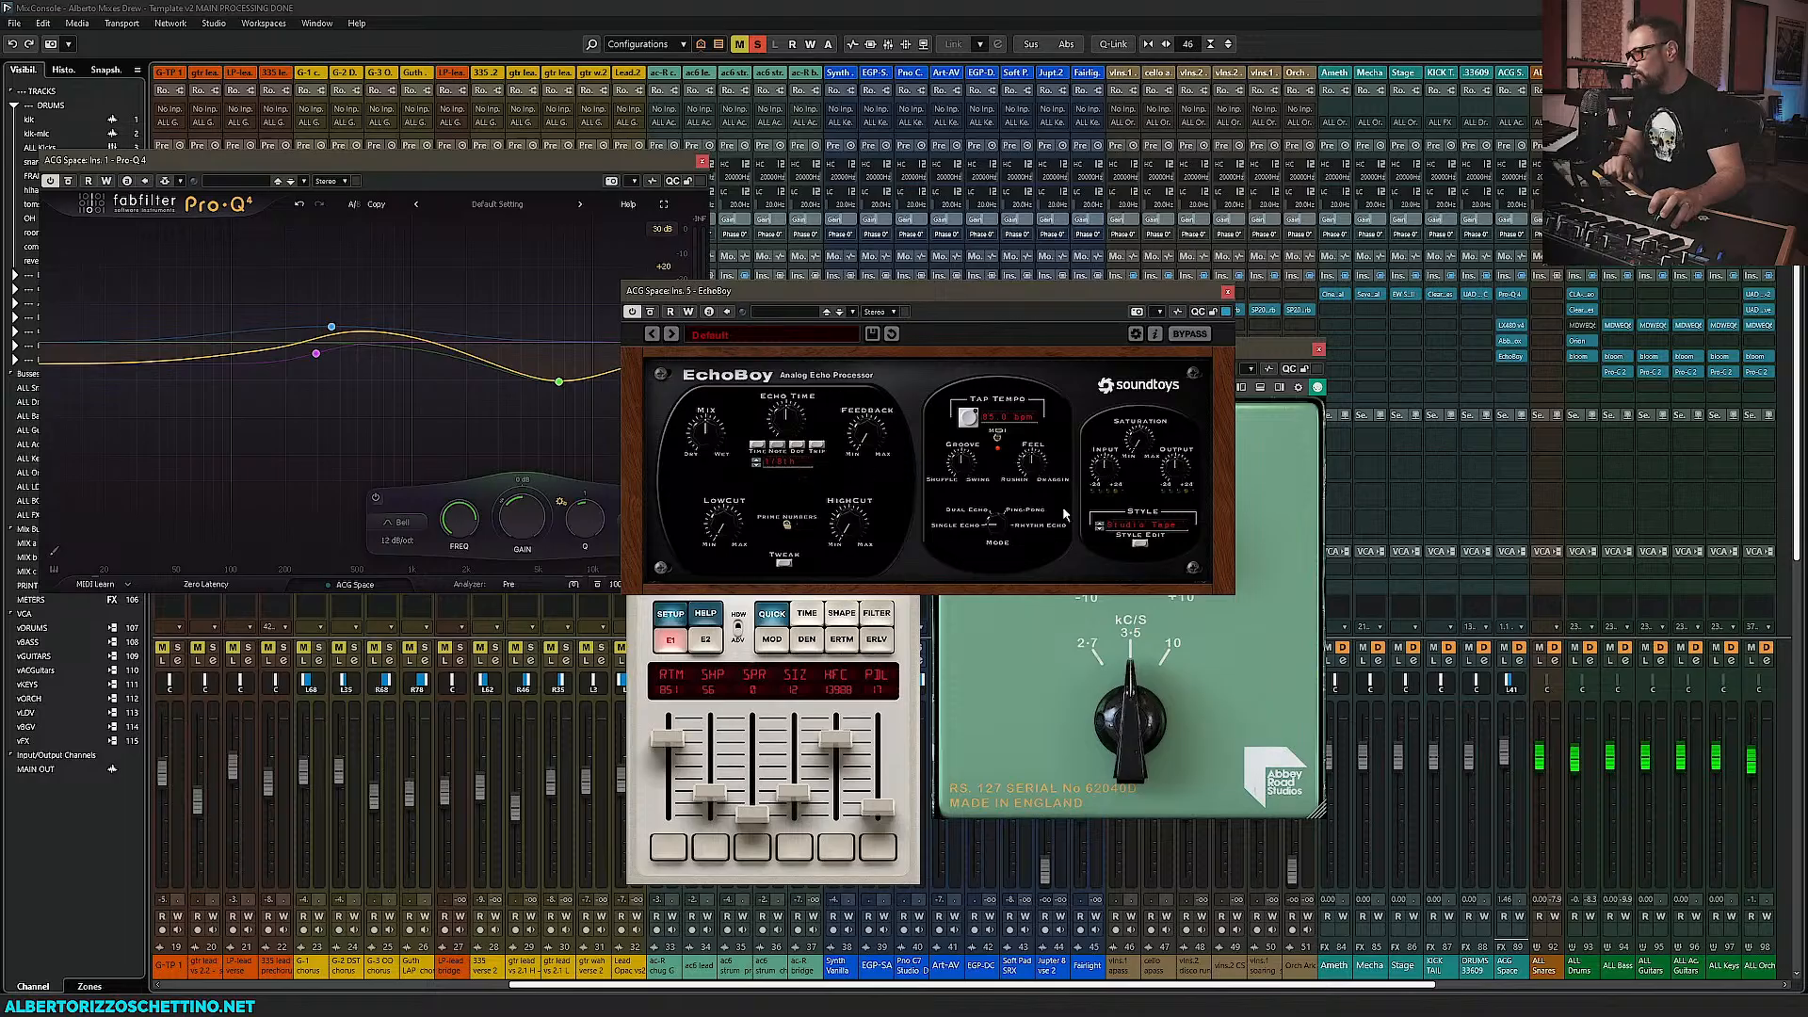
click(1117, 536)
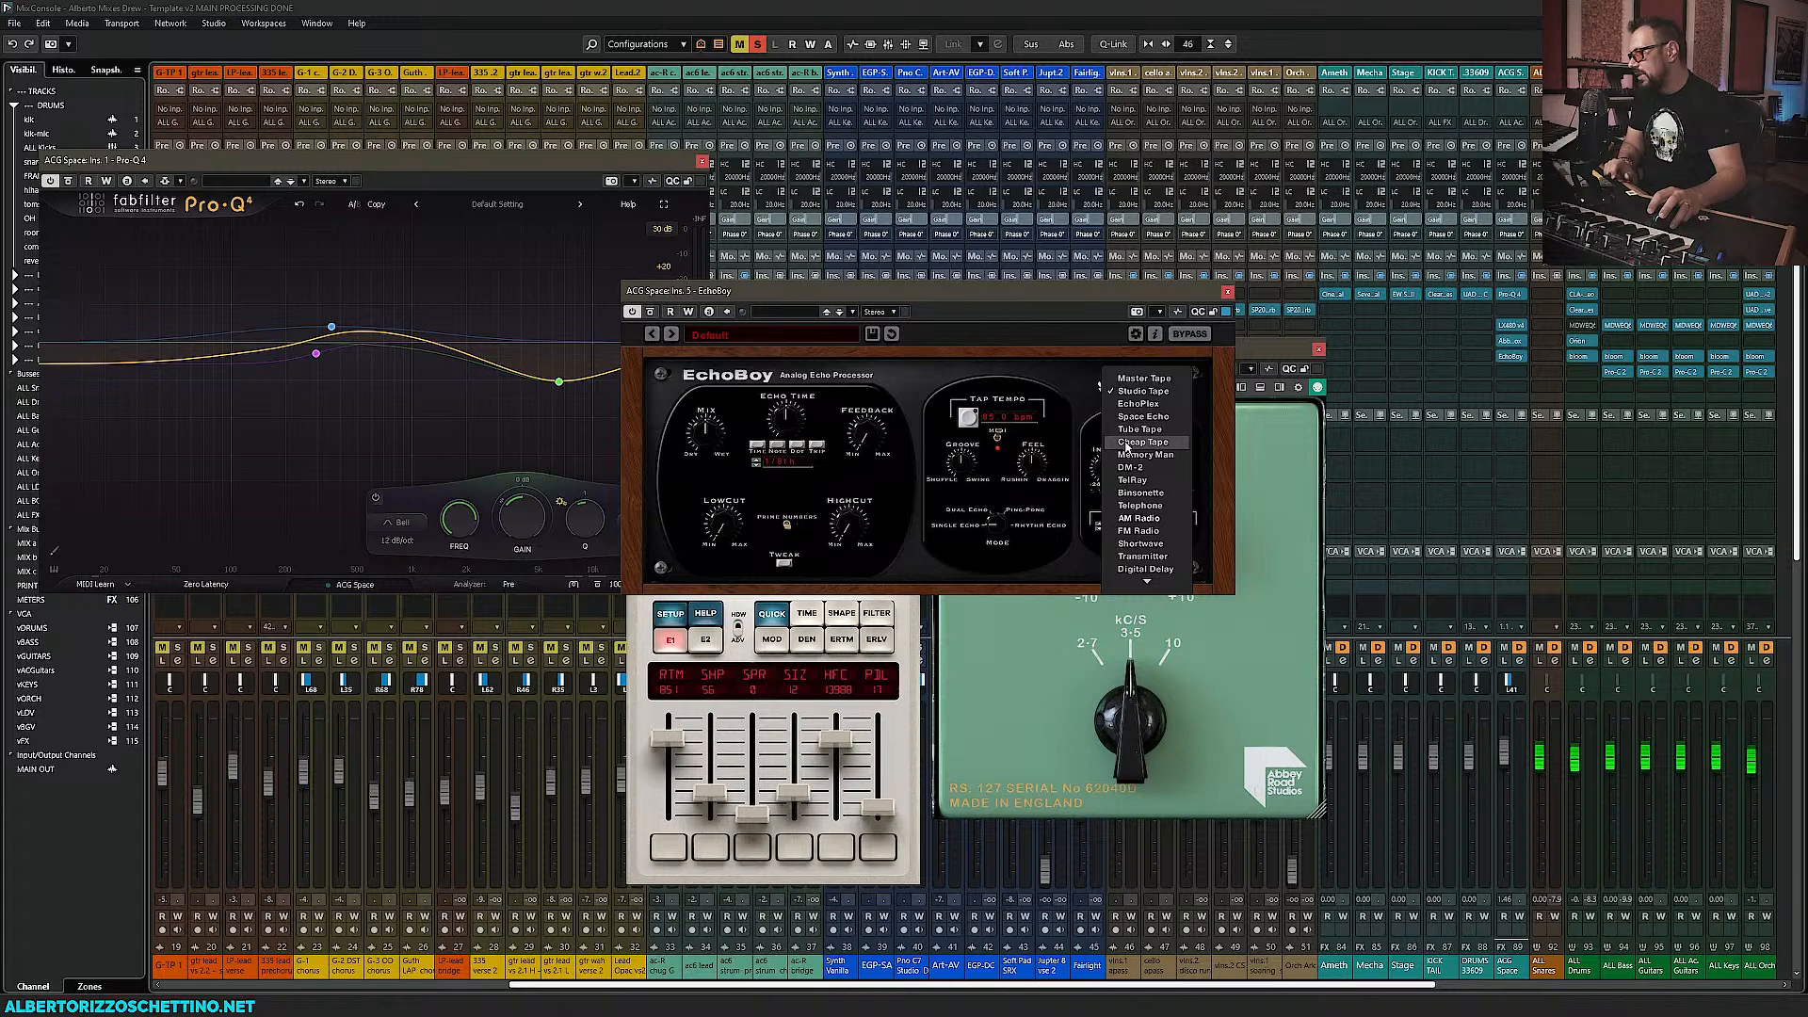
click(1137, 430)
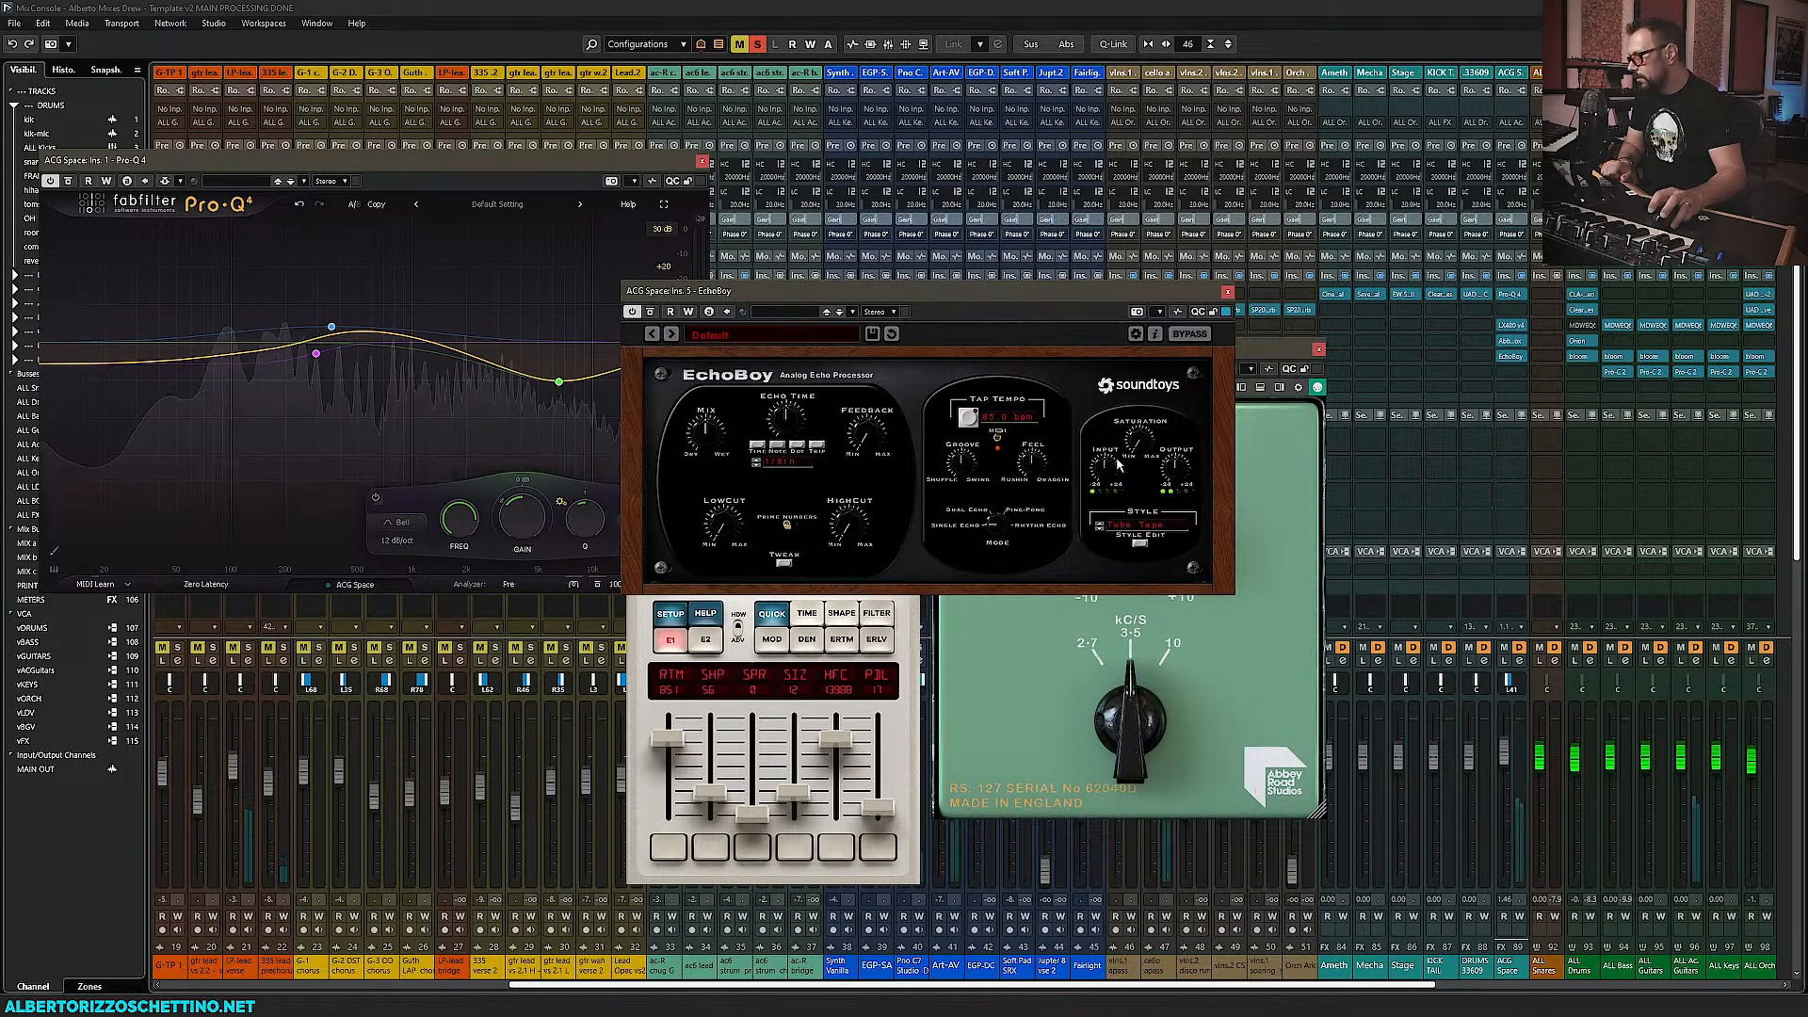
Close the Pro-Q 4, EchoBoy, RS127 Box and LX480 windows to clear the mixer
click(702, 161)
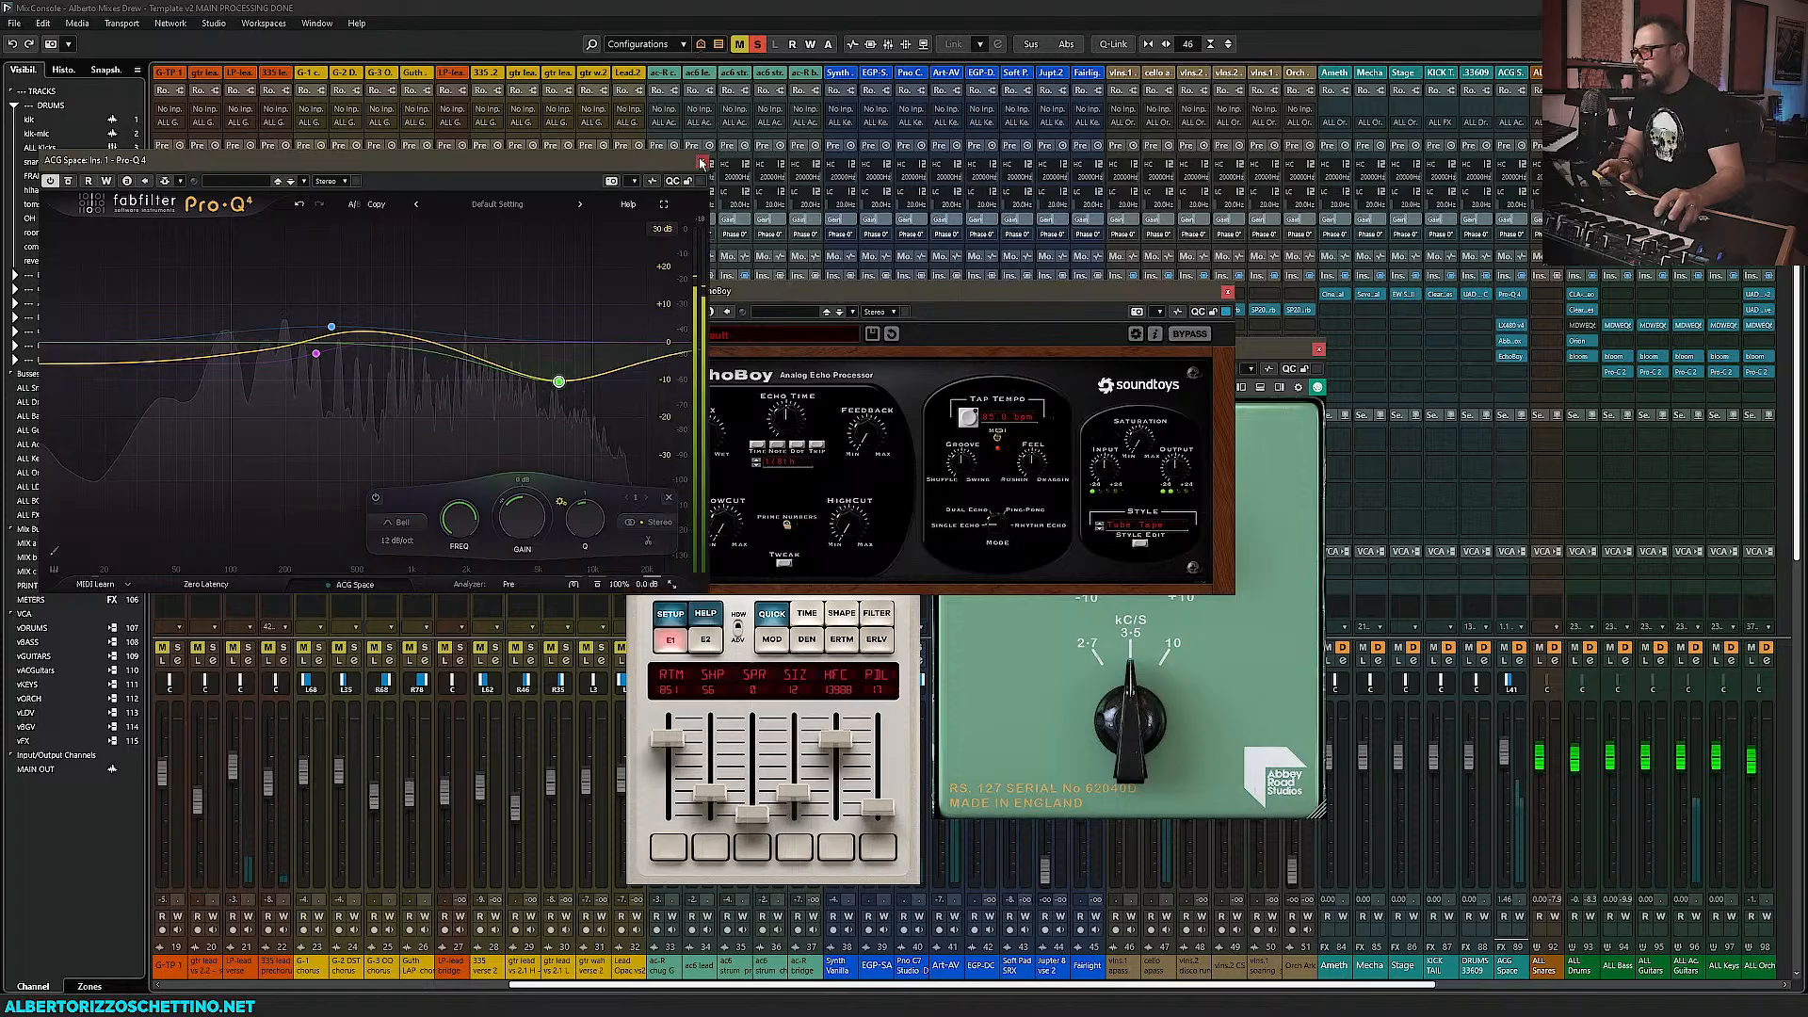
click(1227, 292)
click(1318, 349)
click(919, 351)
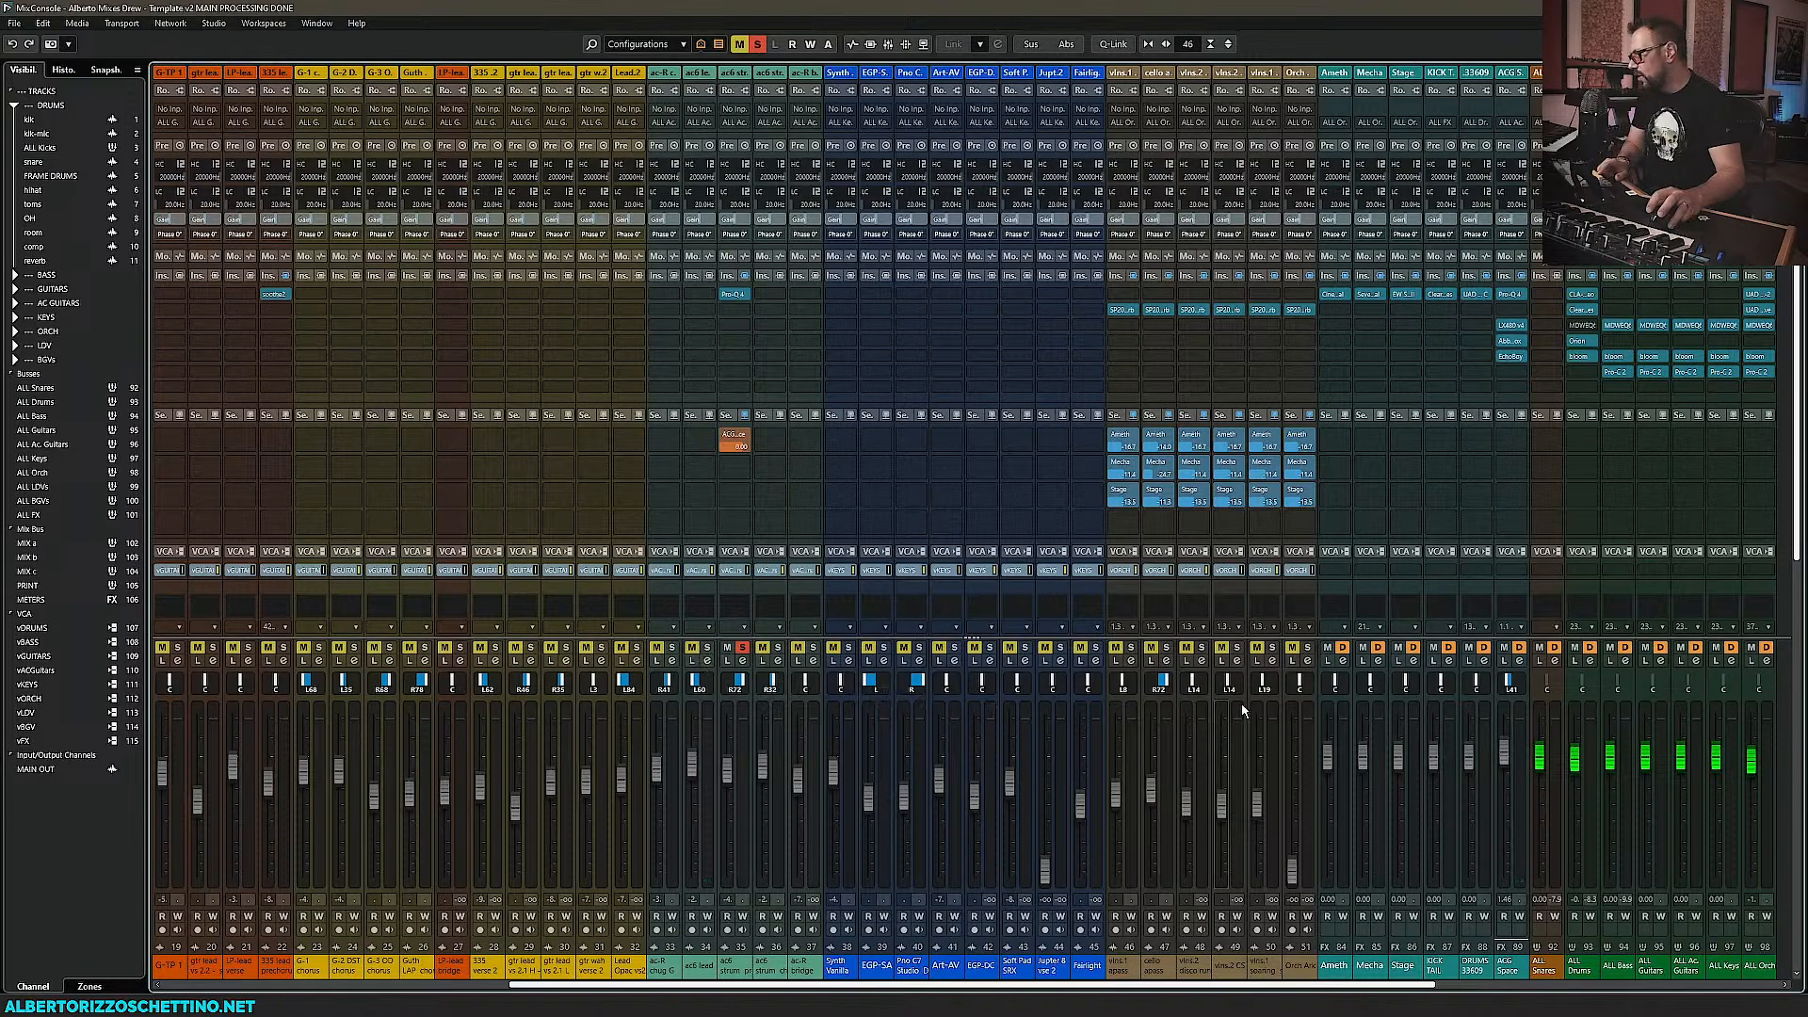
During playback, pan the ACG Space channel much further left and reopen EchoBoy to raise its feedback slightly
key(space)
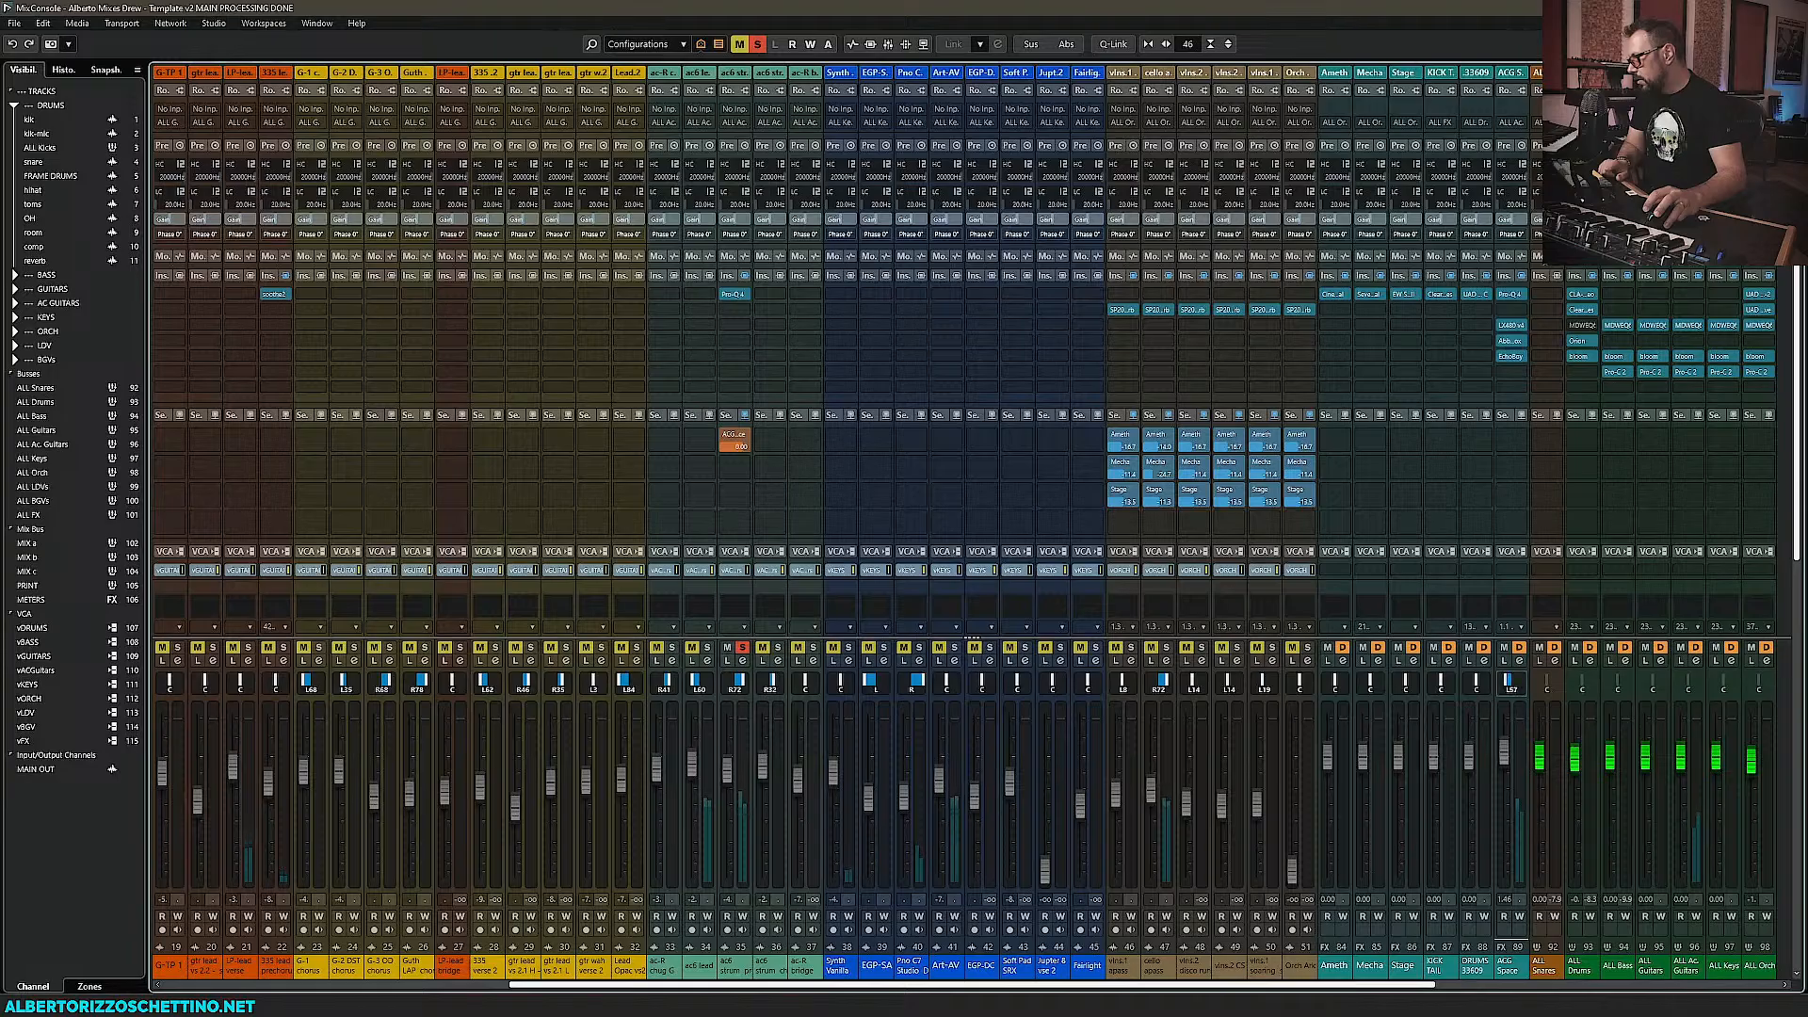
drag(1509, 683, 1505, 683)
click(1511, 357)
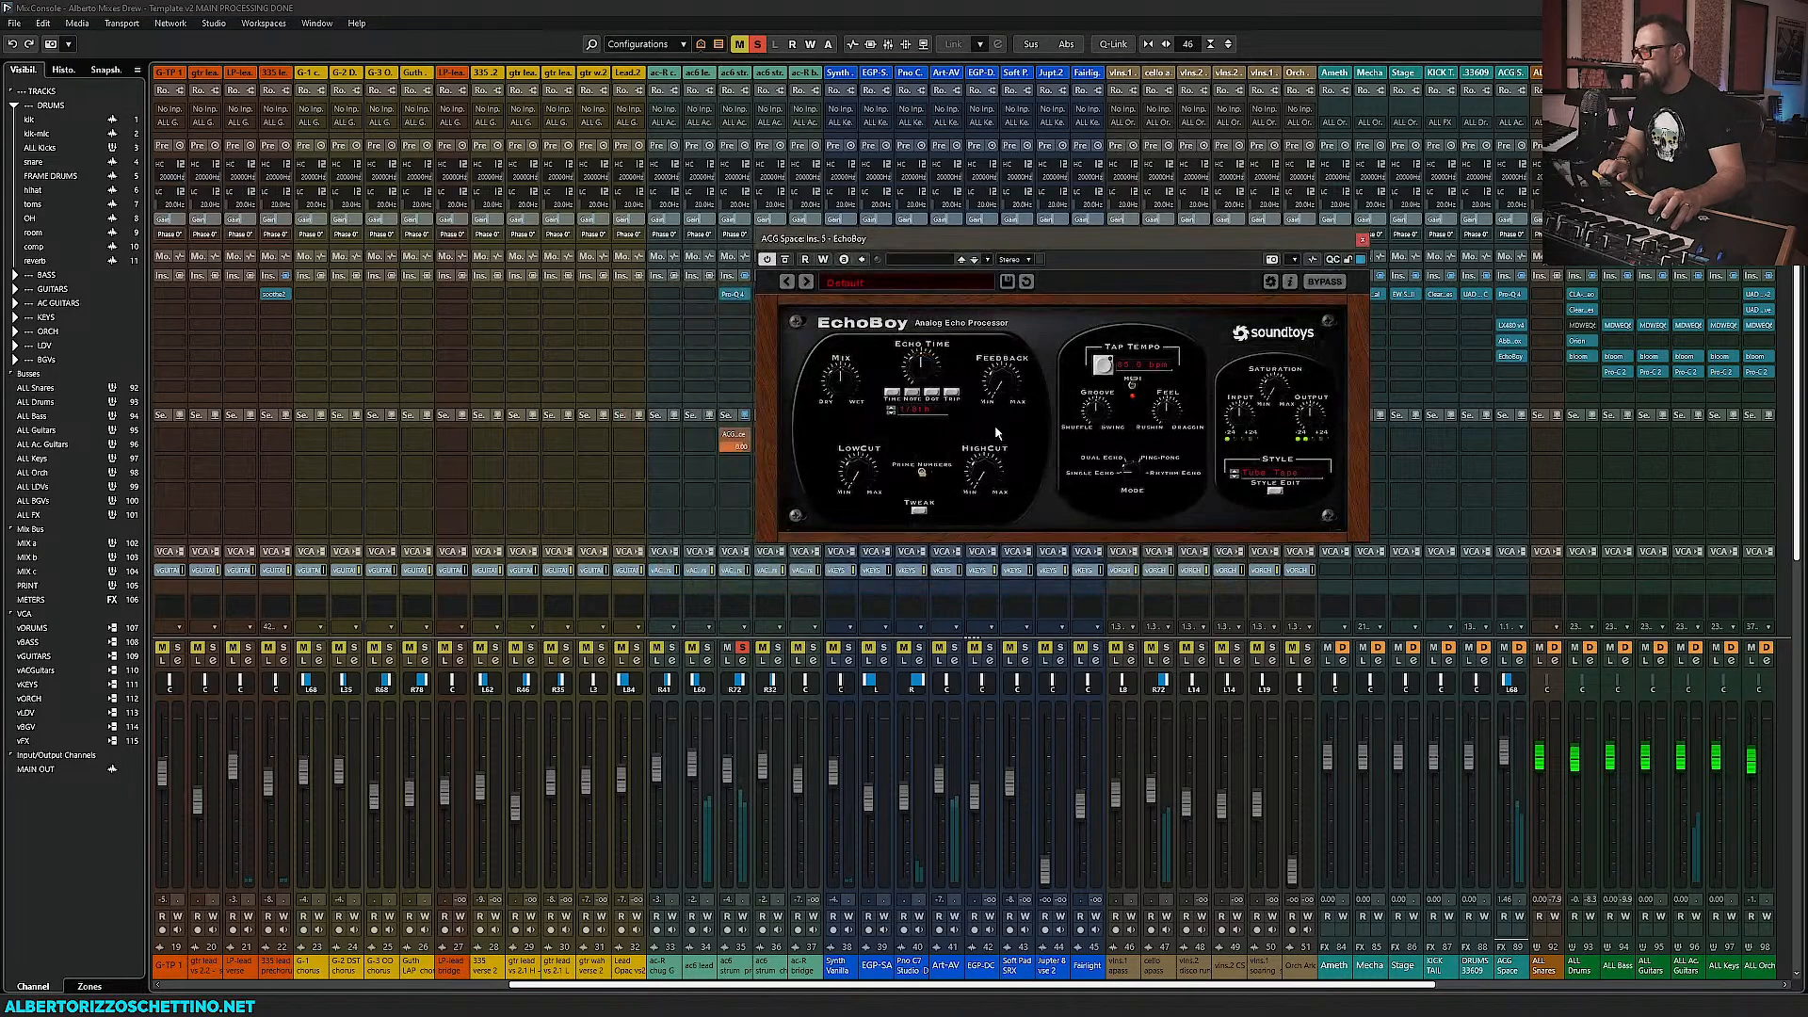
mouse_move(1001, 386)
mouse_down()
mouse_move(1011, 338)
mouse_move(1005, 373)
mouse_up()
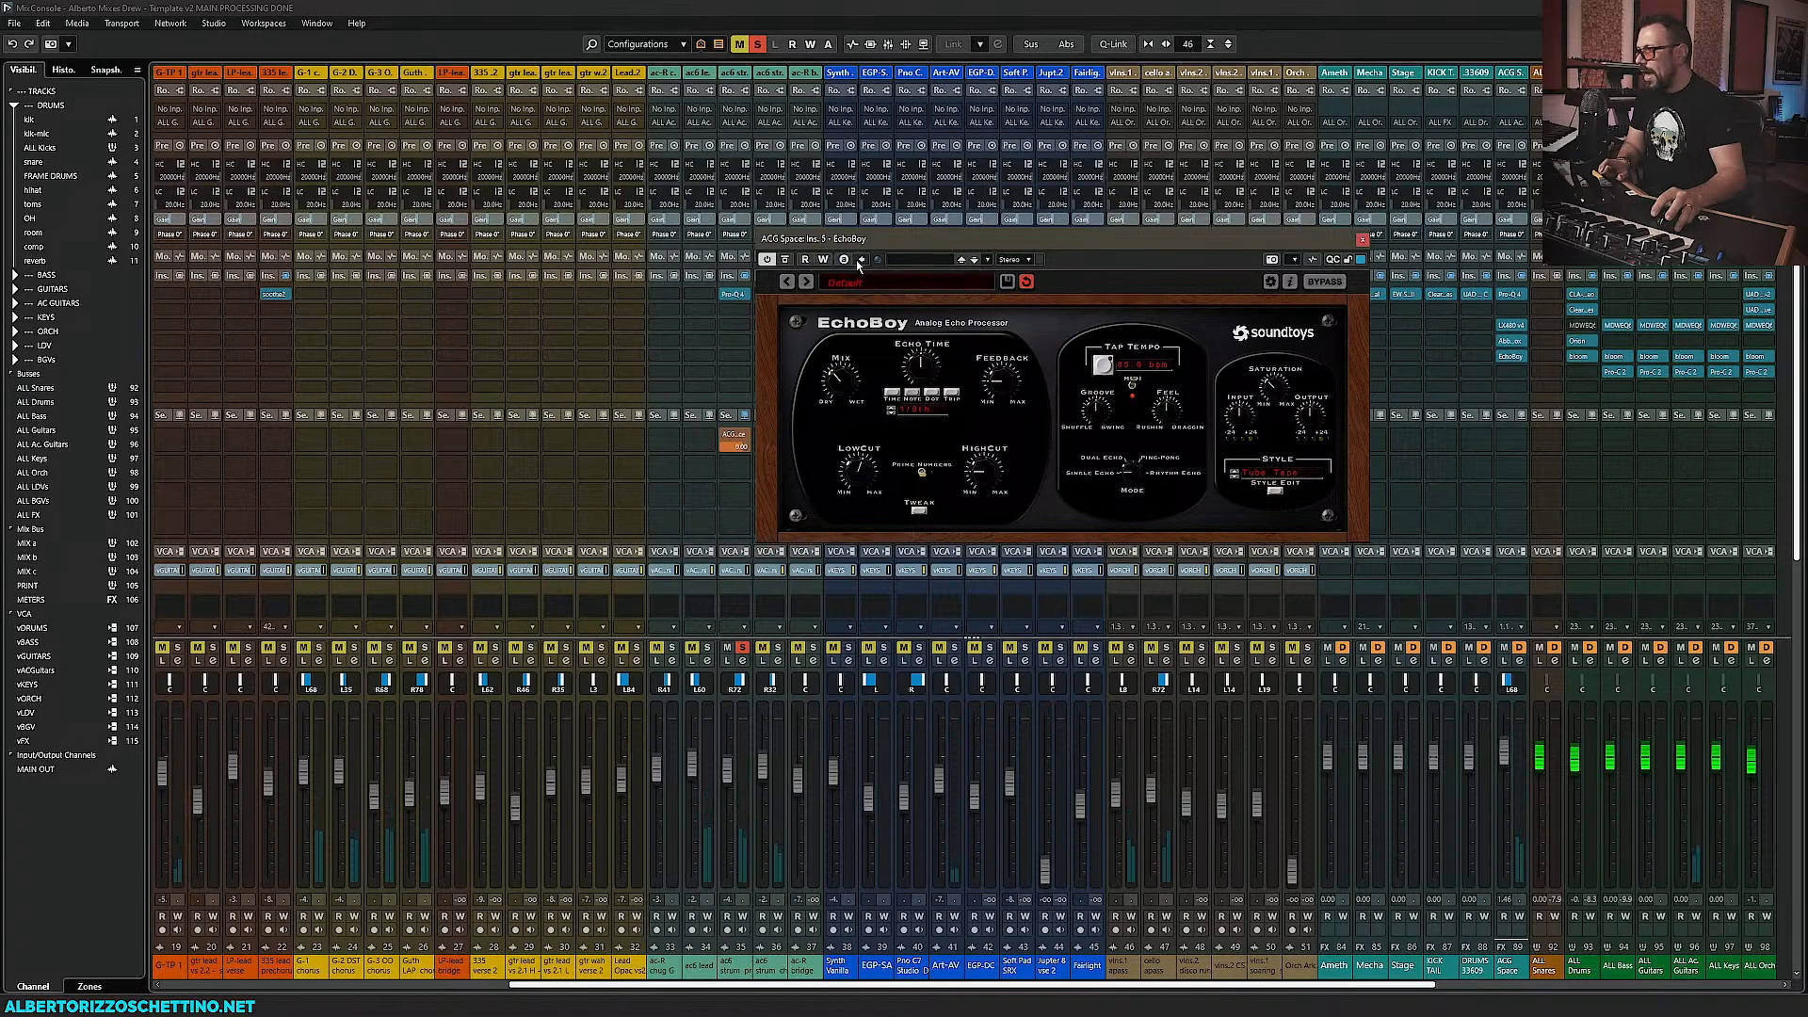
drag(1508, 683, 1514, 683)
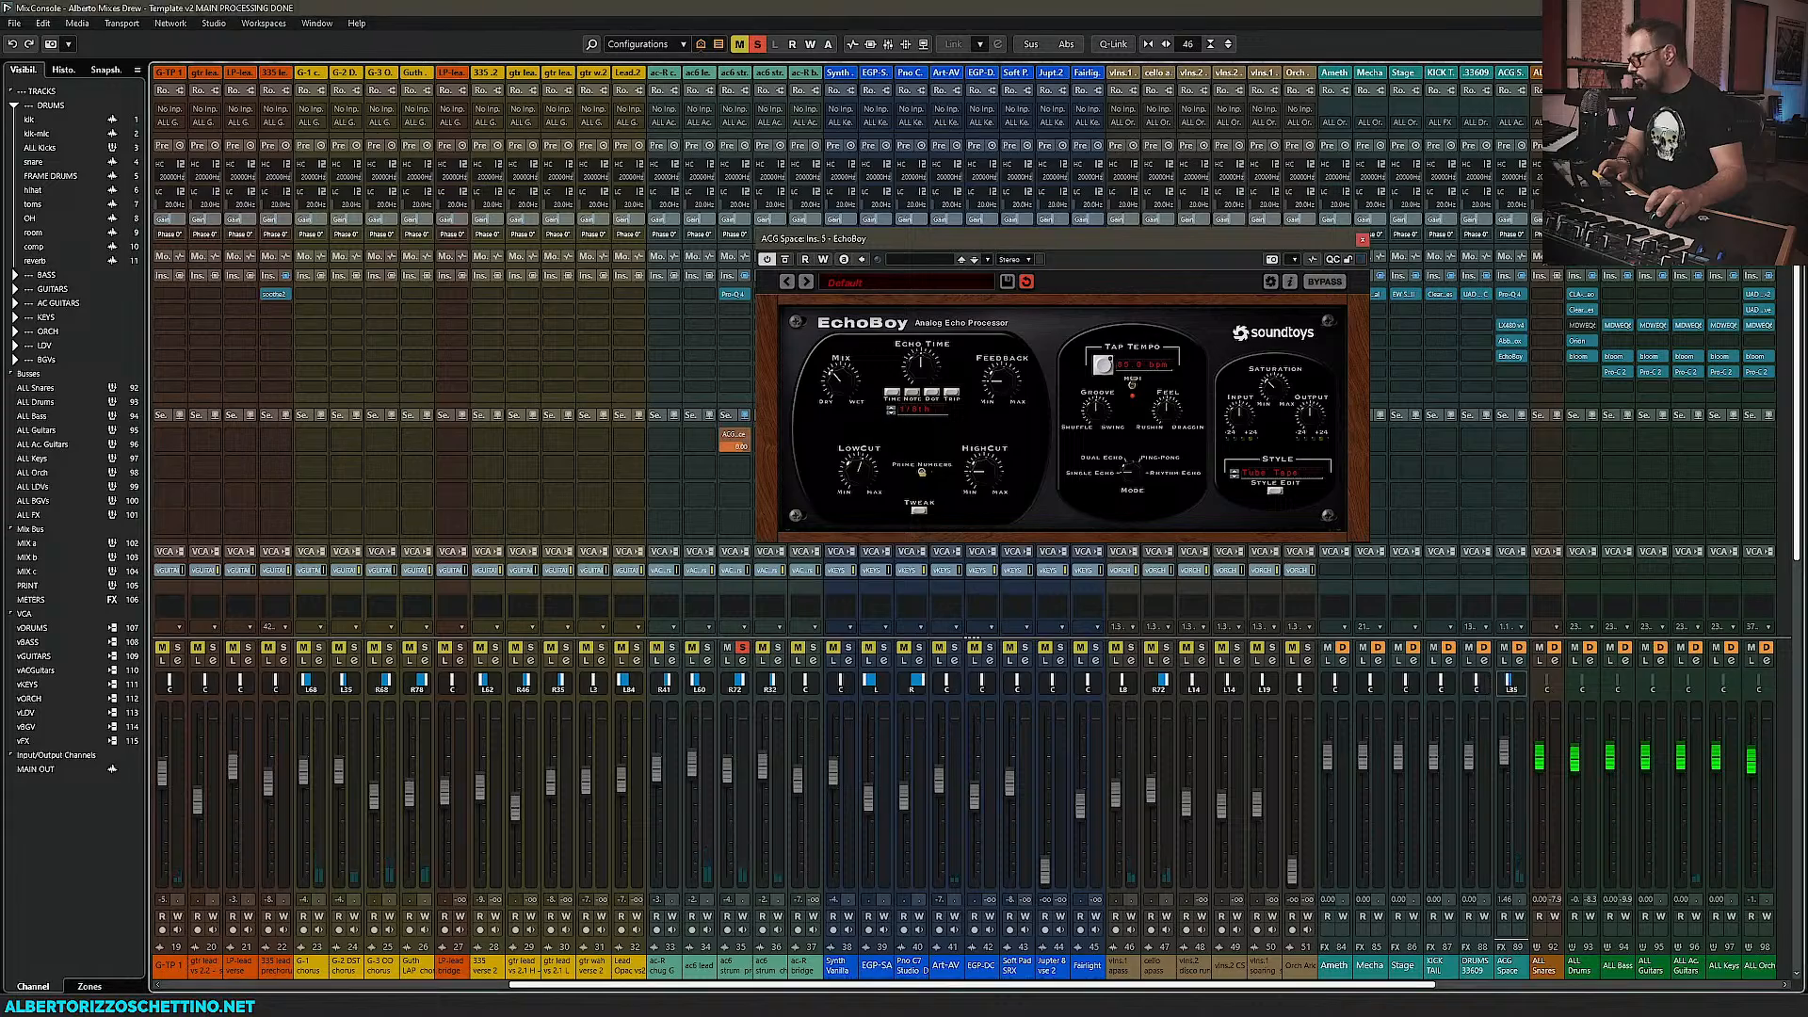
Solo the acoustic lead track, then add the drum channels and the first two bass channels to the solo
click(707, 648)
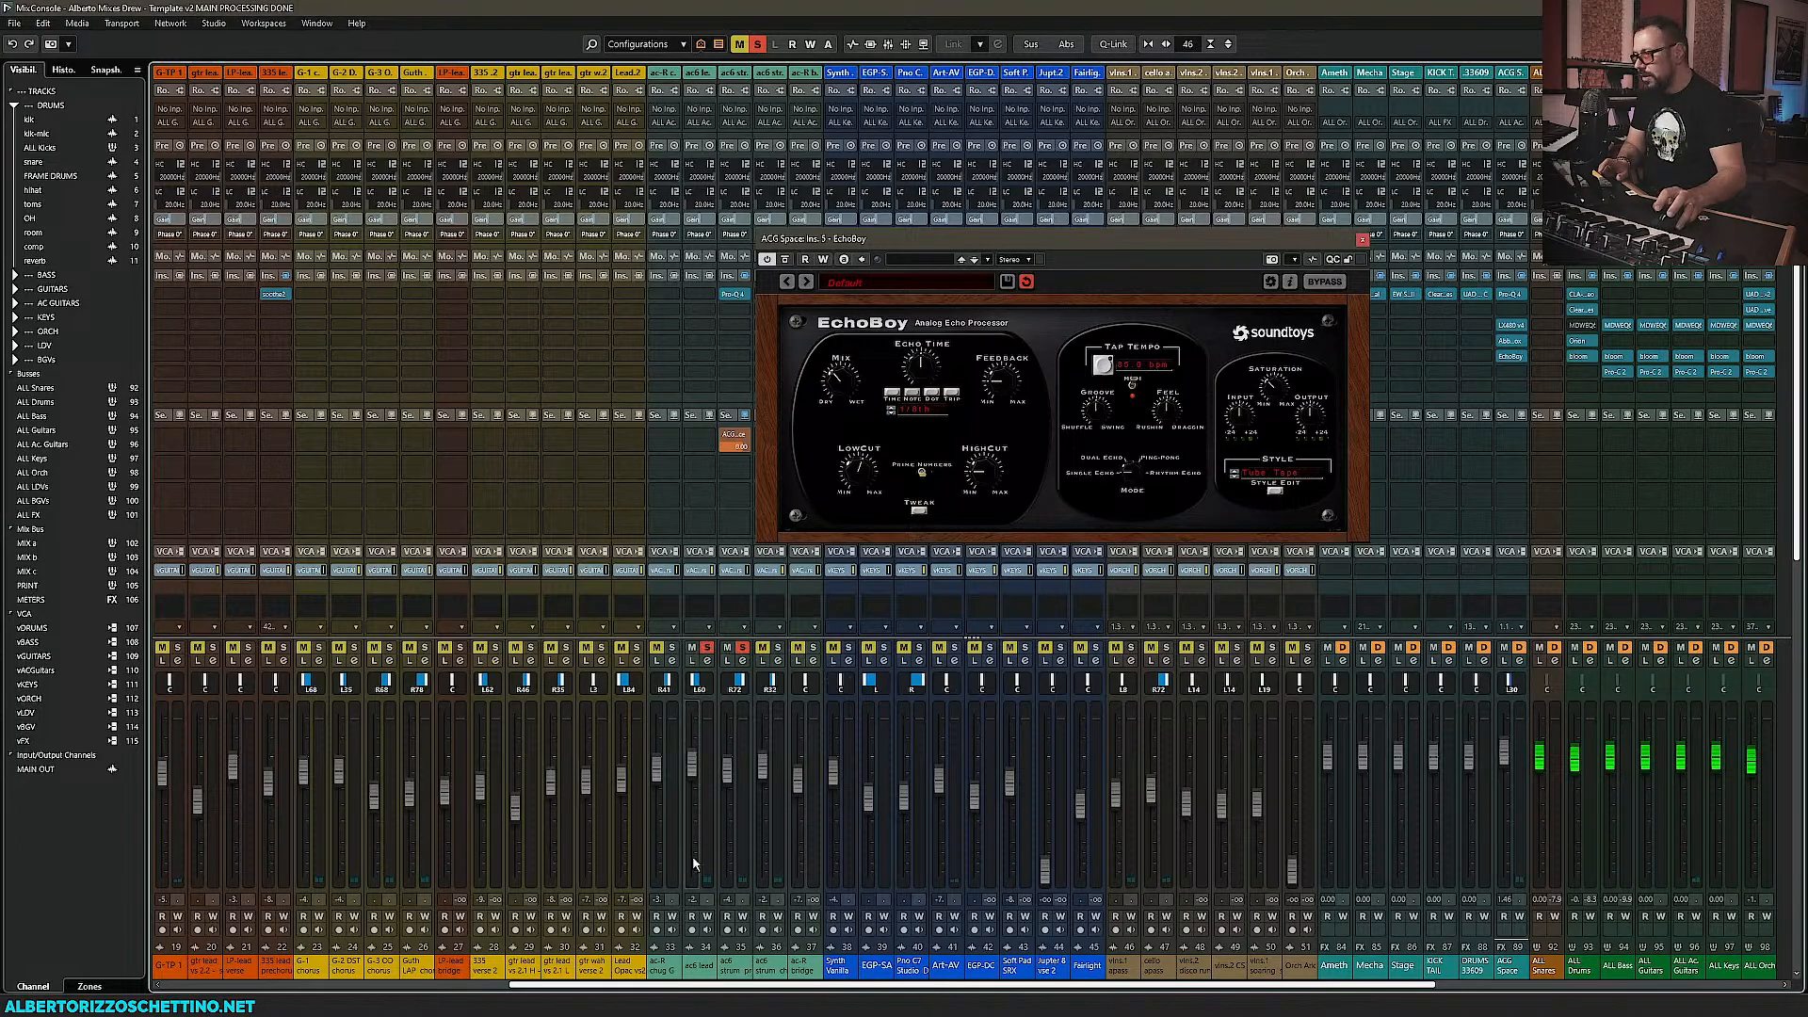
drag(673, 986, 316, 977)
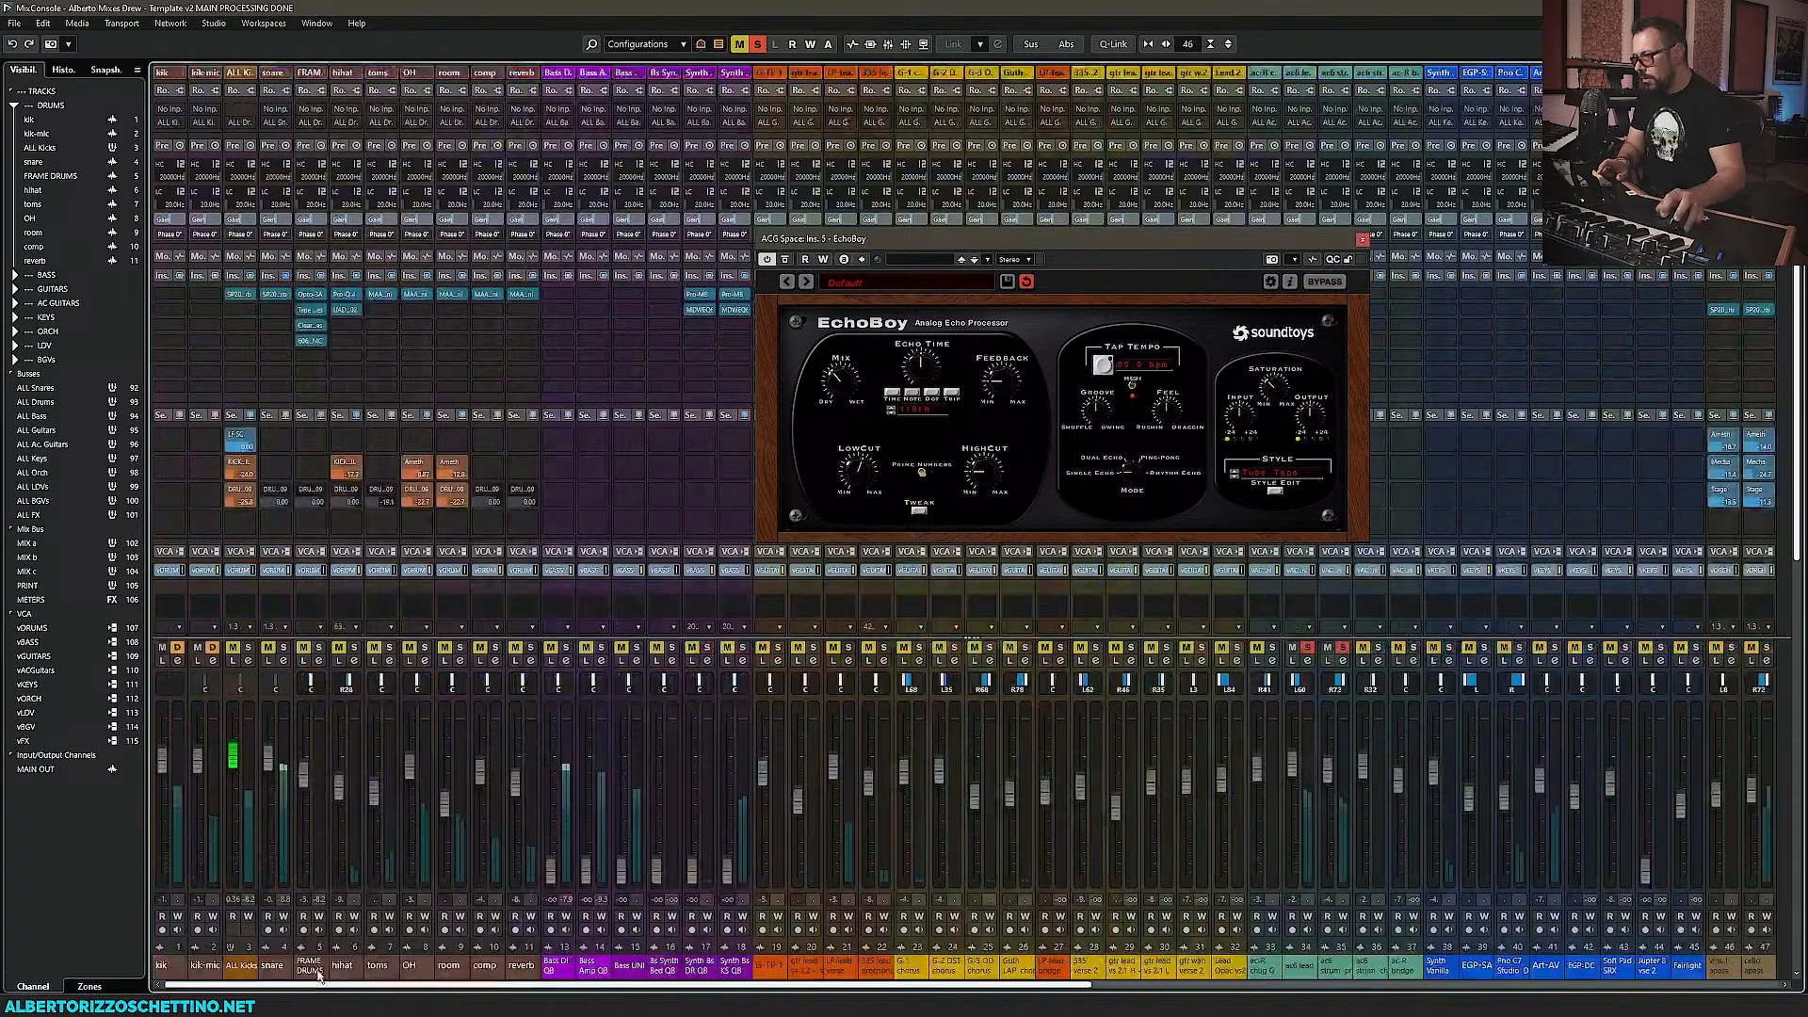
click(184, 979)
click(107, 853)
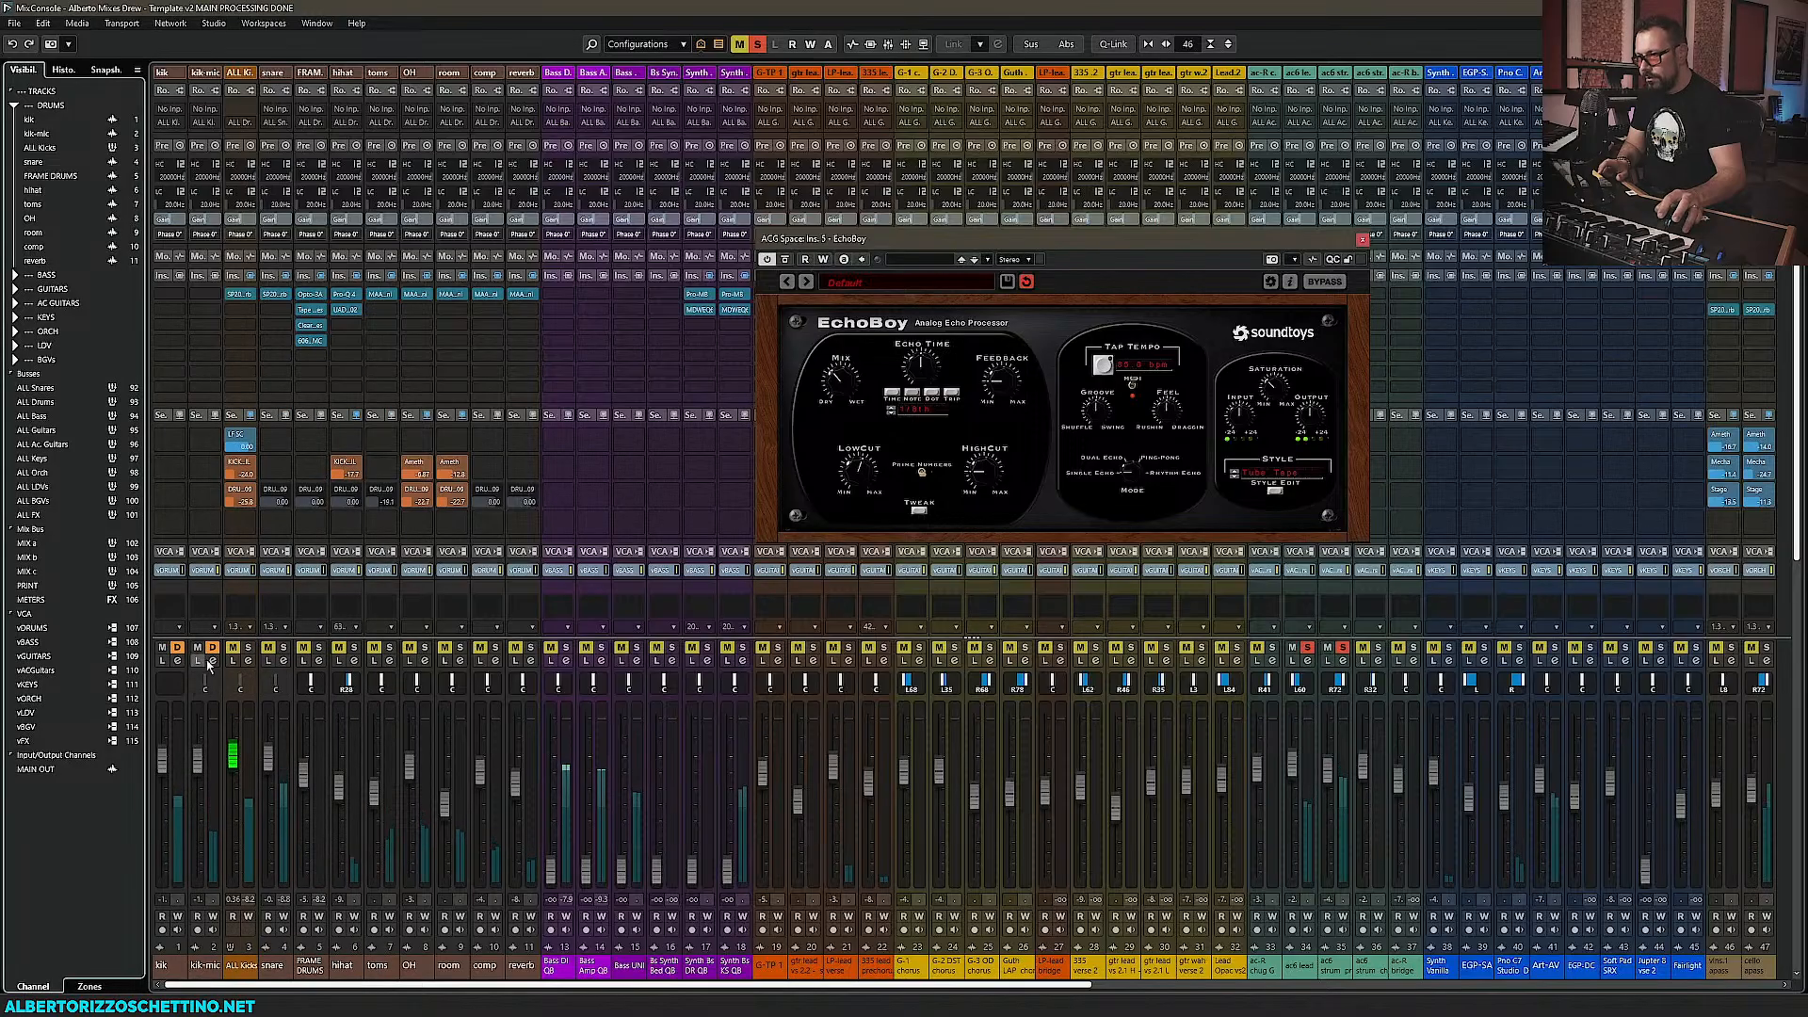
mouse_move(283, 650)
mouse_down()
mouse_move(602, 650)
mouse_move(565, 650)
mouse_up()
click(566, 648)
click(600, 648)
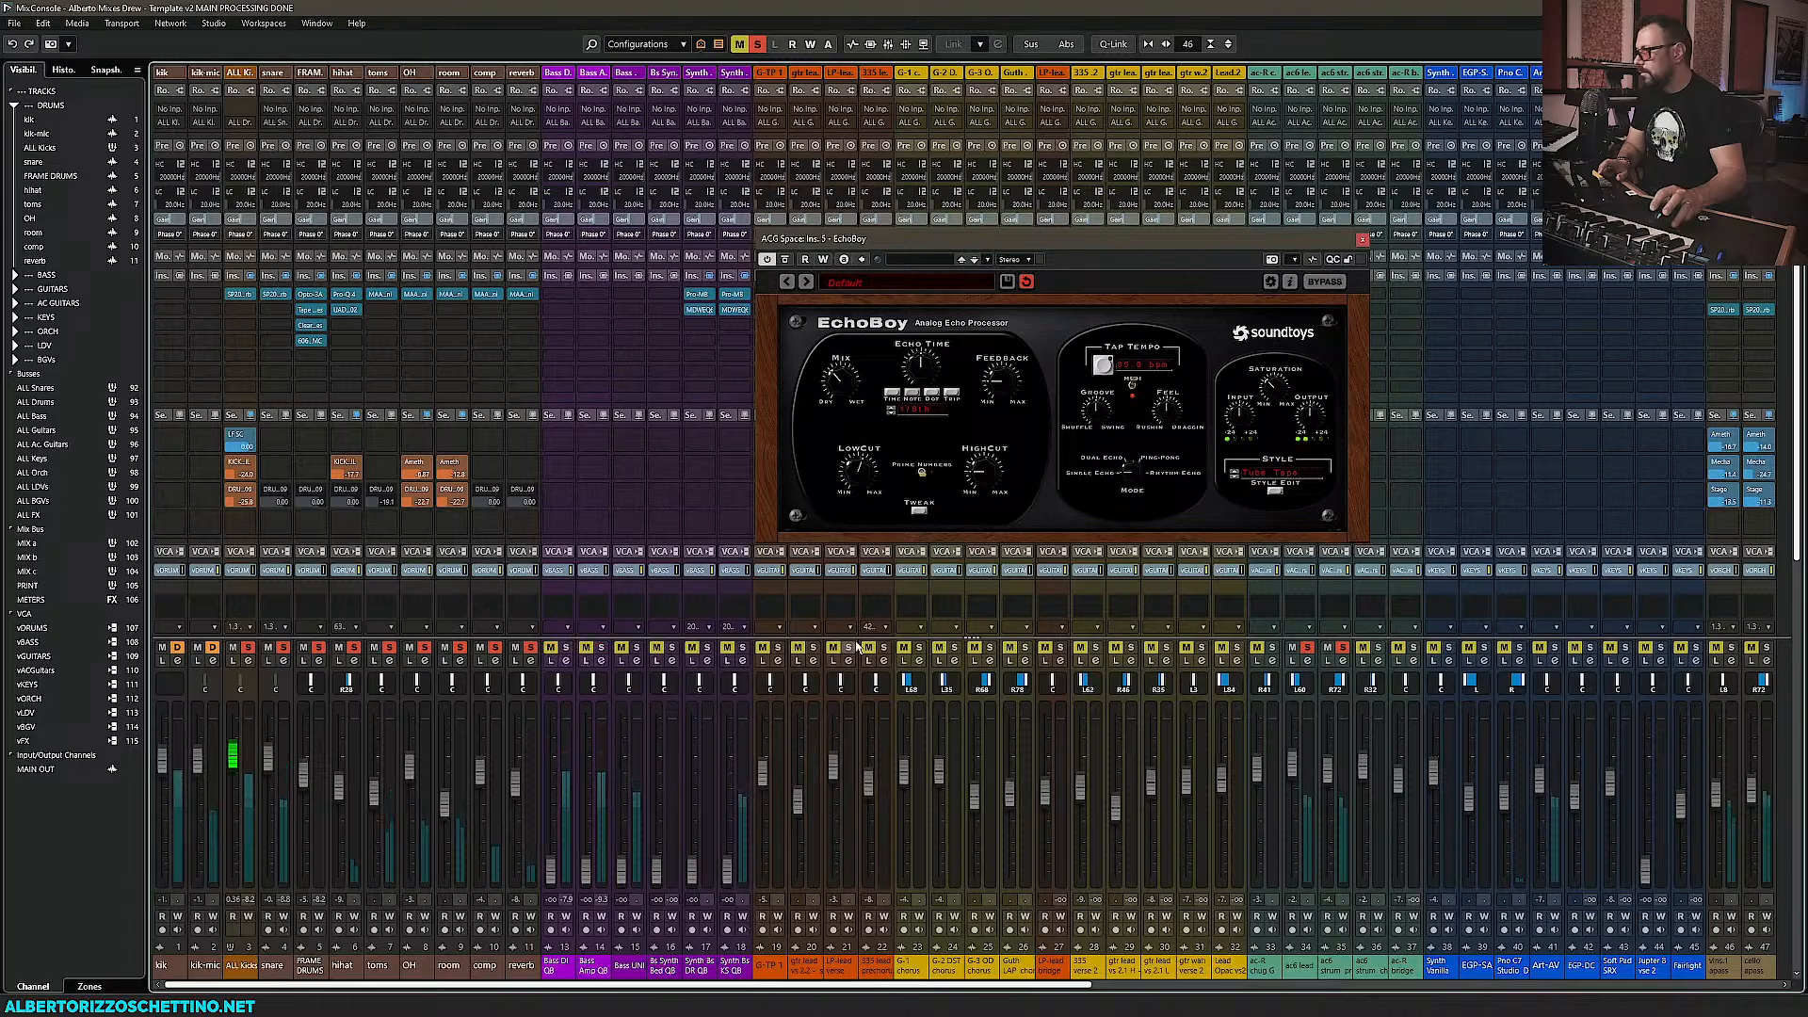
Close EchoBoy and try the CLA-76 Stereo compressor in ACG Space's sixth insert slot
click(1362, 240)
click(1343, 988)
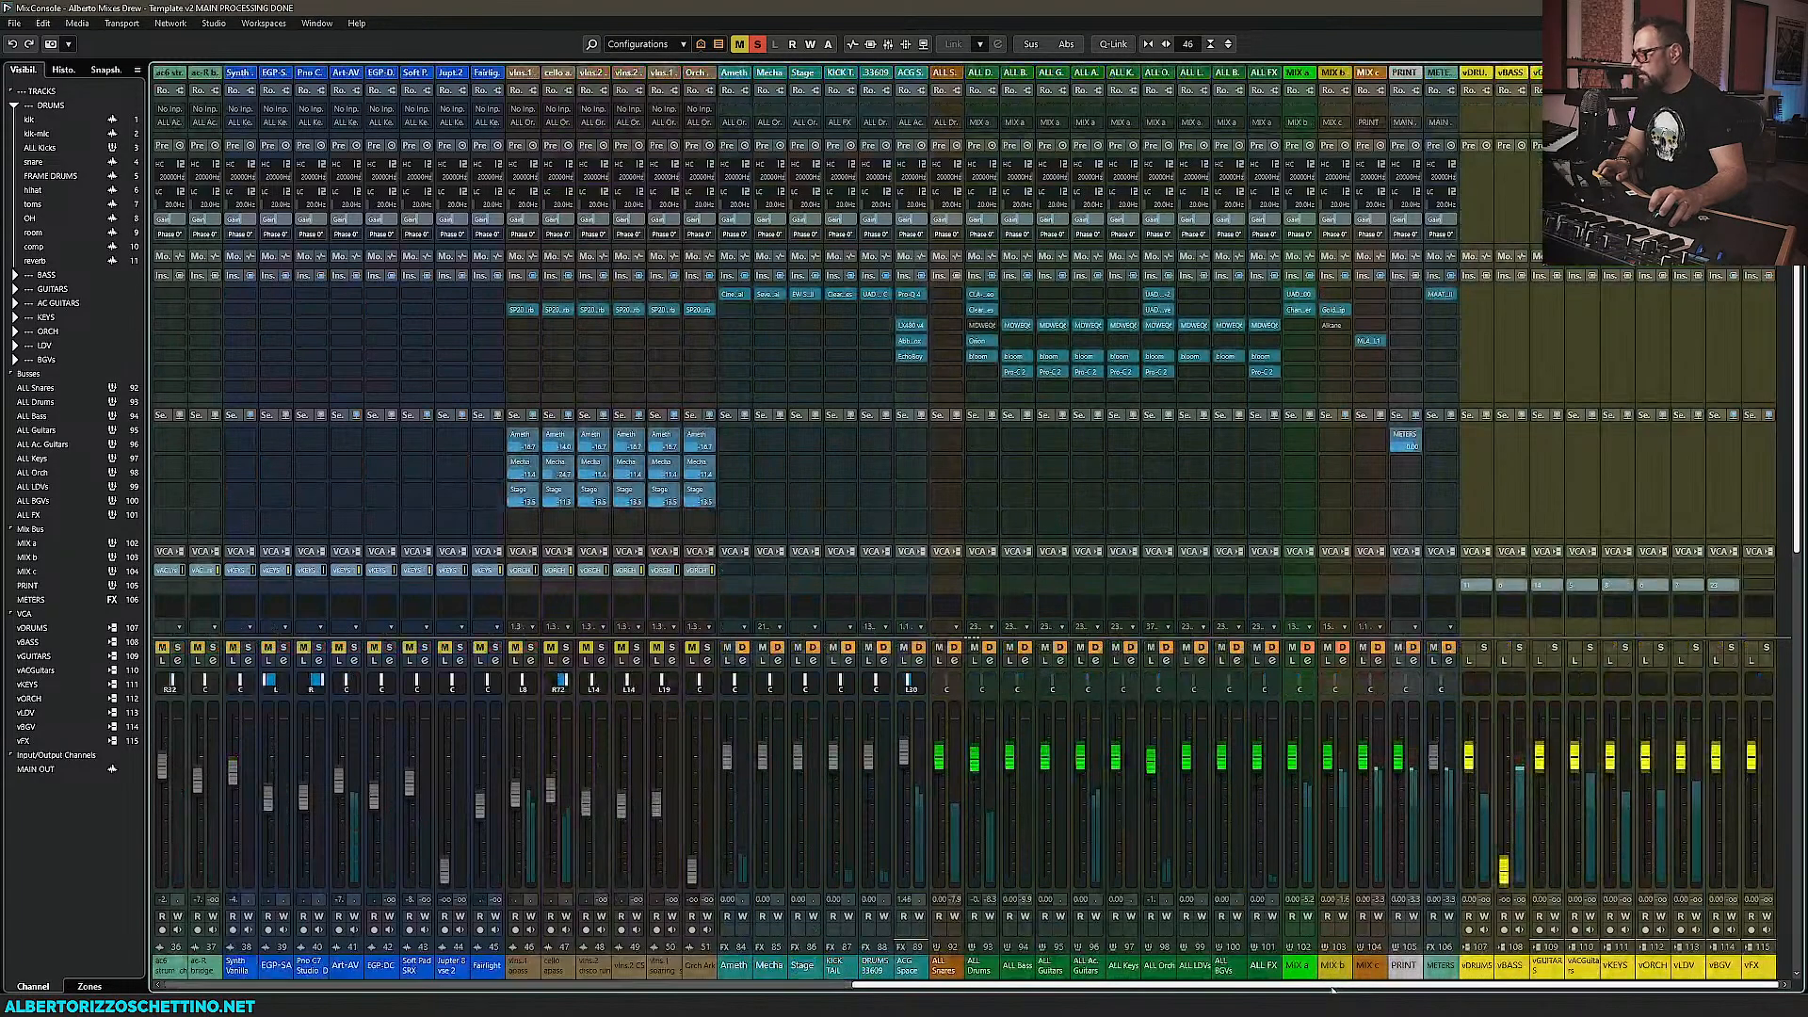
drag(1339, 987, 1025, 989)
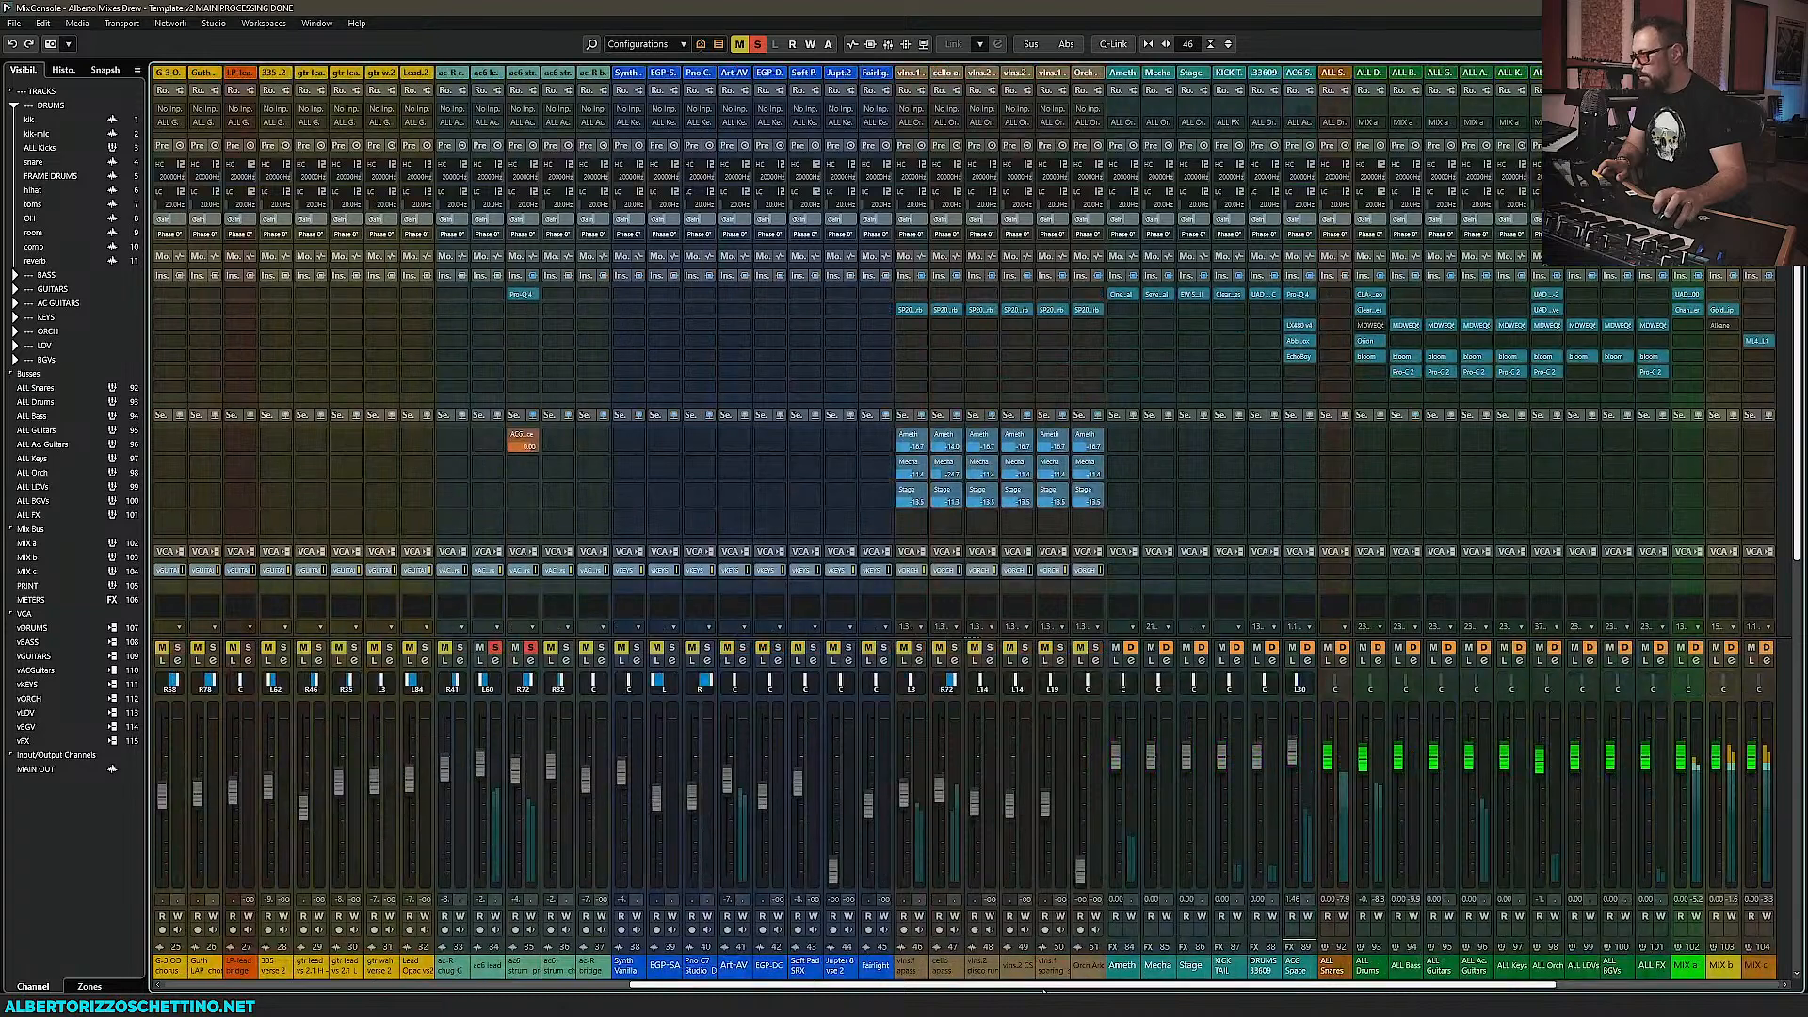
click(1309, 372)
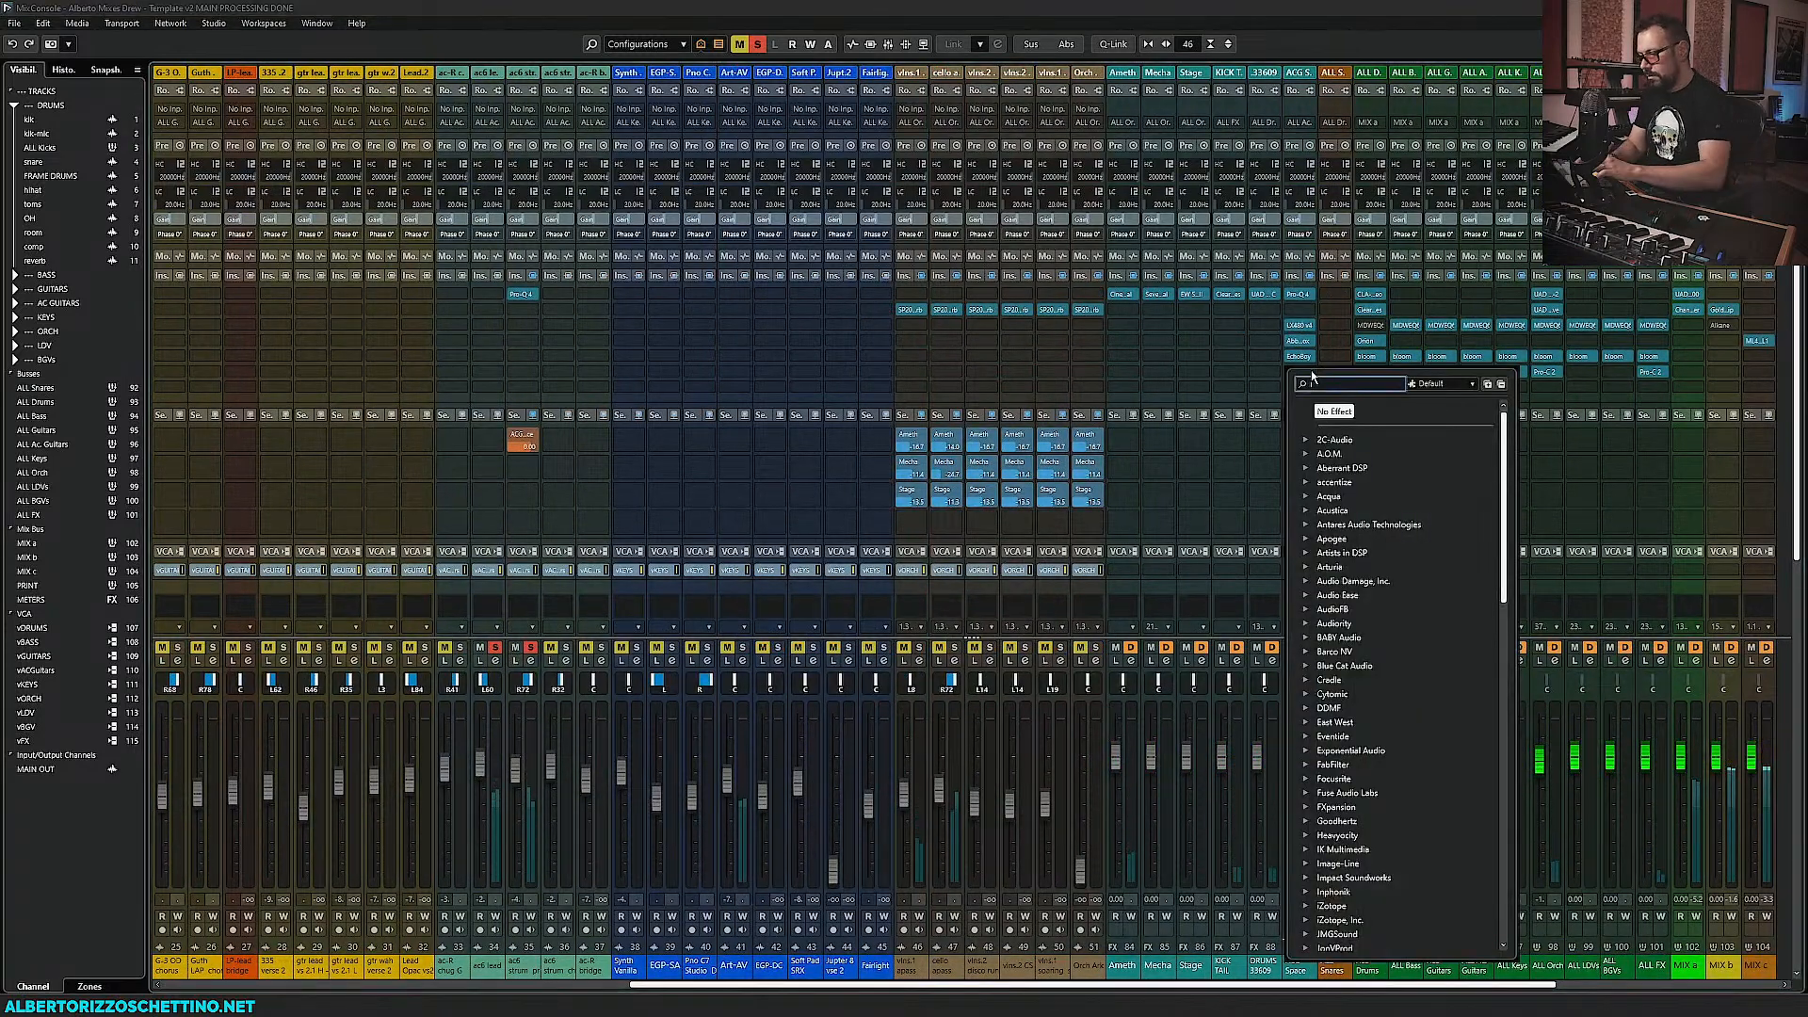
text(cla-)
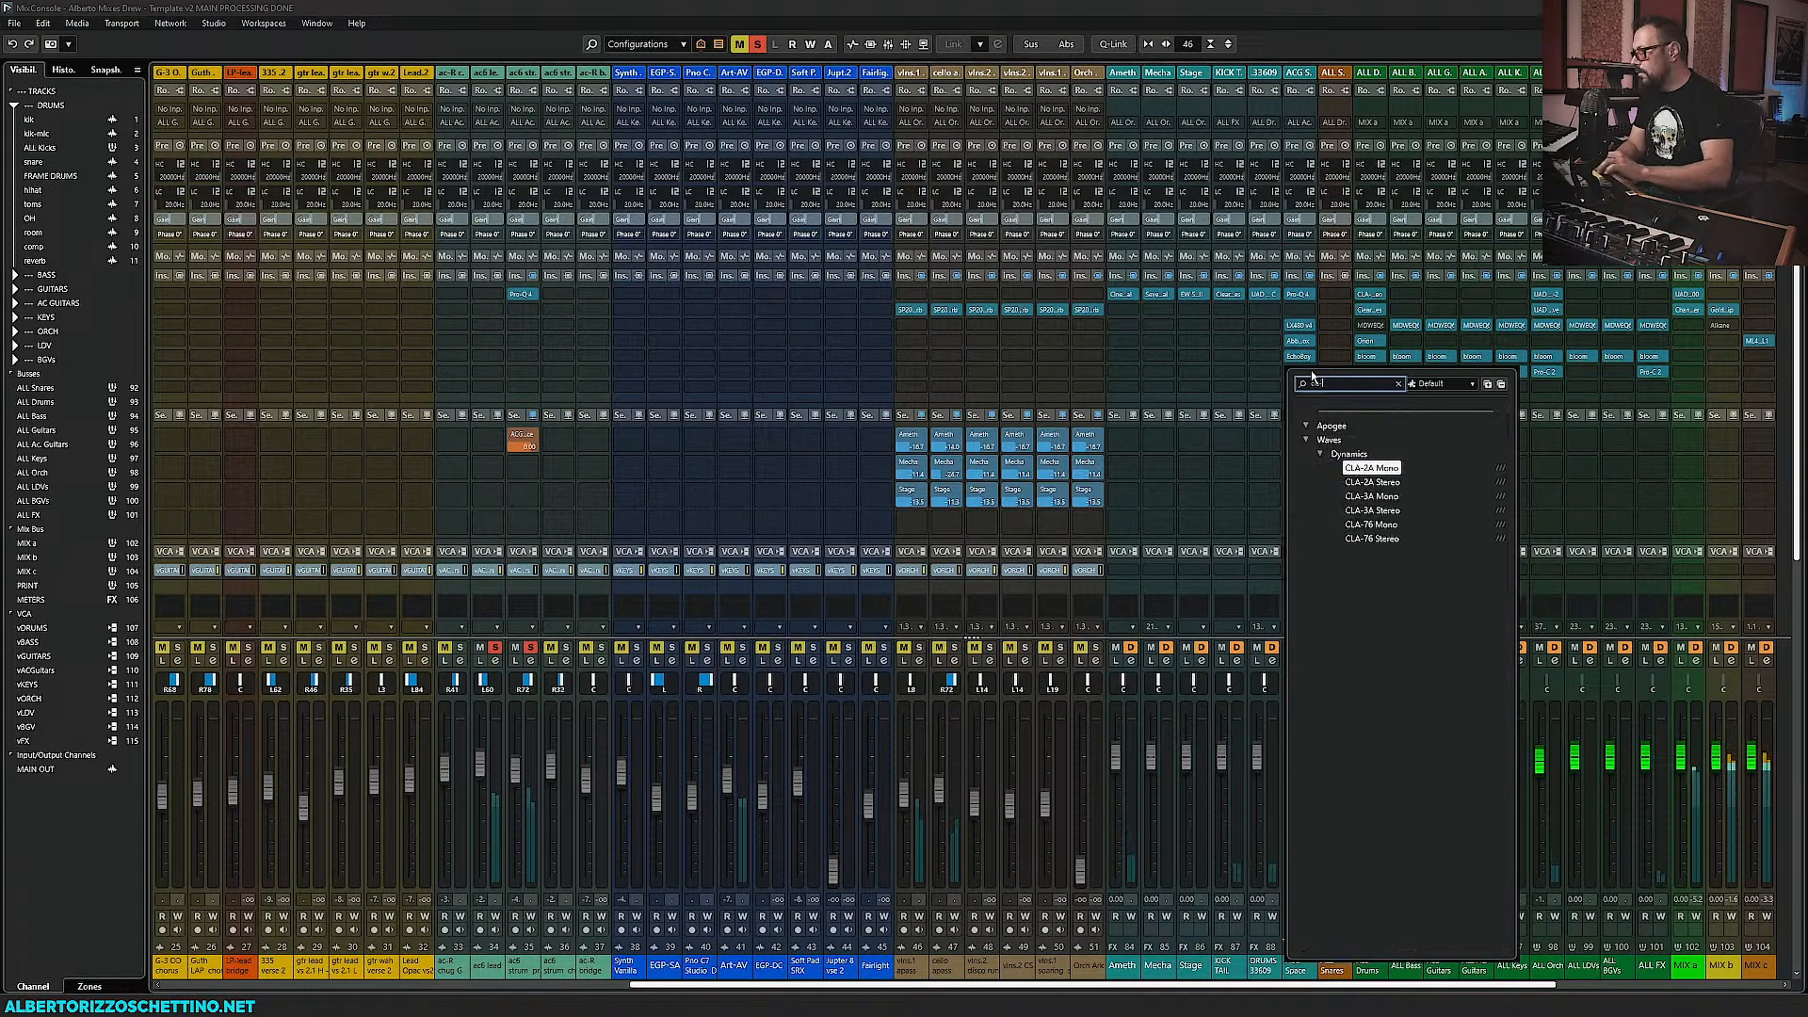
click(1371, 539)
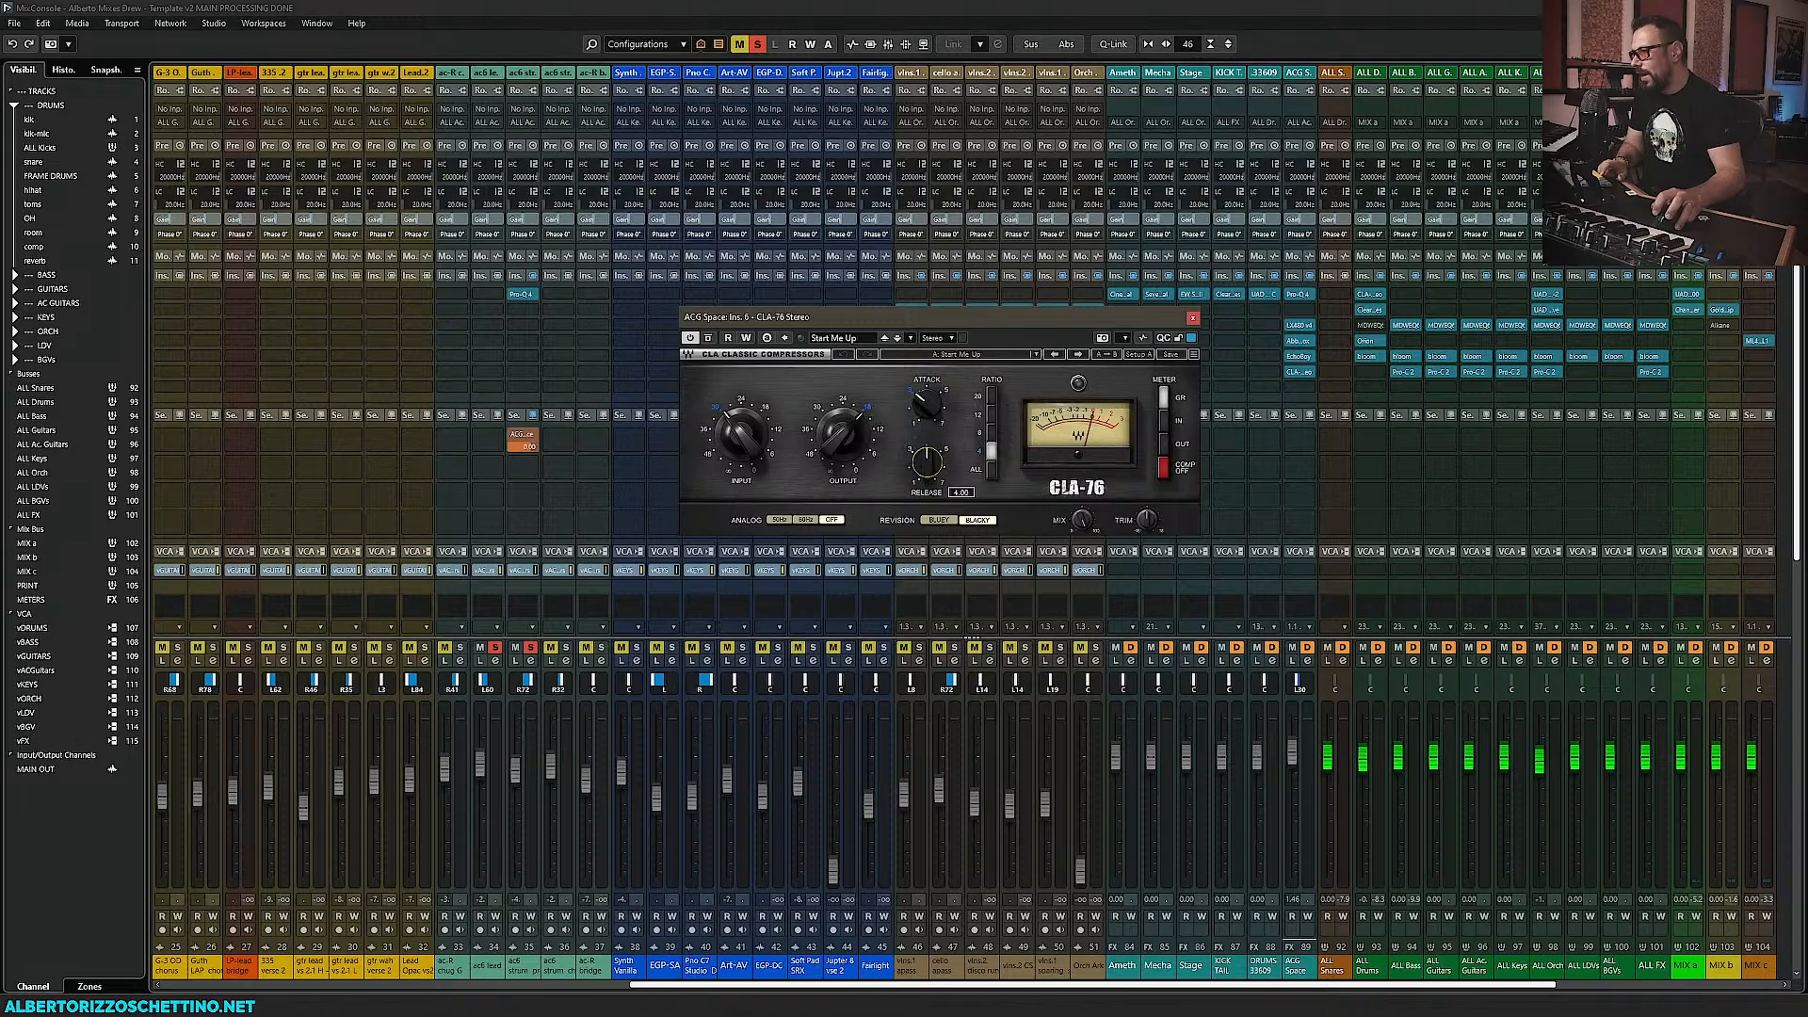
During playback, adjust the CLA-76's release, output, input, attack and mix on the ACG Space channel
drag(927, 462, 927, 454)
key(space)
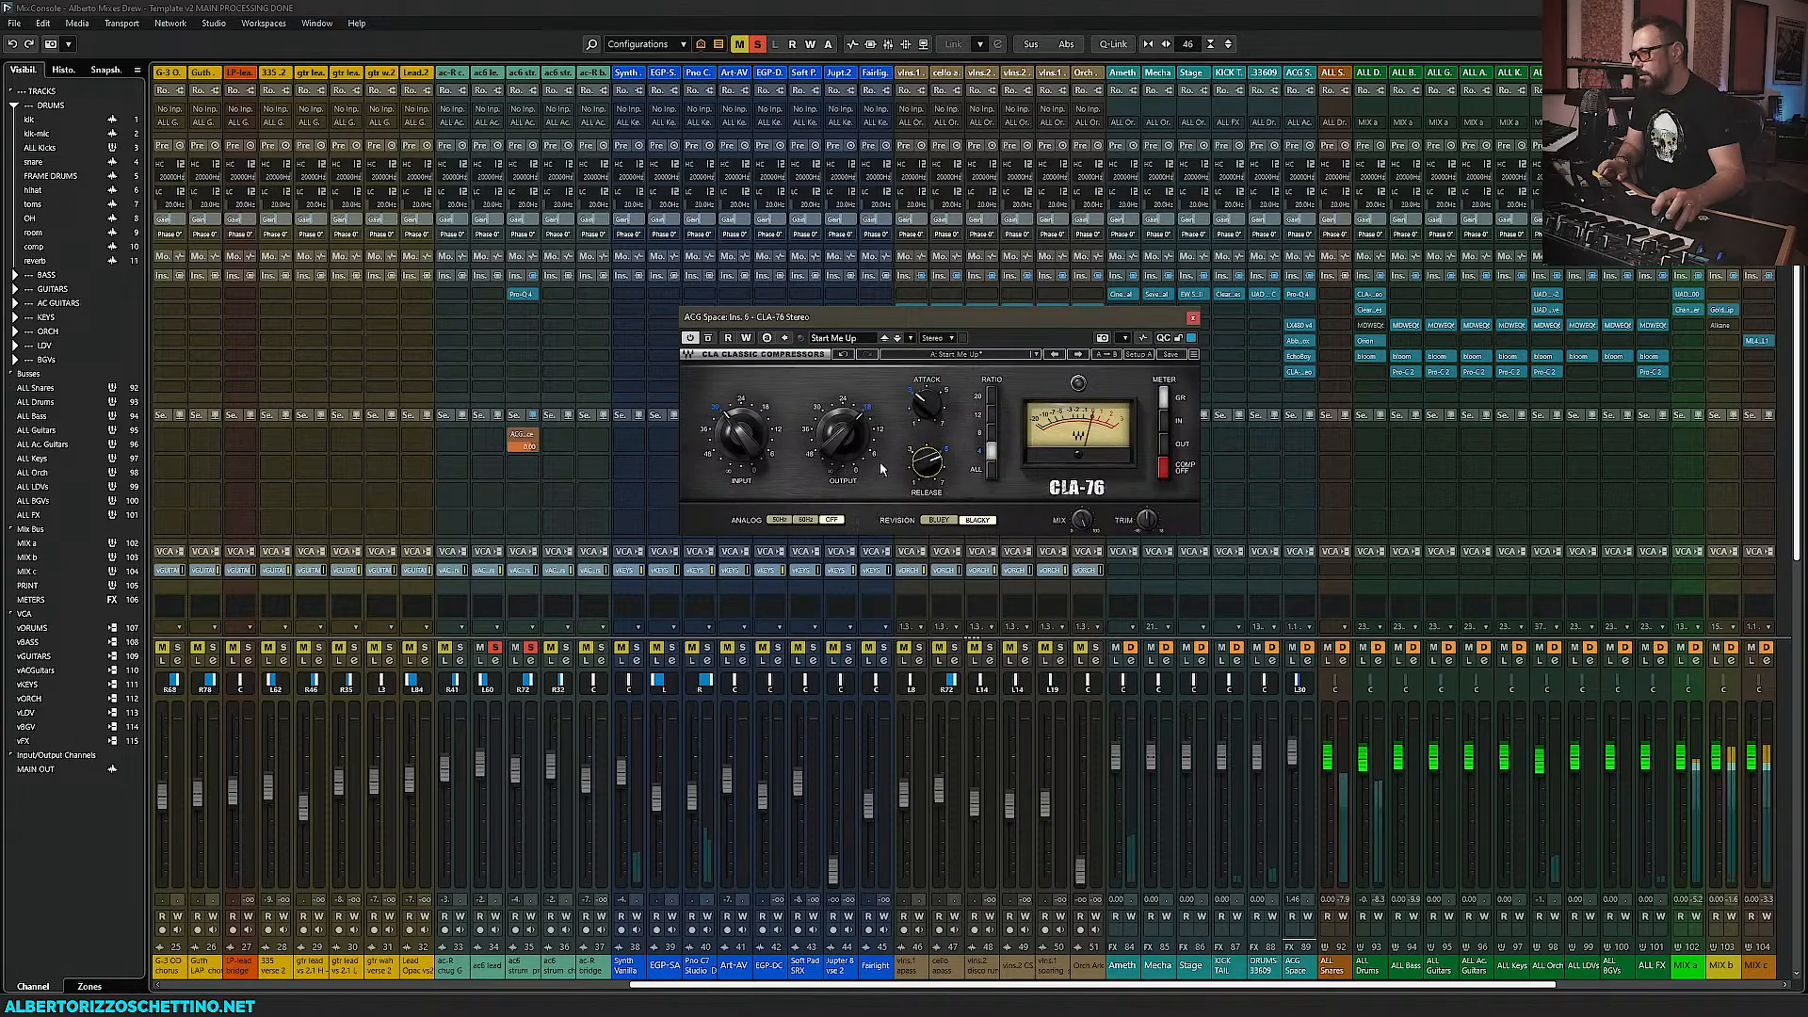
drag(835, 445, 835, 467)
drag(740, 437, 740, 413)
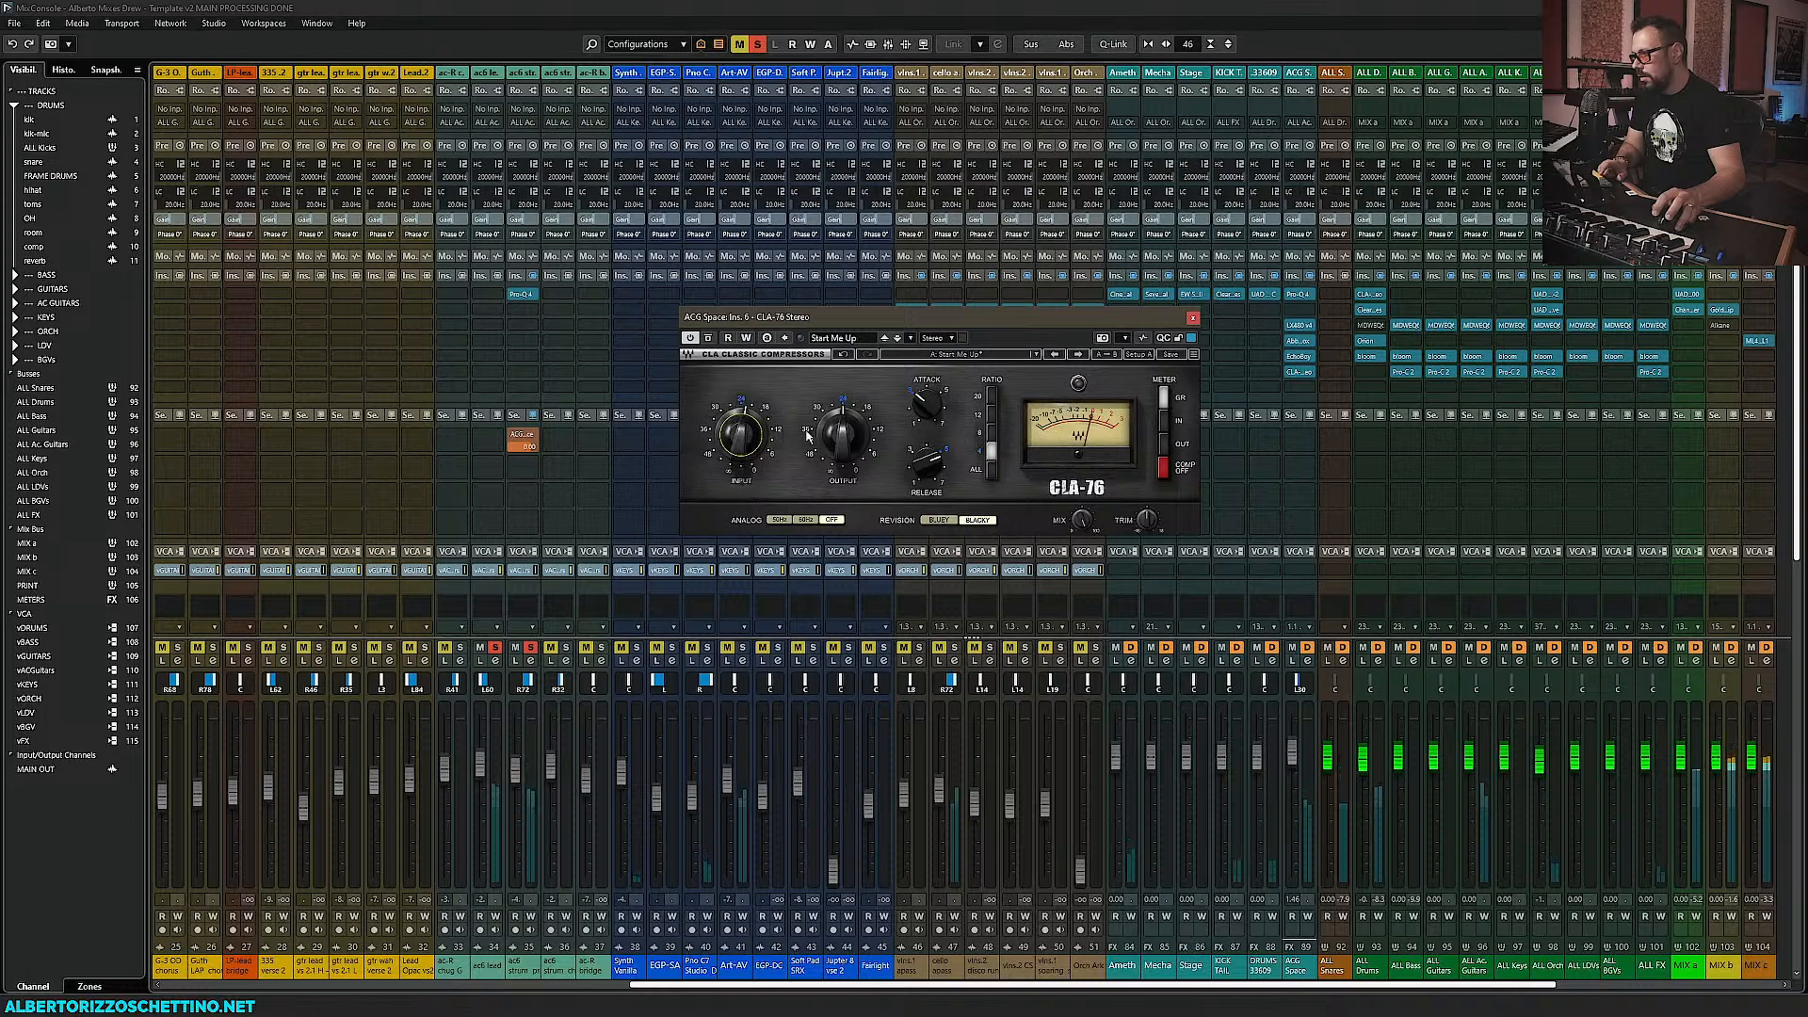
drag(841, 437, 740, 405)
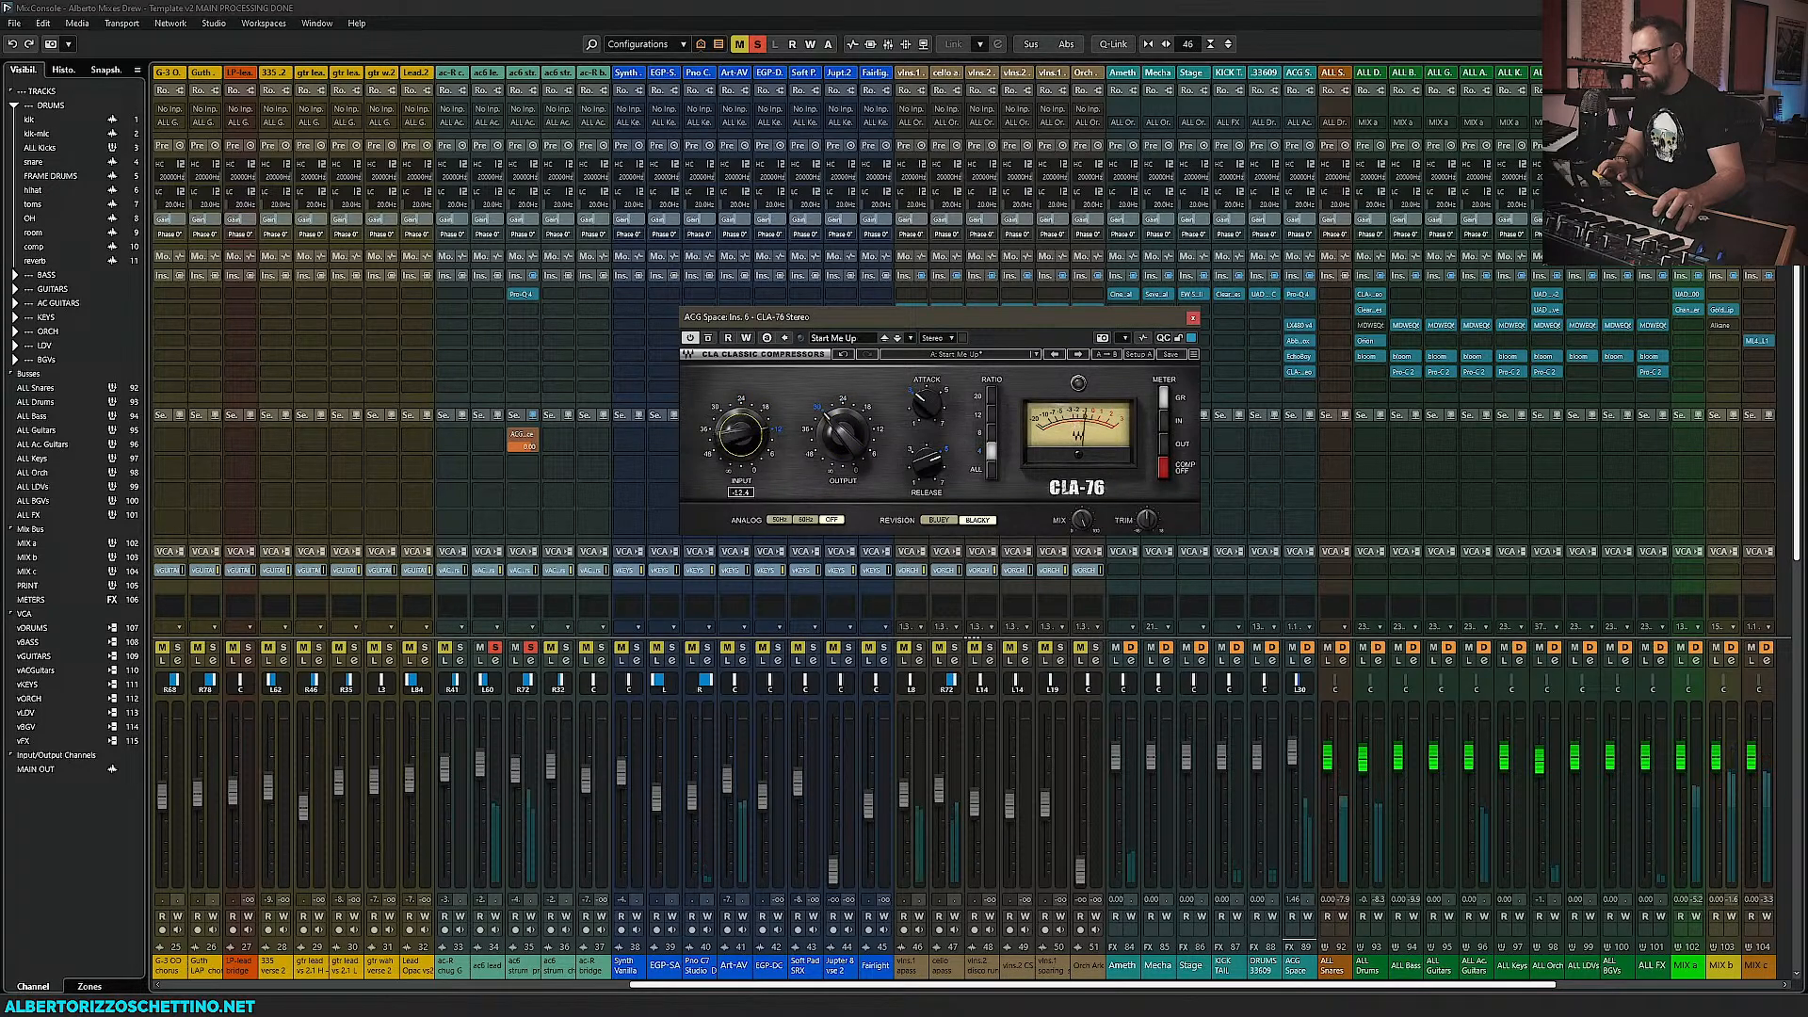
drag(928, 405, 926, 450)
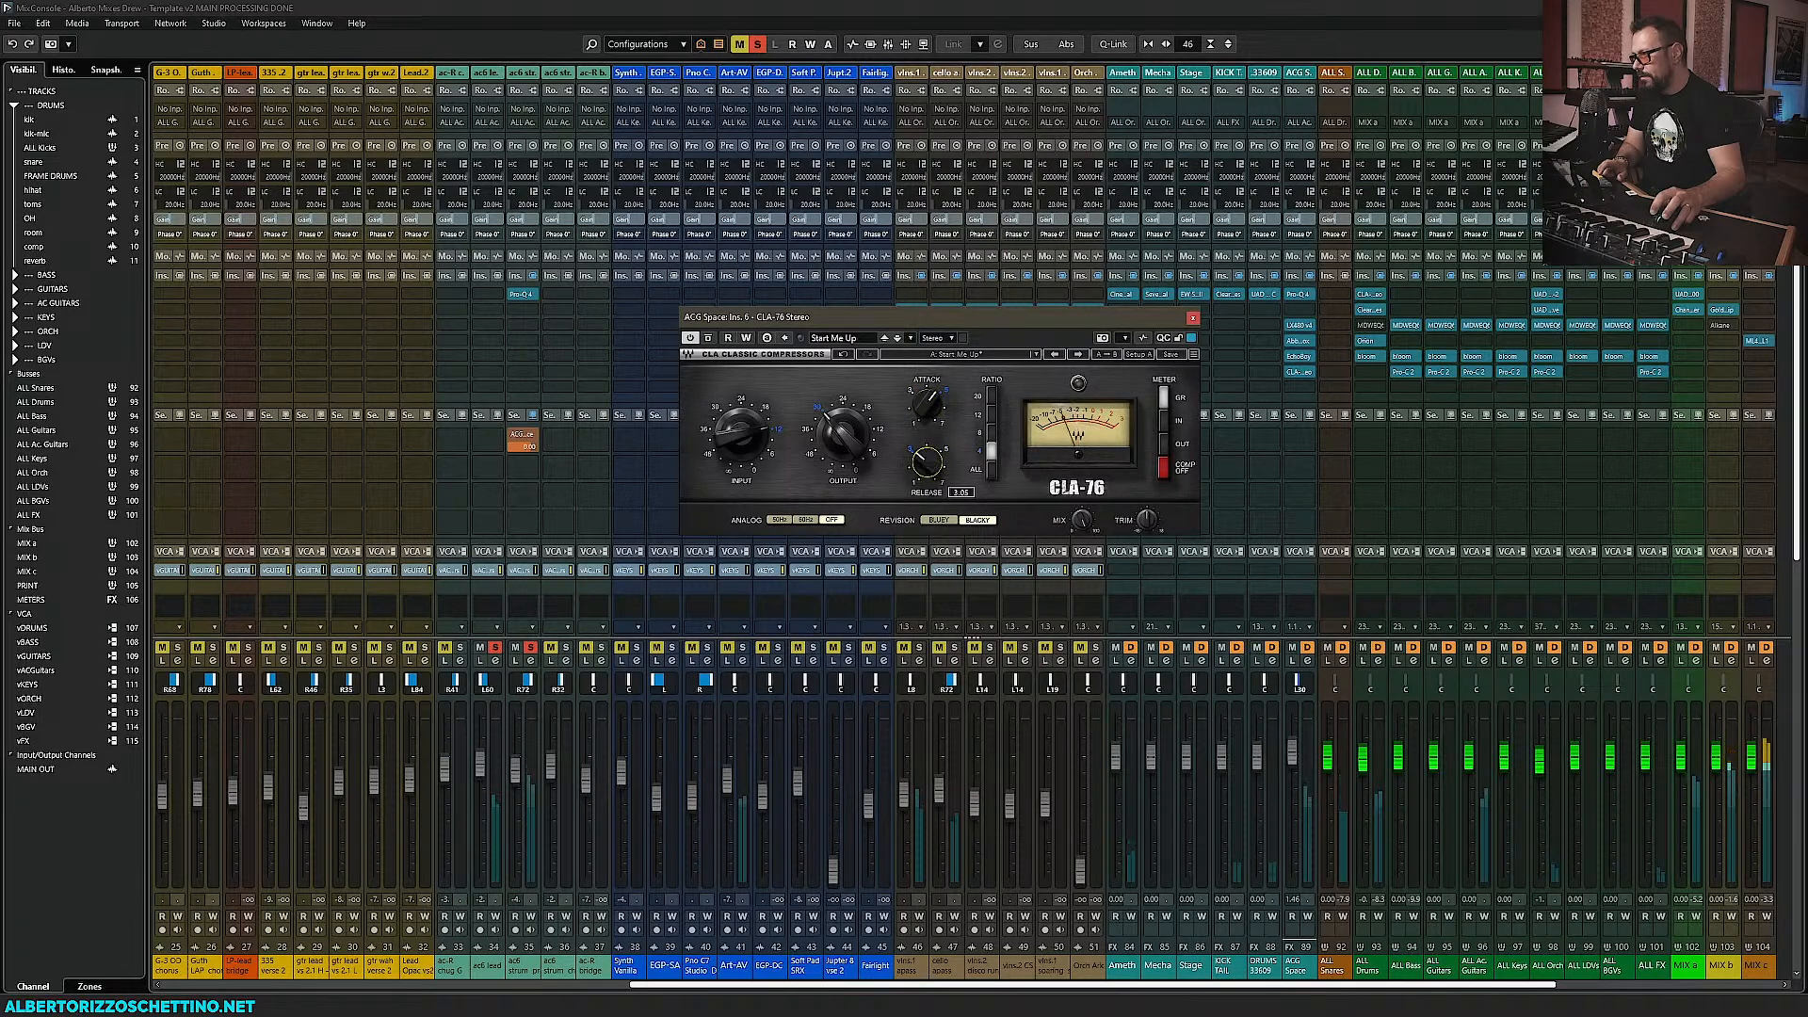
mouse_move(843, 433)
mouse_down()
mouse_move(741, 427)
mouse_move(843, 437)
mouse_up()
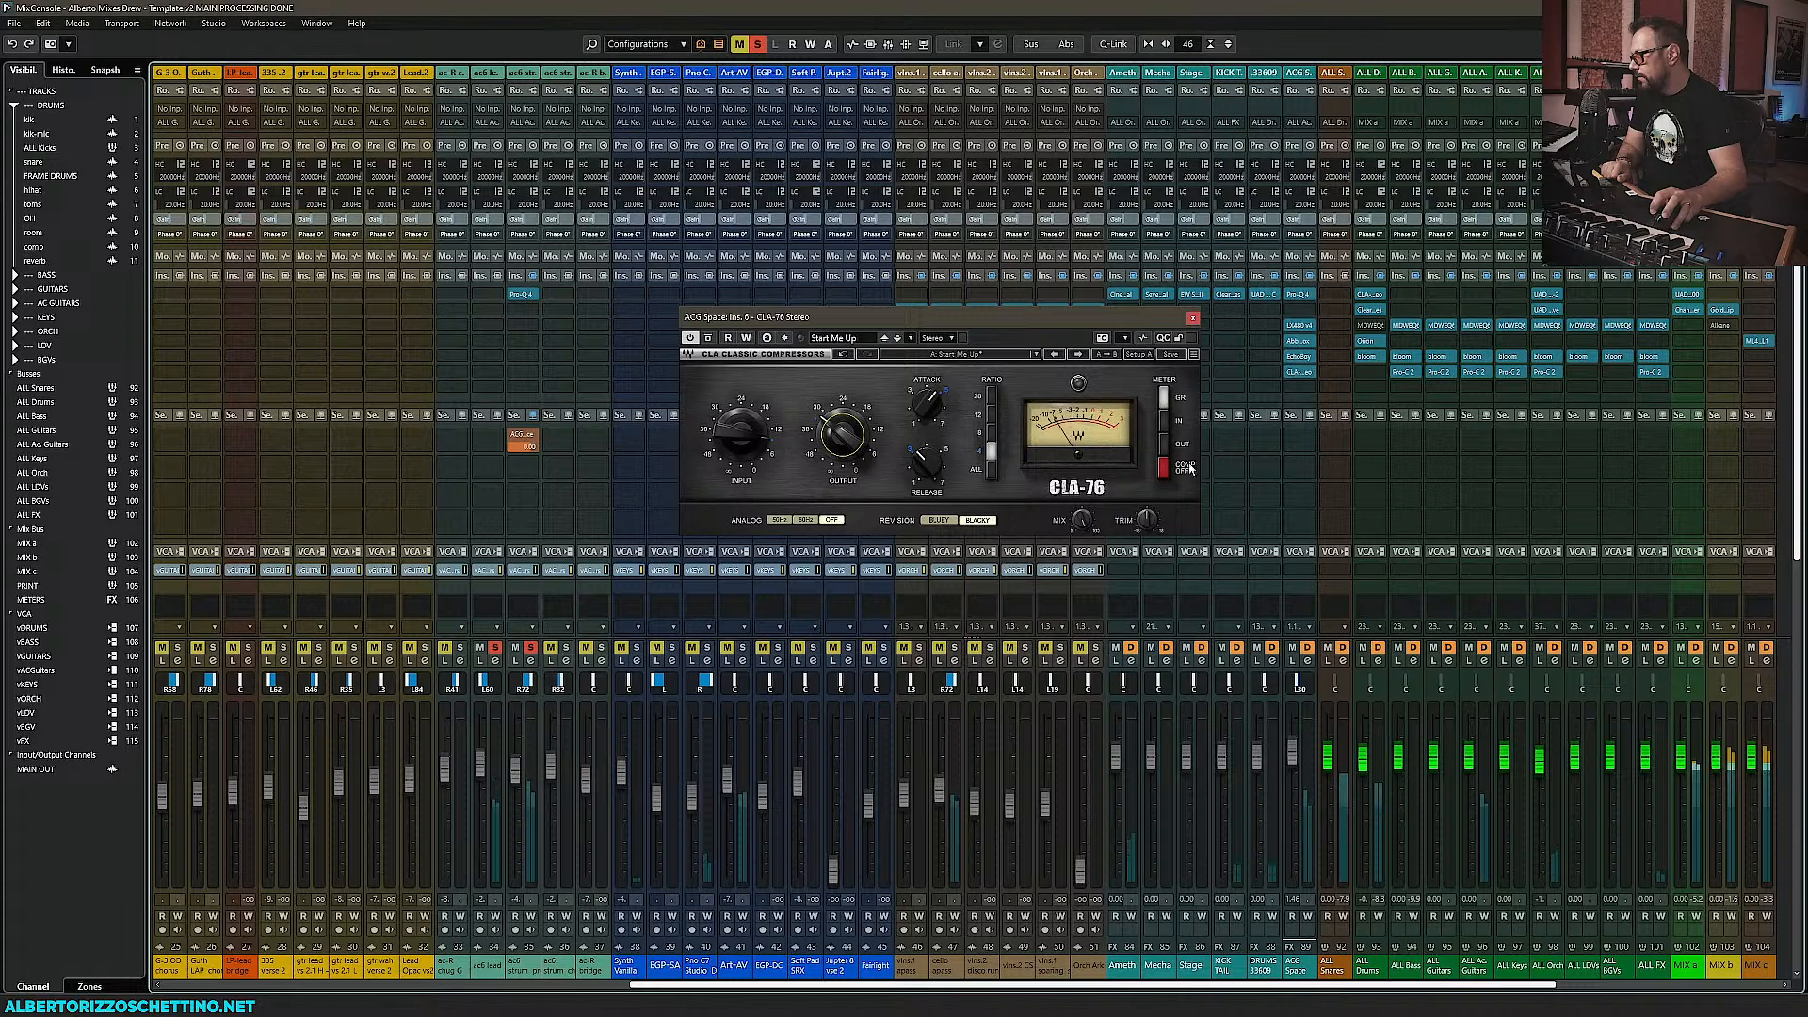
drag(1081, 518, 1081, 526)
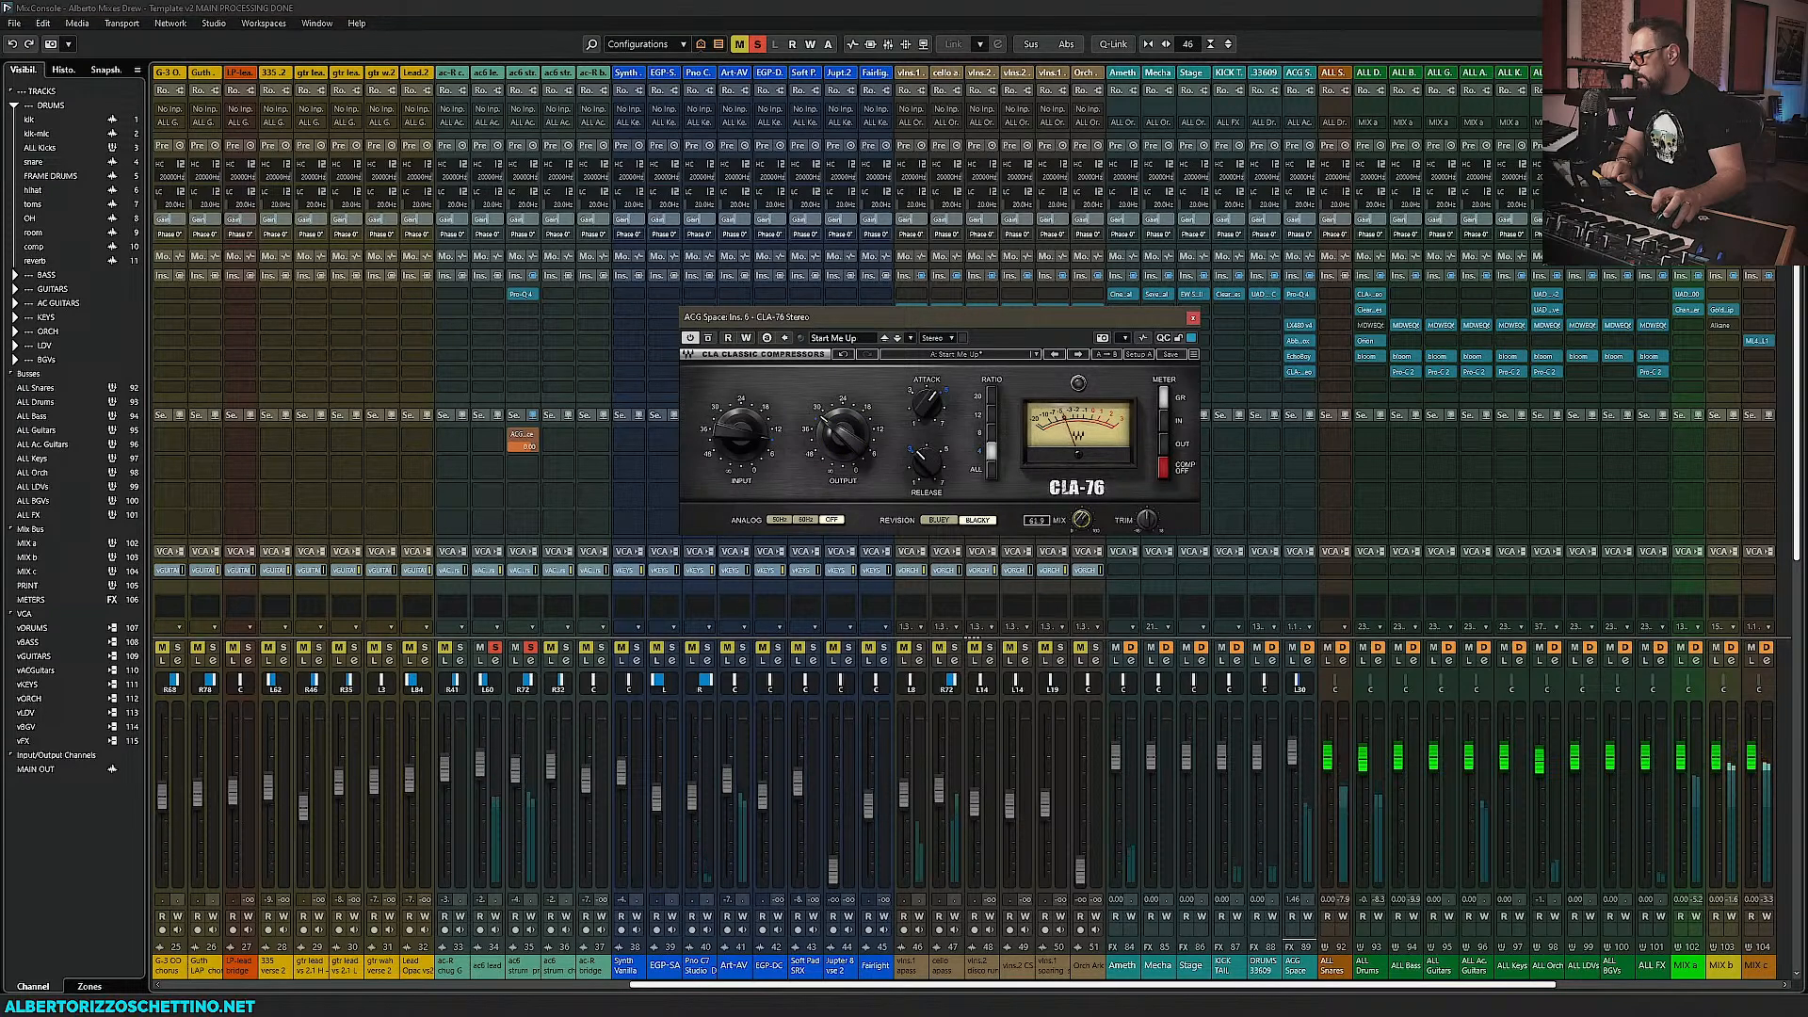
Bypass the CLA-76 for comparison and remove it from ACG Space's sixth insert slot
click(1295, 373)
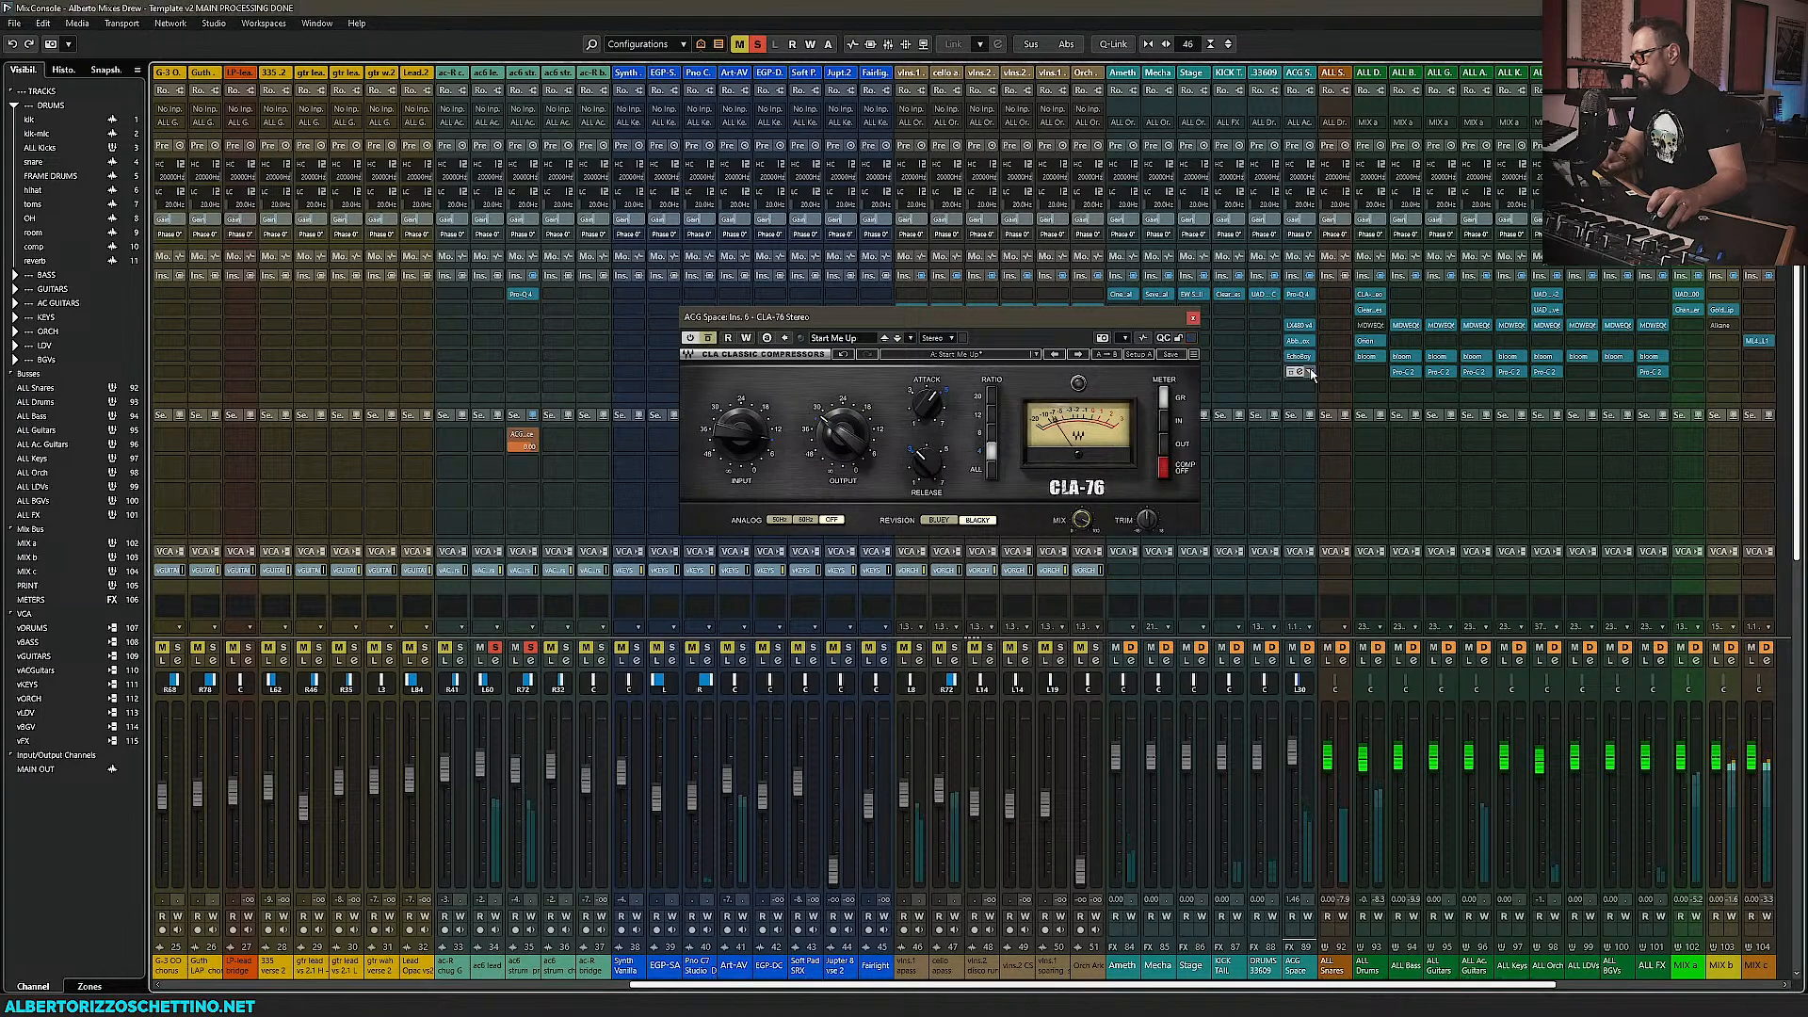
click(1310, 373)
click(1334, 408)
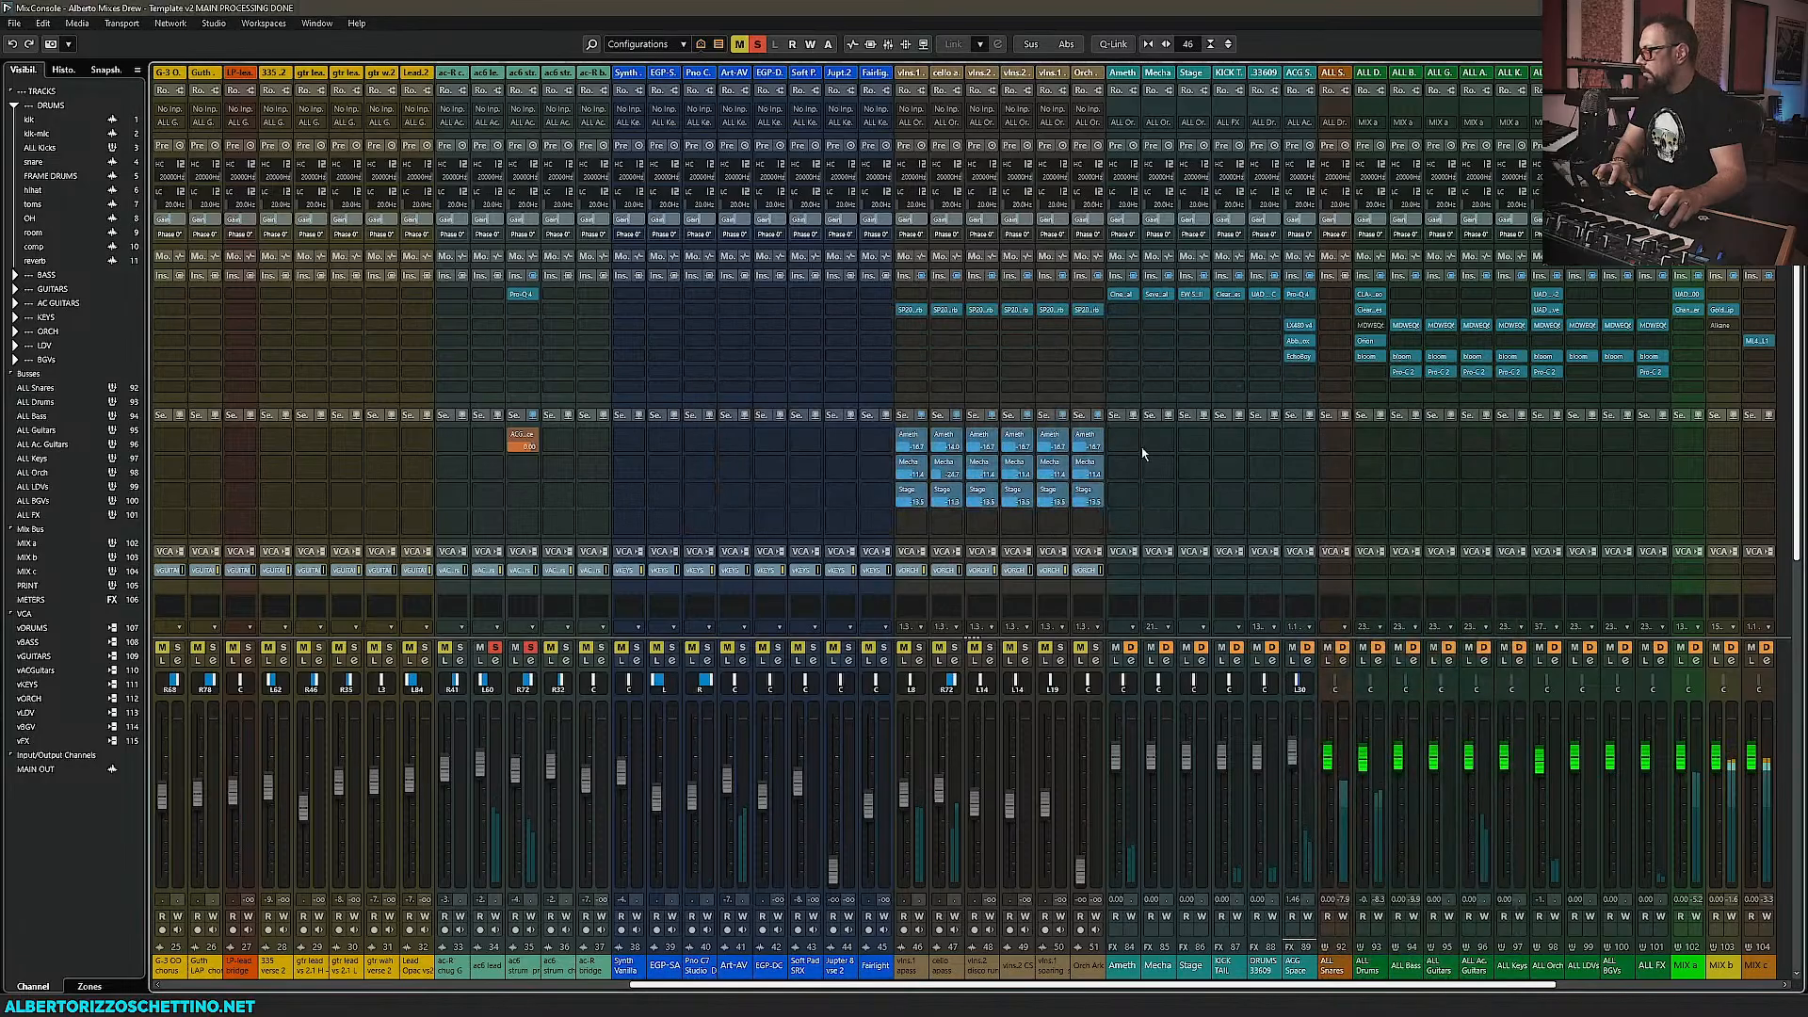
Load the UAD API 560 equalizer into the acoustic lead track's first insert slot
drag(1240, 985, 795, 985)
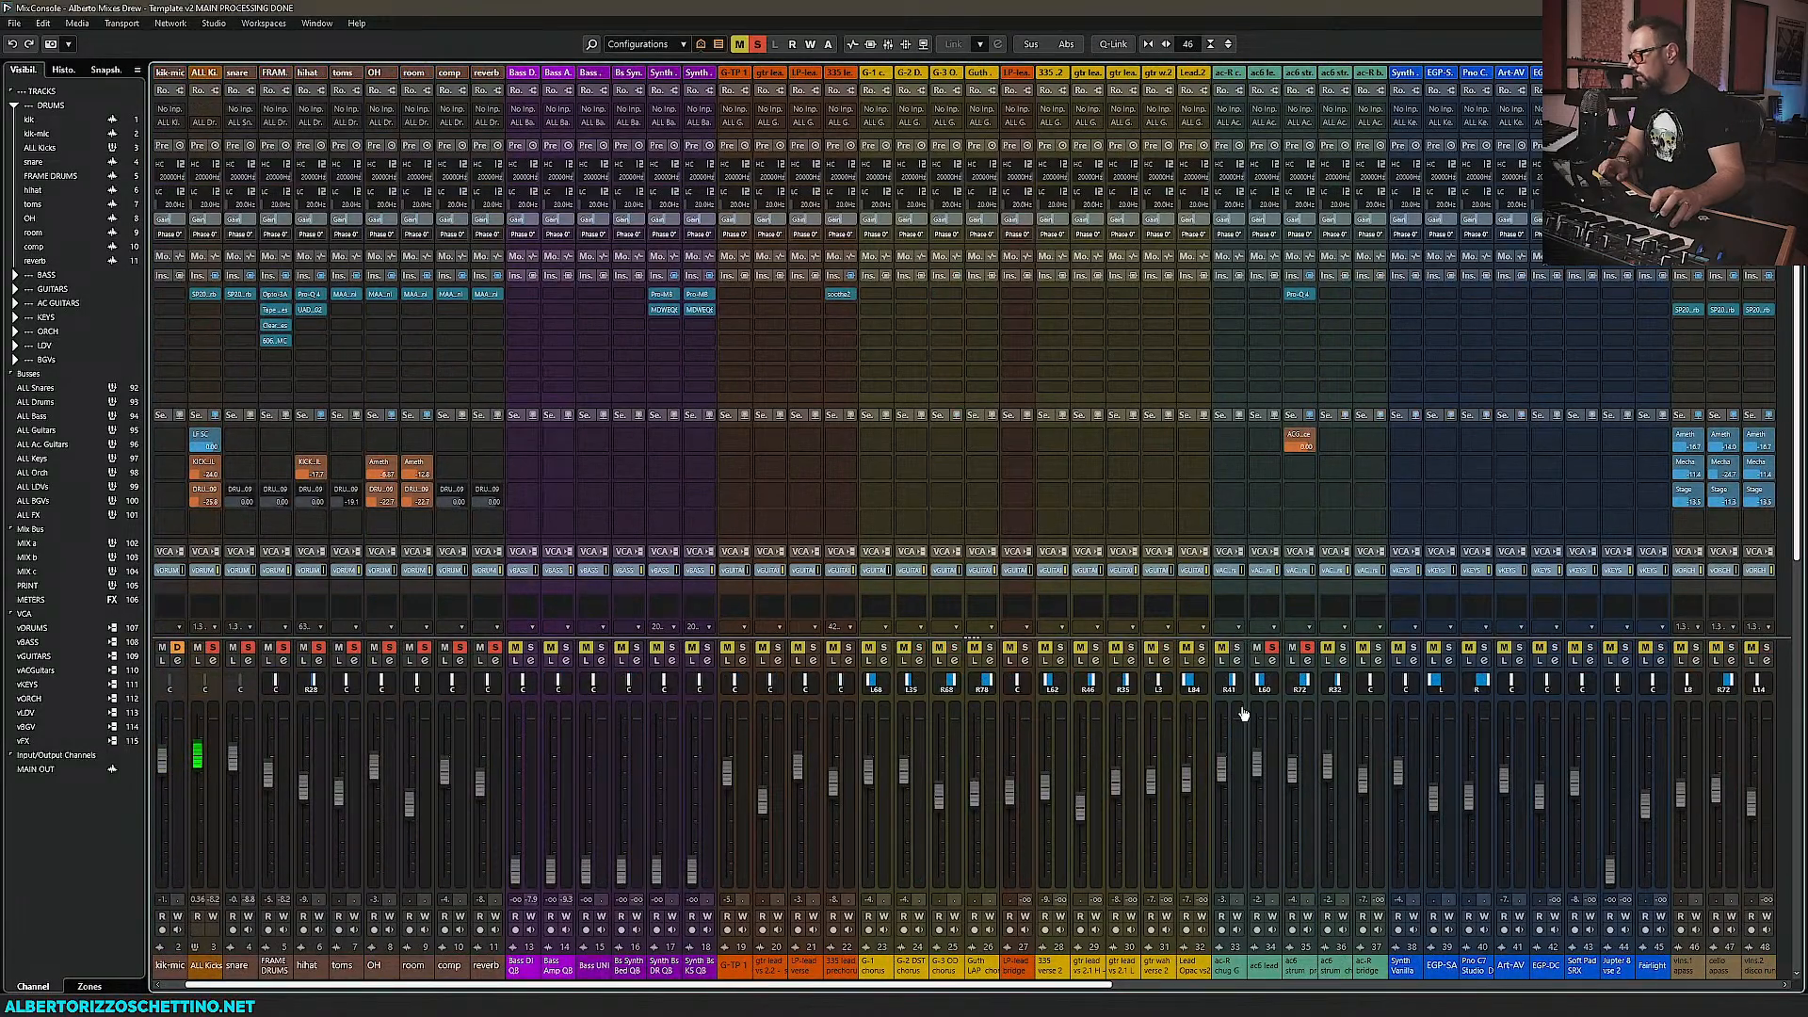
drag(1107, 985, 1188, 985)
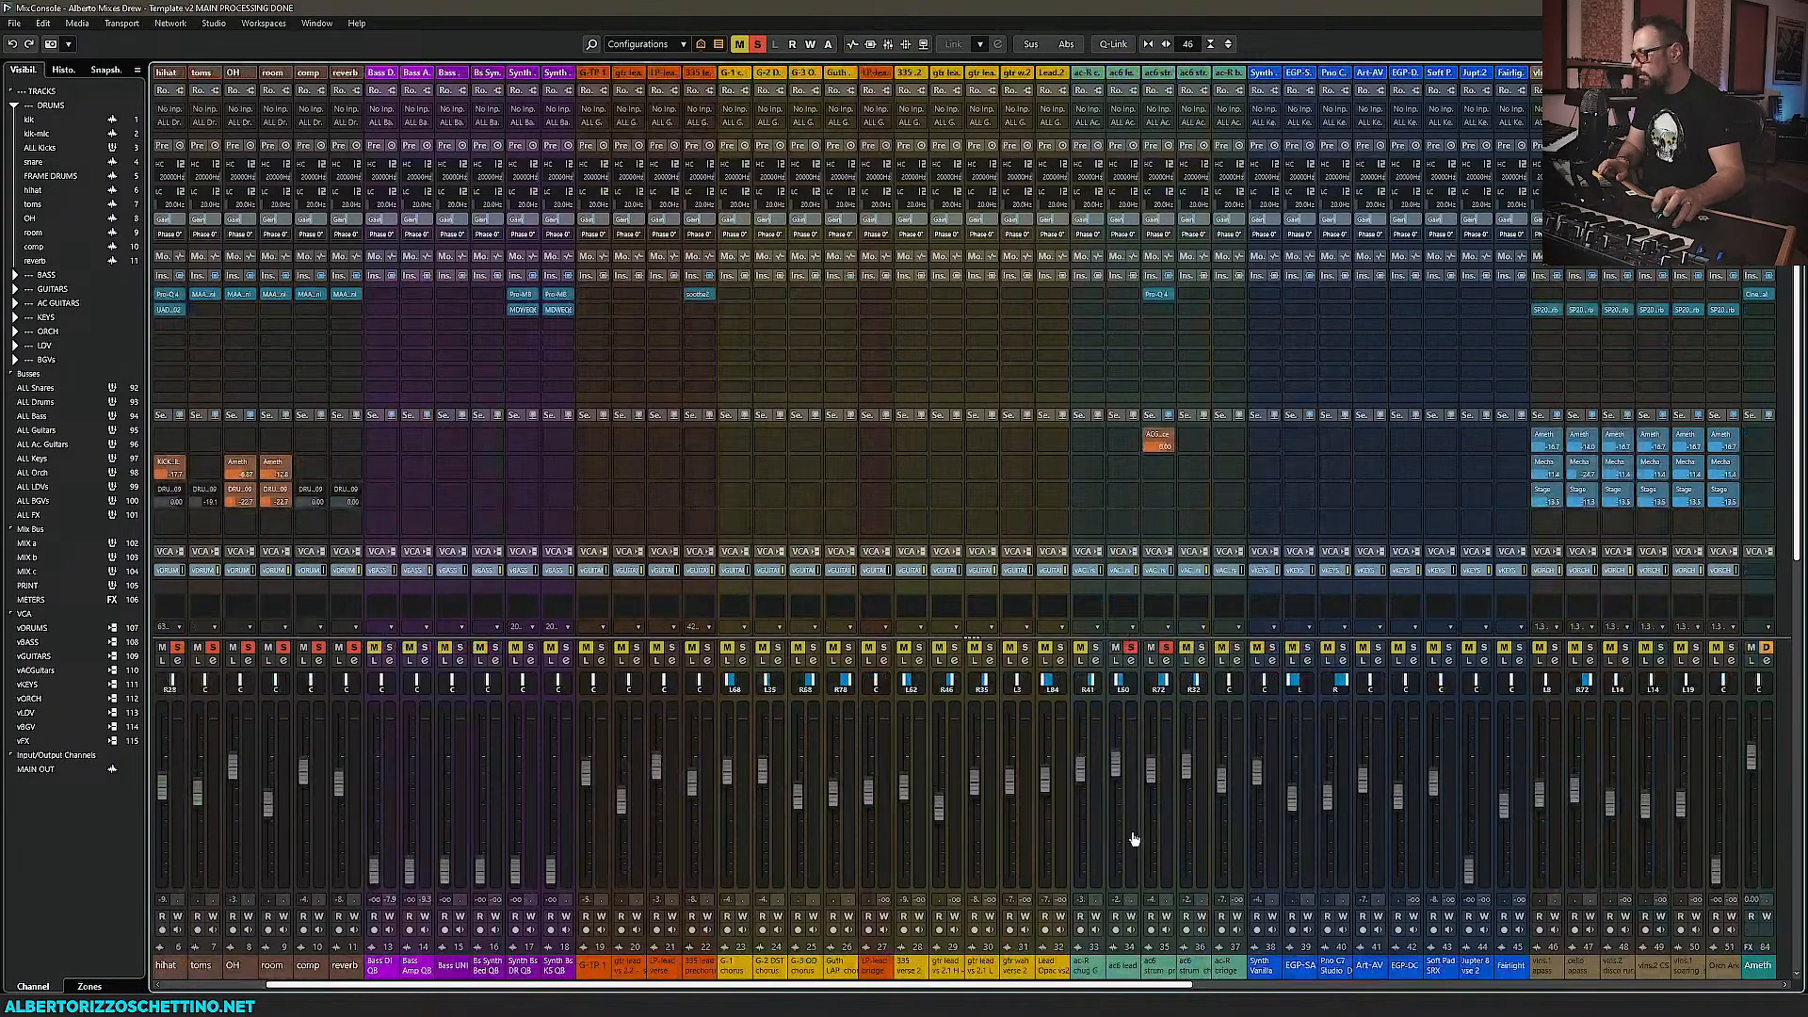
click(1133, 297)
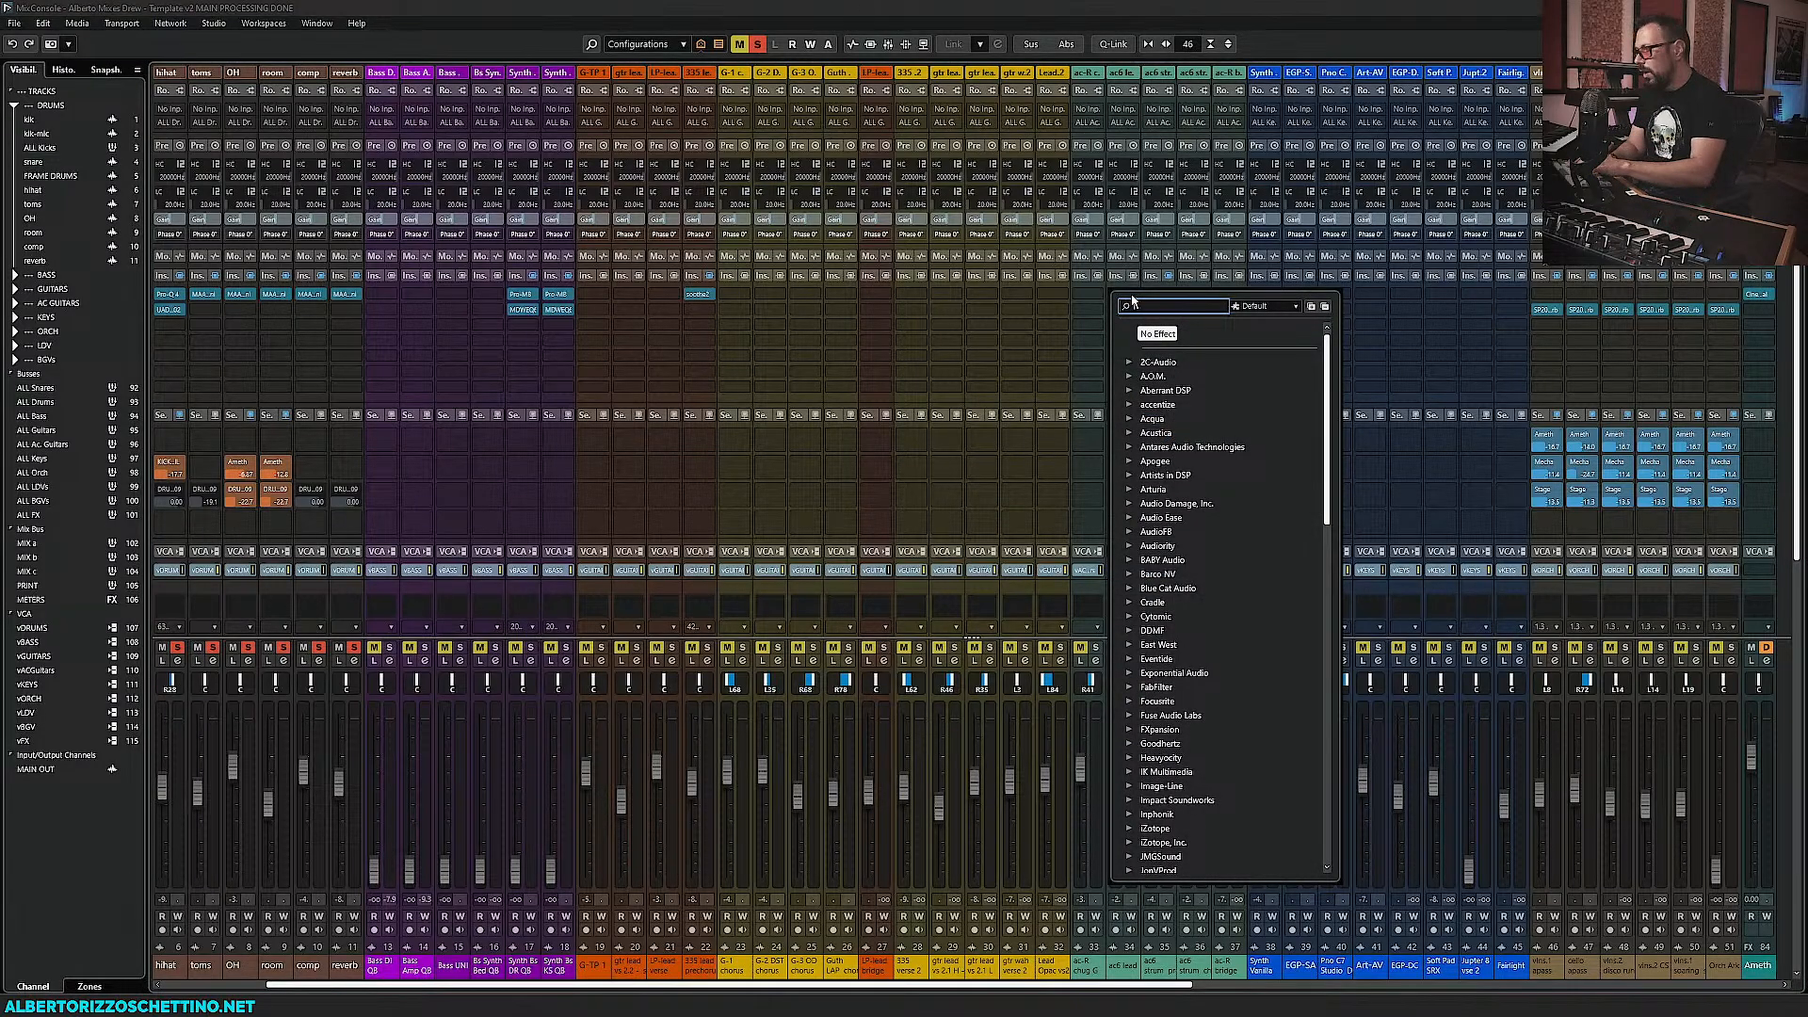
text(api)
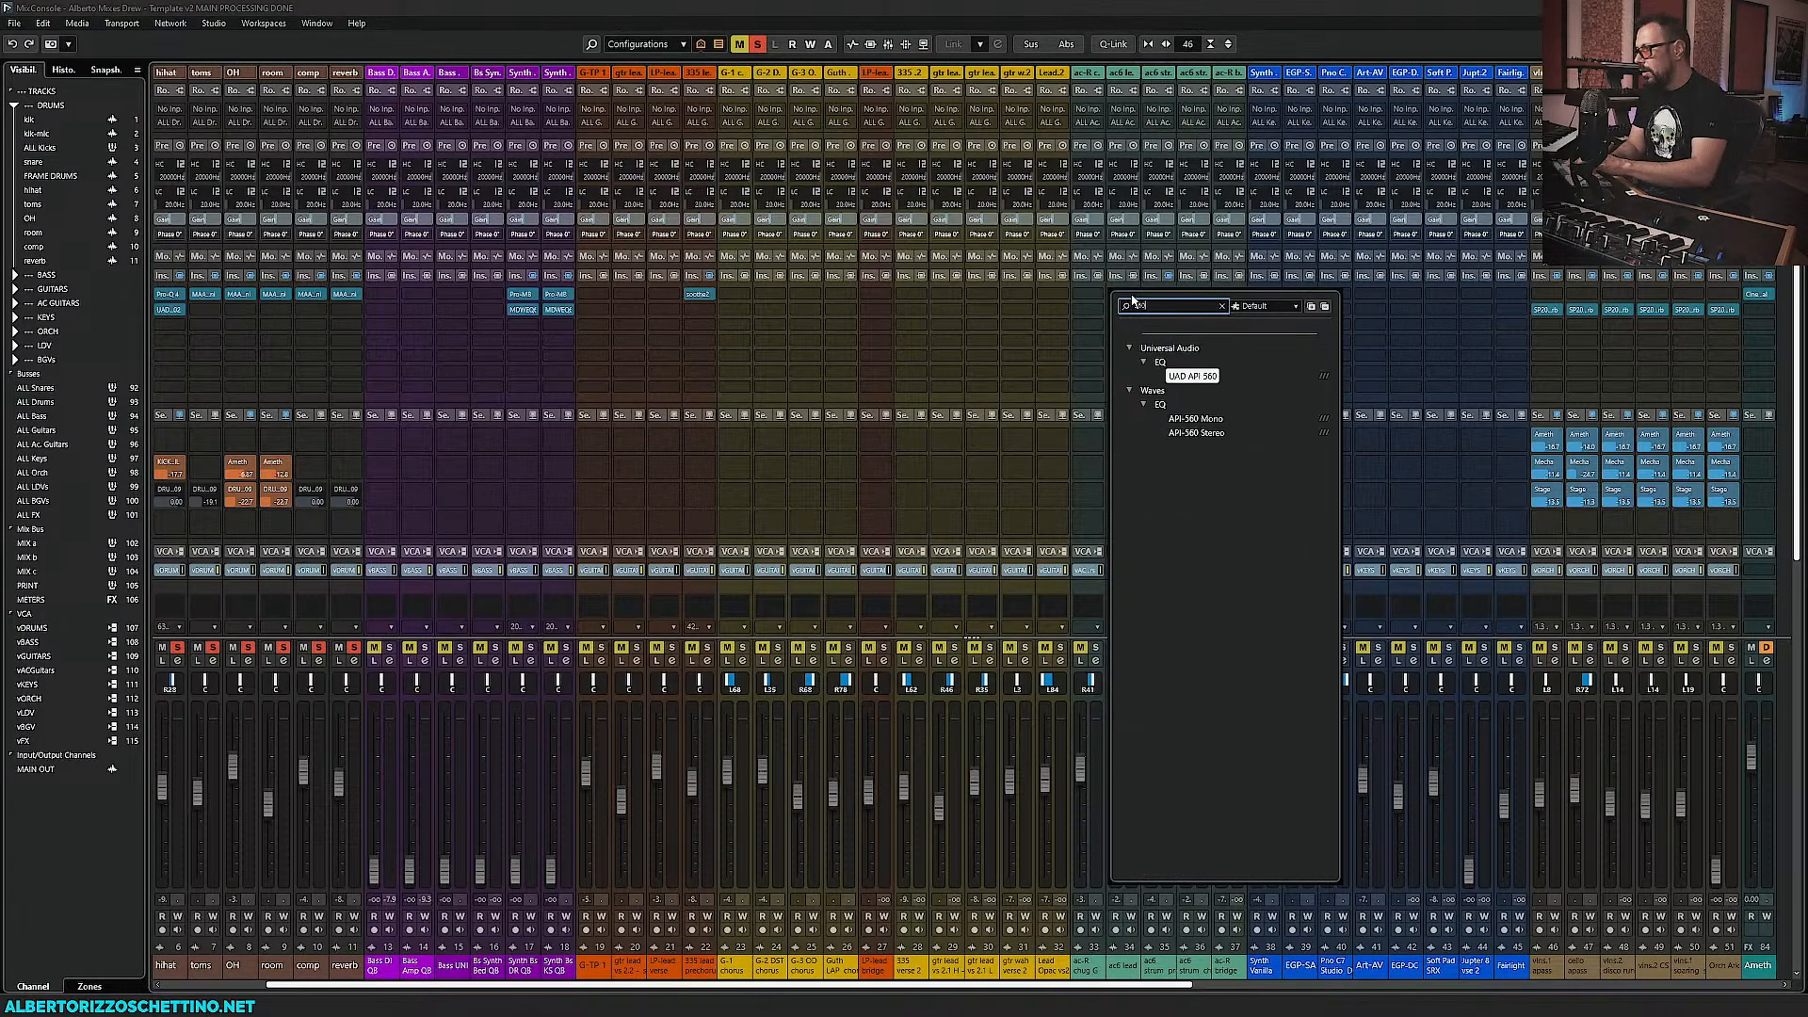
click(1196, 378)
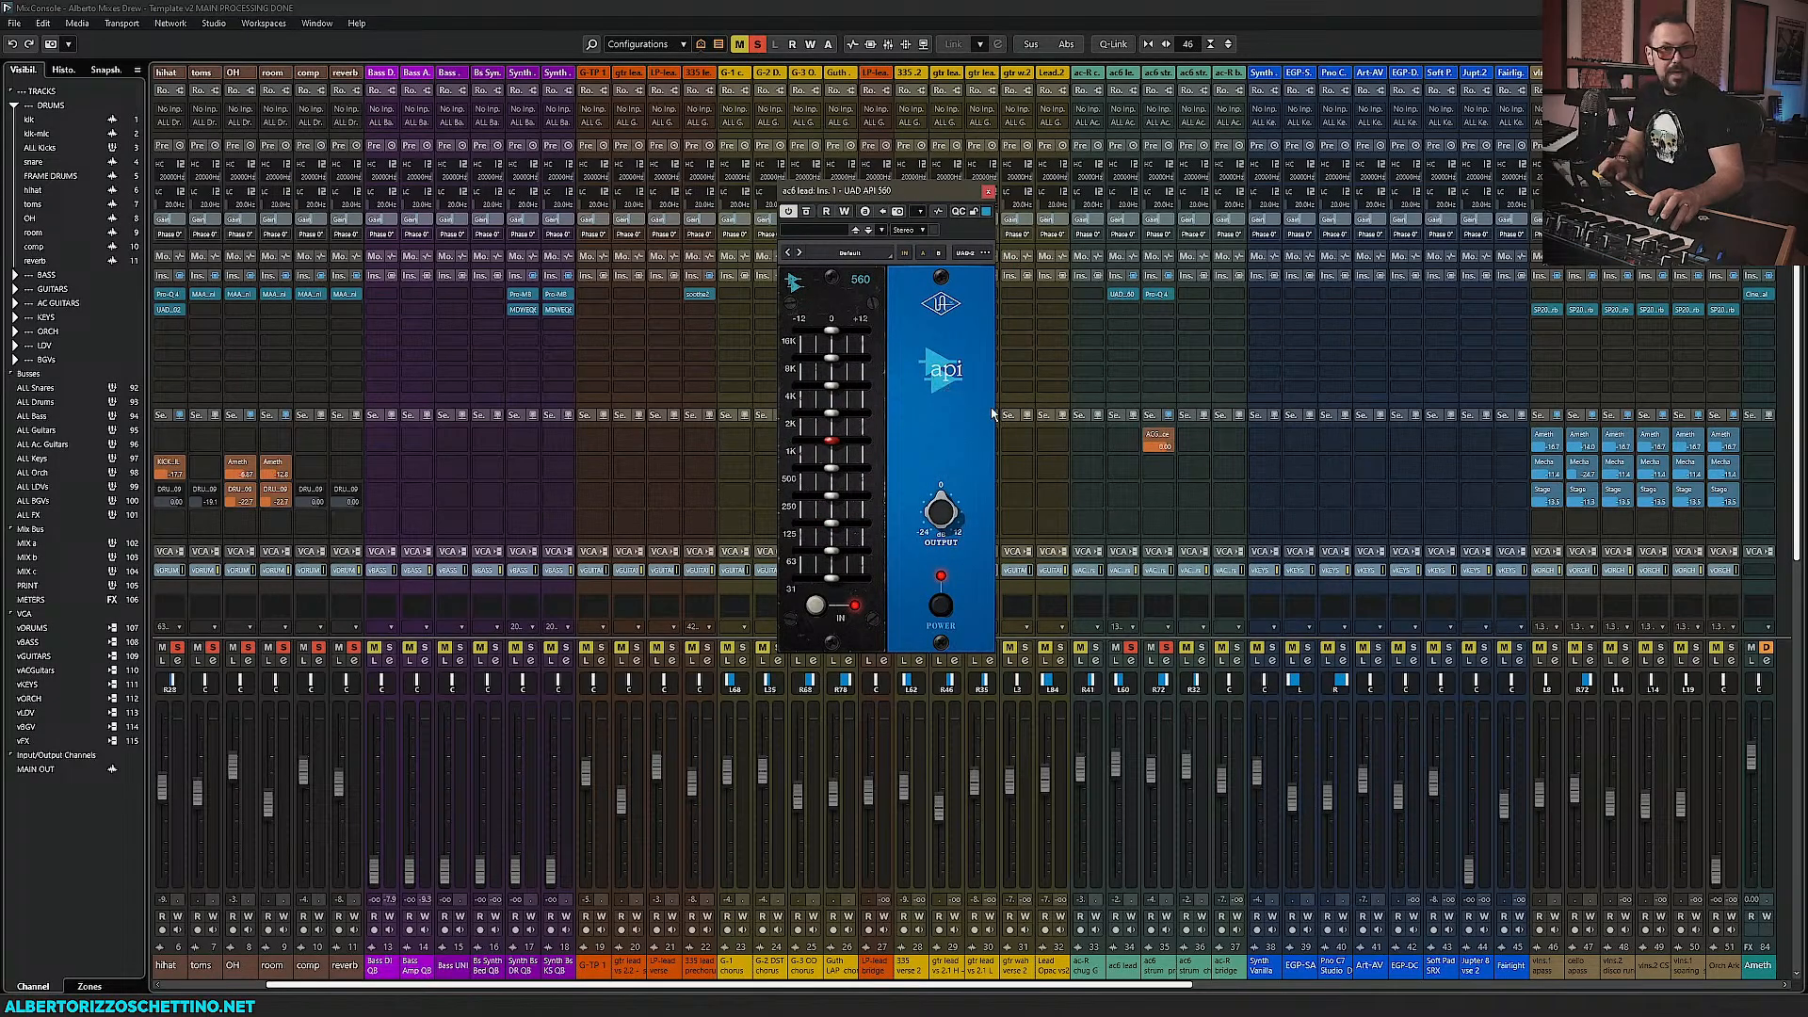
During playback, slightly boost a few API 560 bands, including 125 Hz, and close the equalizer
drag(900, 275, 883, 228)
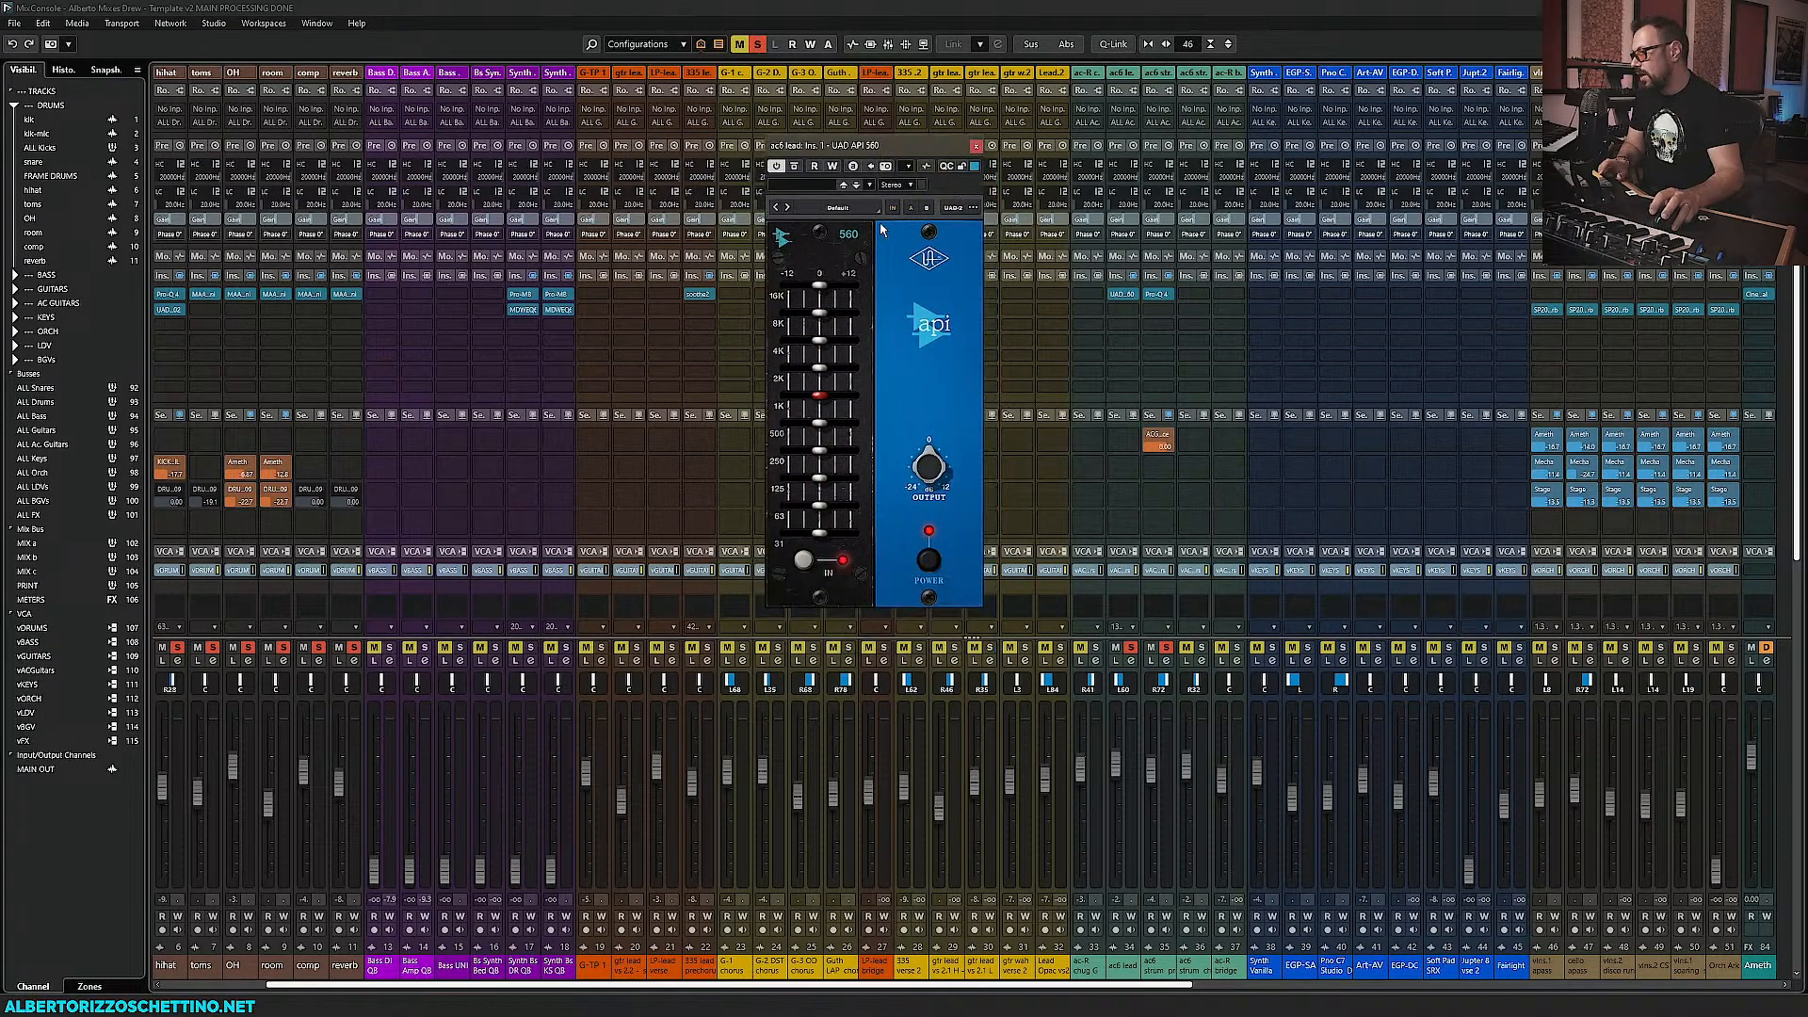
key(space)
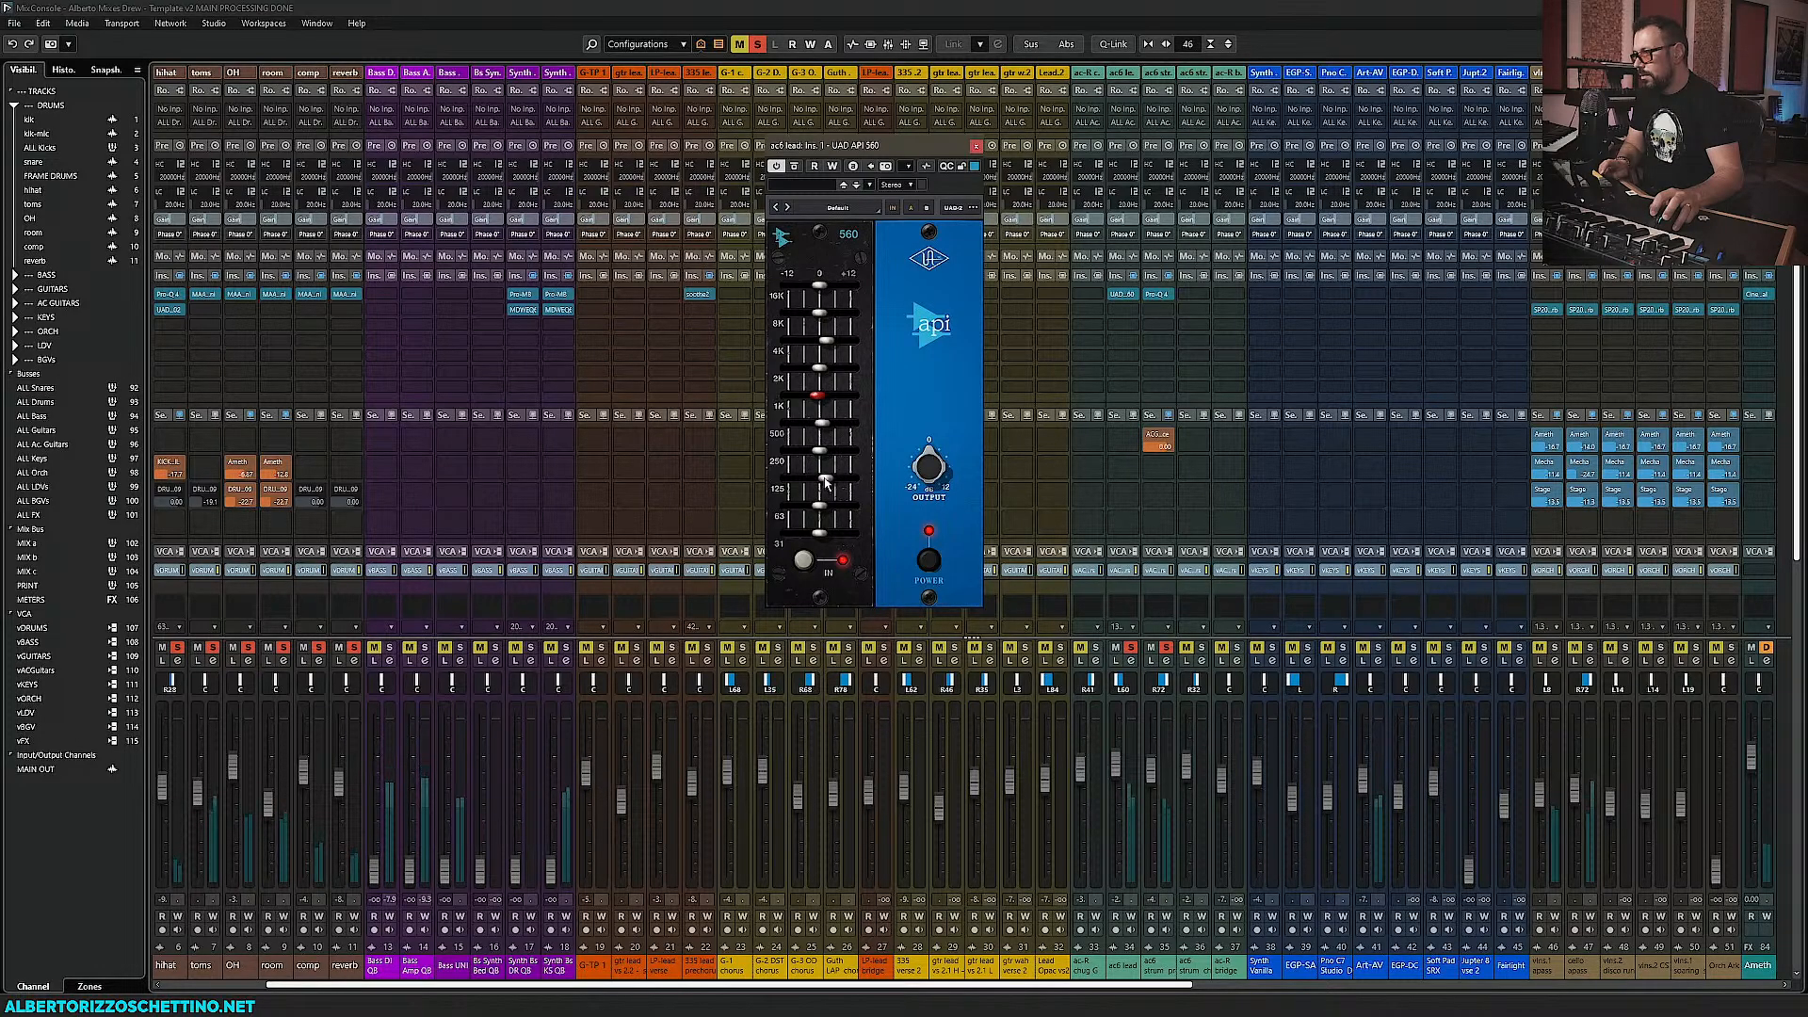
click(976, 149)
Try the UAD Teletronix LA-3A compressor in the acoustic lead track's second insert slot, bypass it and remove it
click(1135, 309)
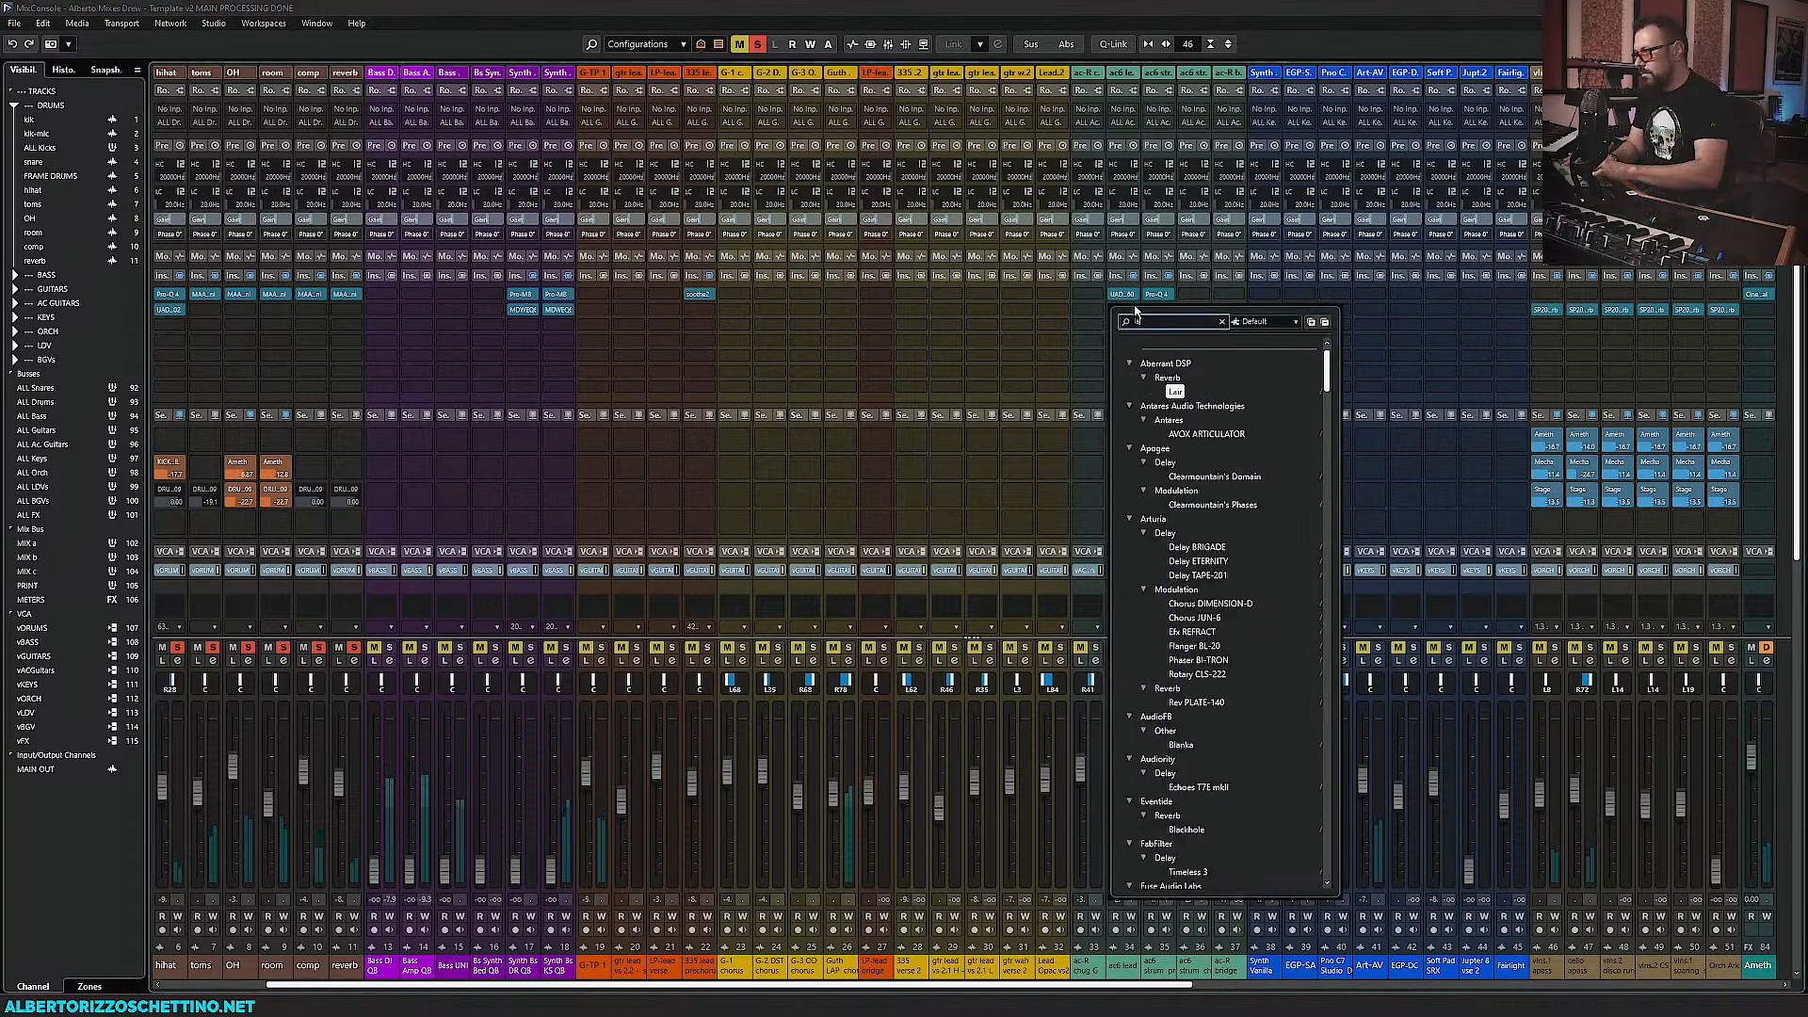
text(la-3)
click(1211, 449)
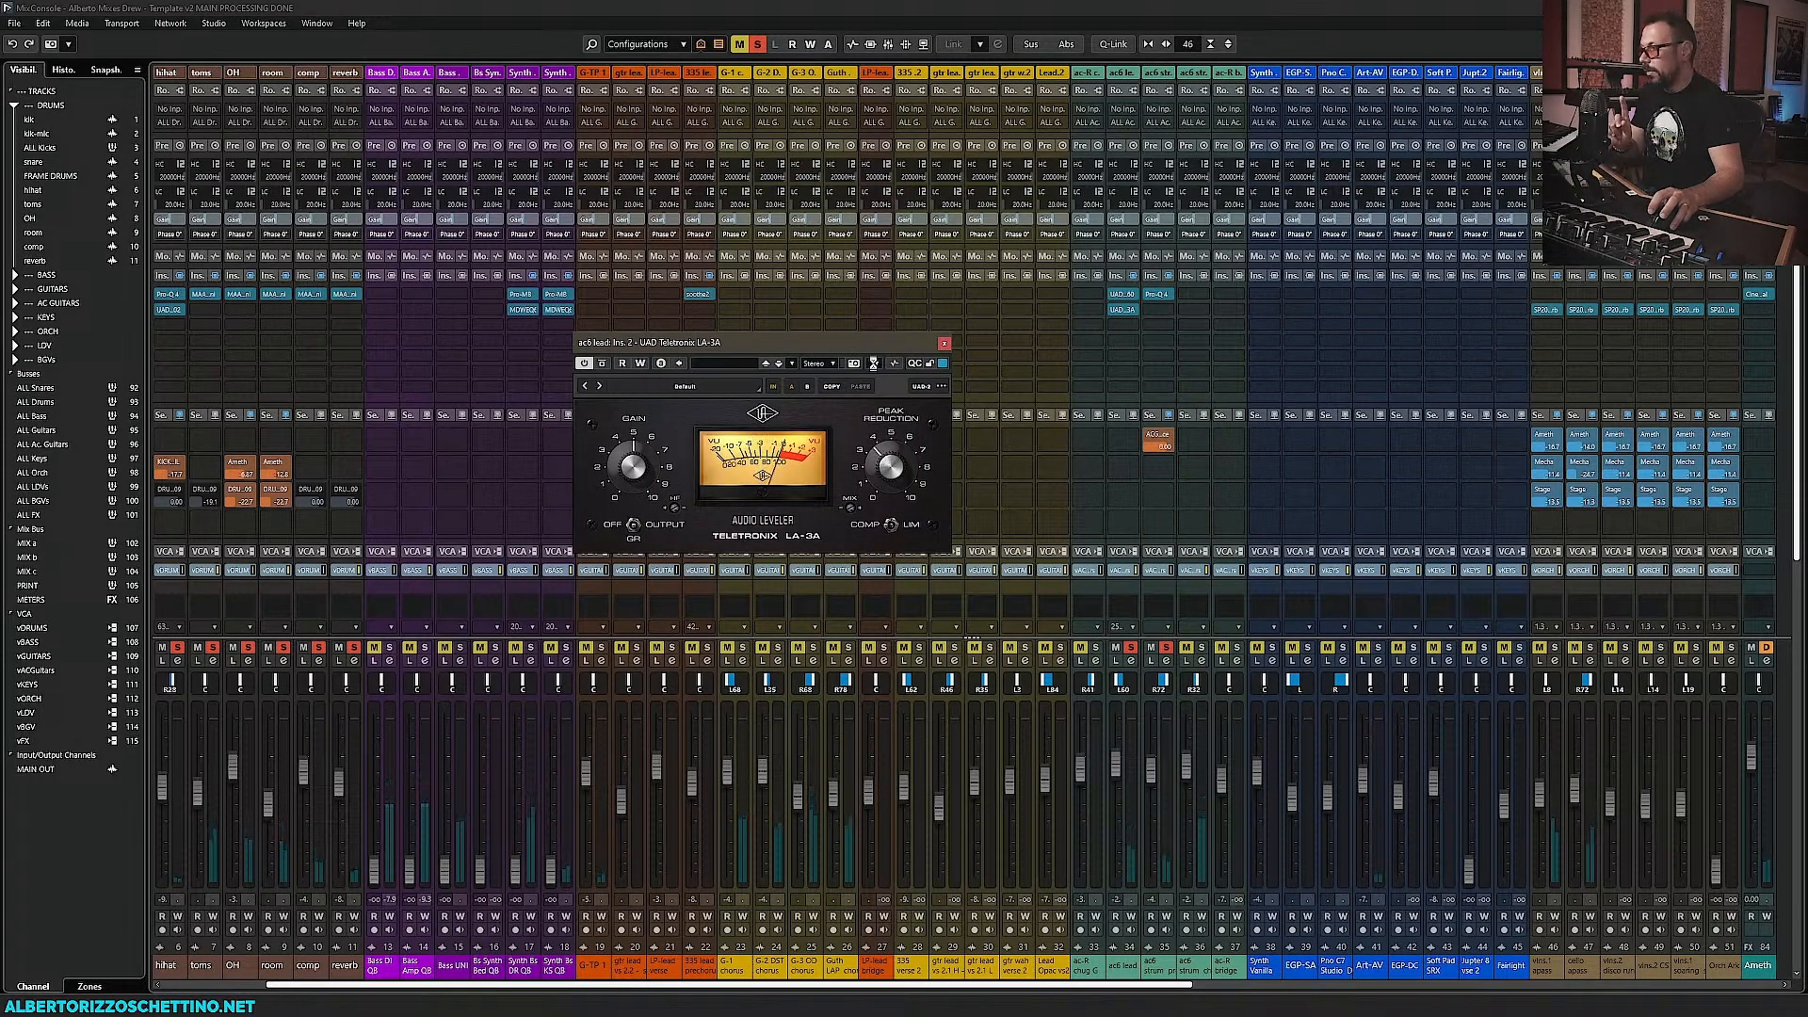
drag(844, 343, 880, 317)
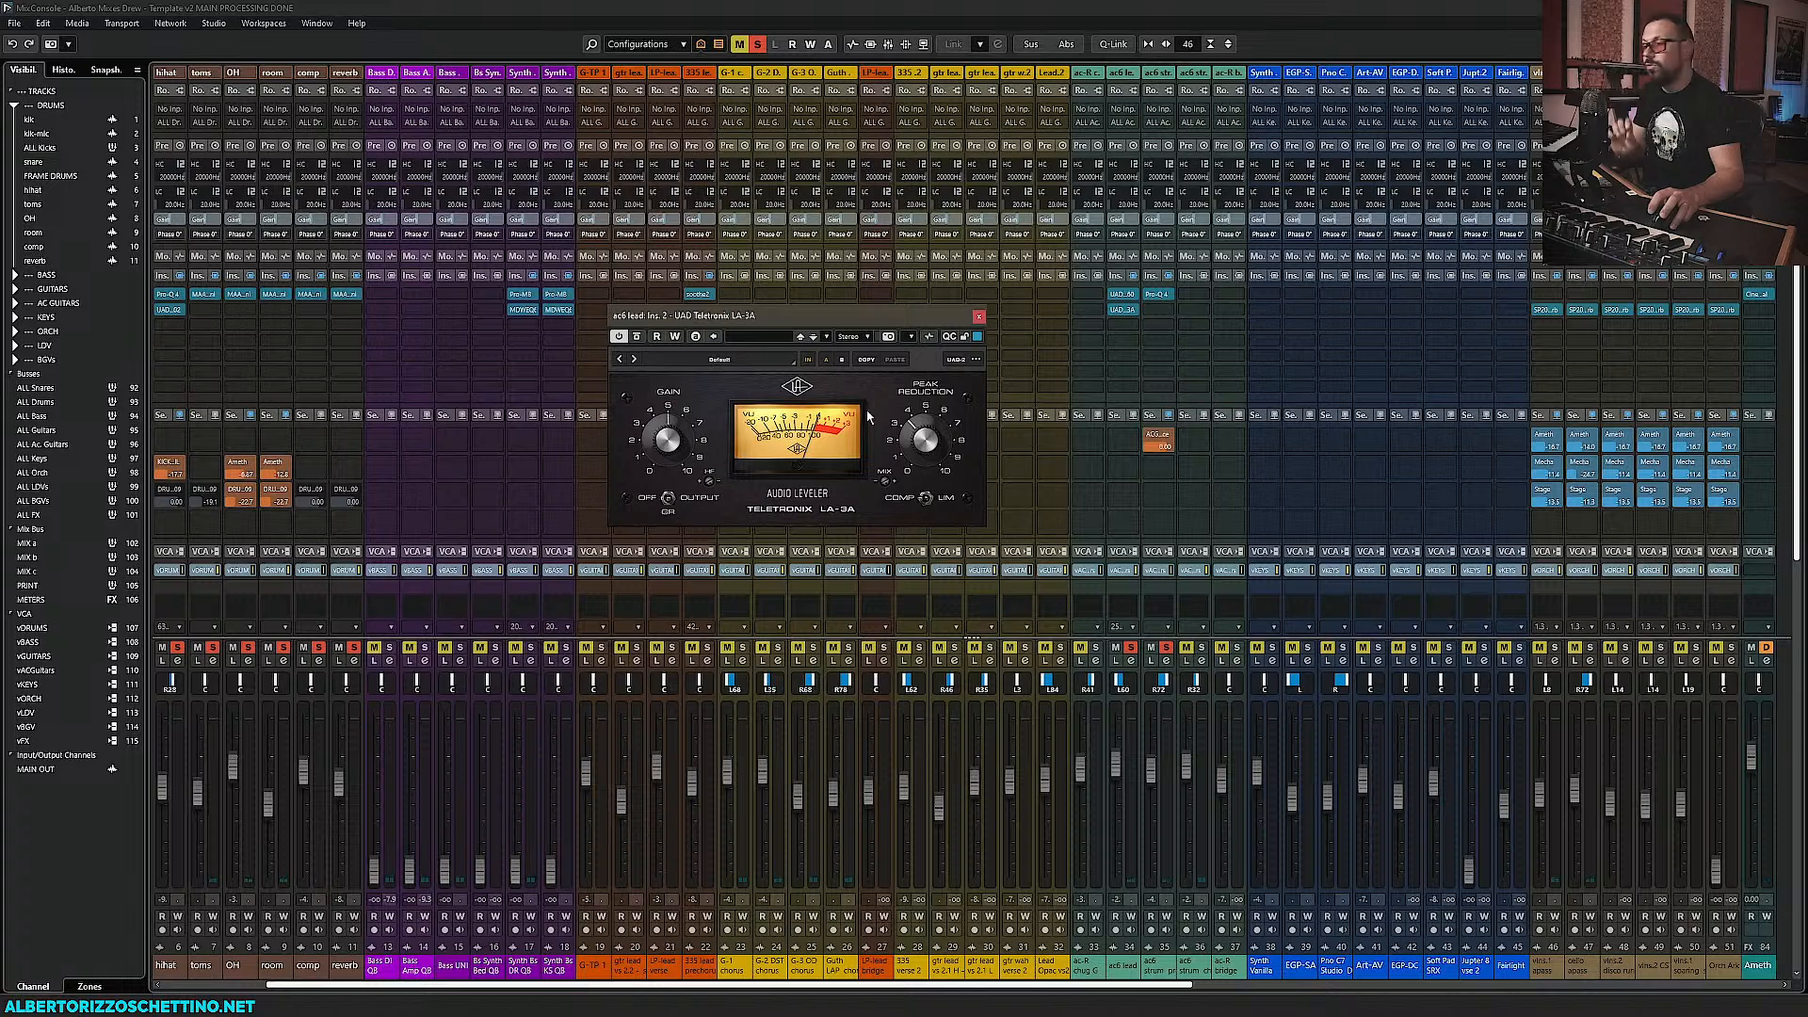
drag(816, 321, 824, 316)
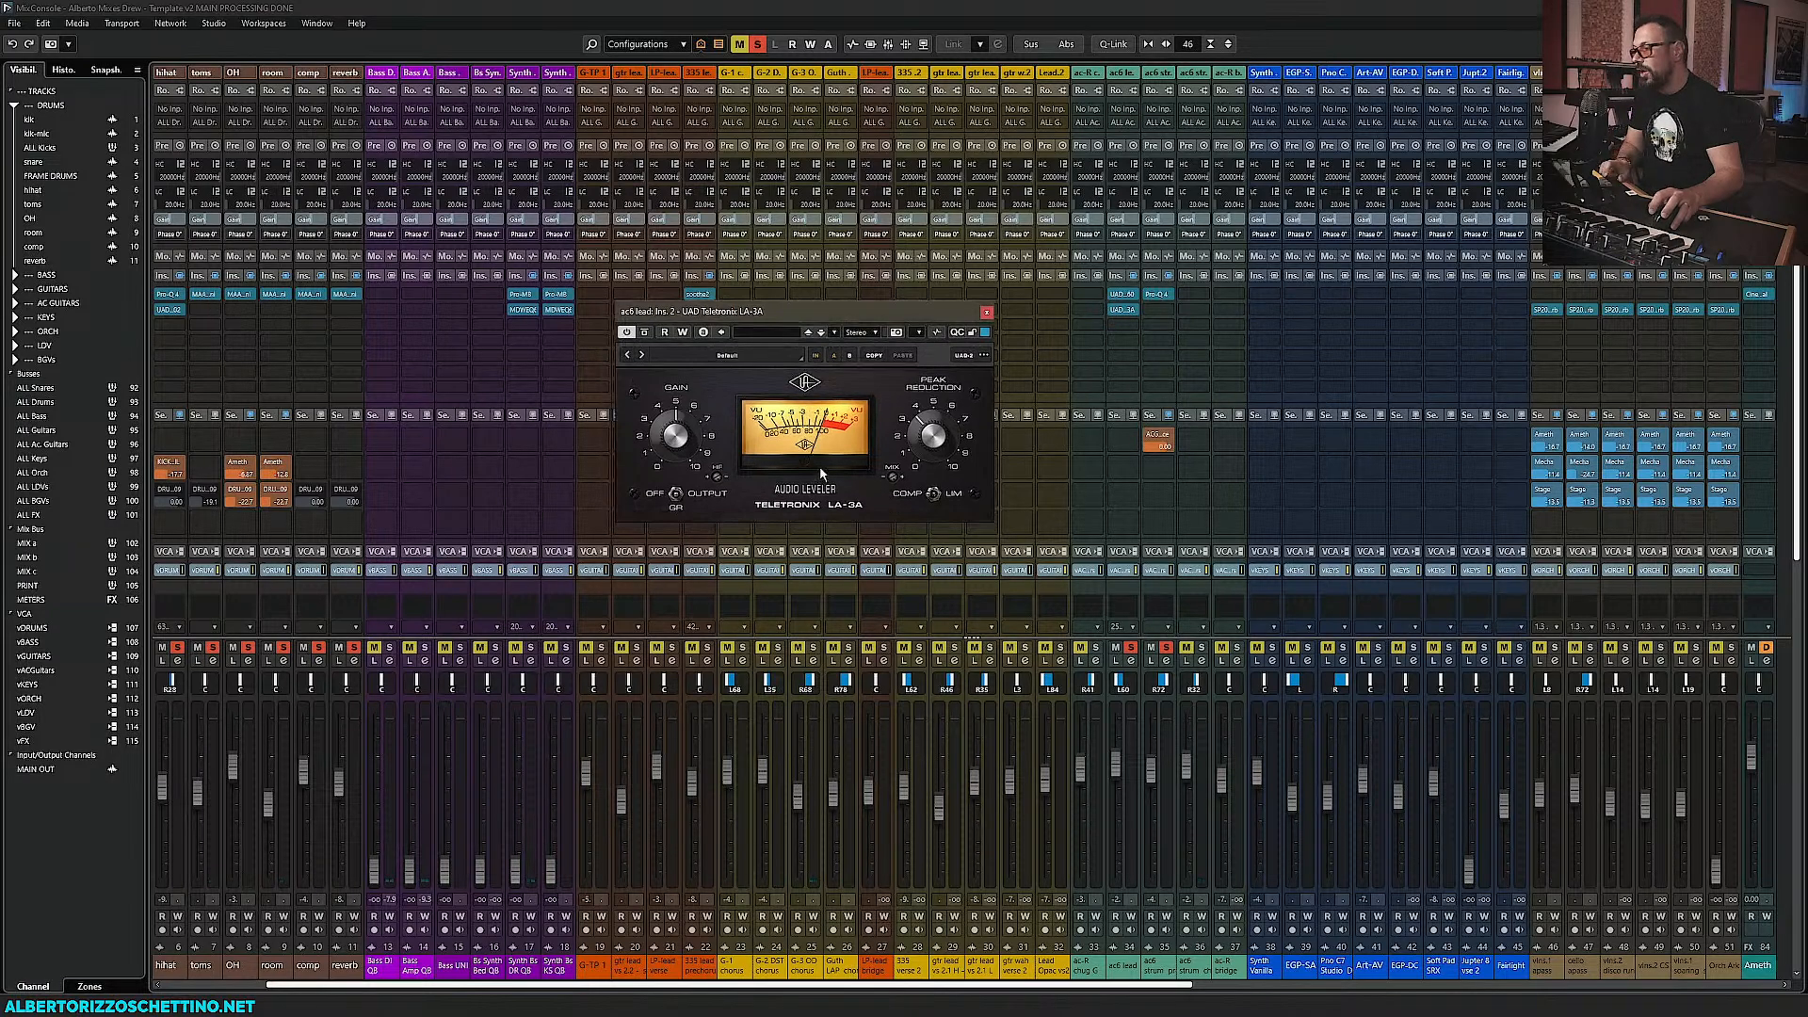
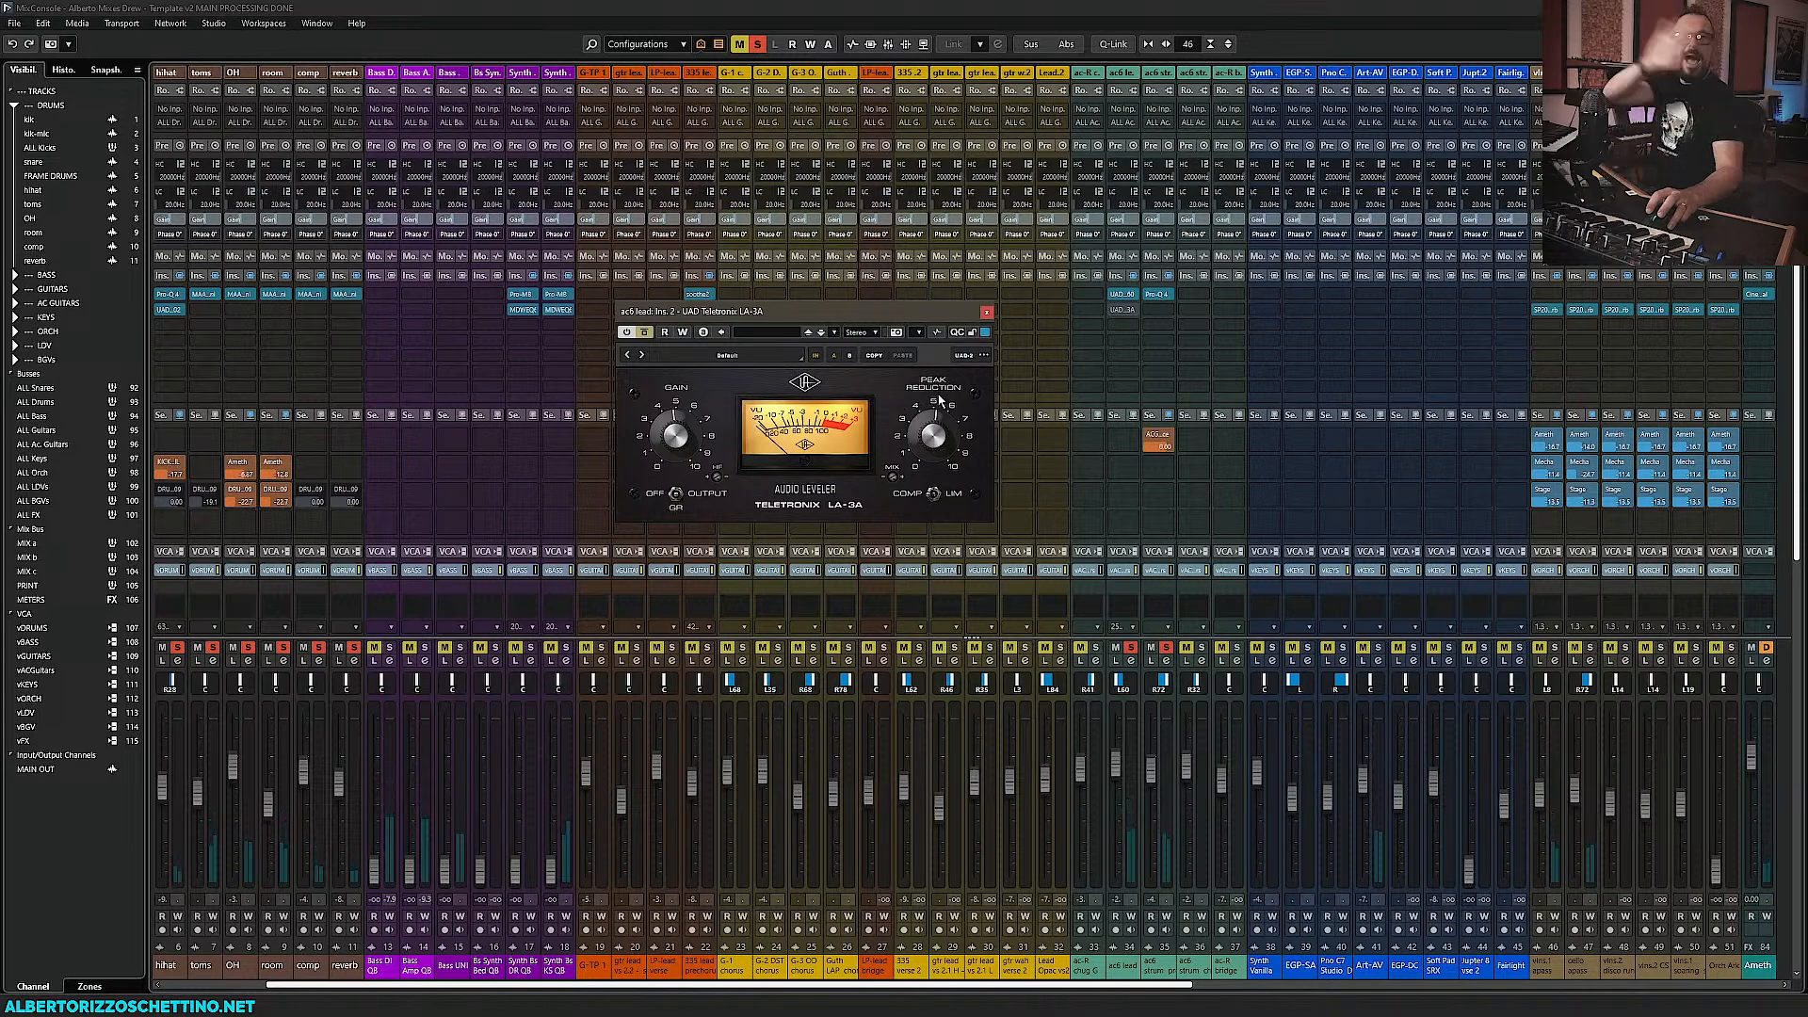
click(1135, 311)
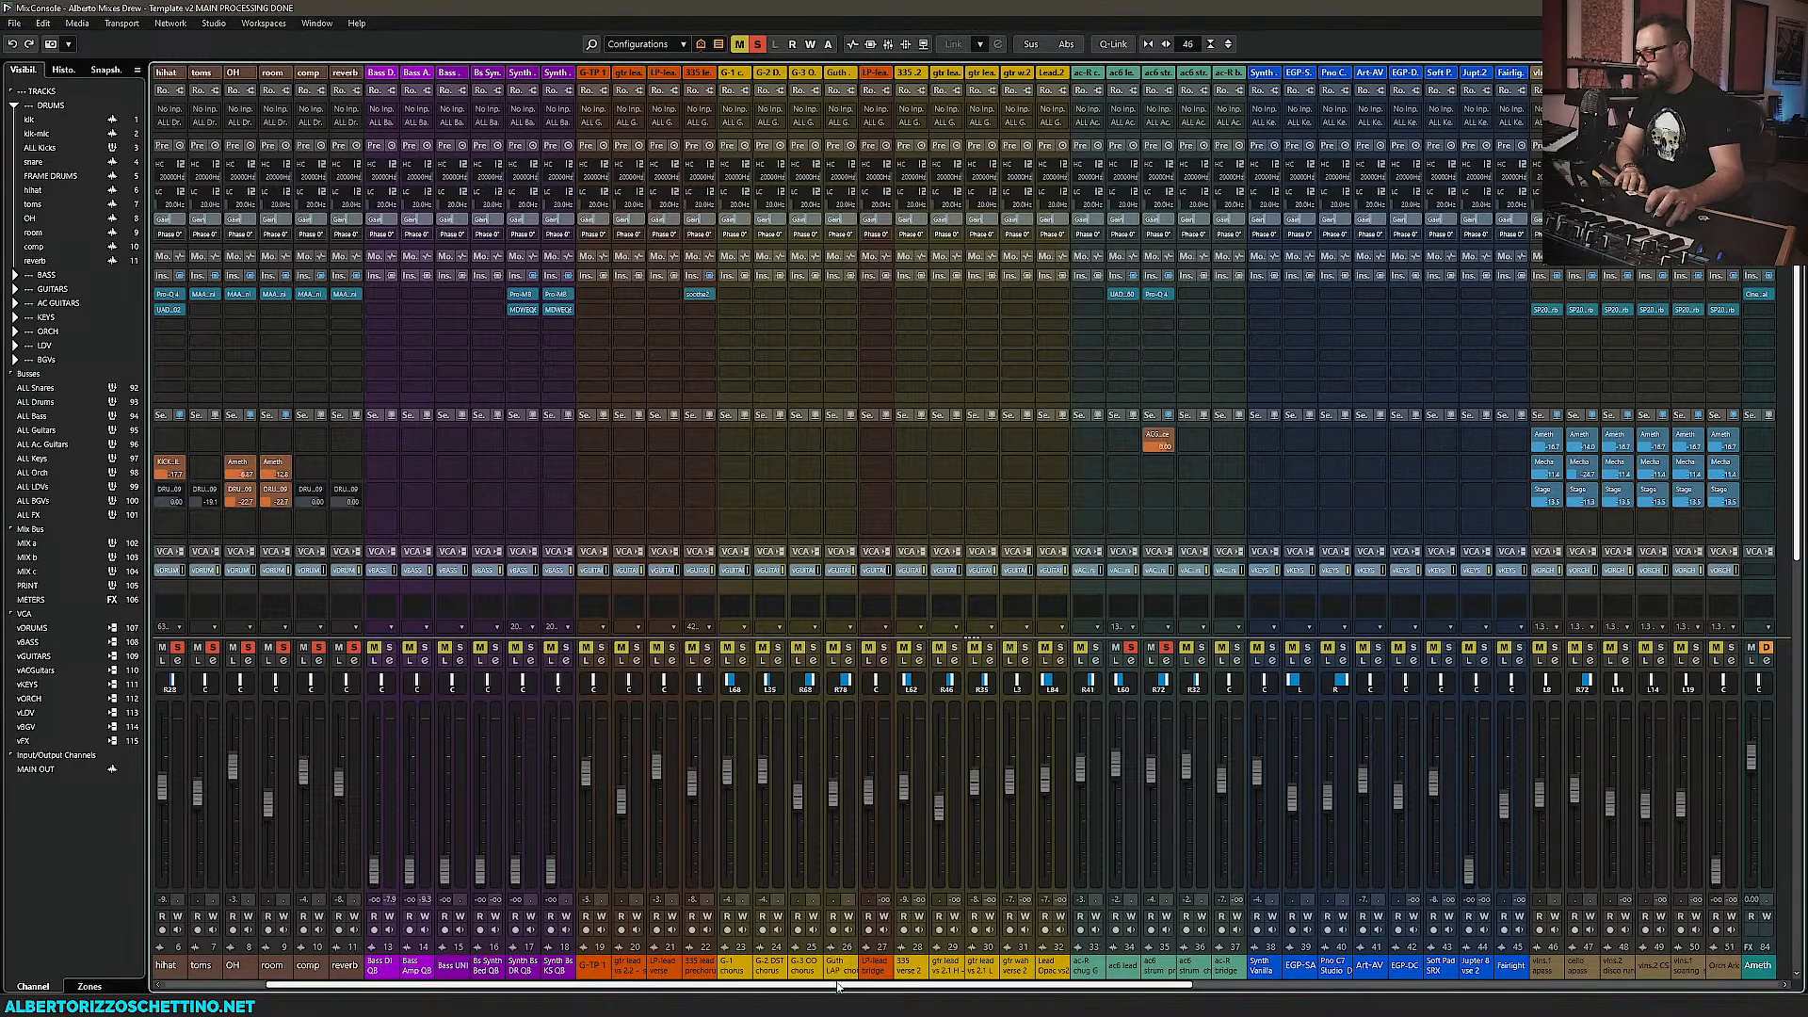
Restore the lowered vBASS fader so the bass channels' faders come back up
drag(817, 986, 893, 983)
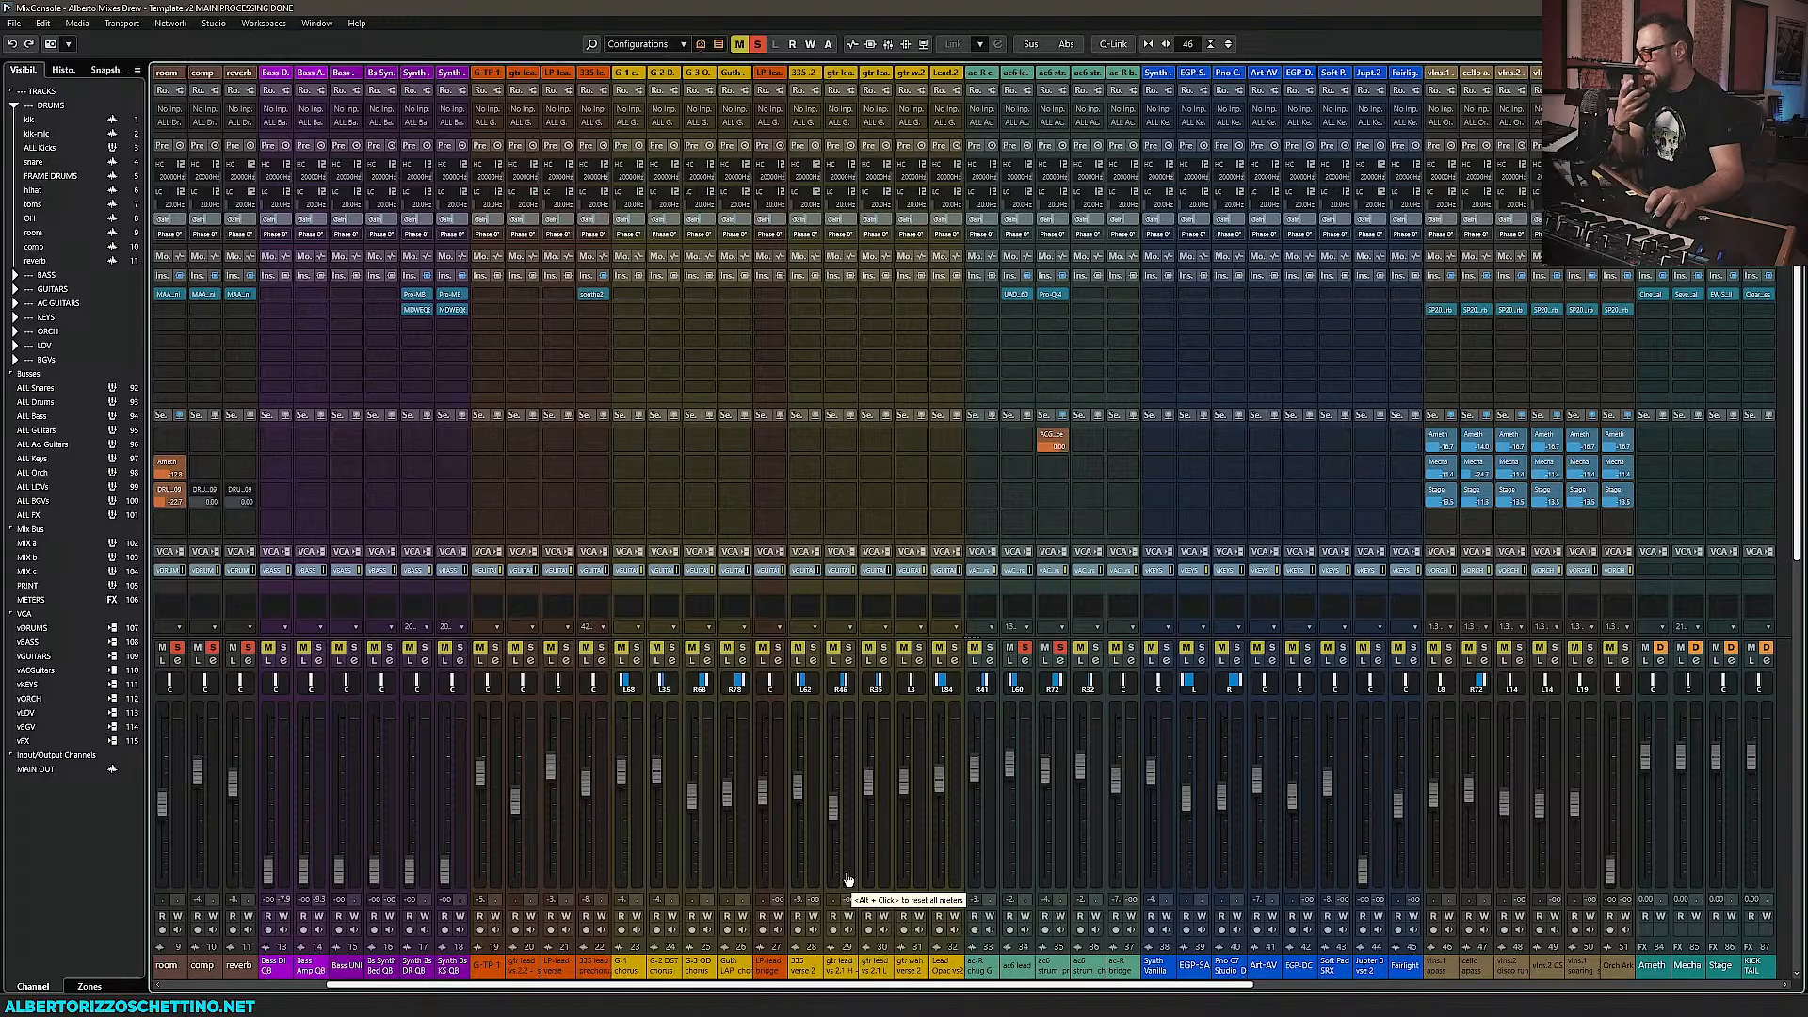
drag(868, 989, 731, 986)
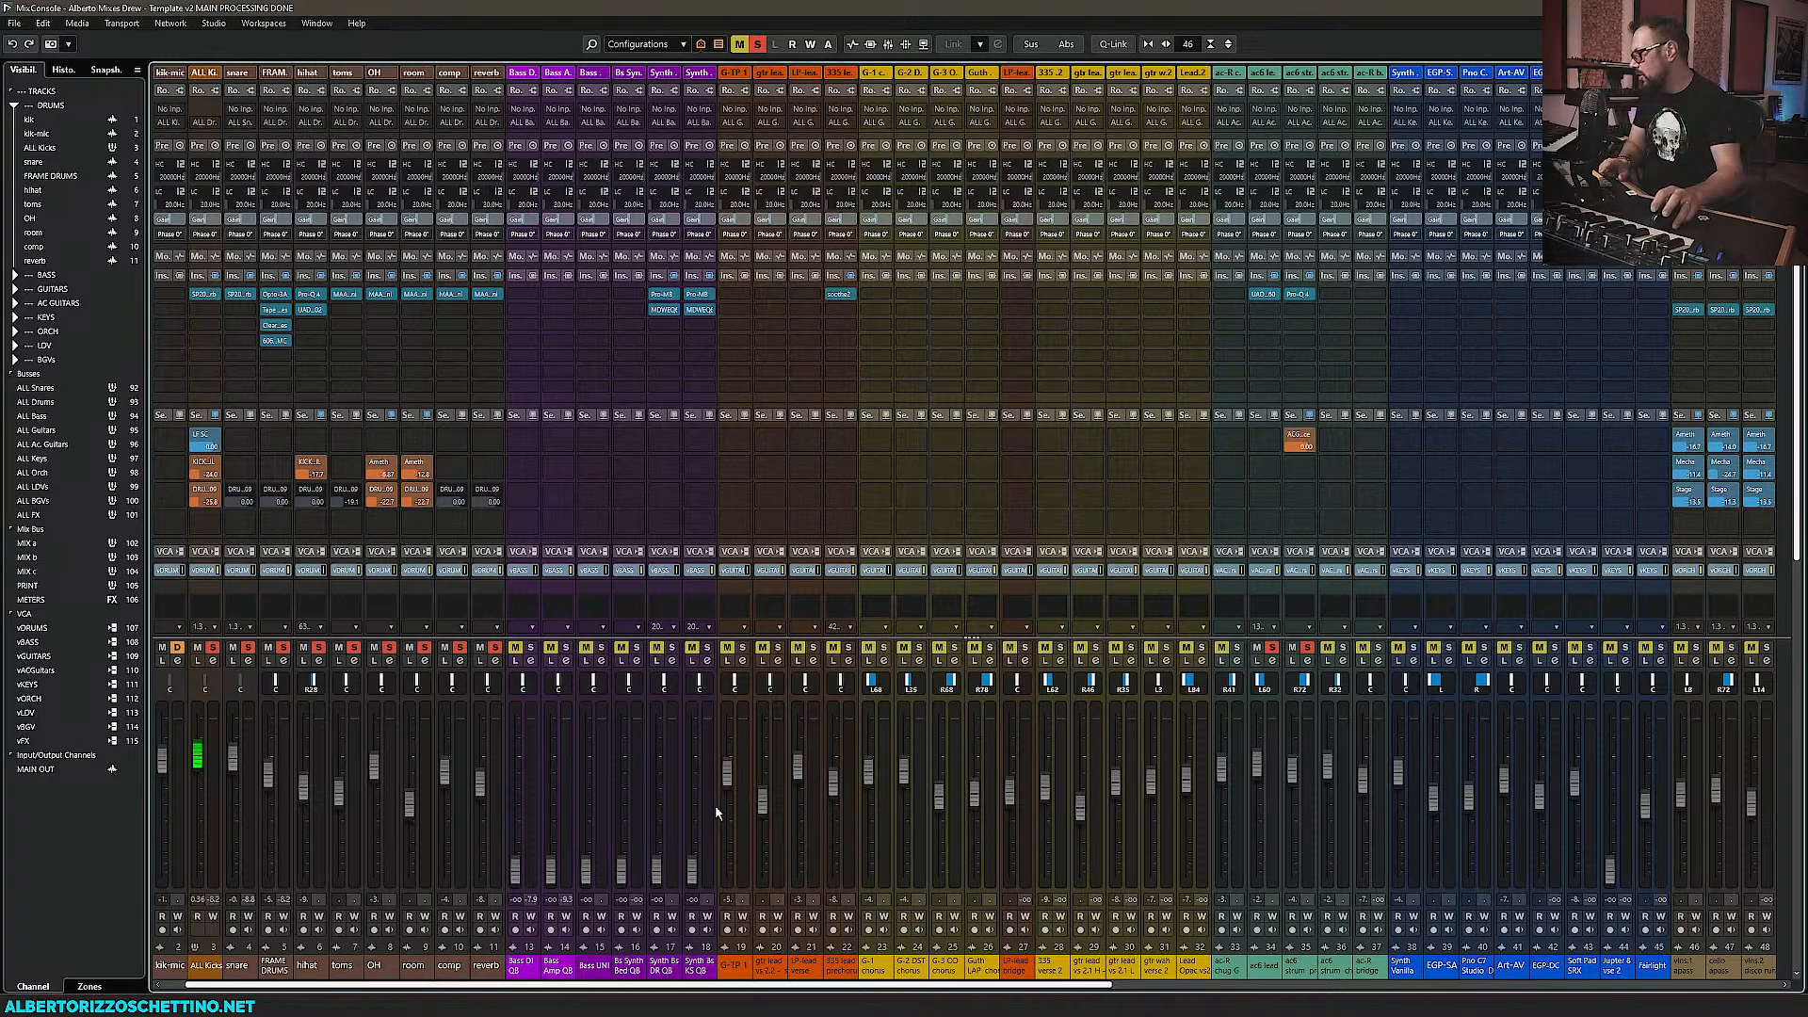
key(space)
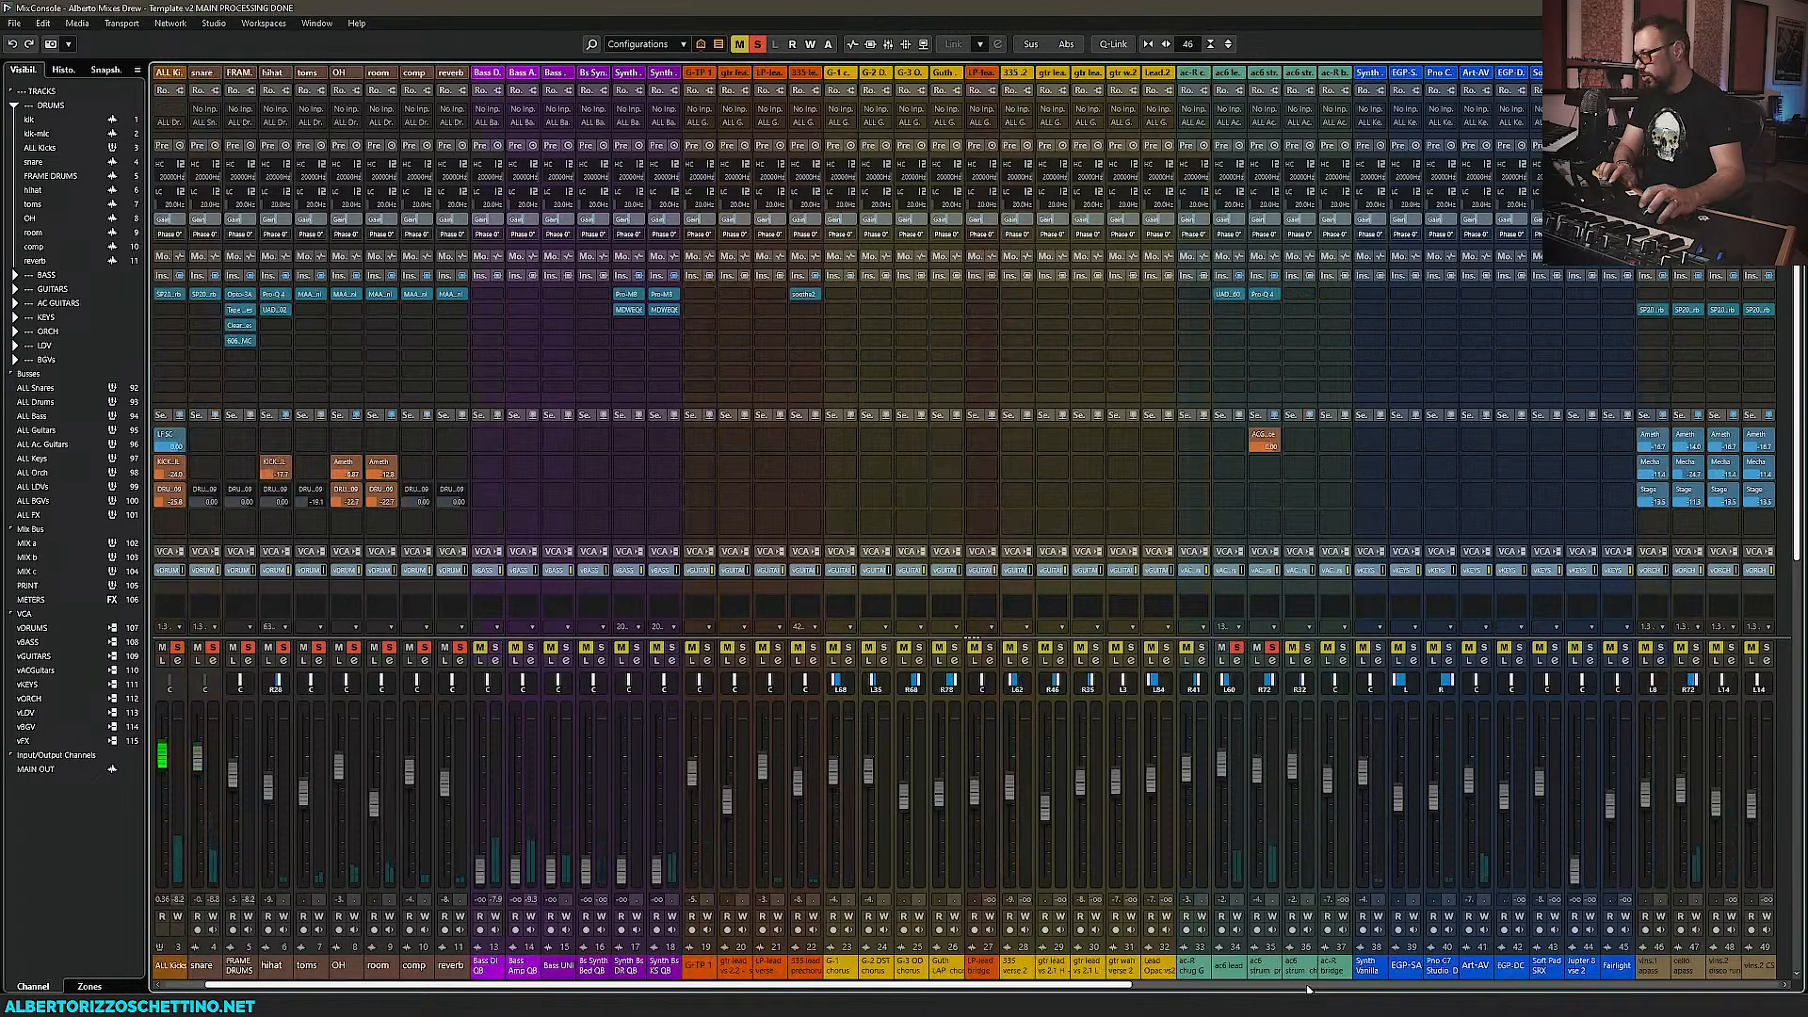
drag(765, 987, 1430, 987)
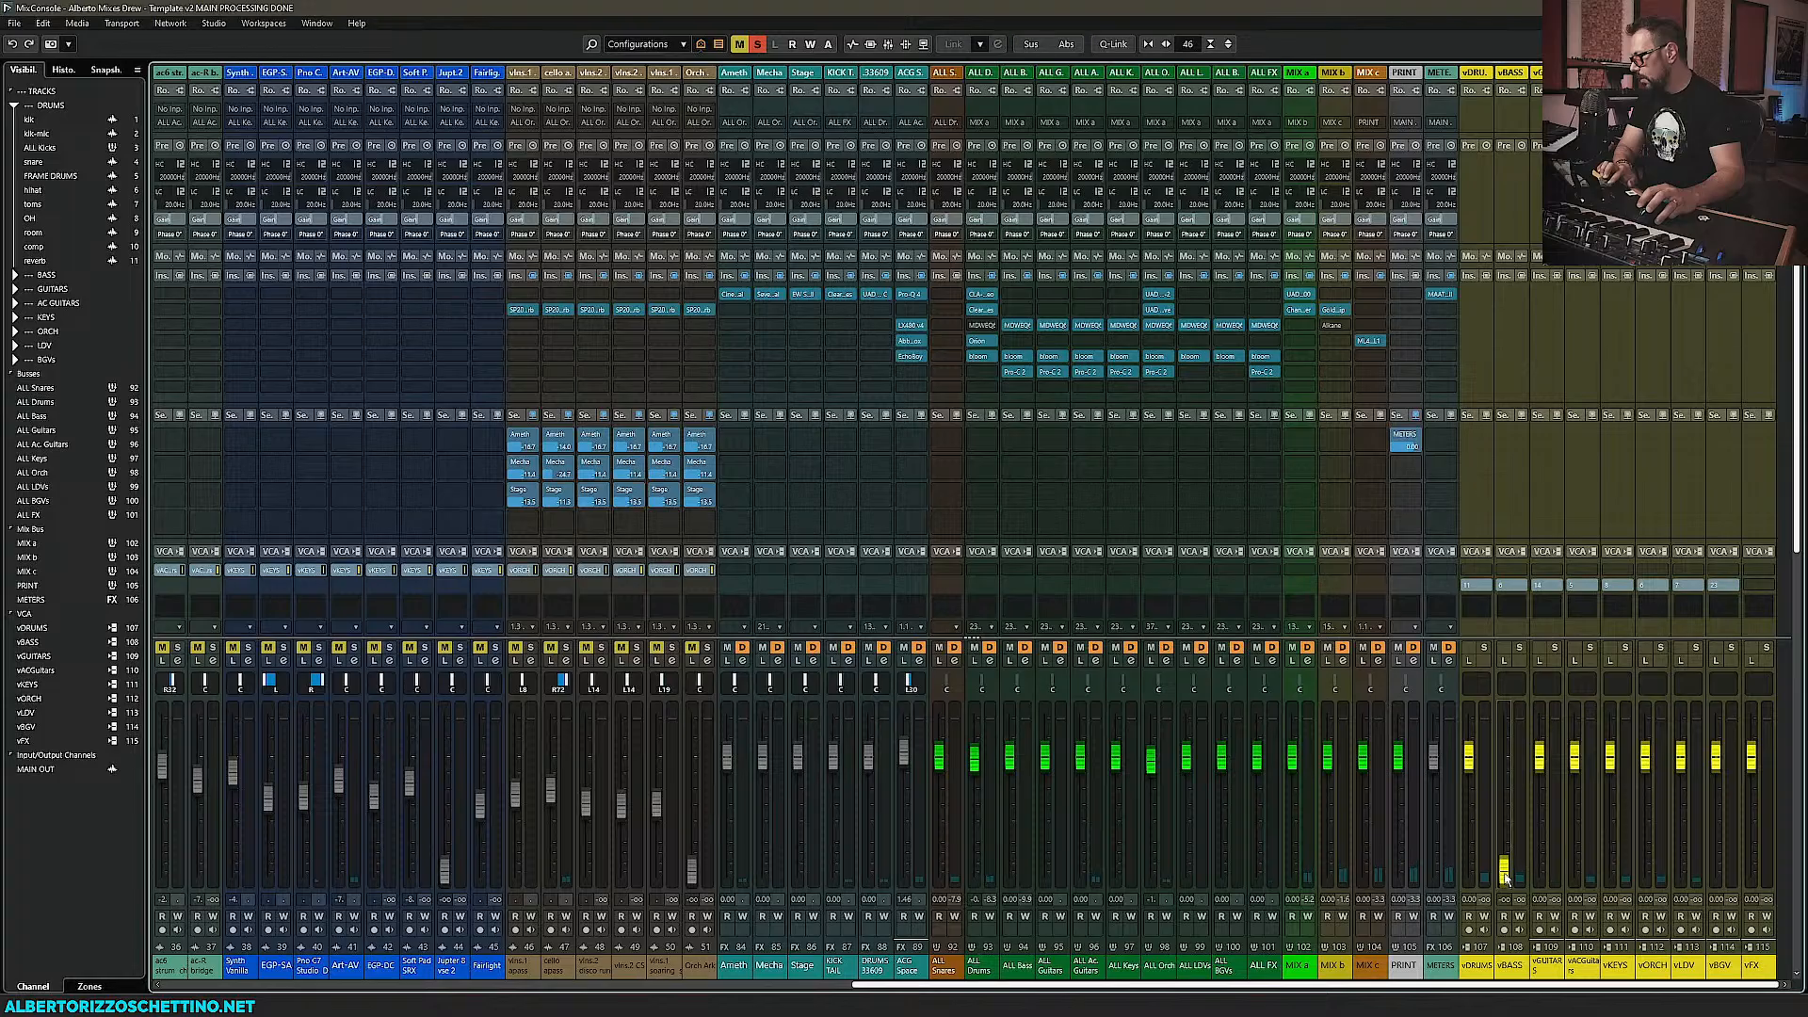
key(alt+z)
drag(1400, 985, 543, 985)
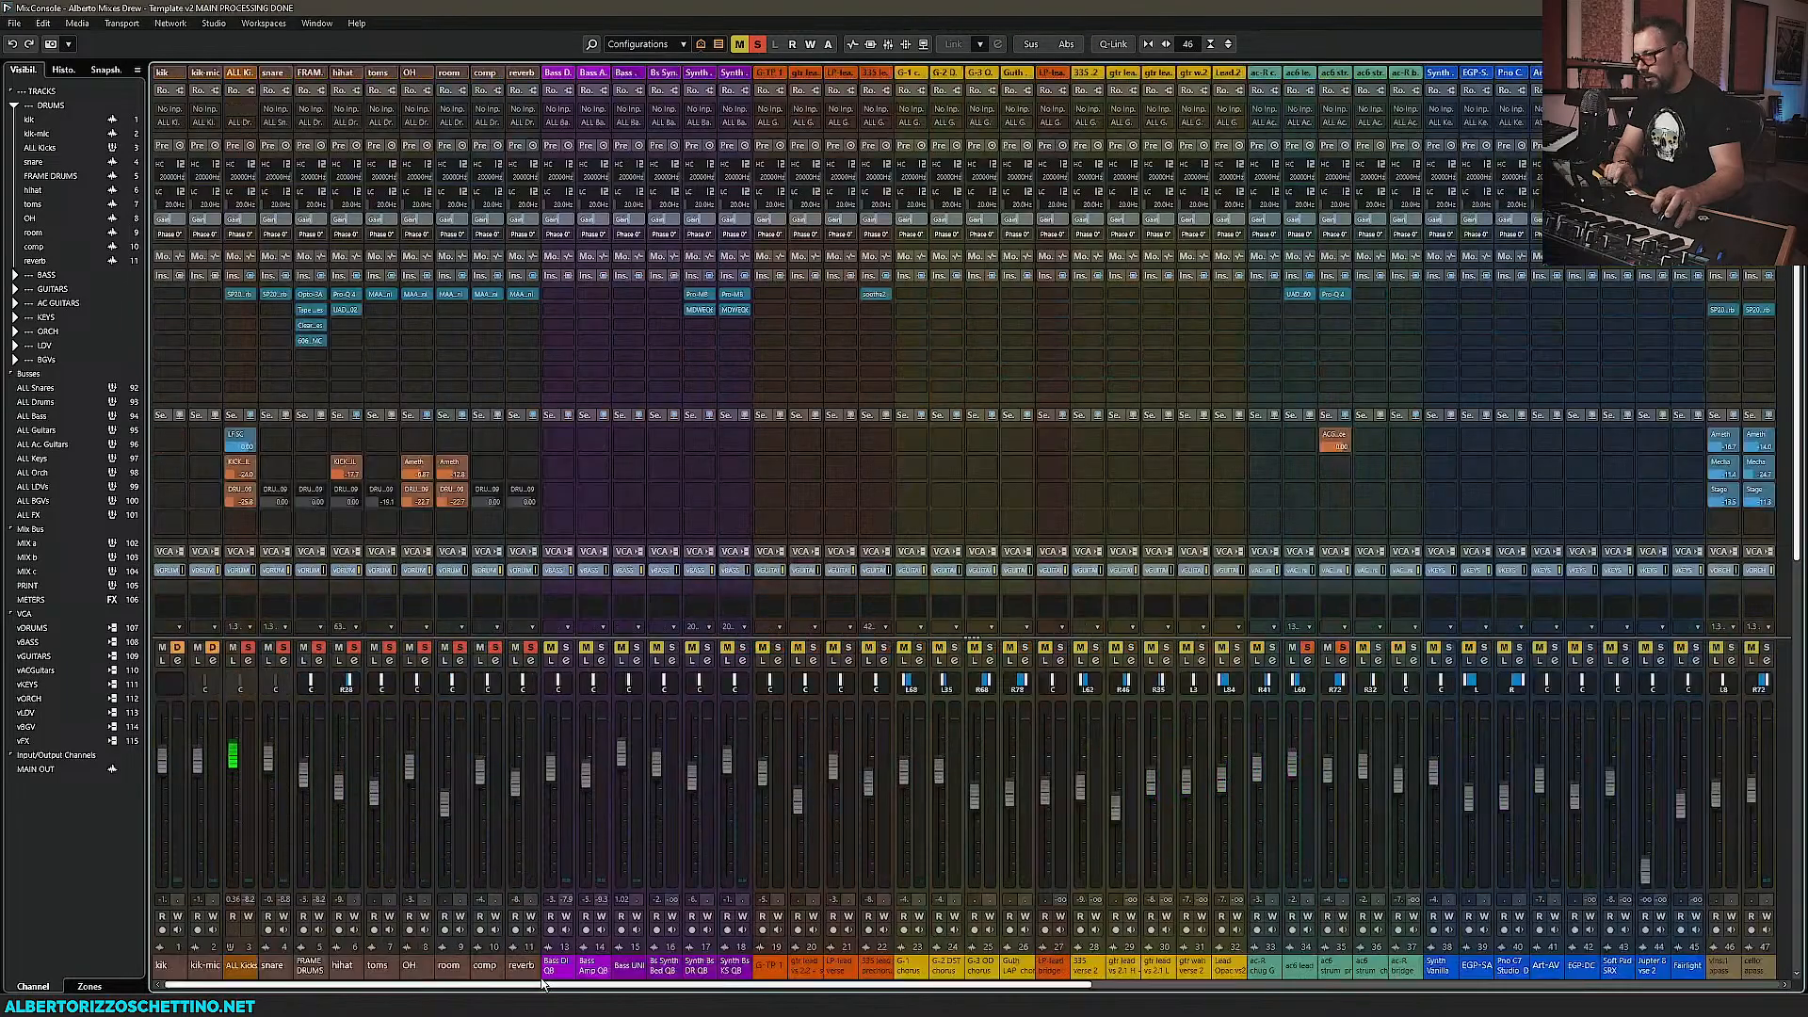
Dismiss the channel color palette, switch to the project window and expand the BASS folder track
click(567, 981)
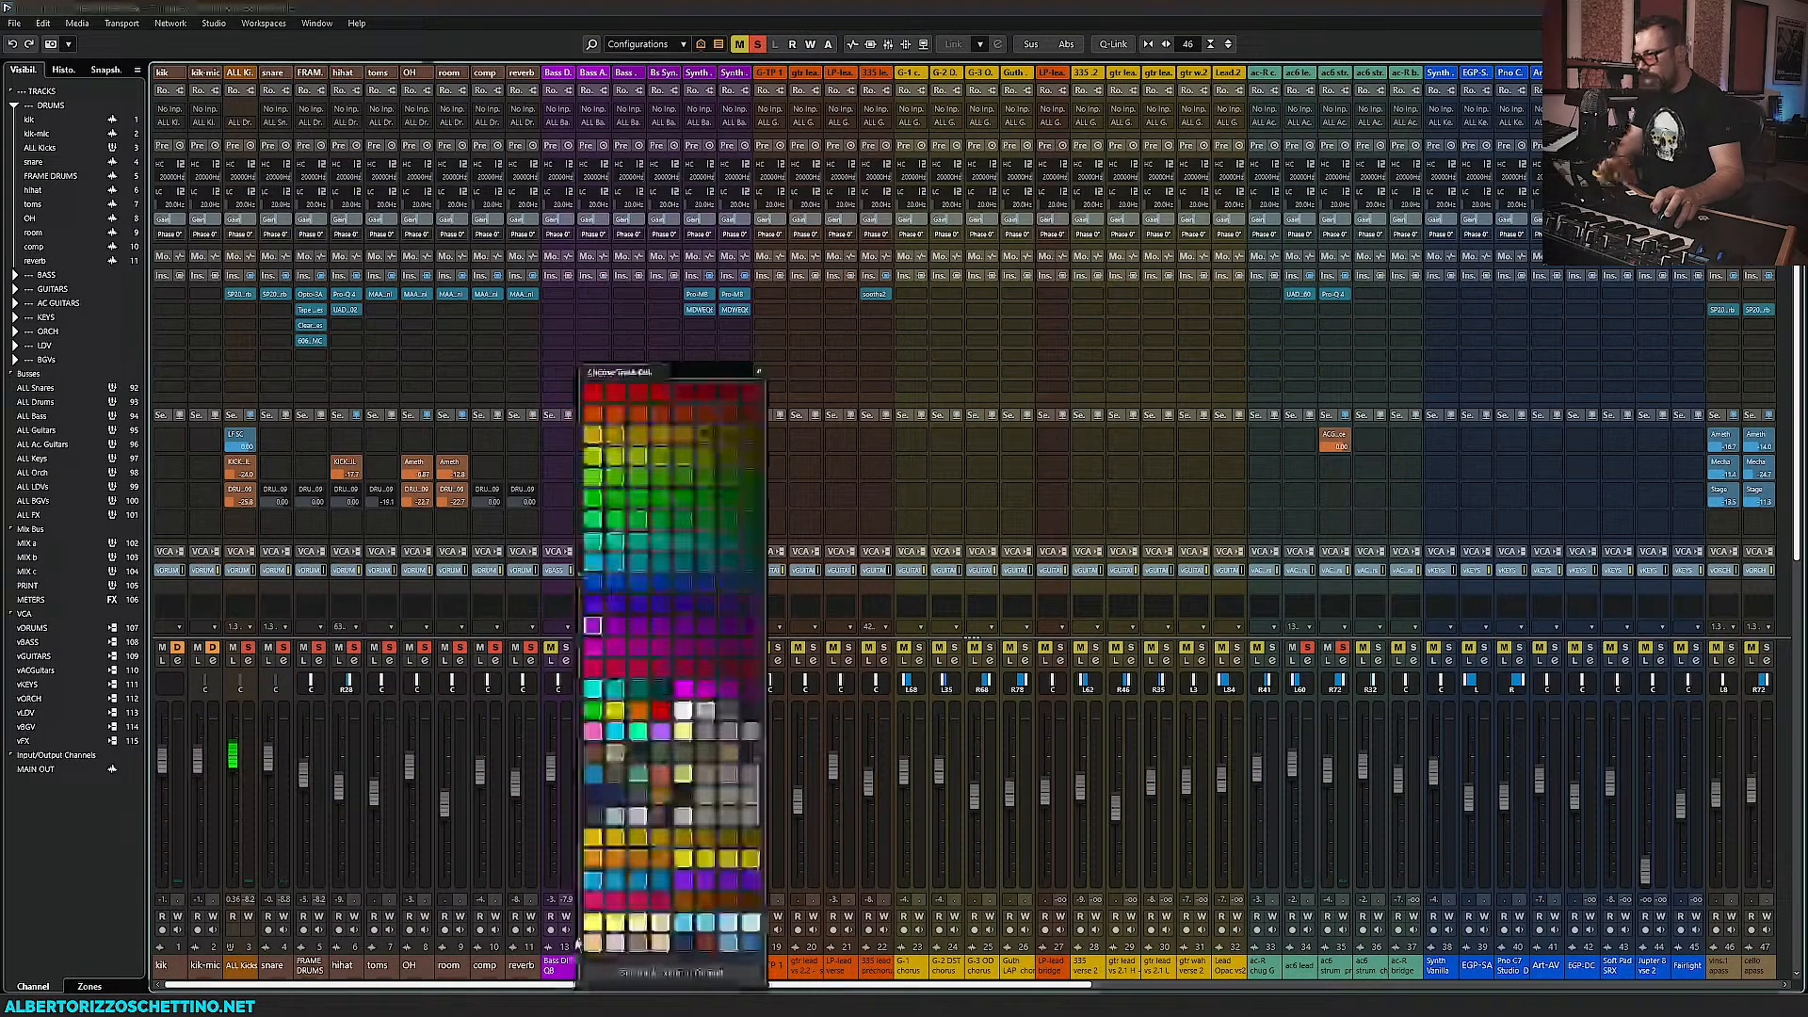
click(527, 986)
key(F3)
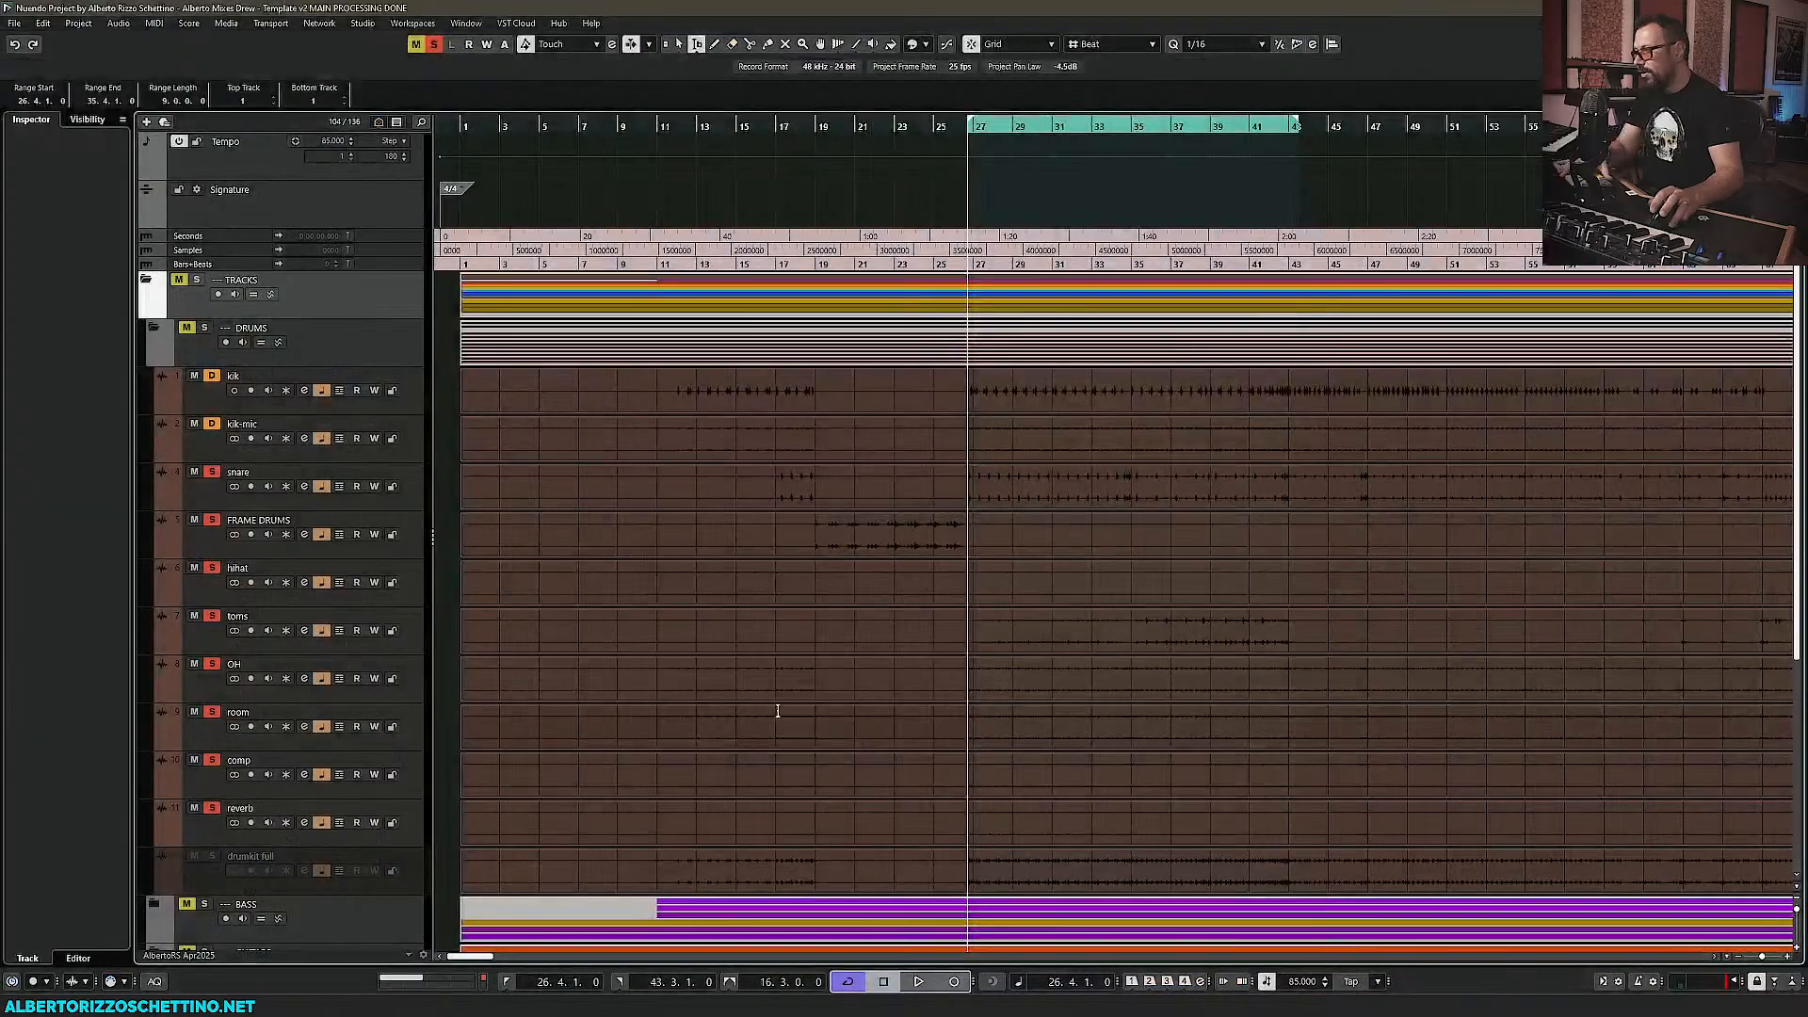
scroll(791, 678, down, 5)
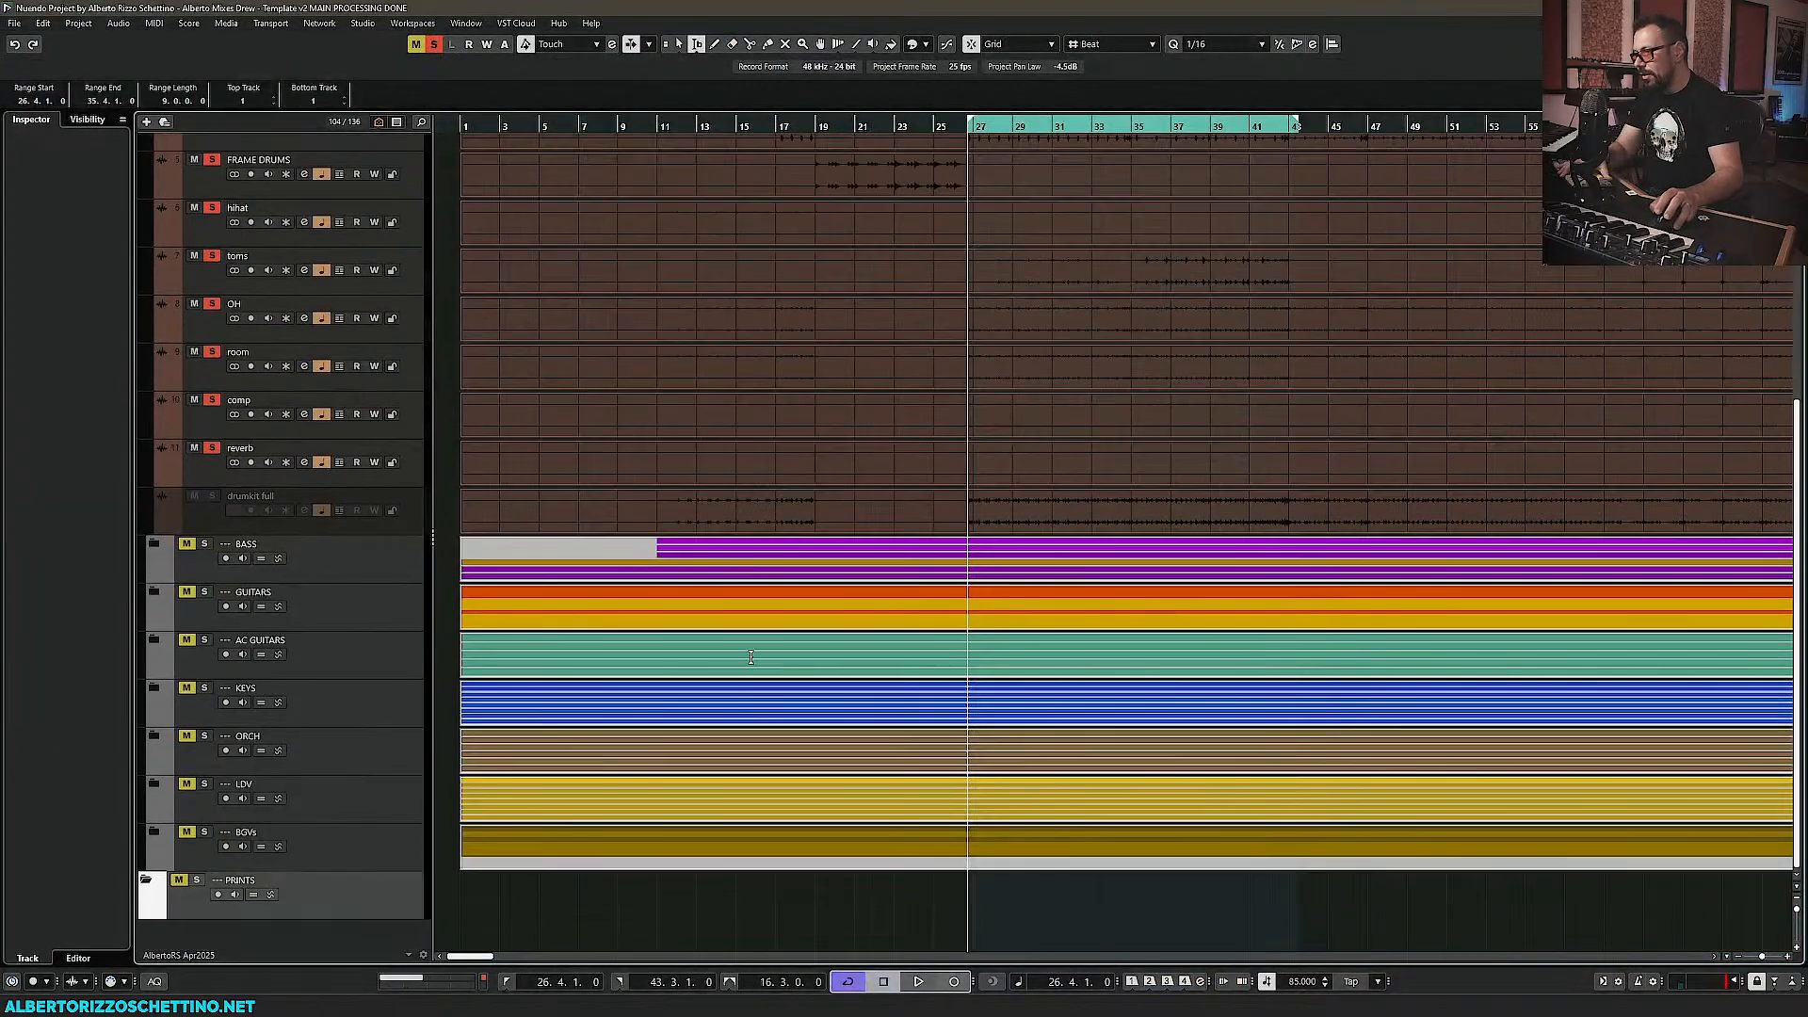
click(156, 544)
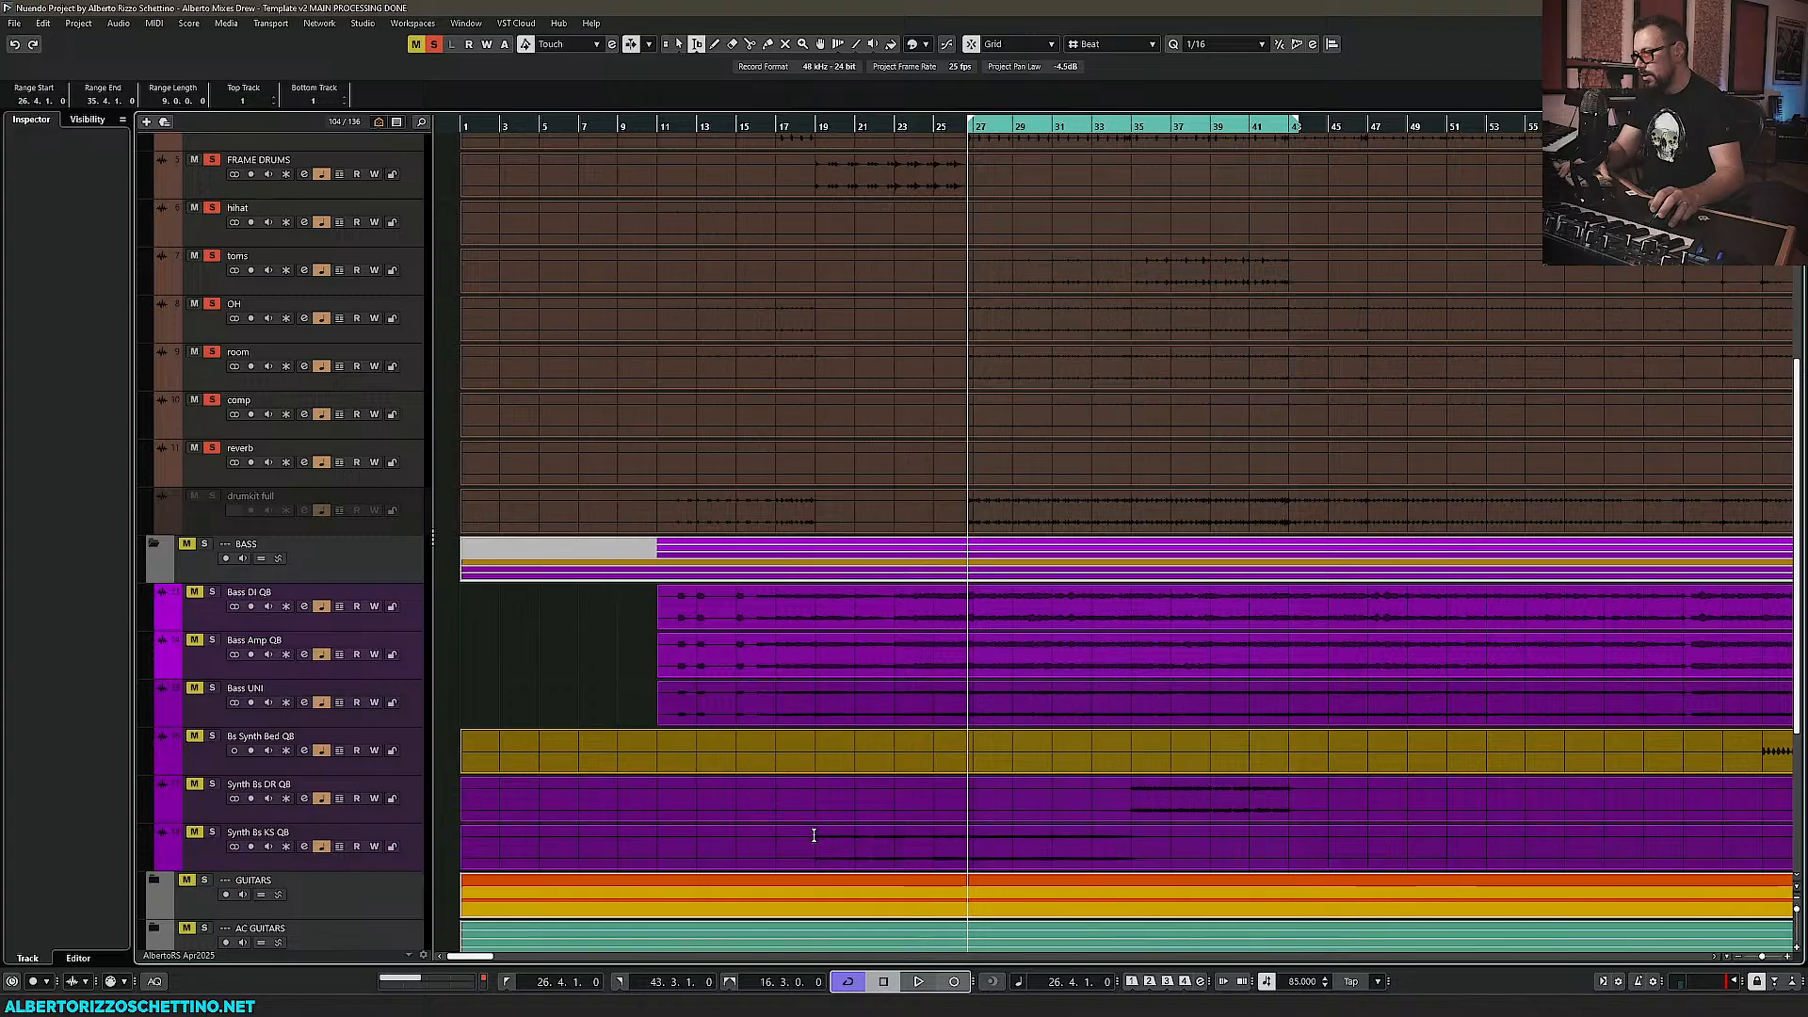
Solo the Synth Bs KS QB channel in the mixer and review its Pro-MB and Massenburg EQ inserts
key(F3)
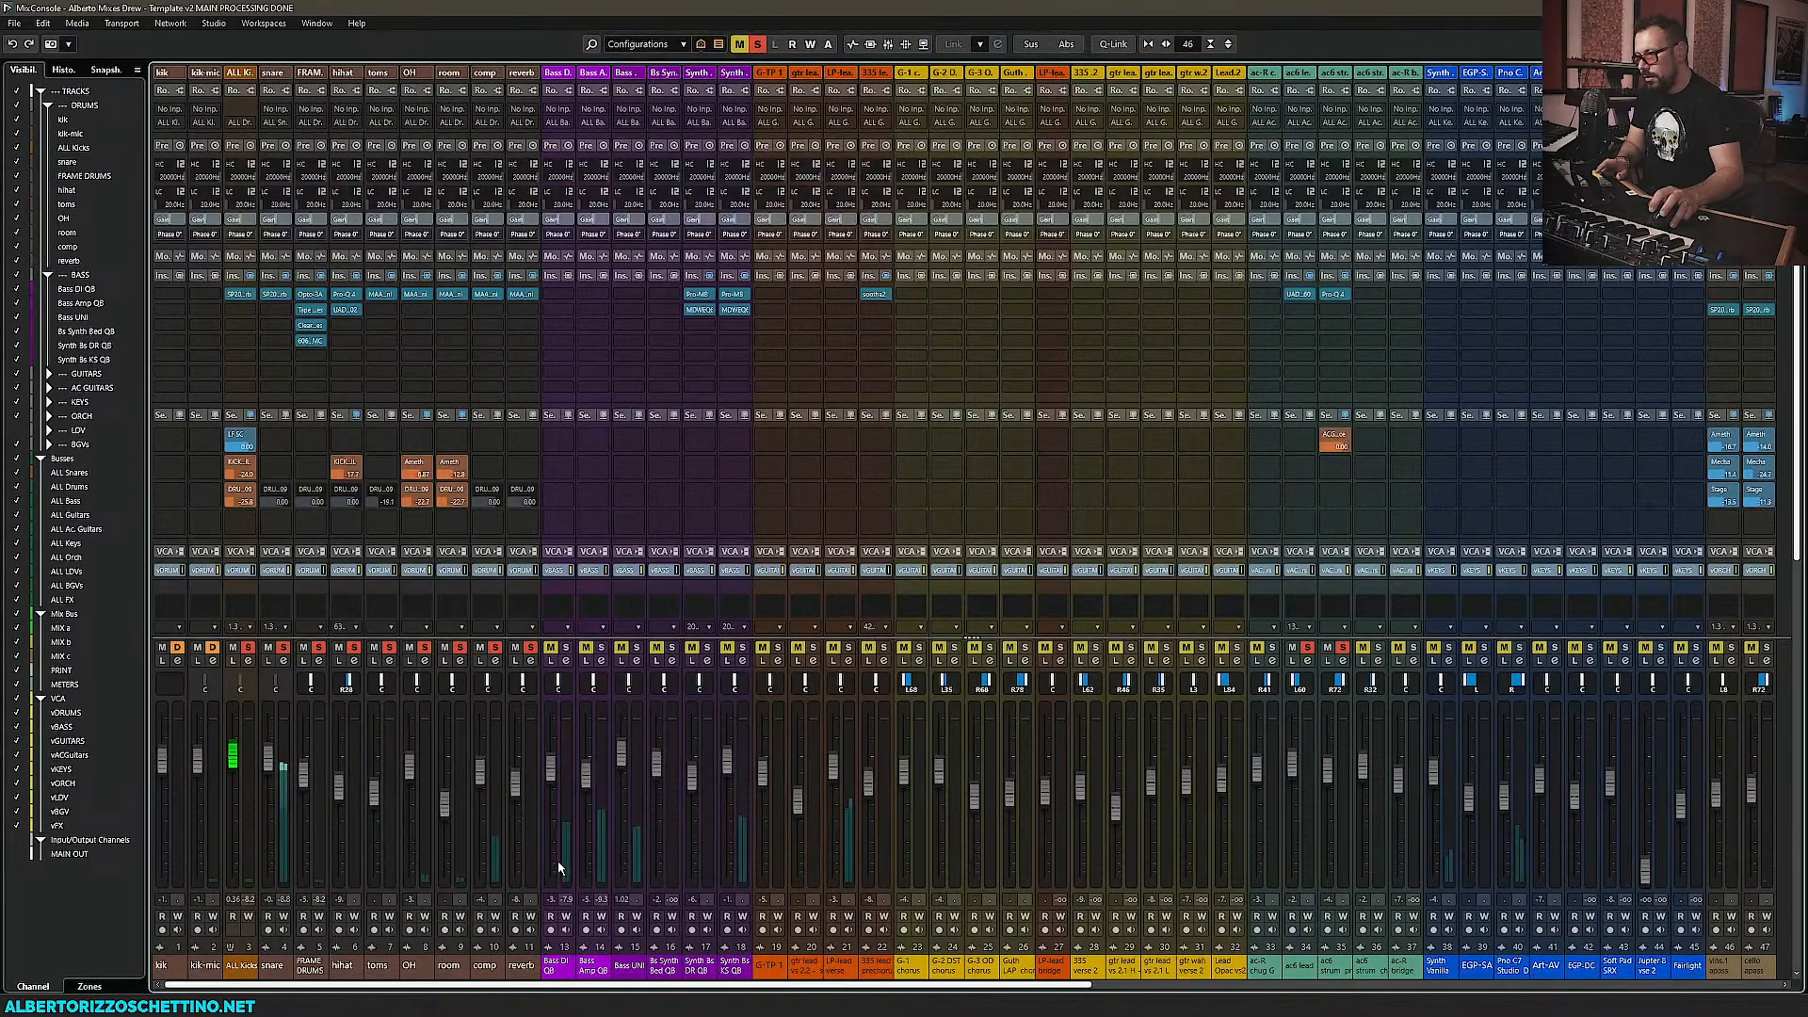
click(743, 647)
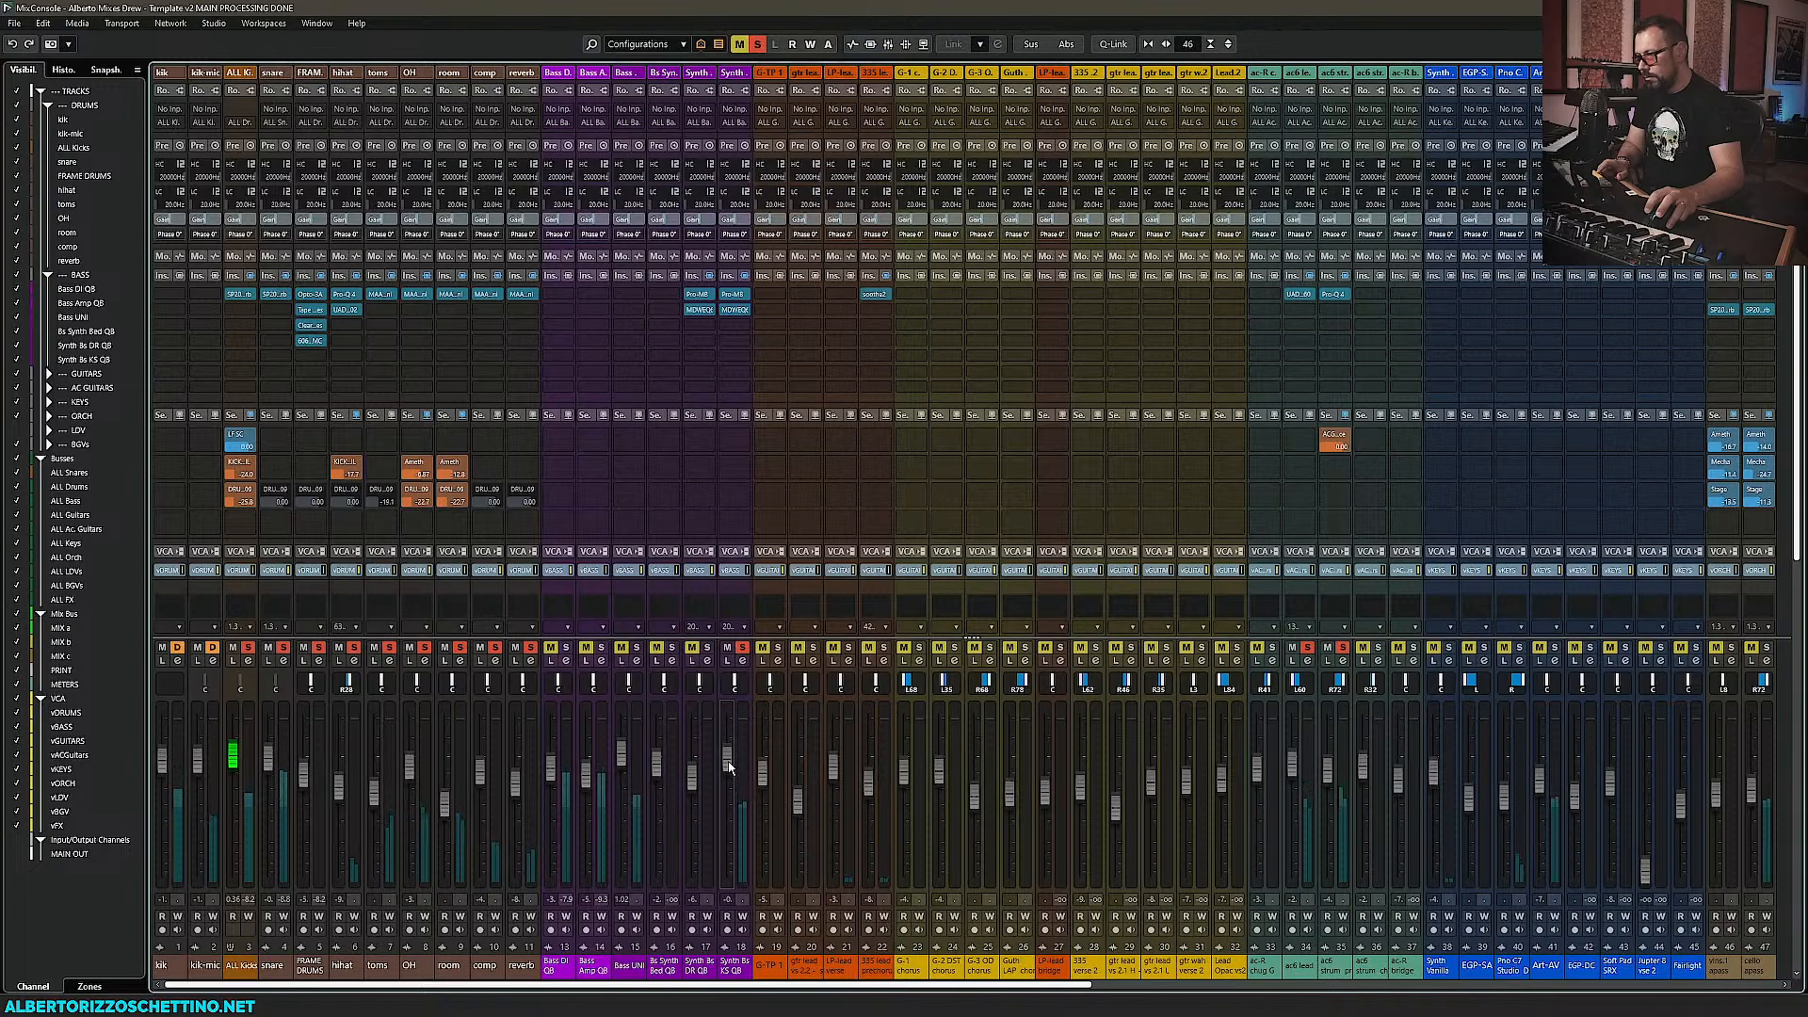
click(731, 295)
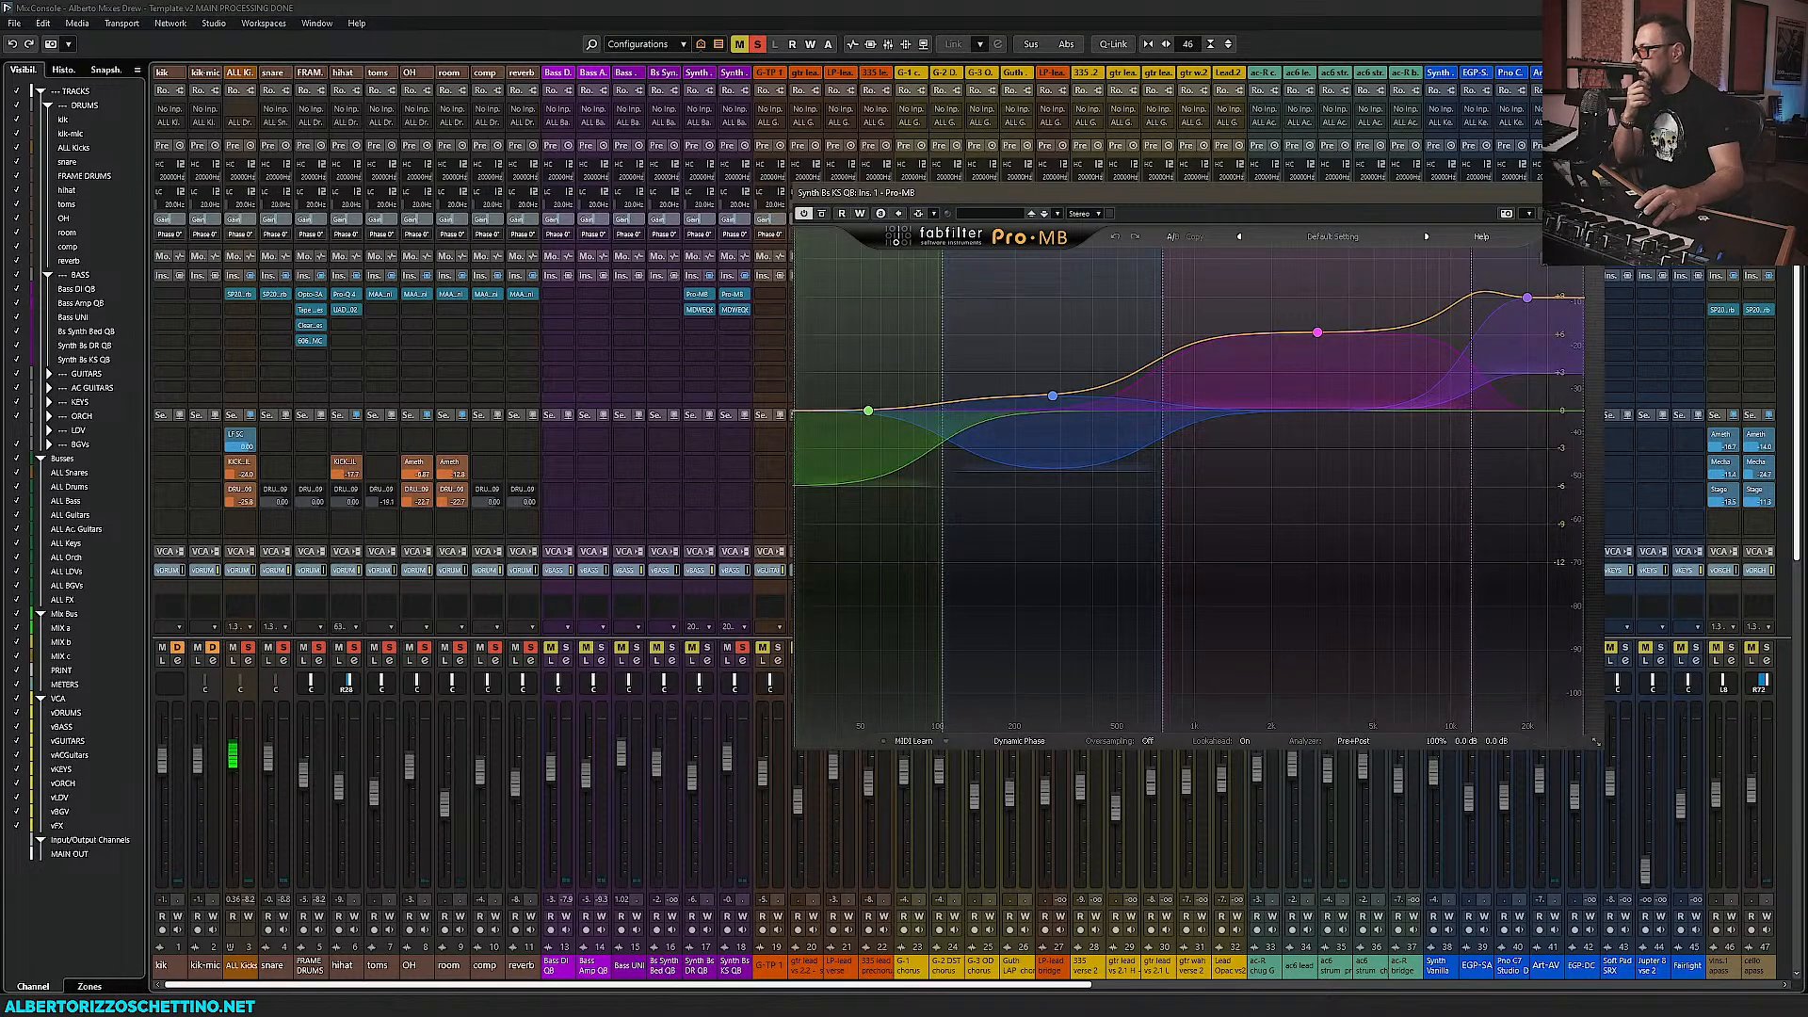
click(1589, 192)
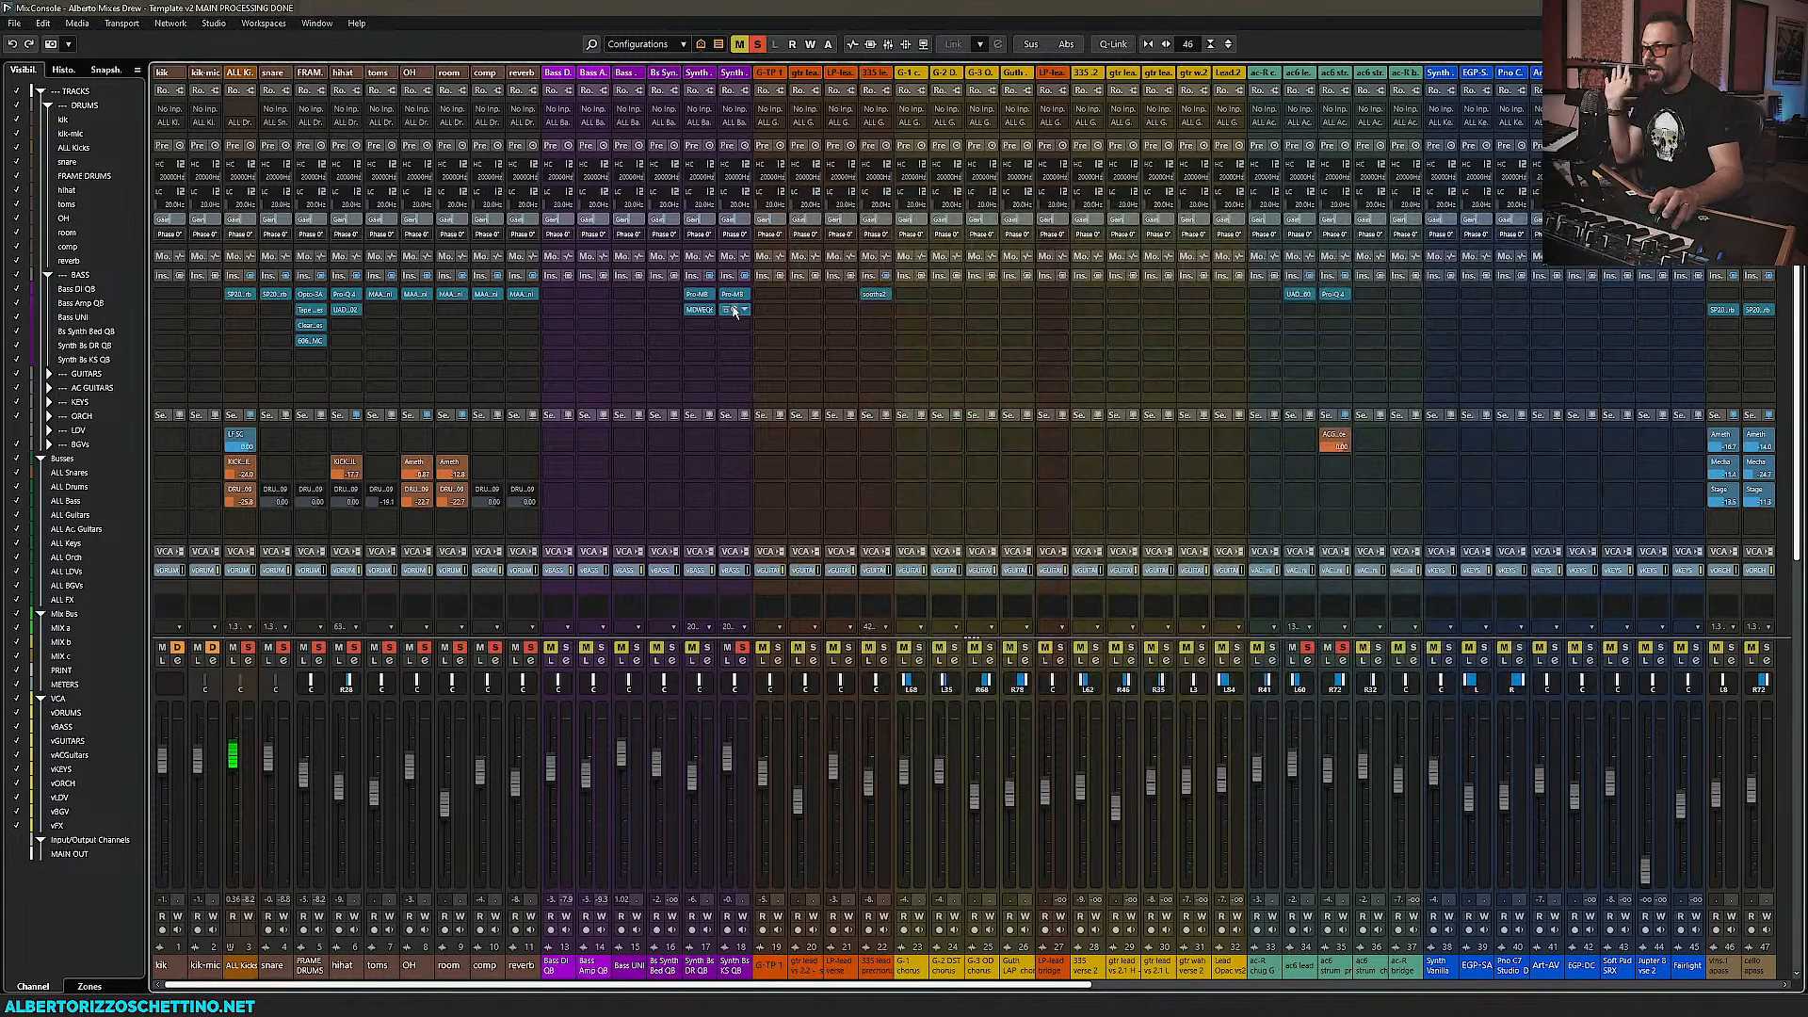
click(737, 310)
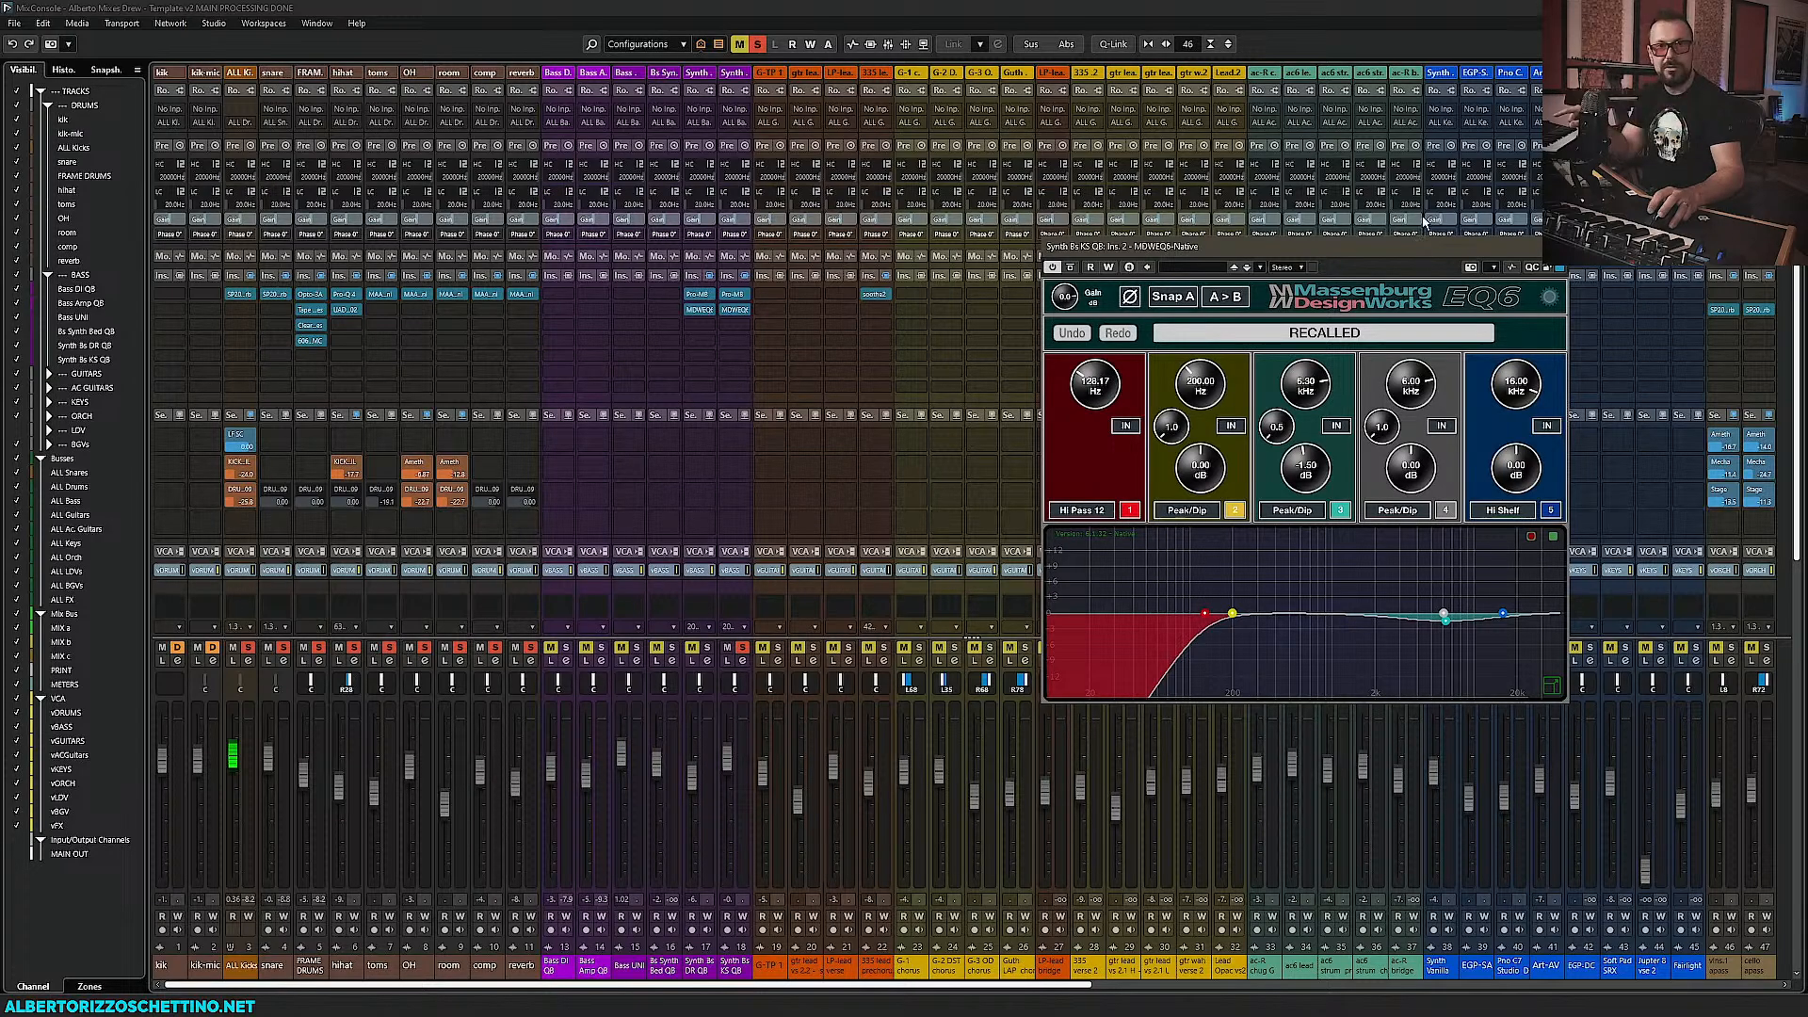
click(1556, 246)
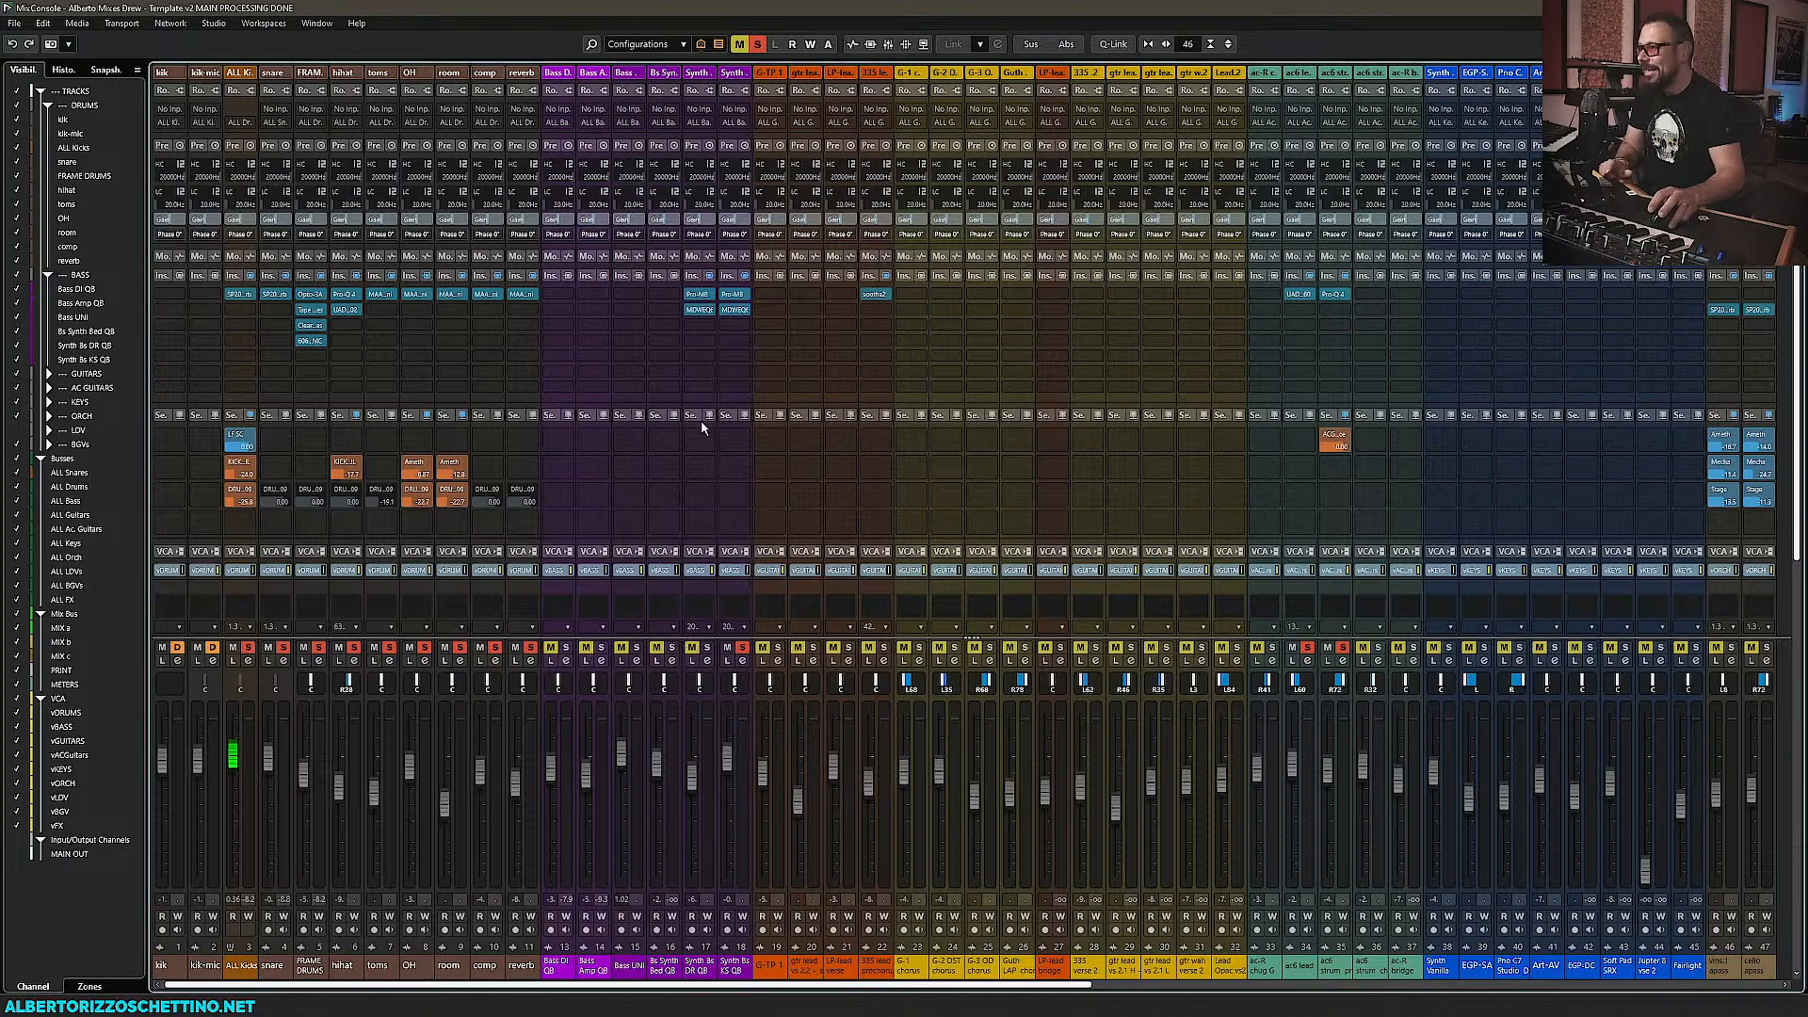
Try the Orion plug-in on the Synth Bs KS QB channel, move it down one insert slot and remove it
click(746, 328)
text(tuner)
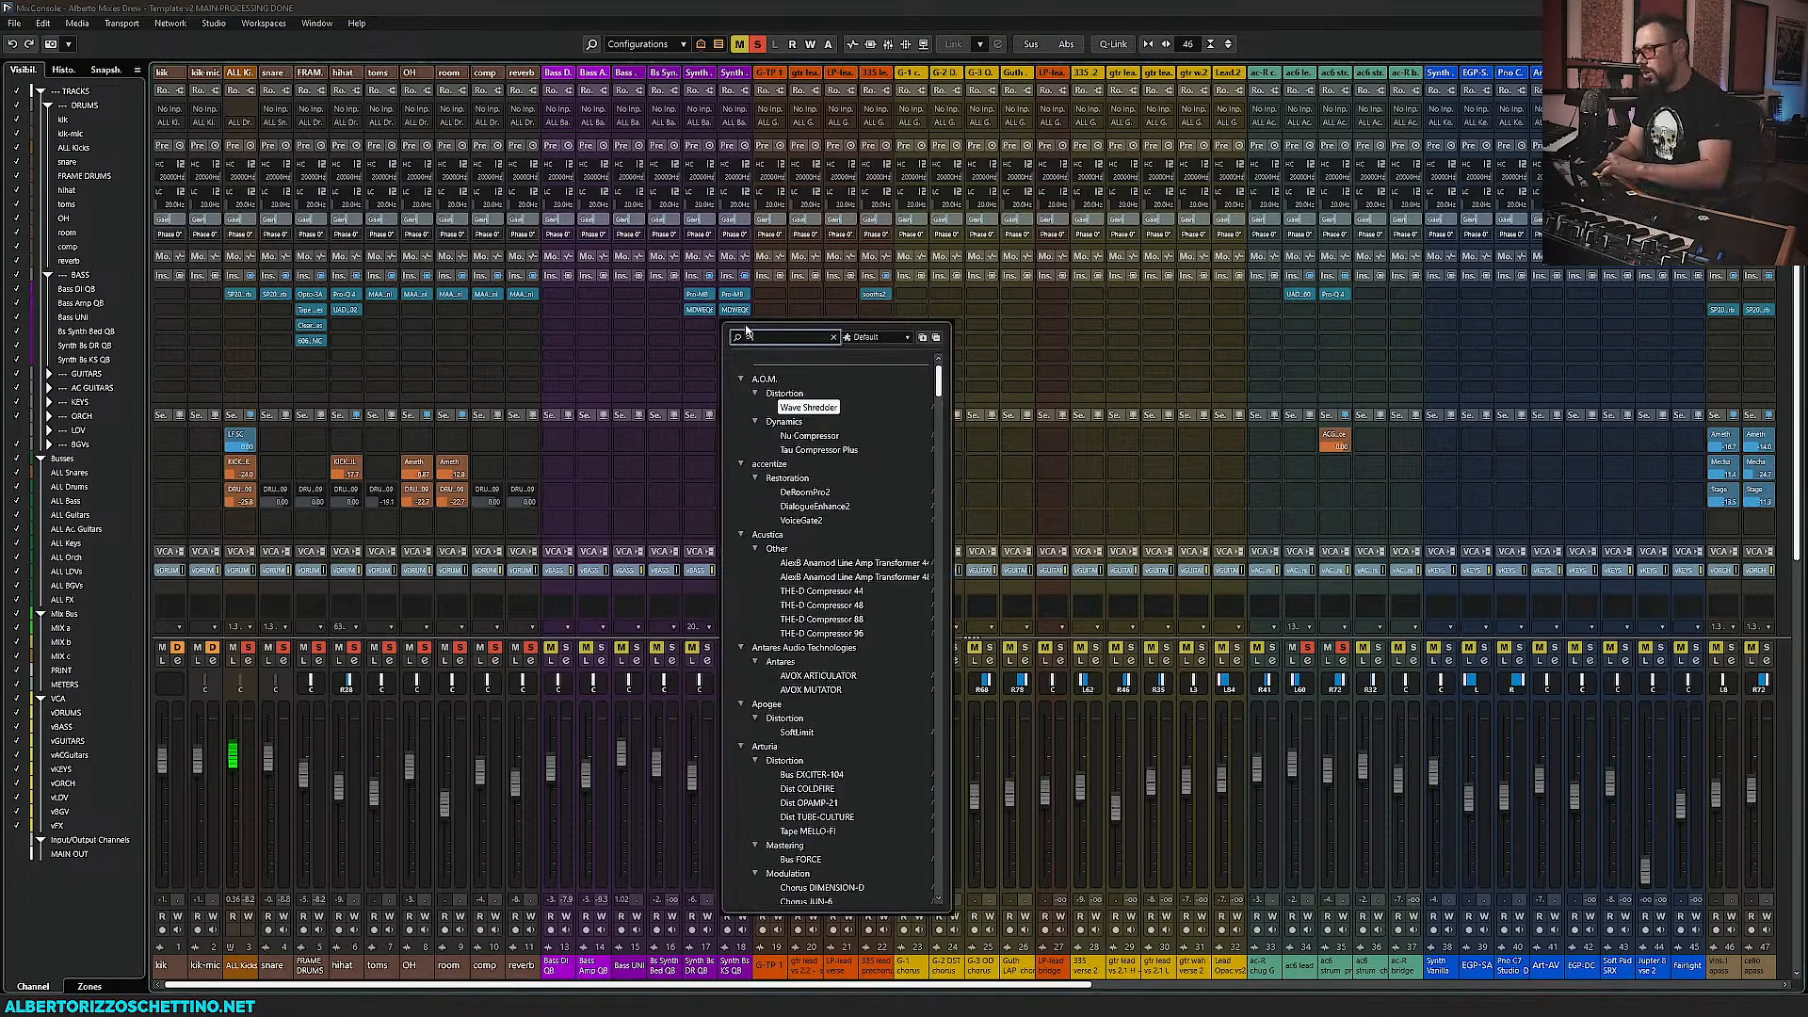
key(Return)
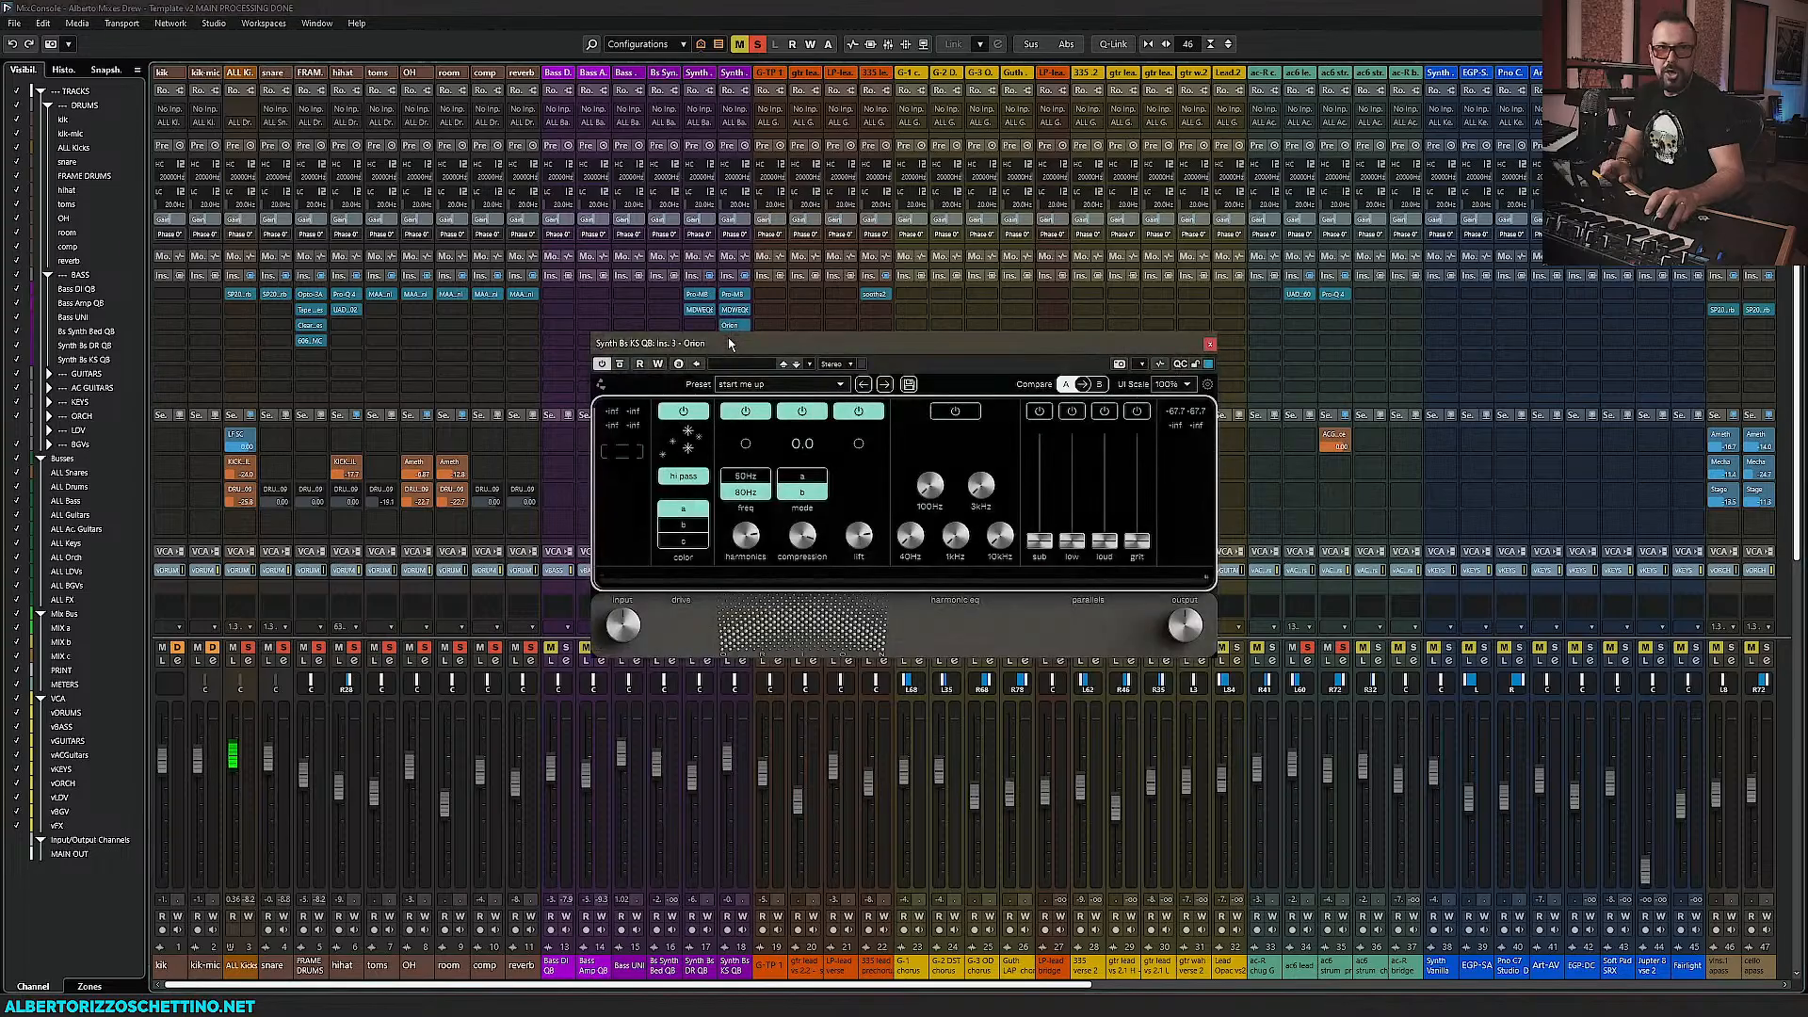
drag(815, 352, 744, 355)
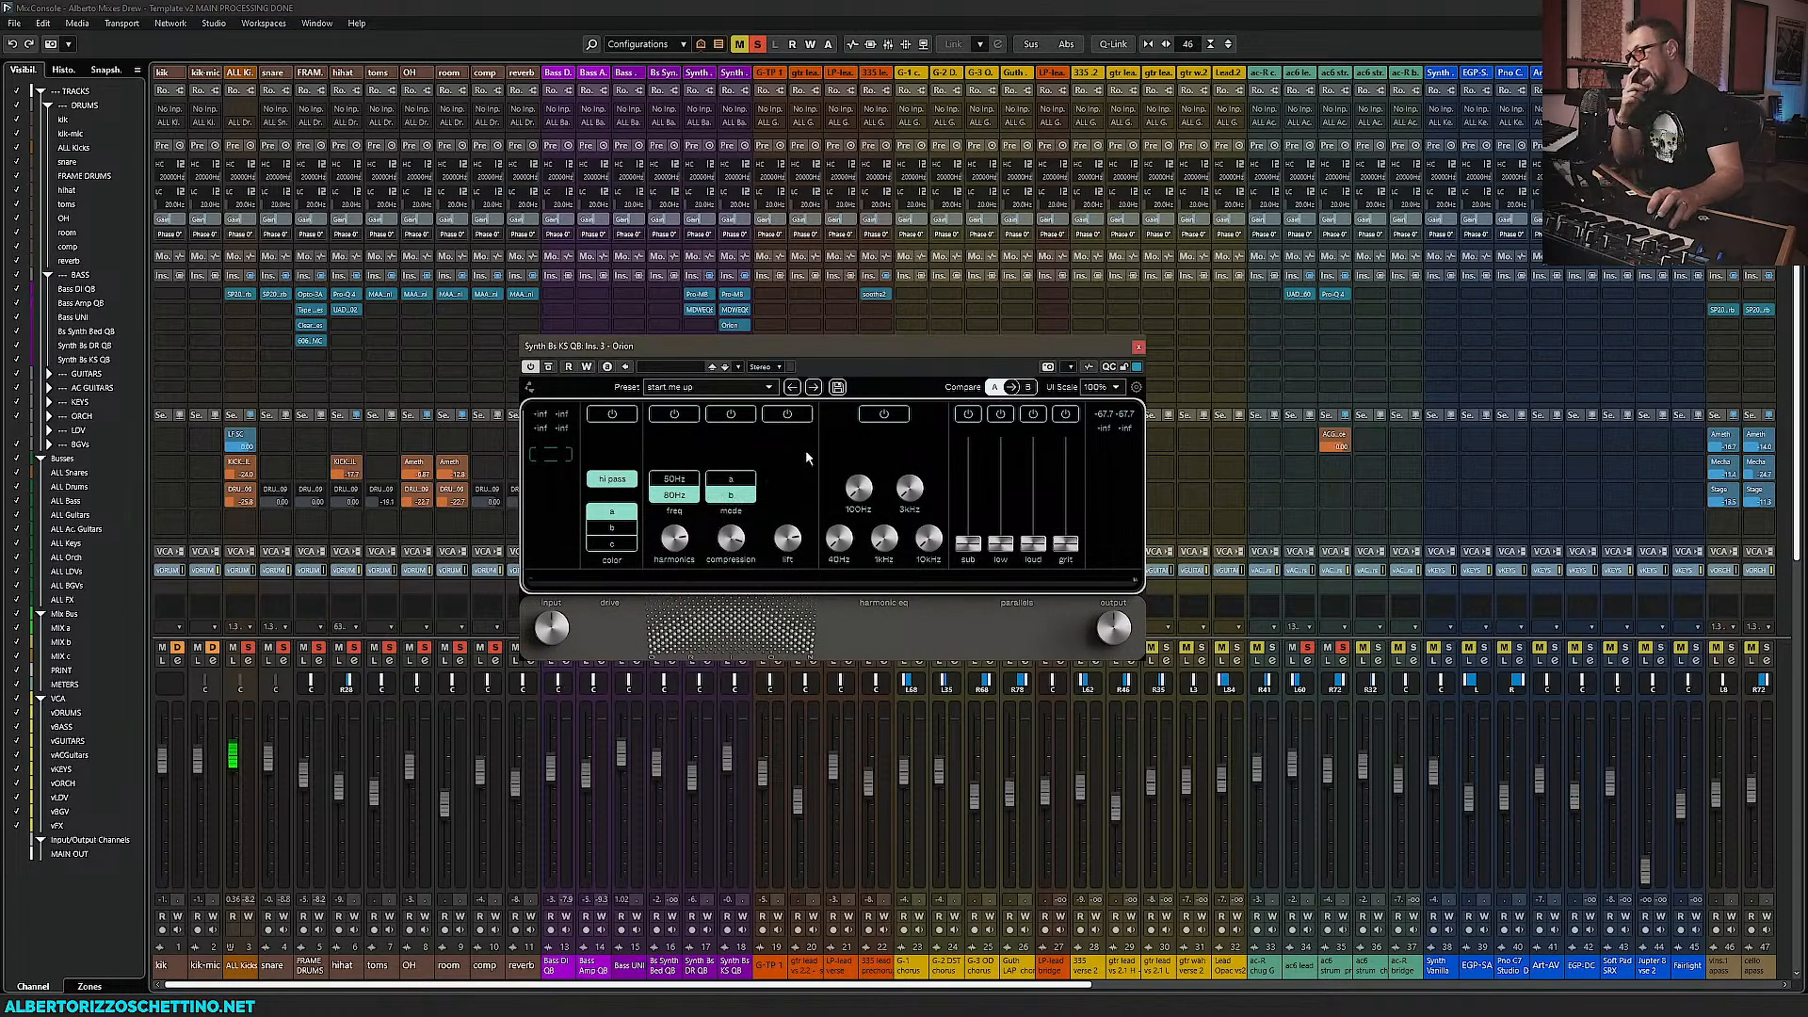
drag(843, 355, 834, 388)
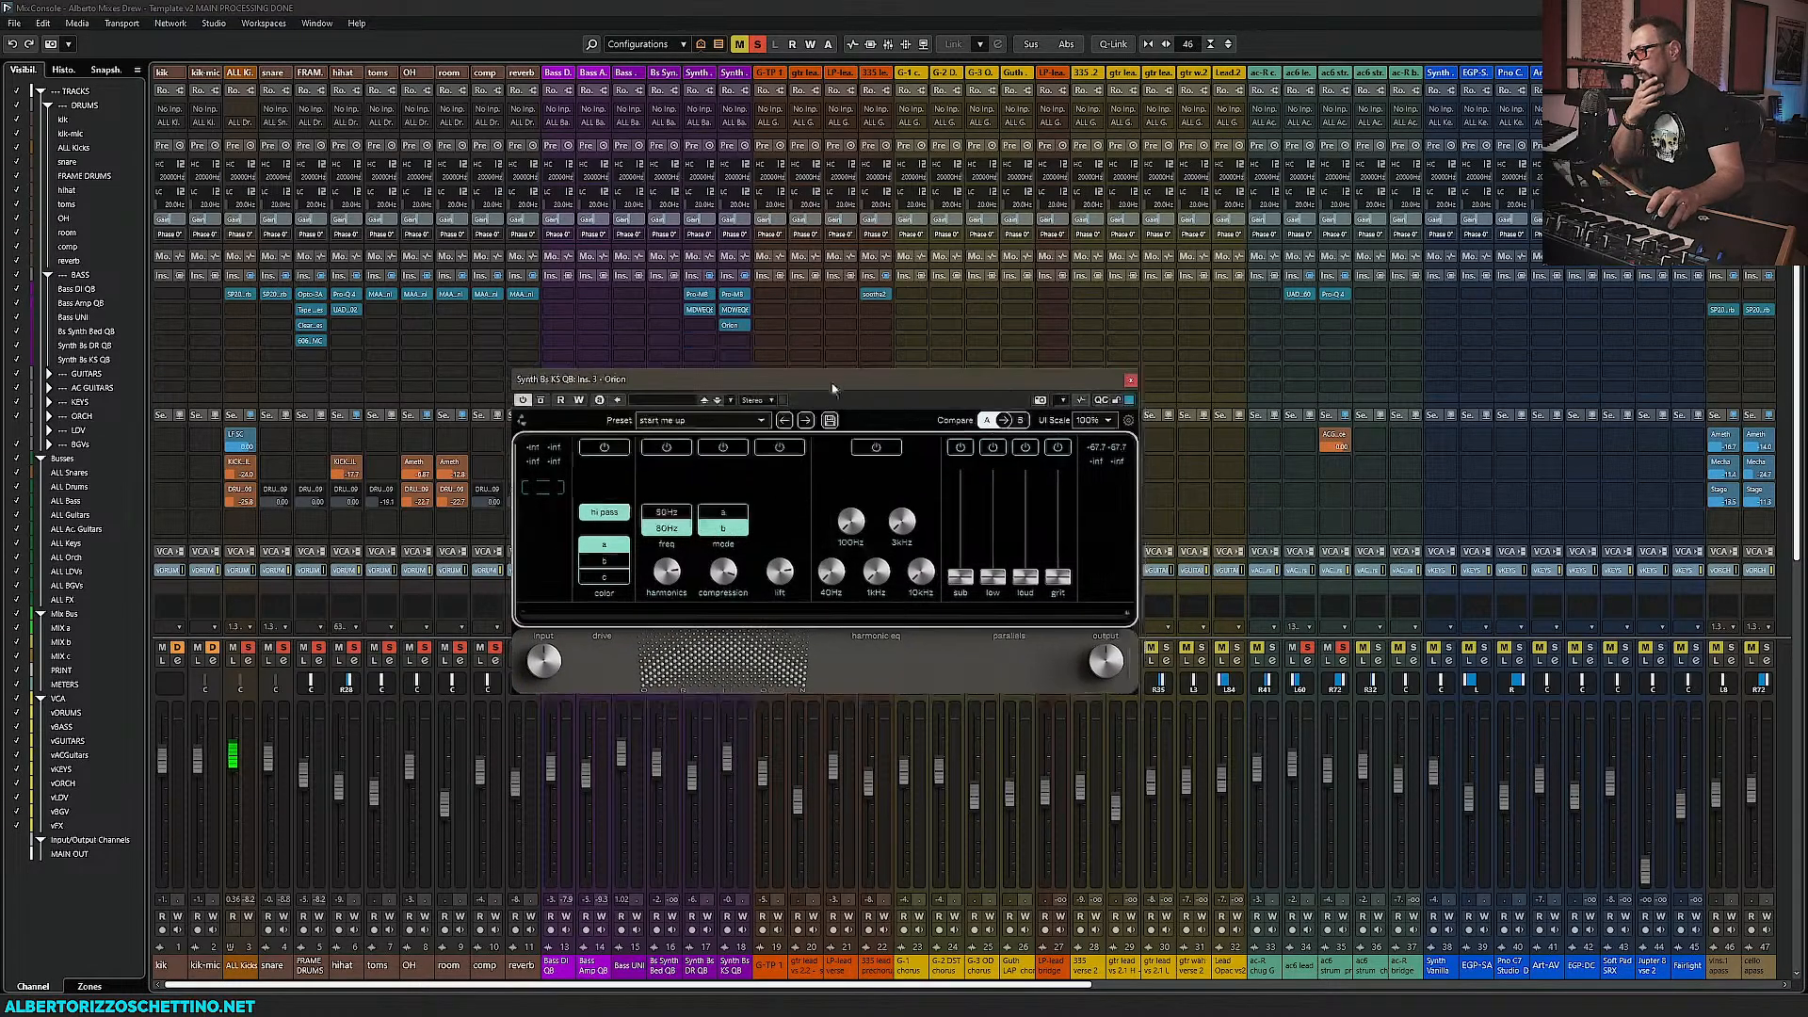
drag(734, 325, 740, 341)
click(747, 328)
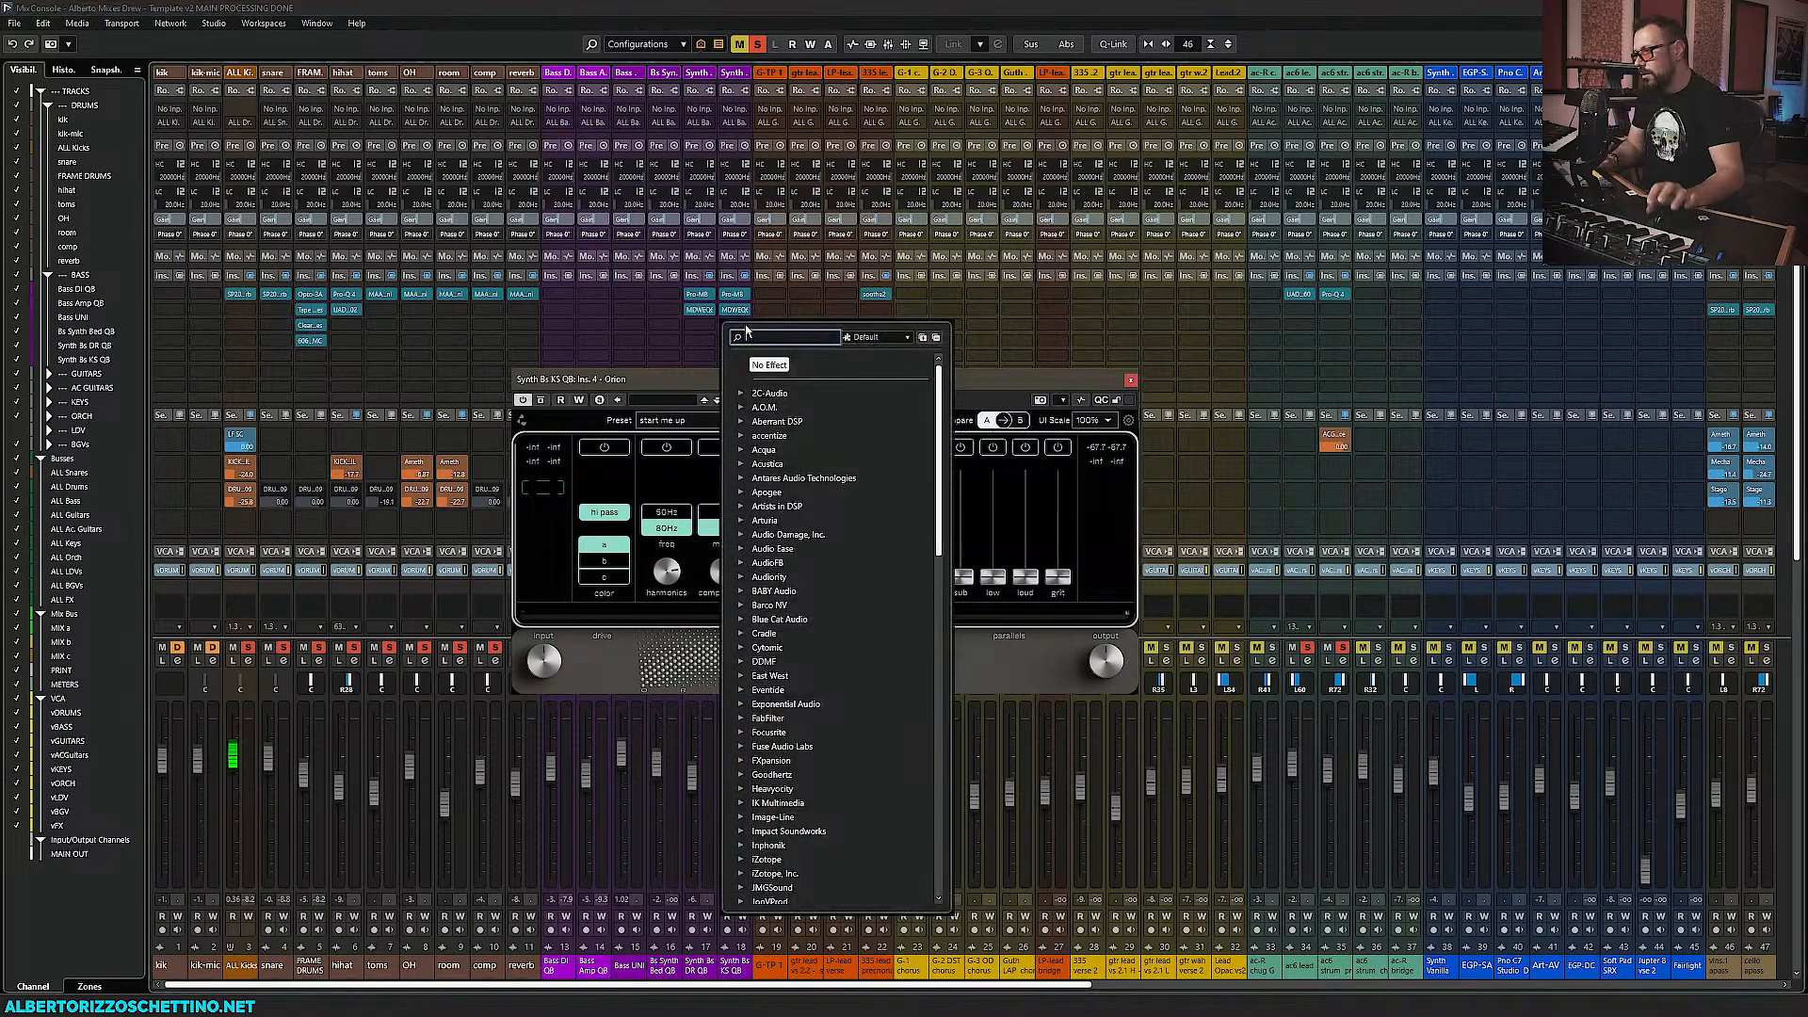
click(1115, 384)
click(1131, 381)
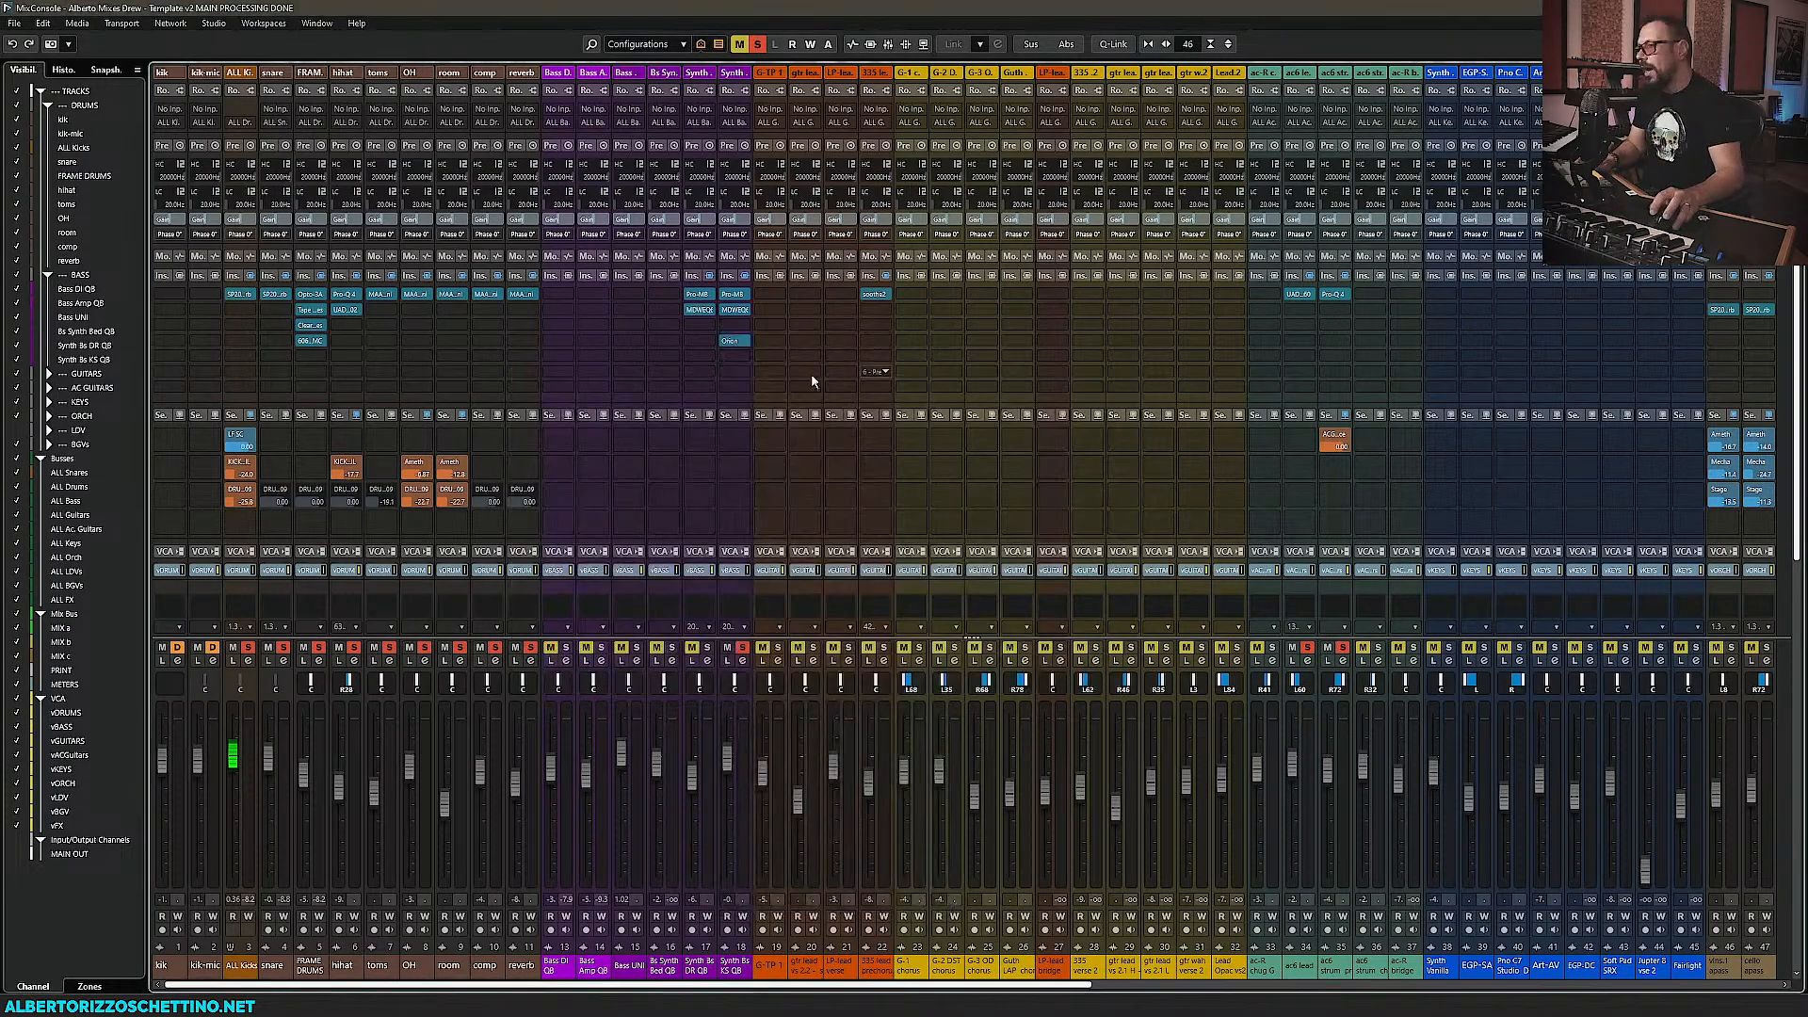
click(746, 343)
click(746, 343)
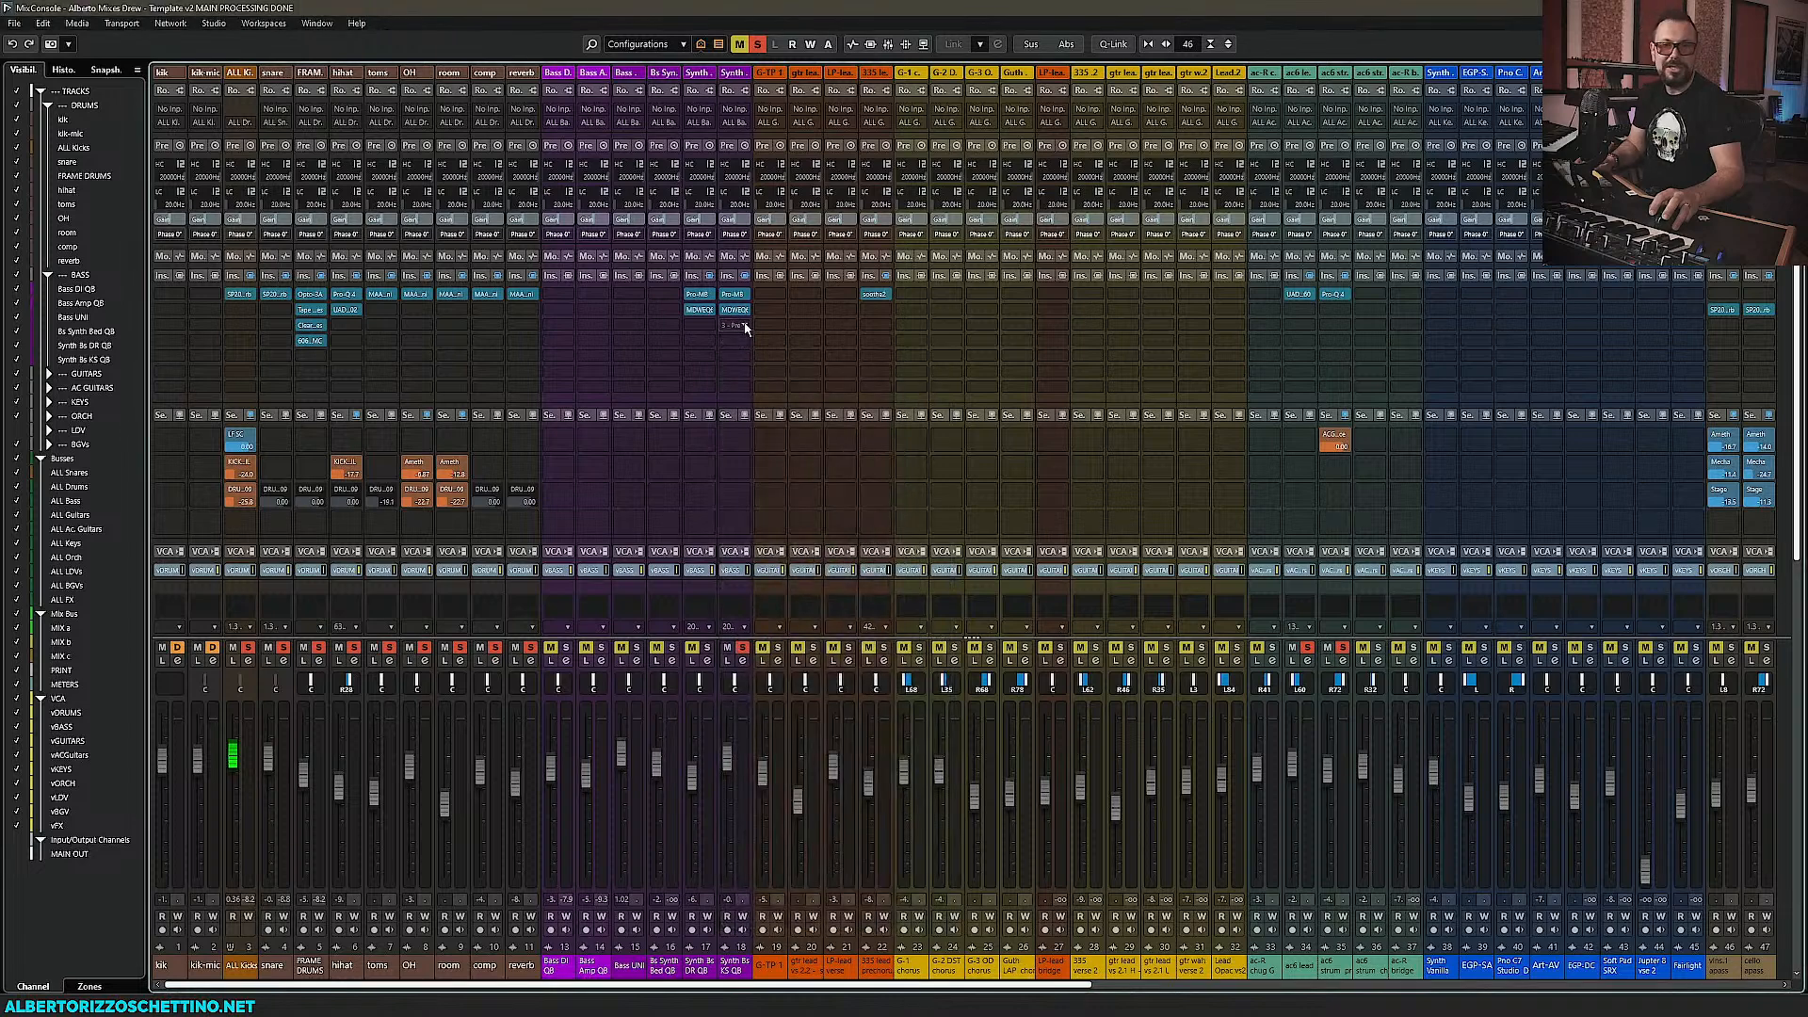
Load the Waves CLA-2A Stereo compressor in the third insert slot of the Synth Bs KS QB channel
click(747, 329)
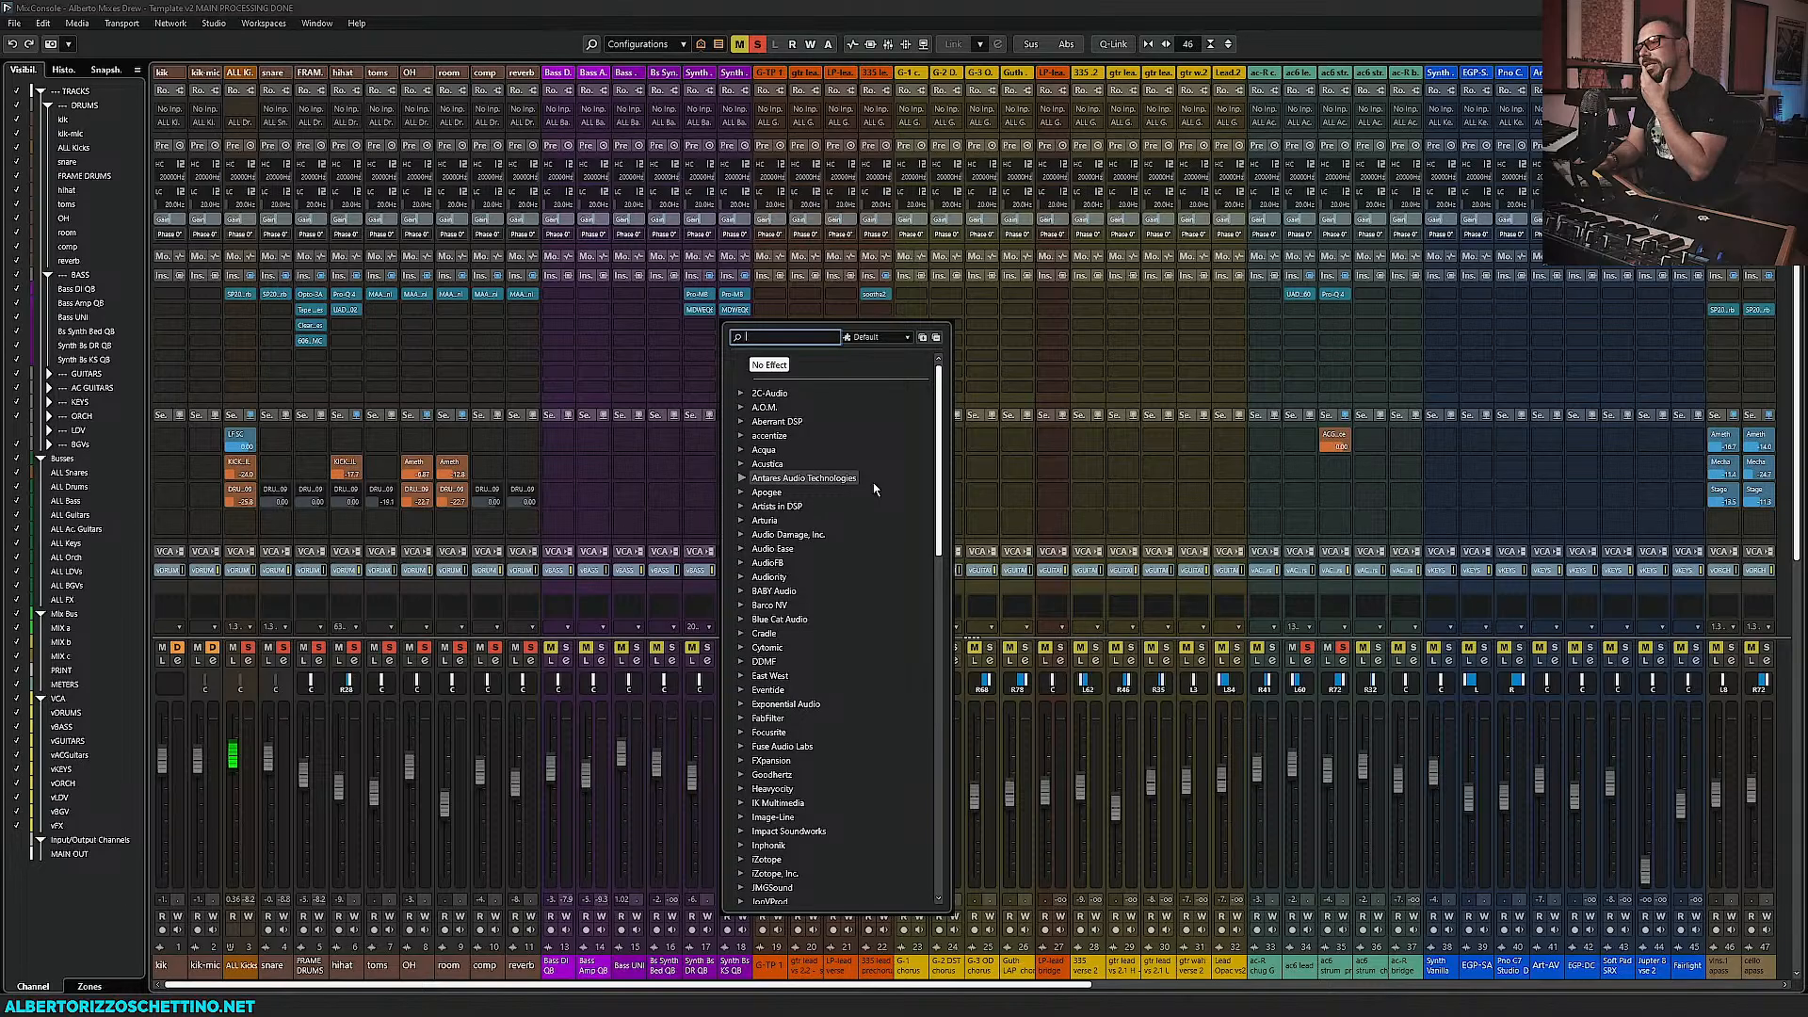
text(cla-2)
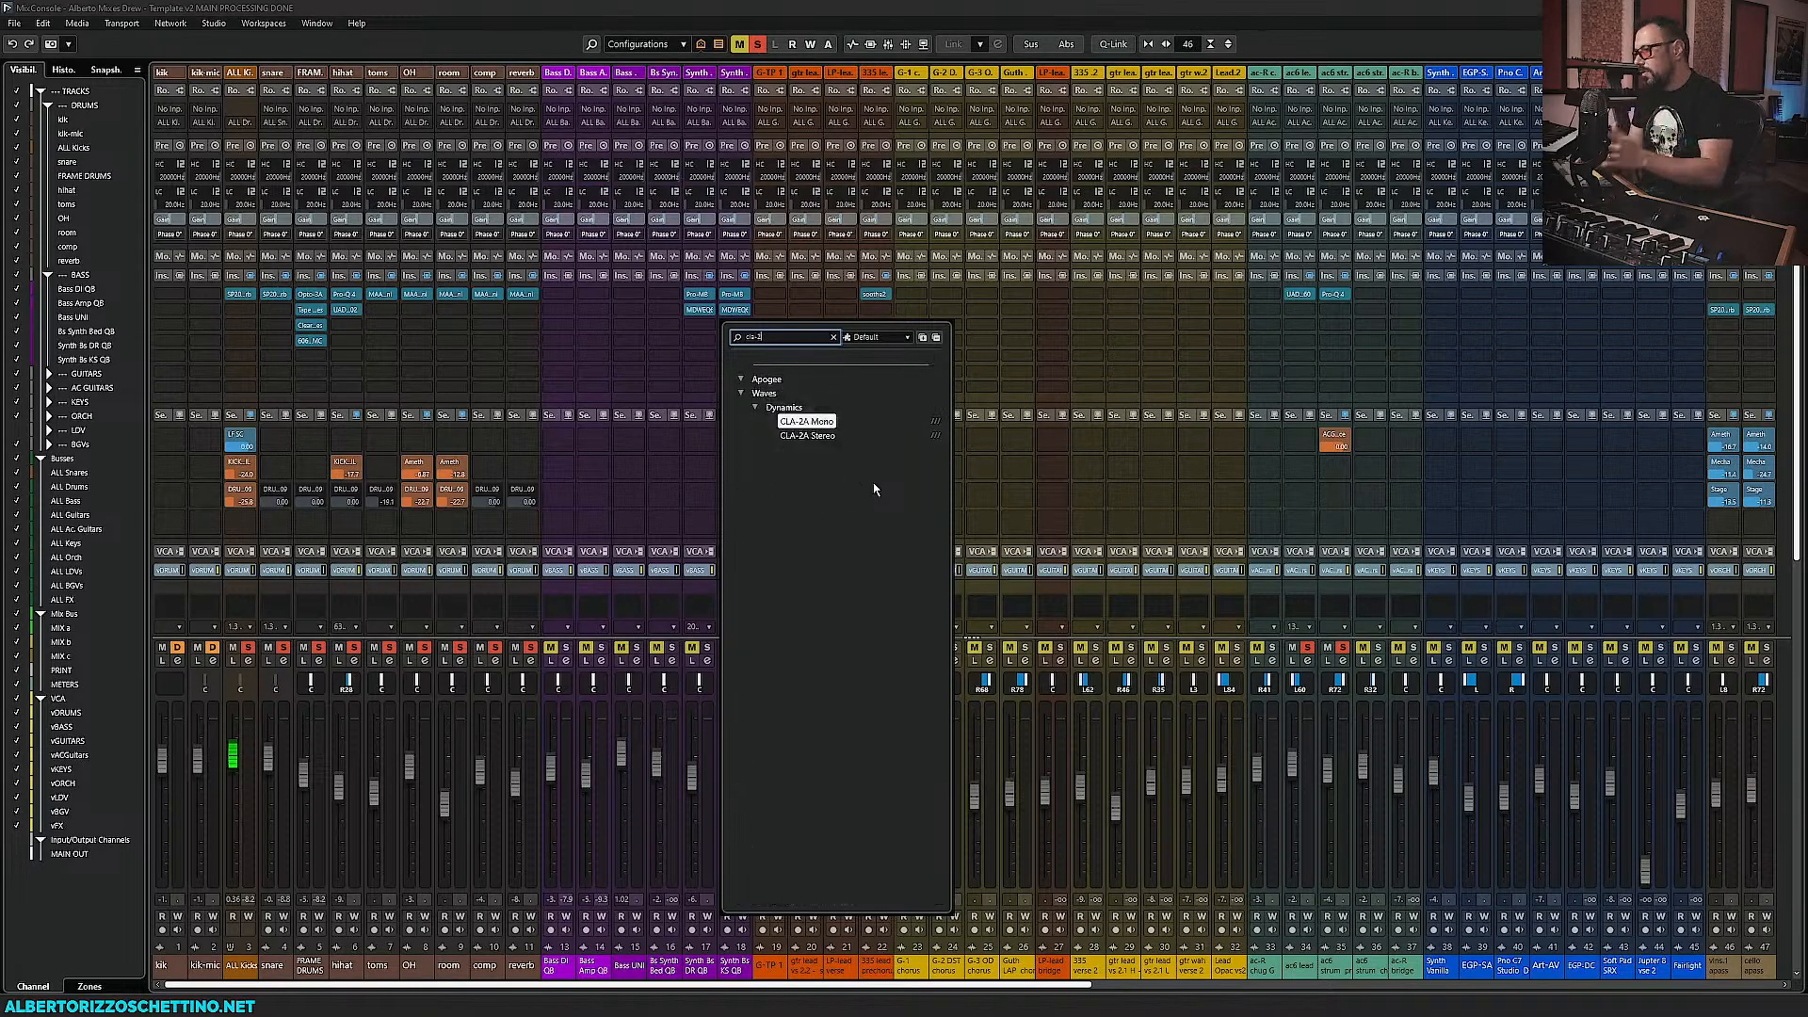
click(812, 436)
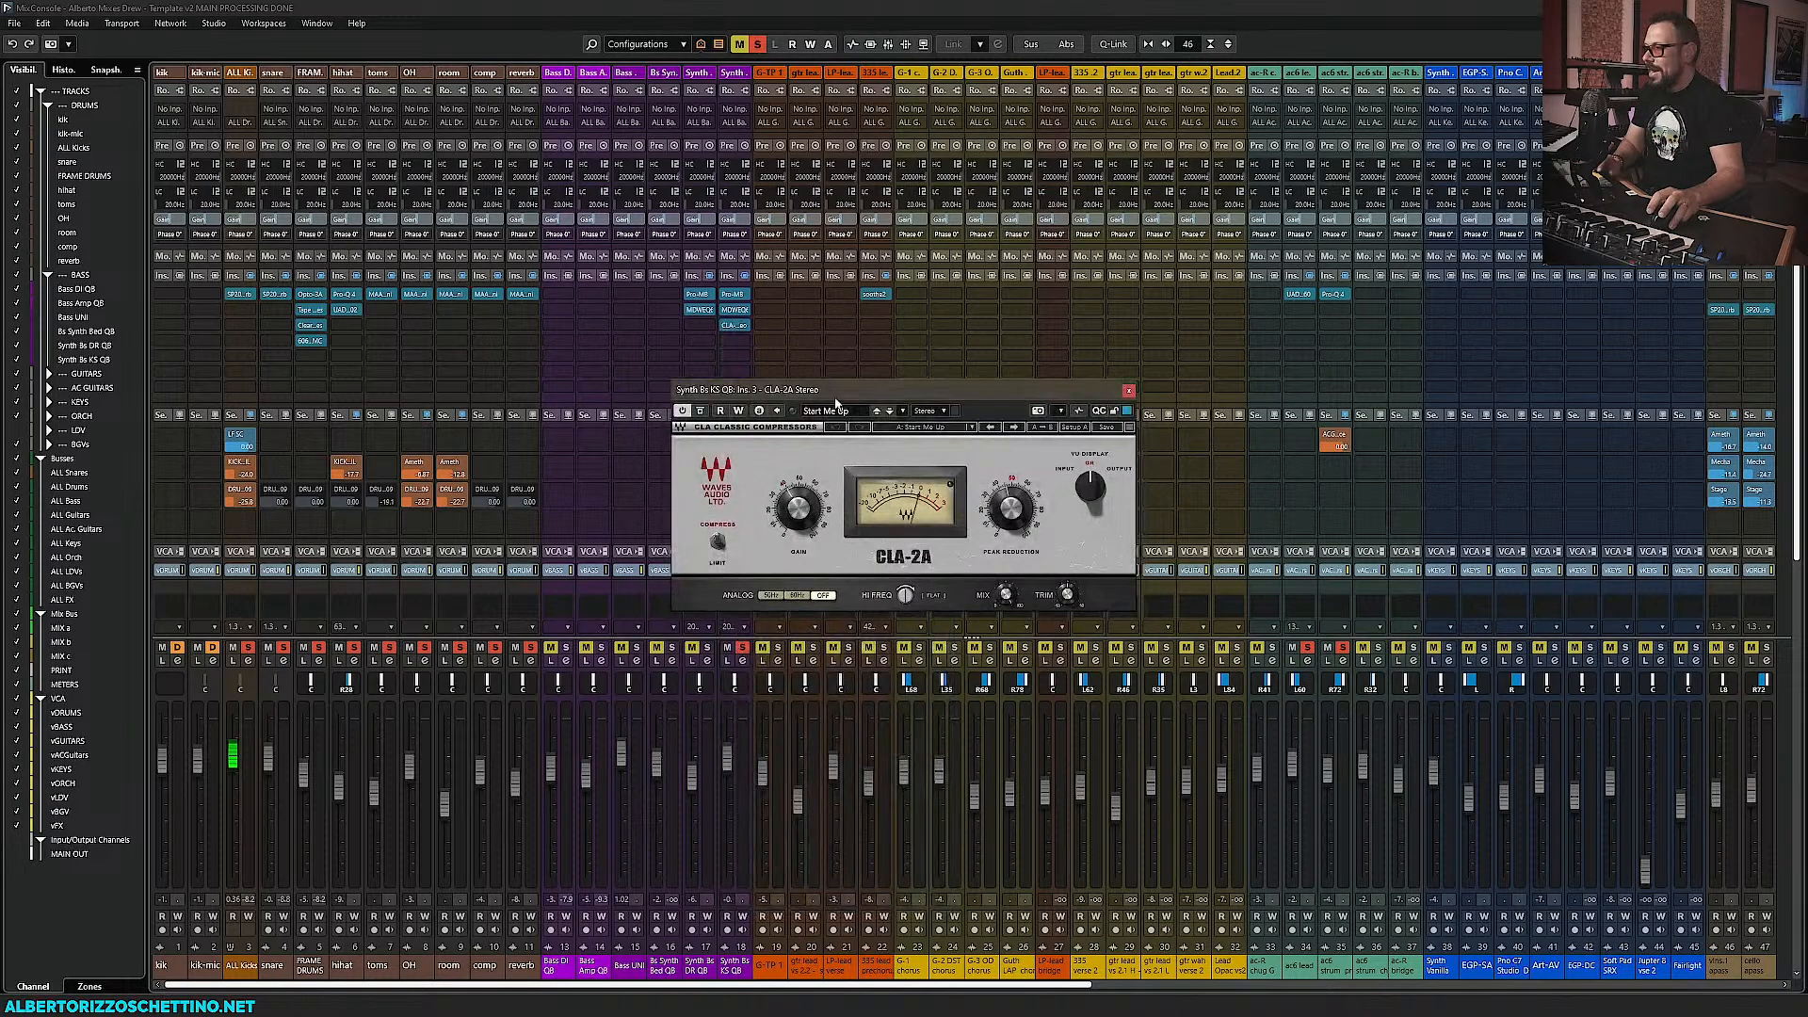
drag(843, 386, 840, 361)
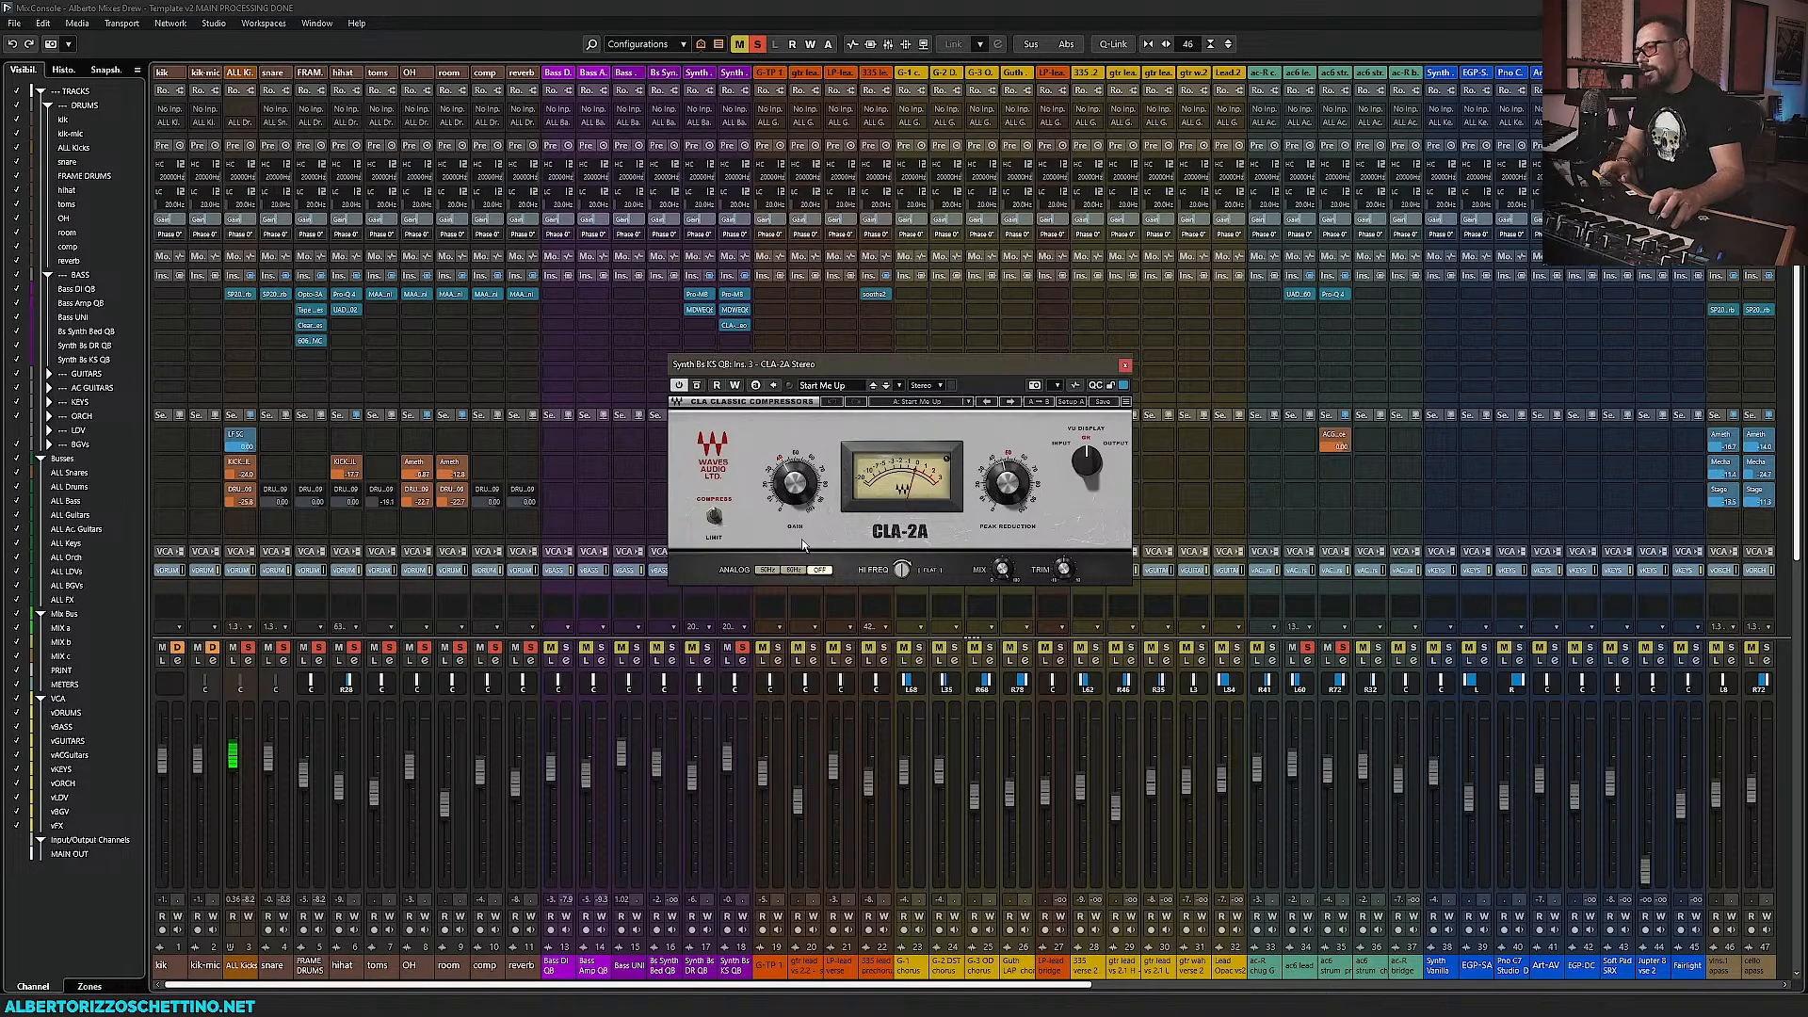
During playback, adjust the CLA-2A's HI FREQ, peak reduction and gain for the synth bass, and close the compressor
drag(904, 572, 903, 621)
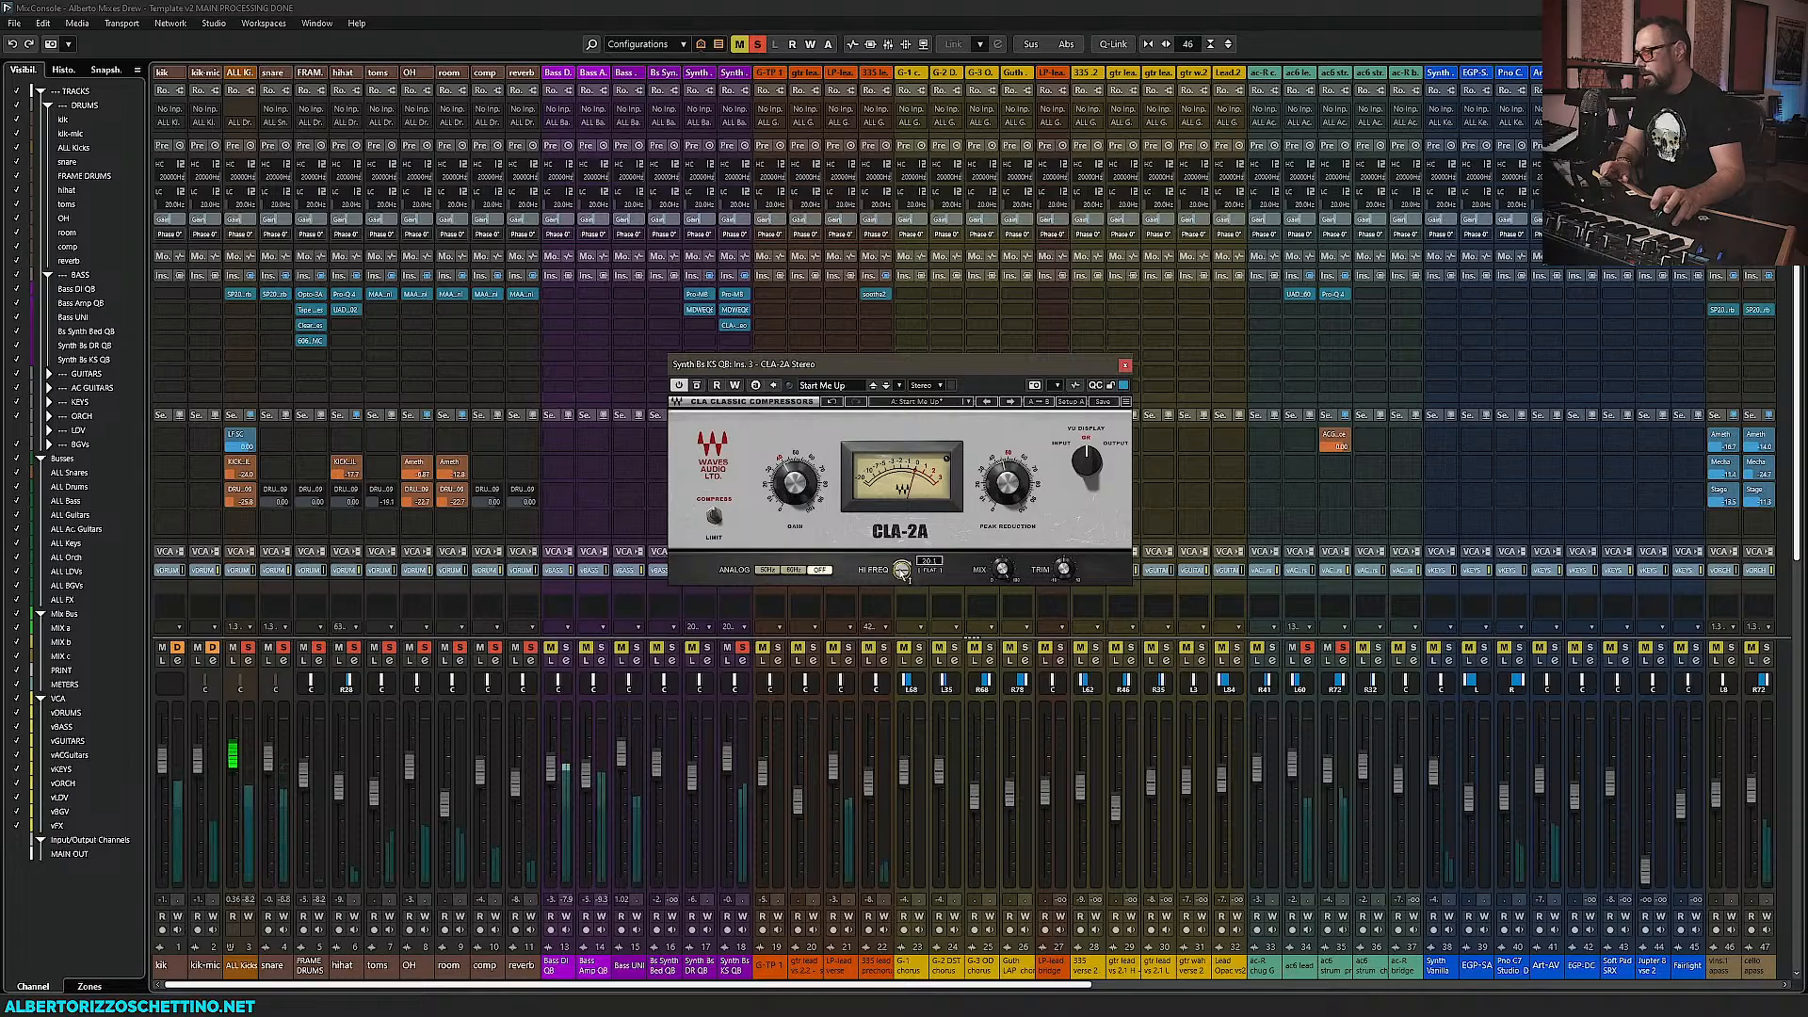
drag(996, 494, 996, 542)
drag(778, 484, 794, 480)
drag(1008, 484, 1008, 471)
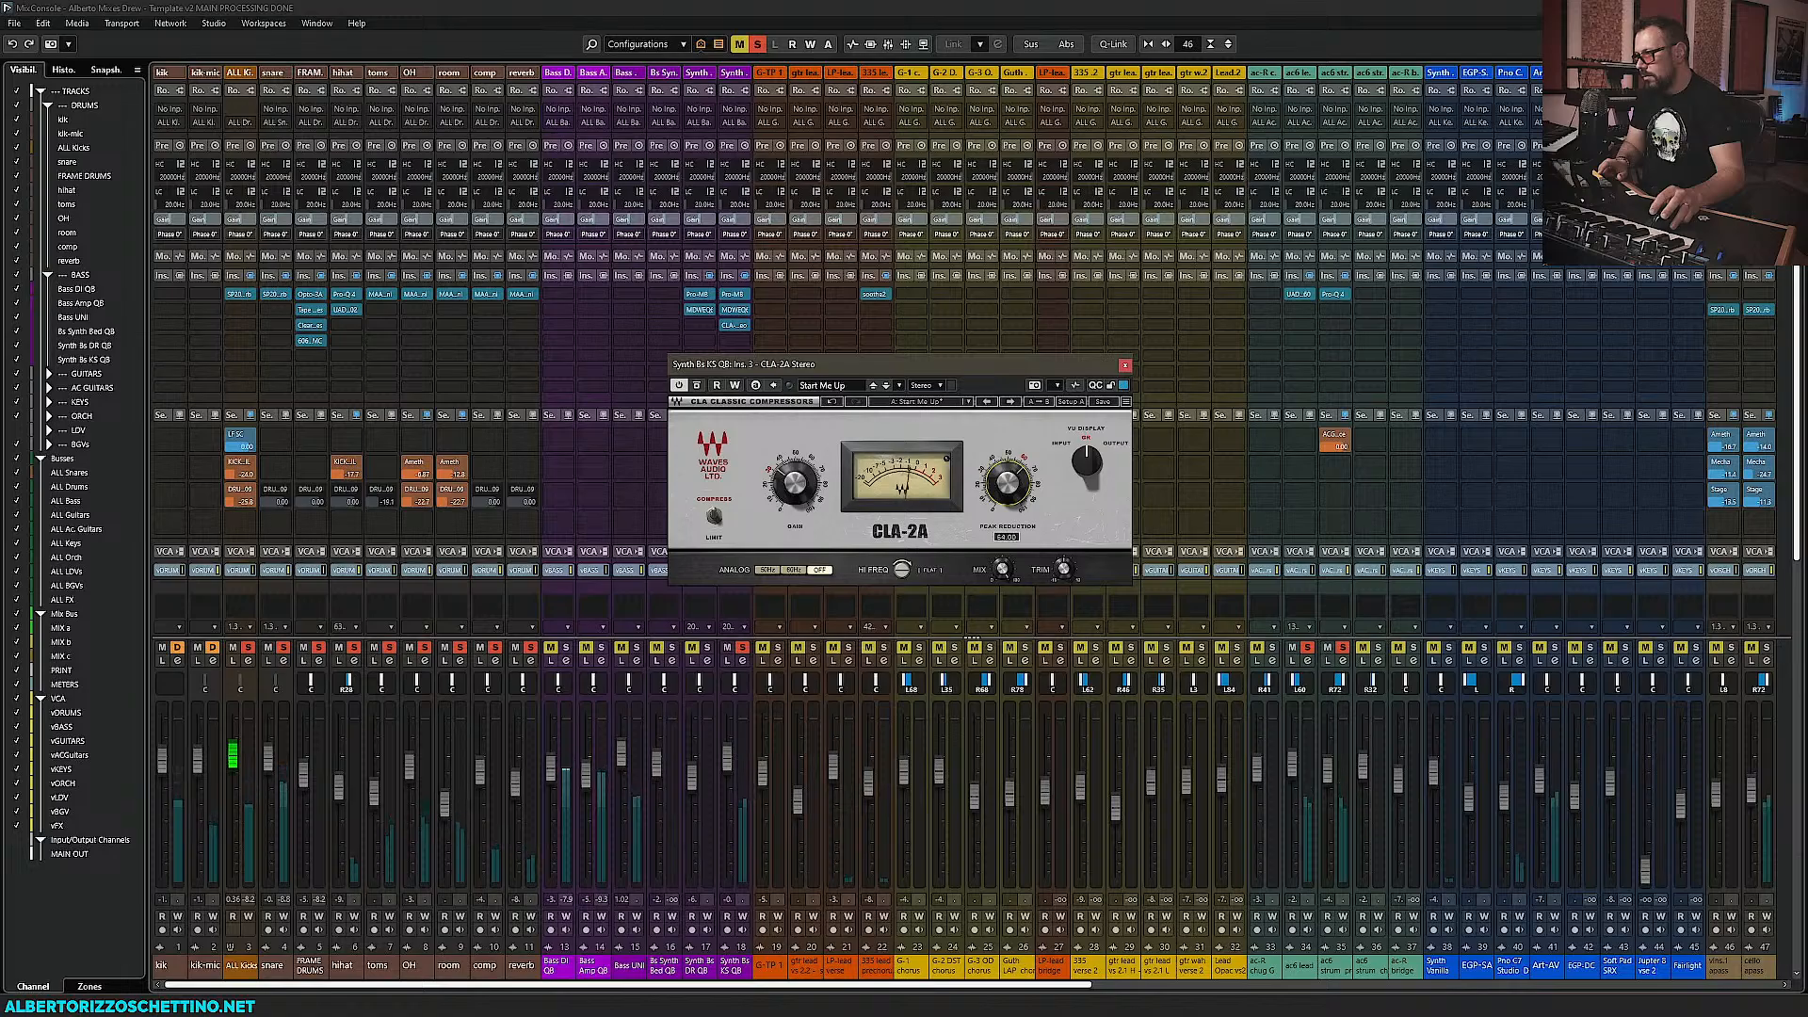
drag(798, 492, 799, 482)
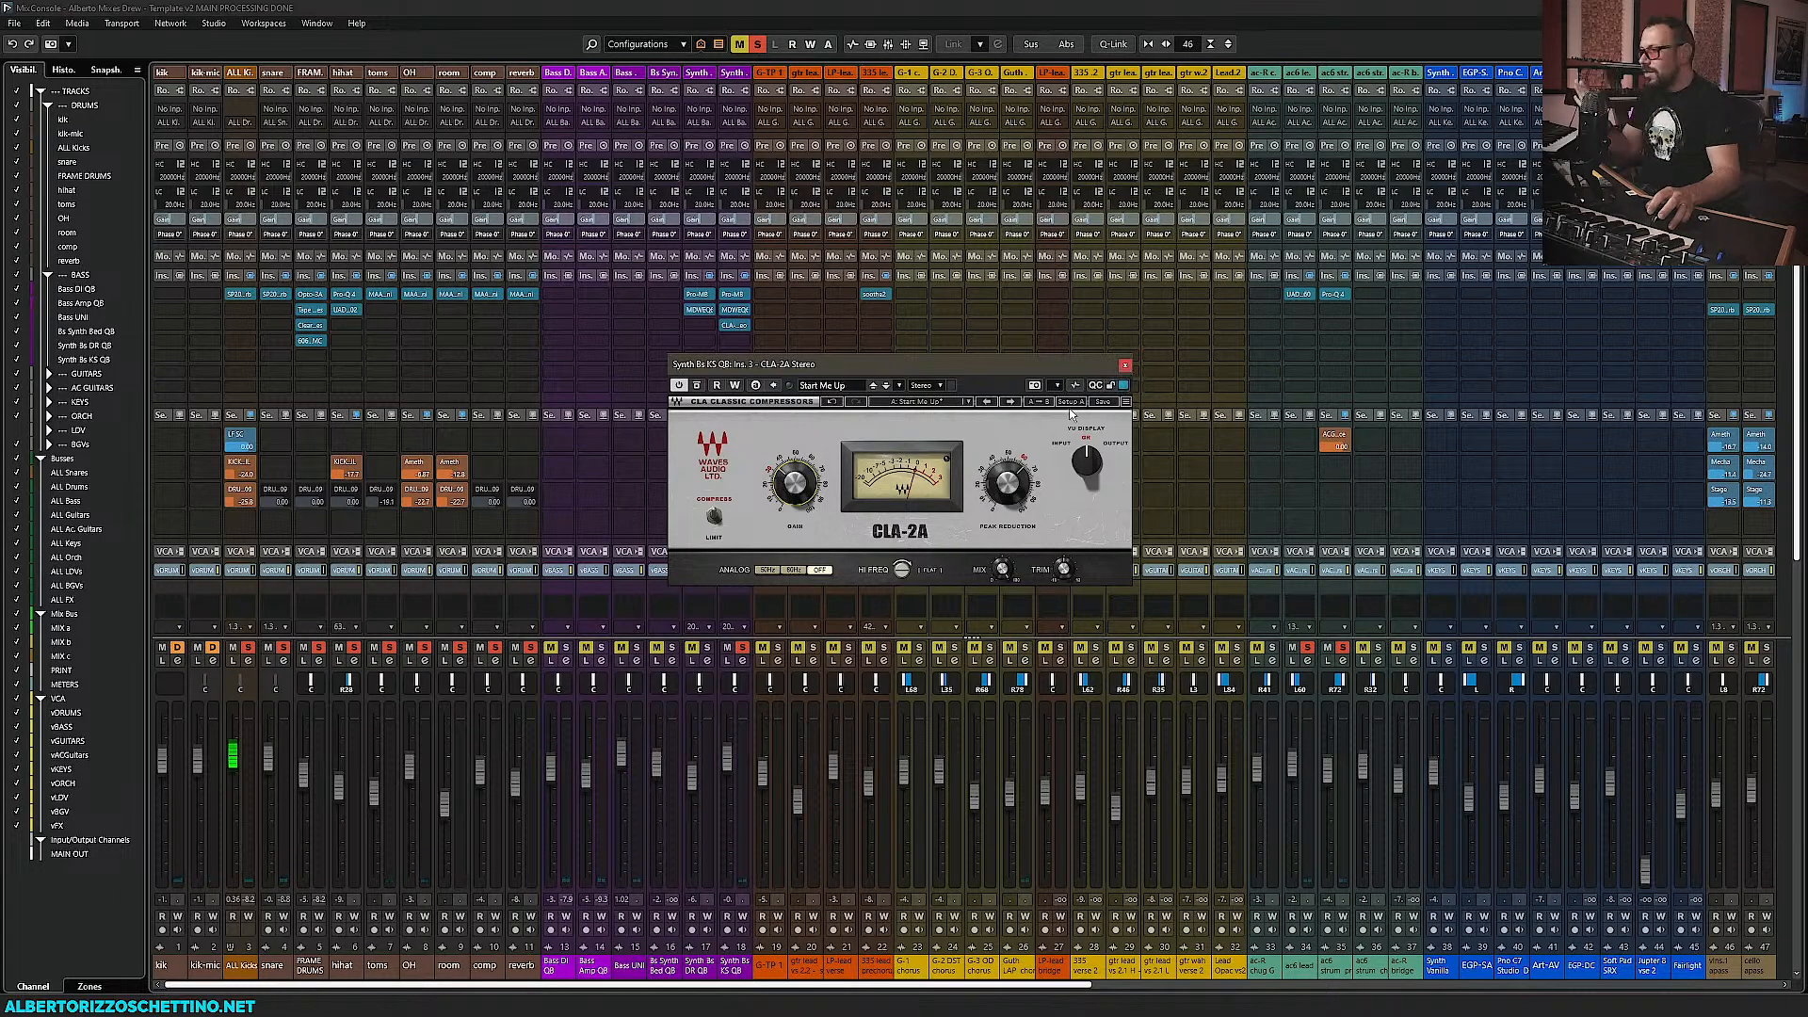
click(1125, 366)
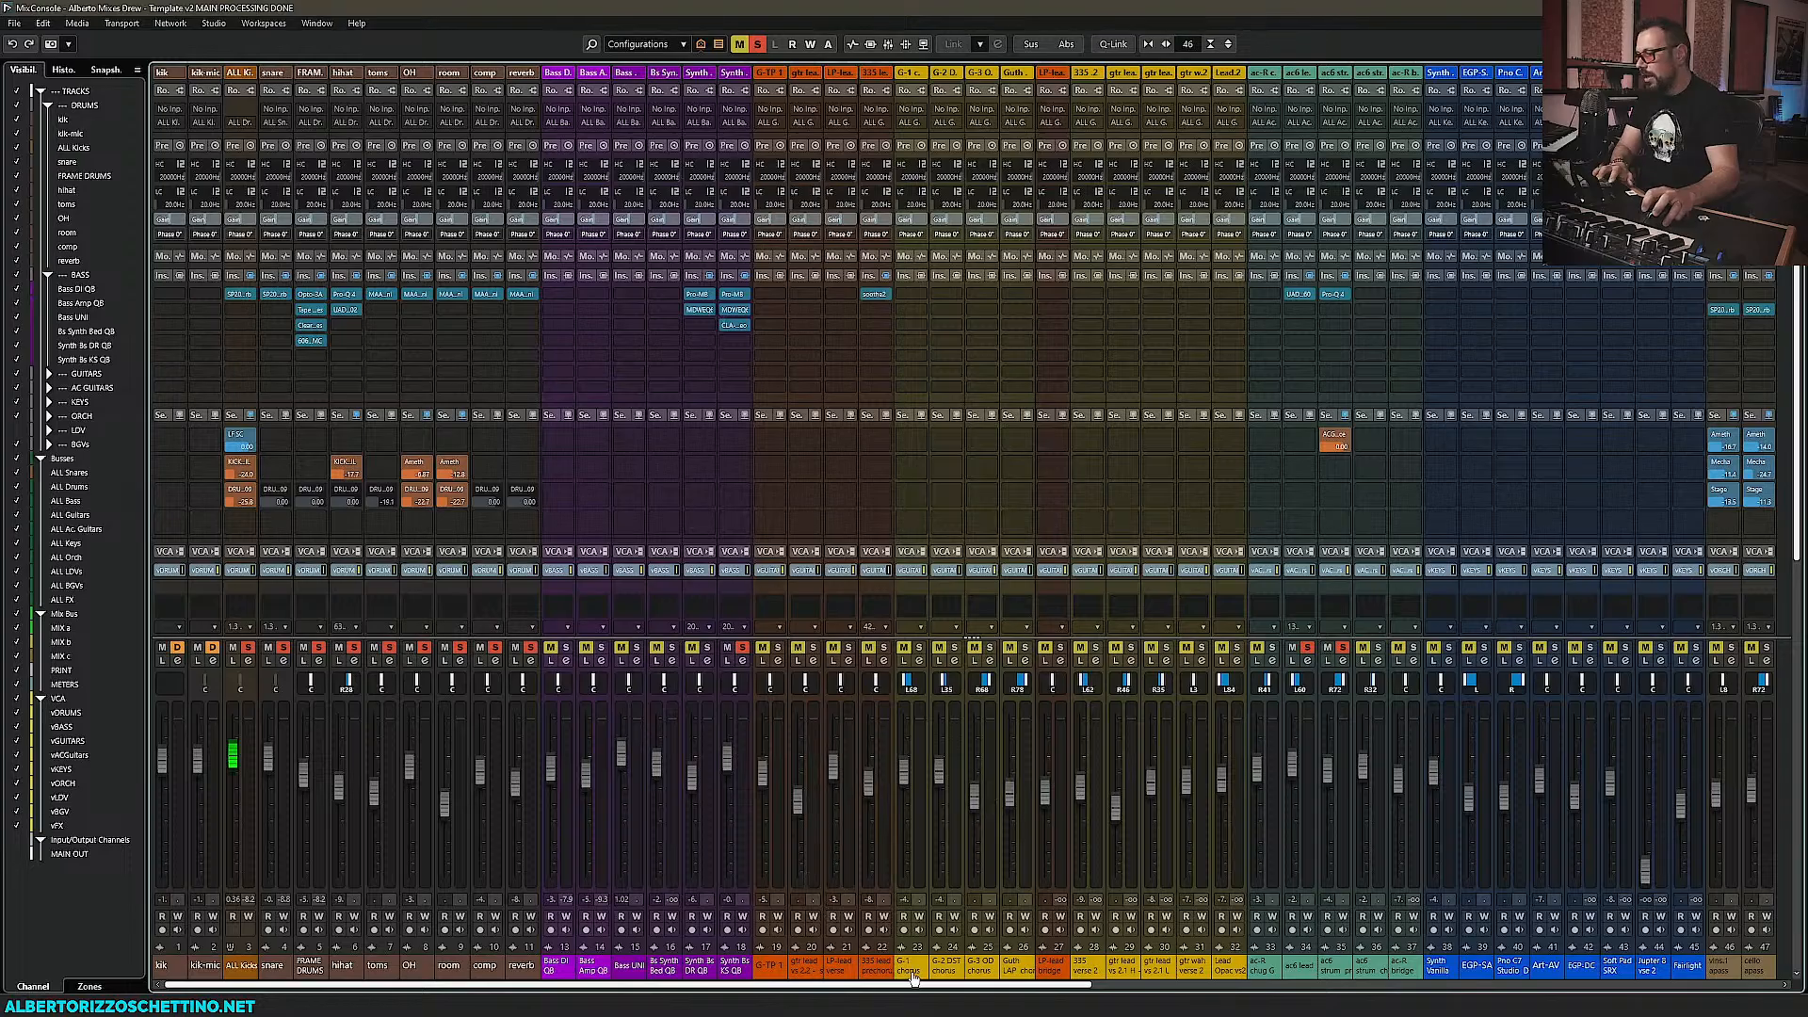
Insert The God Particle in the MIX b bus's fifth insert slot with its EQ and limiter sections switched off
drag(912, 979, 1706, 985)
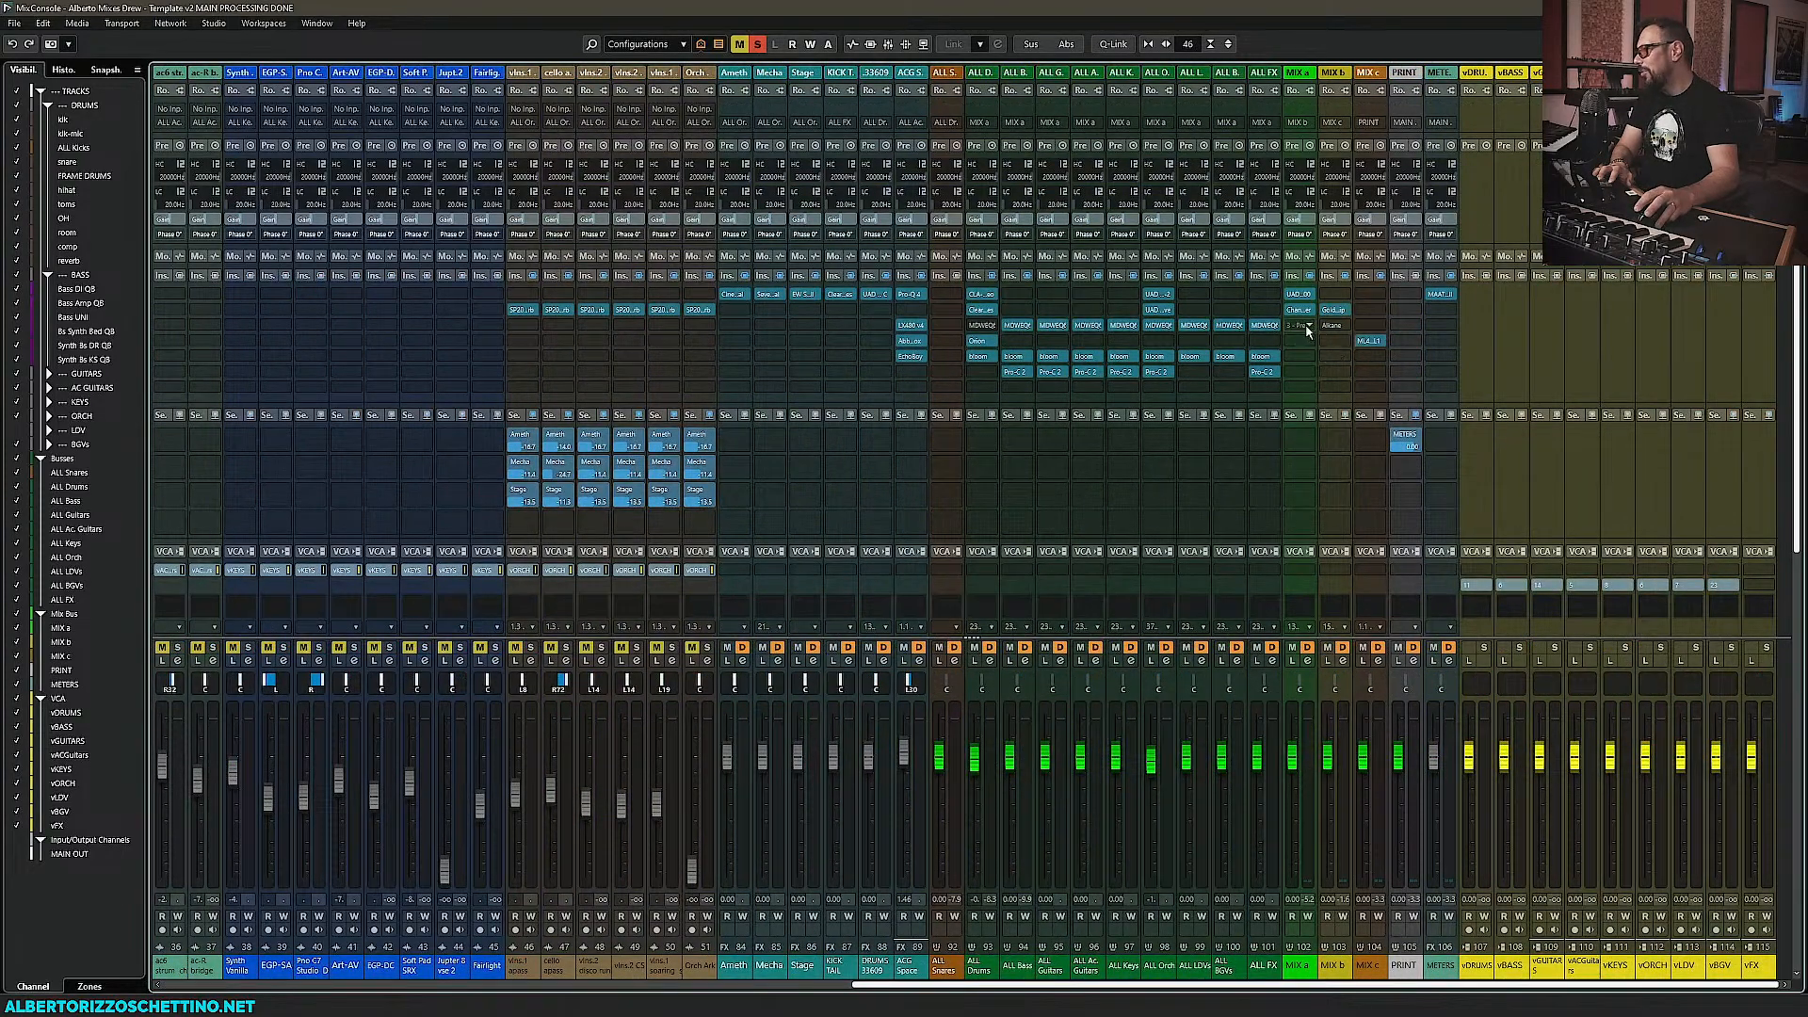
drag(1345, 327, 1344, 342)
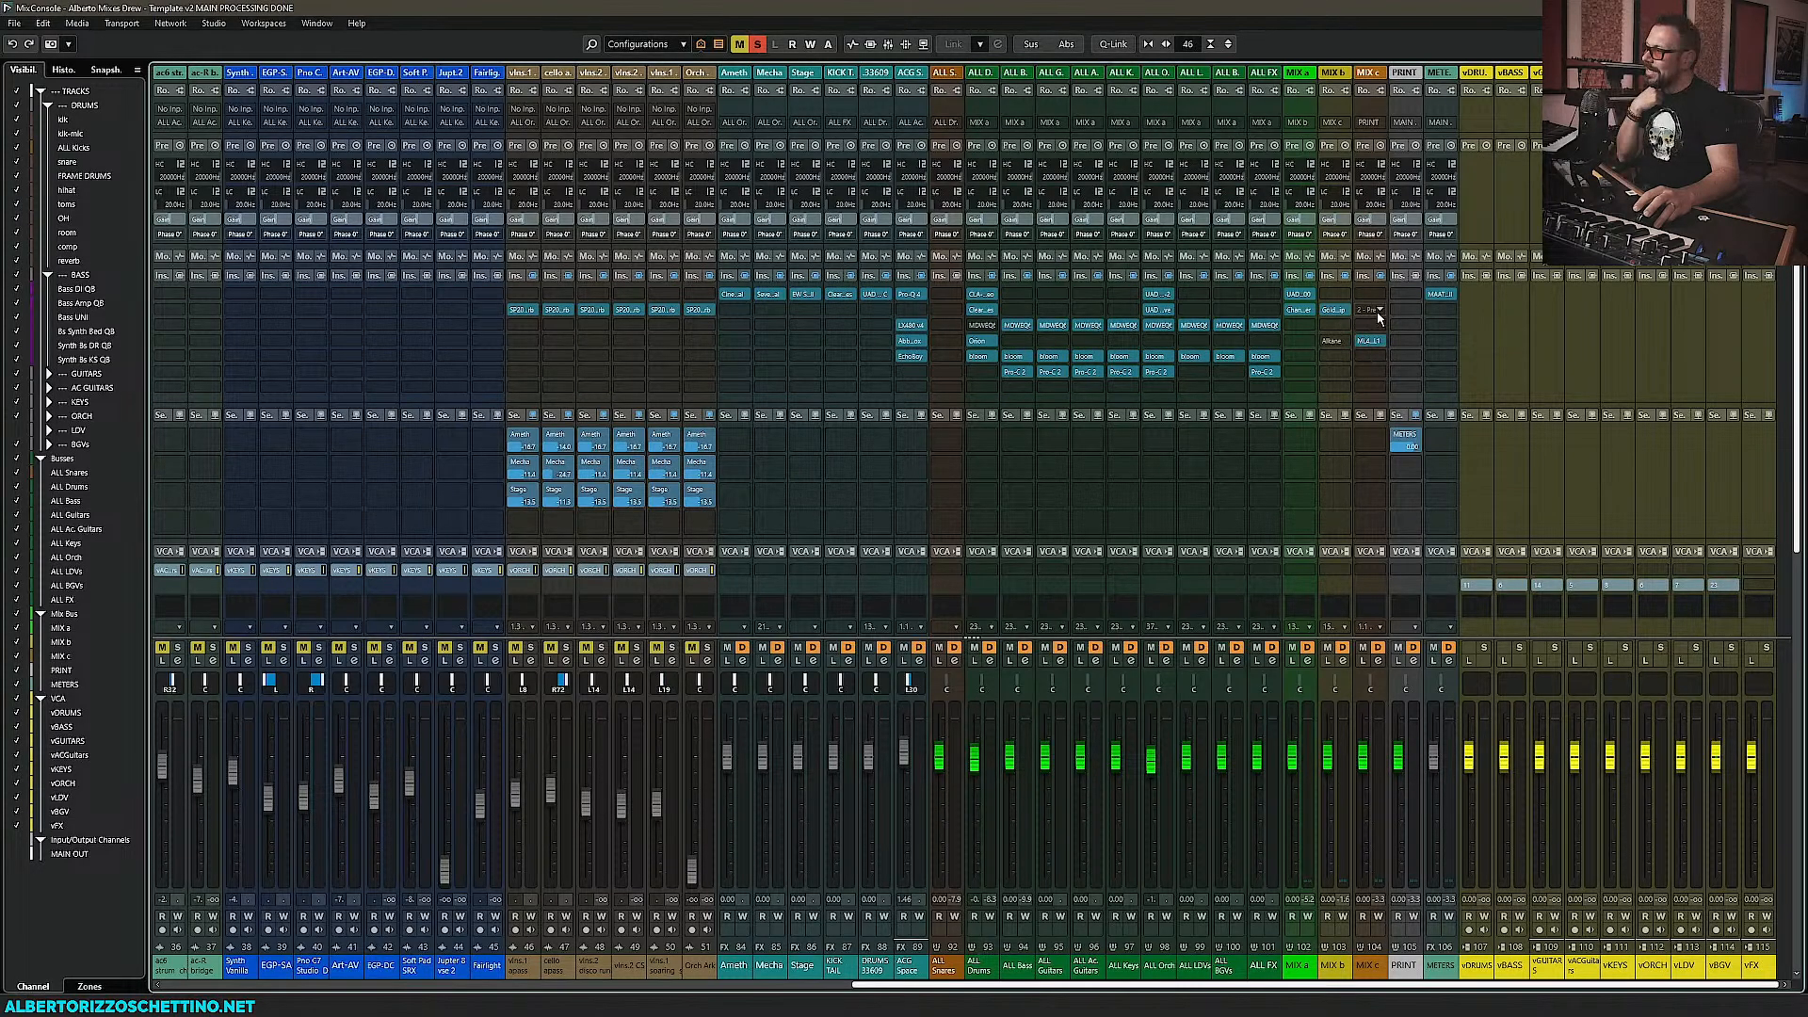
drag(1338, 345, 1338, 326)
click(1344, 356)
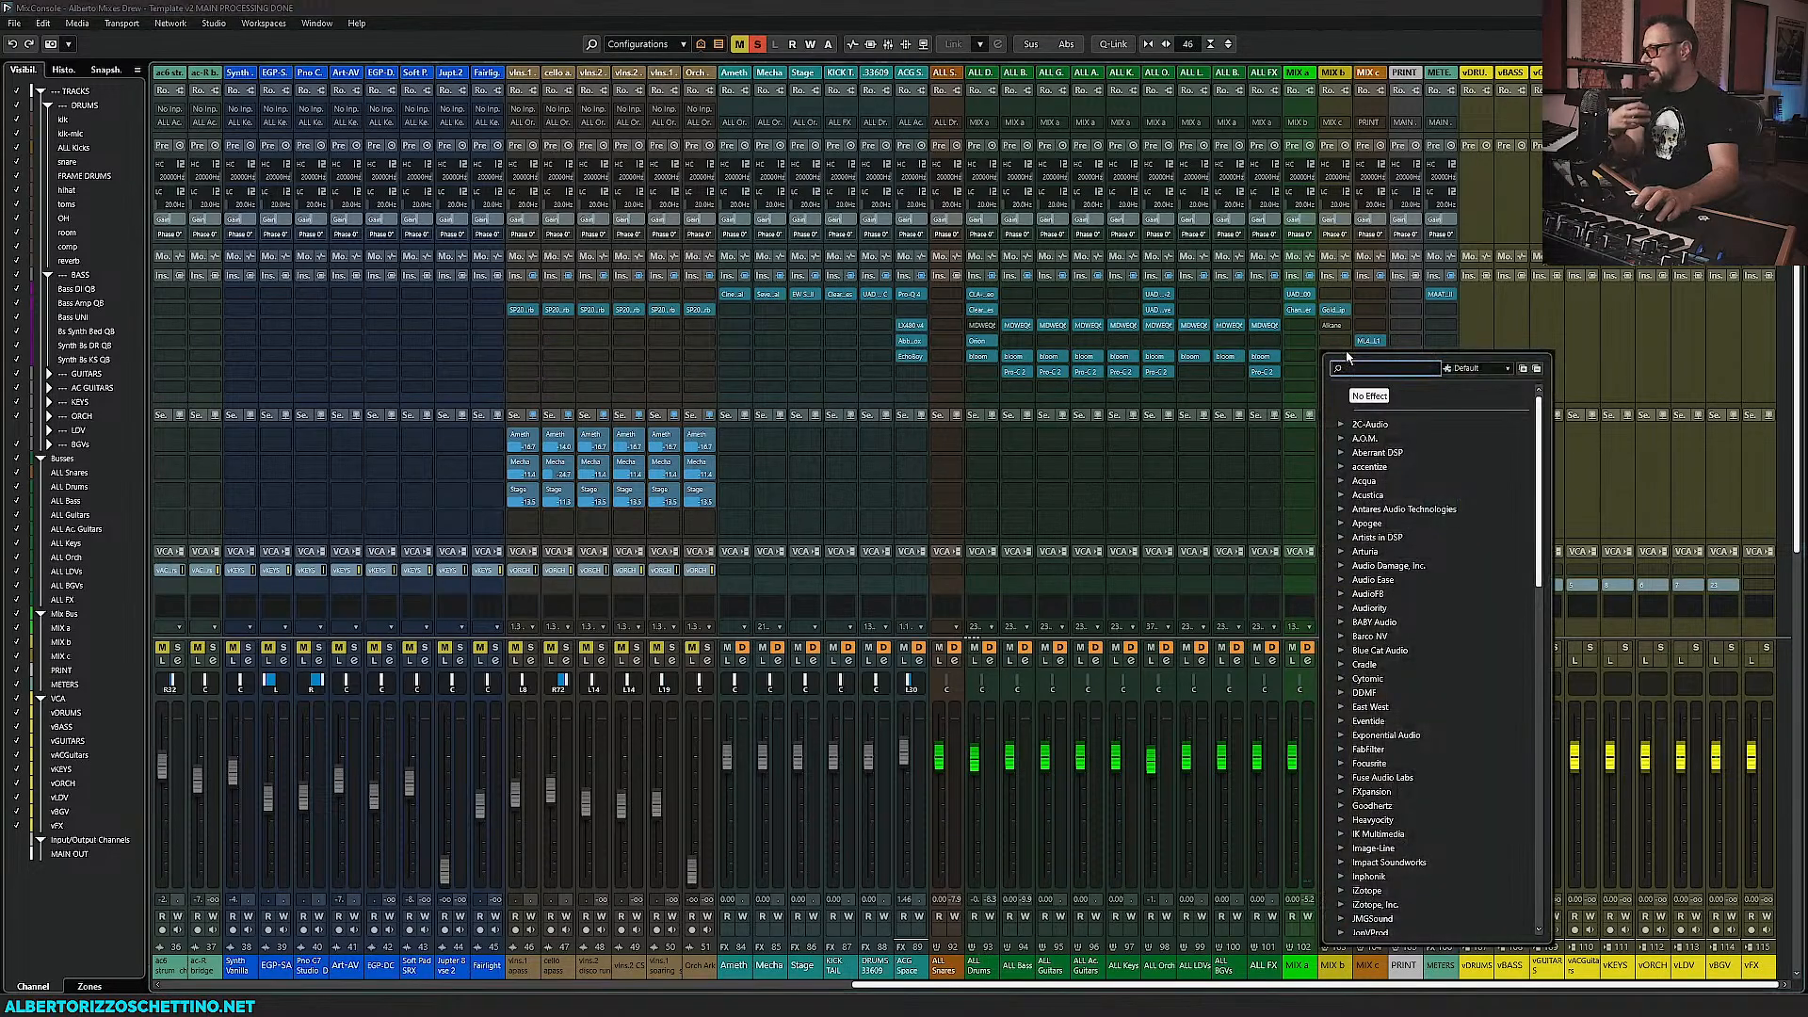
text(god)
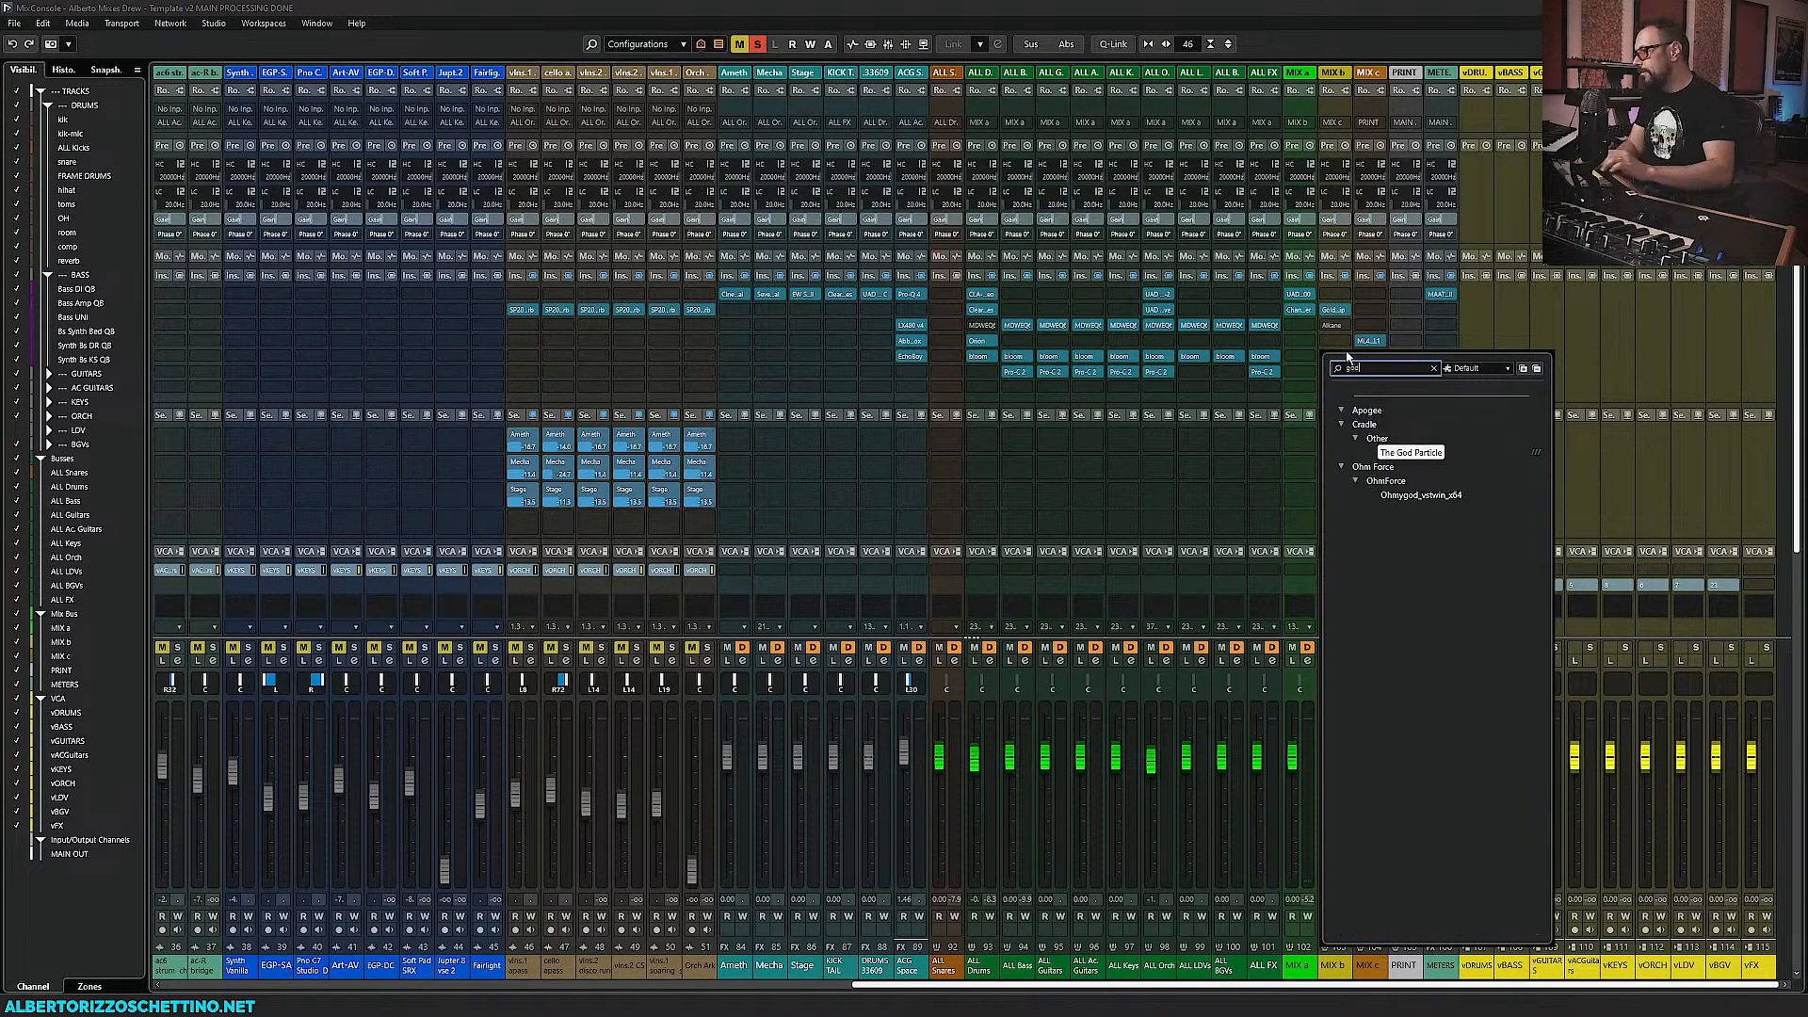
key(Return)
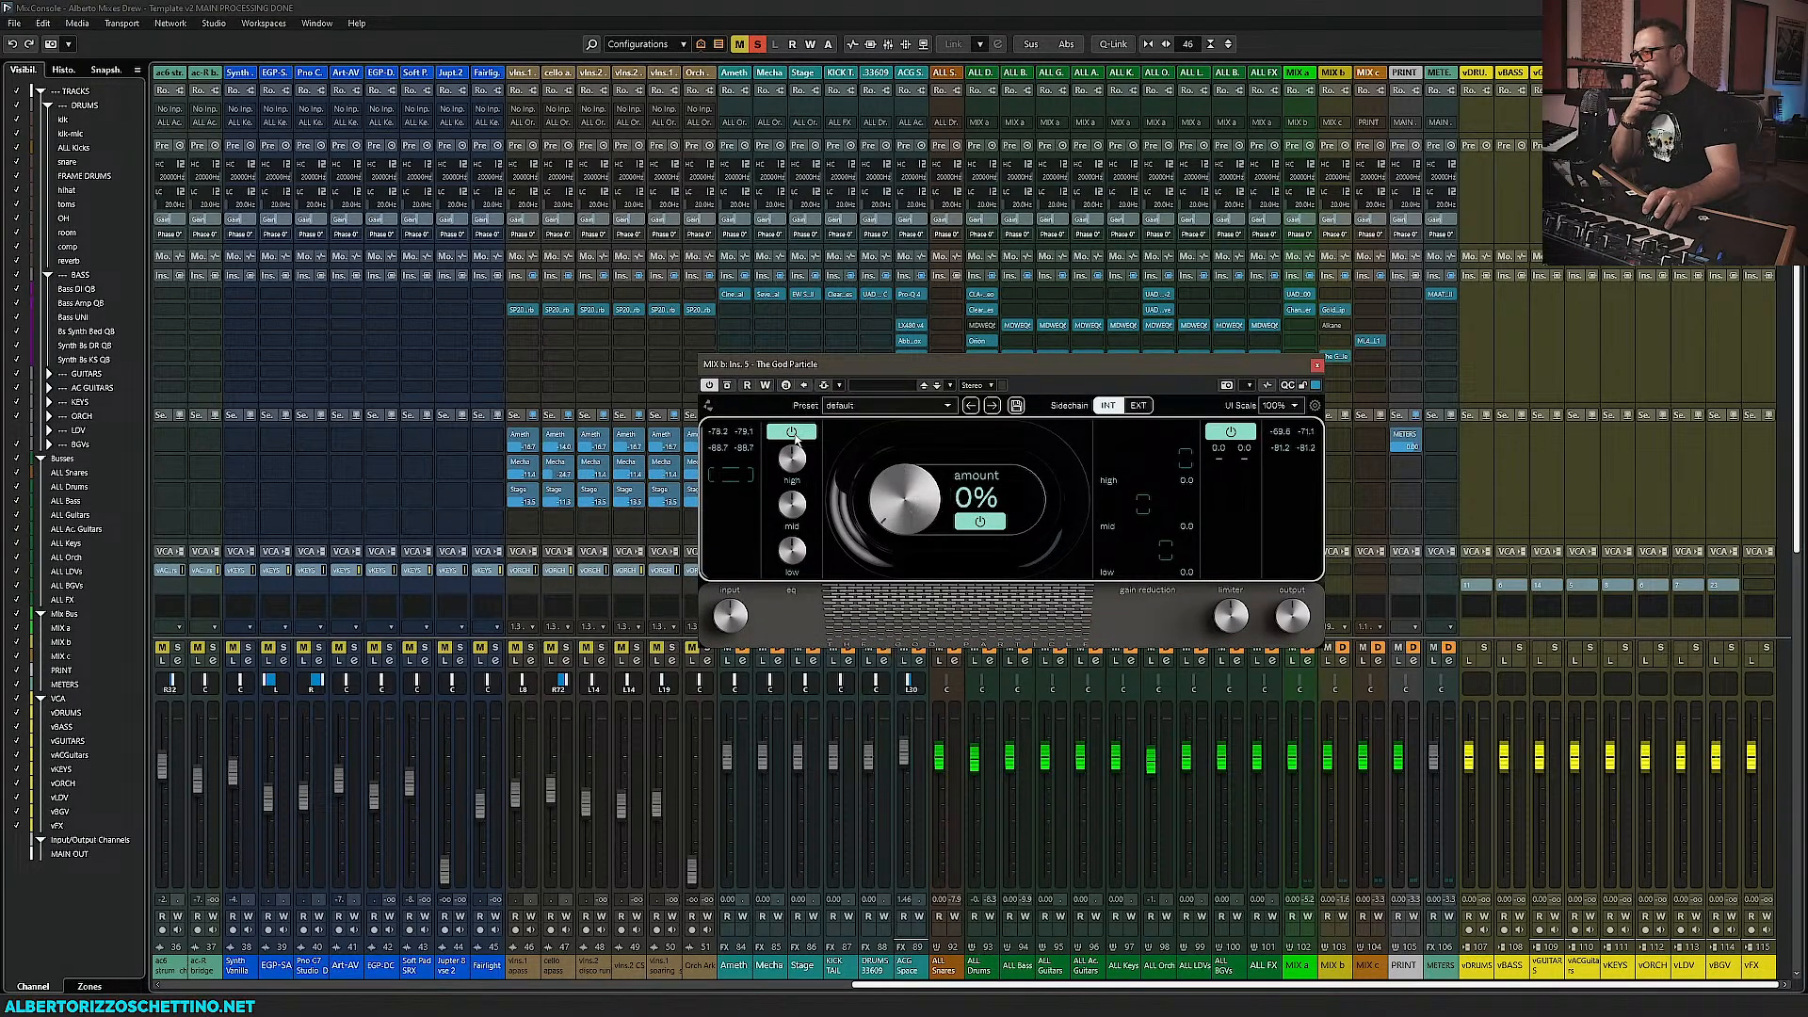
click(1229, 431)
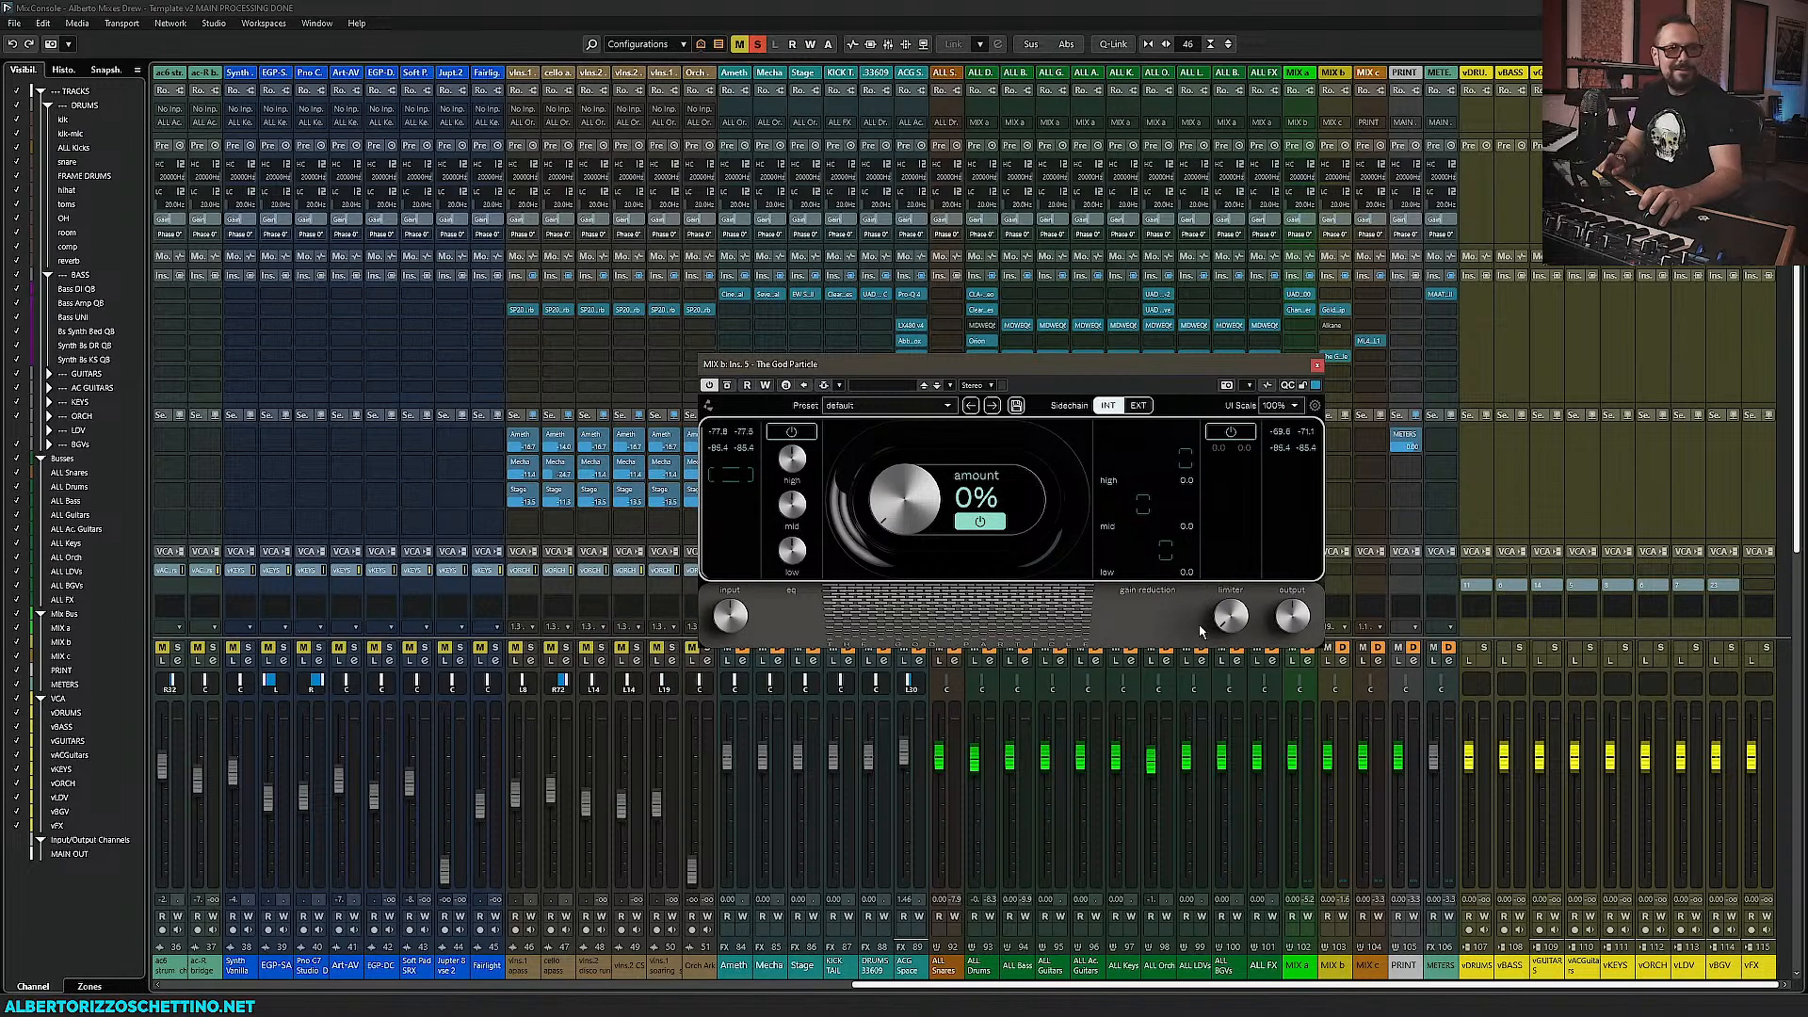
drag(1099, 372, 1085, 391)
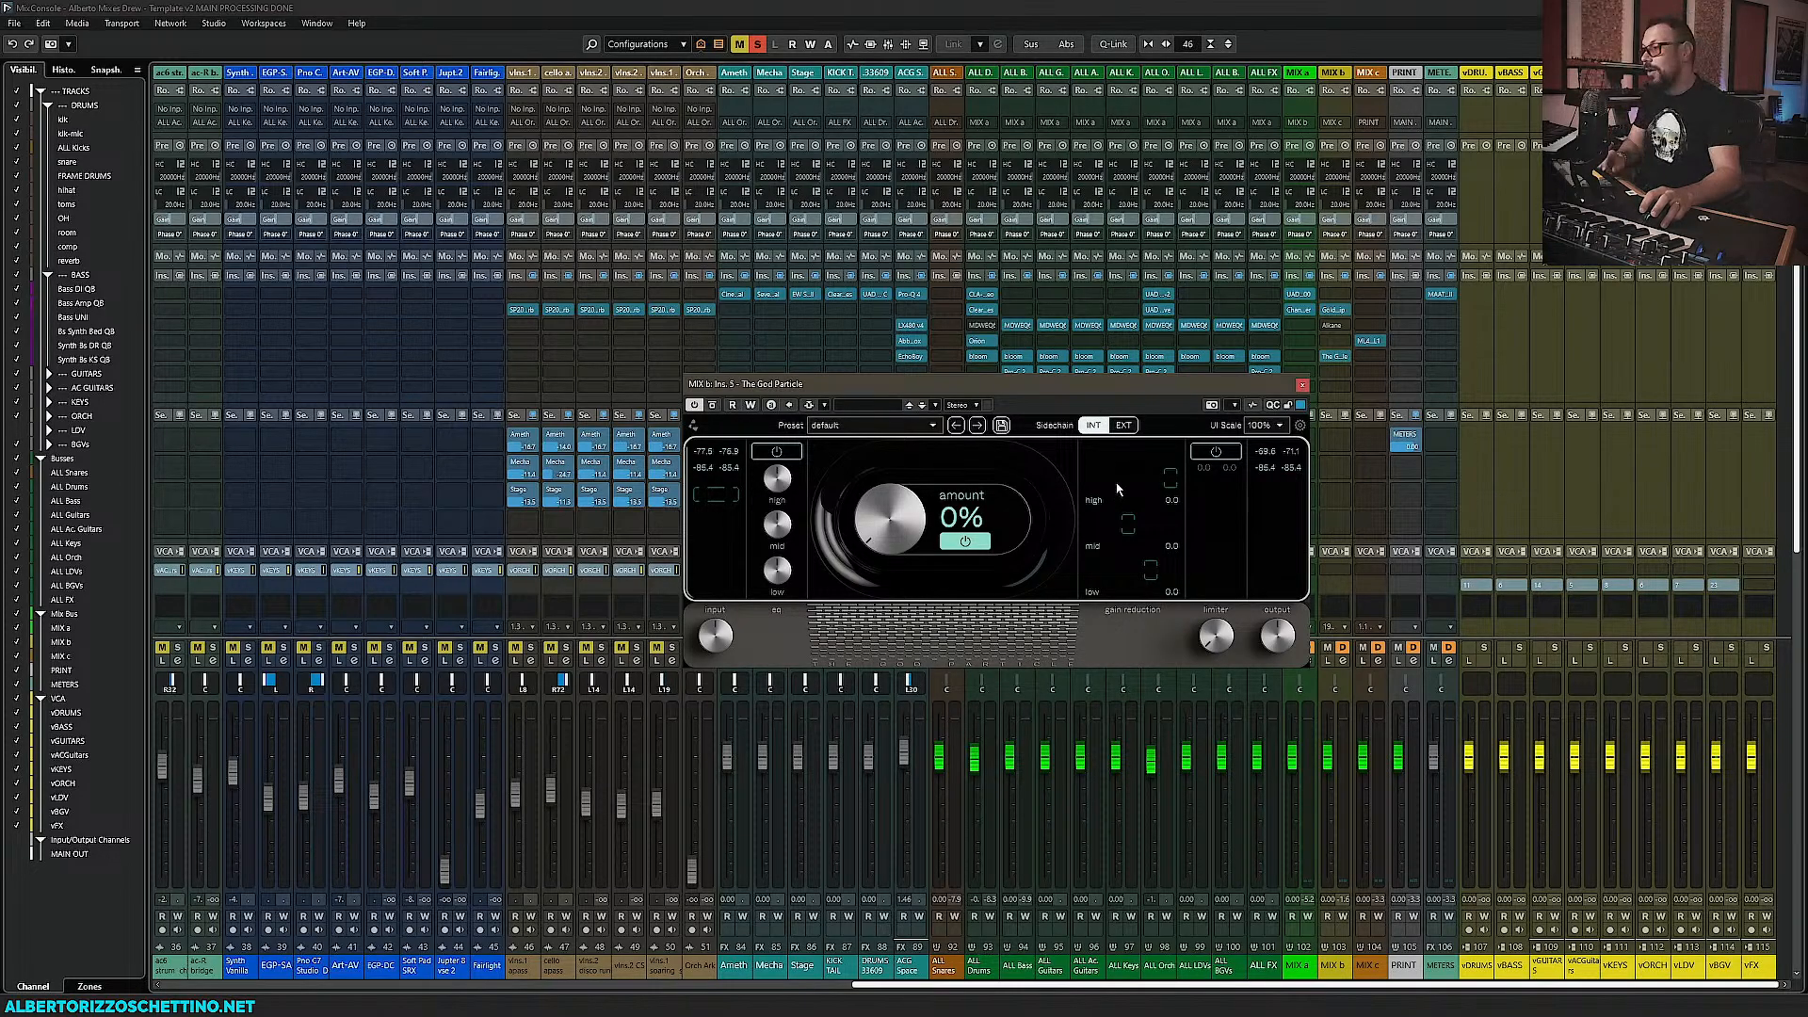
During playback, set The God Particle's amount to 4% and audition its limiter, leaving the limiter off
key(space)
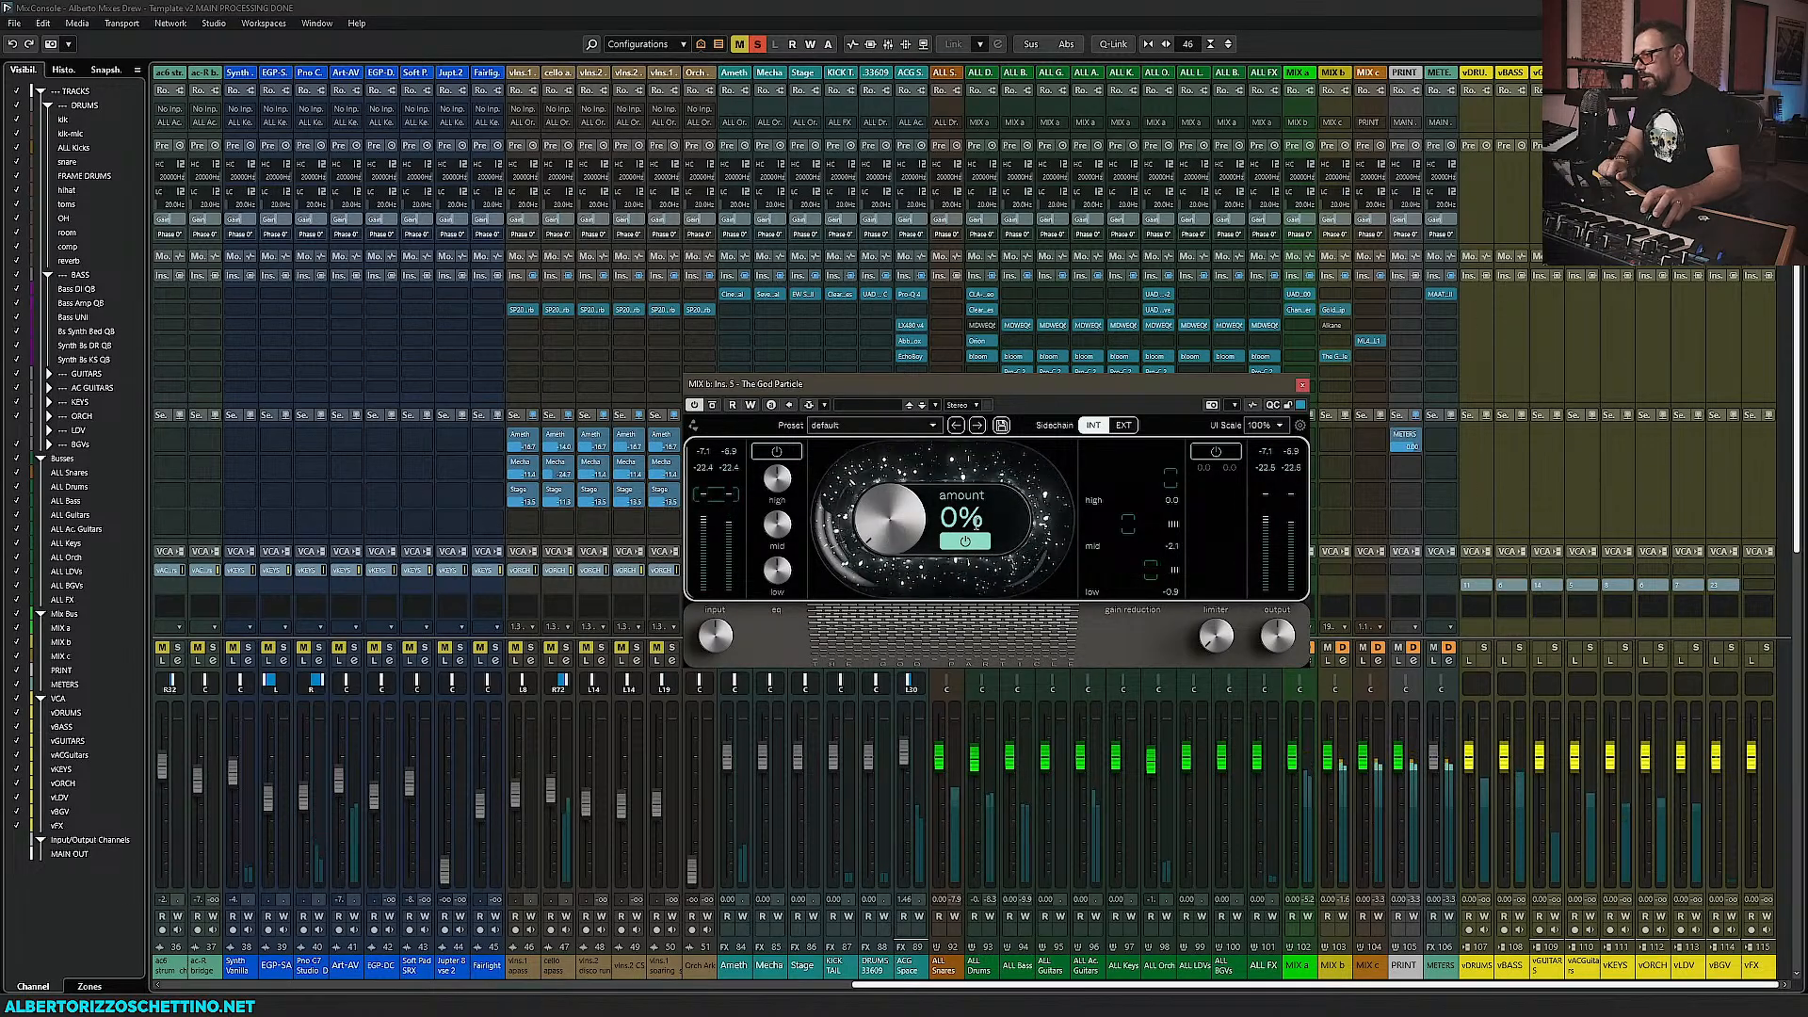
mouse_move(893, 532)
mouse_down()
mouse_move(910, 491)
mouse_move(904, 528)
mouse_up()
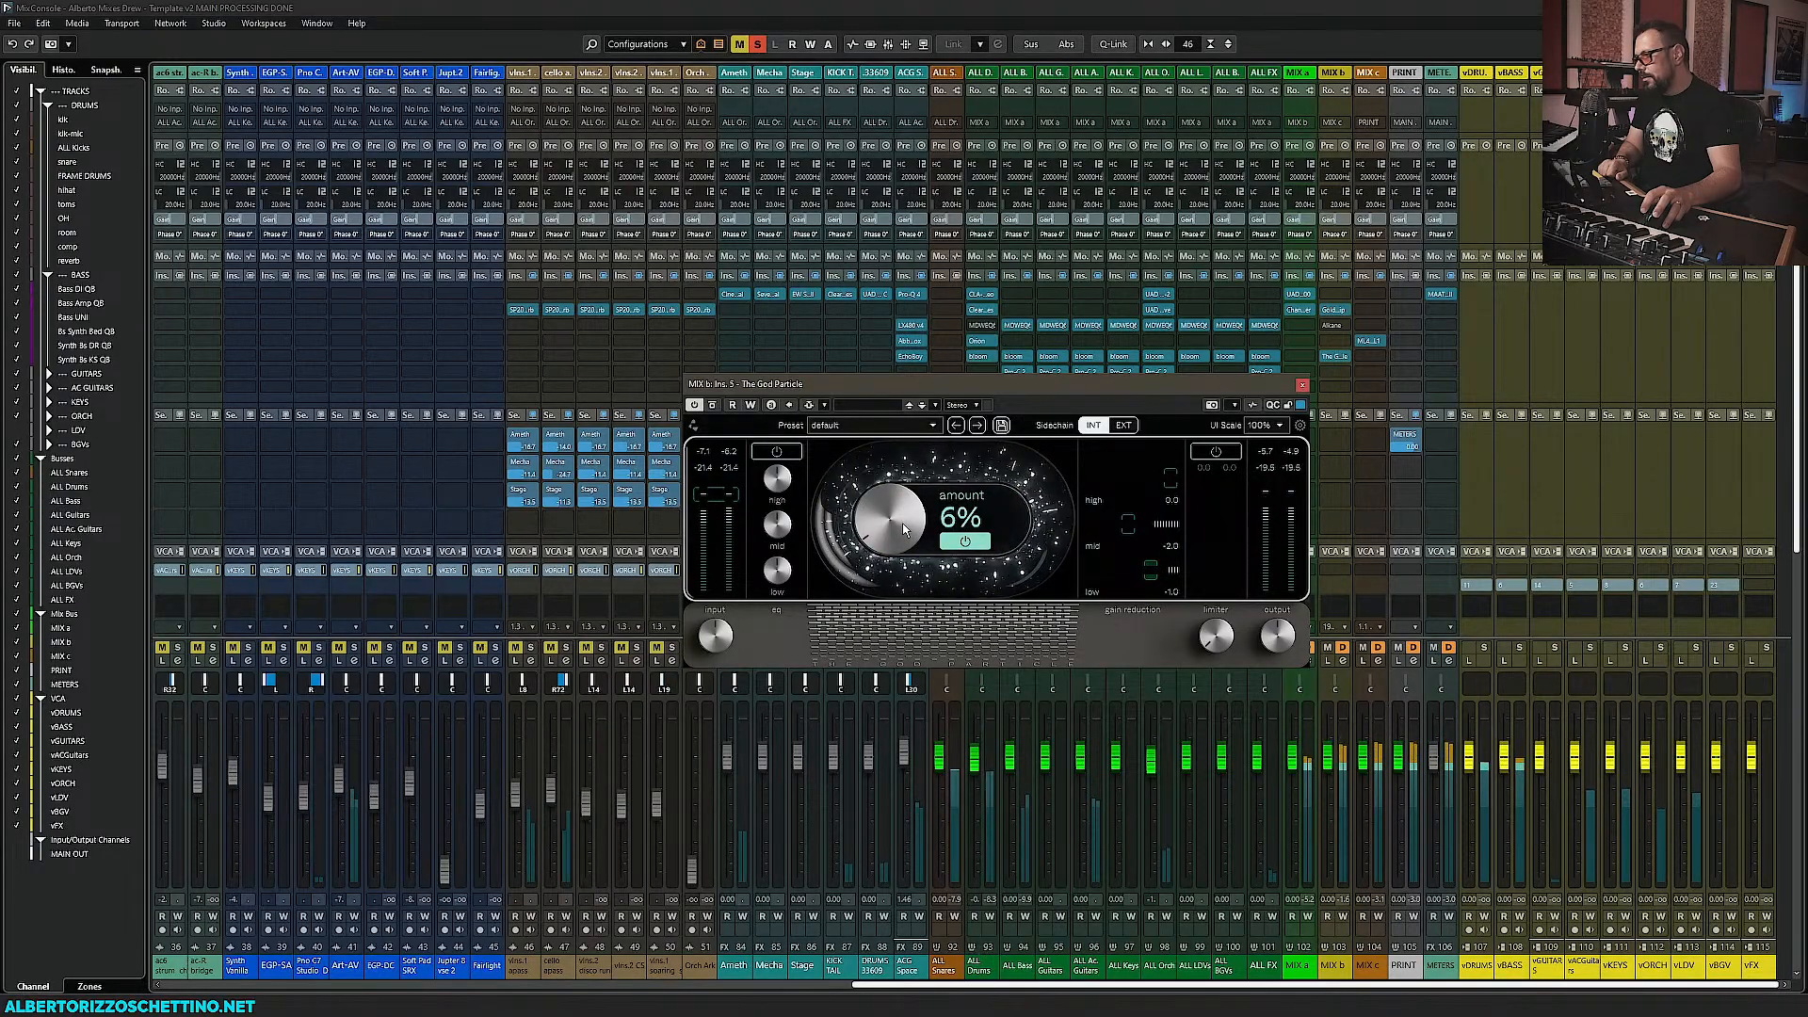
click(1212, 455)
drag(1224, 639, 1217, 636)
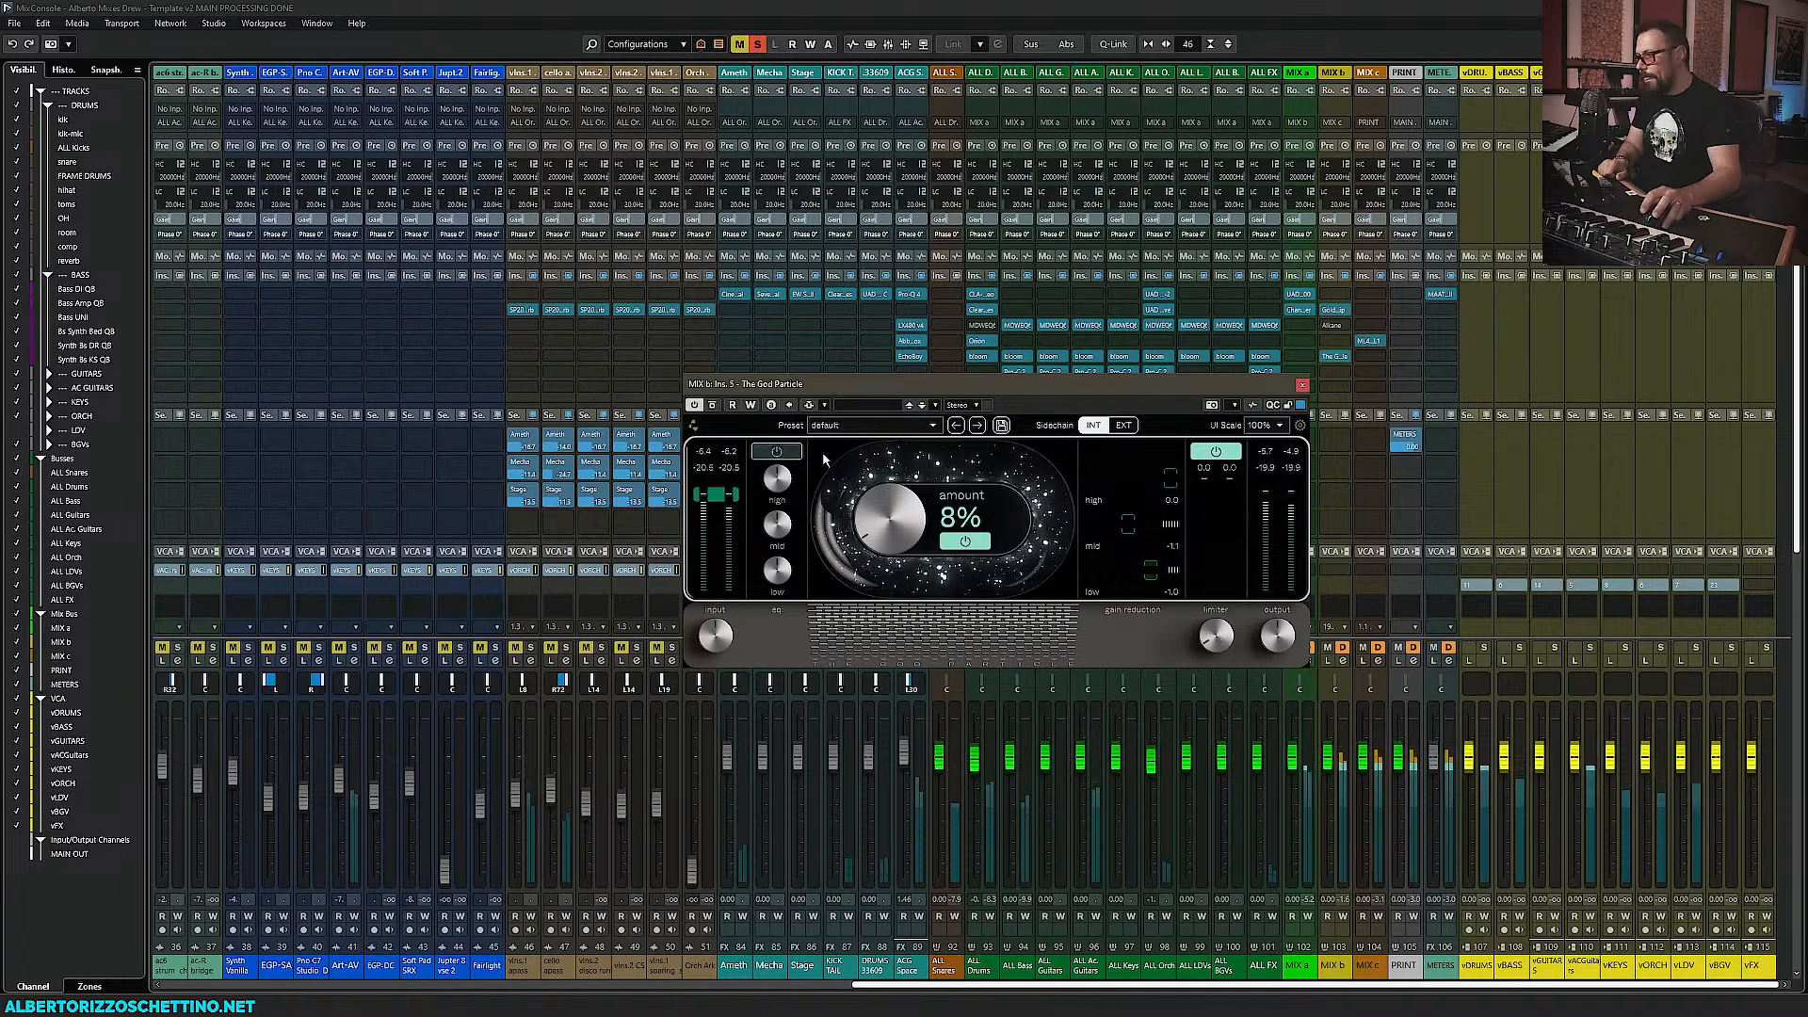
click(1213, 455)
key(space)
key(space)
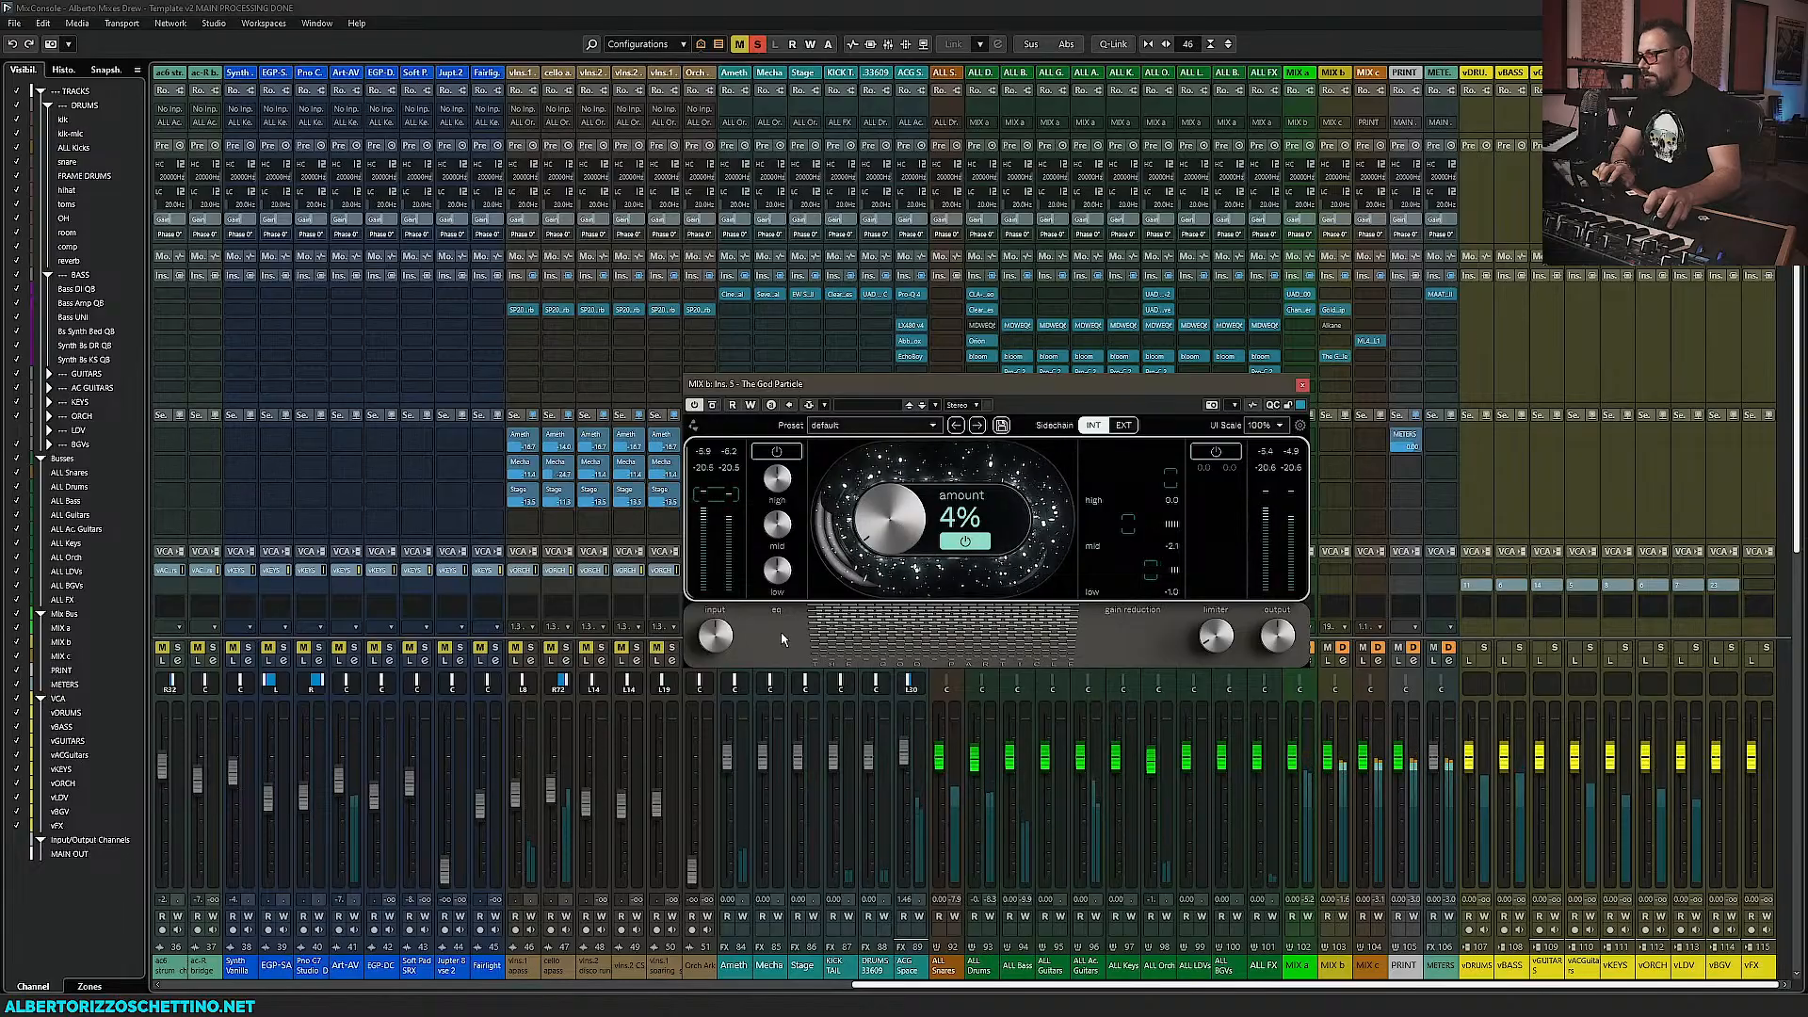
Compare The God Particle's amount section off and on, and enable its EQ with a 0.6 dB mid boost
click(964, 541)
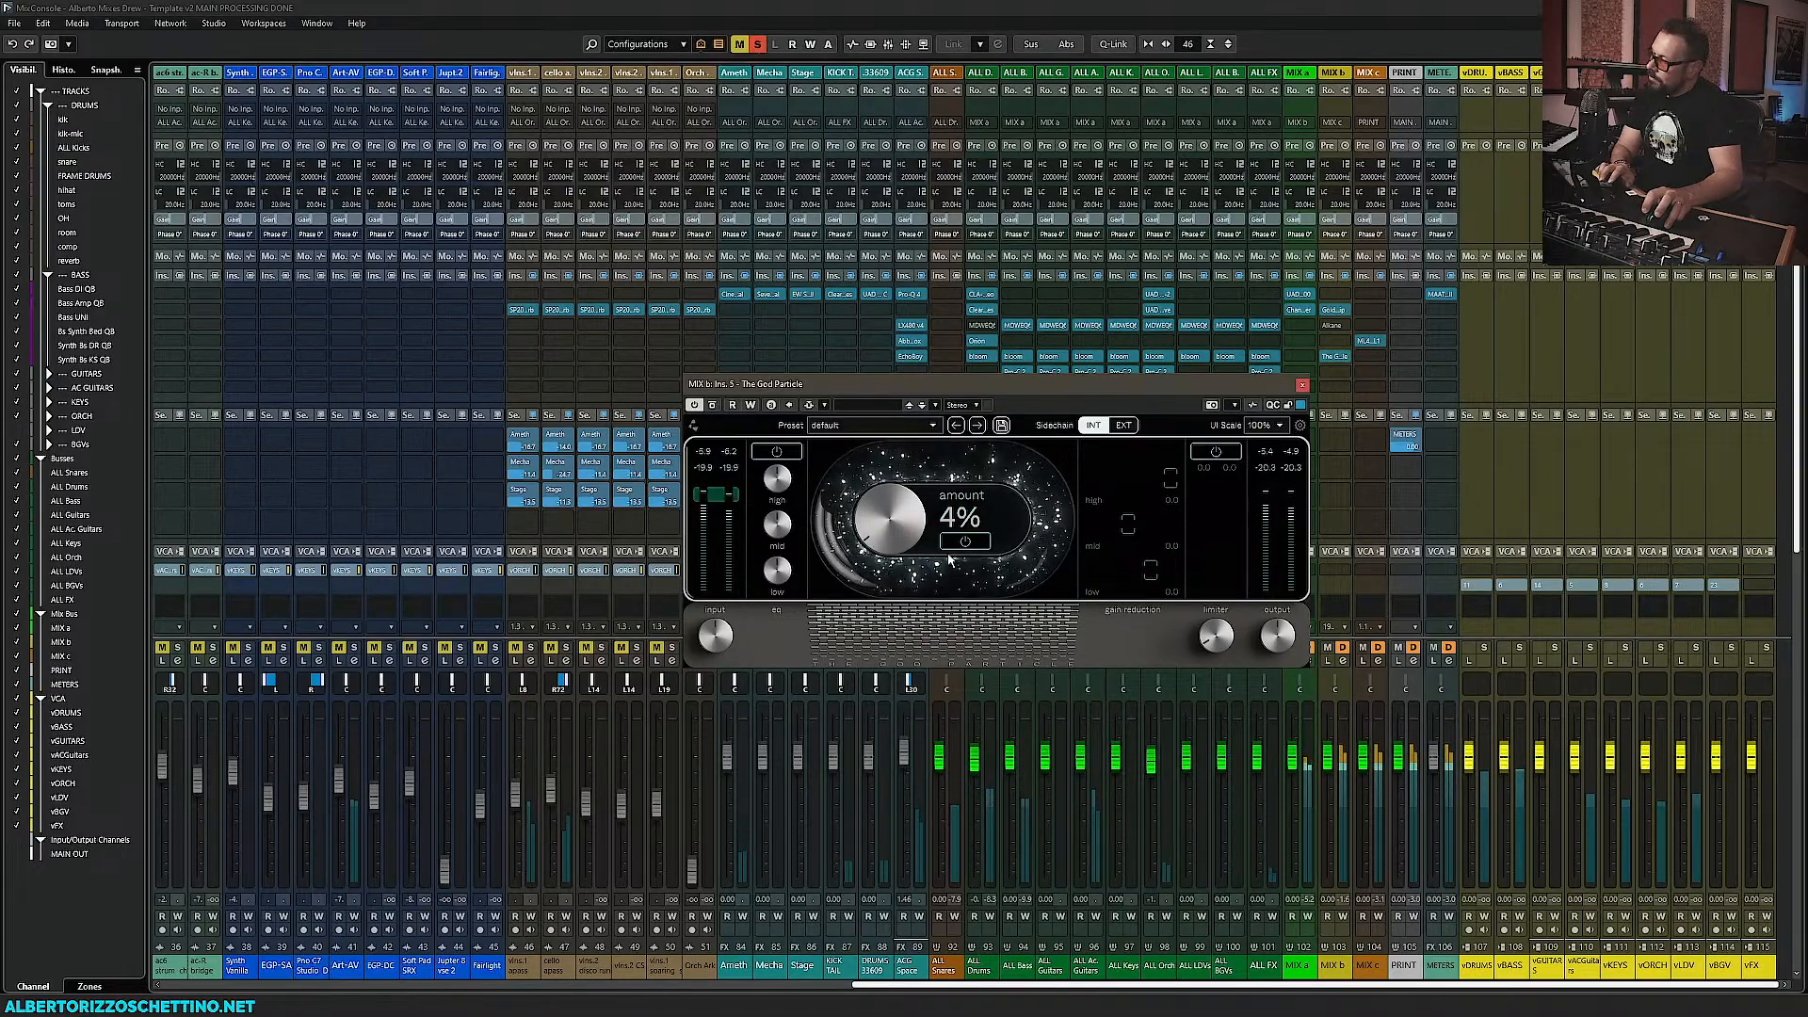
click(964, 542)
mouse_move(773, 528)
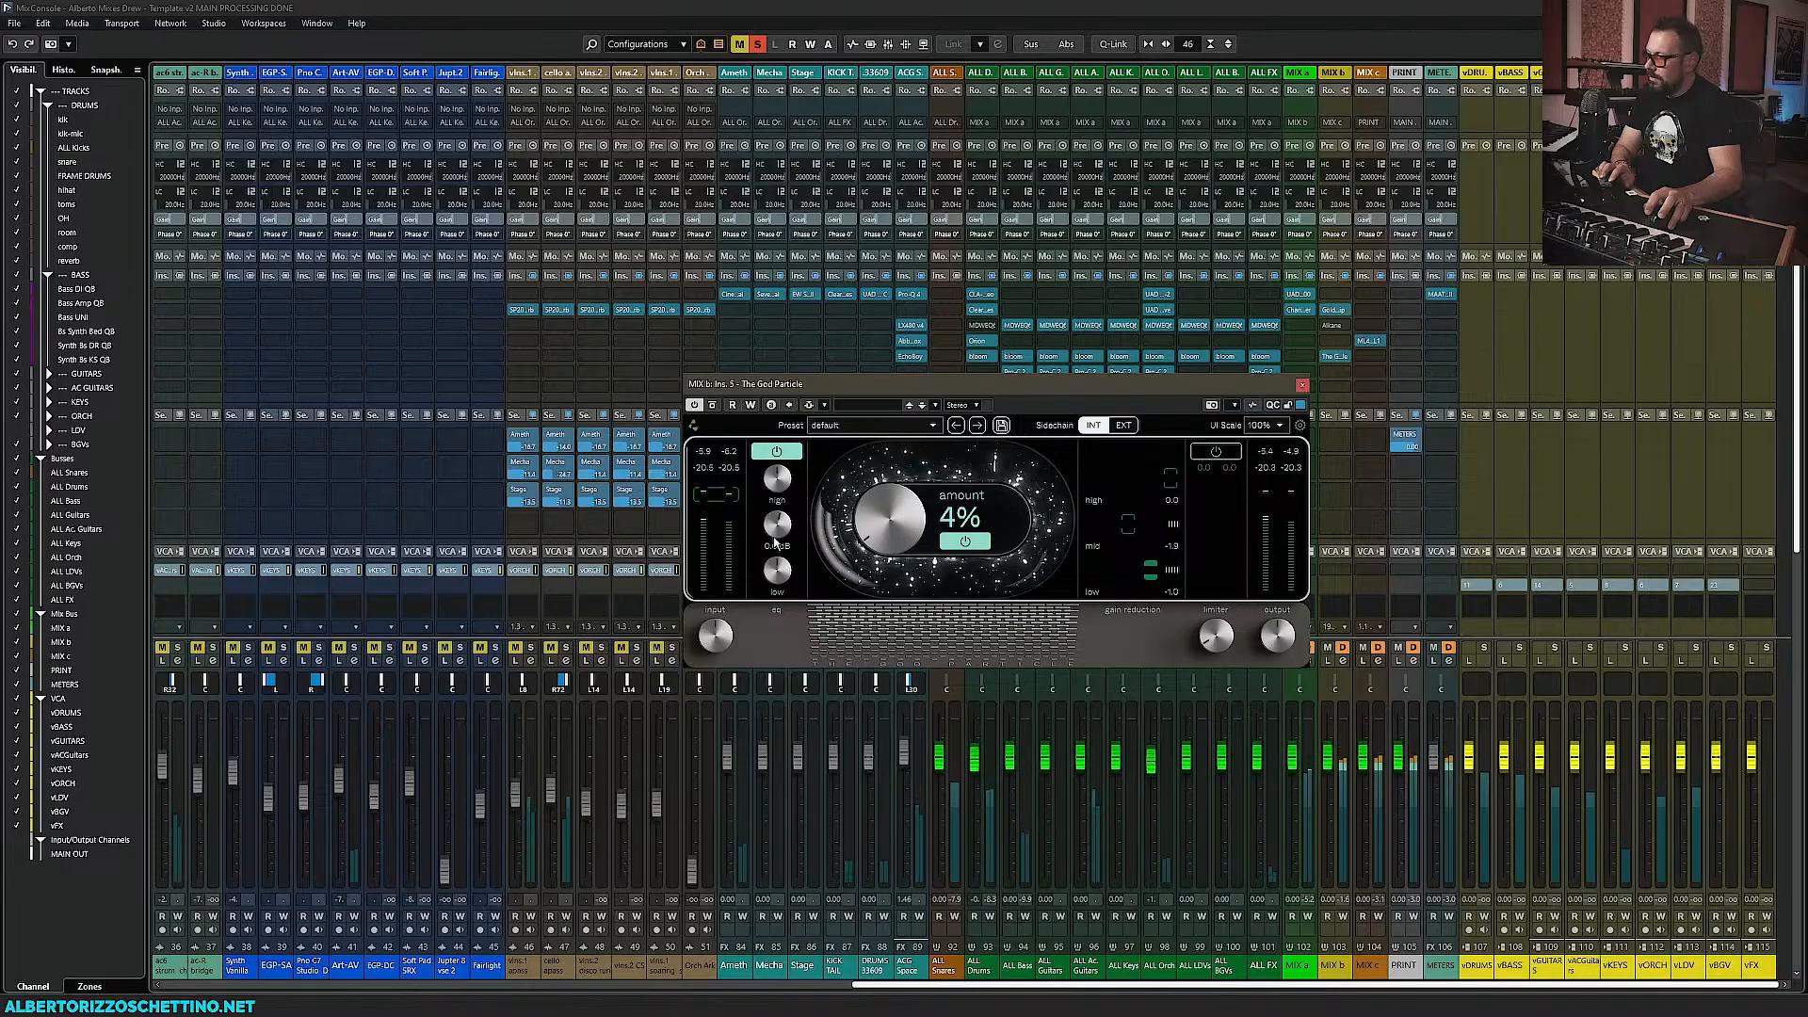
mouse_move(768, 589)
key(space)
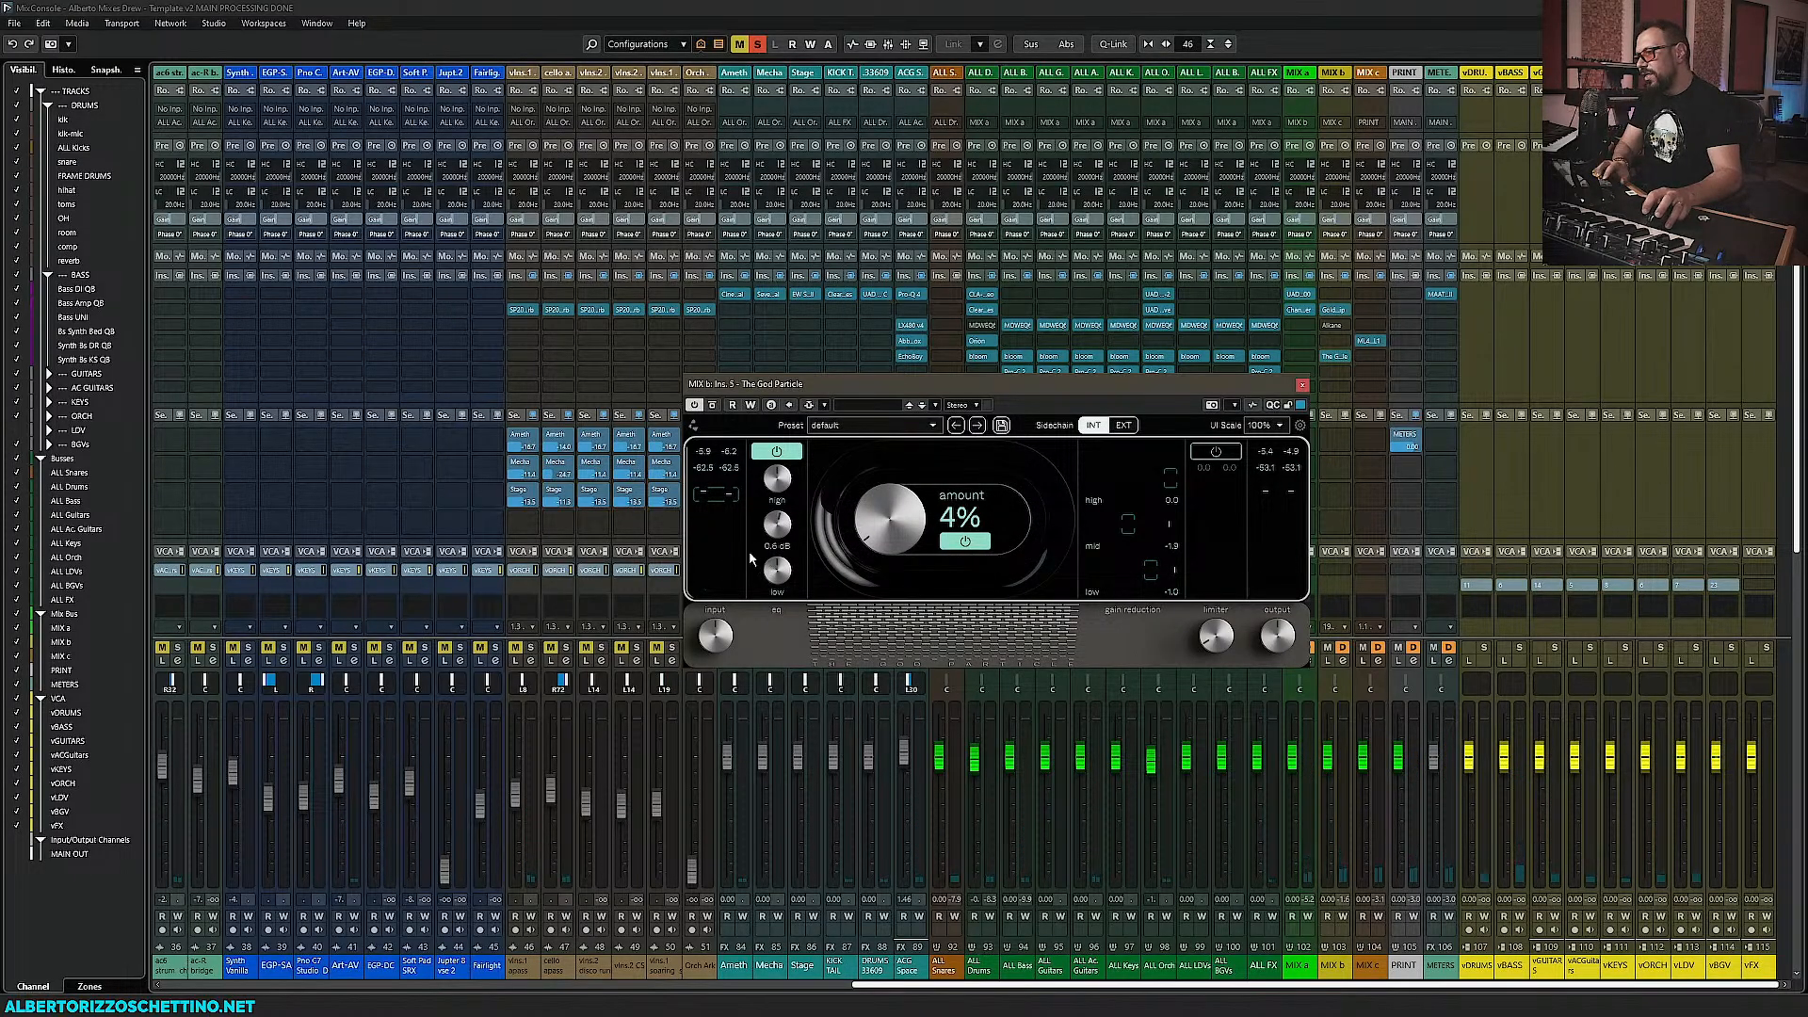
During playback, set The God Particle's low EQ to 0.7 dB and compare the whole plugin bypassed and active
key(space)
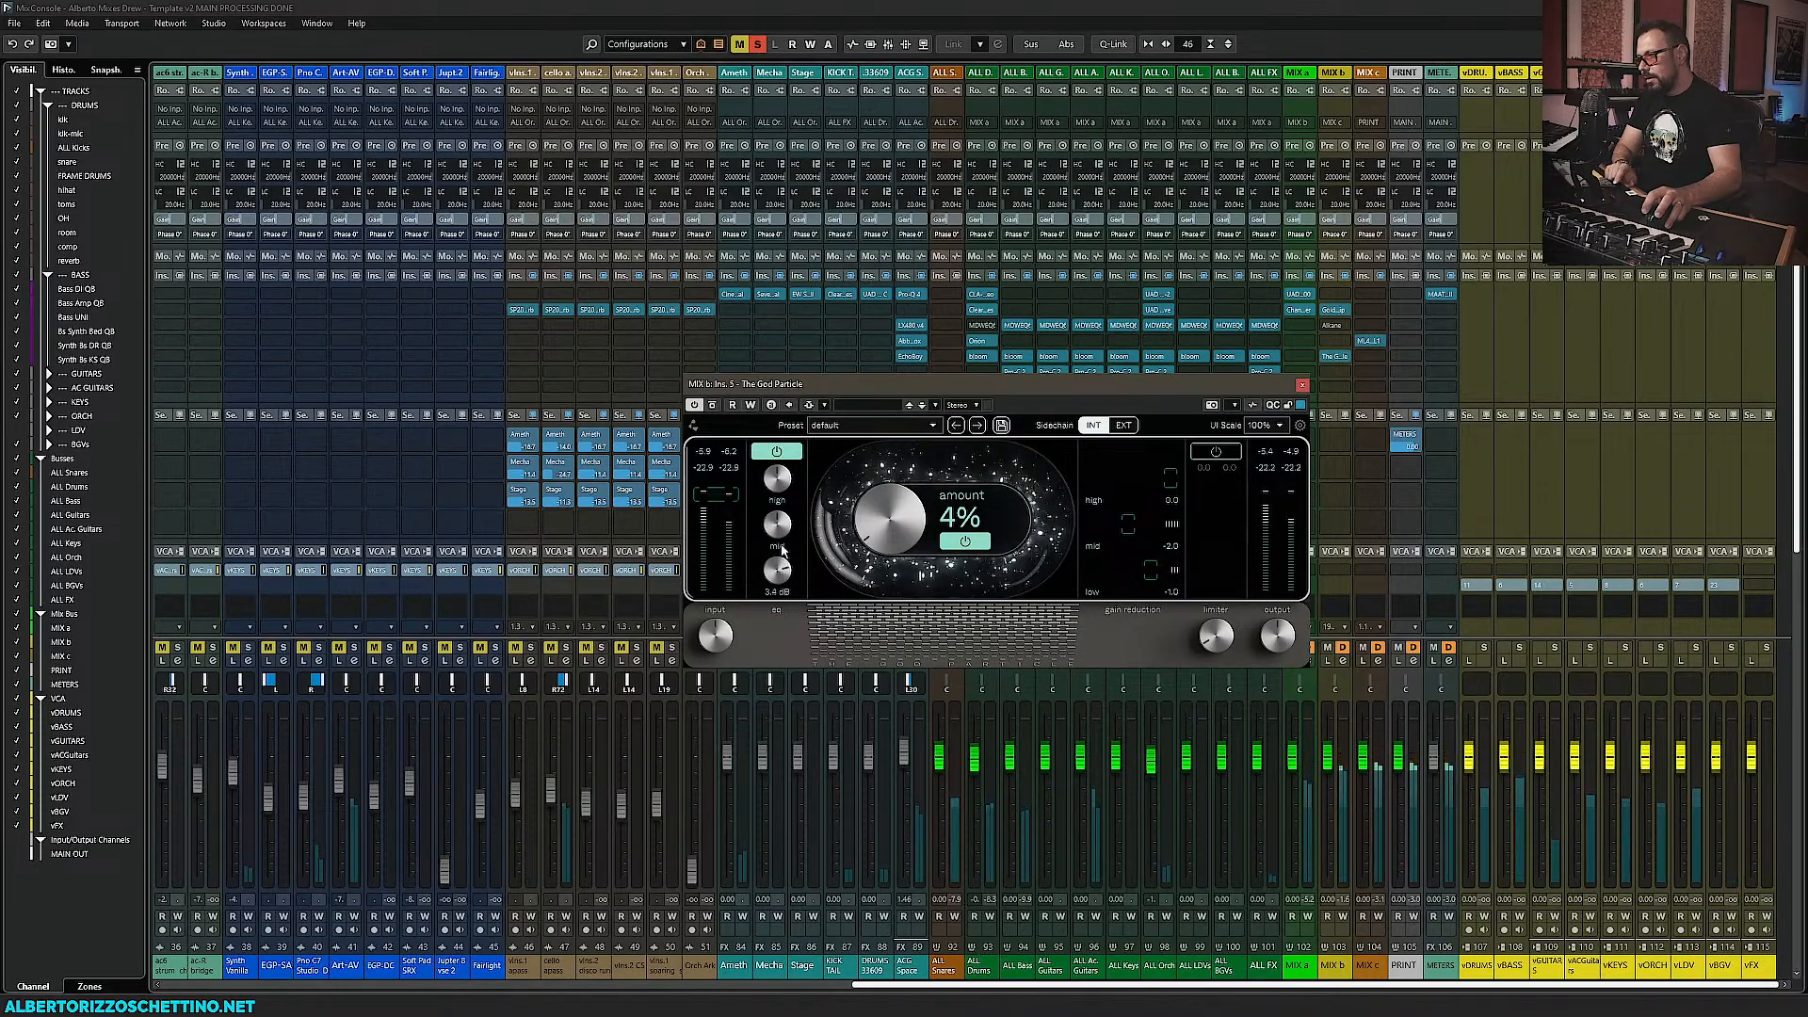
drag(778, 566, 783, 565)
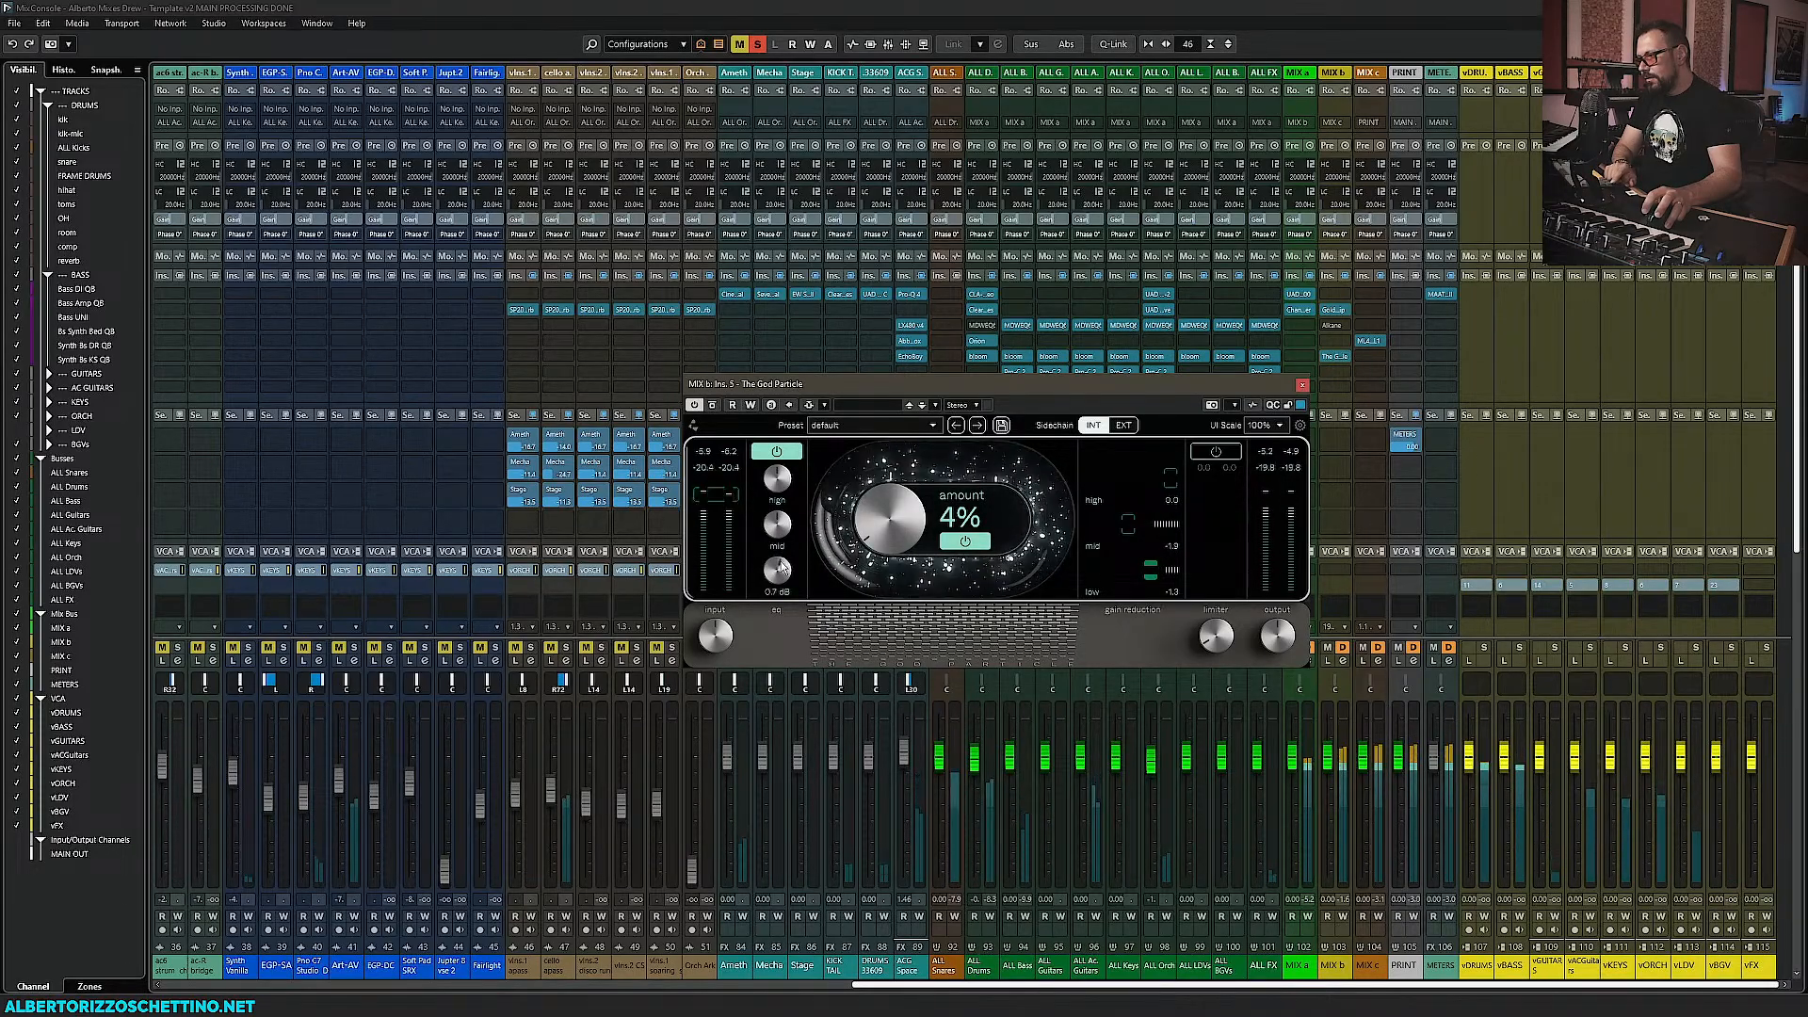
click(712, 405)
key(space)
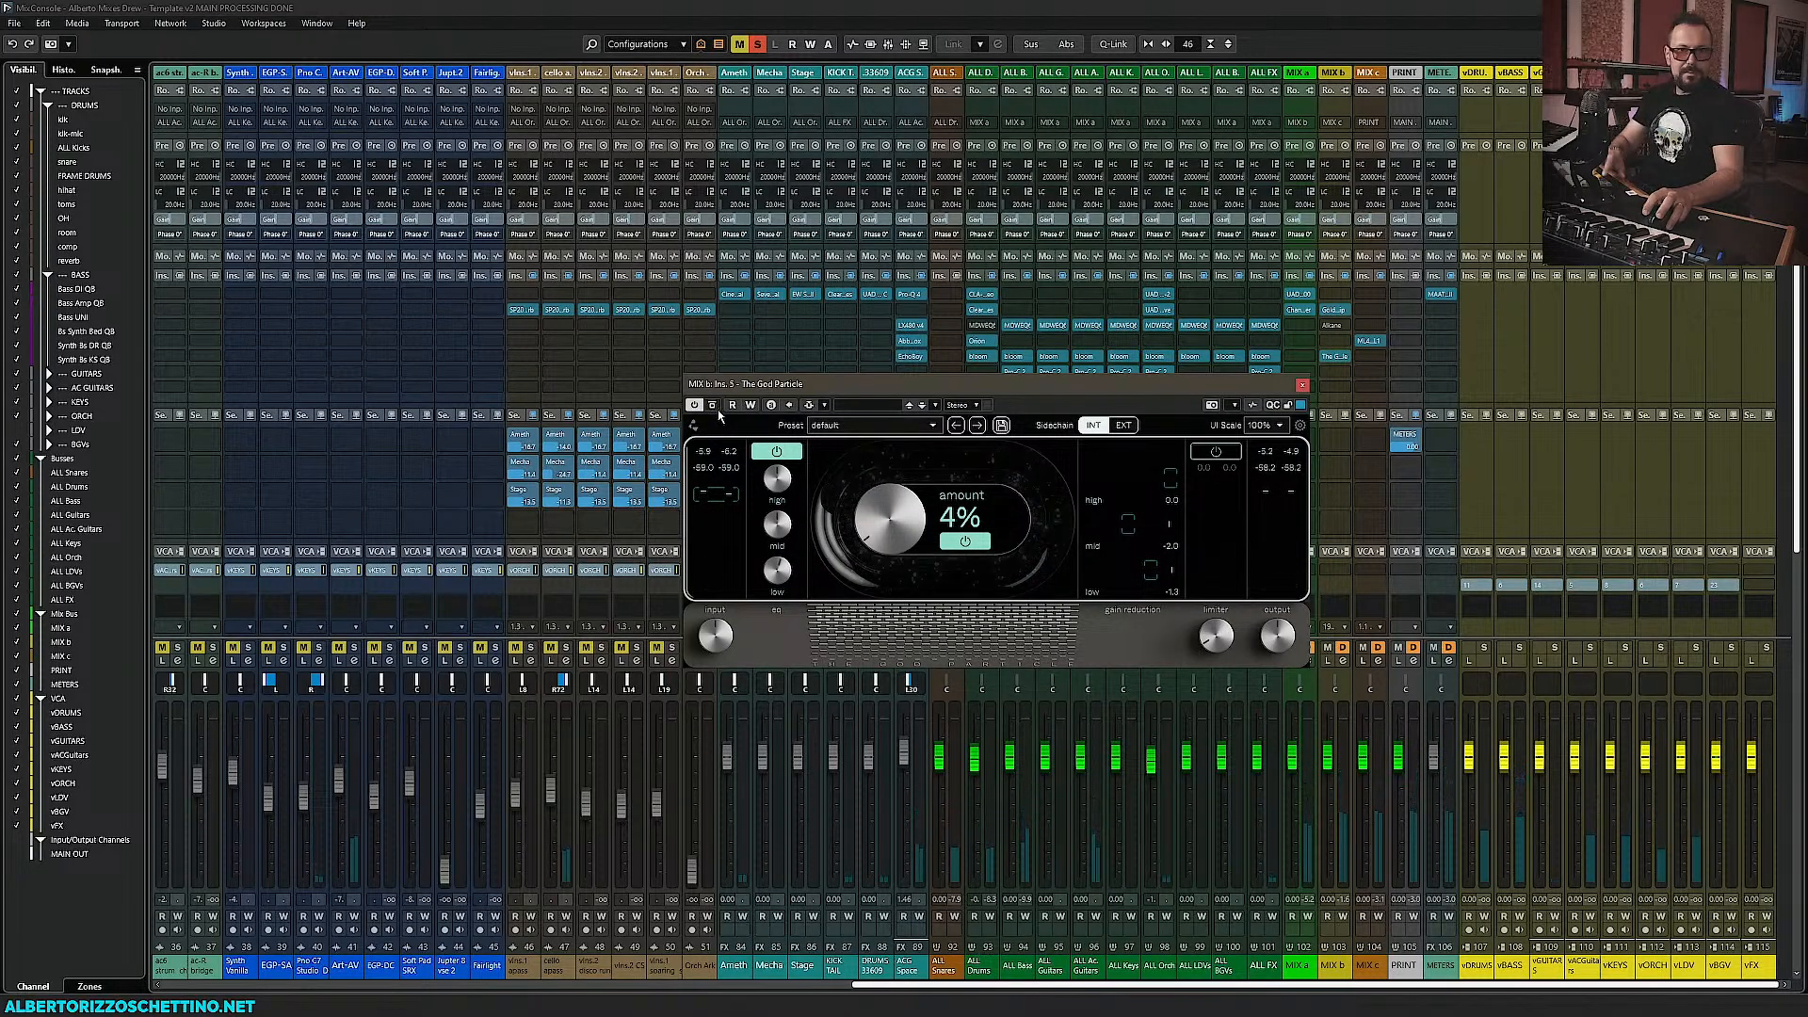
click(713, 407)
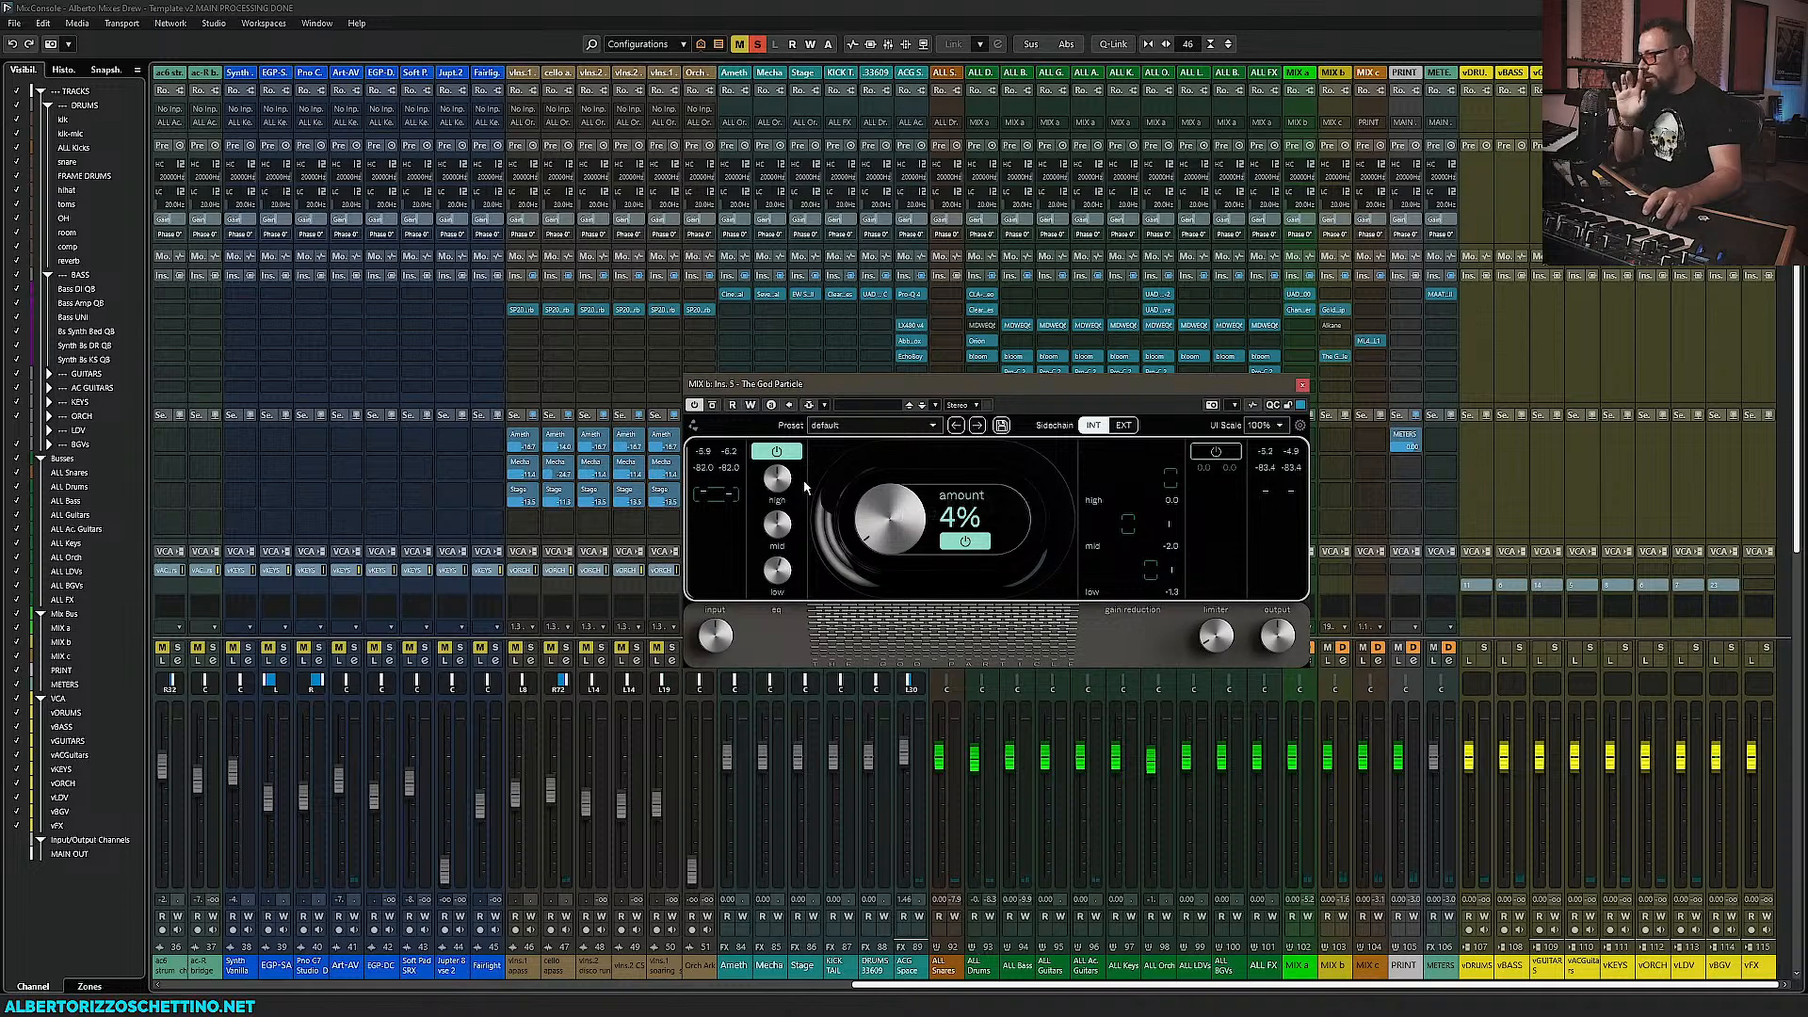
click(713, 407)
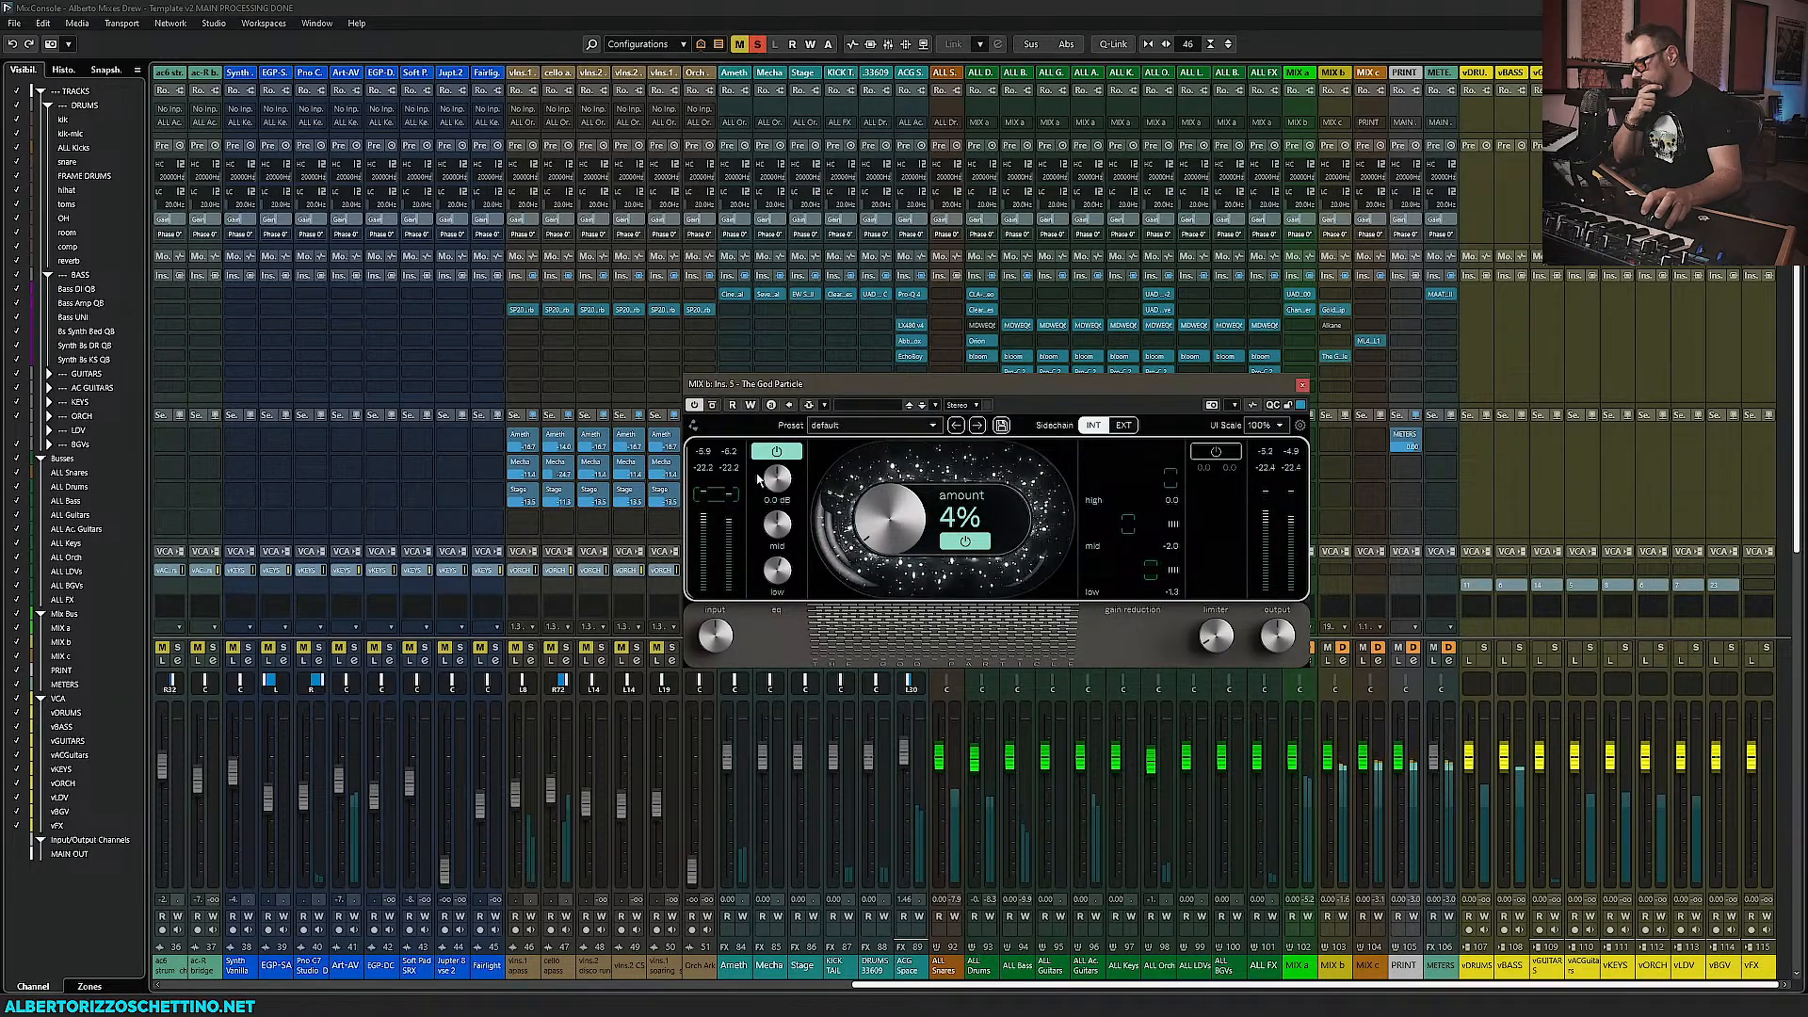
Set The God Particle's mid EQ to -0.4 dB and its amount to 3% during playback, and close the plugin
drag(778, 513, 780, 511)
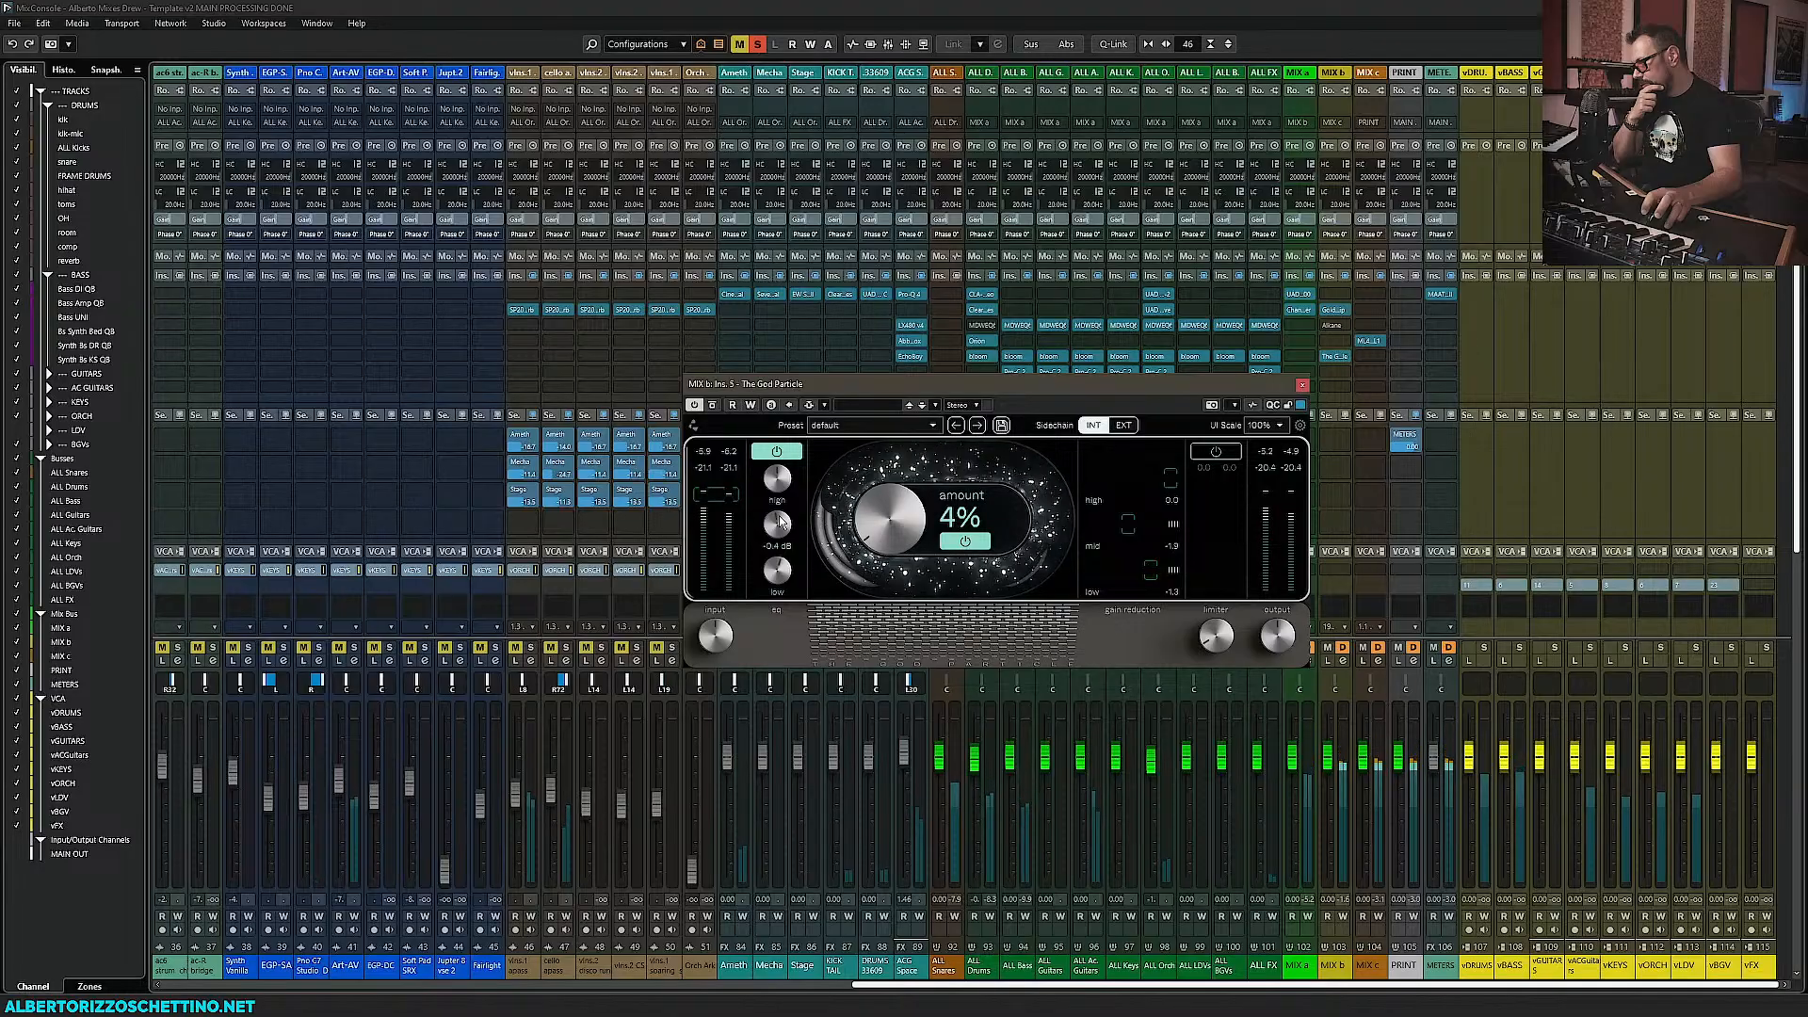
mouse_move(779, 493)
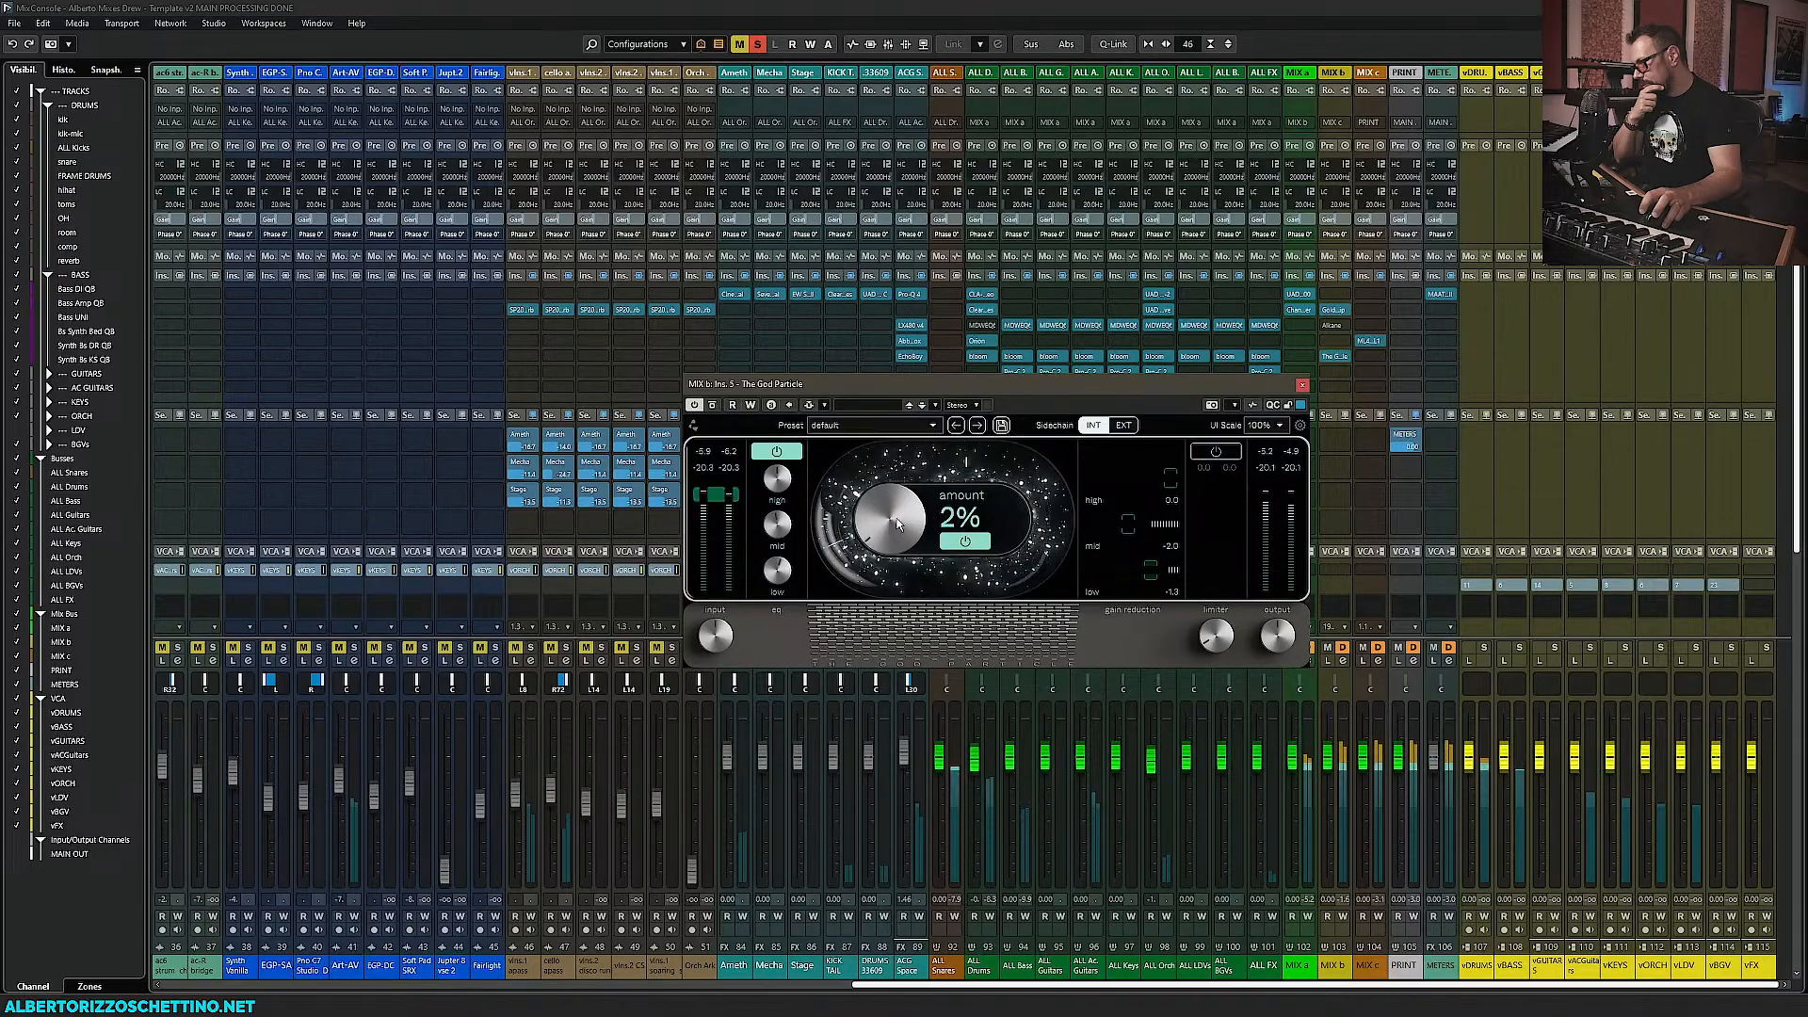
mouse_move(880, 520)
mouse_down()
mouse_move(881, 466)
mouse_move(884, 534)
mouse_up()
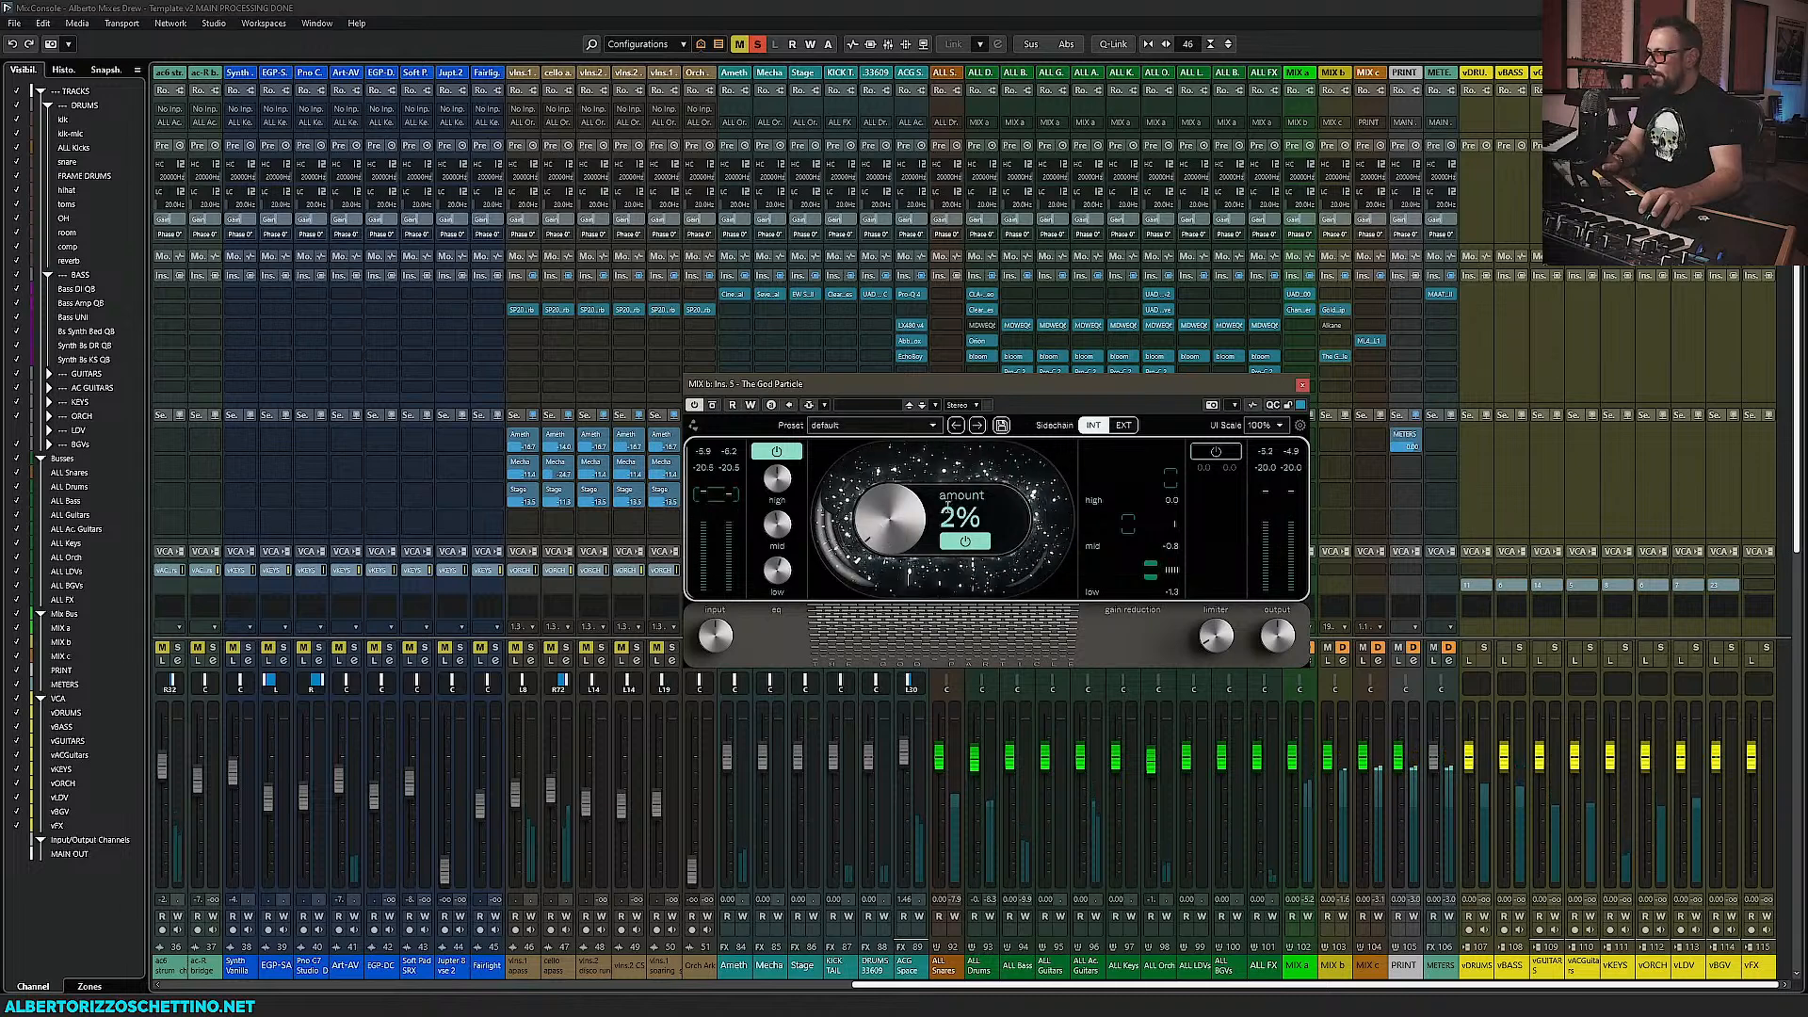
key(space)
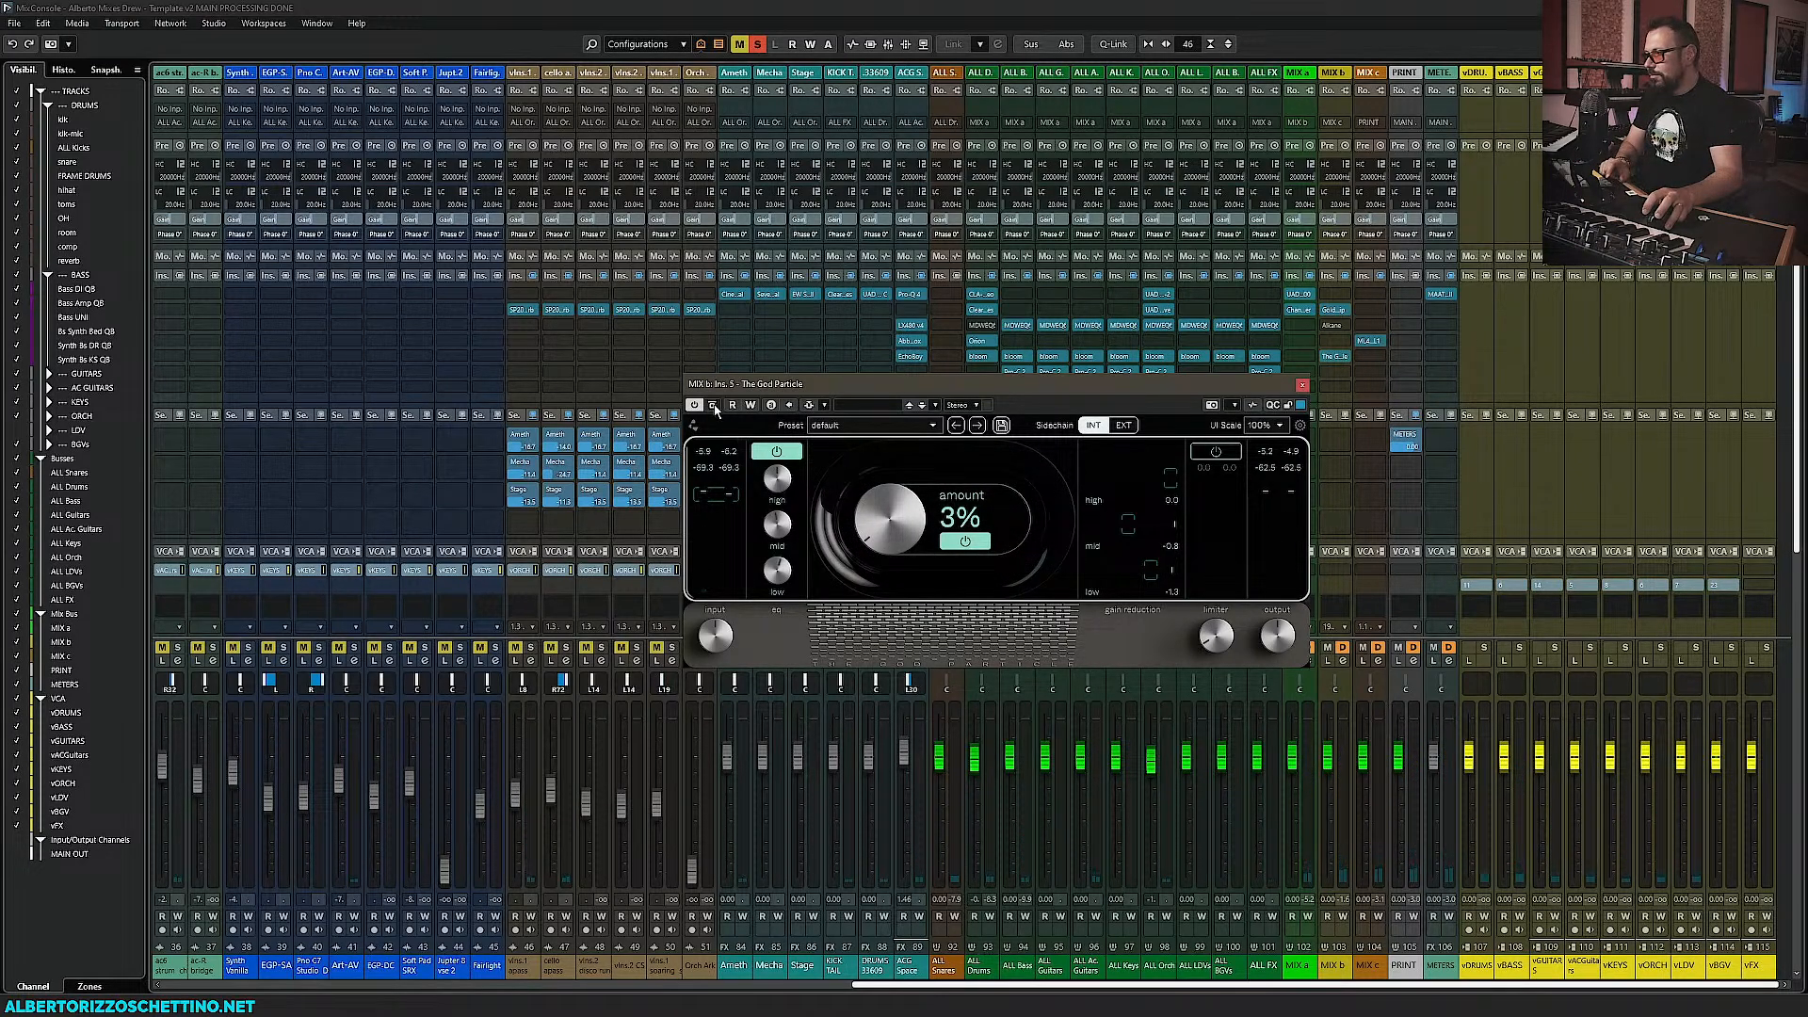
mouse_move(777, 526)
mouse_move(778, 569)
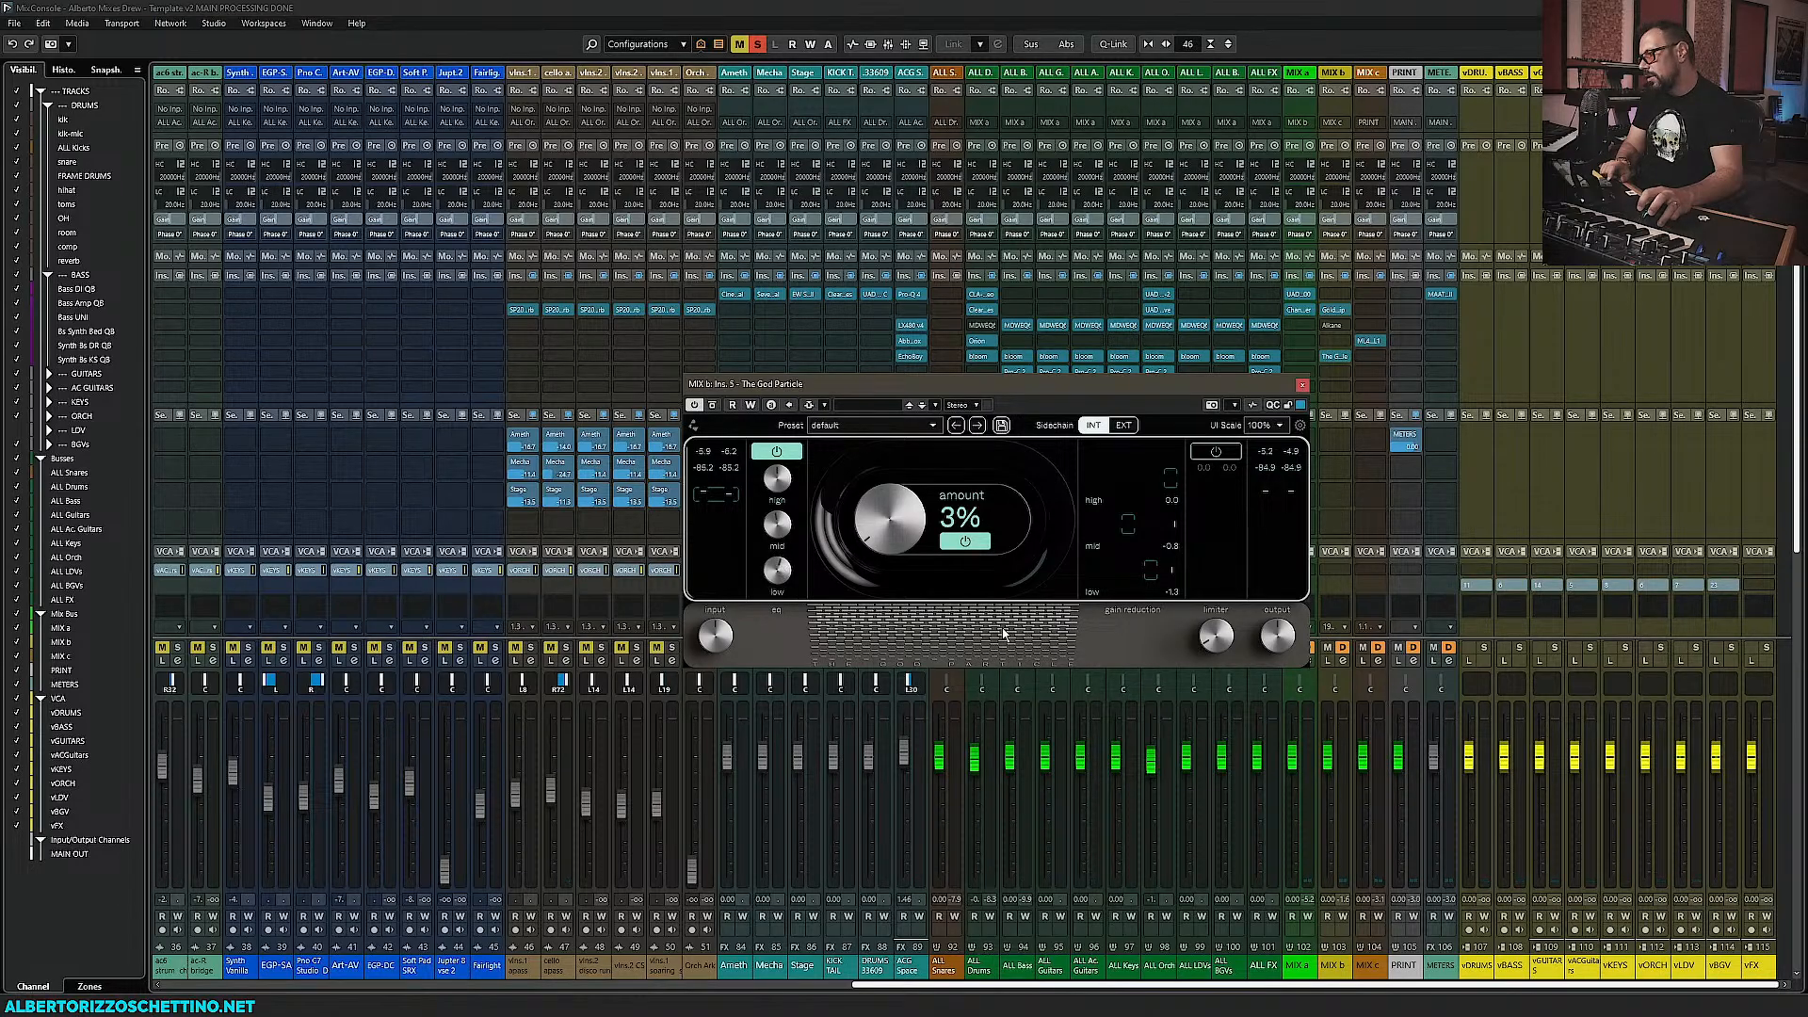
click(1302, 385)
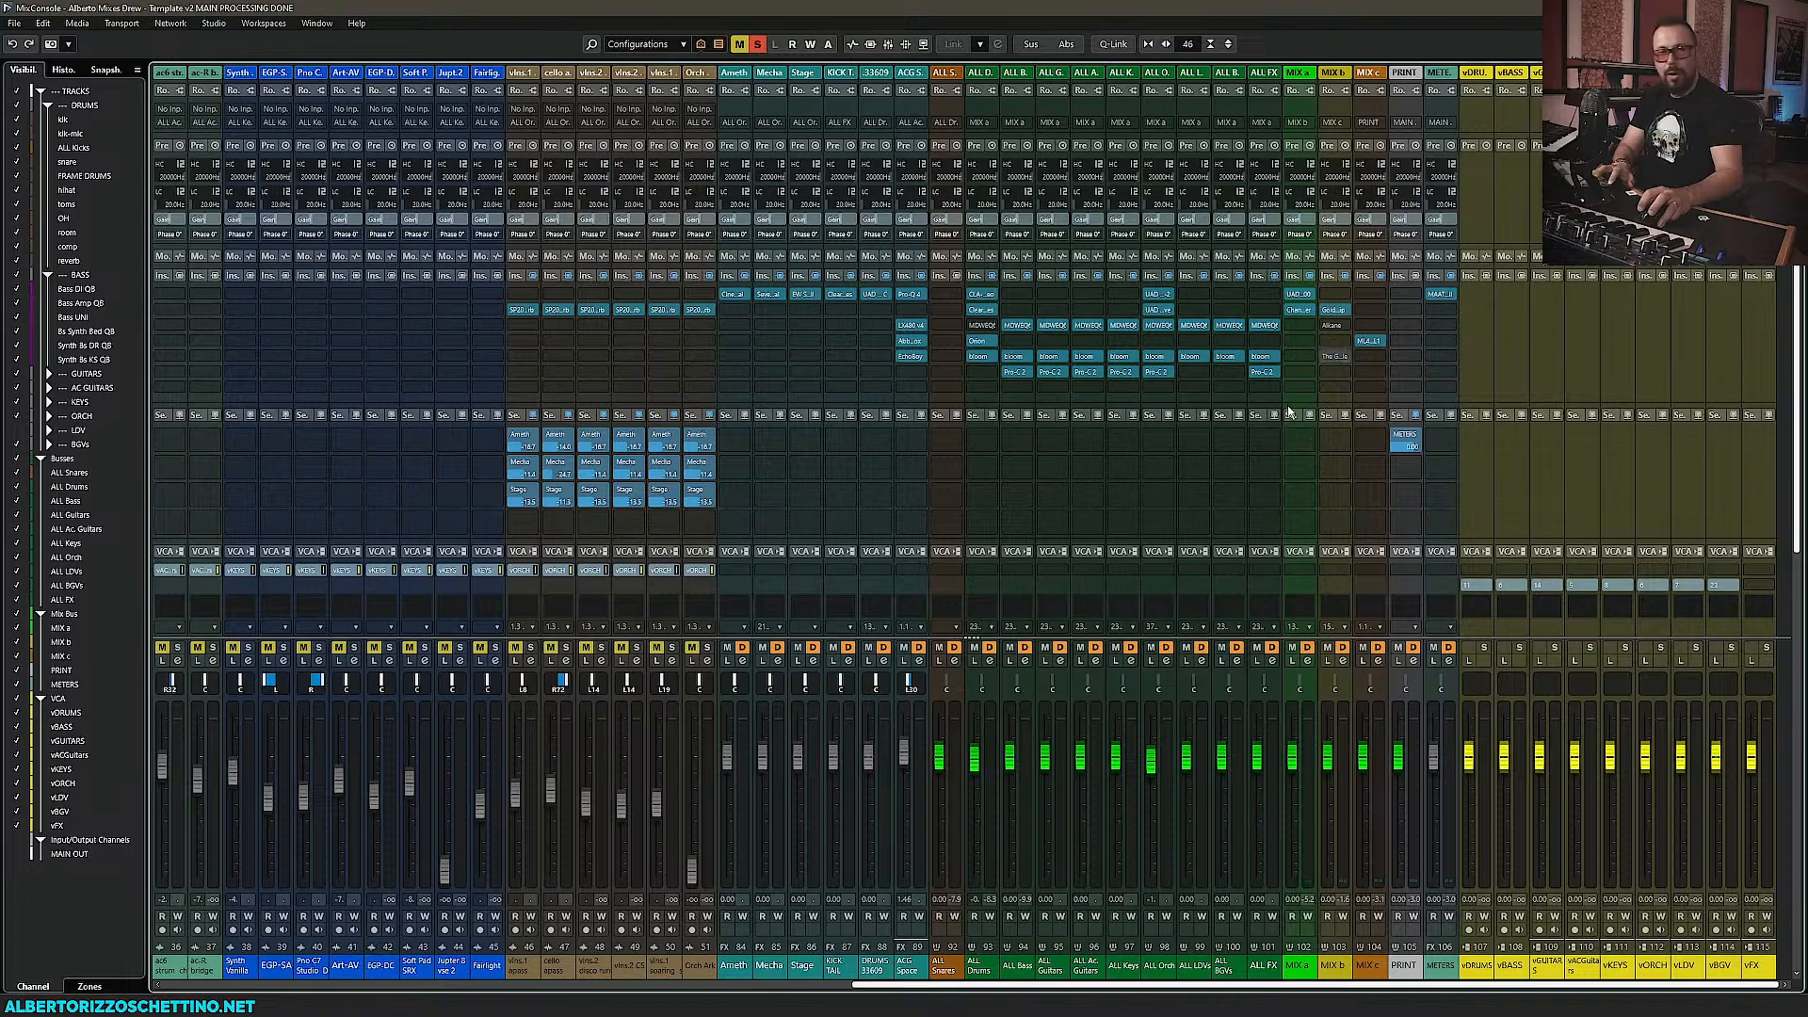
Reopen The God Particle on MIX b during playback, set its output to 0.3 dB, fine-tune the high EQ, and close it
key(space)
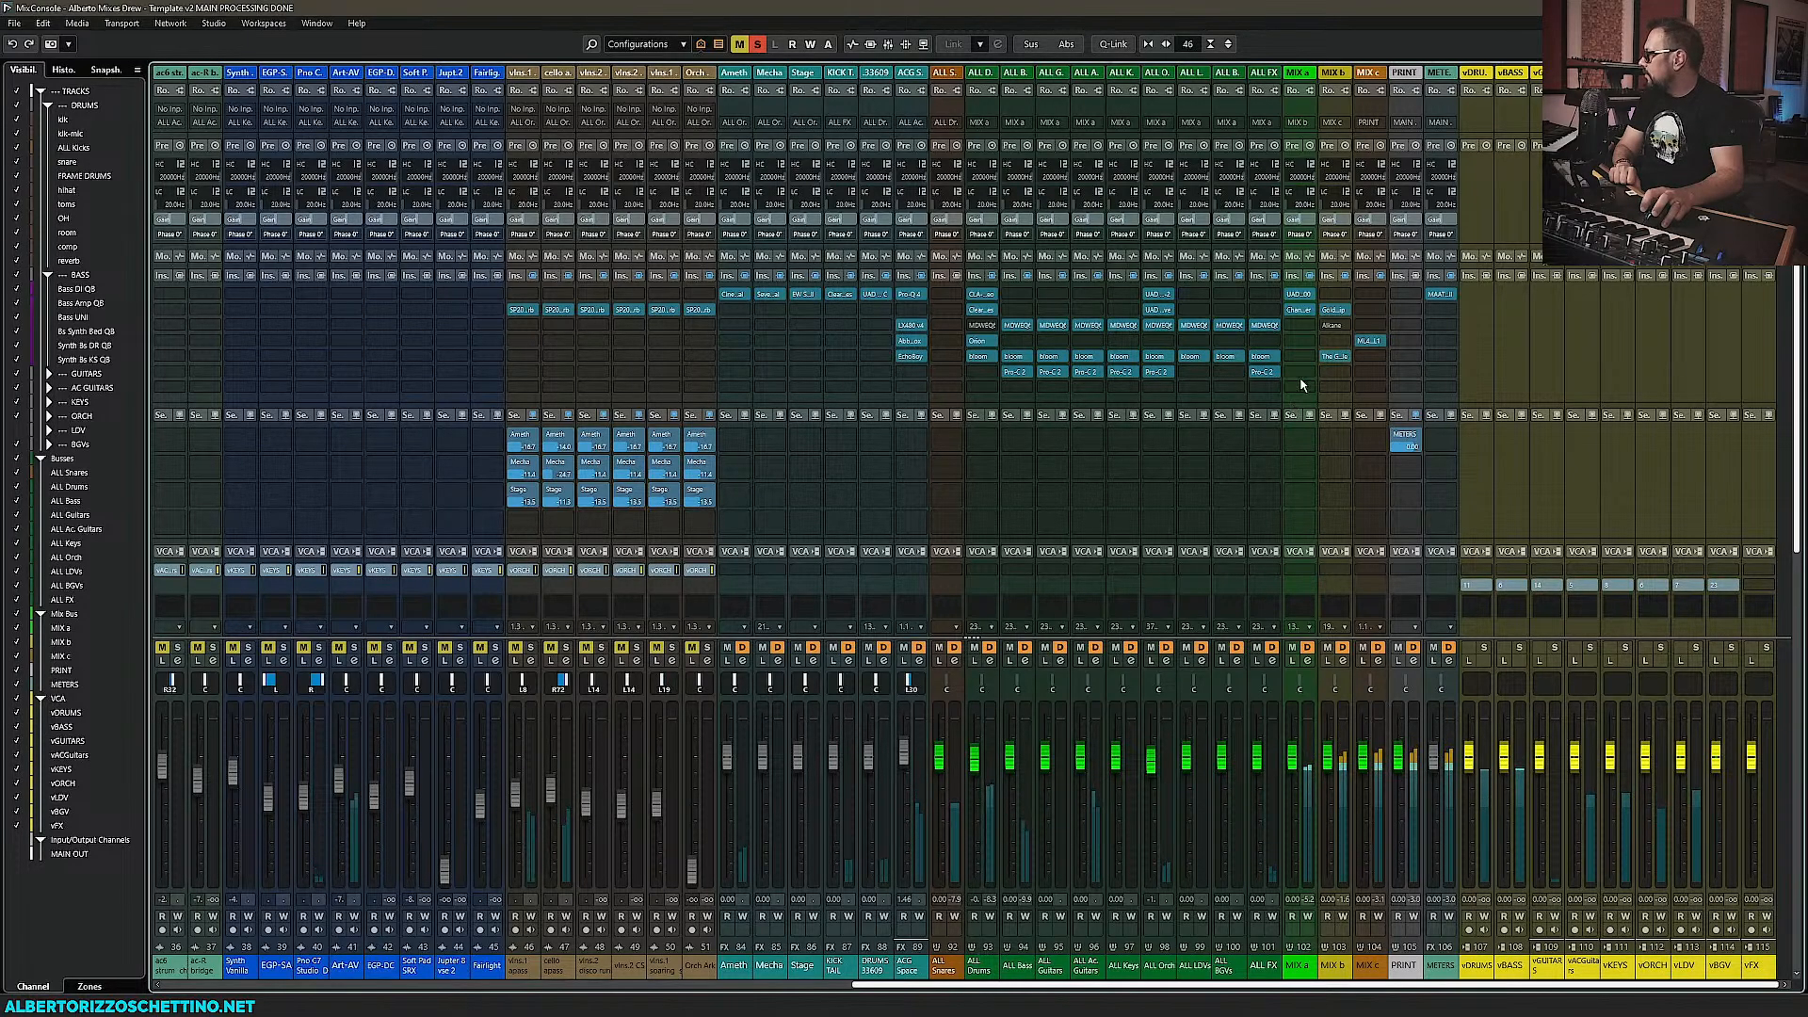
click(1335, 358)
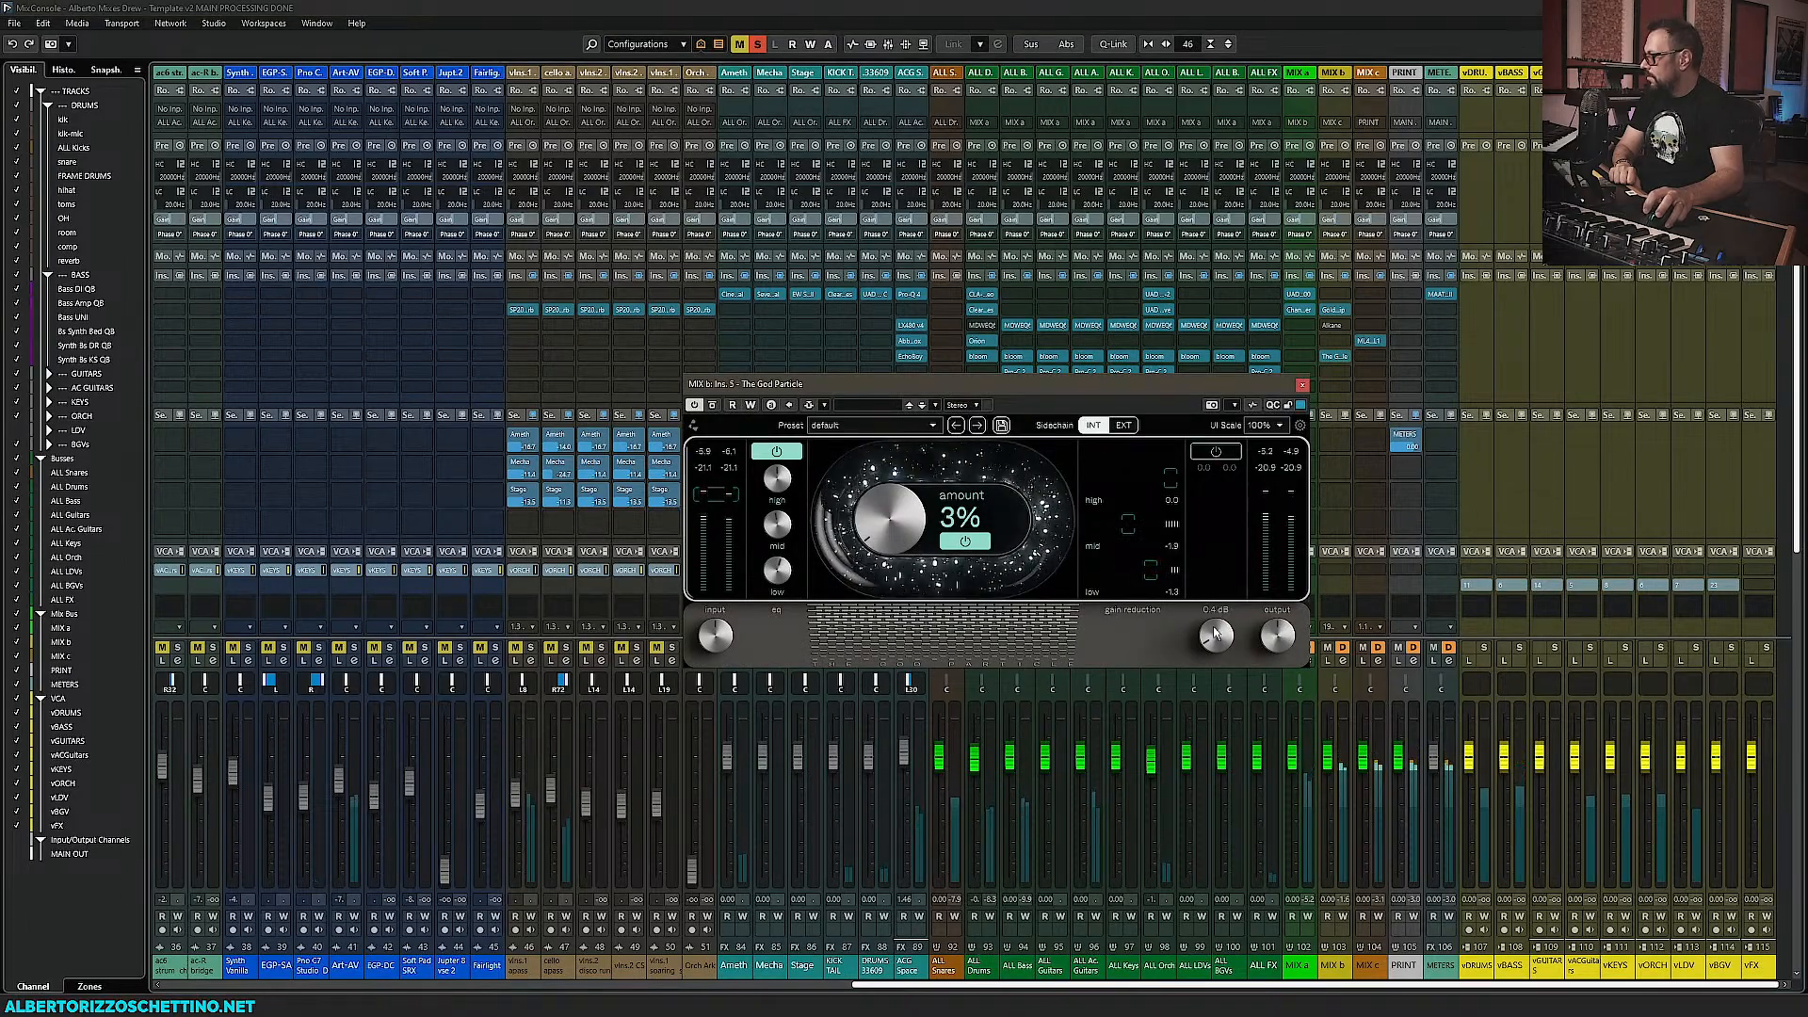
mouse_move(1280, 636)
scroll(1280, 636, up, 1)
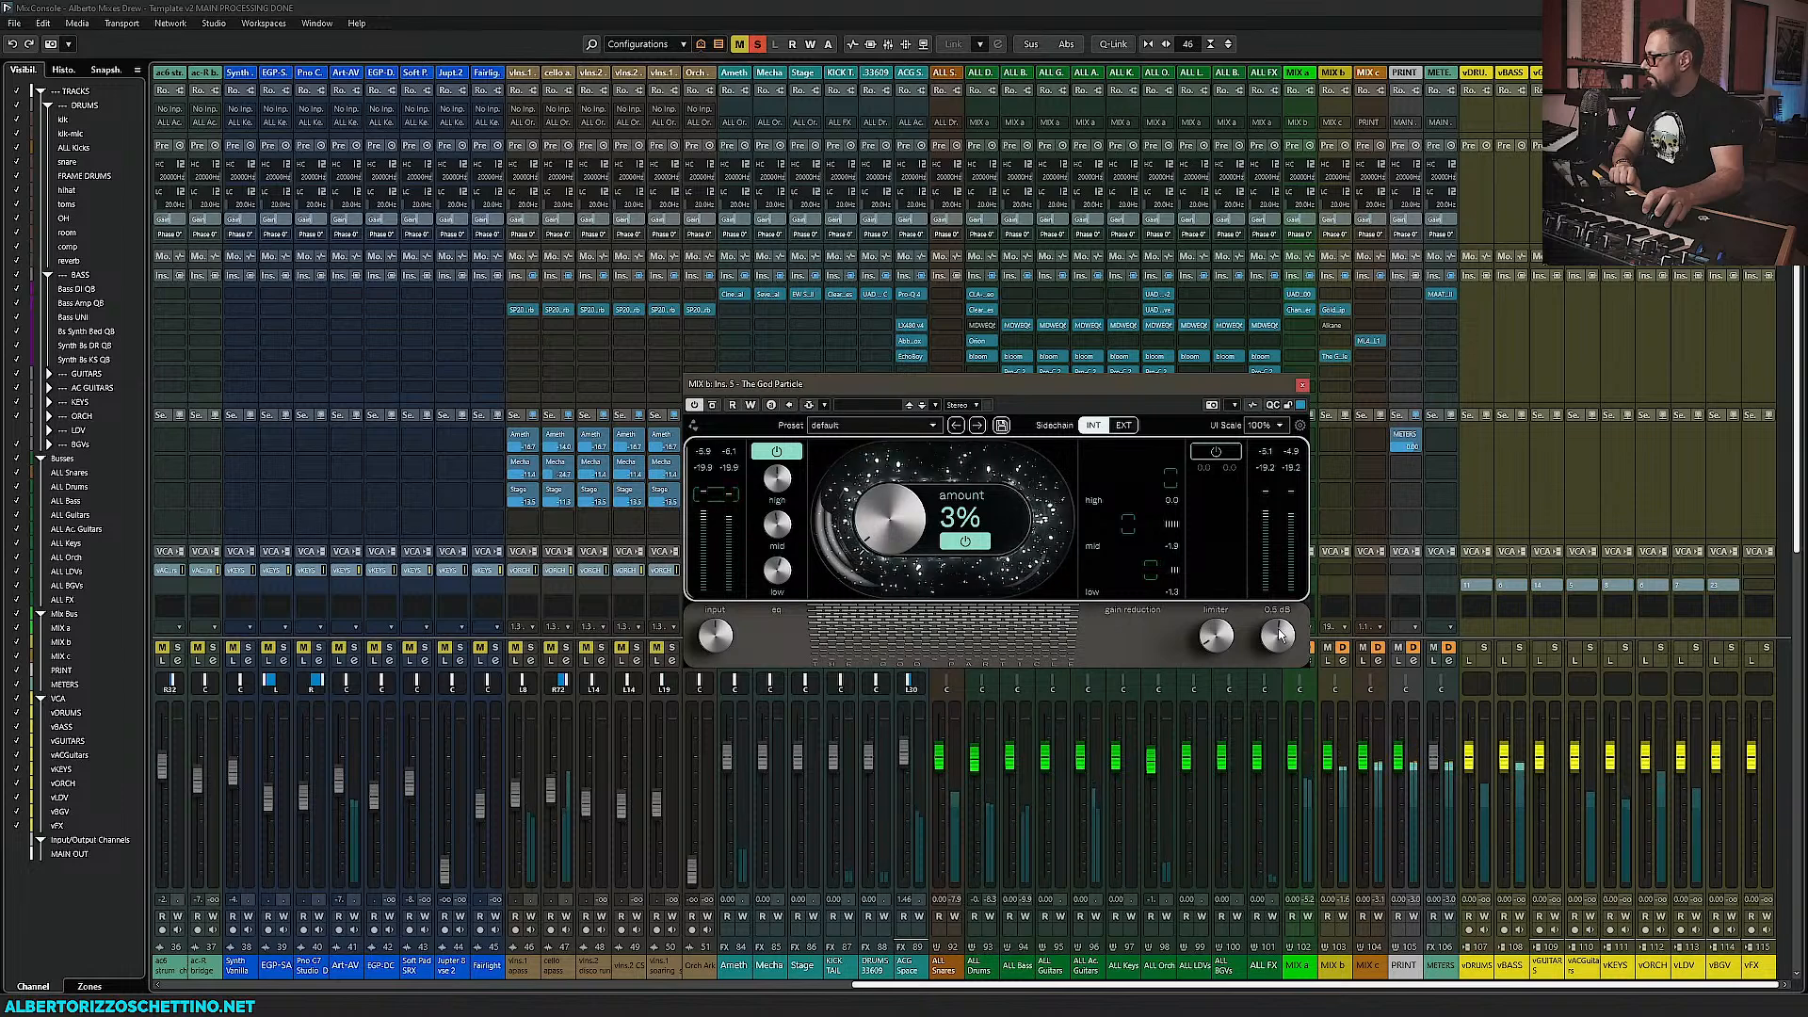
mouse_move(784, 485)
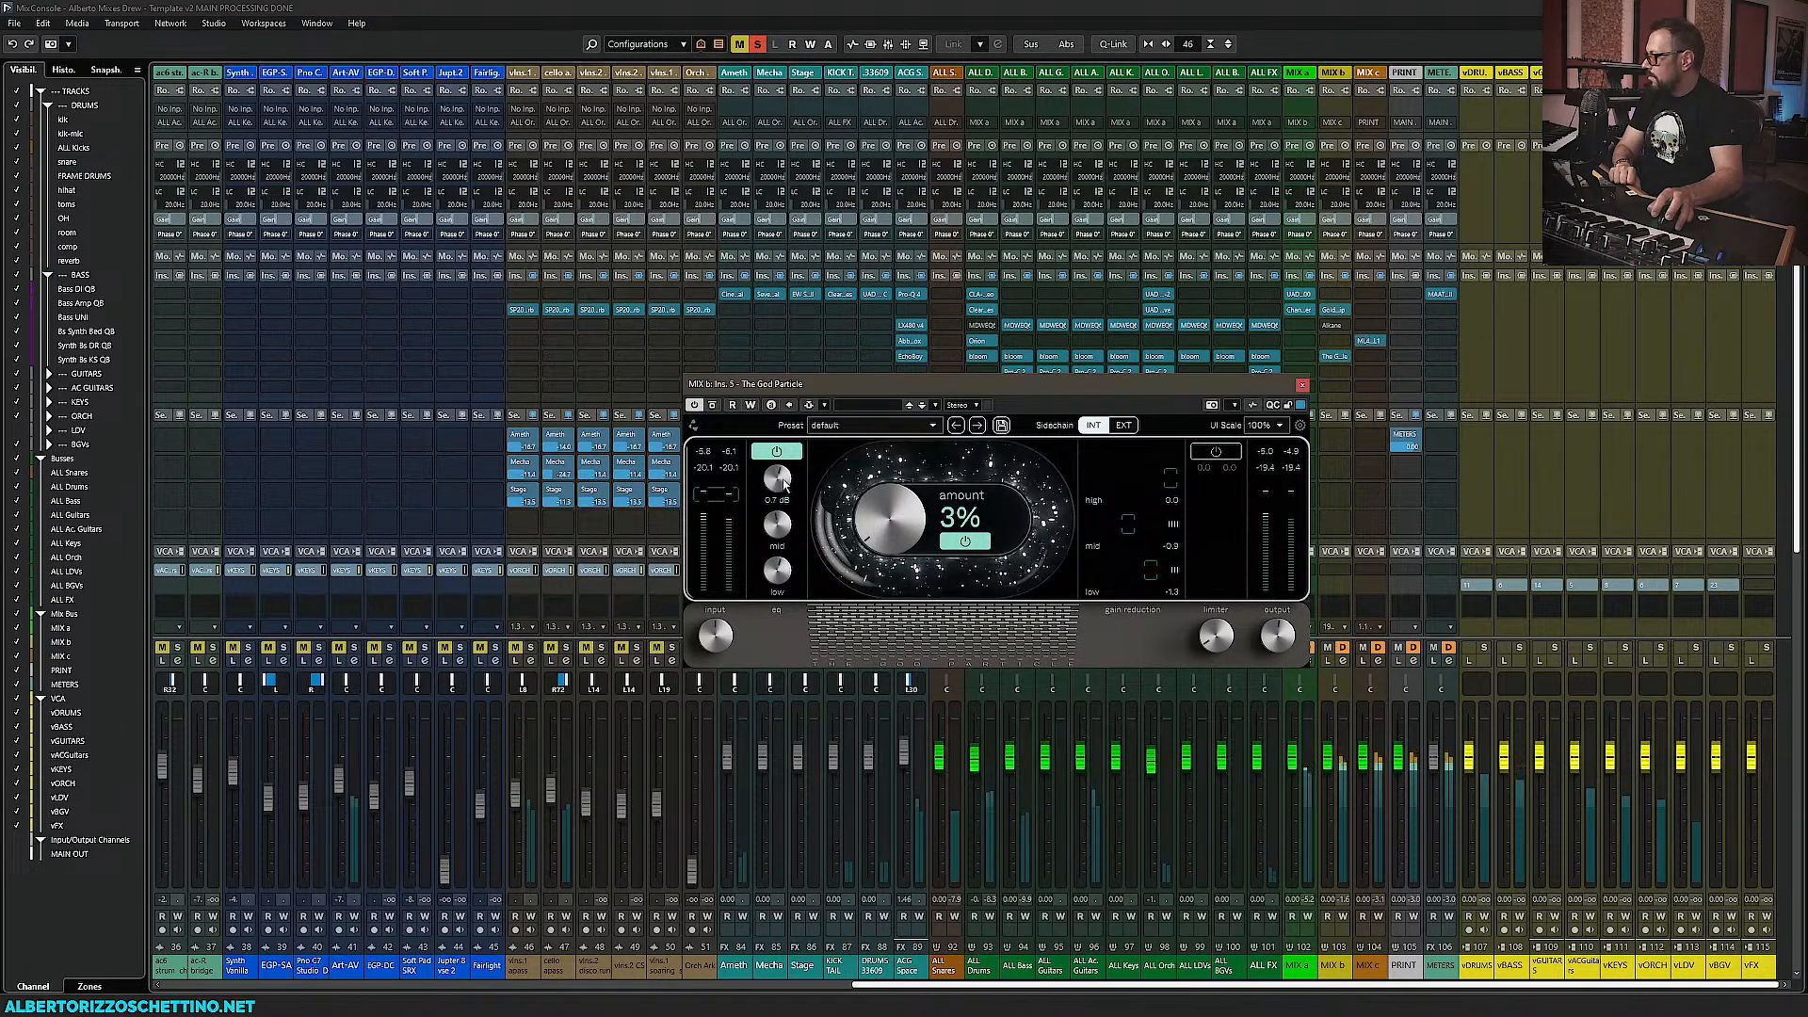
mouse_move(784, 480)
mouse_down()
mouse_move(788, 454)
mouse_move(791, 482)
mouse_up()
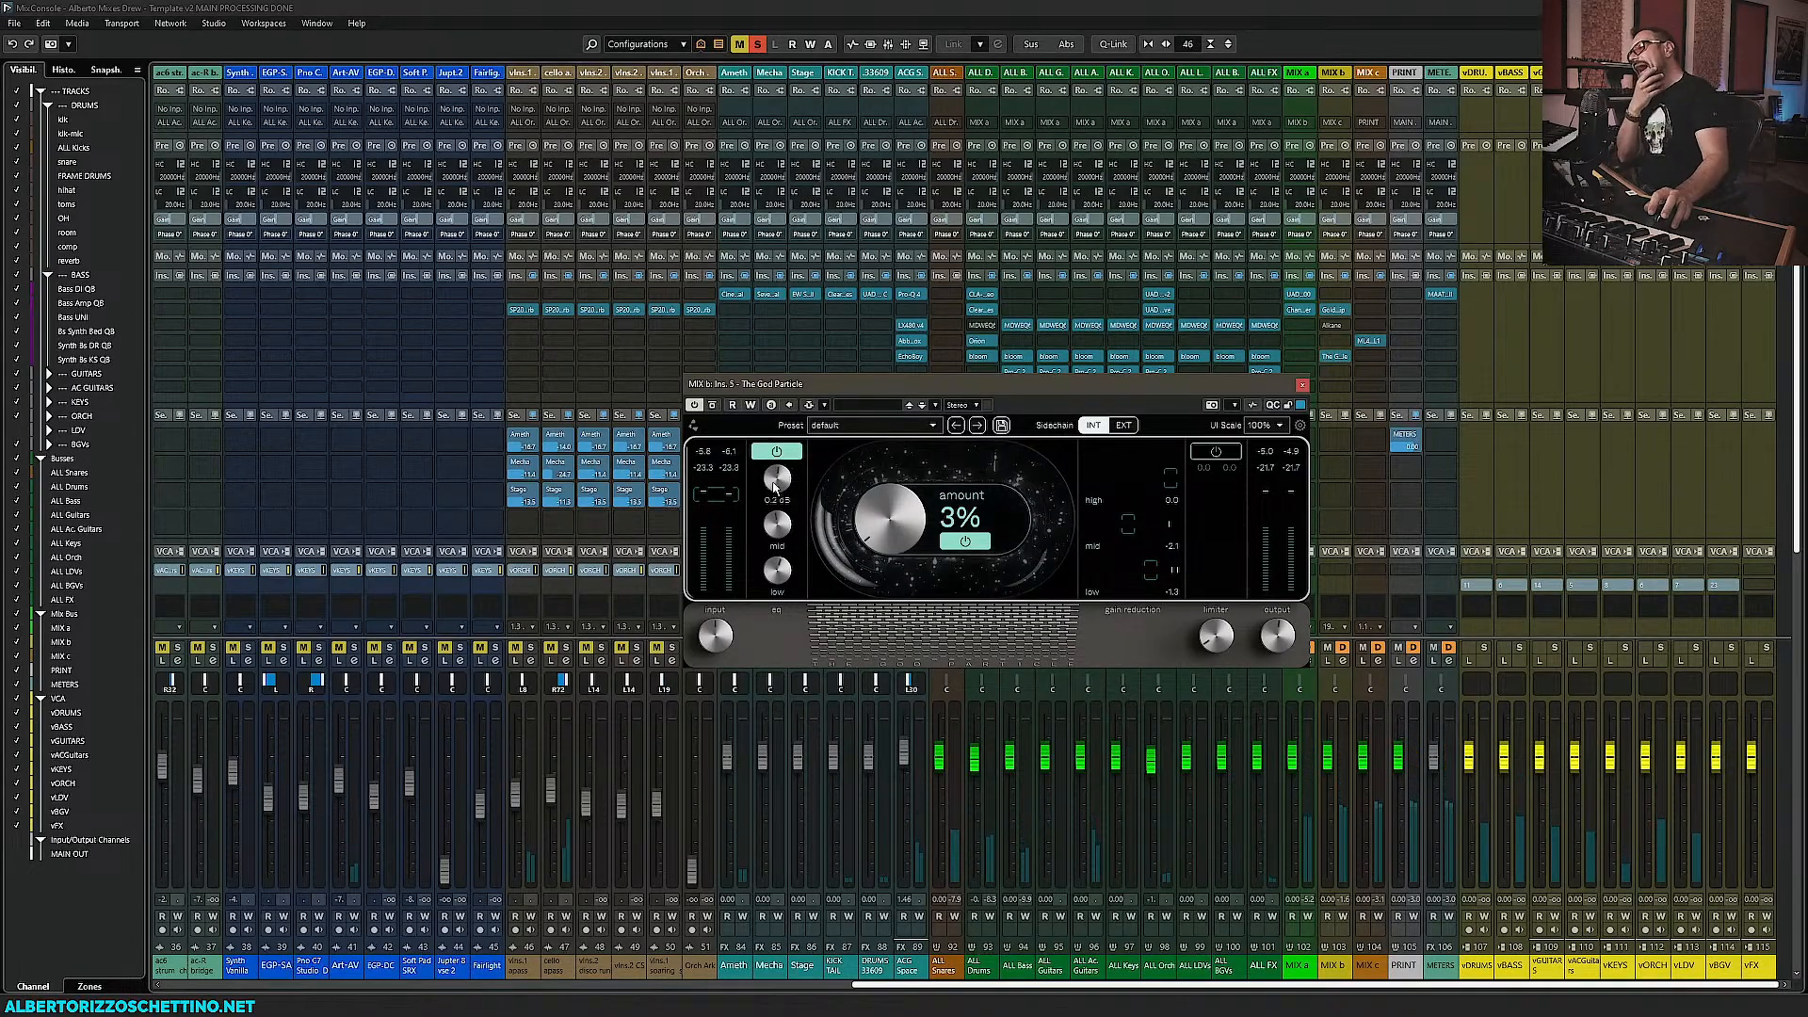
mouse_move(774, 487)
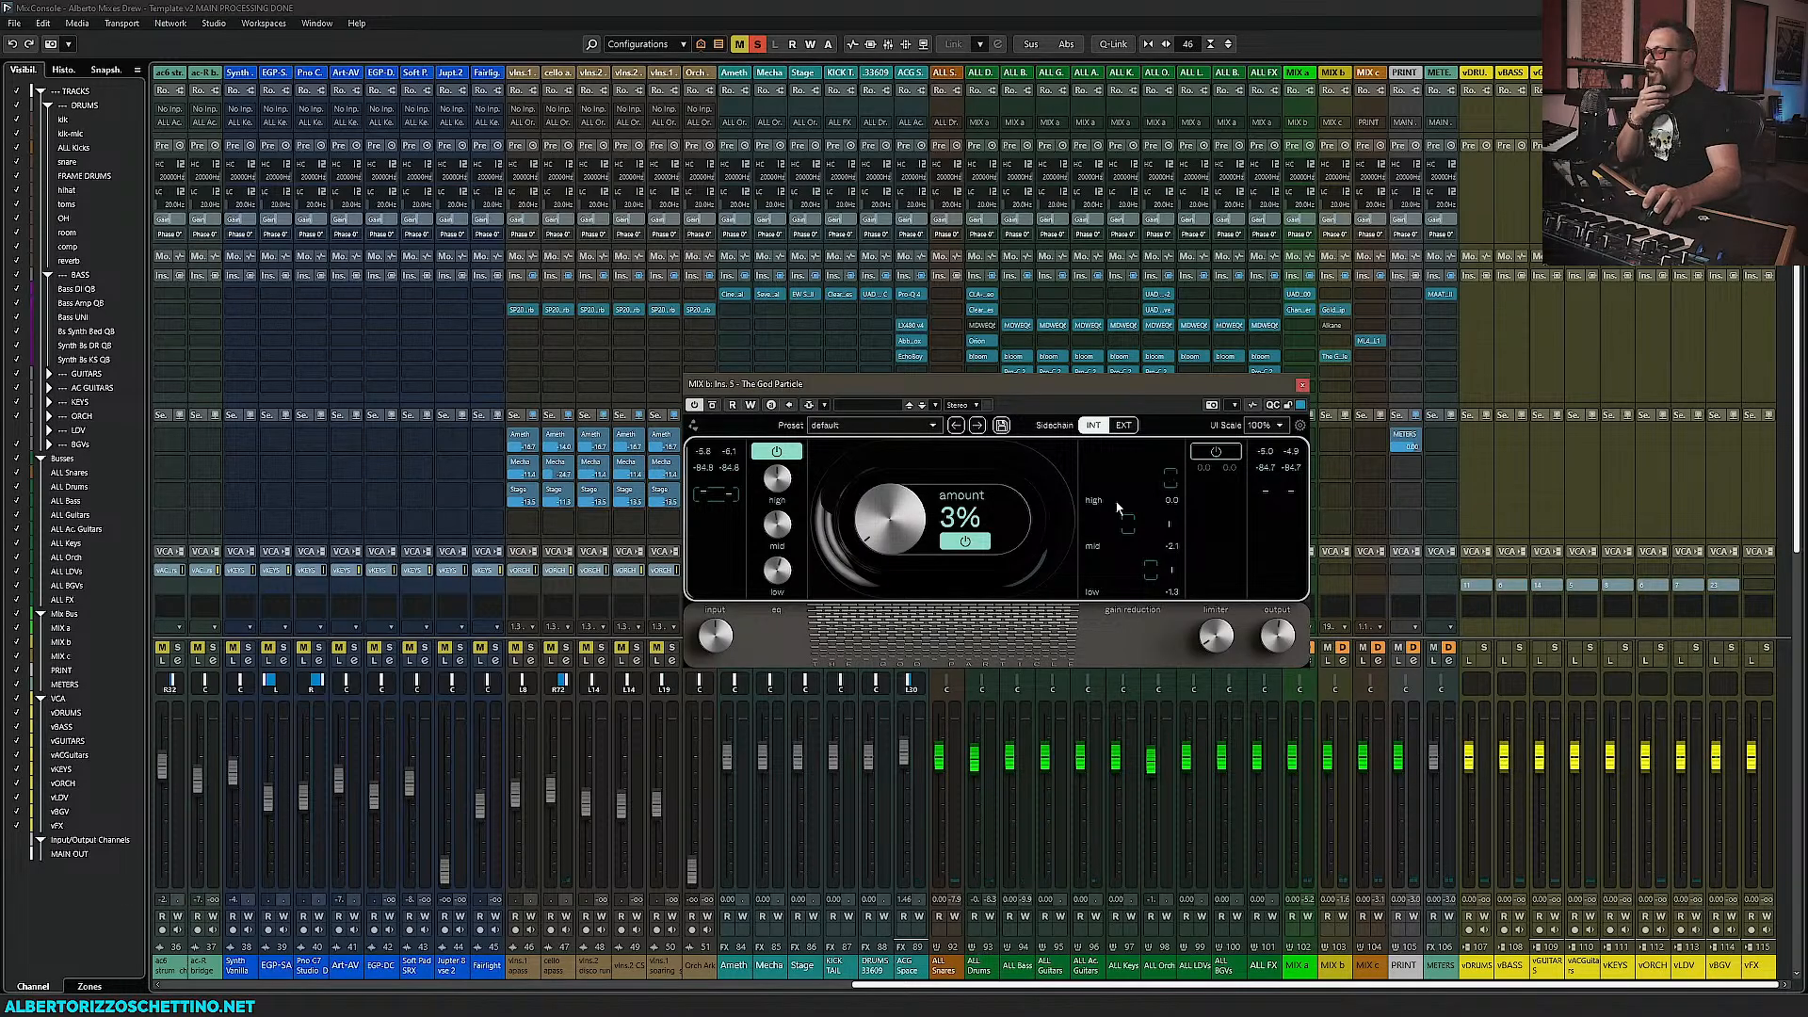
click(1302, 386)
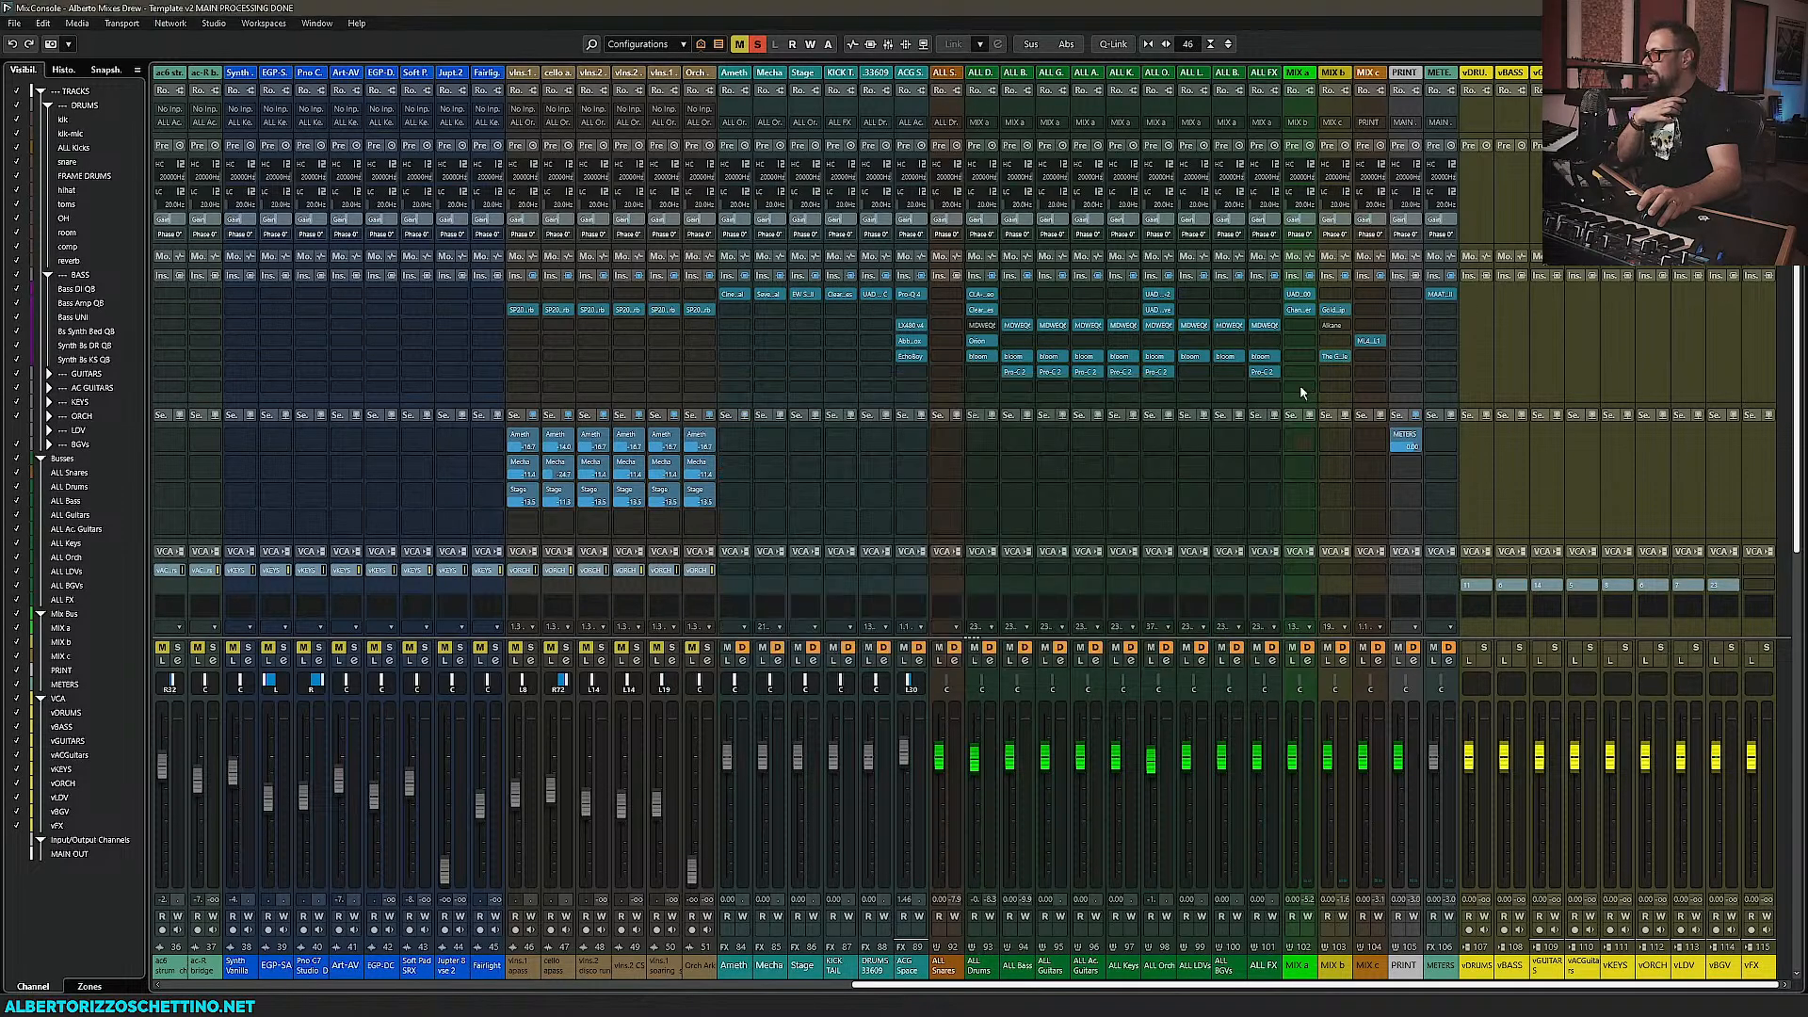
Audition Gold Clip in the MIX b bus's second insert slot bypassed and active during playback, and close it
click(1334, 313)
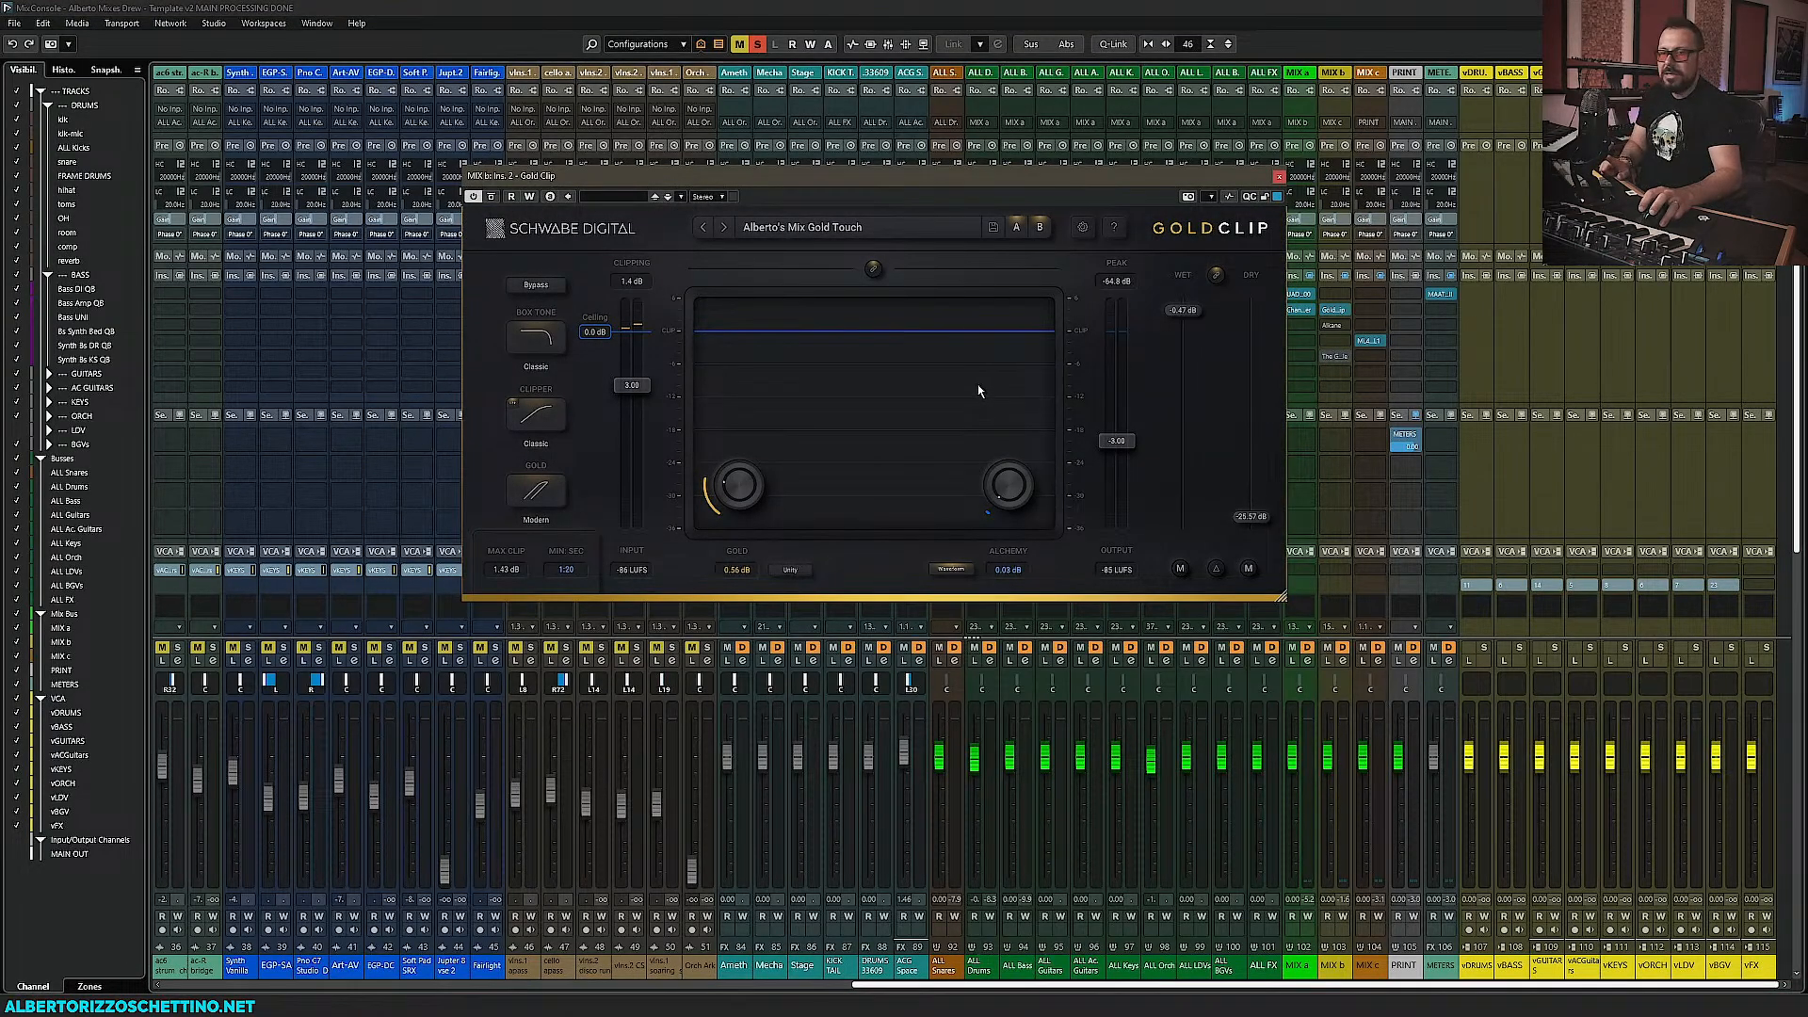
key(space)
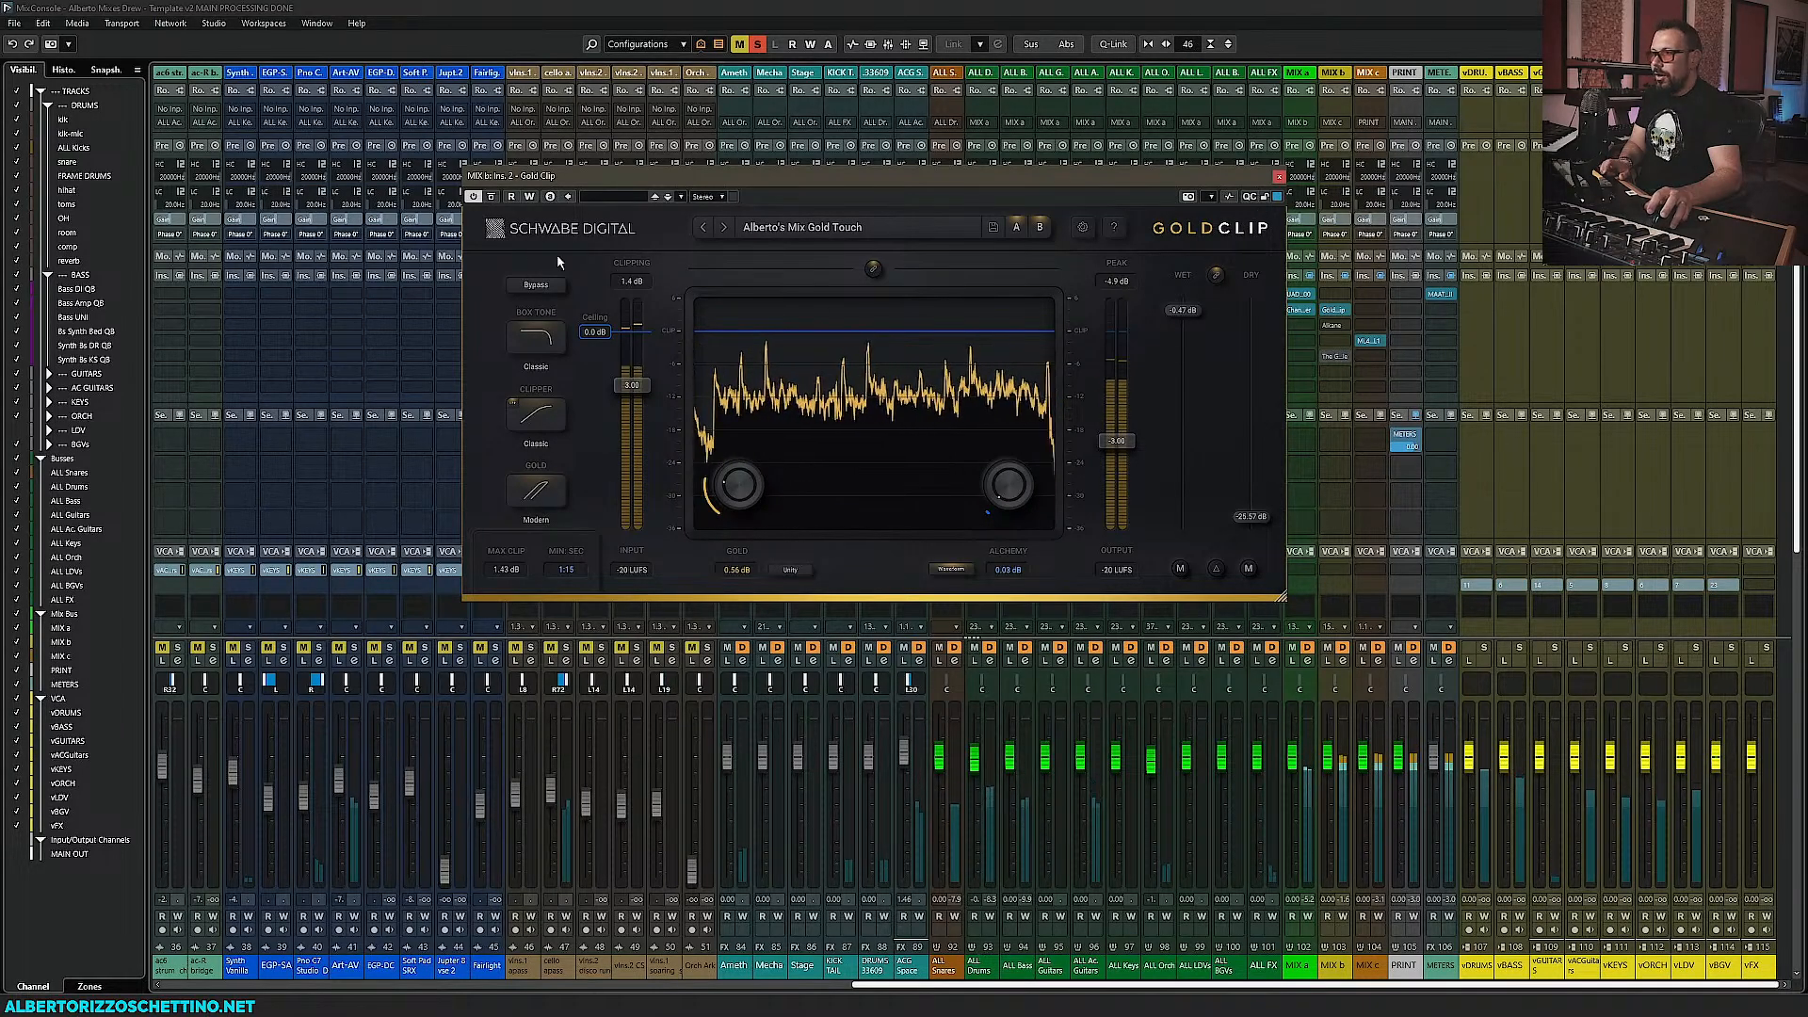
click(490, 197)
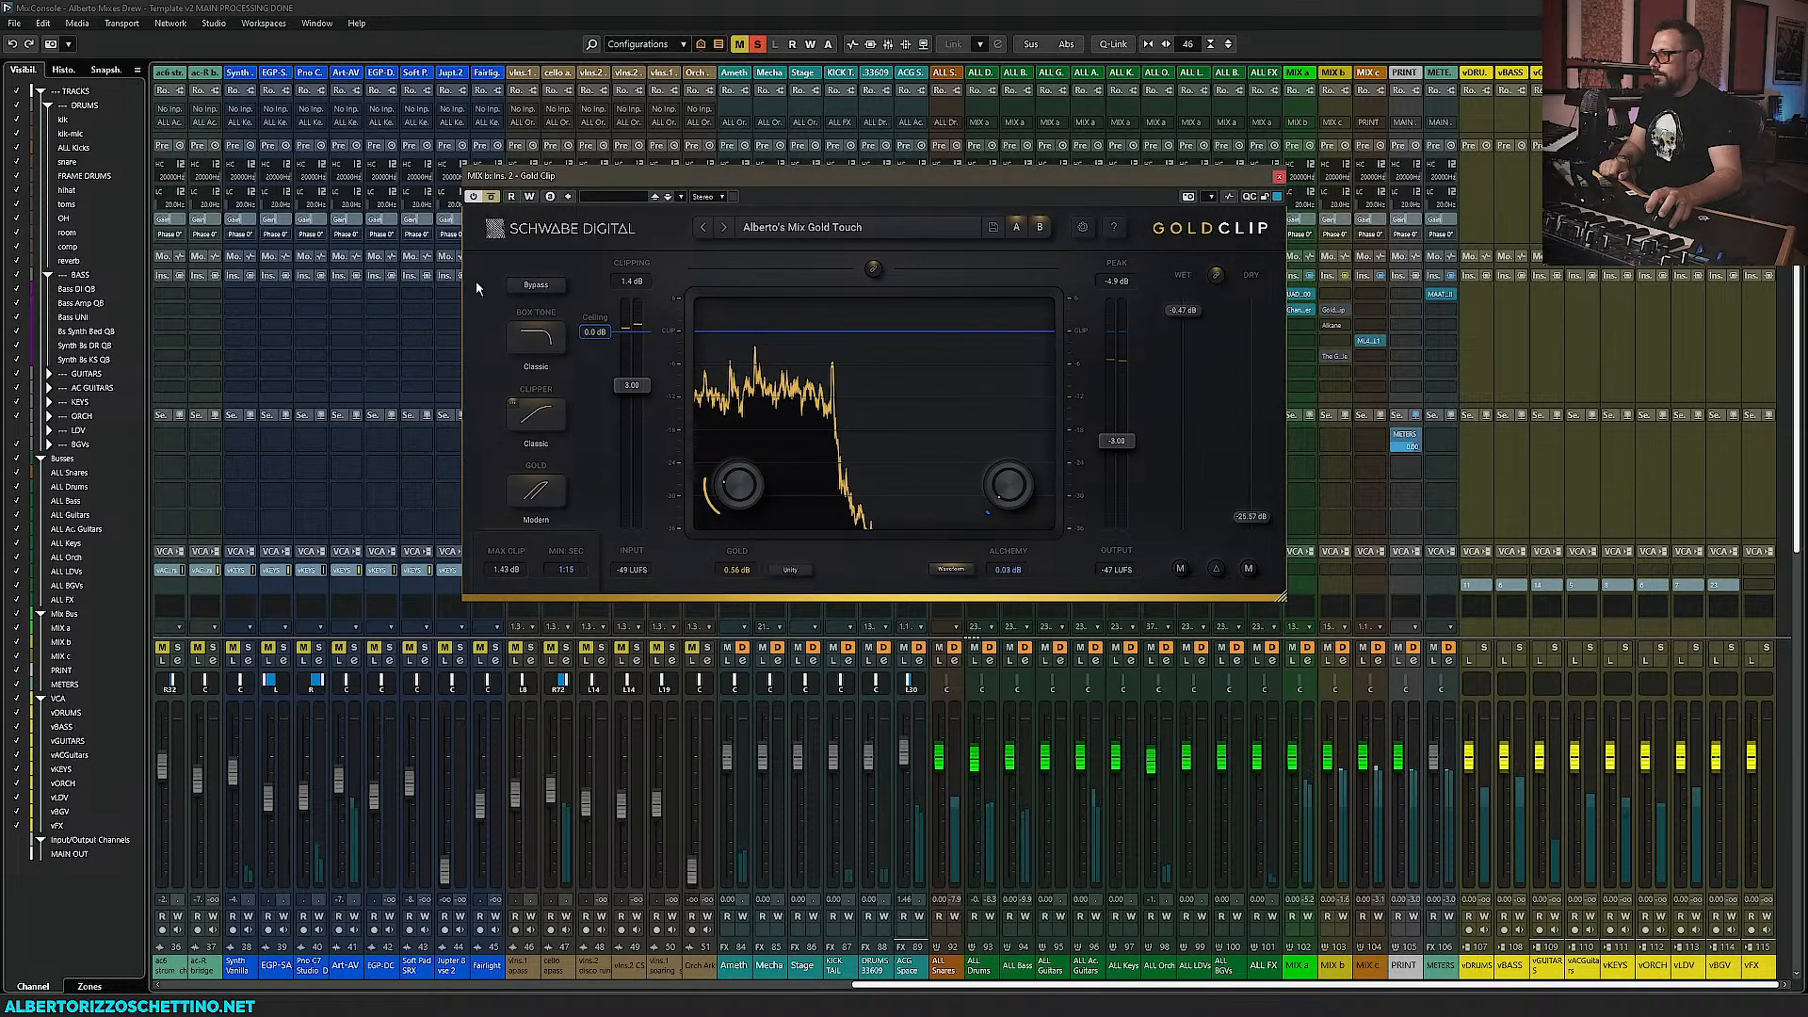
click(492, 198)
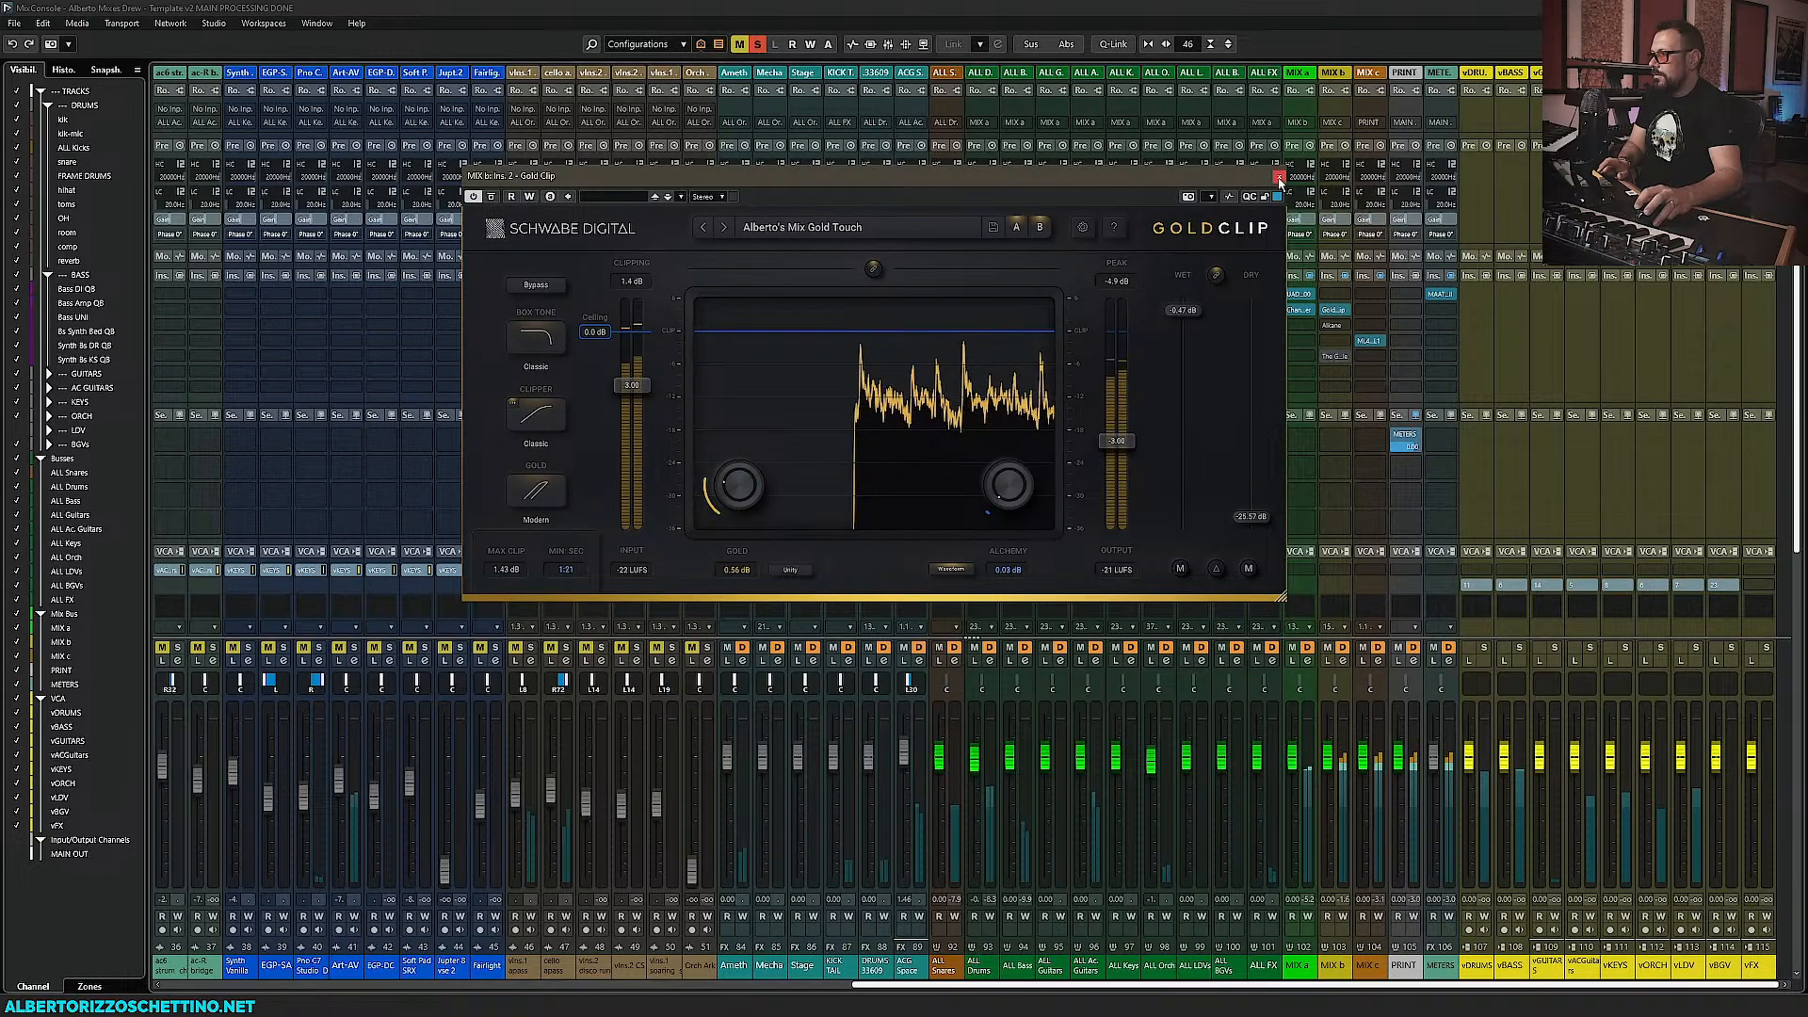
click(1278, 178)
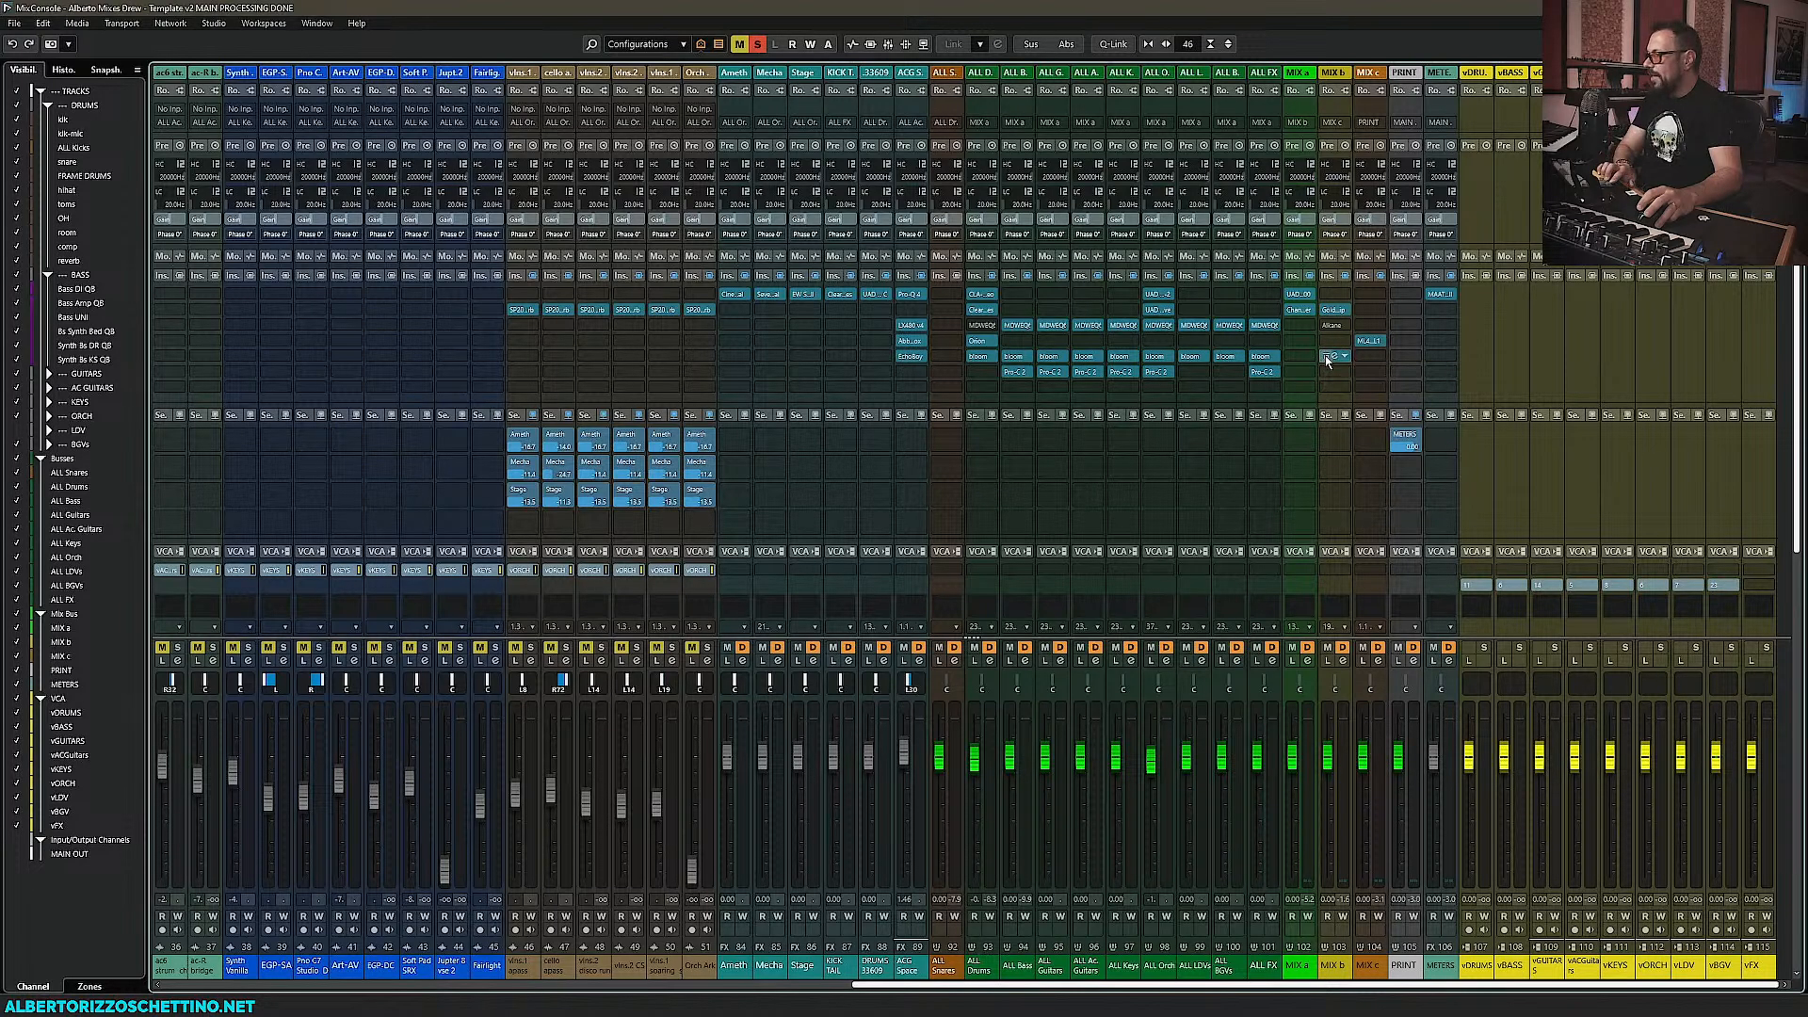
Compare The God Particle insert on the MIX b bus on and off, leaving it off
alt+click(1325, 357)
alt+click(1326, 358)
alt+click(1325, 358)
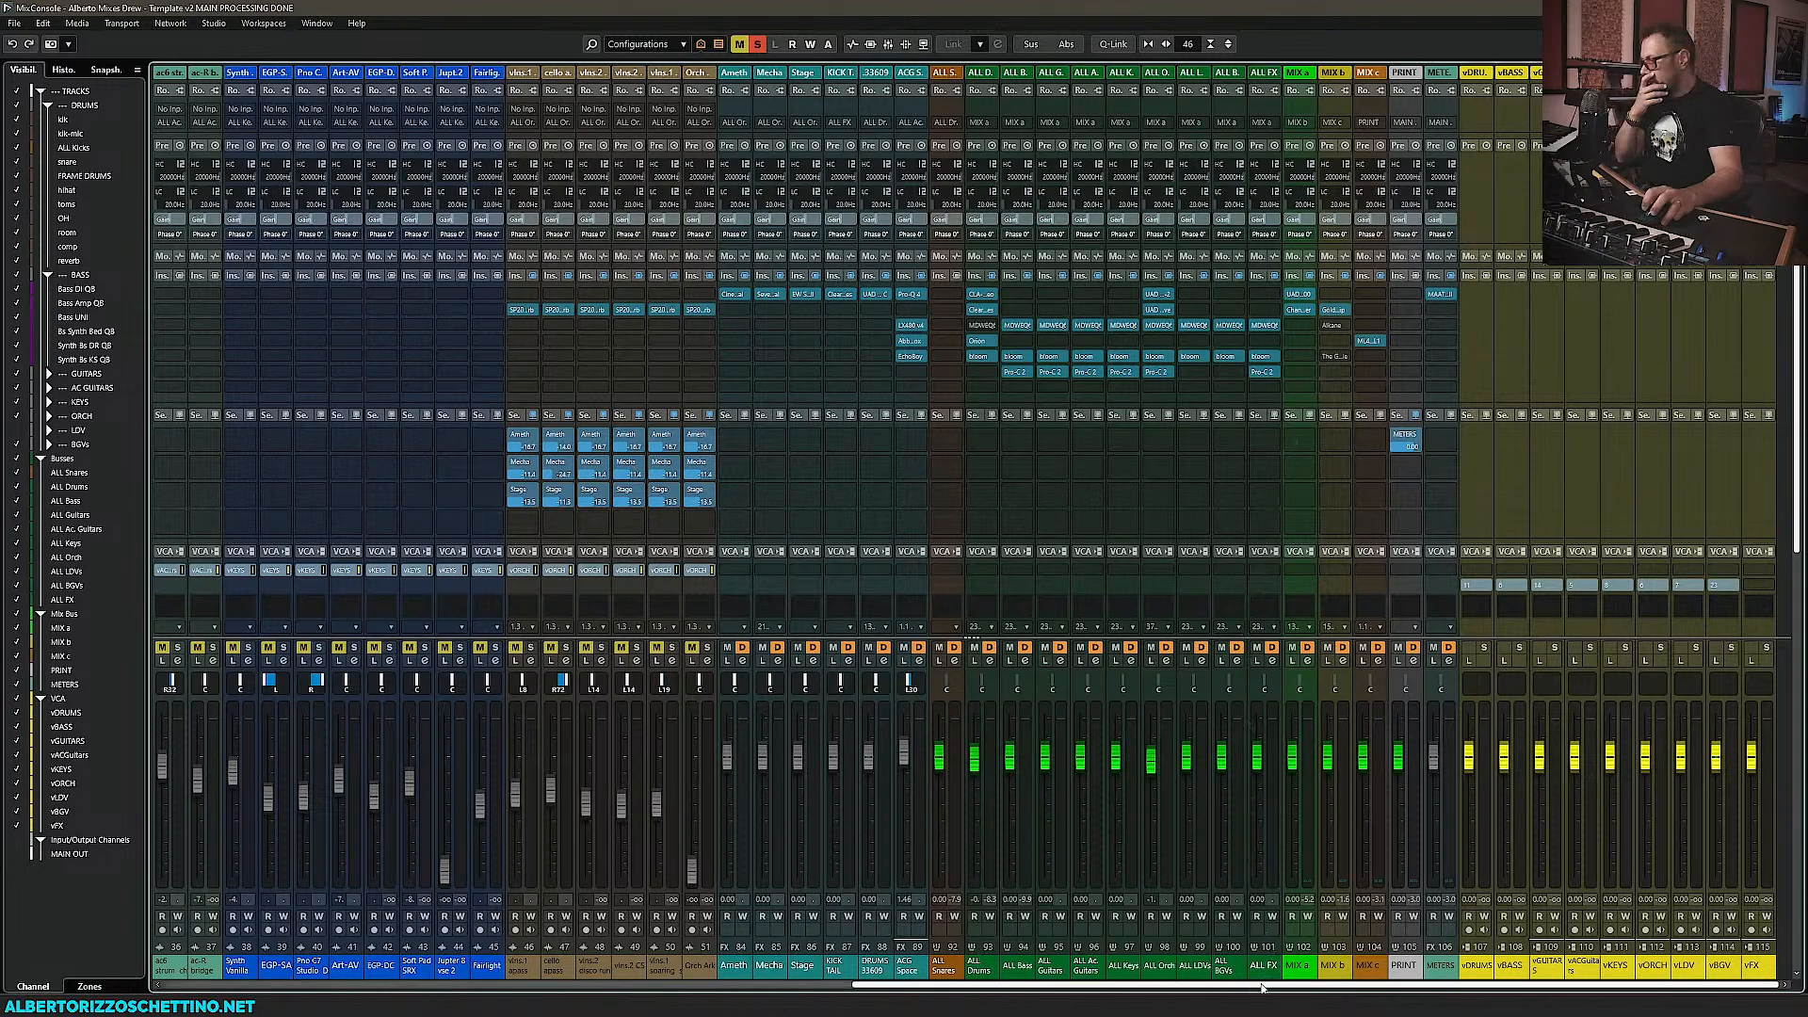
During playback, solo the six orchestral tracks from the first violins through the cello to Orch
drag(1262, 985, 382, 991)
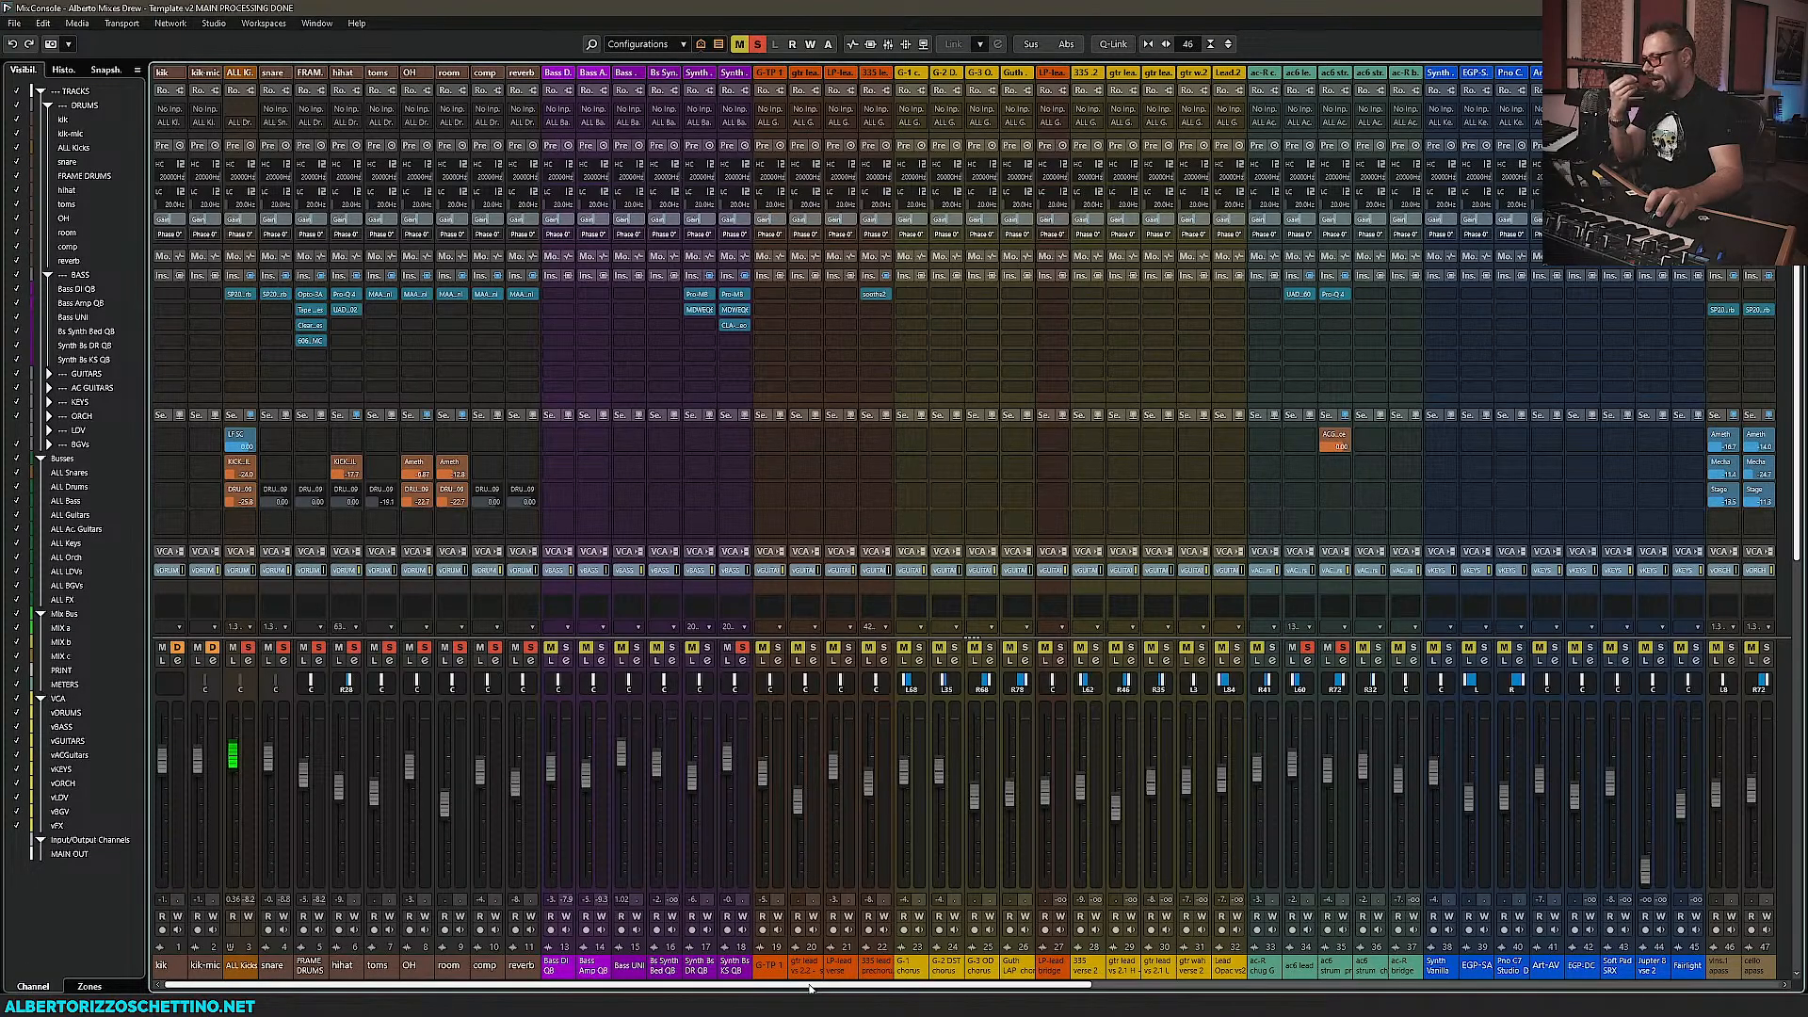
drag(844, 987, 1182, 987)
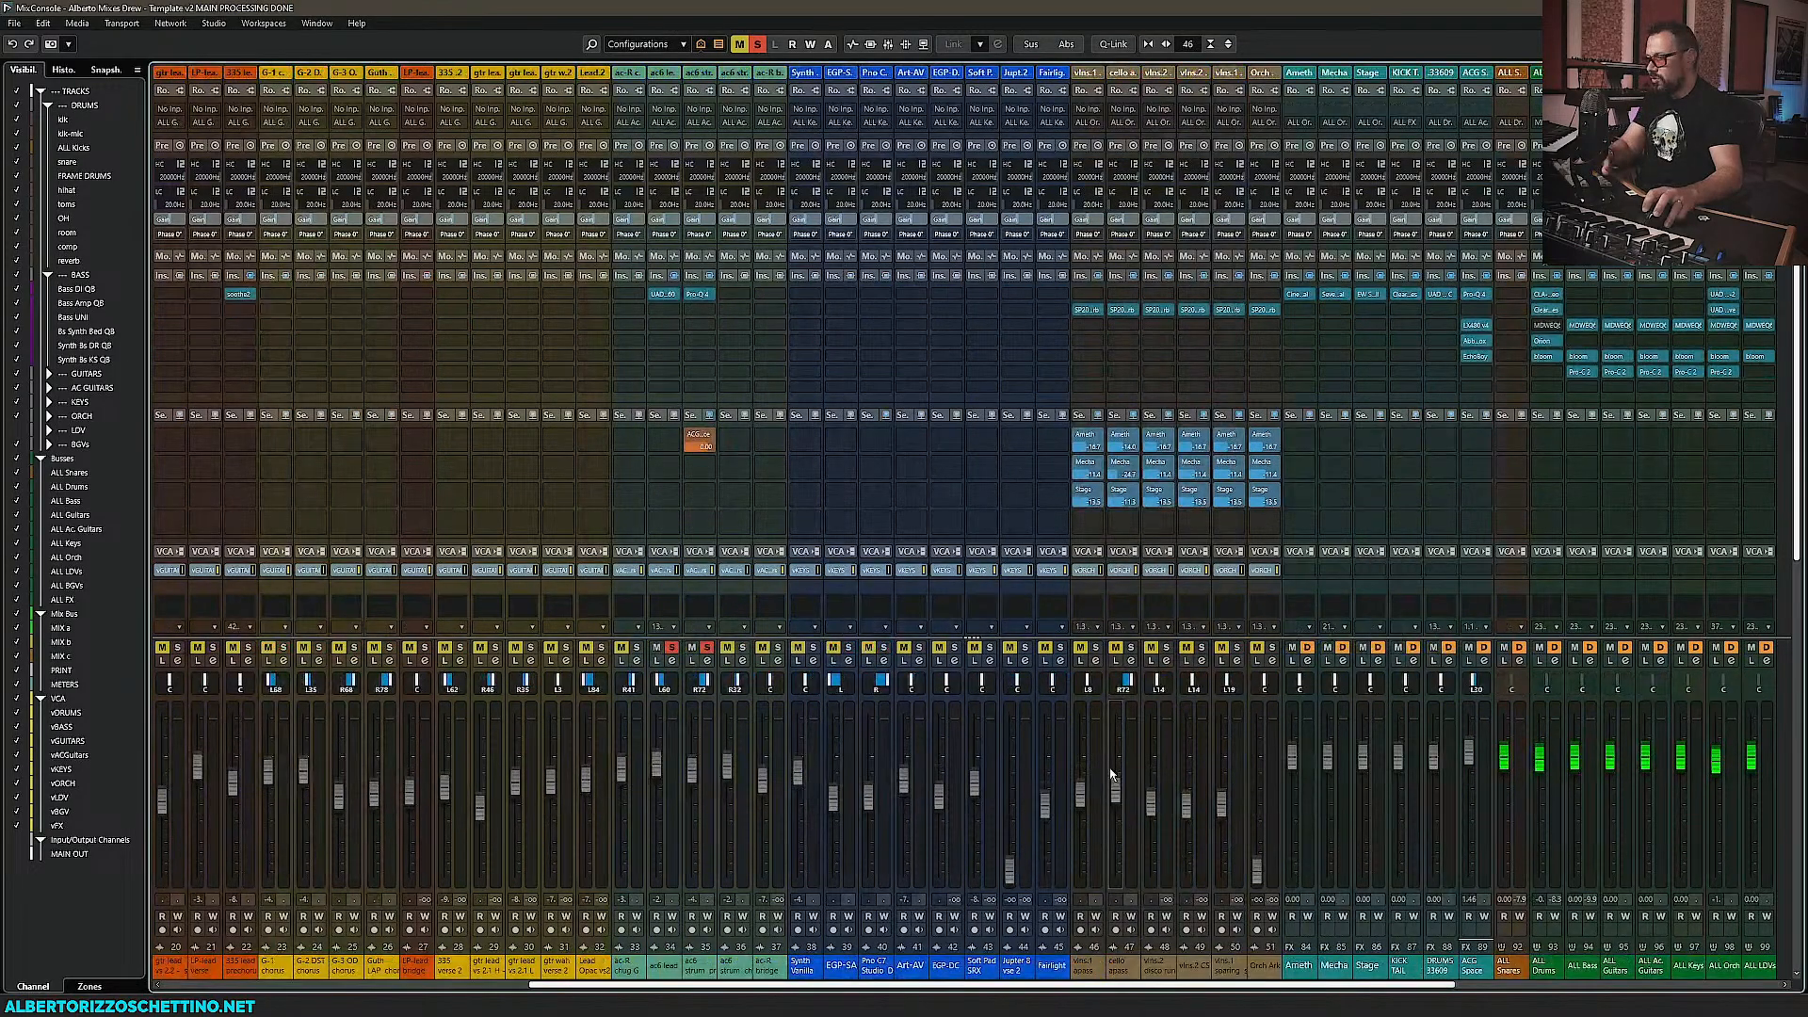
key(space)
click(1096, 649)
click(1131, 649)
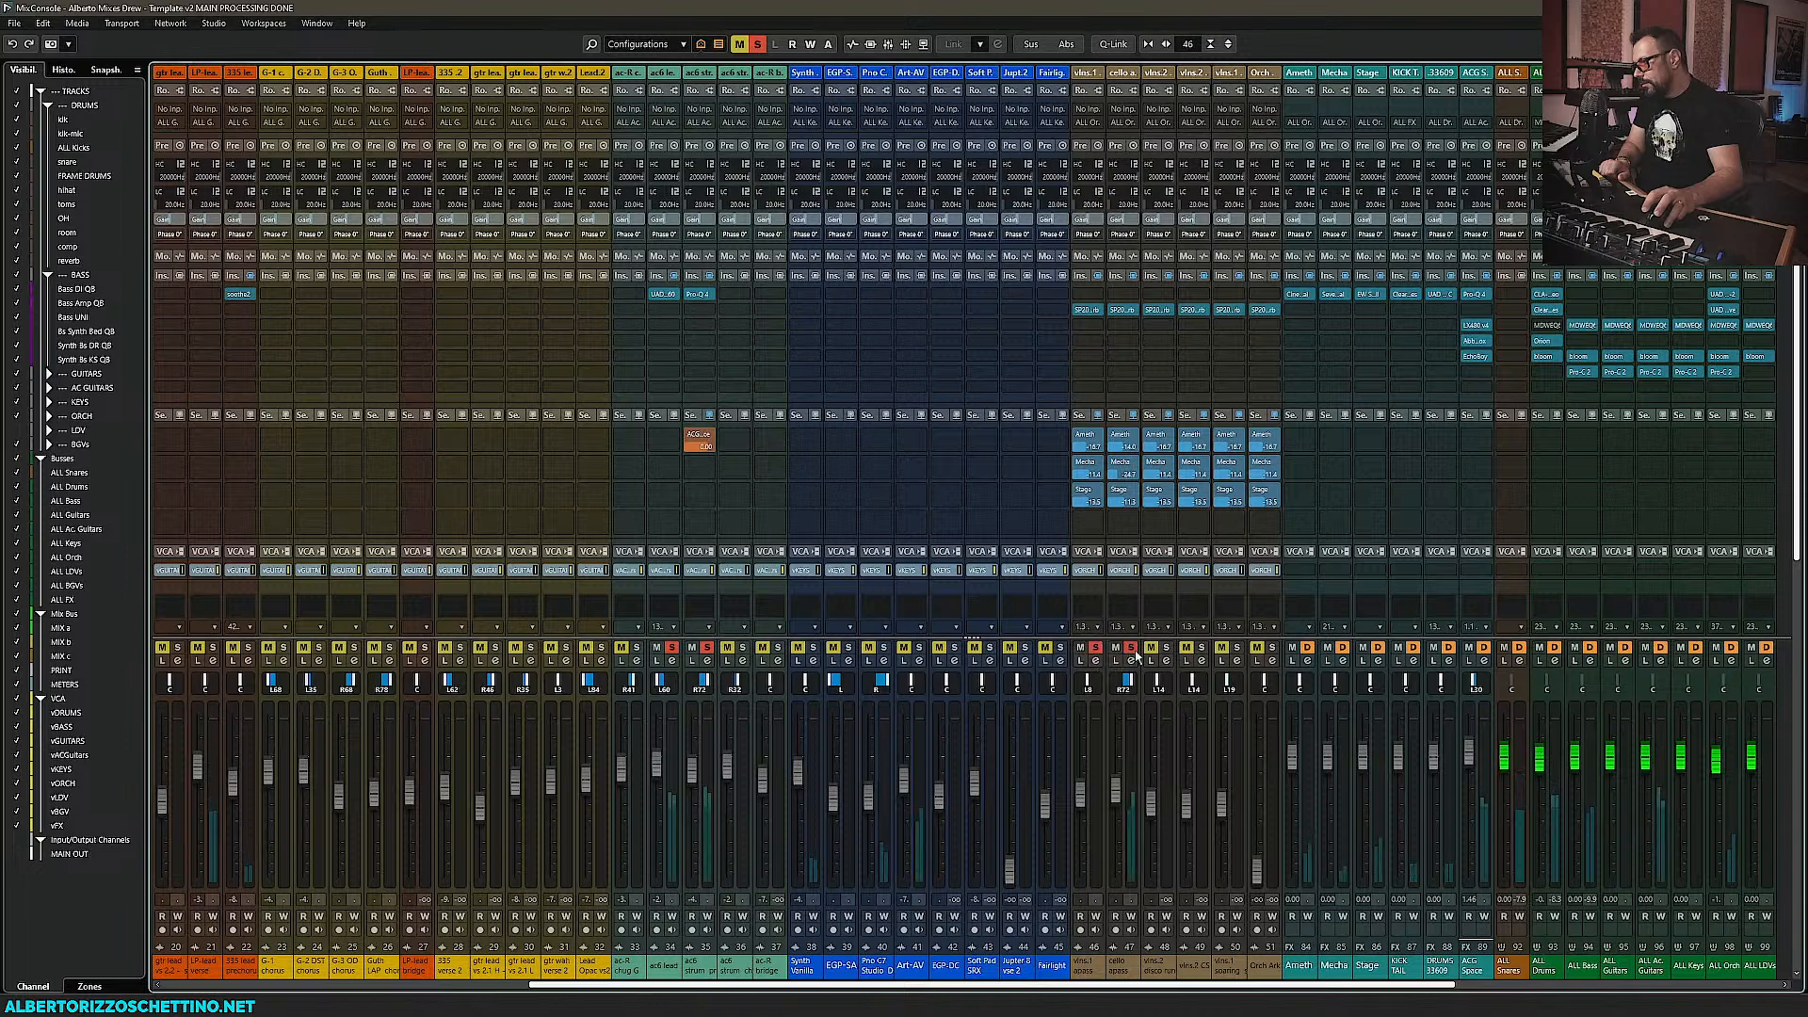
click(1166, 649)
click(1201, 649)
click(1236, 649)
click(1271, 649)
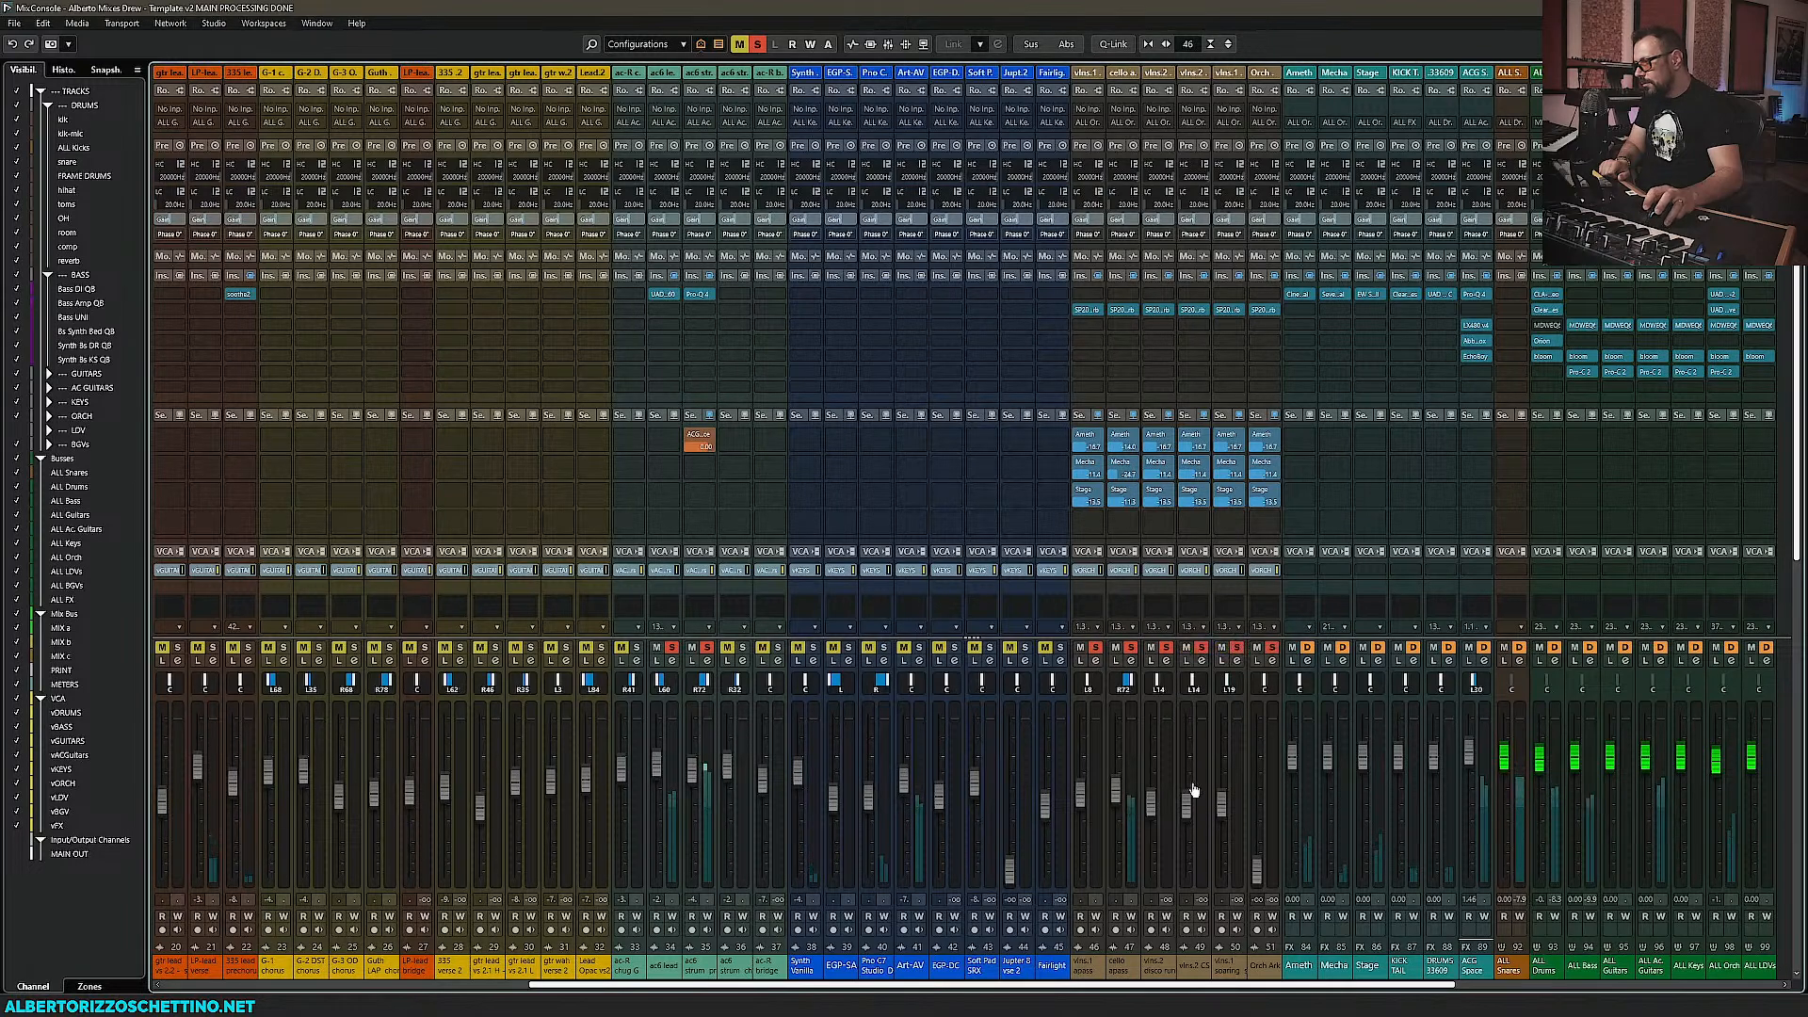
Check the MDWEQ6 equalizer settings in the ALL Orch bus's third insert slot and close it
scroll(1165, 987, right, 5)
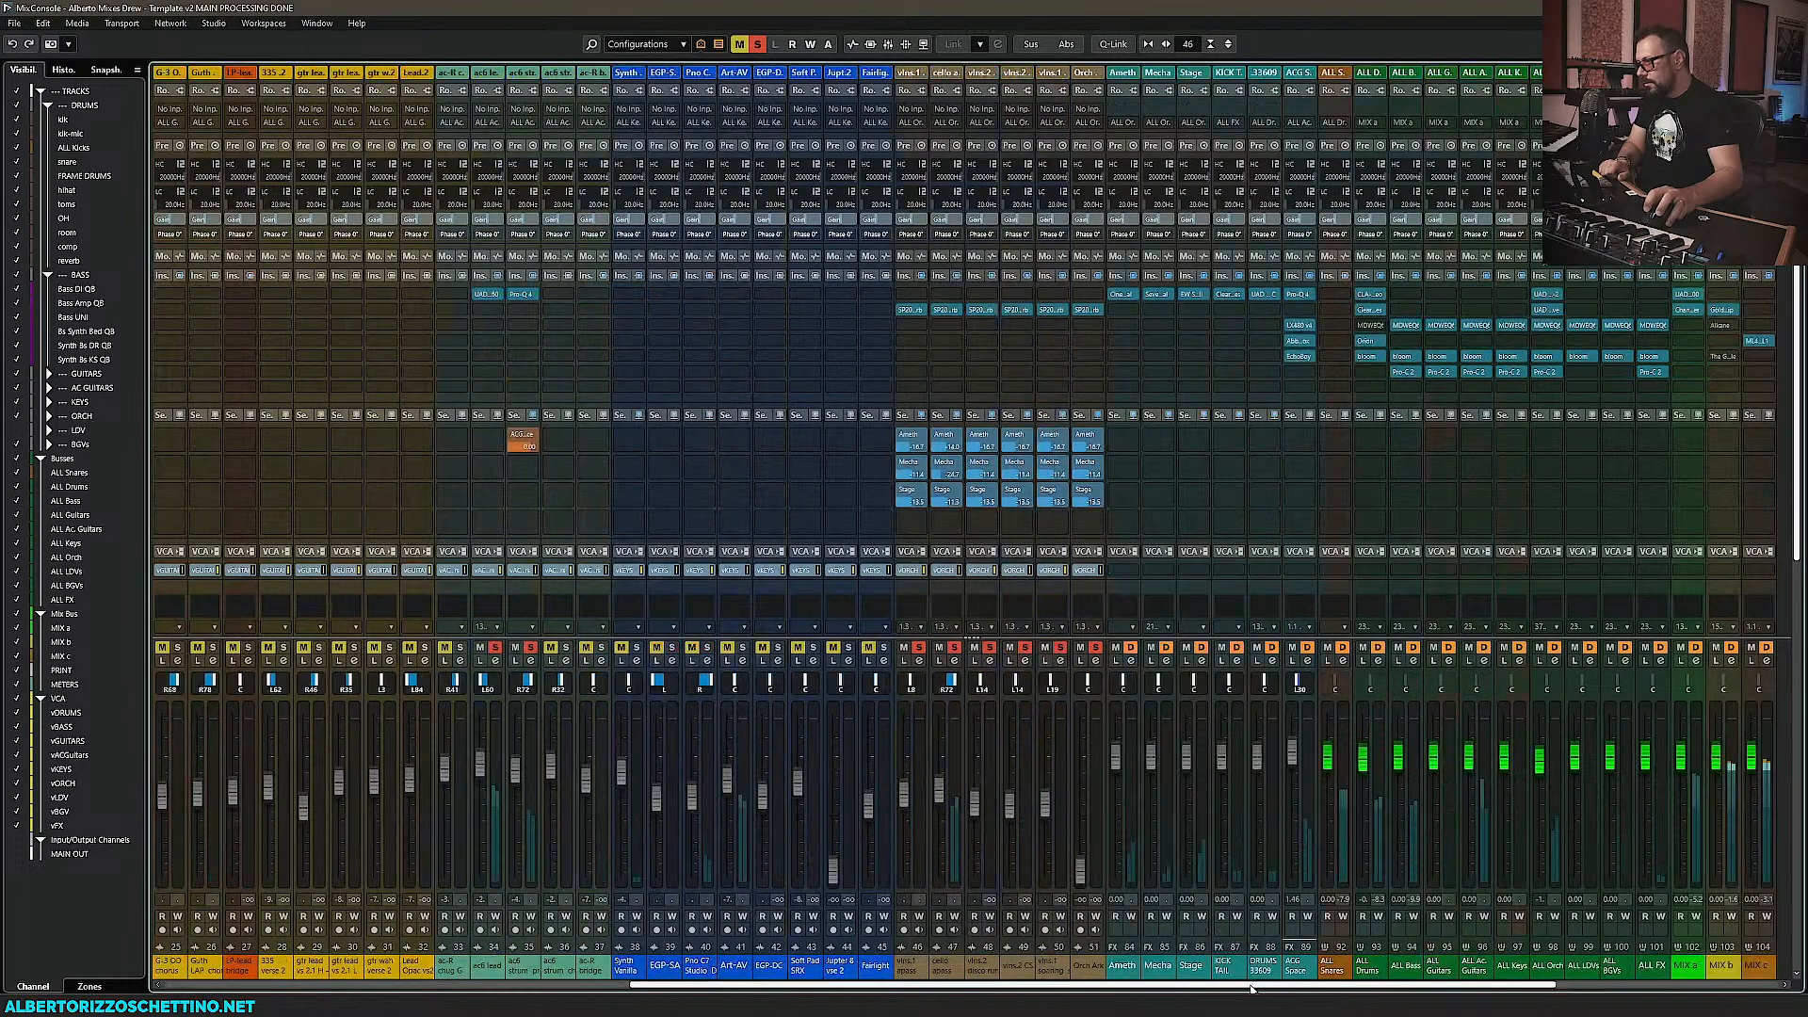
scroll(1208, 988, right, 4)
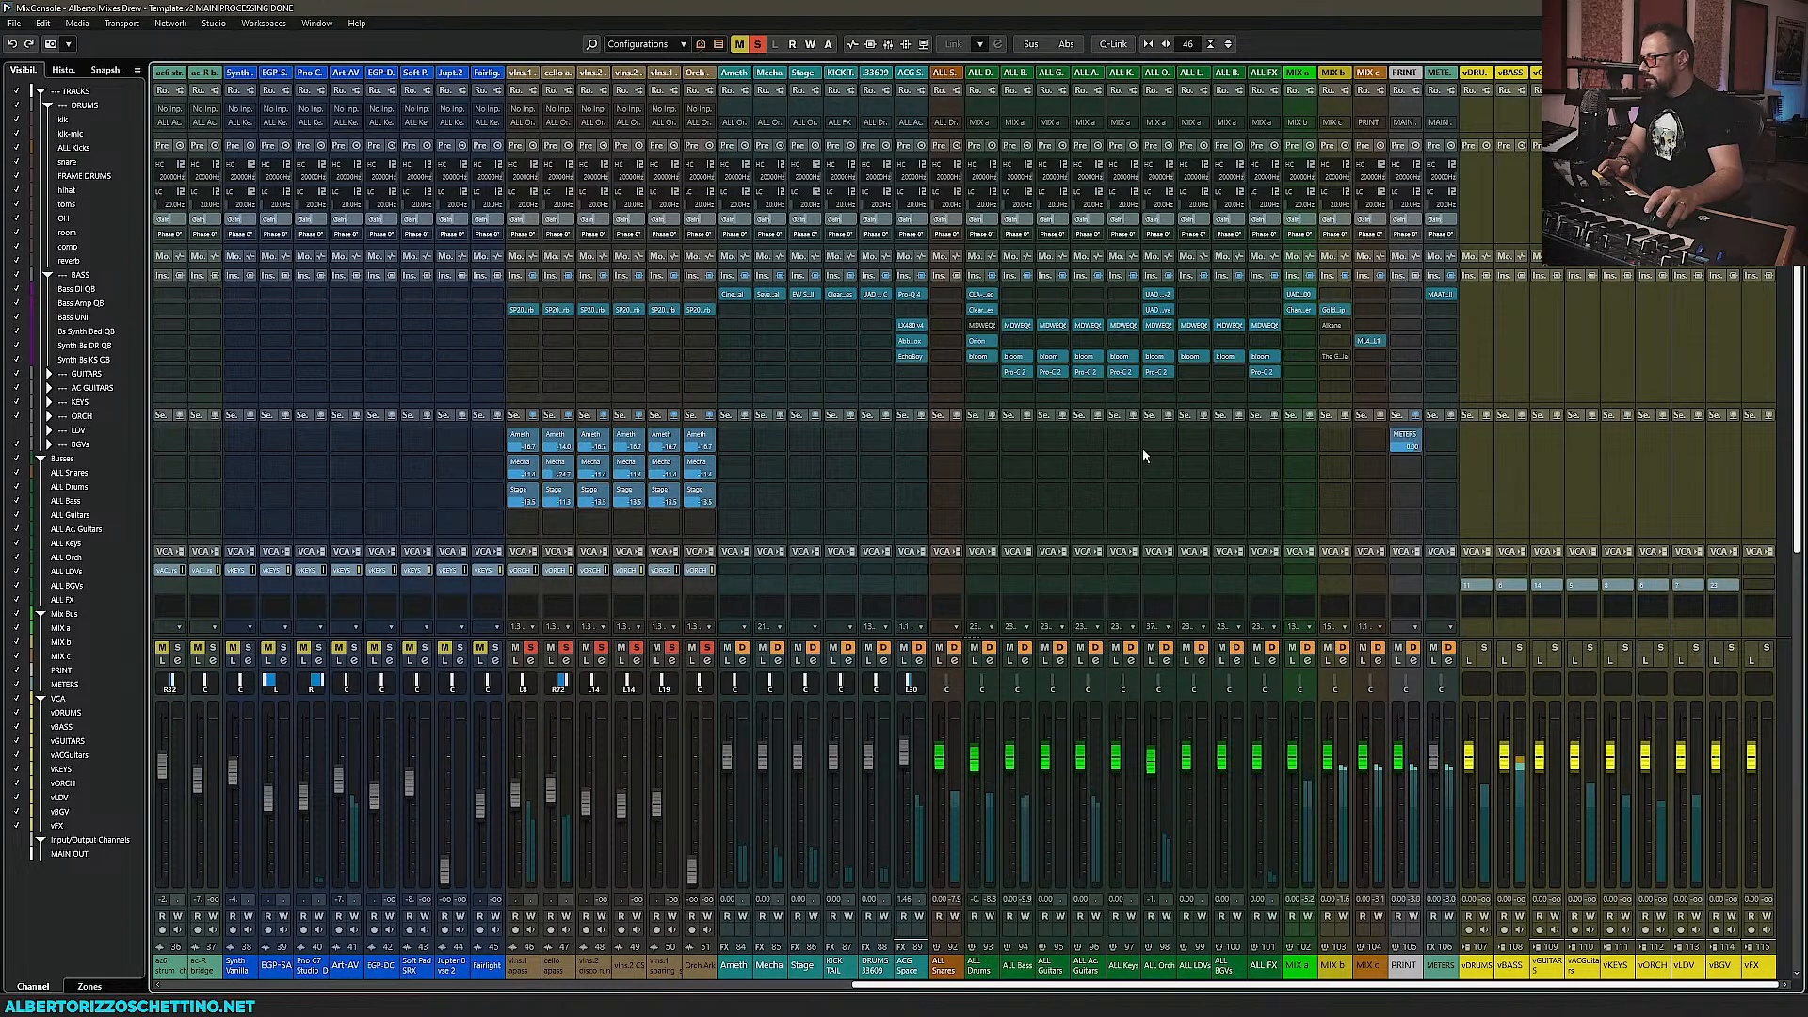
click(1159, 325)
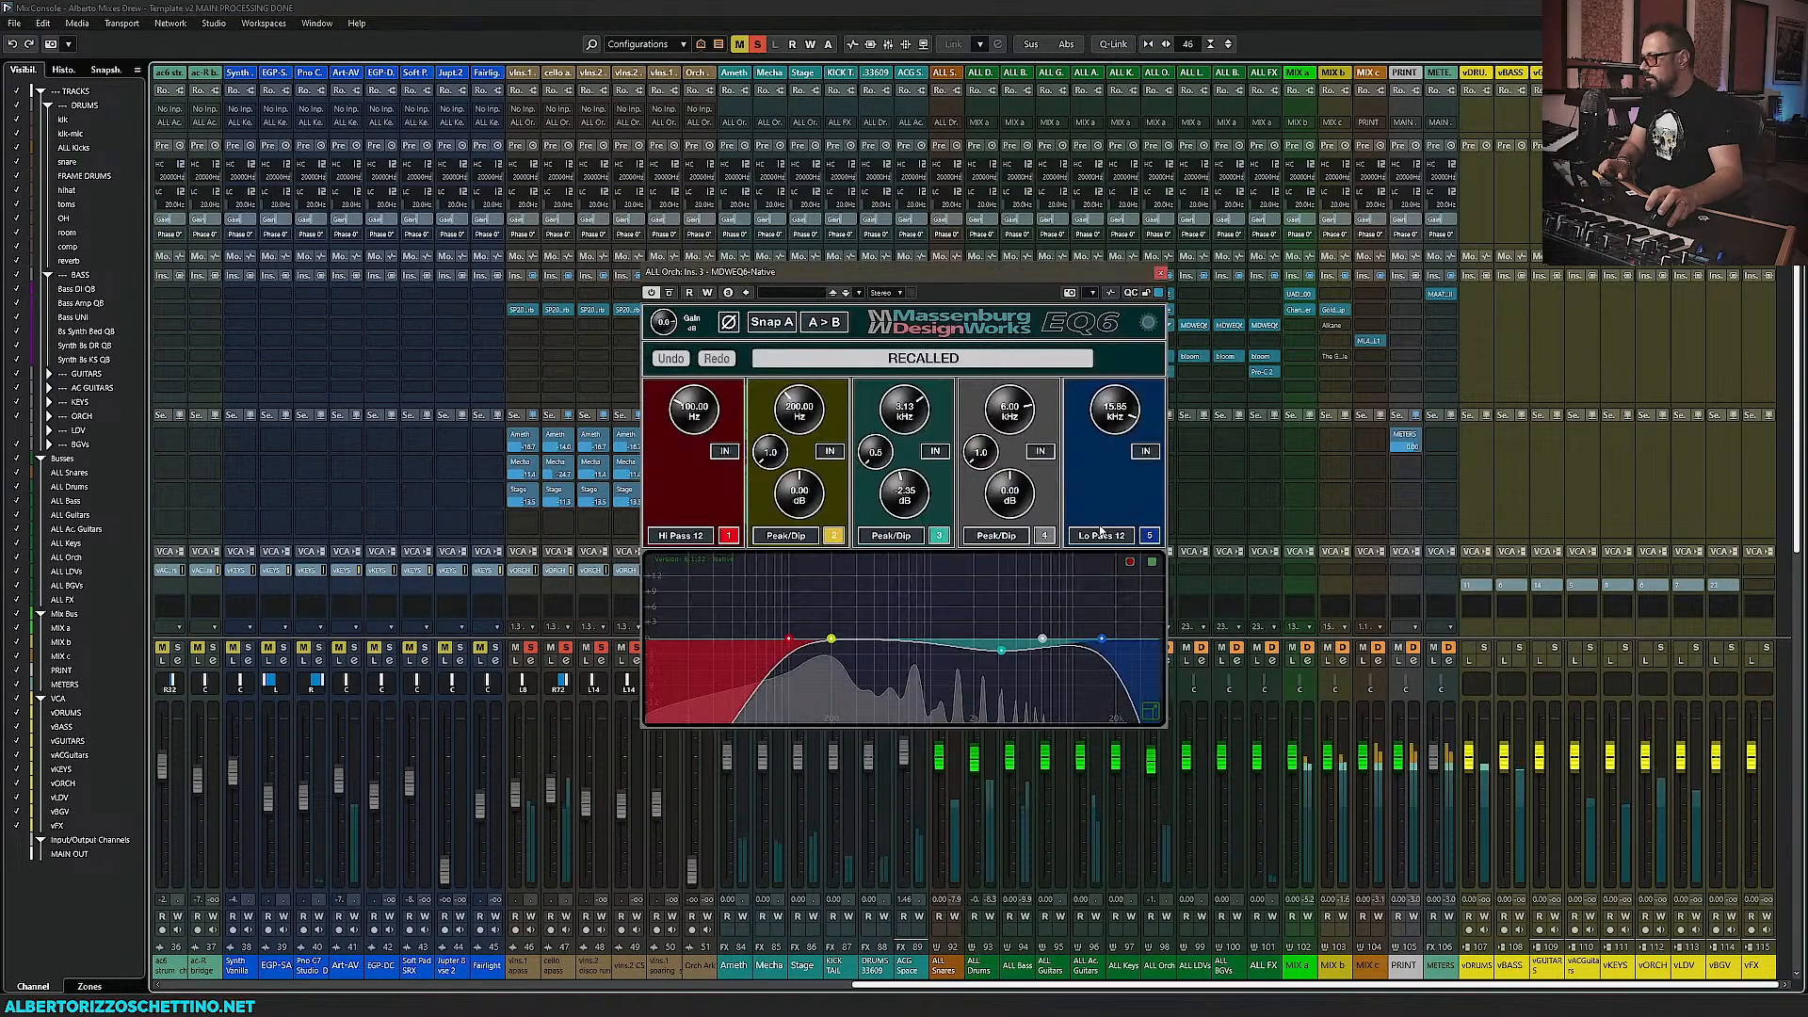
click(1160, 272)
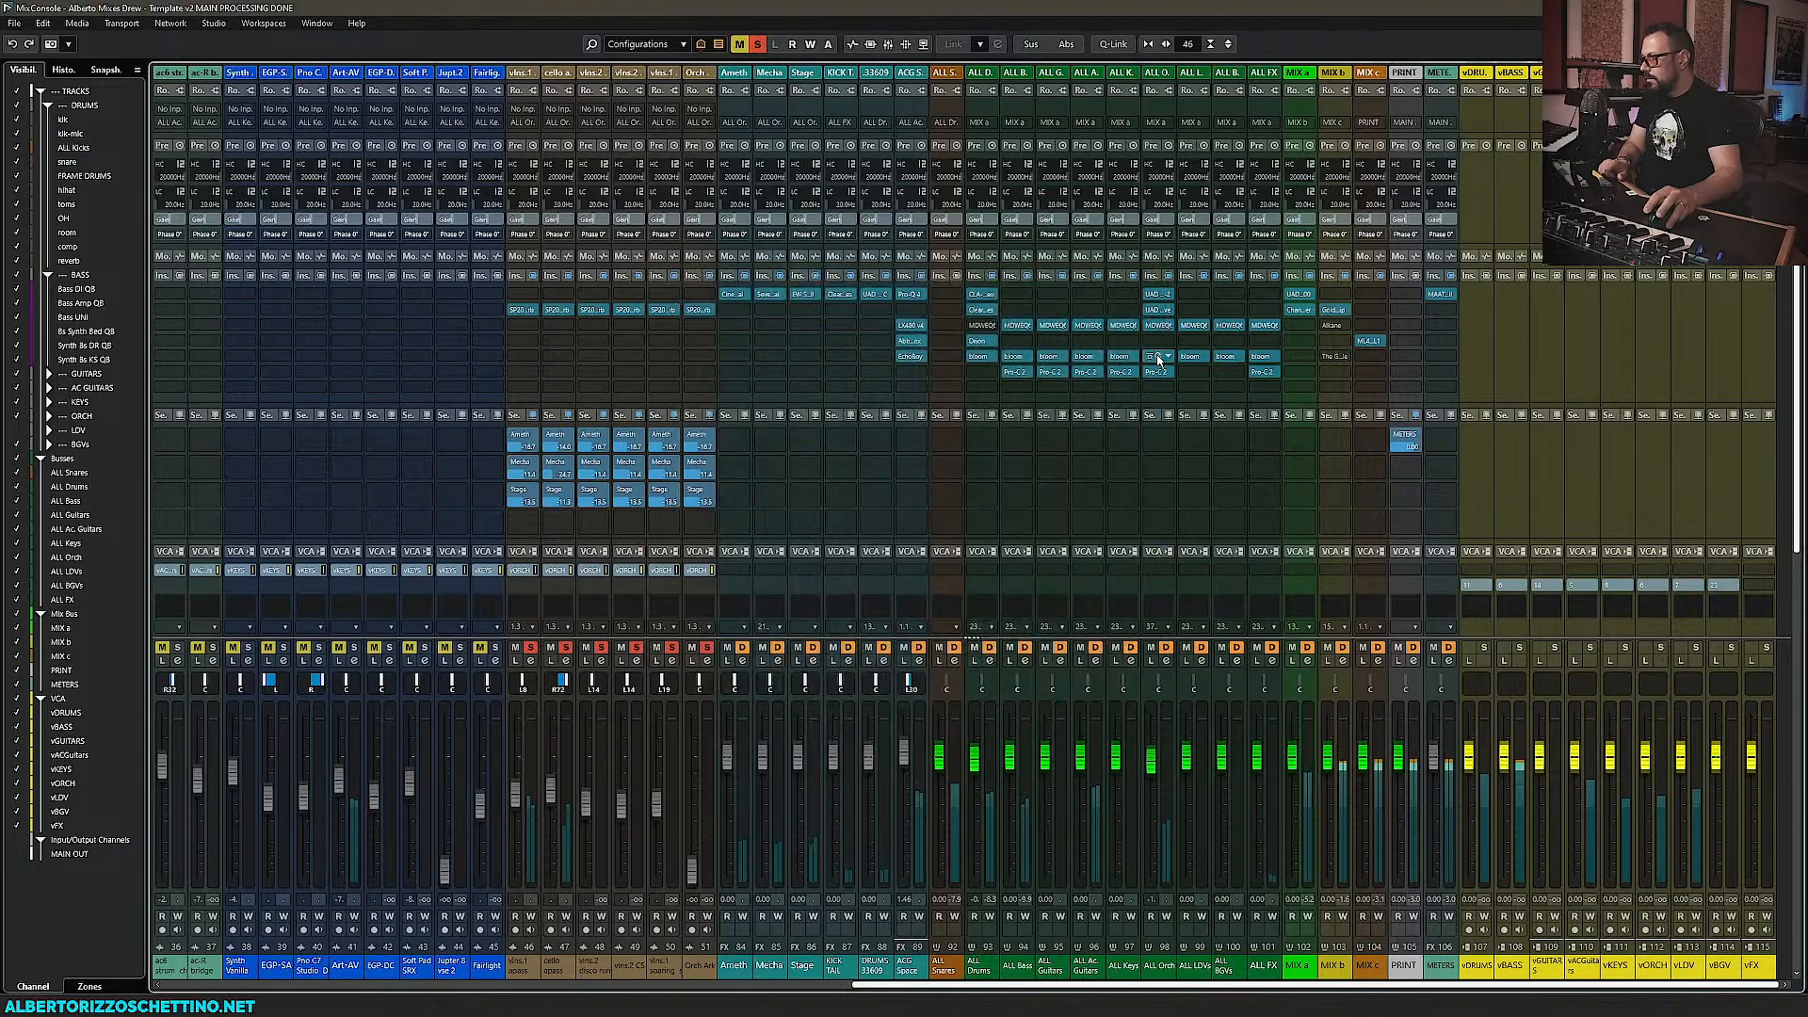
In bloom on the ALL Orch bus, set the lo-mids to 3.8 at 830 Hz and the amount to 5.5
click(1158, 357)
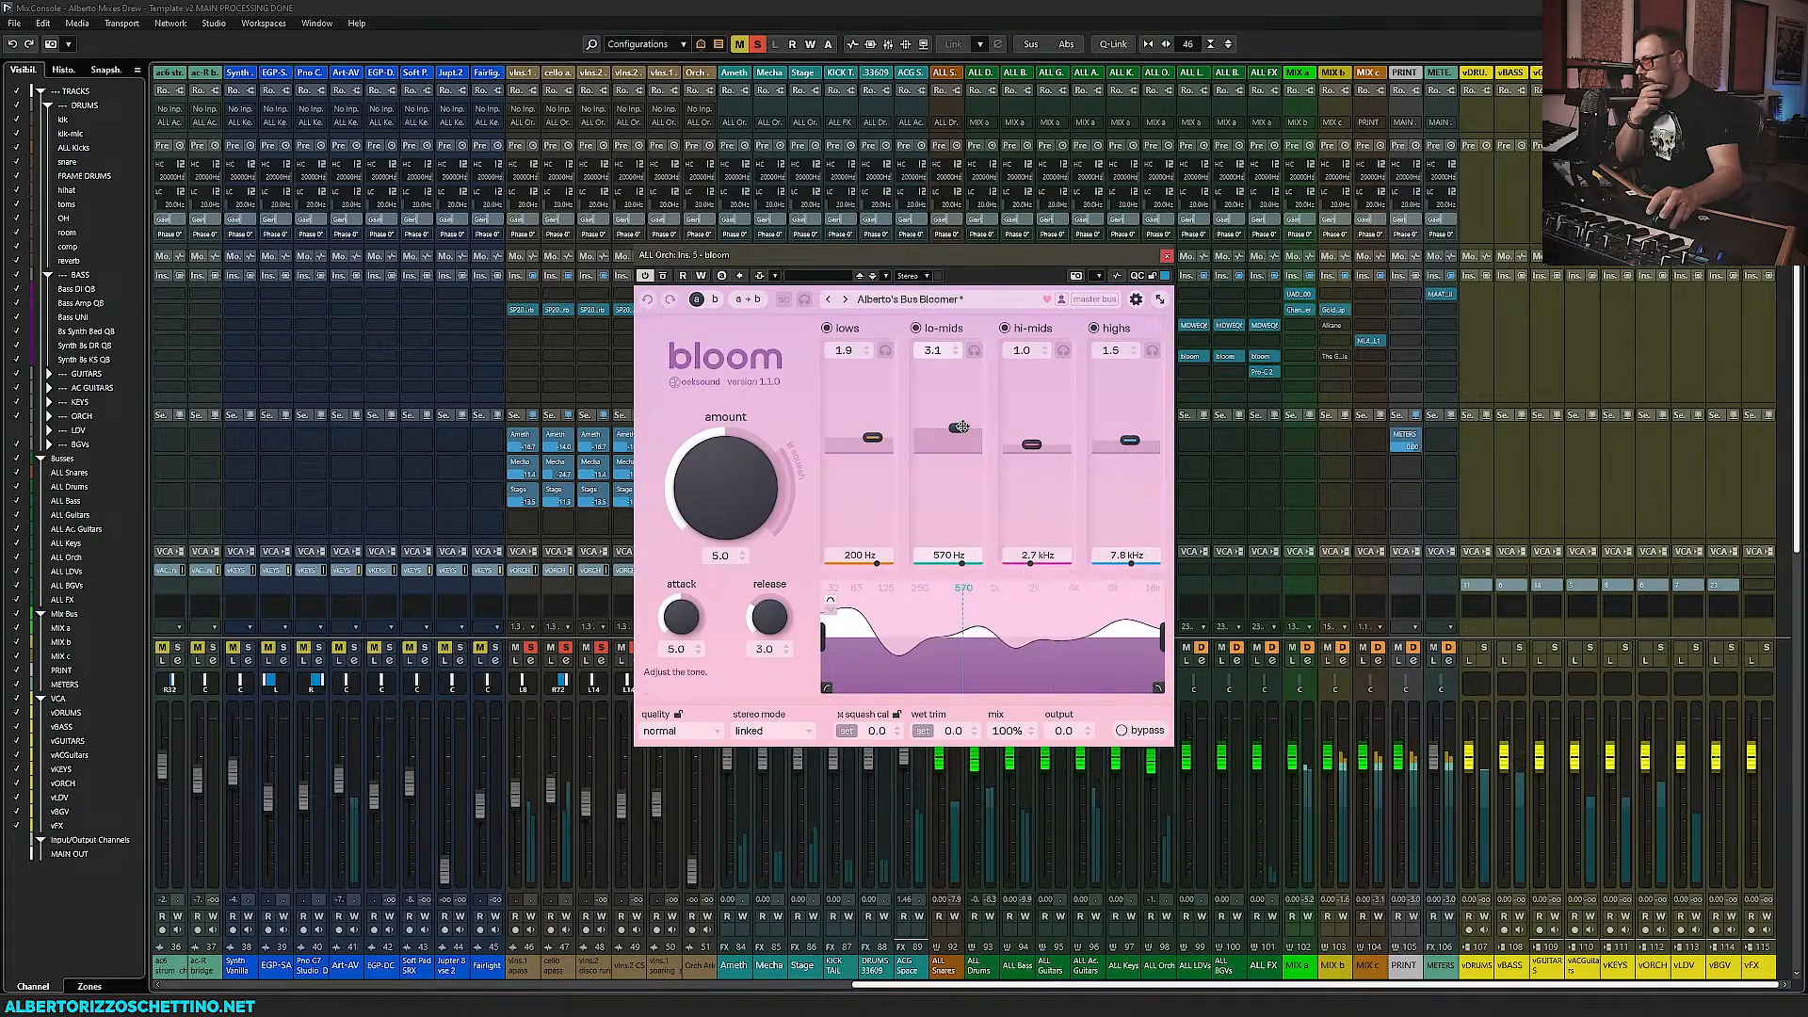
mouse_move(961, 427)
mouse_down()
mouse_move(957, 372)
mouse_move(969, 421)
mouse_up()
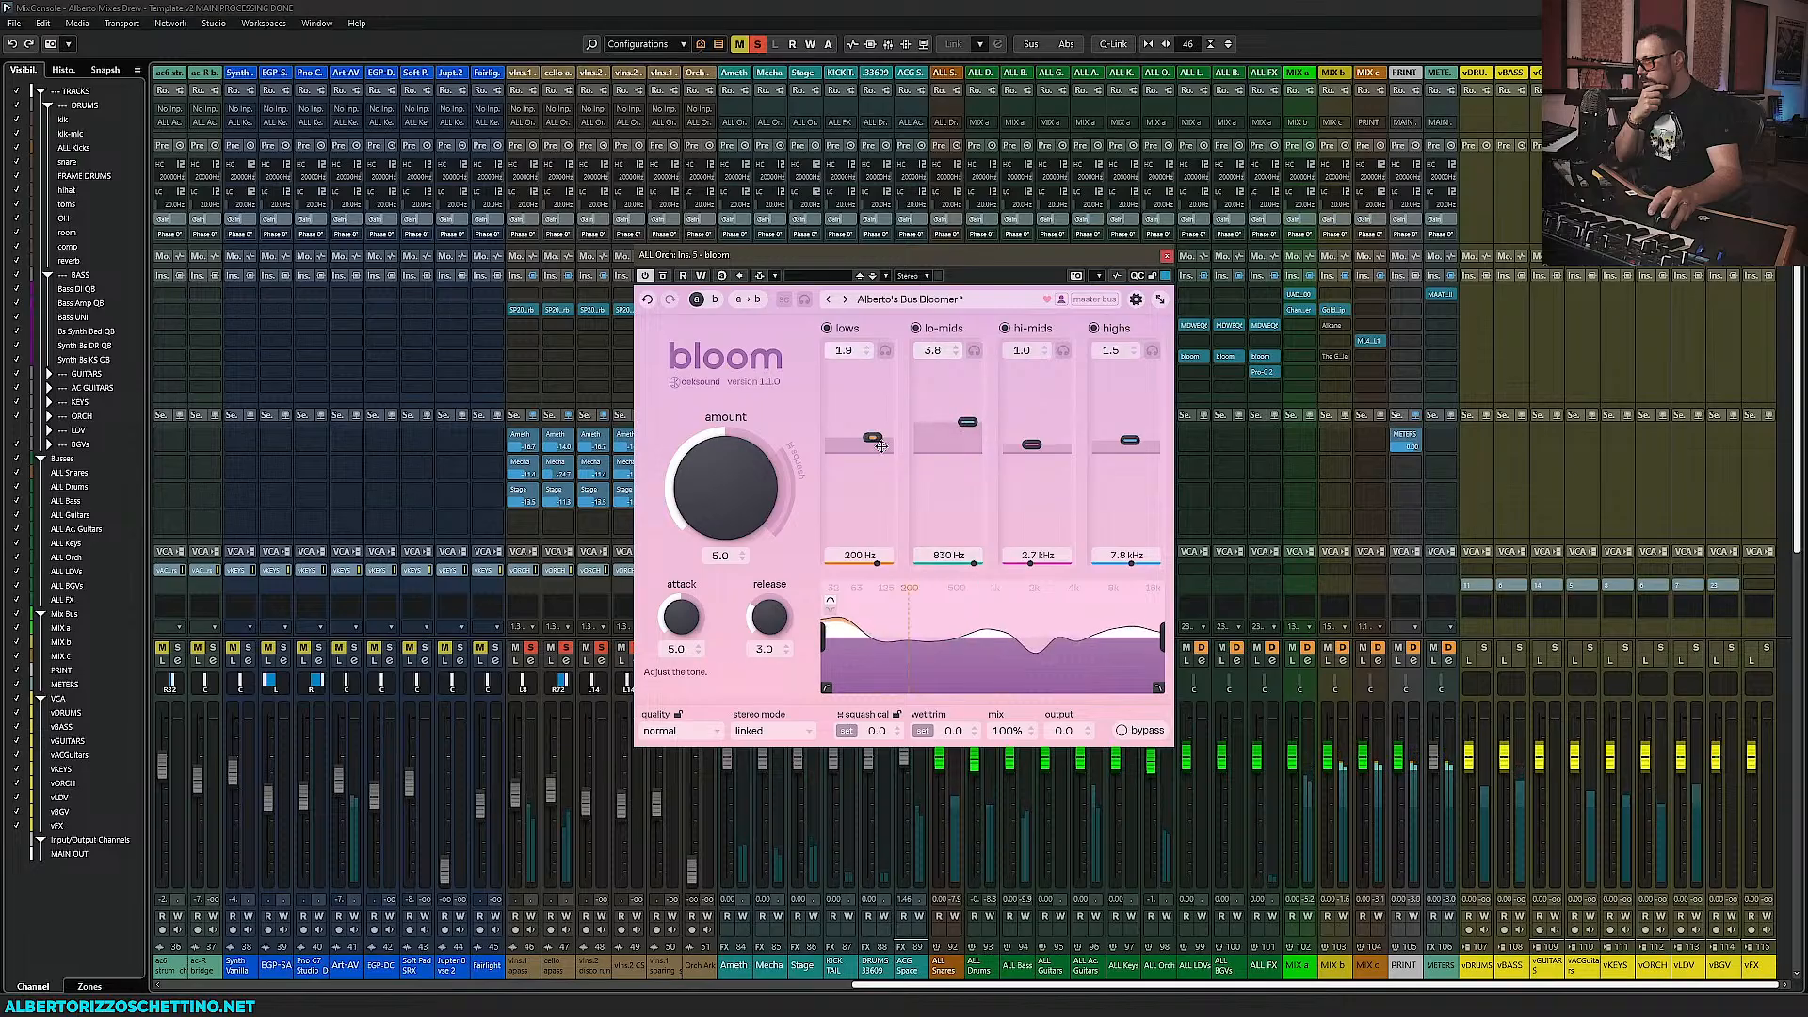
mouse_move(736, 482)
mouse_down()
mouse_move(747, 397)
mouse_move(740, 493)
mouse_move(740, 465)
mouse_up()
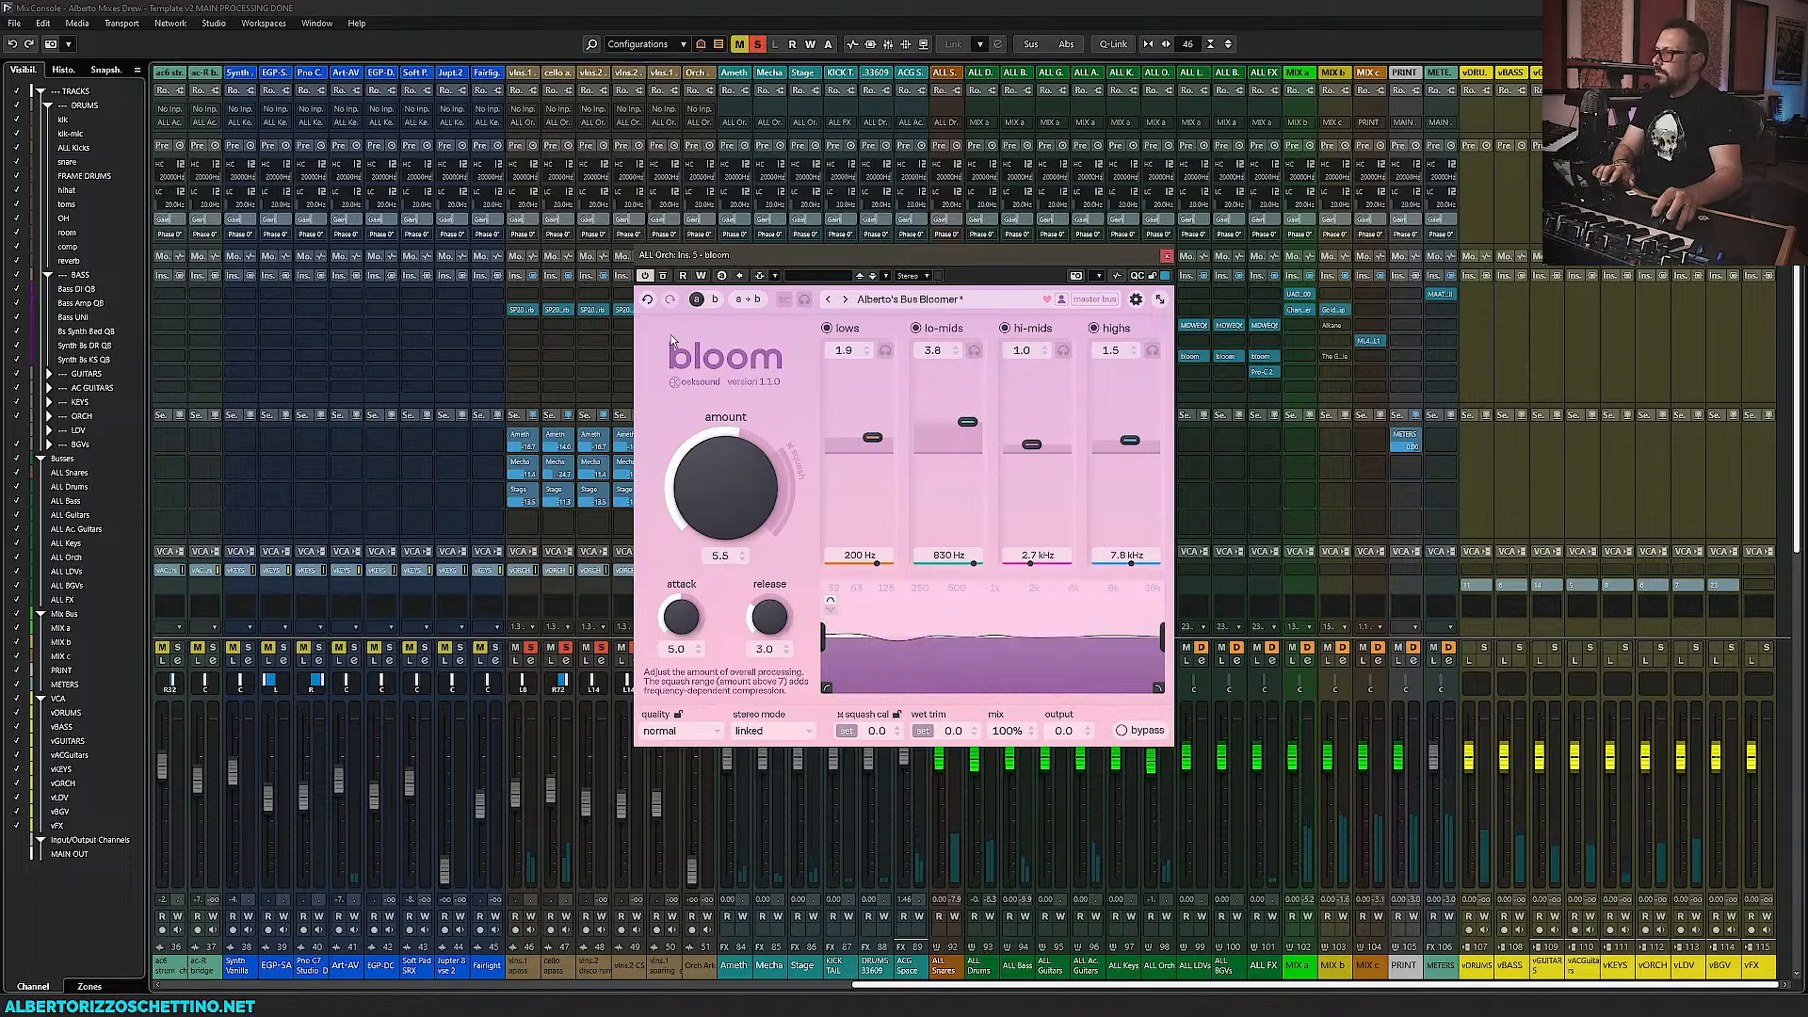
Undo the latest lo-mids and amount changes in bloom on the ALL Orch bus and close the plug-in
click(648, 299)
click(648, 300)
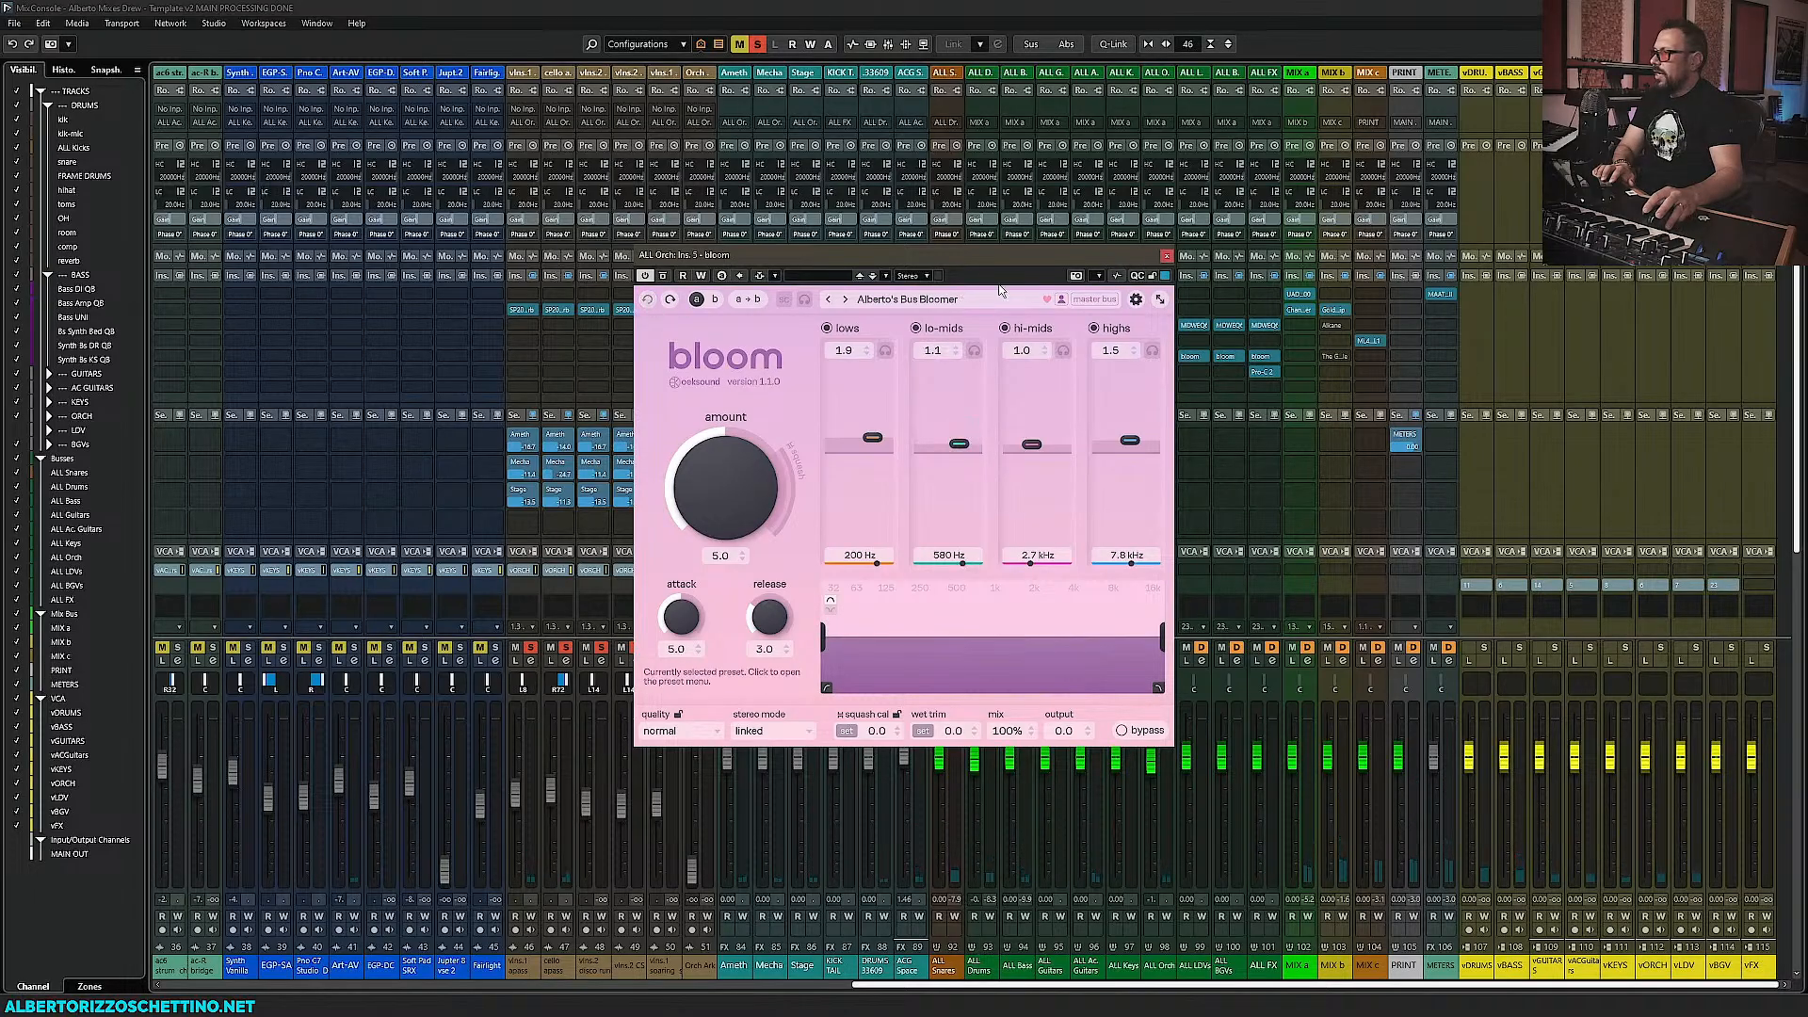
click(1166, 256)
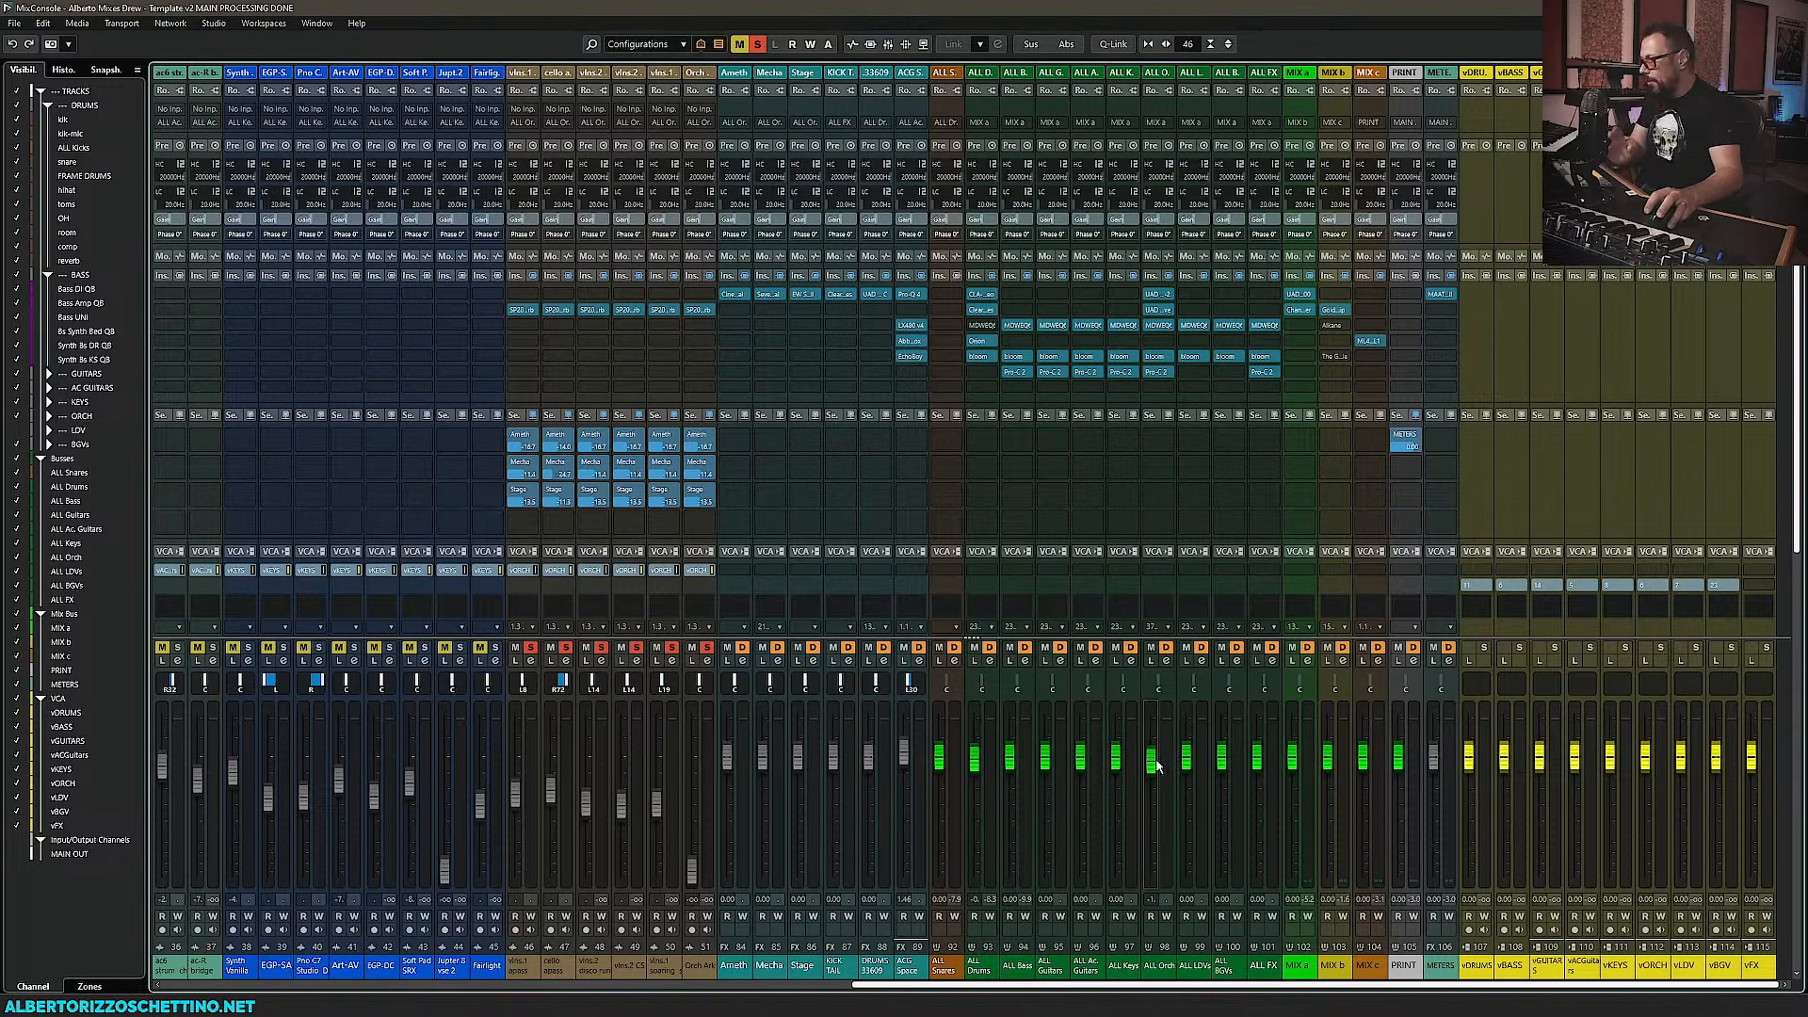
During playback, fine-tune the fader levels of the ALL Orch bus, the cello and the first violins
key(space)
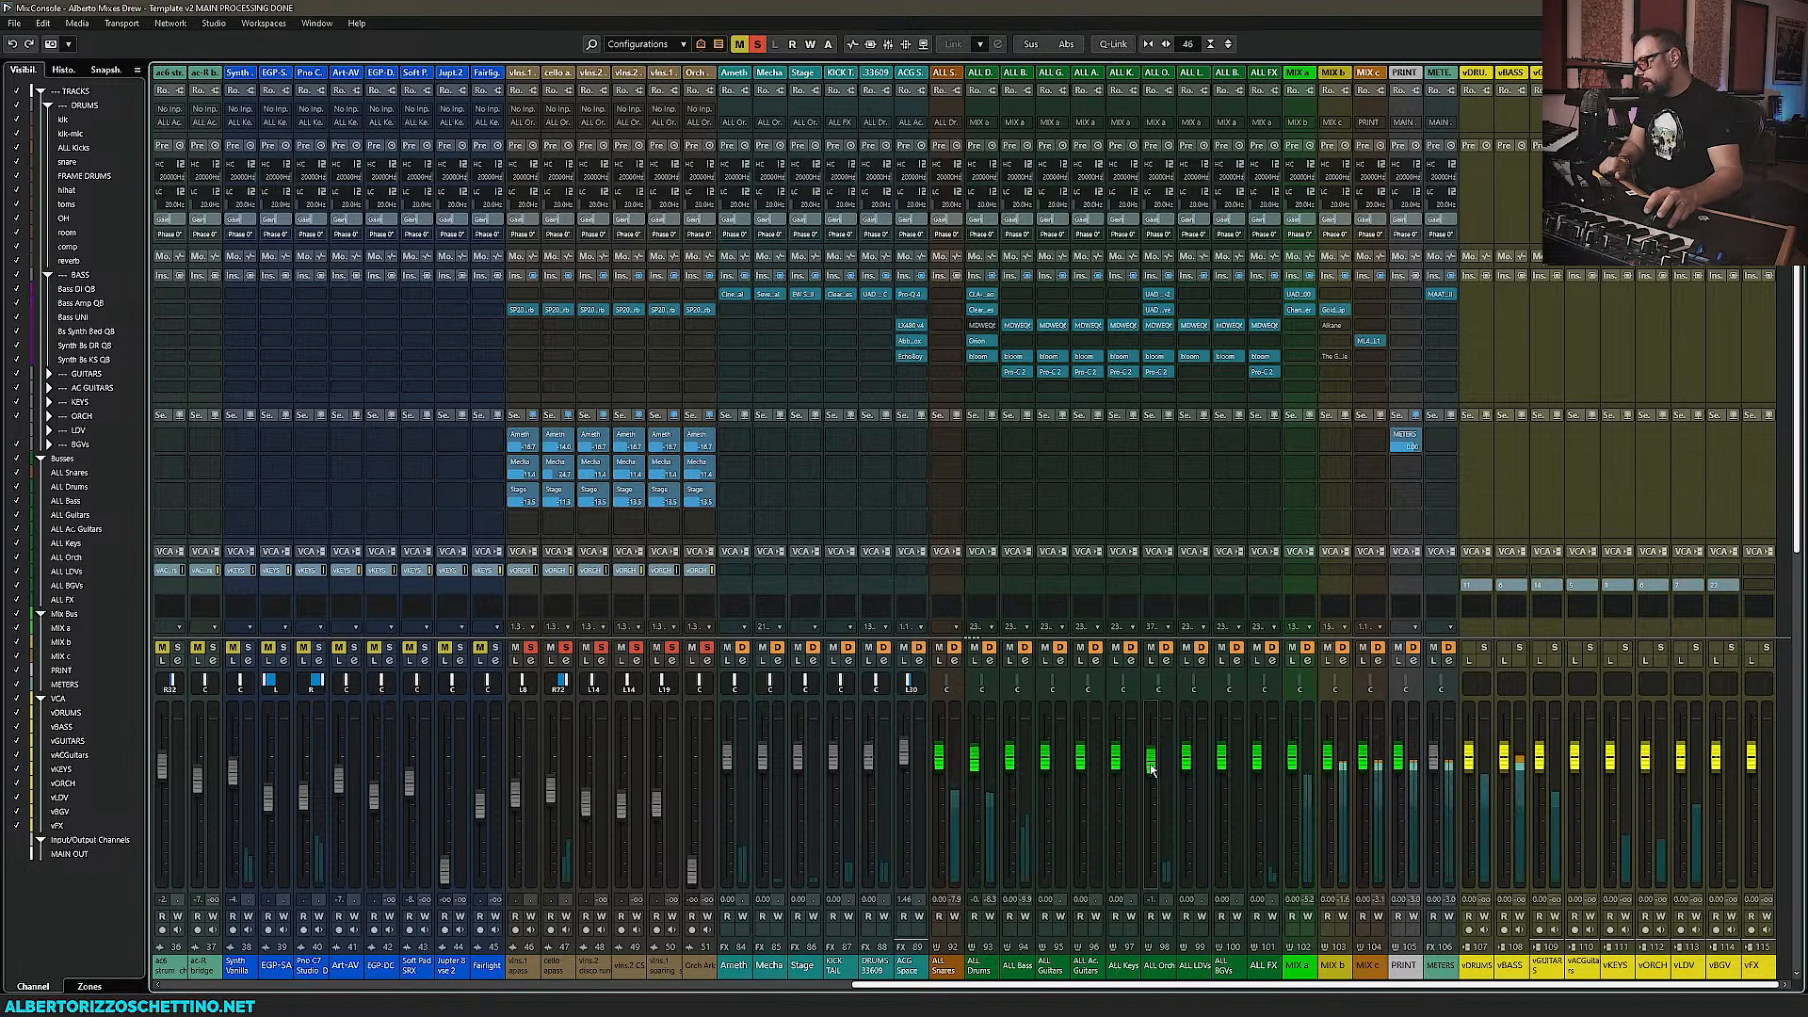
mouse_move(1155, 769)
mouse_down()
mouse_move(1159, 719)
mouse_move(1155, 772)
mouse_up()
scroll(1136, 986, left, 6)
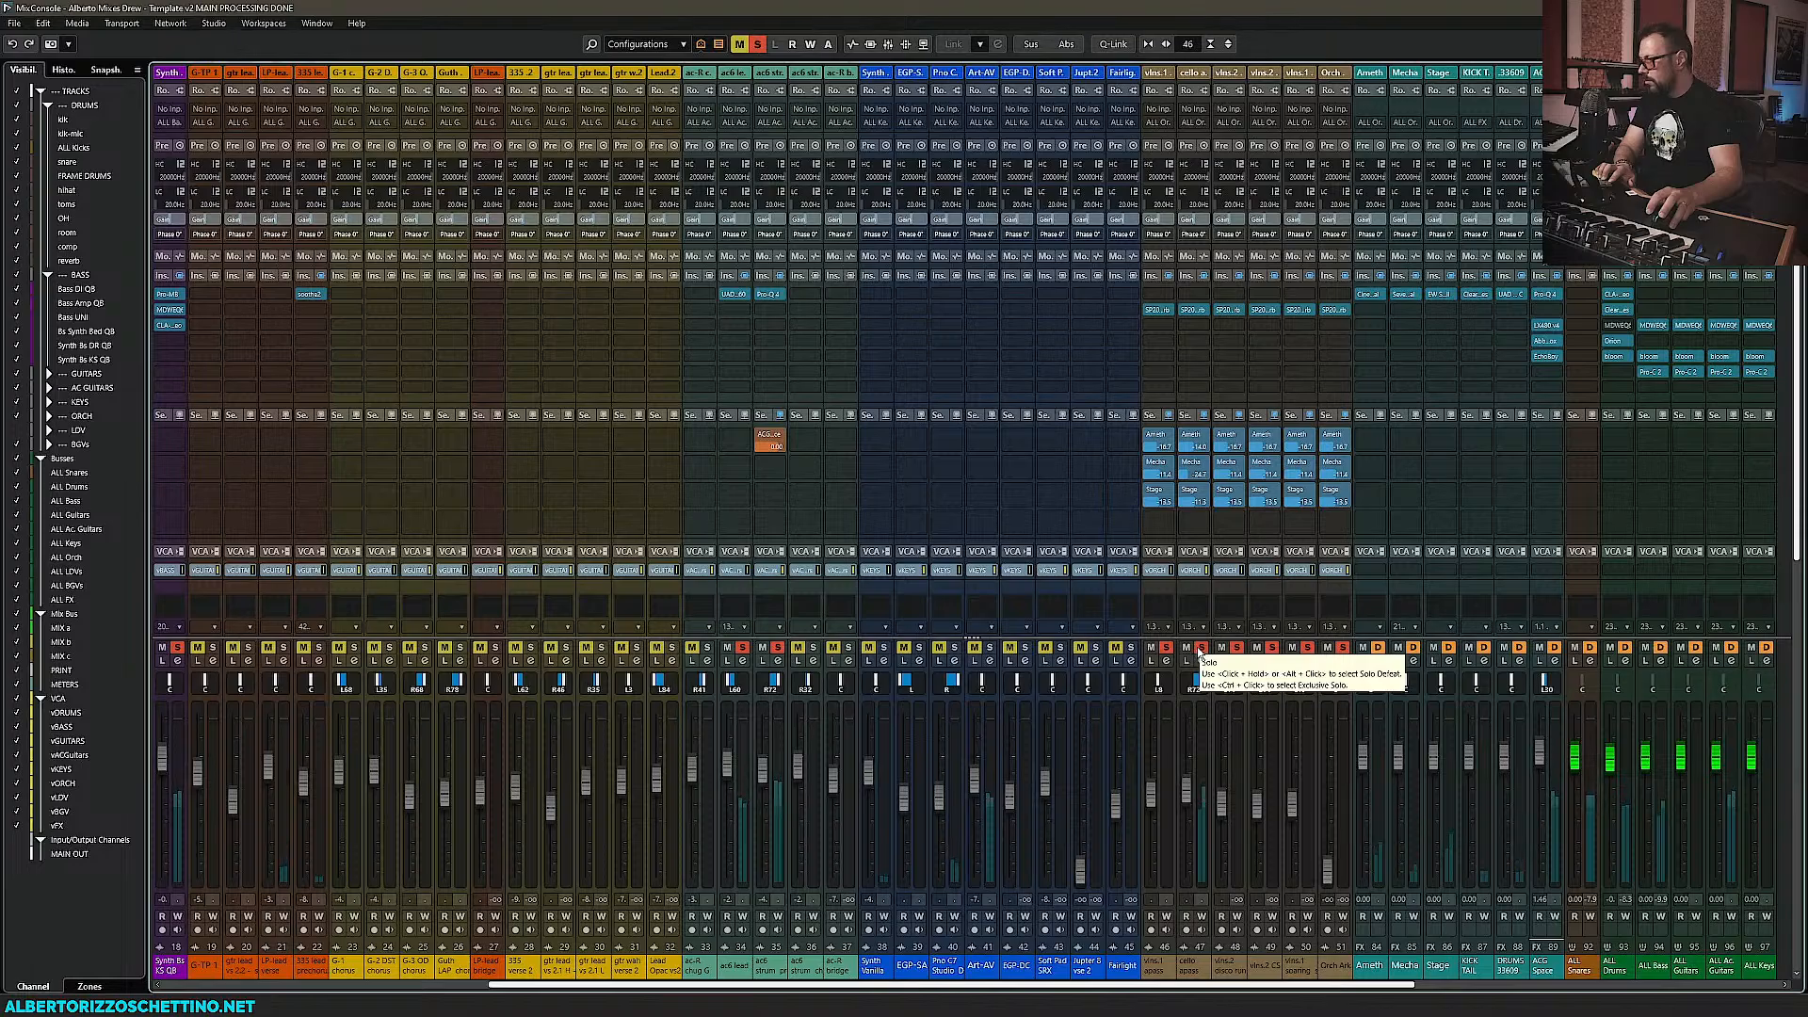
mouse_move(1188, 790)
mouse_down()
mouse_move(1191, 724)
mouse_move(1194, 794)
mouse_up()
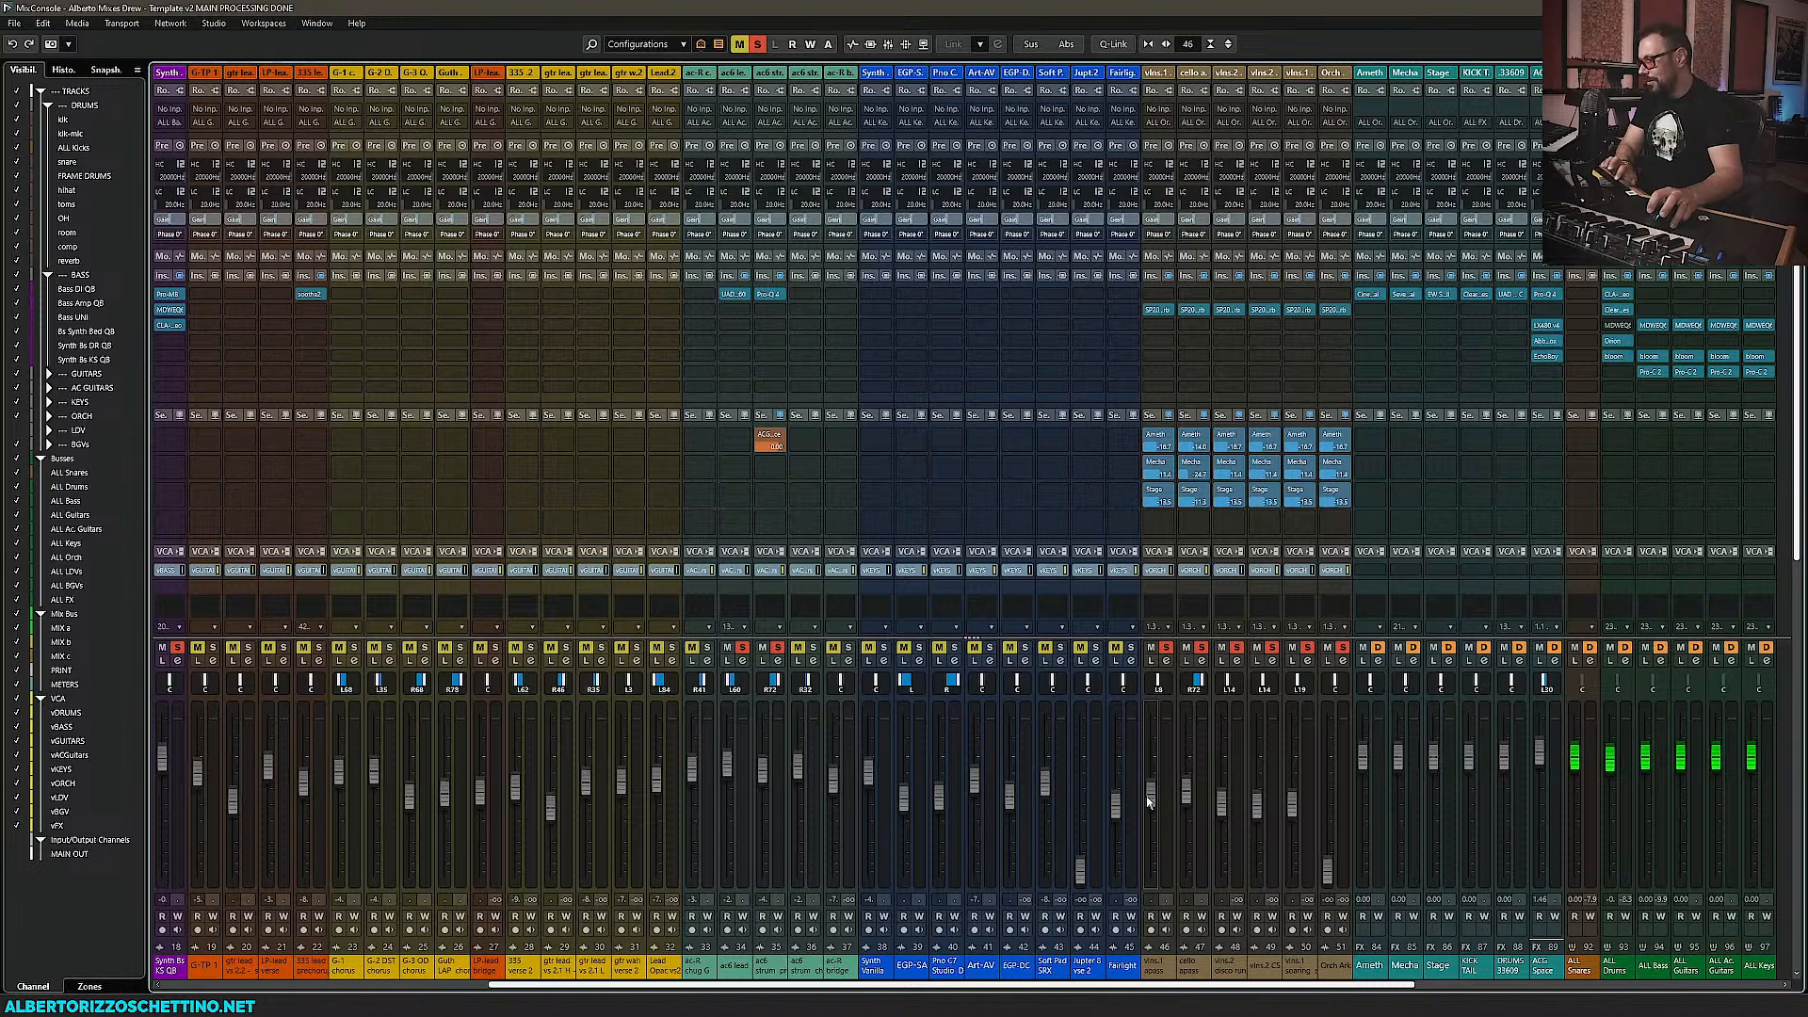
mouse_move(1147, 796)
mouse_down()
mouse_move(1151, 721)
mouse_move(1159, 795)
mouse_up()
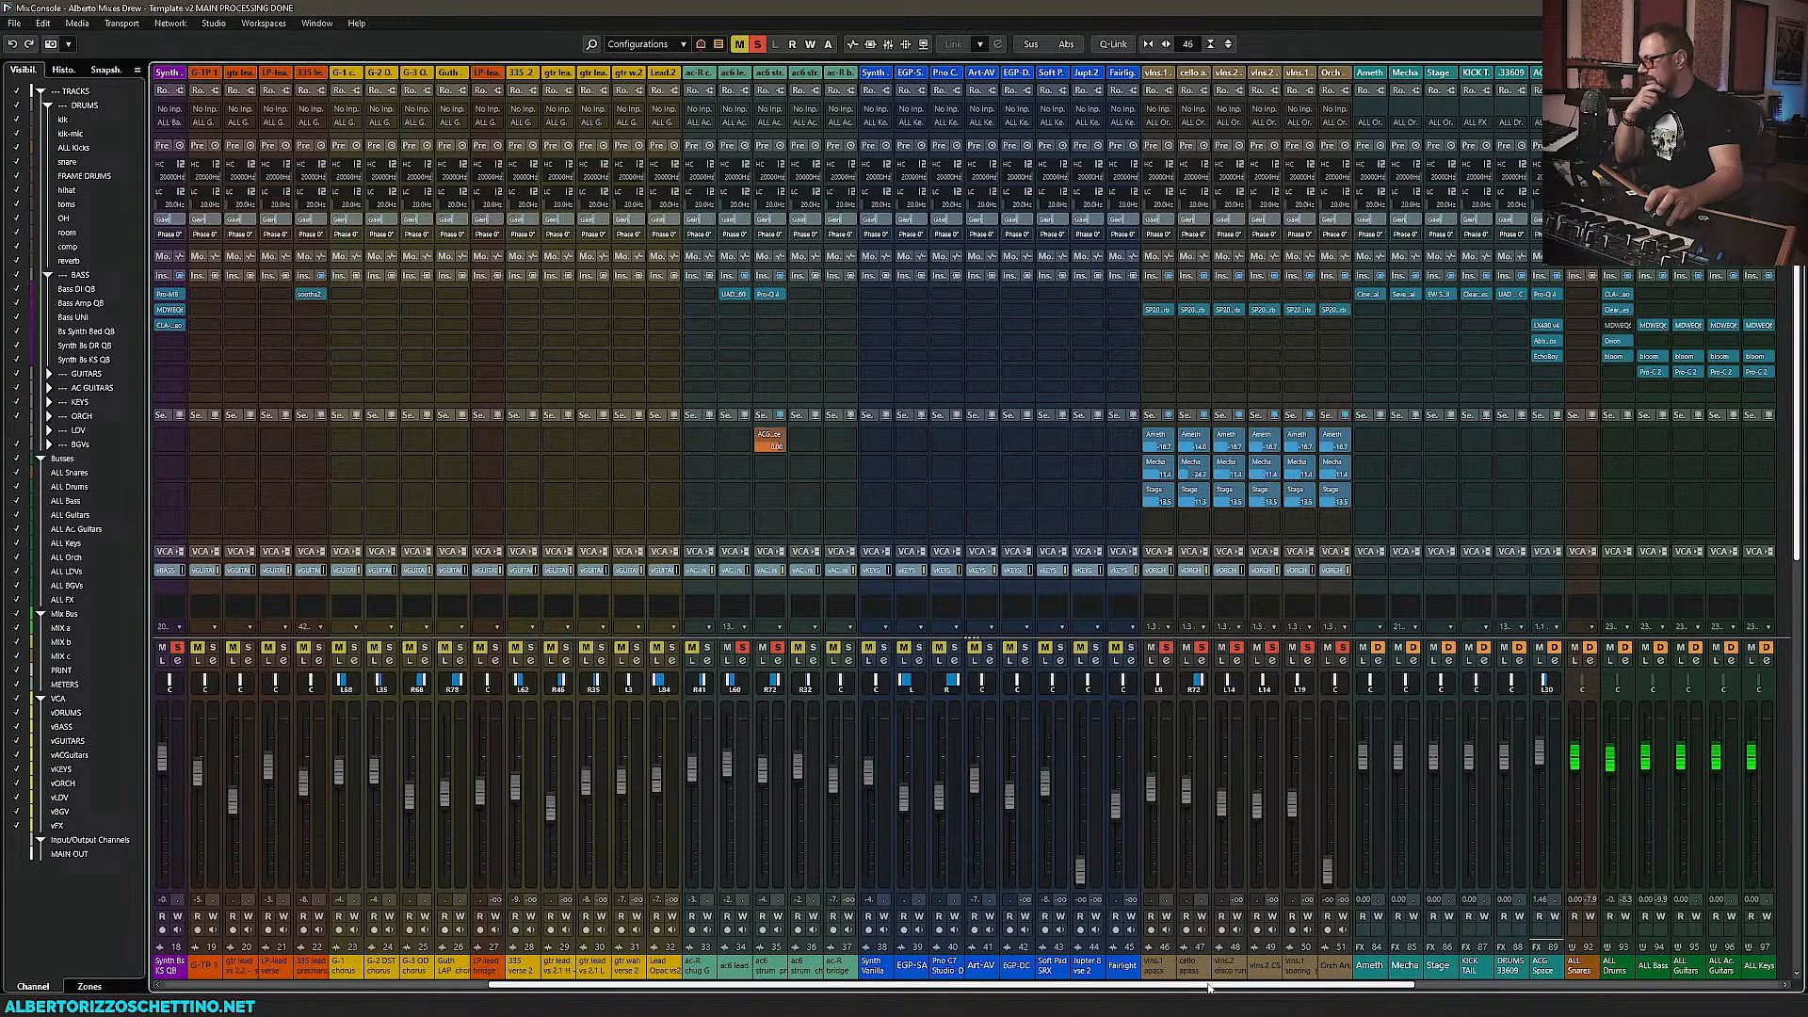
Check the soloed channels from the drums to the orchestra in the mixer and the project's track list
drag(1152, 989, 821, 988)
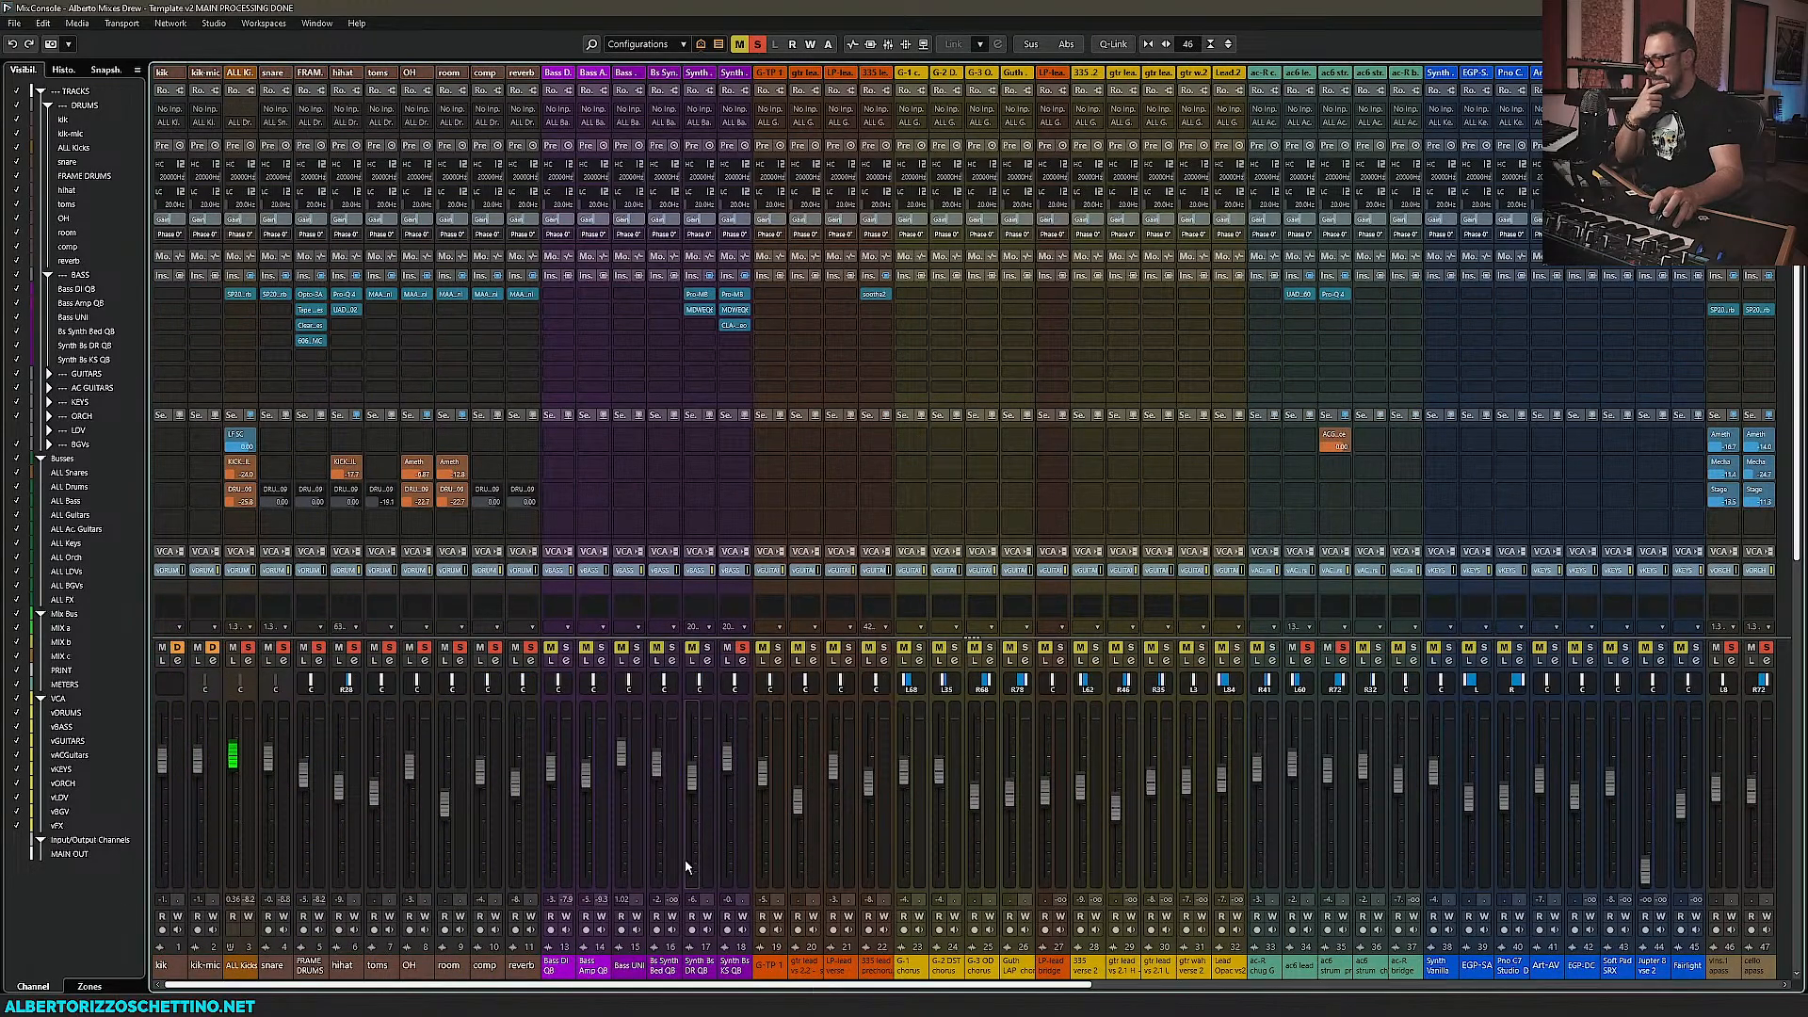
key(space)
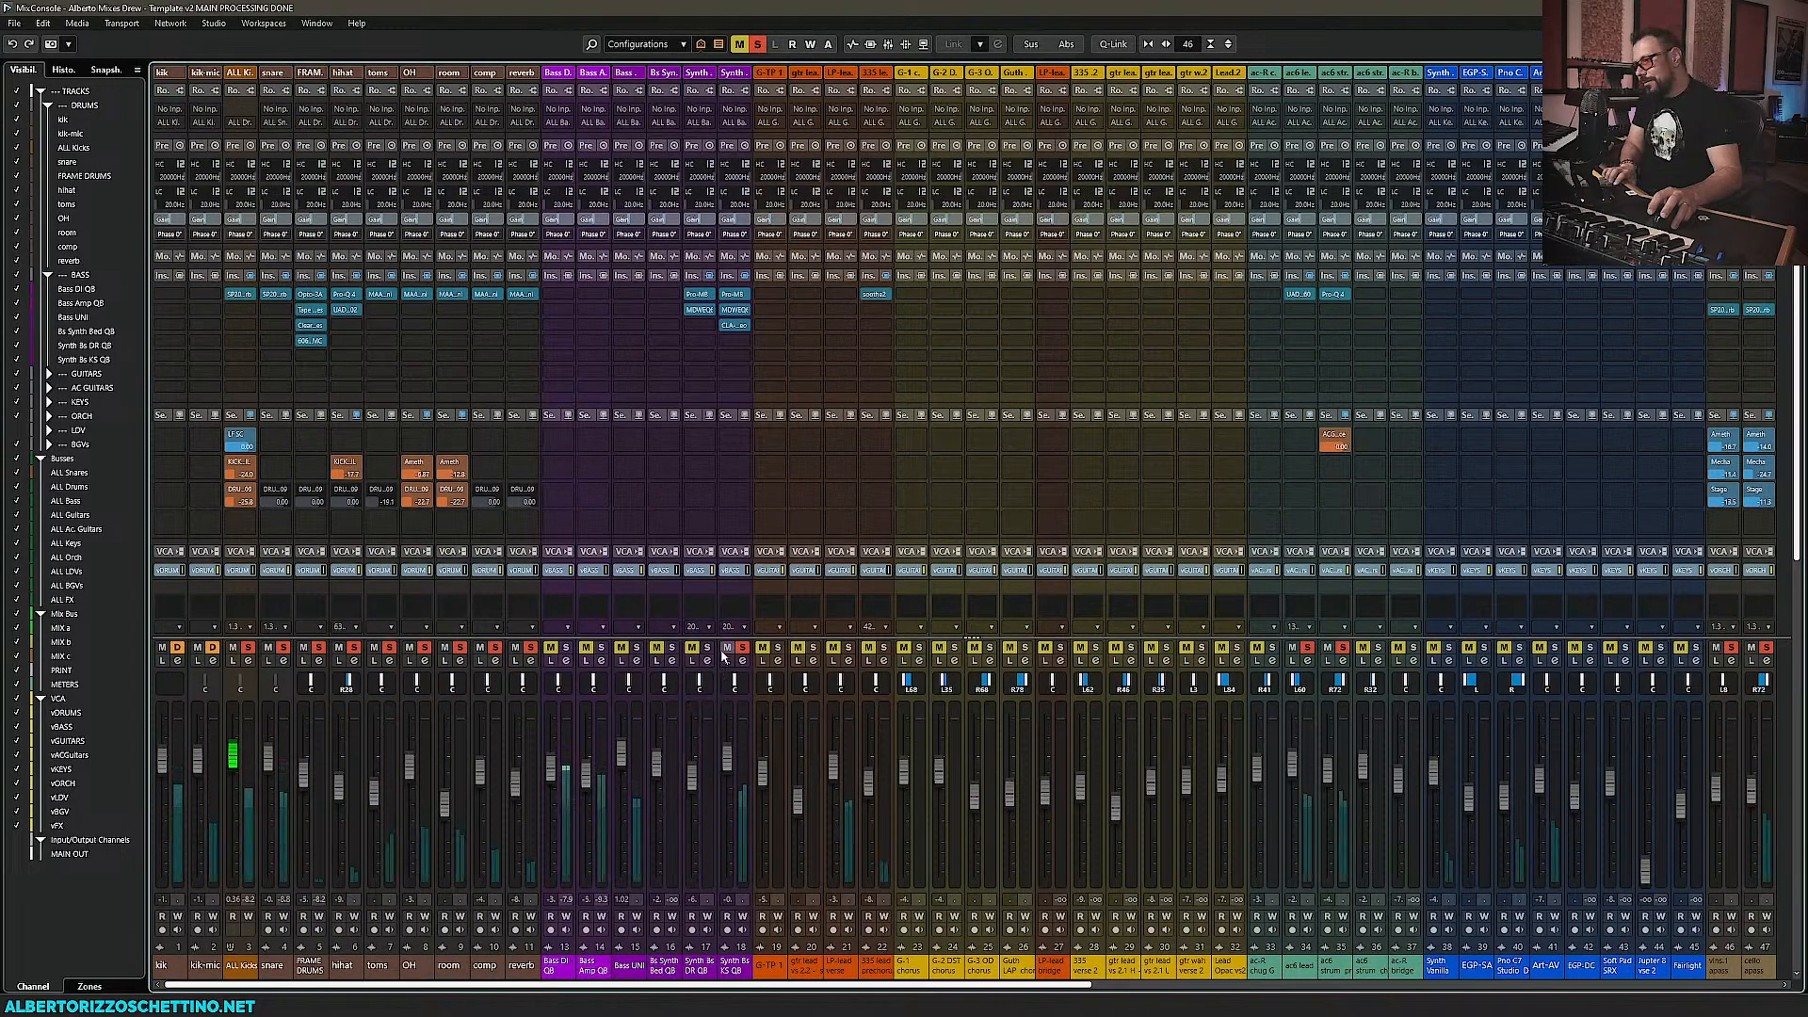
click(1307, 989)
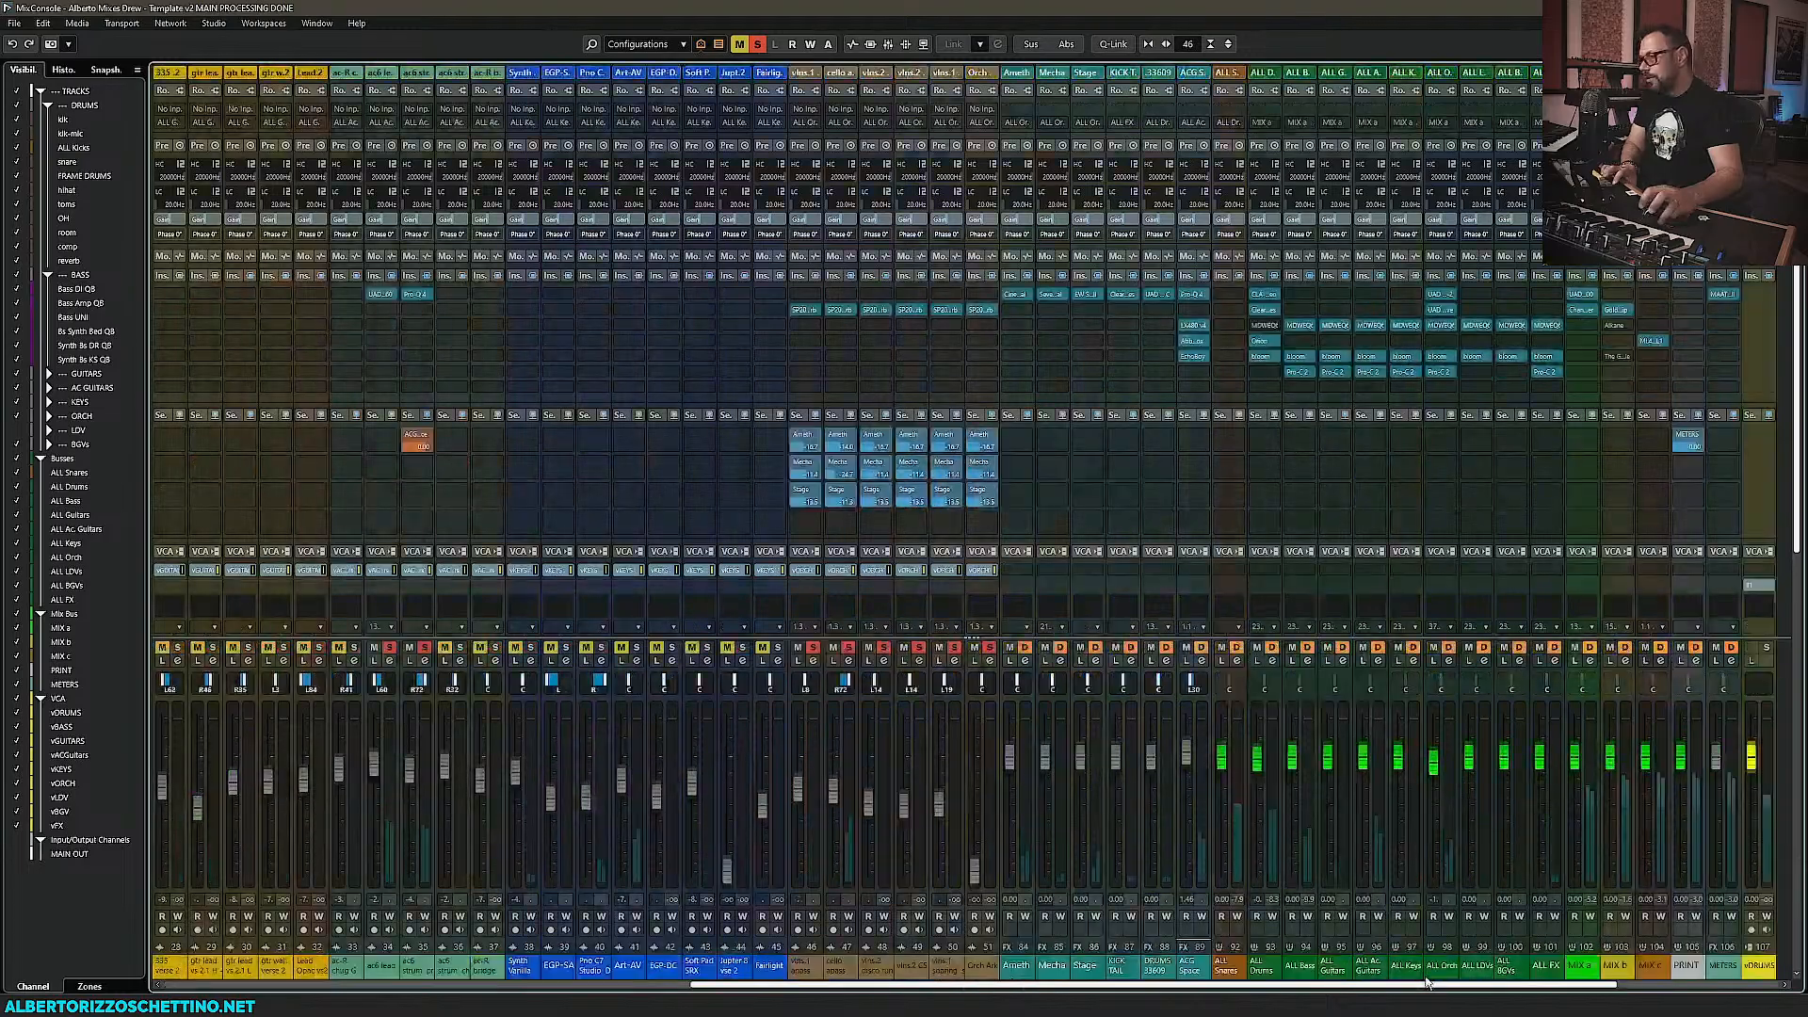
key(F3)
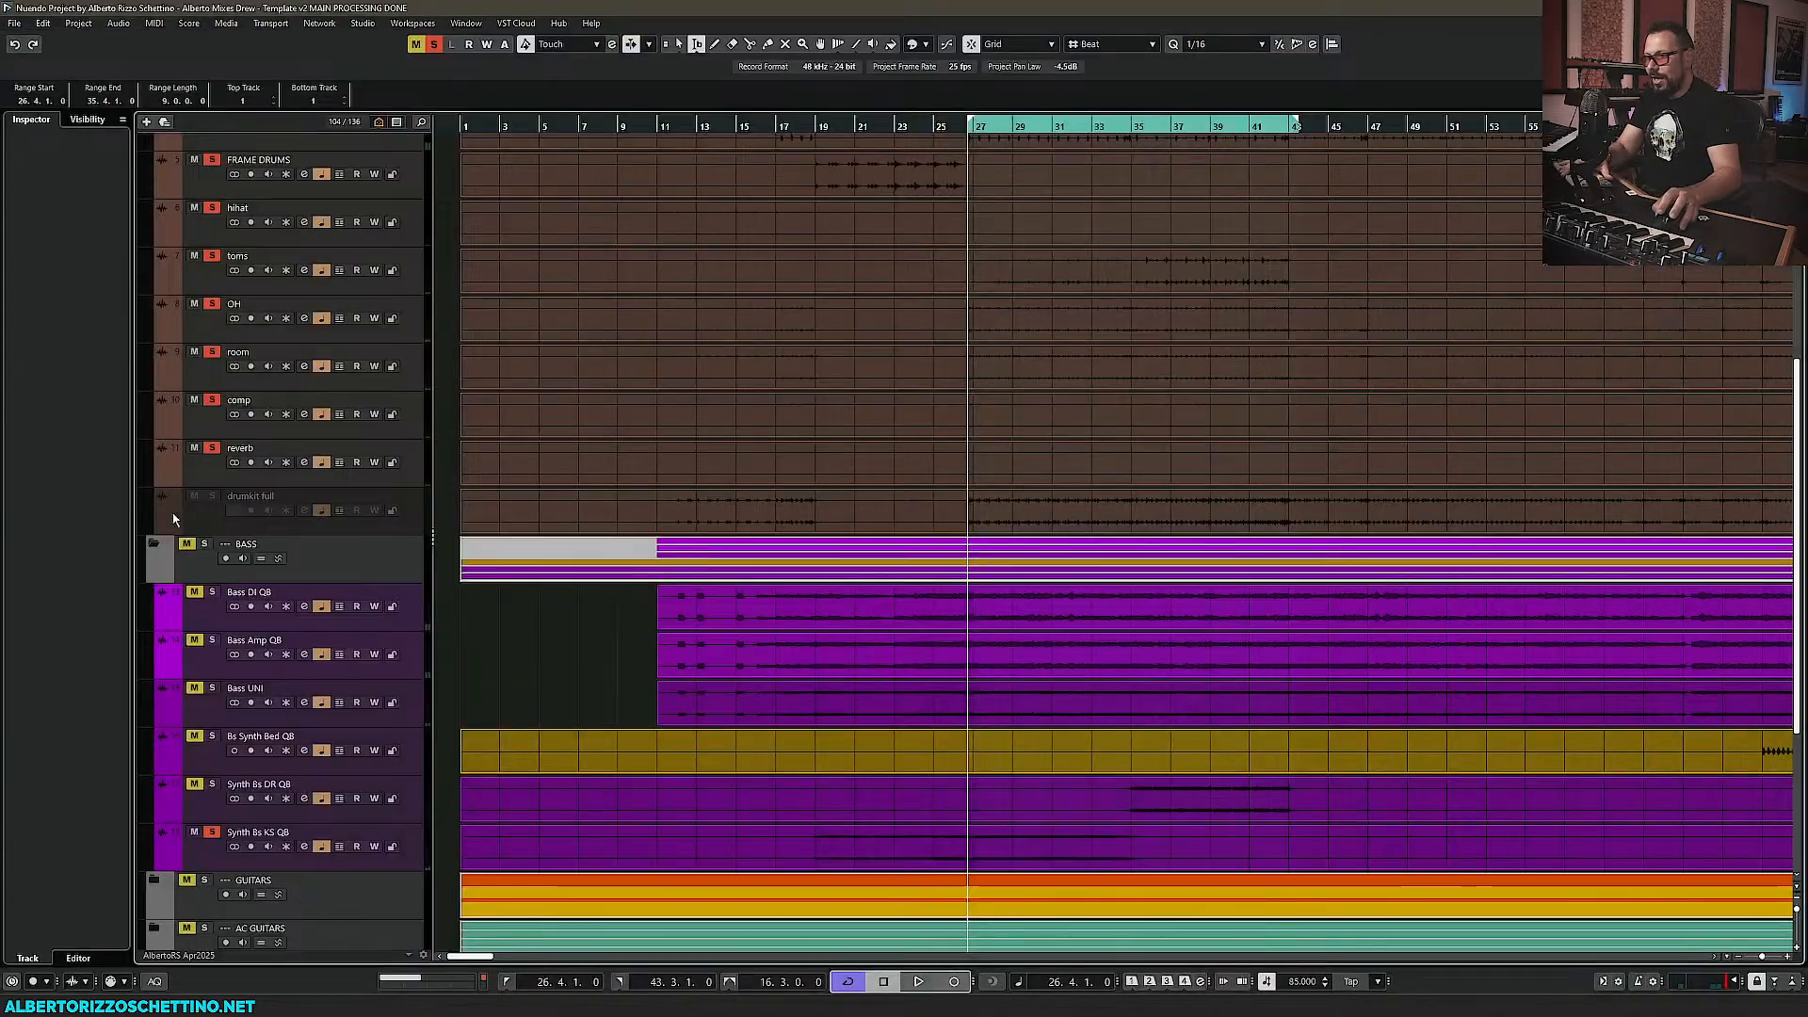
scroll(206, 692, down, 3)
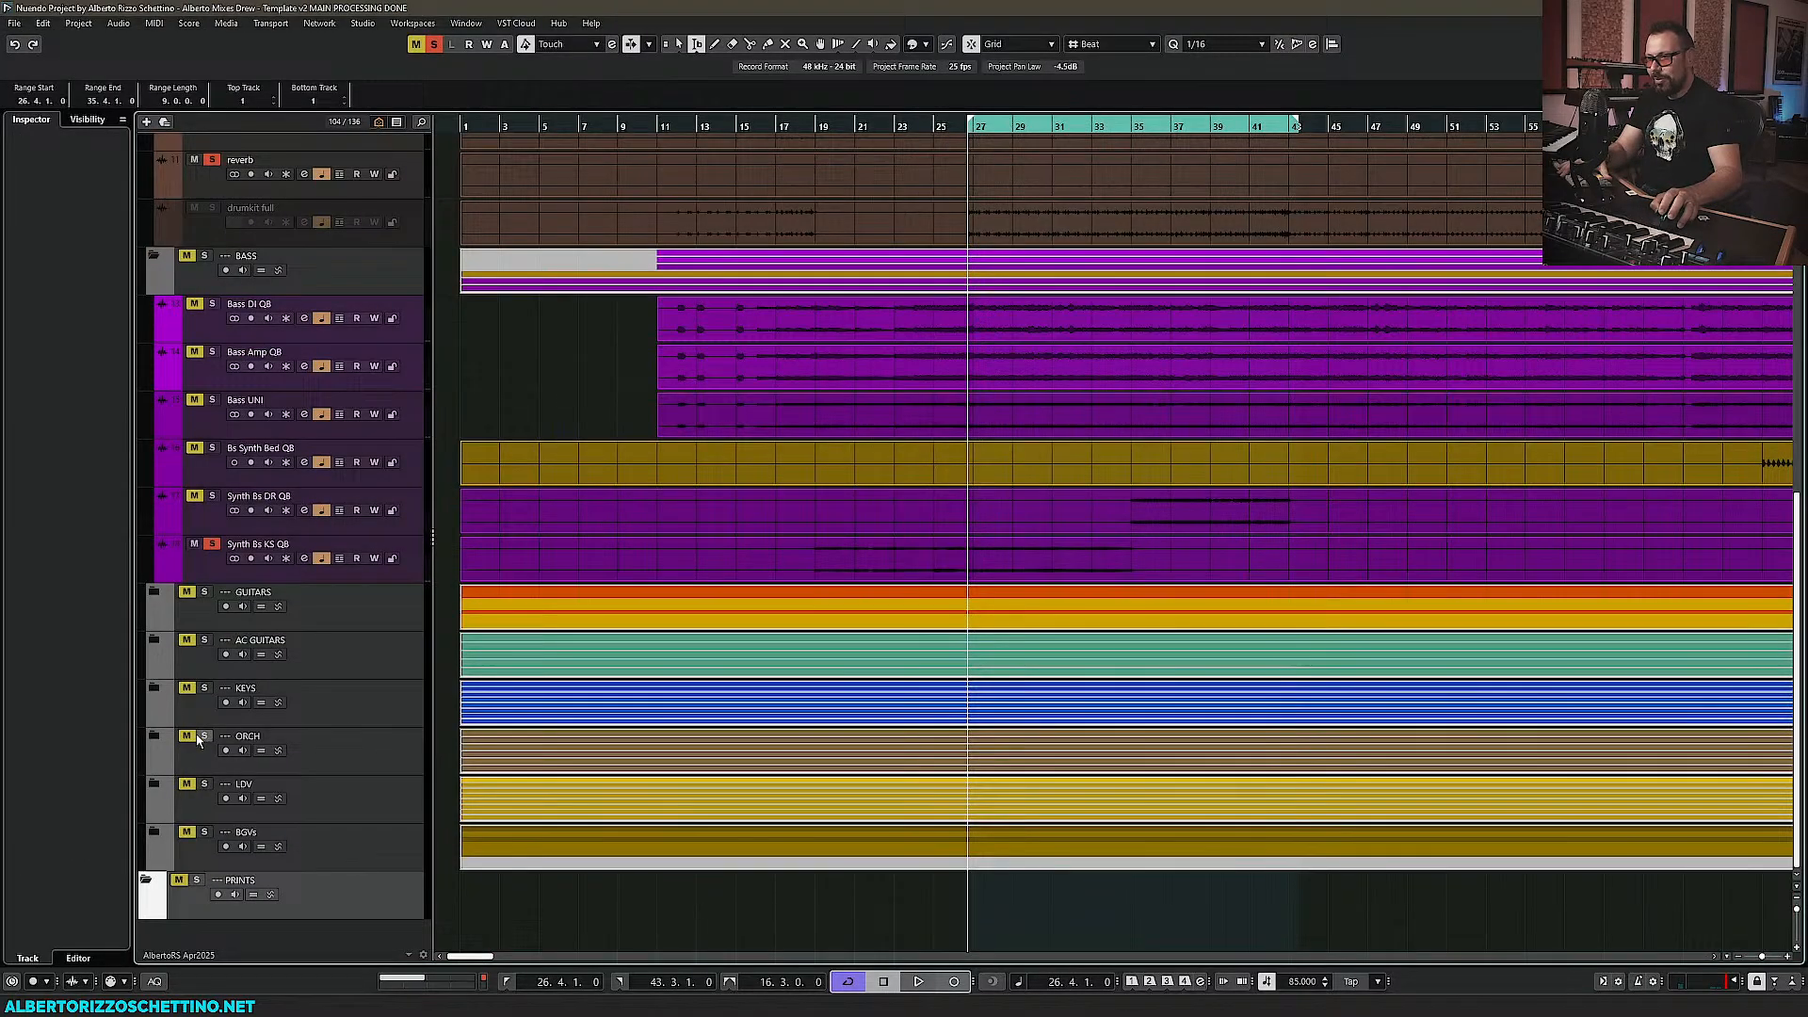
key(F3)
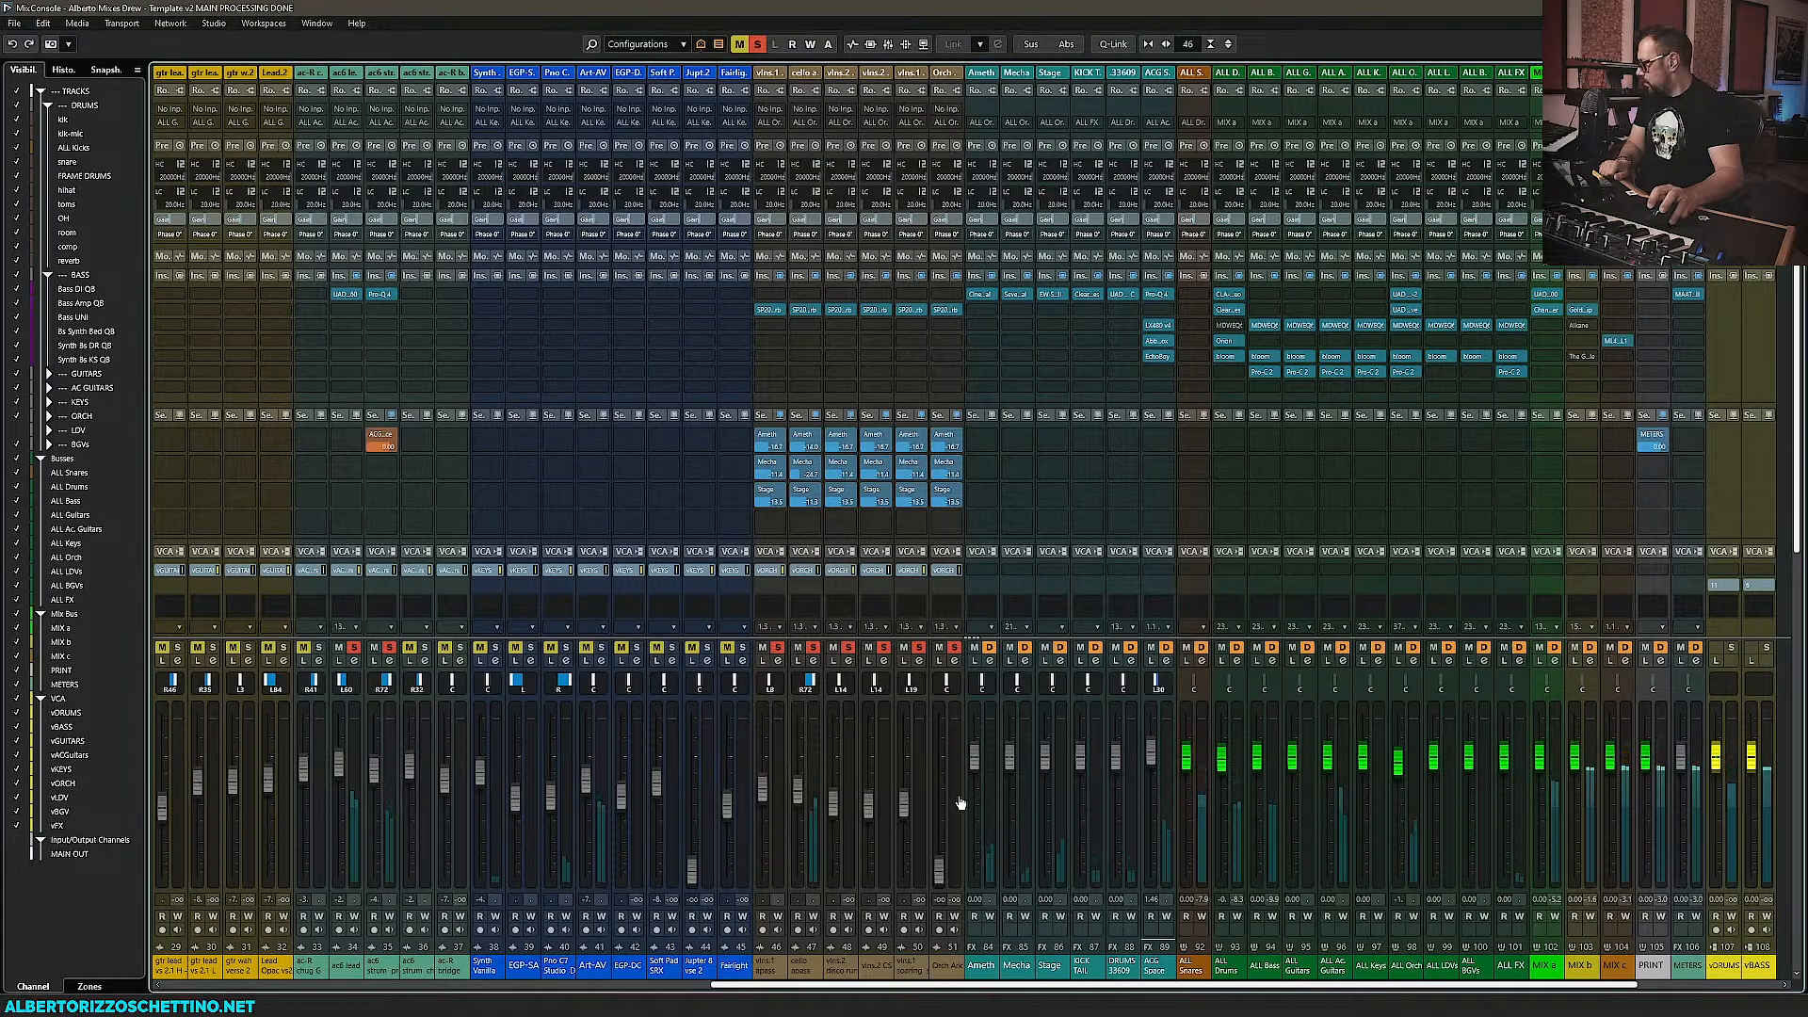
Compare the mix with the ALL Orch bus muted and unmuted, and raise the first violins and cello faders
click(1398, 648)
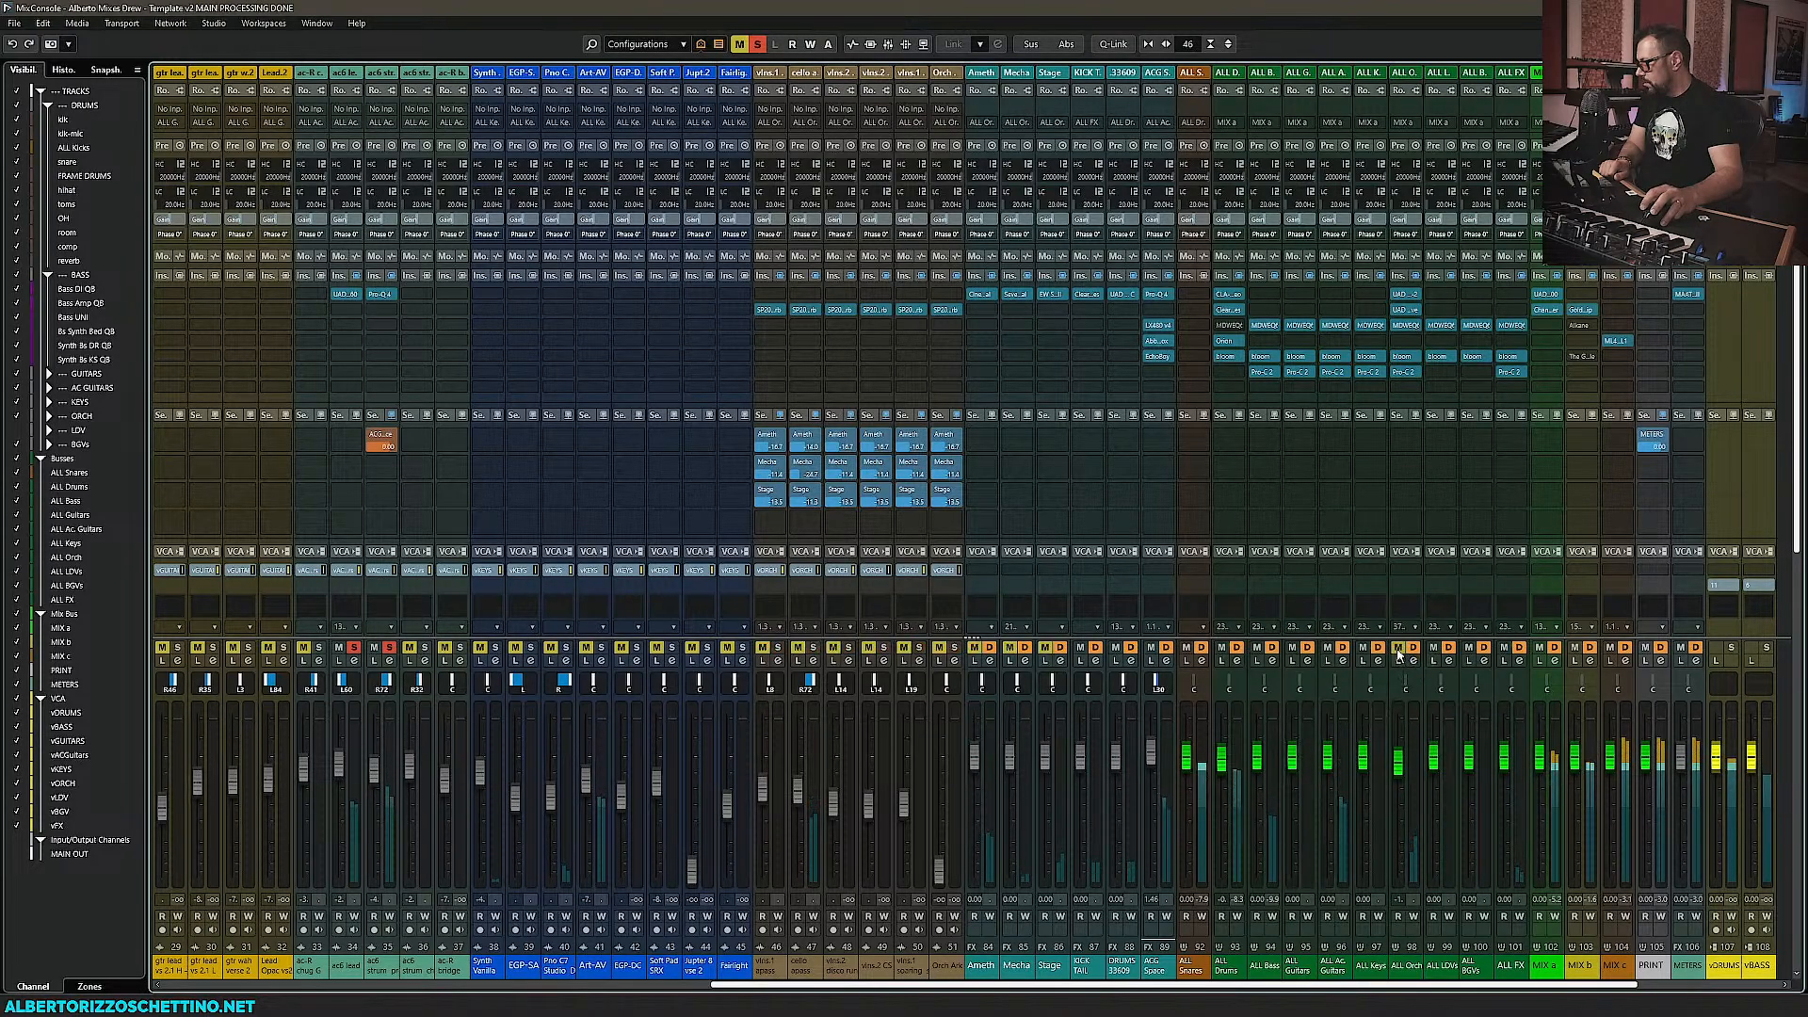
click(1398, 650)
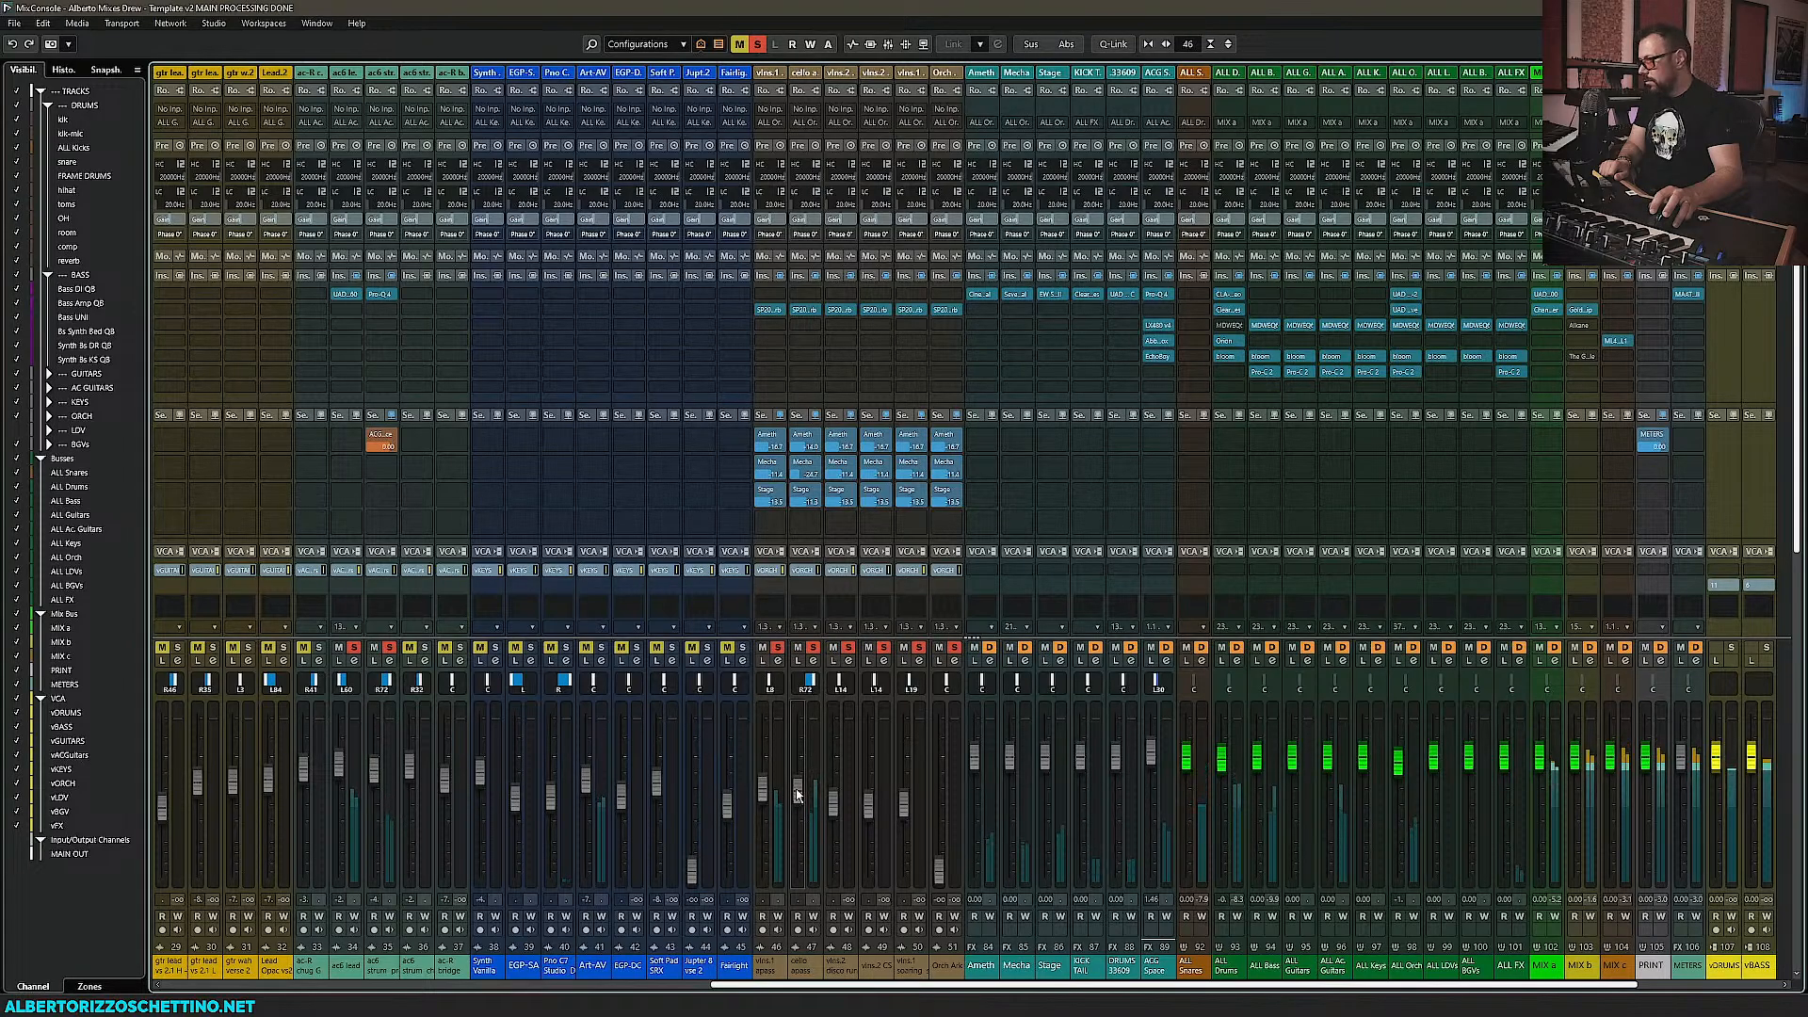
mouse_move(762, 794)
mouse_down()
mouse_move(763, 764)
mouse_move(764, 779)
mouse_up()
click(783, 326)
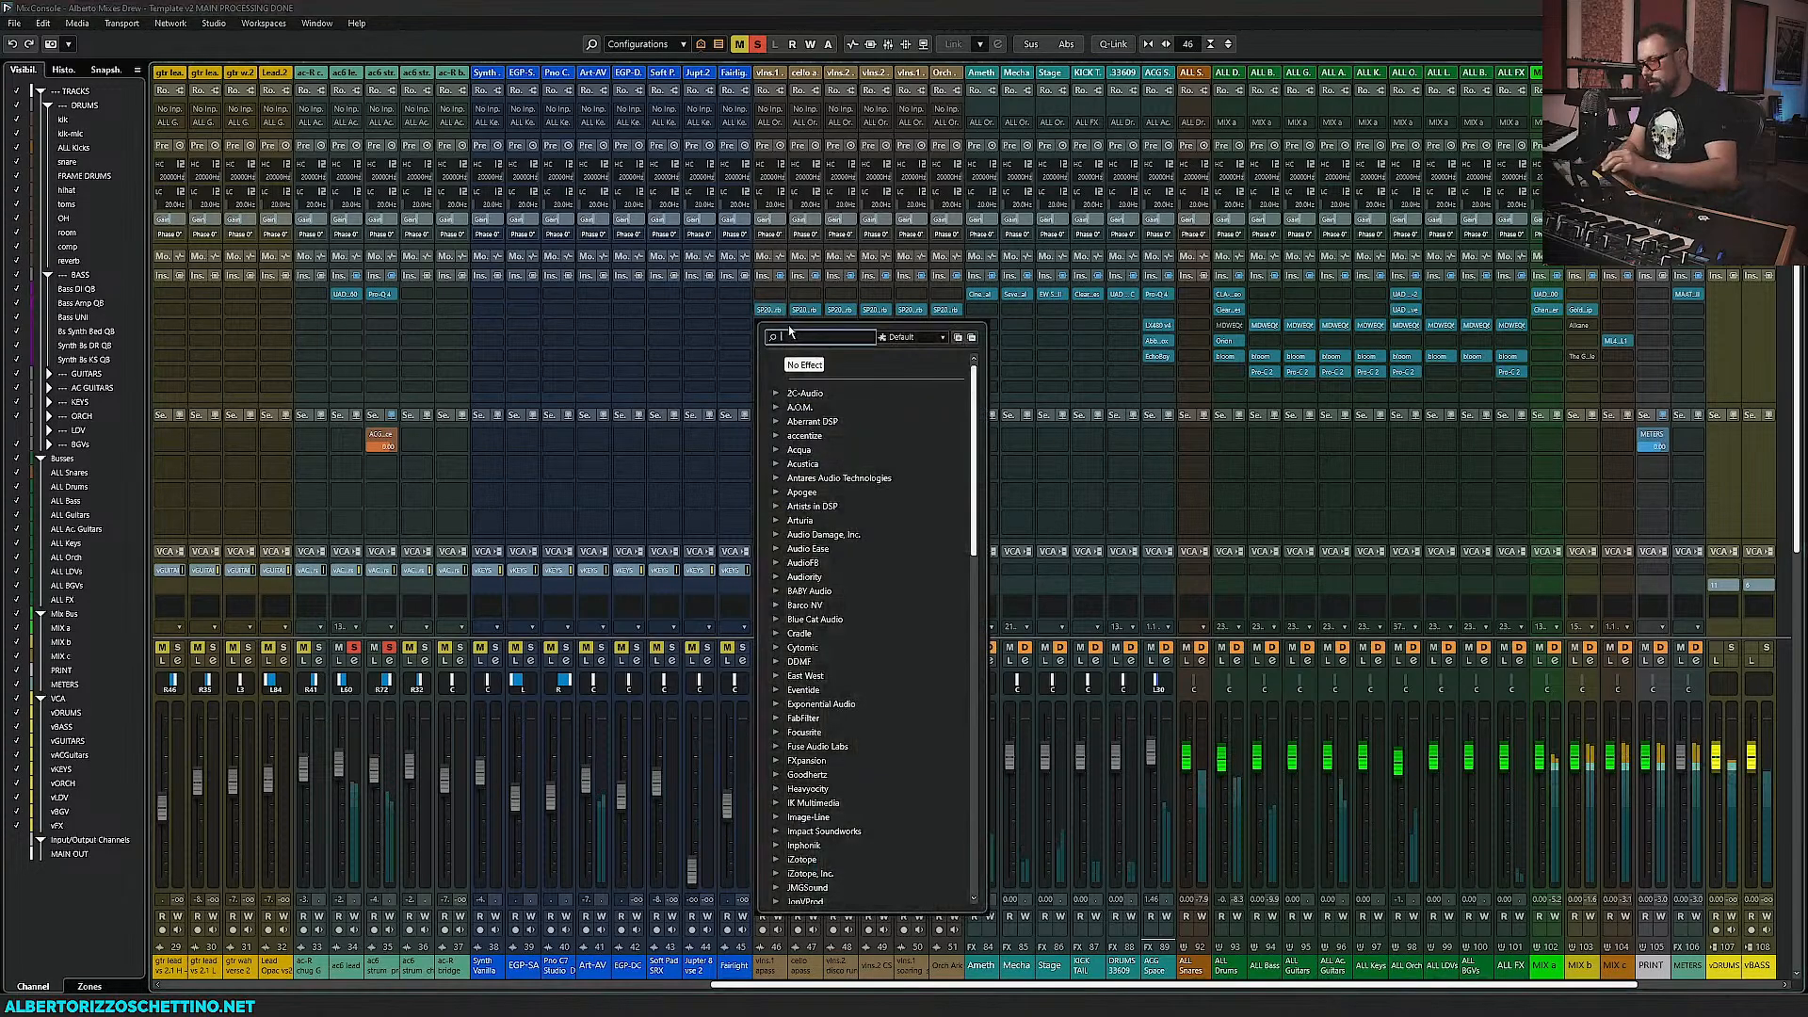
text(la-3)
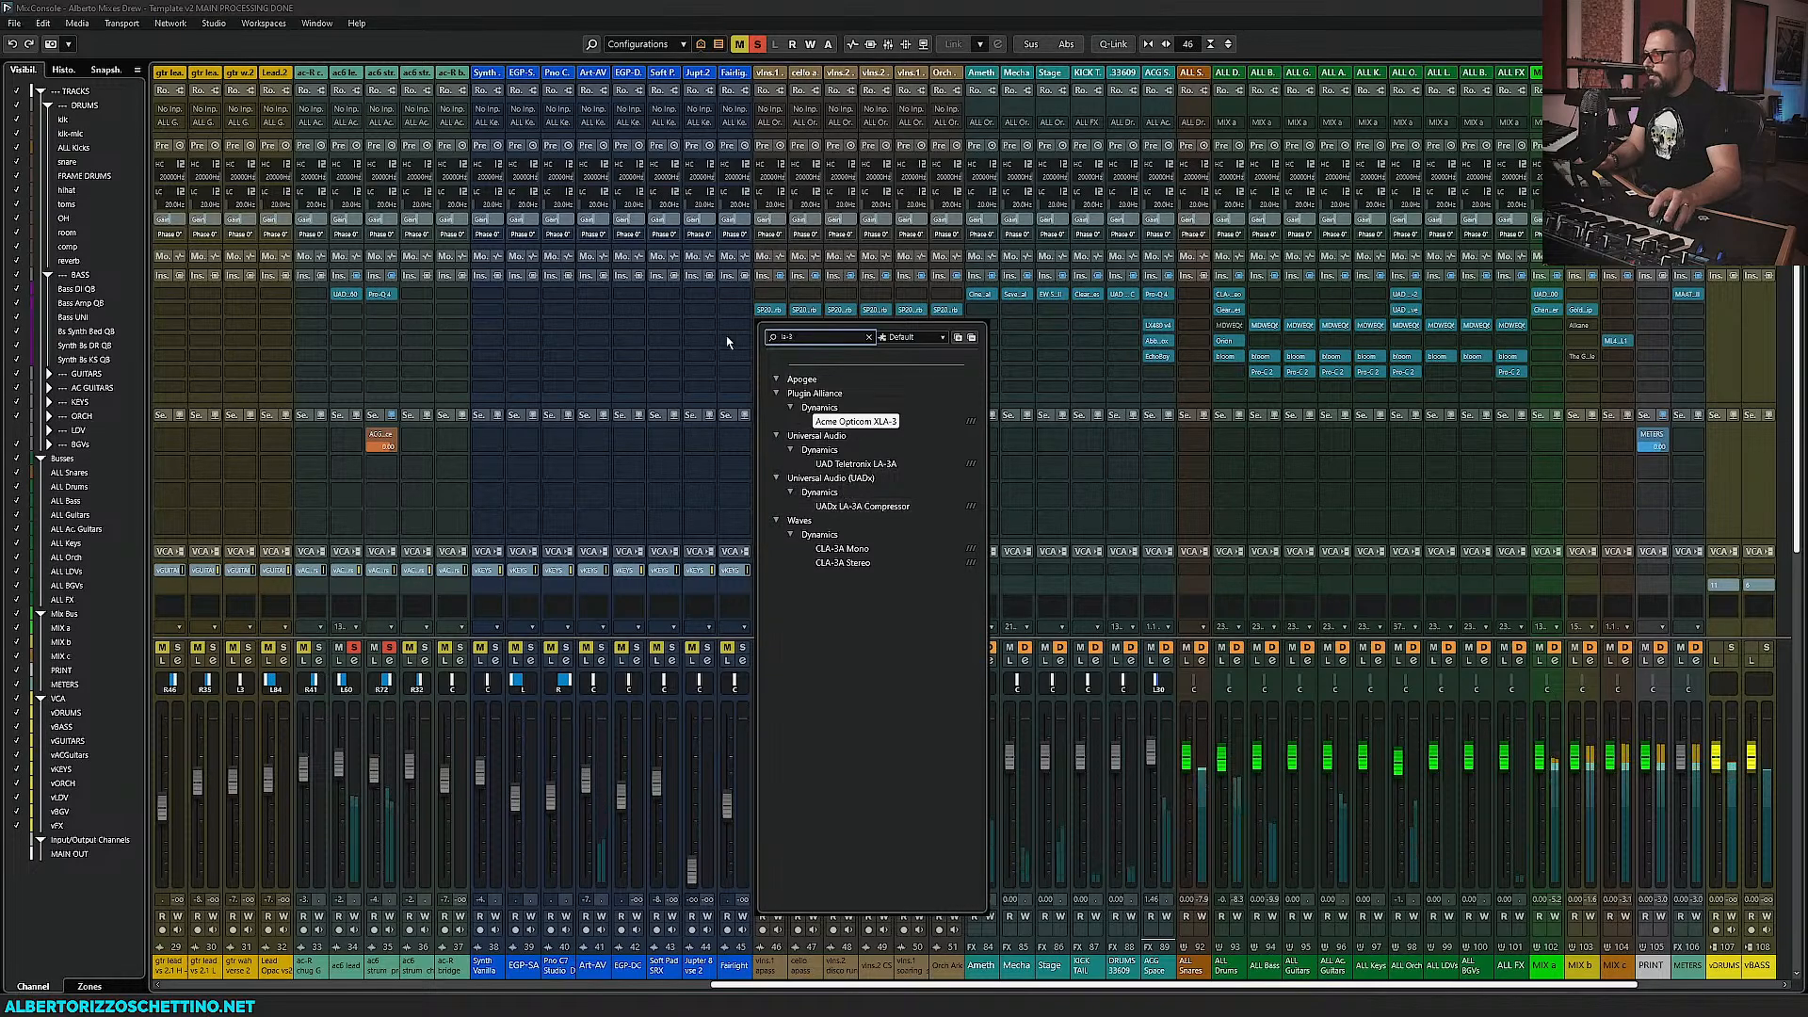
click(852, 507)
Insert the 6060 Ultimate Module Collection in the first violins' third slot and load its OPTO-C3 compressor module
click(776, 326)
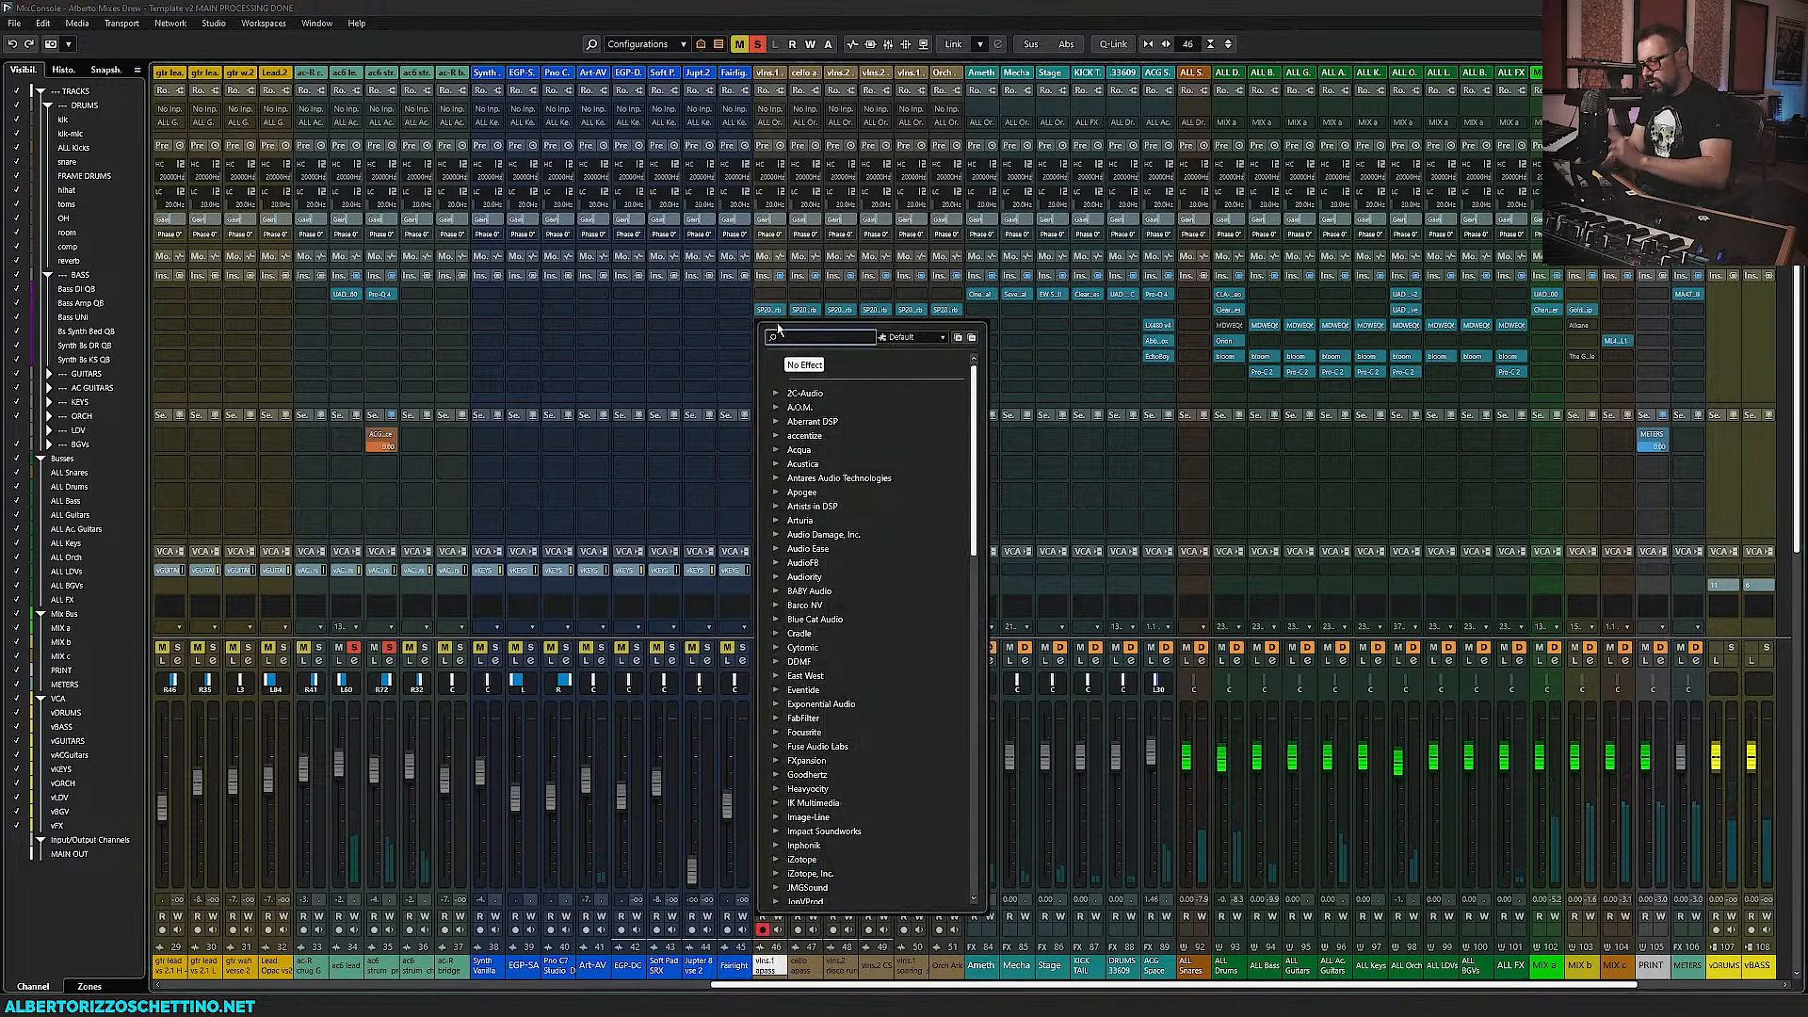
text(6060)
key(Return)
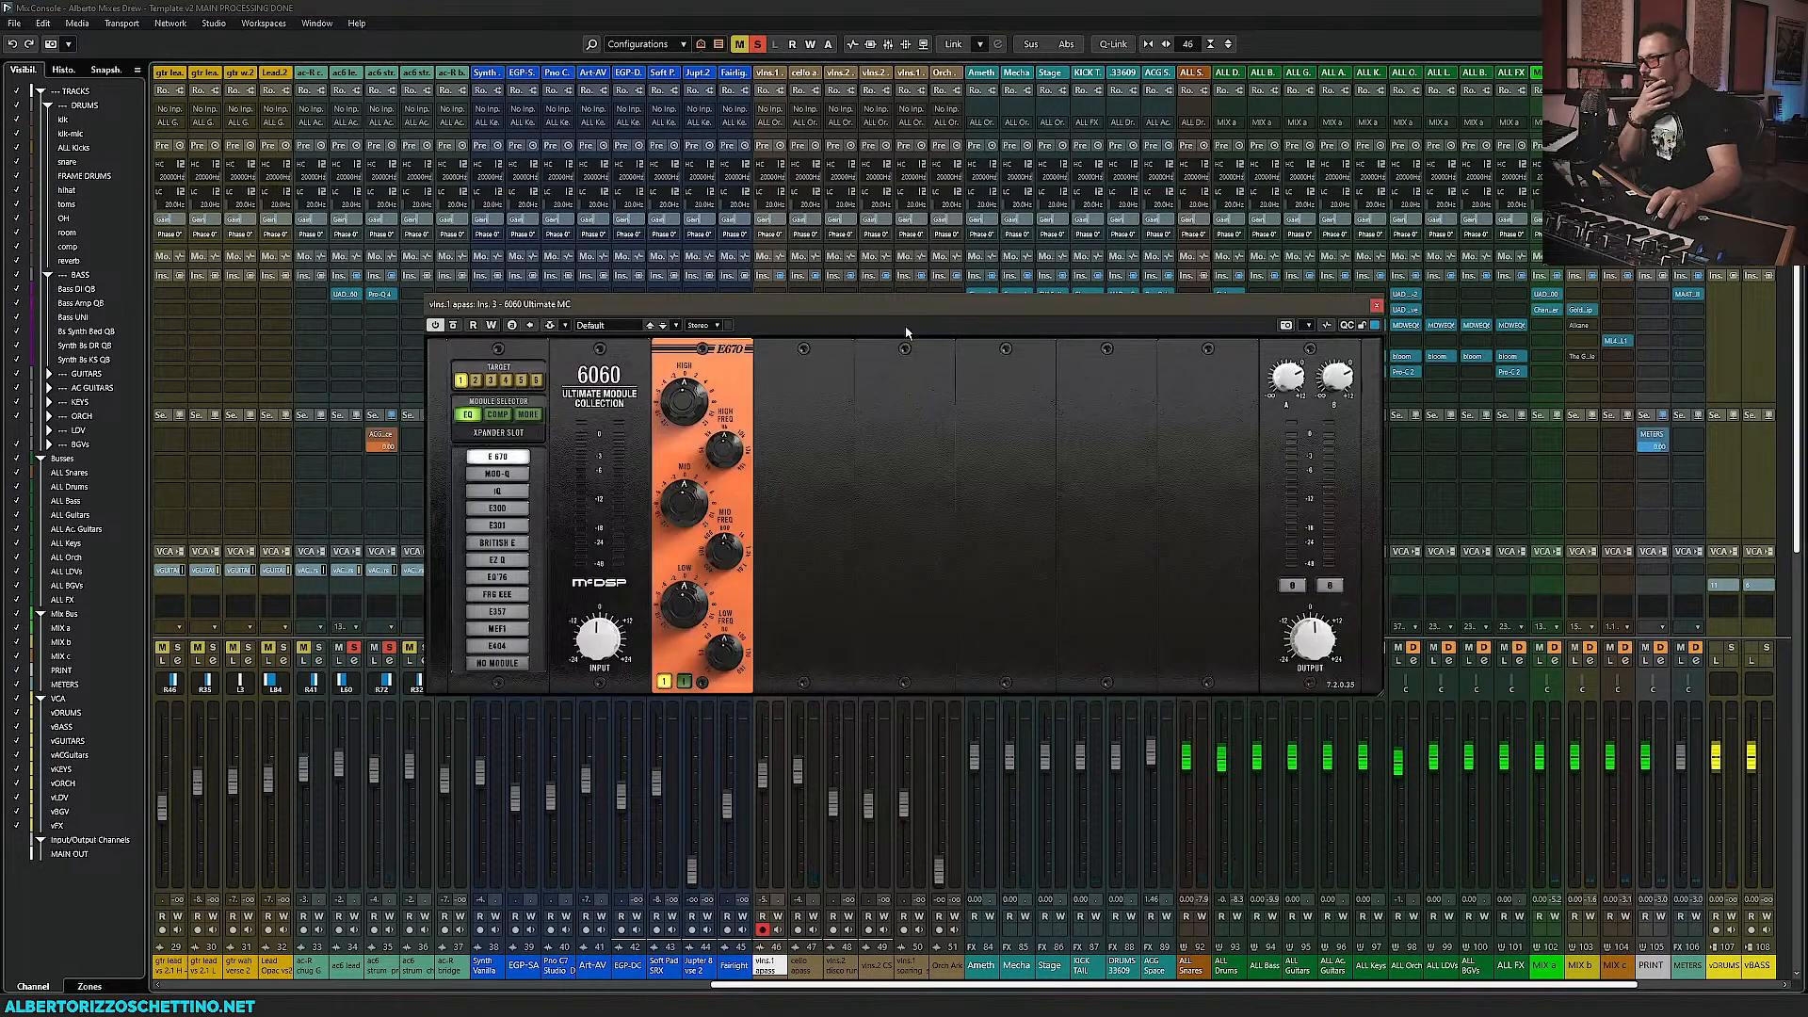
drag(859, 311, 944, 232)
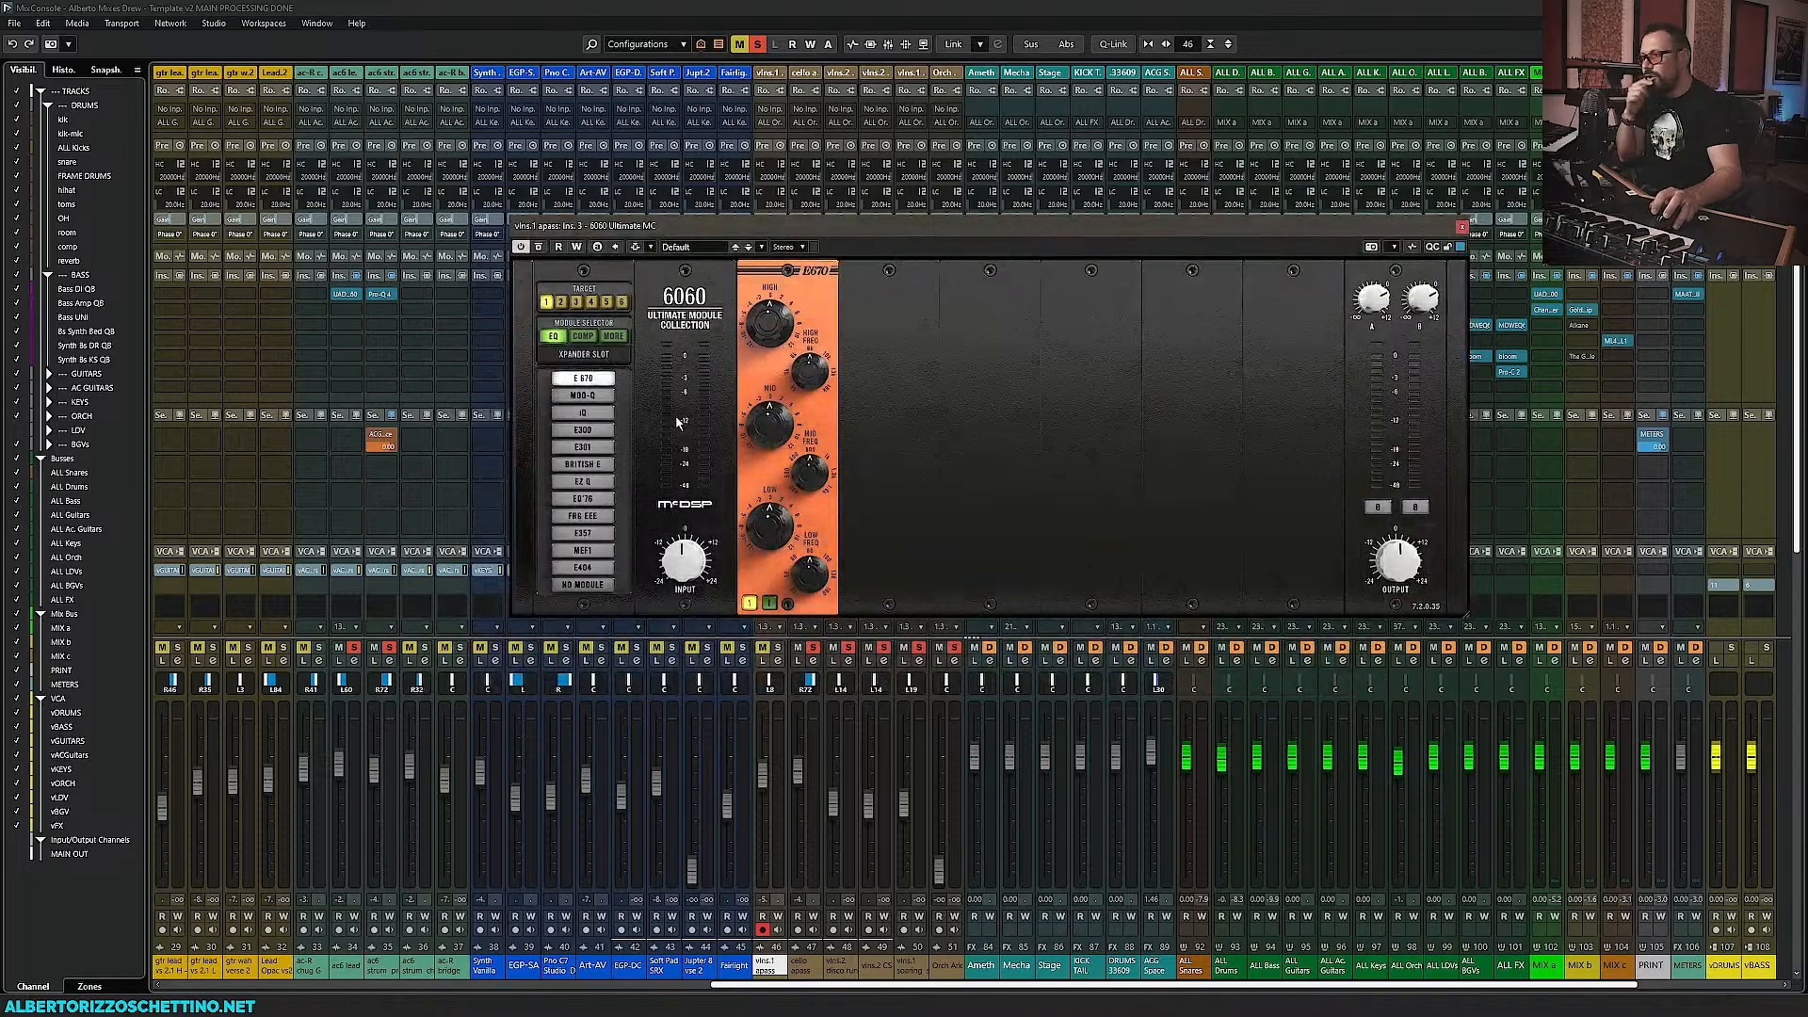
click(583, 336)
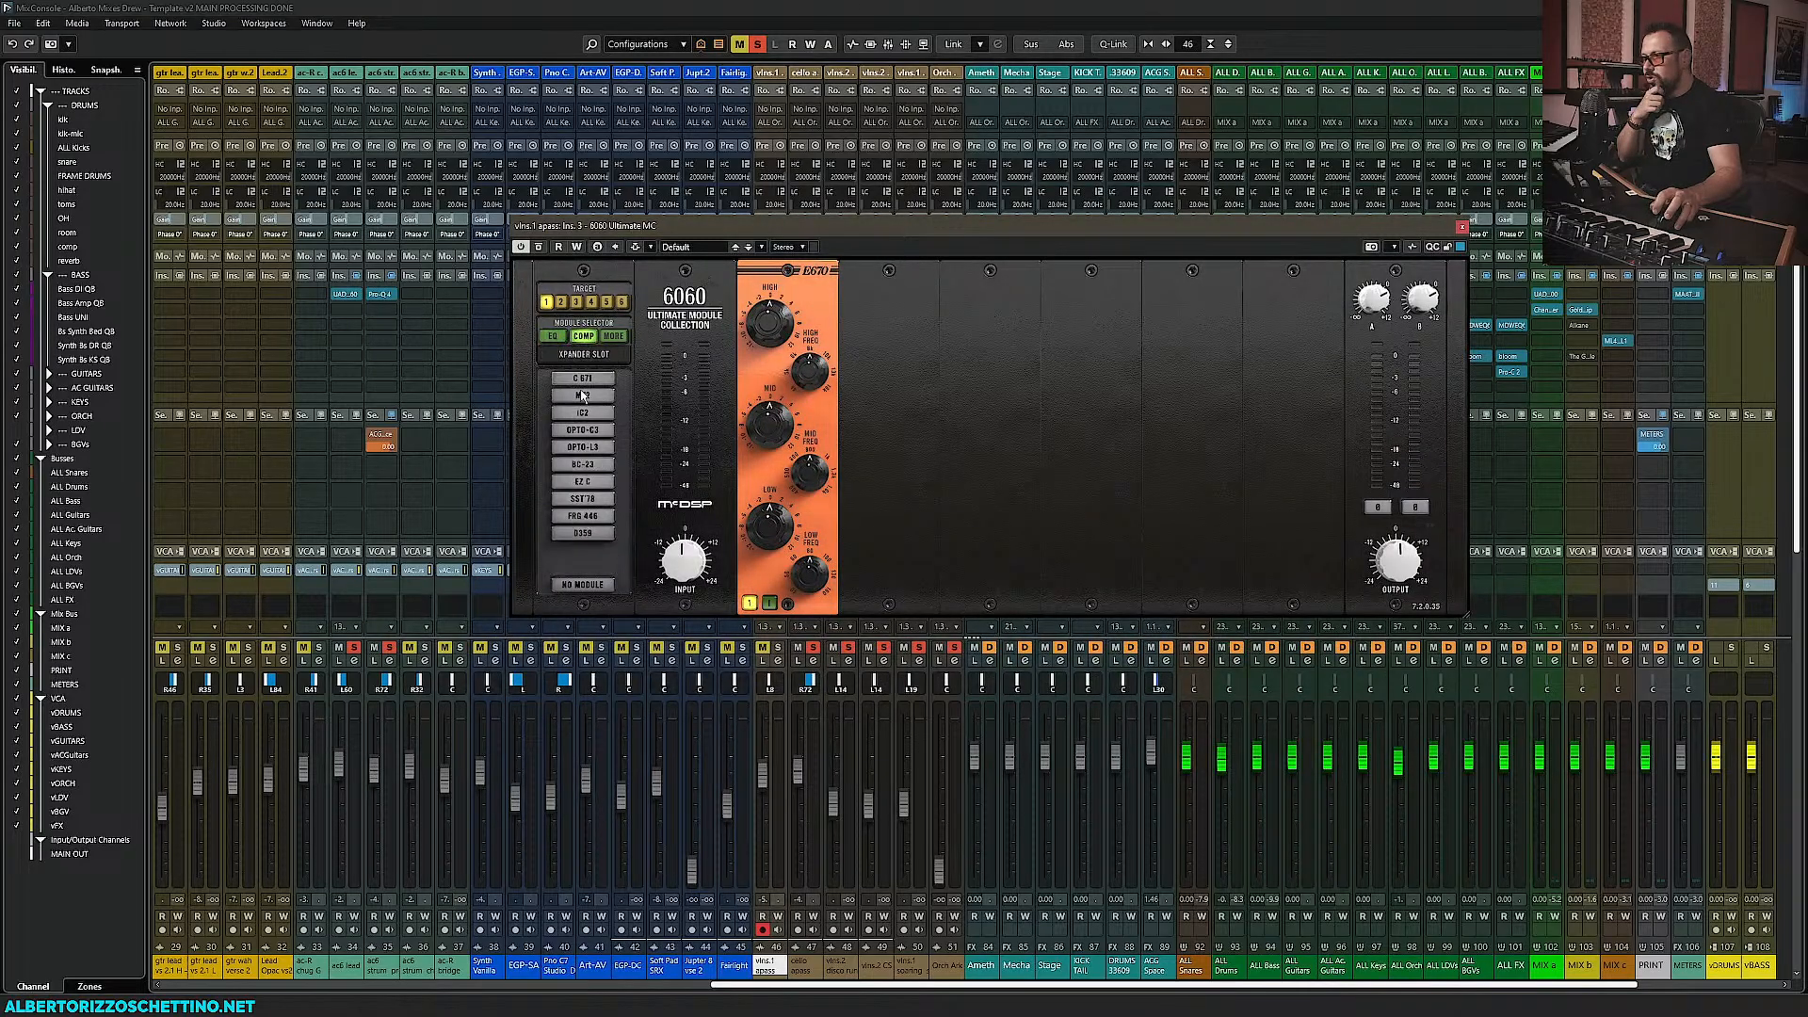
click(584, 431)
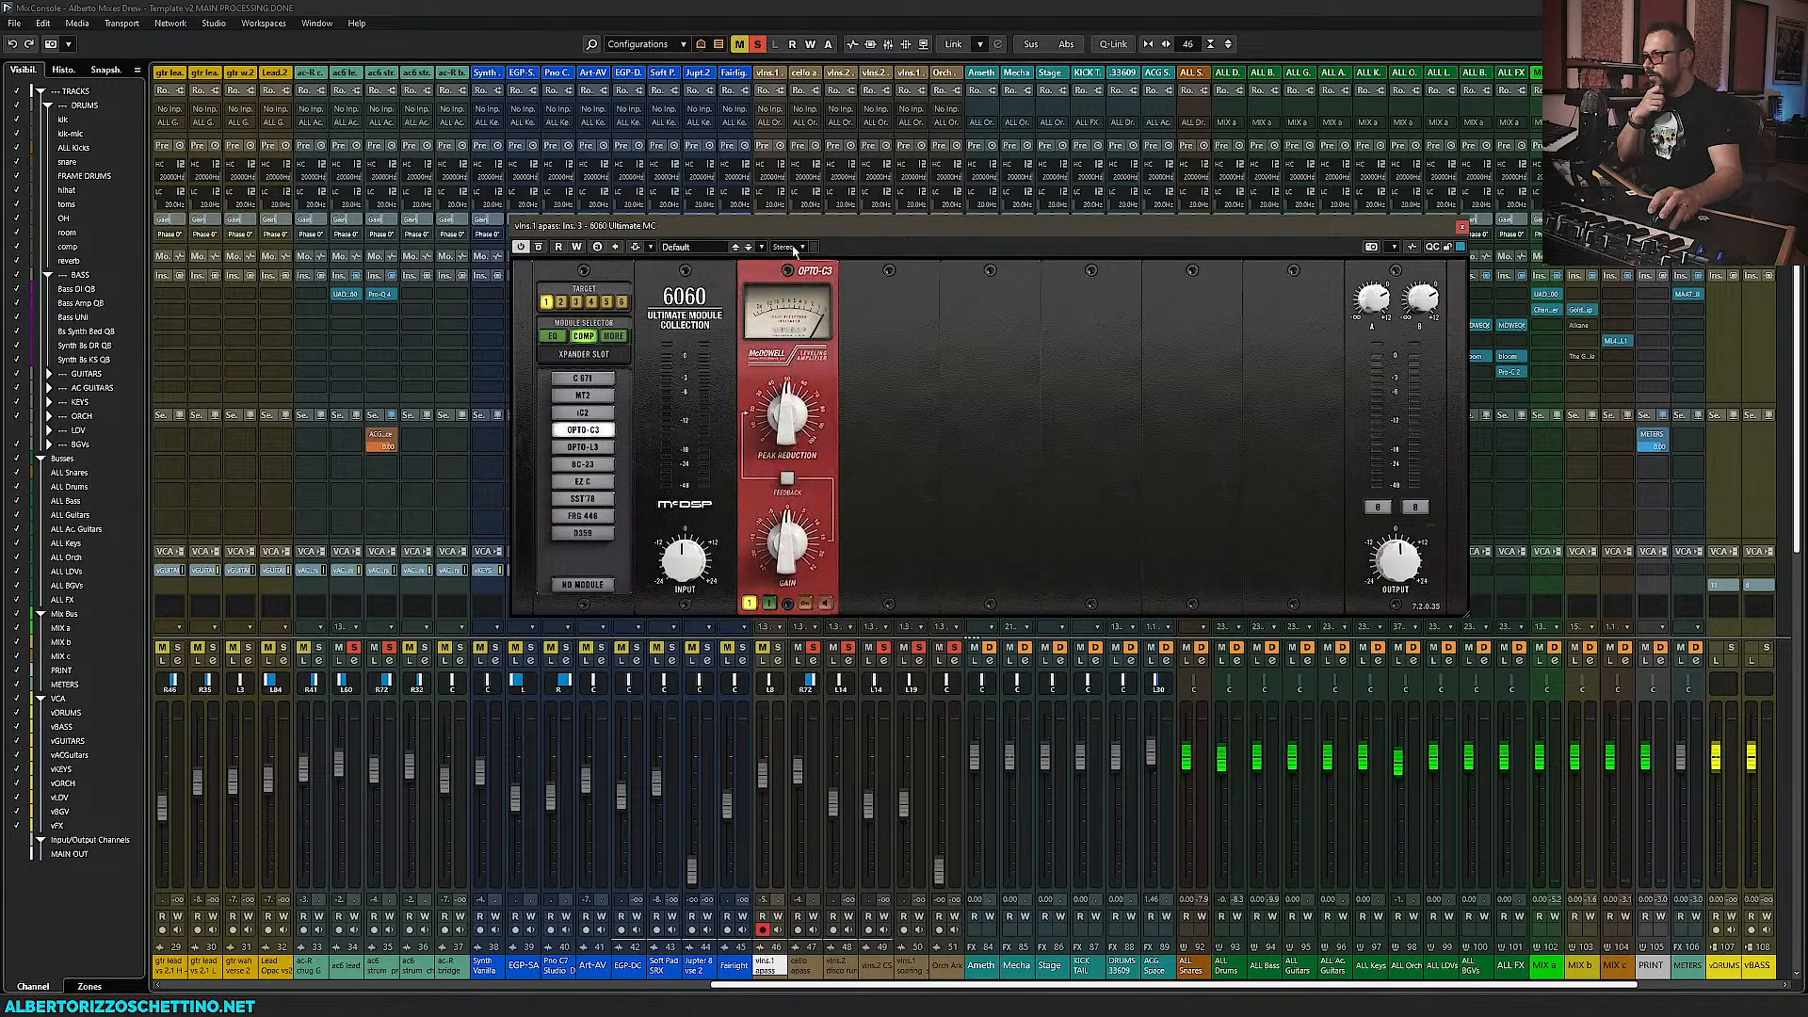
Re-solo the first violins and, during playback, raise the OPTO-C3's peak reduction and set its gain to about 3.1
drag(520, 138, 439, 86)
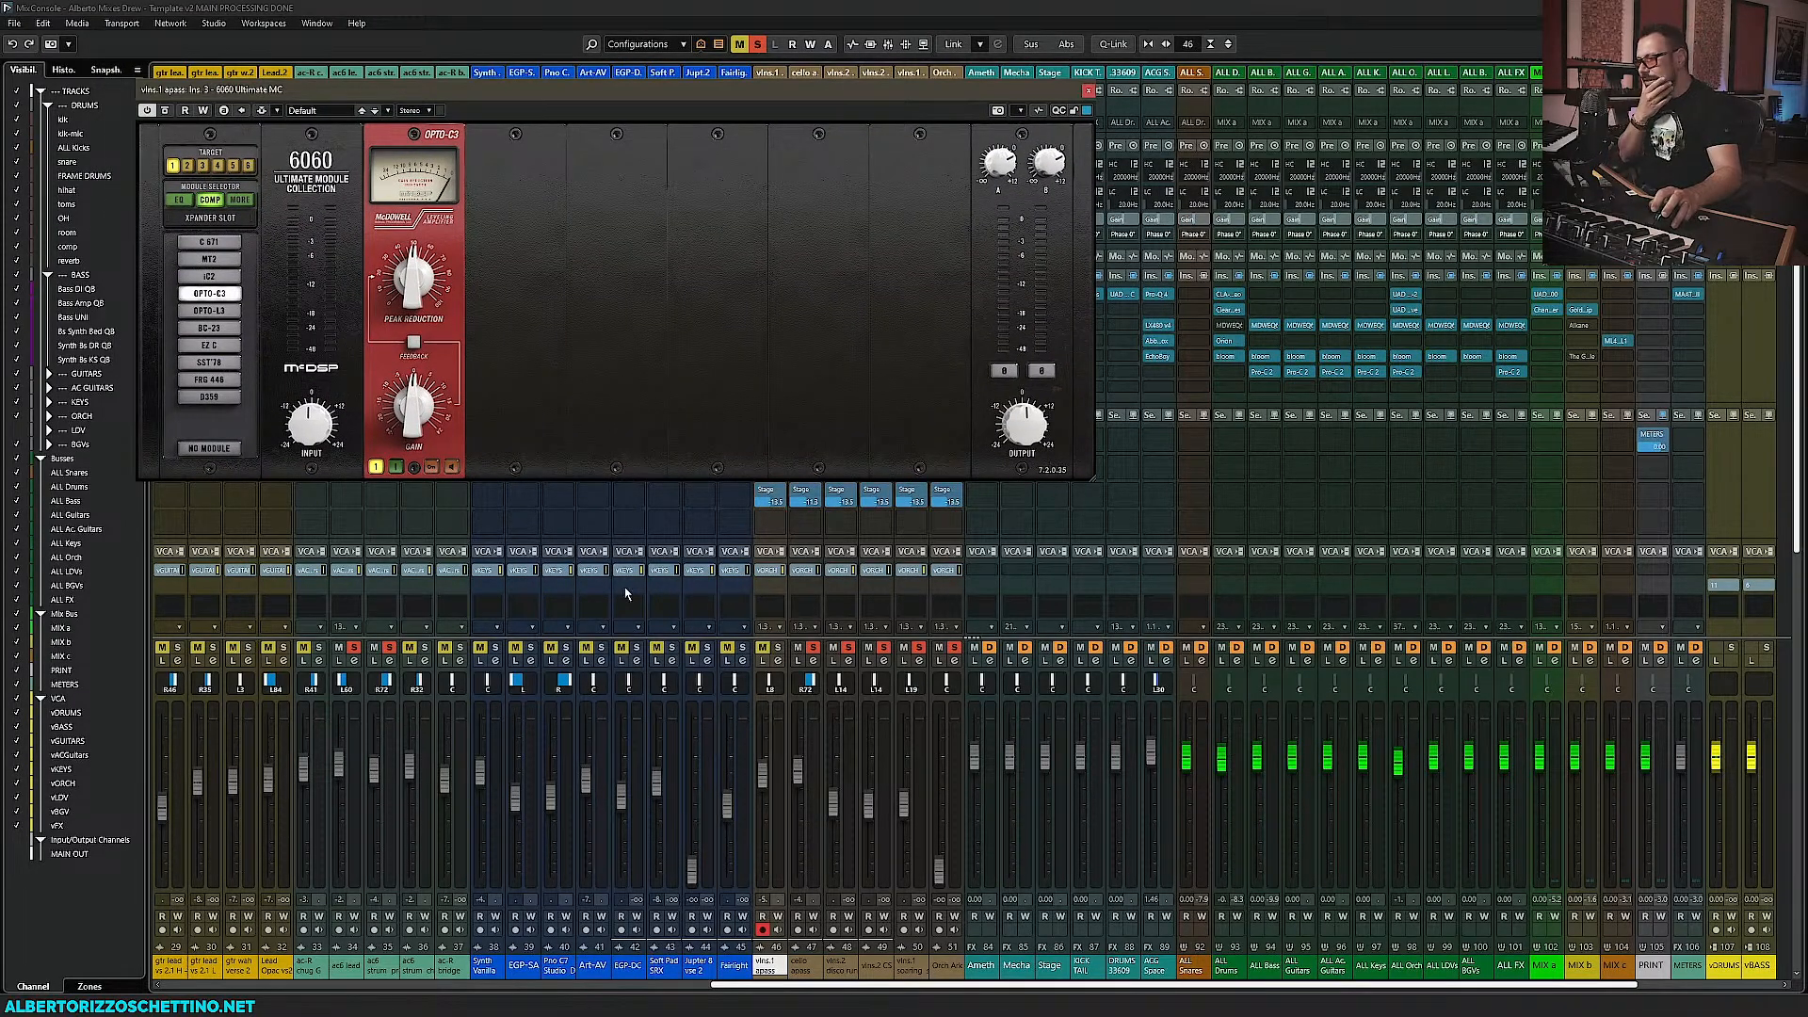
click(778, 649)
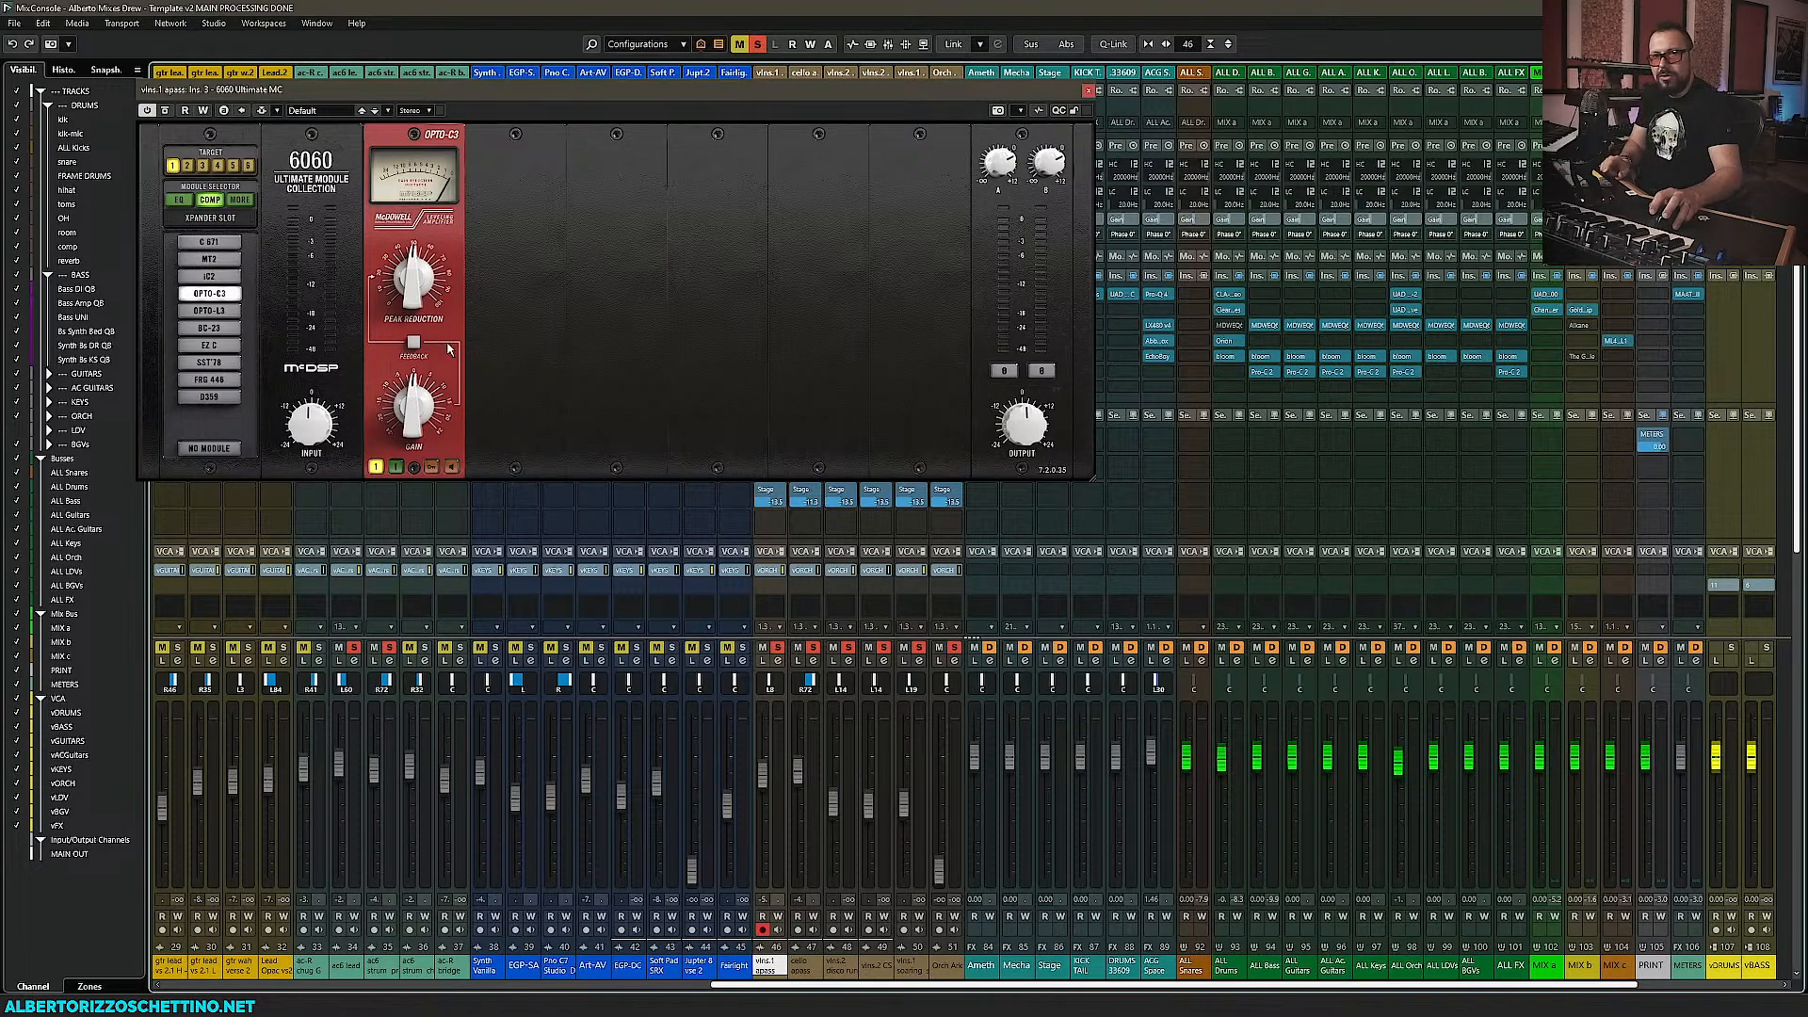
key(space)
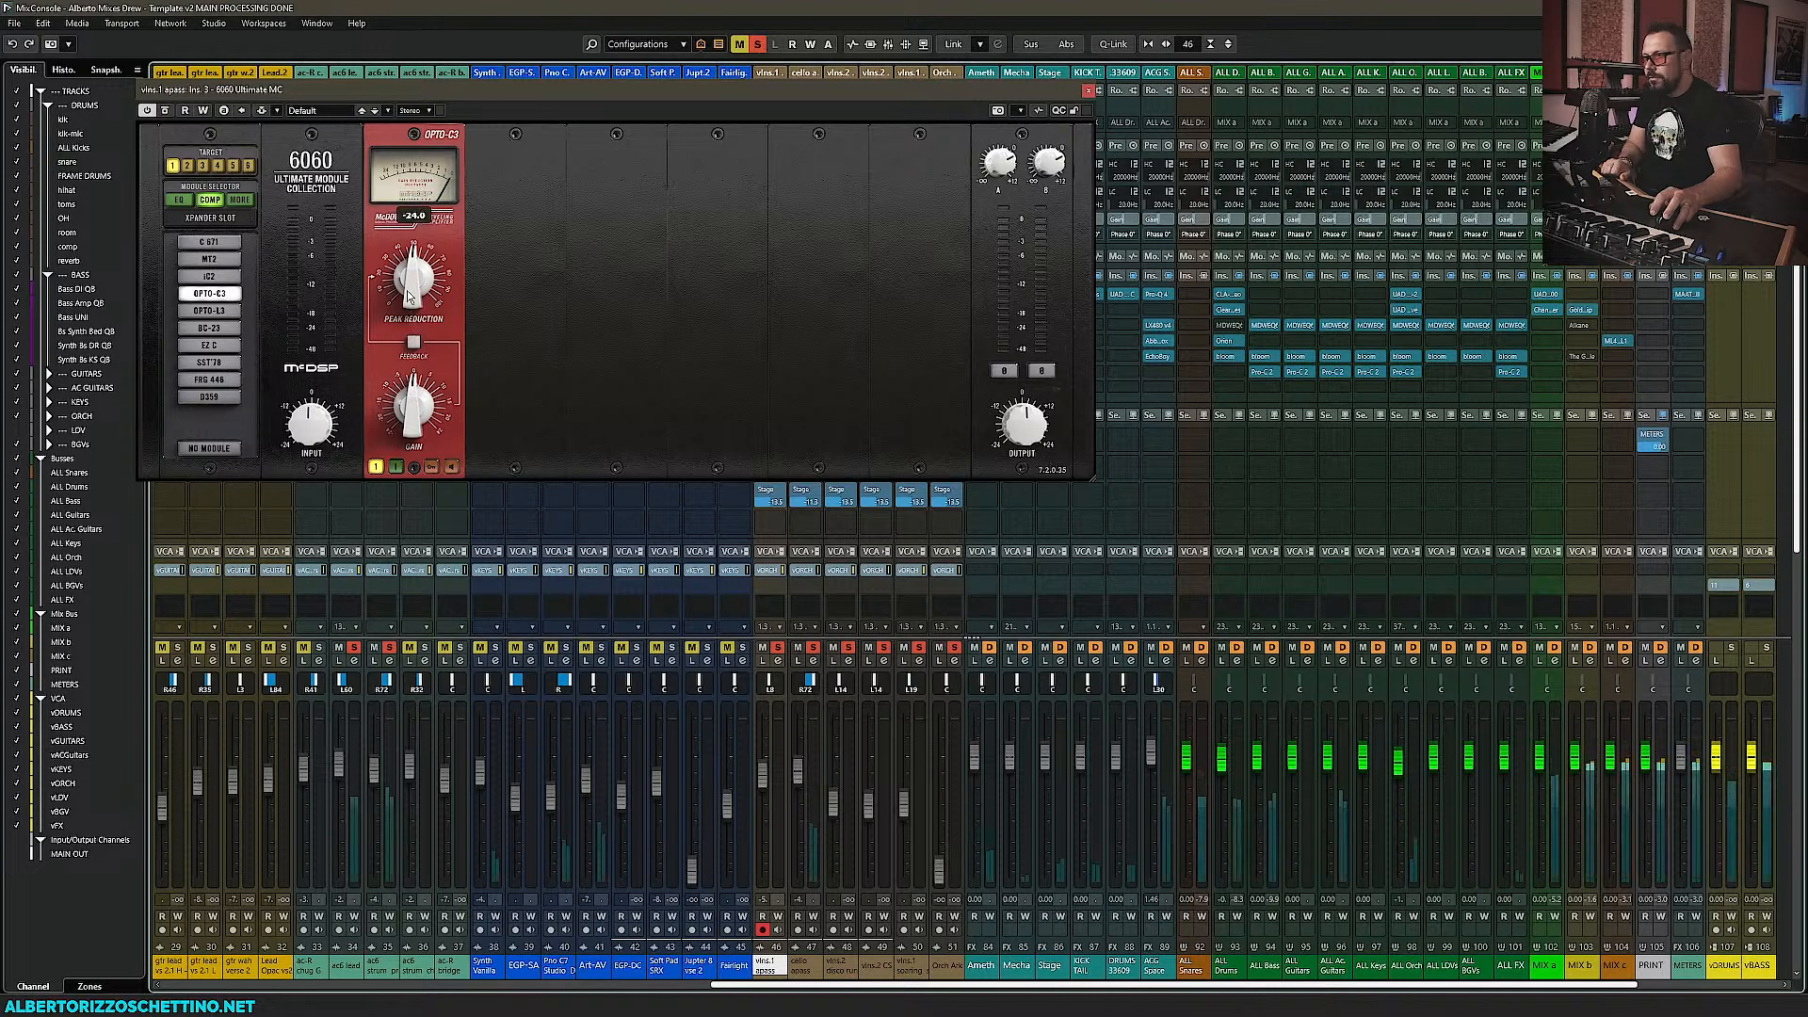
mouse_move(412, 415)
mouse_down()
mouse_move(422, 366)
mouse_move(411, 415)
mouse_up()
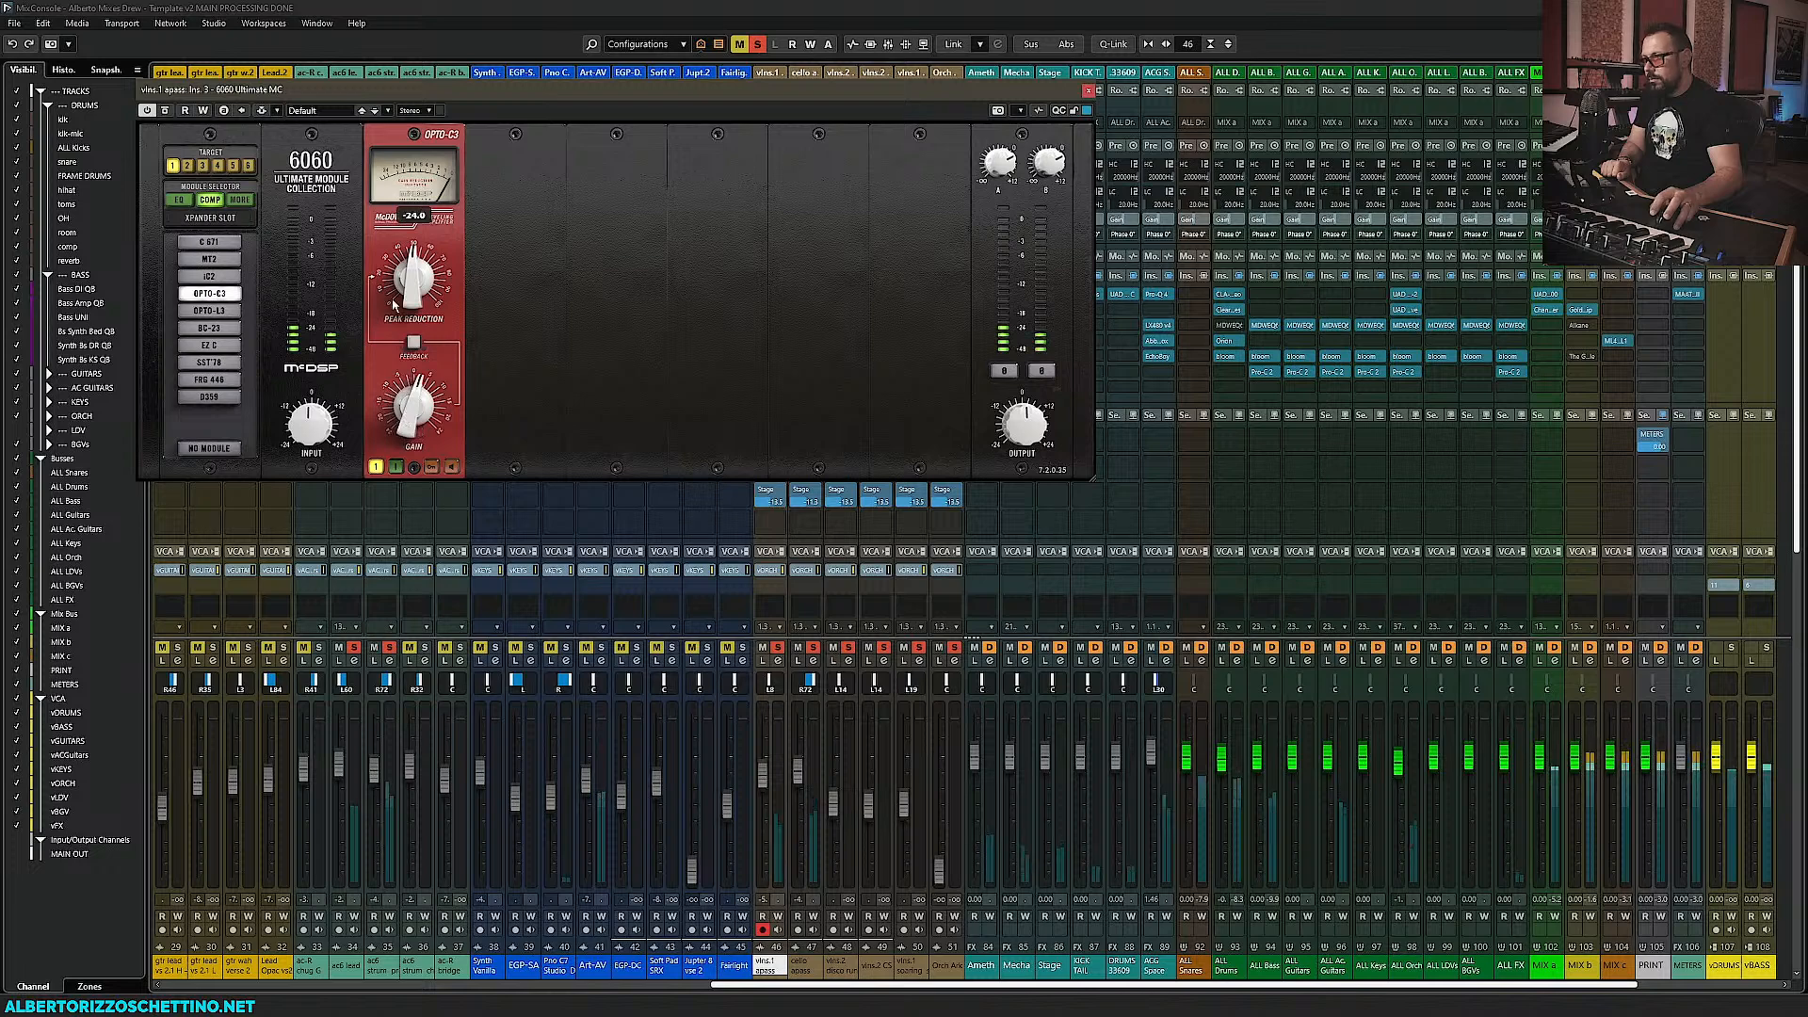
drag(412, 254, 412, 403)
drag(408, 278, 407, 261)
mouse_move(410, 400)
mouse_down()
mouse_move(407, 417)
mouse_move(407, 402)
mouse_up()
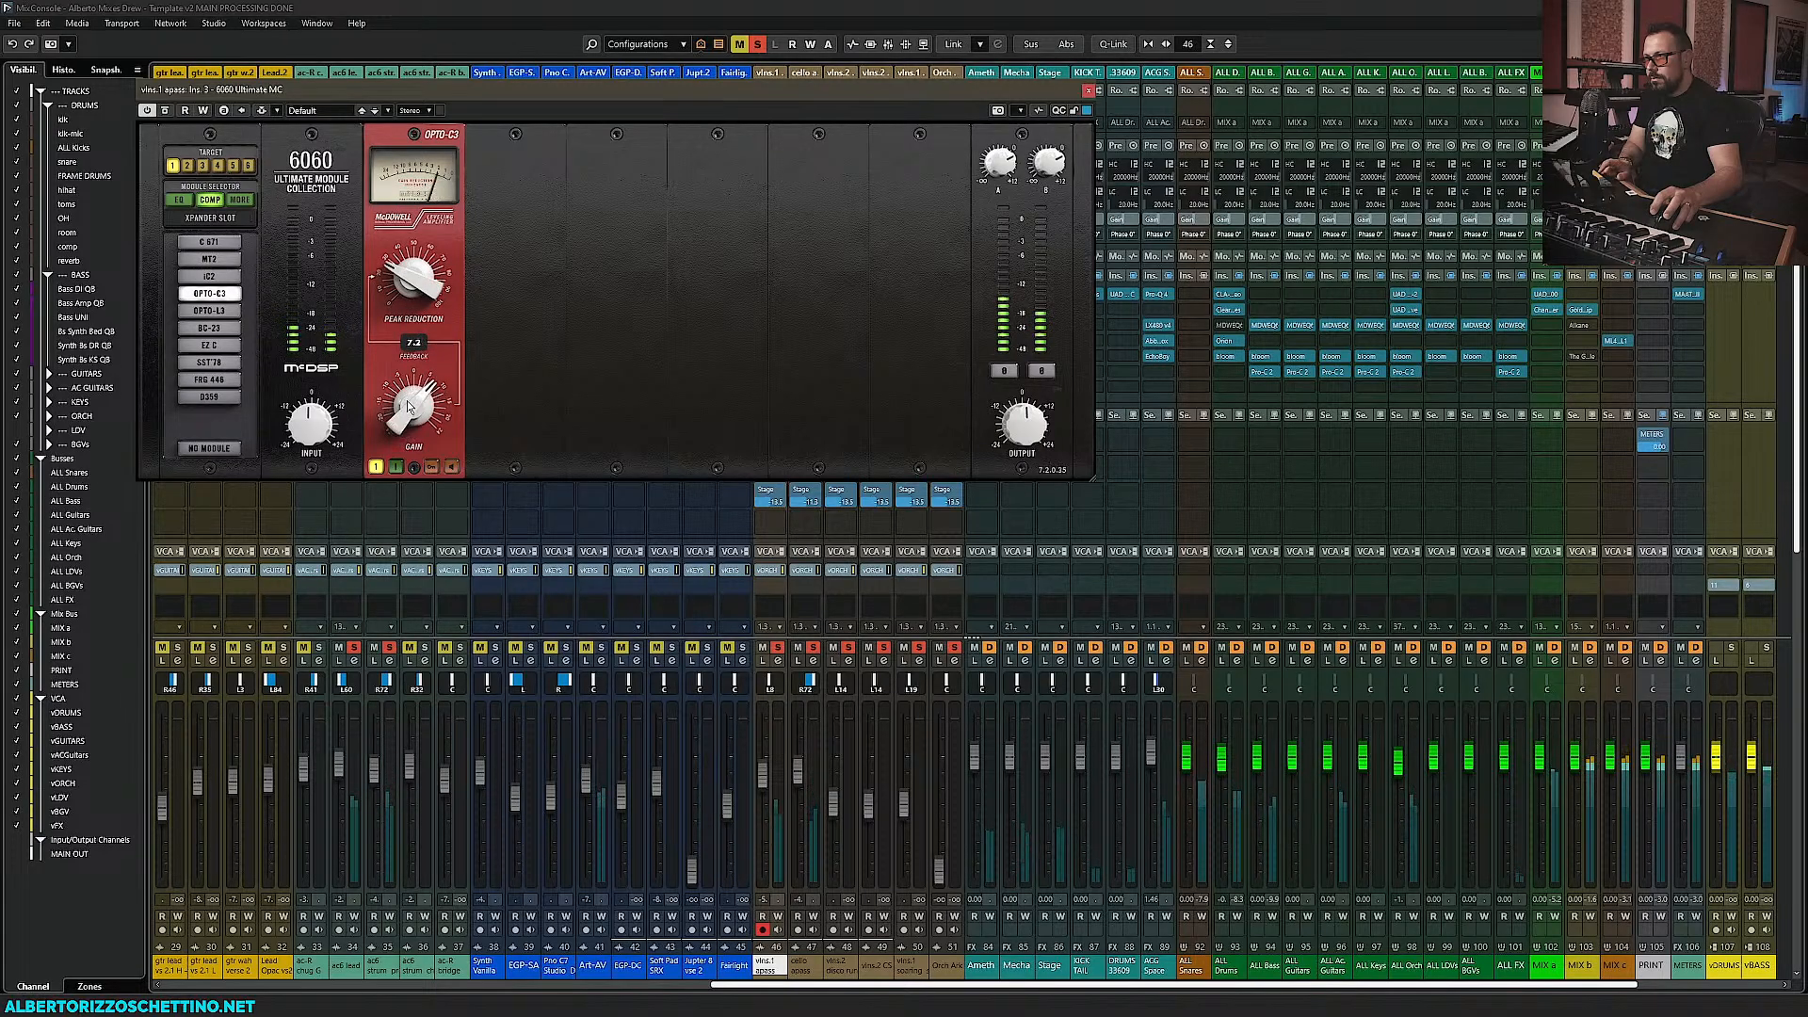
drag(402, 280, 401, 293)
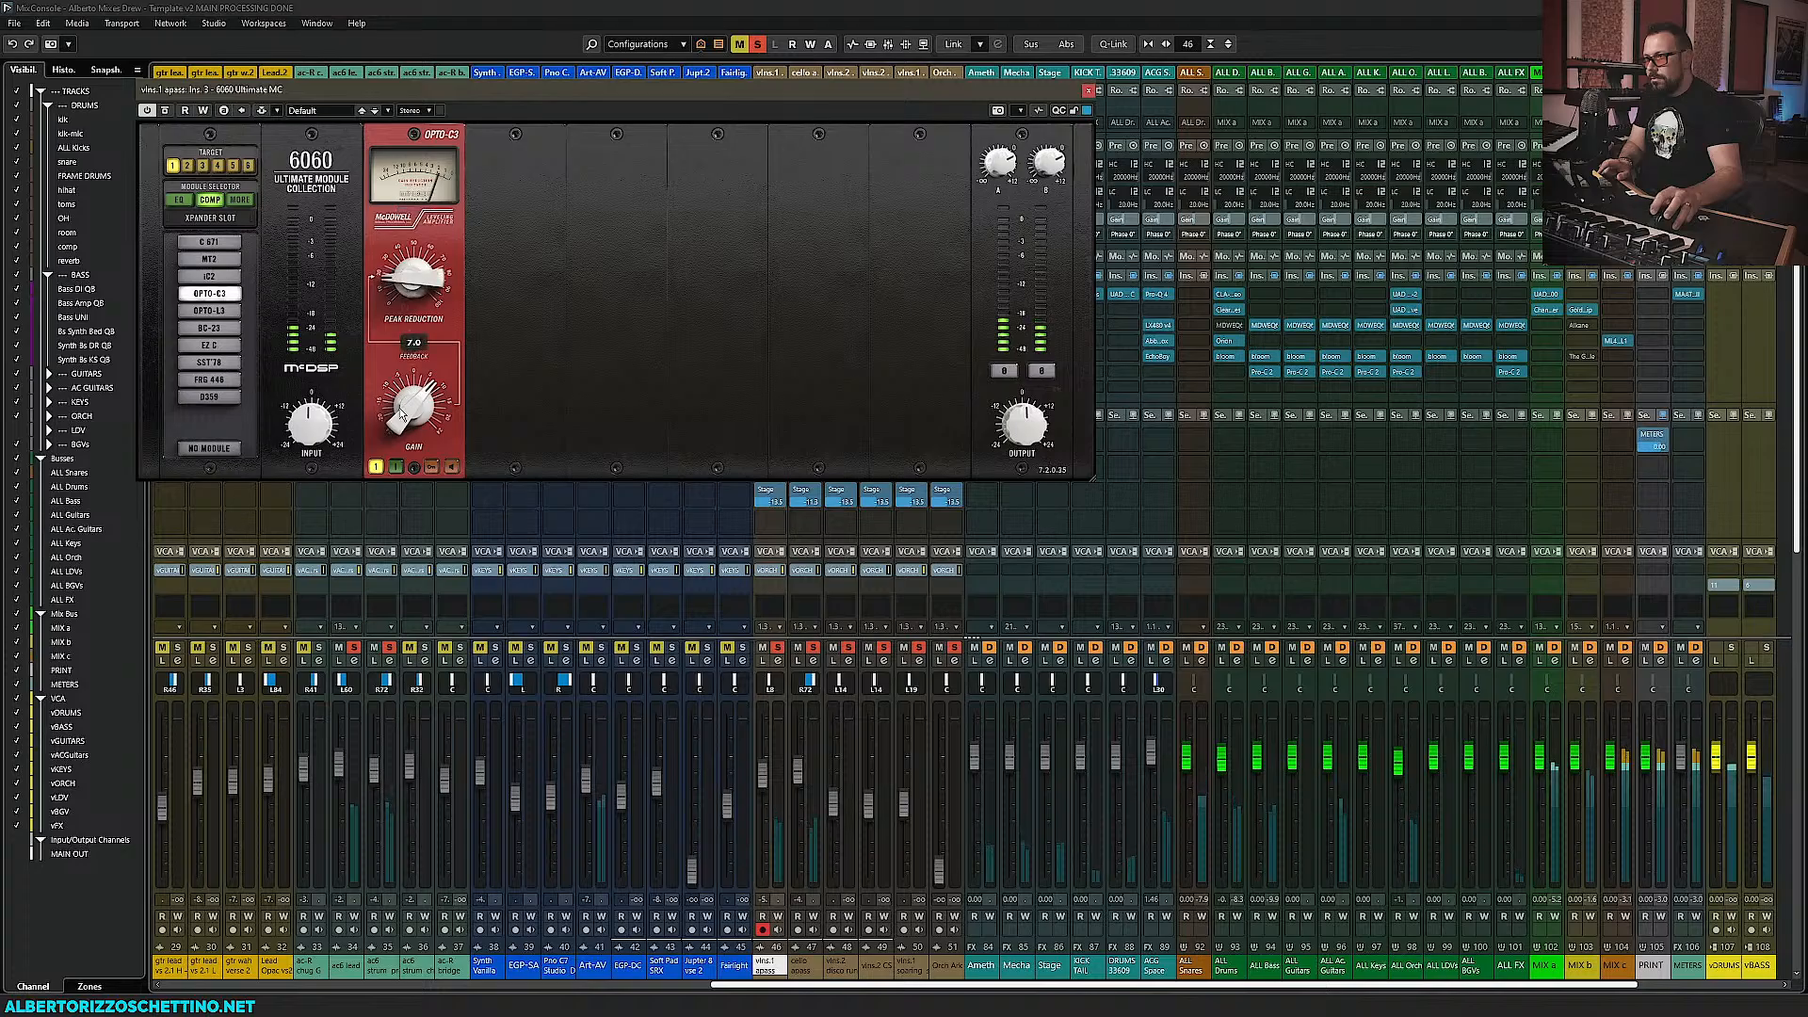
drag(408, 408, 421, 424)
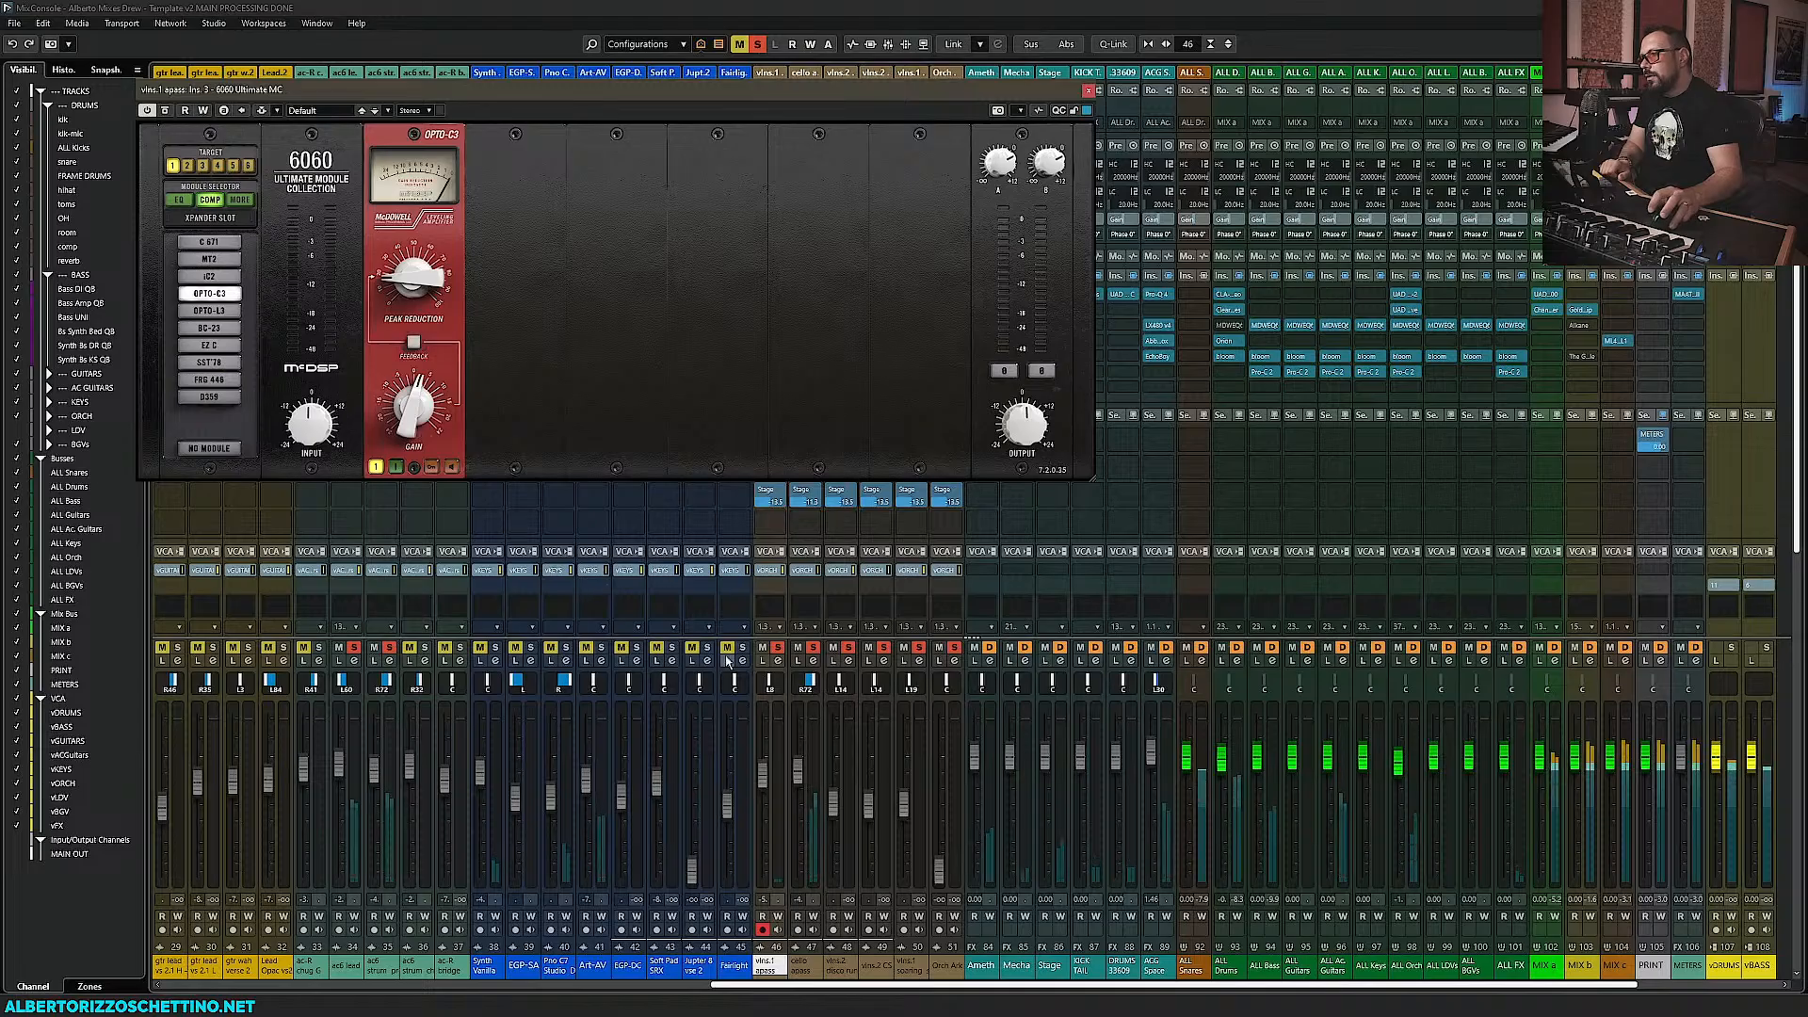
Copy the 6060 insert from the first violins to the cello's third slot, check its settings and close the plug-in
drag(947, 97, 1566, 597)
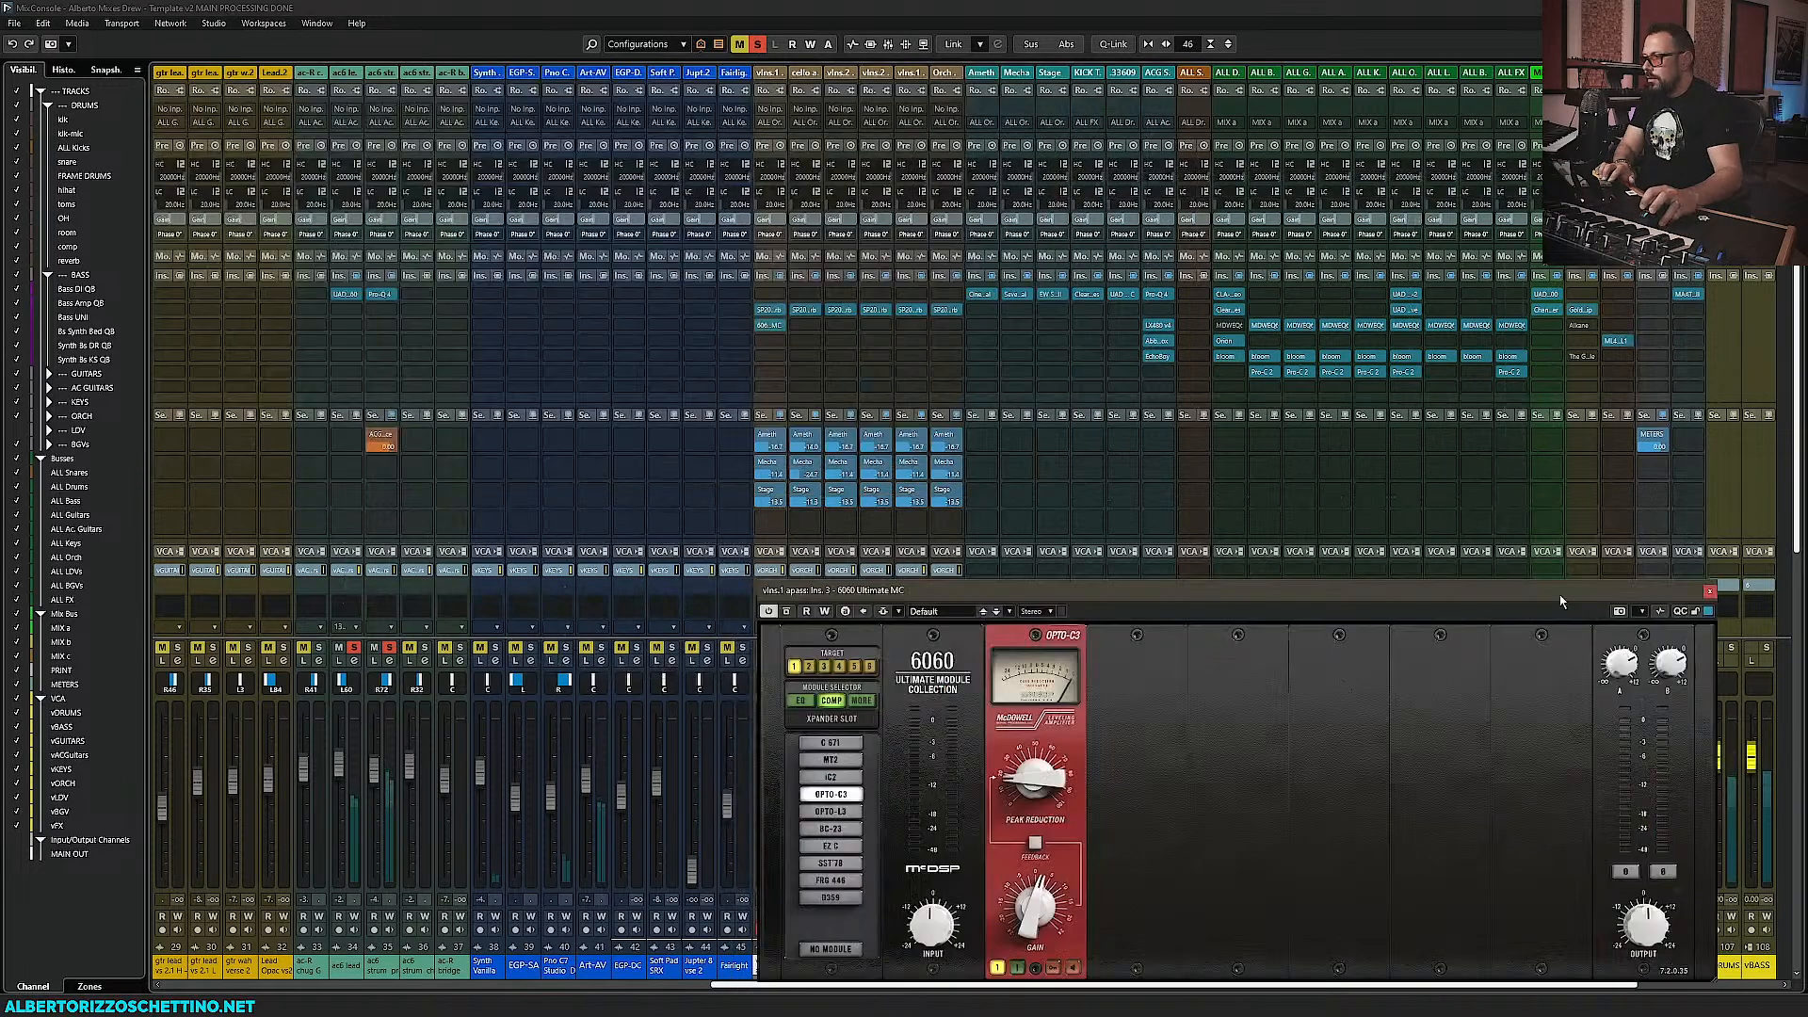
drag(805, 372, 806, 326)
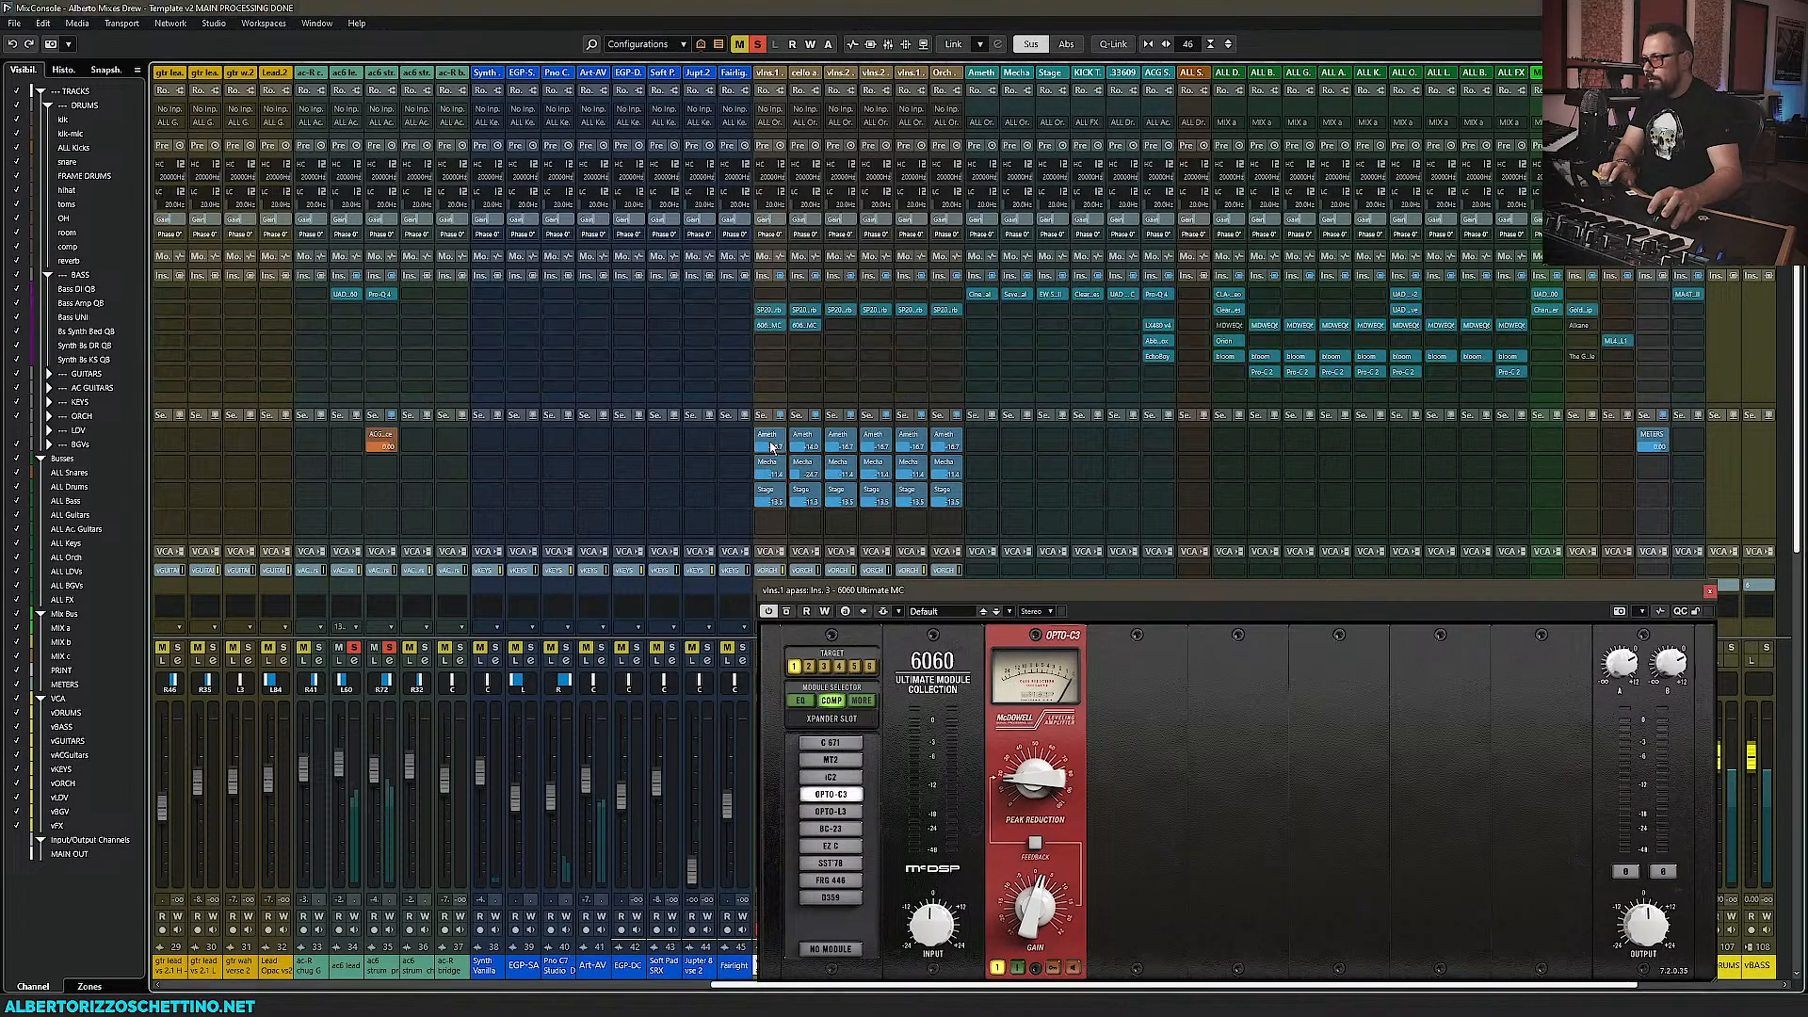
drag(1448, 581, 936, 423)
mouse_move(538, 613)
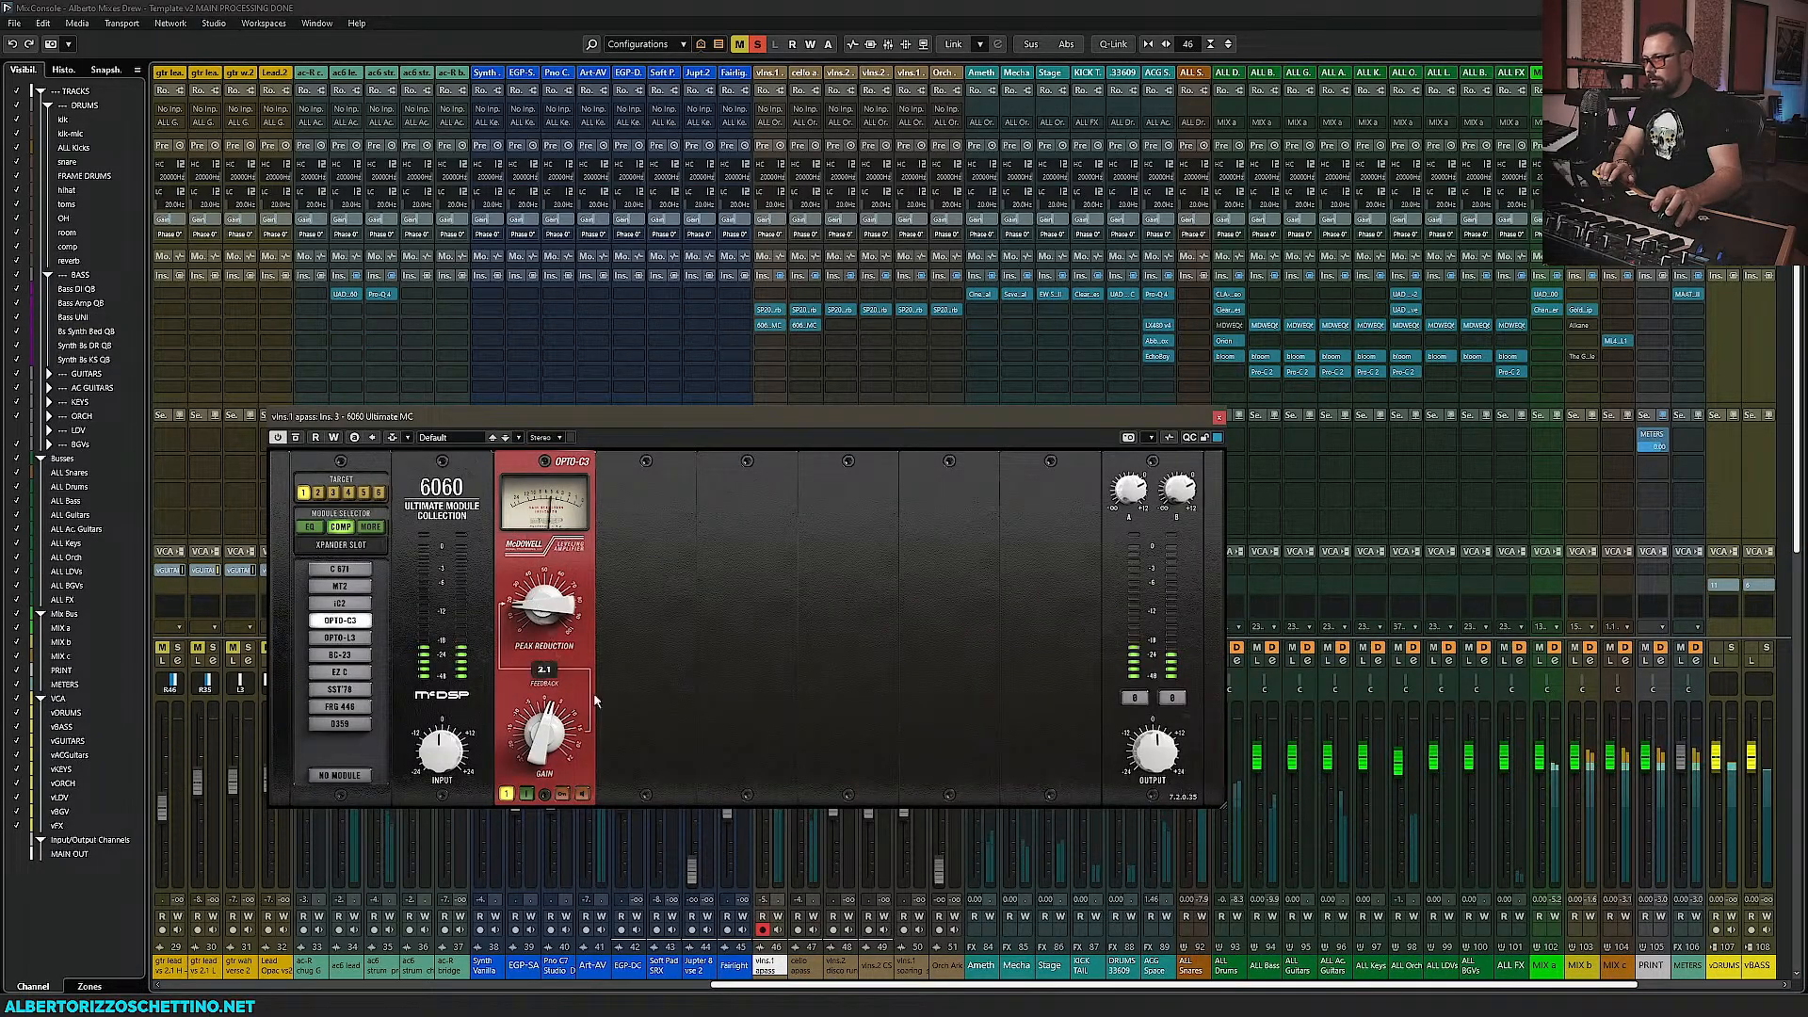
click(546, 686)
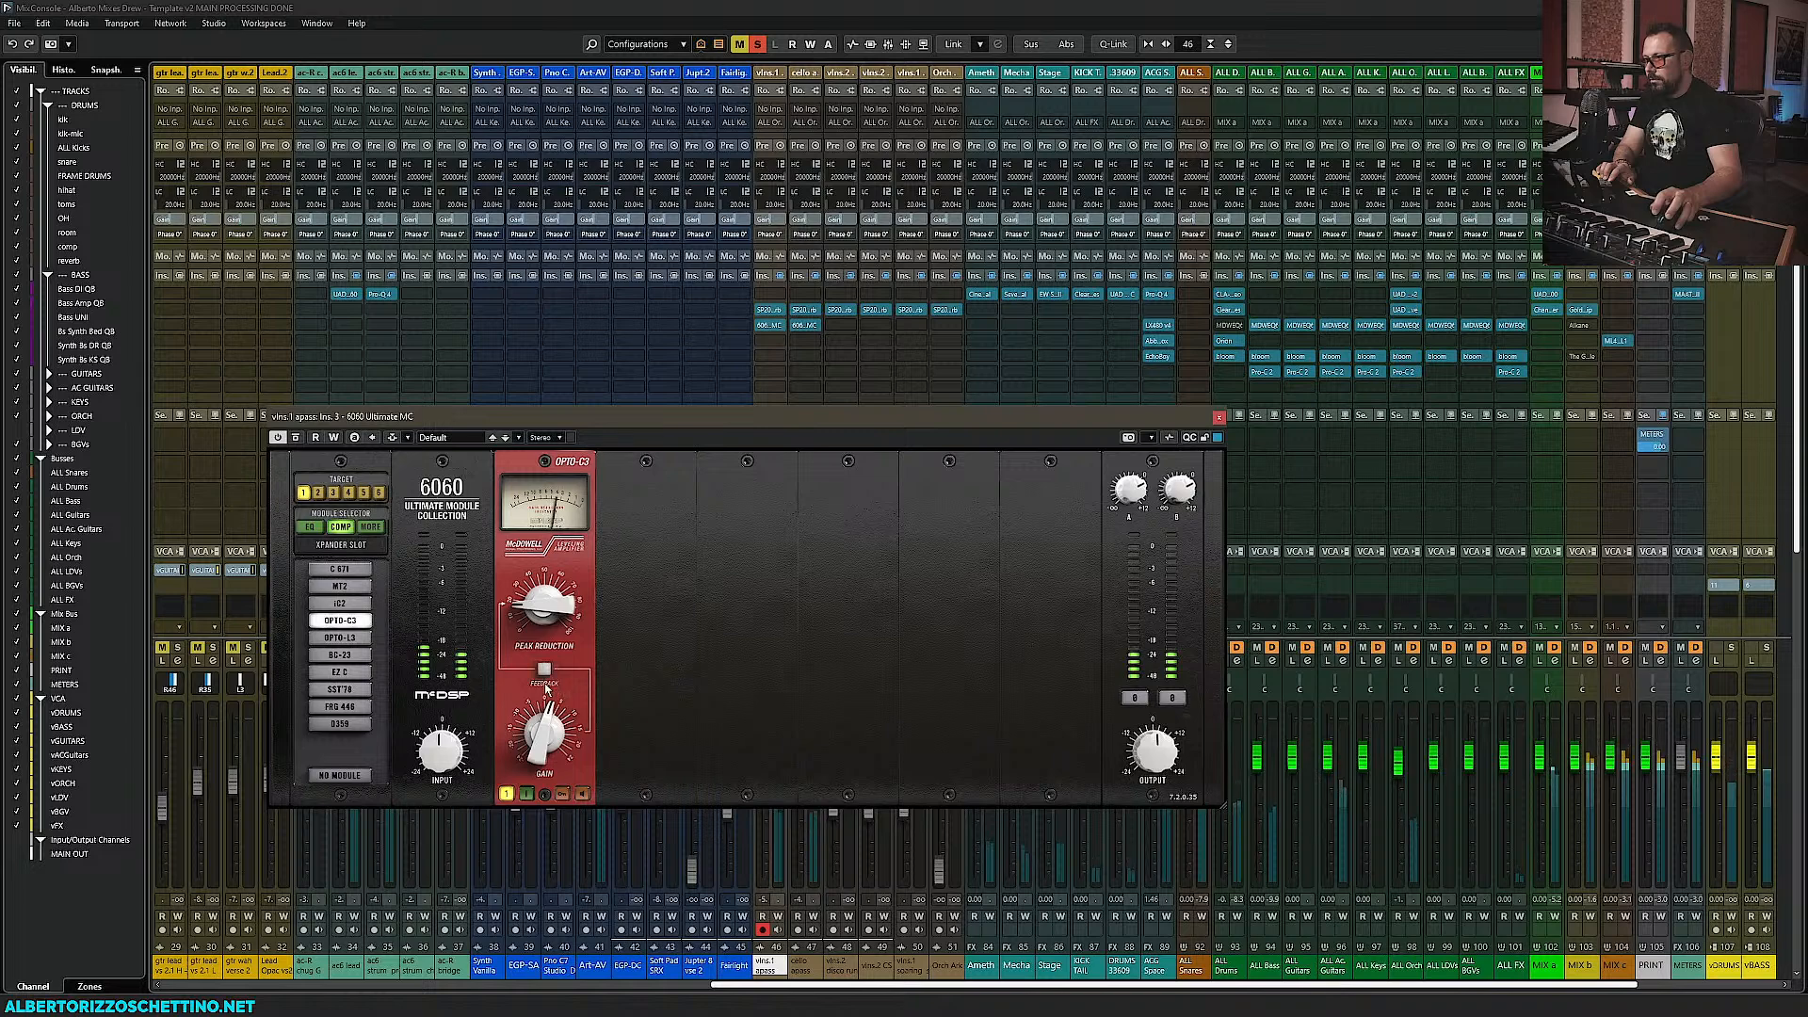
click(1219, 417)
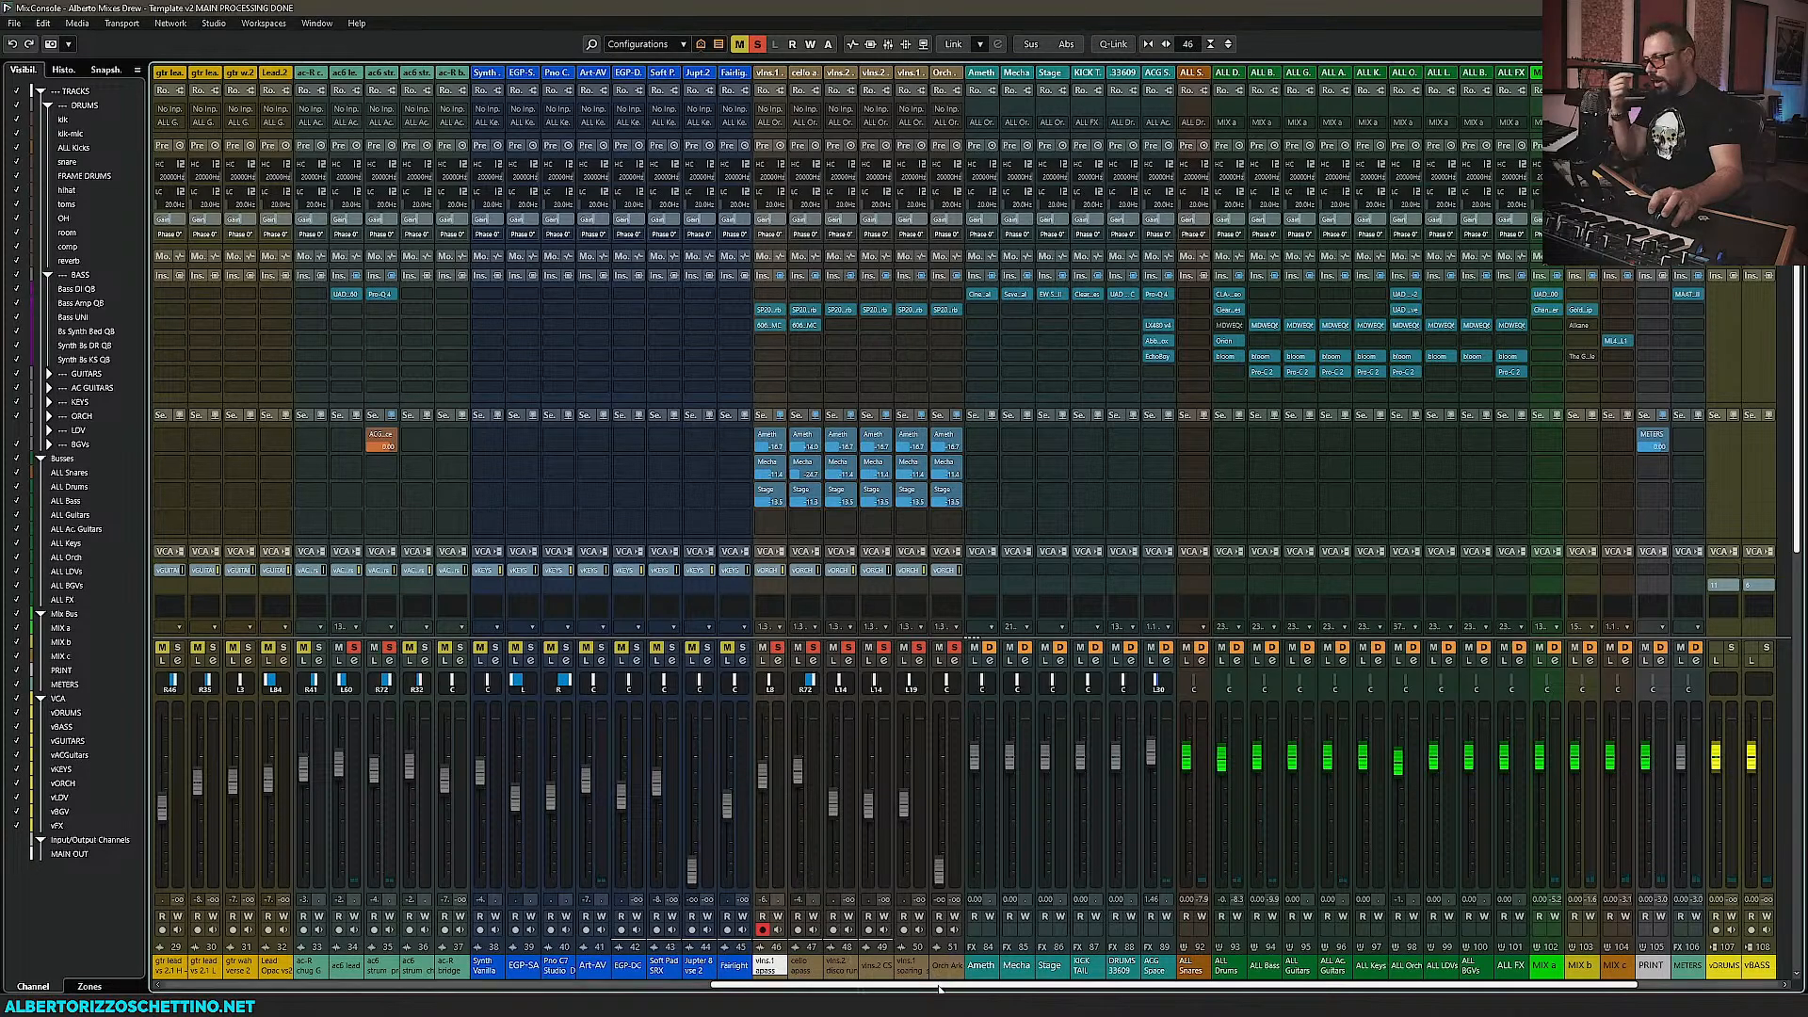
Insert the HCL Varis compressor in the fourth slot of the ALL Orch bus
drag(944, 985, 1087, 985)
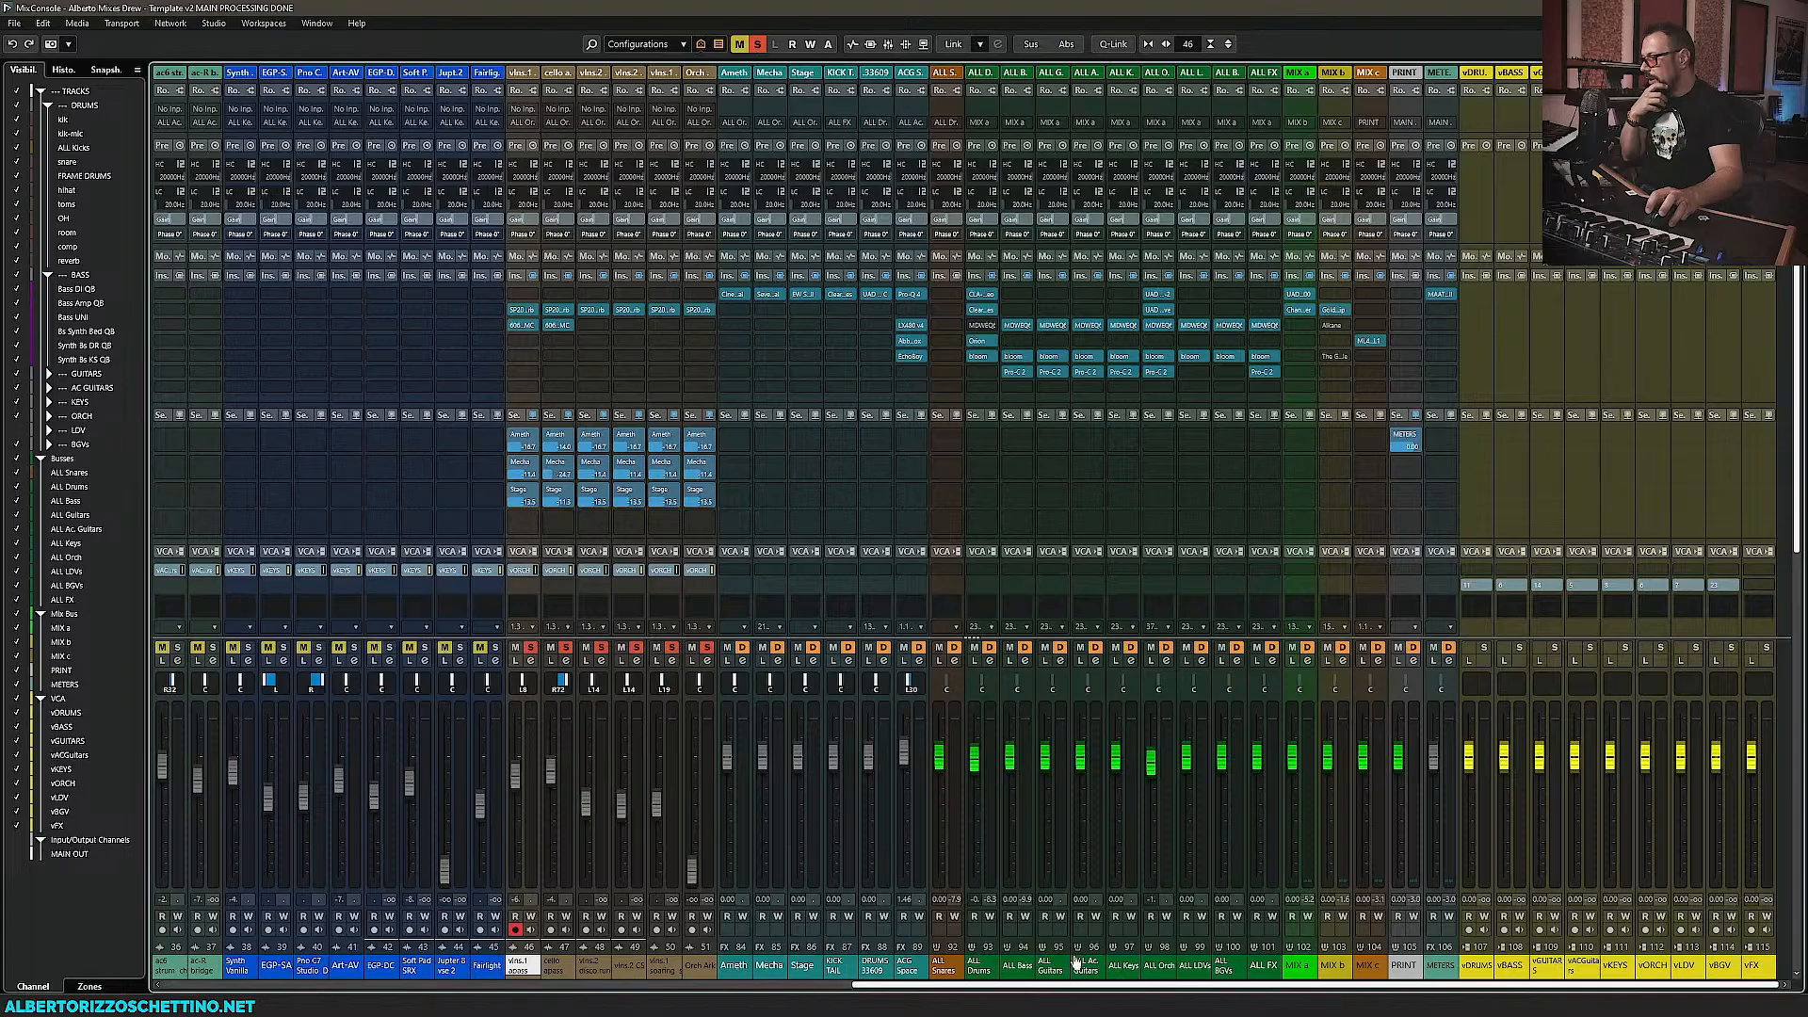
click(1164, 344)
text(varis)
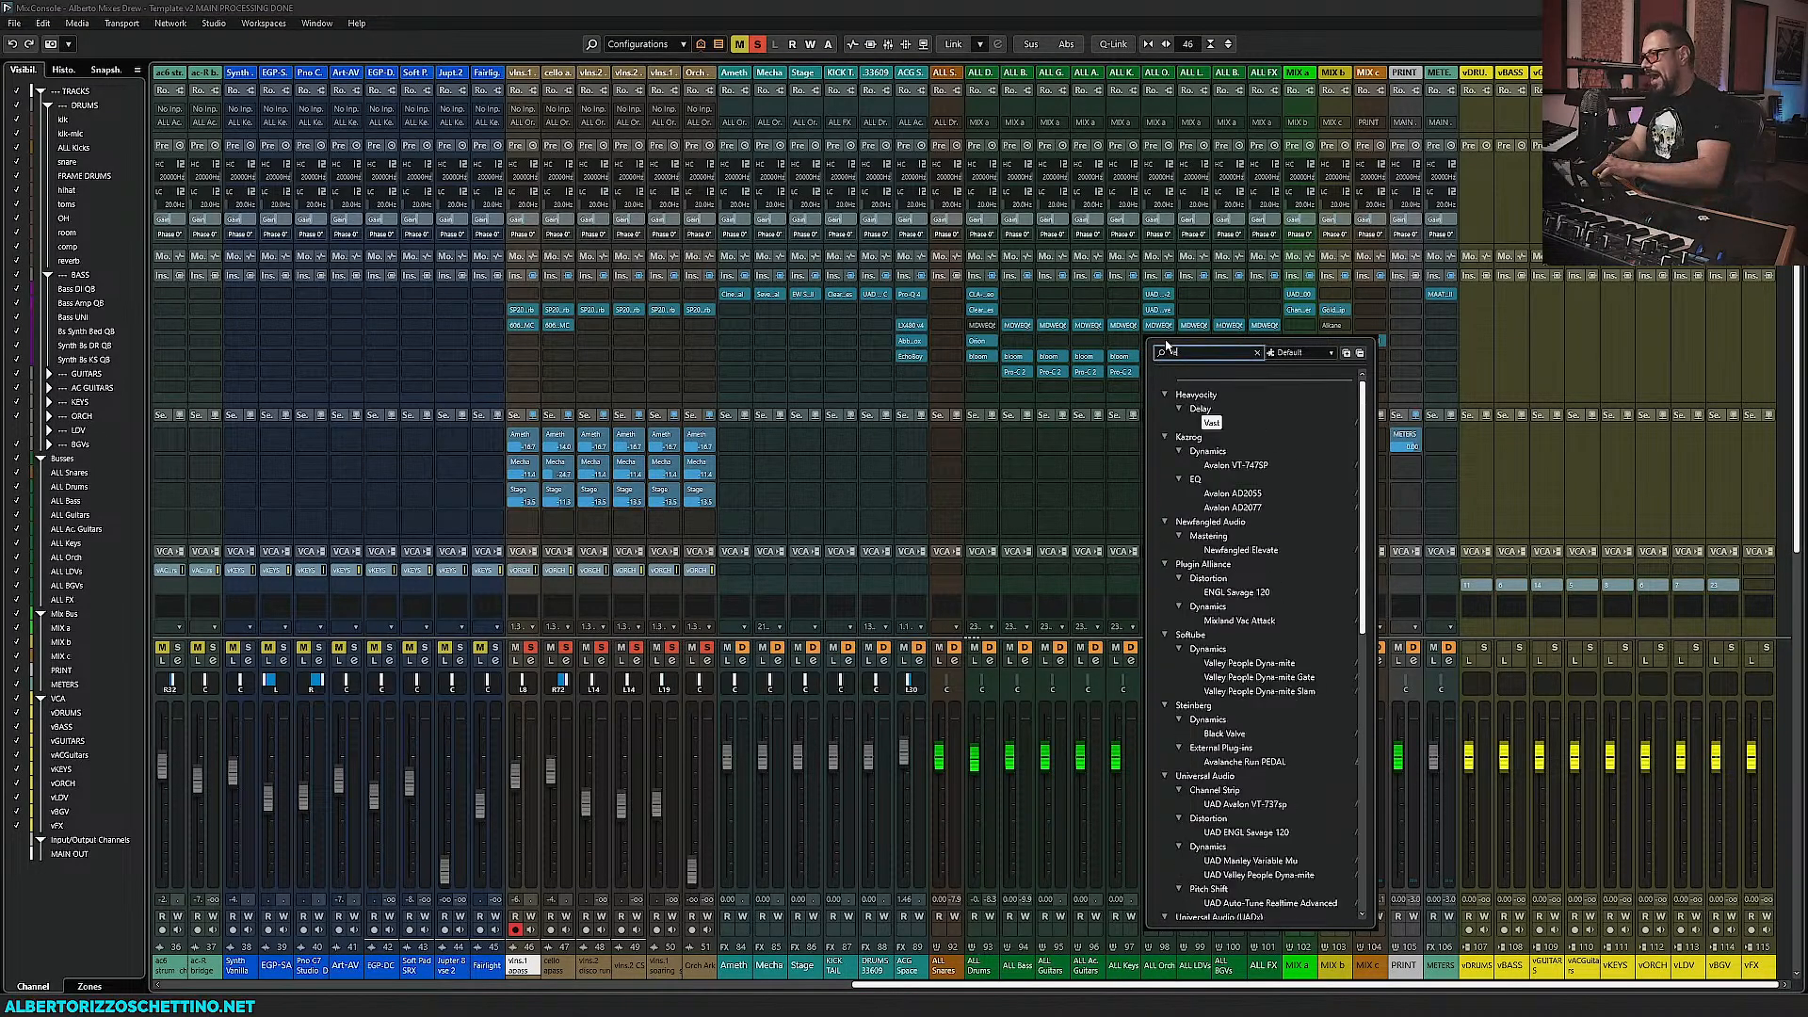
key(Return)
drag(985, 310, 874, 346)
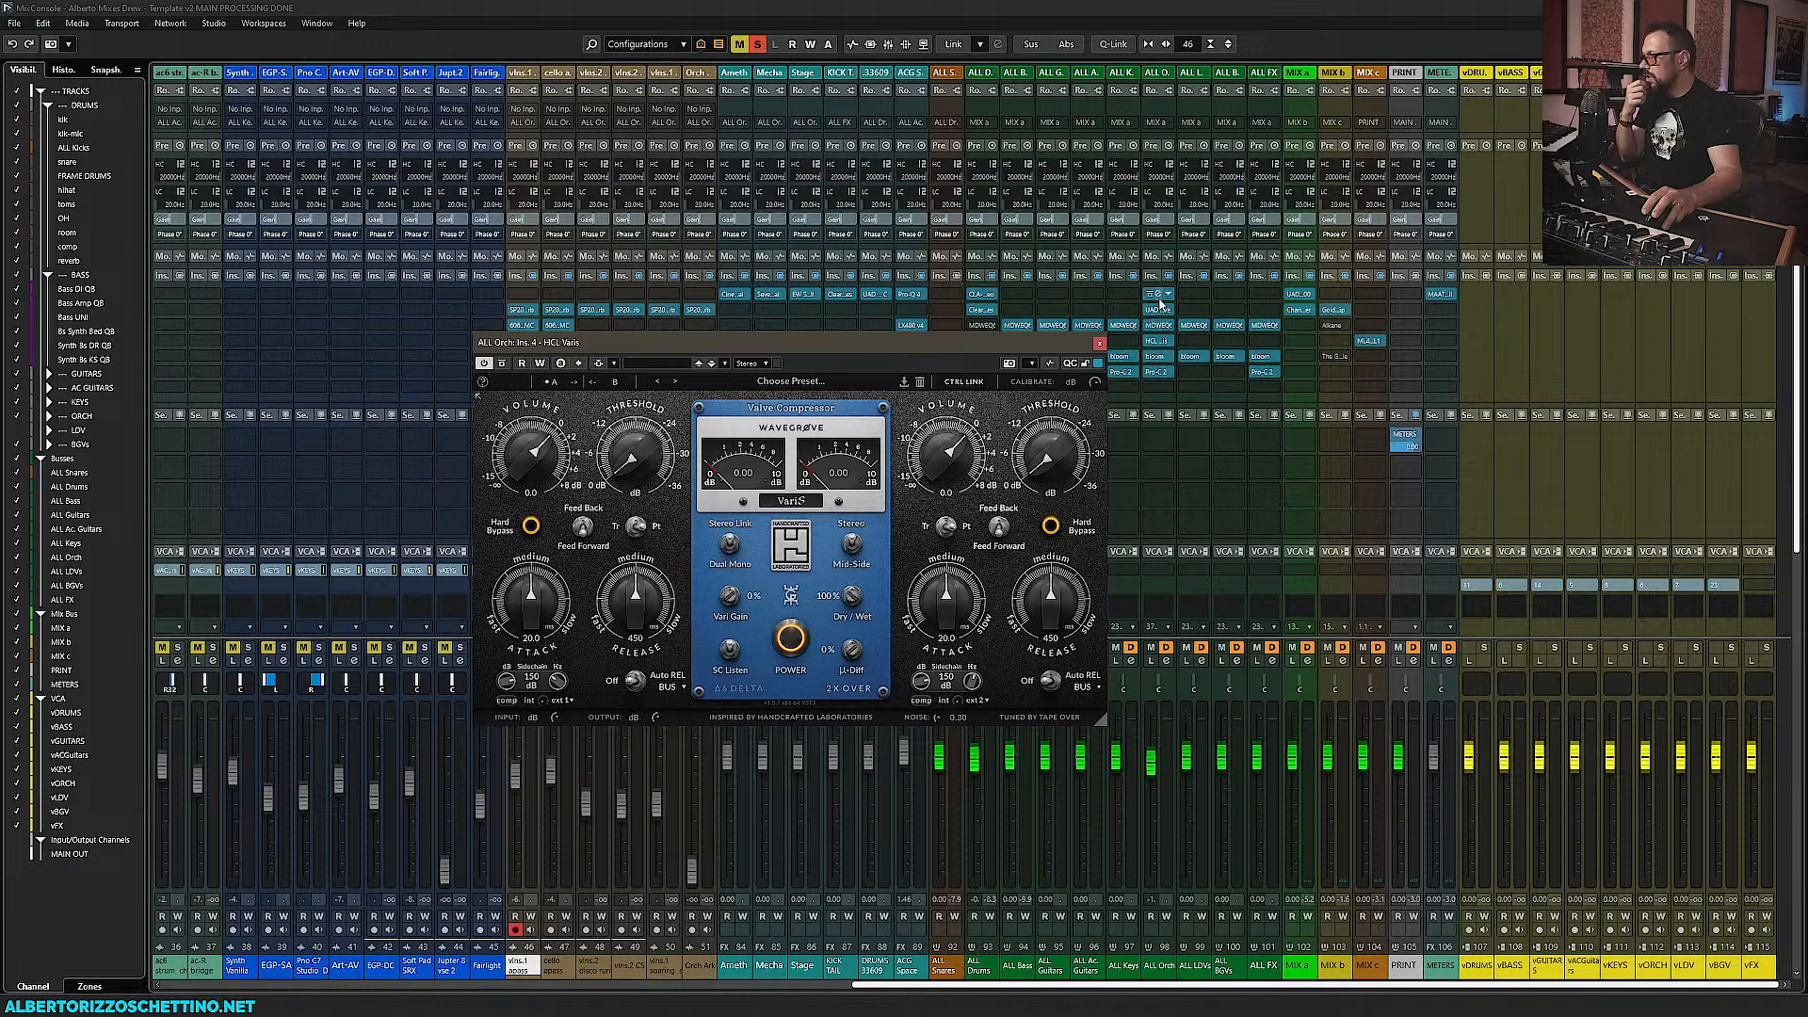
Open and enable the UAD Vertigo VSC-2 in ALL Orch's first slot, and close the Varis window
click(1160, 298)
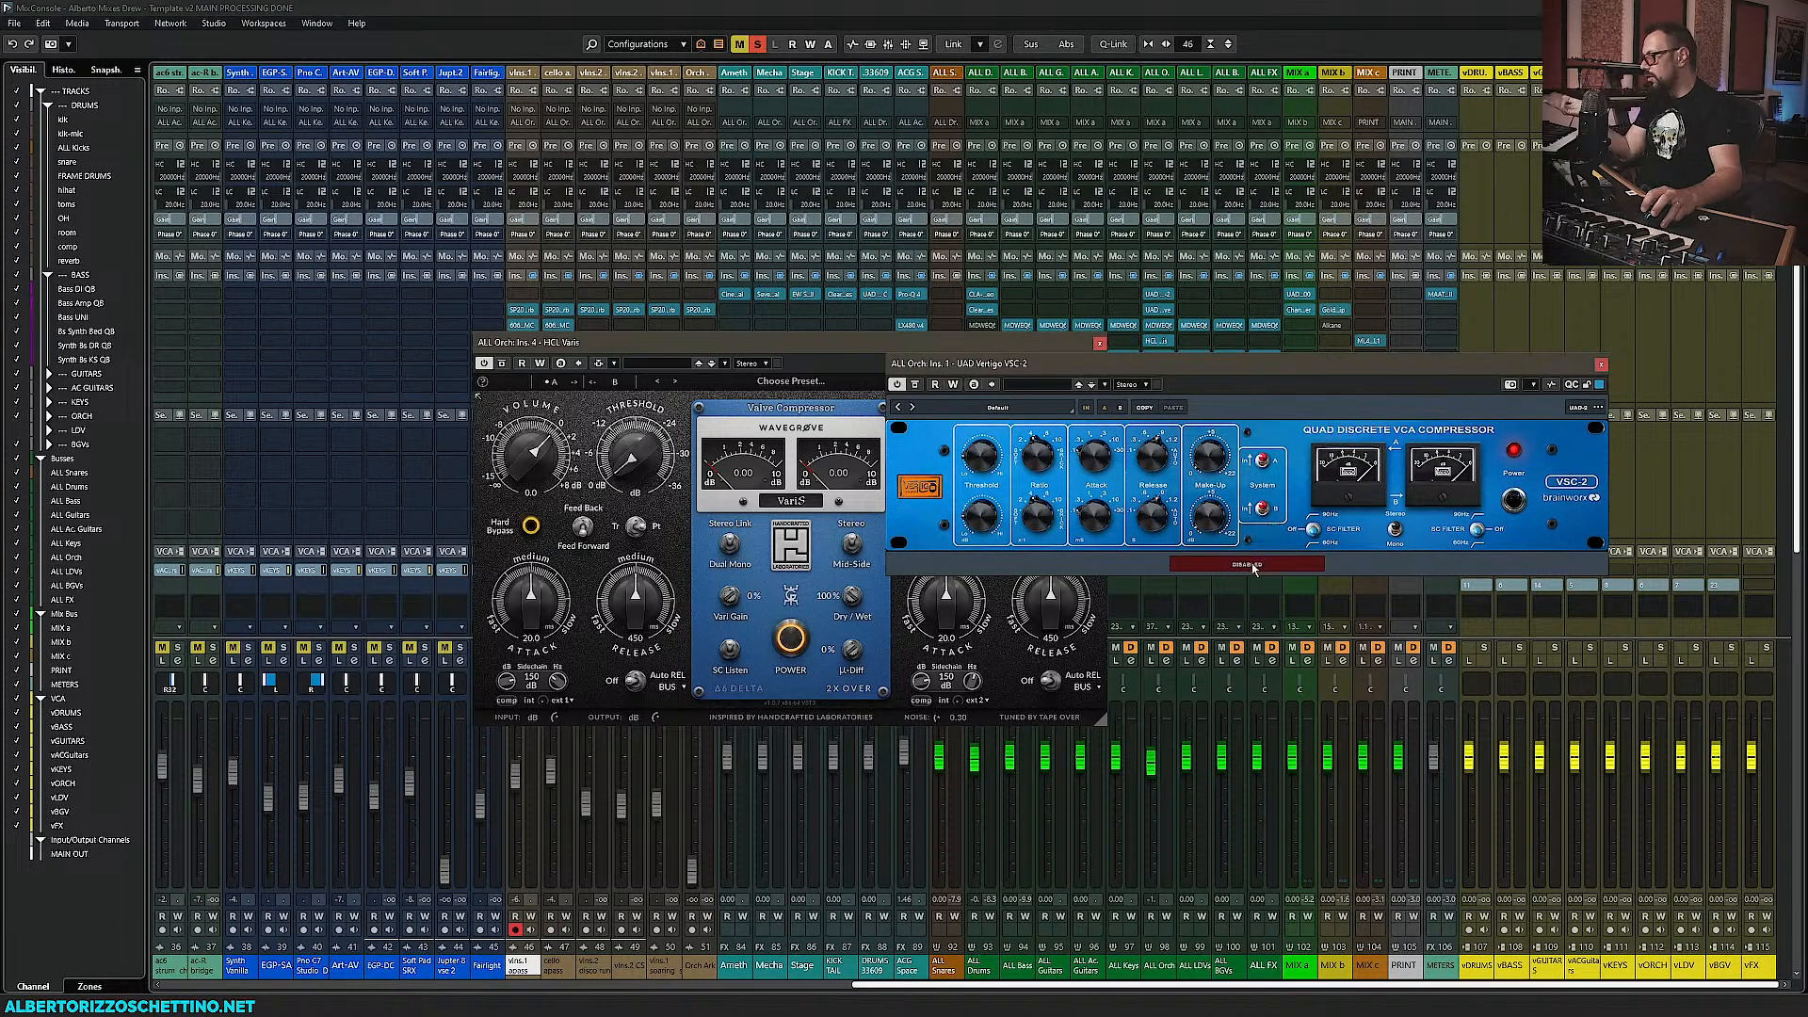
click(1151, 298)
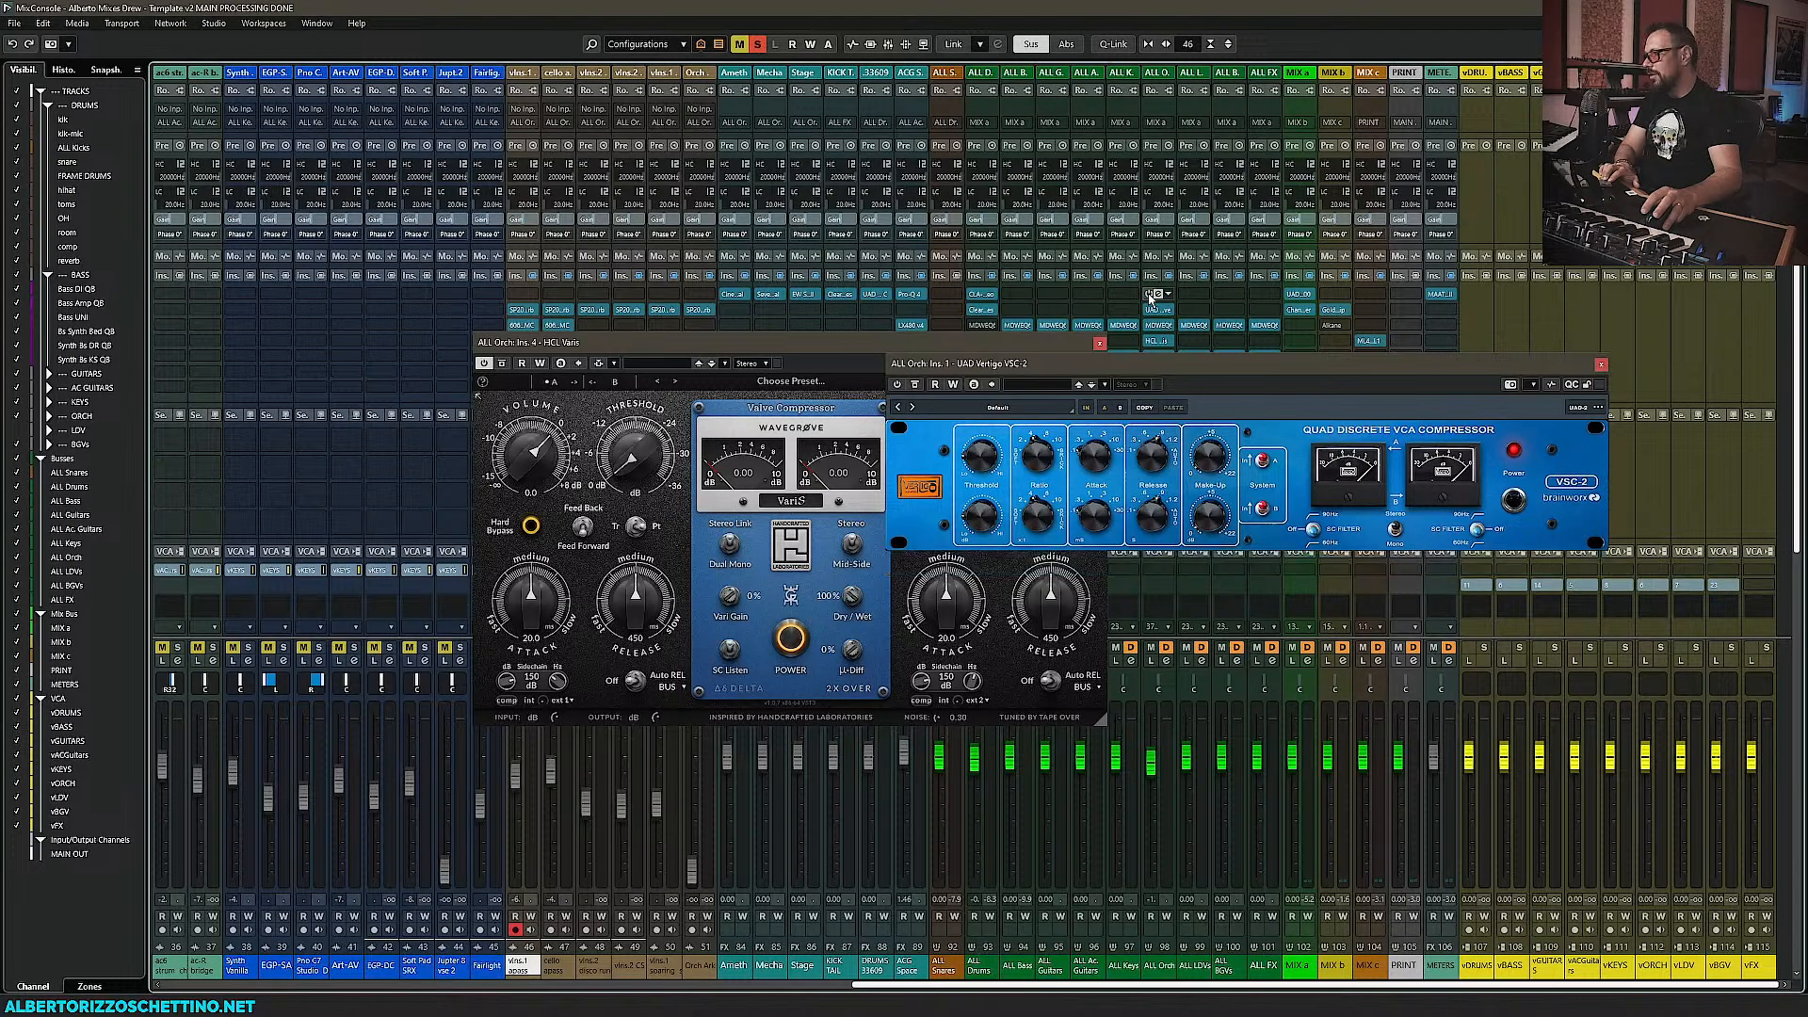
drag(1241, 369, 1265, 362)
click(890, 350)
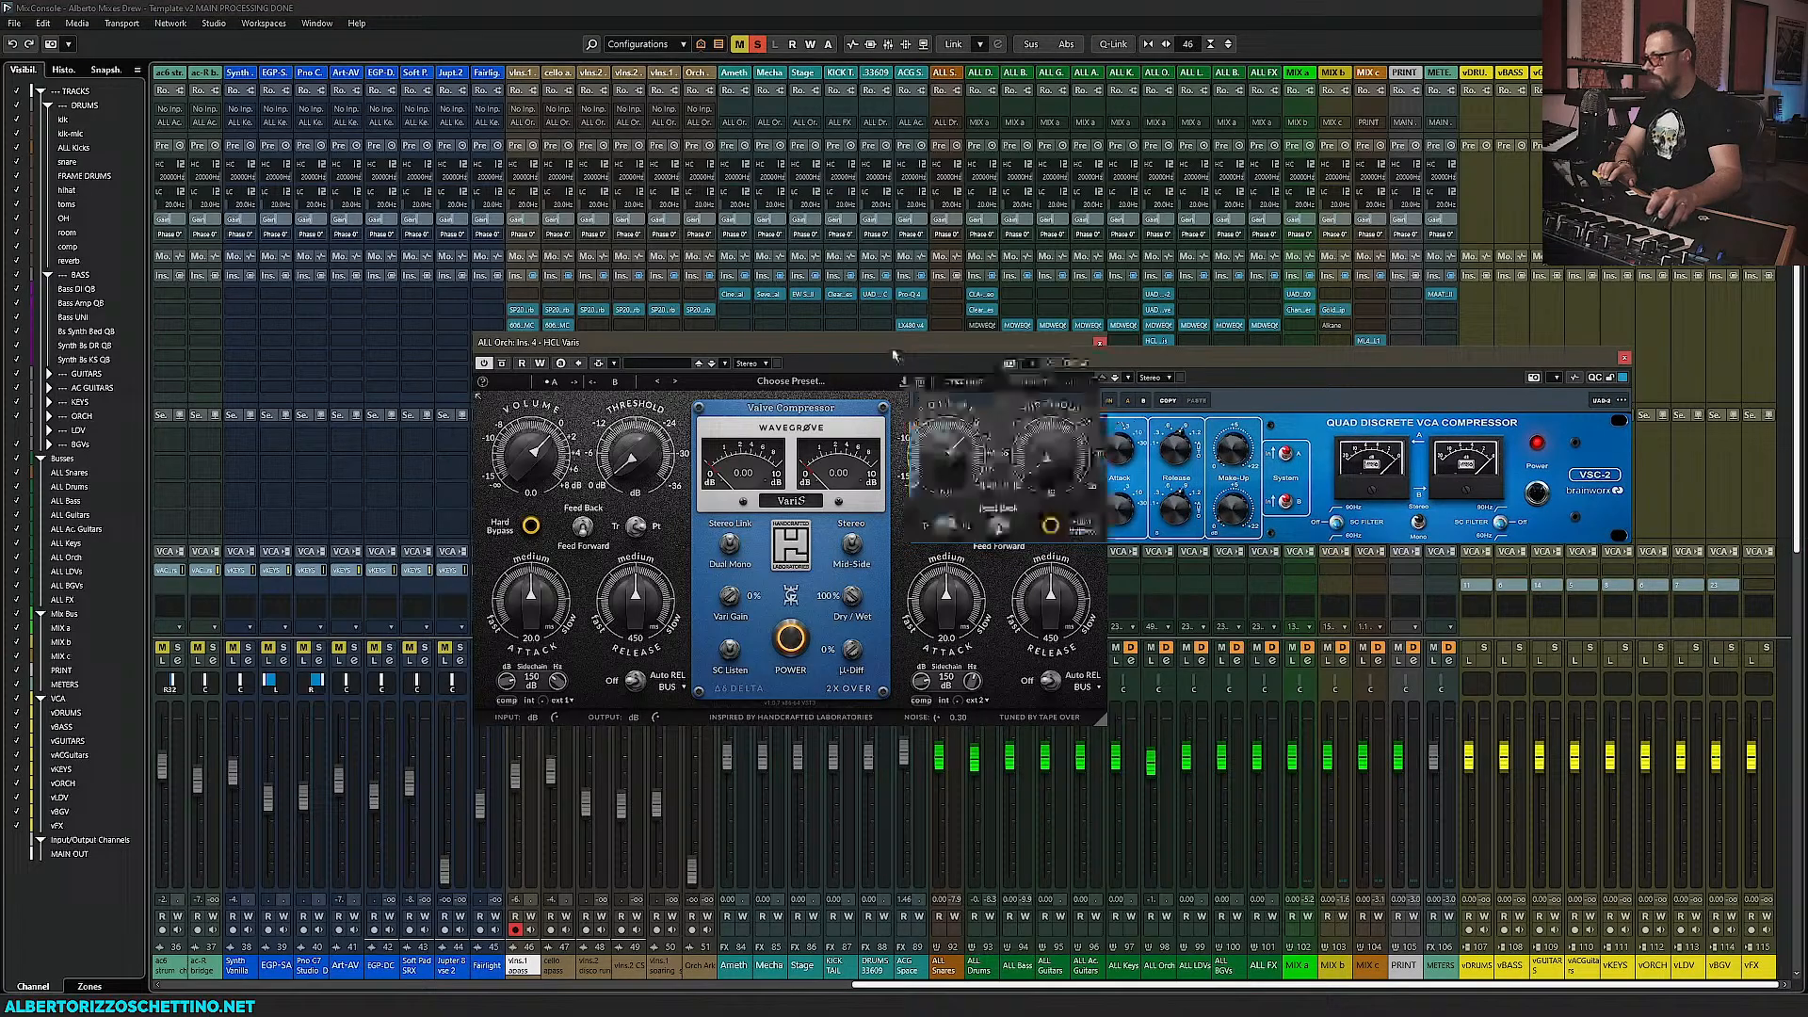
click(1099, 344)
drag(1123, 359, 1114, 432)
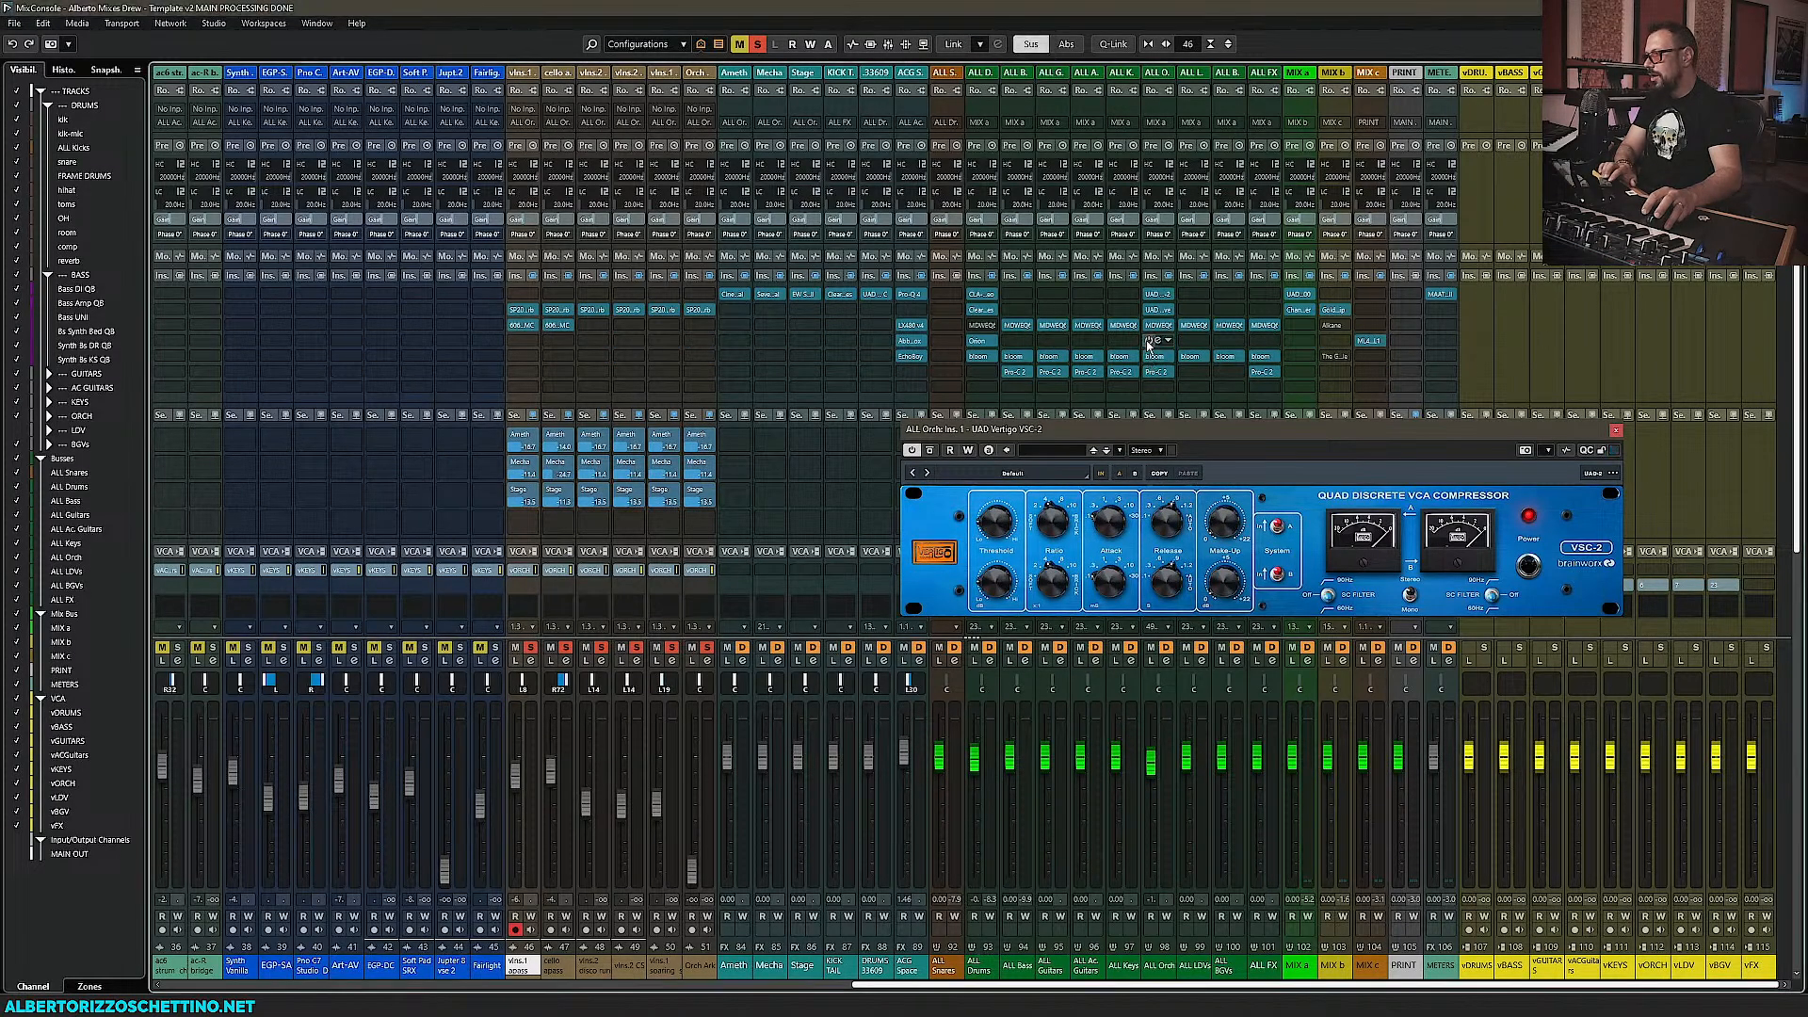
Open ALL Orch's Manley Massive Passive below the VSC-2 and adjust the VSC-2's second make-up knob during playback
click(1159, 310)
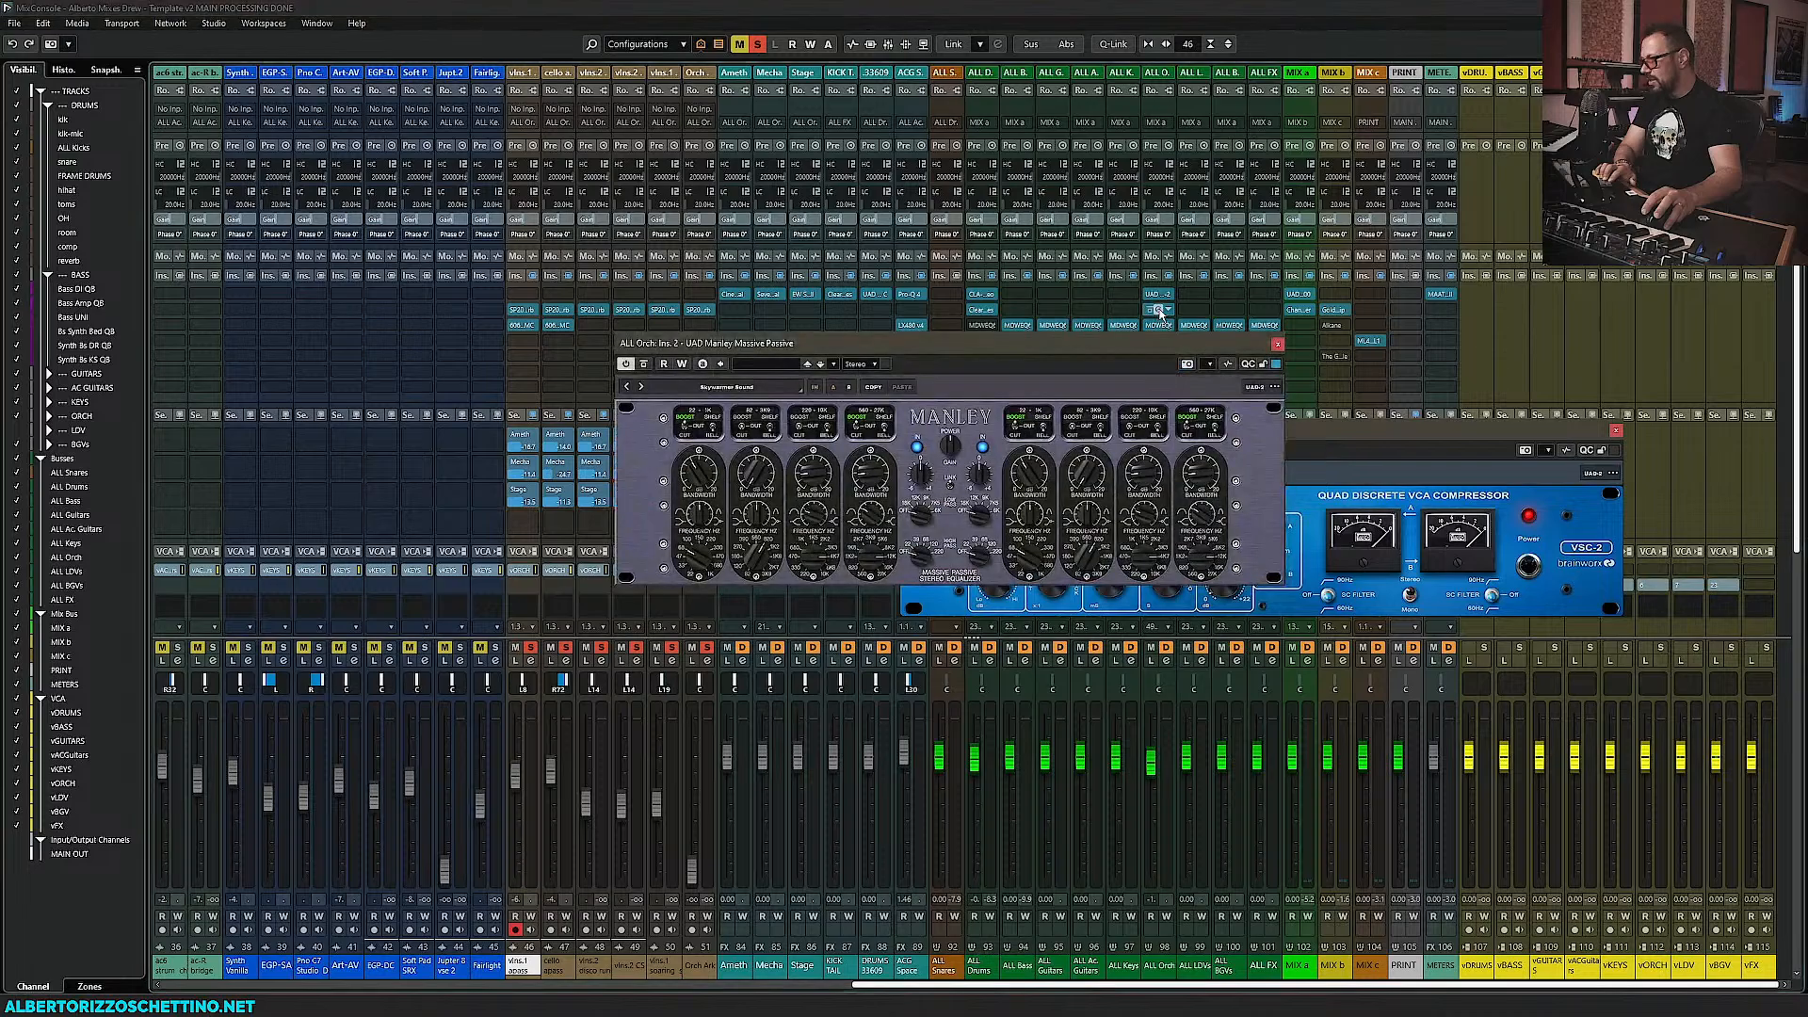
drag(1446, 648, 1454, 640)
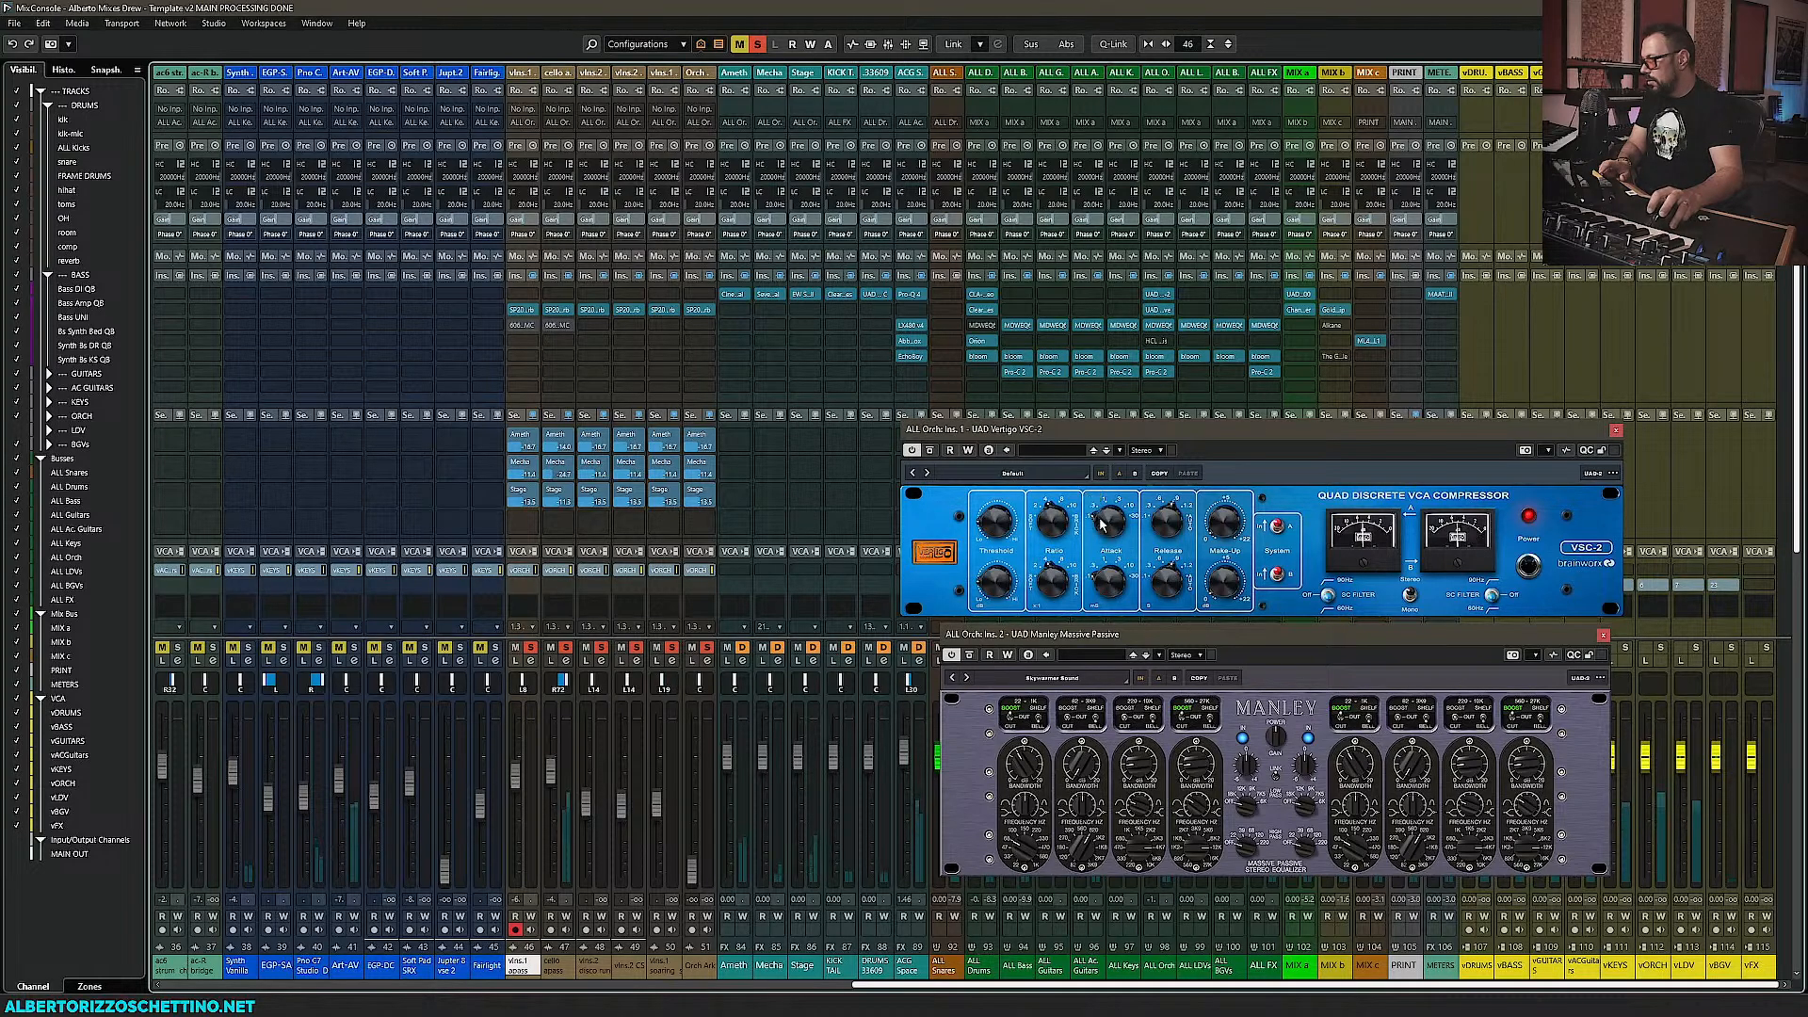
click(1229, 584)
drag(1231, 584, 1232, 578)
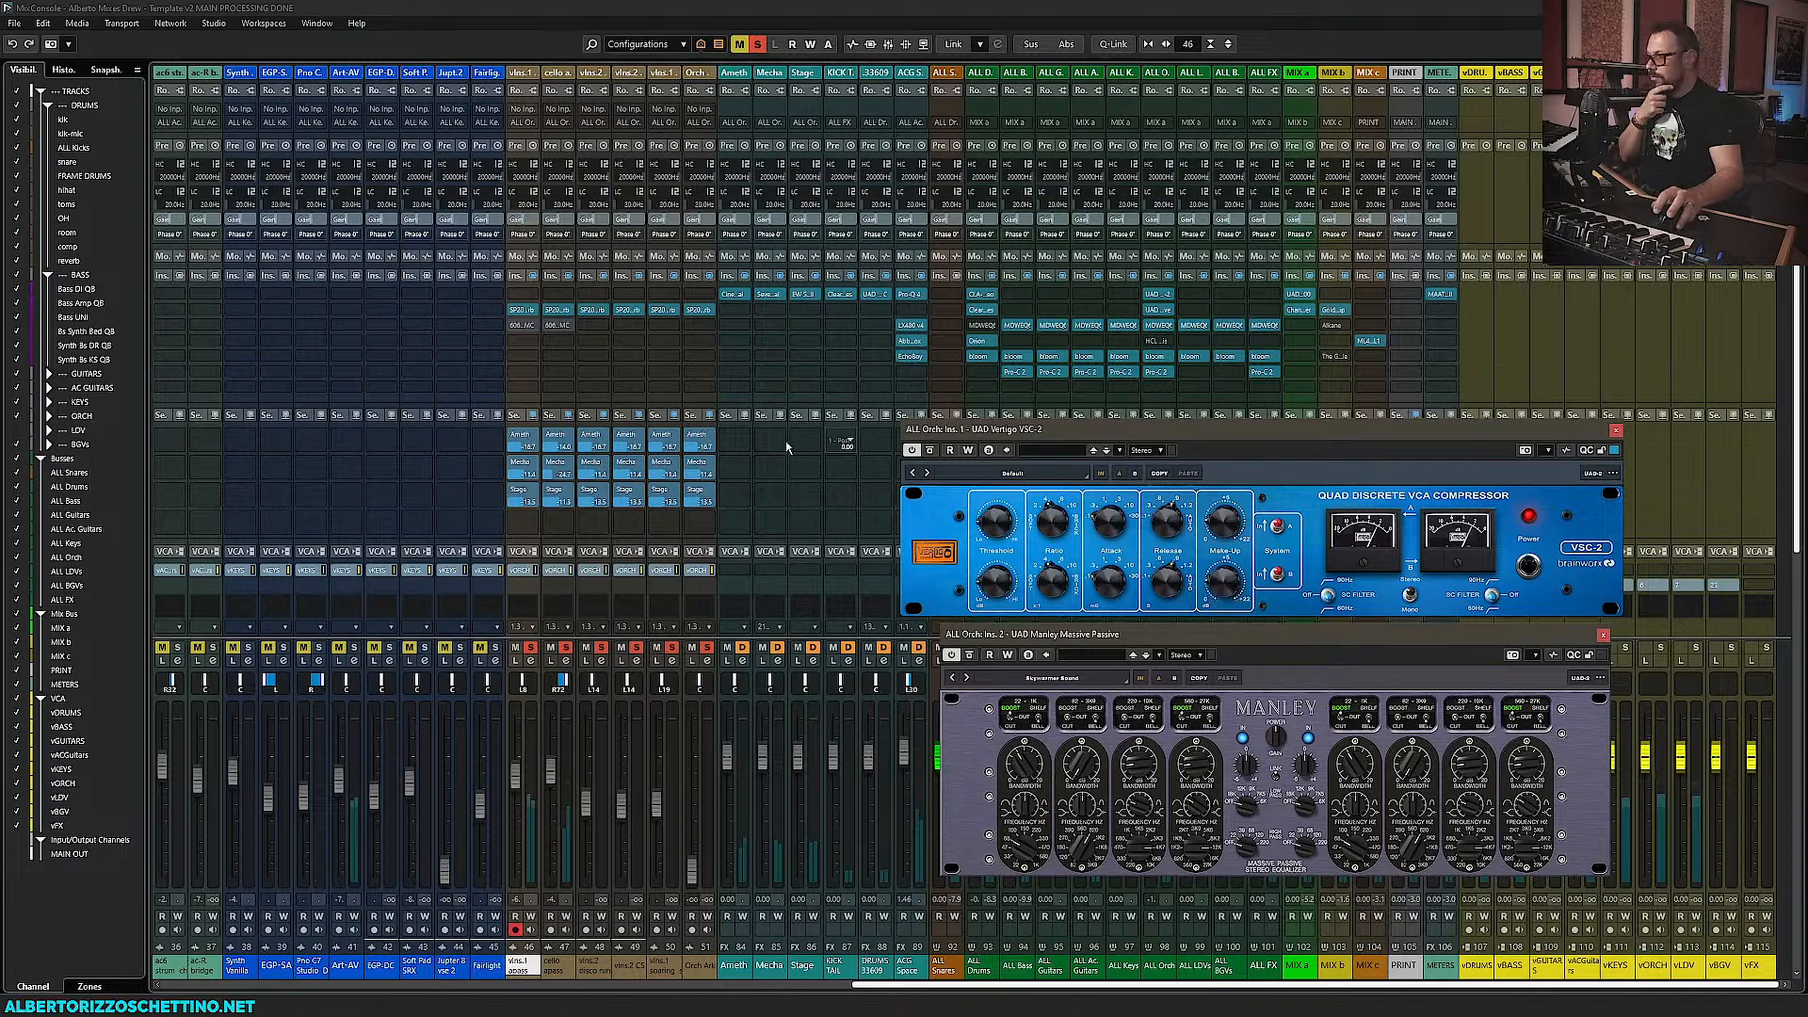
Compare the strings with the 6060 inserts bypassed and active, and check the first violins' OPTO-C3 settings
click(535, 330)
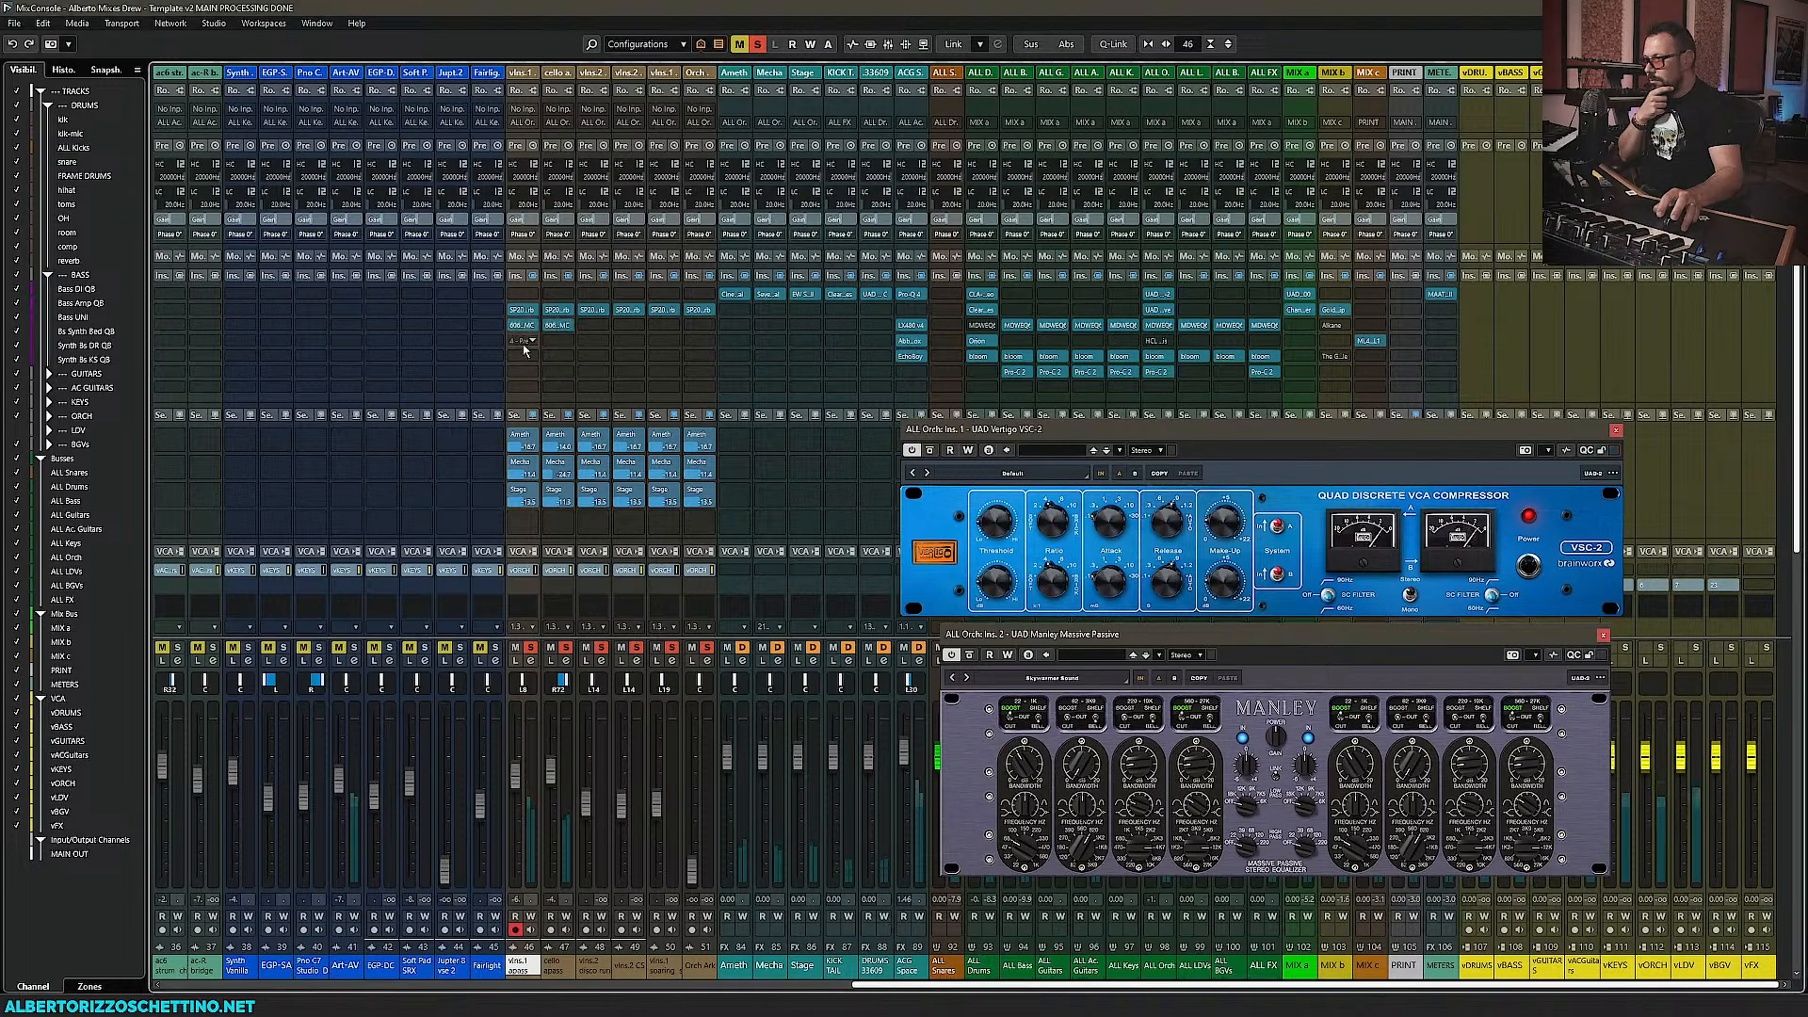
drag(1226, 597, 1226, 599)
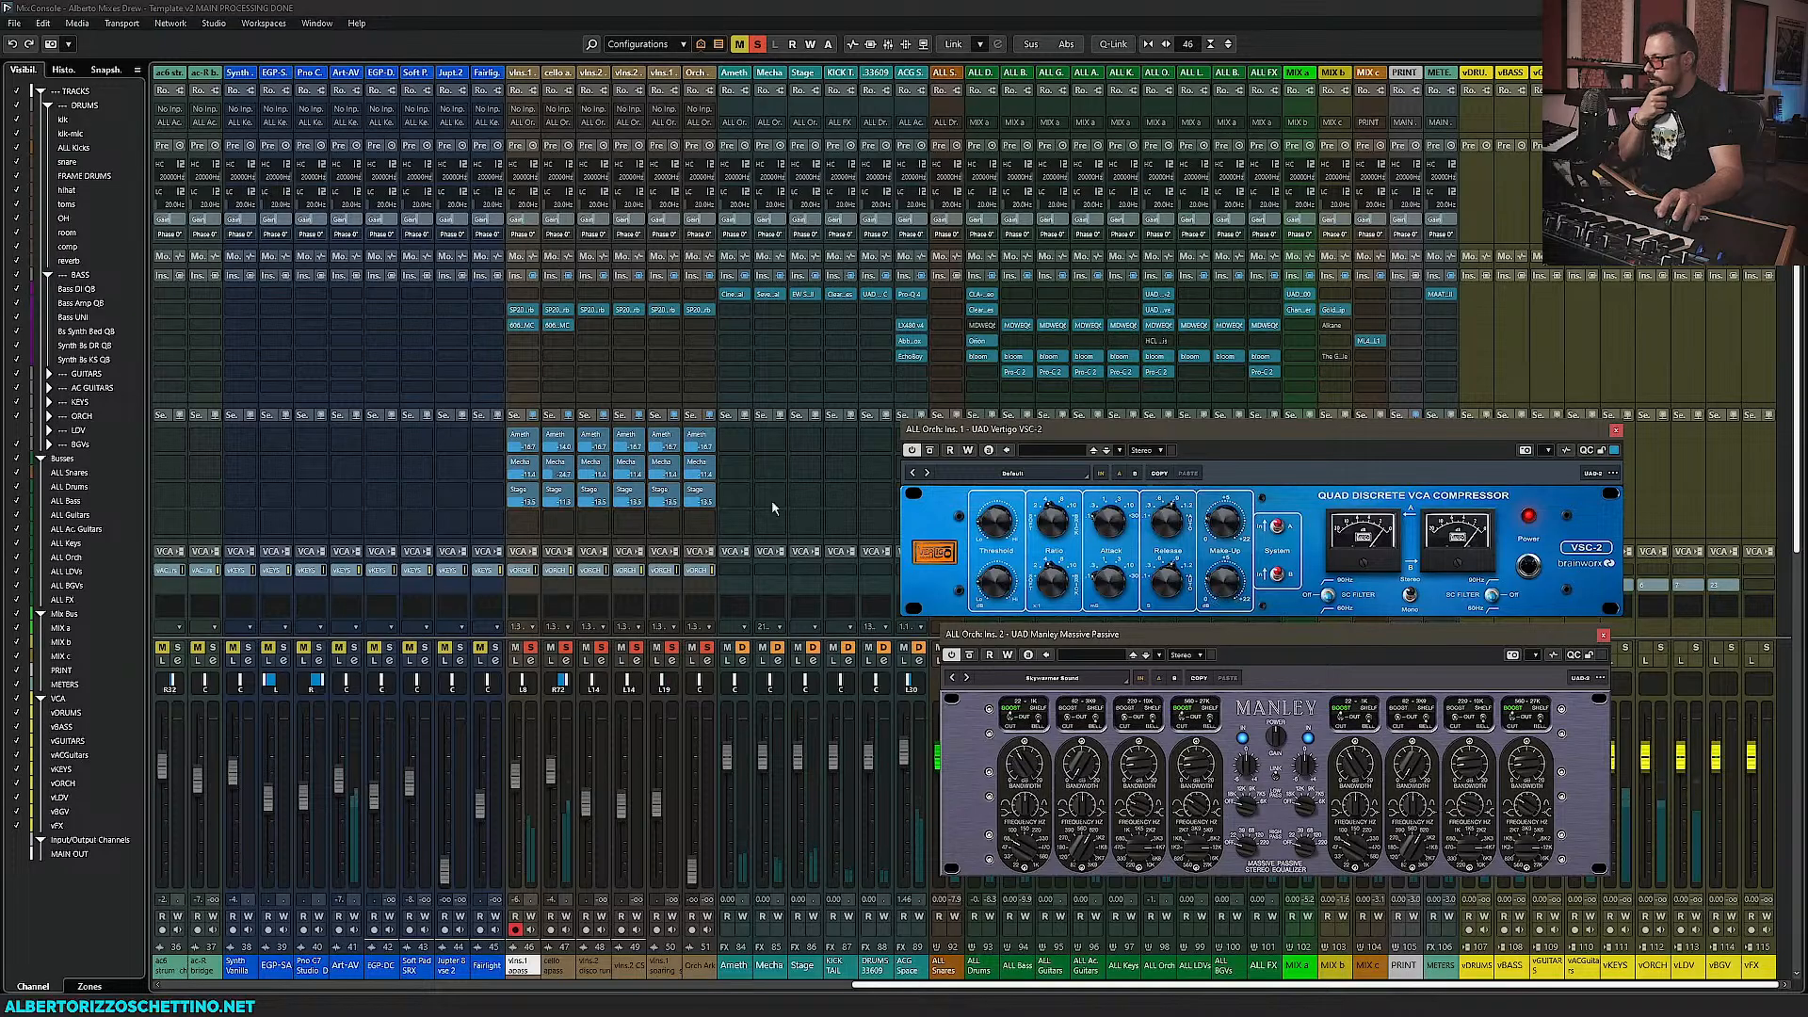
click(549, 331)
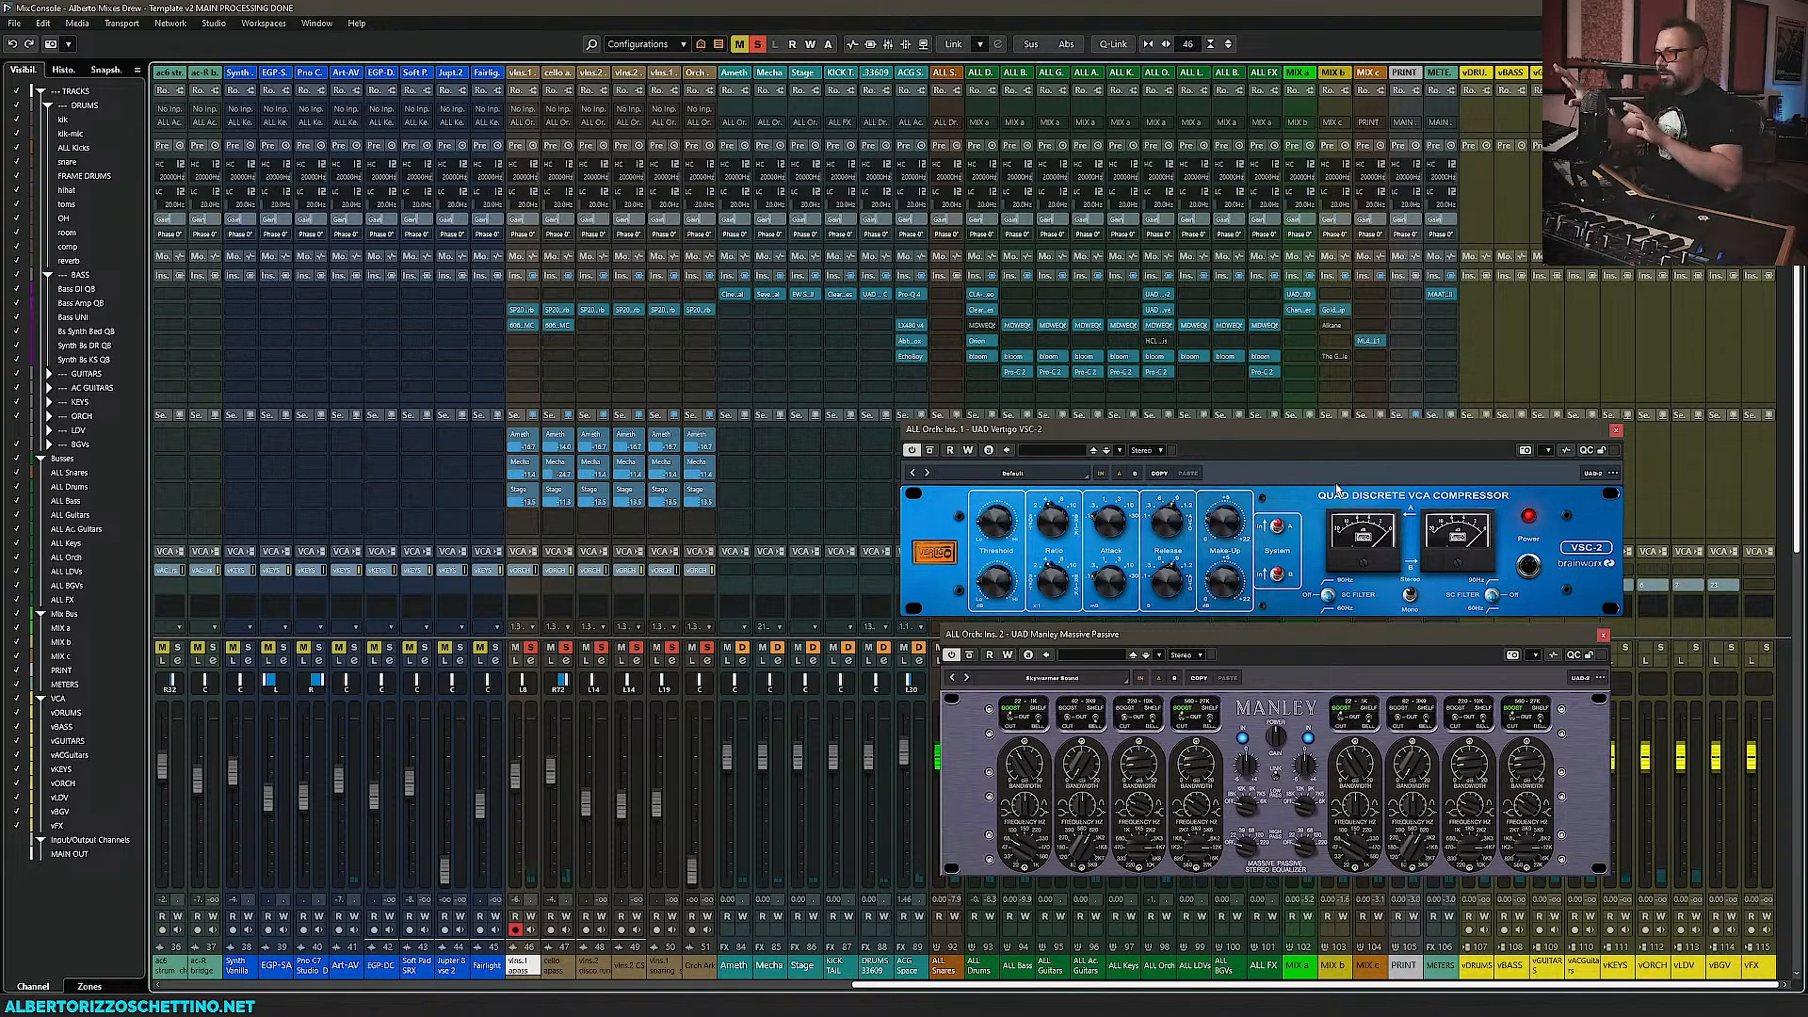
click(524, 326)
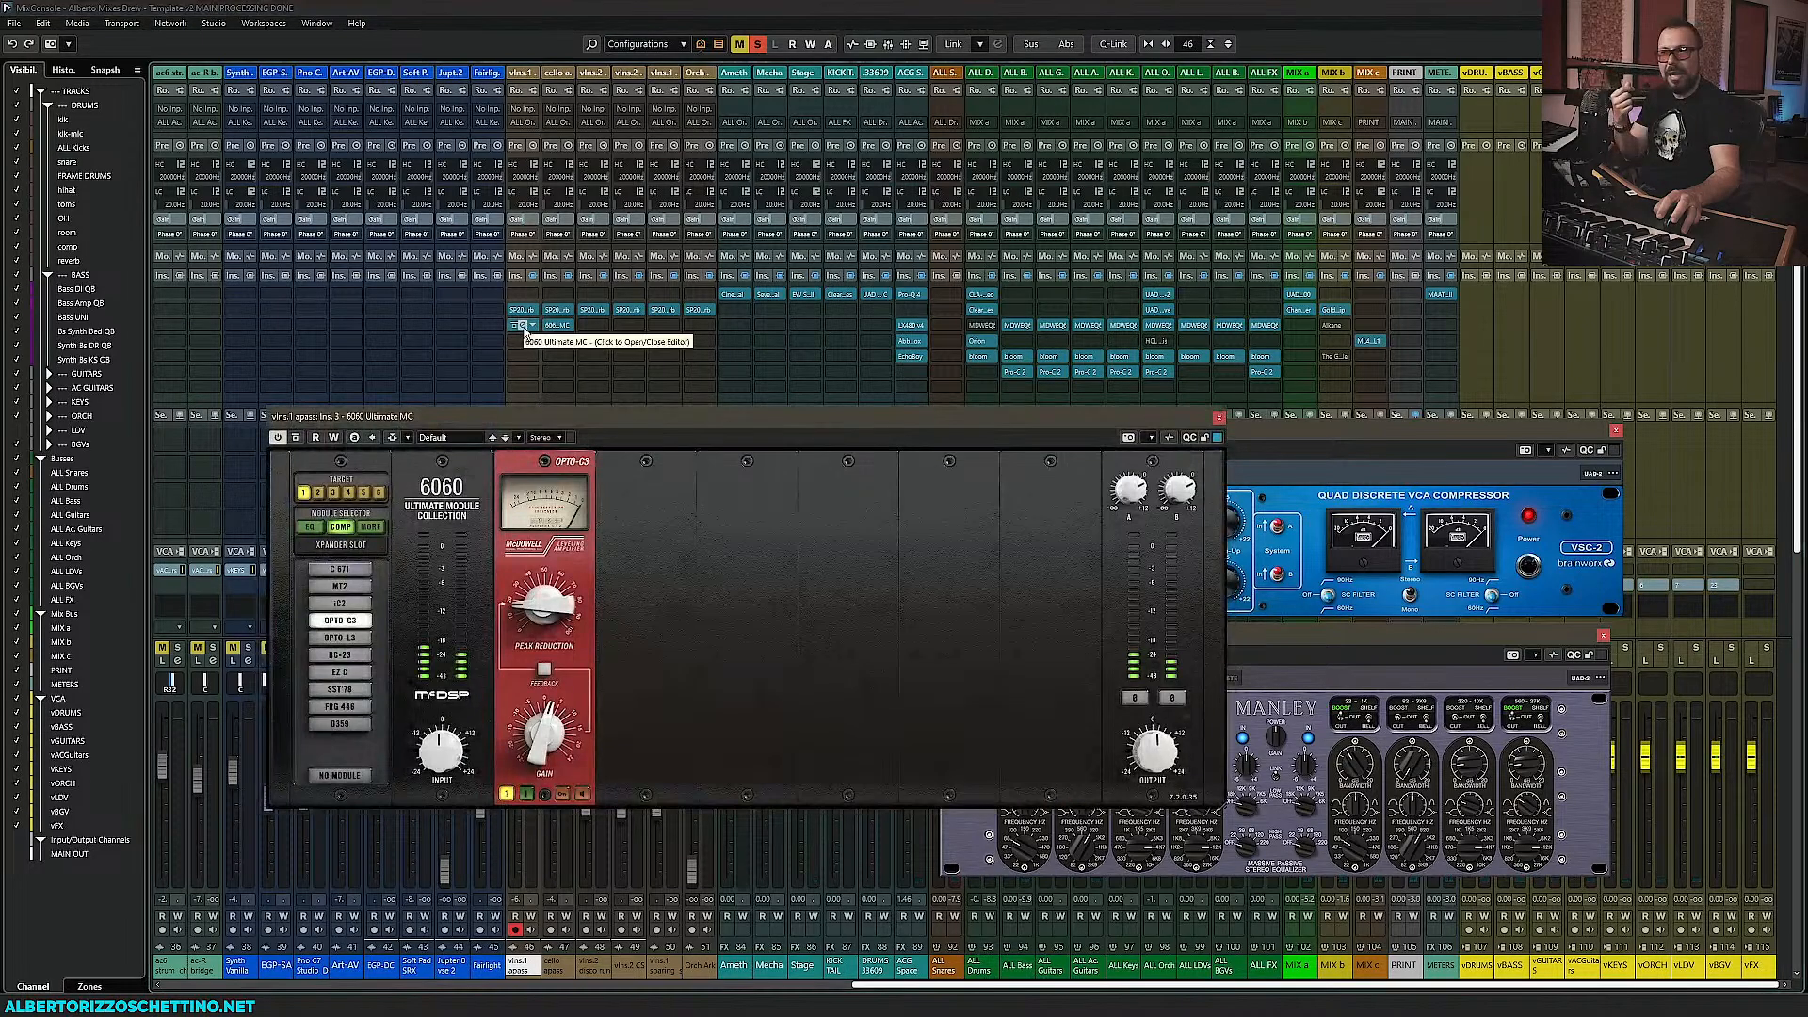
click(1218, 417)
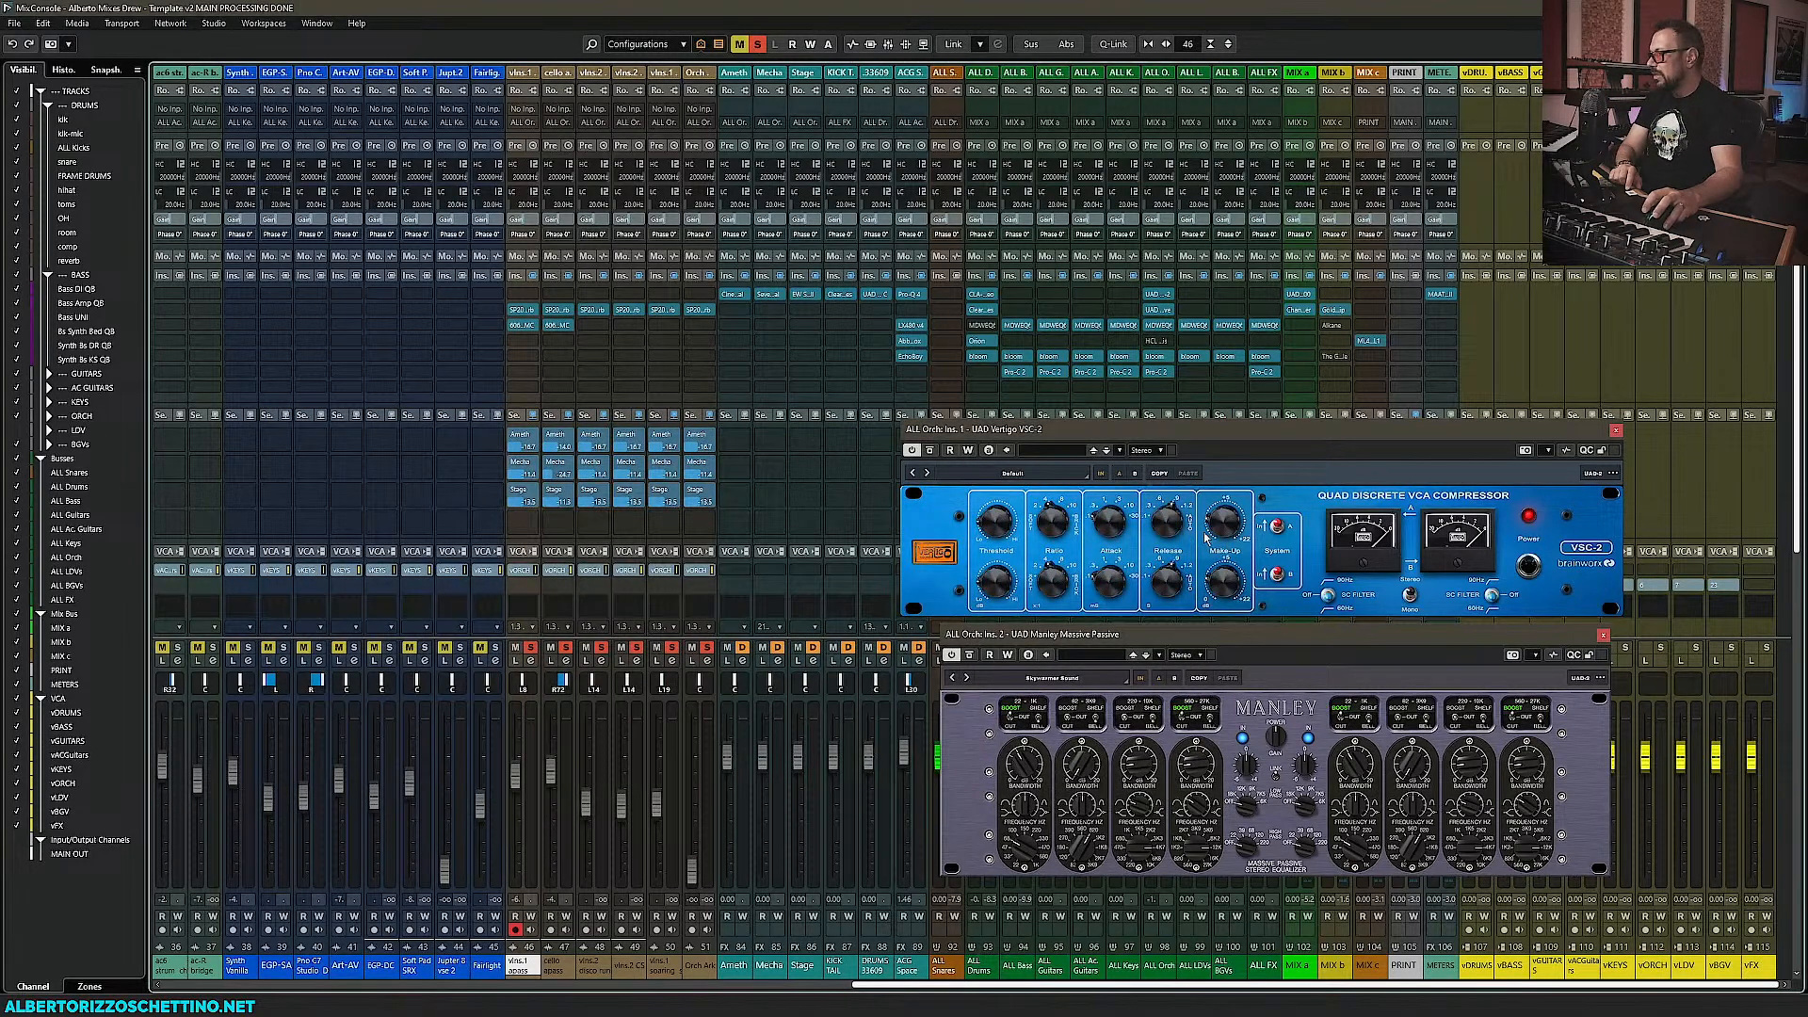
Play the song from the beginning, expand the ORCH folder and restart playback at bar 12, before the first string entry
key(F3)
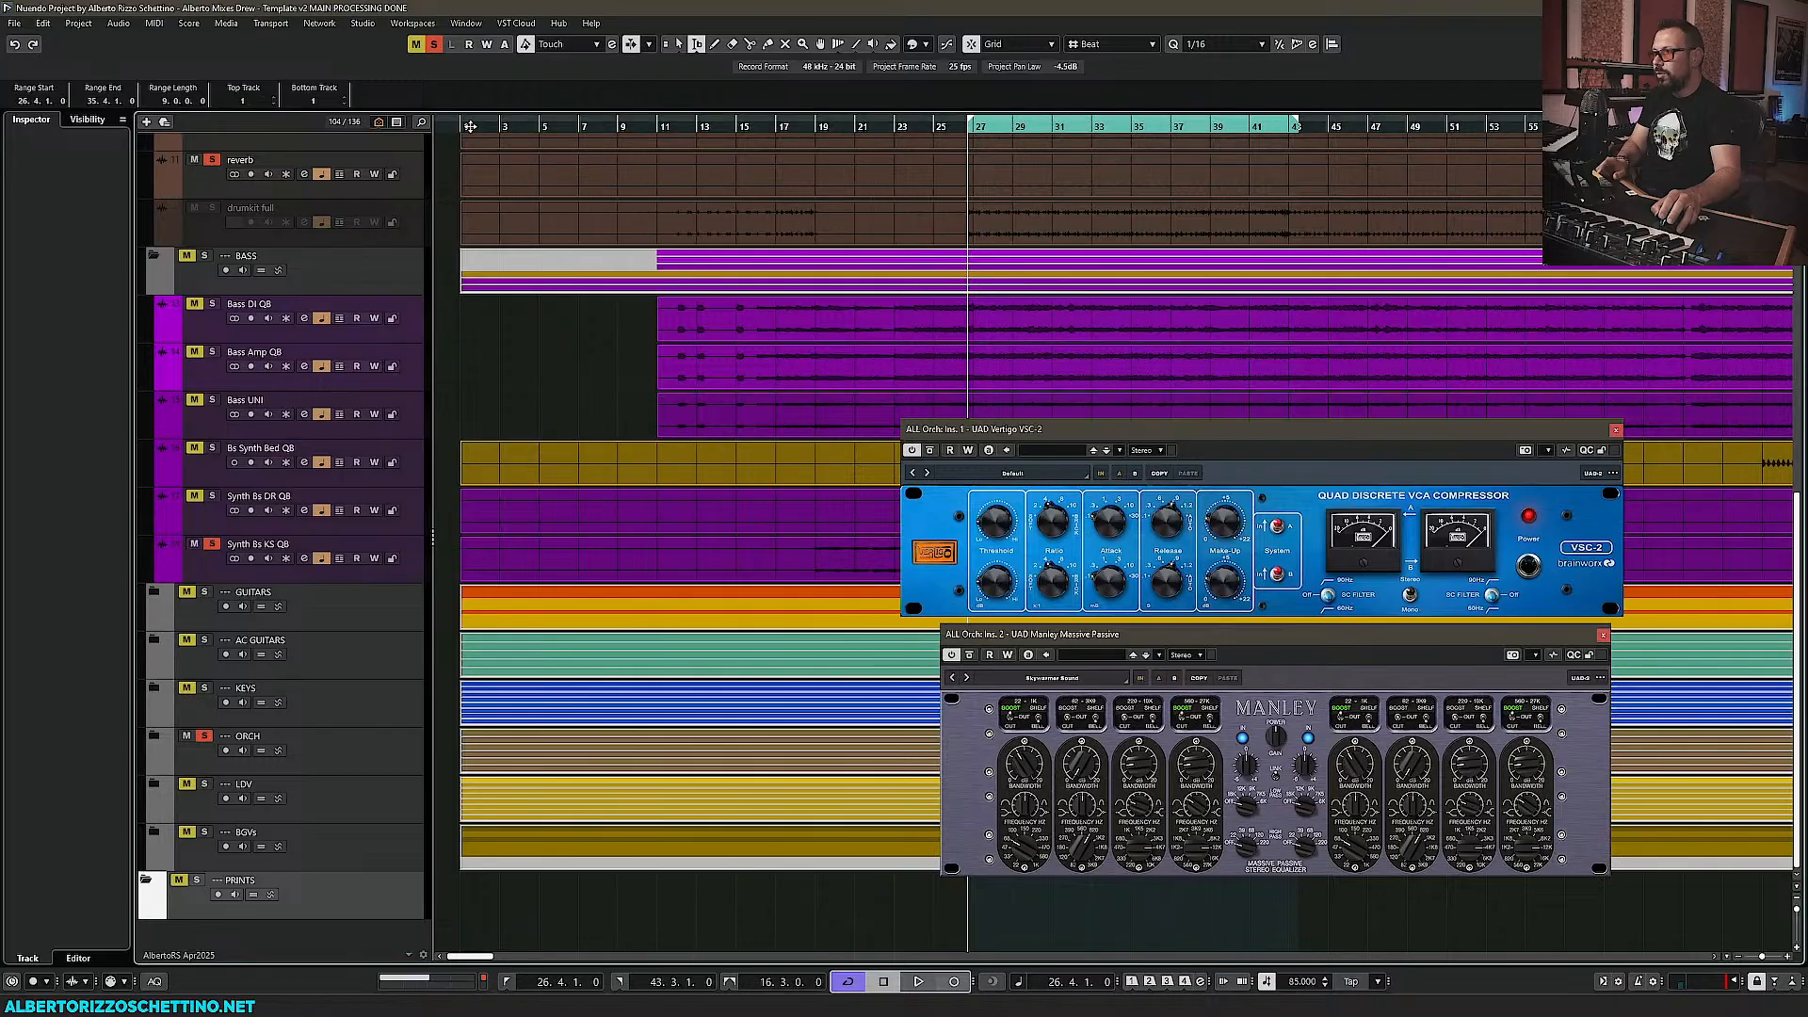
scroll(584, 282, up, 6)
scroll(597, 281, down, 6)
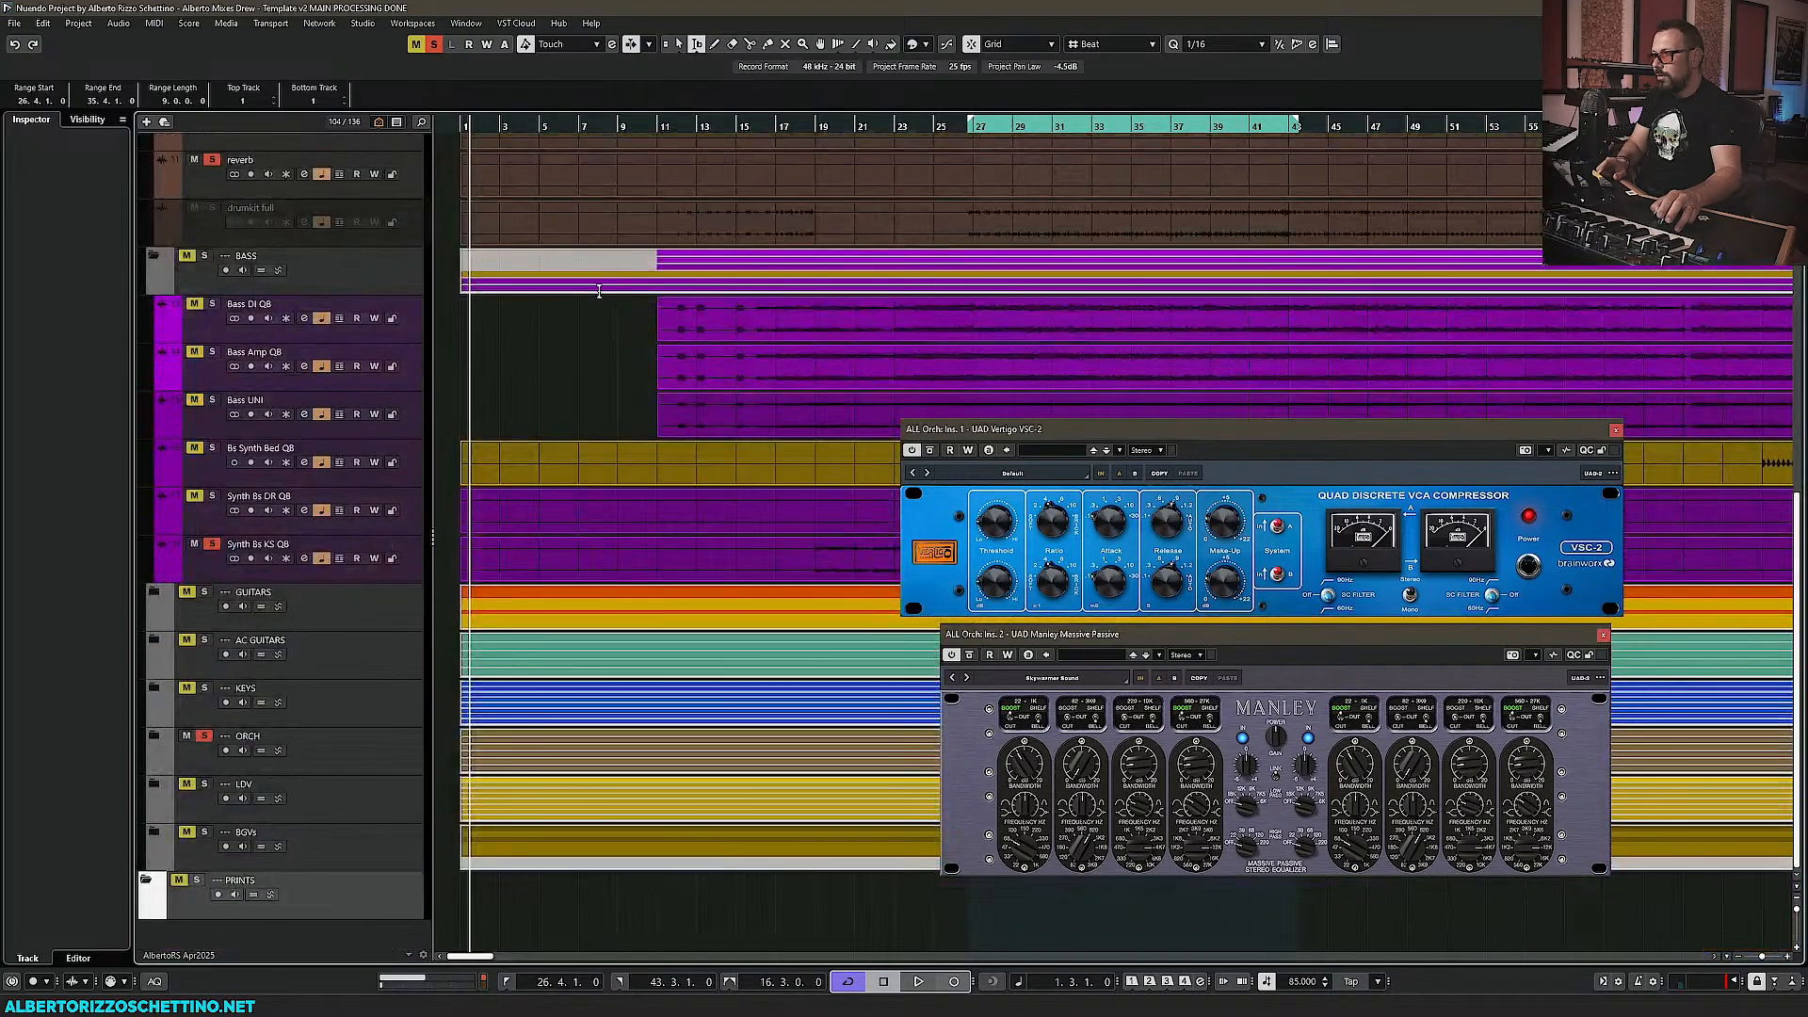
key(space)
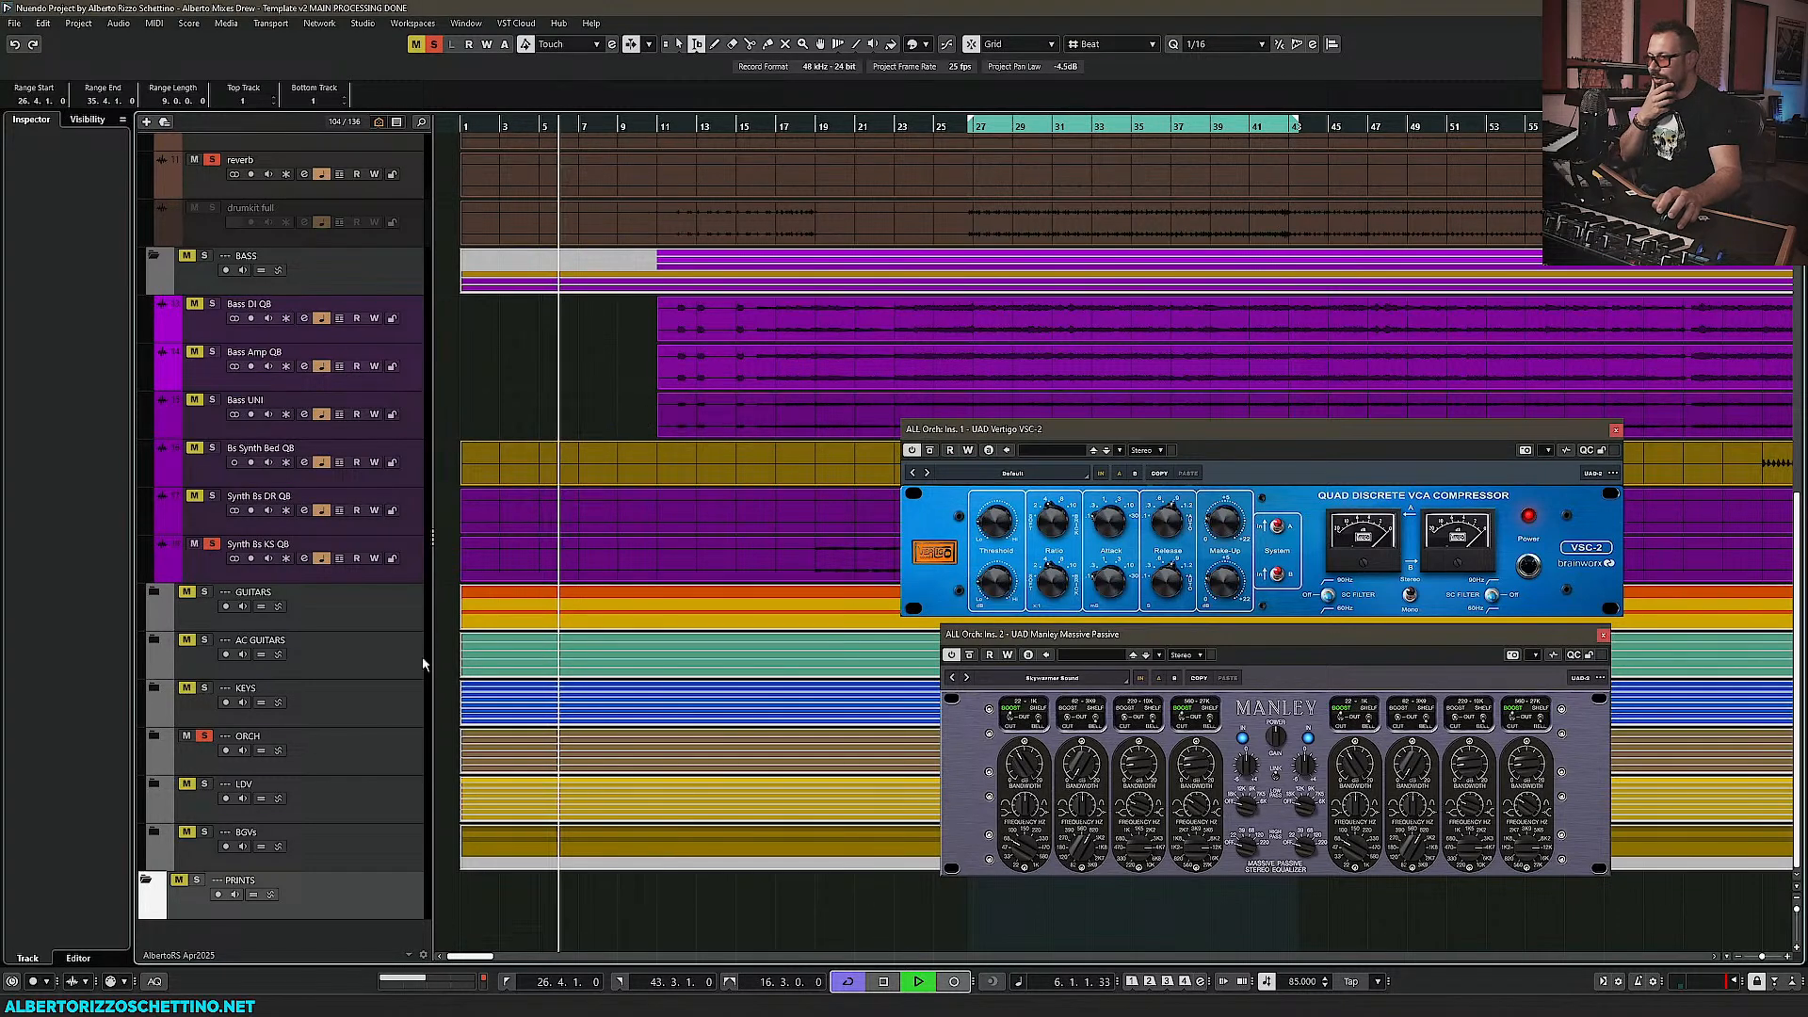
click(153, 735)
scroll(526, 687, down, 5)
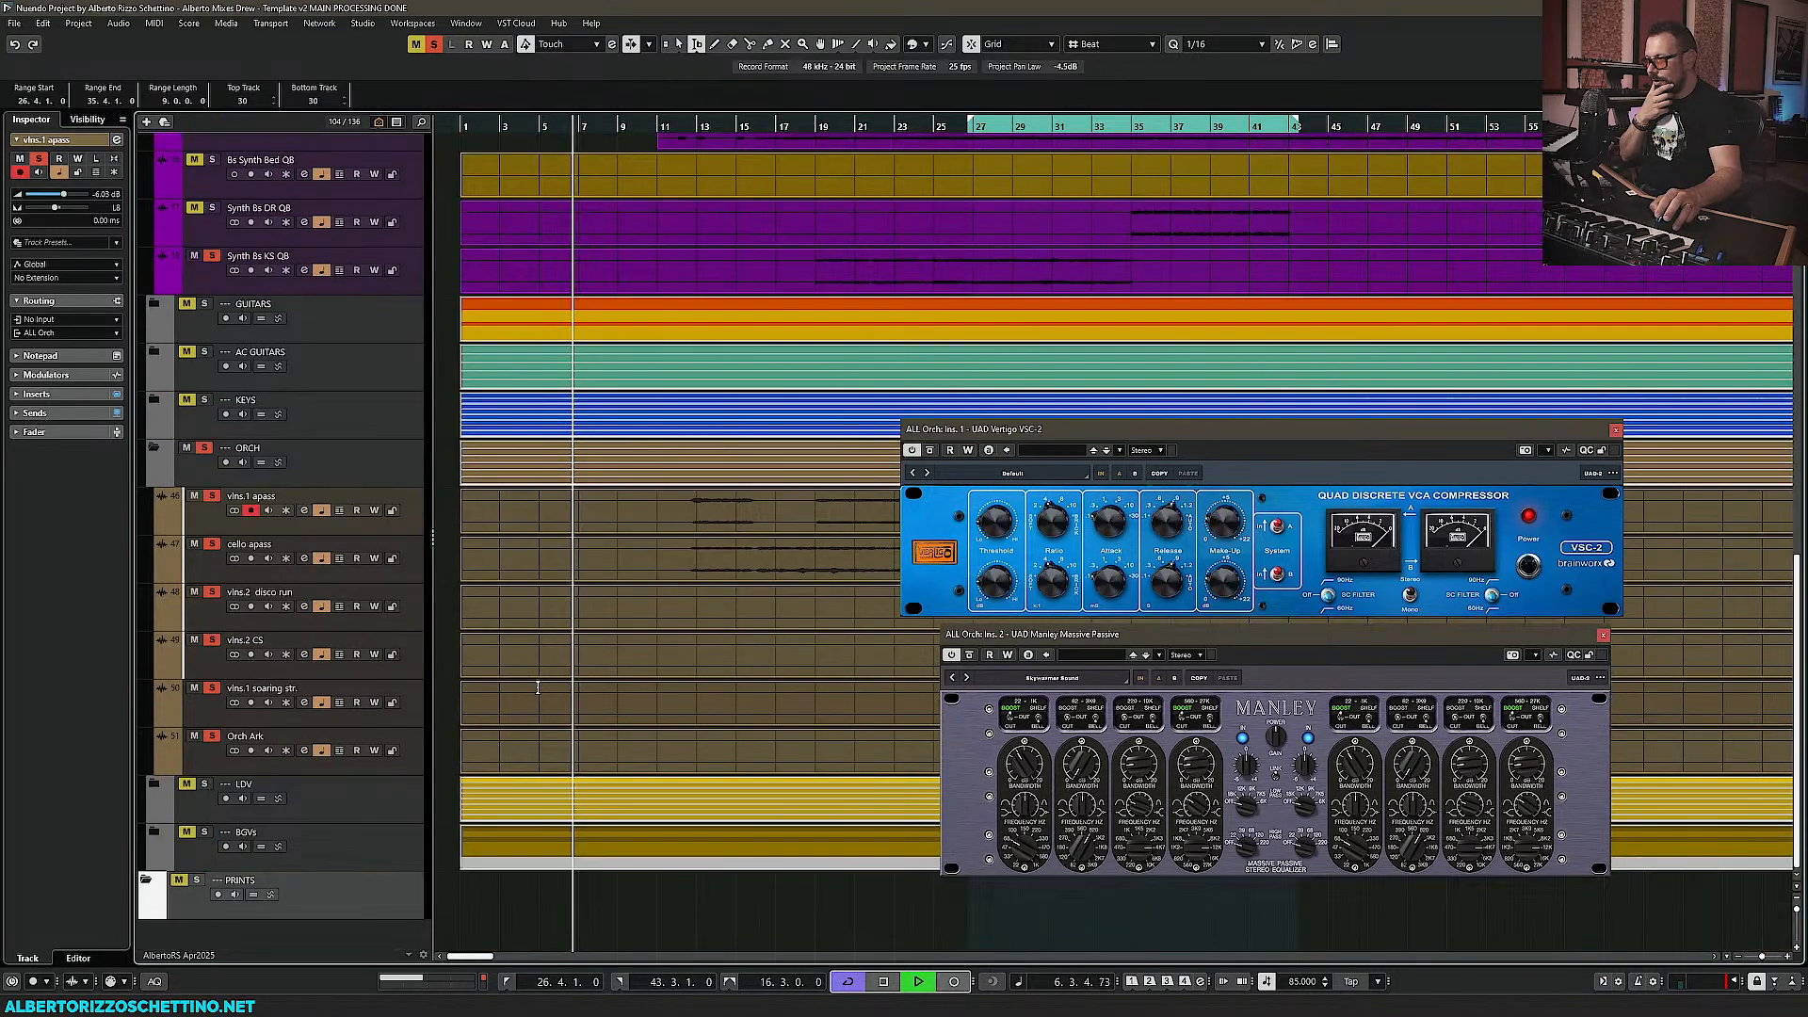
click(688, 124)
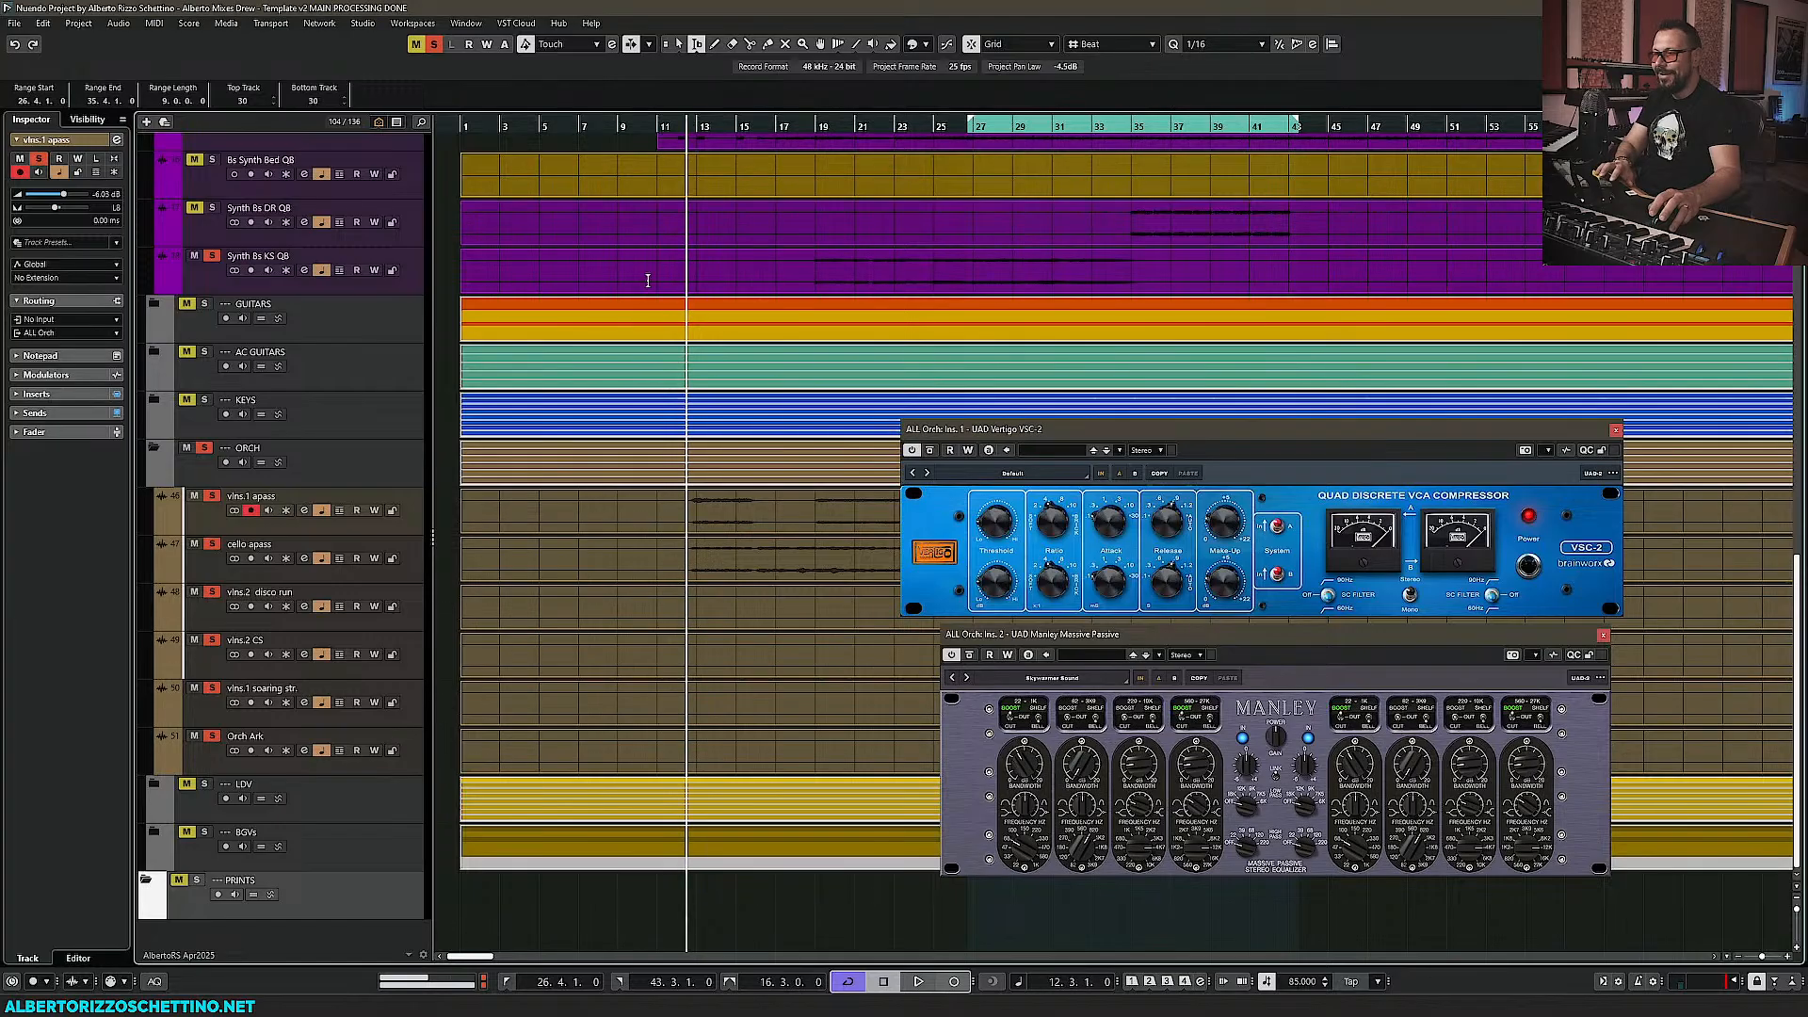
key(space)
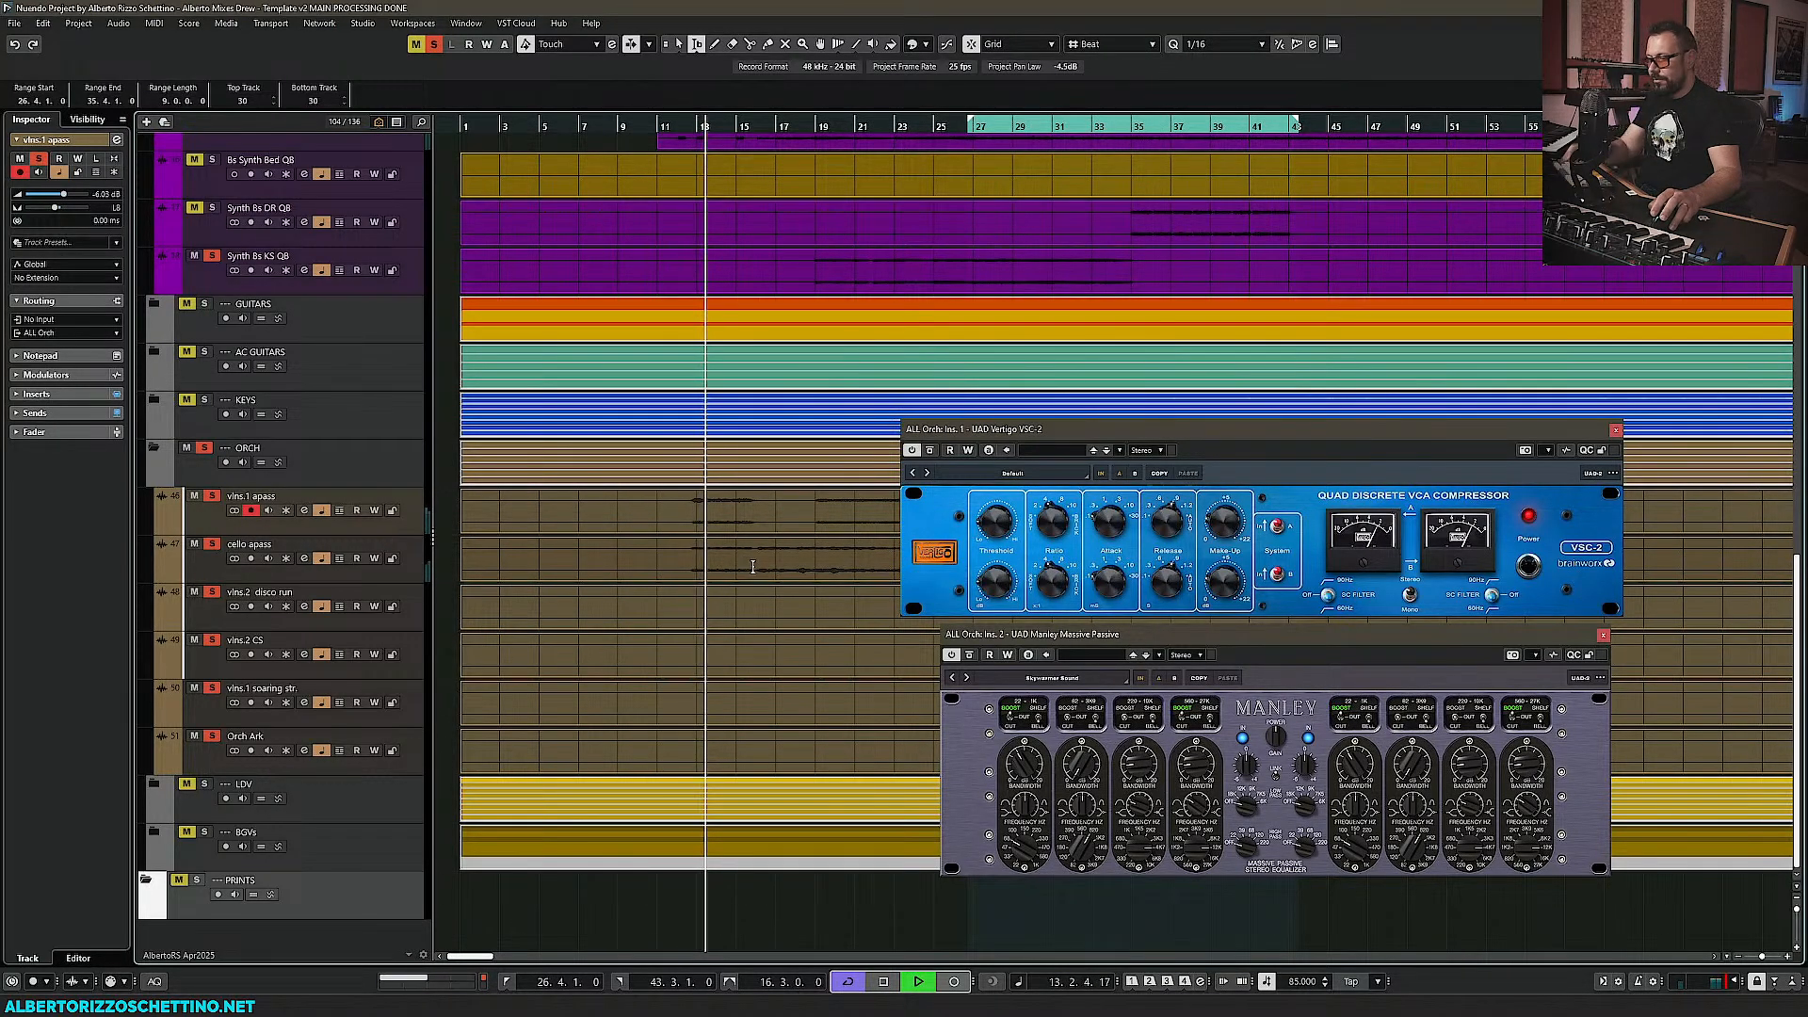
Compare the string 6060 inserts in the mixer, check the cello's settings, and close the open plug-in windows
key(F3)
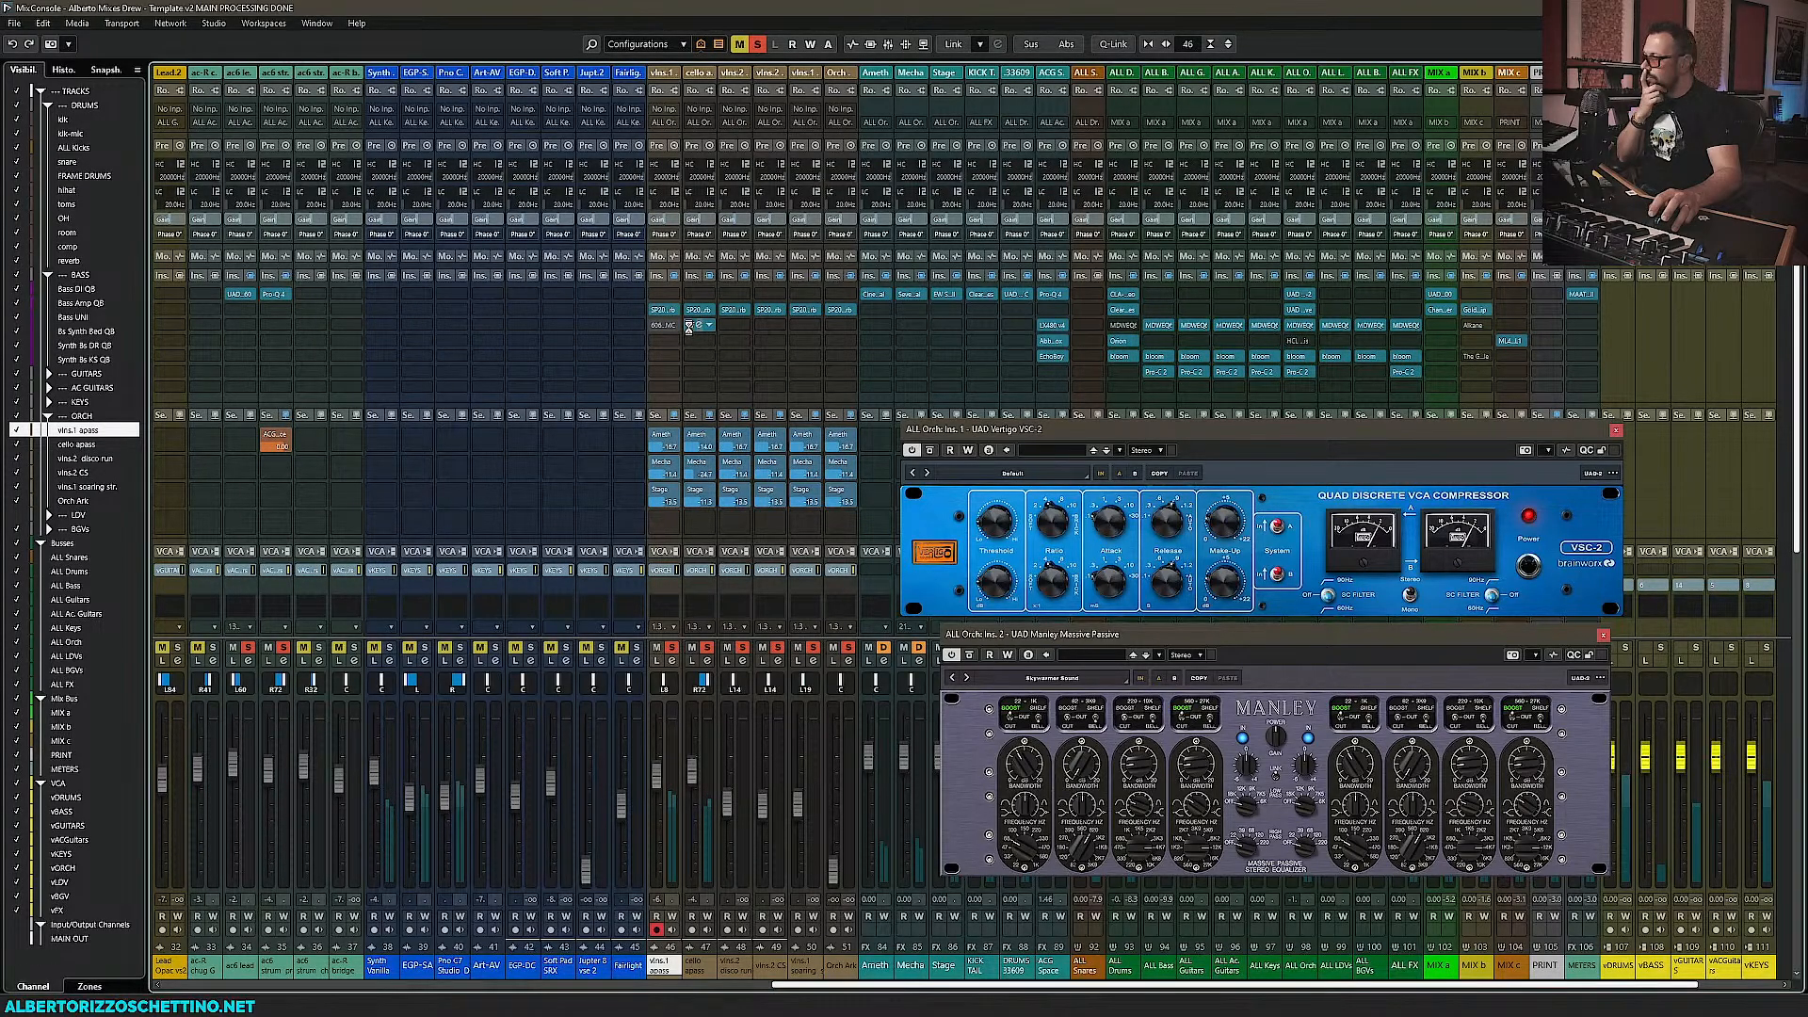
click(687, 326)
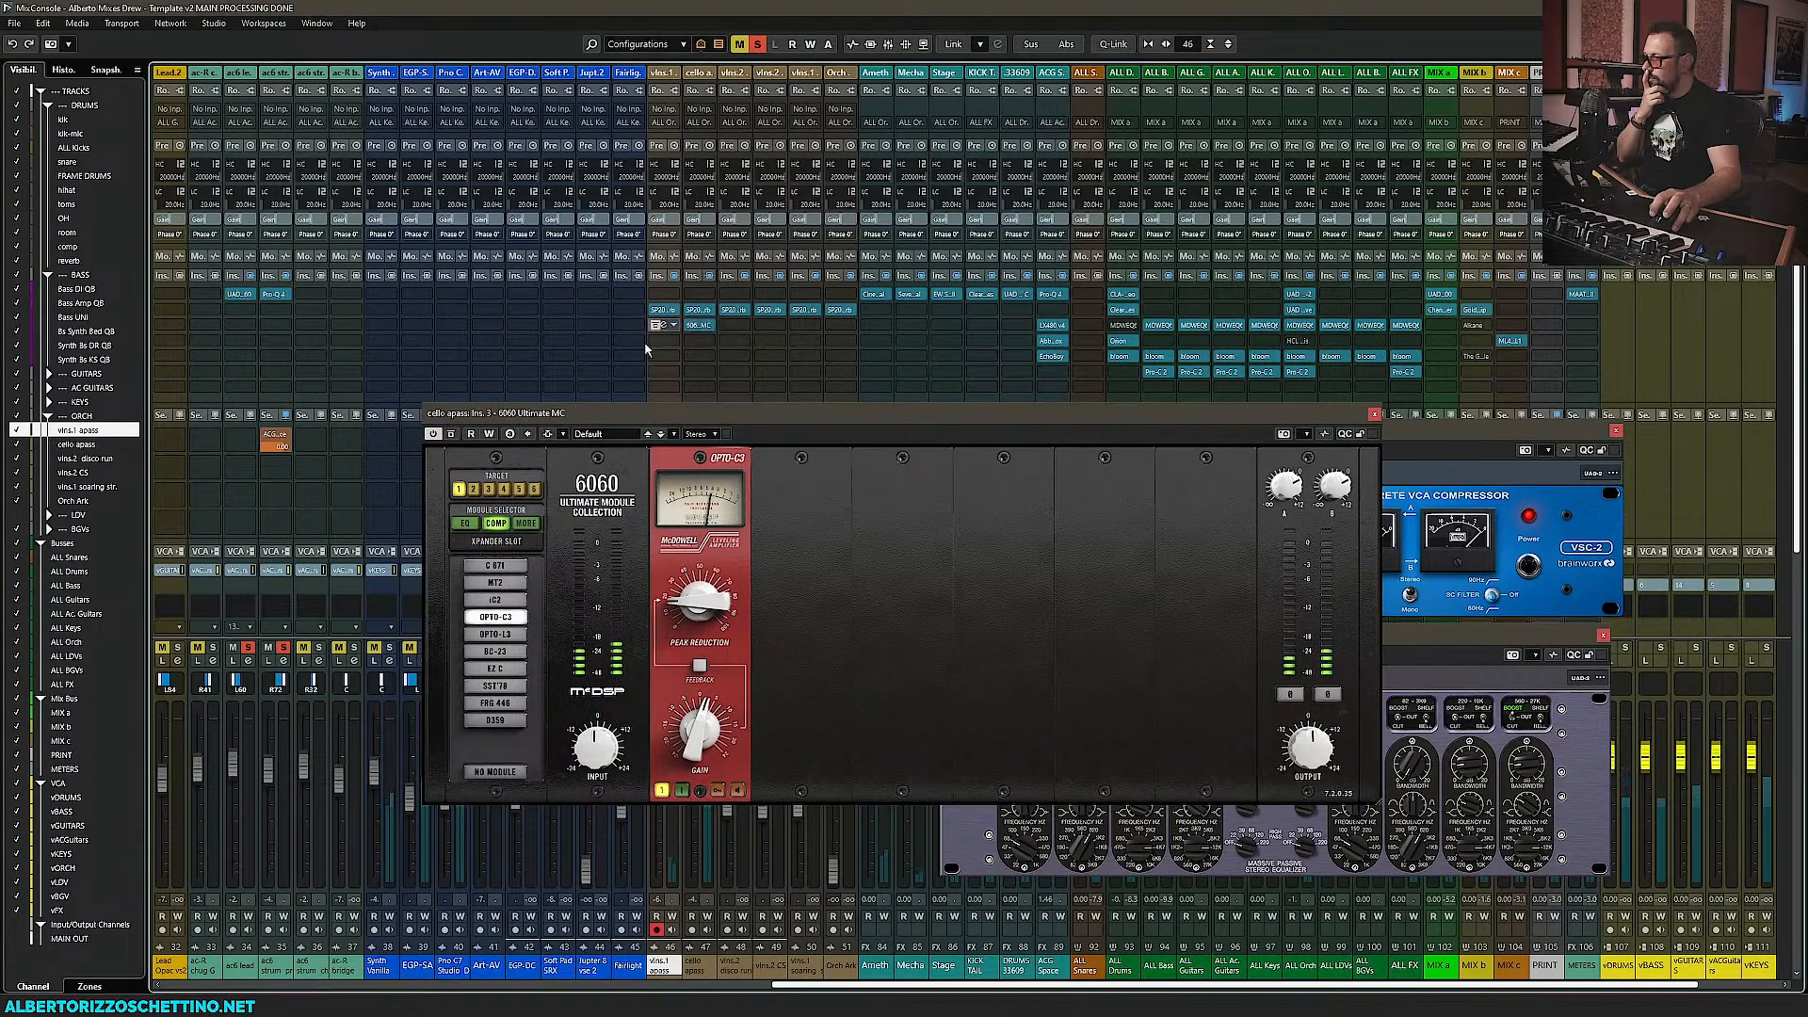
click(1374, 414)
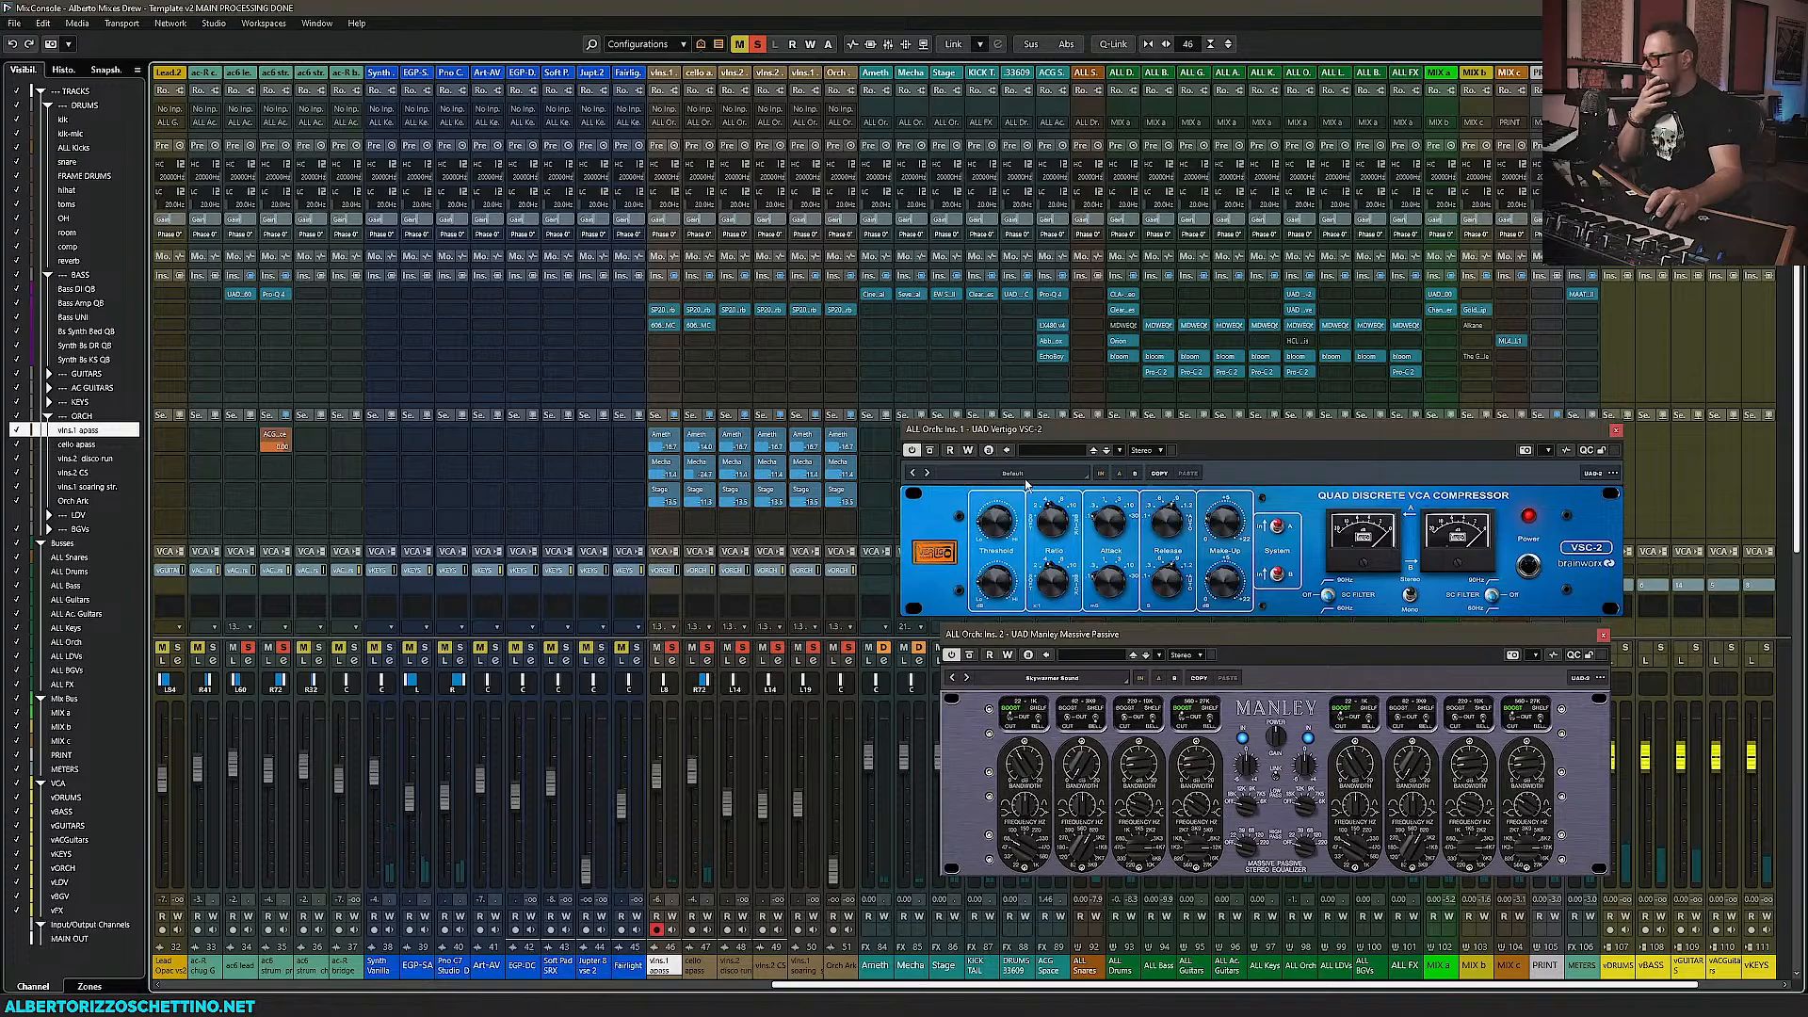
click(1616, 431)
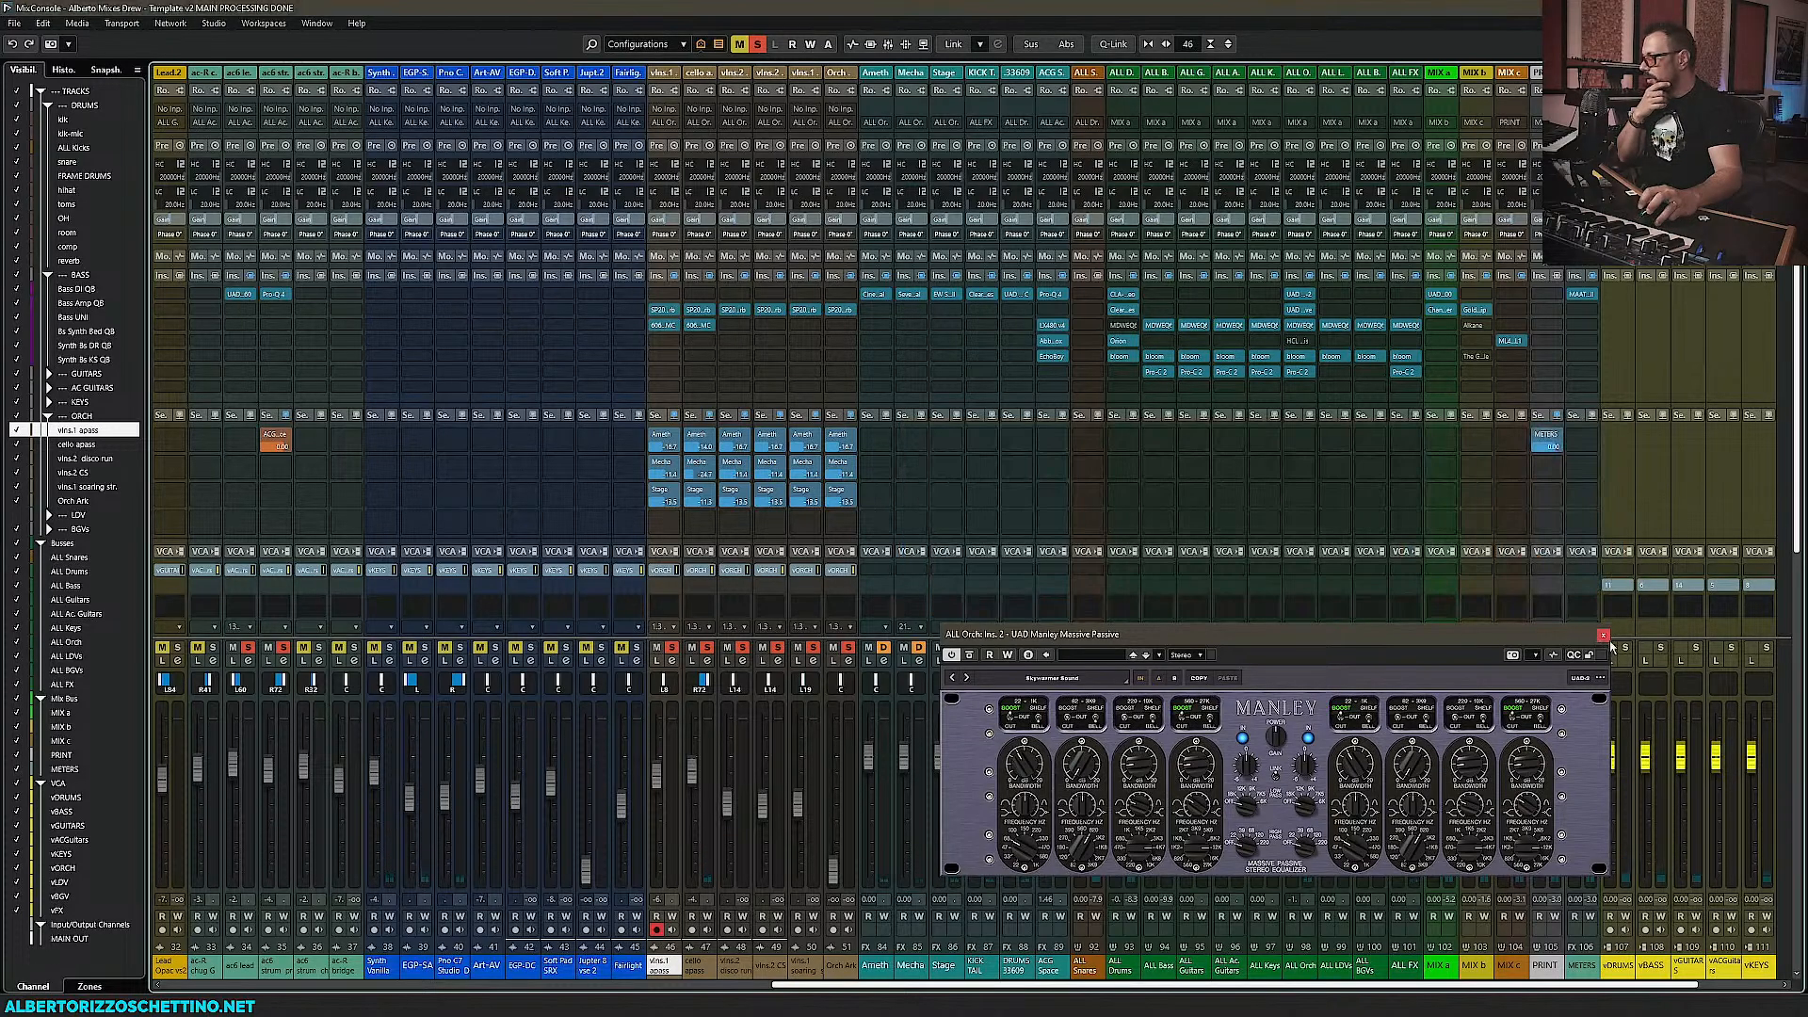
click(1603, 635)
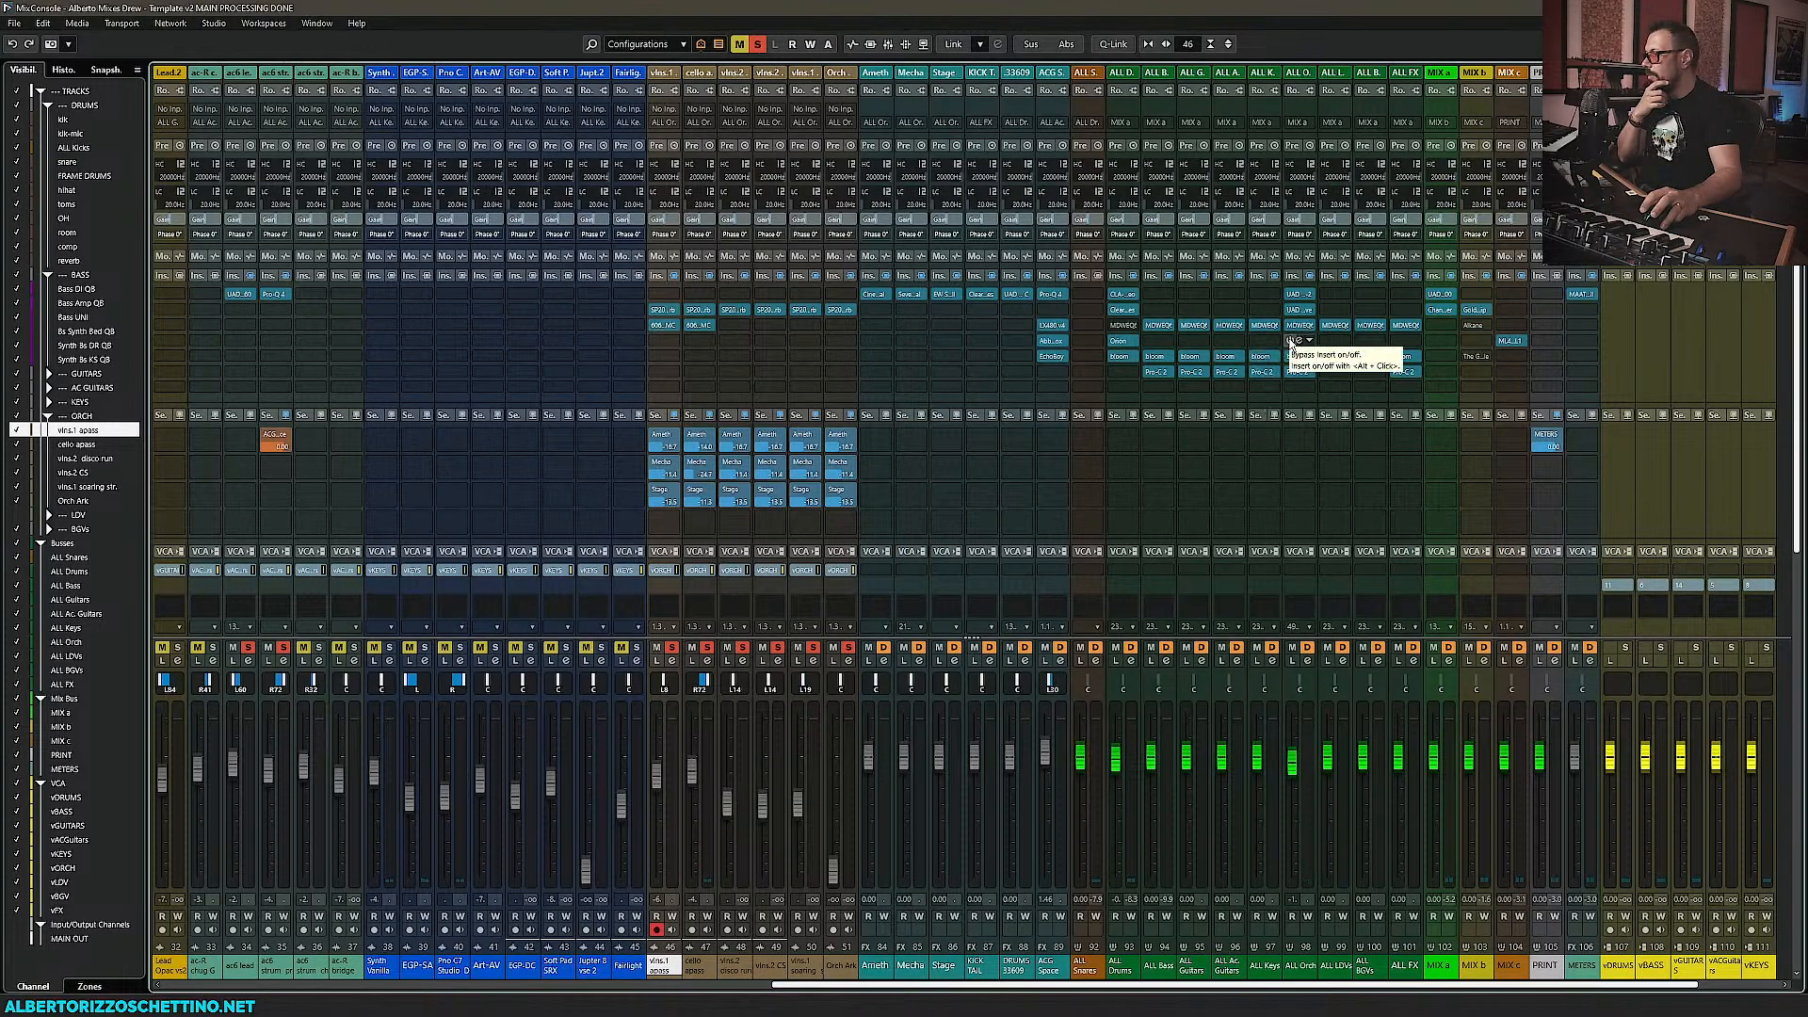
Remove the HCL Varis compressor from the fourth slot of the ALL Orch bus
key(F3)
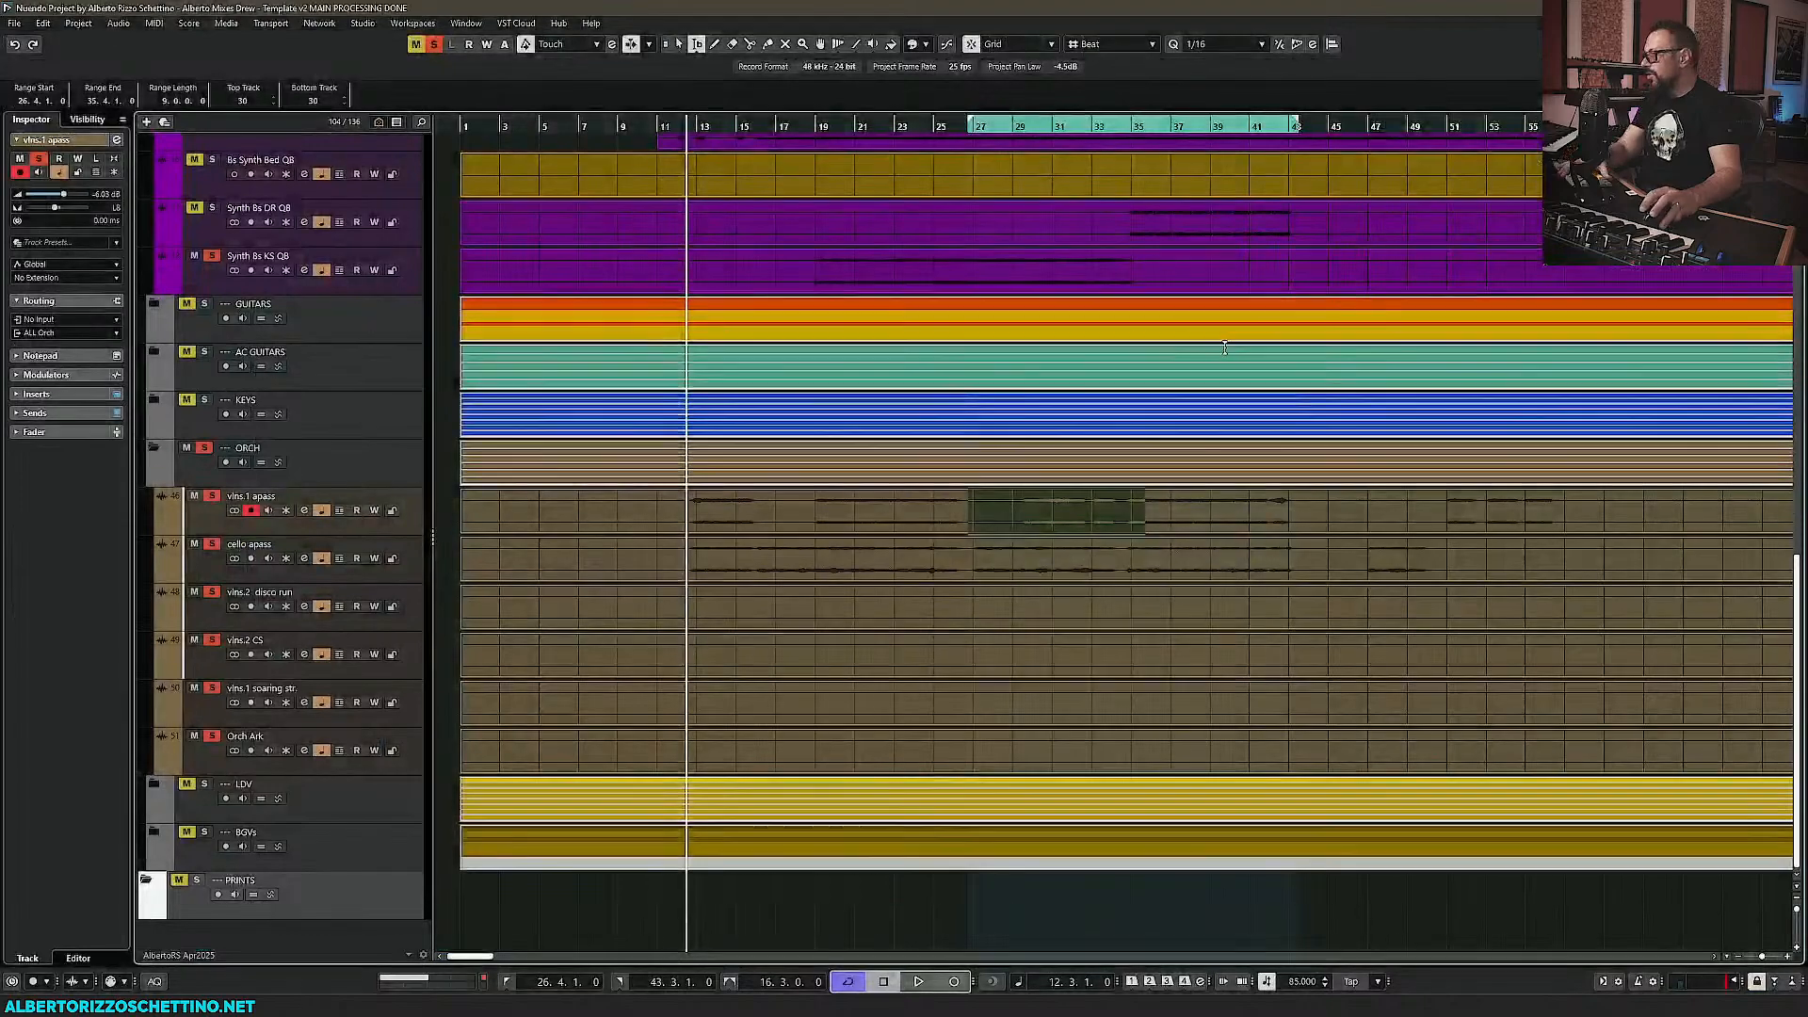
key(F3)
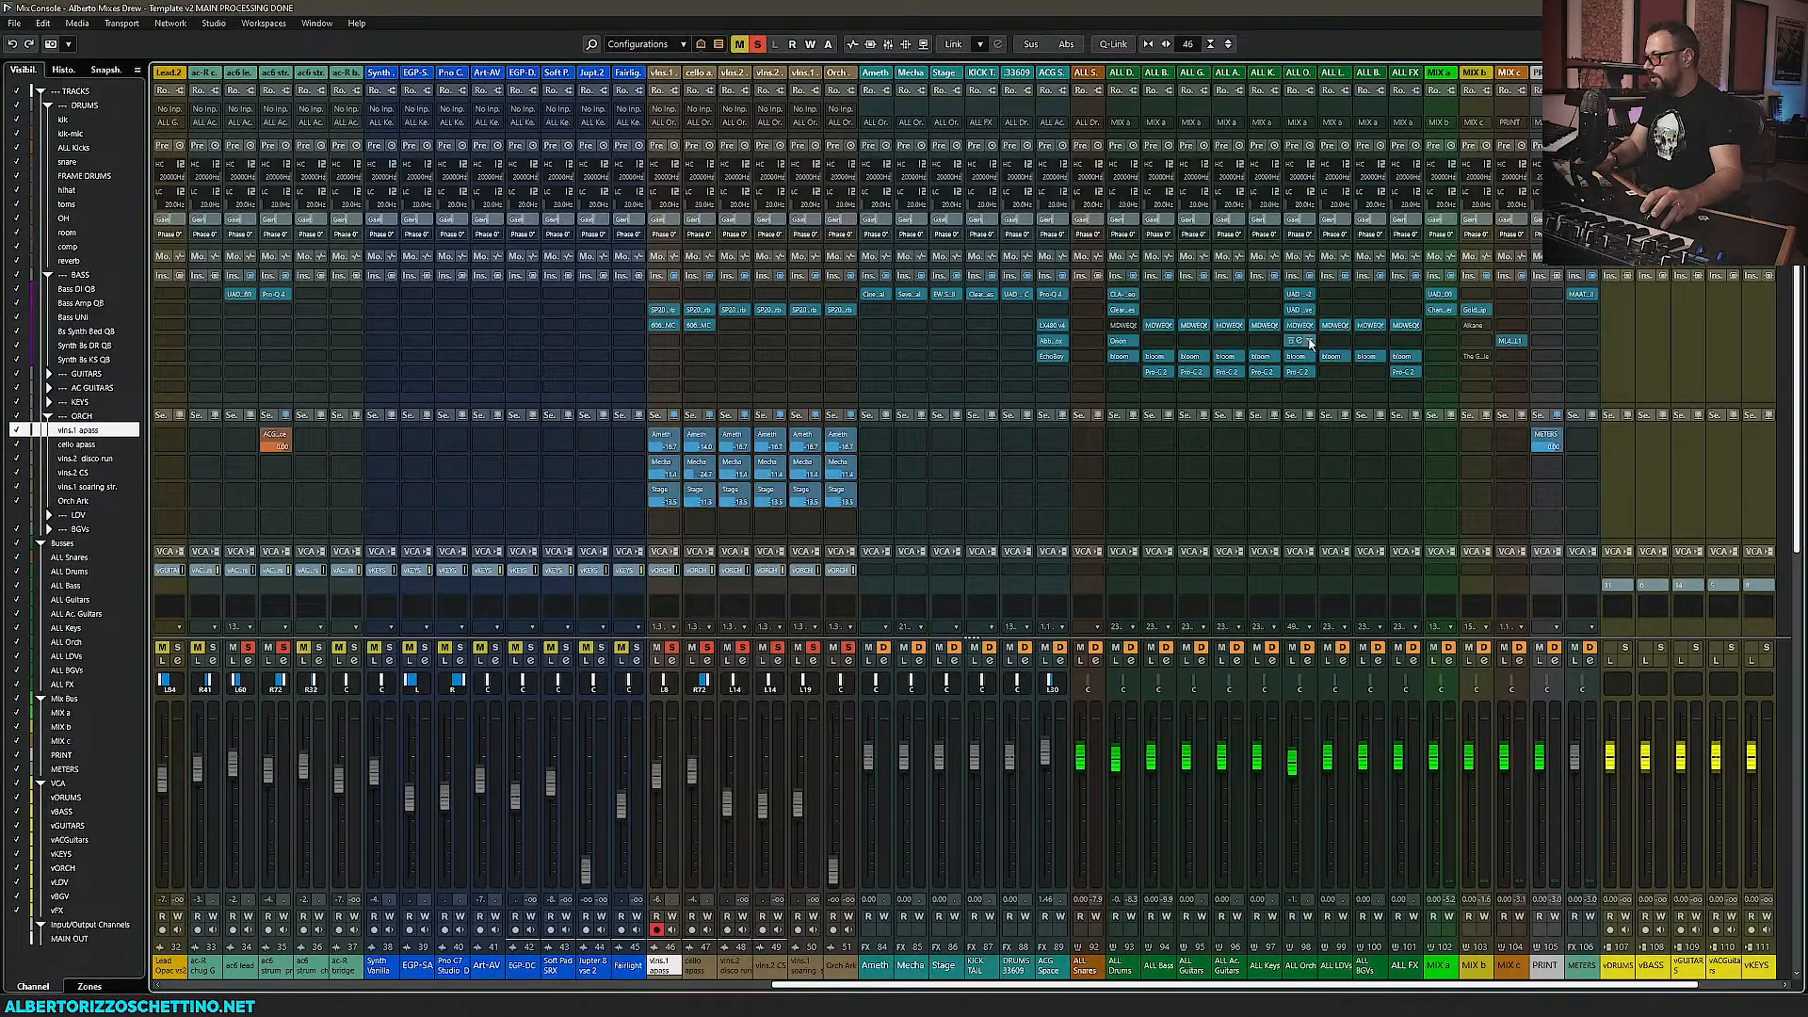
click(1310, 342)
key(Escape)
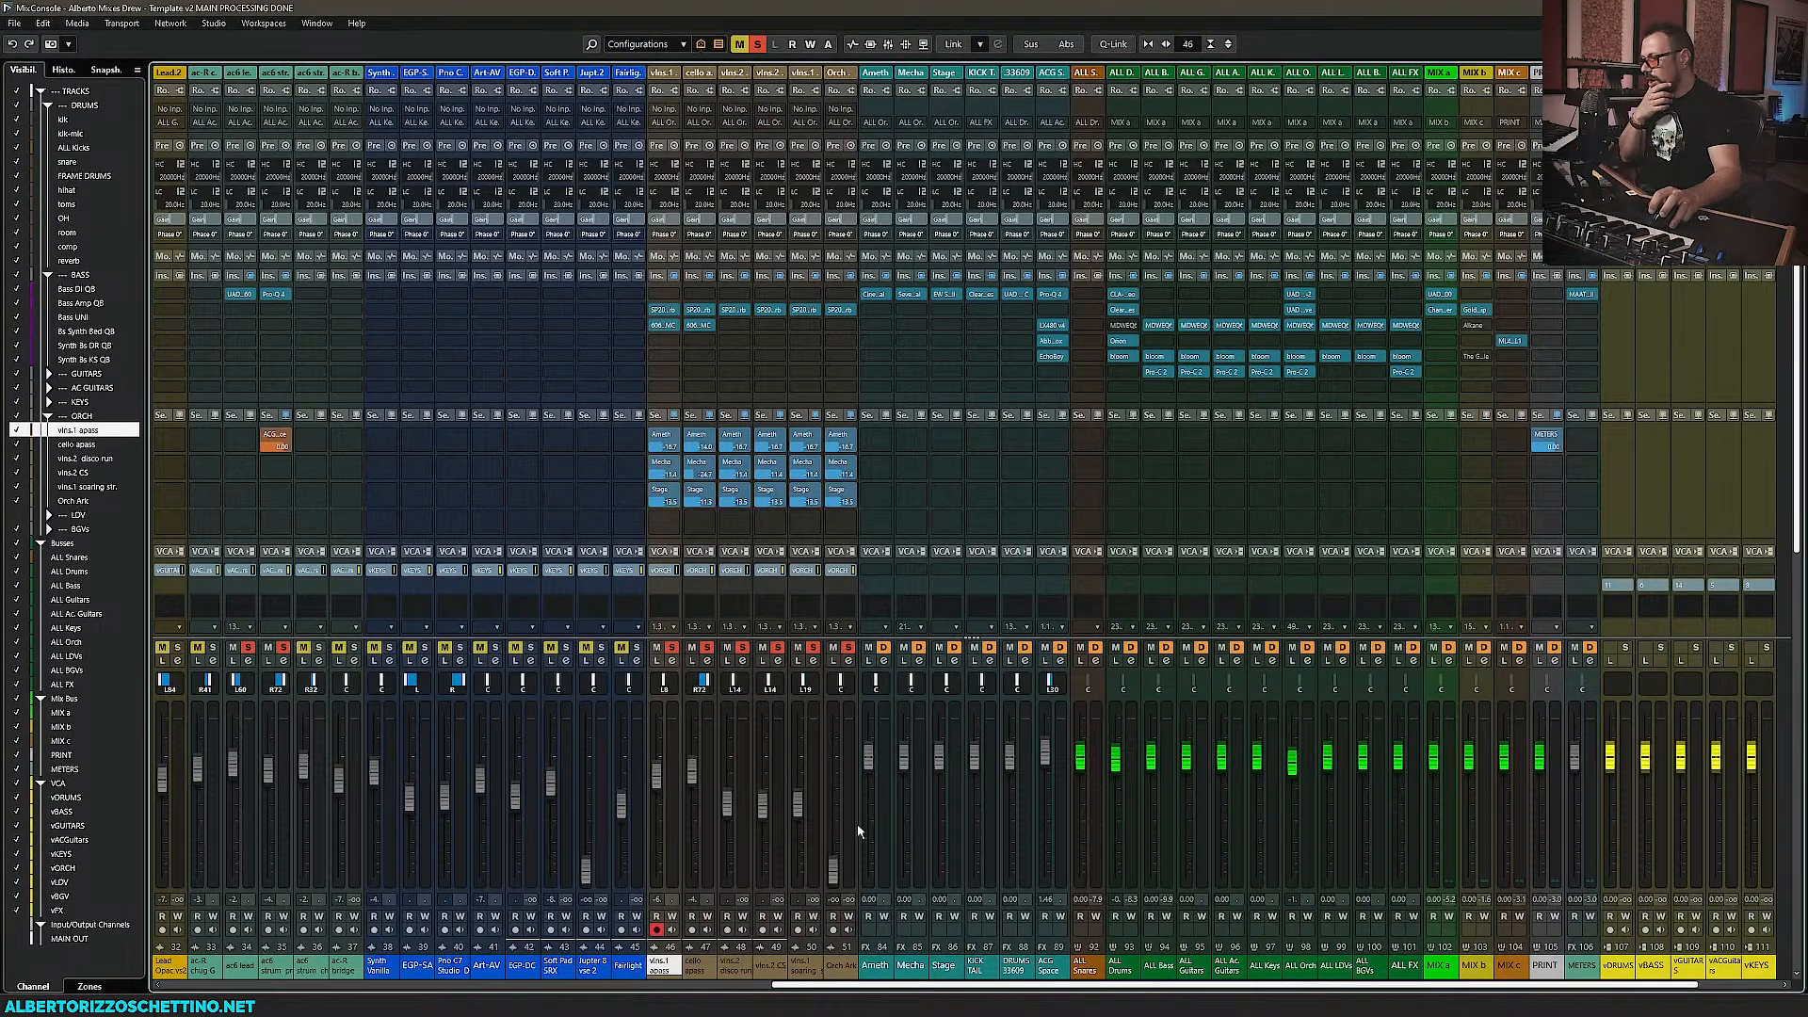
Place the playhead at 18.4.1 and solo the GUITARS and AC GUITARS folders together with the orchestra
drag(836, 987, 218, 987)
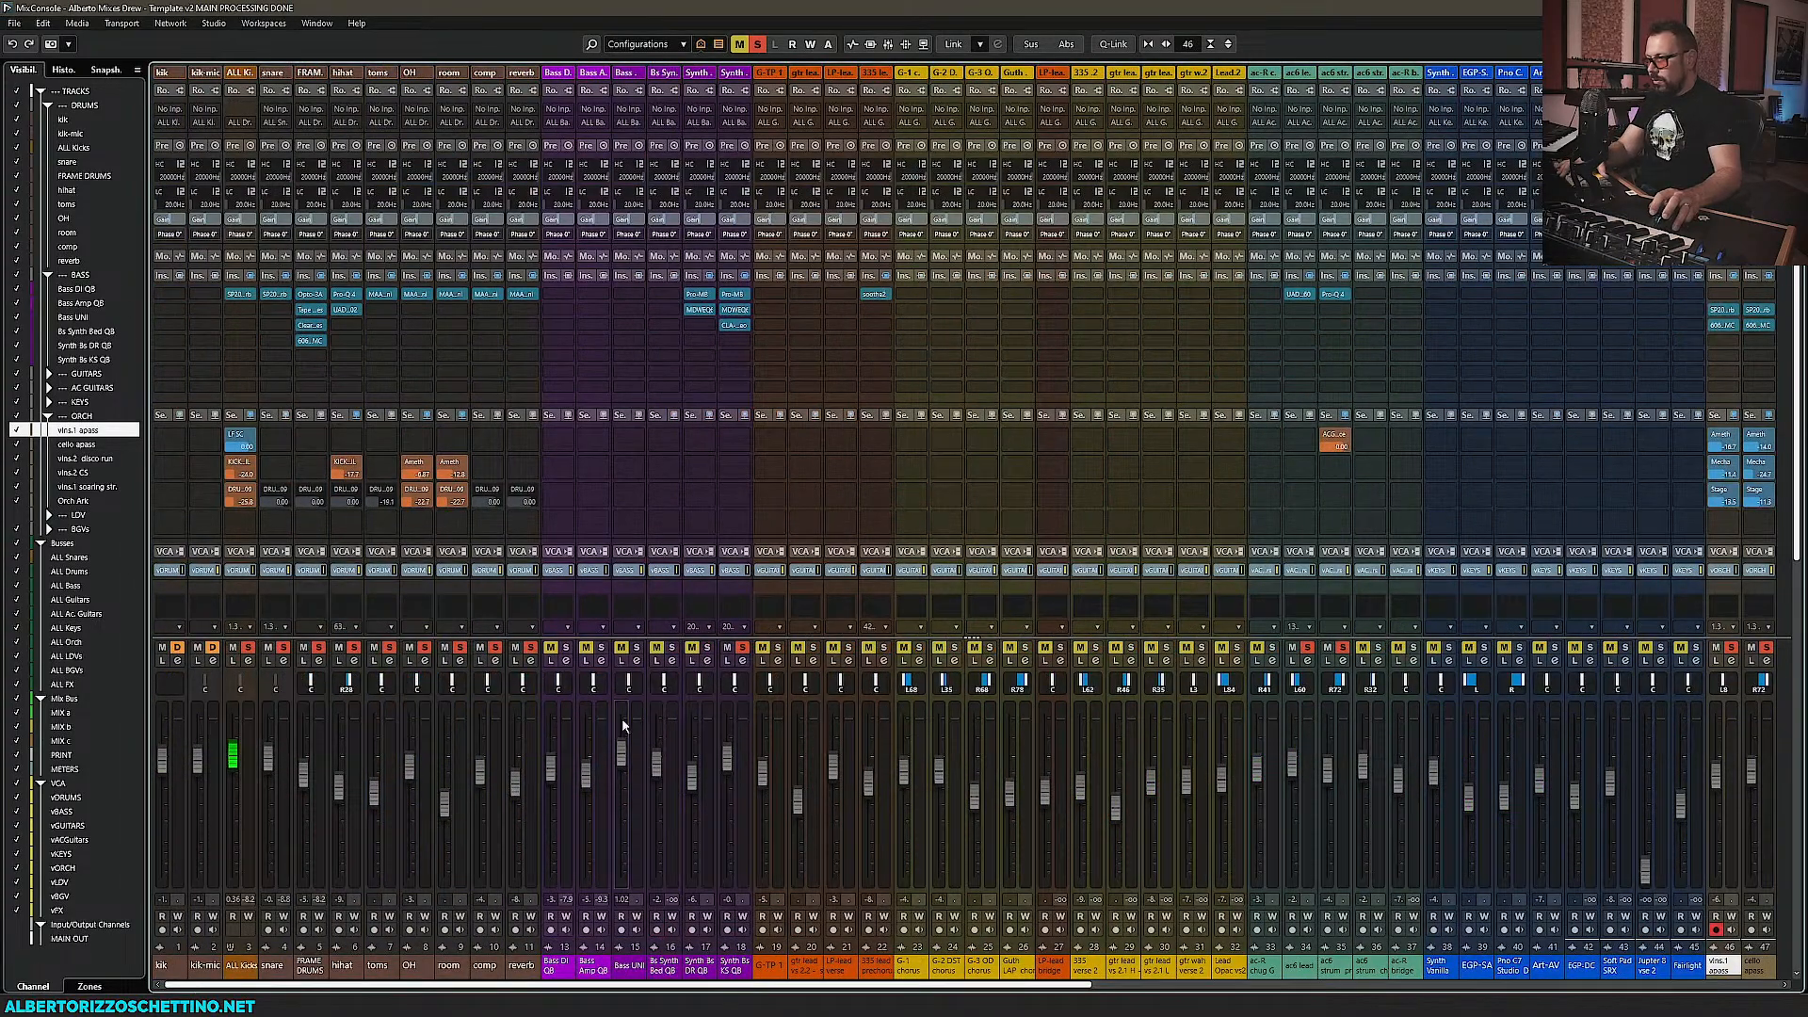
key(F3)
scroll(707, 584, down, 3)
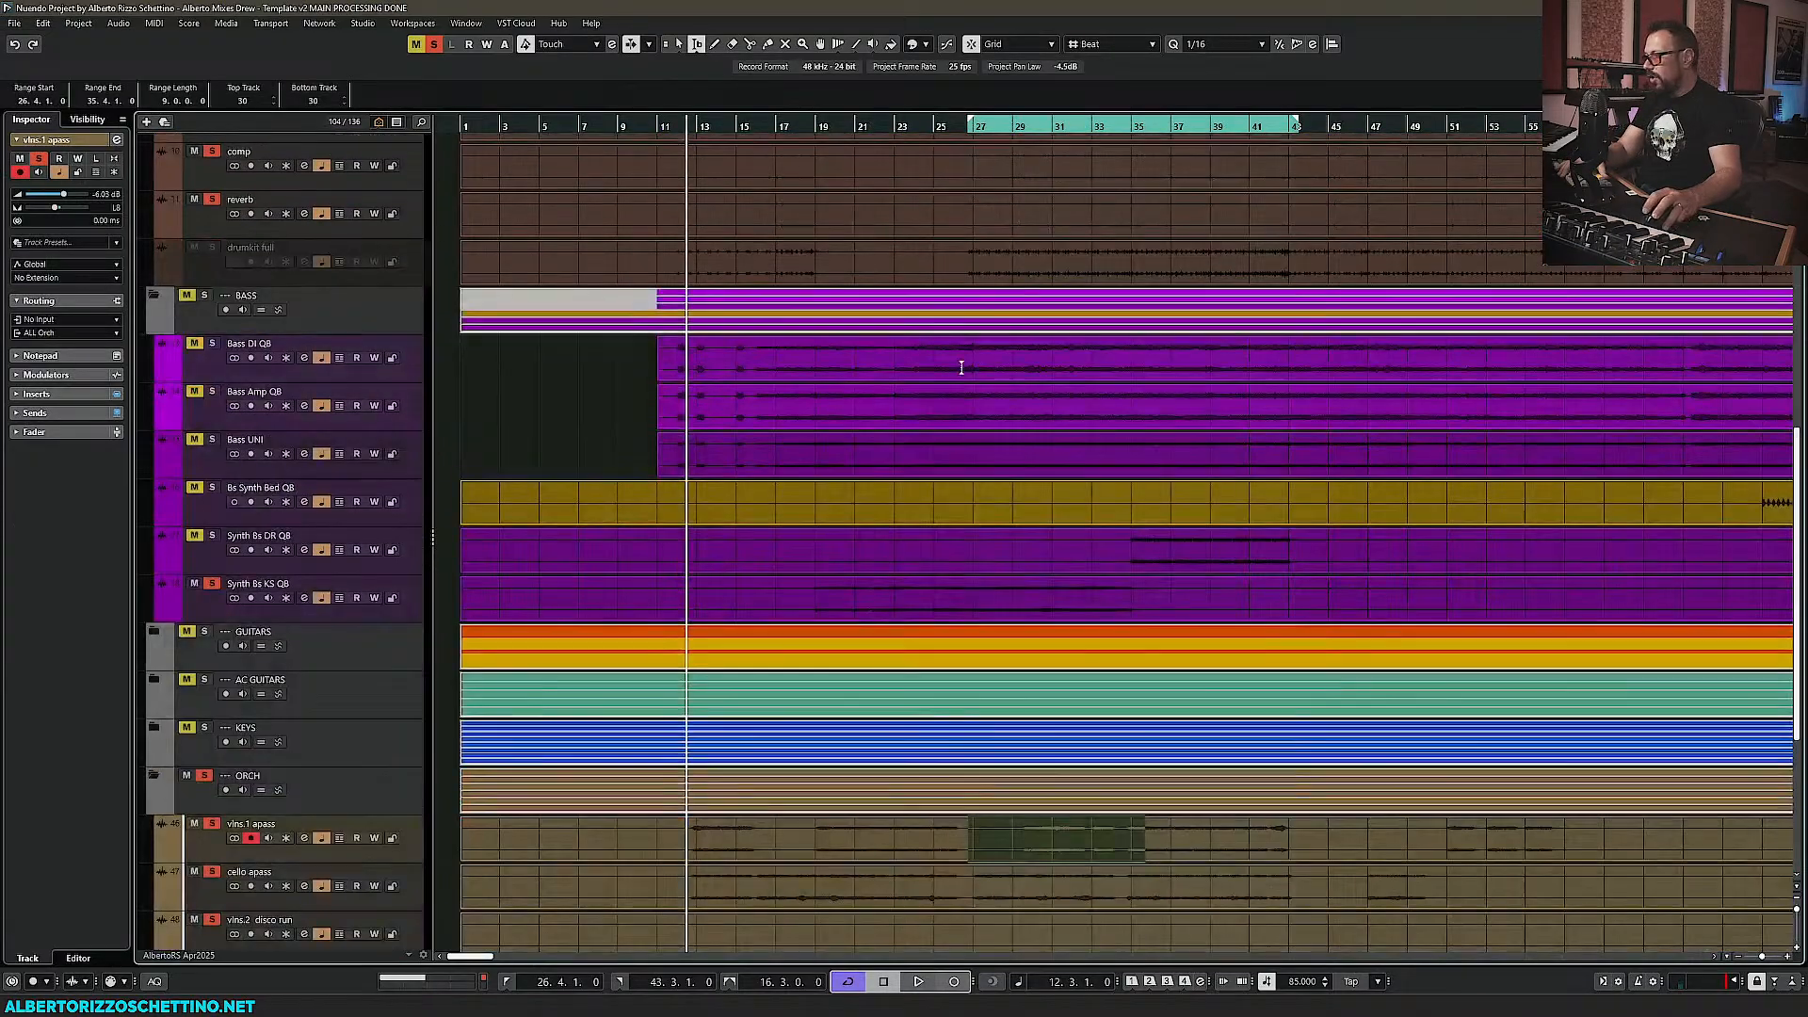
drag(1137, 121, 810, 126)
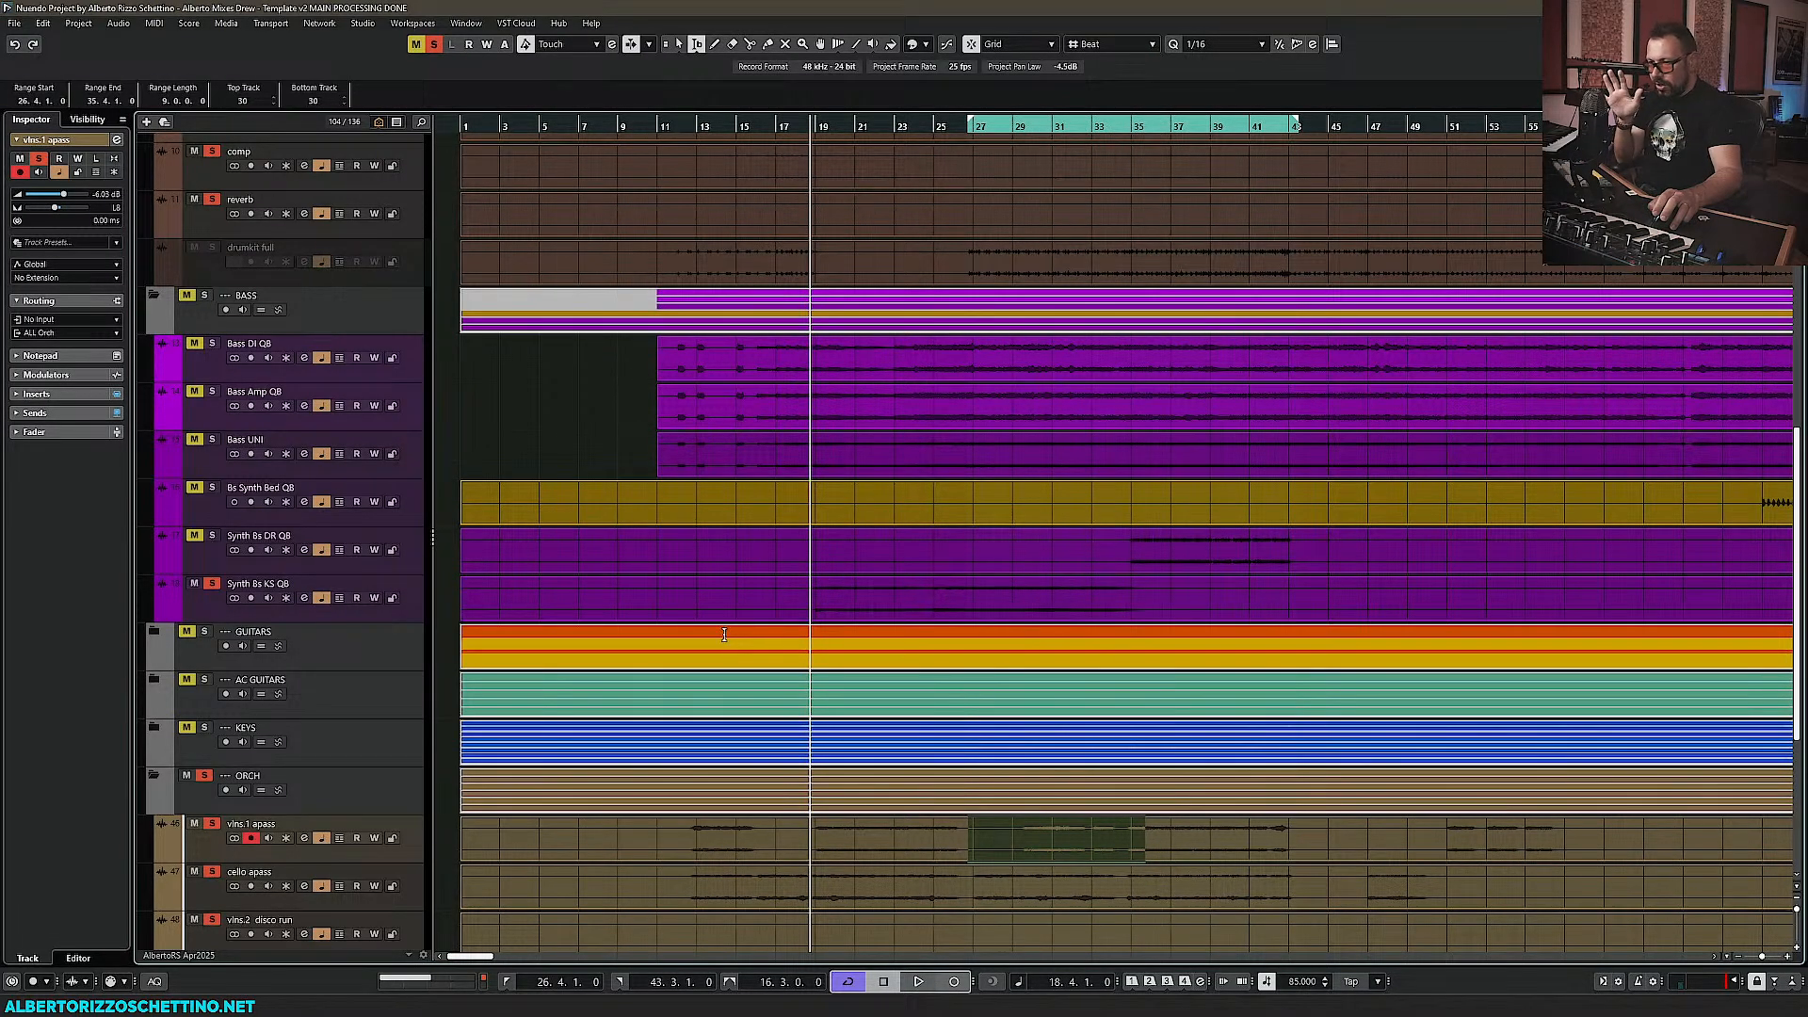
scroll(721, 630, down, 3)
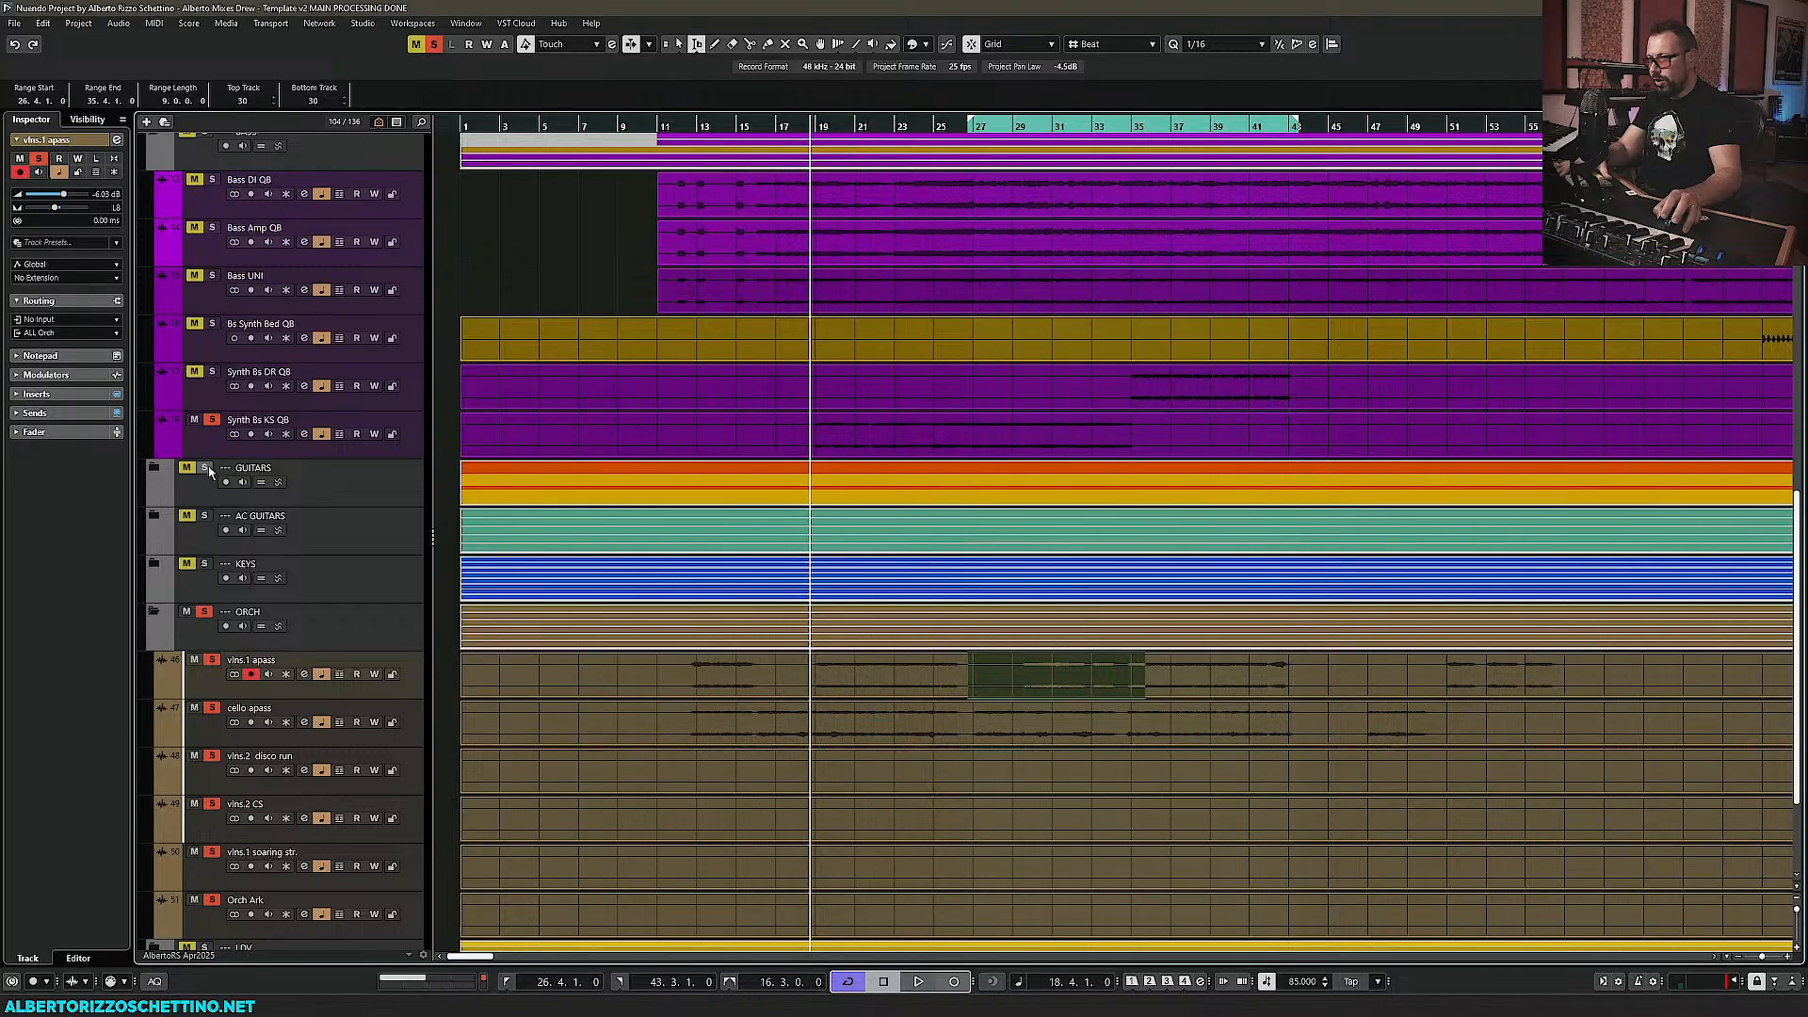
click(206, 516)
key(F3)
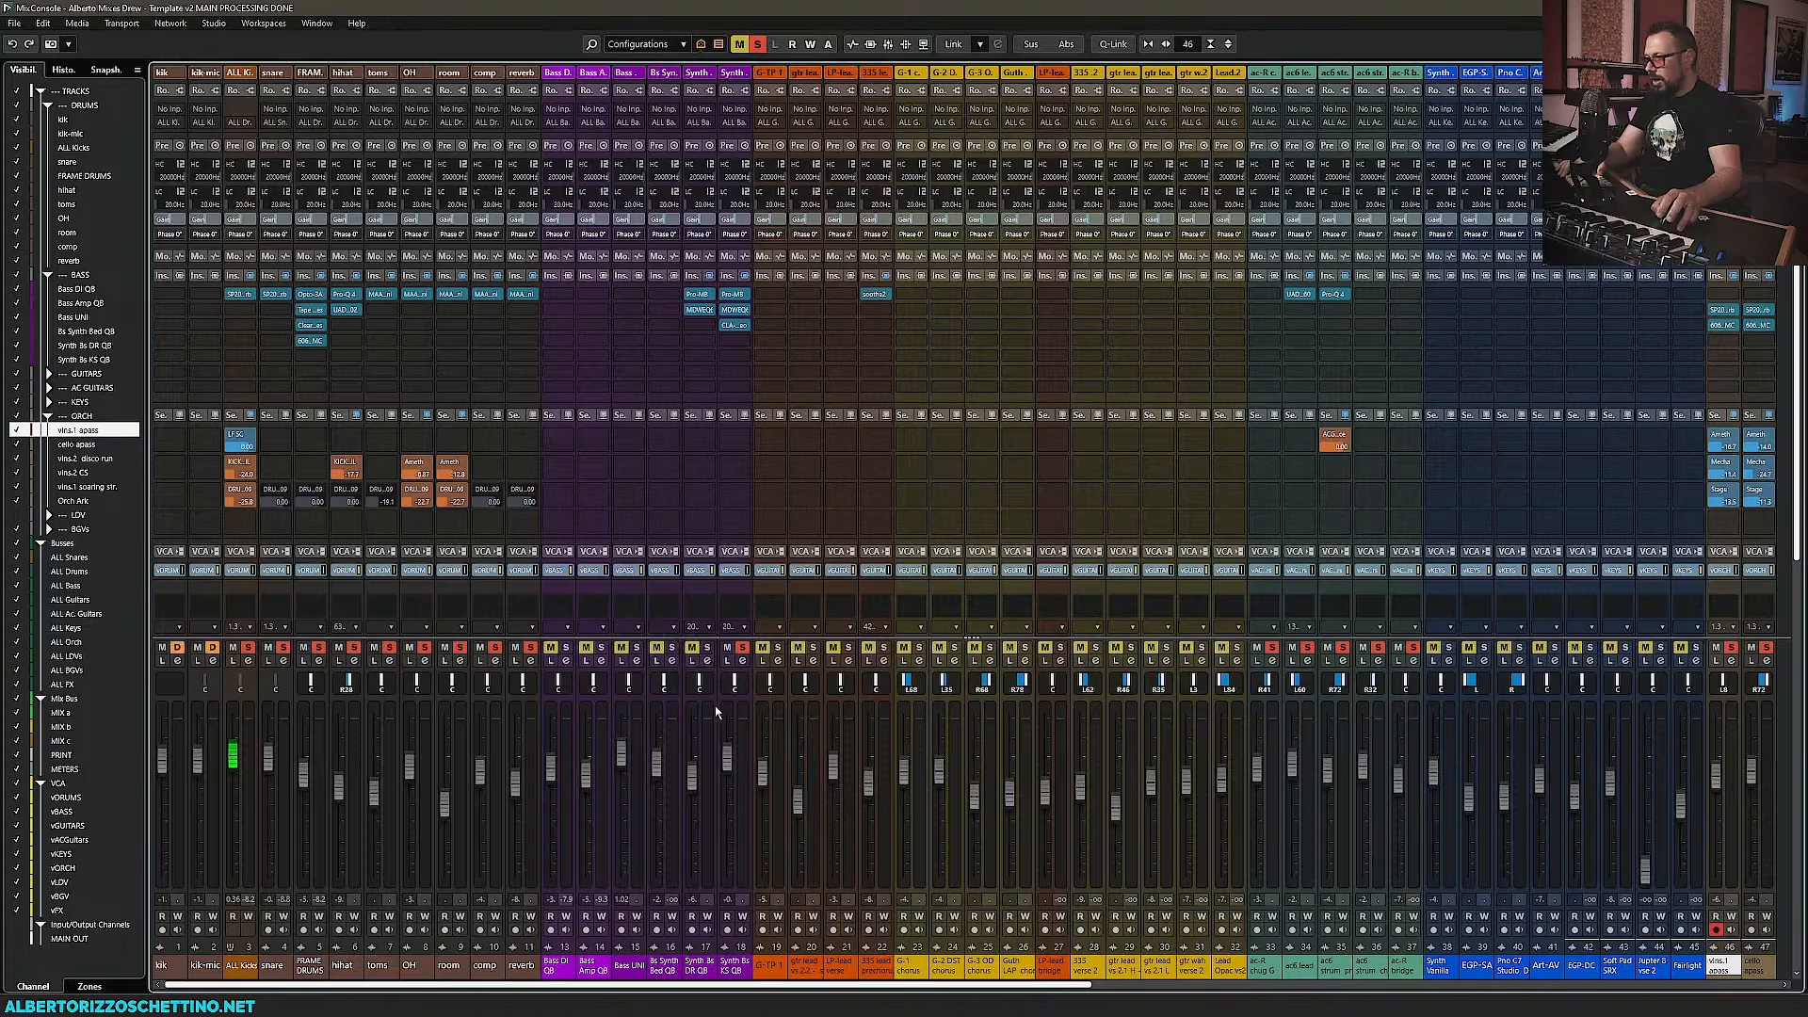
key(F3)
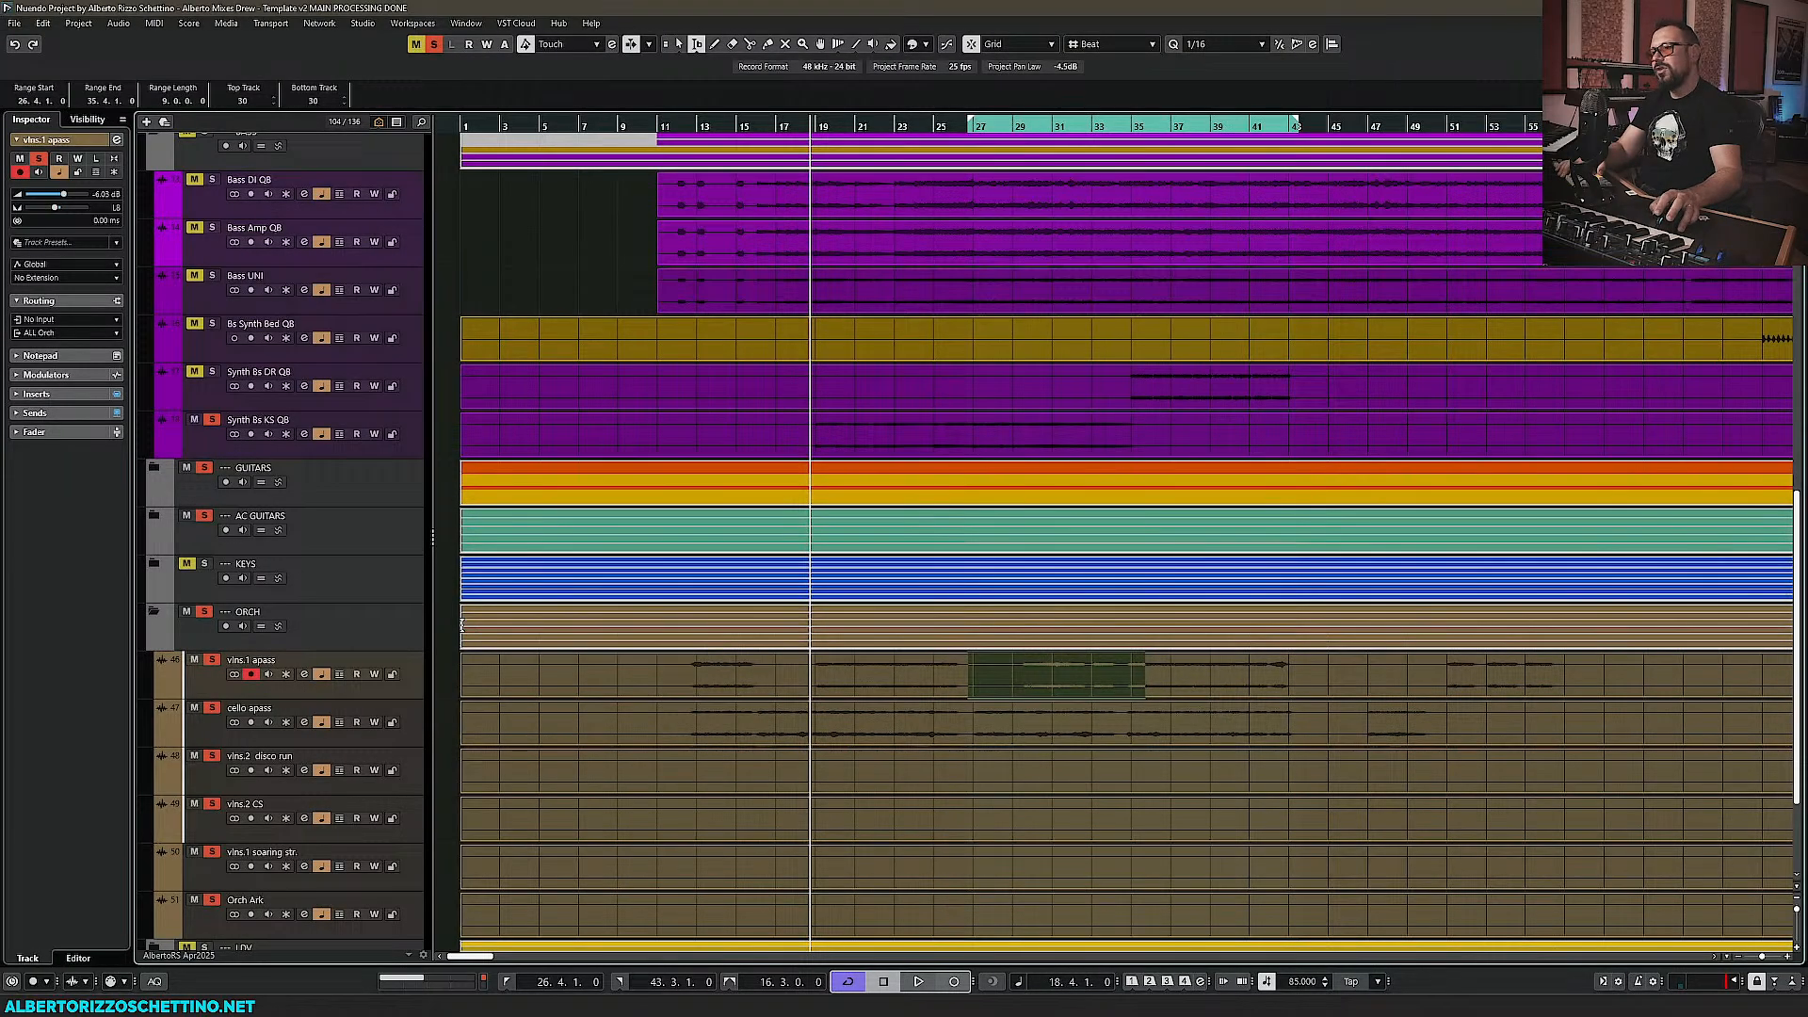
Open the mixer, inspect the Opto-3A compressor in the FRAME DRUMS channel's first insert, and close its window
key(F3)
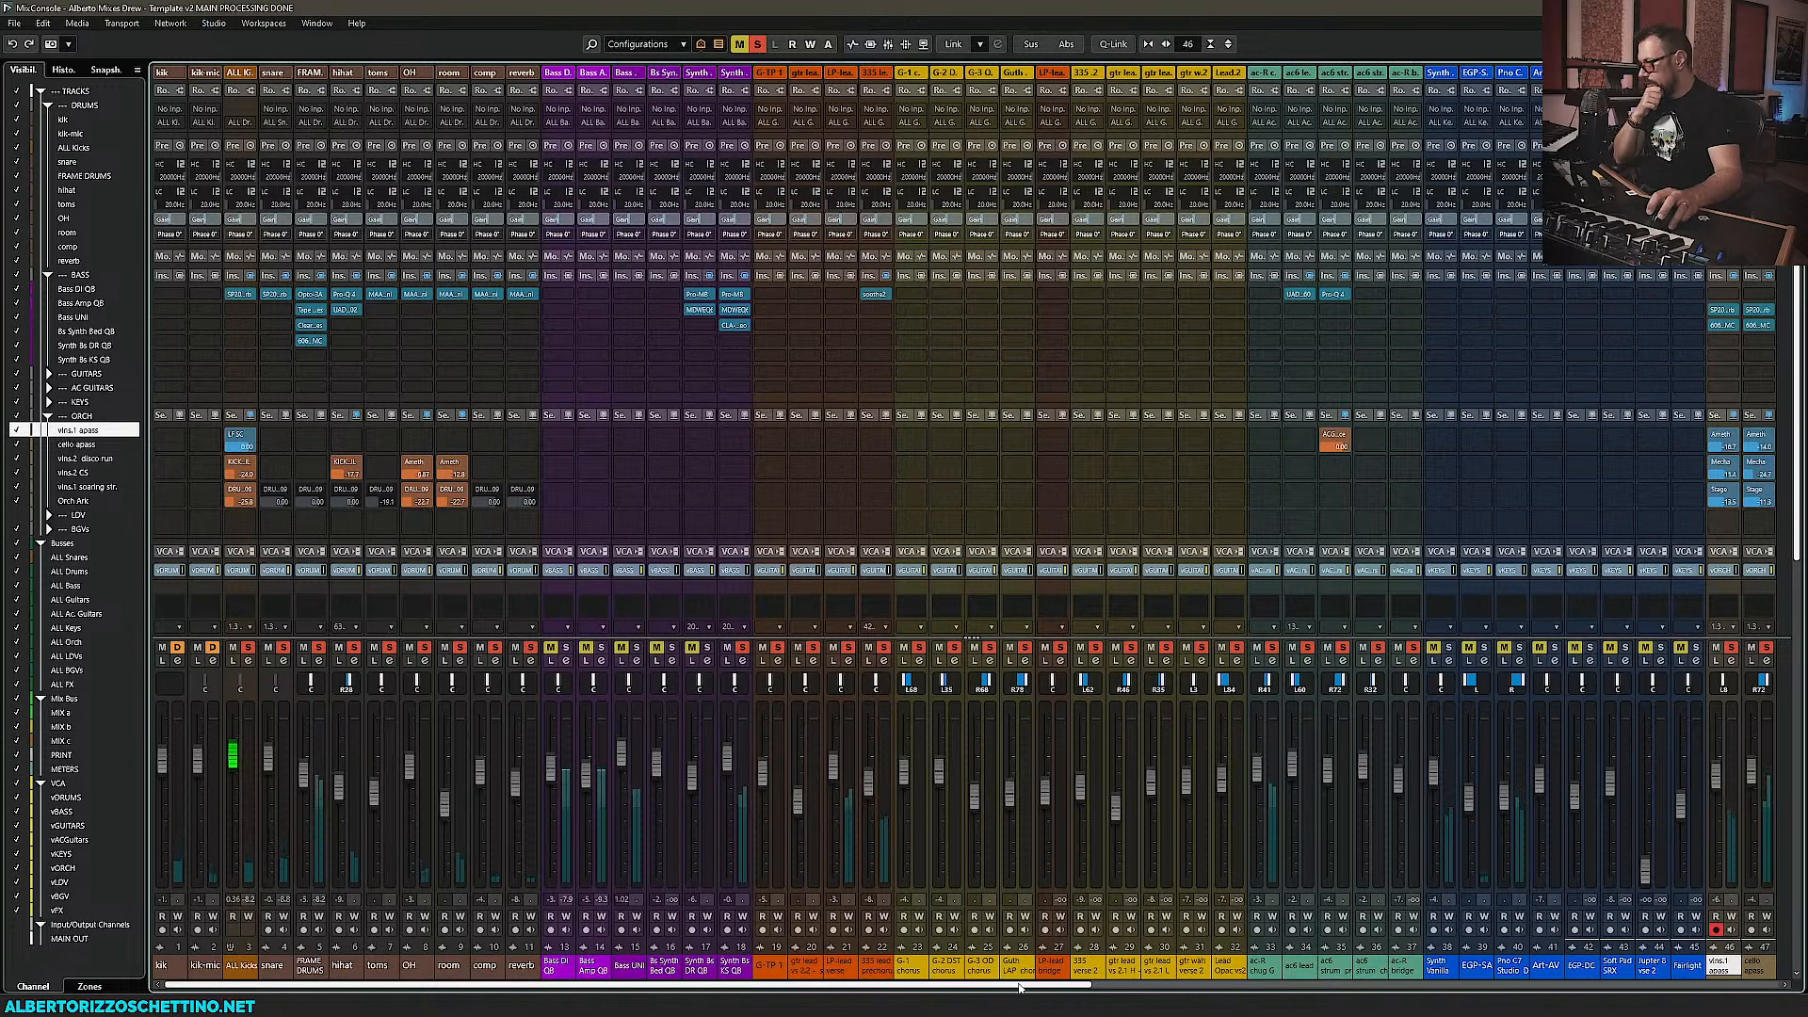
scroll(1020, 987, right, 3)
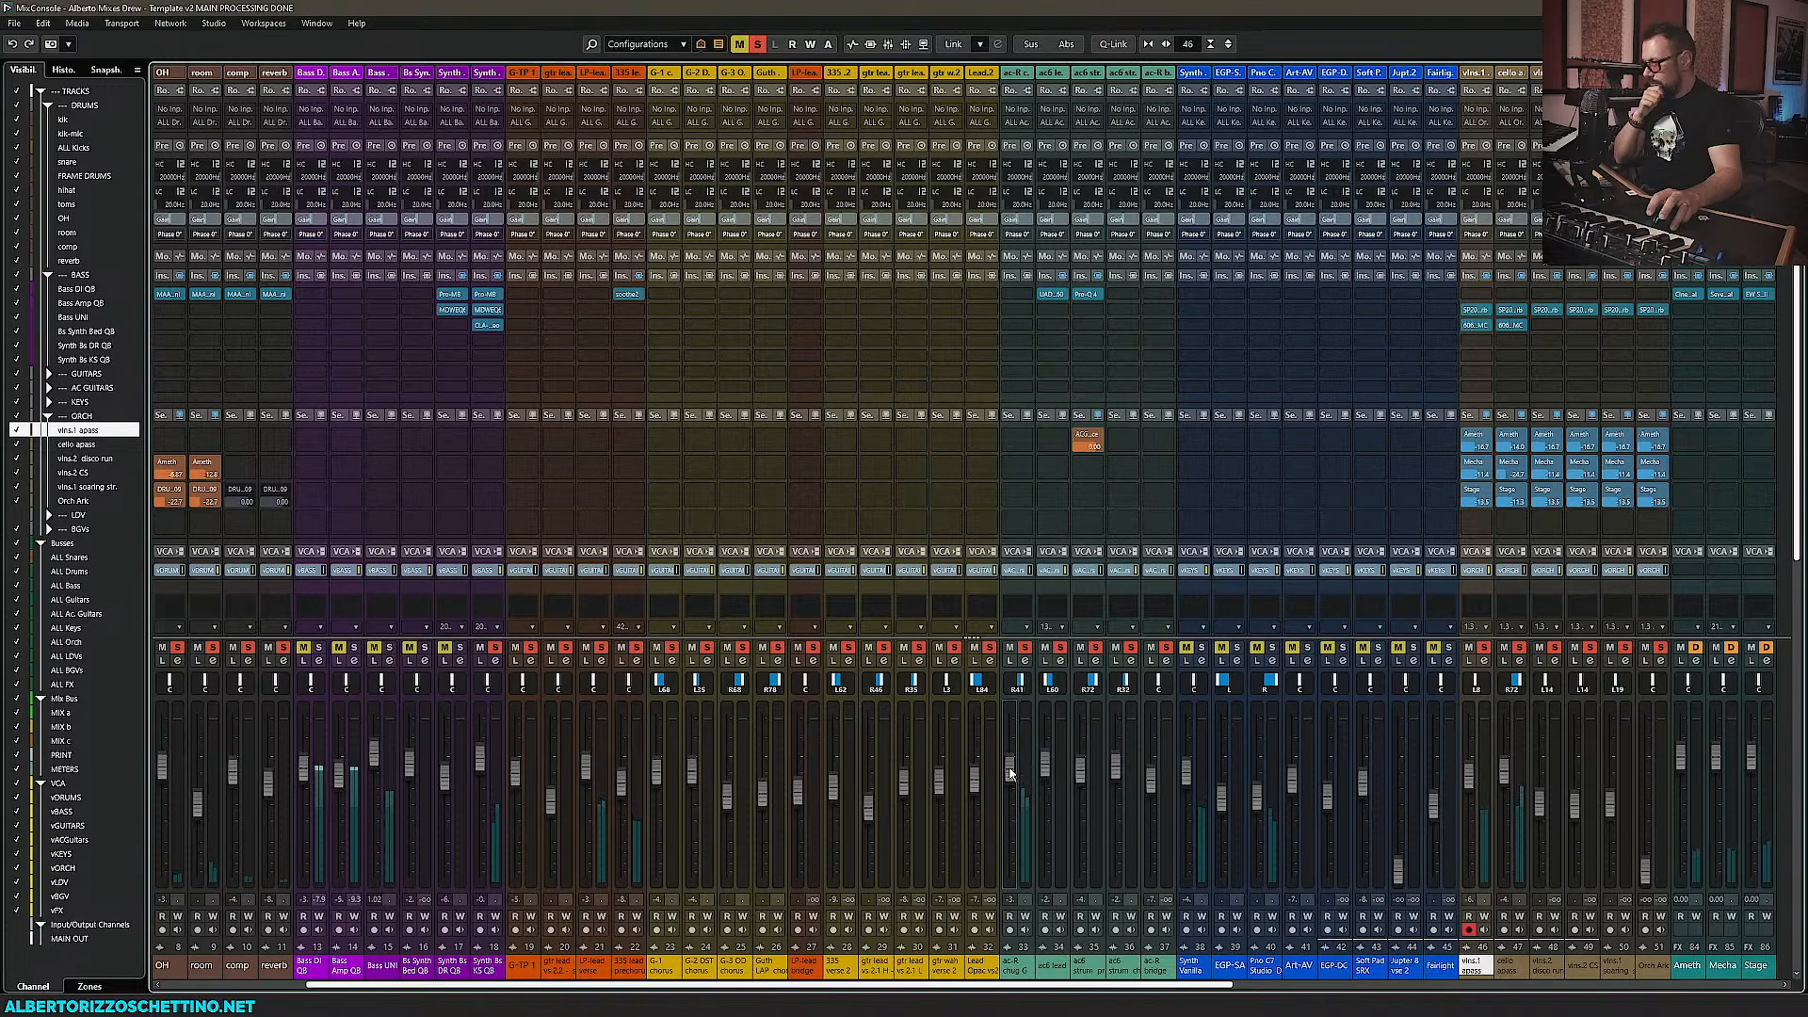
drag(1018, 986, 475, 988)
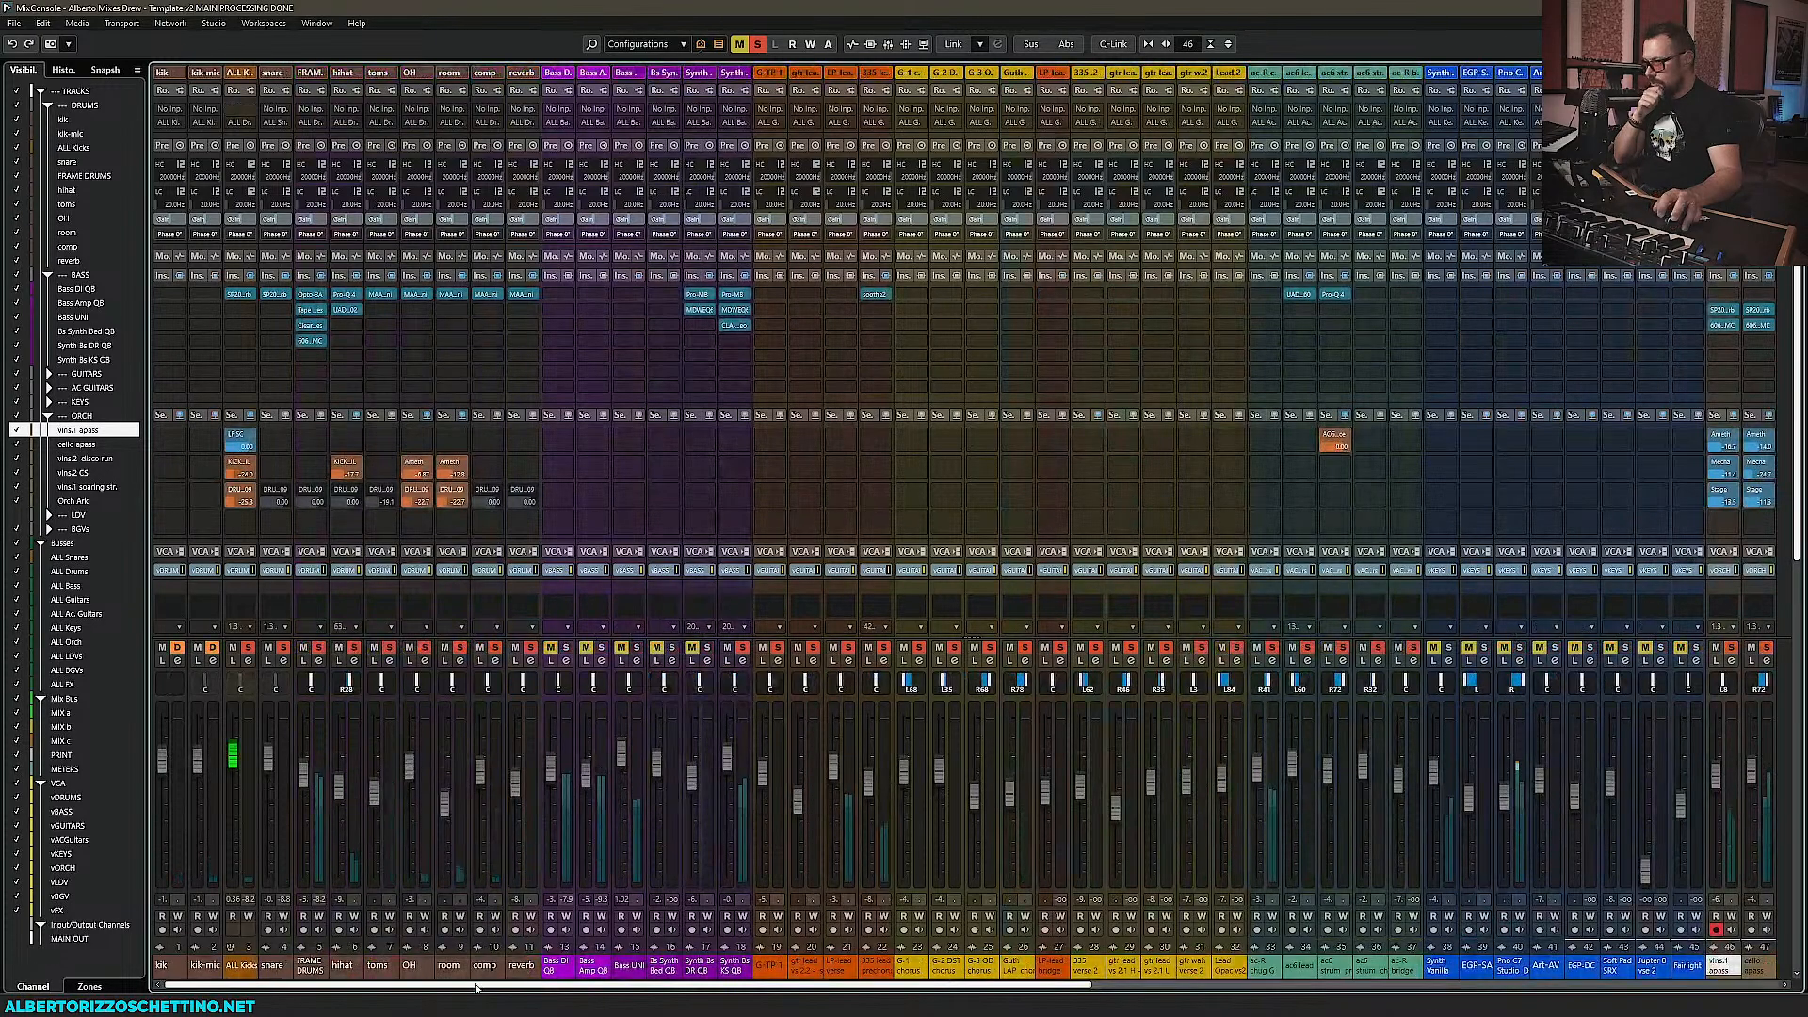
click(310, 294)
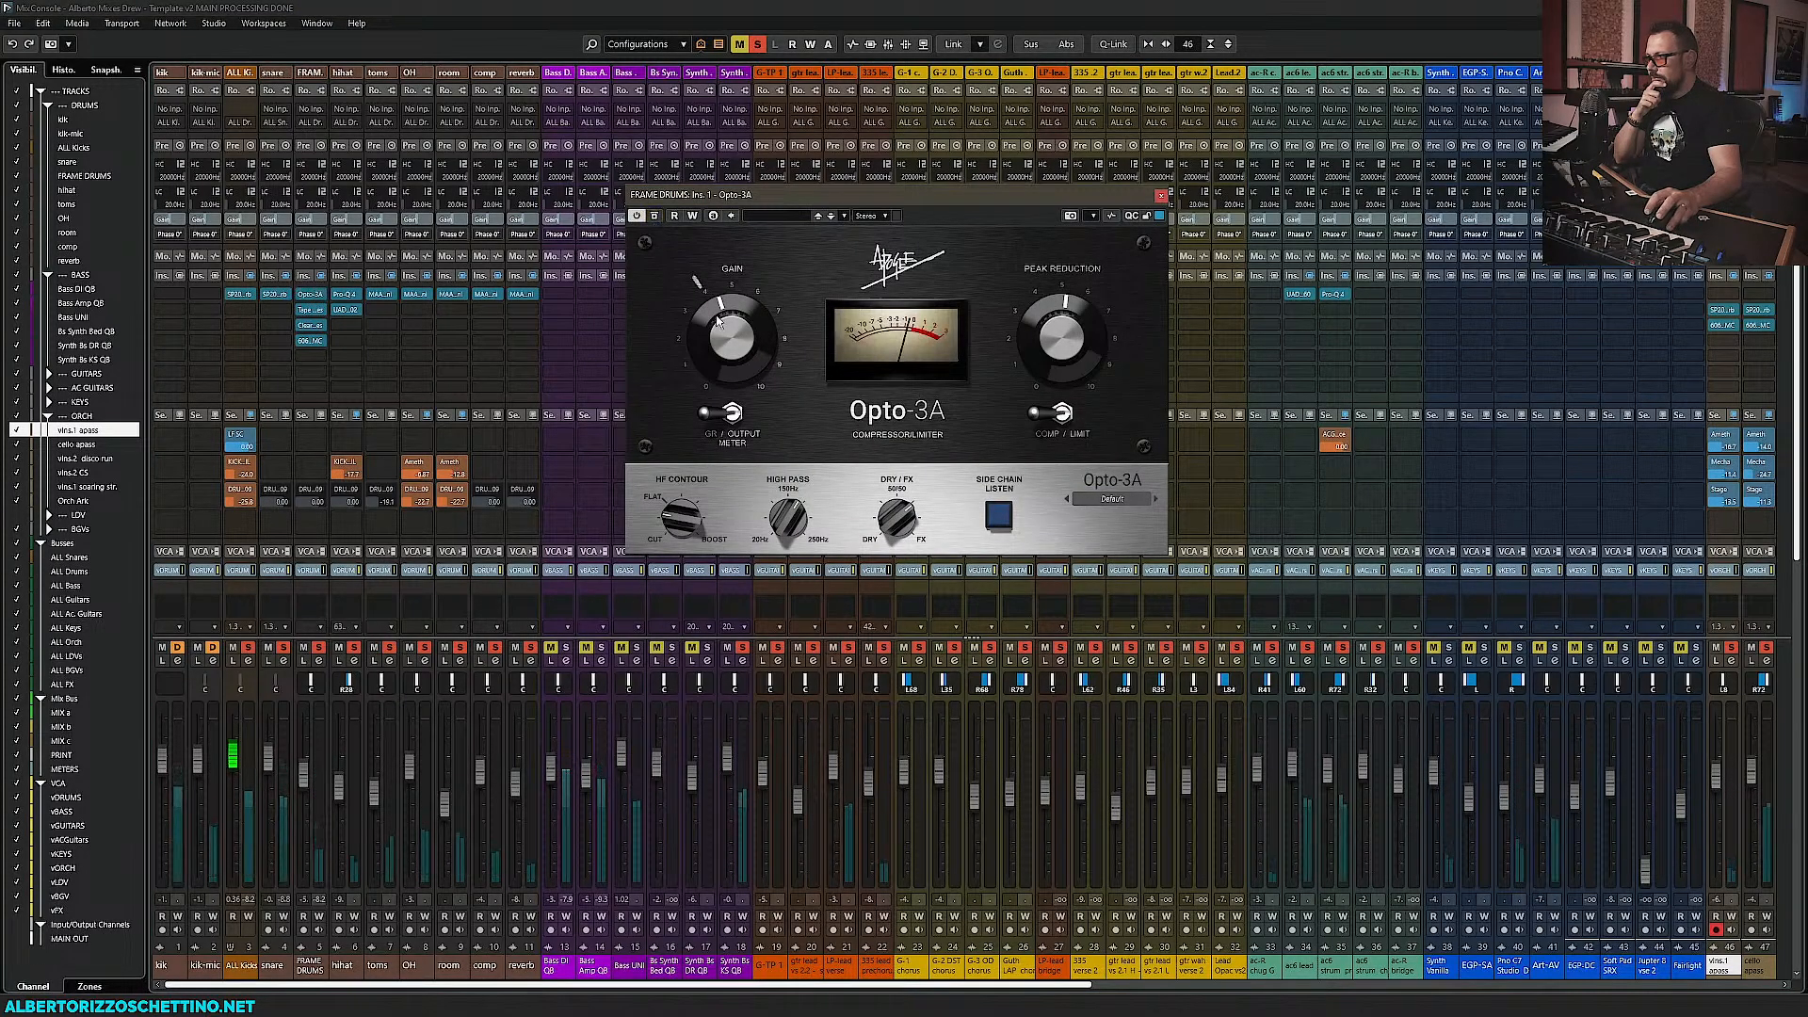
click(1162, 195)
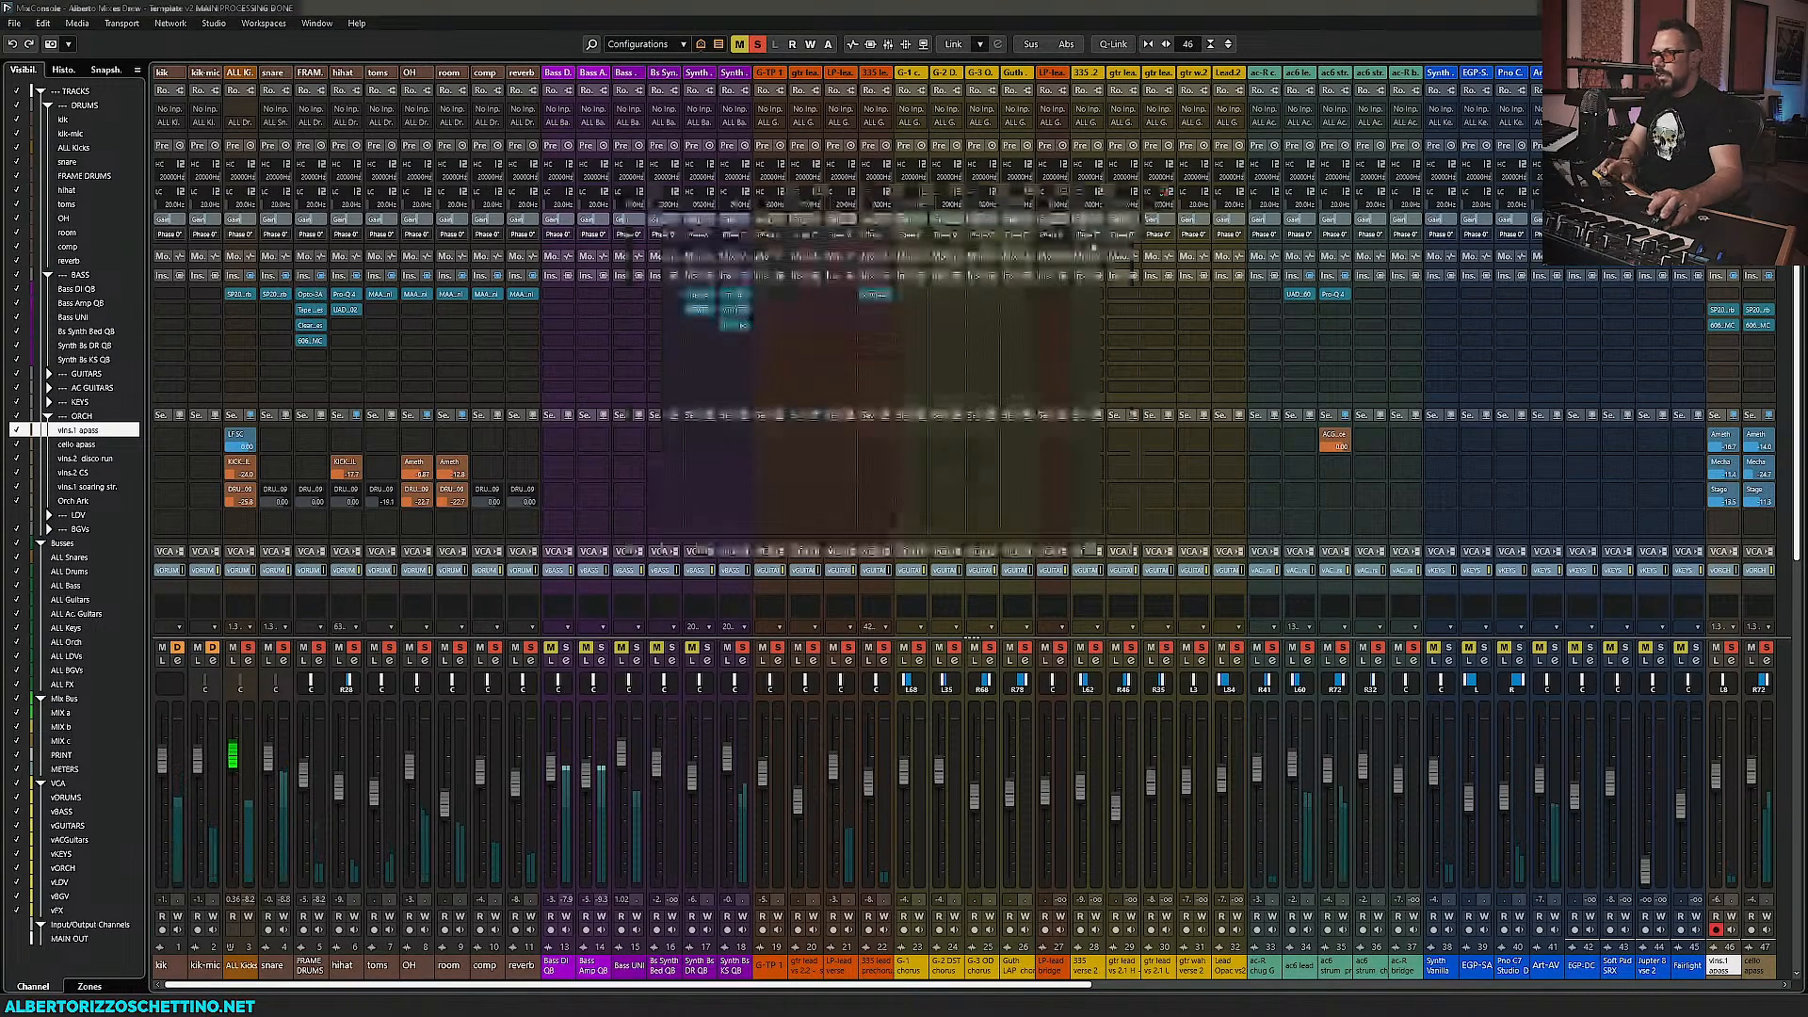
Insert Pro-Q 4 in the fifth slot of the FRAME DRUMS channel and close the 6060 Ultimate MC window
click(320, 356)
text(q 4)
key(Return)
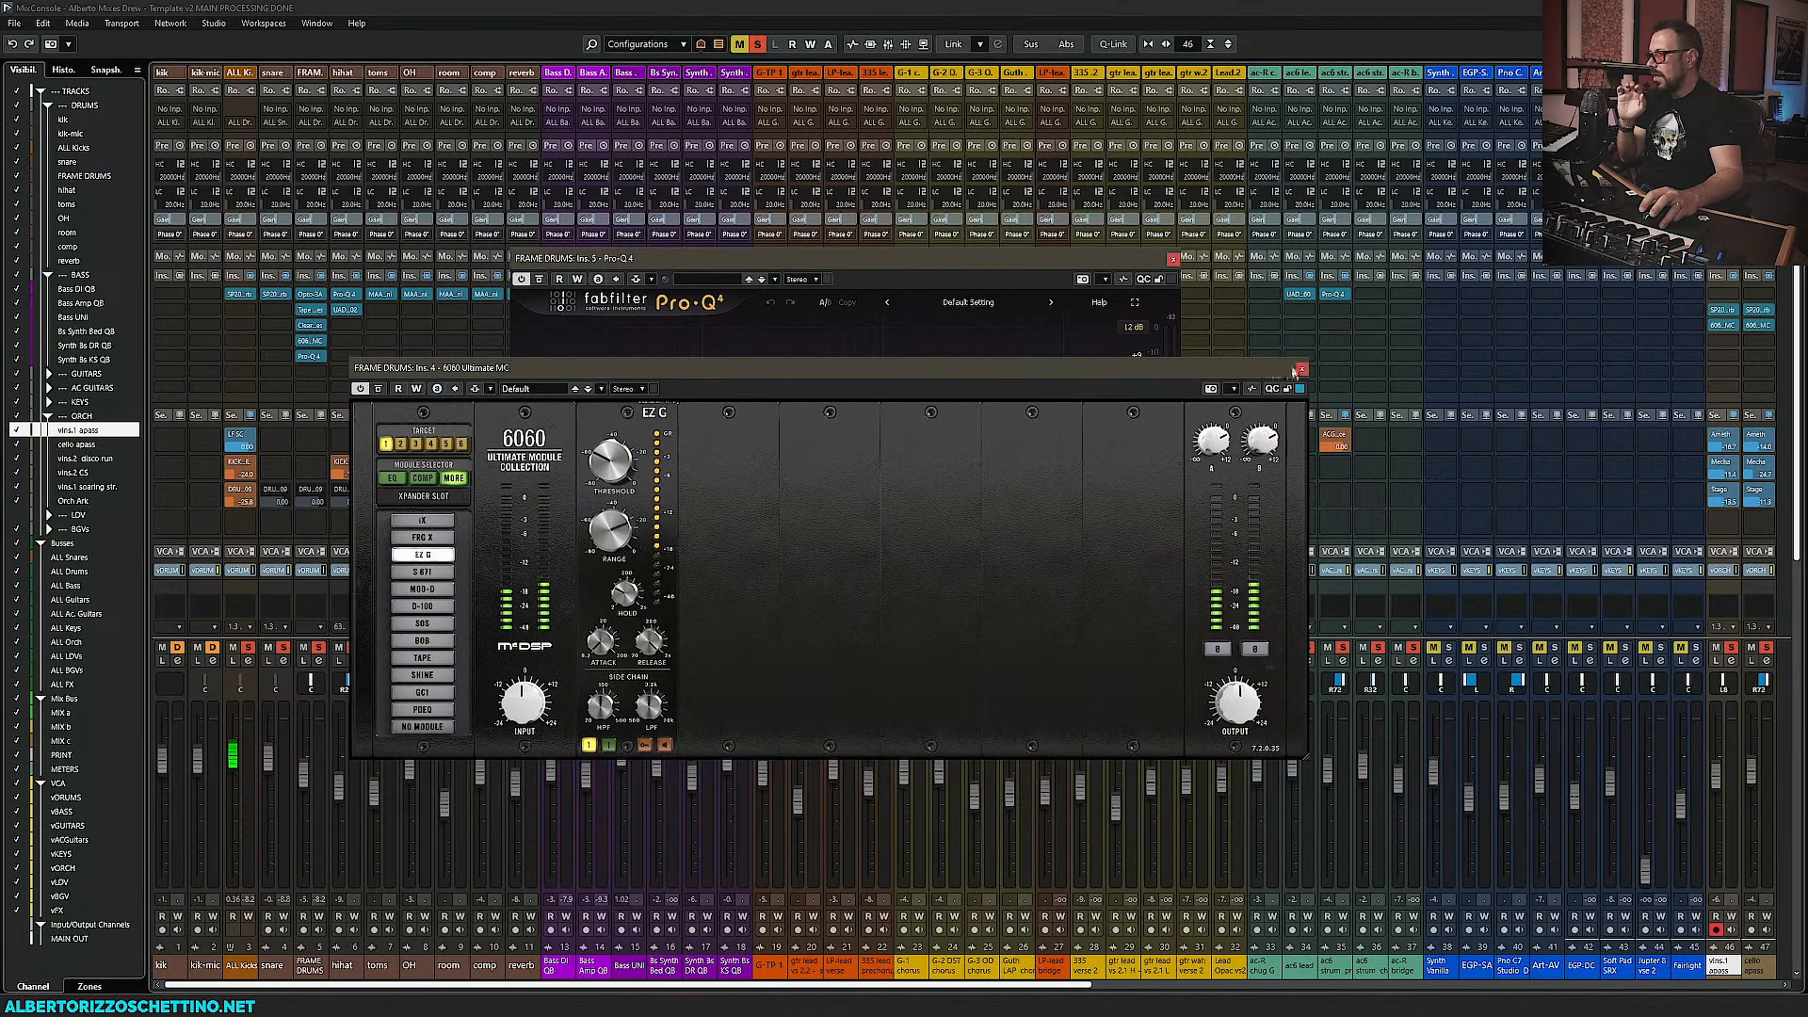
click(1301, 368)
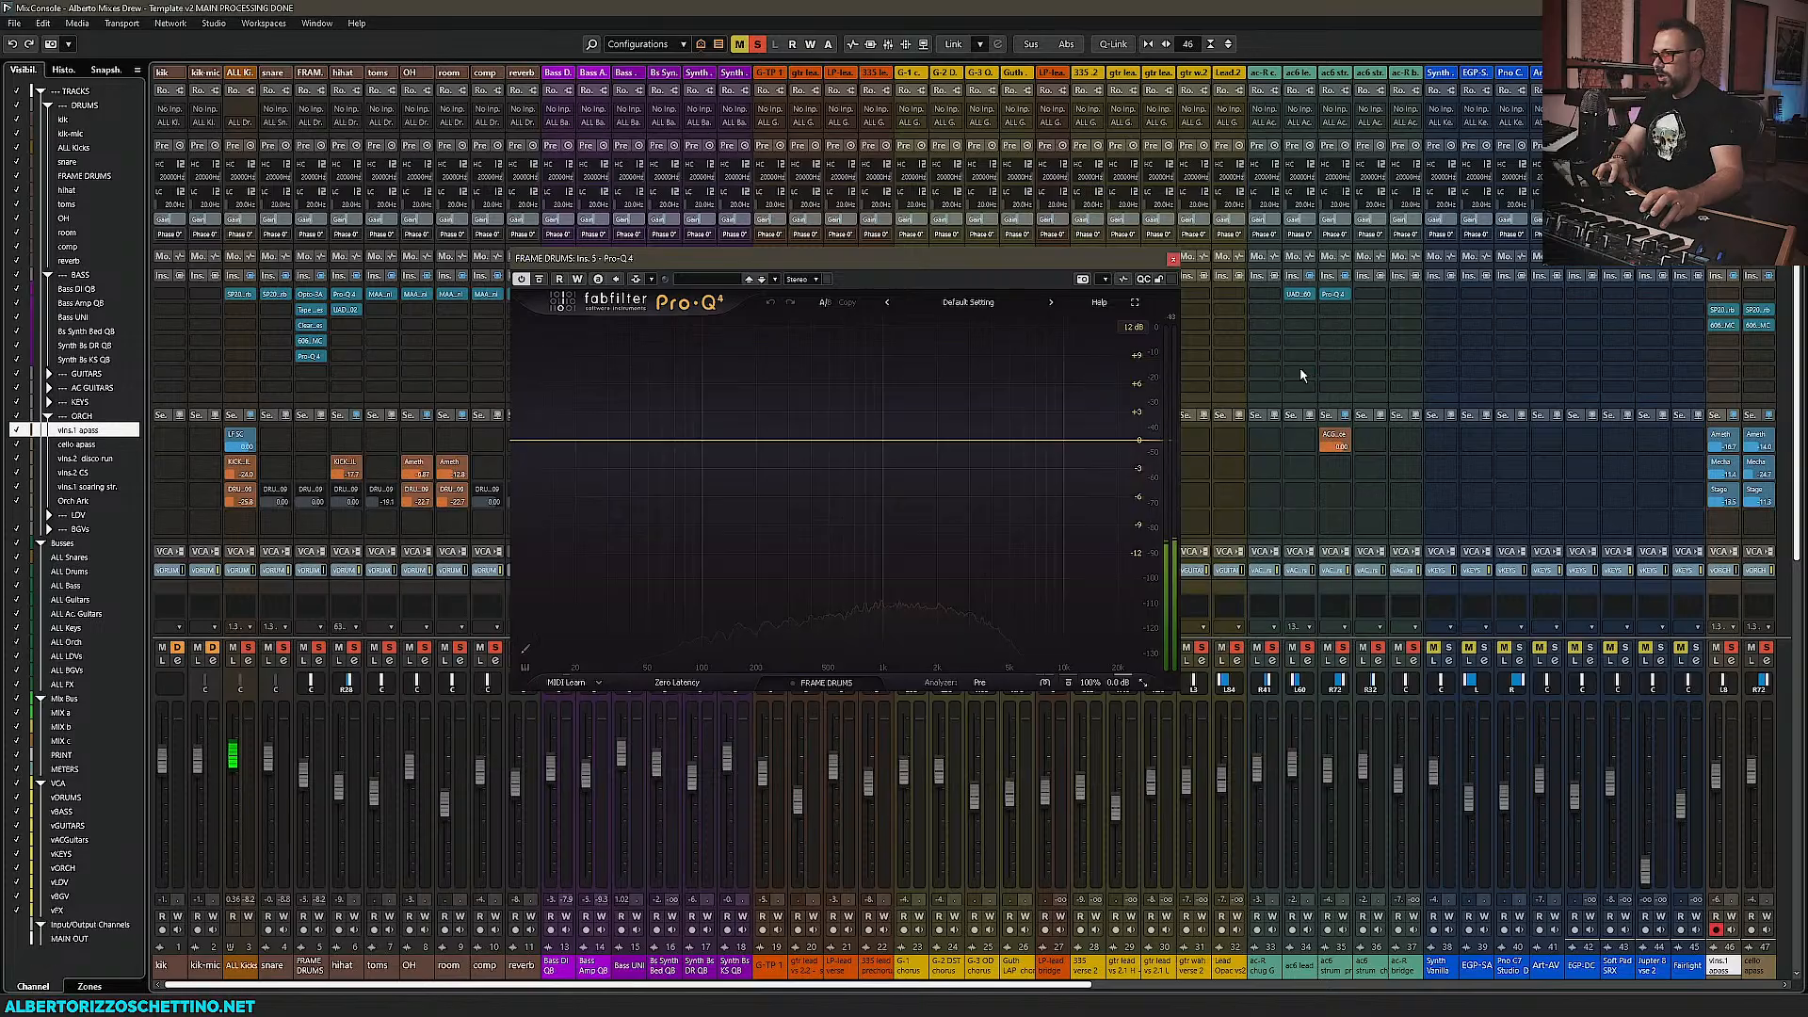
Add a Side-only bell band in the FRAME DRUMS Pro-Q 4 that cuts about 5 dB near 500 Hz
click(726, 441)
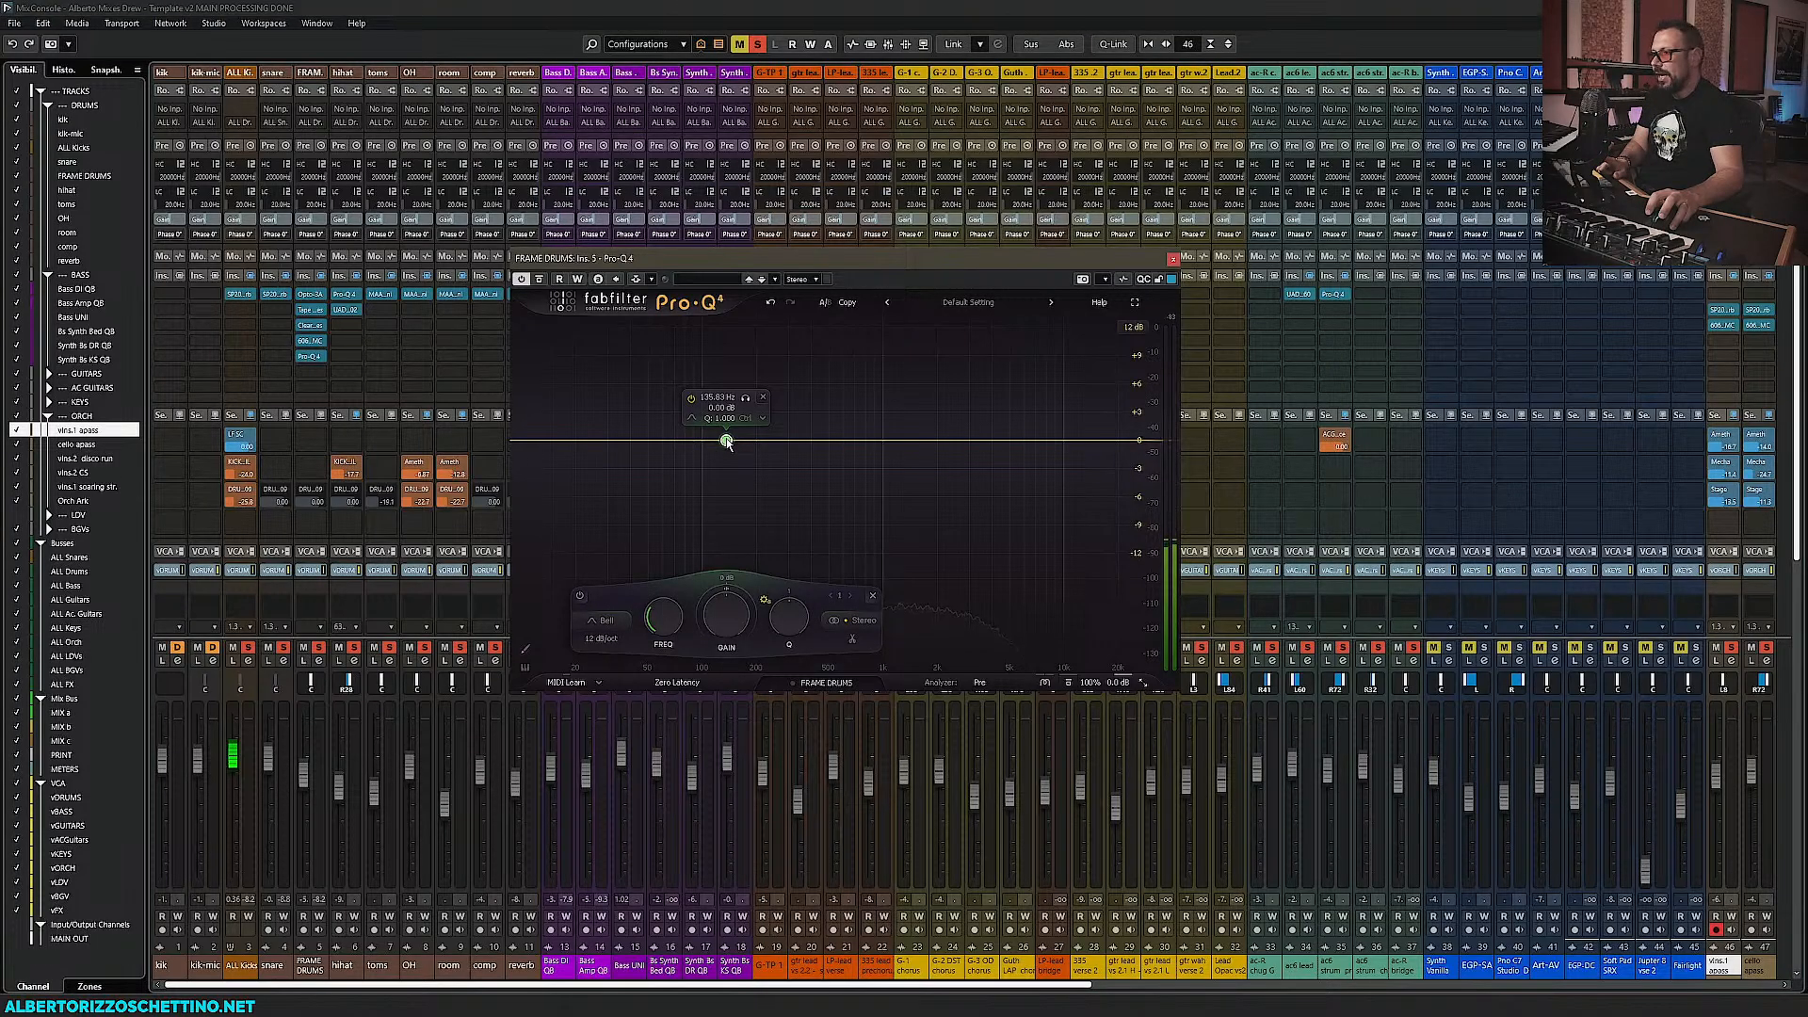
key(F3)
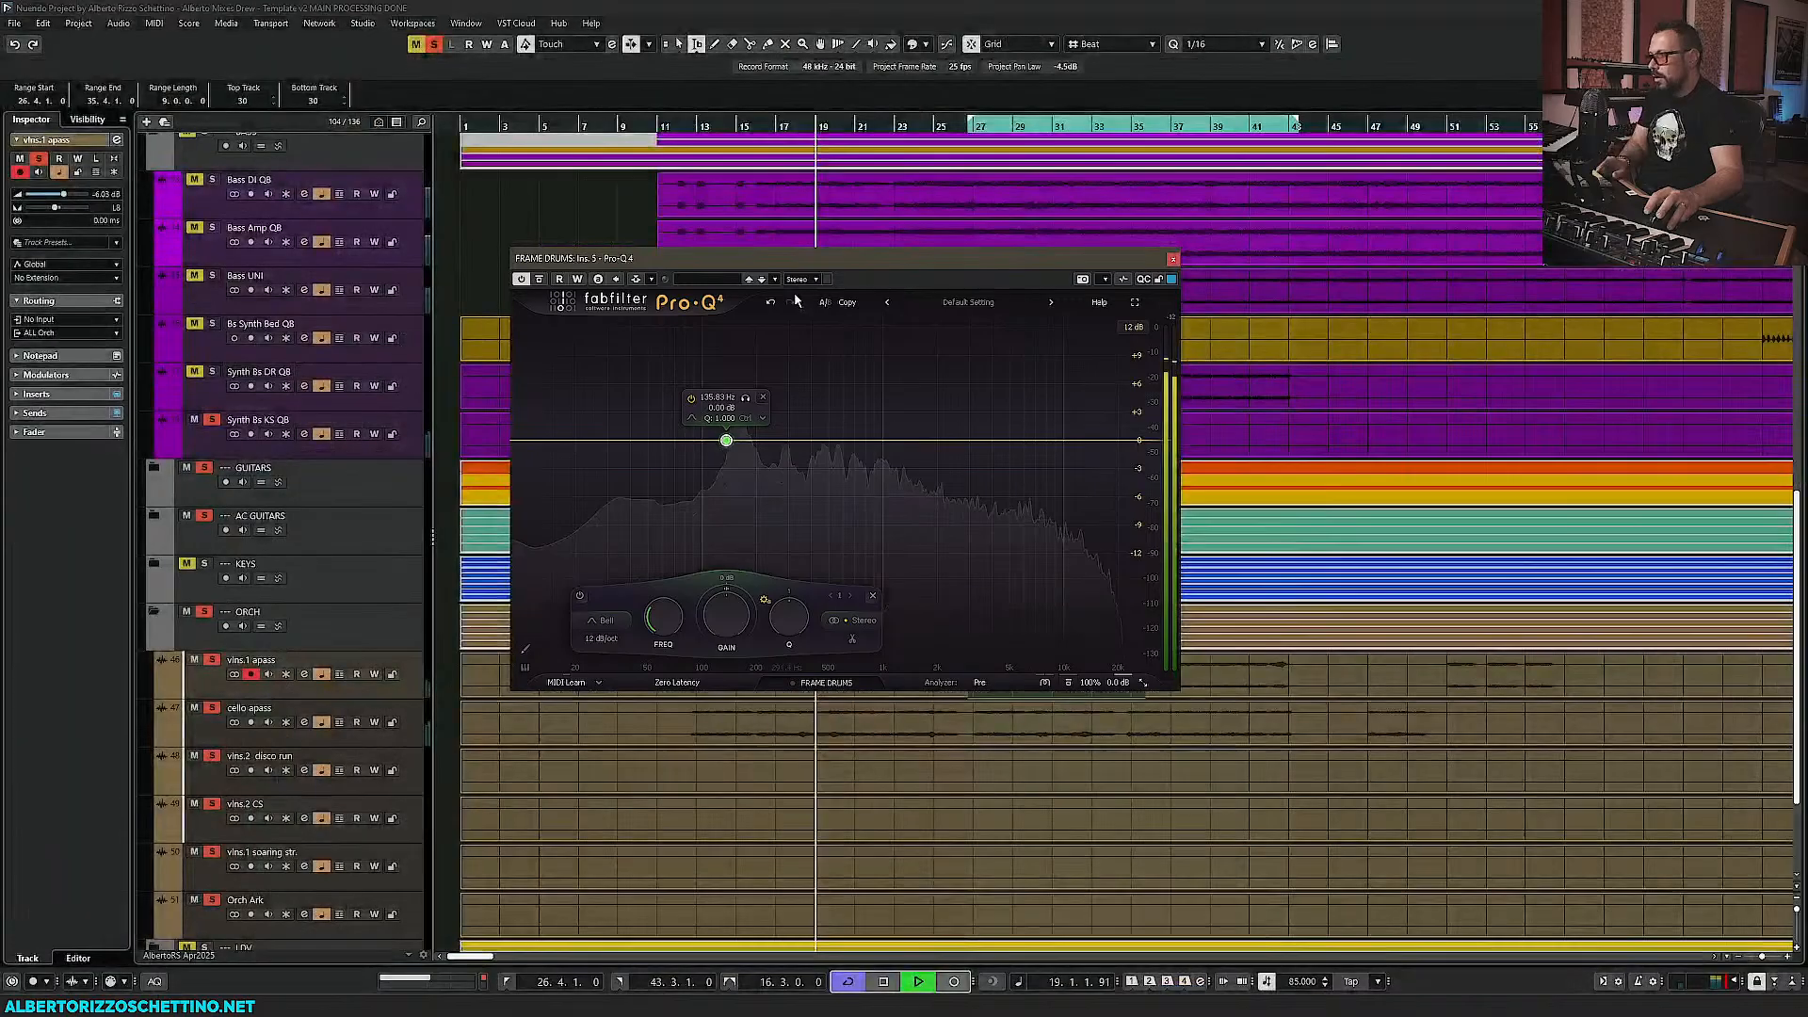
drag(727, 441, 907, 440)
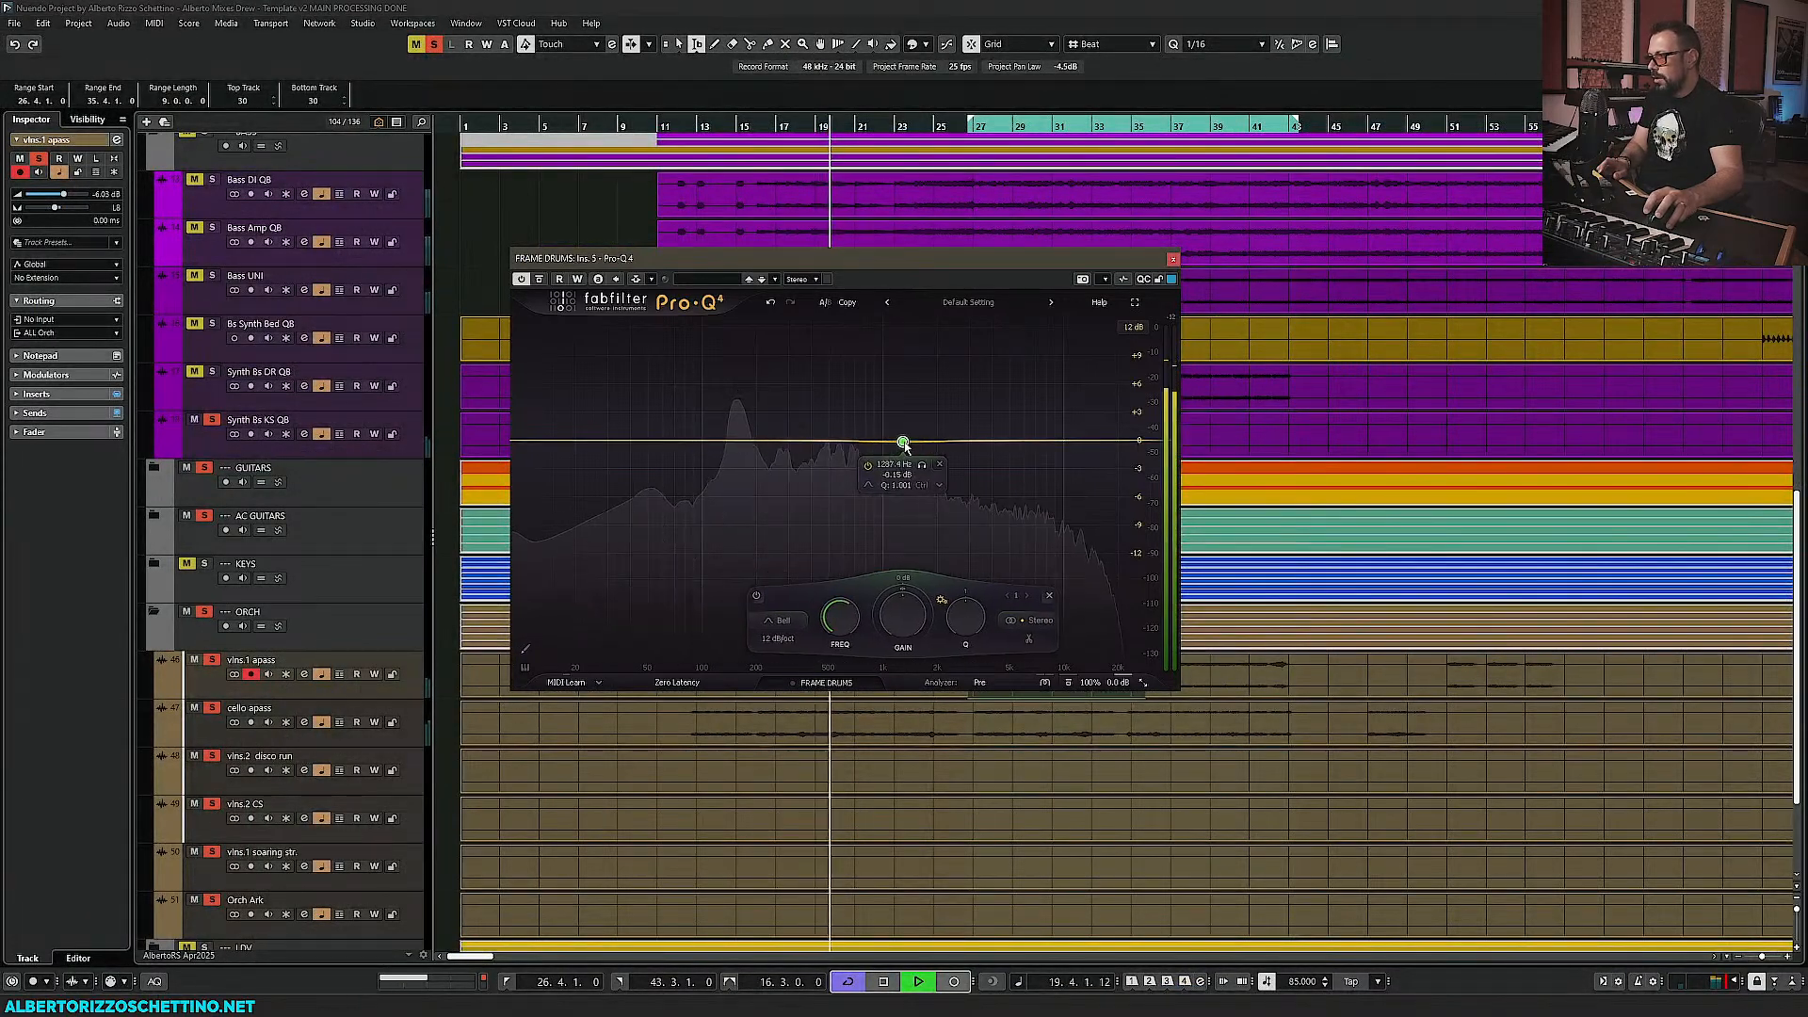
right_click(908, 440)
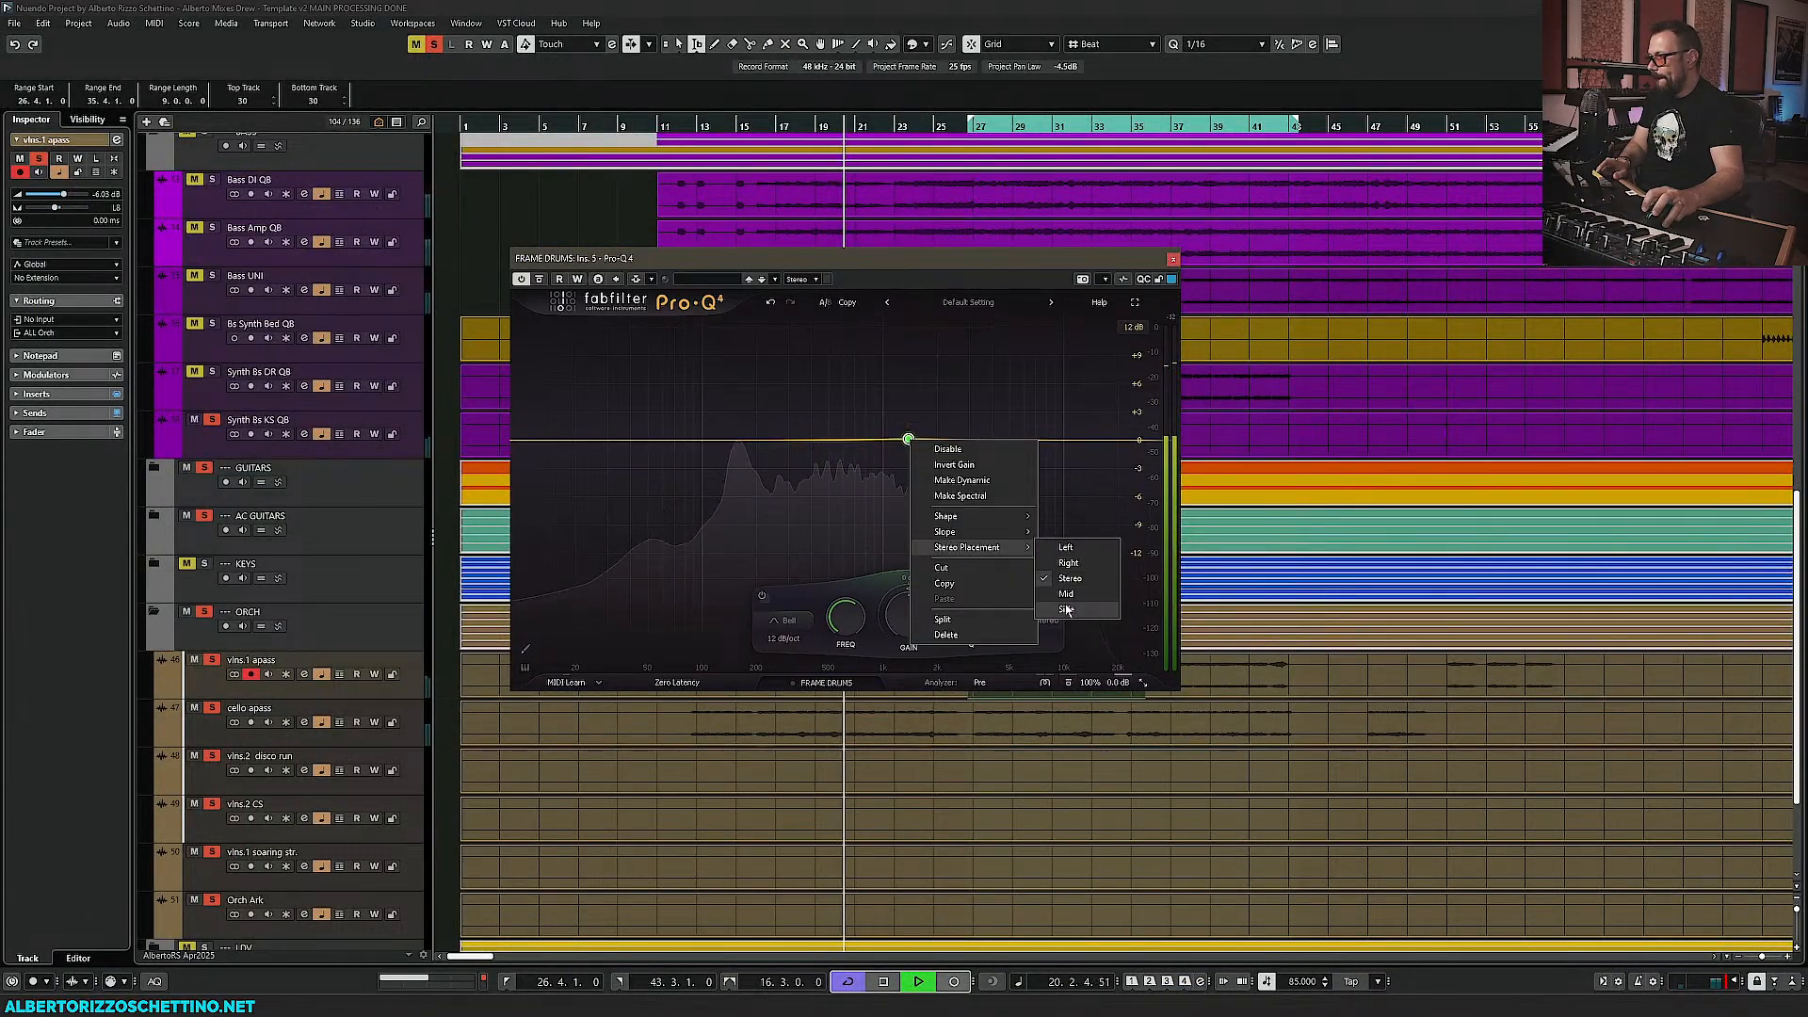
click(908, 439)
drag(908, 440, 825, 487)
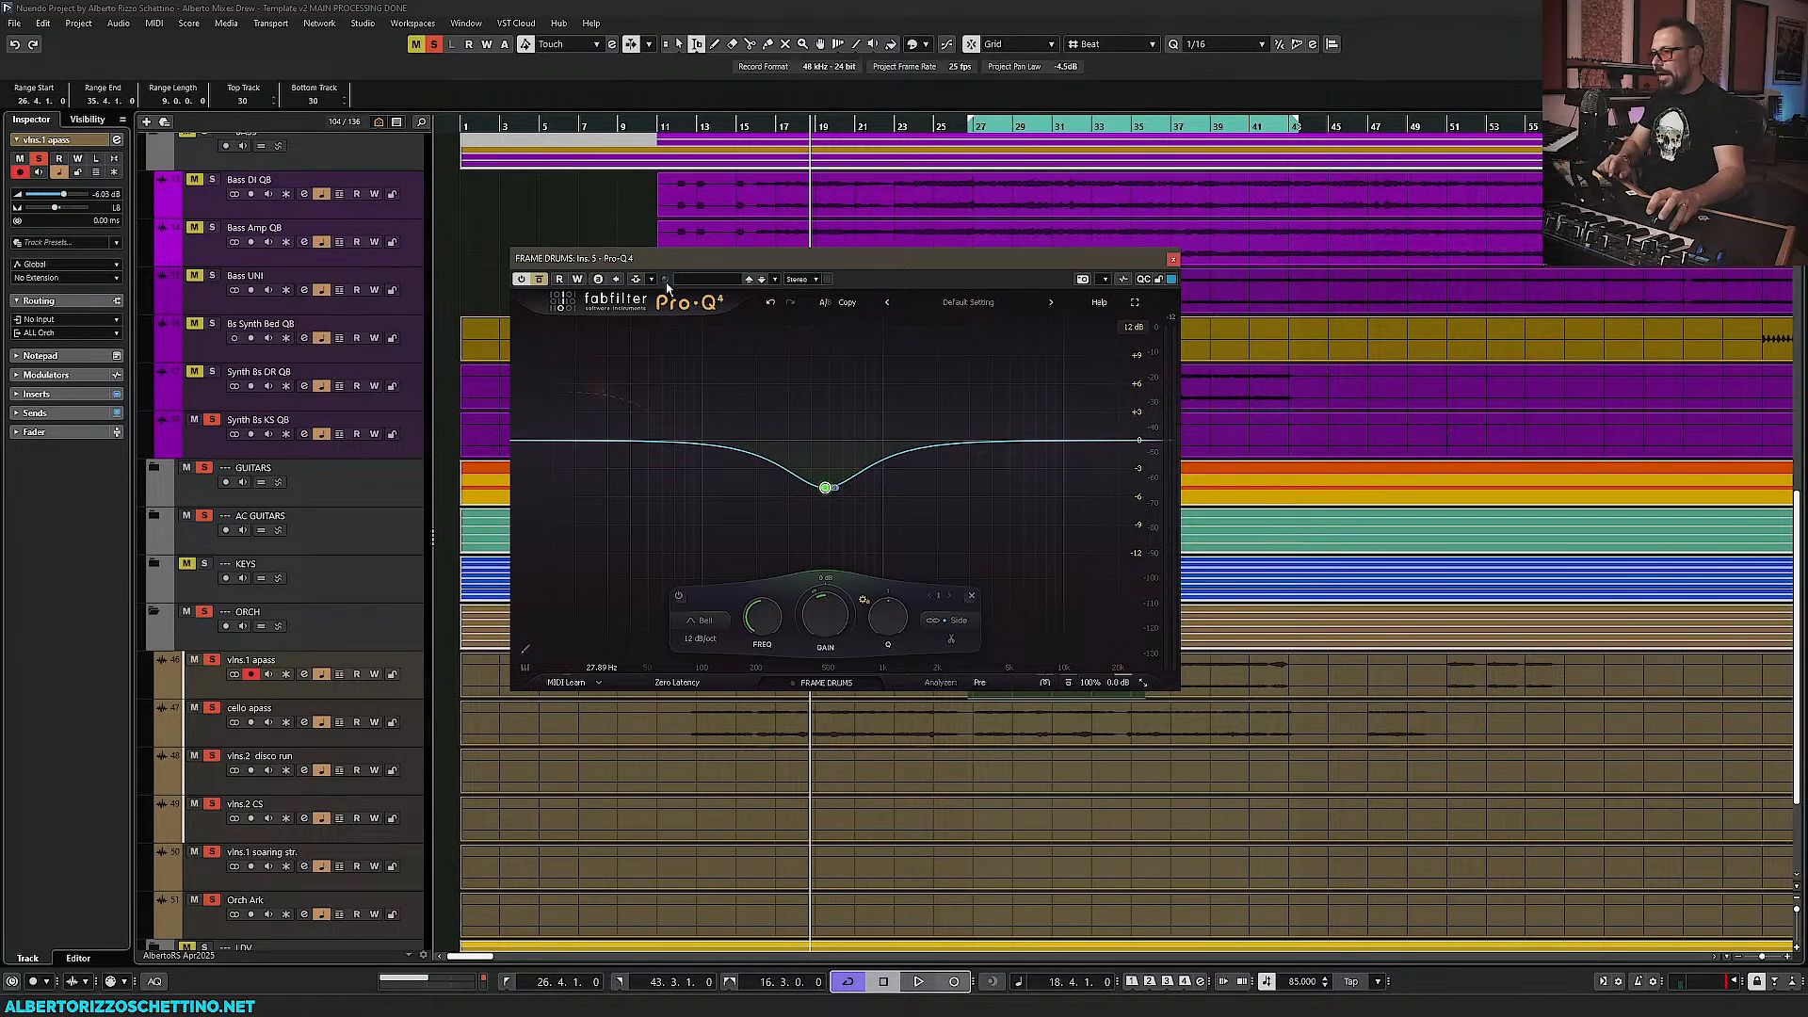
Bypass all FRAME DRUMS inserts and arrange the Opto-3A, Tape Echoes, Clearmountain's Spaces and Pro-Q 4 windows for comparison, leaving the 6060 closed
key(F3)
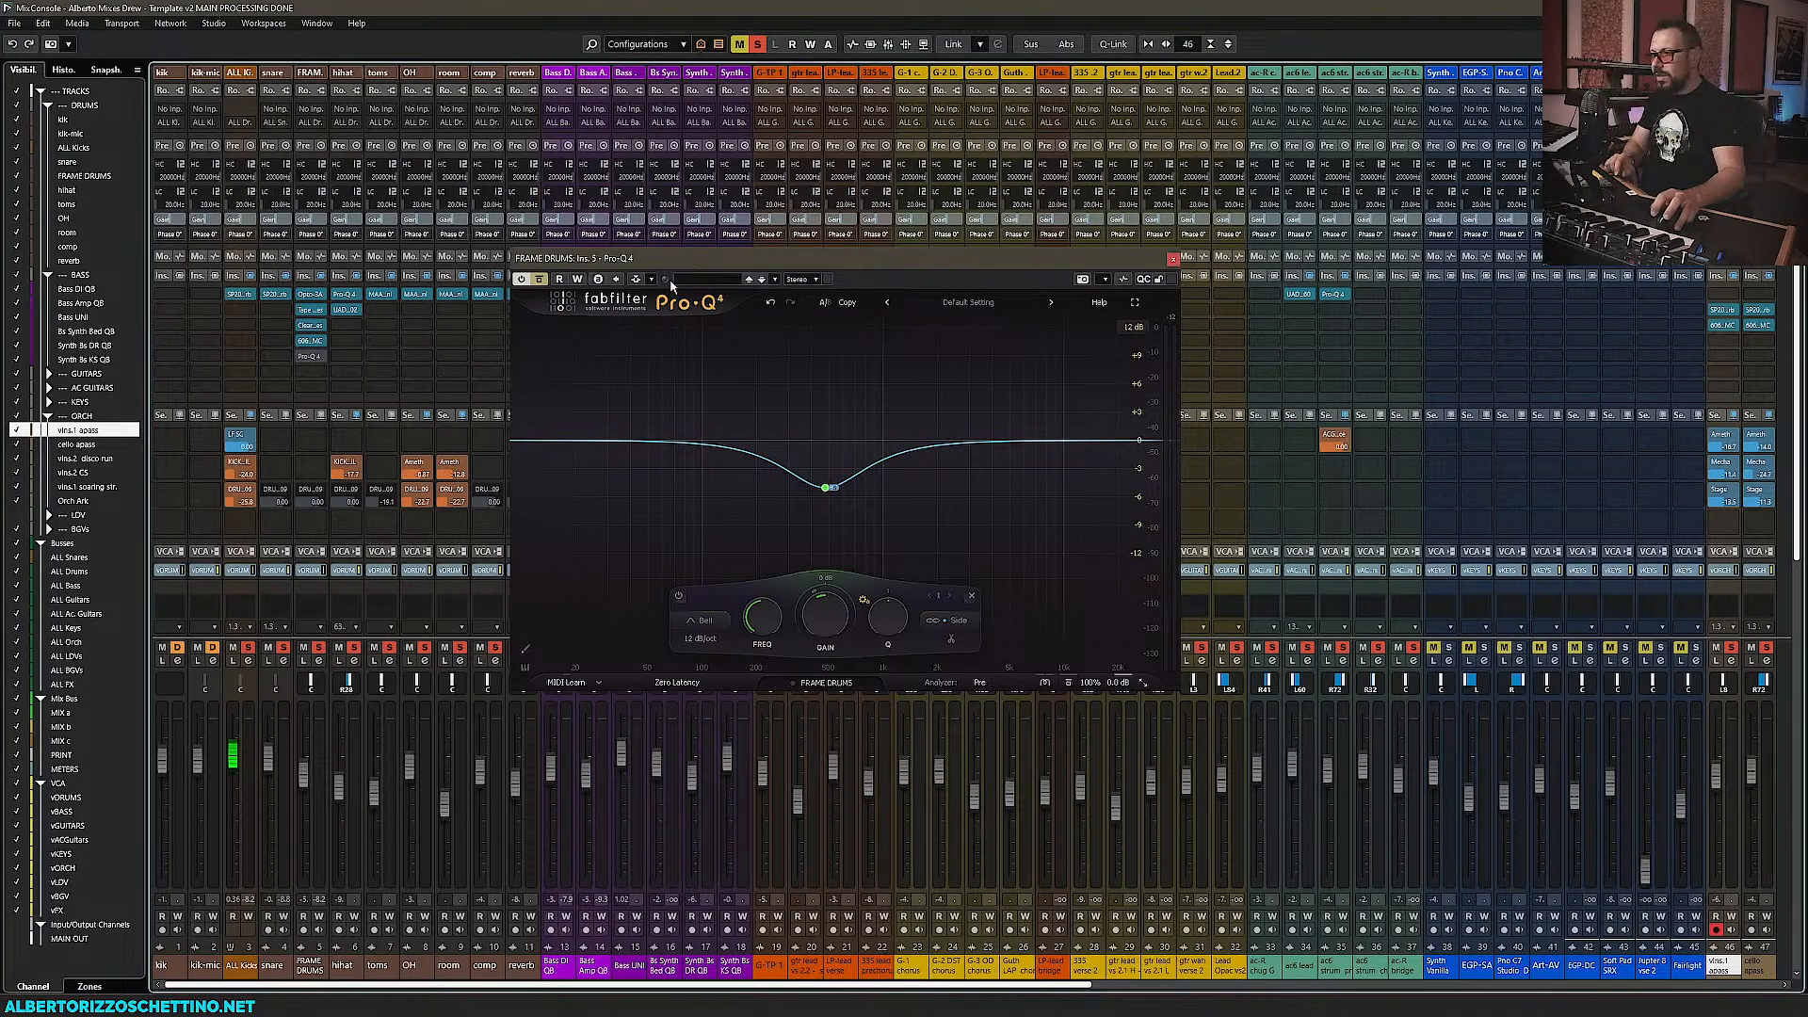
click(321, 279)
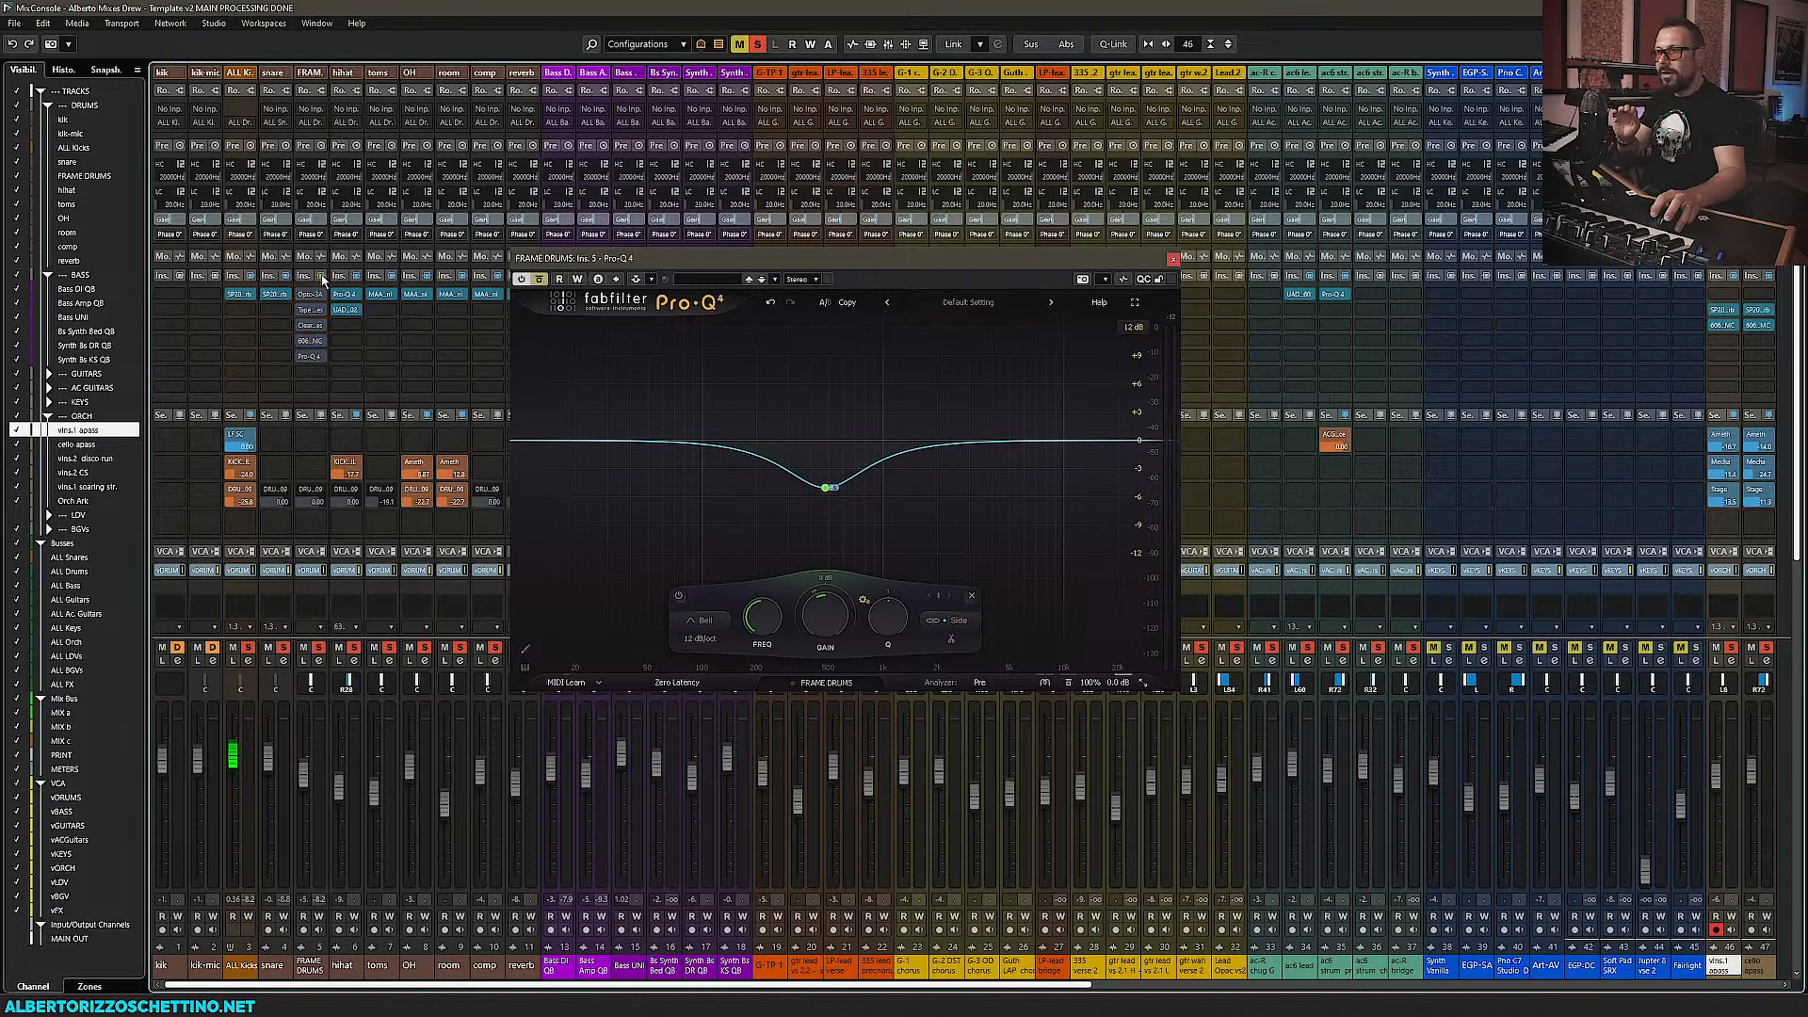
drag(606, 264, 412, 506)
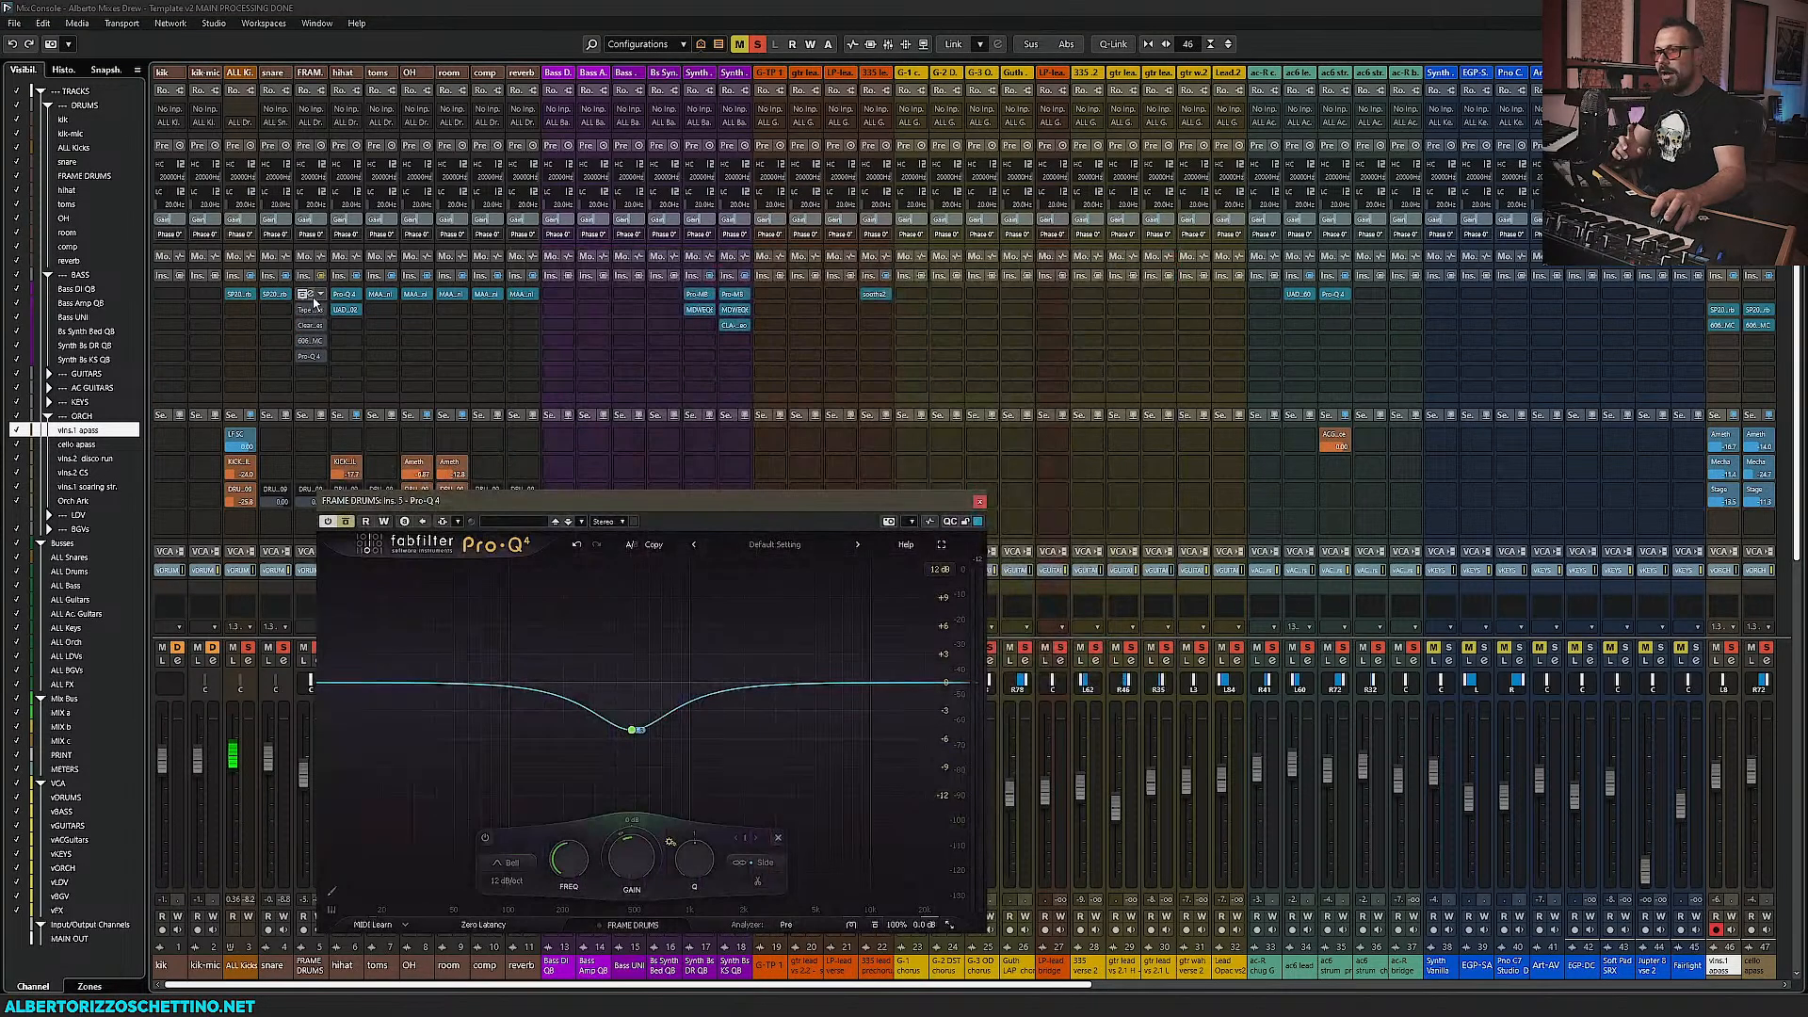
click(314, 297)
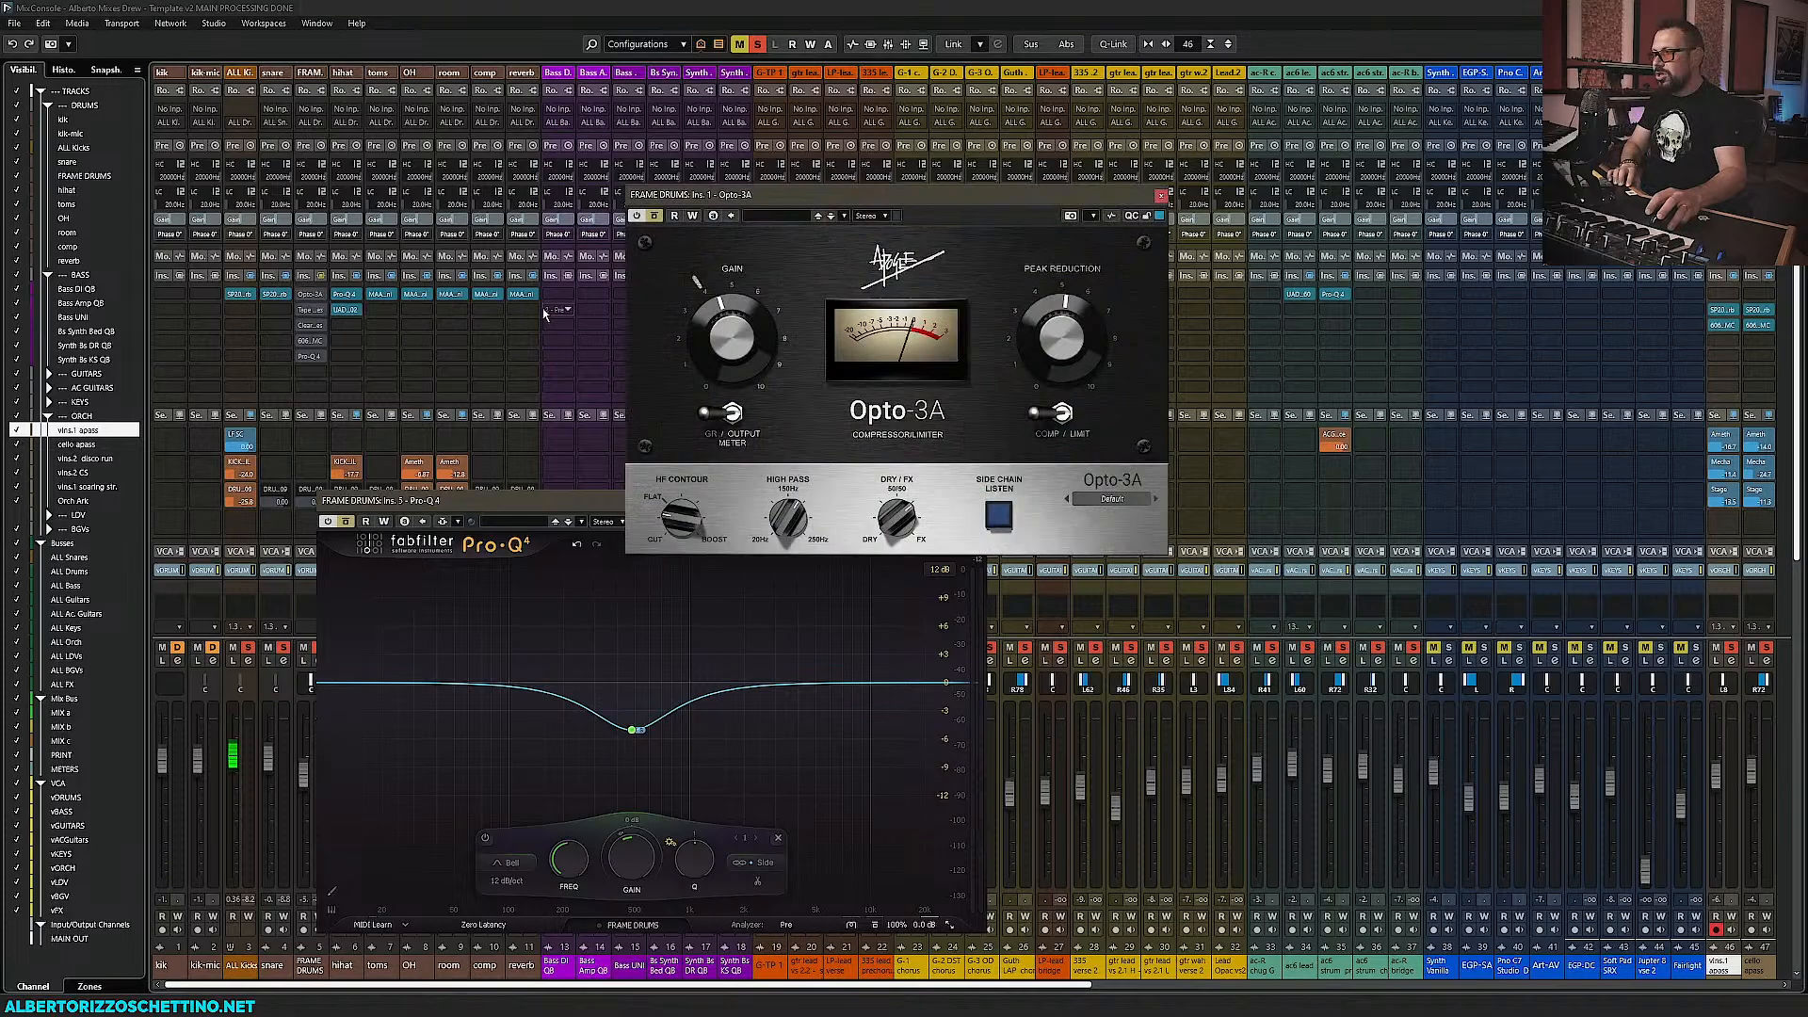
click(310, 309)
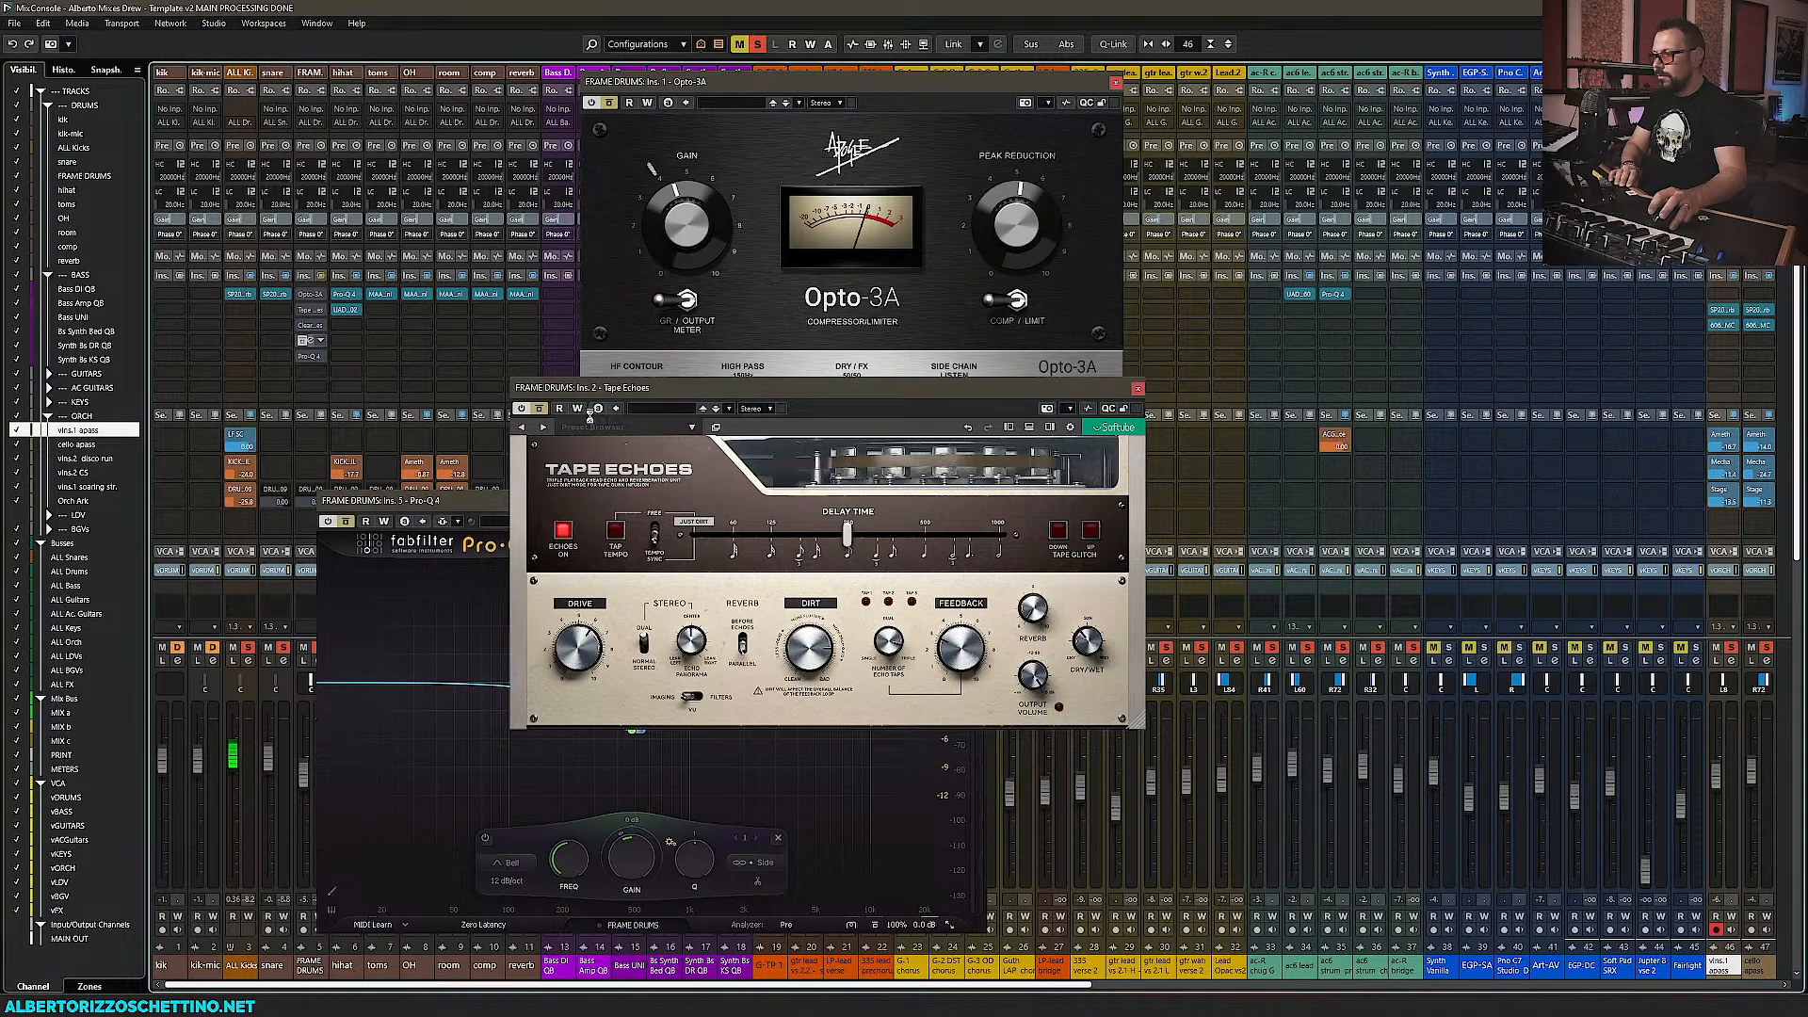
drag(630, 374, 376, 507)
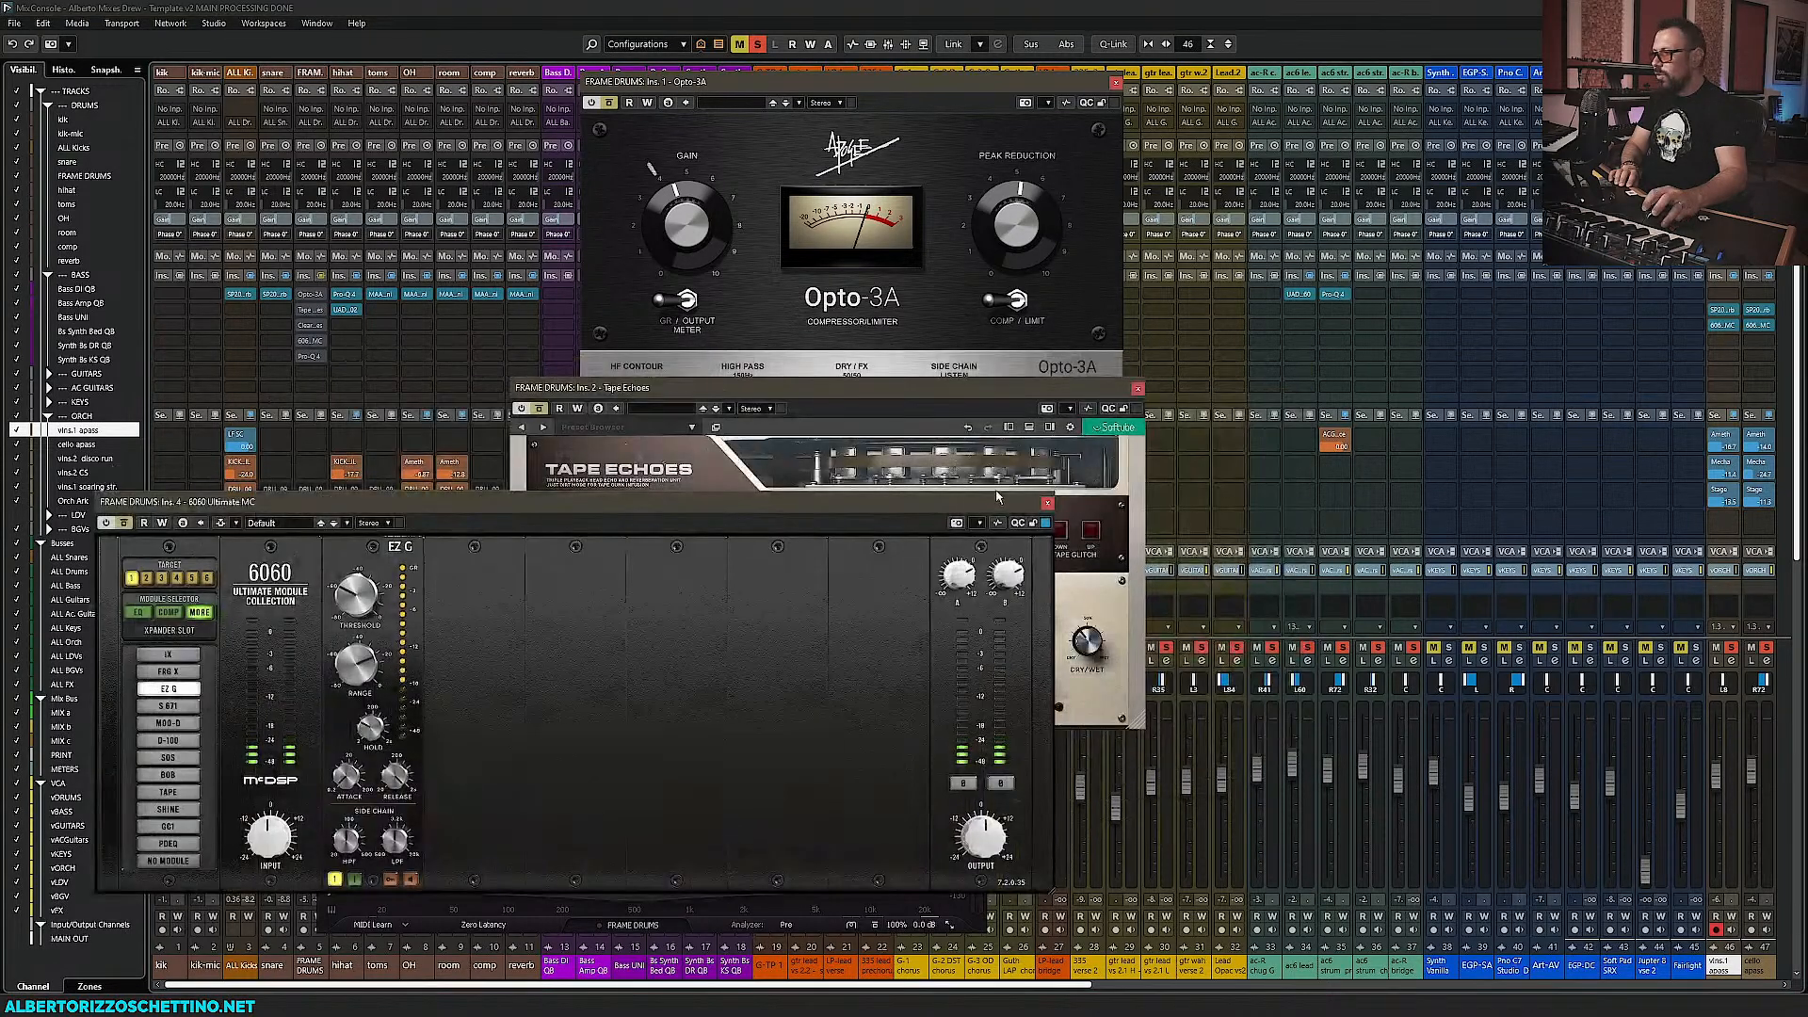
click(1046, 502)
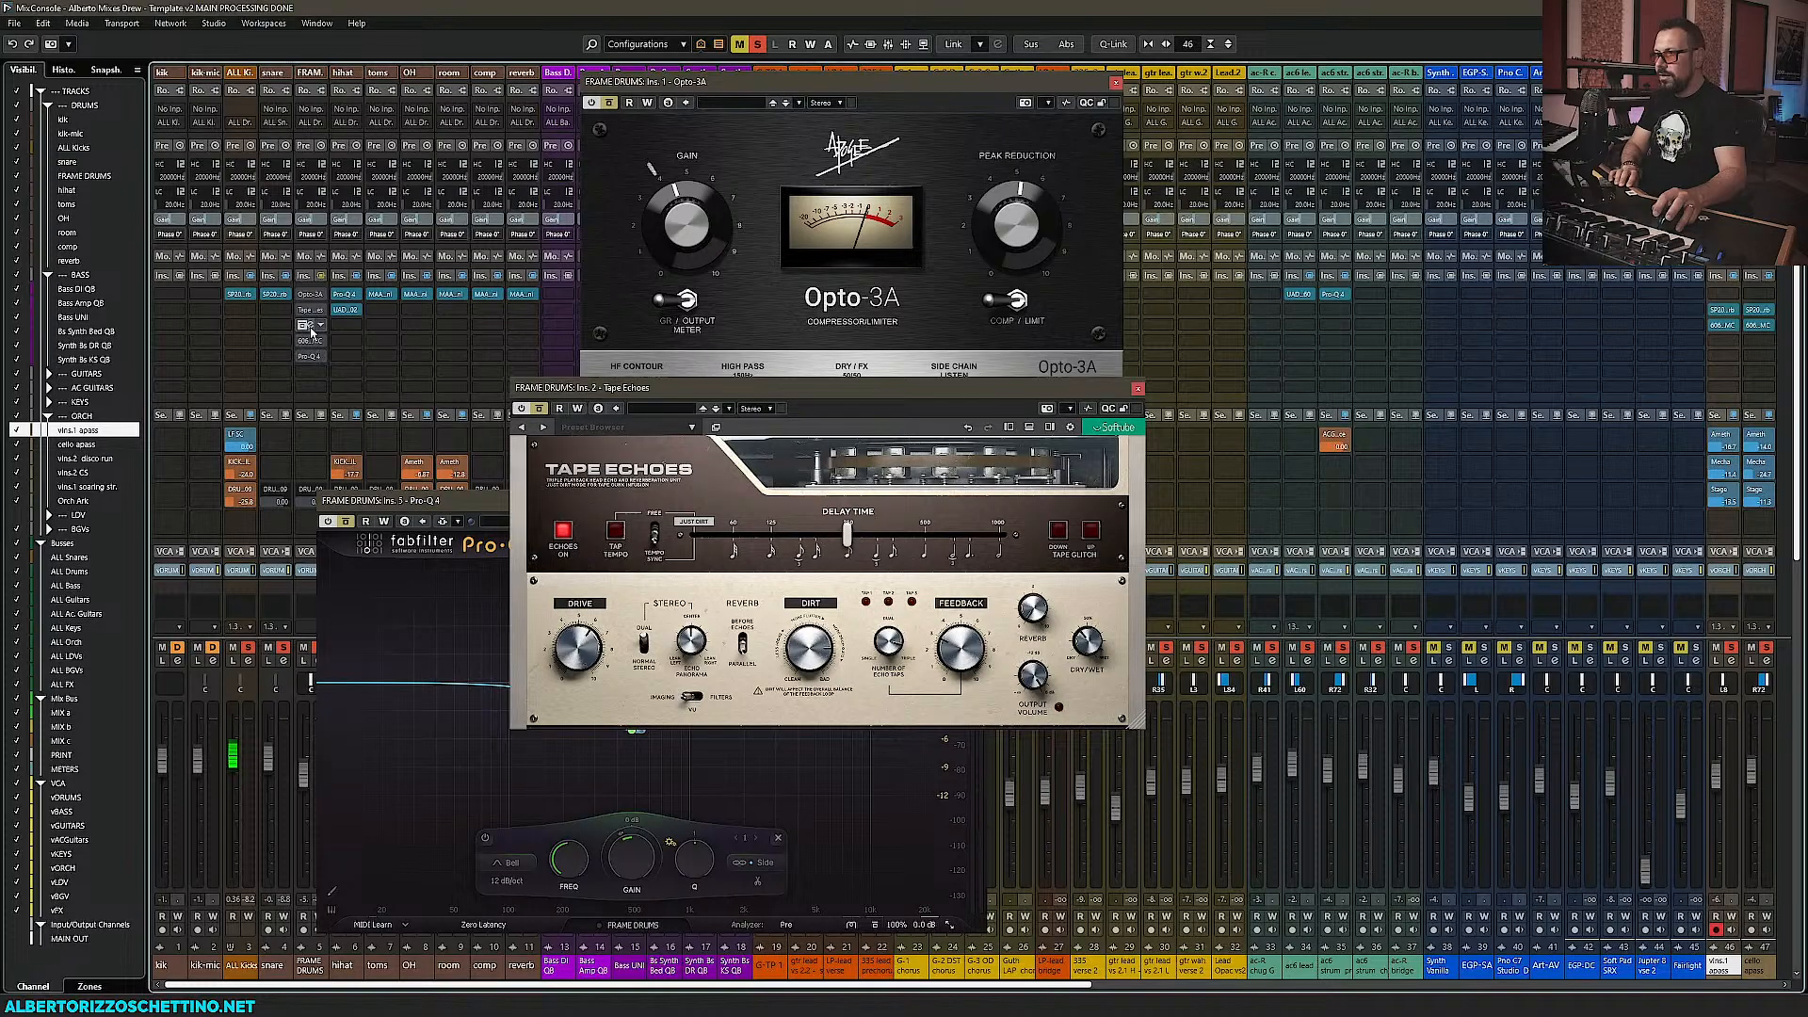
click(311, 328)
drag(743, 227, 1260, 474)
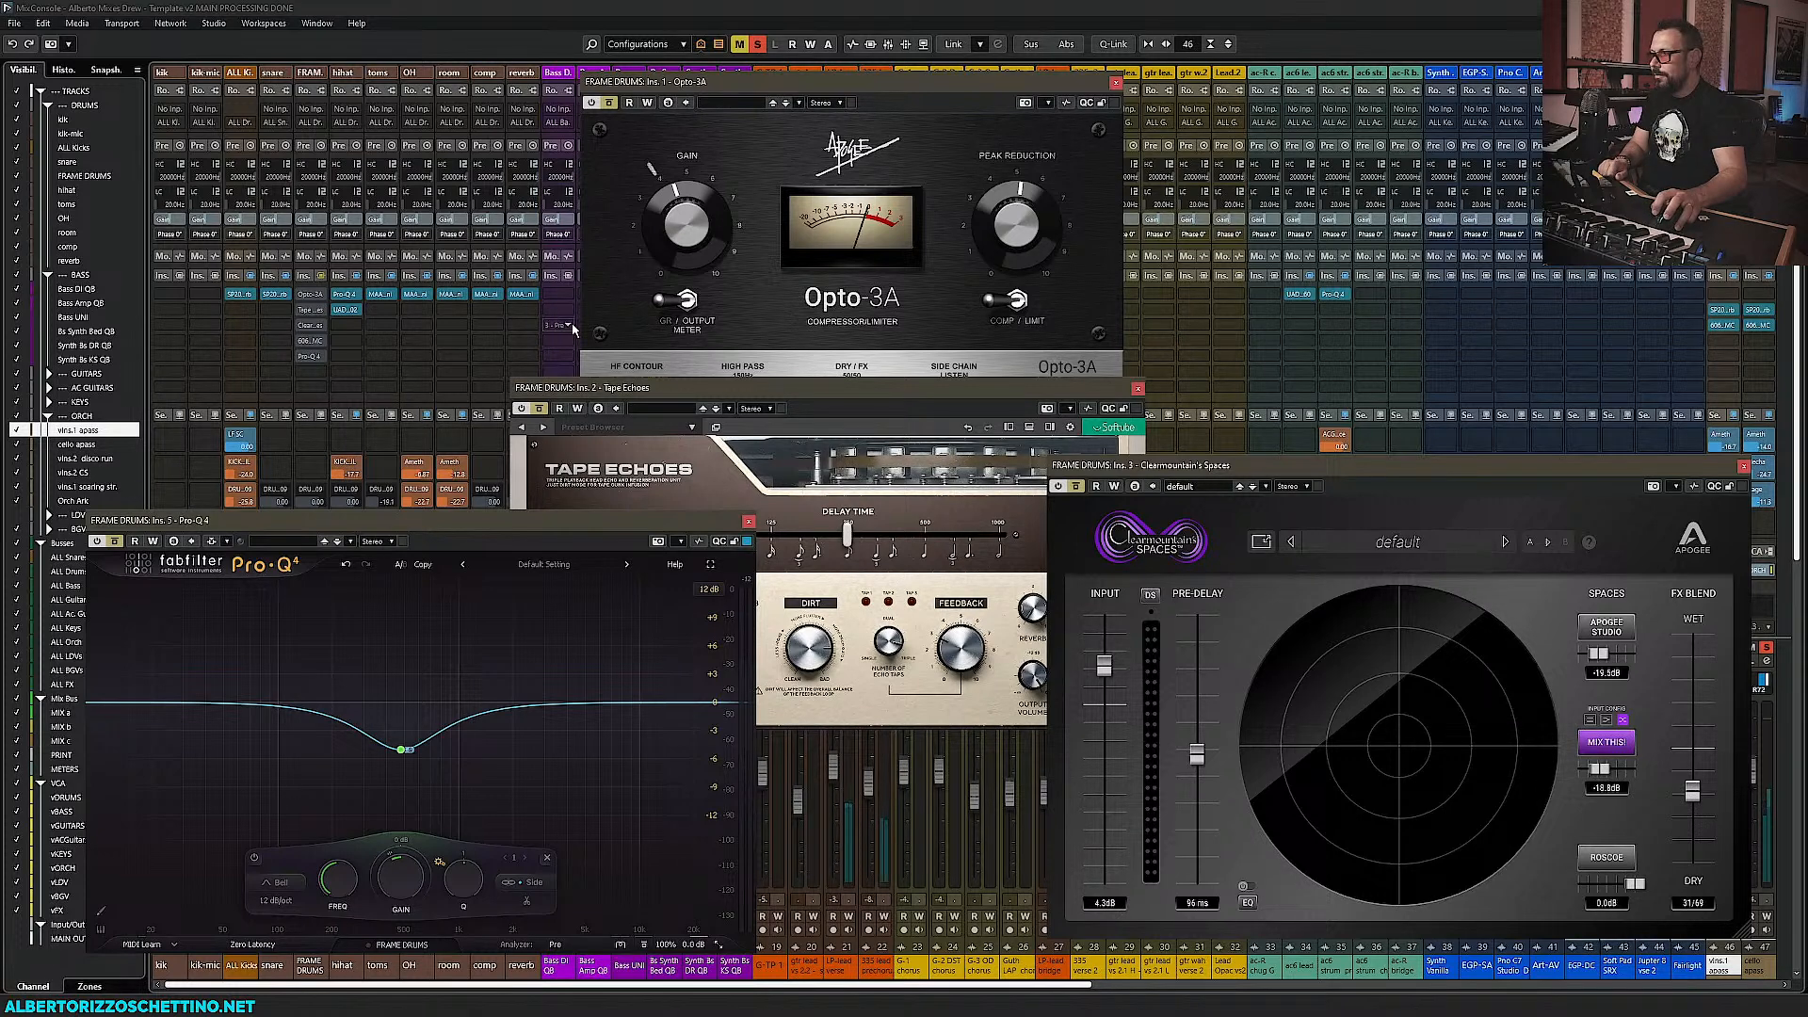
Reactivate Opto-3A, Tape Echoes, Clearmountain's Spaces and Pro-Q 4 on FRAME DRUMS one after another during playback
click(609, 104)
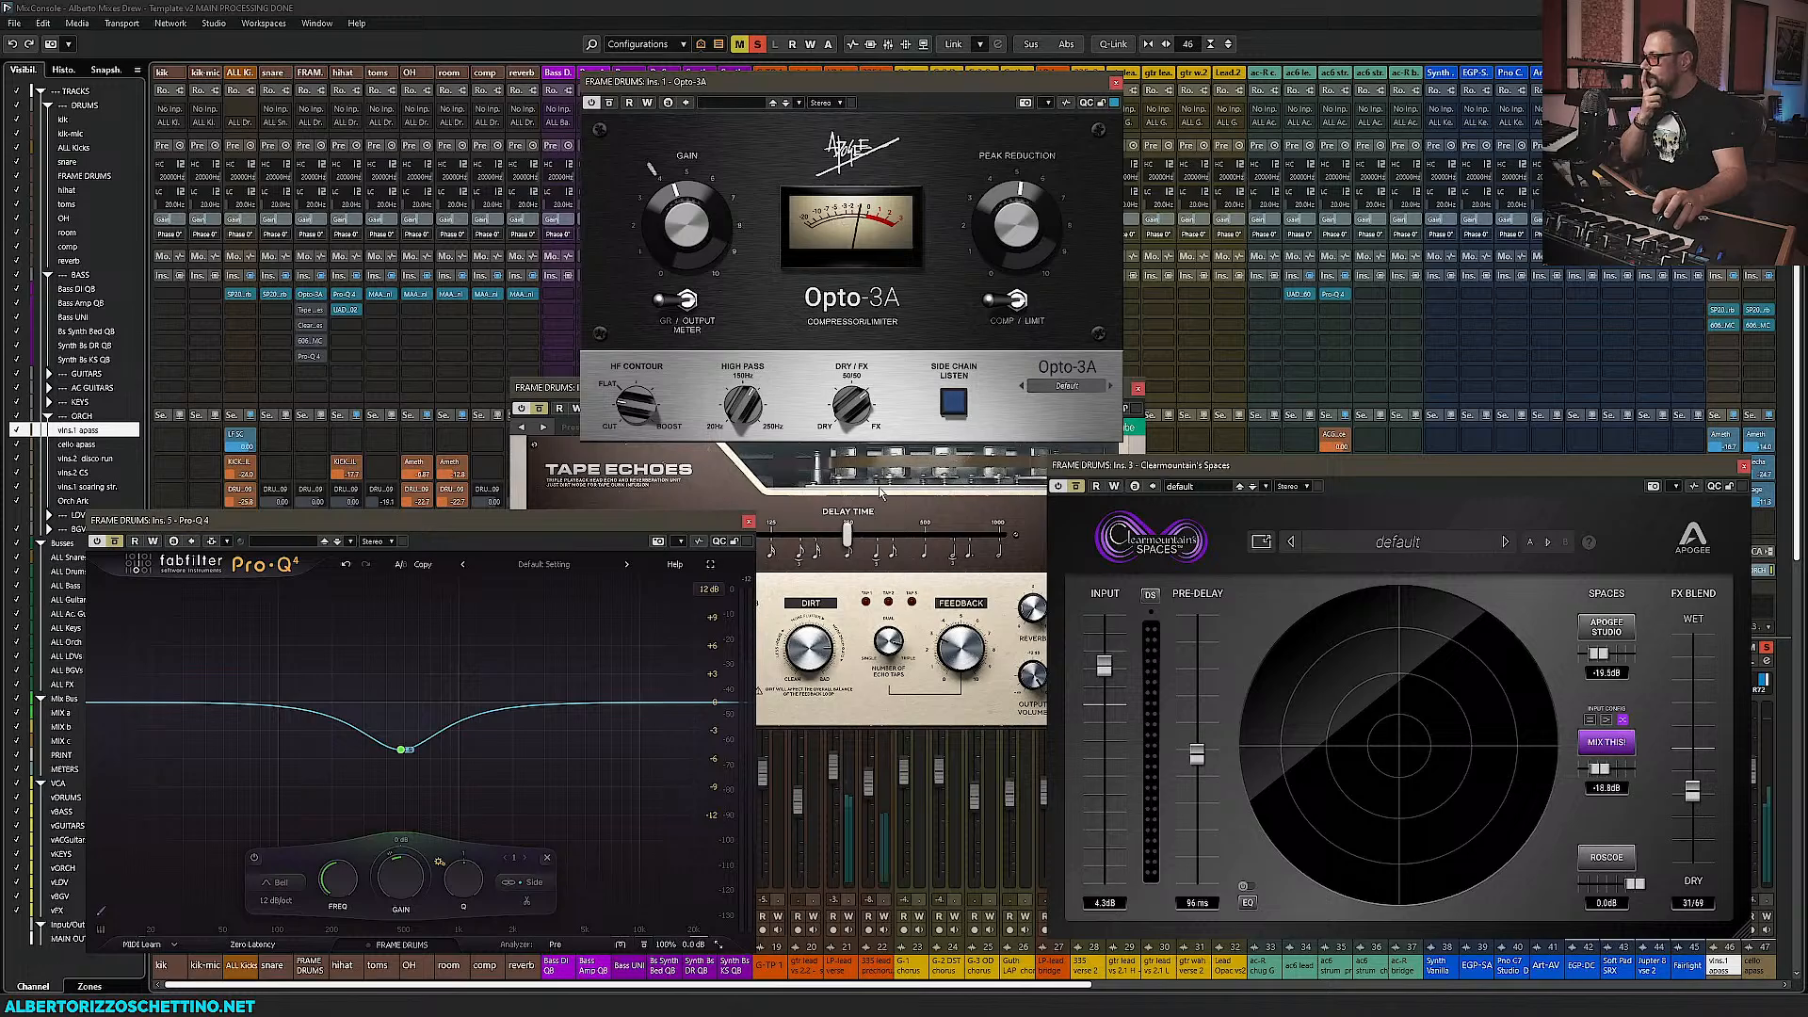
click(712, 474)
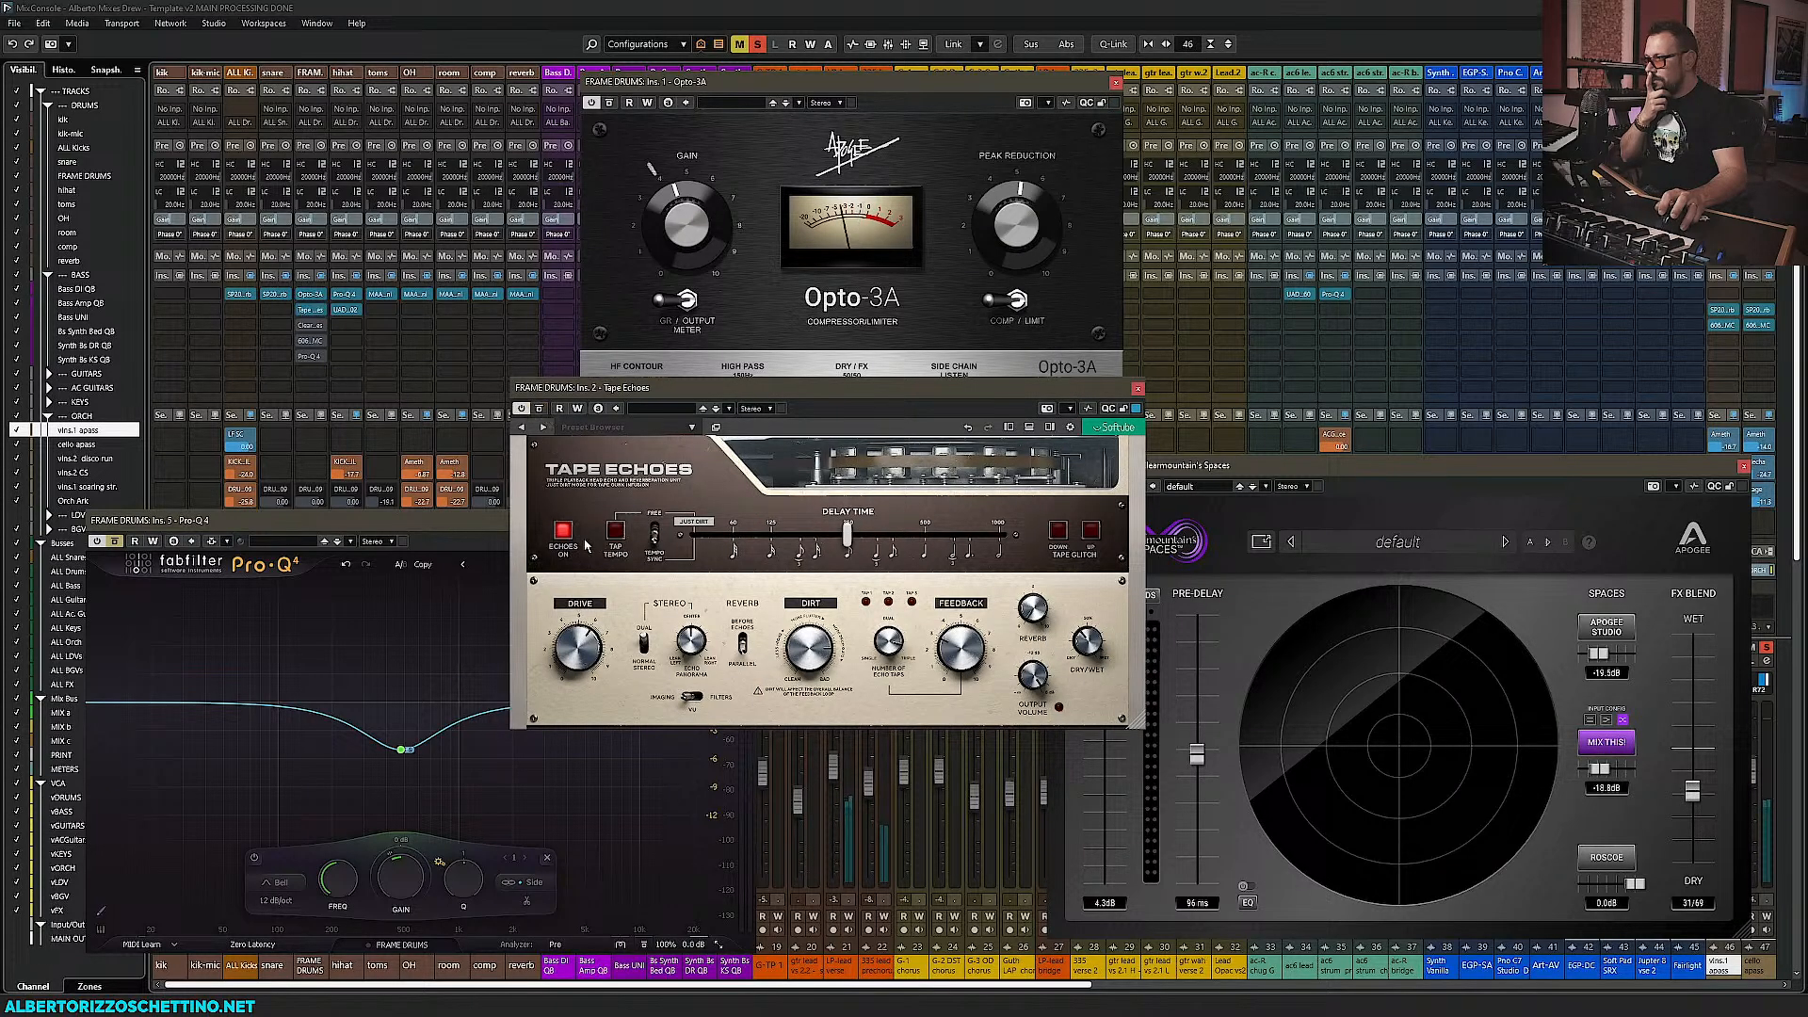
click(1185, 471)
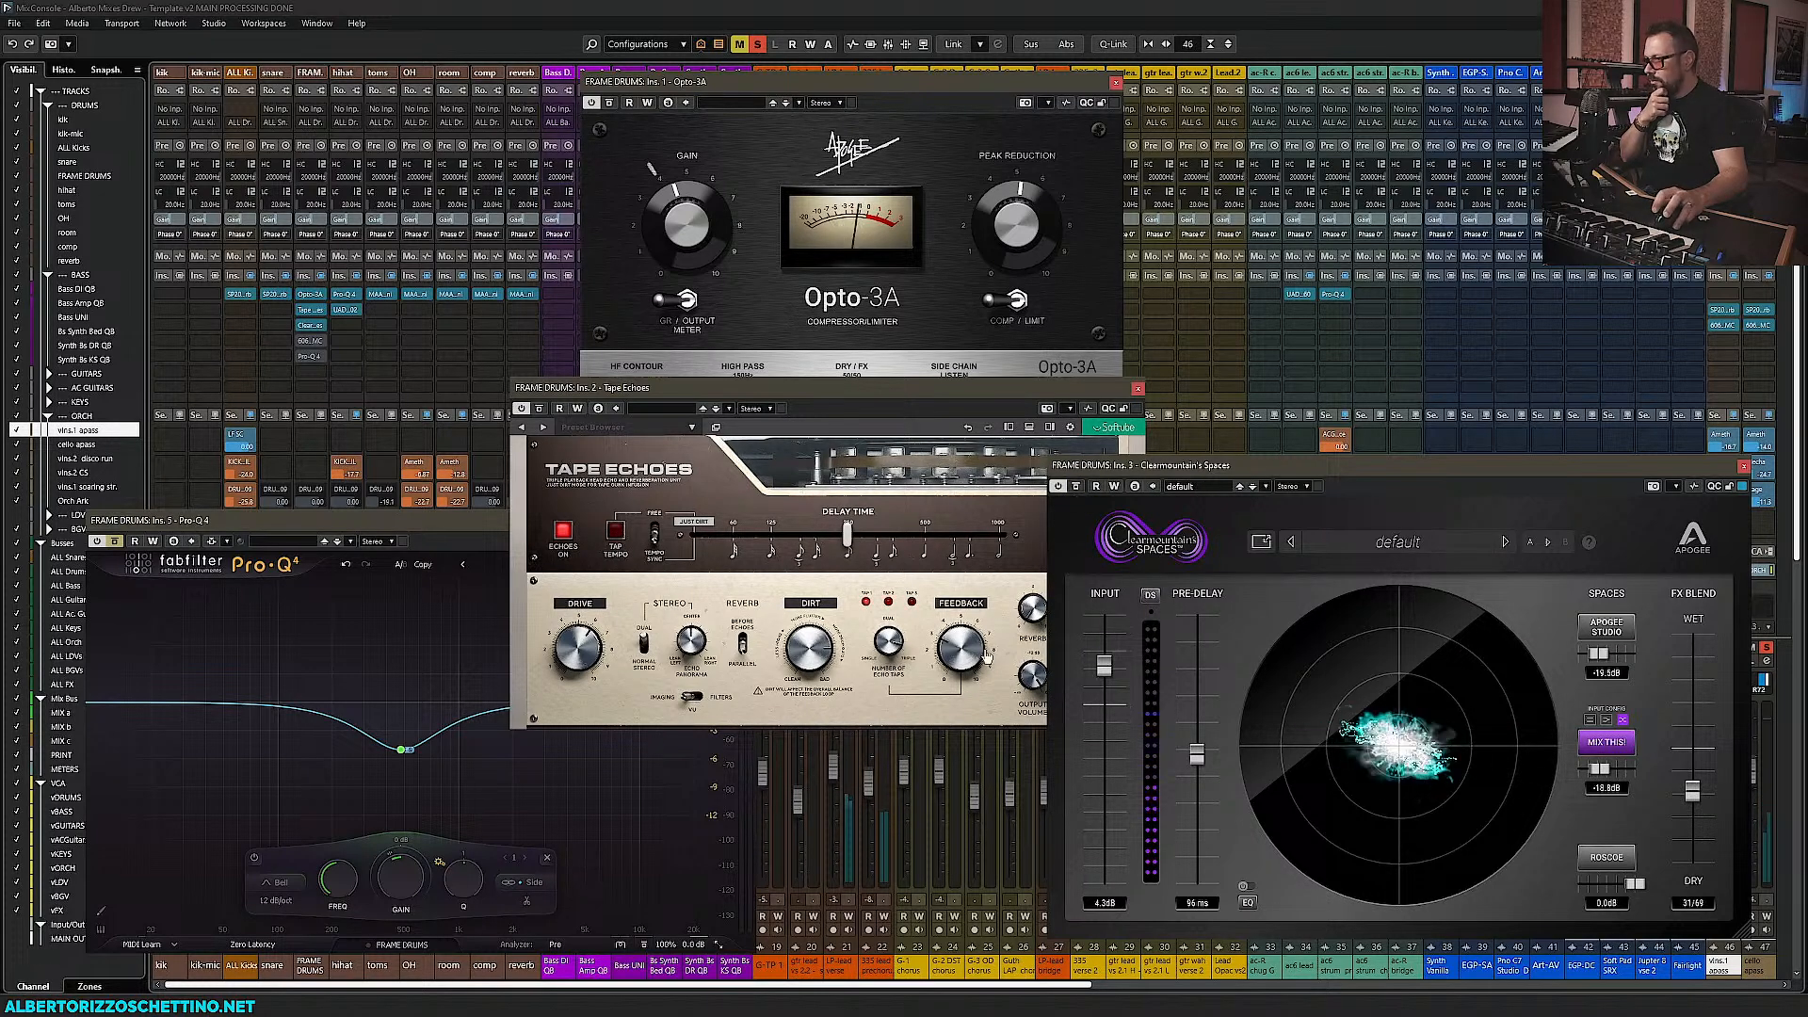
click(405, 522)
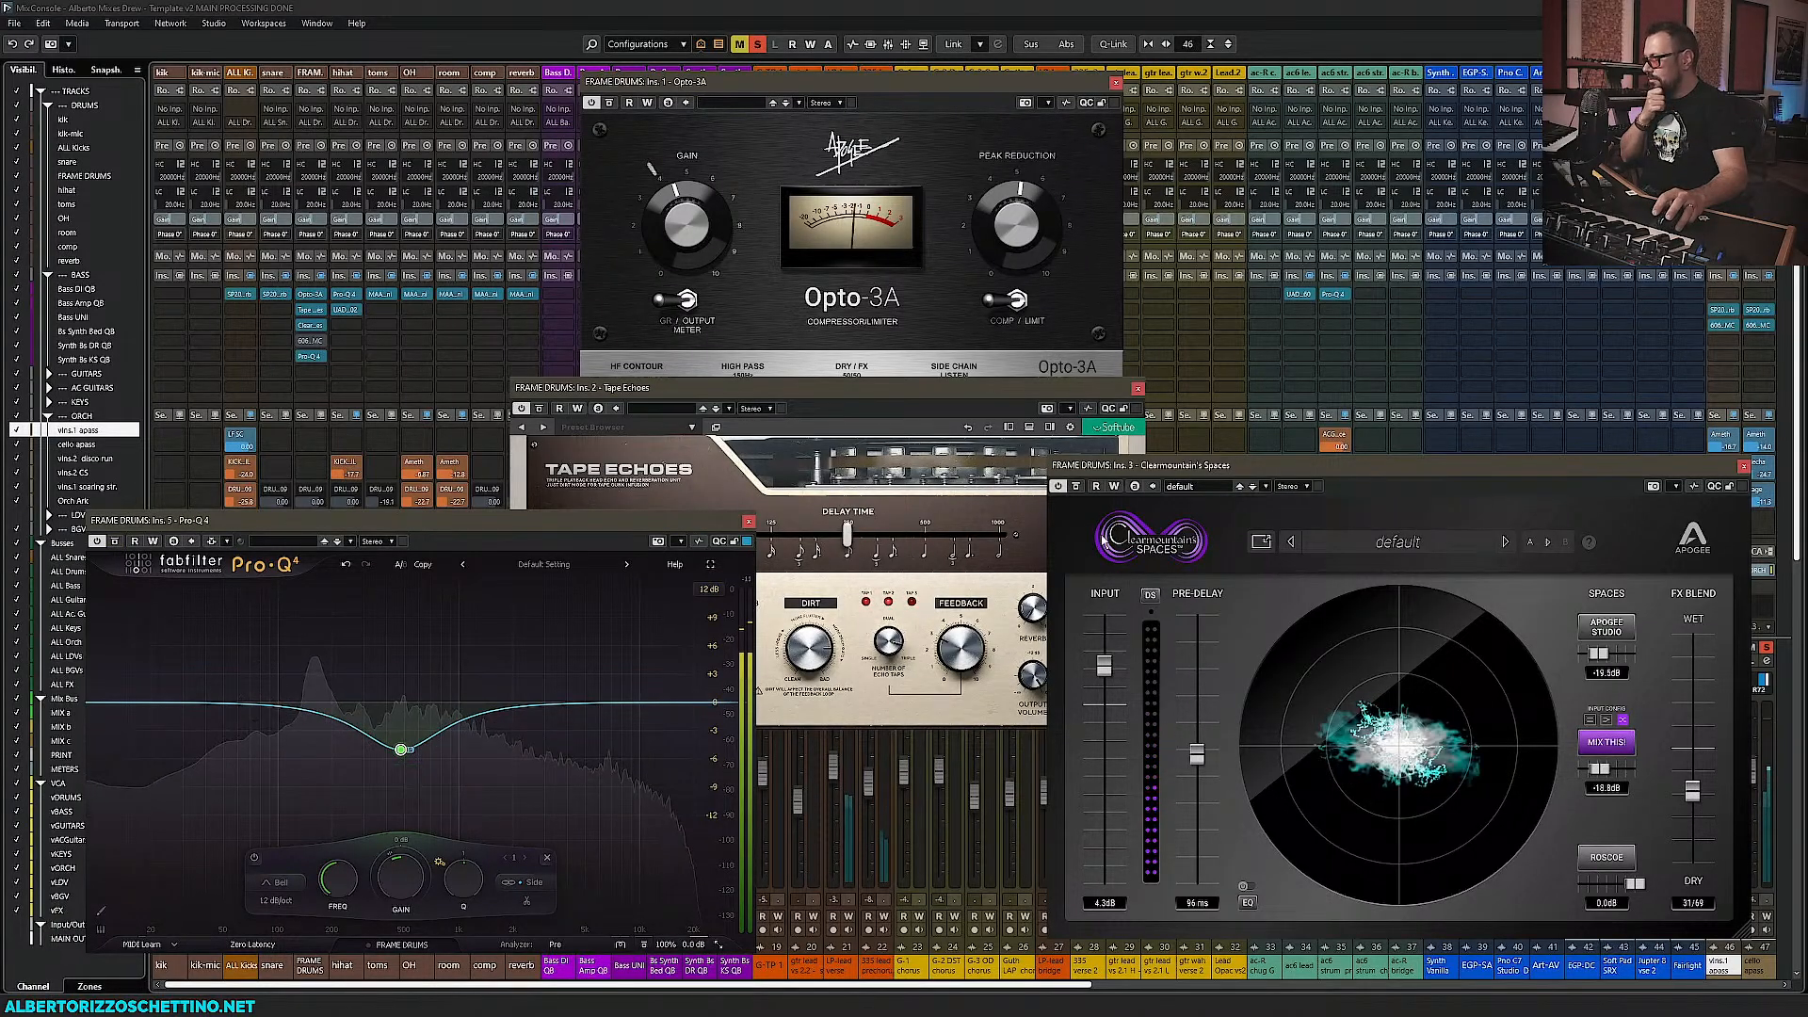
Compare FRAME DRUMS with Clearmountain's Spaces bypassed and active, and check the reverb's built-in EQ
click(1075, 485)
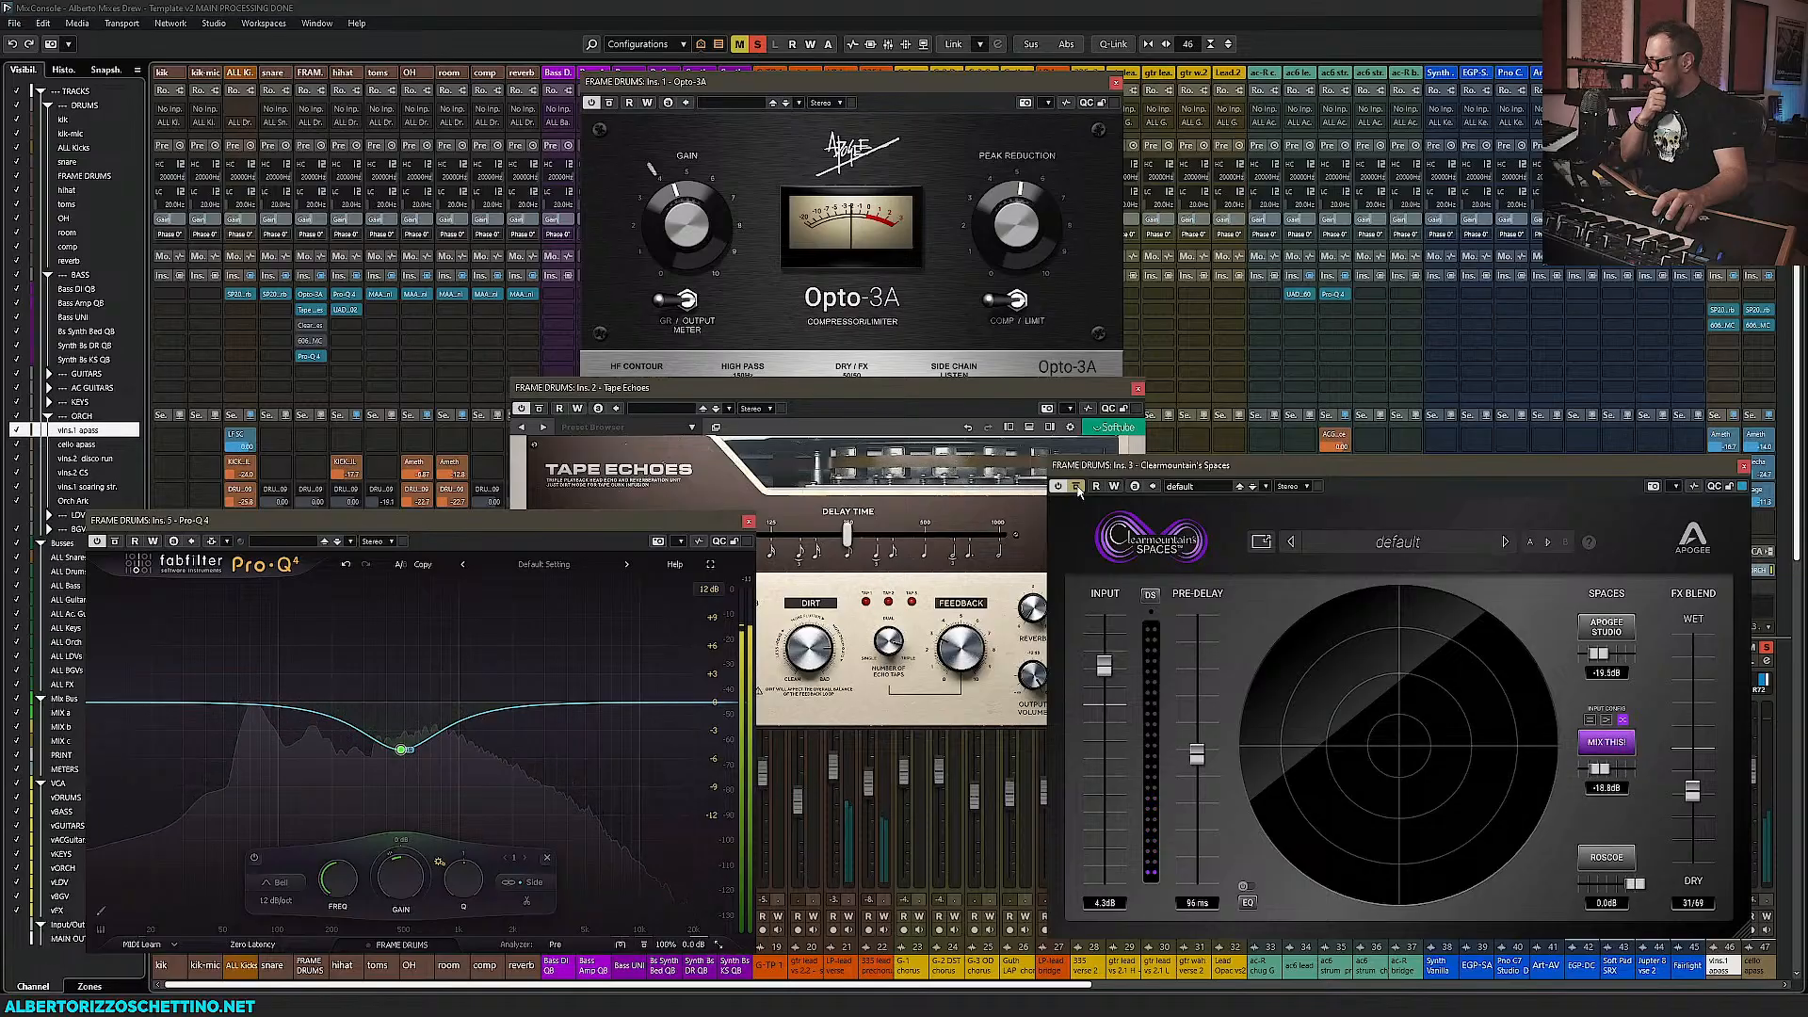
click(1076, 487)
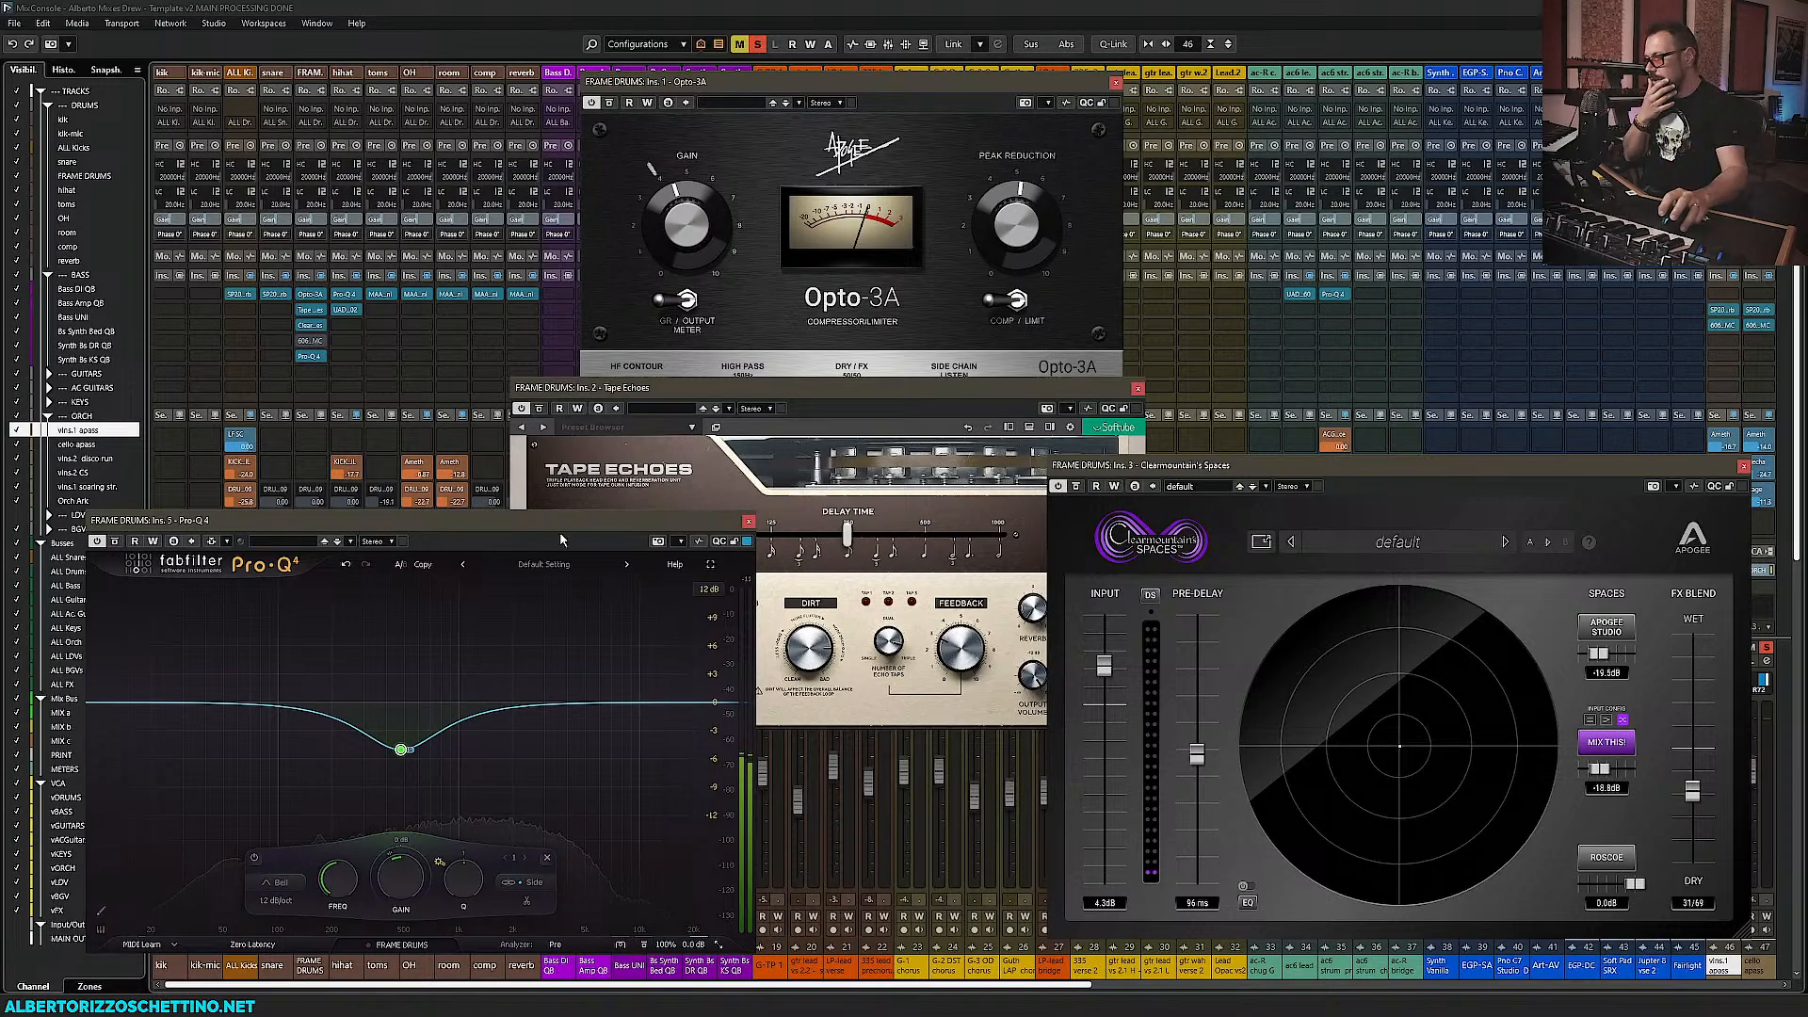
click(1248, 902)
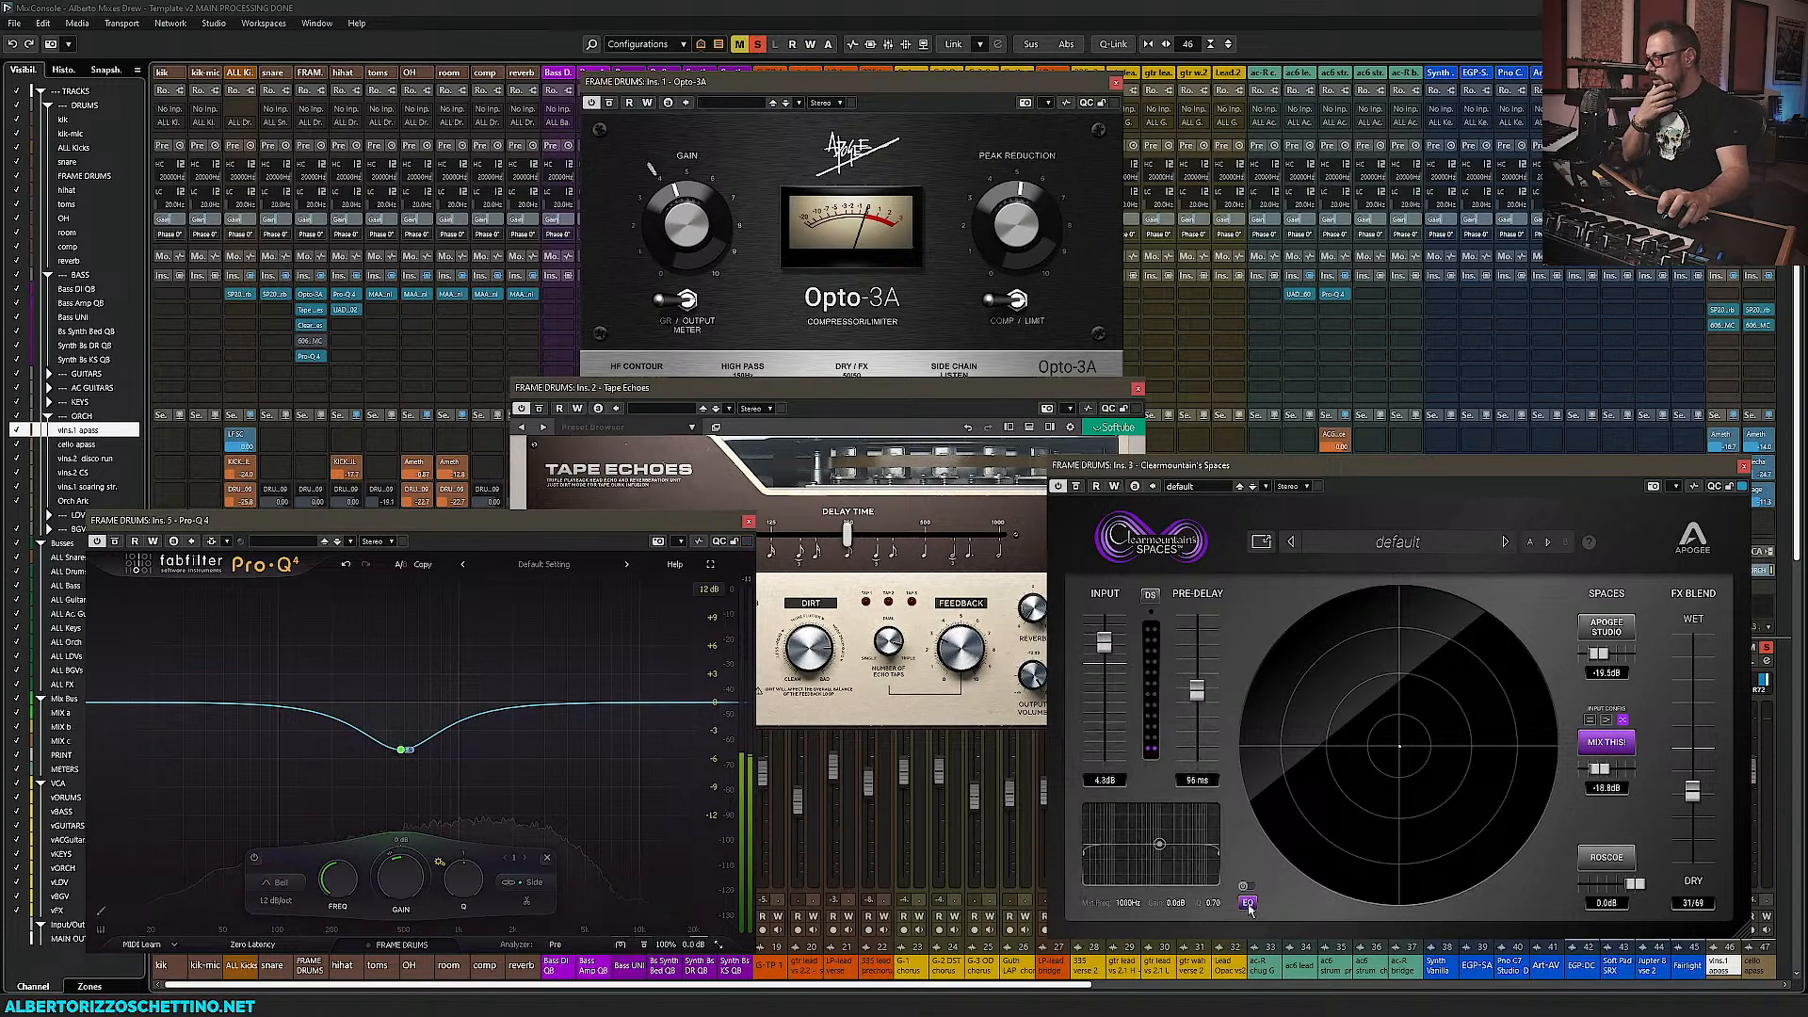
click(1247, 902)
mouse_move(400, 749)
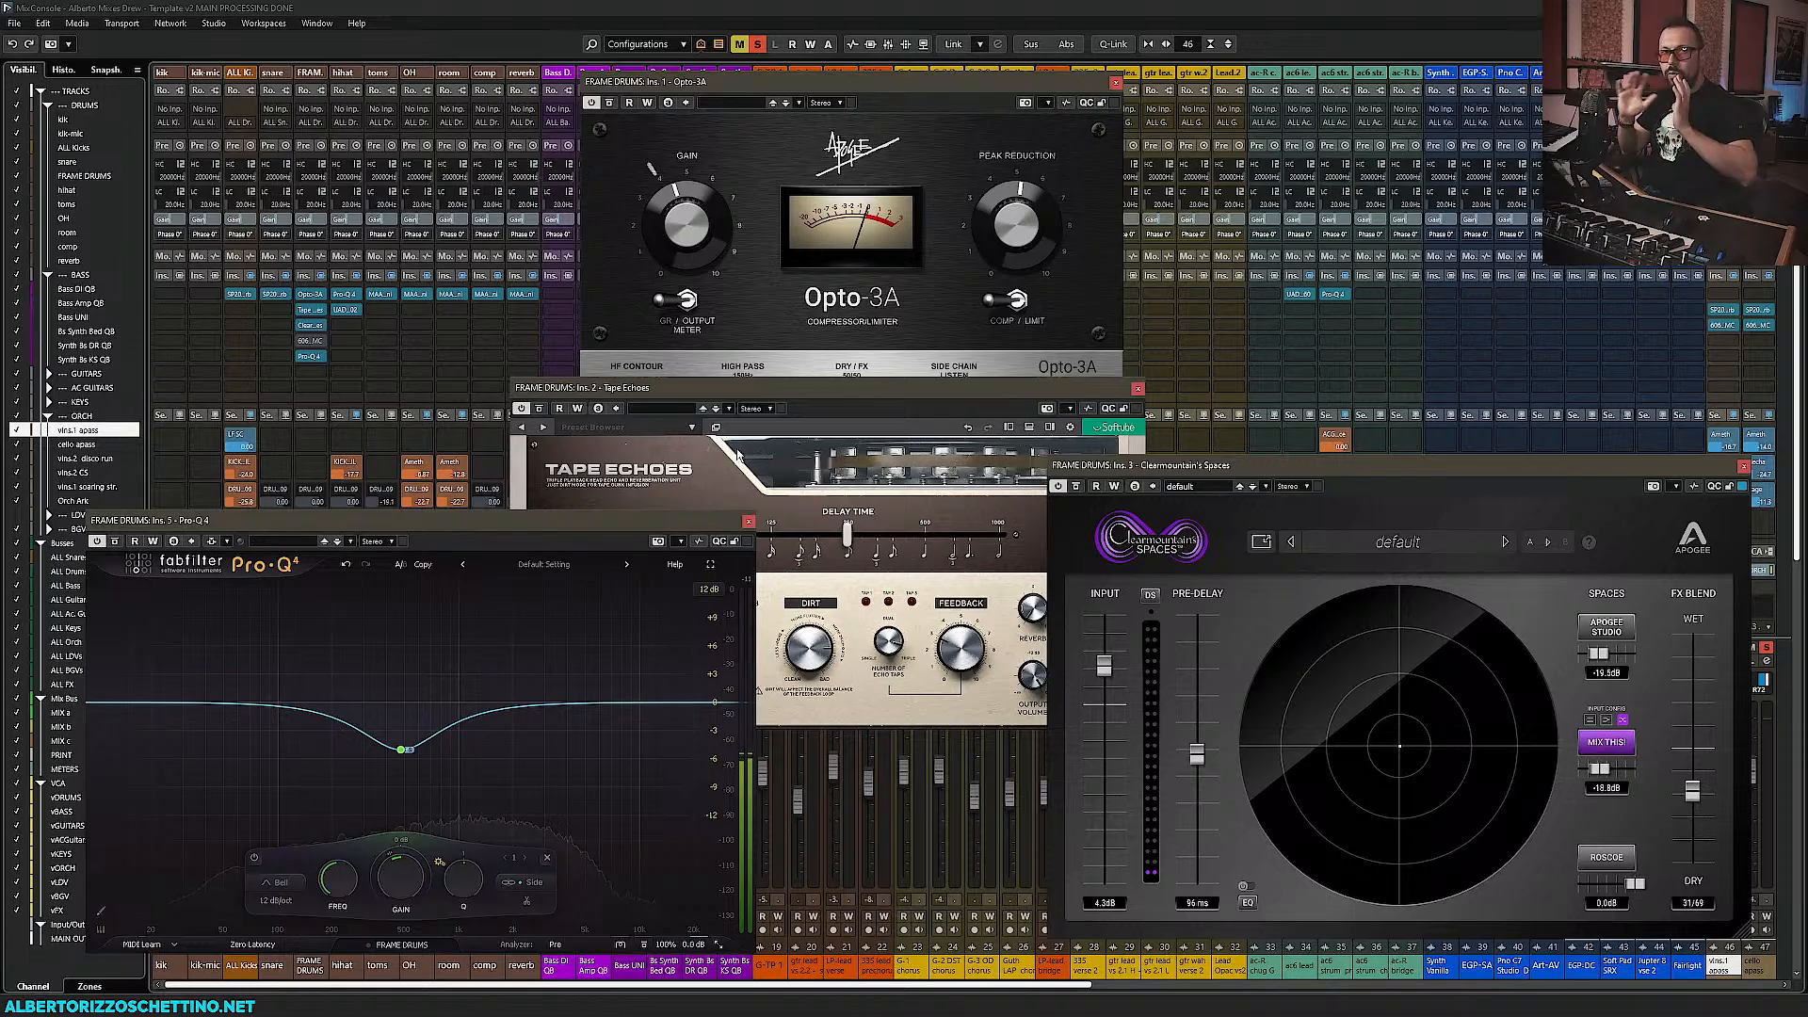
Close the Tape Echoes, Opto-3A, Clearmountain's Spaces and Pro-Q 4 windows of the FRAME DRUMS channel
click(1137, 388)
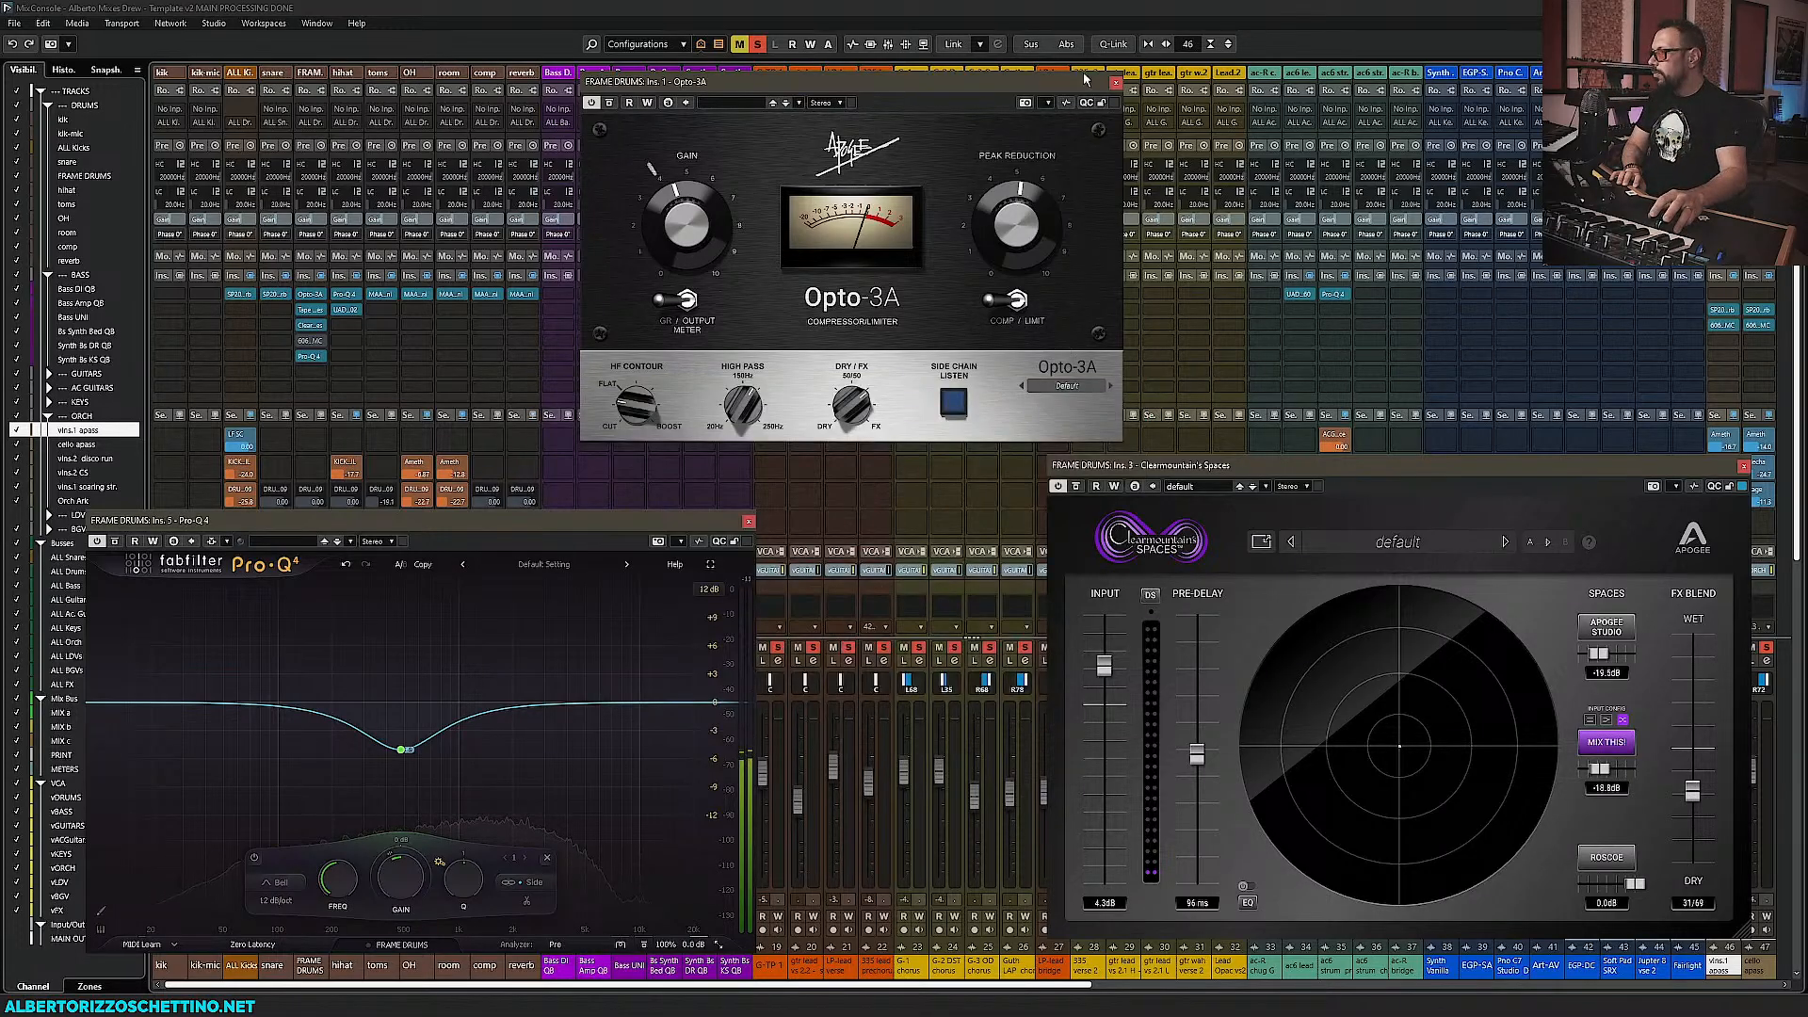
click(1116, 83)
click(1744, 466)
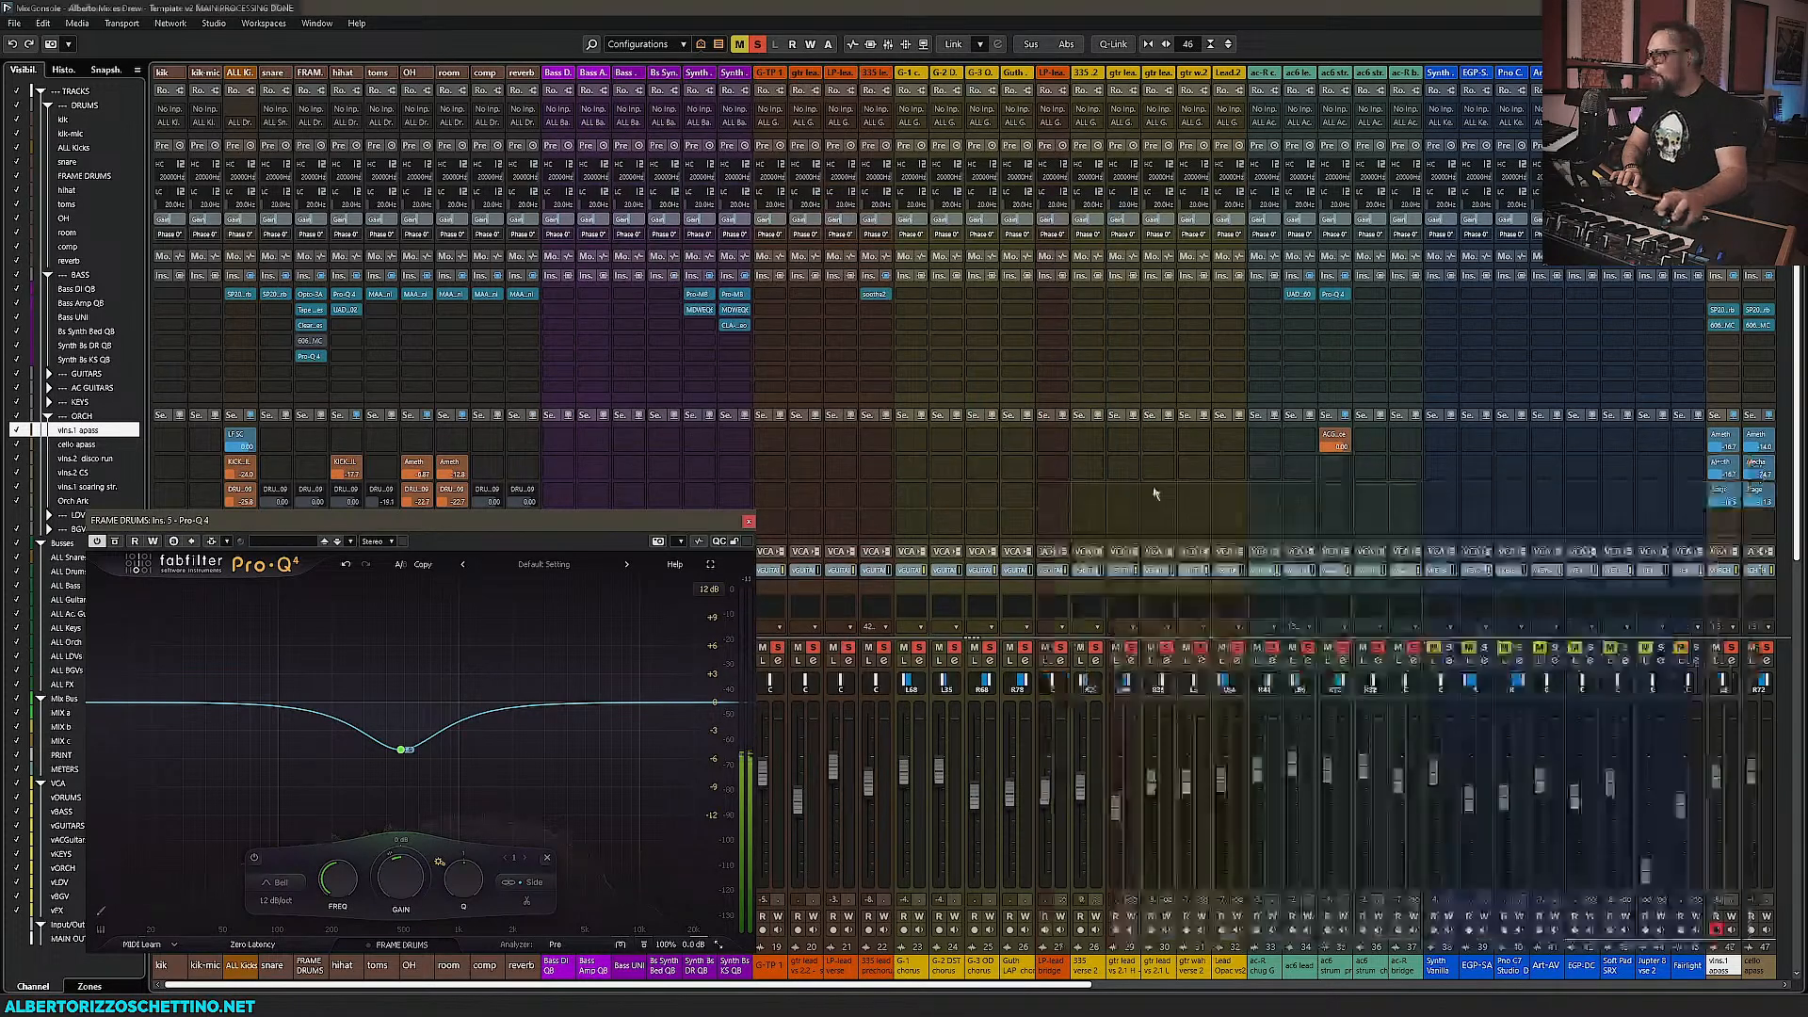
click(749, 521)
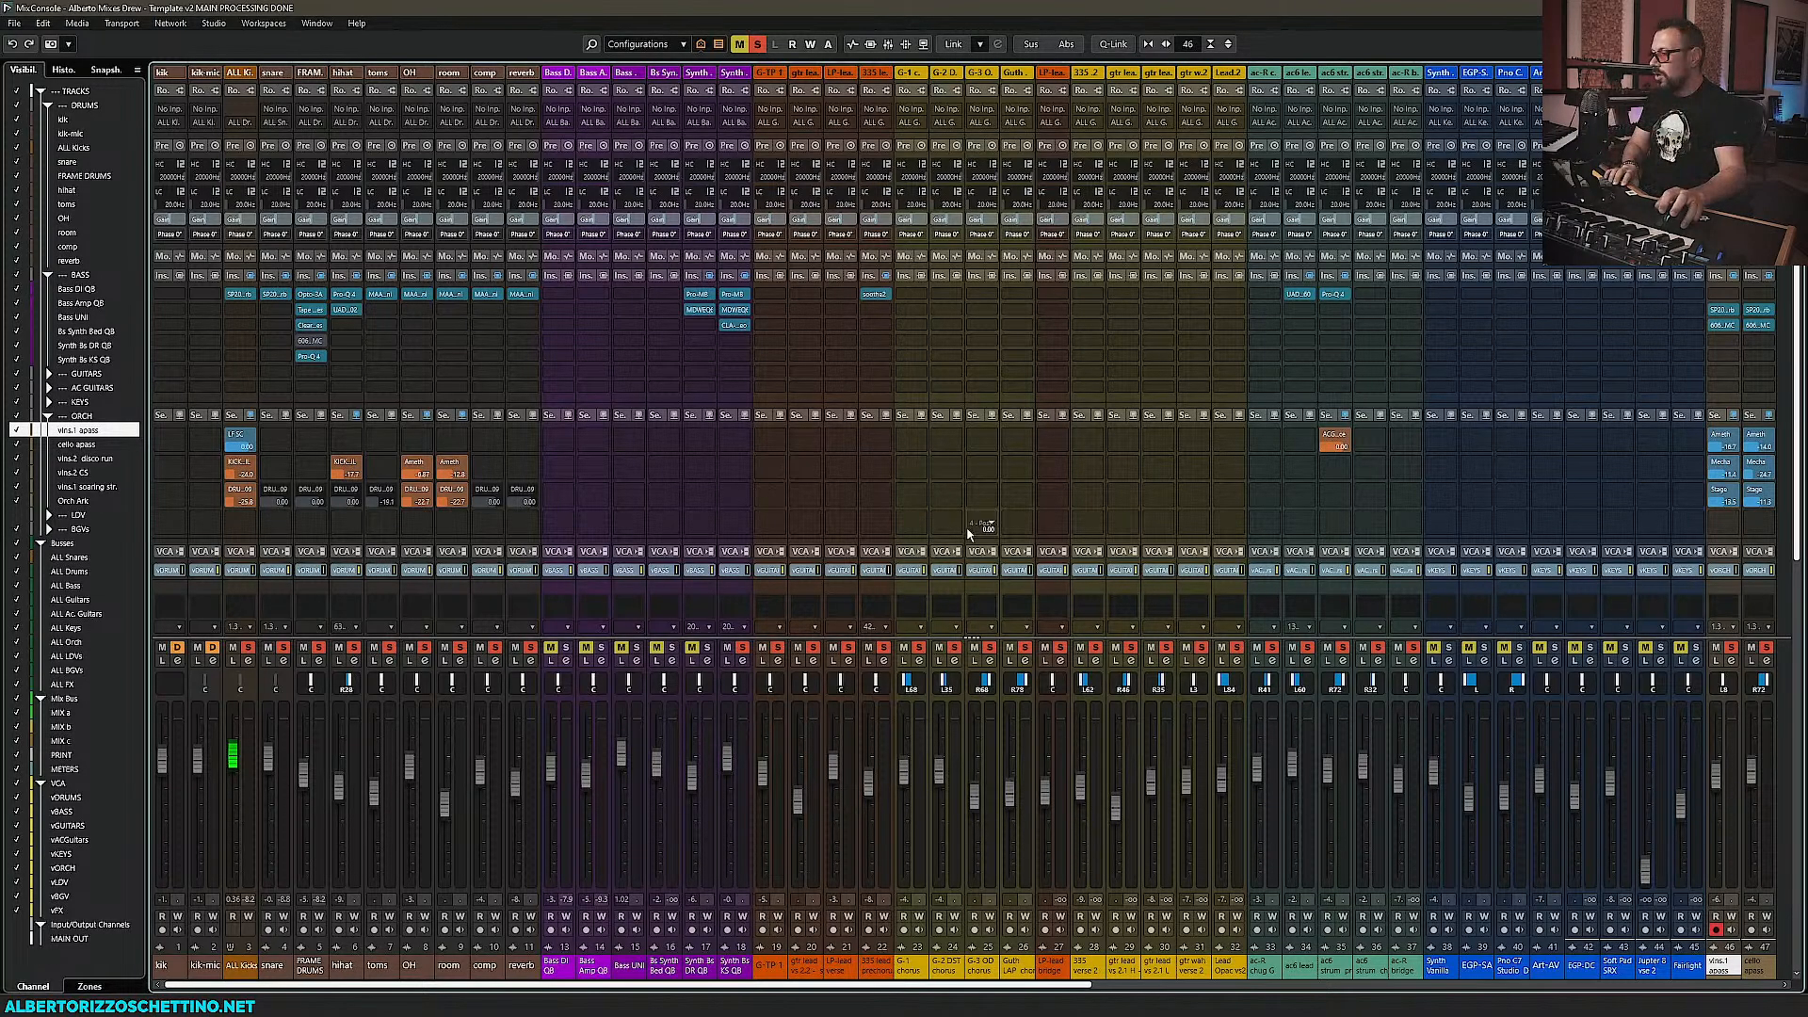
drag(1019, 989, 1616, 988)
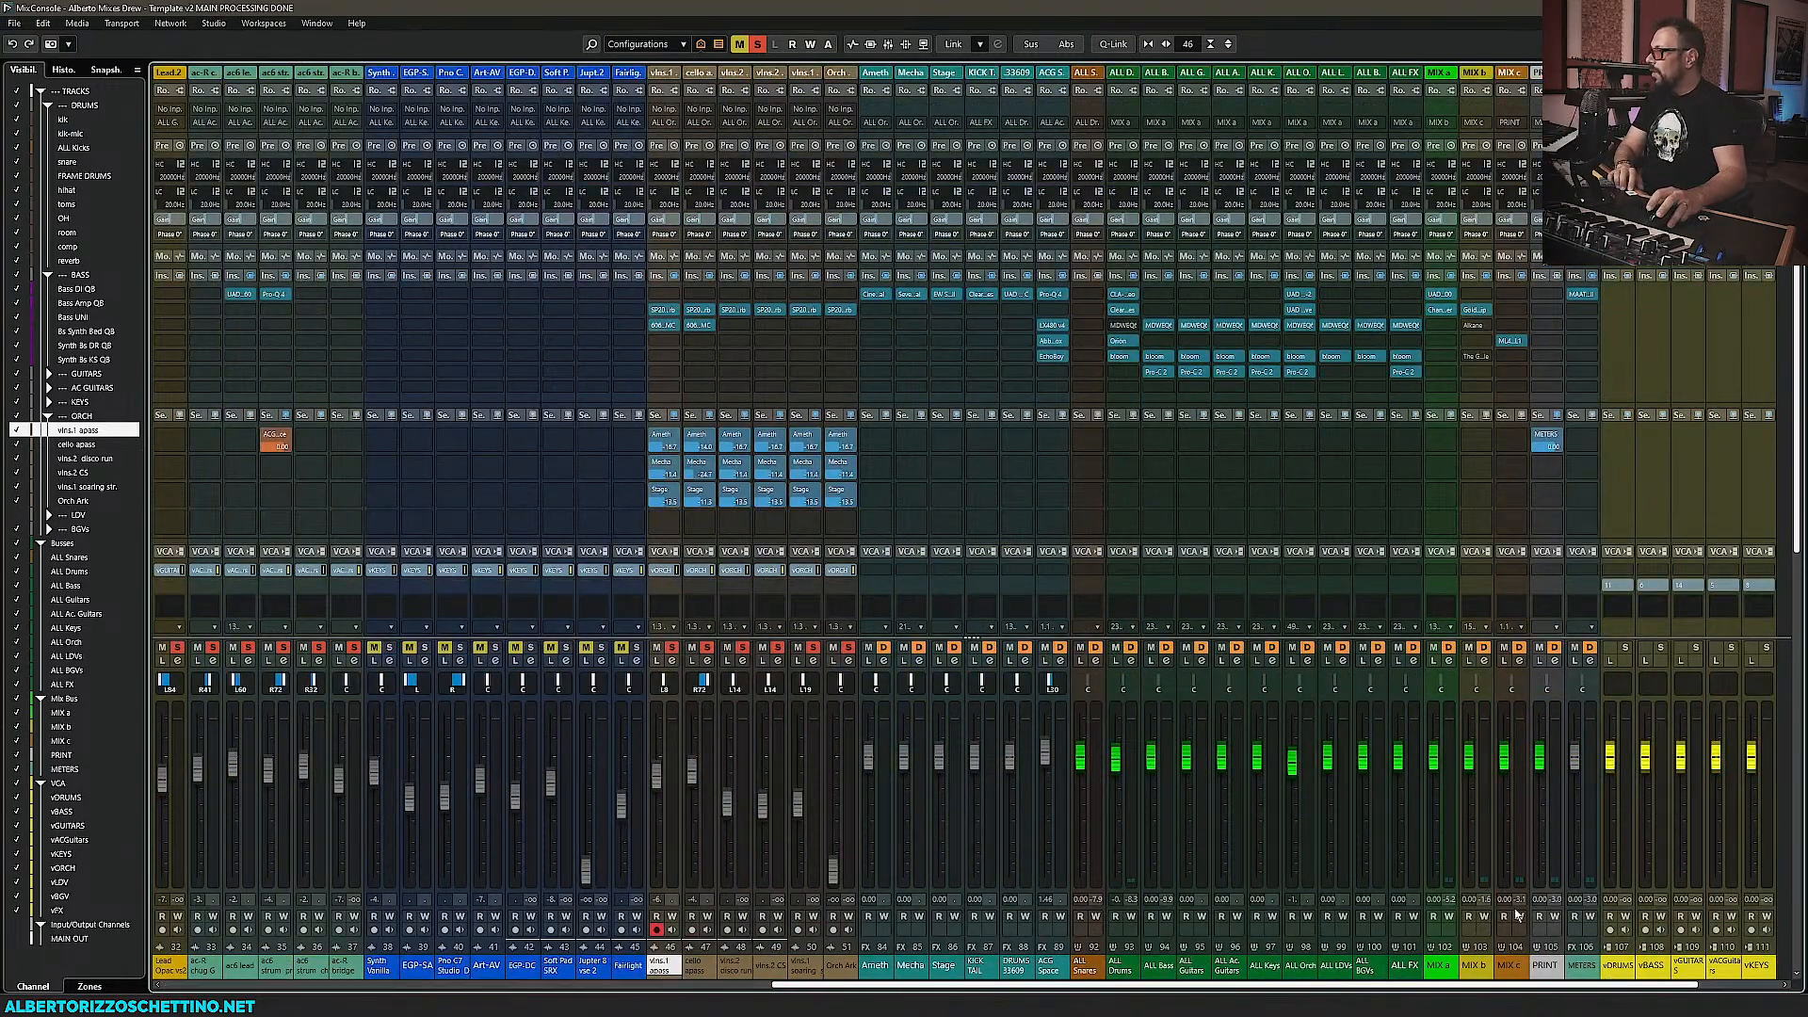